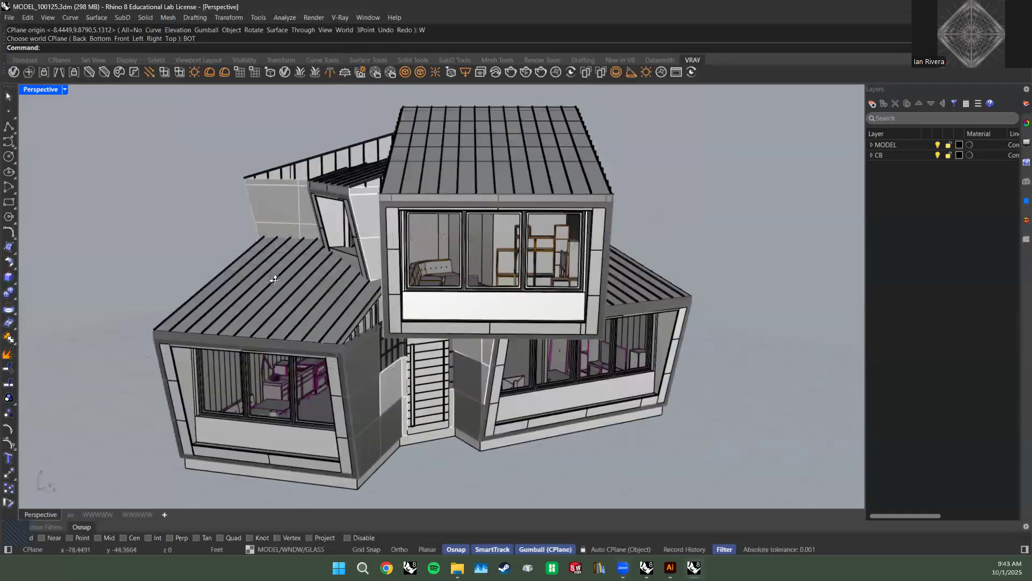
Examine the house model's exterior from several sides, including the angled window opening above the lower standing-seam roof.
right_drag(273, 280, 666, 274)
right_drag(384, 289, 379, 266)
scroll(379, 266, up, 3)
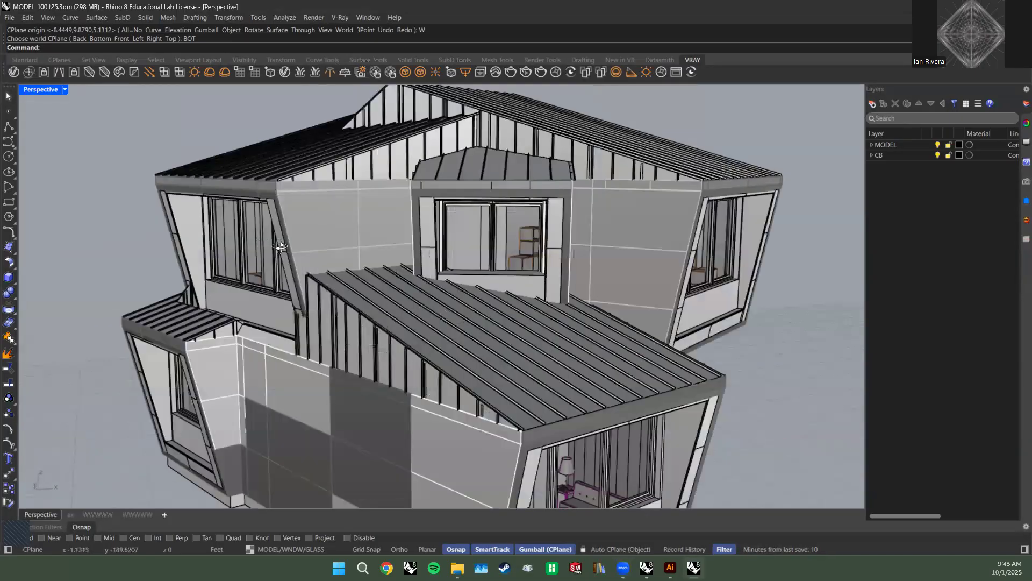
scroll(352, 169, up, 6)
scroll(351, 175, down, 3)
right_drag(338, 246, 525, 240)
scroll(582, 212, up, 5)
scroll(581, 212, up, 2)
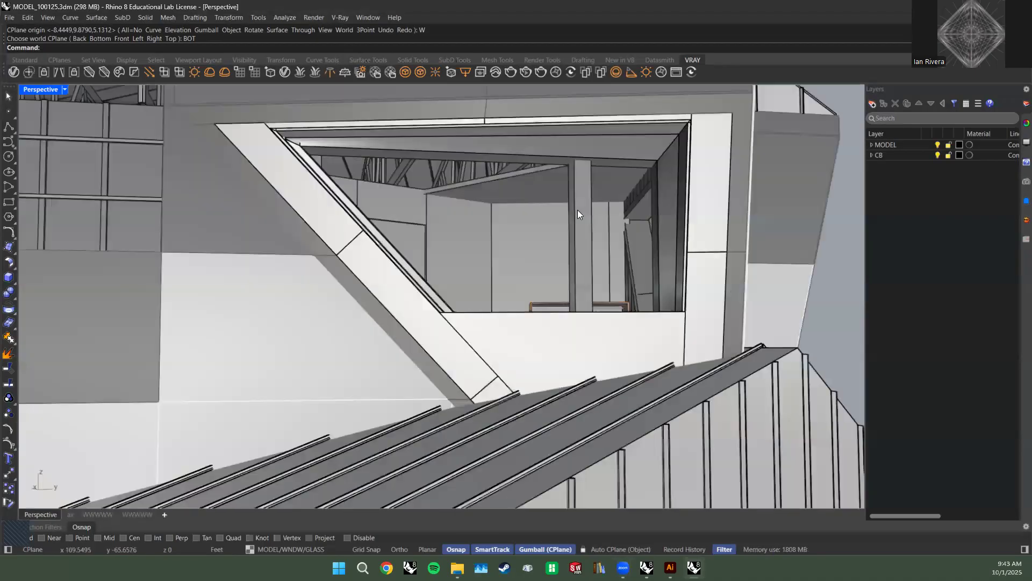
scroll(570, 249, up, 6)
scroll(559, 256, down, 10)
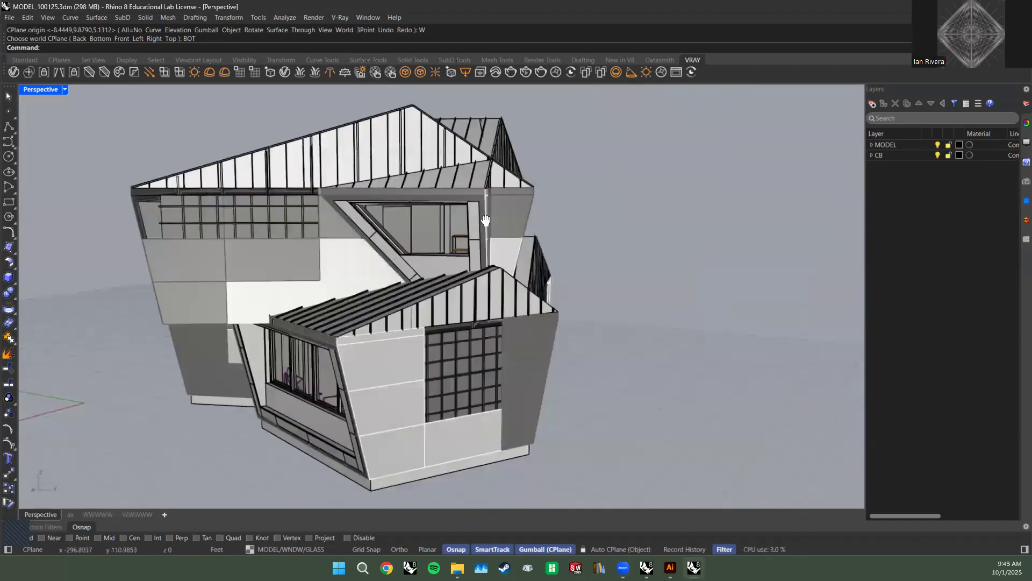
Inspect the ground-floor window bays, furnished interiors and metal roofs, ending on an overall front view of the house.
shift+right_drag(486, 220, 527, 180)
right_drag(371, 284, 415, 323)
scroll(415, 323, up, 5)
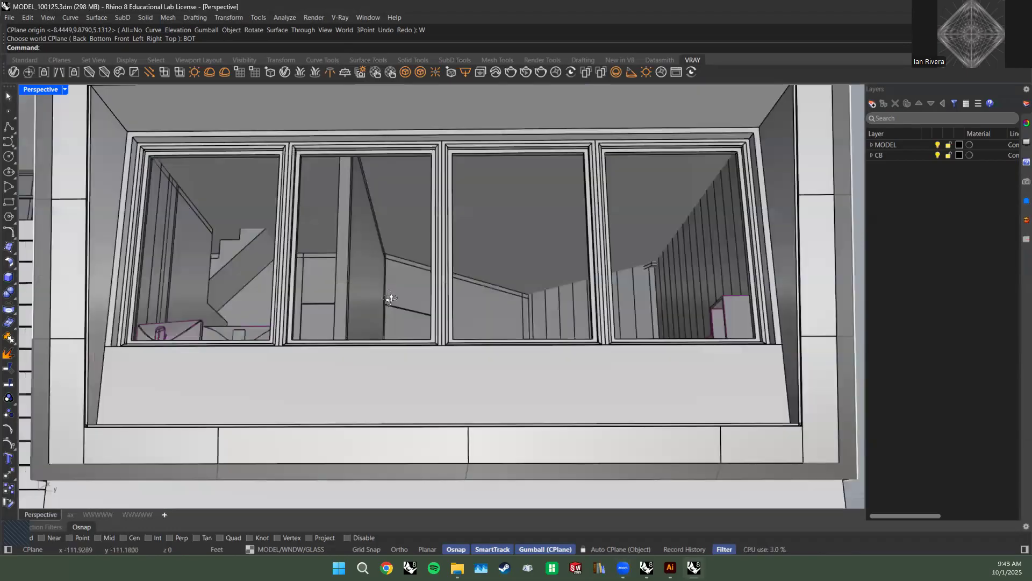
scroll(423, 309, down, 5)
right_drag(344, 307, 427, 345)
scroll(352, 329, down, 5)
shift+right_drag(427, 344, 451, 242)
scroll(393, 318, up, 4)
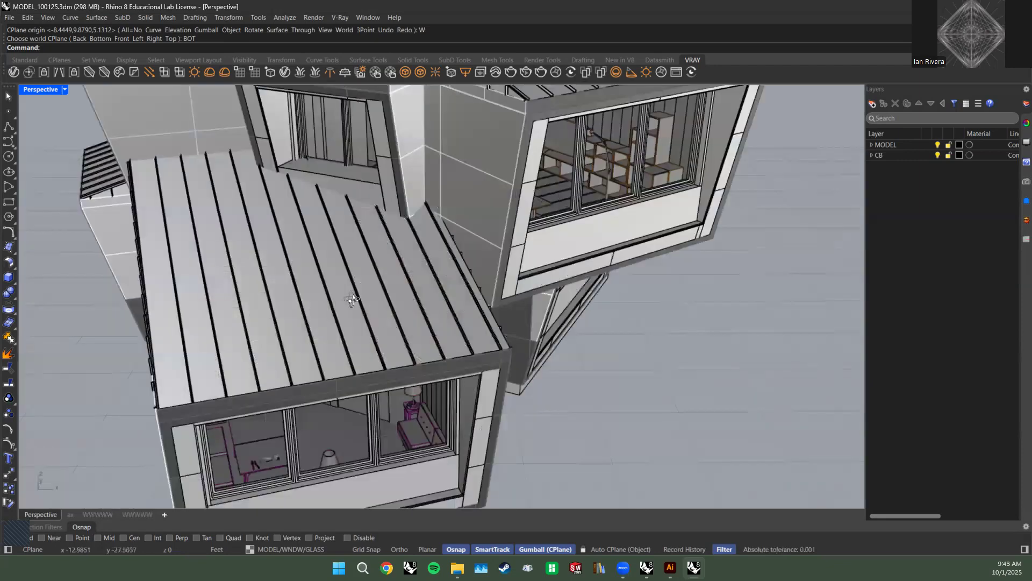
right_drag(350, 299, 345, 294)
scroll(345, 295, down, 4)
scroll(299, 318, up, 2)
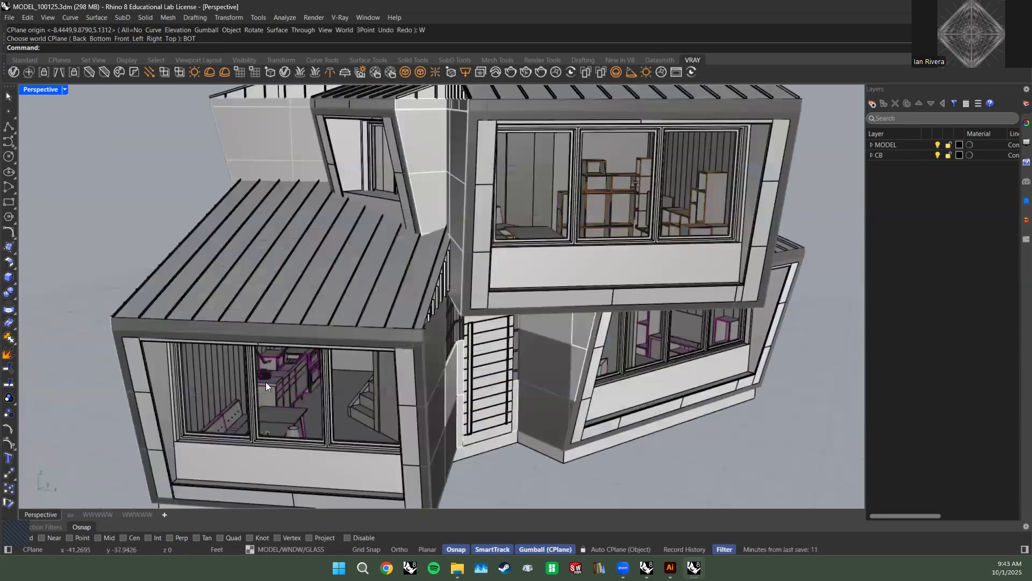
scroll(161, 215, down, 5)
shift+right_drag(334, 231, 414, 291)
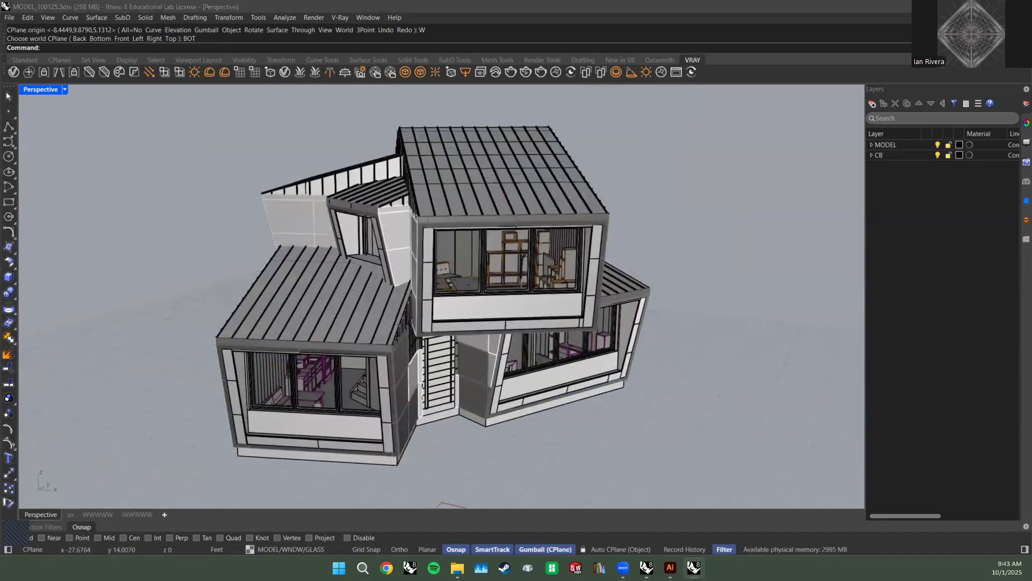
Switch to Illustrator and examine SECTION 5.12.ai, including the wall and roof junction details, ending on the whole artboard.
key(alt+Tab)
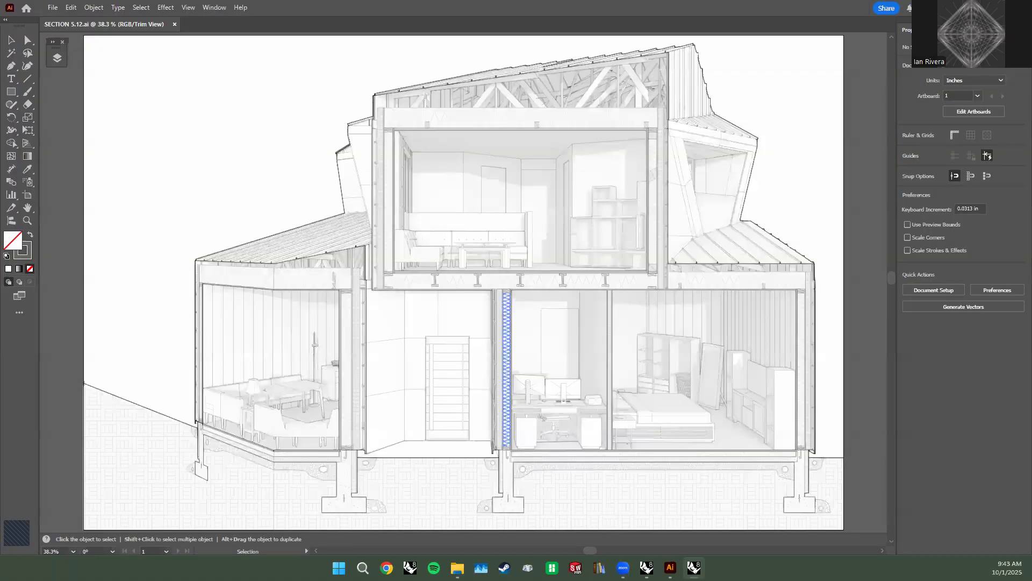
scroll(678, 240, up, 2)
scroll(678, 240, down, 2)
alt+scroll(300, 387, up, 1)
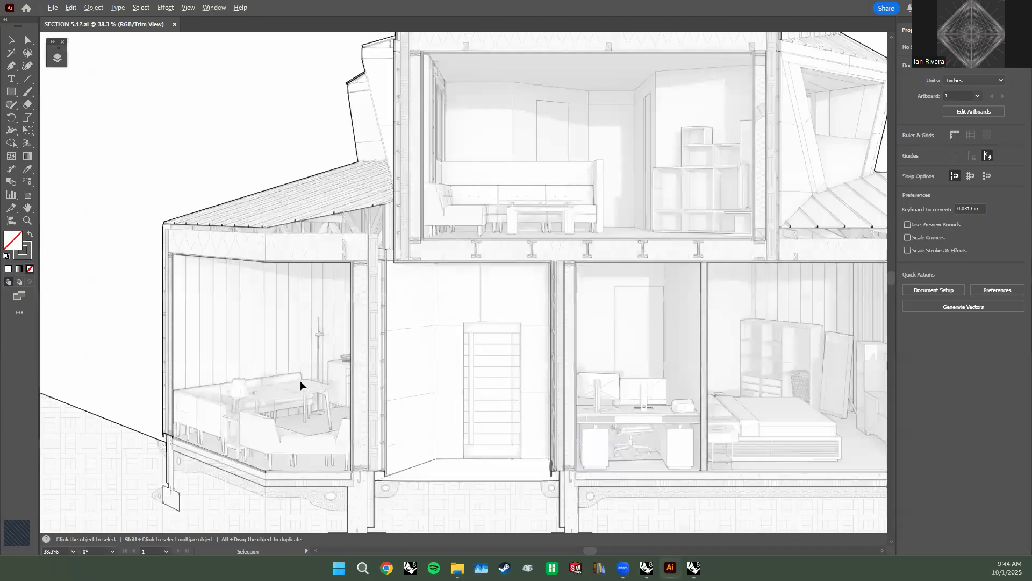
alt+scroll(401, 196, up, 1)
alt+scroll(398, 199, up, 1)
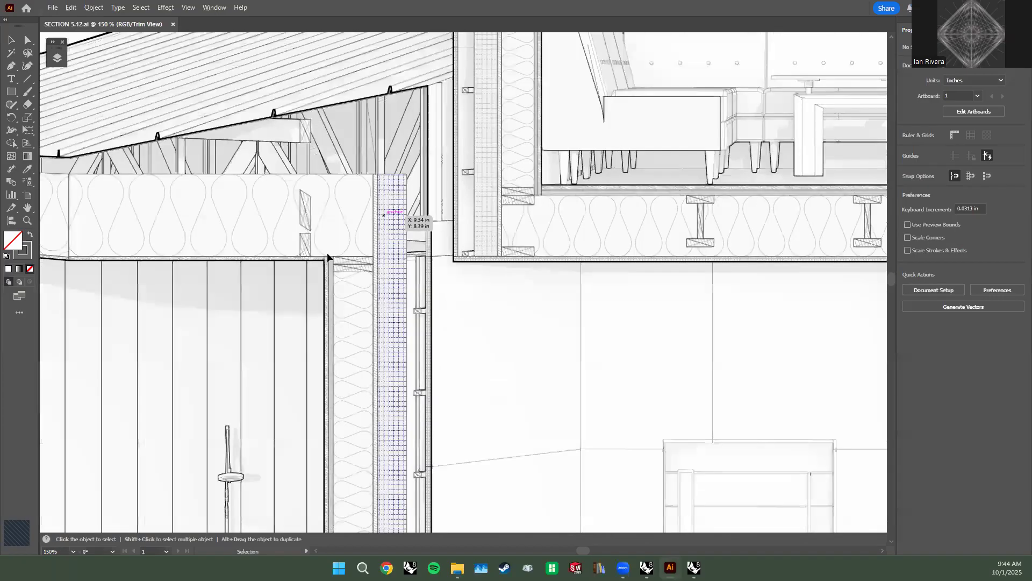
alt+scroll(331, 293, down, 1)
alt+scroll(335, 282, down, 2)
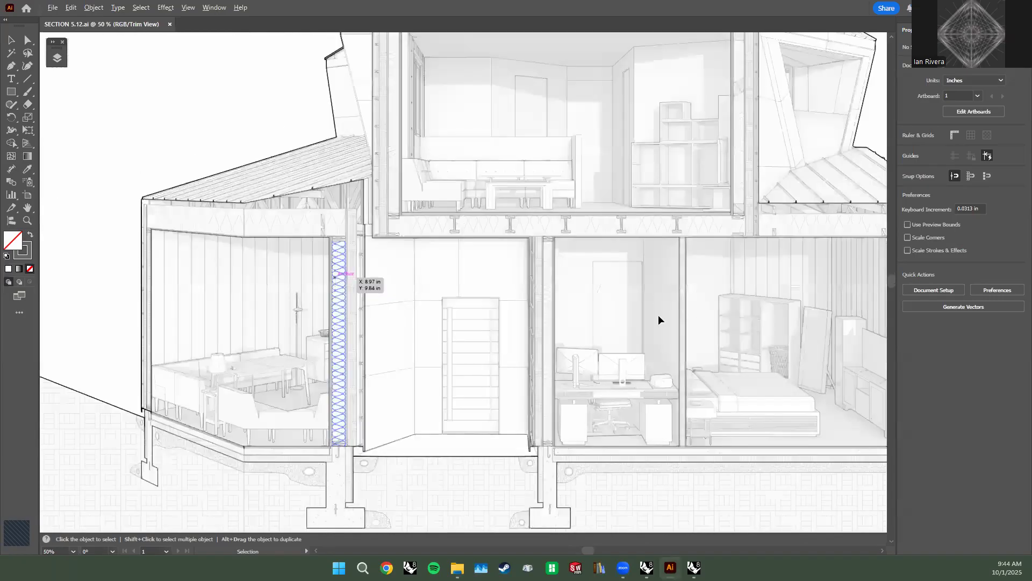
alt+scroll(456, 308, down, 1)
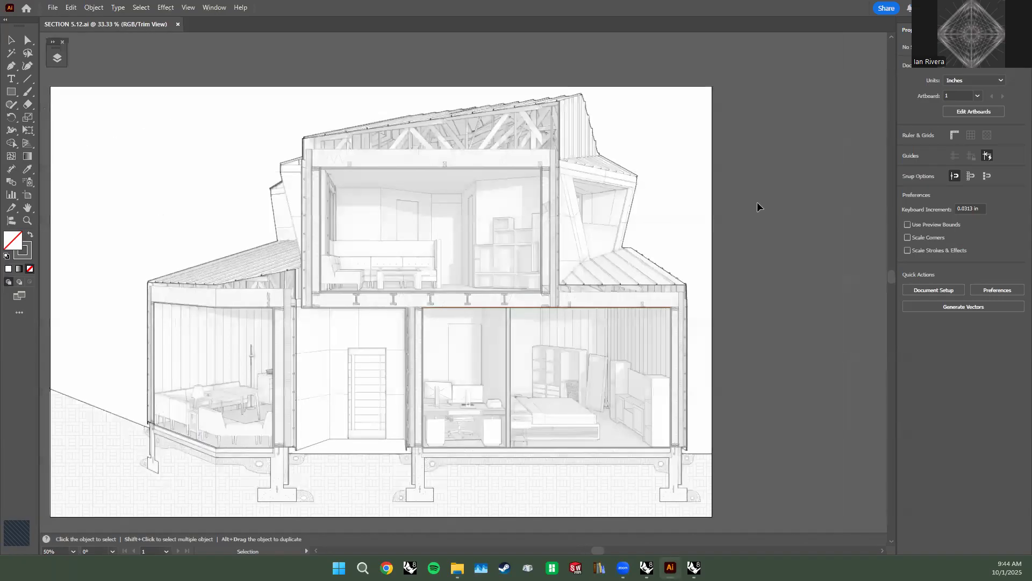
alt+scroll(701, 215, down, 1)
key(ctrl+0)
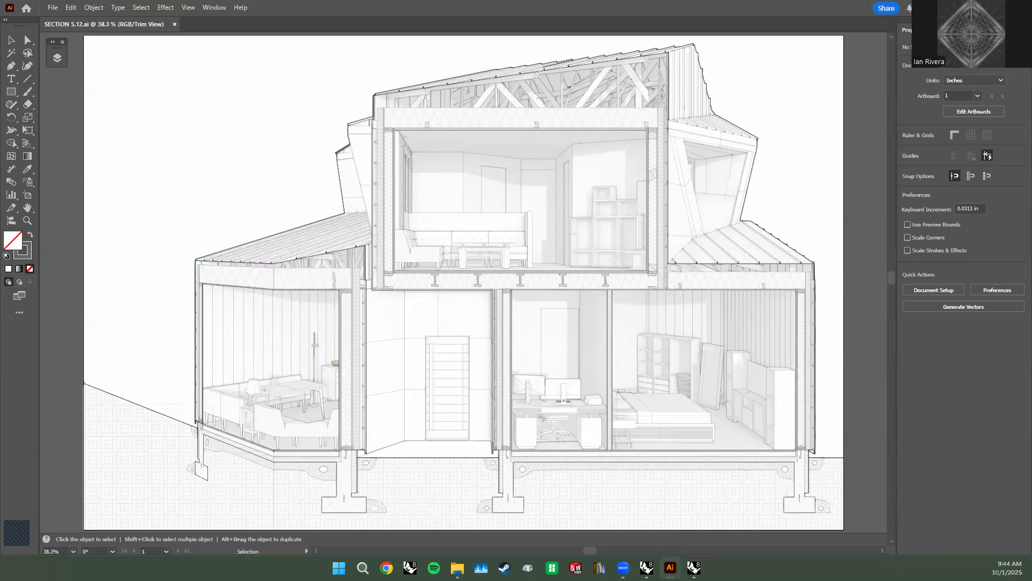
Switch back to the Rhino house model and examine its front facade from slightly different angles.
key(alt+Tab)
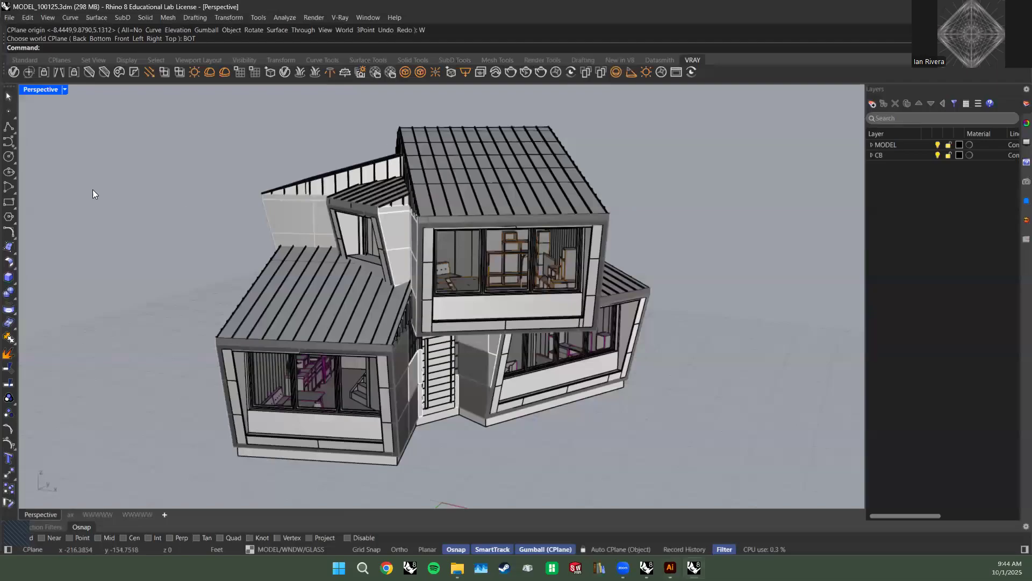
right_drag(172, 223, 488, 228)
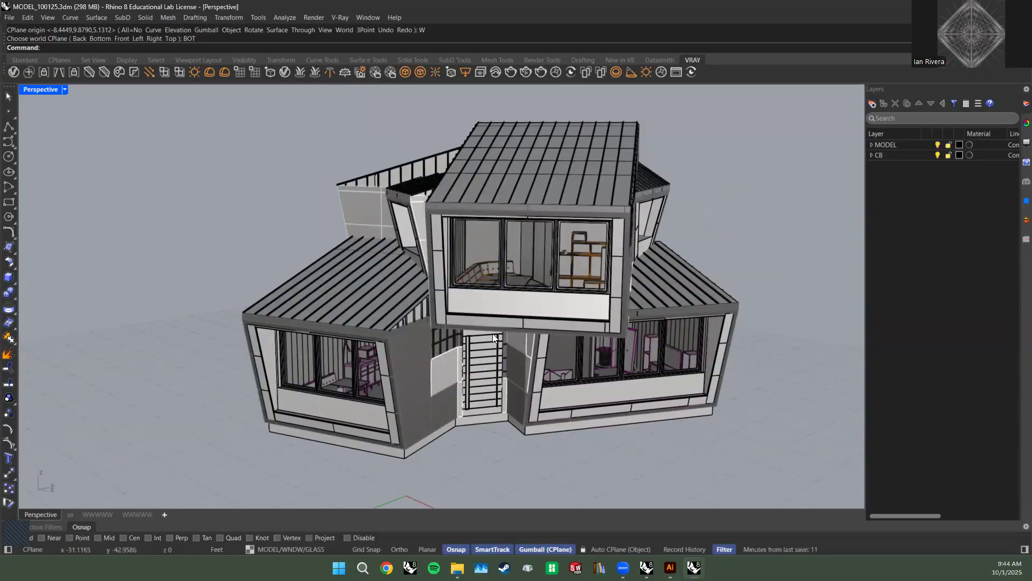
right_drag(216, 248, 254, 221)
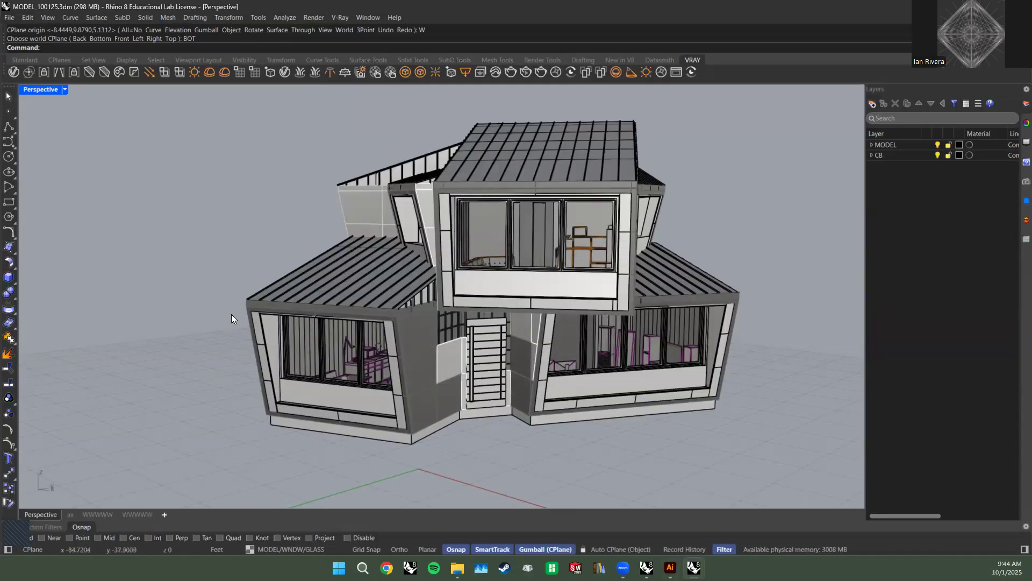
right_drag(244, 317, 444, 384)
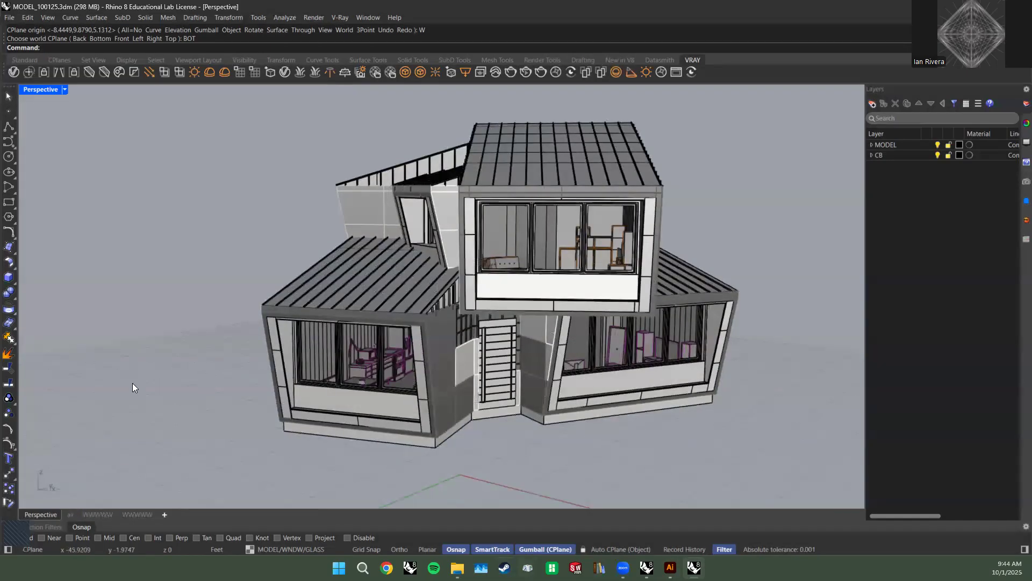
mouse_move(187, 364)
right_down()
mouse_move(203, 371)
mouse_move(197, 361)
right_up()
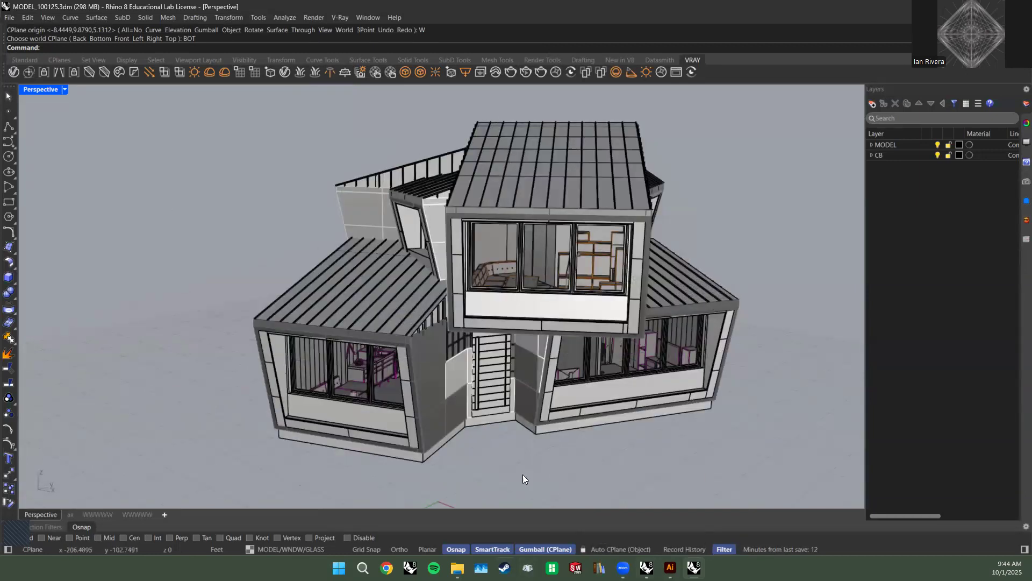
Switch to the SECTION FINAL LW CLEANUP Rhino file and examine the section drawing and its upper floor.
click(647, 568)
scroll(508, 398, down, 5)
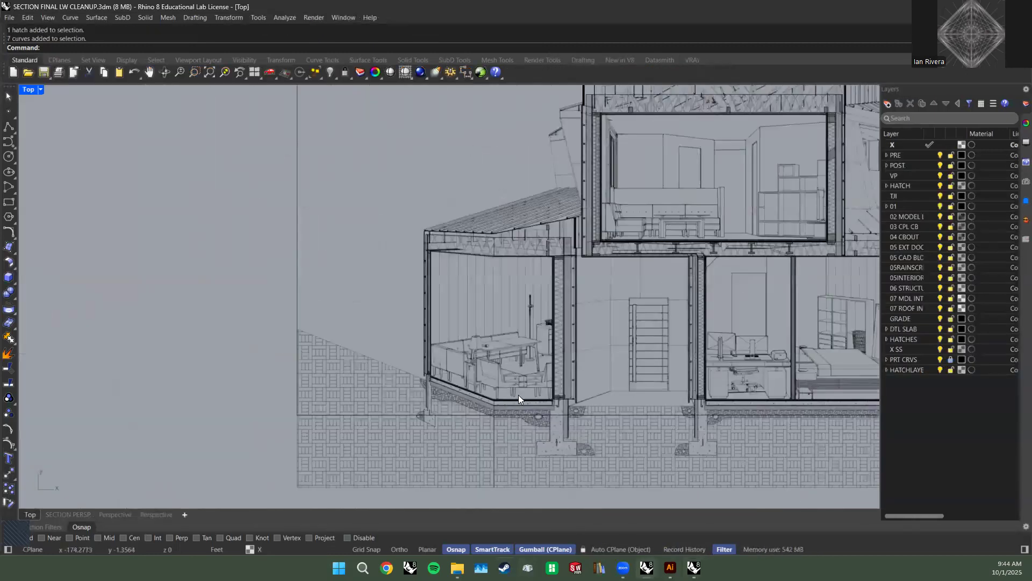
scroll(567, 241, down, 2)
scroll(566, 241, up, 1)
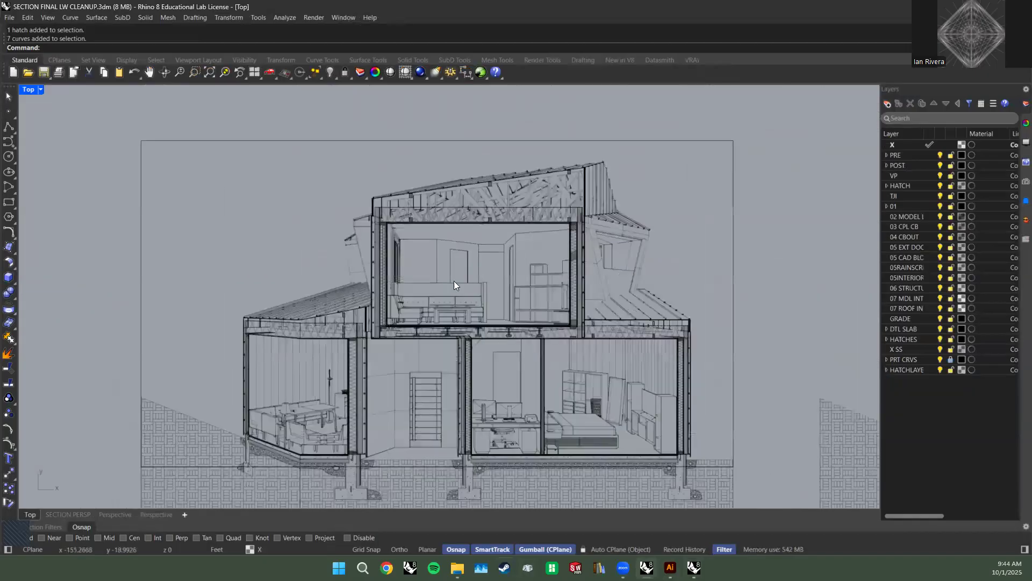
scroll(345, 156, up, 8)
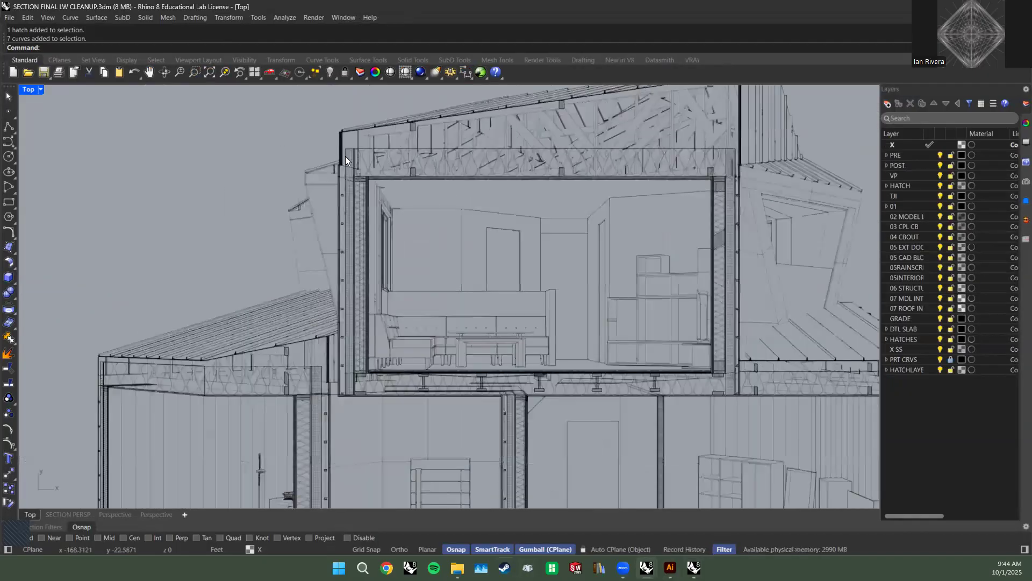
Select the roof and wall batt insulation hatches and the top plate hatch individually at the upper-floor wall and roof junction.
scroll(397, 150, up, 2)
click(402, 176)
scroll(402, 176, down, 6)
scroll(348, 199, up, 6)
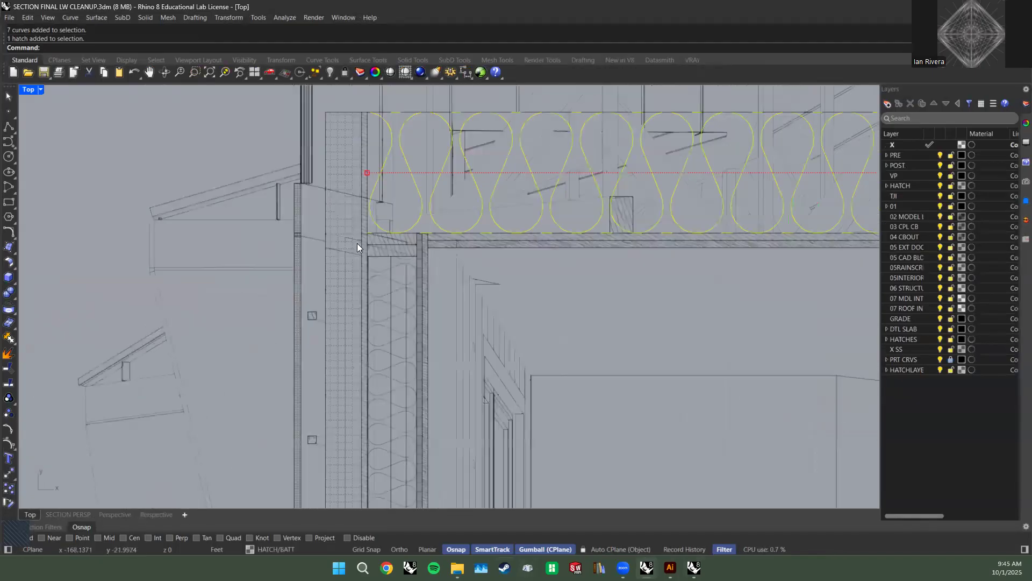
scroll(357, 243, up, 6)
click(352, 195)
right_drag(381, 239, 369, 184)
click(383, 210)
scroll(384, 192, up, 6)
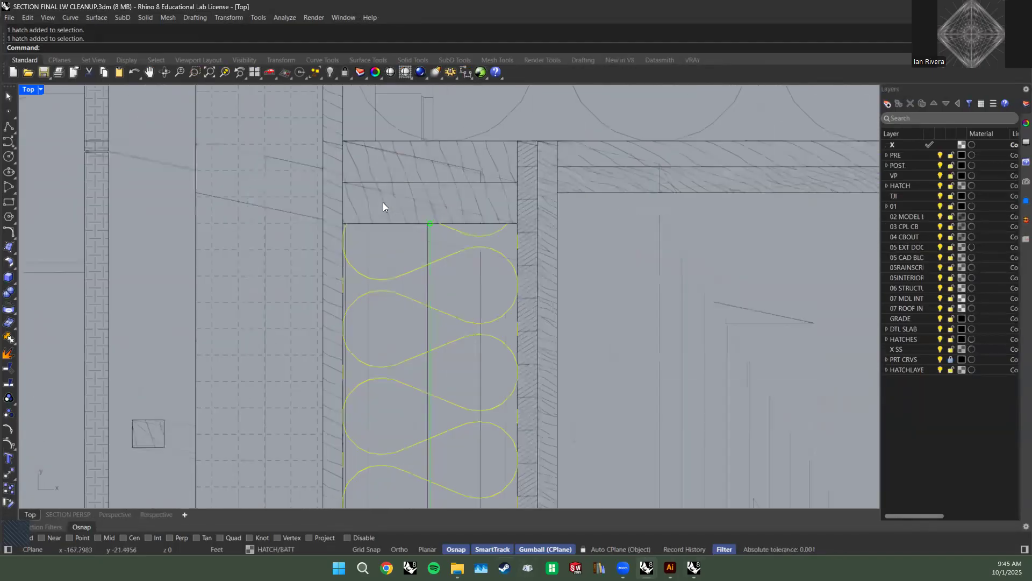
click(346, 186)
click(351, 160)
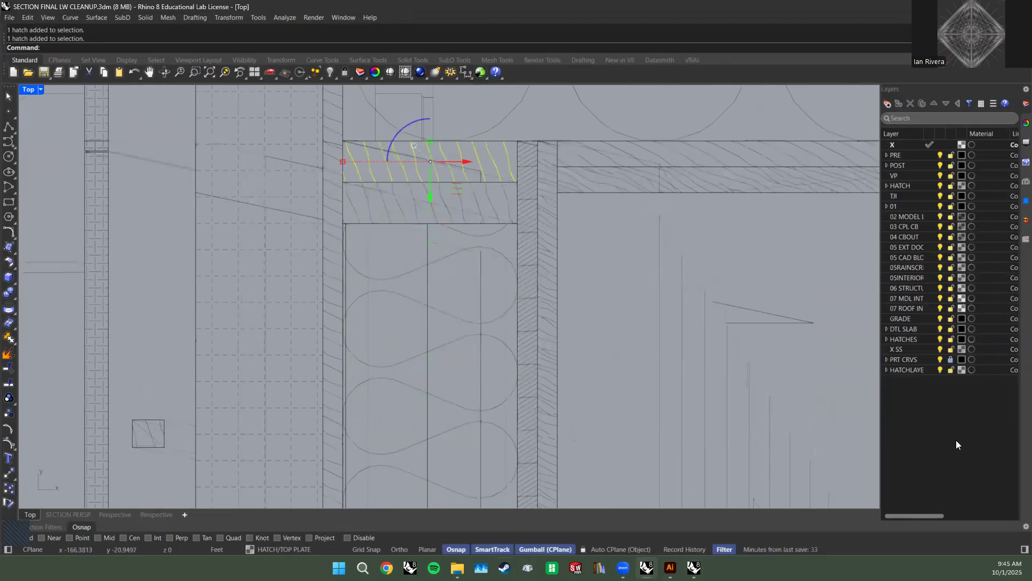
Expand the HATCH layer's sublayers in a widened layer list and highlight the CORR sublayer.
click(886, 186)
drag(880, 197, 773, 197)
click(800, 196)
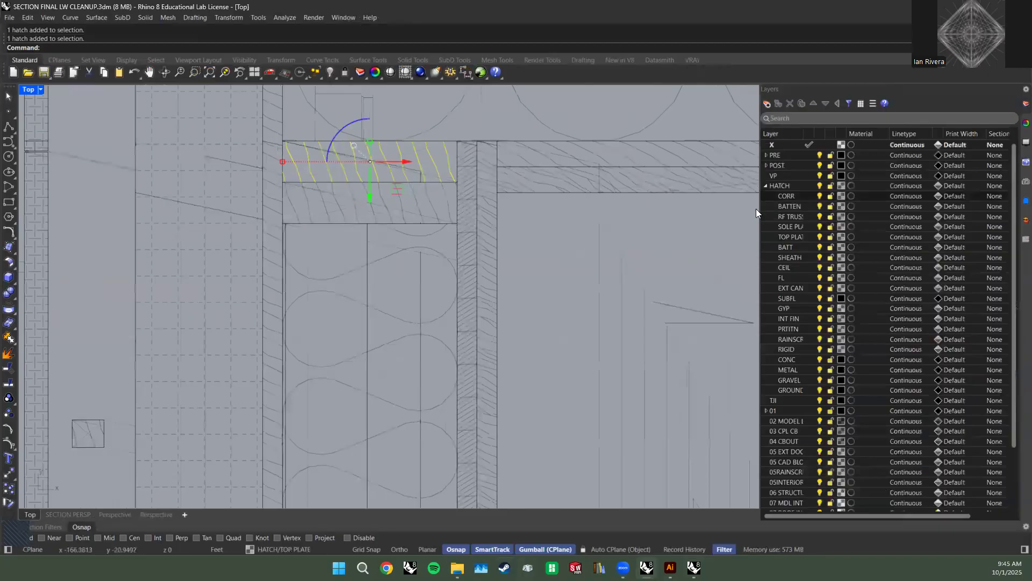
Select all objects on the CORR sublayer, examine where its hatches sit in the section, and clear the selection.
scroll(476, 184, down, 1)
scroll(398, 211, down, 15)
key(Escape)
scroll(391, 235, up, 6)
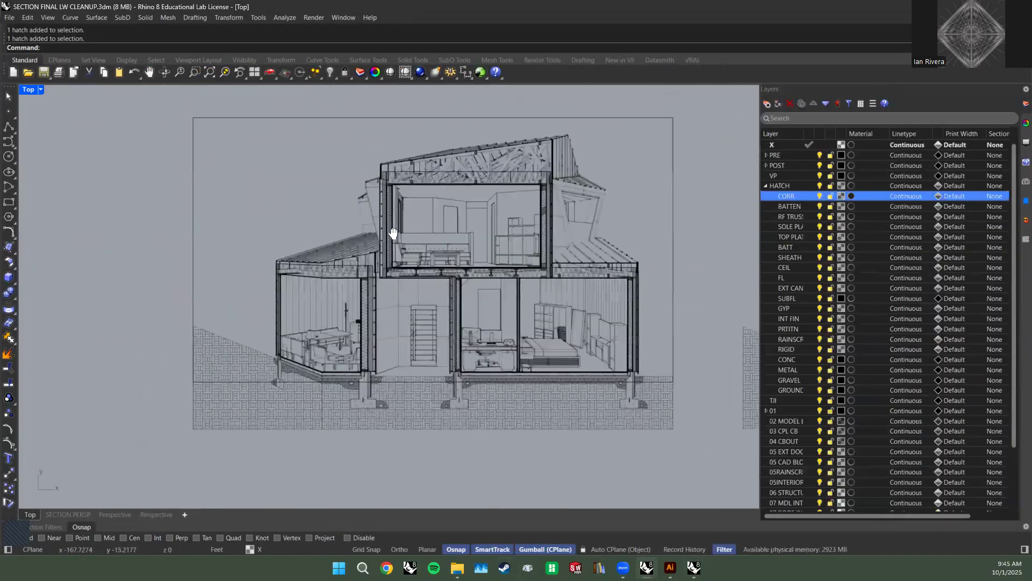
right_drag(392, 232, 390, 222)
right_click(791, 197)
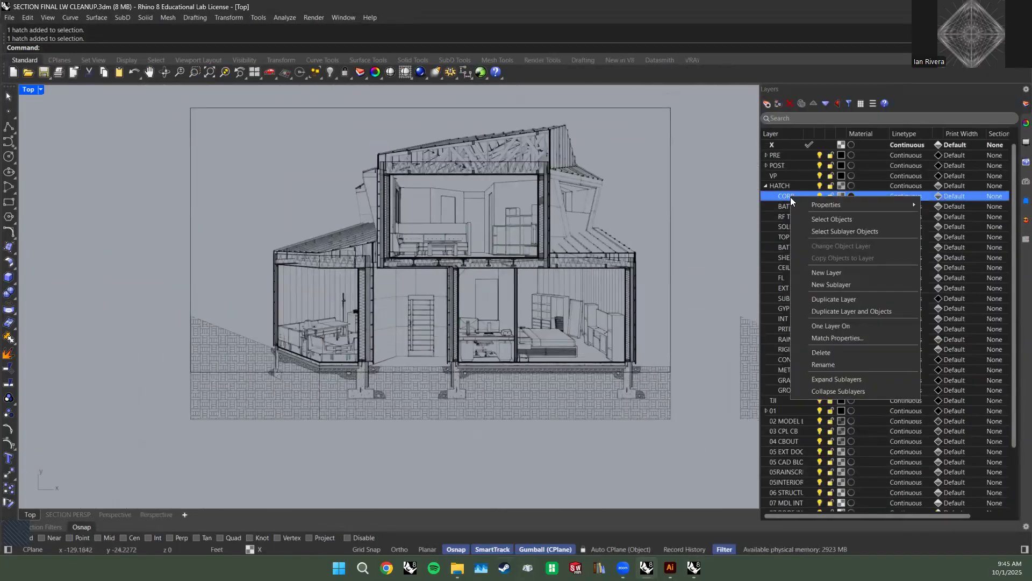
click(823, 232)
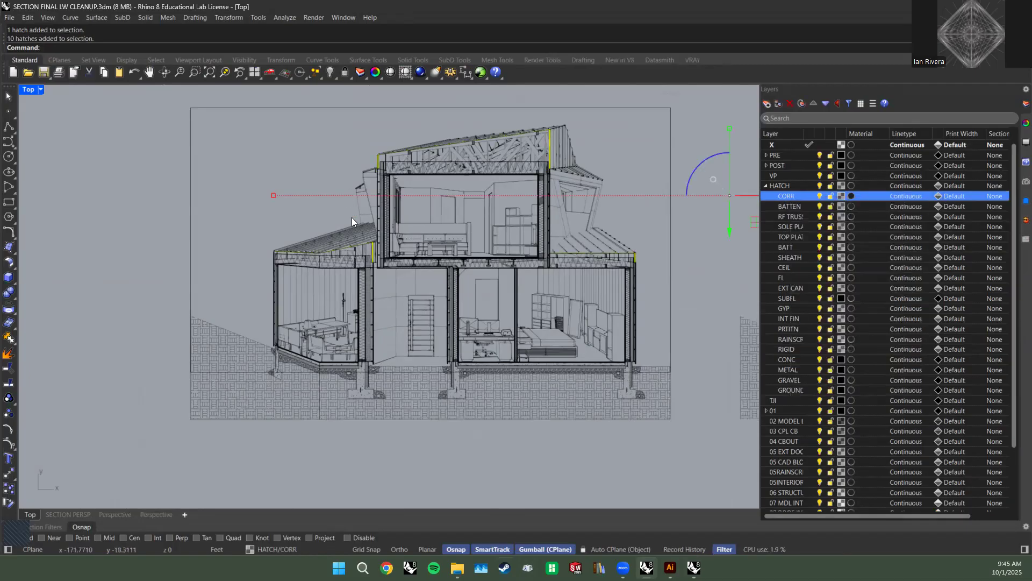
scroll(351, 217, up, 6)
scroll(363, 148, up, 4)
scroll(311, 128, up, 5)
scroll(316, 173, down, 15)
scroll(331, 197, up, 7)
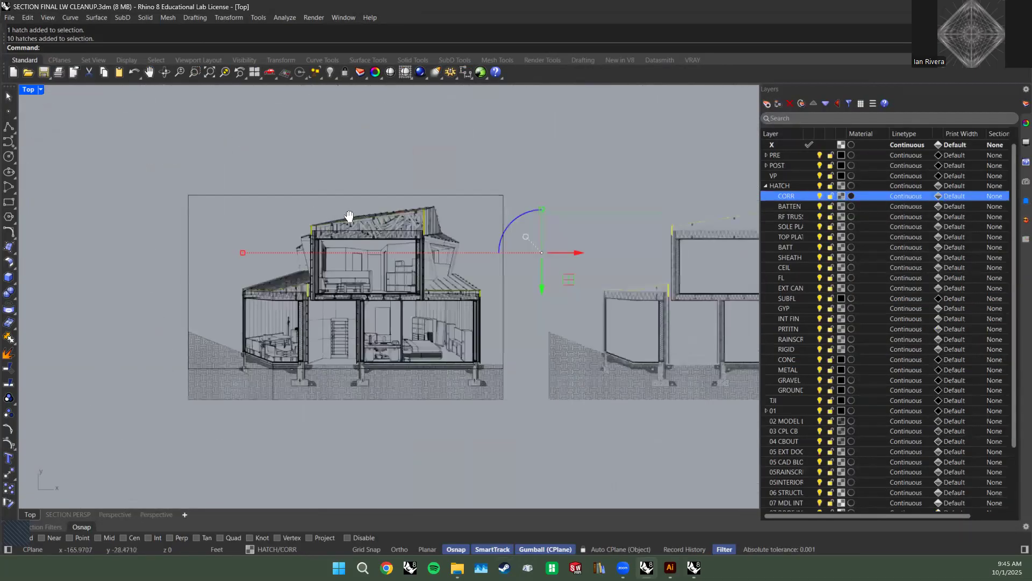
right_drag(350, 217, 360, 204)
key(Escape)
Select all objects on the BATTEN sublayer and examine its hatches along the exterior walls of the section.
right_click(794, 207)
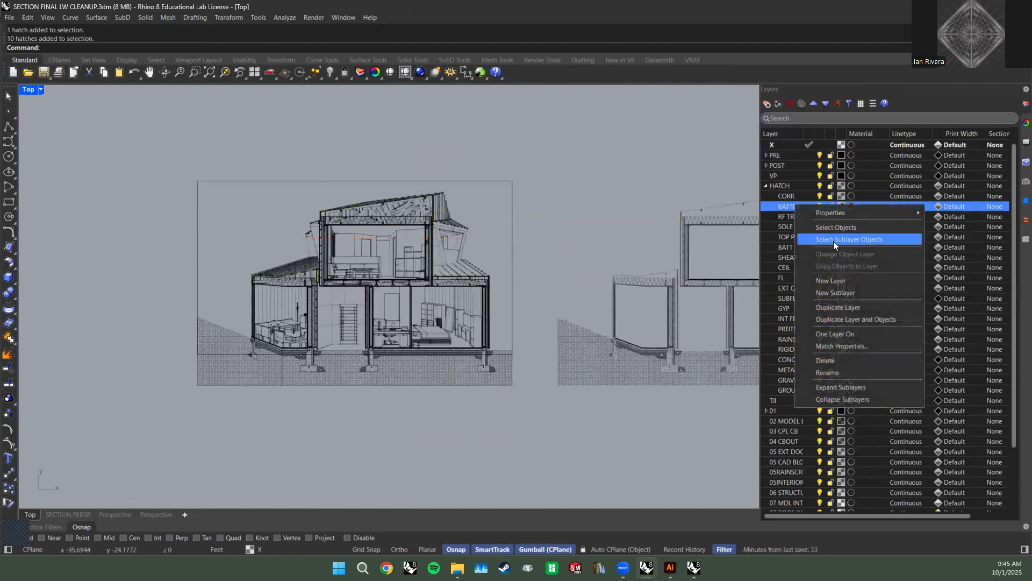
click(833, 241)
scroll(452, 274, up, 5)
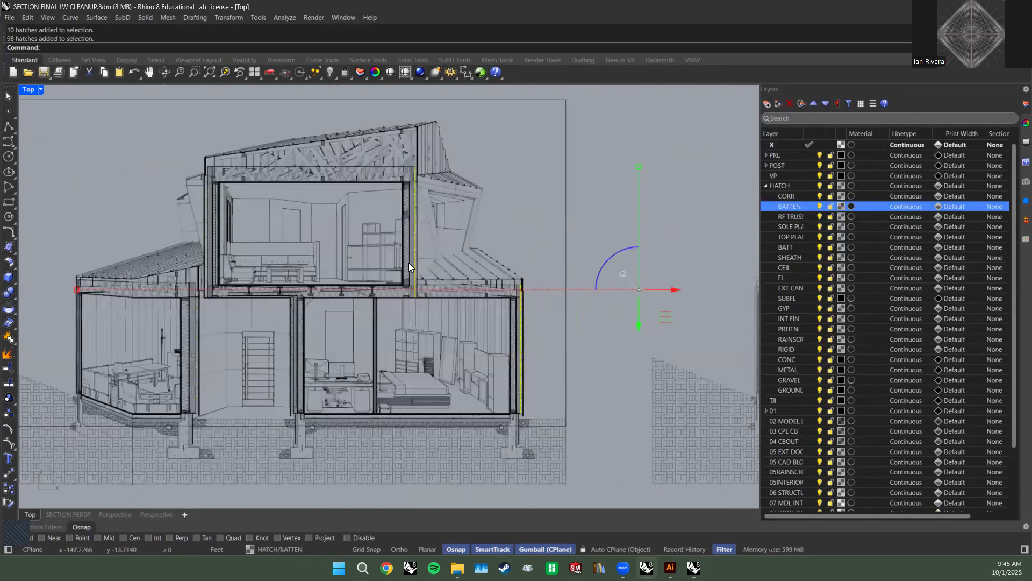
scroll(426, 254, up, 5)
scroll(421, 259, up, 5)
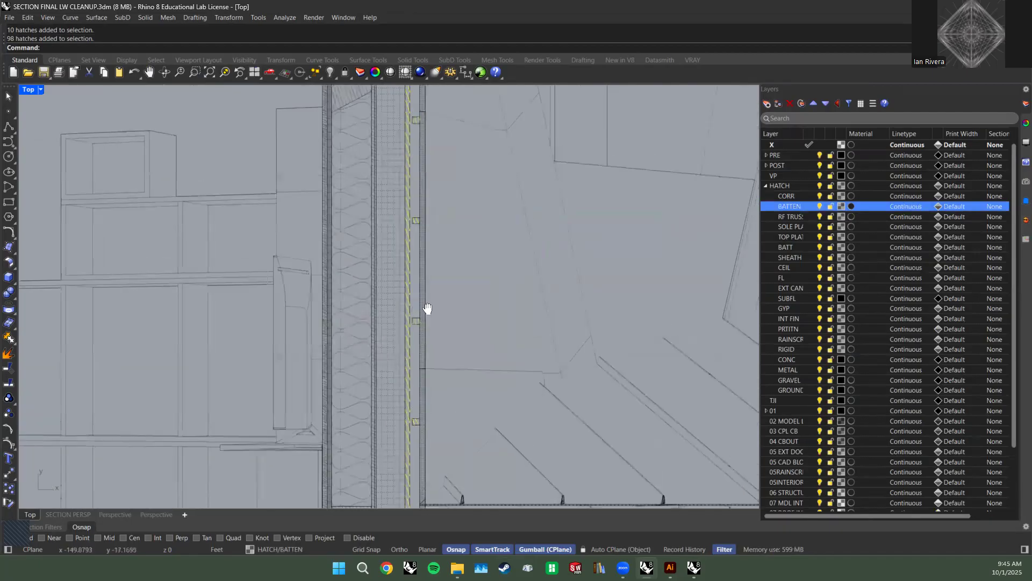
scroll(416, 194, up, 5)
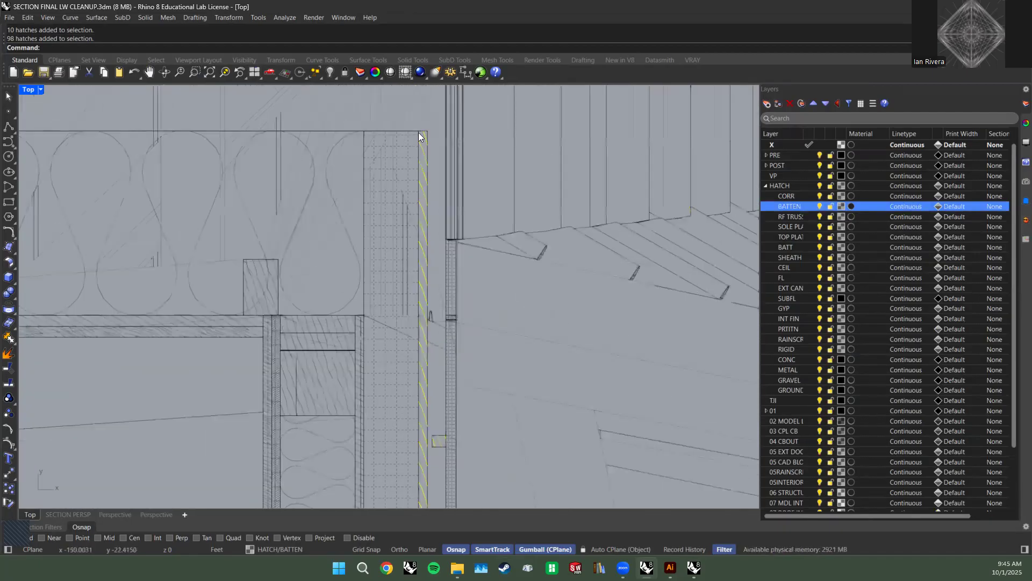
scroll(420, 209, down, 10)
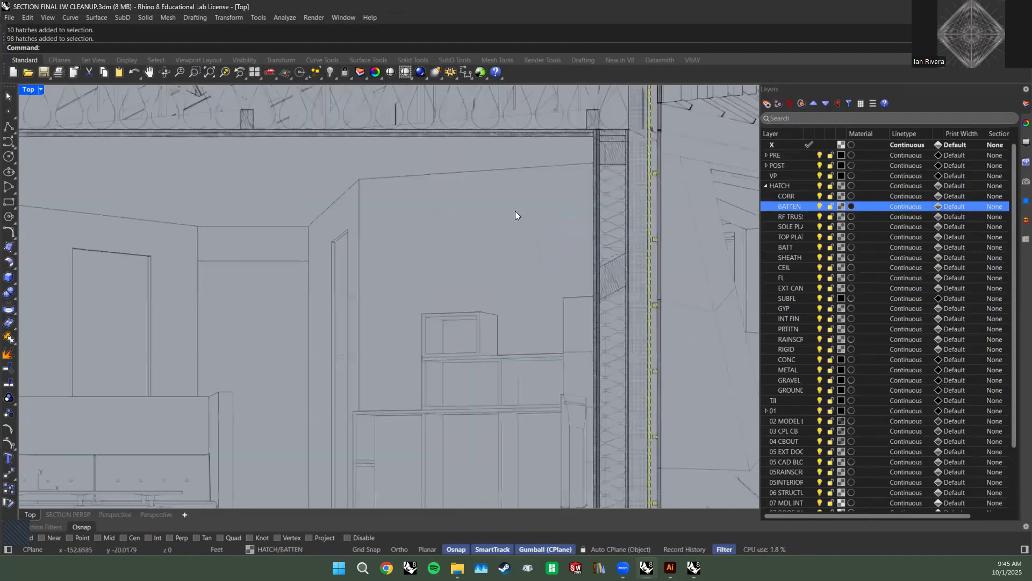
scroll(213, 248, up, 15)
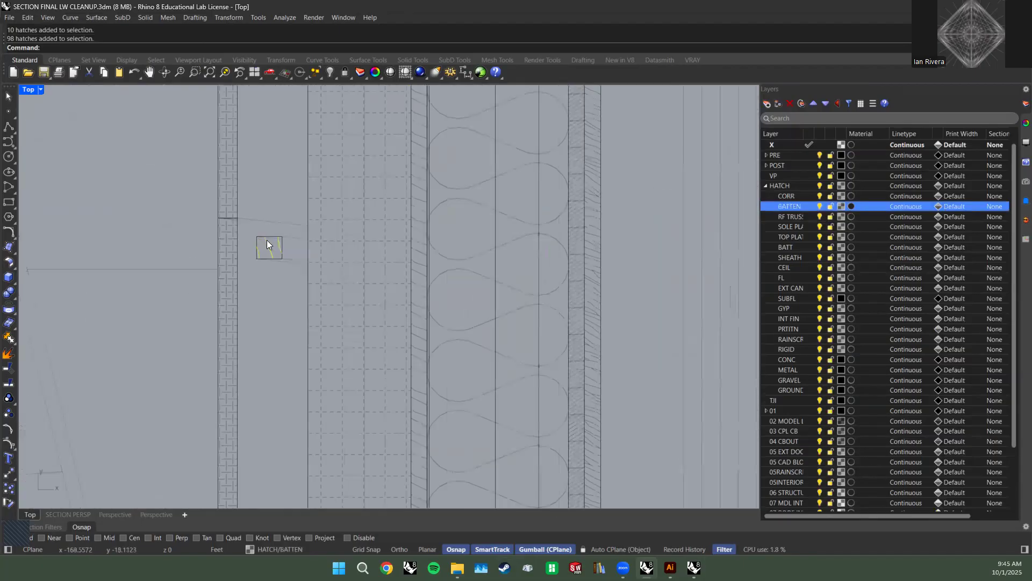
Select all objects on the RF TRUSS sublayer and examine its hatches in the upper and lower roofs of the section.
scroll(266, 240, down, 12)
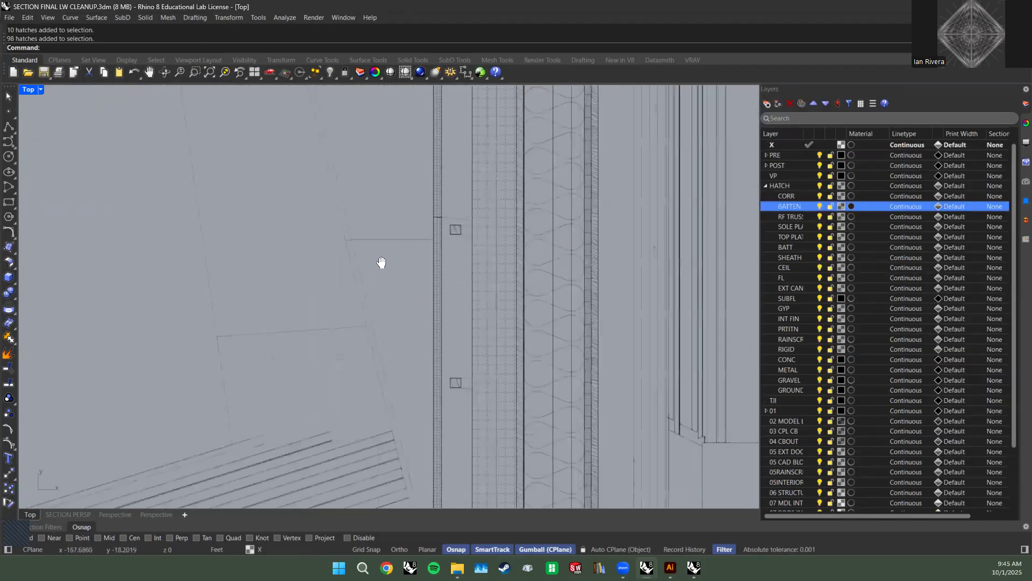
right_click(777, 218)
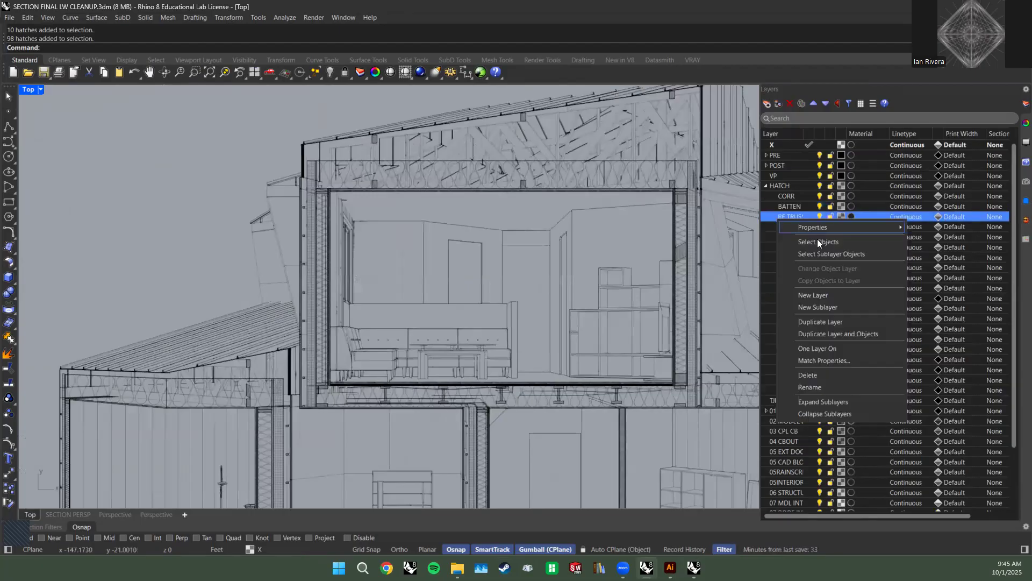
click(816, 248)
scroll(370, 131, up, 12)
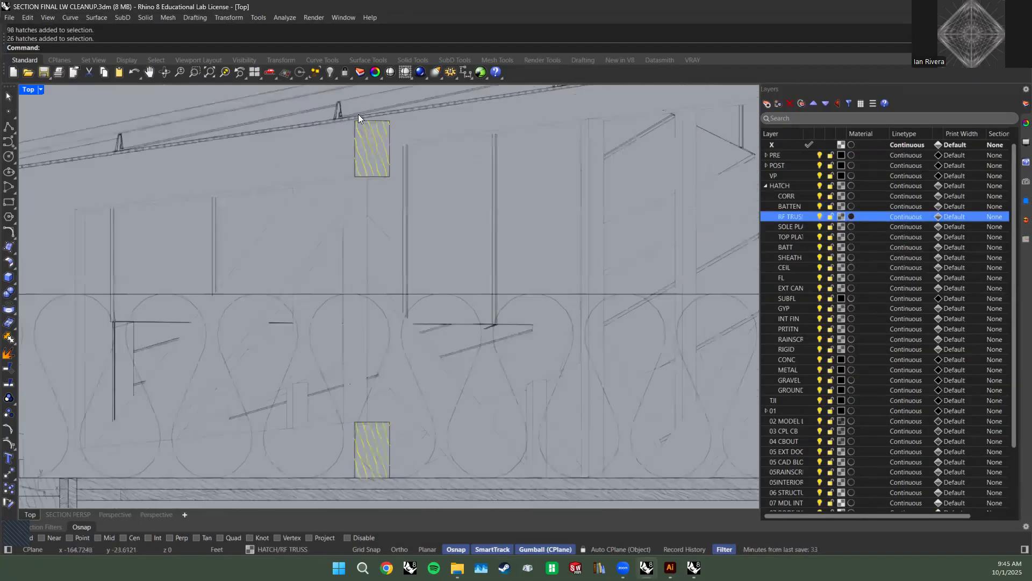
scroll(366, 171, down, 10)
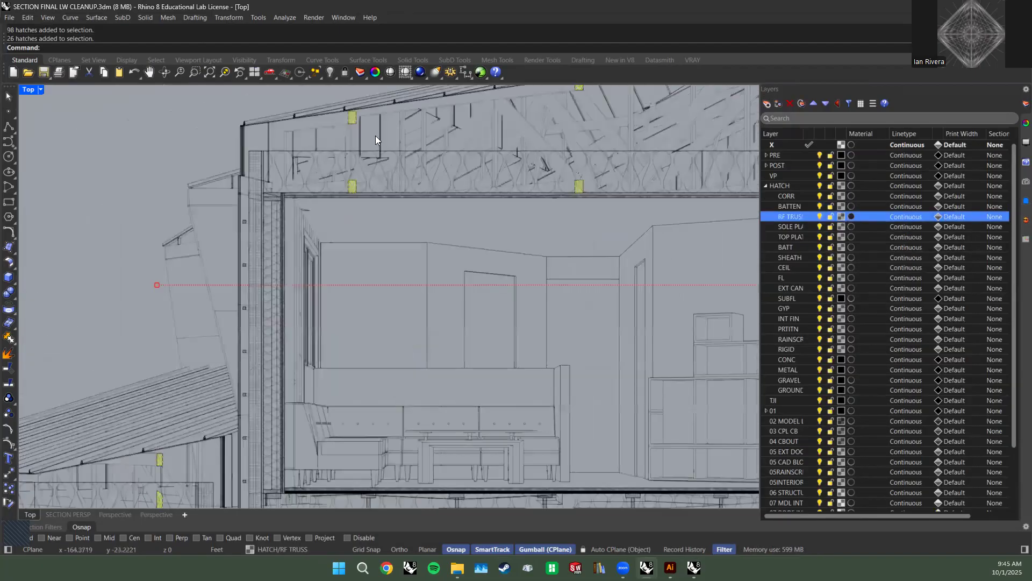
scroll(283, 288, up, 8)
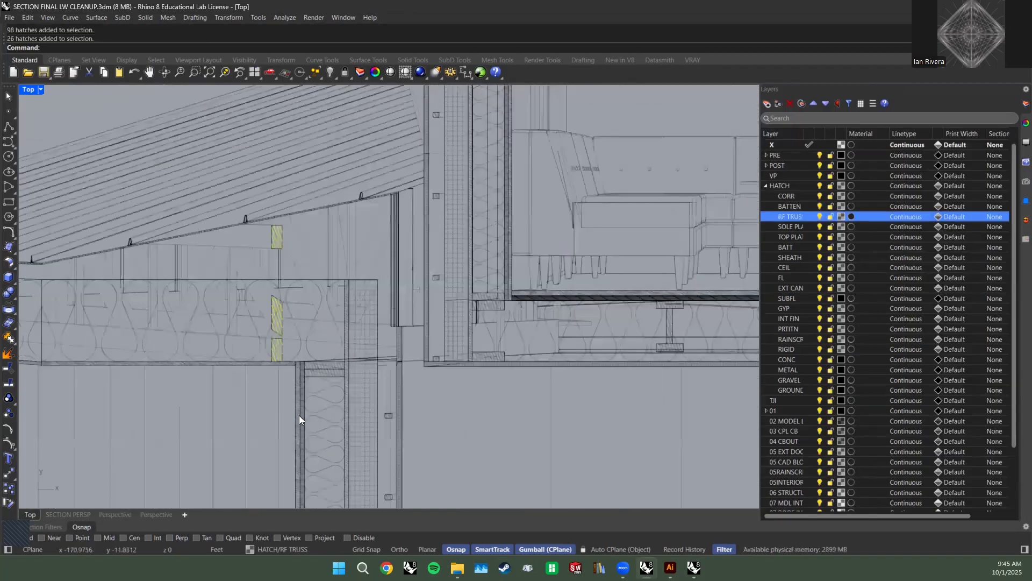
scroll(324, 360, up, 5)
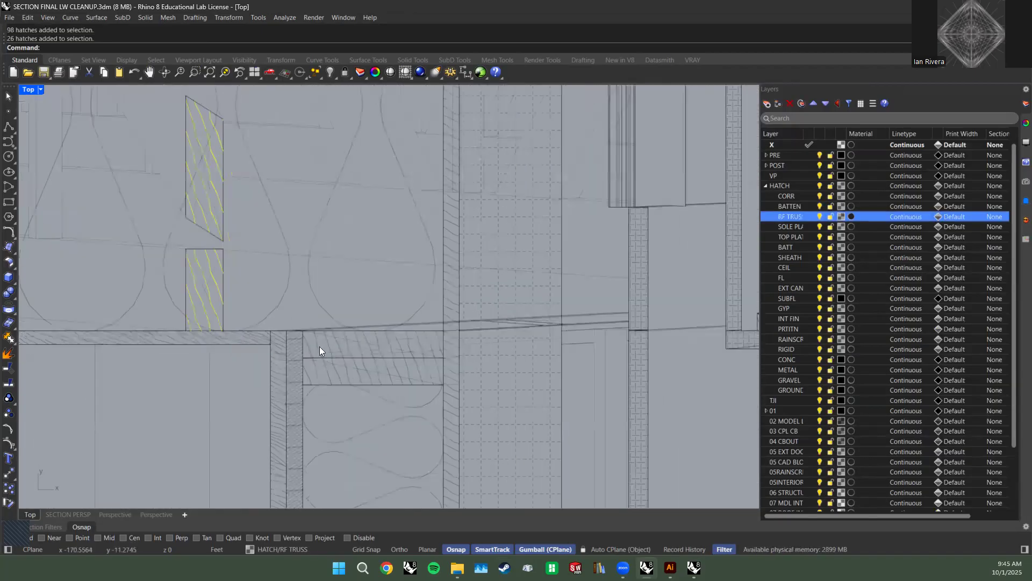
Select the two stacked top plate hatches individually at the head of the lower-floor wall, and clear the selection.
click(301, 345)
click(323, 377)
scroll(369, 359, down, 3)
click(627, 356)
scroll(517, 256, down, 5)
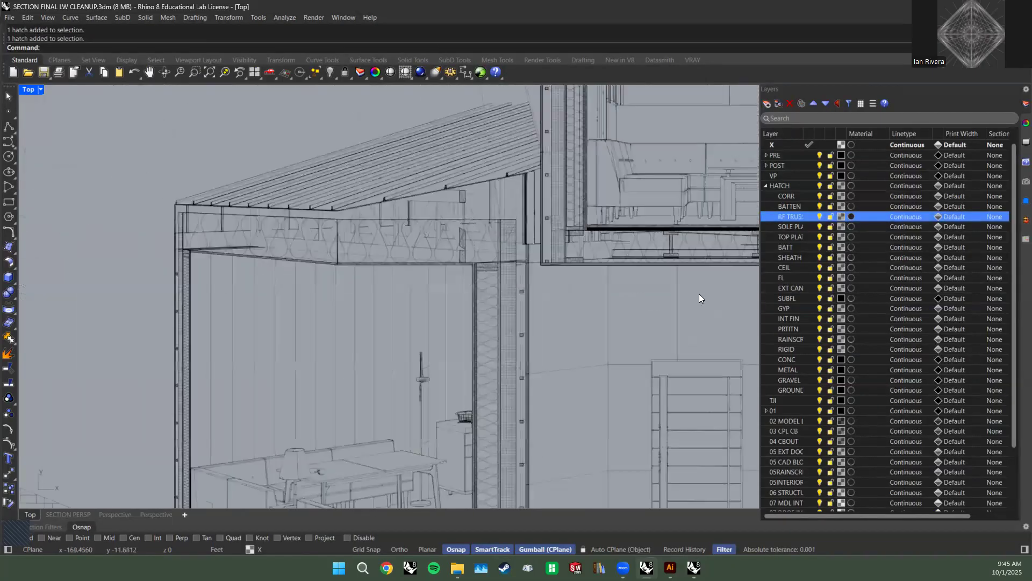
Widen the layer name column, select all objects on the GRAVEL sublayer, and examine its hatches around the foundations.
drag(803, 135, 844, 135)
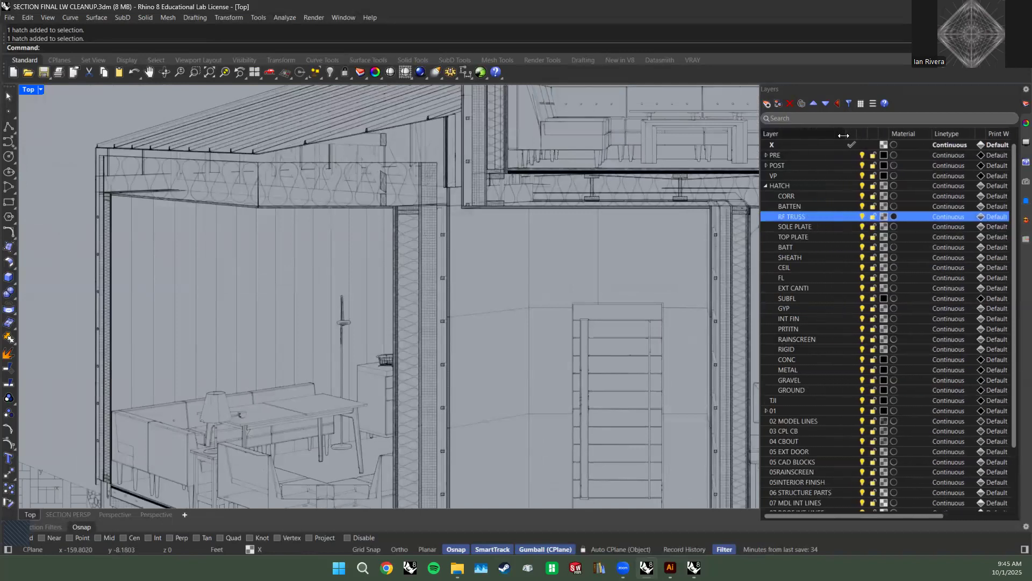
right_click(797, 380)
click(845, 377)
key(ctrl+shift+e)
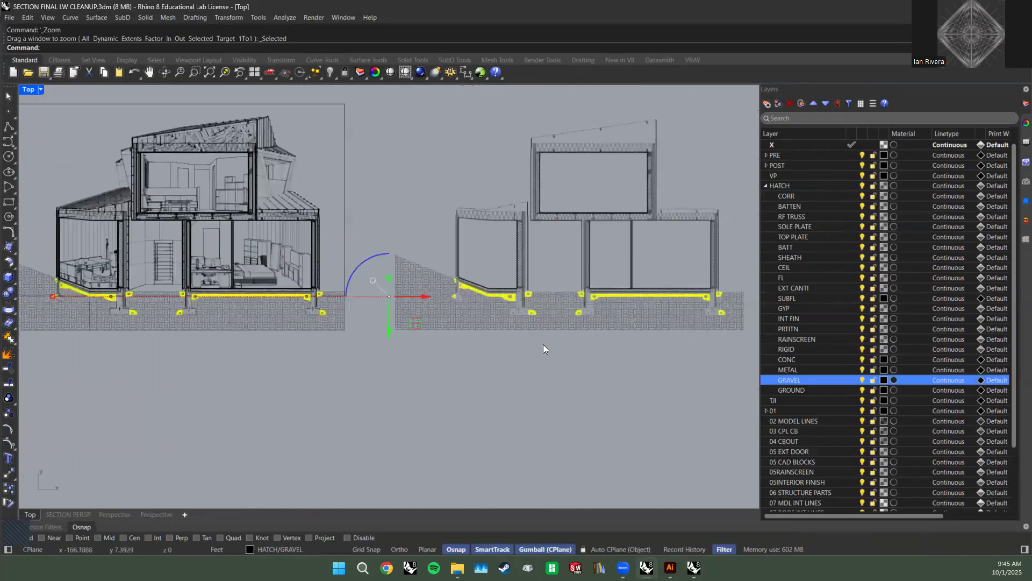
scroll(389, 285, up, 10)
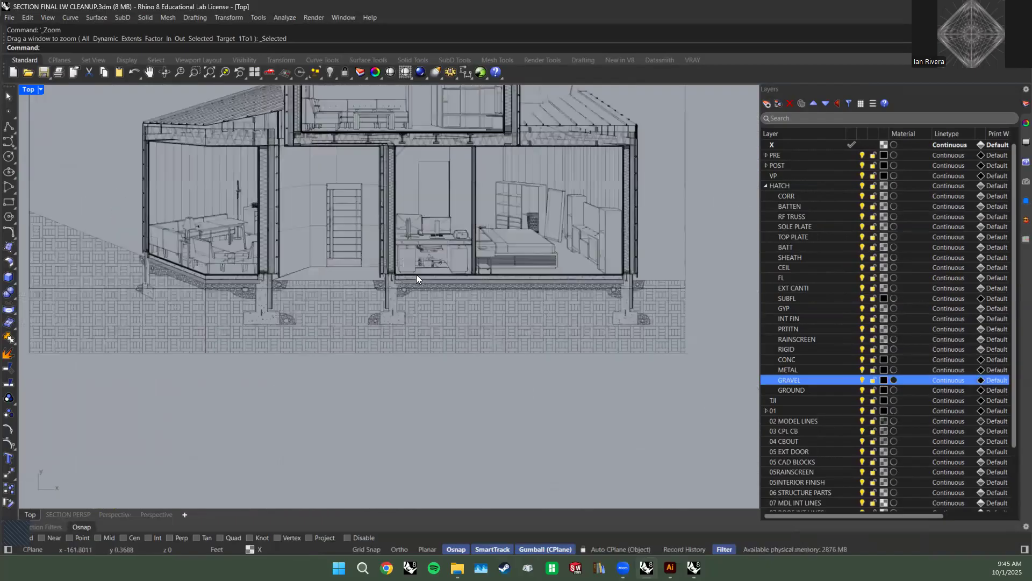
click(416, 314)
key(Escape)
scroll(365, 307, down, 4)
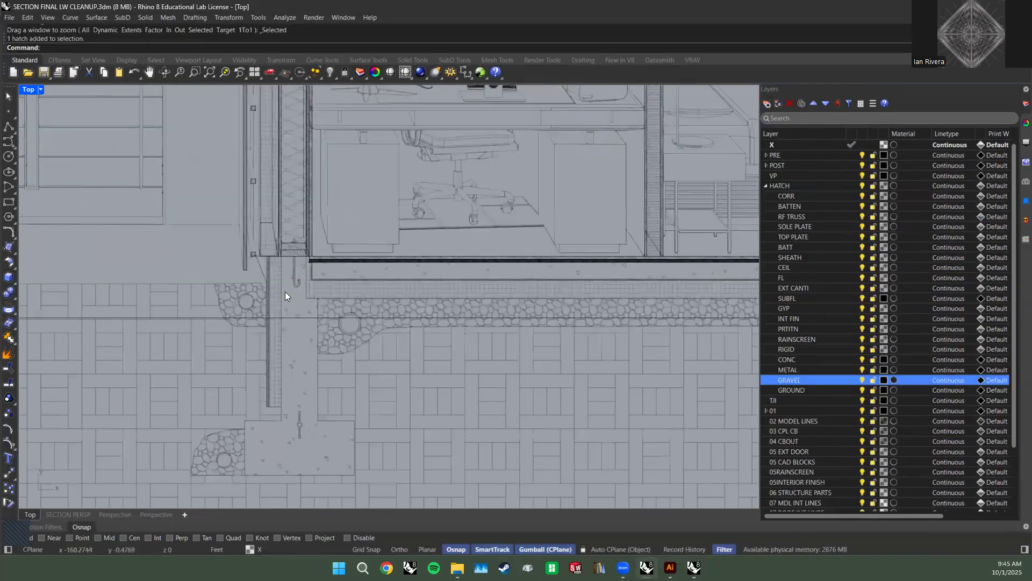
Select the METAL hatch of the hooked anchor bolt at the top of the foundation wall.
scroll(285, 292, up, 4)
right_drag(285, 292, 416, 286)
scroll(428, 257, up, 14)
scroll(433, 171, down, 5)
click(434, 169)
scroll(434, 176, down, 8)
right_drag(452, 97, 458, 204)
scroll(457, 175, down, 4)
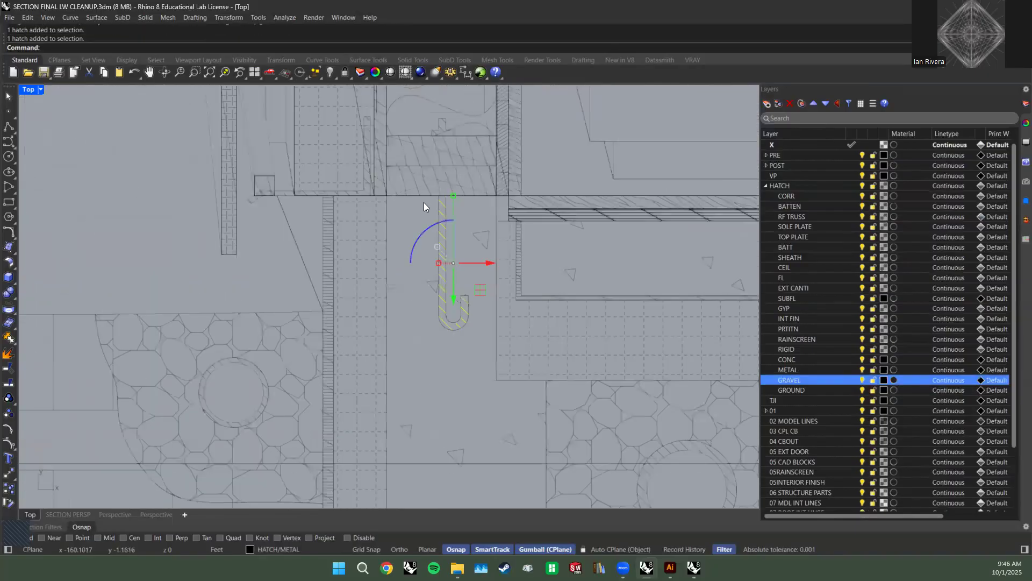
Add the hatch at the anchor bolt's upper end above the sole plates to the selection, and clear the selection.
right_drag(442, 129, 457, 233)
scroll(457, 233, up, 10)
shift+click(457, 233)
scroll(461, 237, down, 16)
click(220, 258)
scroll(236, 262, down, 4)
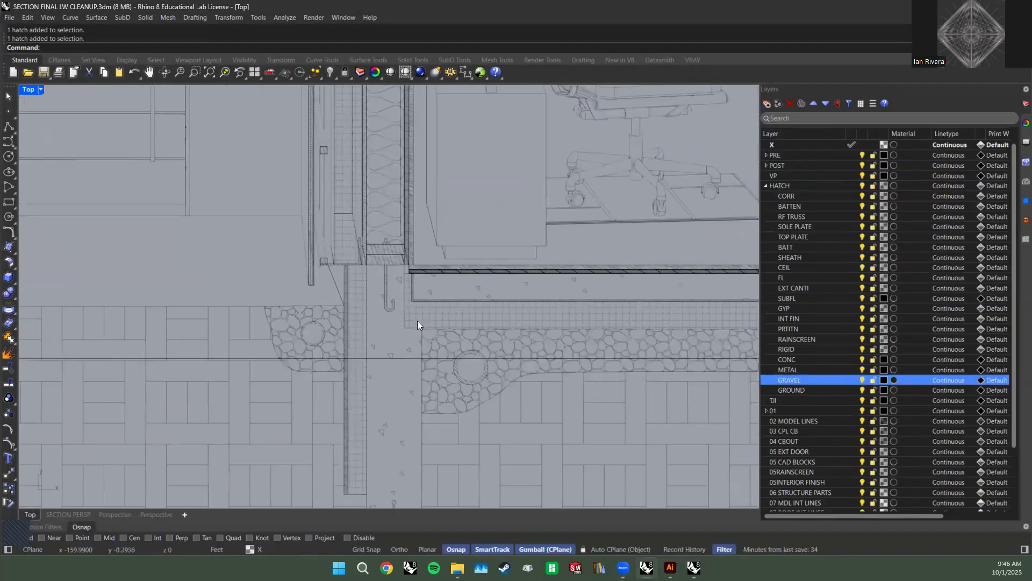
Select the CONC hatch of the foundation wall and its footing, examine its extent, and clear the selection.
scroll(457, 242, down, 7)
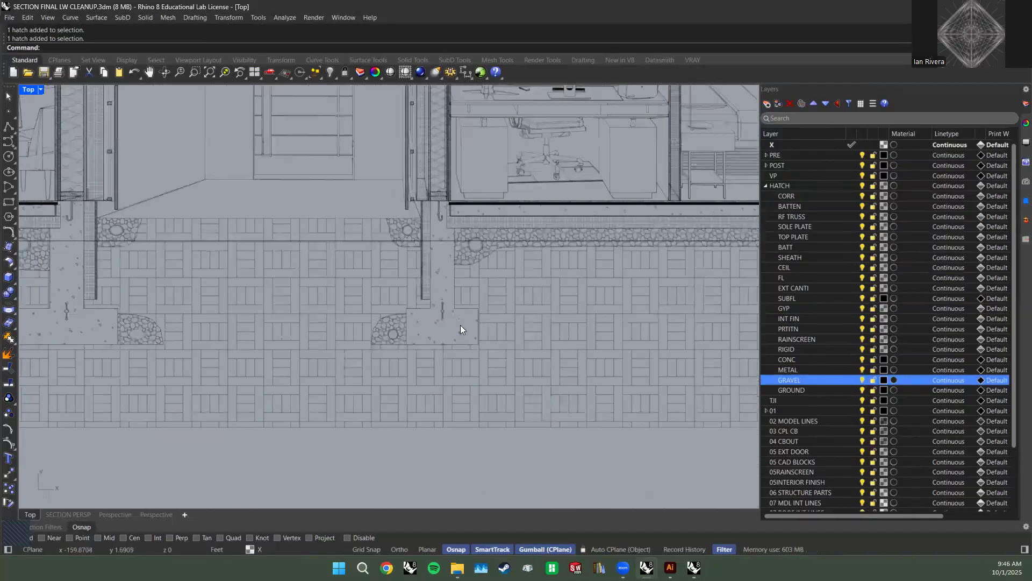
scroll(460, 326, up, 5)
click(460, 326)
scroll(471, 253, down, 4)
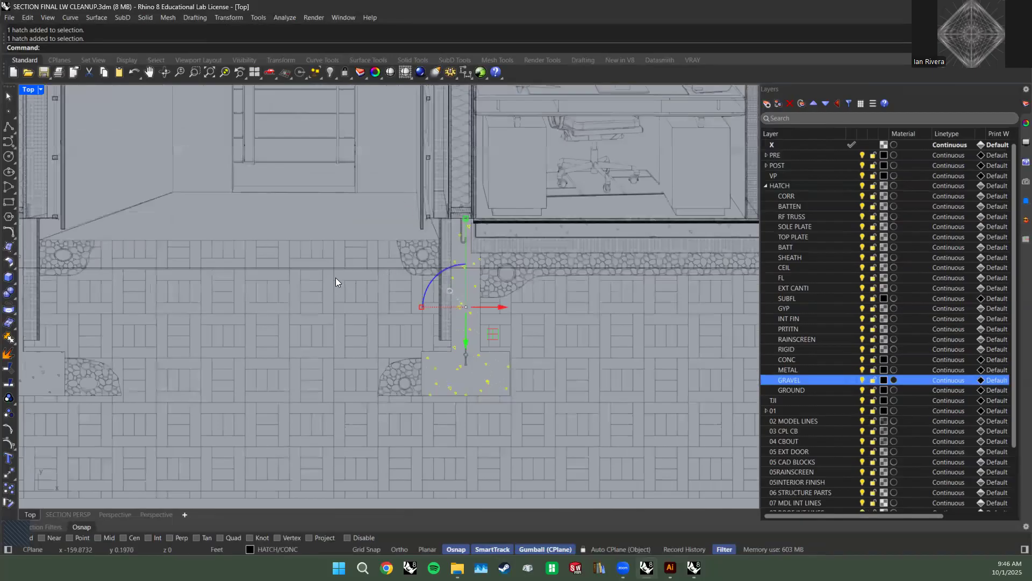
right_drag(524, 244, 495, 325)
key(Escape)
Select the FL hatch running over the ground-floor slab, examine it, and clear the selection.
scroll(449, 266, up, 20)
click(418, 293)
scroll(430, 301, down, 10)
scroll(442, 315, up, 4)
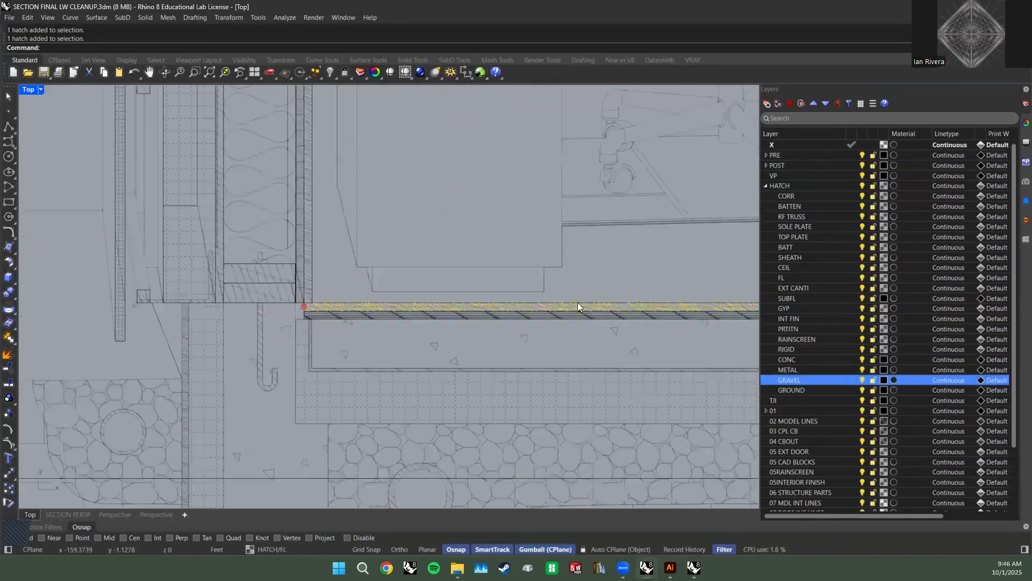
key(Escape)
Check the individual wall layer hatches beside the desk, select the batt insulation hatch, and clear the selection.
scroll(473, 290, down, 3)
scroll(398, 242, up, 3)
click(410, 237)
scroll(415, 233, down, 3)
scroll(420, 215, up, 6)
click(426, 215)
scroll(376, 226, down, 3)
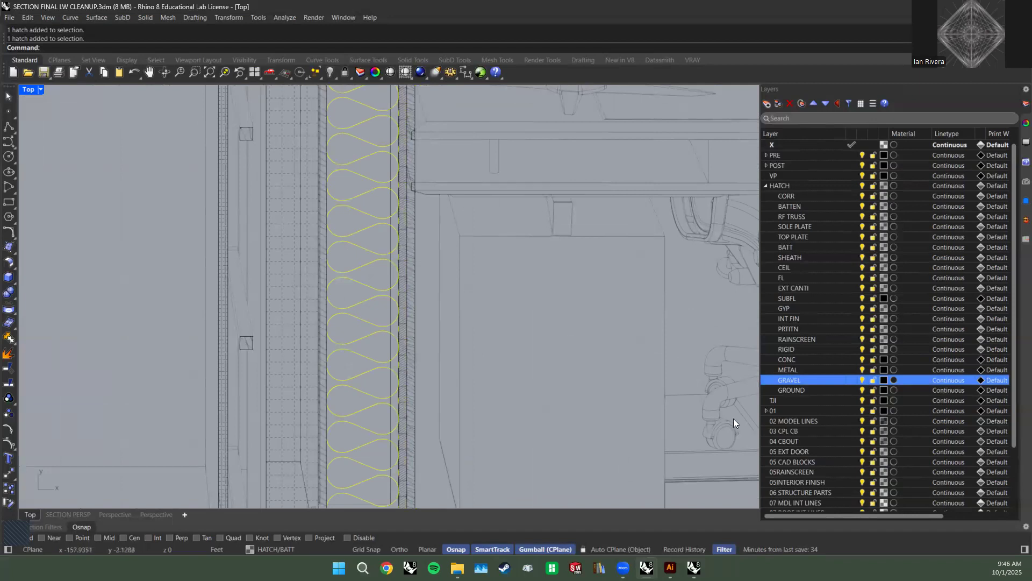
click(131, 197)
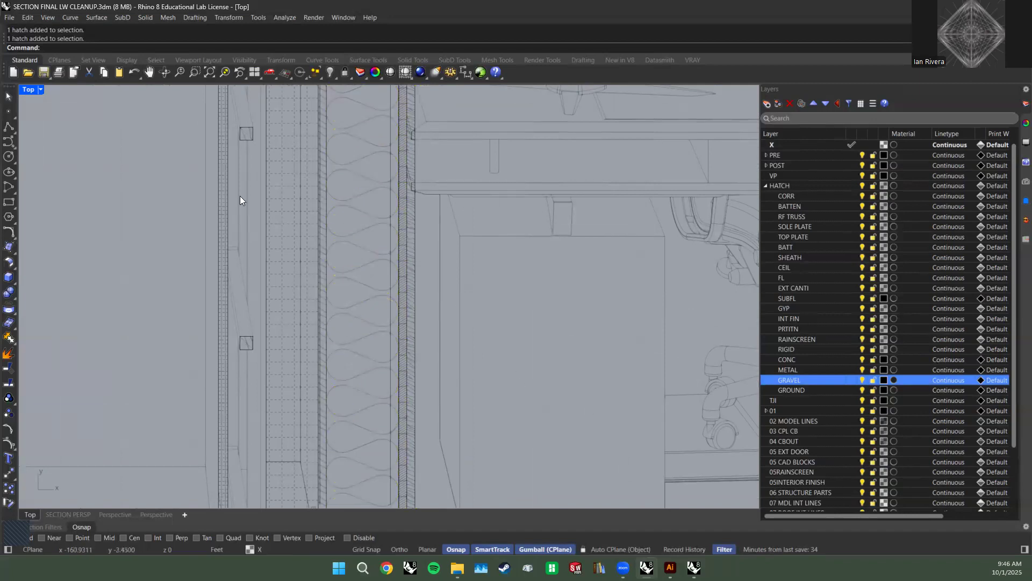
Select the rigid insulation hatch and the batt insulation hatch of the exterior wall one after the other, and clear the selection.
click(284, 179)
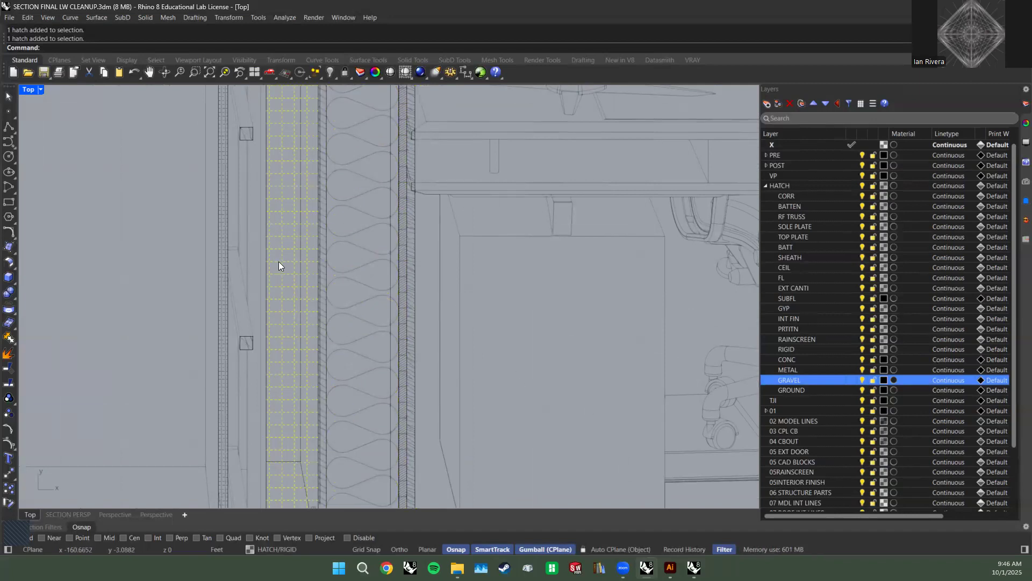
scroll(365, 207, down, 5)
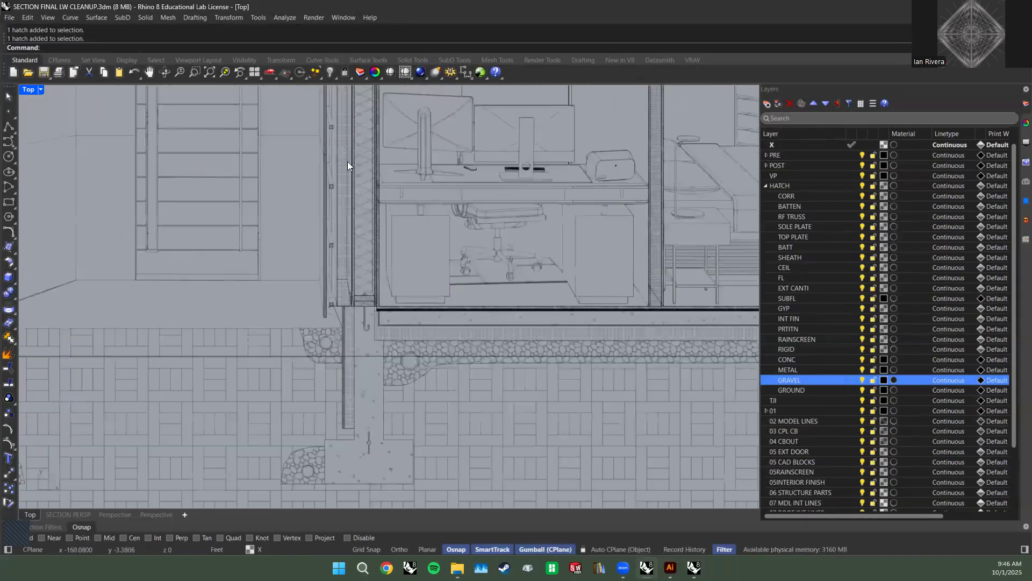
click(356, 161)
right_drag(352, 239, 351, 316)
scroll(505, 257, up, 10)
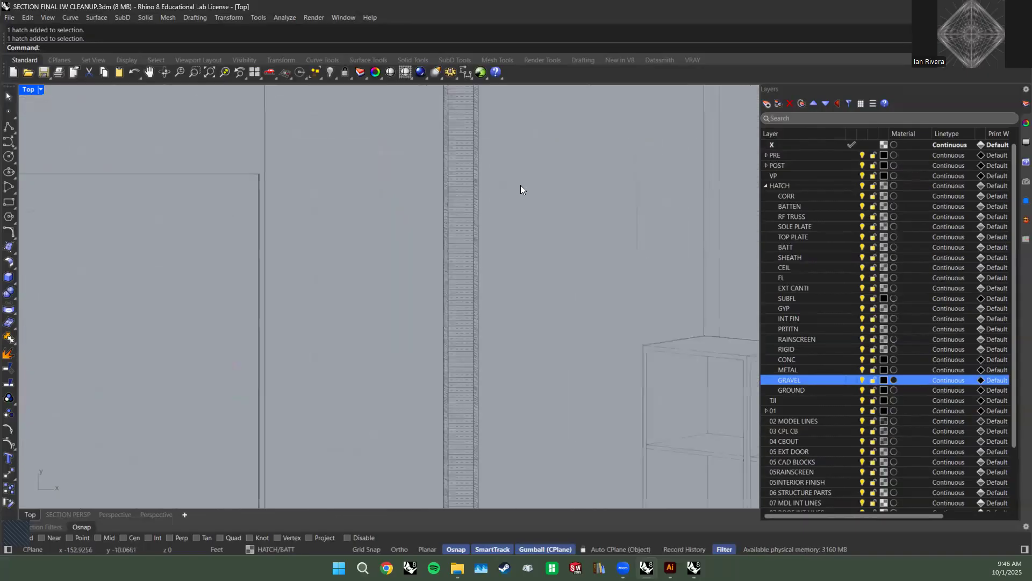
key(Escape)
Select the PRTITN hatch of the interior wall between the desk and the bed, examine its full height, and clear the selection.
click(460, 156)
scroll(426, 321, down, 4)
scroll(428, 252, down, 6)
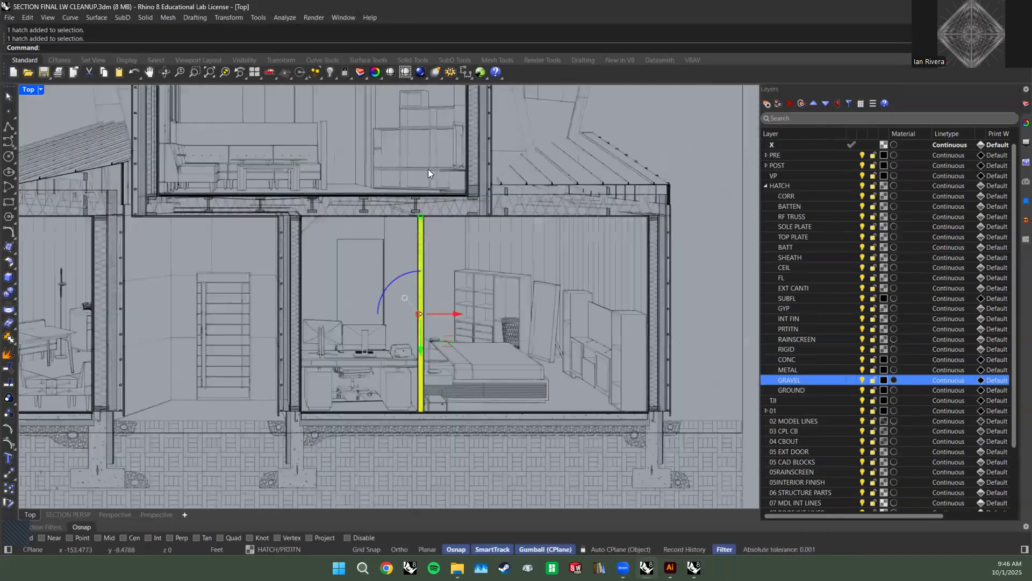
scroll(430, 209, down, 3)
key(Escape)
Examine the hatching at the lower roof-to-wall junction and at the upper-floor roof and wall corner of the section.
scroll(552, 219, up, 12)
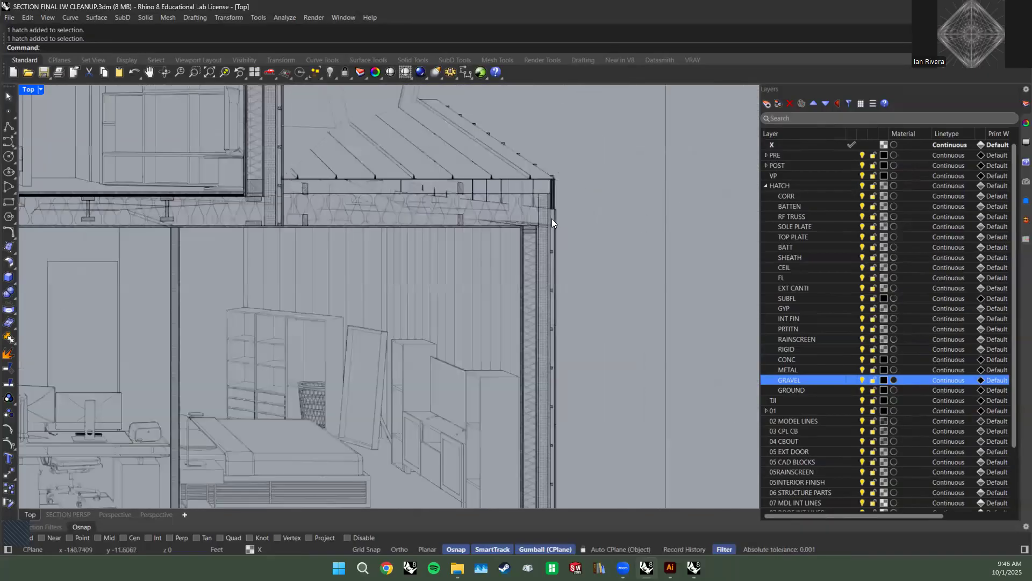
scroll(500, 240, down, 6)
right_drag(325, 260, 434, 248)
scroll(486, 237, up, 3)
scroll(541, 297, up, 3)
scroll(540, 297, down, 5)
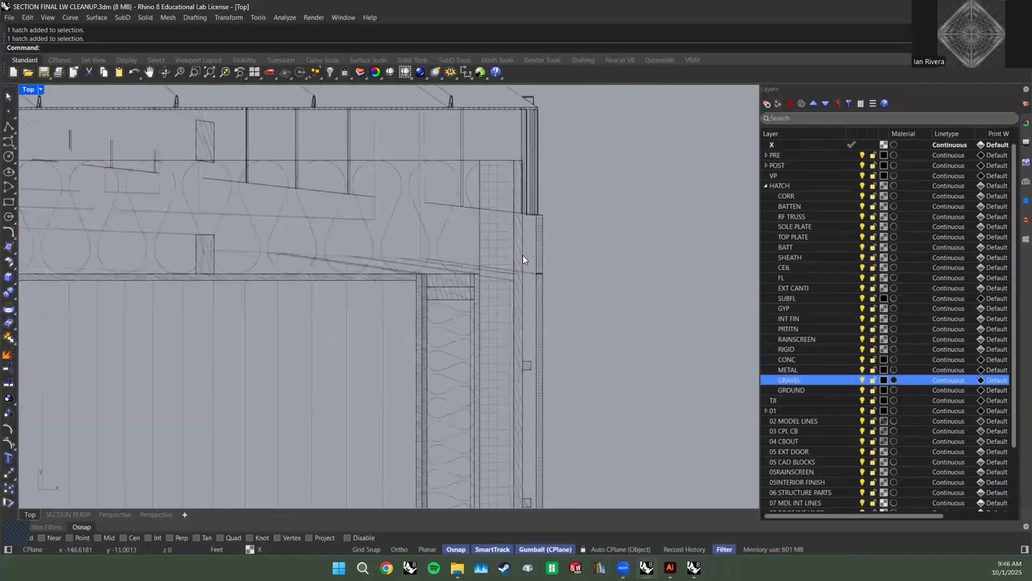
scroll(470, 265, down, 5)
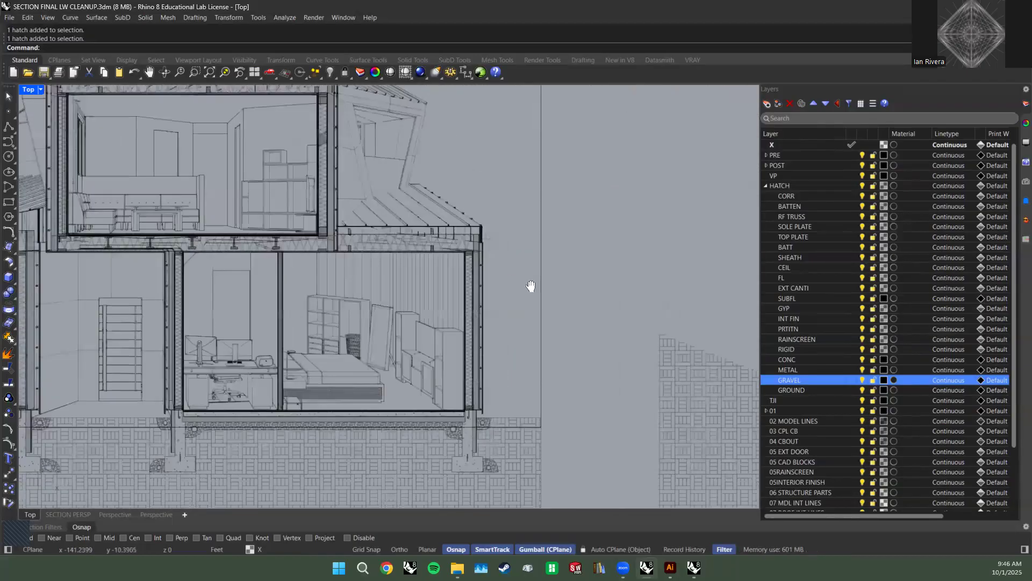
scroll(89, 103, up, 4)
right_drag(89, 103, 360, 217)
scroll(315, 236, up, 2)
scroll(316, 237, down, 2)
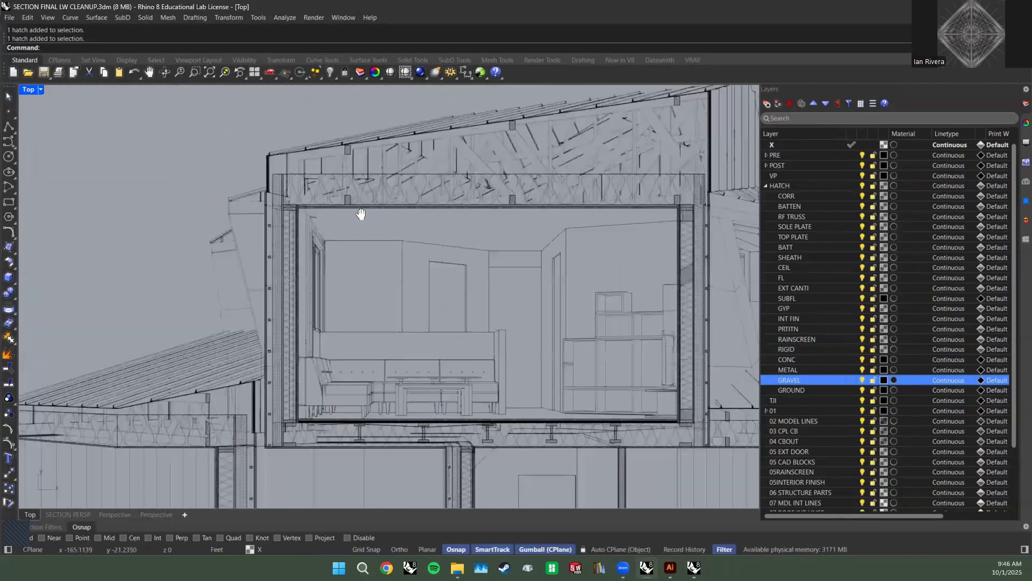
scroll(311, 167, up, 3)
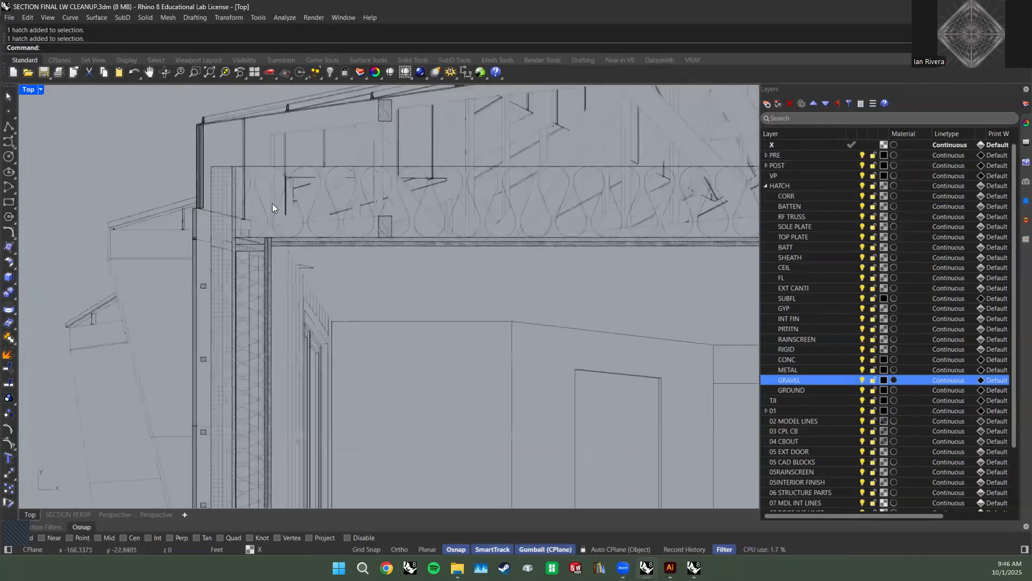
scroll(271, 194, down, 6)
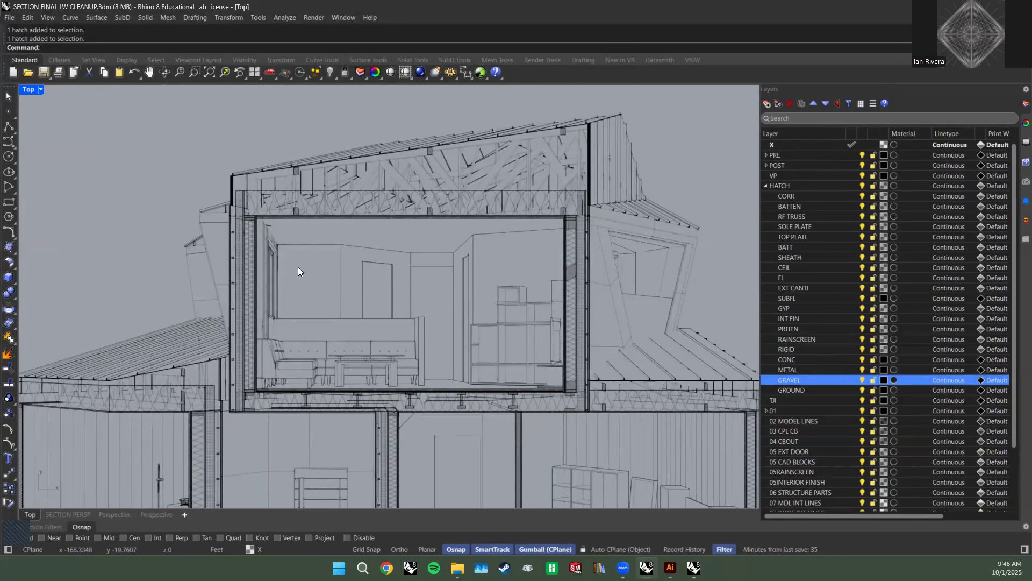
Switch to the MODEL_100125.3dm model and expand the sublayers of the MODEL layer from DOOR through FL SOLID.
key(alt+Tab)
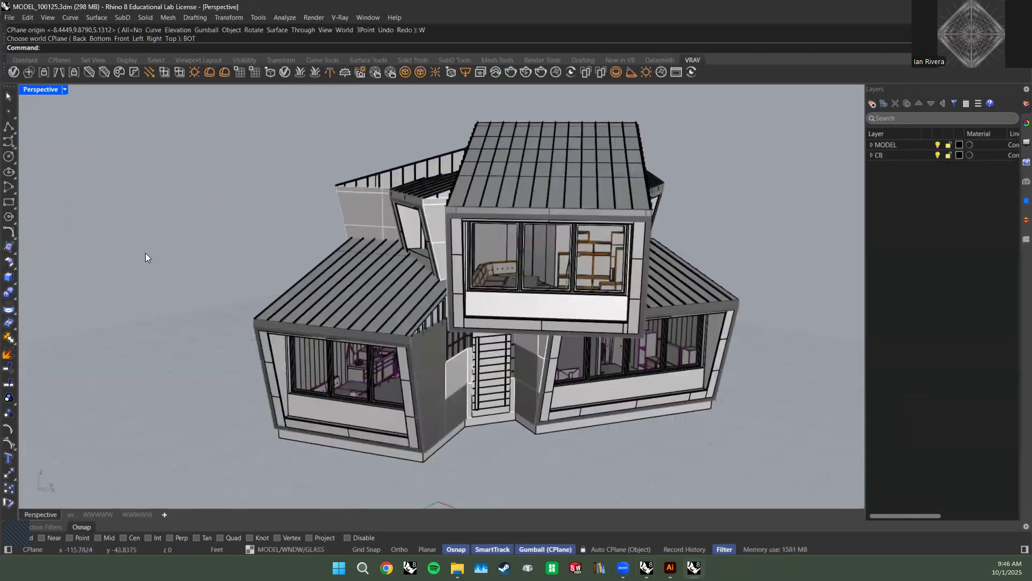
click(871, 145)
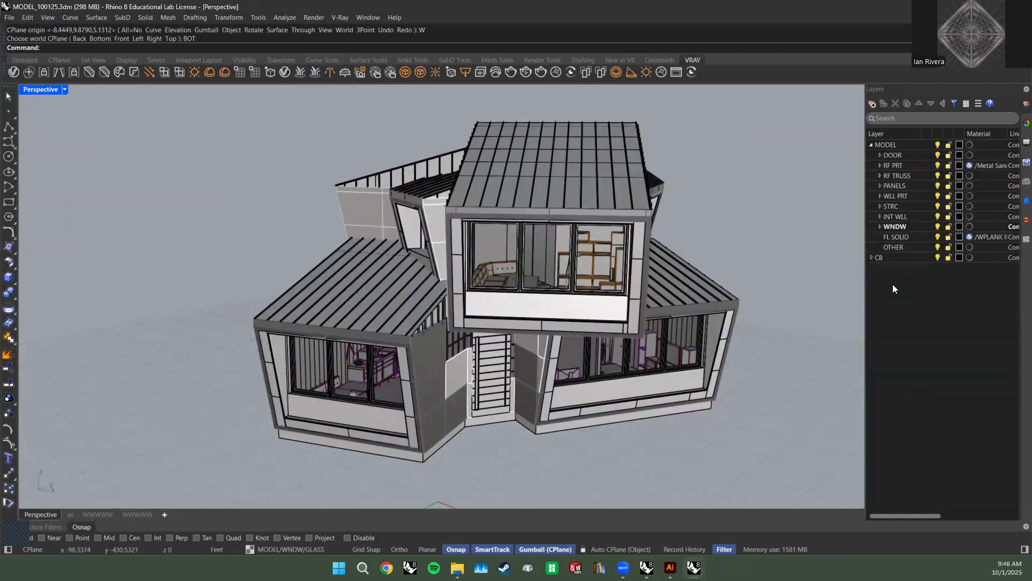
click(896, 145)
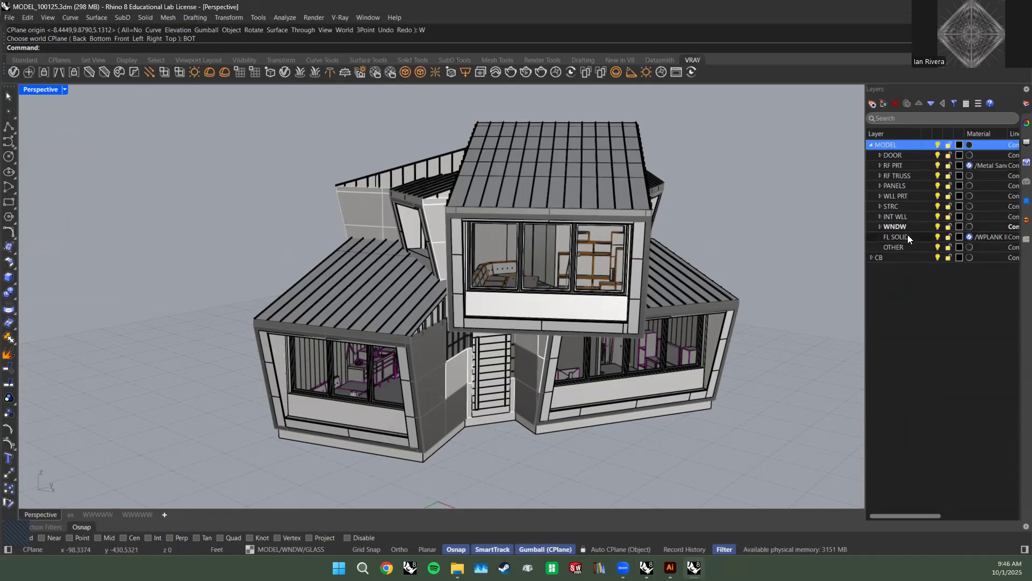
shift+click(907, 237)
right_click(908, 237)
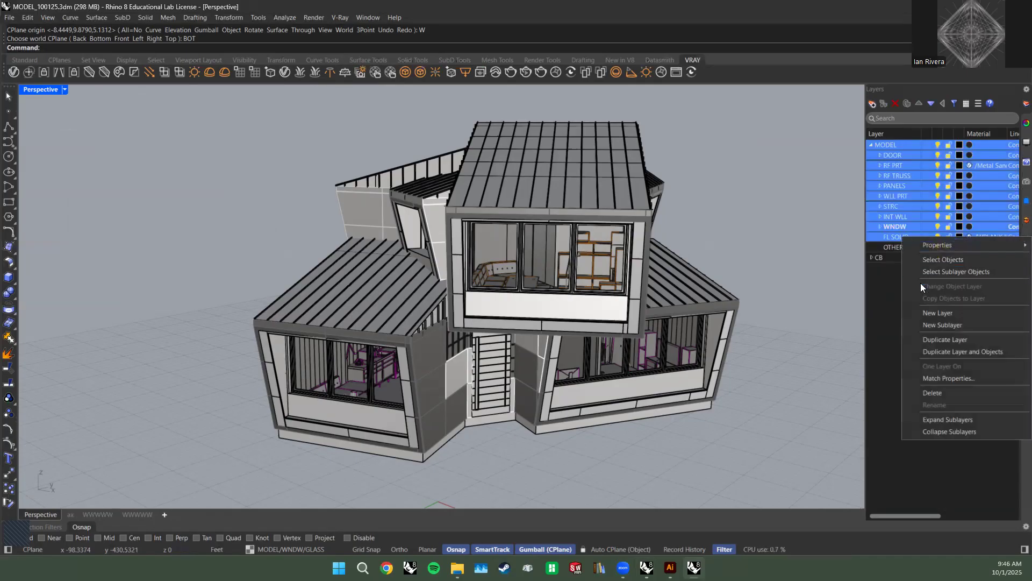
click(948, 418)
click(900, 230)
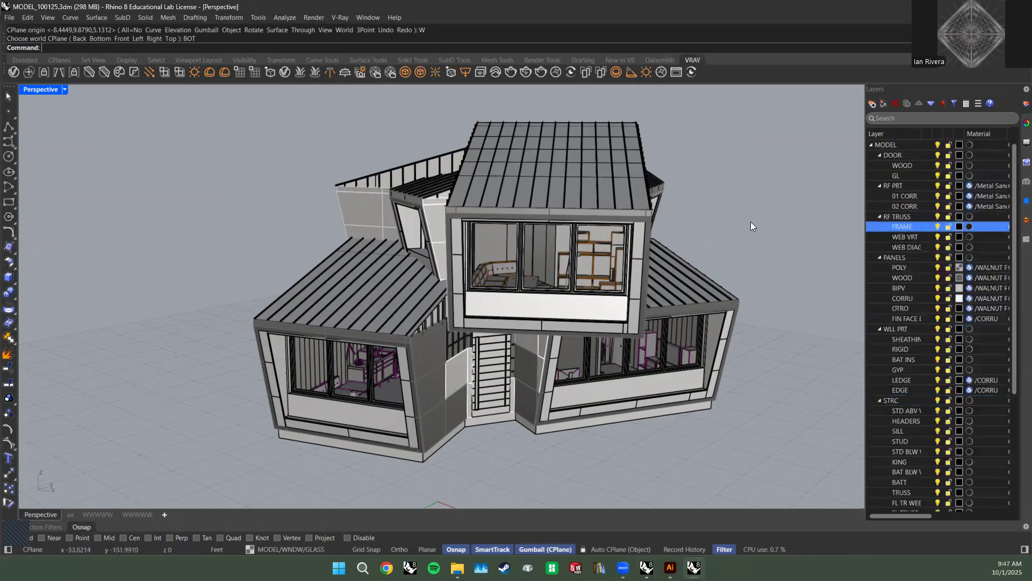
Hide the RF PRT layer and view the exposed roof trusses from above.
click(912, 185)
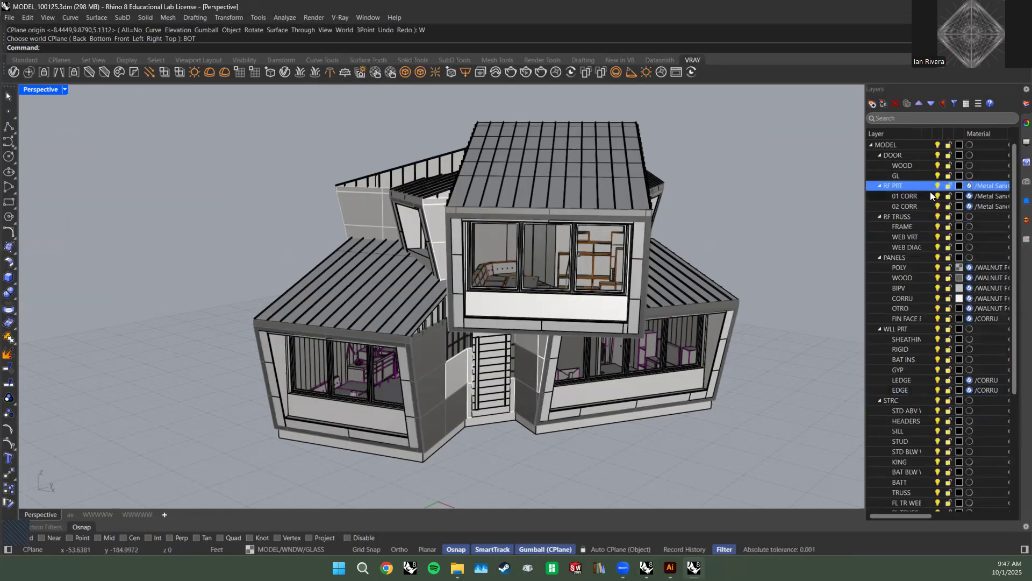
click(937, 186)
right_drag(831, 204, 518, 327)
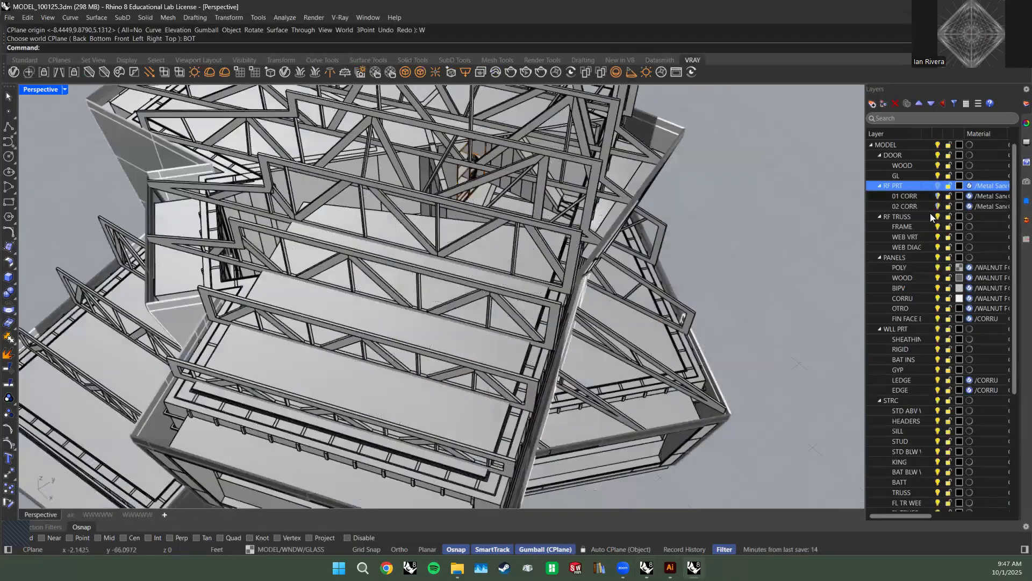
Hide the RF TRUSS layer and view the flat slabs beneath the roof trusses from above.
click(936, 216)
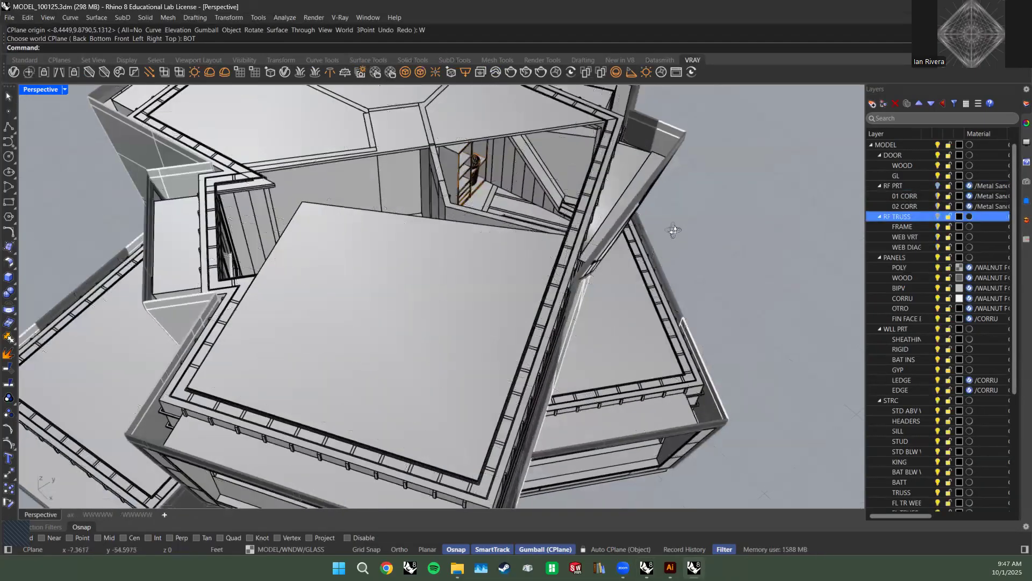
right_drag(674, 231, 919, 222)
click(903, 226)
Try to select everything on the same layer as the large flat slab with SelLayer, and clear the selection.
click(384, 245)
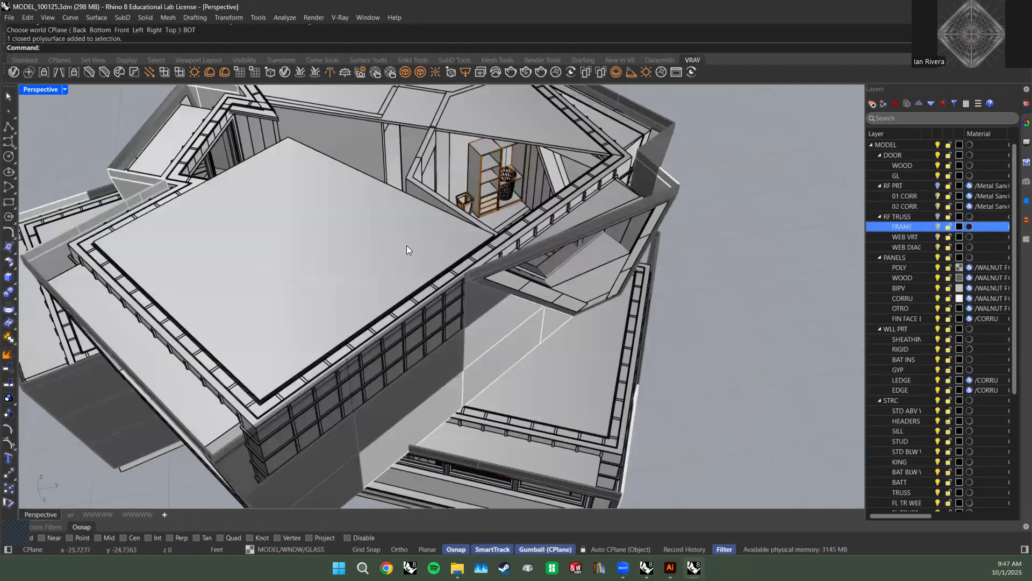
text(SelLayer)
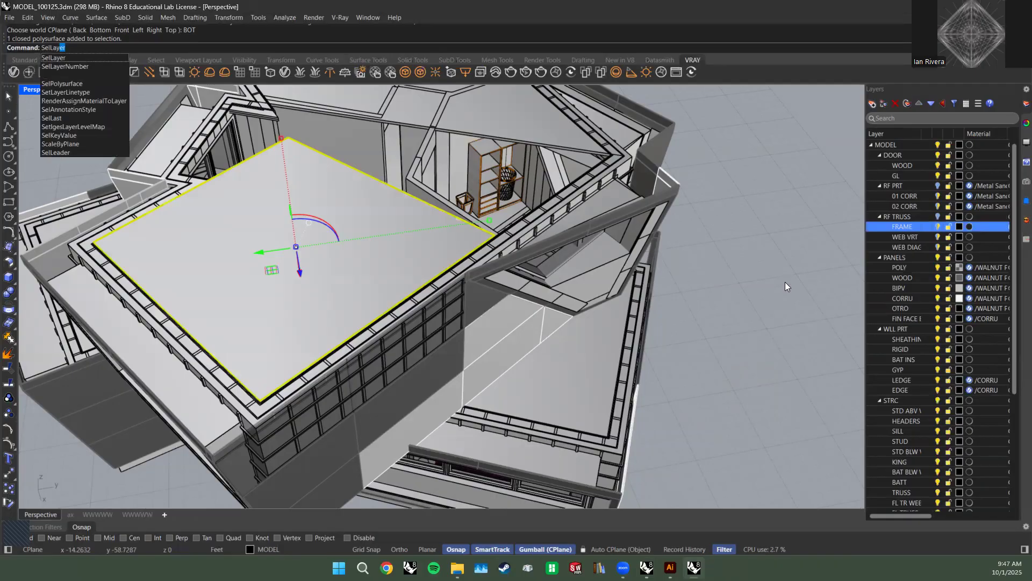
key(Return)
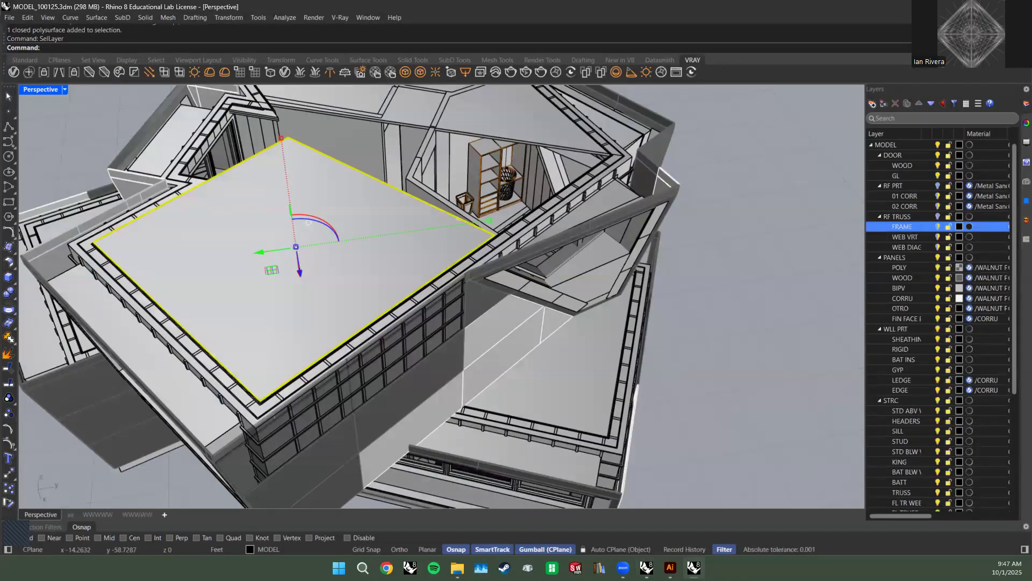
key(Escape)
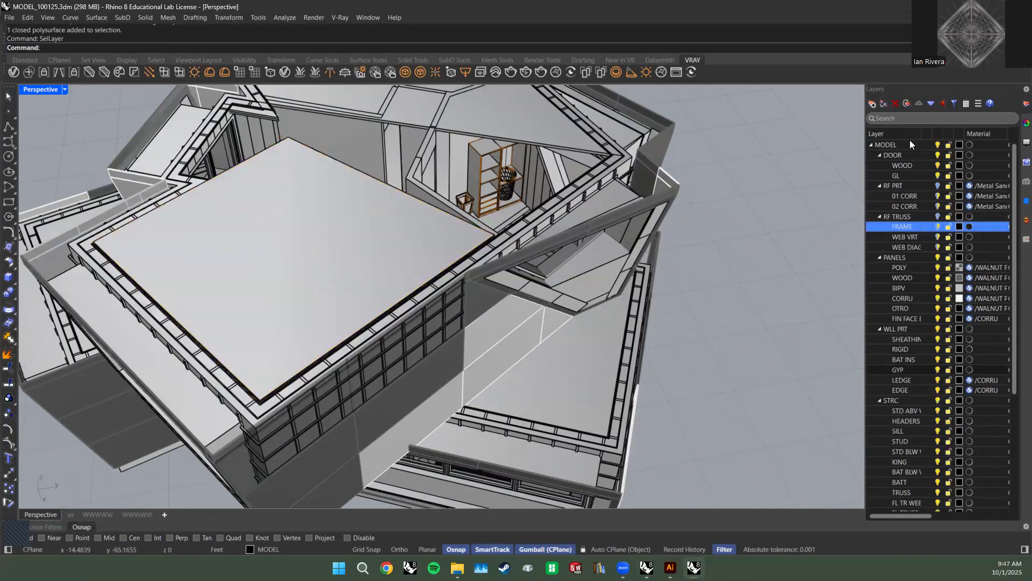
click(927, 145)
right_click(906, 144)
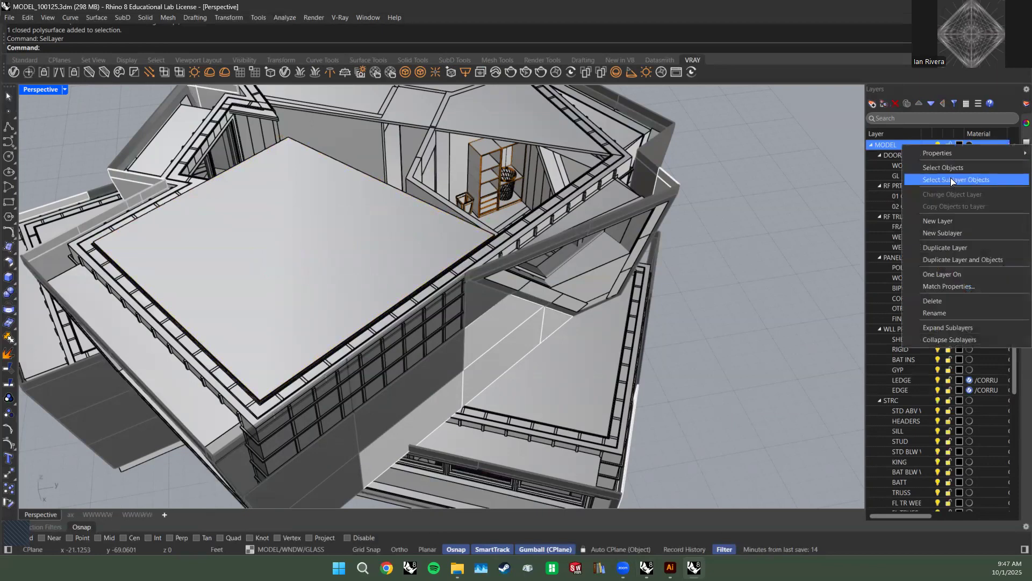
click(951, 179)
click(739, 178)
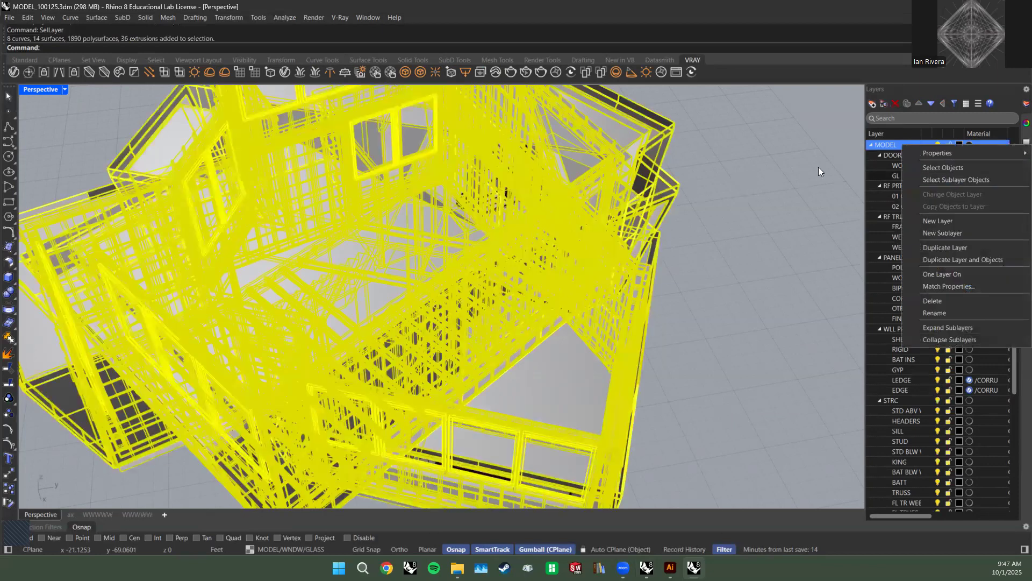
Select only the objects placed directly on the MODEL parent layer and view them from above.
right_click(893, 141)
click(905, 166)
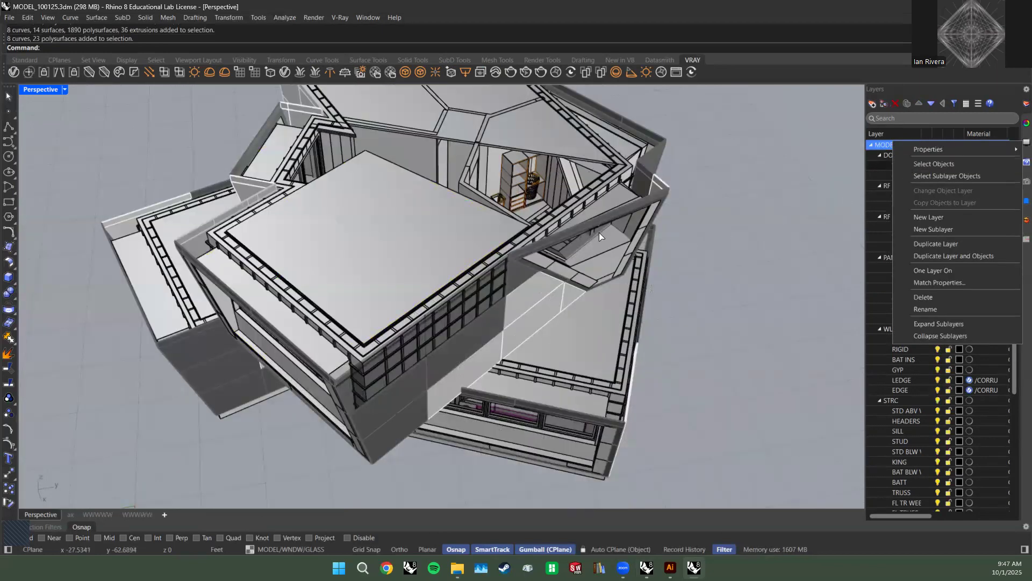
right_drag(579, 230, 473, 284)
scroll(473, 284, up, 5)
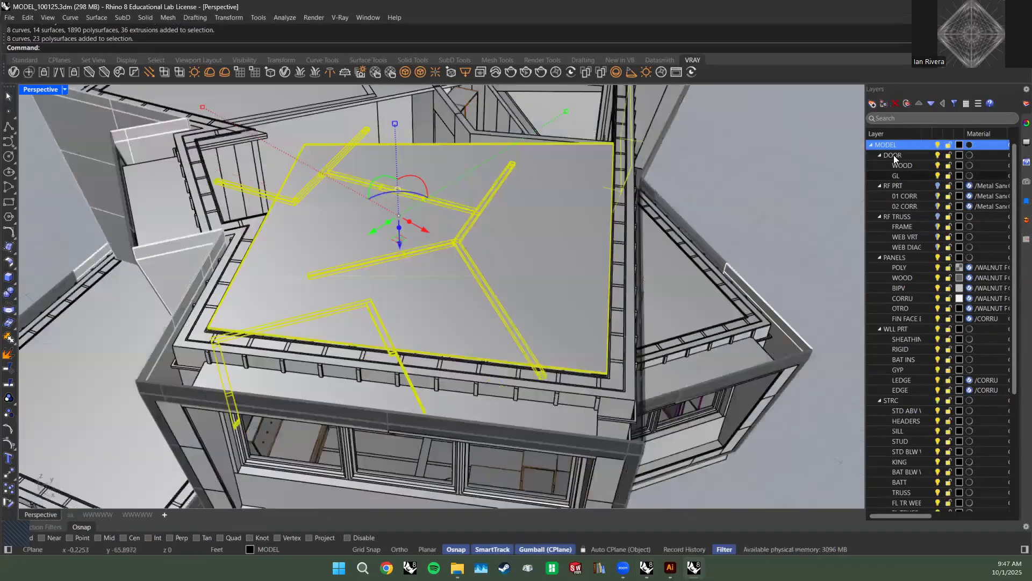
Create a MISC layer after the DOOR sublayers and move the selected slab and loose objects to it.
click(897, 165)
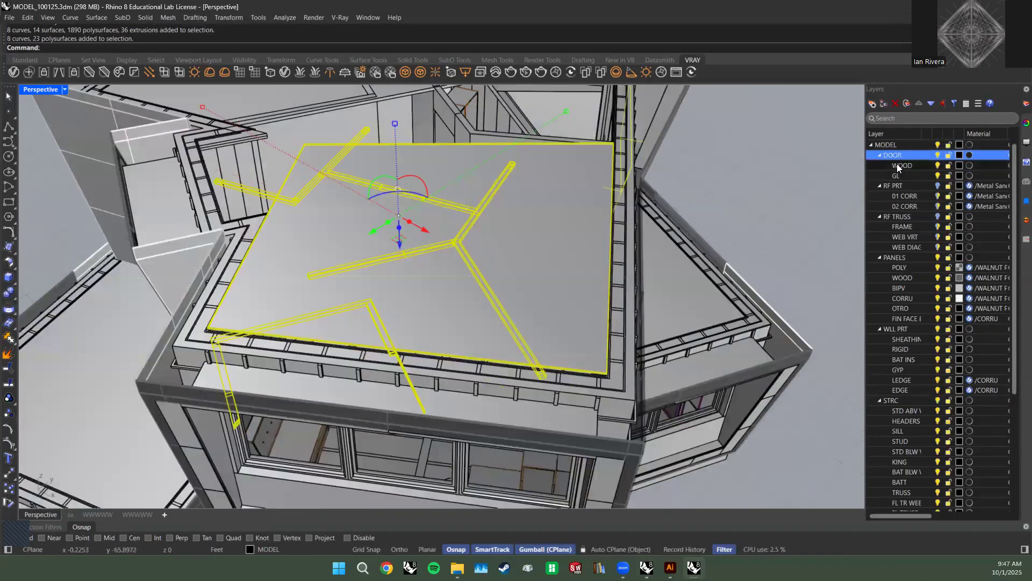
click(872, 104)
text(MISC)
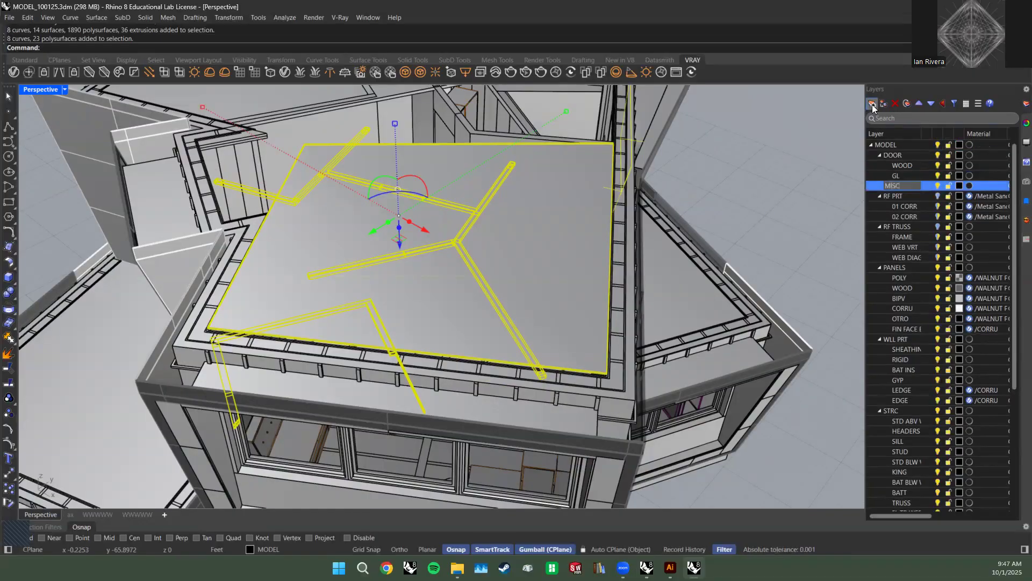
key(Return)
right_click(905, 186)
click(932, 238)
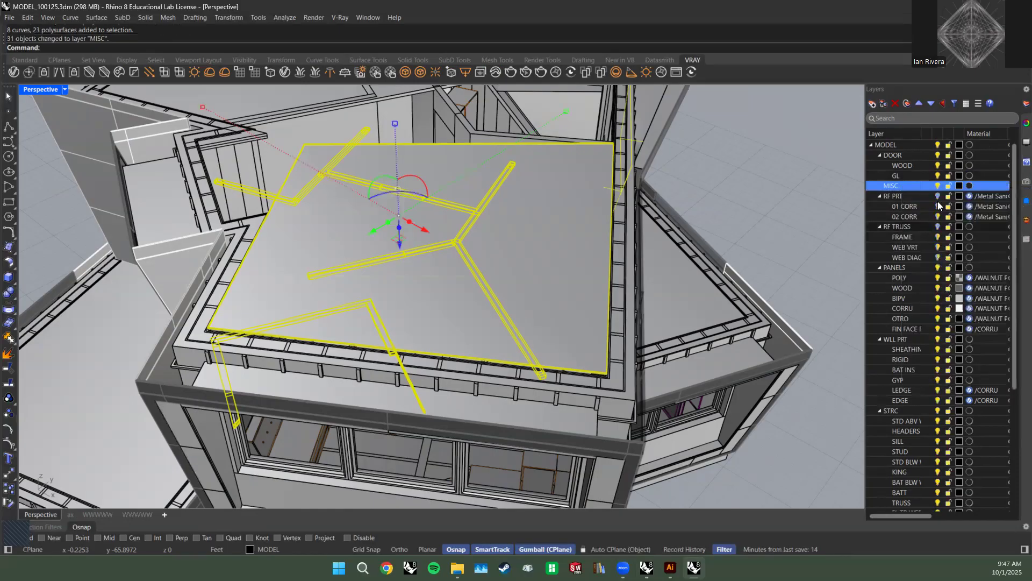
Hide the MISC layer and examine the exposed upper-floor rooms, furniture and walls, and the house exterior.
right_drag(754, 204, 718, 274)
scroll(904, 363, down, 3)
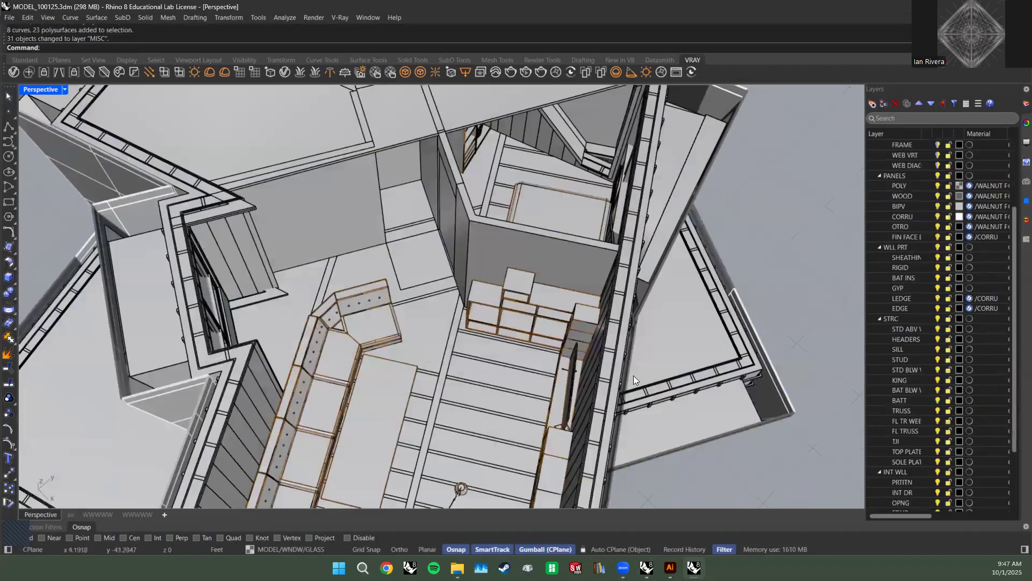
scroll(351, 323, down, 2)
mouse_move(351, 323)
right_down()
mouse_move(398, 268)
mouse_move(361, 317)
right_up()
scroll(361, 318, up, 3)
shift+right_drag(361, 317, 609, 322)
scroll(378, 248, up, 3)
scroll(281, 253, down, 5)
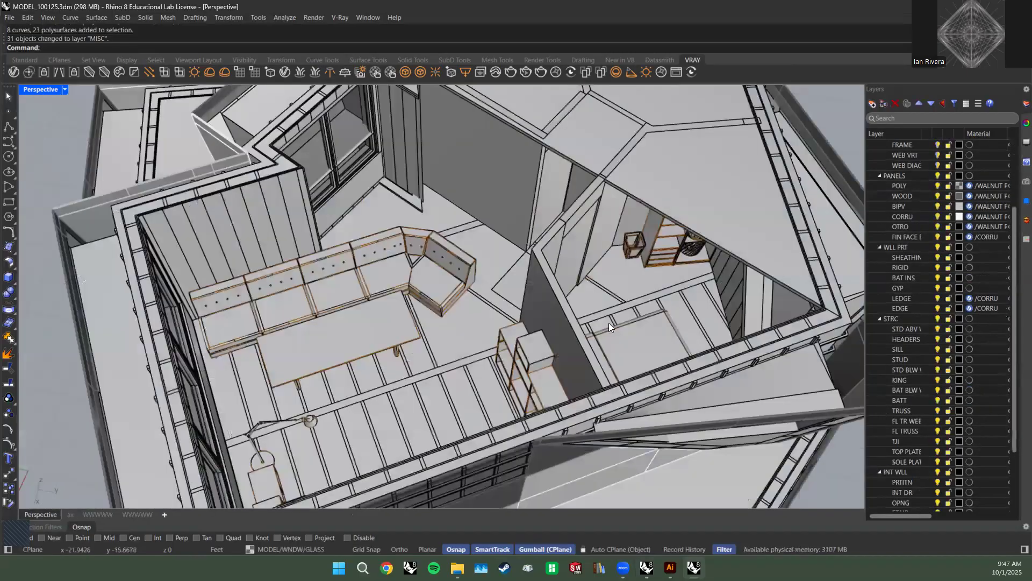
right_drag(523, 333, 441, 307)
scroll(441, 308, up, 3)
scroll(464, 299, down, 4)
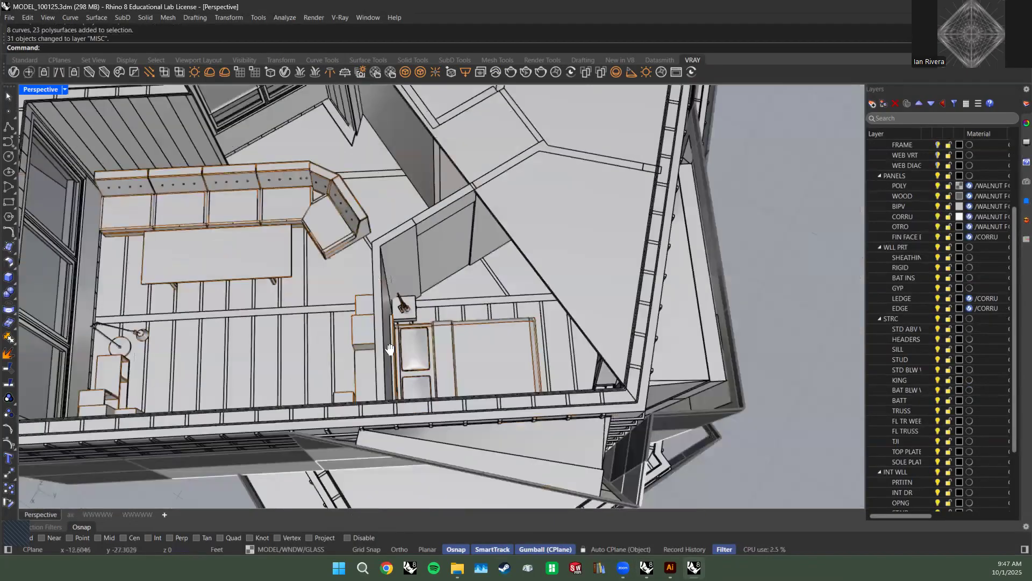
right_drag(512, 250, 503, 218)
scroll(491, 231, down, 4)
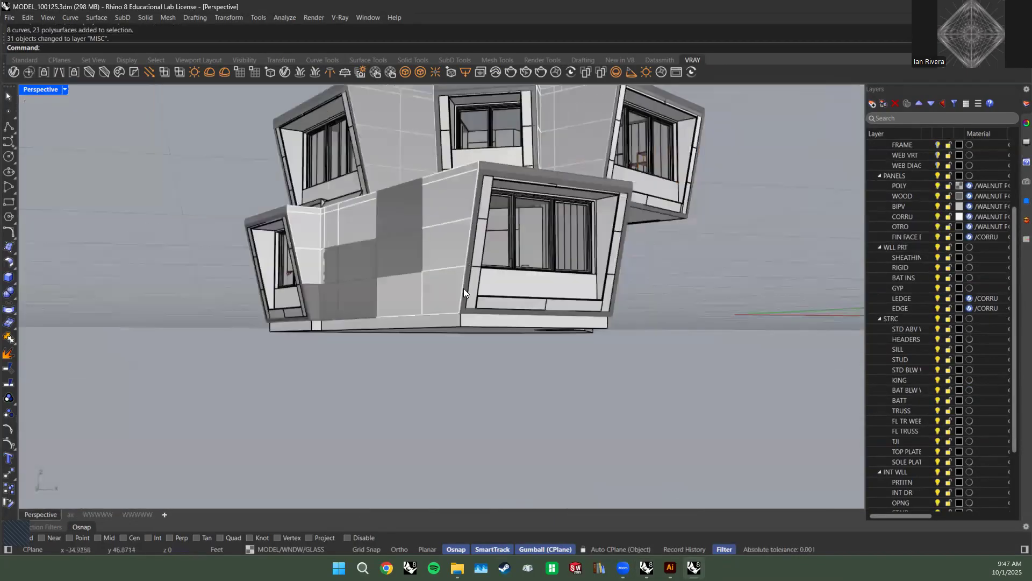
Select the FL SOLID floor slabs of the house and run SelLayer on them.
right_drag(463, 288, 431, 402)
click(444, 394)
text(SelL)
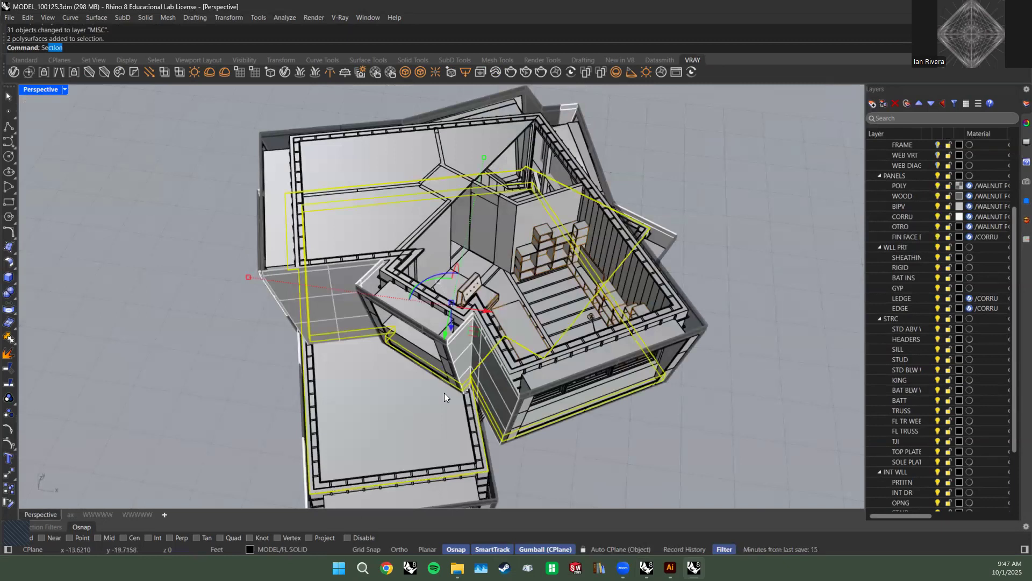
text(ayer)
key(Return)
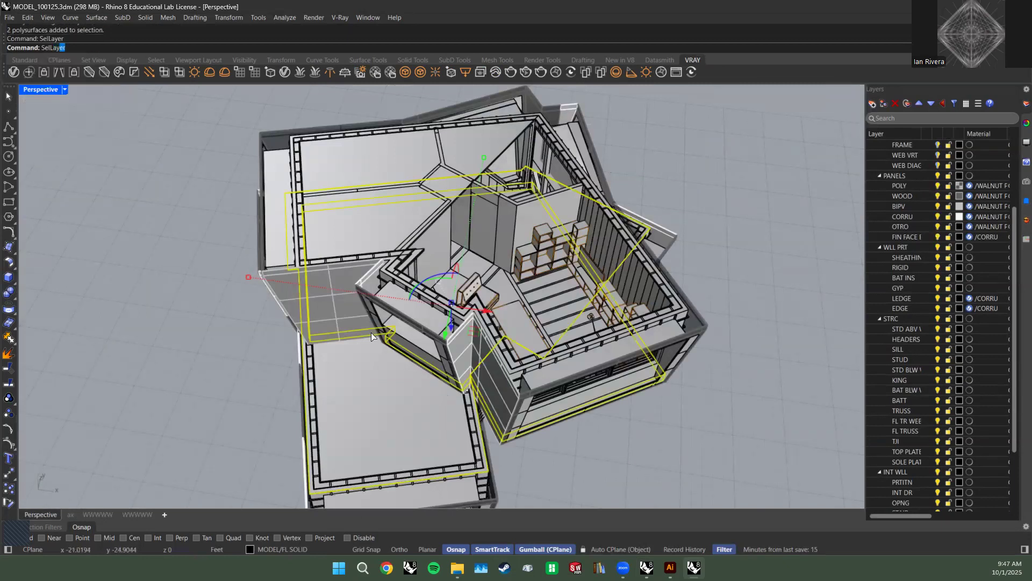
Widen the layer list and its name column to fit the full layer names, and review the MODEL sublayers.
scroll(945, 413, down, 3)
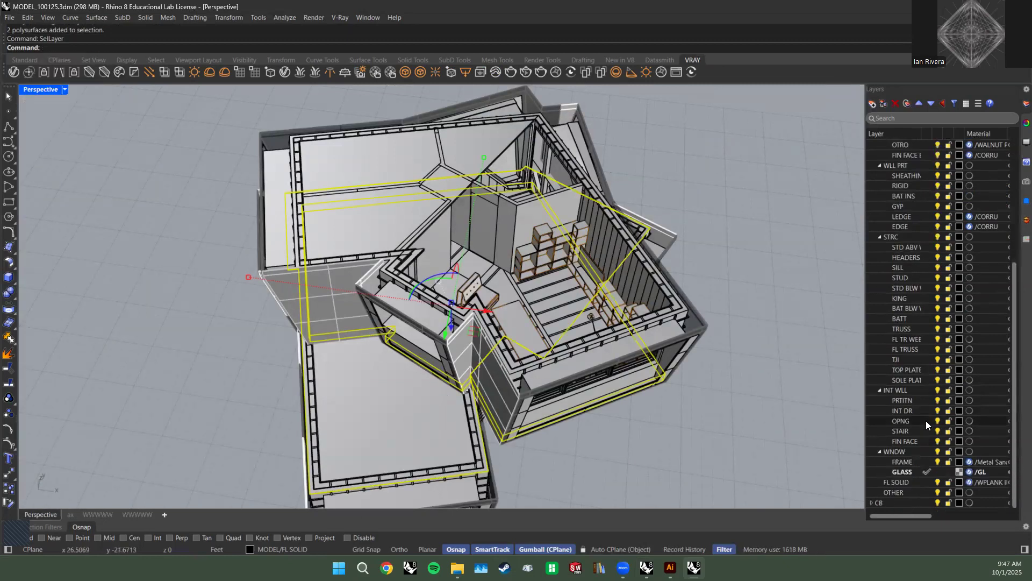
scroll(902, 302, up, 4)
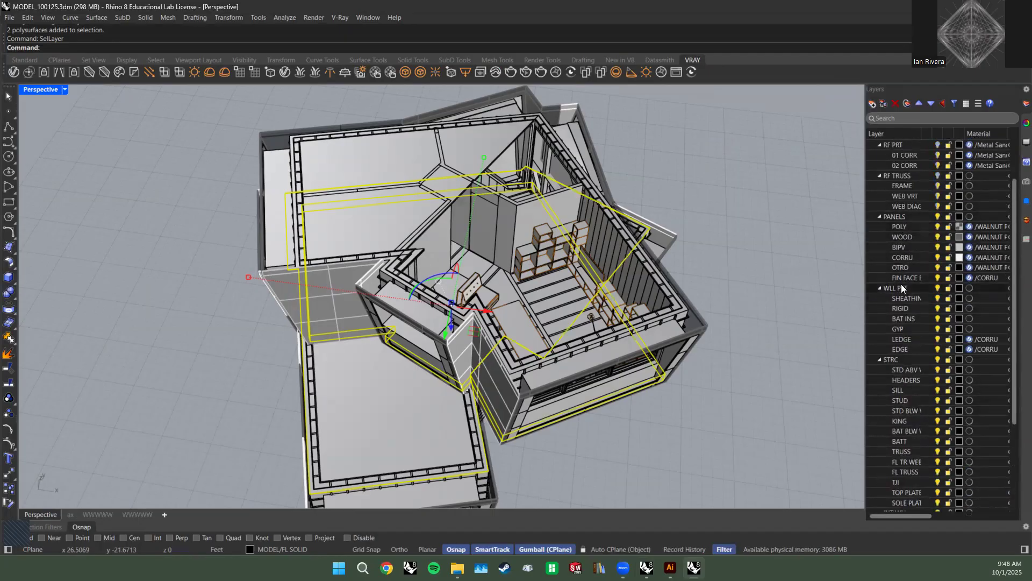
scroll(907, 440, down, 4)
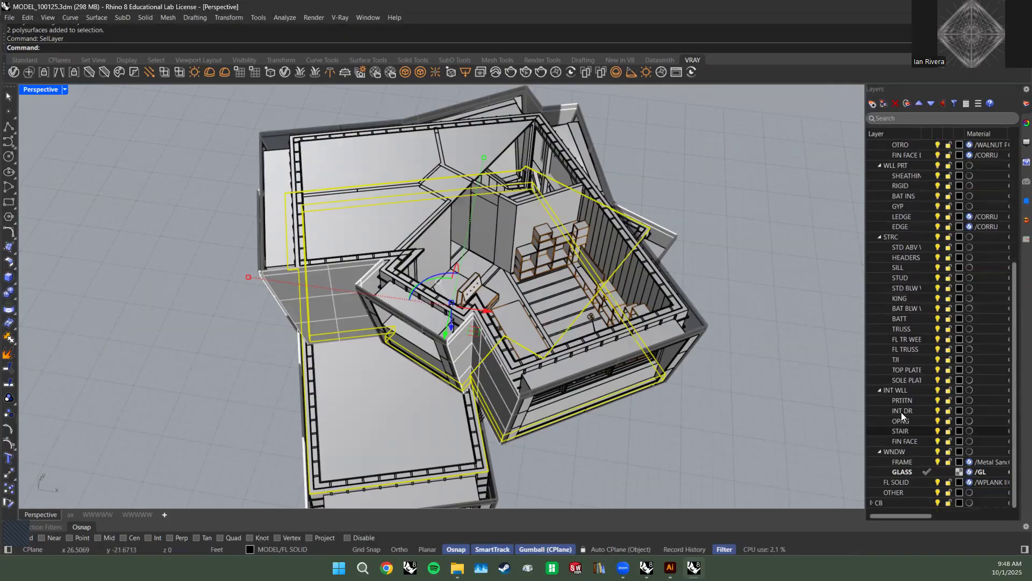
scroll(913, 344, up, 5)
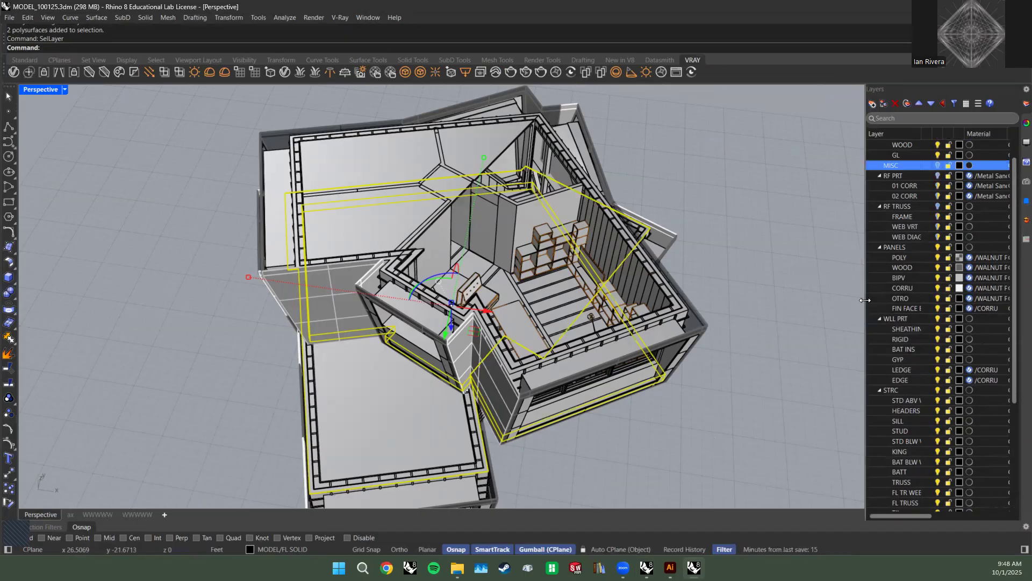
drag(865, 306, 836, 307)
drag(894, 133, 928, 133)
scroll(880, 336, down, 3)
scroll(880, 339, down, 2)
scroll(888, 432, down, 3)
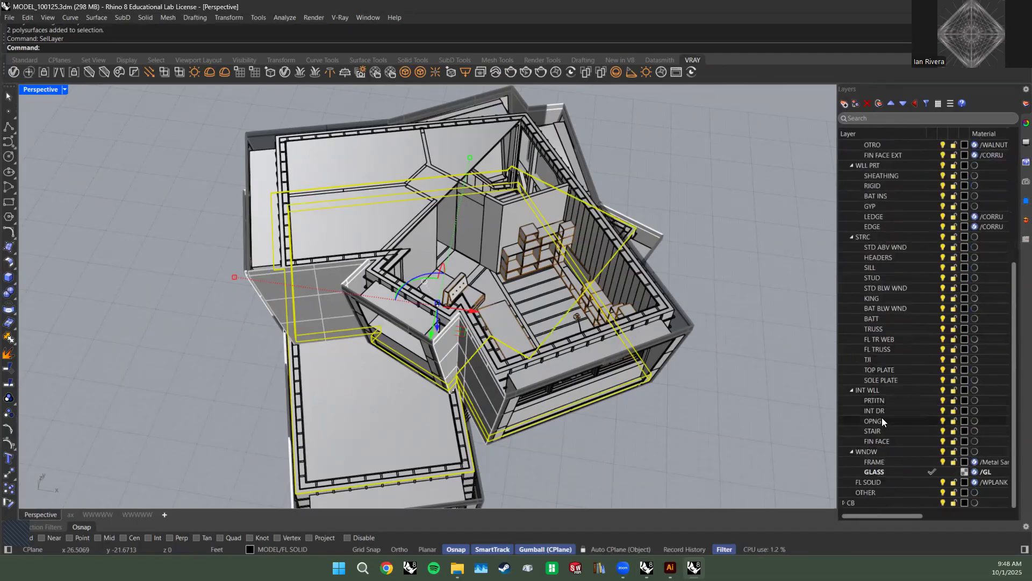
Hide the FL SOLID layer and examine the upper level's exposed floor framing, leaving nothing selected.
click(944, 480)
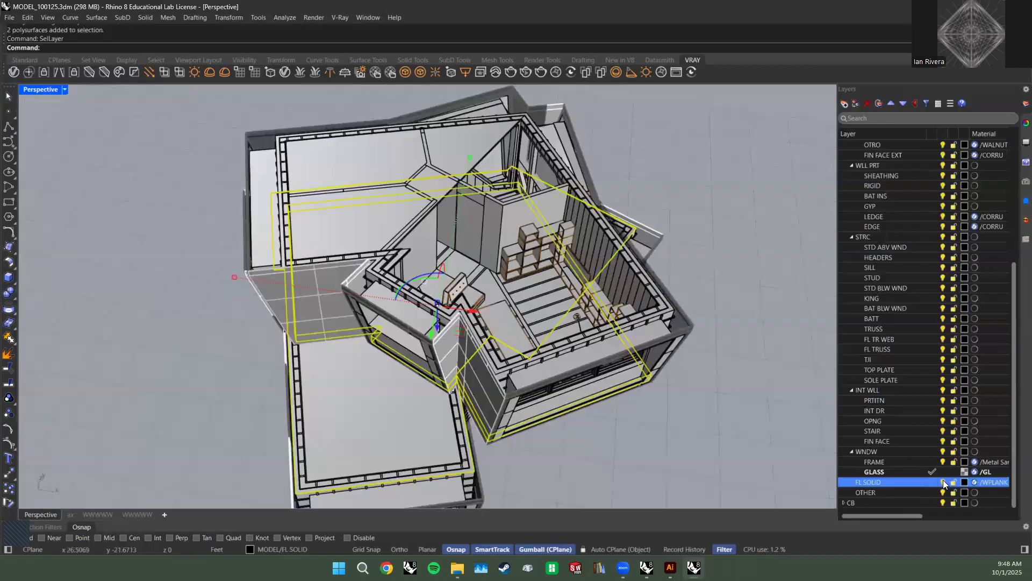
click(944, 483)
right_drag(672, 396, 499, 363)
scroll(499, 364, up, 5)
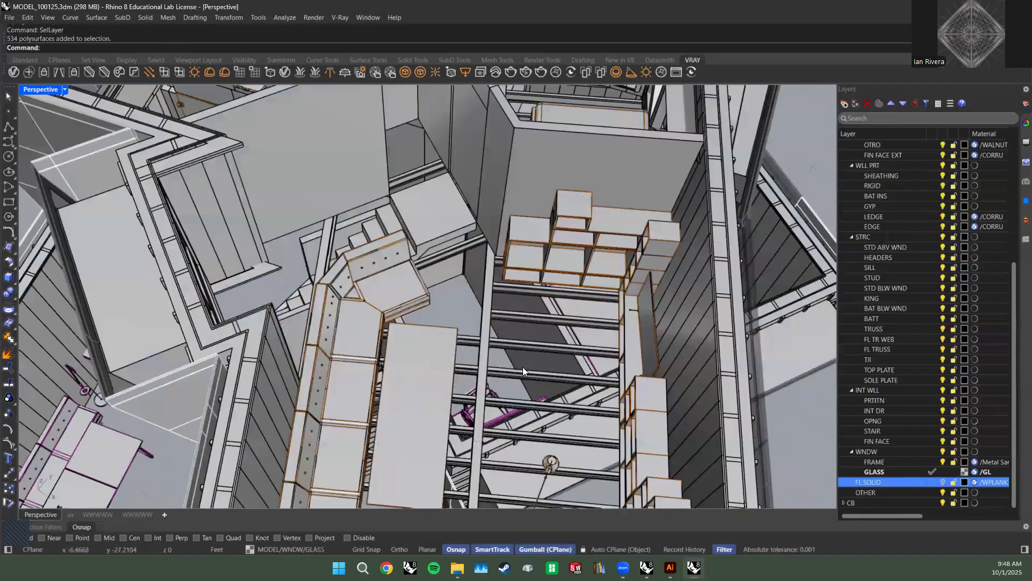
scroll(523, 367, up, 3)
scroll(565, 336, down, 10)
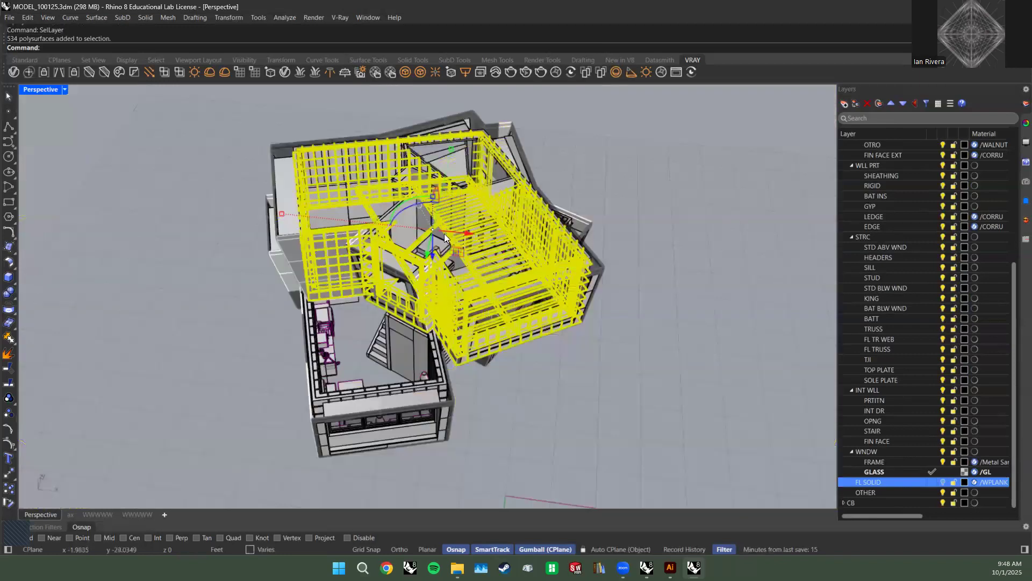
click(643, 328)
Select all objects on the sublayers of the STRC layer.
click(863, 237)
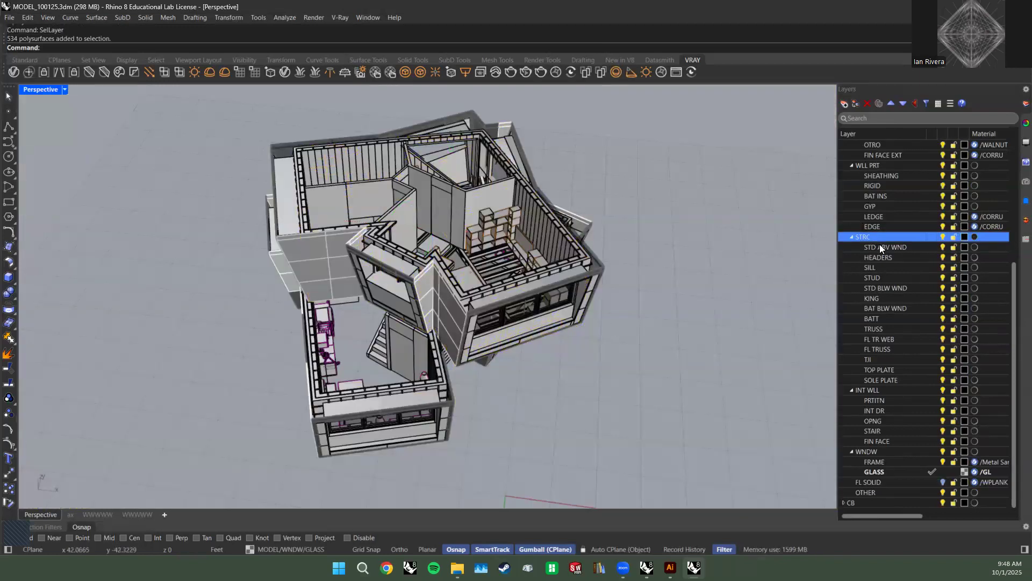
right_click(871, 238)
click(908, 271)
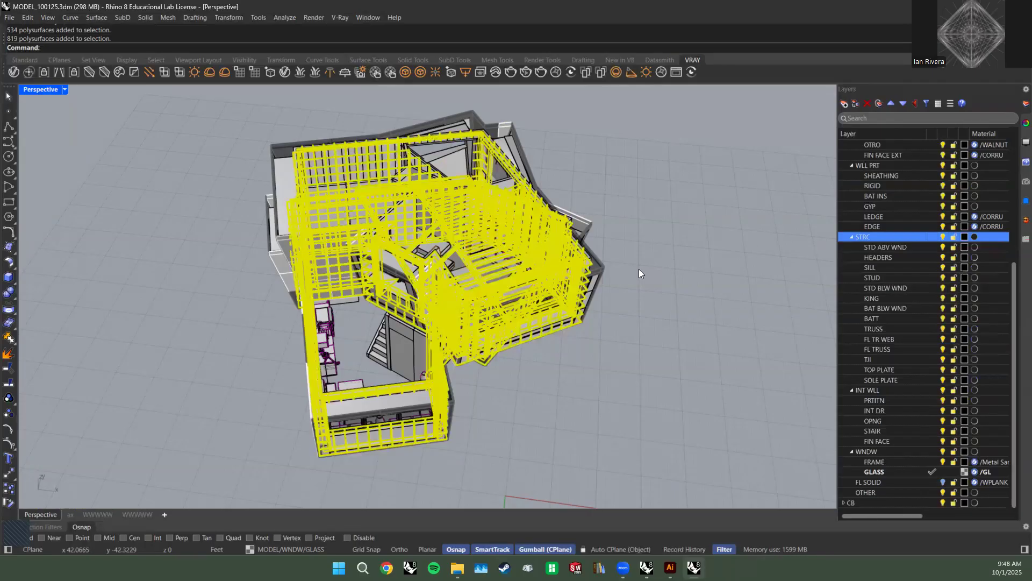
Copy the selected STRC framing along the red axis, well clear of the house, and view it beside the original.
scroll(638, 269, down, 5)
click(583, 276)
text(2)
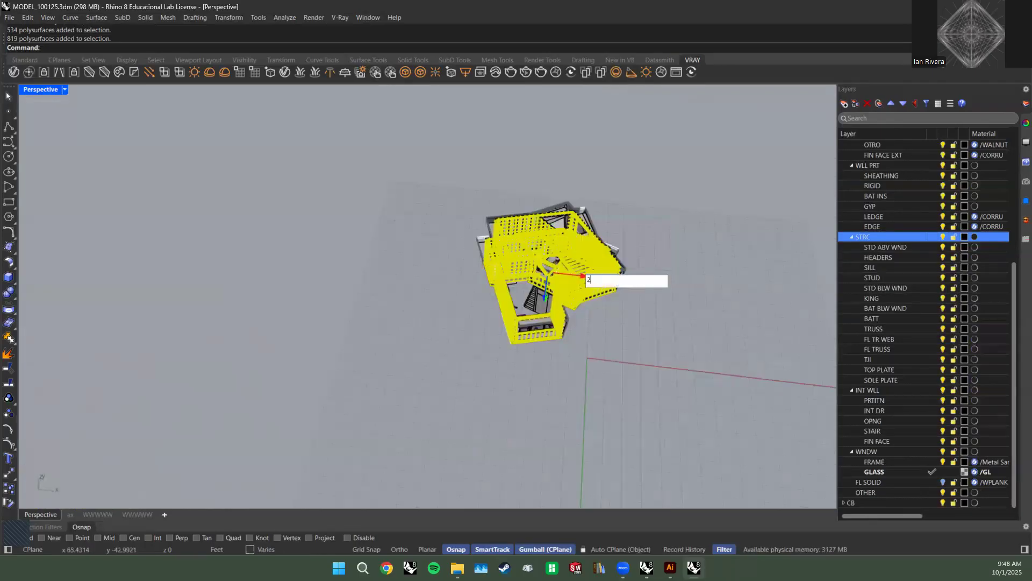
key(Return)
text(zs)
key(Return)
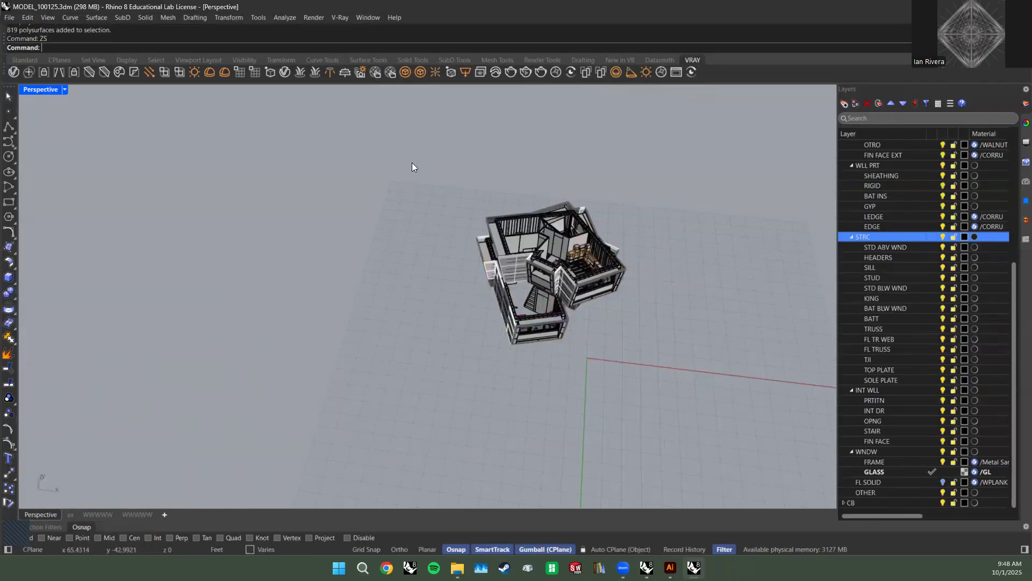
key(Escape)
right_drag(420, 212, 598, 226)
scroll(603, 282, down, 5)
right_drag(570, 295, 693, 273)
Show the RF TRUSS layer and copy all its sublayer objects along the red axis onto the separate framing copy.
scroll(887, 258, up, 6)
click(908, 228)
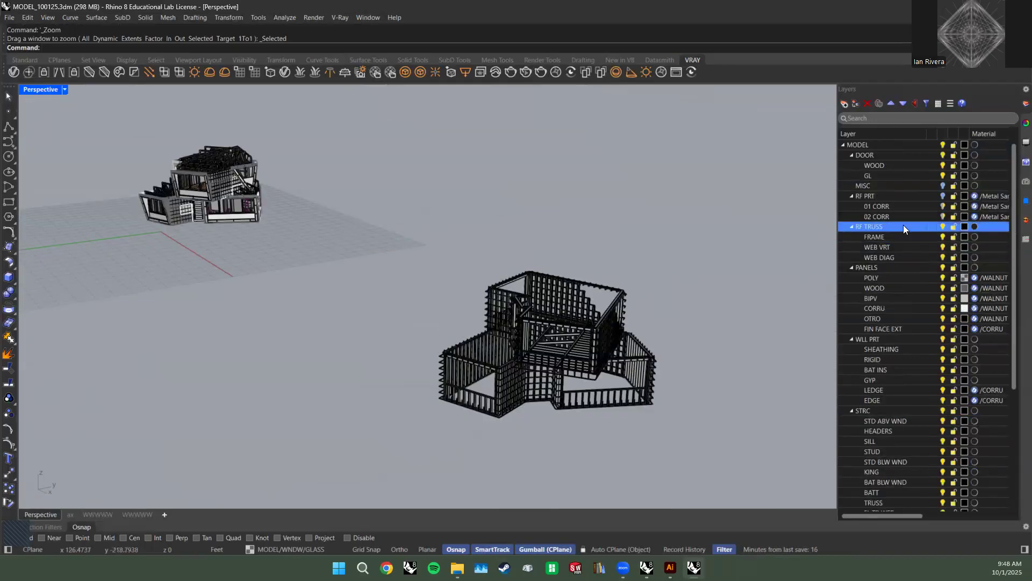
right_click(903, 225)
click(934, 260)
right_drag(222, 199, 213, 254)
click(173, 233)
key(Return)
text(zs)
key(Return)
Examine the roof trusses and wall studs of the isolated framing copy, and select its grouped wall framing.
click(719, 285)
right_drag(718, 288, 273, 287)
scroll(338, 349, up, 5)
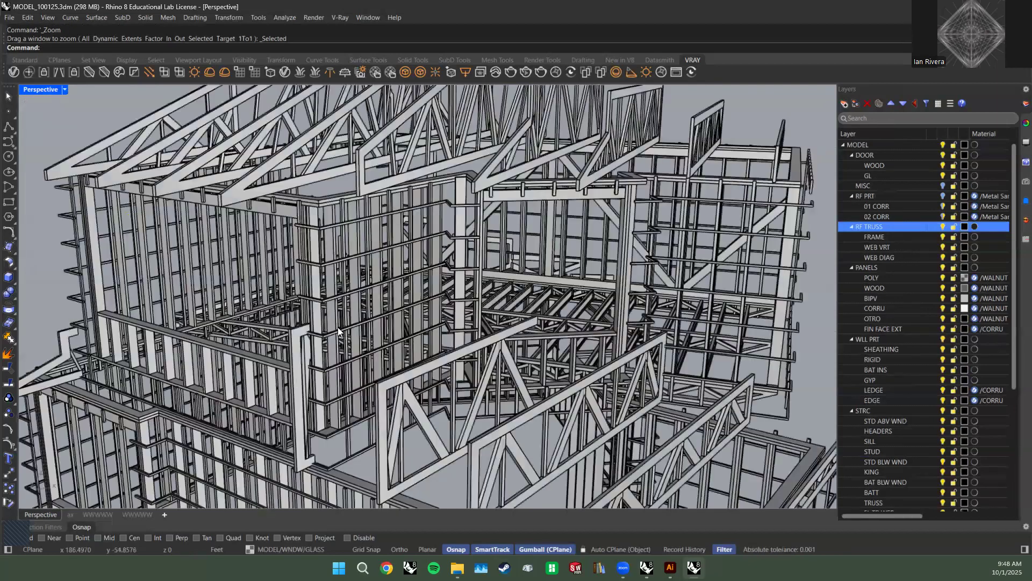
scroll(317, 350, up, 3)
scroll(324, 187, down, 3)
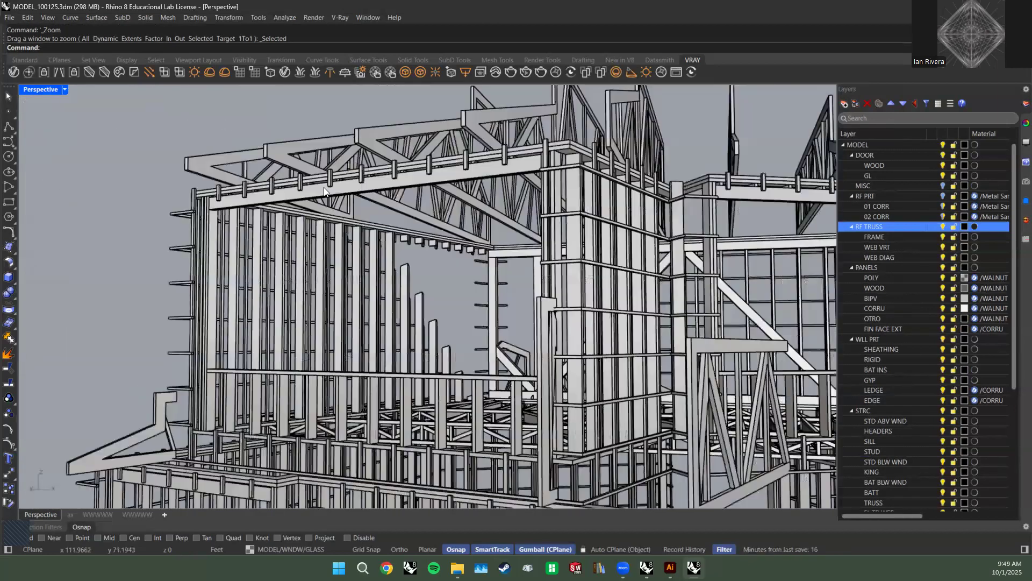
scroll(183, 344, up, 3)
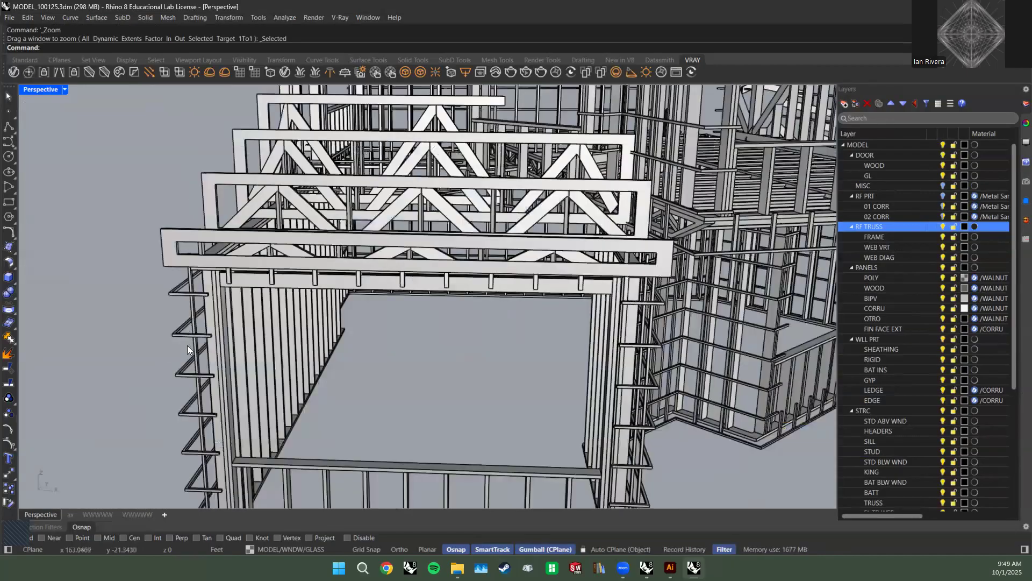
click(187, 345)
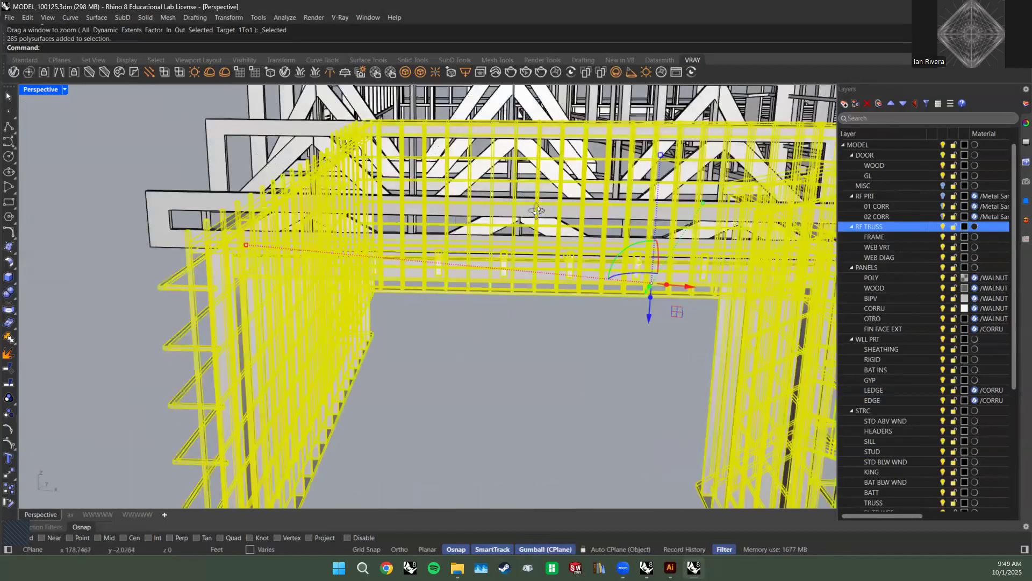
Clear the selection and examine the isolated framing copy's wall studs, horizontal battens and roof trusses from several angles.
right_click(522, 224)
scroll(417, 342, down, 3)
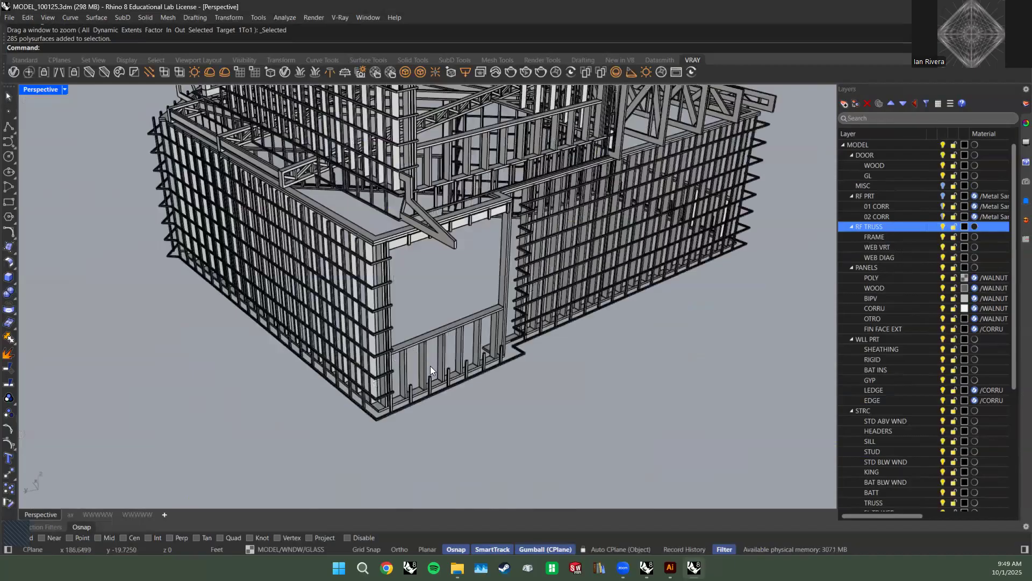
scroll(638, 273, up, 5)
scroll(597, 246, up, 6)
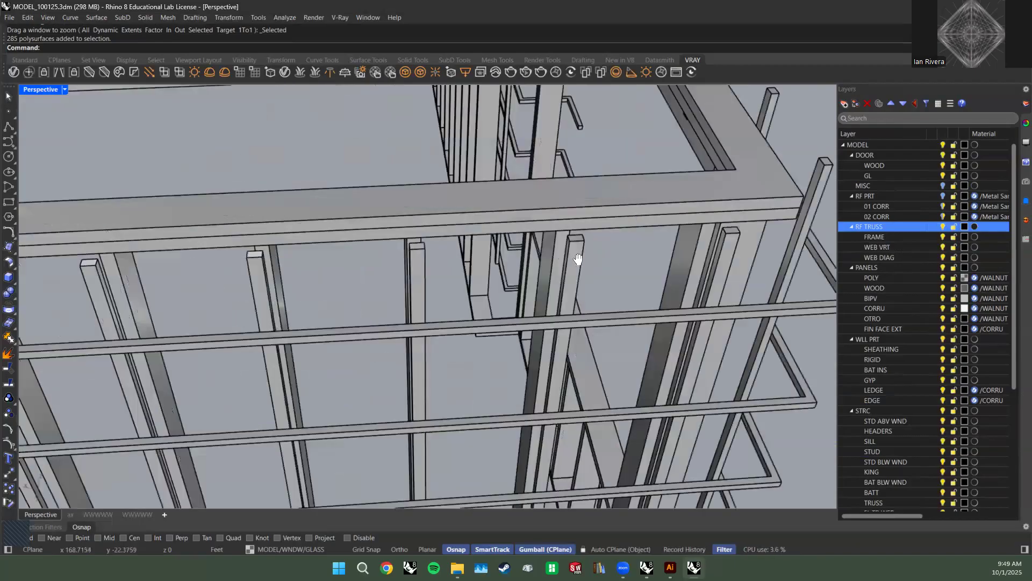
scroll(499, 243, down, 5)
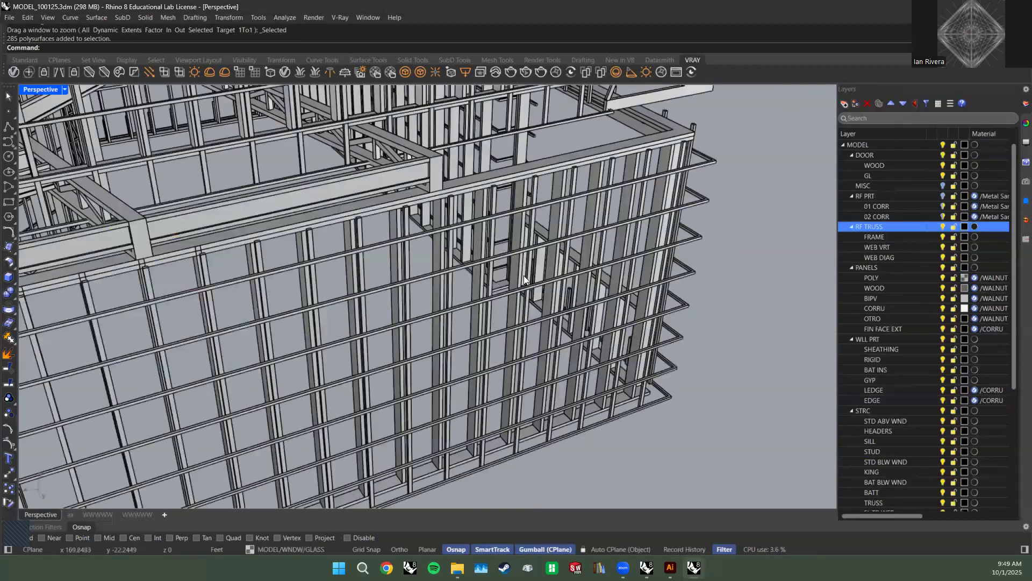
scroll(675, 265, down, 8)
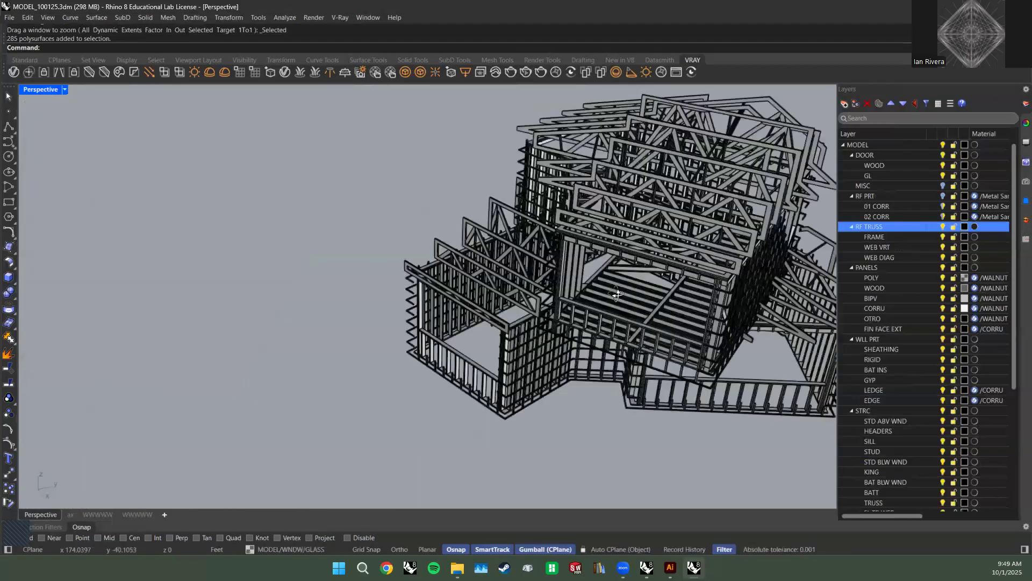
scroll(597, 287, down, 3)
Return to the original house, select all of it to zoom the view to its extents, and clear the selection.
right_drag(597, 288, 488, 240)
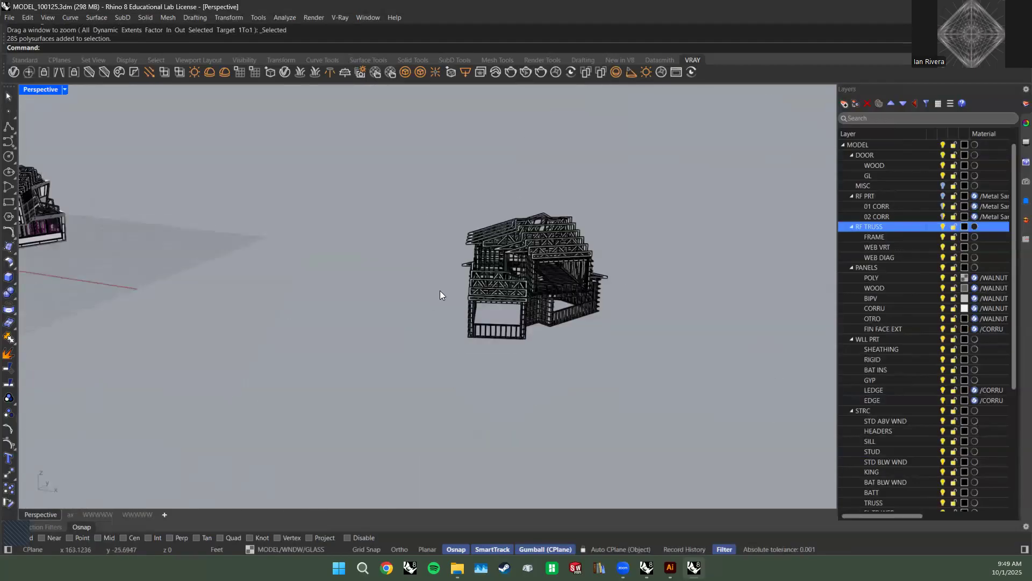
right_drag(440, 290, 505, 277)
scroll(505, 277, down, 4)
right_drag(617, 274, 281, 276)
scroll(375, 249, up, 5)
scroll(435, 276, down, 6)
scroll(306, 280, up, 6)
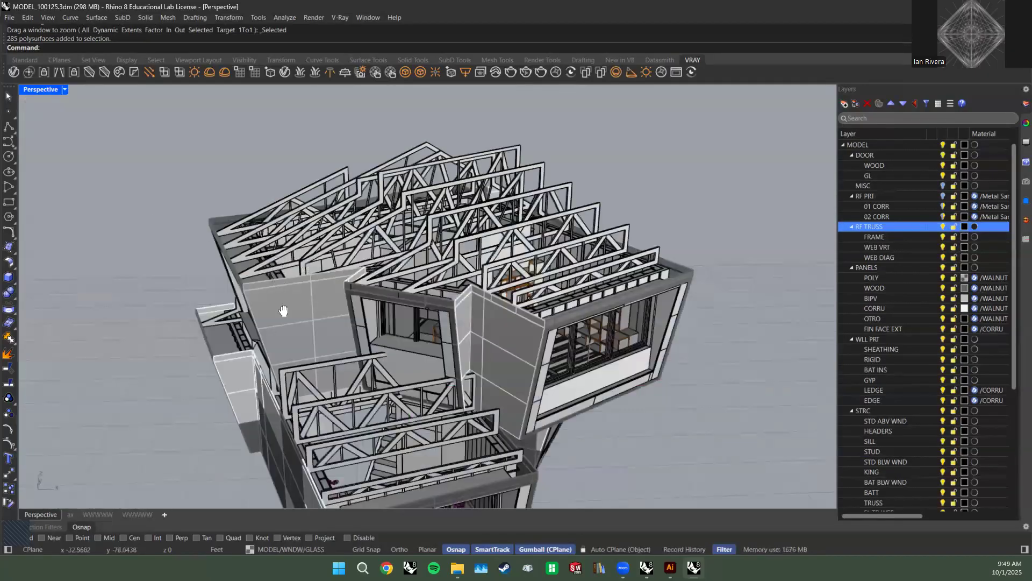
right_drag(283, 311, 308, 244)
scroll(381, 329, down, 10)
drag(402, 342, 190, 142)
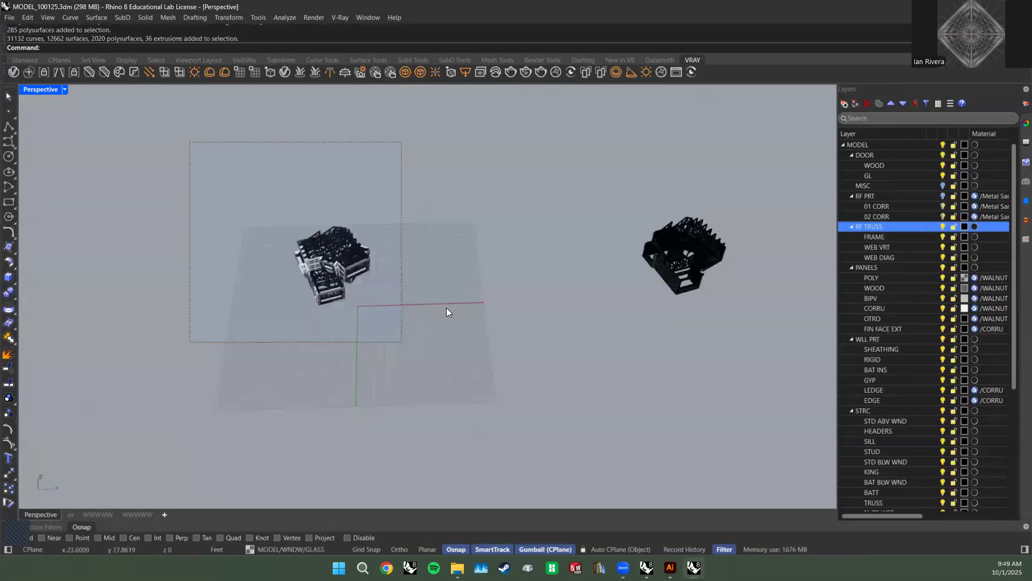
text(zs)
key(Return)
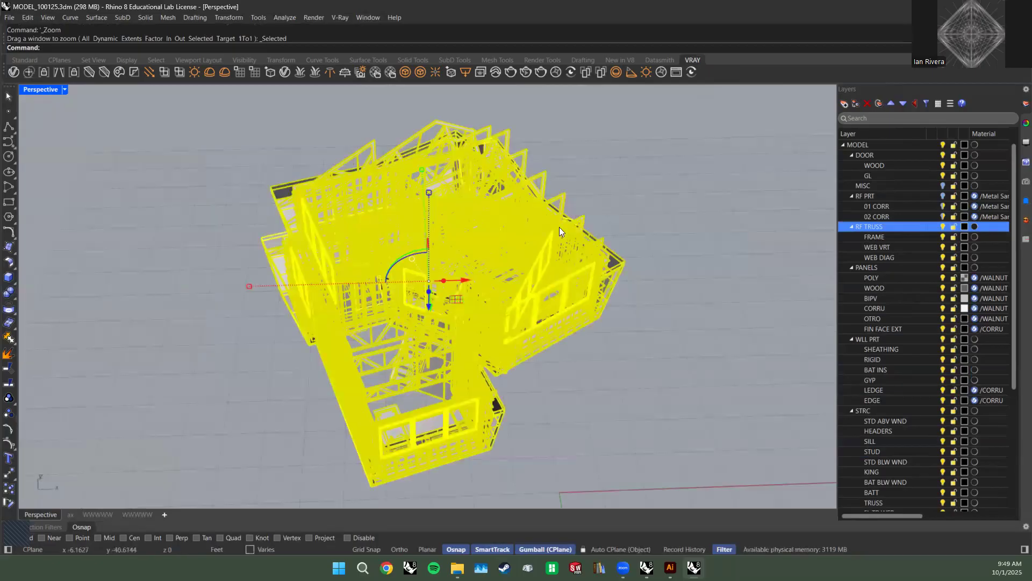
key(Escape)
Examine the original house's wall layers and studs from above, close up at the upper volume's outer wall.
right_drag(559, 227, 597, 331)
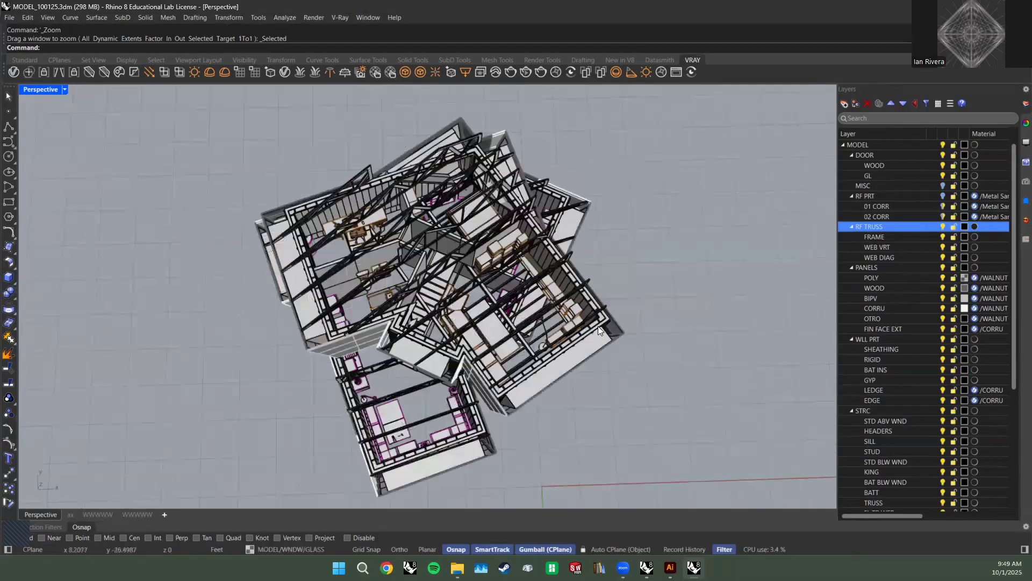
scroll(568, 301, up, 6)
scroll(586, 299, up, 3)
click(606, 326)
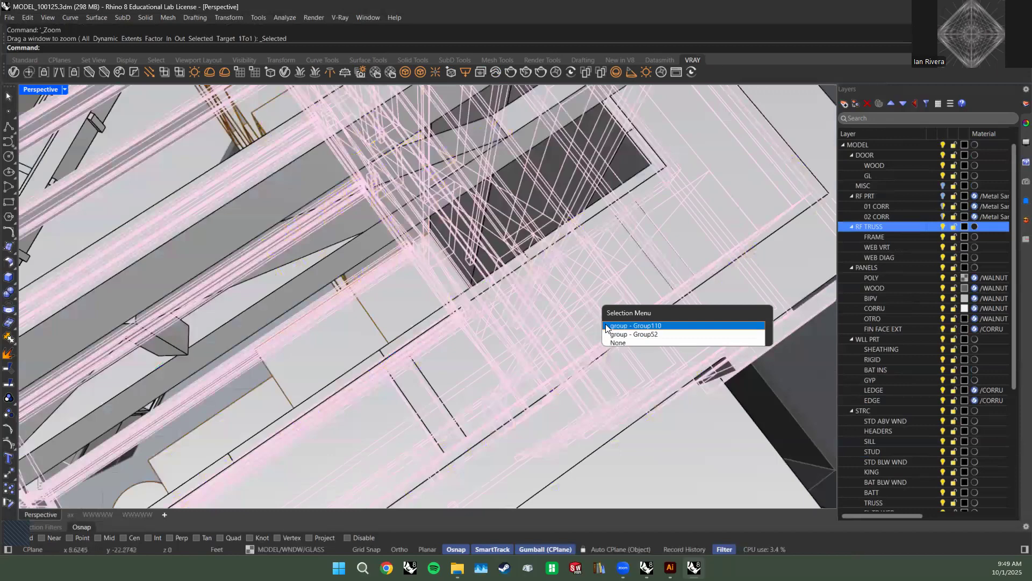
key(Escape)
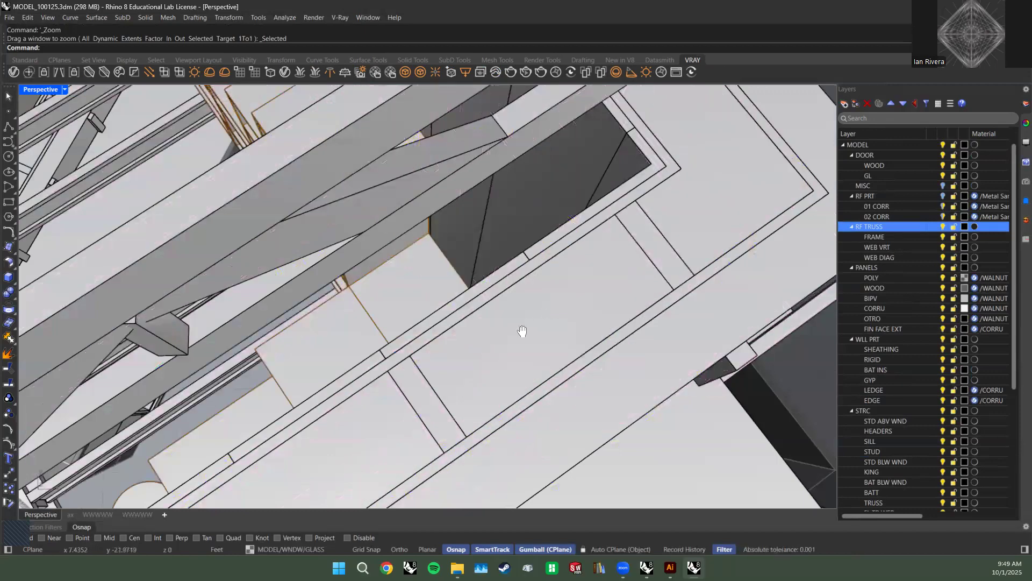
scroll(516, 317, down, 2)
right_drag(515, 336, 545, 378)
mouse_move(527, 325)
right_down()
mouse_move(548, 257)
mouse_move(514, 314)
mouse_move(525, 308)
right_up()
Examine the wall corner between the upper and lower volumes and the surrounding wall framing from above.
right_drag(606, 210, 470, 305)
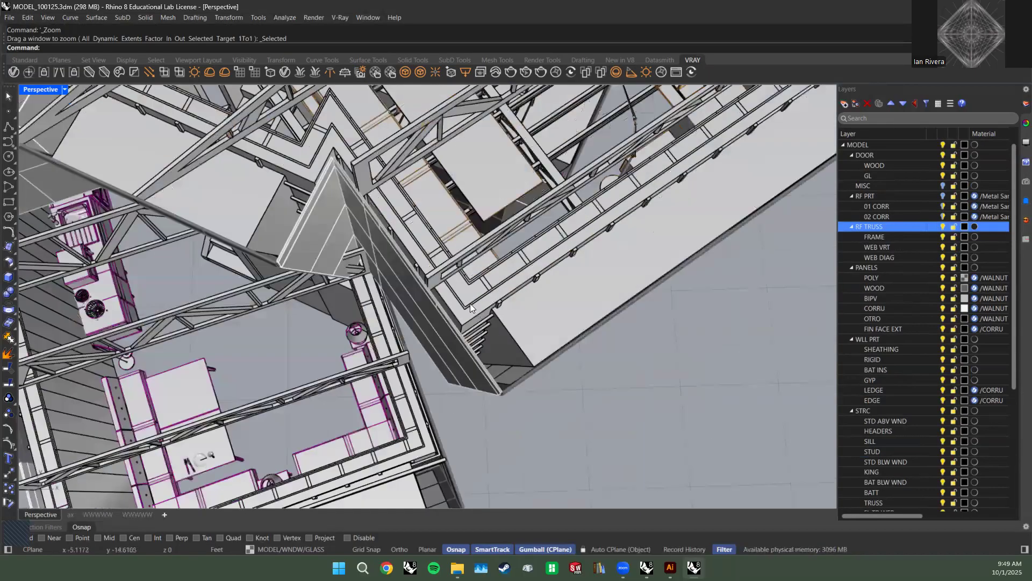
shift+right_drag(549, 217, 428, 315)
scroll(446, 342, up, 3)
scroll(446, 343, down, 2)
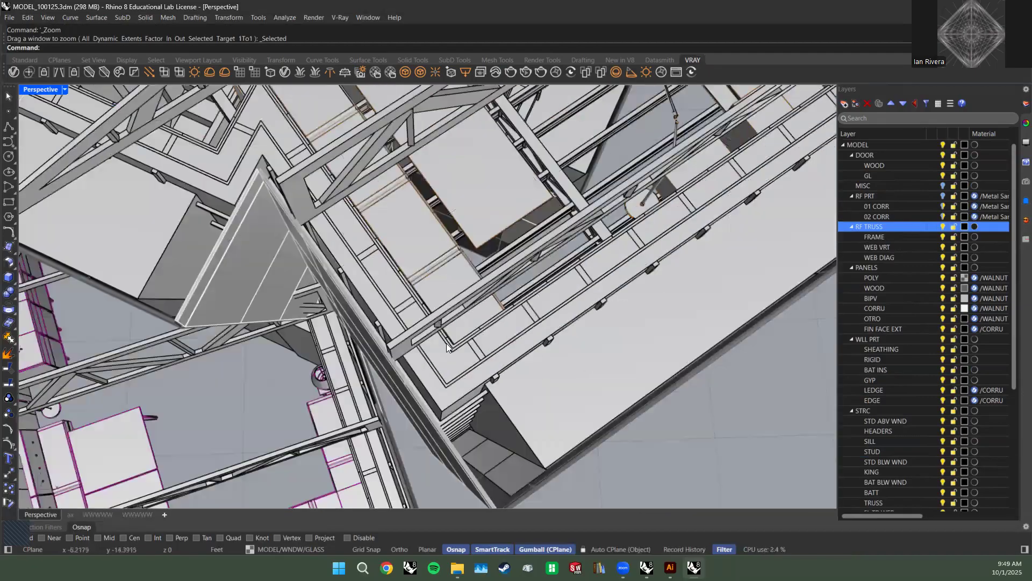
scroll(424, 336, down, 5)
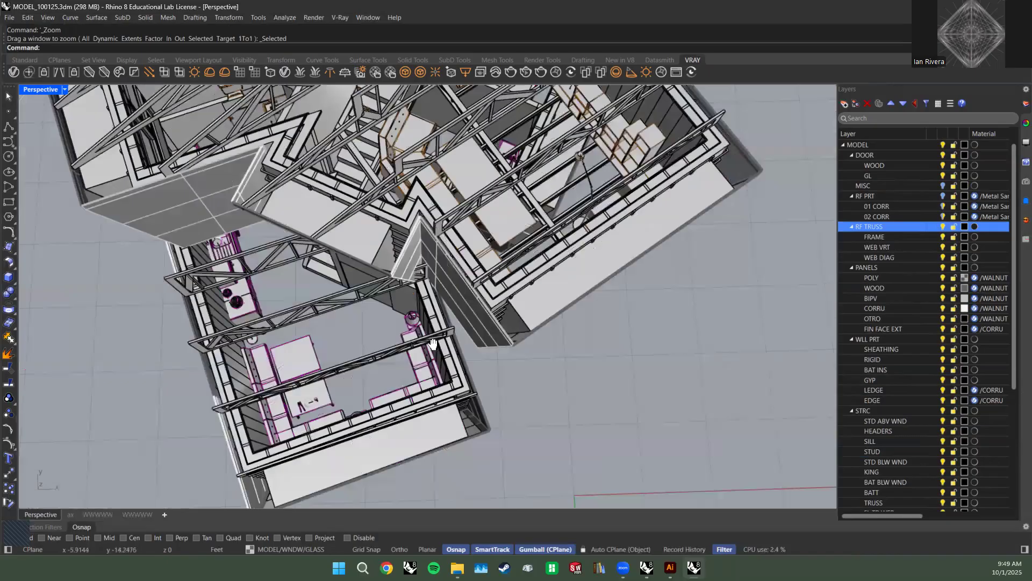
scroll(462, 268, up, 2)
scroll(557, 273, down, 2)
Delete the separate copy of the structural framing and roof trusses beside the house.
right_drag(673, 214, 432, 256)
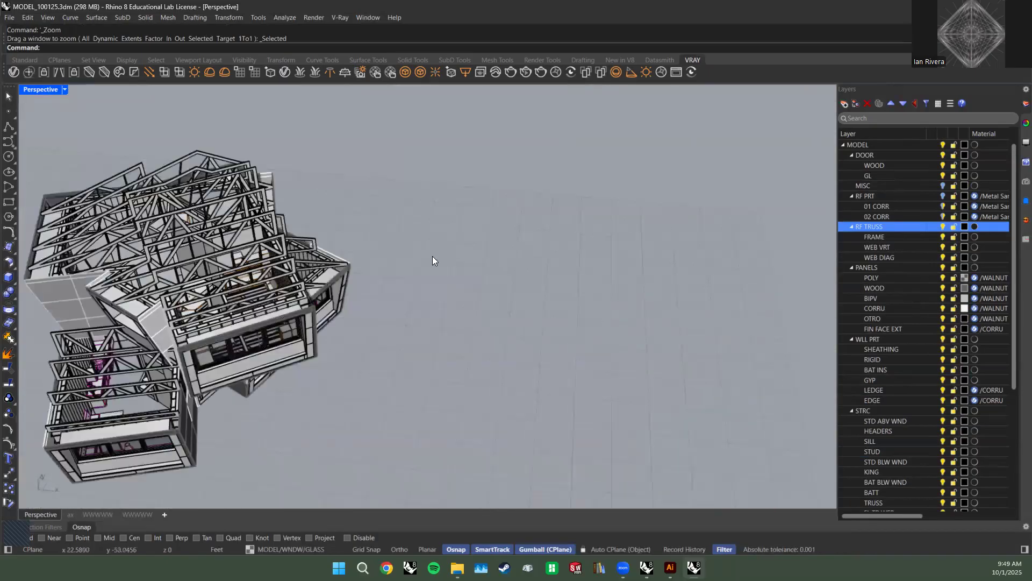
scroll(445, 254, down, 3)
right_drag(322, 250, 485, 159)
drag(488, 155, 692, 428)
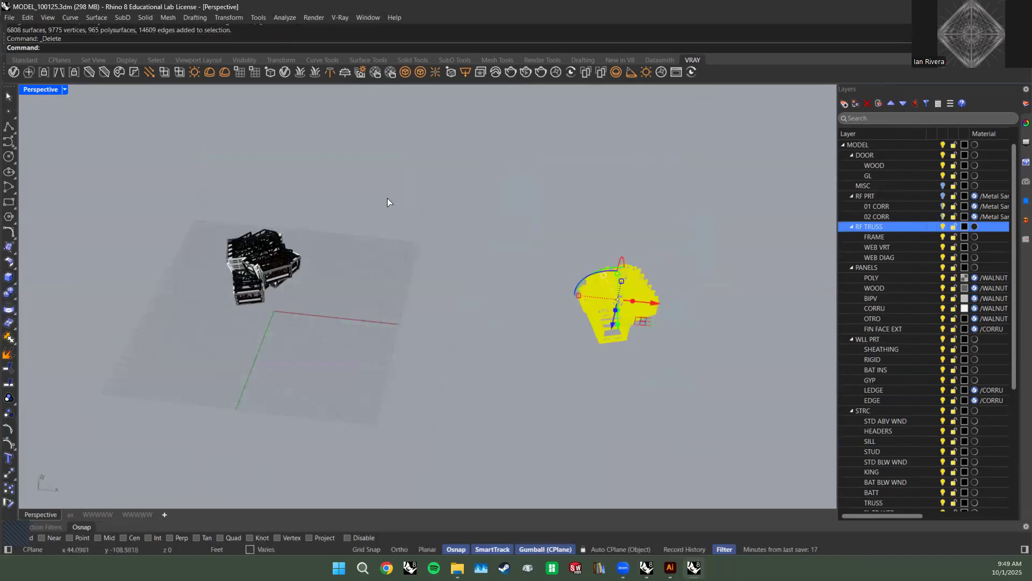
key(Delete)
Turn on the MISC, RF PRT and FL SOLID layers.
click(940, 186)
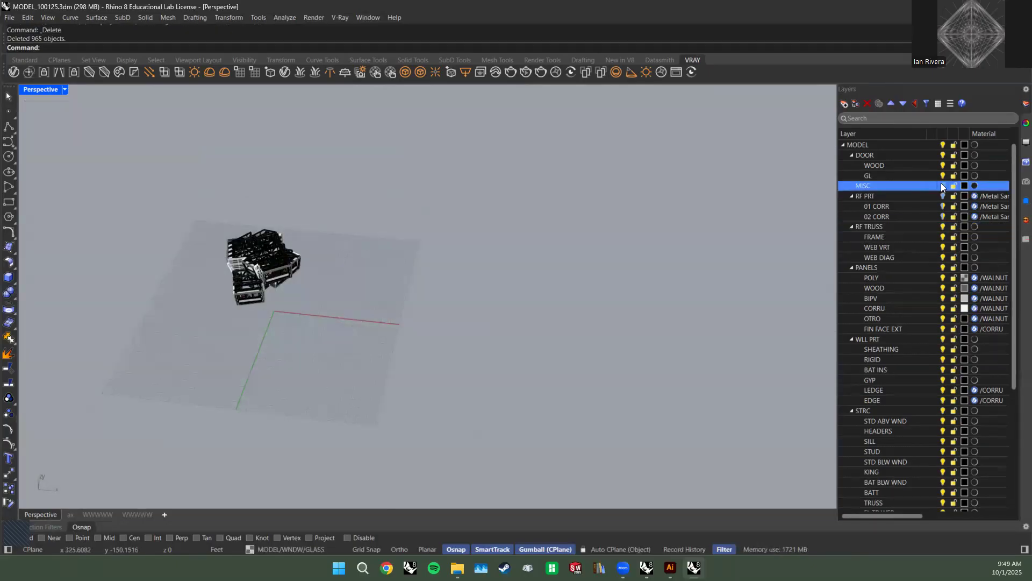
click(943, 197)
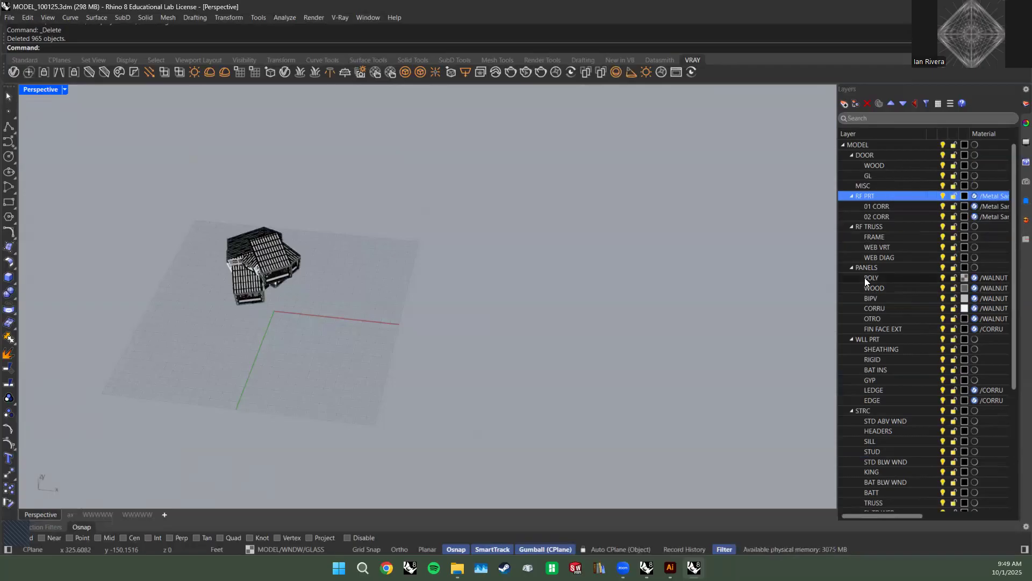
scroll(870, 269, down, 4)
scroll(870, 268, down, 2)
scroll(868, 443, up, 6)
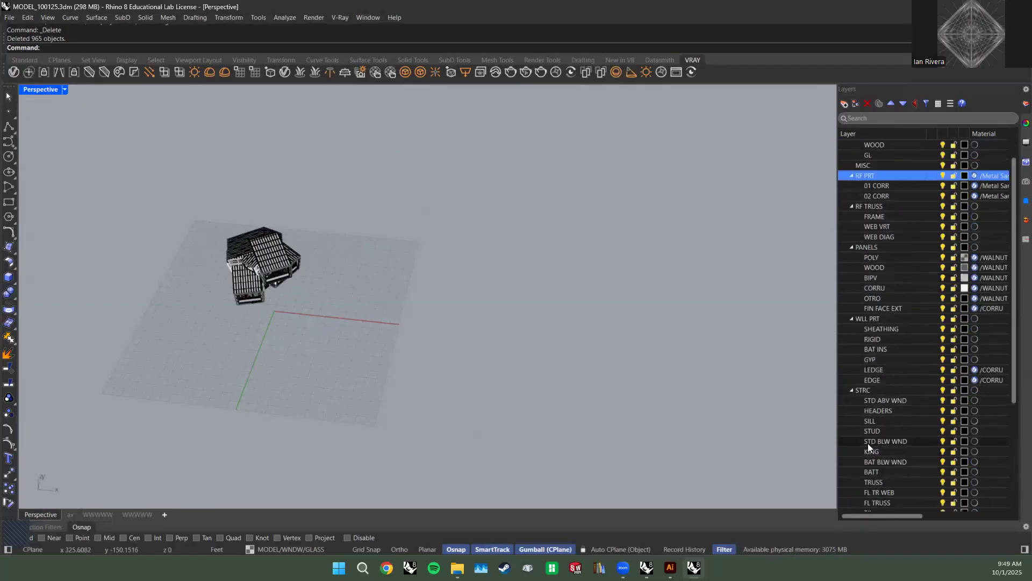
scroll(878, 280, down, 6)
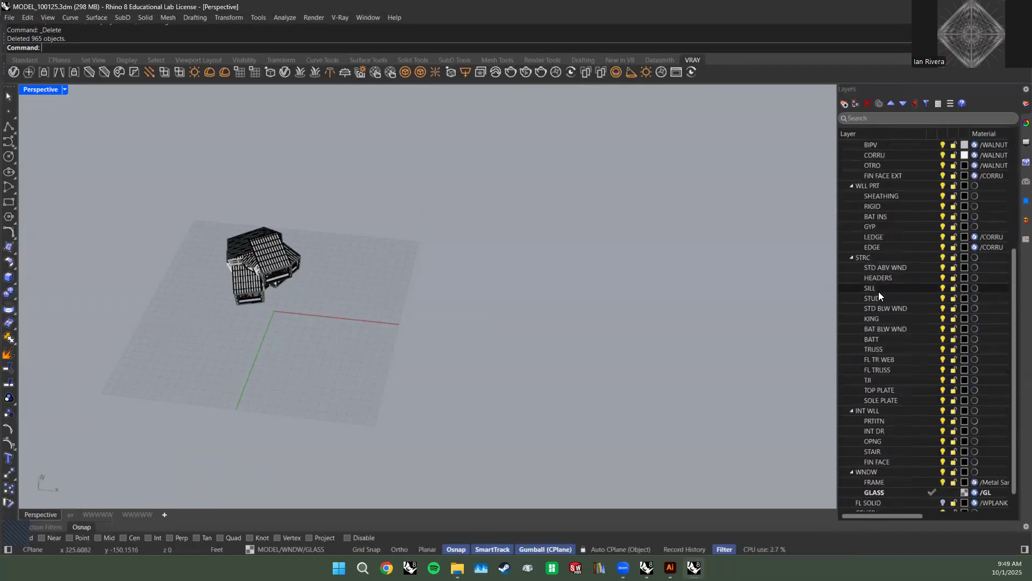
click(914, 482)
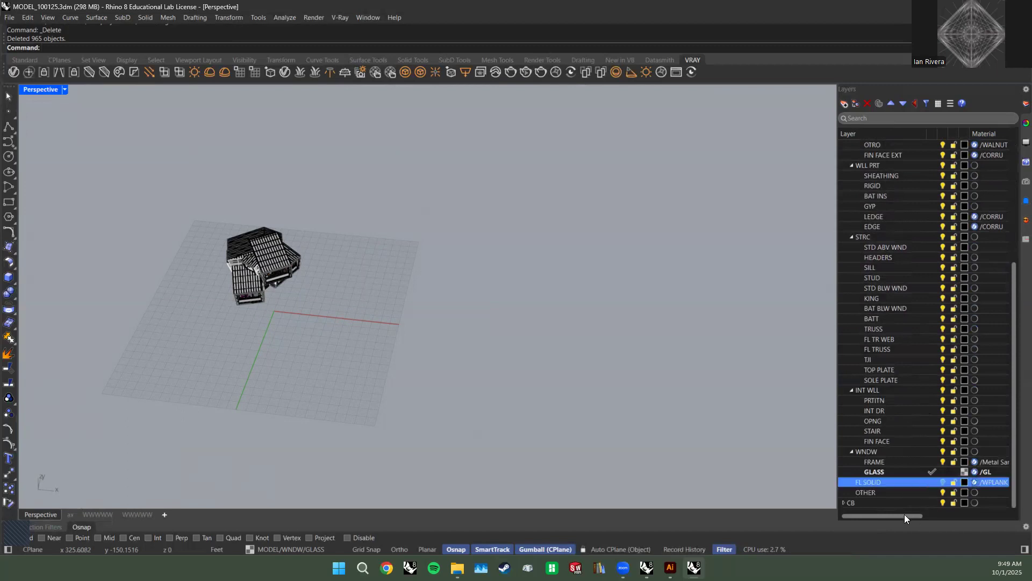
click(912, 491)
scroll(911, 468, up, 6)
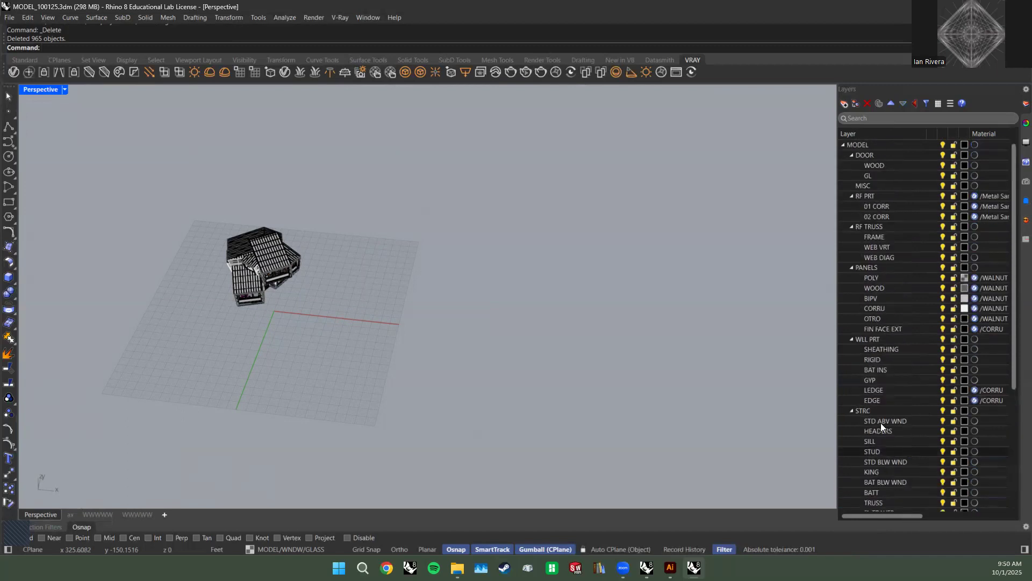
Collapse every sublayer group under MODEL, from DOOR through WNDW, so only its main layers are listed.
click(851, 156)
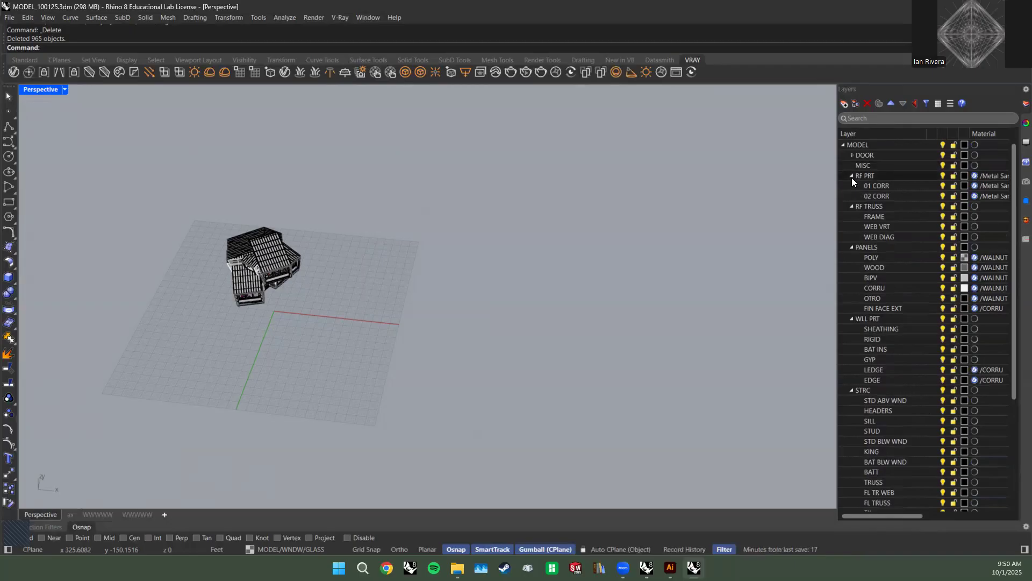
click(852, 176)
click(852, 185)
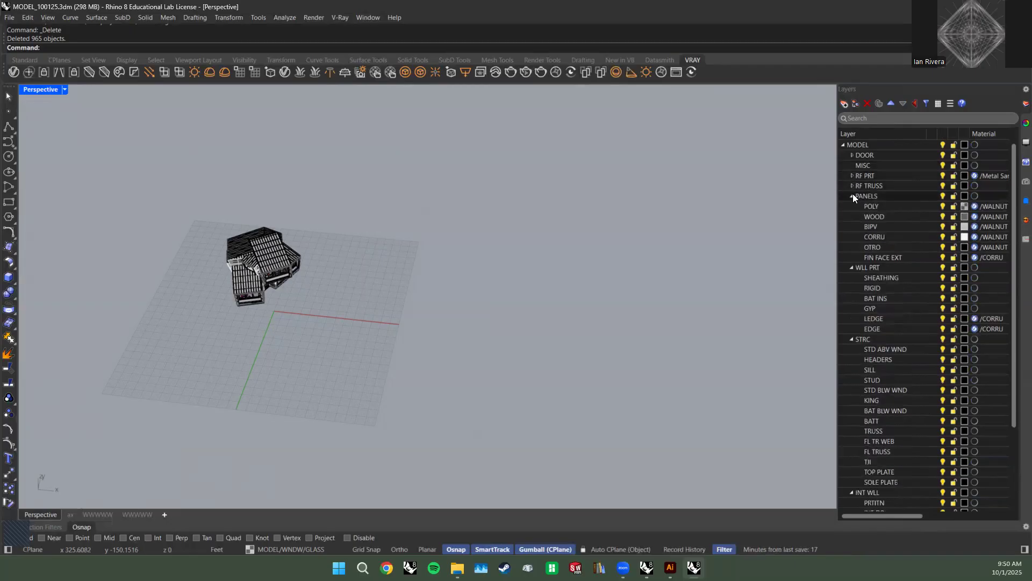
click(852, 196)
click(852, 206)
click(852, 216)
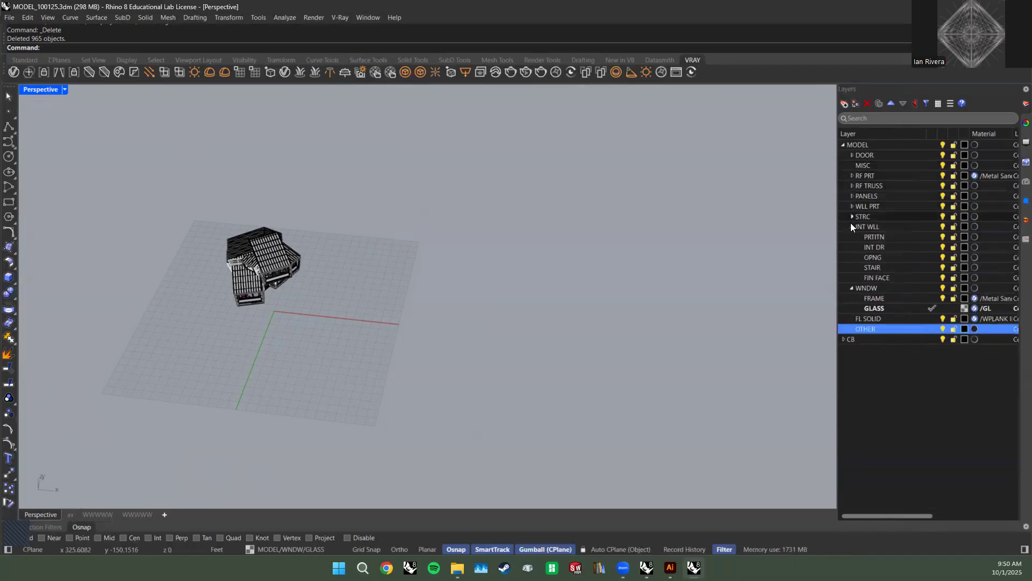
click(852, 226)
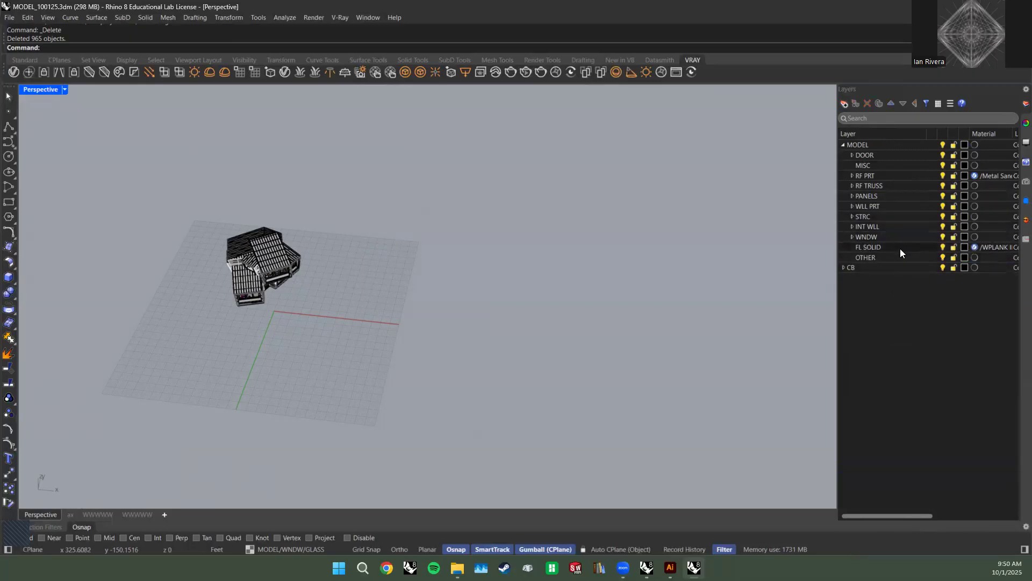
click(900, 248)
click(908, 146)
Zoom to the complete house, clear the selection and view it from the front near ground level.
shift+right_drag(496, 256, 736, 277)
drag(624, 367, 361, 185)
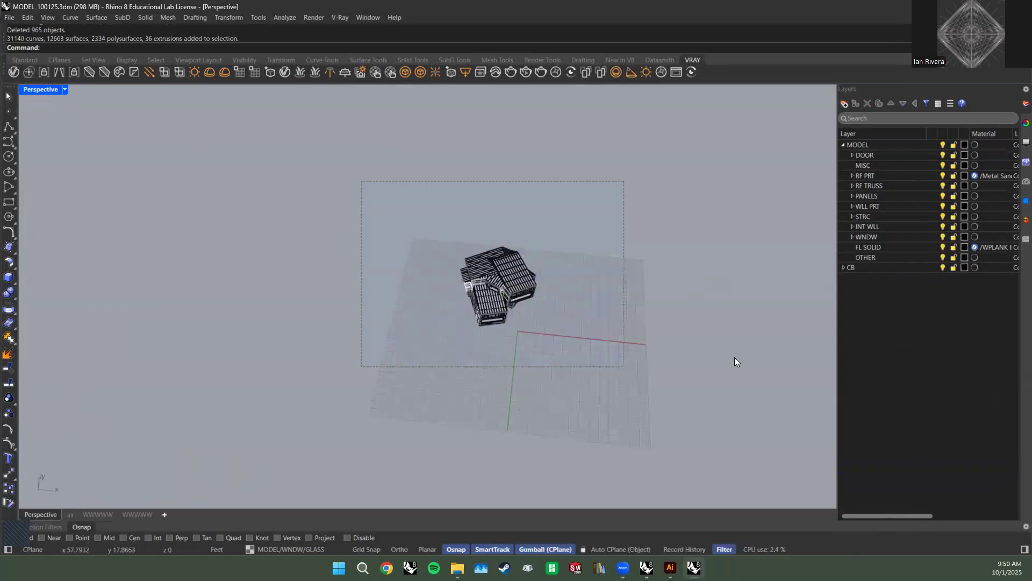
text(zs)
key(Return)
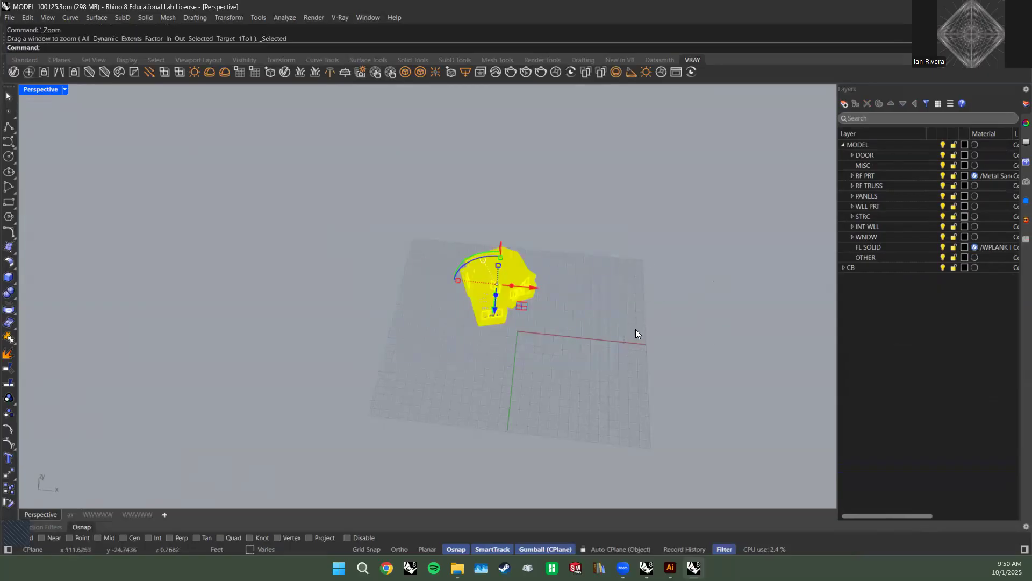
click(621, 354)
mouse_move(621, 354)
right_down()
mouse_move(704, 284)
mouse_move(720, 317)
right_up()
Collapse the MODEL layer, make CB the current layer and hide MODEL.
click(843, 144)
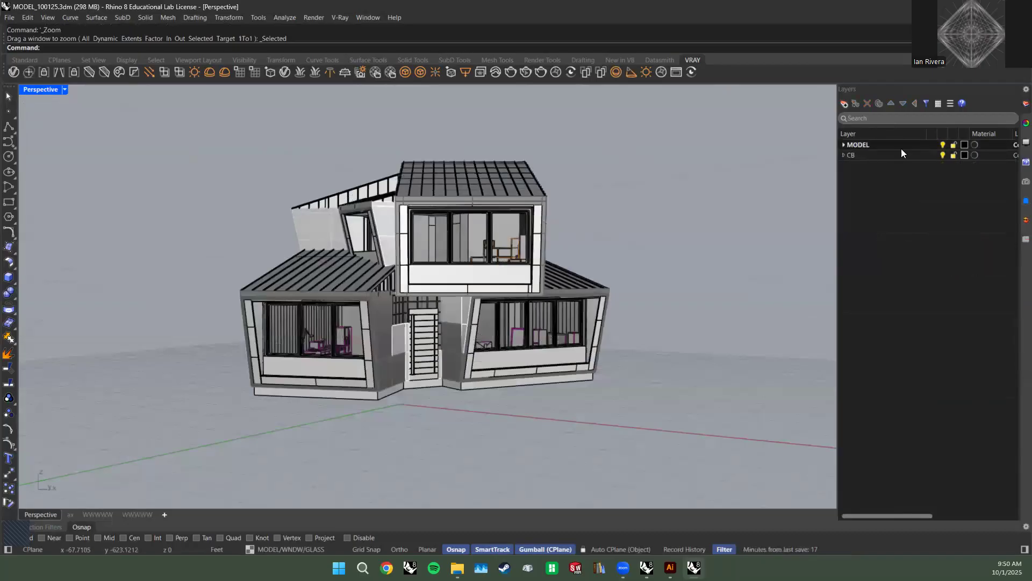
click(943, 145)
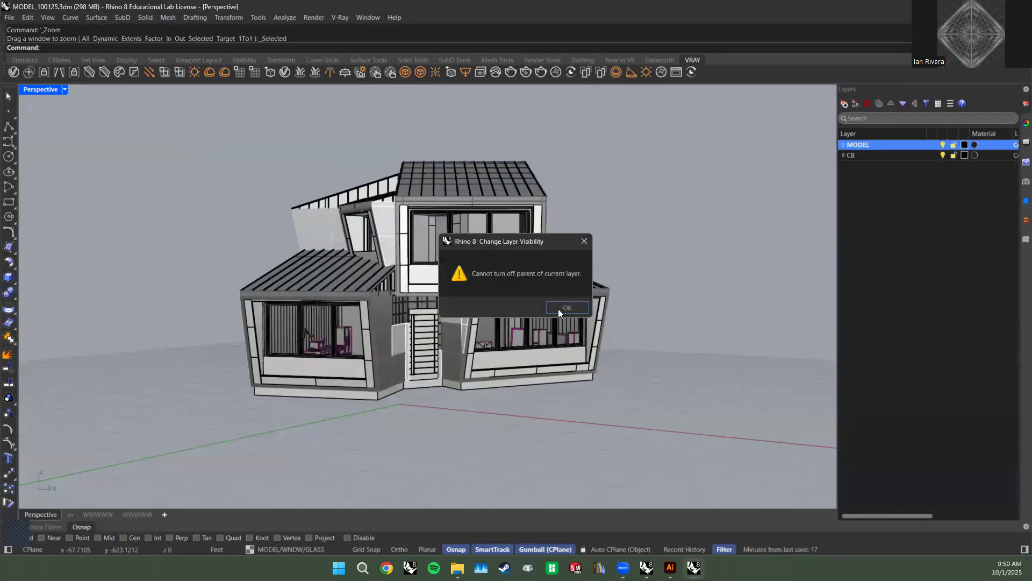
click(932, 155)
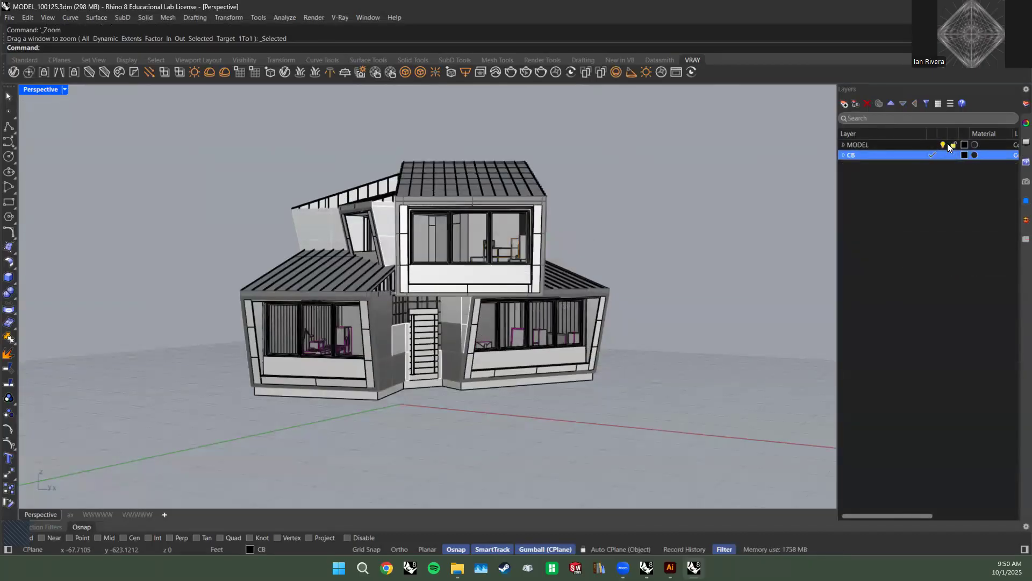
Examine the CB layer's furniture up close, including the kitchen units, corner bench and set dining table.
right_drag(543, 232, 731, 269)
scroll(407, 273, up, 5)
right_drag(420, 282, 505, 288)
right_drag(317, 372, 501, 357)
scroll(343, 362, up, 2)
right_drag(430, 379, 285, 380)
scroll(289, 354, up, 3)
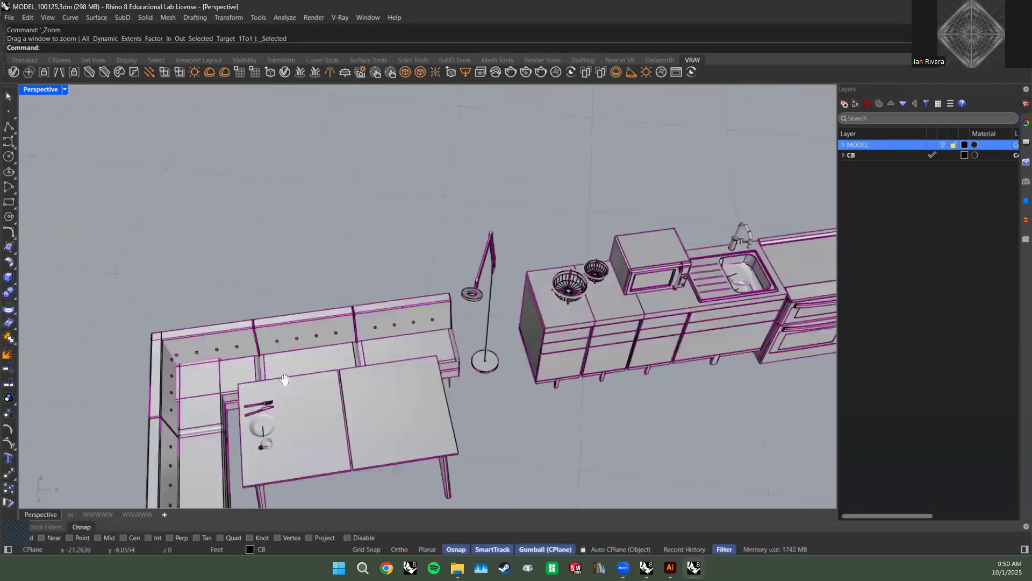
scroll(285, 380, up, 3)
scroll(337, 290, up, 2)
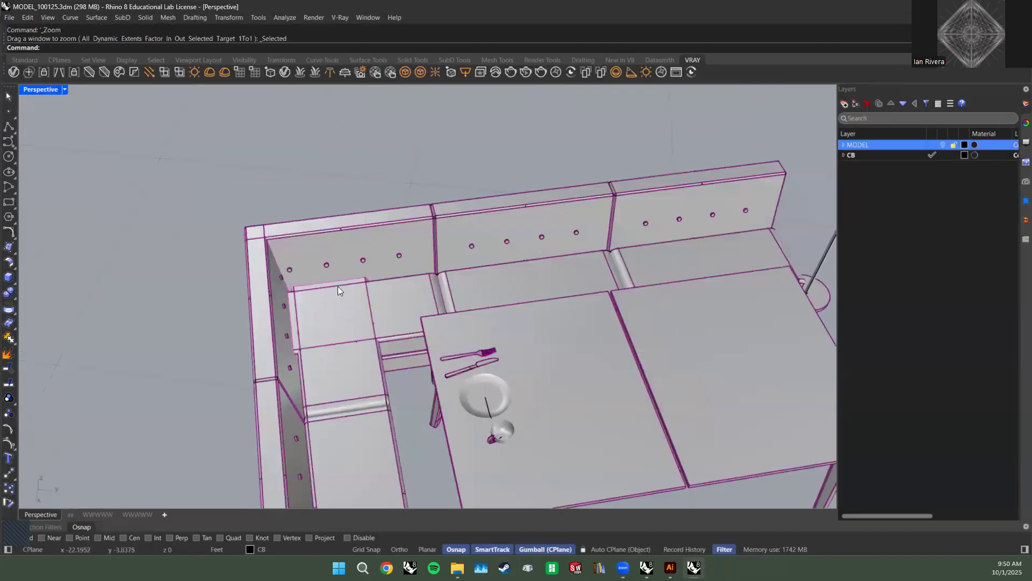
Examine the wider CB furniture layout, covering the living, kitchen, bathroom, office and bedroom pieces.
scroll(283, 313, down, 6)
right_drag(329, 272, 438, 214)
scroll(423, 269, down, 5)
shift+right_drag(424, 272, 535, 269)
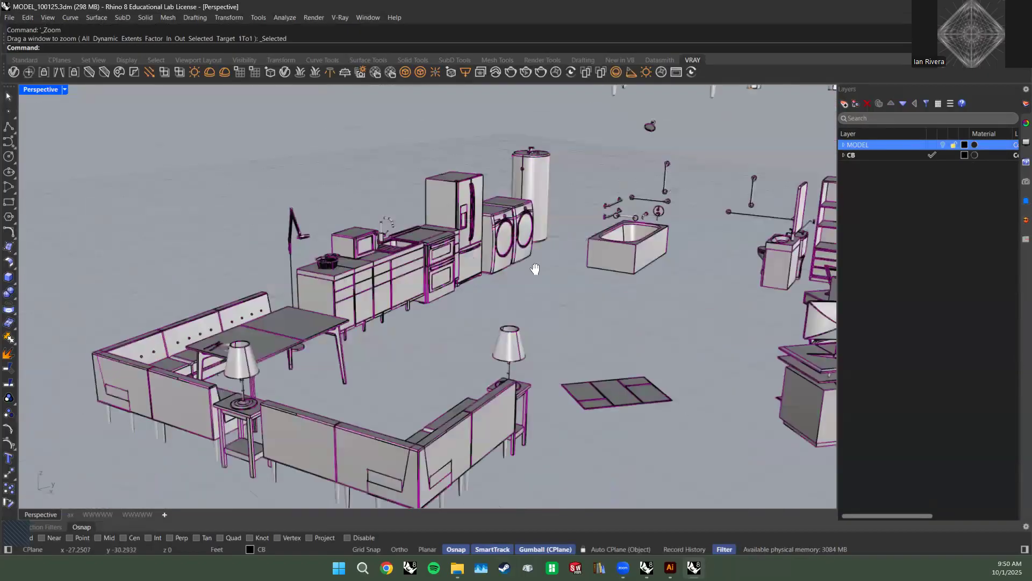
scroll(584, 311, down, 3)
scroll(422, 286, up, 1)
scroll(482, 324, up, 1)
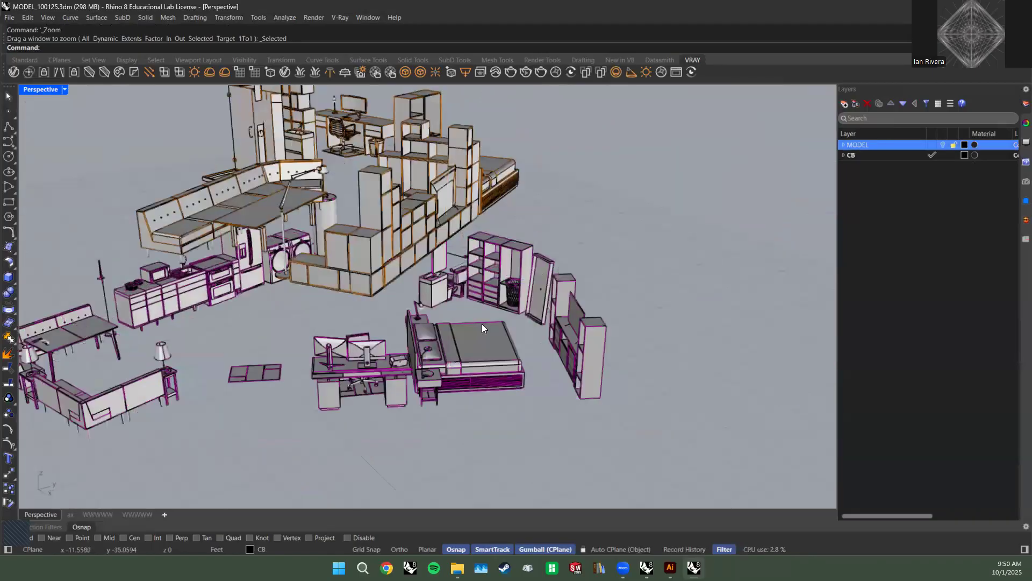
Examine the bedroom, bathroom and office furniture up close, and view both floors' furniture together from above.
scroll(481, 324, up, 2)
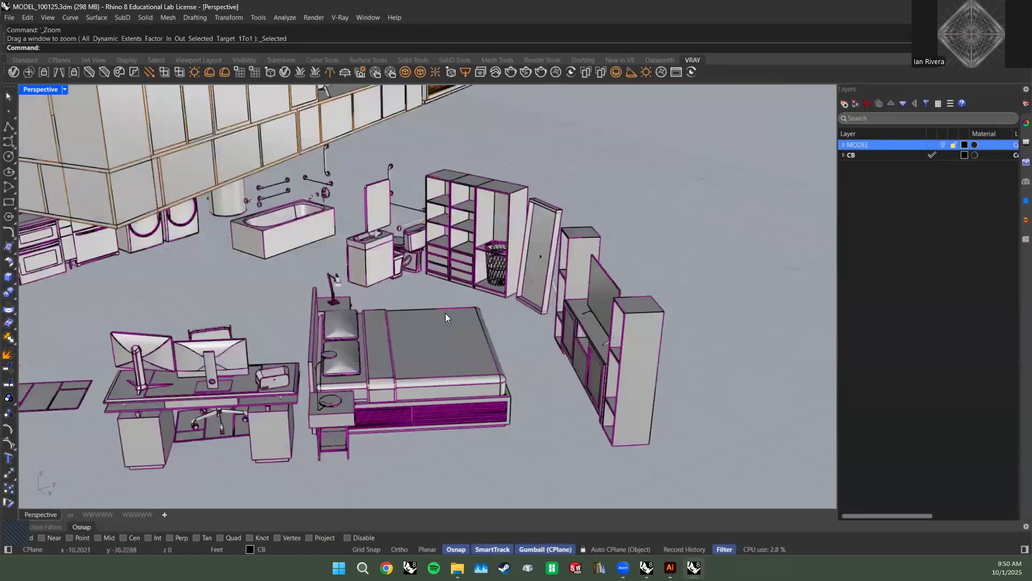
click(603, 271)
right_drag(484, 289, 584, 278)
click(583, 278)
right_drag(323, 290, 463, 419)
scroll(463, 419, down, 4)
scroll(445, 275, up, 3)
right_drag(445, 276, 512, 296)
scroll(395, 291, down, 2)
shift+right_drag(395, 291, 465, 343)
right_drag(398, 345, 393, 396)
scroll(393, 396, down, 4)
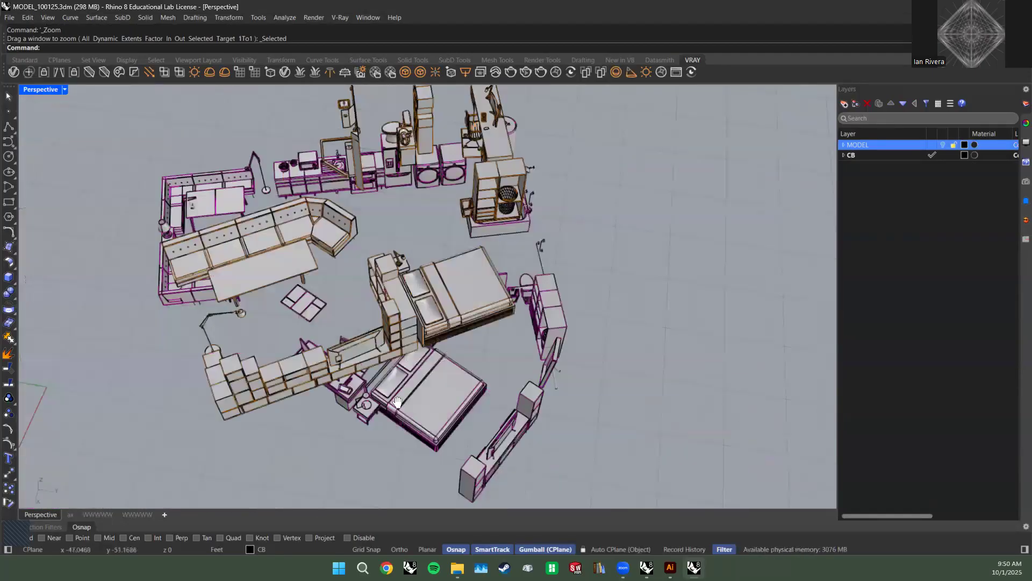
scroll(428, 332, up, 4)
scroll(550, 278, down, 4)
scroll(362, 217, up, 3)
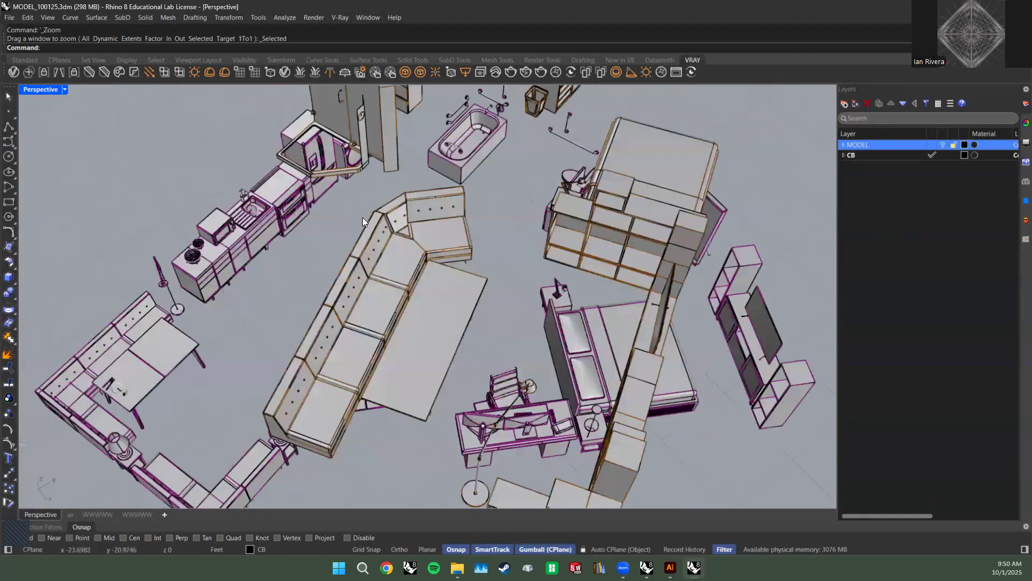
click(406, 258)
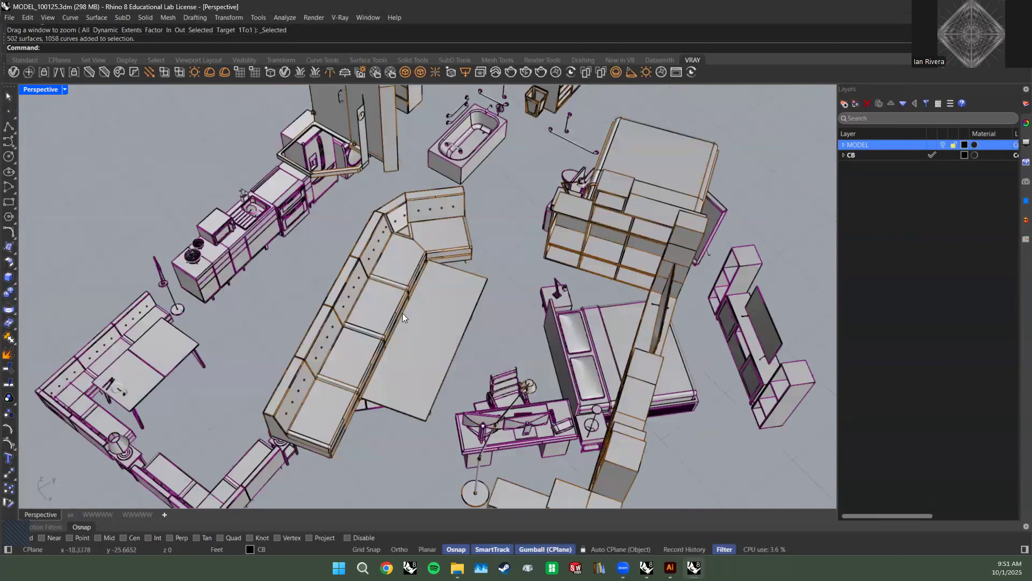
click(490, 307)
Expand the CB layer and every sublayer of 02 and 01, and look through the furniture layer list.
click(843, 155)
click(864, 165)
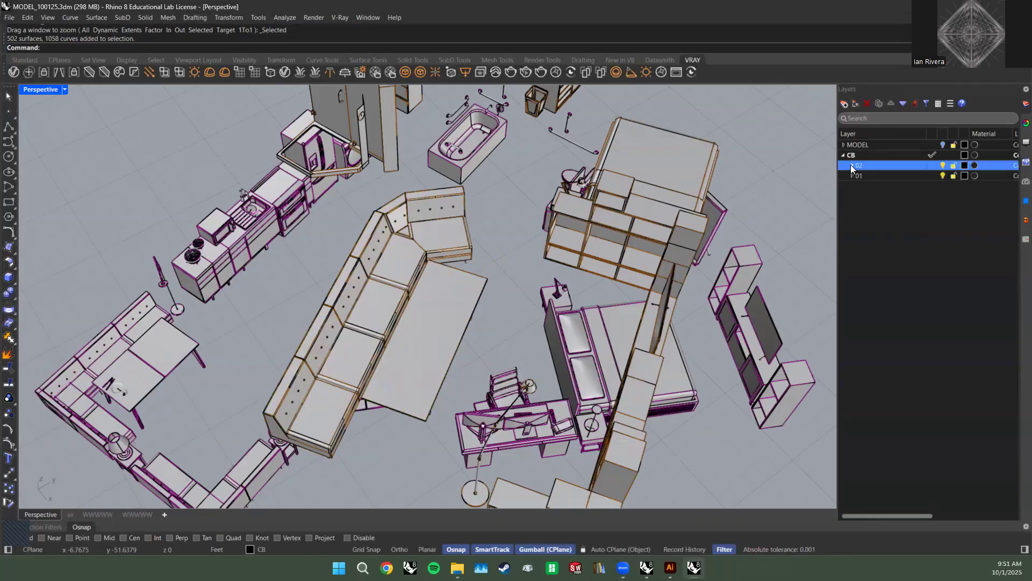
shift+click(864, 175)
right_click(864, 176)
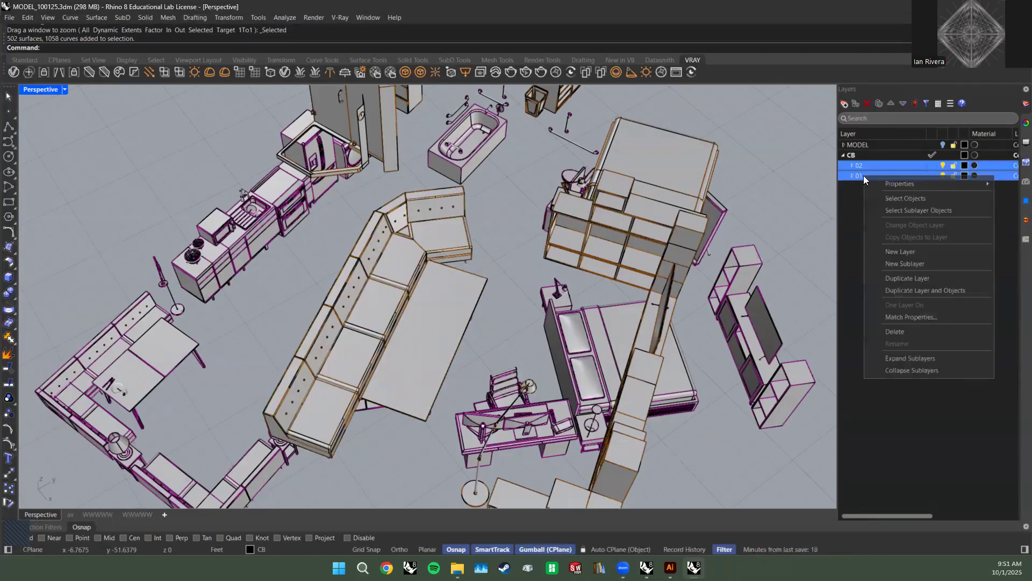
click(899, 358)
scroll(889, 242, down, 8)
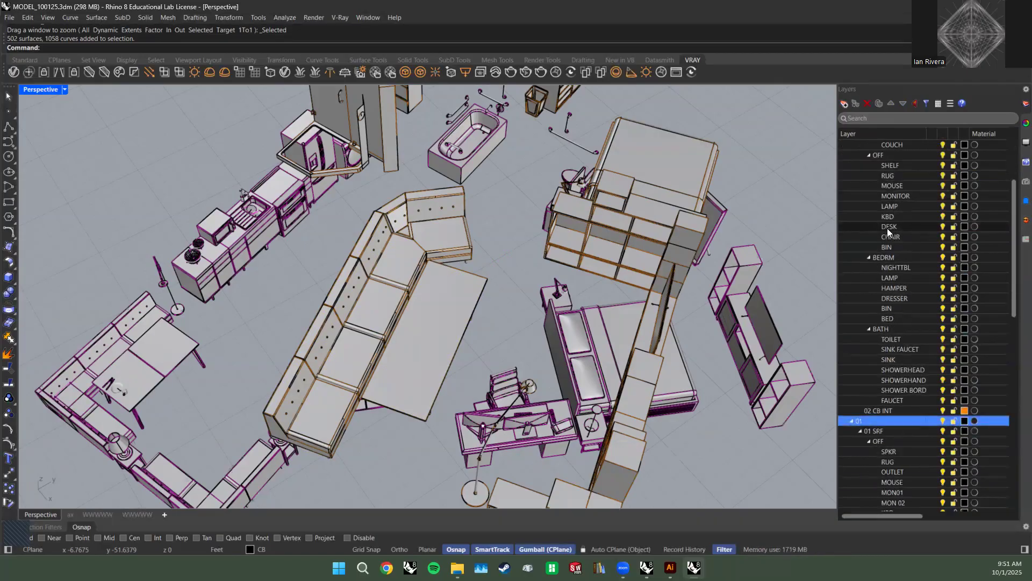
scroll(891, 252, up, 9)
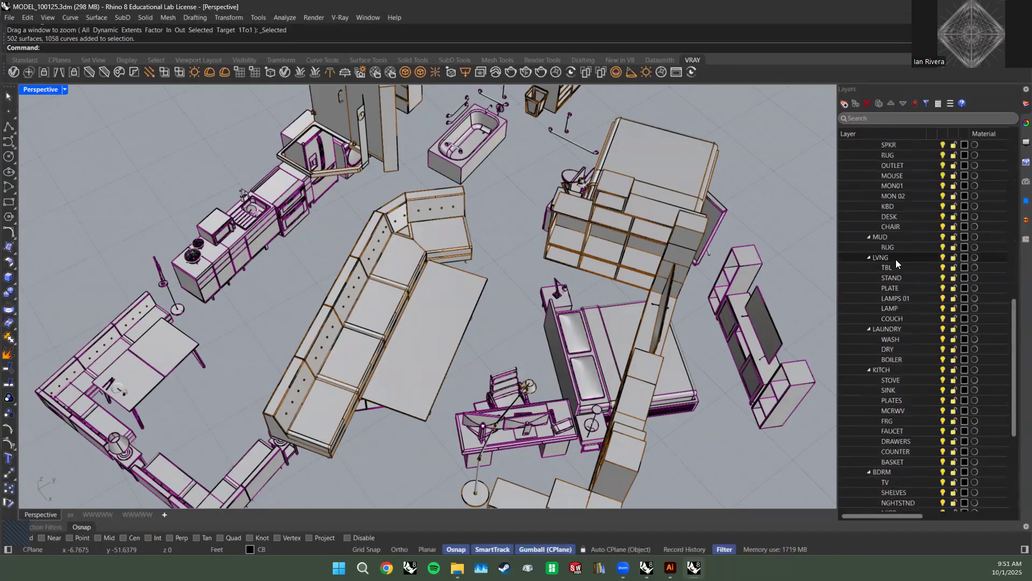
Collapse the SUN, OFF, BEDRM and BATH room layers under 02 SRF.
click(870, 187)
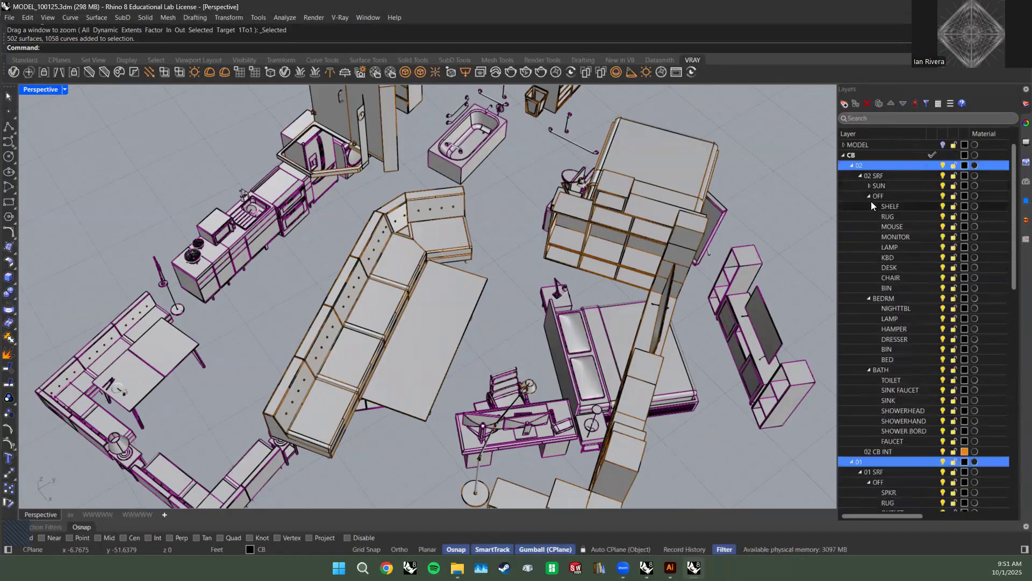
click(869, 197)
click(868, 207)
click(870, 217)
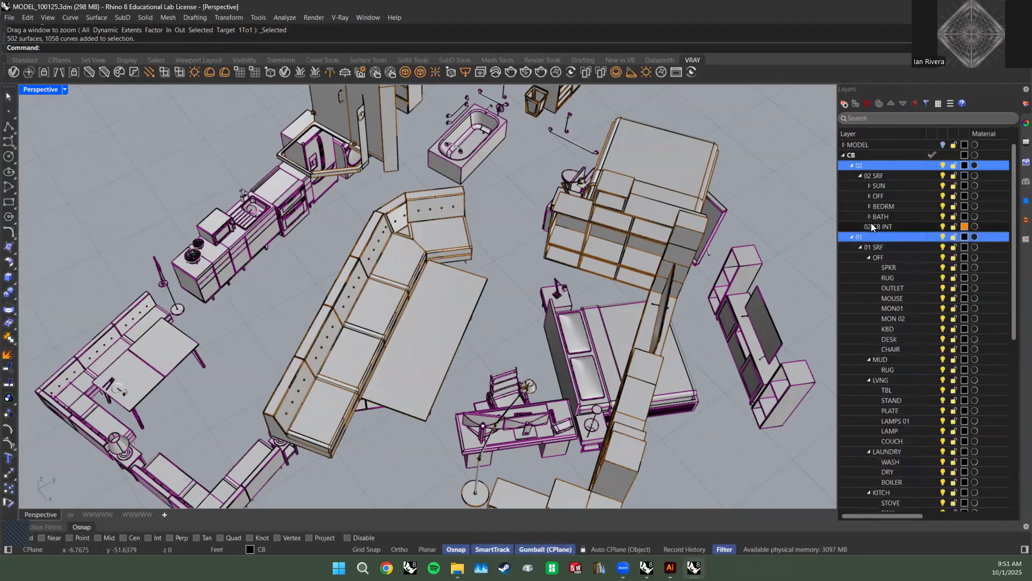
Collapse the OFF, MUD, LVNG, LAUNDRY, KITCH, BDRM and BATH room layers under 01 SRF, keeping 01 SRF expanded.
click(860, 247)
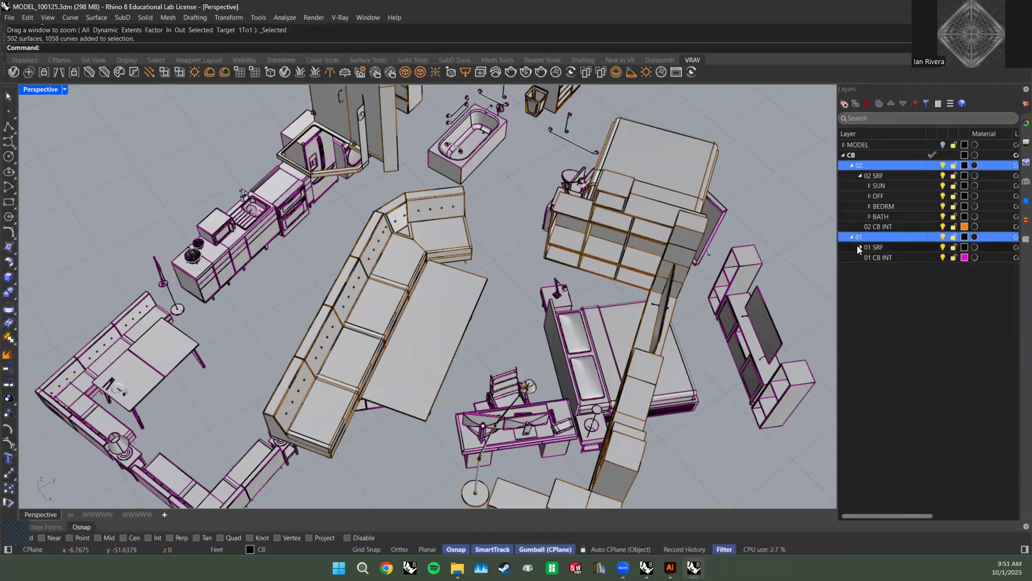
click(861, 246)
click(869, 258)
click(869, 267)
click(870, 277)
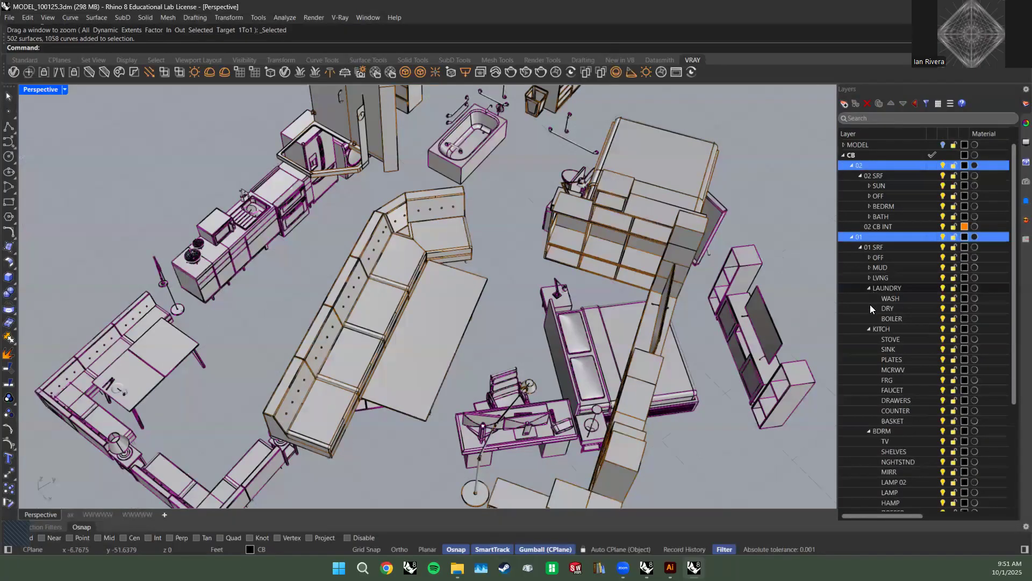
click(868, 288)
click(870, 299)
click(870, 309)
click(870, 318)
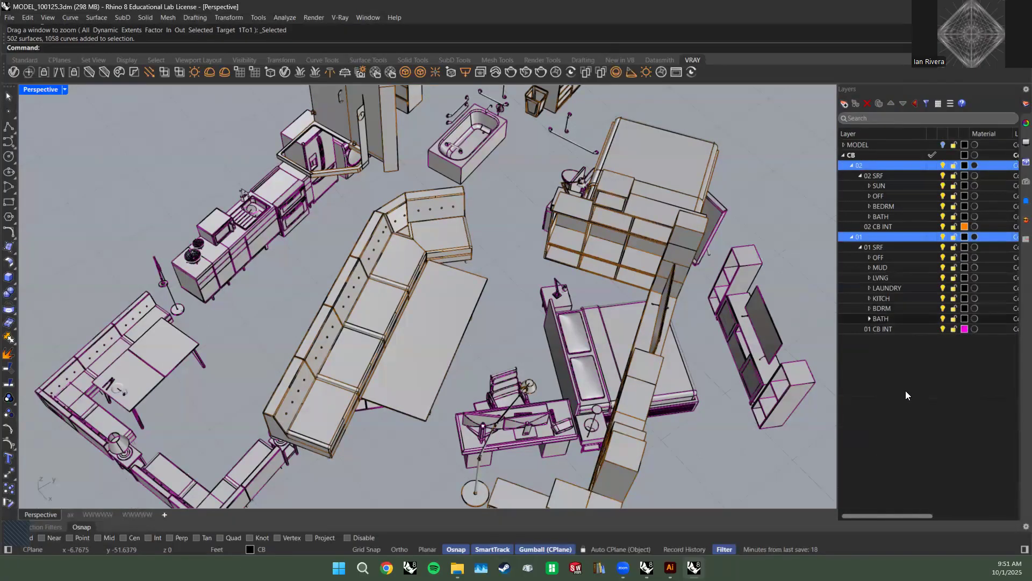
View both furniture levels from the front, select all sublayer objects of layer 01 to highlight them, and clear the selection.
click(906, 390)
right_drag(608, 355, 543, 324)
scroll(608, 316, down, 5)
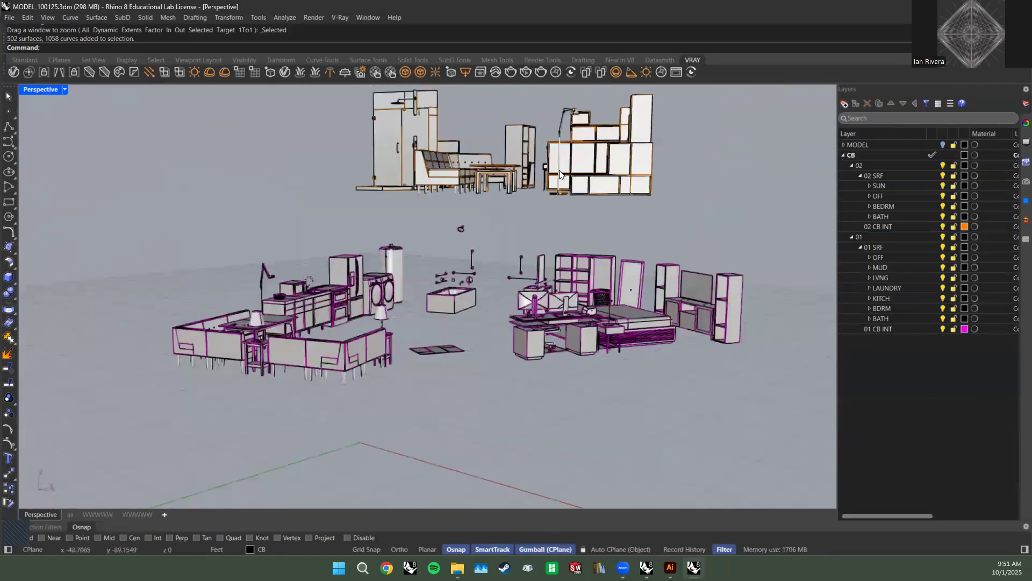
scroll(559, 170, up, 6)
shift+right_drag(560, 169, 570, 205)
scroll(550, 256, down, 5)
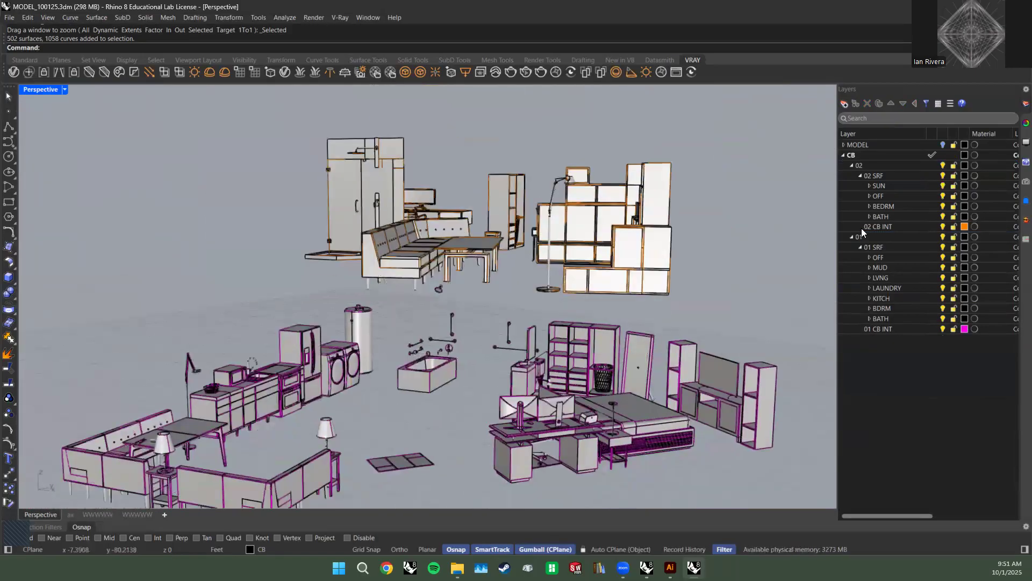
click(861, 235)
right_click(866, 237)
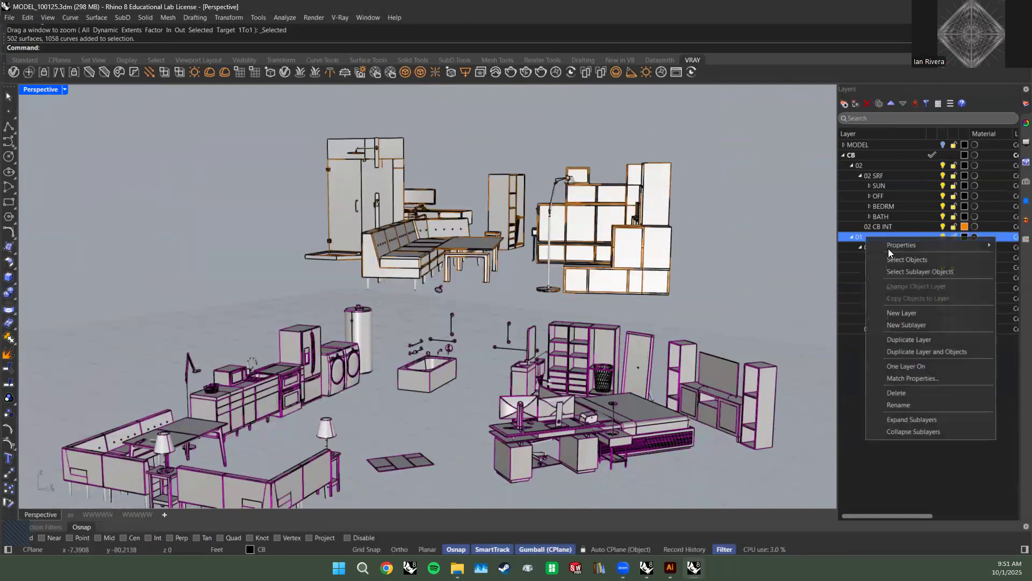
click(899, 271)
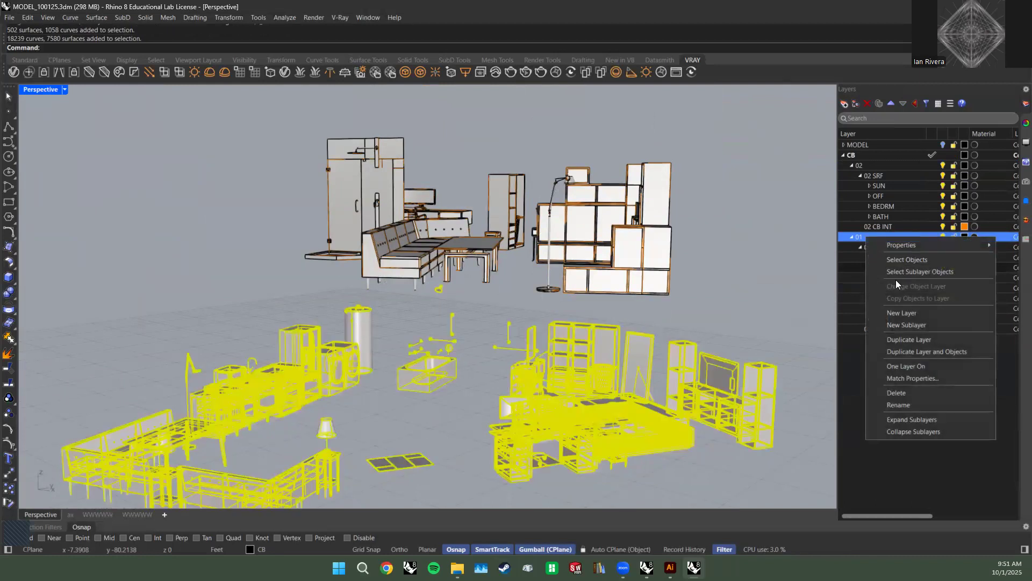
right_drag(720, 283, 711, 258)
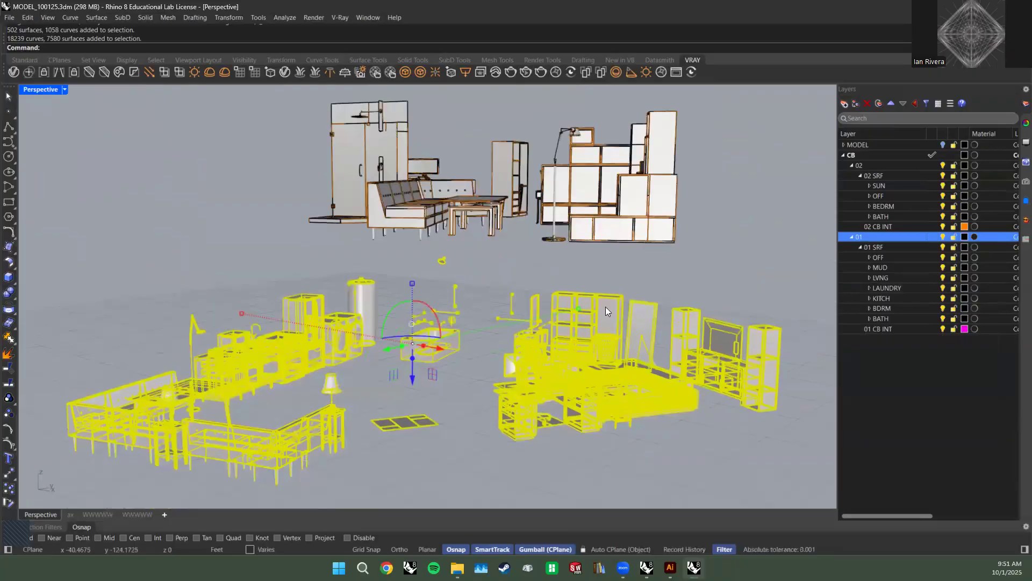
key(Escape)
Select all sublayer objects of layer 02 and clear the selection.
right_click(875, 166)
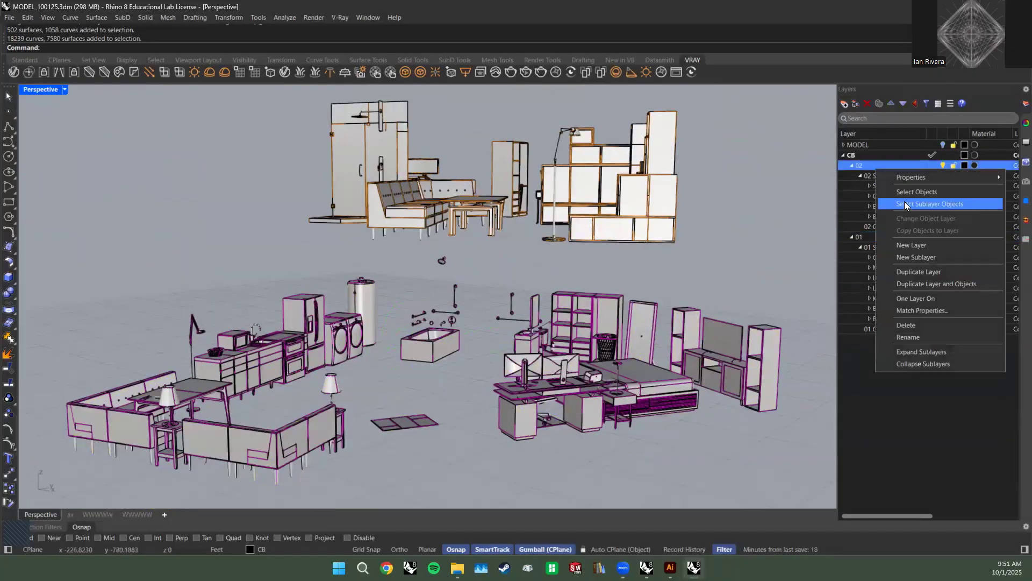
click(908, 201)
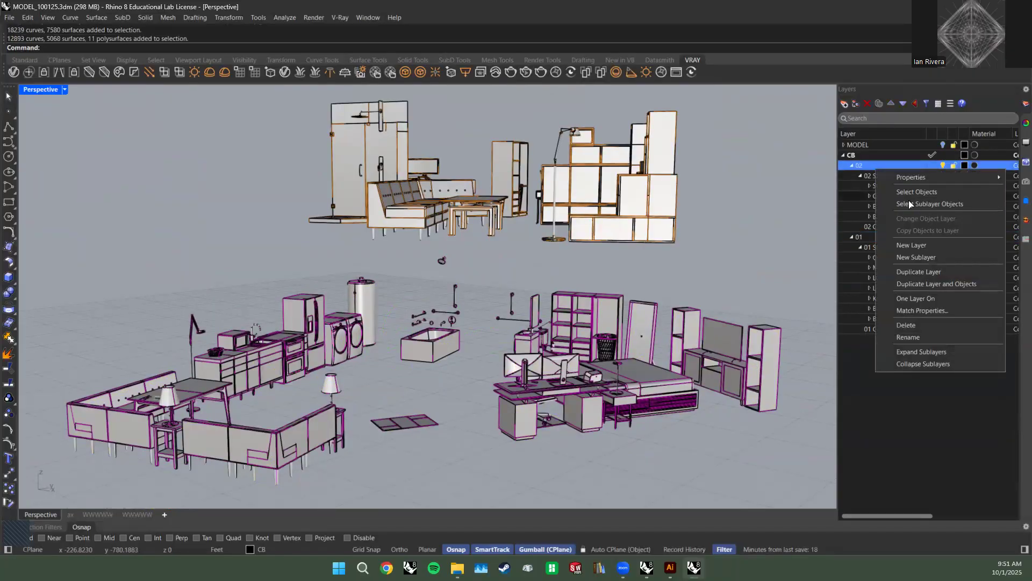
click(804, 178)
Select the sublayer objects of 02's SUN layer, view them from above and clear the selection.
click(885, 173)
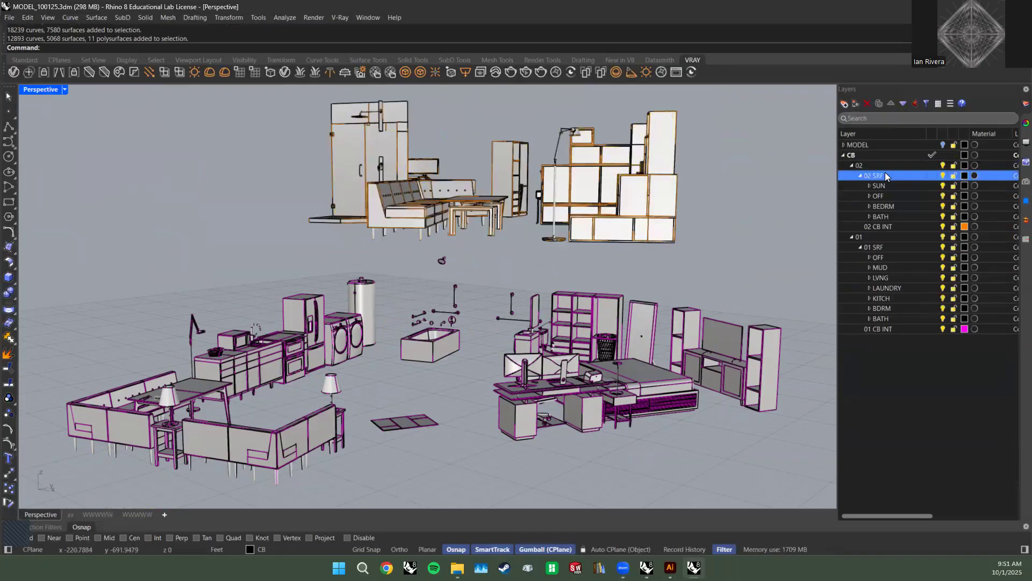
right_click(884, 185)
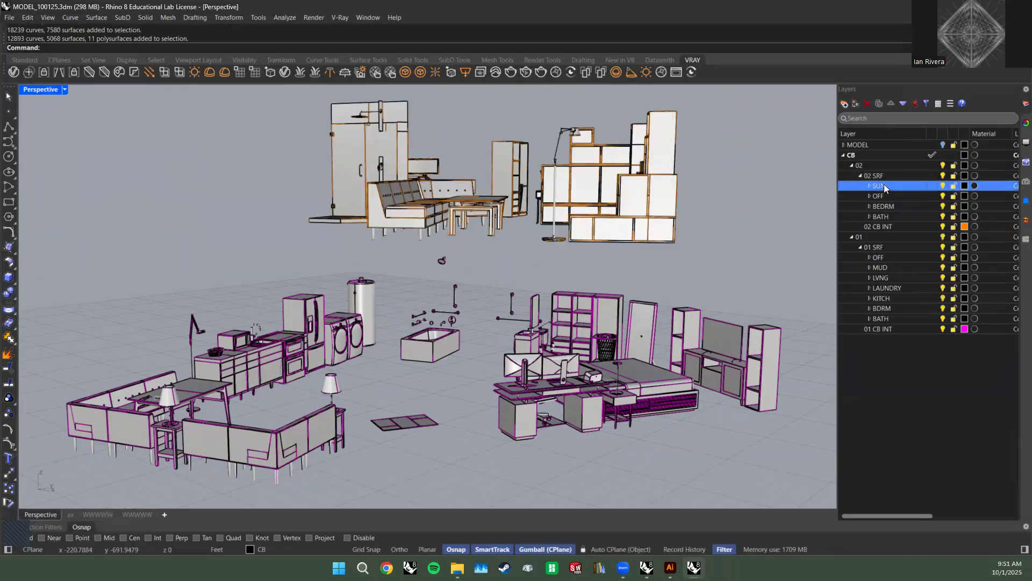
click(915, 219)
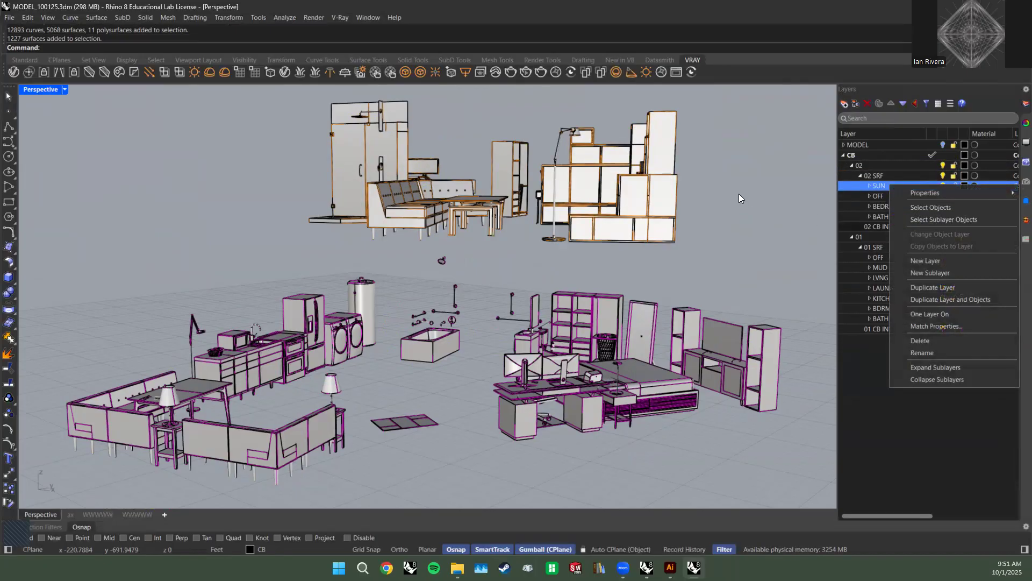
right_drag(738, 223, 737, 200)
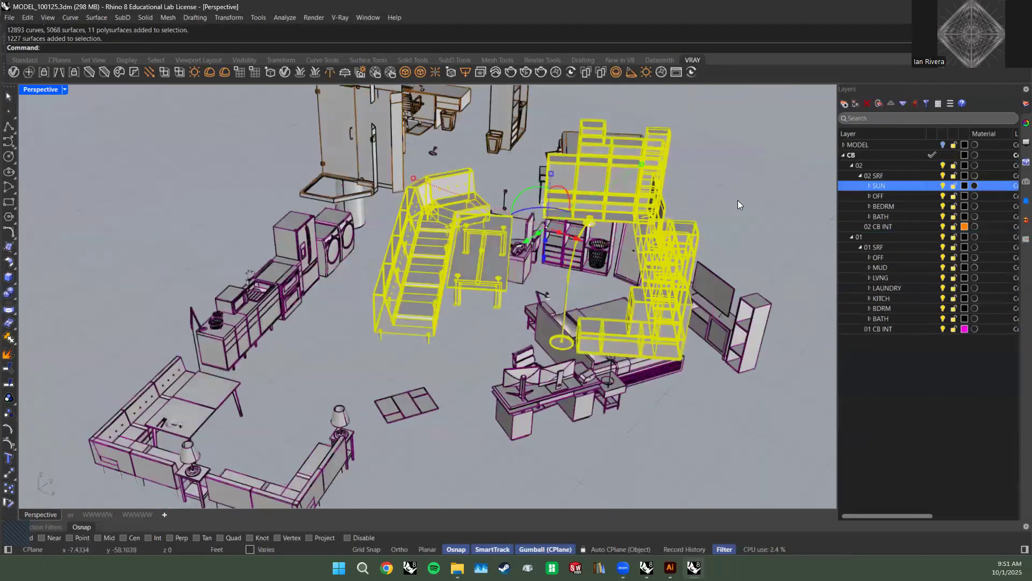
shift+right_drag(675, 232, 692, 213)
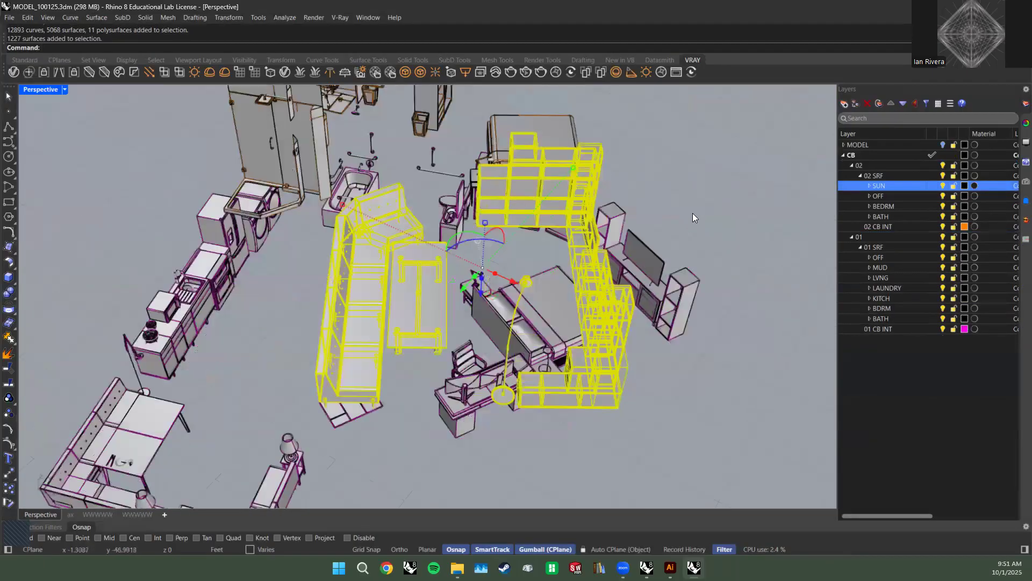
click(693, 213)
Select the sublayer objects of 02's OFF layer, zoom to the office furniture and clear the selection.
click(908, 195)
right_click(902, 195)
click(922, 229)
text(zs)
key(Return)
right_drag(570, 167, 548, 172)
key(Escape)
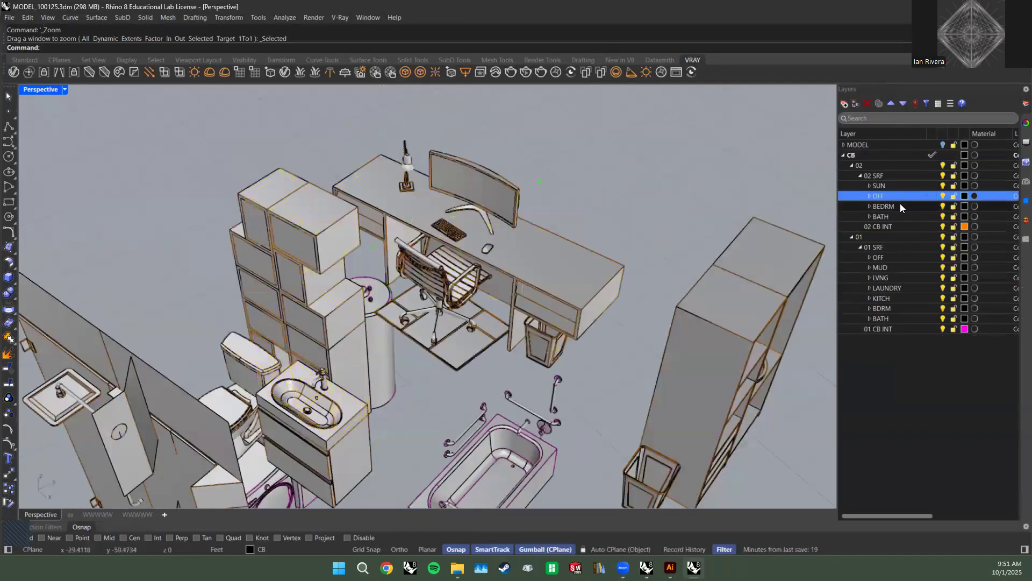
Select the sublayer objects of 02's BEDRM layer, zoom to the bedroom furniture and clear the selection.
right_click(901, 204)
click(958, 237)
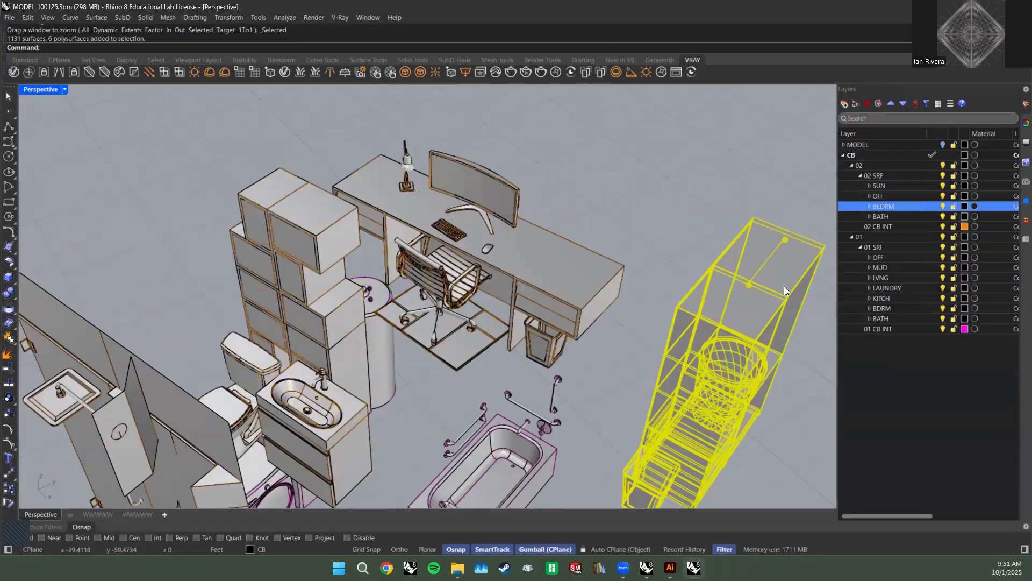
text(zs)
key(Return)
key(Escape)
right_drag(418, 302, 268, 328)
Select the sublayer objects of 02's BATH layer, zoom to the bathroom fixtures and clear the selection.
right_click(882, 216)
click(914, 254)
text(zs)
key(Return)
right_drag(530, 185, 512, 216)
key(Escape)
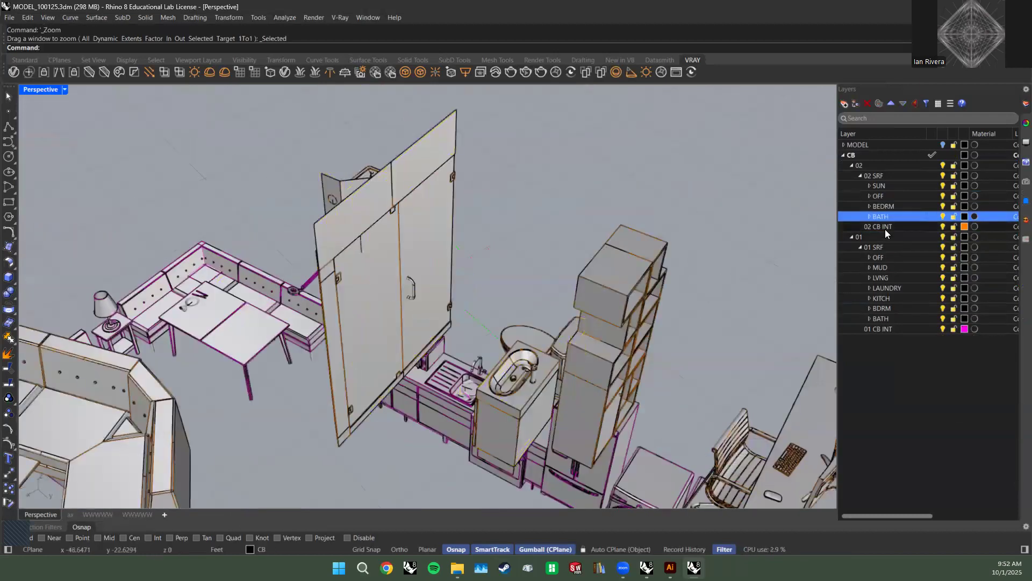
Select the objects on the 02 CB INT layer, zoom to its intersection curves and clear the selection.
right_click(882, 227)
click(946, 262)
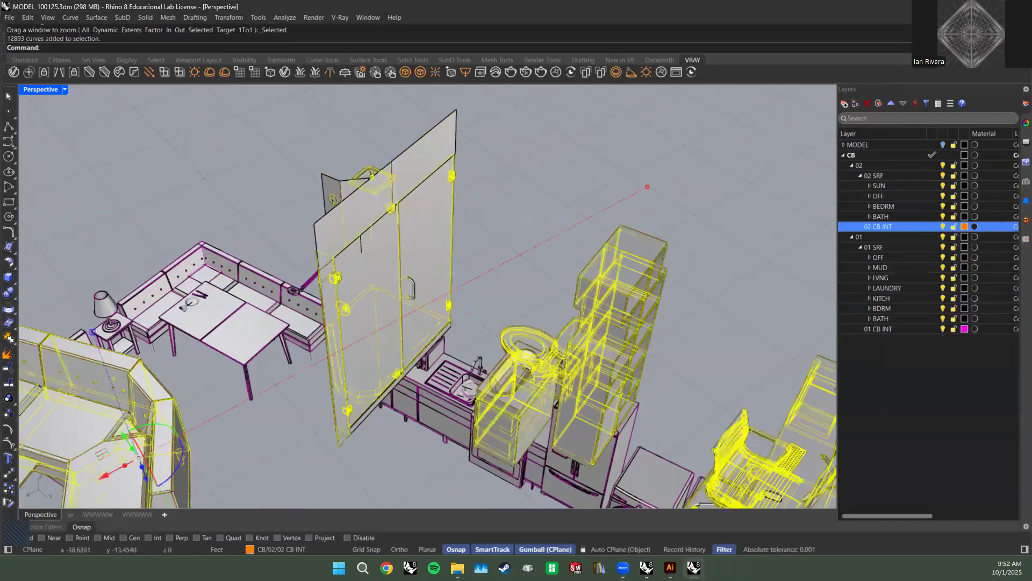
text(zs)
key(Return)
right_drag(612, 251, 621, 244)
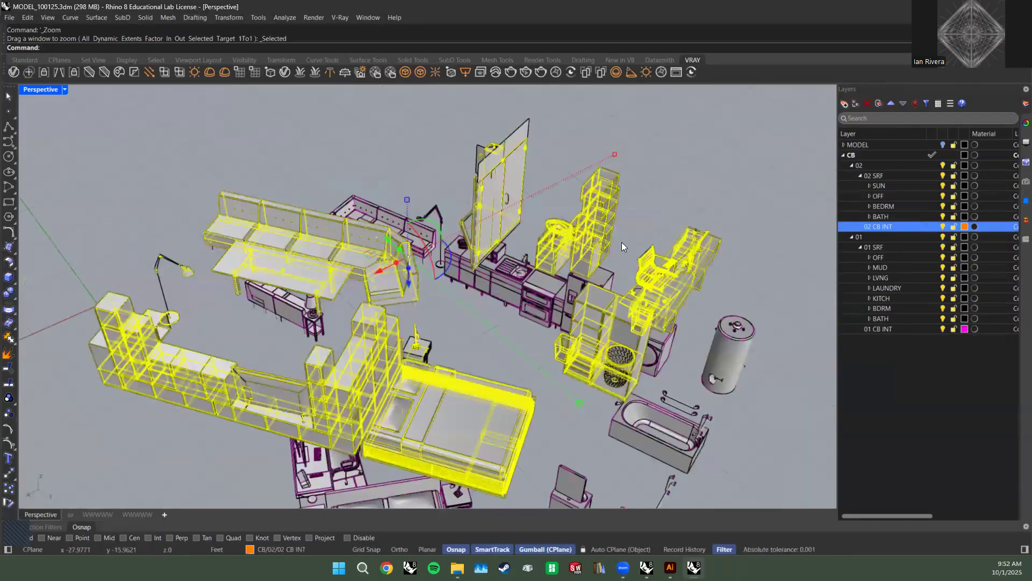
key(Escape)
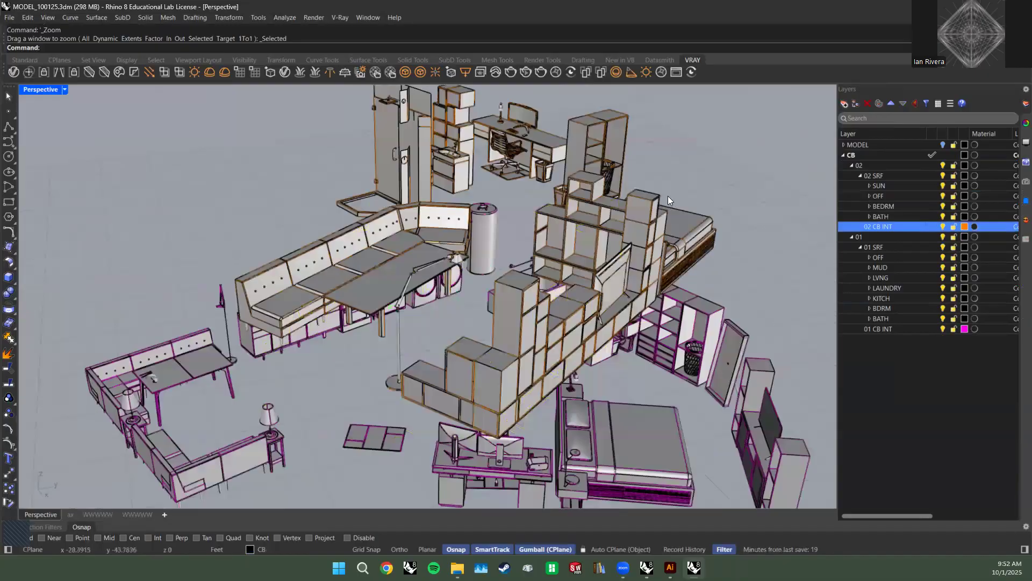
Hide the 02 CB INT layer to view the furniture without its orange outlines, and show the layer again.
right_drag(667, 195, 940, 214)
click(943, 226)
right_drag(557, 229, 672, 193)
click(942, 227)
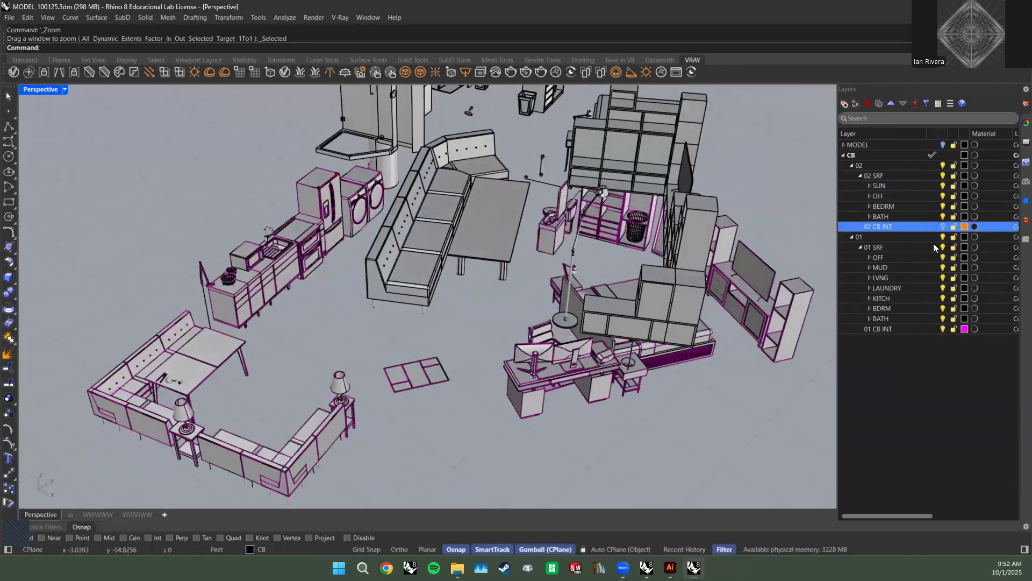
scroll(597, 241, up, 2)
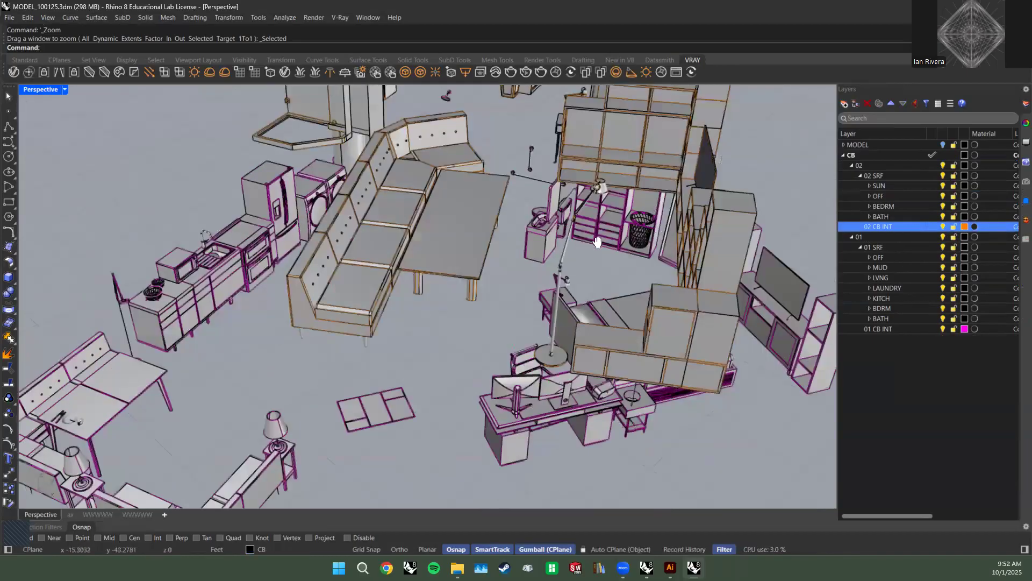
Draw a box on the empty ground in front of the furniture with the Box command.
scroll(544, 412, down, 3)
scroll(526, 348, down, 2)
text(Box)
key(Return)
click(440, 449)
click(558, 450)
click(591, 430)
scroll(559, 398, up, 3)
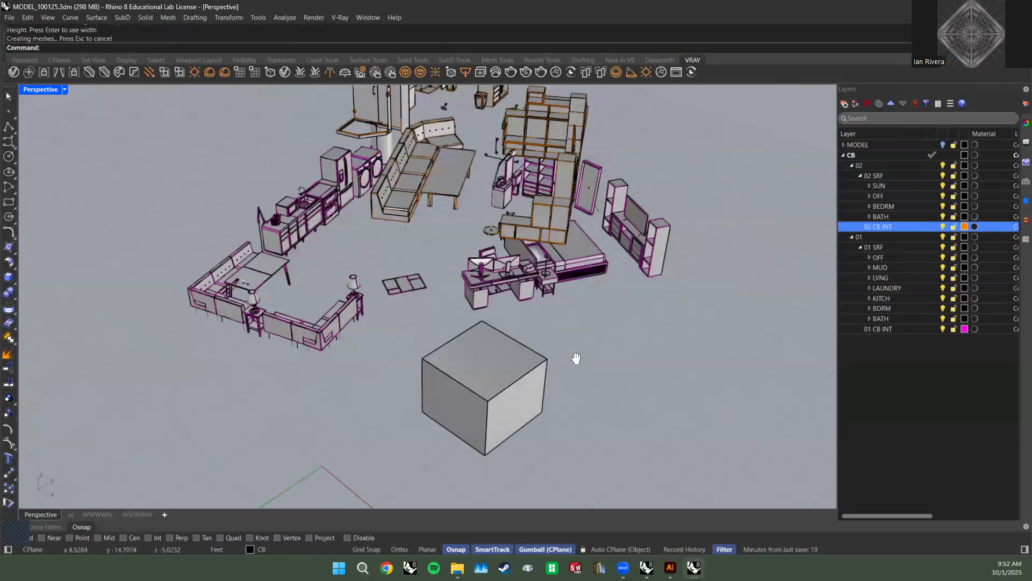
Place a copy of the box overlapping the original's corner and reduce the copy's height.
right_drag(549, 391, 572, 365)
drag(572, 366, 666, 399)
right_drag(667, 399, 560, 282)
drag(523, 313, 542, 299)
key(Escape)
right_drag(542, 299, 563, 266)
click(563, 265)
drag(544, 201, 545, 222)
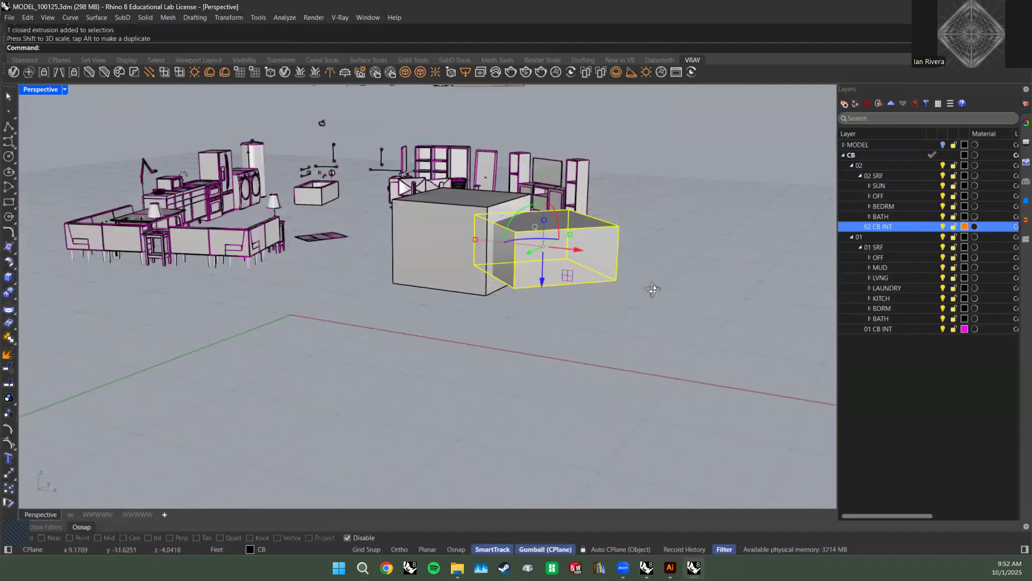
Select both overlapping boxes from an angled view and generate their line drawing with Make2D.
right_drag(652, 289, 488, 399)
key(Escape)
scroll(488, 399, up, 5)
shift+right_drag(574, 339, 621, 313)
click(618, 311)
shift+click(438, 230)
right_drag(492, 249, 437, 288)
text(MaeK)
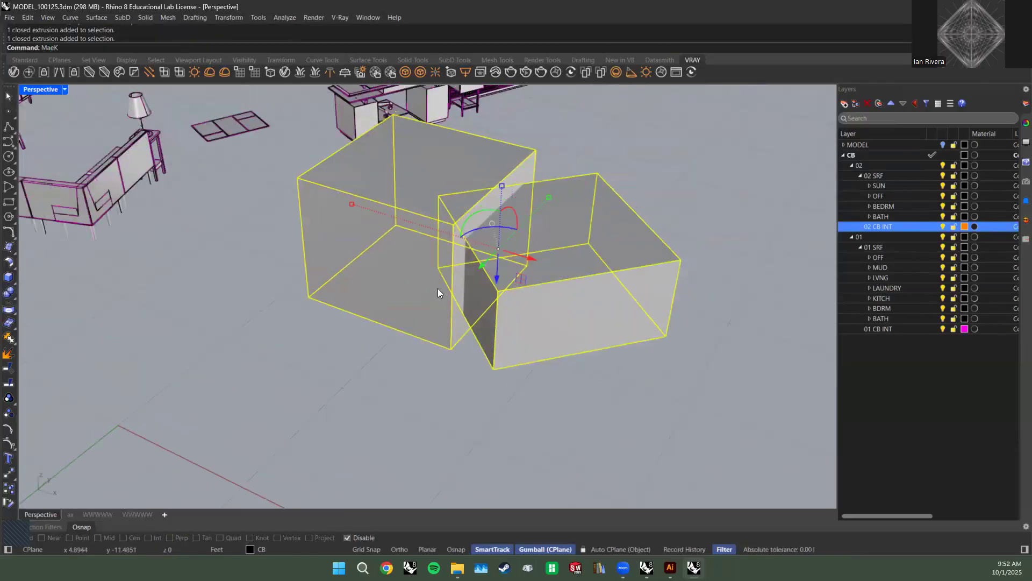
key(BackSpace)
key(BackSpace)
text(ke2D)
key(Return)
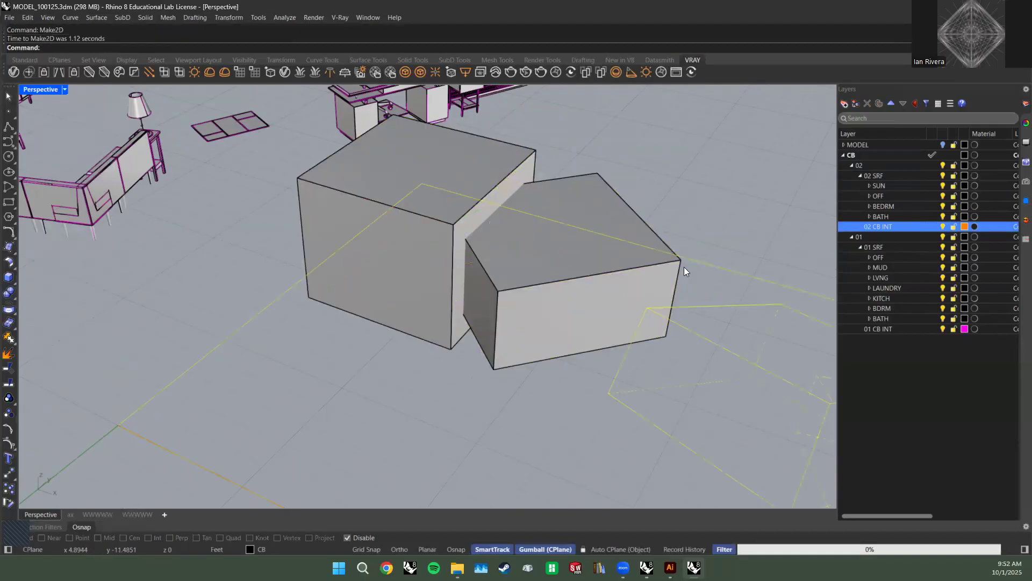
Zoom to the 2D drawing and compare its linework with the boxes where they meet.
text(zs)
key(Return)
mouse_move(610, 216)
right_down()
mouse_move(628, 249)
mouse_move(526, 235)
right_up()
key(Escape)
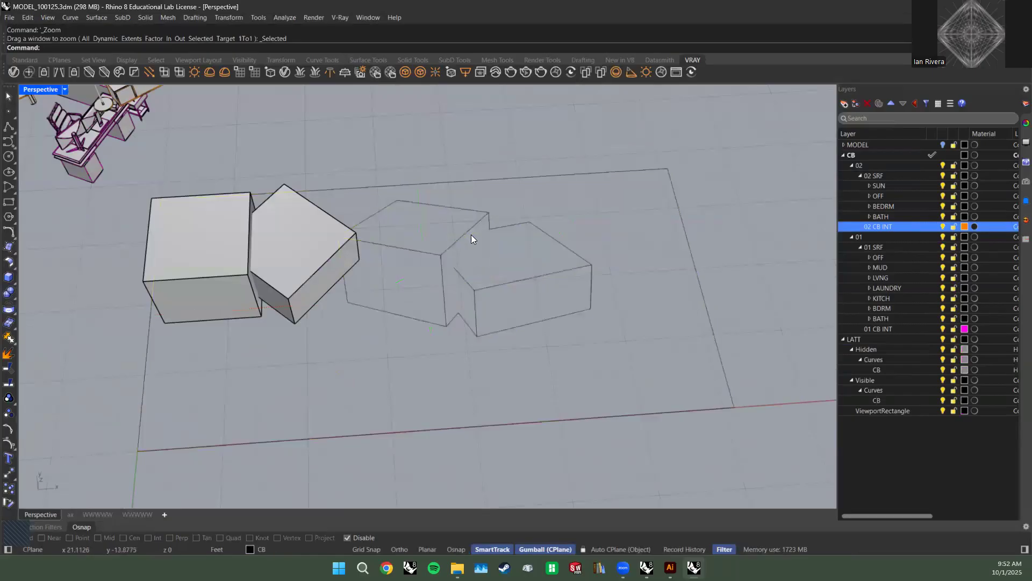
scroll(463, 290, up, 6)
scroll(527, 223, down, 3)
mouse_move(529, 225)
right_down()
mouse_move(620, 235)
mouse_move(276, 226)
right_up()
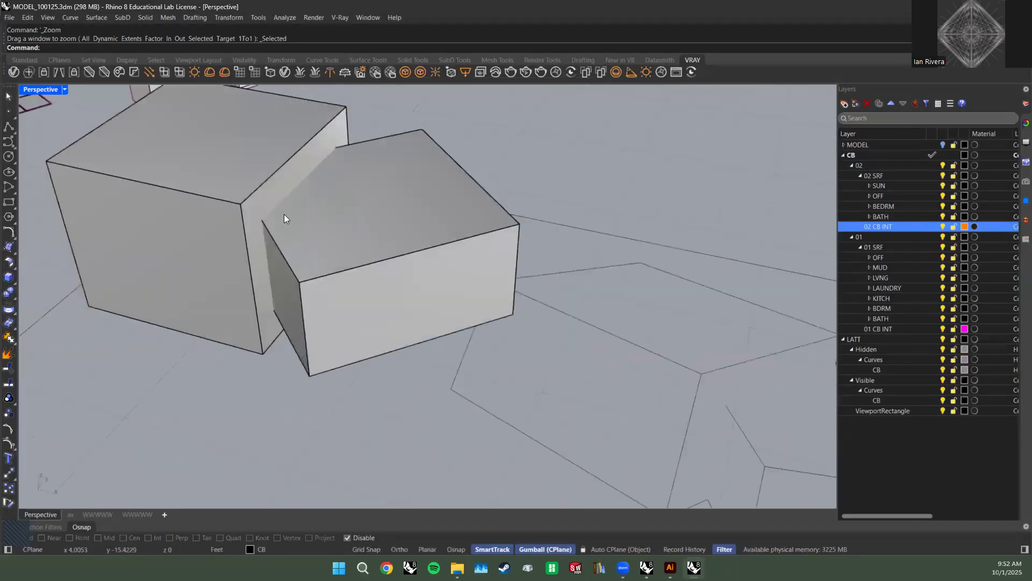
scroll(670, 451, up, 3)
scroll(555, 337, up, 3)
scroll(429, 329, up, 2)
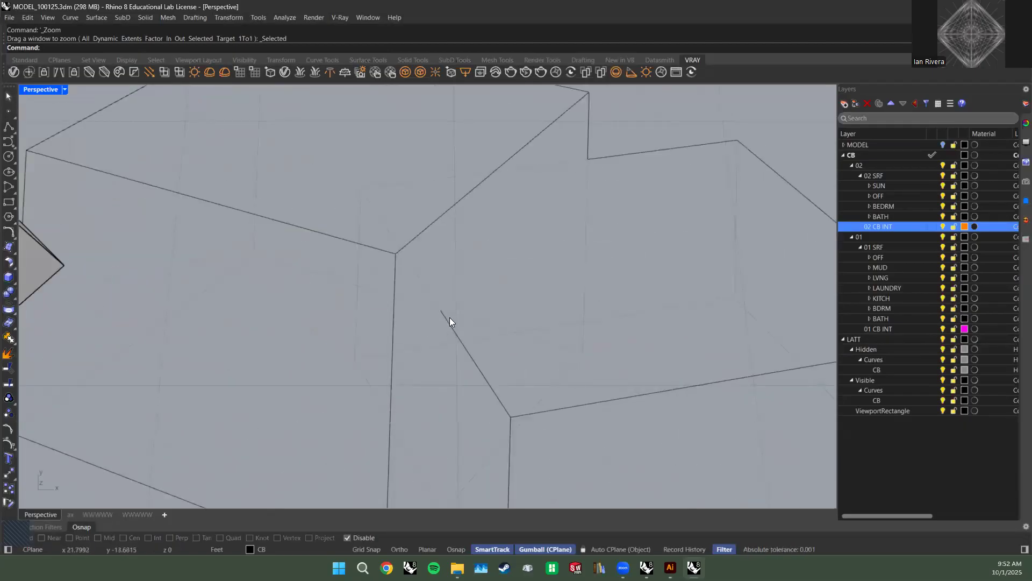
scroll(542, 268, down, 5)
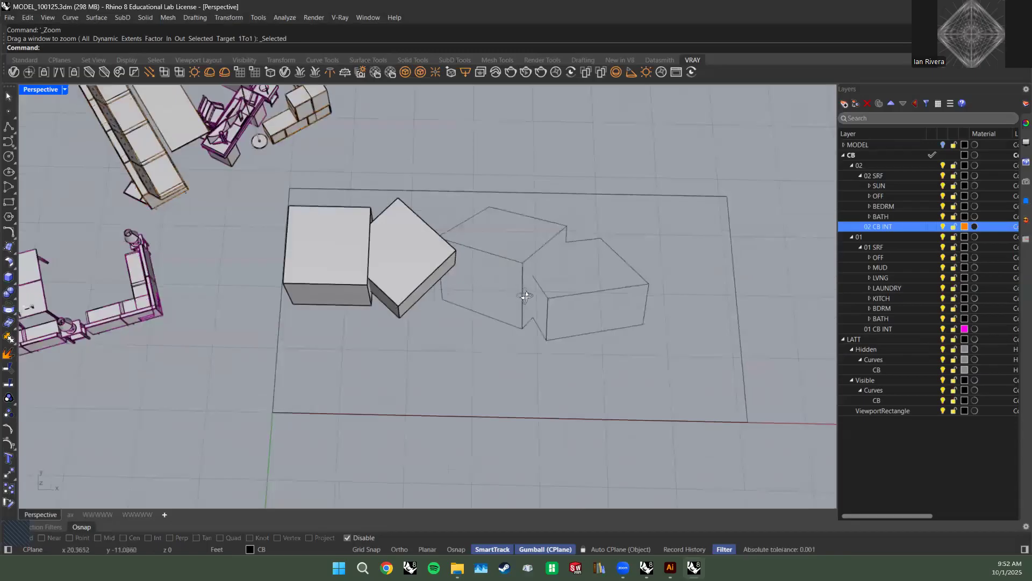
Select the 2D drawing's curves on the ground beside the boxes and delete them.
scroll(526, 296, down, 5)
drag(595, 453, 487, 151)
drag(507, 197, 599, 205)
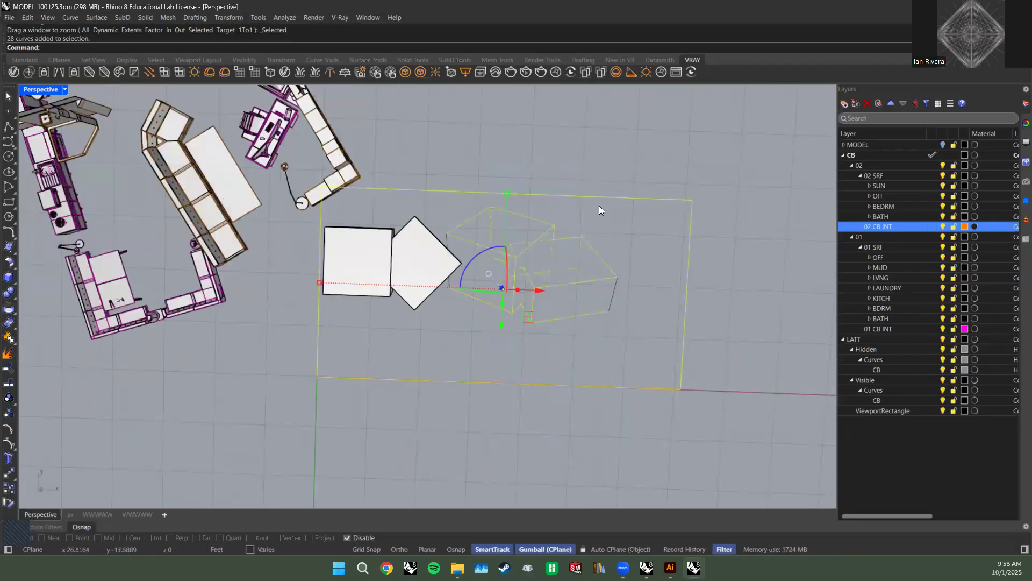
key(Delete)
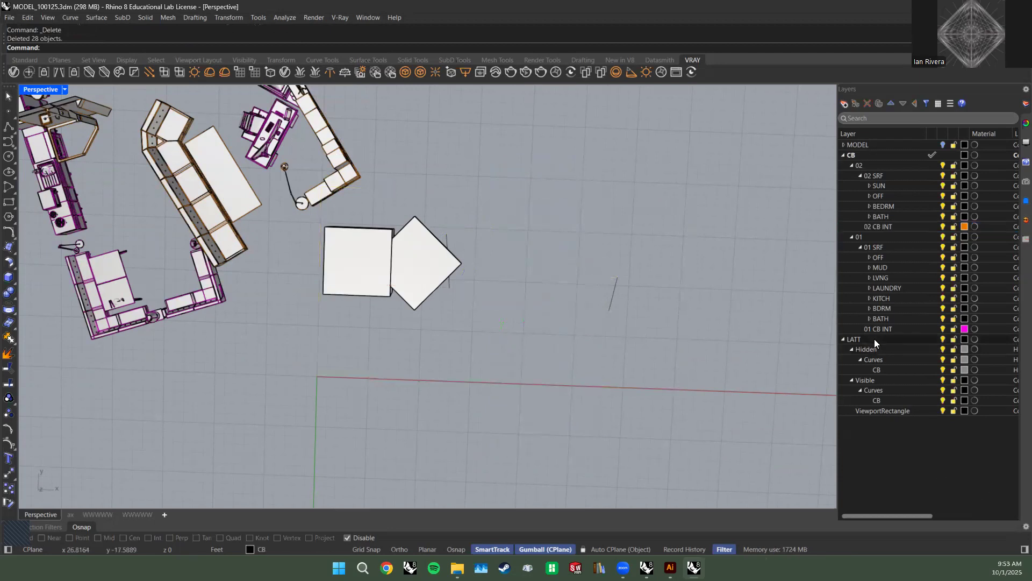
Delete the leftover curves on the LATT sublayers and remove the LATT layer.
click(874, 339)
click(843, 339)
right_click(881, 338)
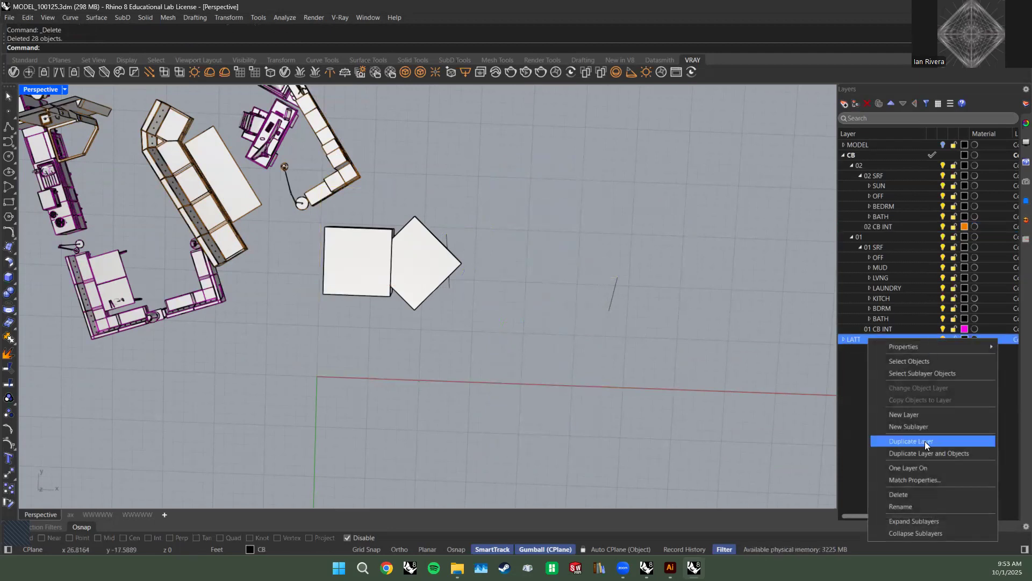
click(918, 373)
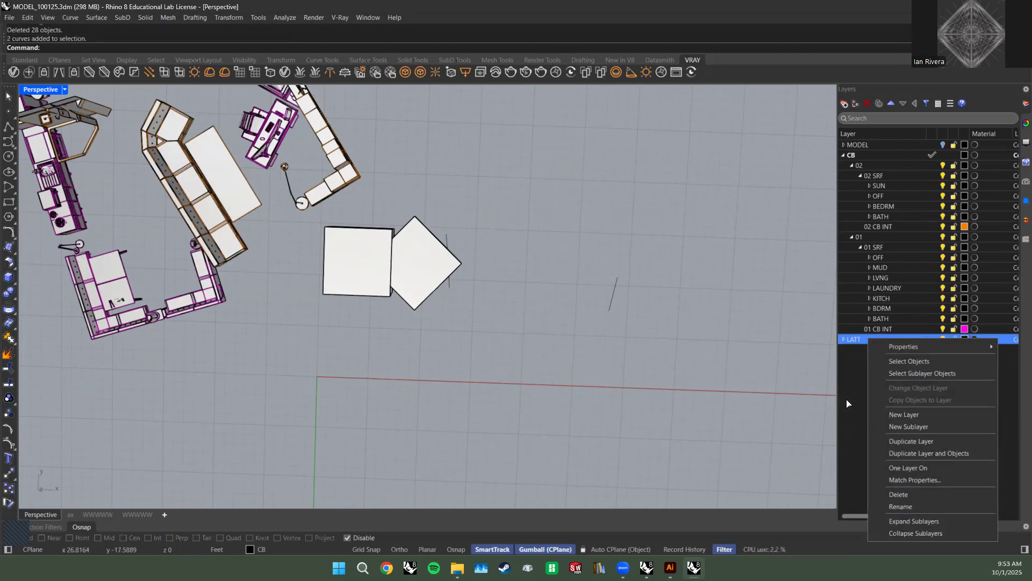
key(Delete)
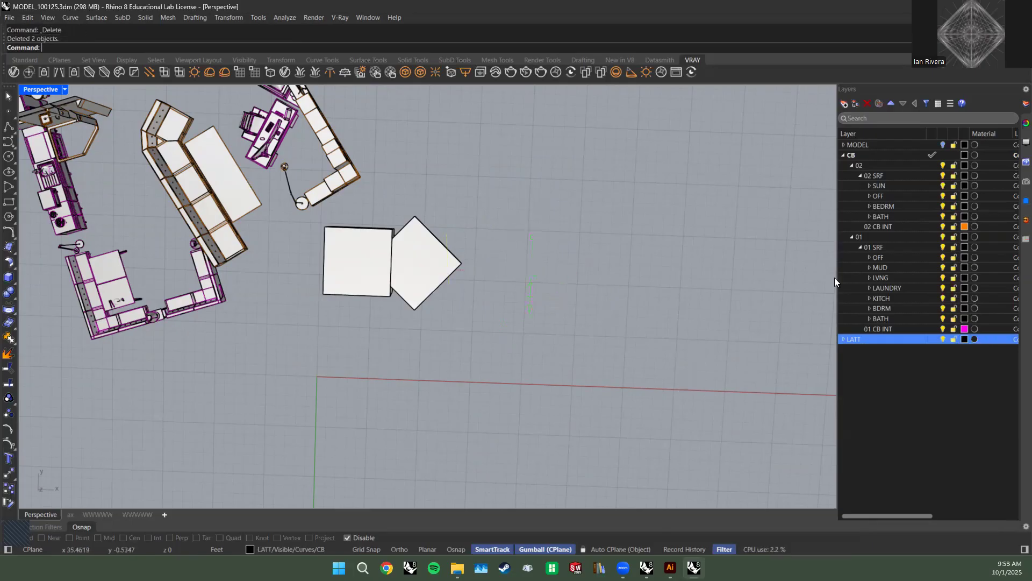
click(867, 103)
Select both boxes, create a new layer named INT and make it the current layer.
scroll(597, 351, up, 3)
right_drag(598, 350, 408, 181)
scroll(407, 180, up, 5)
click(407, 184)
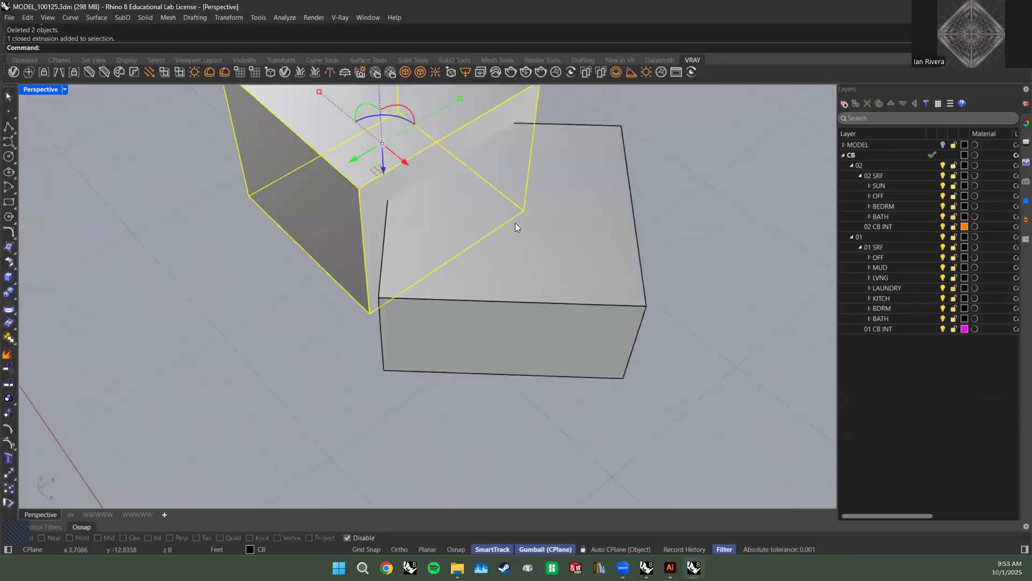
shift+click(557, 243)
right_click(894, 397)
click(916, 403)
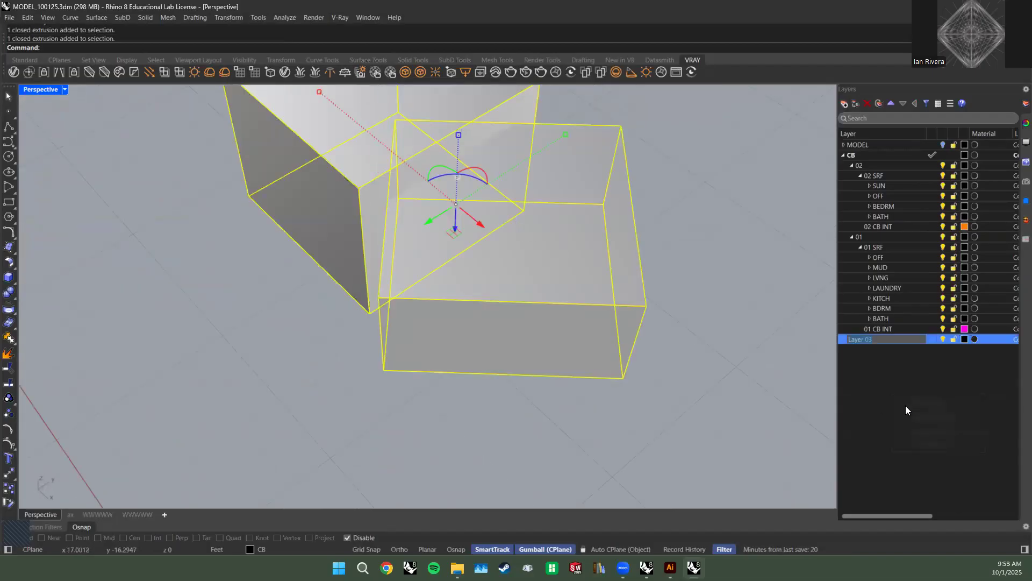
text(INT)
key(Return)
click(932, 339)
Run Intersect on the two boxes and check the curve along their overlap.
text(InterE)
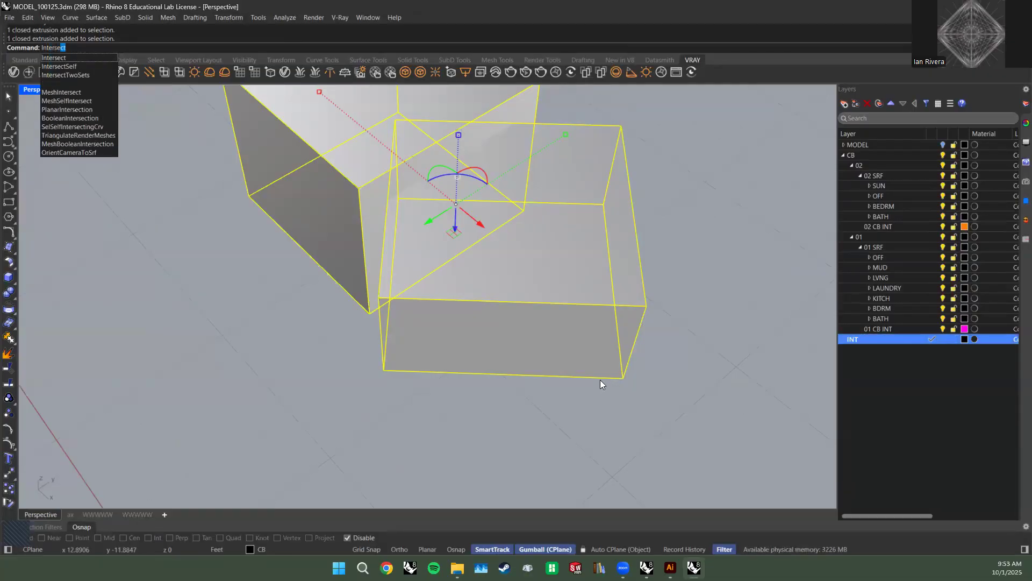
key(Return)
key(Escape)
right_drag(436, 196, 484, 263)
scroll(448, 185, up, 5)
click(448, 182)
click(474, 210)
key(Escape)
scroll(455, 210, down, 4)
Select the two boxes together with their intersection curve and generate a line drawing with Make2D.
right_drag(380, 256, 369, 212)
scroll(369, 212, up, 5)
click(669, 420)
drag(669, 420, 325, 173)
text(Make)
key(Return)
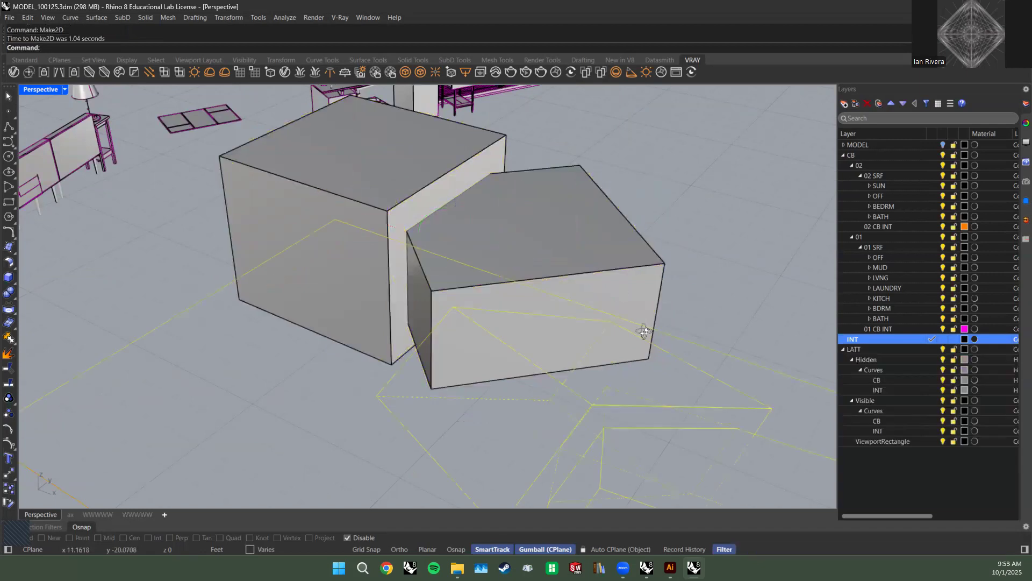
Inspect the second 2D drawing's linework where the two boxes overlap, picking individual curves.
right_drag(706, 298, 778, 371)
scroll(623, 319, up, 3)
click(583, 281)
key(Delete)
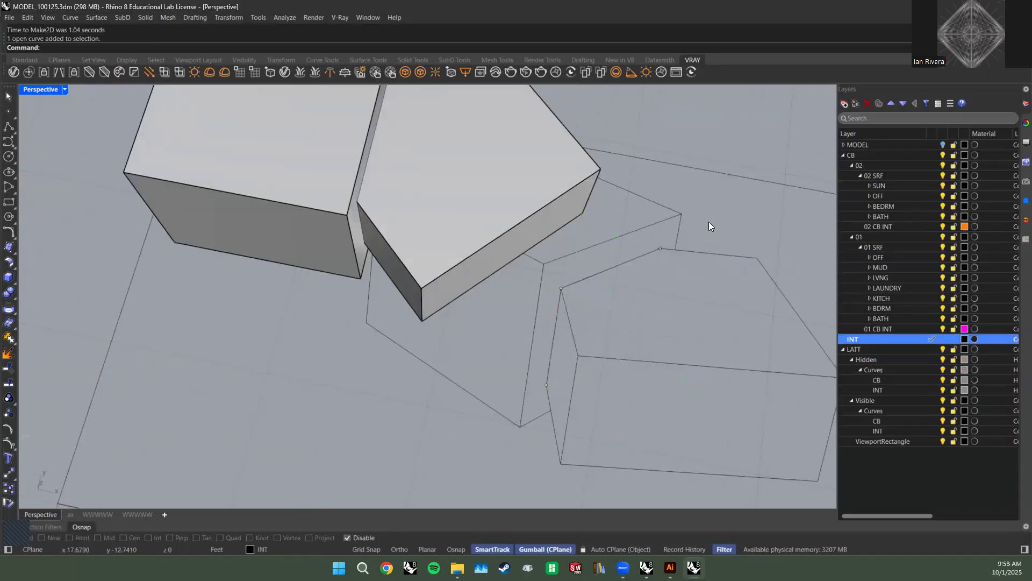
scroll(581, 286, up, 4)
click(529, 273)
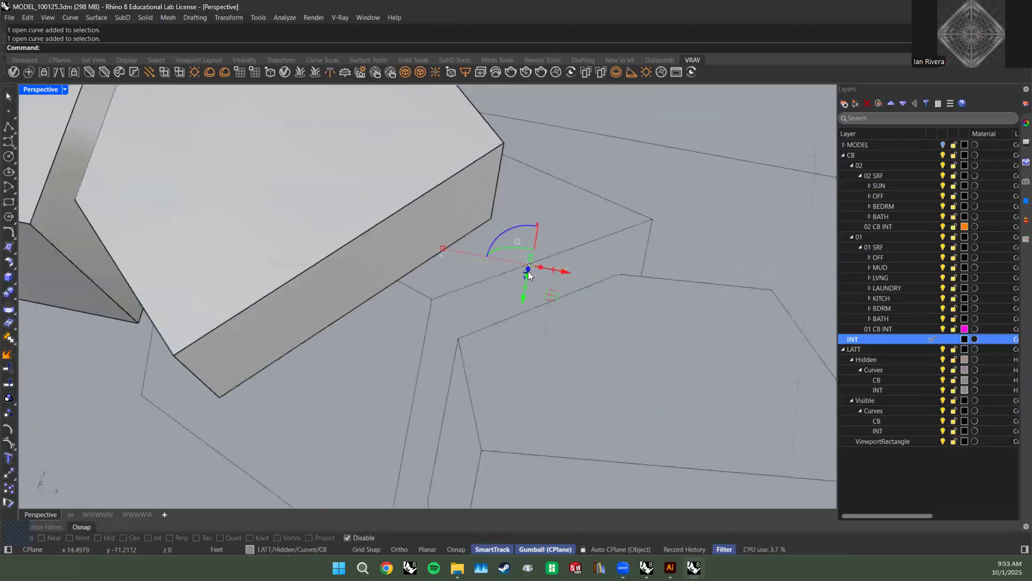
scroll(530, 275, down, 4)
key(Delete)
right_drag(542, 325, 572, 243)
scroll(567, 245, down, 3)
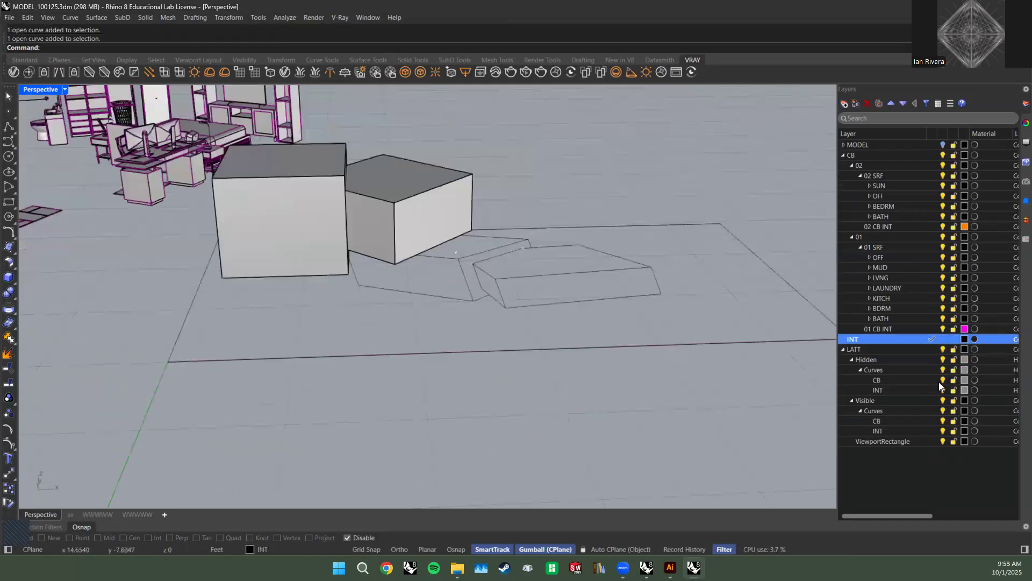
Select all objects on the LATT sublayers and delete them.
click(844, 349)
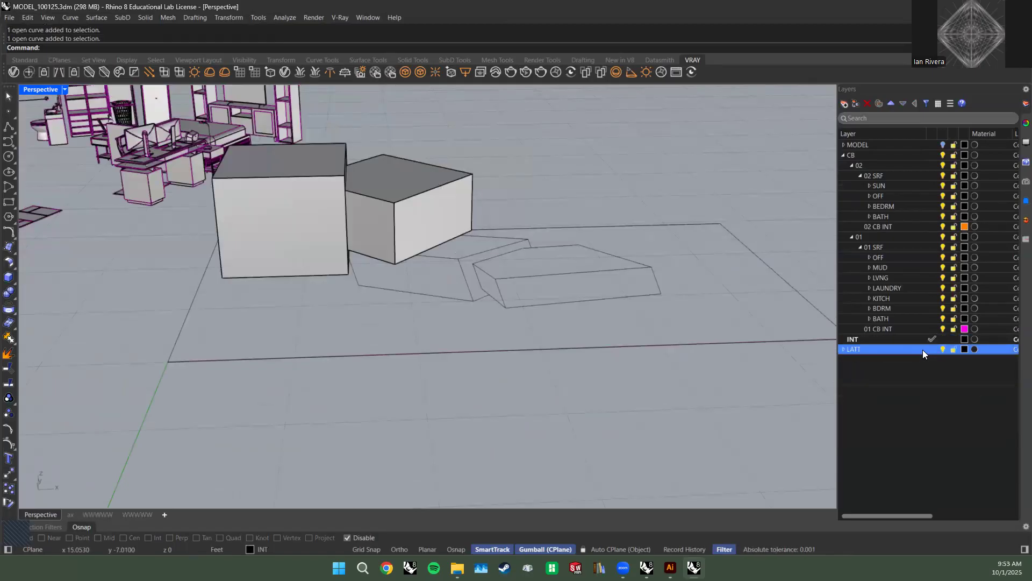
right_click(922, 349)
click(920, 383)
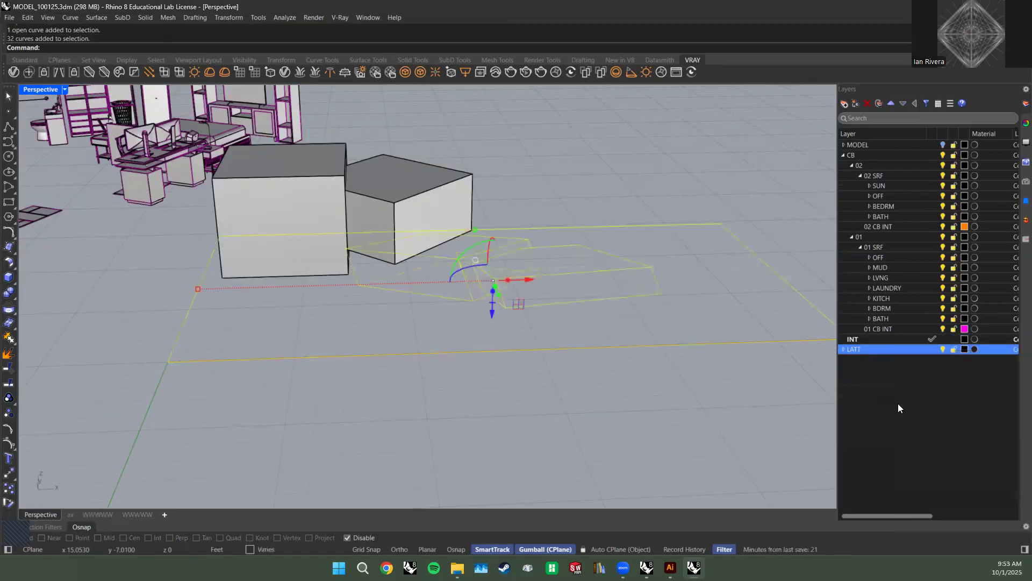
right_drag(565, 205, 557, 279)
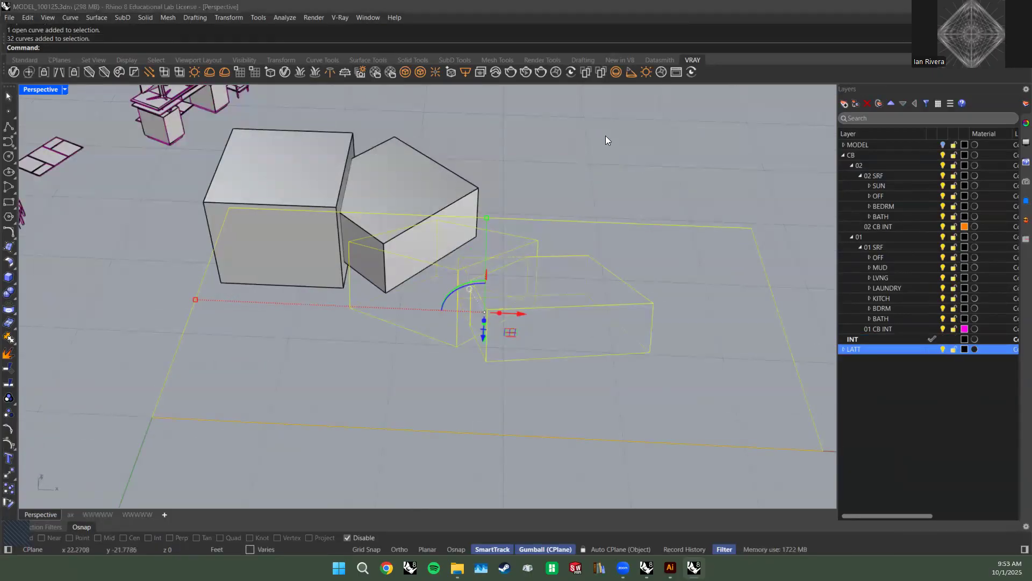
key(Delete)
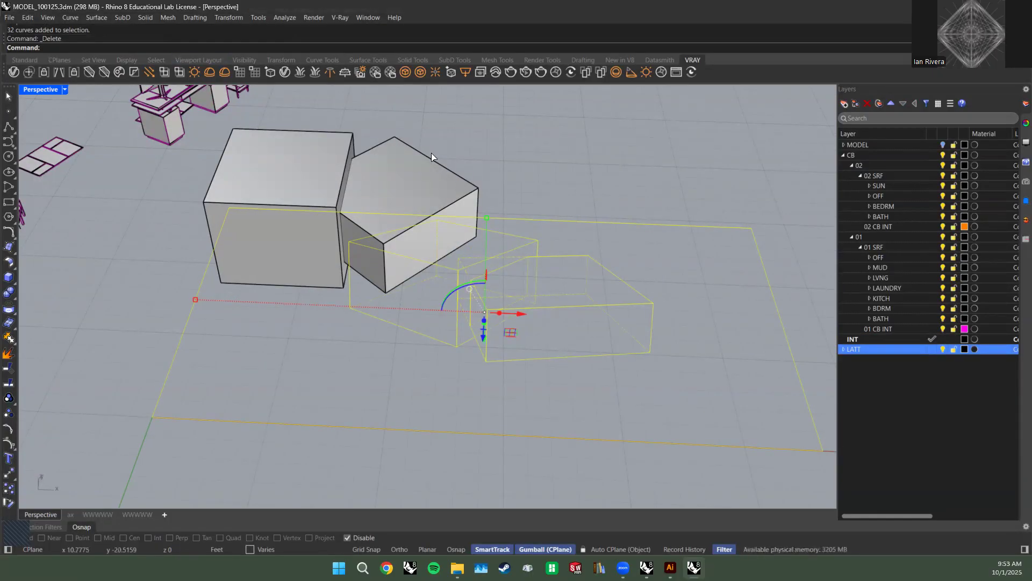
Delete the two demonstration boxes and their intersection curve.
scroll(435, 340, down, 6)
scroll(460, 298, up, 4)
drag(651, 387, 344, 197)
key(Delete)
Remove the LATT layer from the model.
shift+right_drag(346, 192, 518, 257)
click(904, 411)
click(913, 348)
click(866, 104)
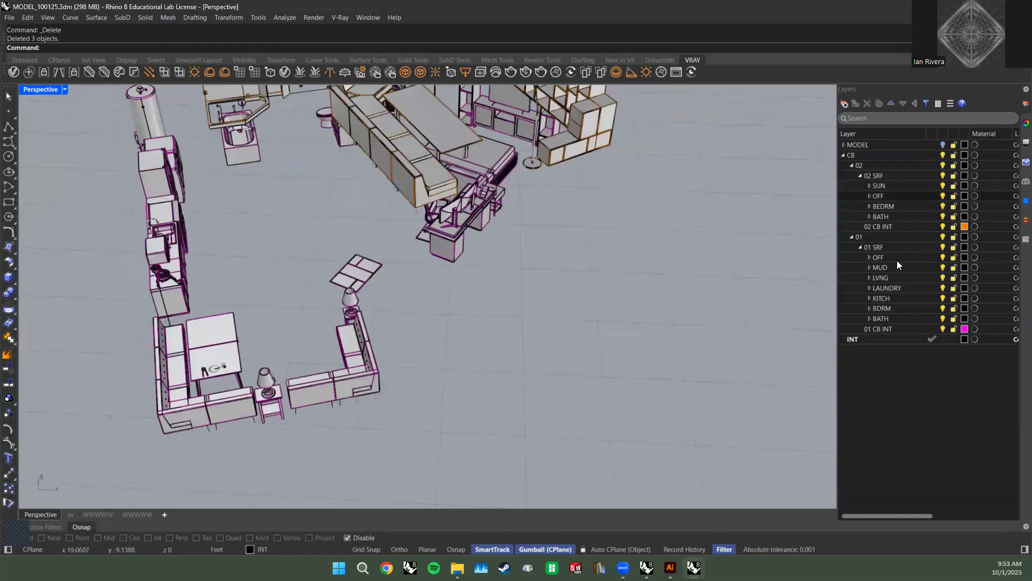
Expand the SUN, OFF, BEDRM and BATH layers under 02 SRF to show their furniture sublayers.
click(885, 185)
click(869, 185)
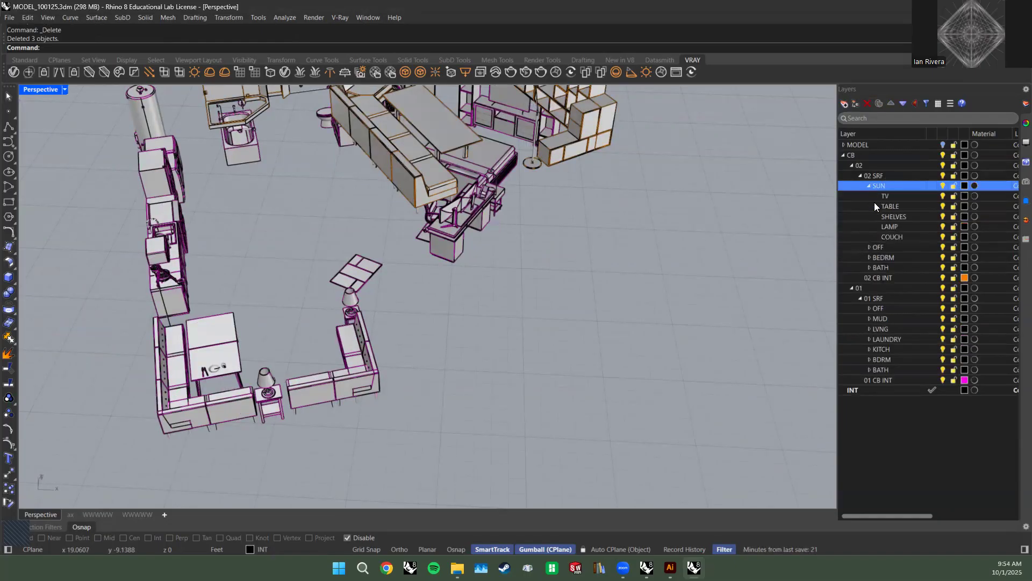
click(870, 246)
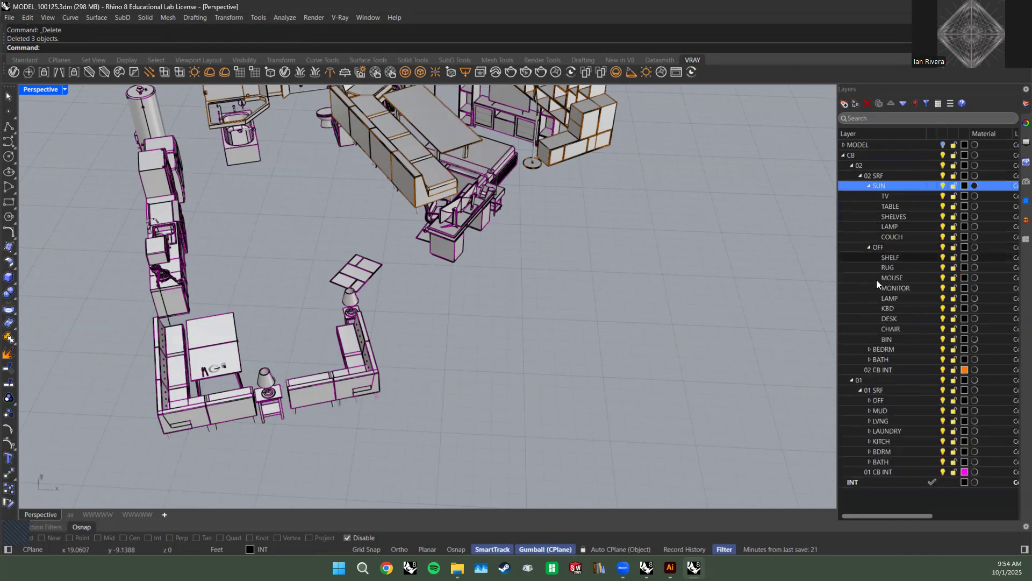
click(868, 349)
scroll(873, 339, down, 2)
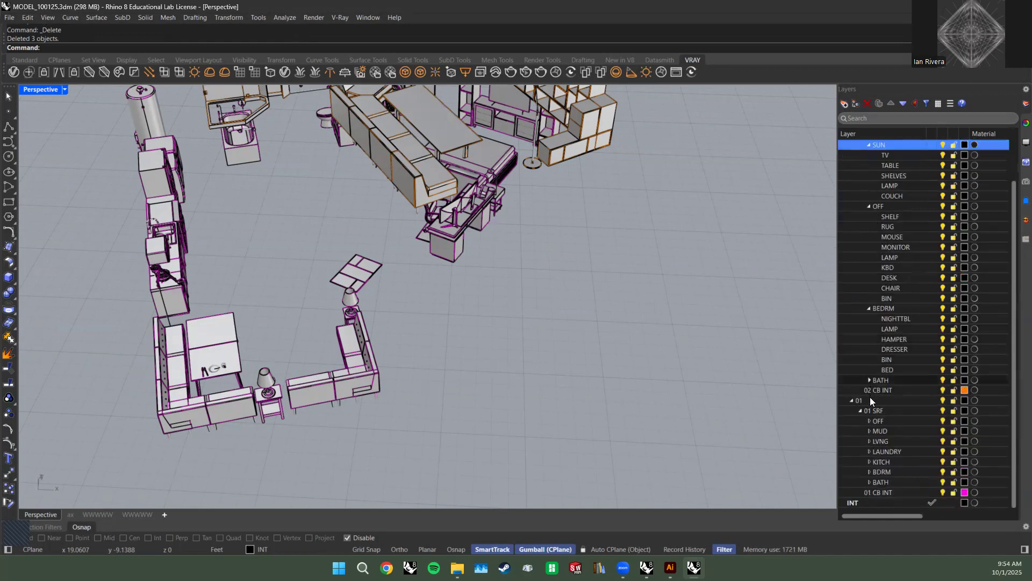
click(869, 380)
right_drag(560, 361, 511, 328)
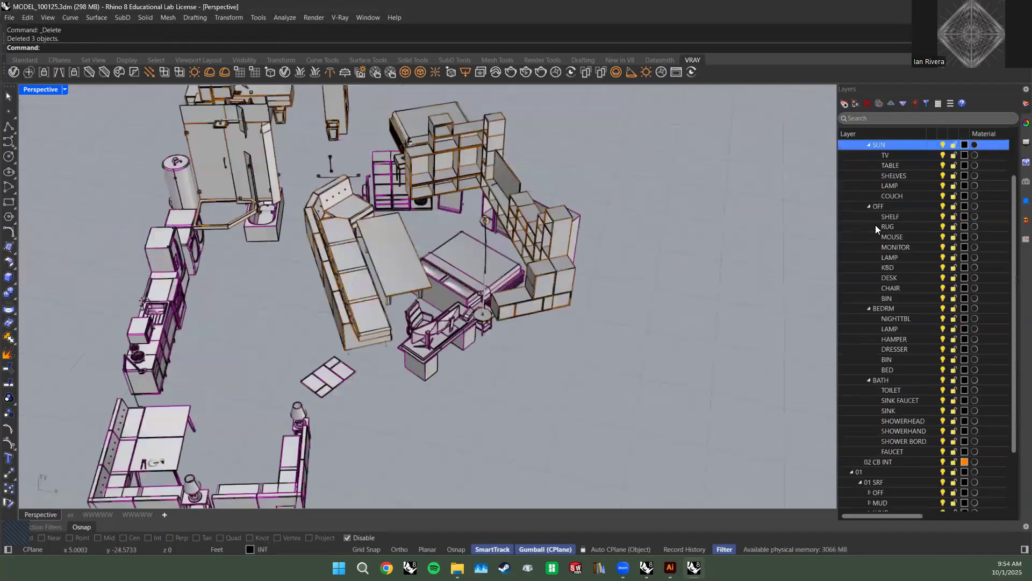
Select the objects on the OFF room's SHELF layer, zoom to them and clear the selection.
right_click(882, 218)
click(928, 256)
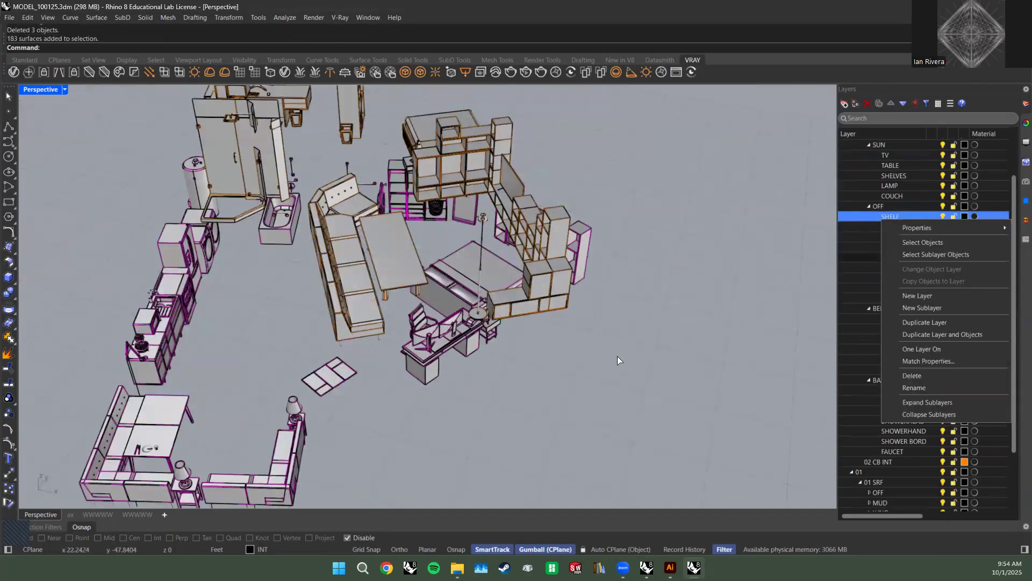
right_drag(414, 339, 588, 331)
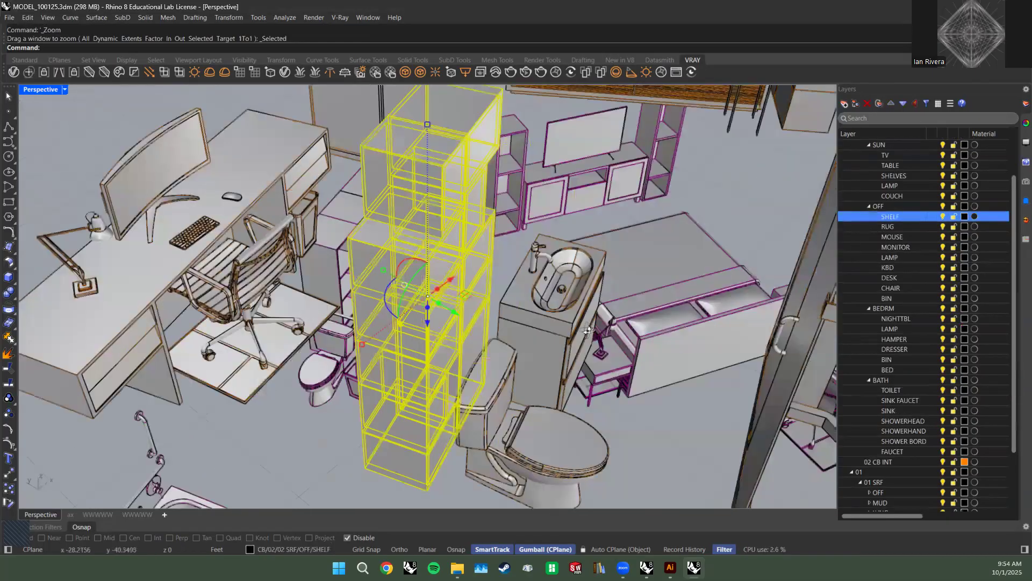
key(Escape)
right_drag(407, 365, 462, 350)
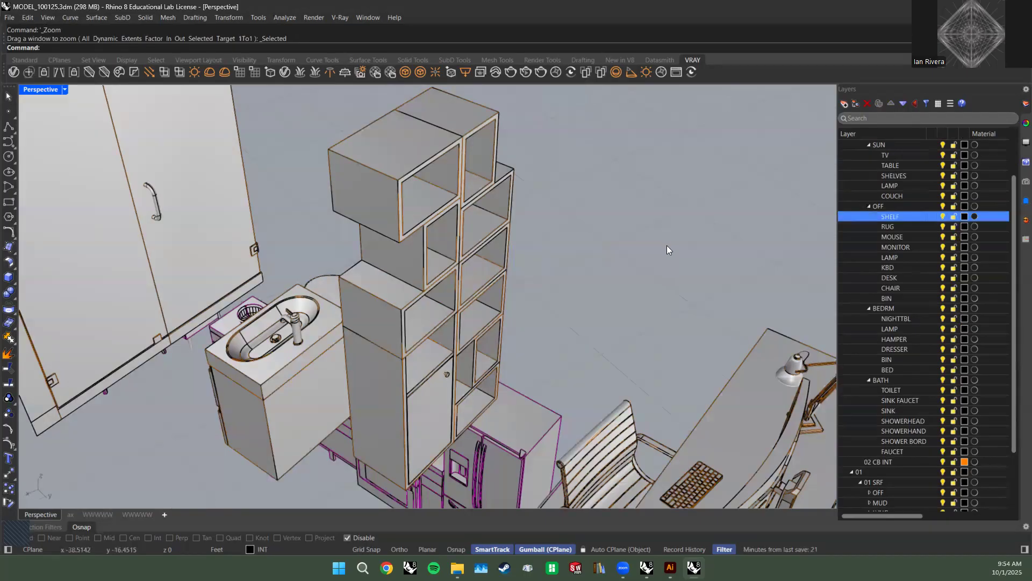
Select the office shelf together with its outline curves, view it among the furniture, and clear the selection.
shift+right_drag(649, 204, 615, 183)
scroll(615, 183, down, 3)
click(481, 183)
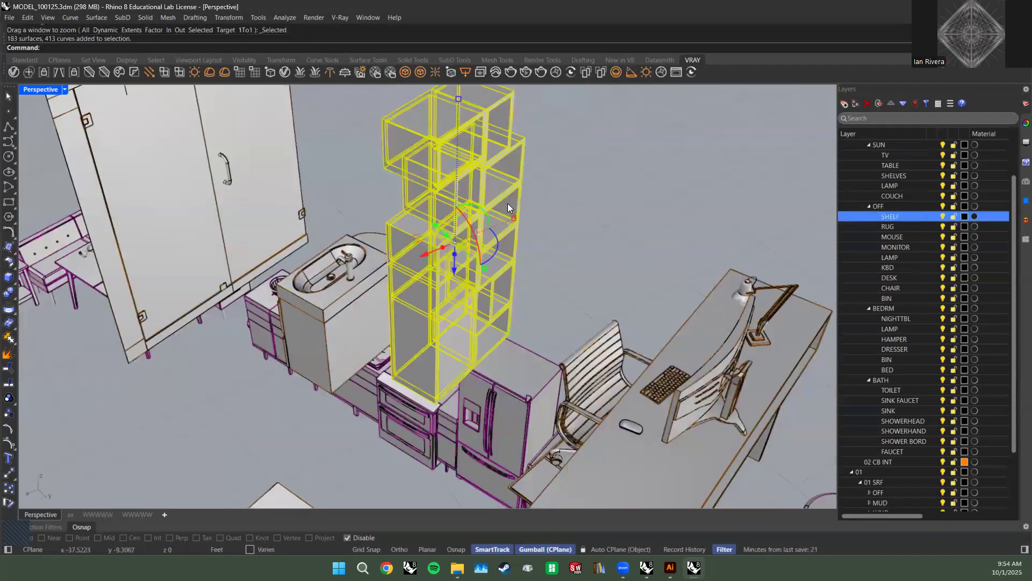
right_drag(509, 202, 436, 292)
right_drag(466, 224, 398, 247)
key(Escape)
scroll(398, 244, down, 3)
right_drag(443, 208, 378, 218)
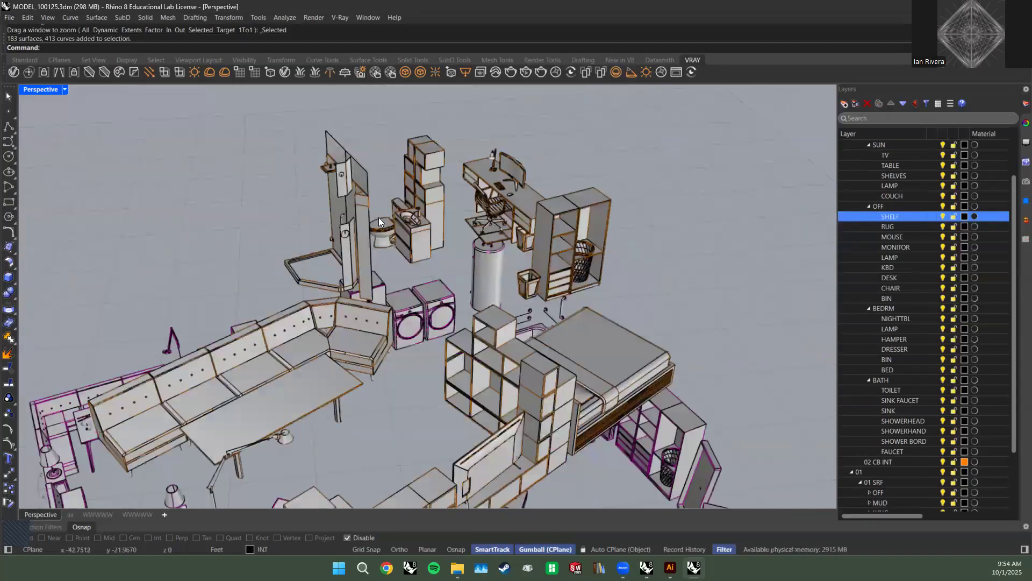
scroll(396, 280, up, 5)
shift+right_drag(392, 269, 327, 254)
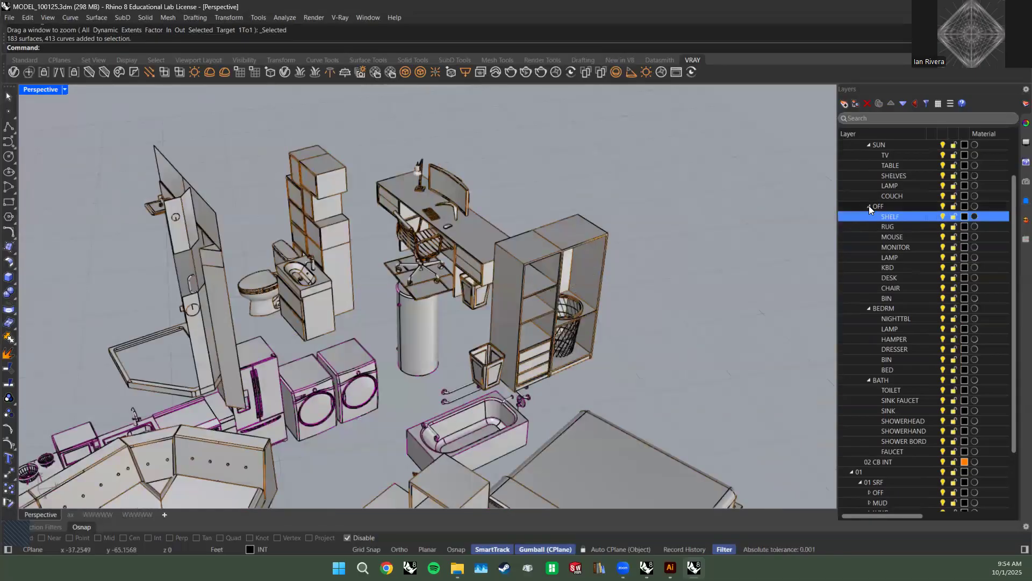
Select the objects on the OFF room's MOUSE layer, zoom to them, clear the selection and return to the furniture overview.
click(901, 237)
right_click(902, 238)
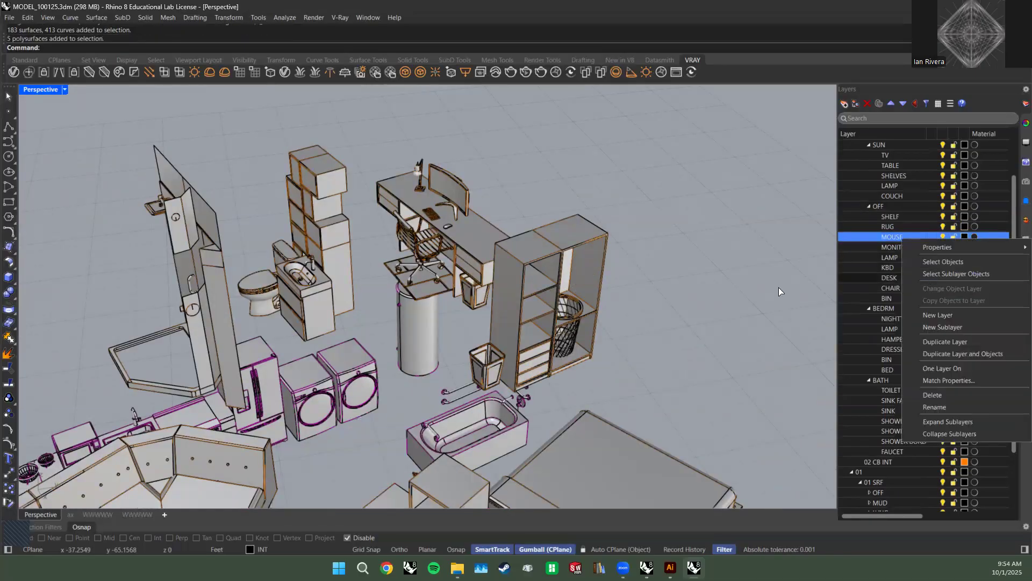
text(zs)
key(Return)
right_drag(643, 289, 407, 307)
scroll(531, 351, down, 14)
key(Escape)
scroll(407, 306, down, 20)
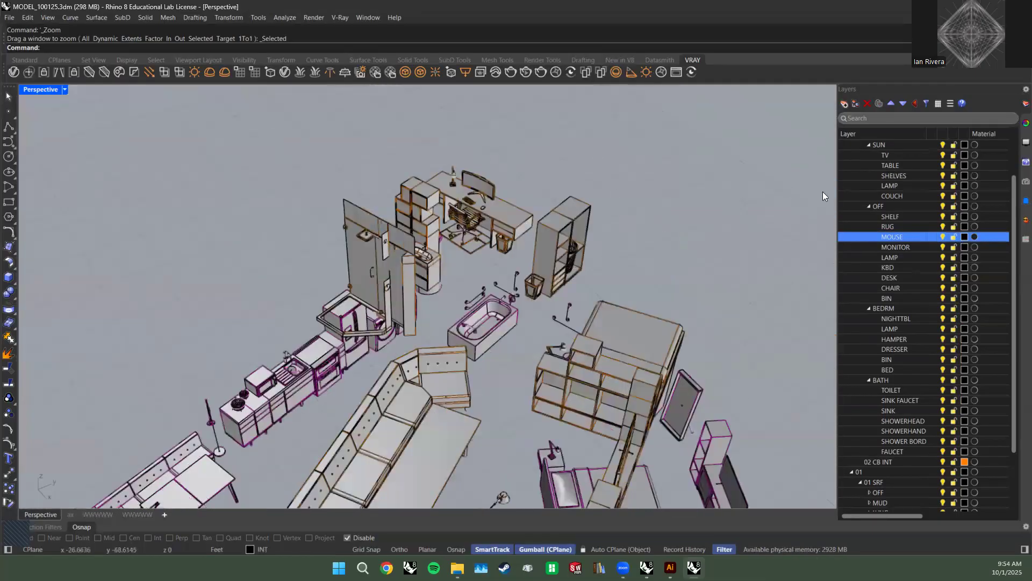
Collapse the room sublayers and the 02, 01 and CB layers so only the top-level layers are listed.
scroll(860, 224, up, 2)
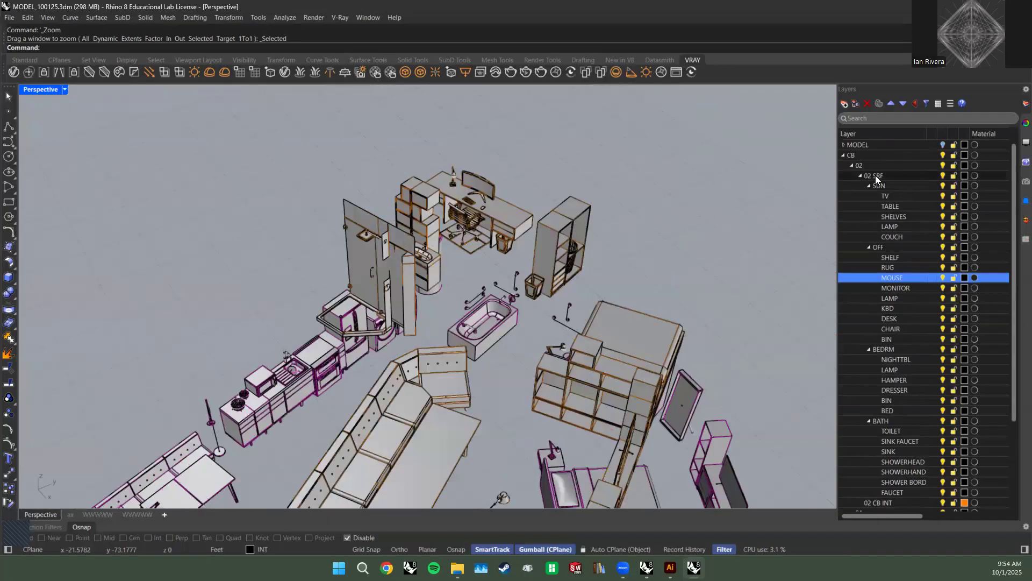
scroll(884, 328, down, 4)
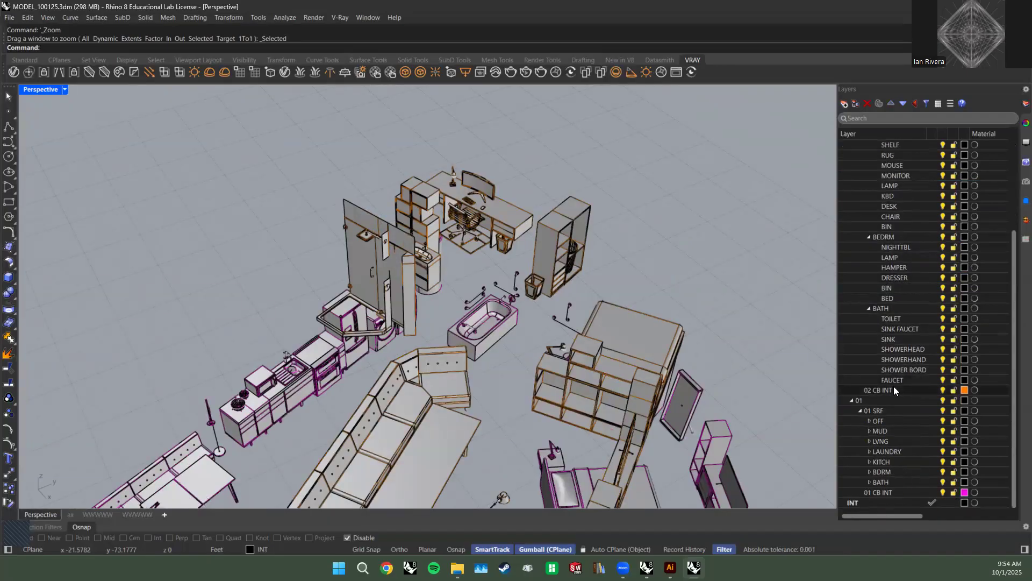
shift+click(893, 387)
right_click(896, 383)
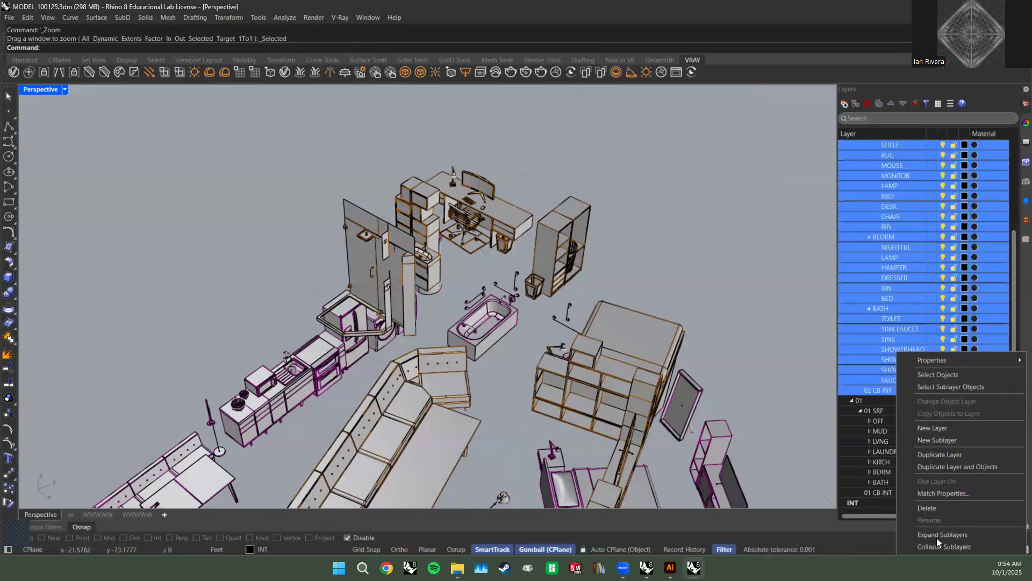
click(853, 196)
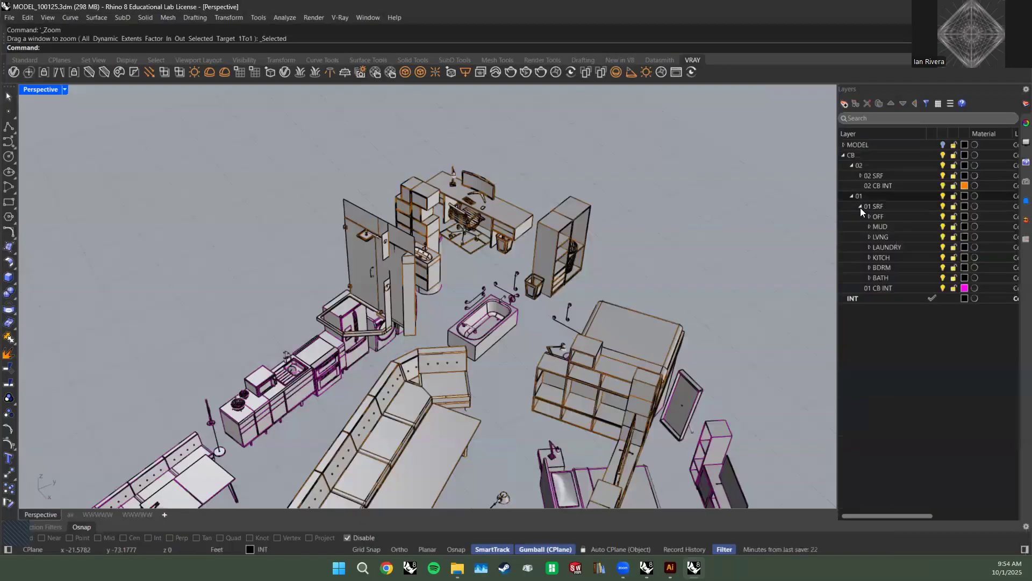
click(852, 165)
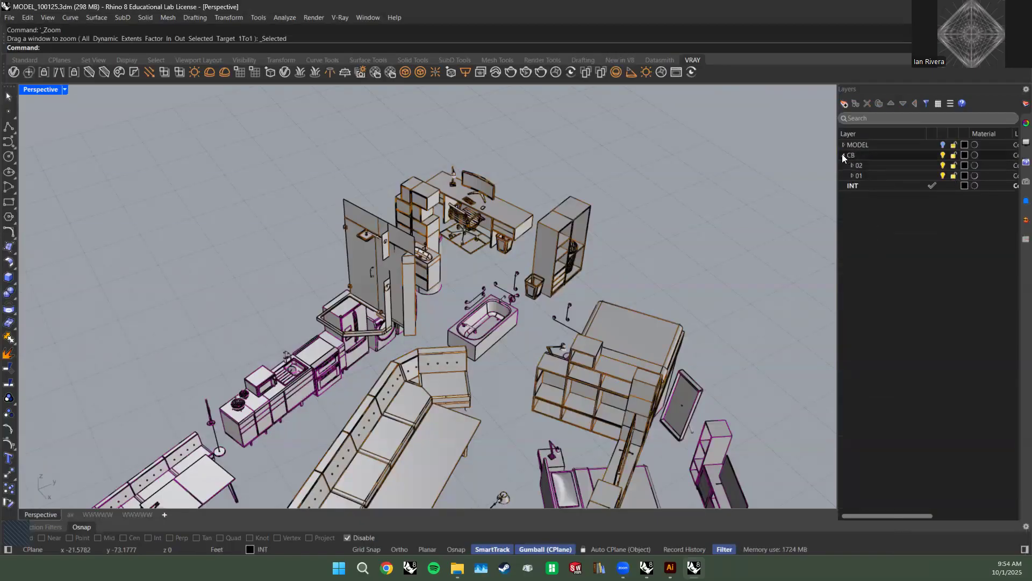
click(843, 155)
Turn on the MODEL layer, clear the layer selection and view the whole house from the outside.
click(925, 146)
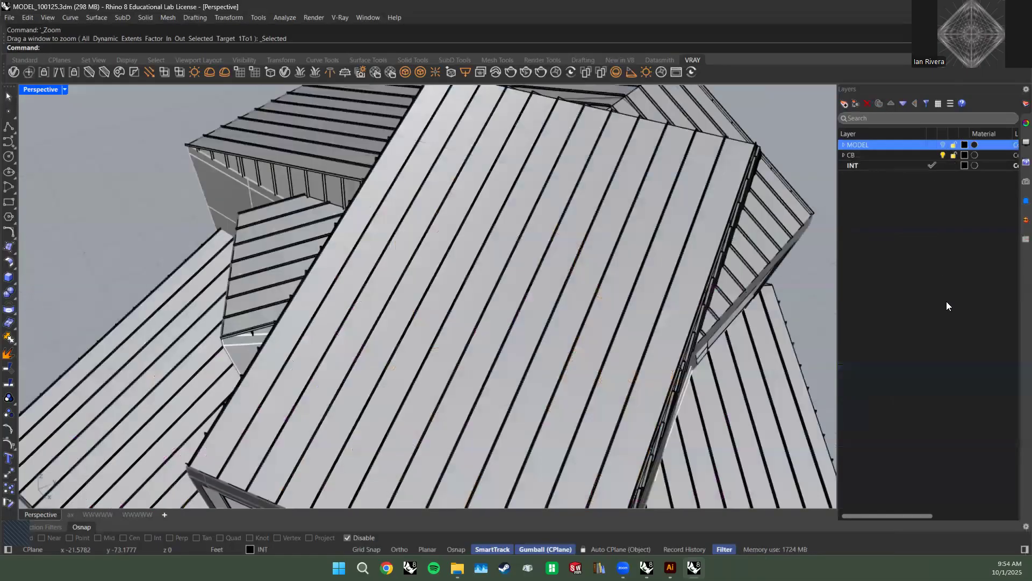
click(947, 303)
scroll(739, 277, down, 10)
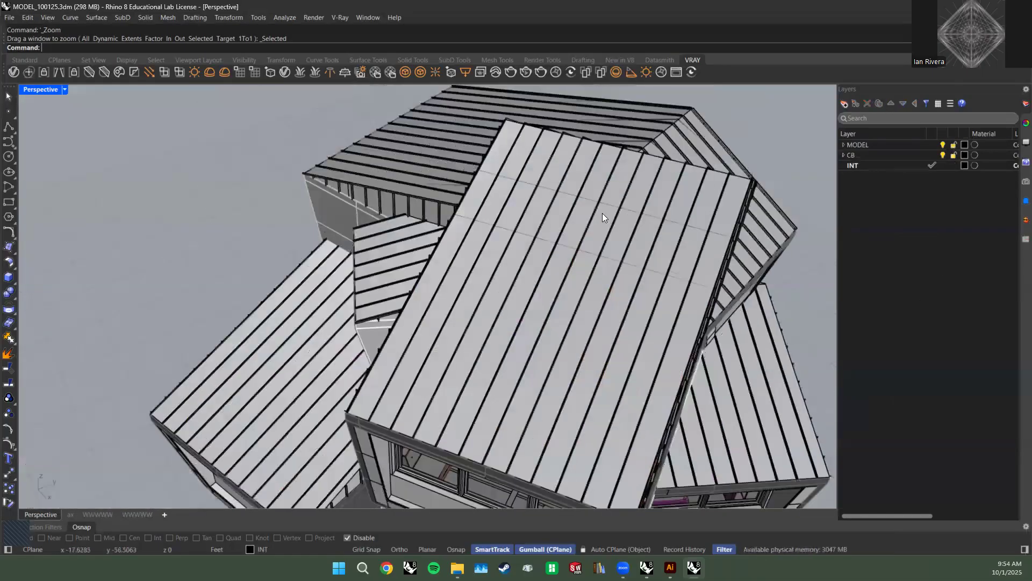
scroll(563, 289, up, 4)
right_drag(564, 281, 523, 341)
scroll(515, 254, down, 2)
click(430, 344)
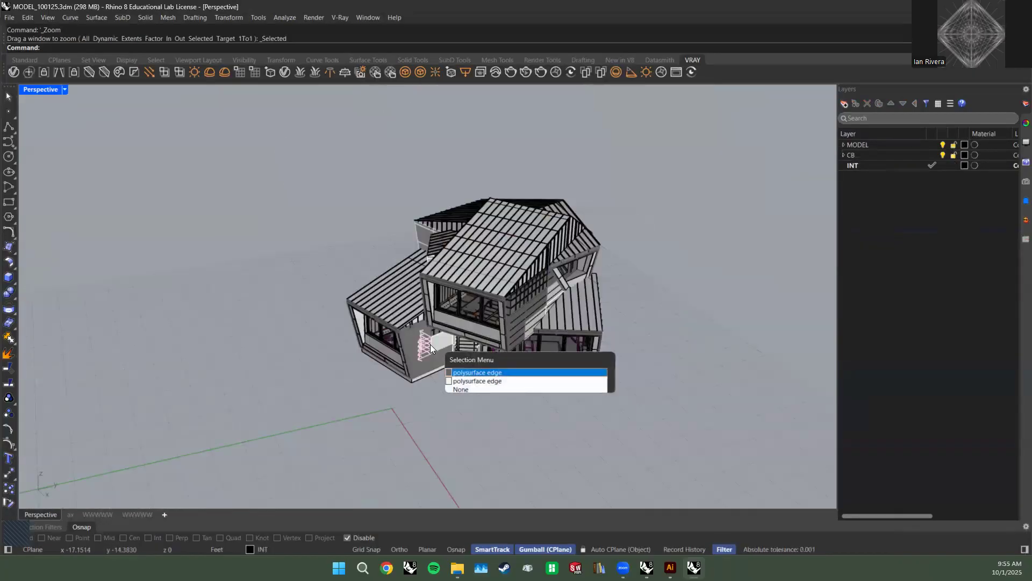
click(474, 375)
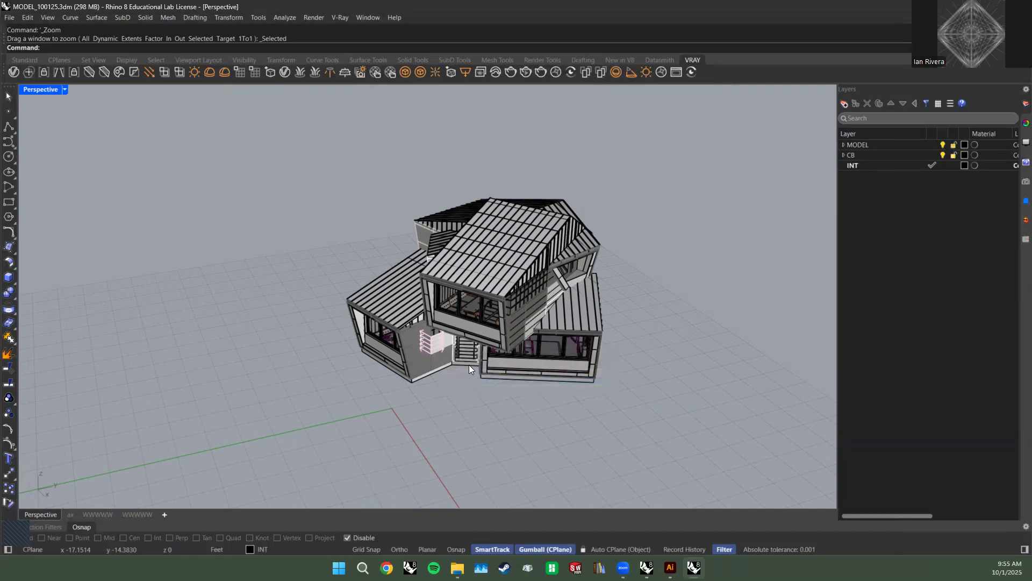
scroll(441, 347, up, 2)
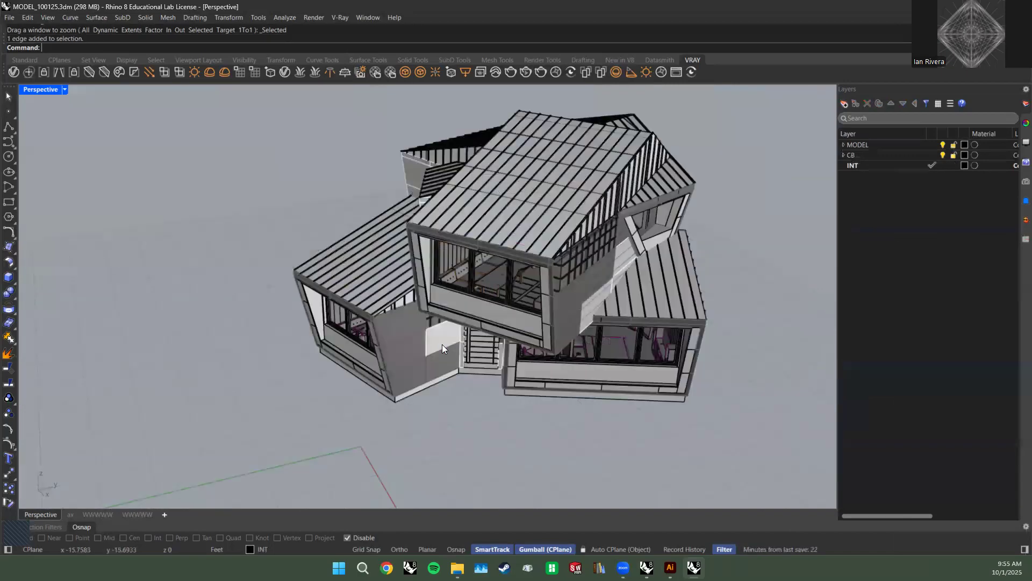
scroll(442, 341, up, 2)
click(443, 339)
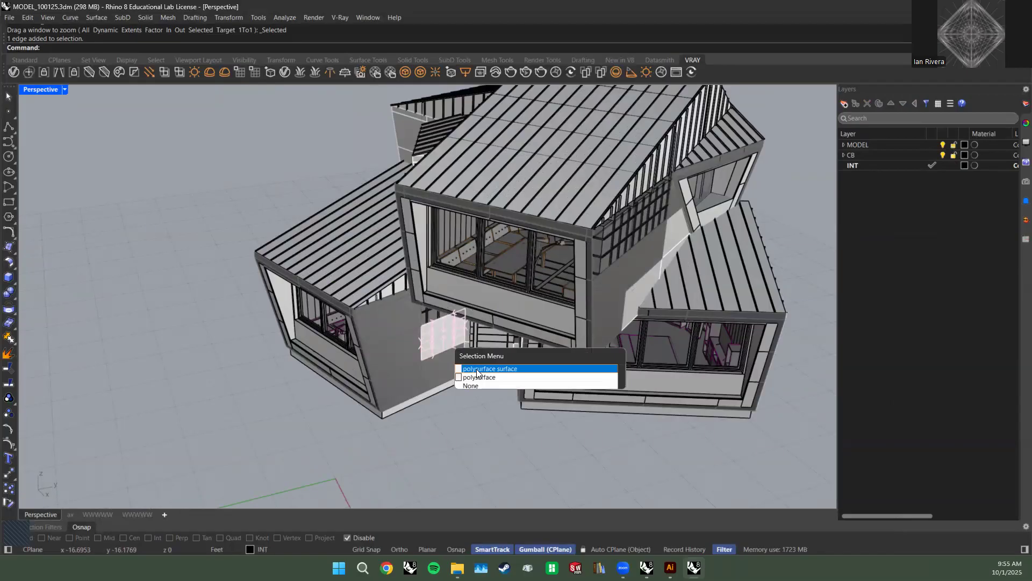
click(358, 314)
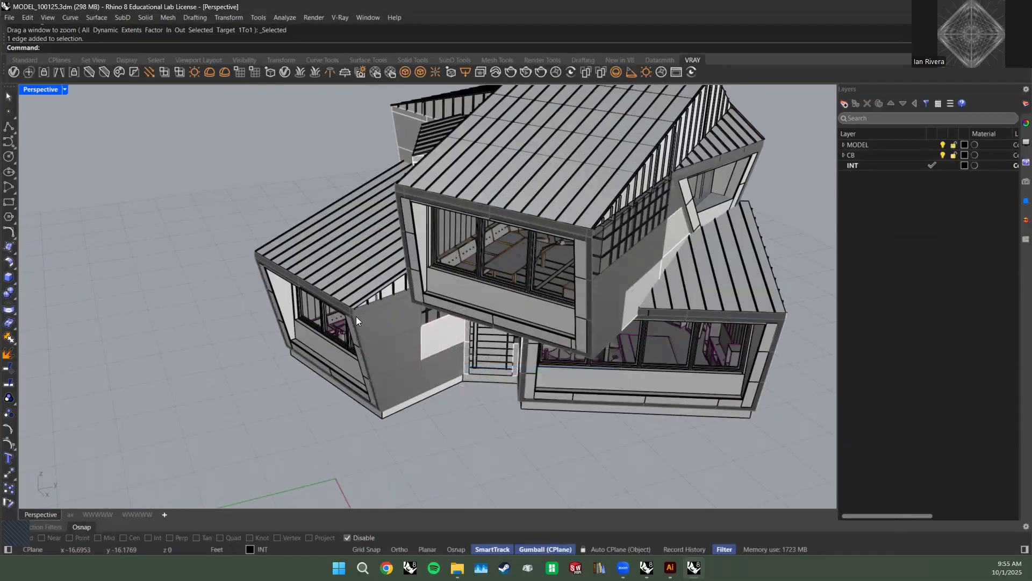
Select the upper face of the dark side wall beside the entrance and align the construction plane to it using the Object option.
scroll(356, 317, up, 2)
scroll(359, 319, up, 2)
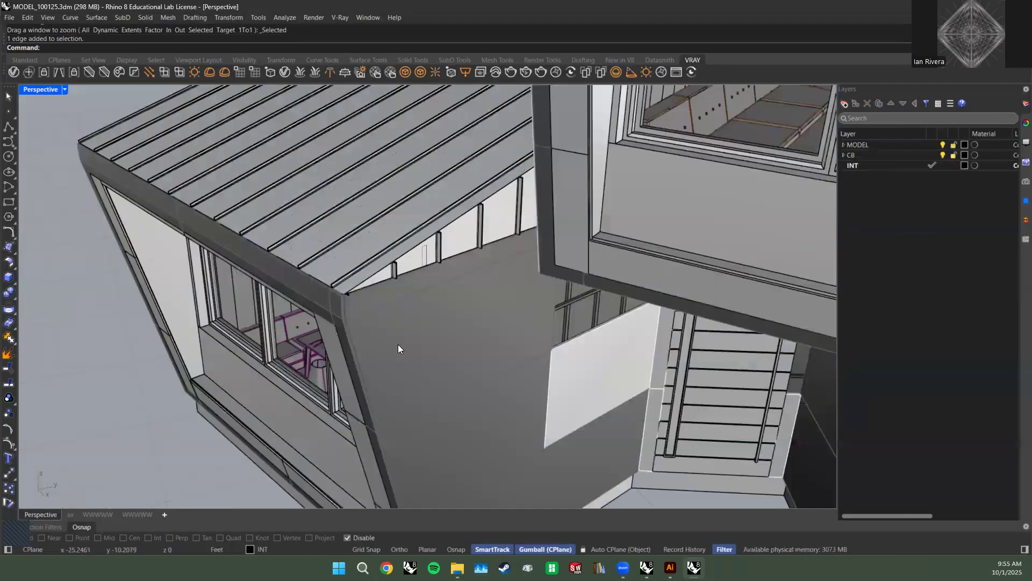
click(474, 329)
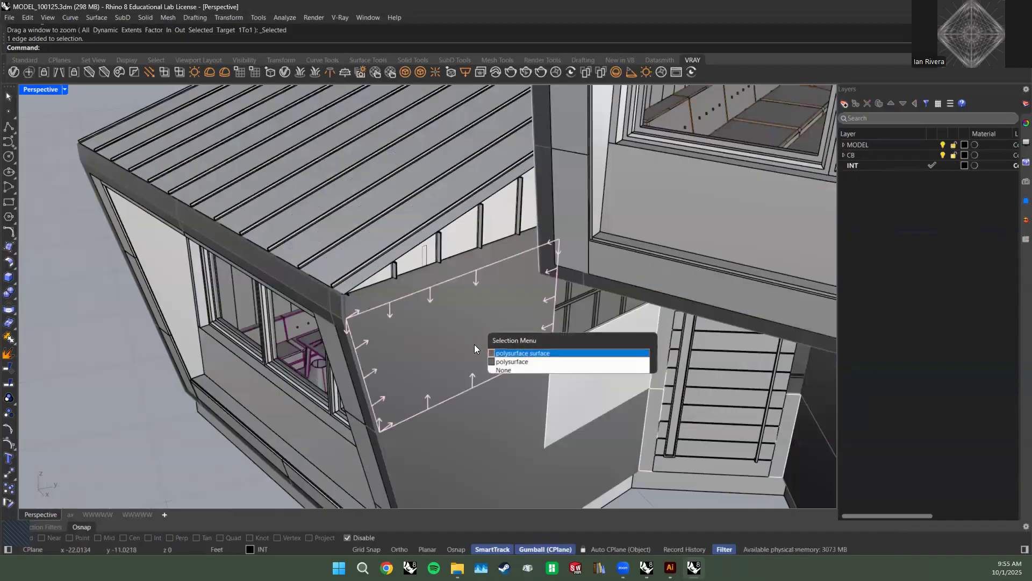
click(567, 353)
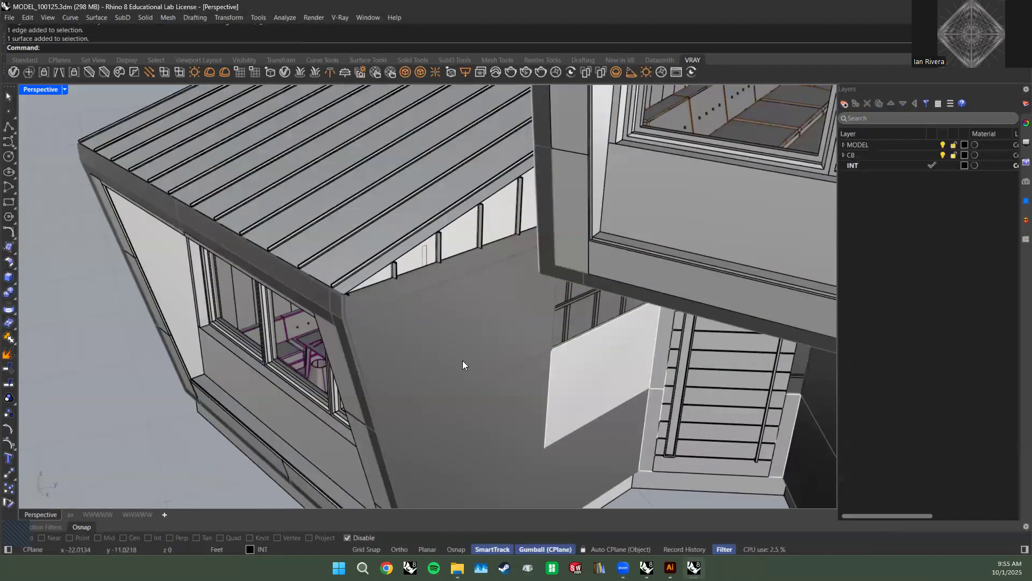
right_drag(525, 266, 507, 250)
text(cplane)
key(Return)
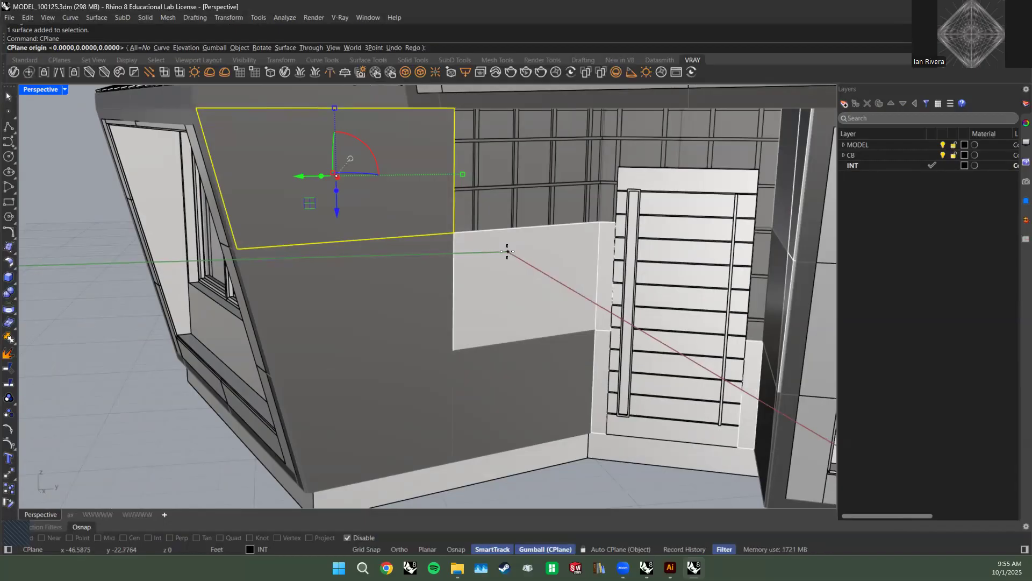
text(OB)
key(Return)
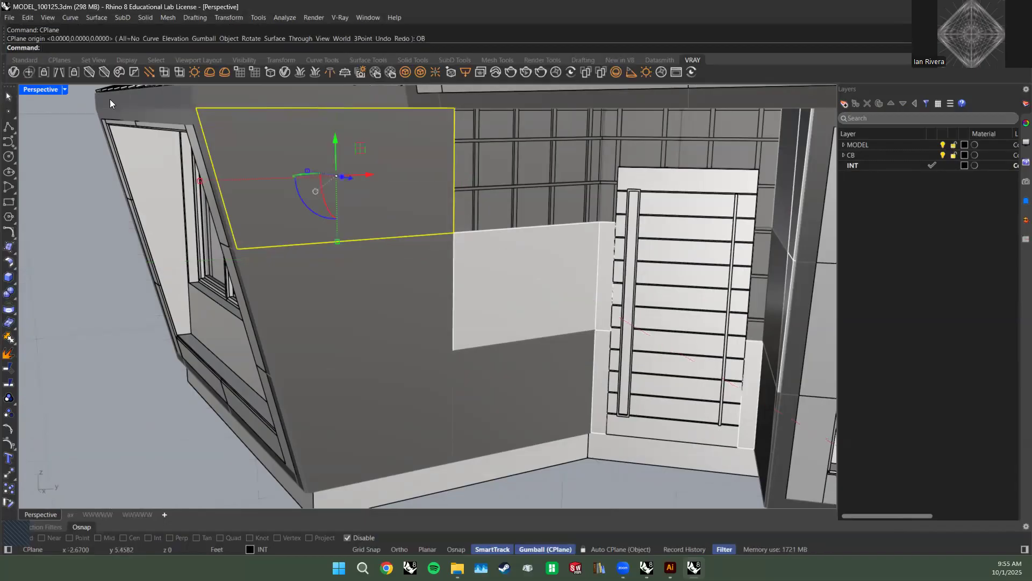
Clear the selection and examine how the construction plane grid runs through the house.
scroll(195, 176, down, 6)
right_drag(194, 177, 202, 279)
scroll(458, 222, up, 5)
scroll(458, 222, down, 8)
scroll(383, 172, up, 3)
scroll(383, 172, up, 2)
key(Escape)
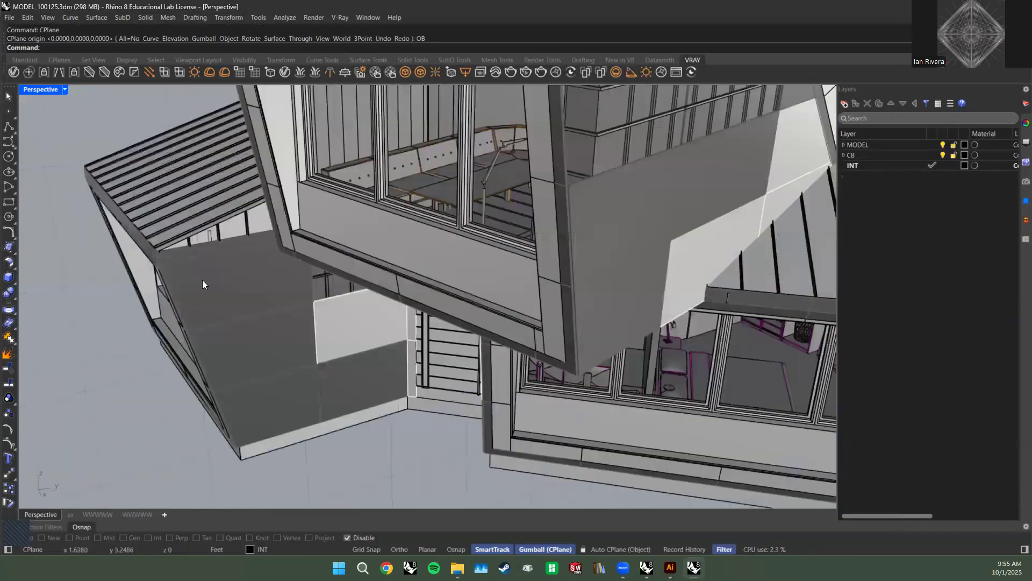
scroll(307, 281, down, 4)
shift+right_drag(306, 281, 495, 269)
scroll(422, 265, down, 8)
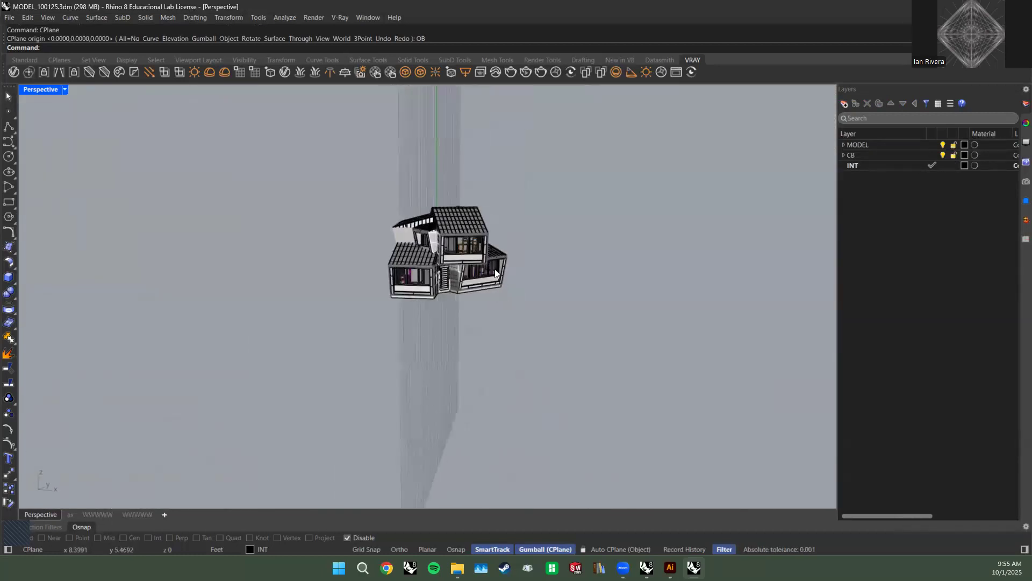
Enable Auto CPlane and try to pick the panel below the ground-floor windows.
click(613, 548)
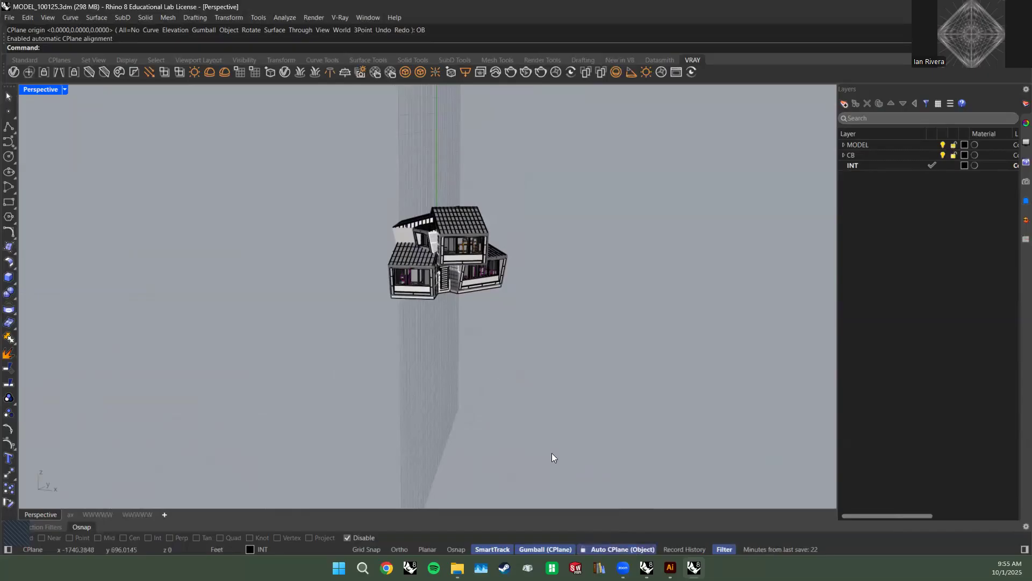
scroll(472, 277, up, 3)
scroll(472, 277, up, 5)
scroll(495, 307, down, 2)
click(511, 298)
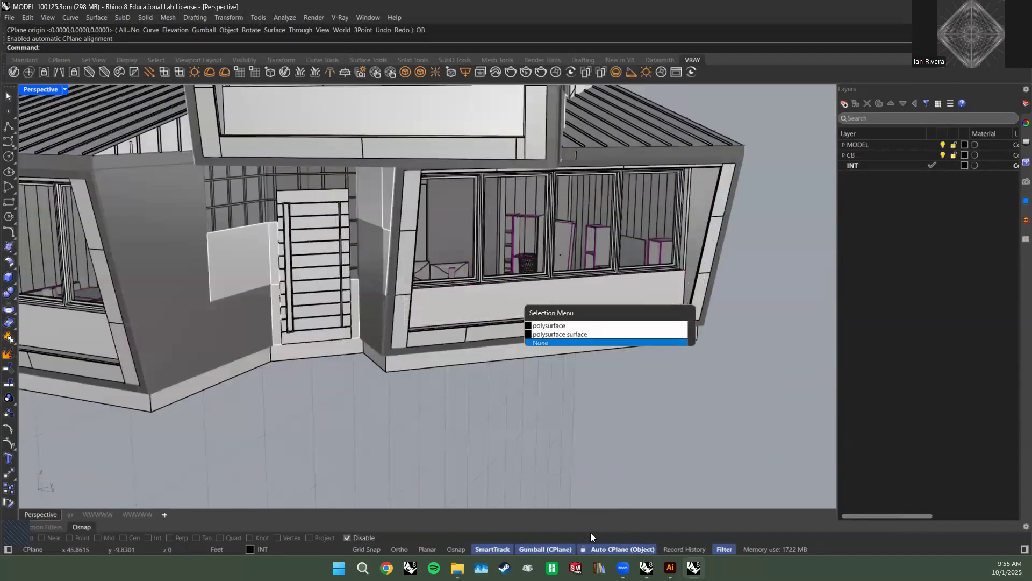
Switch Auto CPlane off and on again and choose its Align to Object option.
click(582, 549)
click(595, 549)
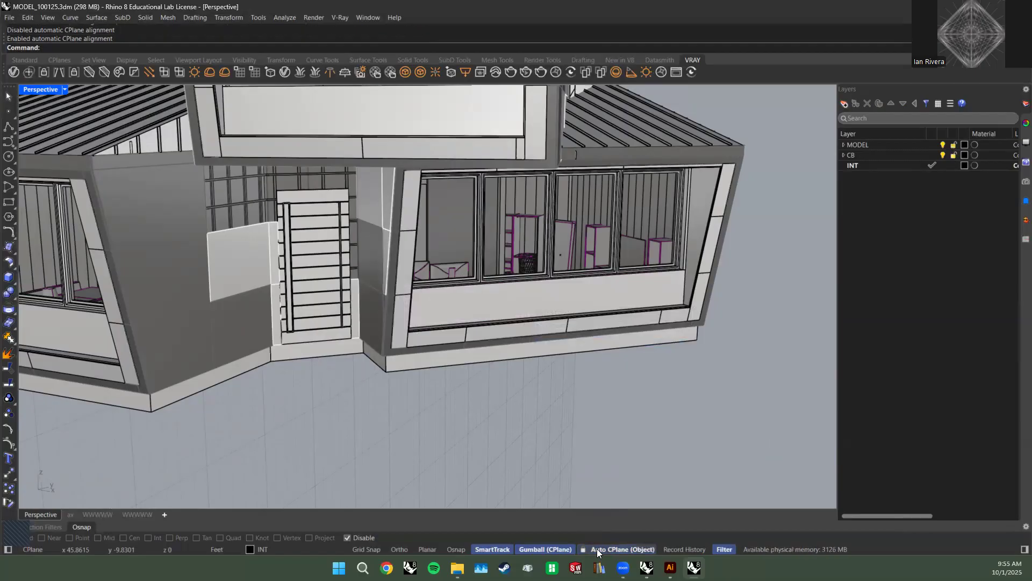
right_click(596, 549)
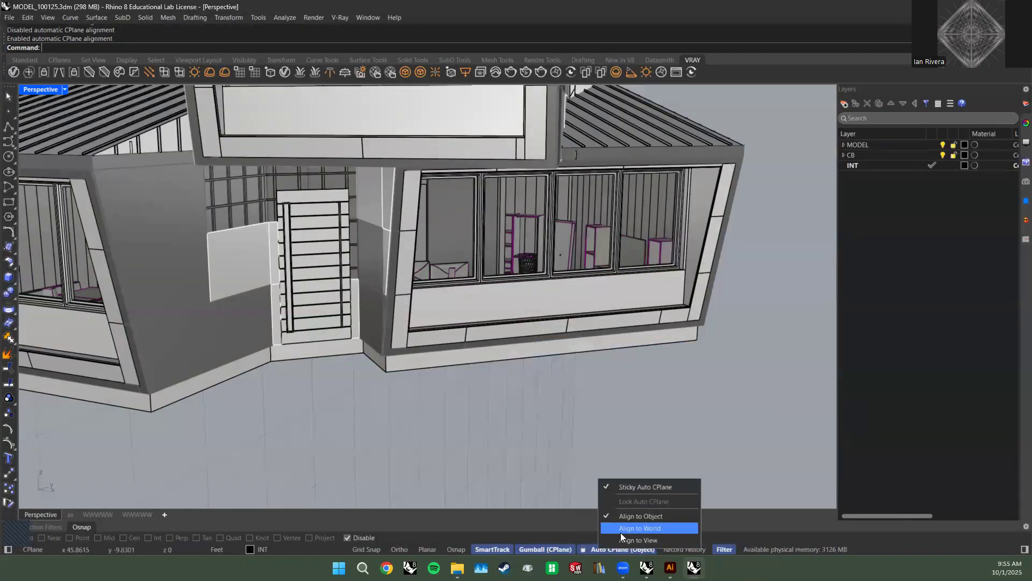
click(577, 495)
right_click(616, 547)
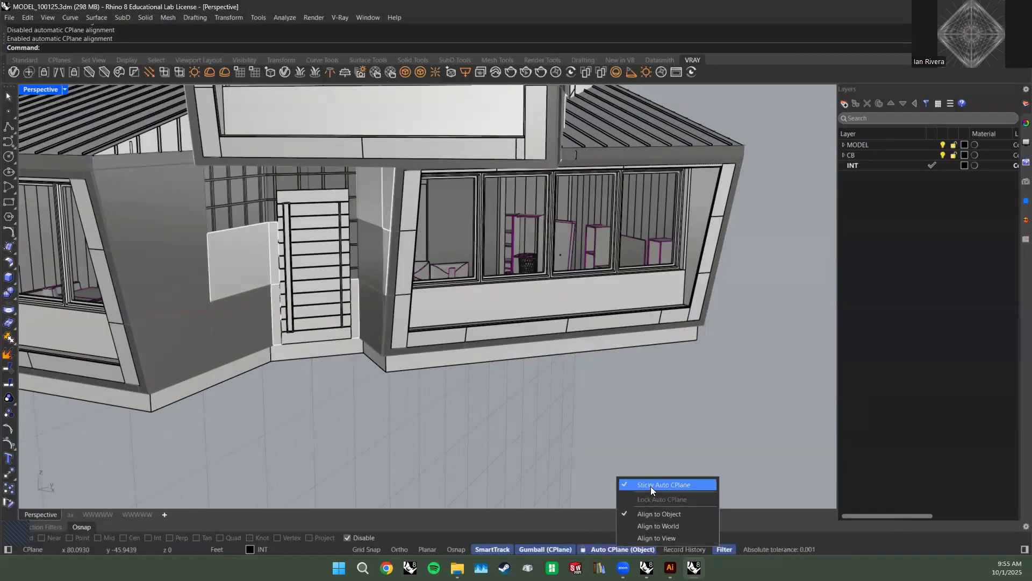
click(650, 515)
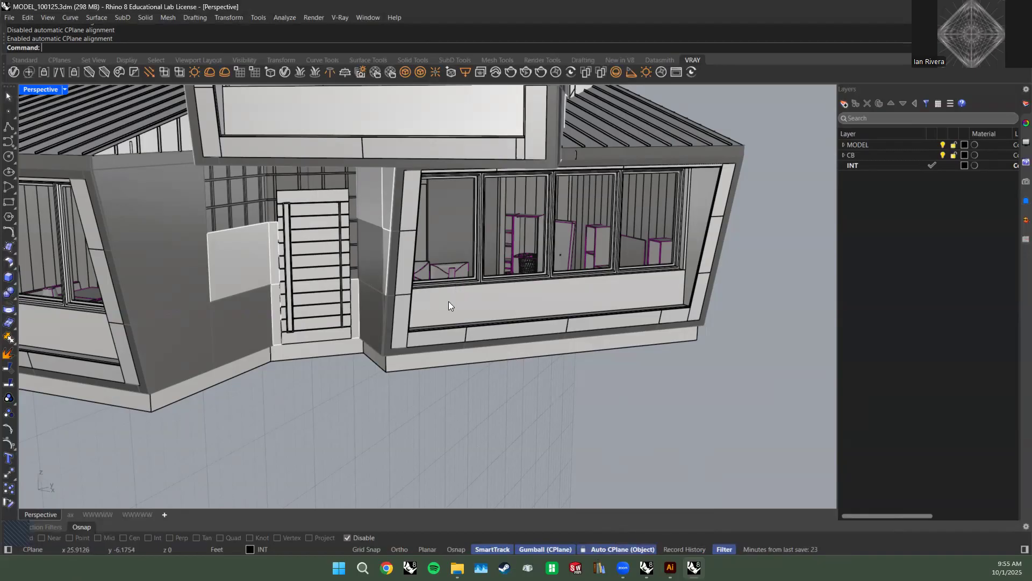
Select the face below the ground-floor windows to align the construction plane automatically, view the grid, and disable Auto CPlane.
click(544, 305)
key(Return)
right_drag(559, 353, 577, 270)
scroll(654, 286, down, 9)
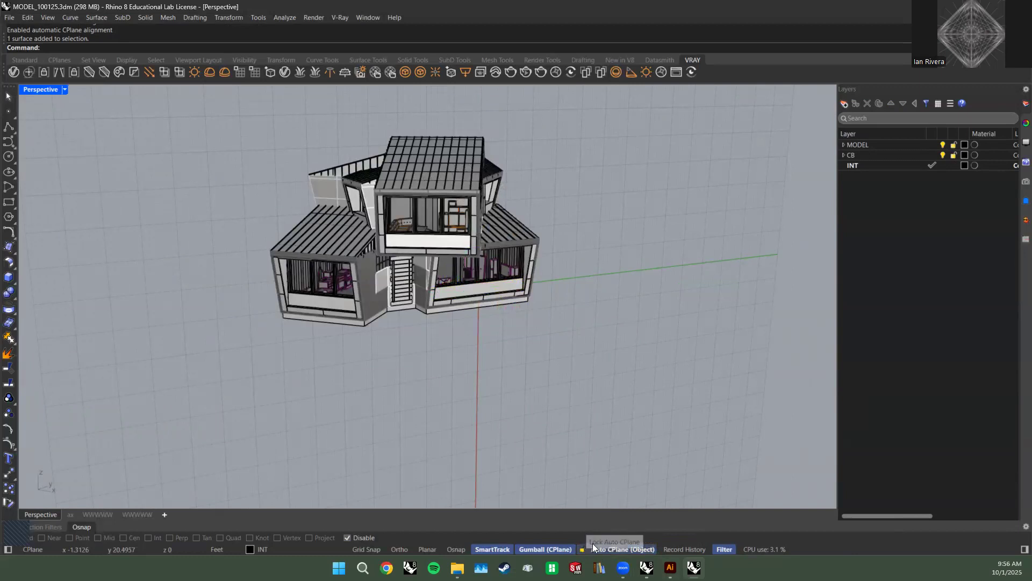
click(608, 550)
Select the white wall panel beside the entrance door and align the construction plane to it using the Object option.
right_drag(509, 392, 496, 315)
scroll(507, 327, up, 4)
scroll(496, 315, up, 4)
click(519, 303)
click(518, 302)
text(cplane)
key(Return)
click(504, 300)
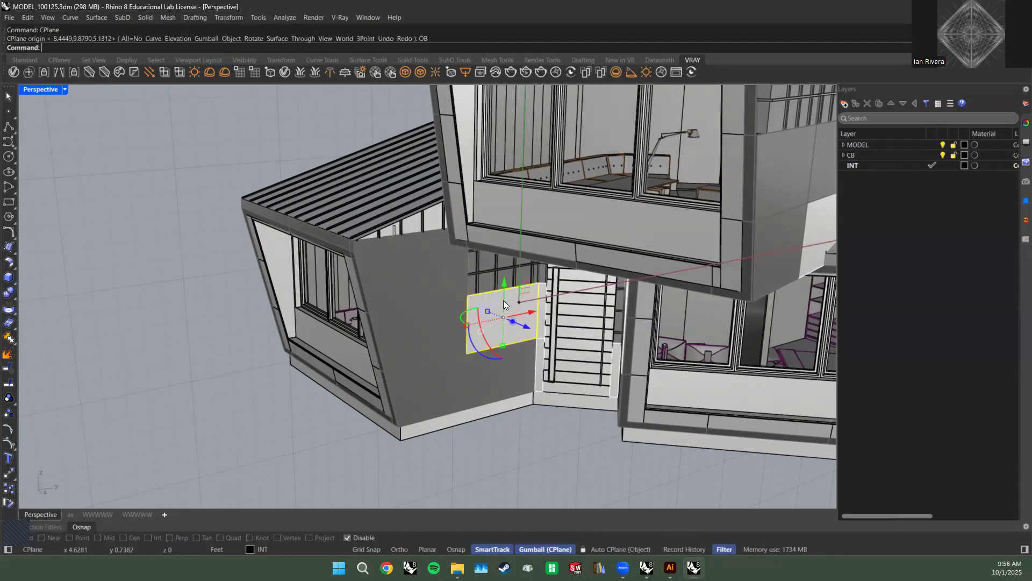
Create a rectangular clipping plane on the aligned construction plane, cutting through the house.
scroll(500, 294, down, 10)
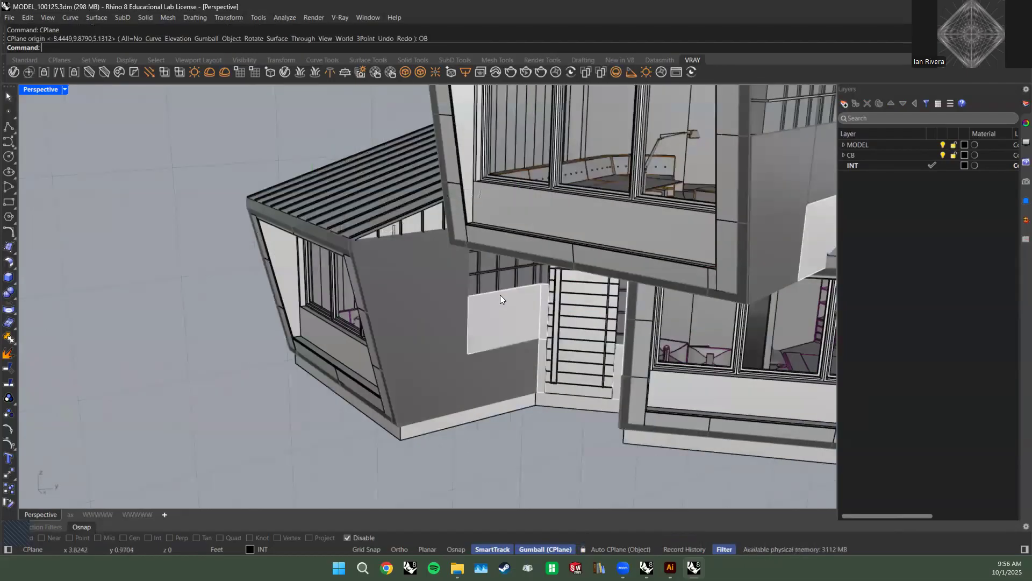
right_click(886, 244)
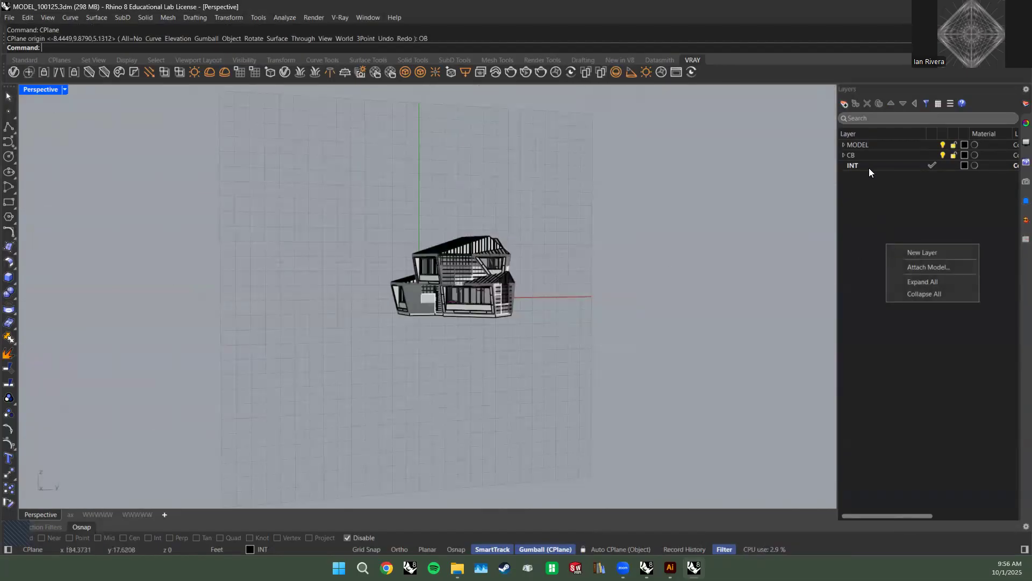
right_drag(612, 270, 611, 329)
text(Clipp)
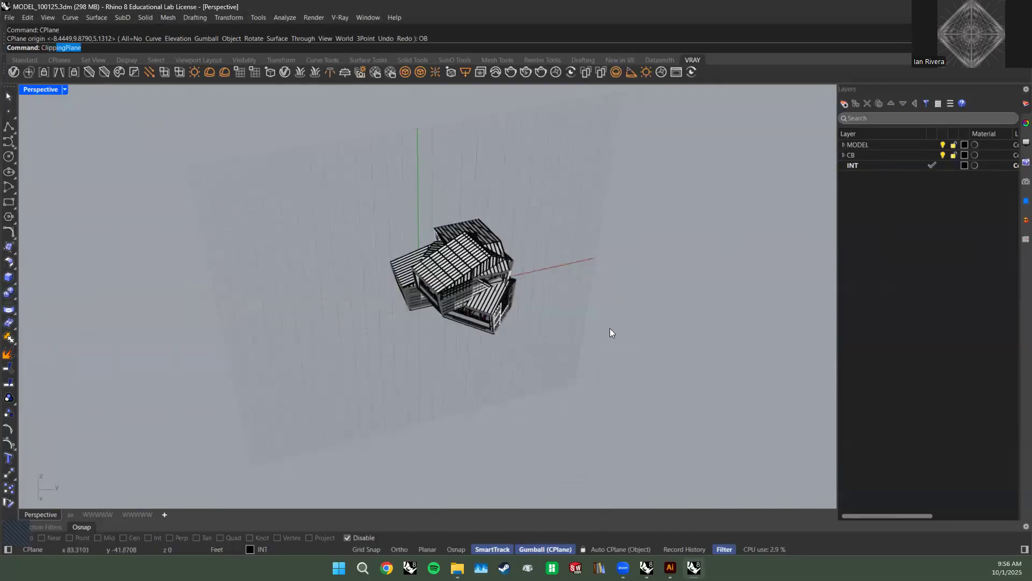
key(Return)
click(396, 368)
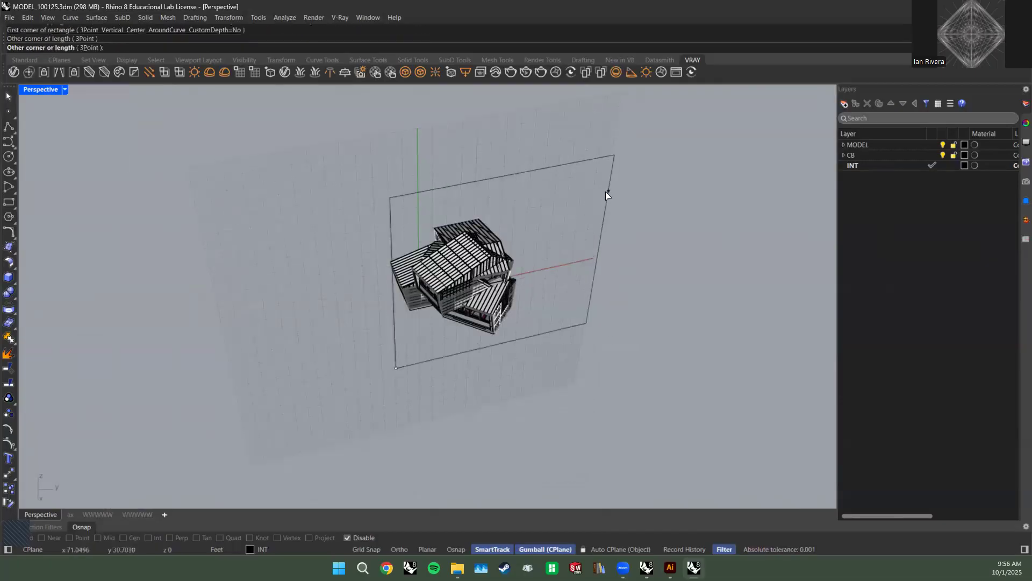
click(417, 304)
Select the clipping plane and move it along its normal to shift the section cut through the house.
scroll(474, 299, up, 8)
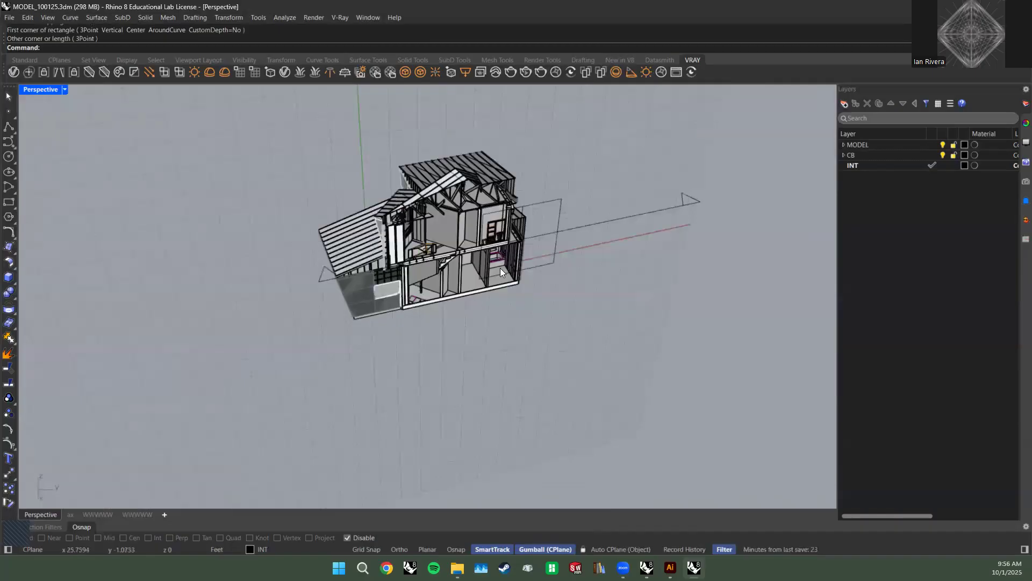
right_drag(480, 227, 479, 235)
scroll(480, 235, up, 5)
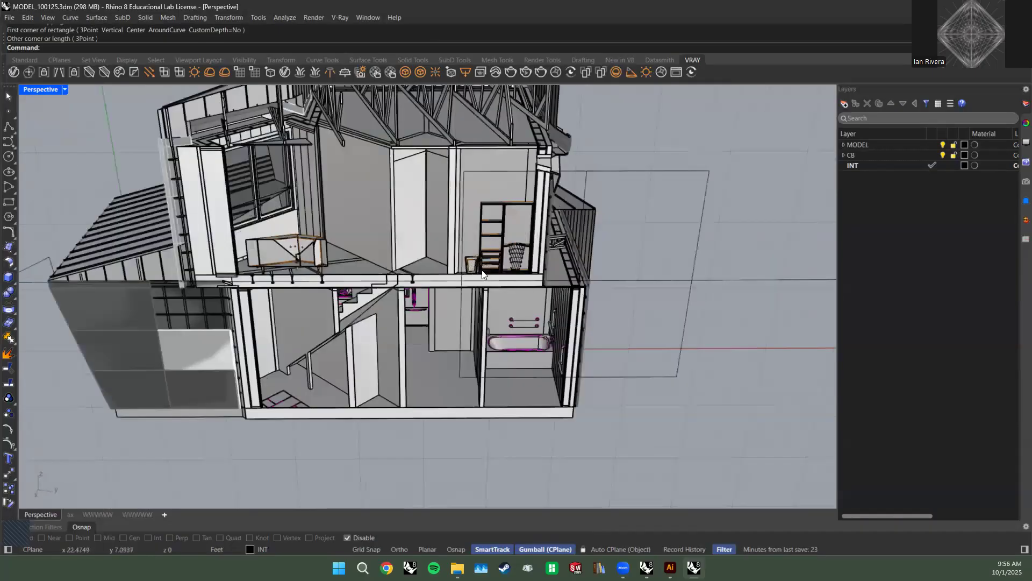
scroll(573, 209, down, 5)
click(583, 208)
right_drag(583, 233, 493, 171)
scroll(493, 172, up, 3)
drag(494, 172, 546, 181)
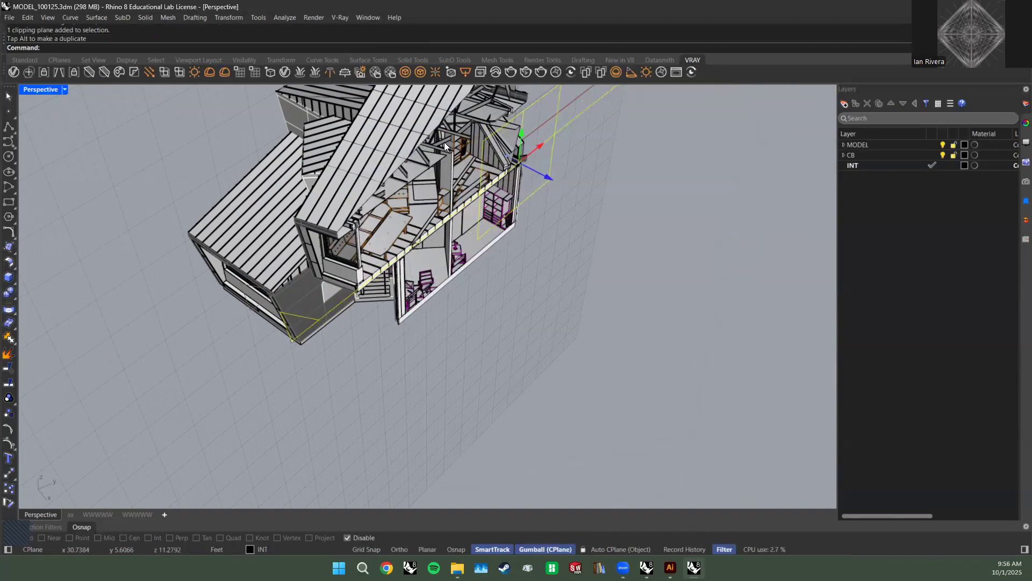
Clear the selection and examine the sectioned rooms and furniture on both floors.
right_drag(449, 213, 479, 251)
key(Escape)
scroll(450, 225, up, 4)
scroll(475, 253, down, 3)
scroll(479, 251, up, 5)
right_drag(331, 229, 360, 310)
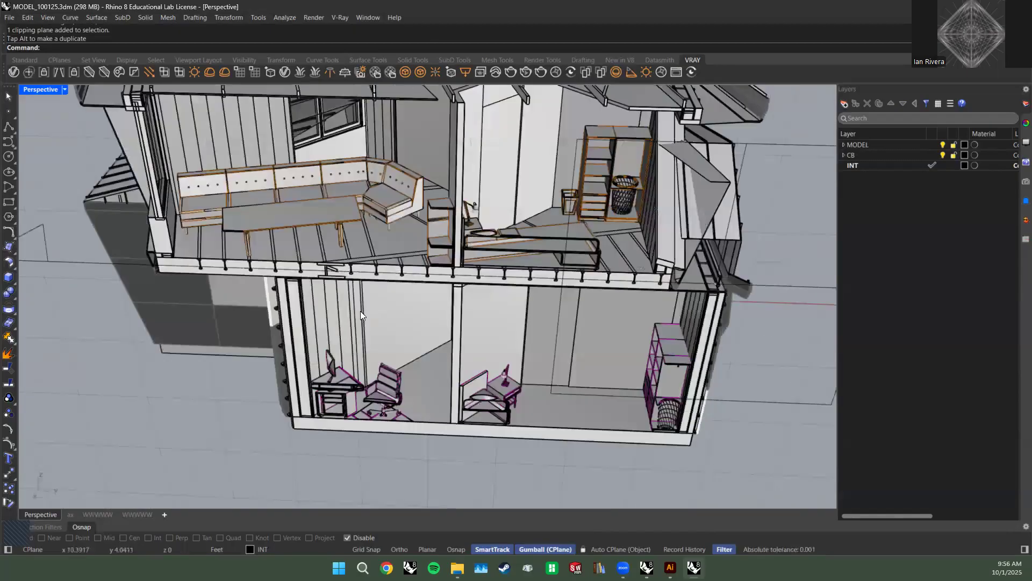
Examine the cut floor, walls, roof trusses and furnished rooms from several angles, and compare them with the finished section drawing in Illustrator.
right_drag(321, 256, 425, 243)
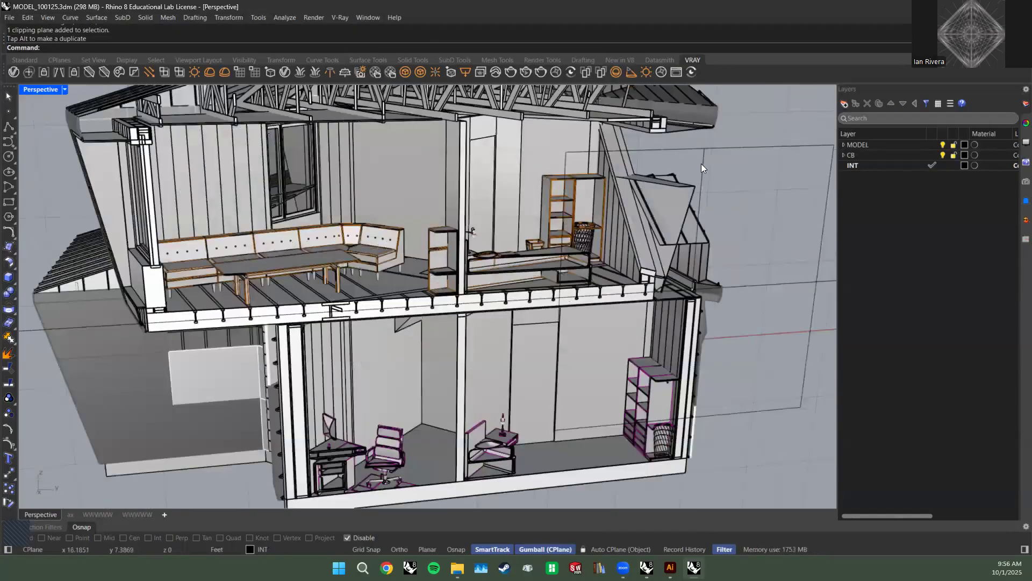
scroll(674, 193, down, 2)
right_drag(695, 158, 479, 205)
scroll(435, 183, up, 3)
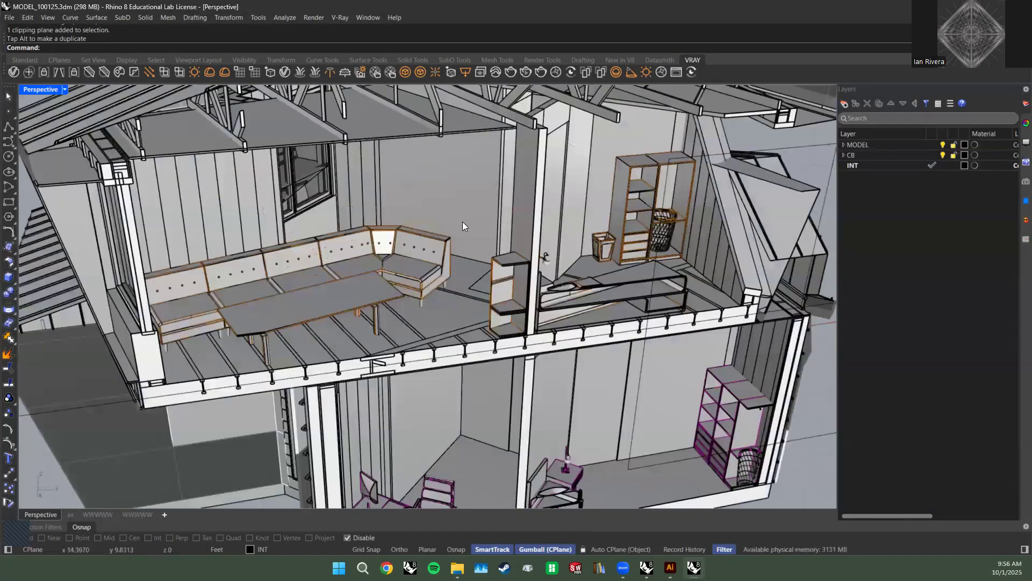
scroll(463, 222, down, 5)
scroll(468, 242, up, 3)
scroll(480, 229, up, 3)
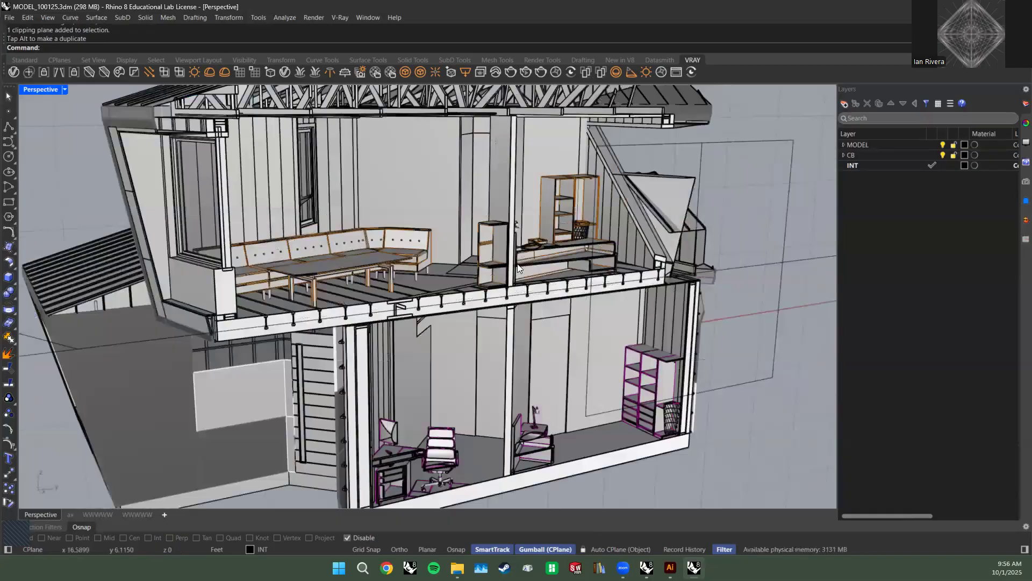
scroll(581, 249, down, 5)
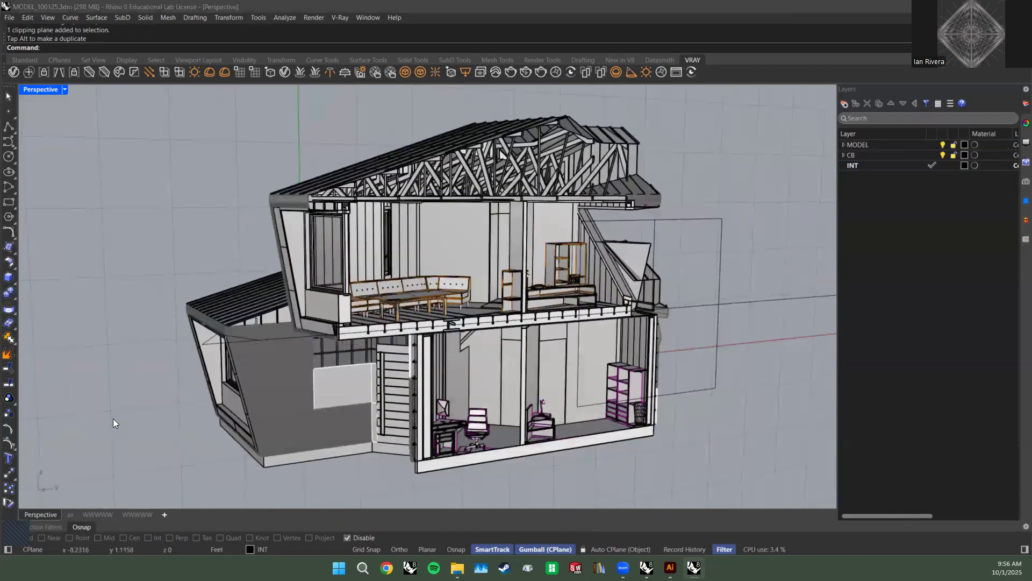
key(alt+Tab)
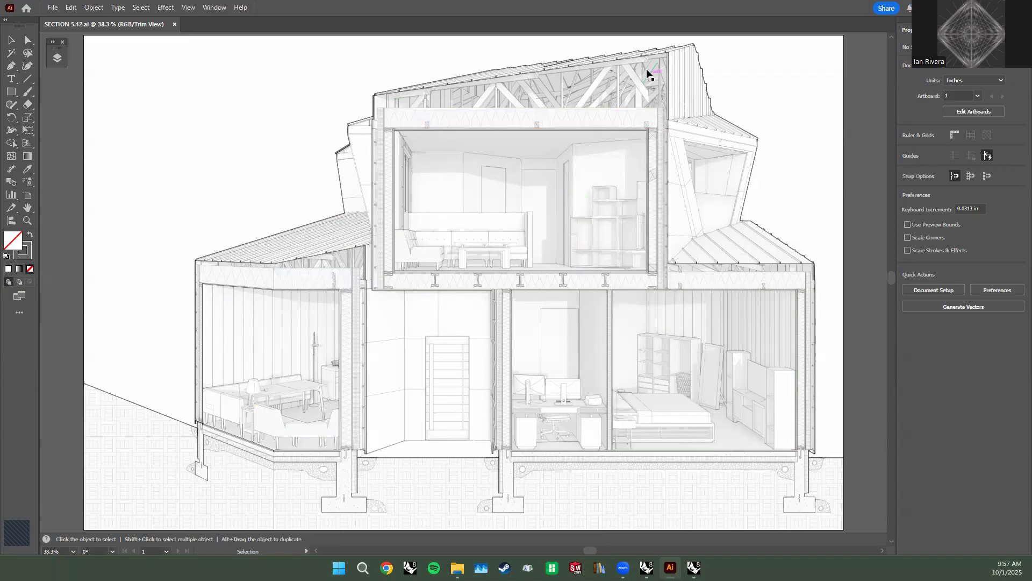
key(alt+Tab)
Select the clipping plane running through the house and delete it.
right_drag(301, 218, 520, 195)
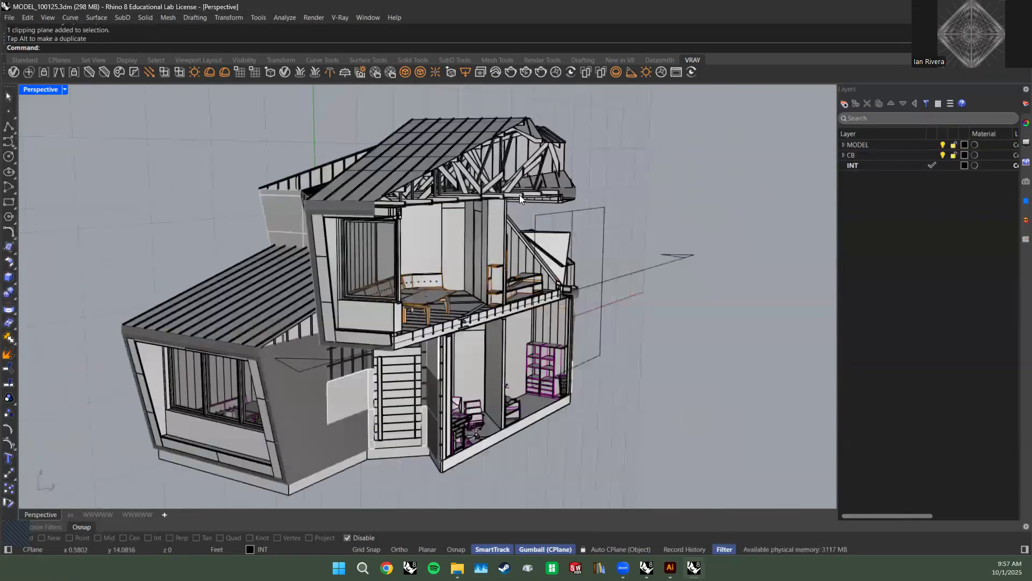
drag(719, 352, 662, 199)
key(Delete)
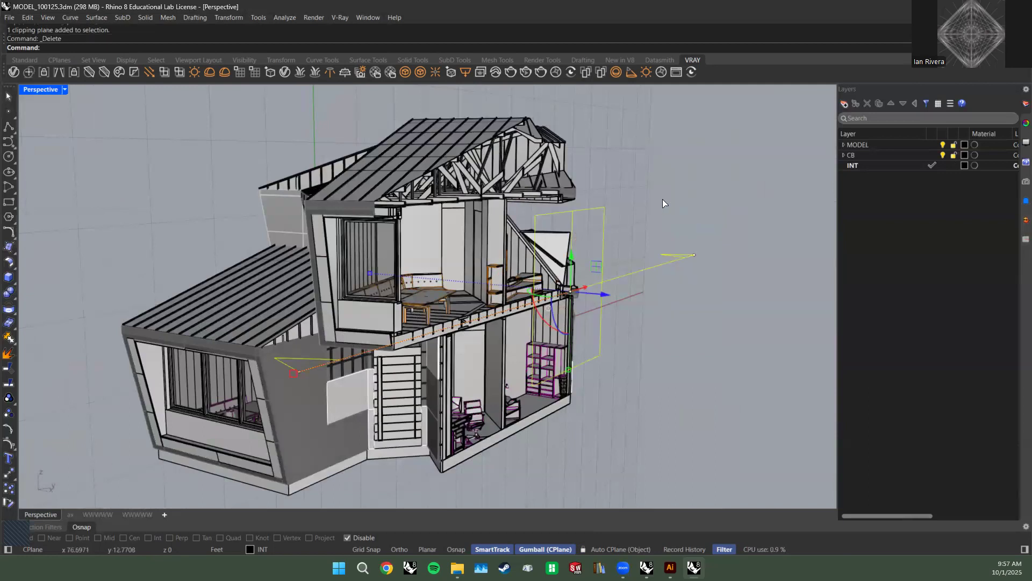
Examine the uncut house's front facade, roofs and the furniture behind the windows from several angles.
scroll(660, 360, down, 4)
right_drag(554, 352, 541, 308)
scroll(541, 308, up, 6)
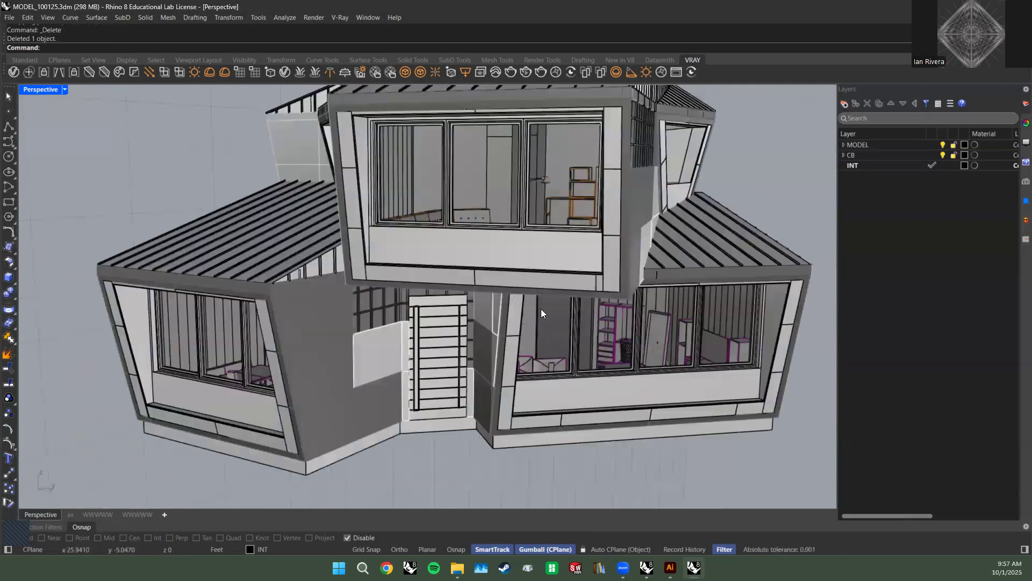
scroll(735, 329, down, 4)
right_drag(668, 310, 696, 330)
scroll(489, 305, up, 7)
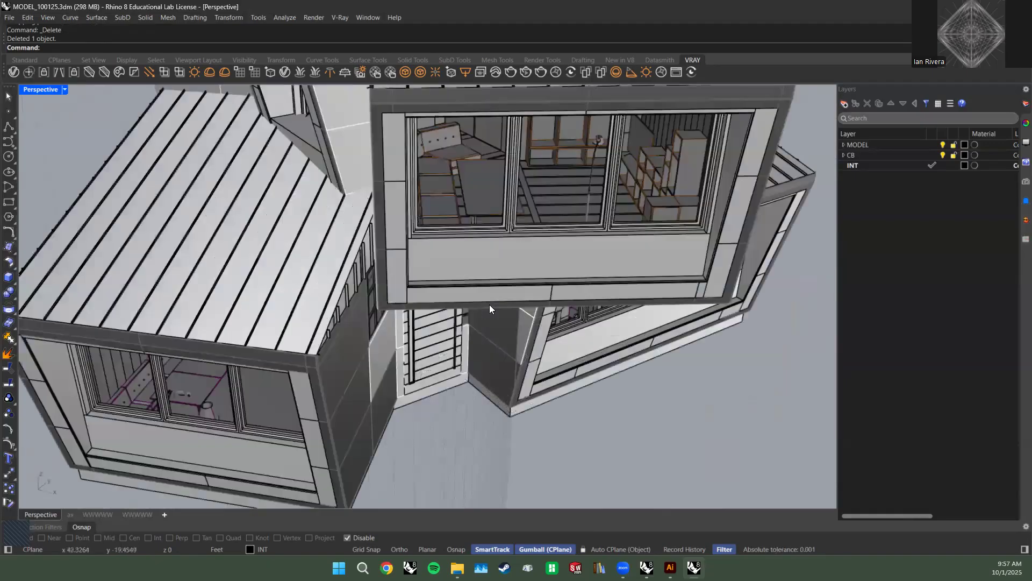
scroll(464, 276, down, 5)
right_drag(464, 276, 426, 326)
scroll(478, 317, down, 2)
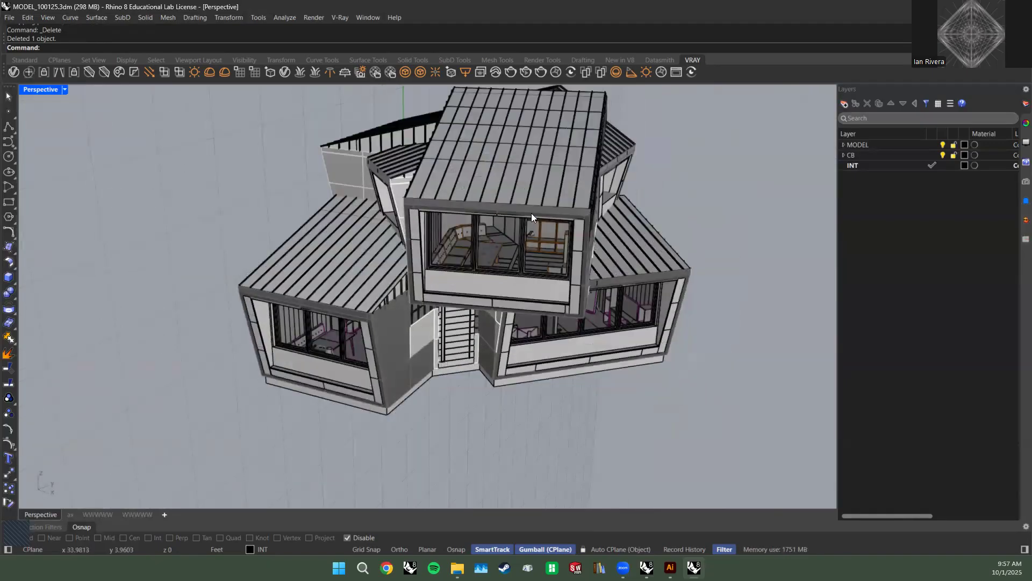
Switch to the SECTION 5.12 drawing in Illustrator and single out linework of the bed and the lower lounge's table.
key(alt+Tab)
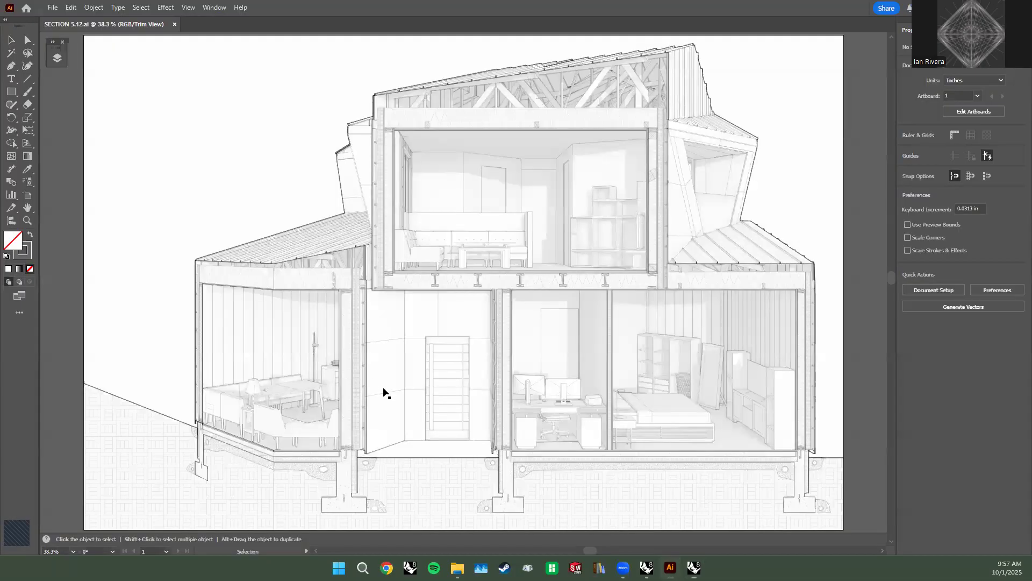
click(670, 412)
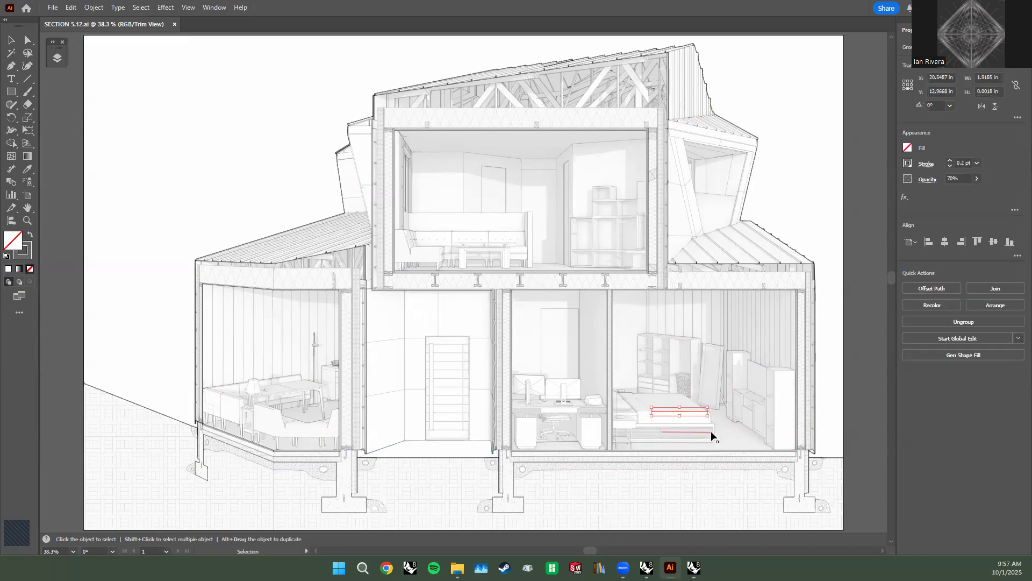
click(737, 371)
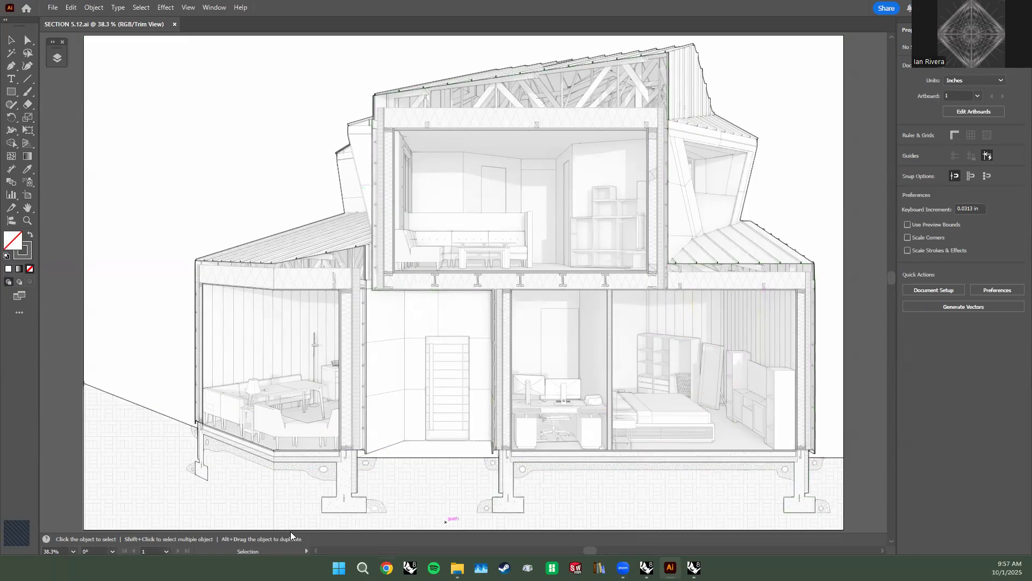
click(294, 392)
key(z)
click(196, 215)
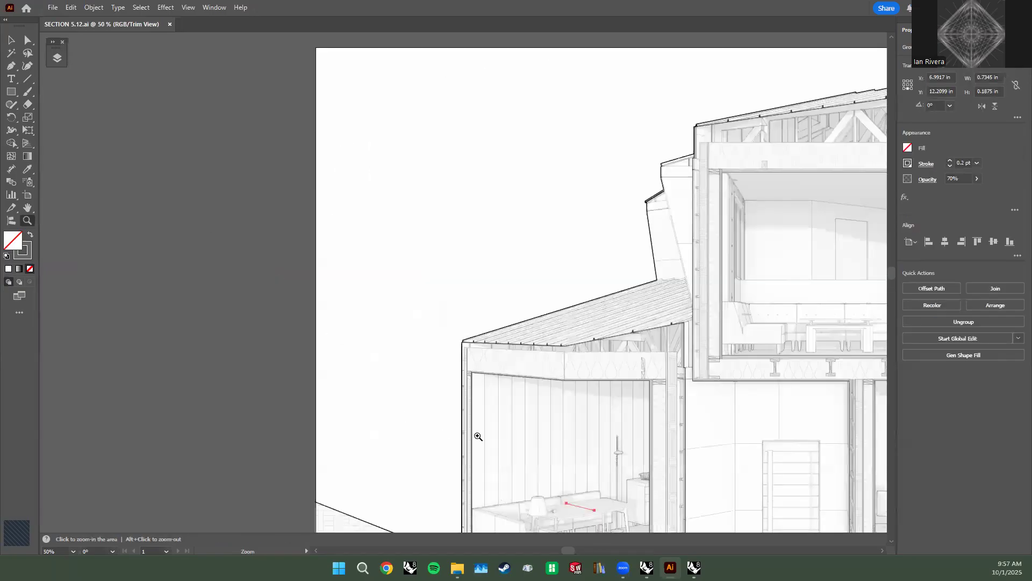
scroll(550, 417, down, 5)
key(v)
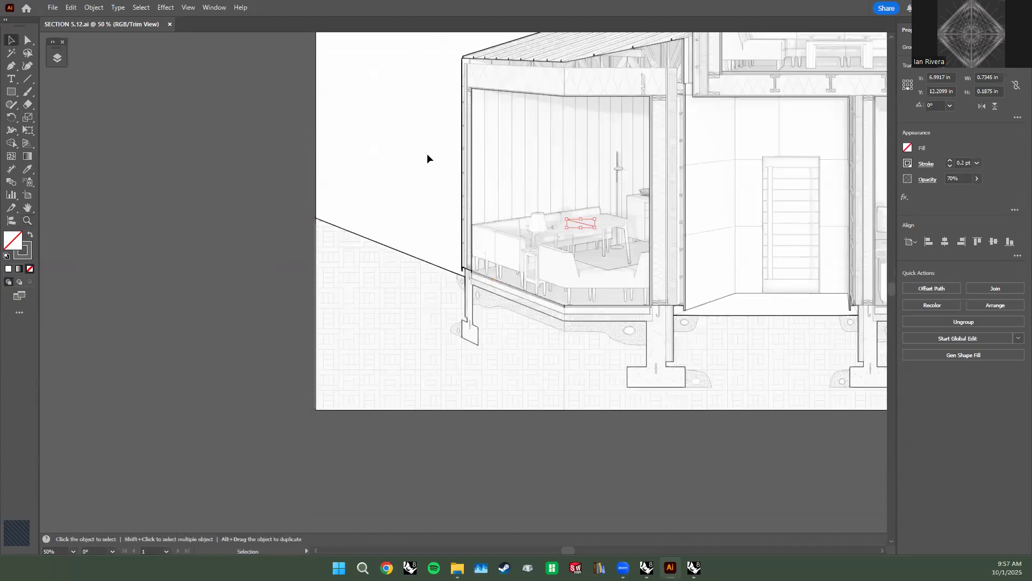
Clear the selection and inspect the line weights around the lower lounge's cabinet, basket and table up close.
click(637, 204)
alt+scroll(640, 215, up, 8)
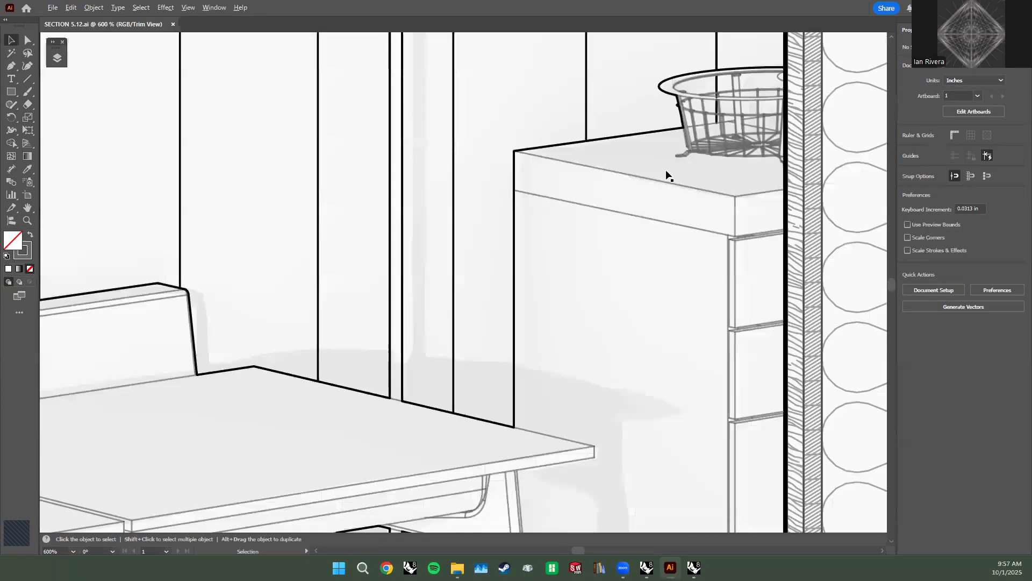
alt+scroll(687, 224, down, 4)
alt+scroll(605, 221, down, 2)
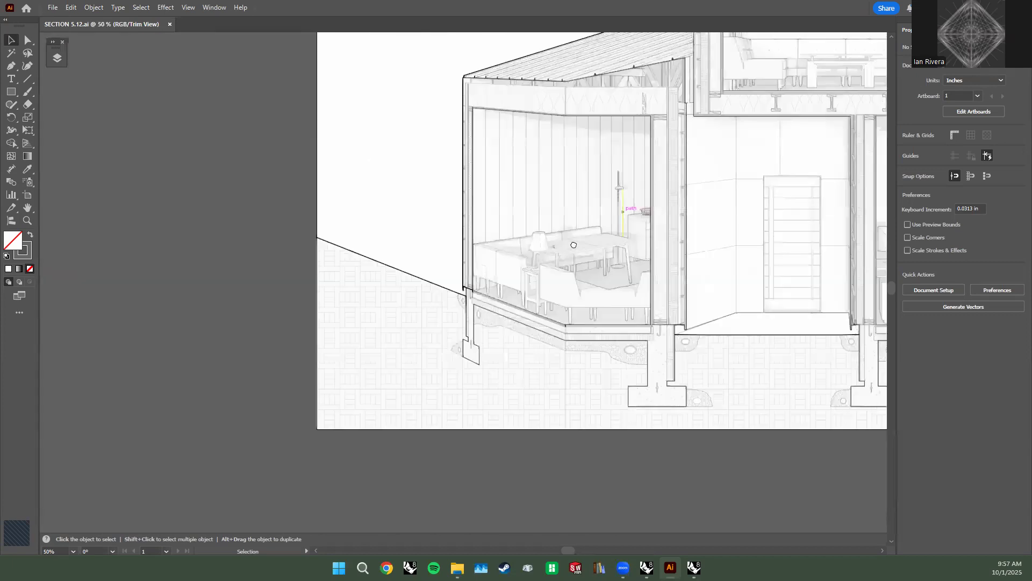
middle_drag(454, 260, 342, 323)
alt+scroll(491, 311, down, 1)
middle_drag(525, 297, 523, 342)
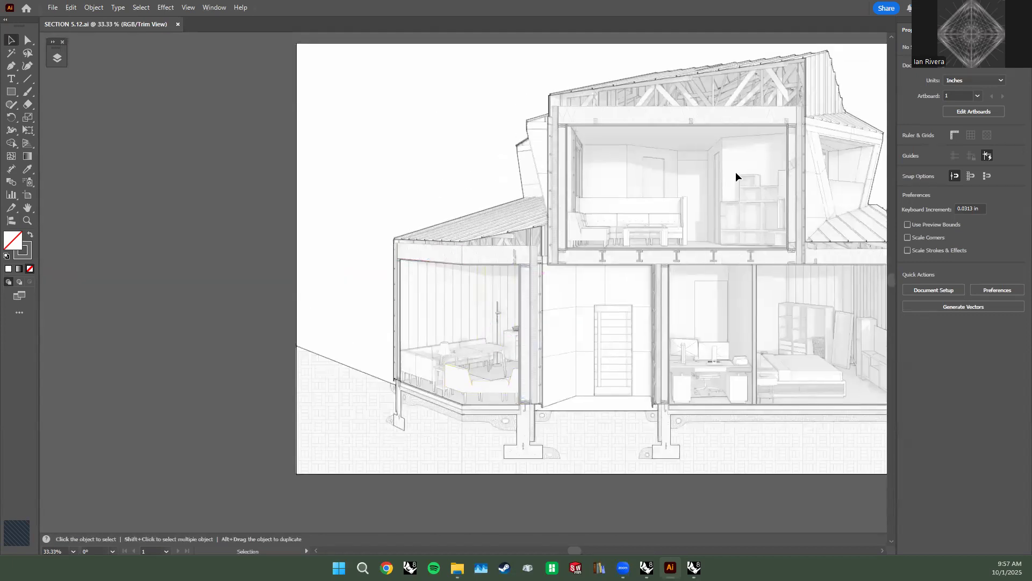
Examine the upper-floor room in the section drawing, including its sofa, table, shelving and the surrounding wall and floor build-up.
alt+scroll(737, 171, up, 1)
middle_drag(656, 217, 580, 254)
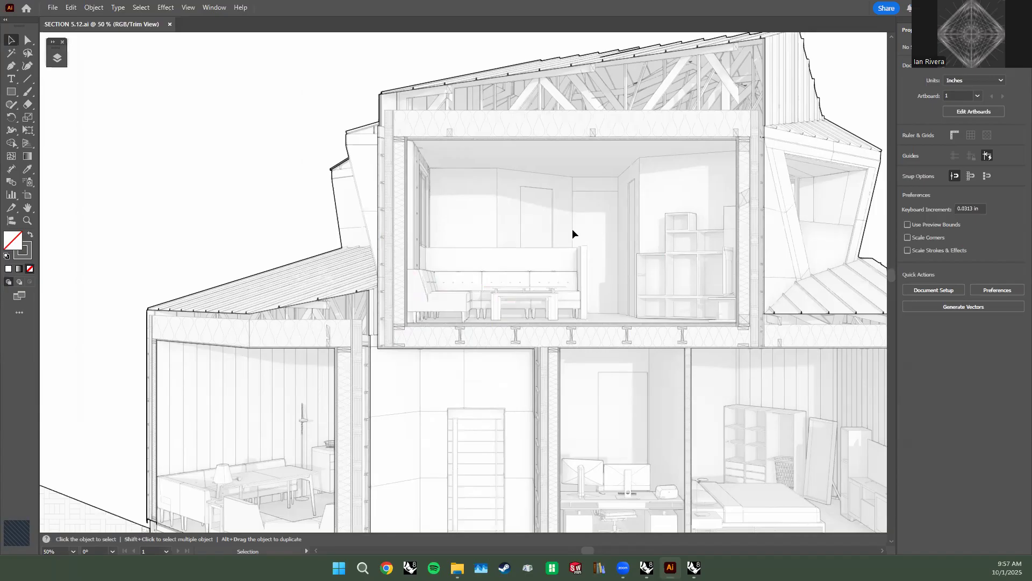
alt+scroll(506, 272, up, 1)
middle_drag(559, 240, 525, 269)
alt+scroll(719, 275, up, 1)
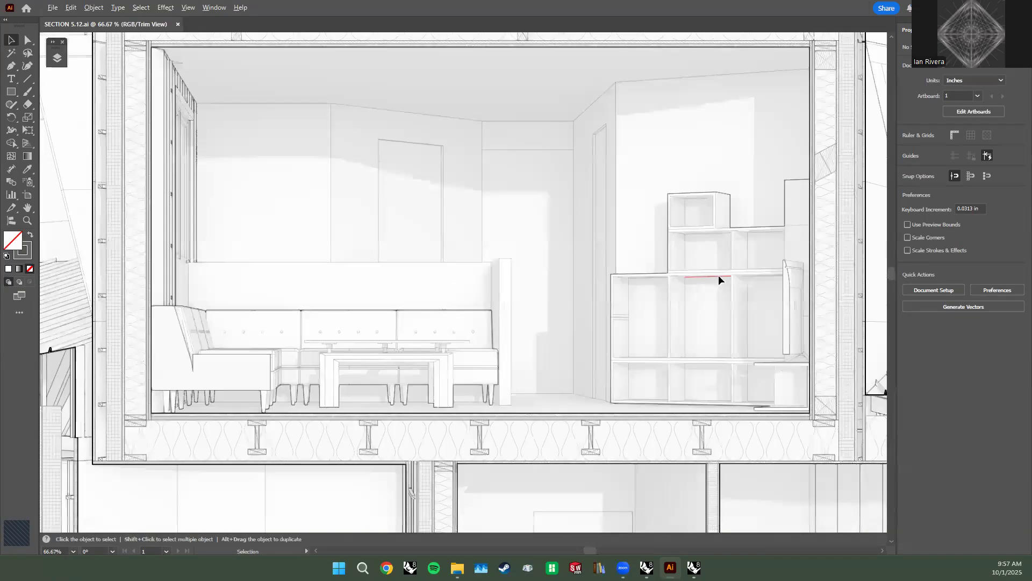
alt+scroll(719, 275, up, 3)
alt+scroll(639, 260, down, 3)
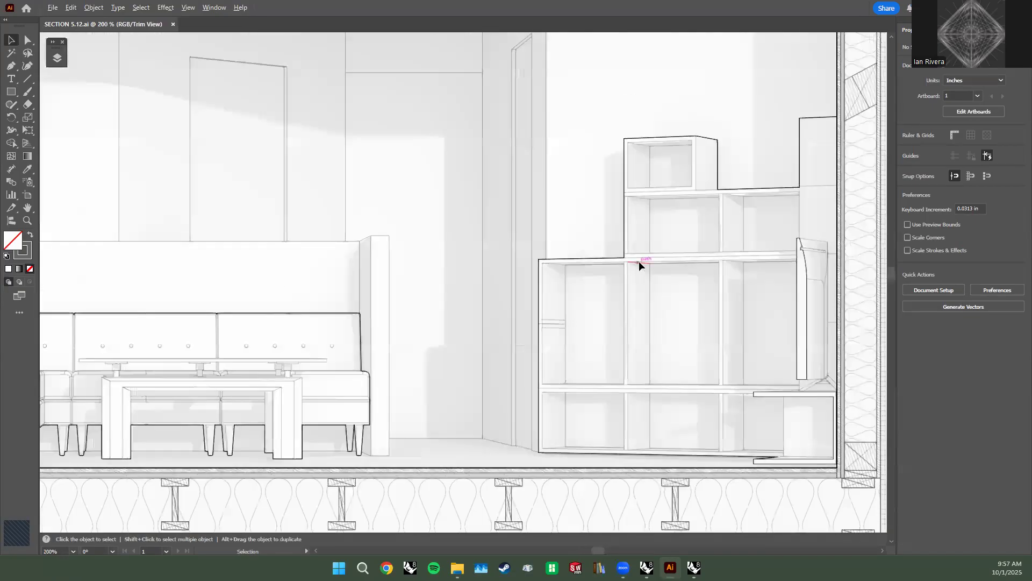
middle_drag(448, 237, 421, 271)
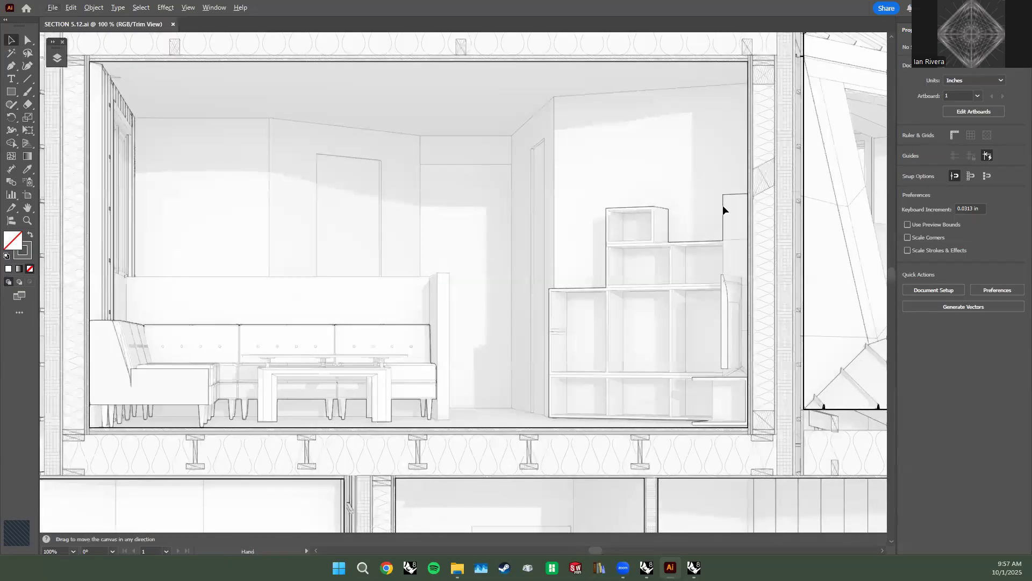
alt+scroll(436, 340, down, 2)
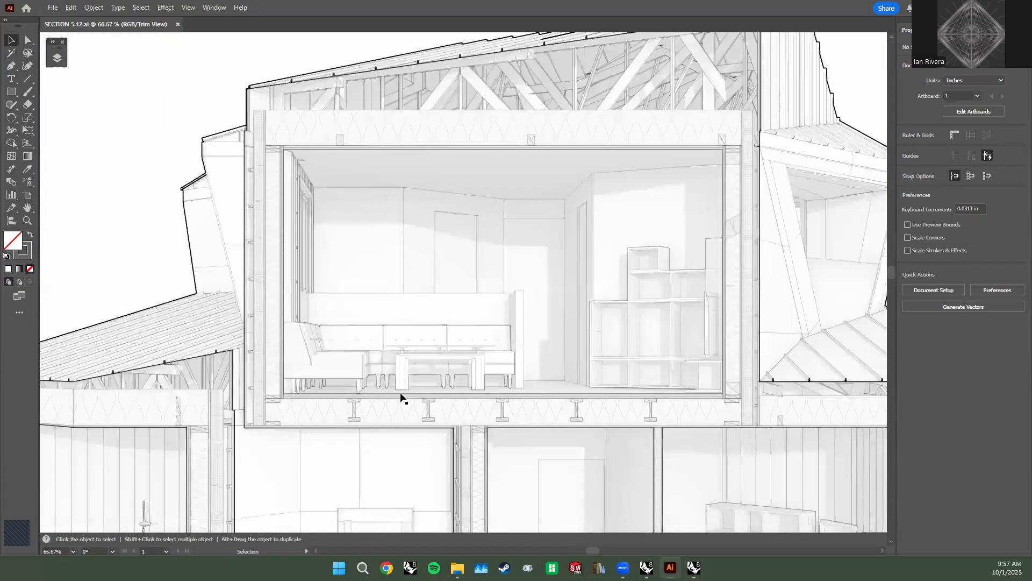
scroll(442, 325, down, 1)
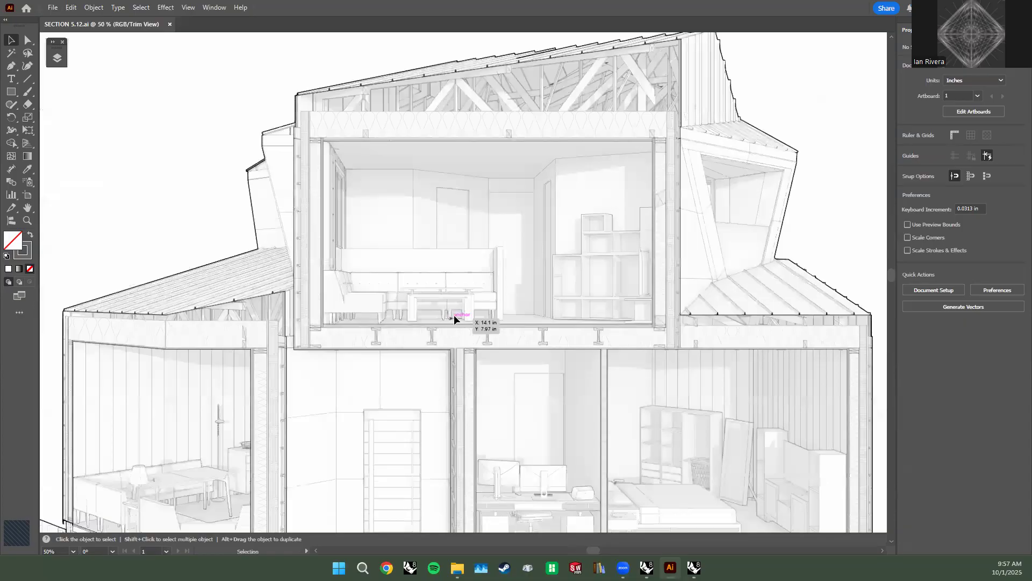
alt+scroll(424, 252, down, 1)
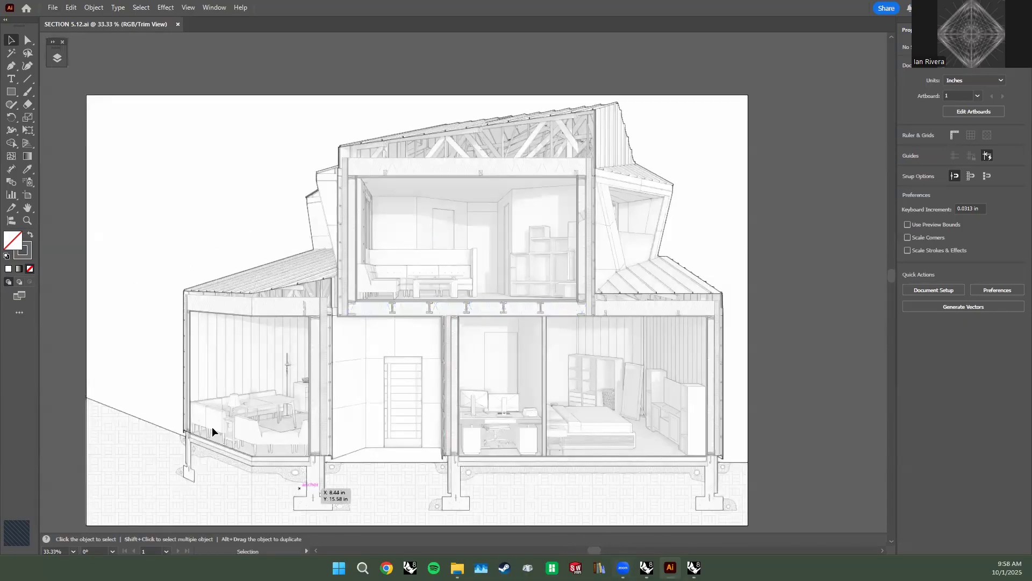
Check the Rhino model briefly, and return to the drawing to inspect the lower lounge's roof, insulation, furniture and foundation.
key(alt+Tab)
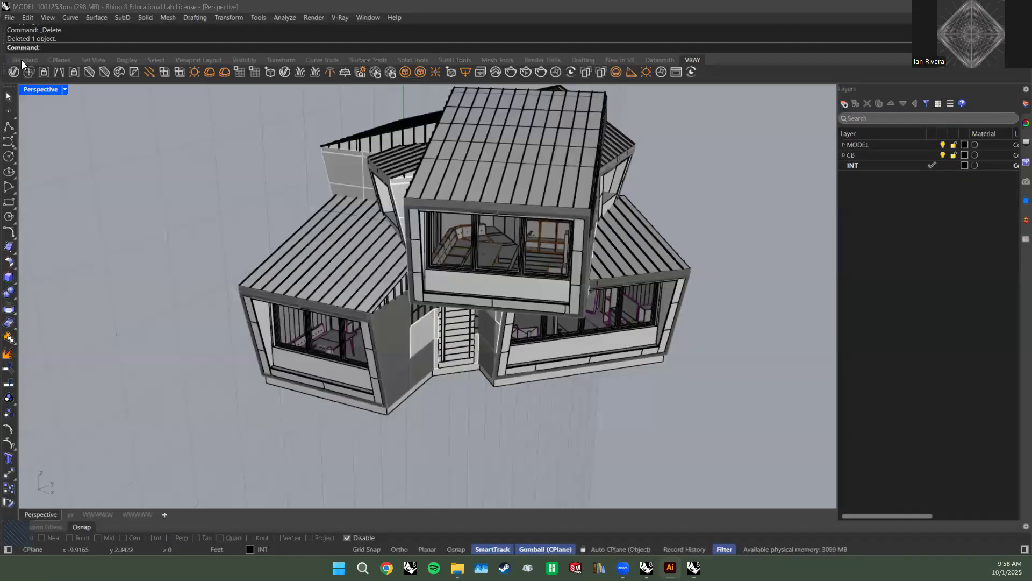
key(alt+Tab)
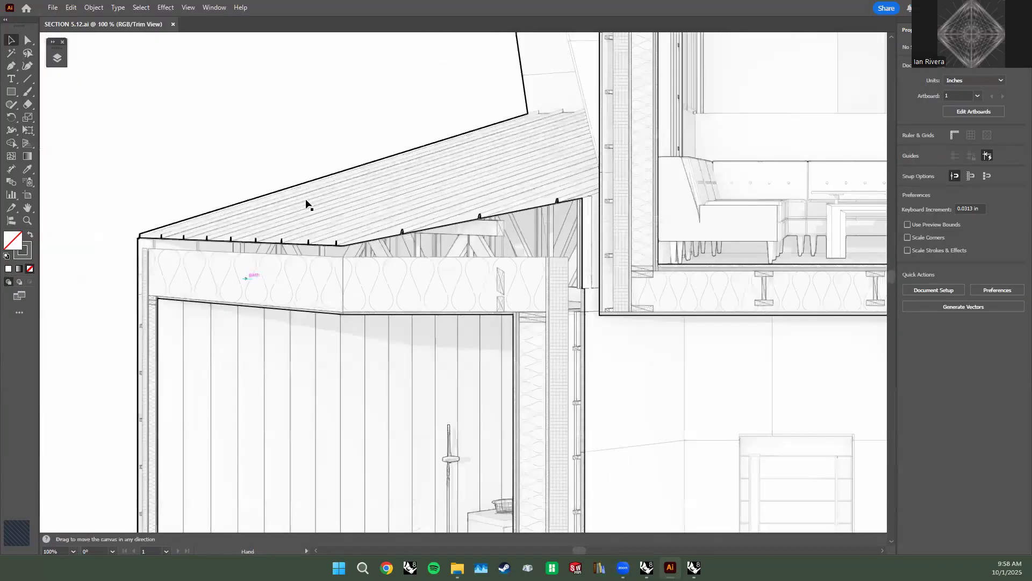
middle_drag(247, 279, 305, 200)
scroll(305, 200, down, 1)
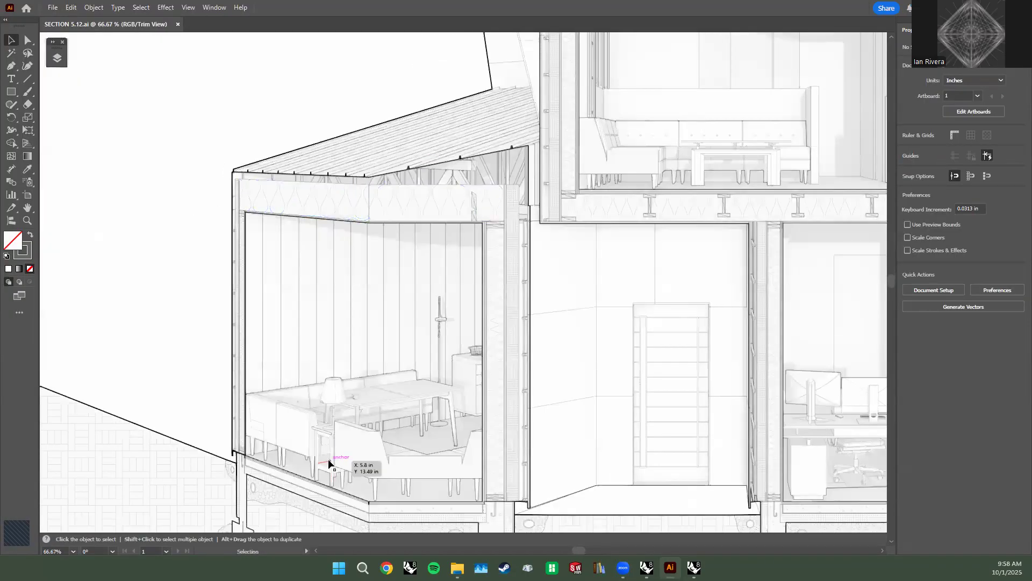
scroll(331, 460, down, 1)
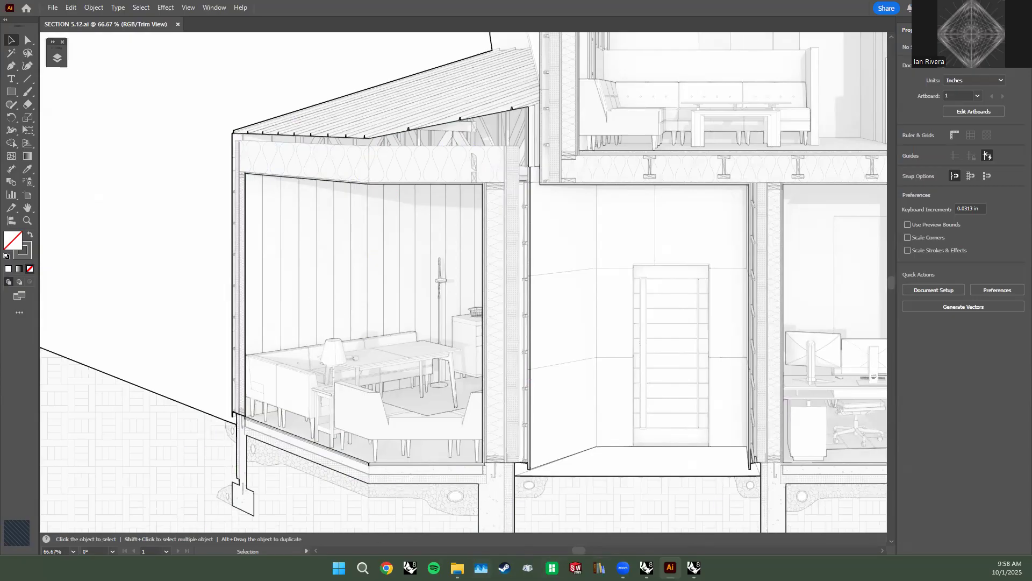
Switch back to Rhino and set the construction plane to the World Bottom plane.
key(alt+Tab)
text(cplane)
key(Return)
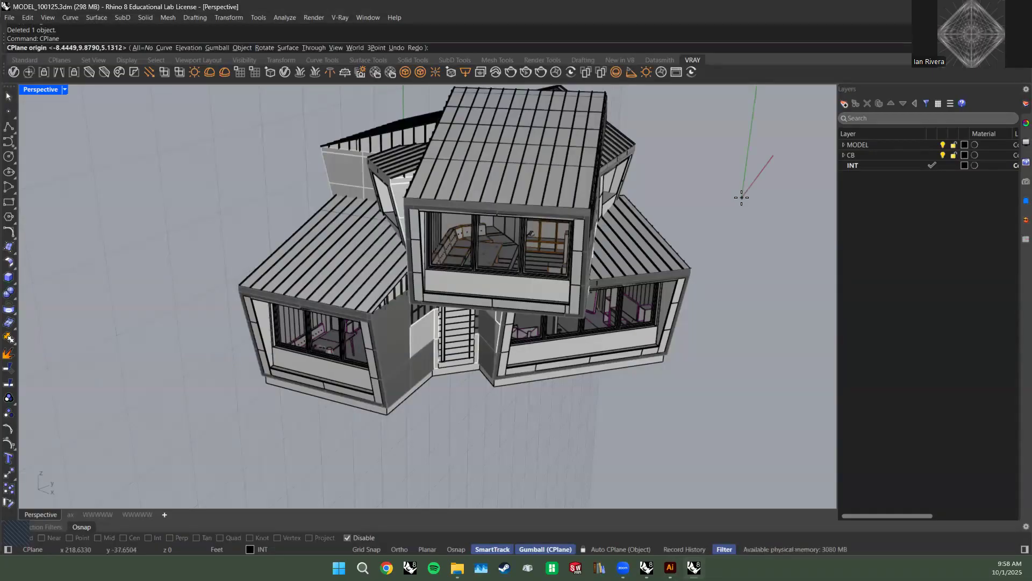
text(W)
key(Return)
text(BO)
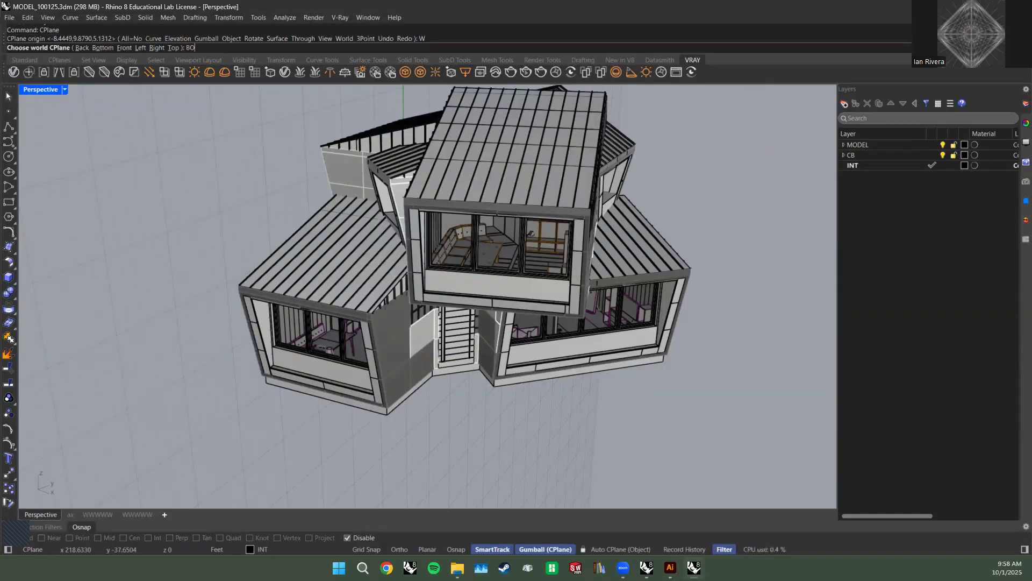
text(T)
key(Return)
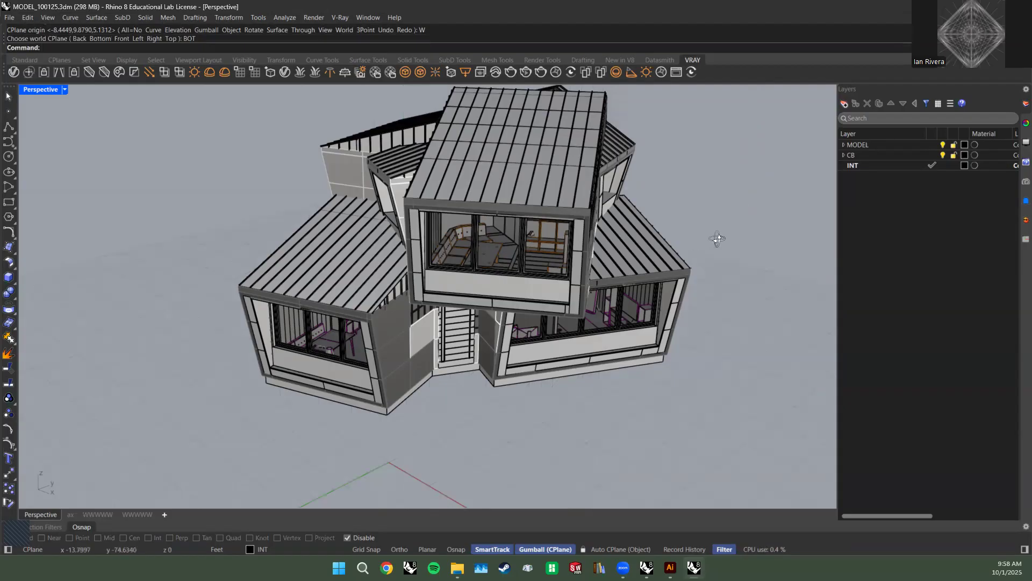
Try aligning the construction plane to the outer face of the panel below the upper-floor windows, using the Object option.
right_drag(714, 237, 726, 220)
scroll(589, 271, up, 5)
scroll(436, 275, up, 2)
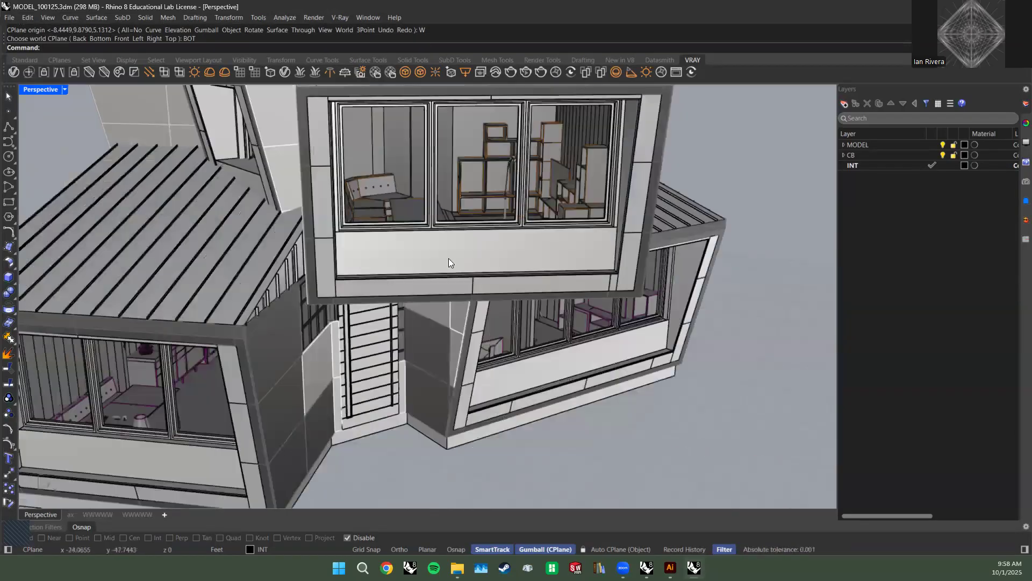
scroll(442, 274, down, 6)
right_drag(442, 274, 435, 289)
scroll(440, 287, up, 6)
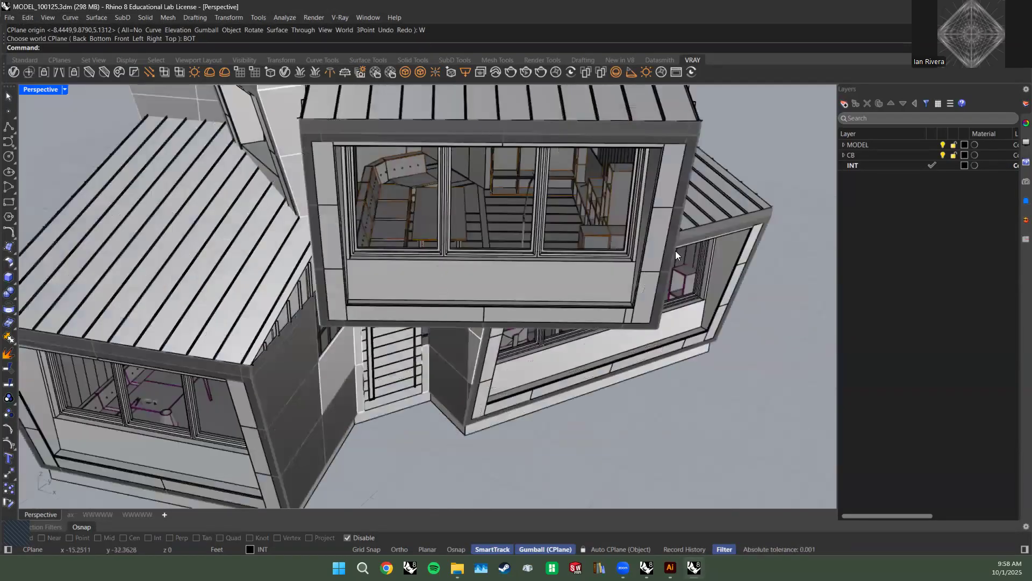
right_drag(675, 252, 556, 238)
click(545, 264)
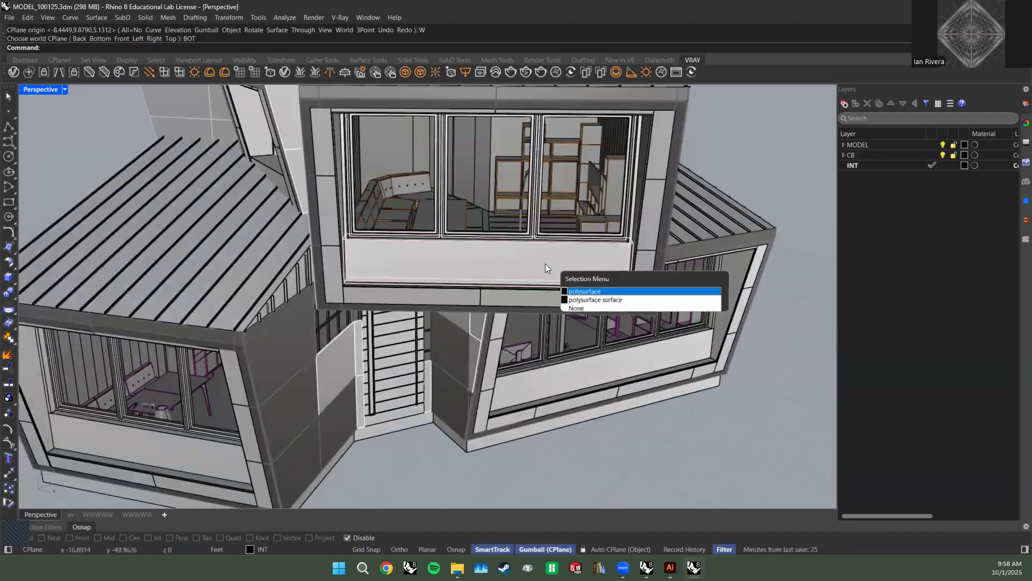
click(571, 298)
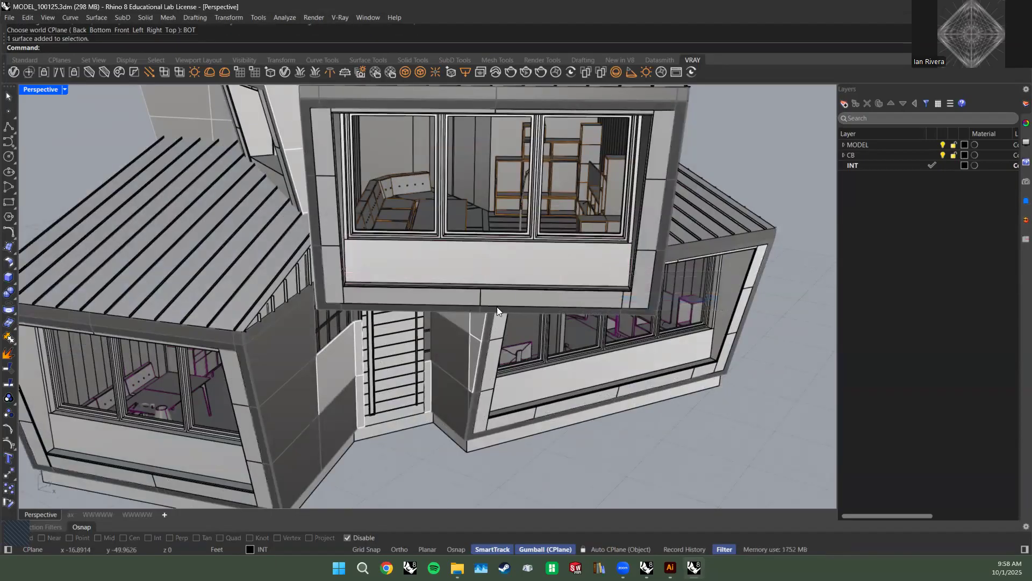
key(Return)
text(ob)
key(Return)
key(Escape)
Create a new layer named CLIP.
right_click(933, 289)
click(947, 296)
text(CLIP)
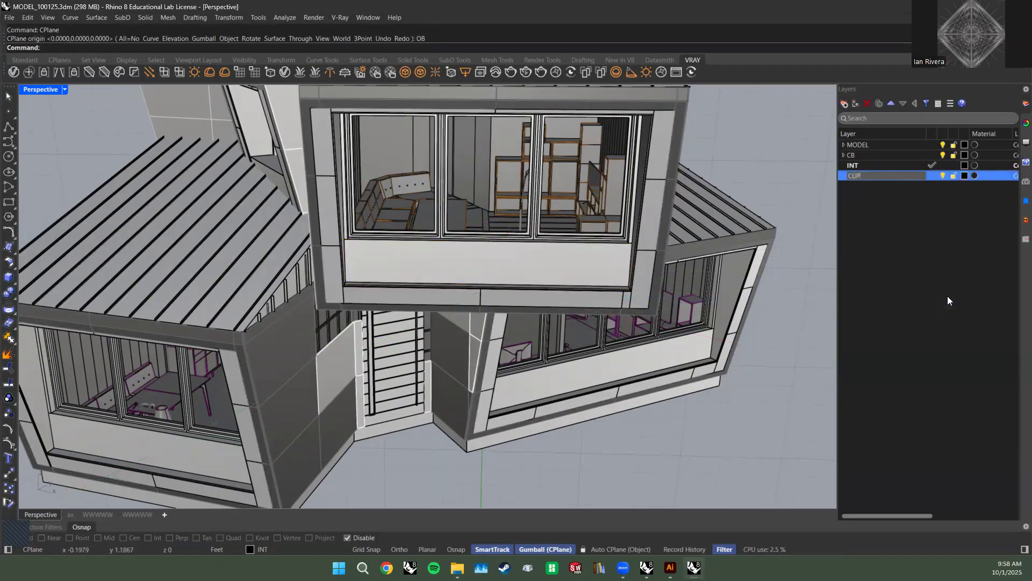
key(Return)
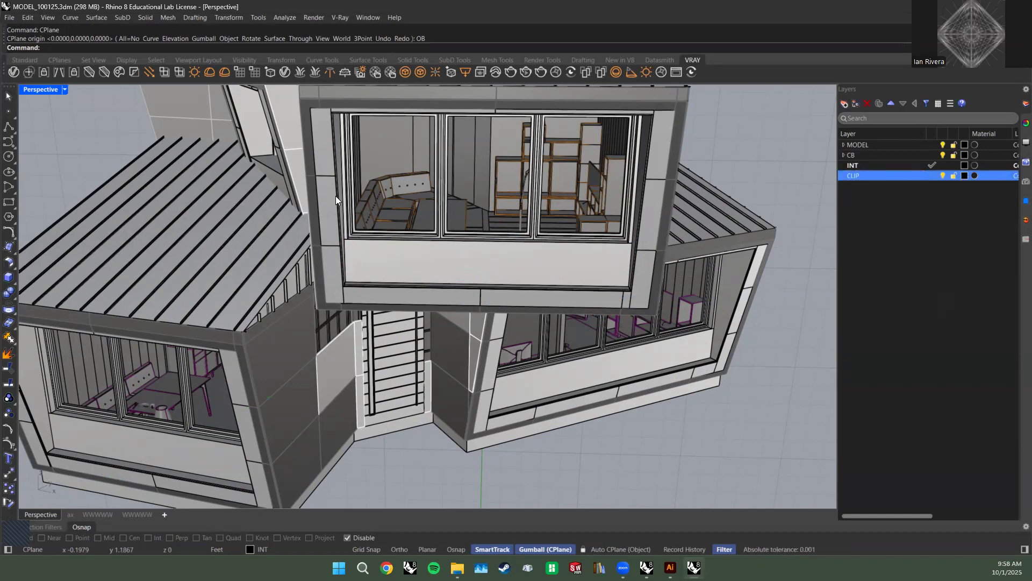
Set the CLIP layer's colour to red and make it the current layer.
drag(332, 313, 292, 252)
click(450, 444)
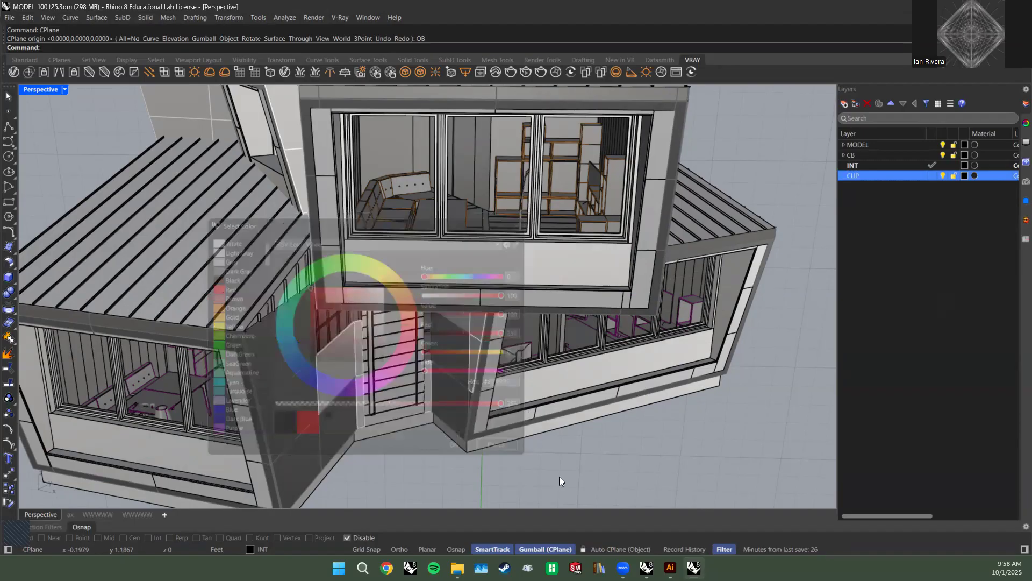
double_click(905, 175)
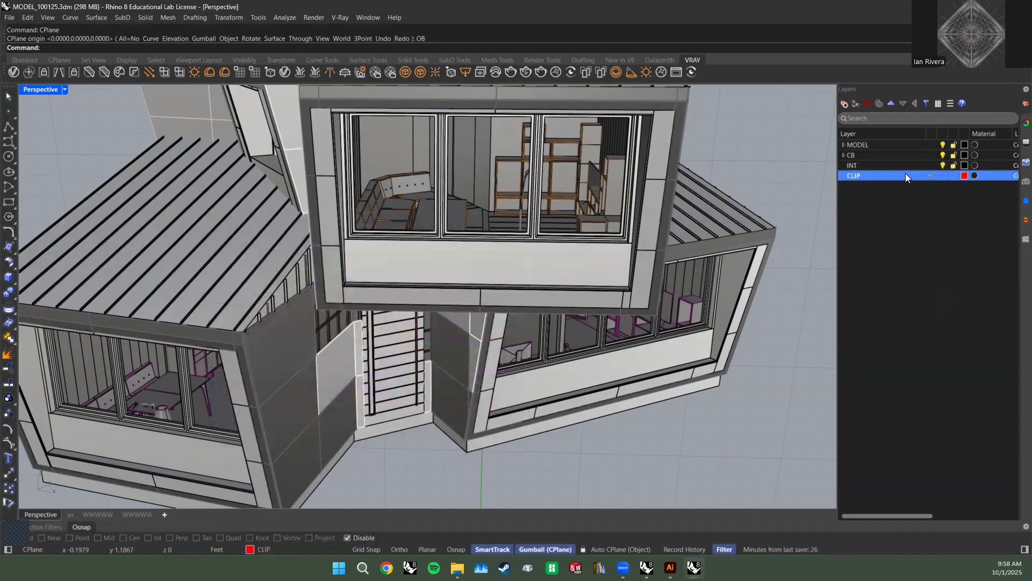
Delete the INT layer and undo the deletion.
click(908, 165)
click(868, 104)
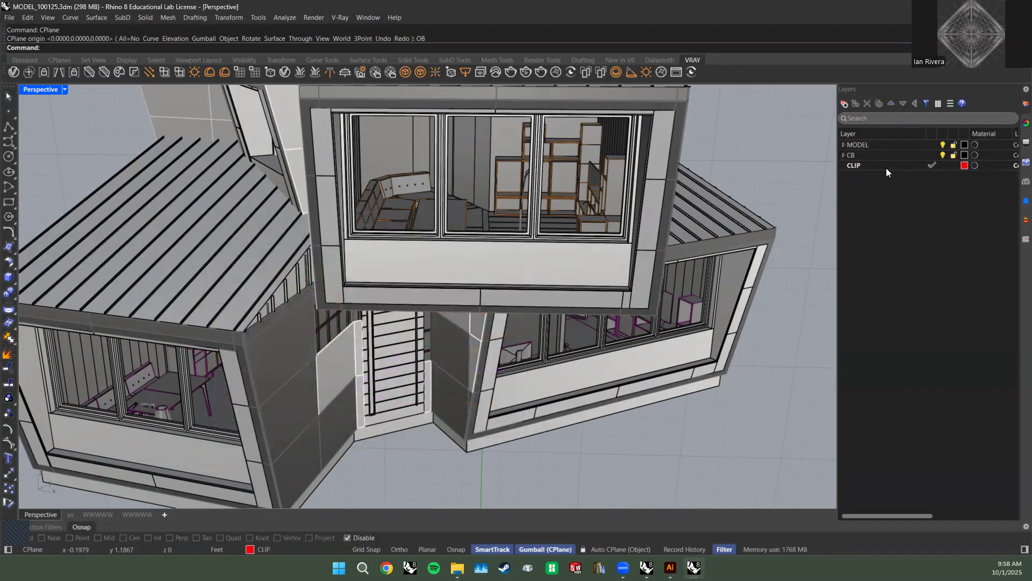
key(ctrl+z)
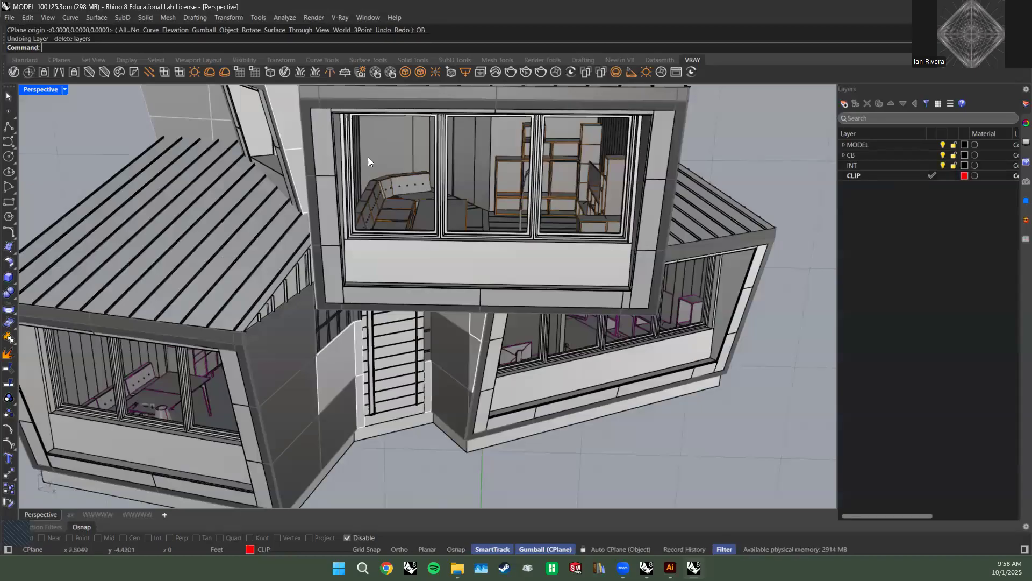
Turn off and lock the INT layer, and move it below the CLIP layer.
click(946, 166)
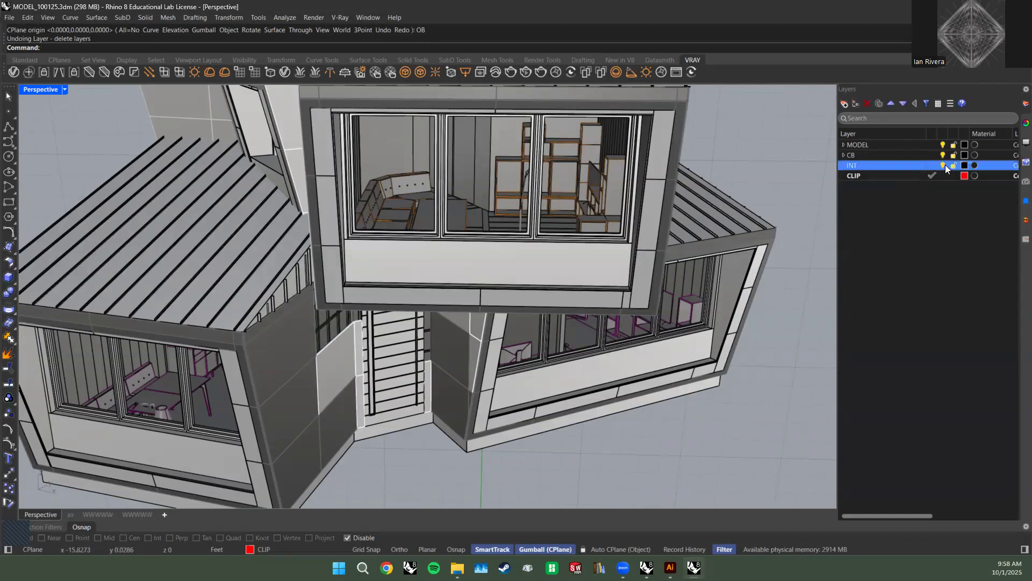
click(903, 103)
click(881, 166)
Align the construction plane to the face of the panel below the upper-floor windows with the CPlane Object option.
right_drag(777, 201, 732, 208)
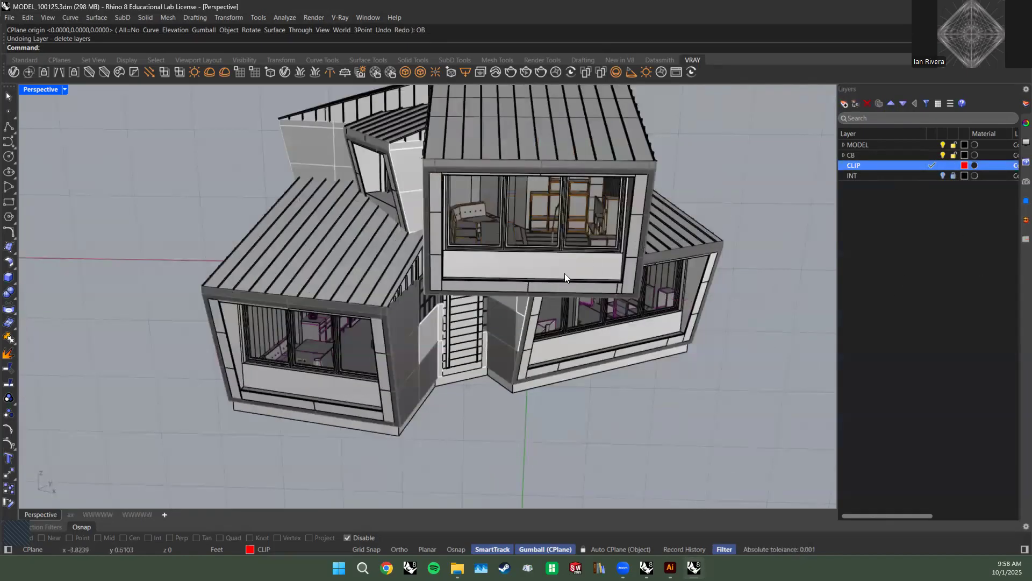
scroll(526, 269, up, 3)
click(492, 259)
right_click(492, 259)
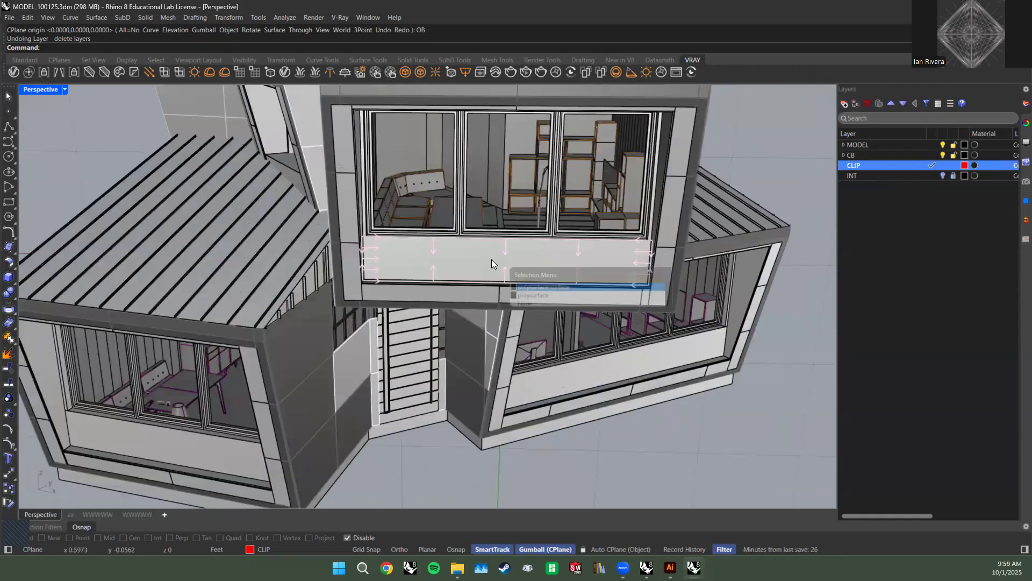
key(Escape)
right_drag(469, 291, 501, 275)
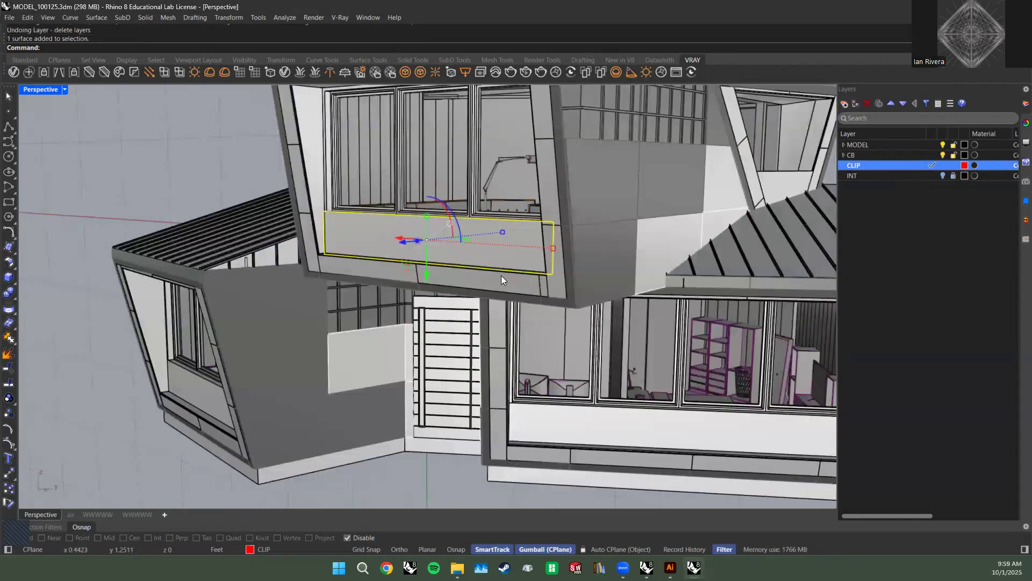
text(cplane)
key(Return)
text(ob)
key(Return)
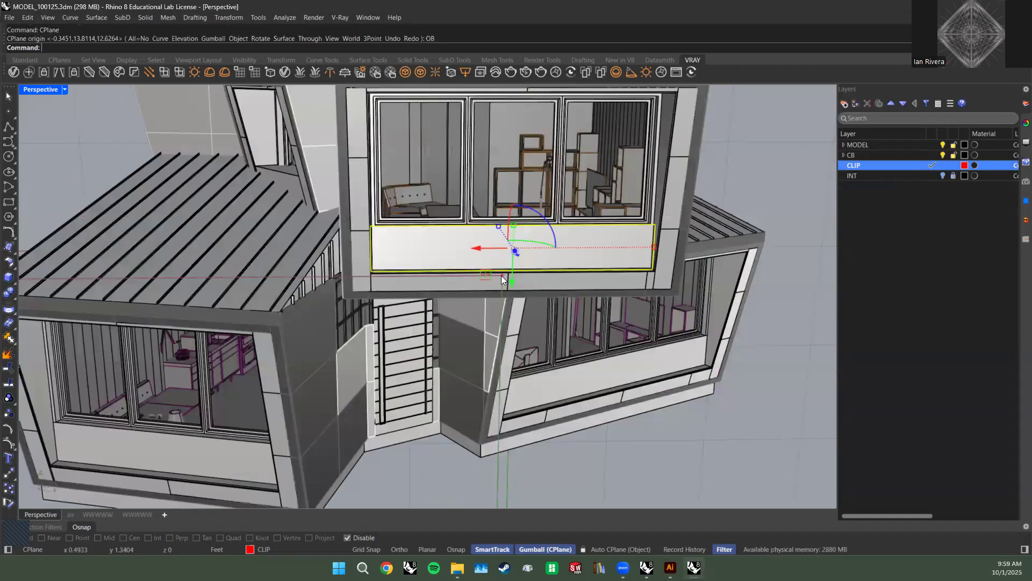
key(Escape)
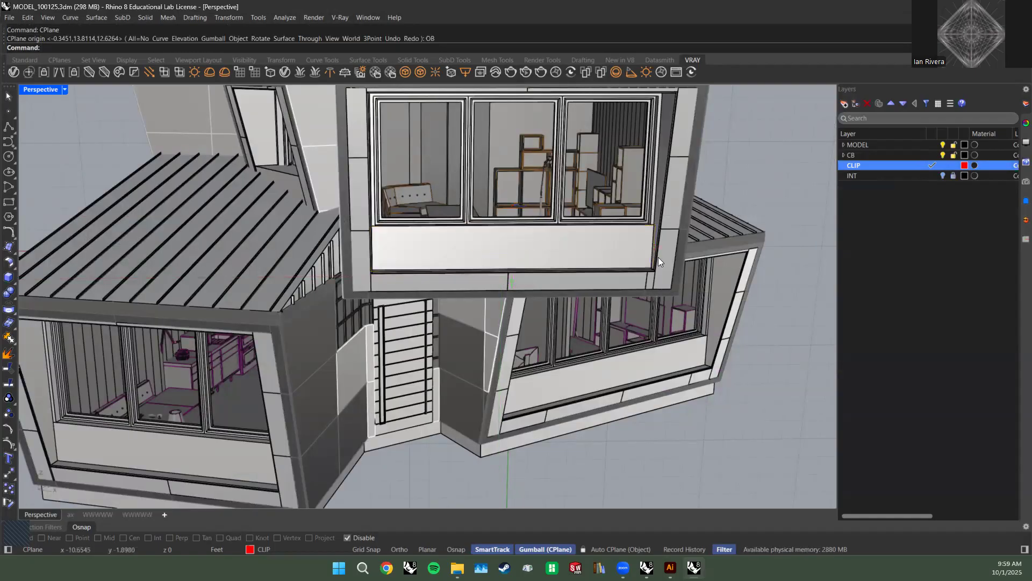
Draw a rectangular clipping plane on the construction plane, large enough to span the whole front of the house.
scroll(657, 255, down, 5)
text(cl)
key(Return)
click(739, 429)
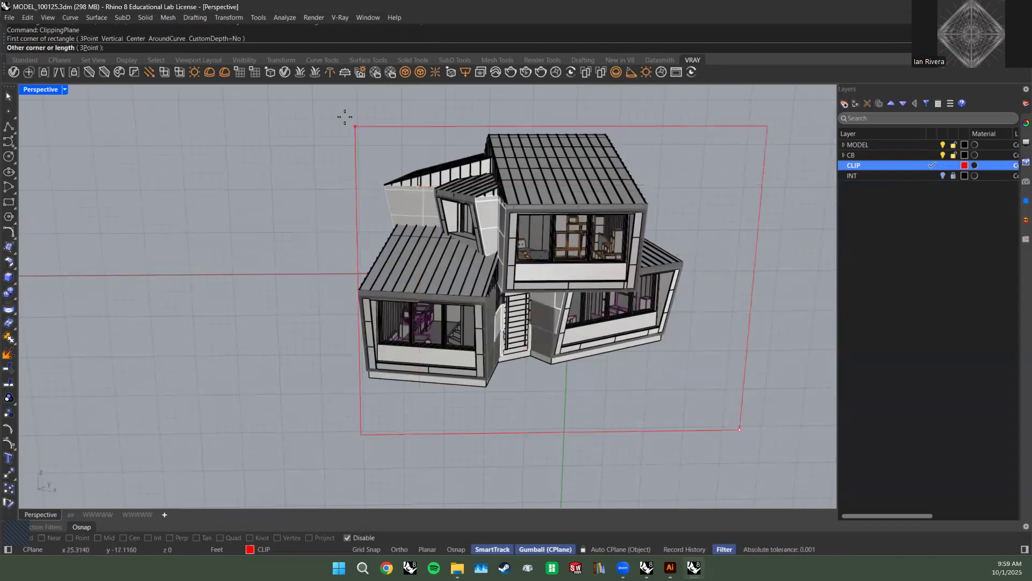
click(618, 219)
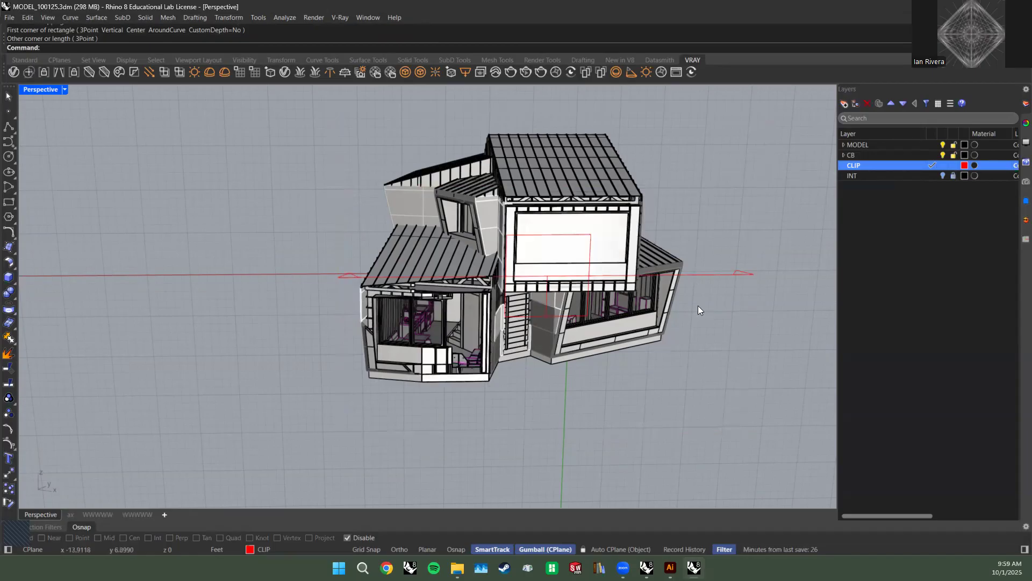
Select the clipping plane and, in the four-viewport layout, set the ax viewport to the world Top view, framed on the house.
right_drag(745, 331, 738, 325)
click(739, 324)
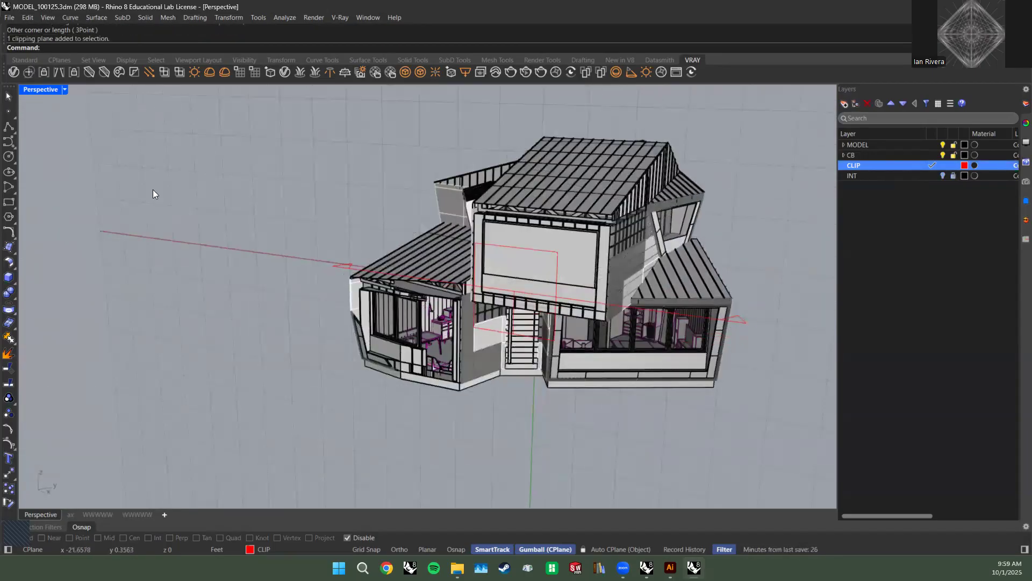
double_click(39, 90)
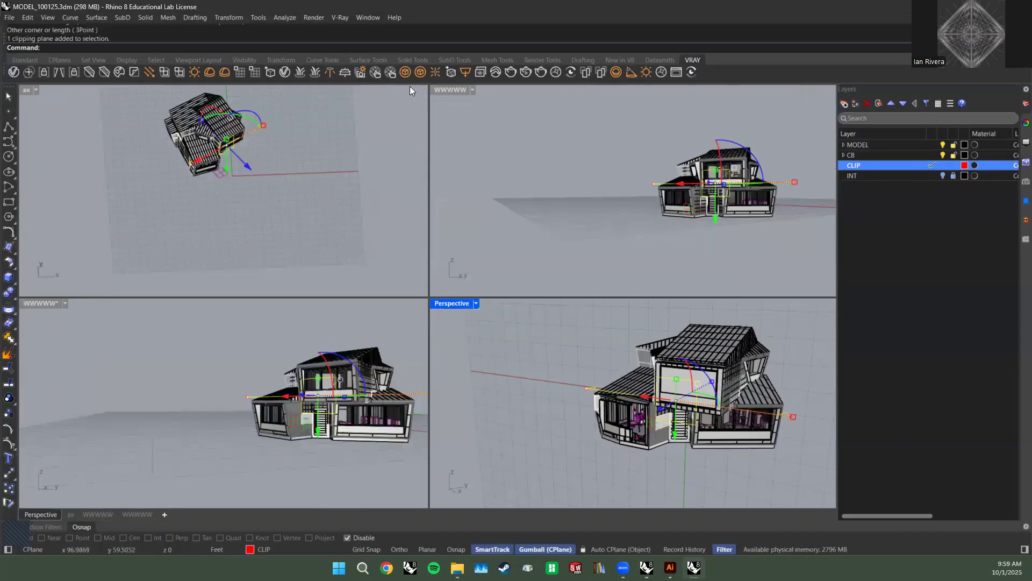
click(28, 90)
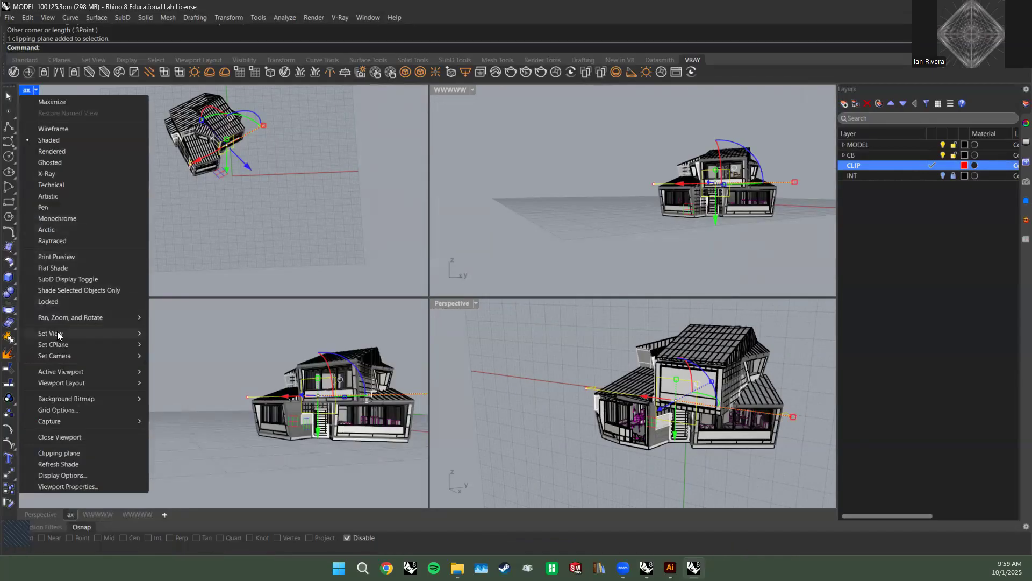
mouse_move(54, 333)
click(186, 173)
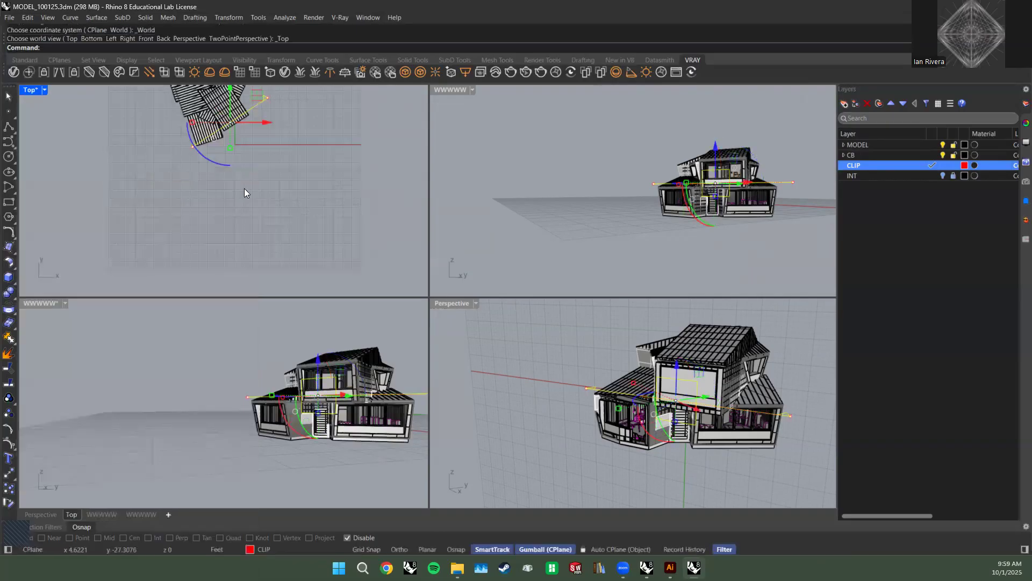
double_click(29, 89)
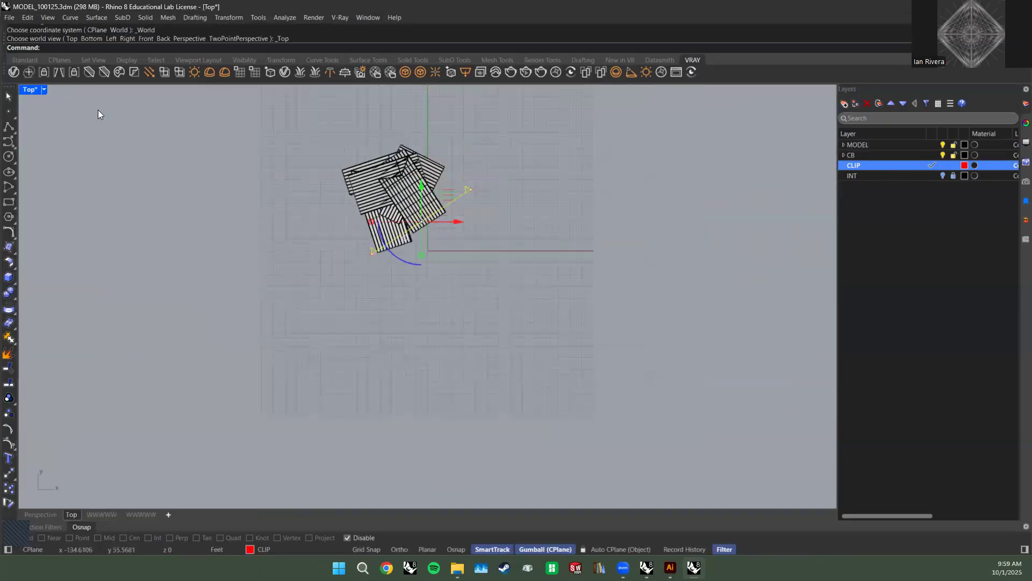
double_click(30, 90)
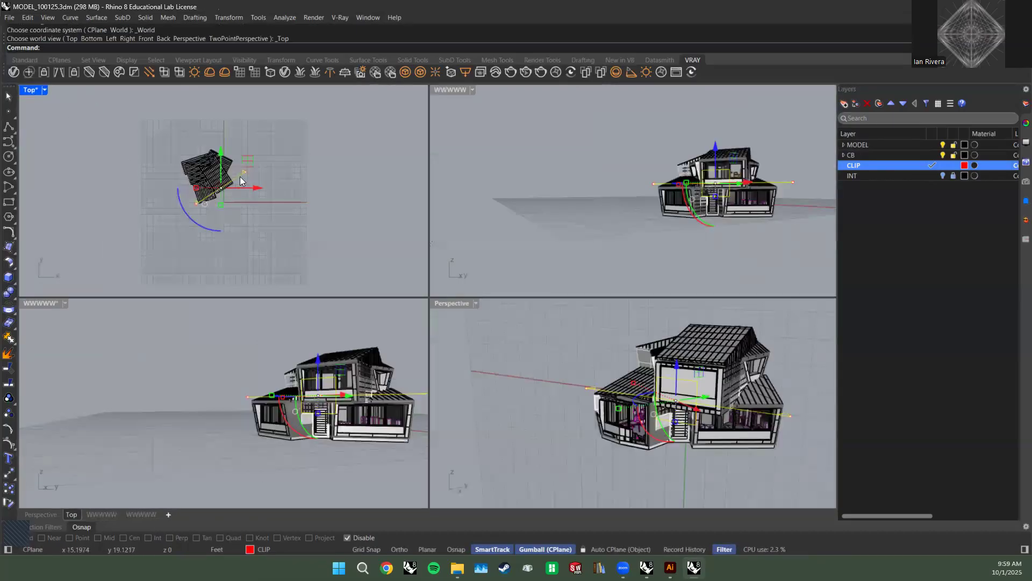
scroll(209, 188, up, 5)
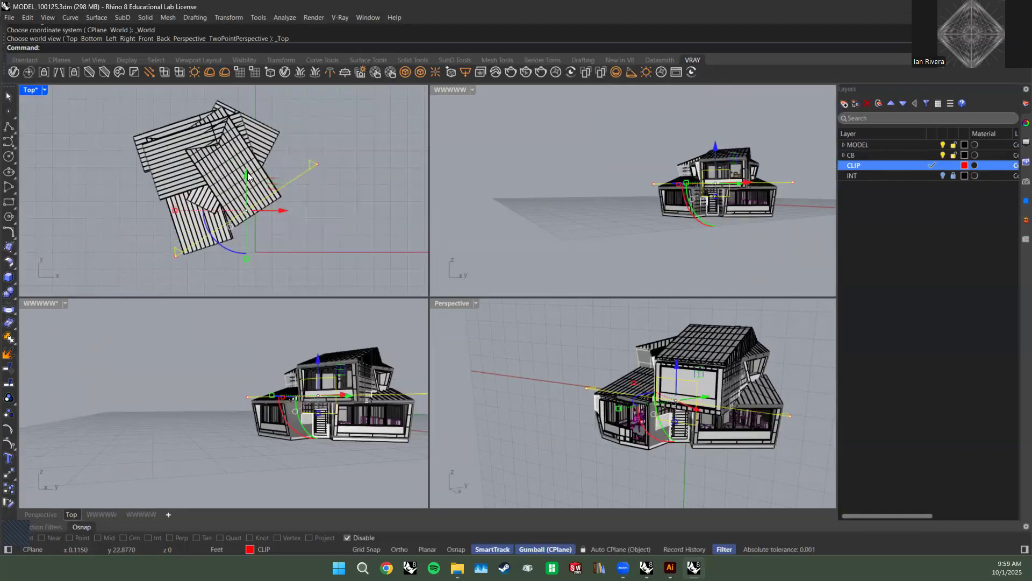
scroll(258, 200, up, 2)
scroll(258, 203, down, 4)
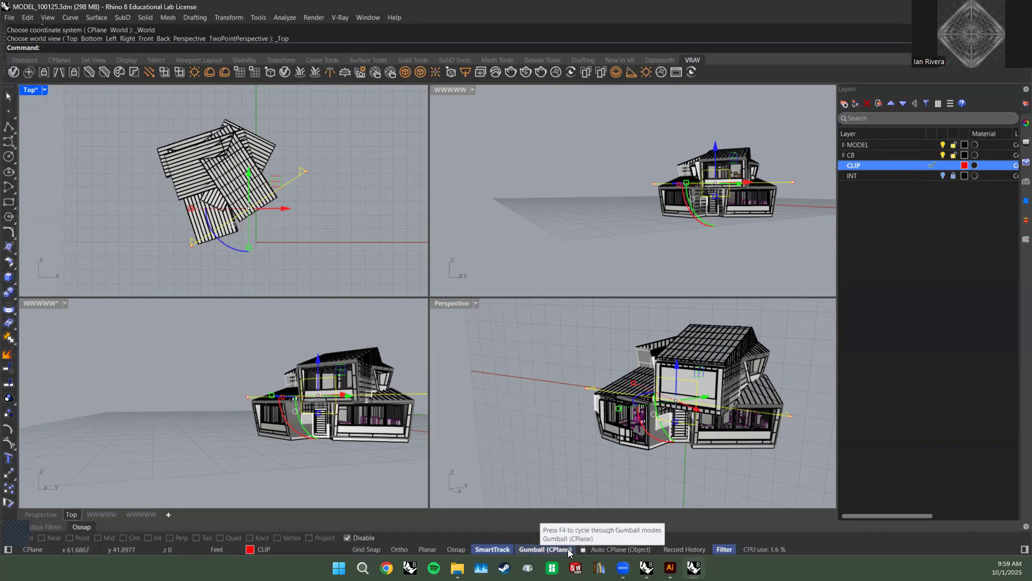
Align the gumball to the object and move the clipping plane perpendicular to itself into the house from the Top view.
right_click(525, 549)
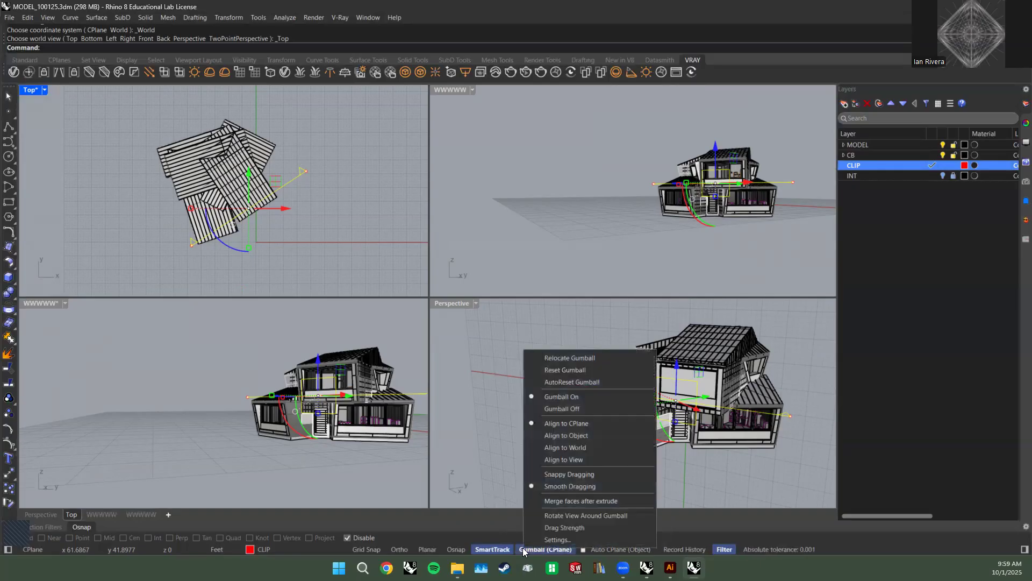
click(601, 434)
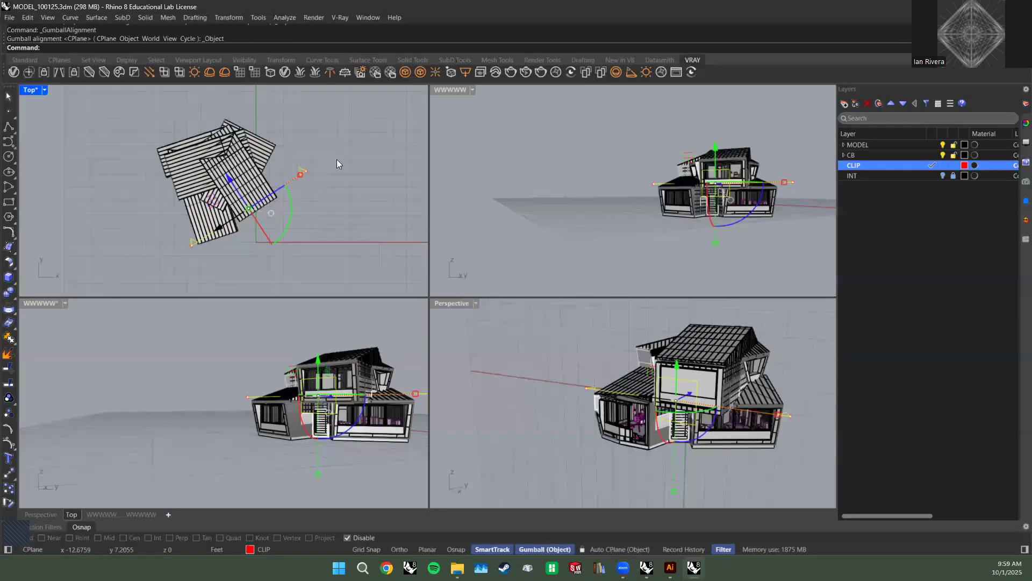
drag(230, 180, 405, 247)
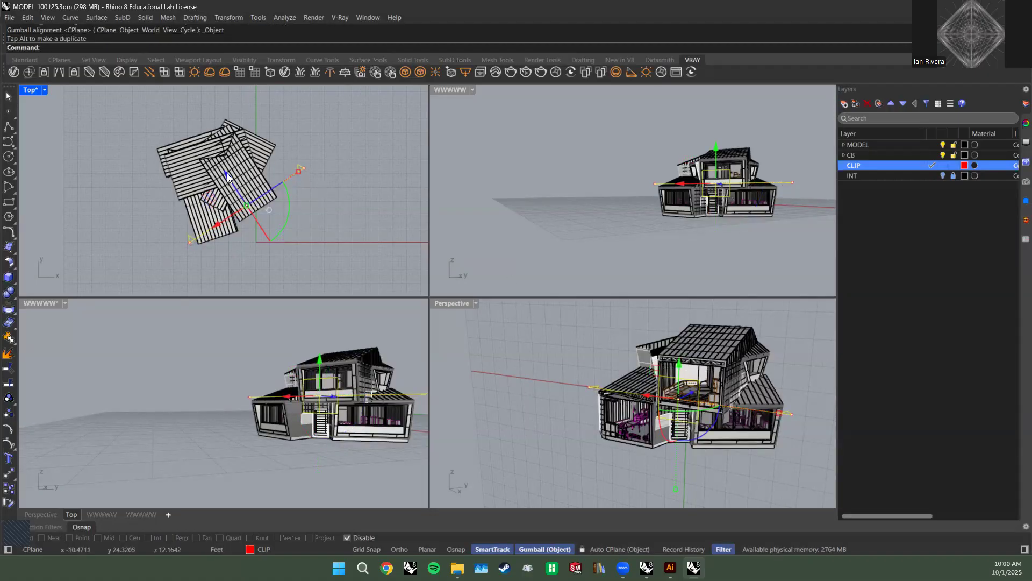
Nudge the clipping plane slightly deeper into the house in the Top view while checking the cut in the Perspective view.
scroll(185, 172, up, 2)
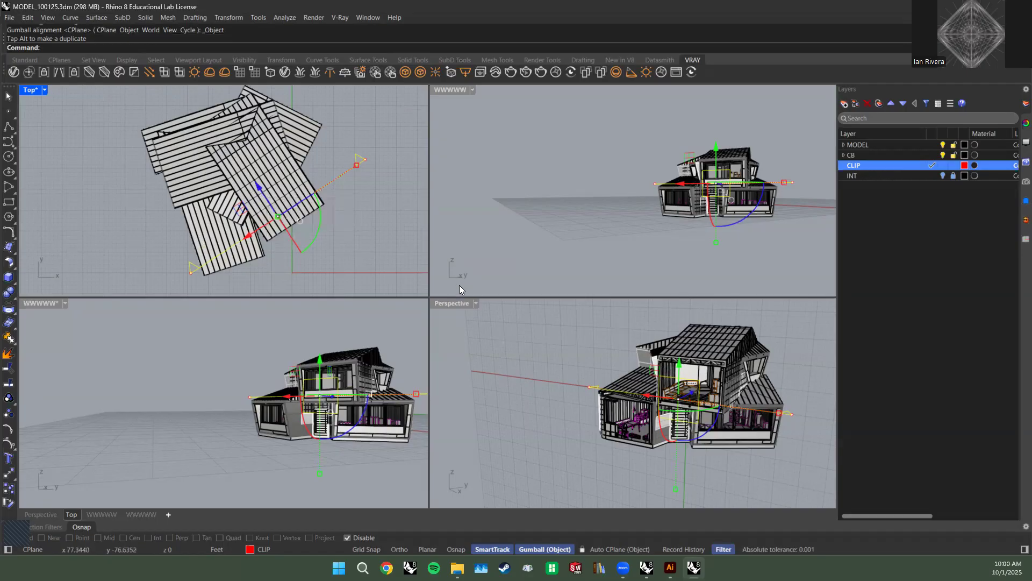
click(452, 301)
right_drag(628, 384, 576, 374)
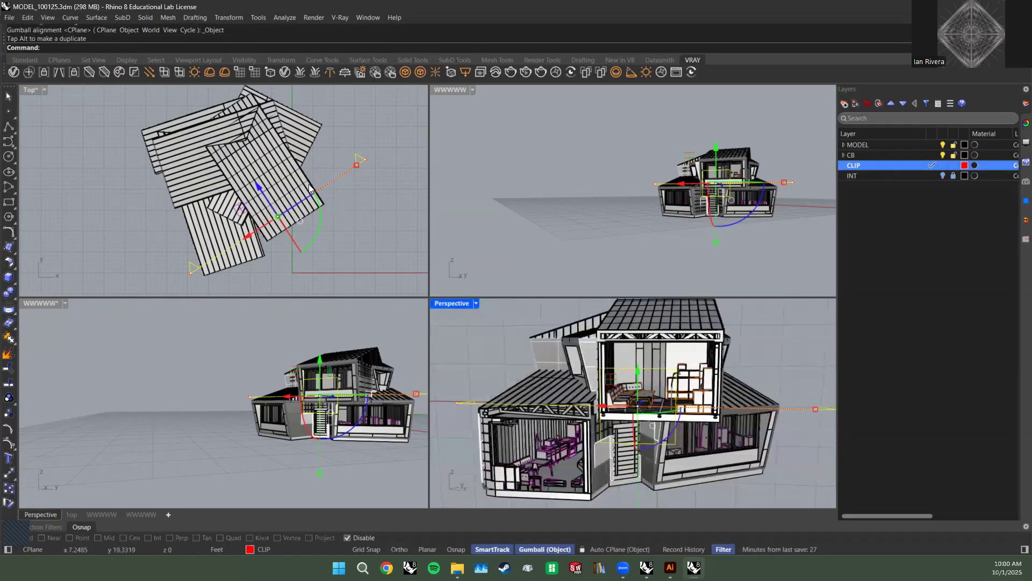
drag(260, 187, 260, 186)
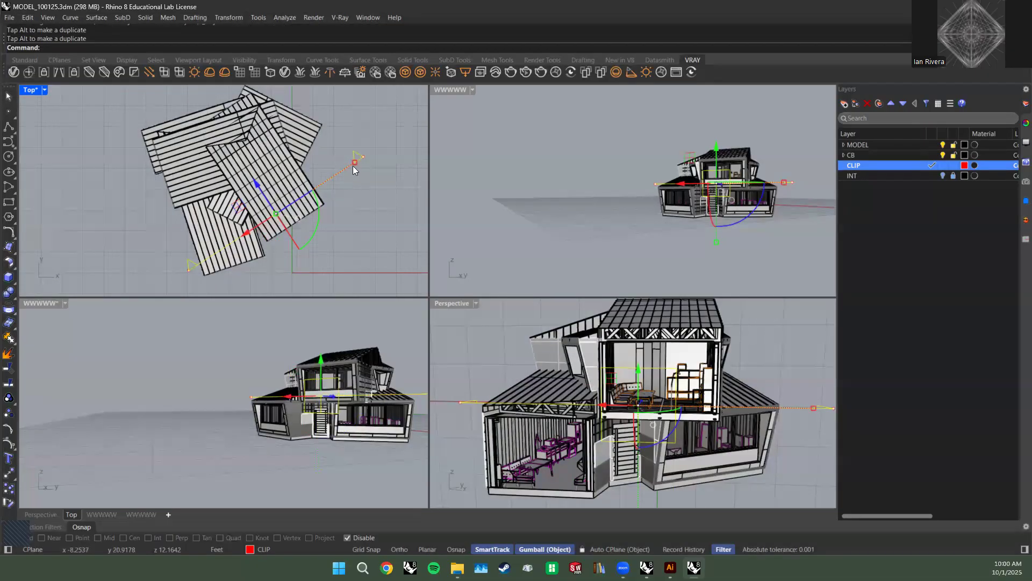
Reselect the clipping plane and examine the cut through the rooms up close in the Perspective view.
click(355, 216)
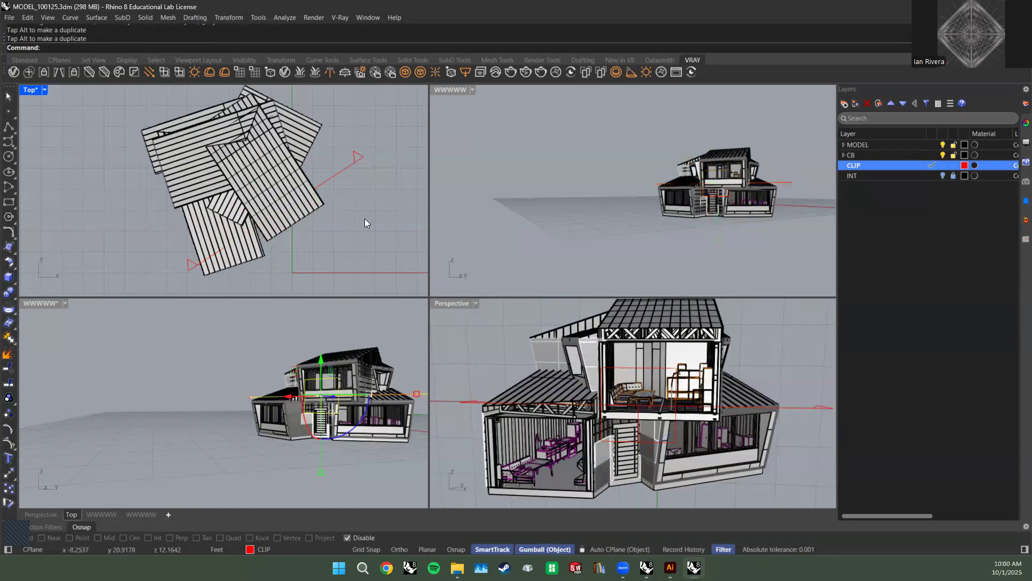
click(340, 172)
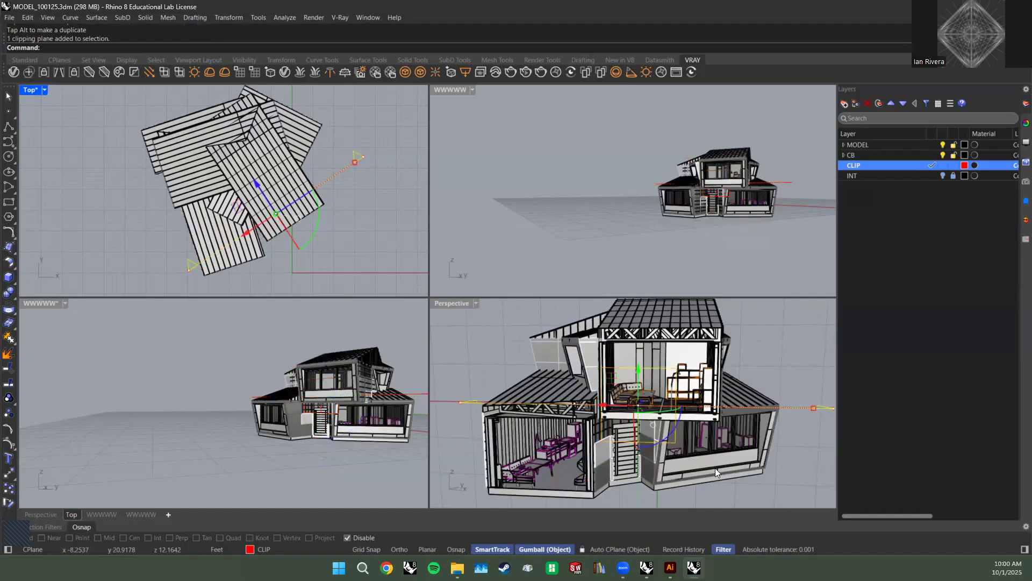
scroll(720, 458, up, 4)
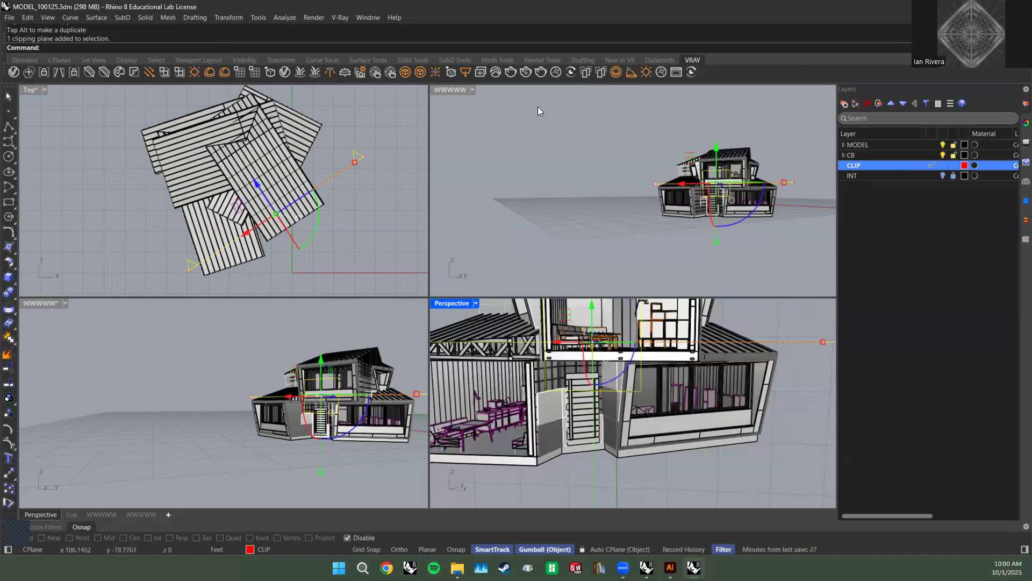
Delete the clipping plane, maximize the Perspective viewport and align the construction plane to the panel face below the right-hand ground-floor windows.
key(Delete)
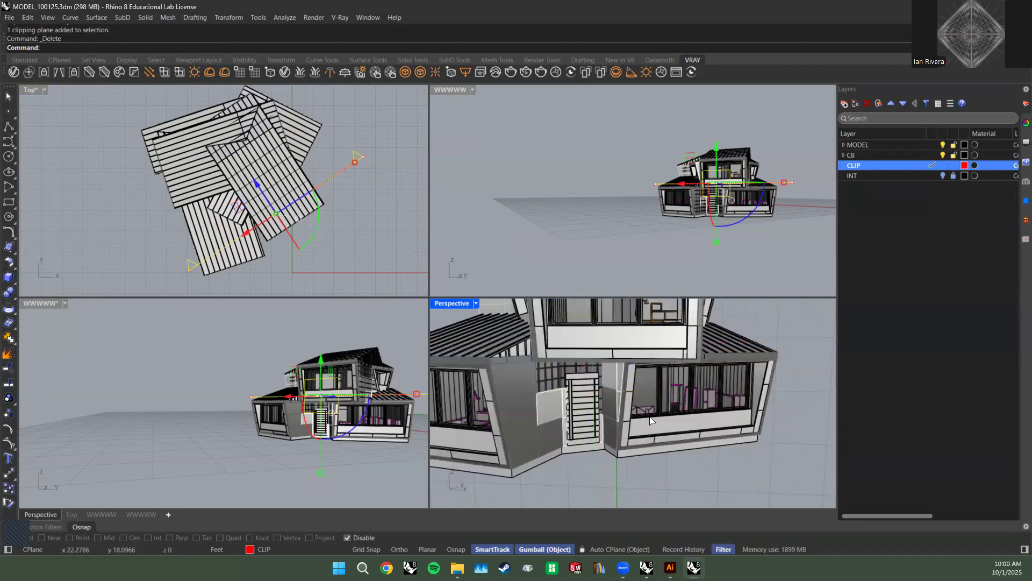
double_click(447, 302)
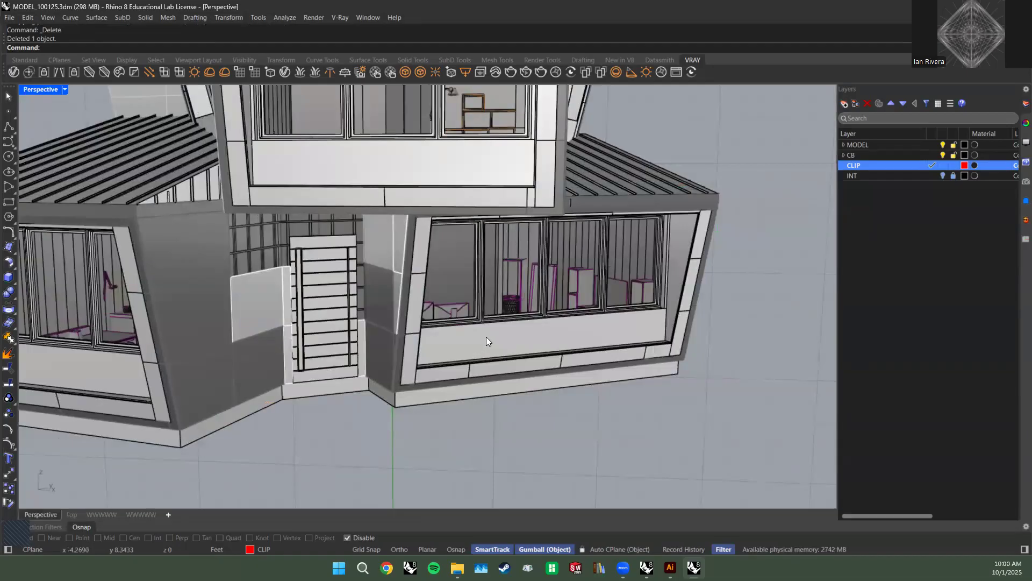
click(486, 337)
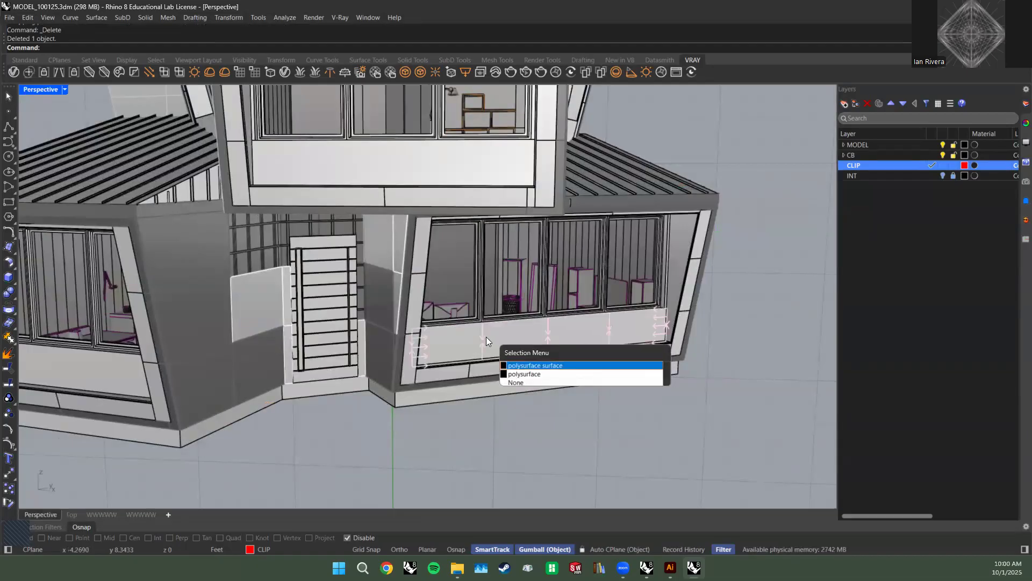
click(522, 365)
text(cplane)
key(Return)
text(OB)
key(Return)
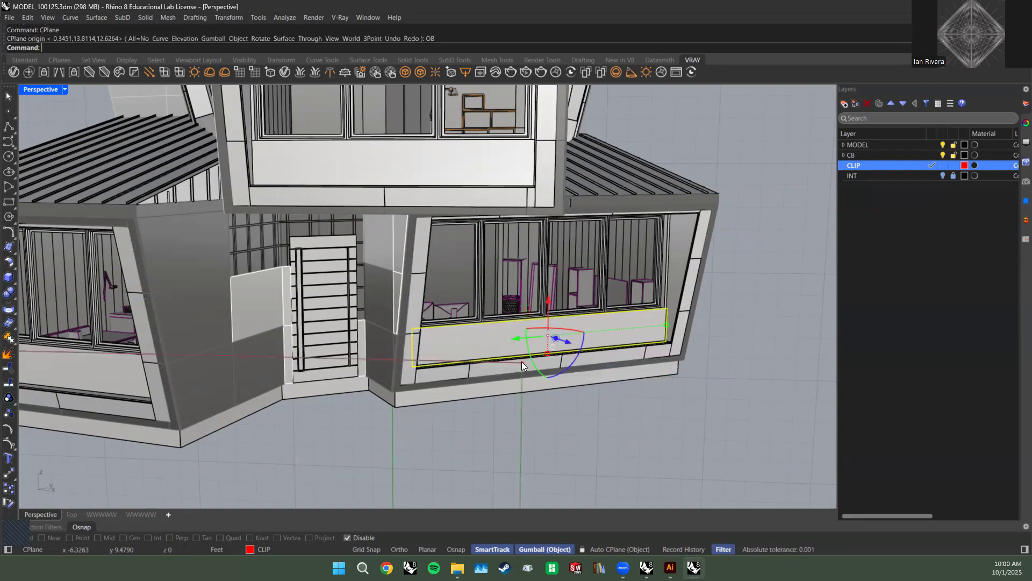
click(665, 405)
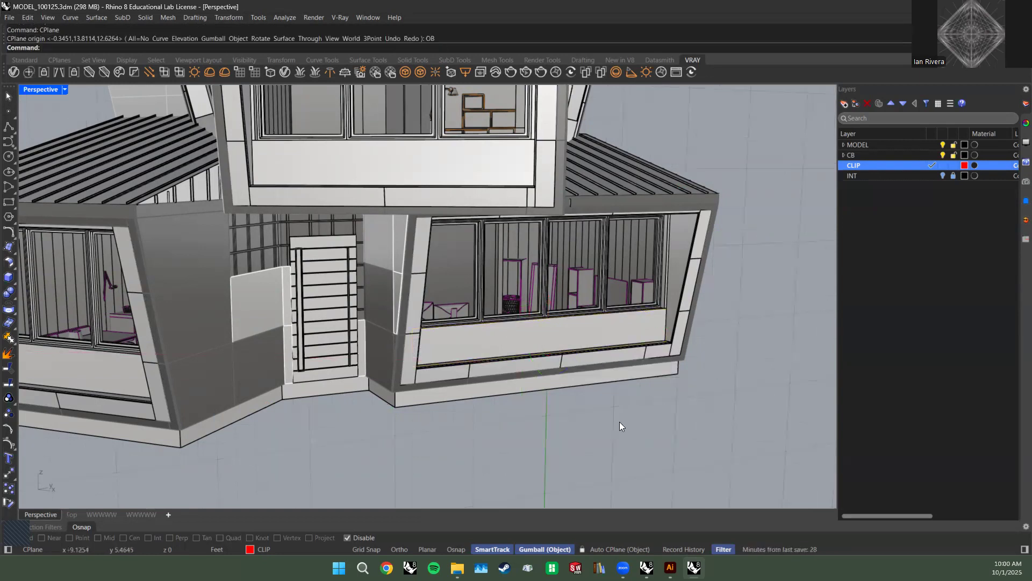
Draw a new clipping plane on the realigned construction plane, large enough to span the whole house front.
scroll(618, 422, down, 6)
text(Clippingplane)
key(Return)
click(656, 452)
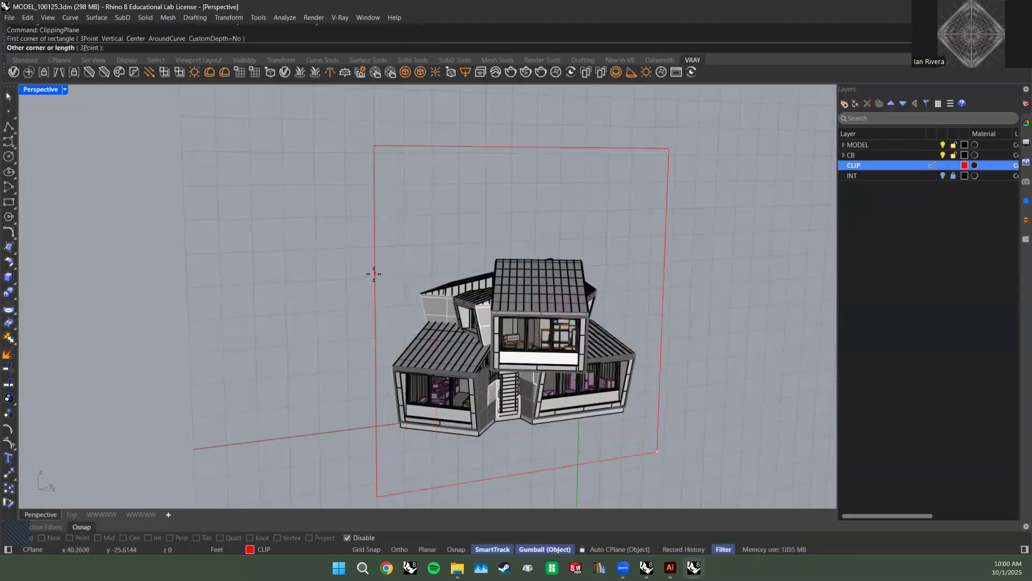
click(374, 274)
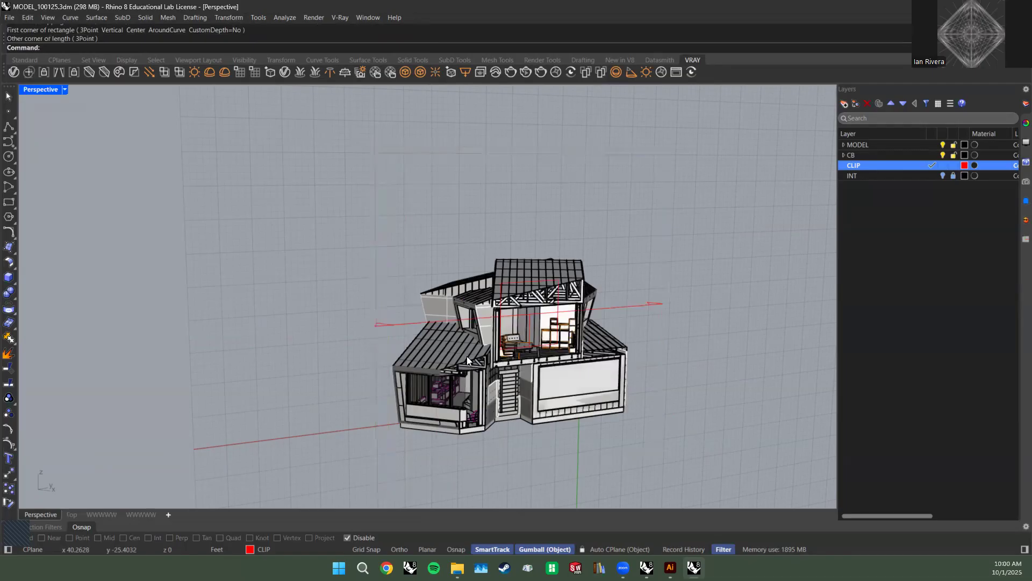
Select the new clipping plane and compare its cut with the finished section drawing SECTION 5.12.ai in Illustrator.
scroll(568, 371, up, 5)
right_drag(558, 358, 602, 307)
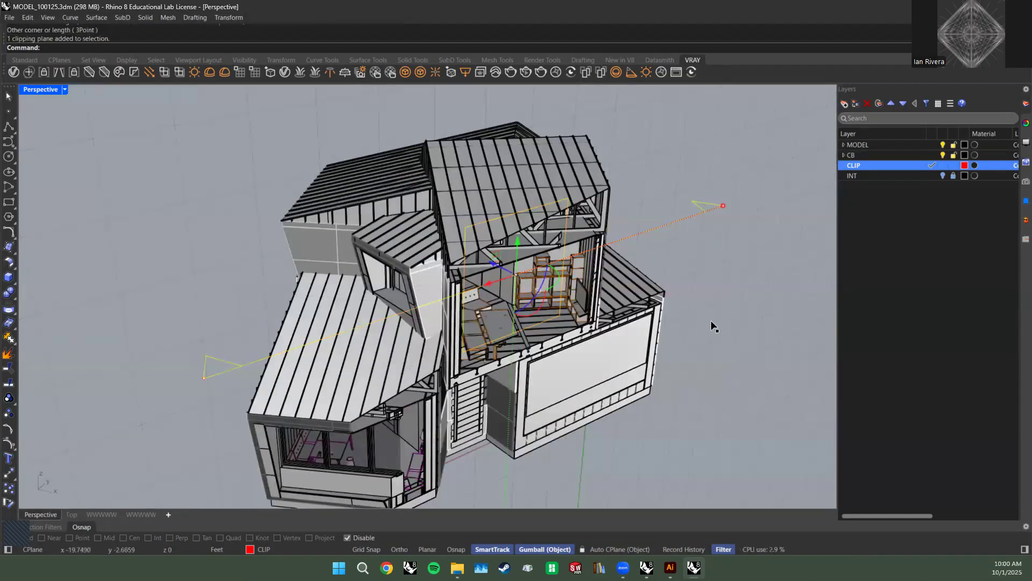
key(alt+Tab)
alt+scroll(499, 289, down, 2)
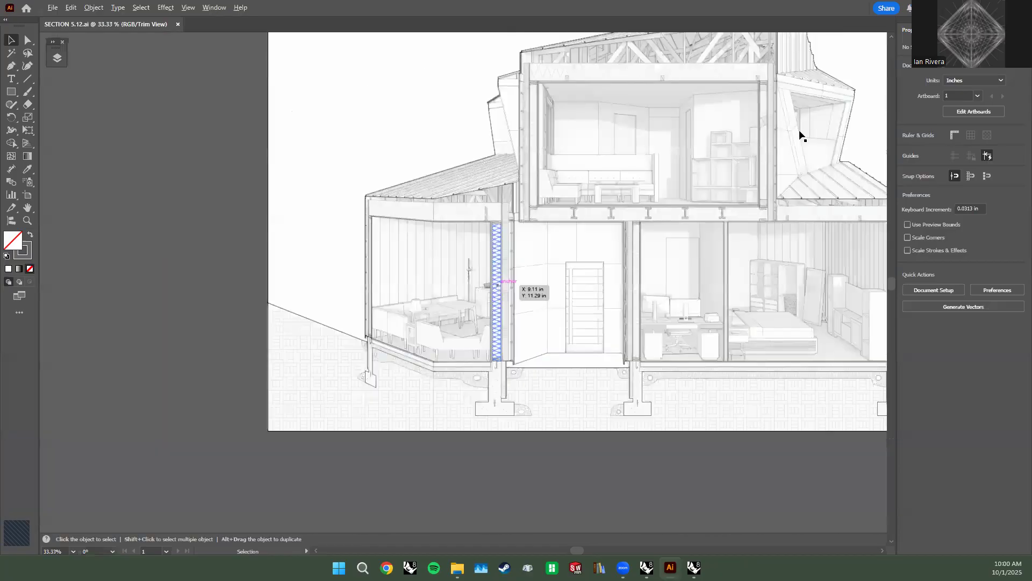
alt+scroll(798, 134, up, 1)
alt+scroll(536, 208, up, 1)
alt+scroll(536, 208, down, 1)
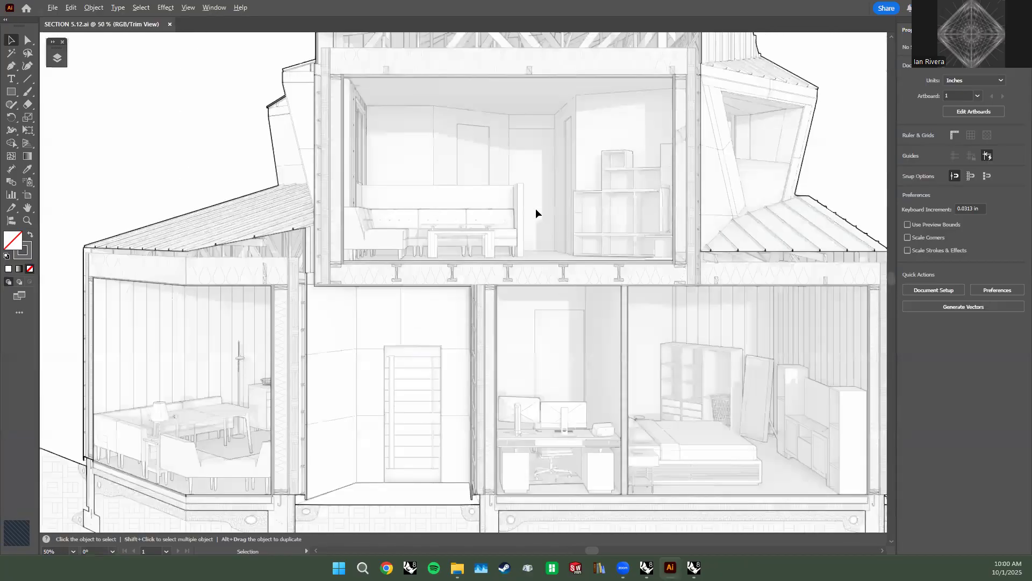
Switch back to Rhino and move the clipping plane perpendicular to itself, deeper into the house.
key(alt+Tab)
right_drag(553, 243, 428, 233)
drag(429, 231, 427, 220)
key(alt+Tab)
key(alt+Tab)
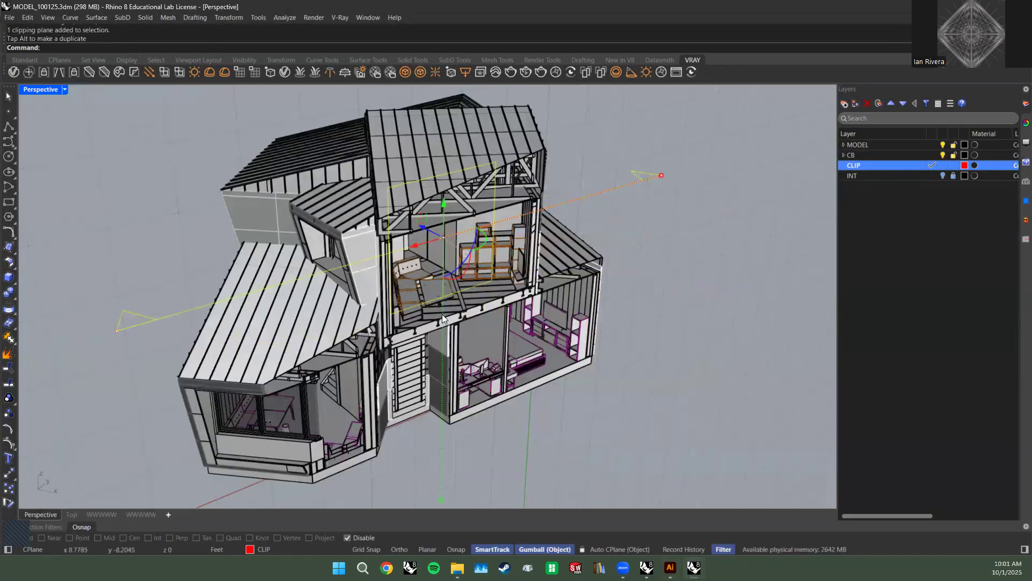
Deselect the clipping plane and examine the cut through the upper room and the ground-floor rooms in the Perspective view.
scroll(427, 297, up, 2)
right_drag(427, 297, 572, 317)
scroll(405, 285, down, 2)
click(649, 290)
scroll(572, 318, up, 3)
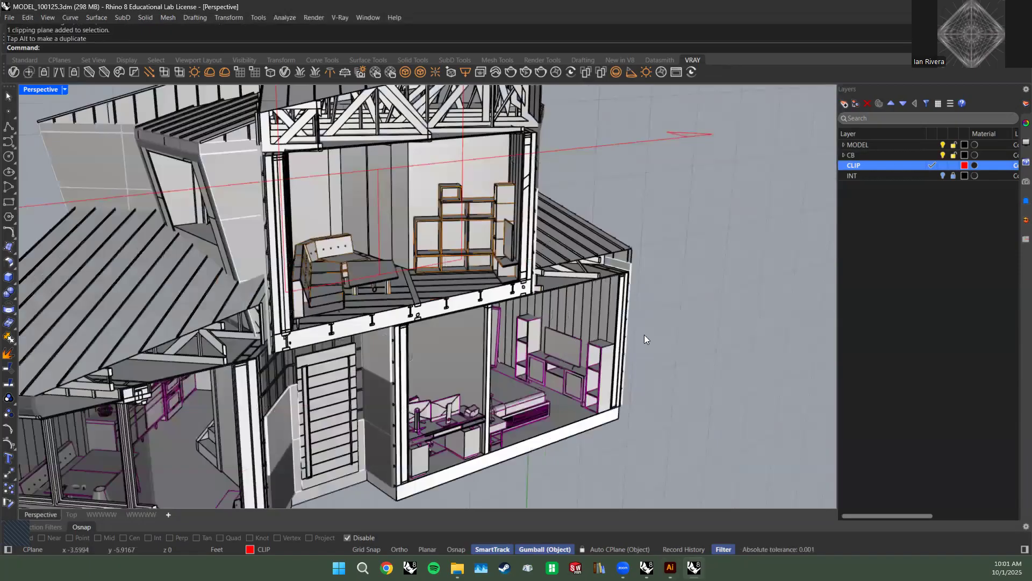
scroll(564, 266, up, 1)
scroll(590, 269, down, 3)
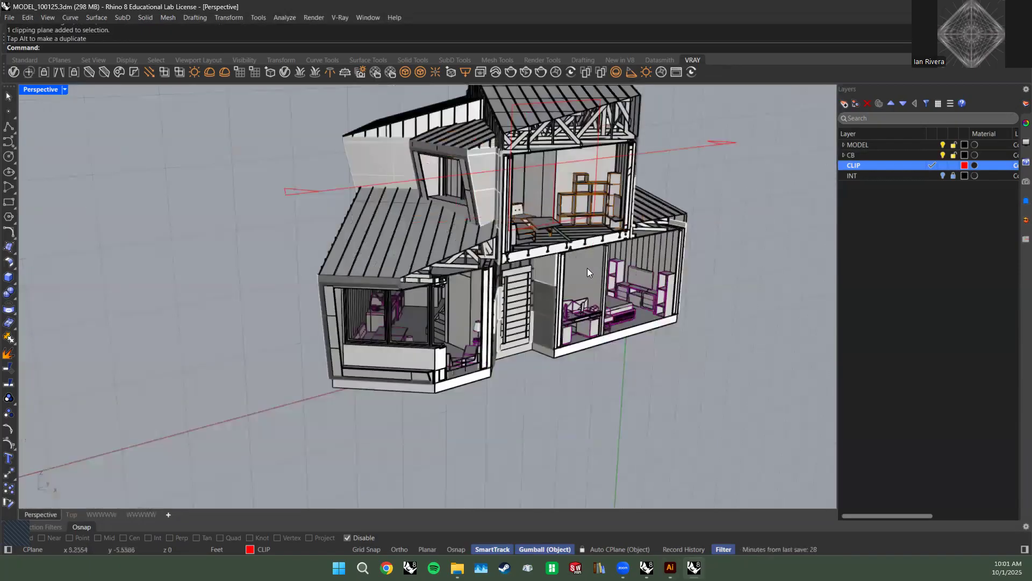
Switch to the Illustrator section drawing and examine the linework of the sofa and table in the upper room up close.
key(alt+Tab)
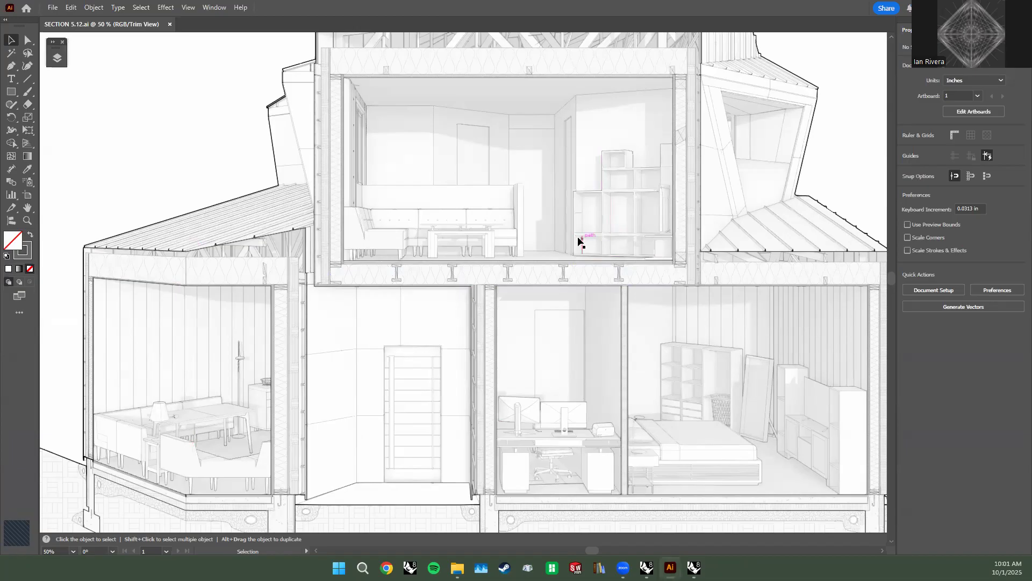
alt+scroll(461, 231, up, 3)
alt+scroll(325, 247, up, 2)
alt+scroll(325, 248, down, 2)
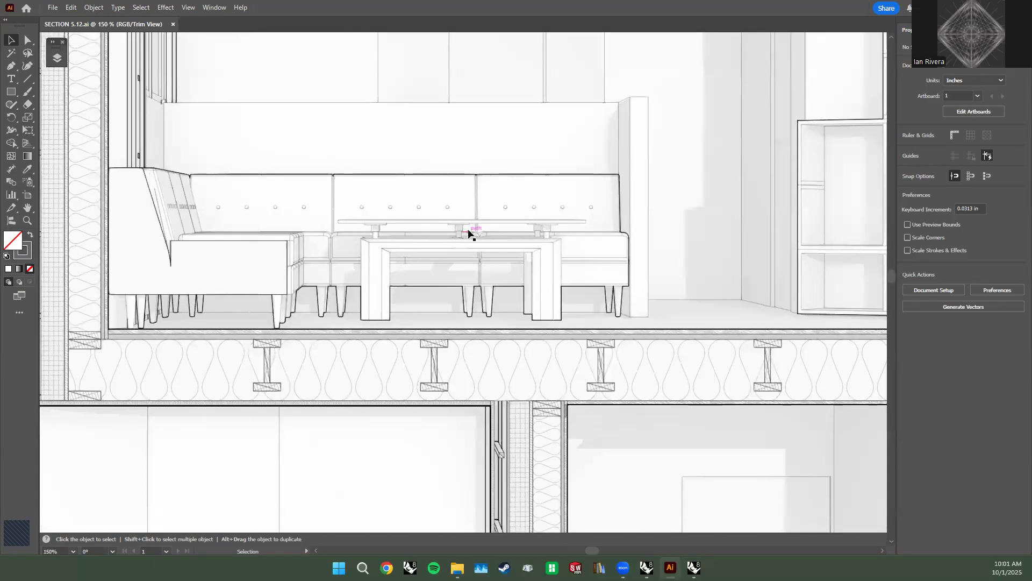
alt+scroll(282, 237, up, 4)
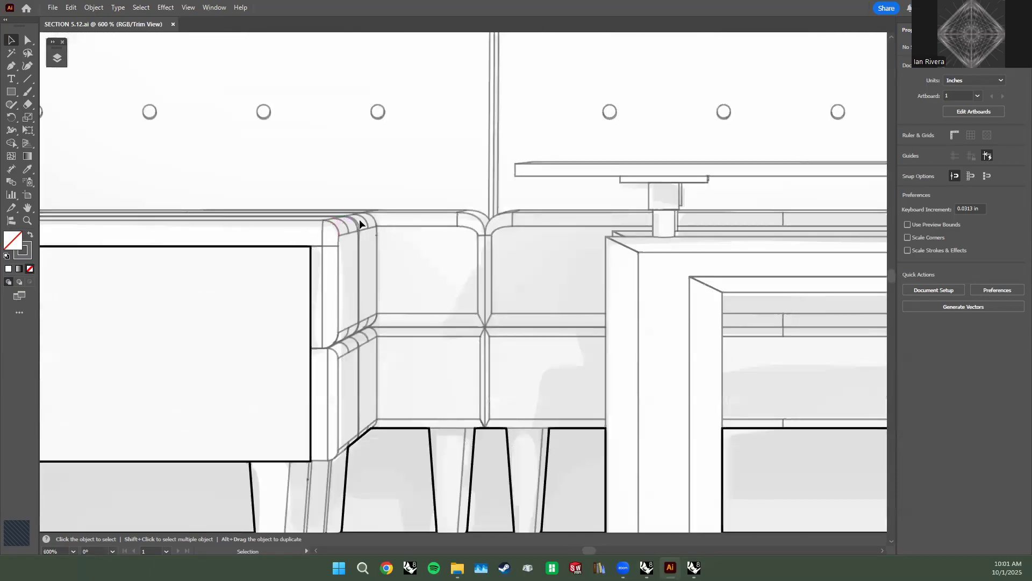
Return to the MODEL_100125 file in Rhino and examine the section cut from several angles in the Perspective view.
key(alt+Tab)
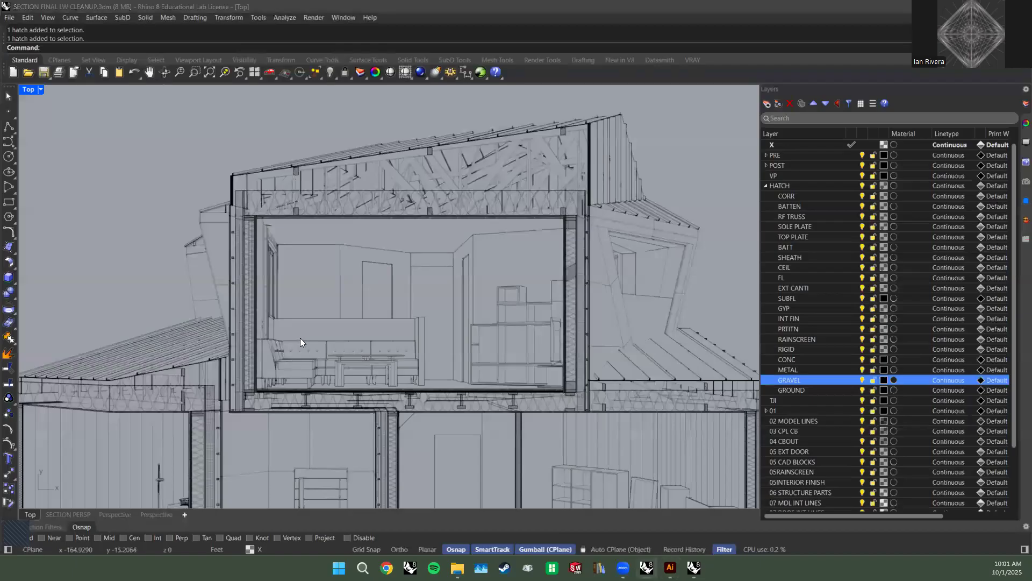
key(alt+Tab)
scroll(561, 228, up, 5)
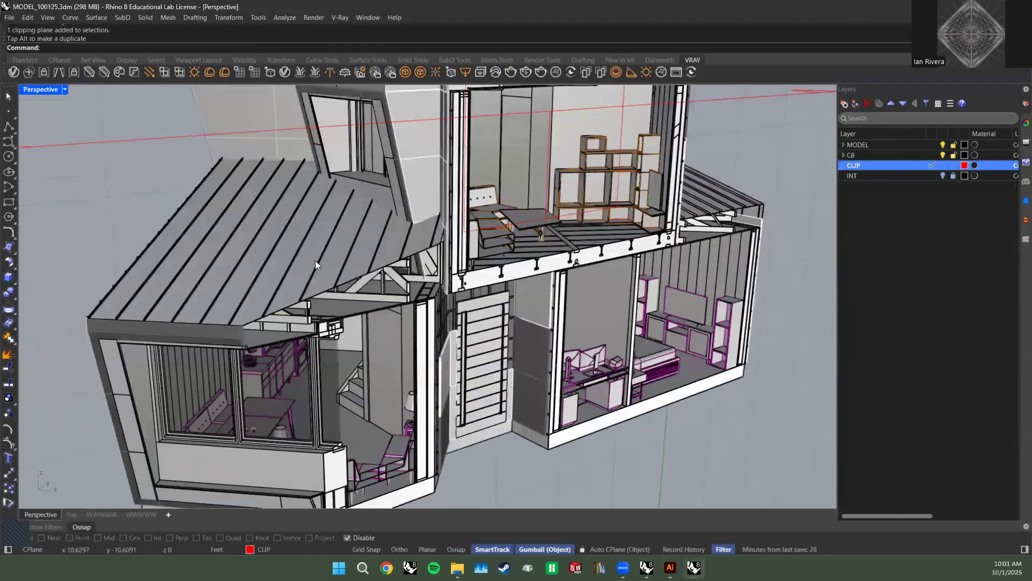
scroll(316, 260, up, 3)
scroll(412, 244, down, 3)
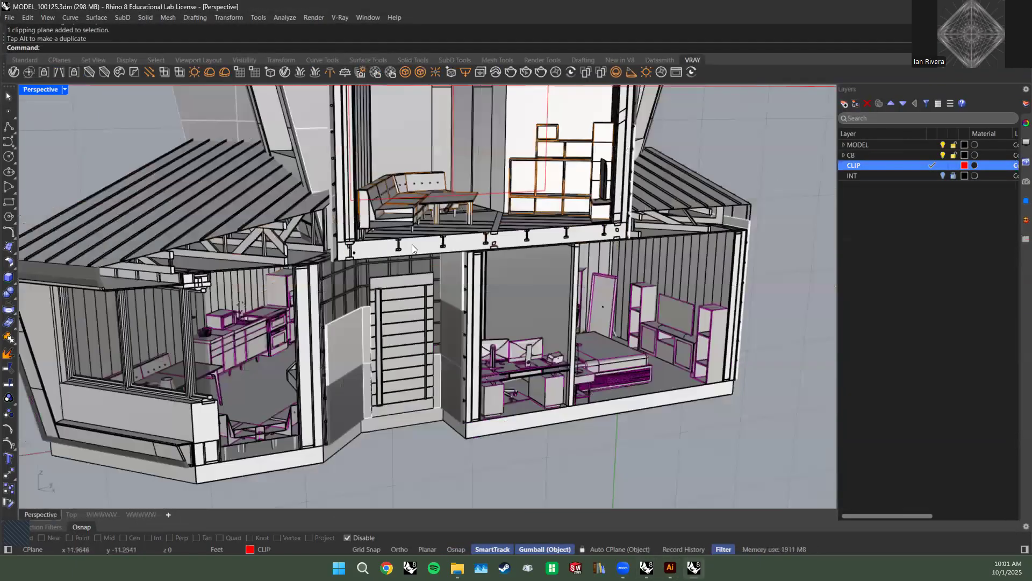
scroll(422, 267, down, 2)
scroll(422, 267, up, 1)
scroll(422, 271, up, 1)
scroll(425, 265, up, 2)
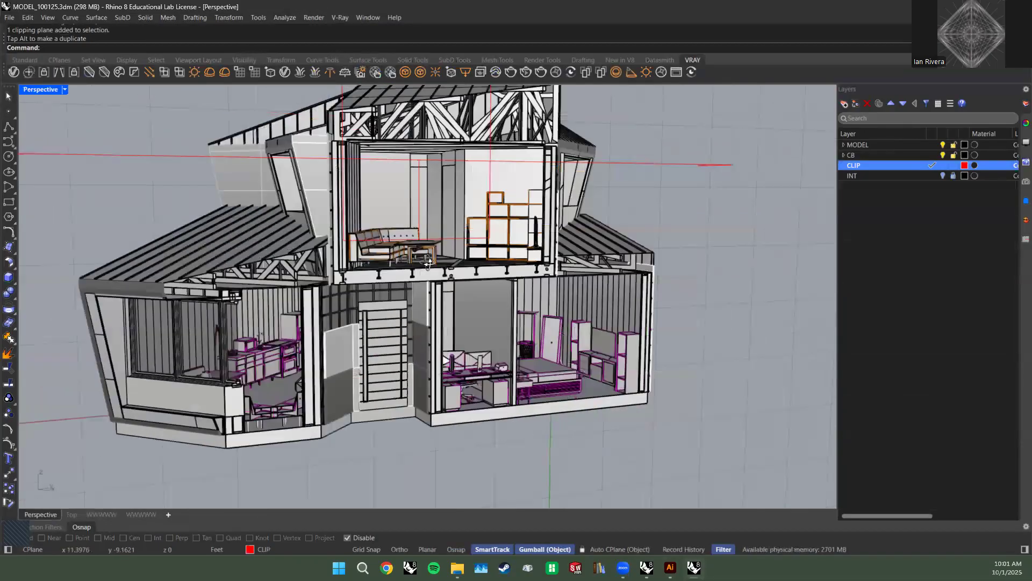
scroll(428, 264, up, 1)
right_drag(428, 263, 393, 263)
scroll(460, 297, down, 3)
Frame the whole sectioned house in the Perspective view and compare it with the SECTION FINAL LW CLEANUP drawing.
key(ctrl+a)
text(zs)
key(Return)
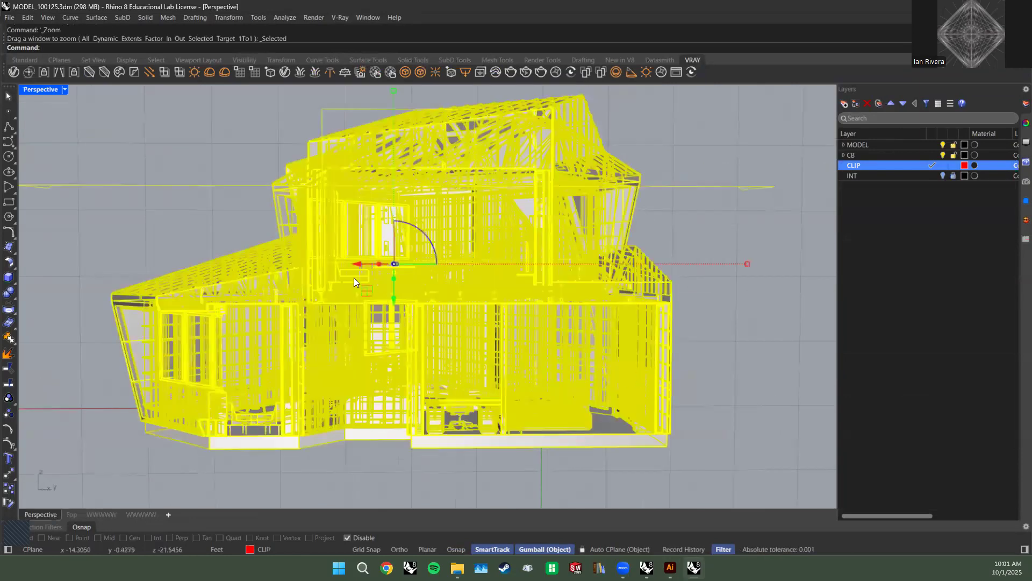
key(Escape)
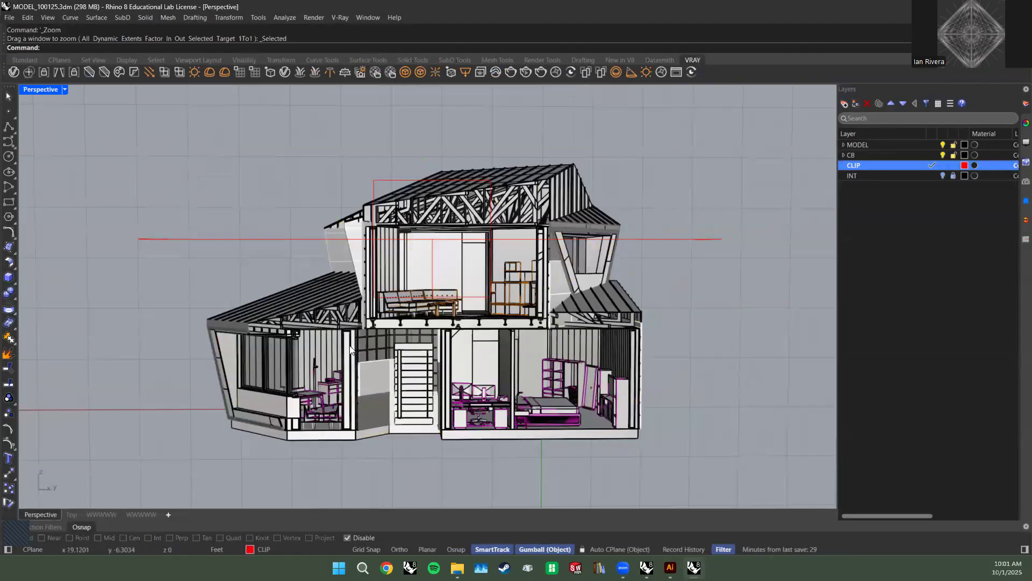
key(alt+Tab)
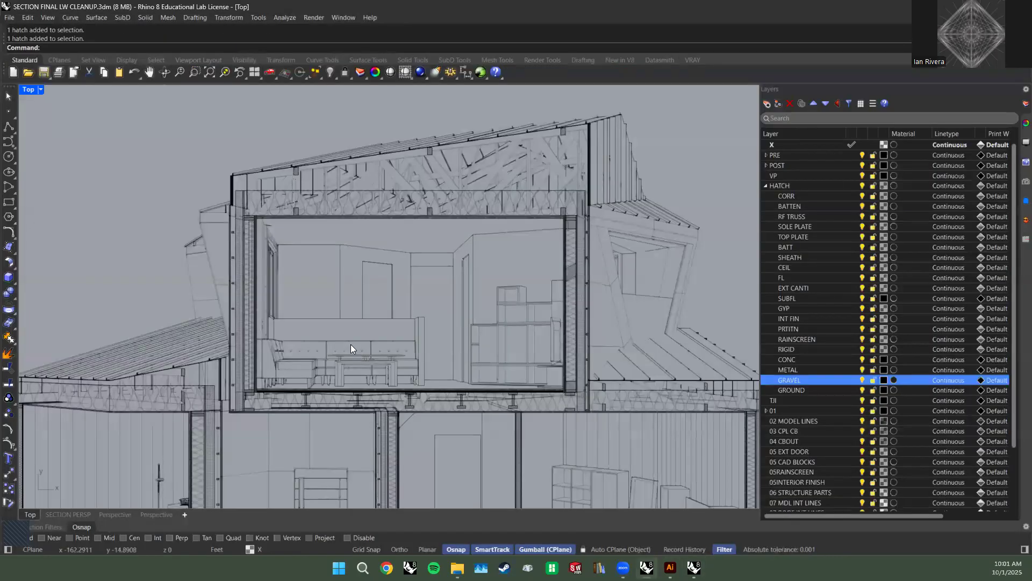
key(alt+Tab)
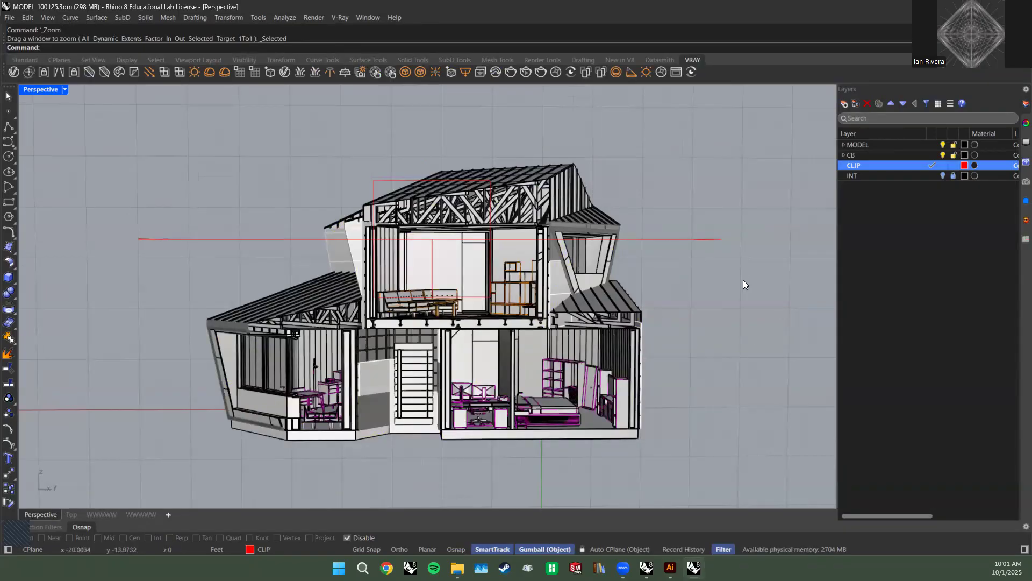
Add a new layer named CLIP2 directly below the CLIP layer.
click(715, 239)
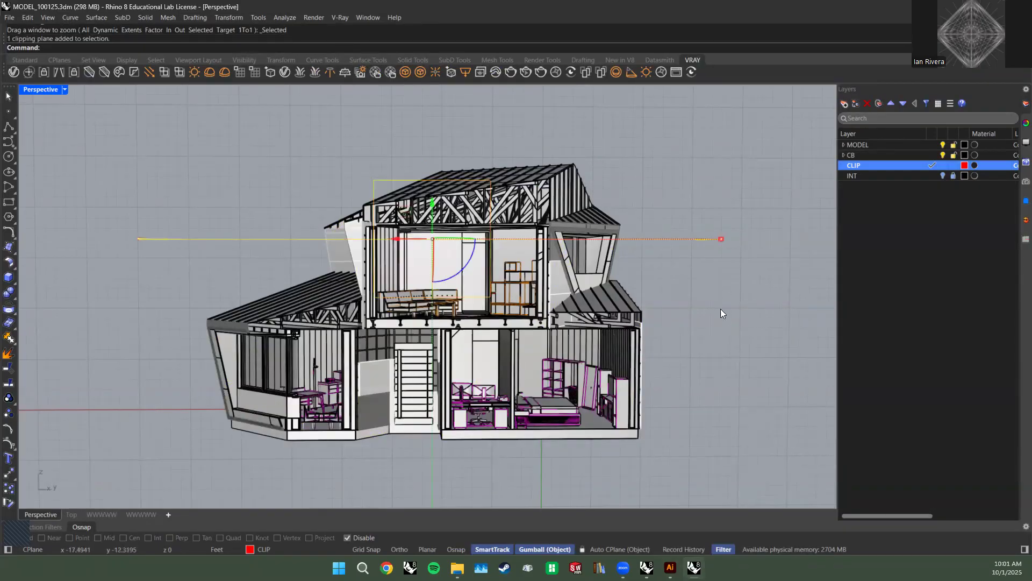
click(790, 292)
click(851, 189)
click(874, 167)
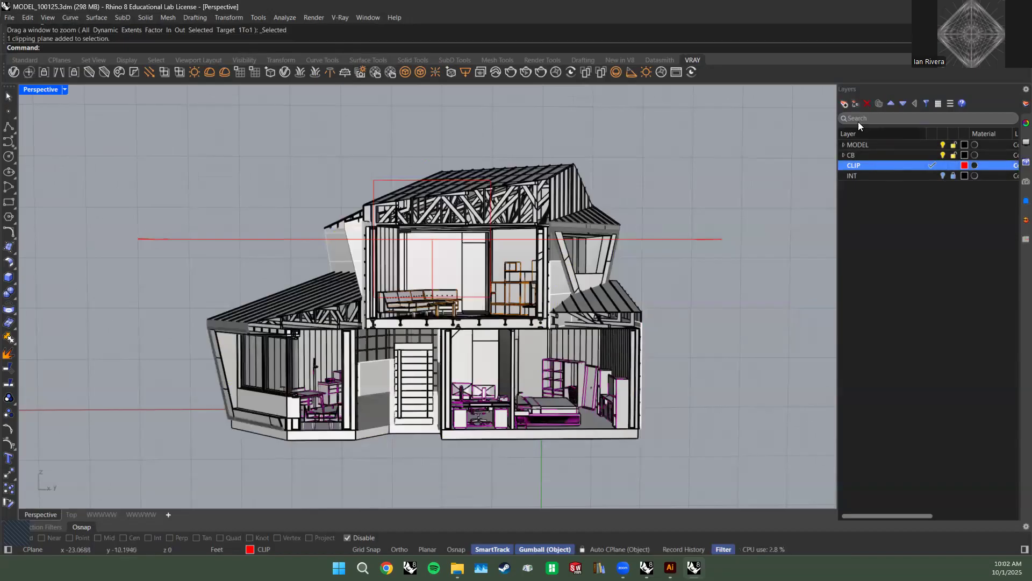
click(844, 104)
text(CLIP2)
key(Return)
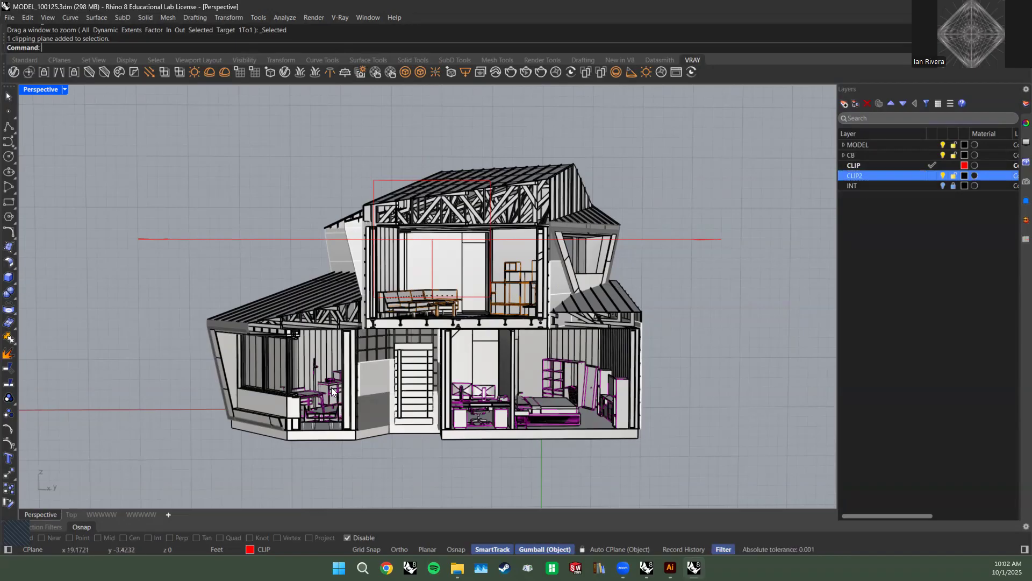
scroll(248, 368, up, 6)
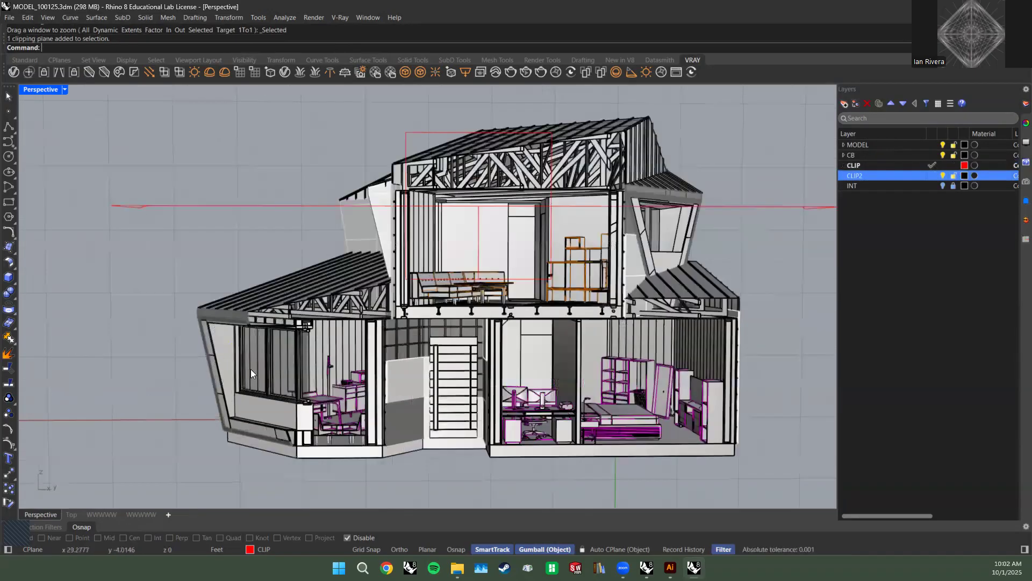
scroll(307, 347, down, 2)
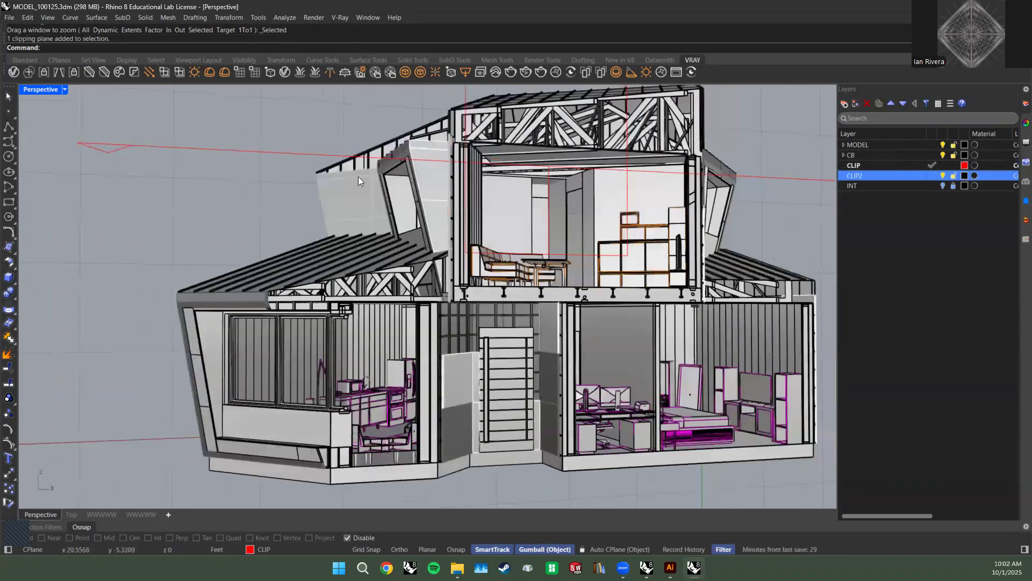
scroll(358, 176, down, 4)
drag(272, 125, 513, 323)
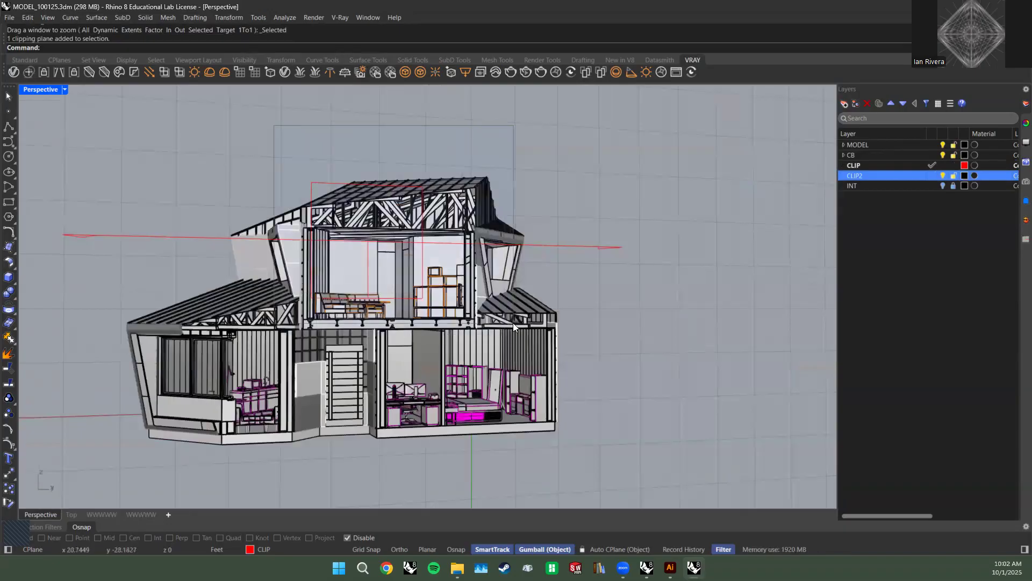
key(Delete)
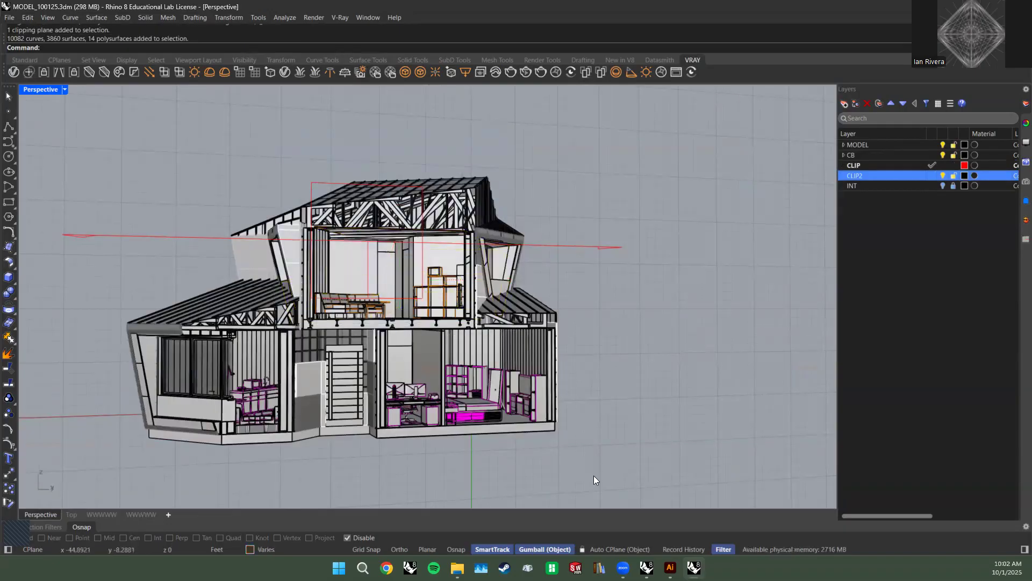
right_drag(508, 436, 371, 401)
scroll(366, 402, up, 5)
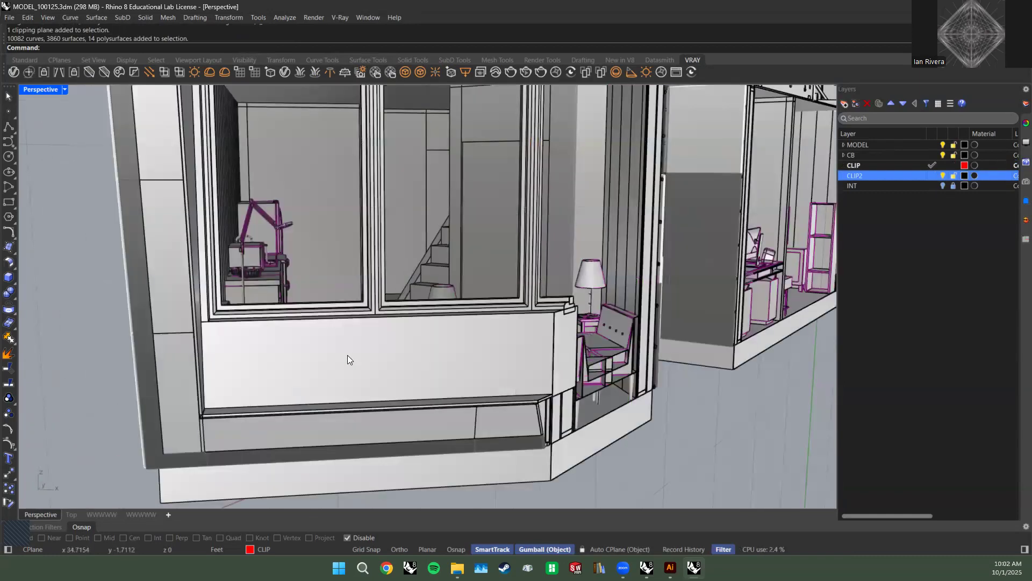
click(347, 355)
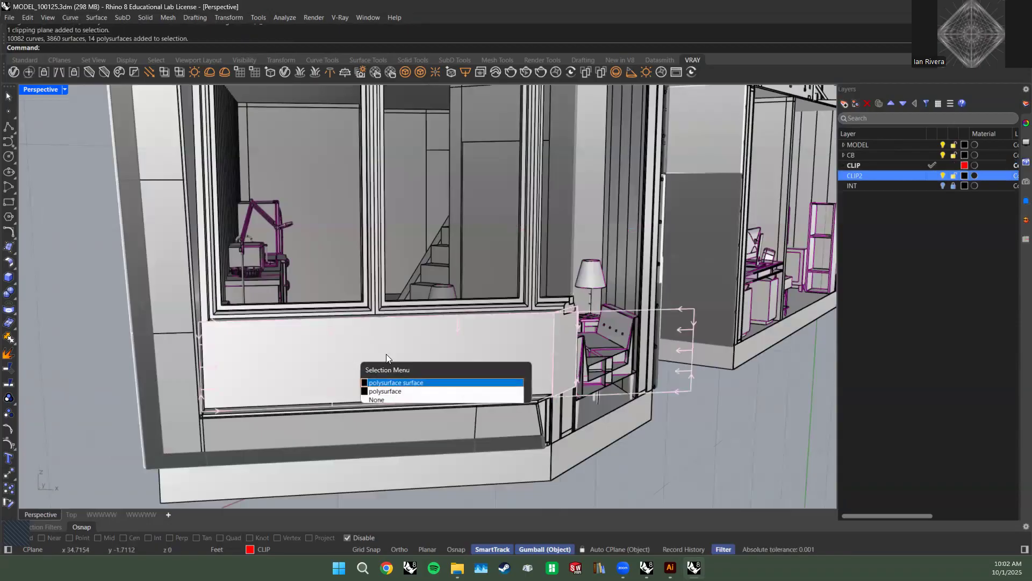
click(393, 383)
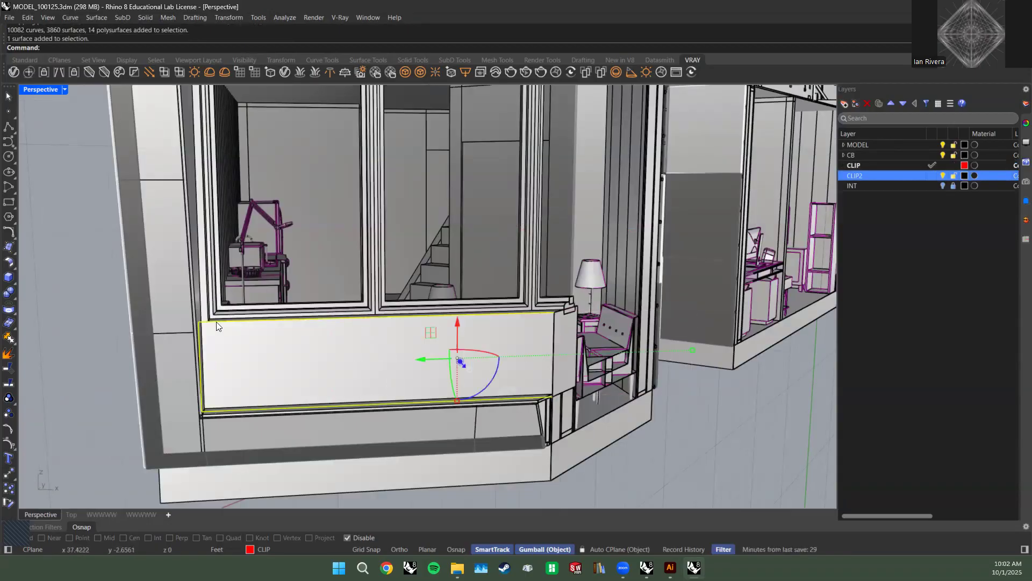
text(cplane)
key(Return)
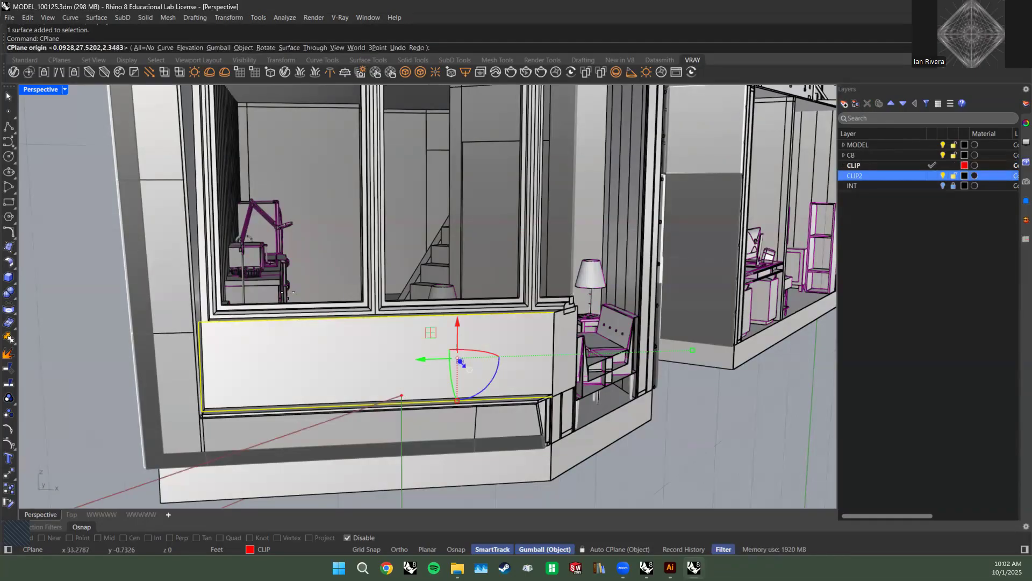
key(Escape)
Save the current construction plane of the Perspective view as a named CPlane called CLIP01.
scroll(320, 297, down, 12)
right_drag(465, 301, 546, 254)
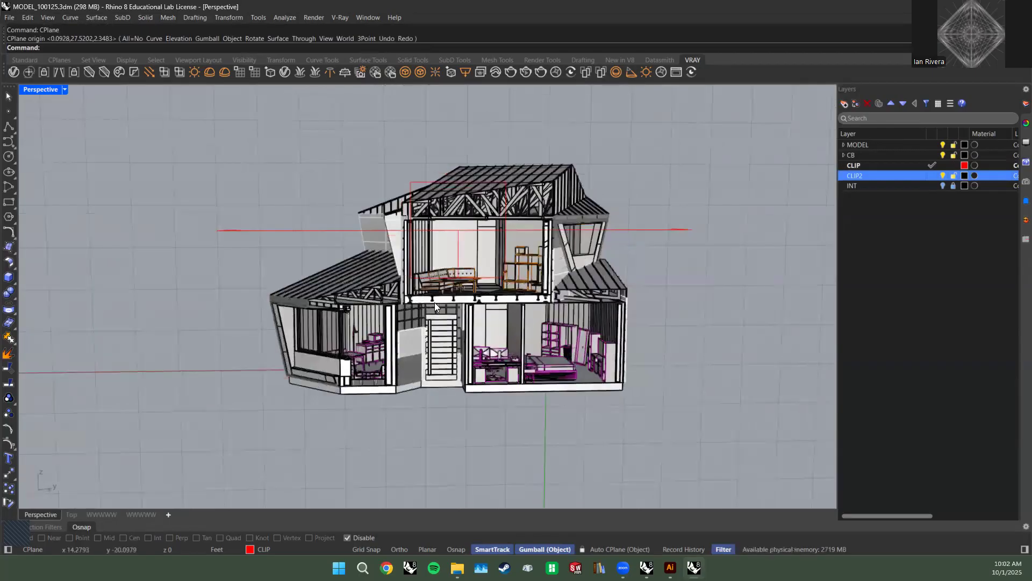
click(1017, 245)
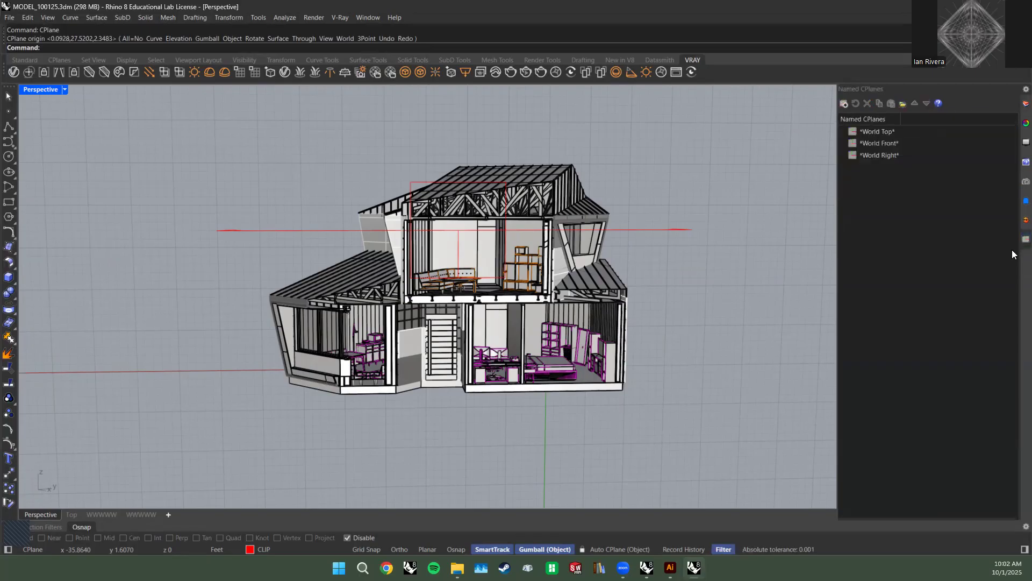
click(842, 103)
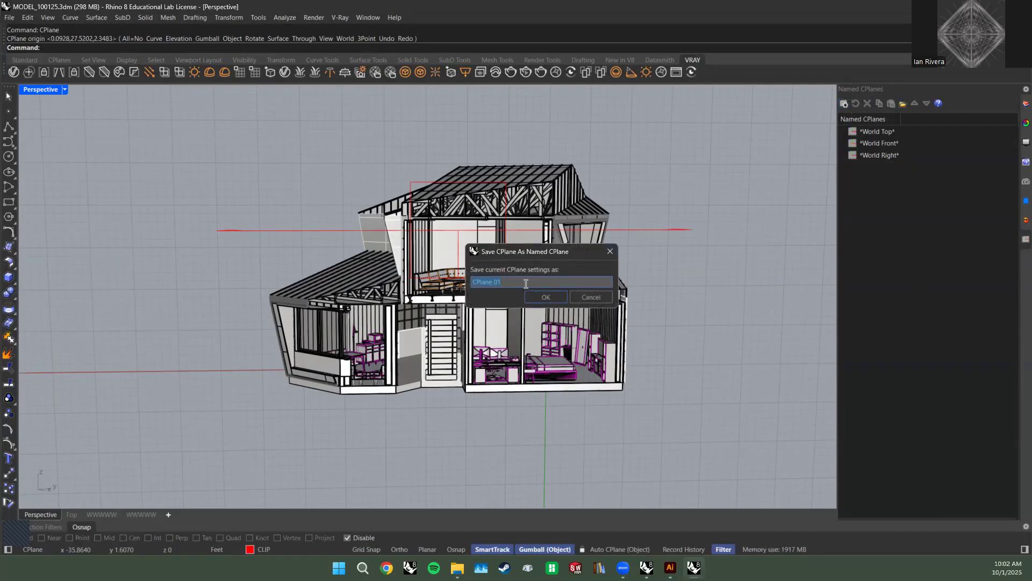
text(CLIP01)
key(Return)
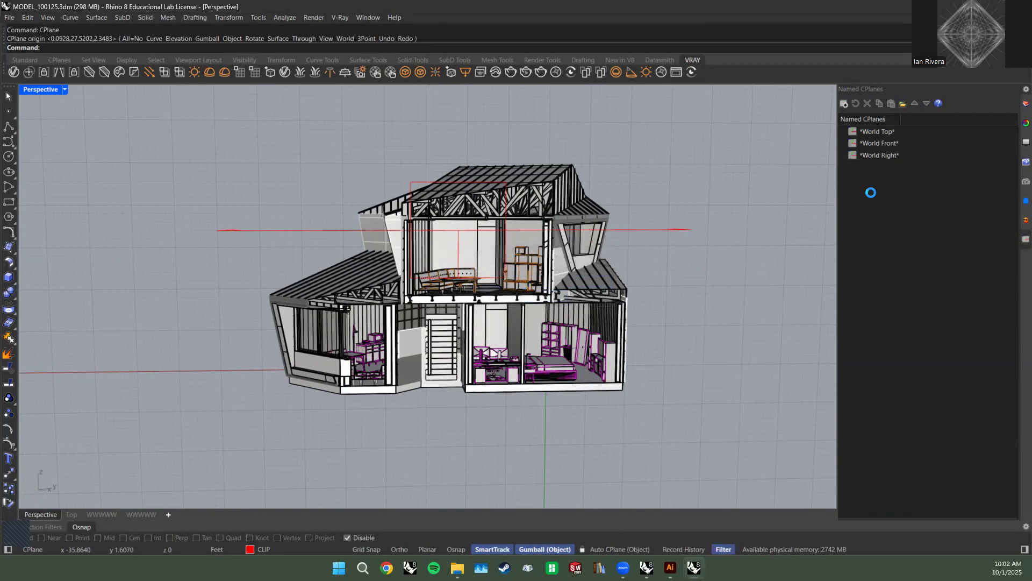
Activate the World Top construction plane and switch back to the saved CLIP01 plane.
click(893, 130)
right_drag(496, 405, 476, 385)
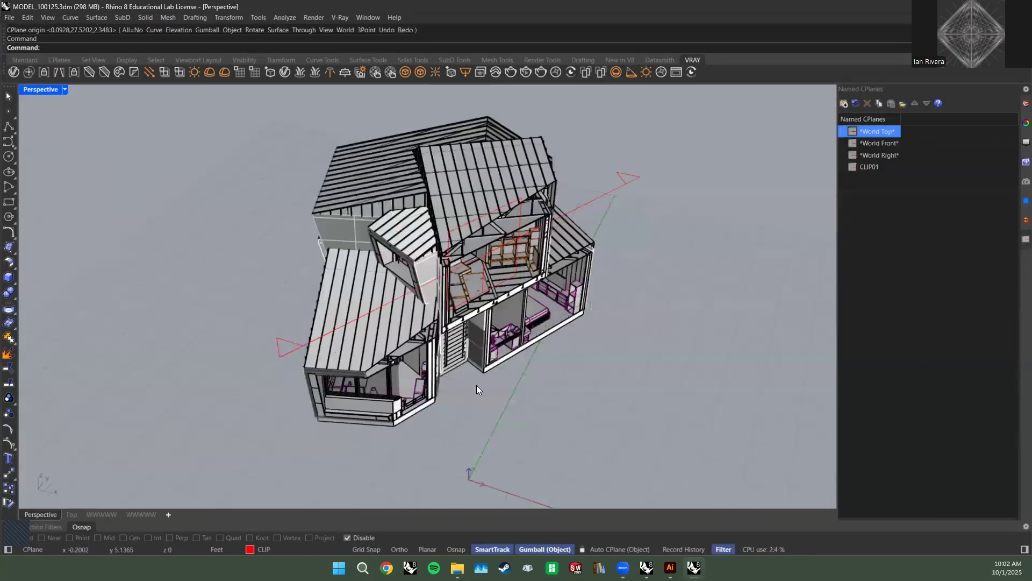
scroll(476, 385, up, 3)
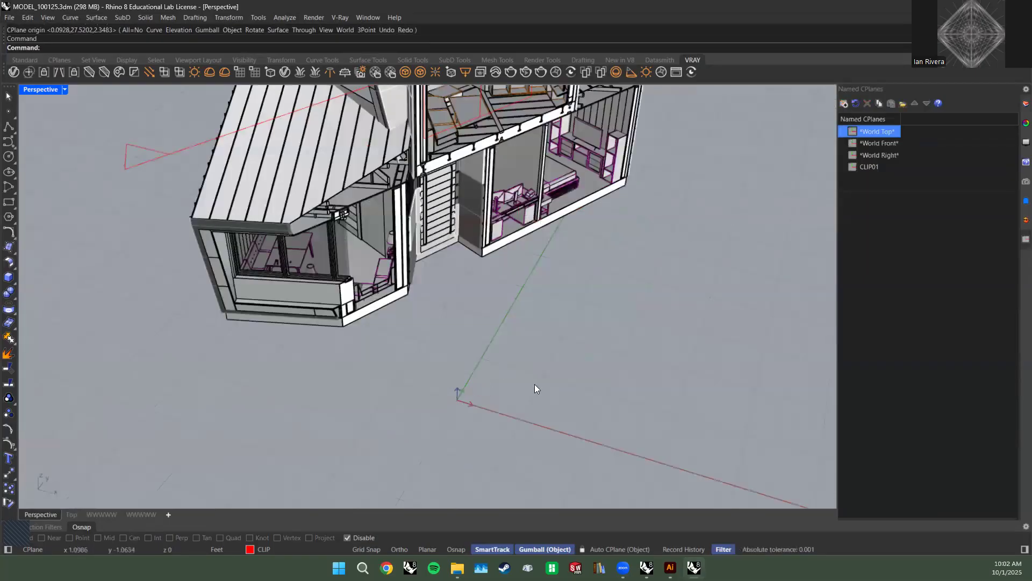
double_click(876, 167)
right_drag(693, 290, 589, 250)
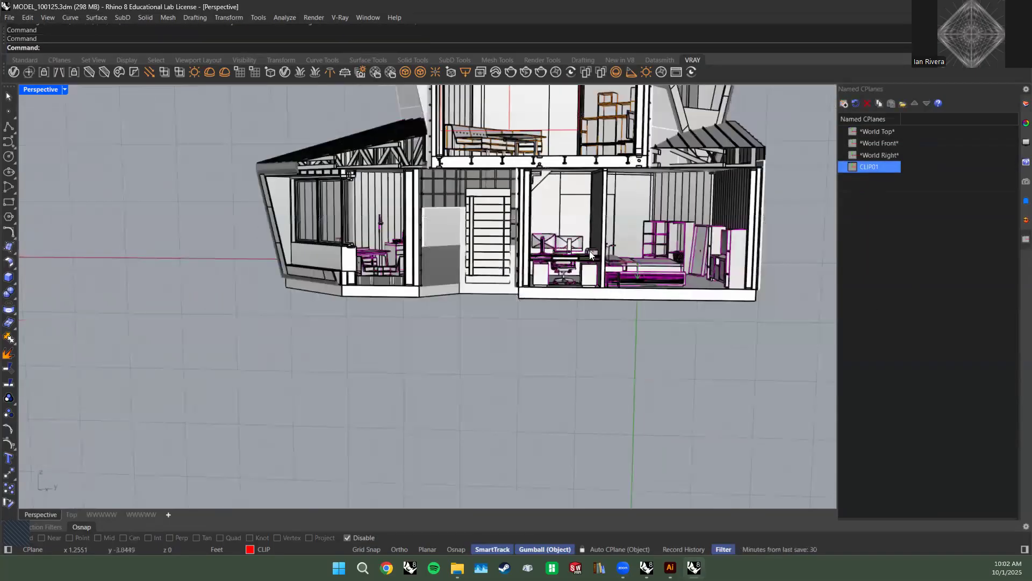
right_drag(534, 168, 640, 360)
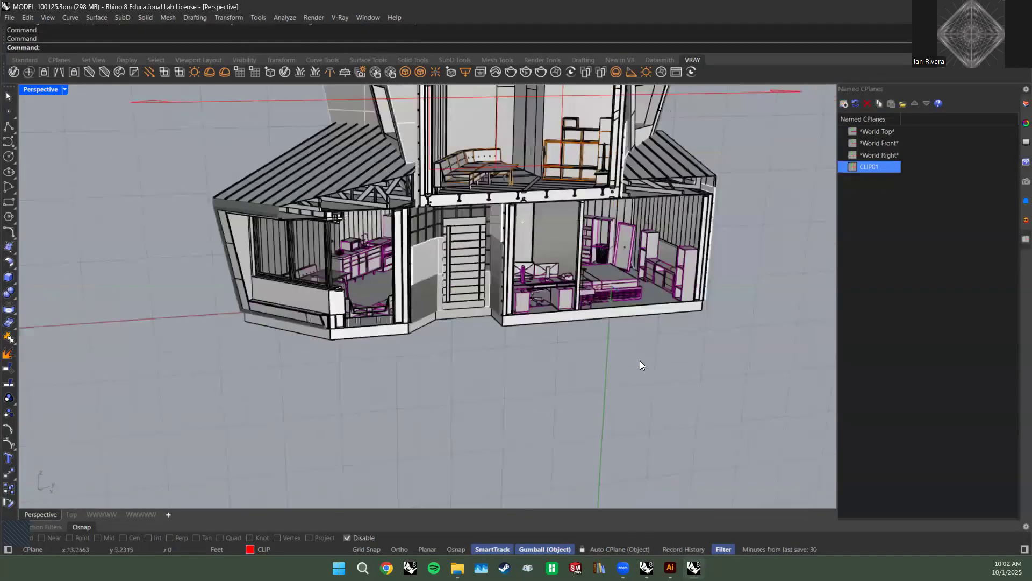
Align the construction plane to the flat panel face below the ground-floor bay window using the CPlane Object option.
scroll(255, 296, up, 3)
scroll(358, 306, up, 2)
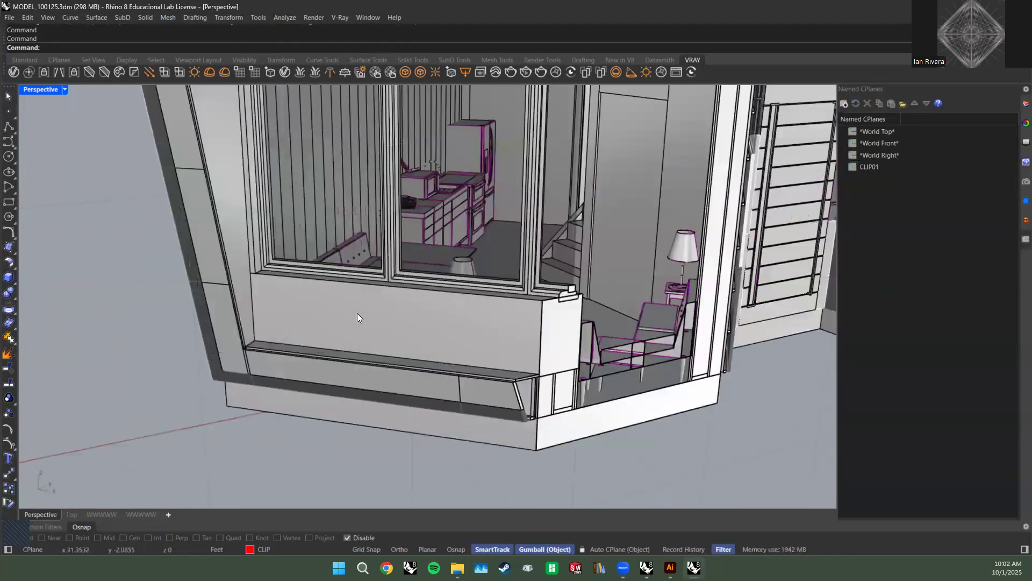
click(357, 313)
click(402, 350)
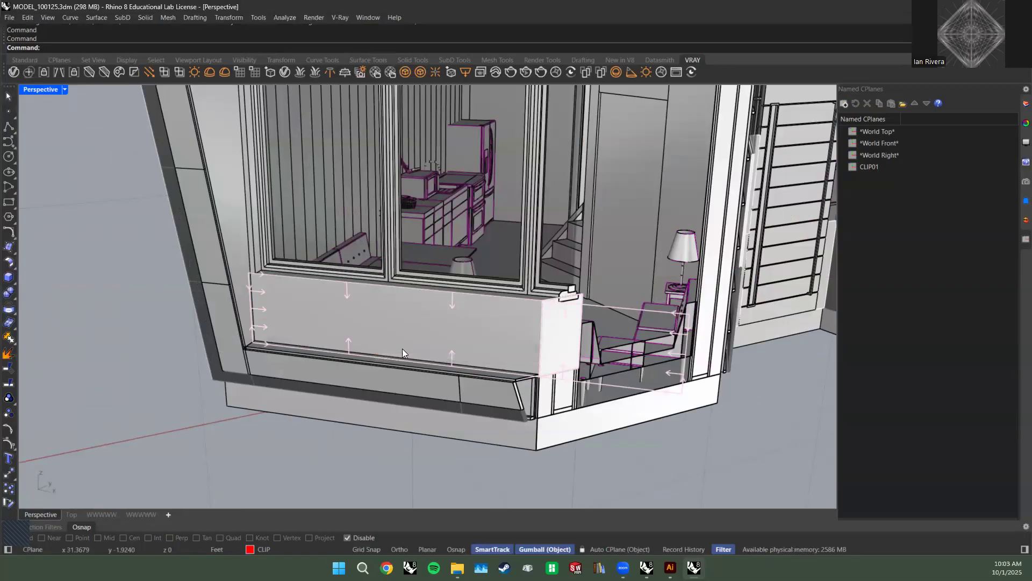
text(cplane)
key(Return)
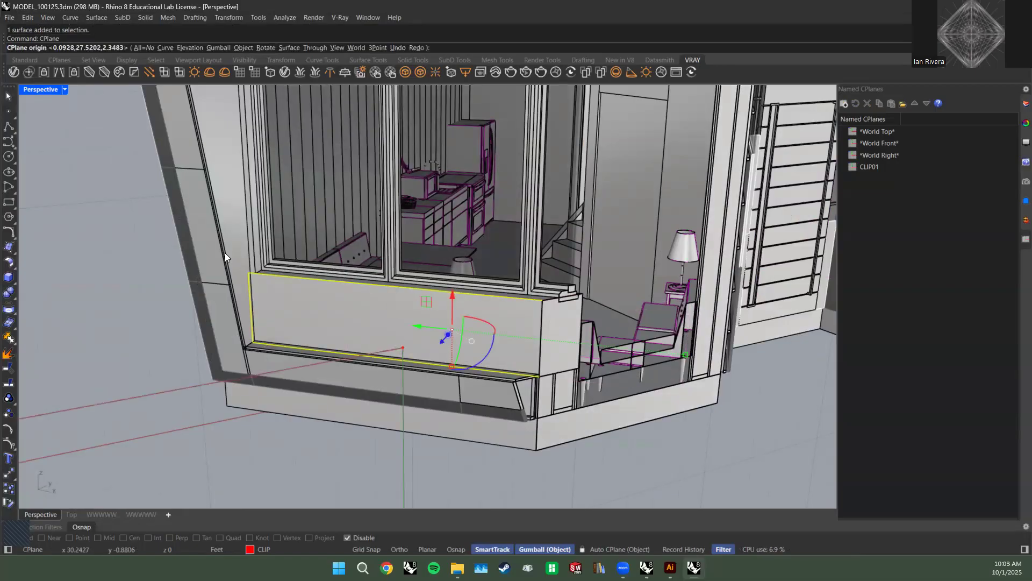
text(ob)
key(Return)
Save the face-aligned construction plane as a named CPlane, entering CLIP1 as its name.
scroll(290, 361, down, 3)
right_drag(290, 361, 784, 158)
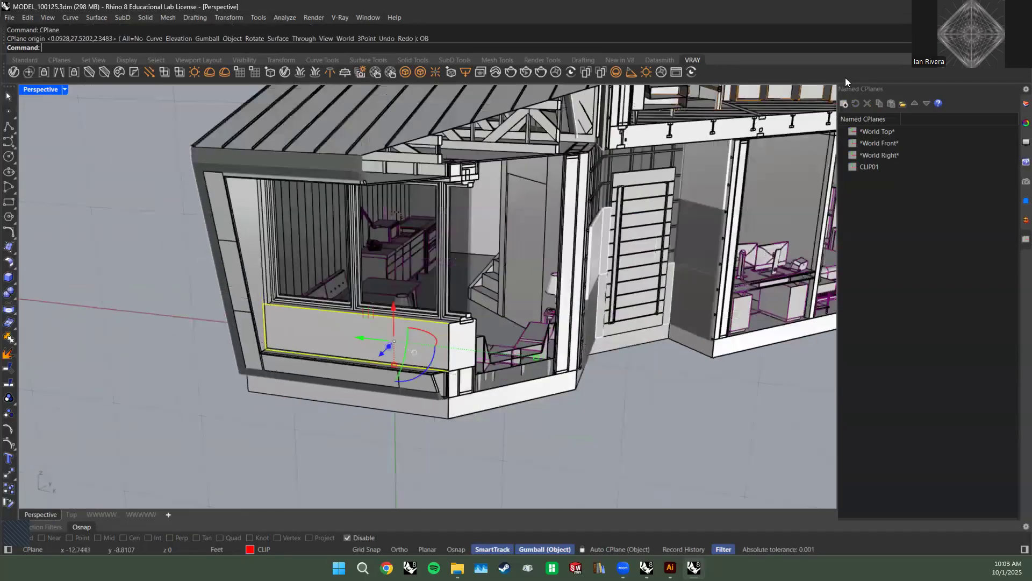
click(844, 104)
text(CLIP1)
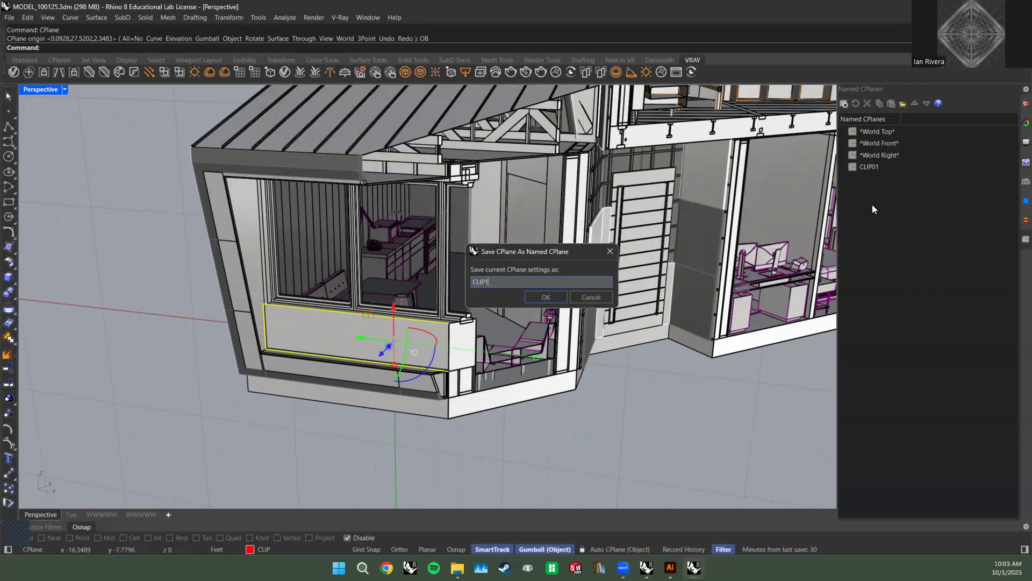
Save the current construction plane as a named construction plane called CLIP2.
key(Return)
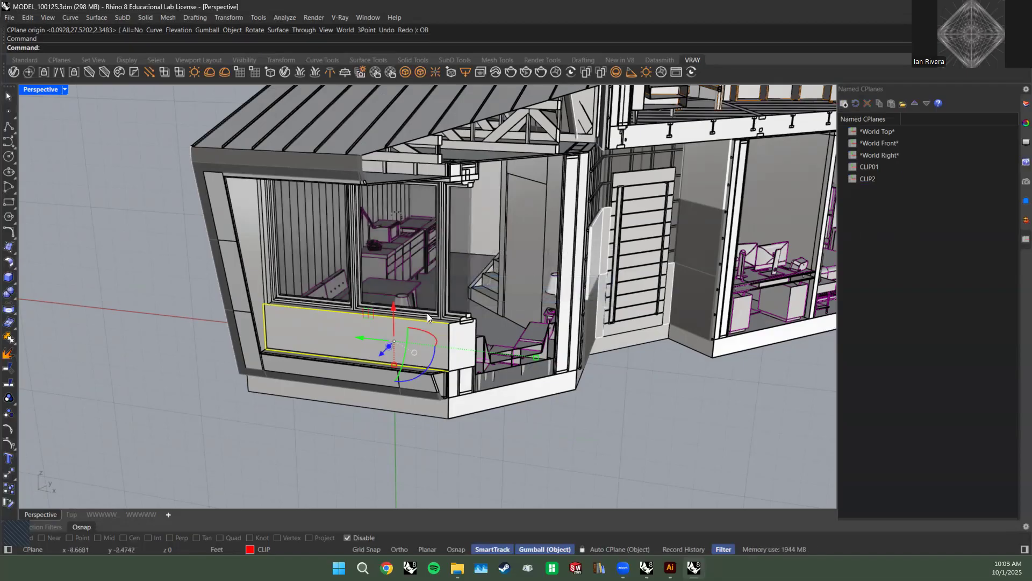
right_drag(419, 312, 450, 315)
Make the CLIP2 layer current and set its display colour to turquoise.
click(1025, 104)
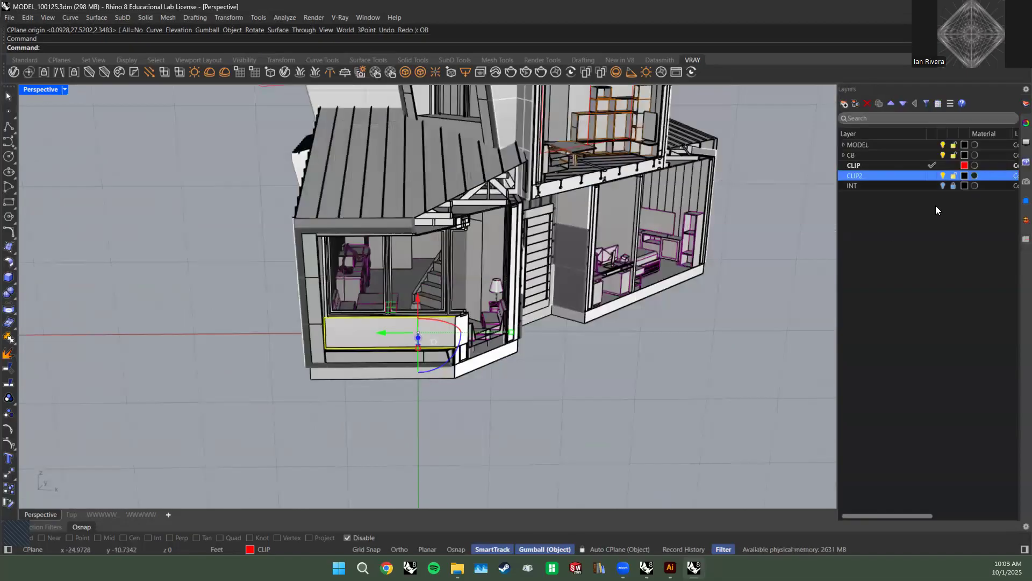
double_click(904, 177)
click(964, 175)
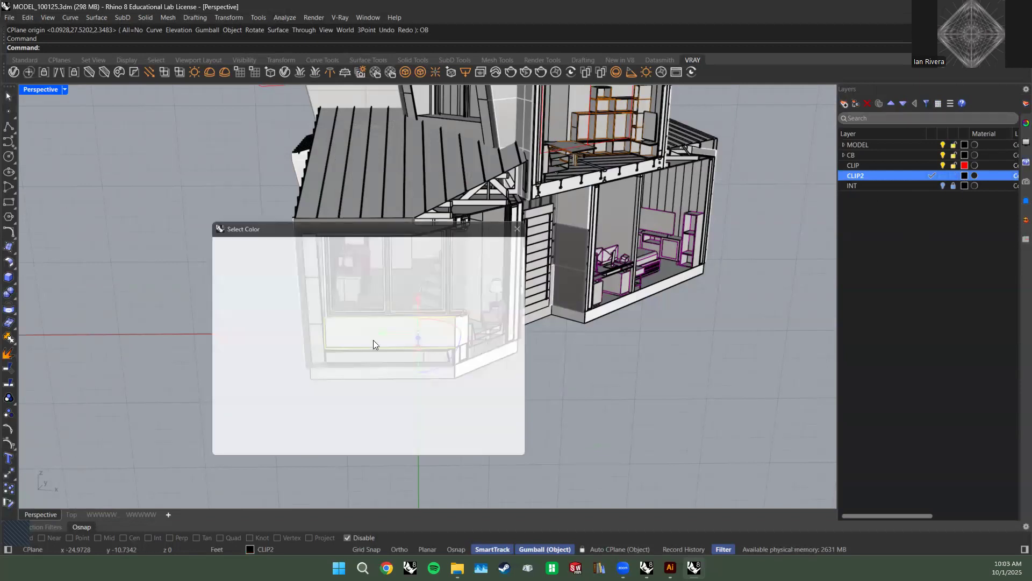
click(278, 313)
click(457, 450)
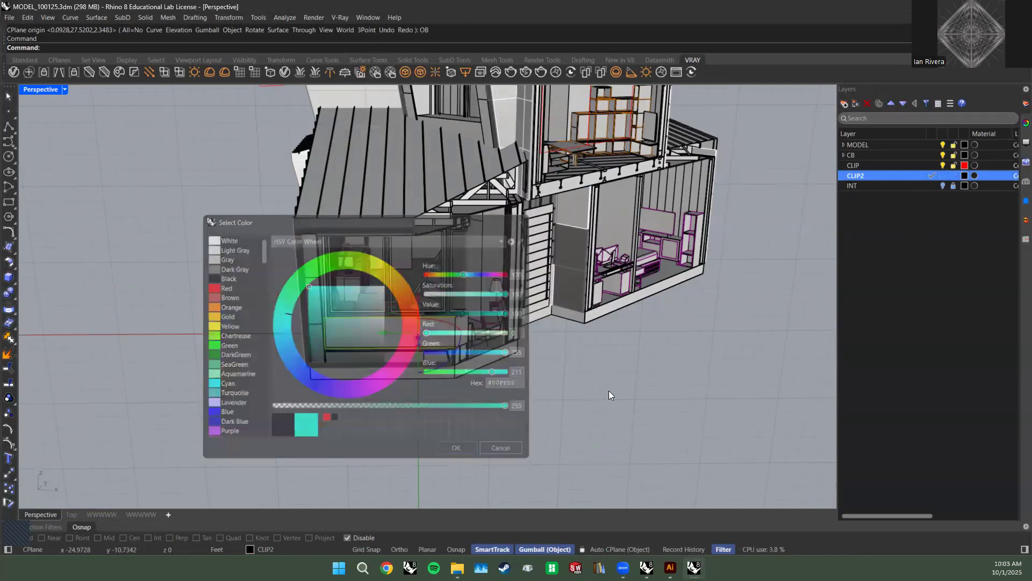
Draw a clipping plane on the current construction plane, spanning the angled front wall of the ground-floor wing.
right_drag(608, 255, 619, 313)
text(ClippingPlane)
key(Return)
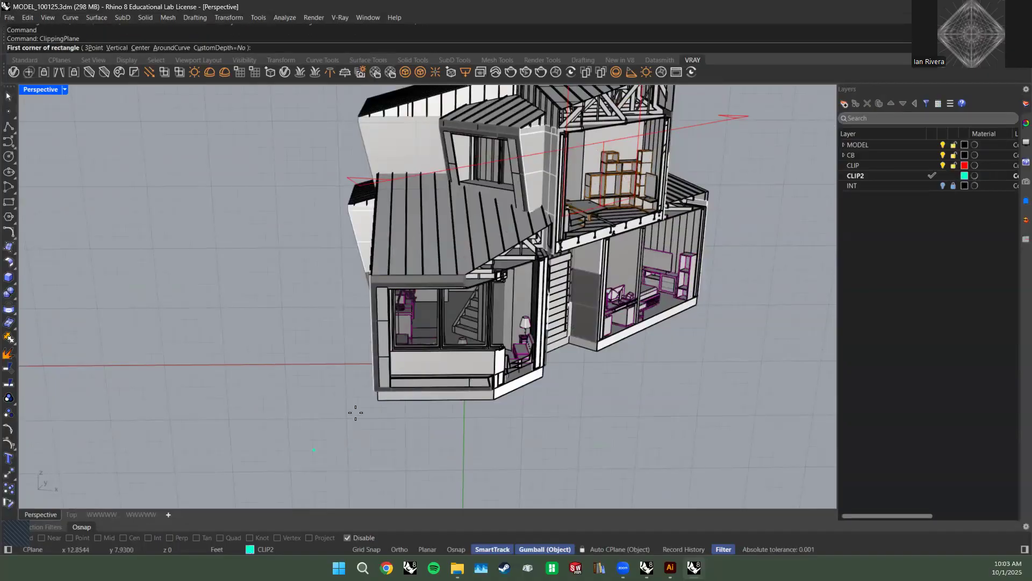
click(382, 402)
click(543, 316)
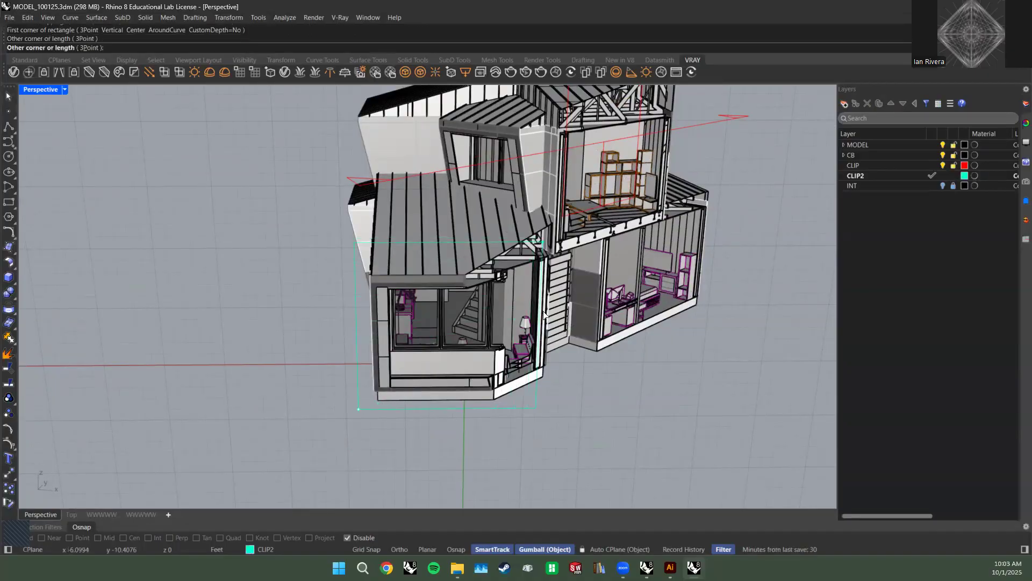
Move the new clipping plane inward so it cuts away the front wall and opens the ground-floor room.
scroll(516, 328, up, 6)
right_drag(513, 328, 432, 360)
drag(362, 311, 389, 296)
right_drag(376, 421, 608, 386)
scroll(591, 398, up, 5)
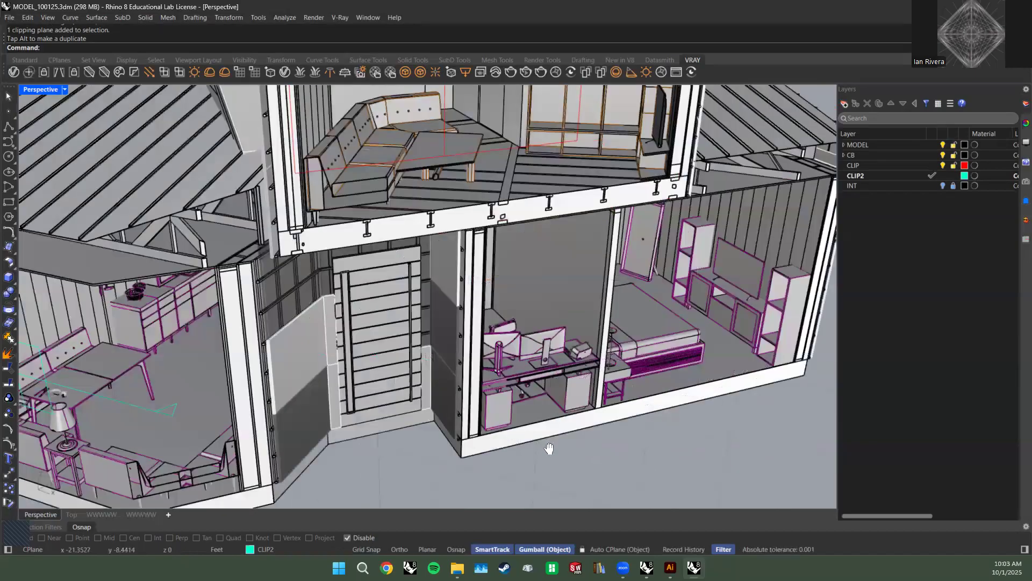
scroll(506, 344, down, 1)
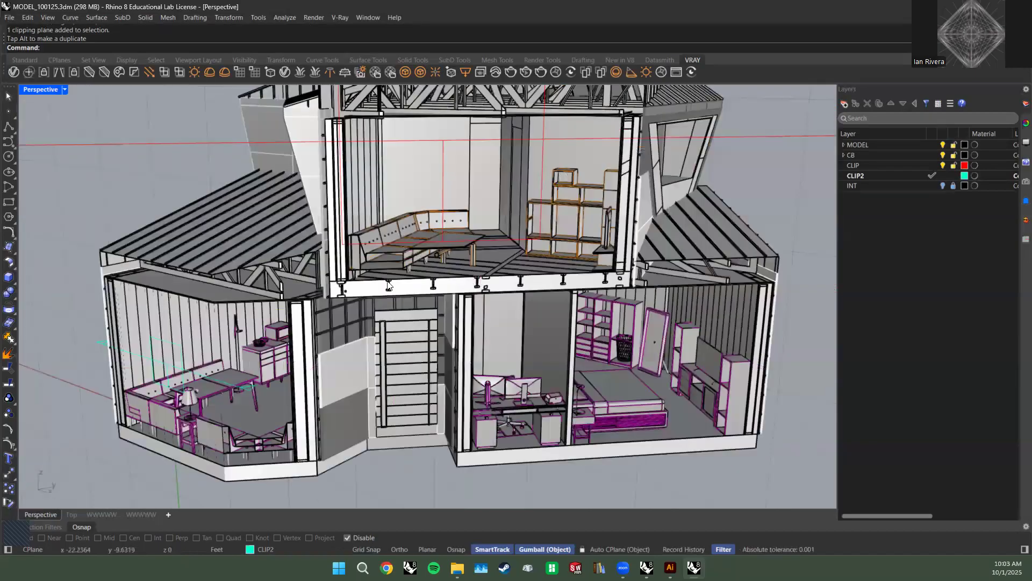
right_drag(388, 282, 551, 470)
Switch to Illustrator, examine the finished section drawing in SECTION 5.12.ai, and return to the Rhino model.
key(alt+Tab)
alt+scroll(443, 370, down, 2)
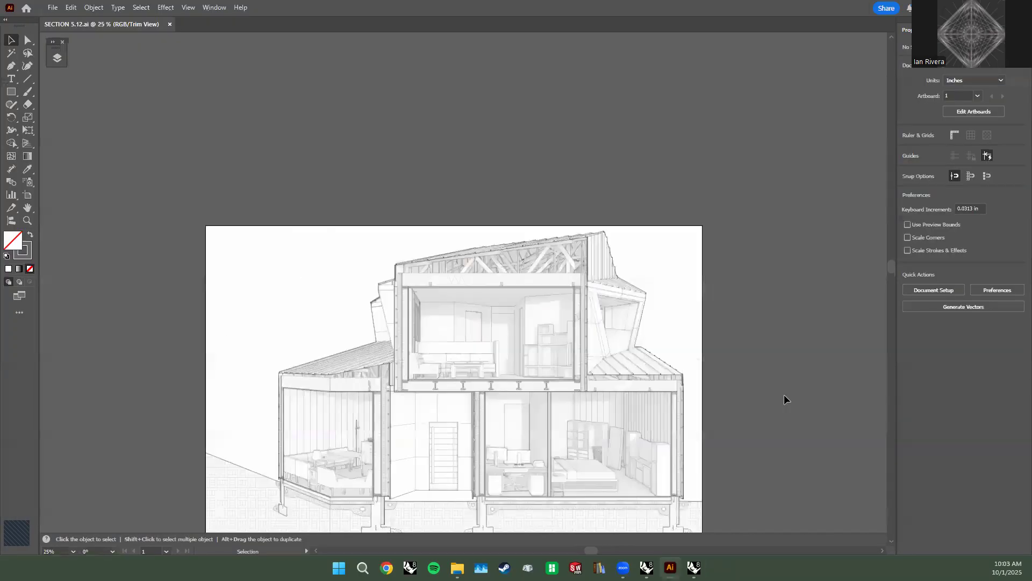
scroll(784, 399, down, 1)
alt+scroll(784, 399, up, 2)
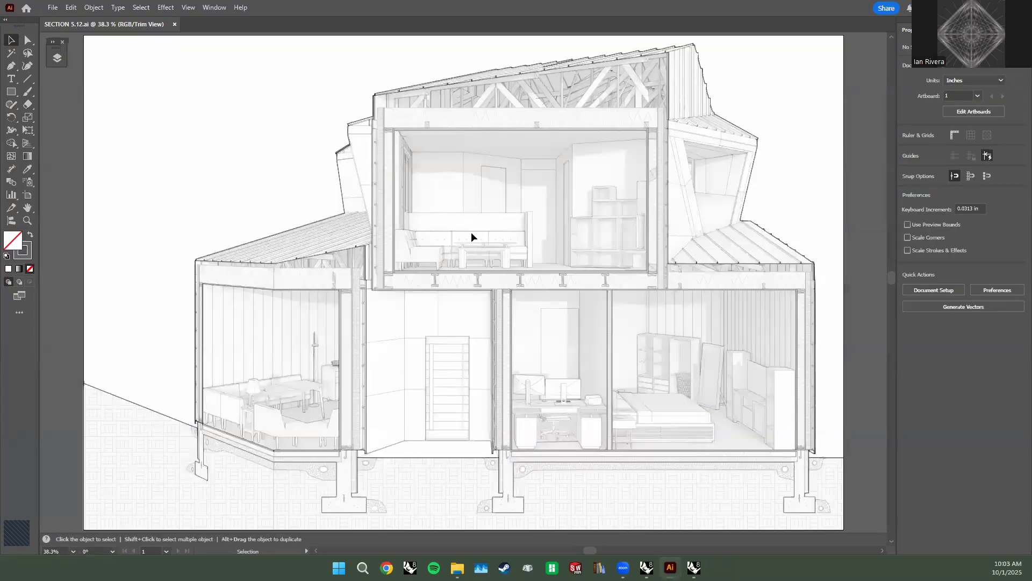
key(alt+Tab)
Narrow the red main clipping plane across the upper floor by scaling it along its width.
scroll(410, 358, down, 3)
right_drag(410, 358, 395, 321)
right_drag(404, 370, 700, 409)
click(301, 216)
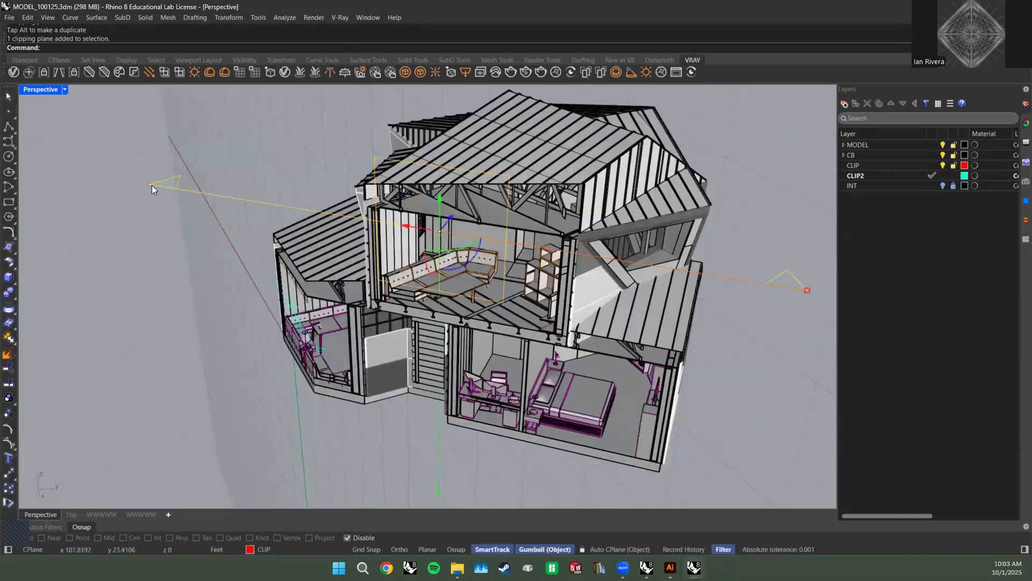
drag(802, 289, 715, 278)
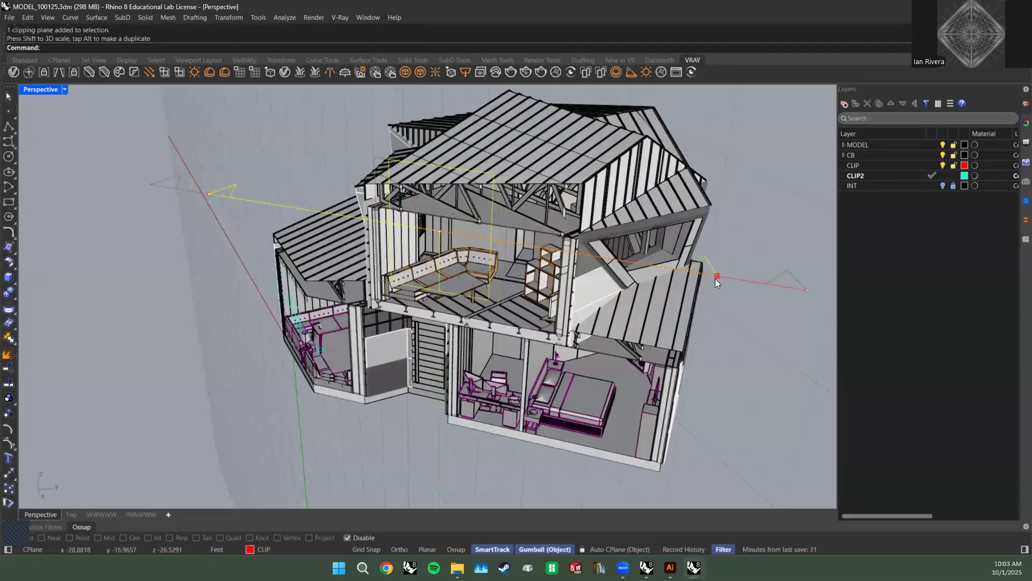
click(760, 205)
Set the objects clipped by the red main clipping plane to Exclude Selected.
right_drag(693, 231, 664, 251)
right_drag(470, 269, 425, 305)
scroll(402, 289, up, 4)
scroll(428, 304, down, 7)
scroll(300, 297, up, 4)
right_drag(300, 297, 274, 283)
click(211, 300)
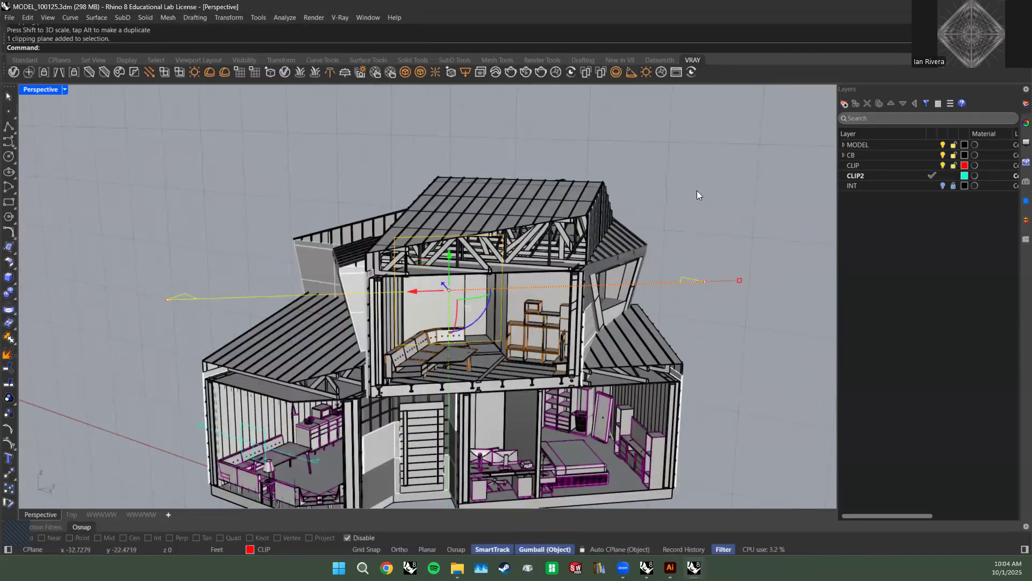
click(1017, 125)
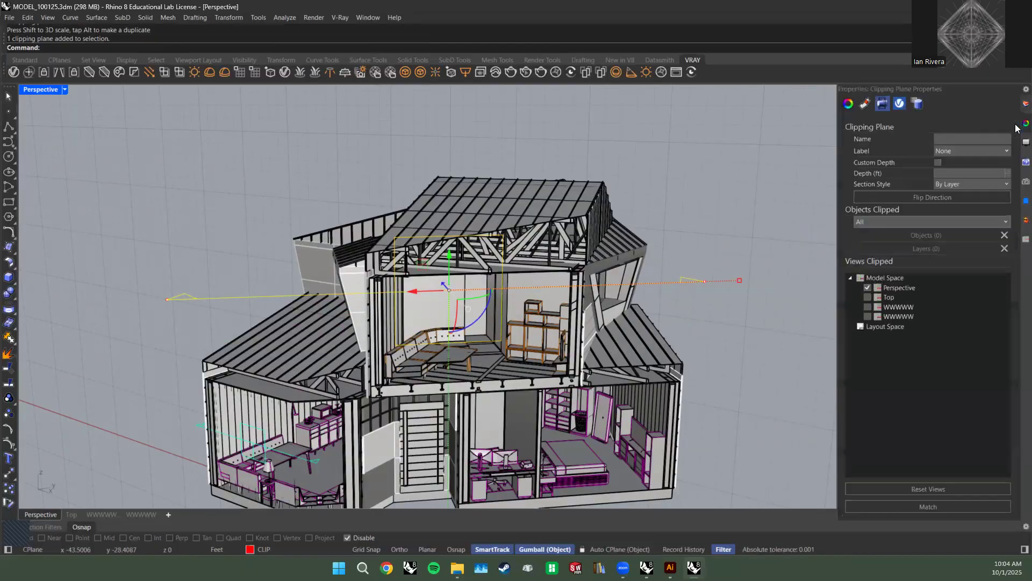
click(860, 221)
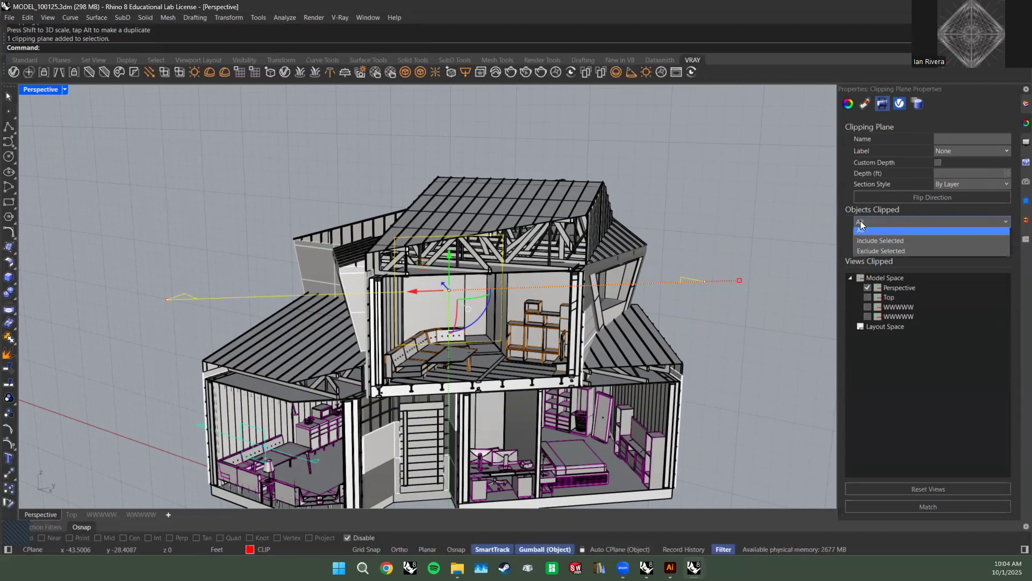
click(871, 253)
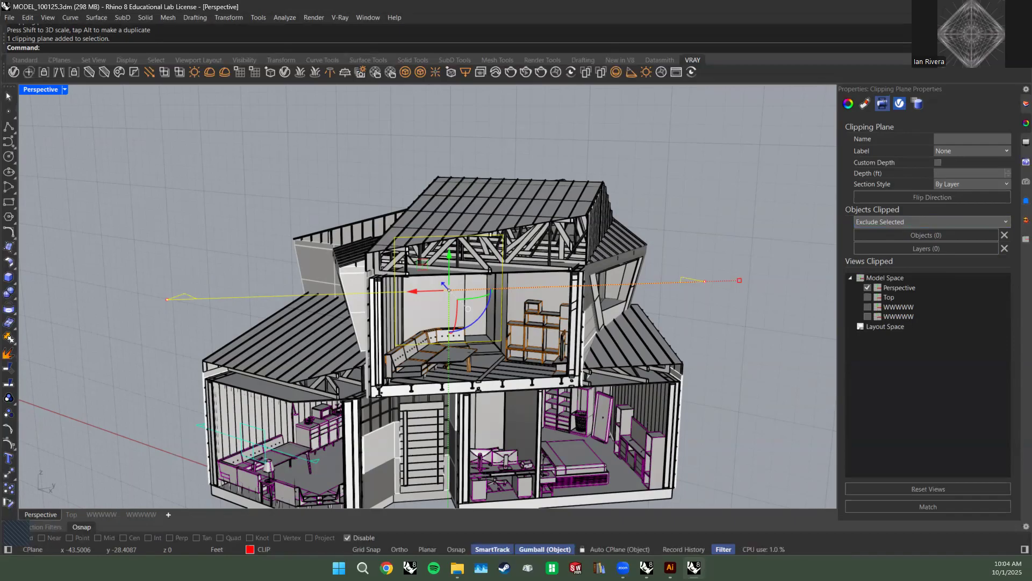
drag(1031, 224, 441, 219)
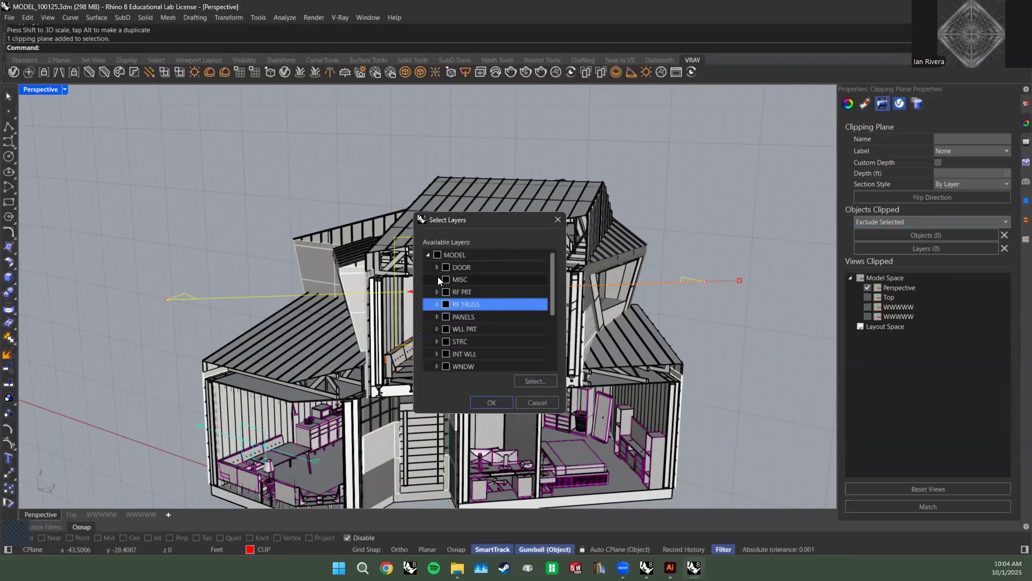
click(437, 304)
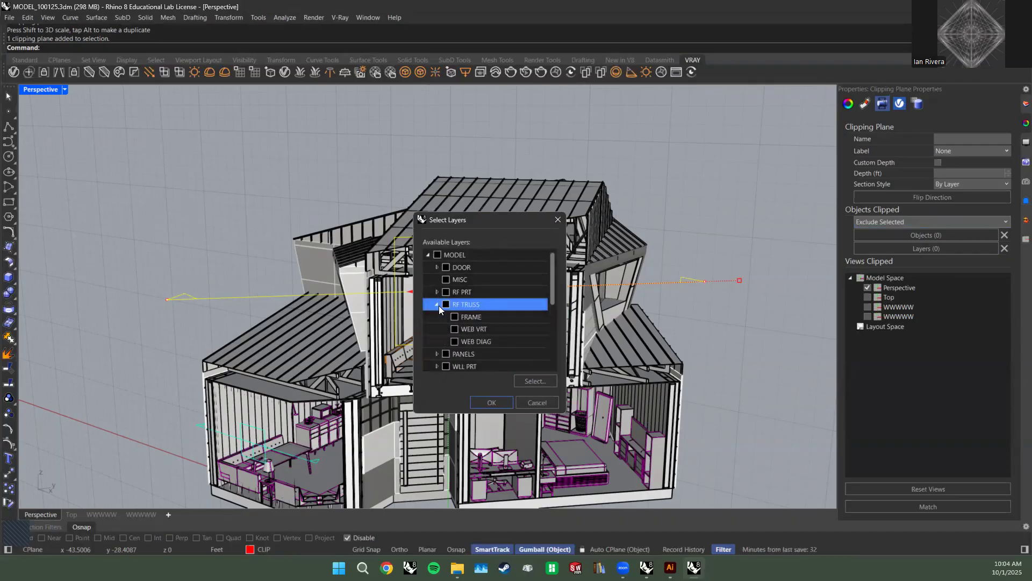
shift+click(467, 340)
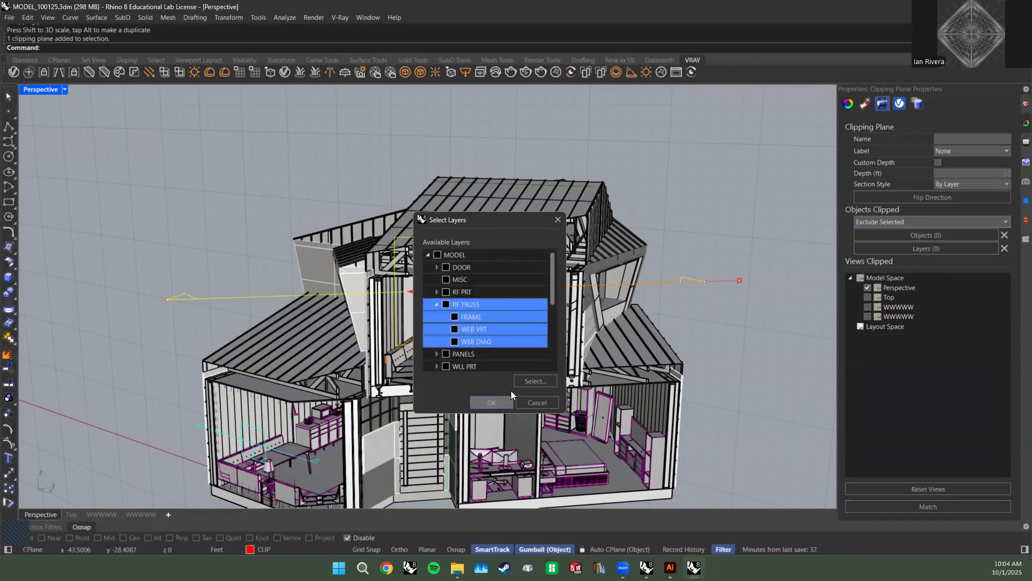
click(530, 383)
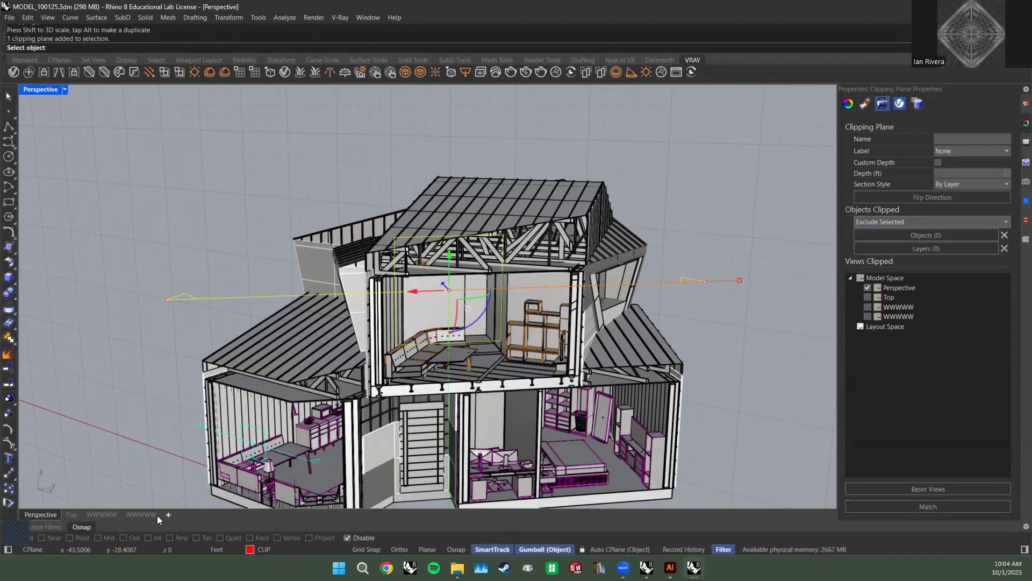
key(Escape)
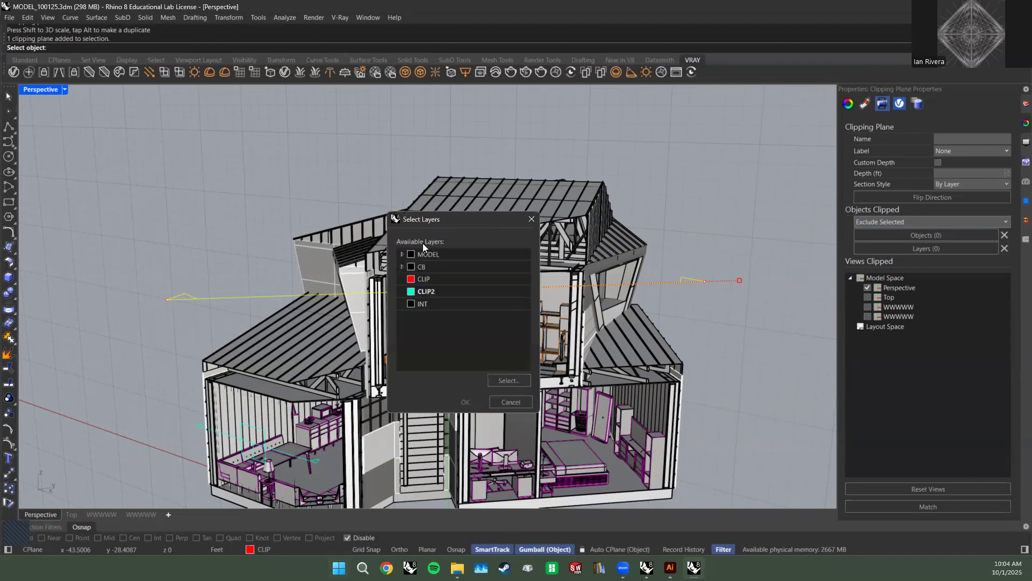
Exclude the RF TRUSS layer and its FRAME, WEB VRT and WEB DIAG sublayers from the clipping plane.
click(403, 254)
double_click(444, 305)
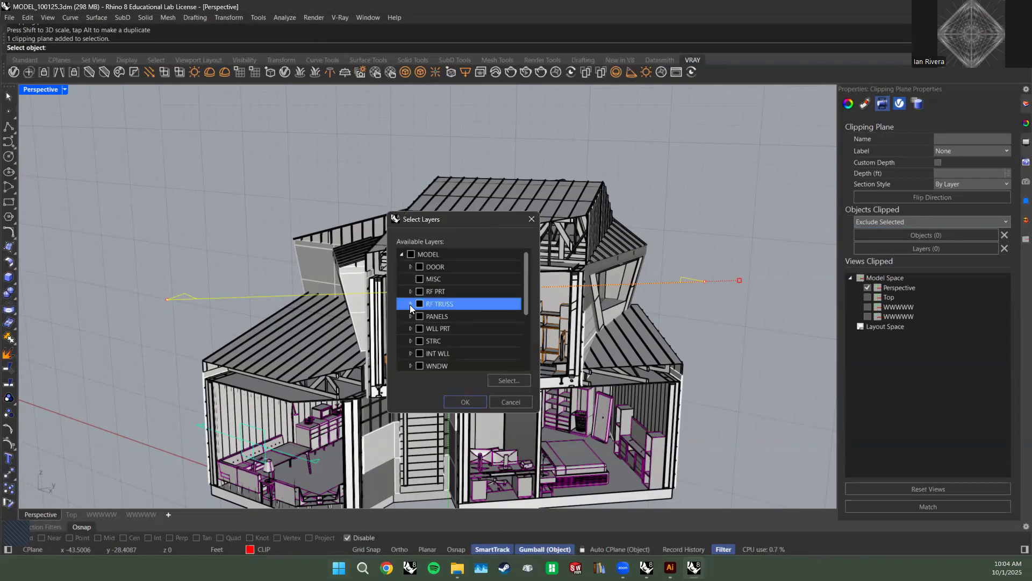
click(449, 316)
shift+click(449, 341)
click(449, 305)
shift+click(454, 341)
click(470, 400)
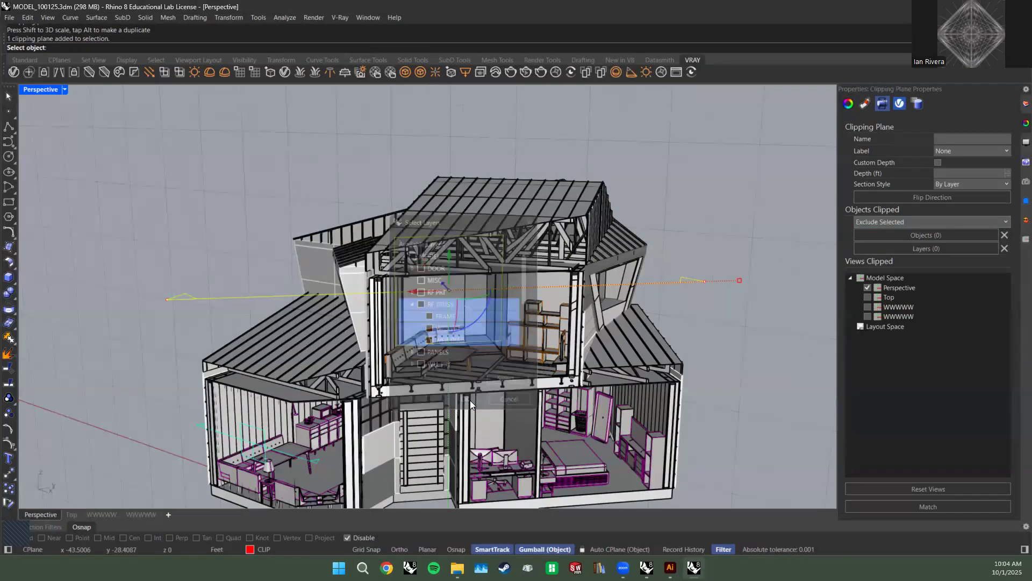
Examine the roof trusses at the section cut from several angles, with the clipping plane deselected.
right_drag(540, 260, 413, 236)
scroll(401, 238, up, 5)
right_drag(572, 191, 354, 215)
scroll(362, 250, down, 5)
right_drag(361, 250, 403, 285)
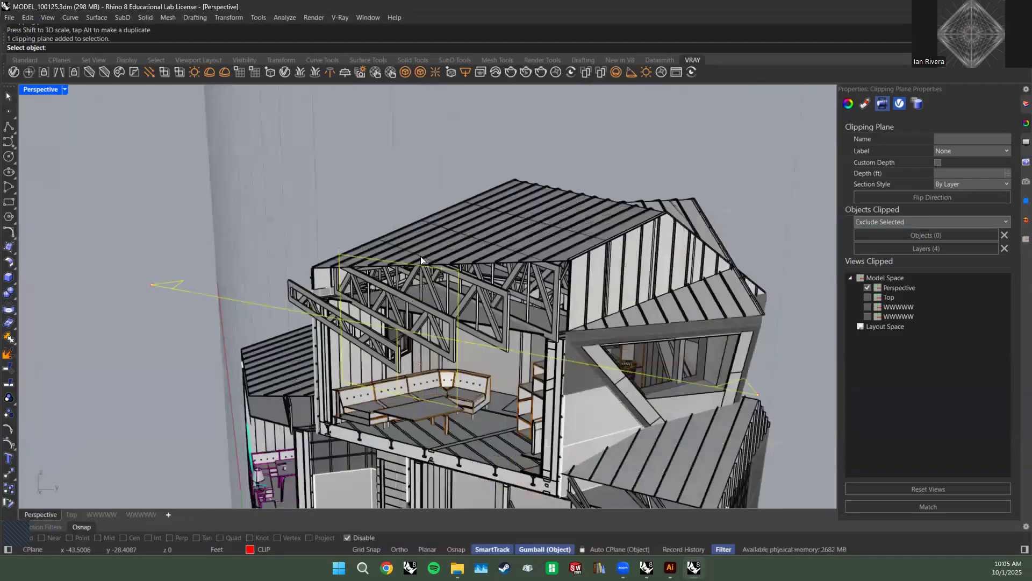
scroll(421, 260, up, 3)
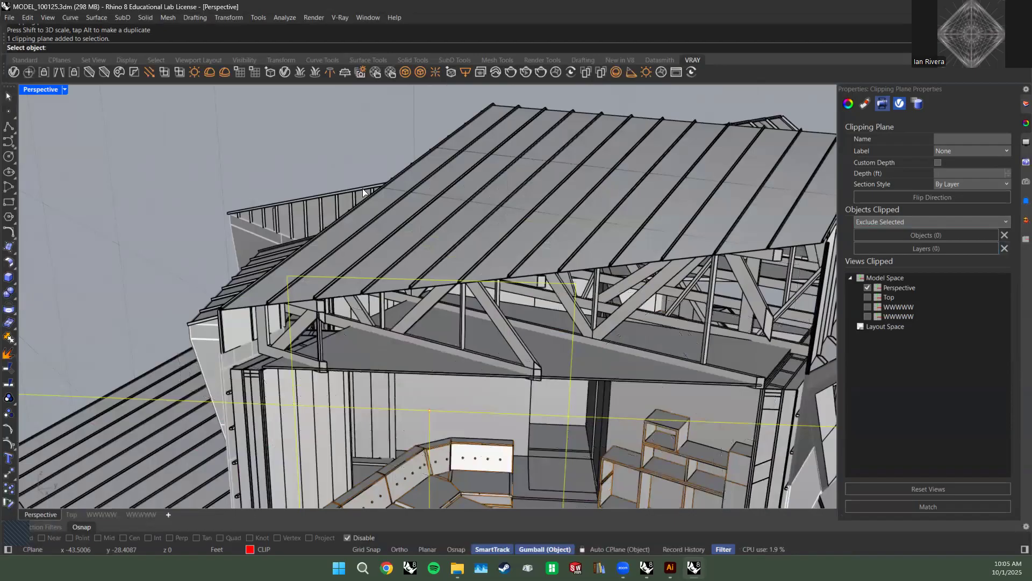
scroll(377, 246, down, 3)
key(Escape)
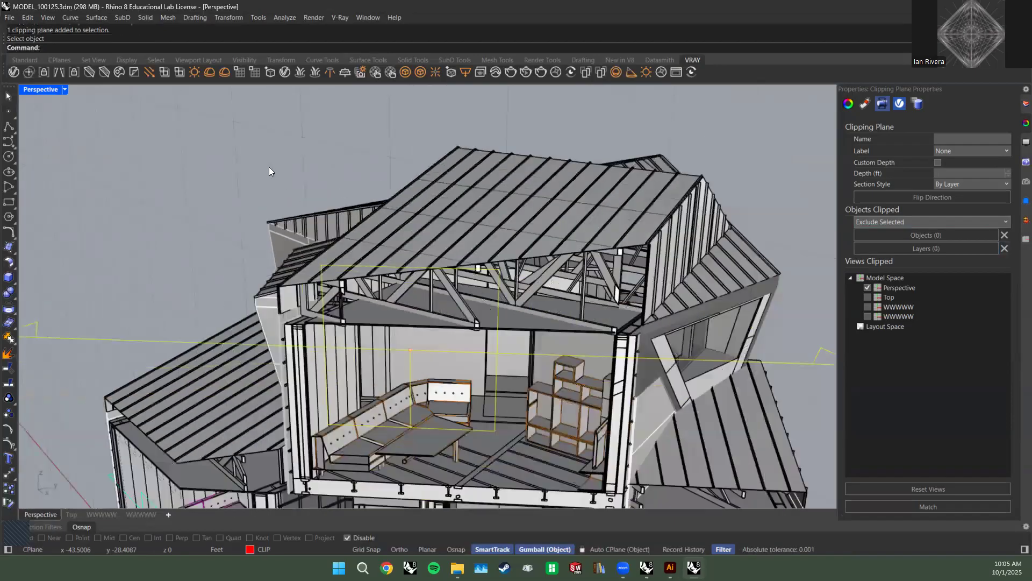
key(Escape)
right_drag(440, 283, 442, 280)
scroll(443, 279, down, 3)
scroll(493, 229, down, 4)
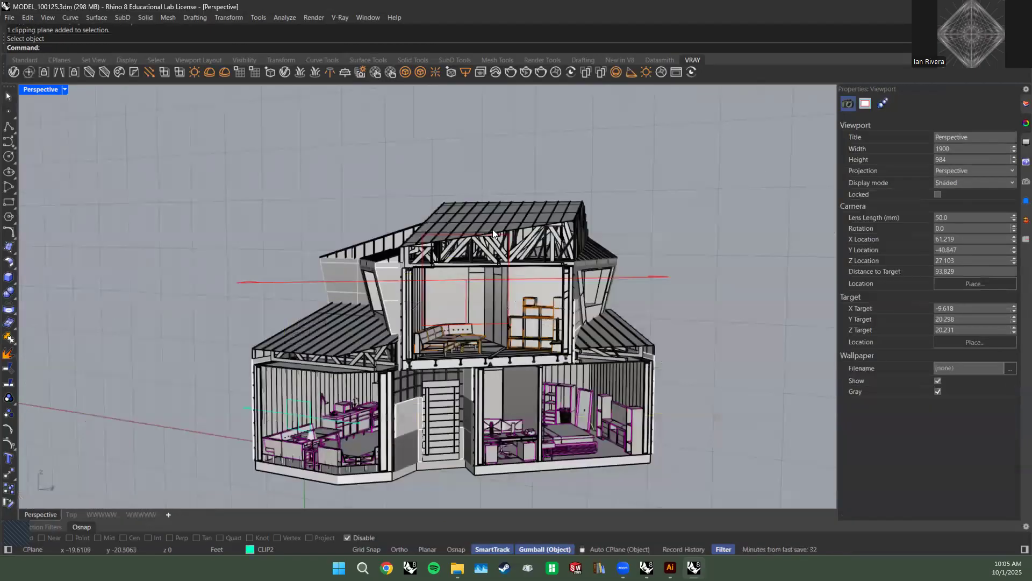
Restore the World Top construction plane in the perspective view.
right_drag(492, 229, 723, 280)
right_drag(653, 295, 679, 306)
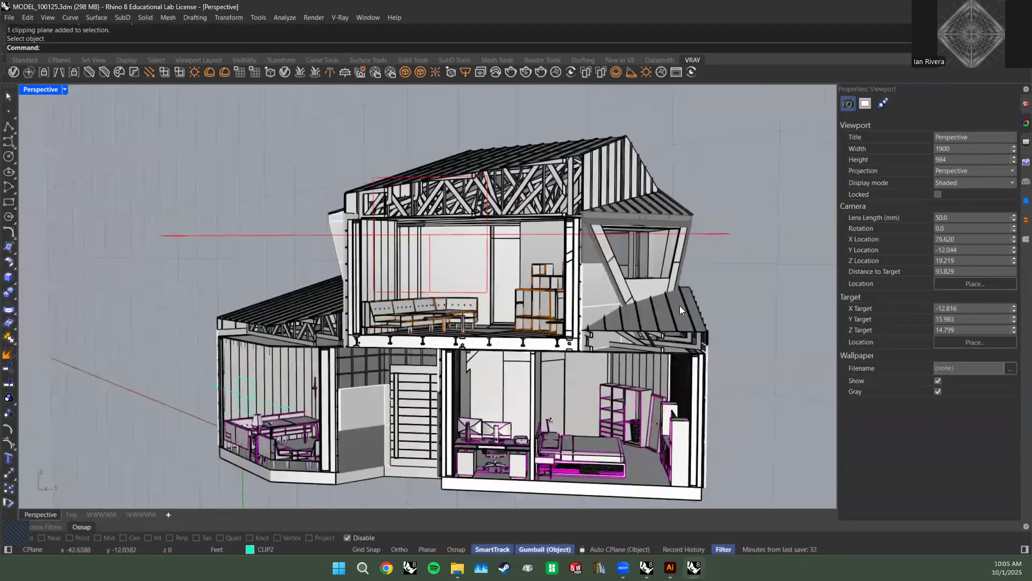
shift+right_drag(772, 279, 817, 245)
scroll(816, 244, down, 2)
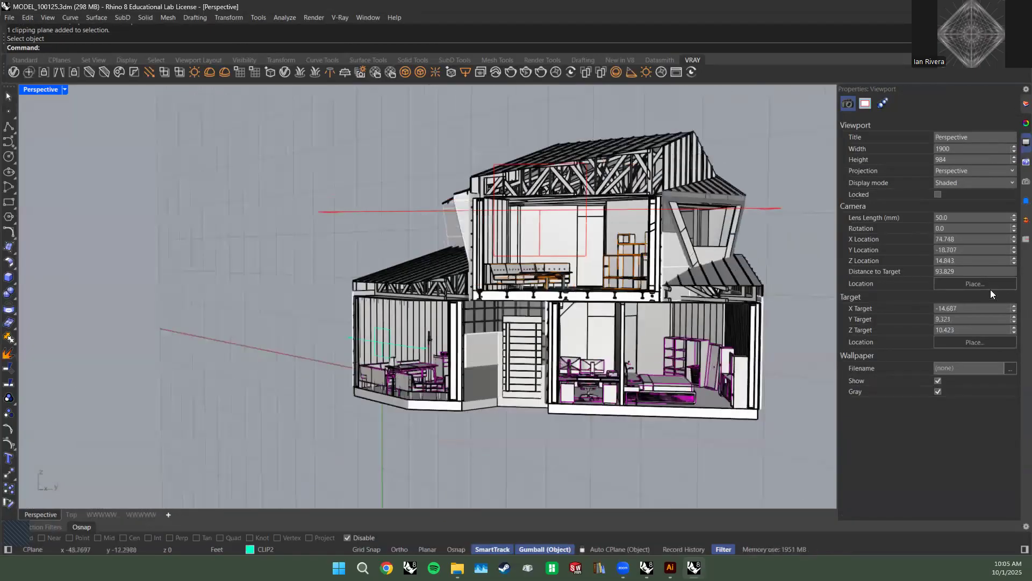
double_click(877, 131)
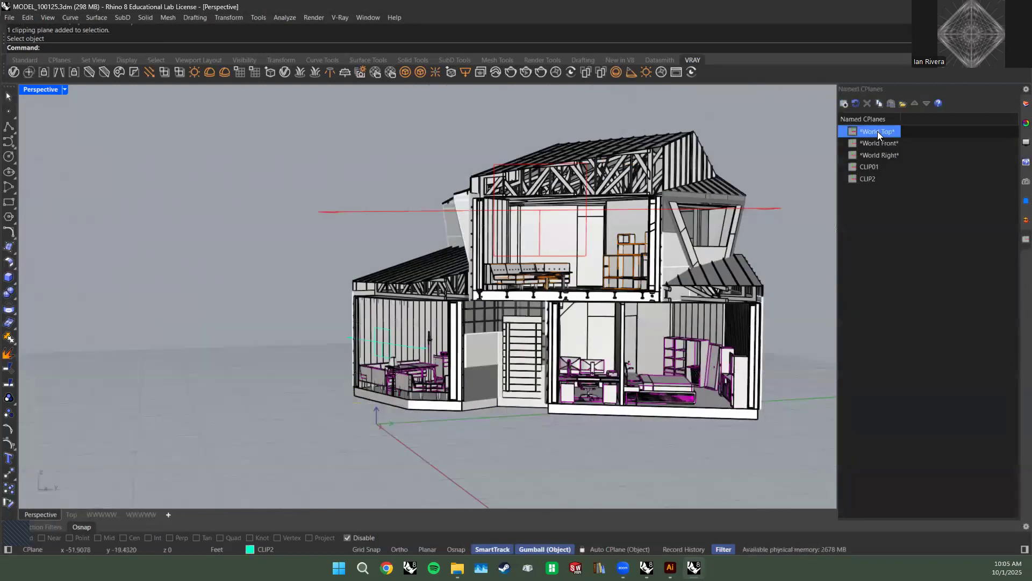
Examine the whole sectioned house and its interiors from above, below and the front.
right_drag(527, 409, 553, 390)
scroll(557, 388, down, 2)
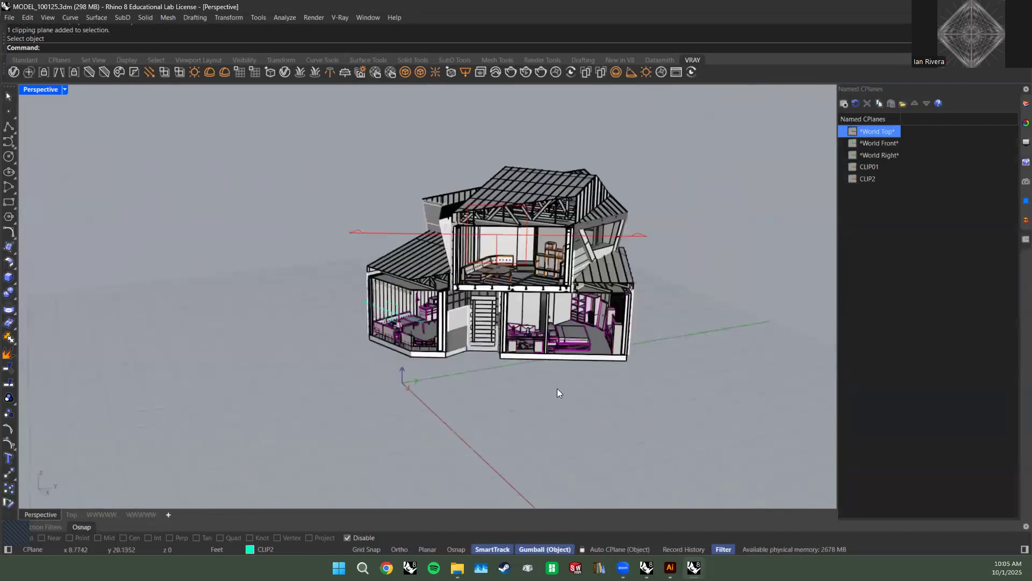
scroll(608, 327, up, 3)
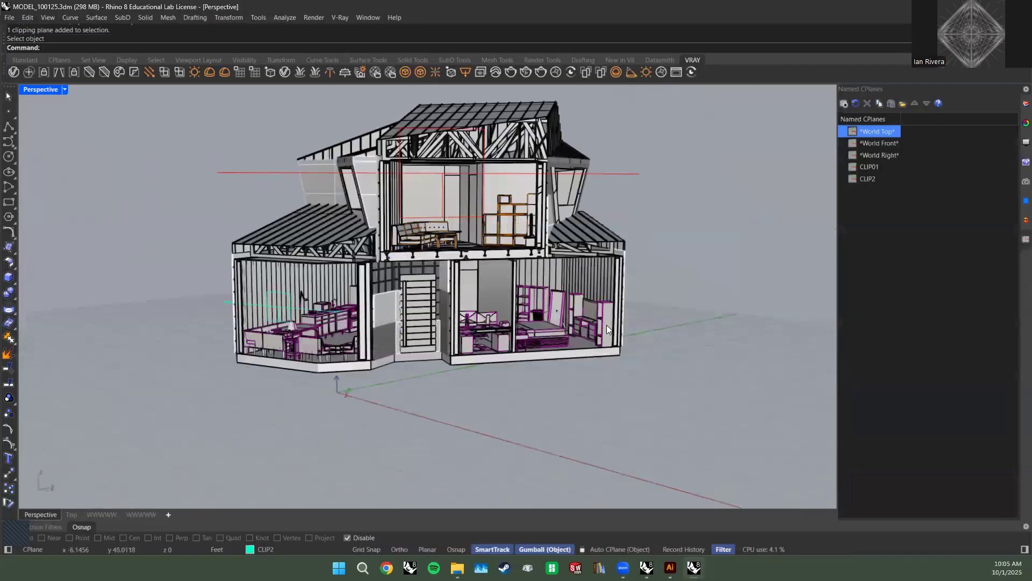
scroll(606, 324, up, 2)
scroll(560, 344, up, 2)
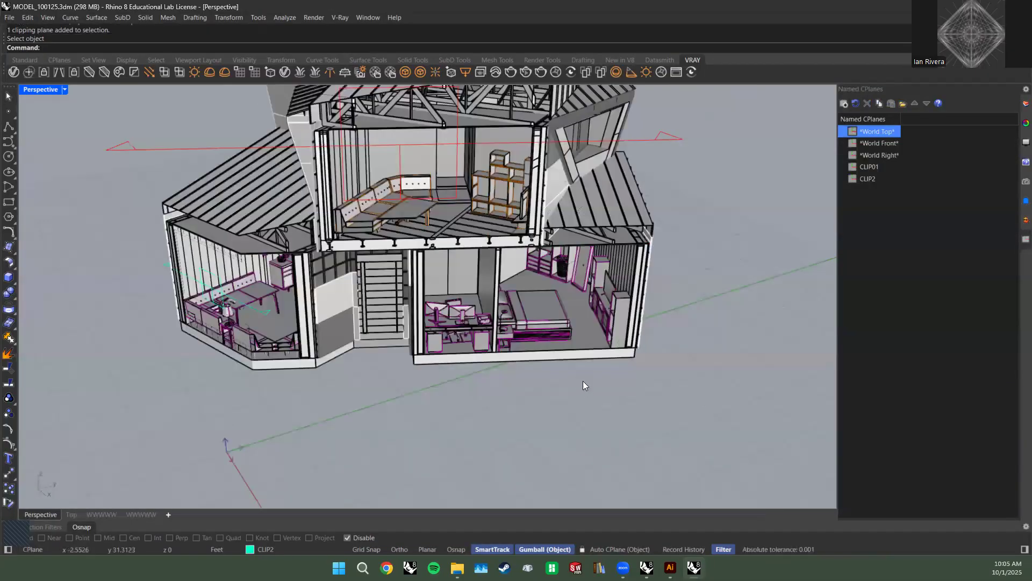
scroll(582, 381, up, 3)
right_drag(562, 325, 508, 333)
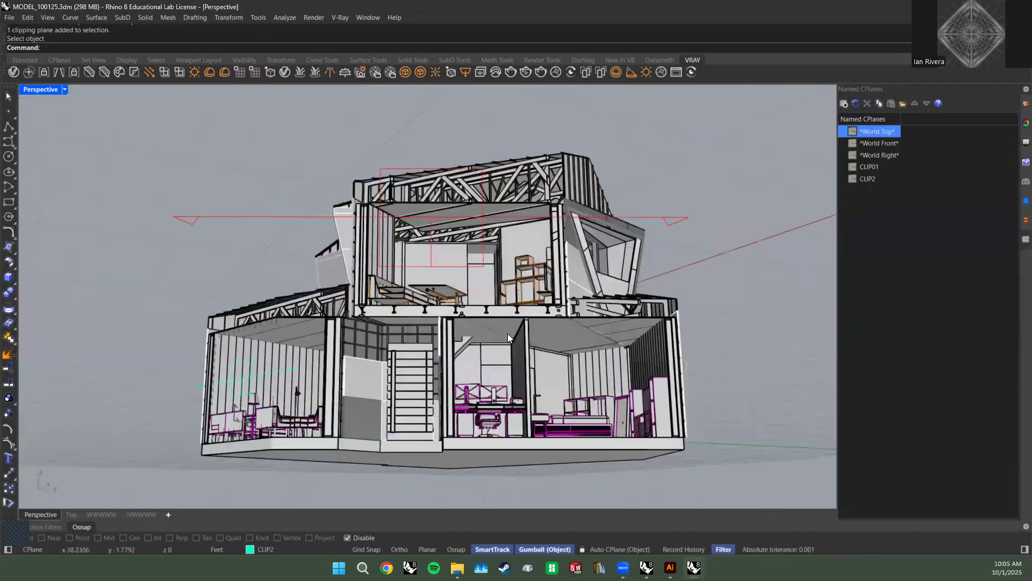
scroll(507, 333, down, 5)
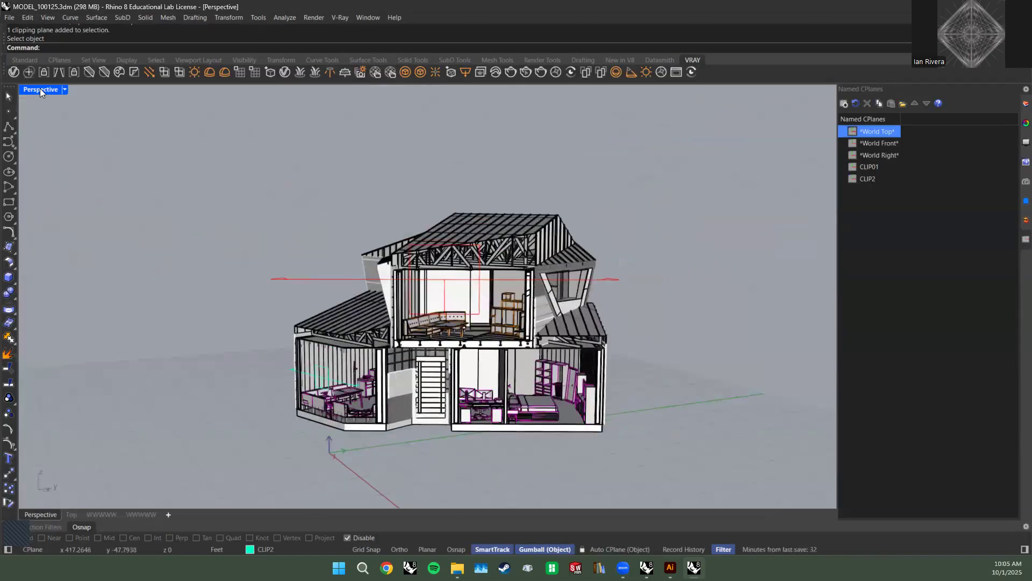
Change one of the WWWWW viewports to the standard Perspective view and maximize it.
double_click(40, 89)
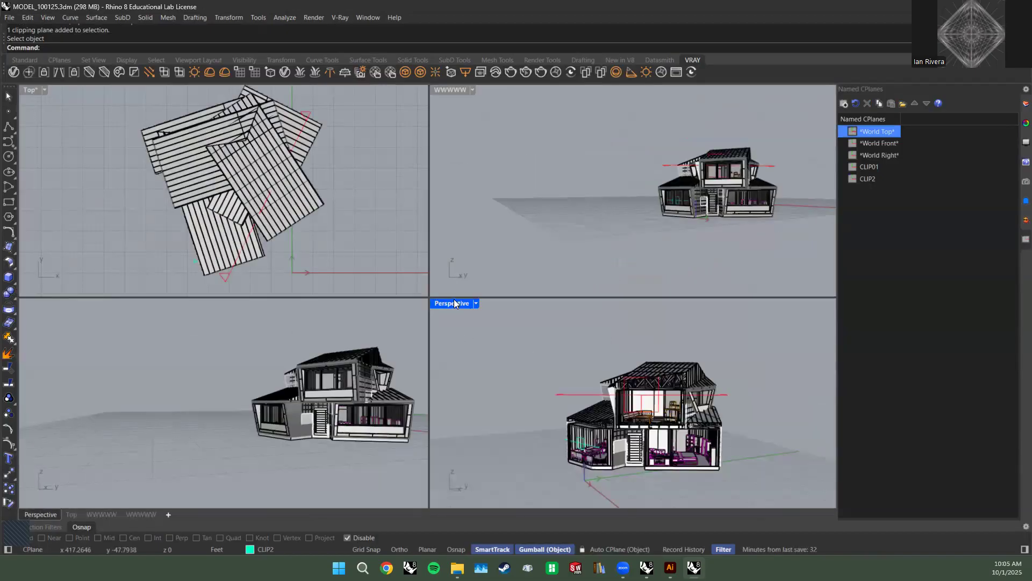
double_click(453, 303)
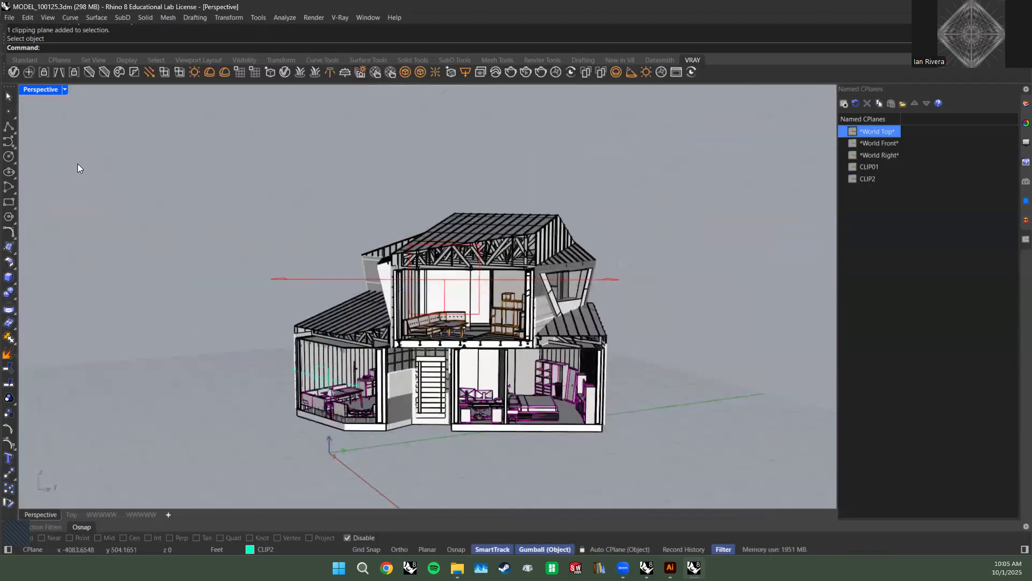
double_click(45, 92)
click(451, 91)
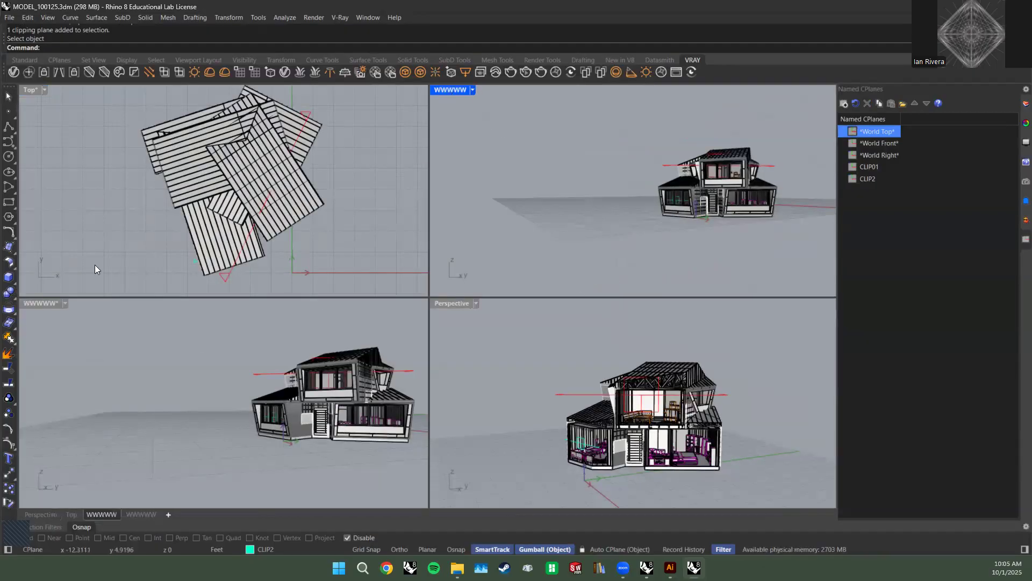
click(472, 90)
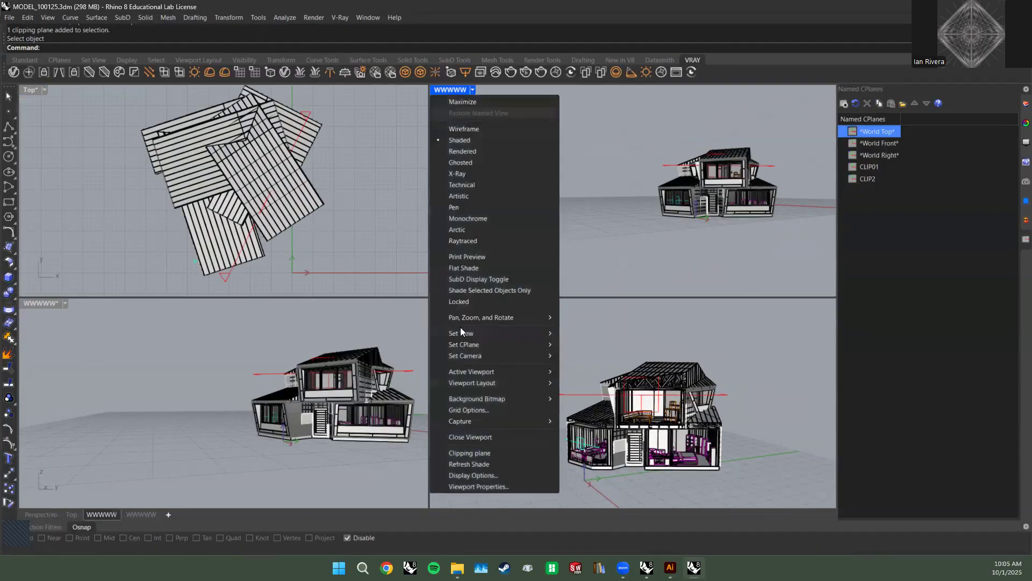
mouse_move(507, 334)
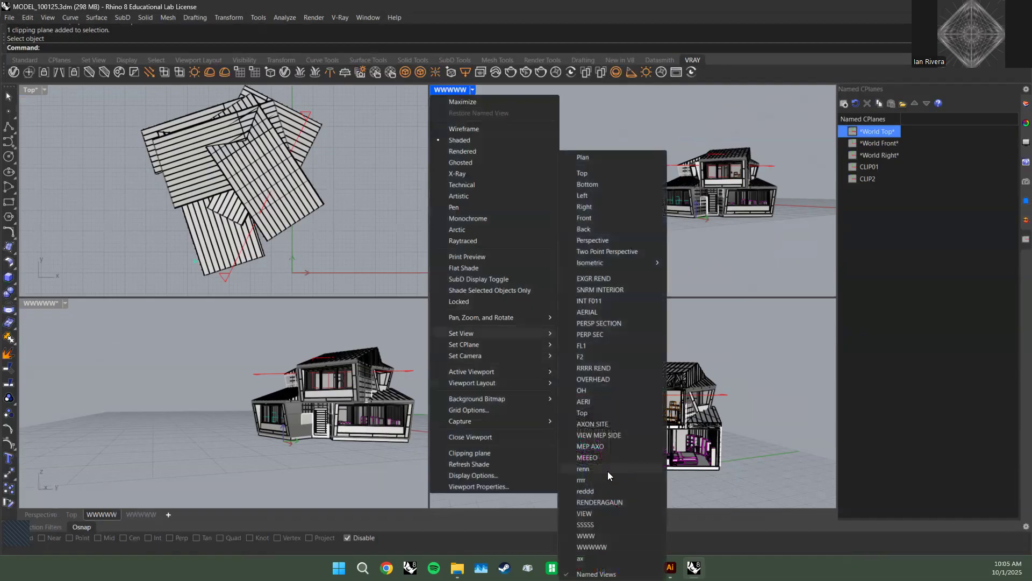
click(601, 241)
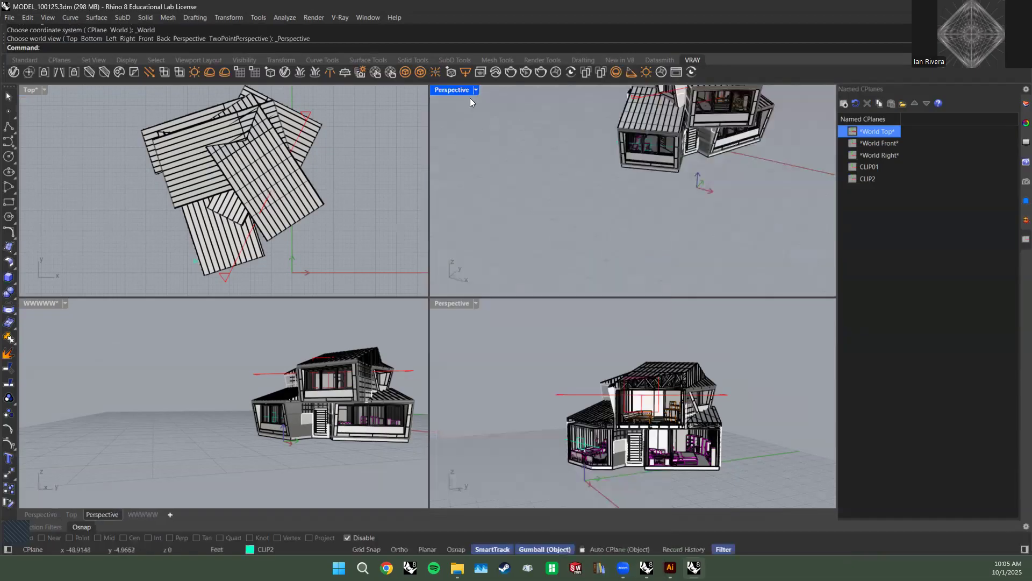
double_click(455, 90)
Examine the unclipped house exterior from the front, above and close to the upper-floor windows.
right_drag(467, 296, 455, 355)
scroll(455, 356, up, 4)
scroll(409, 400, down, 7)
right_drag(409, 400, 476, 365)
scroll(477, 365, up, 5)
right_drag(480, 316, 481, 325)
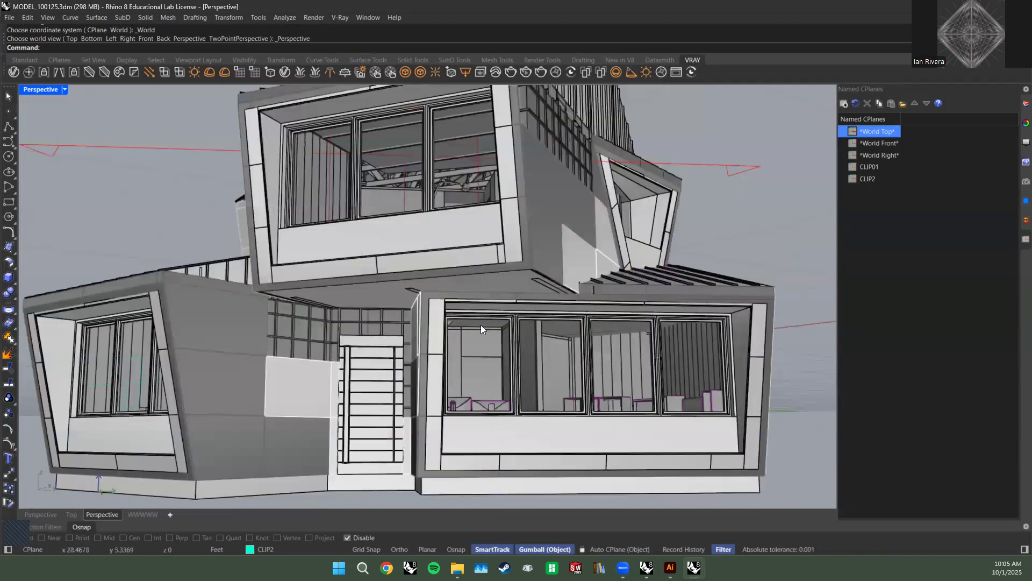
scroll(401, 358, down, 4)
right_drag(411, 357, 544, 430)
scroll(539, 387, up, 4)
scroll(538, 386, down, 4)
scroll(393, 383, up, 4)
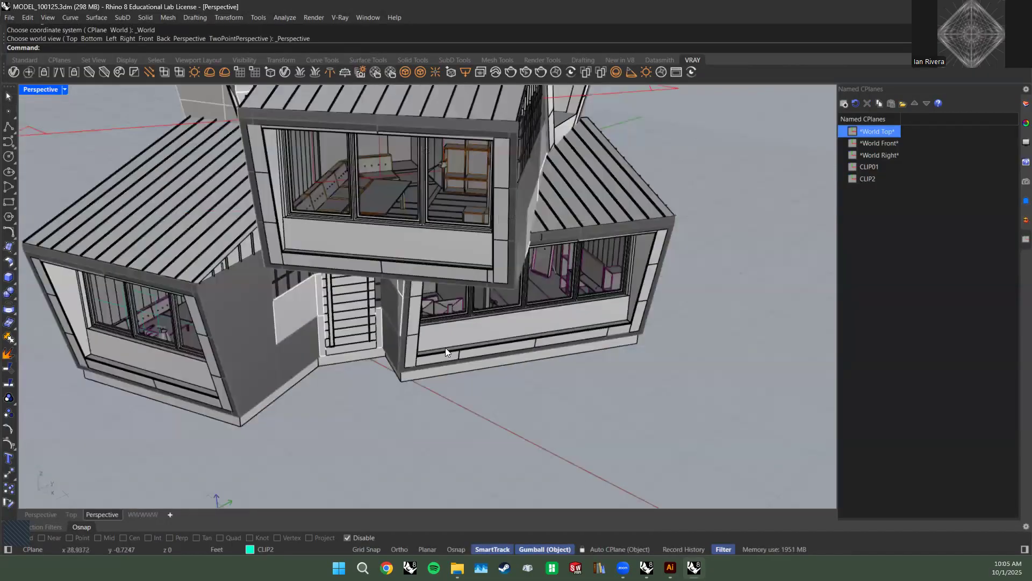
right_drag(445, 347, 520, 336)
scroll(522, 331, down, 2)
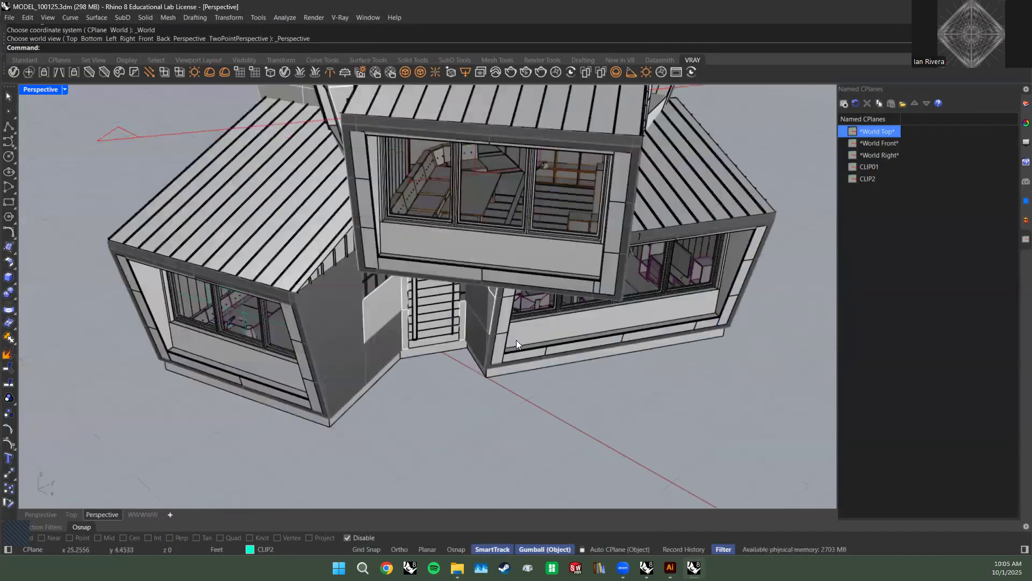
right_drag(517, 337, 413, 301)
right_drag(400, 204, 477, 360)
scroll(478, 359, up, 4)
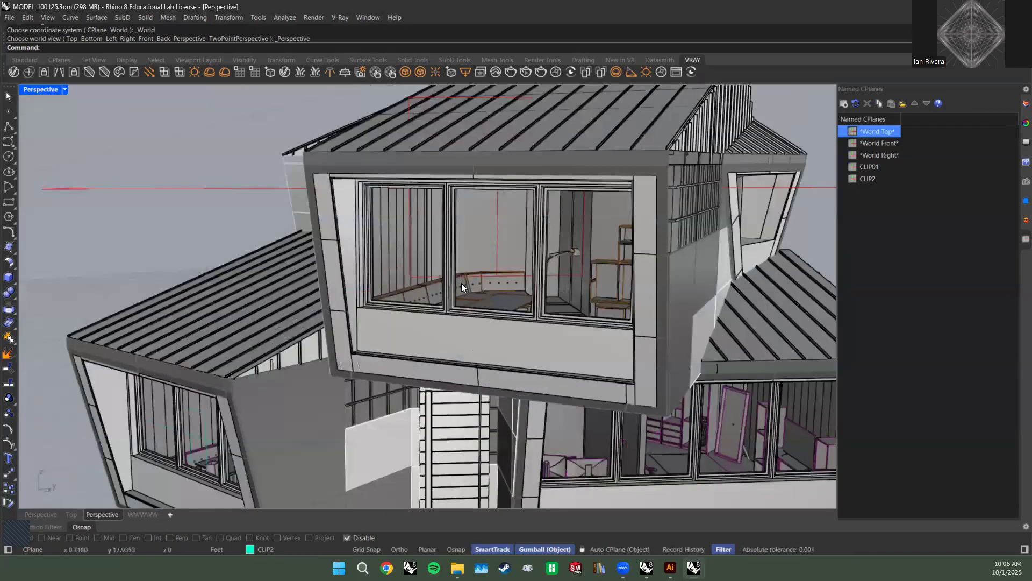
Examine the ground-floor window wall and its base beside the entrance from above and from ground level.
scroll(461, 283, down, 3)
right_drag(445, 255, 426, 347)
scroll(489, 399, up, 2)
scroll(488, 399, up, 4)
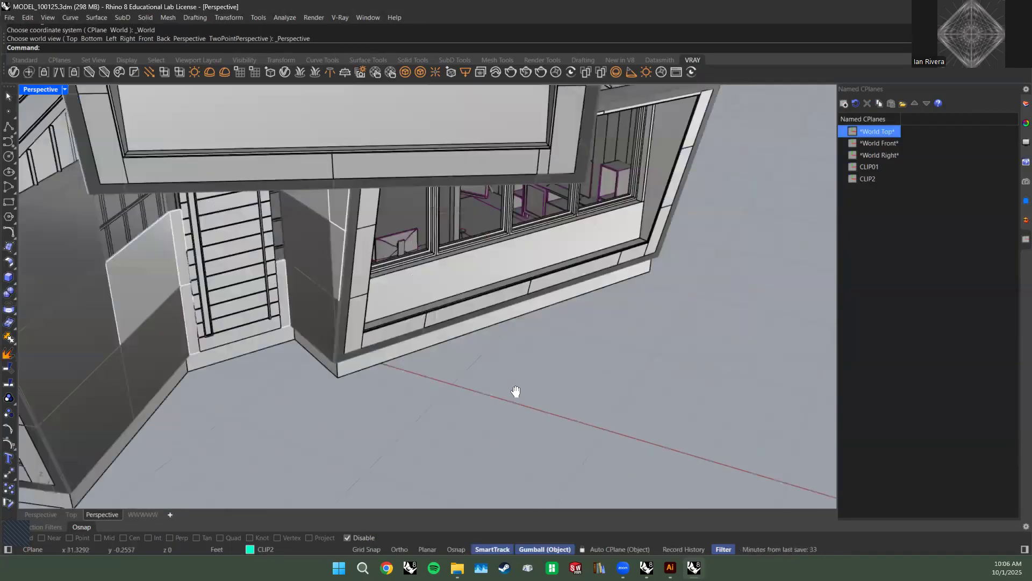
scroll(487, 399, down, 2)
scroll(473, 365, down, 3)
scroll(468, 350, up, 6)
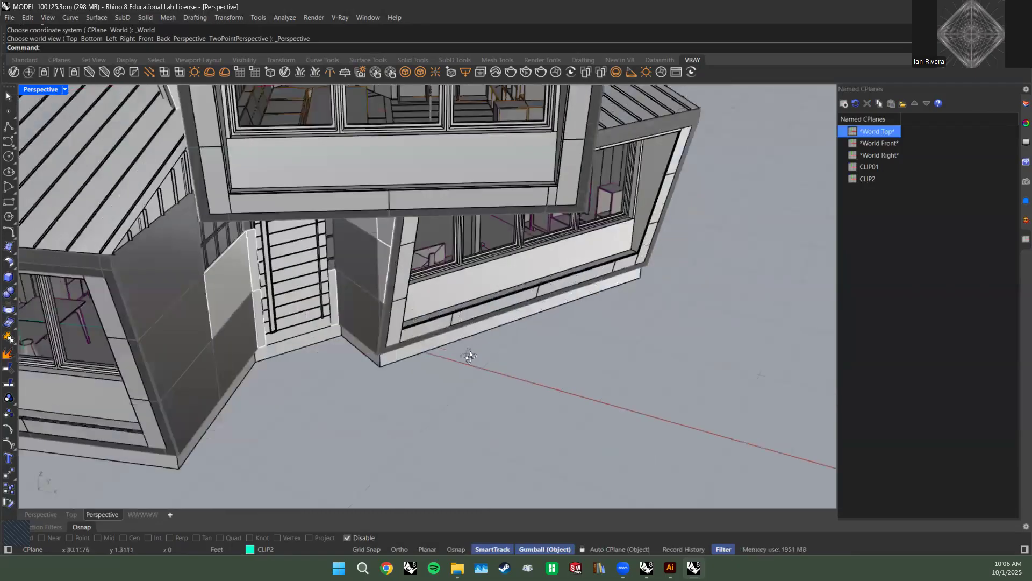
shift+right_drag(721, 323, 660, 347)
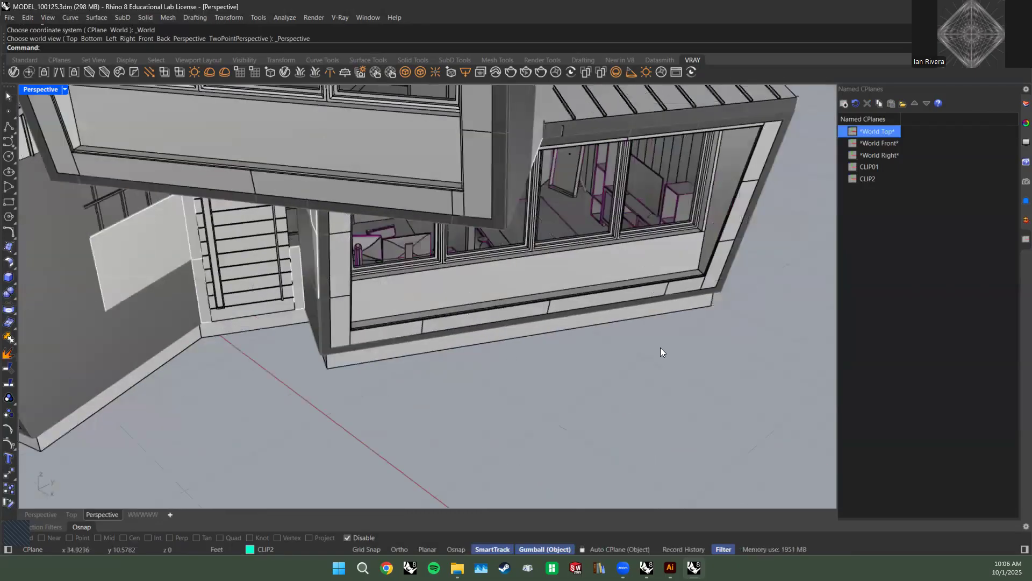
right_drag(407, 311, 307, 308)
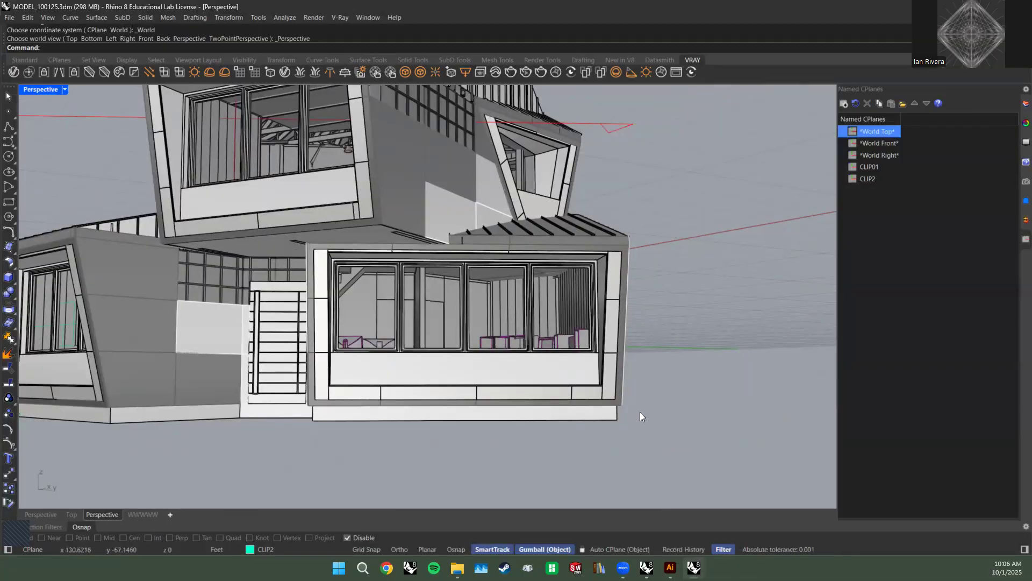
Switch to Illustrator and examine the bedroom, wall assembly and foundation details in the SECTION 5.12.ai perspective section.
key(alt+Tab)
alt+scroll(692, 404, up, 1)
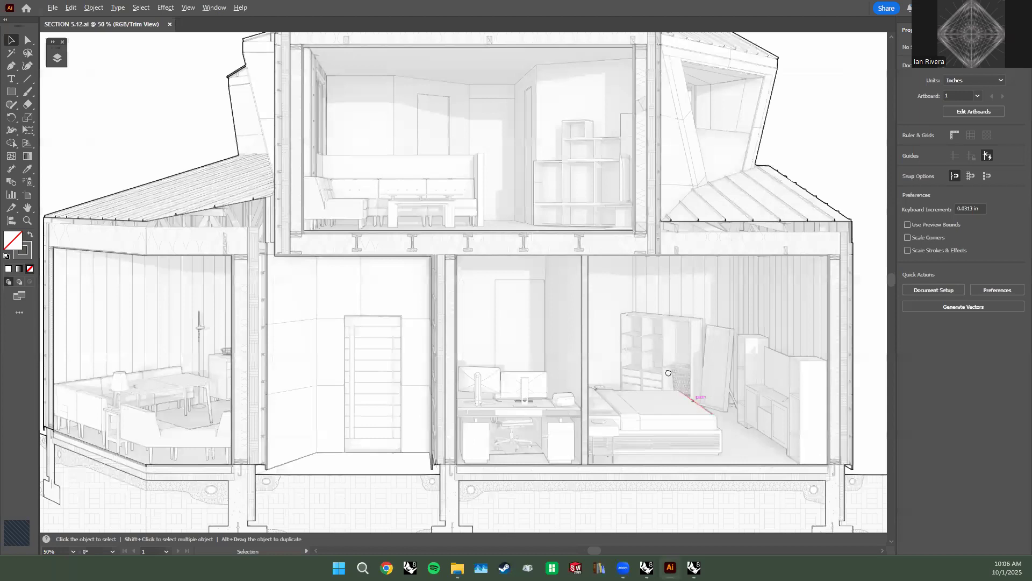
alt+scroll(629, 329, up, 1)
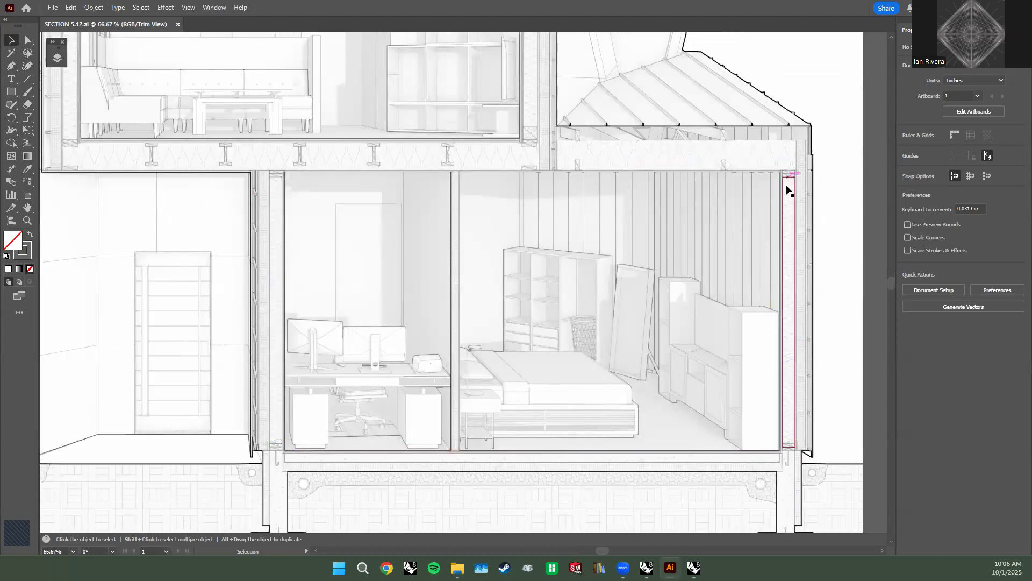
alt+scroll(786, 189, up, 1)
alt+scroll(716, 134, up, 2)
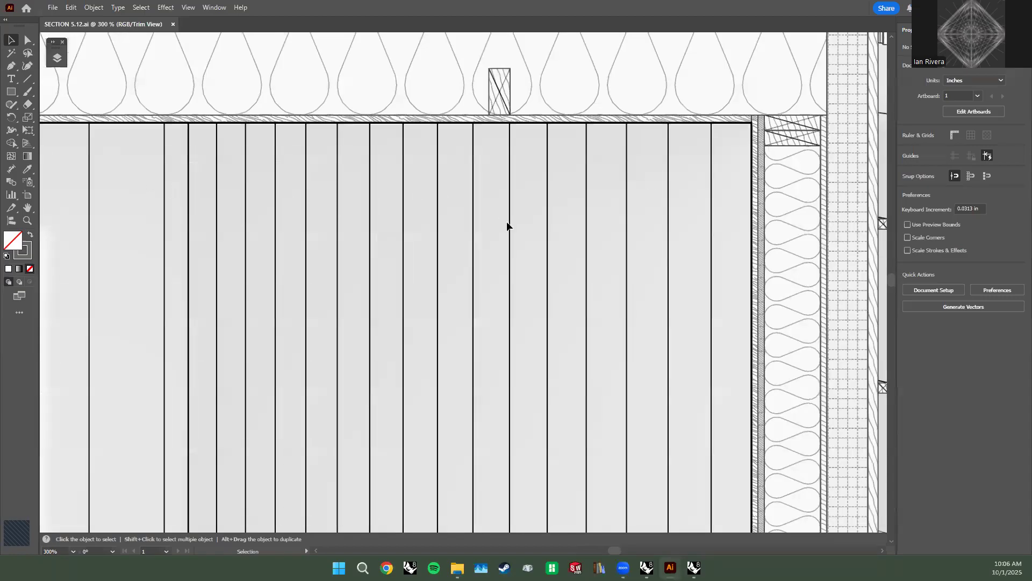
alt+scroll(507, 226, down, 2)
alt+scroll(560, 219, down, 3)
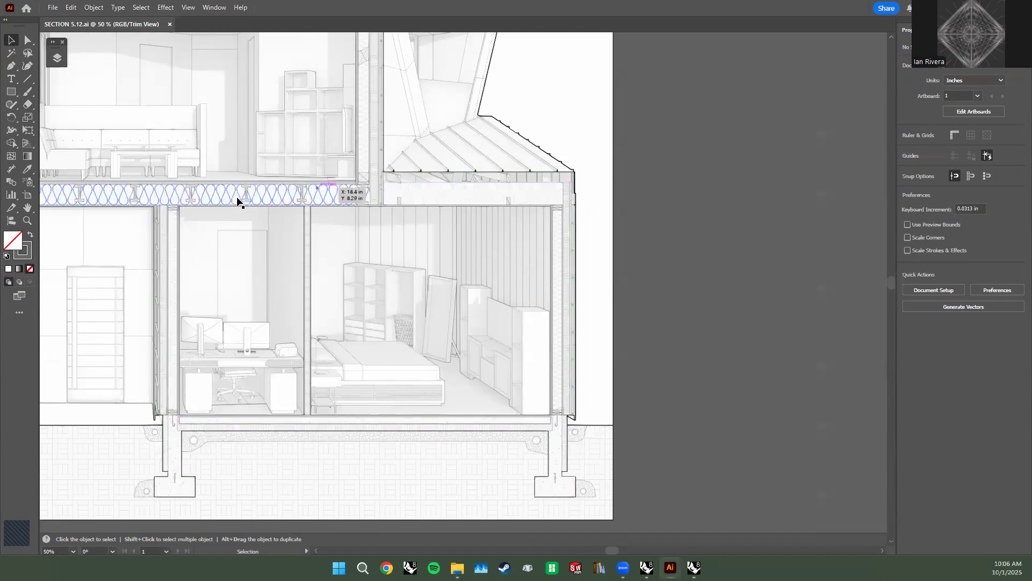
alt+scroll(569, 295, down, 1)
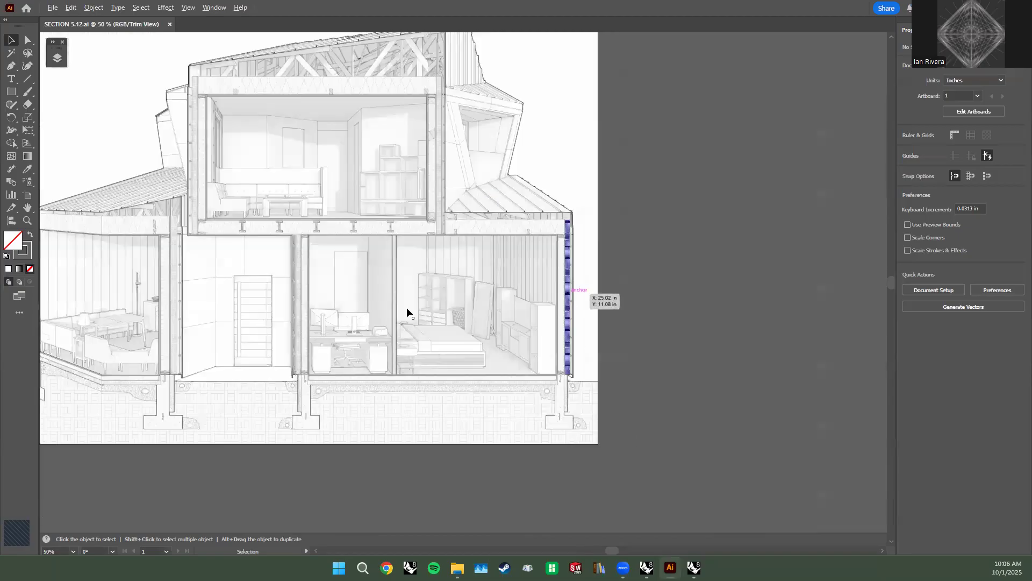
alt+scroll(109, 318, up, 2)
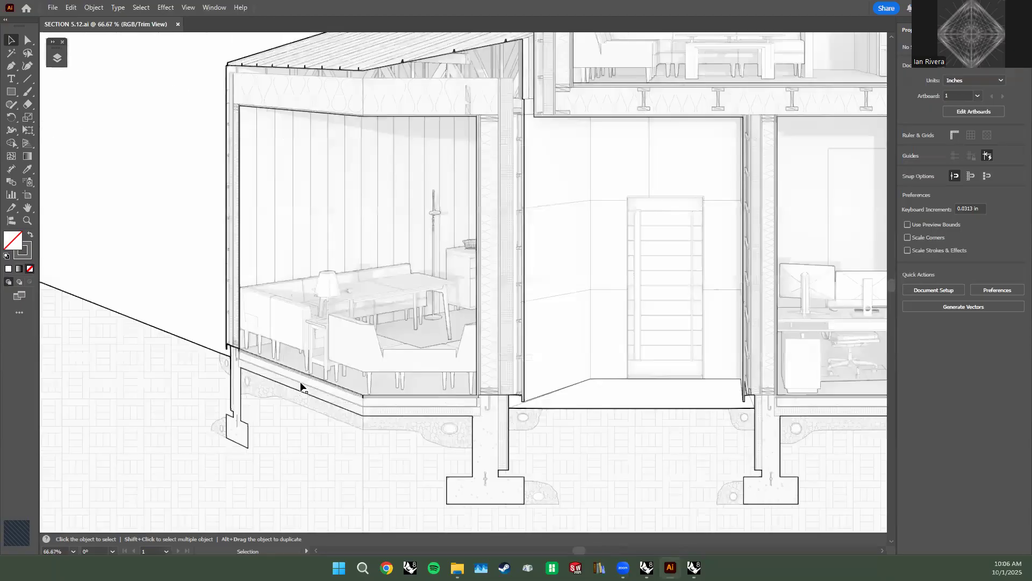
alt+scroll(241, 483, up, 3)
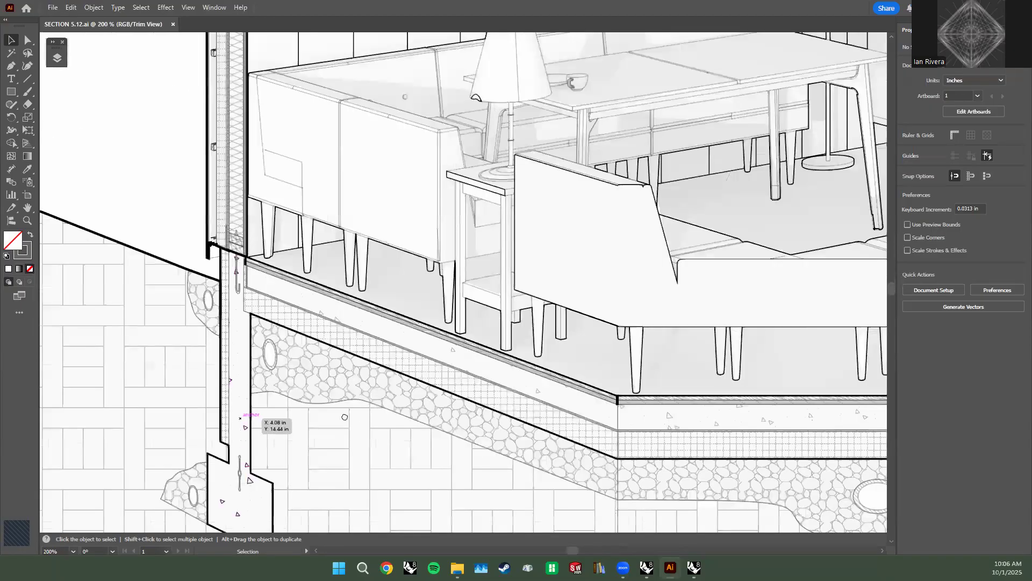
alt+scroll(176, 281, down, 1)
alt+scroll(463, 275, down, 4)
drag(640, 148, 350, 226)
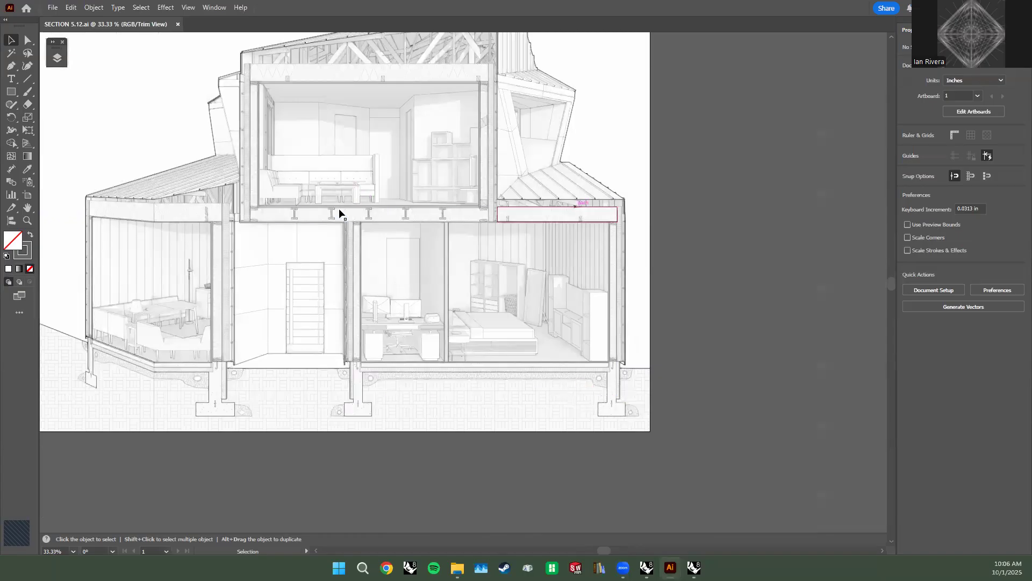
Switch back to Rhino and sub-select the lower front edge of the base under the ground-floor window wall beside the entrance.
key(alt+Tab)
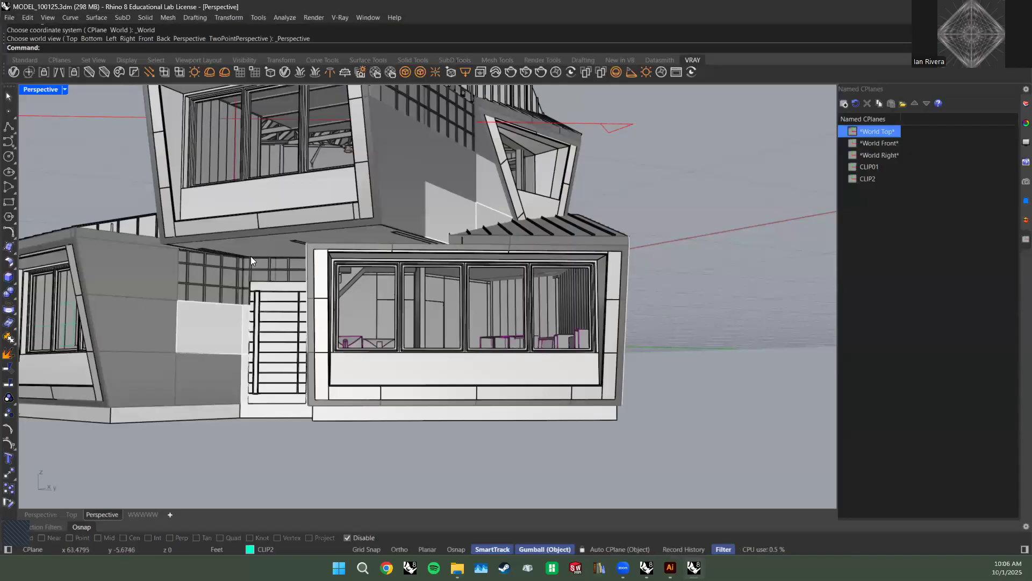
right_drag(541, 371, 503, 335)
scroll(371, 333, up, 4)
right_drag(383, 317, 395, 275)
scroll(398, 356, up, 3)
right_drag(395, 352, 328, 338)
shift+right_drag(328, 339, 403, 370)
scroll(342, 329, down, 3)
scroll(403, 370, down, 3)
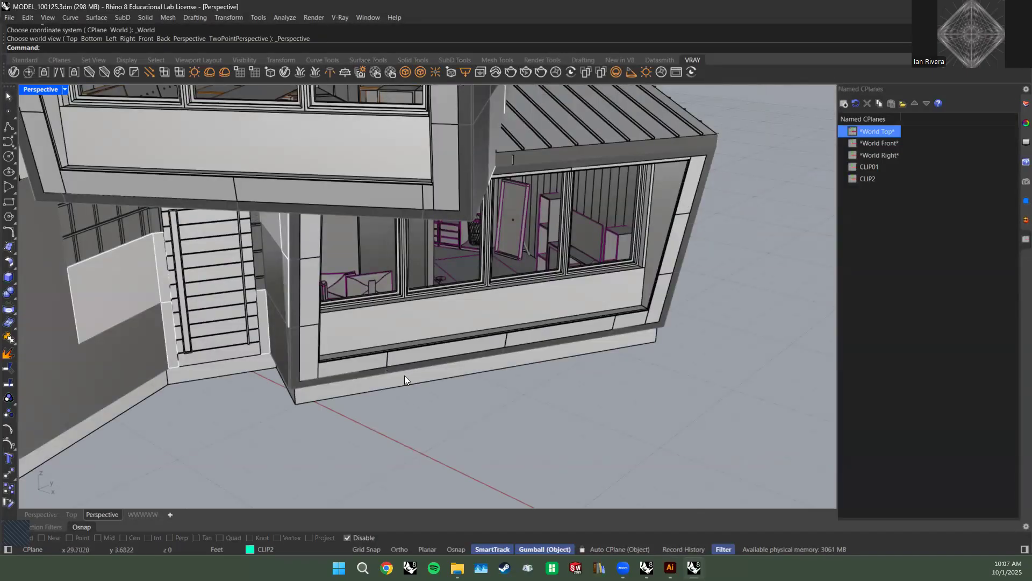
ctrl+shift+click(451, 379)
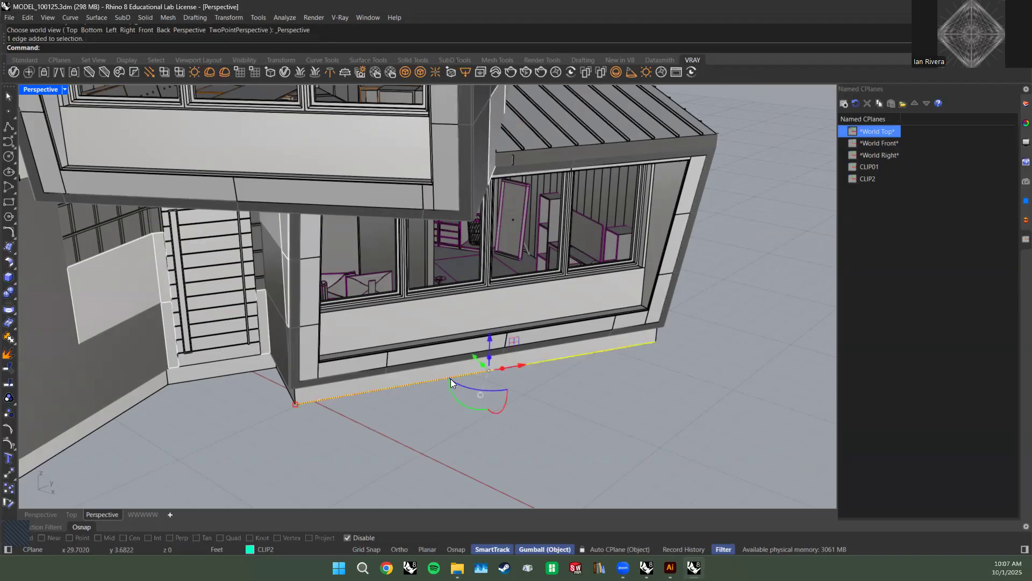
Copy the selected base edge outward from the house as a separate curve parallel to the wall, and select it.
right_drag(493, 333, 425, 353)
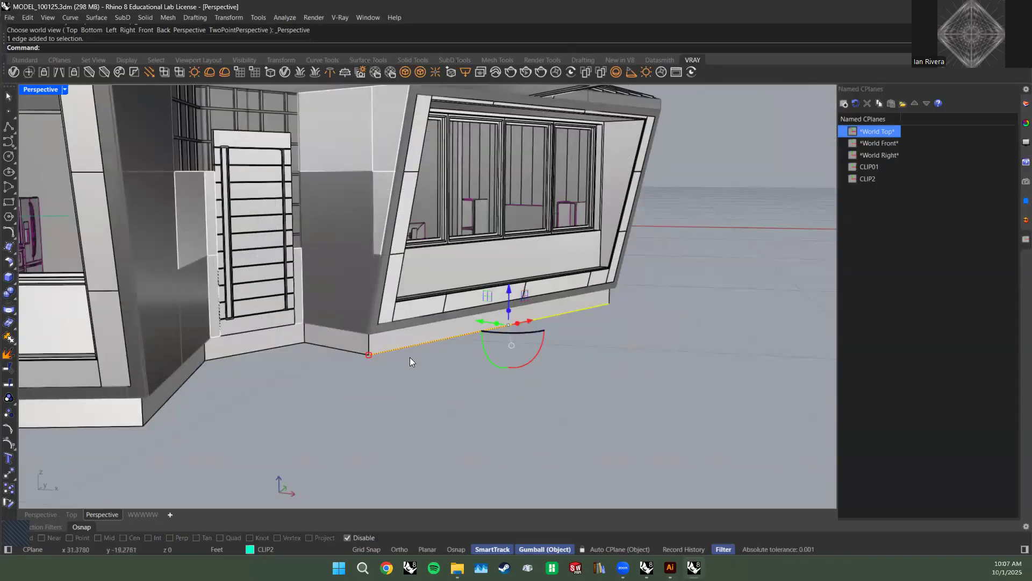
right_drag(390, 349, 423, 321)
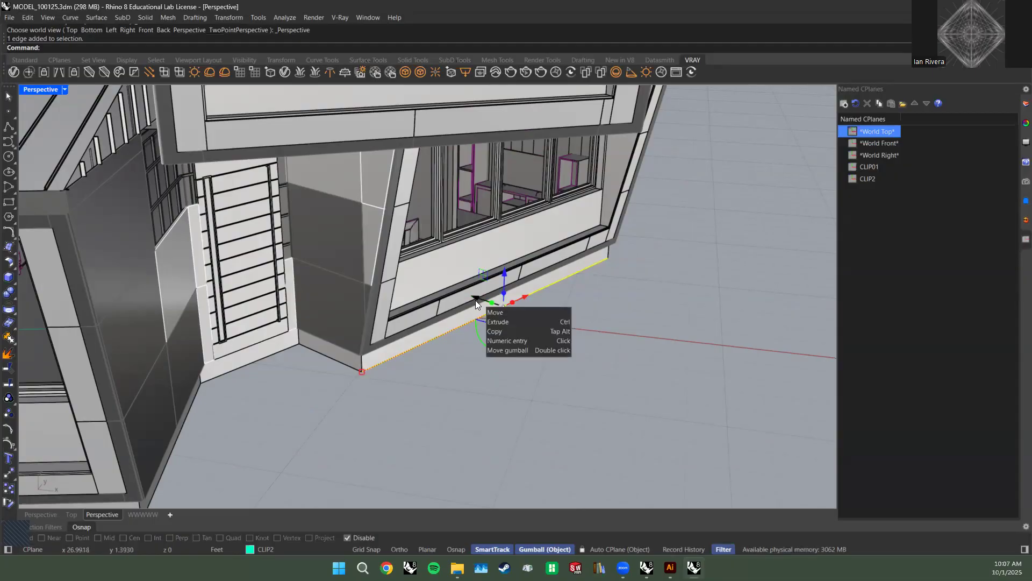
drag(476, 296, 634, 370)
click(603, 376)
right_drag(602, 377, 576, 397)
click(469, 379)
Extrude the copied curve horizontally away from the house into a flat rectangular surface on the ground.
right_drag(491, 371, 475, 352)
right_drag(414, 364, 437, 276)
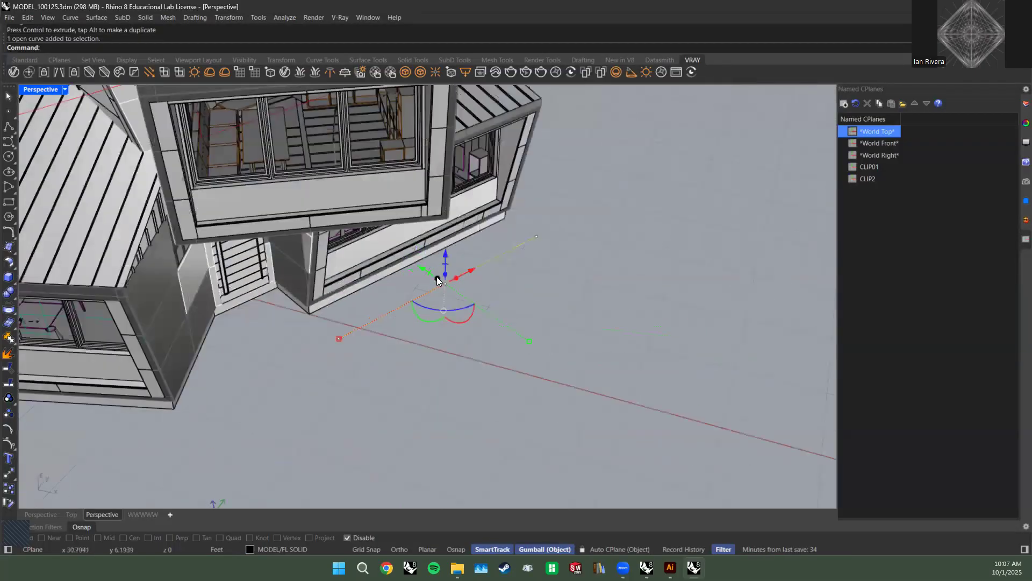
scroll(437, 277, up, 5)
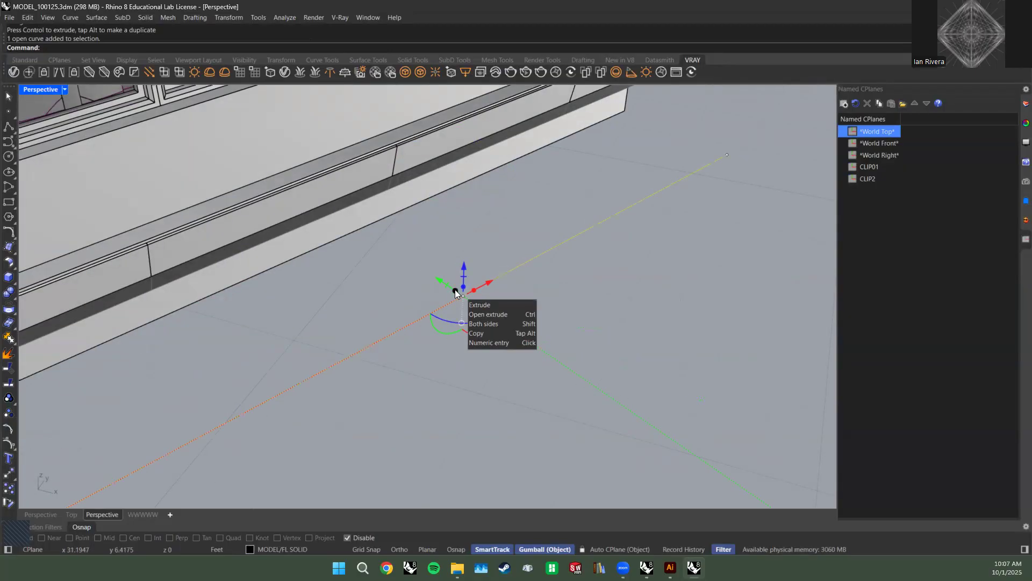
scroll(455, 291, down, 7)
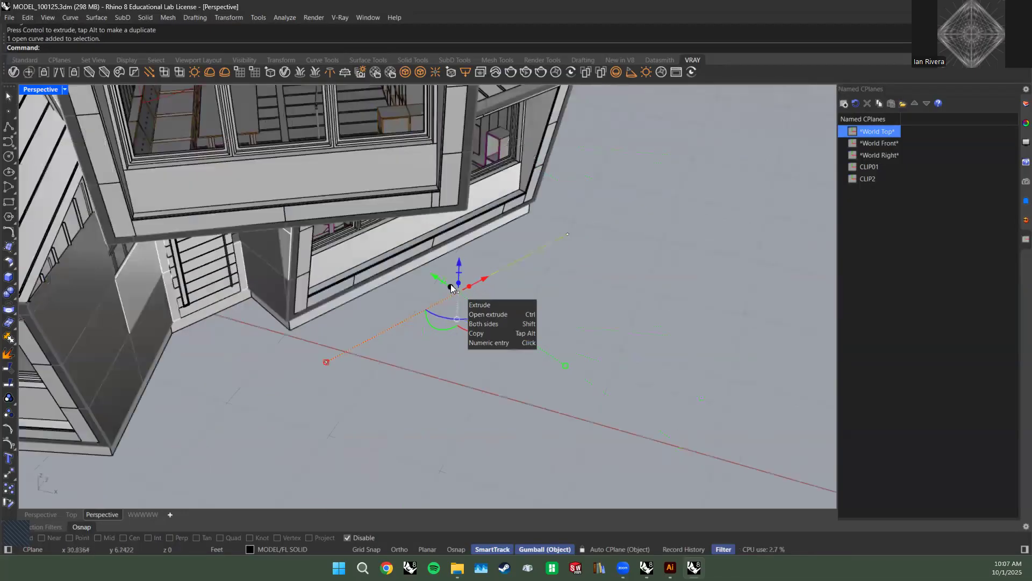
drag(451, 289, 571, 401)
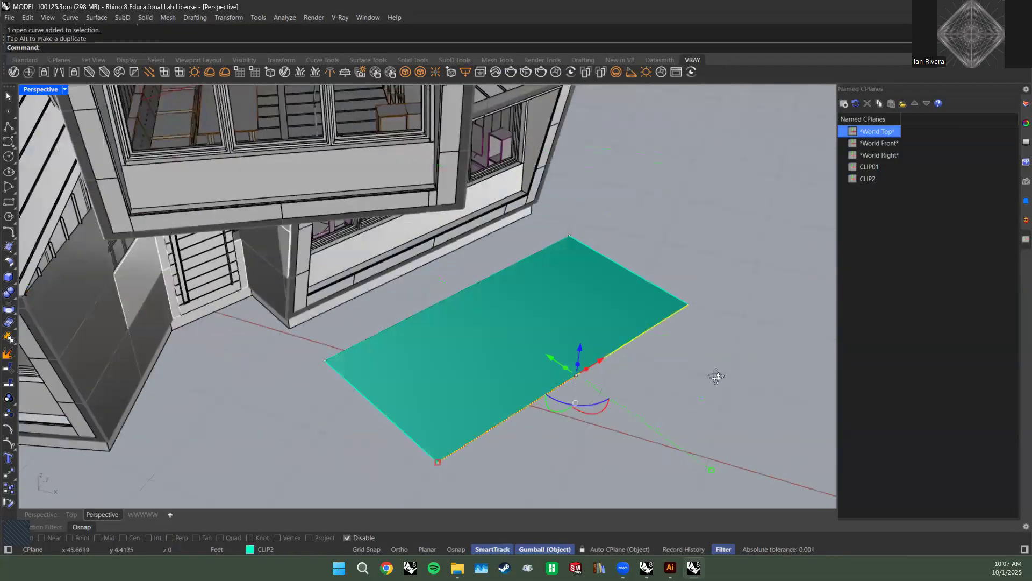
scroll(609, 347, up, 3)
right_drag(610, 347, 679, 350)
click(666, 351)
Set the perspective view's construction plane to the extruded rectangular surface with the CPlane Object option.
right_drag(381, 321, 402, 297)
scroll(401, 297, down, 3)
right_drag(404, 351, 302, 319)
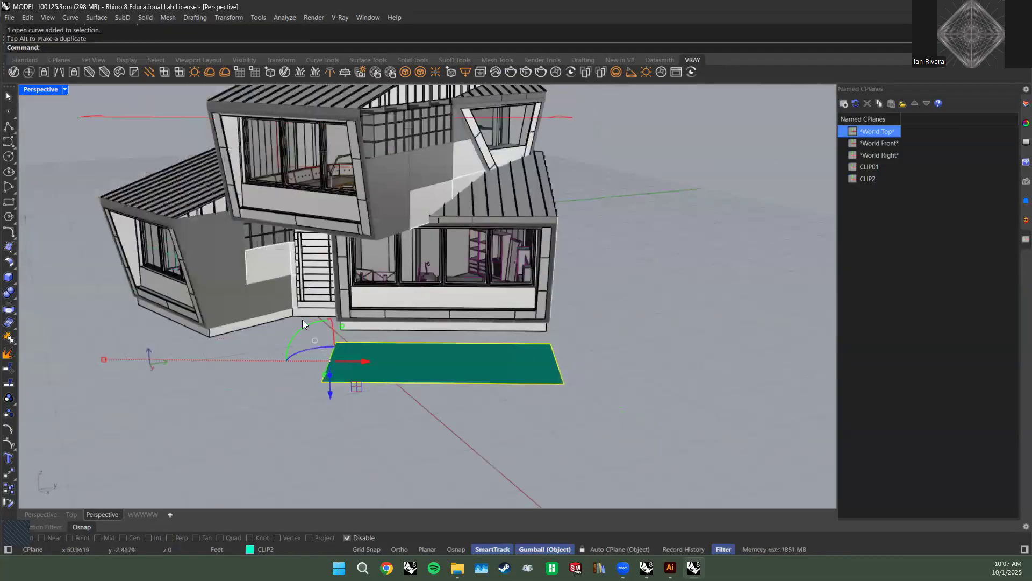
key(Escape)
click(454, 367)
text(CPlane)
key(Return)
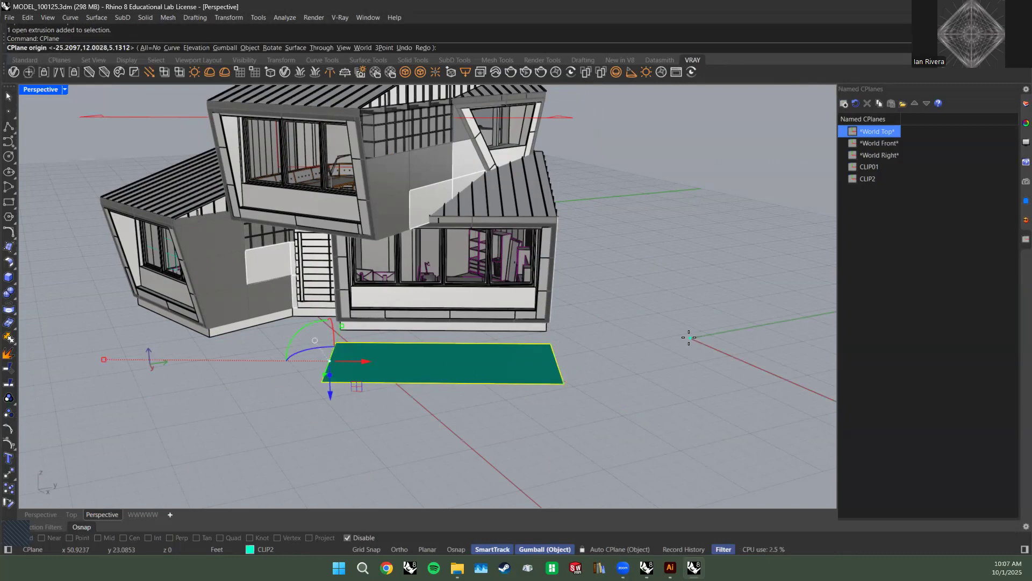
key(Return)
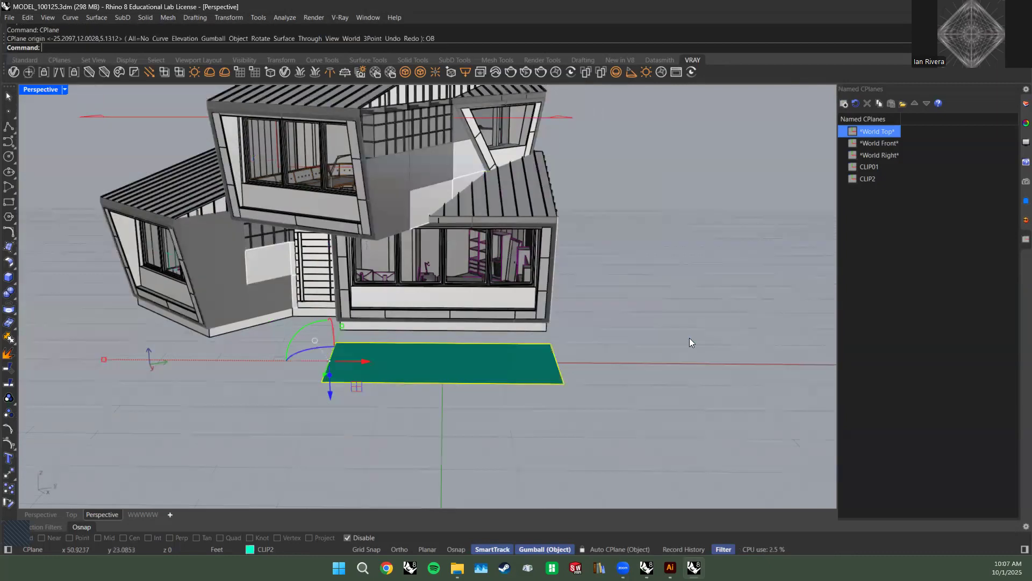
click(593, 329)
right_drag(593, 329, 585, 350)
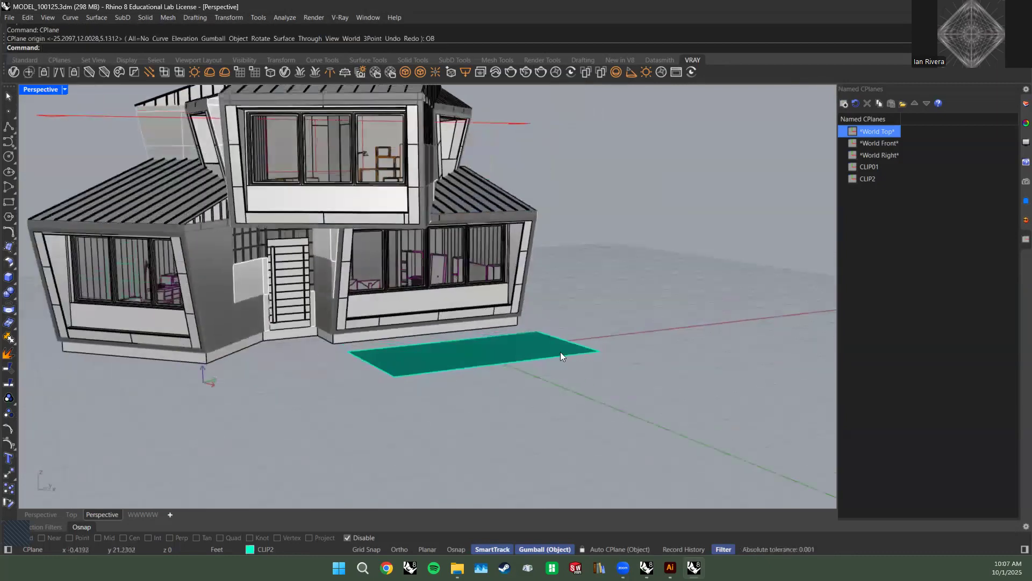
Delete the flat rectangular surface on the ground in front of the house.
click(556, 342)
key(Delete)
click(397, 346)
right_drag(469, 265, 444, 328)
scroll(444, 327, up, 5)
right_drag(536, 279, 627, 139)
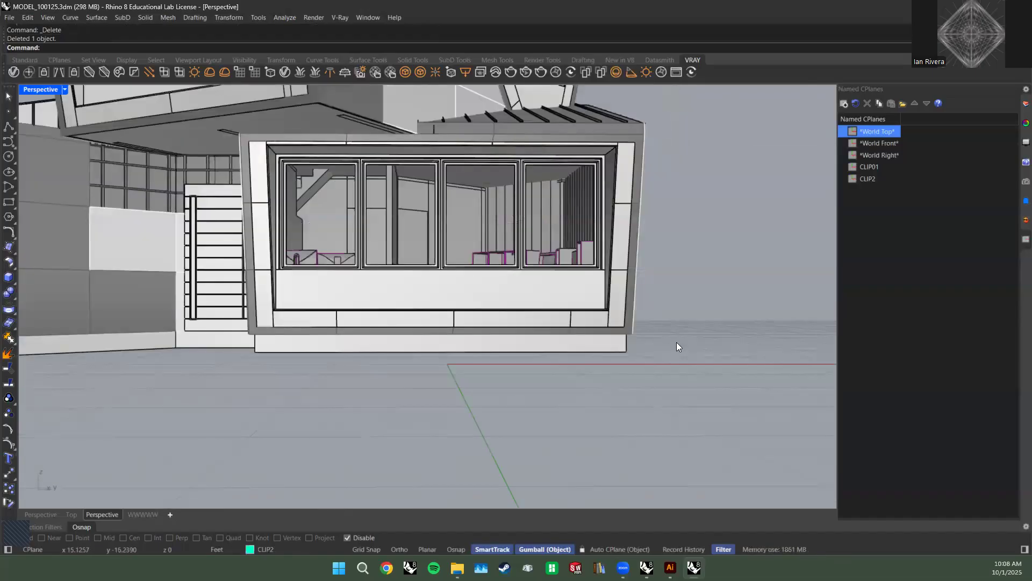
Save the perspective view's current construction plane as a named CPlane called AL.
scroll(610, 337, down, 4)
right_drag(611, 337, 663, 350)
scroll(619, 392, down, 4)
right_drag(618, 392, 560, 402)
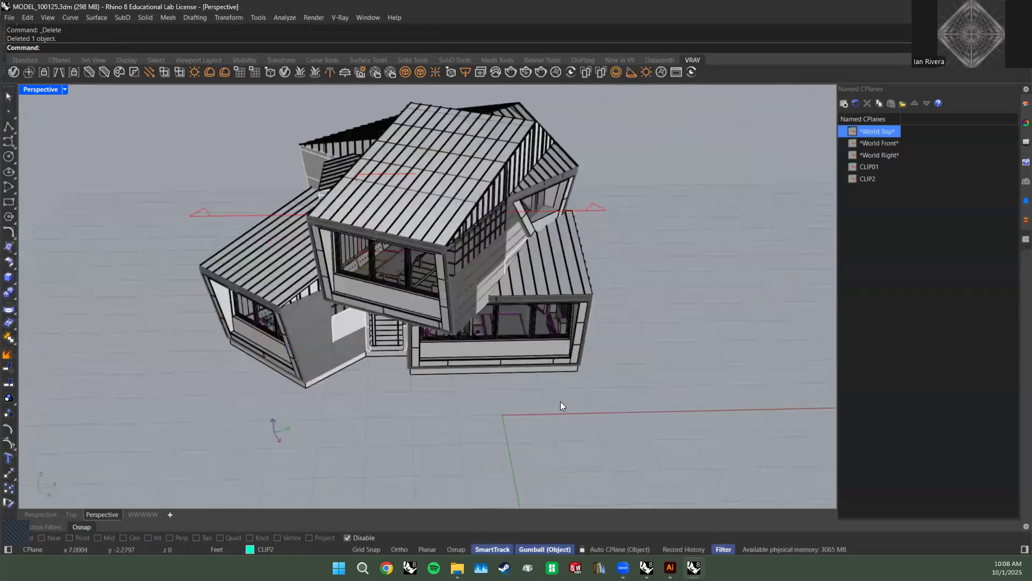
click(857, 200)
text(AL)
key(Return)
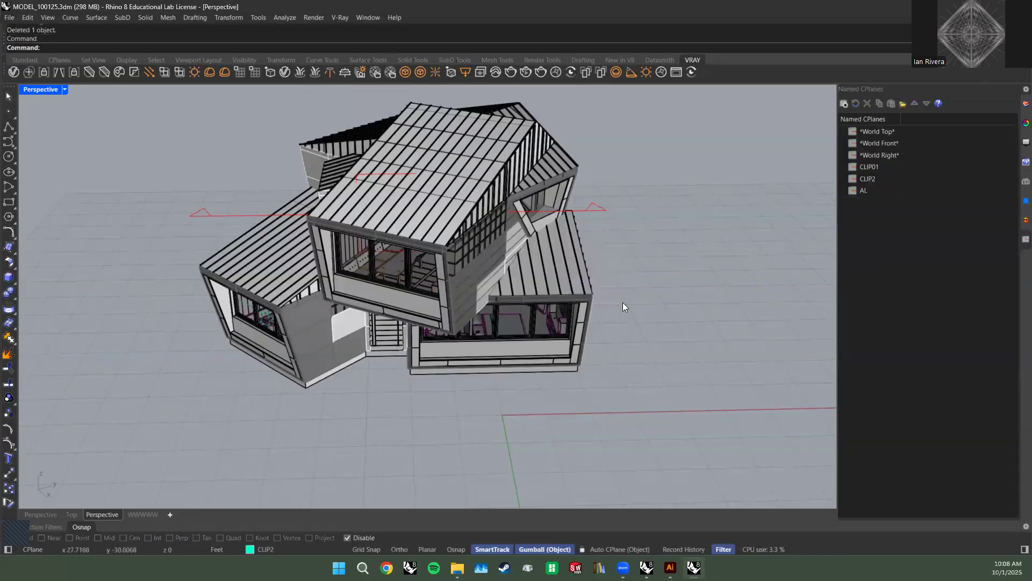
Create a new layer named BB and make it the current layer.
scroll(606, 312, up, 2)
click(196, 184)
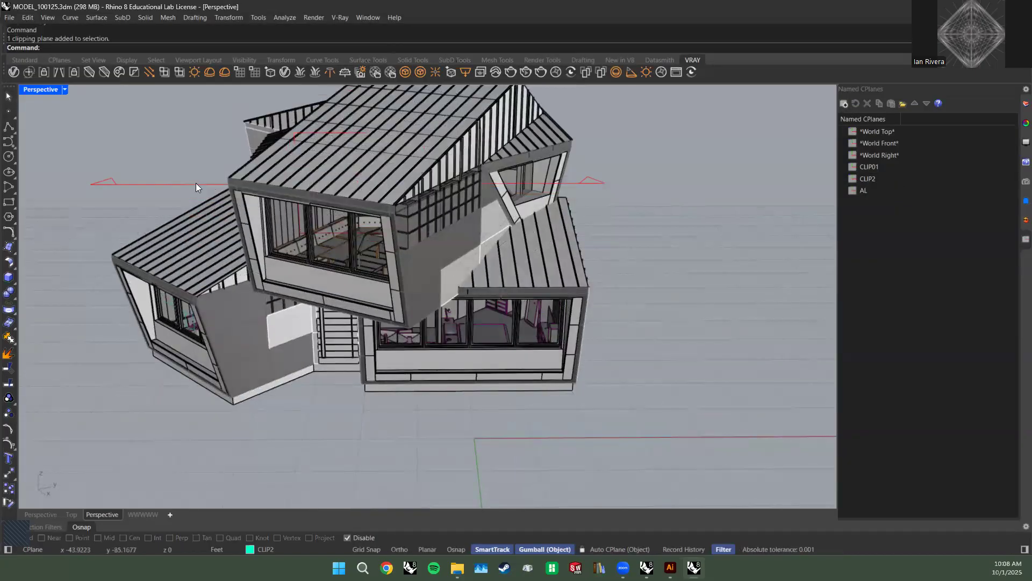
key(Escape)
click(1025, 123)
click(1025, 103)
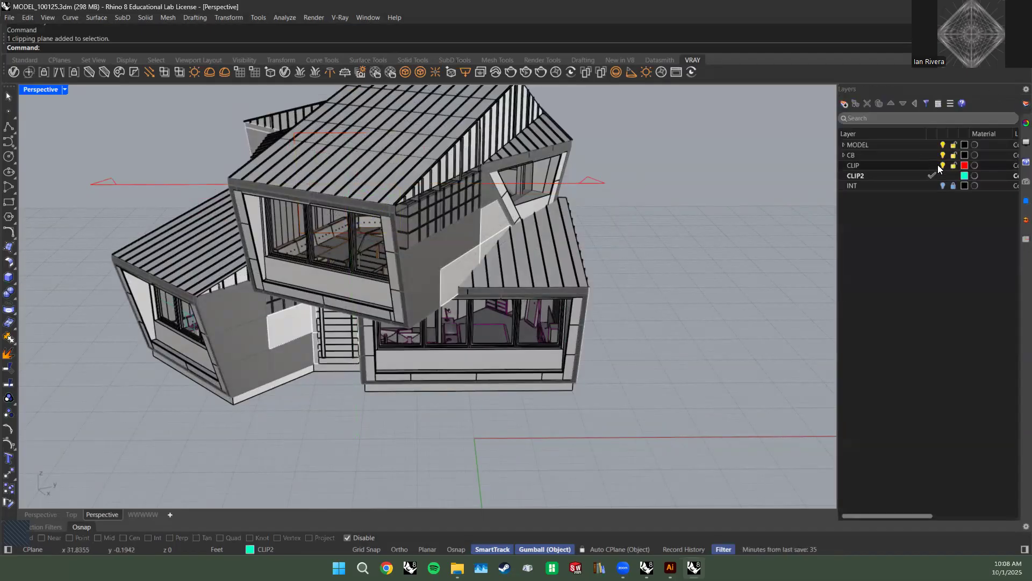
click(905, 164)
click(910, 204)
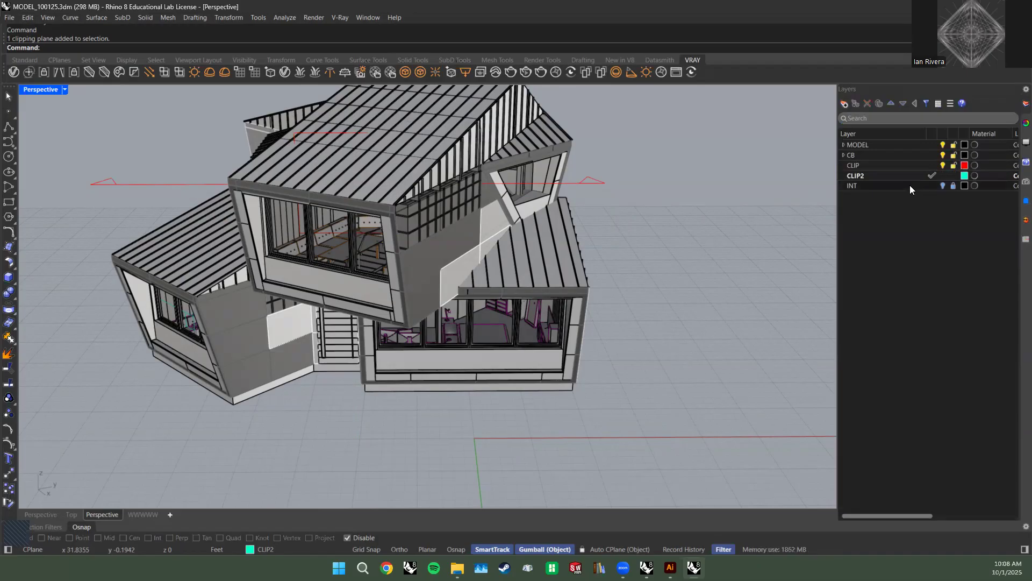
right_click(917, 211)
click(952, 220)
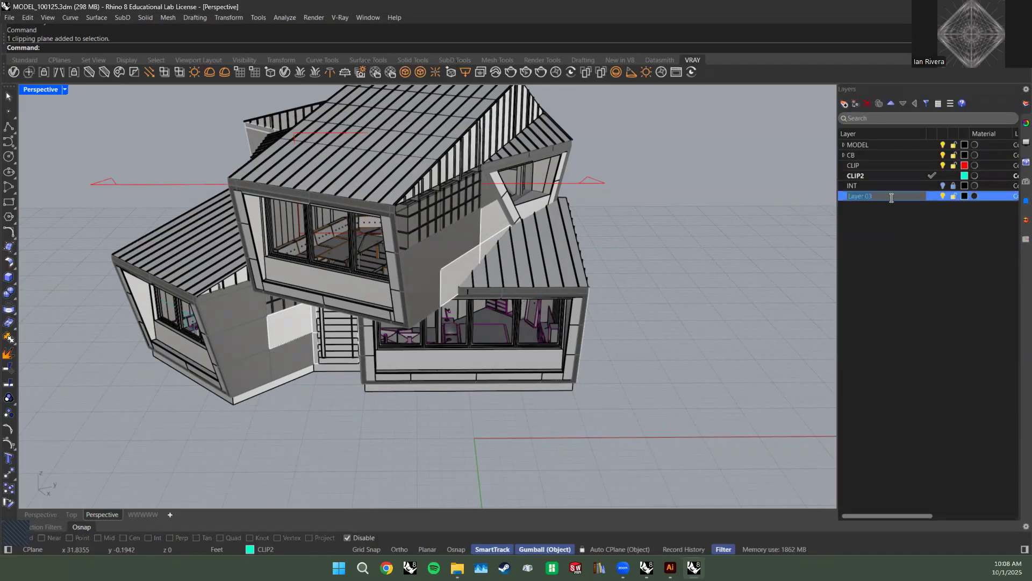
text(BB)
key(Return)
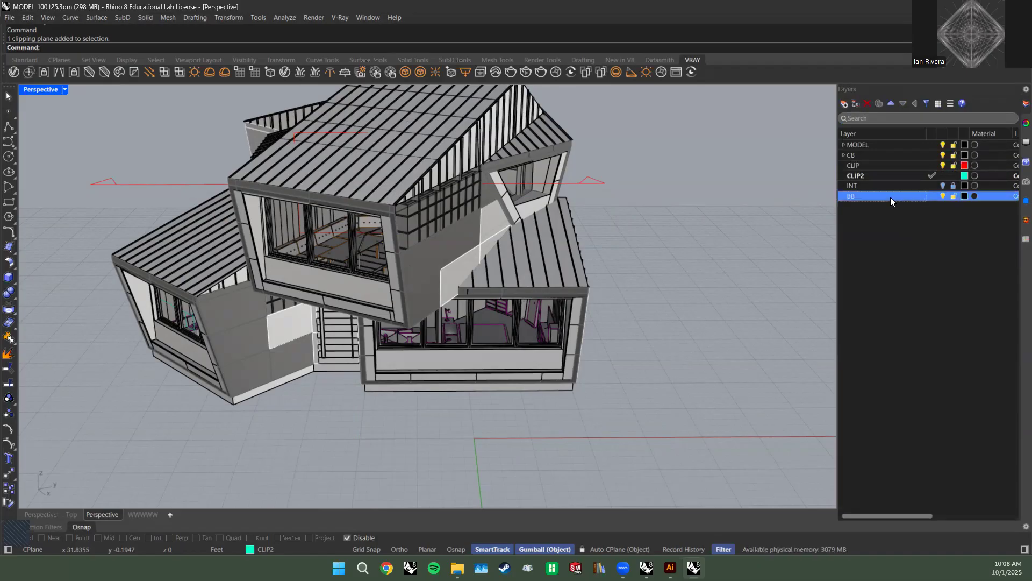
click(934, 196)
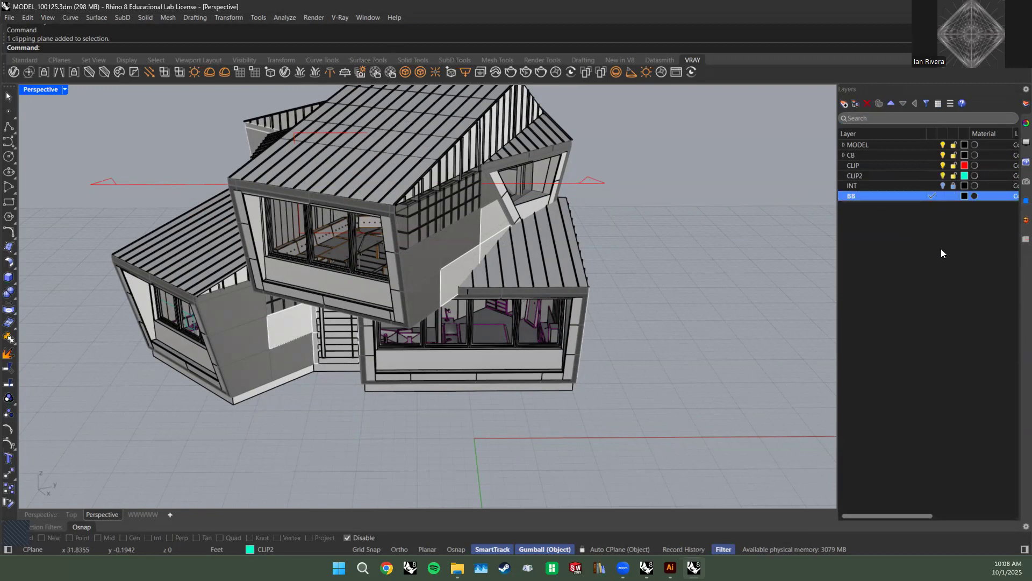
Turn off the CLIP and CLIP2 layers.
click(920, 176)
shift+click(925, 166)
click(943, 165)
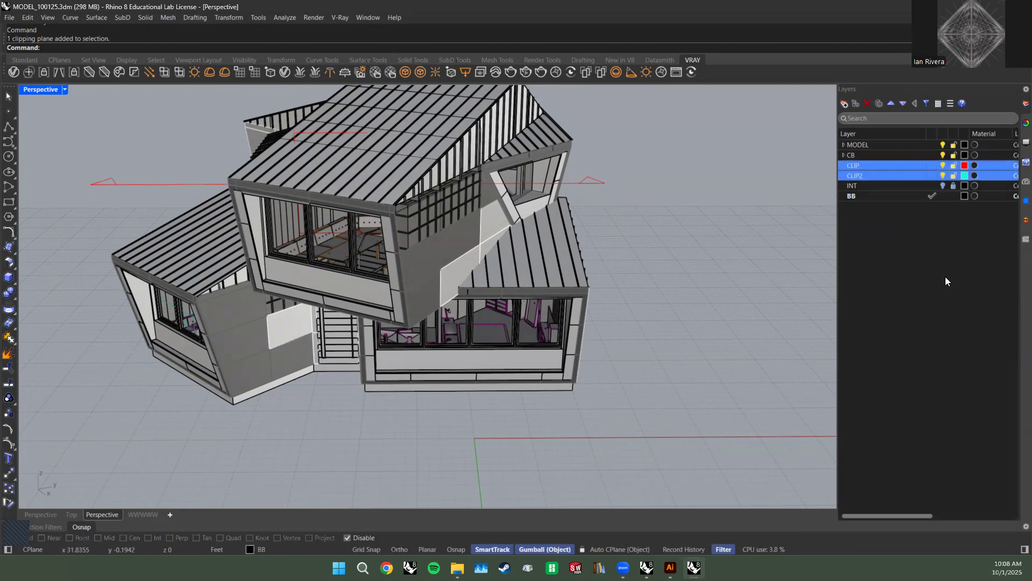
click(945, 276)
Select the whole house model and create a solid BoundingBox around it with CoordinateSystem=CPlane and Cumulative=Yes.
scroll(687, 205, down, 2)
mouse_move(687, 206)
right_down()
mouse_move(676, 207)
mouse_move(701, 211)
mouse_move(679, 213)
mouse_move(690, 205)
right_up()
scroll(691, 205, down, 3)
key(ctrl+a)
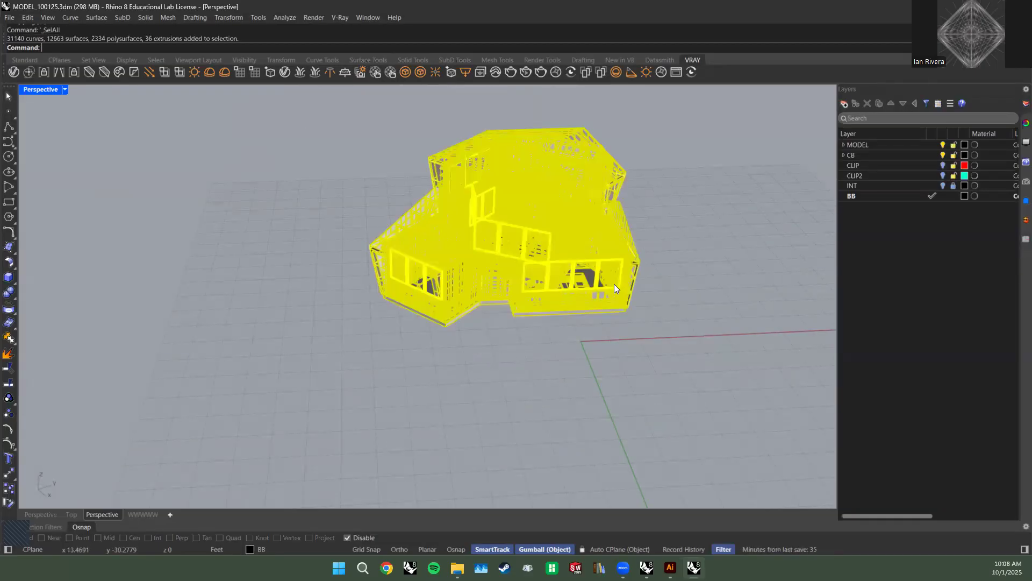
right_drag(665, 281, 626, 257)
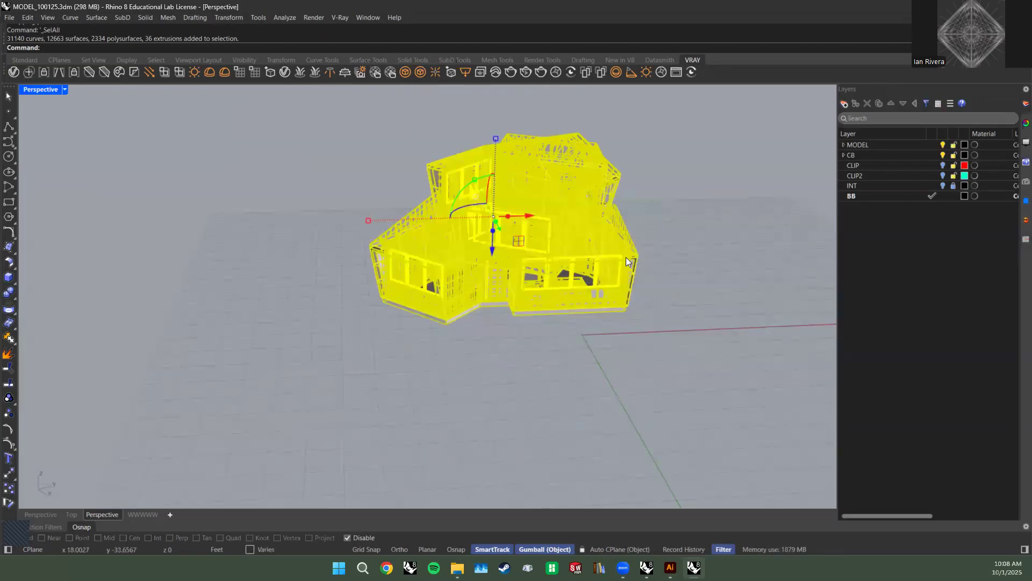
scroll(626, 257, up, 2)
text(Boun)
key(Return)
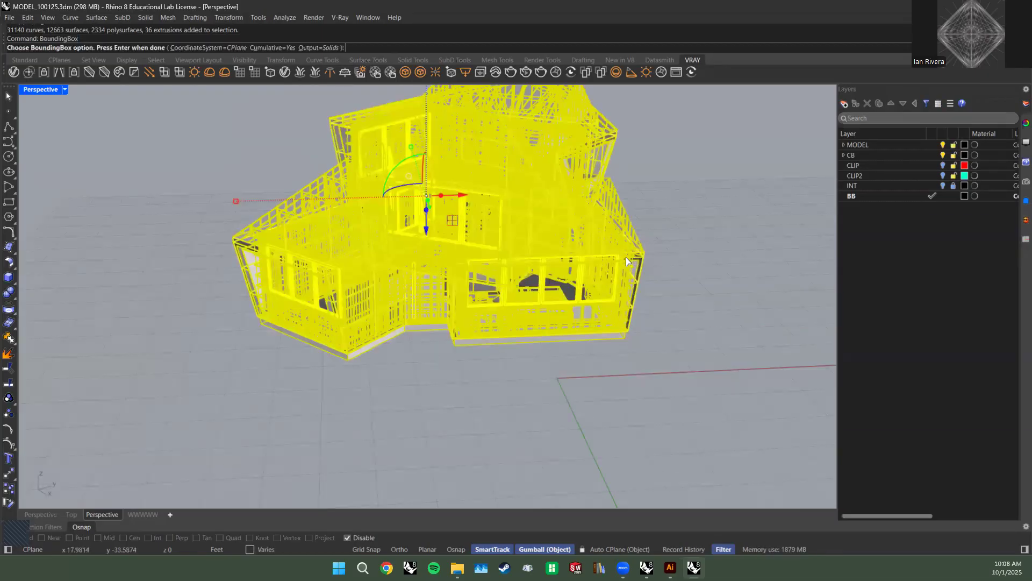
click(231, 47)
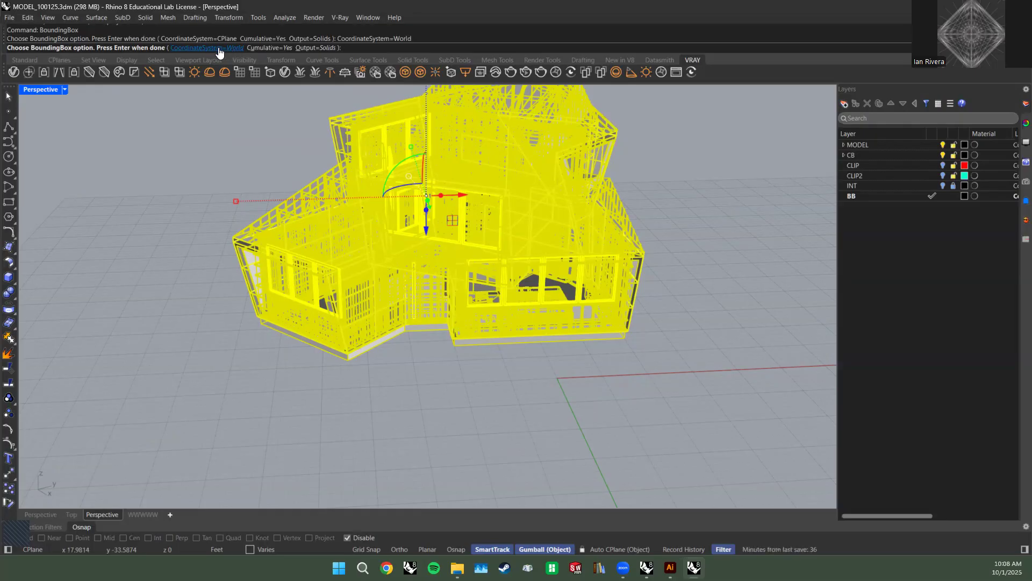
click(208, 48)
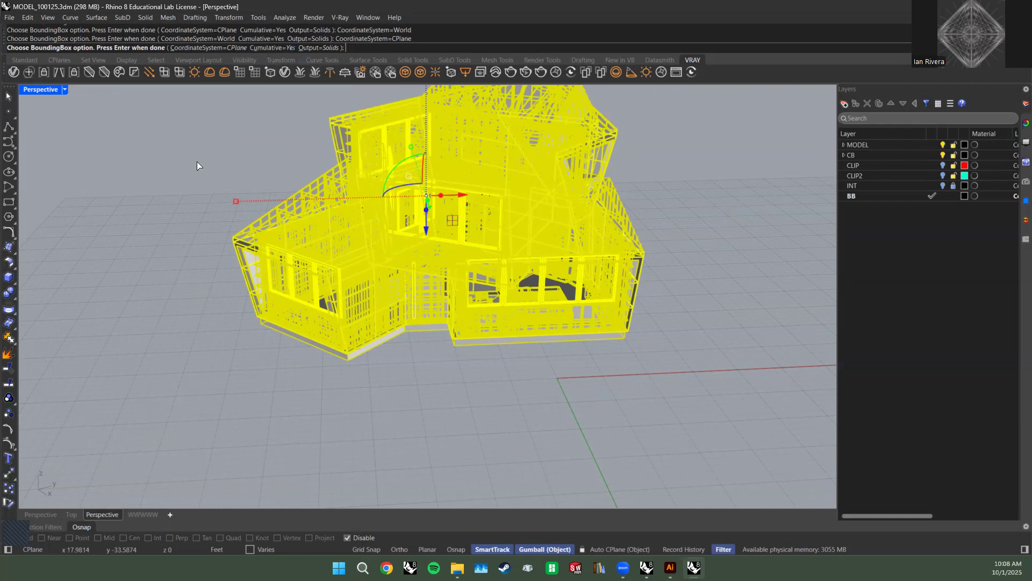
key(Return)
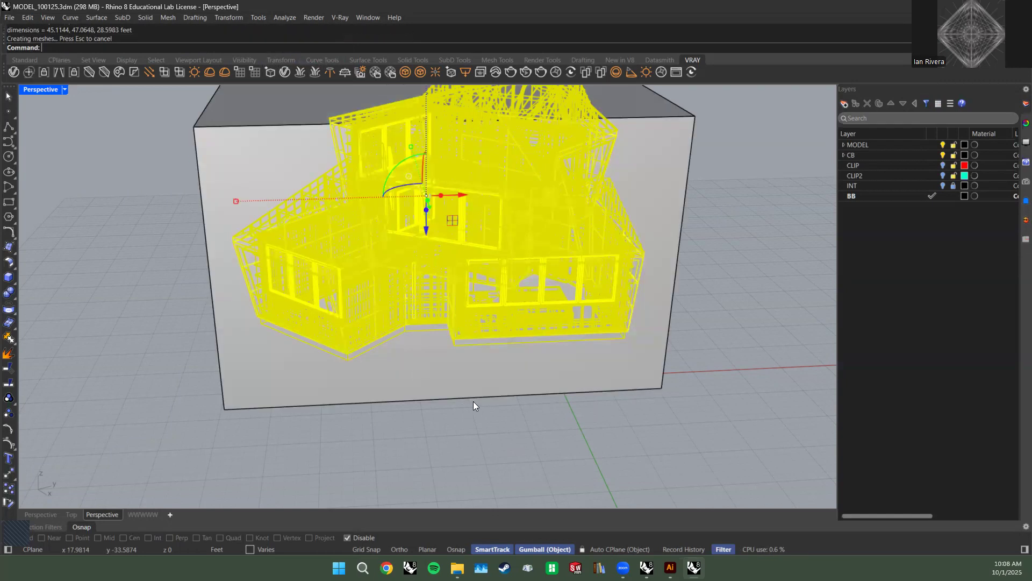
Make MODEL the current layer, and turn the BB layer off and on again to check the house inside the box.
click(473, 401)
right_drag(538, 364, 622, 267)
scroll(421, 262, down, 3)
right_drag(421, 261, 543, 360)
scroll(470, 338, up, 2)
scroll(470, 335, up, 4)
click(465, 367)
click(926, 144)
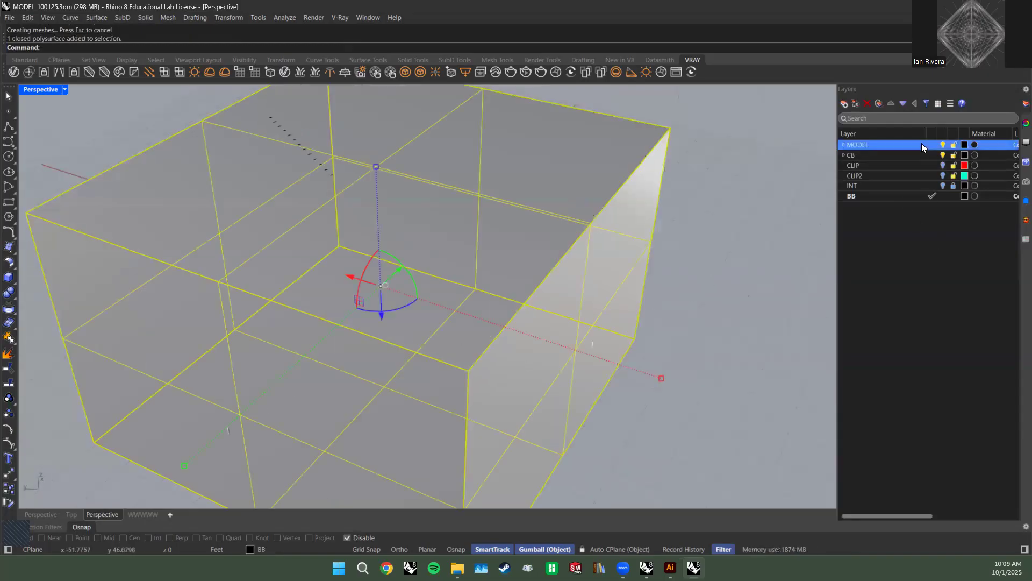
click(943, 195)
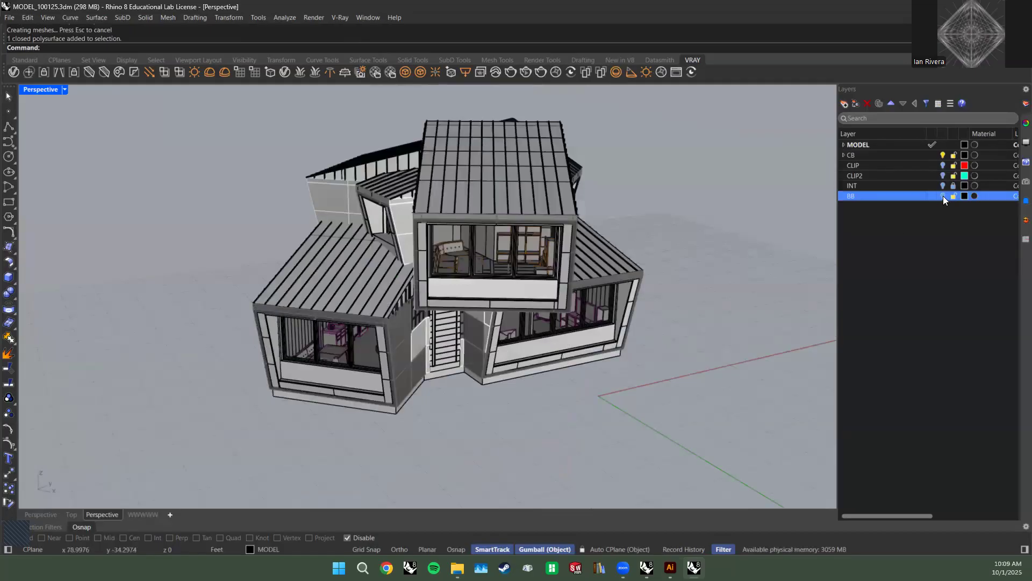
click(943, 195)
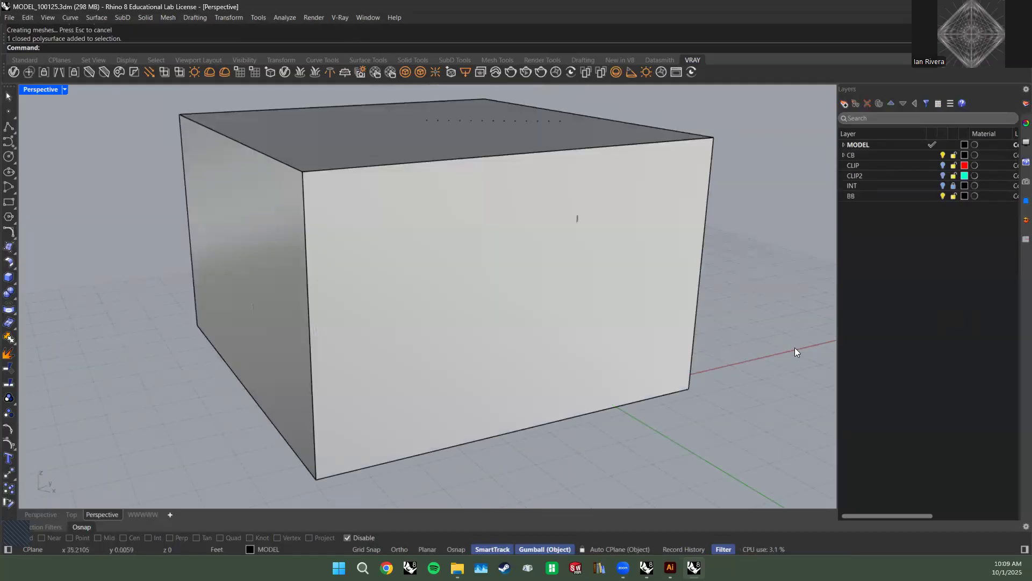
Sub-select the front face of the bounding box.
right_drag(795, 347, 667, 327)
scroll(506, 290, up, 5)
scroll(505, 290, down, 7)
click(506, 290)
click(610, 341)
click(713, 271)
right_drag(713, 271, 714, 299)
ctrl+shift+click(543, 337)
right_drag(662, 335, 781, 168)
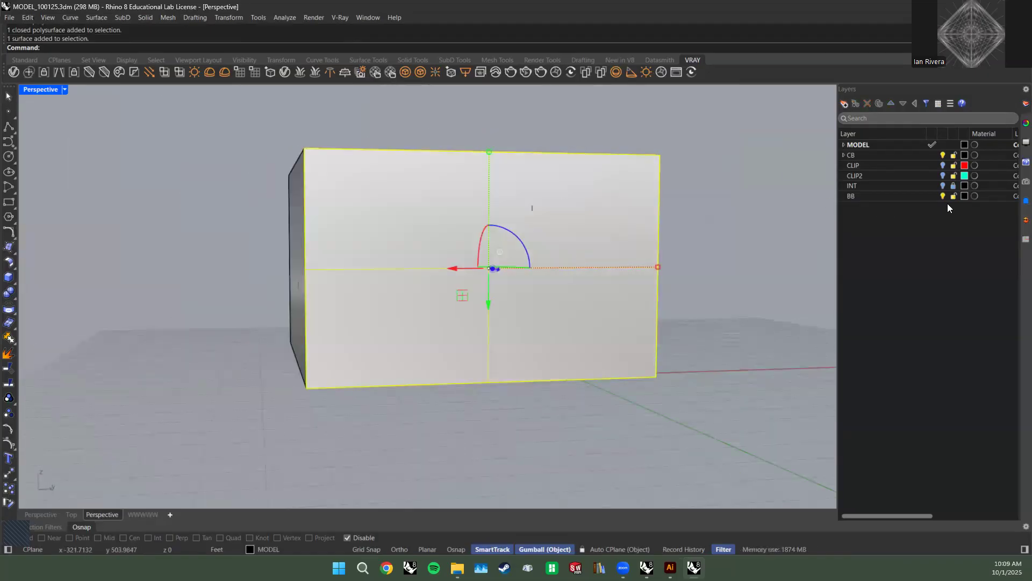
Give the BB layer a semi-transparent color so the house can be seen through the bounding box.
click(964, 195)
click(376, 407)
click(458, 448)
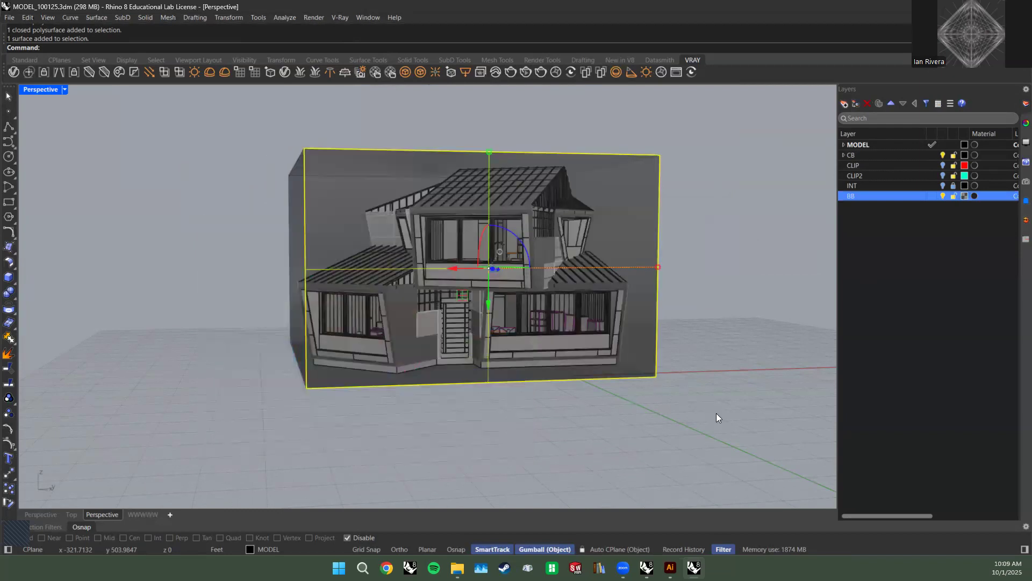
click(716, 413)
Sub-select the bounding box's front face and aim the perspective camera squarely at its center with OrientCameraToSrf.
right_drag(716, 413, 714, 423)
right_drag(622, 396, 610, 317)
scroll(604, 274, up, 5)
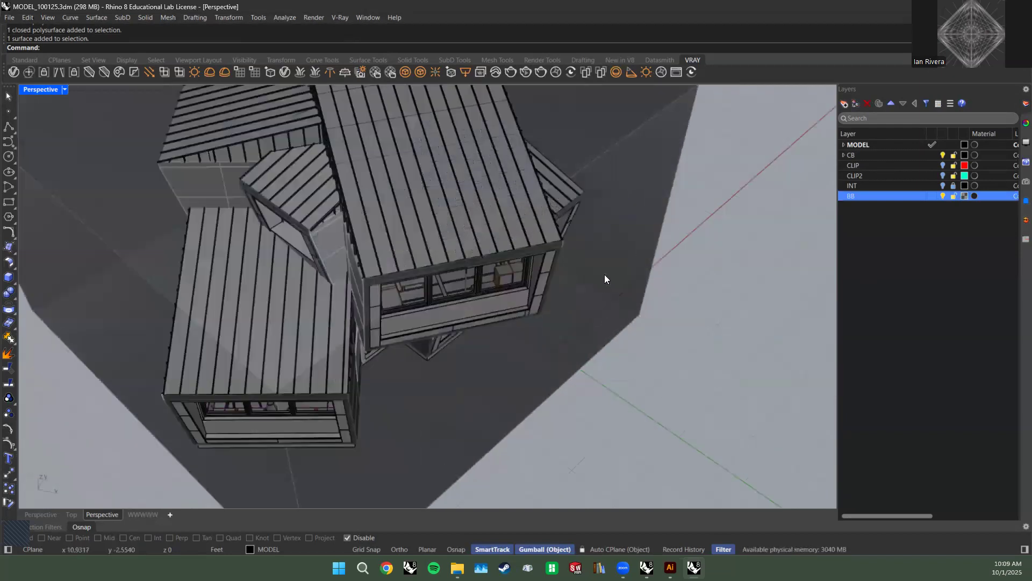
scroll(592, 308, up, 2)
click(591, 307)
right_drag(581, 292, 535, 324)
scroll(526, 269, down, 2)
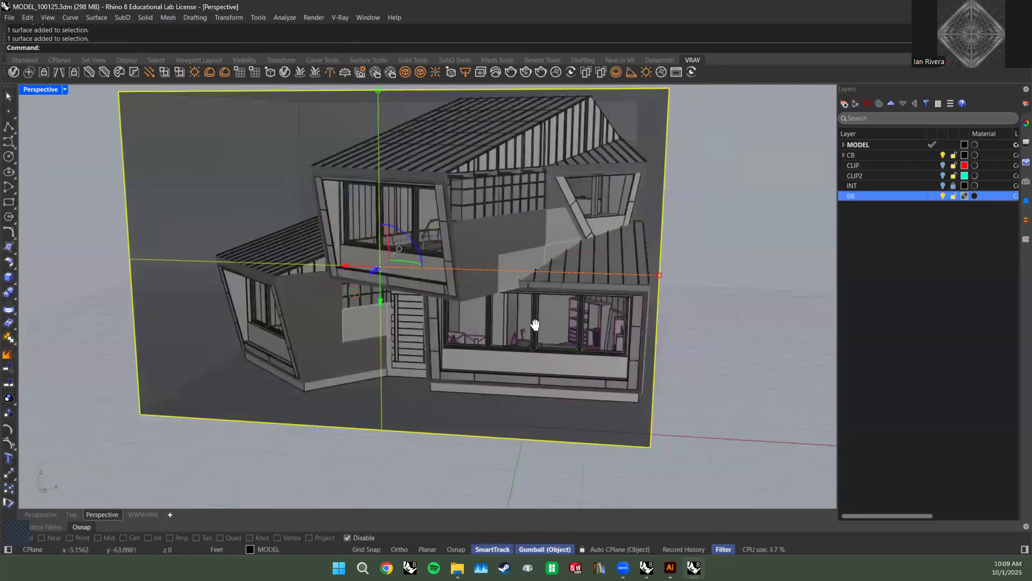
scroll(537, 322, down, 2)
text(rient)
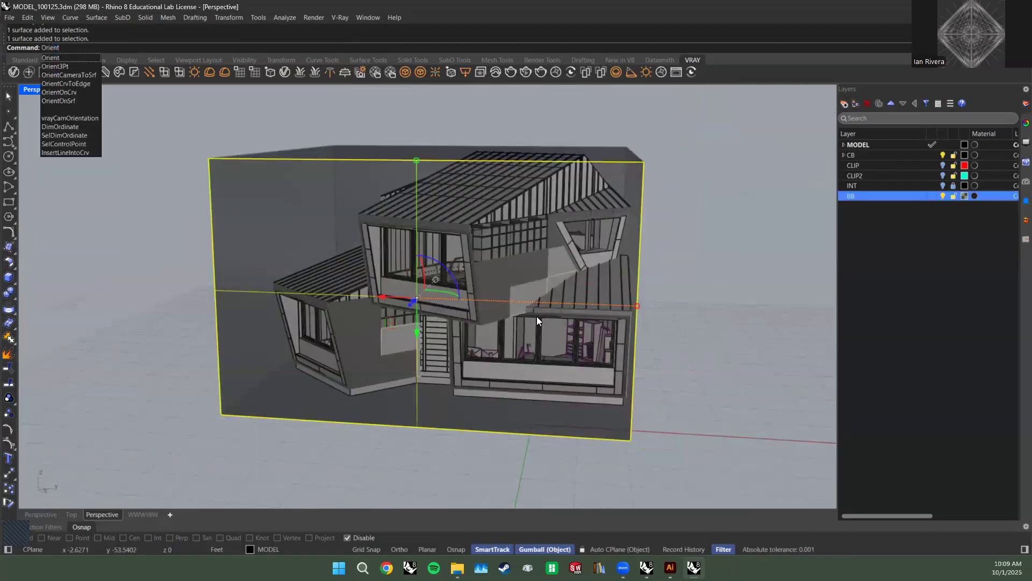
text(CameraTo)
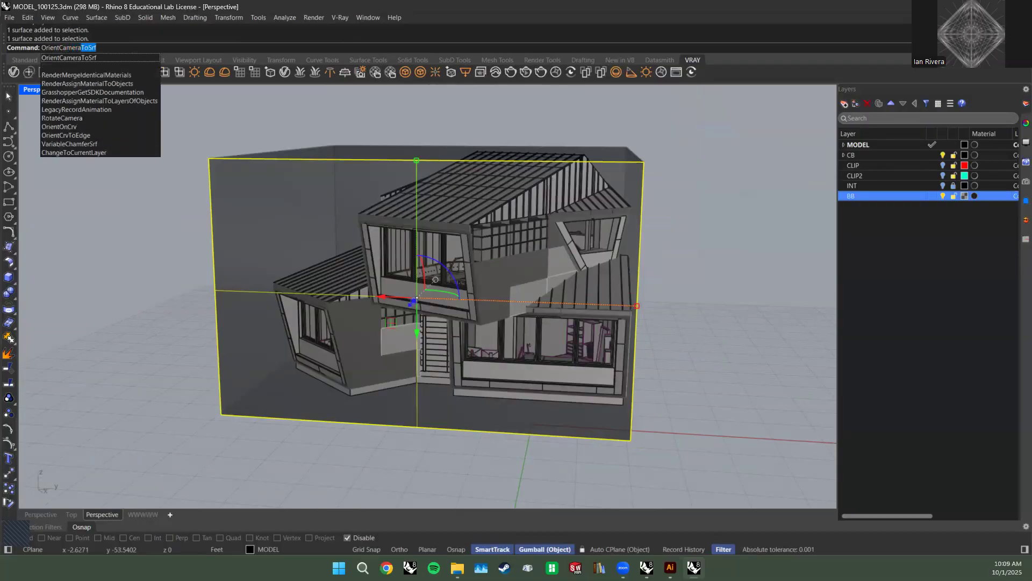
text(Srf)
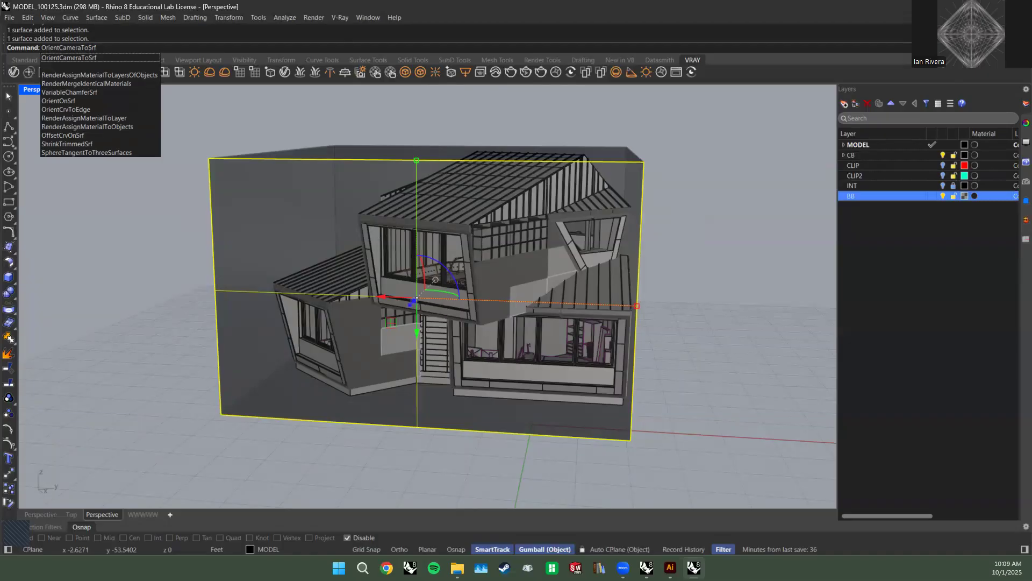
click(96, 56)
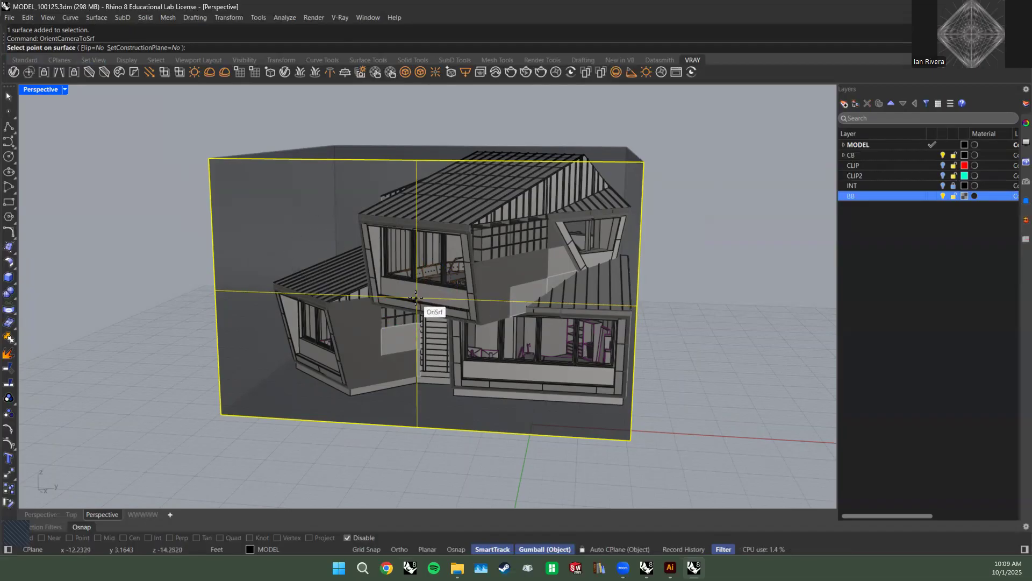
click(415, 298)
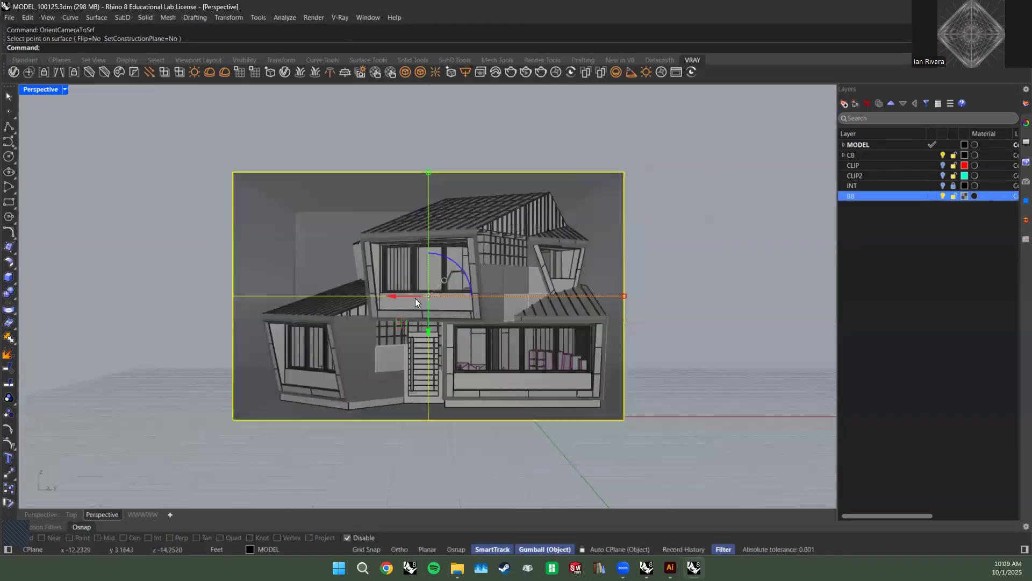
click(679, 338)
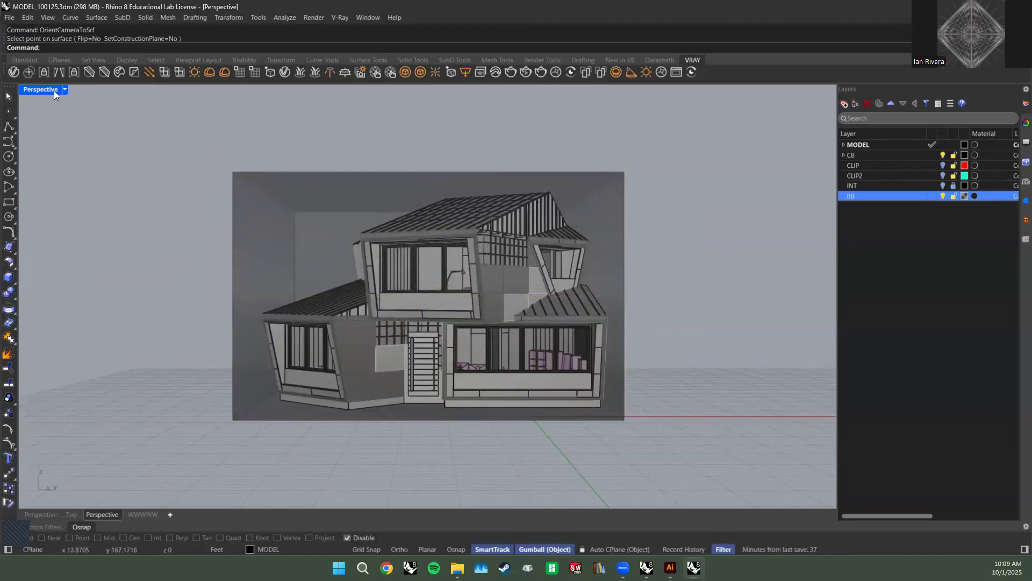
Return to the four-viewport layout and maximize the perspective viewport that shows the house cut open in section.
click(281, 178)
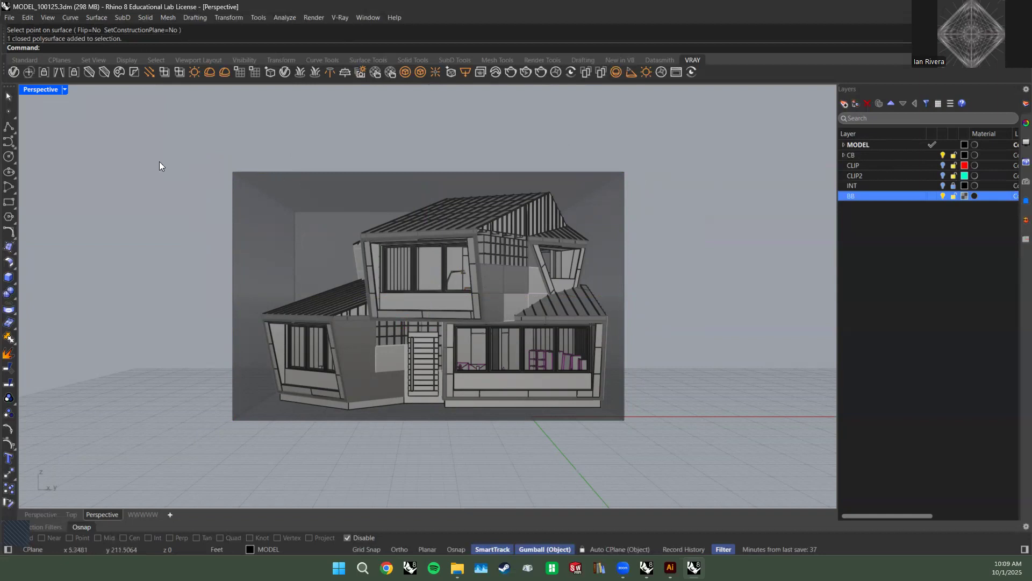
double_click(40, 90)
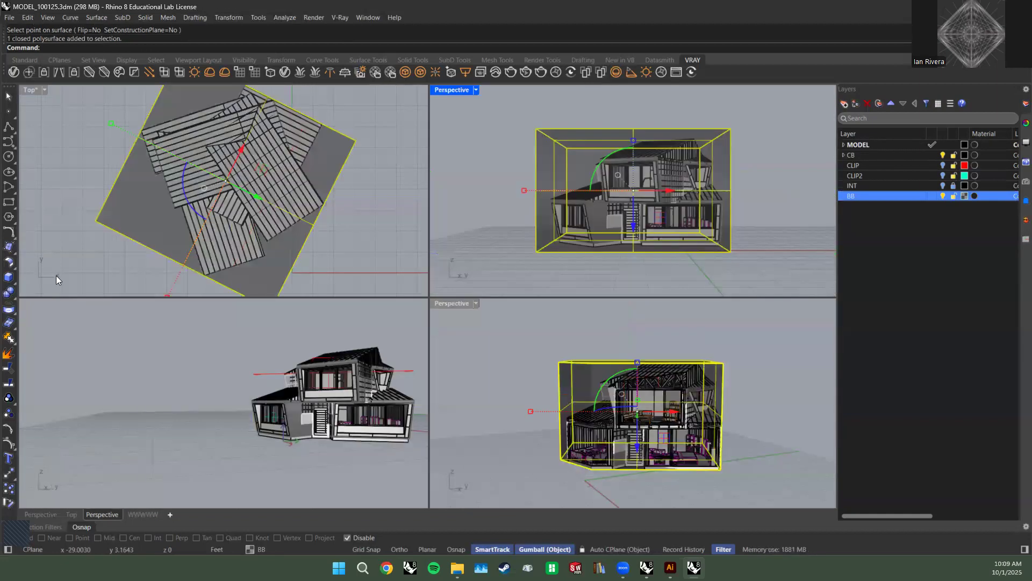
double_click(453, 304)
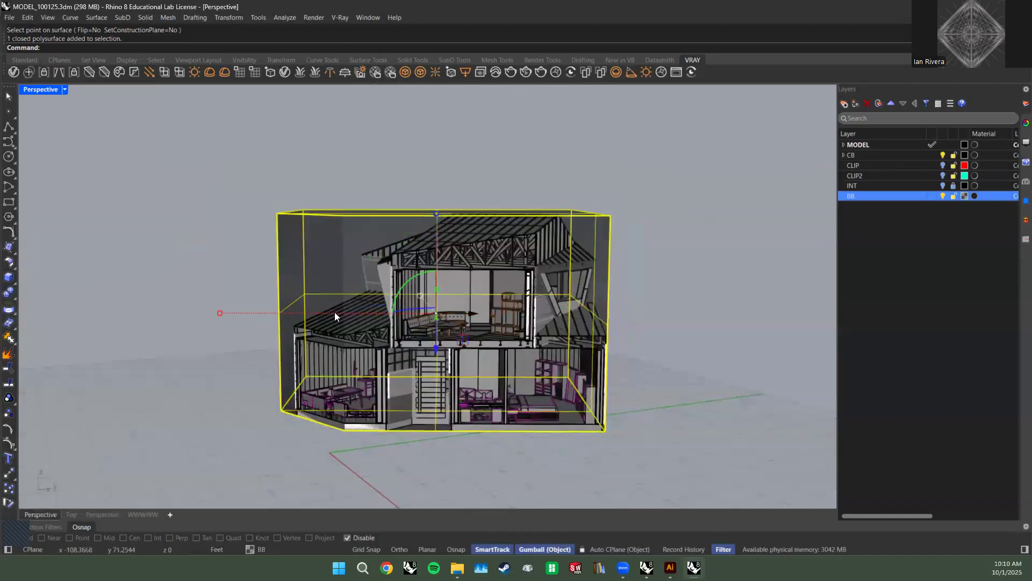
click(707, 224)
right_drag(660, 214, 676, 228)
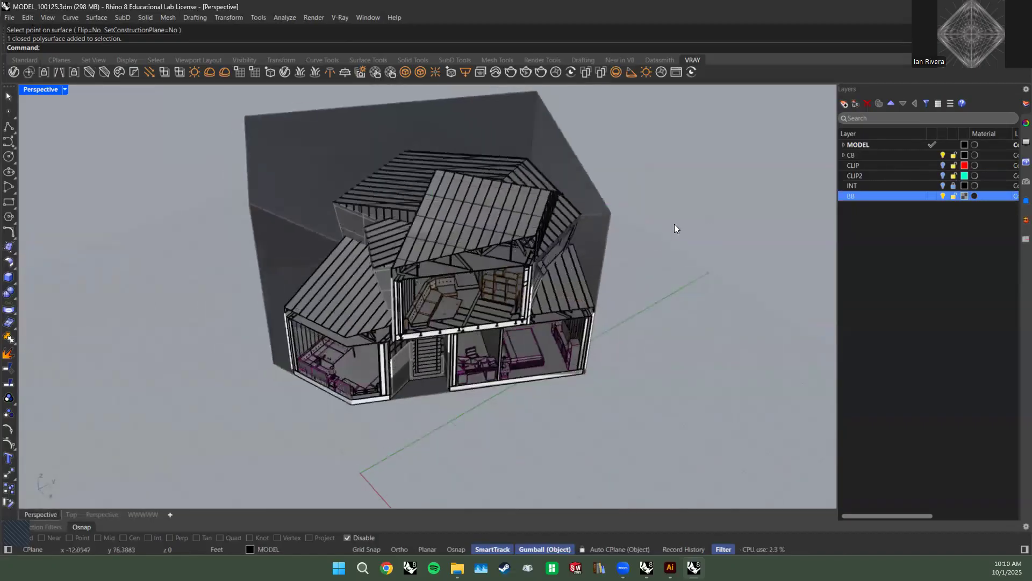
Turn the CLIP and CLIP2 layers back on.
click(901, 174)
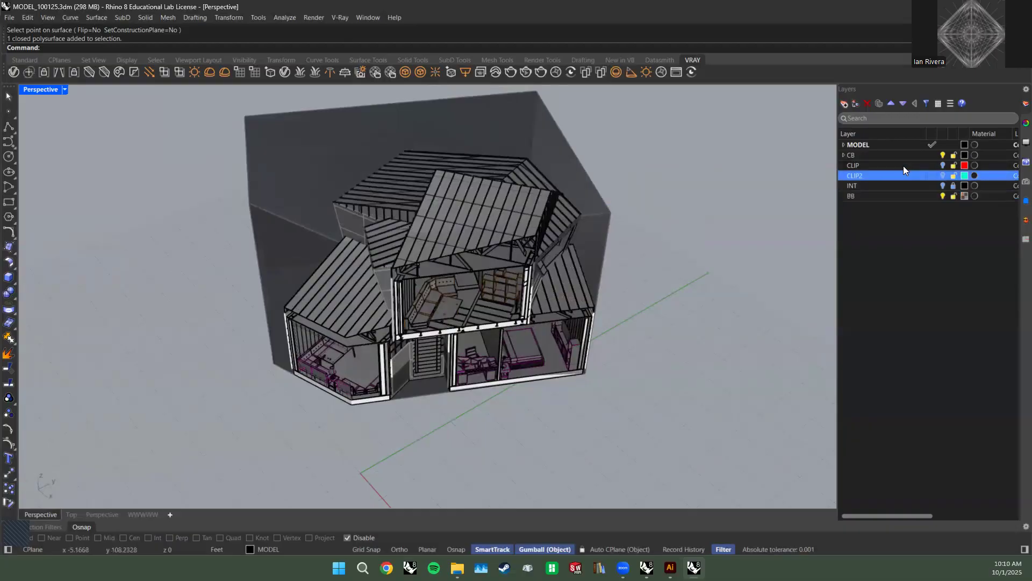
shift+click(927, 164)
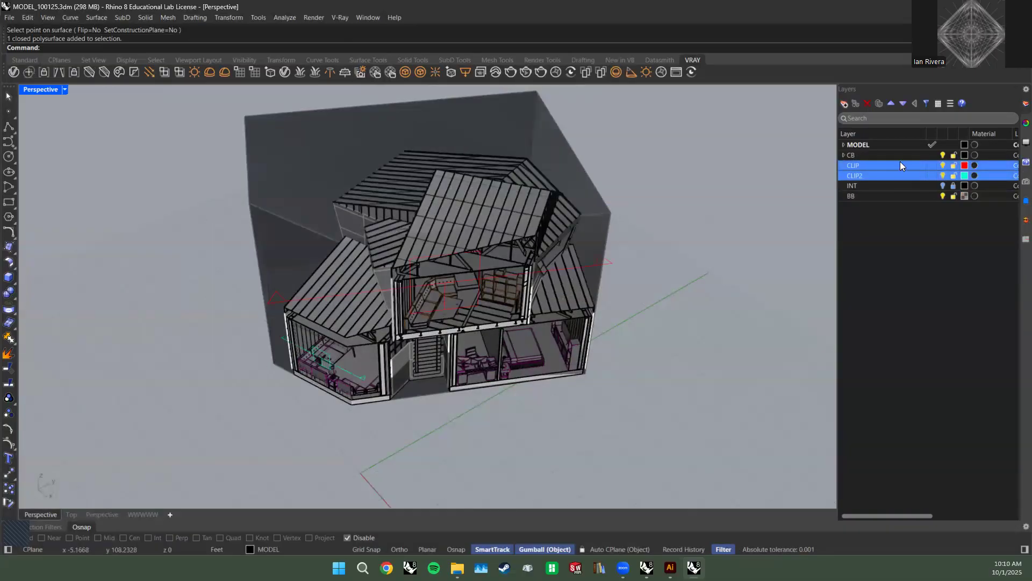
Select both clipping planes on the CLIP and CLIP2 layers and turn off their clipping in the current Perspective view.
right_click(900, 163)
click(942, 185)
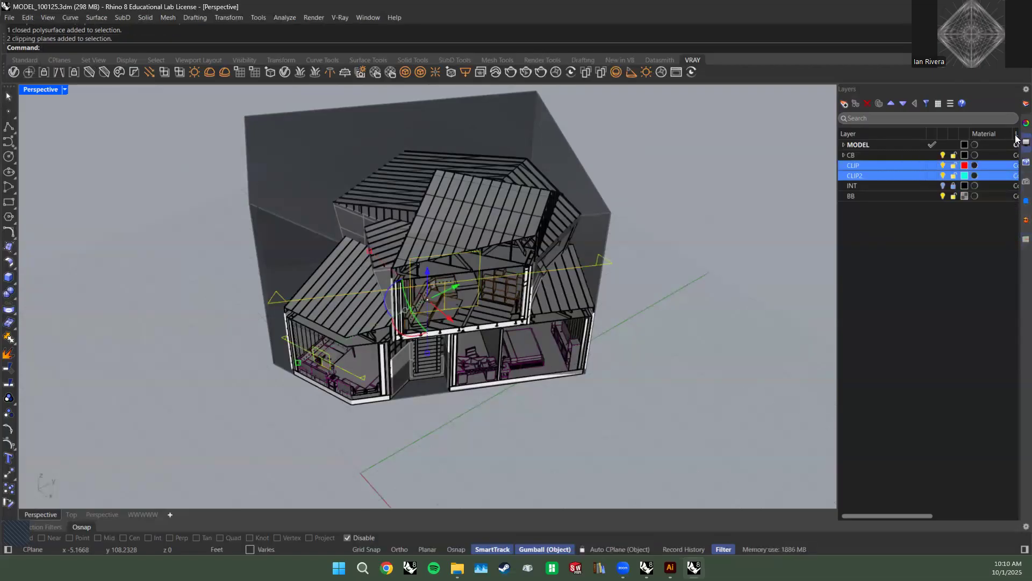
click(1026, 122)
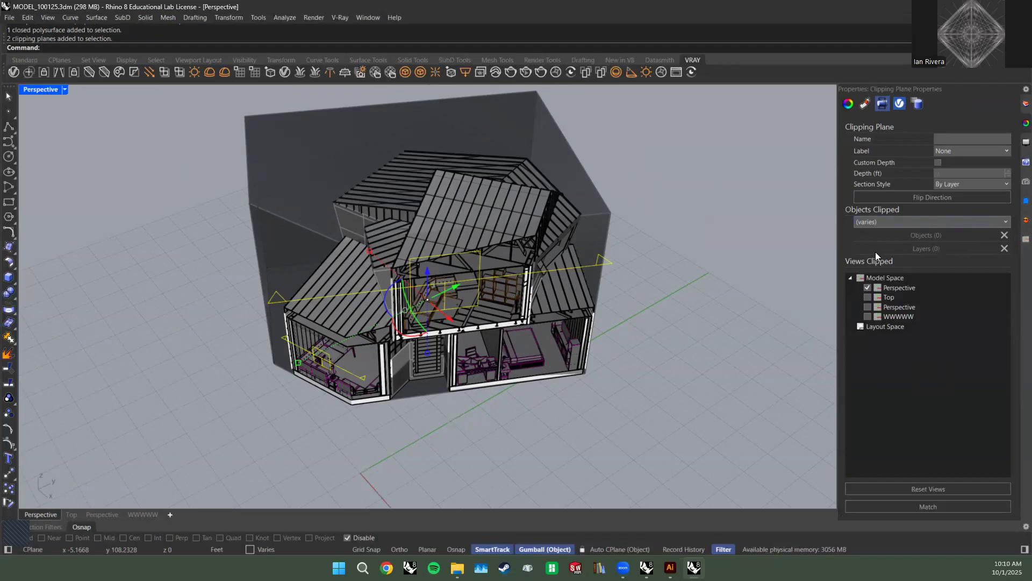
click(868, 287)
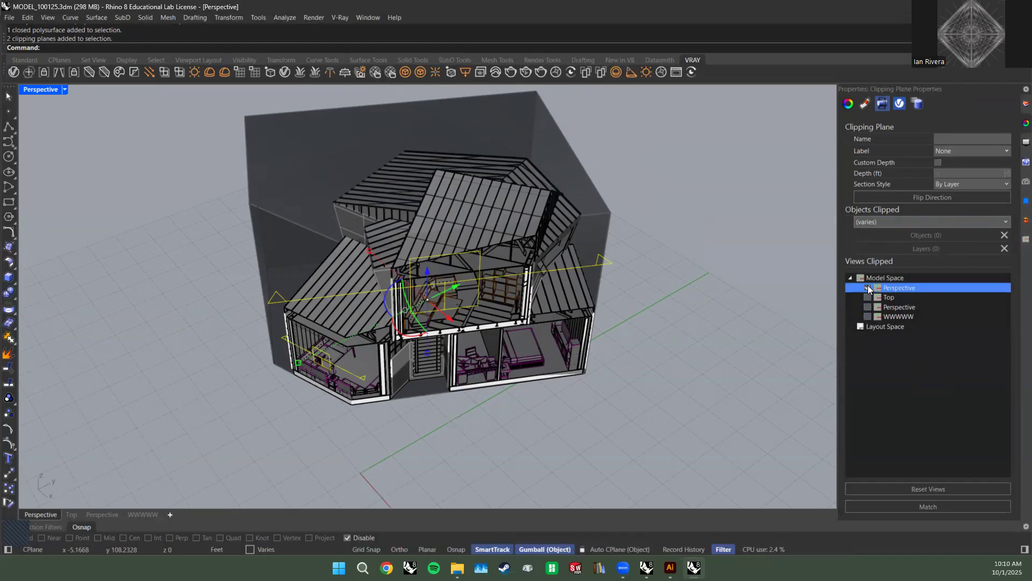
click(690, 398)
Turn on the camera icon for the freely orbited perspective view with ShowCamera.
right_drag(690, 398, 497, 294)
text(ShowCA)
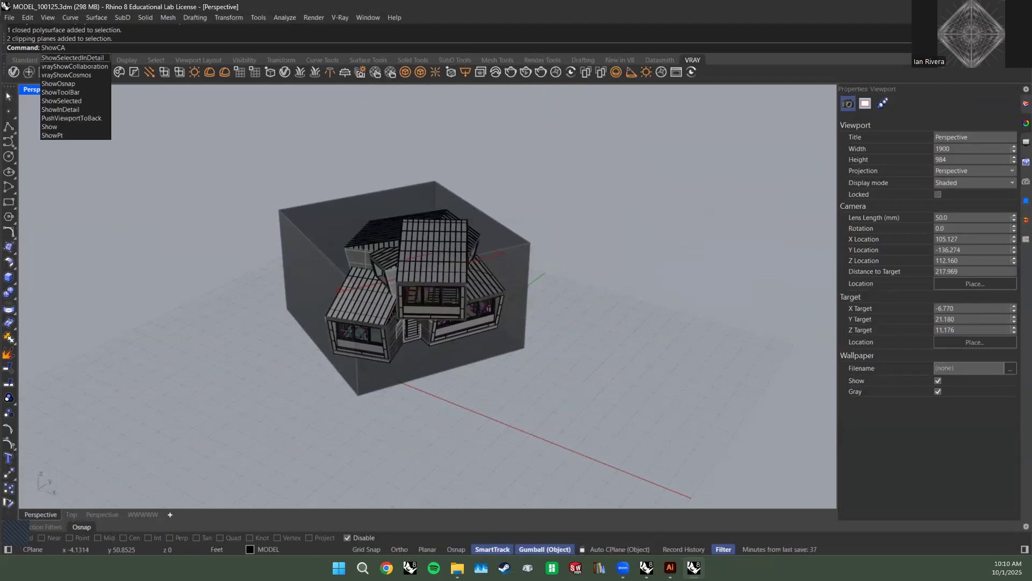
text(MERA)
key(Return)
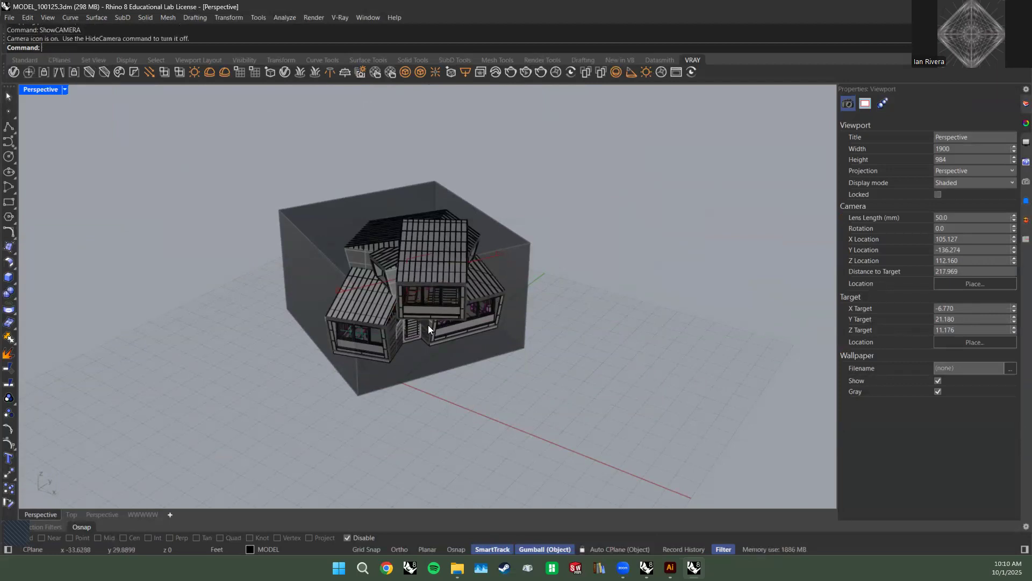
Look around the house and its bounding box from several distances and angles for the camera icon.
scroll(430, 326, down, 6)
scroll(360, 326, up, 6)
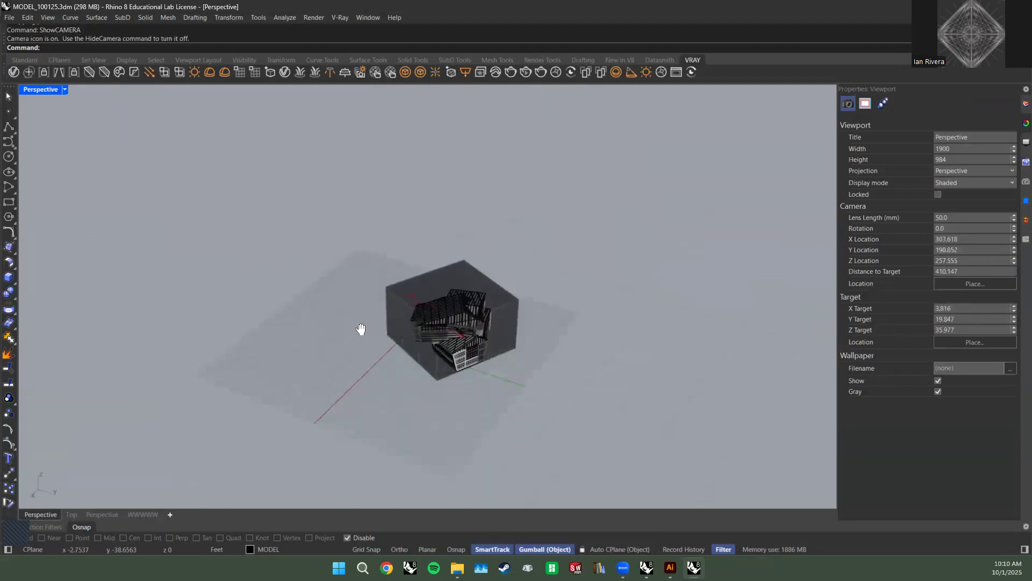
shift+right_drag(333, 295, 291, 285)
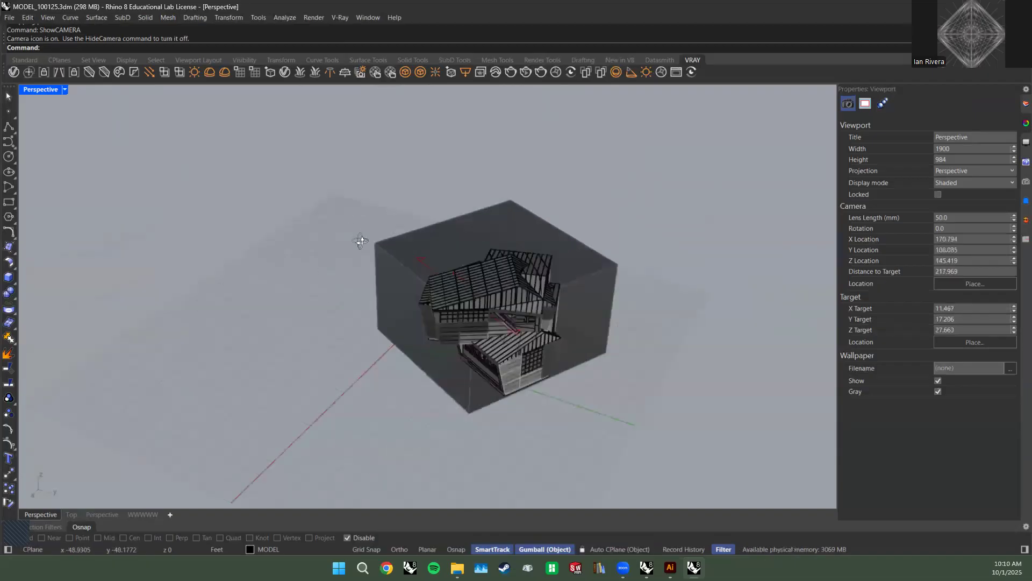
right_drag(362, 240, 388, 264)
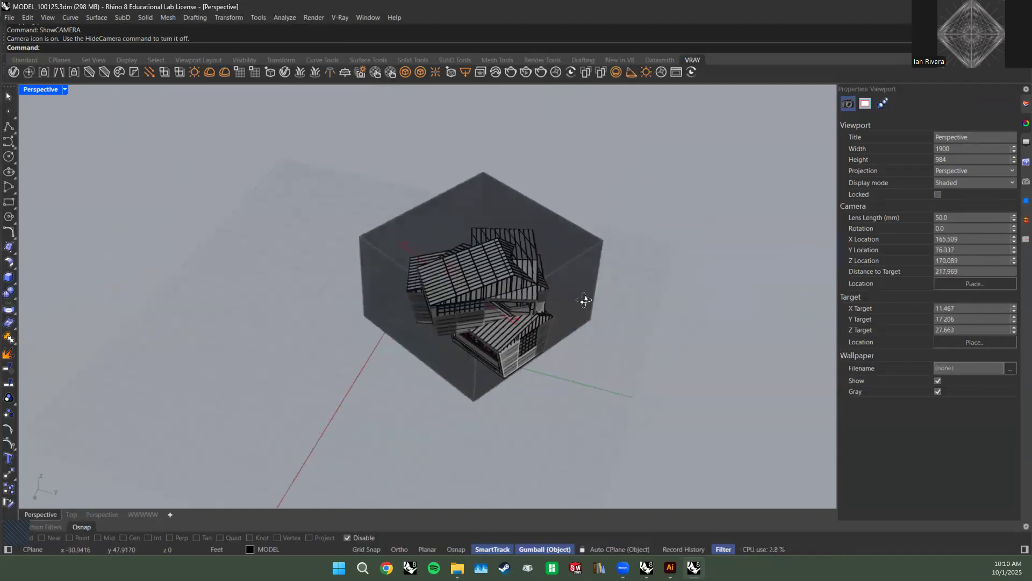
right_drag(585, 300, 638, 302)
scroll(545, 391, down, 10)
shift+right_drag(544, 392, 597, 395)
shift+right_drag(506, 411, 485, 347)
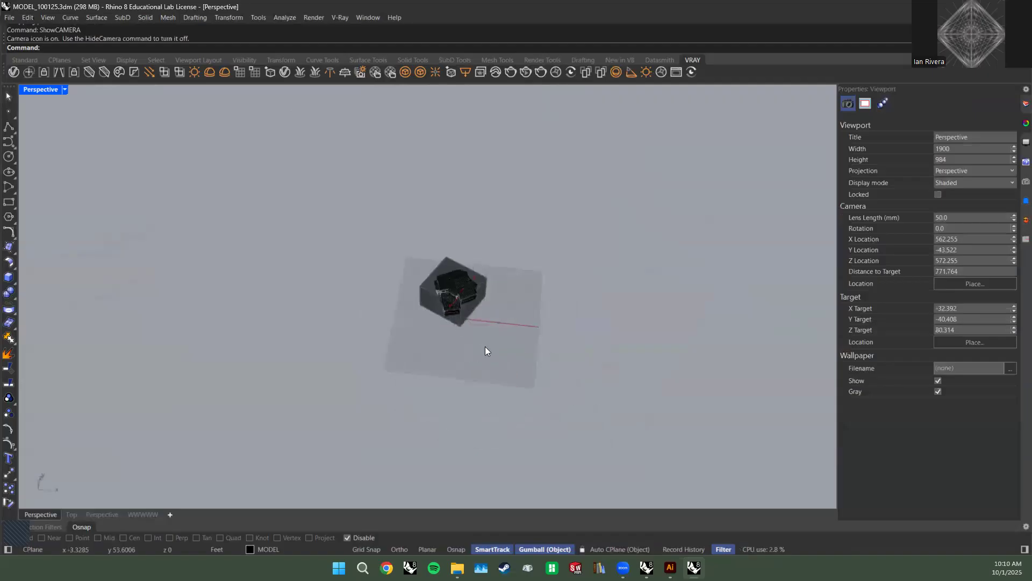
scroll(457, 291, up, 8)
shift+right_drag(457, 292, 508, 352)
scroll(479, 361, up, 5)
scroll(492, 392, down, 7)
shift+right_drag(492, 392, 512, 335)
scroll(464, 421, up, 11)
scroll(464, 421, down, 4)
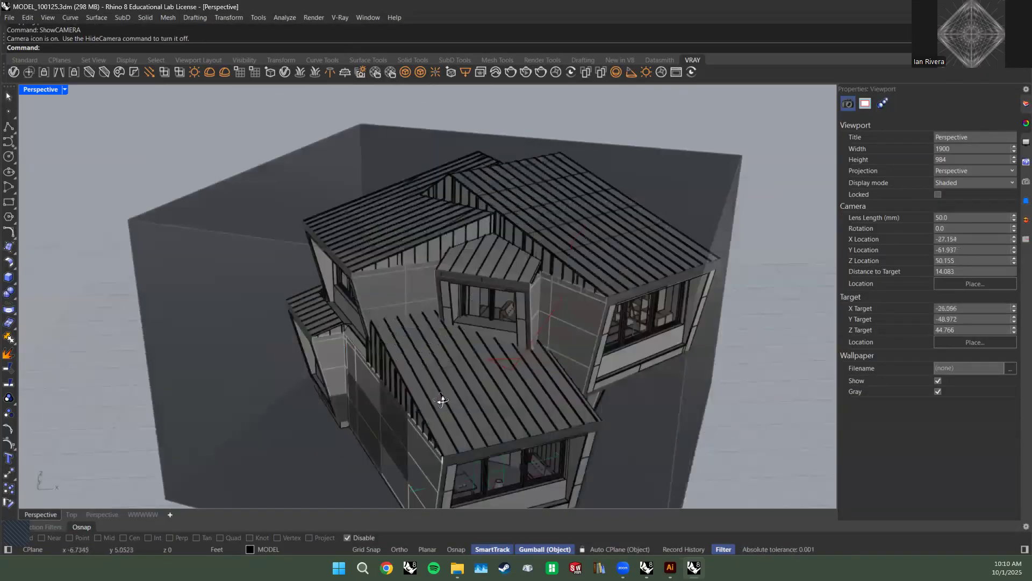
scroll(339, 295, up, 6)
scroll(375, 314, down, 6)
scroll(384, 312, up, 2)
Select every object in the model, including the camera points, and zoom to the selection.
key(ctrl+a)
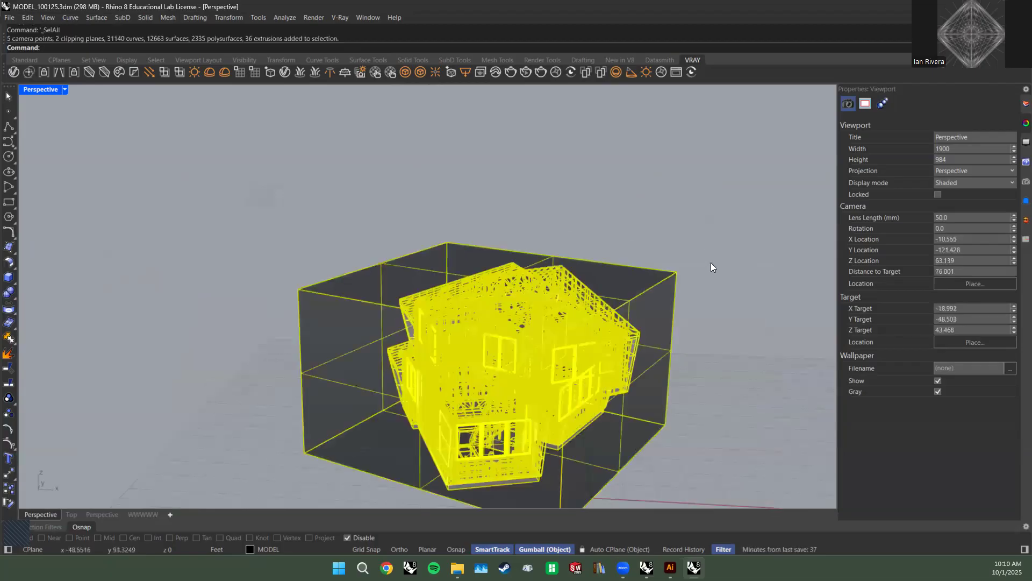
text(zs)
key(Return)
right_drag(744, 292, 524, 244)
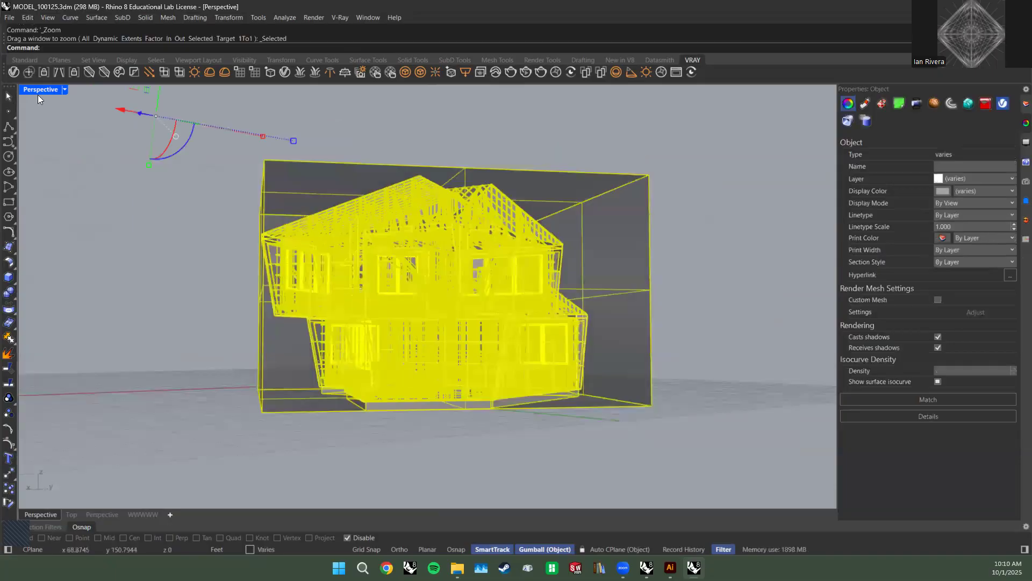
Maximize the other perspective viewport, the one aimed squarely at the bounding box's front face, and clear the selection.
double_click(46, 90)
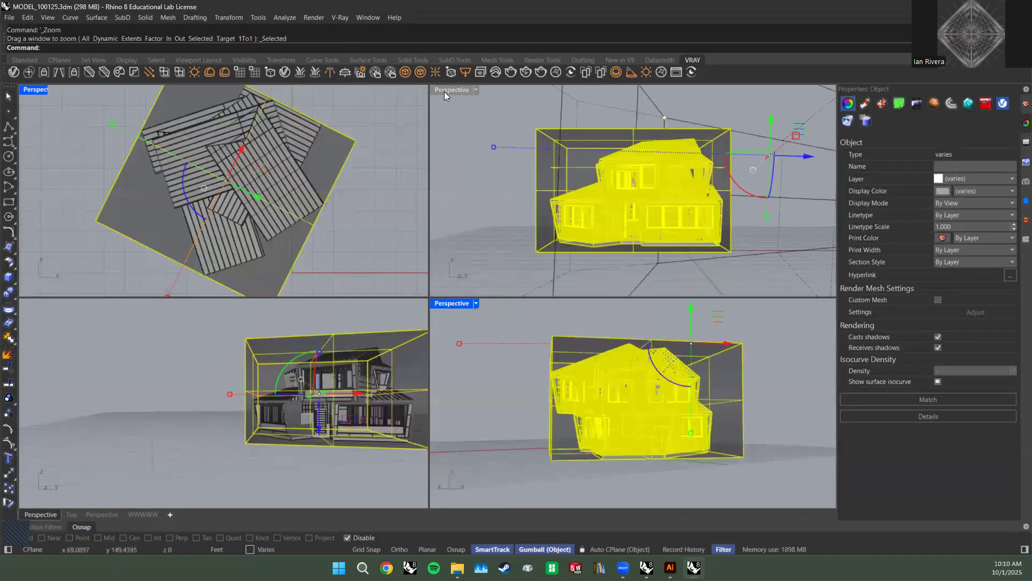
click(449, 91)
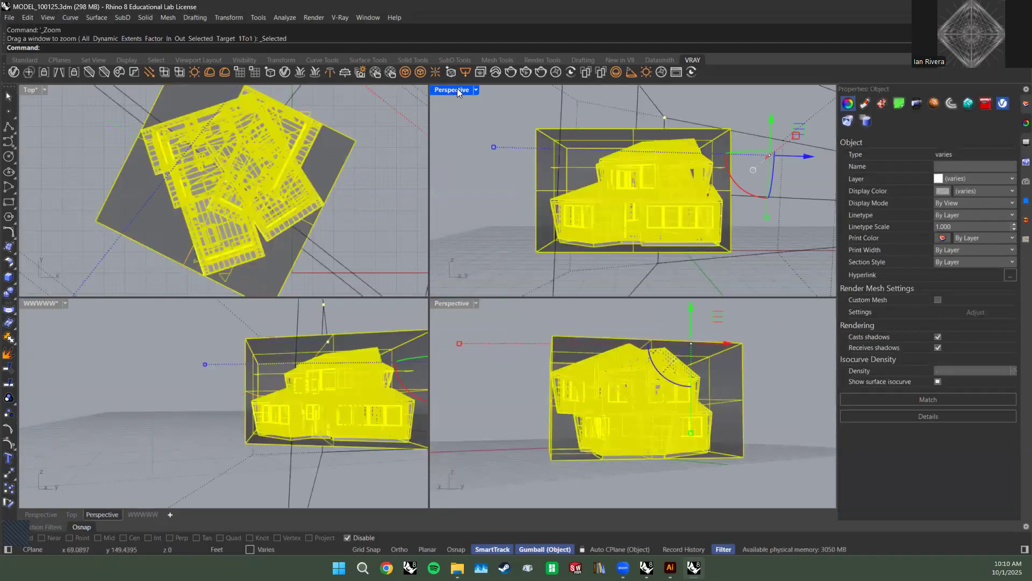
double_click(457, 90)
click(687, 151)
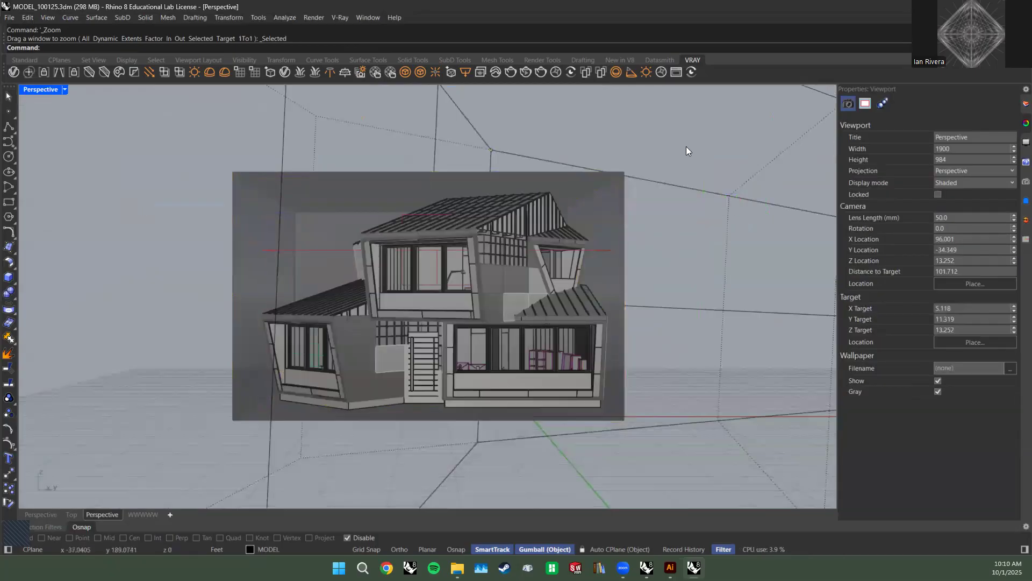
Hide the camera icon and show it again with ShowCamera so it represents the squarely aimed perspective view.
text(HideCAMERA)
key(Return)
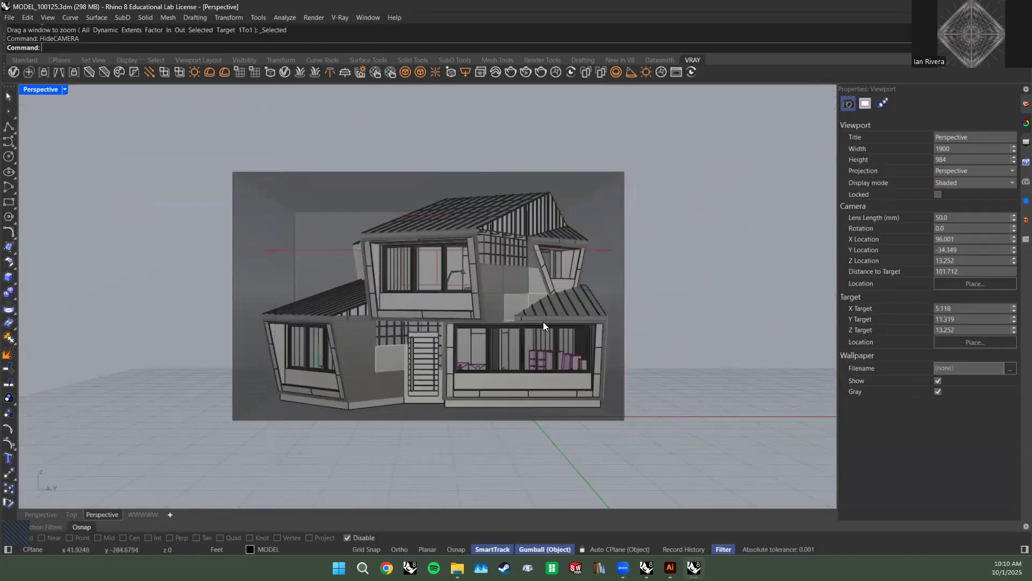
text(Show)
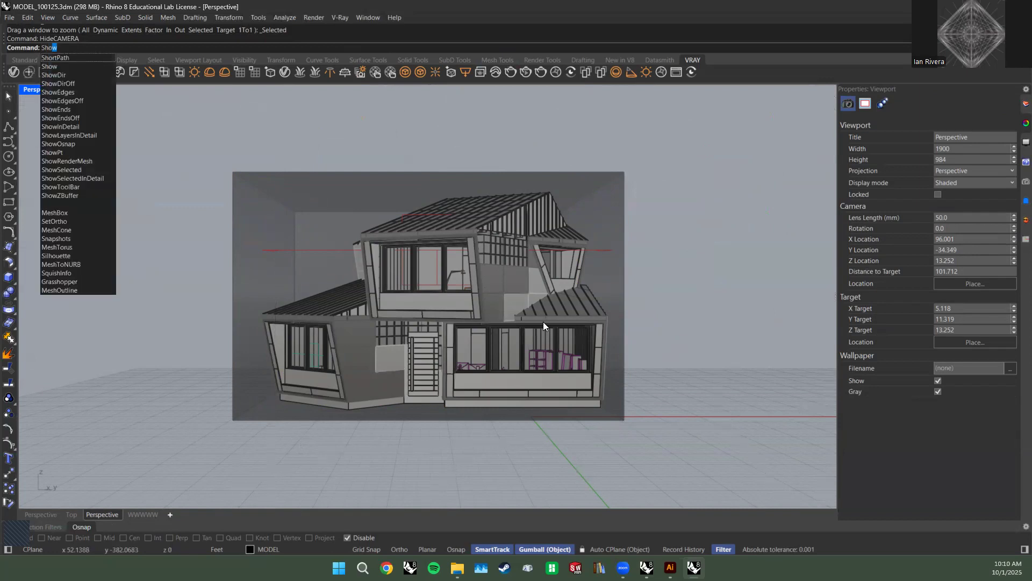
text(CAMERA)
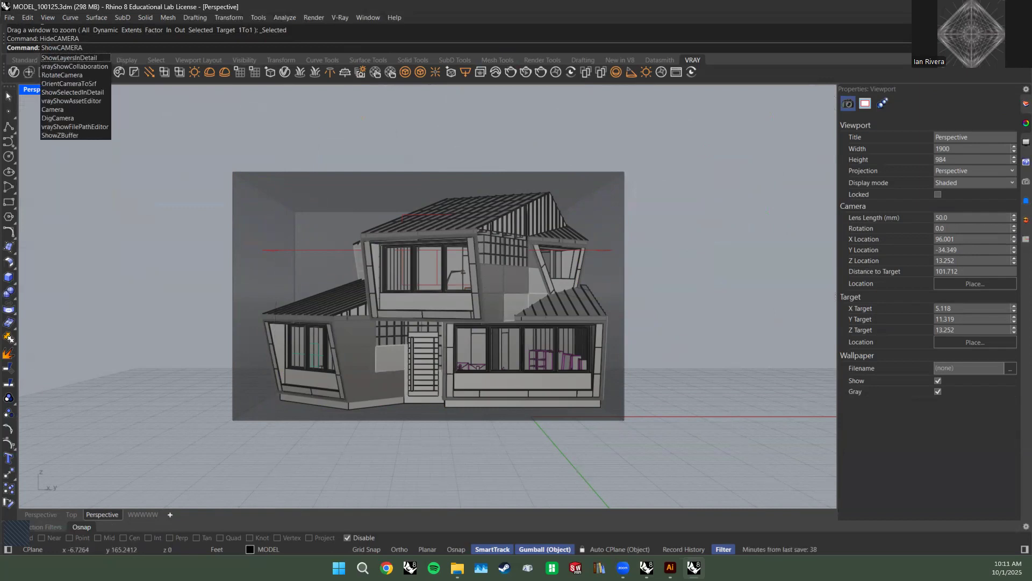
key(Return)
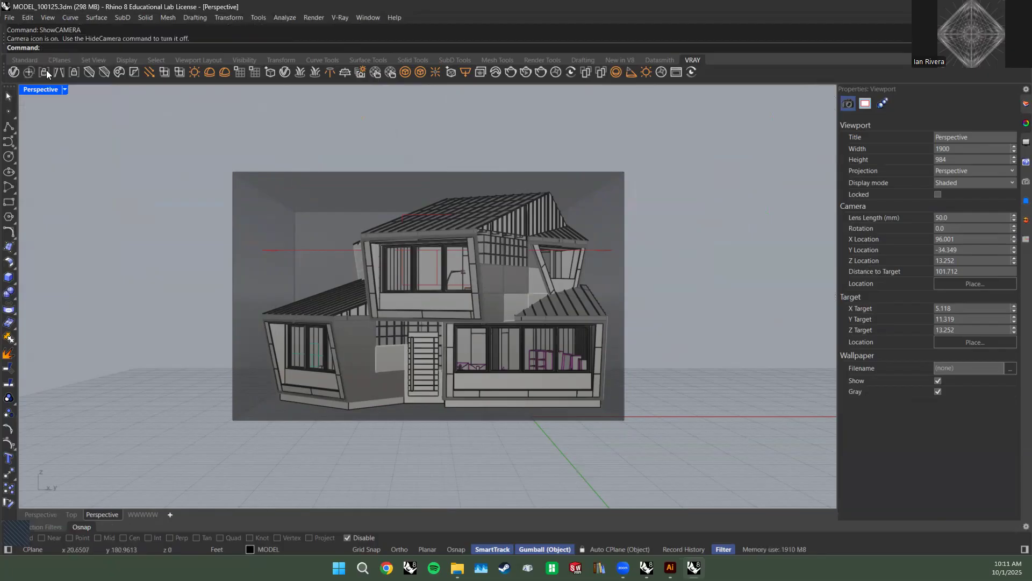
Maximize the freely orbited perspective viewport and examine the aligned camera's view cone around the house from outside.
double_click(42, 88)
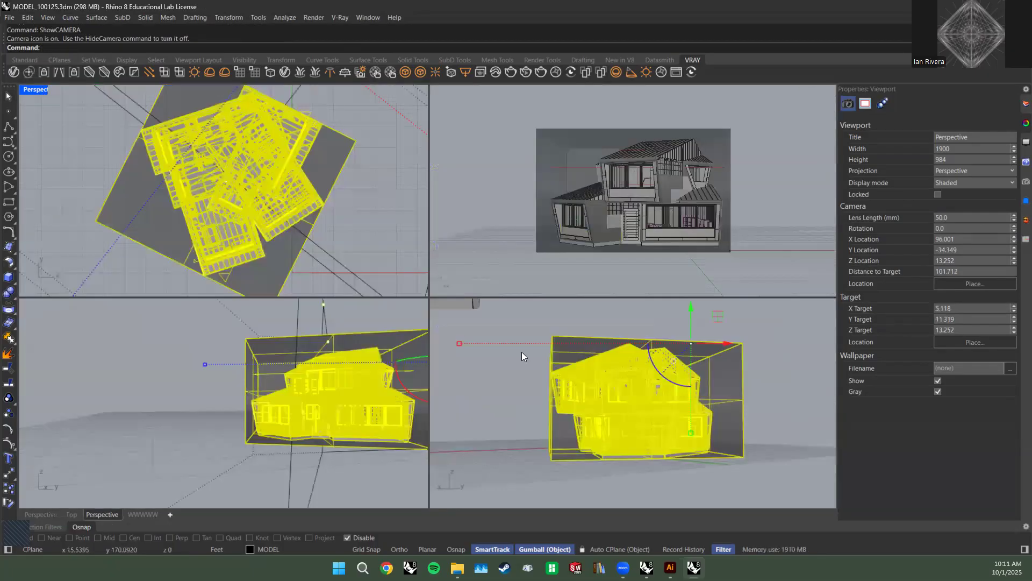
double_click(456, 306)
scroll(639, 384, down, 10)
right_drag(640, 385, 383, 214)
scroll(466, 300, up, 4)
right_drag(369, 435, 193, 451)
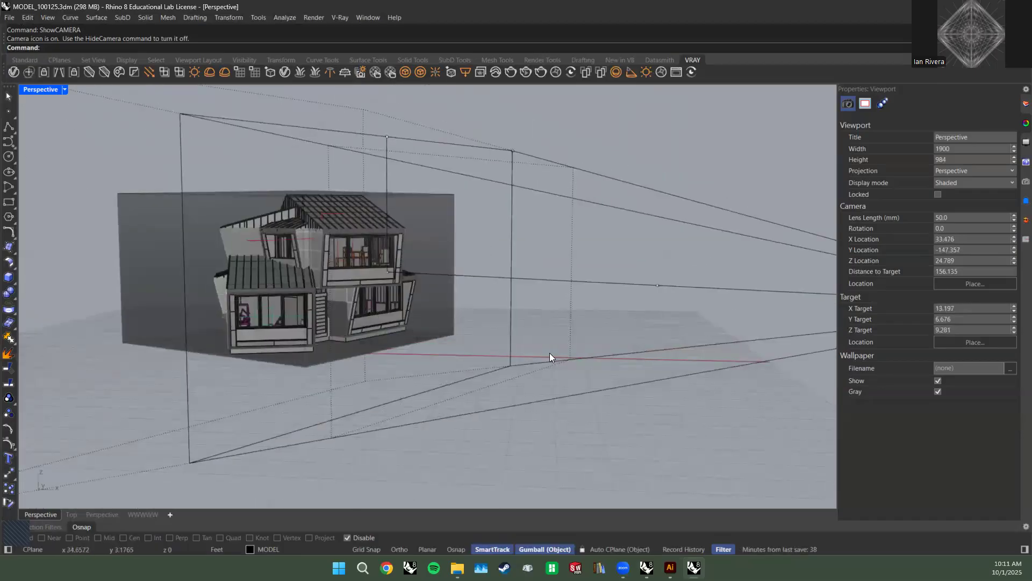
right_drag(323, 191, 533, 228)
Sub-select the bounding box's front face to examine how the camera lines up with it, and clear the selection.
click(319, 301)
right_drag(416, 266, 402, 225)
scroll(406, 418, up, 6)
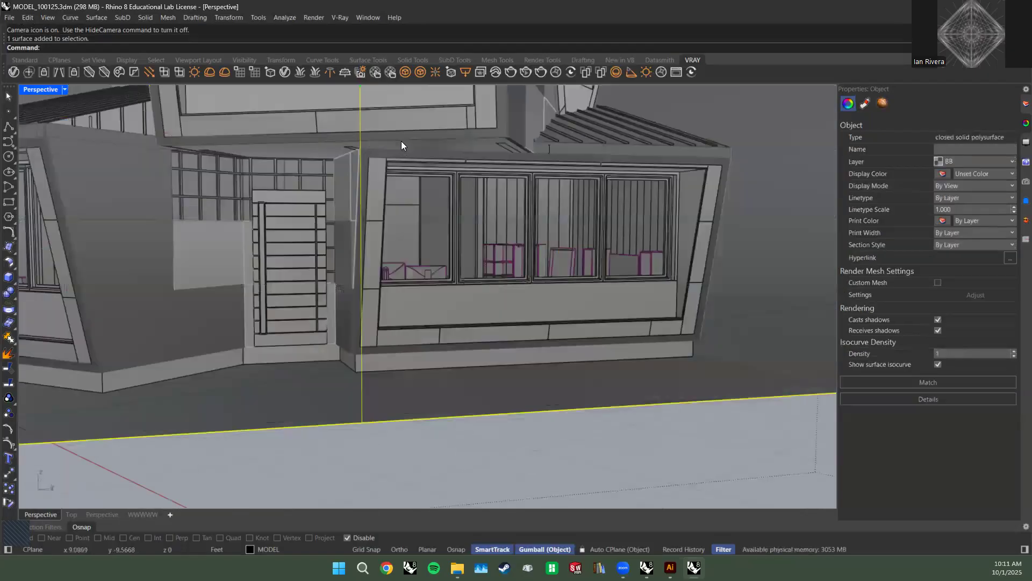
scroll(419, 321, down, 14)
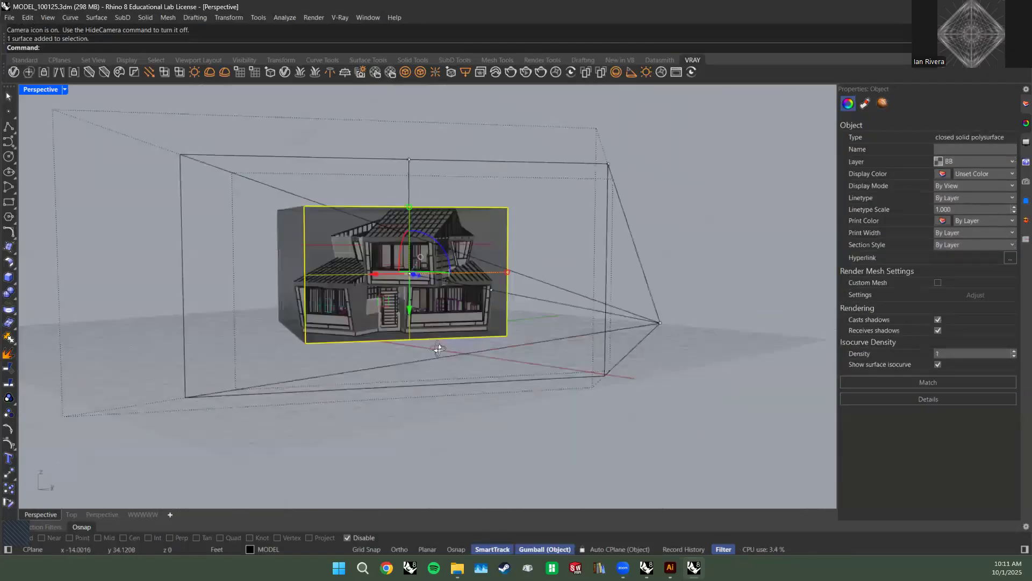
right_drag(430, 336, 538, 360)
key(Escape)
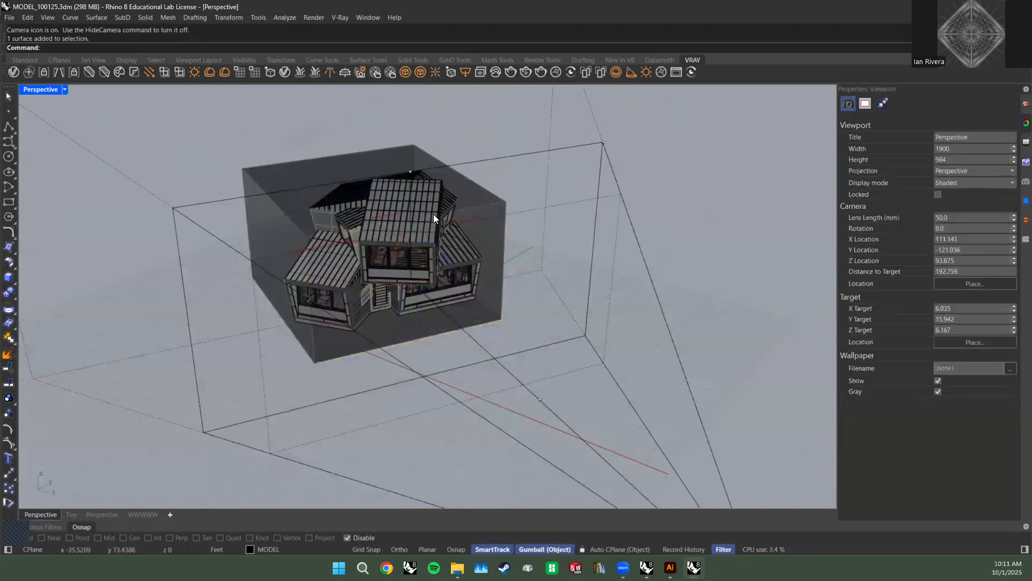
Hide the camera with HideCamera and show it again for the freely orbited perspective view with ShowCamera.
text(HideCAMERA)
key(Return)
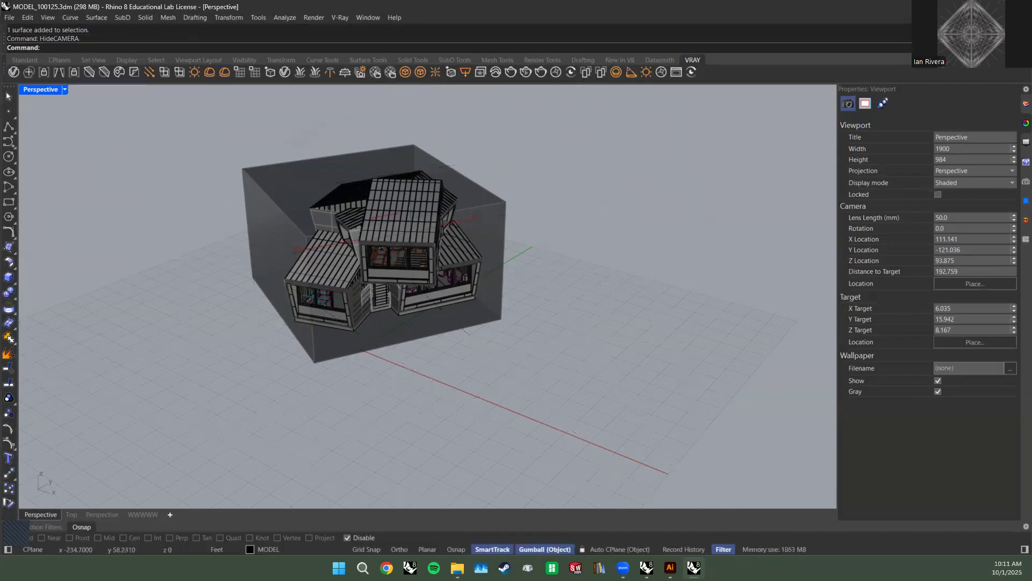
text(ShowCAMERA)
key(Return)
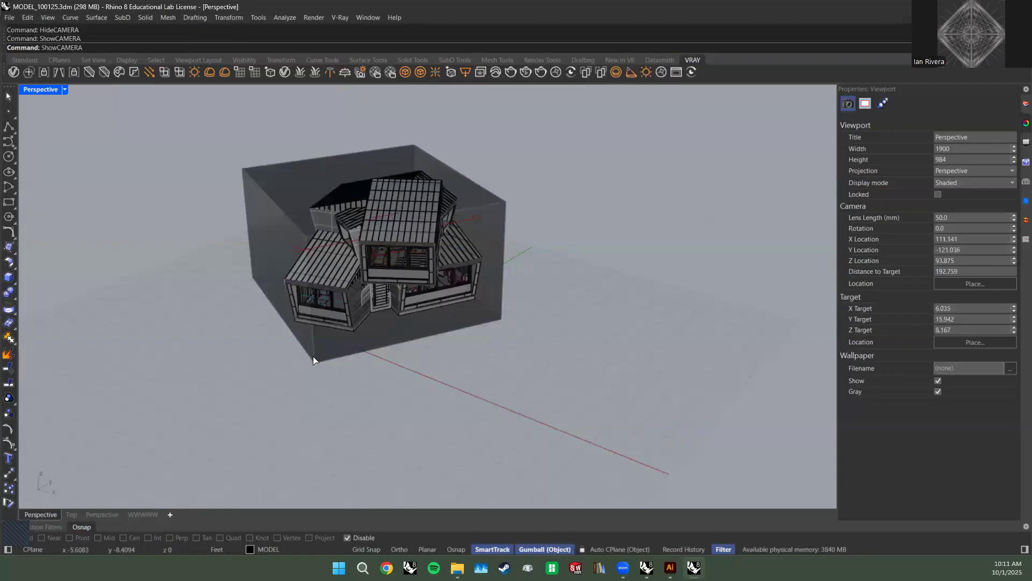
Return to the four-viewport layout and maximize the WWWWW viewport with the whole camera cone in view.
scroll(618, 256, down, 4)
right_drag(472, 273, 481, 279)
double_click(41, 89)
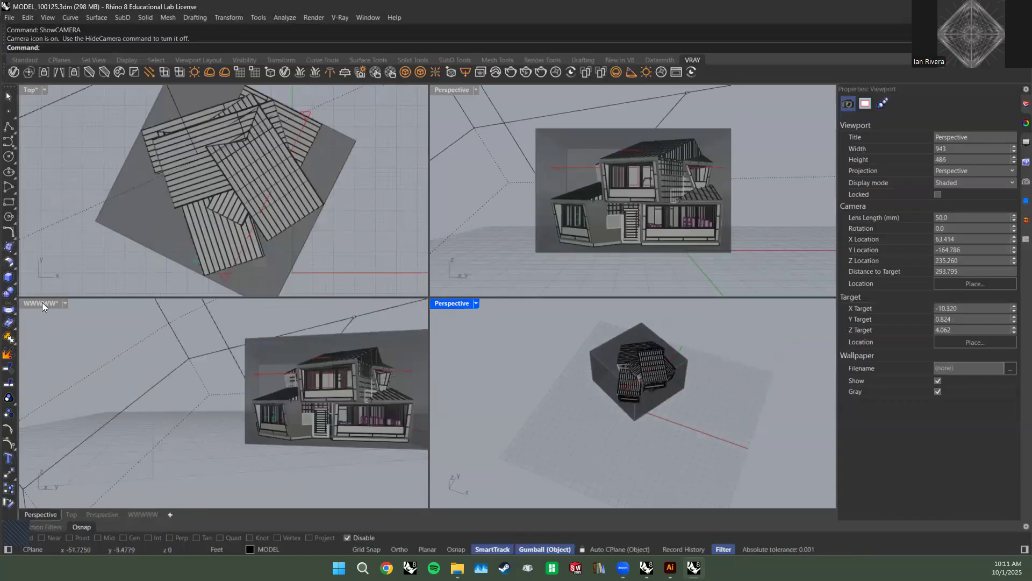
double_click(43, 302)
scroll(259, 274, down, 8)
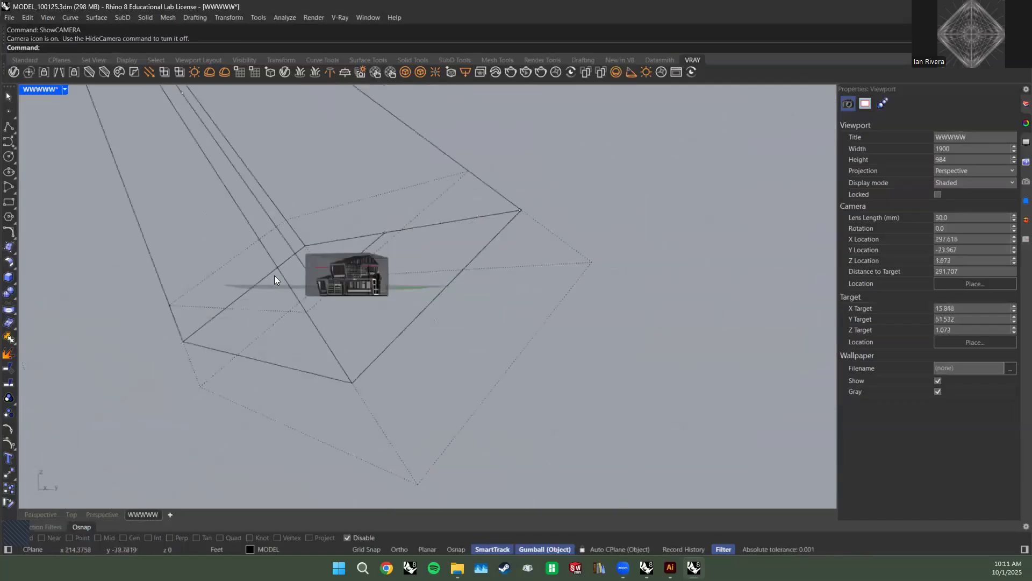
scroll(284, 333, down, 4)
shift+right_drag(284, 334, 328, 317)
Move the camera point toward the house in the WWWWW view and reposition it again from the four-viewport layout.
drag(248, 115, 340, 214)
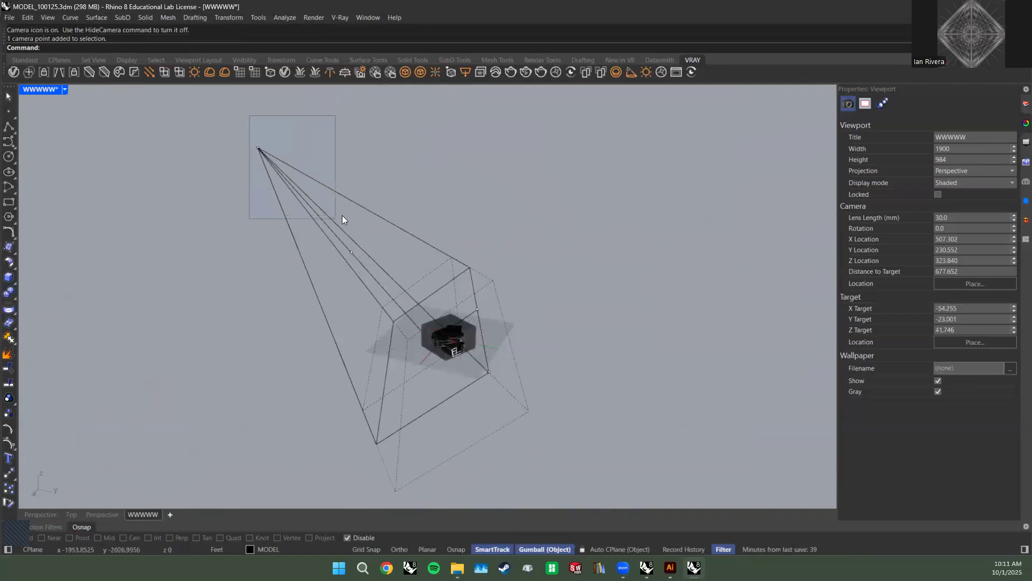
drag(233, 120, 308, 232)
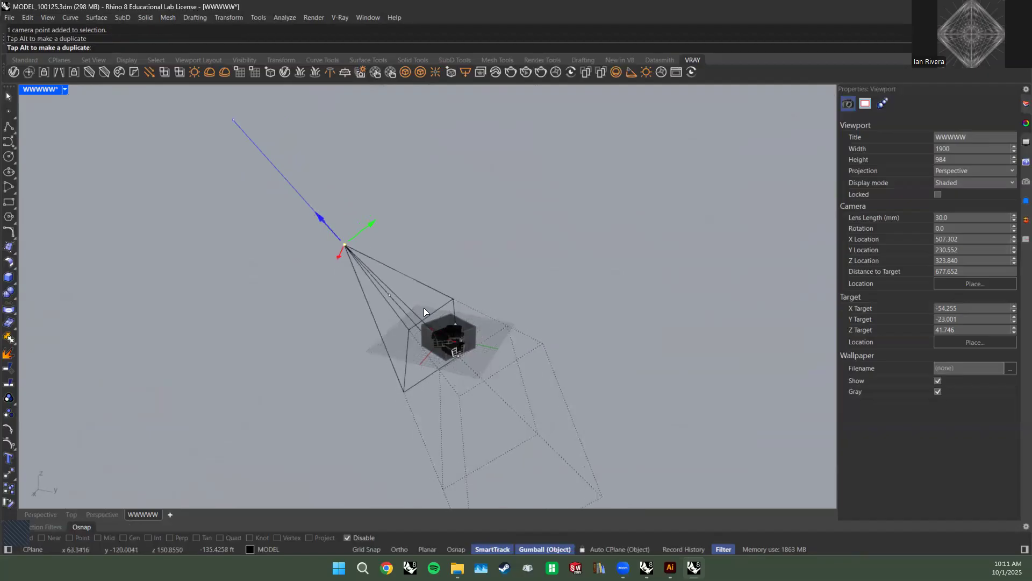
right_drag(484, 265, 398, 197)
double_click(44, 89)
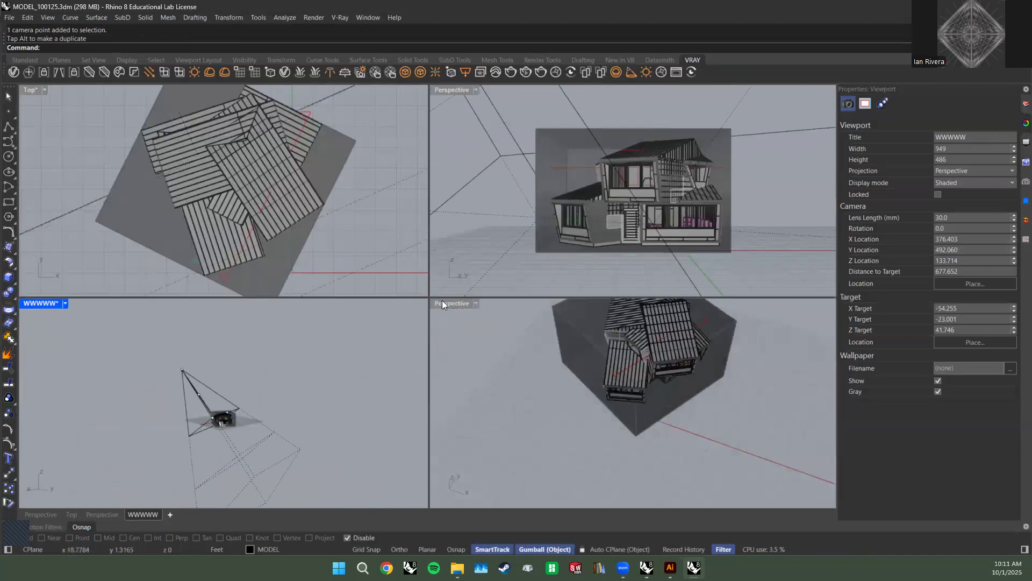
drag(153, 337, 133, 326)
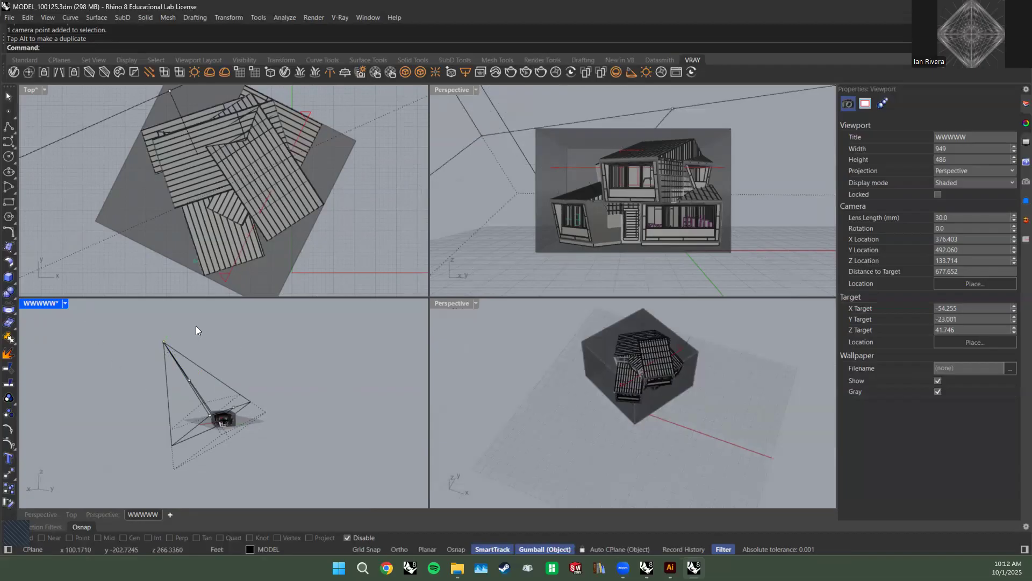
Hide the camera with HideCamera and maximize the perspective viewport aimed squarely at the bounding box's front face.
text(HideC)
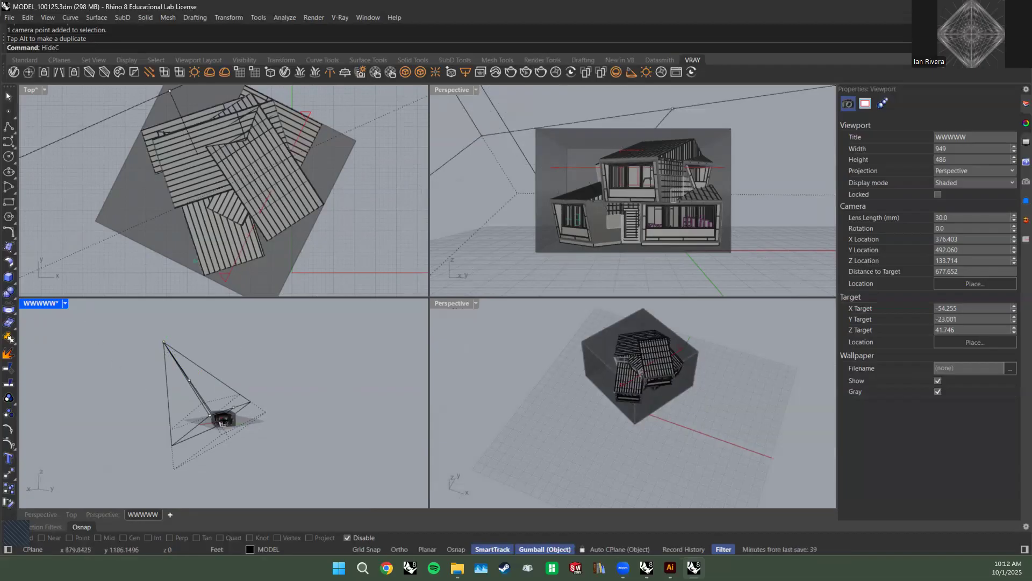
text(AMERA)
key(Return)
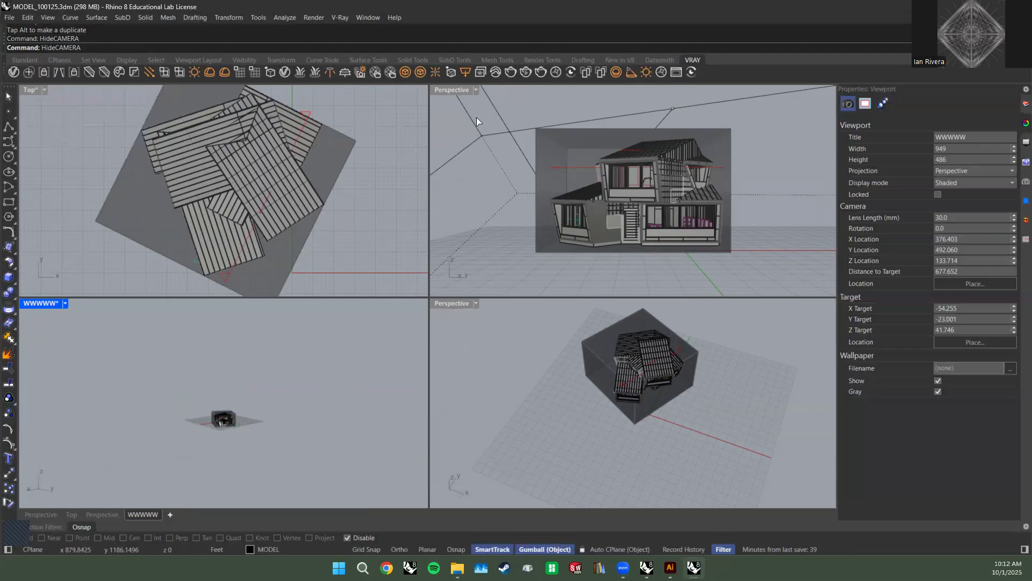
double_click(445, 88)
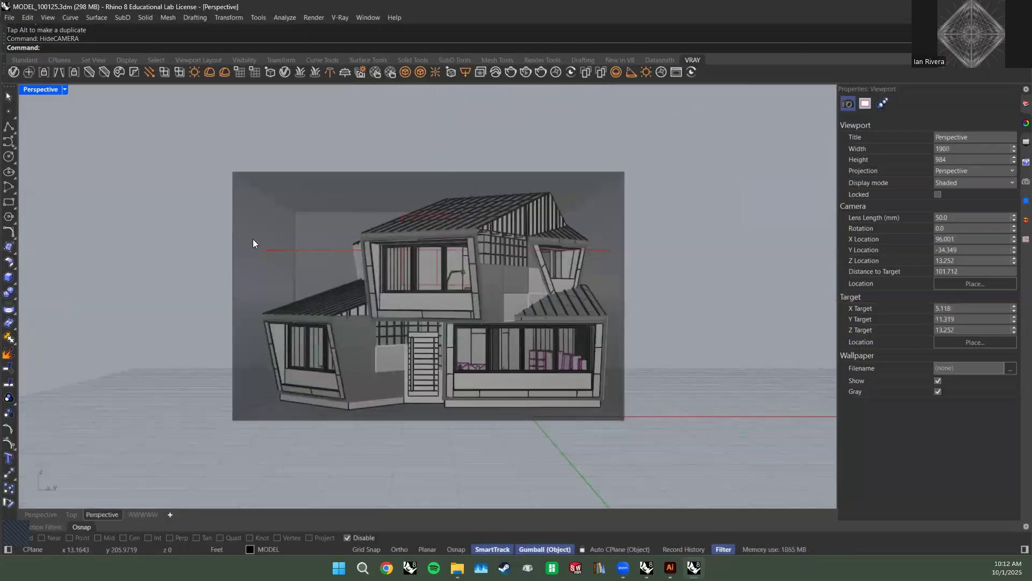
Select the bounding box around the house to check its layer and turn off the BB layer.
click(607, 226)
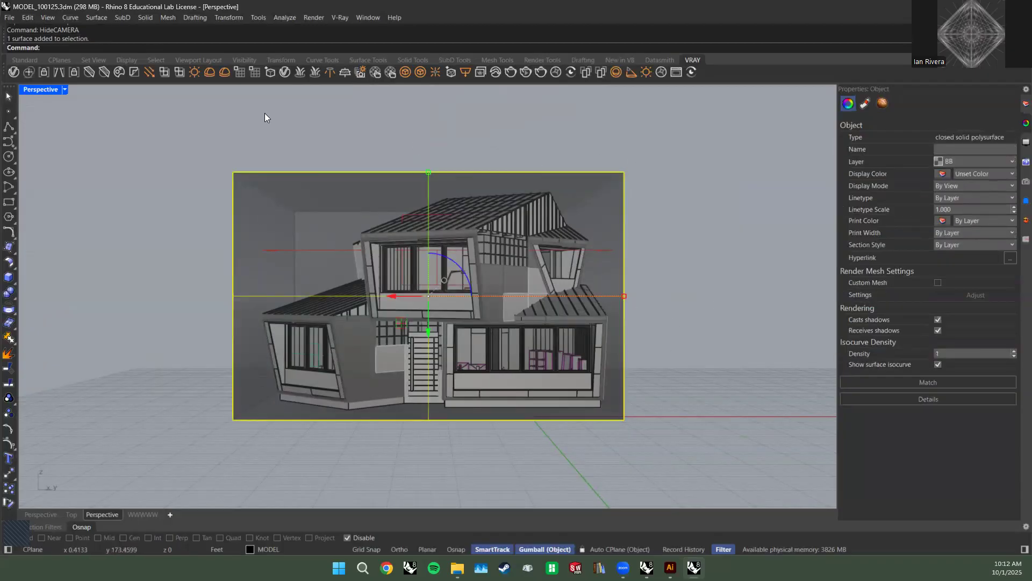
click(726, 328)
click(333, 250)
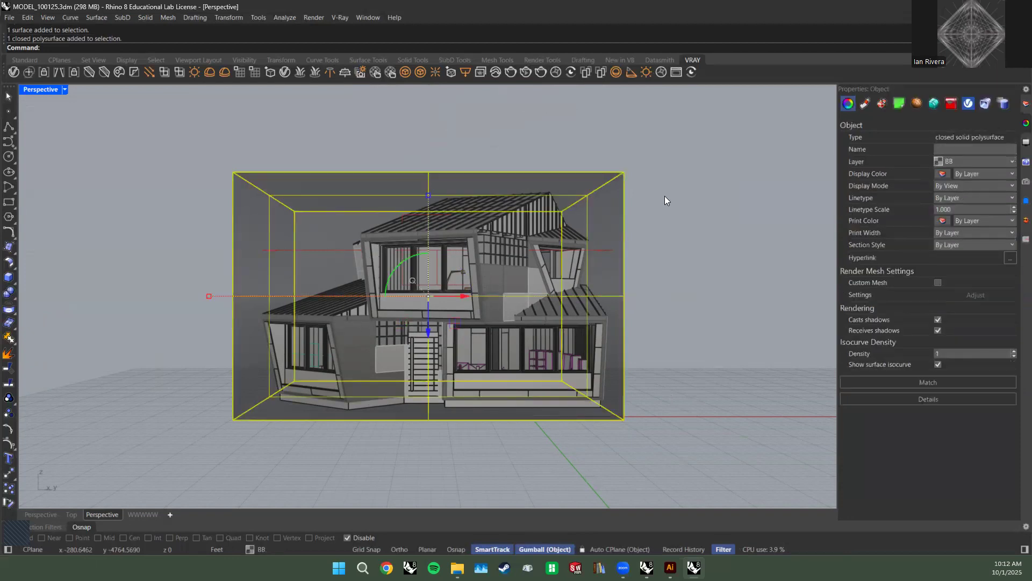
click(1024, 104)
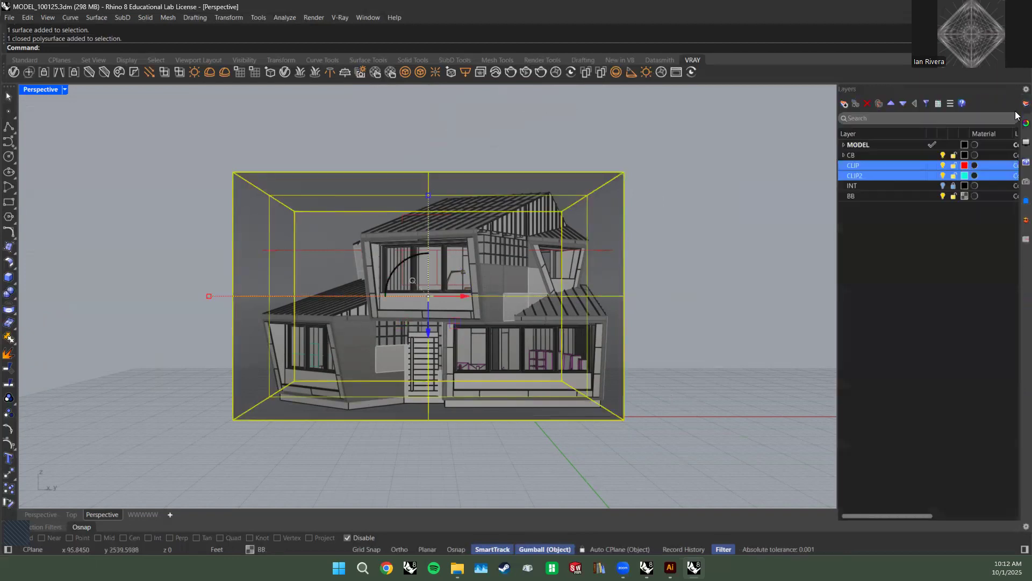
click(923, 231)
click(942, 196)
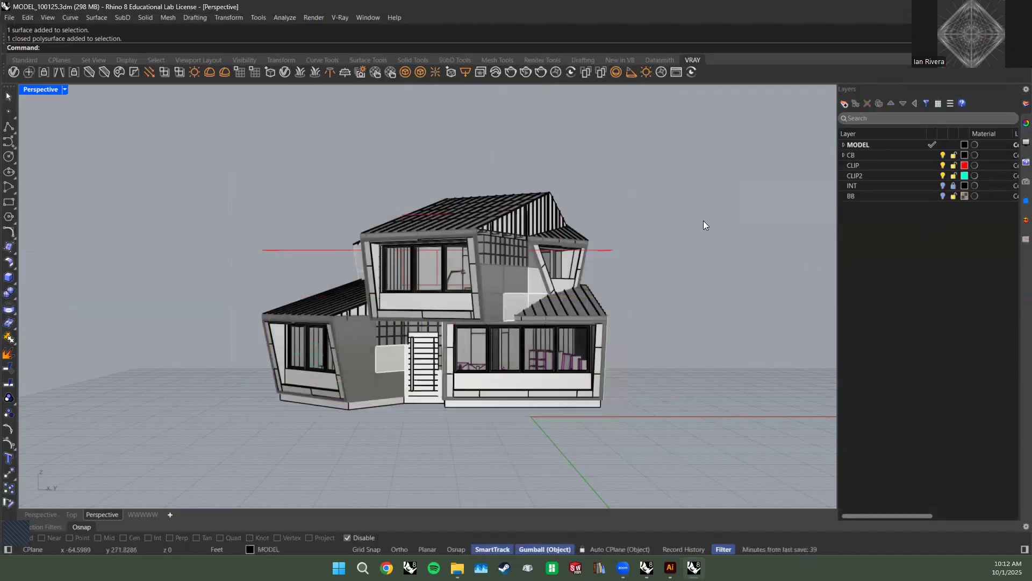
Select the clipping planes on layers CLIP and CLIP2 and make them clip only the camera-aligned Perspective view.
click(909, 172)
shift+click(909, 163)
right_click(909, 163)
click(932, 186)
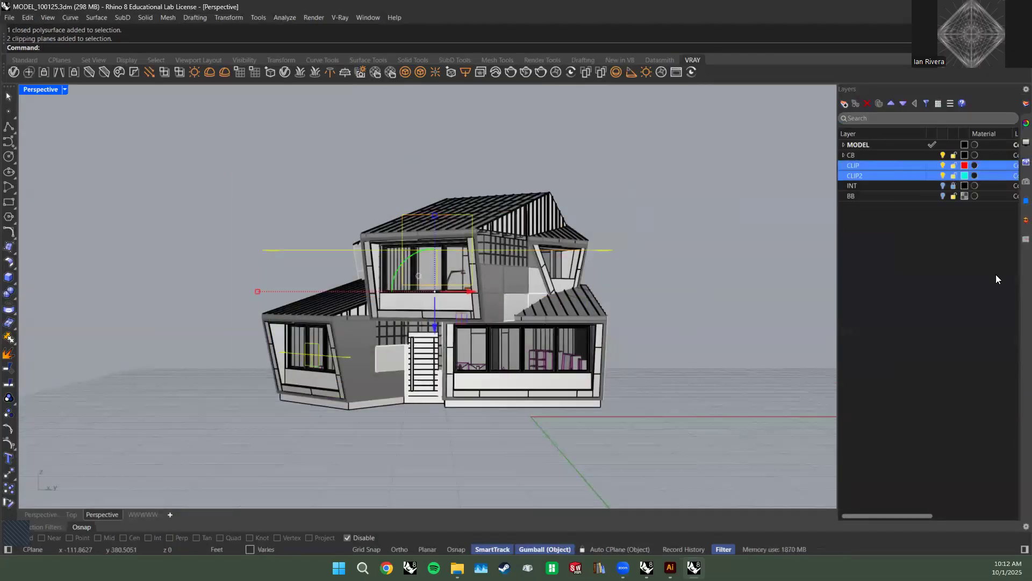
click(1026, 123)
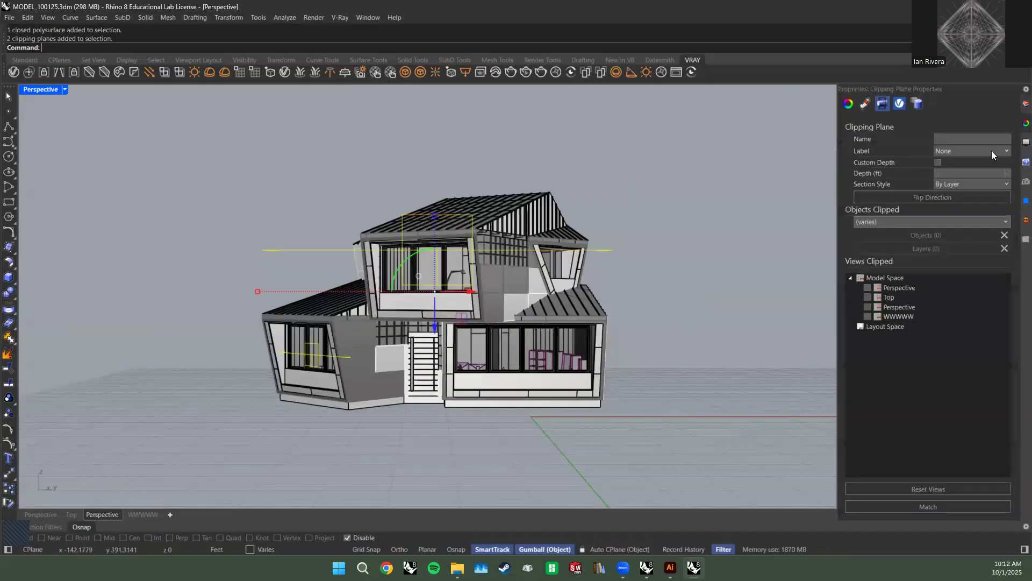
click(866, 289)
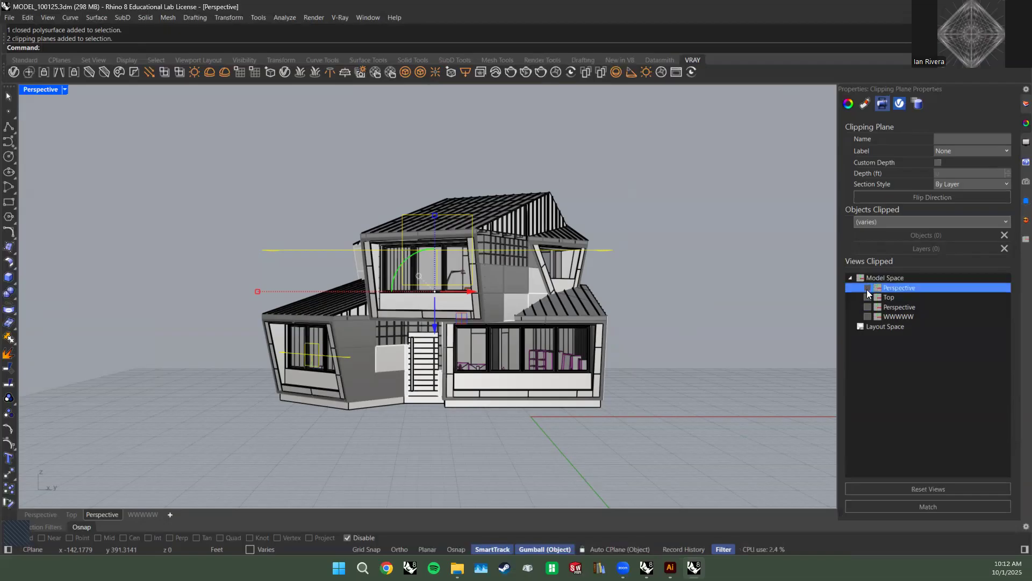
click(865, 306)
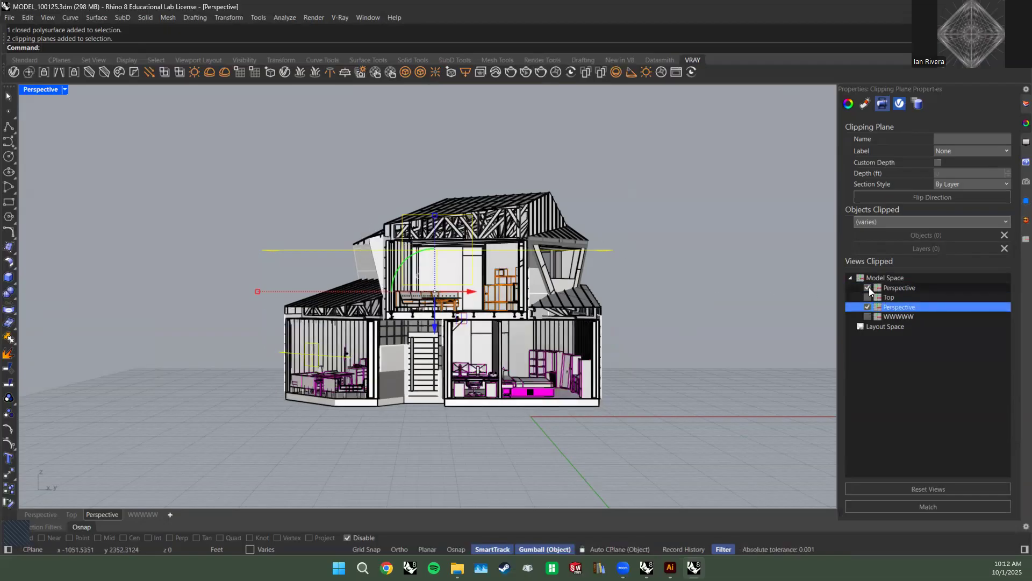
click(870, 288)
Reselect both clipping planes in the view and examine their section style and clipped-objects options.
click(765, 322)
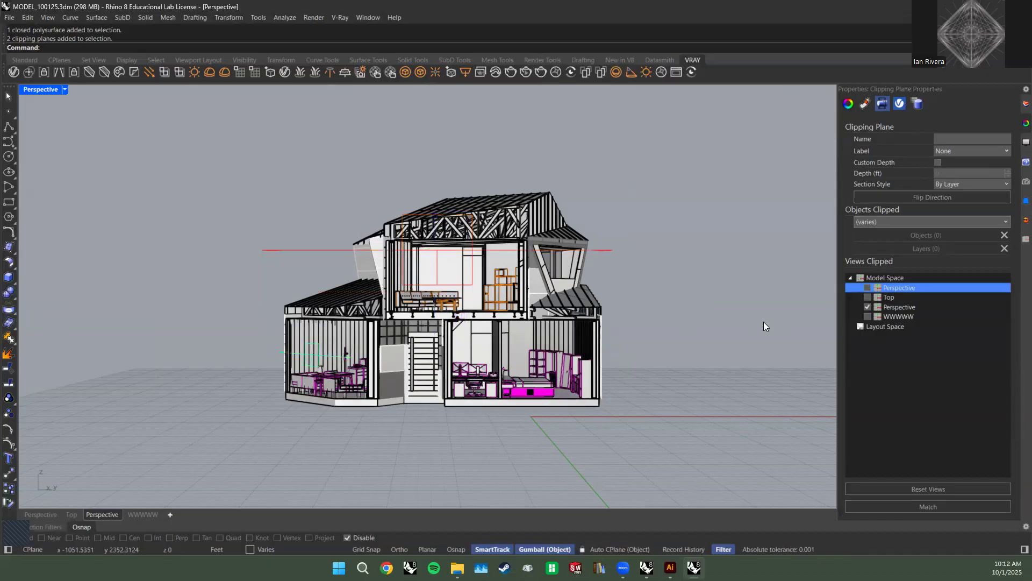
click(574, 249)
shift+click(318, 355)
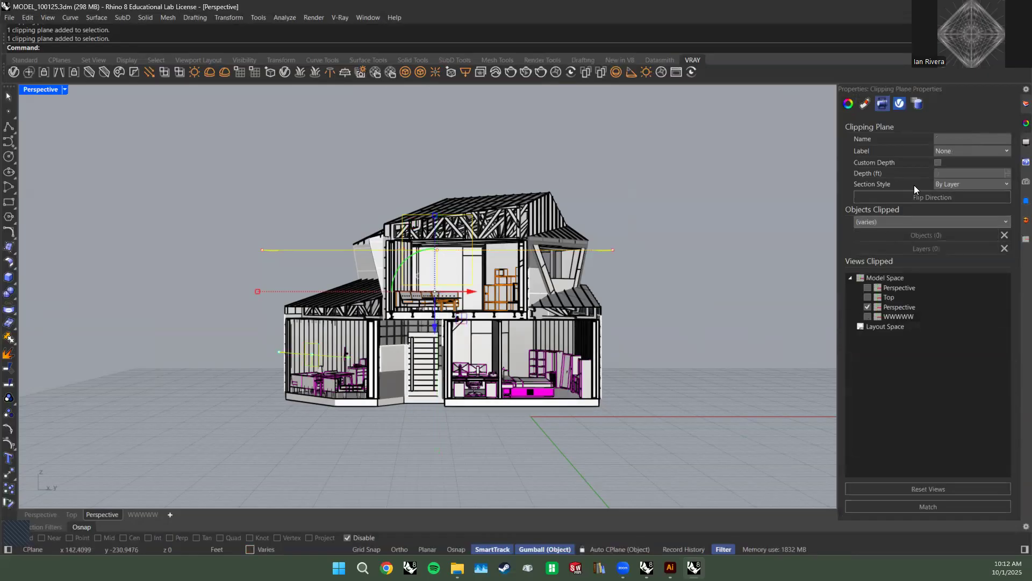
click(946, 184)
click(945, 184)
click(923, 222)
click(923, 223)
click(750, 317)
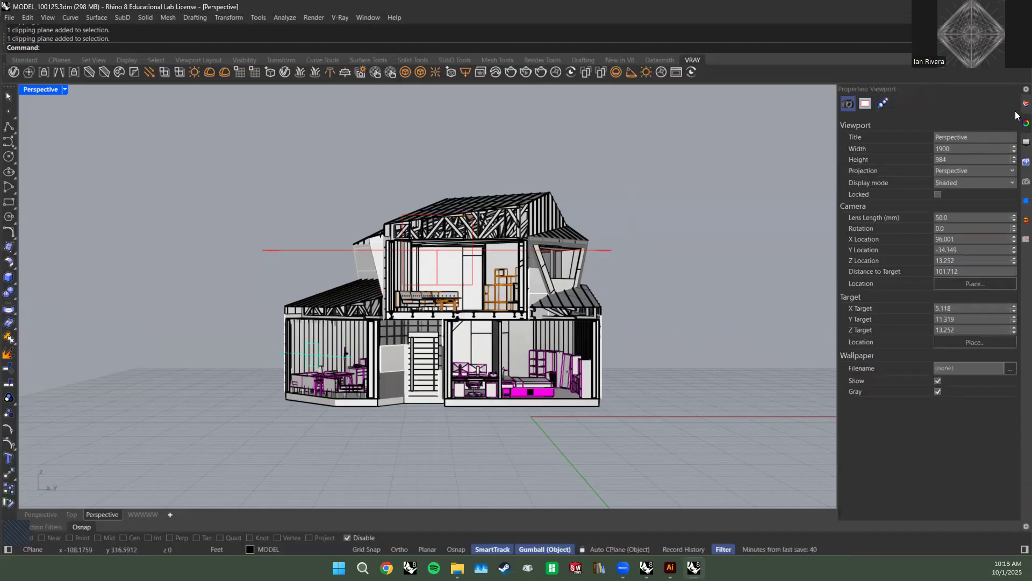
Turn off and lock the CLIP and CLIP2 layers.
click(1026, 103)
click(952, 166)
click(769, 300)
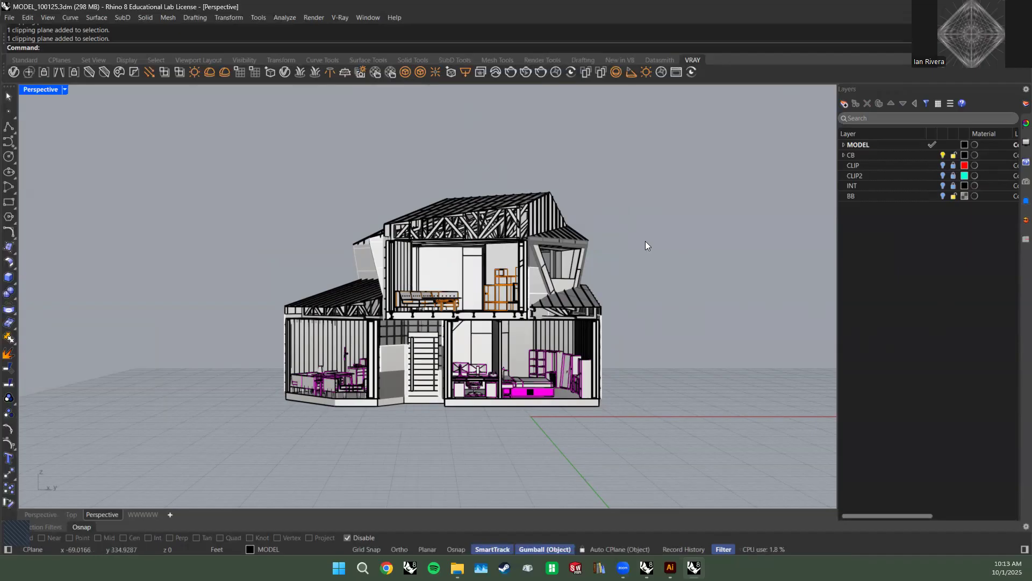
Fit the whole house in the perspective view with Zoom Selected, clear the selection and enlarge it further with Zoom In.
key(ctrl+a)
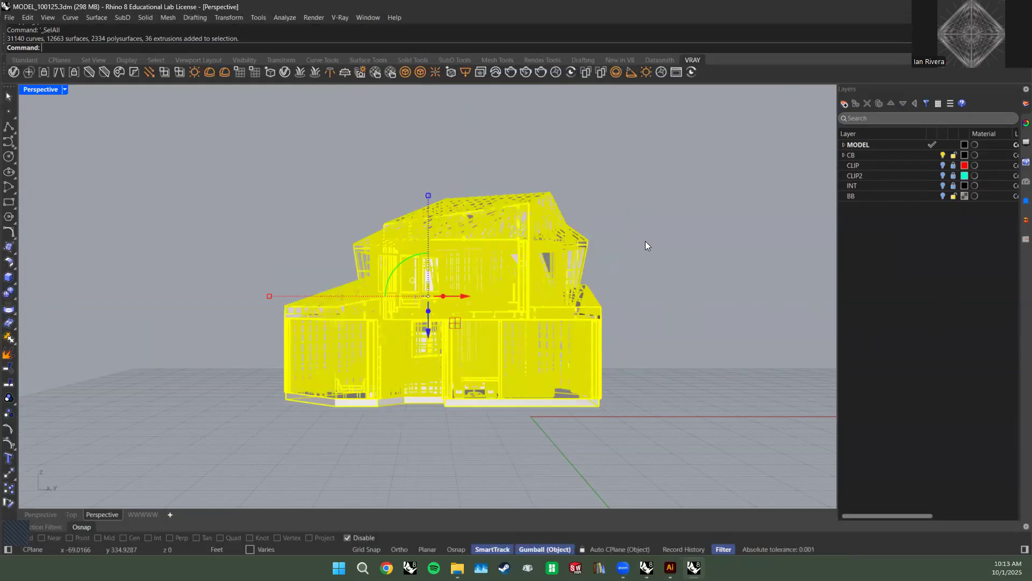
text(ZS)
key(Return)
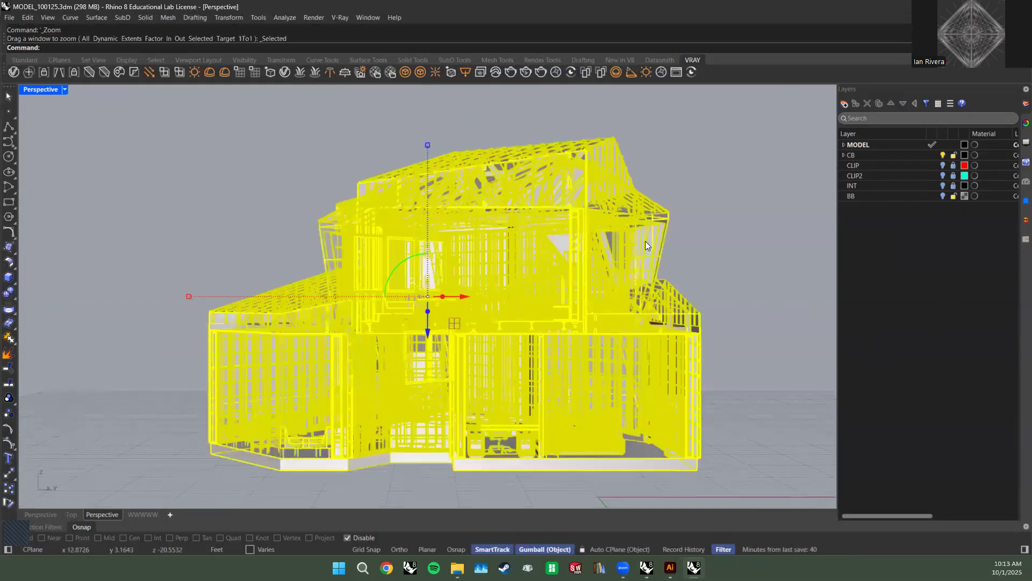
key(Escape)
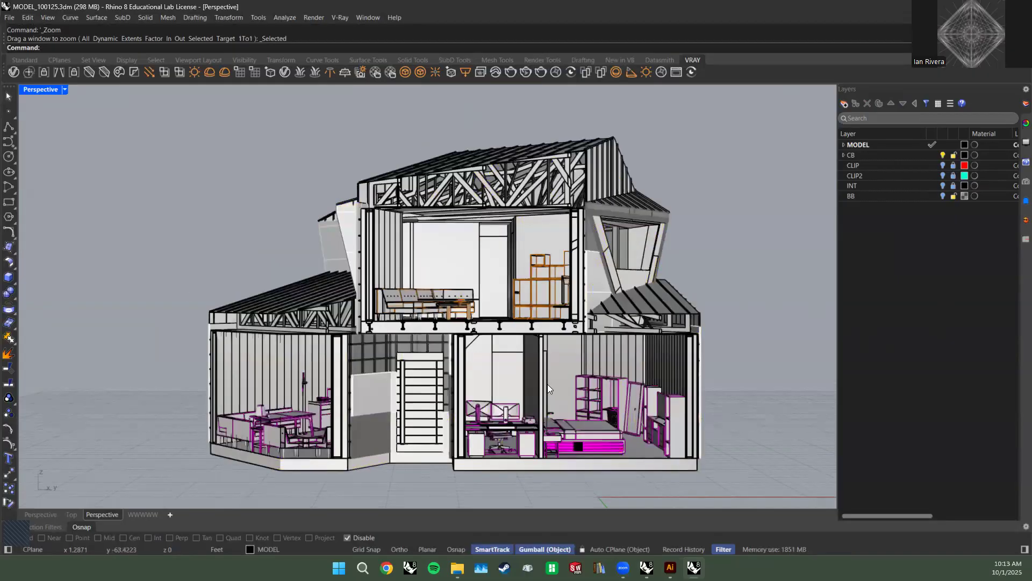
text(Z)
key(Return)
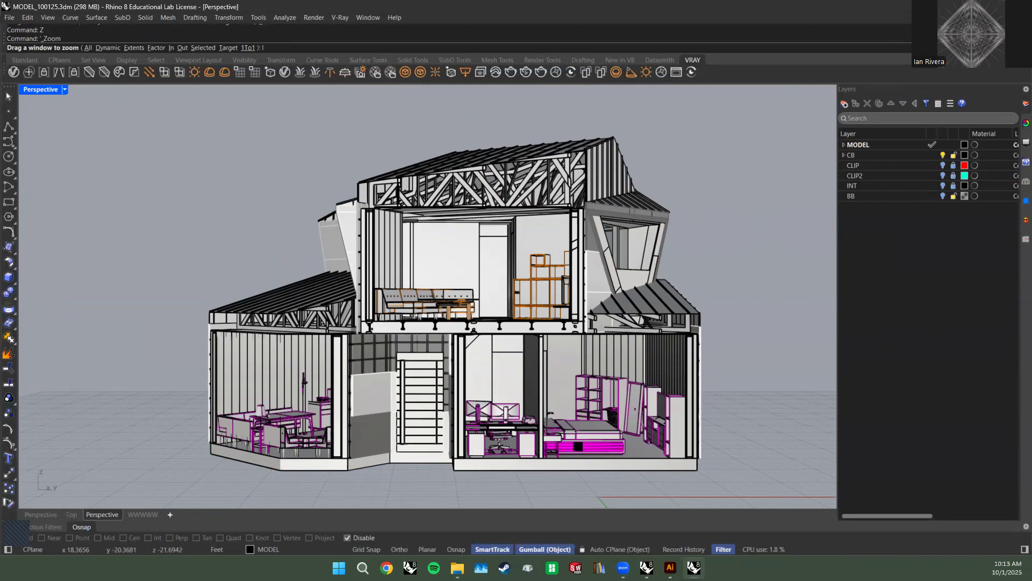
key(Return)
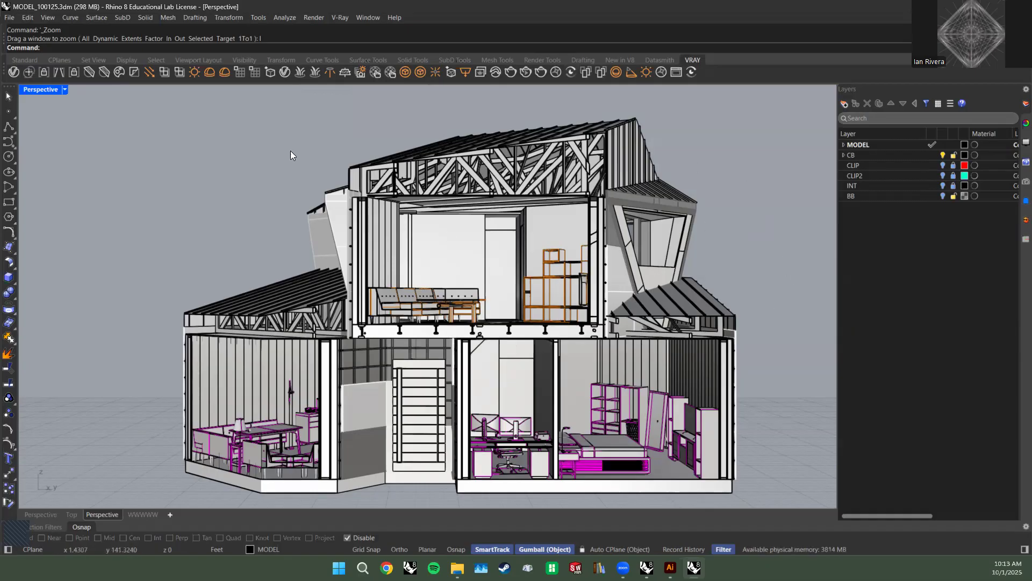
Compare the Rhino section view with the finished section drawing in Illustrator and check the viewport's display options.
key(alt+Tab)
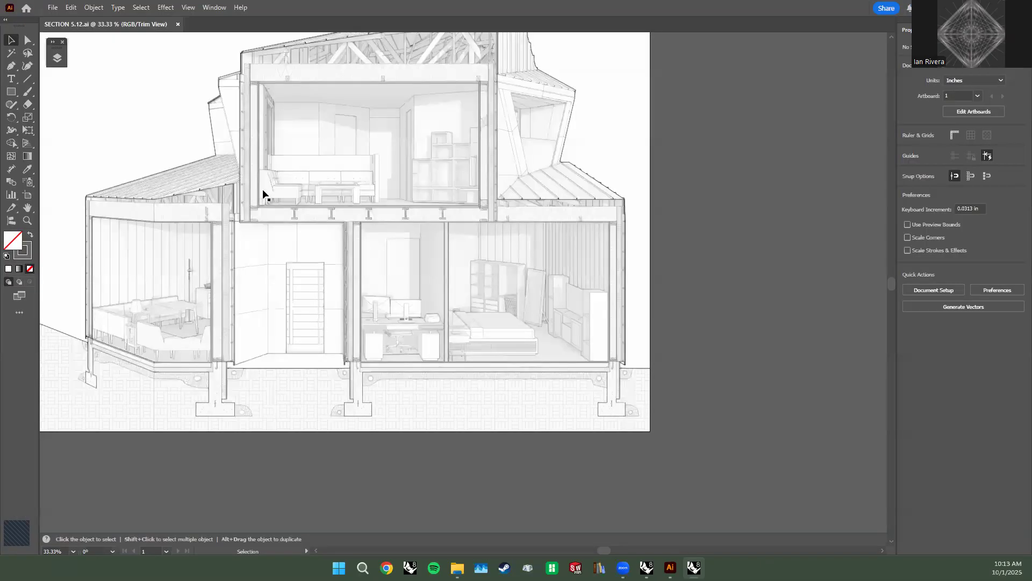
key(alt+Tab)
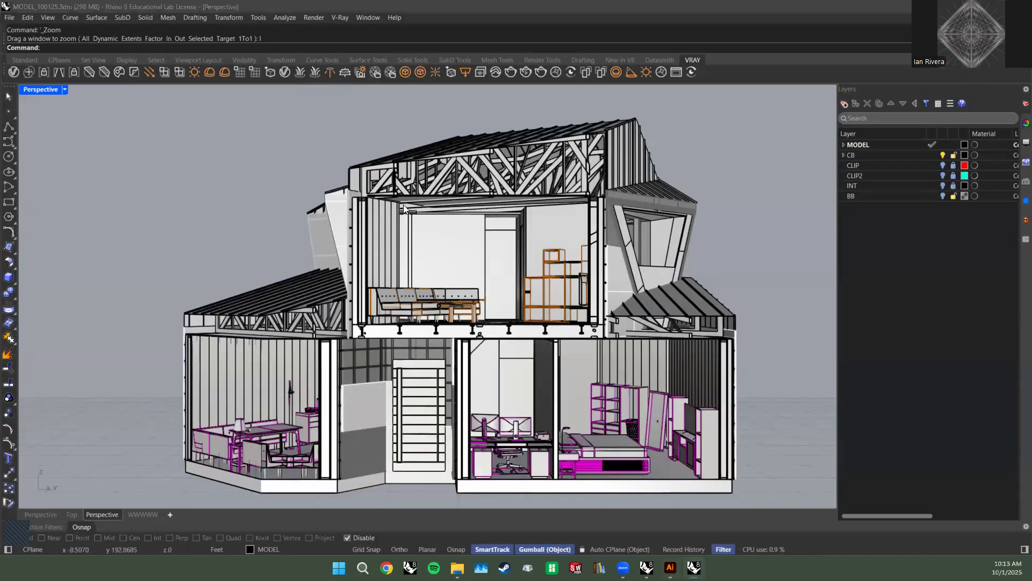
key(alt+Tab)
key(alt+Tab)
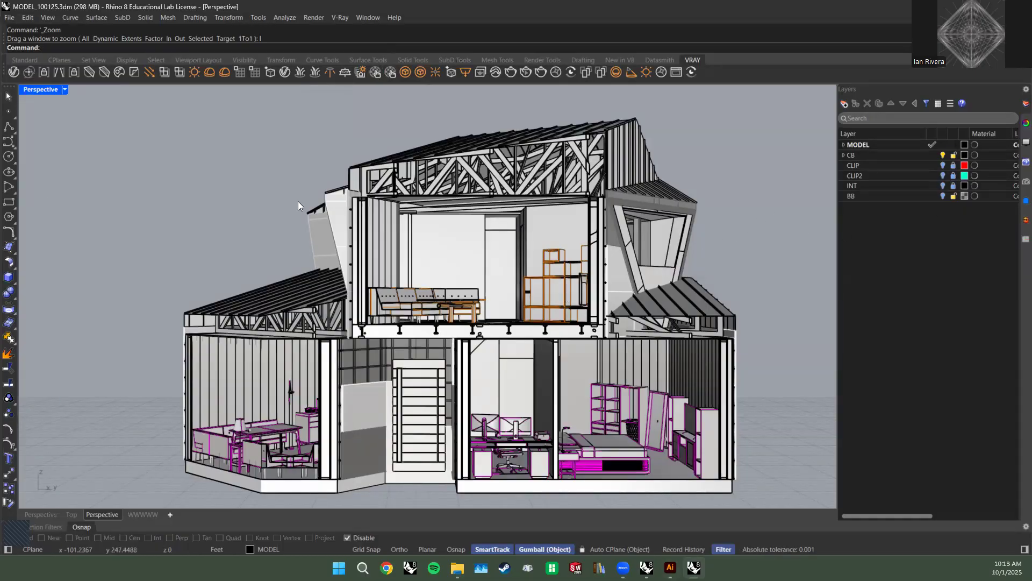
click(65, 89)
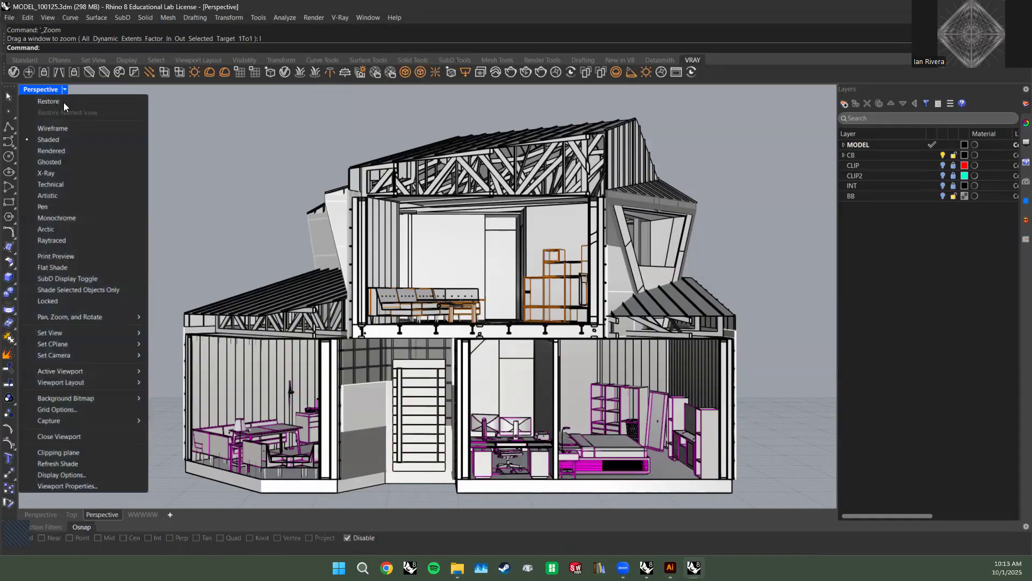
click(215, 264)
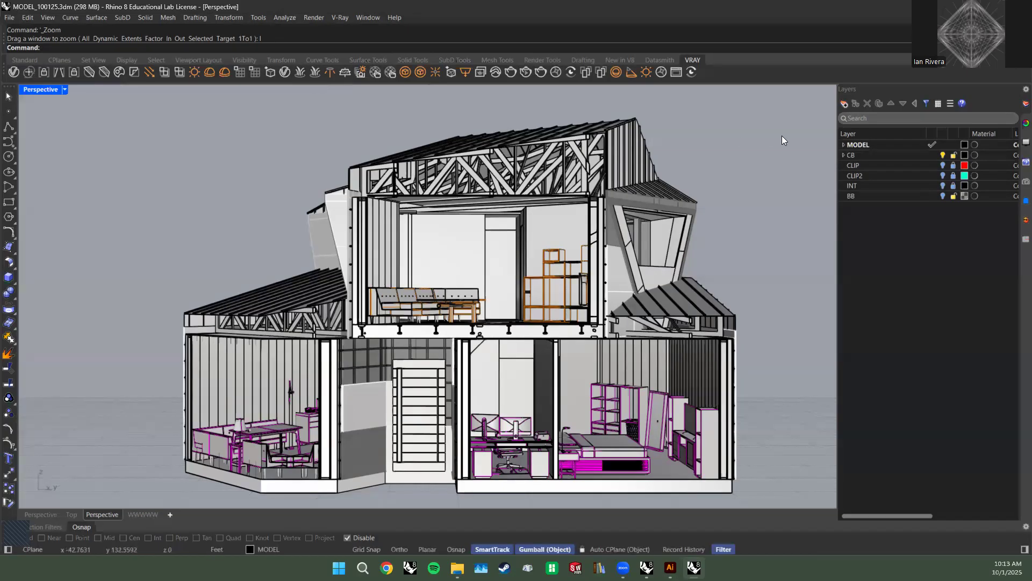
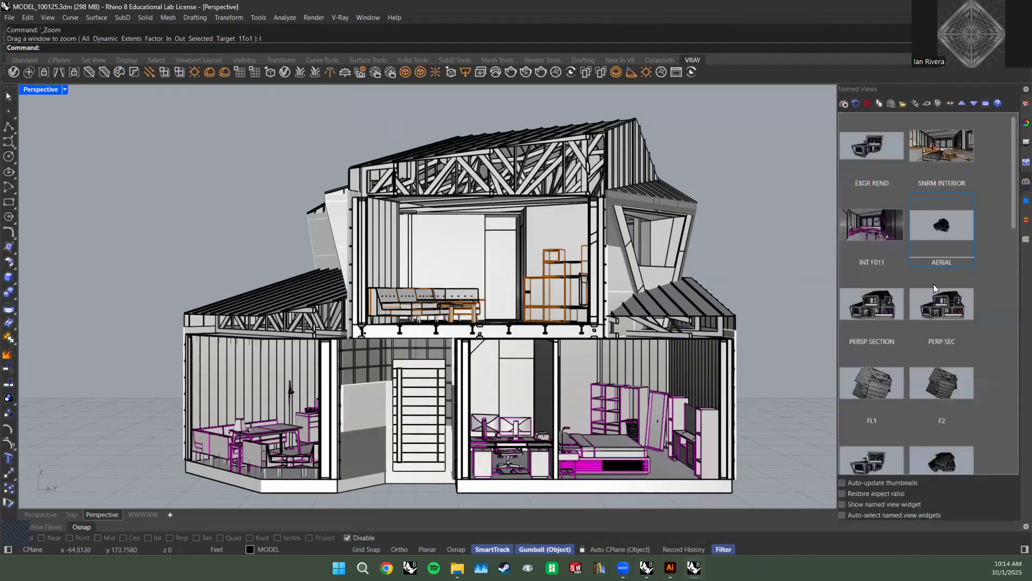
Look through the saved named views and delete all of them.
scroll(930, 285, down, 12)
scroll(934, 306, up, 12)
scroll(880, 264, down, 12)
scroll(901, 350, up, 12)
scroll(896, 354, down, 10)
scroll(914, 350, up, 10)
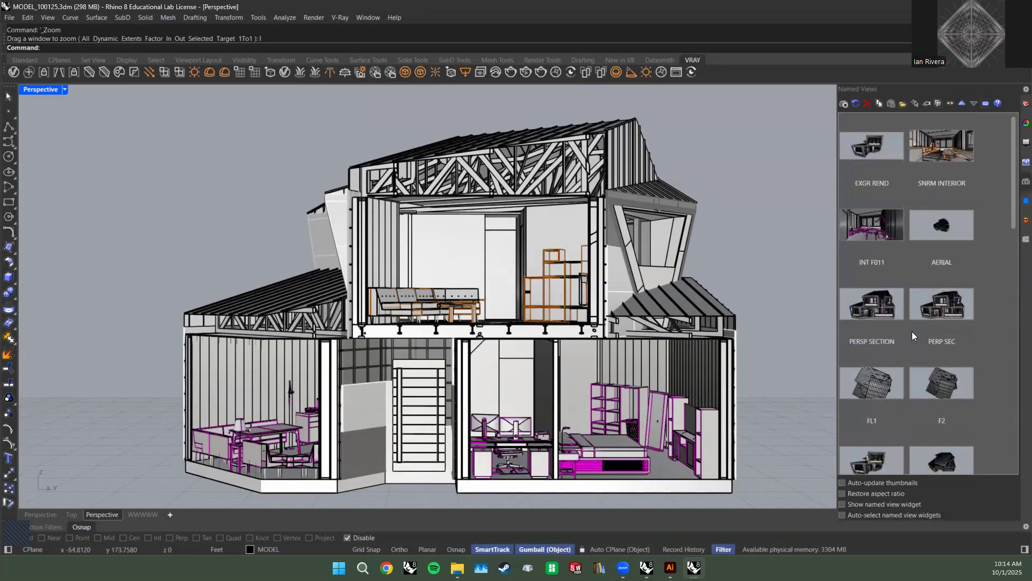
click(867, 103)
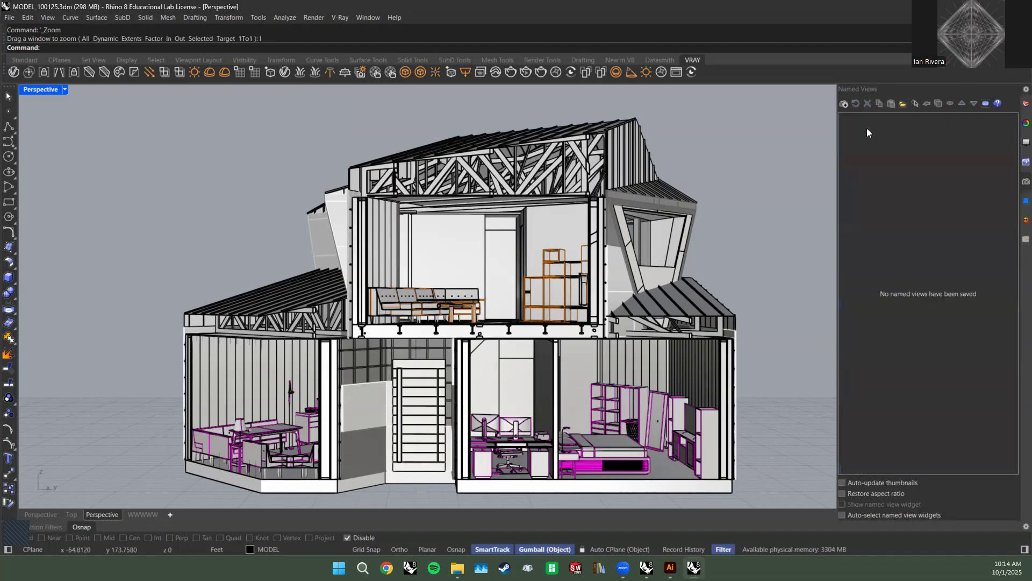
Save the current perspective section viewport as a named view called PERSP SEC.
click(844, 105)
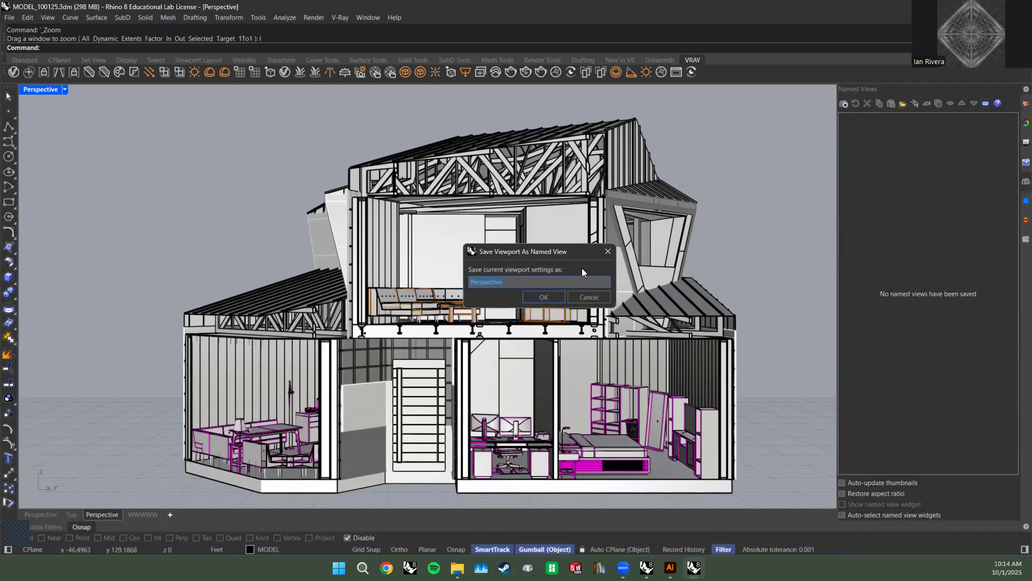
text(PERSP SEC)
key(Return)
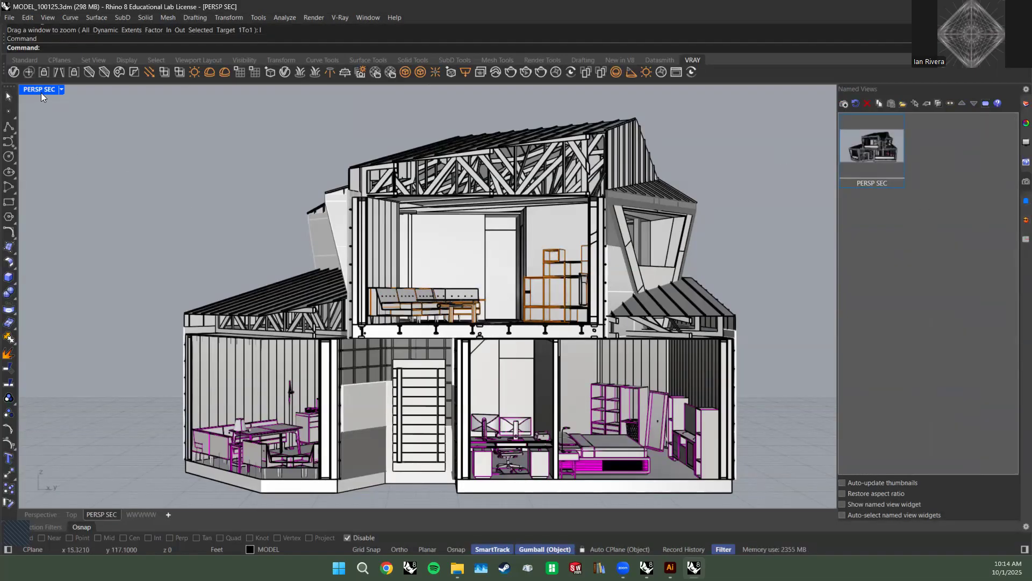
Test the PERSP SEC named view by orbiting and zooming away from the section and restoring it.
right_drag(270, 172, 173, 202)
double_click(872, 148)
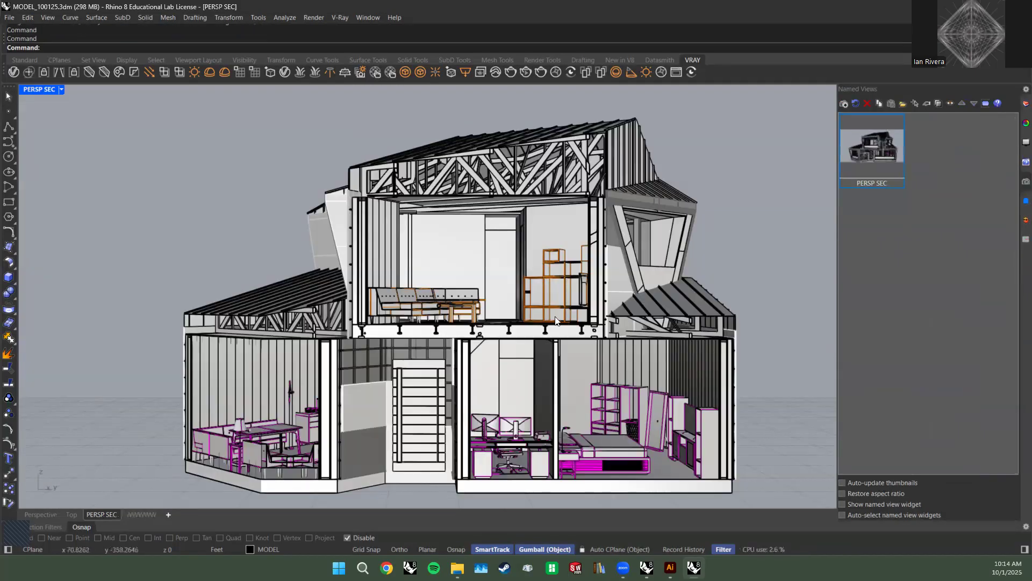
right_drag(129, 157, 396, 242)
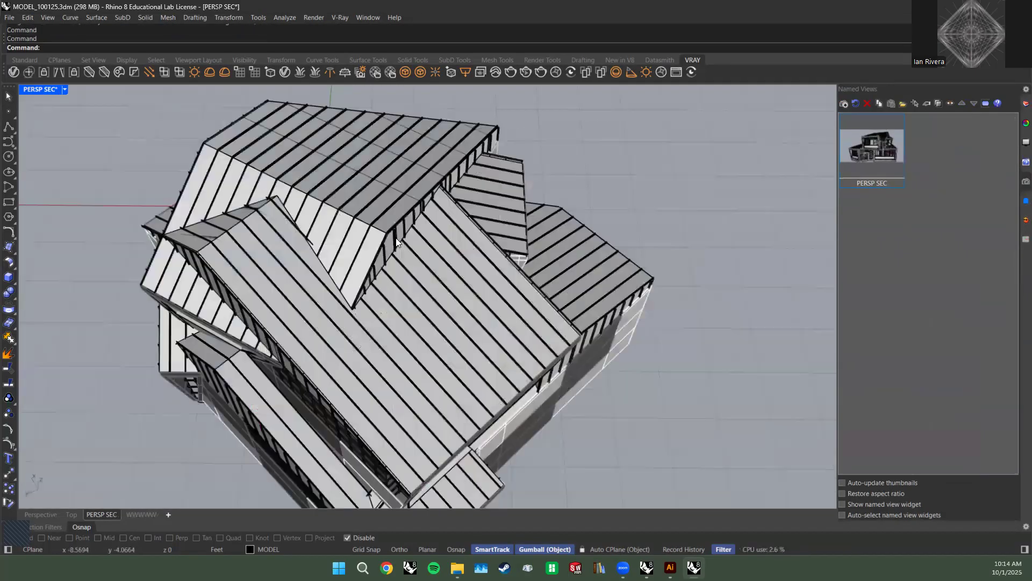
scroll(325, 291, down, 15)
right_drag(325, 290, 502, 214)
scroll(391, 244, down, 5)
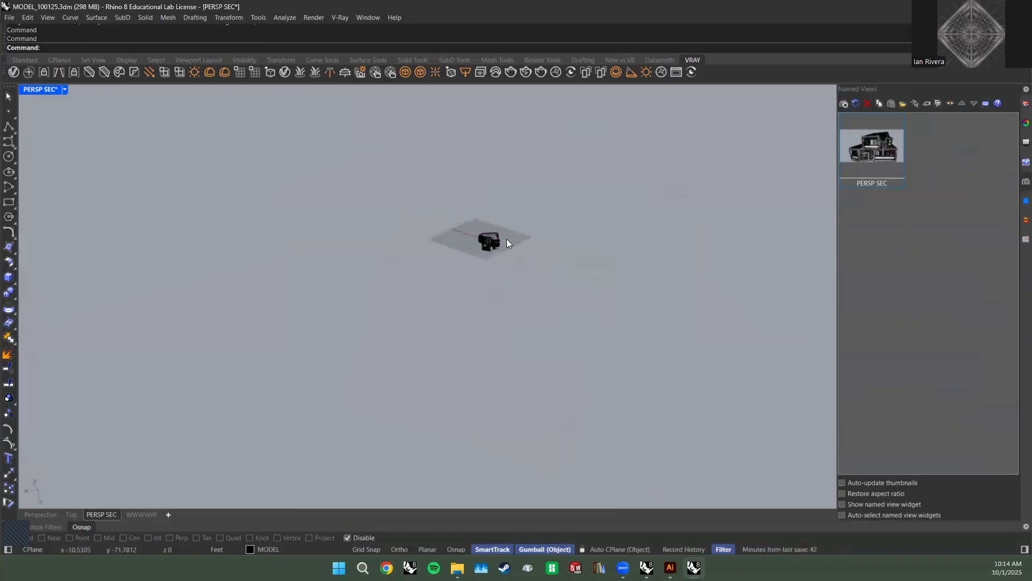
scroll(505, 240, up, 10)
right_drag(750, 159, 559, 197)
scroll(559, 198, down, 10)
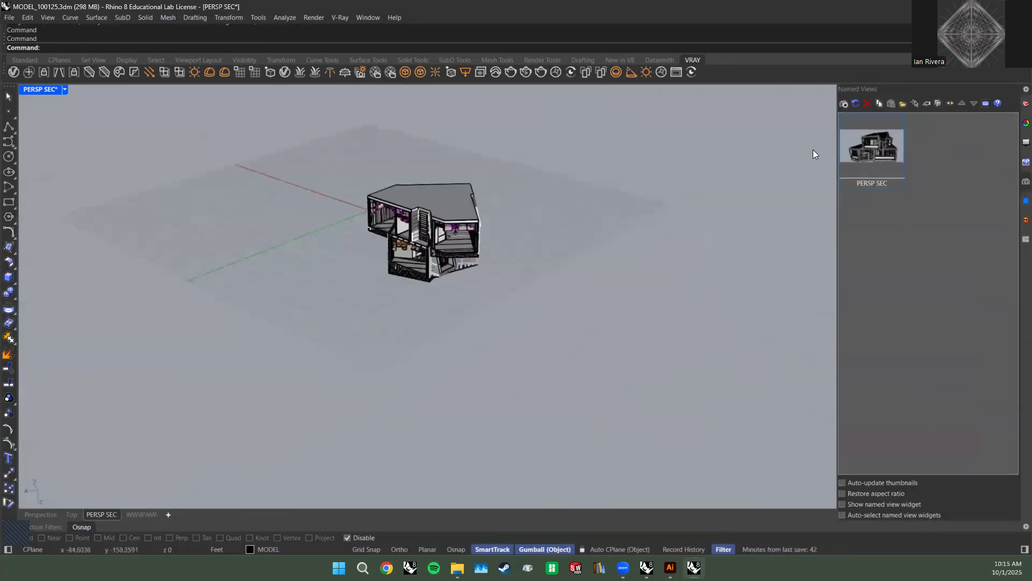
double_click(867, 152)
click(945, 324)
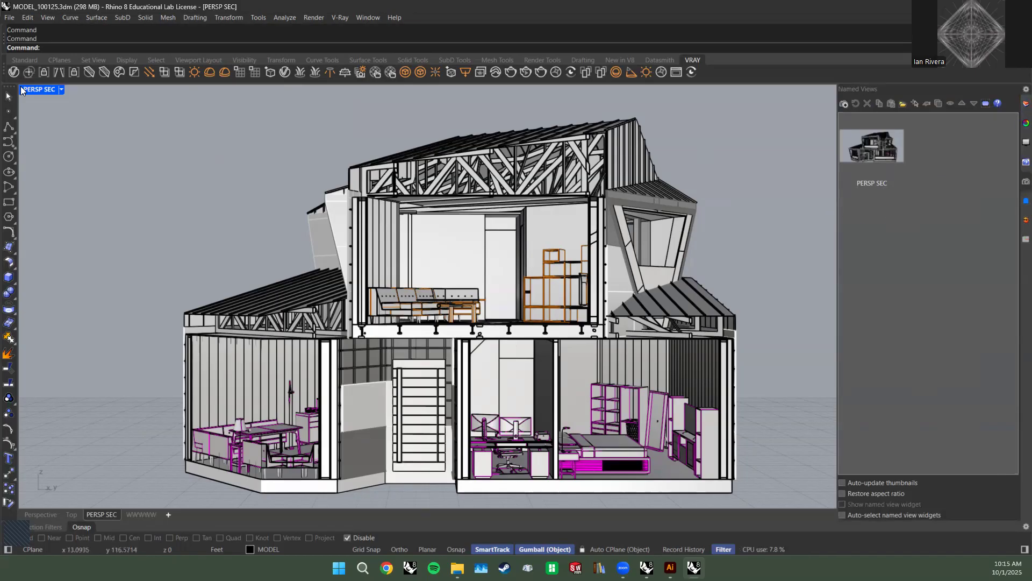
Maximize the other Perspective viewport from the four-view layout and view the house's upper-floor windows up close.
double_click(37, 89)
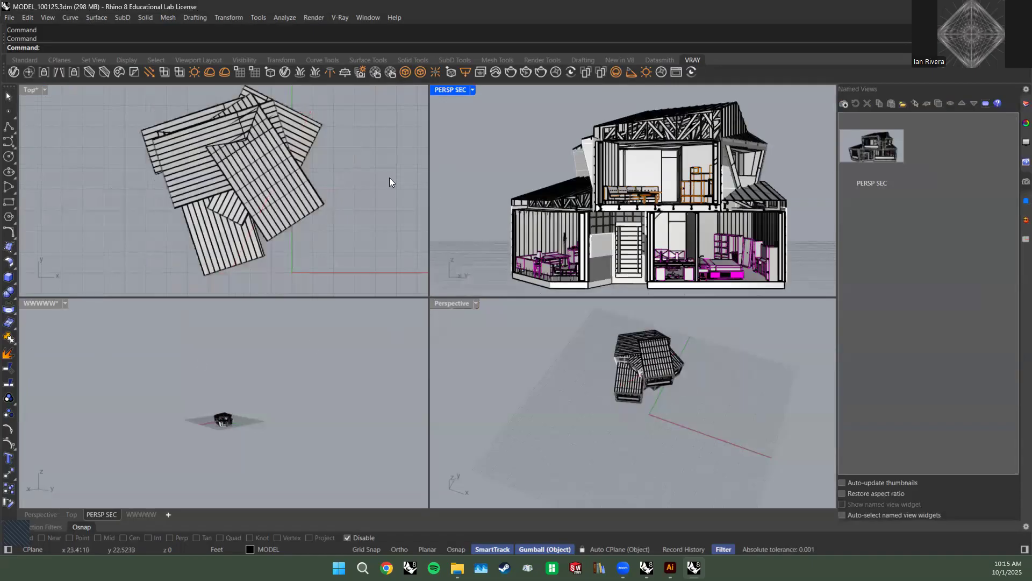
double_click(457, 304)
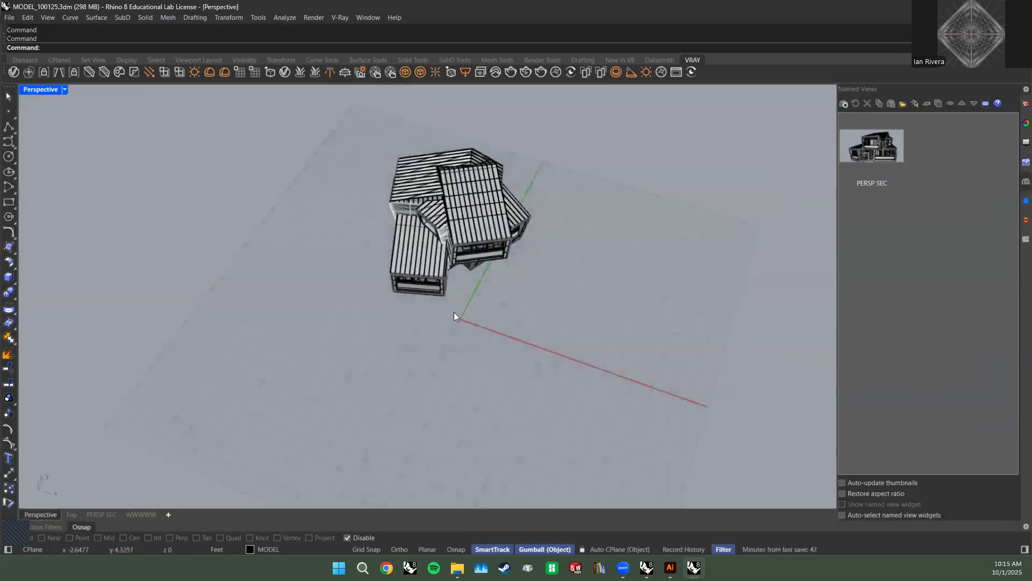
scroll(423, 255, up, 5)
scroll(422, 331, up, 2)
scroll(423, 328, down, 4)
right_drag(487, 324, 543, 366)
scroll(618, 334, up, 5)
scroll(594, 347, up, 3)
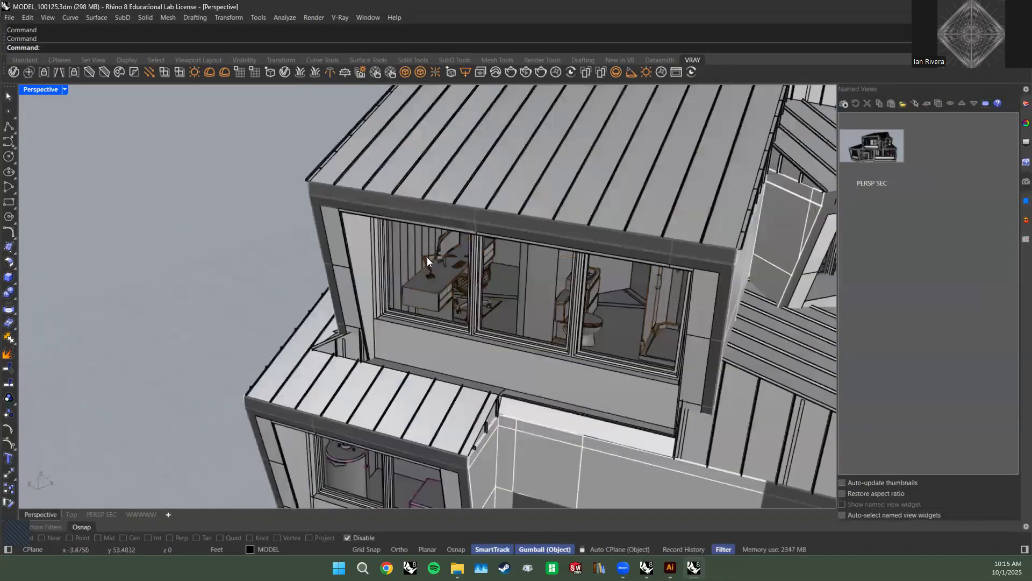
Examine the desk, chair and bathroom fixtures through the upper-floor windows from close up.
scroll(427, 292, up, 10)
scroll(431, 293, up, 2)
scroll(364, 364, down, 6)
shift+right_drag(374, 364, 414, 302)
scroll(414, 302, down, 3)
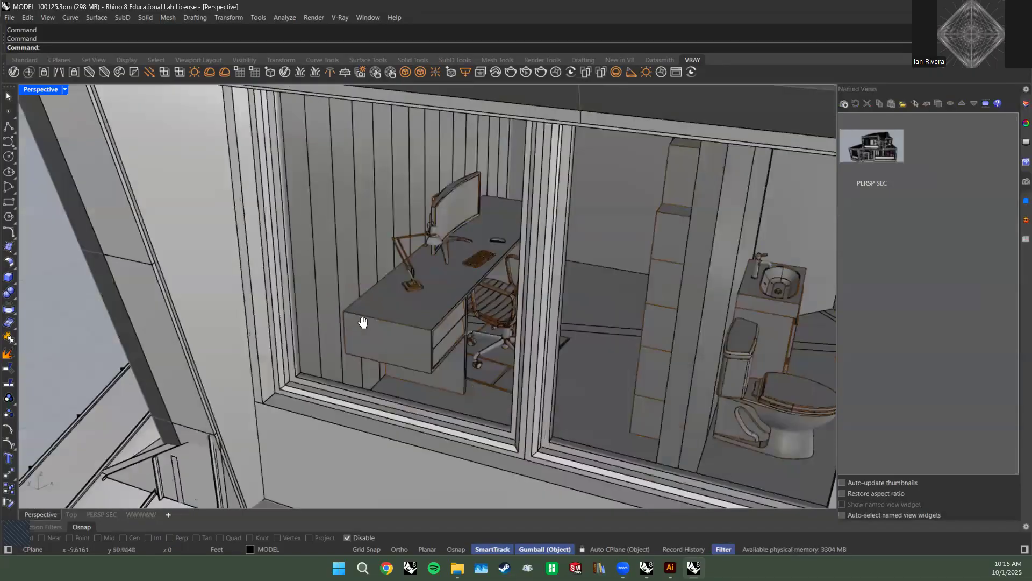
shift+right_drag(362, 323, 342, 337)
scroll(344, 336, down, 5)
right_drag(486, 273, 460, 292)
scroll(394, 268, down, 2)
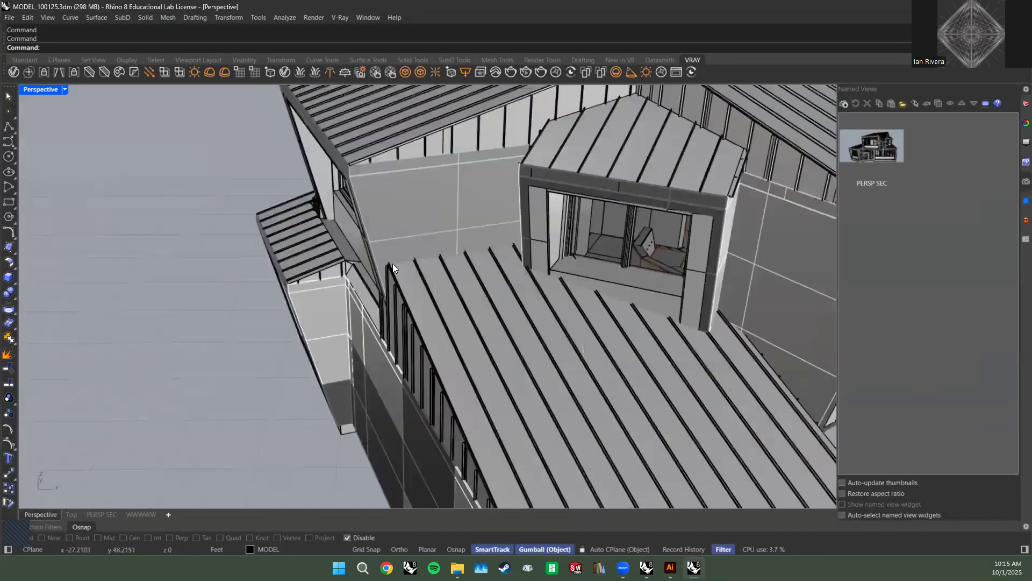
Examine the junctions where the dormer and upper walls meet the lower standing-seam roof.
scroll(392, 264, up, 8)
scroll(368, 260, up, 4)
scroll(368, 259, down, 8)
right_drag(368, 260, 344, 282)
scroll(395, 274, down, 5)
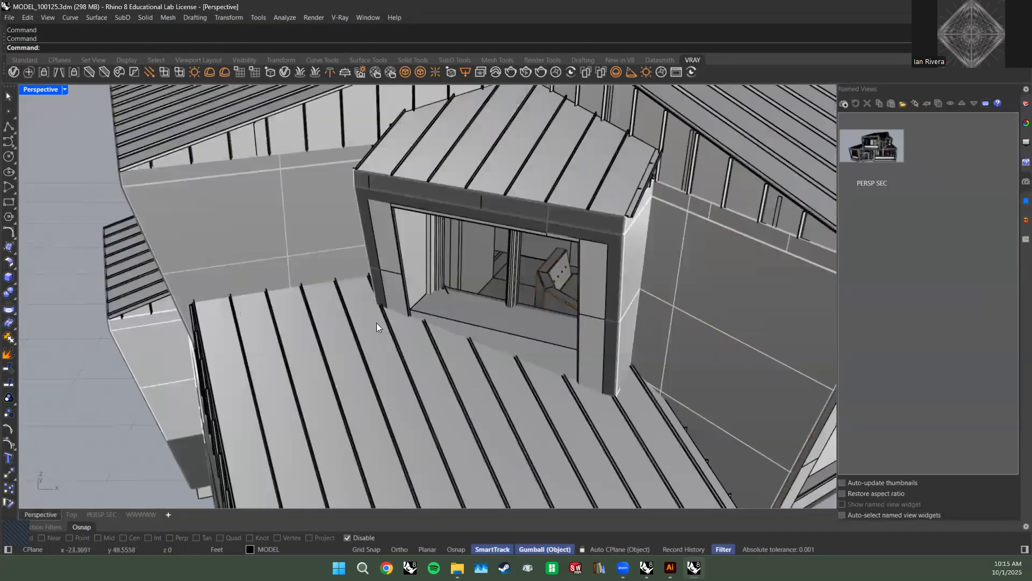
scroll(516, 320, up, 4)
shift+right_drag(516, 320, 375, 313)
scroll(375, 312, down, 6)
scroll(258, 326, down, 3)
Inspect the house's front facade, lower-left kitchen windows and entry side wall from several angles.
right_drag(258, 325, 400, 273)
scroll(400, 274, up, 4)
scroll(494, 285, down, 5)
right_drag(494, 285, 562, 273)
right_drag(290, 312, 310, 301)
scroll(413, 256, up, 3)
scroll(448, 341, down, 3)
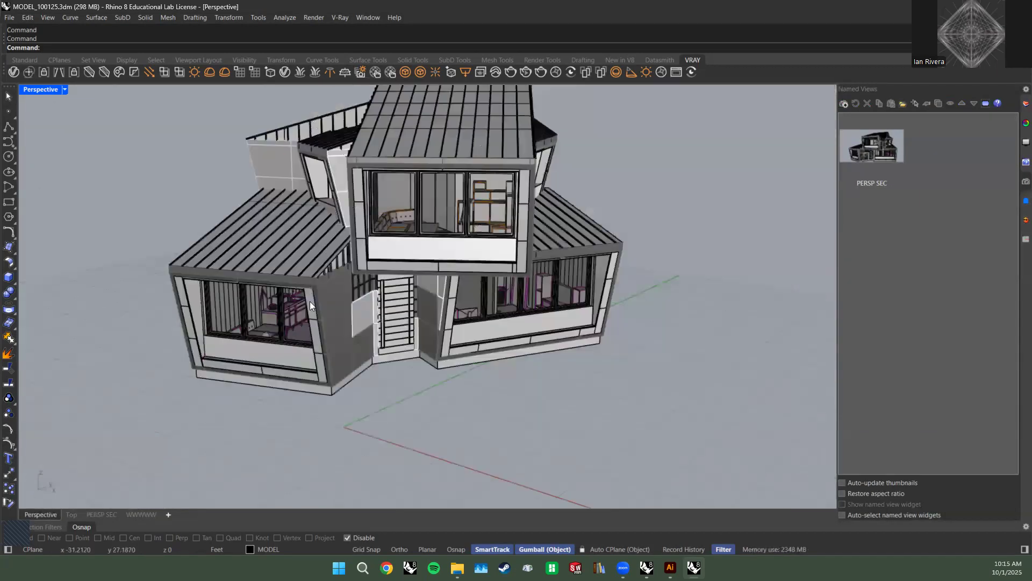
scroll(310, 301, up, 2)
scroll(387, 237, up, 5)
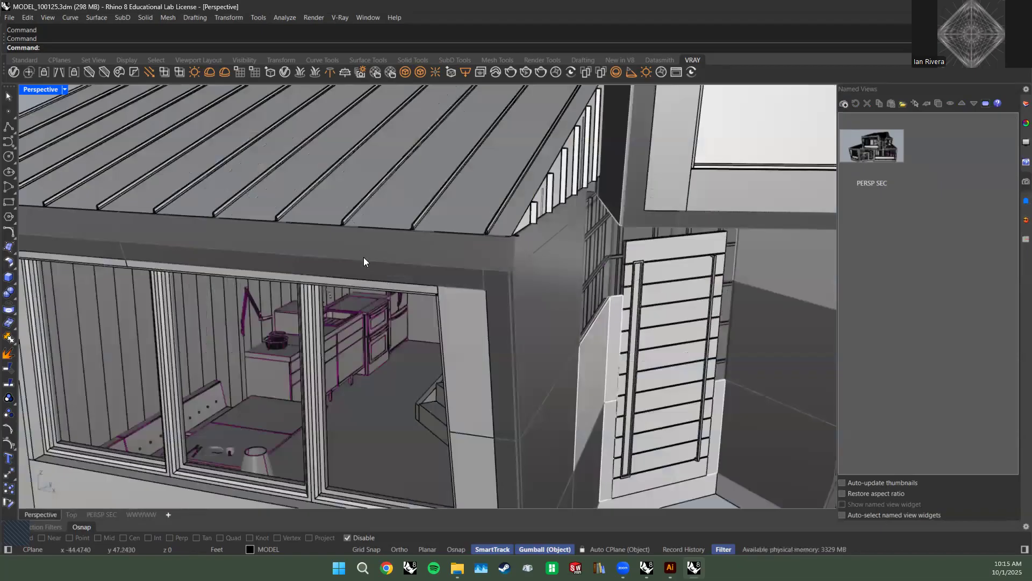
right_drag(363, 262, 222, 225)
key(ctrl+a)
key(Escape)
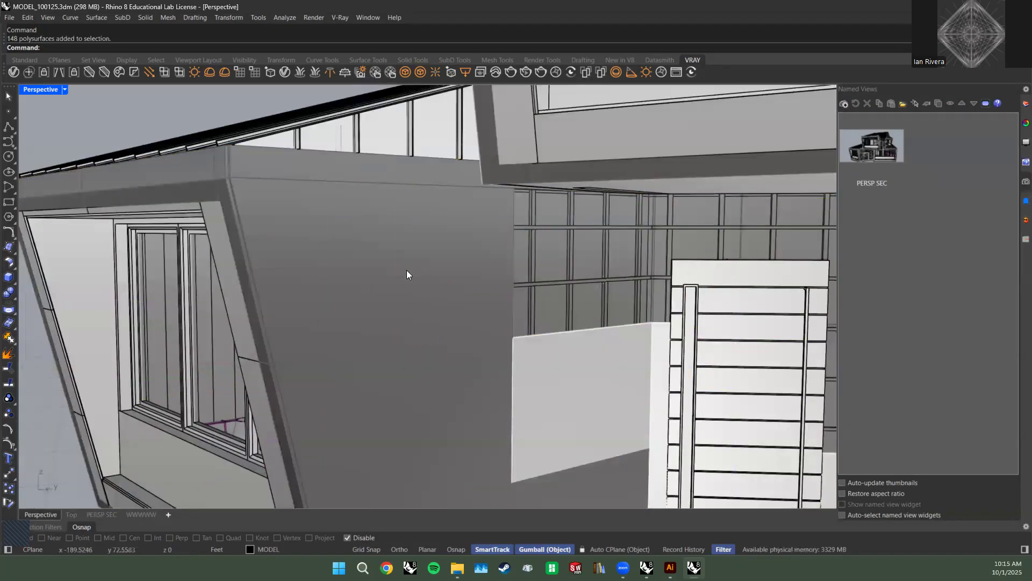
scroll(406, 270, down, 7)
right_drag(260, 327, 300, 327)
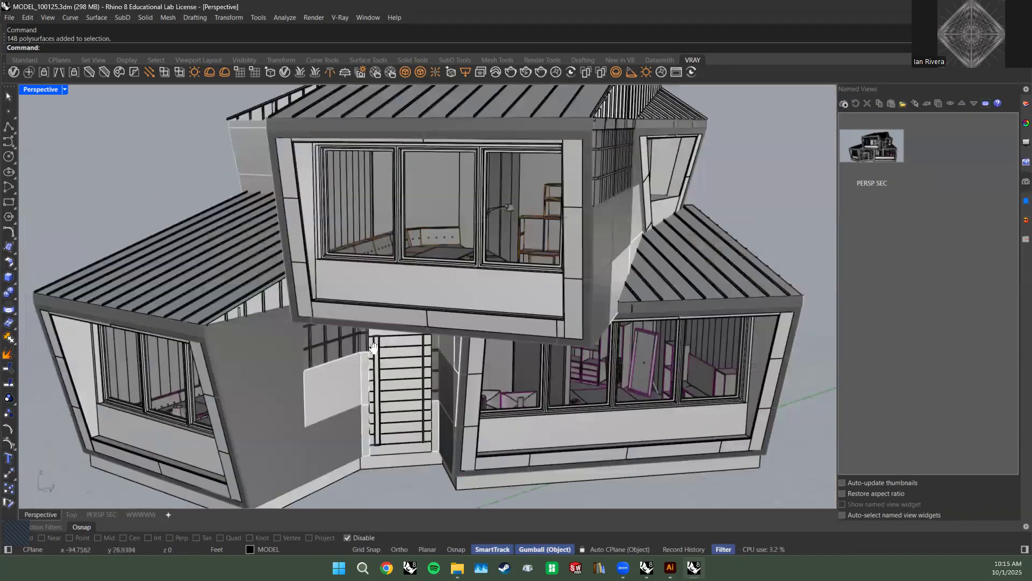
Switch from the Perspective viewport to a maximized PERSP SEC viewport and save the model file.
double_click(41, 90)
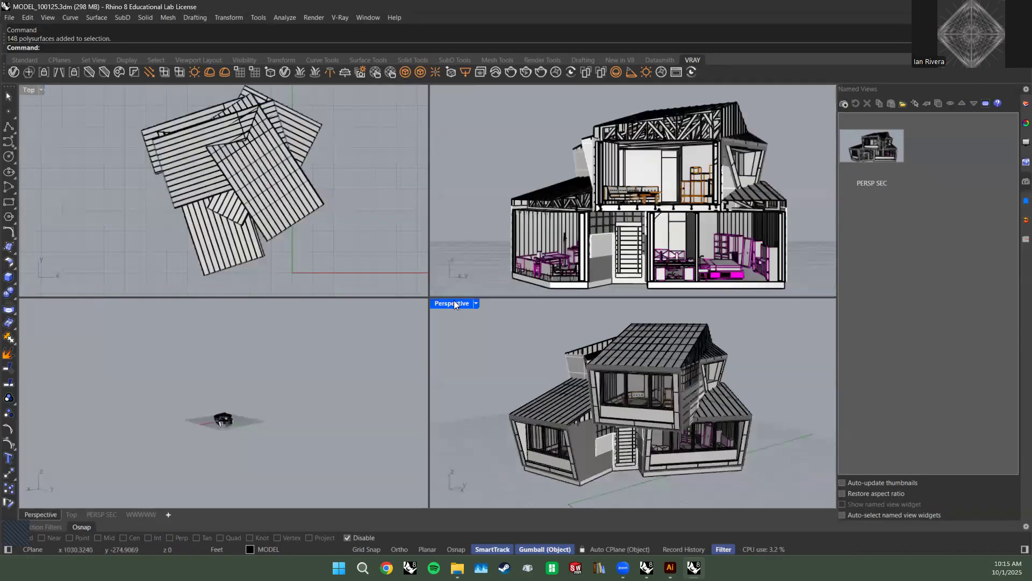
double_click(454, 302)
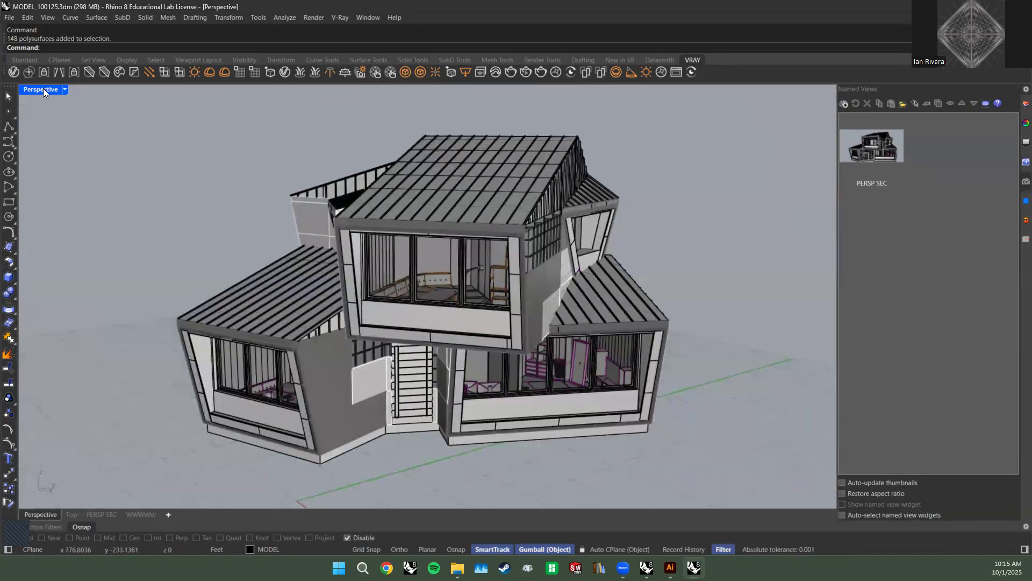
double_click(43, 90)
double_click(450, 90)
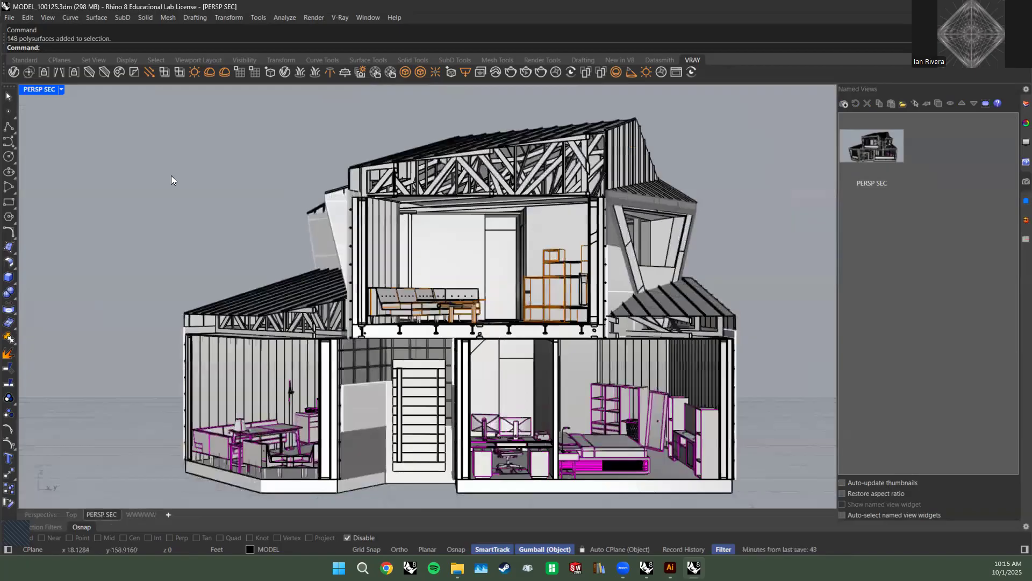
key(ctrl+s)
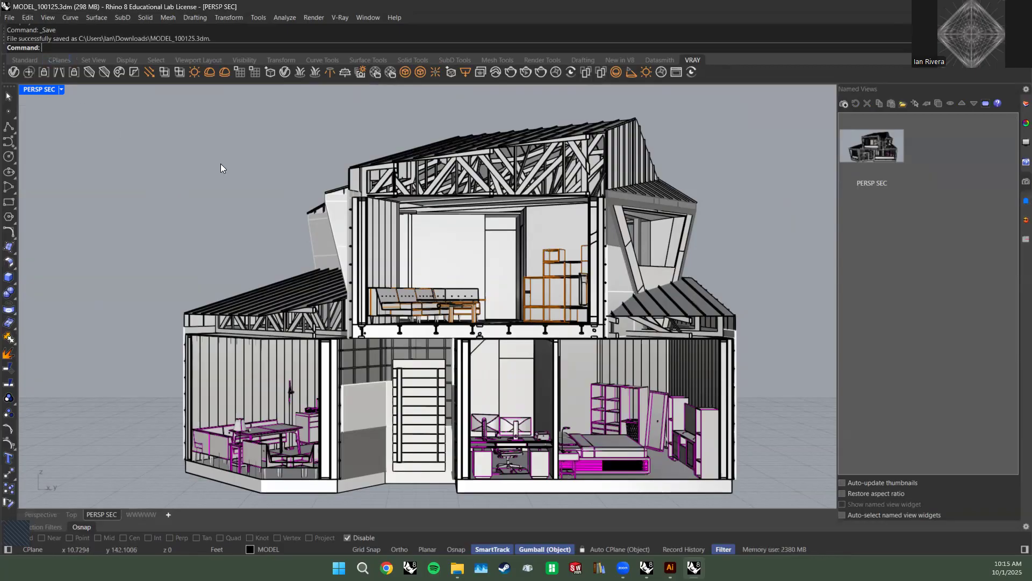
Maximize the Perspective viewport and turn off the CB layer to hide the interior furnishings.
double_click(41, 89)
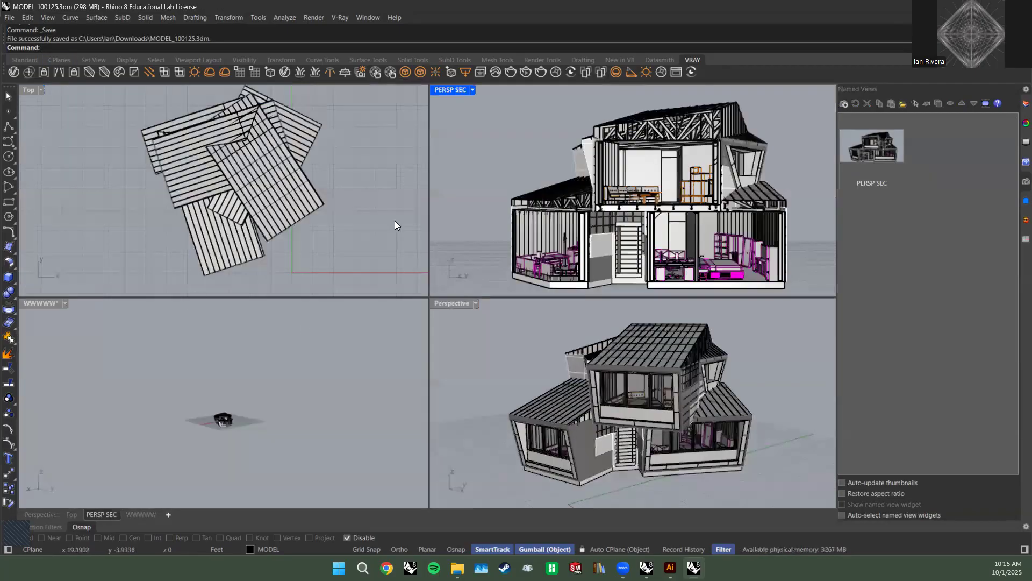
double_click(458, 303)
right_drag(289, 285, 543, 261)
click(1026, 123)
right_drag(618, 231, 449, 350)
scroll(448, 333, up, 5)
click(1025, 105)
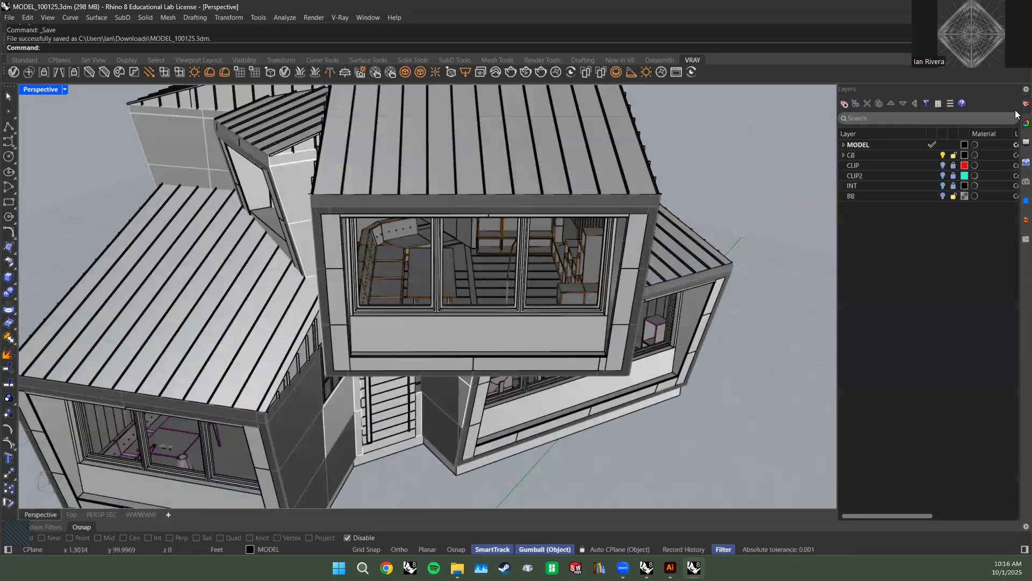
click(950, 155)
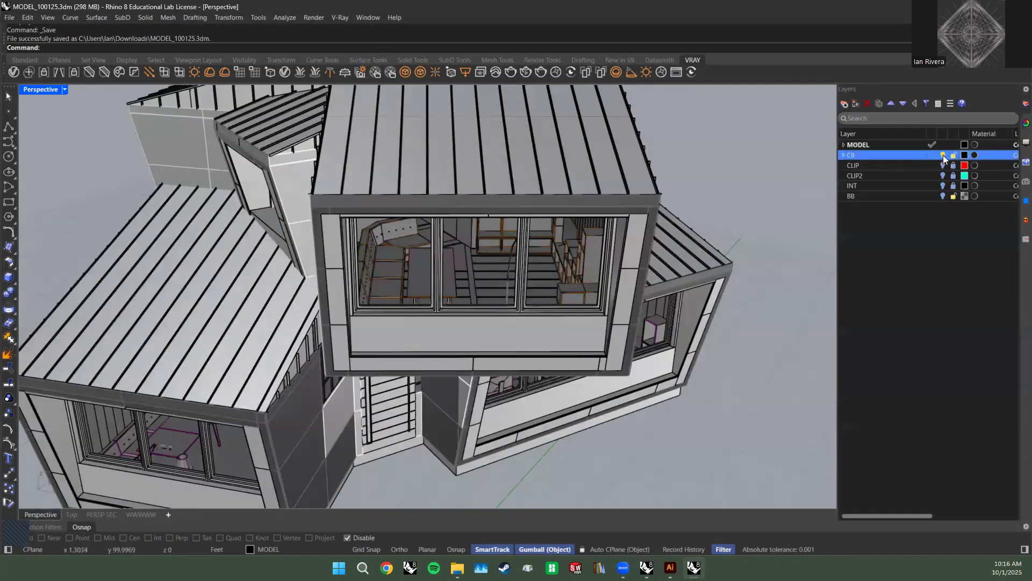
right_drag(681, 240, 627, 218)
scroll(628, 218, down, 3)
Select all visible house geometry and make INT the current layer with Green as its layer color.
click(851, 146)
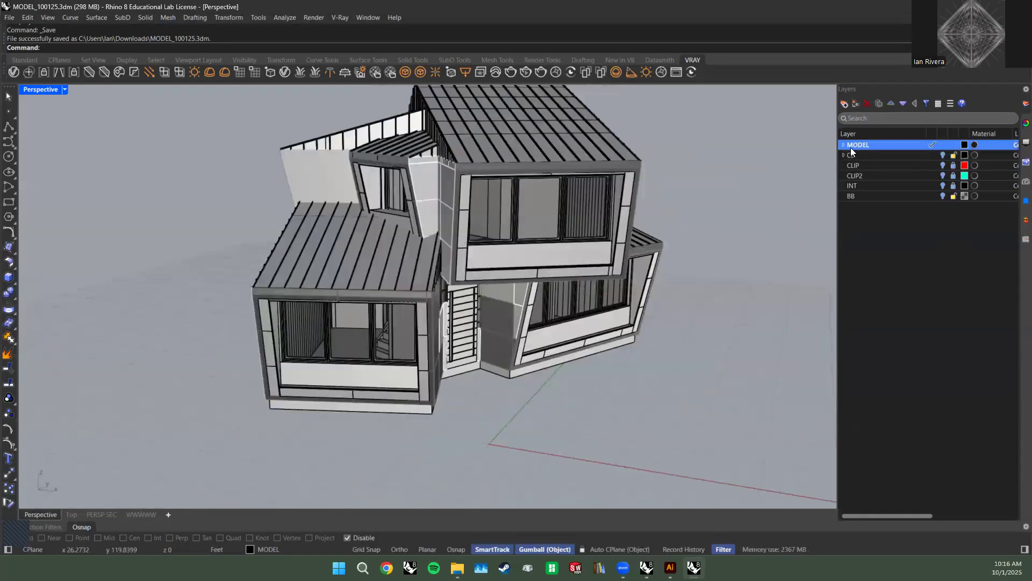
click(844, 144)
click(844, 144)
key(ctrl+a)
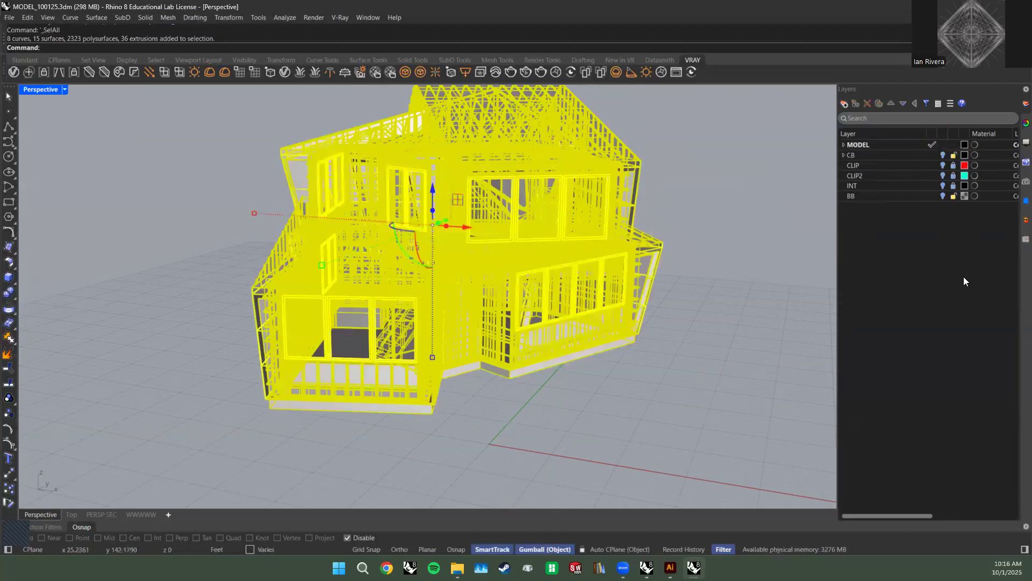
click(930, 185)
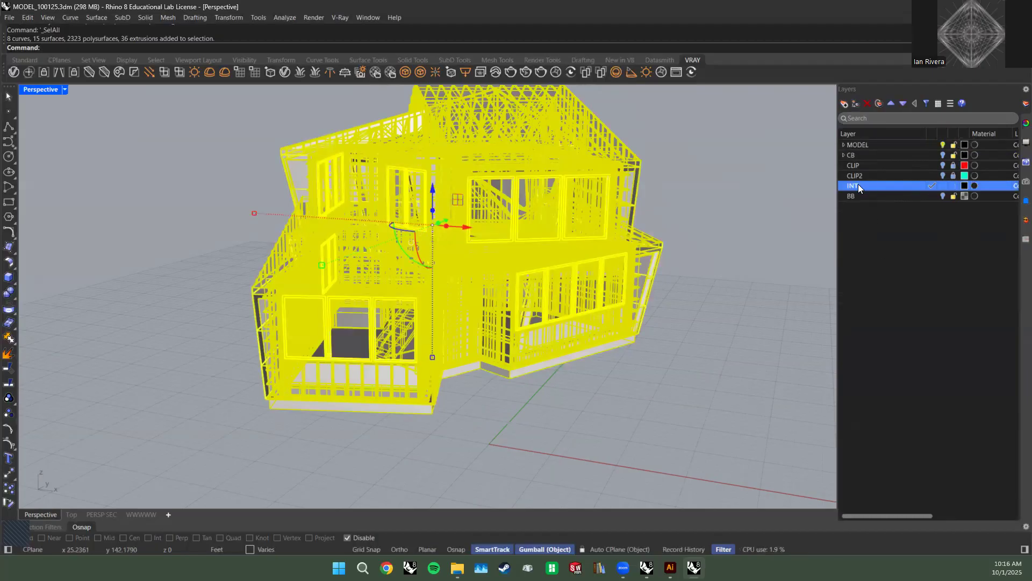
click(964, 186)
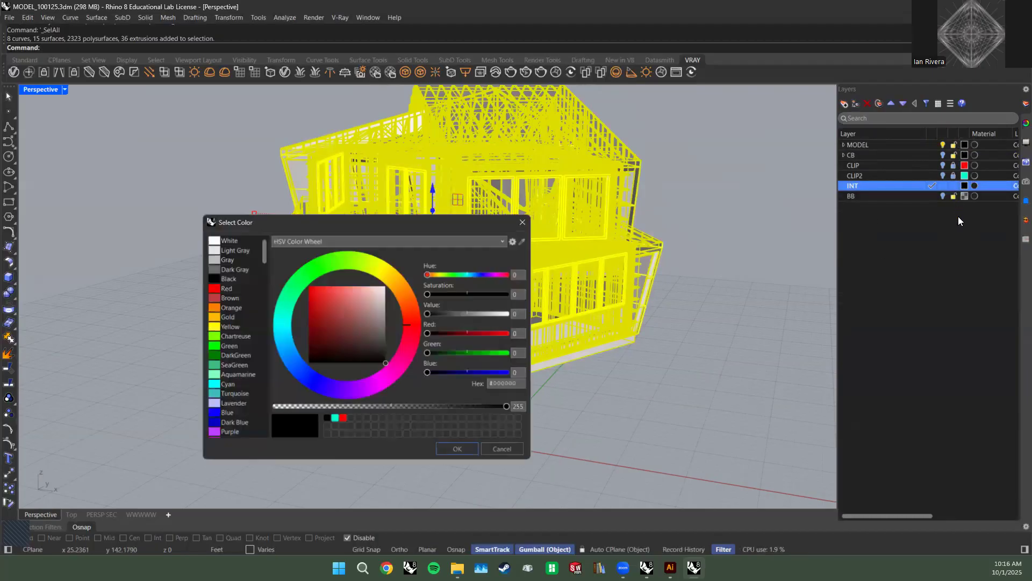
click(227, 345)
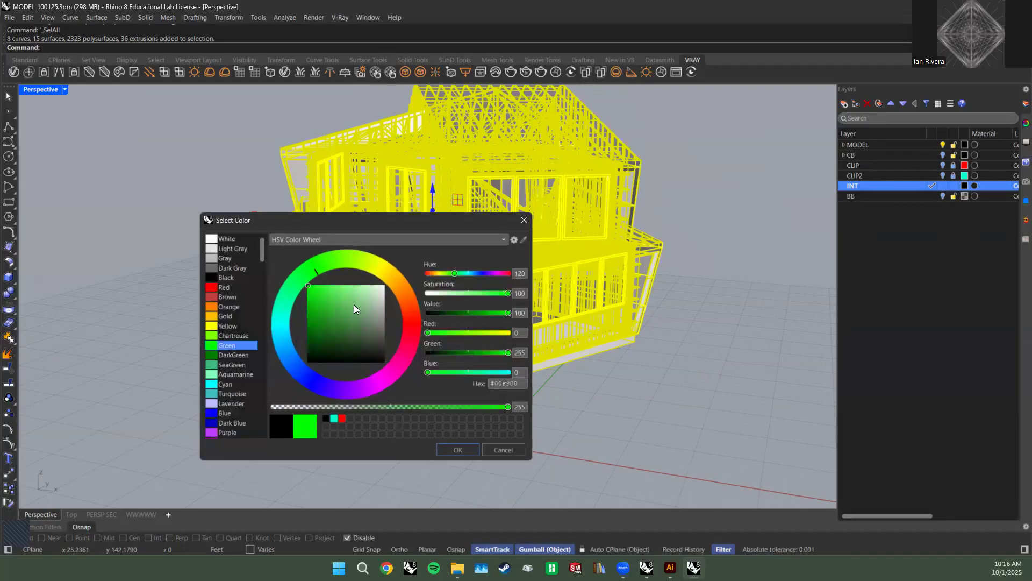
click(449, 449)
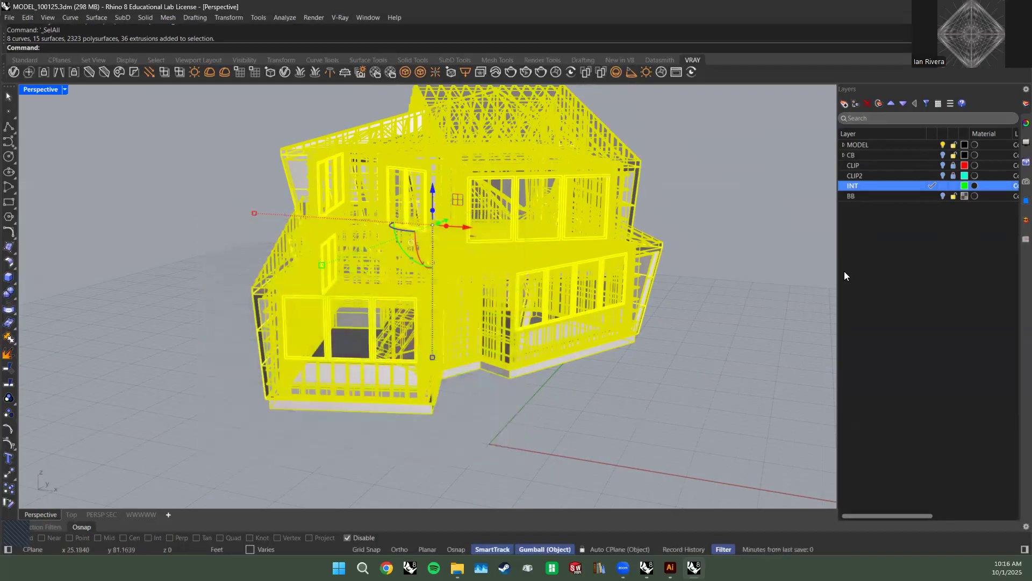
Run Intersect on all the selected house geometry, placing the resulting curves on the INT layer.
click(884, 285)
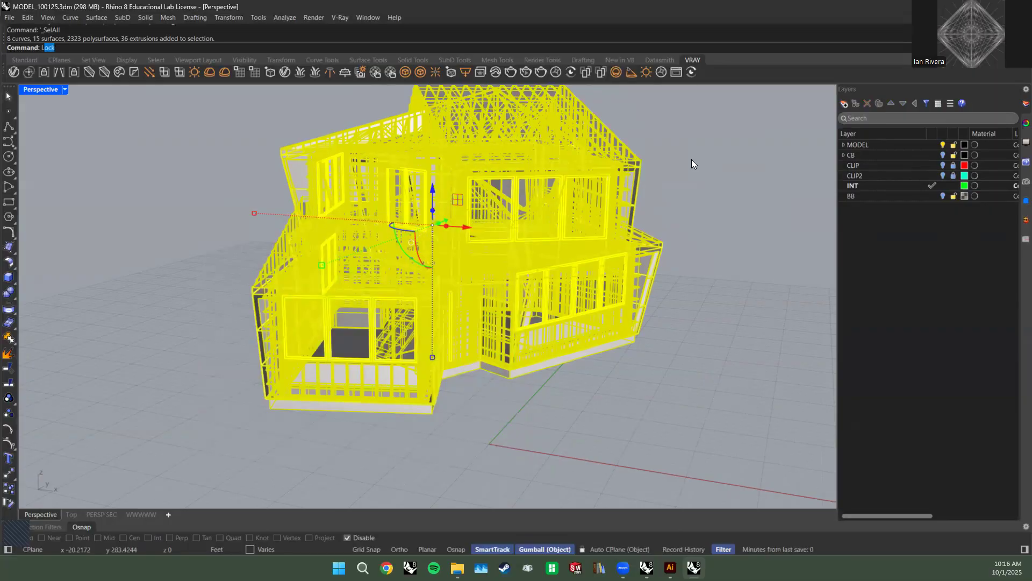
text(Intersect)
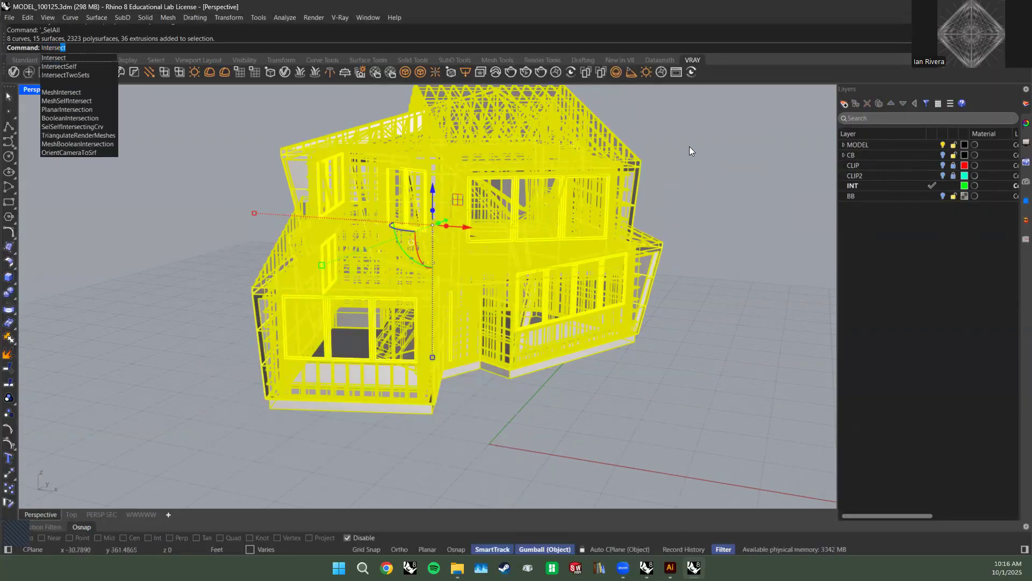
key(Return)
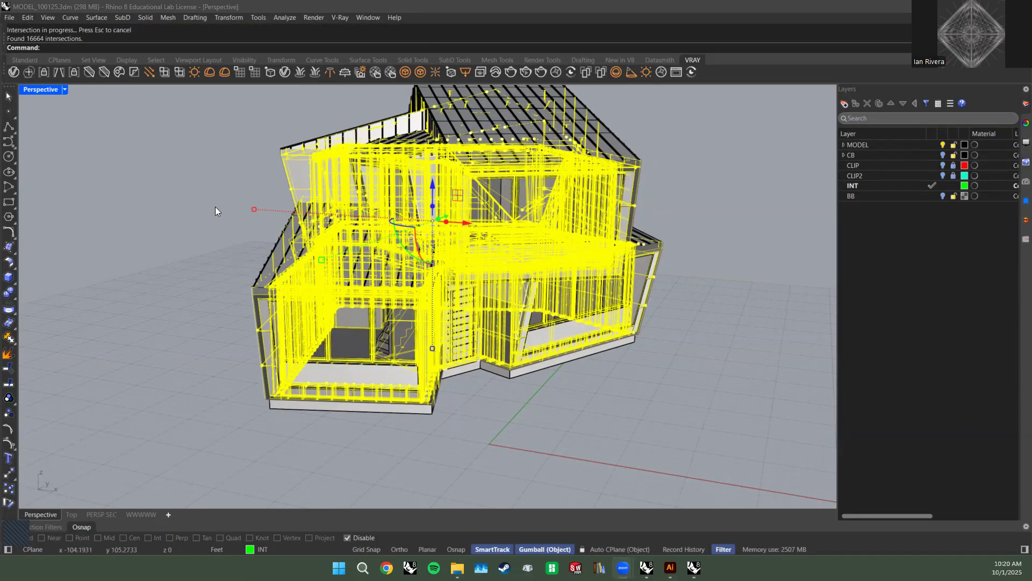
Clear the selection and inspect the green intersection curves around the dormer and the lower roof.
right_drag(218, 201, 484, 167)
right_drag(452, 199, 444, 163)
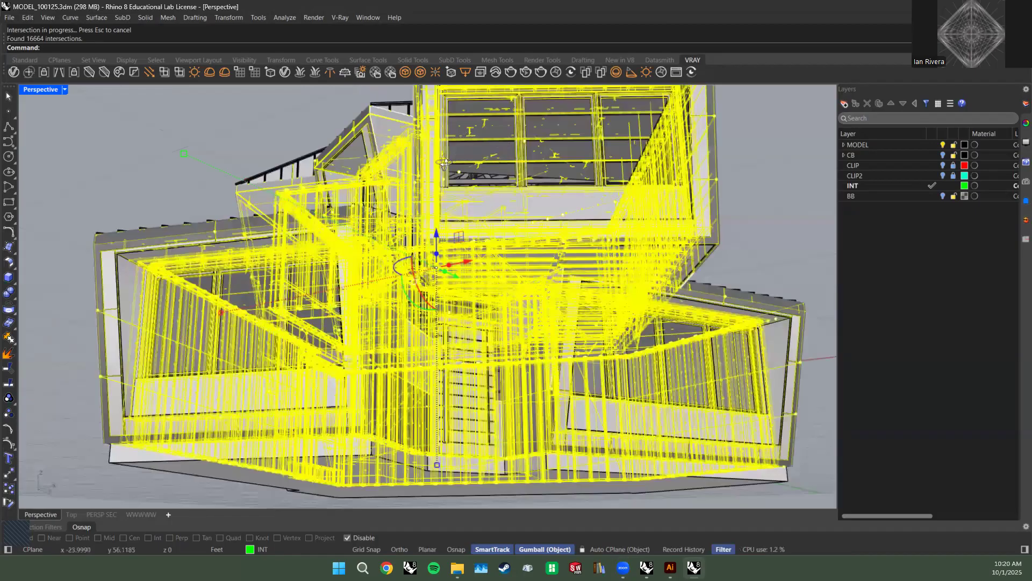
right_drag(345, 182, 288, 158)
click(288, 158)
right_drag(377, 171, 406, 218)
scroll(268, 253, up, 5)
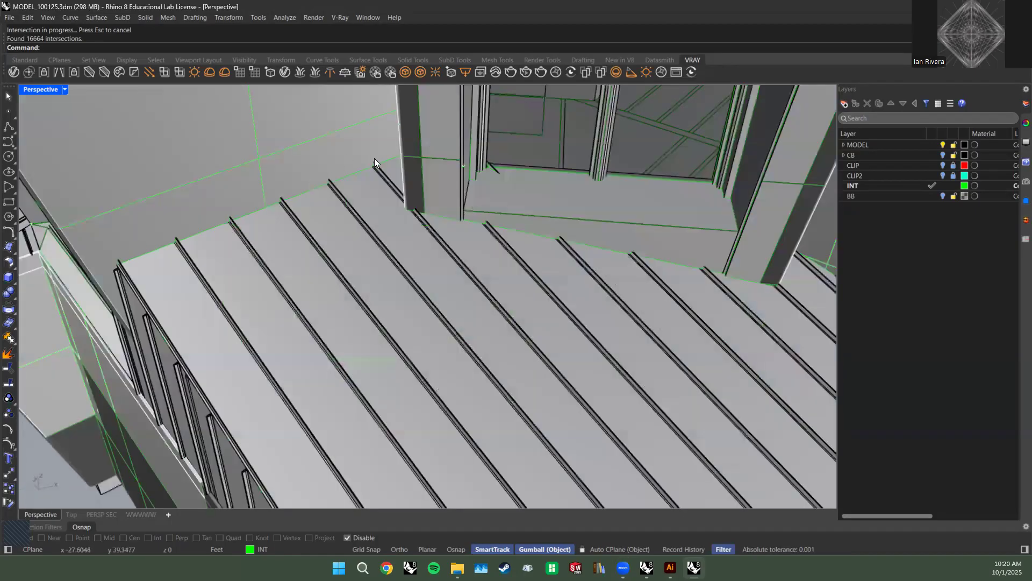
scroll(374, 159, up, 5)
scroll(405, 181, down, 5)
shift+right_drag(805, 273, 484, 264)
right_drag(484, 264, 390, 182)
Inspect the green intersection curves along the front facade, windows and roof edges from several angles.
scroll(413, 217, down, 5)
right_drag(492, 264, 683, 258)
scroll(505, 276, down, 4)
scroll(559, 232, up, 5)
right_drag(559, 233, 515, 200)
scroll(515, 200, down, 2)
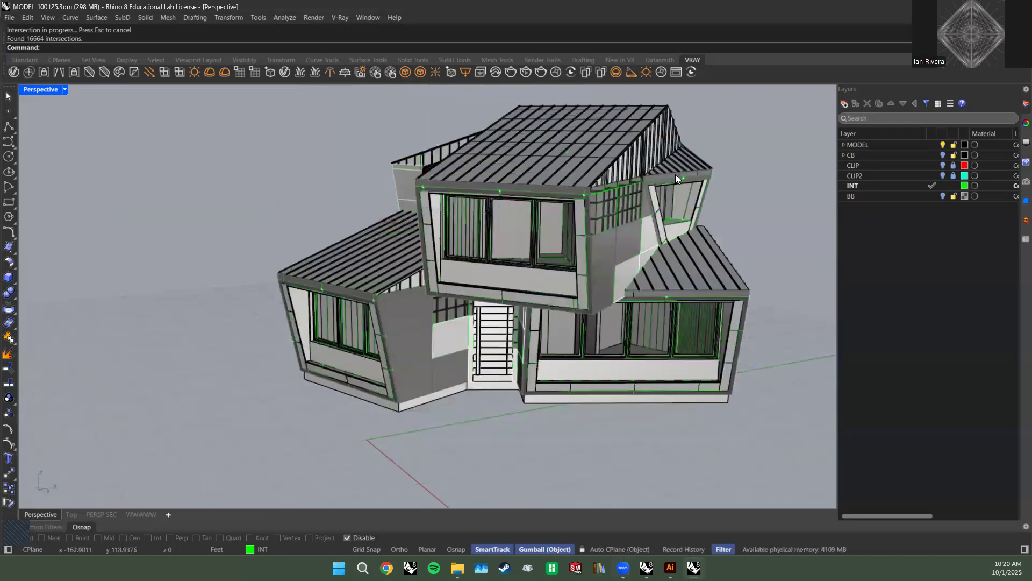
right_drag(744, 194, 451, 215)
scroll(457, 197, up, 5)
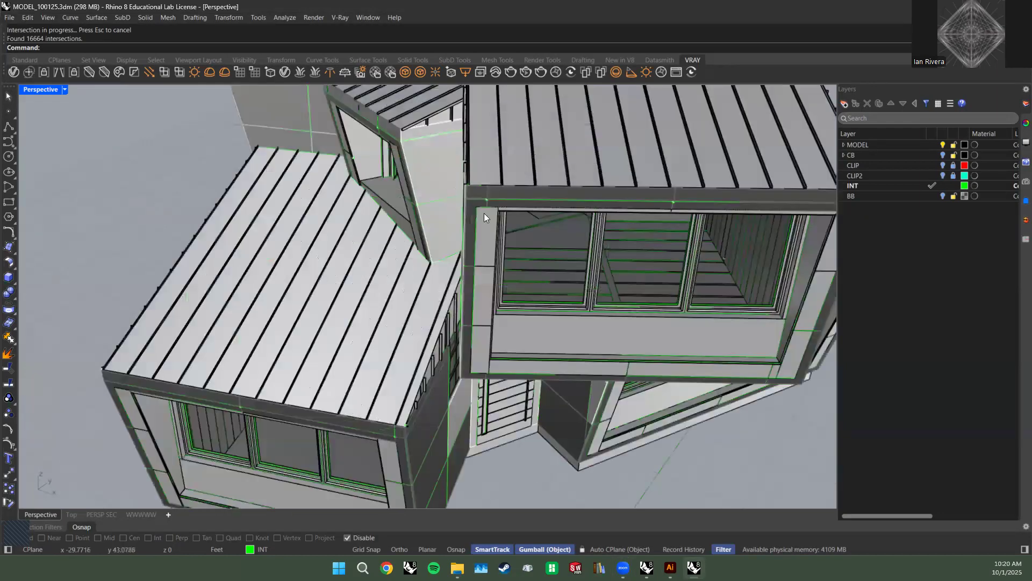
Select all point objects with SelPt, delete them, and save the model file.
scroll(672, 169, down, 5)
text(SelP)
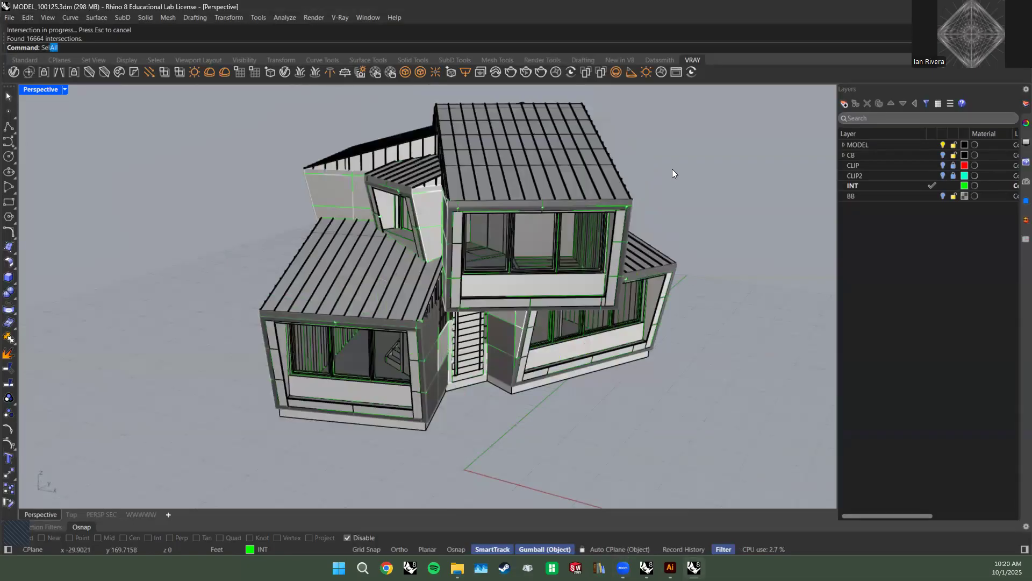
text(t)
key(Return)
mouse_move(420, 227)
right_down()
mouse_move(478, 288)
mouse_move(348, 267)
right_up()
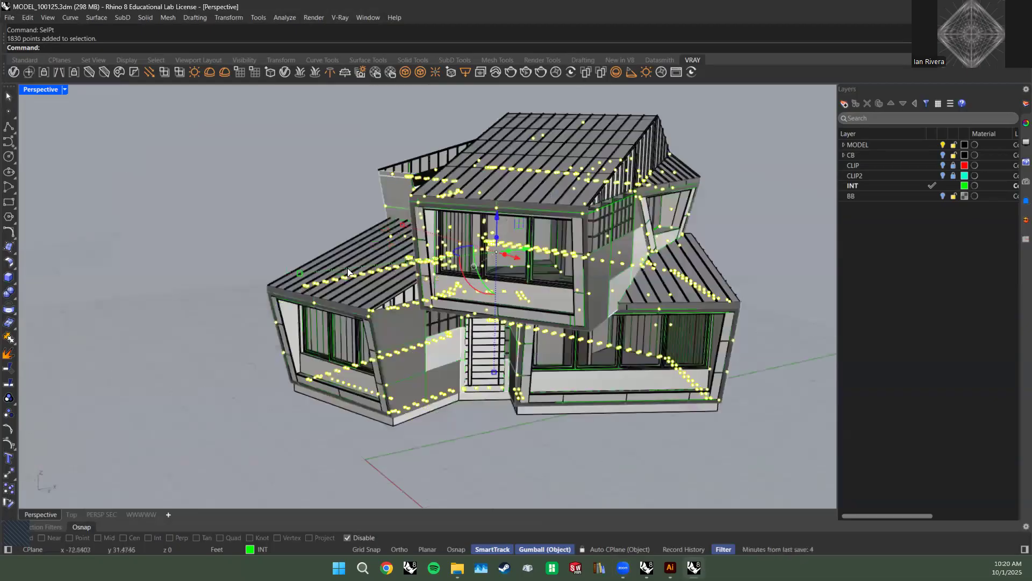
key(Delete)
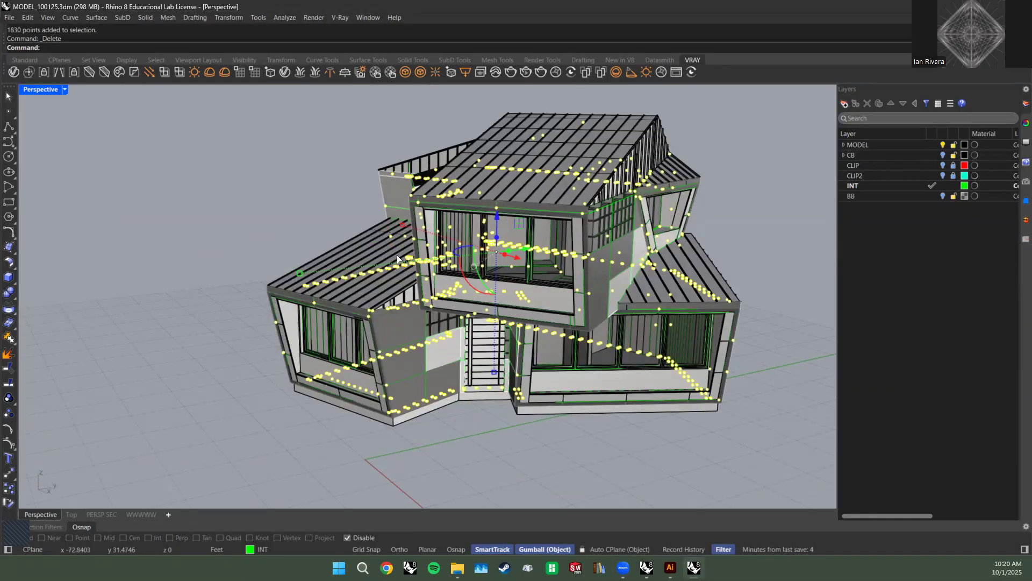
right_drag(877, 422, 500, 357)
right_drag(748, 402, 612, 278)
key(ctrl+s)
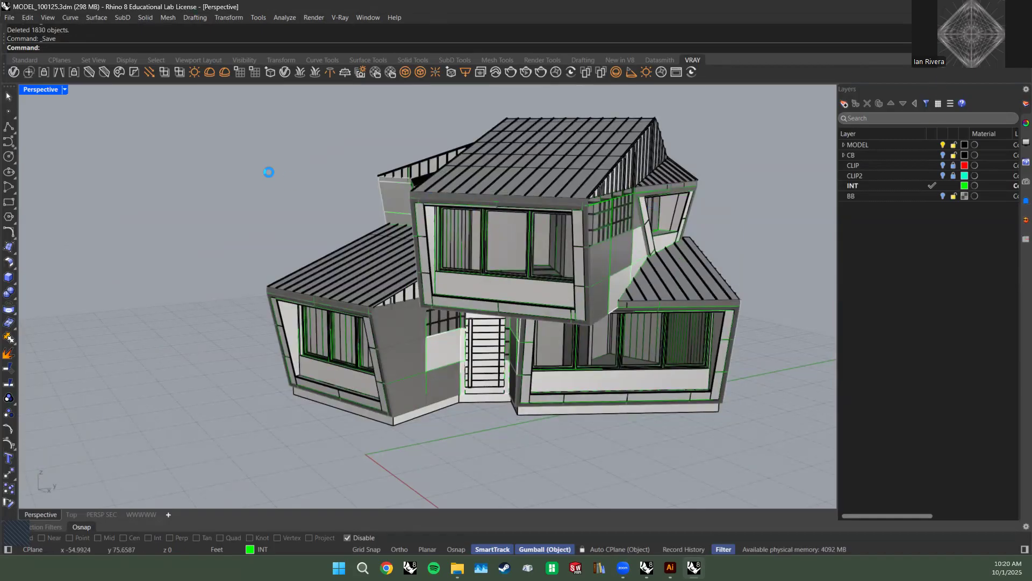
Review the remaining INT curves on the side facades, windows and roofs from low and close viewpoints.
right_drag(258, 204, 512, 370)
right_drag(343, 408, 500, 376)
scroll(340, 408, up, 5)
scroll(416, 407, down, 4)
scroll(415, 407, down, 4)
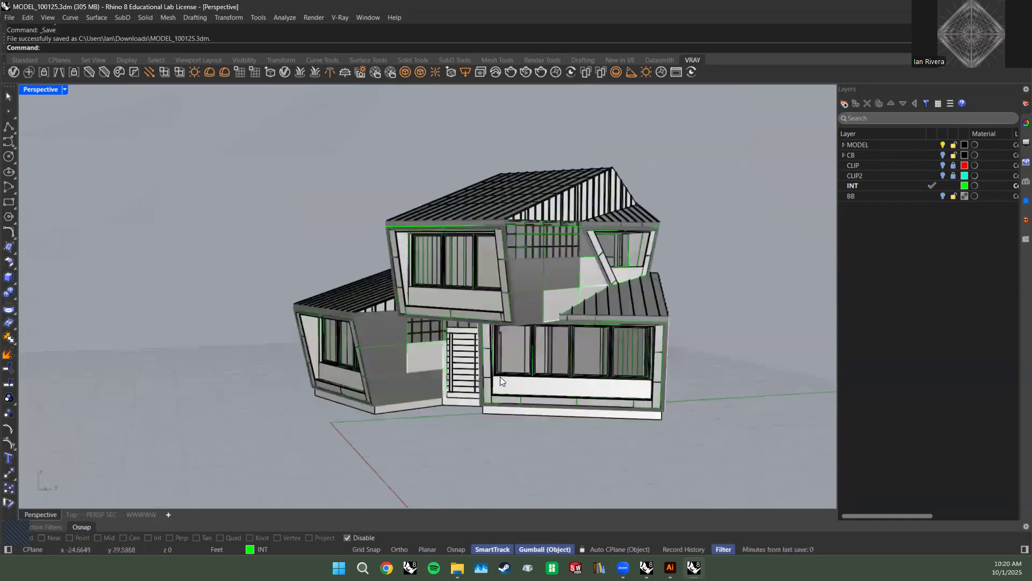
scroll(557, 340, up, 5)
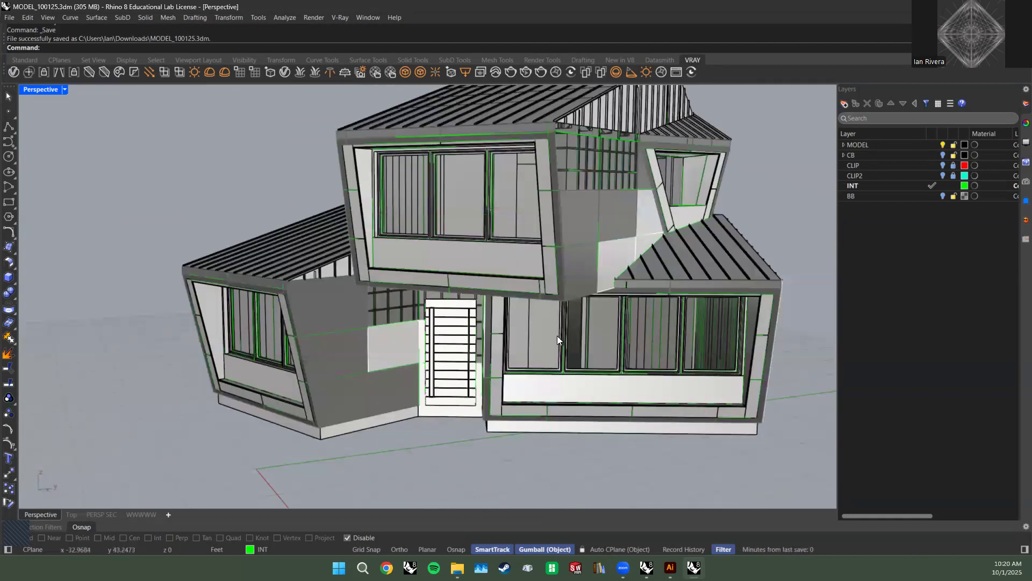
right_drag(558, 333, 569, 262)
scroll(573, 325, down, 3)
scroll(543, 231, up, 5)
scroll(559, 188, down, 5)
Select a pair of standing-seam polysurfaces on the large roof and zoom the view to them.
click(645, 226)
key(Delete)
scroll(691, 246, up, 5)
scroll(657, 292, up, 2)
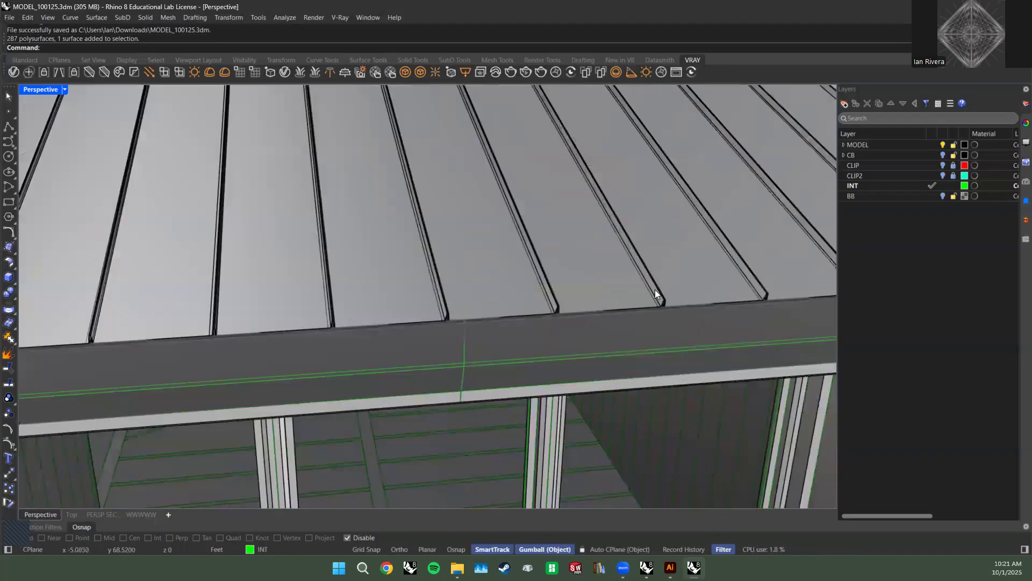
click(656, 289)
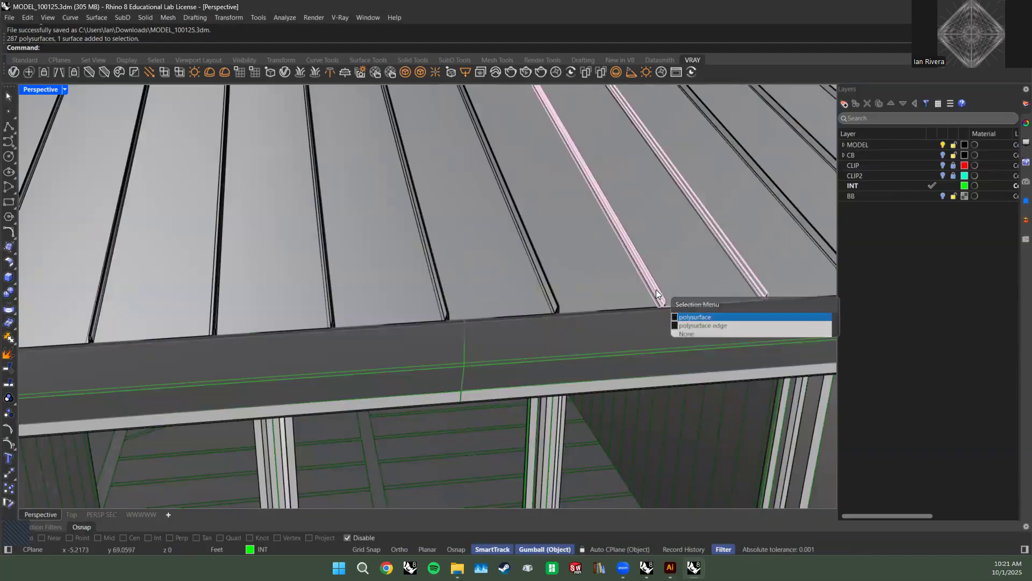
click(680, 323)
text(ZS)
key(Return)
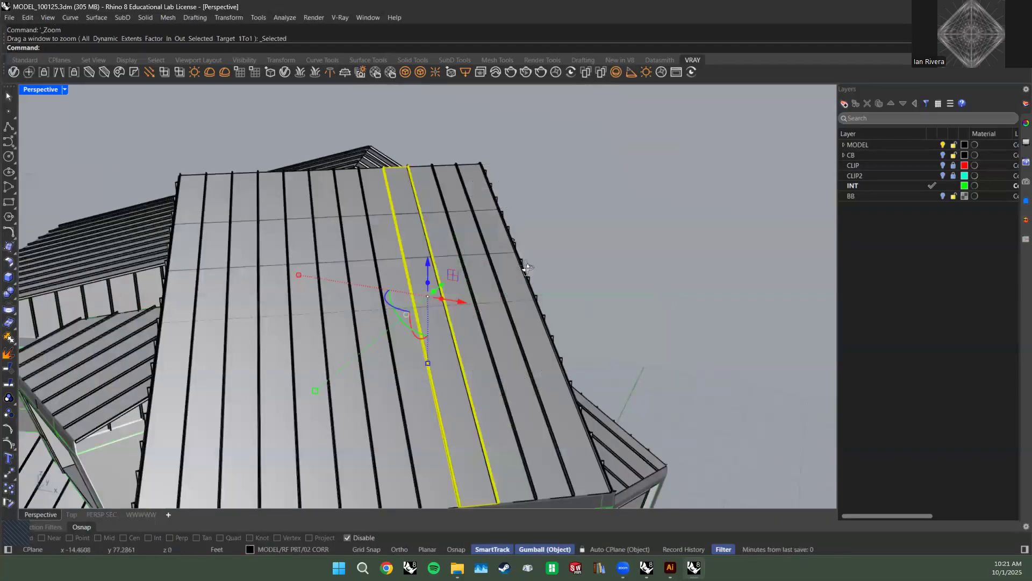
Examine the seam profile ends at the roof edge up close, with nothing selected.
right_drag(525, 265, 452, 336)
scroll(561, 265, up, 3)
scroll(560, 269, up, 3)
scroll(543, 273, down, 3)
key(Escape)
scroll(526, 287, up, 2)
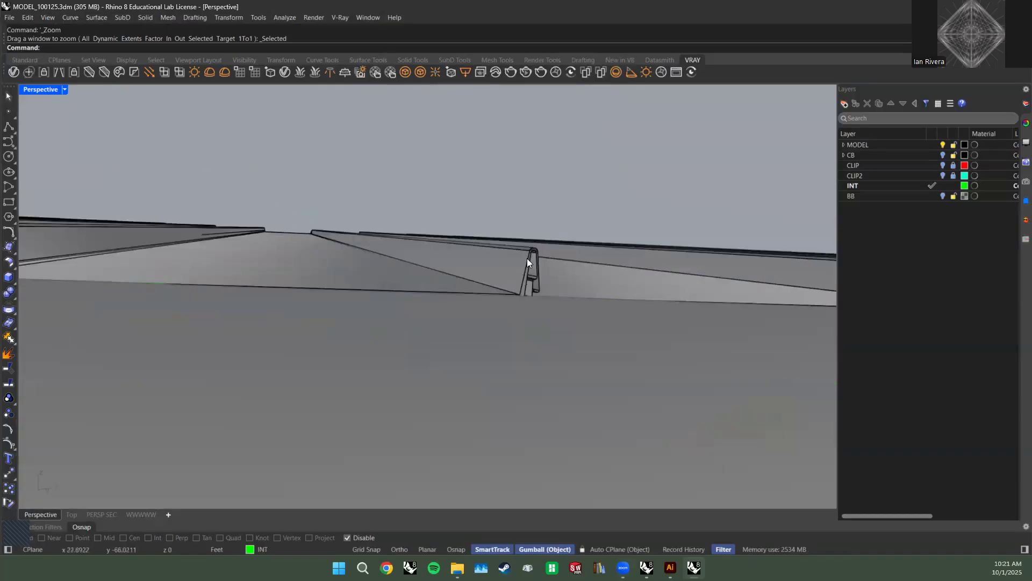
shift+right_drag(514, 278, 455, 301)
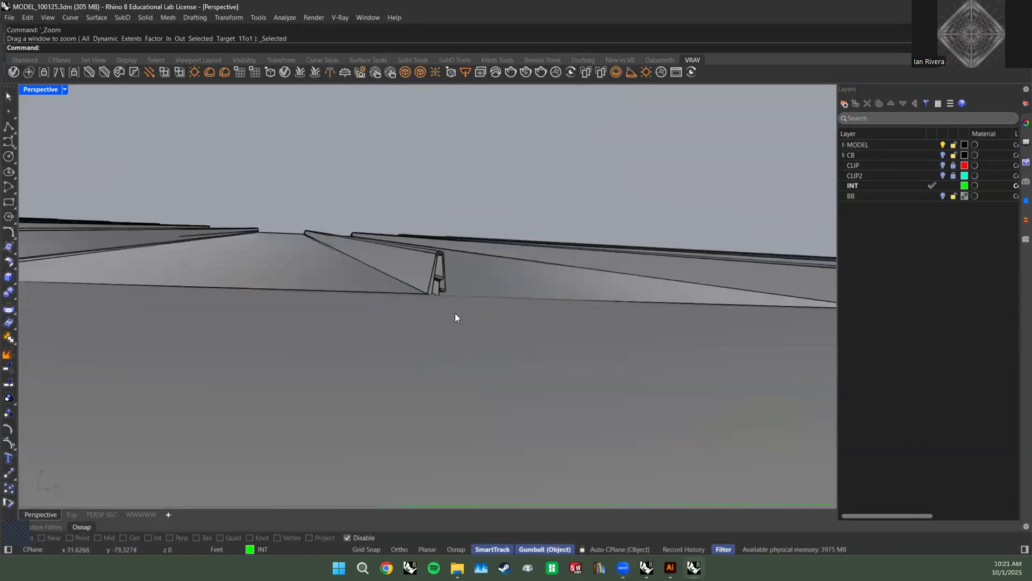
scroll(464, 260, down, 3)
scroll(466, 259, down, 5)
right_drag(611, 253, 653, 229)
scroll(654, 229, down, 4)
With the roof seams selected, create a layer named WF above INT and make it current.
click(528, 290)
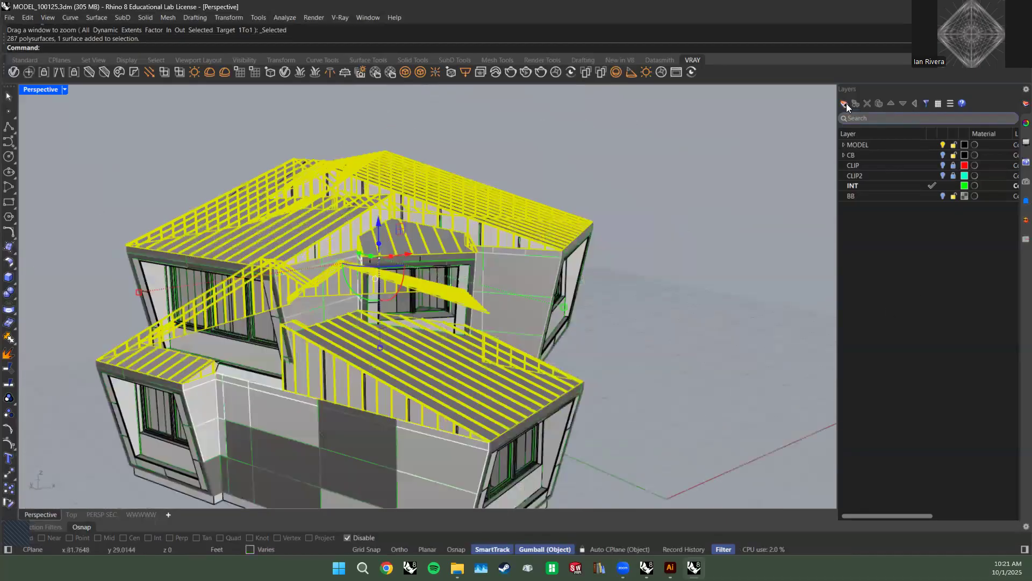
click(845, 104)
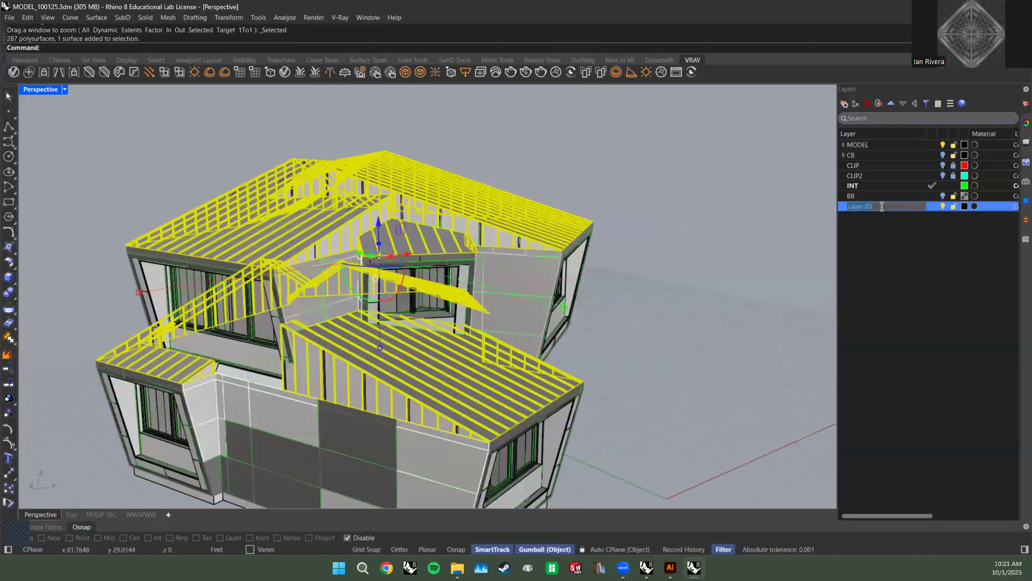
text(WF)
key(Return)
click(894, 102)
click(893, 101)
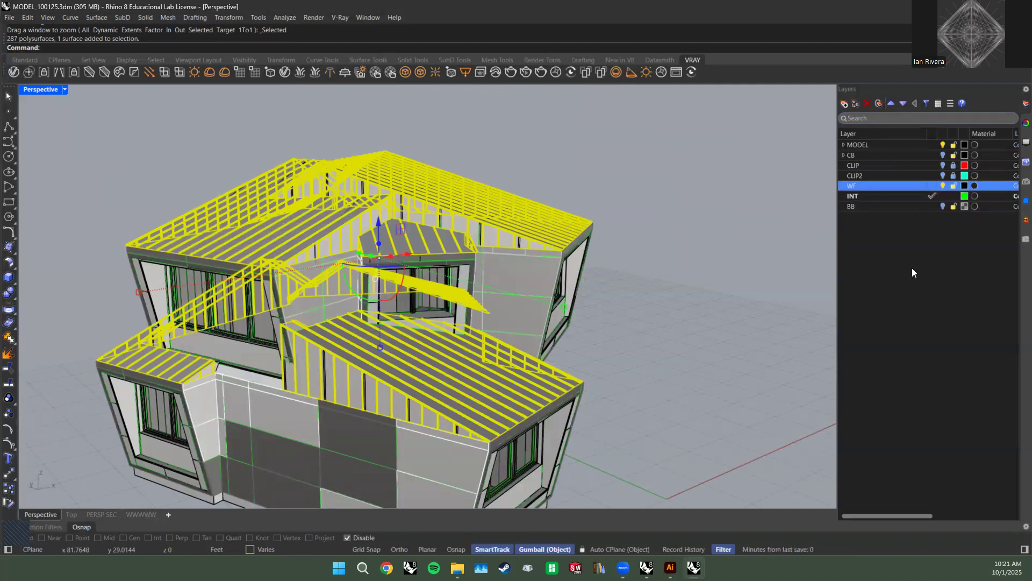
click(933, 185)
Run ExtractWireframe on all the roof seams and assign the extracted curves to the WF layer.
right_drag(803, 290, 696, 263)
click(734, 184)
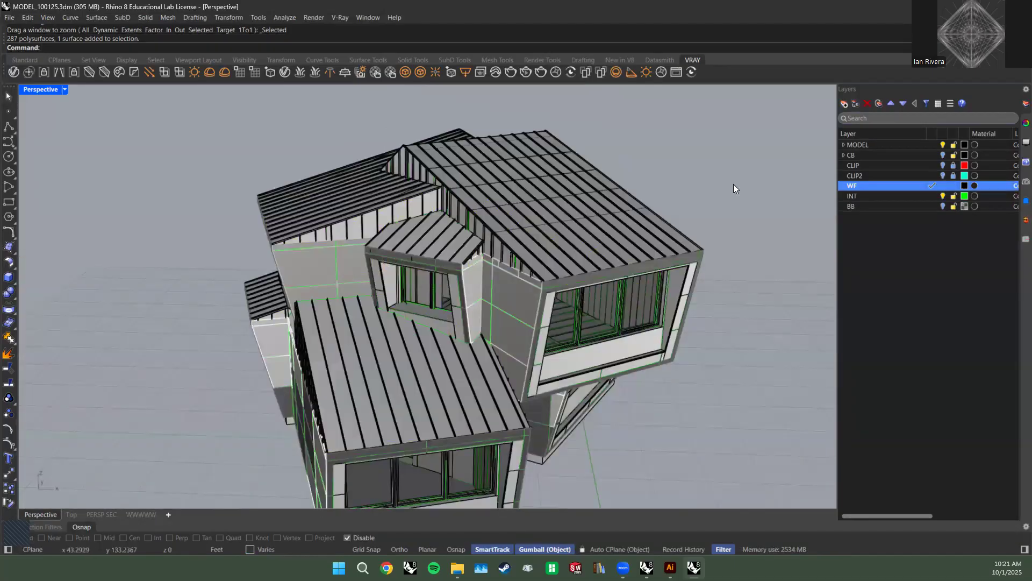
click(506, 280)
right_drag(427, 300, 416, 299)
text(ExtractWireframe)
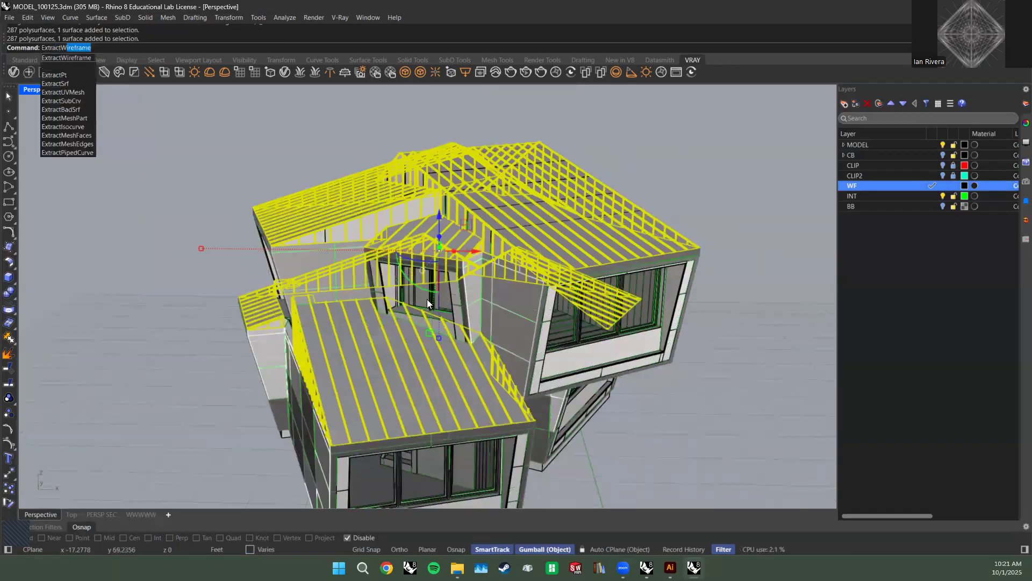
key(Return)
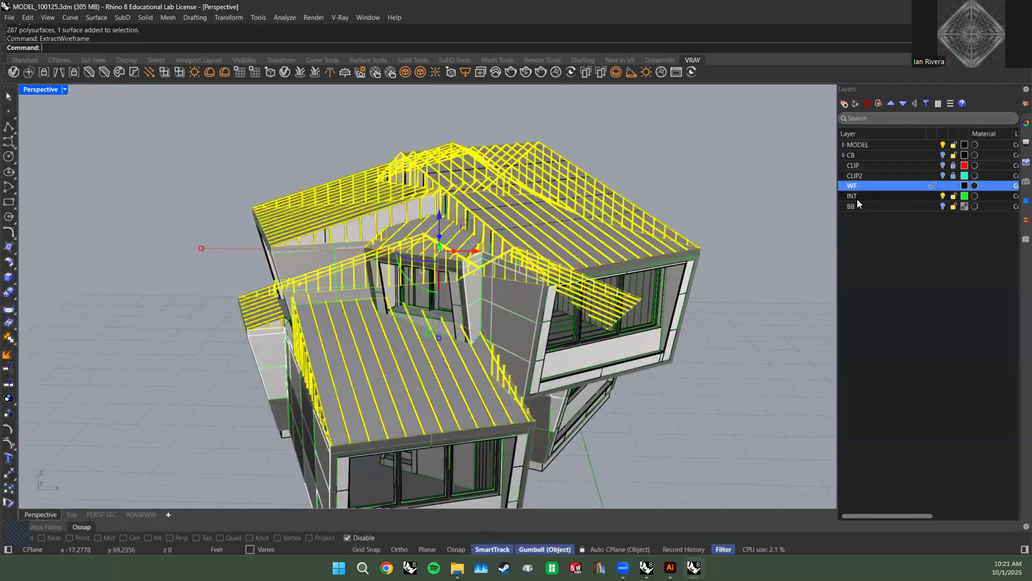
right_click(898, 185)
click(953, 239)
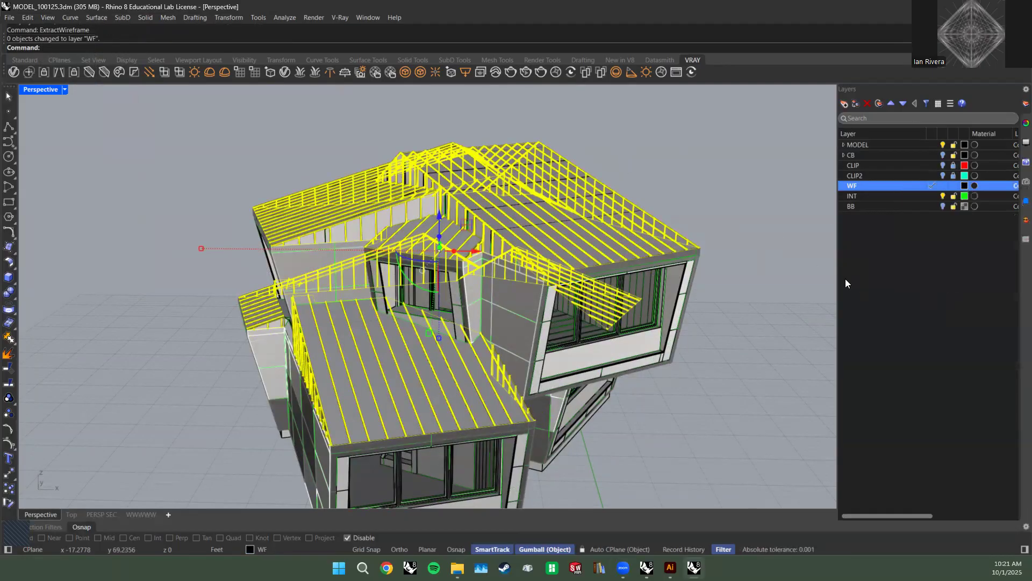
Set the WF layer's color to magenta and clear the selection.
click(964, 185)
click(394, 380)
click(455, 450)
key(Escape)
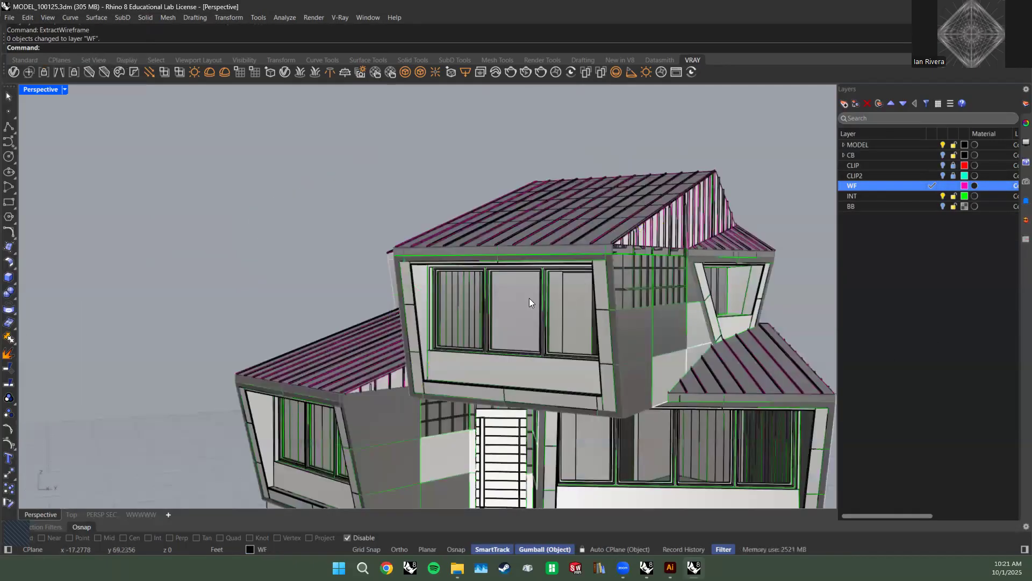
Inspect the magenta wireframe curves along the roof seams from near and far.
scroll(529, 298, up, 5)
shift+right_drag(511, 261, 556, 224)
scroll(481, 241, down, 3)
scroll(493, 240, up, 7)
scroll(482, 246, down, 6)
shift+right_drag(555, 223, 491, 210)
scroll(522, 231, down, 8)
scroll(501, 261, up, 6)
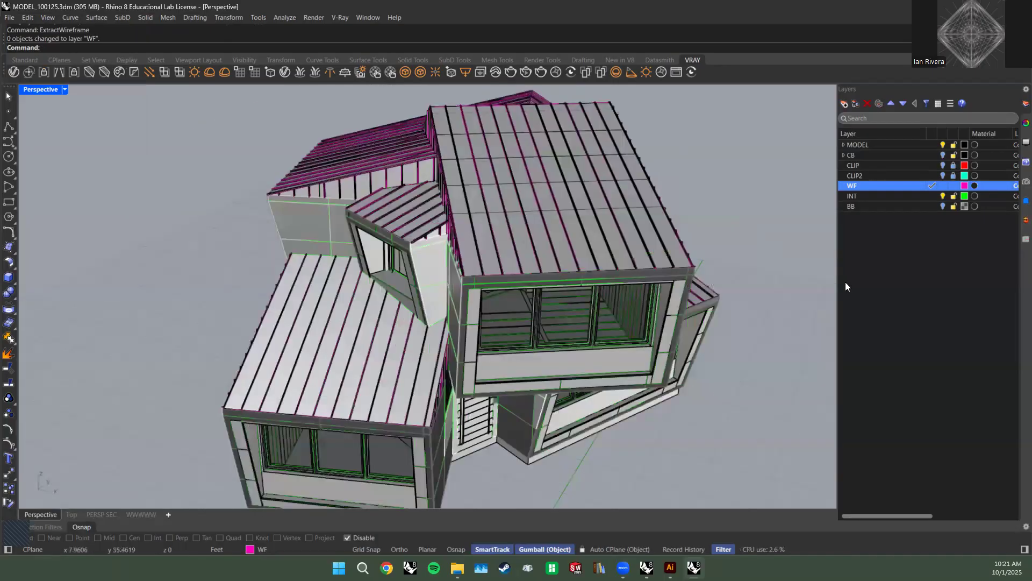
Select all objects on the WF layer and on the INT layer to compare which edges each covers.
right_click(884, 186)
click(940, 224)
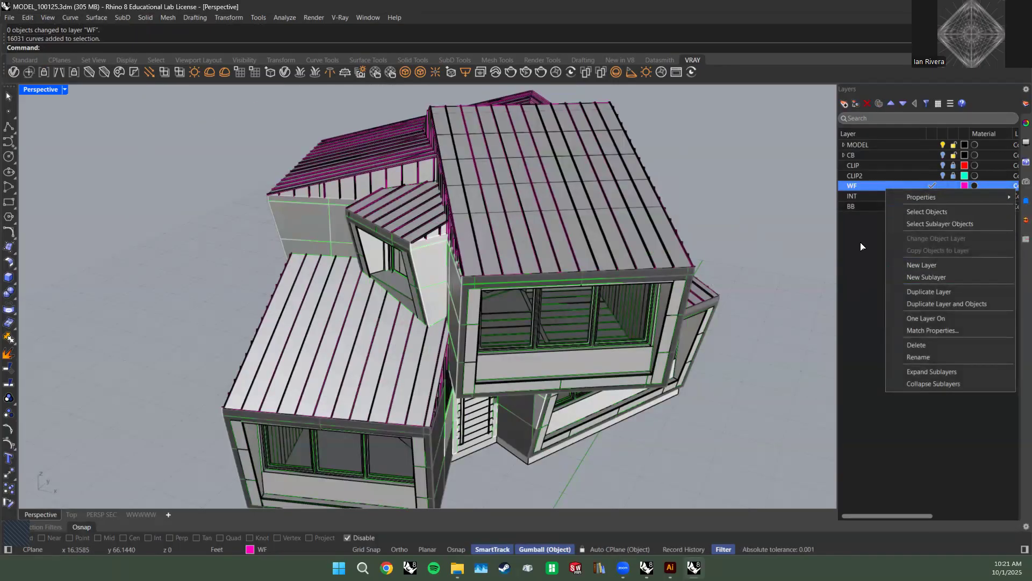
right_drag(501, 269, 621, 241)
click(671, 185)
right_drag(670, 184, 599, 175)
right_click(865, 198)
click(906, 221)
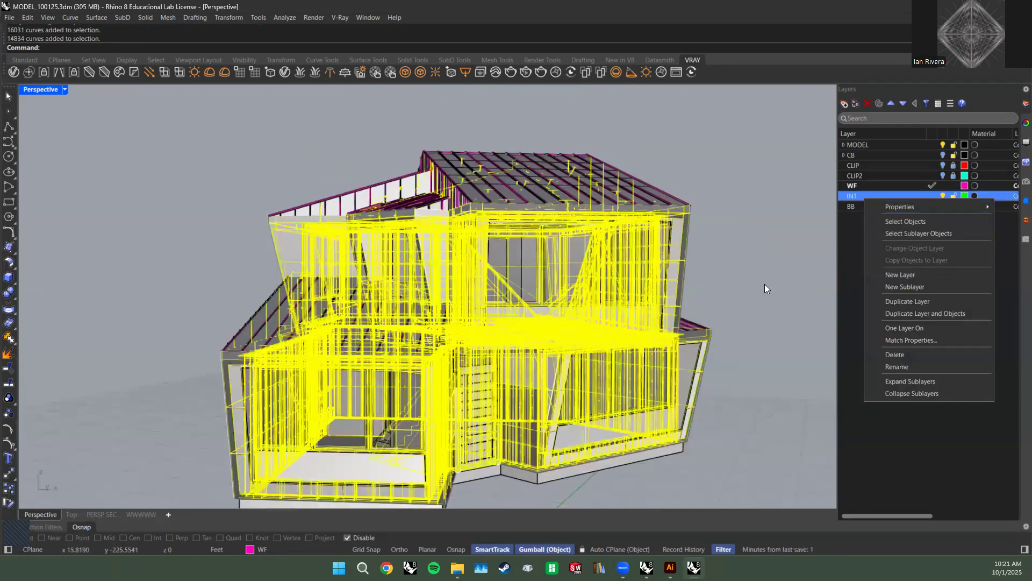
Turn on the CB layer to show the furniture and expand its sublayers 02 and 01.
right_drag(699, 302, 715, 317)
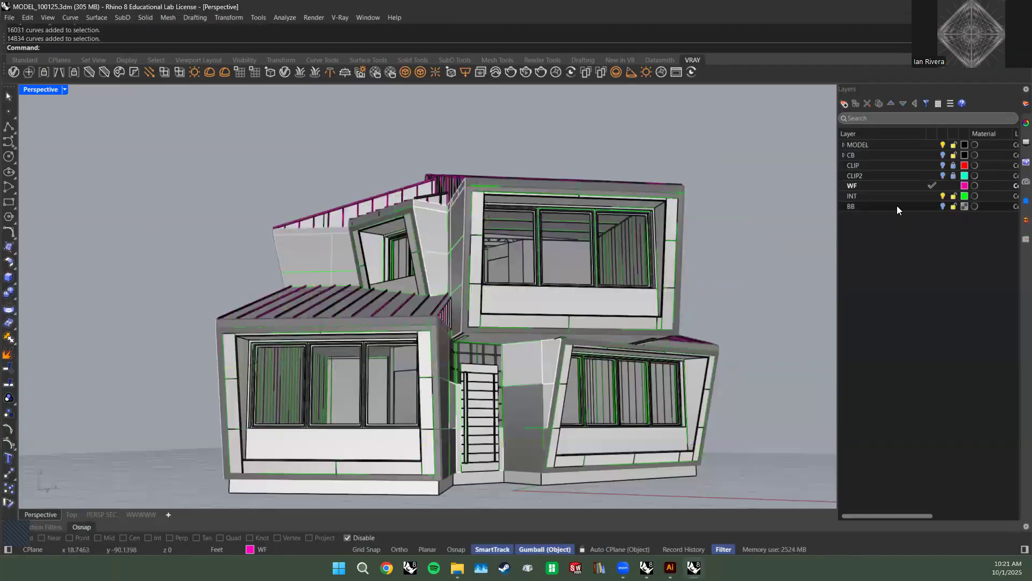
click(897, 206)
click(923, 157)
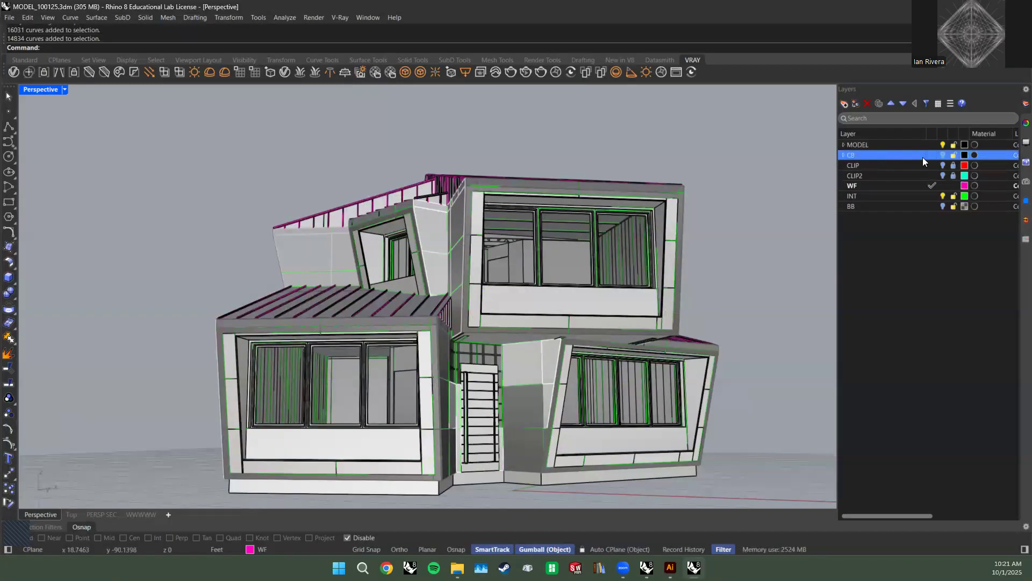
right_drag(729, 269, 742, 236)
click(846, 157)
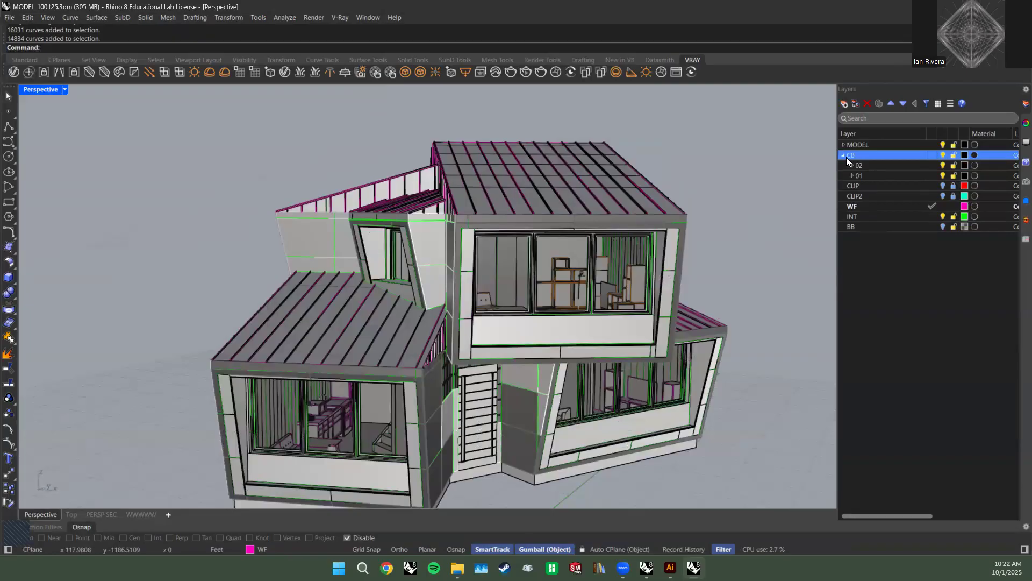
click(880, 164)
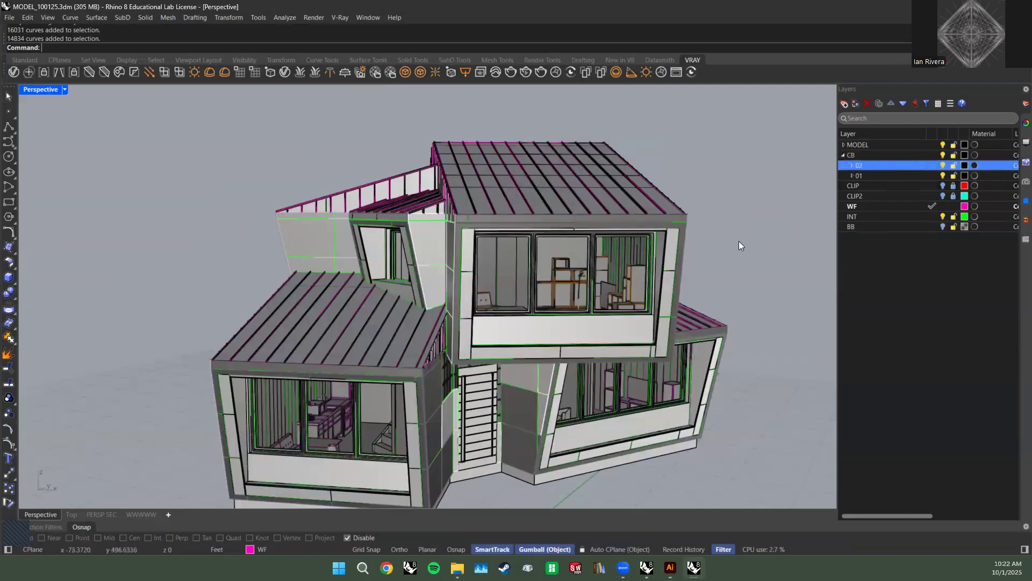
click(882, 299)
Check the roof wireframes from behind and restore the saved PERSP SEC named view.
right_drag(640, 295, 576, 309)
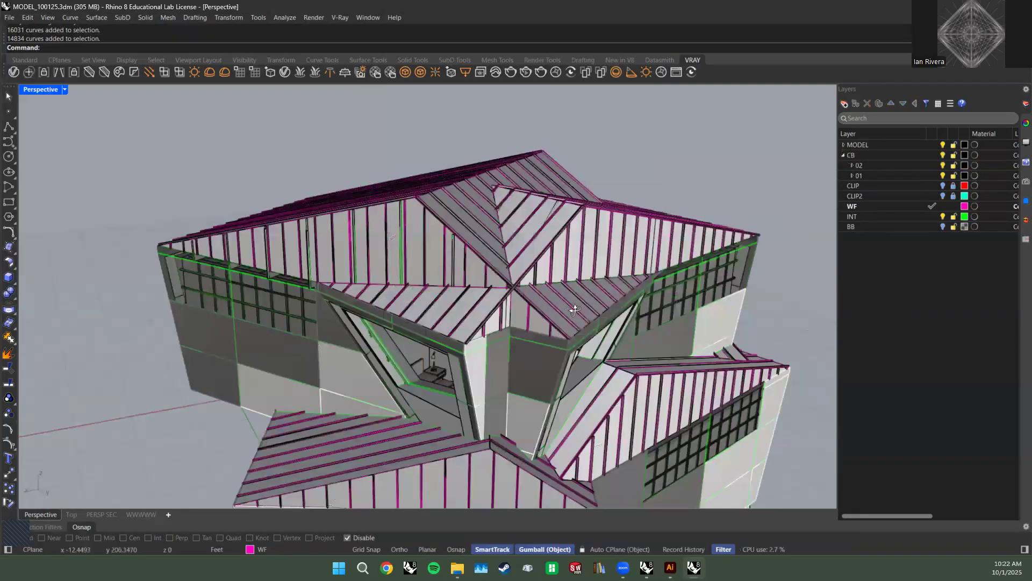
right_drag(672, 257, 693, 263)
click(1025, 239)
click(1026, 181)
double_click(864, 151)
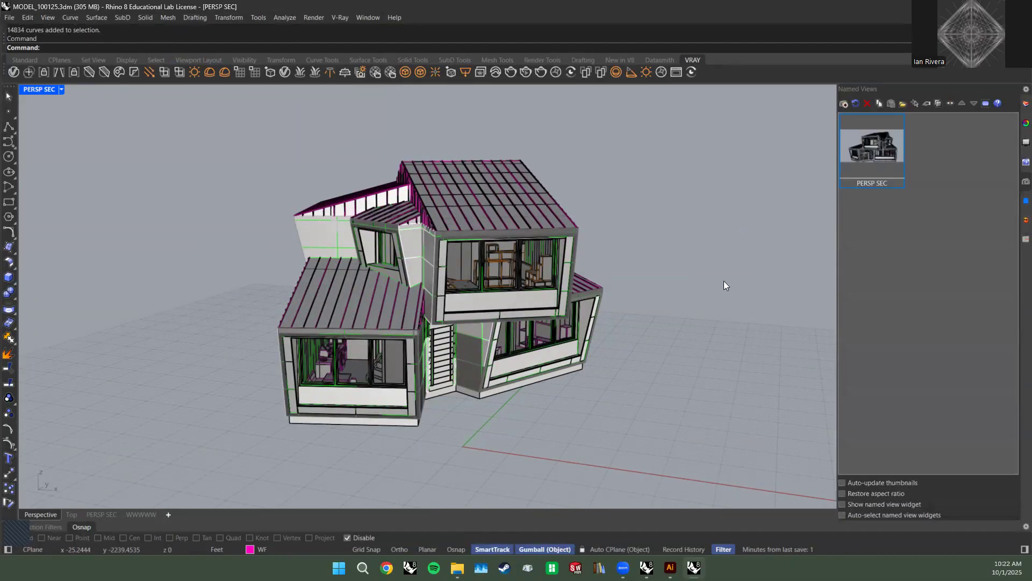
click(897, 329)
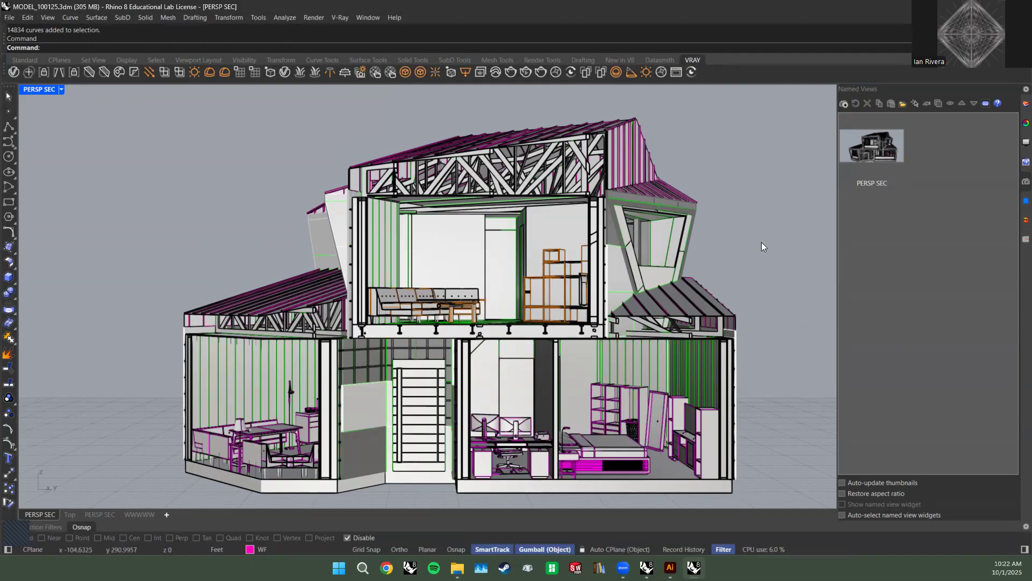
Collapse the CB sublayers and delete the BB layer together with its object.
click(1025, 103)
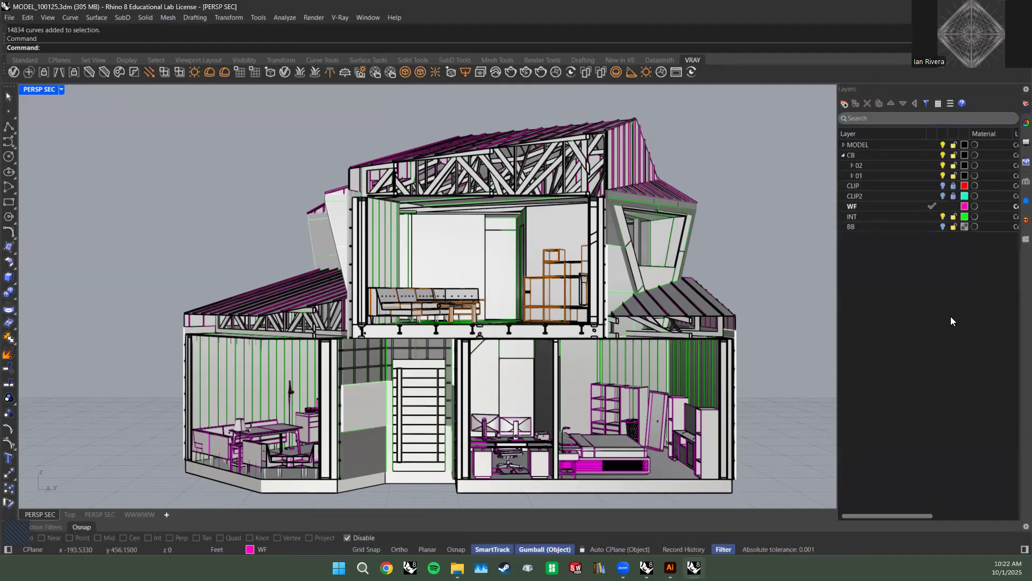
click(843, 155)
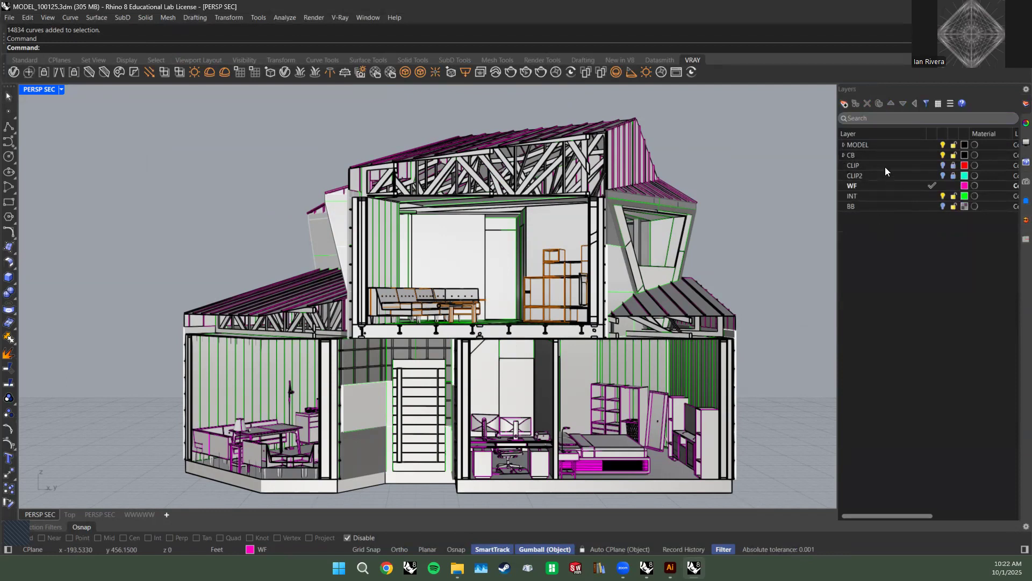
click(953, 173)
click(932, 318)
click(885, 208)
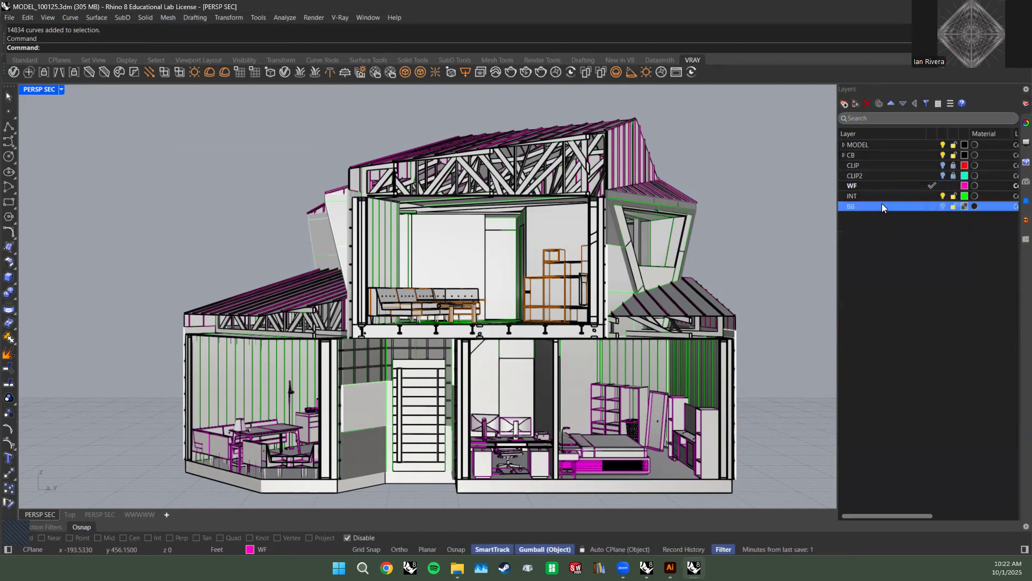
click(867, 103)
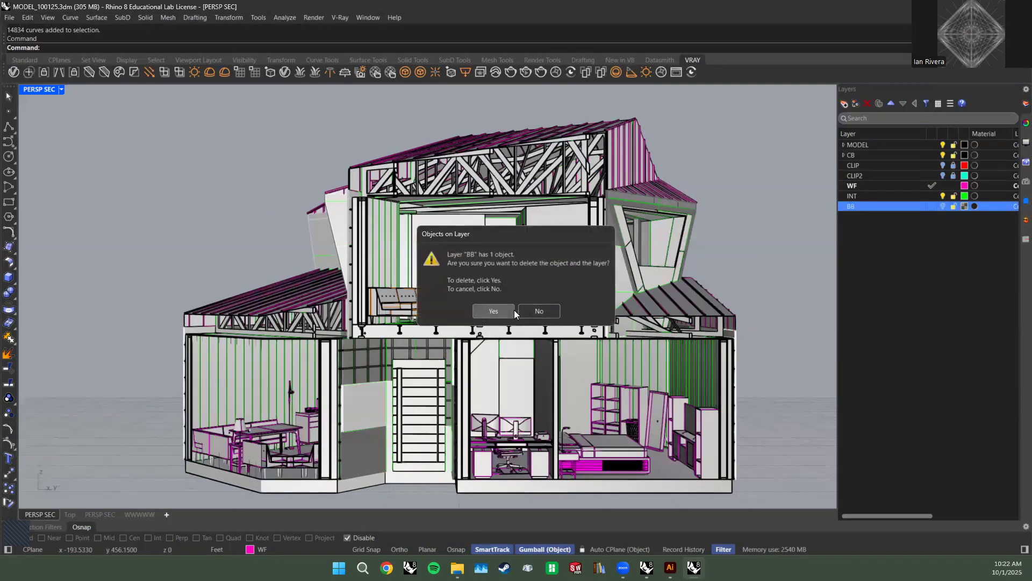
click(493, 311)
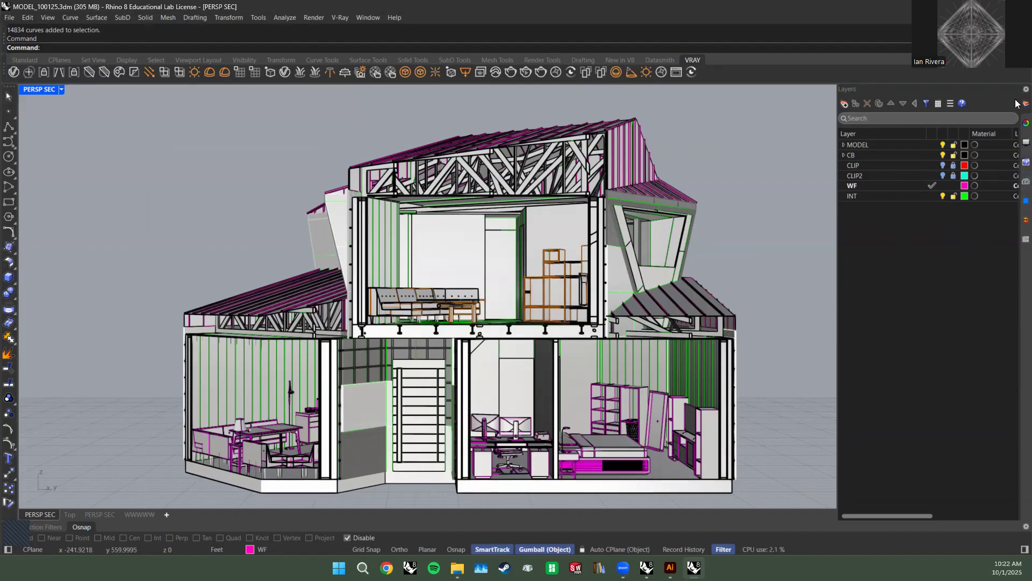
Try a 40 mm lens length on the section view, orbit it, and restore the PERSP SEC named view.
click(1024, 123)
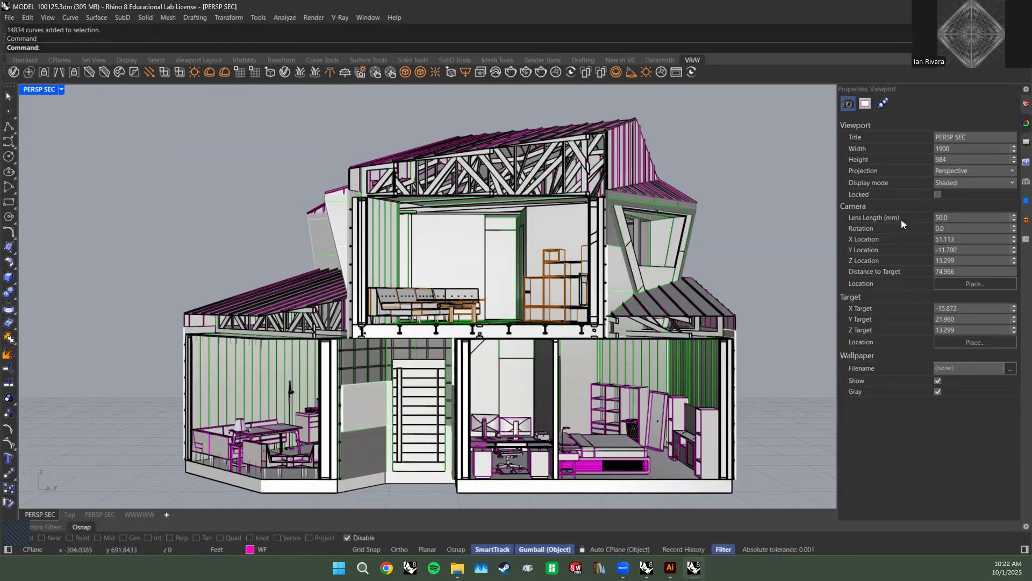
click(941, 218)
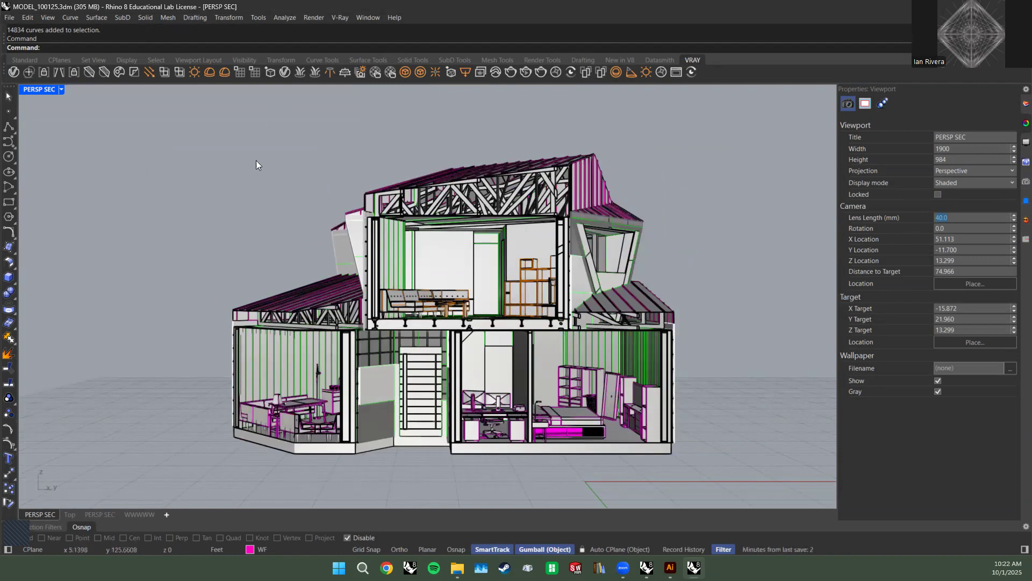
right_drag(294, 156, 330, 167)
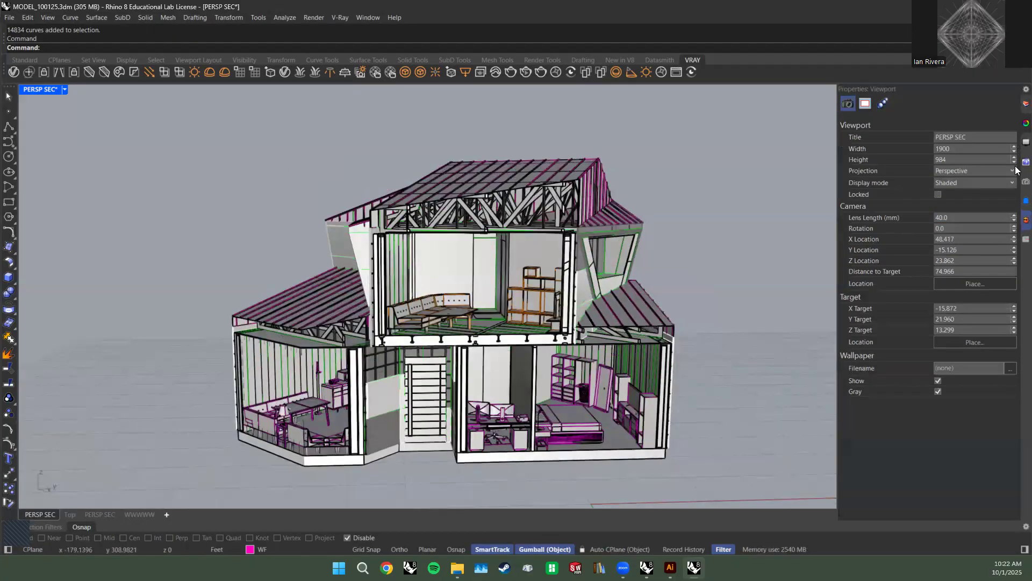
click(1026, 181)
double_click(879, 154)
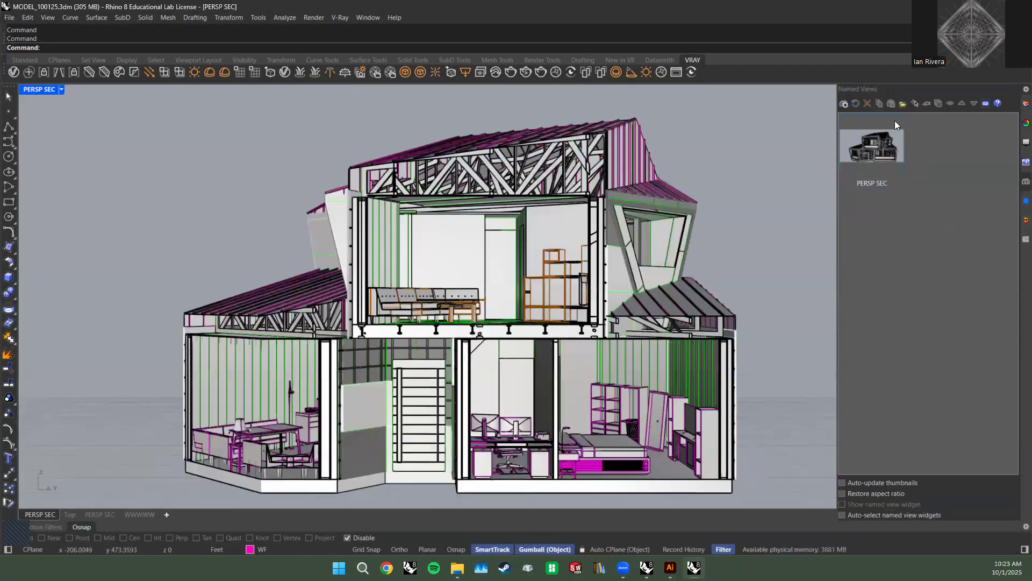
Try a 30 mm lens length on the section view, zoom to the whole model, and restore the PERSP SEC named view.
click(1025, 122)
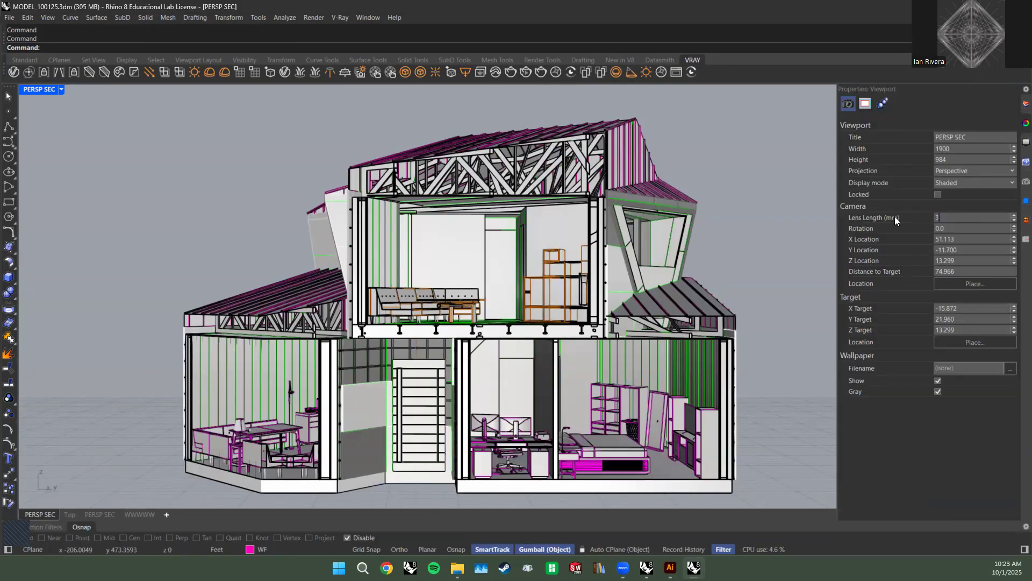
key(Return)
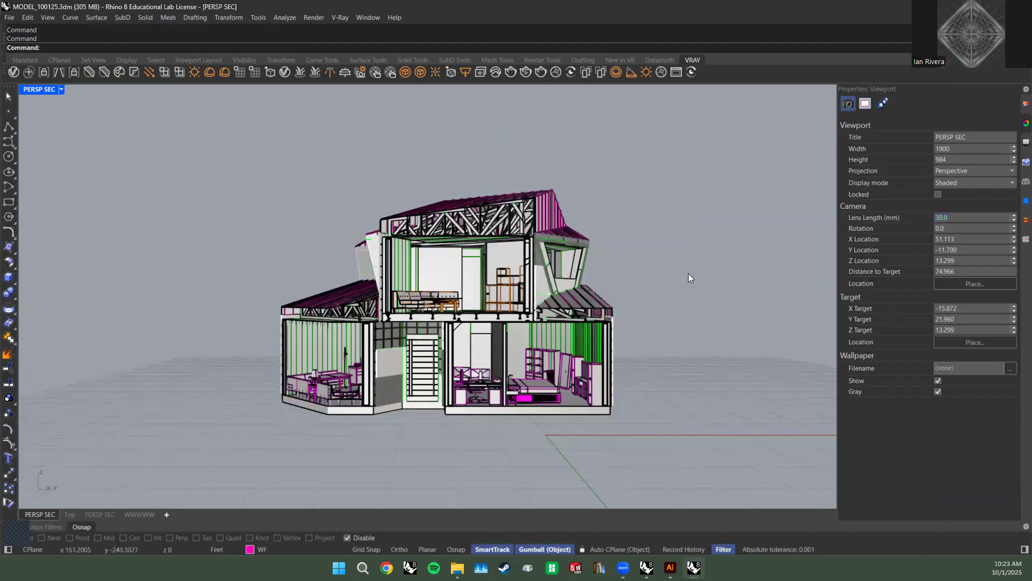
key(ctrl+a)
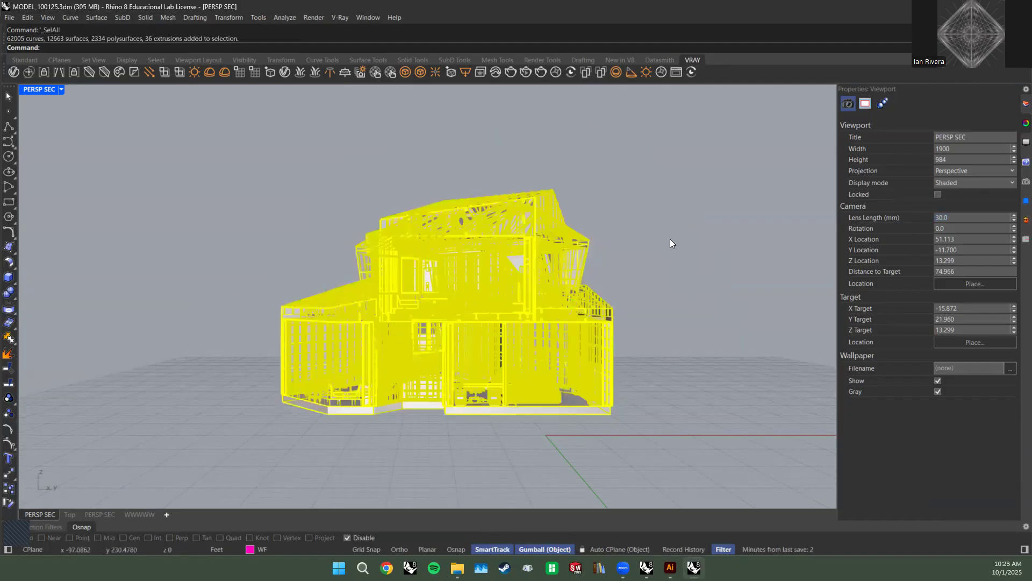
text(zs)
key(Return)
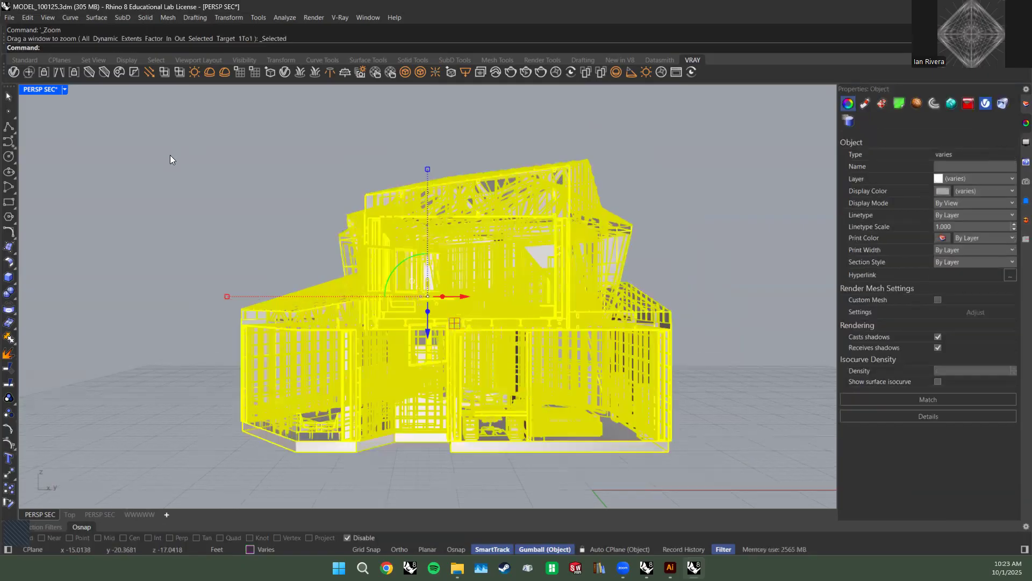
click(694, 192)
text(z)
key(Return)
key(Escape)
text(z)
key(Return)
text(I)
key(Return)
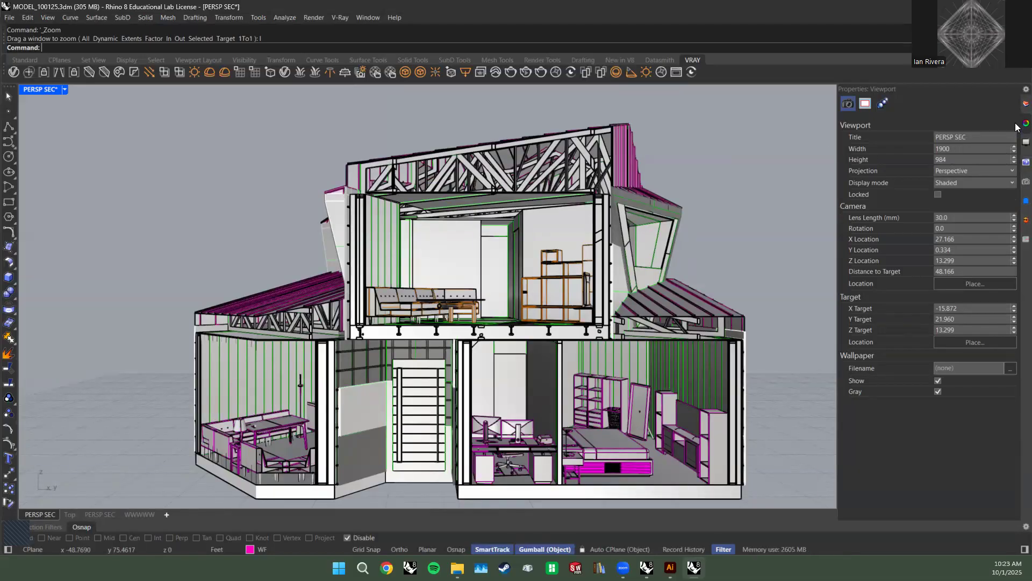
click(1023, 181)
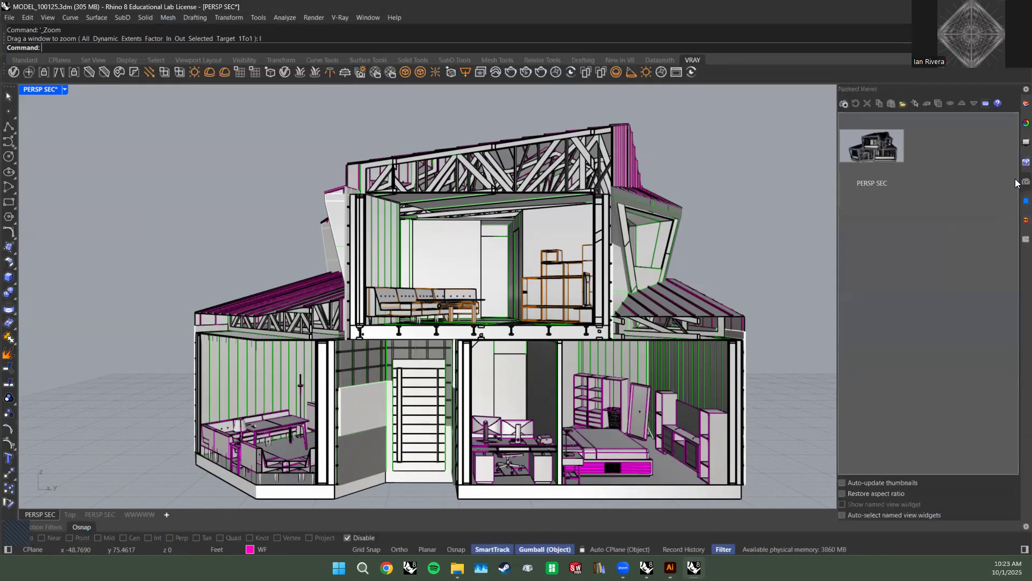
double_click(851, 139)
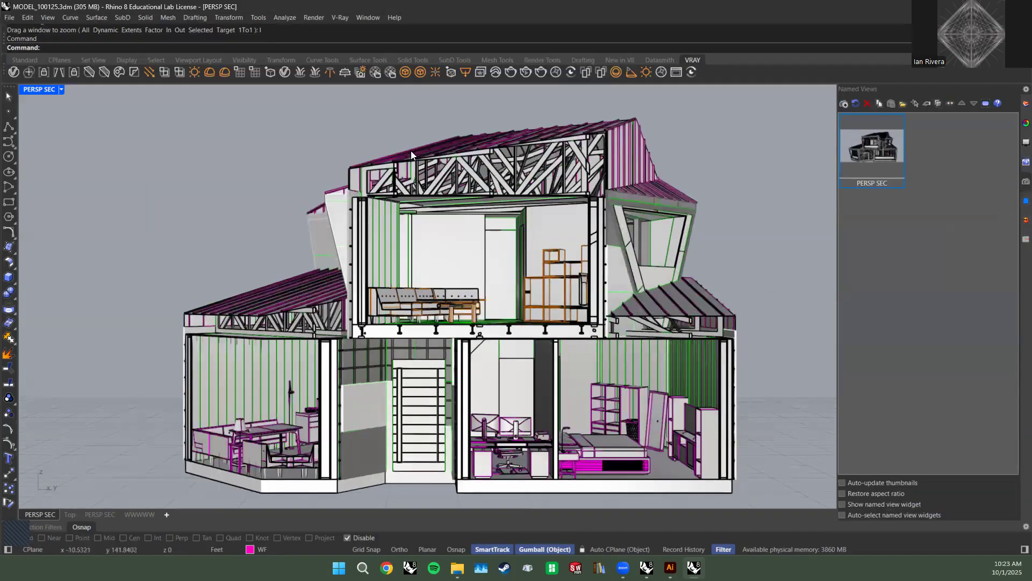
click(937, 276)
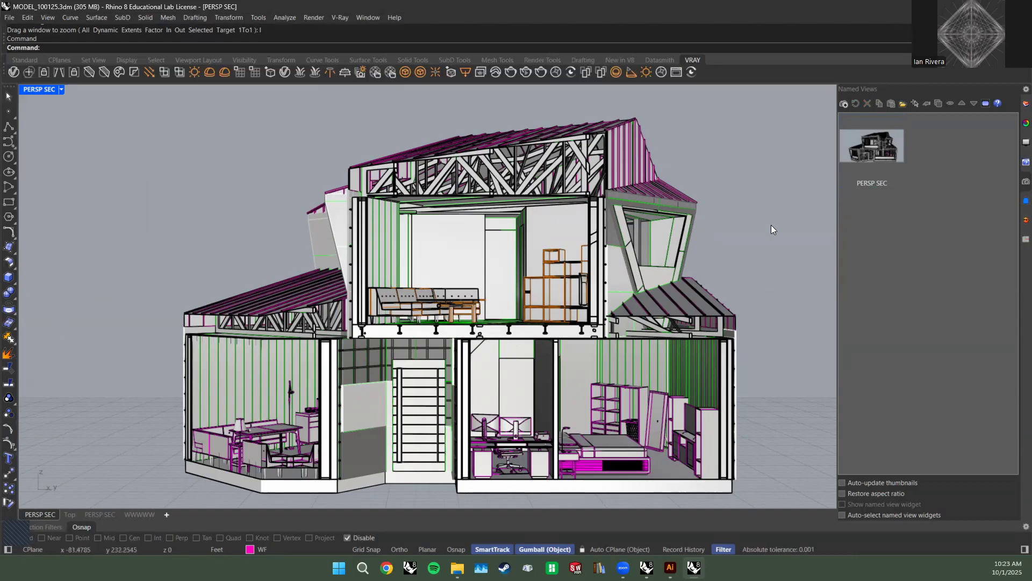
Set the spare duplicate PERSP SEC viewport to the standard Perspective view and maximize it.
click(1024, 124)
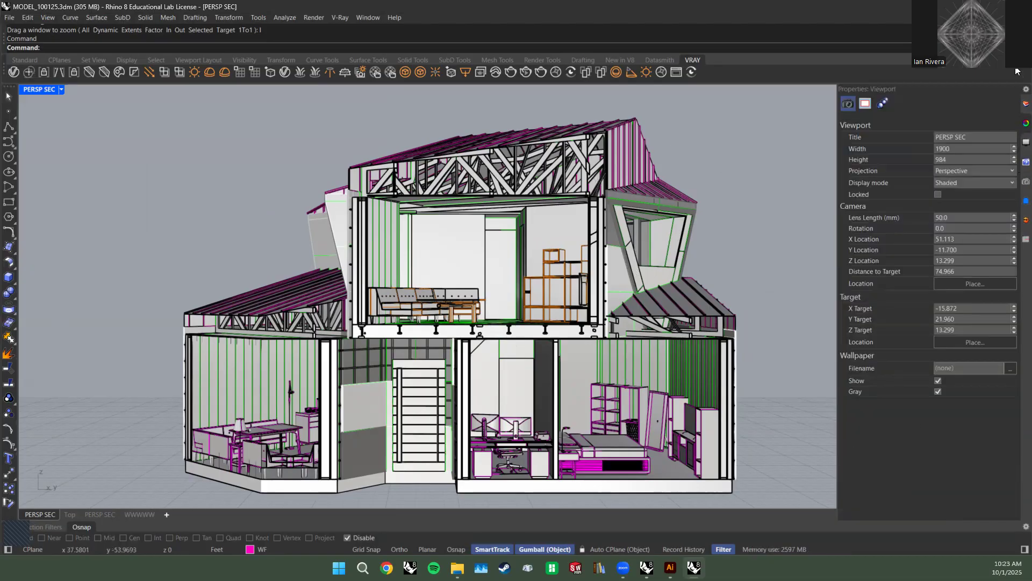
click(1017, 104)
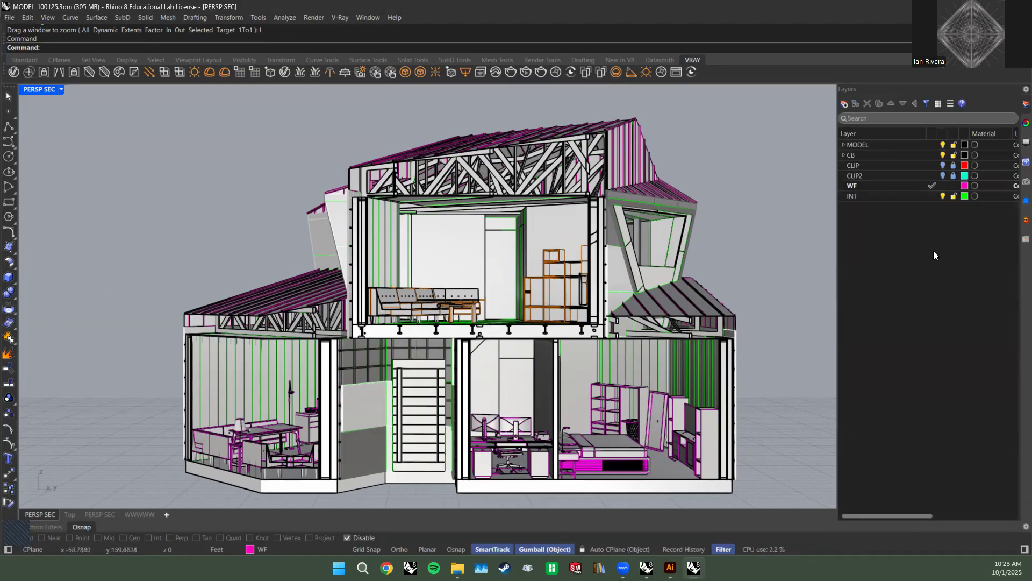
double_click(58, 94)
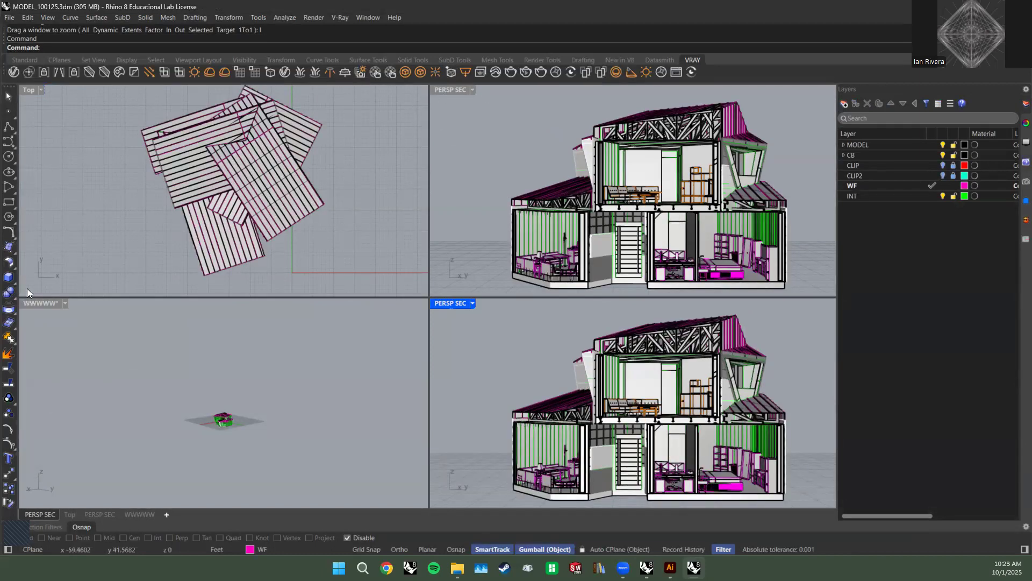
click(465, 91)
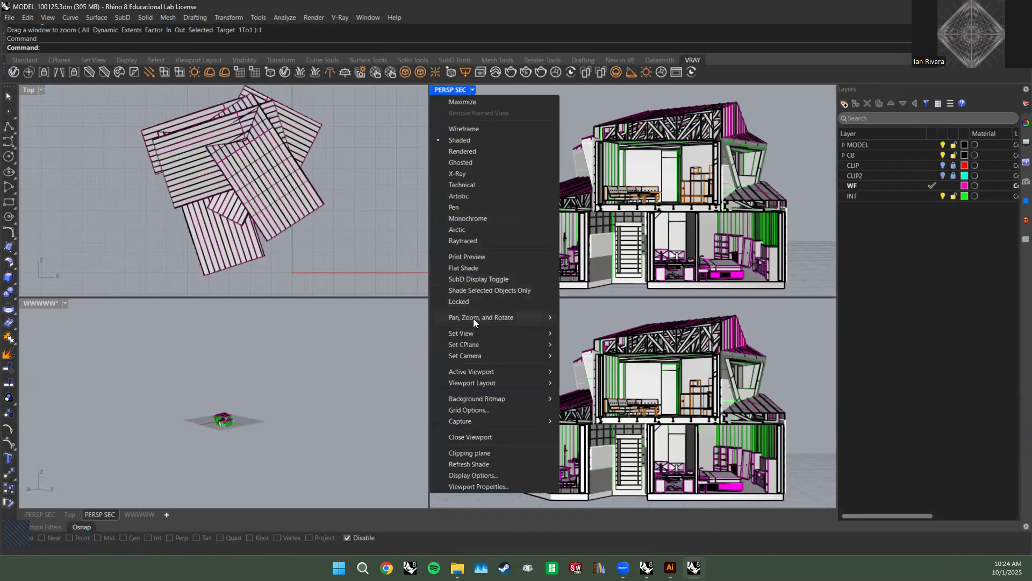
mouse_move(484, 333)
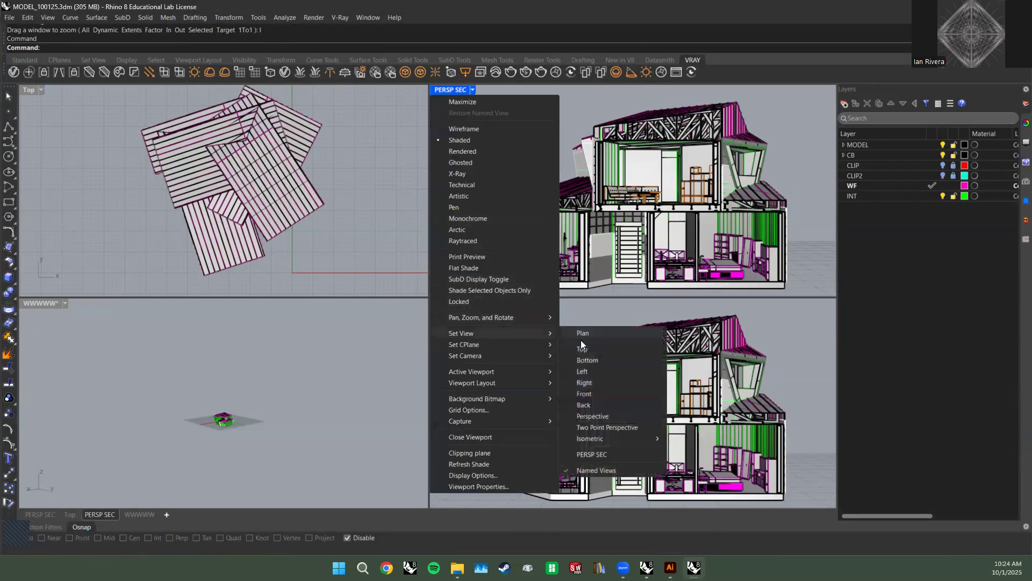
click(607, 416)
double_click(458, 91)
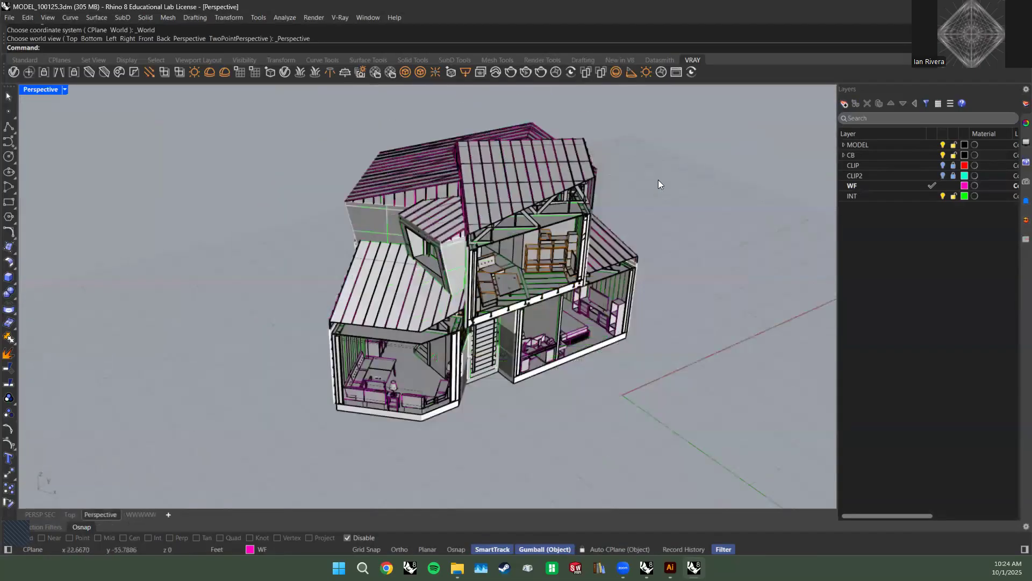
Turn on and unlock the CLIP and CLIP2 layers.
click(902, 165)
shift+click(918, 174)
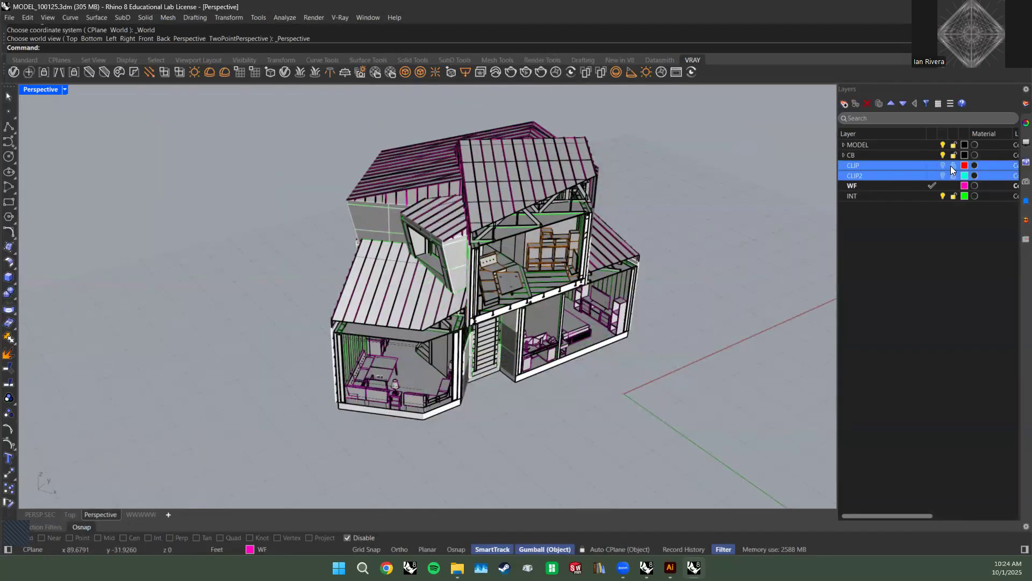
click(943, 166)
Select both clipping planes and exclude the Perspective view from their clipped views.
right_click(922, 174)
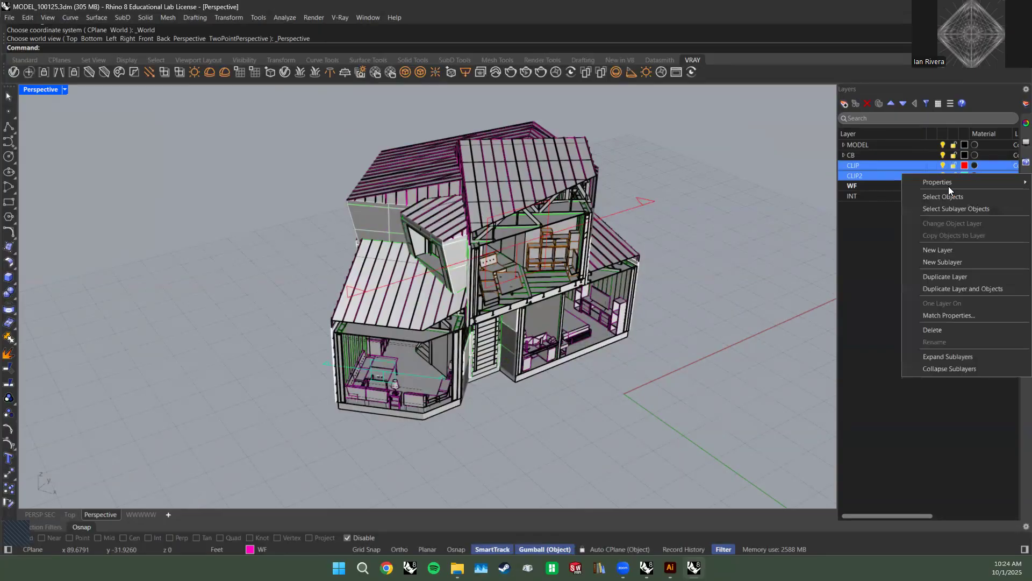
click(955, 196)
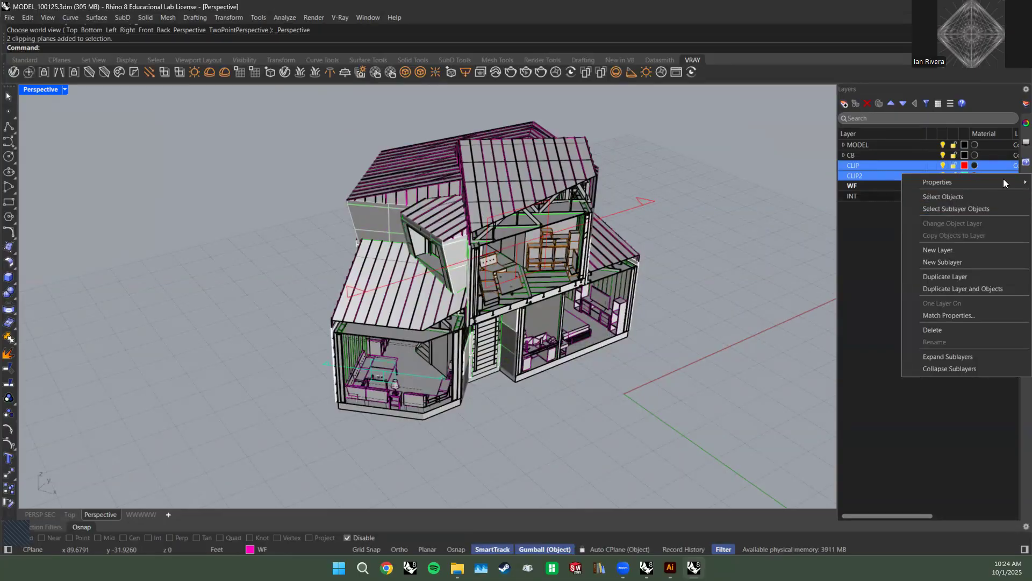
click(1026, 123)
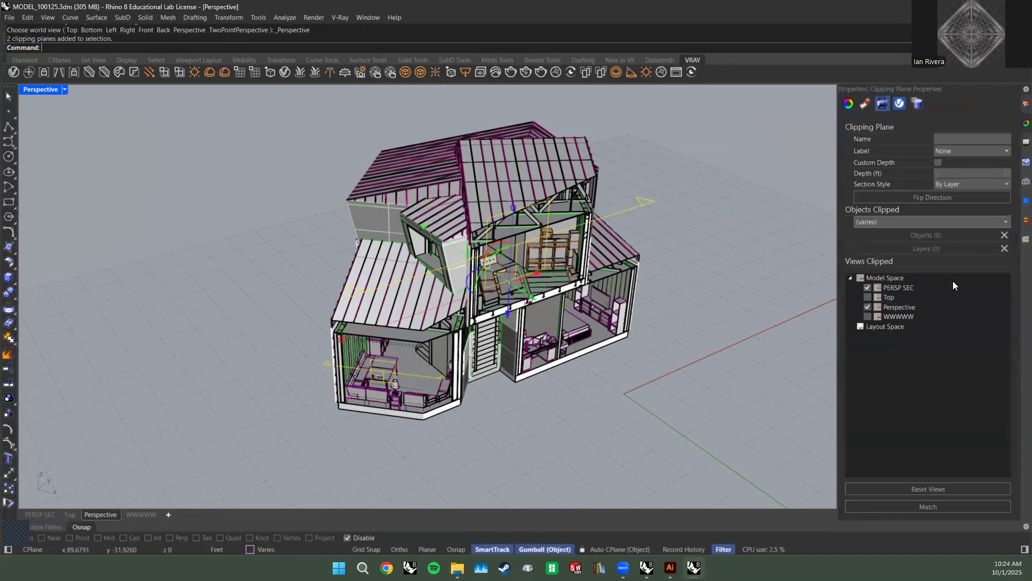
click(866, 303)
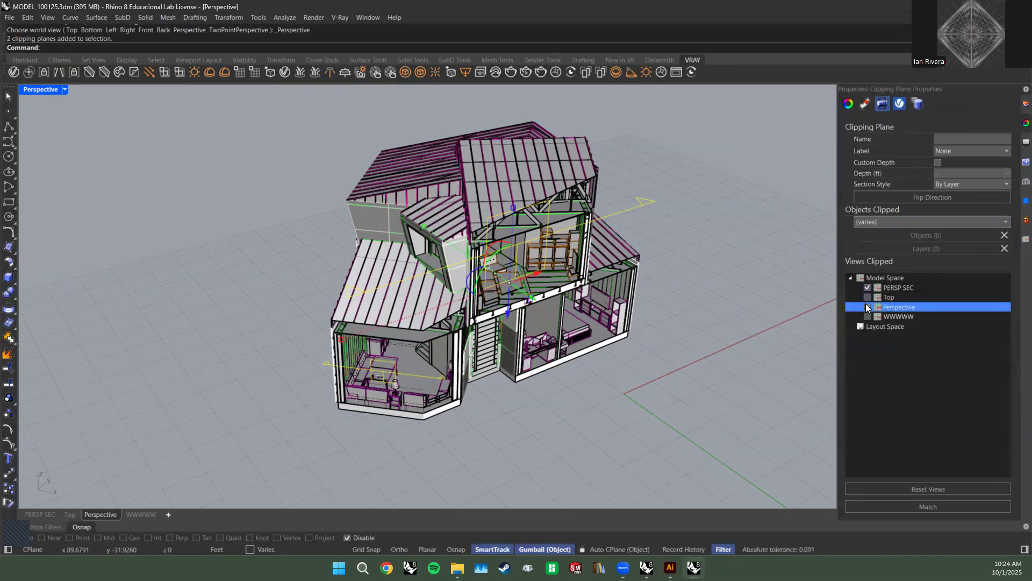
click(703, 222)
Select the CLIP layer's clipping plane that cuts across the house.
right_drag(572, 220, 473, 218)
scroll(473, 218, up, 8)
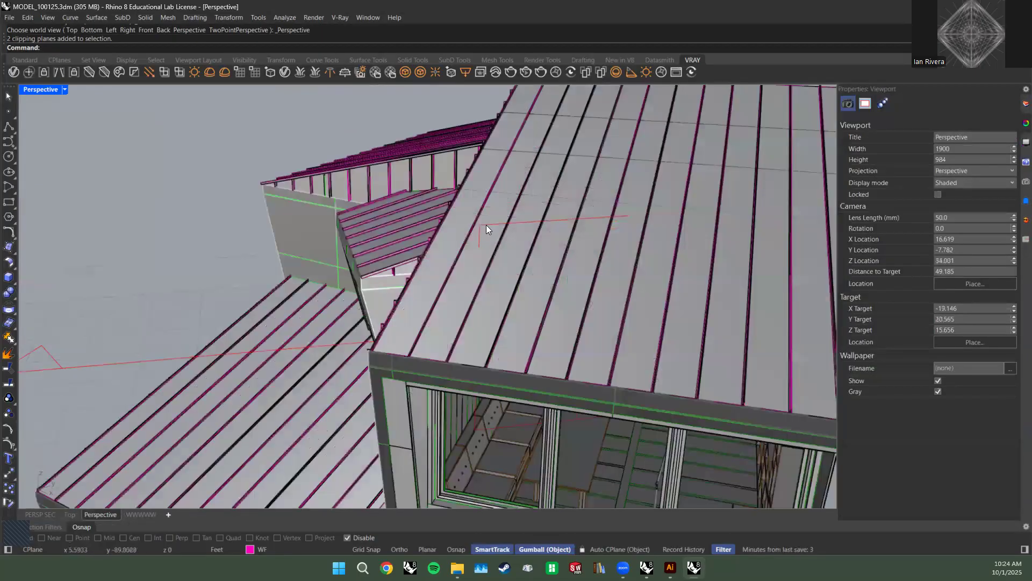
scroll(499, 259, down, 3)
mouse_move(496, 289)
right_down()
mouse_move(501, 339)
mouse_move(509, 295)
right_up()
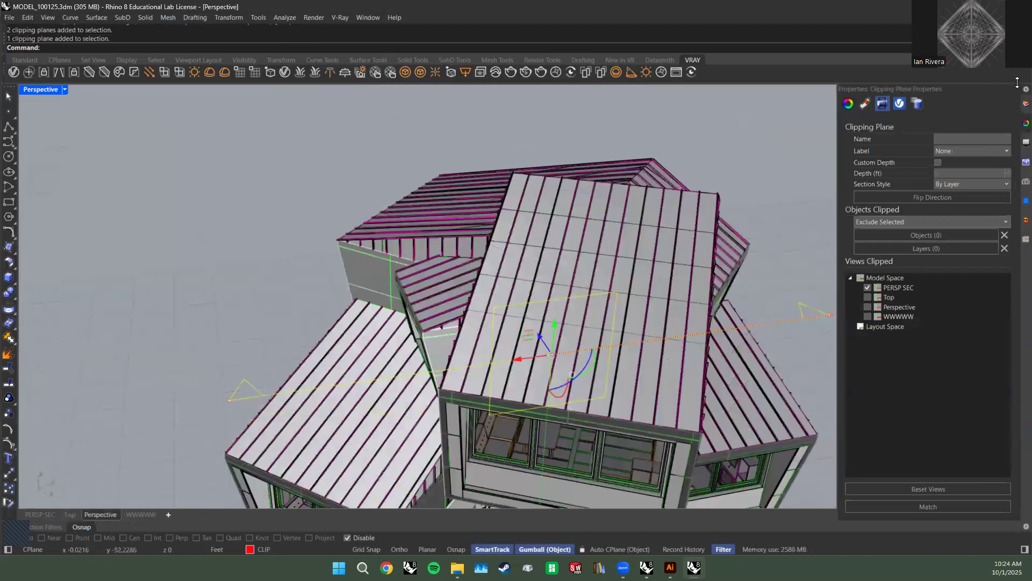
Add a new layer named SECTION 01.
click(1025, 105)
click(905, 278)
right_drag(513, 338, 474, 264)
scroll(526, 253, up, 3)
right_click(880, 257)
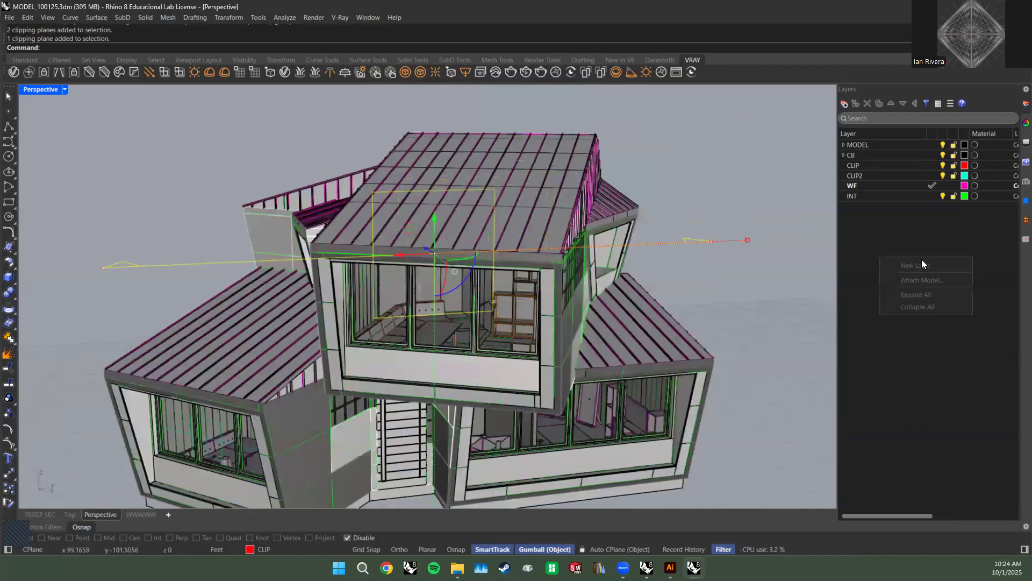
click(922, 261)
text(SE)
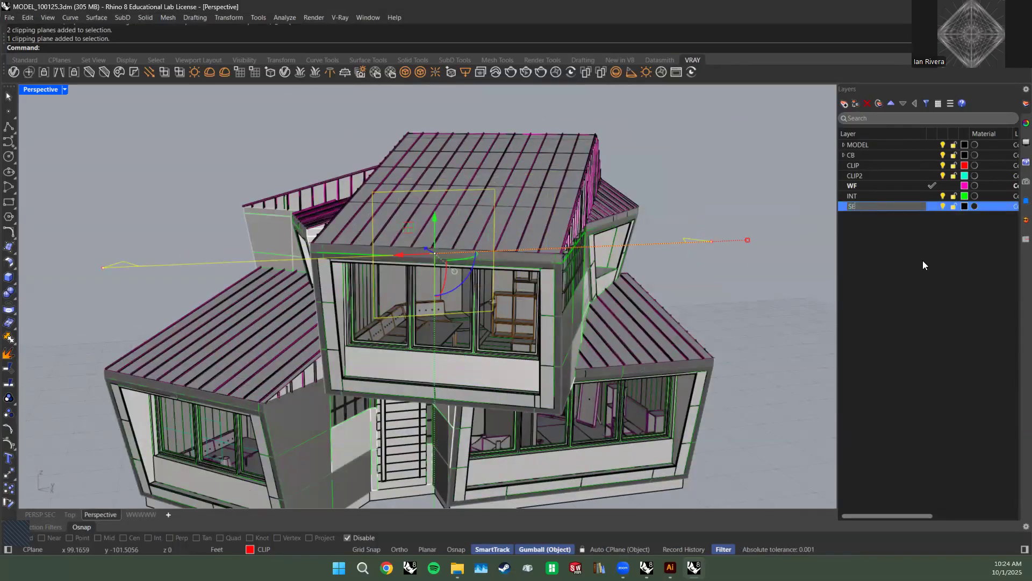
text(CTION 01)
key(Return)
Add another layer and name it SECTION 02.
click(845, 105)
text(SECTION )
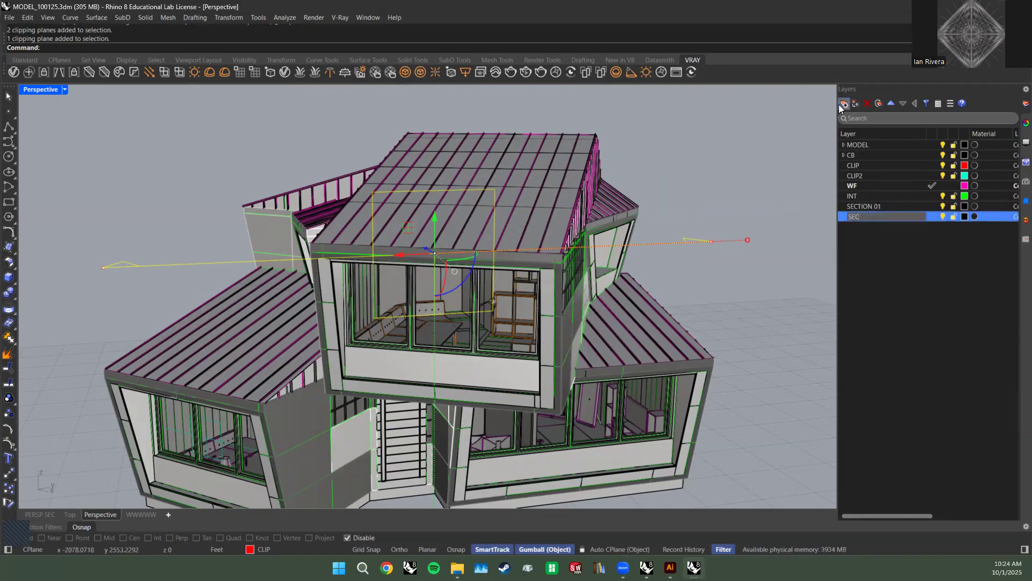
text(02)
key(Return)
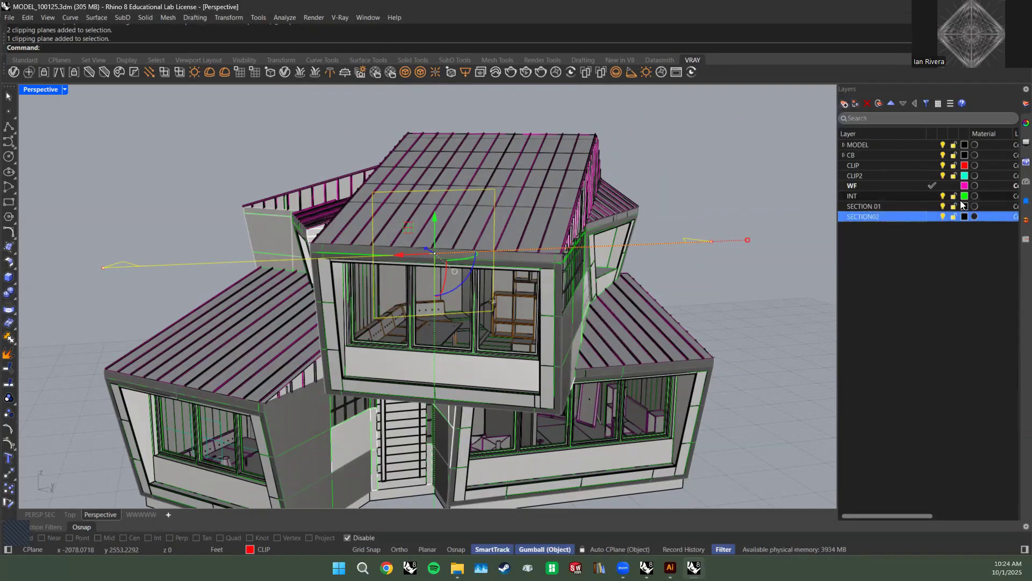
click(873, 217)
click(873, 218)
click(888, 225)
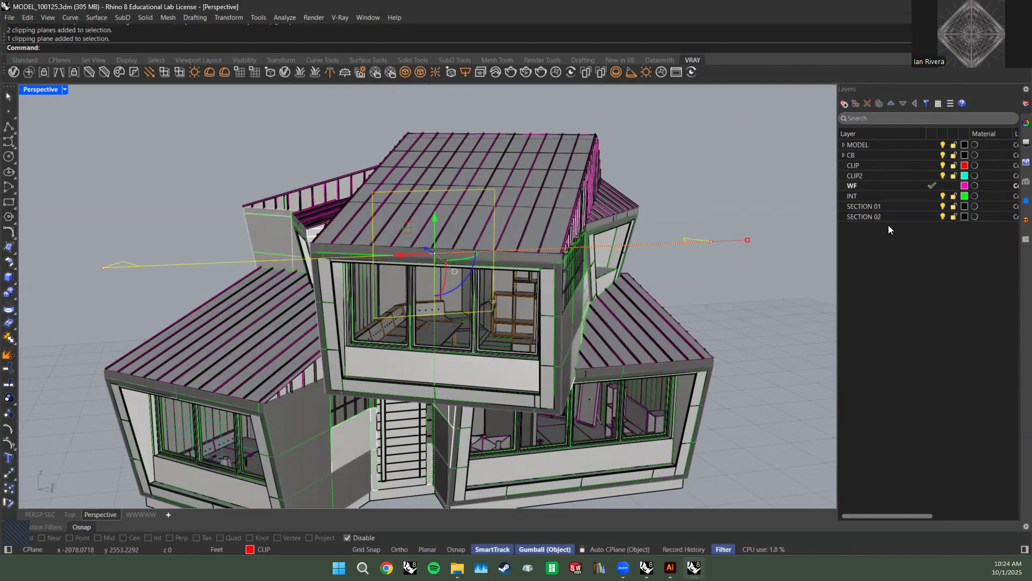
Make SECTION 01 the current layer and set its colour to Red.
click(893, 206)
click(931, 207)
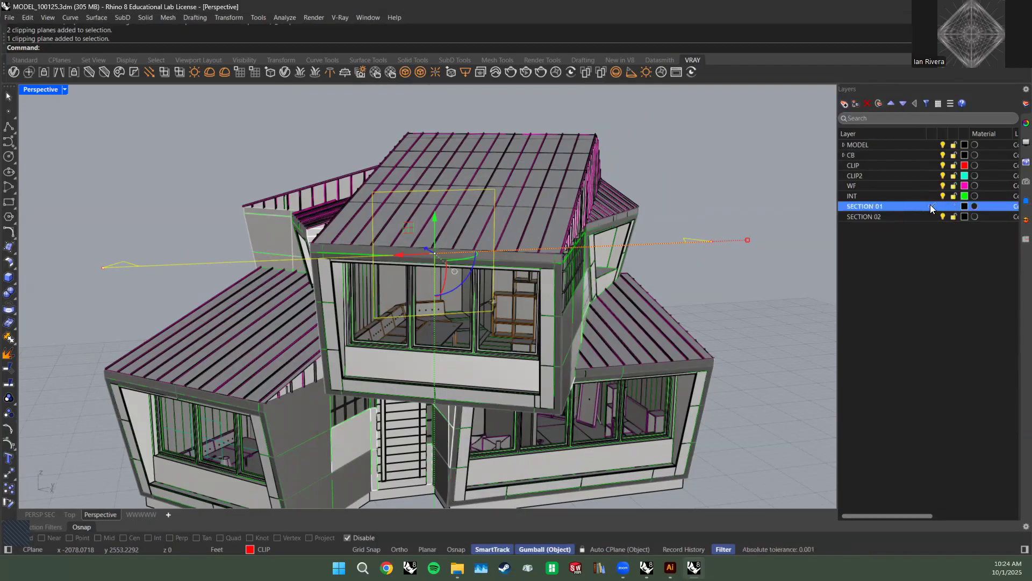
click(963, 206)
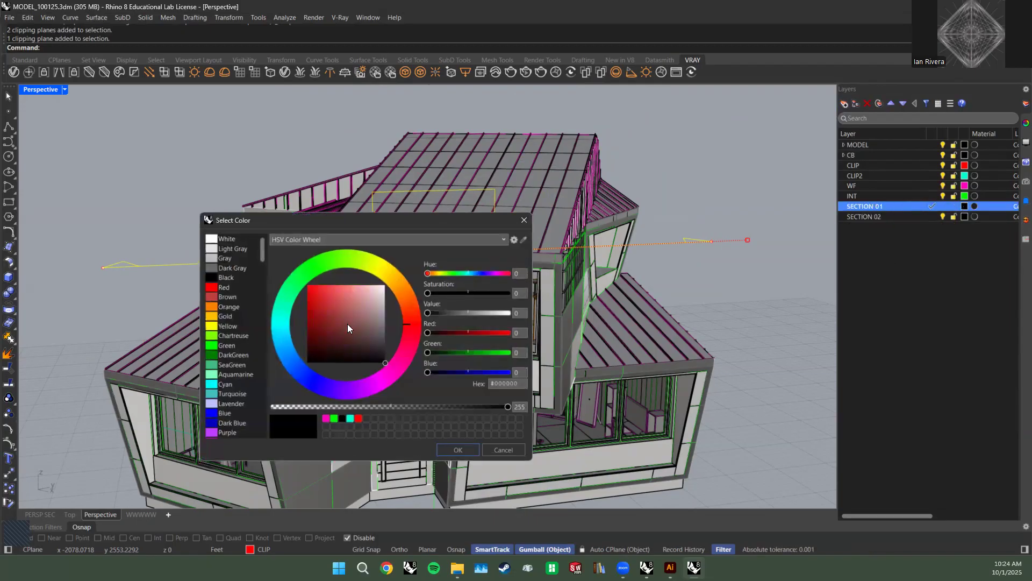
click(224, 287)
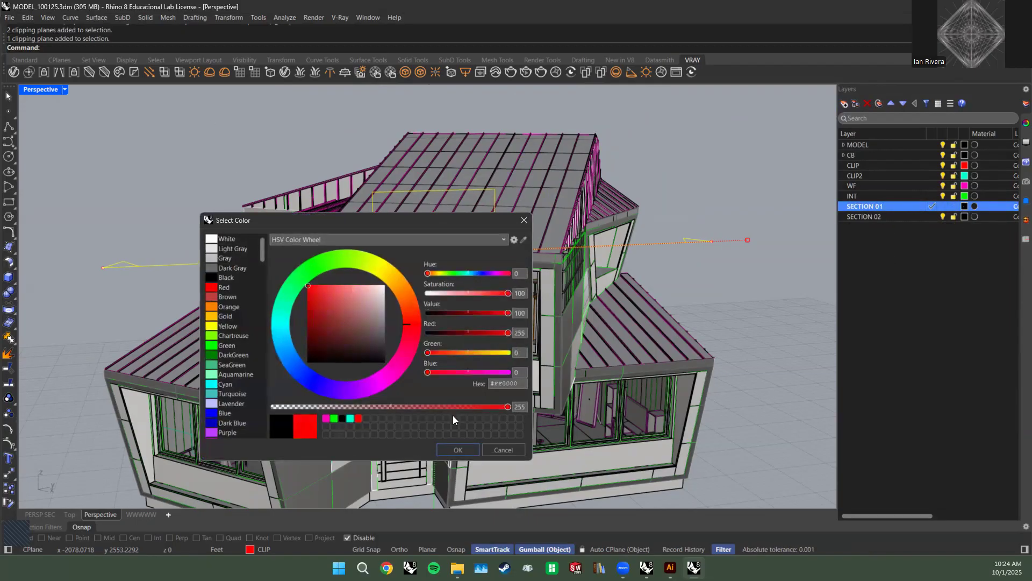
click(454, 451)
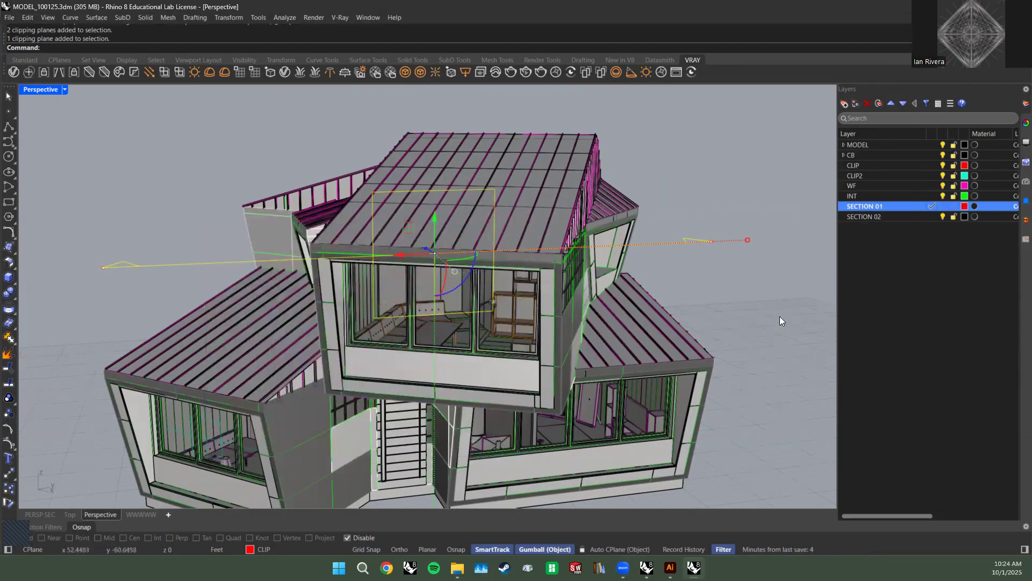
click(963, 308)
right_drag(764, 244, 745, 207)
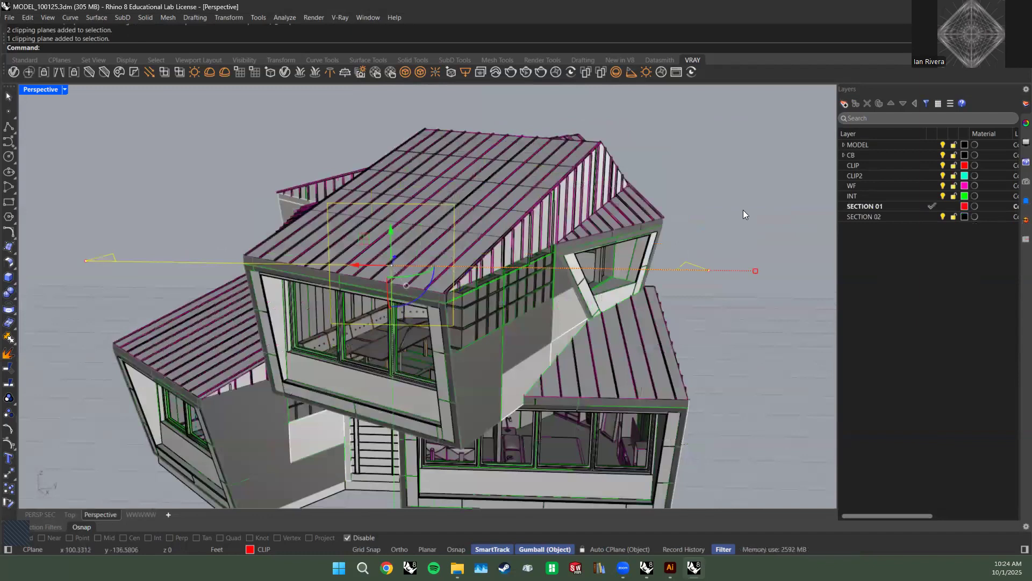
text(Line)
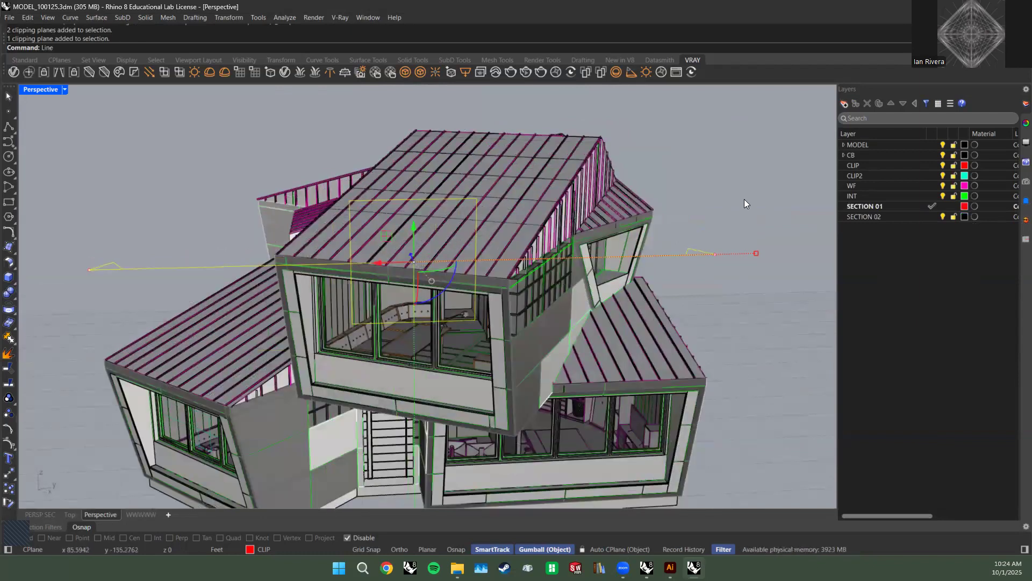
text(Polygon)
key(Return)
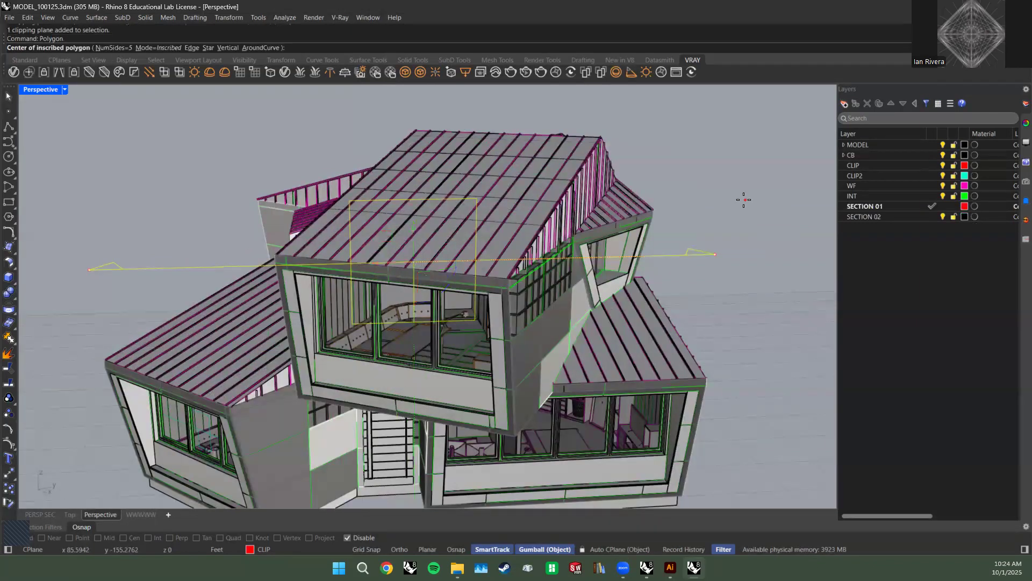
text(Pol)
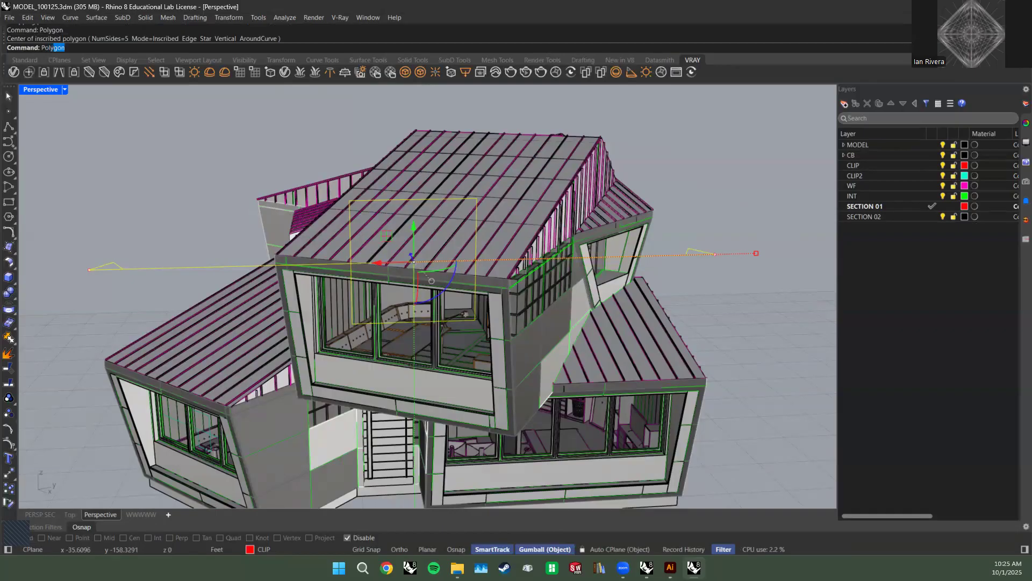
text(yline)
key(Return)
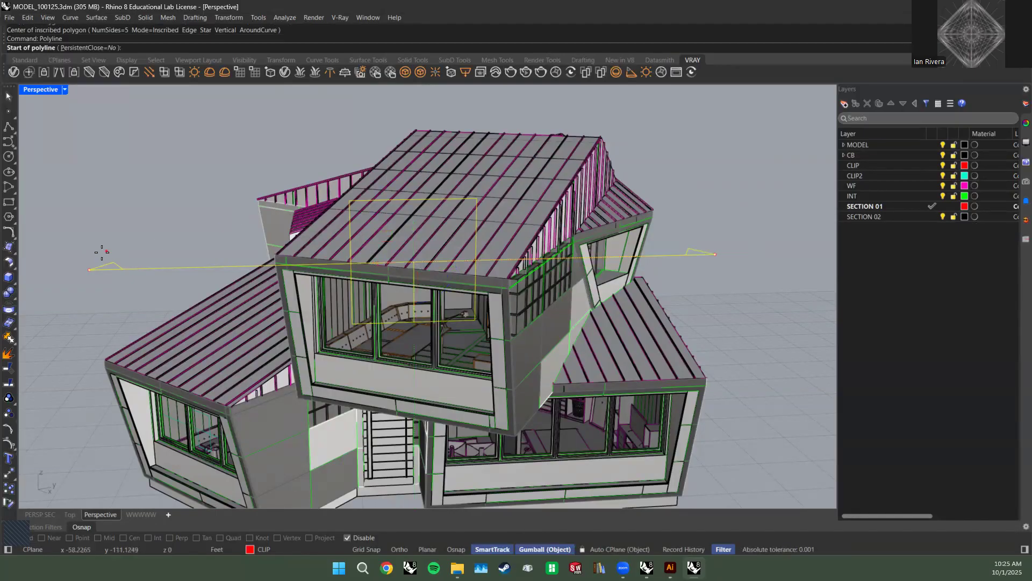
key(Escape)
Try to move the clipping plane's end scale points upward, then undo the move.
drag(81, 262, 102, 282)
drag(736, 272, 709, 241)
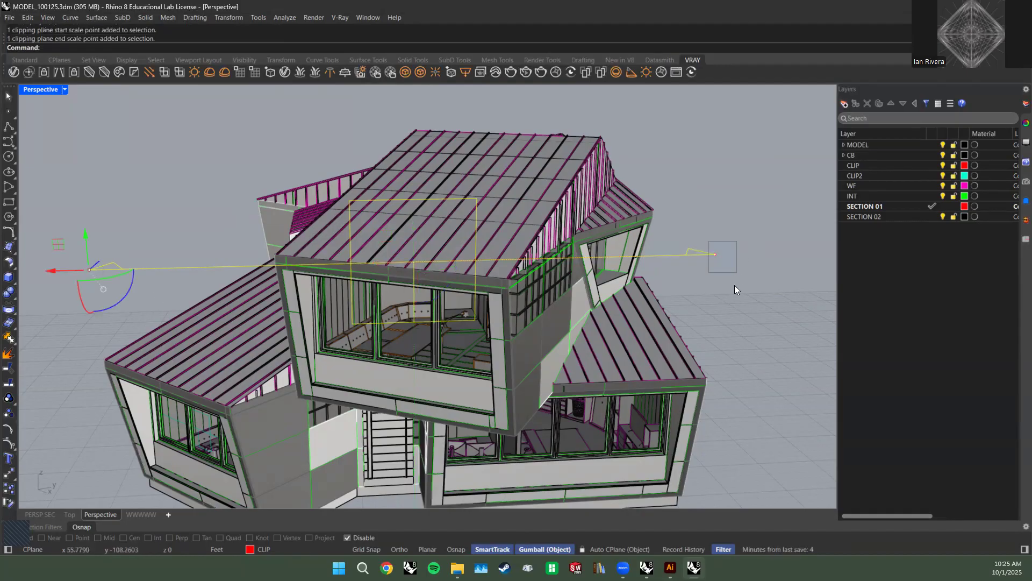
drag(409, 224, 414, 161)
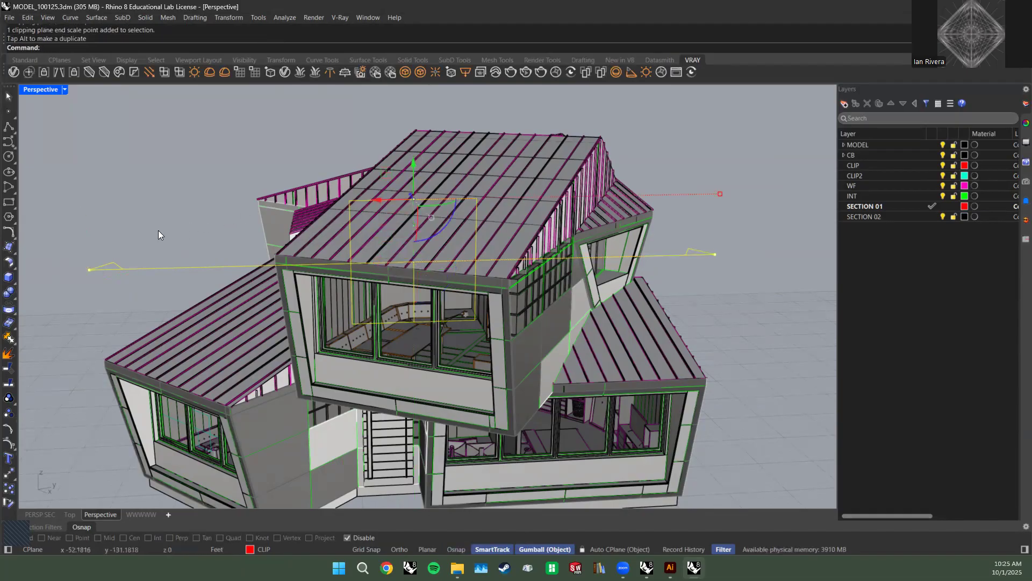
click(212, 251)
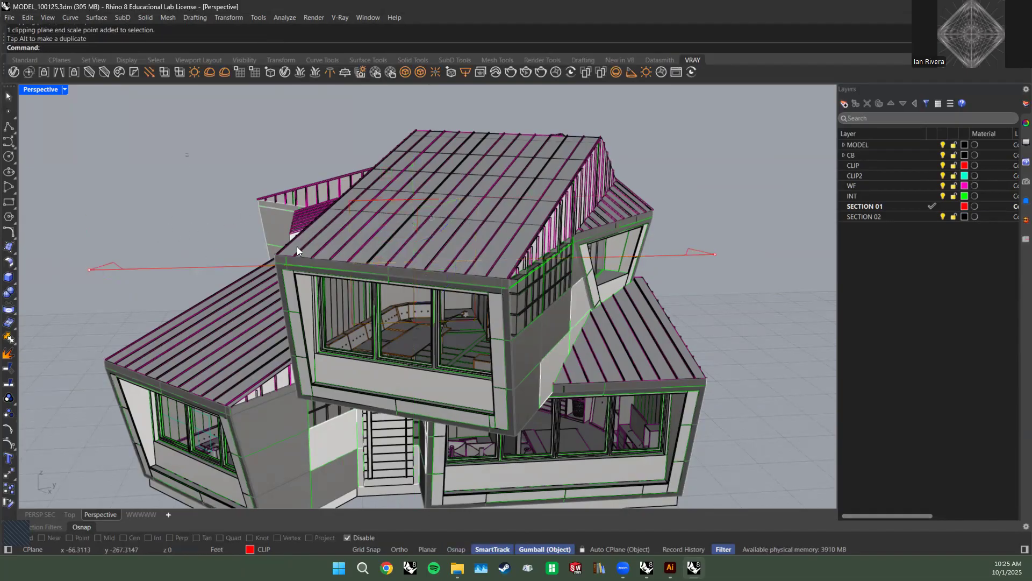
right_drag(256, 258, 201, 287)
click(174, 300)
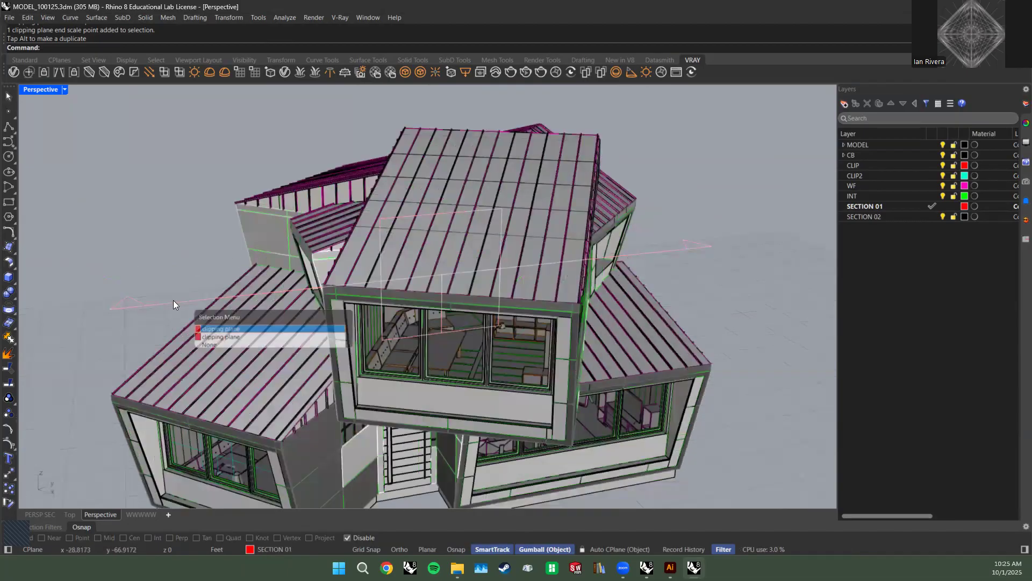
click(213, 333)
key(ctrl+z)
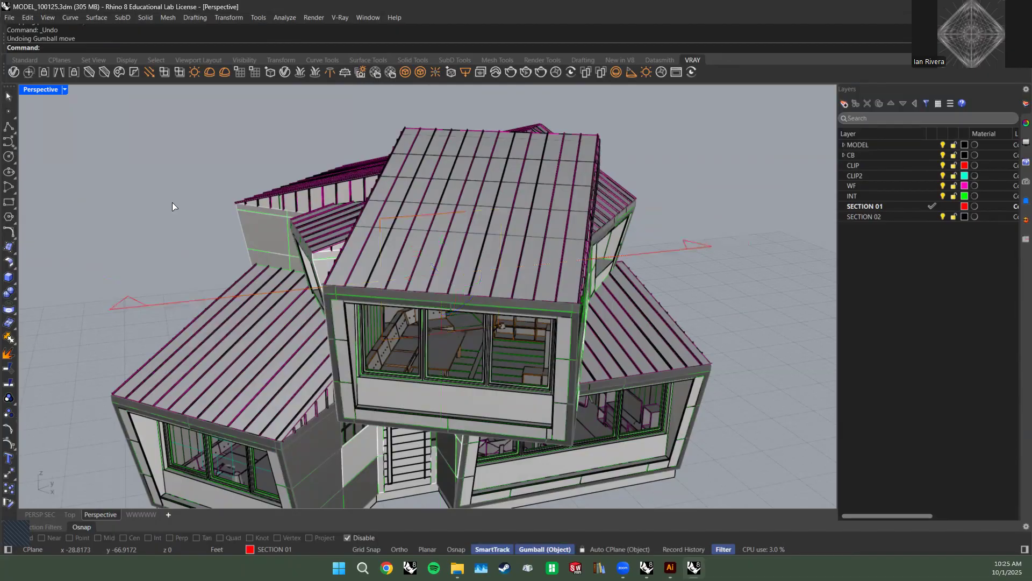
Intersect the clipping plane with the side wall surface of the upper volume.
click(163, 307)
right_drag(161, 232, 357, 321)
scroll(359, 318, up, 5)
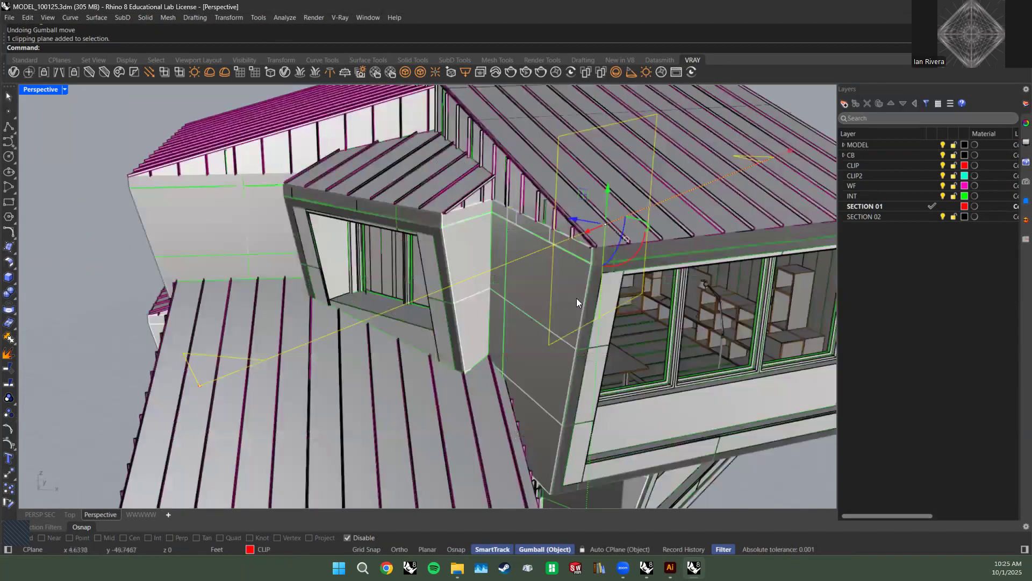
right_drag(577, 298, 630, 230)
scroll(630, 230, up, 4)
click(630, 230)
click(628, 247)
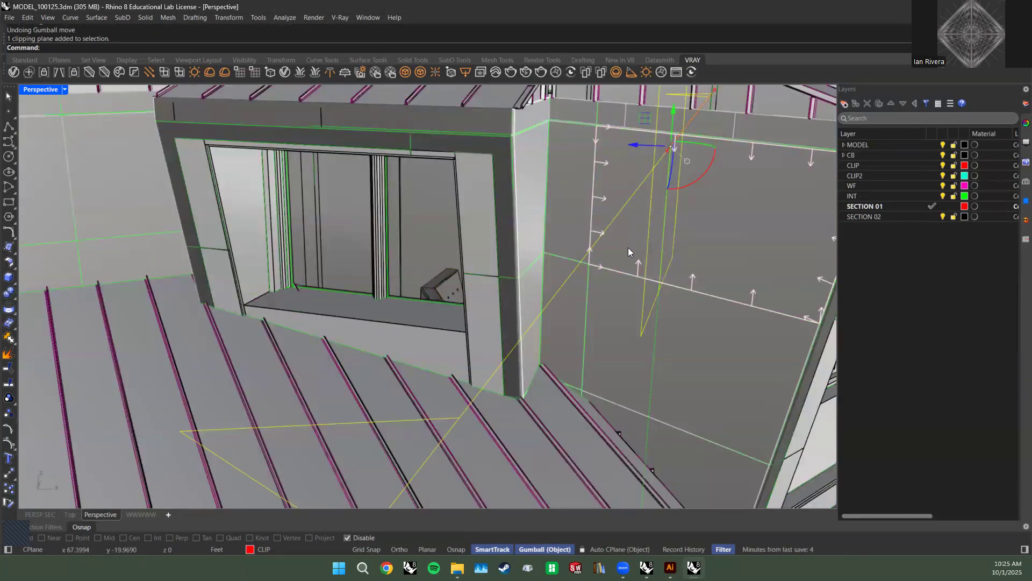
scroll(629, 259, down, 5)
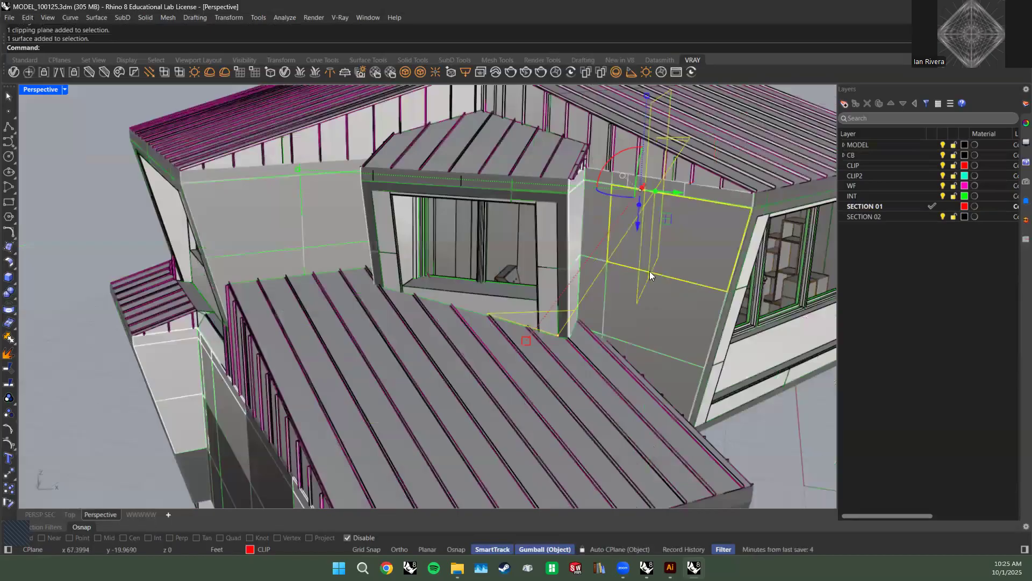
right_drag(649, 271, 575, 265)
text(Intersect)
key(Return)
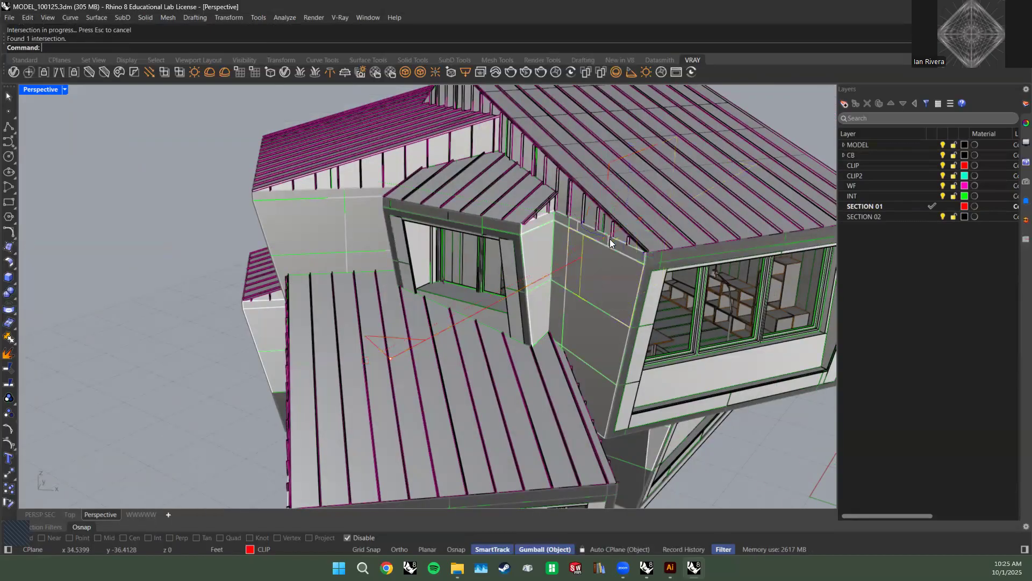
Inspect the resulting wall cut curve and undo the intersection.
right_drag(619, 243, 626, 248)
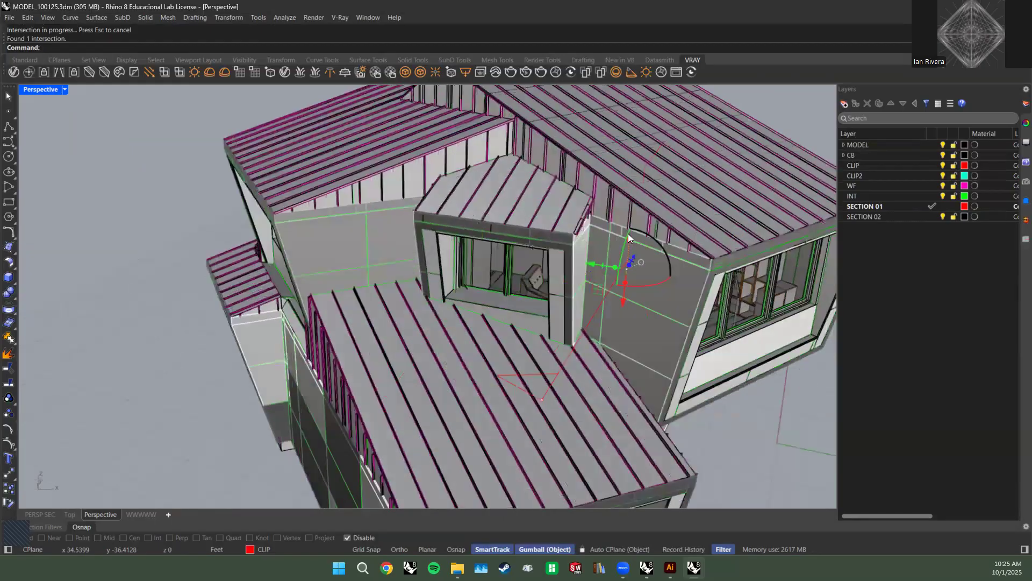
scroll(628, 234, up, 2)
scroll(628, 234, up, 2)
key(ctrl+z)
Select the clipping plane again together with the side wall surface of the upper volume.
scroll(667, 210, down, 2)
right_drag(664, 208, 556, 218)
scroll(548, 210, up, 4)
click(532, 225)
scroll(549, 237, down, 2)
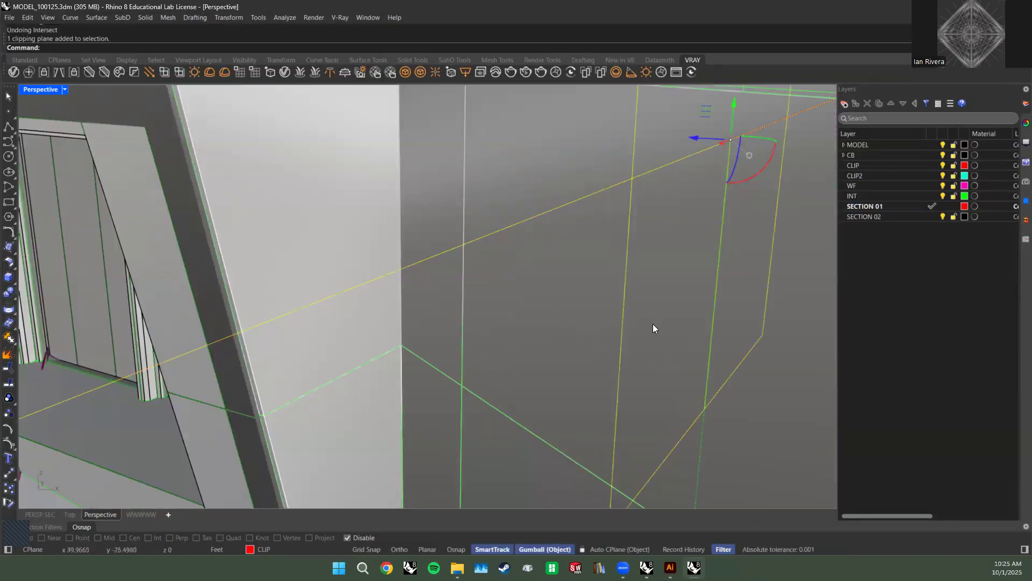
scroll(546, 312, down, 4)
click(546, 297)
click(656, 318)
scroll(656, 318, down, 1)
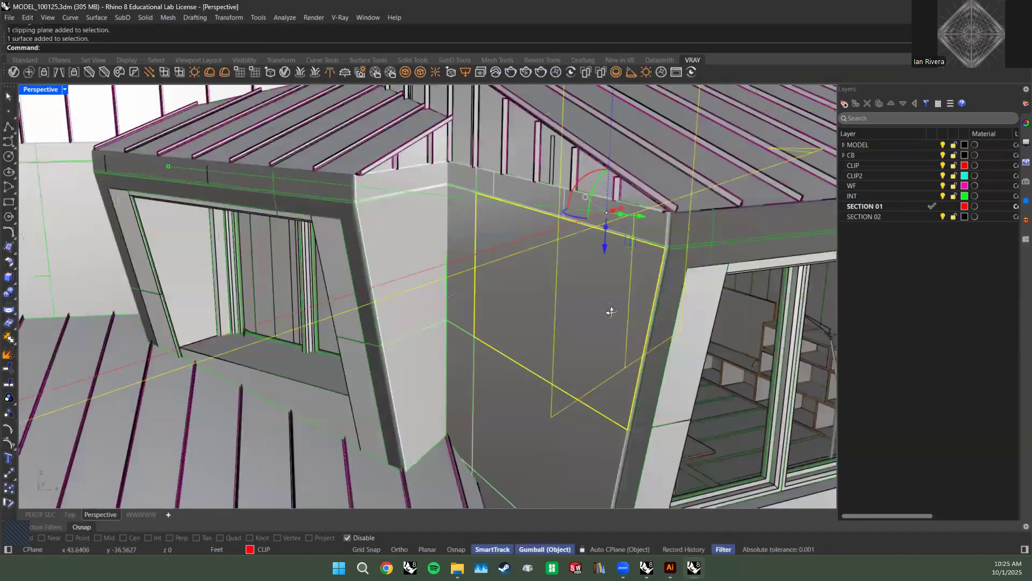
Add the wall surface on the opposite side of the upper volume to the selection.
scroll(545, 309, up, 4)
scroll(489, 311, up, 4)
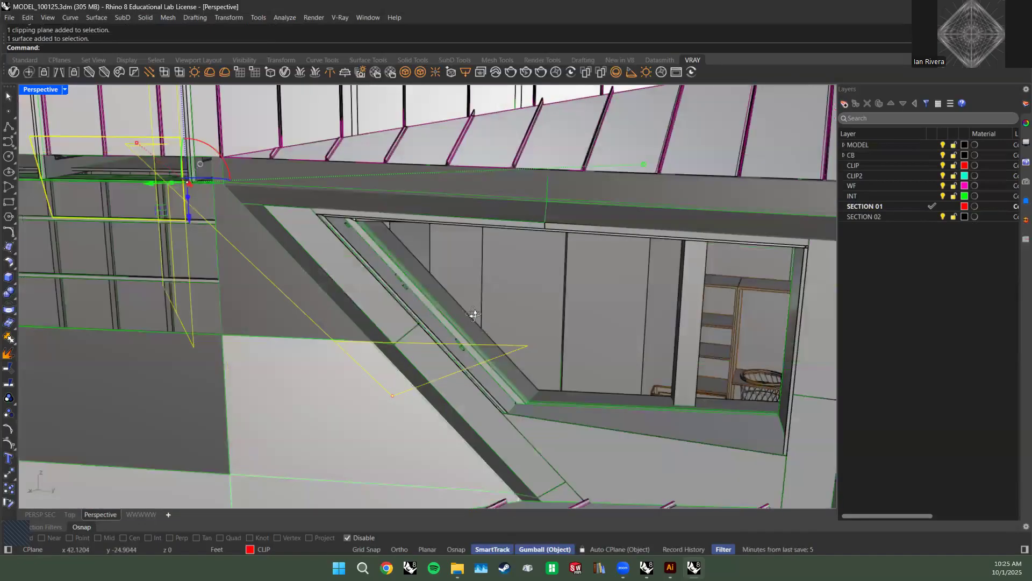
scroll(164, 204, up, 2)
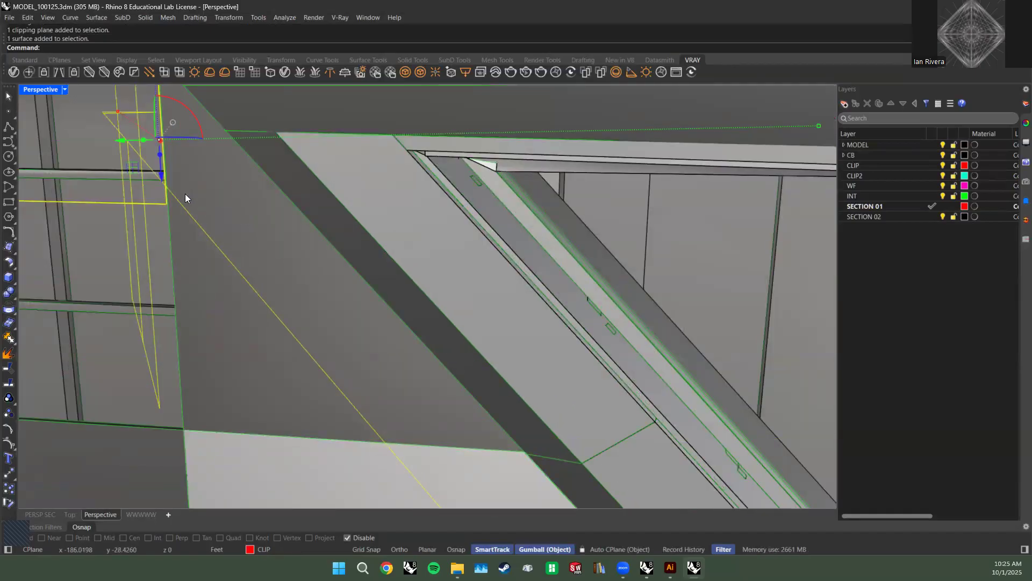
click(185, 193)
click(246, 216)
shift+right_drag(230, 234, 305, 222)
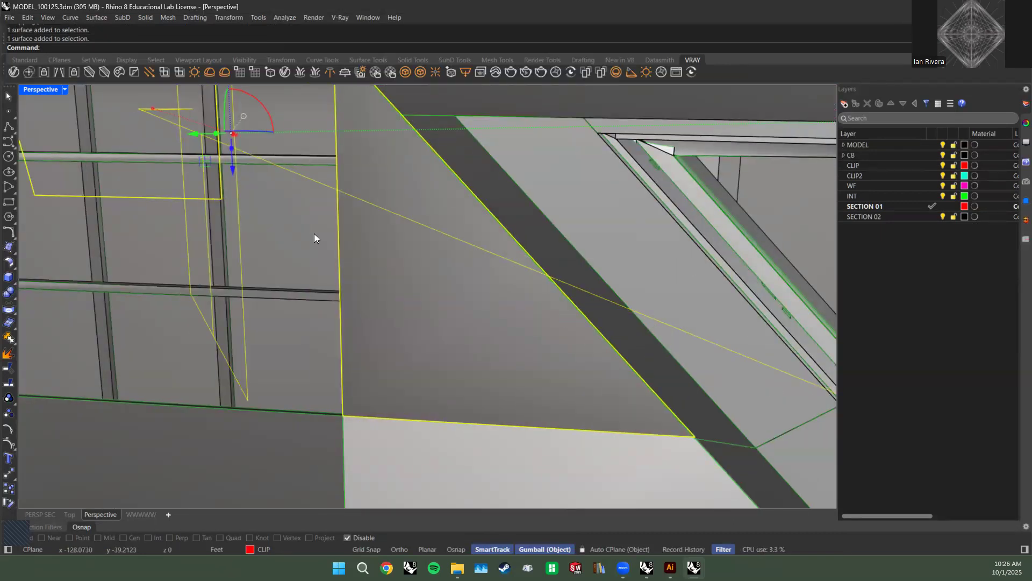
click(328, 244)
click(356, 262)
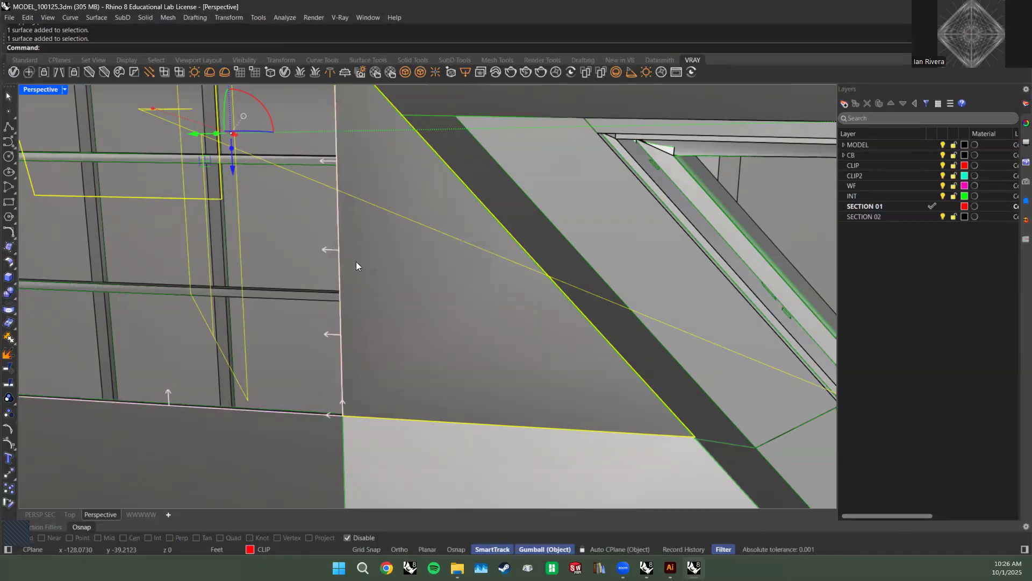
Intersect the selected clipping plane with the two selected wall surfaces to create the cut curves.
scroll(360, 280, down, 5)
right_drag(359, 280, 438, 305)
scroll(538, 230, down, 5)
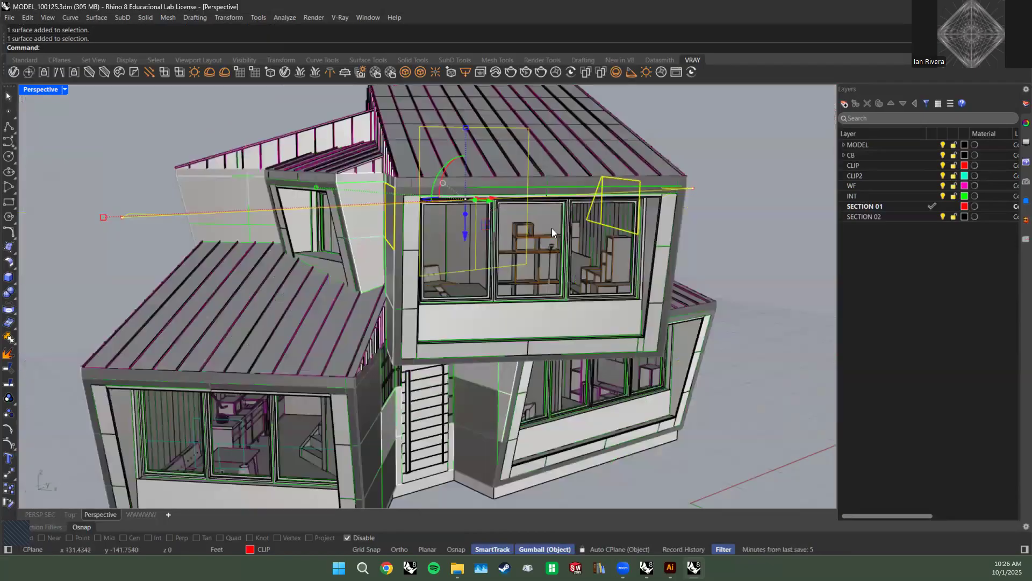
scroll(618, 207, up, 3)
scroll(644, 200, up, 2)
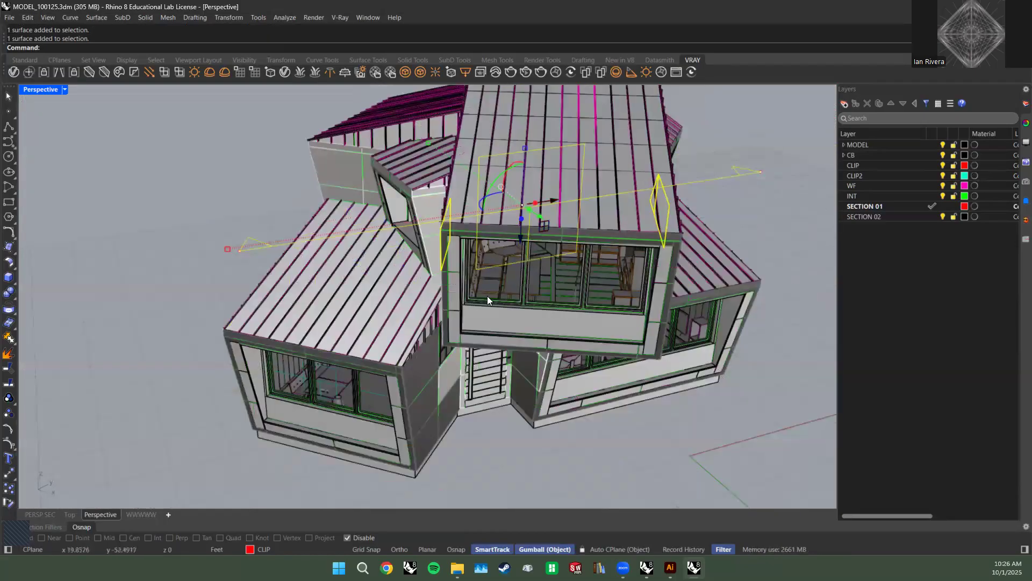
right_drag(446, 306, 481, 268)
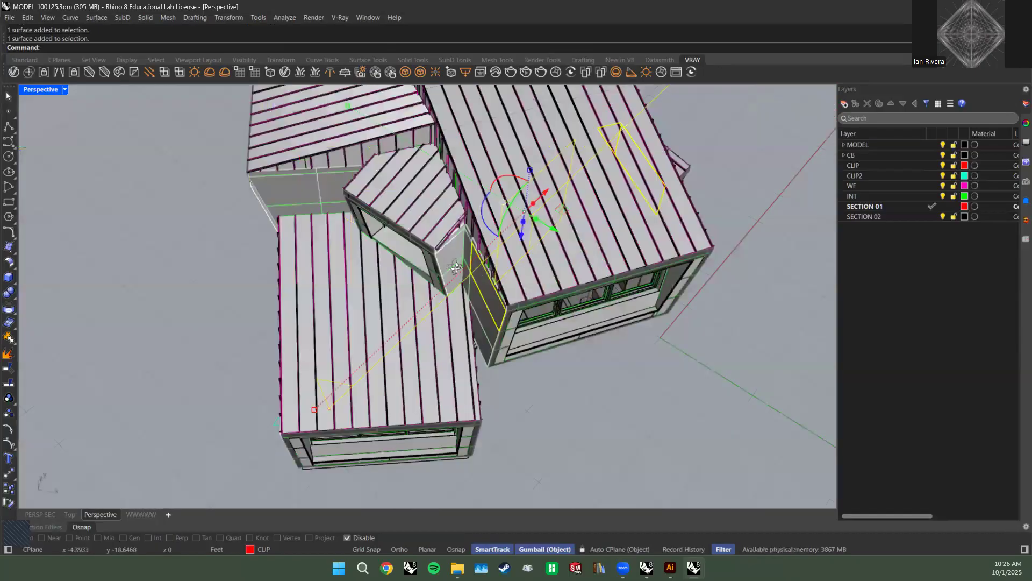
scroll(406, 261, up, 5)
scroll(231, 260, down, 3)
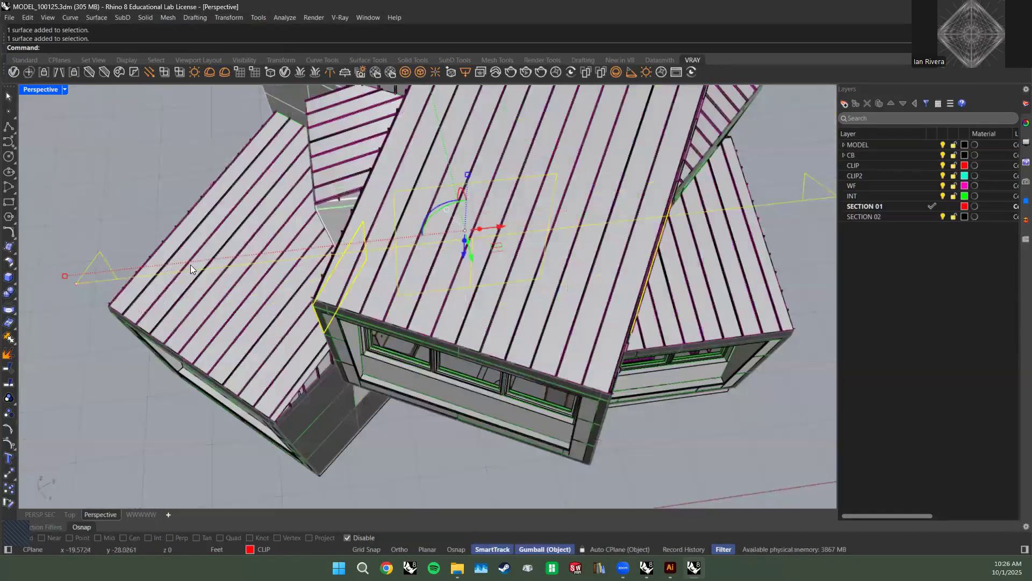
scroll(191, 264, down, 2)
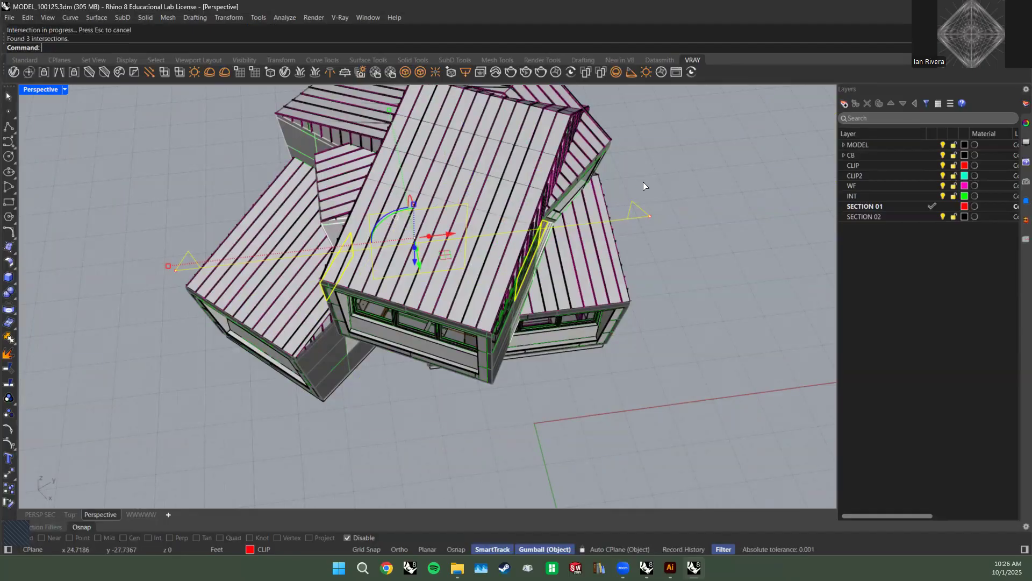
Move the intersection curves -200 along the gumball's blue axis, clear of the house, then deselect them.
right_drag(736, 283, 449, 315)
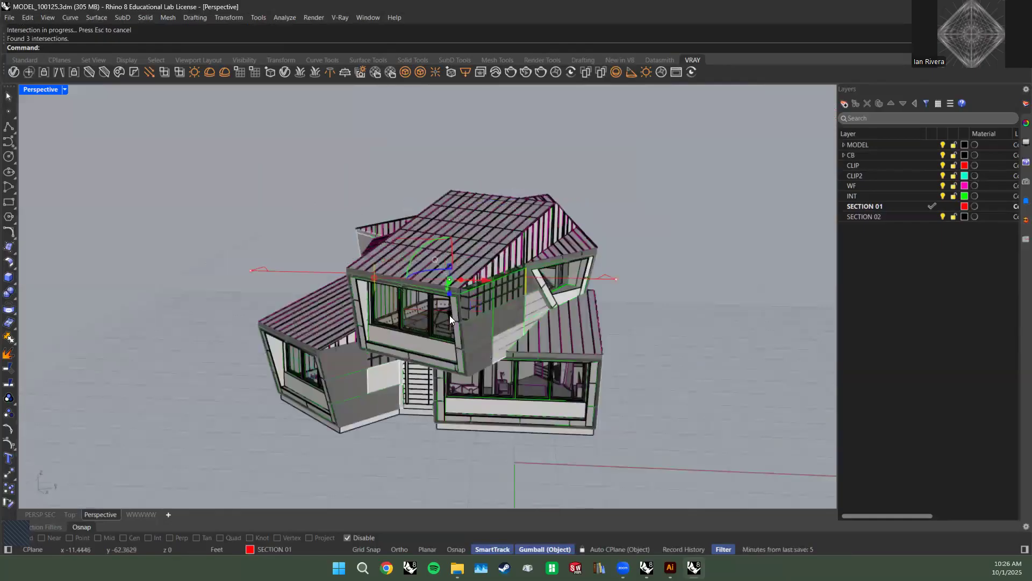
click(450, 313)
text(-200)
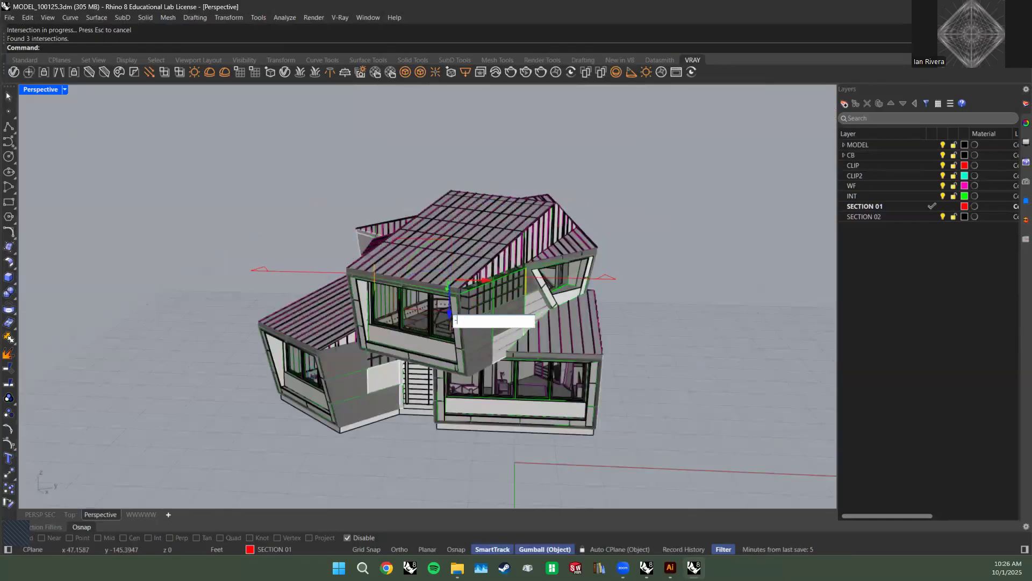
key(Return)
text(zs)
key(Return)
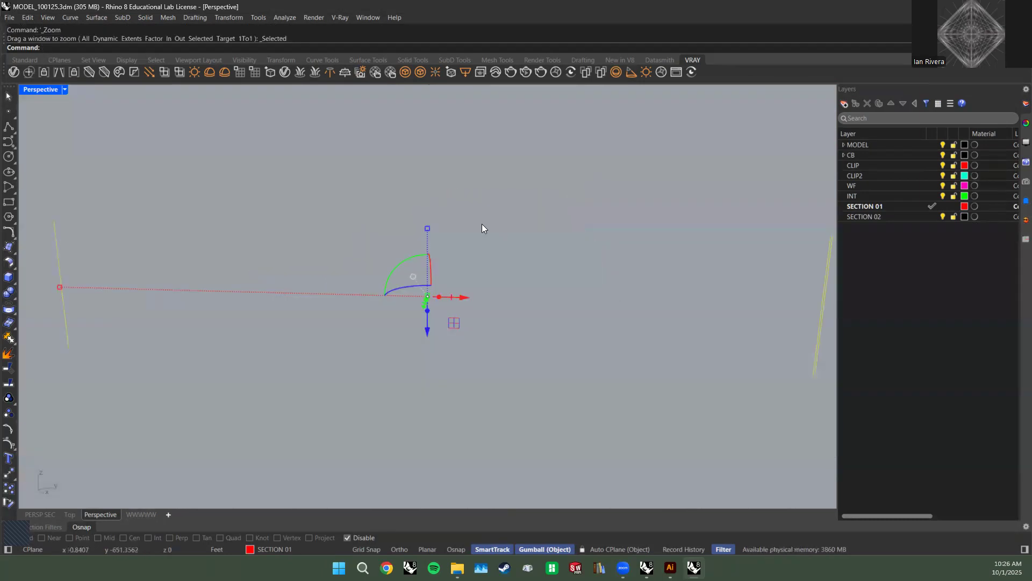
click(478, 217)
scroll(478, 217, down, 8)
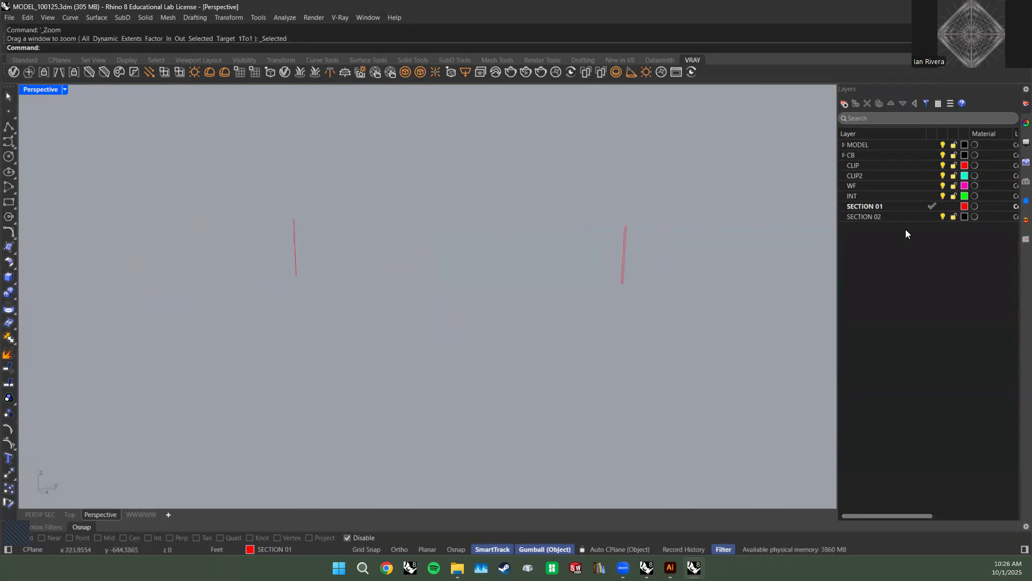
Enable object snaps with Near, Point, Mid, Cen, Int, Perp and Vertex active, then cancel the polyline command before placing a point.
click(900, 207)
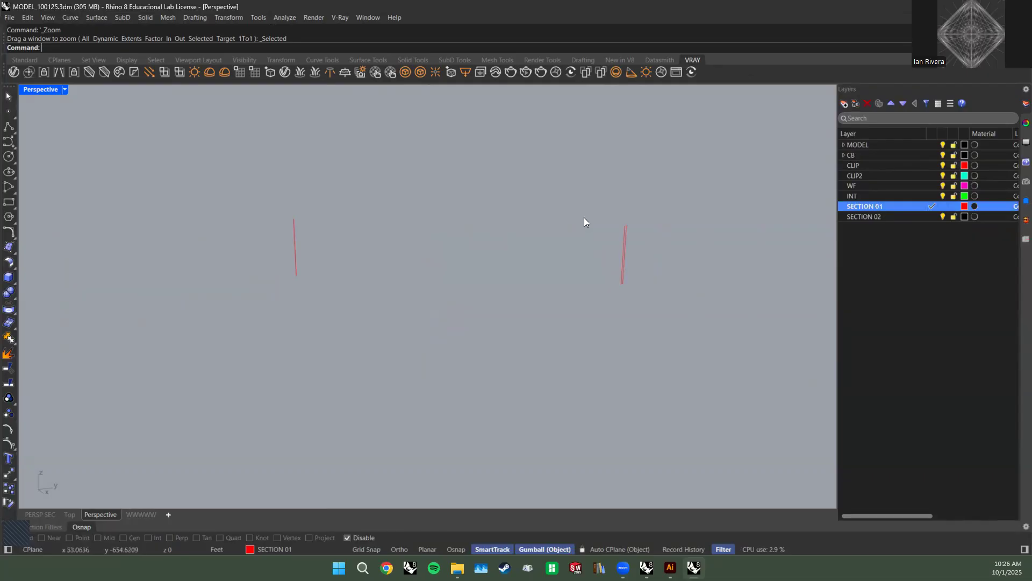
text(pol)
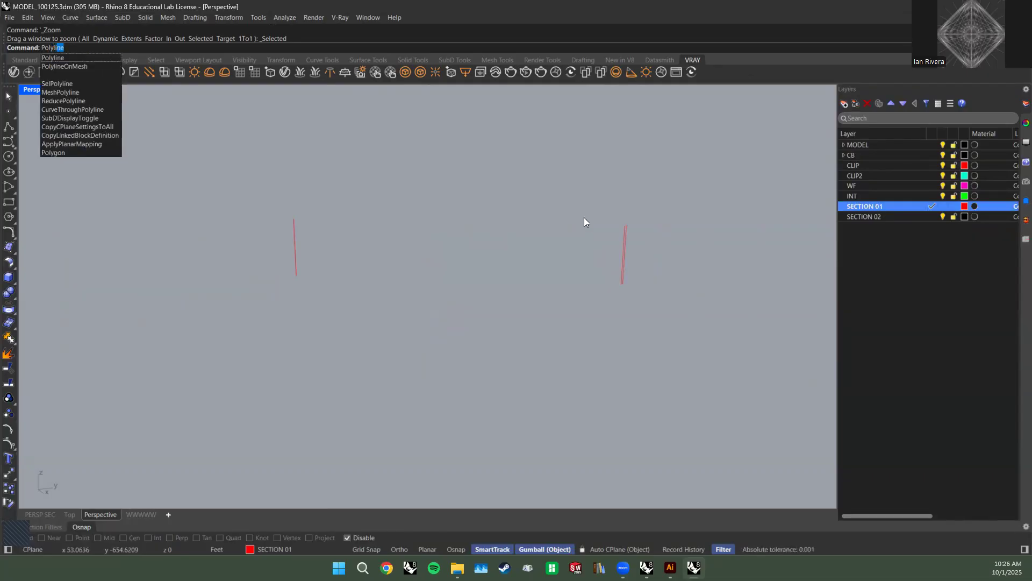
key(Return)
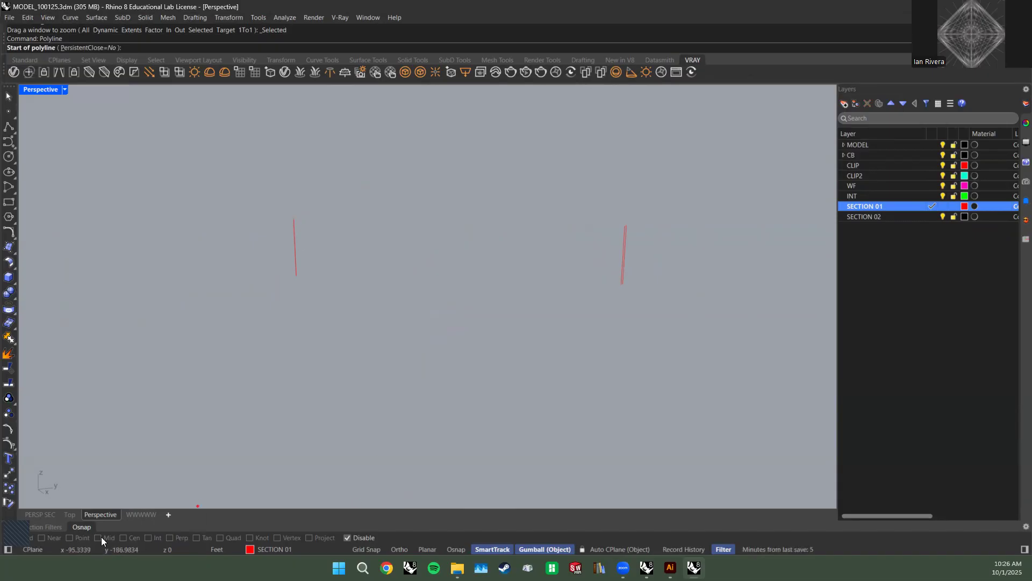
click(347, 538)
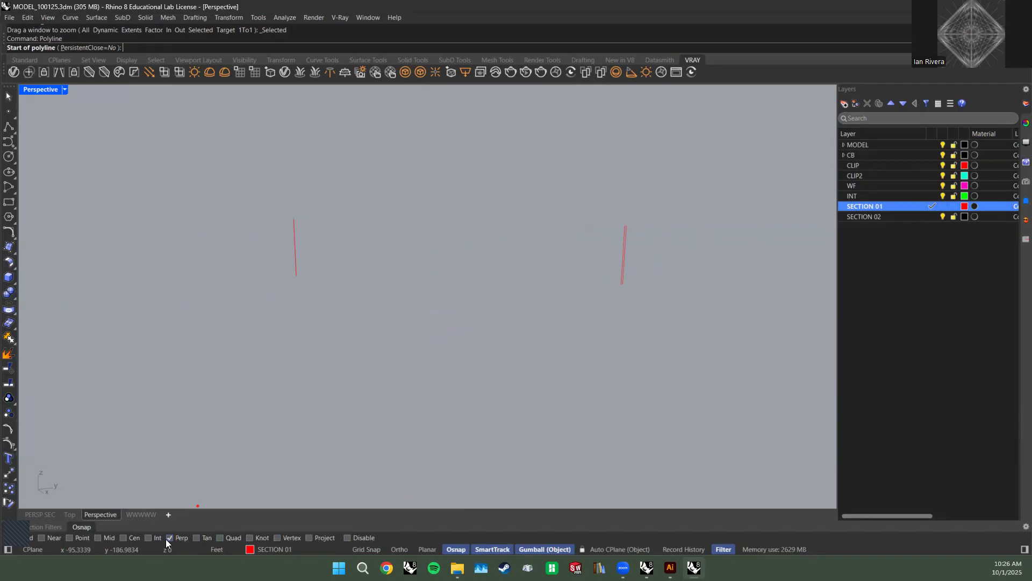
click(98, 538)
click(290, 537)
scroll(343, 402, down, 5)
key(F8)
scroll(374, 283, down, 8)
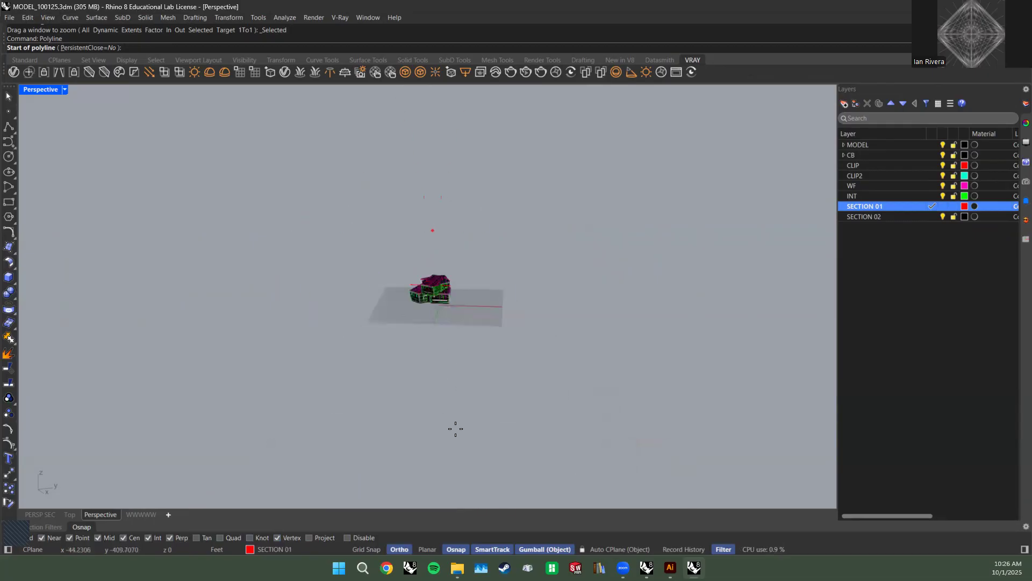
right_drag(441, 336, 475, 364)
scroll(428, 284, up, 6)
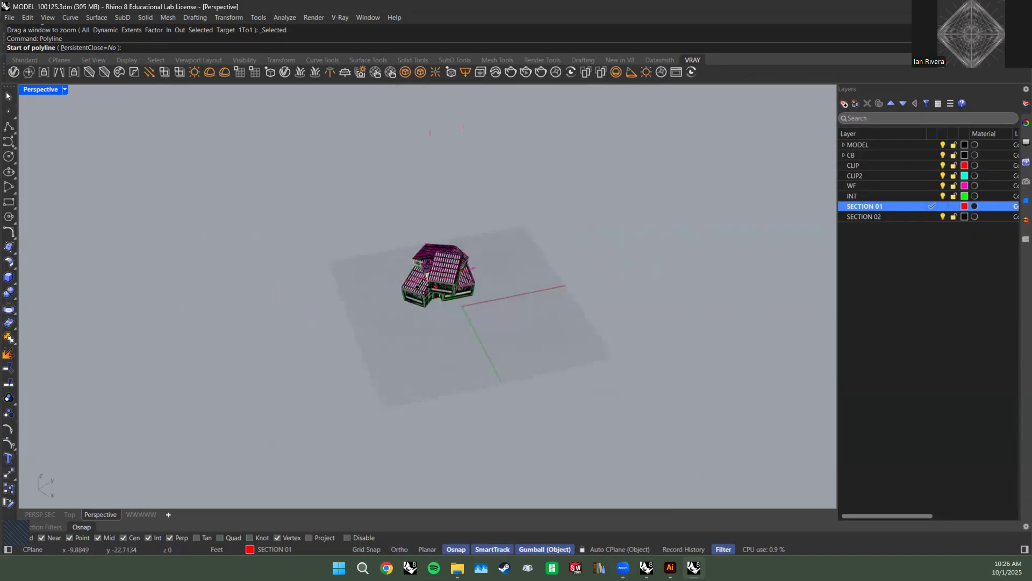
scroll(320, 269, up, 1)
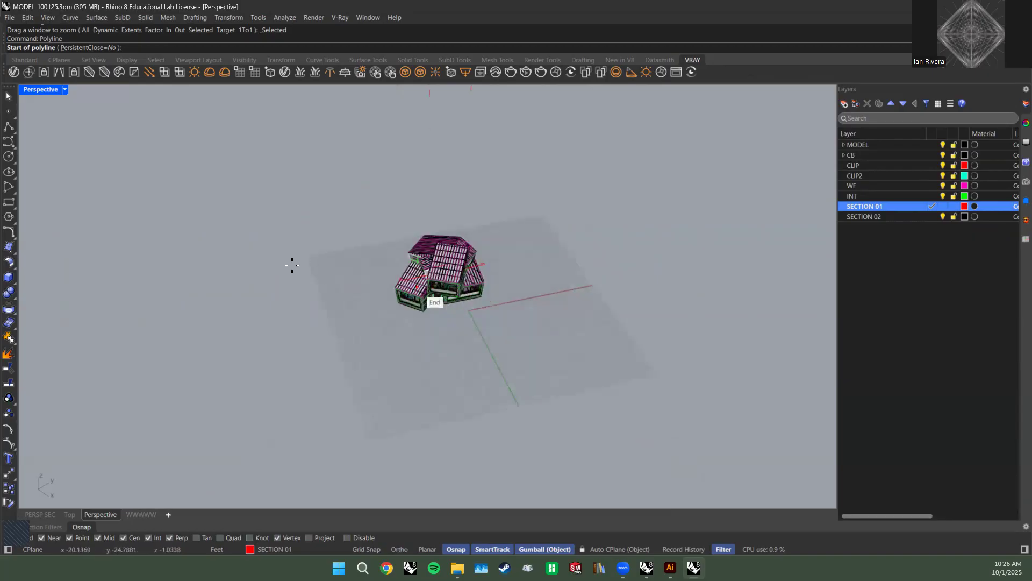
right_drag(261, 265, 479, 288)
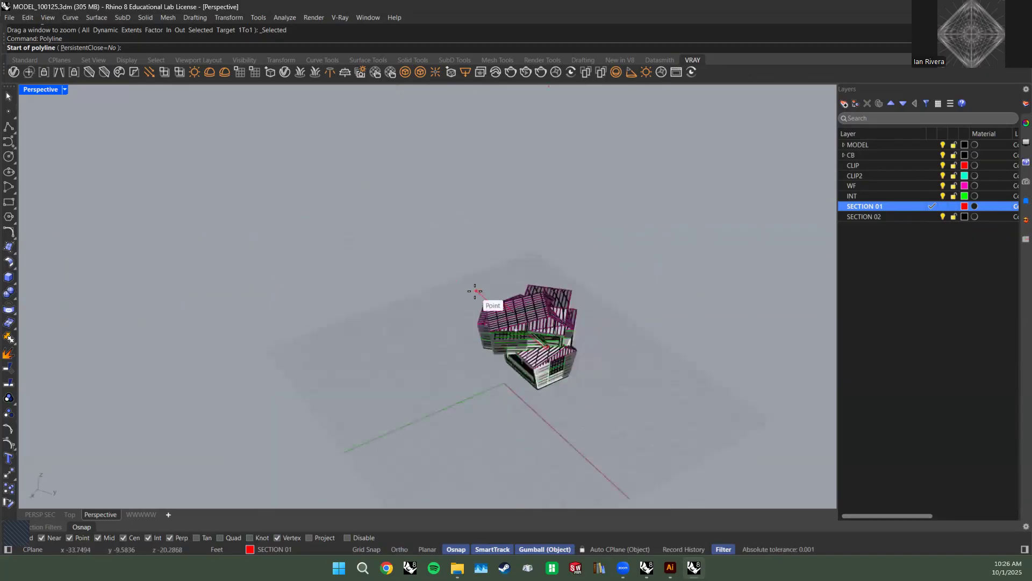
key(Escape)
Draw a straight polyline on the SECTION 01 layer between the two end arrow tips of the clipping plane through the house.
click(477, 292)
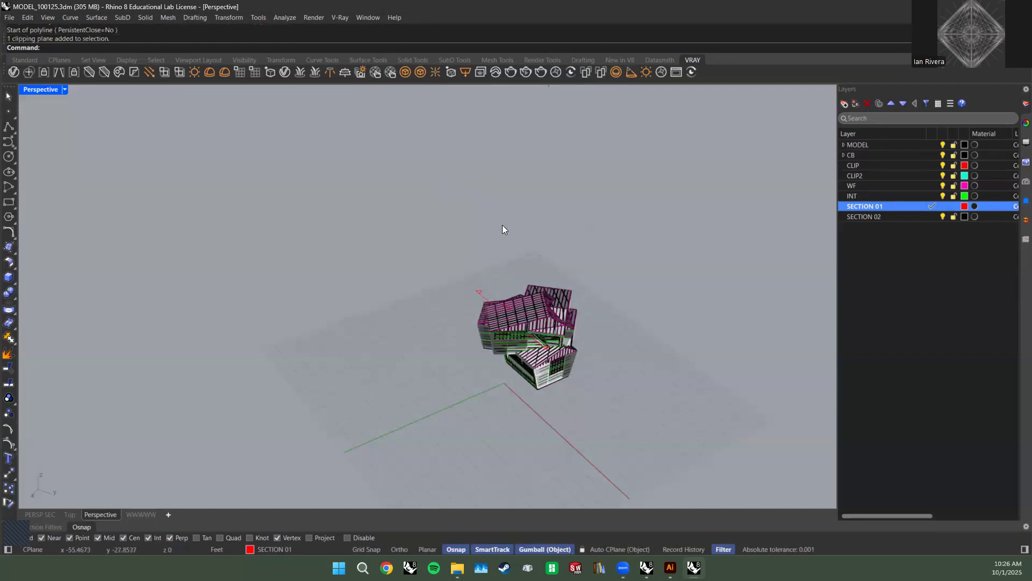
text(zs)
key(Return)
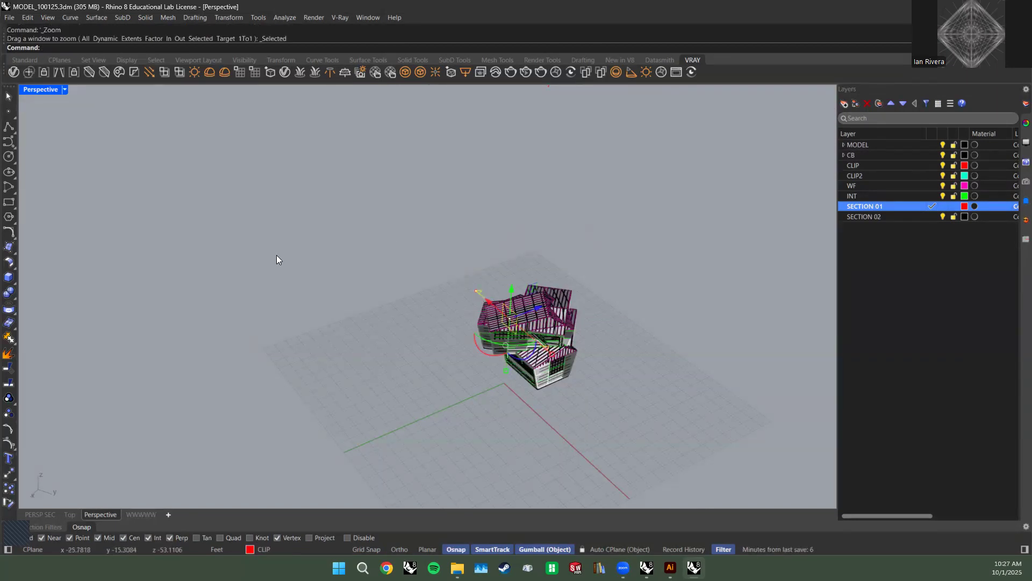
click(139, 204)
text(polyl)
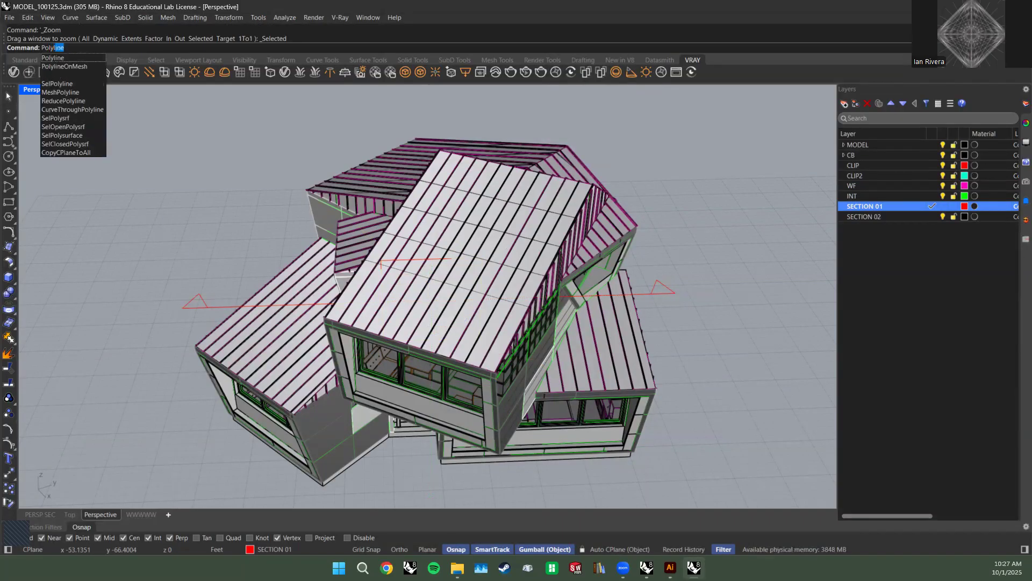
key(Return)
click(181, 305)
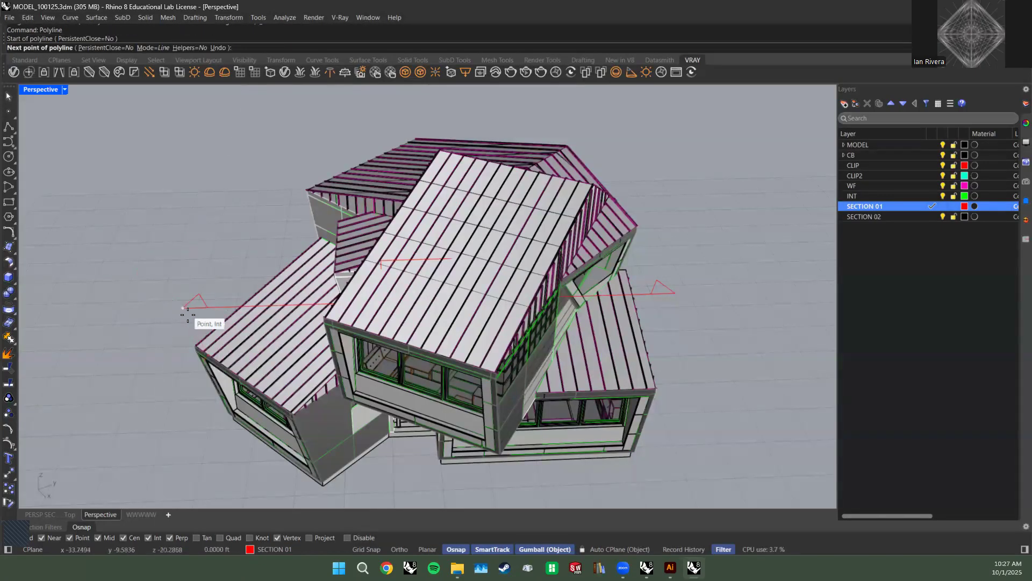
click(676, 293)
key(Return)
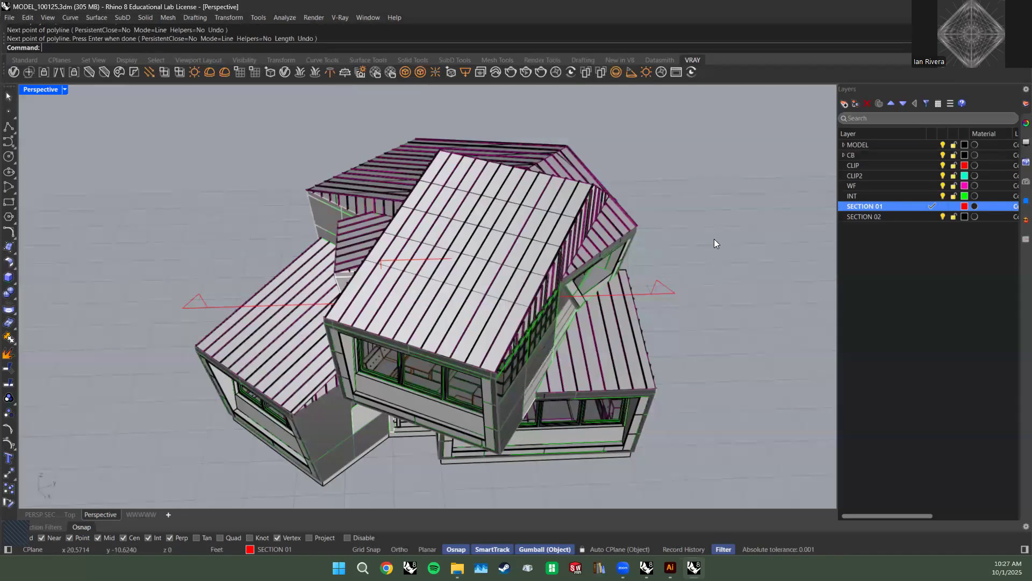
Hide the CLIP layer so that only the section line remains through the upper volume.
click(935, 165)
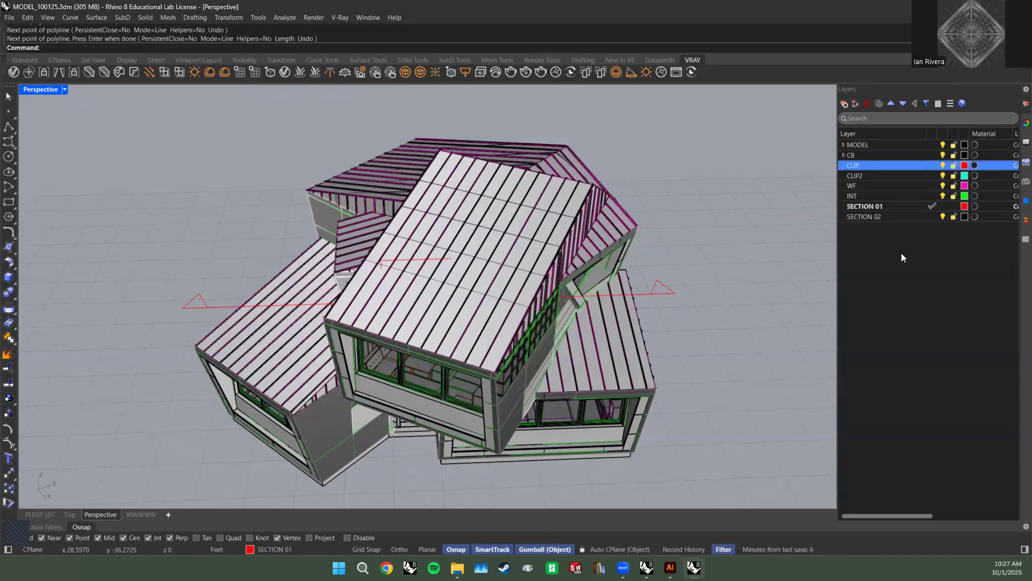
right_drag(666, 319, 730, 270)
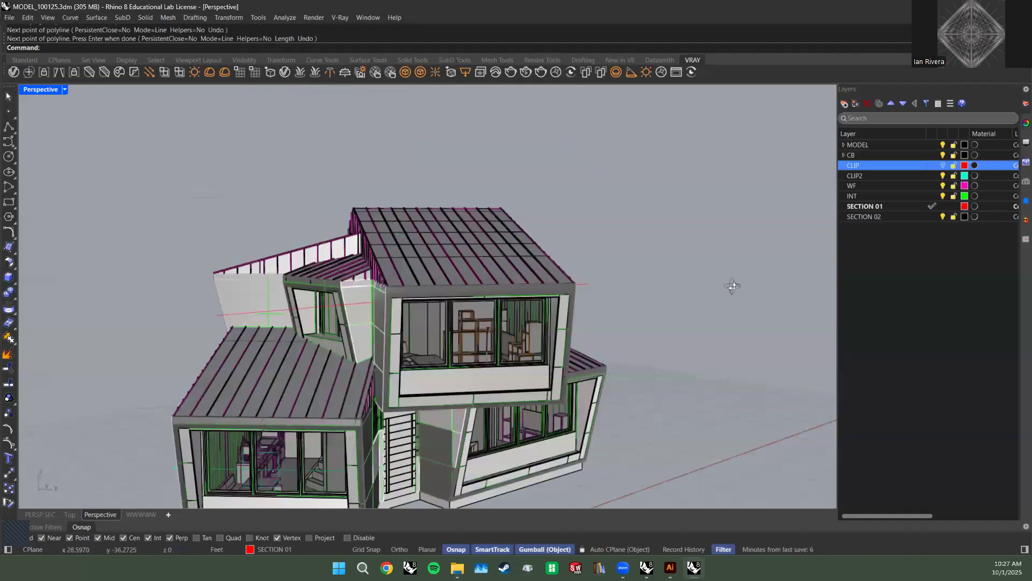
right_drag(662, 296, 657, 271)
click(676, 259)
right_drag(687, 220, 657, 278)
click(677, 285)
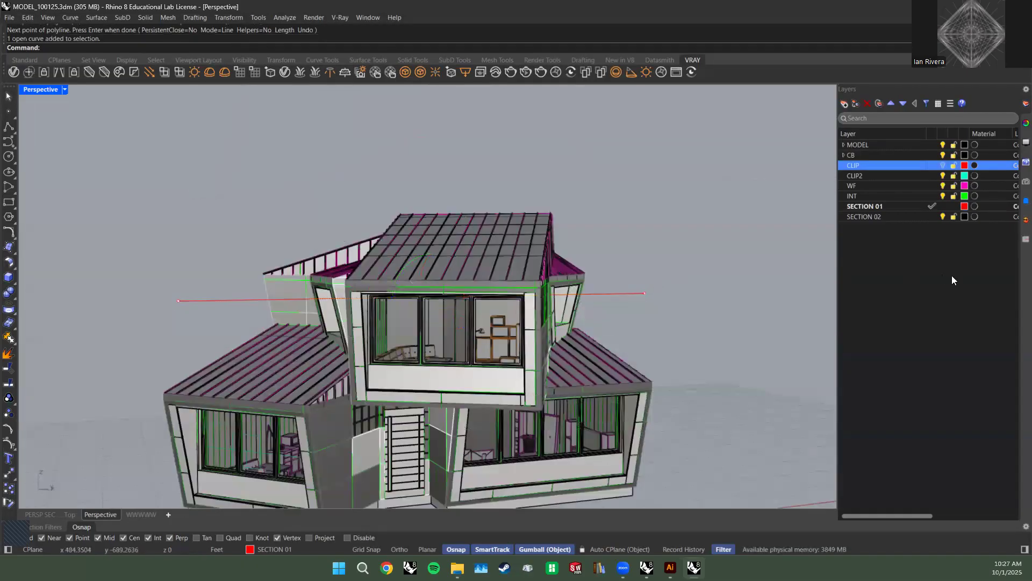
Raise the section line vertically until it sits clear above the roof, then deselect it.
click(909, 207)
click(628, 292)
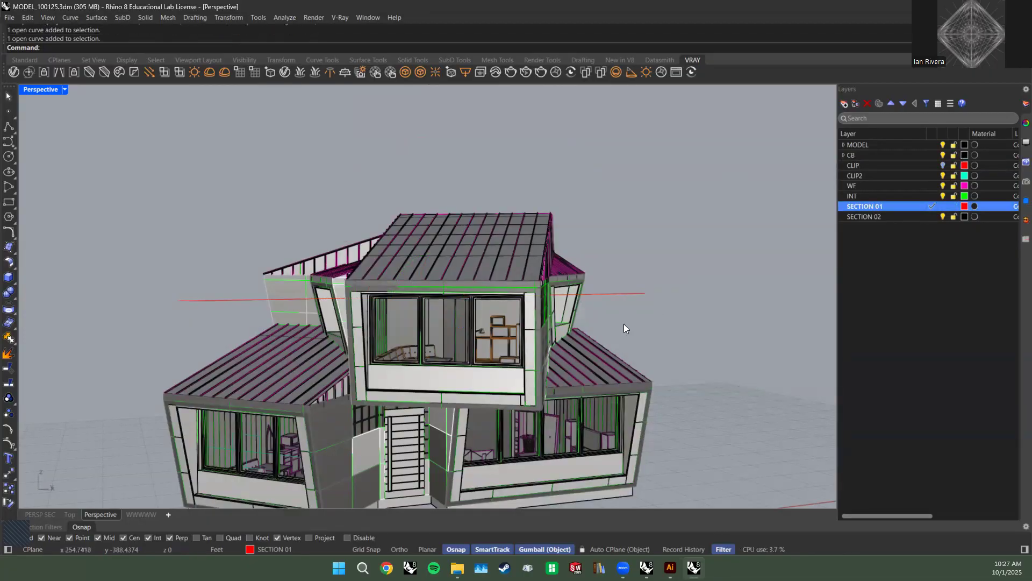
right_drag(624, 324, 478, 340)
drag(456, 334, 458, 160)
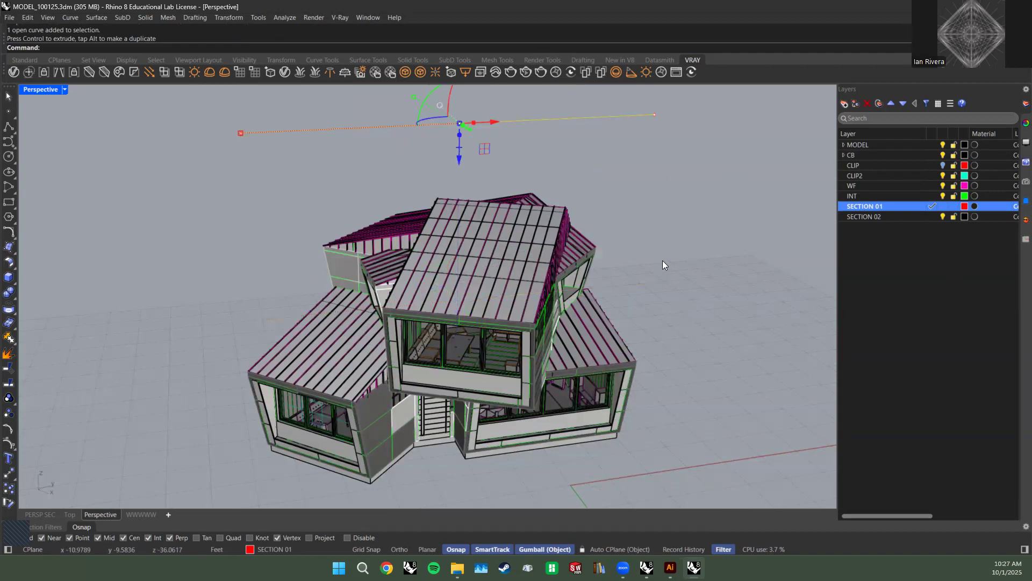
click(665, 262)
Delete the three earlier intersection curves located far above the house.
right_drag(669, 262, 619, 218)
scroll(615, 204, up, 5)
scroll(616, 204, down, 10)
drag(620, 219, 484, 106)
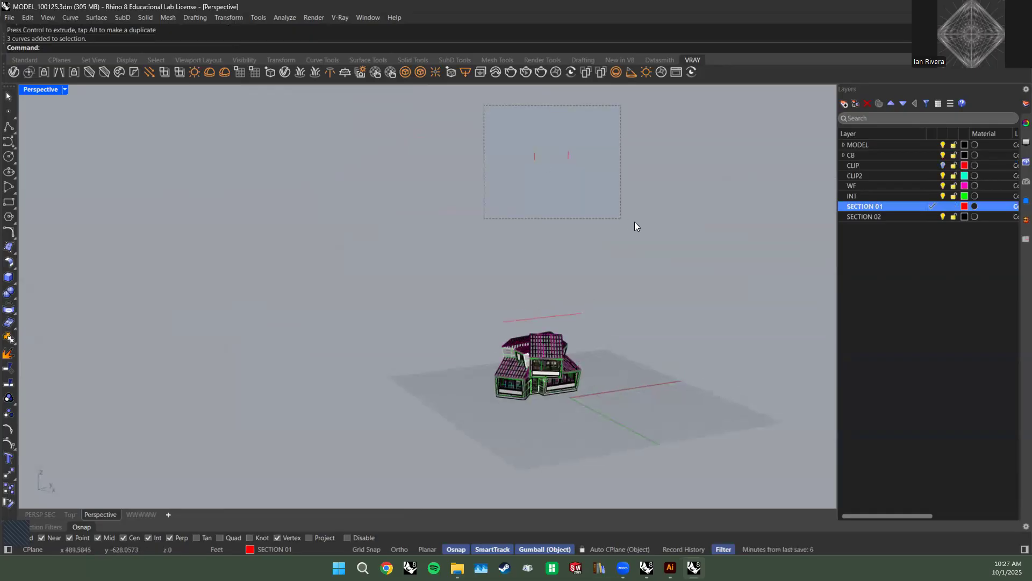
key(Delete)
Run the Section command with nothing preselected and set AssignProperties to ByCurrentLayer.
drag(387, 257, 505, 334)
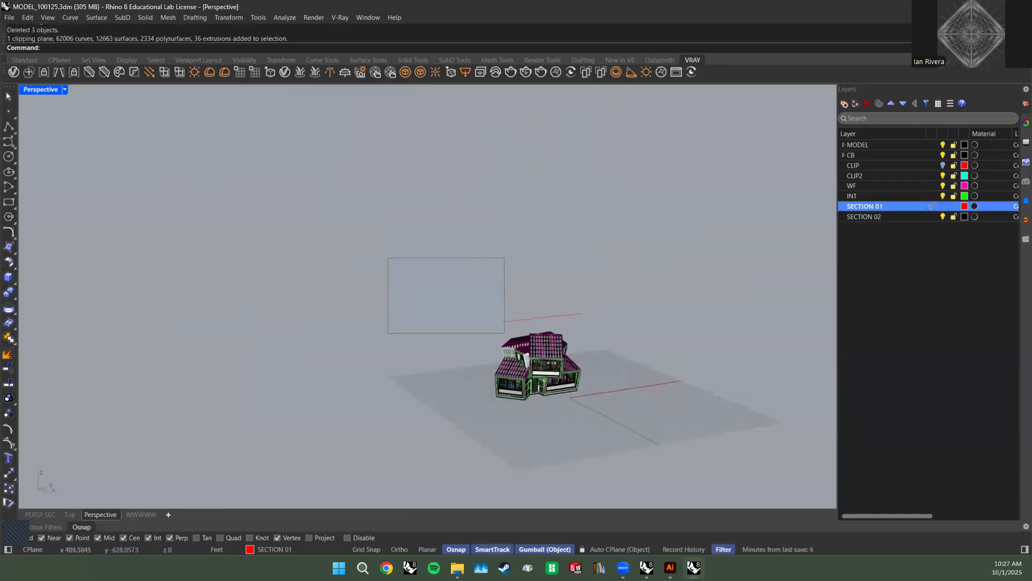
text(zs)
key(Return)
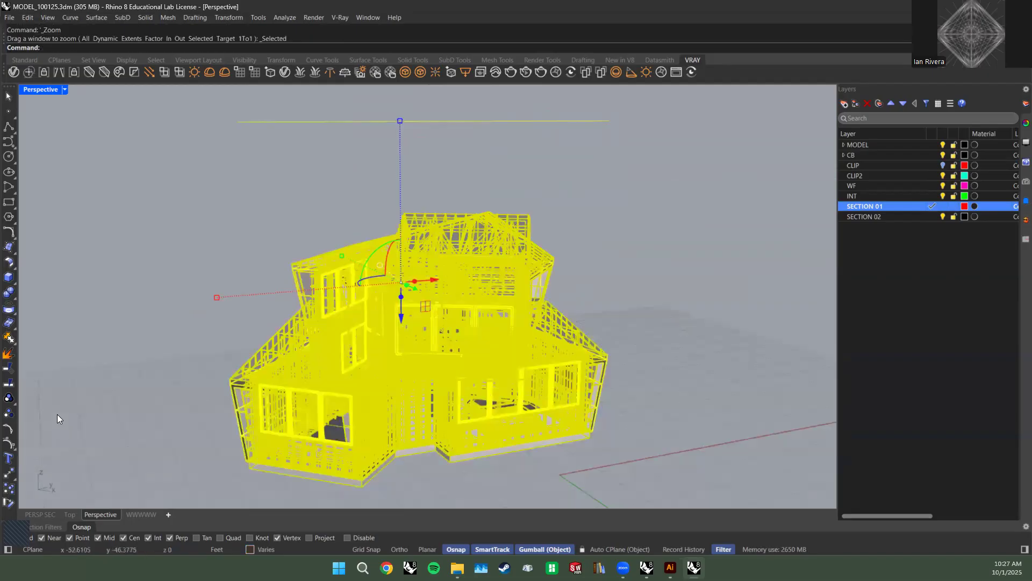
click(58, 412)
text(Section)
key(Return)
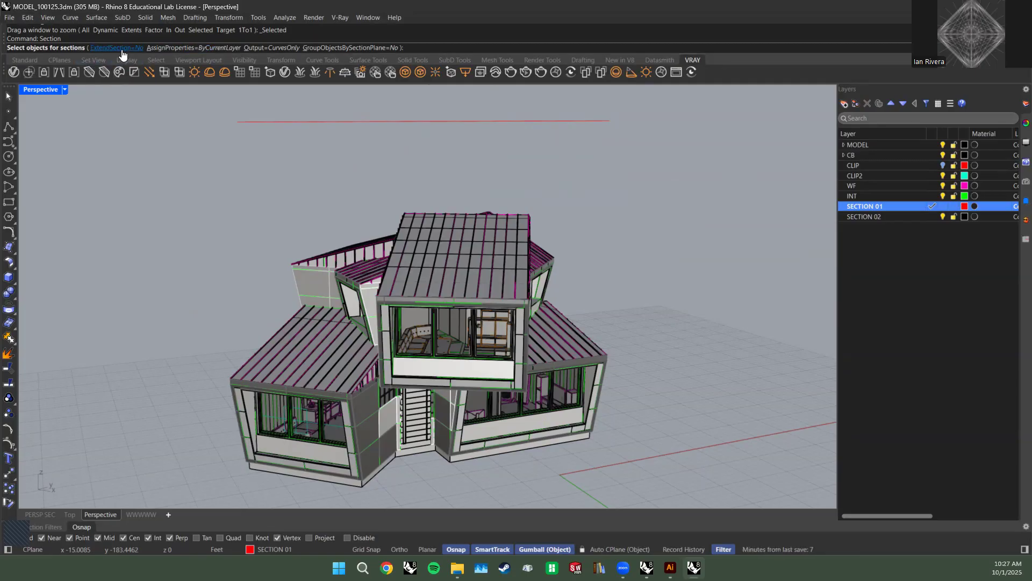
click(180, 48)
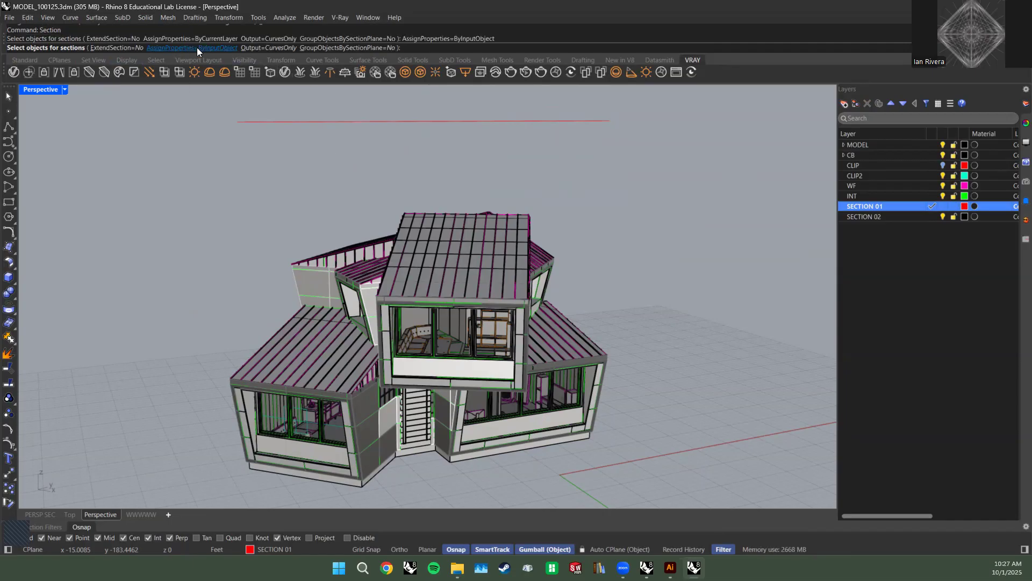
click(221, 49)
click(220, 49)
click(211, 48)
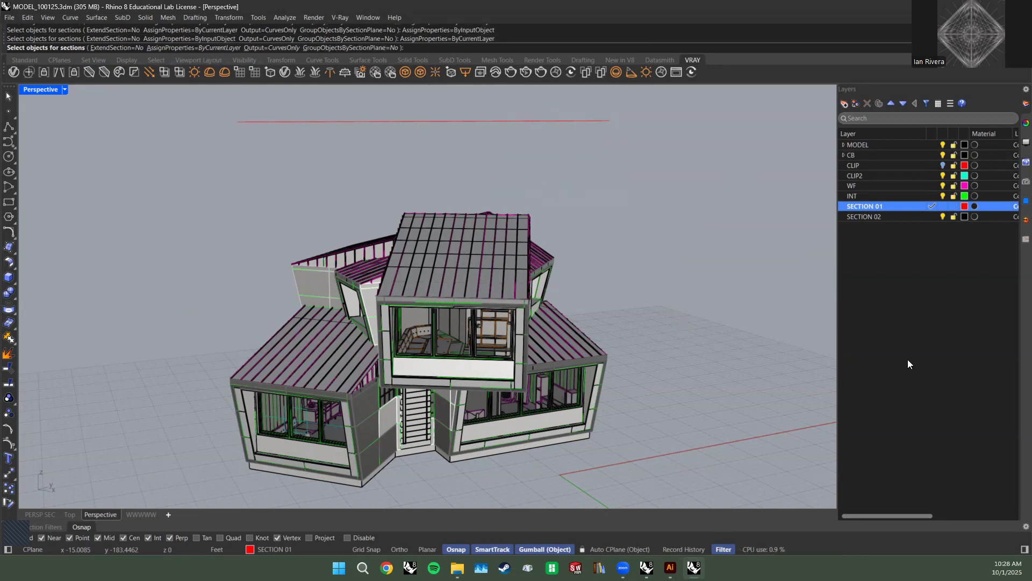
click(199, 47)
click(220, 48)
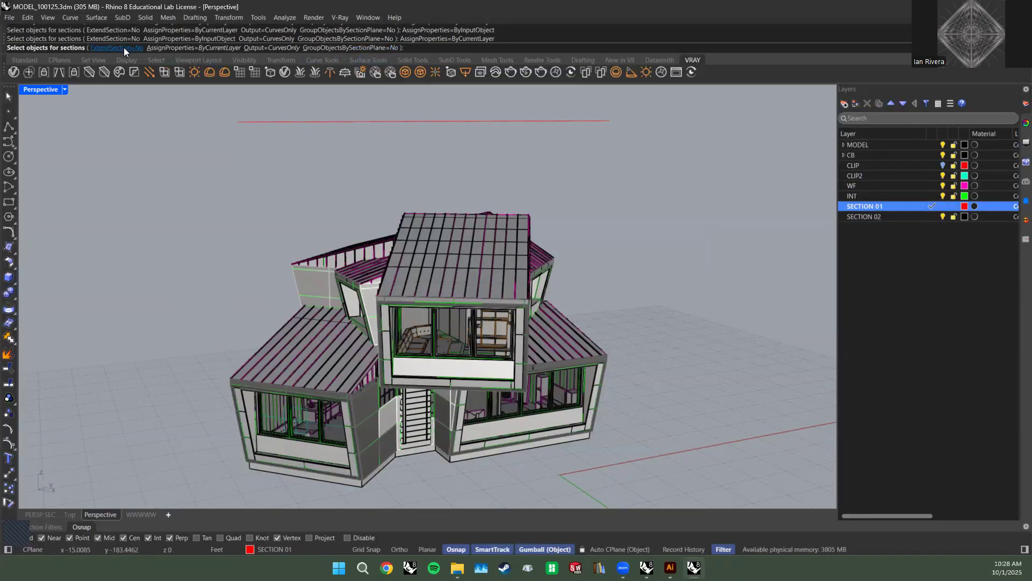
Select the whole house and cut its section curves from one end of the raised section line to the other.
drag(119, 158, 204, 231)
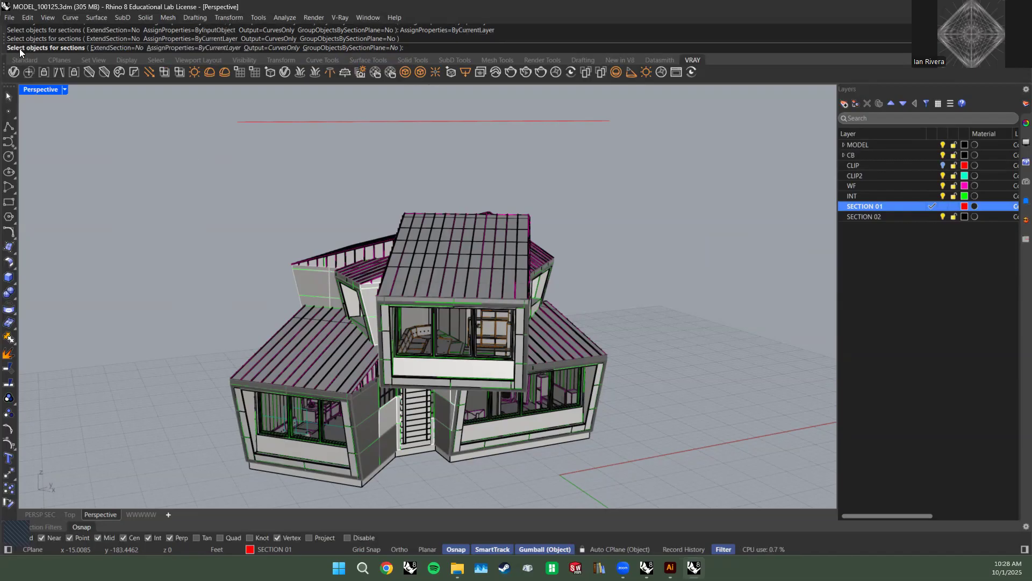
mouse_move(145, 132)
mouse_down()
mouse_move(245, 239)
mouse_move(517, 439)
mouse_move(723, 499)
mouse_up()
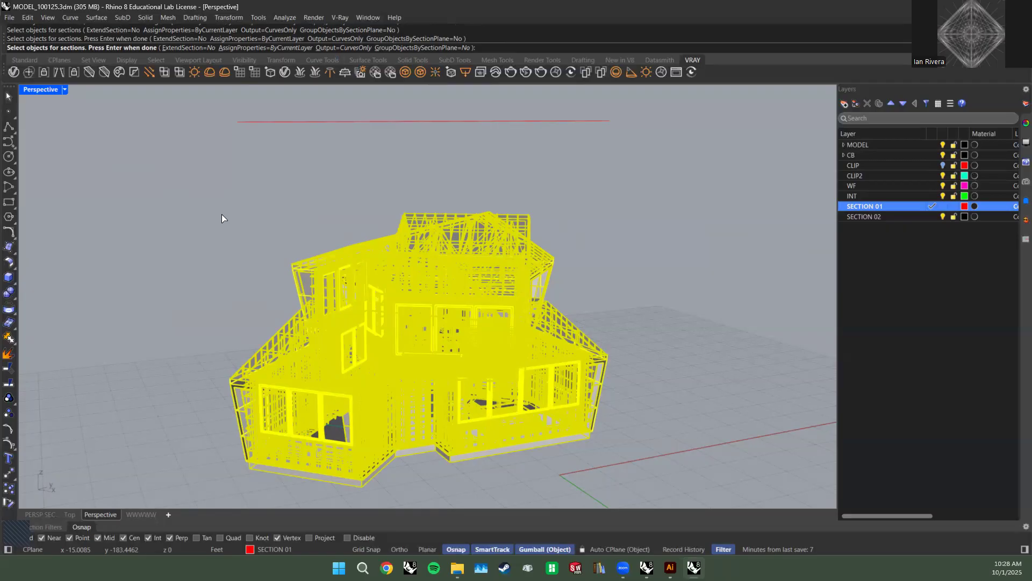
key(Return)
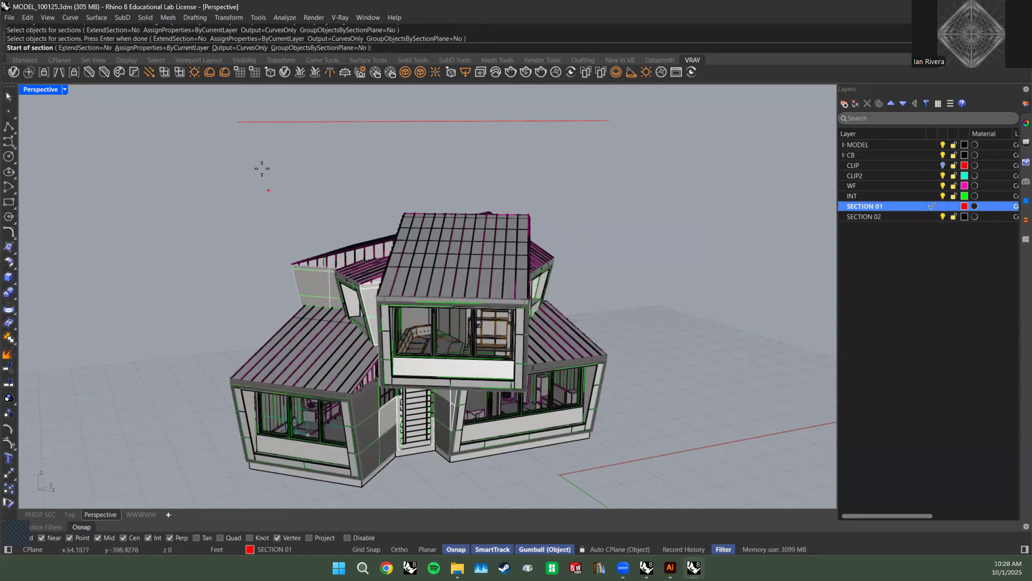
click(236, 121)
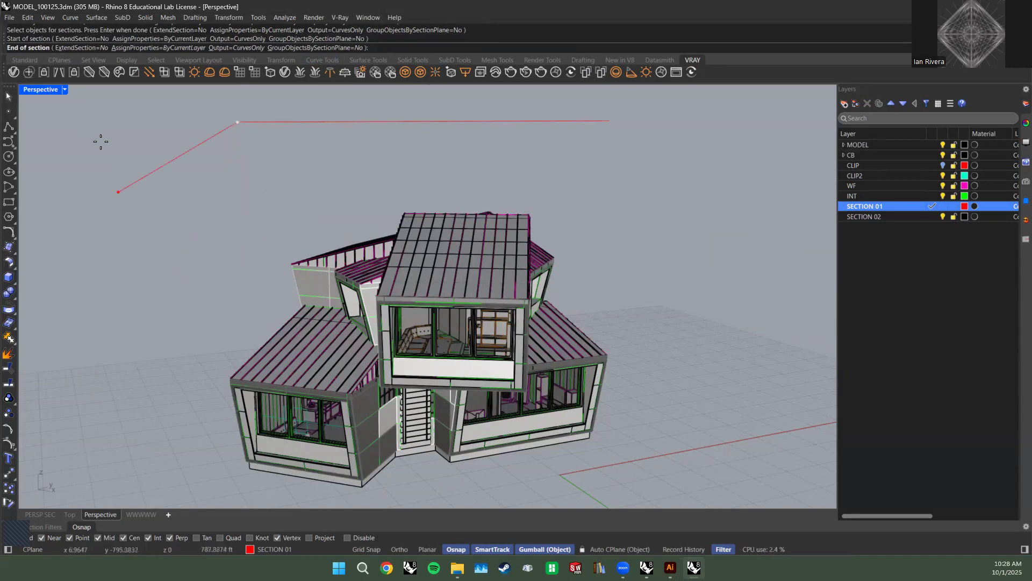
click(610, 119)
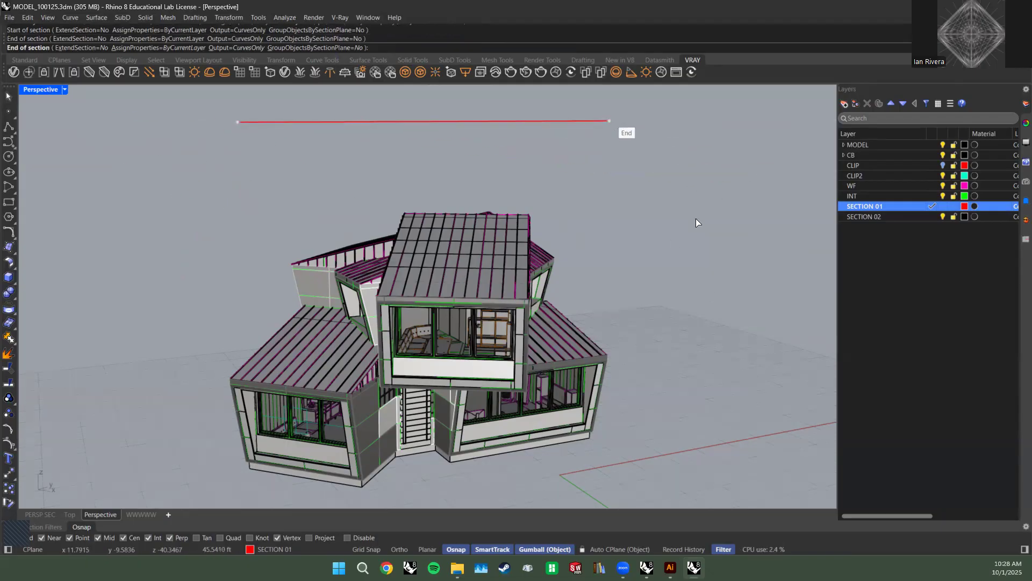
right_drag(487, 365, 451, 384)
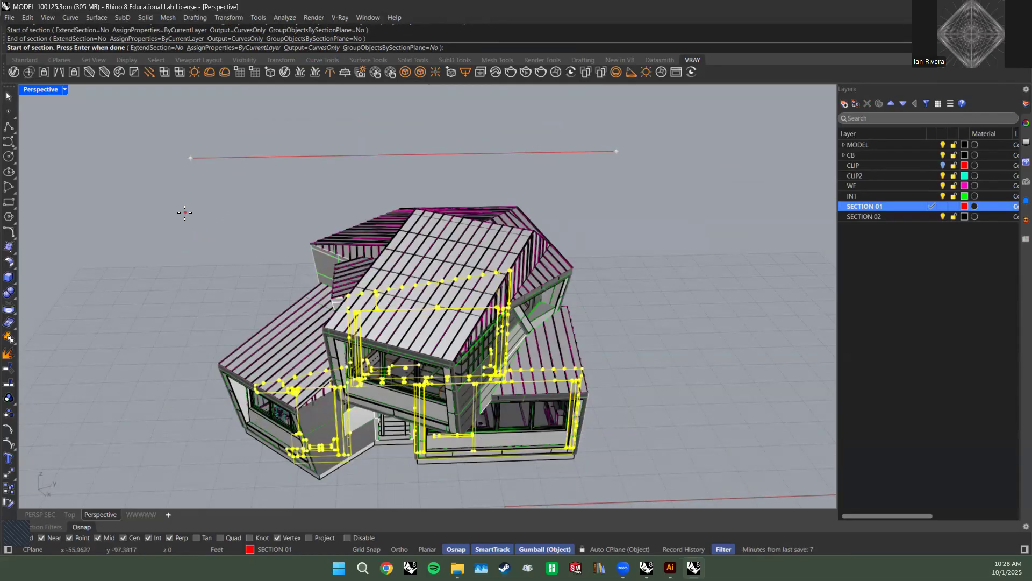
key(Return)
Move the new section curves along the gumball's red axis, well clear of the house.
right_drag(489, 383, 497, 338)
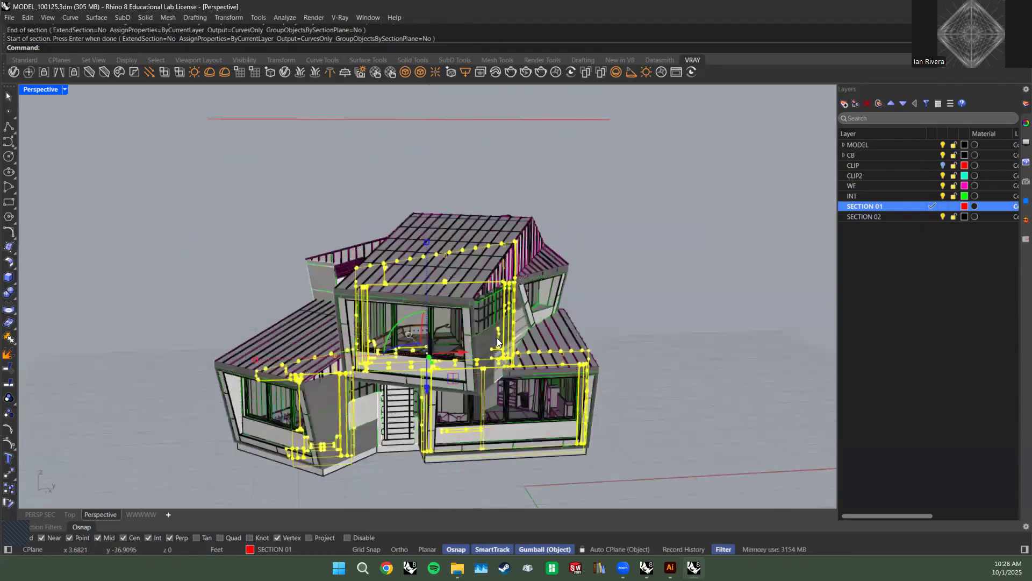
scroll(489, 352, down, 2)
click(481, 347)
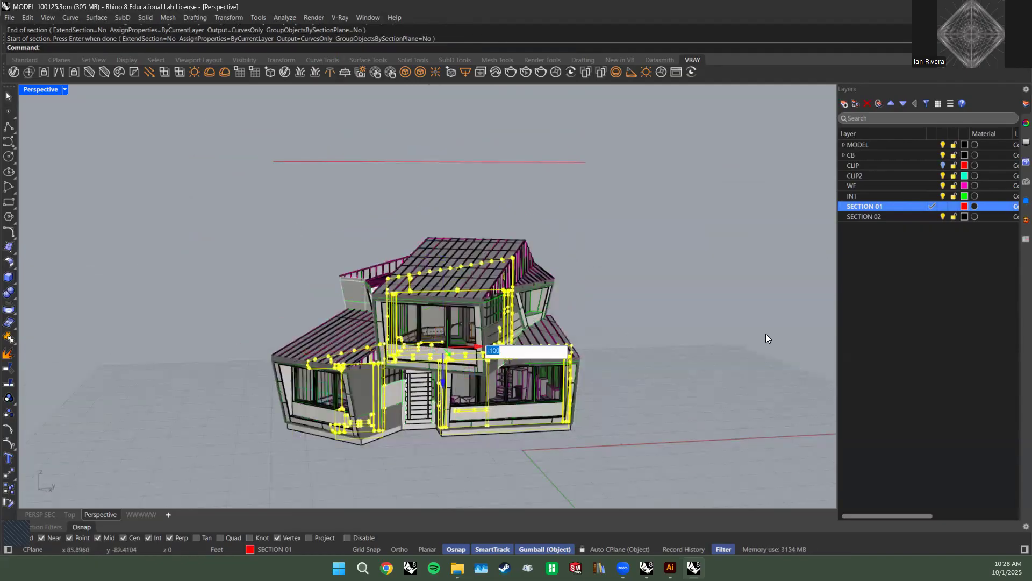
key(Return)
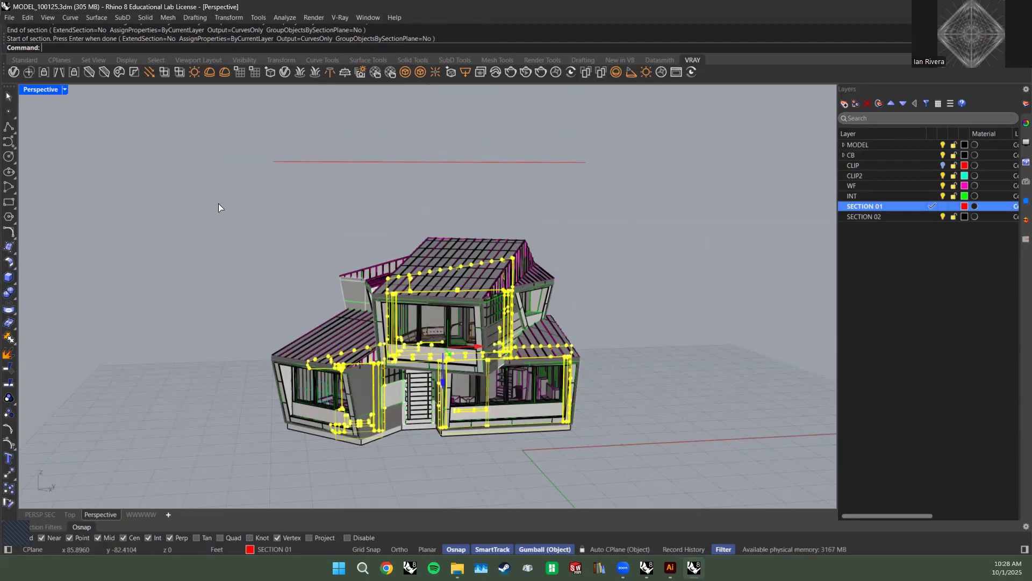
right_drag(496, 309, 403, 317)
scroll(477, 296, down, 15)
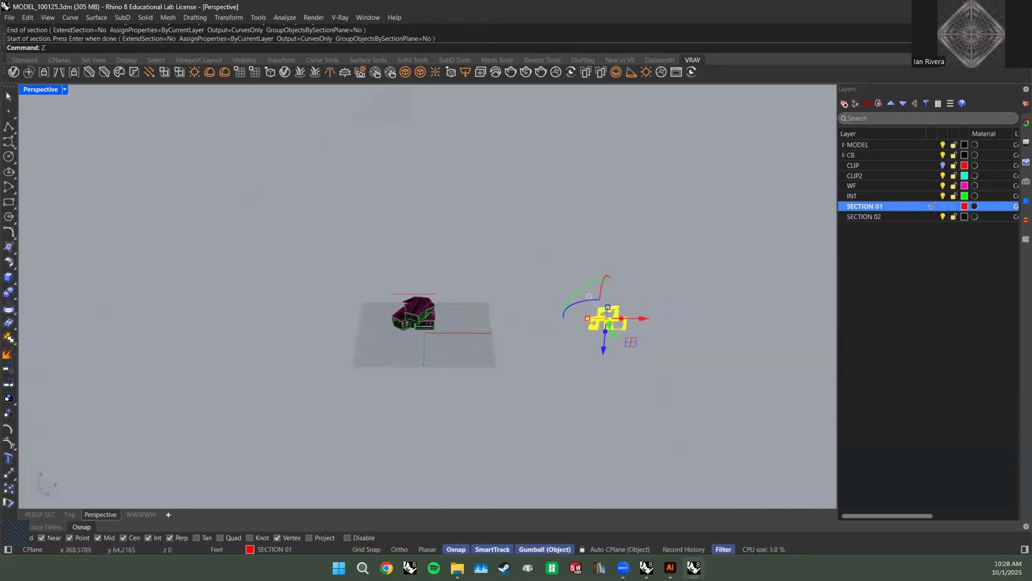
Select every point object among the section curves with SelPt and delete them all.
text(zs)
key(Return)
click(499, 385)
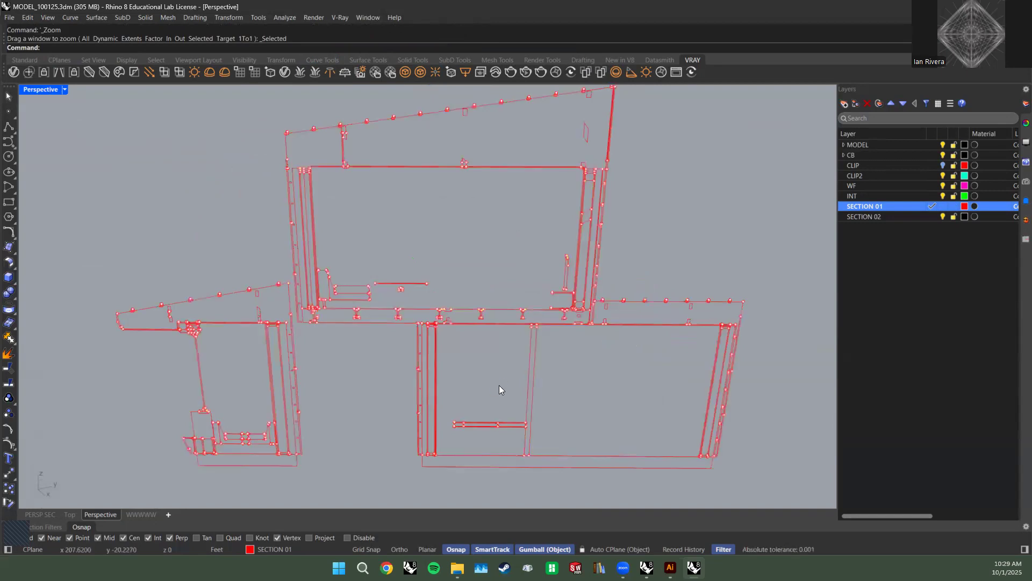
right_drag(493, 349, 491, 349)
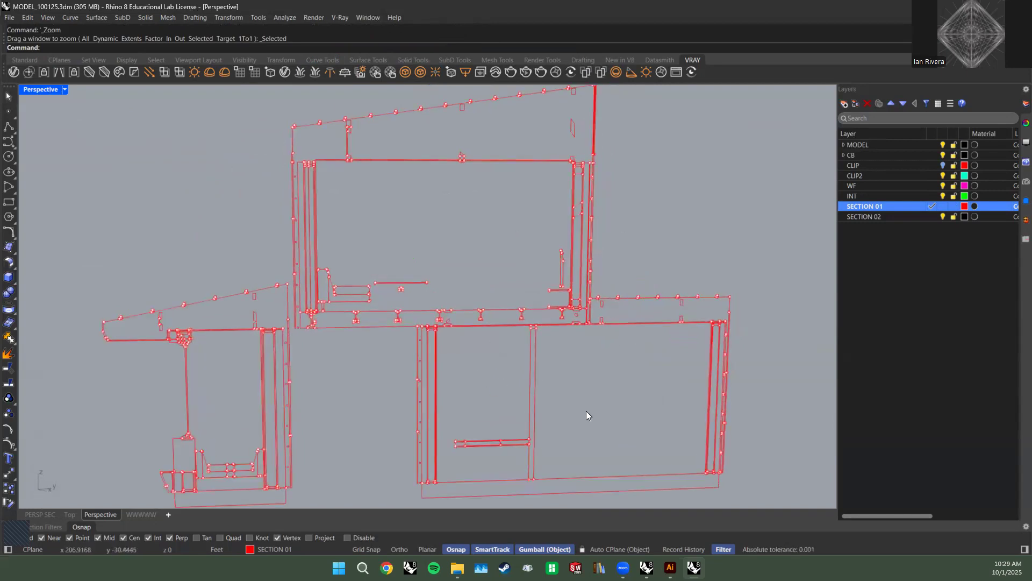
text(SelPt)
key(Return)
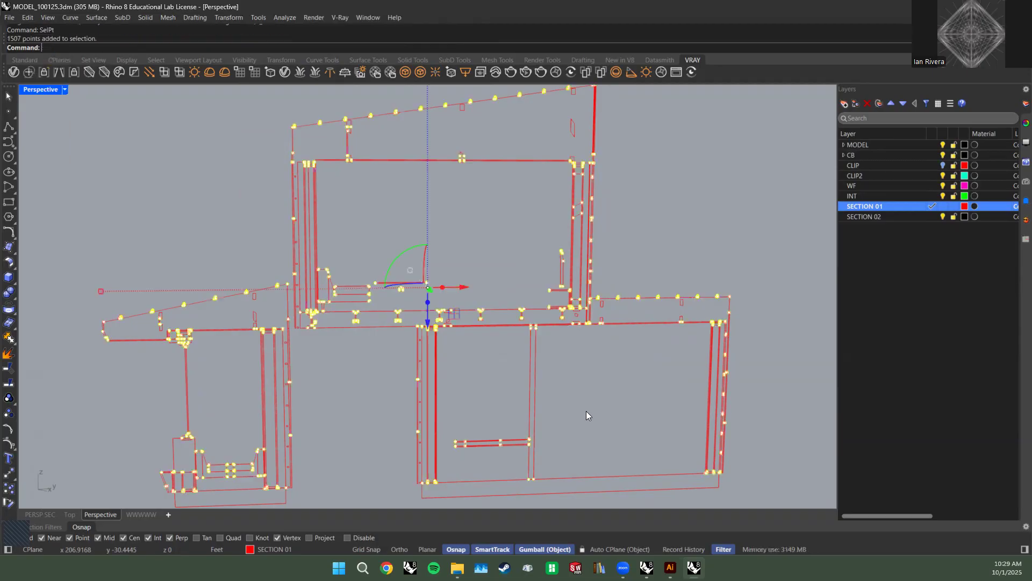
key(Delete)
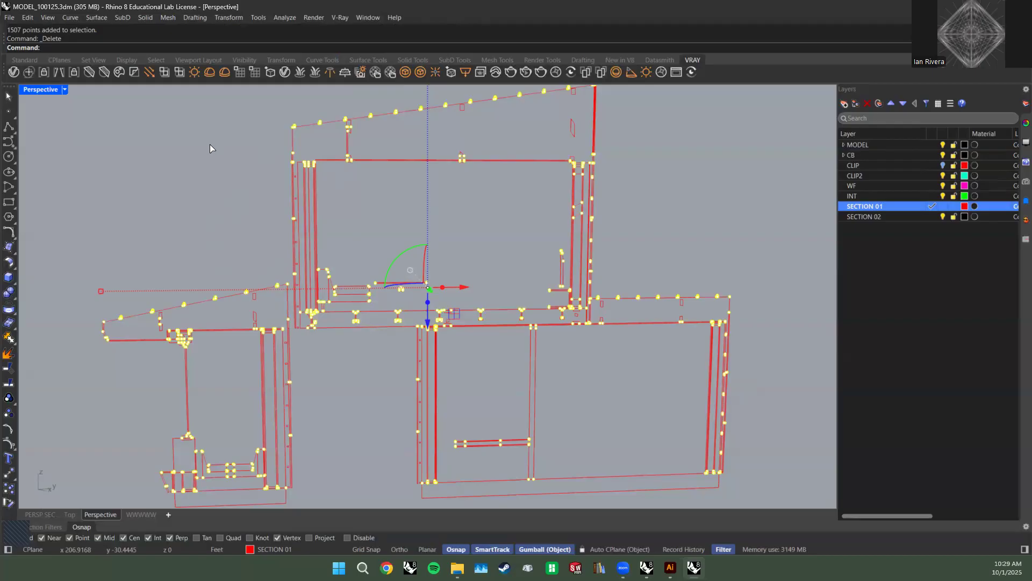
Examine the section curves up close, checking the roof, walls, floors and furniture outlines for completeness.
right_drag(487, 159, 249, 195)
scroll(475, 225, down, 3)
scroll(507, 208, up, 5)
scroll(323, 283, up, 4)
scroll(420, 266, down, 4)
scroll(496, 272, down, 1)
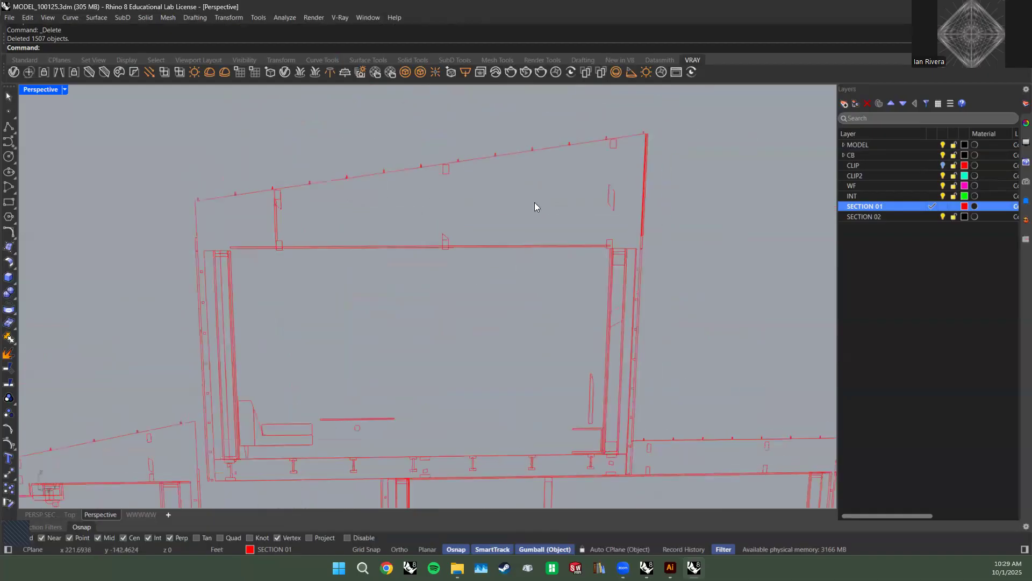
scroll(645, 240, up, 2)
scroll(631, 260, up, 2)
scroll(587, 207, down, 3)
shift+right_drag(587, 208, 661, 90)
scroll(600, 375, down, 5)
shift+right_drag(429, 441, 447, 368)
scroll(447, 367, up, 5)
shift+right_drag(489, 325, 541, 233)
scroll(318, 220, down, 4)
scroll(449, 341, up, 2)
scroll(346, 341, up, 2)
scroll(327, 355, up, 2)
scroll(327, 354, down, 3)
shift+right_drag(357, 402, 348, 468)
scroll(475, 333, down, 7)
shift+right_drag(522, 355, 585, 370)
scroll(447, 356, up, 2)
scroll(392, 338, down, 3)
scroll(585, 369, down, 2)
Select all the section curves and move them -200 along the gumball's red axis, back to the house.
right_drag(612, 406, 476, 292)
drag(426, 264, 357, 201)
click(576, 304)
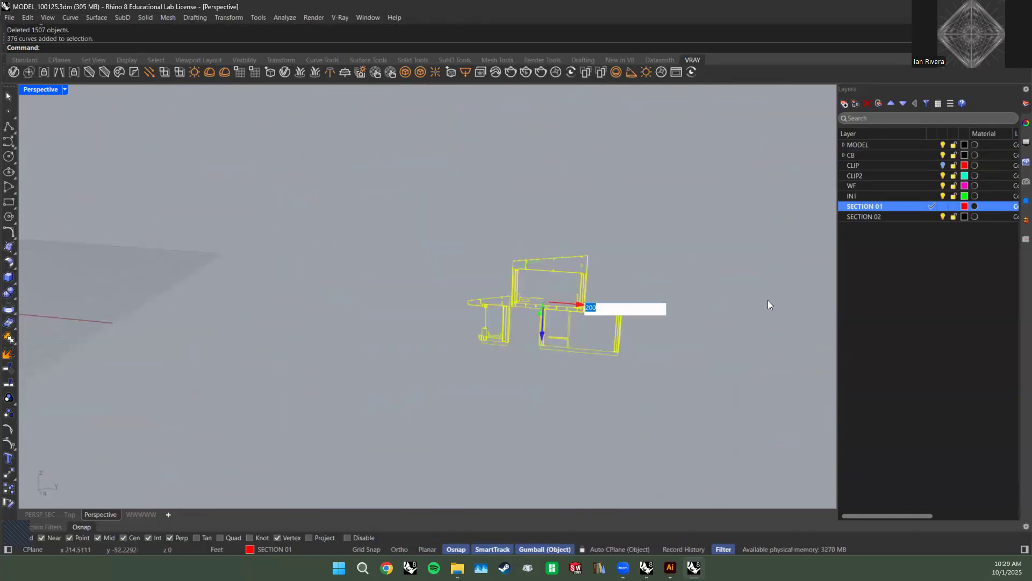
text(-200)
key(Return)
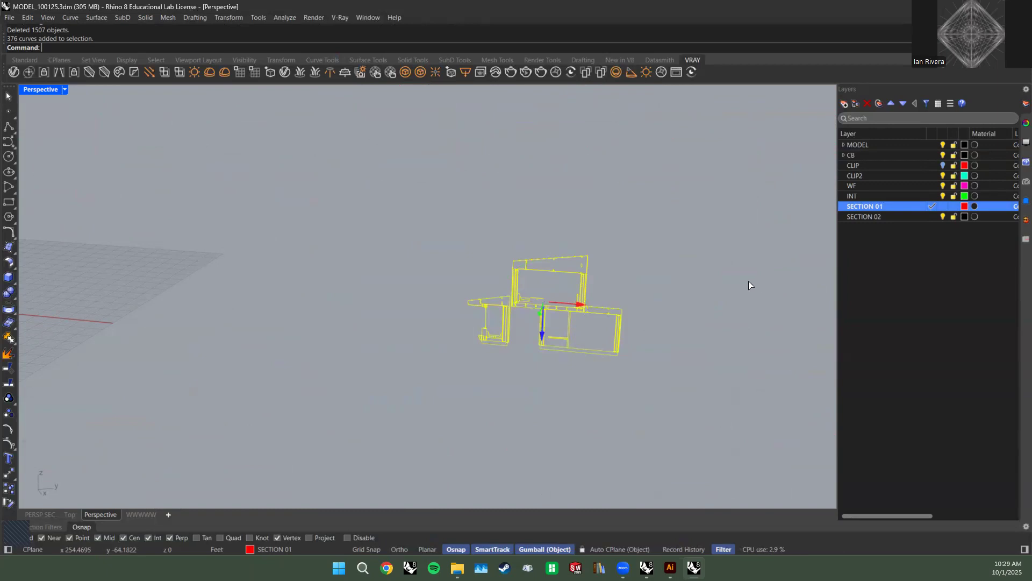
text(zs)
key(Return)
right_drag(256, 303, 303, 341)
scroll(303, 341, up, 3)
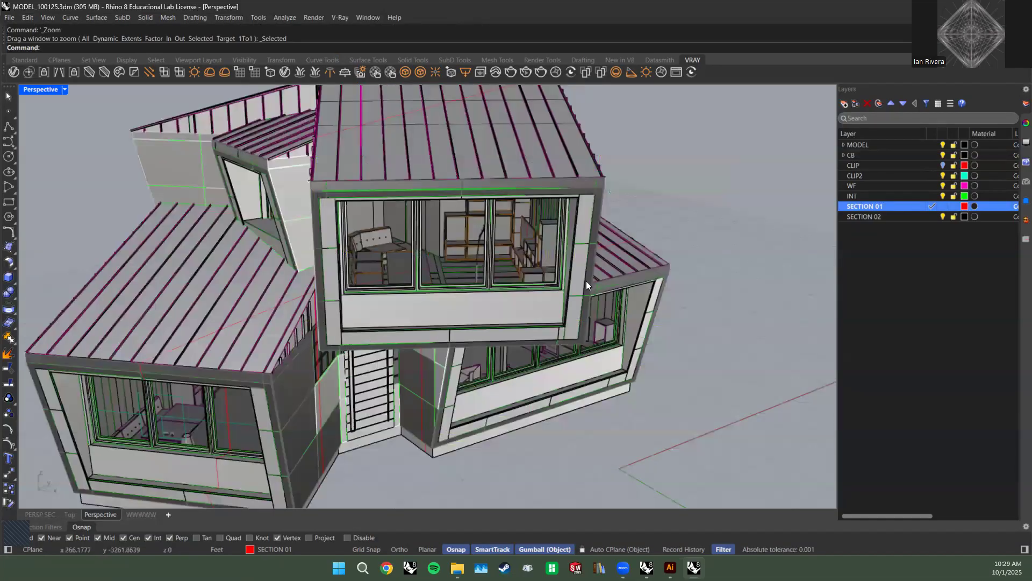
scroll(586, 281, down, 3)
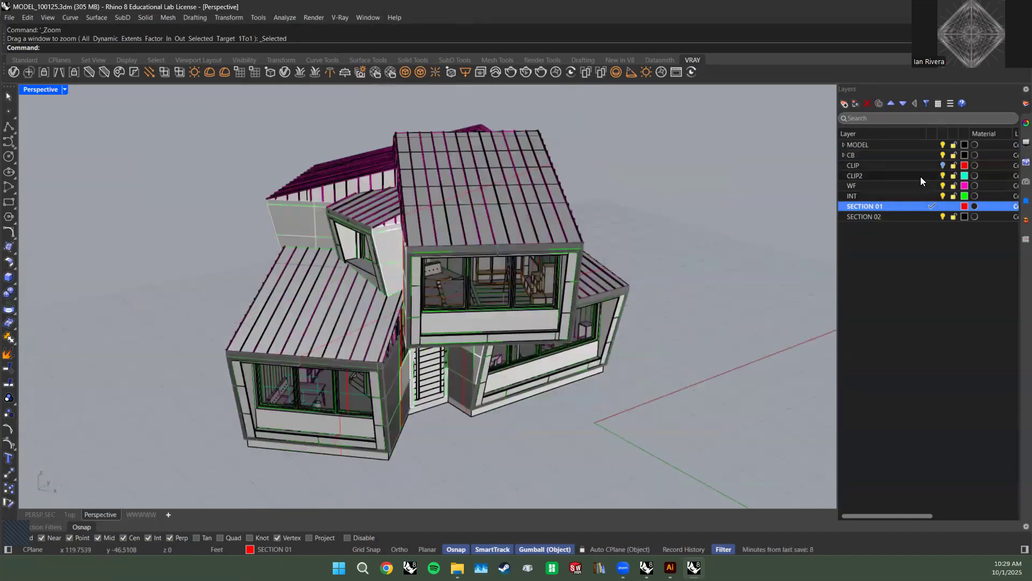
Select the objects on the CLIP2 layer to locate its clipping plane in the house.
click(891, 176)
right_click(891, 174)
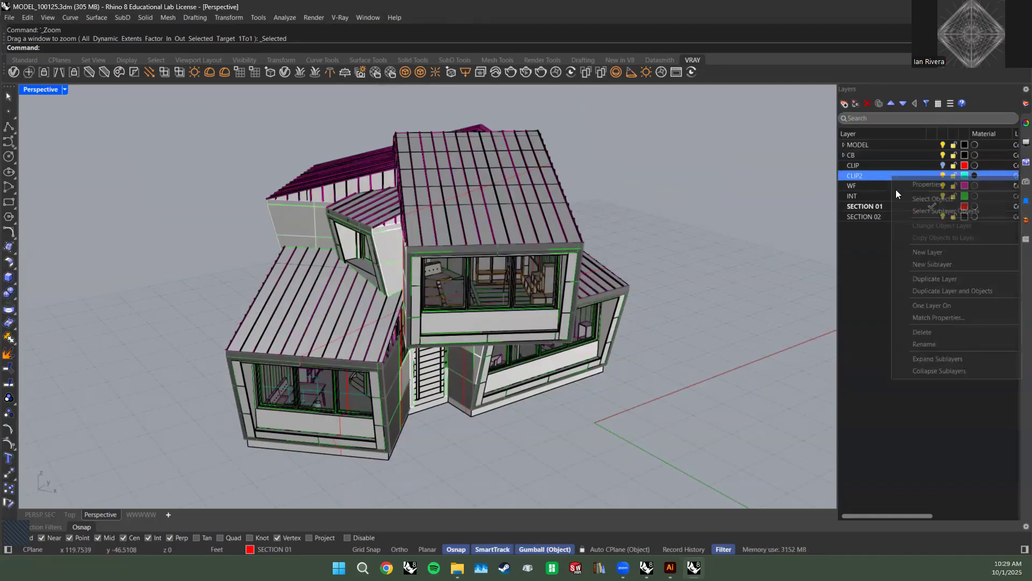
click(195, 426)
right_drag(219, 421, 280, 415)
scroll(280, 415, up, 3)
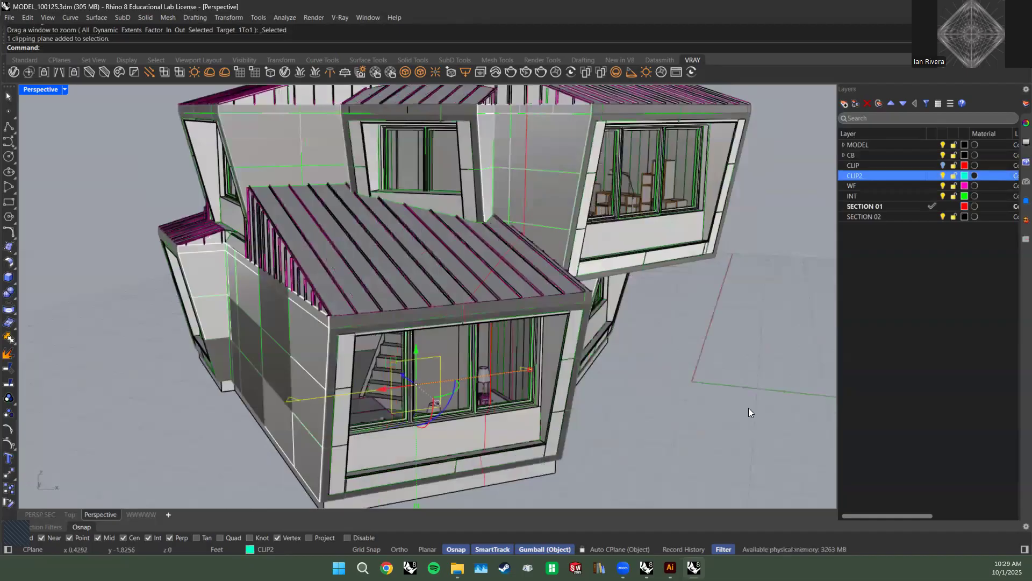
Make SECTION 02 the current layer and set its colour to turquoise #00FFD3.
double_click(906, 217)
click(965, 216)
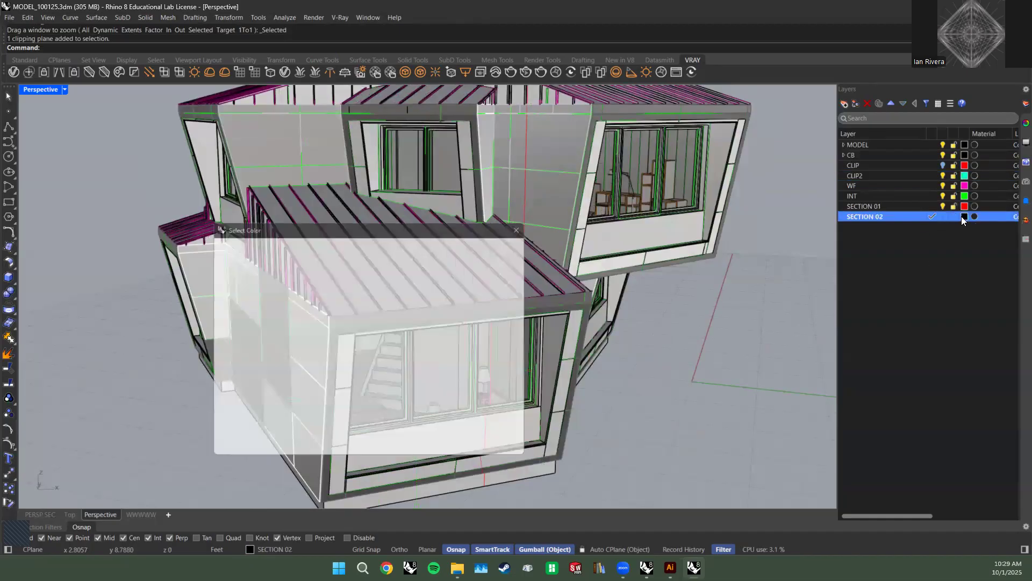
click(358, 419)
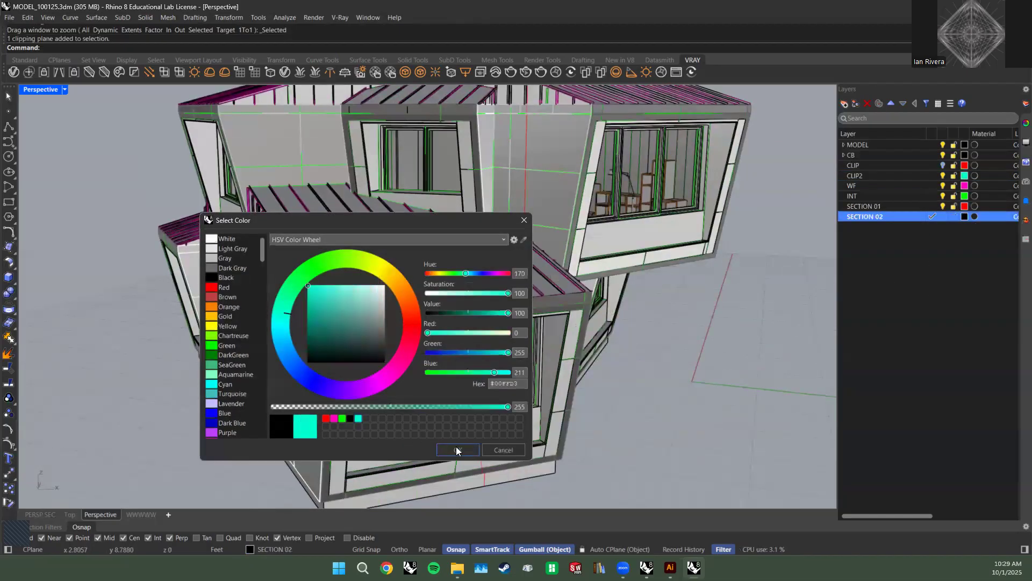
click(506, 453)
Hide the MODEL, CB, WF and INT layers, leaving the clipping plane and section curves on display.
click(908, 145)
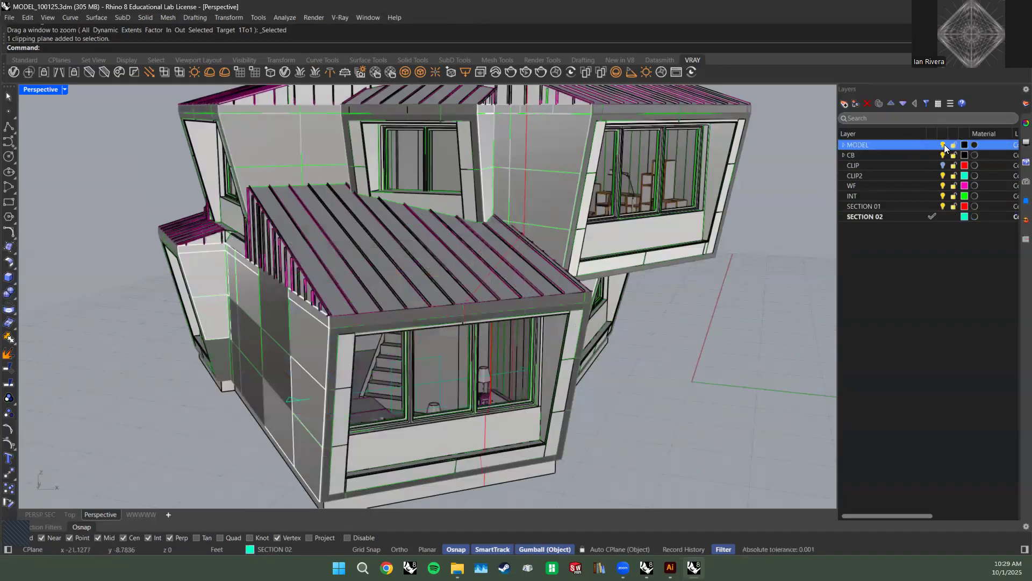
click(942, 153)
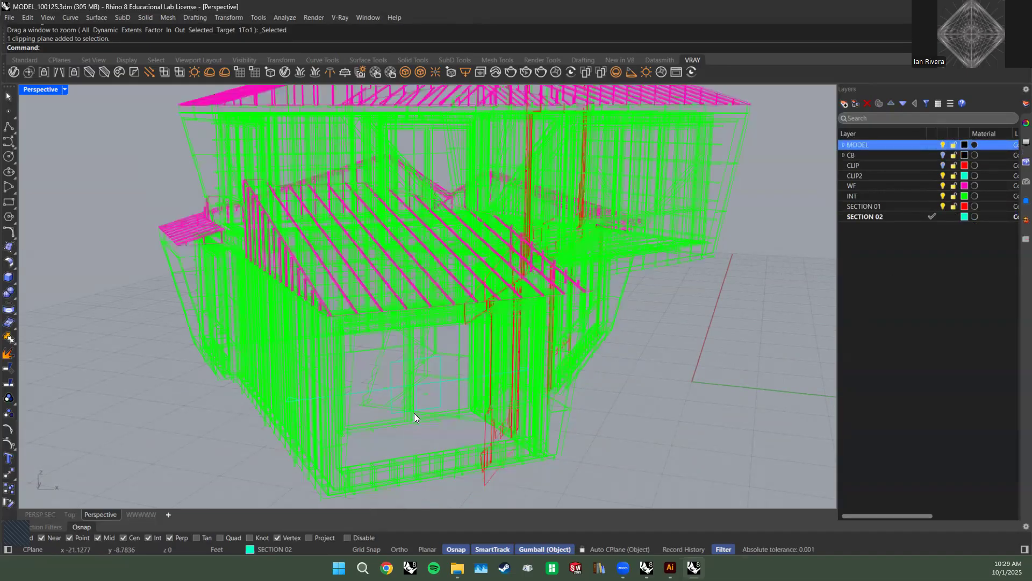
right_drag(996, 190, 900, 194)
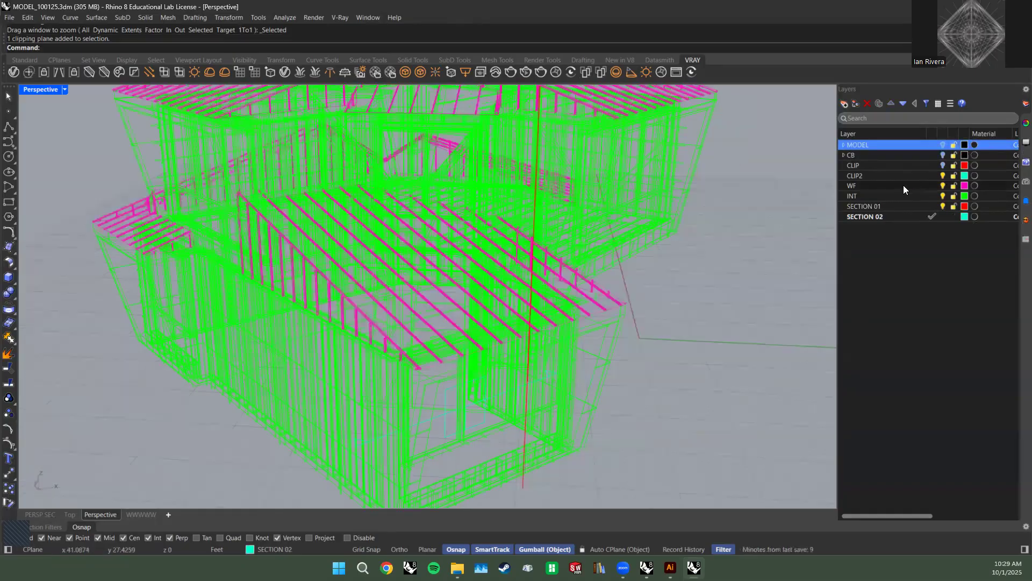
drag(943, 186, 943, 264)
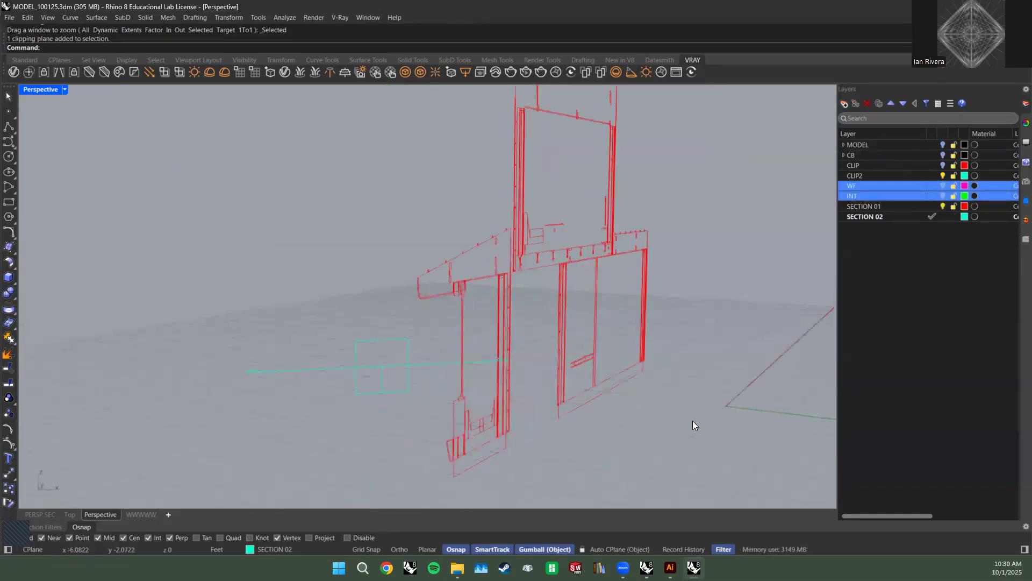
Draw a single-segment polyline from one end of the CLIP2 clipping plane's line to the other.
text(Polyline)
key(Return)
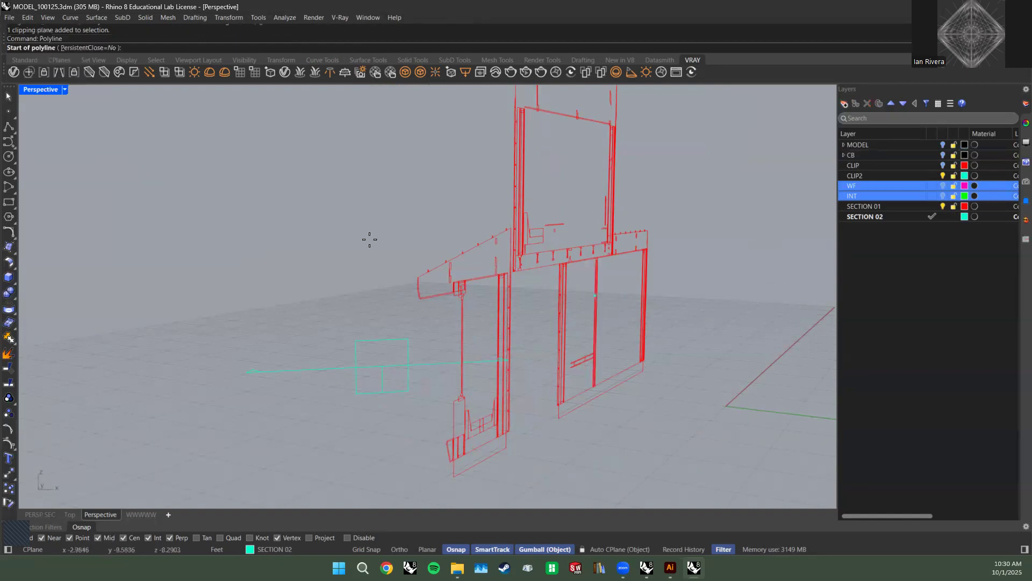
click(245, 371)
right_drag(521, 403, 596, 454)
click(565, 373)
key(Return)
Select the new polyline and move it -10 along the gumball's blue axis.
click(518, 399)
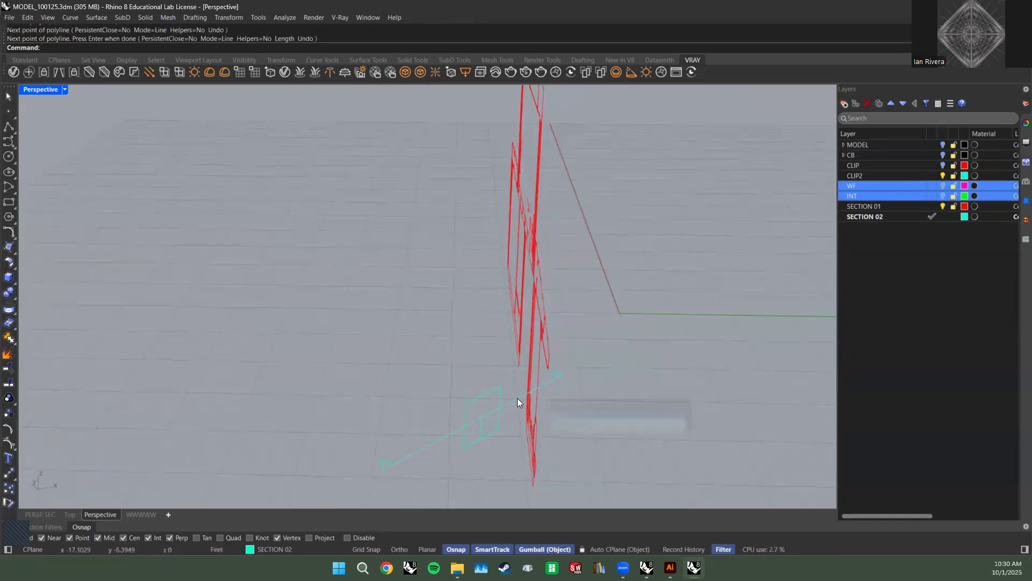
click(545, 413)
scroll(583, 411, down, 15)
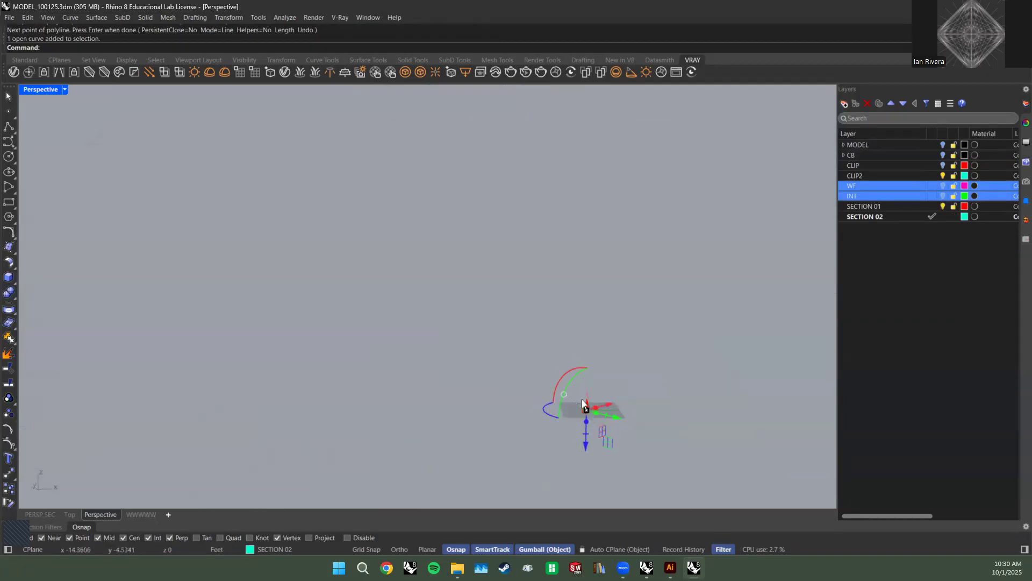
click(582, 445)
text(-10)
key(Return)
Move the polyline further along the gumball's blue axis, well above the house near the red section line.
text(zs)
key(Return)
right_drag(675, 424, 557, 349)
scroll(549, 389, down, 10)
scroll(543, 346, up, 2)
drag(543, 346, 542, 463)
click(653, 463)
shift+right_drag(589, 459, 589, 368)
scroll(567, 368, up, 5)
Select the remaining clipping plane and hide the CLIP2 layer.
click(516, 412)
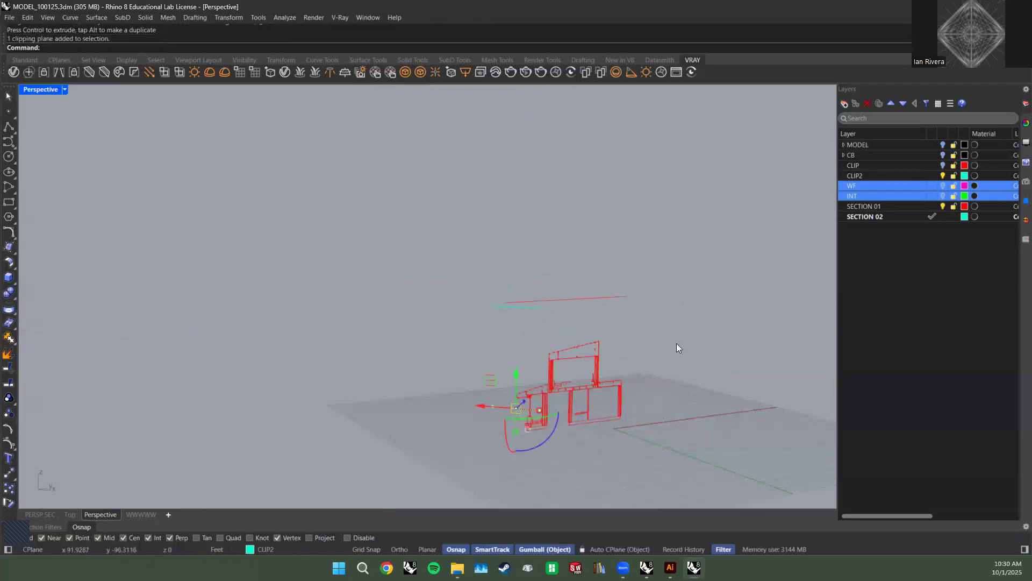
click(943, 175)
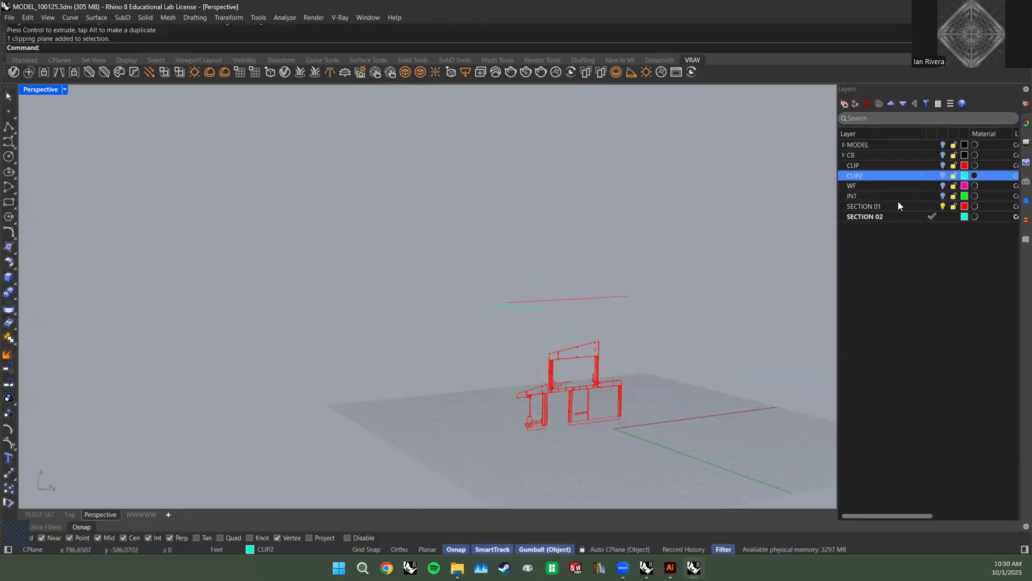
click(884, 216)
right_drag(596, 346, 607, 307)
scroll(607, 306, up, 3)
Turn all the layers from MODEL through INT back on.
click(909, 146)
shift+click(934, 196)
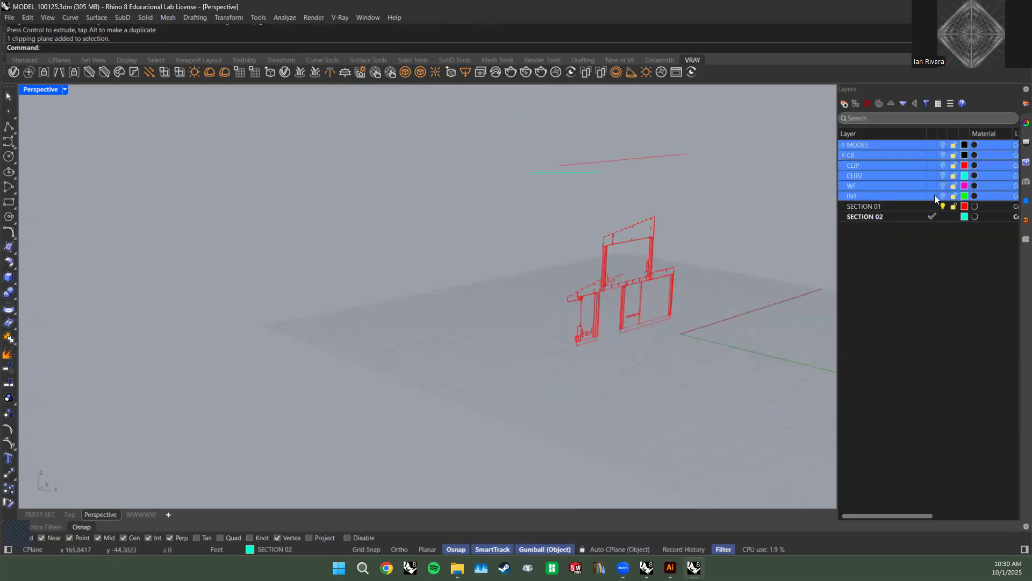
key(ctrl+z)
Select the CLIP and CLIP2 layers together.
click(893, 168)
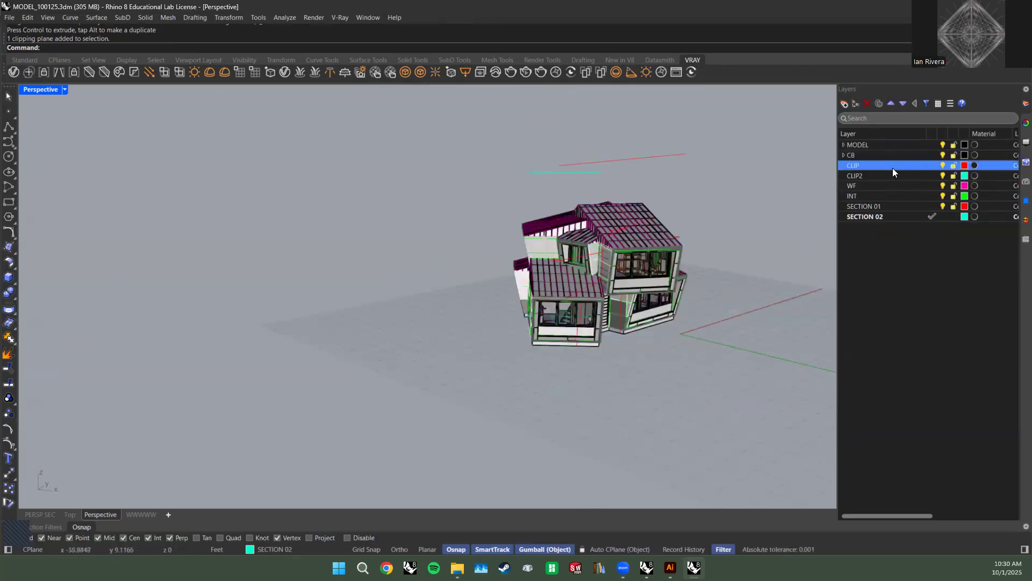
shift+click(921, 174)
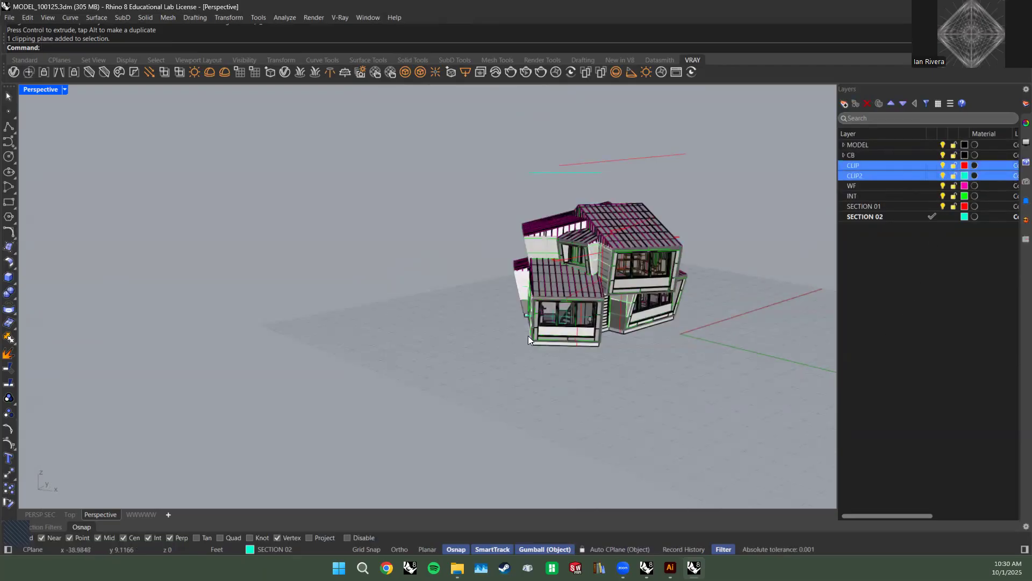
Turn off the CLIP and CLIP2 layers and lock the SECTION 01 layer.
scroll(552, 291, up, 6)
shift+right_drag(552, 290, 477, 314)
scroll(477, 314, down, 4)
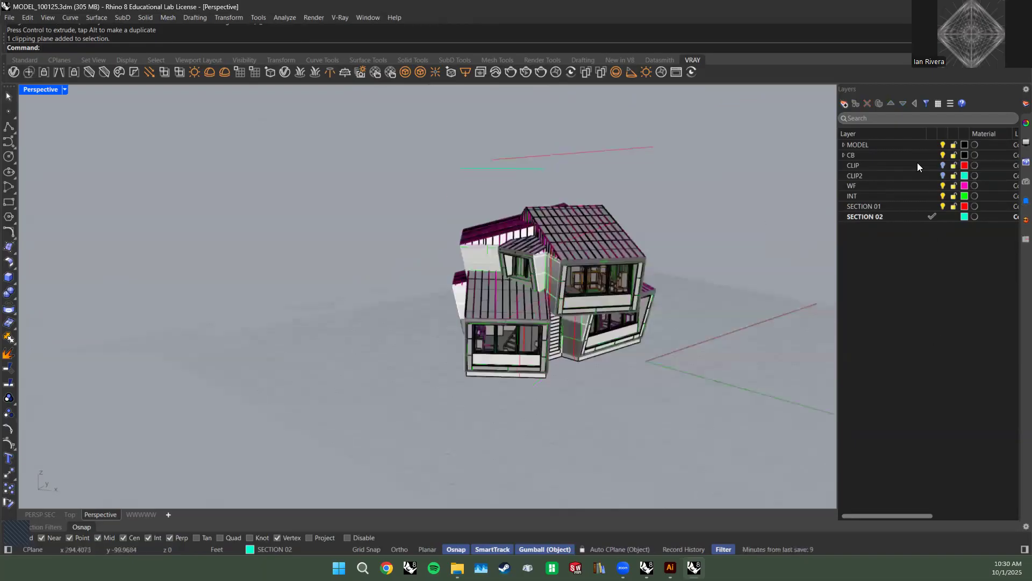
click(946, 206)
Cut a section through the whole house along the teal line above it, with the curves assigned to the current layer SECTION 02.
drag(713, 412, 382, 196)
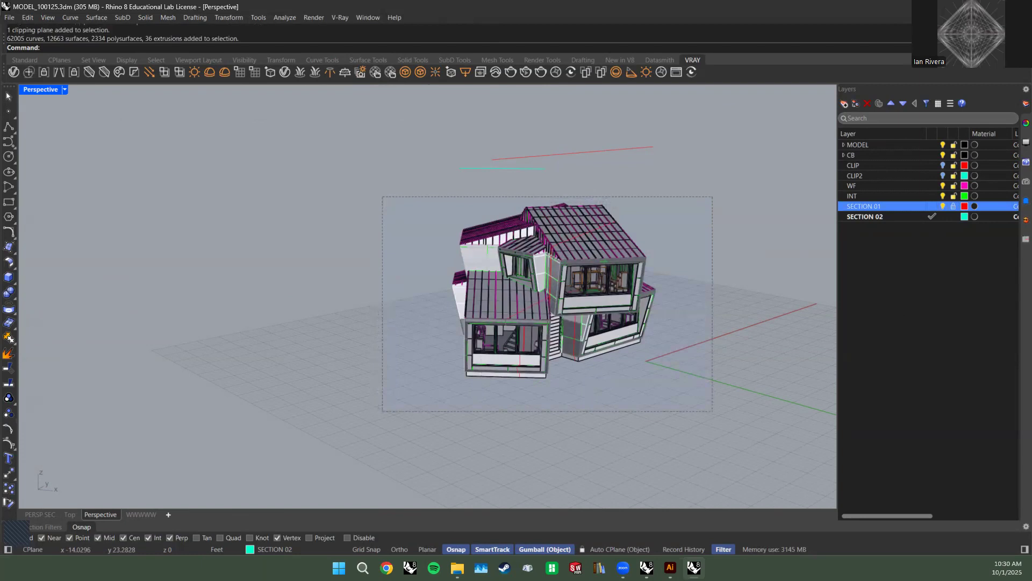
text(Section)
key(Return)
key(Return)
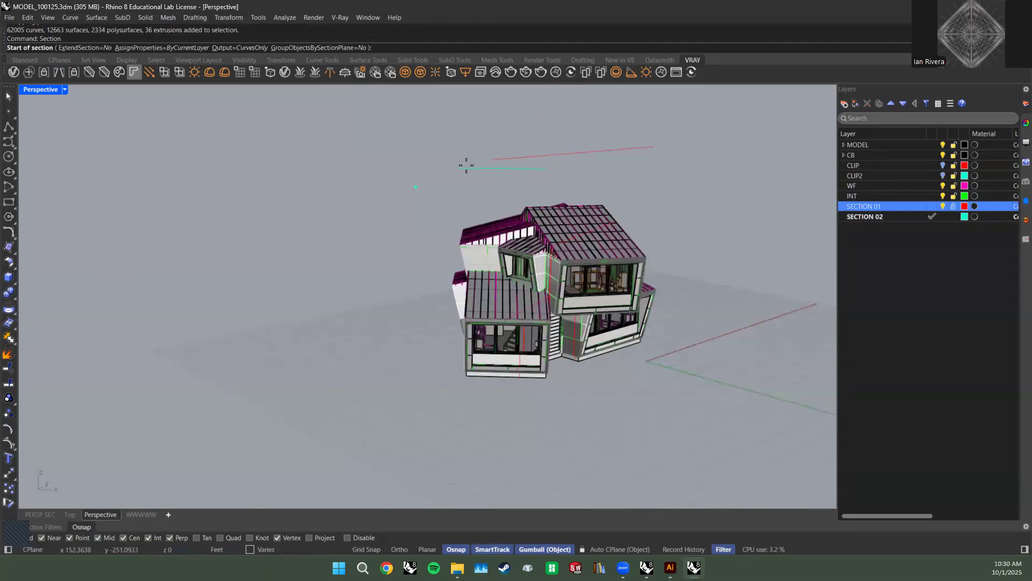
click(461, 168)
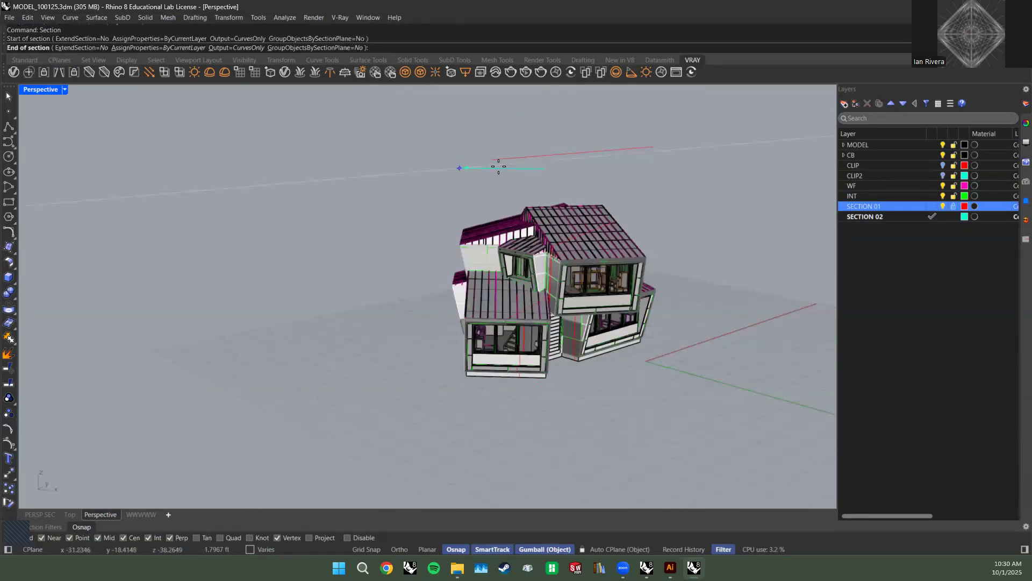
click(546, 168)
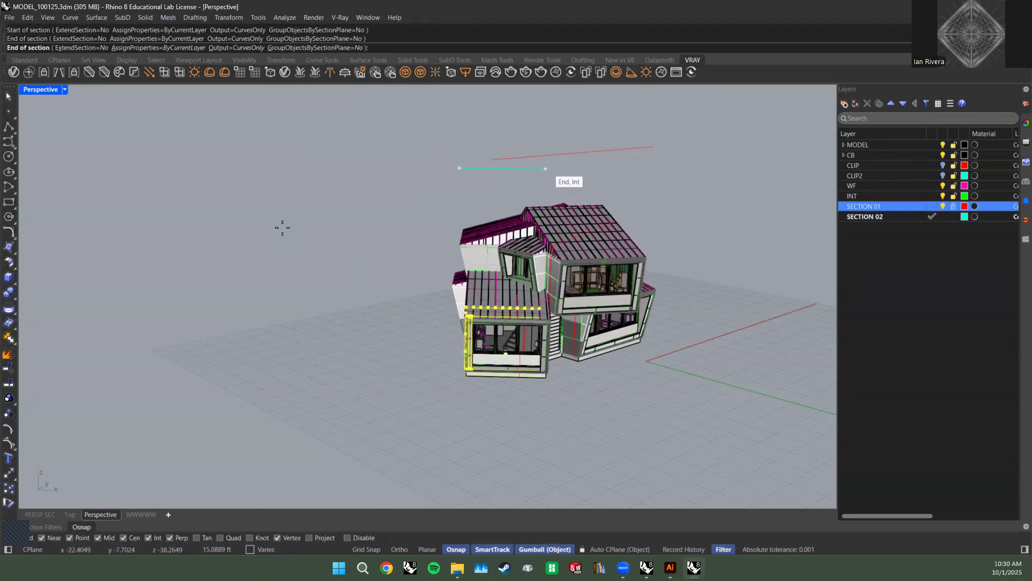
right_drag(579, 371, 577, 446)
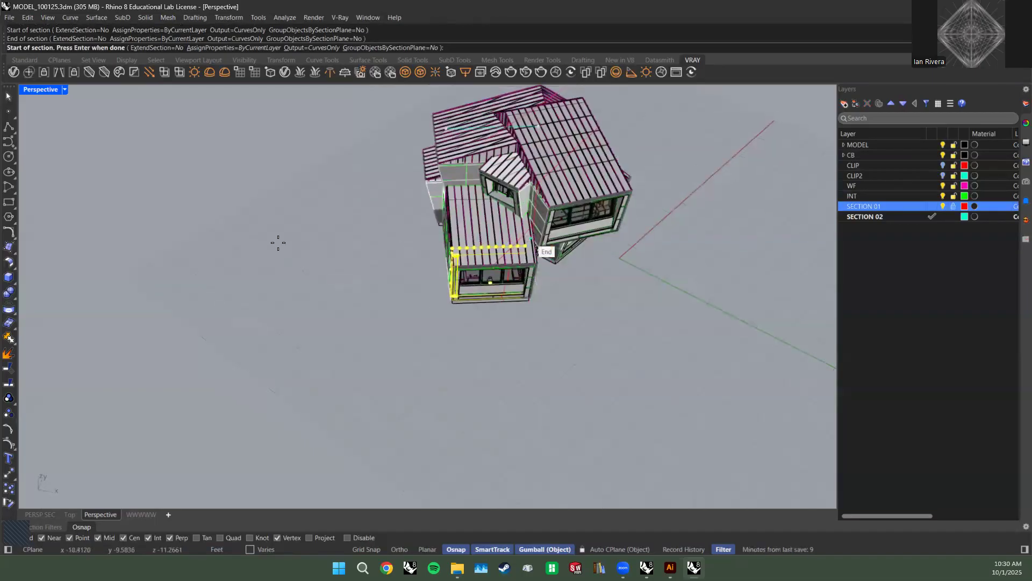
key(Return)
Move the new SECTION 02 section curves 100 feet along the gumball's red axis, away from the house.
scroll(561, 299, up, 2)
scroll(562, 298, up, 3)
right_drag(479, 291, 364, 300)
scroll(364, 299, down, 6)
click(416, 308)
text(100)
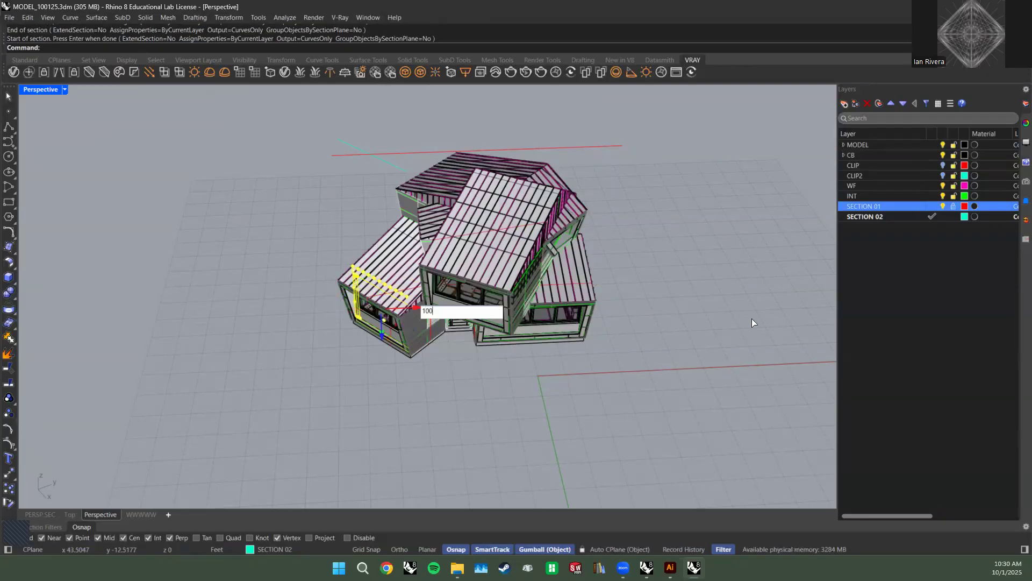
key(Return)
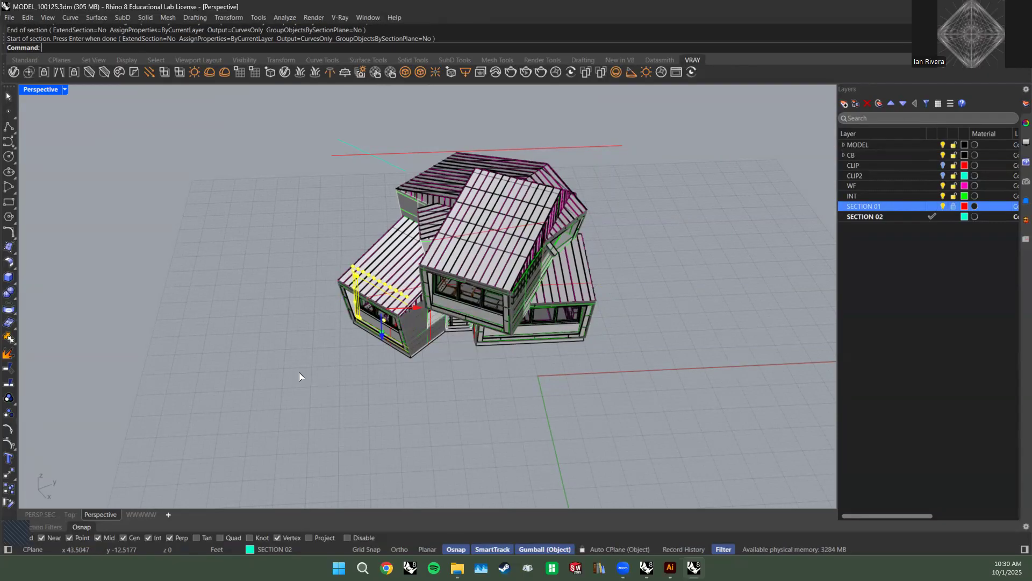
Zoom in on the moved section curves and delete all point objects, leaving only the curves.
text(zs)
key(Return)
right_drag(513, 365, 571, 309)
key(Escape)
right_drag(430, 229, 432, 255)
text(selpt)
key(Return)
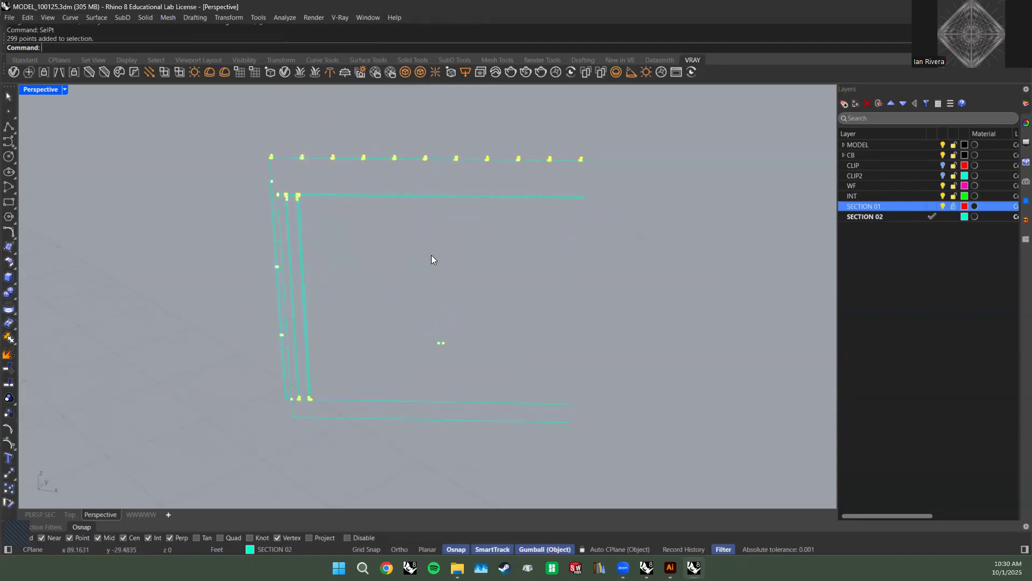
key(Delete)
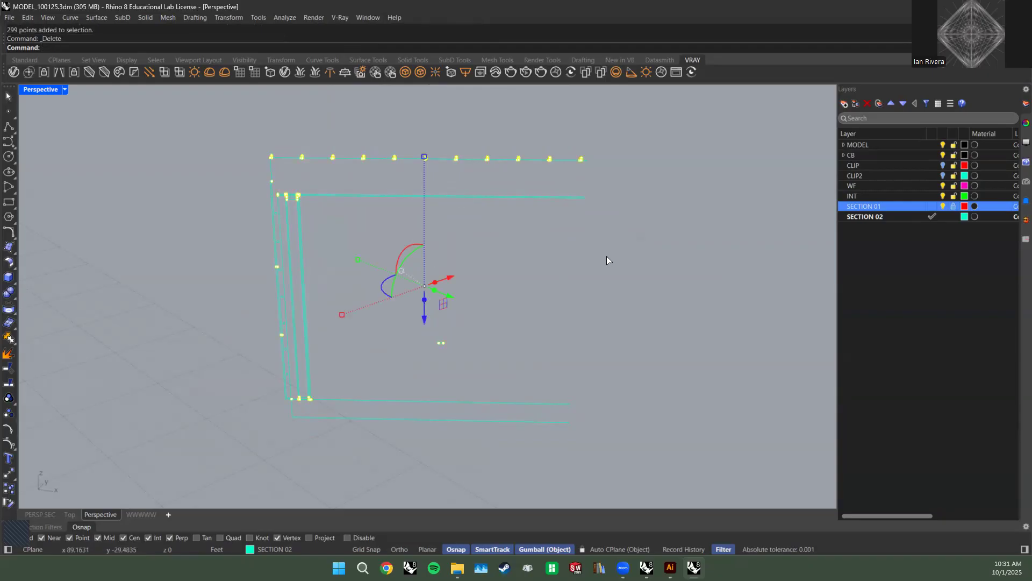
scroll(543, 208, down, 5)
drag(742, 397, 267, 143)
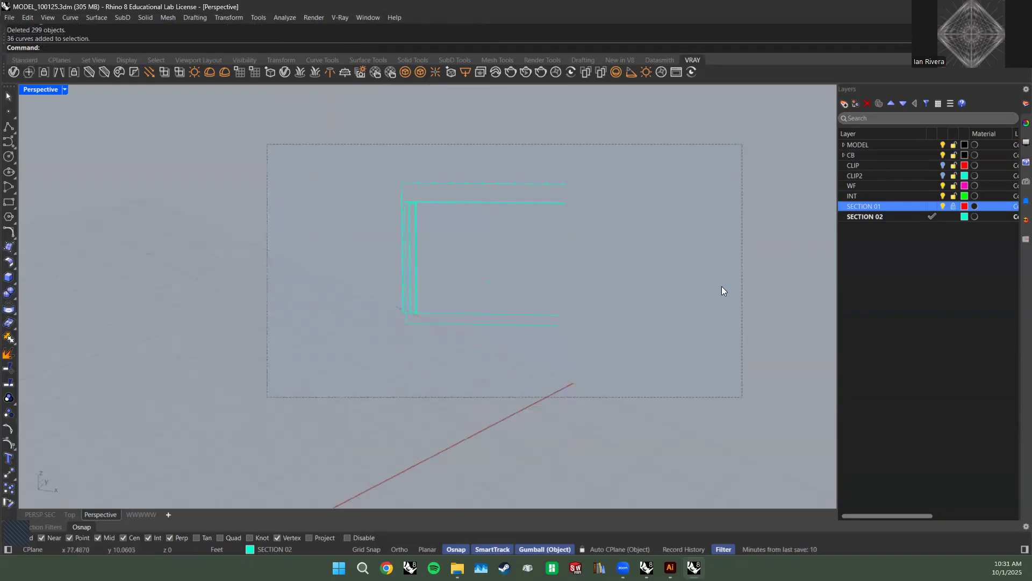
click(612, 250)
Unlock the SECTION 01 layer, select all its objects and move them 100 feet along the gumball's red axis.
scroll(610, 251, down, 6)
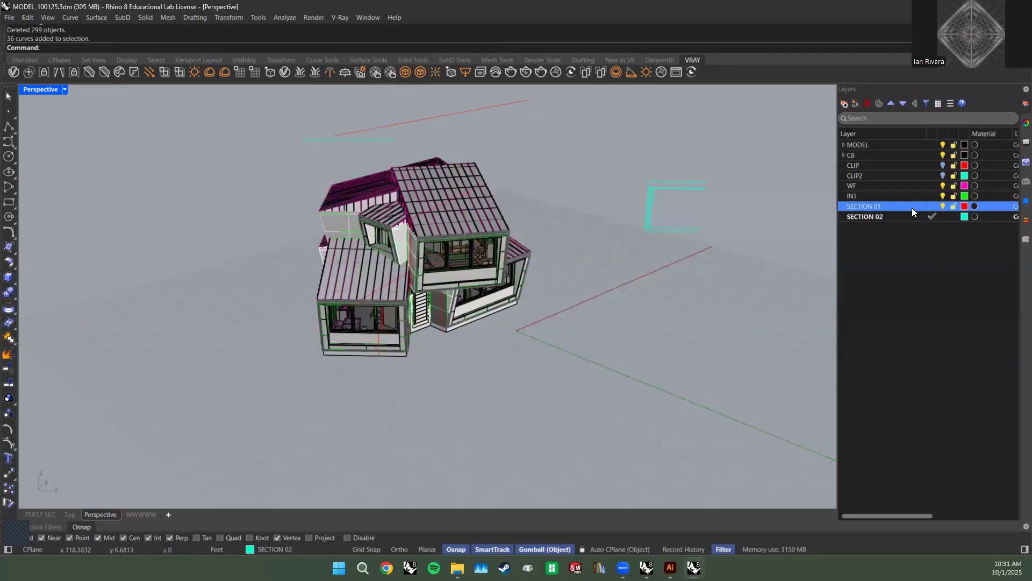
right_click(912, 207)
click(943, 230)
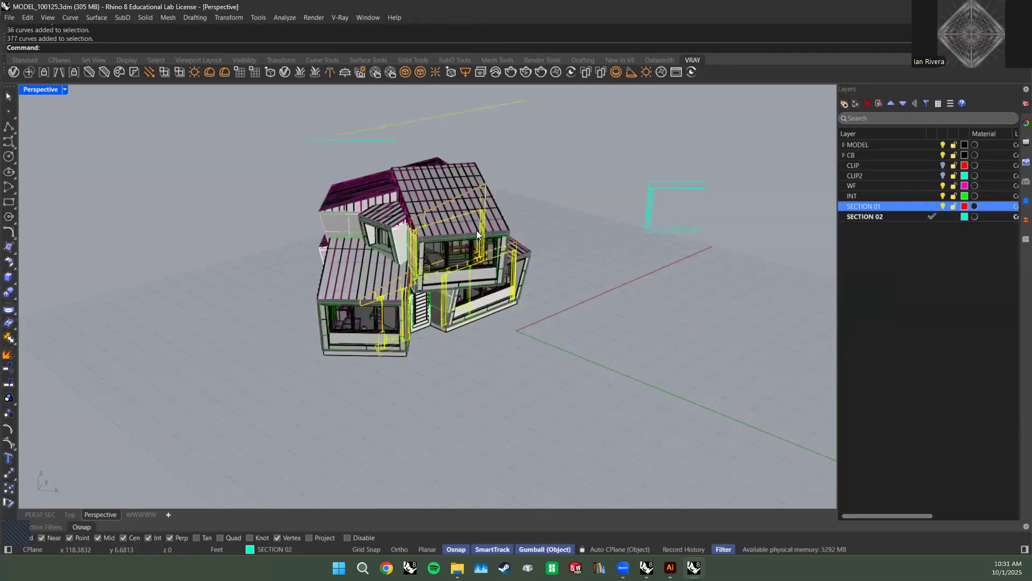
click(463, 225)
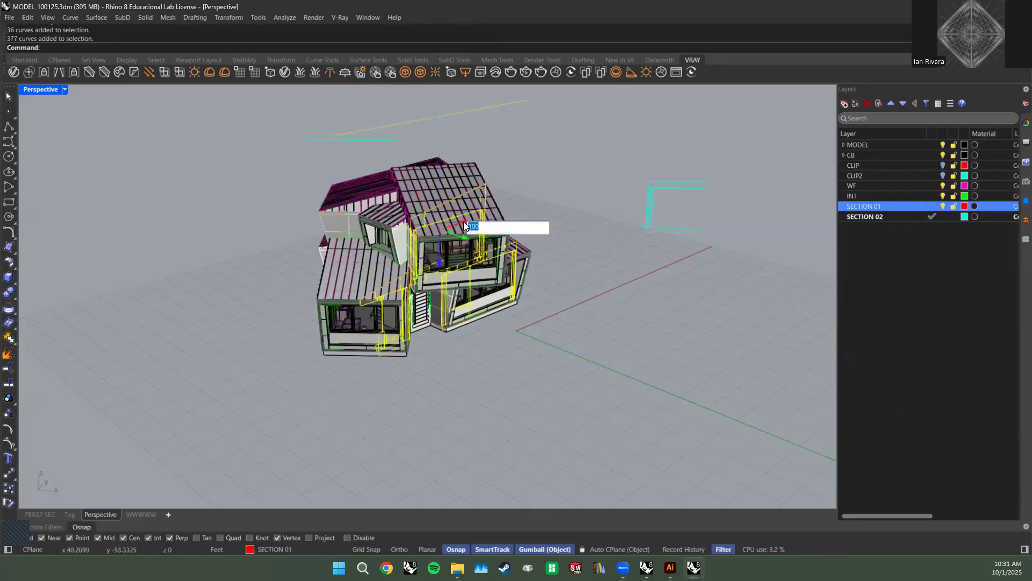
key(Escape)
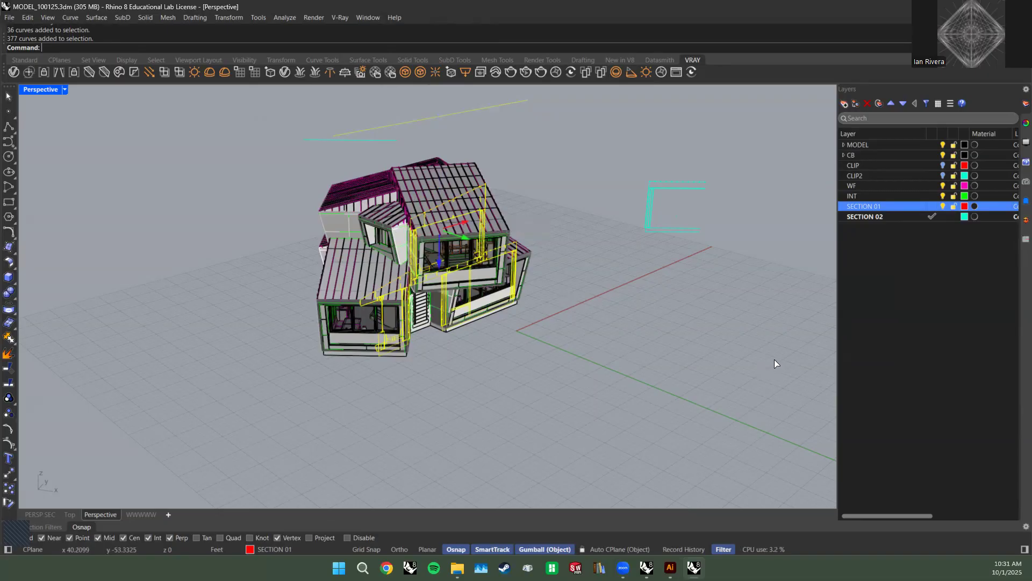
click(730, 313)
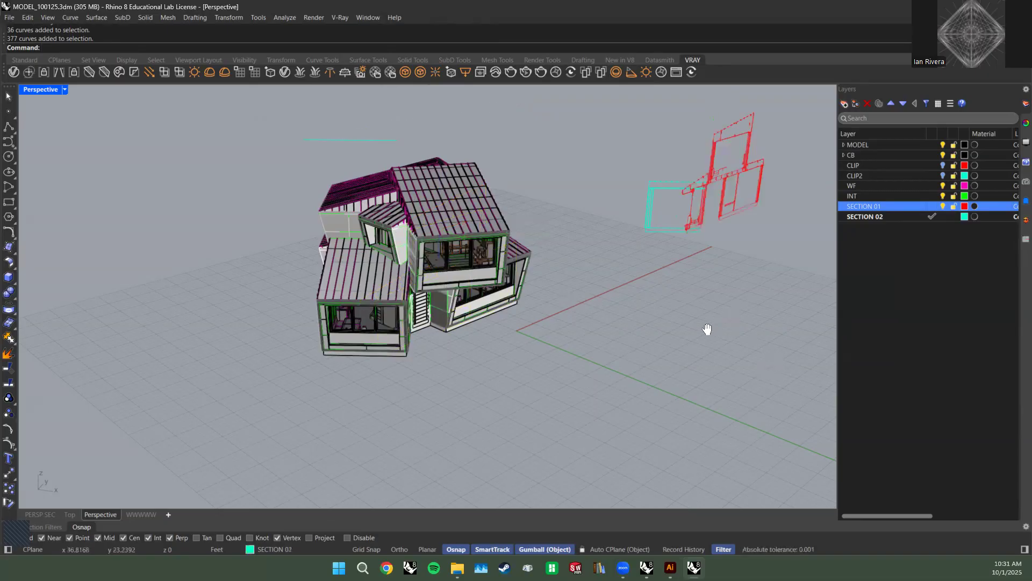
Delete the red and teal section cut lines floating above the sections and the house.
shift+right_drag(708, 330, 612, 275)
scroll(612, 275, up, 4)
right_drag(563, 242, 522, 121)
scroll(537, 261, down, 10)
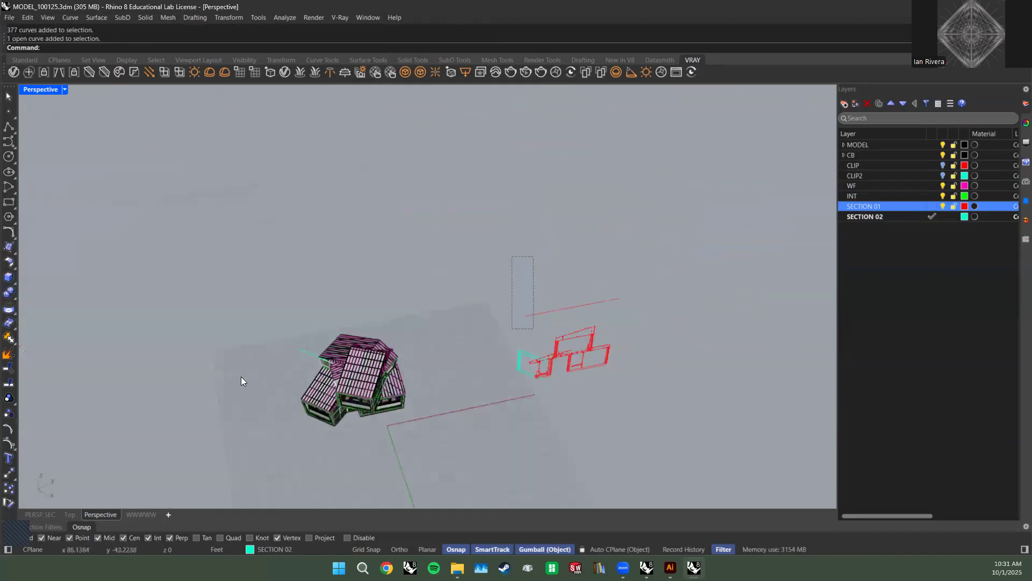
click(304, 352)
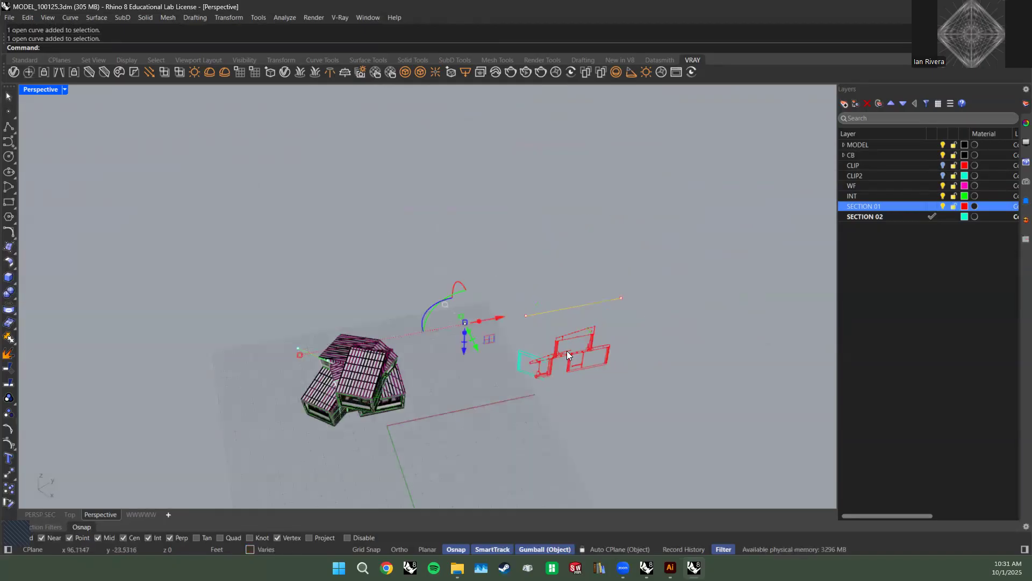
key(Delete)
scroll(525, 367, up, 8)
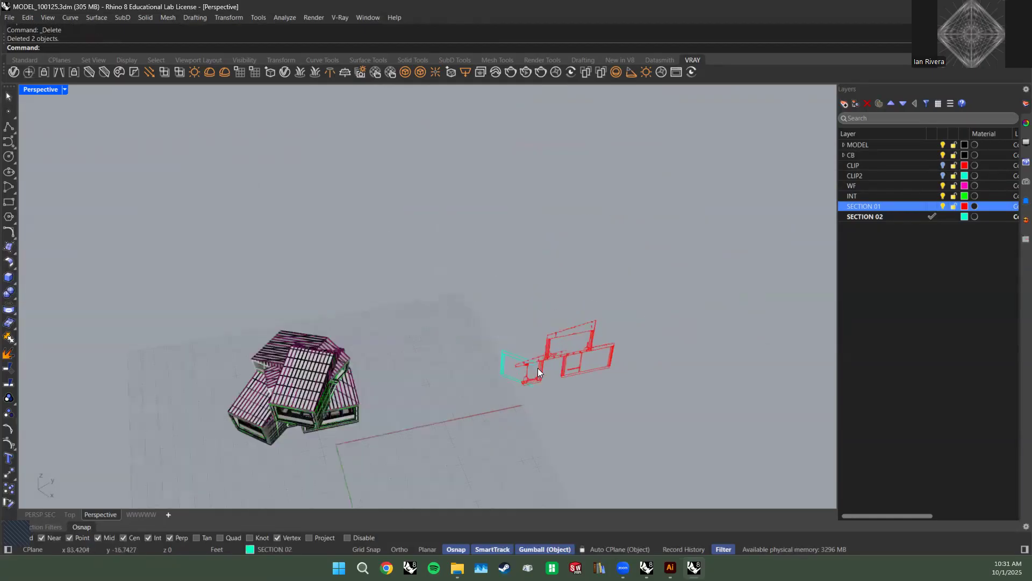
Maximize the PERSP SEC view and turn on the CLIP and CLIP2 layers.
double_click(47, 90)
click(454, 312)
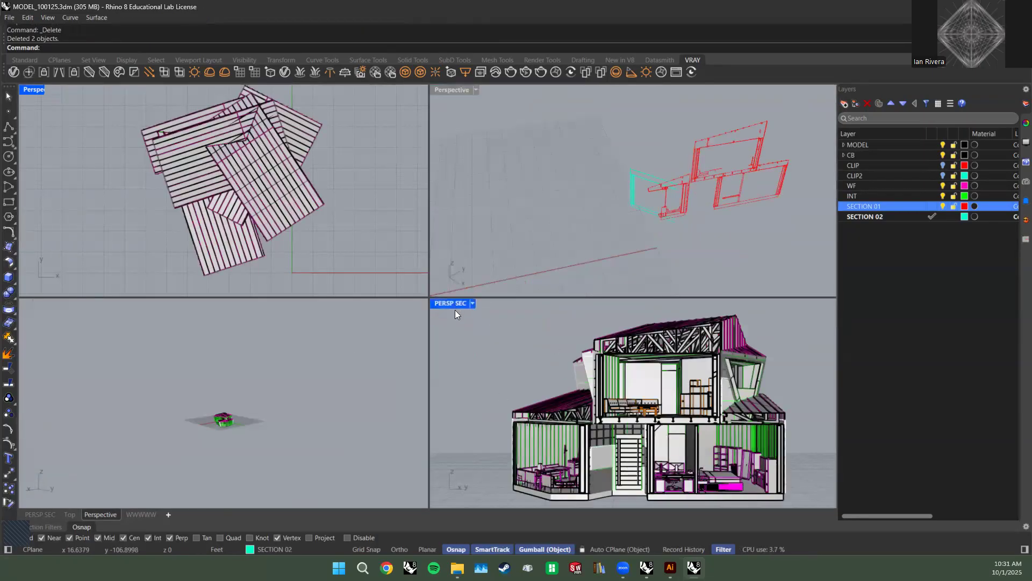
double_click(455, 306)
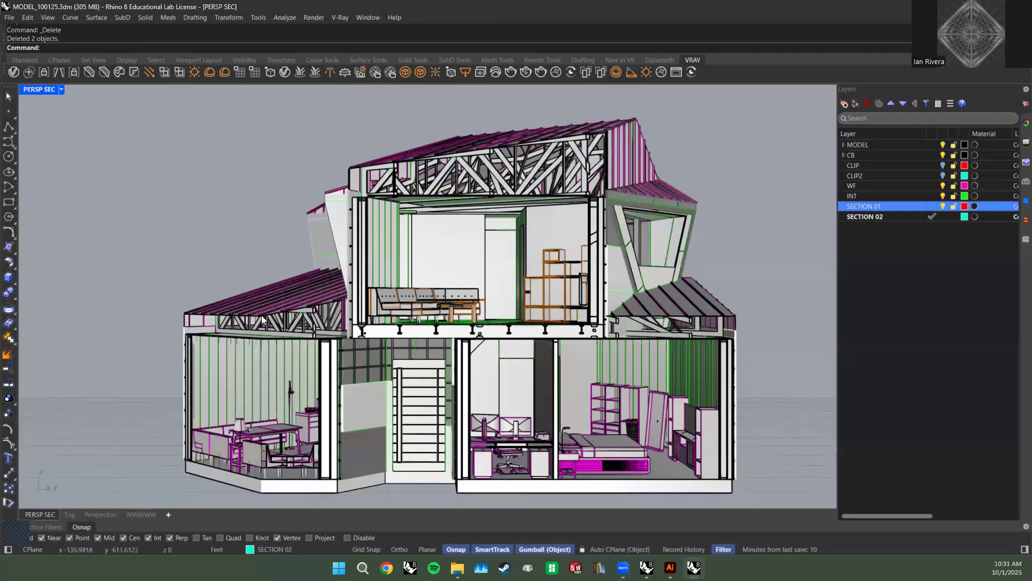
click(943, 165)
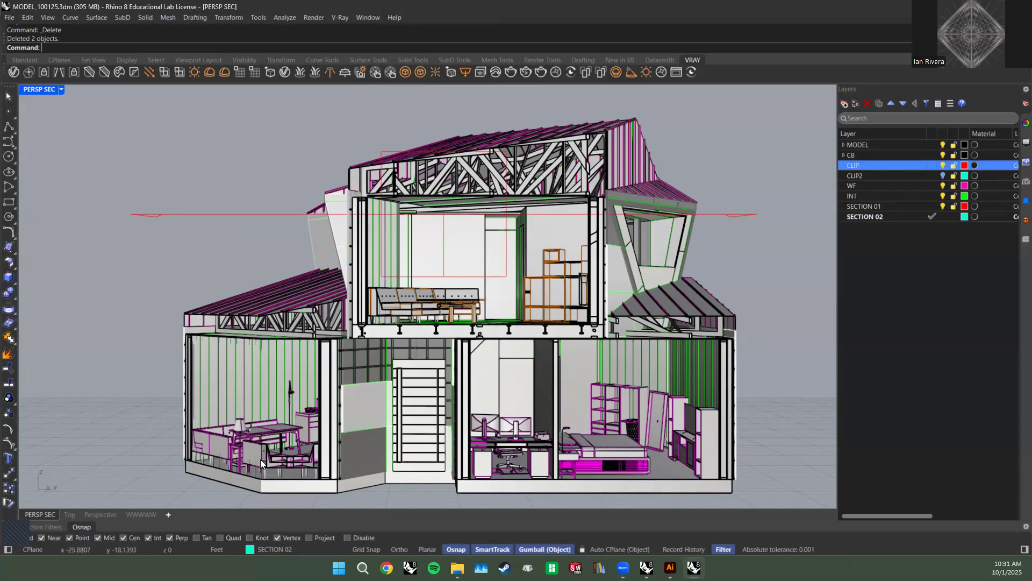
click(882, 176)
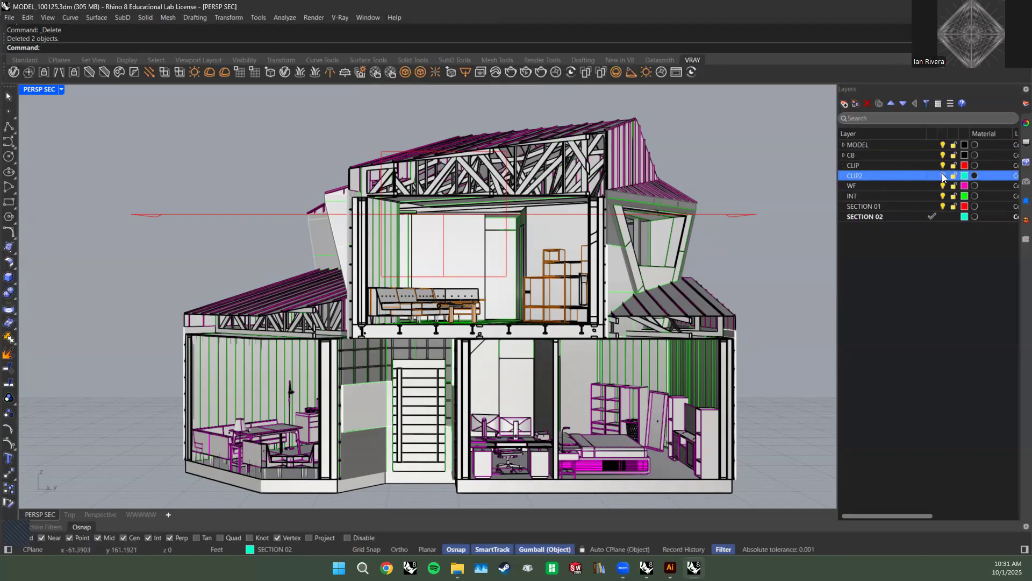
click(943, 175)
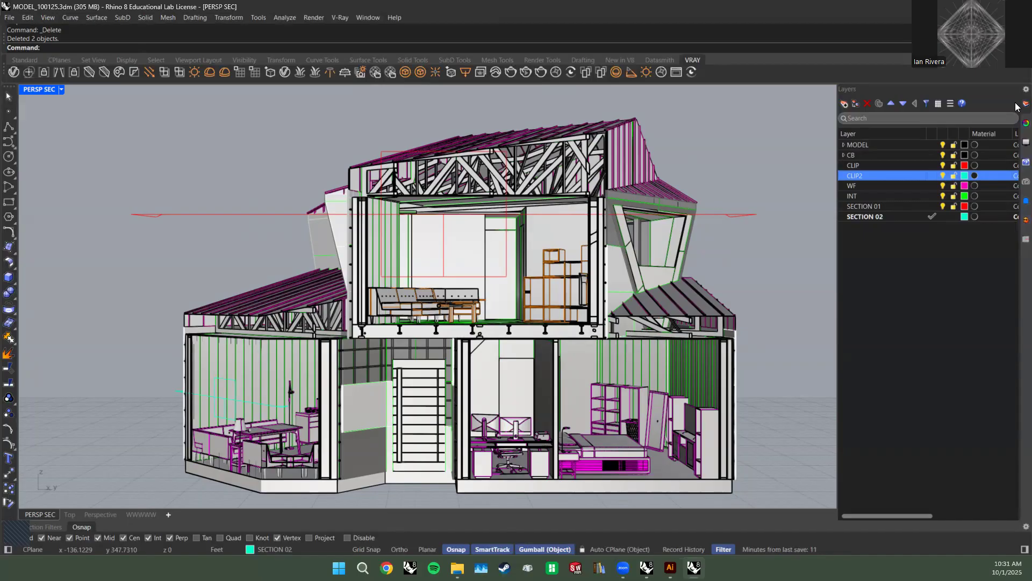
Show the properties of the teal CLIP2 clipping plane and disable its clipping in the PERSP SEC view.
click(1026, 123)
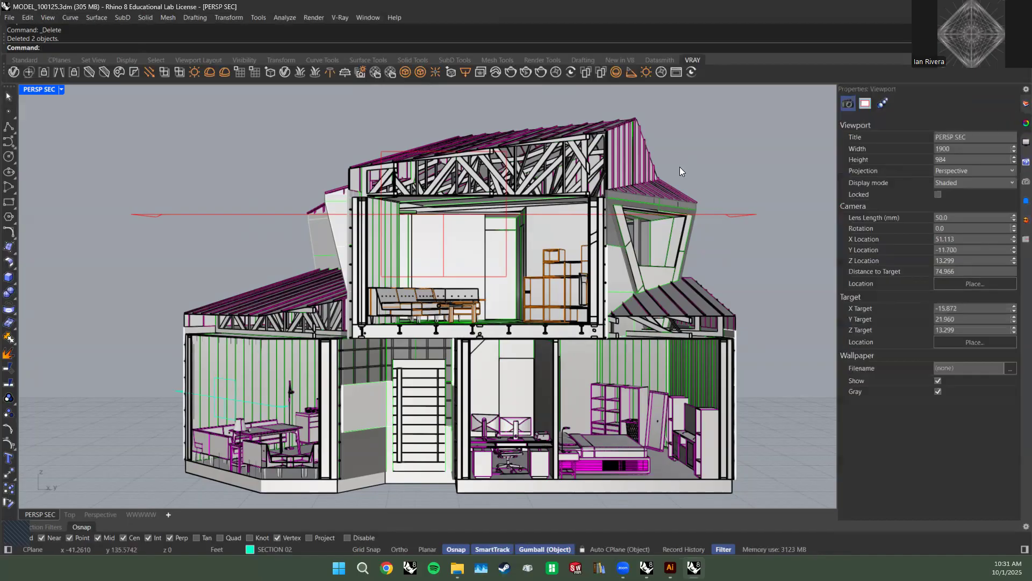
click(175, 392)
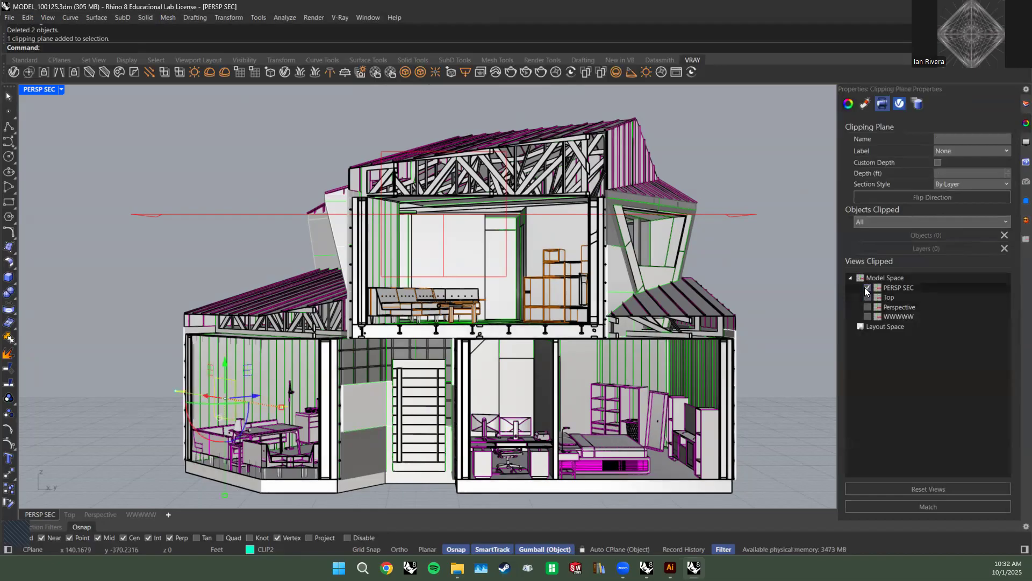
click(866, 289)
click(867, 288)
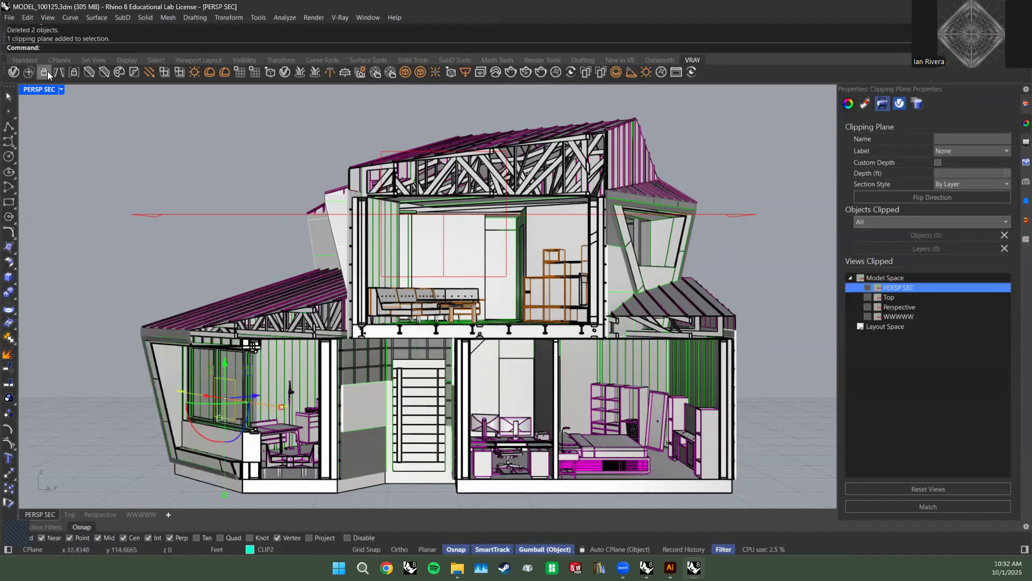
Maximize the Perspective view and examine the red and teal section curves from the front.
double_click(47, 90)
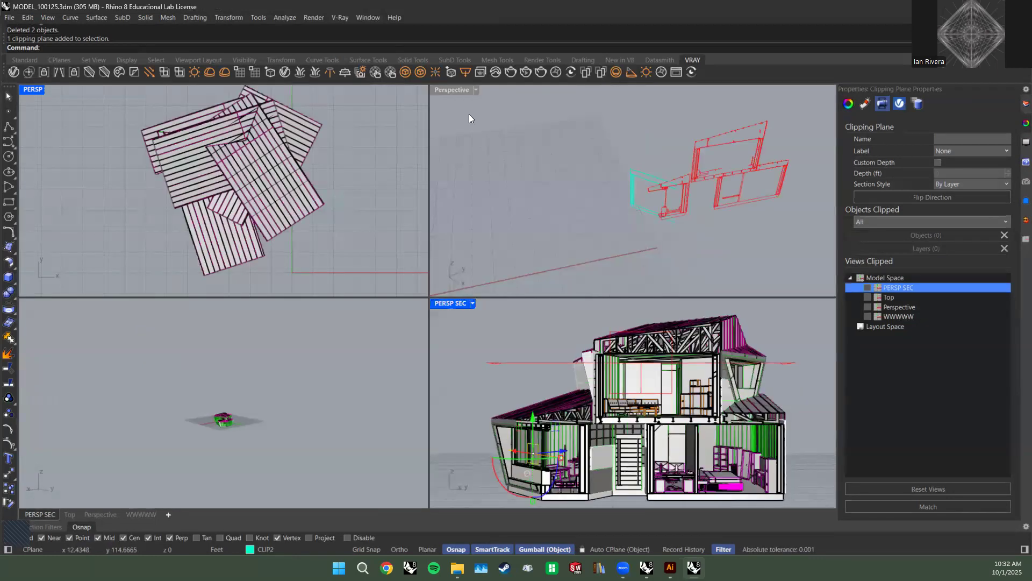
double_click(464, 90)
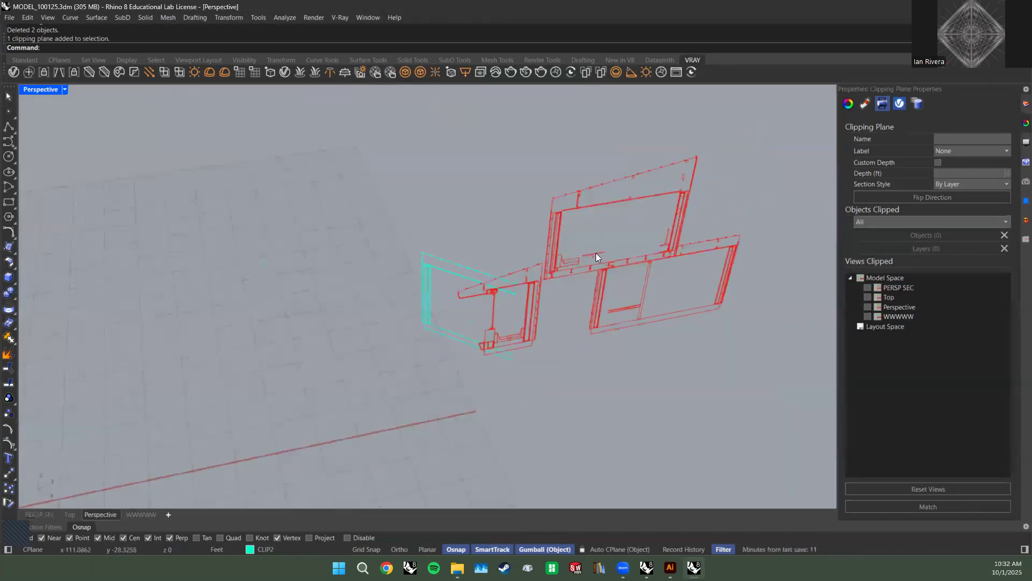
scroll(596, 253, up, 3)
scroll(486, 329, up, 4)
right_drag(486, 329, 455, 249)
scroll(441, 271, down, 5)
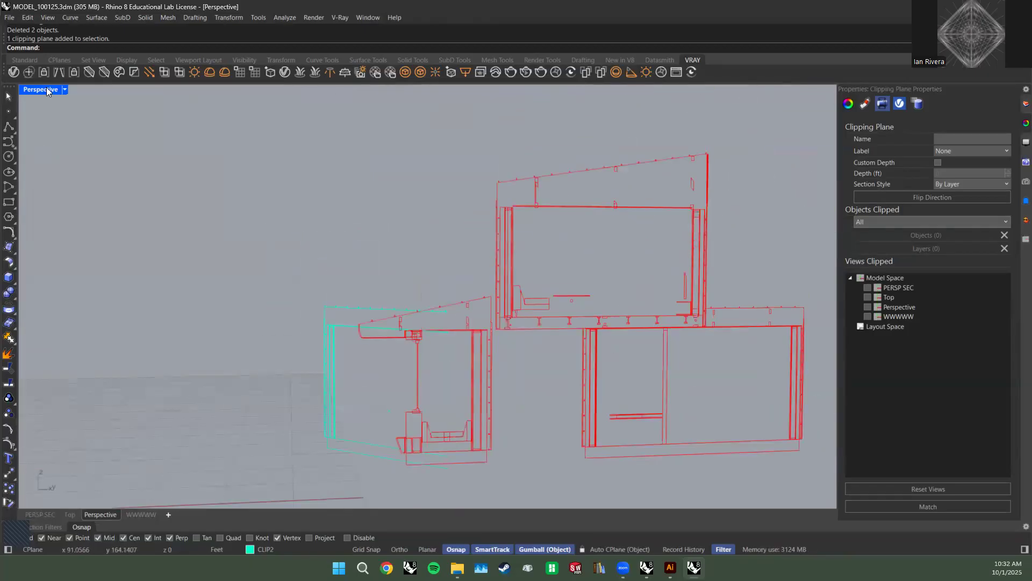
Re-enable the teal clipping plane in the PERSP SEC view, deselect it and return to the four-view layout.
double_click(47, 88)
double_click(446, 303)
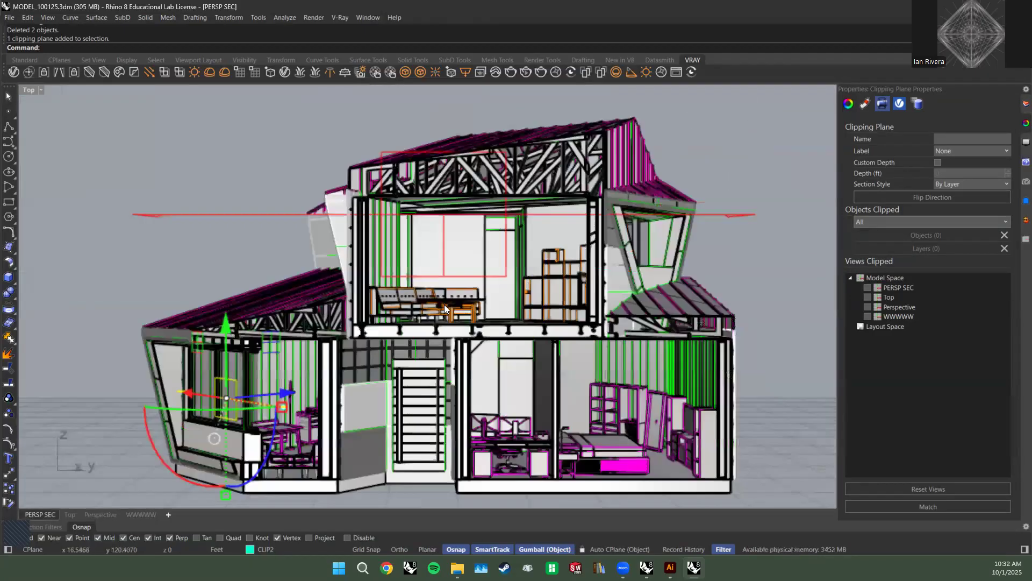
click(869, 289)
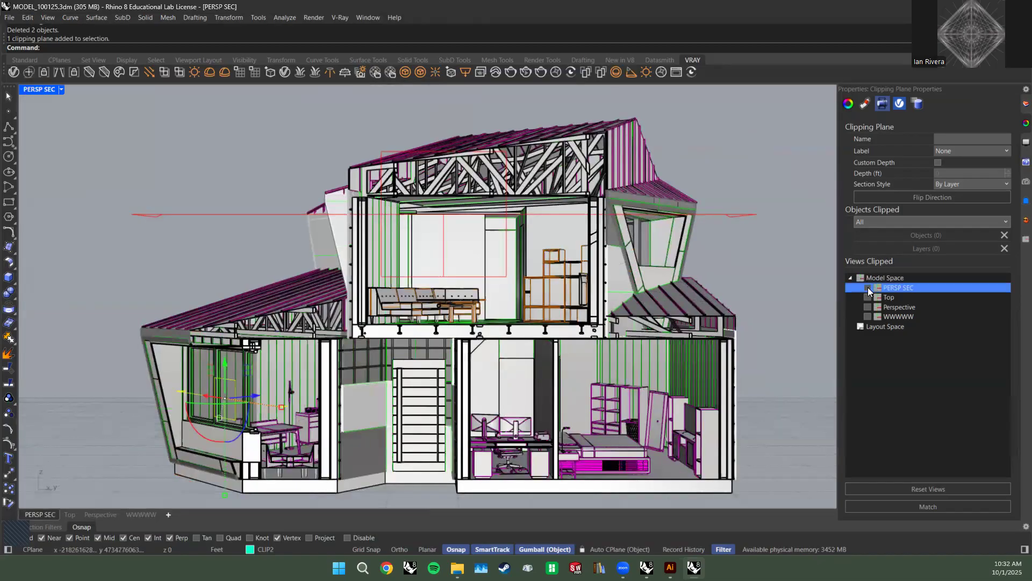
click(867, 287)
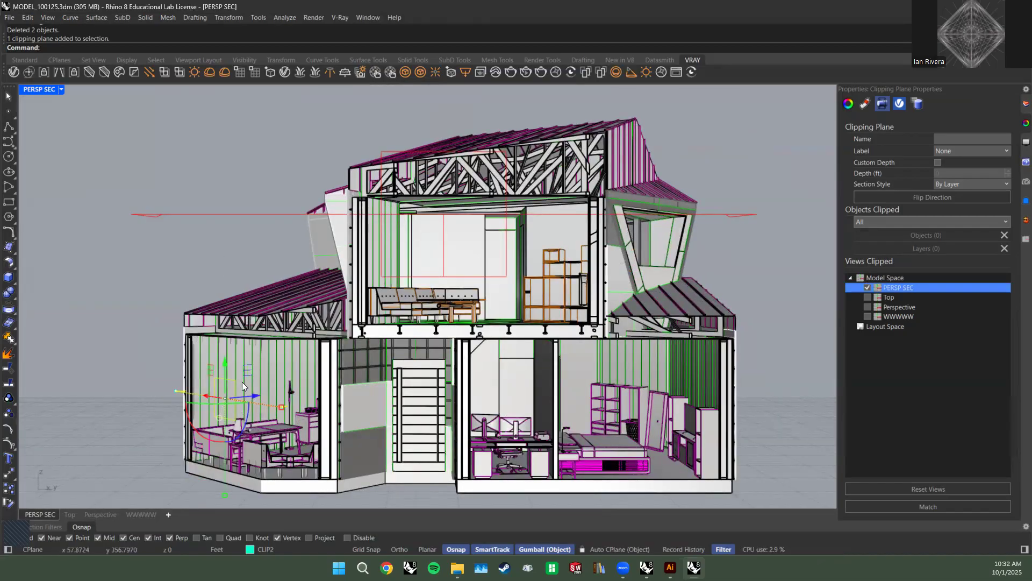
key(Escape)
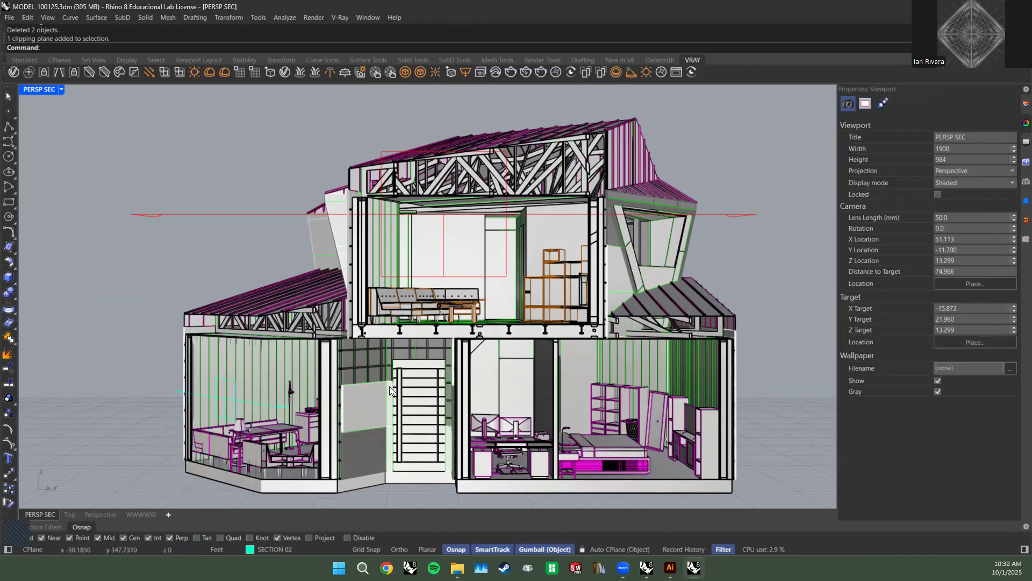
double_click(54, 90)
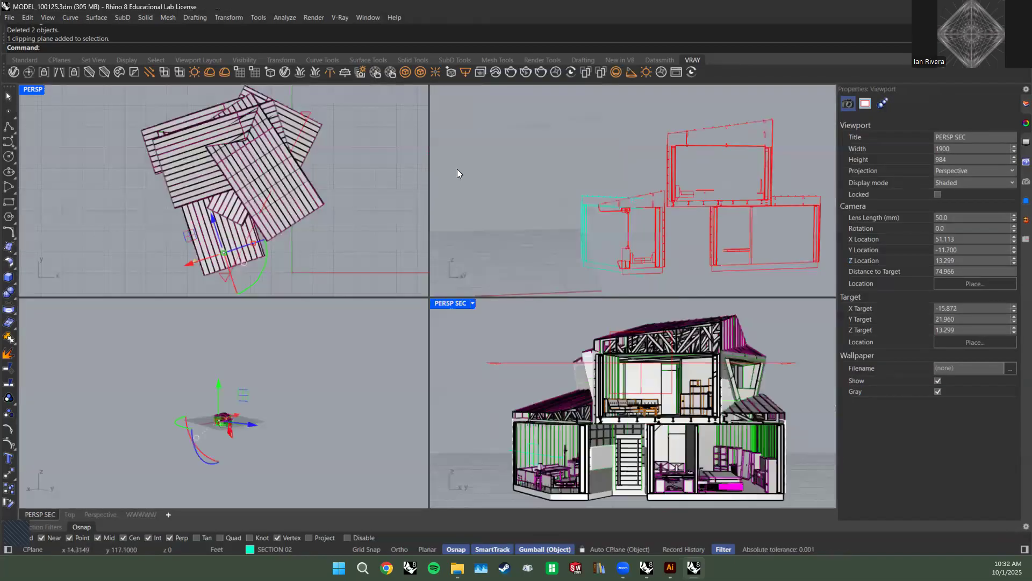
Maximize the Perspective view and intersect the red and teal roof curves where they cross.
double_click(461, 91)
right_drag(398, 275, 422, 300)
scroll(420, 301, up, 15)
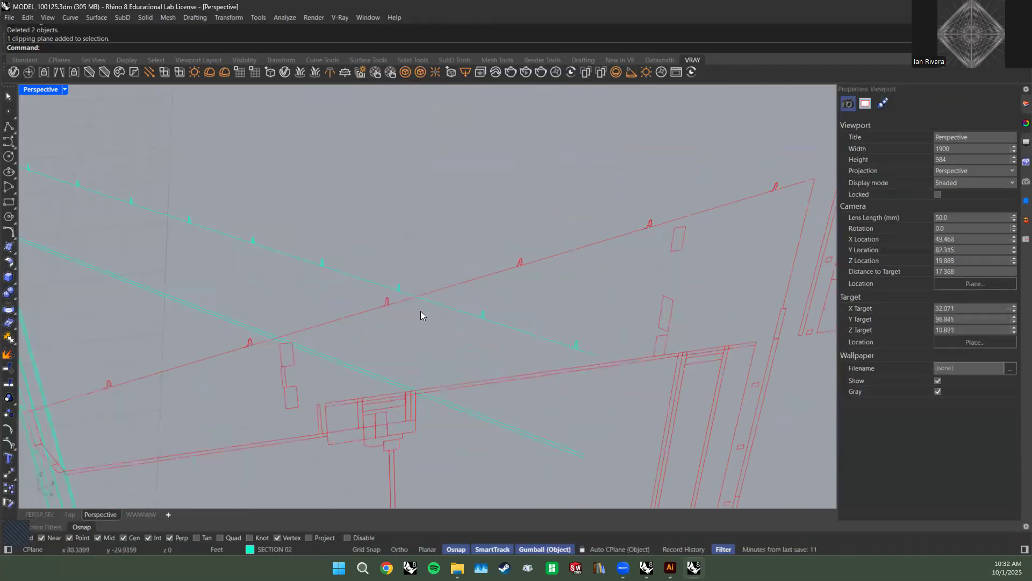
drag(414, 250, 474, 239)
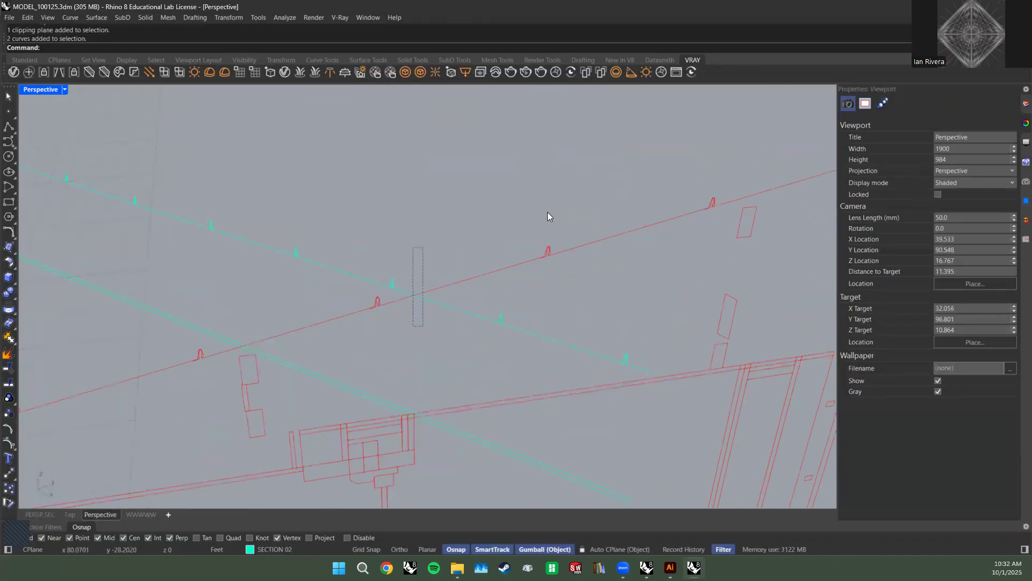
text(Intersect)
key(Return)
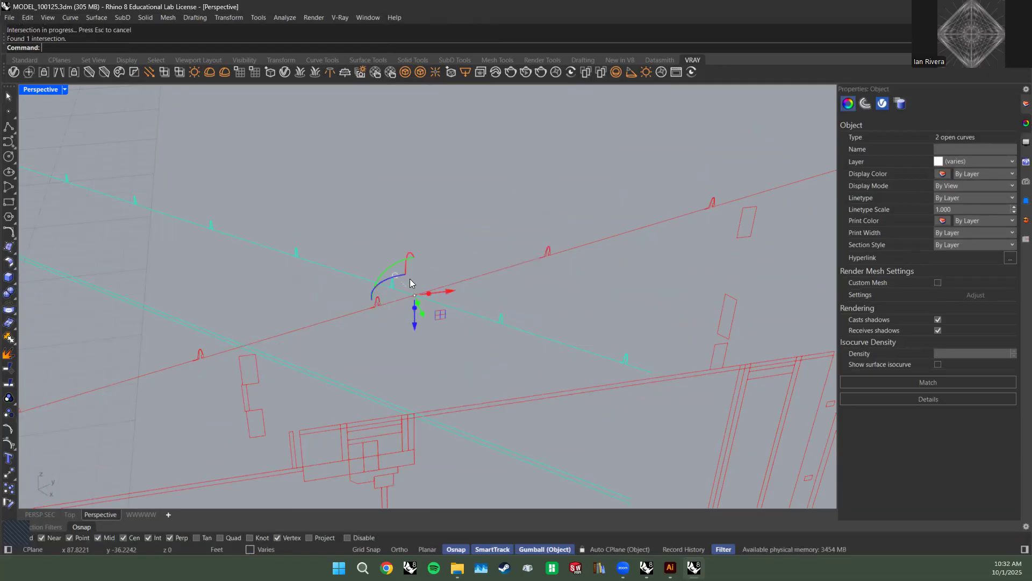
Select the roof intersection point and extrude it straight down past the floor slab into a vertical line.
click(419, 302)
right_drag(420, 302, 429, 186)
drag(428, 187, 440, 244)
scroll(463, 225, down, 5)
right_drag(501, 270, 450, 152)
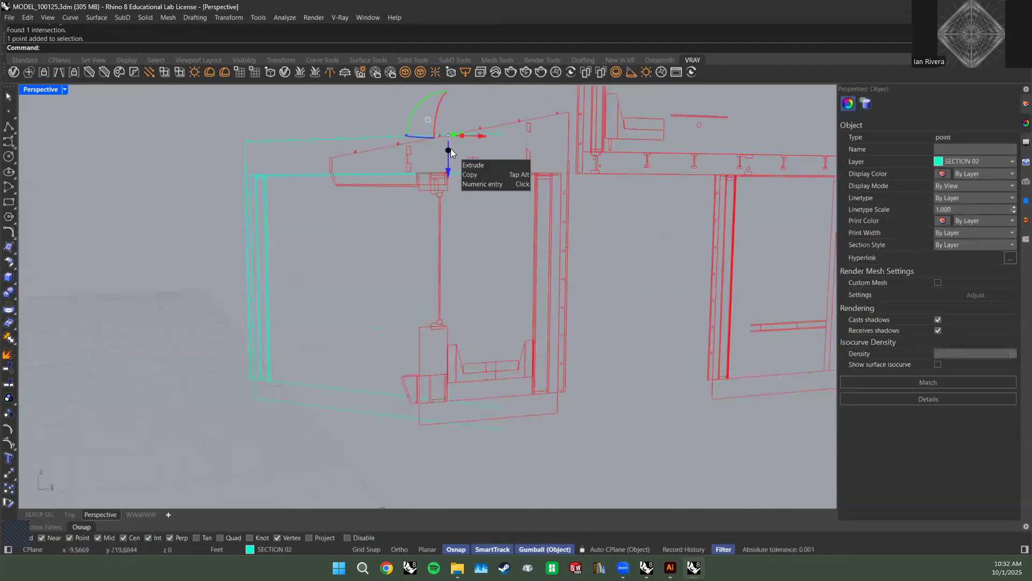
drag(450, 152, 434, 451)
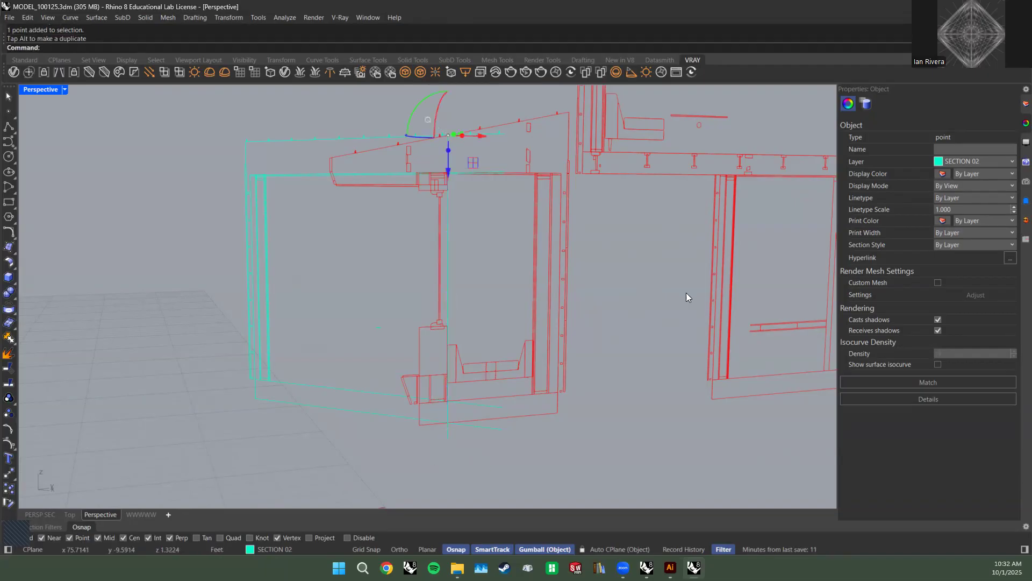
Lengthen the vertical line upward so it extends beyond the roof curves, and deselect it.
right_drag(495, 431, 455, 184)
click(456, 222)
drag(441, 170, 440, 118)
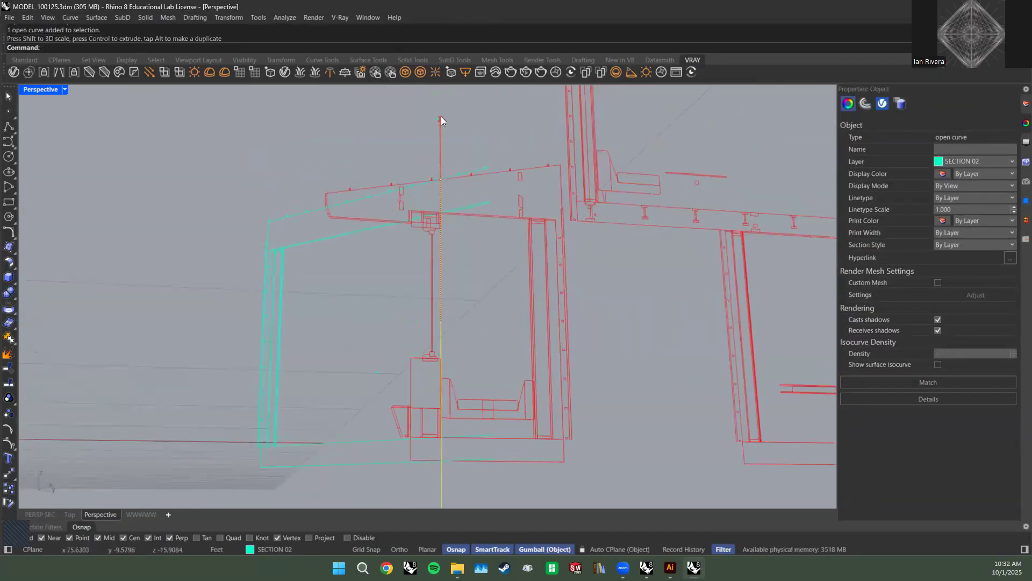
click(460, 139)
right_drag(518, 176, 528, 209)
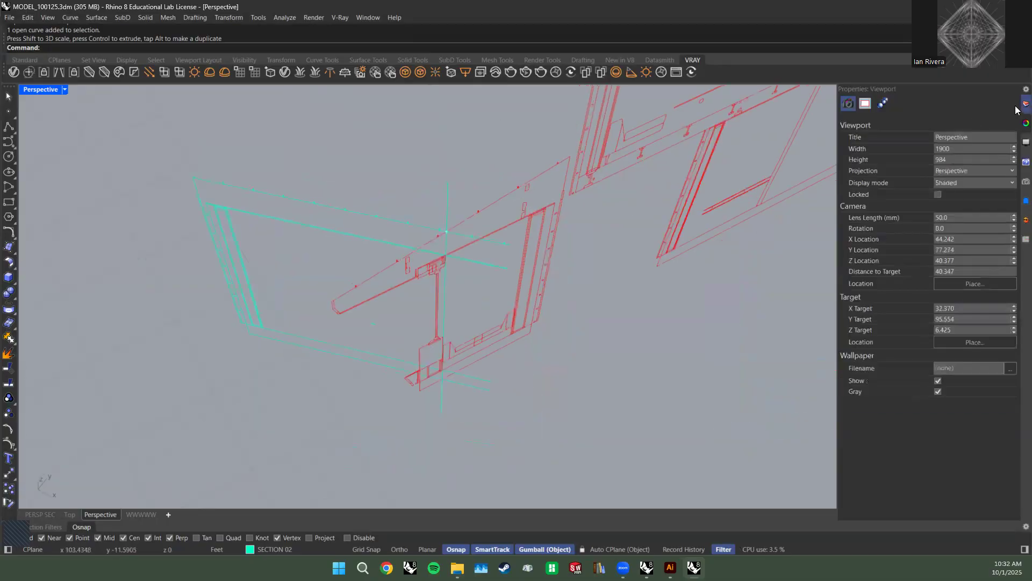
Create a new layer, Layer 03, and move the vertical line onto it.
click(1025, 104)
mouse_move(467, 157)
mouse_down()
mouse_move(451, 188)
mouse_move(410, 192)
mouse_up()
right_click(1008, 285)
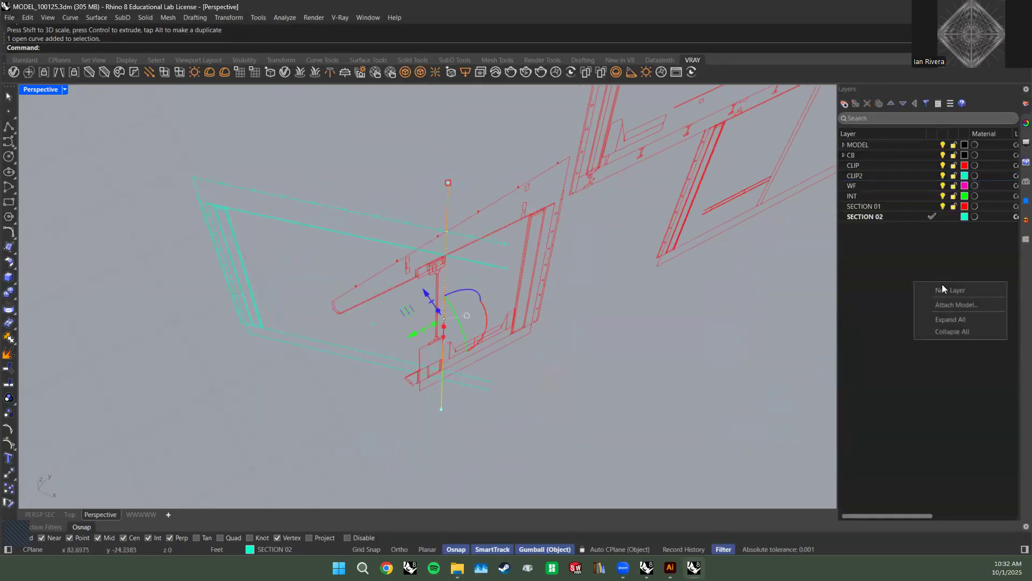
click(942, 290)
right_click(886, 224)
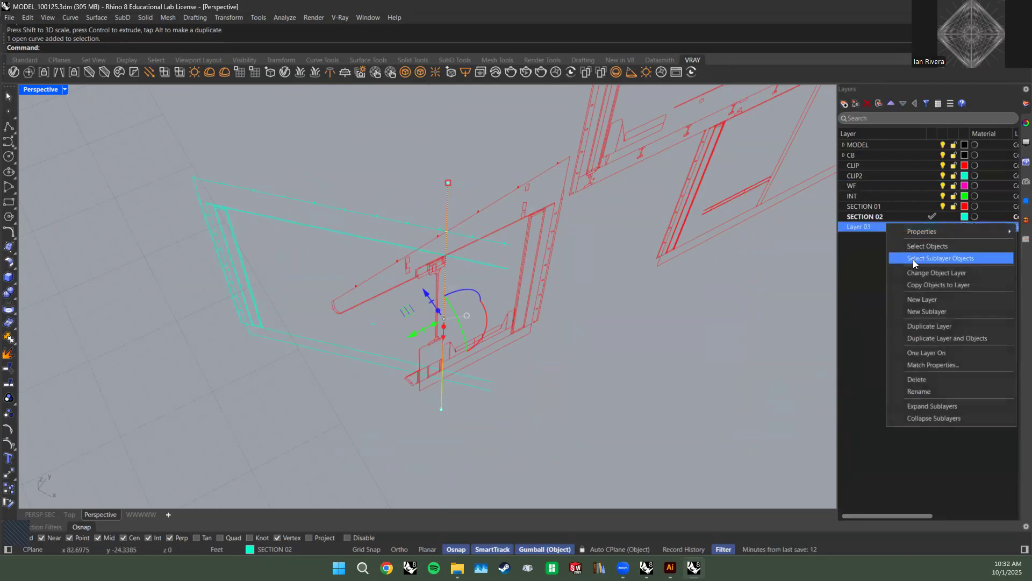
click(915, 273)
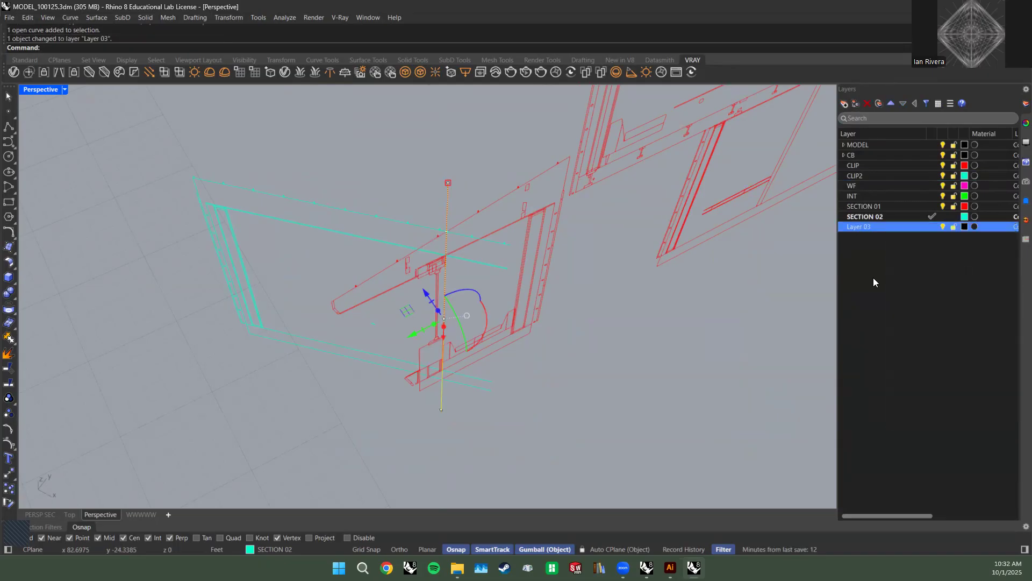
key(Escape)
Make SECTION 01 the current layer and hide the SECTION 02 layer.
click(919, 206)
click(913, 204)
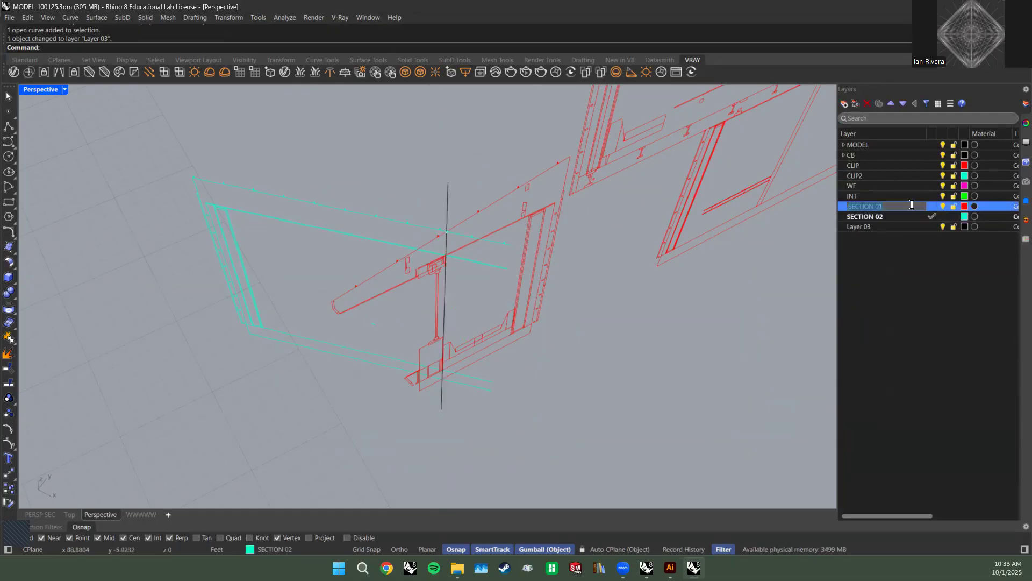
click(932, 207)
click(943, 215)
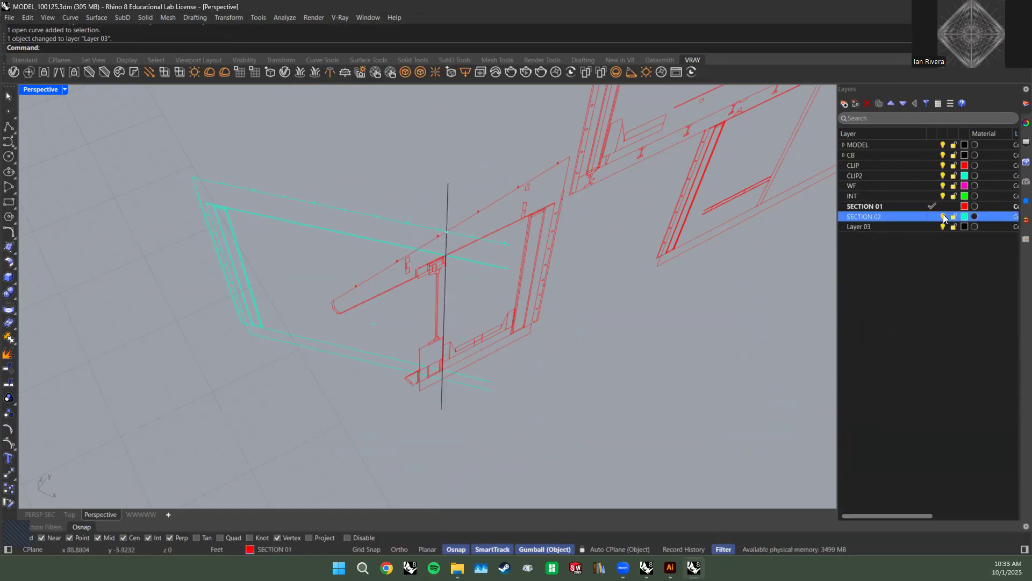
right_drag(520, 319, 480, 153)
drag(483, 144, 346, 90)
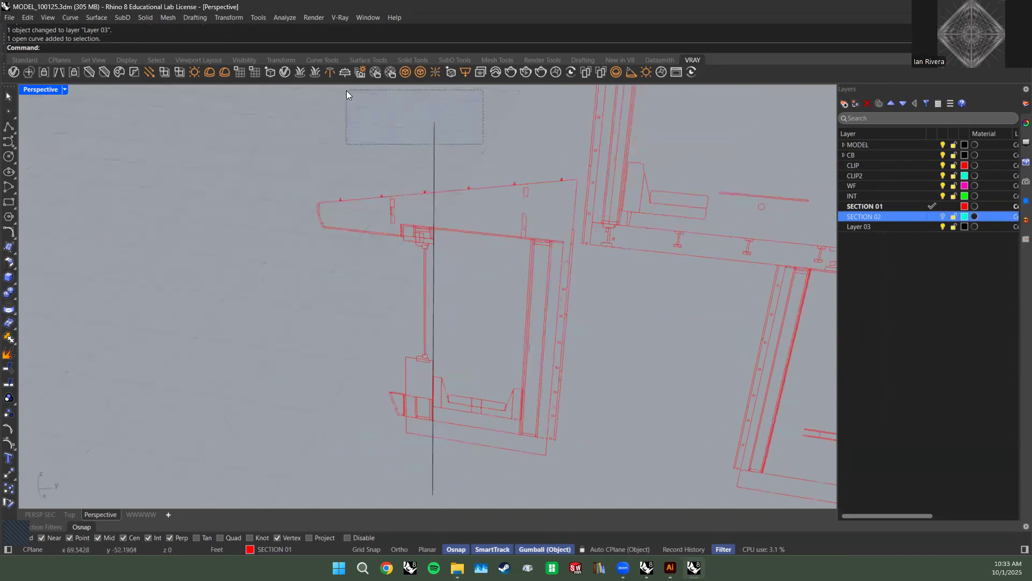
text(trim)
key(Return)
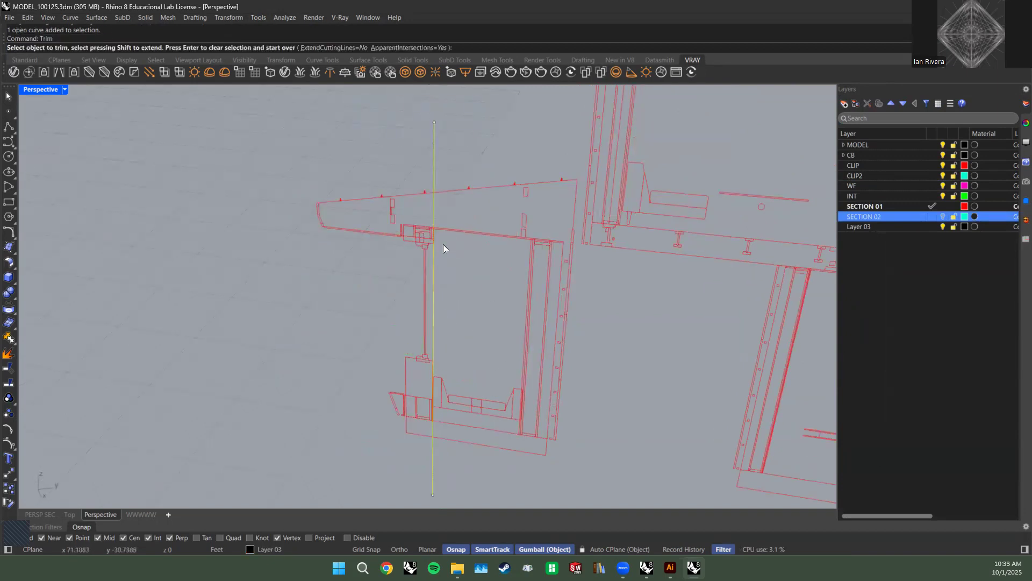
right_drag(356, 299, 334, 329)
key(Escape)
key(Escape)
Trim the red section curves on the roof-overhang side of the vertical line, undoing the accidental trim of the line itself.
right_drag(464, 160, 461, 152)
drag(462, 153, 357, 114)
scroll(395, 186, down, 4)
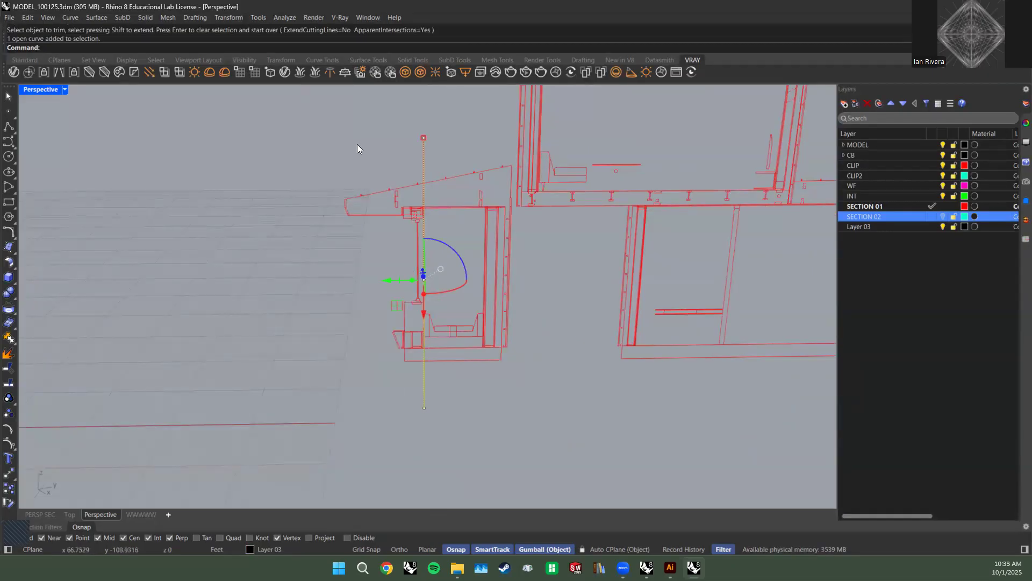
right_drag(357, 144, 430, 255)
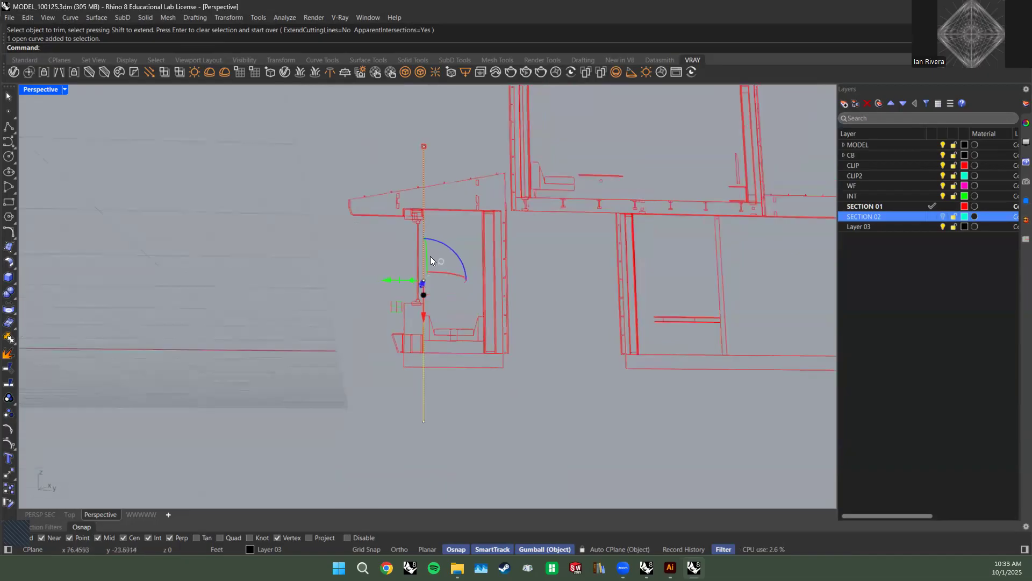
right_drag(531, 213, 453, 162)
key(Return)
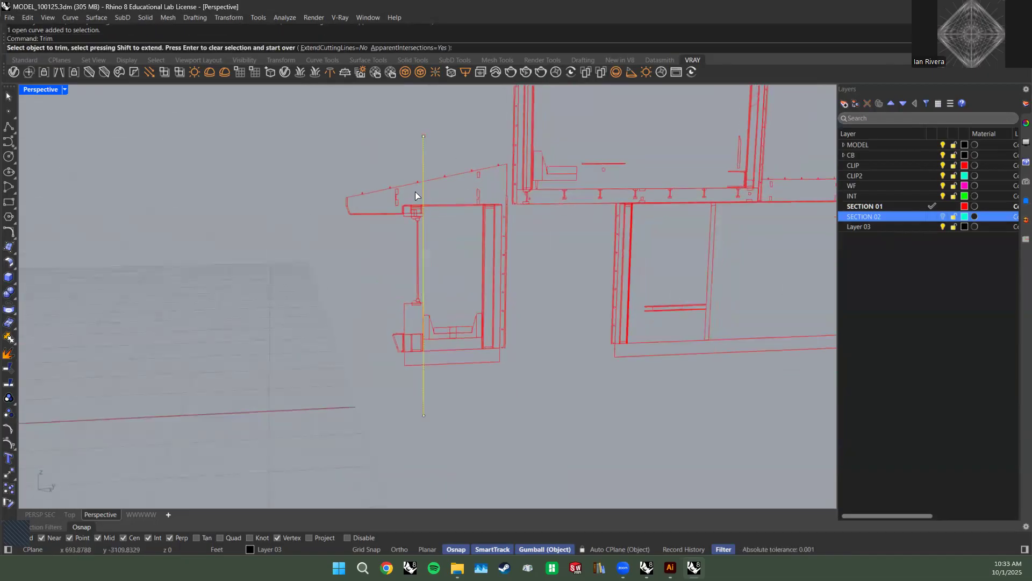
scroll(409, 260, up, 3)
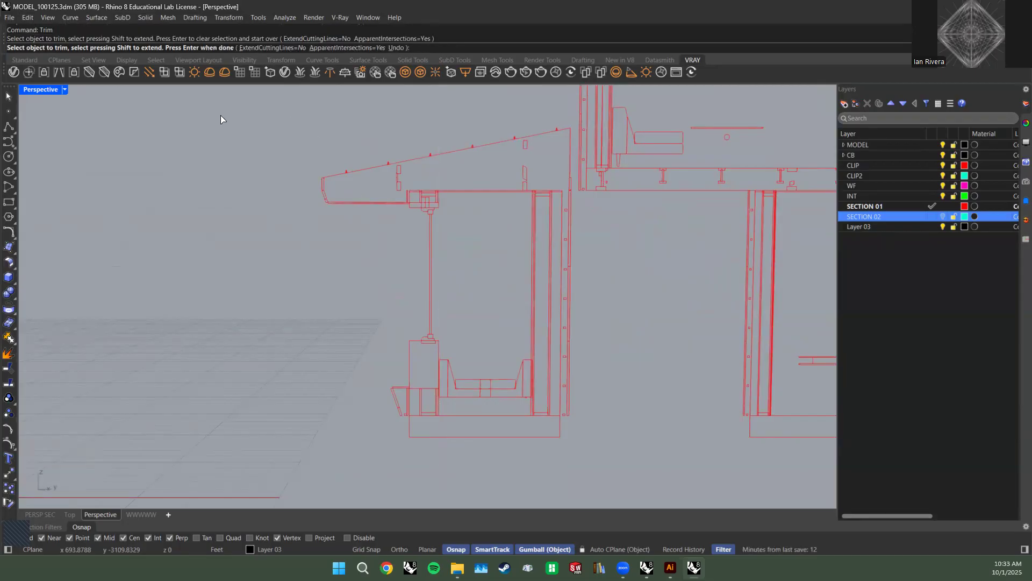
key(ctrl+z)
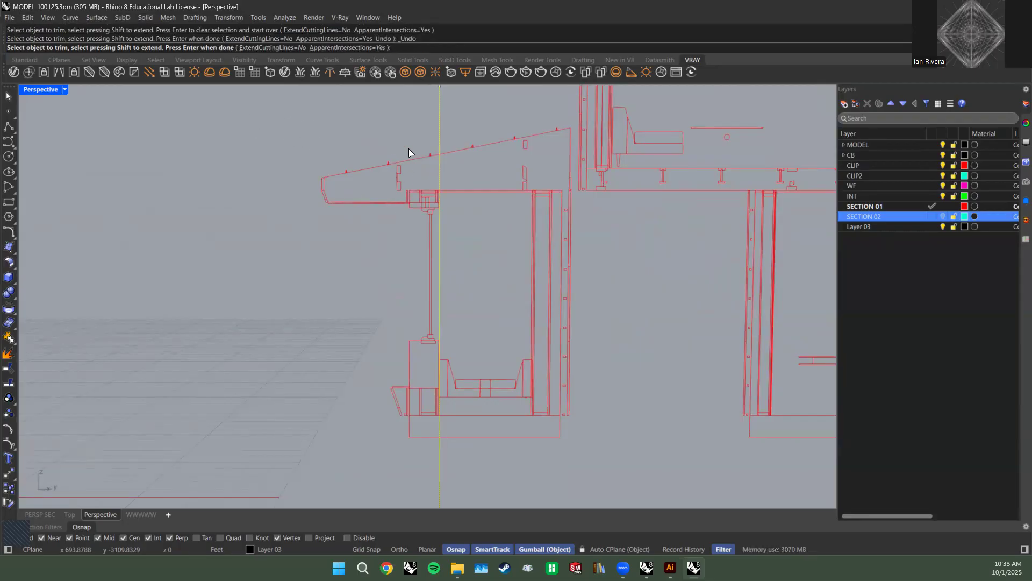
drag(434, 118, 183, 479)
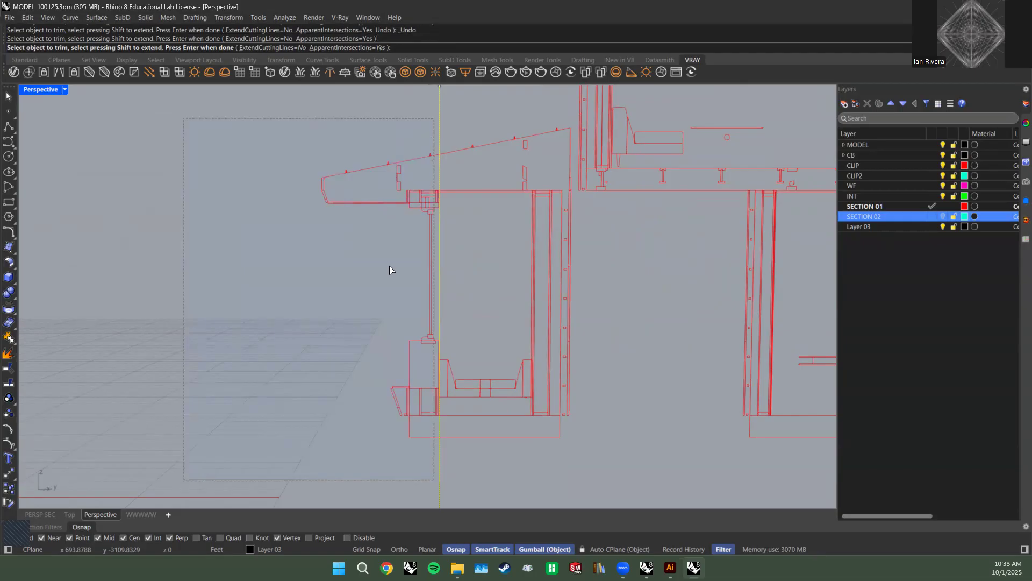
Trim the remaining red curve pieces crossing the vertical line, from the roof down to the floor slab, and finish the Trim command.
scroll(440, 241, up, 8)
scroll(446, 195, up, 3)
drag(434, 284, 381, 99)
mouse_move(423, 393)
shift+right_down()
mouse_move(427, 206)
mouse_move(422, 329)
mouse_move(451, 115)
shift+right_up()
scroll(427, 205, down, 3)
scroll(432, 199, down, 4)
scroll(453, 383, up, 6)
mouse_move(454, 385)
shift+right_down()
mouse_move(460, 177)
mouse_move(471, 175)
shift+right_up()
shift+right_drag(465, 333, 470, 213)
scroll(442, 348, up, 5)
shift+right_drag(442, 347, 447, 305)
scroll(459, 262, up, 4)
scroll(484, 242, down, 12)
scroll(482, 349, down, 3)
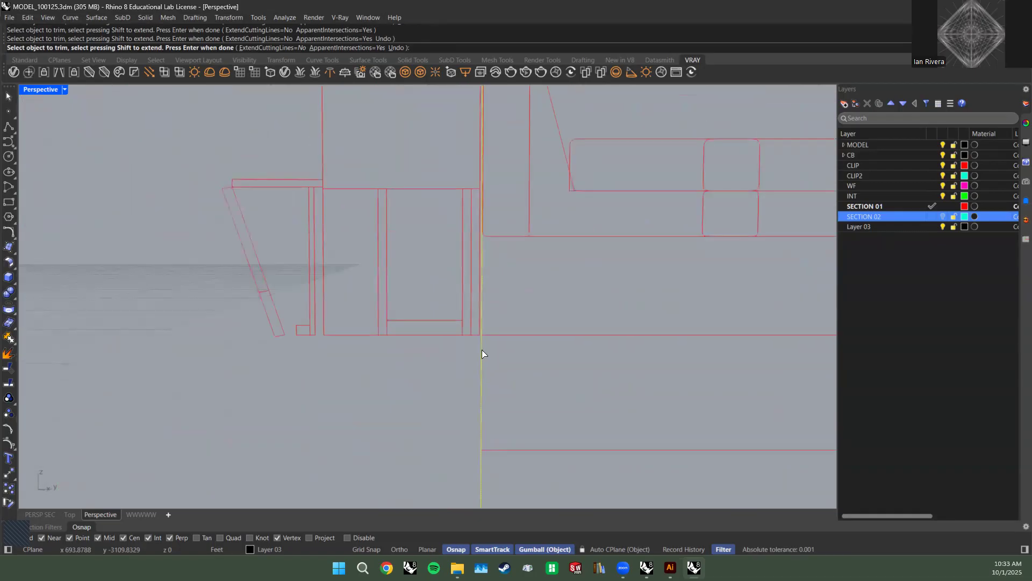
shift+right_drag(516, 143, 476, 317)
key(Return)
Copy the vertical line outward beyond the end of the red roof overhang and deselect it.
mouse_move(466, 242)
right_down()
mouse_move(495, 295)
mouse_move(467, 279)
right_up()
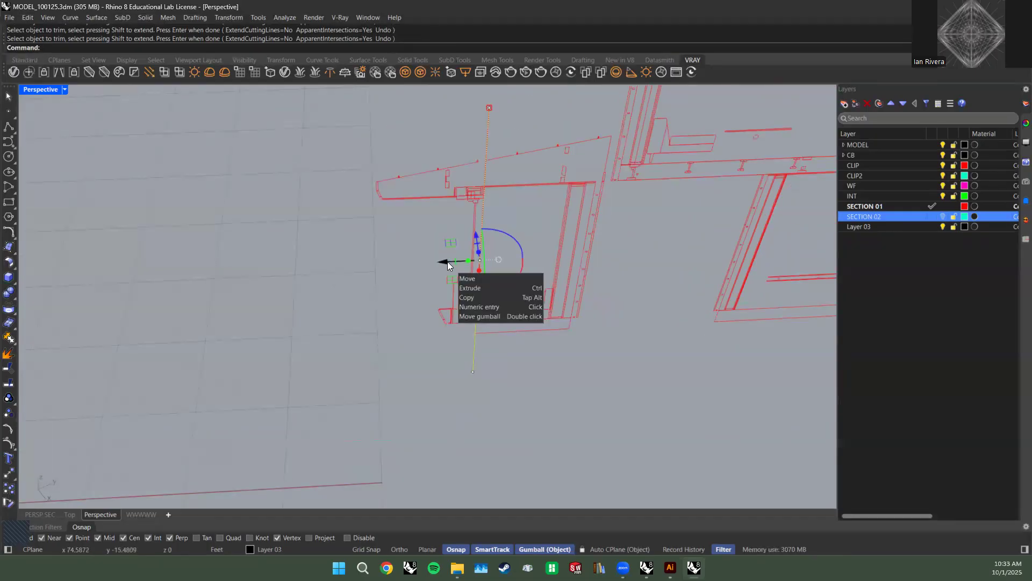
drag(441, 261, 303, 241)
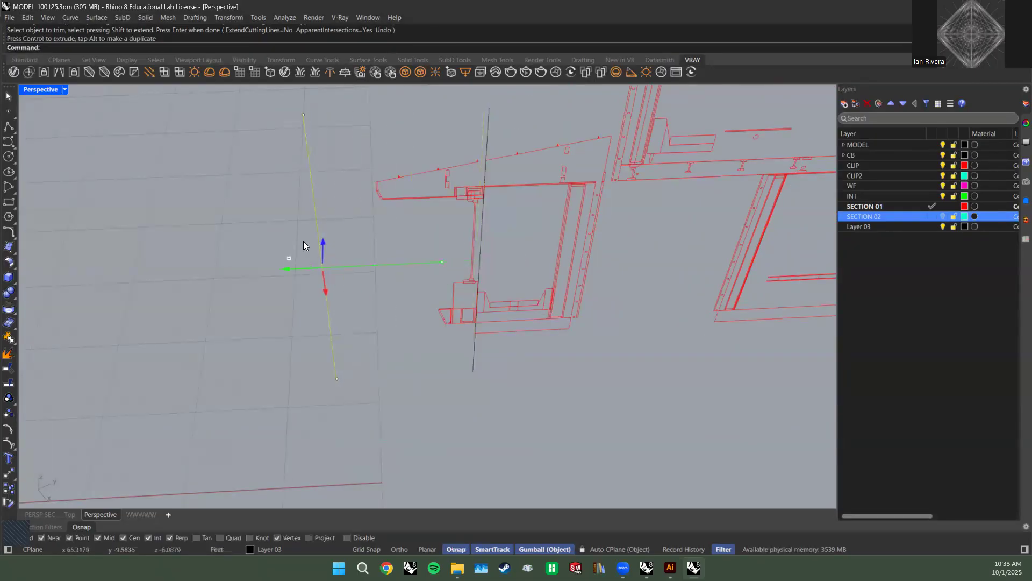
click(417, 127)
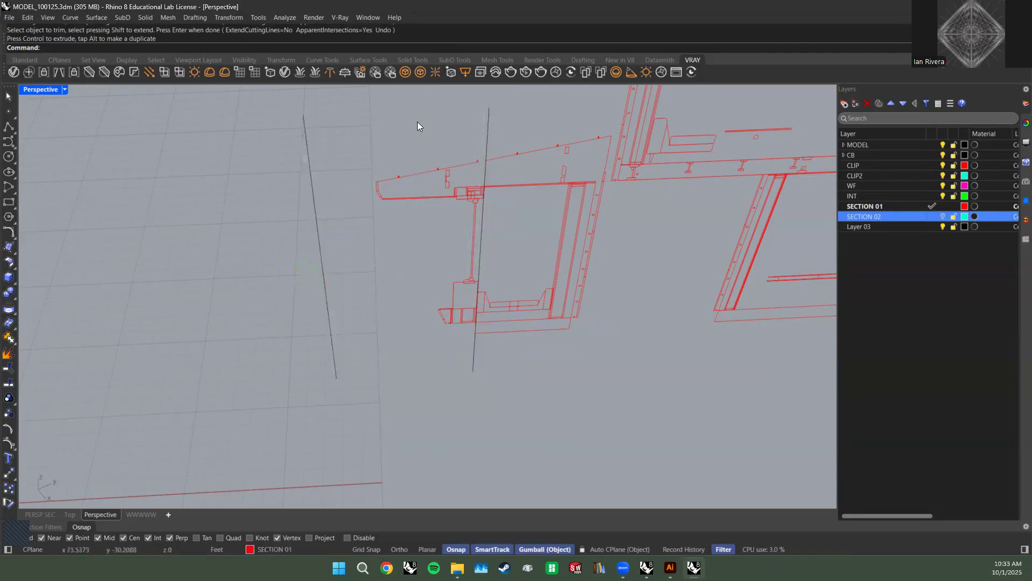
Make Layer 03 current and connect the upper ends and the lower ends of the two vertical lines with polylines.
text(Polyline)
key(Return)
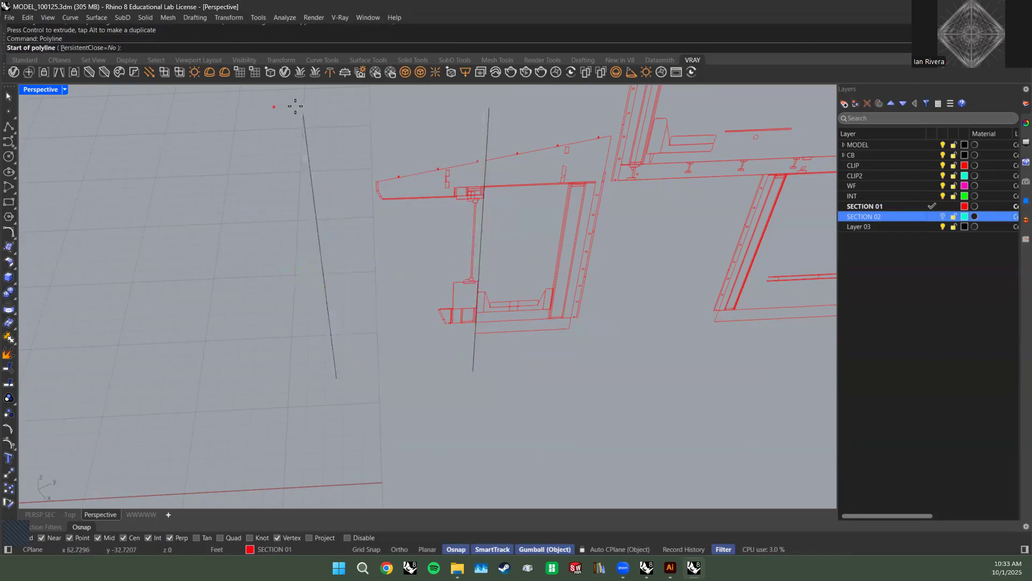
click(303, 115)
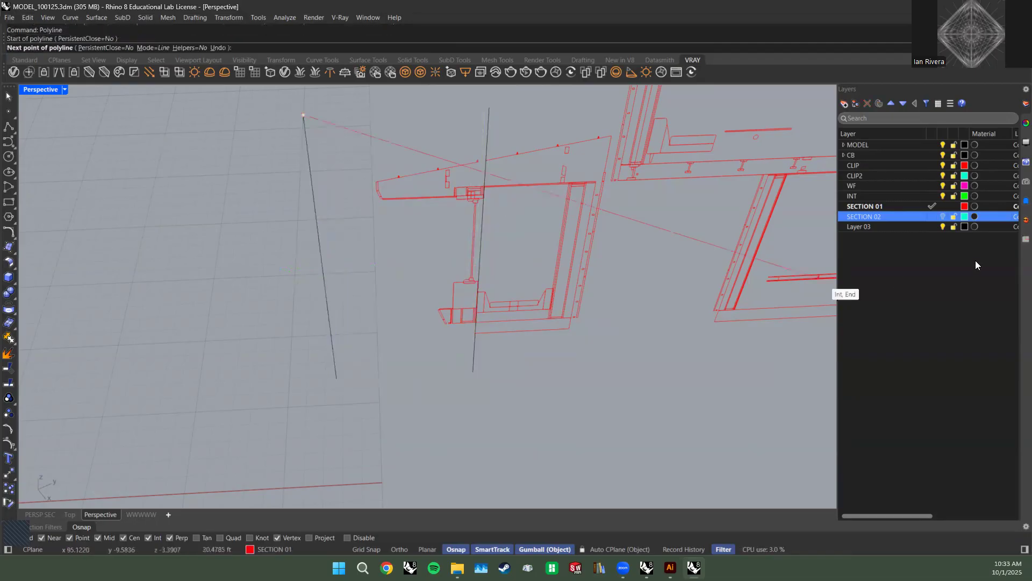
double_click(913, 226)
click(490, 107)
key(Return)
key(Return)
click(337, 378)
click(477, 372)
key(Return)
Join the two vertical lines and the two connecting lines into one closed boundary curve.
drag(502, 419, 271, 363)
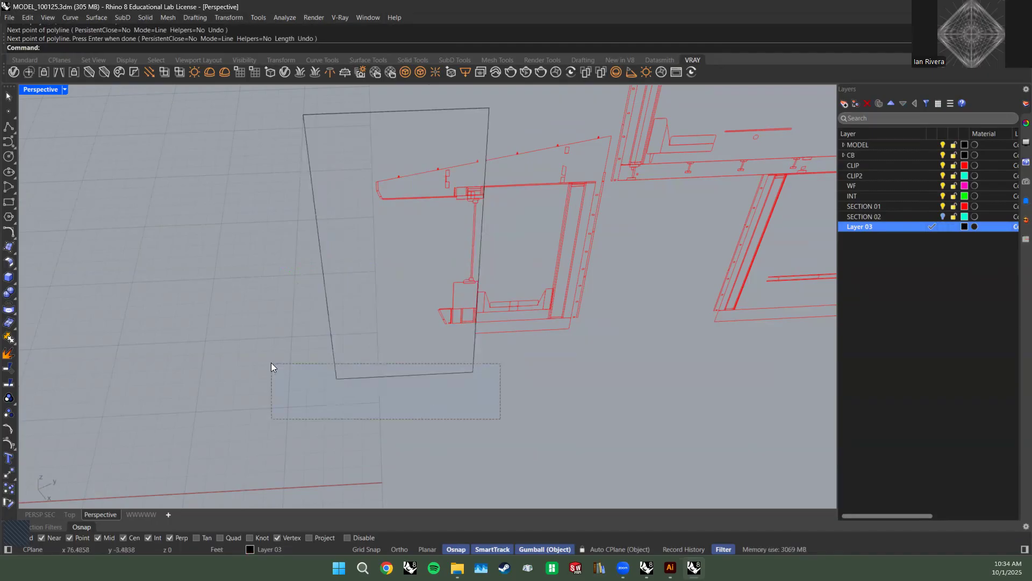
shift+click(433, 111)
text(oin)
key(Return)
click(376, 204)
click(419, 108)
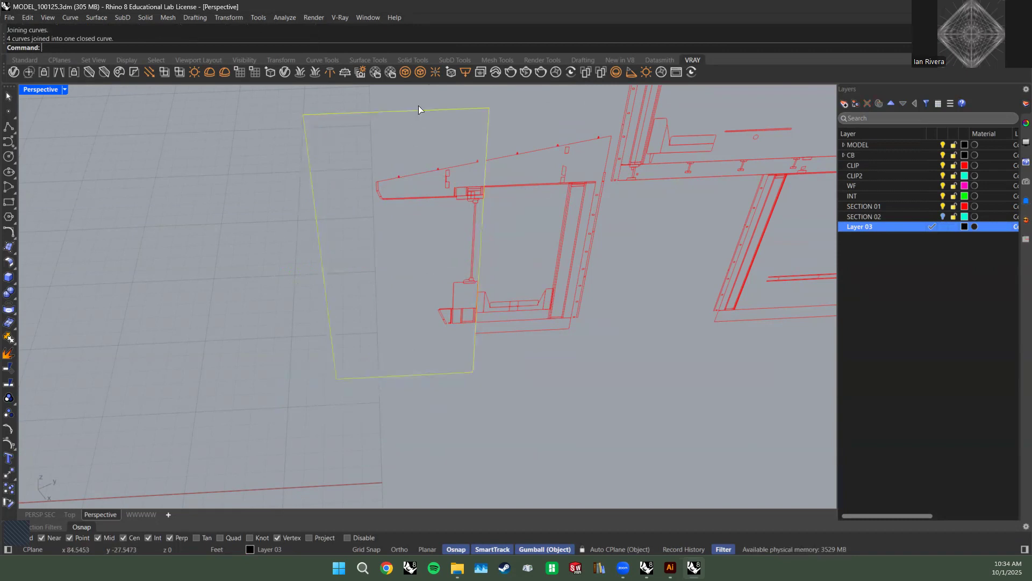
Select the red section curves inside the closed boundary with SelBoundary and delete them.
click(426, 169)
mouse_move(426, 170)
right_down()
mouse_move(428, 138)
mouse_move(430, 175)
right_up()
scroll(429, 138, down, 2)
scroll(430, 176, down, 2)
text(Sel)
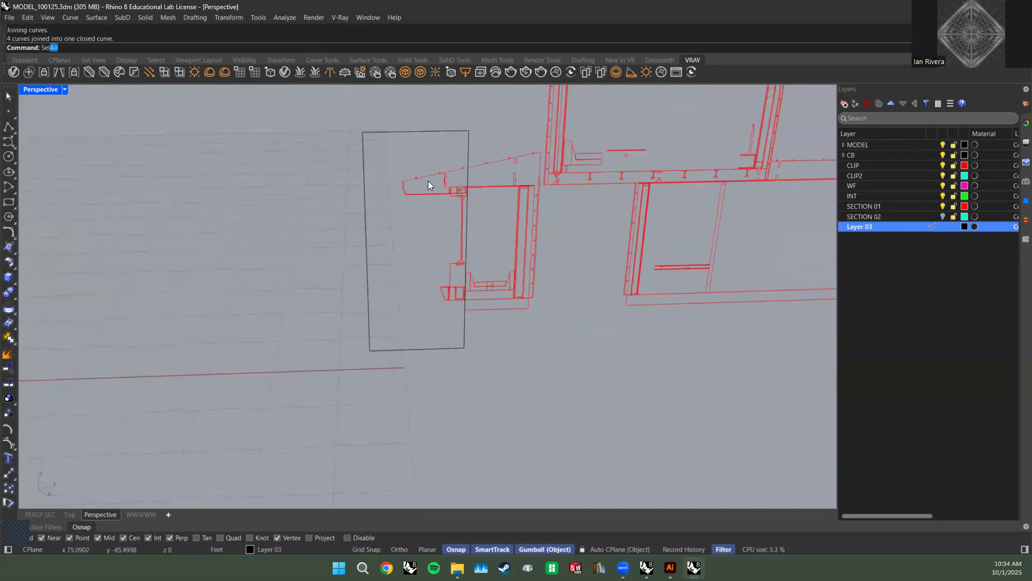
text(Boundary)
key(Return)
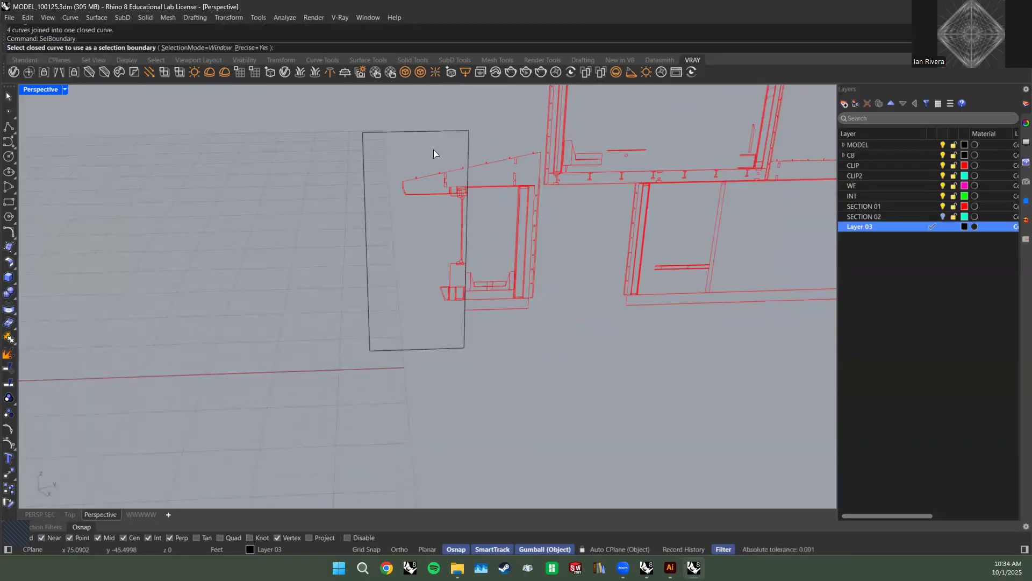
click(443, 131)
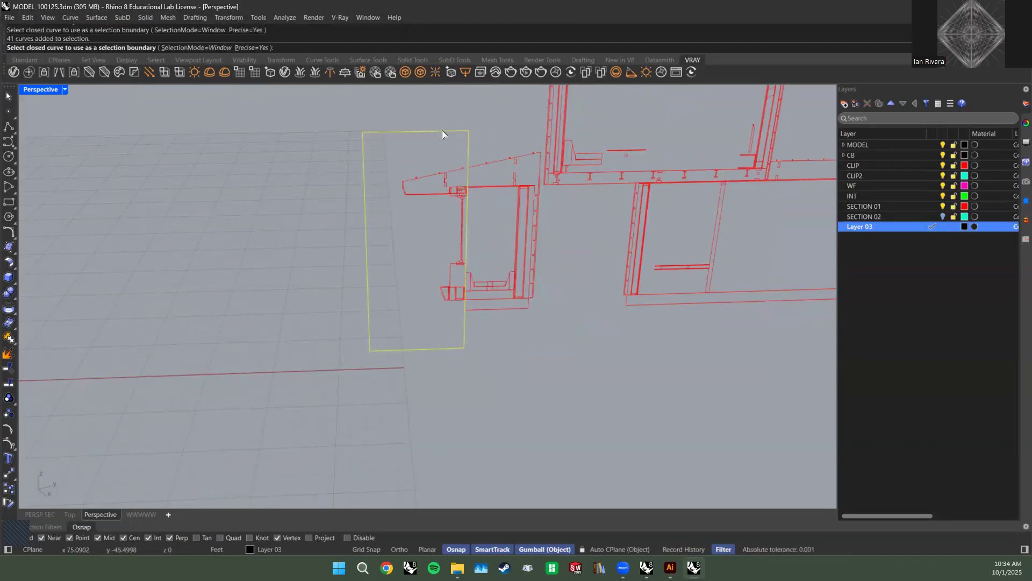
scroll(432, 276, up, 4)
shift+right_drag(334, 175, 312, 269)
key(Delete)
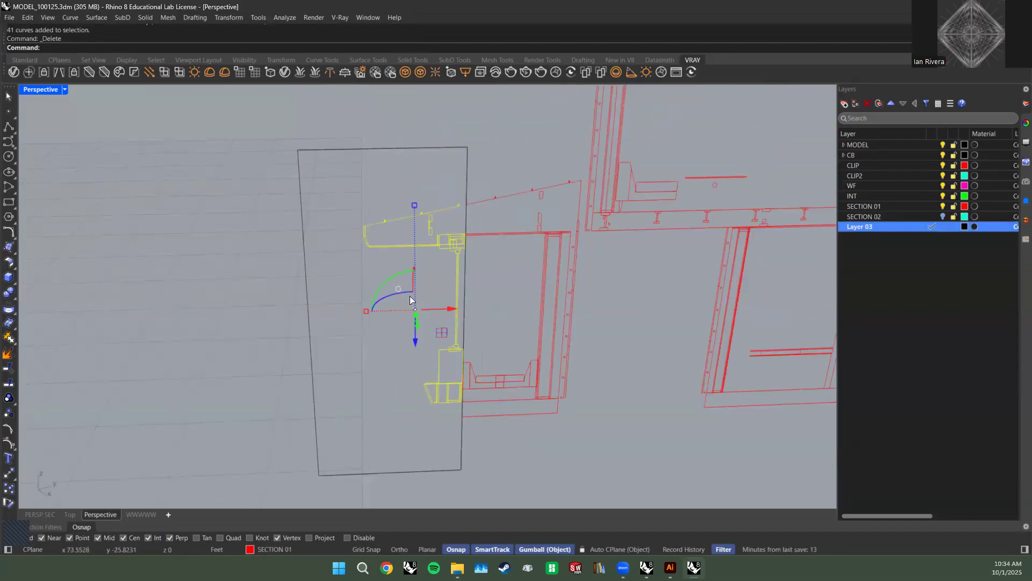
Deselect the boundary curve, turn off the SECTION 01 layer and turn on the SECTION 02 layer.
click(468, 163)
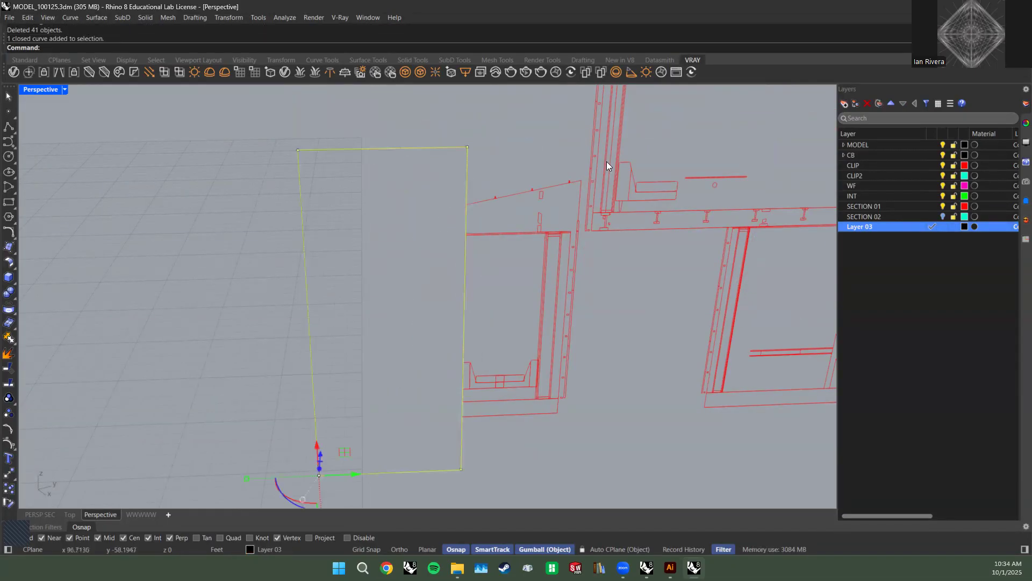
key(Escape)
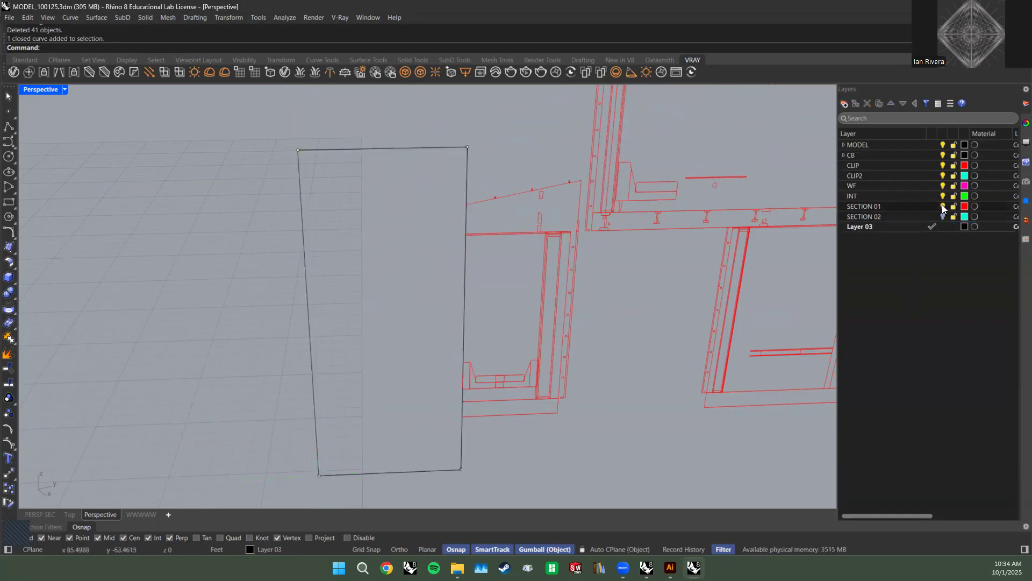
click(942, 207)
click(942, 206)
click(943, 216)
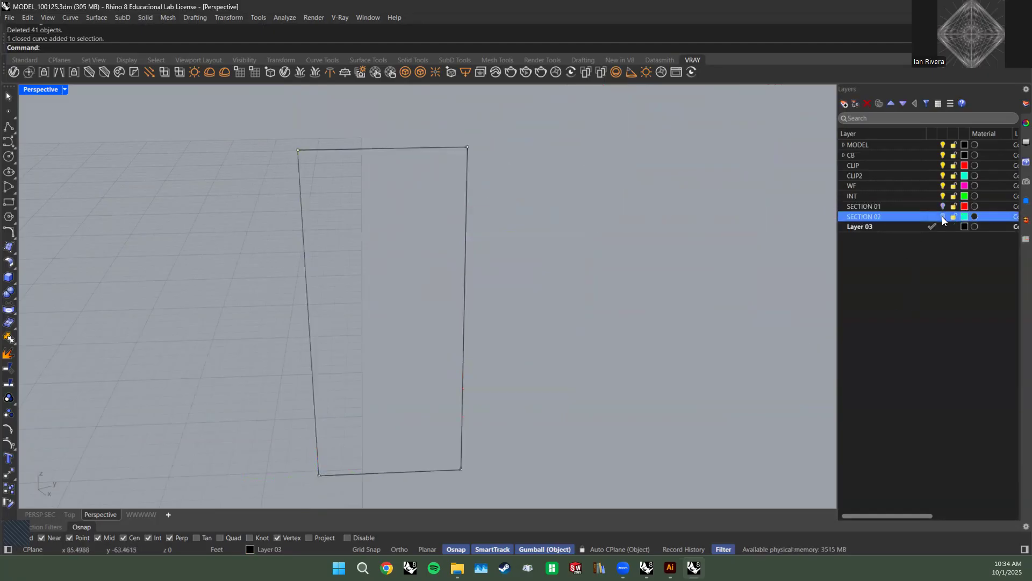
Sub-select only the boundary curve's vertical segment that passes through the intersection point on the SECTION 02 curves.
right_drag(472, 234, 490, 195)
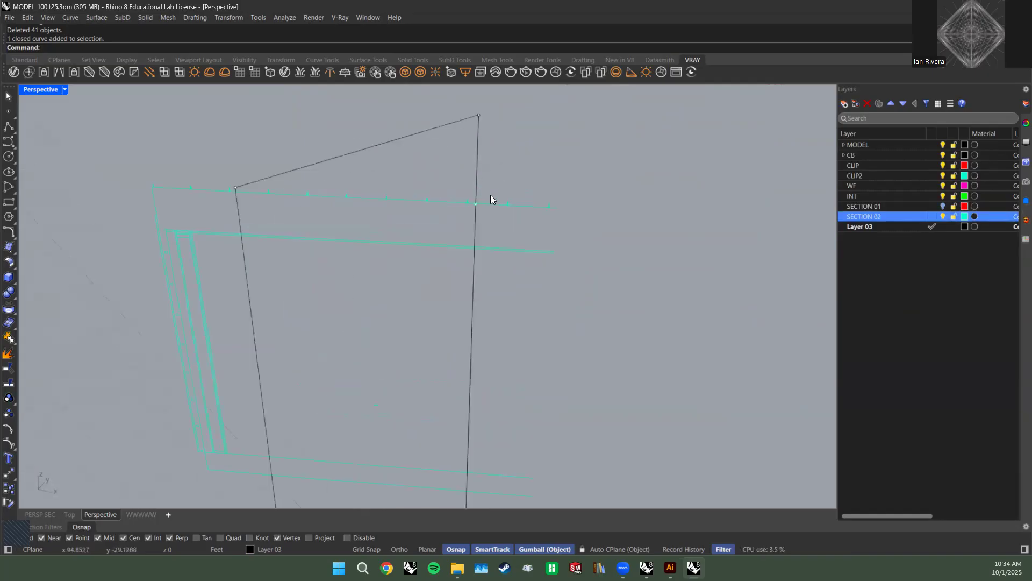
ctrl+shift+click(478, 148)
right_drag(498, 224, 490, 207)
scroll(483, 220, up, 6)
scroll(458, 273, up, 4)
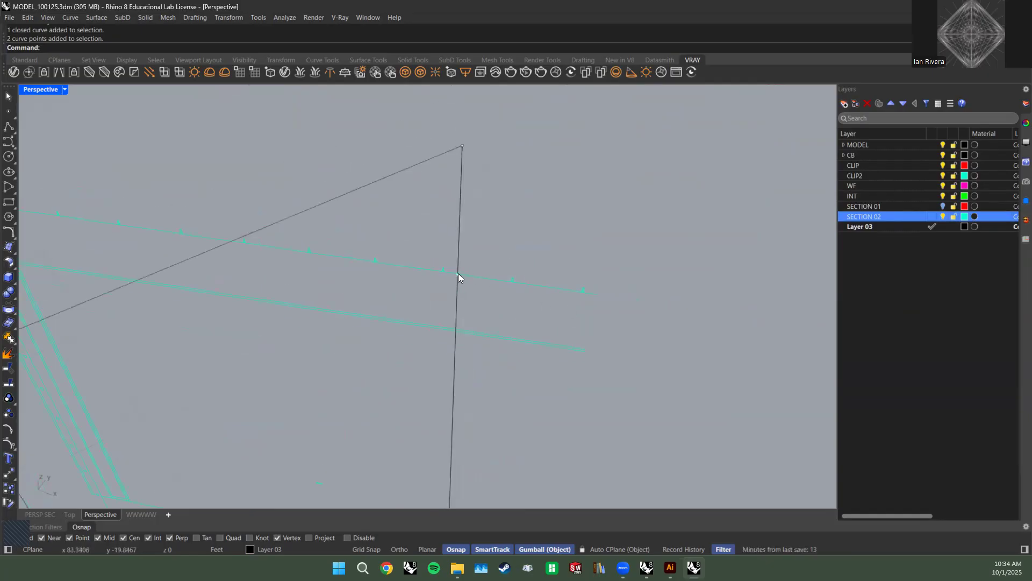
scroll(596, 281, down, 6)
shift+right_drag(615, 266, 414, 212)
shift+right_drag(511, 239, 575, 285)
right_drag(575, 285, 450, 192)
right_drag(280, 114, 494, 214)
ctrl+shift+click(501, 207)
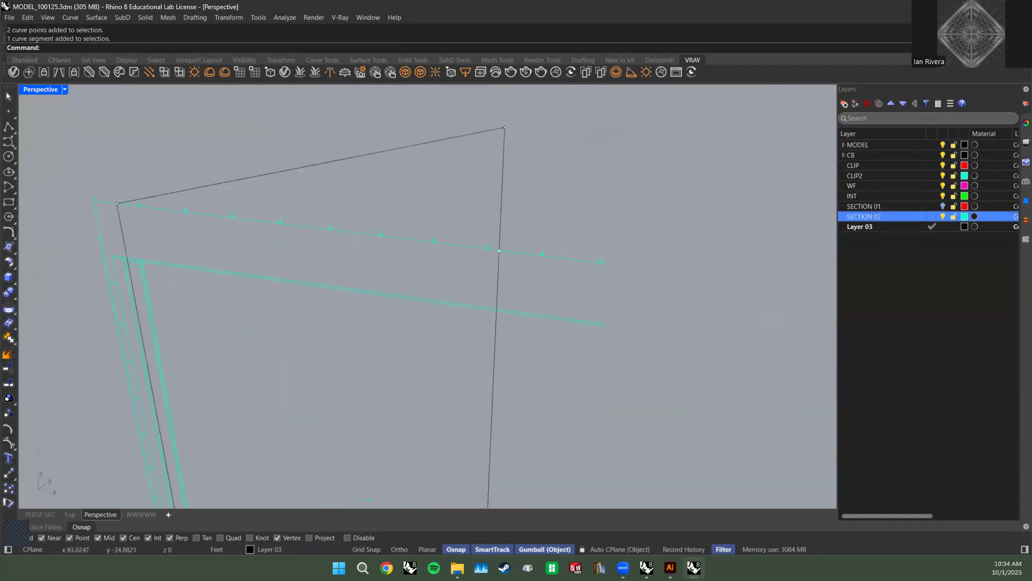
right_drag(545, 315, 509, 245)
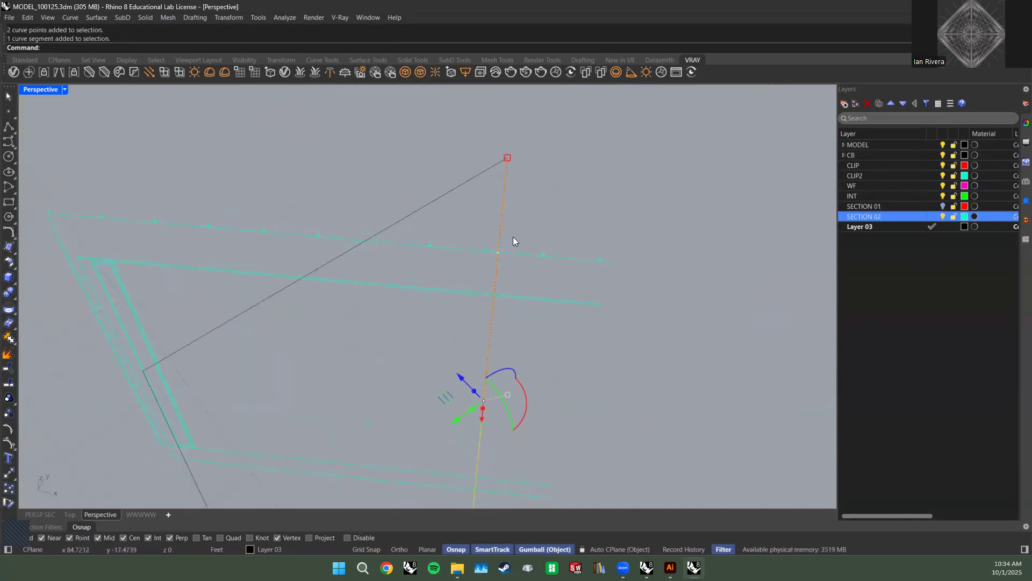
text(Copy)
key(Return)
scroll(487, 253, up, 4)
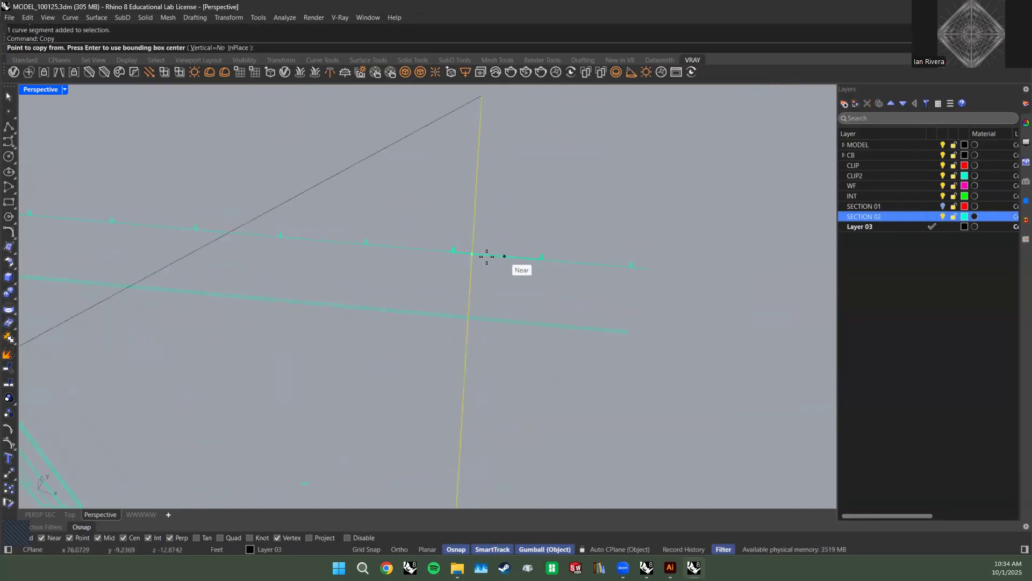
click(471, 254)
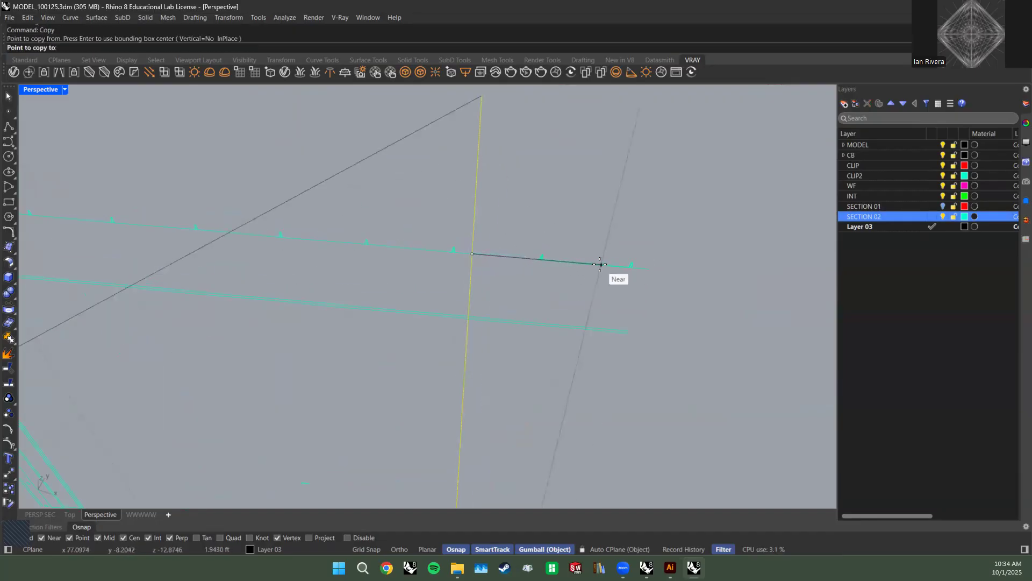
scroll(600, 265, down, 4)
right_drag(600, 265, 608, 227)
scroll(647, 293, down, 4)
right_drag(647, 293, 527, 239)
key(Return)
Copy the selected vertical segment about 7.5 ft along the lower SECTION 02 line, past the open ends of the section curves.
right_drag(577, 435, 500, 275)
key(Return)
scroll(534, 340, down, 8)
shift+right_drag(554, 366, 565, 168)
scroll(565, 172, down, 4)
scroll(565, 339, up, 5)
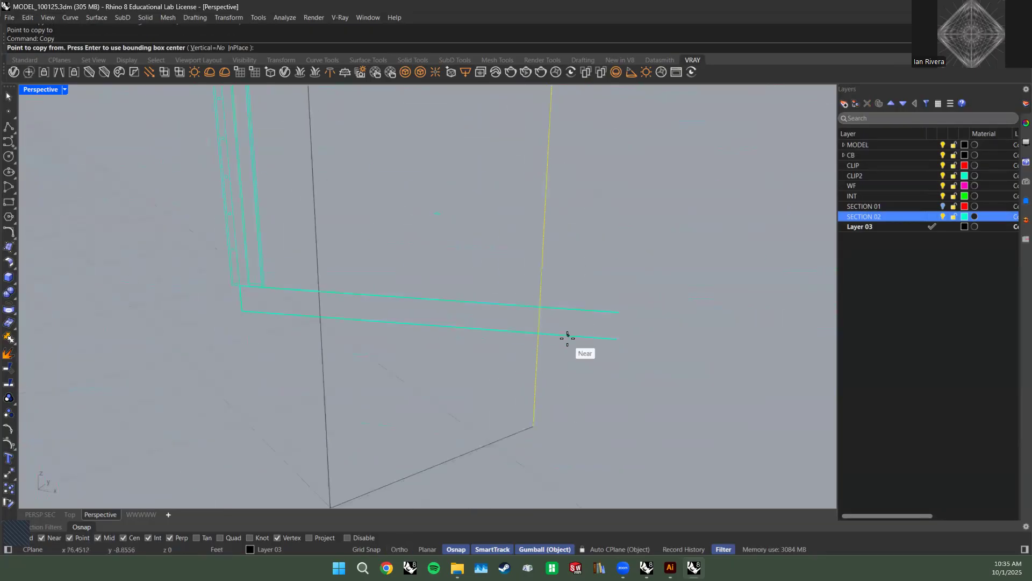
click(525, 330)
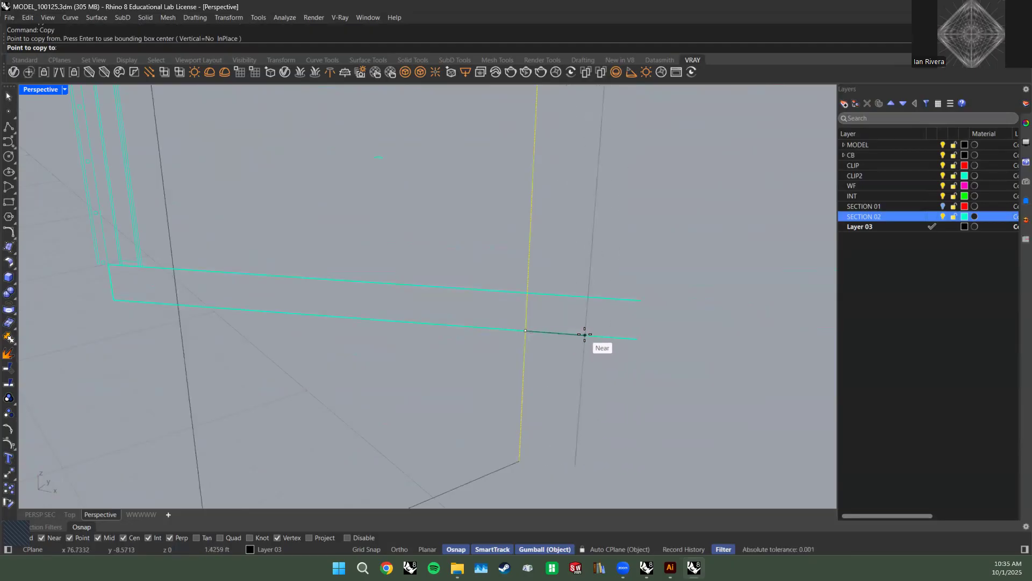
scroll(720, 353, down, 2)
scroll(771, 299, down, 5)
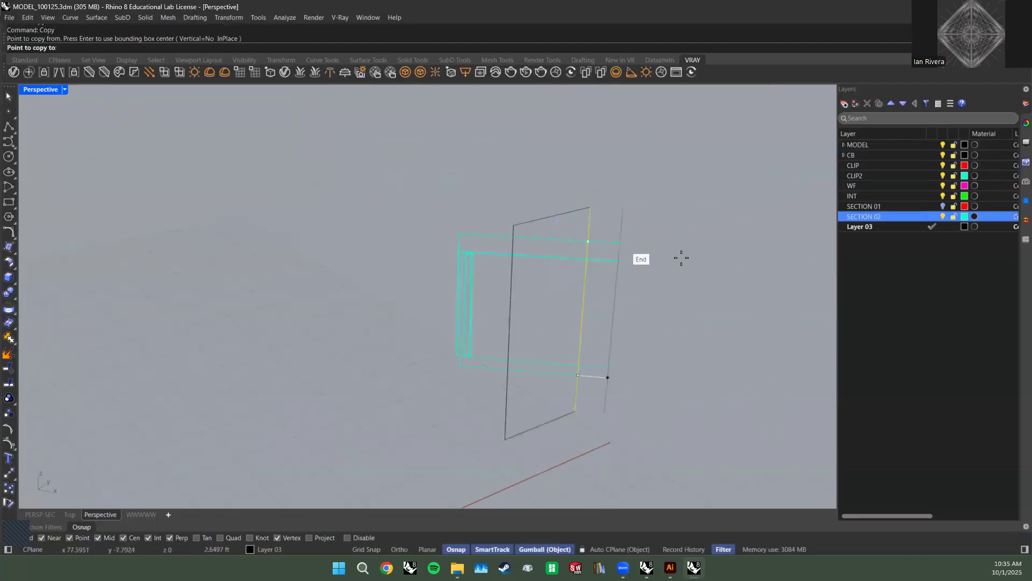
scroll(696, 332, down, 1)
scroll(697, 332, down, 5)
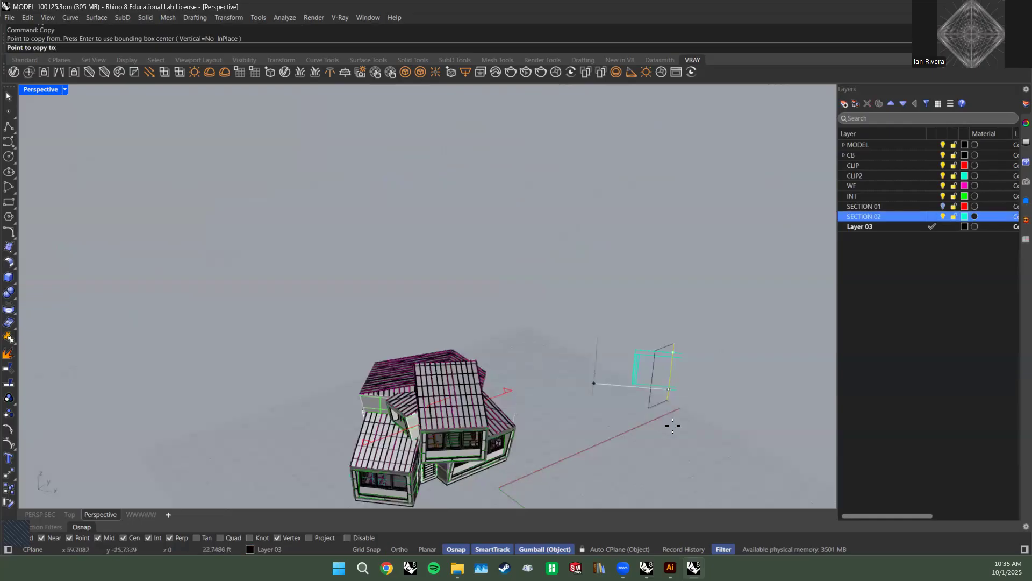
scroll(685, 384, up, 3)
scroll(686, 384, up, 3)
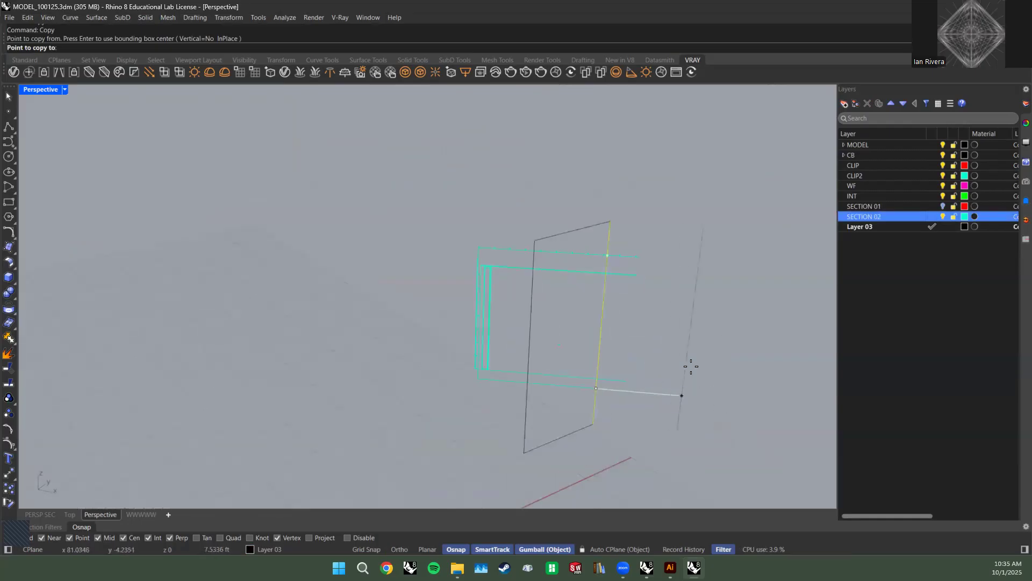
click(691, 366)
key(Return)
key(Escape)
Make a separate copy of the boundary's vertical segment at the intersection, offset 1 ft from the original.
scroll(677, 253, up, 2)
shift+right_drag(677, 253, 598, 241)
drag(546, 231, 496, 217)
text(1)
key(Return)
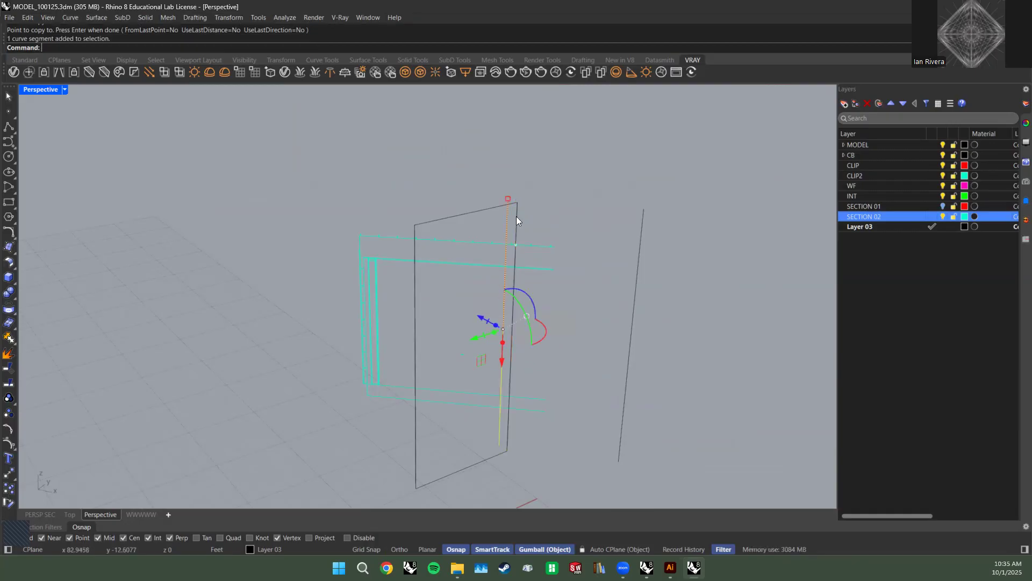
Delete the old boundary curve and move the offset line 1 ft back onto the intersection point.
click(474, 213)
key(Delete)
click(506, 225)
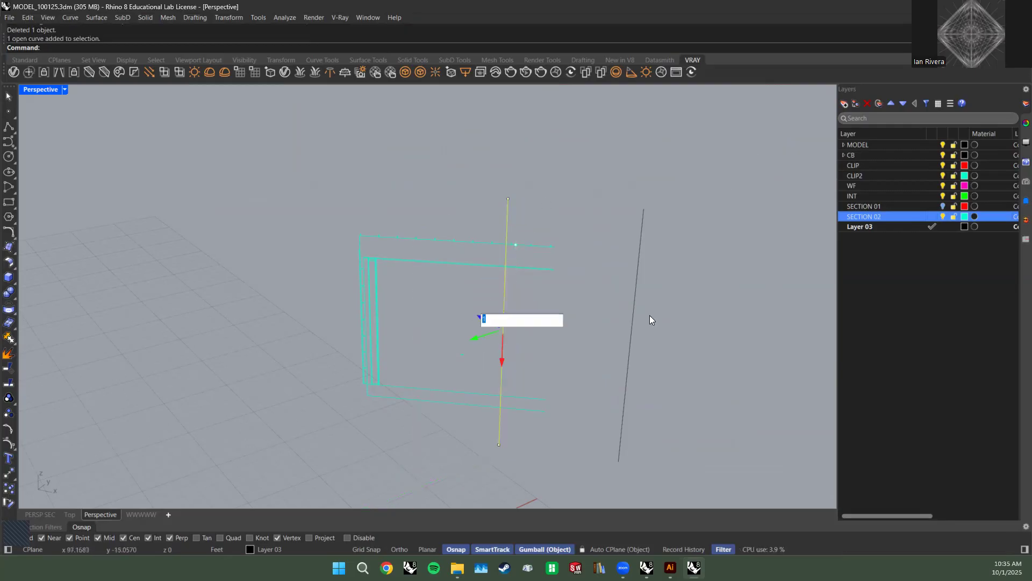
scroll(533, 216, up, 2)
click(579, 228)
shift+right_drag(579, 227, 574, 209)
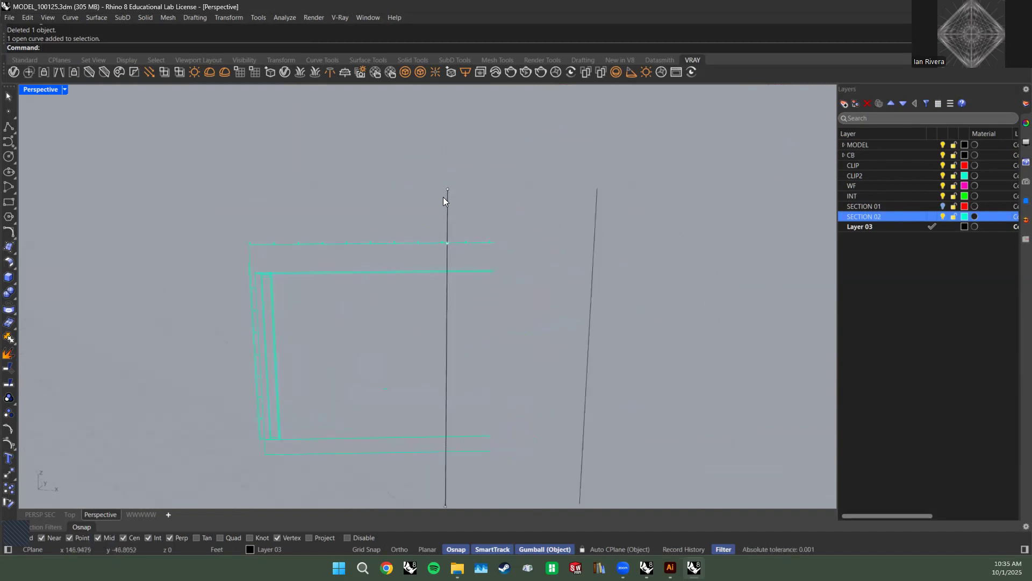
Connect the upper ends and the lower ends of the two vertical lines across the SECTION 02 curves with polylines.
key(Return)
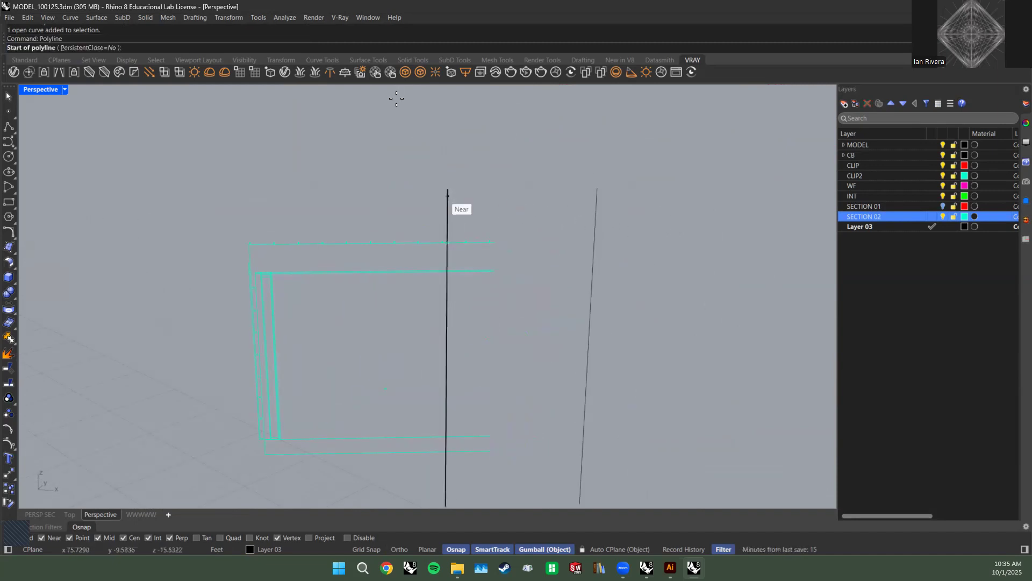
click(447, 188)
click(596, 188)
click(667, 297)
shift+right_drag(656, 340, 658, 234)
key(Return)
key(Return)
click(449, 430)
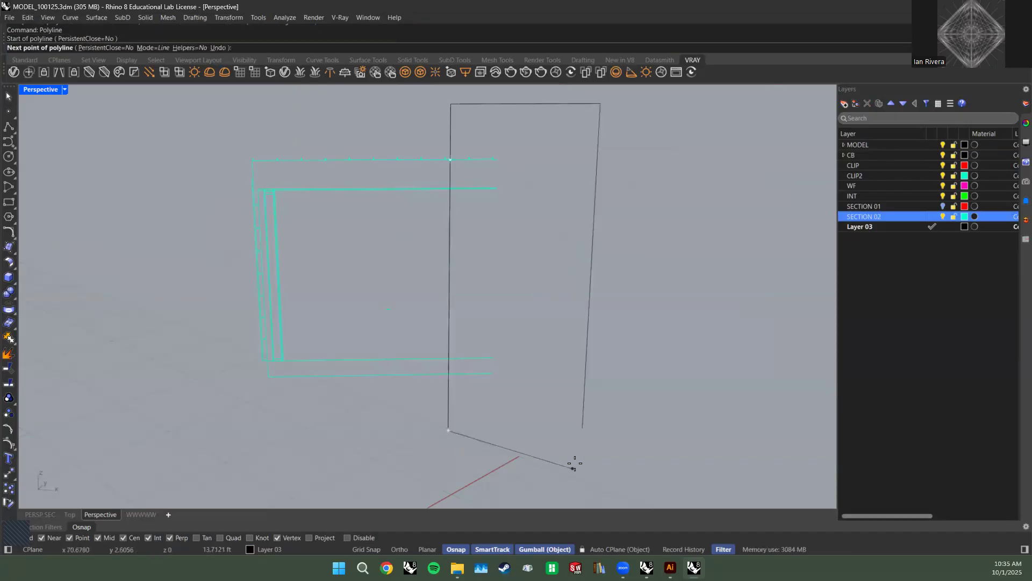
click(582, 428)
key(Return)
Select the intersection point object with SelPt and delete it.
right_drag(637, 454, 448, 144)
text(SelPt)
key(Return)
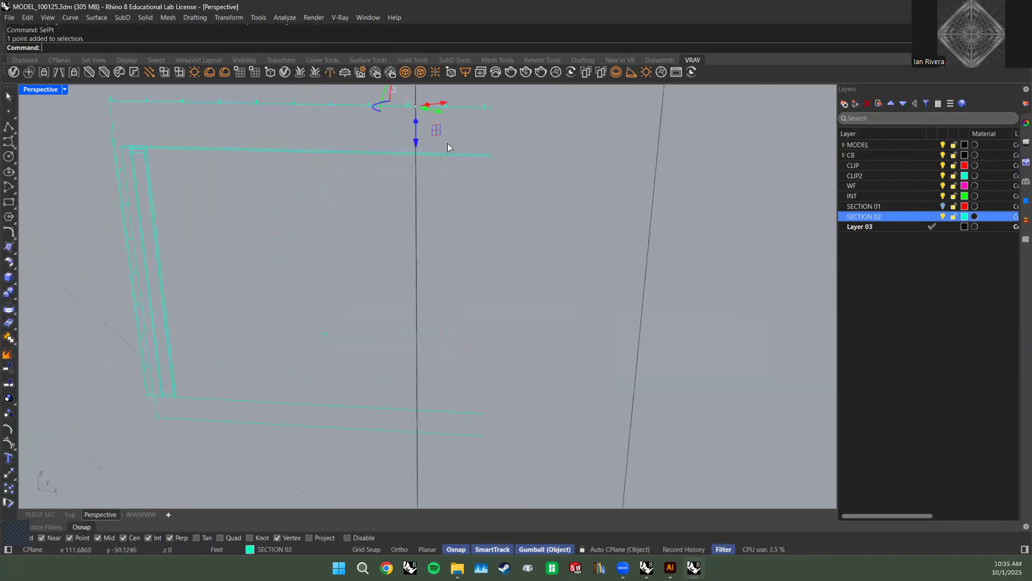
key(Delete)
Join the two vertical lines and two connecting polylines into one closed boundary and deselect it.
scroll(489, 239, down, 3)
drag(627, 172, 414, 126)
shift+right_drag(448, 496, 516, 419)
shift+drag(510, 383, 511, 383)
shift+right_drag(440, 170, 426, 219)
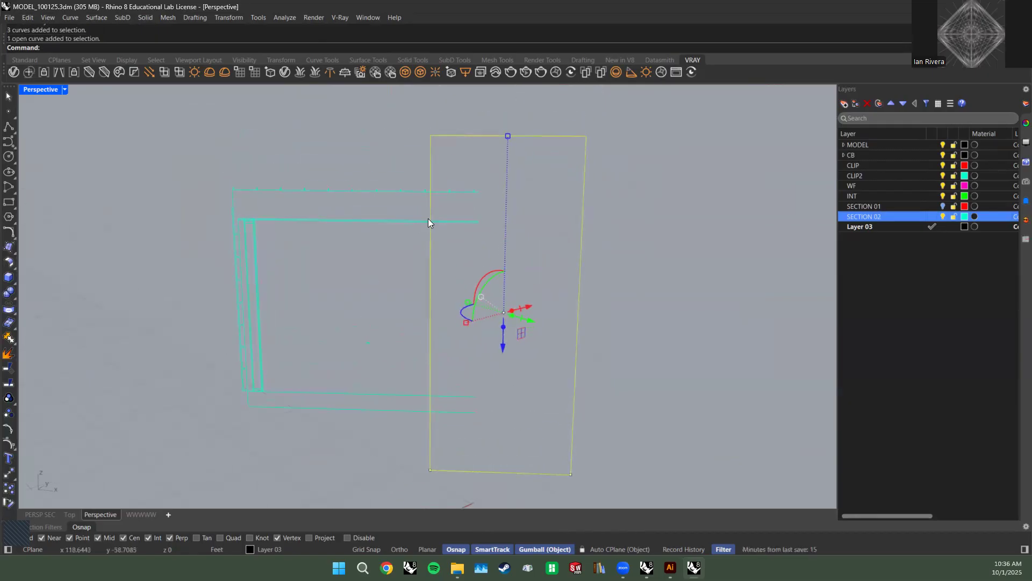
key(Return)
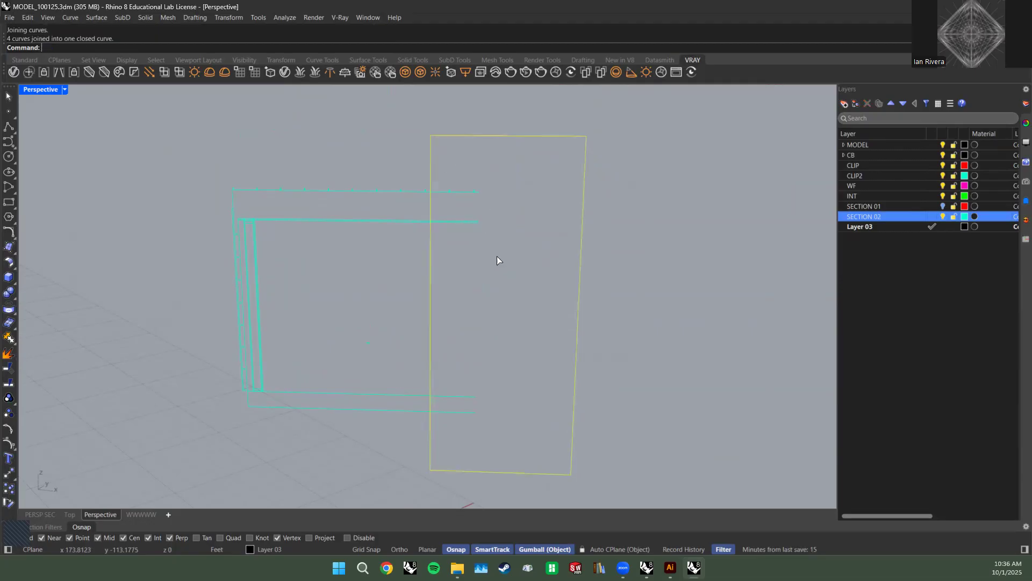
key(Escape)
Split all the SECTION 02 curves using the closed boundary as the cutting object.
right_drag(504, 297, 410, 288)
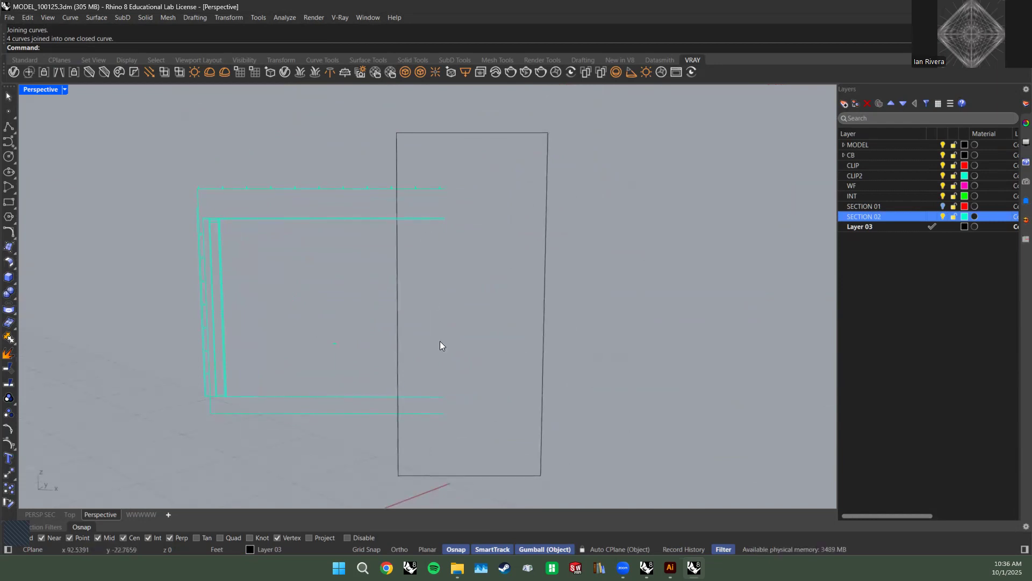
drag(489, 441, 475, 378)
scroll(287, 274, down, 2)
shift+right_drag(304, 275, 397, 309)
drag(267, 204, 529, 437)
key(Escape)
text(Split)
key(Return)
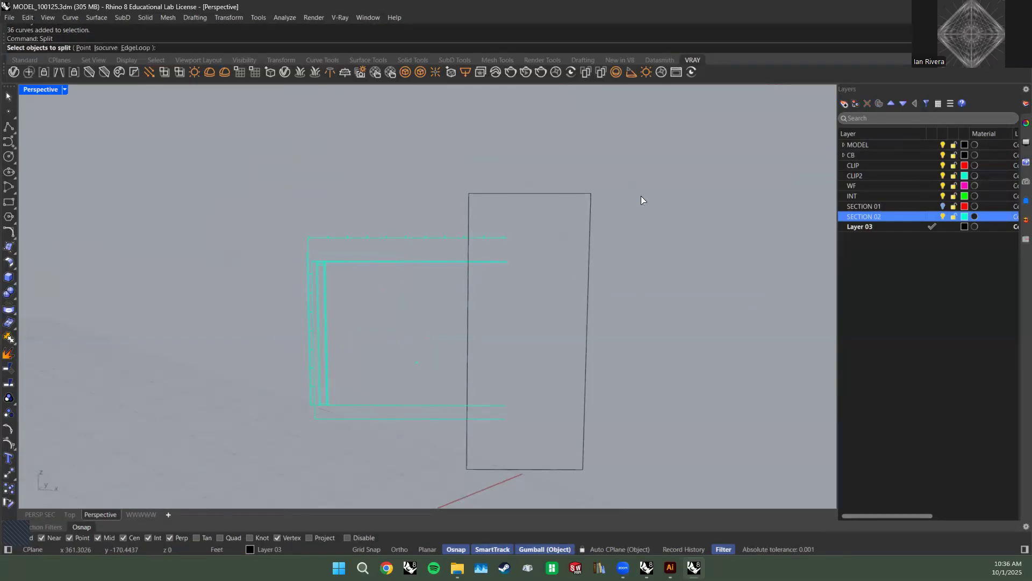
drag(239, 203, 530, 435)
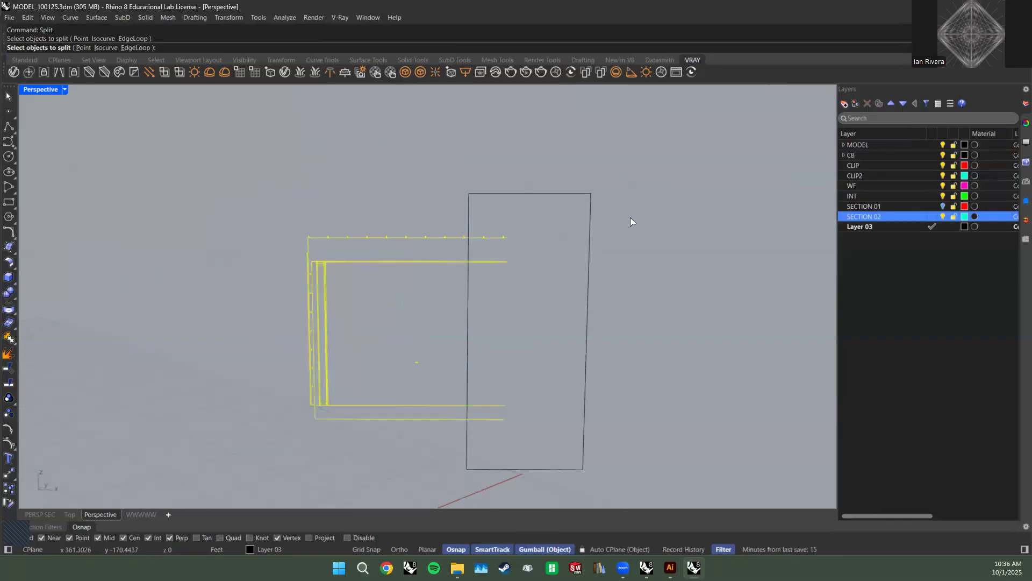
key(Return)
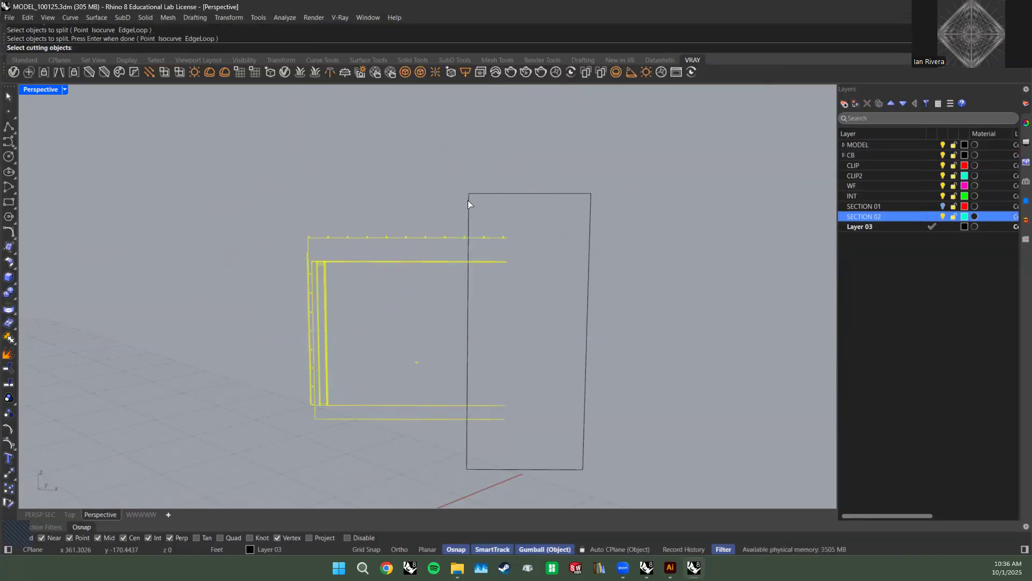
click(467, 235)
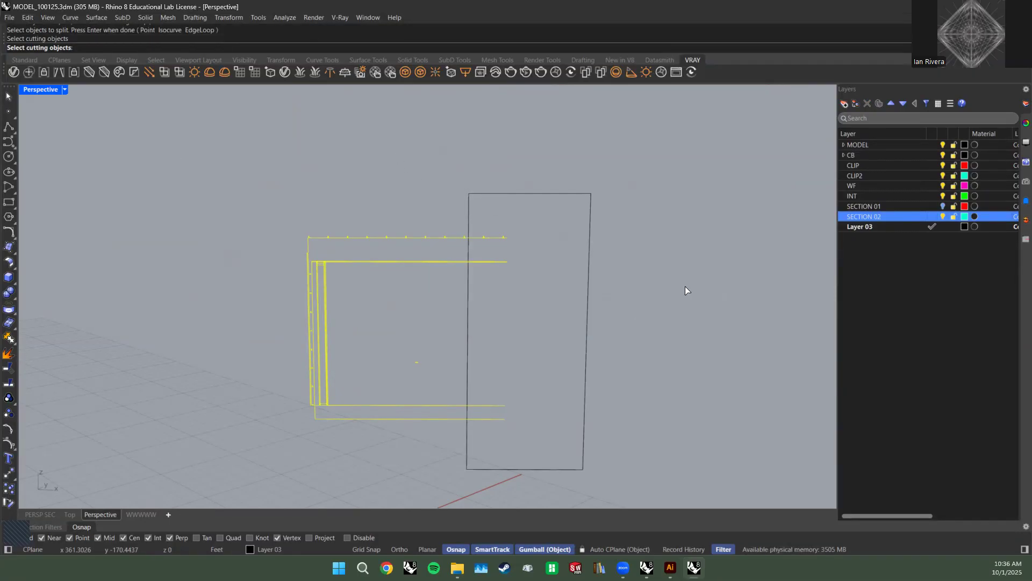
key(Return)
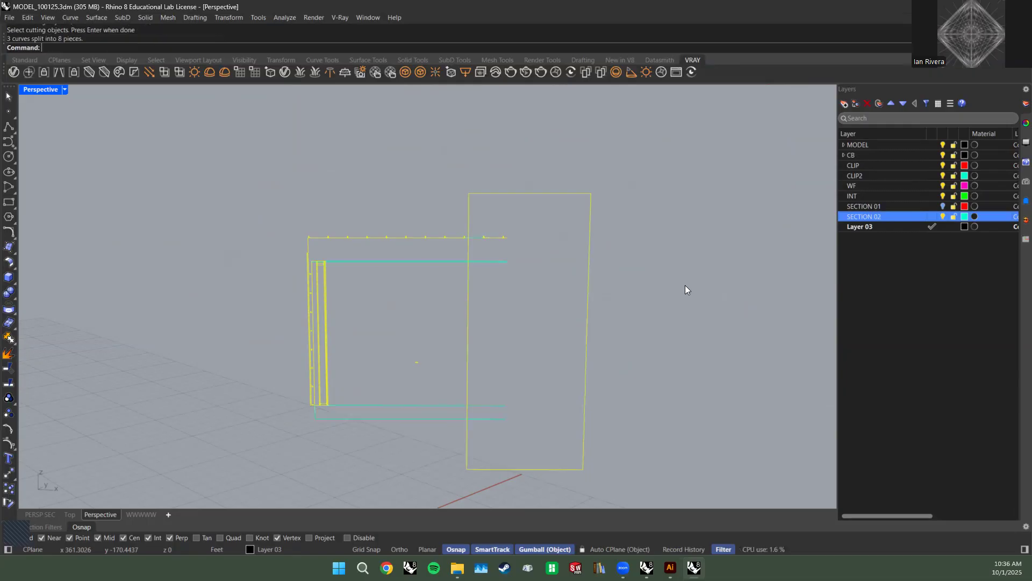
Try to select the split SECTION 02 pieces inside the boundary with SelBoundary, adding the missed upper pieces by hand.
drag(520, 446, 491, 377)
key(Delete)
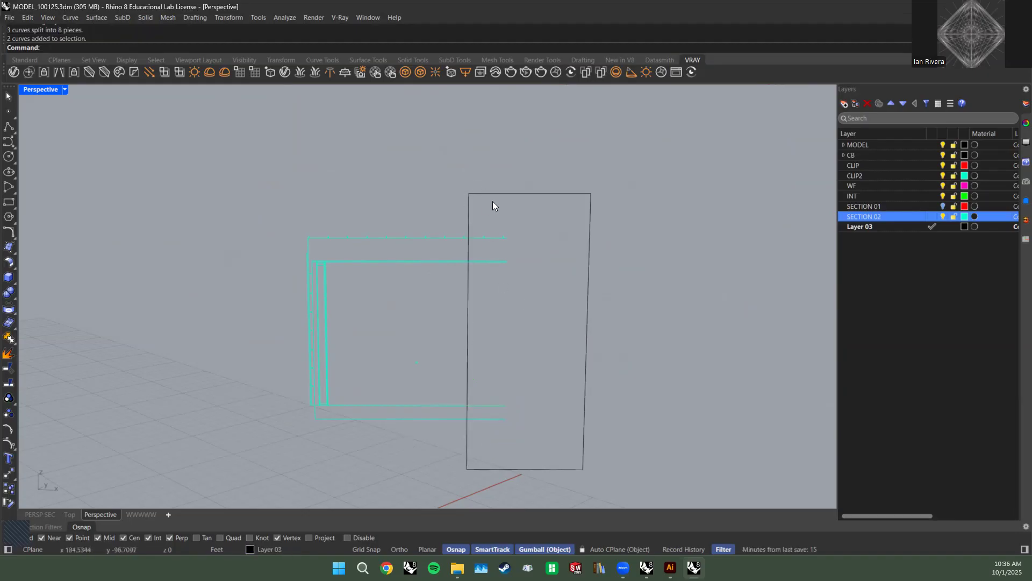
text(SelBoundary)
key(Return)
click(569, 193)
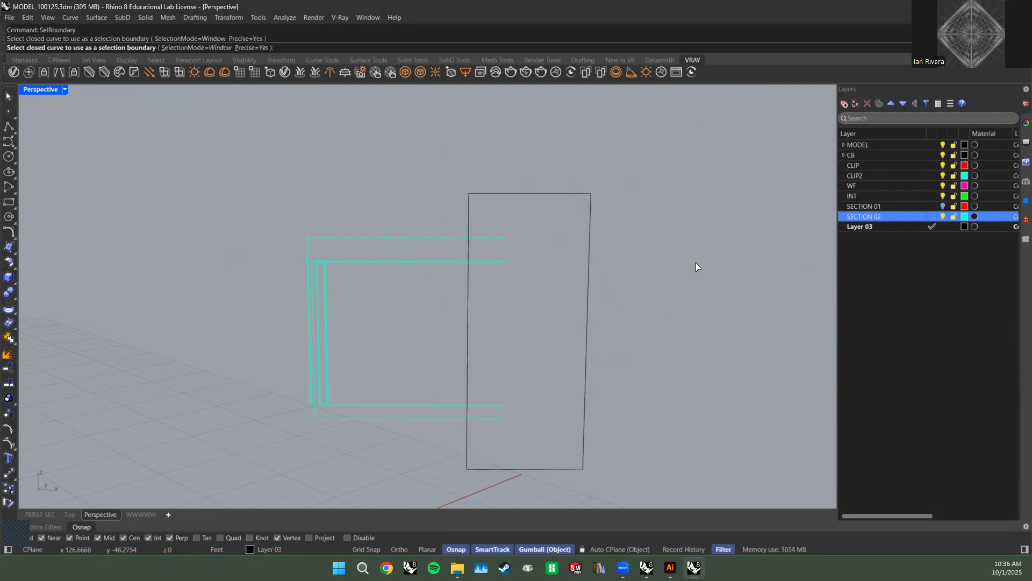
click(492, 256)
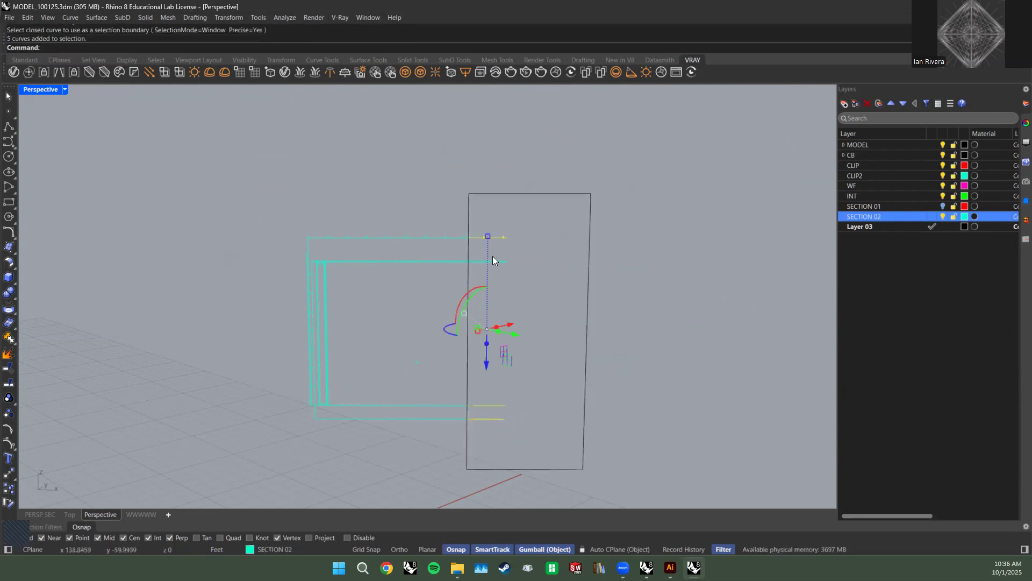
right_drag(477, 212, 491, 256)
scroll(491, 256, up, 5)
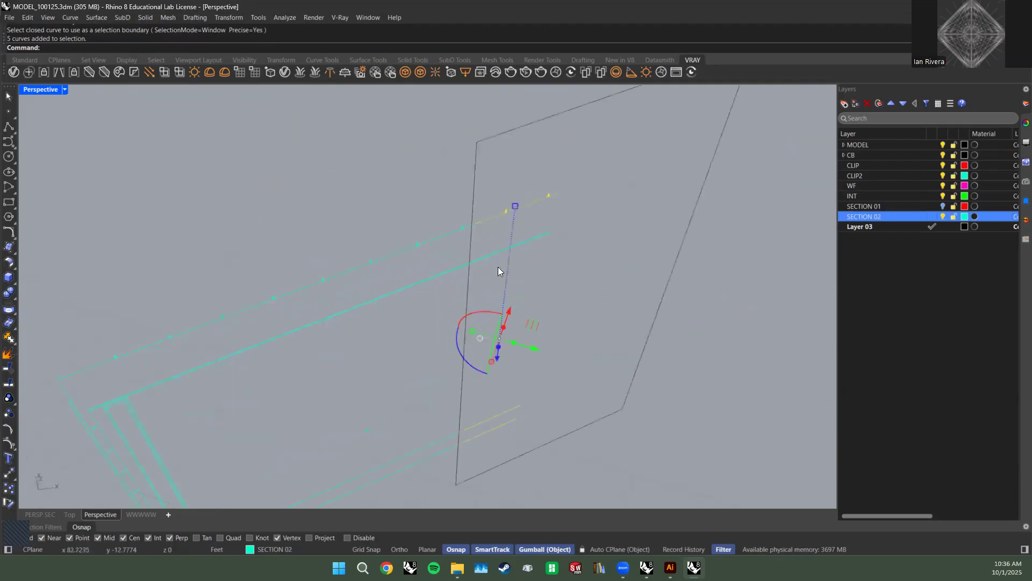
shift+drag(451, 174, 489, 244)
scroll(489, 244, down, 4)
right_drag(483, 278, 455, 241)
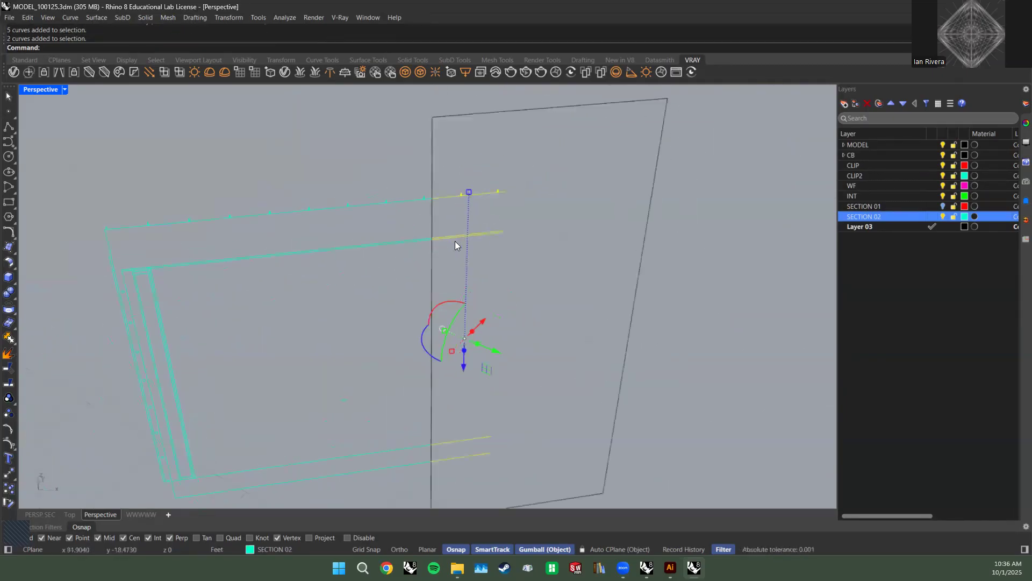
click(468, 154)
Use SelBoundary to delete the SECTION 02 pieces inside the closed boundary, and select the boundary curve.
scroll(469, 150, down, 2)
text(SelBou)
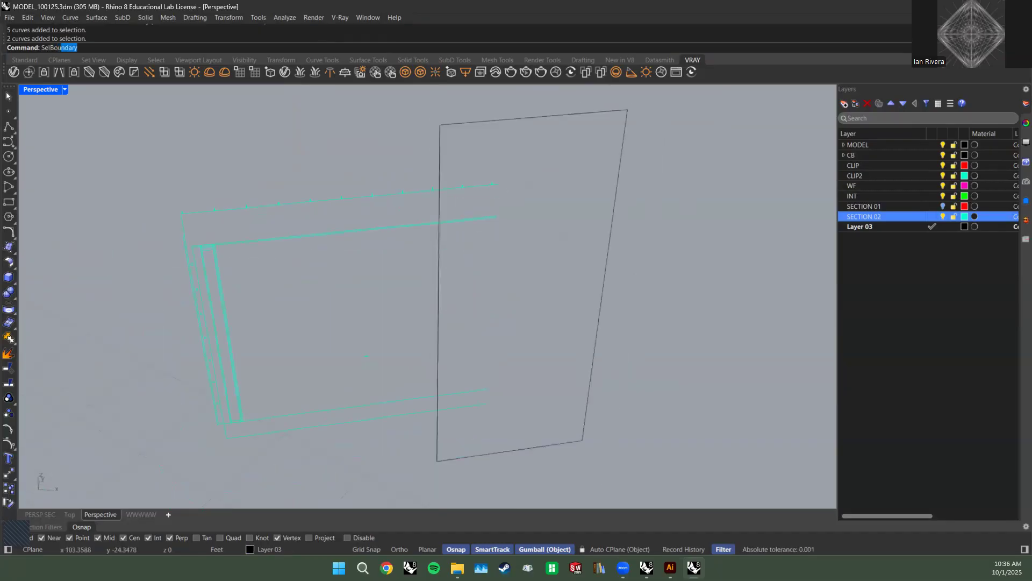
key(Return)
click(487, 123)
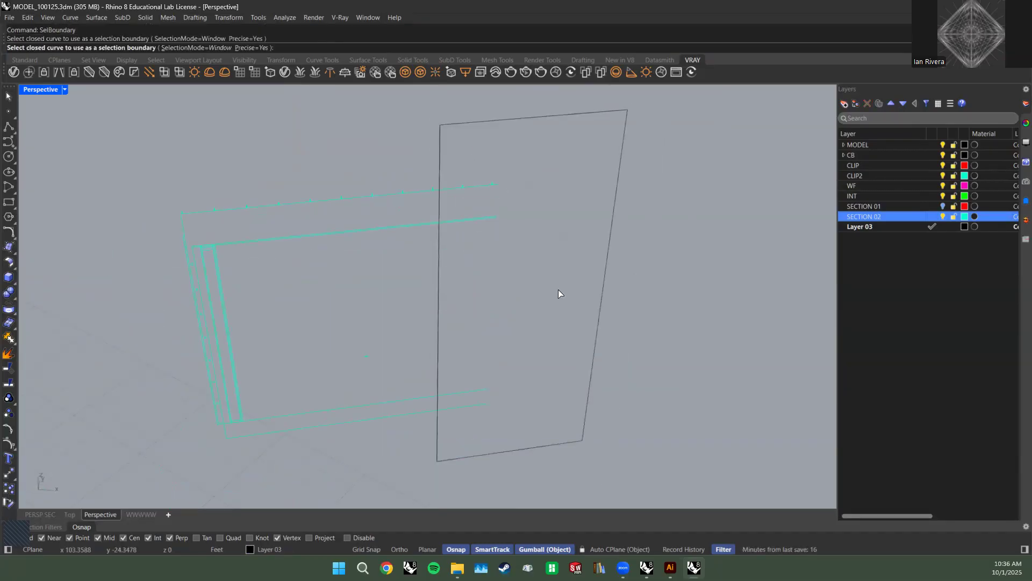
right_drag(559, 259, 557, 241)
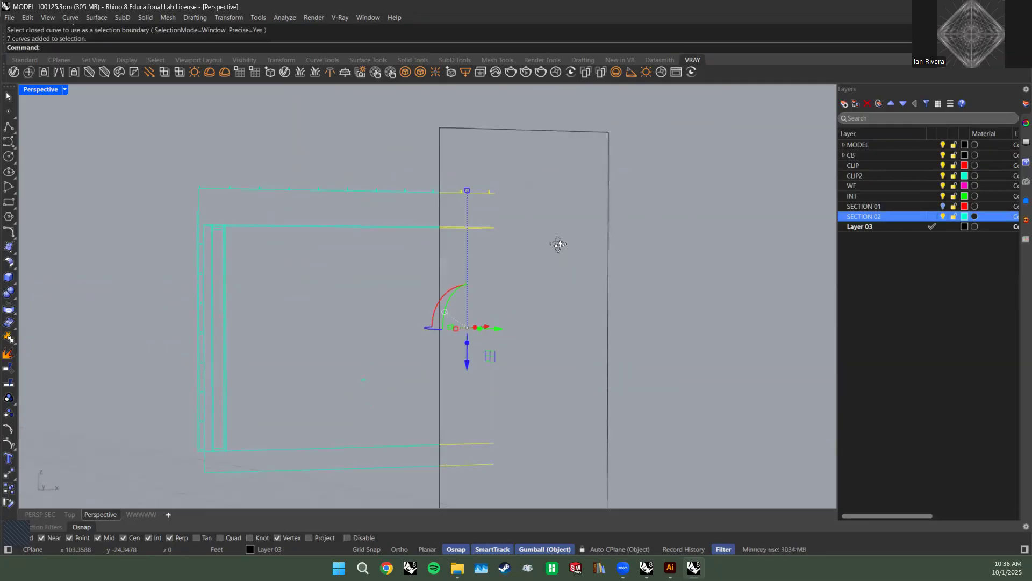
scroll(522, 370, down, 2)
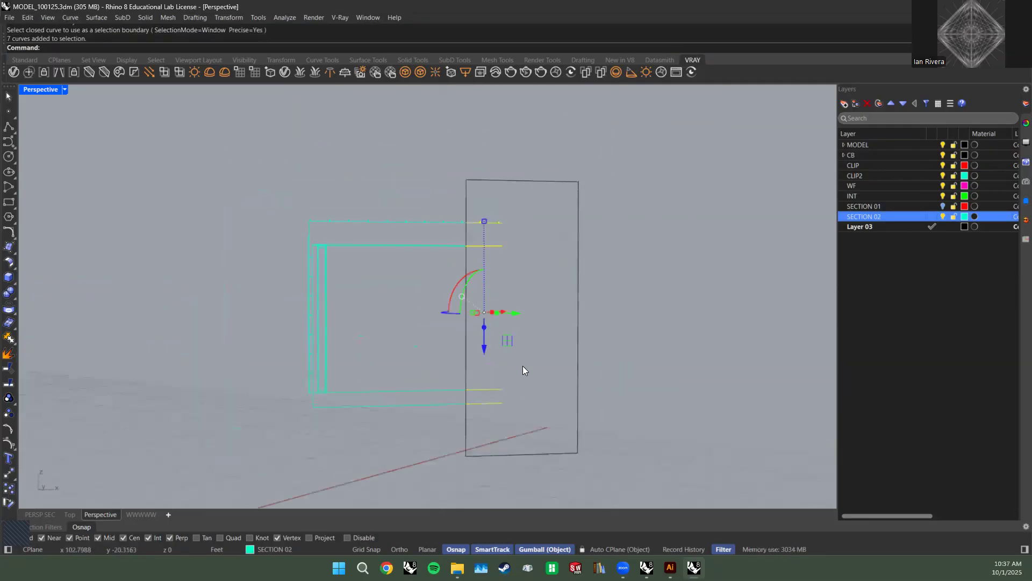
key(Delete)
drag(499, 197, 432, 203)
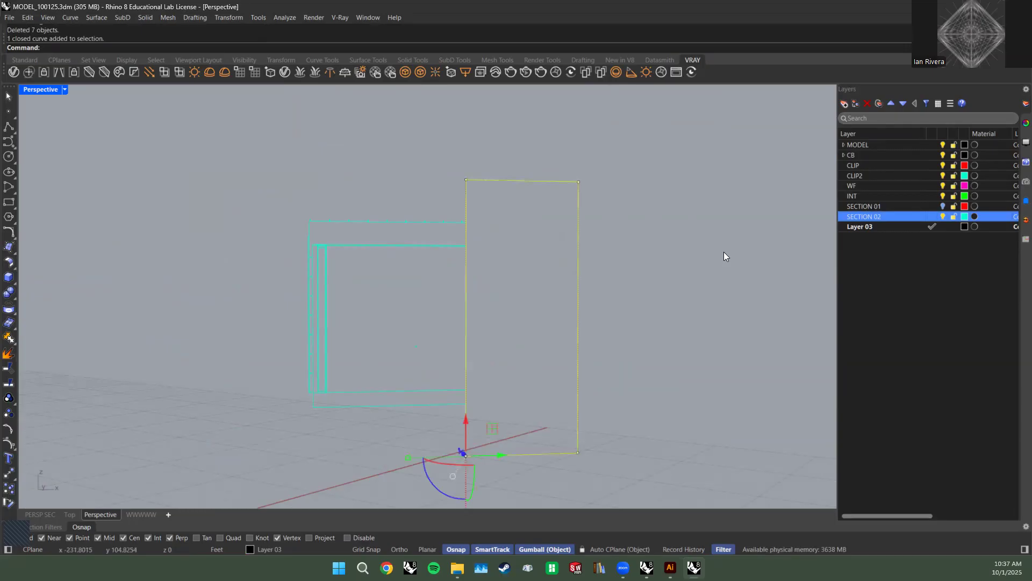
Delete the boundary's other three segments, keeping only the vertical line where the two sections meet.
key(Escape)
drag(640, 481, 559, 145)
key(Delete)
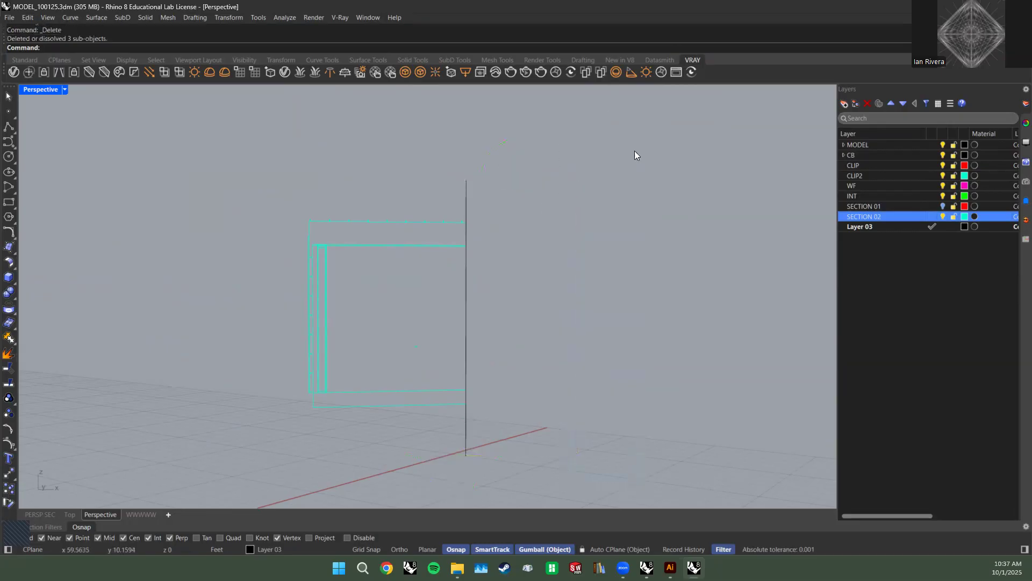
Show the SECTION 01 layer and check the clipped house in the PERSP SEC view before returning to Perspective.
click(908, 285)
click(944, 206)
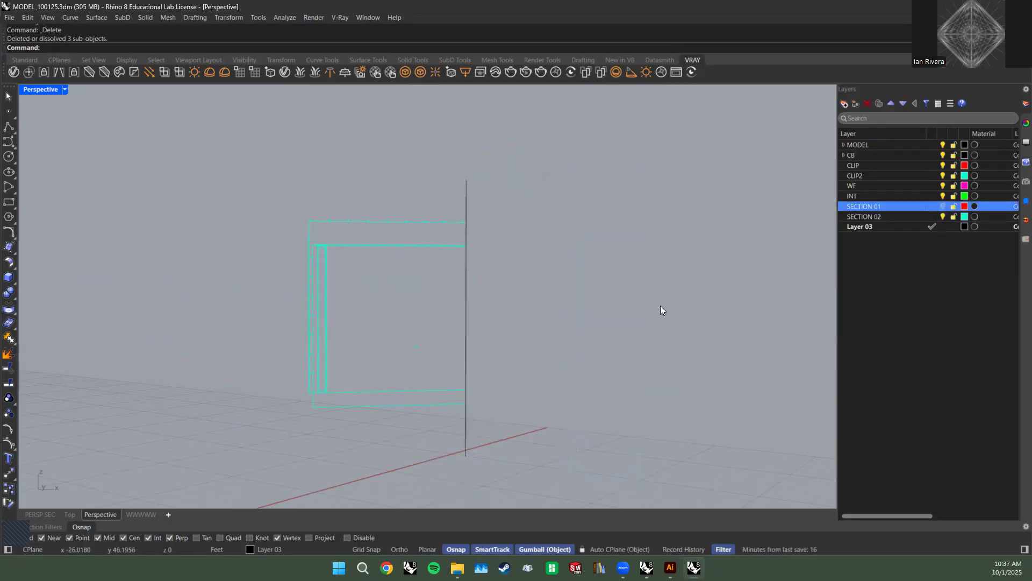
mouse_move(562, 190)
right_down()
mouse_move(528, 212)
mouse_move(521, 243)
mouse_move(546, 261)
mouse_move(453, 302)
mouse_move(568, 231)
mouse_move(652, 244)
mouse_move(411, 276)
mouse_move(555, 277)
mouse_move(311, 286)
mouse_move(483, 253)
mouse_move(462, 253)
right_up()
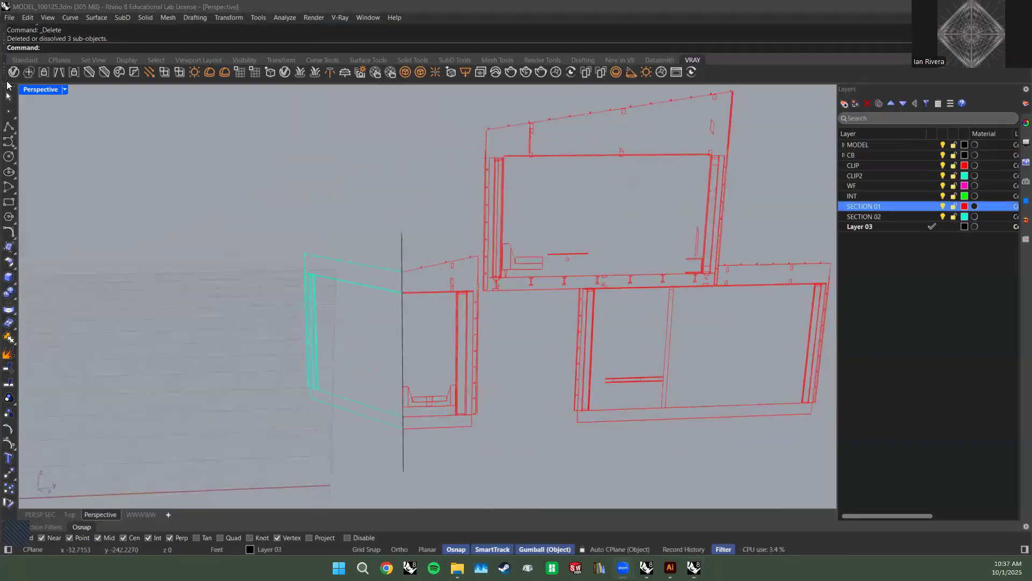
double_click(34, 90)
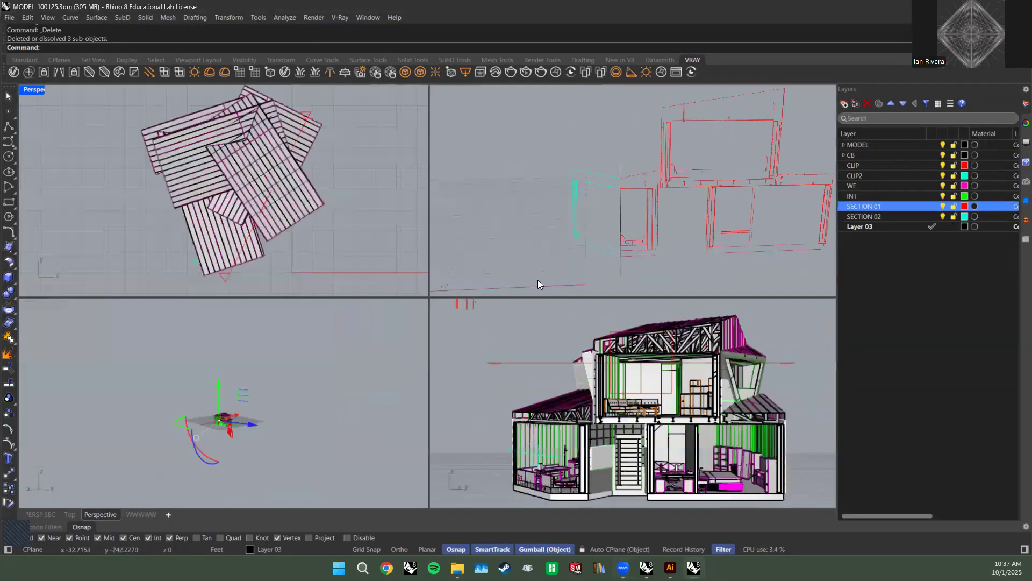
double_click(457, 300)
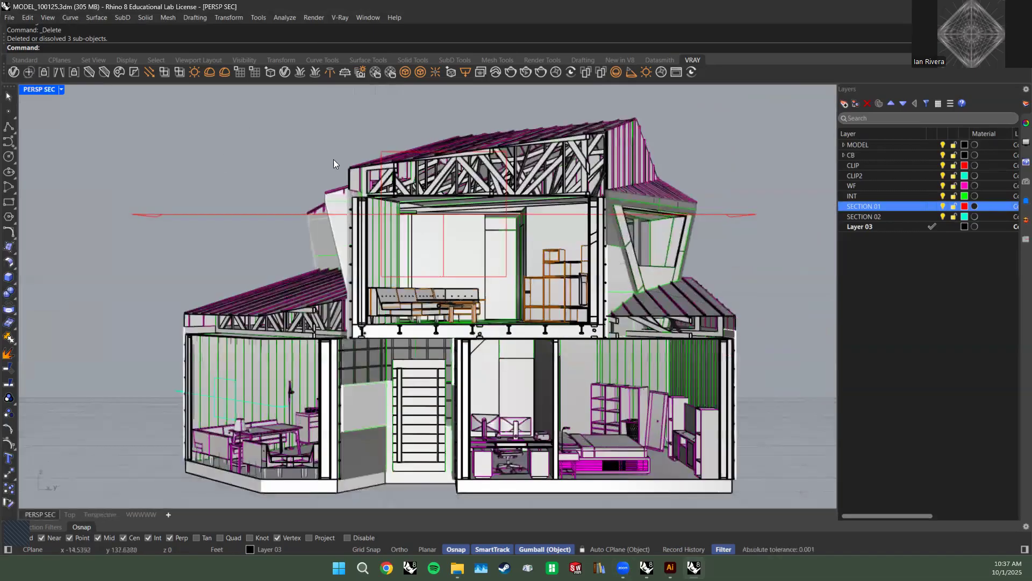
double_click(52, 91)
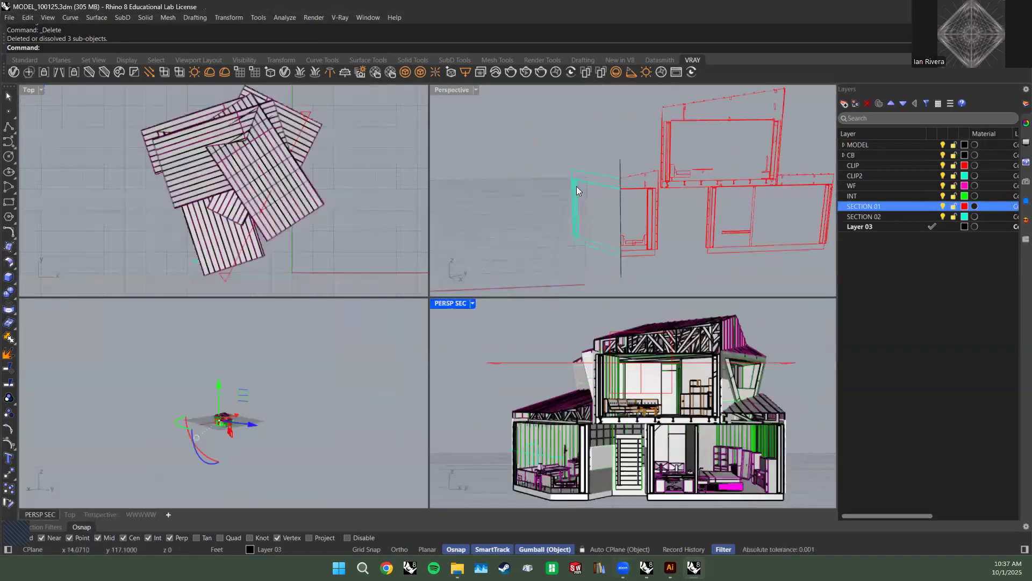
double_click(460, 91)
Split the vertical line at the sections' meeting edge using SECTION 01's sloped roof curve and lowest floor curve as cutting objects.
click(402, 246)
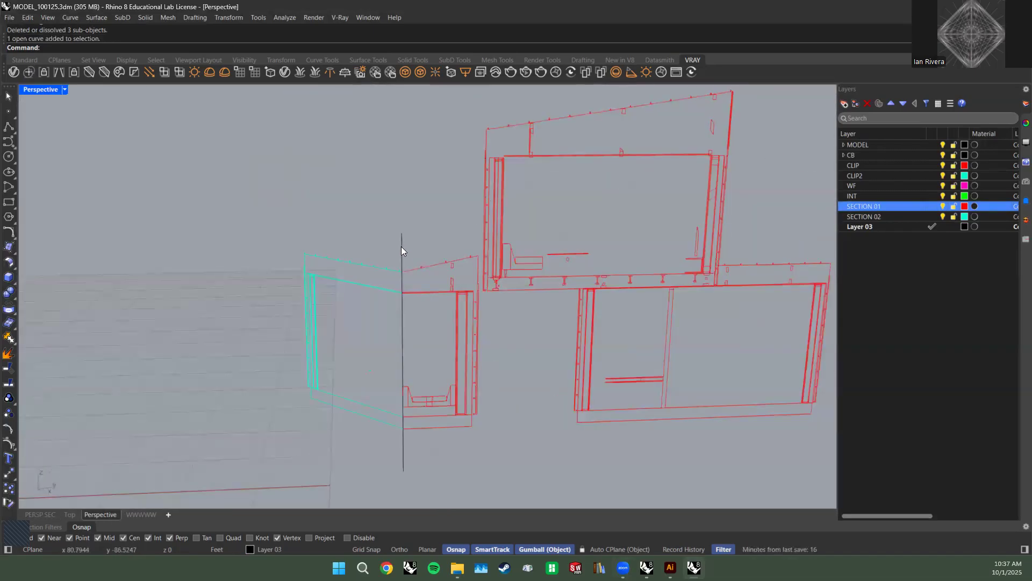
right_drag(437, 205, 458, 188)
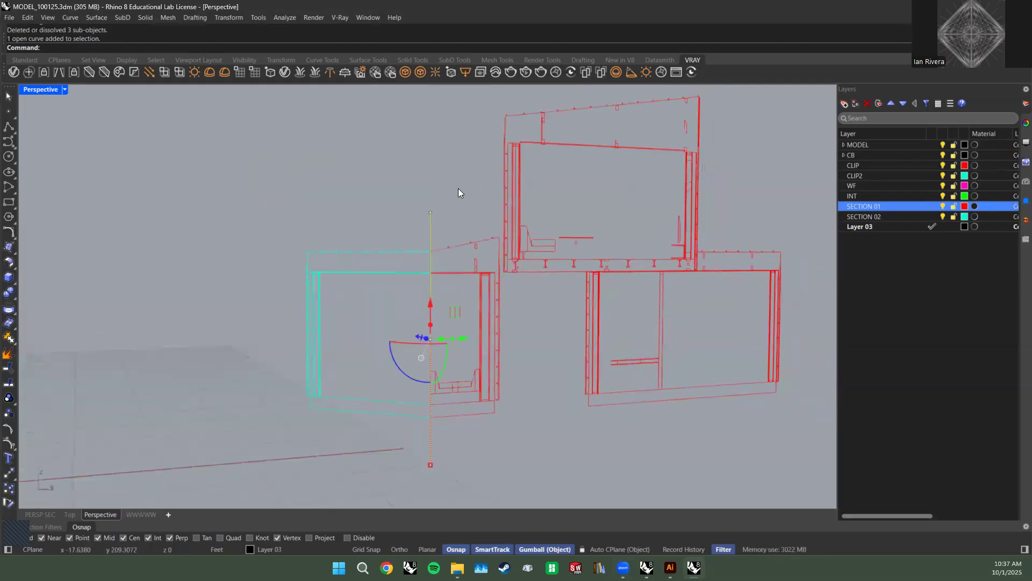
text(split)
key(Return)
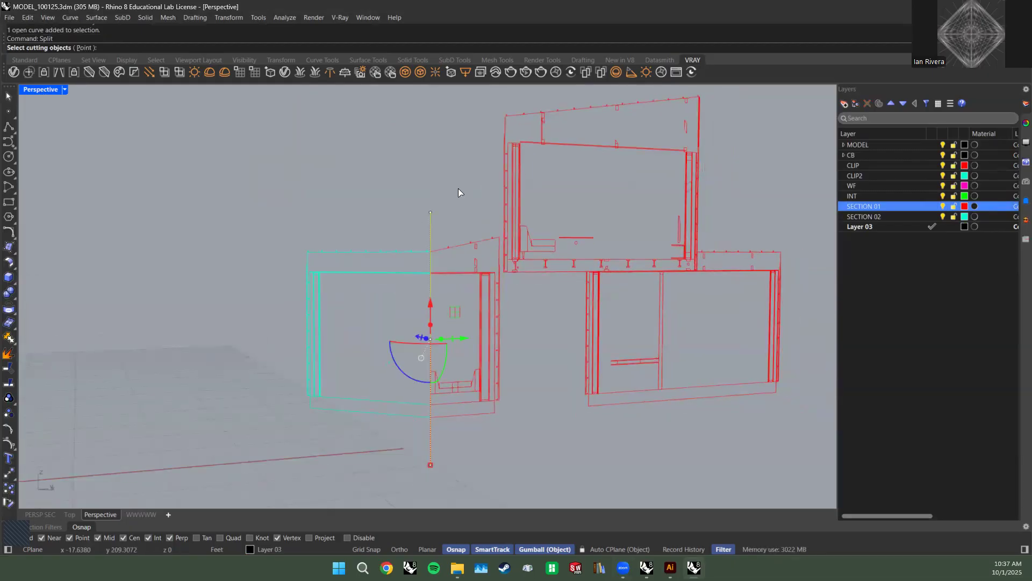
scroll(436, 235, up, 3)
scroll(428, 266, up, 4)
click(422, 269)
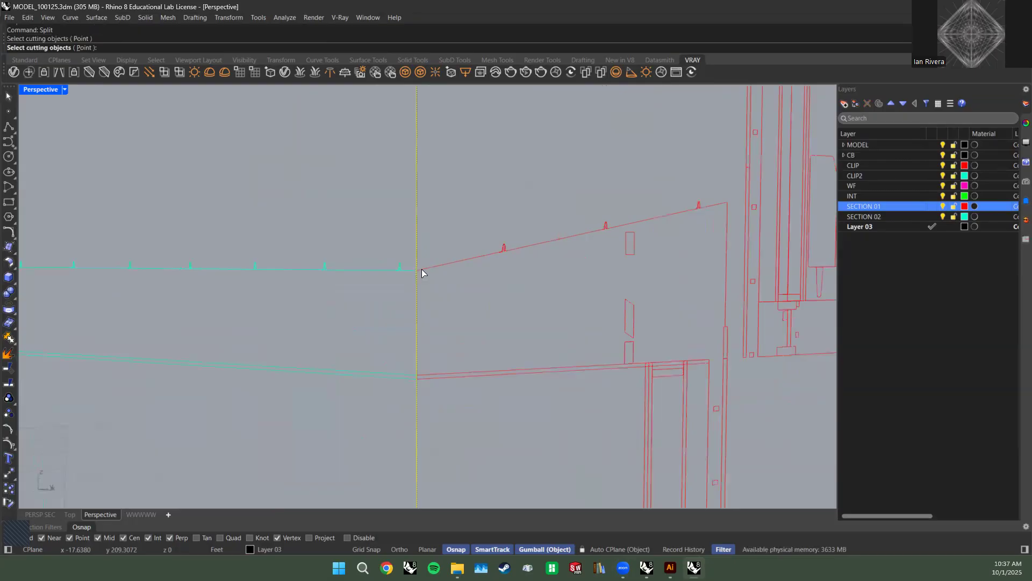
scroll(441, 306, down, 1)
scroll(441, 305, down, 6)
shift+right_drag(441, 306, 480, 198)
scroll(473, 280, up, 4)
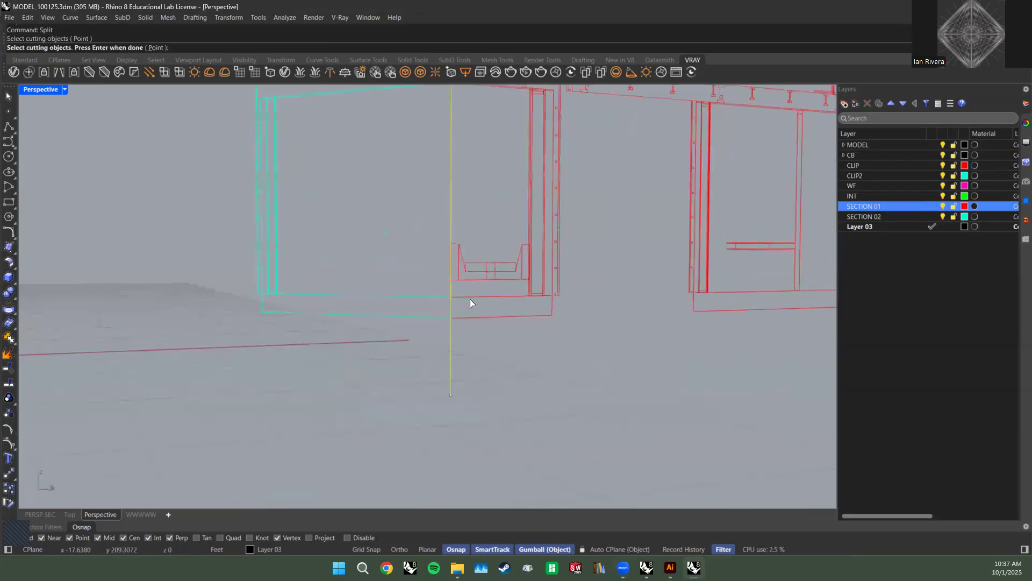
click(458, 321)
key(Return)
Delete the vertical line's leftover pieces above the roof curve and below the floor curve.
drag(592, 399, 370, 381)
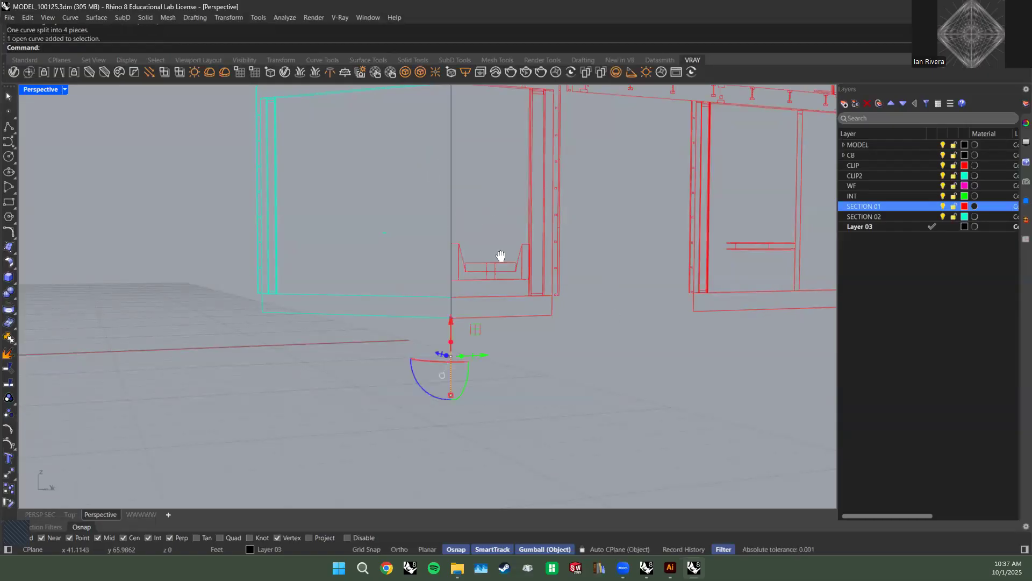
shift+right_drag(500, 256, 516, 451)
shift+drag(493, 237, 417, 194)
key(Delete)
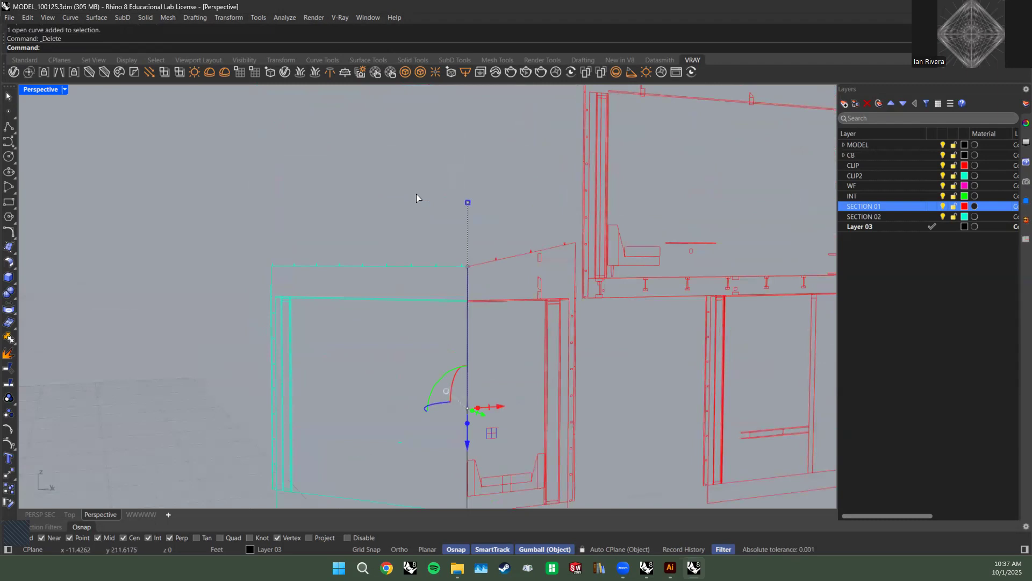
Trim away the vertical line across the room opening, using SECTION 01's ceiling and floor curve segments as cutting objects.
scroll(504, 187, down, 2)
scroll(506, 276, up, 6)
shift+right_drag(493, 323, 493, 272)
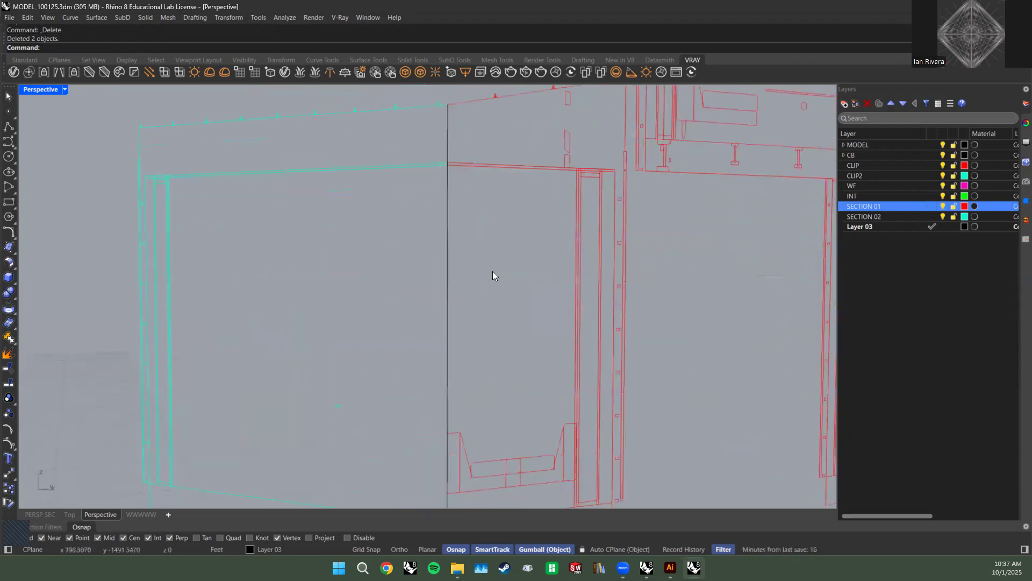
click(453, 166)
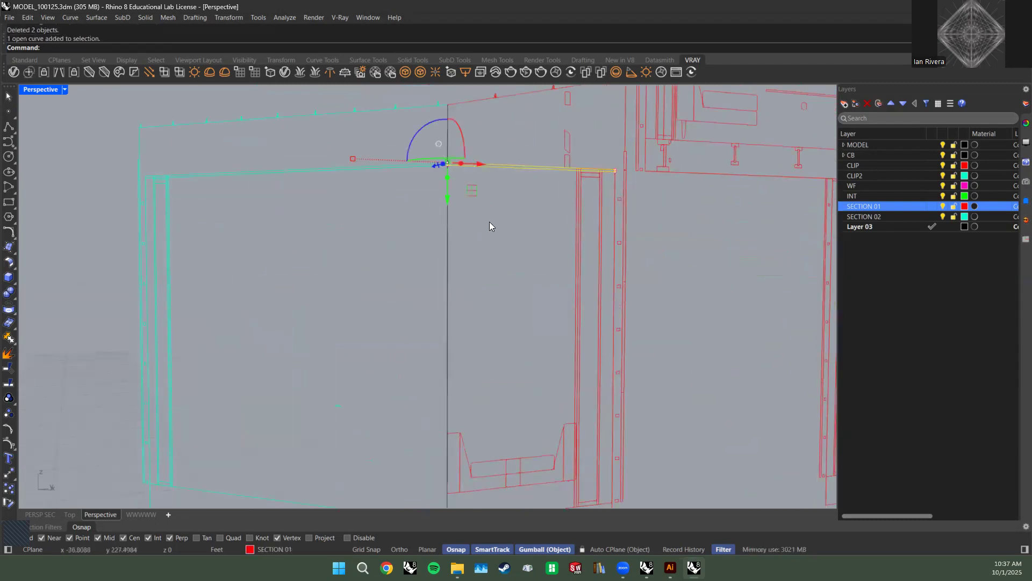
key(Escape)
ctrl+shift+click(466, 167)
scroll(487, 261, down, 2)
shift+right_drag(487, 261, 498, 116)
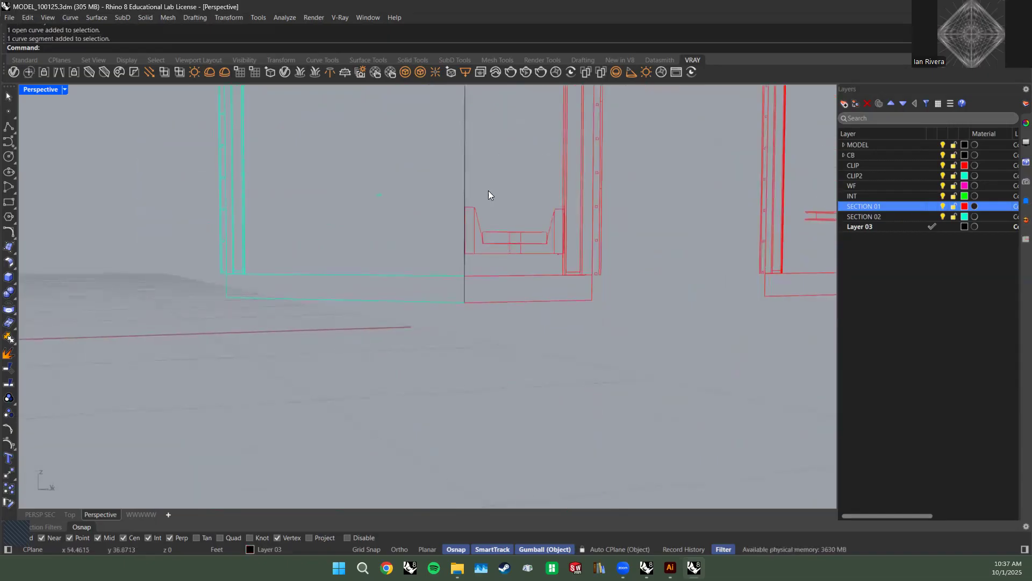
scroll(469, 272, up, 5)
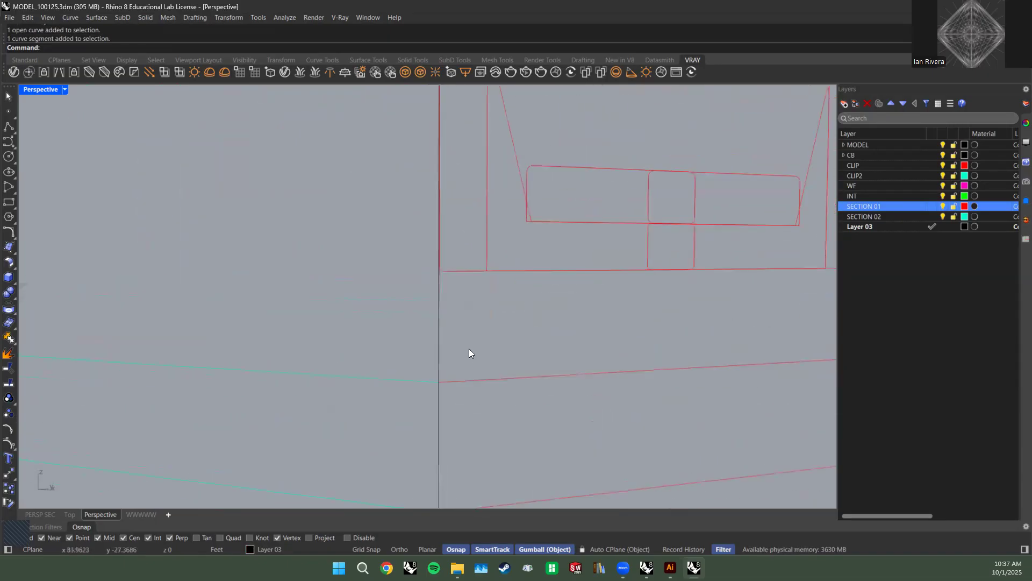
ctrl+shift+click(465, 378)
text(tr)
key(Return)
drag(514, 344, 409, 320)
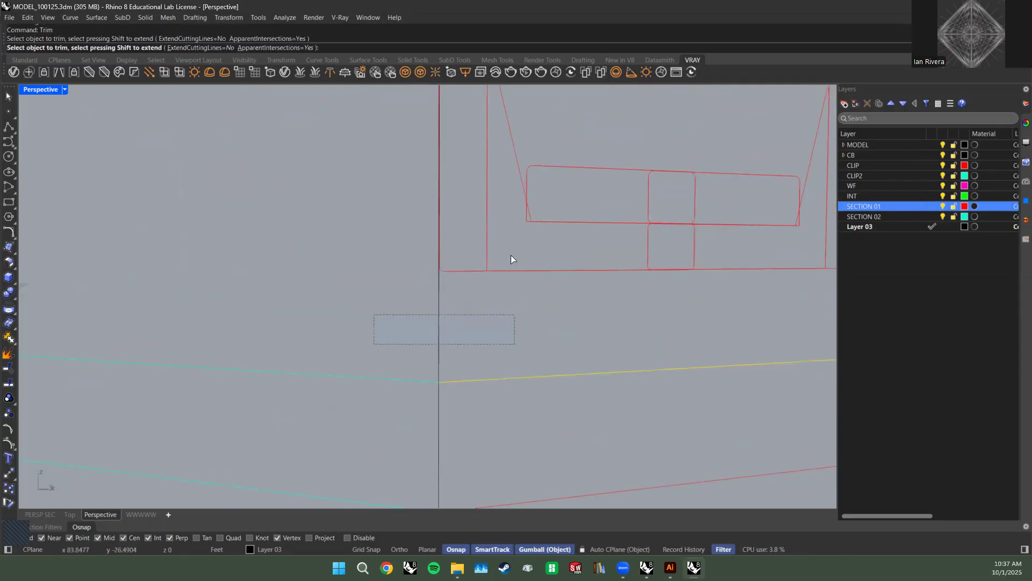
scroll(510, 257, down, 12)
shift+right_drag(497, 249, 476, 395)
key(Return)
key(Return)
scroll(497, 248, down, 3)
shift+right_drag(496, 248, 491, 307)
Move the two remaining vertical pieces, at the roof and at the floor, to the SECTION 02 layer.
drag(452, 107, 479, 219)
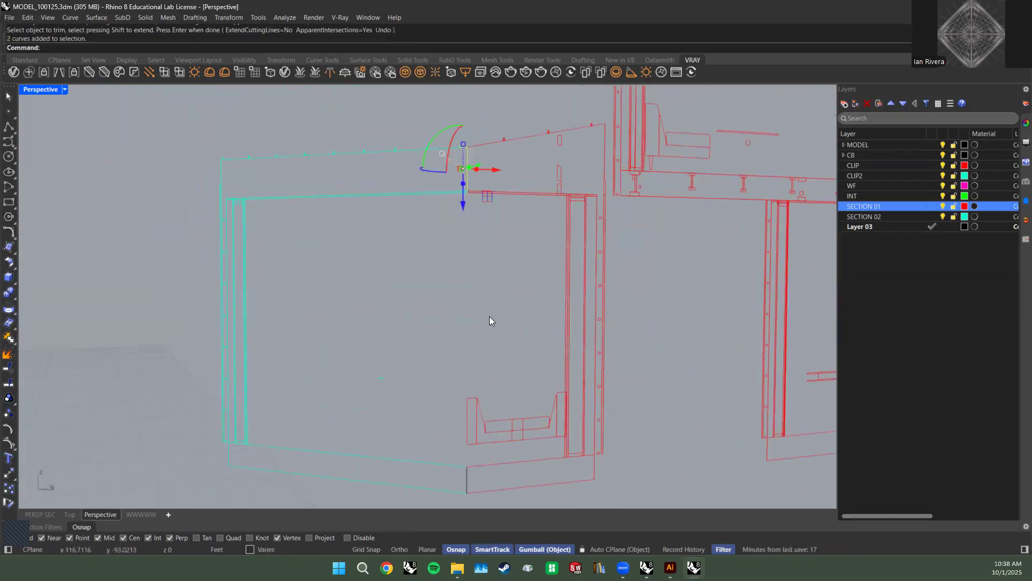
shift+right_drag(490, 316, 456, 275)
drag(451, 276, 482, 336)
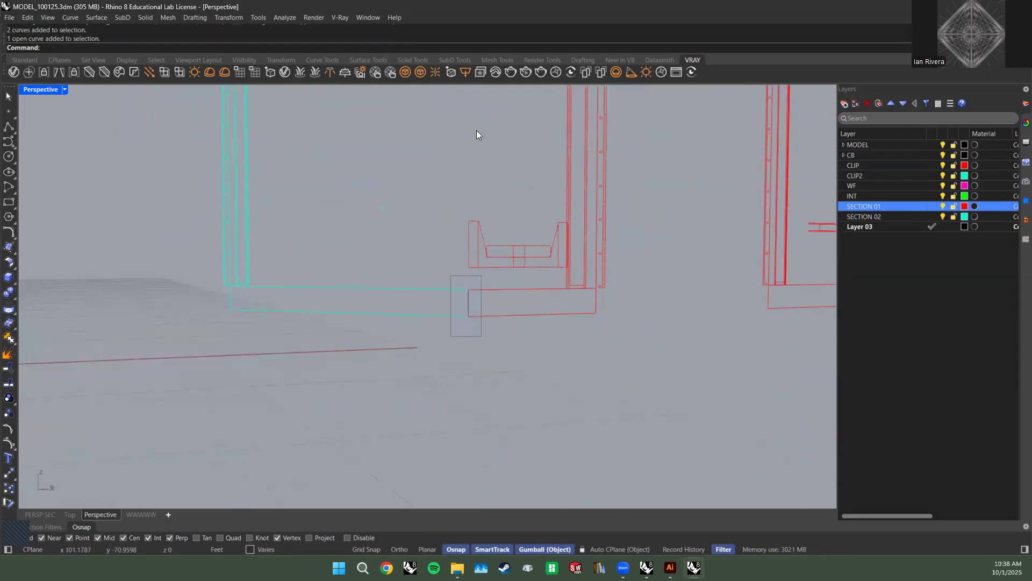
right_drag(539, 139, 554, 253)
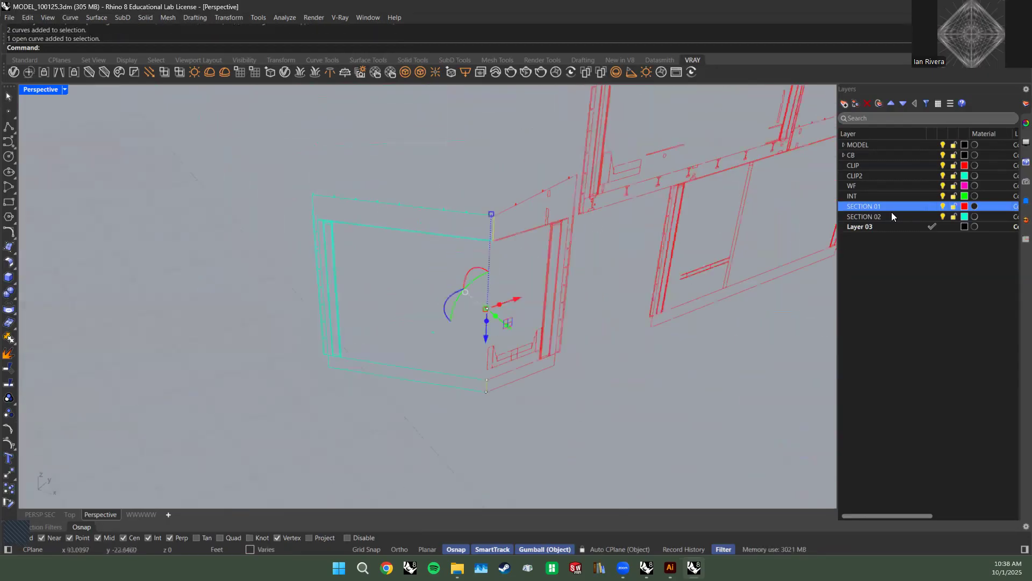
right_click(903, 216)
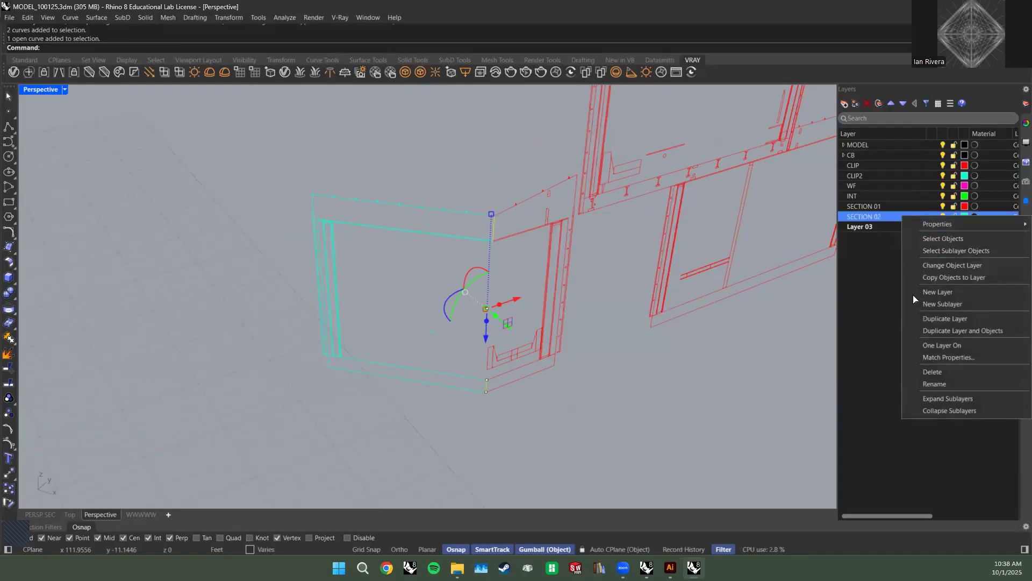
click(942, 265)
click(668, 378)
Select all the SECTION 01 and SECTION 02 curves and move them 100 feet along the gumball's red axis back to the house.
right_drag(615, 338, 531, 385)
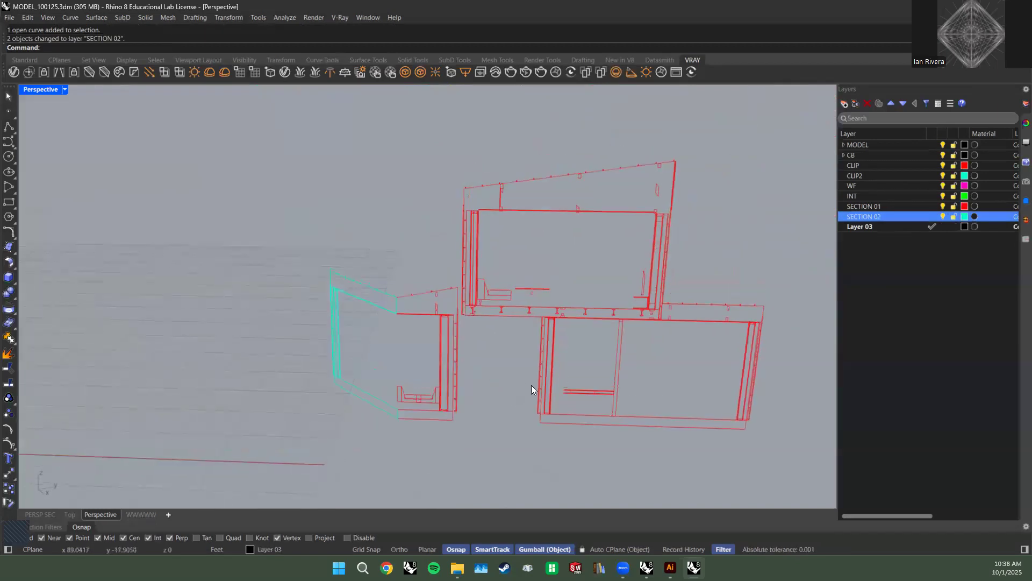
scroll(573, 360, down, 5)
drag(696, 460, 272, 343)
right_drag(272, 343, 586, 324)
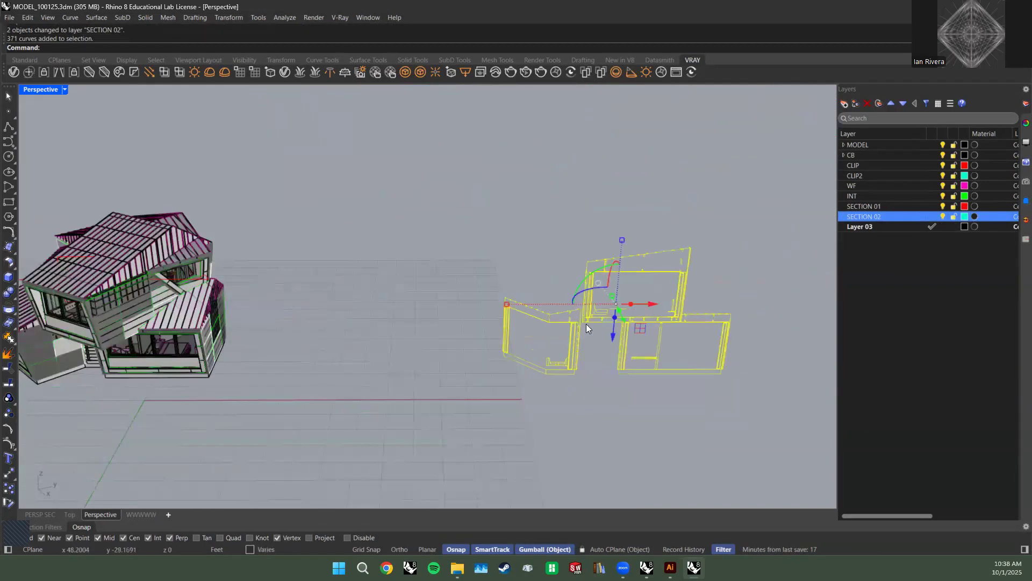
click(653, 306)
text(100)
key(Return)
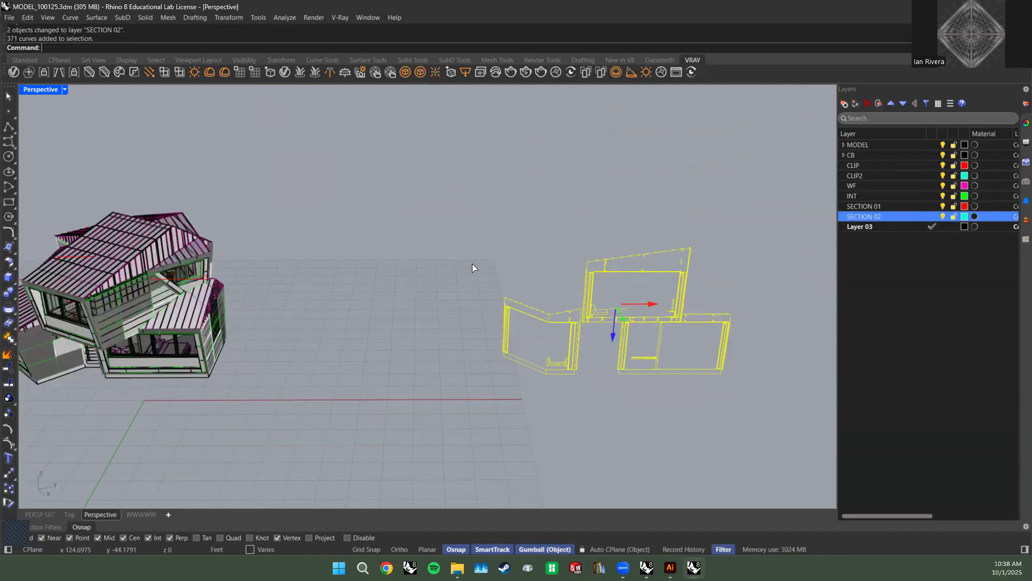
shift+right_drag(251, 267, 469, 266)
key(Escape)
Examine the house model from several angles to check how the section curves sit in it.
right_drag(280, 291, 362, 363)
scroll(362, 362, up, 4)
right_drag(346, 323, 335, 290)
scroll(335, 290, up, 4)
scroll(336, 290, down, 4)
right_drag(242, 279, 234, 295)
scroll(234, 294, up, 4)
scroll(235, 295, down, 1)
right_drag(362, 268, 397, 326)
scroll(397, 326, down, 2)
right_drag(526, 317, 293, 349)
scroll(294, 350, up, 3)
scroll(293, 350, down, 4)
right_drag(376, 258, 349, 315)
scroll(272, 301, up, 5)
scroll(259, 299, down, 4)
scroll(349, 315, up, 3)
right_drag(580, 231, 376, 316)
scroll(377, 316, down, 2)
Select the entire model and place a duplicate of it well away from the original house.
key(ctrl+a)
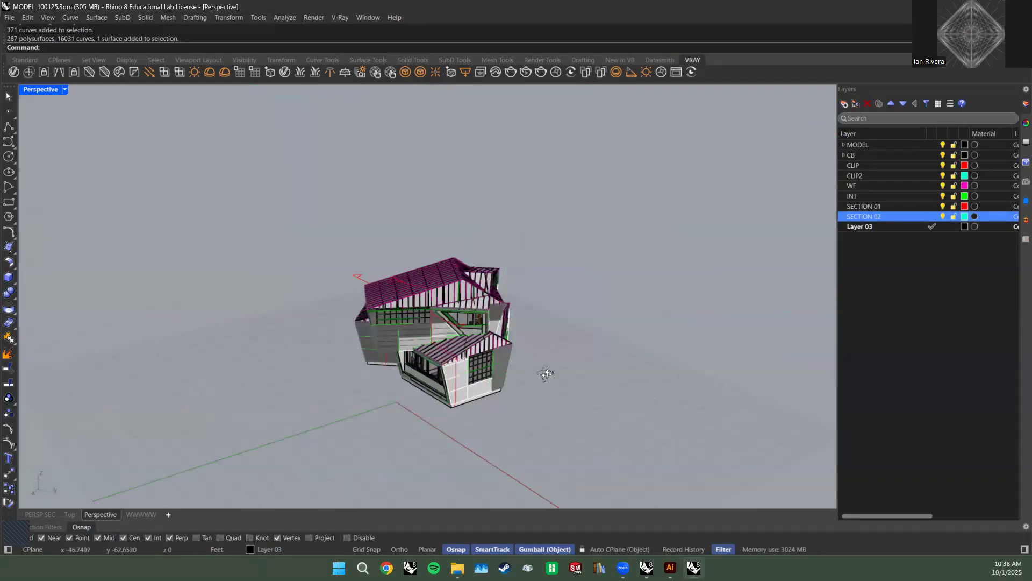
right_drag(544, 372, 405, 275)
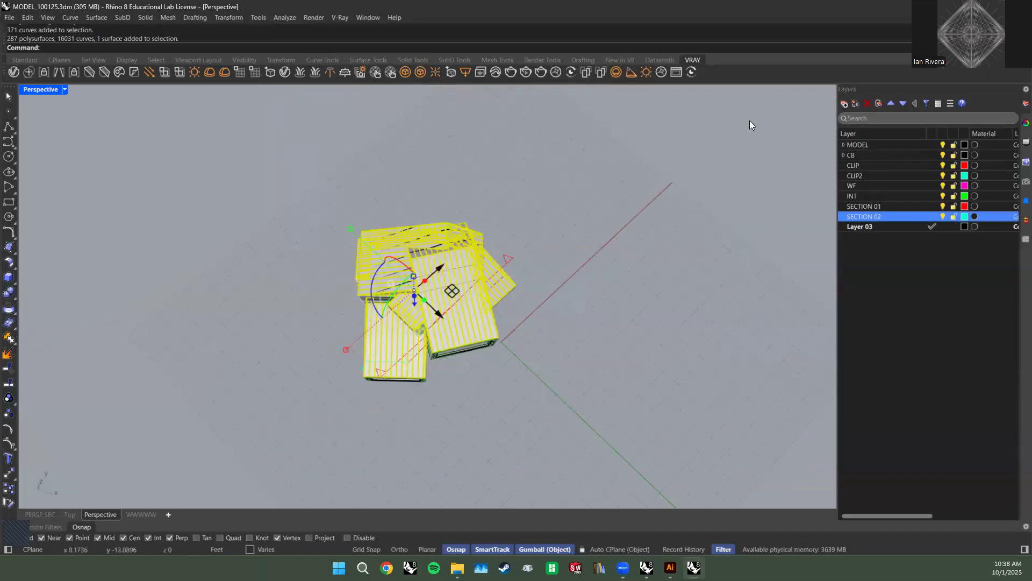
drag(749, 121, 746, 121)
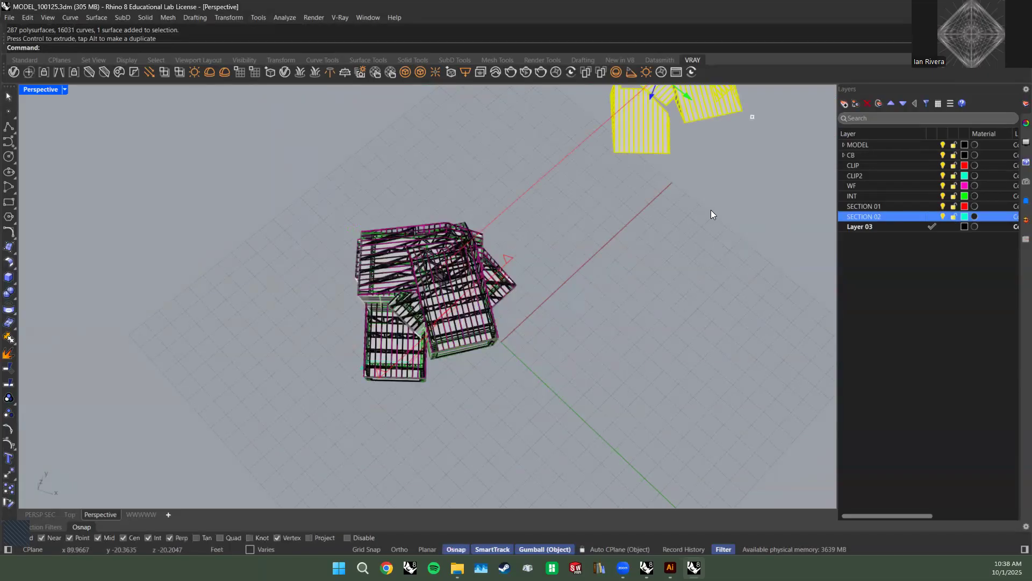
drag(531, 280, 286, 162)
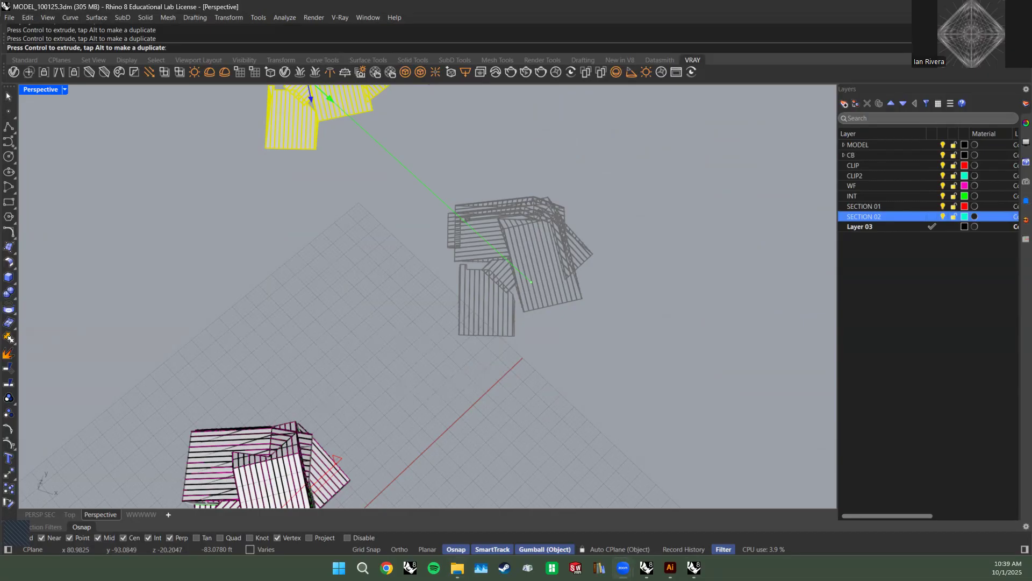
drag(531, 281, 538, 280)
Delete the duplicated model floating away from the original house.
right_drag(549, 311, 387, 292)
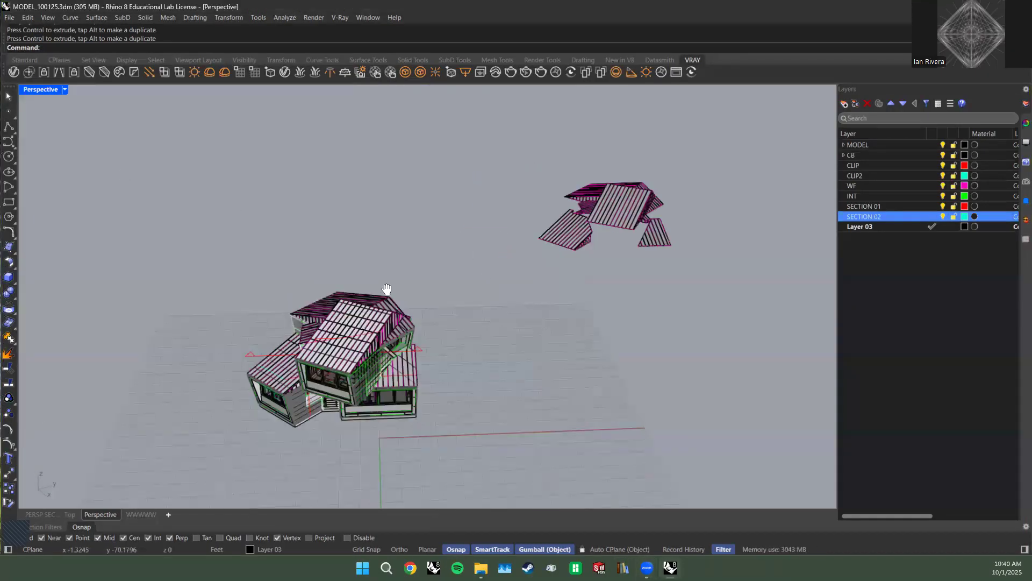
scroll(403, 306, up, 3)
scroll(422, 323, down, 3)
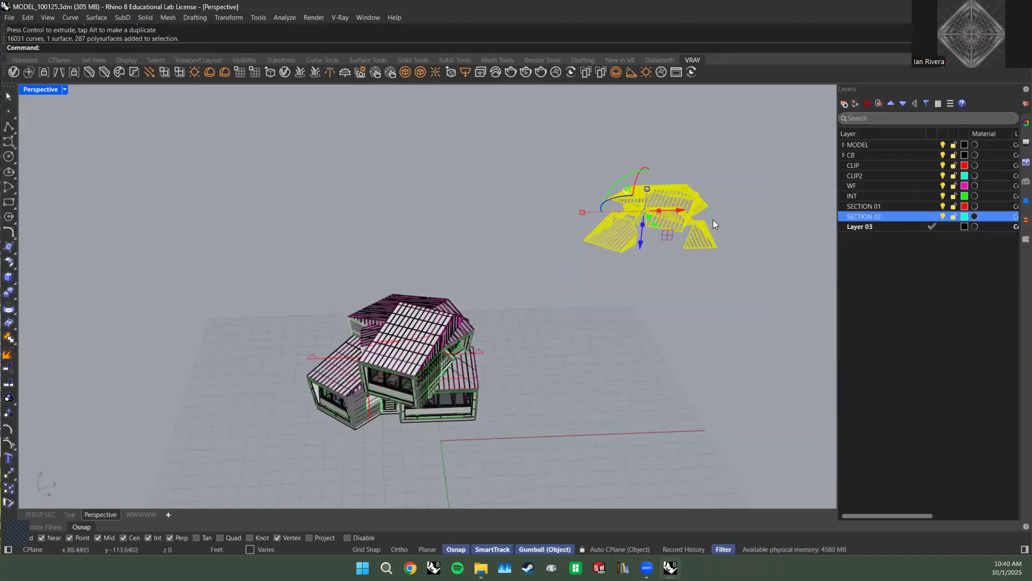
right_drag(507, 323, 566, 189)
key(Delete)
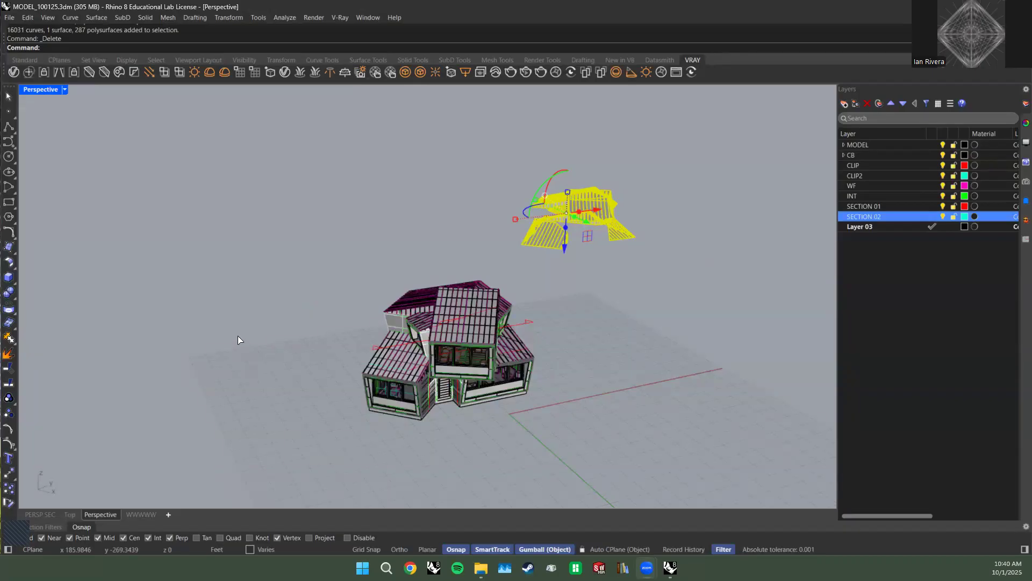
click(410, 567)
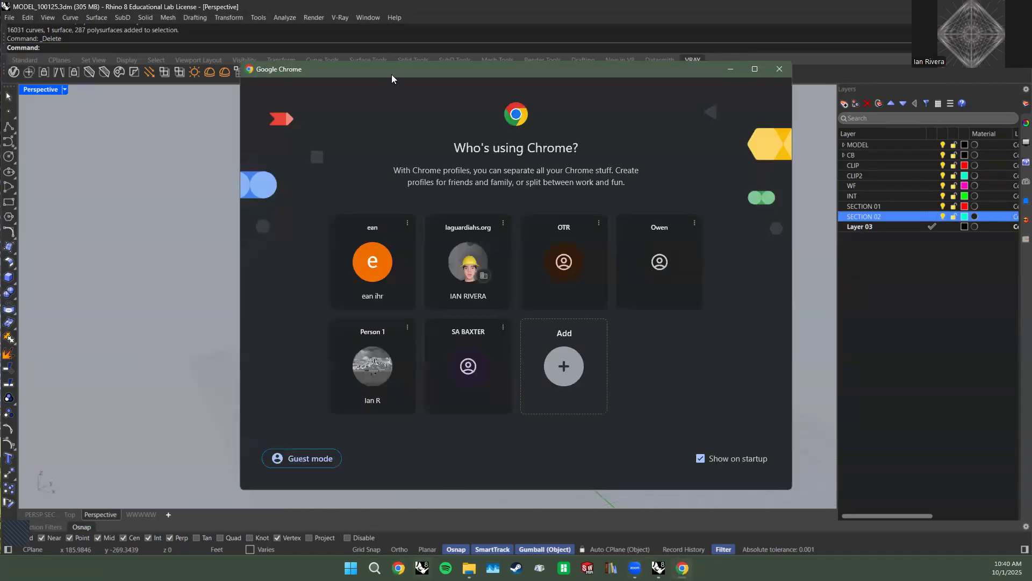
drag(391, 75, 380, 407)
drag(451, 404, 329, 427)
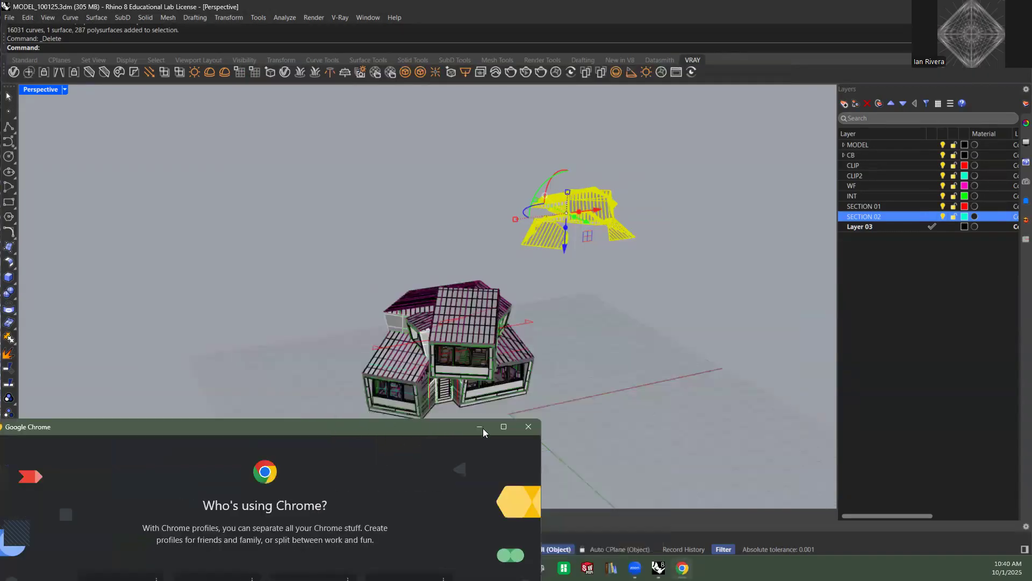
click(529, 427)
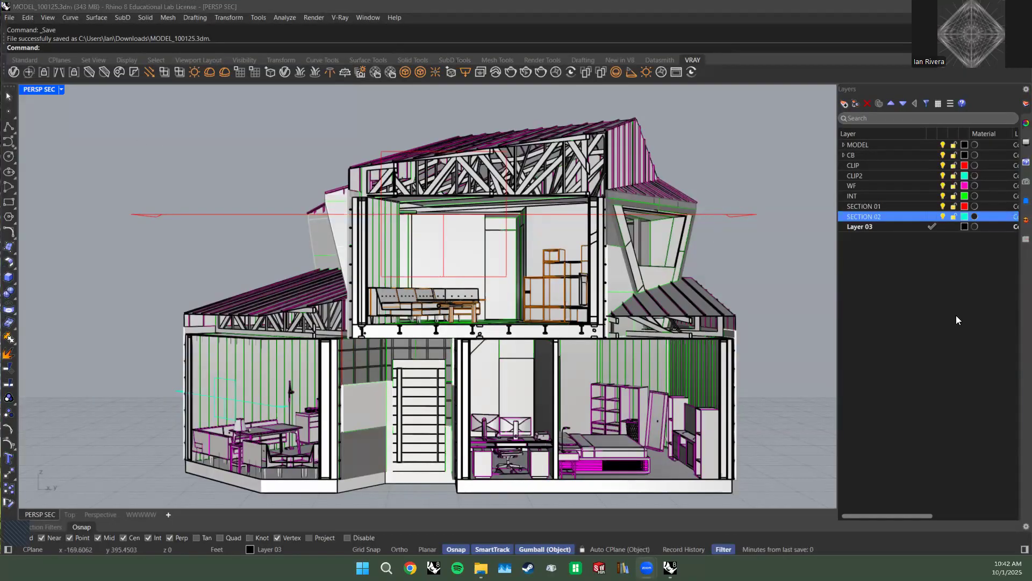
Examine the whole house from outside in the Perspective view, checking how the section curves sit on the model.
double_click(45, 89)
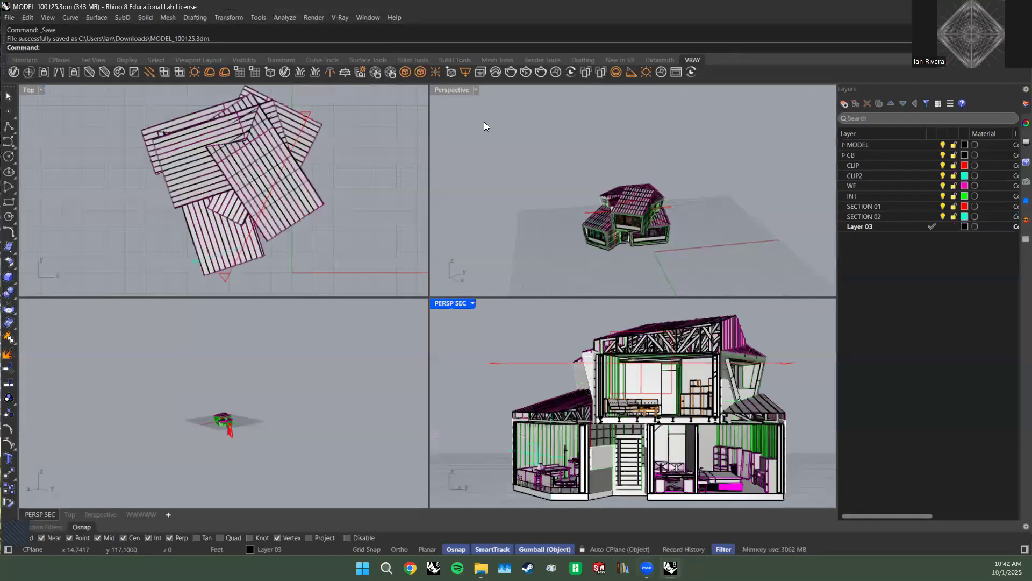
double_click(457, 90)
scroll(393, 371, up, 3)
right_drag(393, 371, 407, 304)
scroll(452, 364, up, 5)
scroll(452, 364, down, 7)
scroll(294, 270, up, 7)
scroll(300, 250, down, 3)
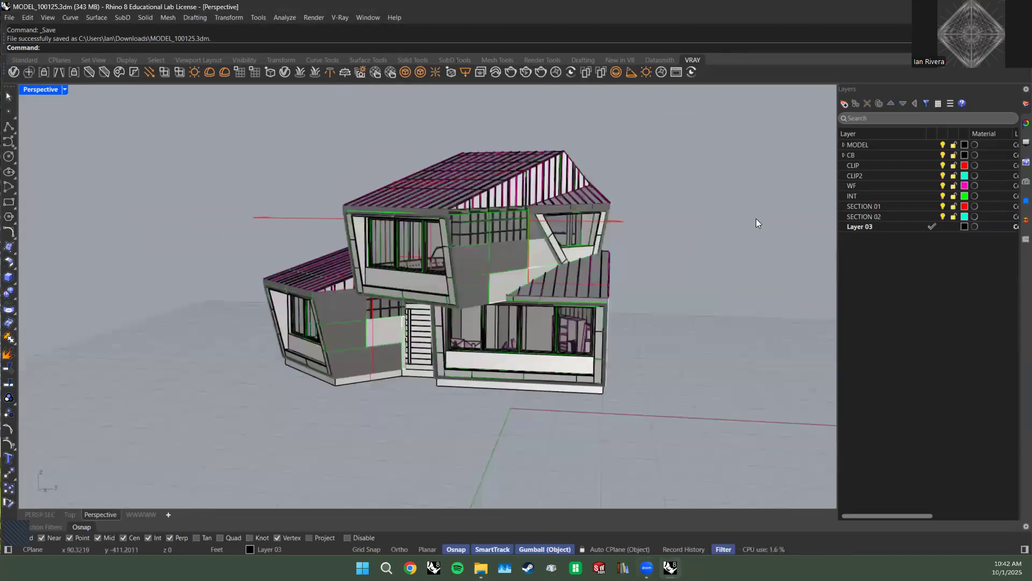
Turn off the CLIP and CLIP2 layers and return to the maximized PERSP SEC view.
click(874, 167)
ctrl+click(881, 176)
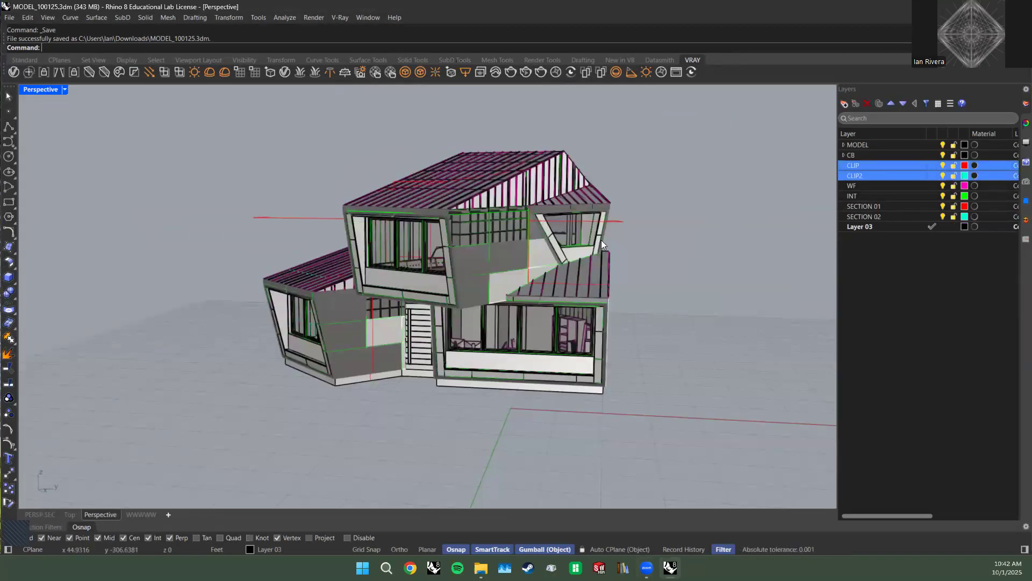
right_drag(618, 242, 709, 254)
scroll(612, 271, up, 5)
shift+right_drag(613, 272, 580, 281)
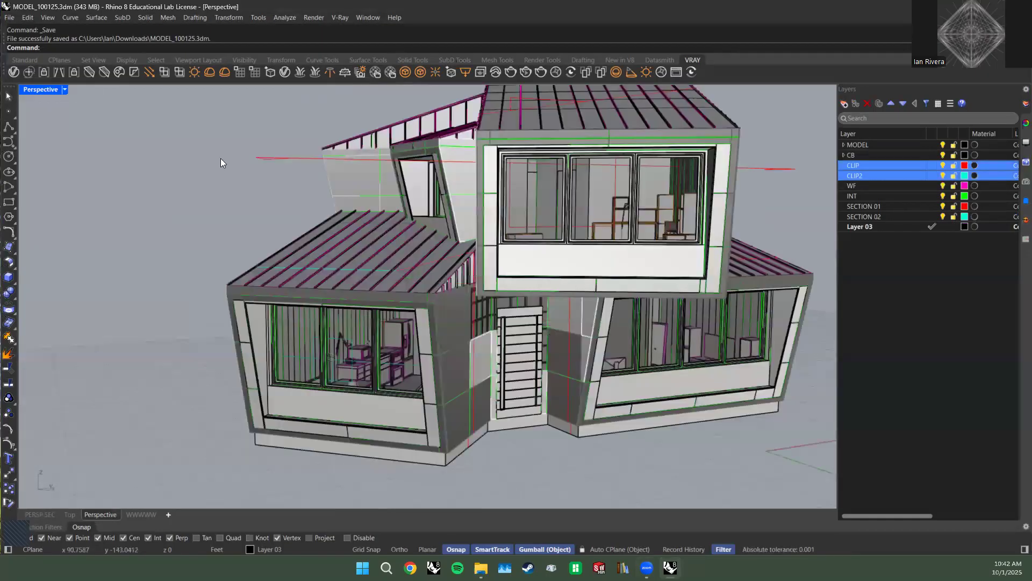
double_click(41, 90)
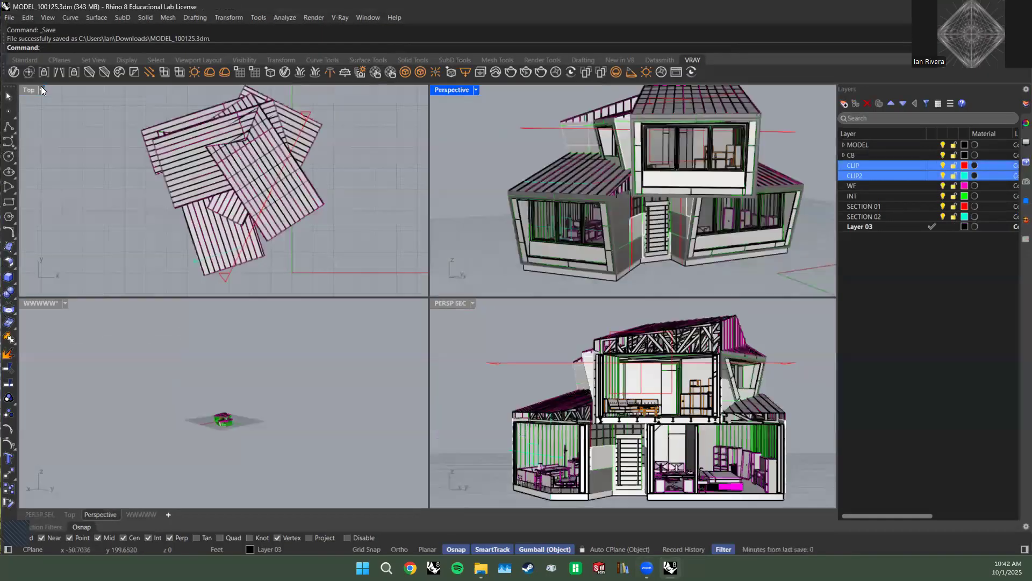
double_click(455, 303)
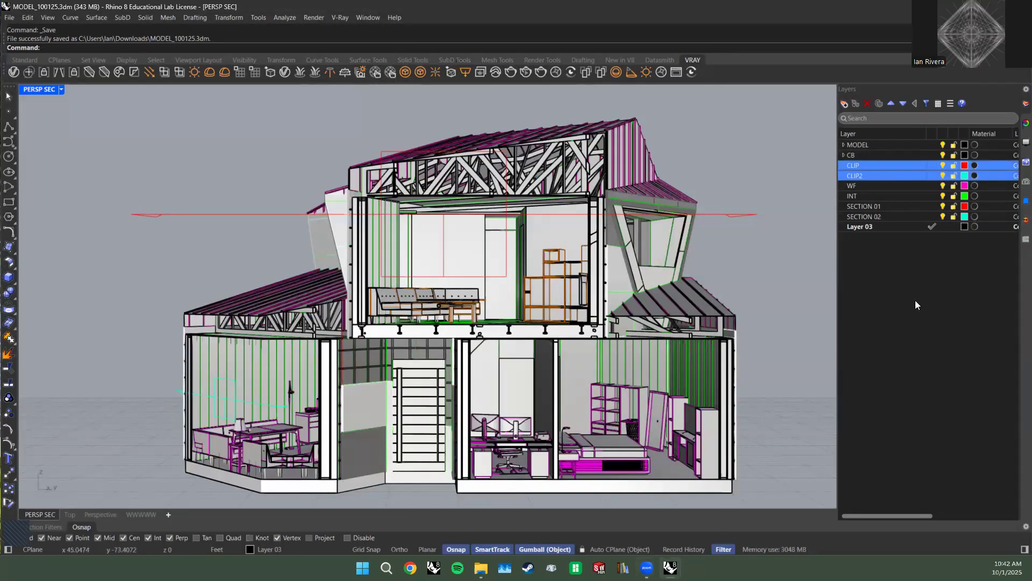
click(942, 166)
click(926, 447)
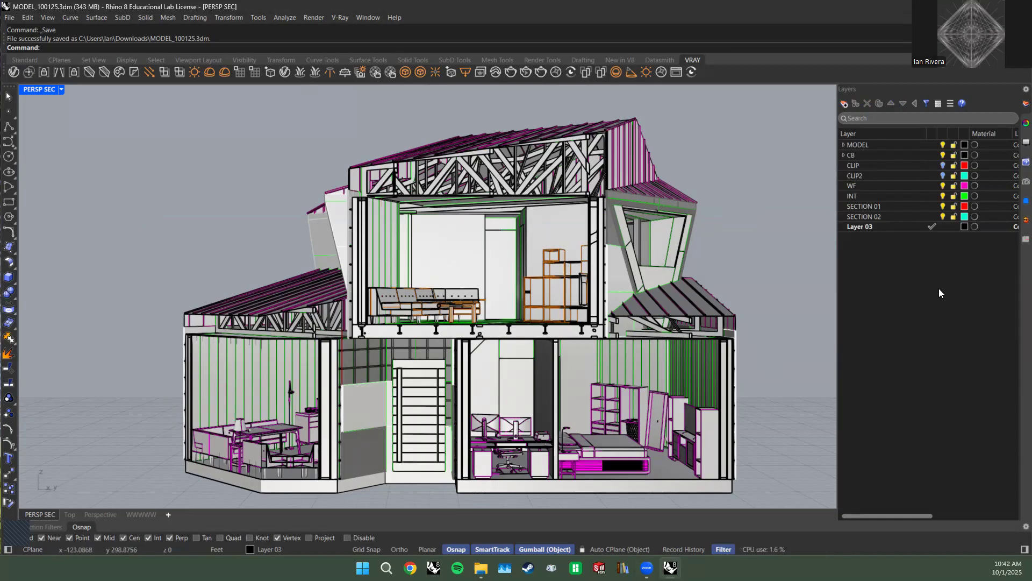
Move the CLIP and CLIP2 layers down to the end of the layer list, below Layer 03.
click(918, 165)
shift+click(917, 175)
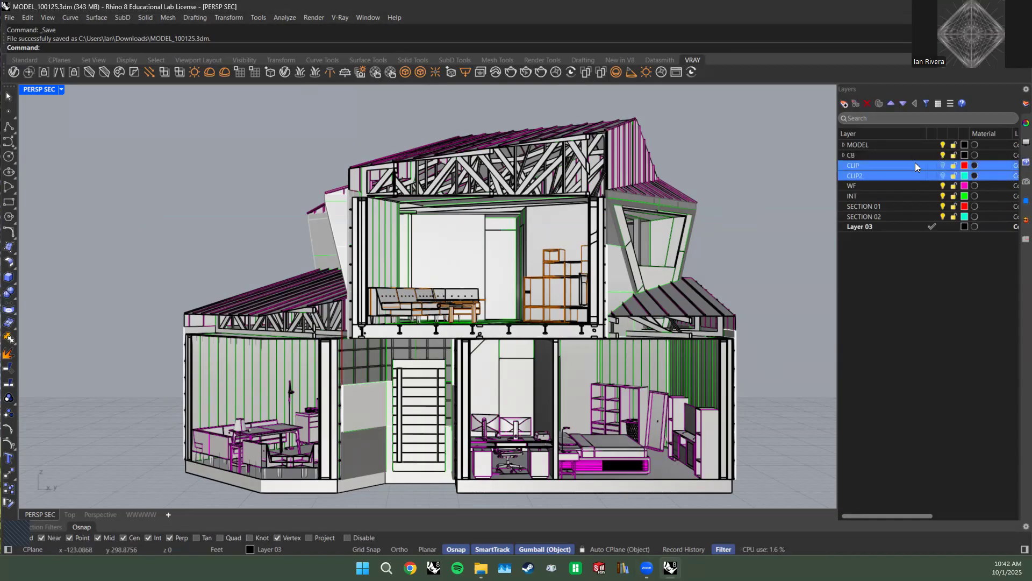
click(903, 103)
click(904, 103)
click(903, 104)
click(903, 103)
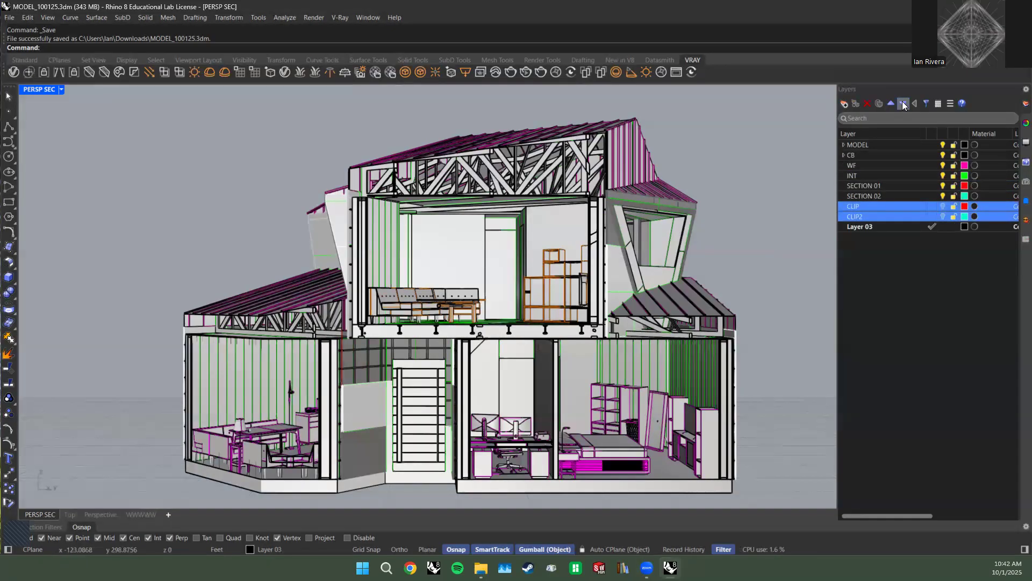
click(903, 103)
click(907, 242)
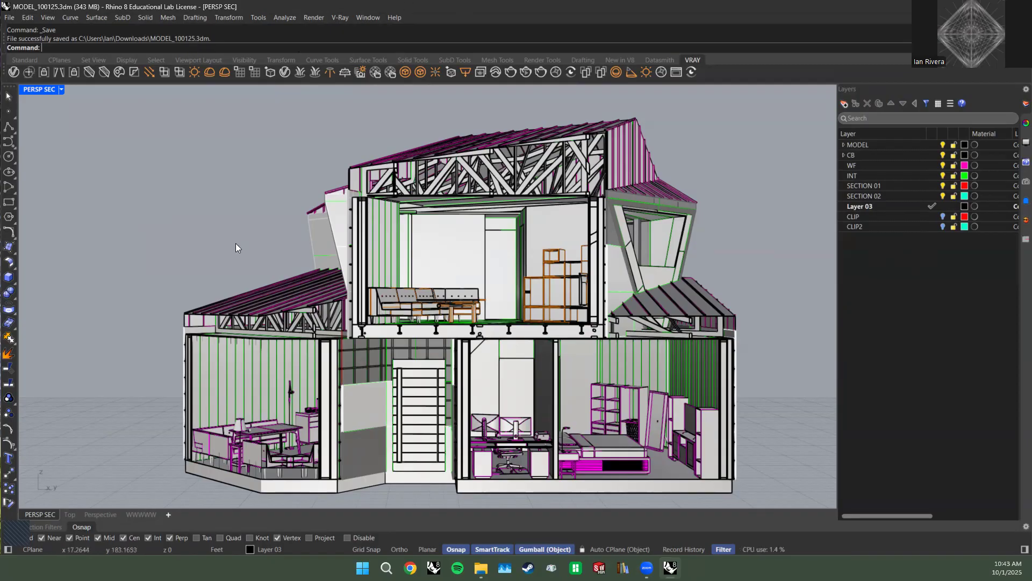
Set the document's absolute tolerance to 0.0001 units and save the model file.
text(UniT)
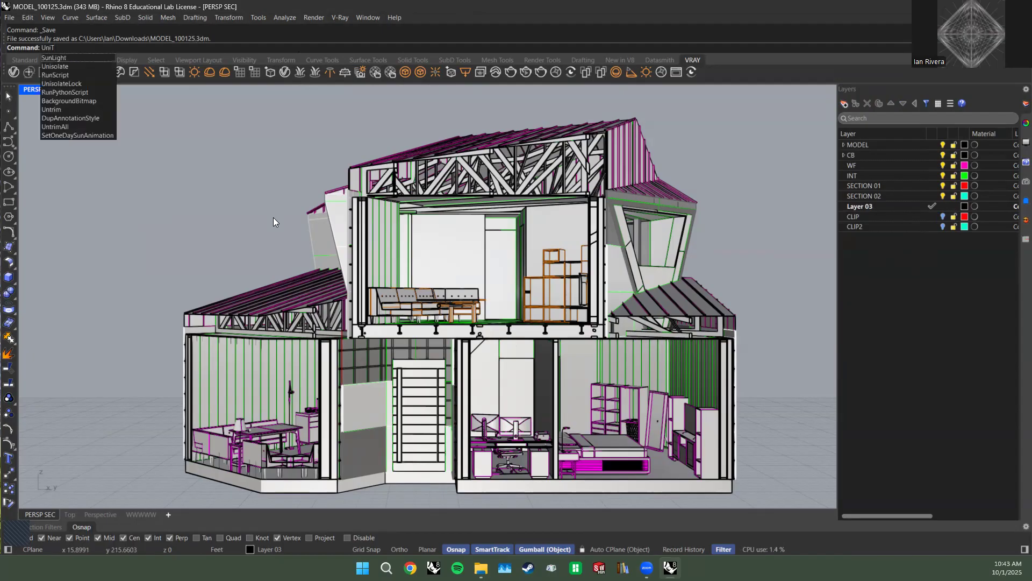
key(Return)
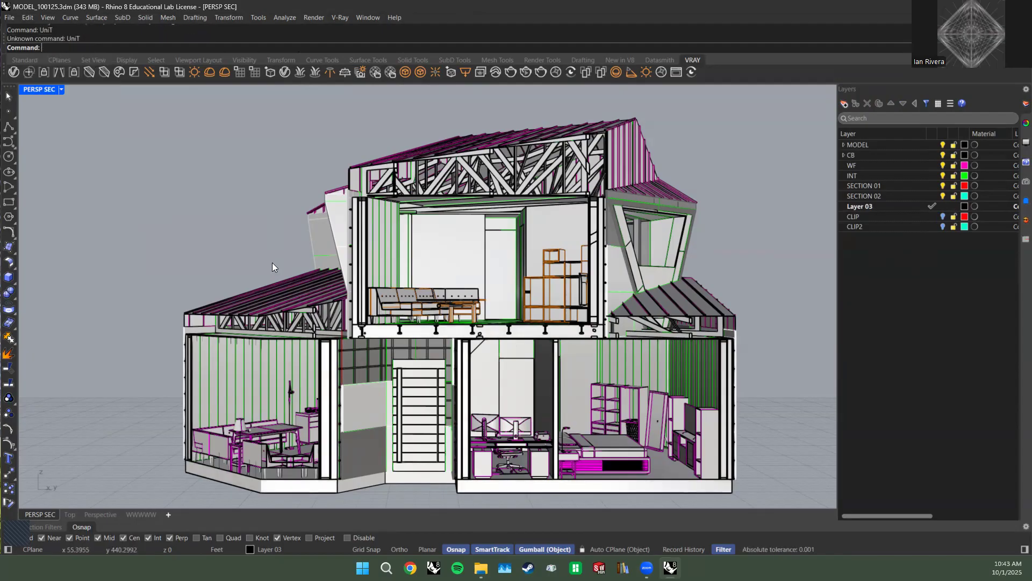
text(Units)
key(Return)
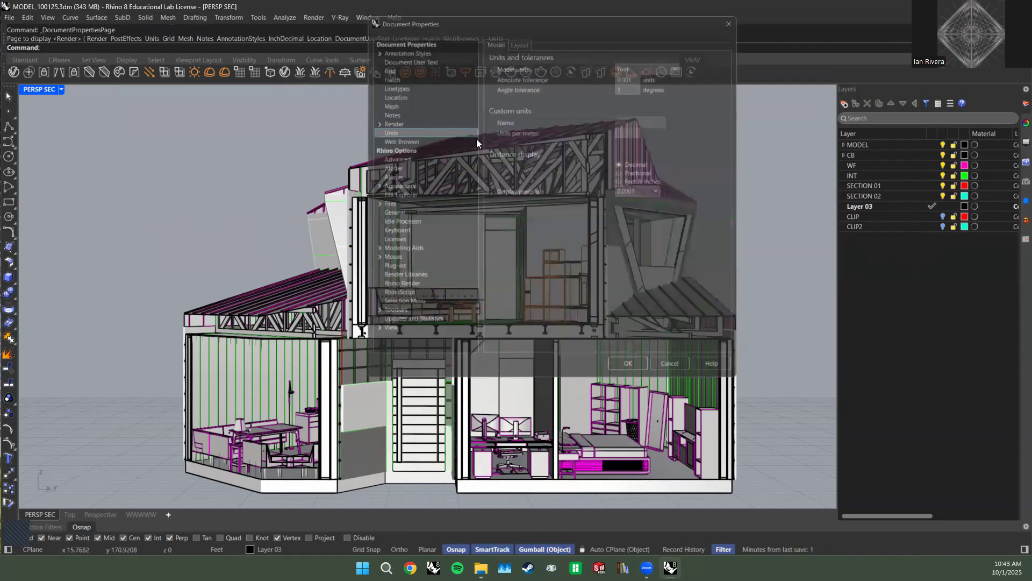
double_click(627, 67)
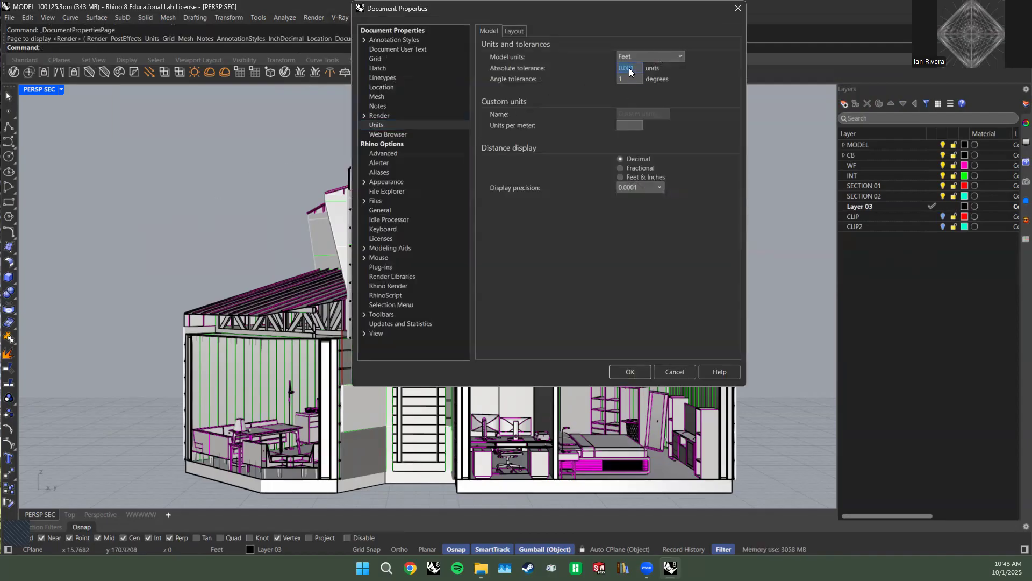
click(626, 68)
text(0)
drag(511, 12, 648, 114)
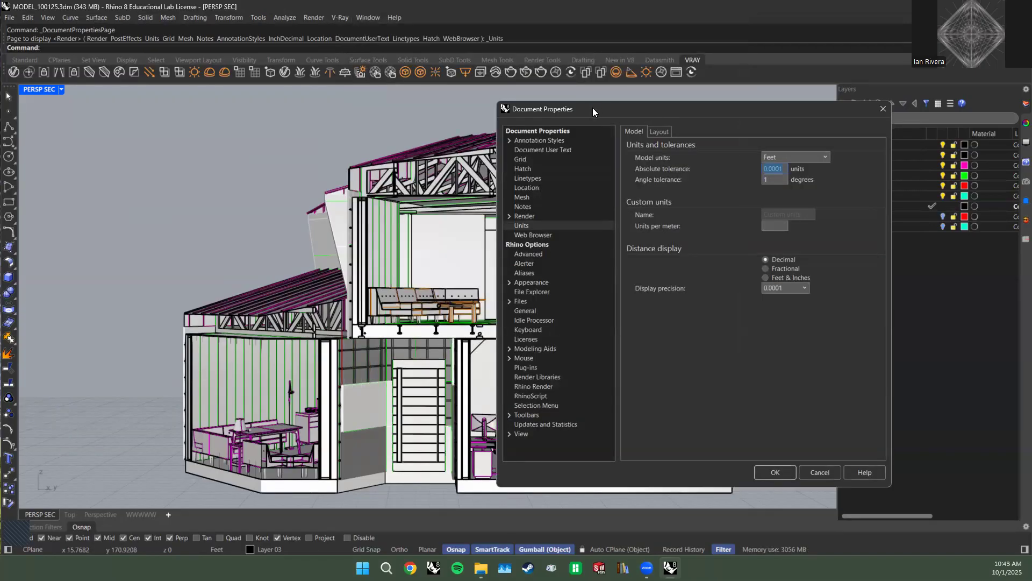
drag(591, 104, 557, 101)
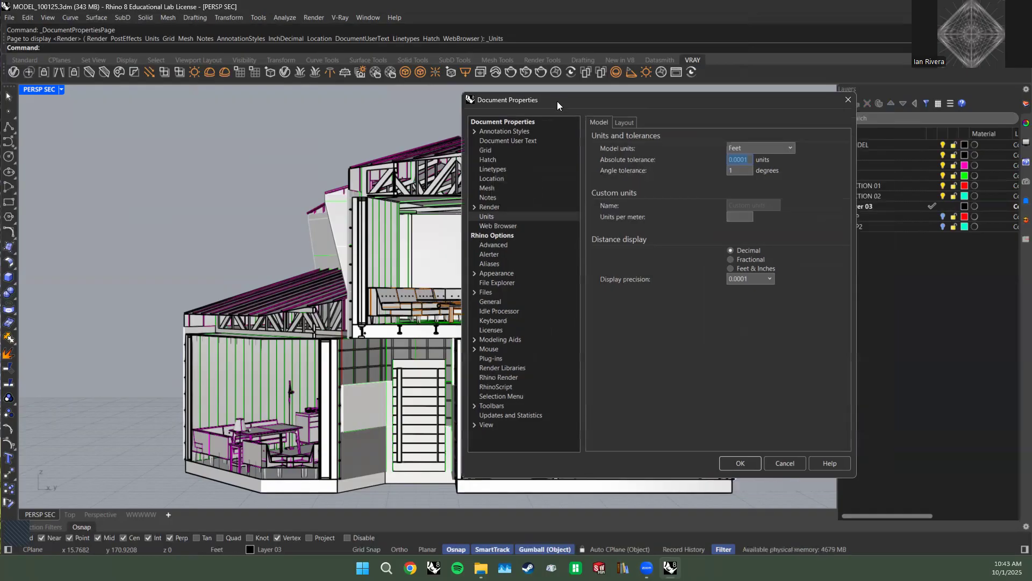
click(749, 160)
drag(501, 100, 572, 80)
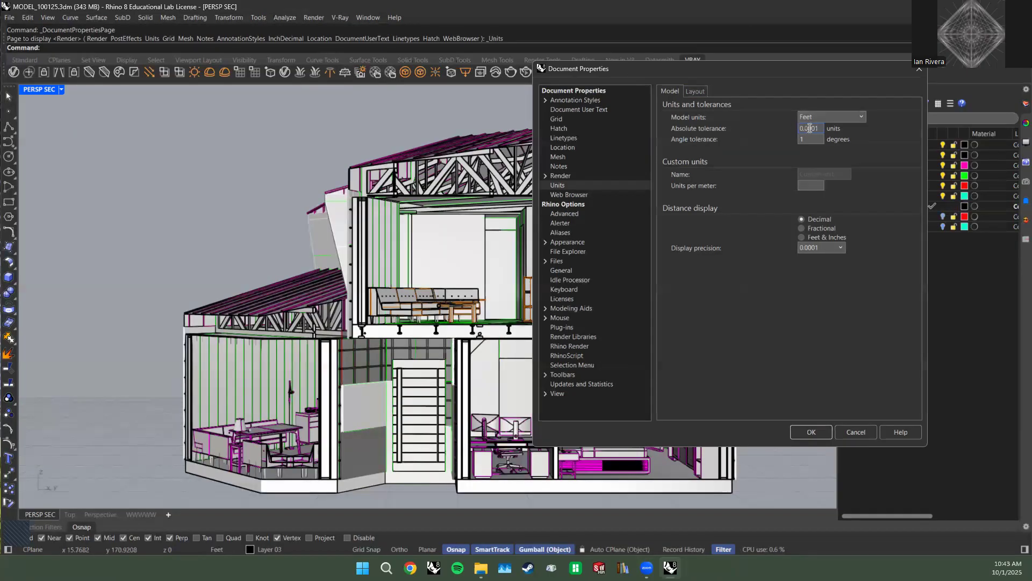
drag(821, 128, 797, 128)
click(805, 128)
drag(640, 67, 742, 71)
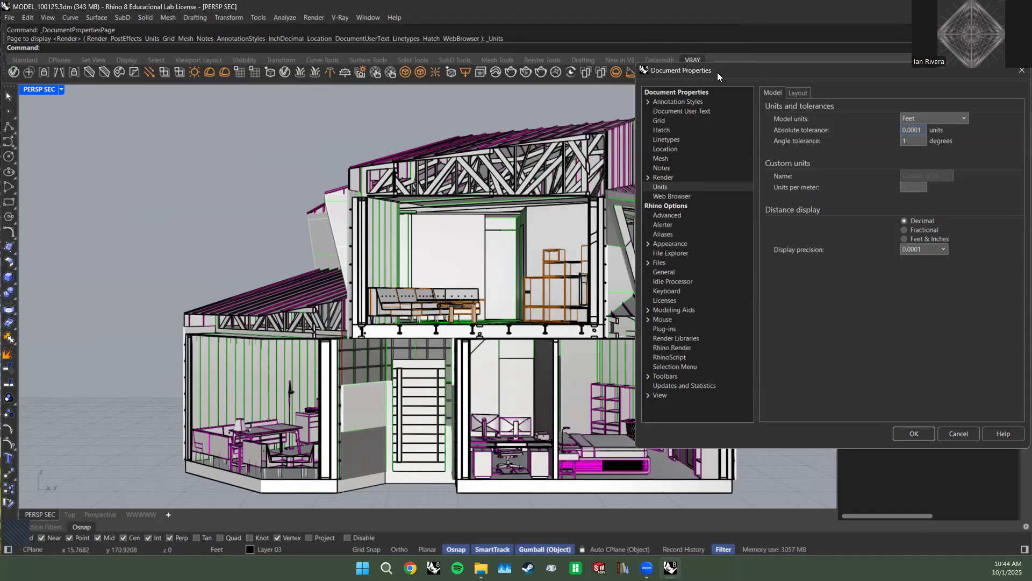
drag(718, 72, 356, 65)
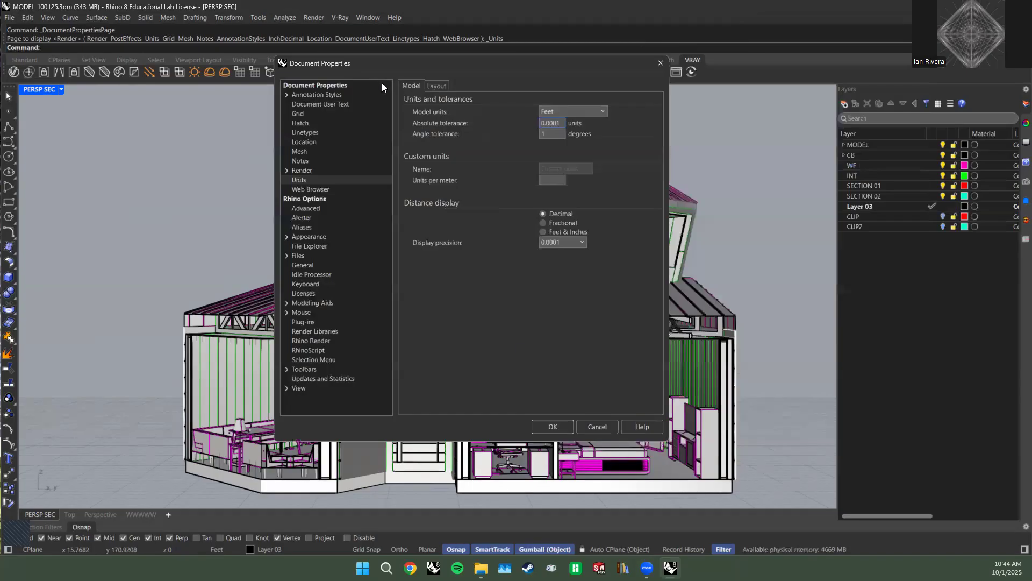
click(553, 426)
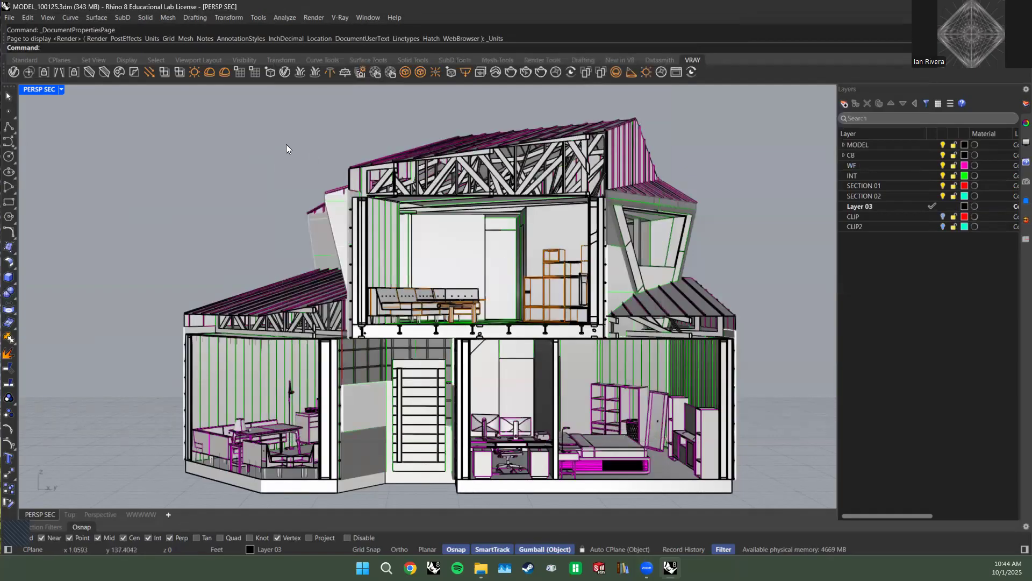
key(ctrl+s)
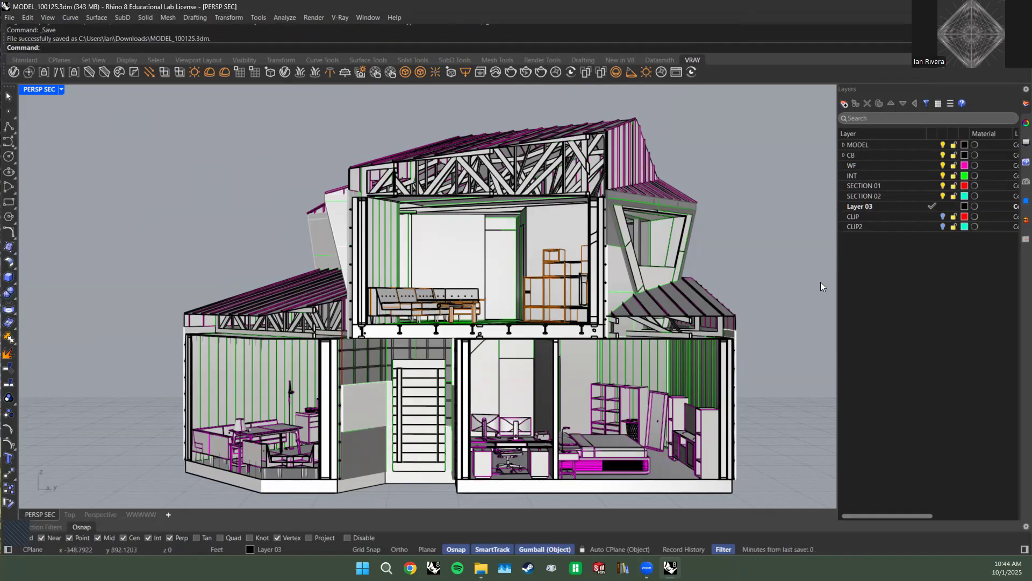
Check Layer 03 for objects and delete that layer.
click(909, 207)
right_click(909, 205)
click(928, 226)
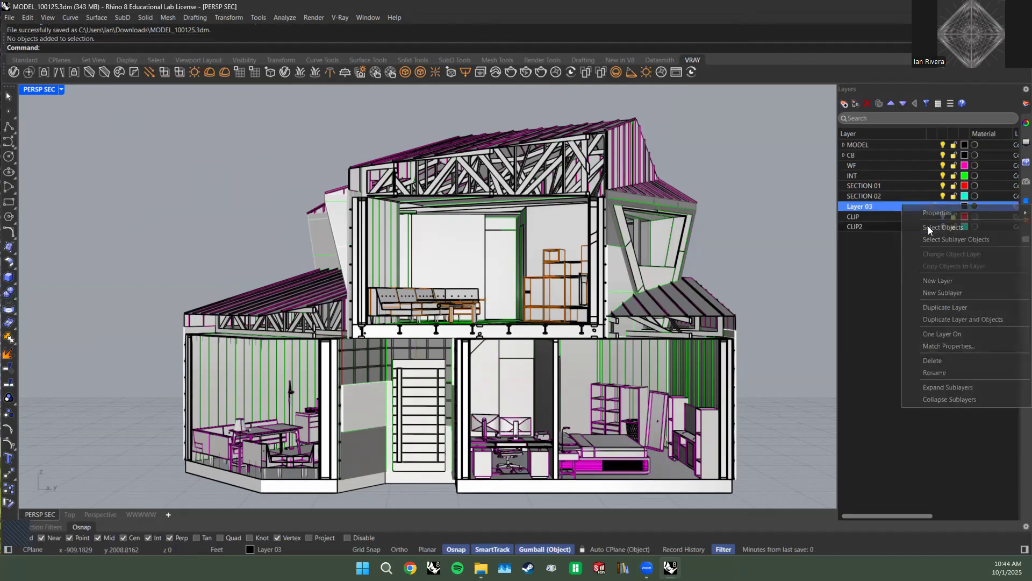
click(867, 105)
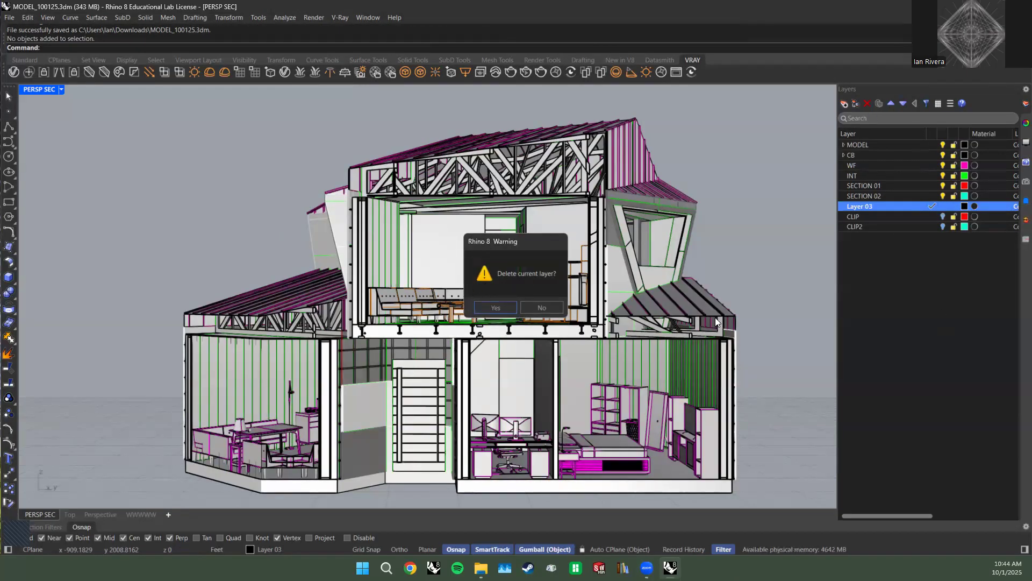
click(496, 307)
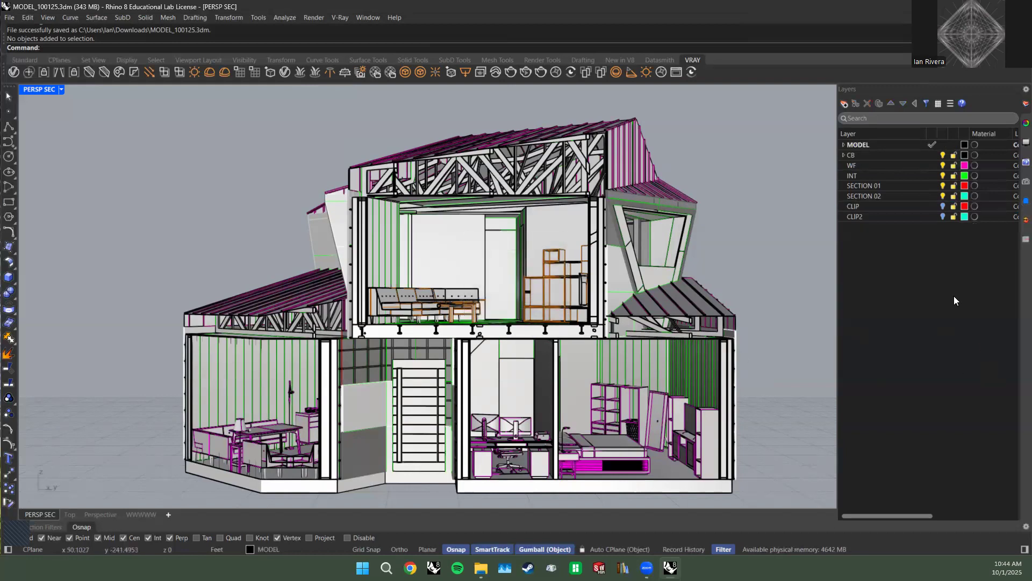
click(903, 195)
click(919, 225)
Run Make2D on all objects from PERSP SEC with source layers and clipping plane intersections, no hidden lines or viewport rectangle, and layer name SECTION TUT.
click(861, 145)
key(ctrl+a)
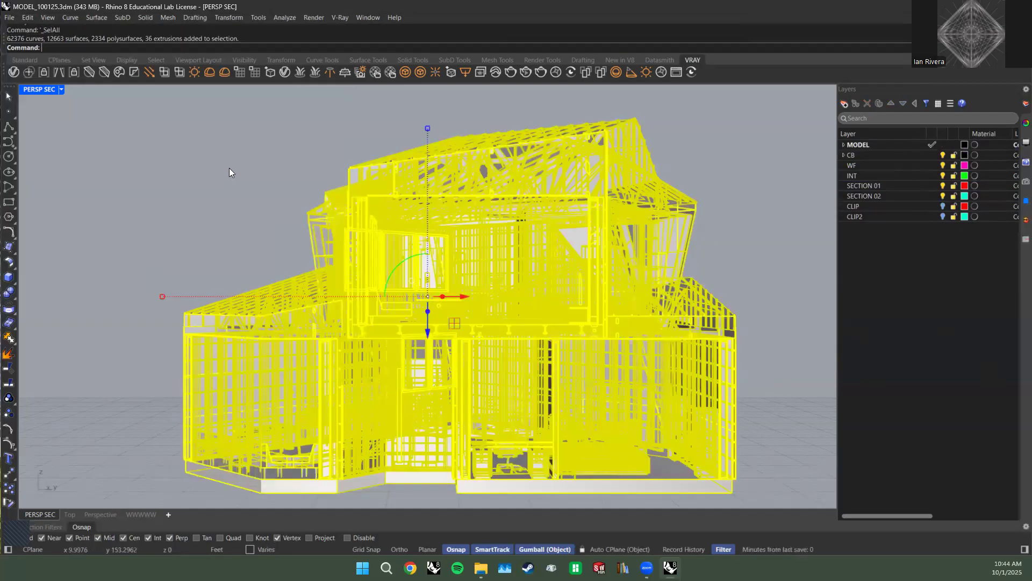
text(Make2D)
key(Return)
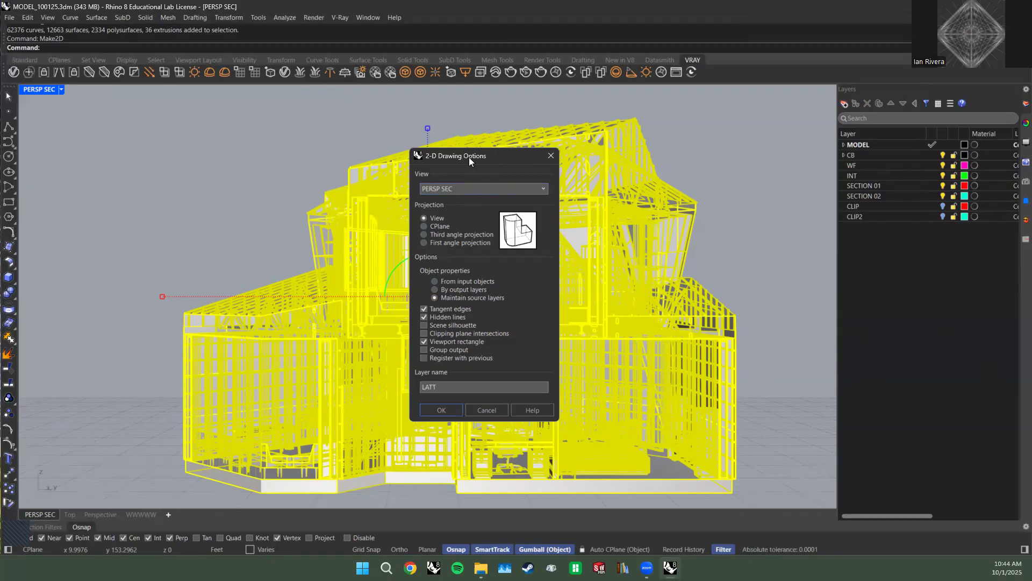
drag(468, 157, 82, 123)
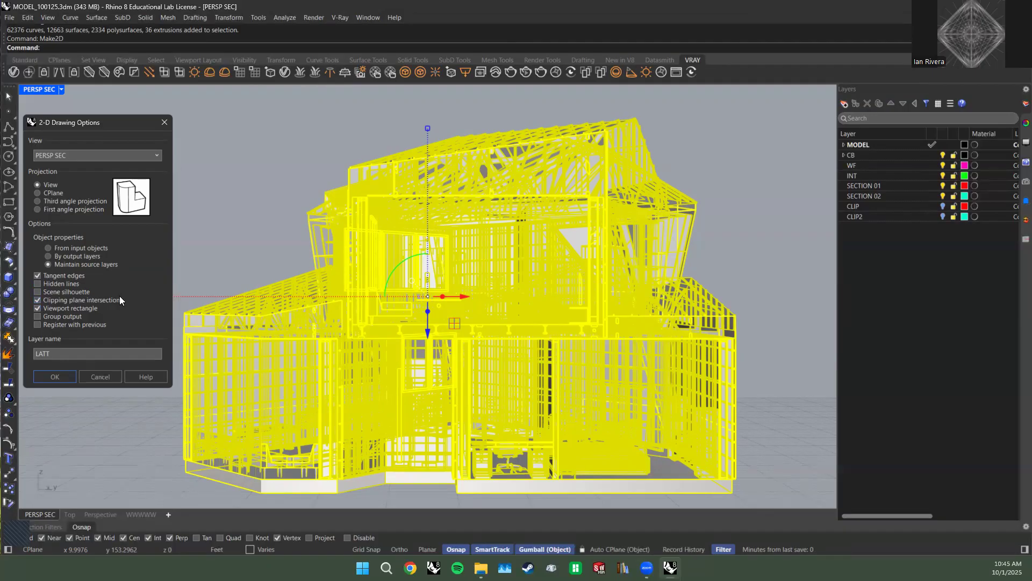
click(37, 309)
drag(84, 355, 2, 356)
key(BackSpace)
text(SECTION TUT)
click(55, 376)
scroll(361, 400, up, 2)
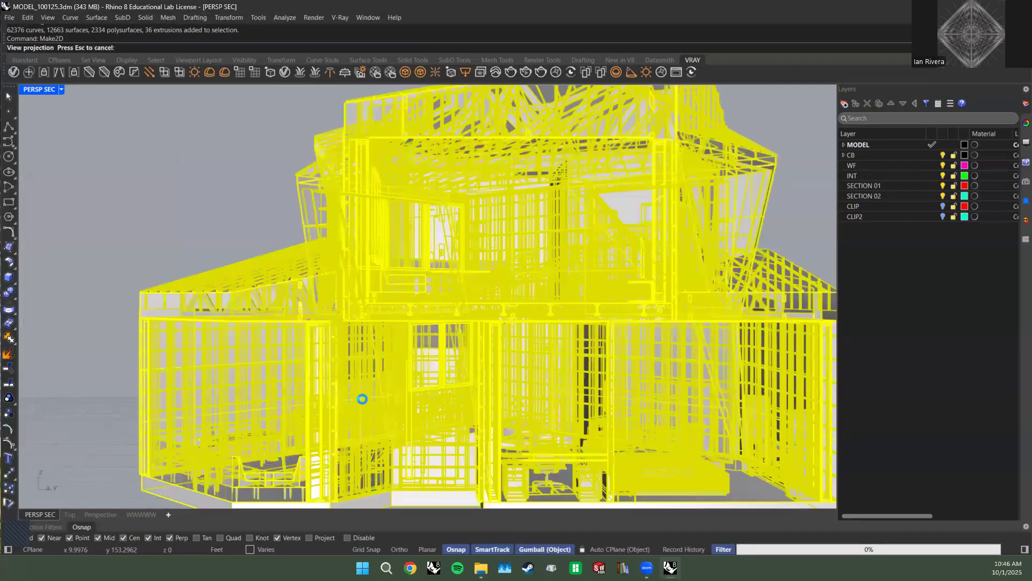
scroll(395, 311, up, 2)
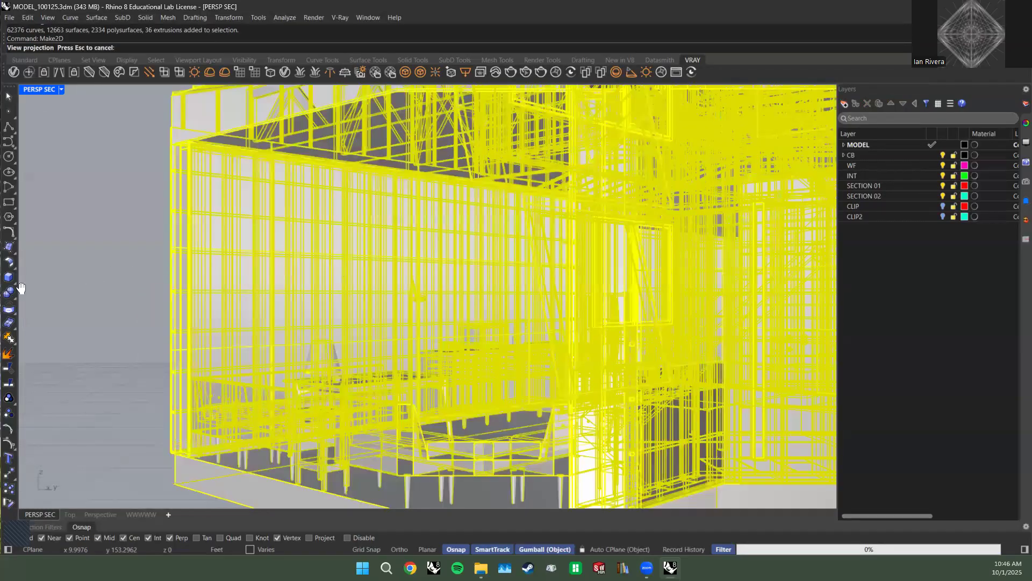
scroll(430, 297, up, 2)
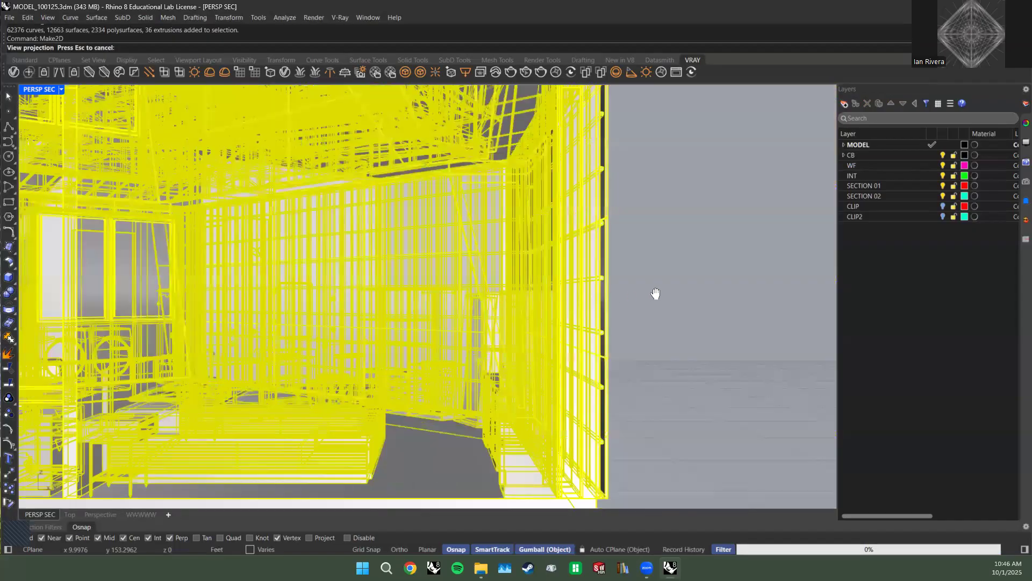
scroll(806, 408, up, 2)
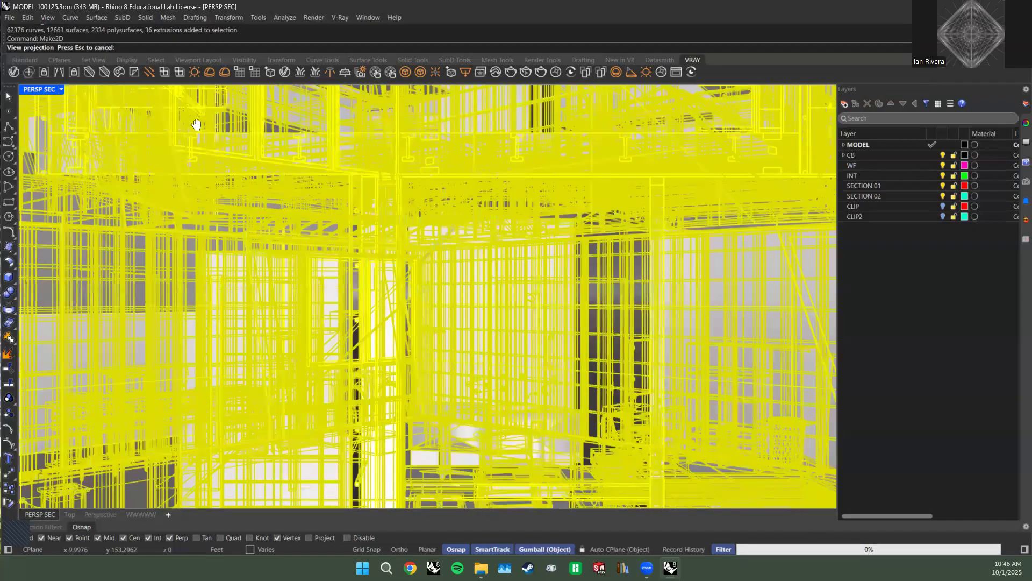
scroll(476, 182, down, 3)
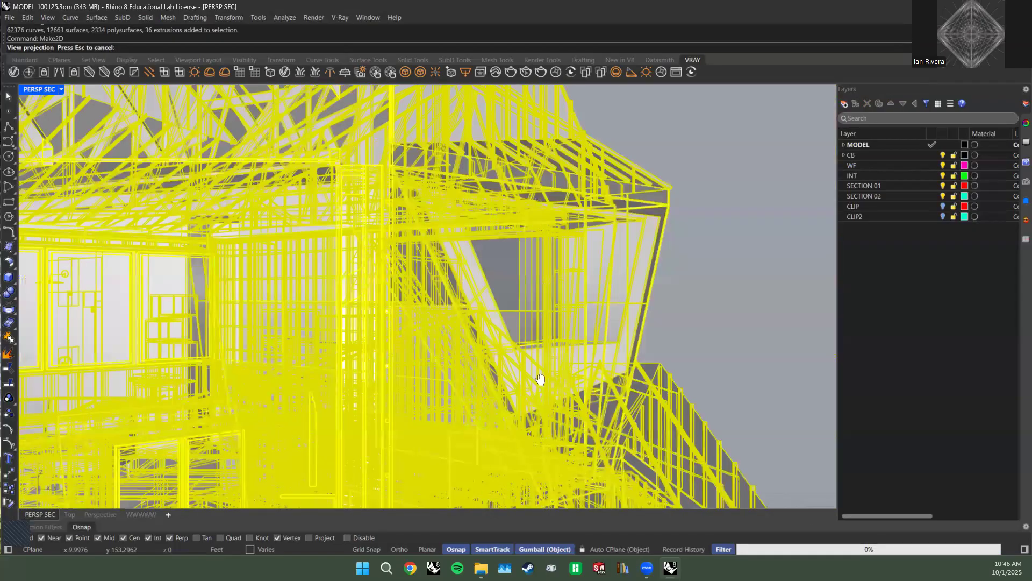
shift+right_drag(820, 173, 147, 234)
shift+right_drag(200, 114, 101, 409)
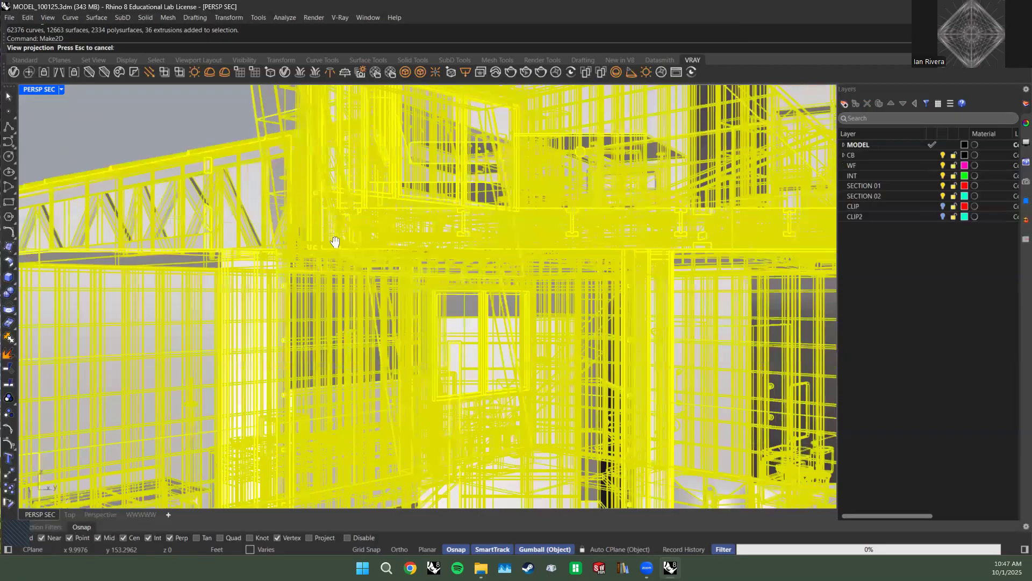
shift+right_drag(126, 370, 595, 357)
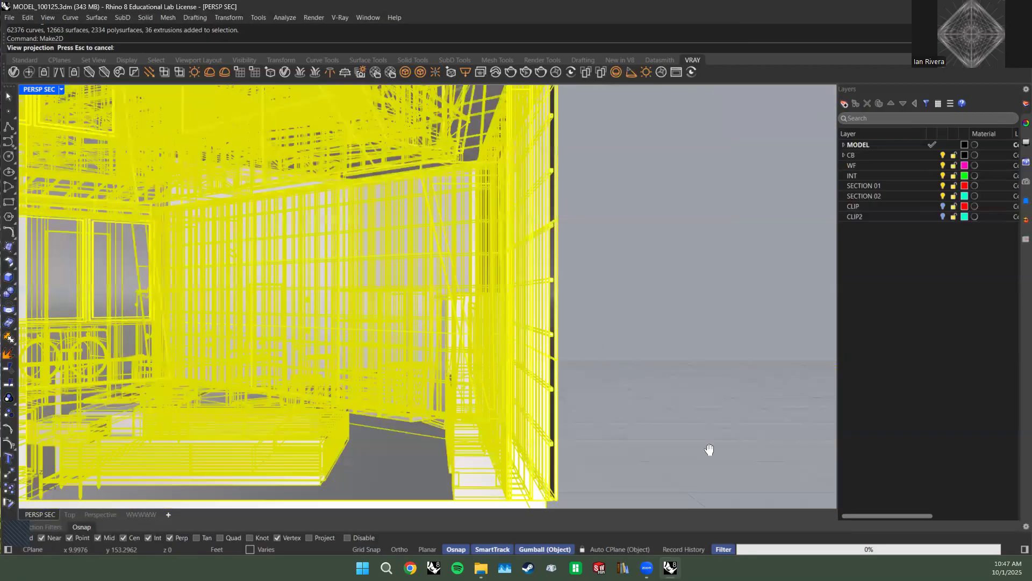
shift+right_drag(561, 103, 850, 500)
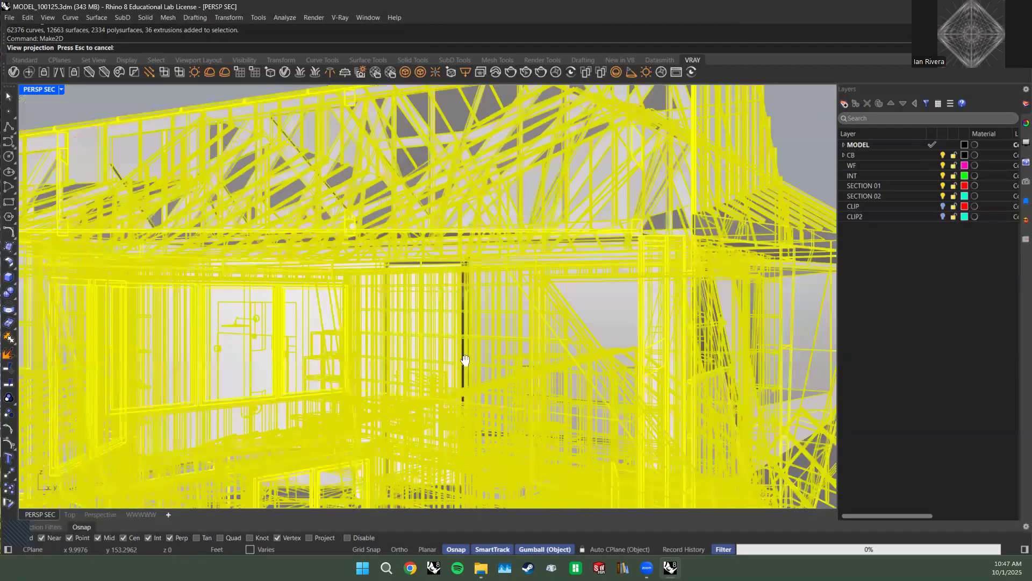
shift+right_drag(518, 284, 365, 172)
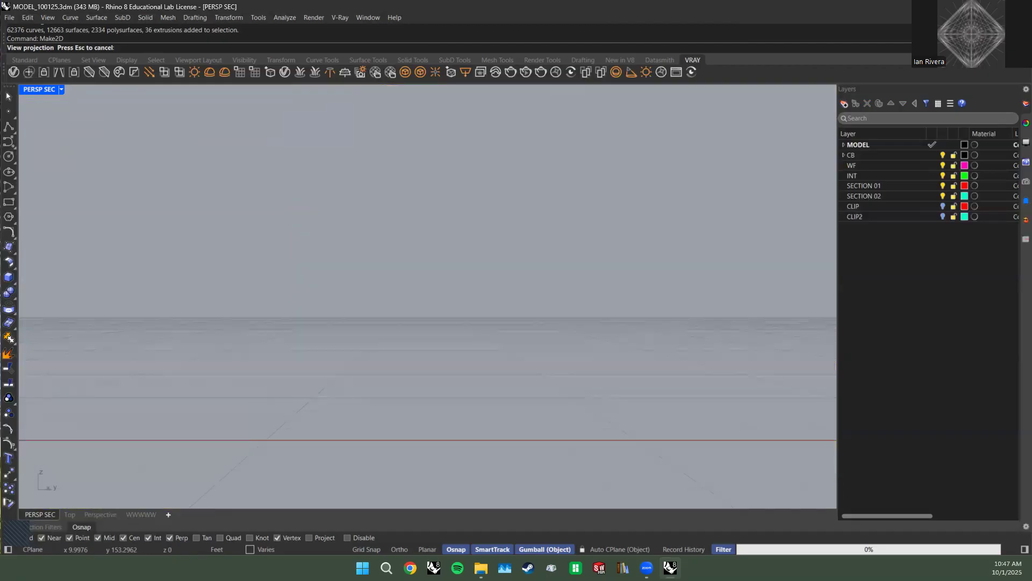
shift+right_drag(108, 311, 803, 282)
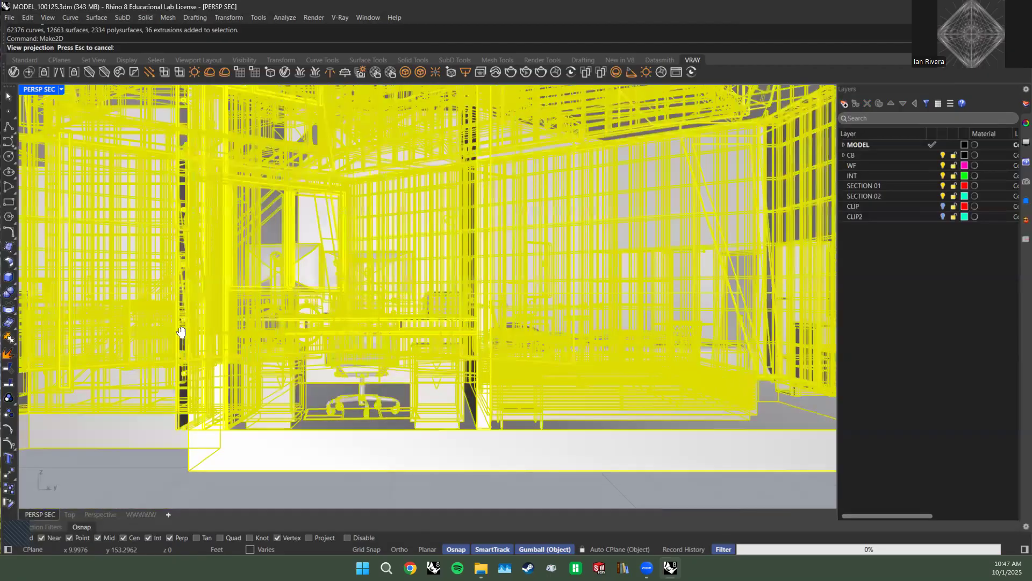
shift+right_drag(275, 321, 157, 300)
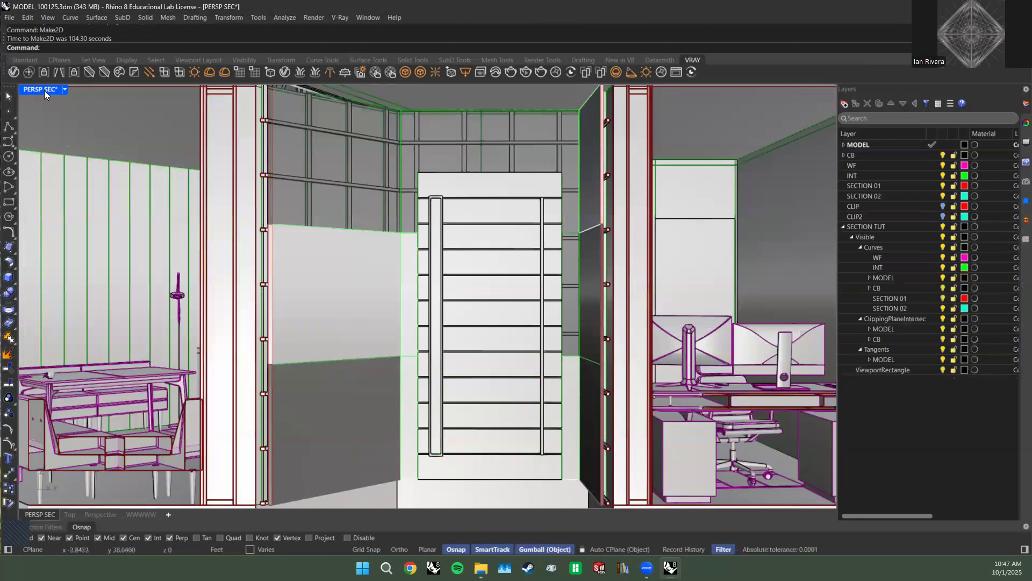
Return to the four-viewport layout, then maximize the Top view and frame the generated section drawing beside the house model.
key(ctrl+m)
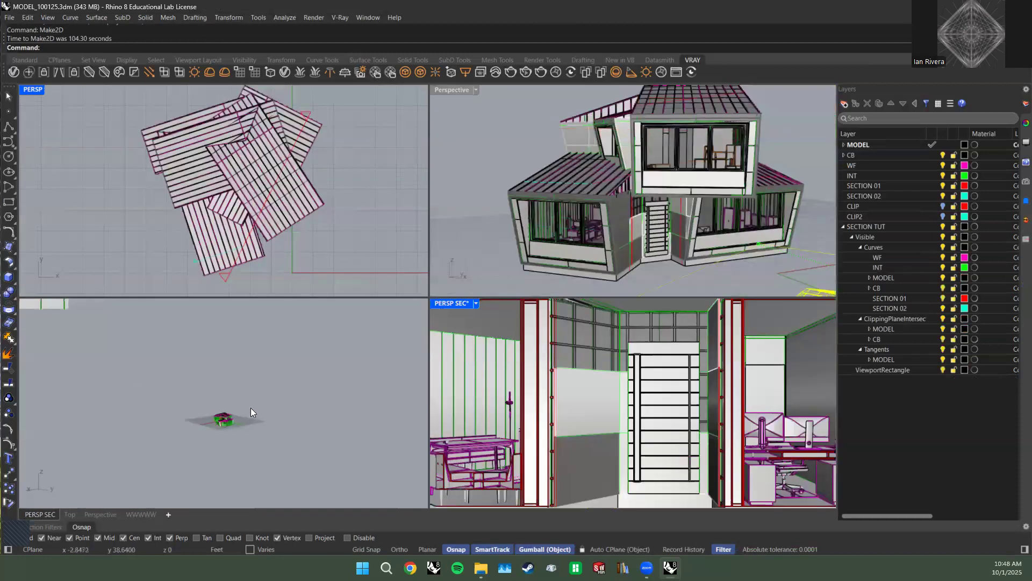
click(29, 91)
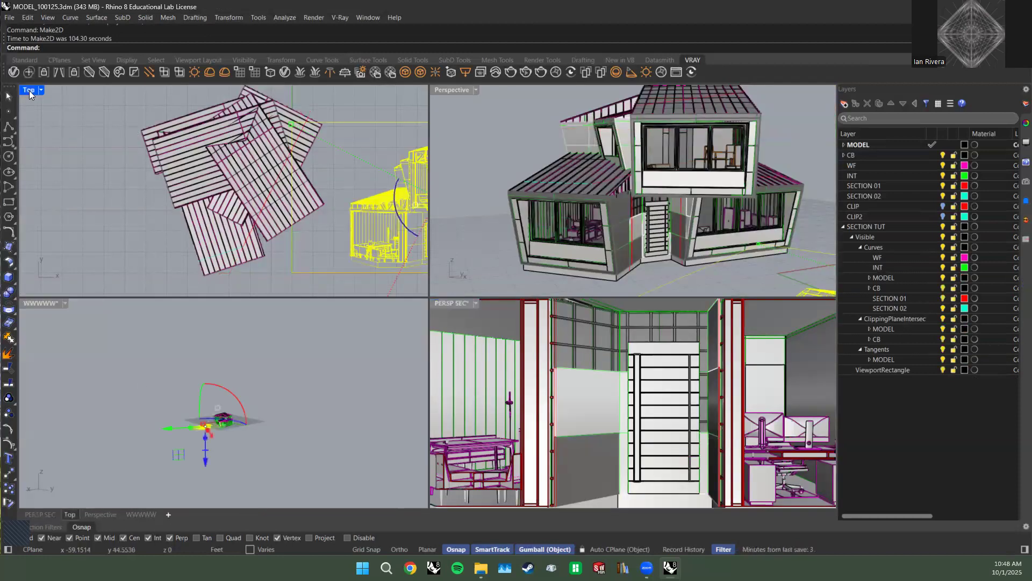
double_click(33, 90)
scroll(366, 286, down, 2)
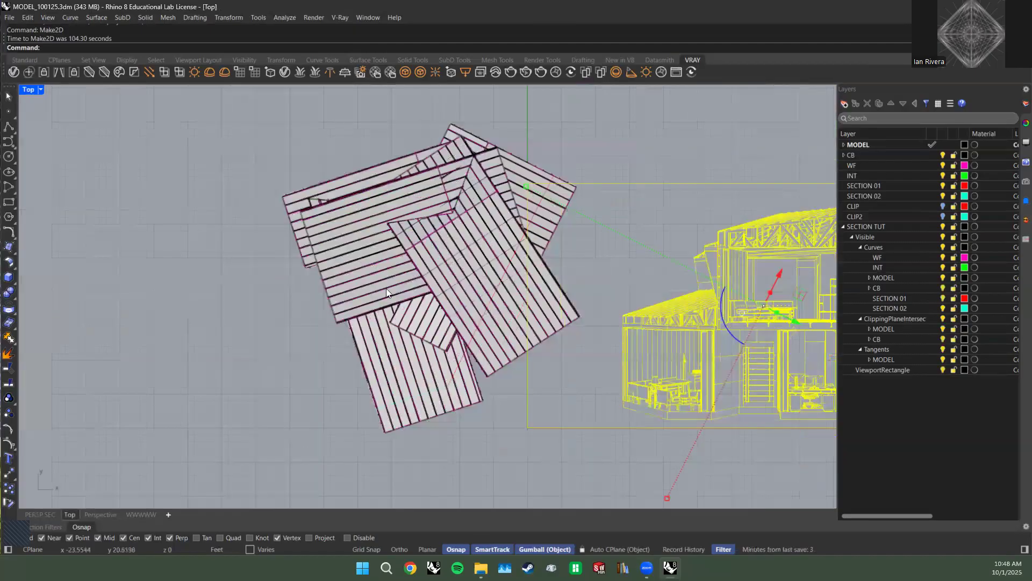
scroll(430, 296, down, 2)
right_drag(446, 301, 358, 296)
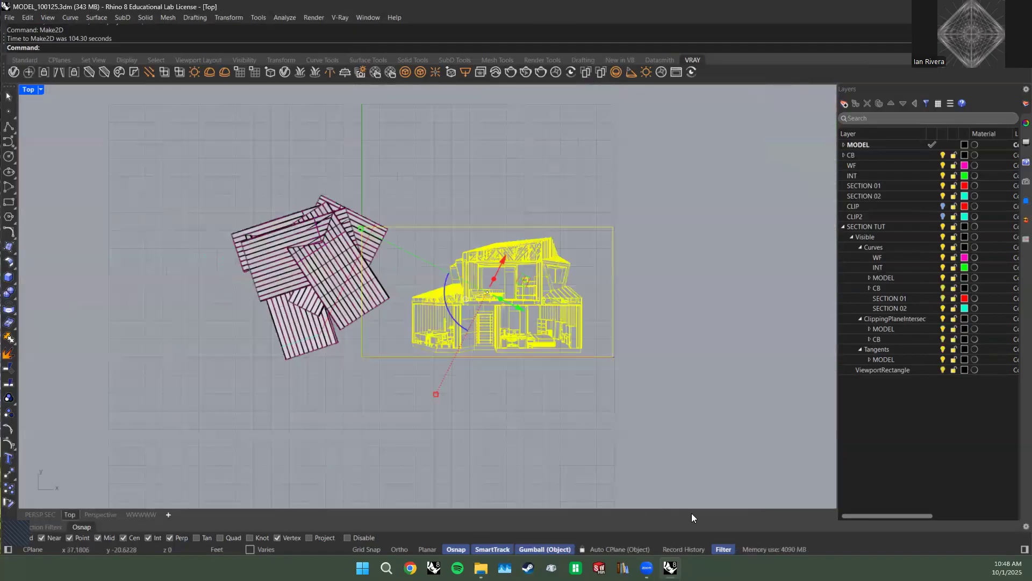
Align the gumball to the CPlane and move the Make2D section drawing 500 feet along the X axis, away from the model.
right_click(539, 547)
click(582, 419)
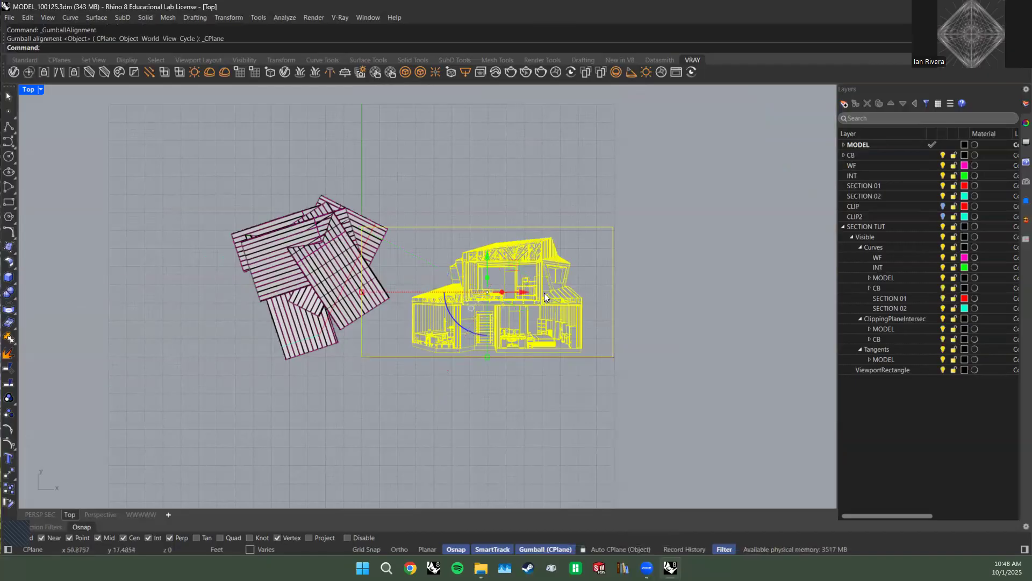
click(525, 293)
text(500)
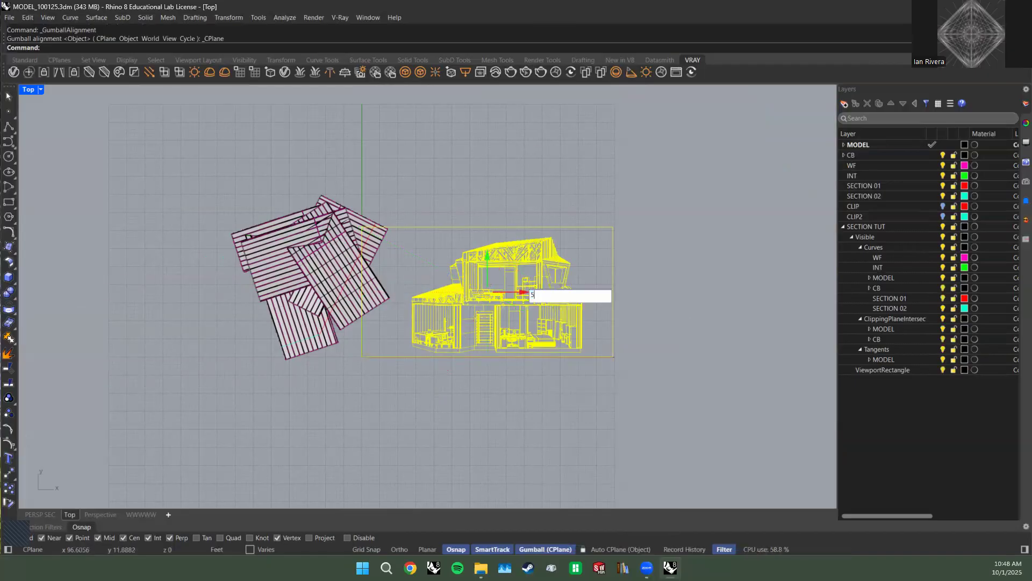
key(Return)
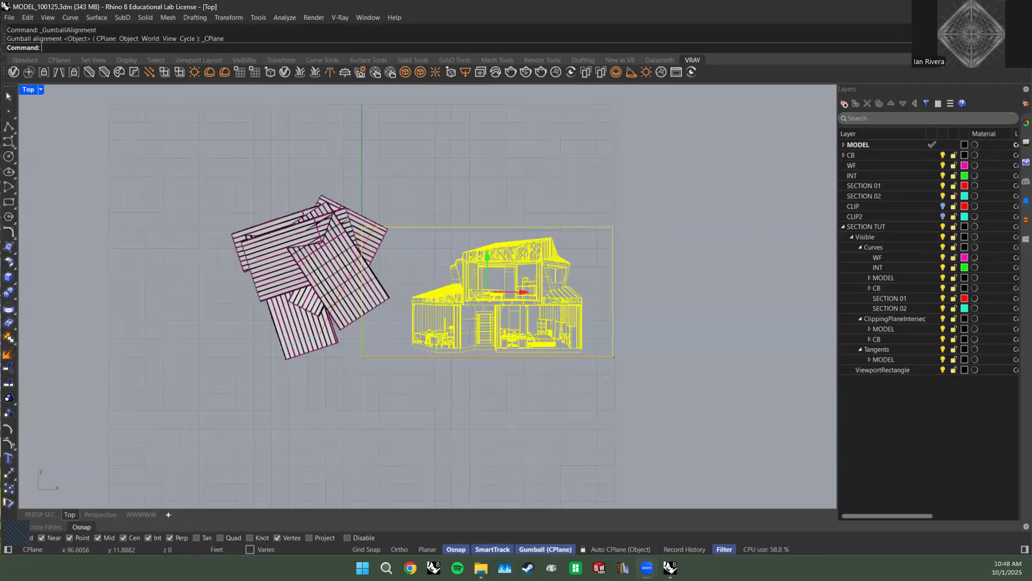
key(Delete)
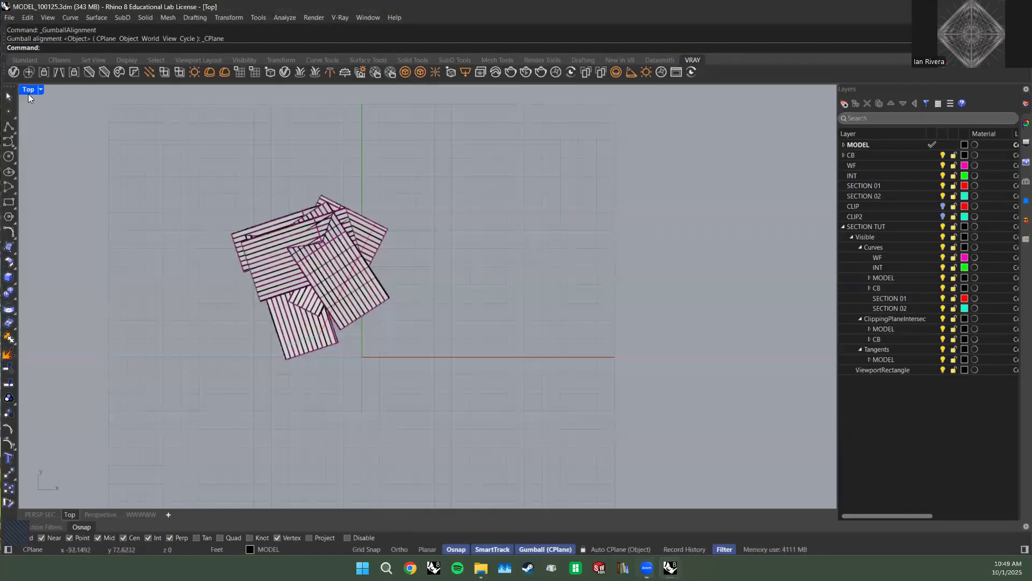
Select all curves of the moved section drawing, zoom to the selection, and clear the selection.
key(Return)
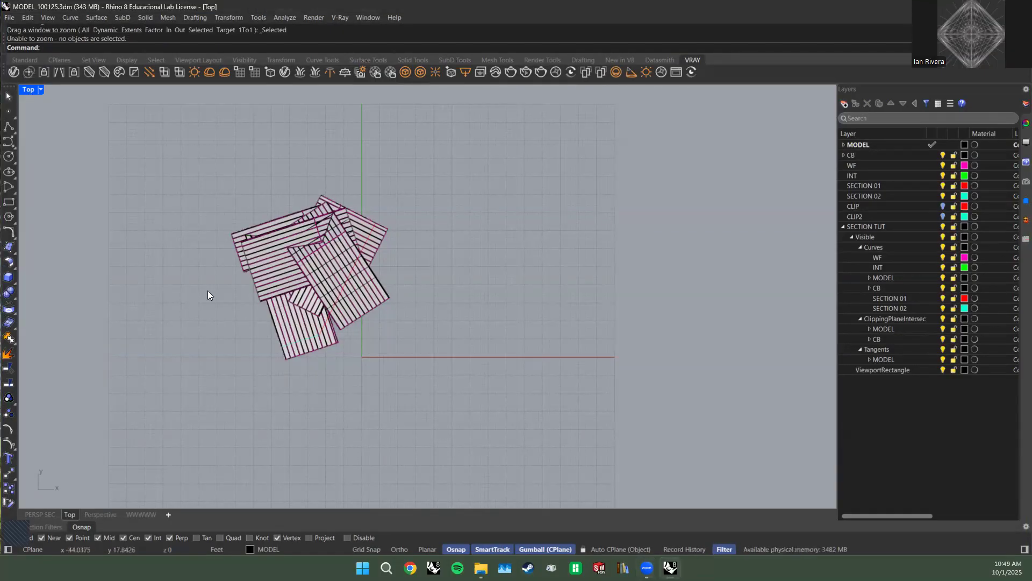
scroll(228, 210, down, 10)
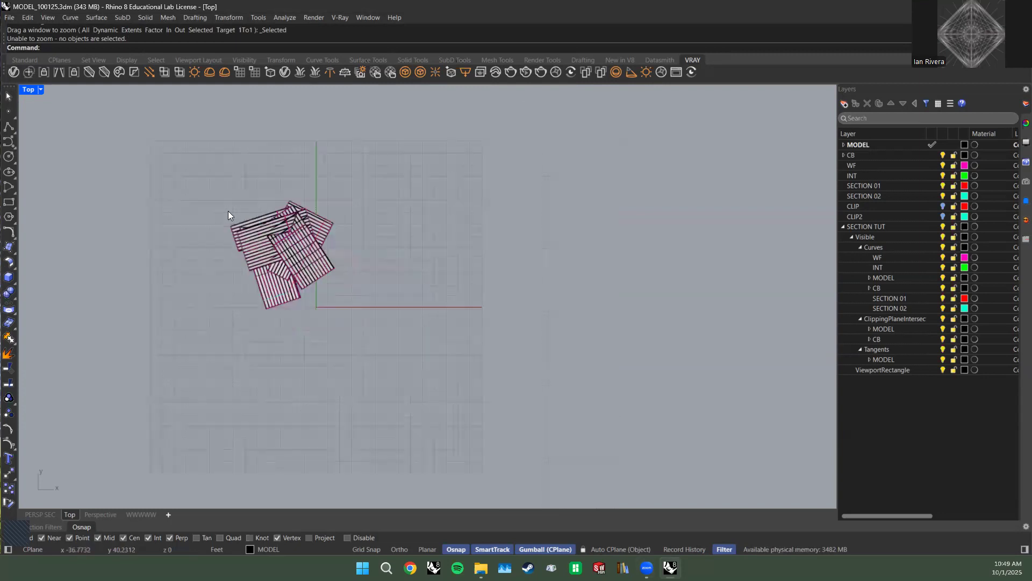
right_drag(577, 253, 354, 271)
scroll(354, 271, down, 6)
drag(686, 345, 456, 191)
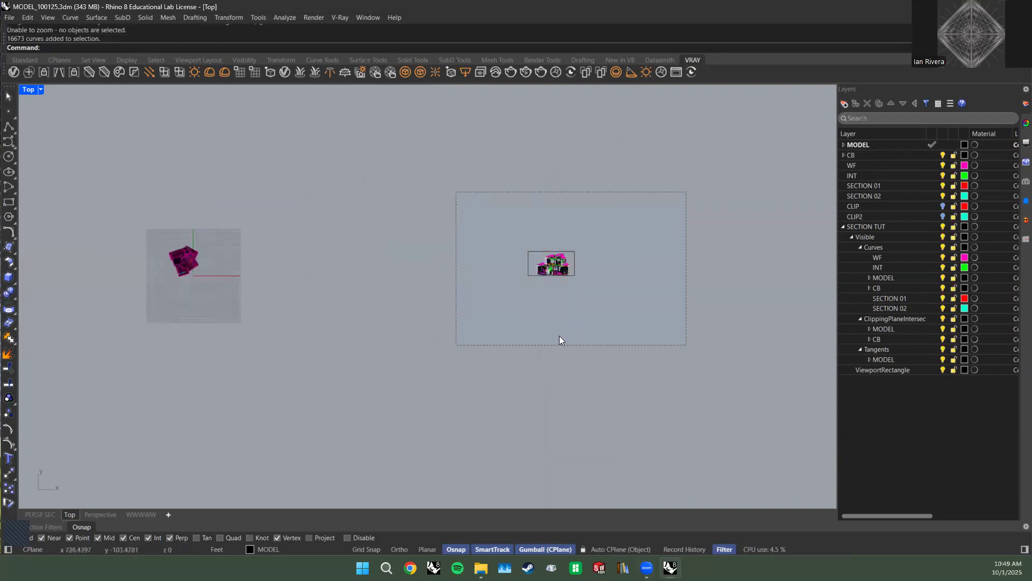
text(z)
key(Return)
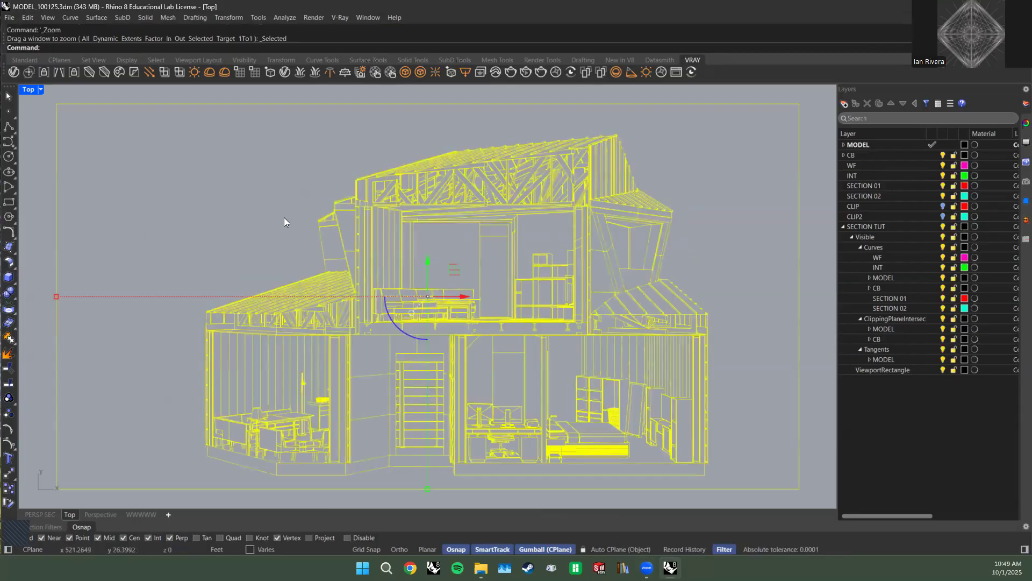
click(284, 217)
Examine the section drawing's linework at the upper floor edge and around the dining room furniture for missing or stray lines.
scroll(369, 334, up, 8)
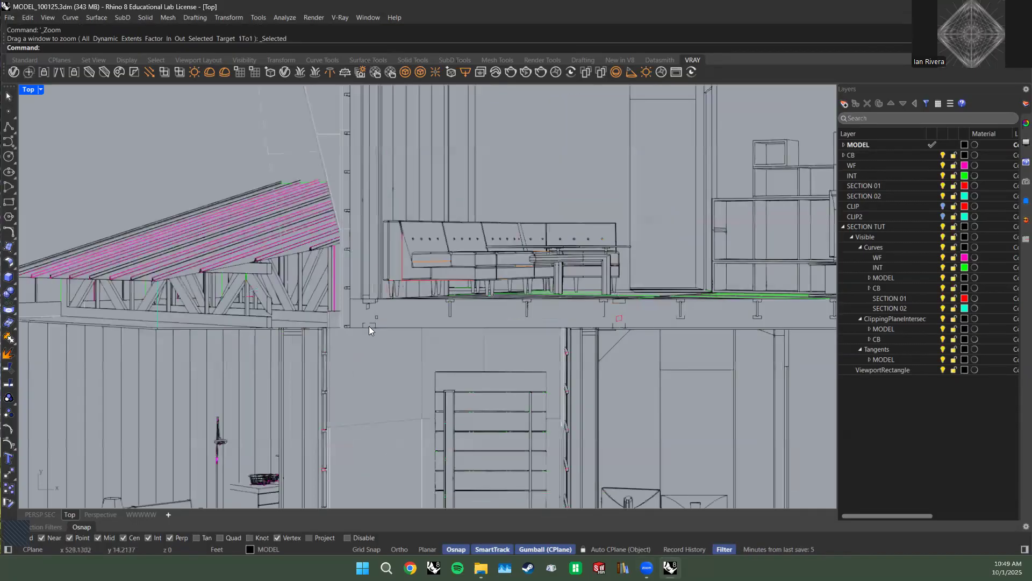
scroll(371, 326, down, 1)
scroll(370, 322, up, 3)
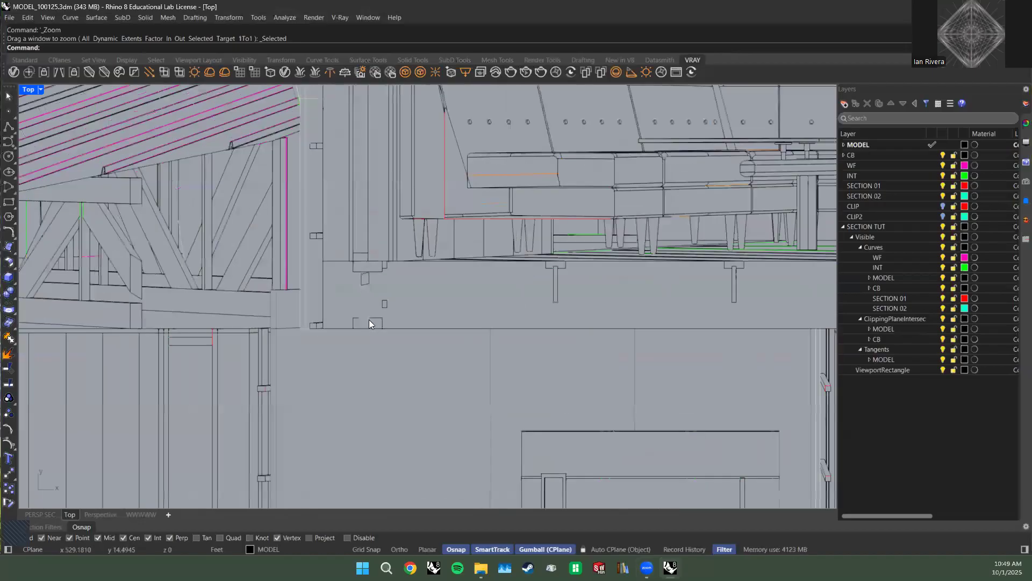
scroll(362, 309, down, 6)
right_drag(302, 357, 563, 189)
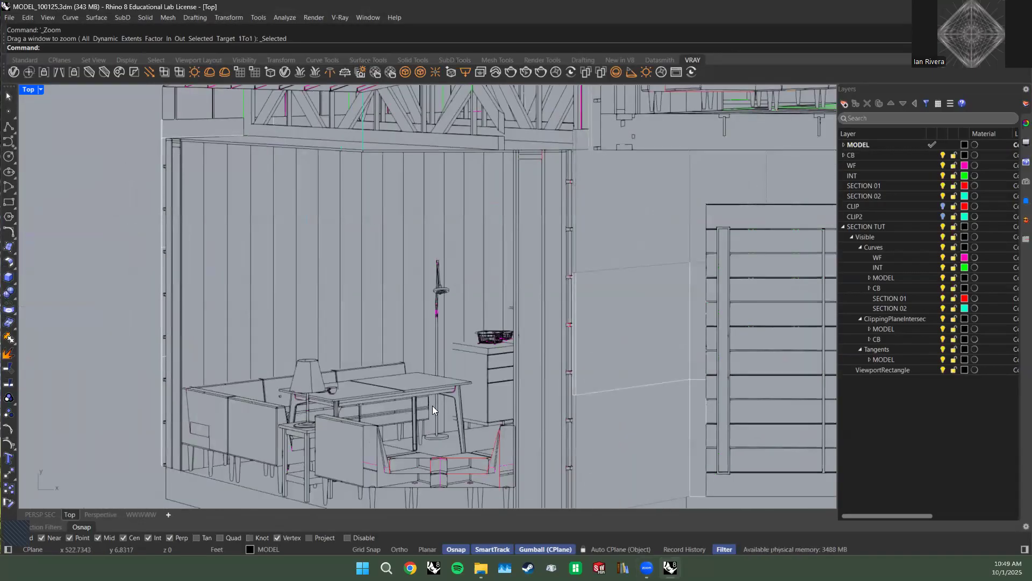
right_drag(430, 414, 443, 199)
scroll(345, 283, up, 4)
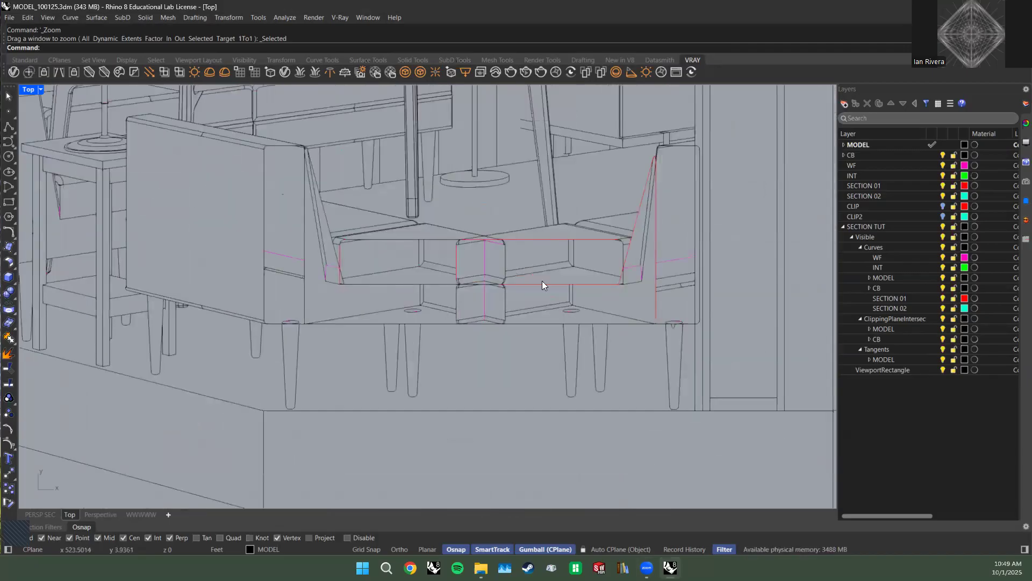
scroll(654, 307, down, 2)
scroll(655, 307, down, 4)
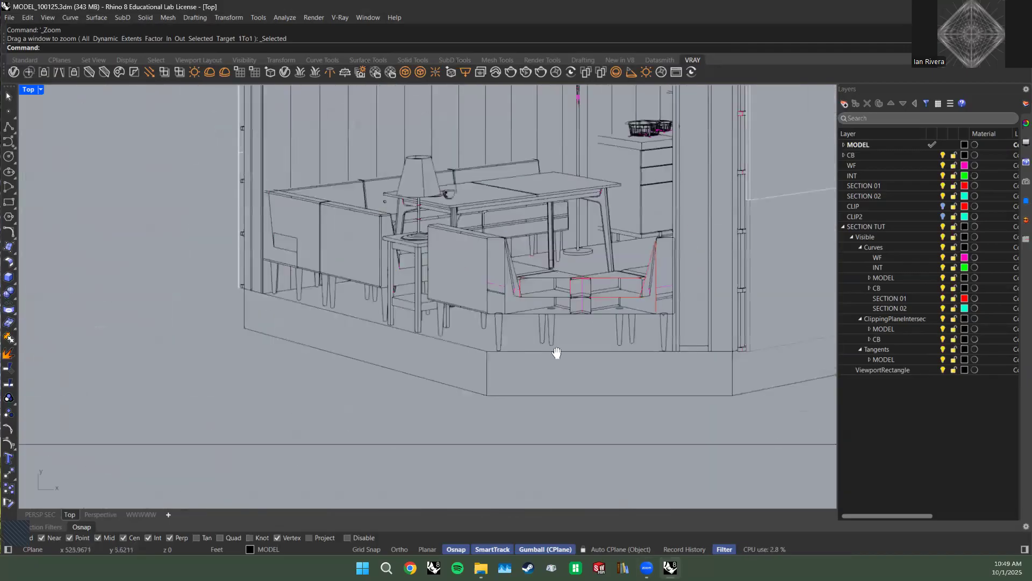
scroll(377, 283, down, 1)
Examine the linework of the lower-left roof seams and trusses and of the upper-floor room and its roof trusses.
right_drag(377, 282, 307, 390)
scroll(316, 271, up, 5)
scroll(284, 321, down, 1)
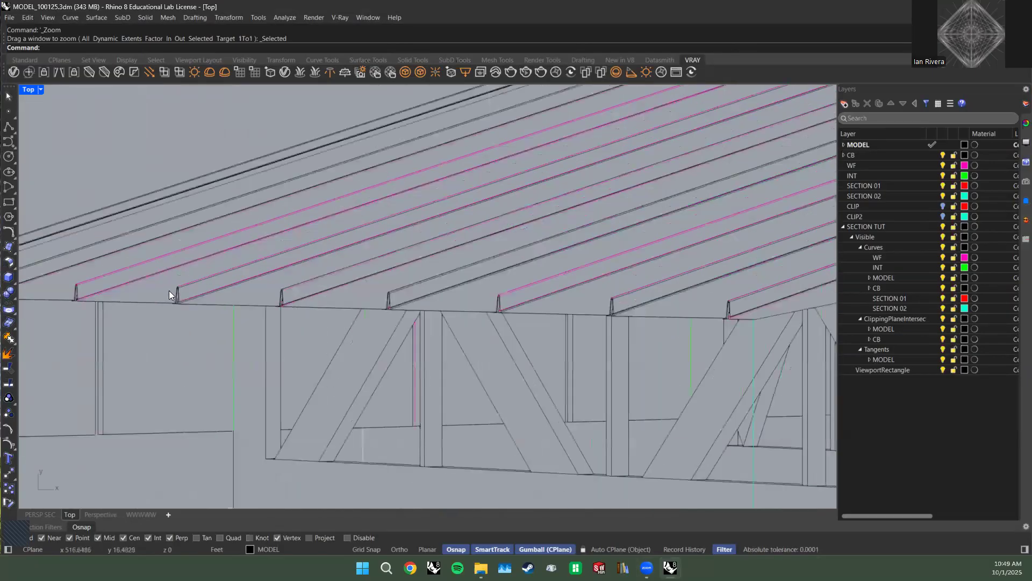
scroll(425, 363, down, 1)
scroll(406, 288, down, 2)
scroll(407, 282, down, 3)
scroll(391, 263, down, 1)
scroll(448, 263, up, 5)
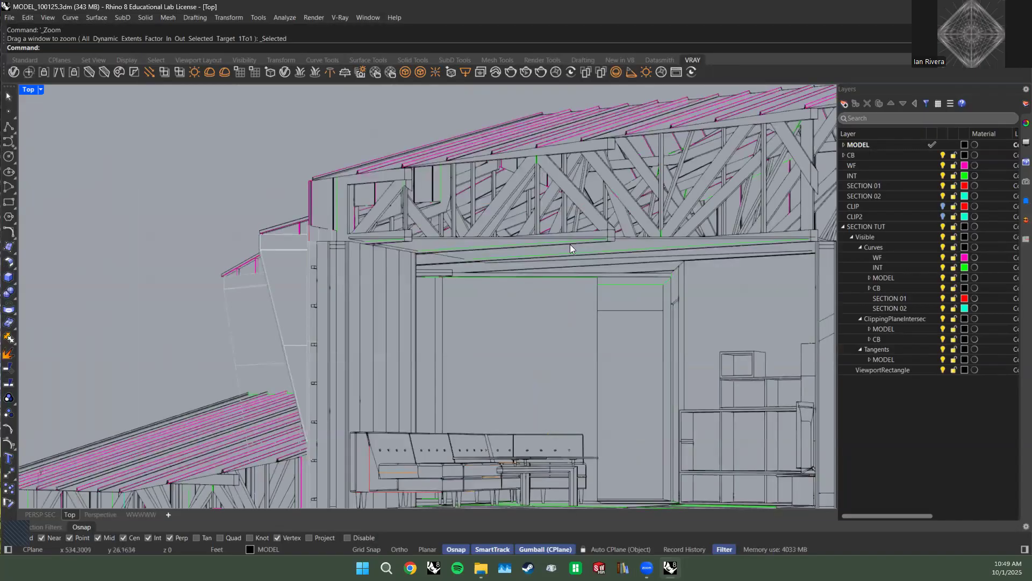
scroll(533, 242, down, 1)
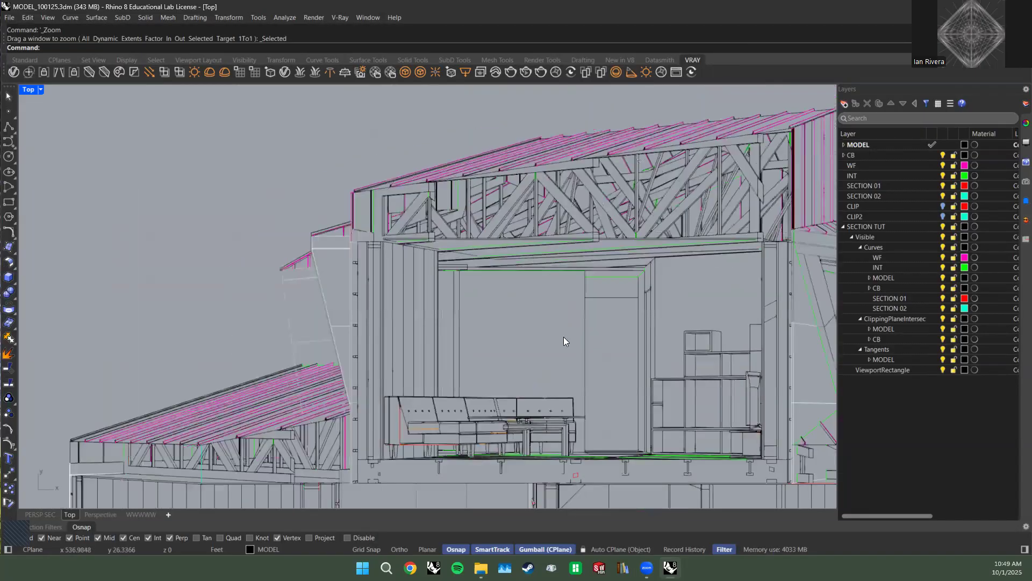
scroll(563, 336, down, 1)
Examine the lower-right roof where it meets the upper volume, and review the section drawing as a whole.
scroll(559, 258, up, 2)
scroll(610, 259, up, 1)
scroll(541, 287, up, 1)
scroll(541, 290, up, 1)
scroll(562, 263, up, 1)
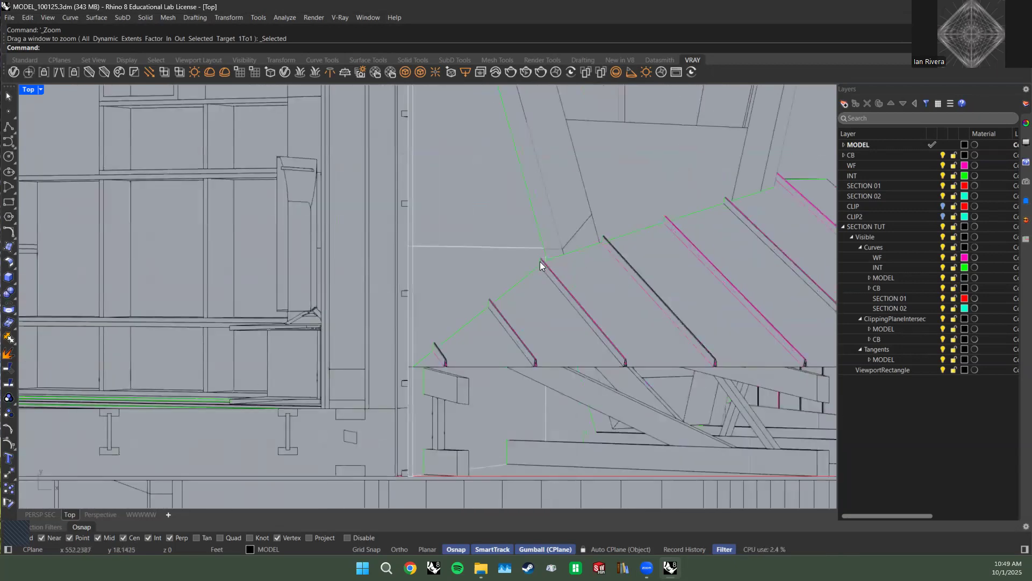
scroll(540, 261, up, 1)
scroll(617, 380, down, 2)
scroll(649, 405, down, 3)
scroll(593, 453, down, 3)
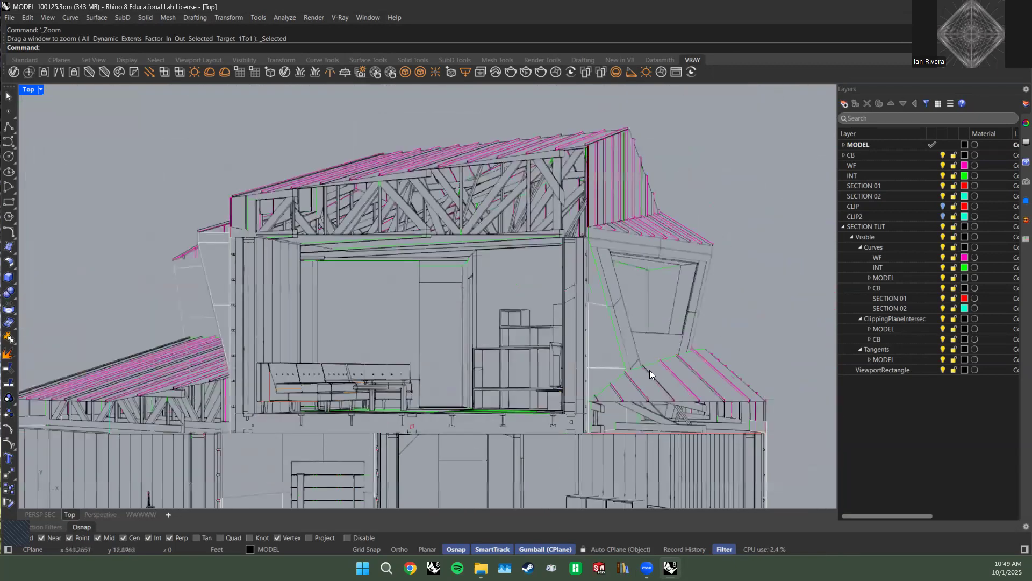
scroll(617, 336, down, 2)
right_drag(618, 335, 581, 294)
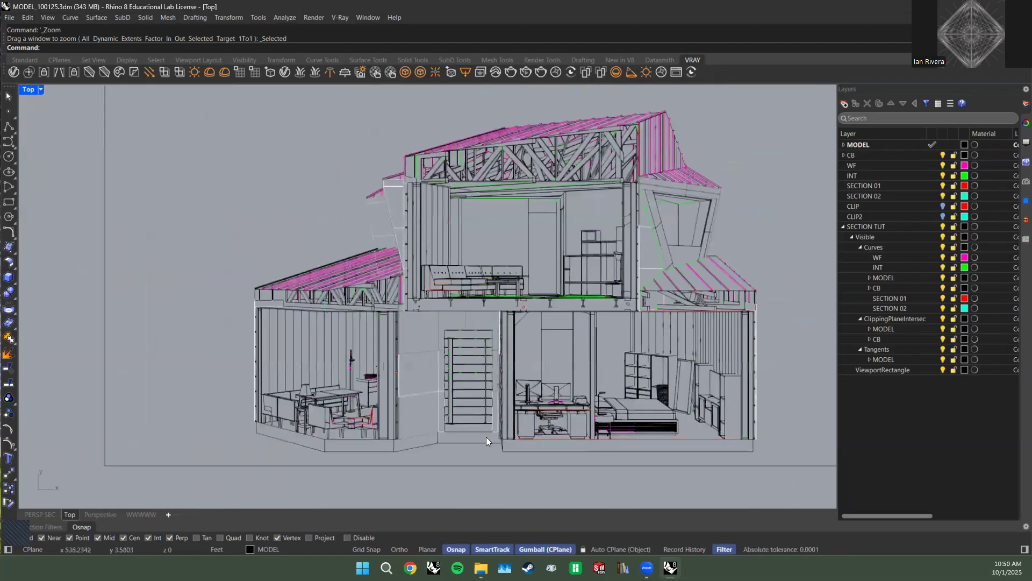
Examine the upper-right roof seams and the angled window volume beneath them in the section drawing.
scroll(678, 284, up, 1)
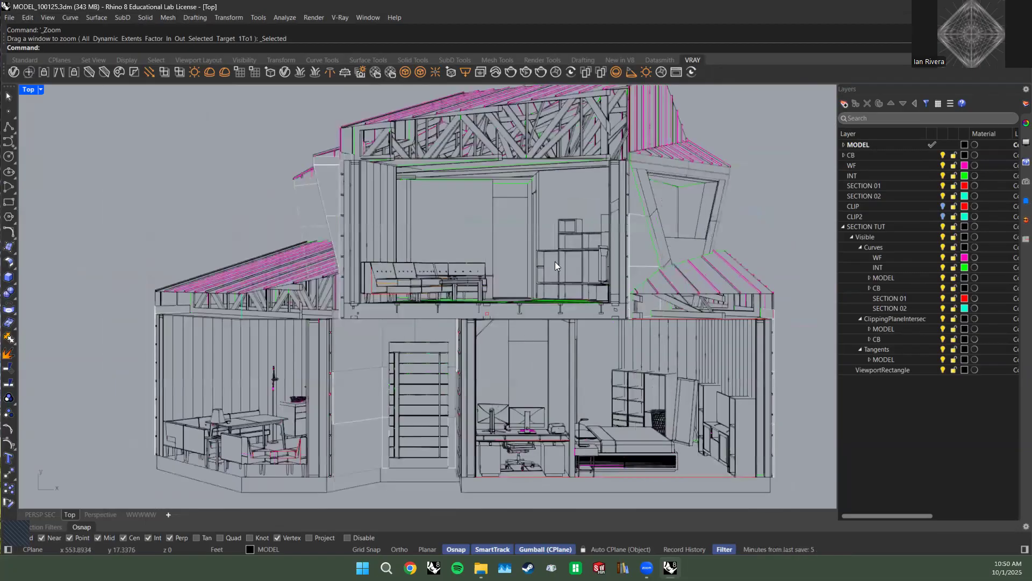
scroll(555, 261, up, 2)
scroll(537, 290, up, 2)
scroll(535, 304, up, 2)
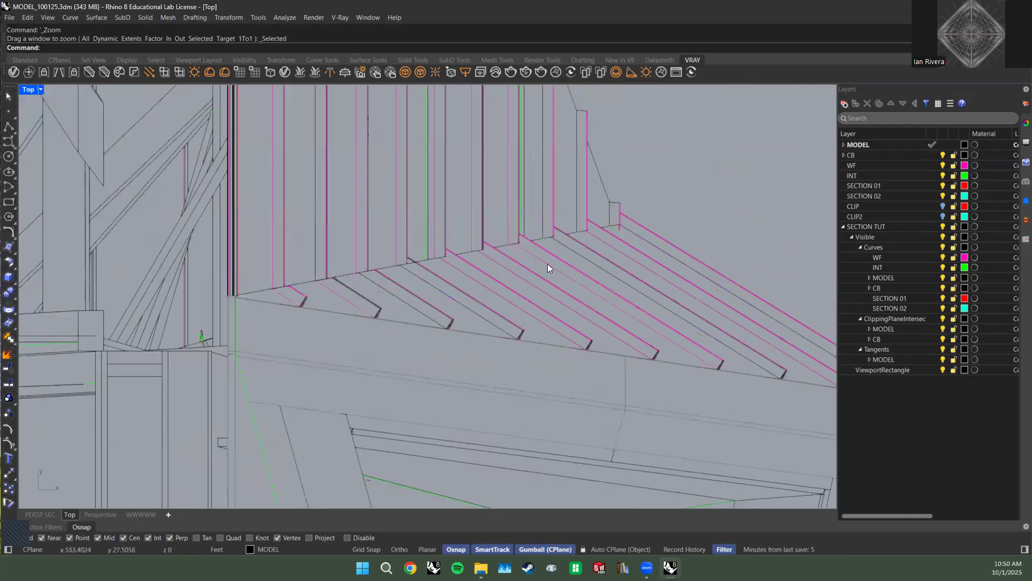
scroll(681, 359, down, 3)
scroll(599, 446, down, 2)
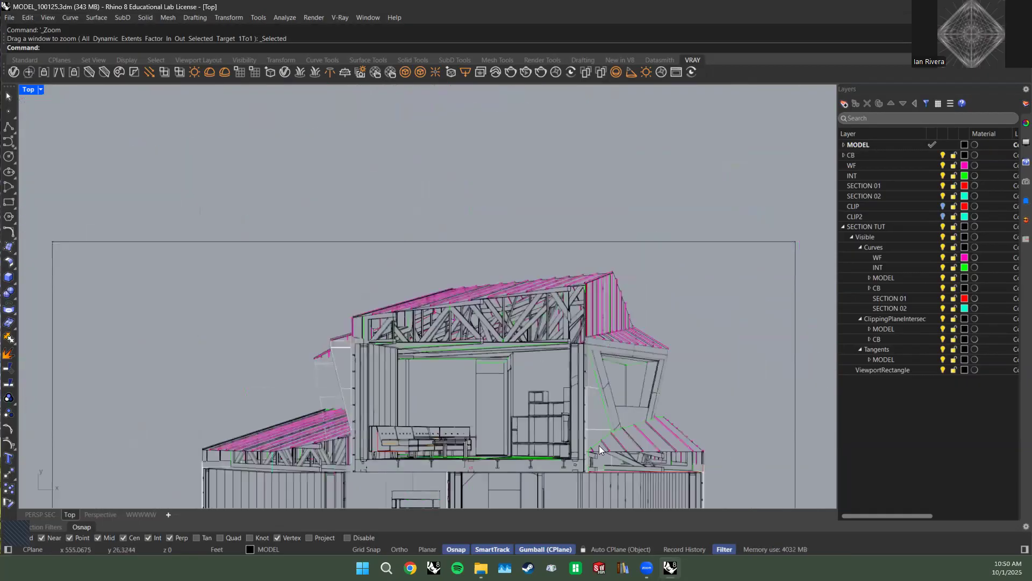
scroll(622, 419, up, 2)
scroll(624, 377, up, 3)
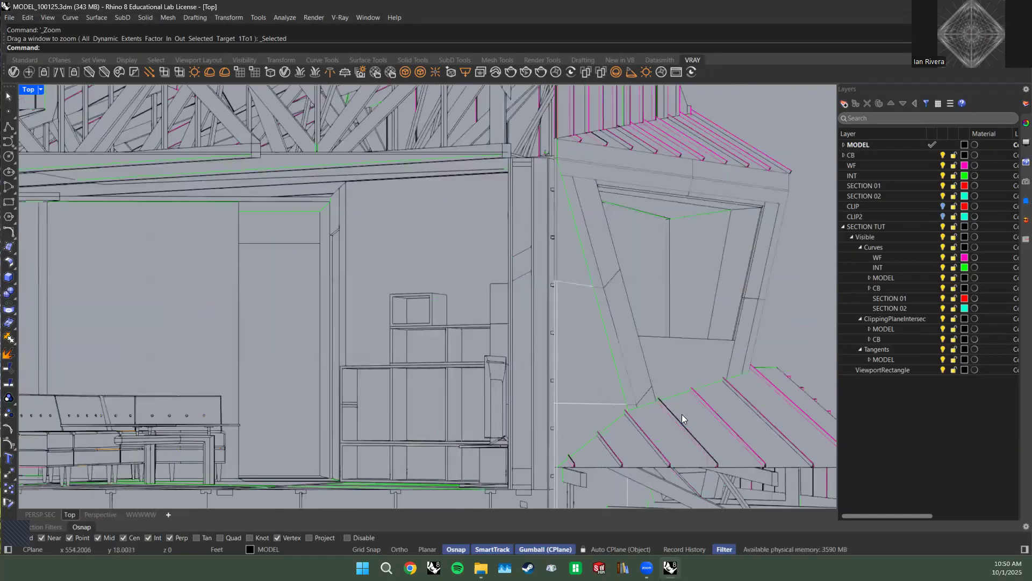
scroll(678, 414, down, 2)
scroll(661, 323, down, 2)
scroll(672, 291, down, 1)
scroll(666, 370, down, 1)
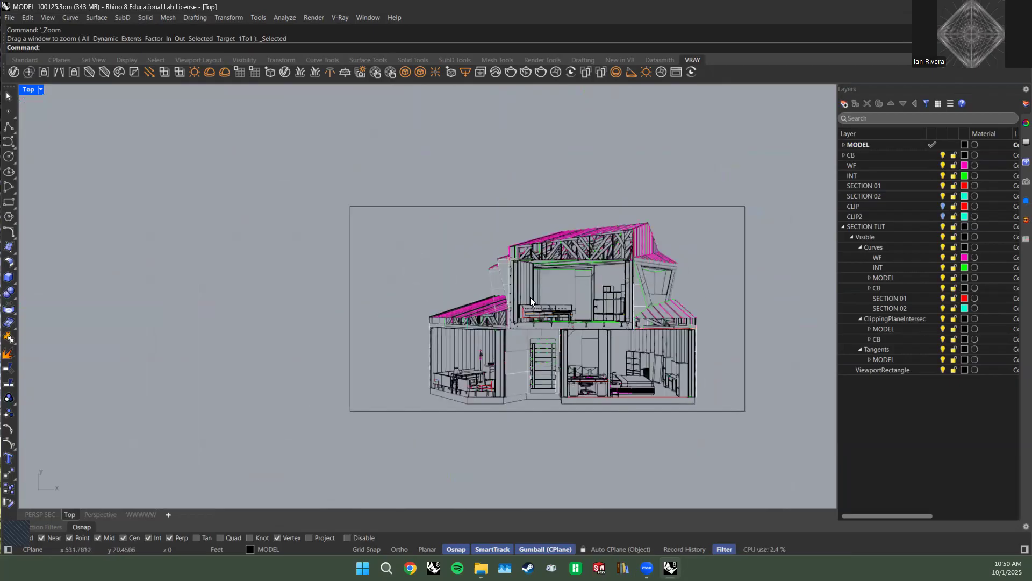
Examine the cut floor structure between the two storeys for incomplete beam and joist outlines.
scroll(505, 331, up, 2)
scroll(504, 329, up, 6)
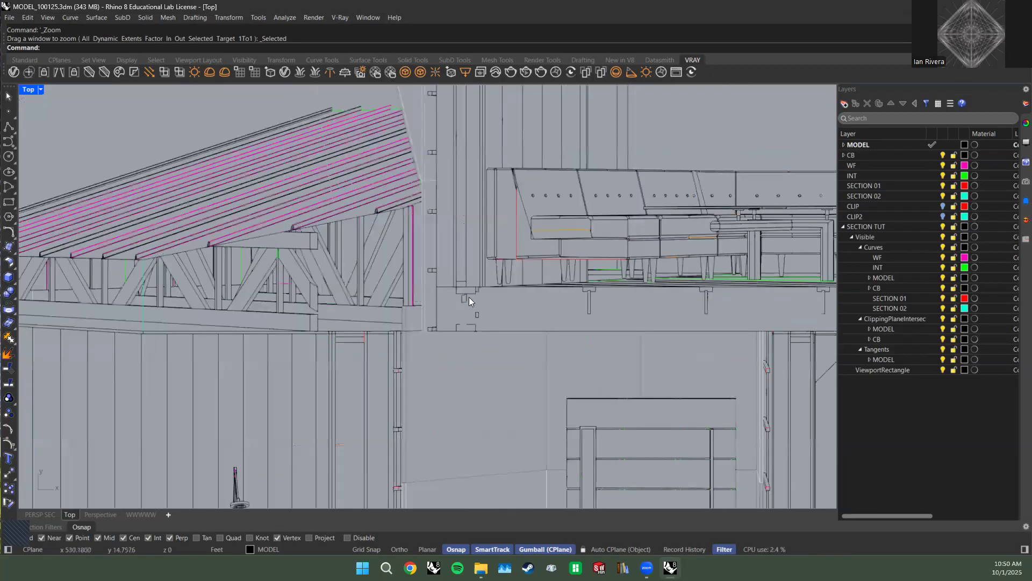
scroll(468, 297, up, 1)
scroll(481, 290, up, 1)
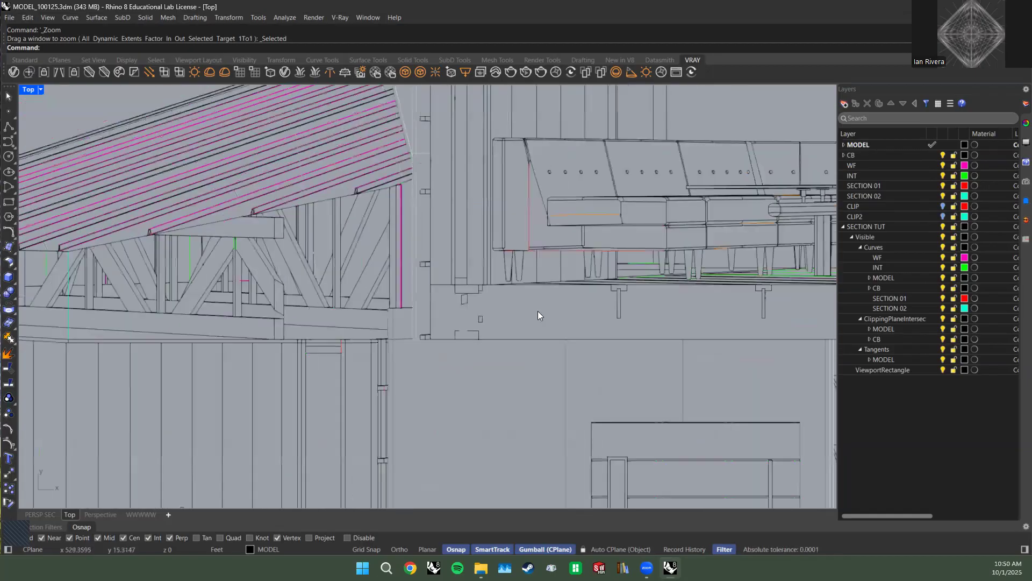
scroll(390, 314, down, 2)
scroll(422, 301, up, 2)
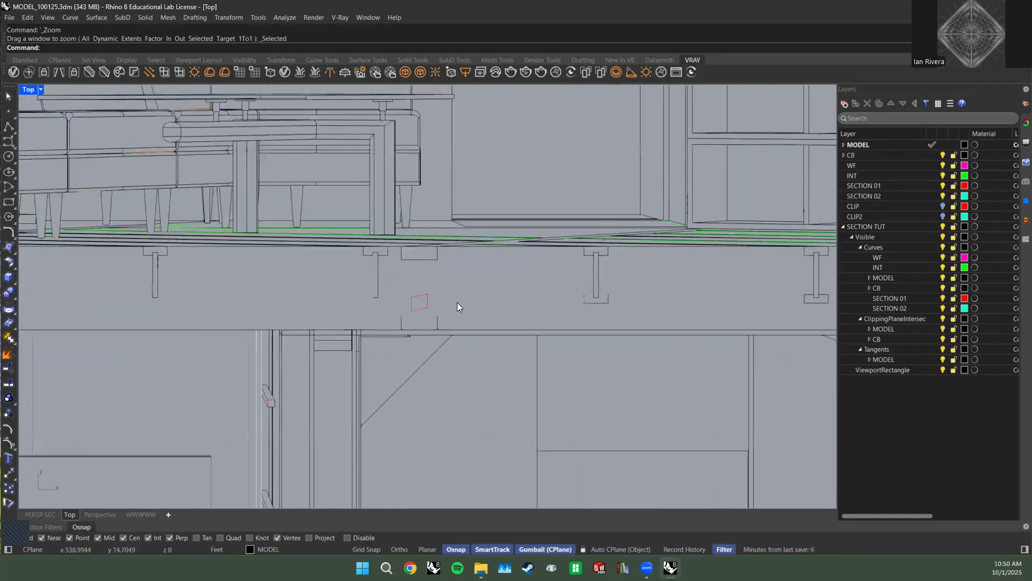
scroll(469, 299, down, 2)
scroll(350, 358, down, 3)
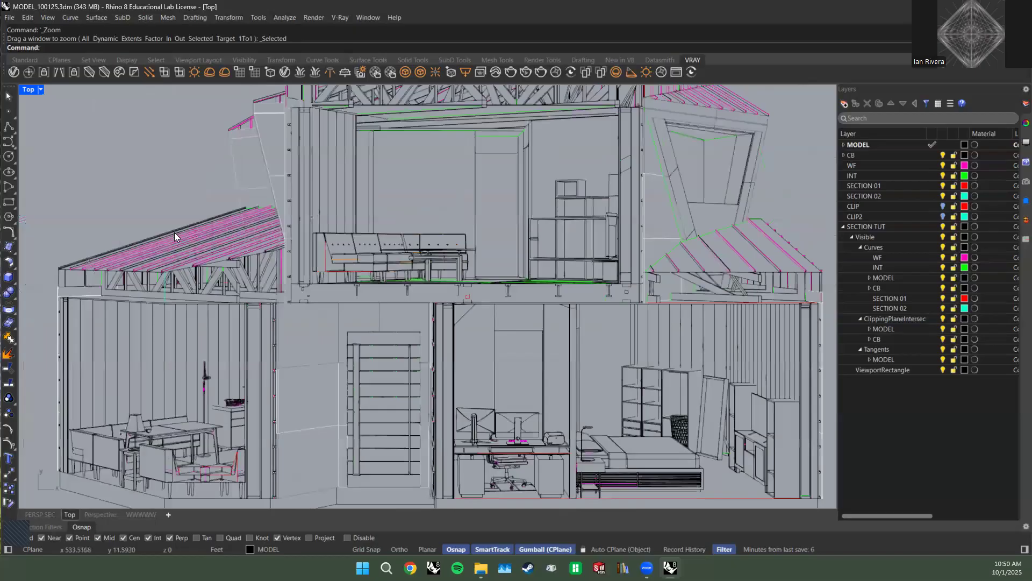
Save the model file, then collapse and lock the SECTION TUT layer.
scroll(174, 236, up, 2)
scroll(289, 241, down, 6)
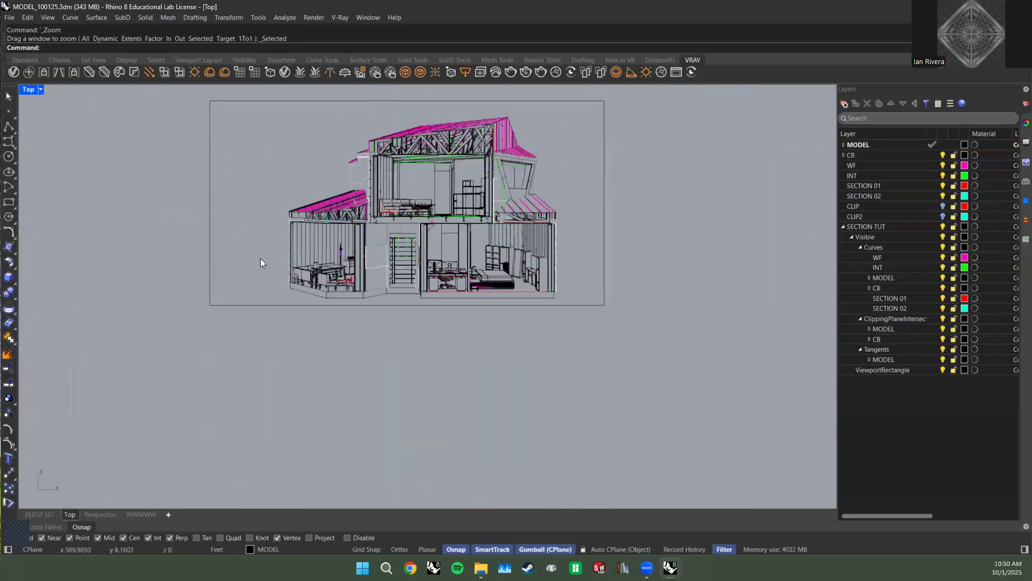
scroll(451, 356, down, 4)
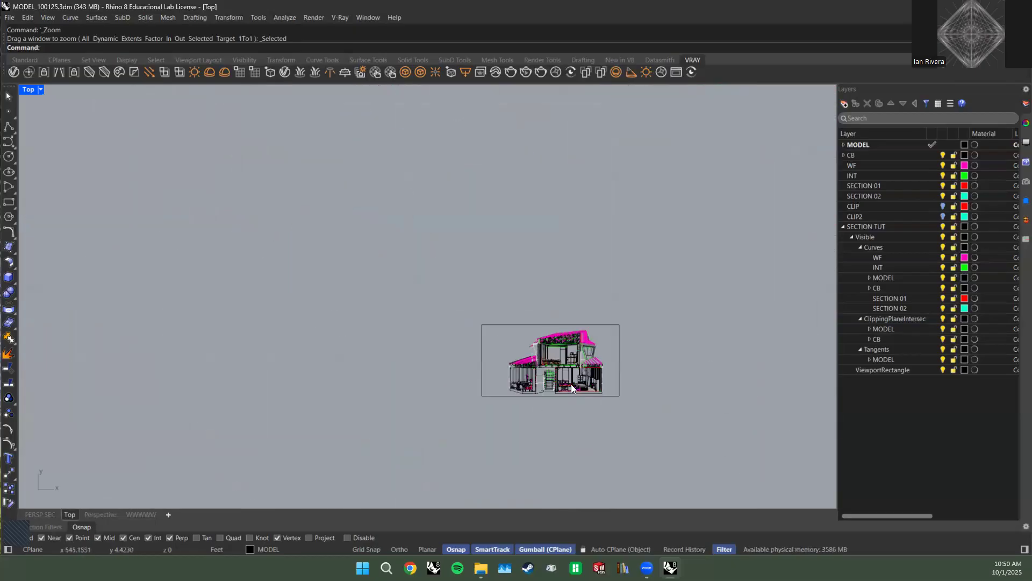
key(ctrl+s)
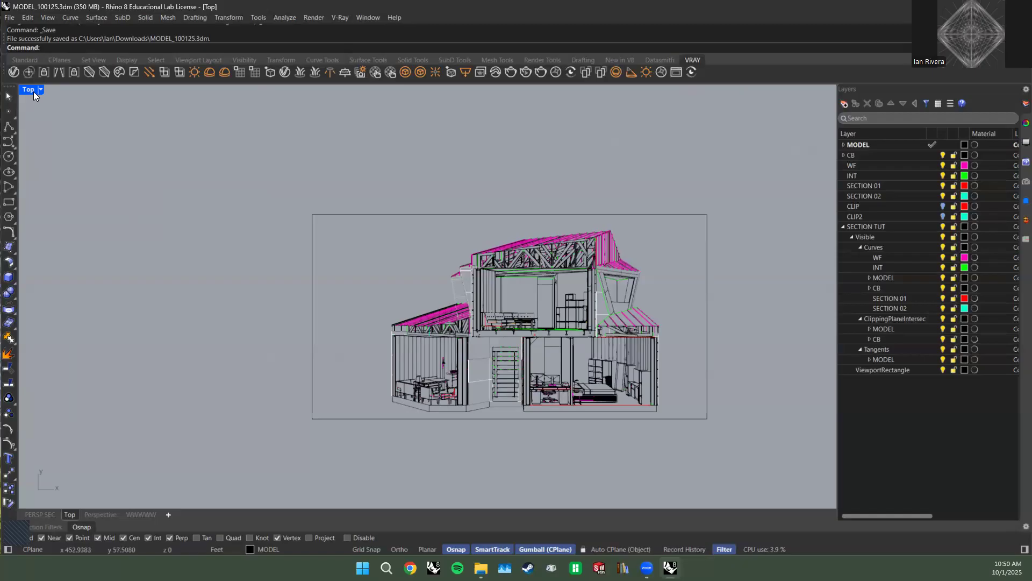
click(844, 227)
click(950, 226)
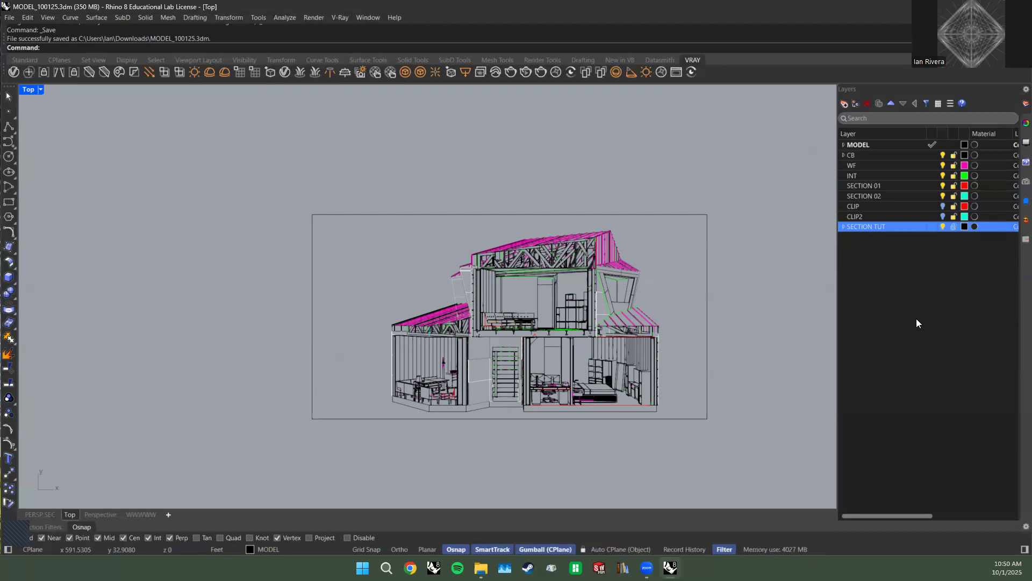
Switch from the Top view to the maximized PERSP SEC viewport and restore the PERSP SEC named view.
double_click(27, 89)
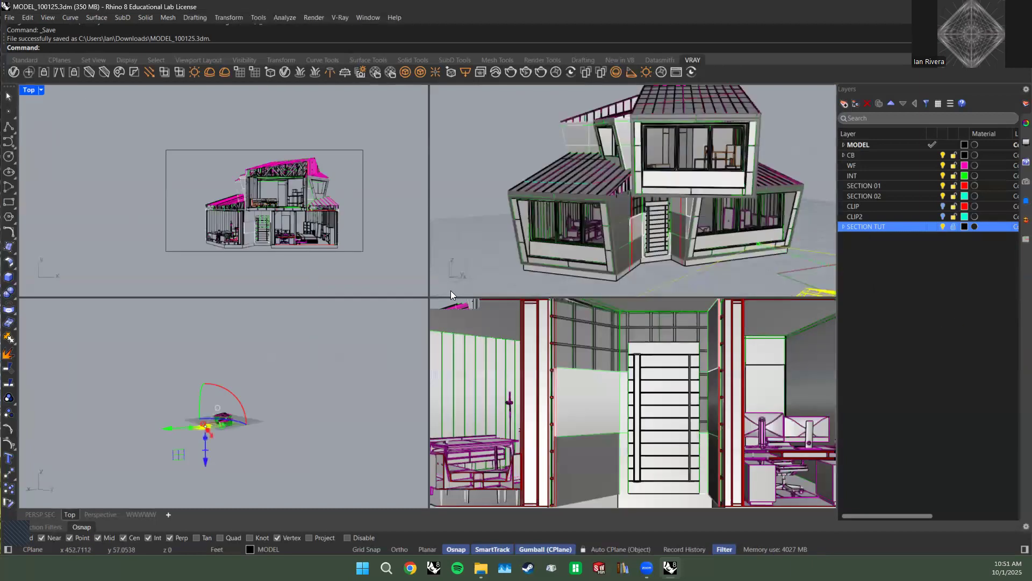
click(445, 304)
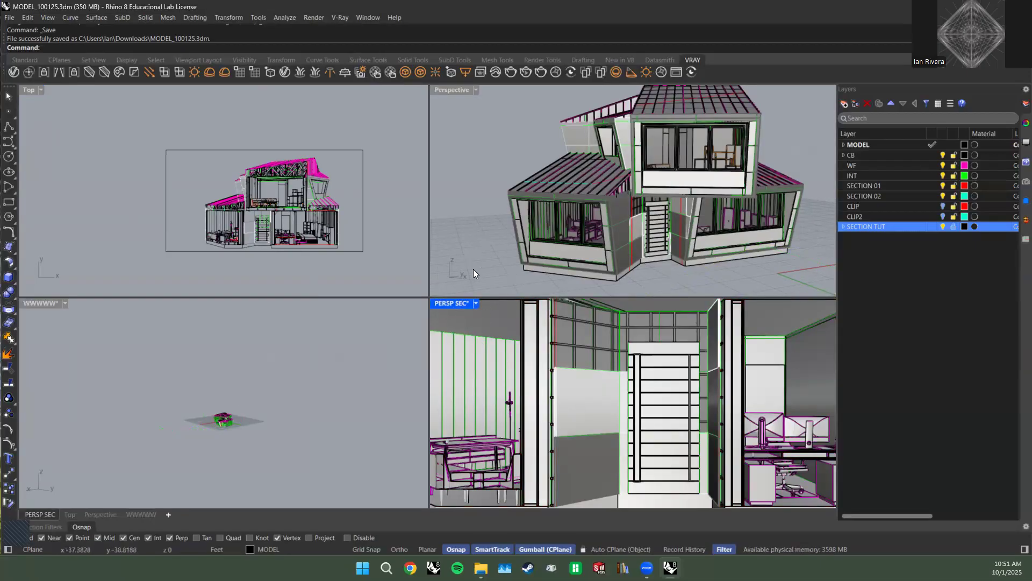
double_click(448, 304)
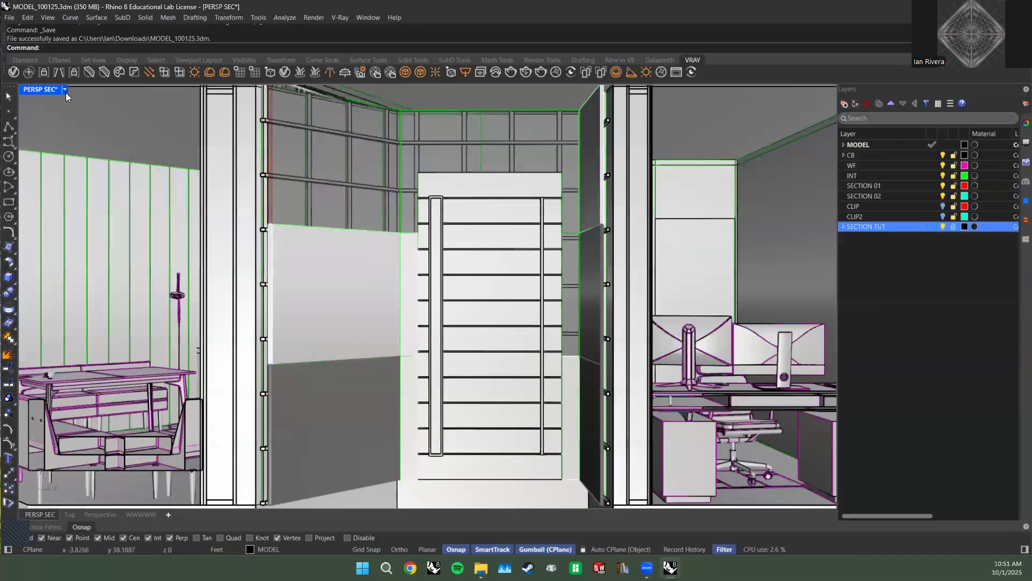
click(1025, 239)
double_click(871, 145)
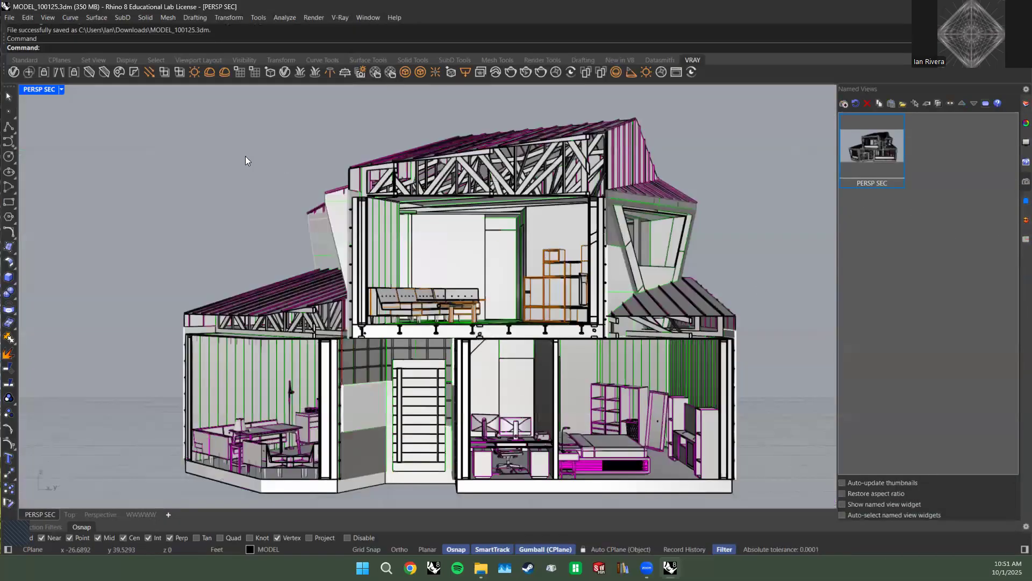
Make SECTION 01 the current layer and hide the MODEL, CB, WF and INT layers so only the section curves remain.
click(1026, 124)
click(903, 289)
click(870, 146)
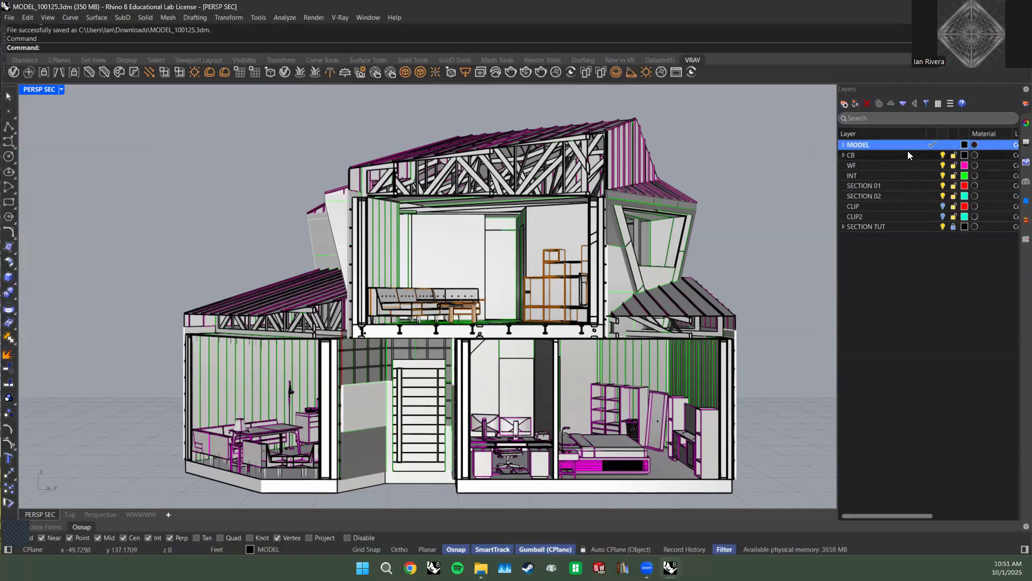
click(903, 186)
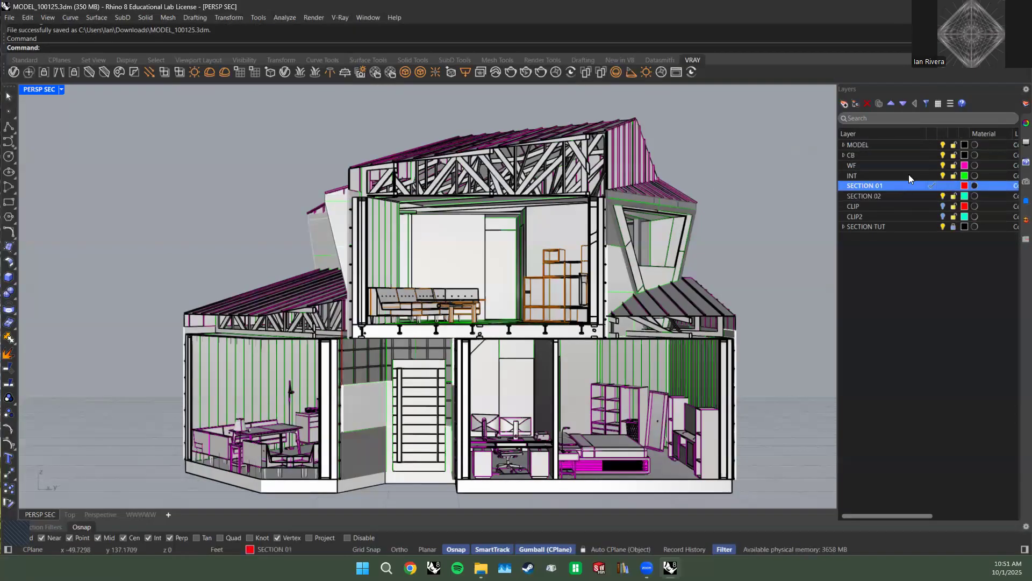
click(943, 145)
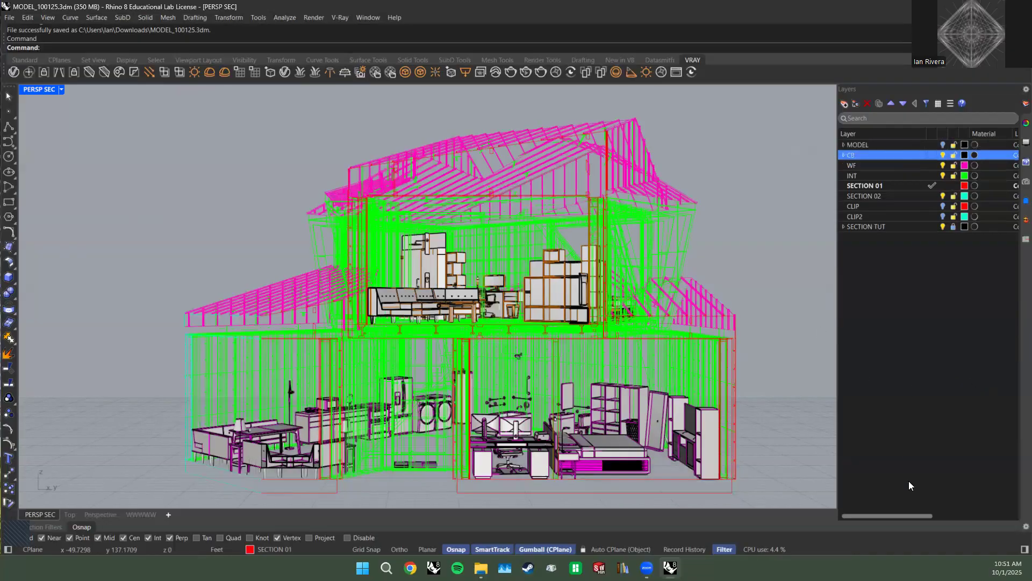
click(913, 169)
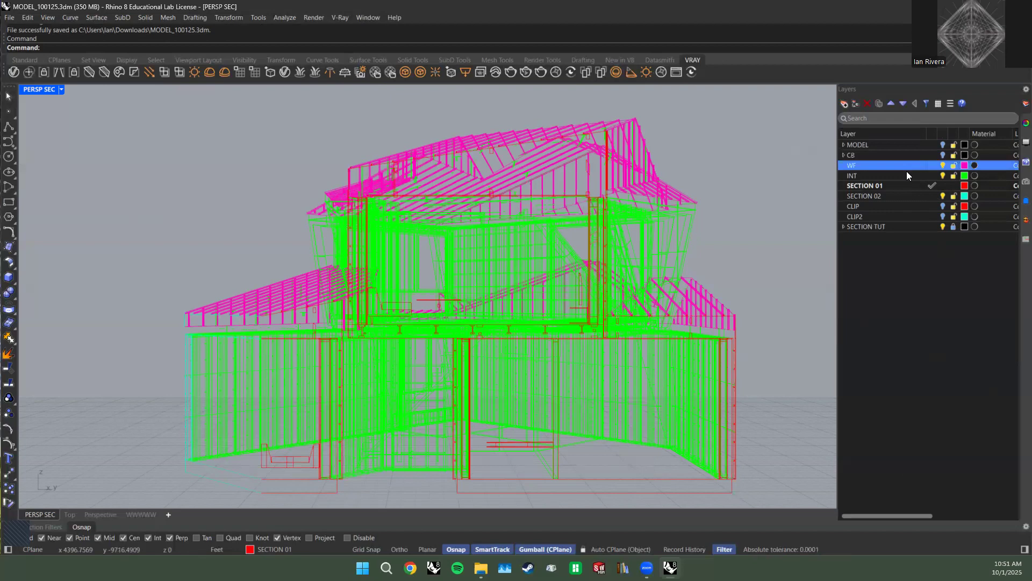
shift+click(904, 175)
click(943, 175)
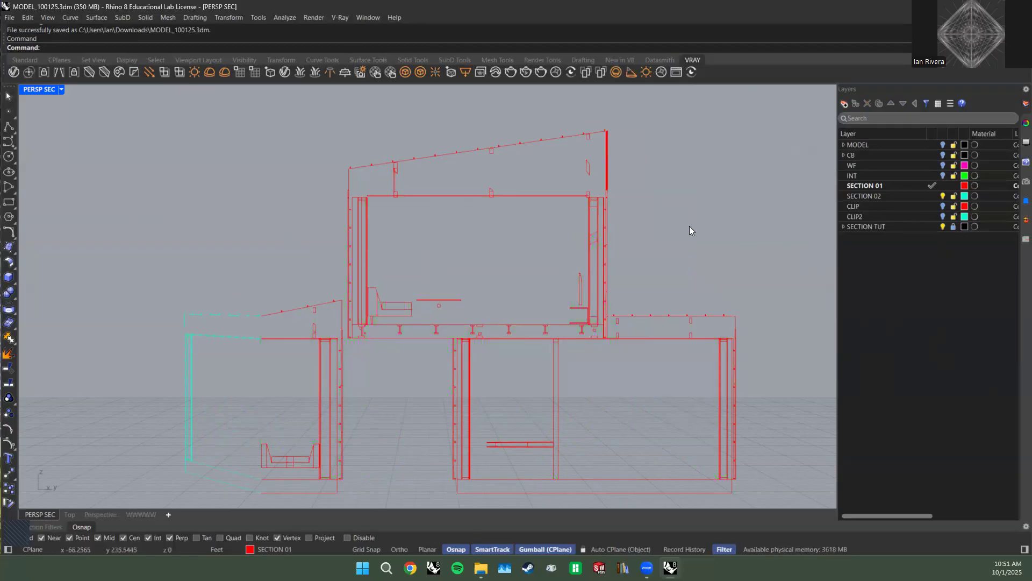
Disable clipping in the PERSP SEC view for the planes on the CLIP and CLIP2 layers, leaving both layers hidden.
click(906, 207)
shift+click(906, 216)
click(944, 259)
click(908, 206)
shift+click(908, 216)
right_click(911, 214)
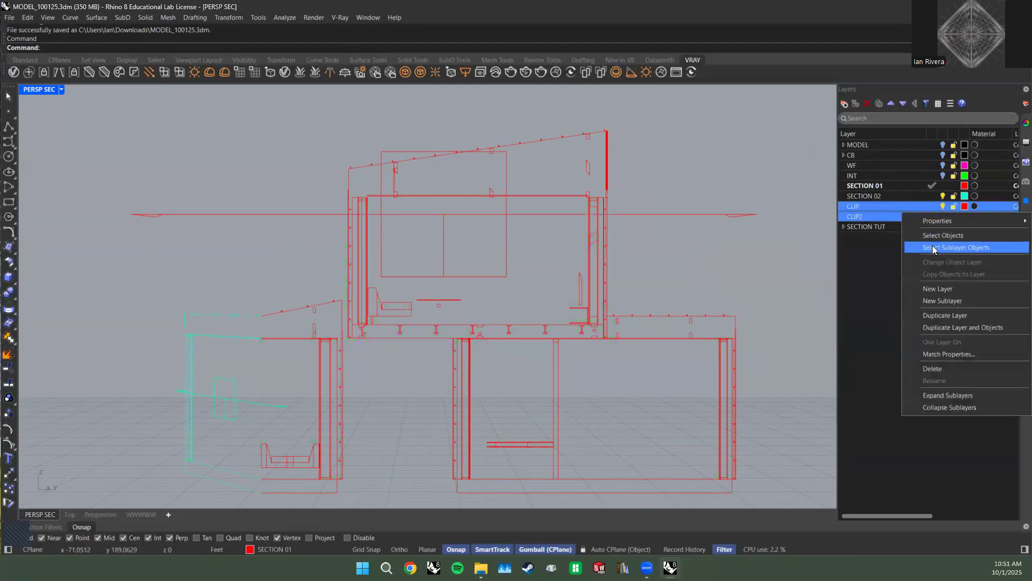
click(963, 235)
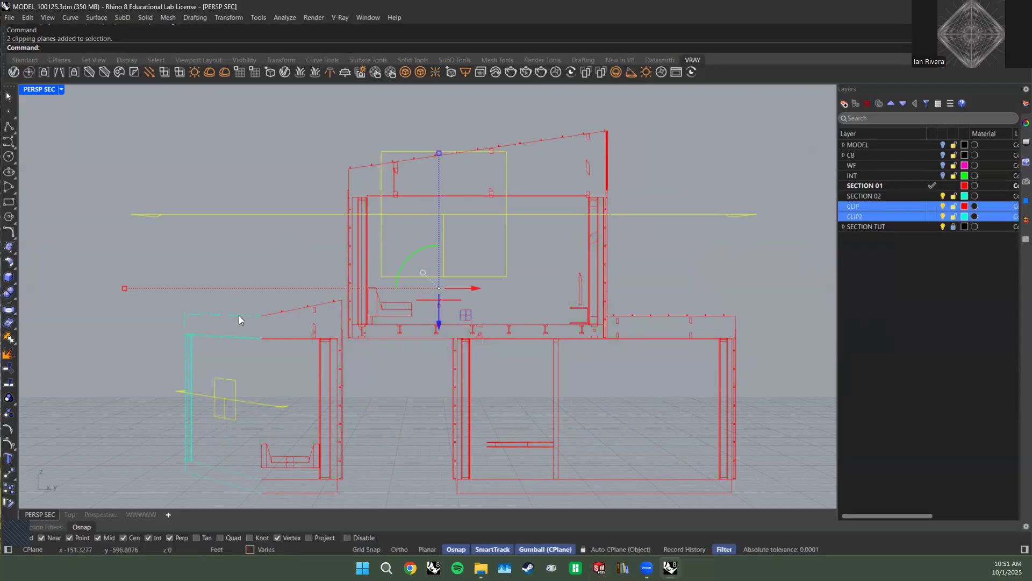
click(1025, 123)
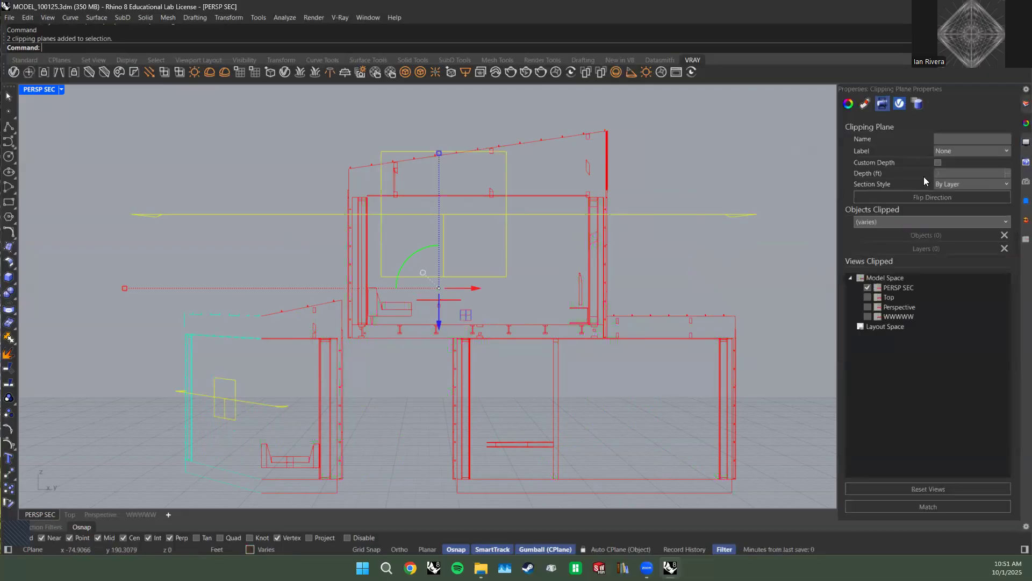
click(867, 287)
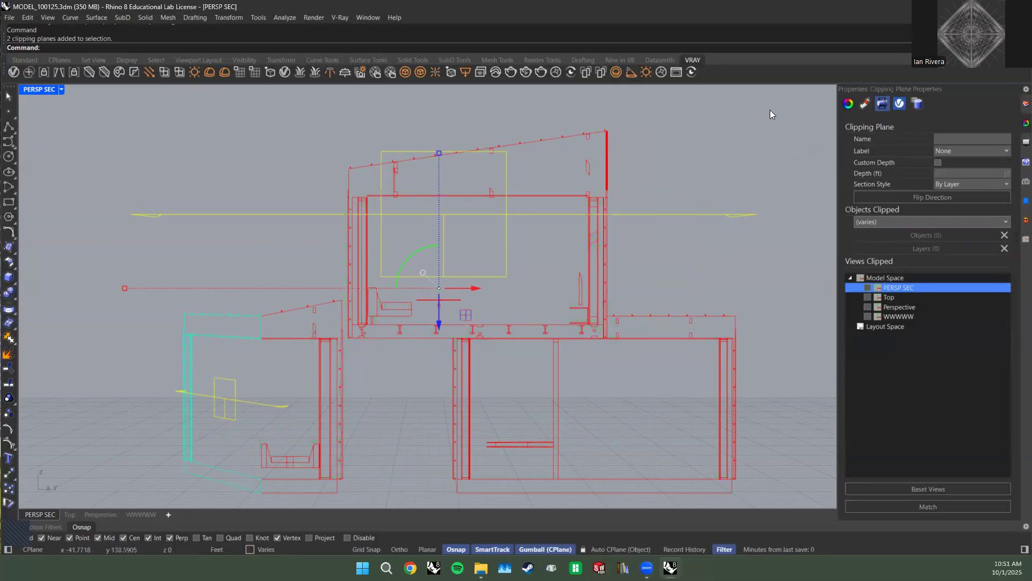
click(1026, 103)
click(943, 206)
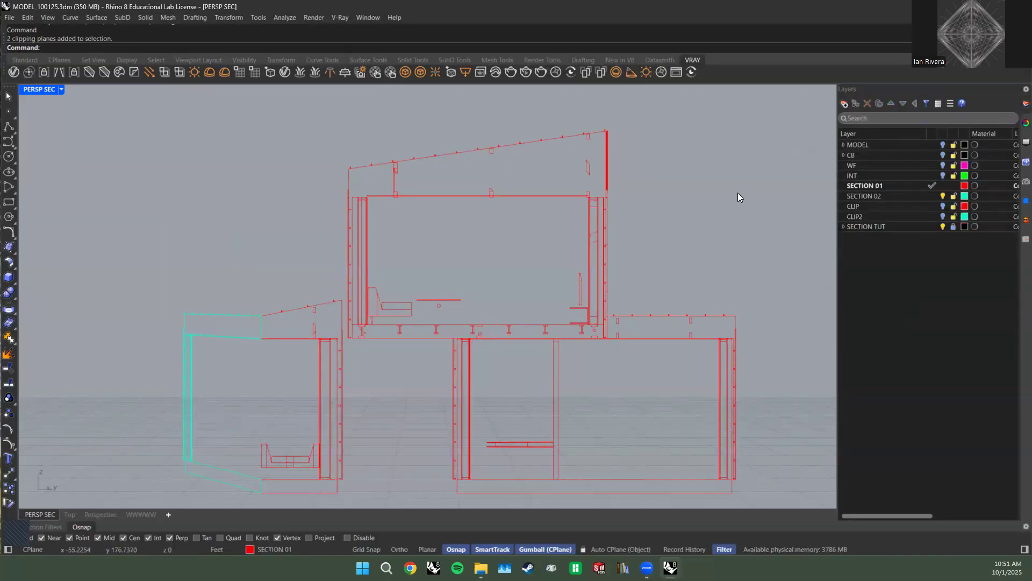
Run Make2D on all visible section curves from the PERSP SEC view, maintaining source layers, with SECTIONS as the layer name.
key(ctrl+a)
text(Make2D)
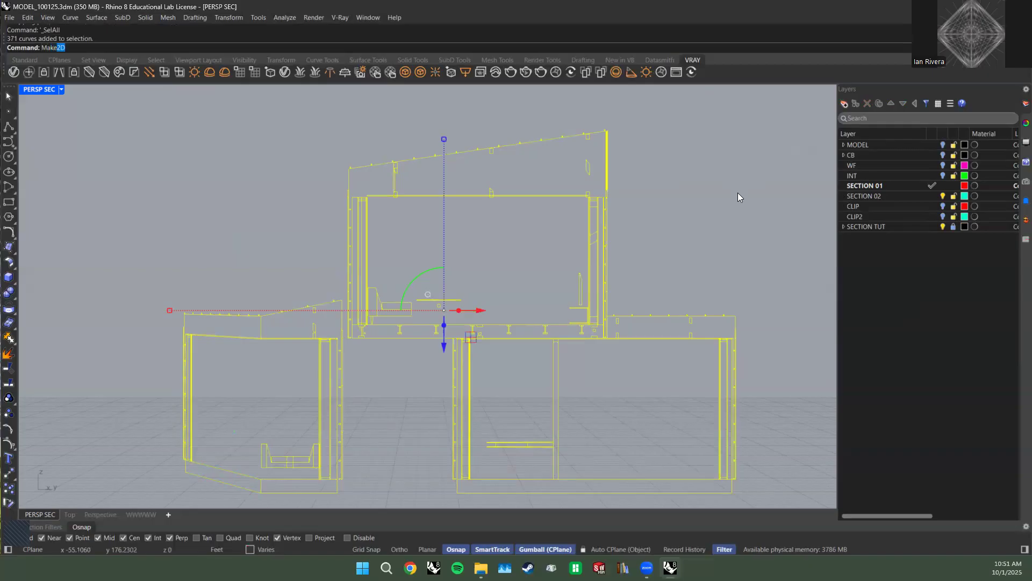
key(Return)
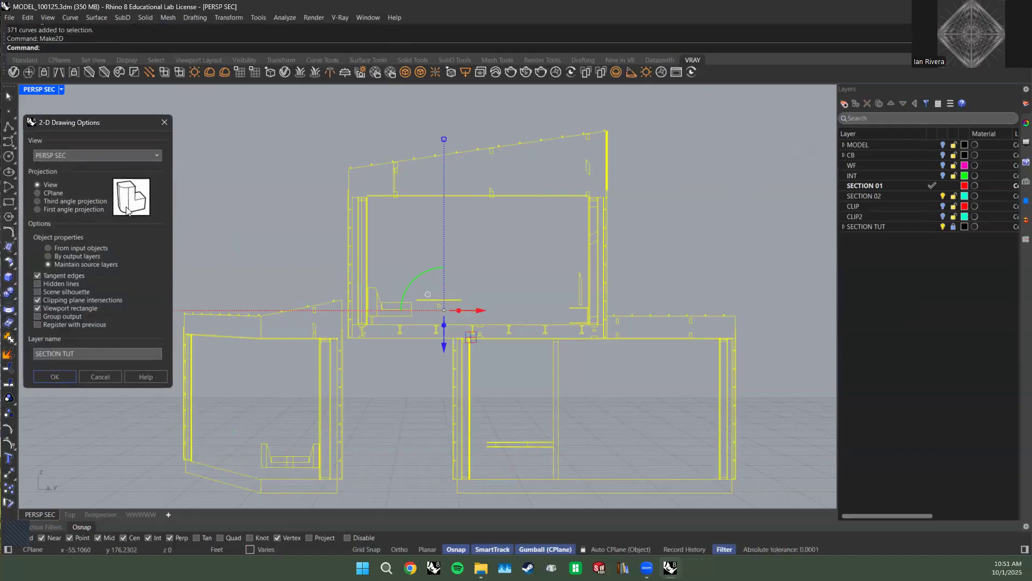
key(ctrl+a)
text(SECTIONS)
key(Return)
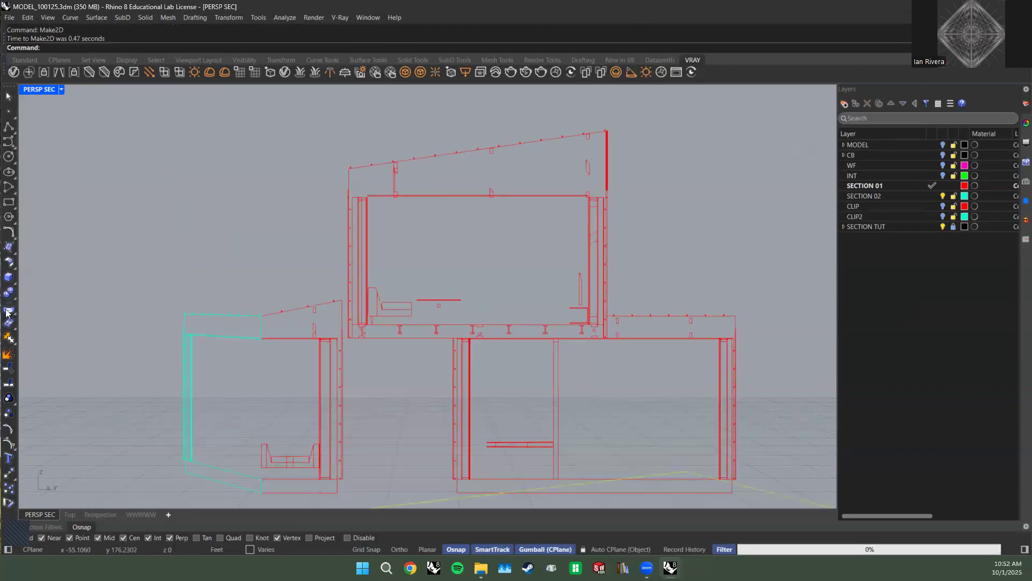
Maximize the Top view and frame the new 2D section linework.
double_click(46, 90)
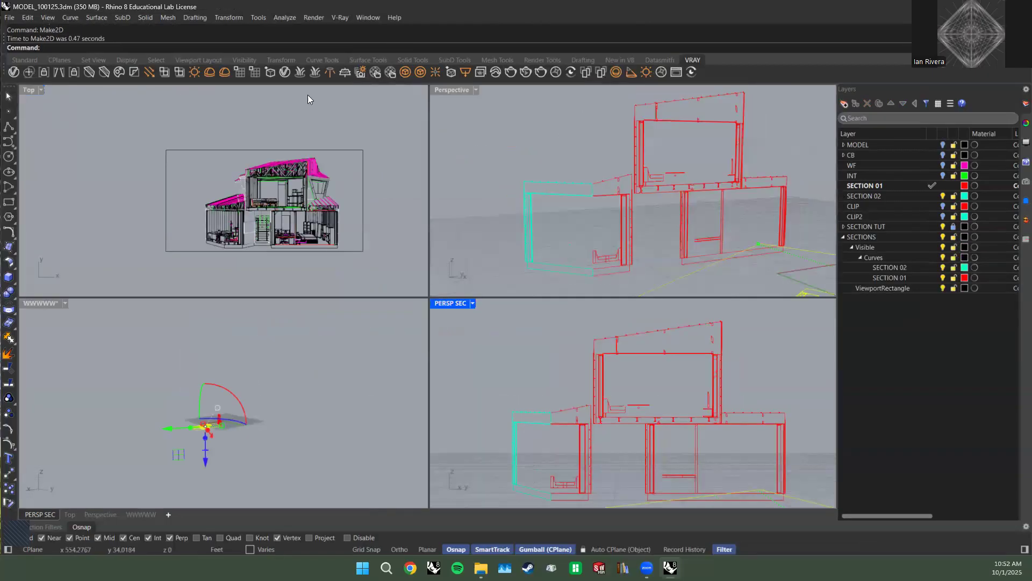
click(30, 90)
double_click(30, 90)
text(zs)
key(Return)
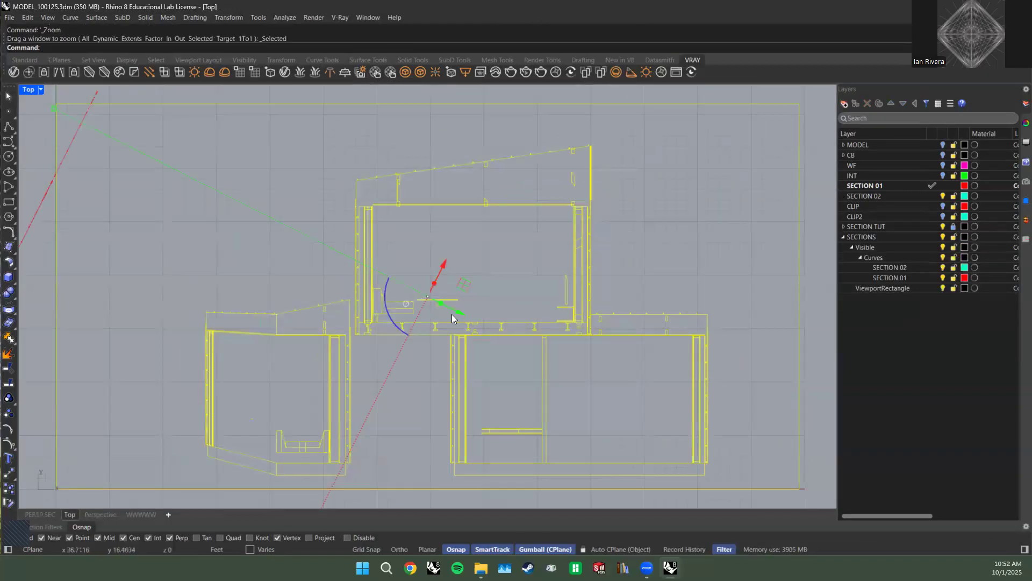
scroll(452, 314, down, 6)
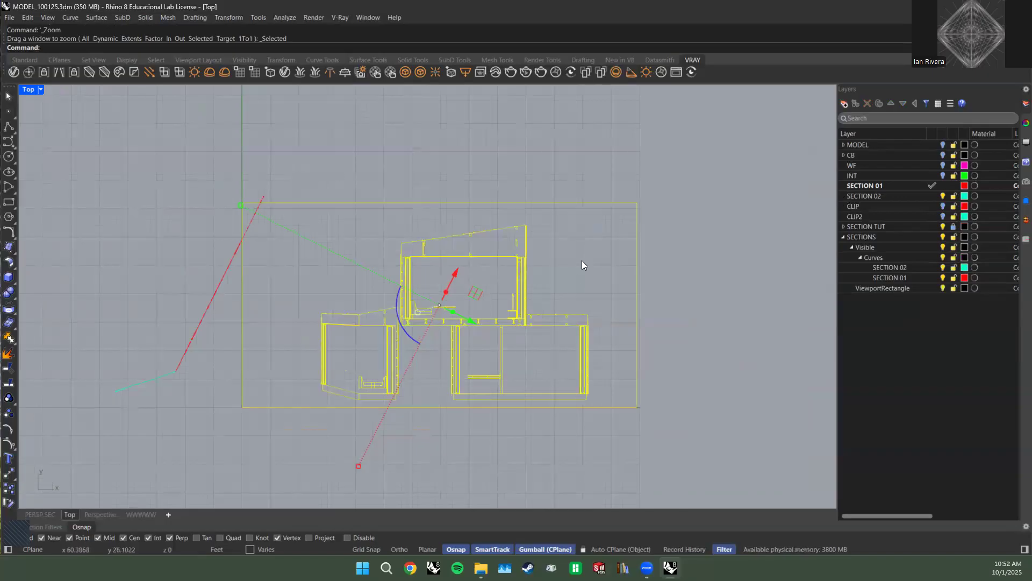
scroll(582, 261, down, 3)
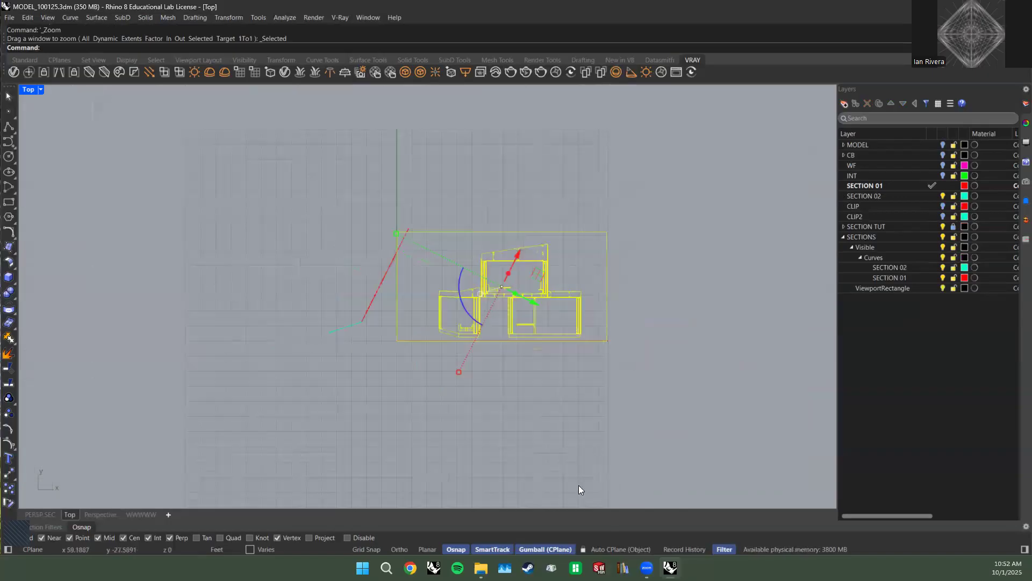
Realign the gumball to the construction plane and move the new section linework along X onto the earlier perspective section drawing.
click(545, 549)
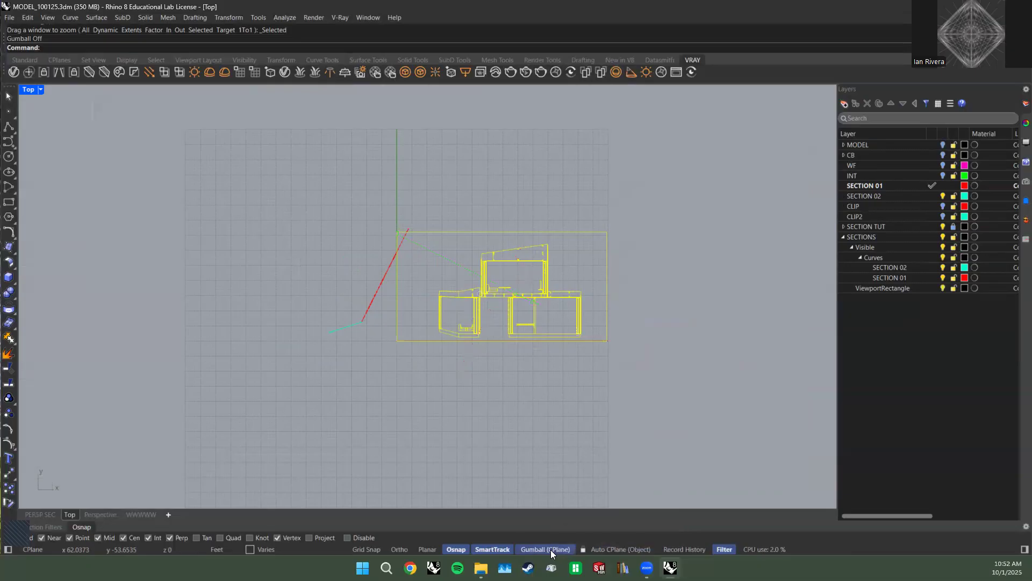
click(551, 550)
scroll(543, 268, up, 6)
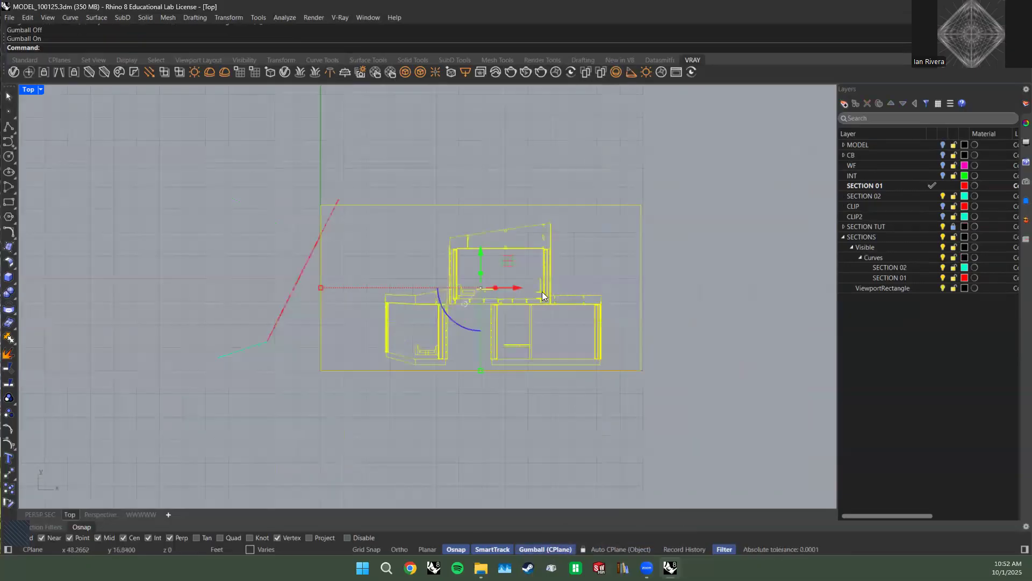
scroll(488, 298, down, 7)
right_drag(522, 296, 589, 293)
scroll(397, 344, up, 9)
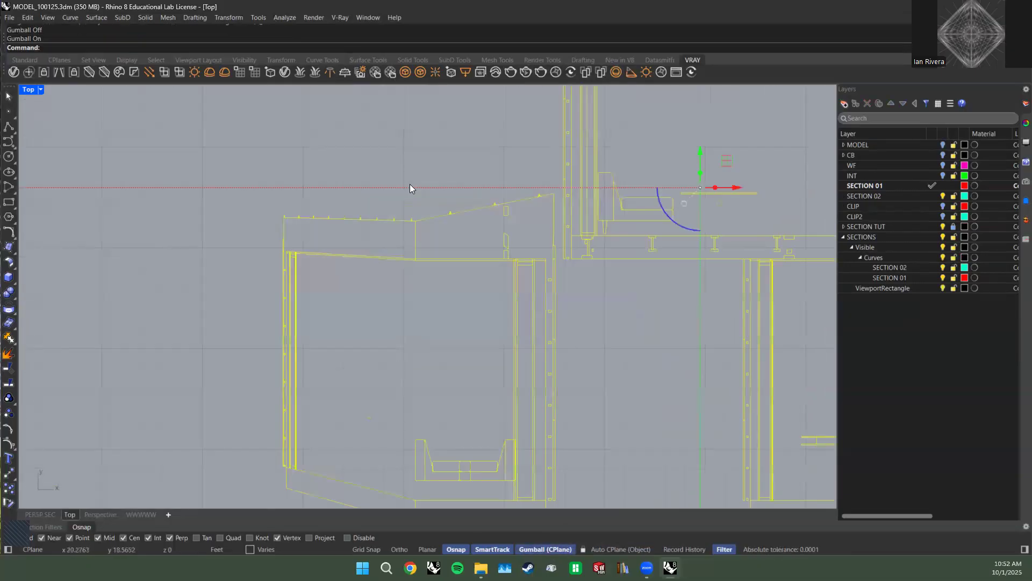
scroll(412, 215, down, 20)
click(435, 236)
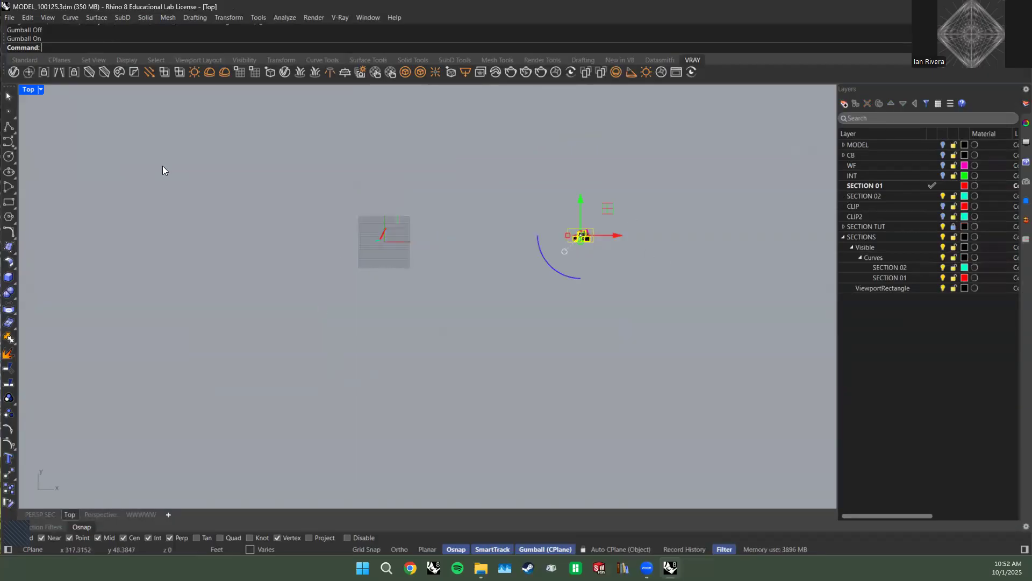
text(ZS)
key(Return)
key(Return)
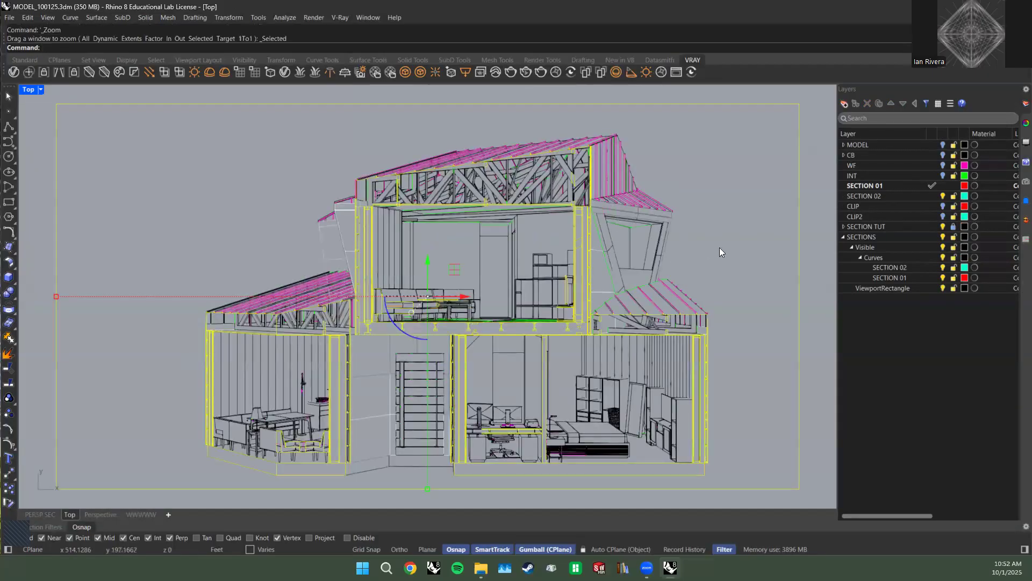
key(Escape)
Examine how the red and cyan cut lines align with the underlying section drawing across both storeys and the roof.
scroll(279, 443, up, 5)
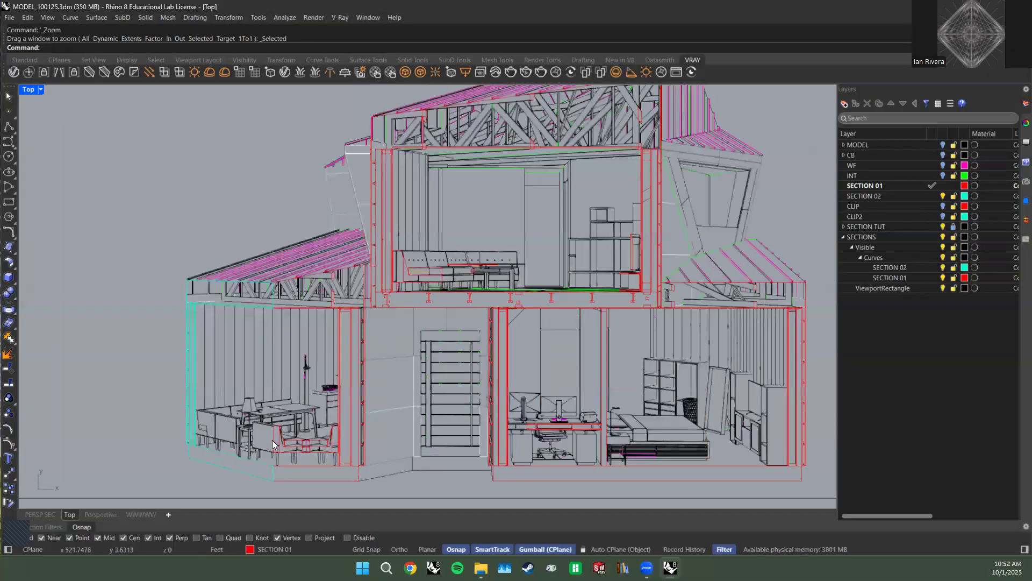
scroll(335, 262, down, 3)
right_drag(426, 144, 443, 341)
scroll(260, 217, up, 7)
scroll(272, 239, down, 11)
right_drag(287, 265, 369, 285)
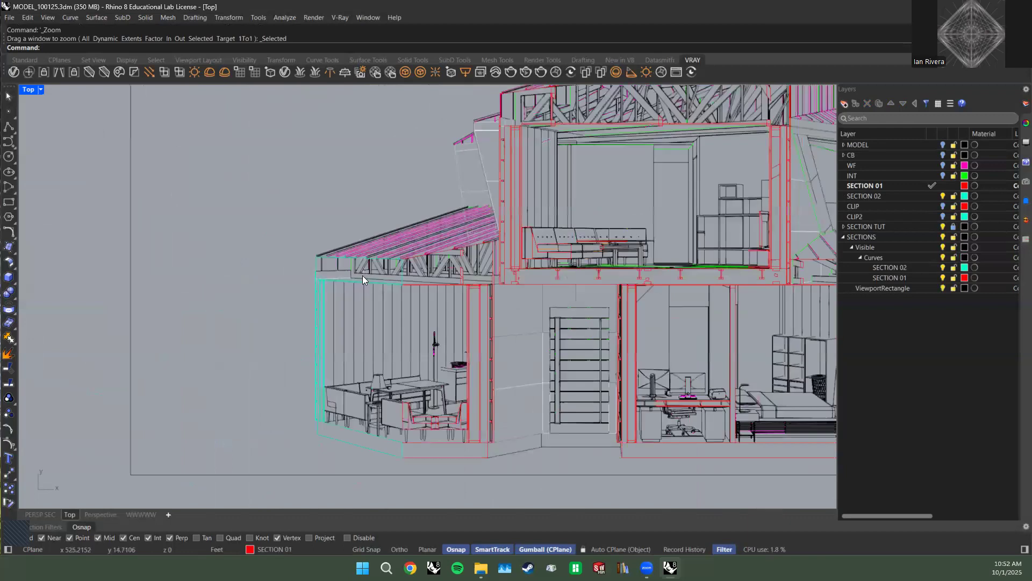
scroll(676, 232, down, 5)
scroll(496, 231, up, 10)
scroll(354, 230, down, 15)
scroll(445, 326, up, 5)
drag(725, 465, 138, 161)
right_click(427, 246)
click(742, 171)
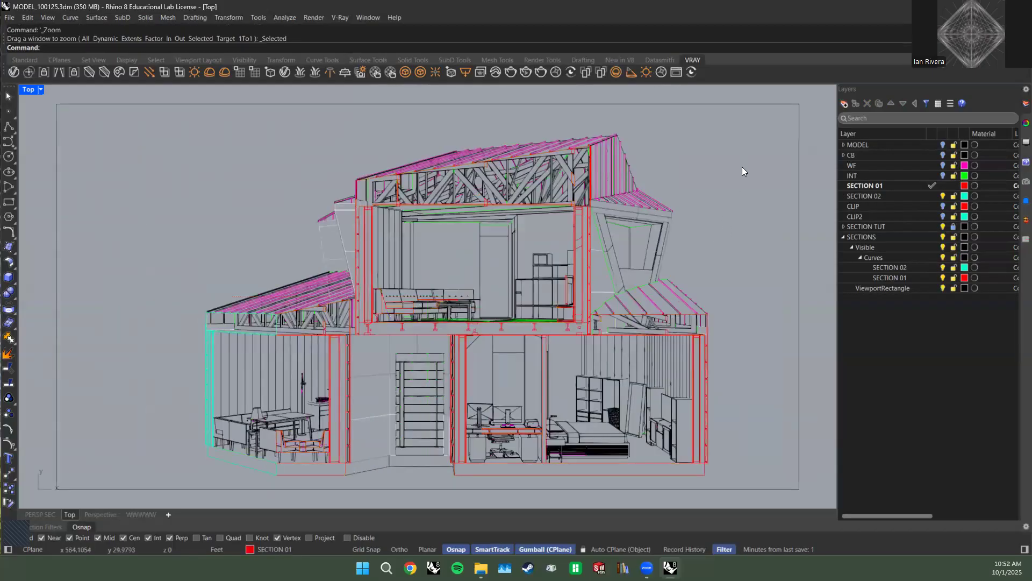
Collapse the SECTIONS layer and unlock the SECTION TUT layer.
click(844, 236)
click(870, 237)
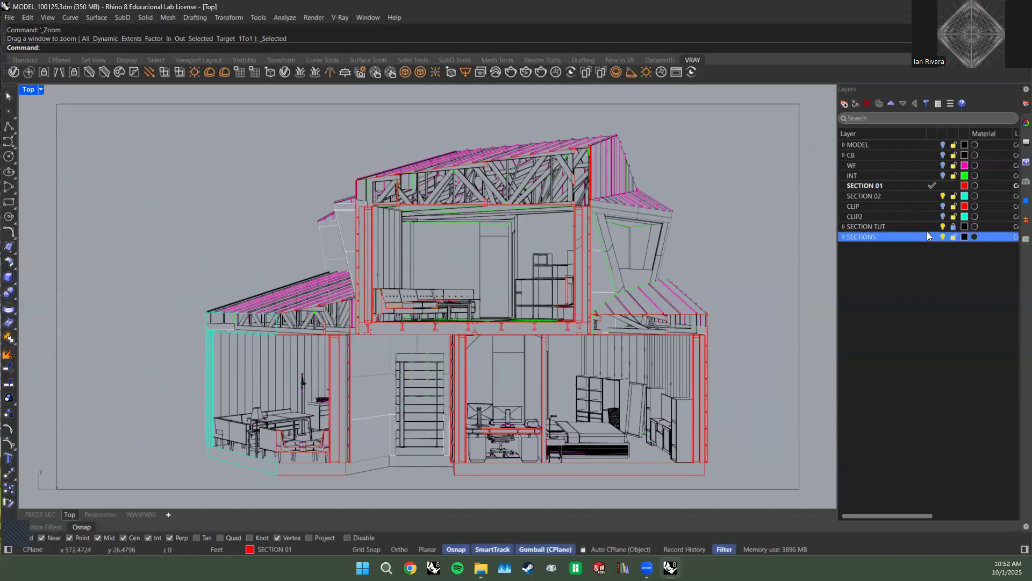
click(926, 226)
click(953, 227)
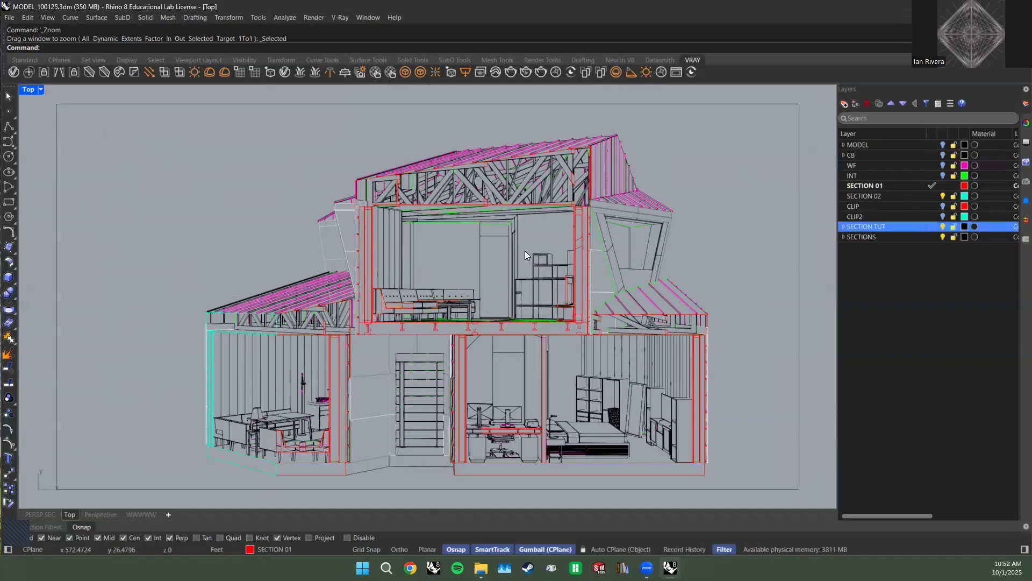
Maximize the Perspective view and turn on the MODEL and CB layers.
scroll(525, 251, down, 10)
scroll(327, 238, down, 6)
right_drag(220, 229, 465, 246)
scroll(471, 246, down, 10)
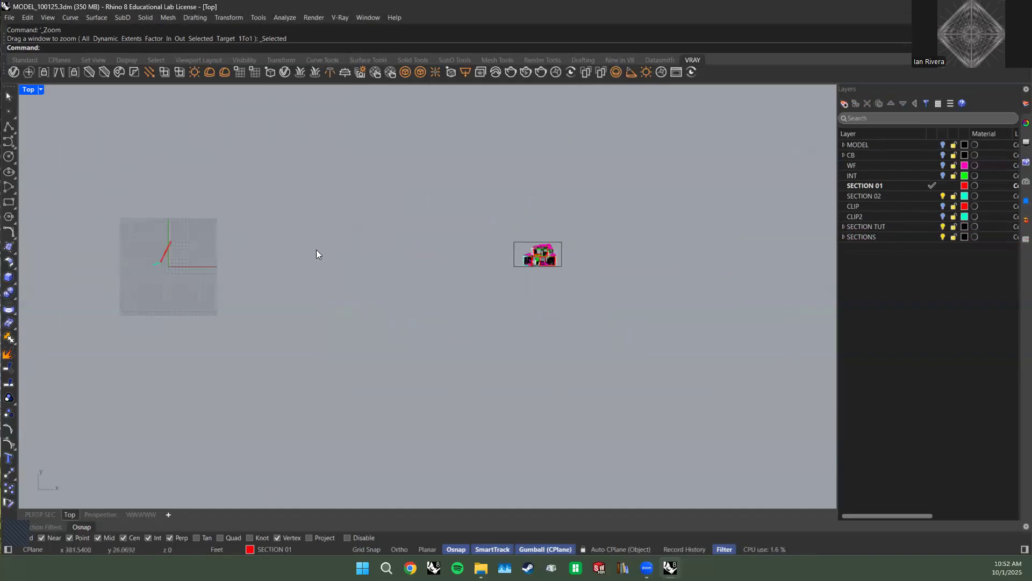
right_drag(316, 250, 503, 254)
double_click(28, 91)
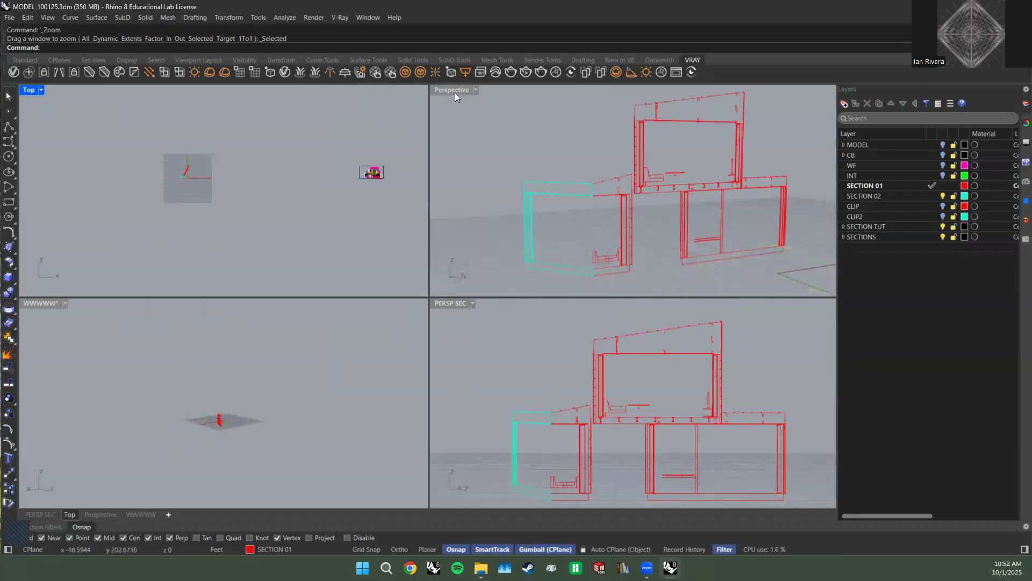
double_click(455, 92)
click(934, 145)
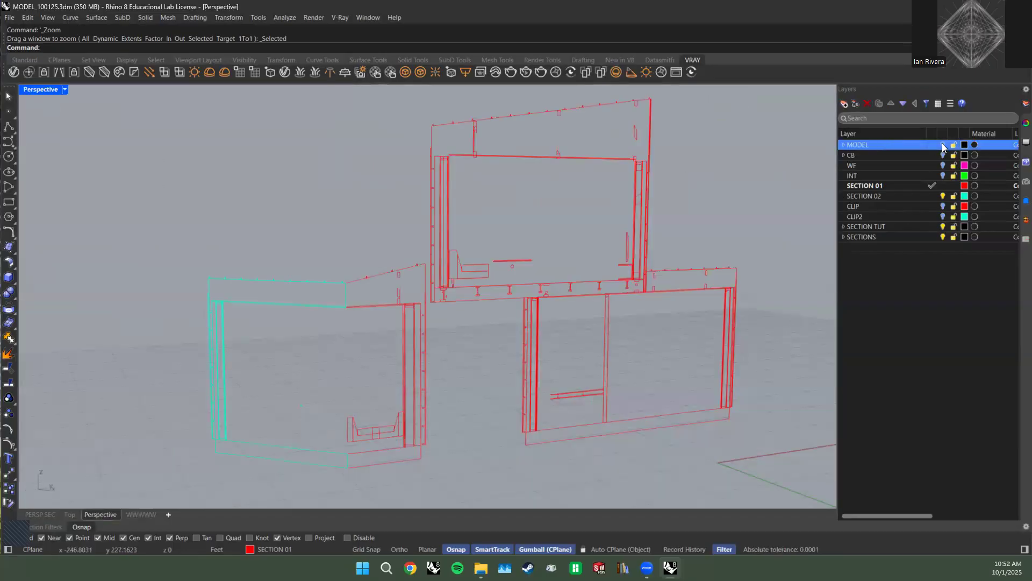
click(943, 145)
click(944, 156)
Save the model file with the house in view.
right_drag(667, 184, 598, 190)
scroll(598, 190, down, 10)
right_drag(475, 191, 494, 276)
key(ctrl+s)
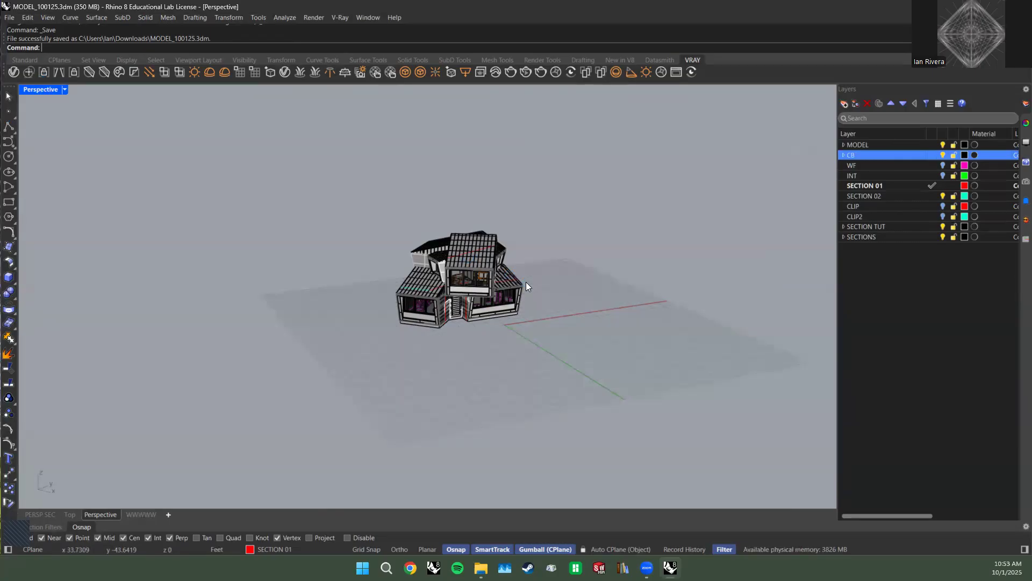
Maximize the Top view and select all the 2D section linework, including its viewport rectangle.
double_click(40, 90)
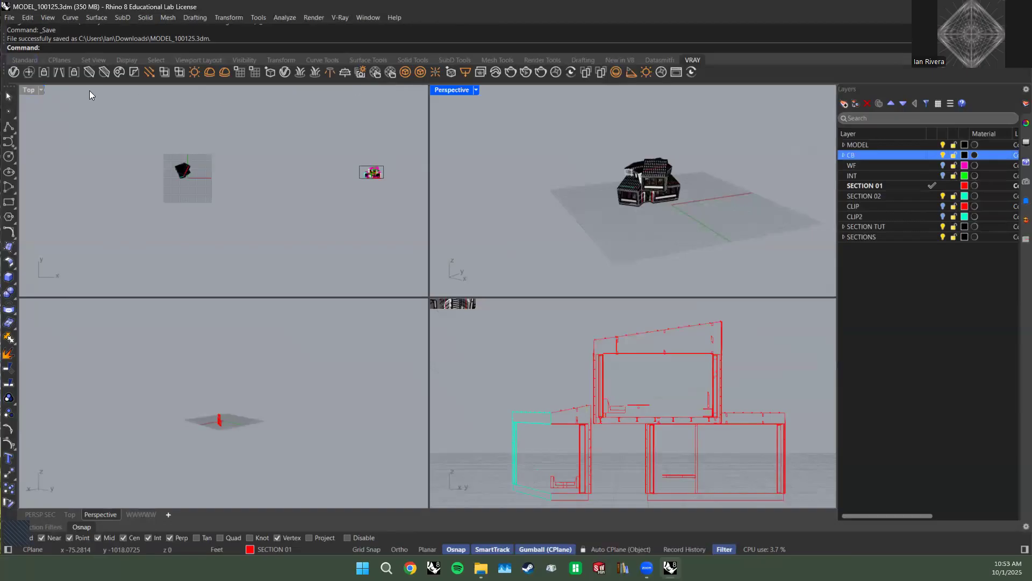
double_click(27, 89)
drag(801, 317, 638, 220)
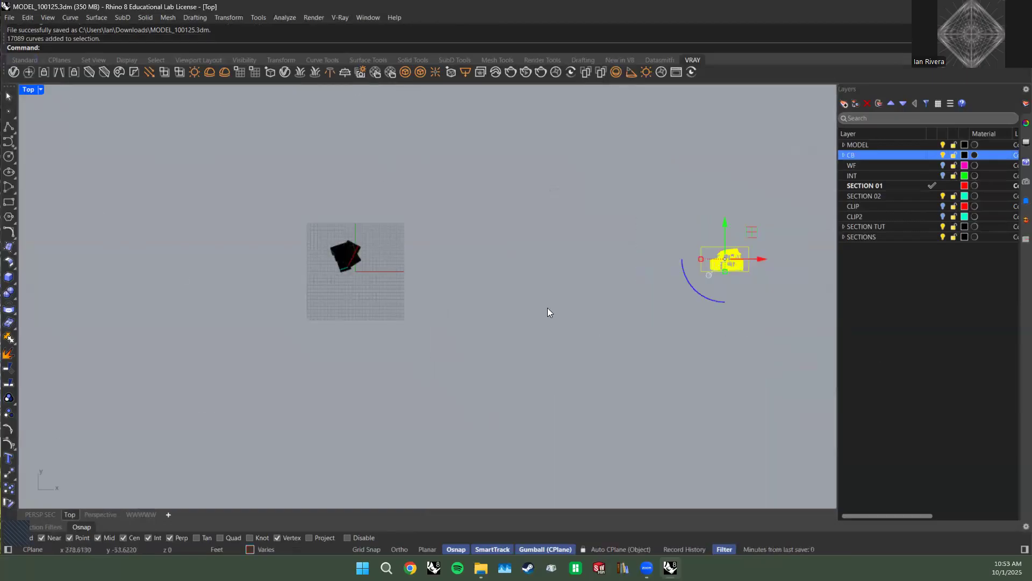
text(s)
key(Return)
Export the selected linework to the SECTION TUT folder as a Rhino 8 model named SECTION TUTORIAL.
text(Export)
key(Return)
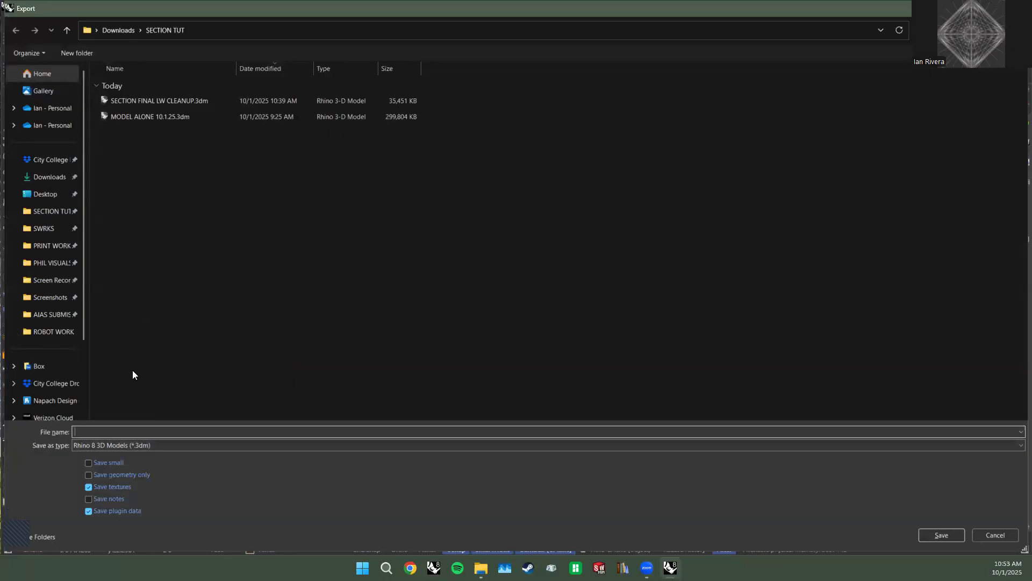
click(126, 100)
click(146, 431)
drag(158, 432, 64, 436)
text(SECTION TUTORIAL)
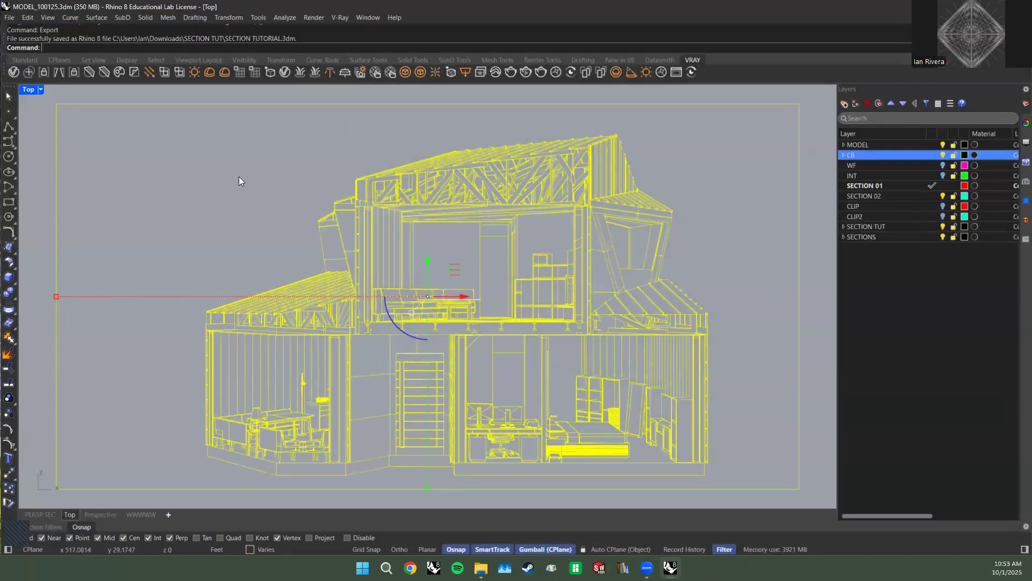
Deselect the linework, leave the model file and open the exported SECTION TUTORIAL.3dm, declining the Rhino update.
key(Escape)
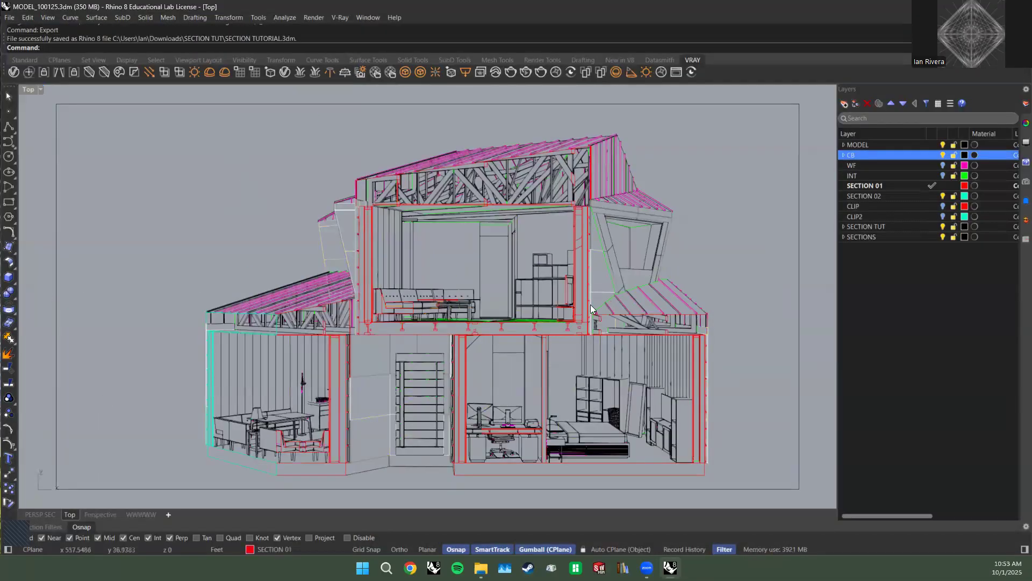
key(ctrl+a)
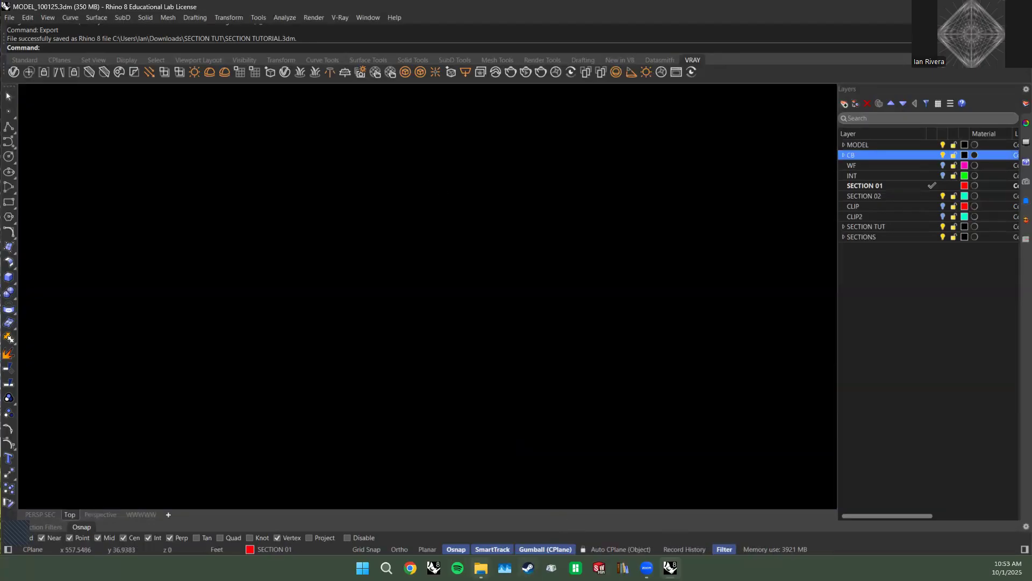
mouse_move(481, 567)
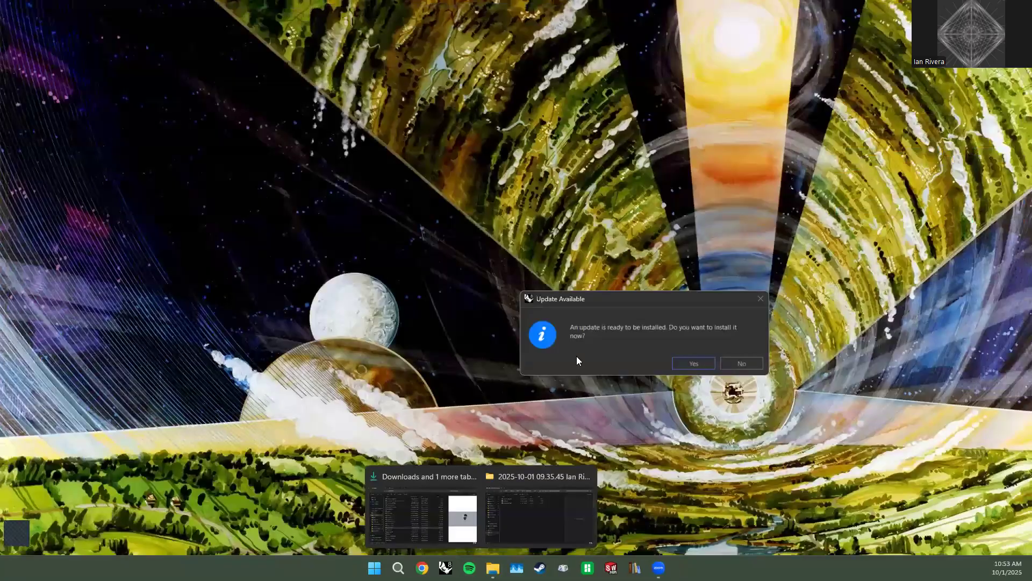
click(741, 363)
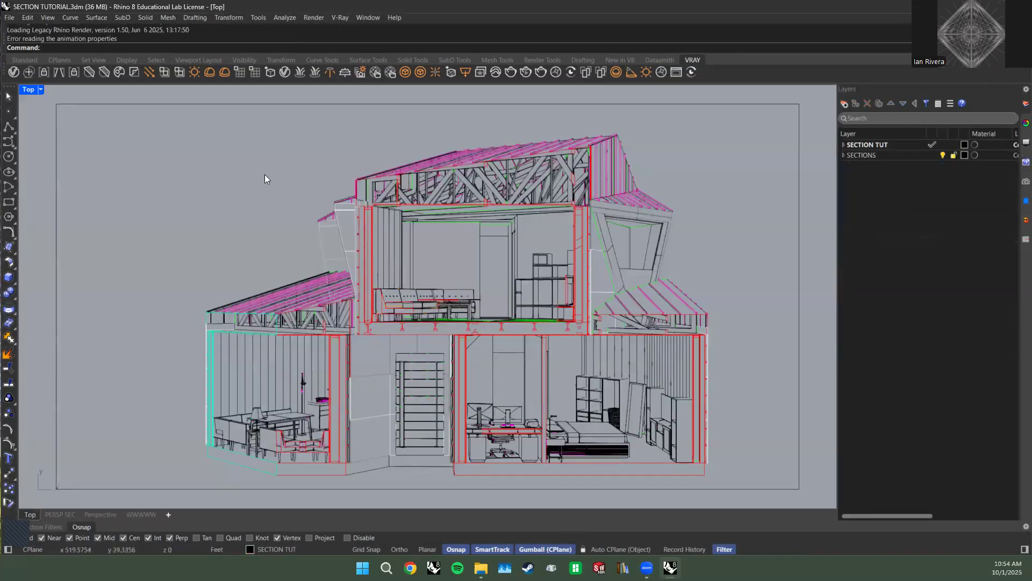
Move the whole section drawing from its bounding box center to the origin and deselect it.
scroll(265, 175, down, 3)
scroll(365, 253, down, 10)
drag(542, 332, 256, 138)
text(zs)
key(Return)
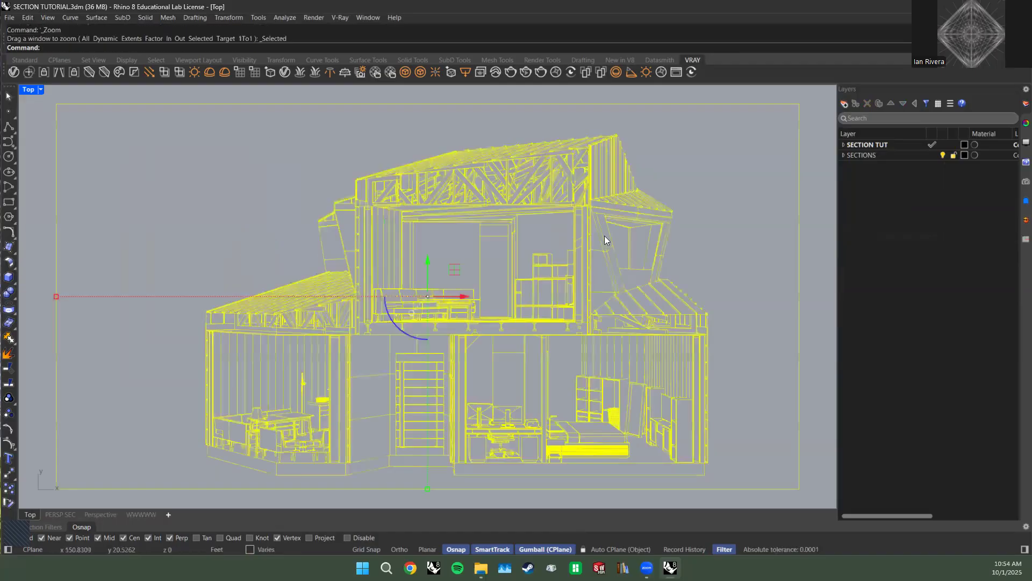
text(move)
key(Return)
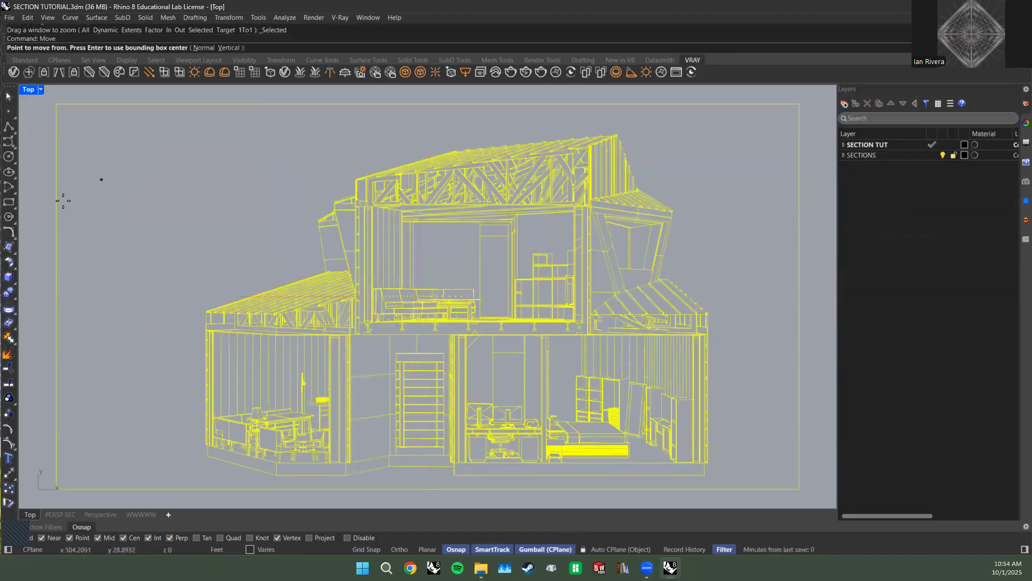
click(59, 195)
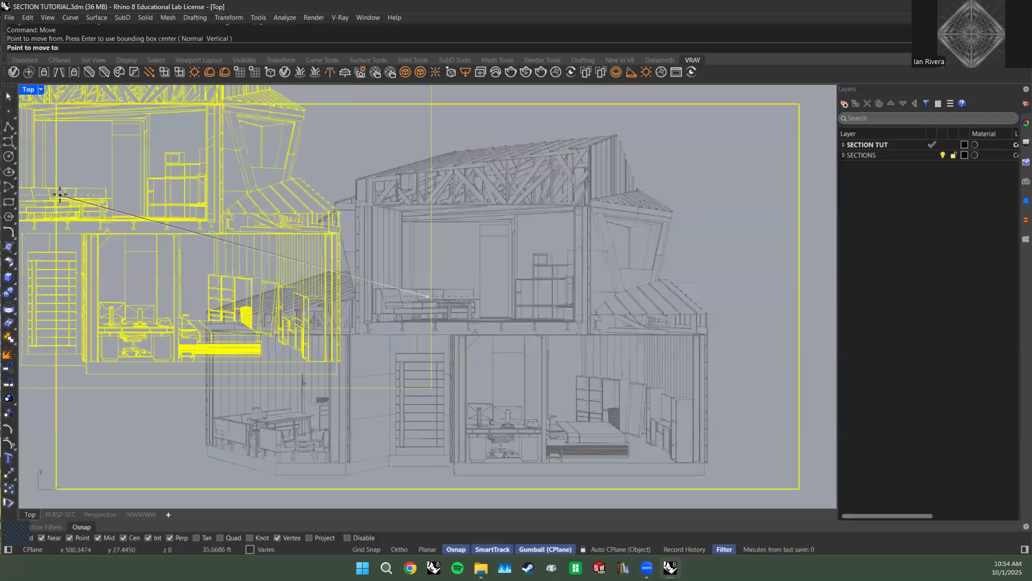
key(Escape)
text(zs)
key(Return)
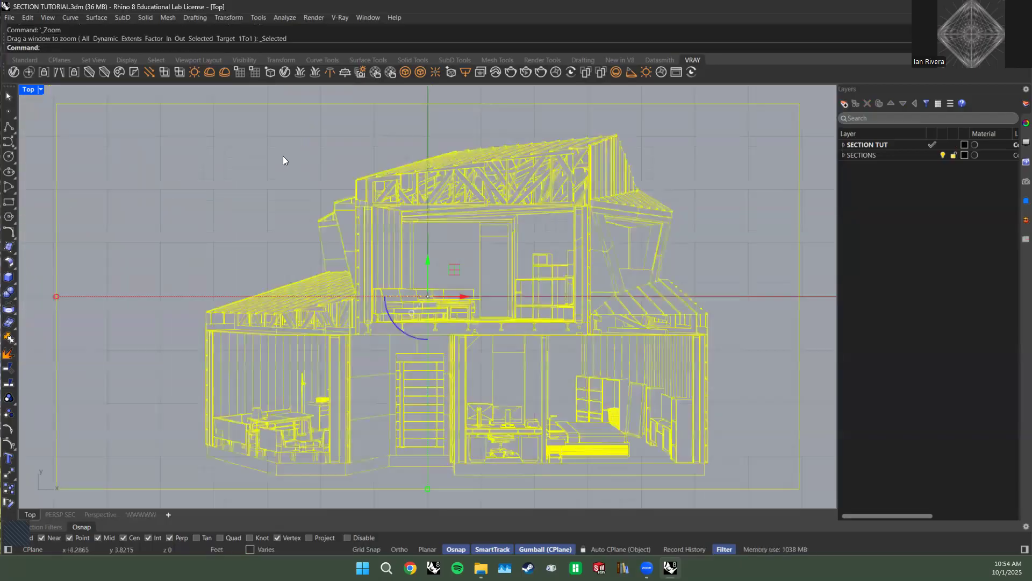
click(242, 178)
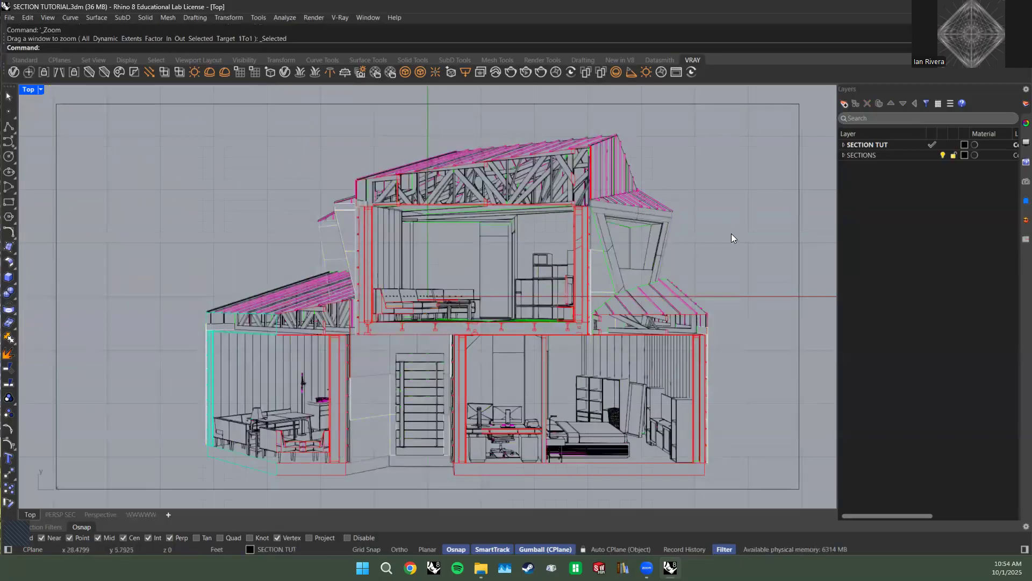
scroll(731, 234, down, 3)
scroll(662, 265, up, 2)
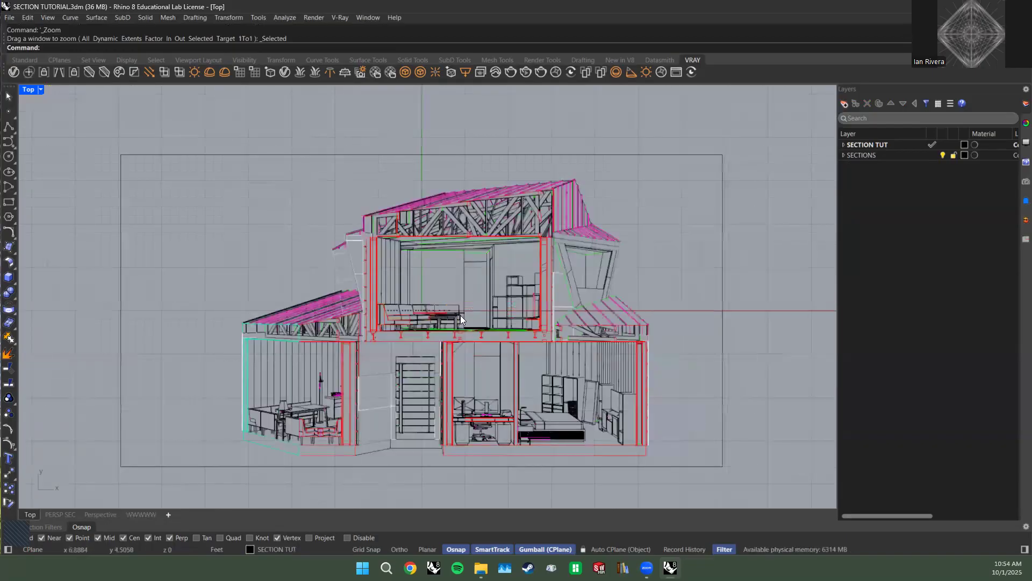
scroll(460, 296, up, 2)
scroll(430, 263, down, 1)
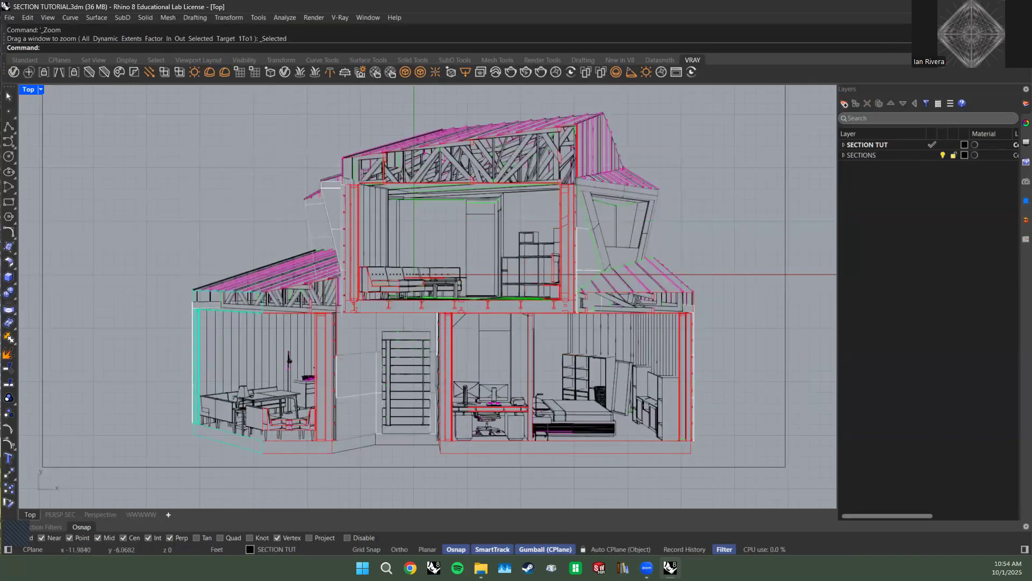
right_drag(311, 201, 324, 235)
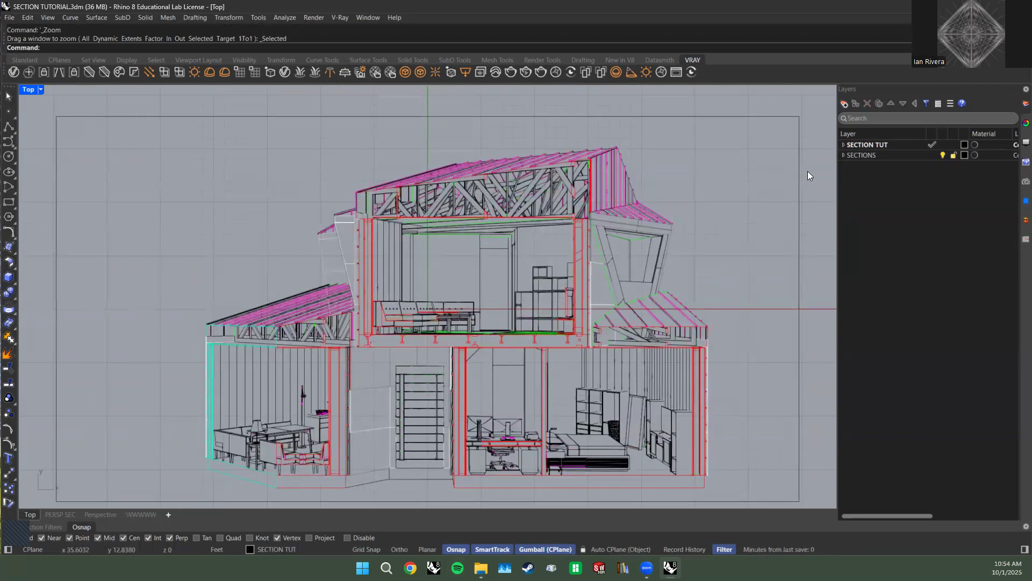
click(1019, 141)
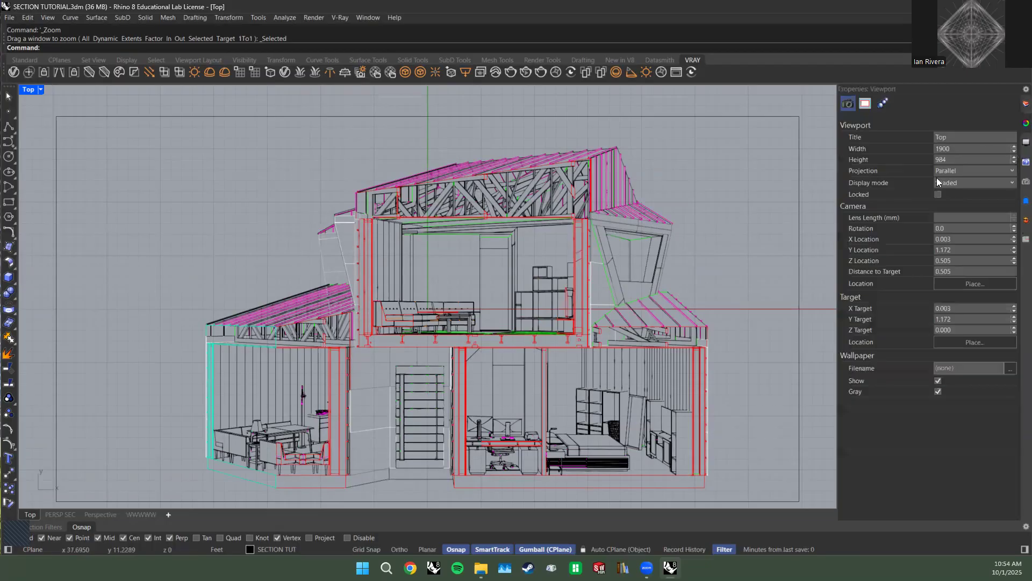
click(1018, 105)
Expand the SECTIONS layer and select the objects on its SECTION 01 and SECTION 02 sublayers.
click(871, 155)
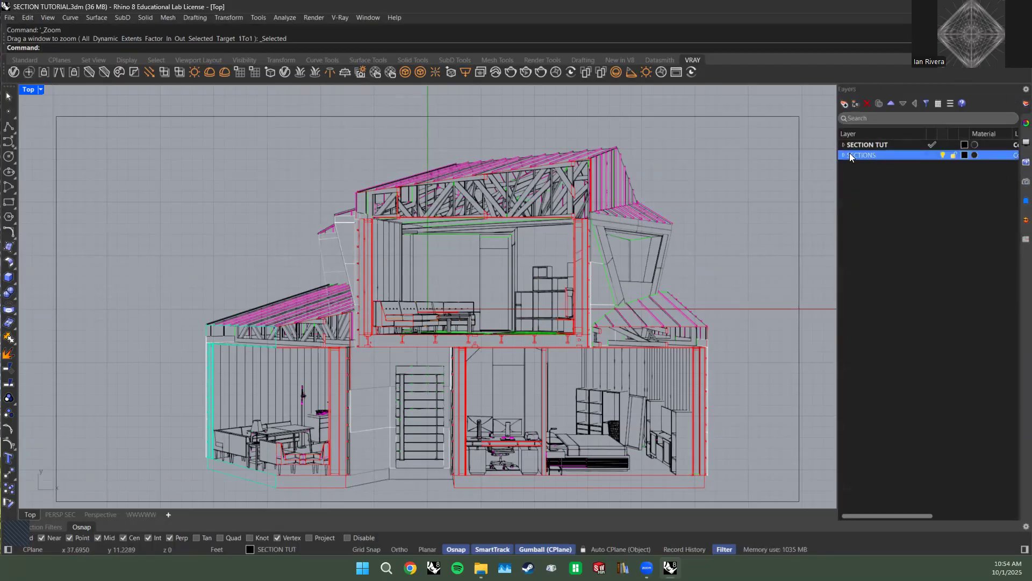
click(844, 156)
click(859, 175)
click(859, 175)
shift+click(887, 185)
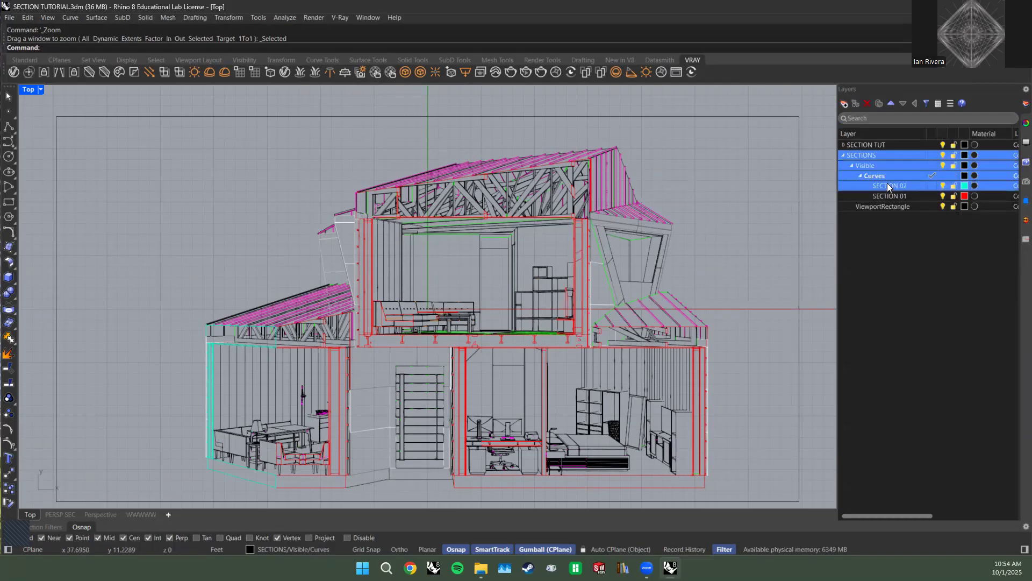
click(893, 194)
shift+click(897, 186)
right_click(896, 186)
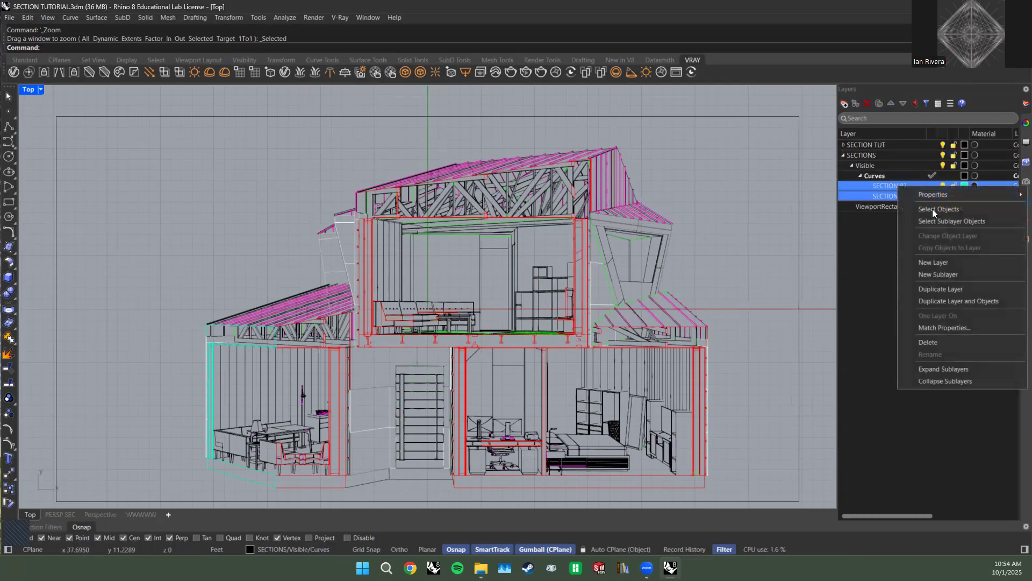
click(917, 209)
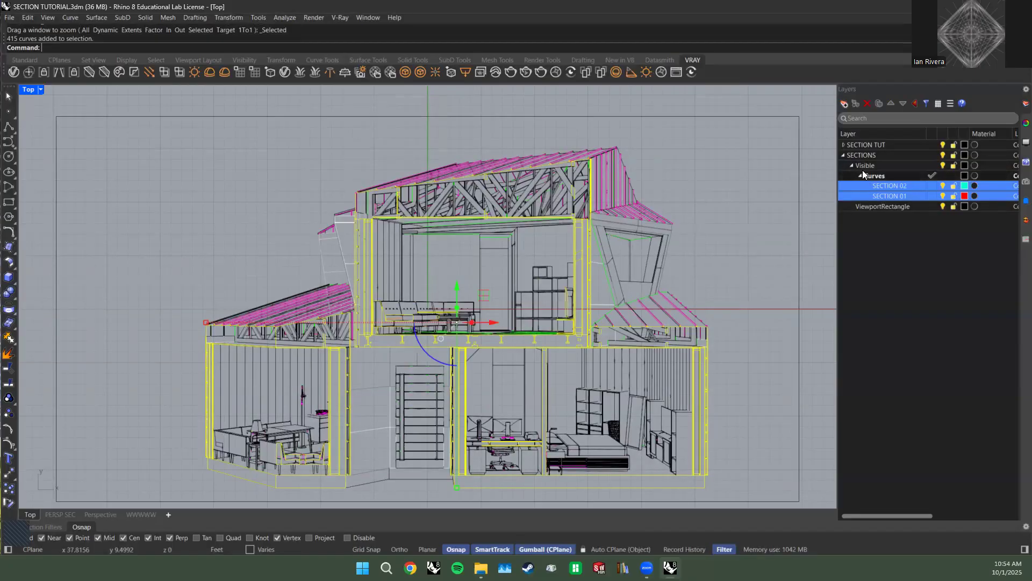
Move the SECTION 01 and SECTION 02 layers out of Curves and Visible to directly under SECTIONS, and collapse Visible.
click(913, 103)
click(915, 104)
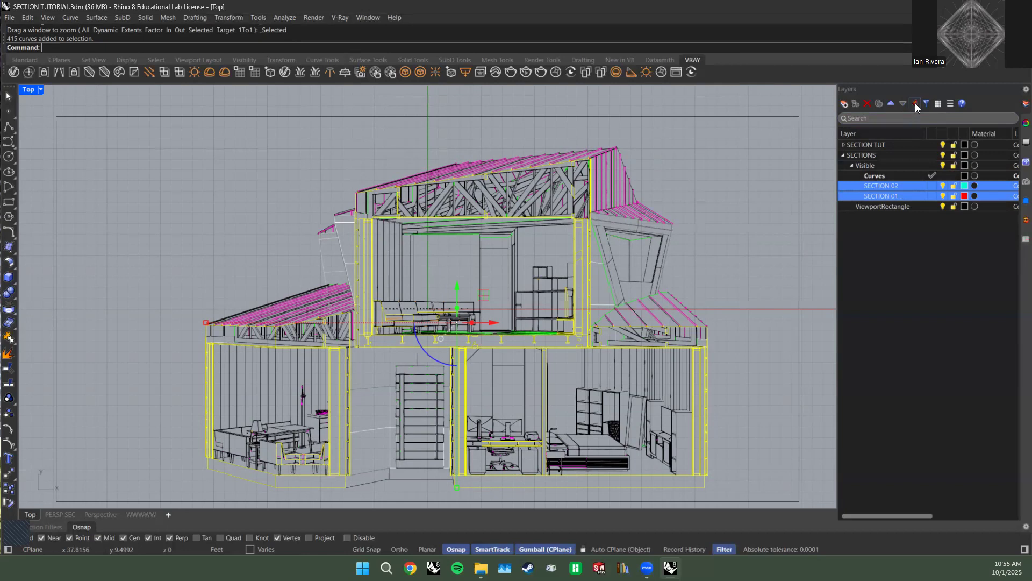
click(852, 178)
click(859, 187)
click(860, 196)
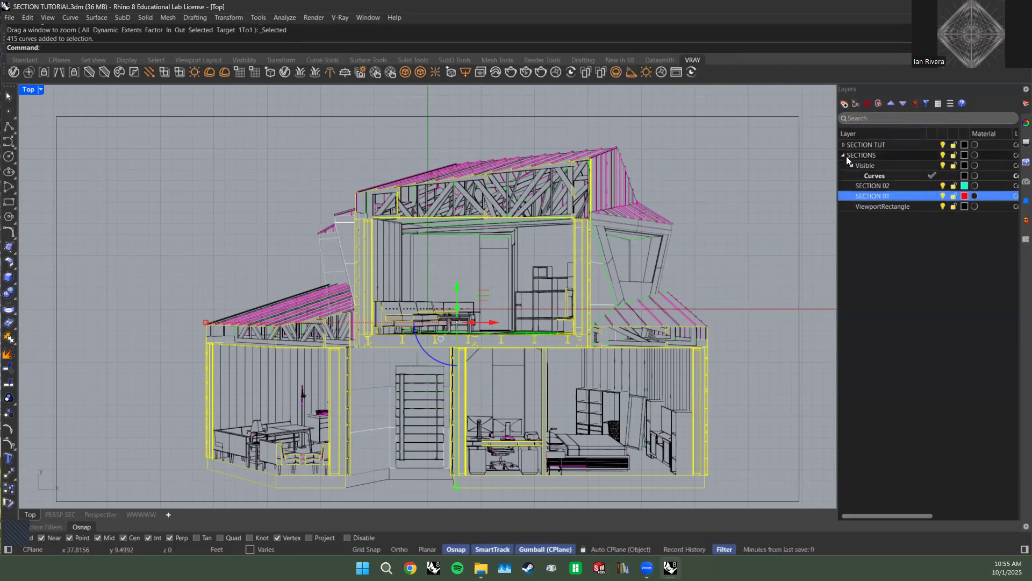
click(851, 166)
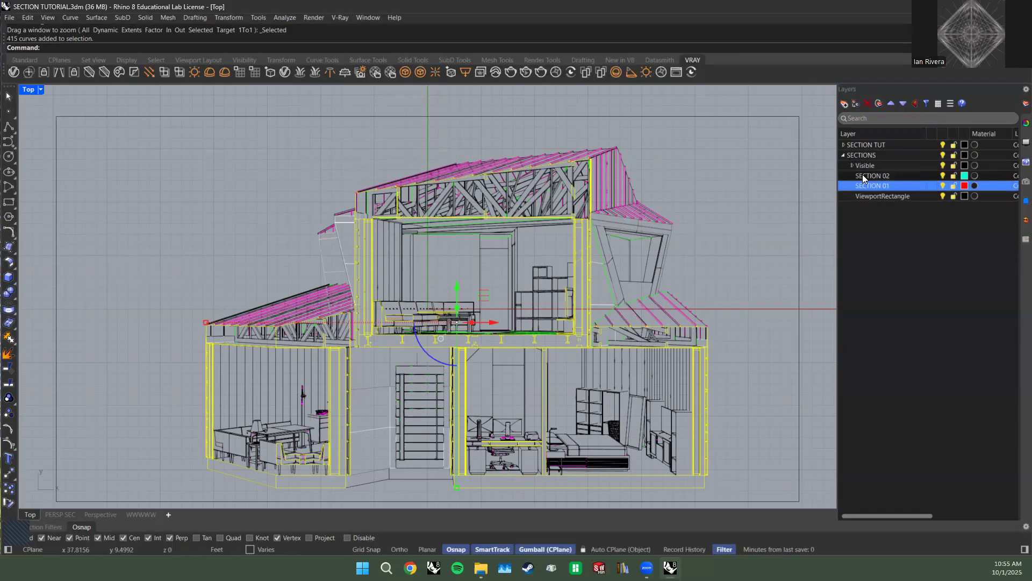
Make SECTIONS the current layer and move SECTION 01 and SECTION 02 out of it to the top level.
click(844, 154)
double_click(845, 157)
click(869, 178)
shift+click(869, 185)
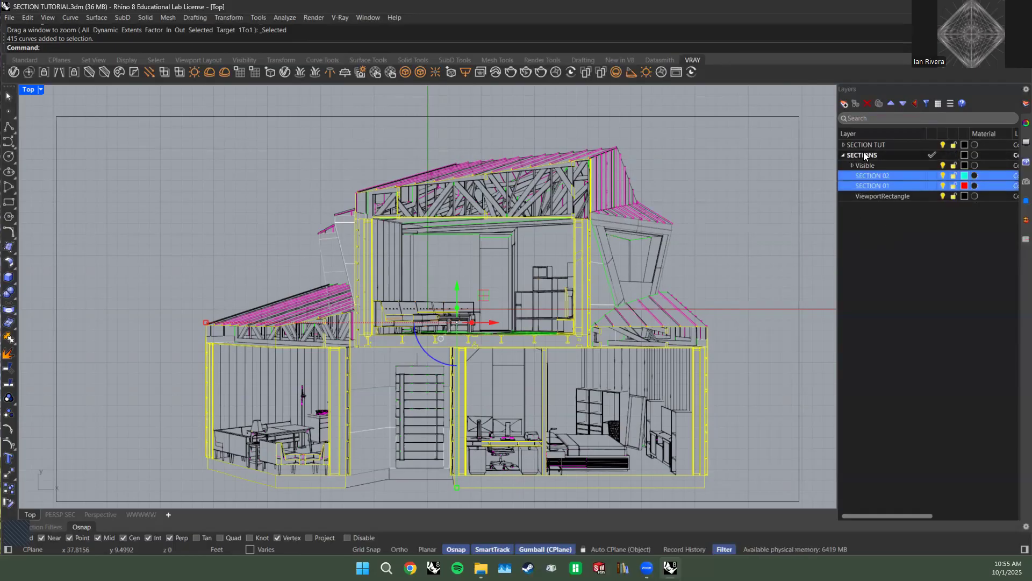
click(873, 227)
click(872, 175)
shift+click(873, 185)
click(916, 103)
click(875, 259)
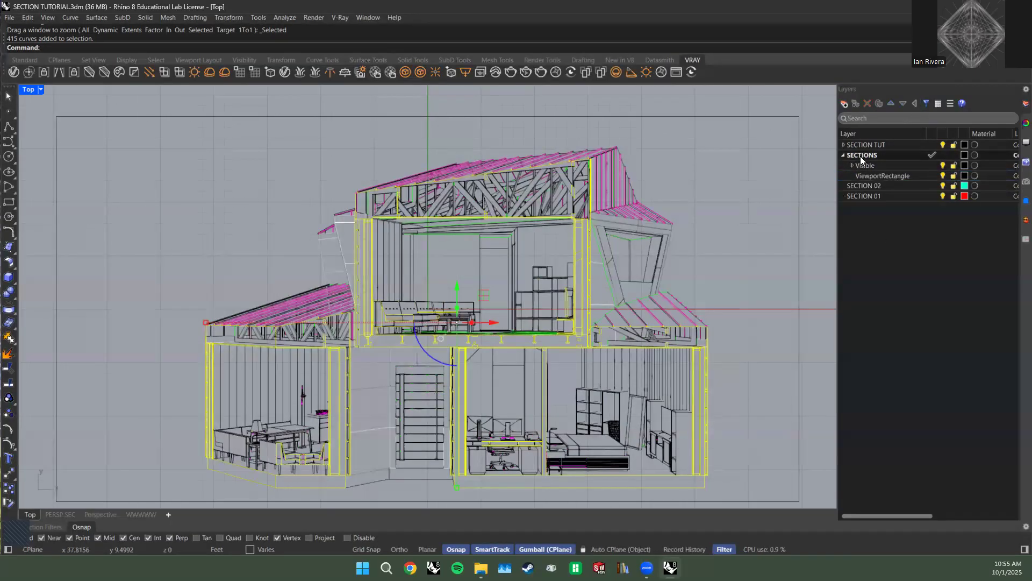
Delete the SECTIONS layer with its Visible and ViewportRectangle sublayers and all objects on them.
click(863, 155)
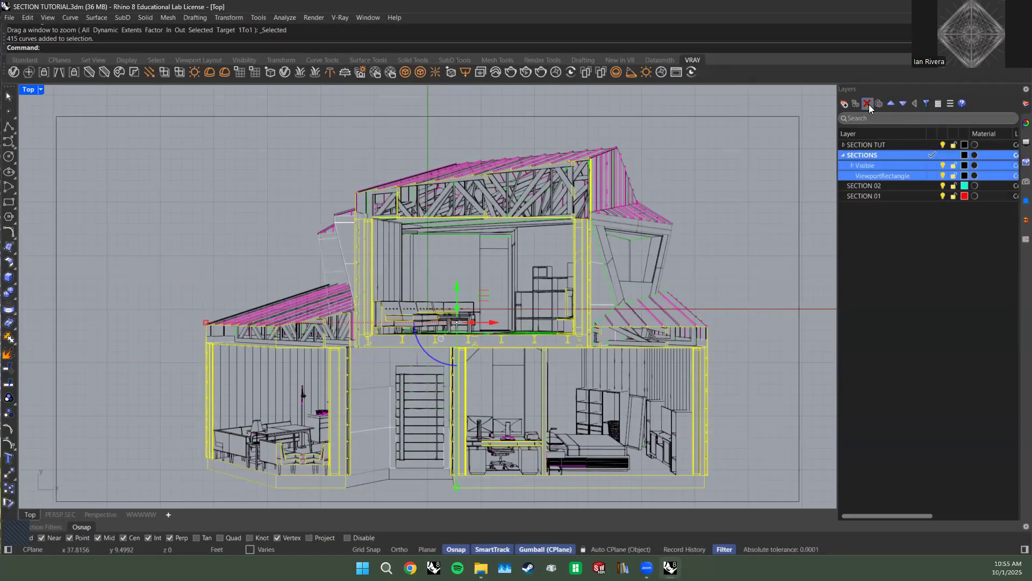
click(494, 306)
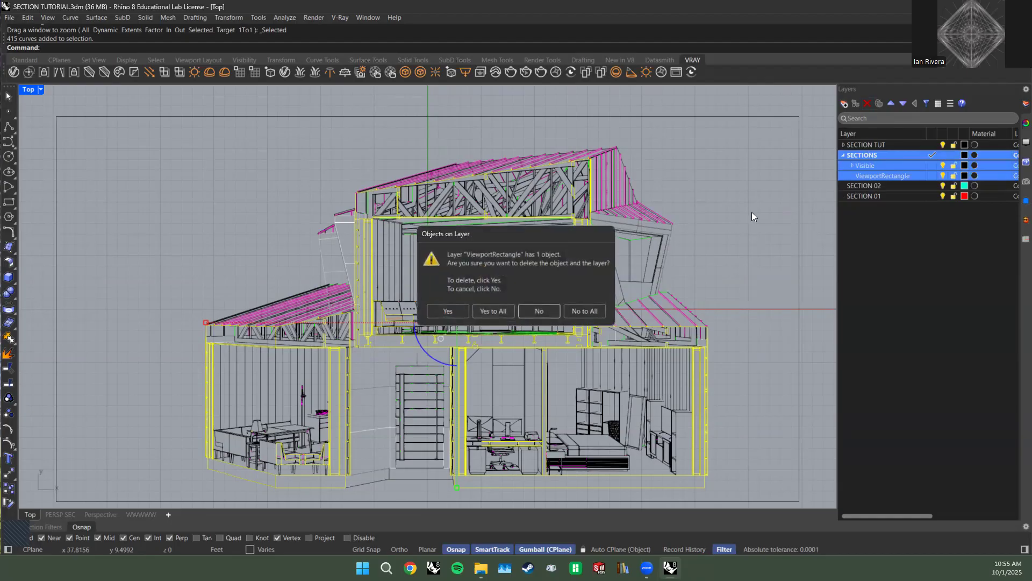
click(487, 310)
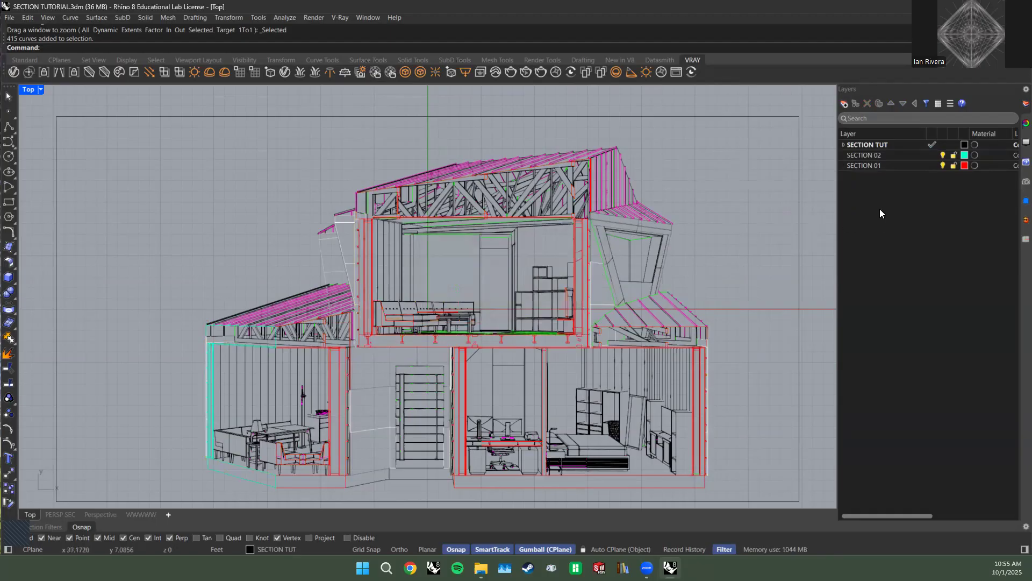
Check the linework on the SECTION 02 and SECTION 01 layers by selecting each layer's objects in turn, and clear the selection.
right_click(882, 155)
click(901, 185)
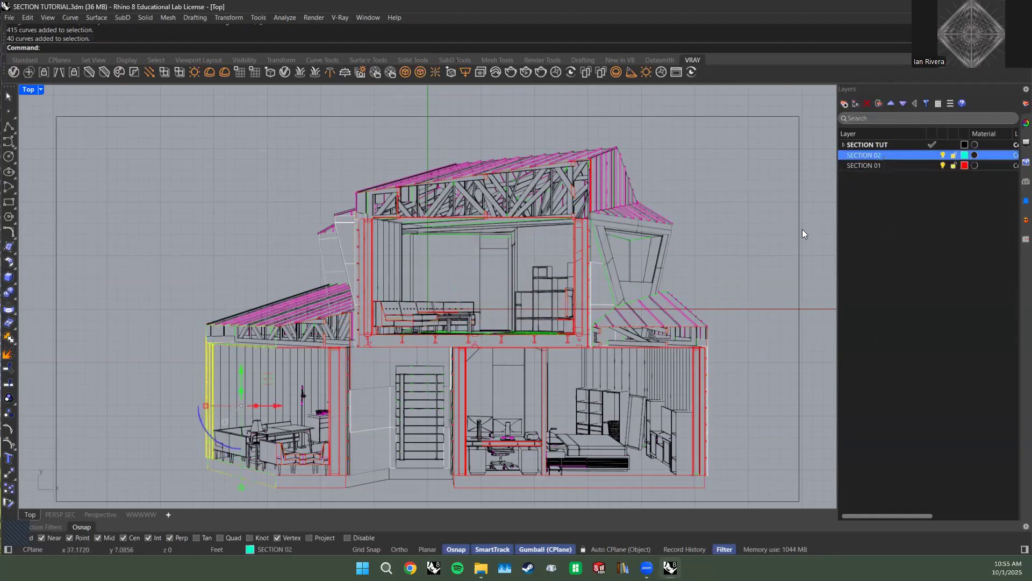
right_click(861, 166)
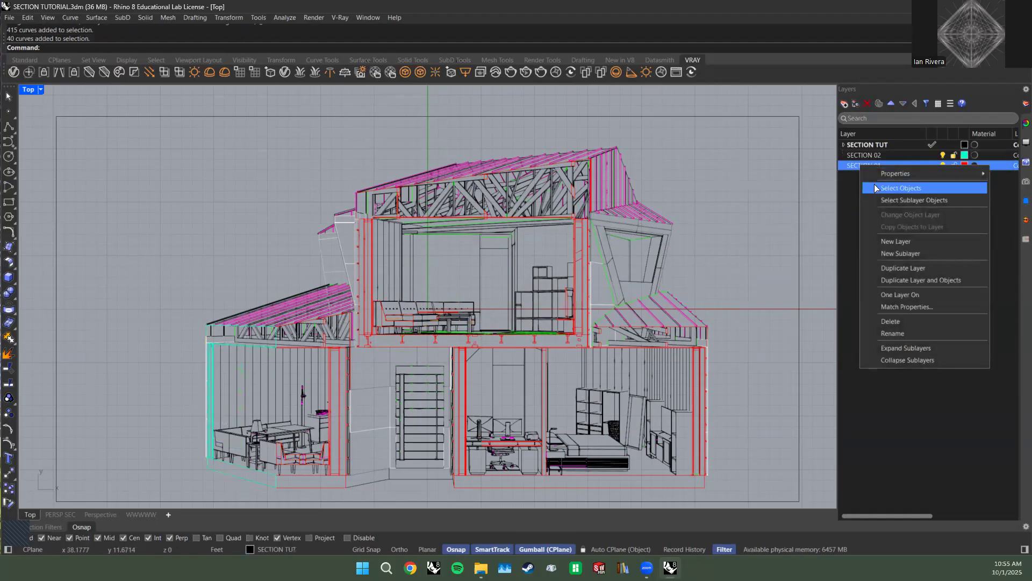
click(876, 188)
click(737, 186)
click(889, 238)
Expand SECTION TUT, select its sublayers from Visible to ViewportRectangle, and expand all nested sublayers to review them.
click(868, 144)
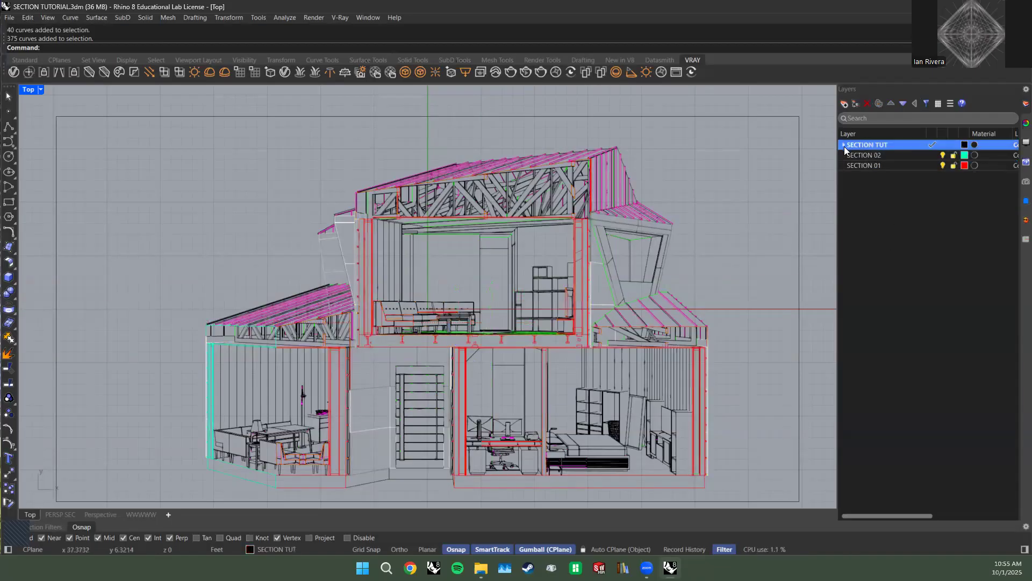
click(843, 145)
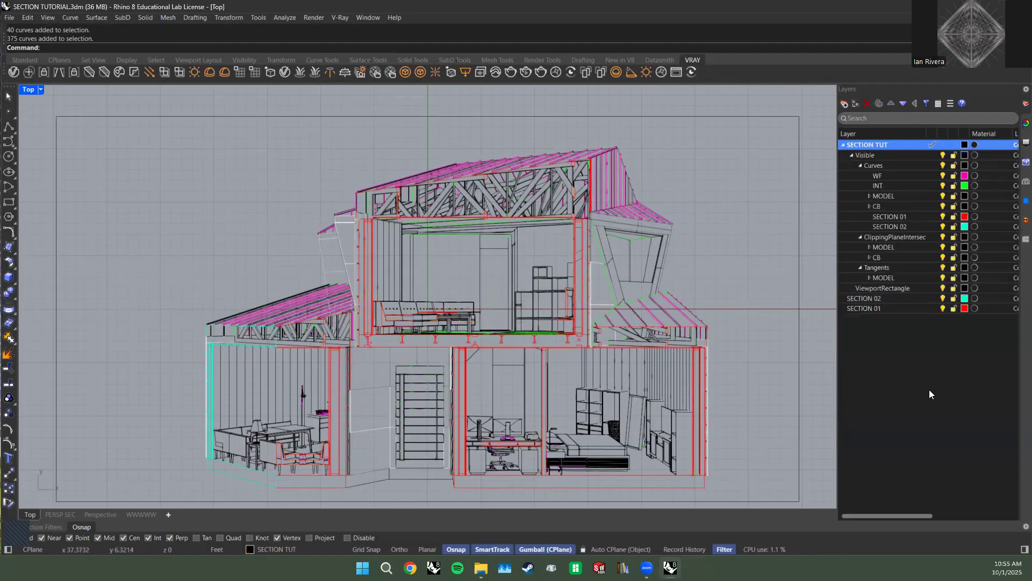
click(870, 155)
shift+click(880, 288)
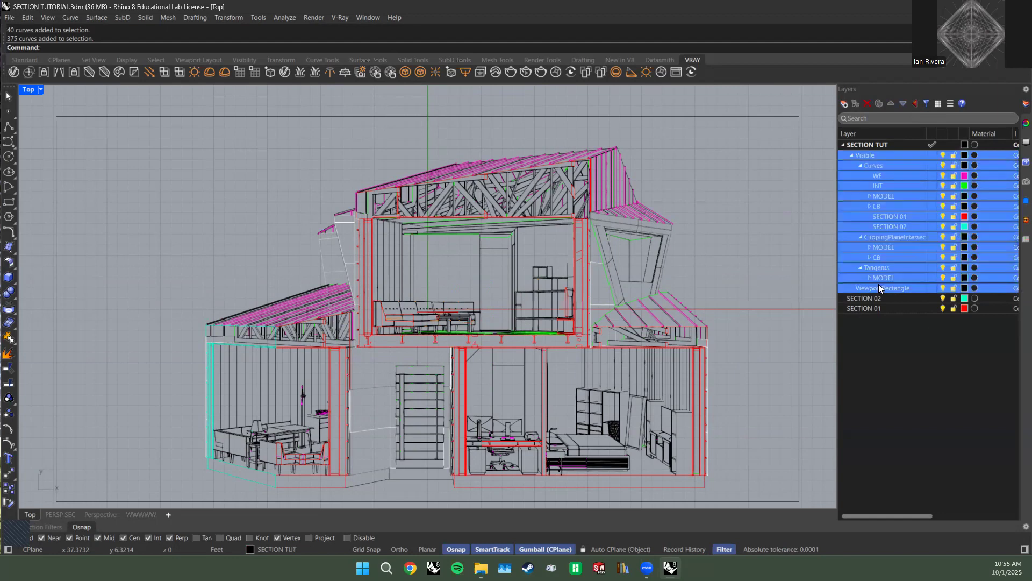
right_click(882, 288)
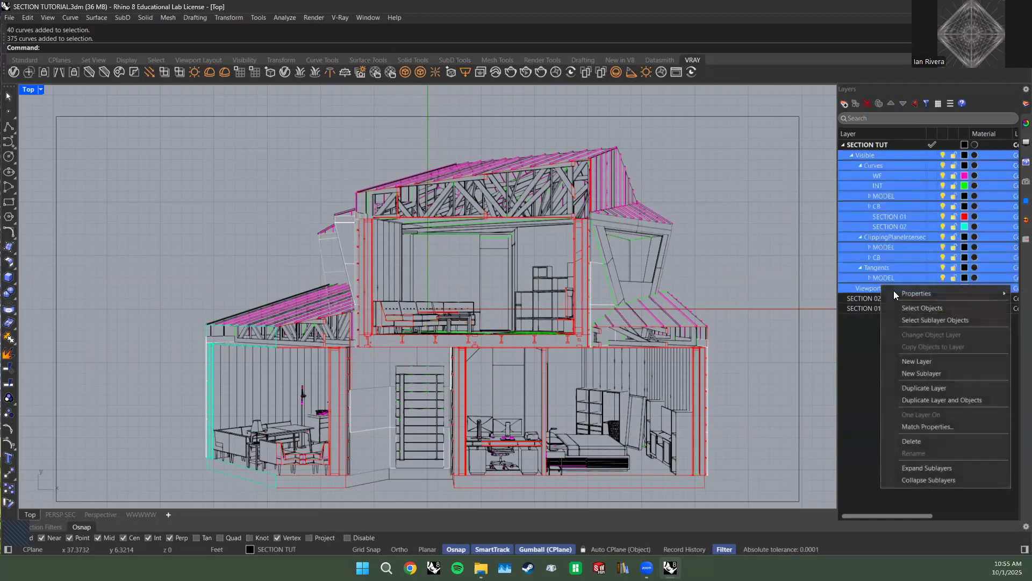
click(931, 466)
scroll(905, 291, down, 10)
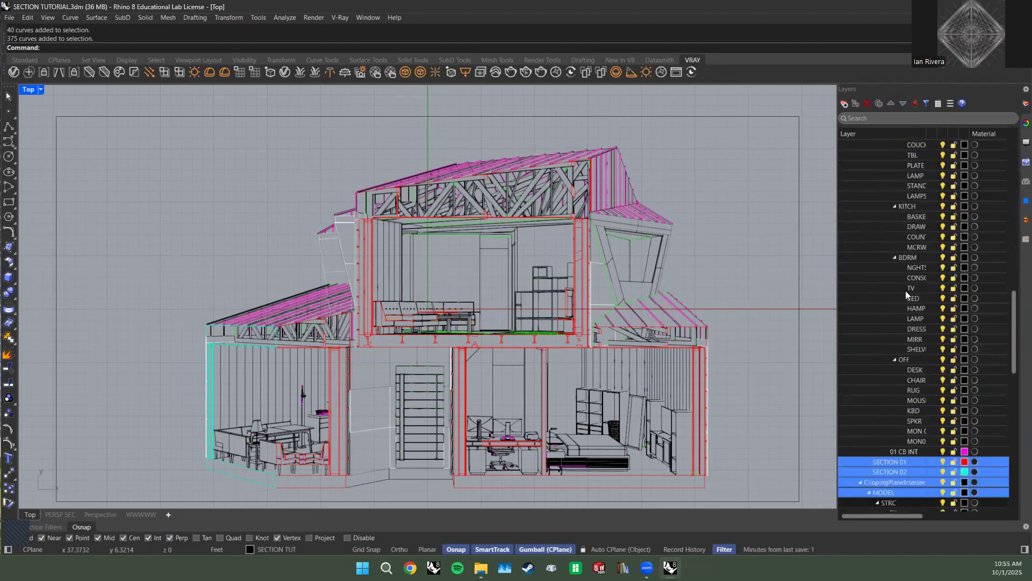
scroll(905, 278, up, 10)
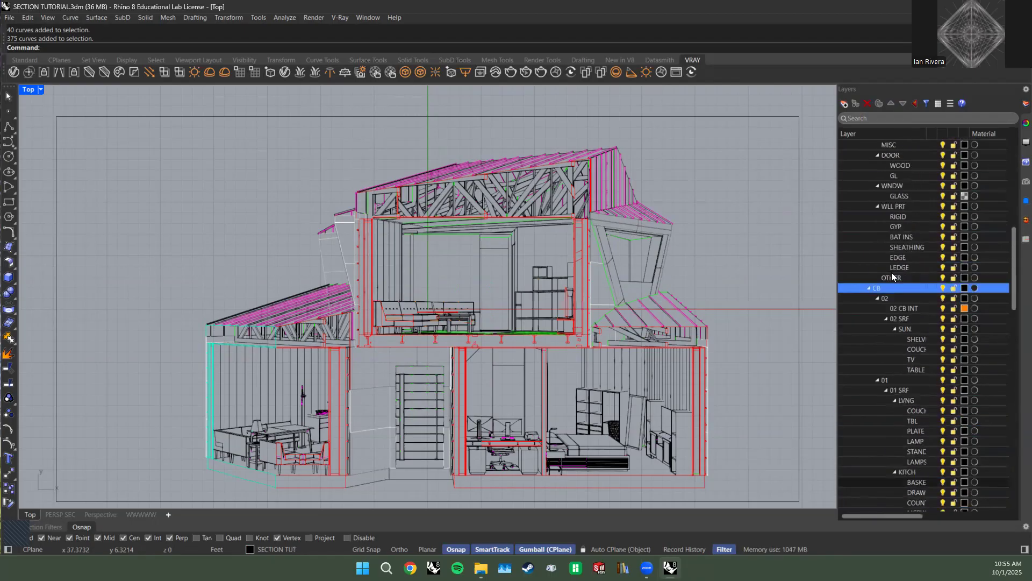
Collapse the nested sublayers of SECTION TUT, leaving only Visible and its Curves sublayer expanded.
click(869, 196)
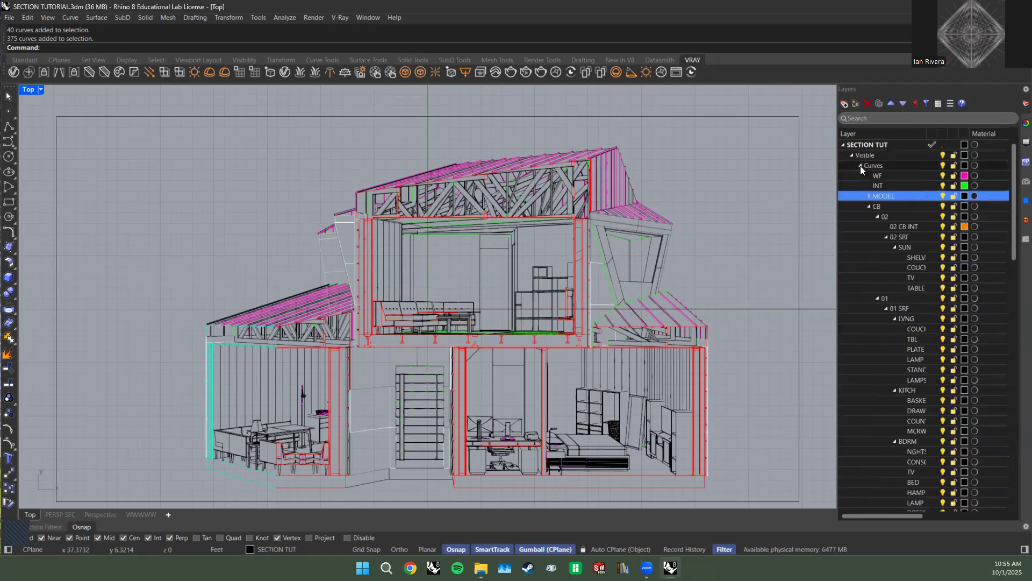
click(860, 165)
click(862, 176)
click(861, 185)
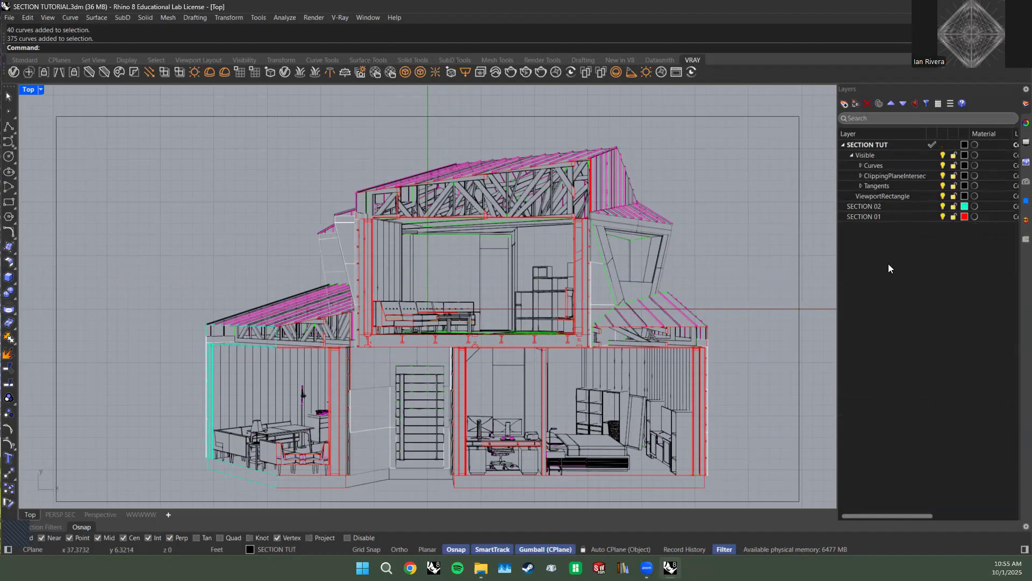
click(875, 166)
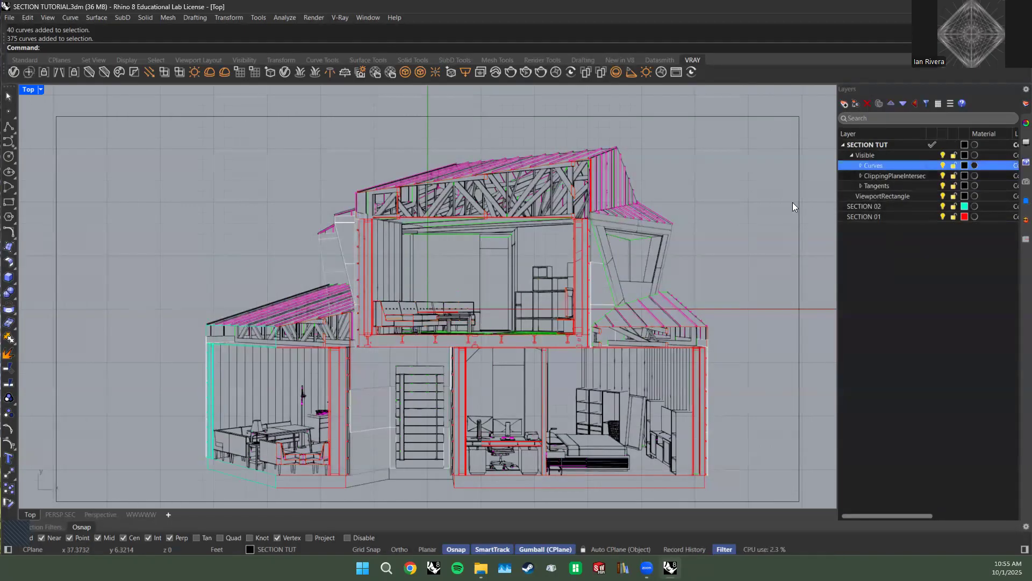
click(861, 165)
click(869, 206)
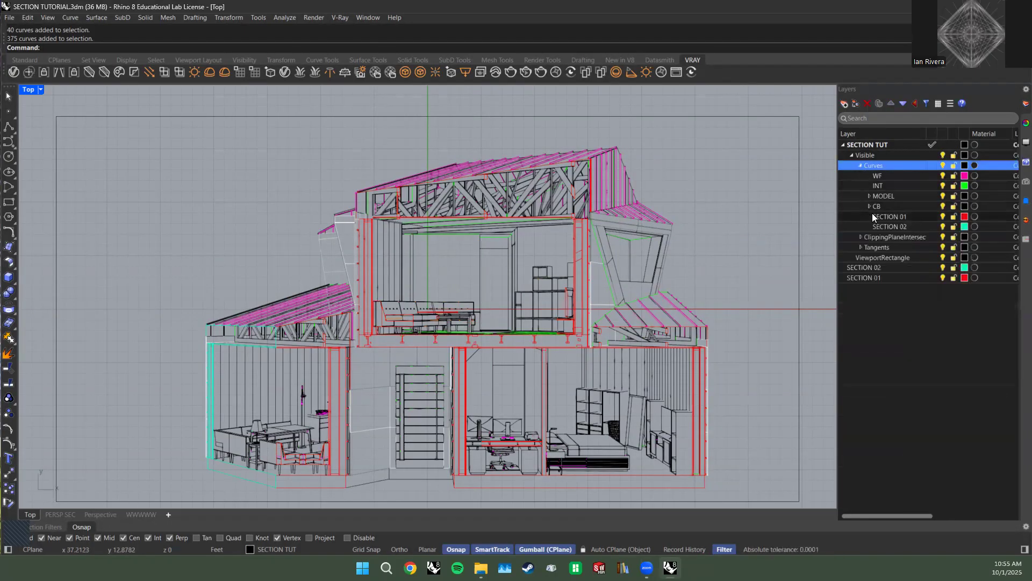
click(918, 315)
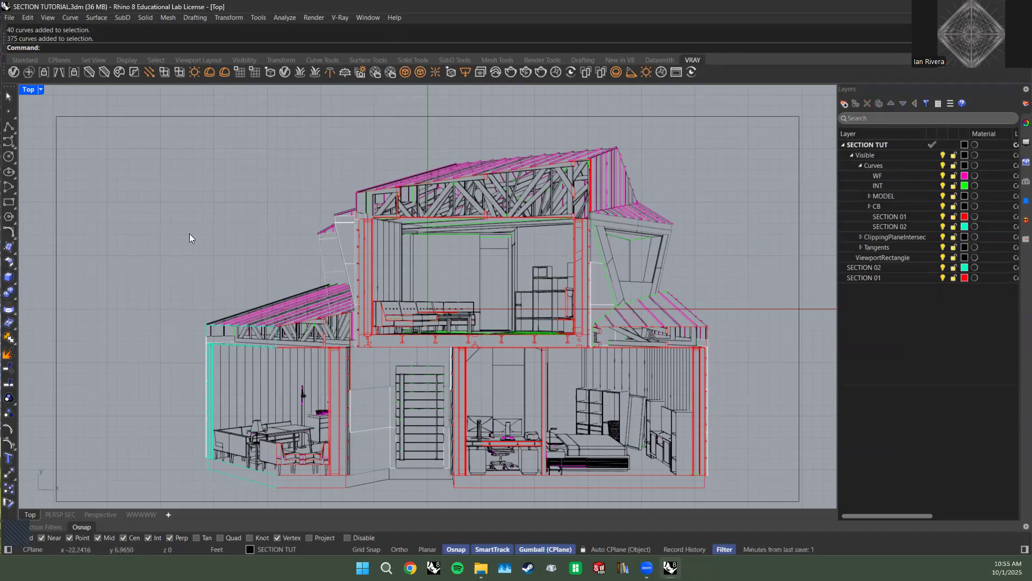
Launch Adobe Illustrator and switch to it to bring up the SECTION 5.12.ai drawing.
click(386, 567)
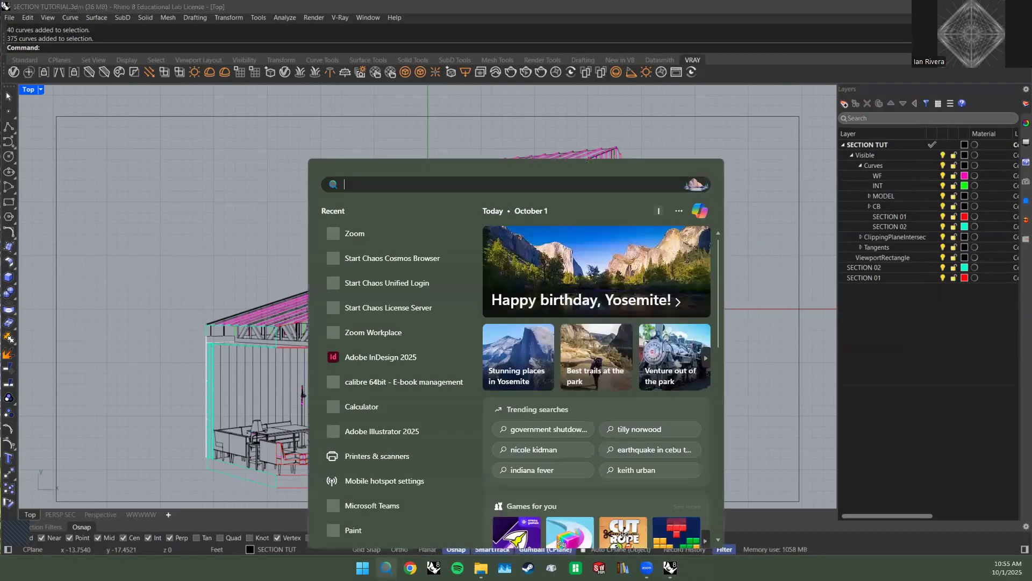
click(175, 208)
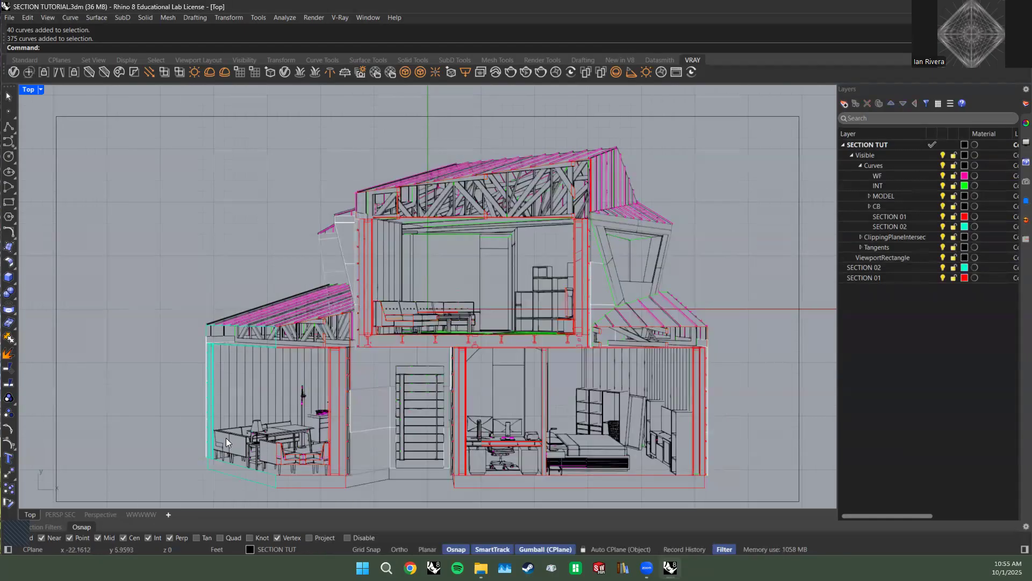
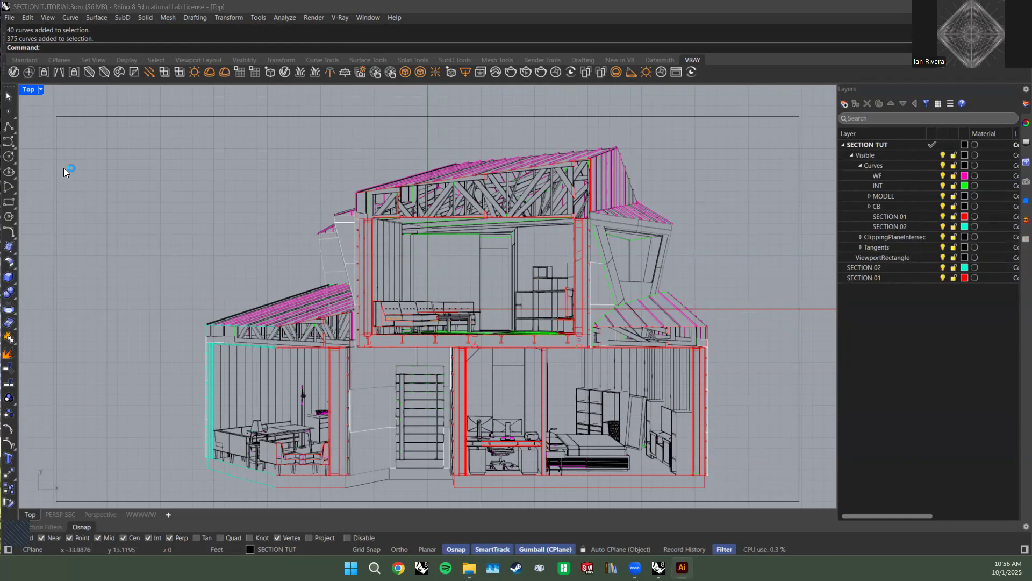
click(682, 567)
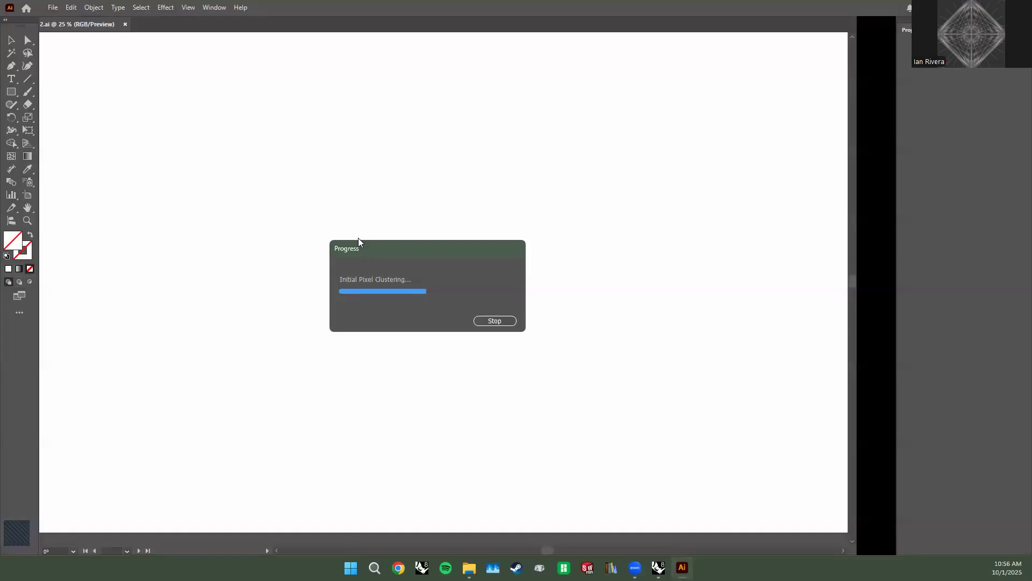
drag(359, 241, 364, 159)
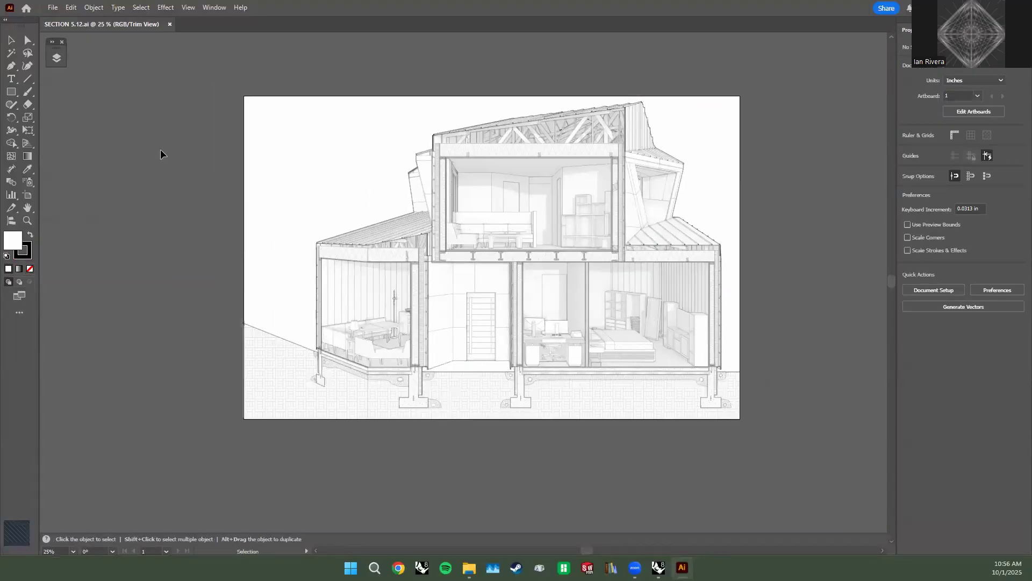
Inspect the stroke weight and opacity of the batt insulation pattern in the upper floor's left wall, and deselect it.
alt+scroll(453, 166, up, 5)
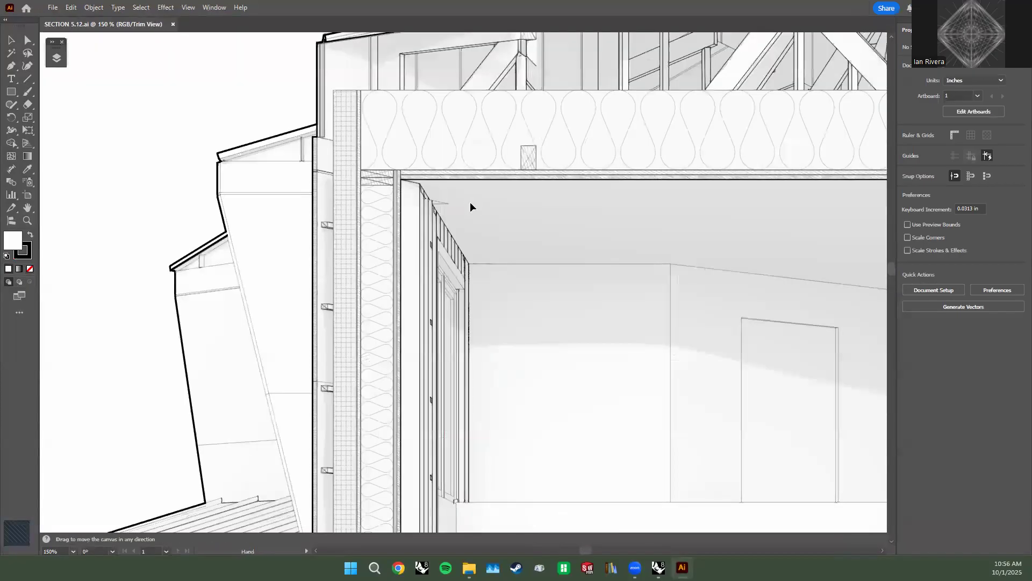
alt+scroll(457, 228, down, 2)
alt+scroll(377, 201, up, 5)
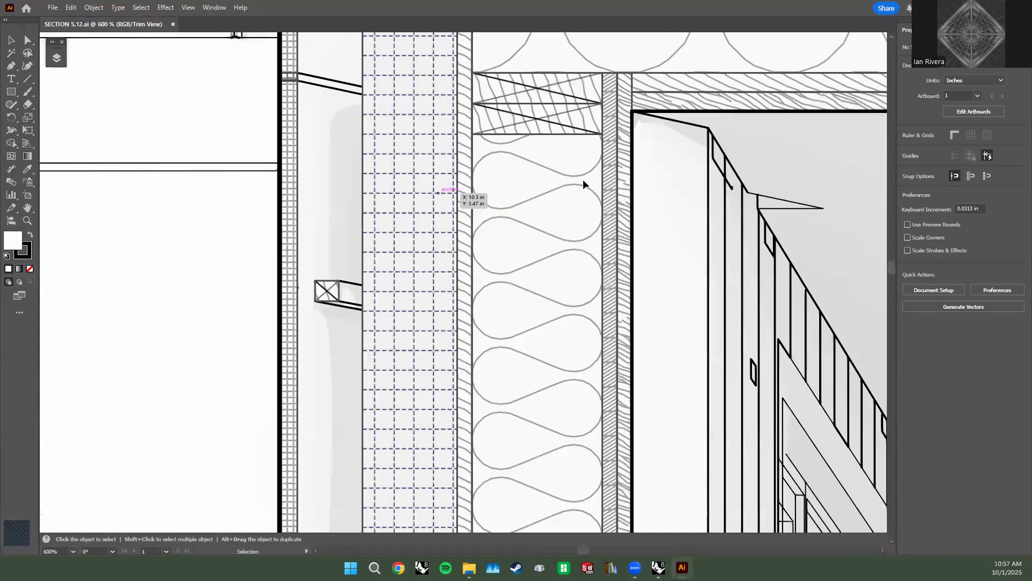
click(585, 179)
ctrl+scroll(681, 198, right, 1)
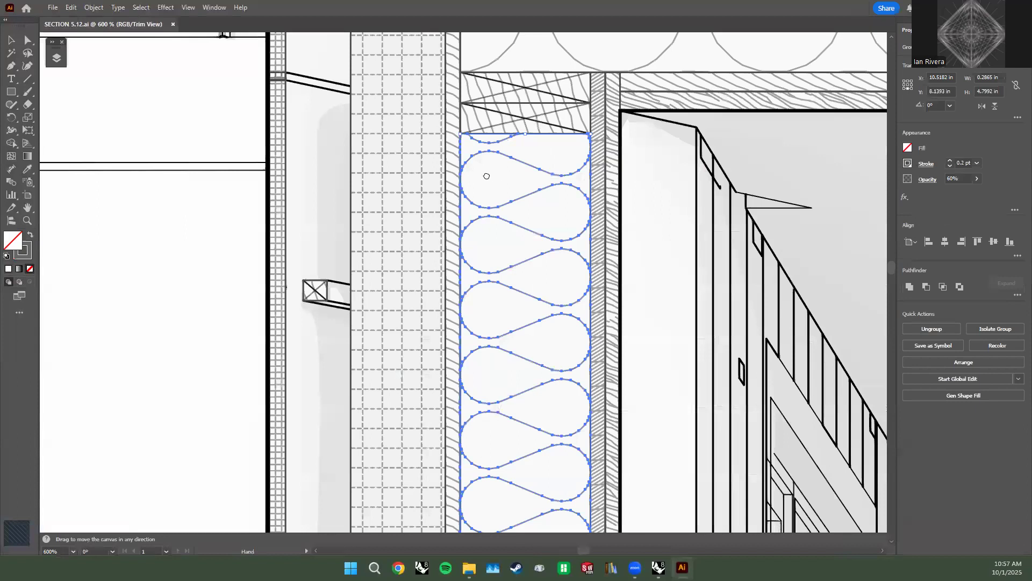
drag(356, 190, 26, 179)
alt+scroll(147, 167, up, 1)
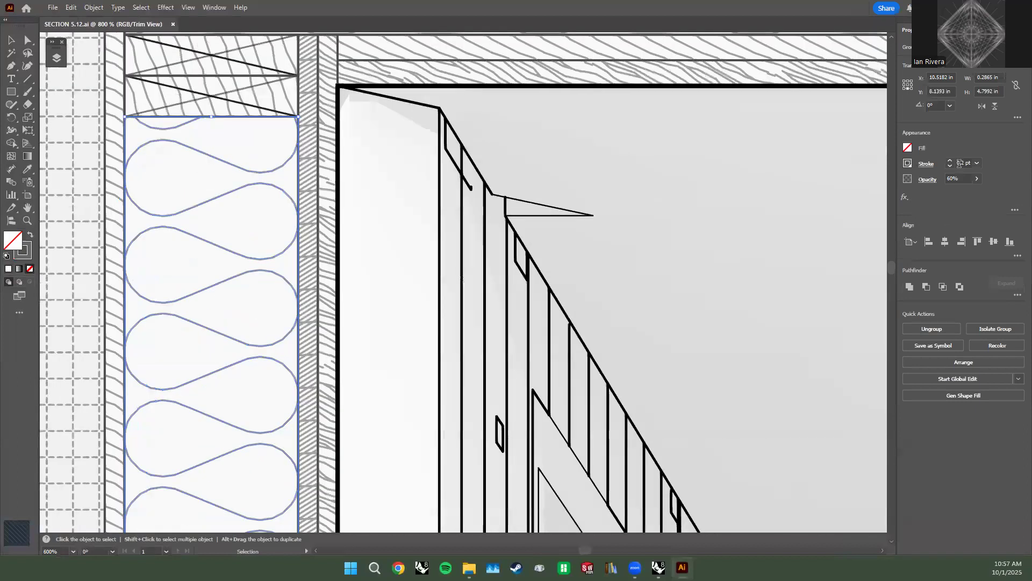
click(908, 164)
click(699, 214)
click(368, 151)
Inspect the stroke weight and opacity of a round button on the upper floor sofa's backrest.
alt+scroll(398, 258, down, 1)
alt+scroll(407, 254, down, 4)
middle_drag(532, 414, 471, 122)
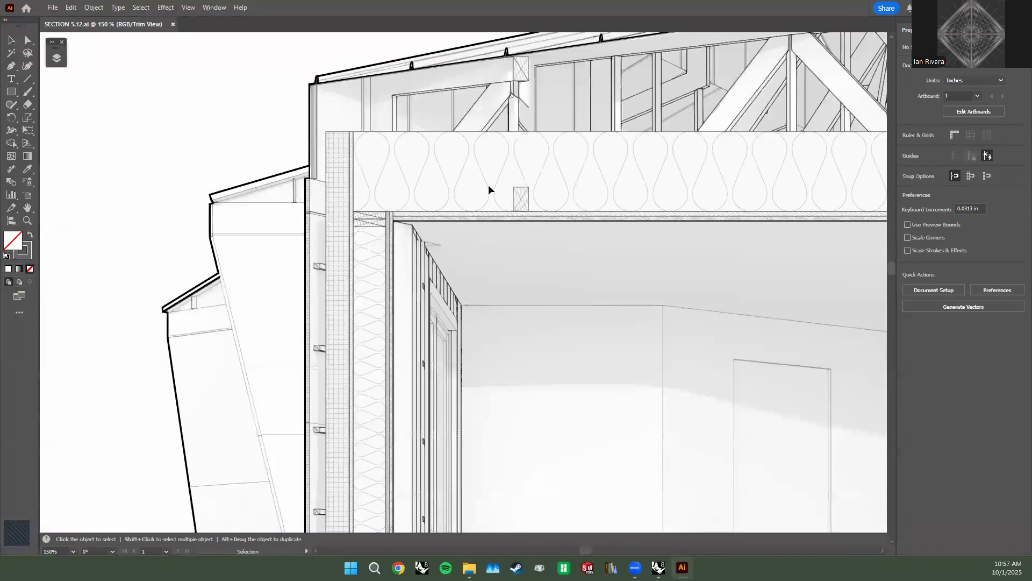
alt+scroll(405, 349, up, 7)
click(392, 336)
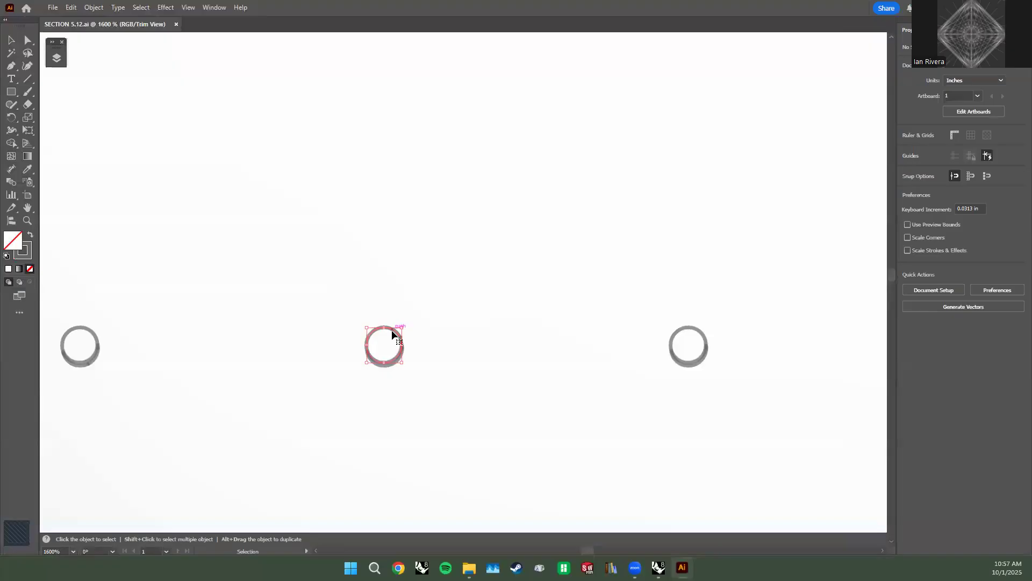
alt+scroll(497, 268, down, 1)
alt+scroll(502, 270, down, 4)
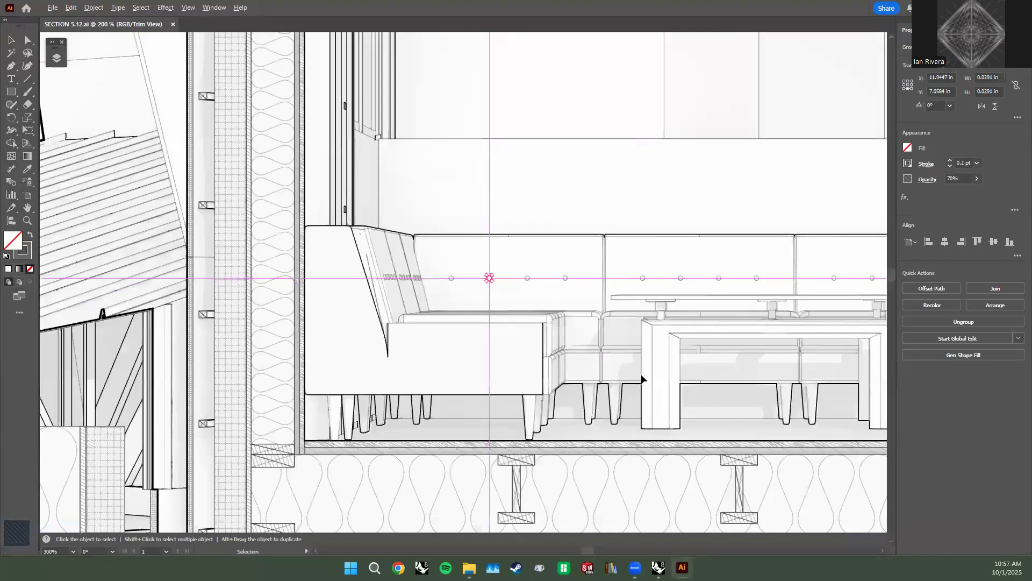
Inspect the stroke weight and opacity of the line across the dining table top on the ground floor.
alt+scroll(643, 379, down, 5)
middle_drag(643, 379, 552, 101)
alt+scroll(348, 284, up, 4)
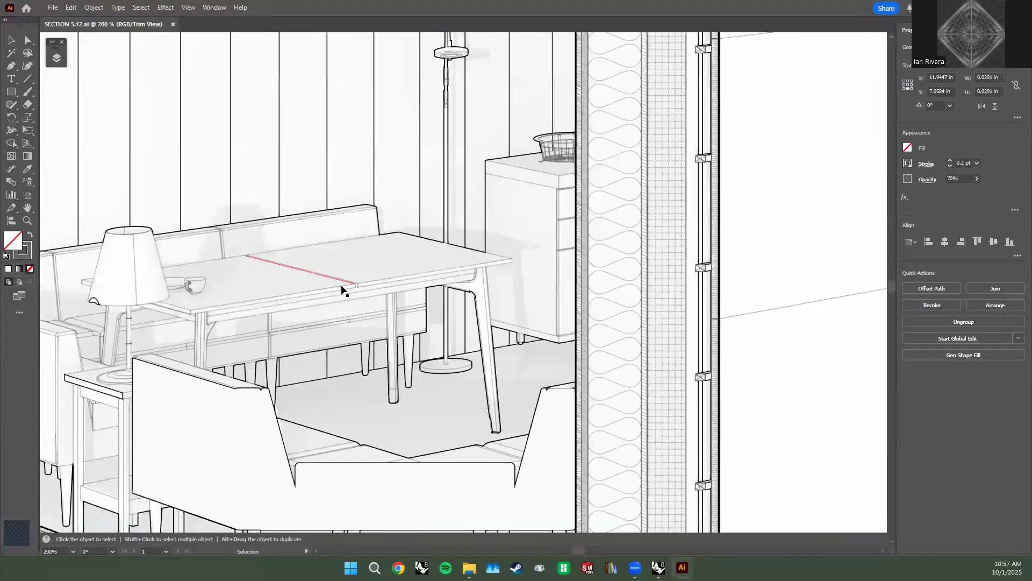
alt+scroll(342, 290, up, 5)
click(374, 299)
alt+scroll(492, 296, down, 5)
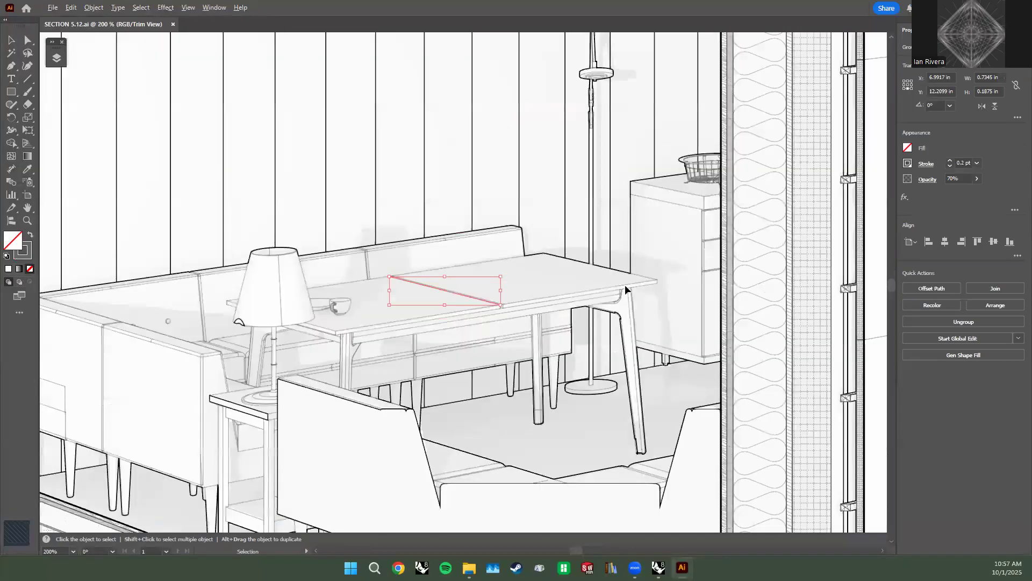
Inspect the stroke weight and opacity of a horizontal line on the central slatted door, and deselect it.
alt+scroll(410, 310, down, 3)
alt+scroll(410, 269, up, 5)
click(410, 281)
alt+scroll(454, 290, up, 4)
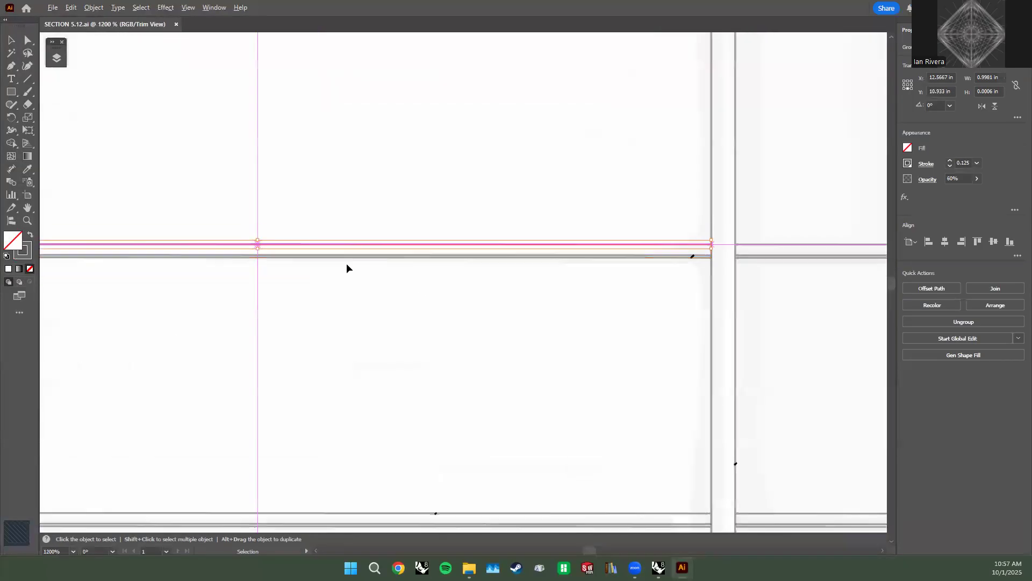
drag(386, 220, 641, 227)
alt+scroll(651, 240, down, 2)
click(953, 178)
click(659, 191)
Inspect the stroke weight of the building's exterior silhouette path beside the lower left roof, and deselect it.
alt+scroll(672, 204, down, 11)
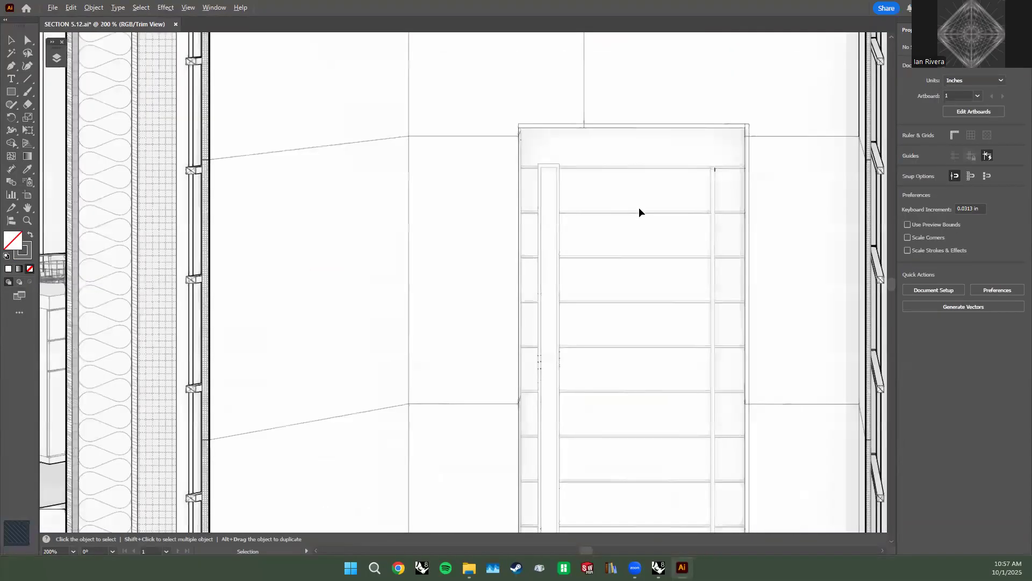
alt+scroll(595, 328, up, 8)
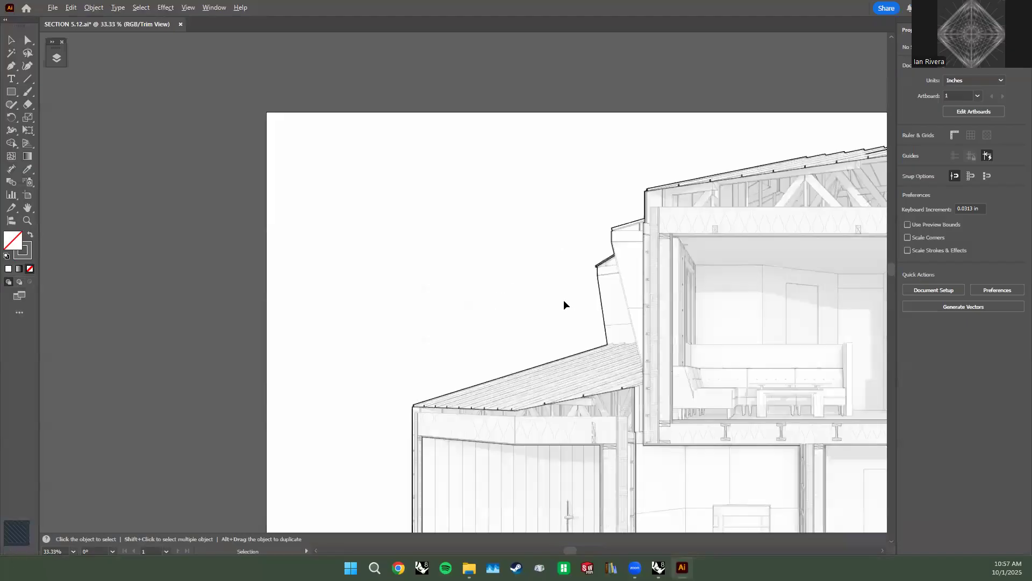
click(547, 242)
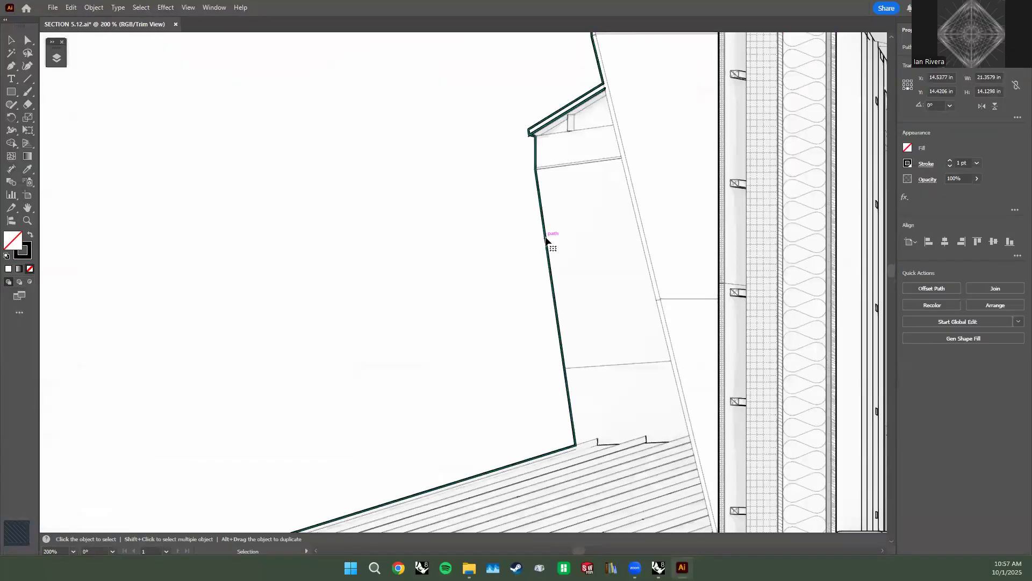
click(950, 163)
click(255, 214)
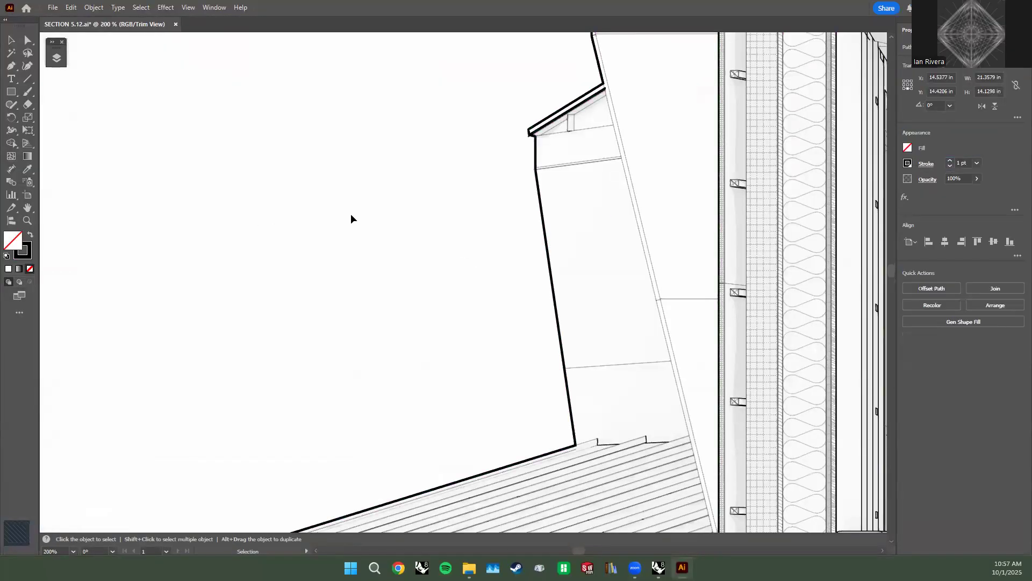
Examine the line weight hierarchy across the whole section, from the roof down to the ground floor rooms and foundations.
alt+scroll(366, 215, down, 2)
alt+scroll(702, 232, down, 5)
alt+scroll(461, 329, up, 1)
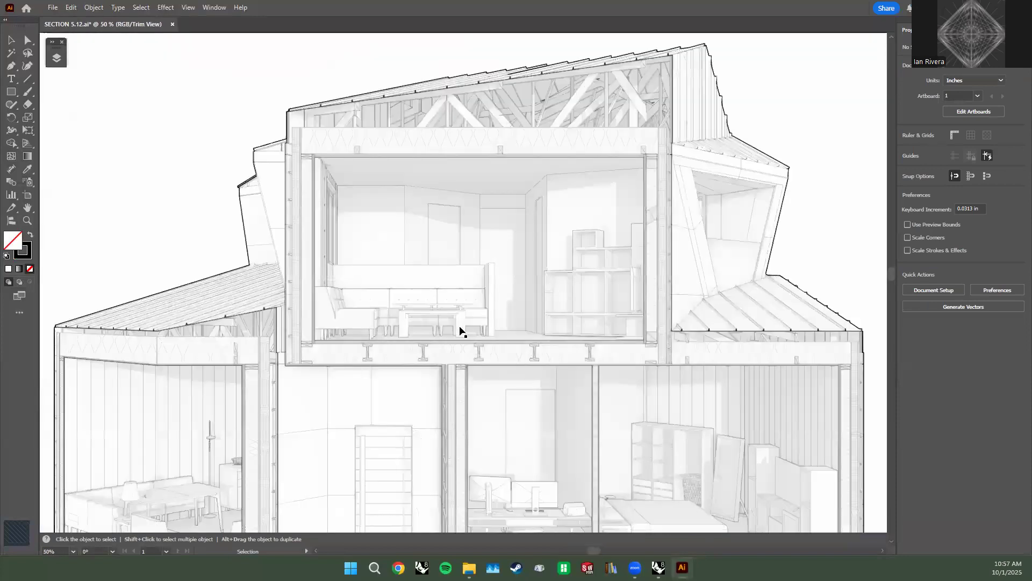
drag(444, 454, 381, 279)
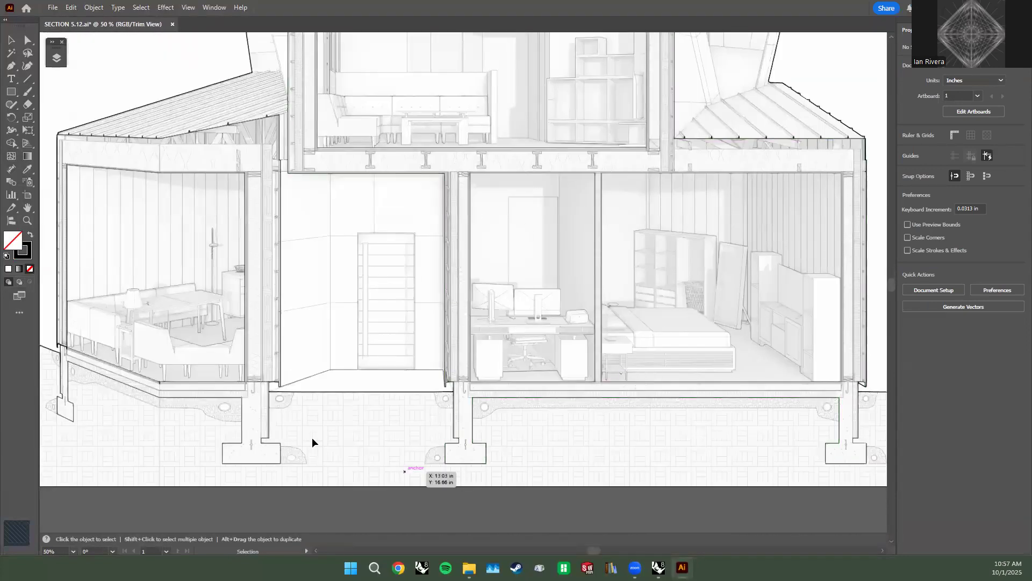
drag(267, 302, 357, 329)
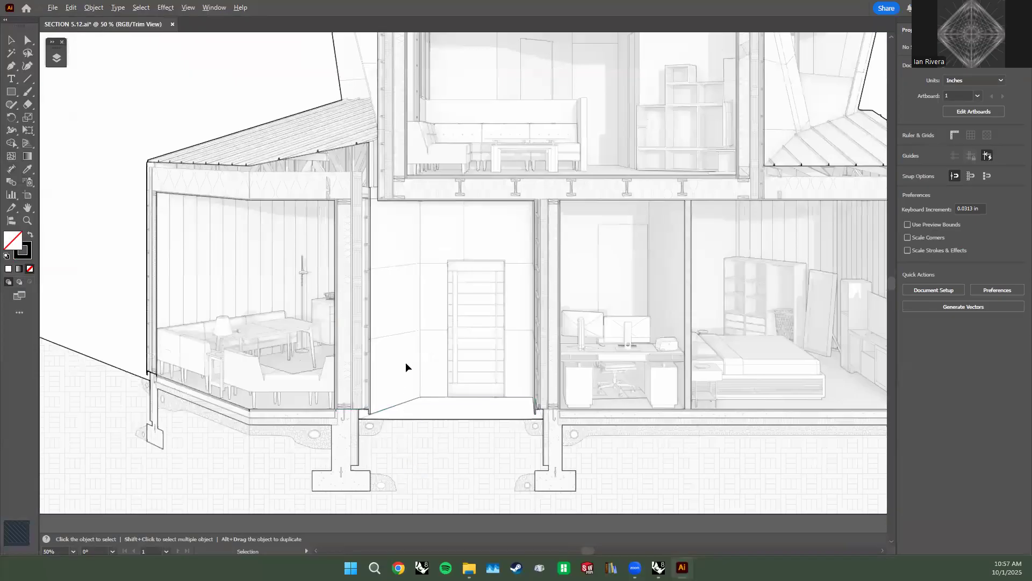
Inspect the stroke weight and opacity of the small square batten outline in the cut interior wall.
alt+scroll(408, 364, down, 1)
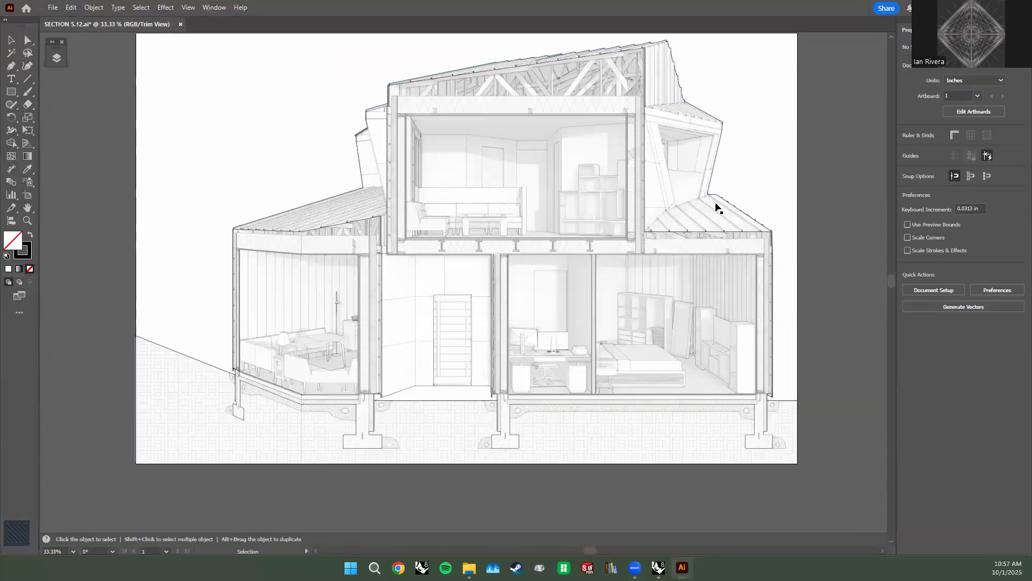
alt+scroll(468, 339, up, 1)
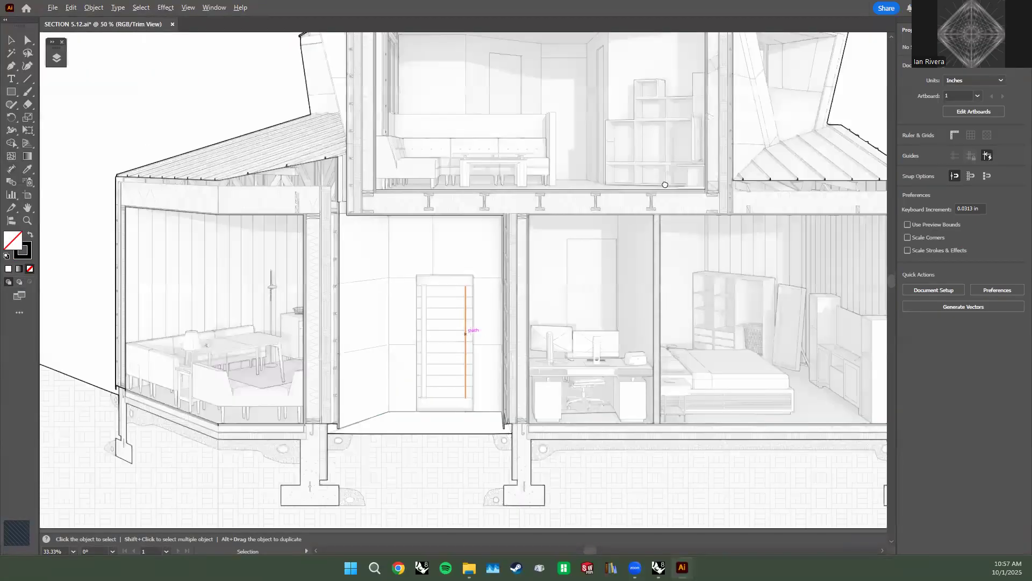
alt+scroll(446, 113, up, 2)
alt+scroll(387, 155, up, 3)
alt+scroll(354, 164, up, 3)
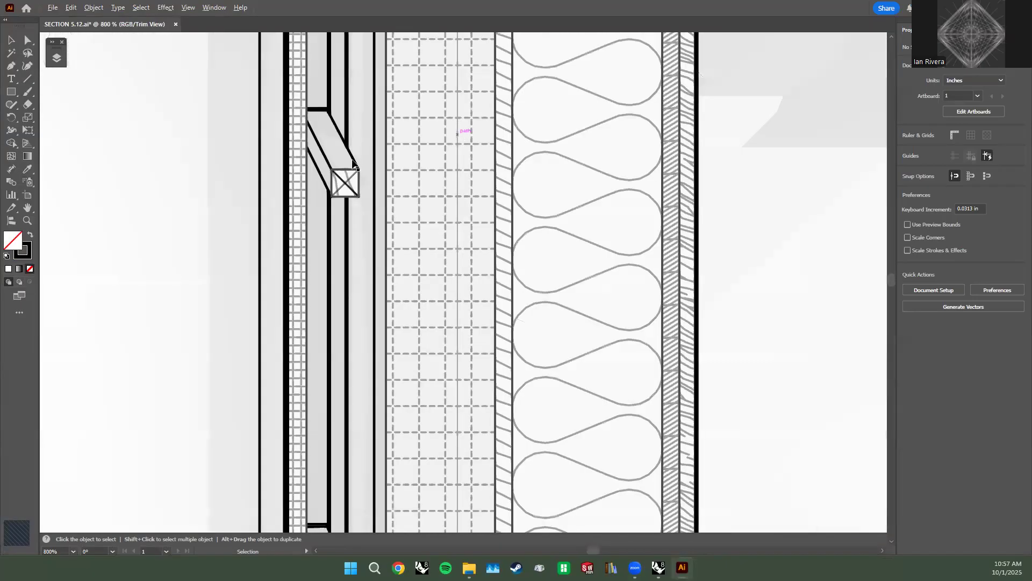
alt+scroll(354, 164, up, 4)
click(398, 210)
alt+scroll(416, 226, up, 1)
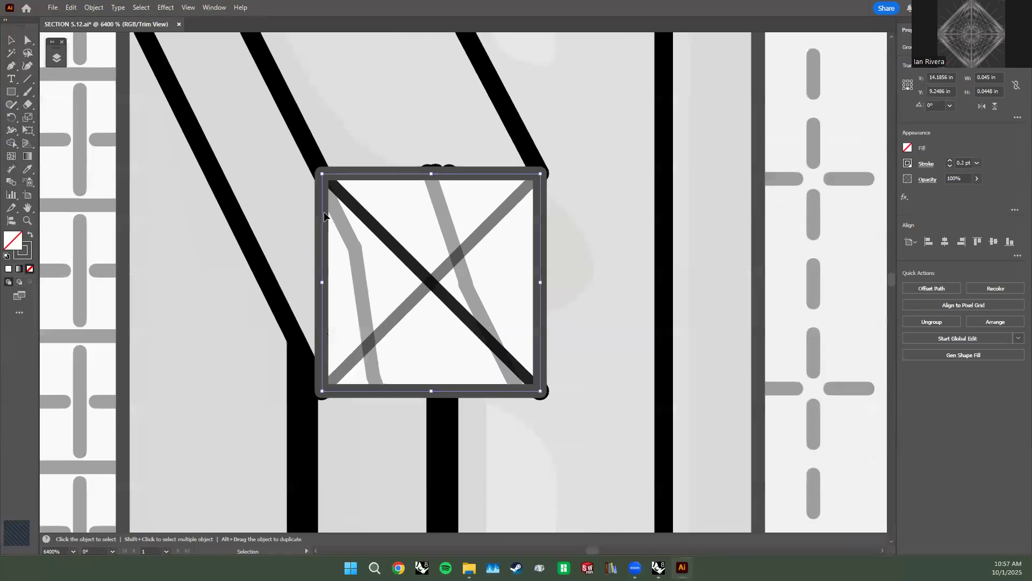
Inspect the stroke weight and opacity of the diagonal cross line inside the square batten, and deselect it.
alt+scroll(325, 216, down, 1)
click(408, 234)
click(377, 242)
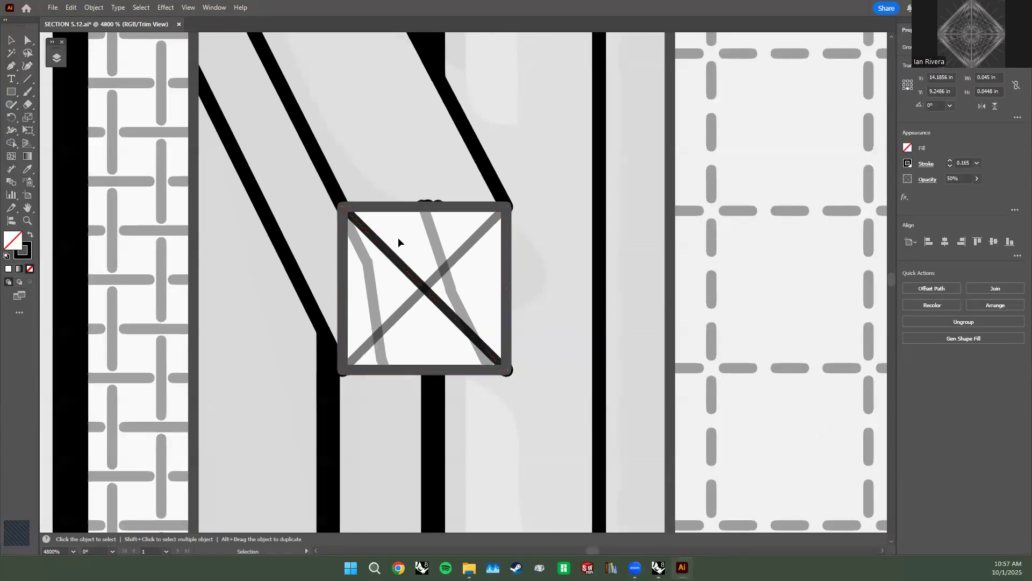
alt+scroll(403, 239, up, 1)
click(373, 251)
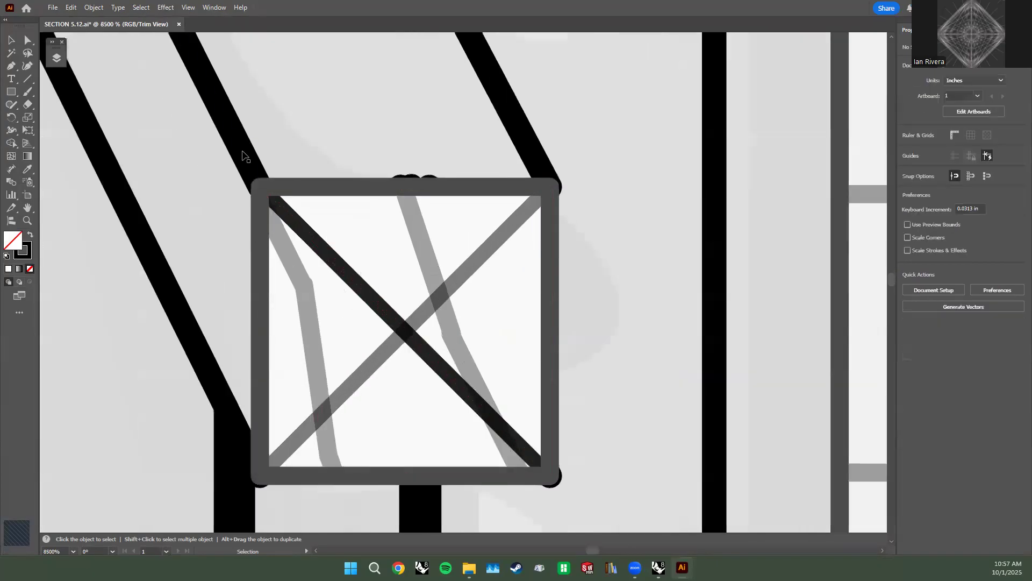
Inspect the stroke weight and opacity of the slanted edge line receding behind the square batten, and deselect it.
click(246, 155)
alt+scroll(361, 165, down, 2)
alt+scroll(425, 280, down, 3)
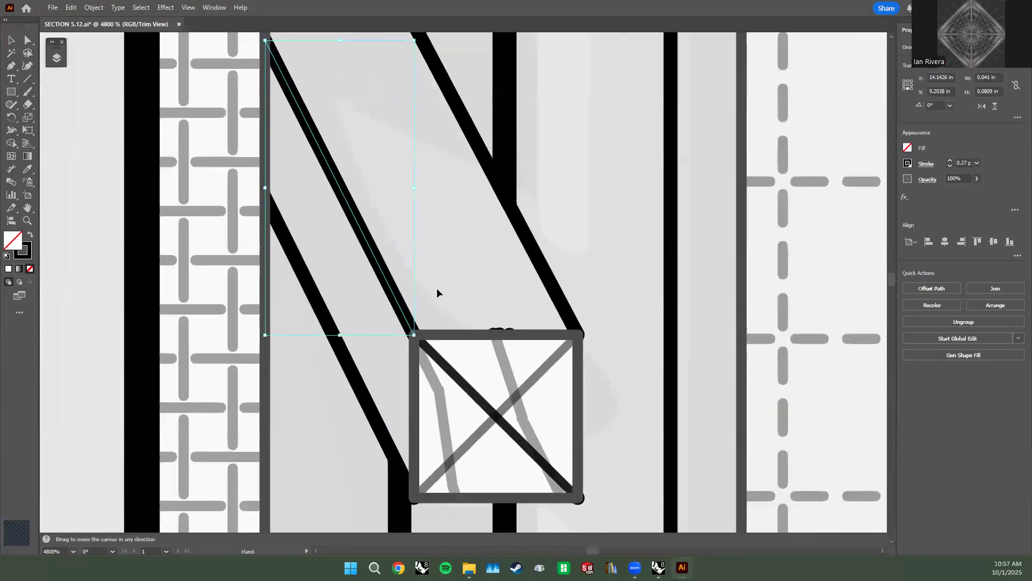
alt+scroll(408, 263, up, 2)
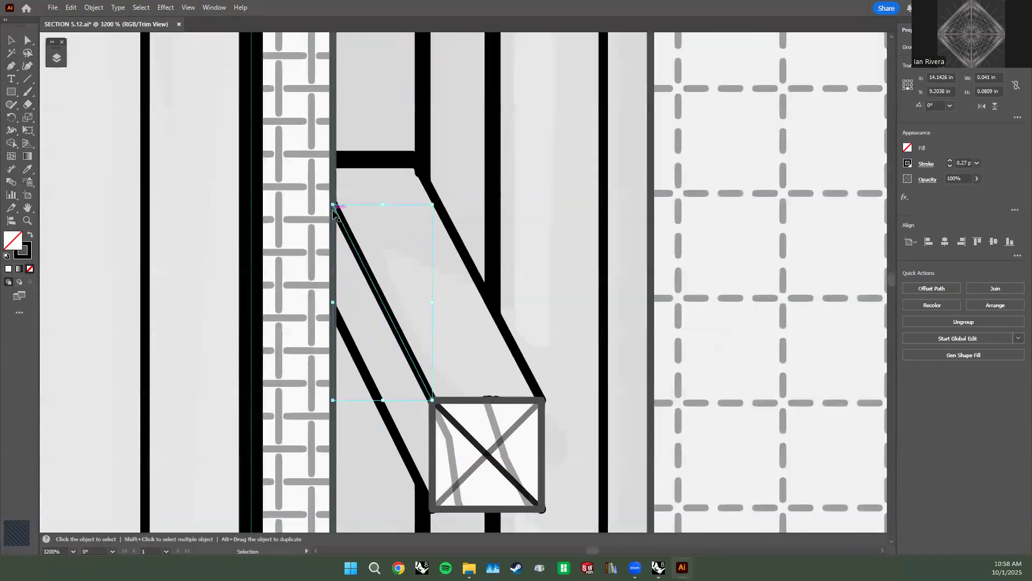
click(383, 215)
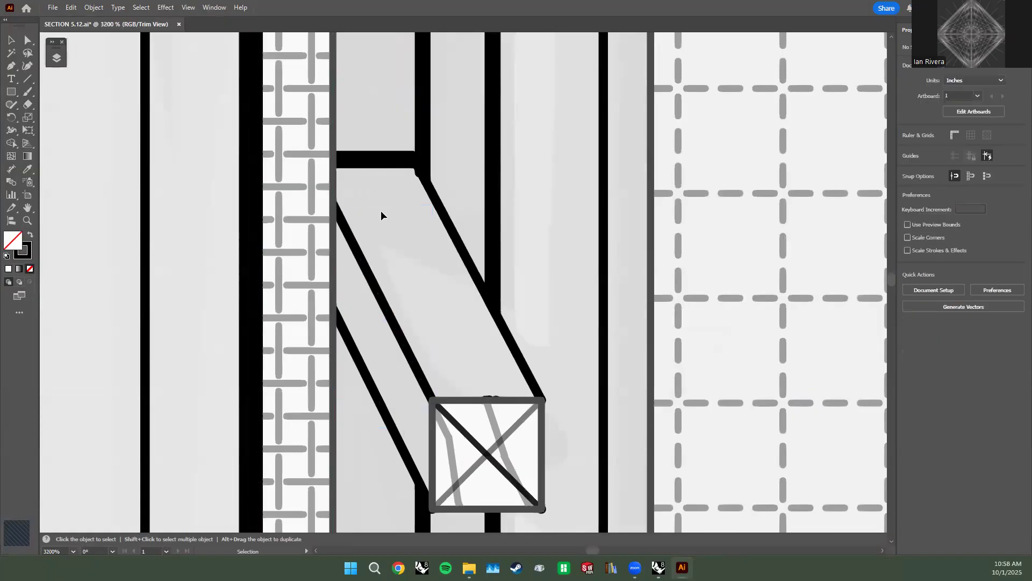
Inspect the stroke weight and opacity of a horizontal shelf line on the upper floor bookcase, and deselect it.
alt+scroll(384, 223, down, 3)
alt+scroll(454, 243, down, 2)
alt+scroll(459, 239, down, 3)
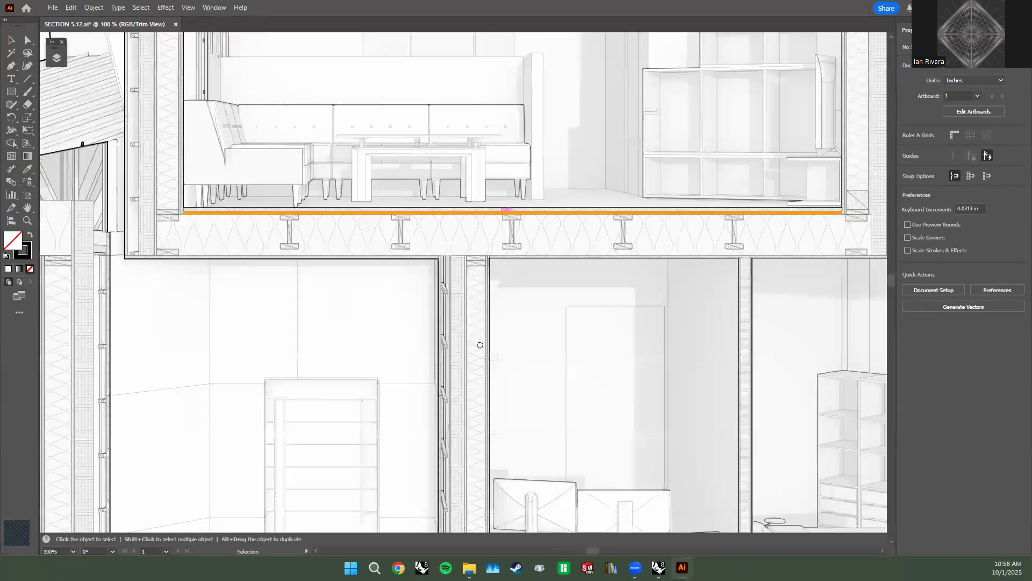
alt+scroll(723, 162, up, 2)
alt+scroll(684, 155, up, 1)
click(669, 143)
alt+scroll(656, 260, up, 2)
alt+scroll(532, 226, down, 5)
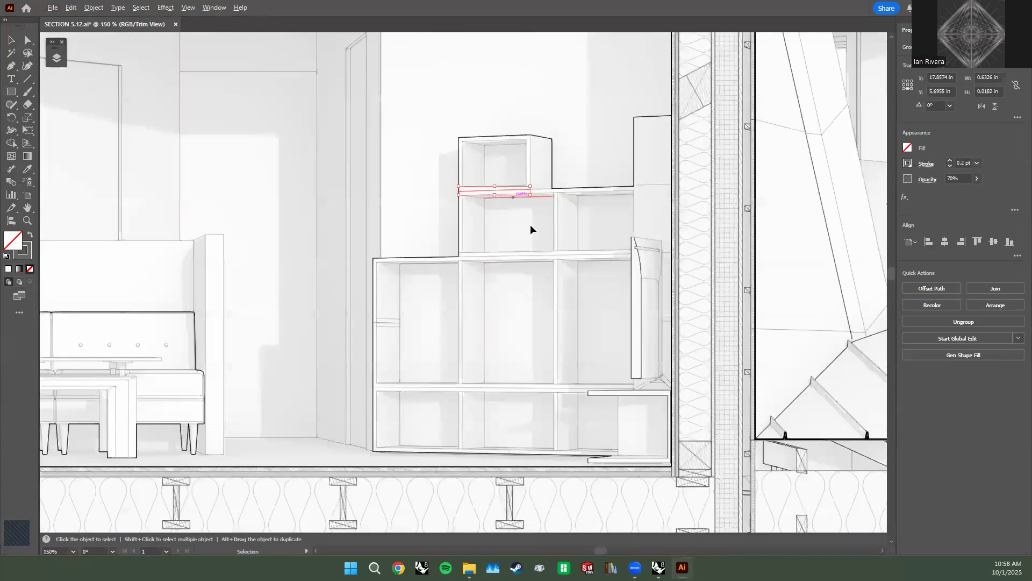
click(531, 231)
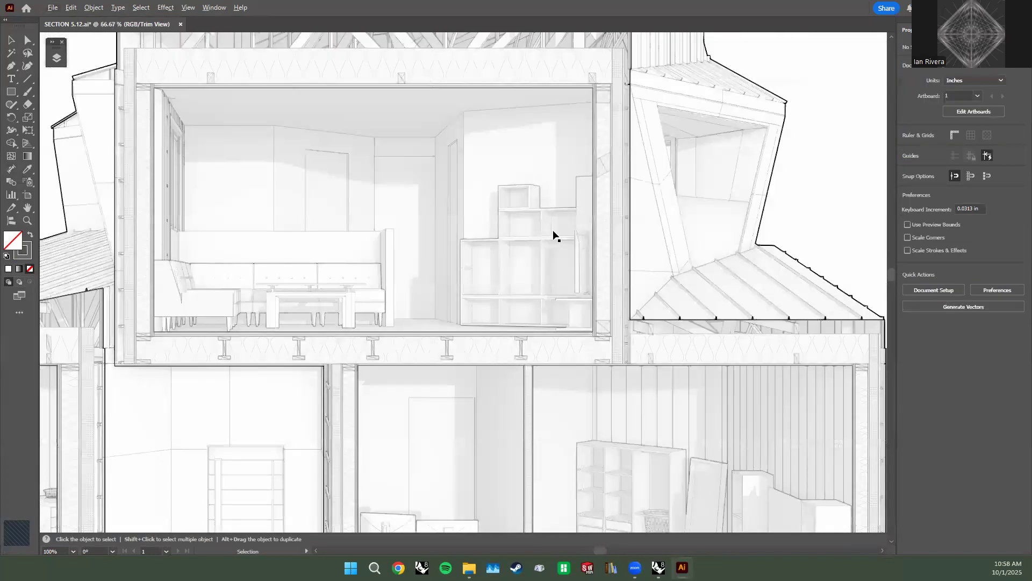
Inspect the stroke weight and opacity of the short joint line across the slanted window frame, and deselect it.
drag(315, 239, 456, 227)
ctrl+scroll(563, 215, right, 5)
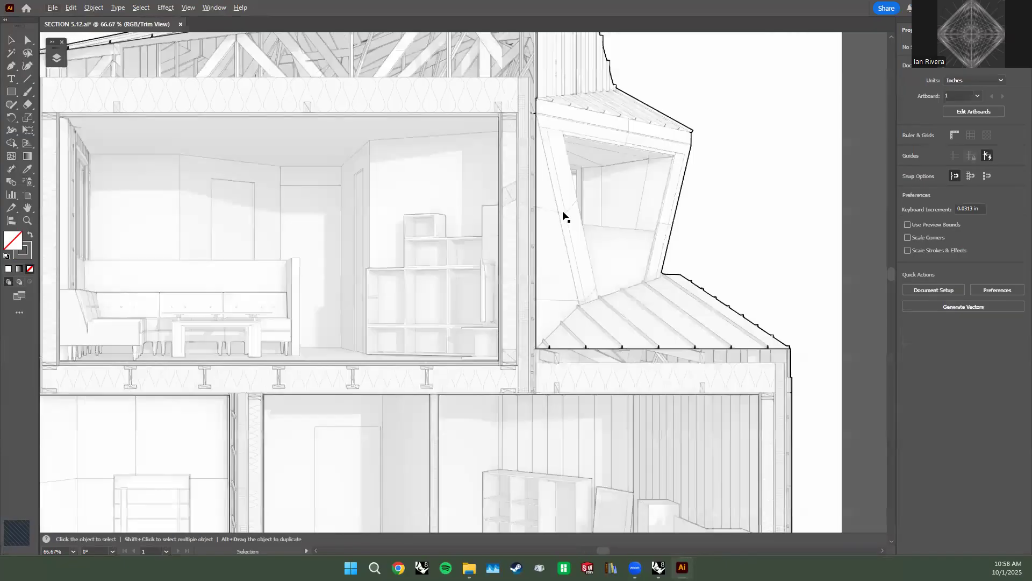
alt+scroll(553, 227, up, 4)
click(559, 223)
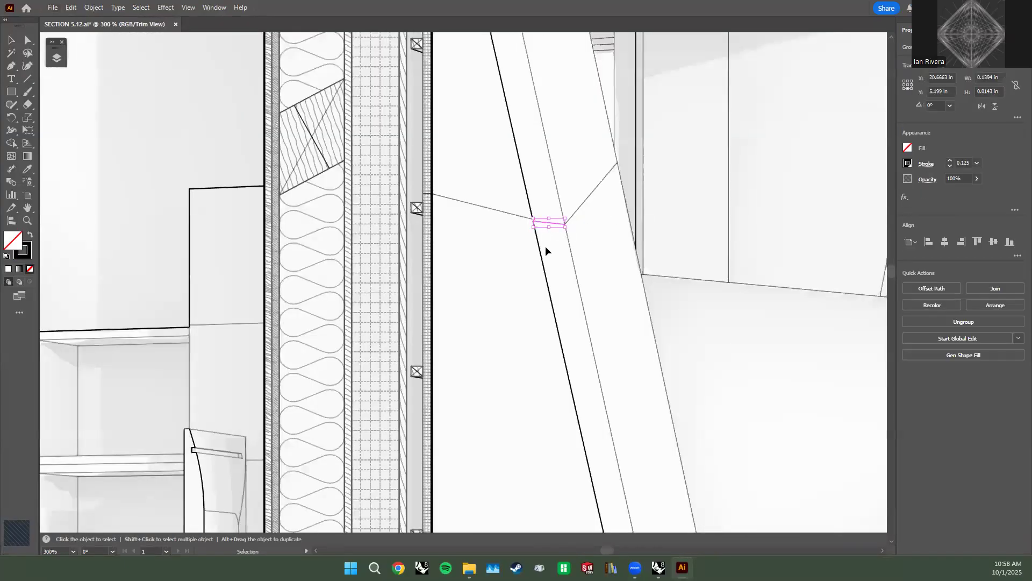
alt+scroll(561, 224, up, 1)
alt+scroll(583, 220, up, 2)
alt+scroll(538, 226, down, 4)
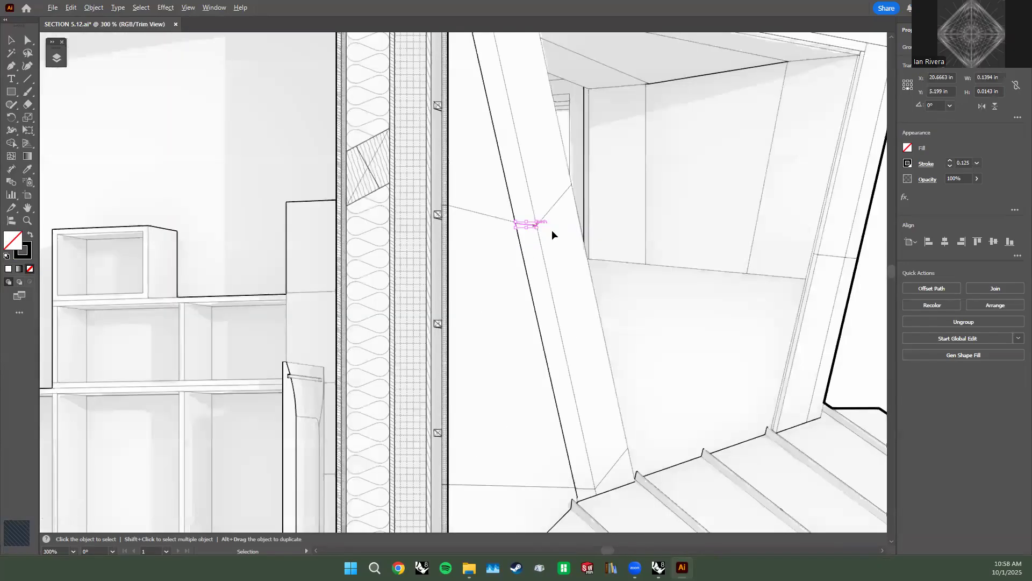
alt+scroll(559, 231, down, 4)
click(668, 102)
alt+scroll(515, 243, down, 1)
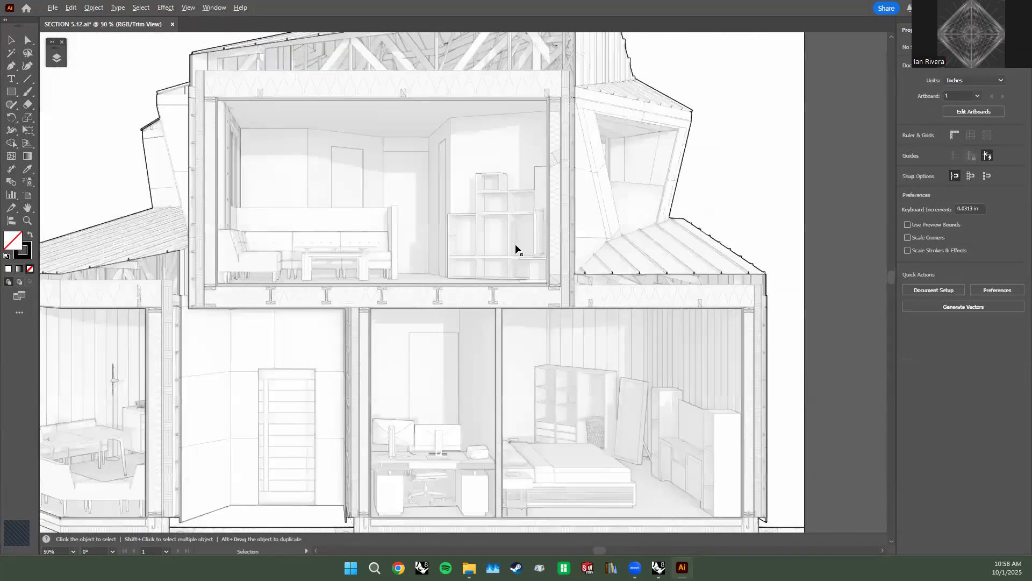
alt+scroll(372, 281, down, 2)
Inspect the stroke weight and opacity of the vertical wall panel lines in the ground floor dining room, and deselect them.
alt+scroll(372, 282, up, 5)
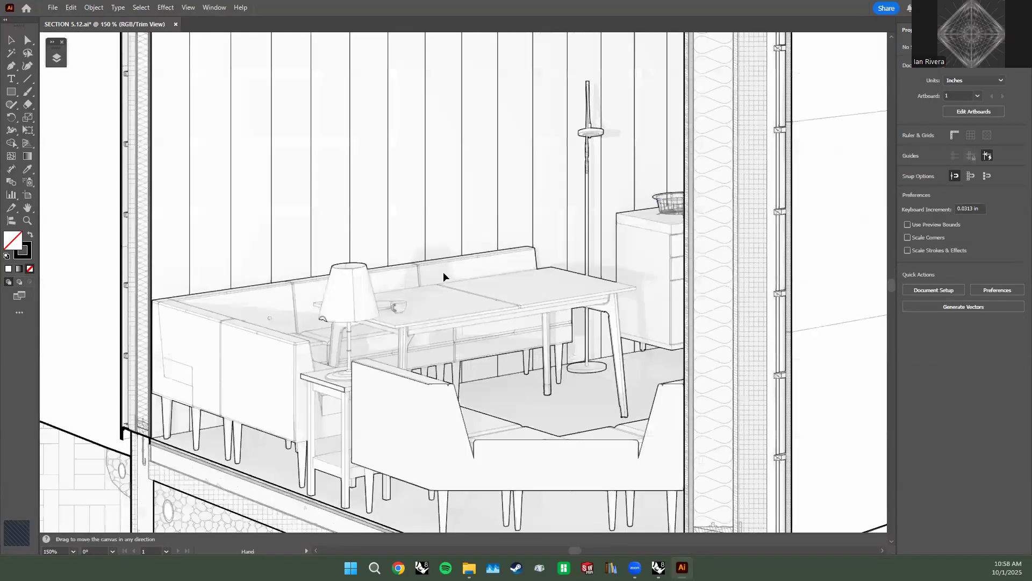
alt+scroll(443, 273, down, 3)
alt+scroll(347, 243, up, 3)
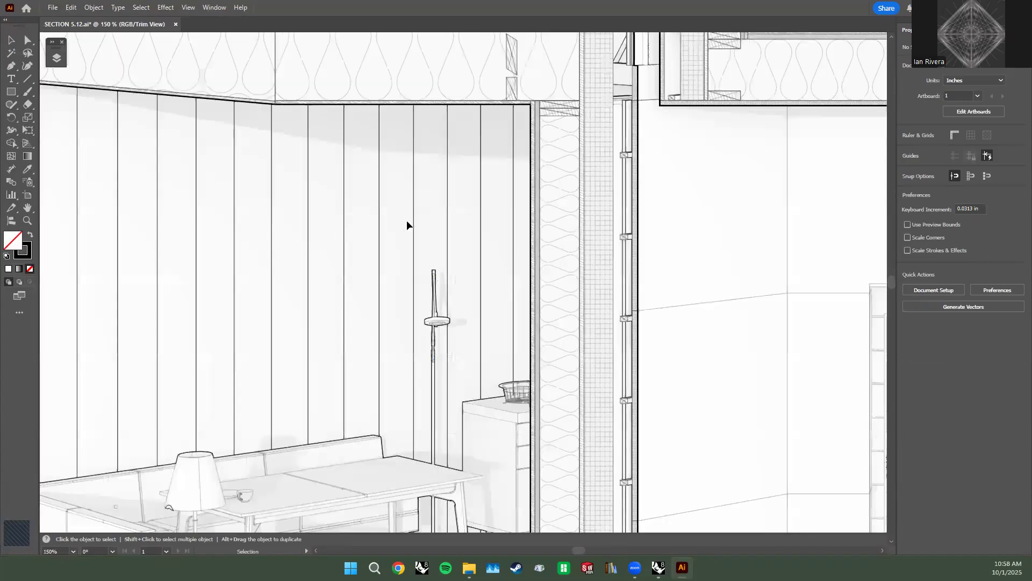
click(379, 222)
click(394, 210)
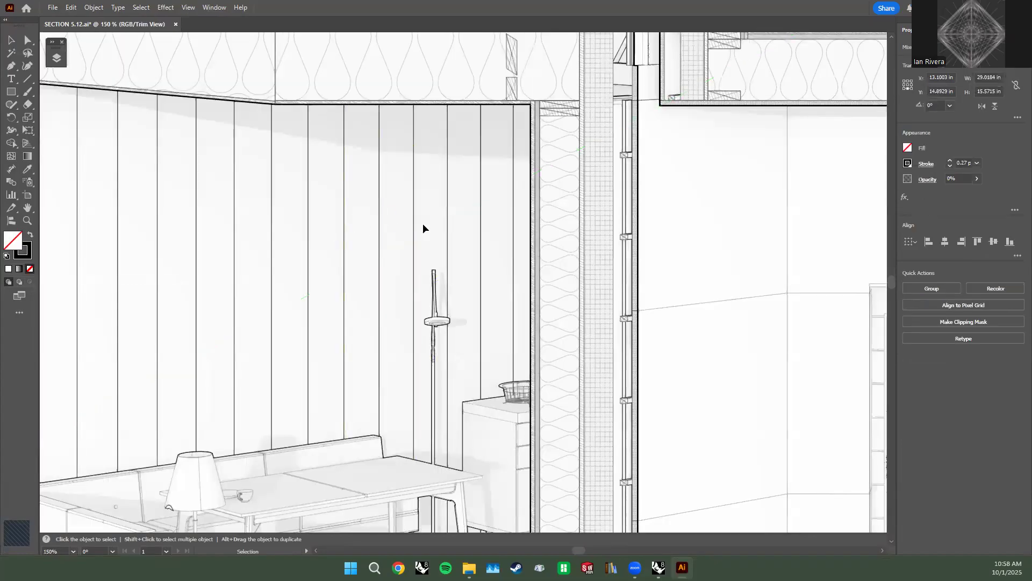
alt+scroll(466, 226, down, 2)
alt+scroll(518, 300, down, 1)
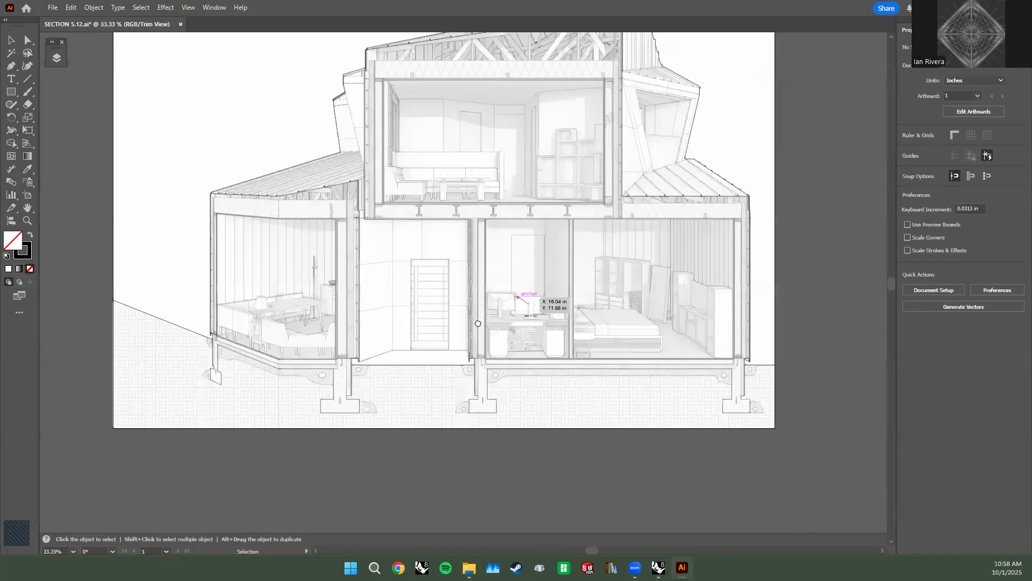
Save the section document SECTION 5.12.ai and switch to the SECTION TUTORIAL model in Rhino.
alt+scroll(473, 375, down, 1)
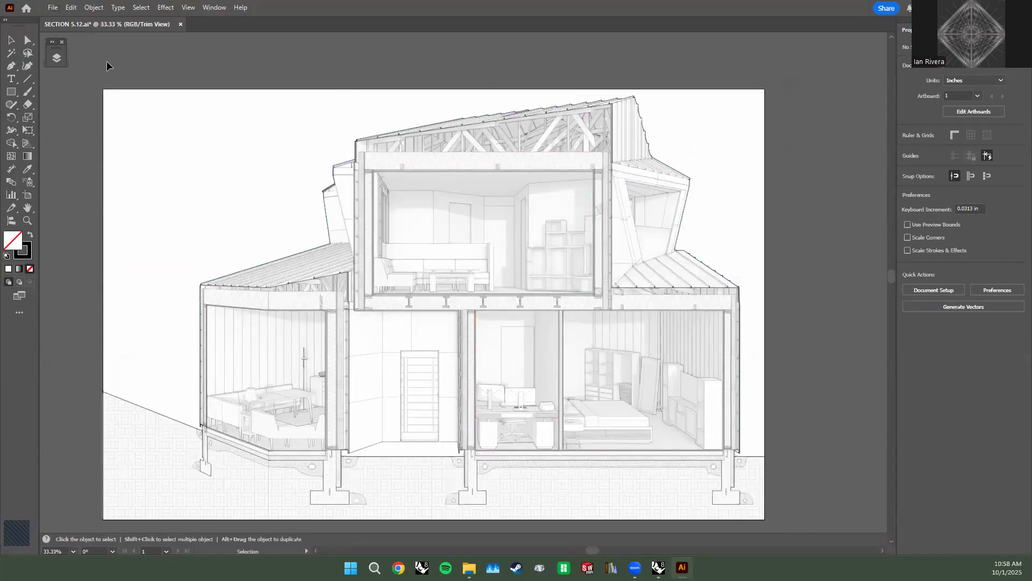
key(a)
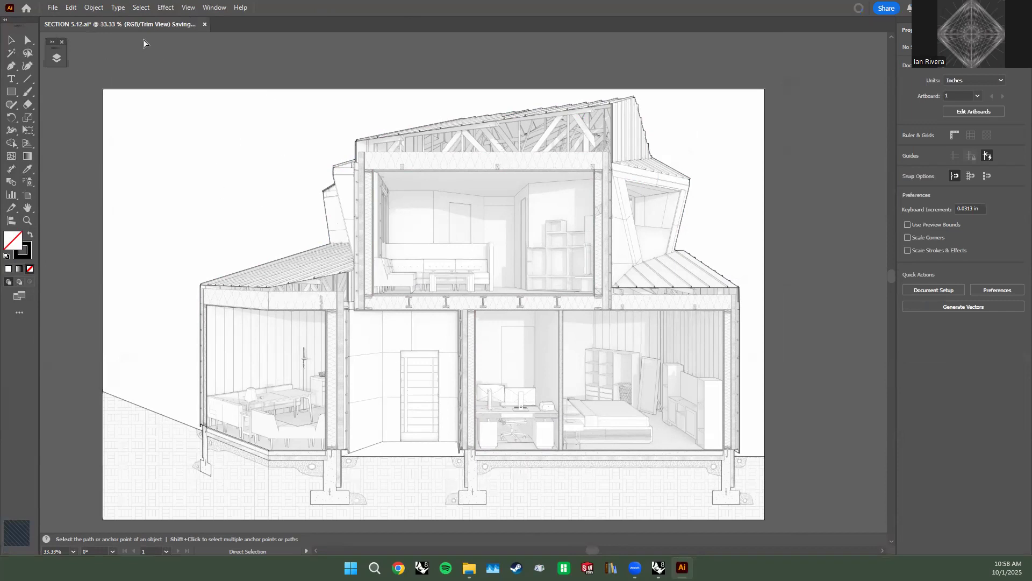
click(658, 568)
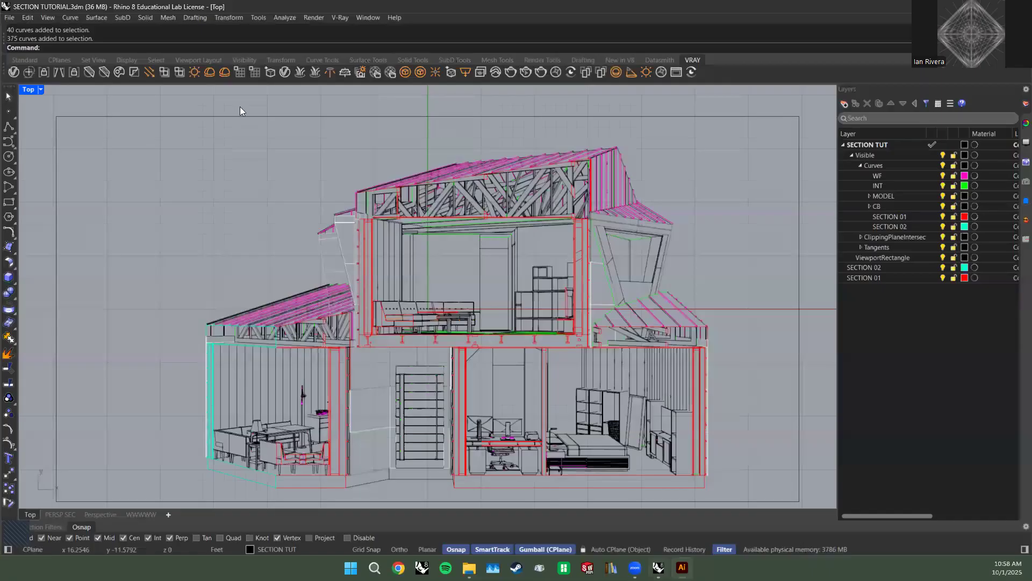
click(681, 567)
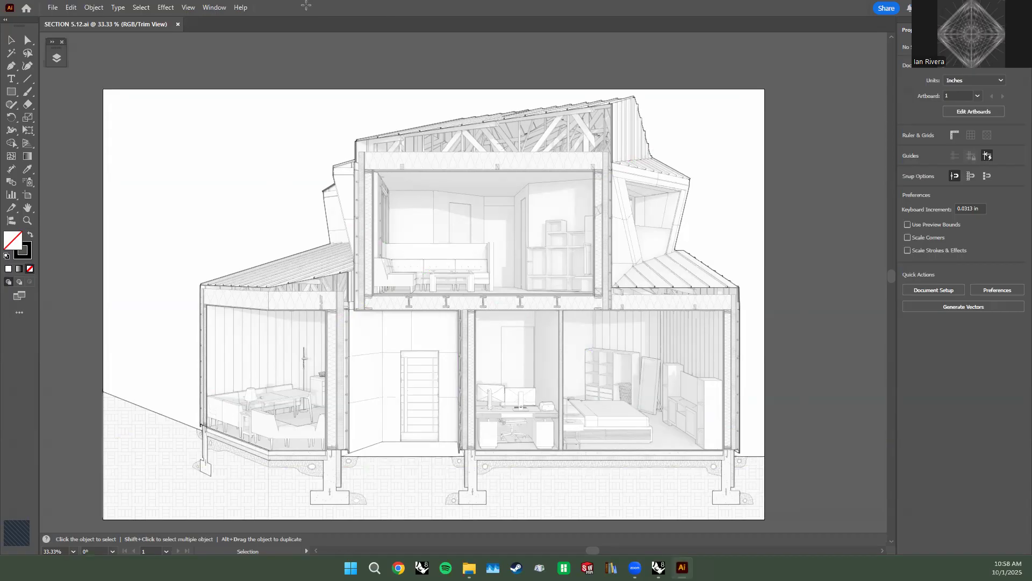
click(659, 567)
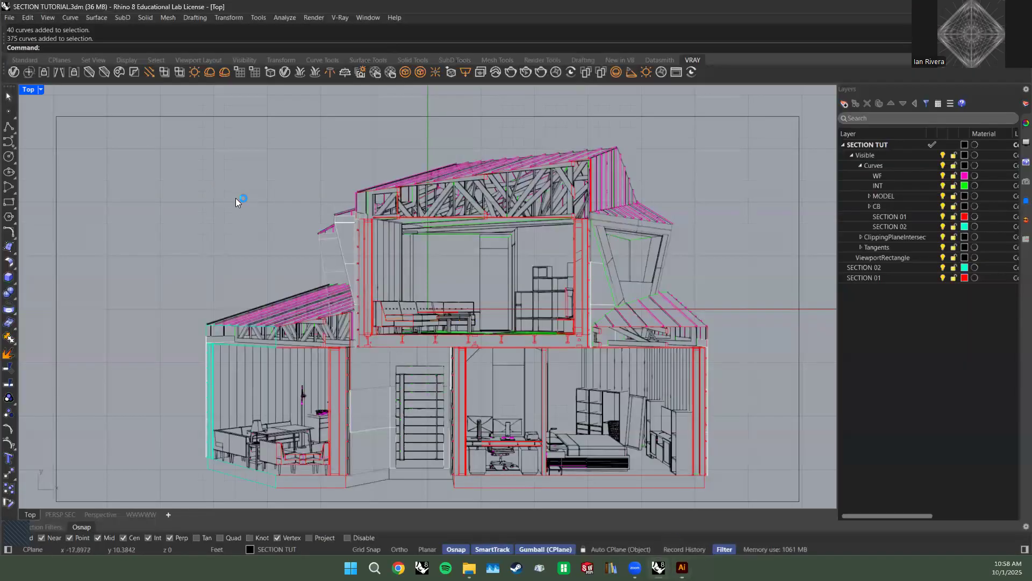
Highlight the WF and INT layers under Curves in the layer list to review the linework categories.
scroll(249, 203, down, 3)
scroll(367, 230, up, 5)
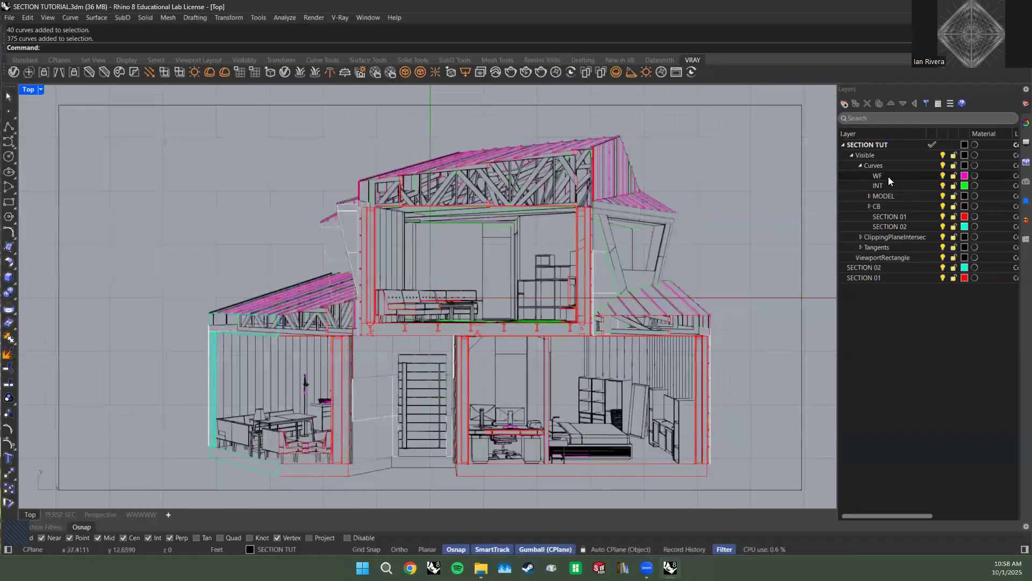
right_click(888, 177)
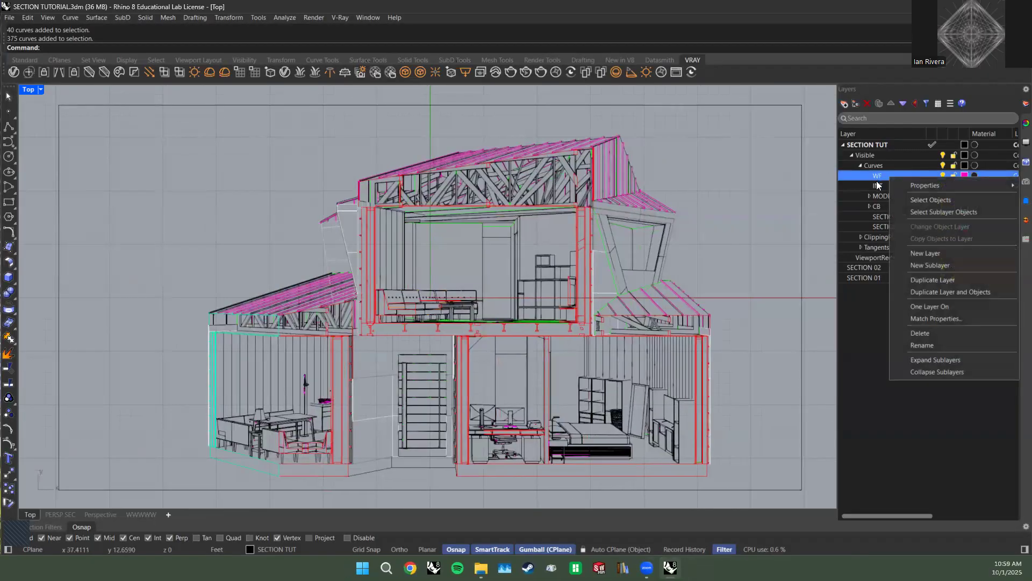
ctrl+click(877, 185)
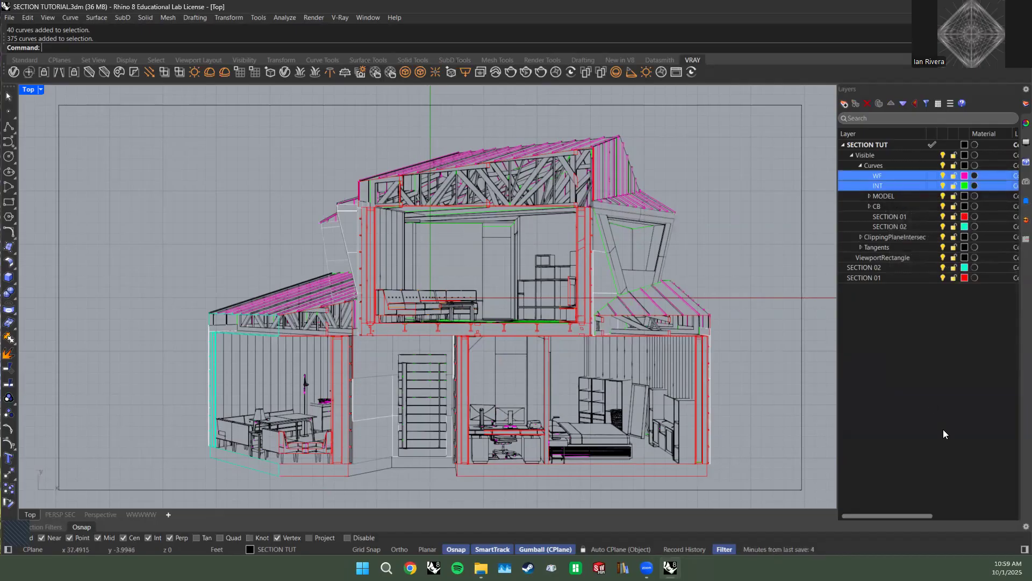
click(943, 430)
click(906, 186)
ctrl+click(908, 176)
Review the sublayers of the MODEL layer, select all their objects, and examine the highlighted linework across the section.
click(881, 196)
click(869, 195)
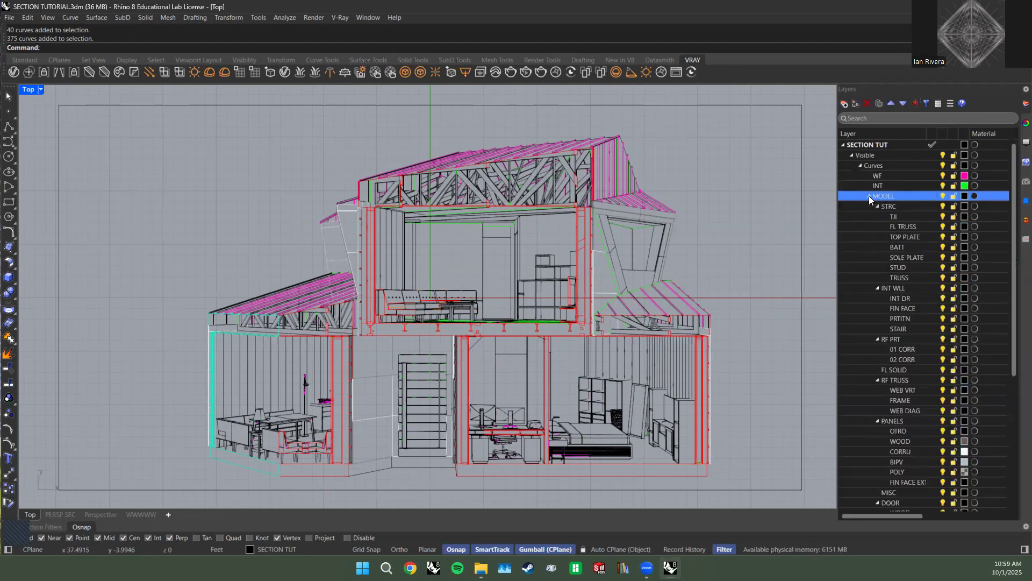
click(869, 196)
right_click(889, 194)
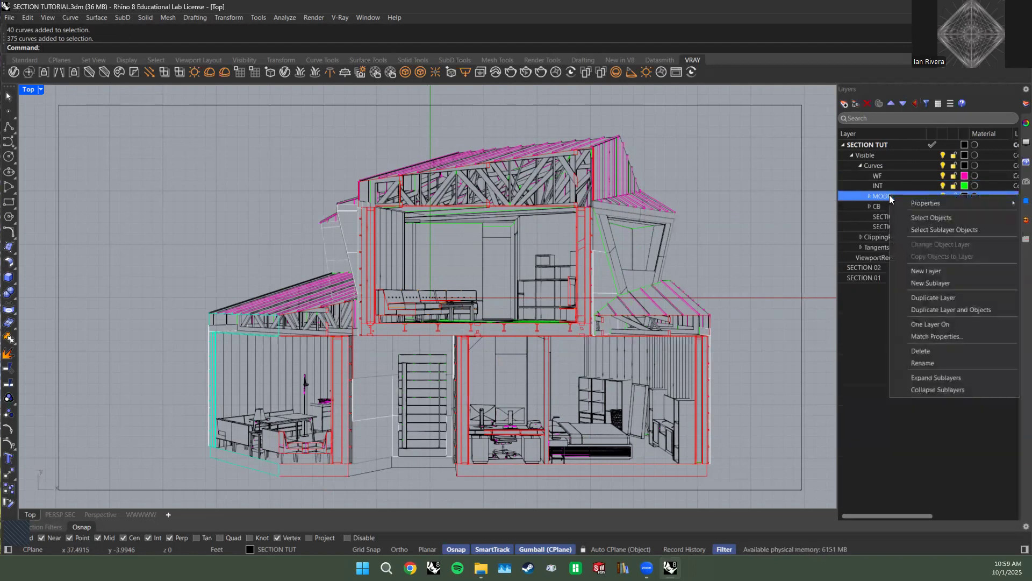
click(924, 228)
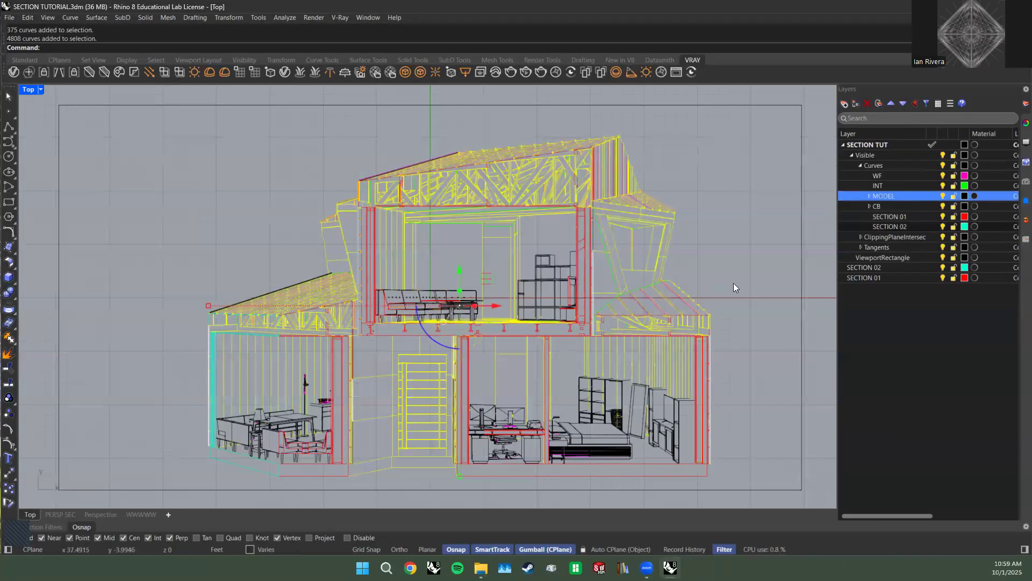
scroll(279, 326, up, 5)
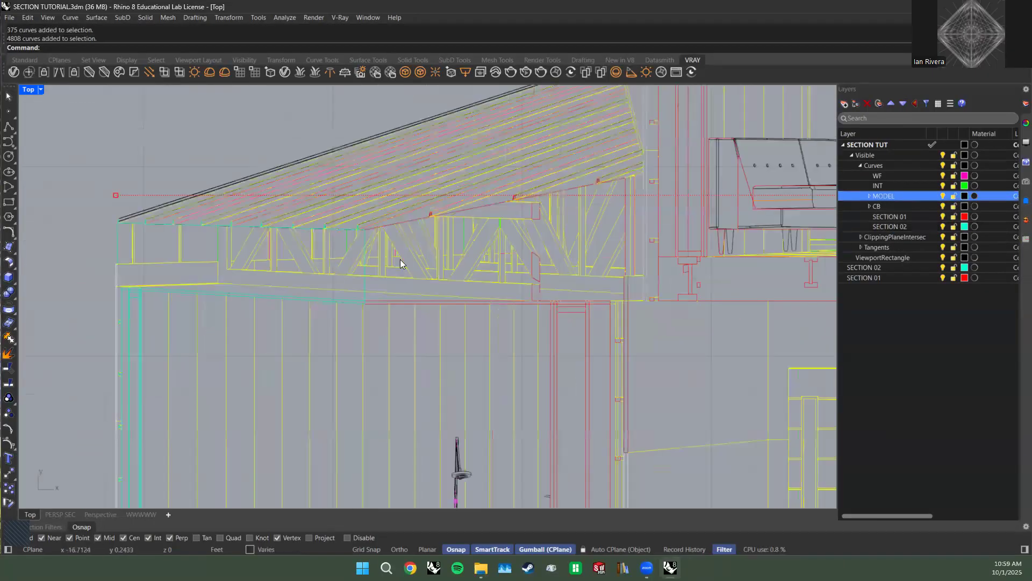
scroll(400, 259, down, 3)
scroll(416, 339, up, 5)
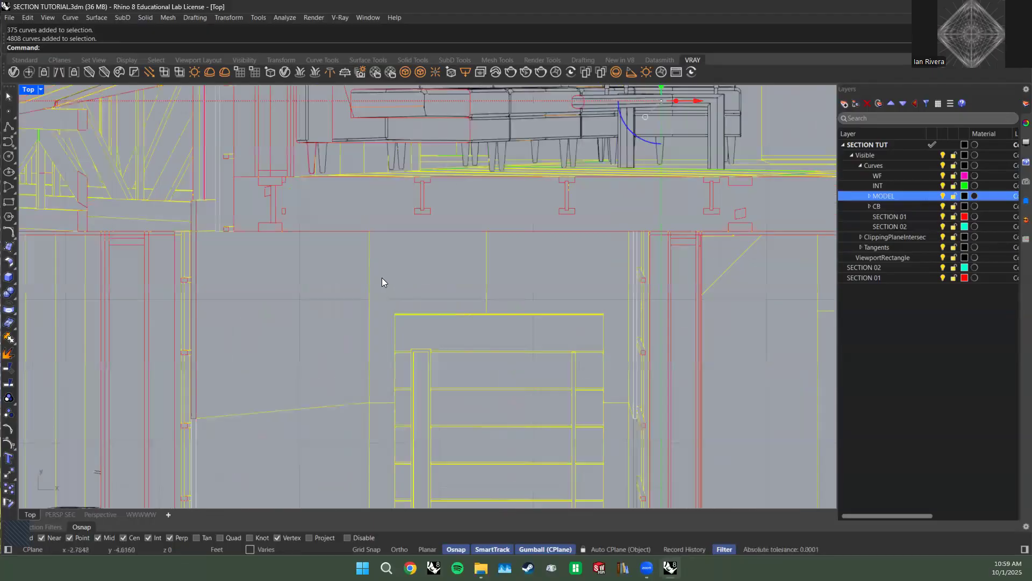
Select only the vertical wall panel line beside the central slatted door and examine the surrounding linework.
click(371, 273)
scroll(332, 289, down, 4)
scroll(386, 273, up, 2)
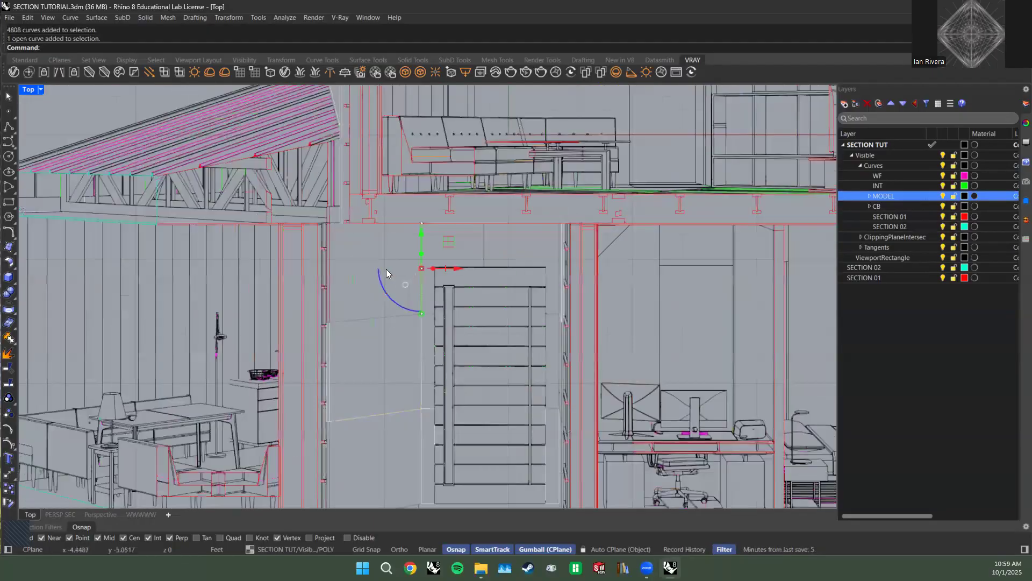
right_drag(367, 361, 364, 359)
scroll(362, 357, up, 5)
scroll(358, 347, down, 7)
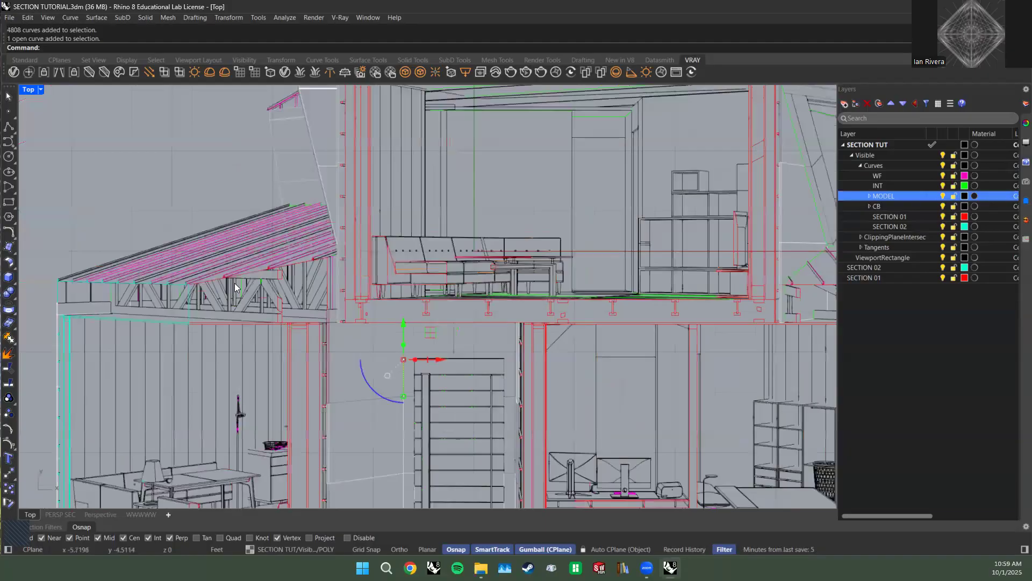
Examine the roof truss linework under the lower roof, window-selecting some of its curves and clearing the selection.
key(Escape)
scroll(235, 284, up, 5)
scroll(366, 268, up, 3)
scroll(317, 301, up, 6)
drag(329, 311, 208, 283)
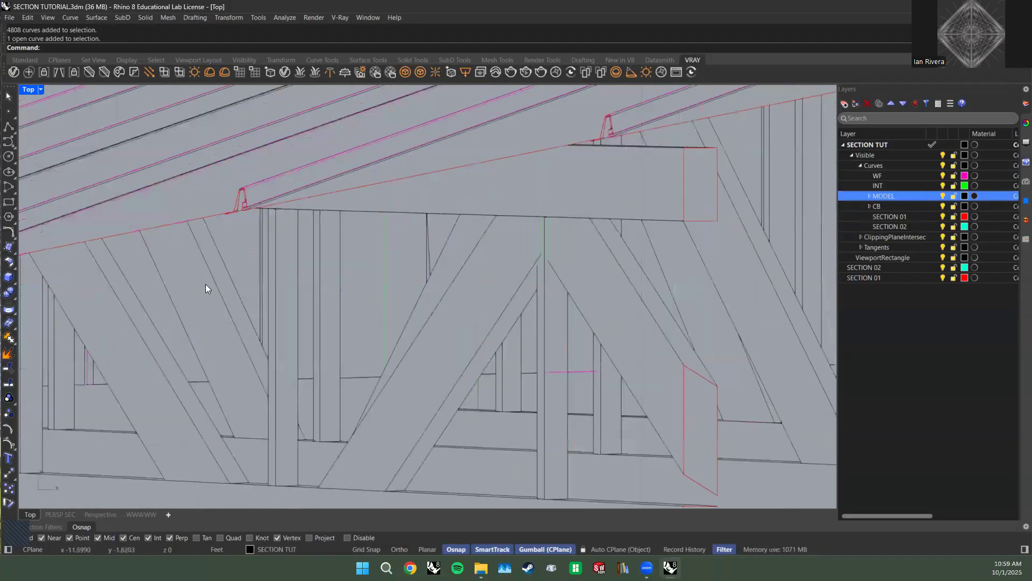
scroll(210, 283, down, 6)
scroll(427, 279, down, 8)
key(Escape)
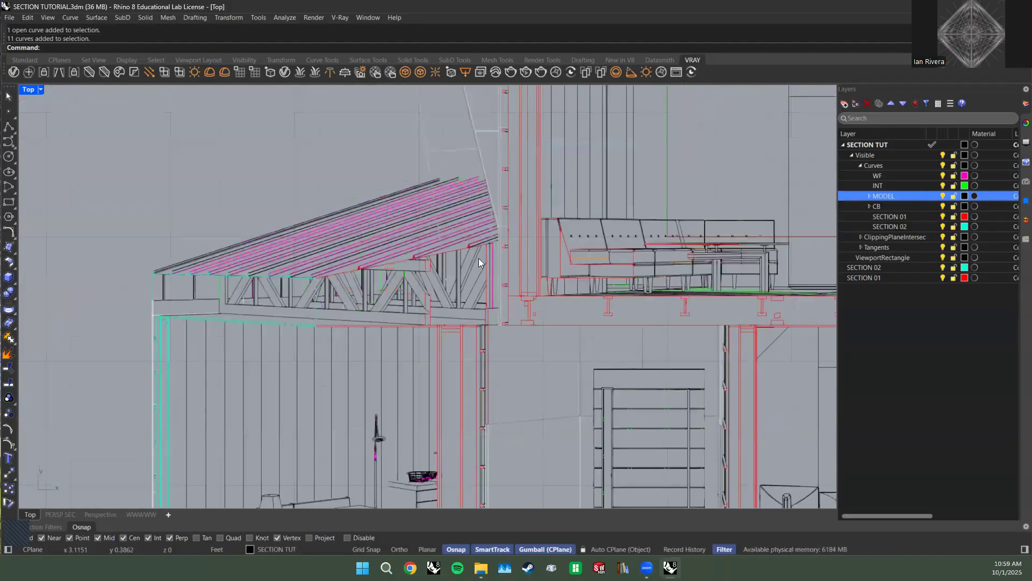
scroll(341, 291, up, 8)
scroll(371, 283, down, 8)
right_drag(537, 312, 409, 249)
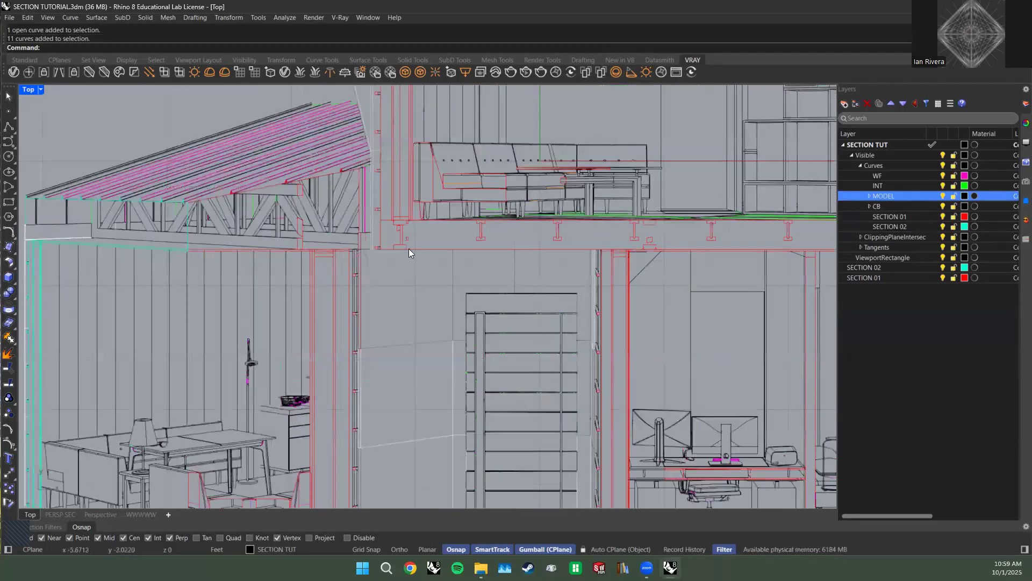
Select the wall panel curves between the lower dining room and the slatted door and examine their extent.
scroll(451, 321, up, 8)
right_drag(450, 320, 433, 306)
scroll(434, 306, down, 8)
click(438, 263)
scroll(423, 352, up, 3)
key(Escape)
click(450, 348)
scroll(420, 360, down, 3)
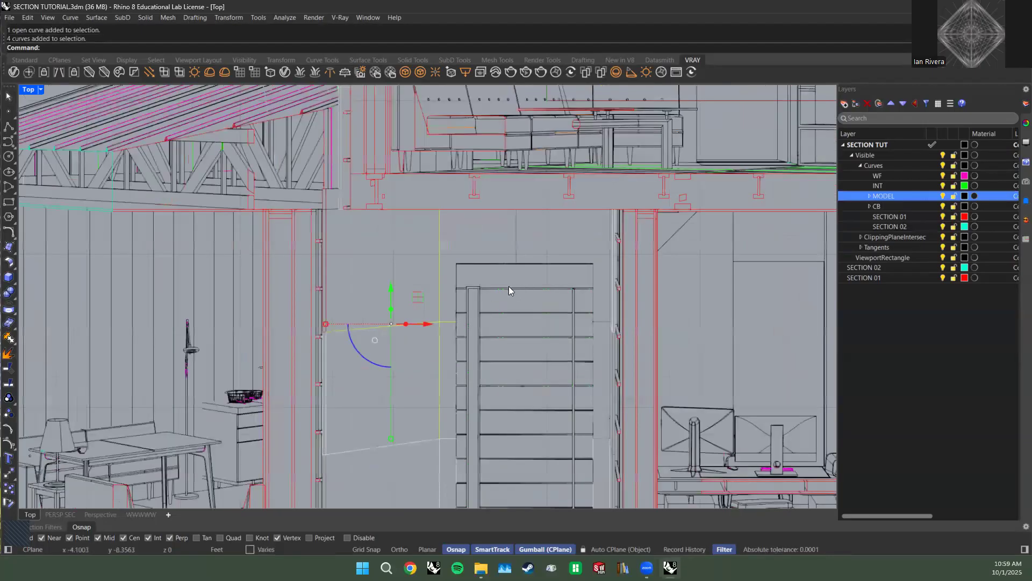
scroll(508, 286, down, 3)
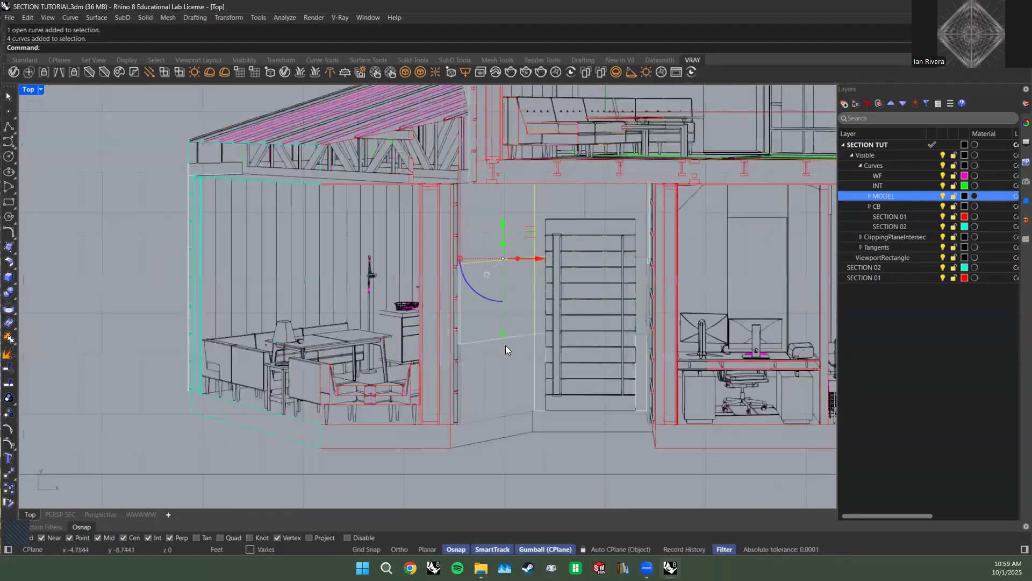
Expand the MODEL layer and collapse its STRC, INT WLL, RF PRT, RF TRUSS and PANELS sublayers.
click(868, 197)
click(878, 207)
click(879, 217)
click(878, 227)
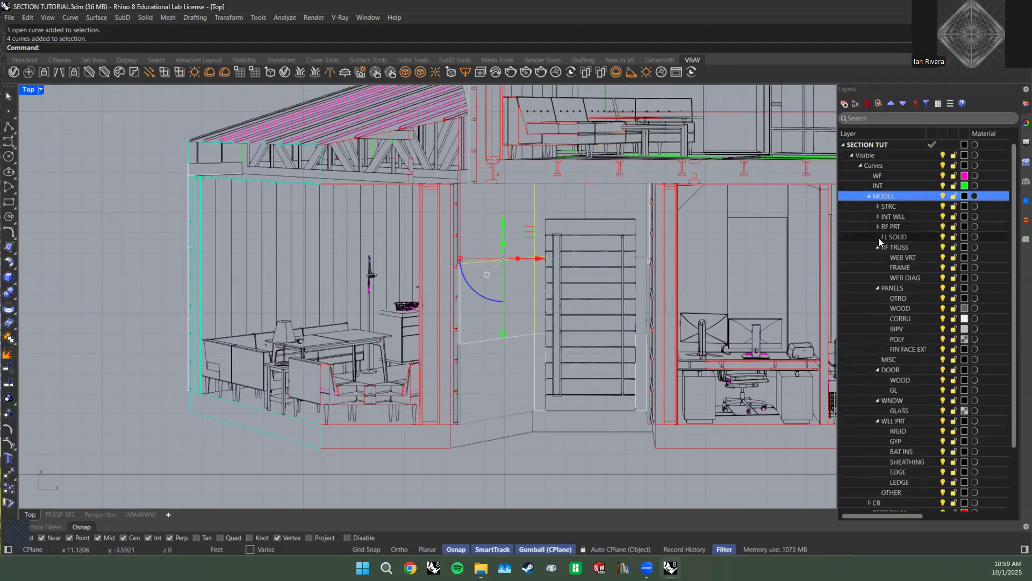
click(878, 247)
click(877, 257)
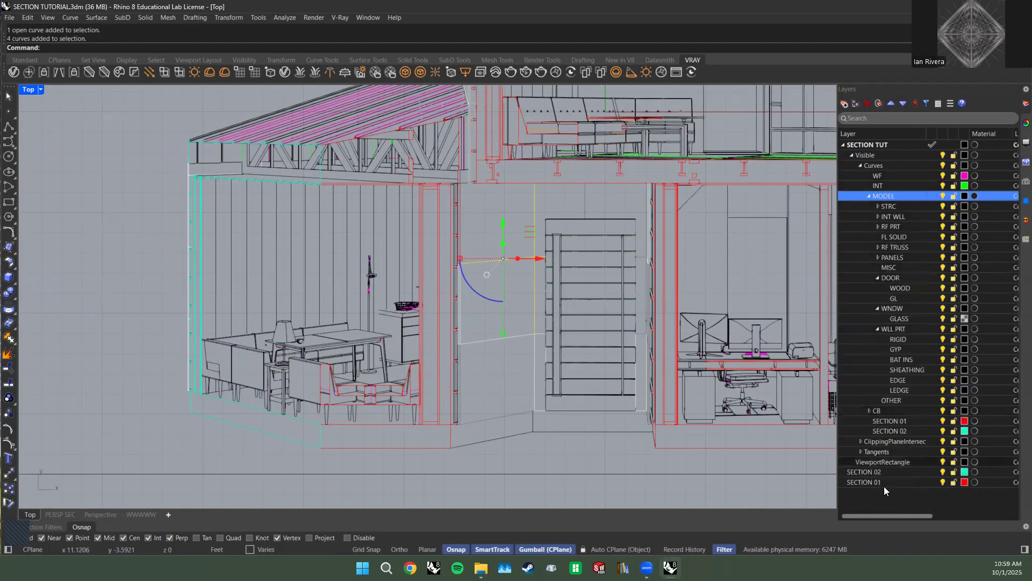
Clear the selection, select all objects on the PANELS layer, and examine them across the whole section.
click(623, 452)
click(891, 260)
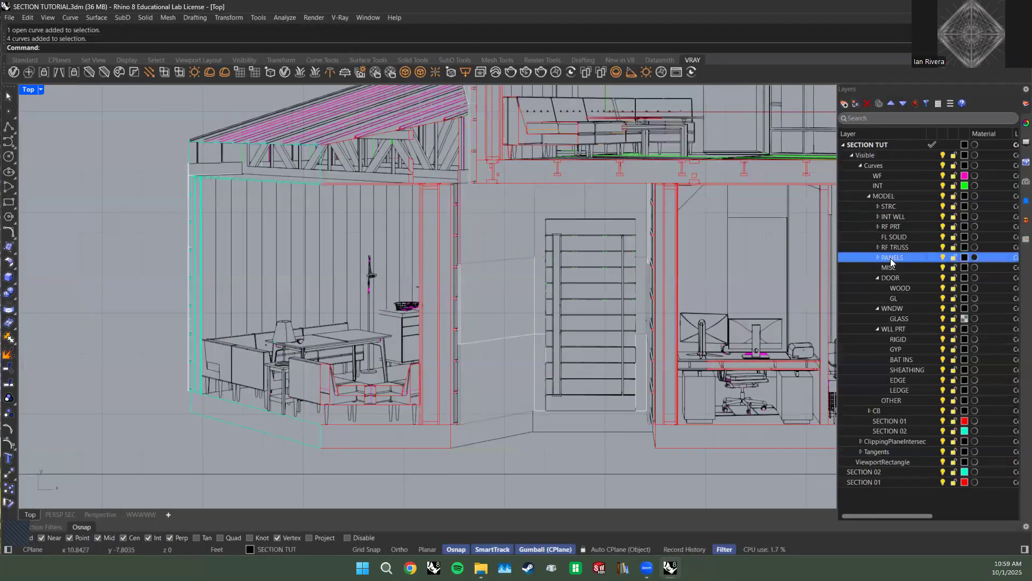
right_click(898, 257)
click(984, 292)
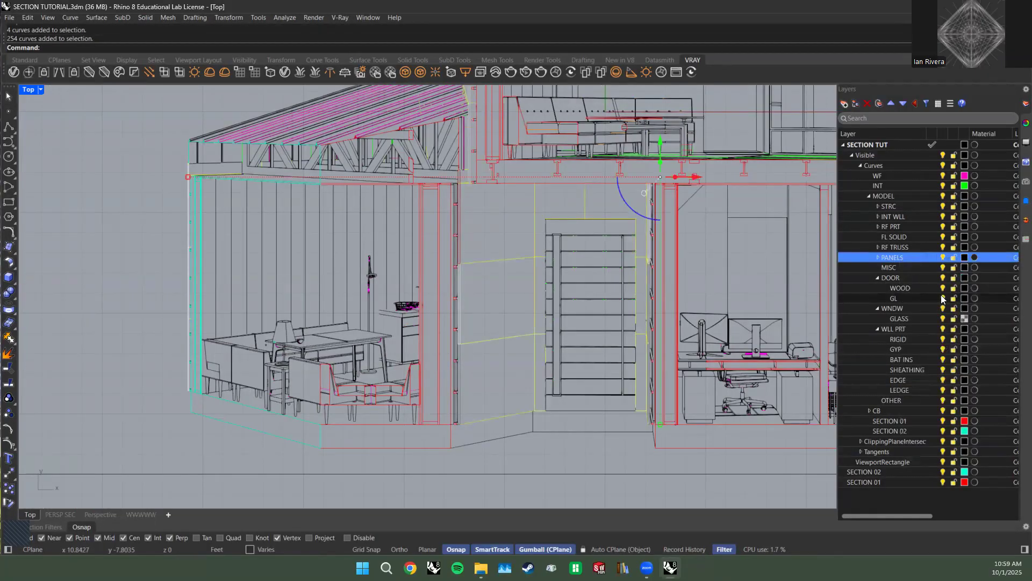
scroll(540, 185, down, 10)
right_drag(541, 185, 481, 284)
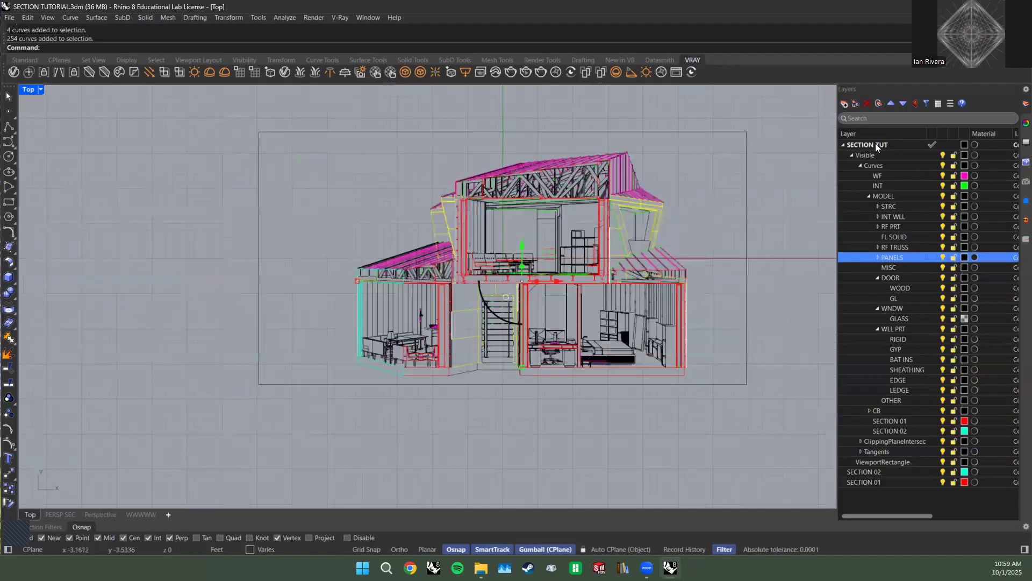
Move the PANELS layer out of MODEL to the top level of the layer tree and deselect it.
click(914, 103)
click(914, 103)
click(914, 104)
click(914, 103)
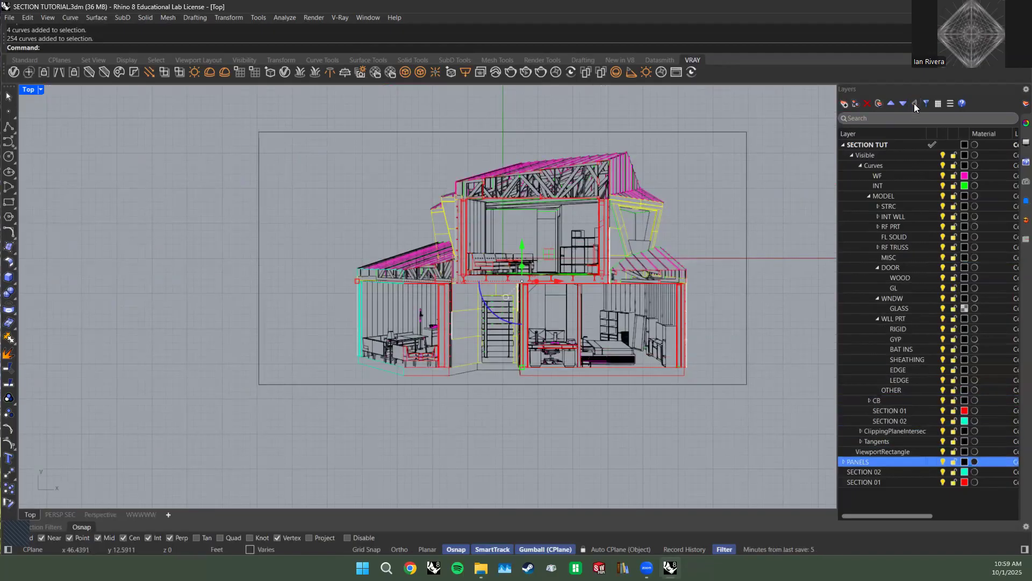
click(899, 496)
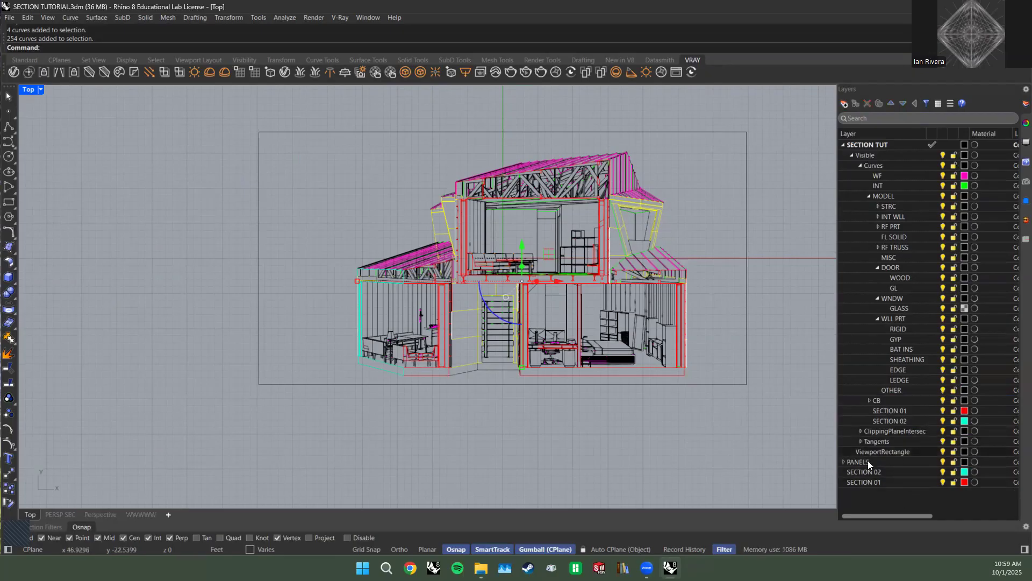
Turn off the PANELS layer so its curves are hidden in the section drawing.
click(942, 462)
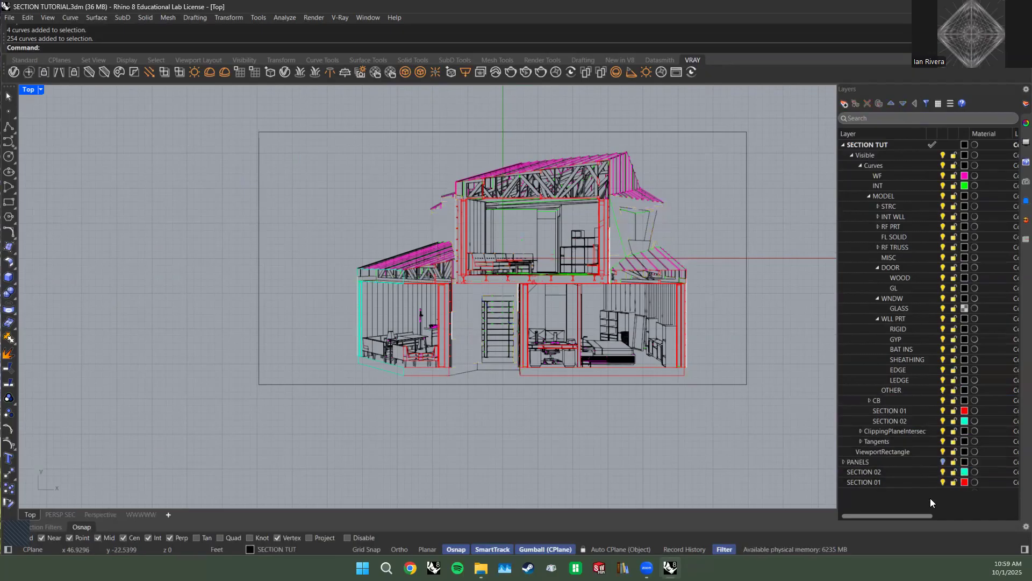
scroll(468, 270, up, 8)
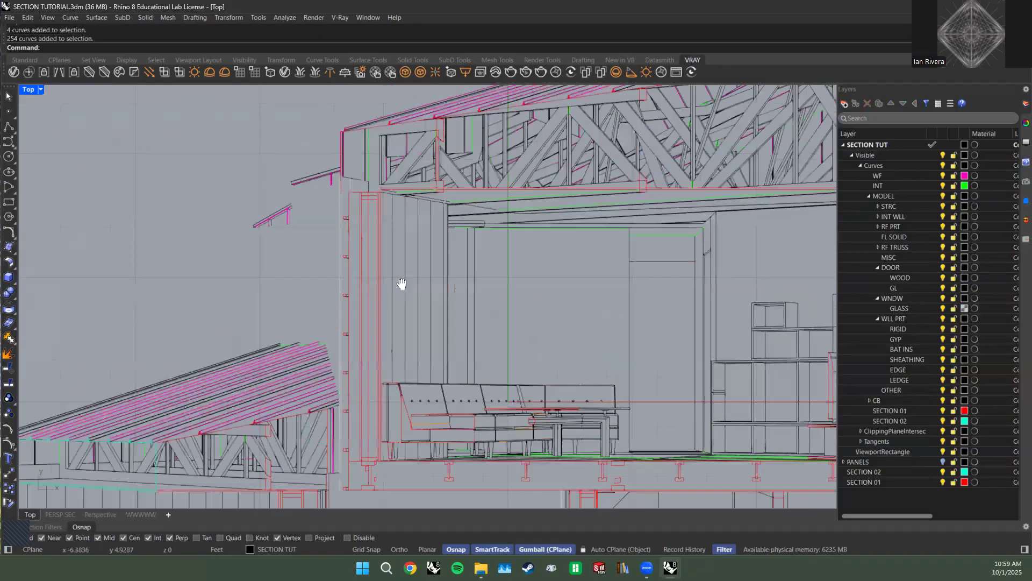
scroll(424, 255, down, 6)
scroll(412, 212, up, 6)
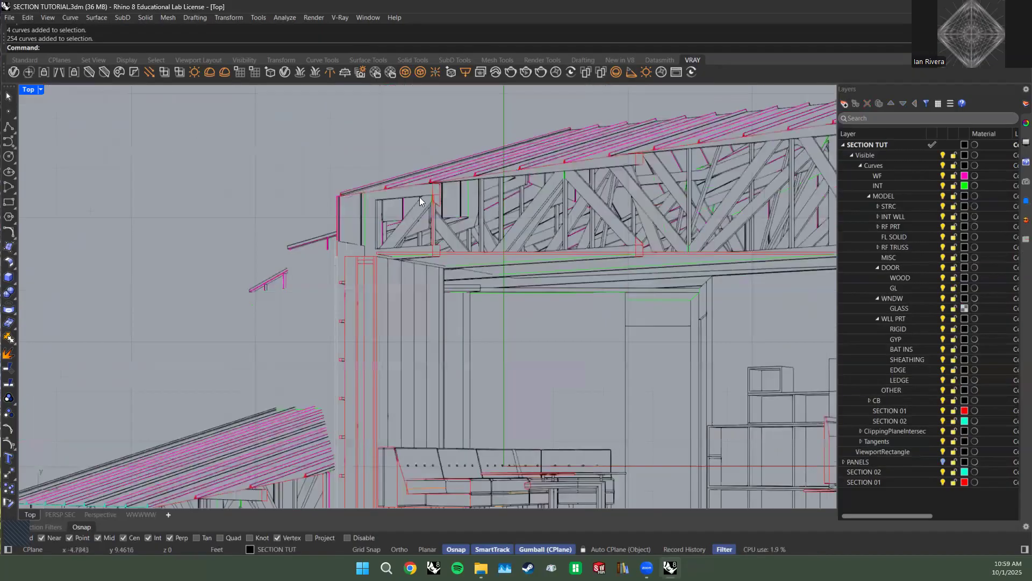
Move the RF TRUSS layer out of MODEL to the top level of the layer tree, hiding and locking it.
scroll(420, 198, up, 3)
click(422, 188)
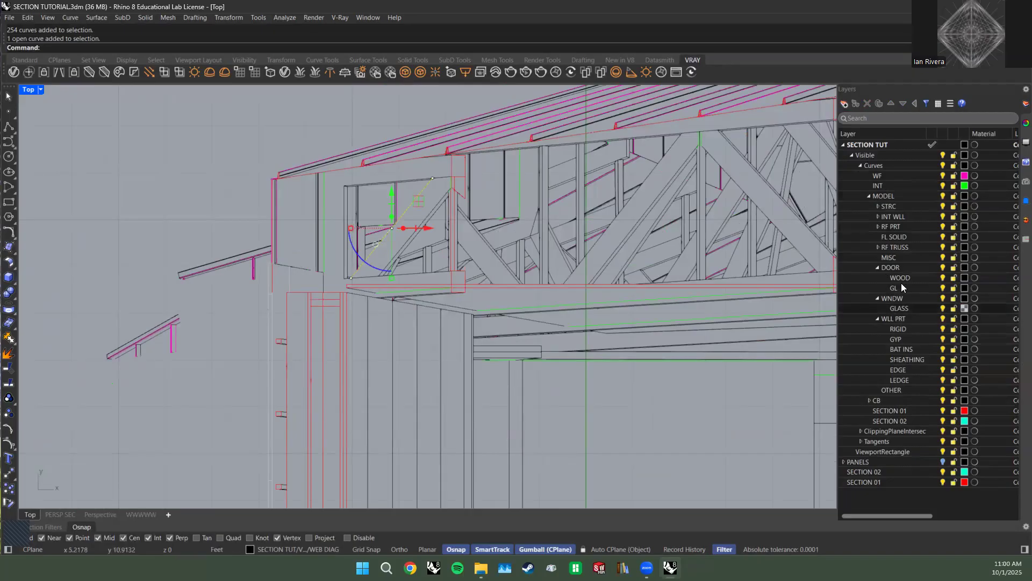
click(902, 226)
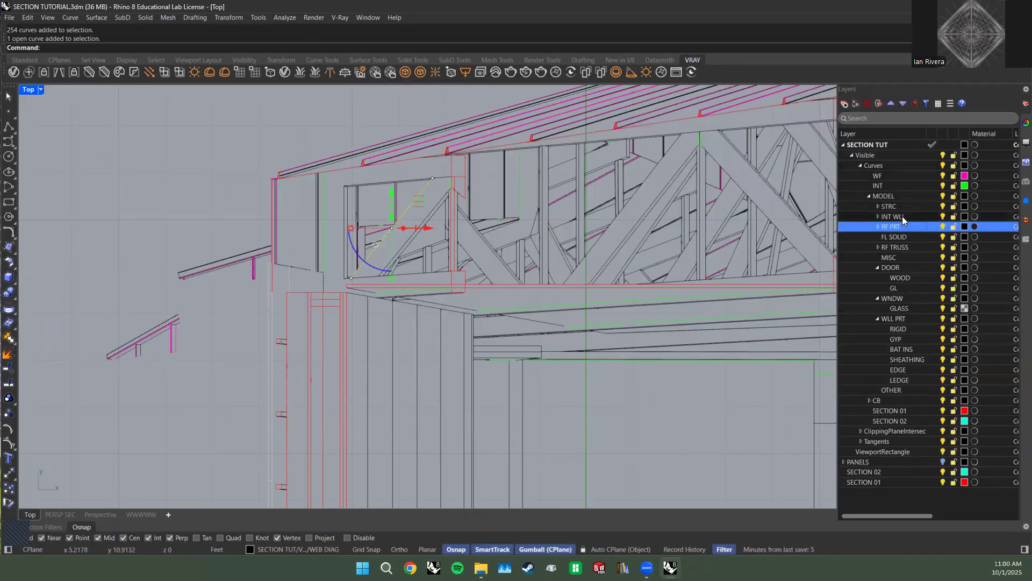
click(902, 247)
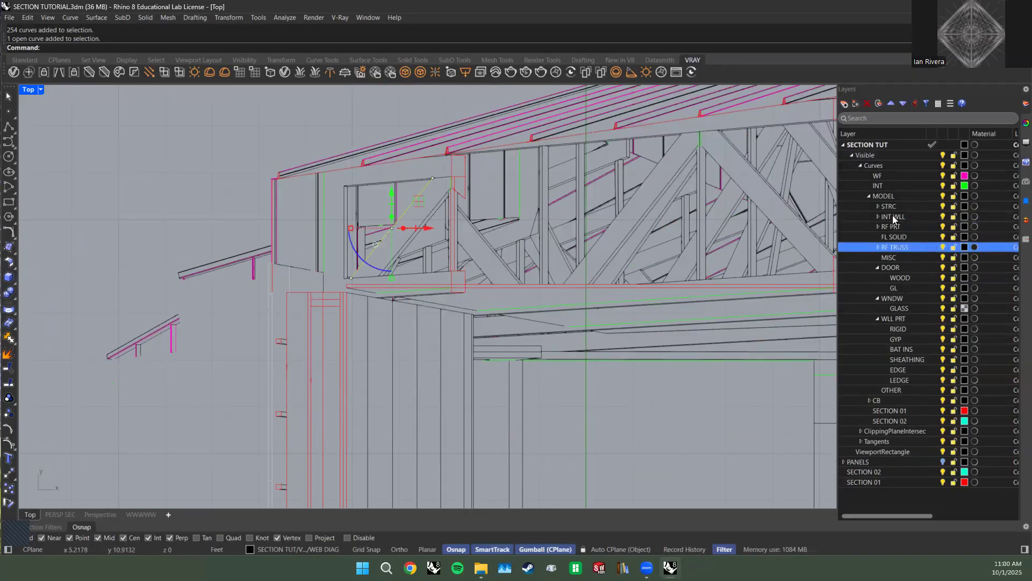
scroll(803, 227, down, 5)
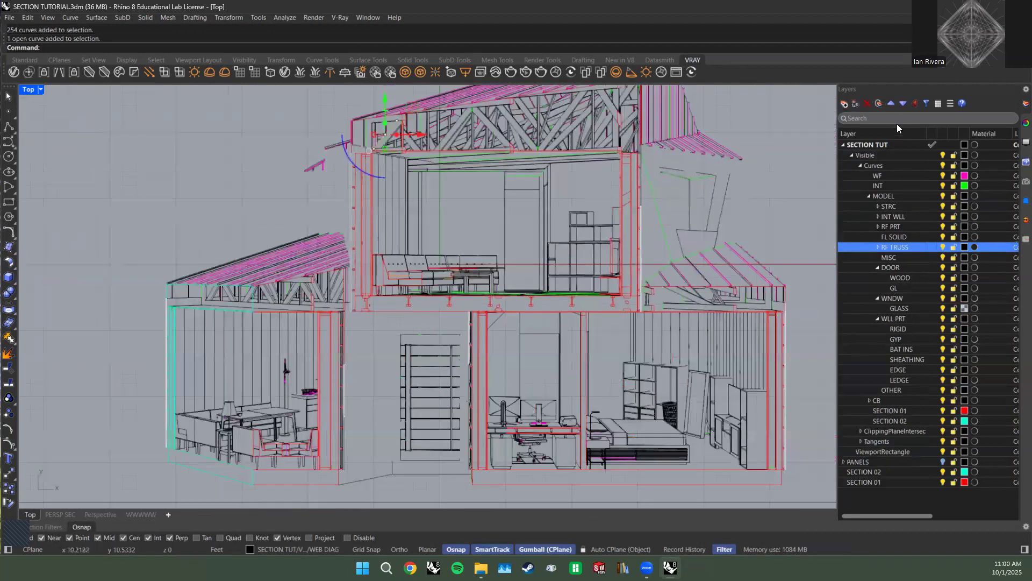
click(915, 106)
click(915, 106)
click(915, 106)
click(915, 106)
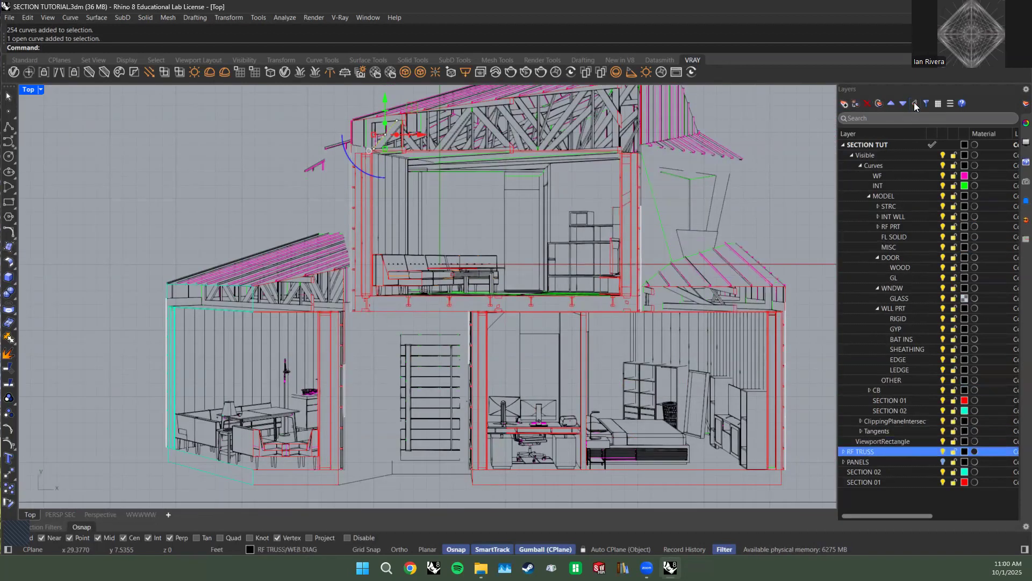
click(943, 452)
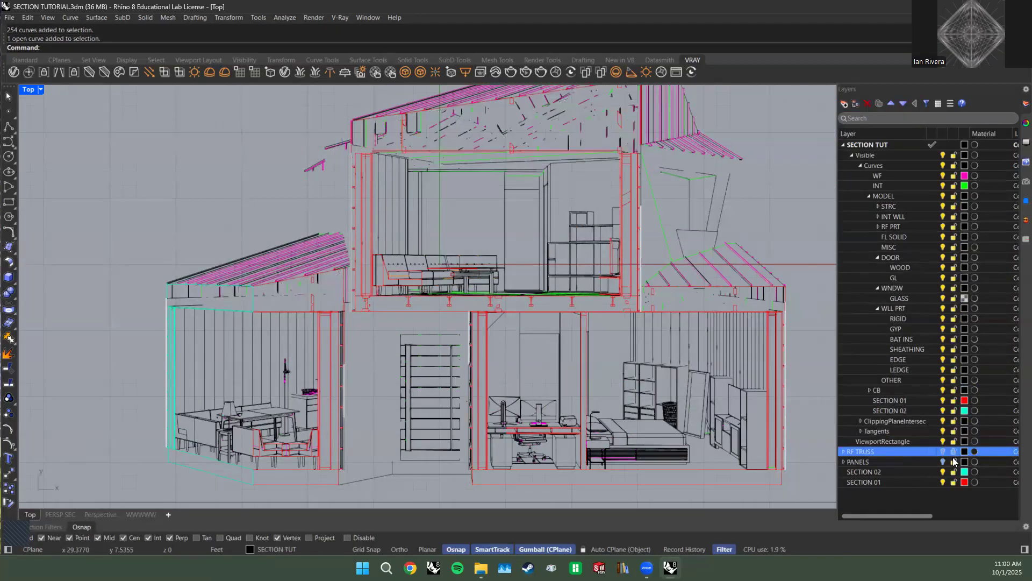
Examine the remaining linework around the lower roof and the slatted opening between the ground-floor rooms, checking one slat's layer.
scroll(315, 238, up, 10)
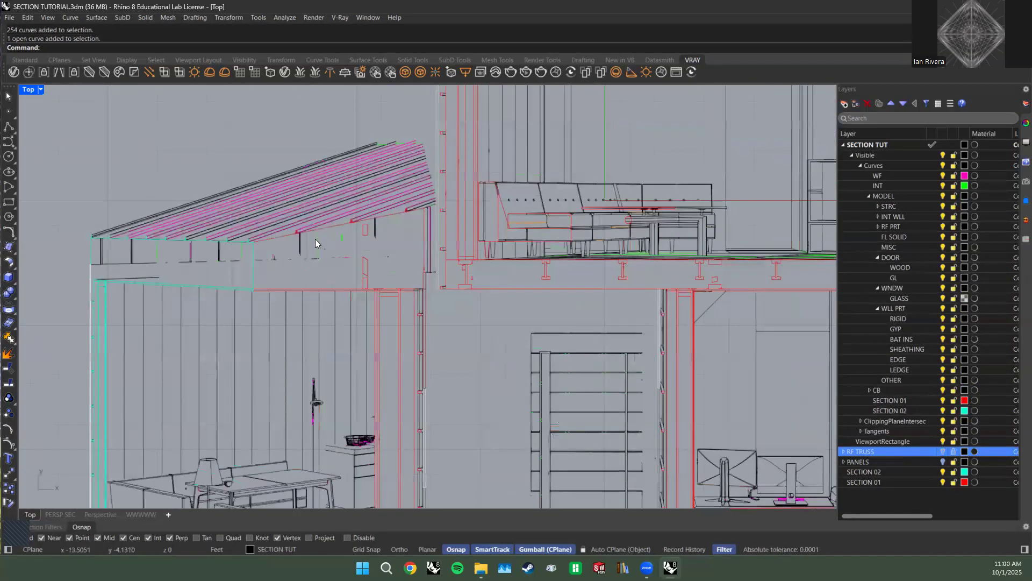
scroll(375, 224, down, 4)
scroll(236, 204, up, 2)
scroll(723, 279, down, 4)
right_drag(724, 278, 530, 231)
scroll(530, 230, up, 8)
click(467, 157)
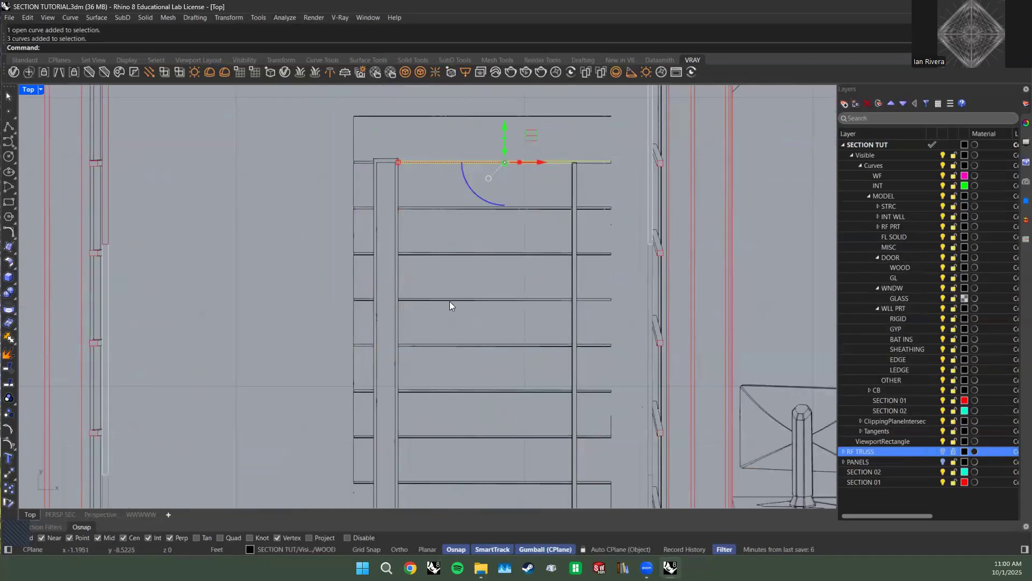
scroll(449, 301, down, 4)
scroll(422, 315, down, 1)
right_drag(423, 315, 407, 411)
key(Escape)
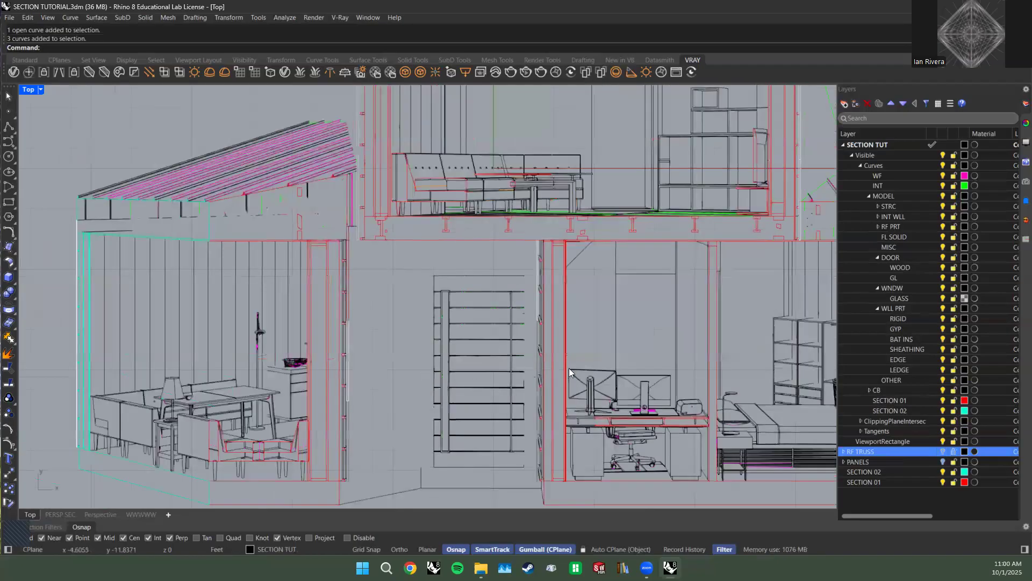
Check the layer of a vertical wall line behind the bedroom shelves and review the ground-floor interior linework.
right_drag(569, 369, 424, 281)
scroll(425, 281, down, 4)
scroll(629, 216, up, 6)
scroll(564, 233, up, 10)
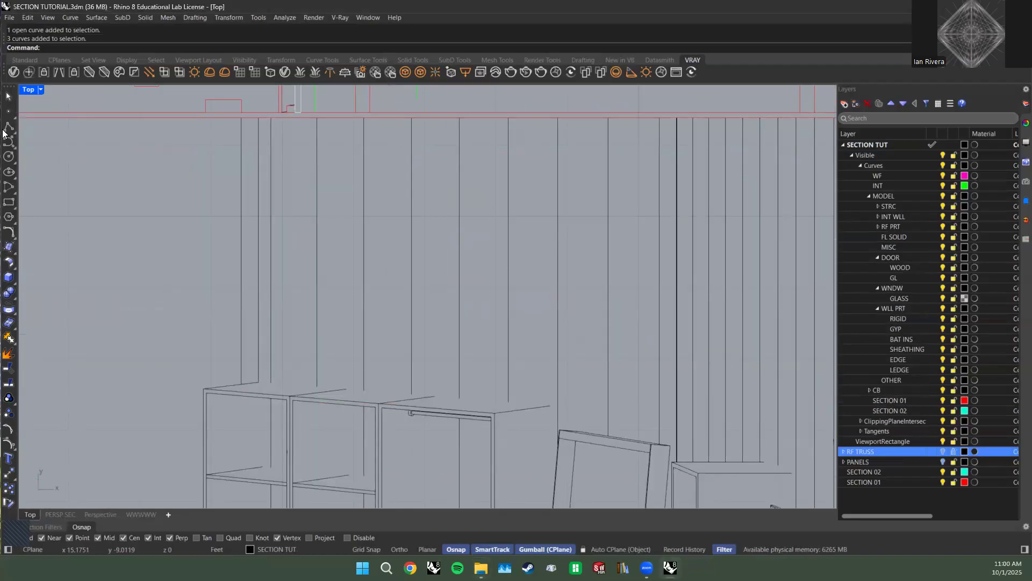
scroll(561, 255, down, 4)
scroll(622, 289, up, 1)
scroll(653, 289, up, 2)
click(641, 264)
scroll(641, 264, down, 5)
scroll(545, 291, down, 5)
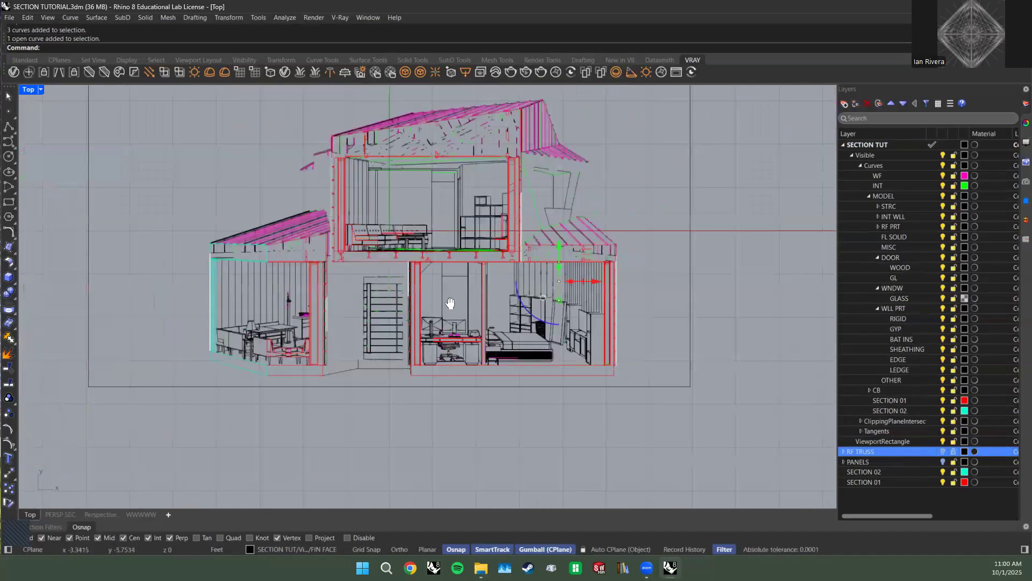
scroll(502, 296, up, 1)
scroll(493, 312, up, 4)
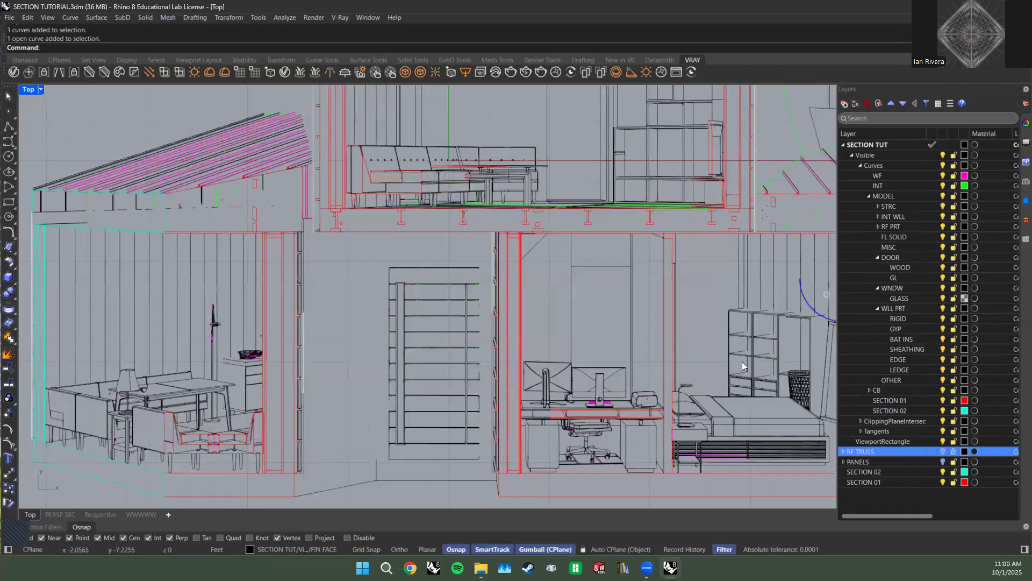
scroll(511, 292, down, 4)
scroll(405, 261, down, 1)
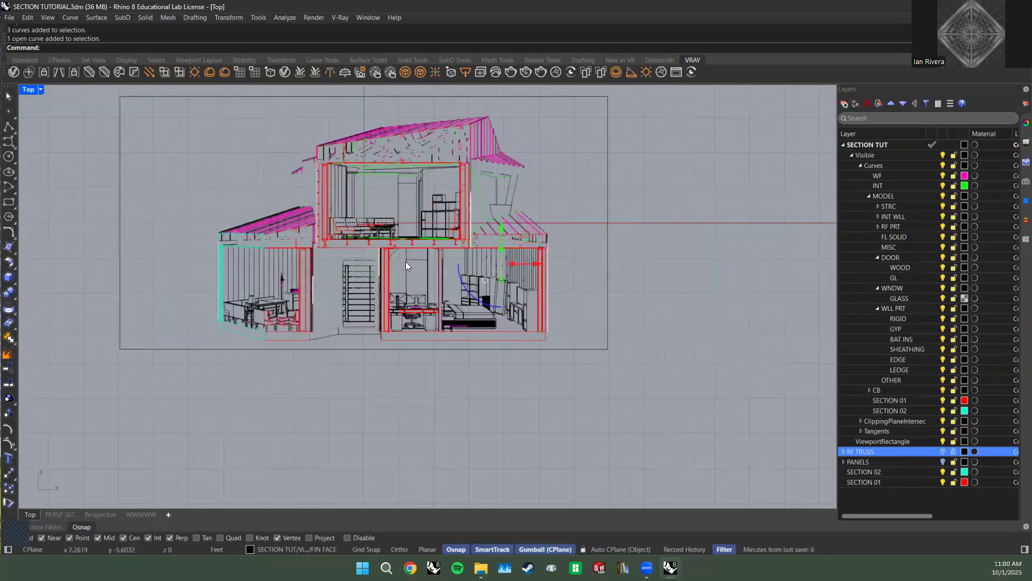
scroll(335, 285, up, 5)
scroll(360, 291, down, 4)
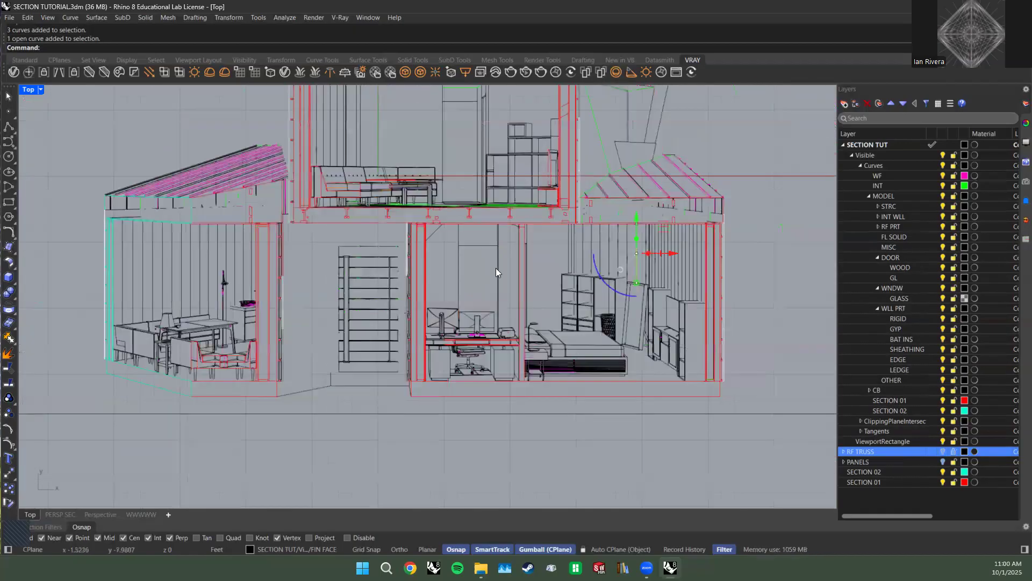
Select the slatted opening's upper frame and the office back-wall outlines to inspect them, clearing the selection at the end.
scroll(430, 177, up, 5)
click(419, 173)
scroll(421, 186, down, 4)
scroll(479, 210, up, 4)
click(469, 211)
scroll(471, 210, down, 4)
scroll(425, 258, up, 5)
scroll(428, 263, down, 5)
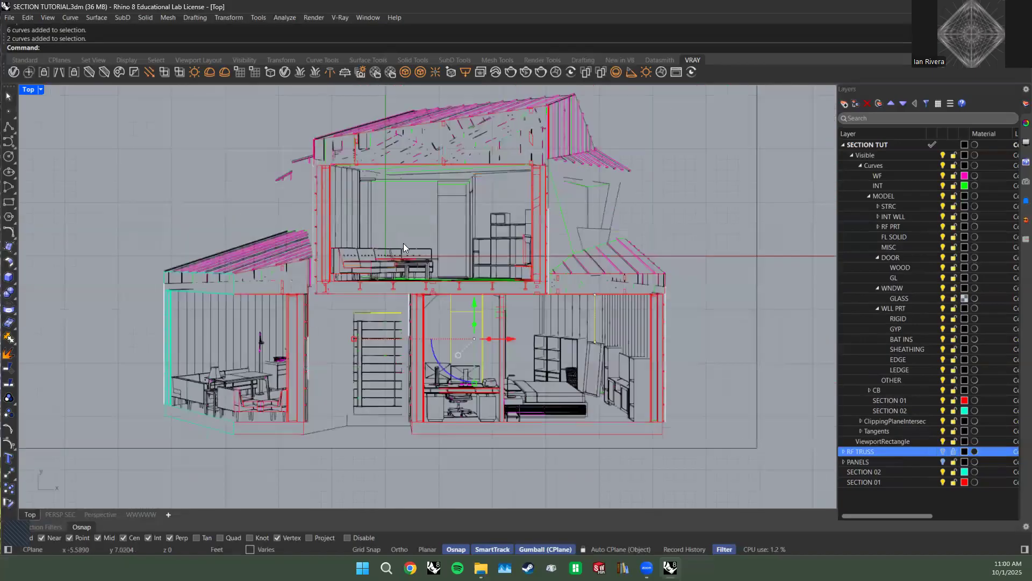
scroll(337, 209, up, 3)
scroll(337, 208, down, 4)
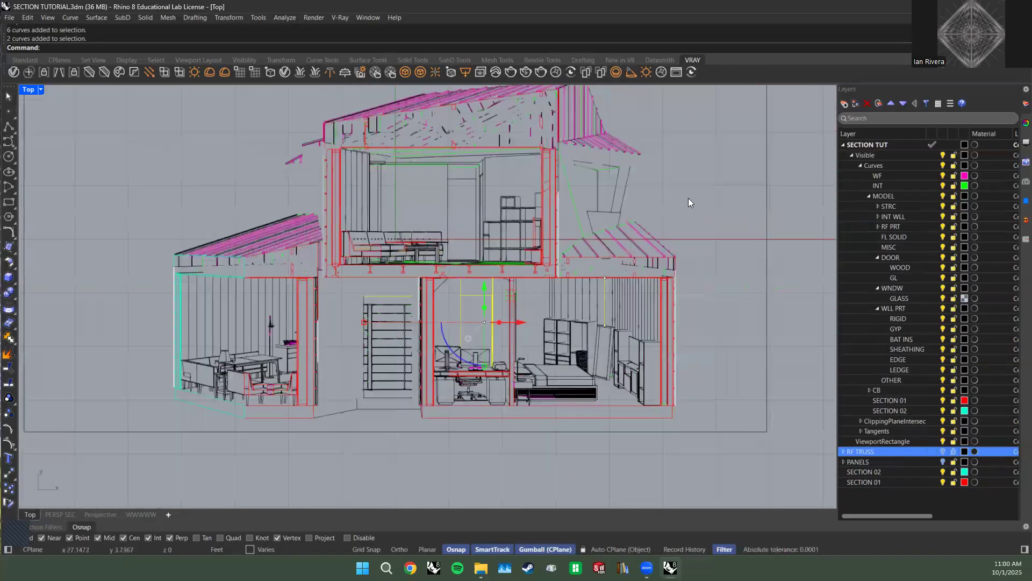
click(695, 201)
Collapse the MODEL layer and select all its sublayer objects to review which section curves it contains.
click(869, 196)
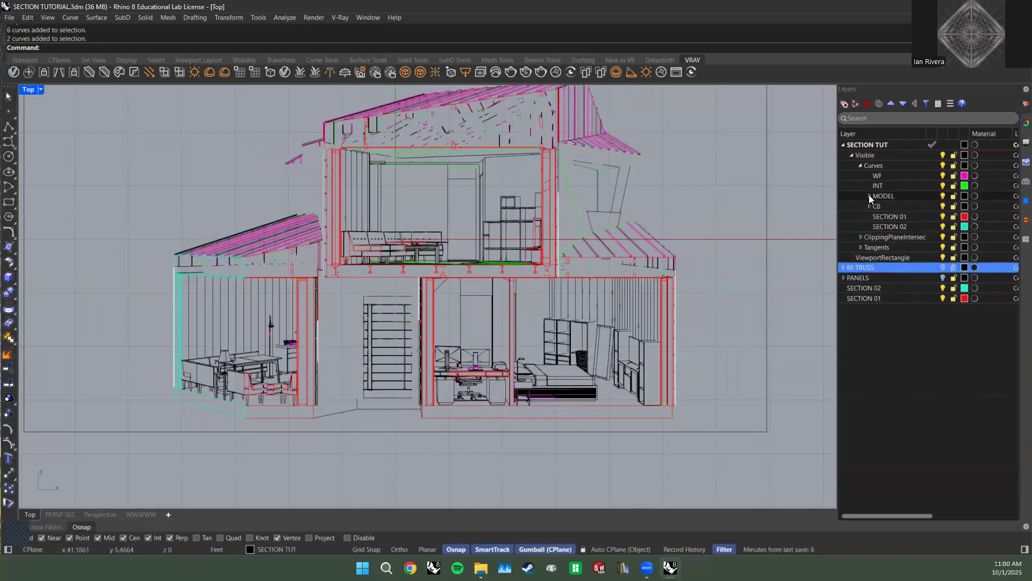
right_click(884, 197)
click(916, 235)
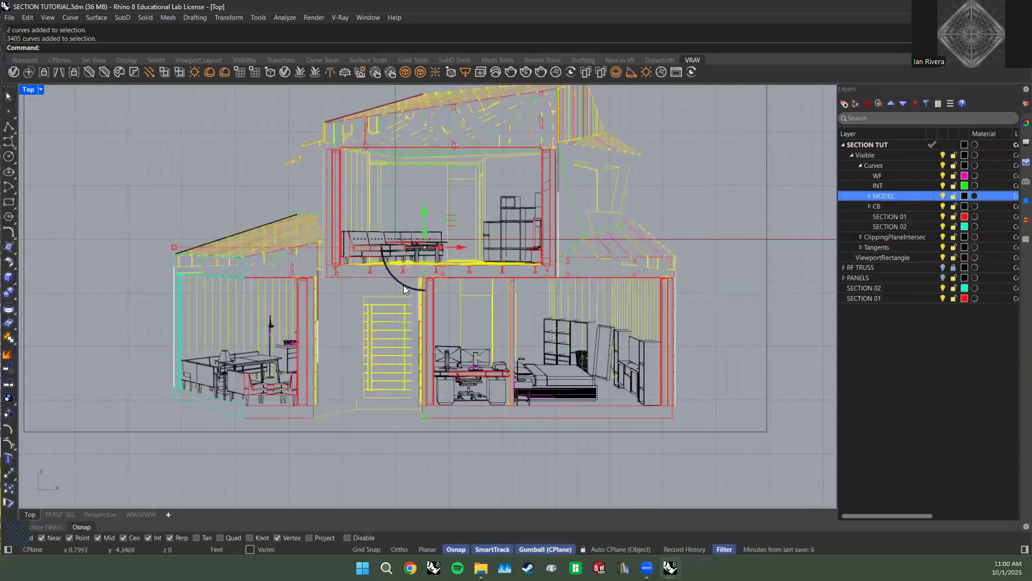
scroll(404, 285, up, 2)
scroll(412, 328, down, 4)
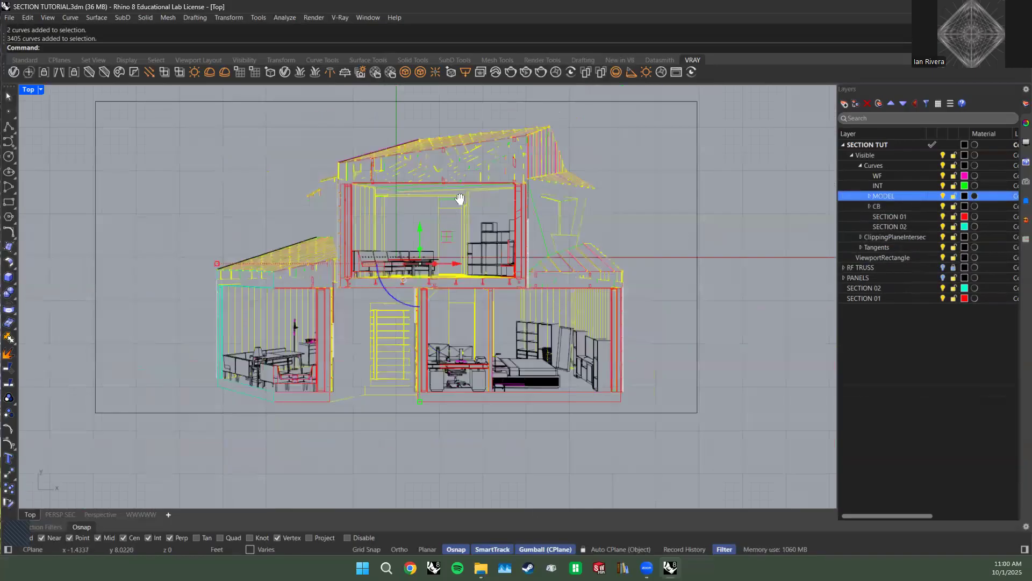
scroll(413, 328, up, 8)
right_drag(261, 218, 314, 332)
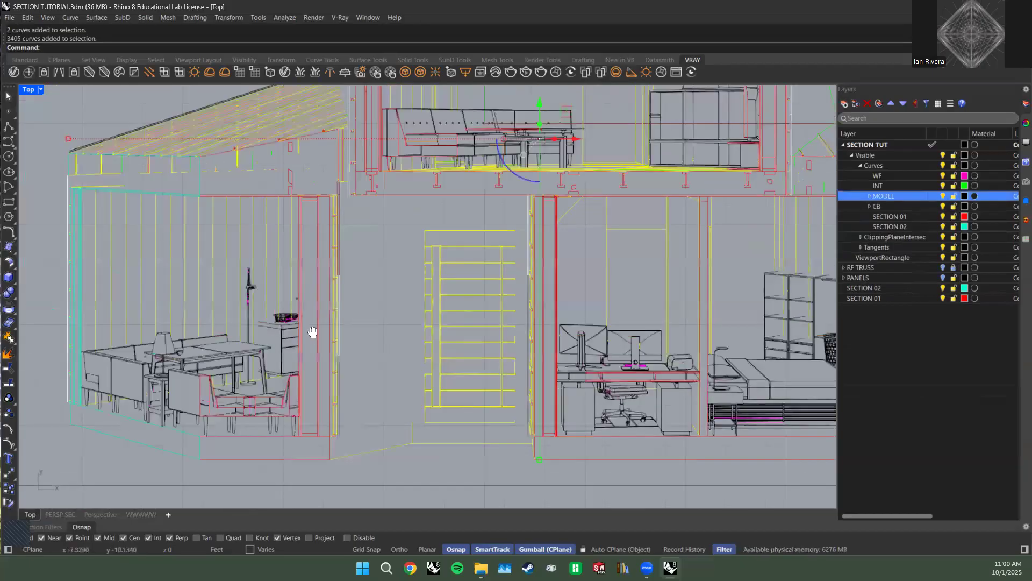
scroll(315, 329, down, 2)
right_drag(332, 220, 323, 330)
right_drag(337, 203, 326, 253)
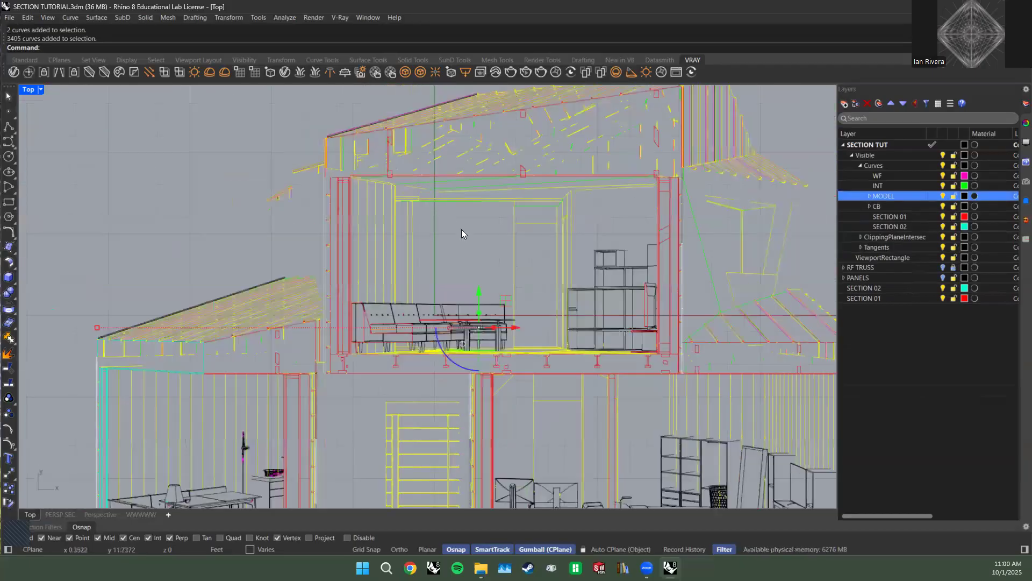
scroll(462, 234, down, 3)
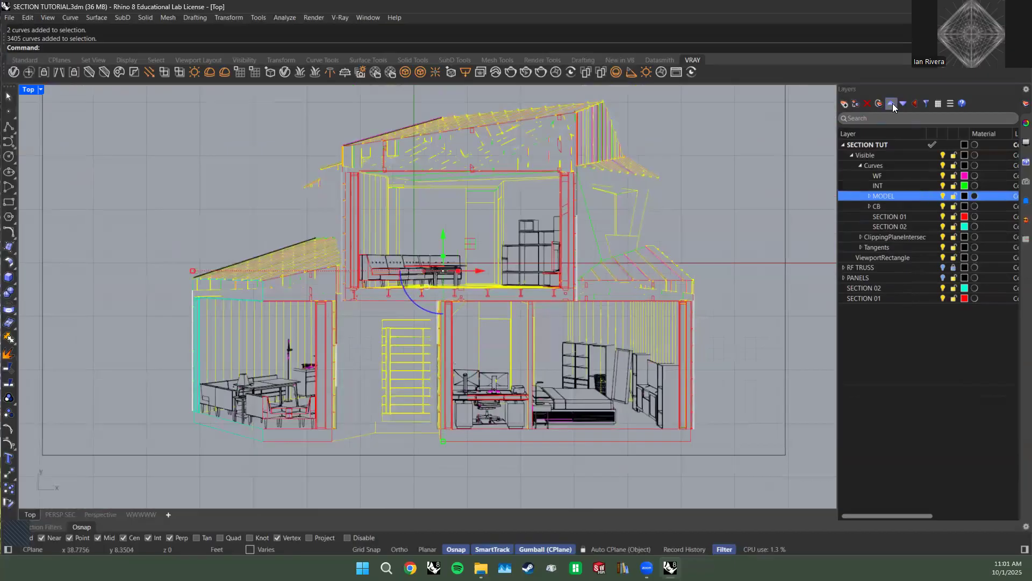
Move the MODEL layer out of Curves and Visible to the top level, hiding and locking it.
click(910, 104)
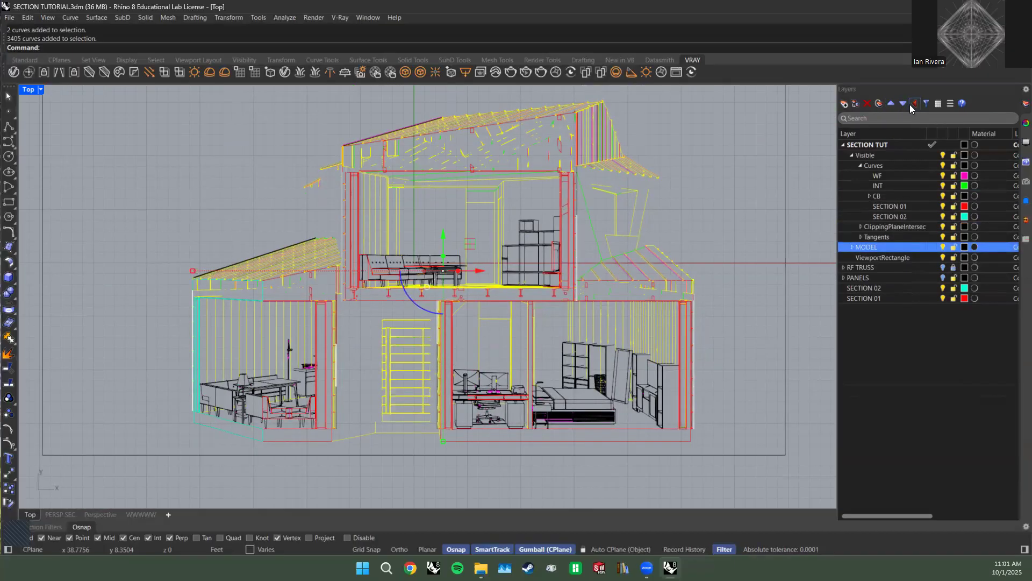
click(911, 104)
click(885, 247)
click(718, 191)
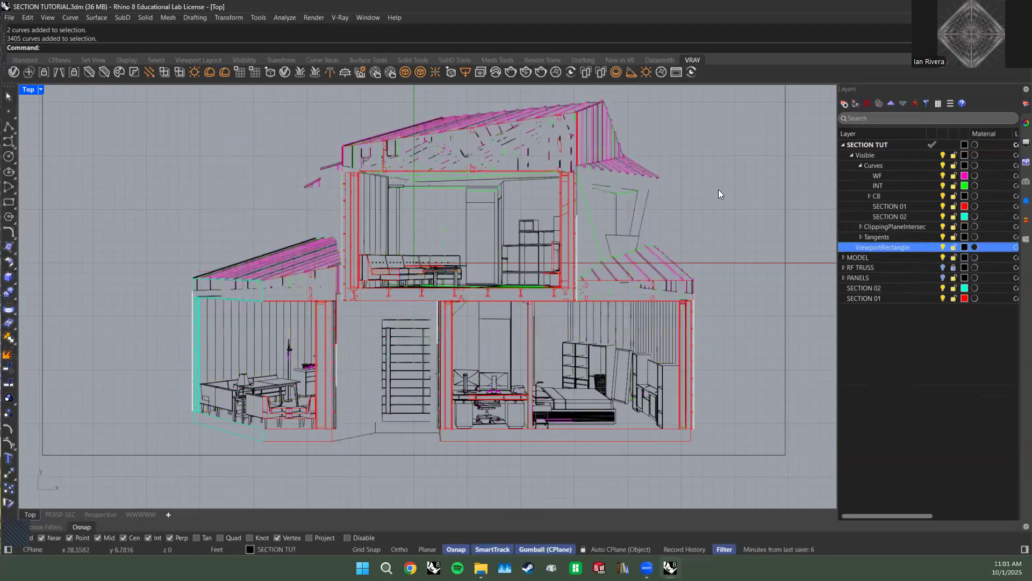
click(943, 257)
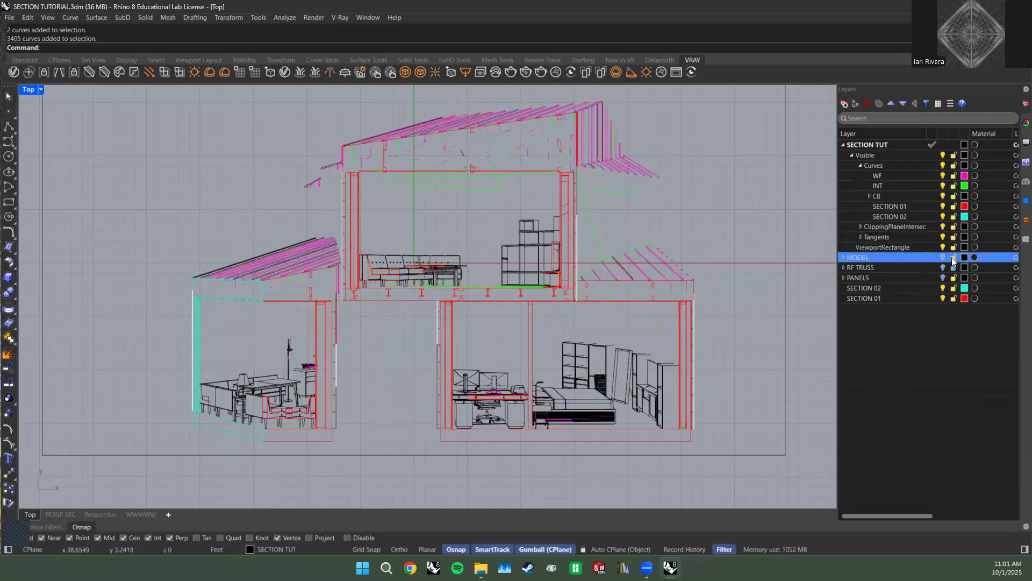
Select the objects on the layers from Visible through ViewportRectangle to review what remains, and clear the selection.
click(894, 247)
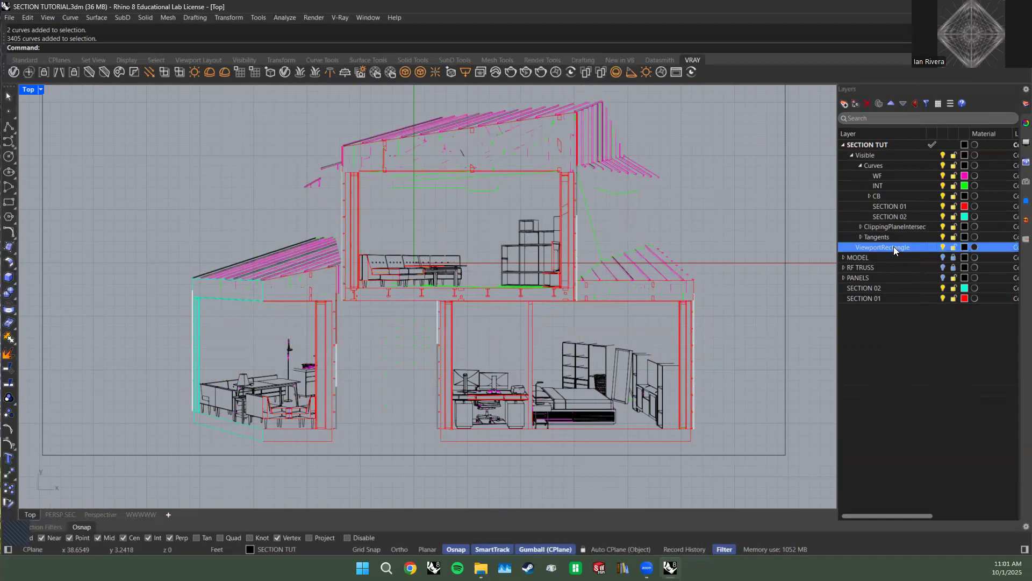
shift+click(874, 156)
right_click(874, 156)
click(909, 191)
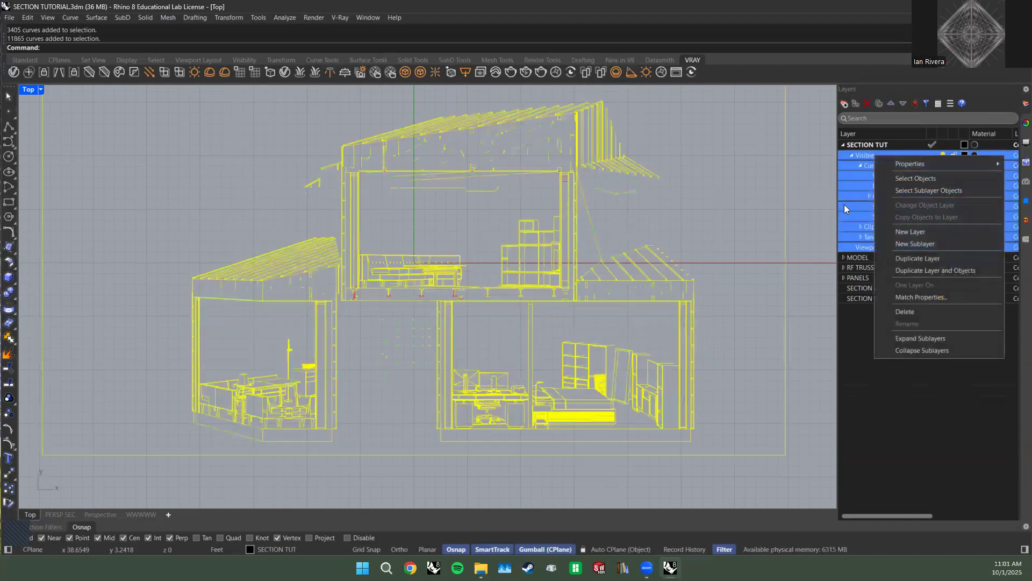
click(706, 247)
click(874, 328)
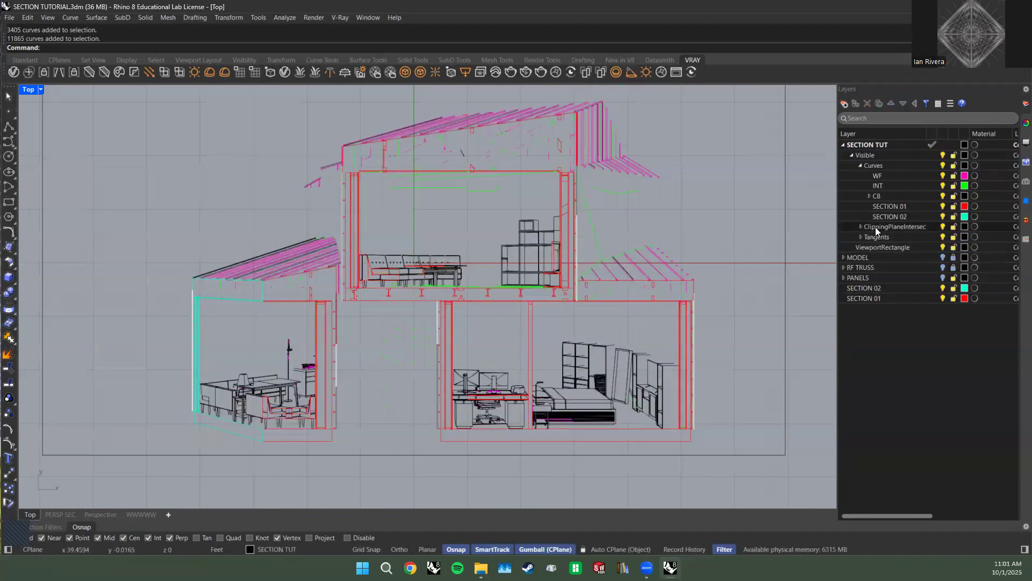
Select all sublayer objects of the Tangents layer to inspect them along the upper roof, and clear the selection.
click(878, 227)
click(901, 235)
right_click(901, 237)
click(936, 267)
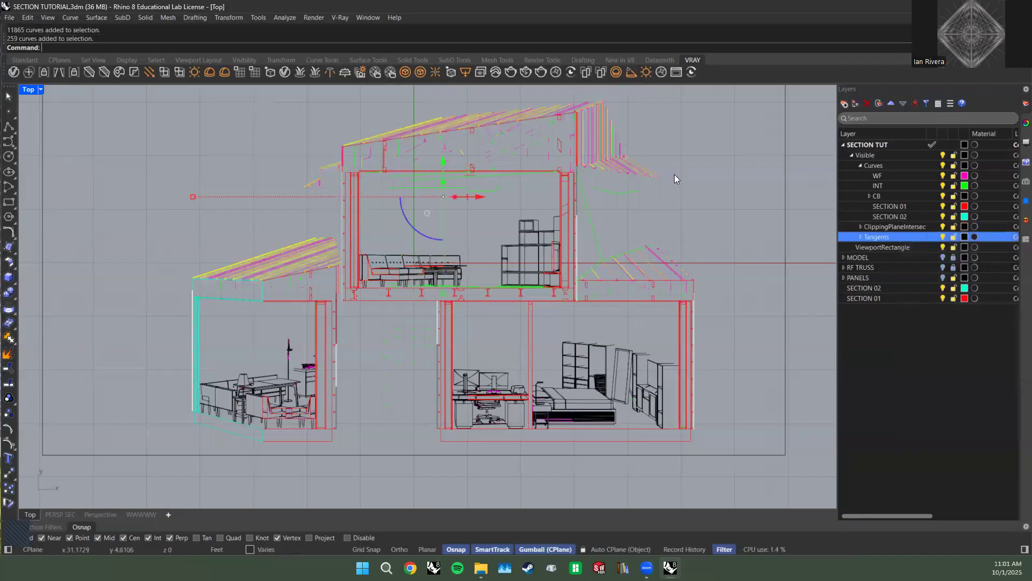
scroll(562, 107, up, 4)
scroll(667, 226, up, 3)
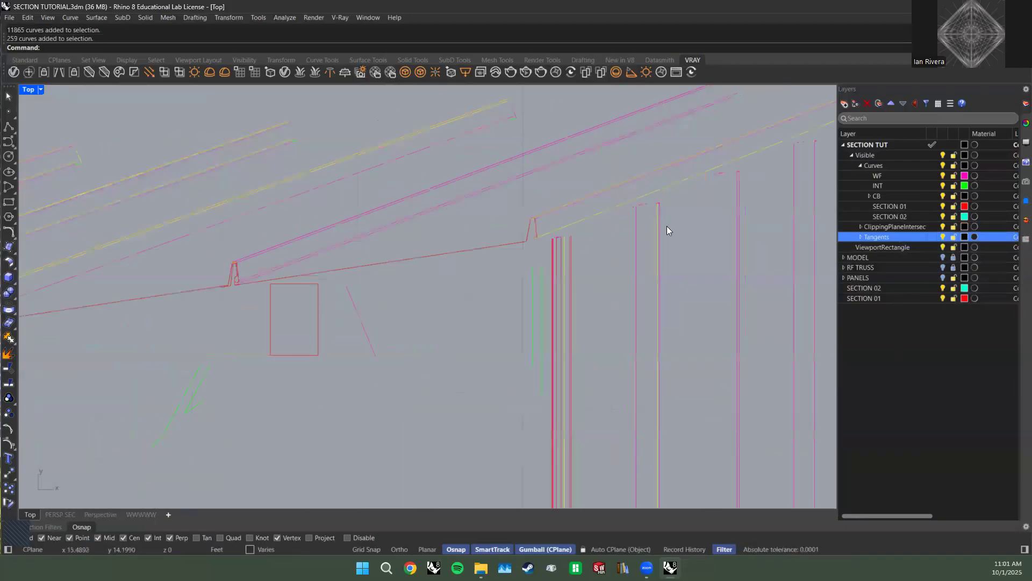
scroll(666, 230, down, 5)
key(Escape)
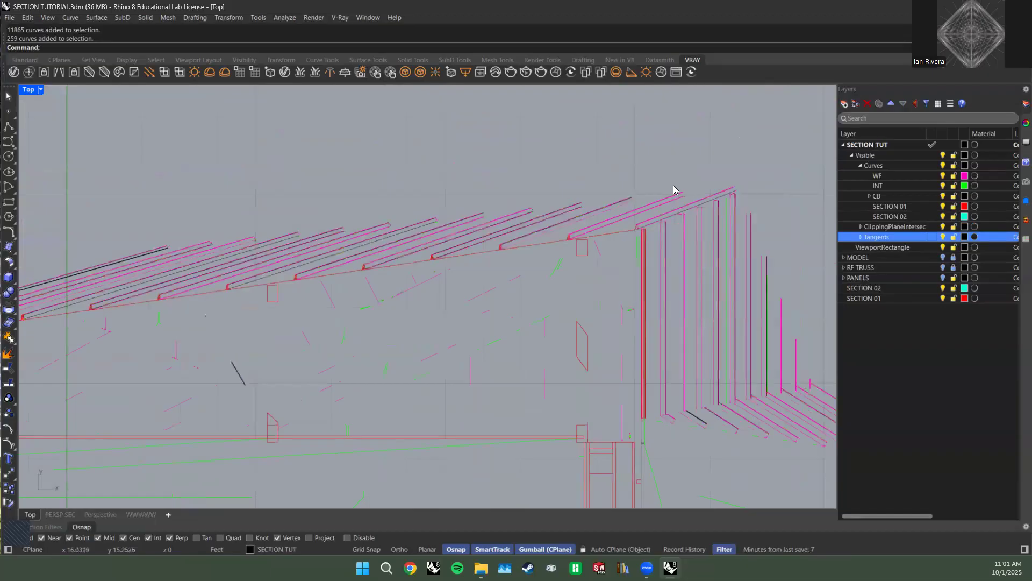
Toggle the Tangents layer's visibility to compare the roof linework, leaving the layer turned off.
click(942, 237)
click(943, 237)
click(943, 237)
right_drag(231, 287, 521, 174)
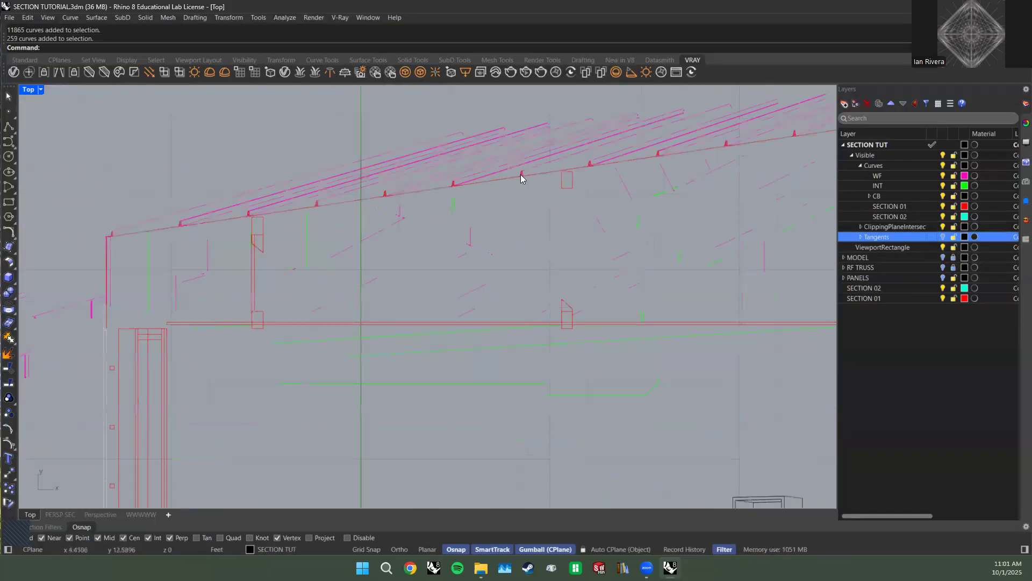
Show the MODEL layer to compare it with the remaining lower-roof linework, and hide it again.
scroll(522, 172, down, 8)
scroll(171, 367, up, 5)
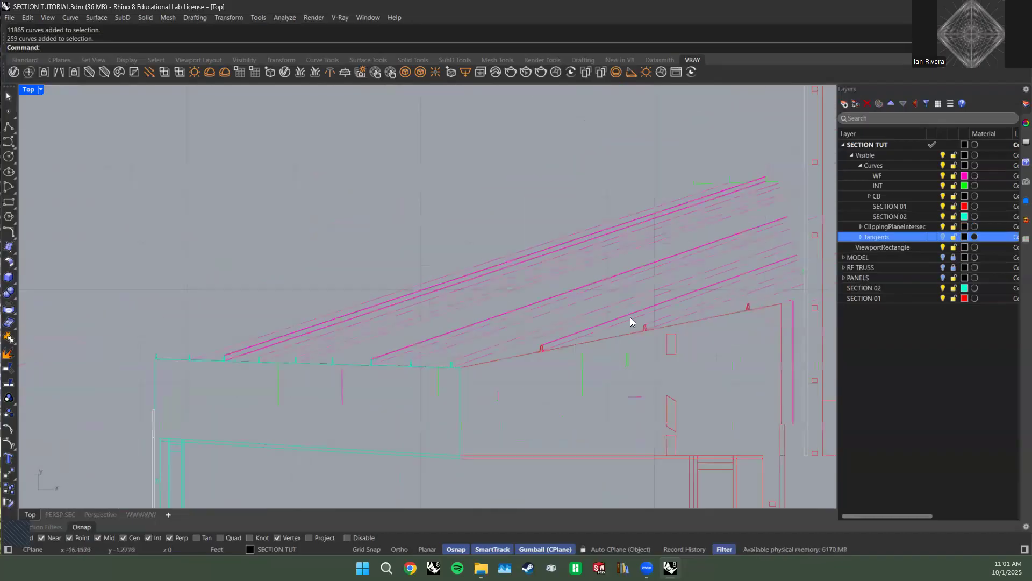
click(942, 257)
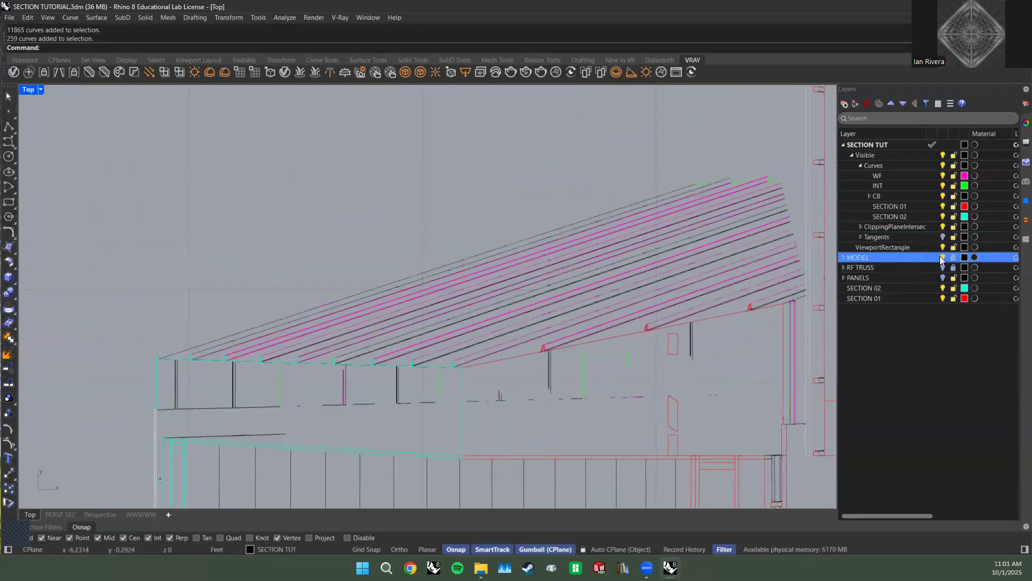
right_drag(600, 259, 556, 290)
scroll(555, 291, down, 2)
scroll(269, 352, up, 9)
scroll(269, 352, down, 2)
click(942, 257)
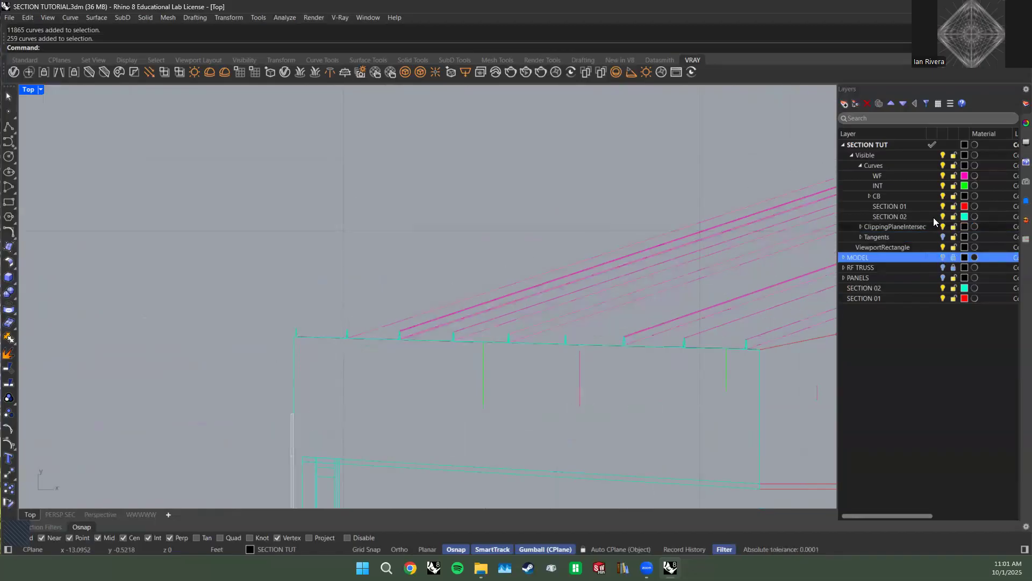
Turn the Tangents layer on and toggle the PANELS and MODEL layers to compare them, leaving both hidden.
click(931, 237)
click(943, 236)
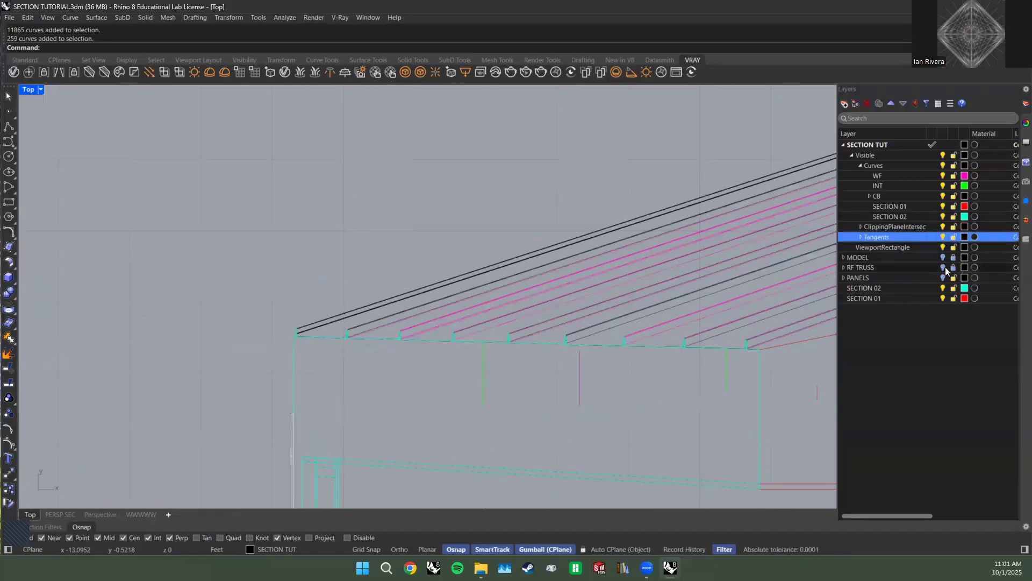
click(943, 277)
click(943, 278)
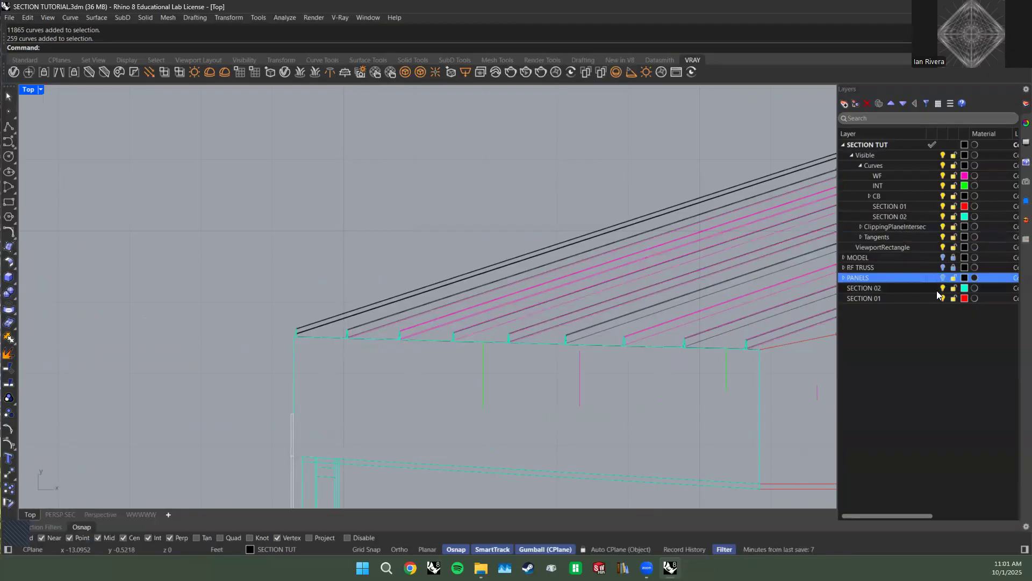
click(943, 257)
scroll(291, 207, down, 3)
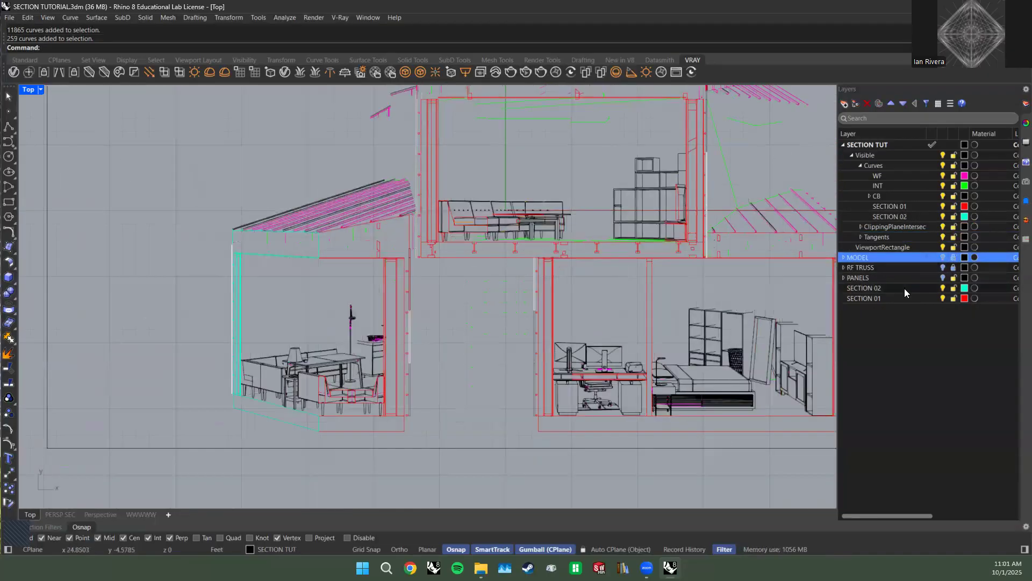
Hide the top-level SECTION 02 and SECTION 01 layers to examine the linework underneath.
click(904, 288)
shift+click(902, 299)
click(942, 298)
click(887, 319)
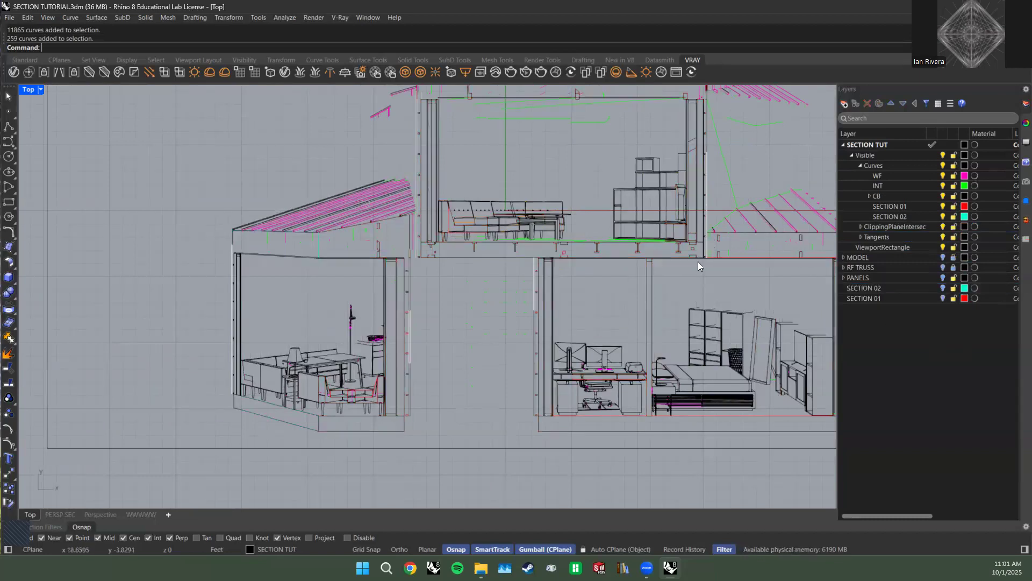
scroll(457, 329, down, 3)
scroll(490, 215, up, 4)
scroll(370, 228, up, 4)
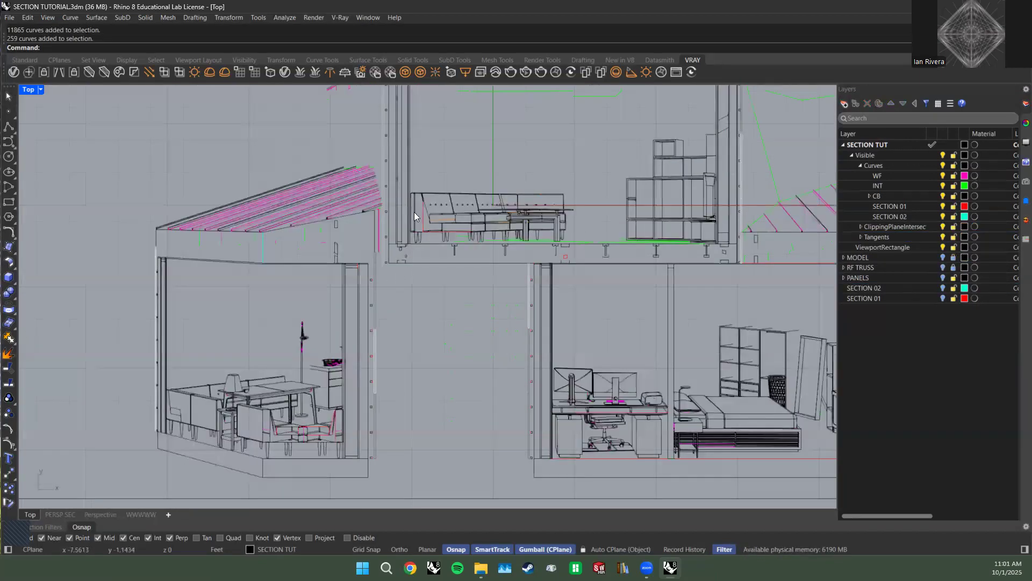
Select all sublayer objects of the ClippingPlaneIntersections layer to inspect them across the section, and clear the selection.
click(904, 227)
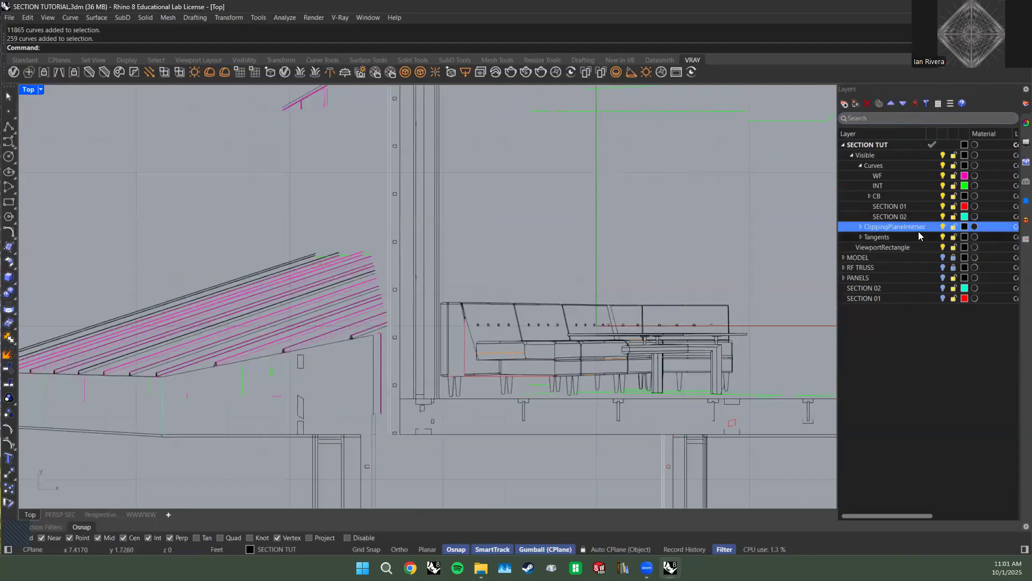
right_click(919, 230)
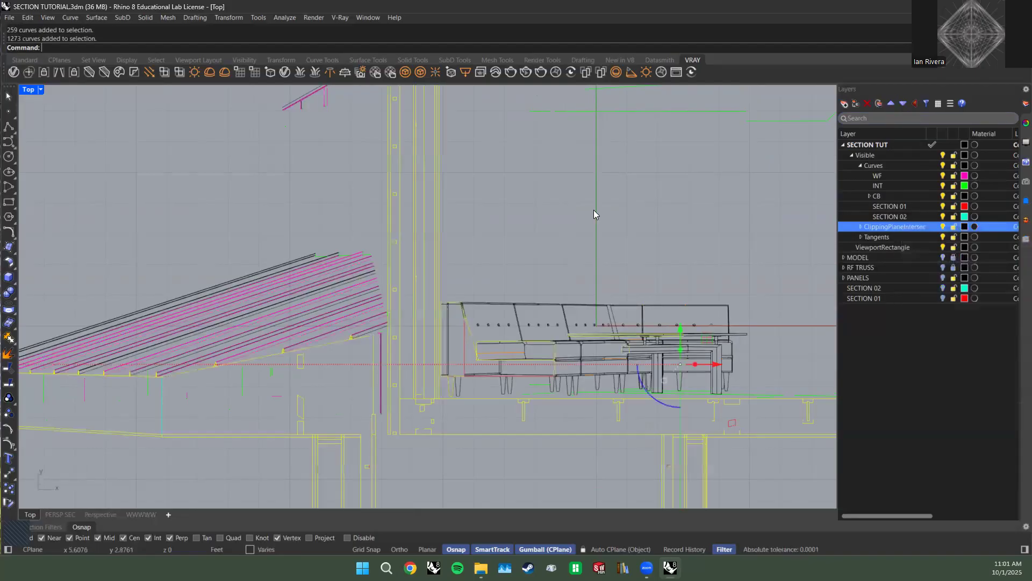
click(941, 265)
scroll(594, 209, down, 1)
scroll(457, 210, down, 5)
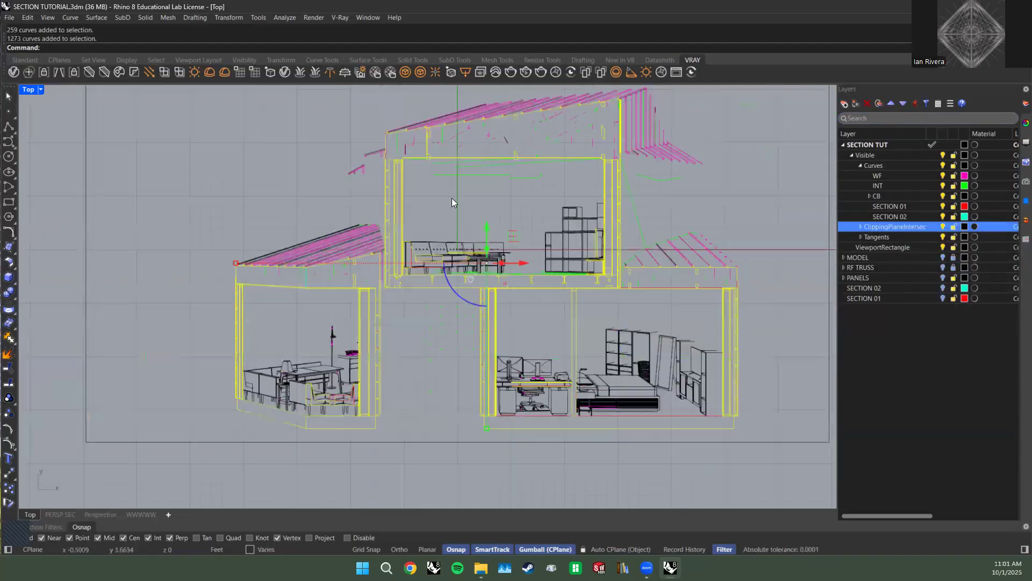
right_click(881, 227)
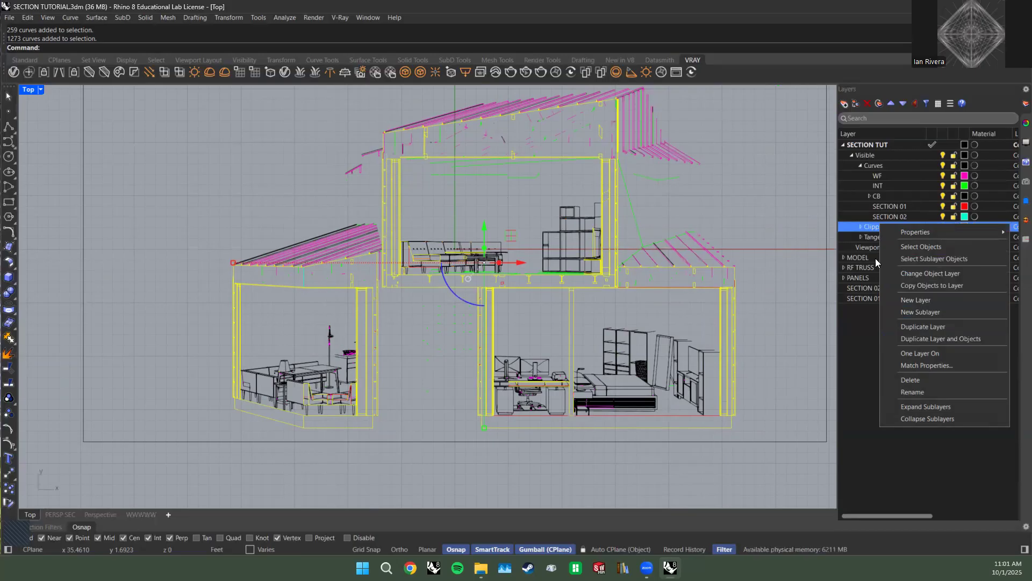
click(753, 230)
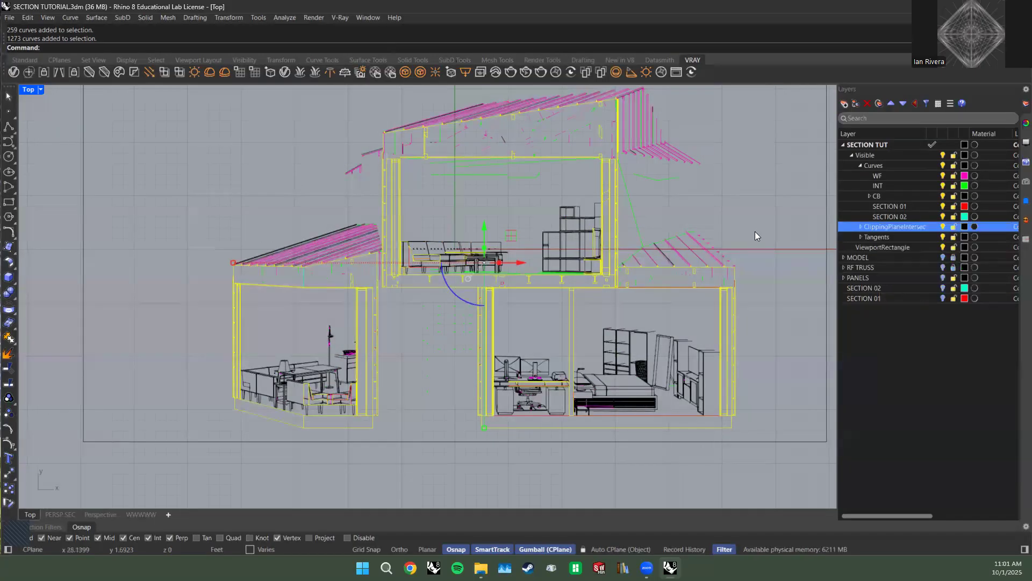
Try to select the objects directly on the ClippingPlaneIntersections layer, and examine its sublayer tree.
right_click(892, 230)
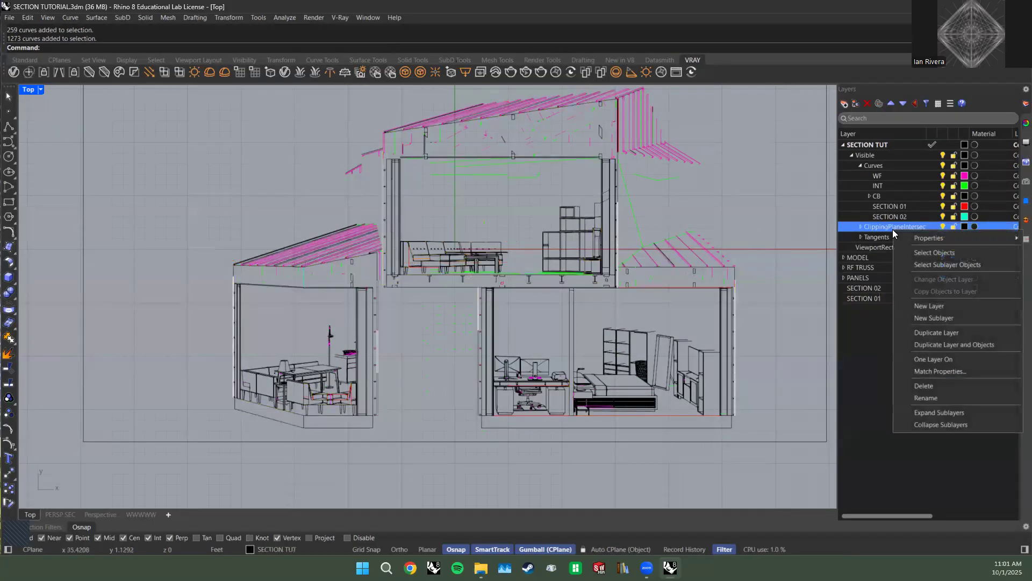
click(935, 253)
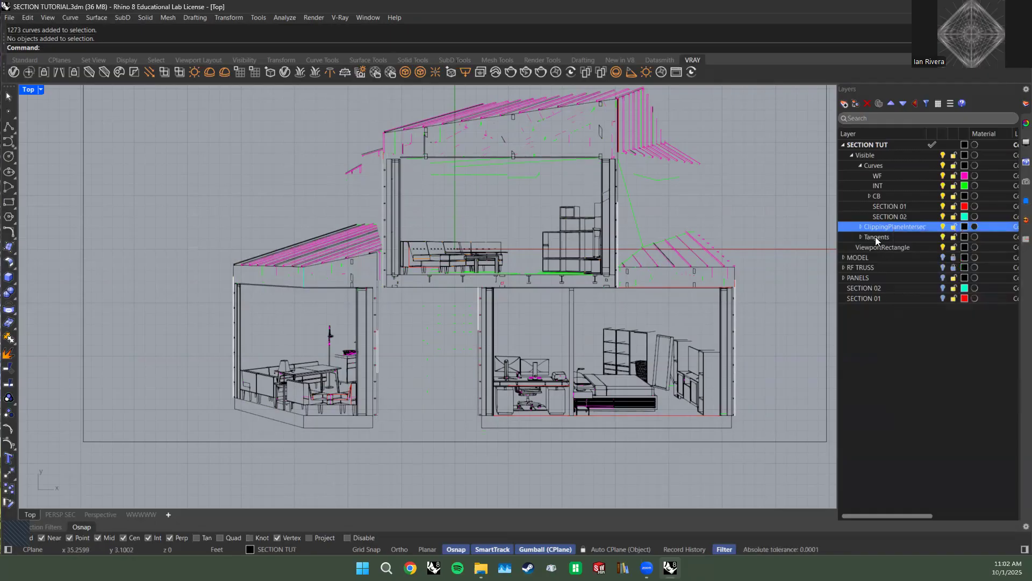
click(860, 227)
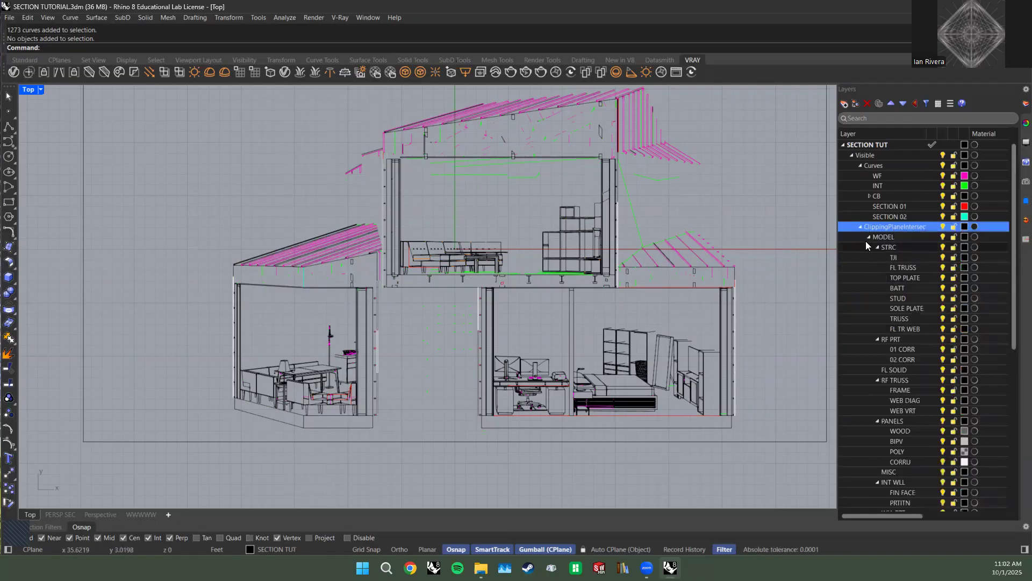
click(860, 226)
Move all sublayer objects of ClippingPlaneIntersections onto the ClippingPlaneIntersections layer itself, and clear the selection.
right_click(882, 226)
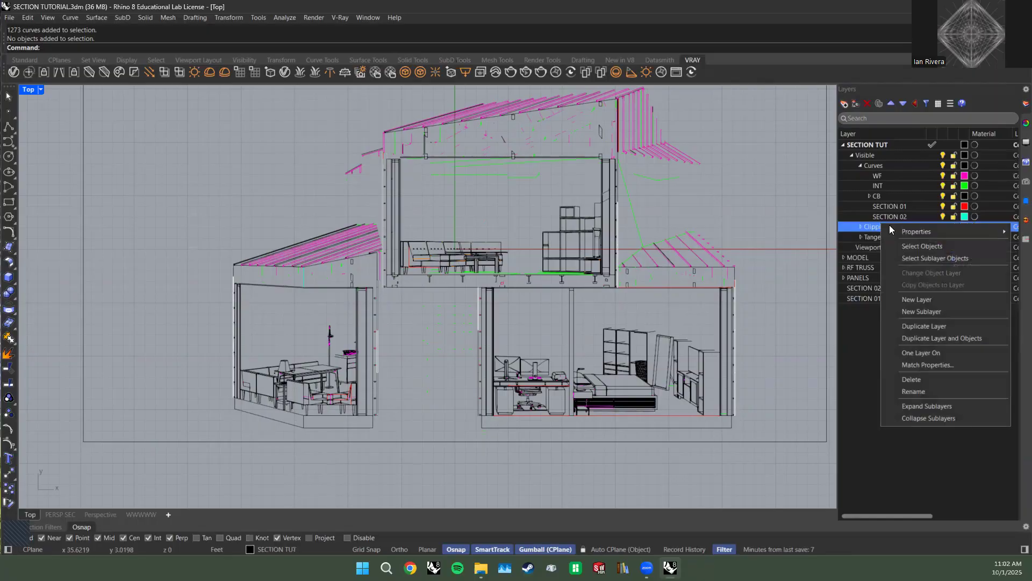
click(934, 257)
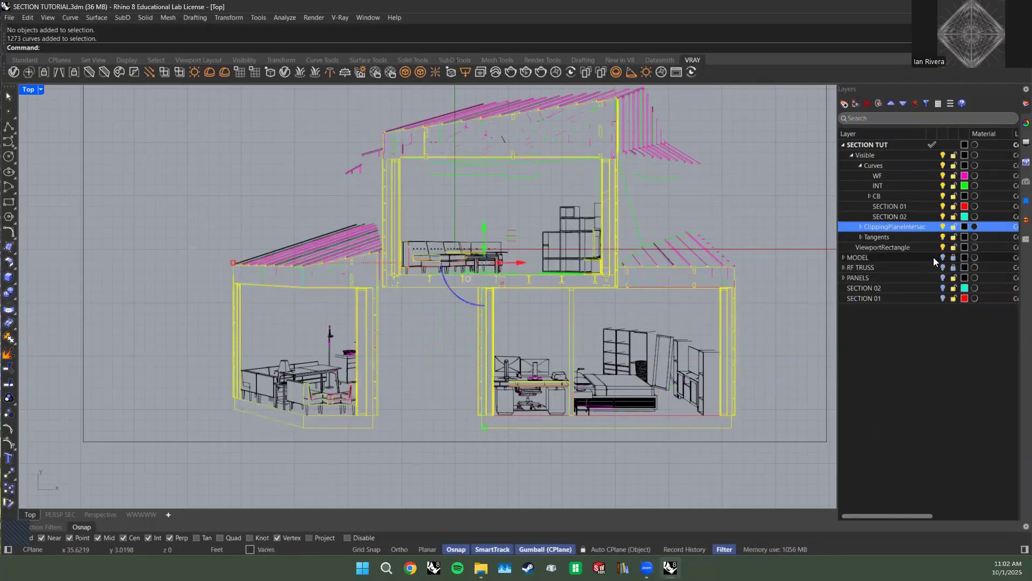
right_click(874, 227)
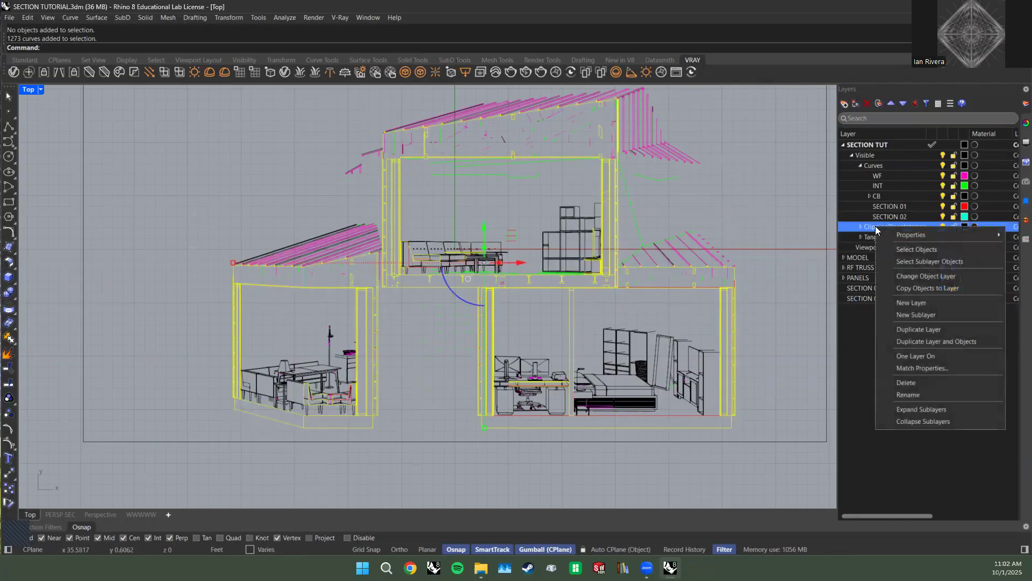
click(923, 276)
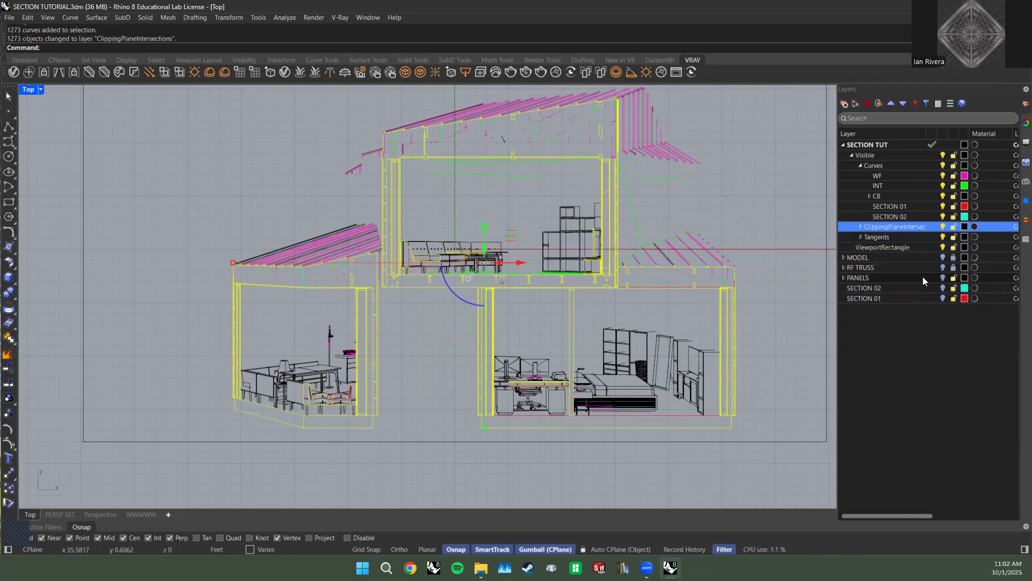
click(908, 417)
click(734, 220)
click(895, 228)
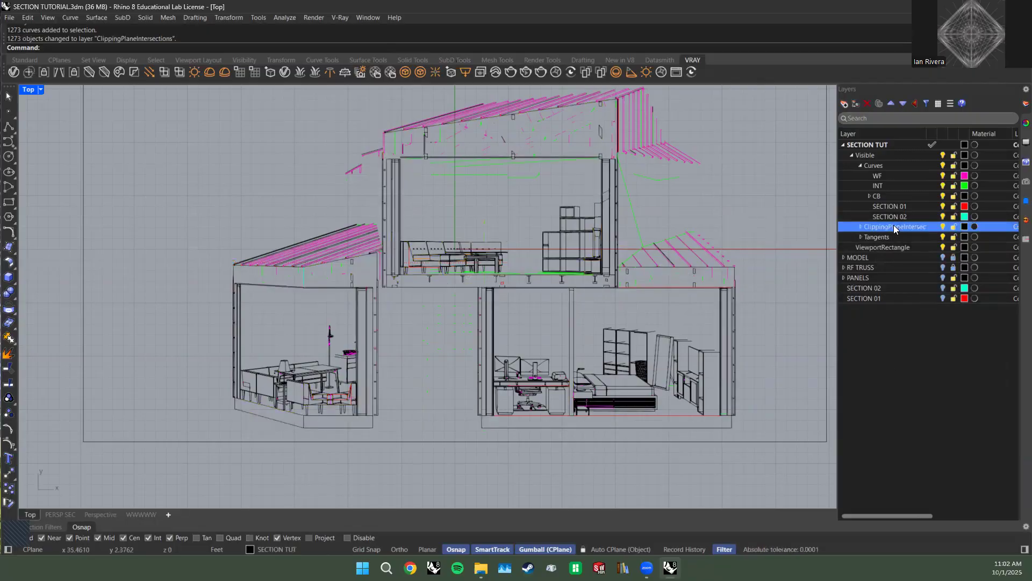
Expand the ClippingPlaneIntersections layer and collapse its MODEL and CB sublayers to check the leftover layers.
click(862, 227)
click(869, 237)
click(869, 237)
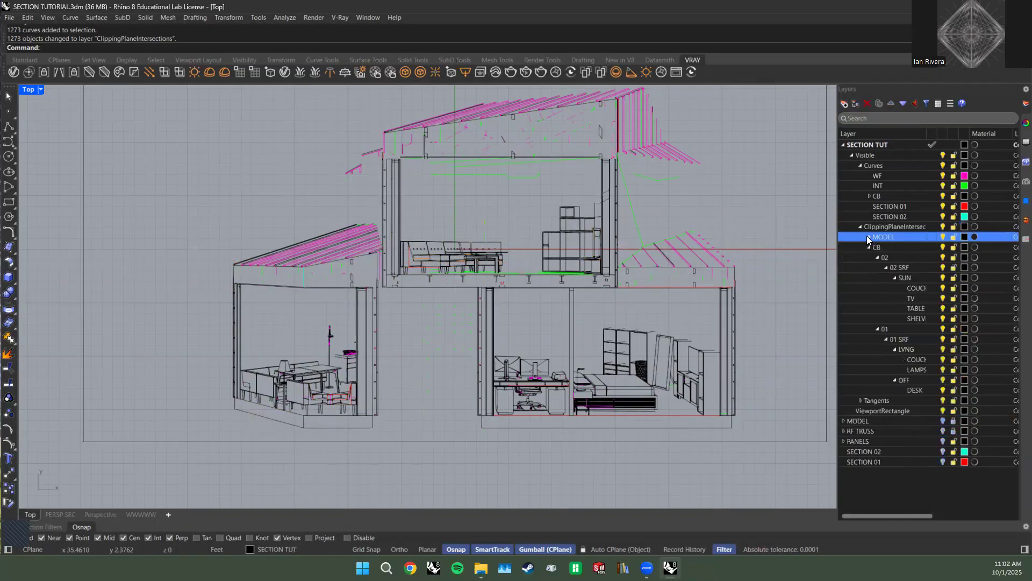
click(869, 247)
click(944, 396)
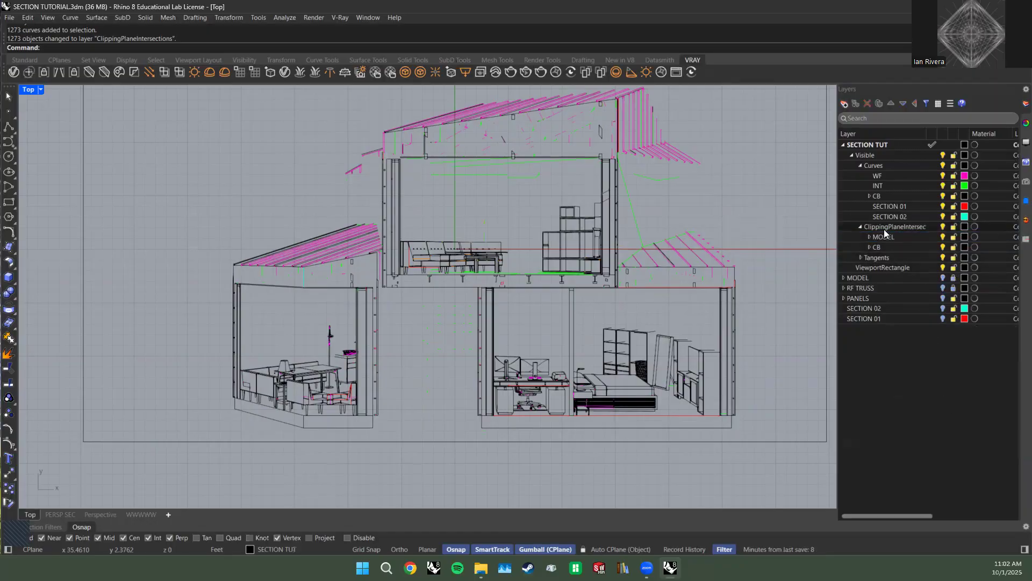
click(877, 228)
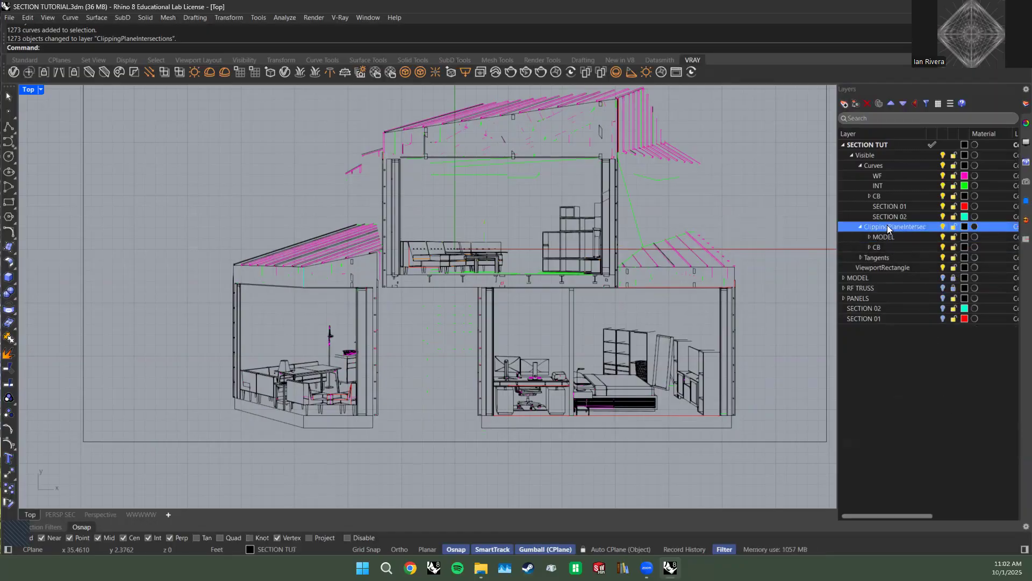
click(915, 237)
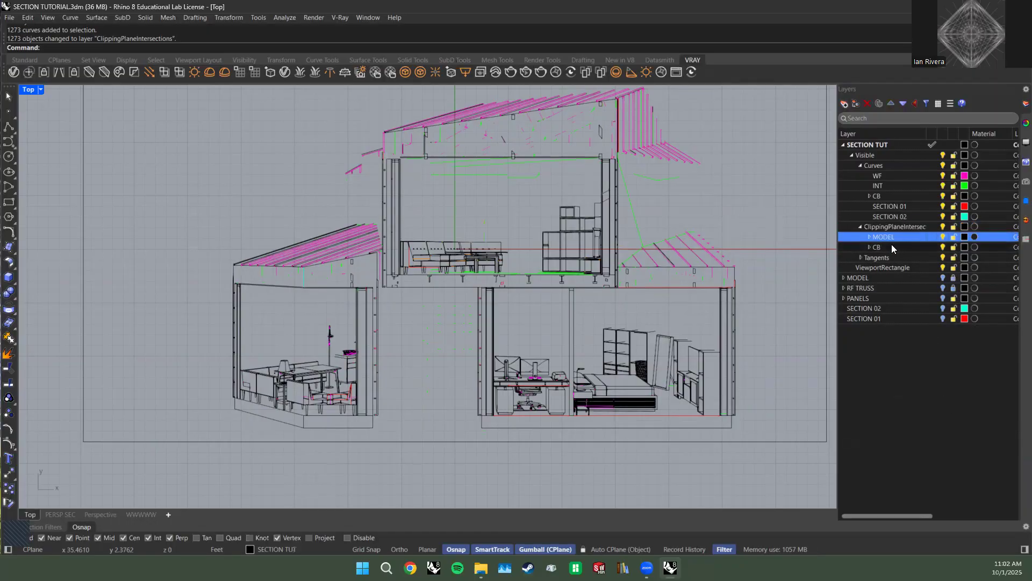
click(890, 247)
text(Pu)
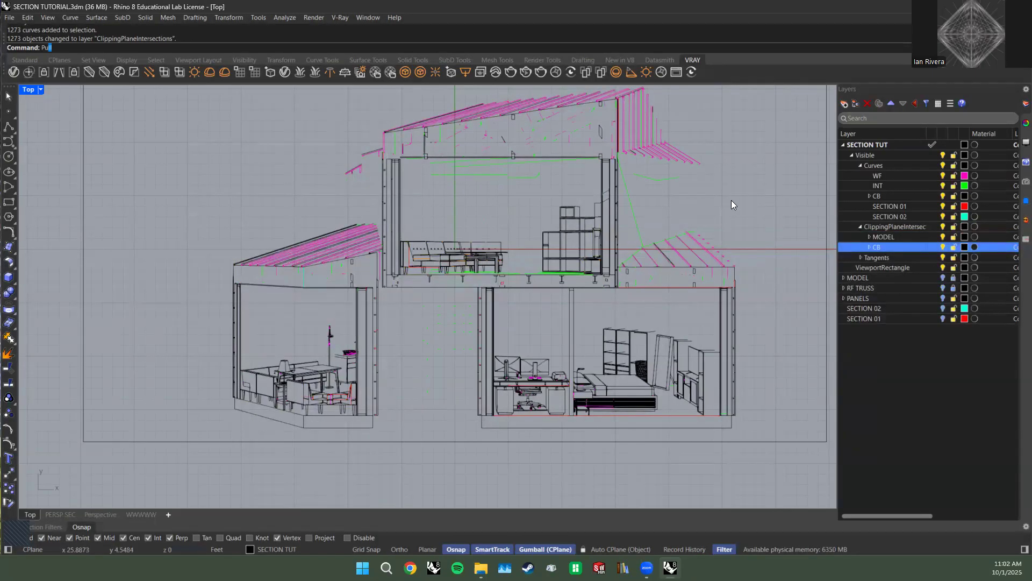
text(rge)
key(Return)
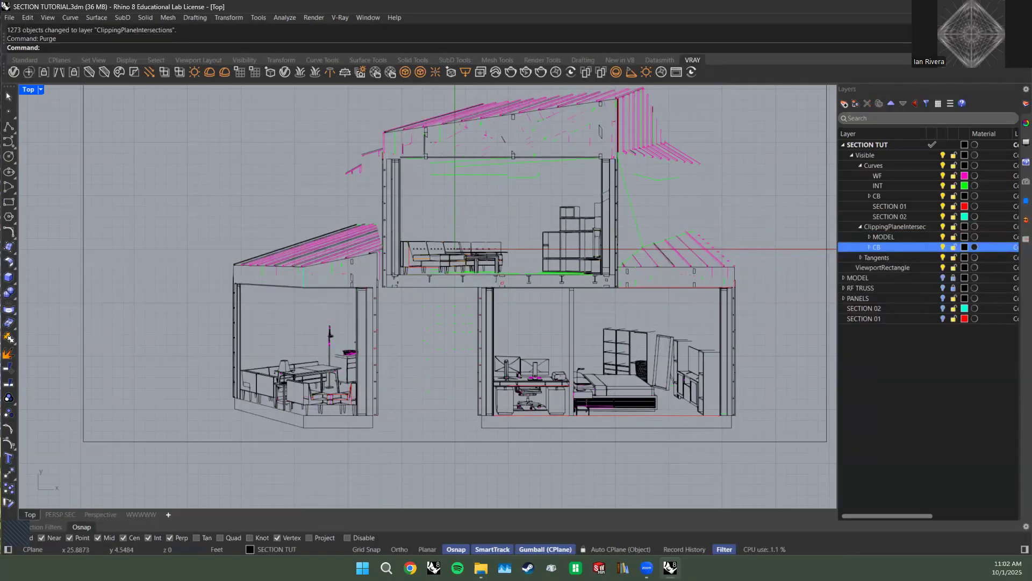
drag(494, 195, 560, 212)
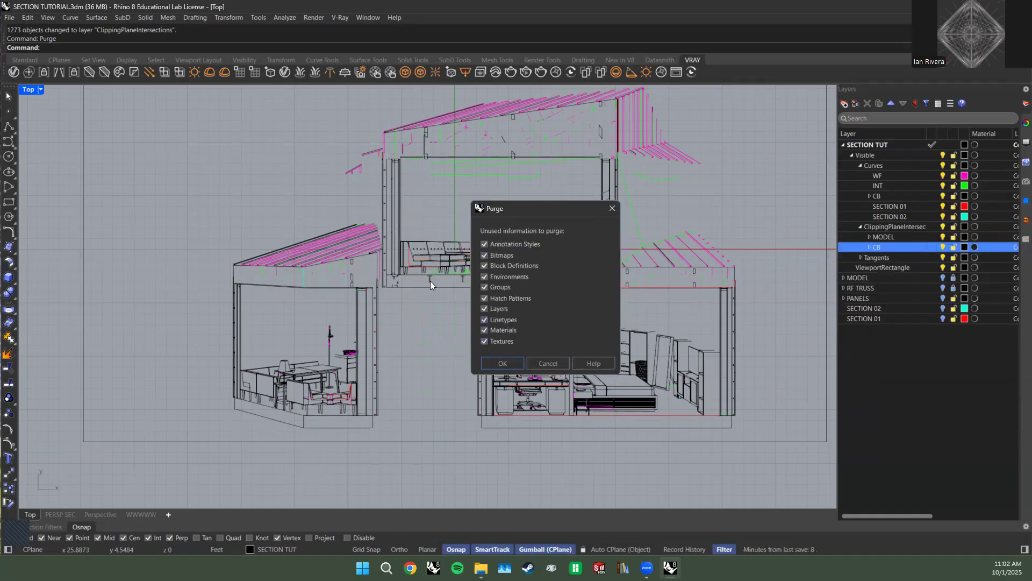
click(485, 319)
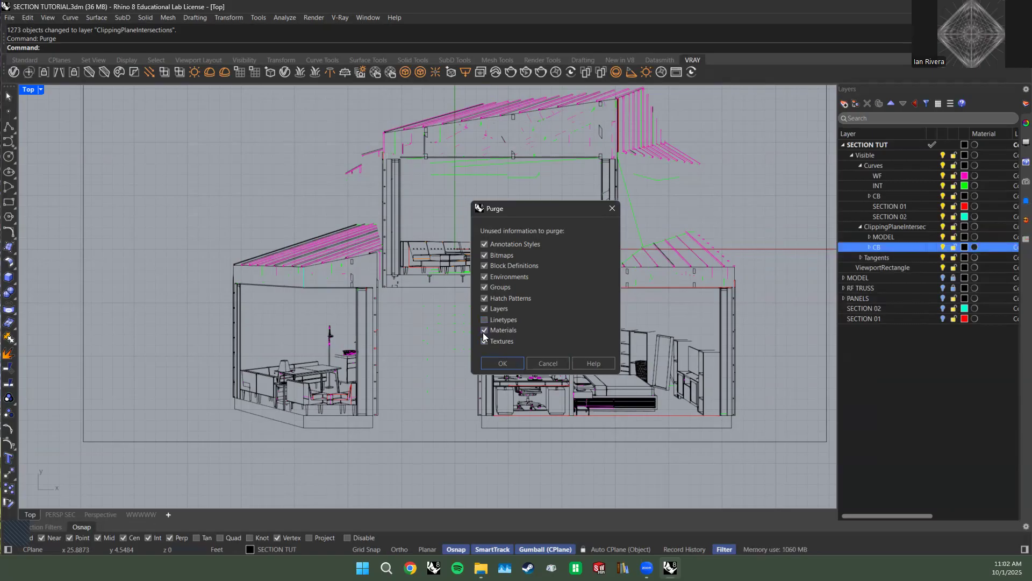
click(484, 298)
click(497, 363)
click(560, 363)
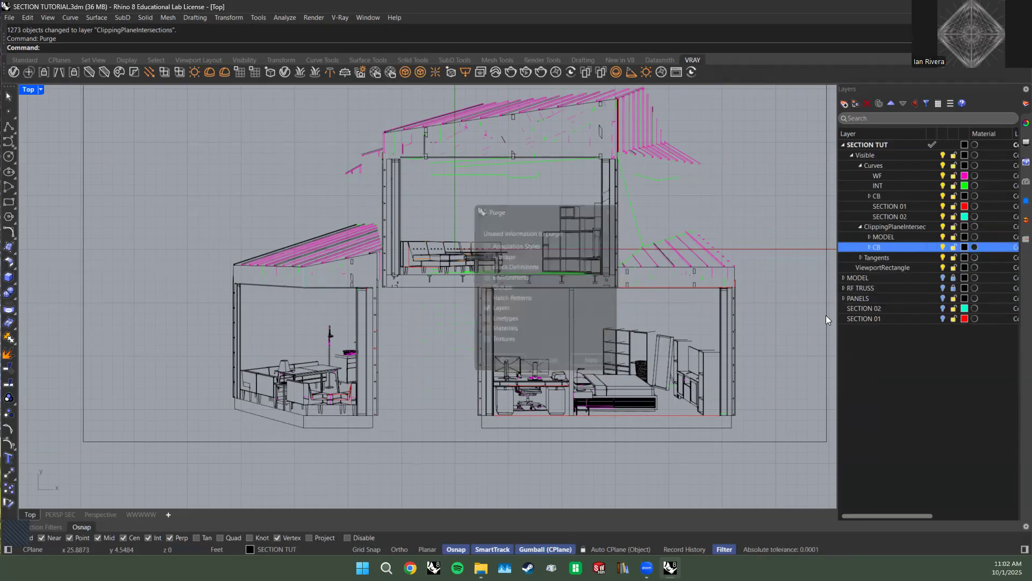
Purge the document's empty layers, excluding block definitions, environments, groups, hatch patterns, linetypes, materials and textures.
click(868, 237)
scroll(879, 250, down, 2)
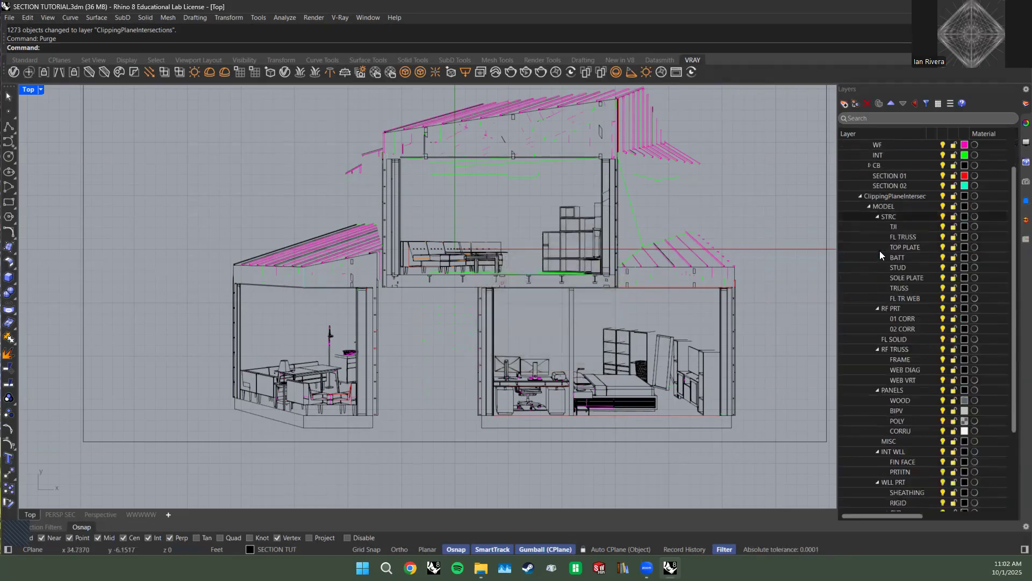
shift+click(849, 481)
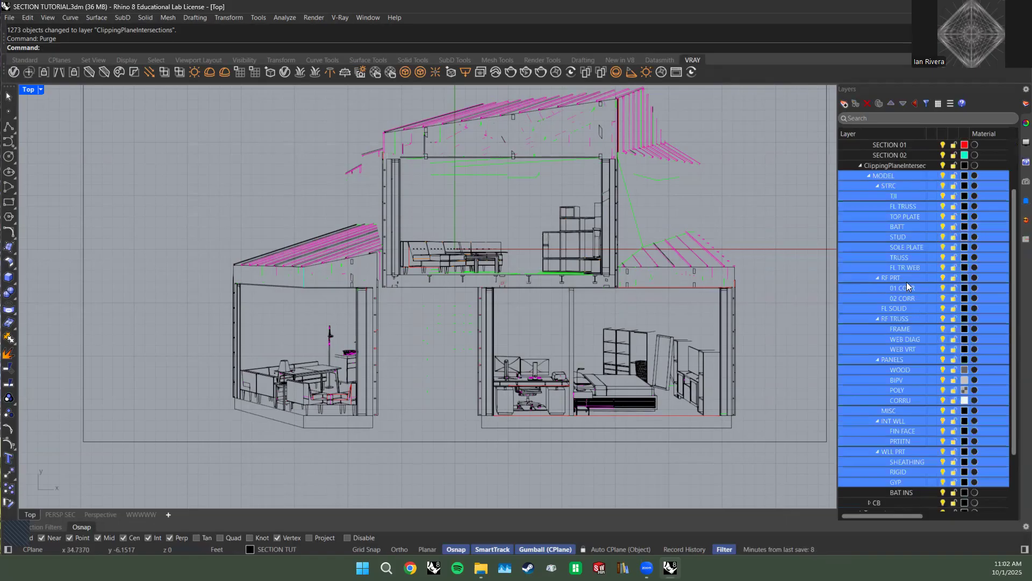
text(rge)
key(Return)
click(513, 330)
click(499, 320)
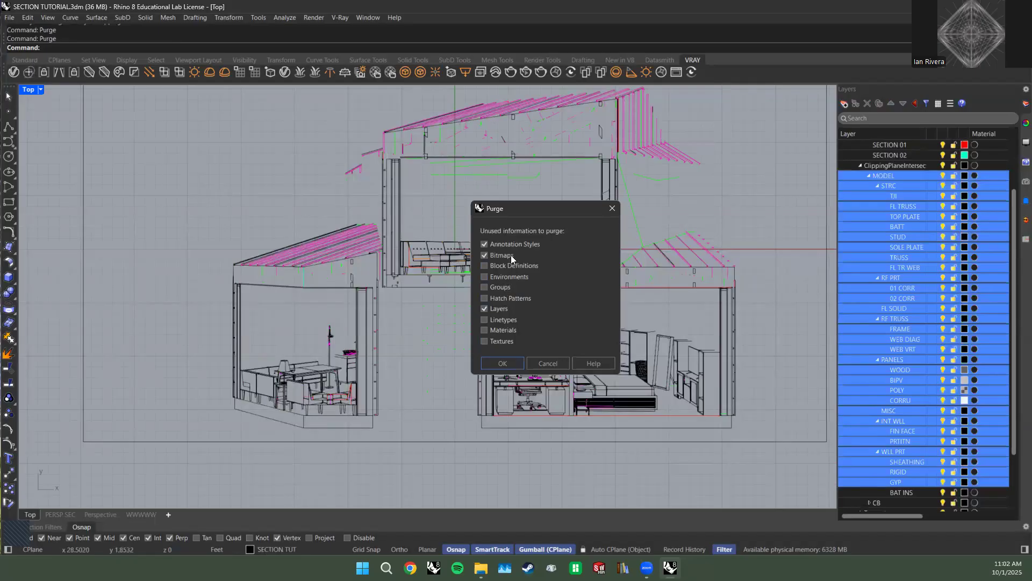
click(508, 362)
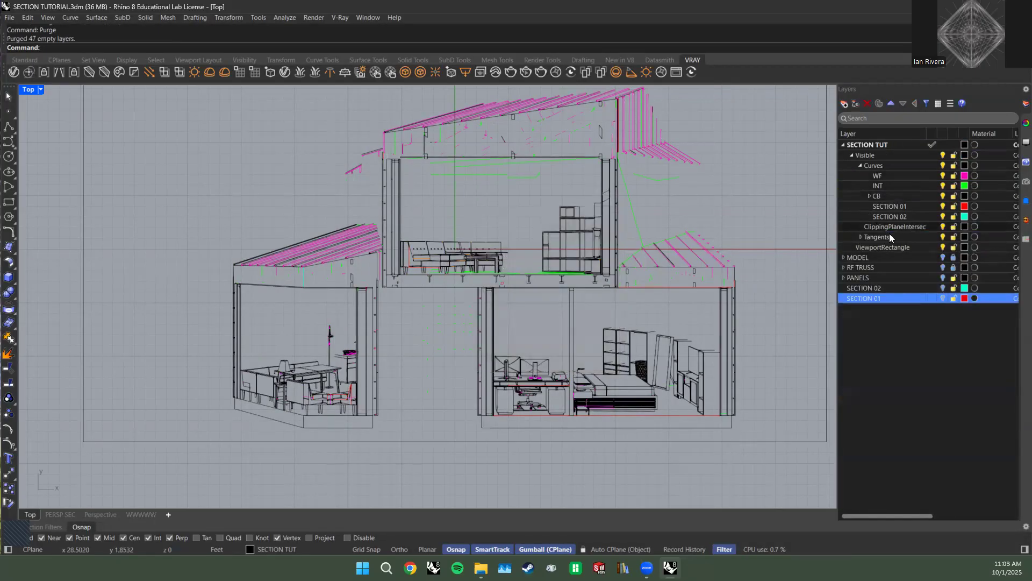
Rename the ClippingPlaneIntersections layer as CPLINT, and raise both it and the ViewportRectangle layer to the top level of the layer tree.
right_click(900, 226)
click(925, 250)
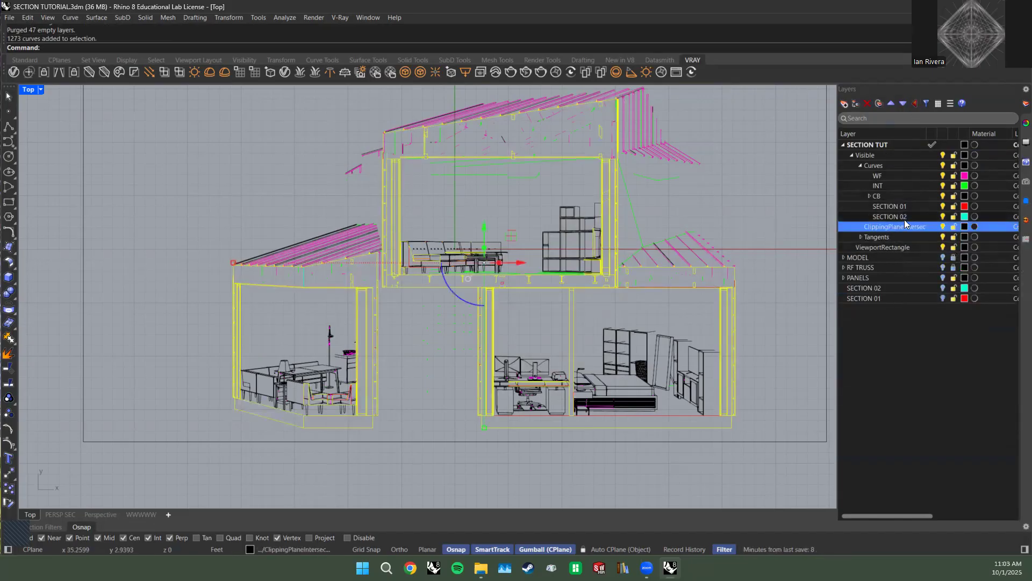
click(880, 228)
text(CPLINT)
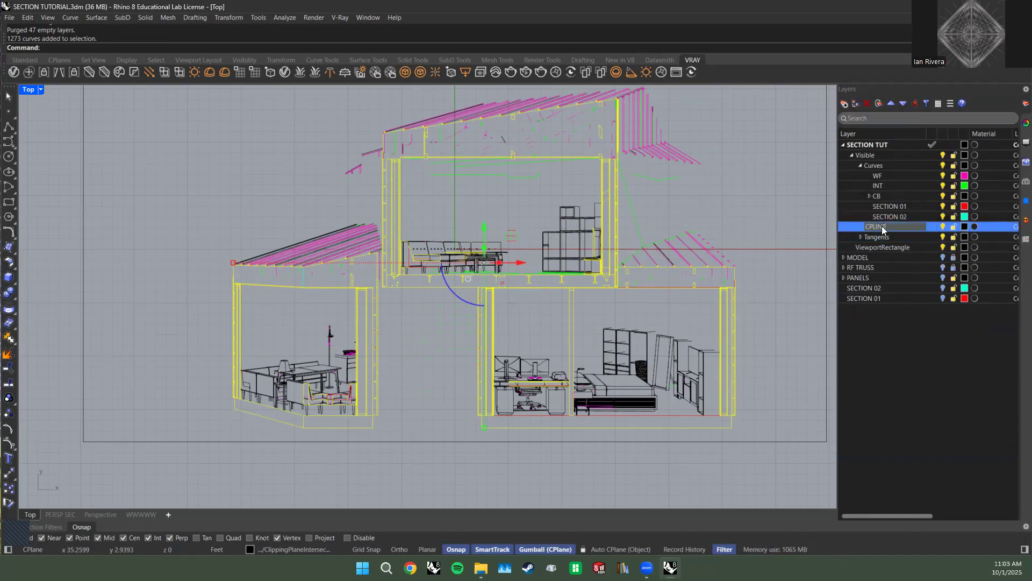
key(Return)
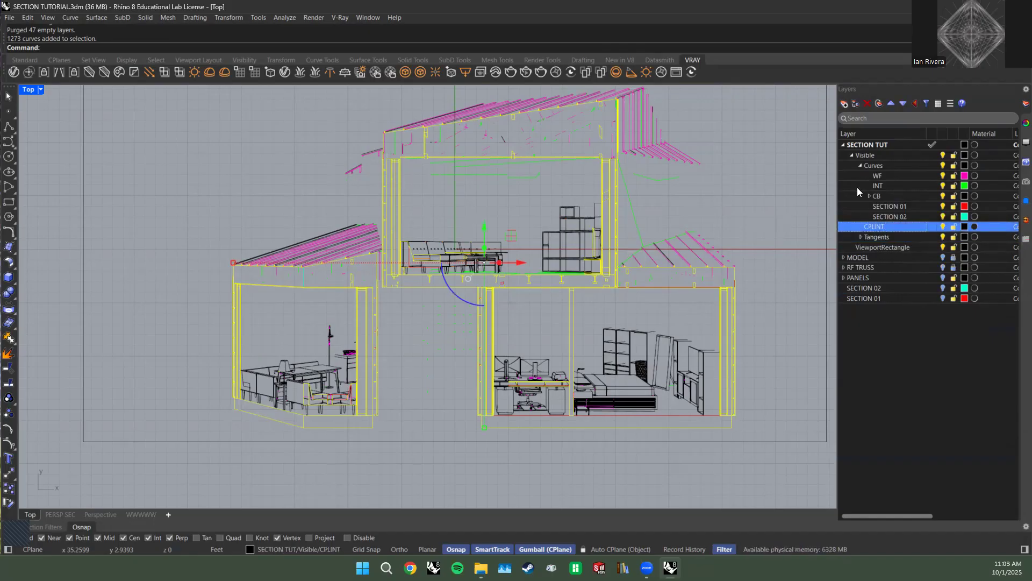
click(916, 103)
click(916, 103)
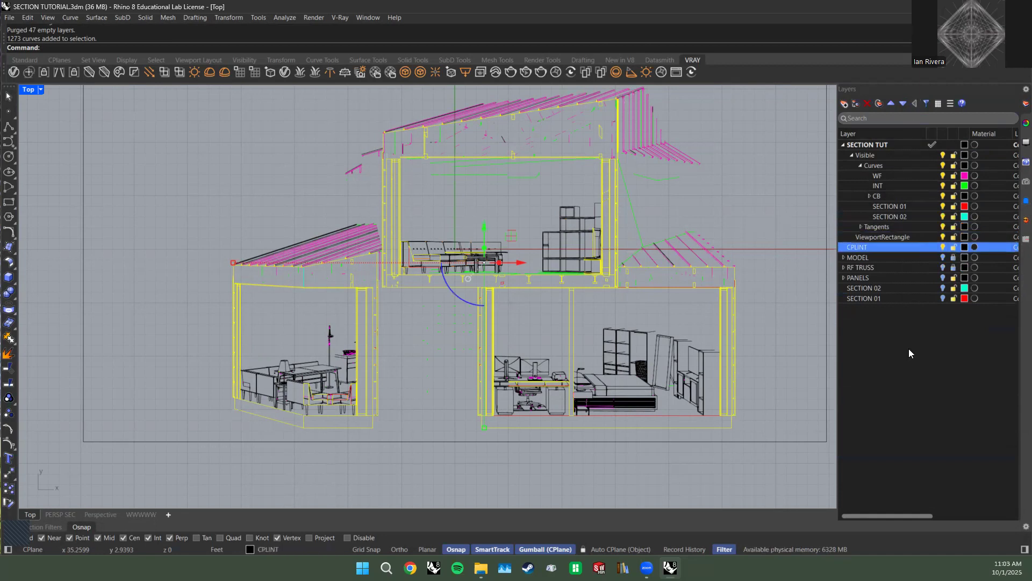
click(888, 237)
click(916, 104)
Move all sublayer objects of the Tangents layer onto the Tangents layer itself, and clear the selection.
click(882, 227)
right_click(884, 229)
click(690, 194)
click(742, 198)
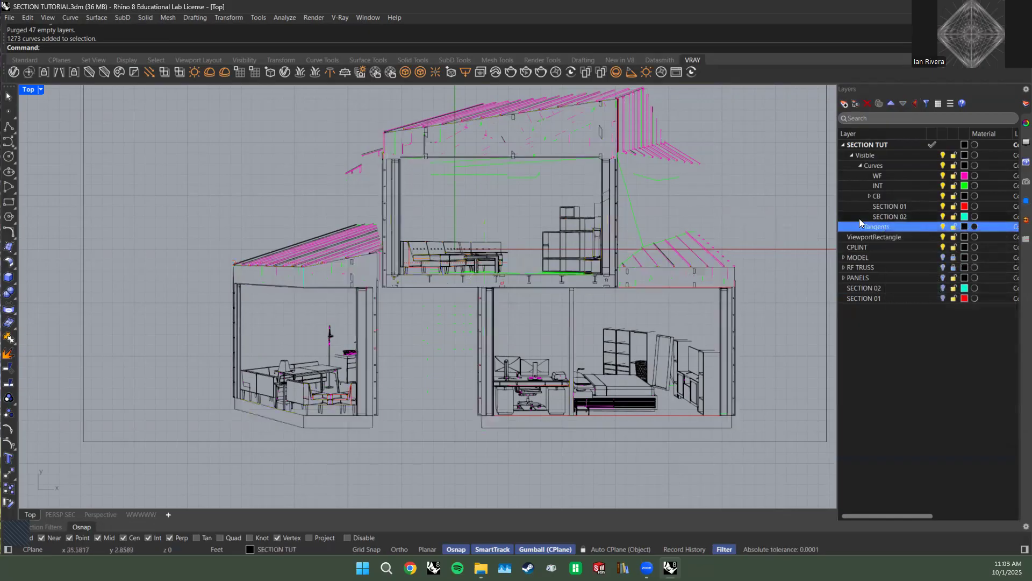
right_click(877, 229)
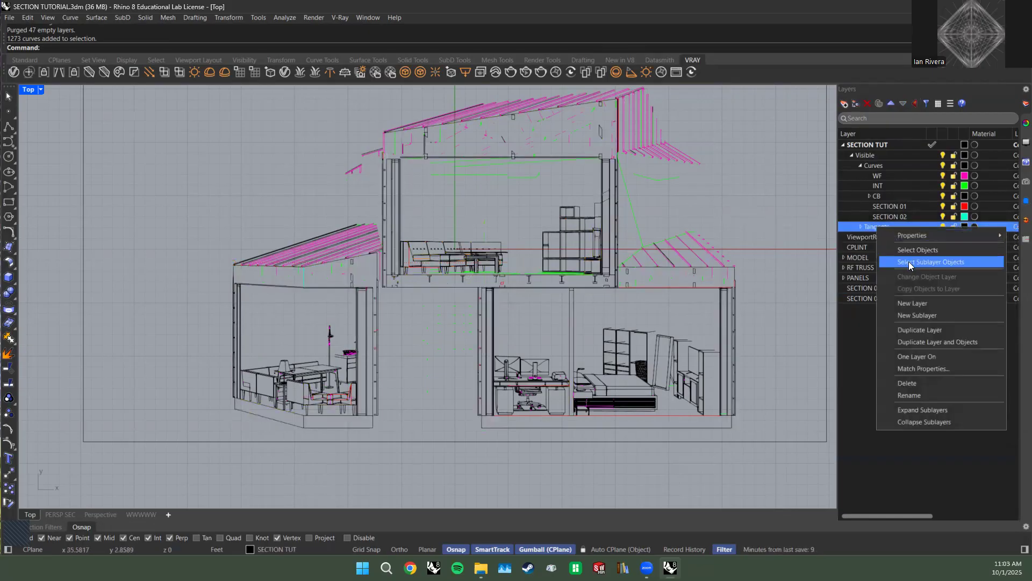
click(908, 261)
right_click(884, 231)
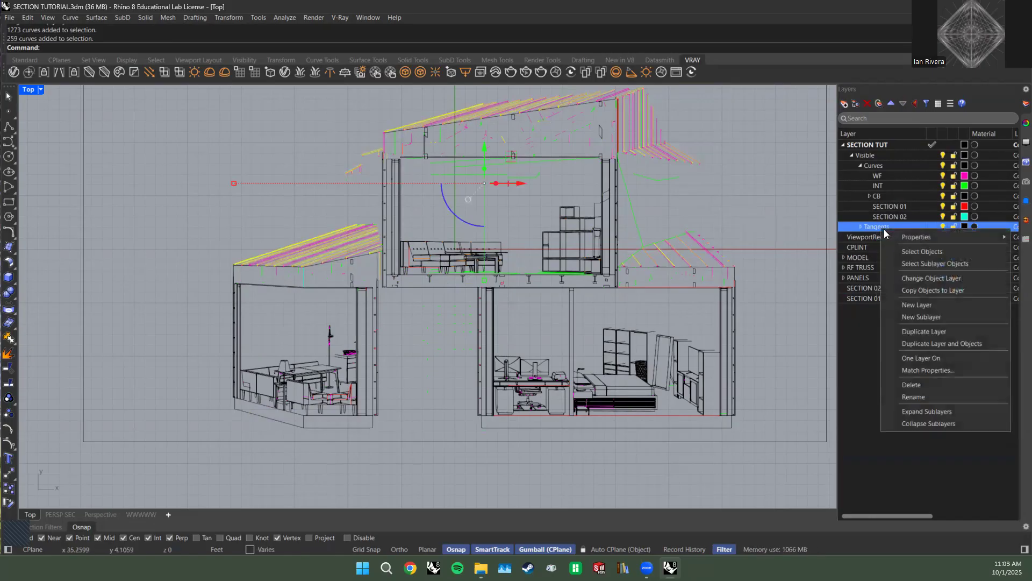
click(926, 277)
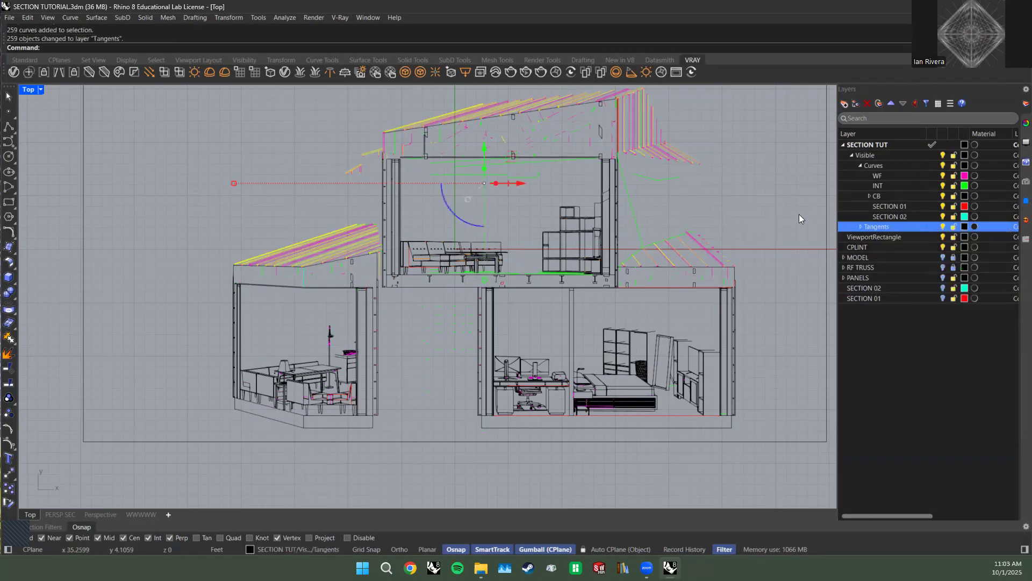
click(774, 235)
Purge the document's empty layers, and raise the Tangents layer to the top level of the layer tree.
click(861, 227)
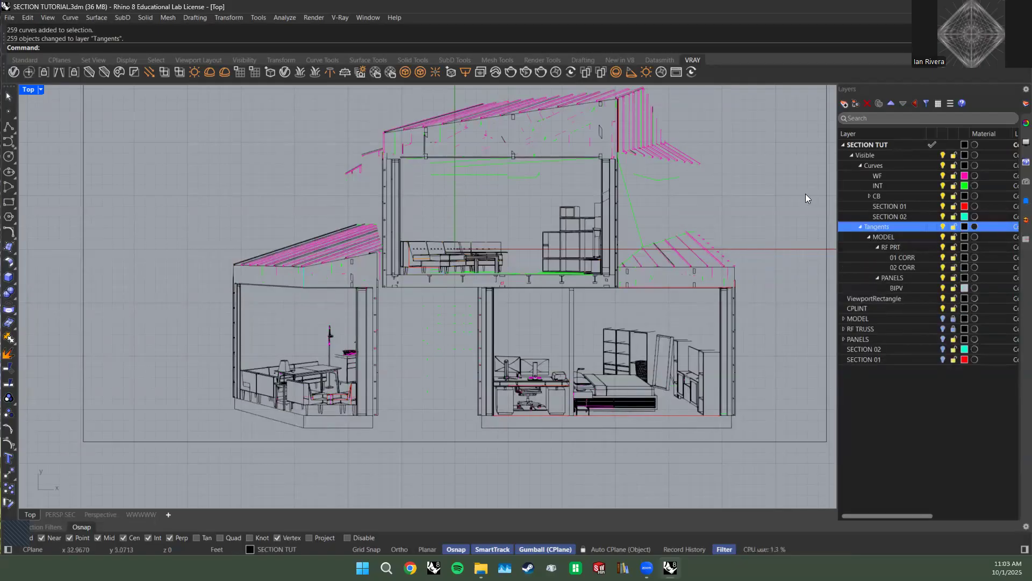
text(Purge)
key(Return)
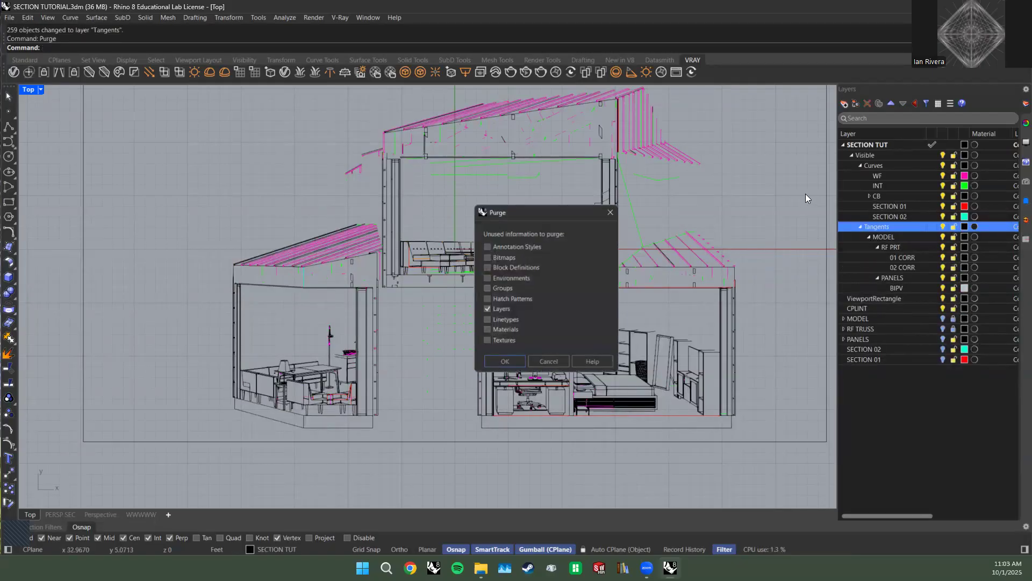
key(Return)
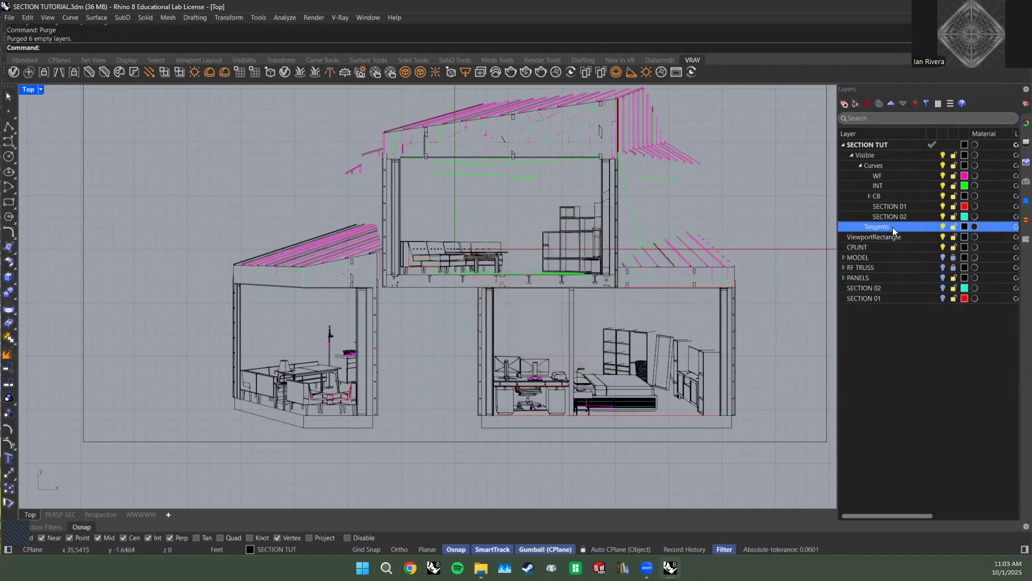
click(913, 102)
click(886, 239)
Select the objects on the nested SECTION 01 and SECTION 02 layers to check them in the drawing, and clear the selection.
click(897, 215)
shift+click(901, 206)
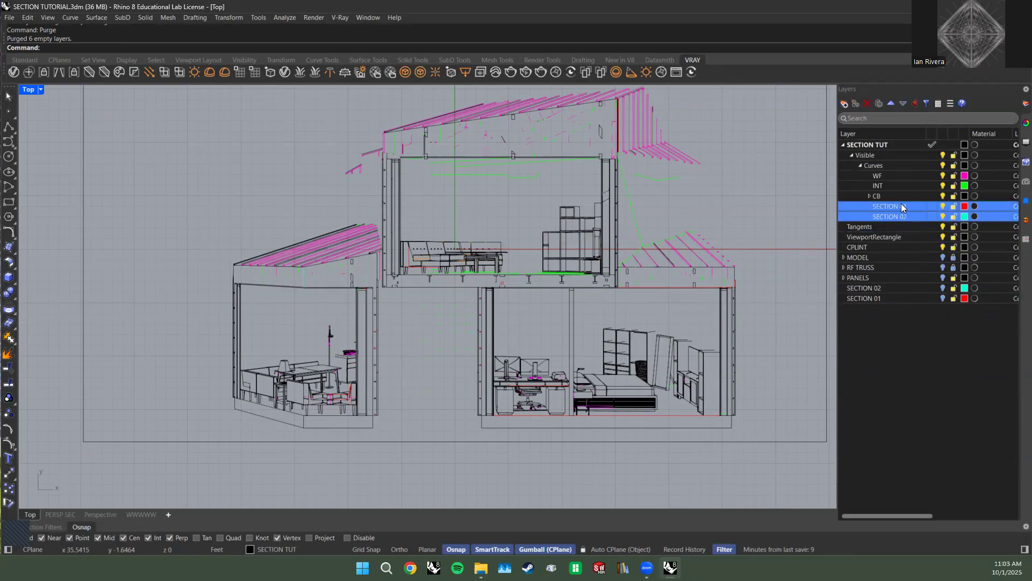
right_click(904, 206)
click(929, 239)
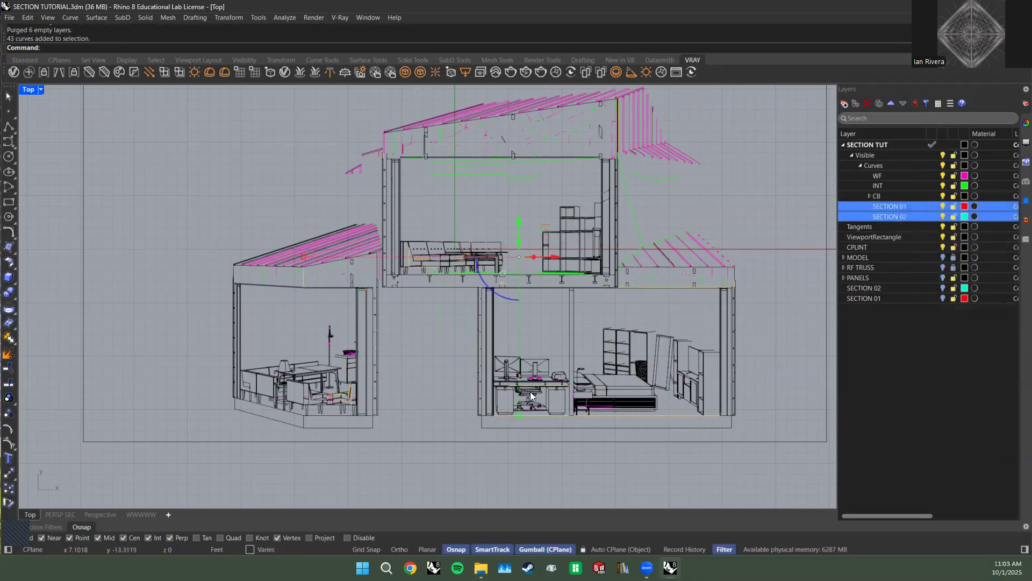
click(795, 229)
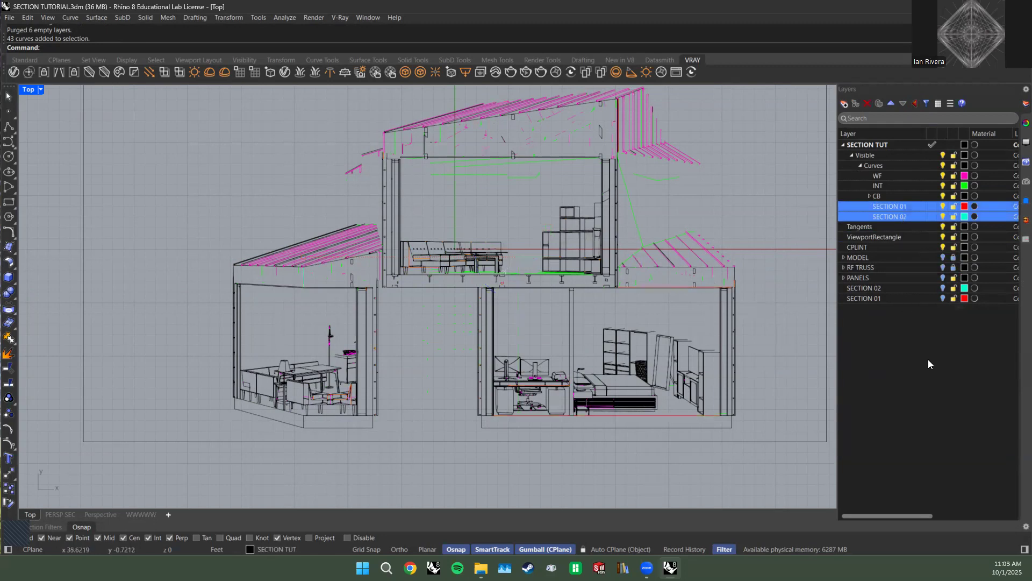
click(928, 359)
Move the curves on the nested SECTION 01 layer under Curves to the top-level SECTION 01 layer.
right_click(894, 207)
click(924, 245)
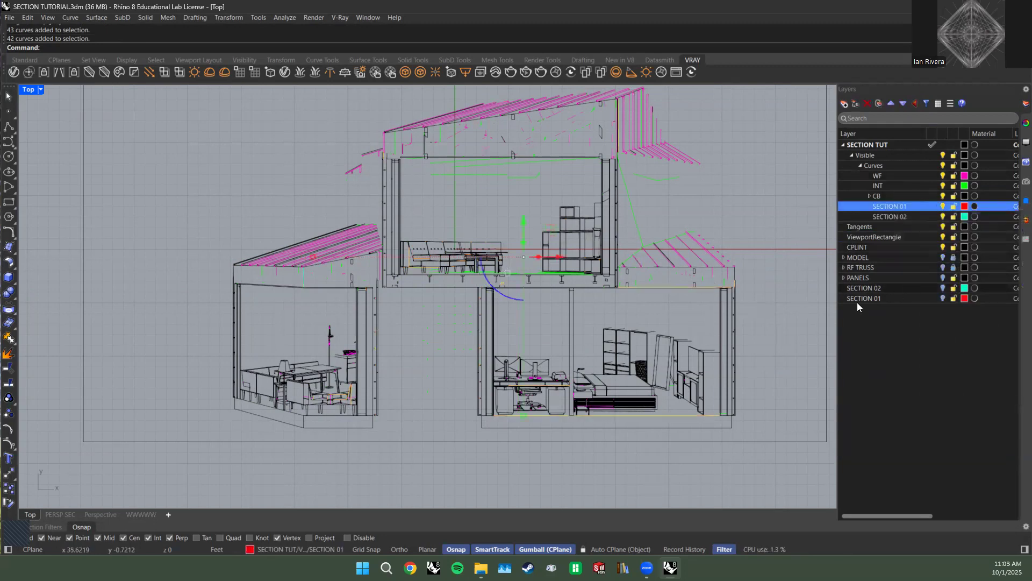
right_click(889, 207)
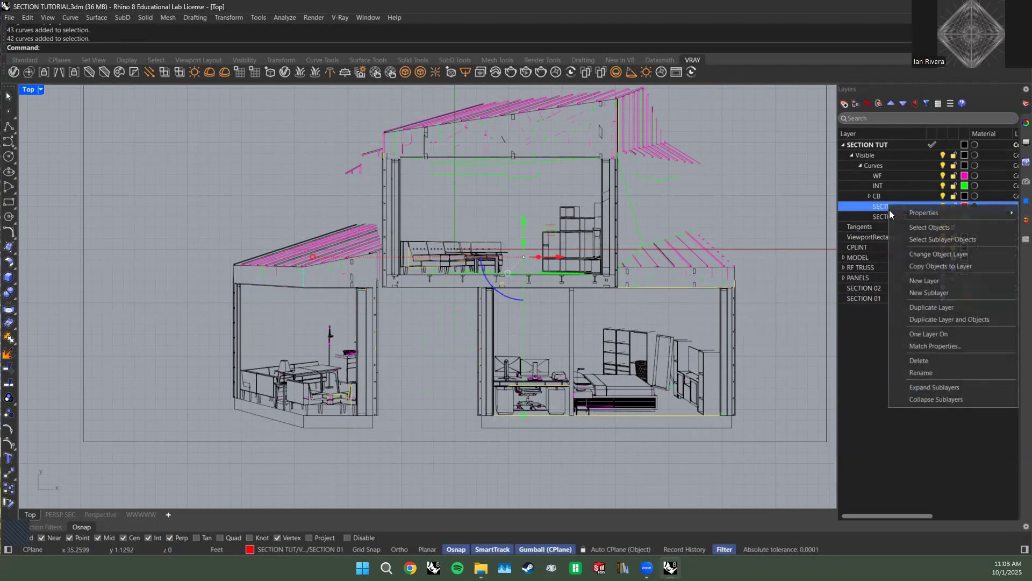
click(918, 239)
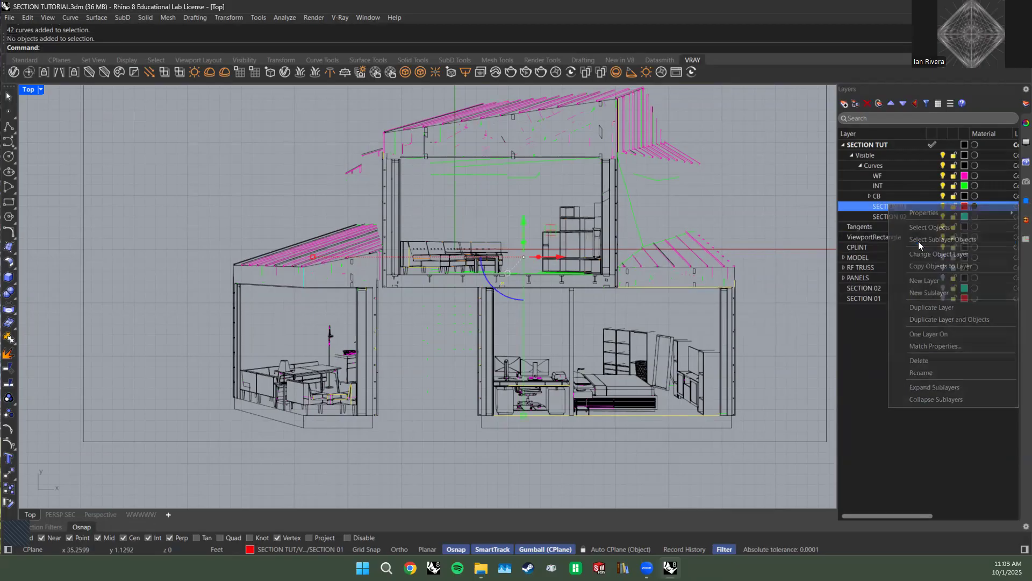
click(877, 299)
right_click(877, 303)
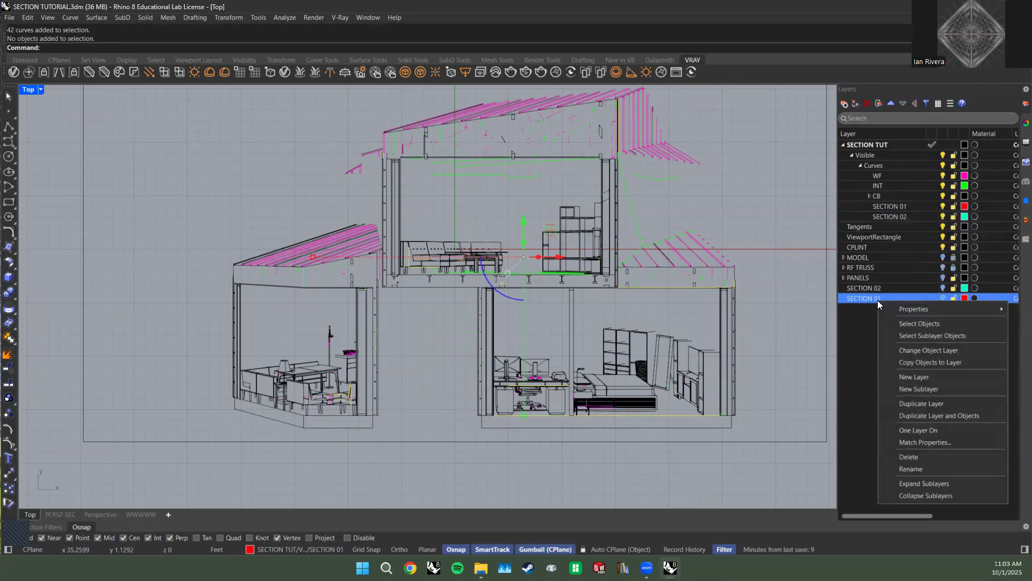
click(912, 350)
Move the curve on the nested SECTION 02 layer under Curves to the top-level SECTION 02 layer.
click(904, 217)
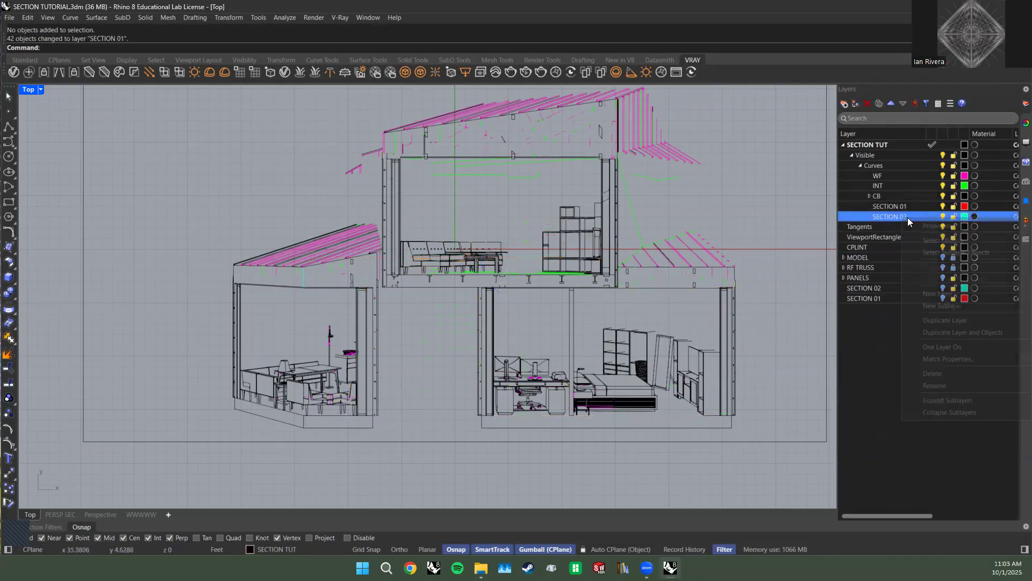
right_click(908, 217)
click(933, 249)
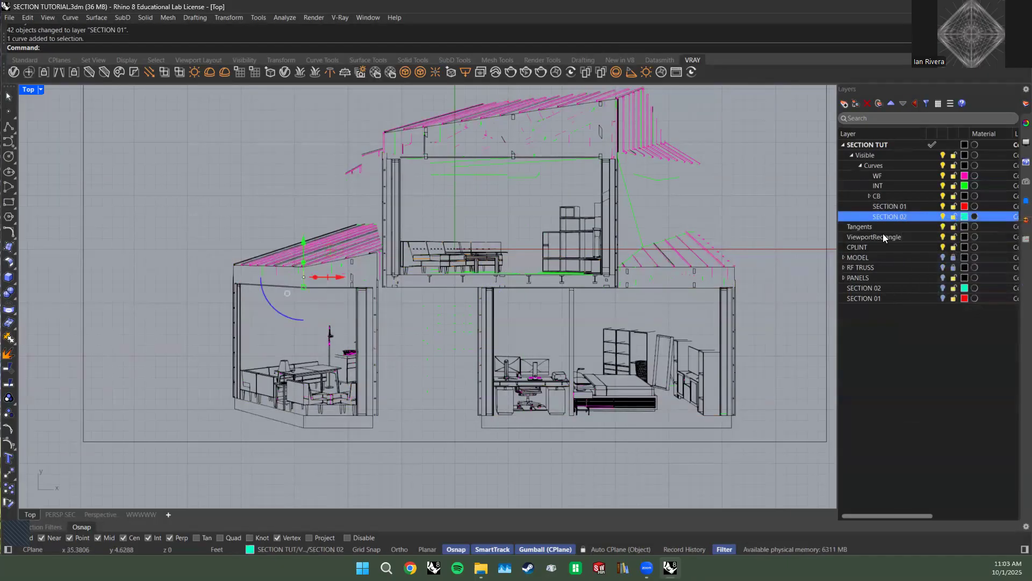
click(877, 289)
right_click(878, 289)
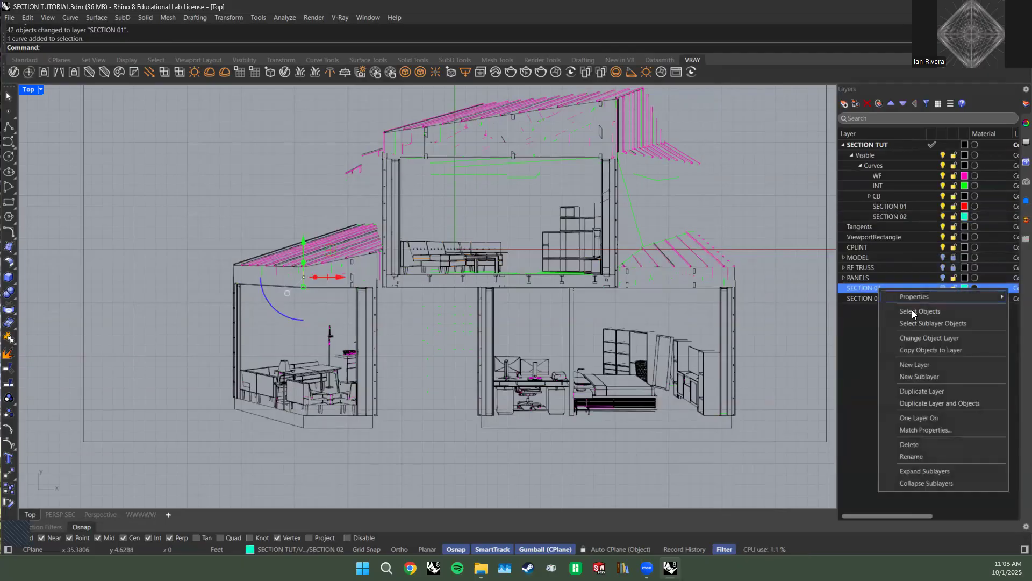
click(908, 340)
click(909, 341)
Purge the emptied nested SECTION 01 and SECTION 02 layers from the document.
click(901, 206)
shift+click(900, 216)
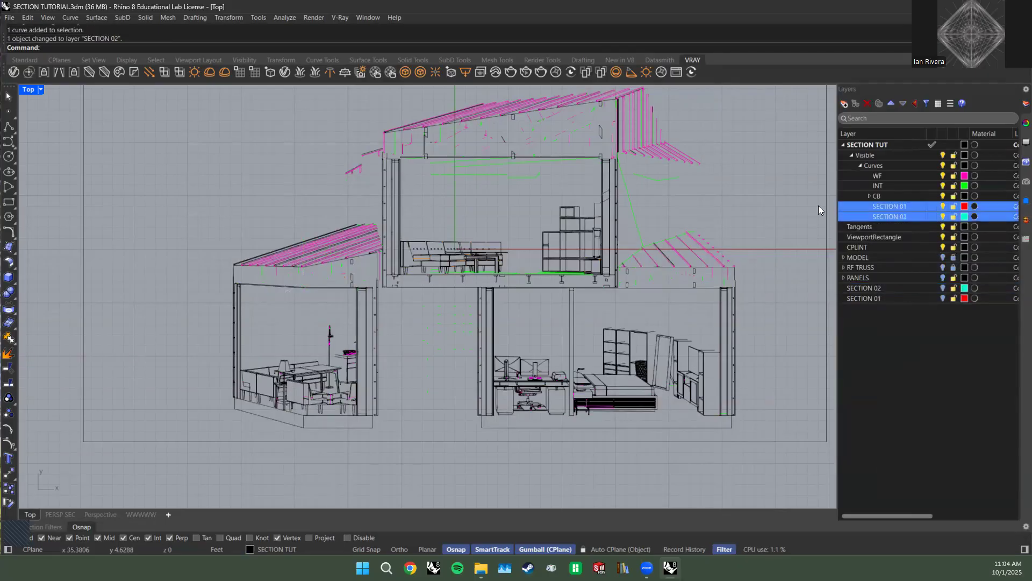
text(Purge)
key(Return)
key(Return)
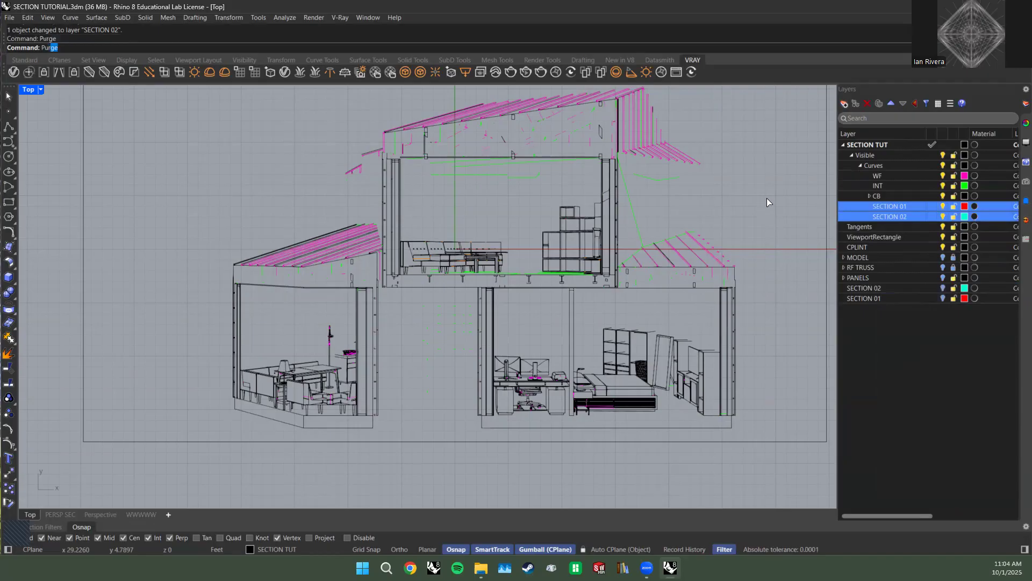
Expand the CB layer and its 02 sublayer, and collapse 02 SRF to examine the remaining layer structure.
click(868, 195)
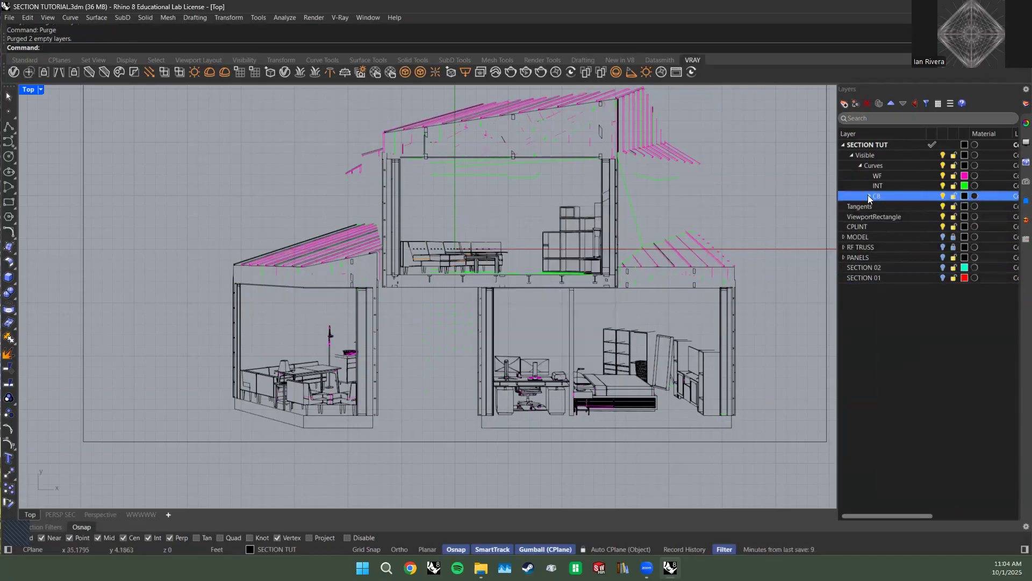
click(869, 196)
click(878, 206)
click(877, 217)
key(Escape)
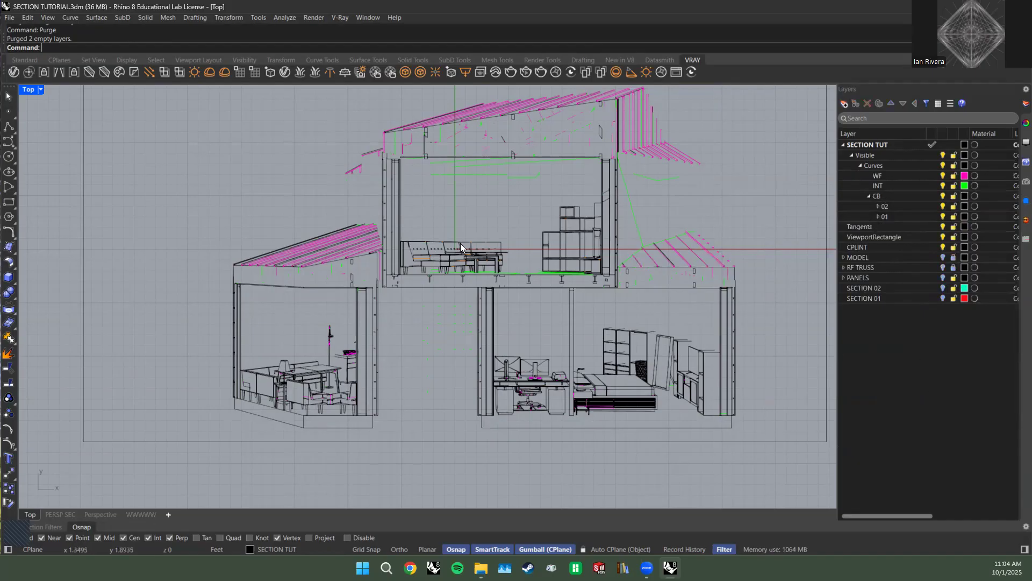
click(887, 206)
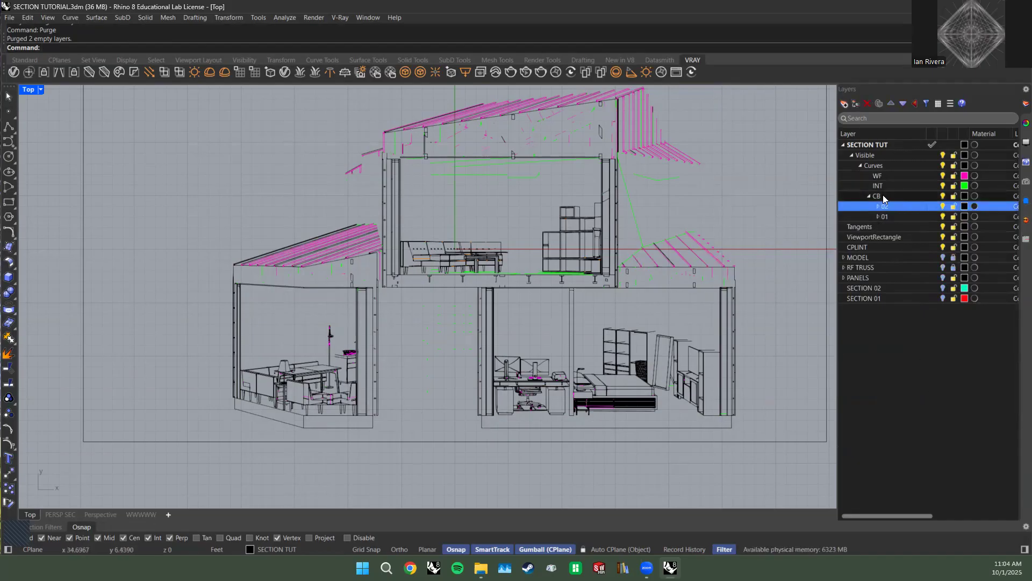
click(878, 206)
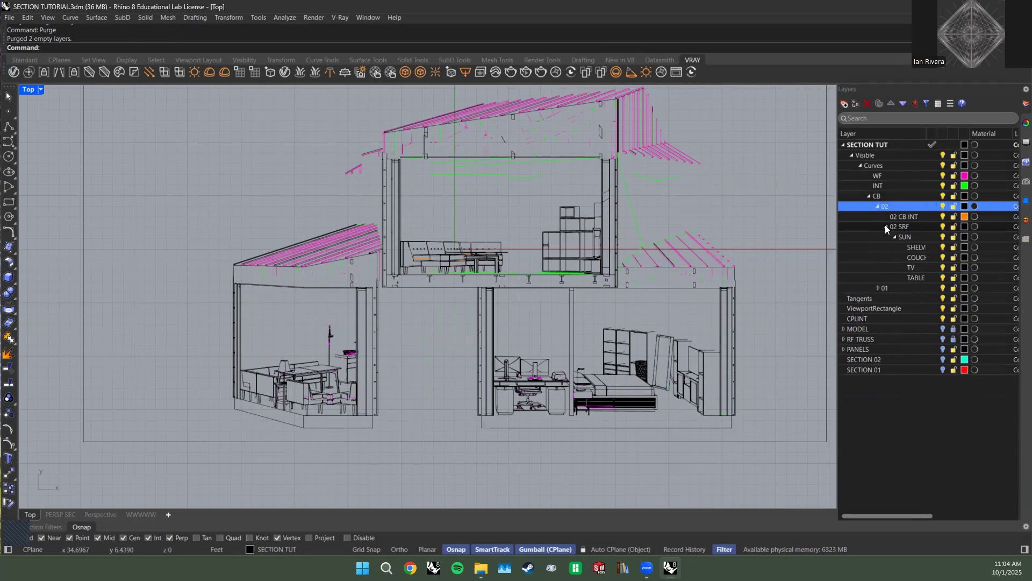
click(885, 226)
click(895, 225)
shift+click(907, 219)
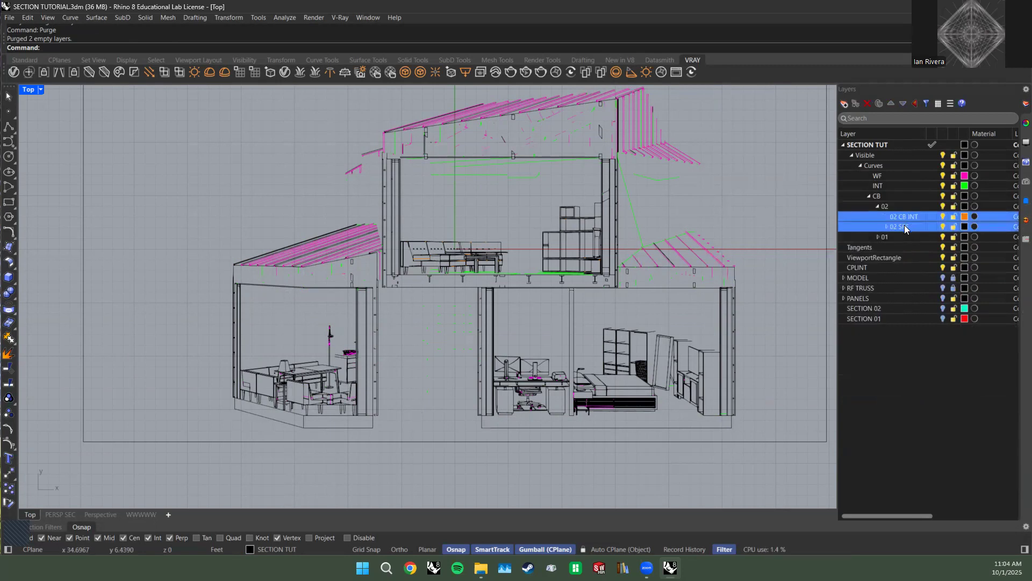
click(913, 385)
Move all sublayer objects of 02 SRF onto the 02 SRF layer itself.
right_click(909, 228)
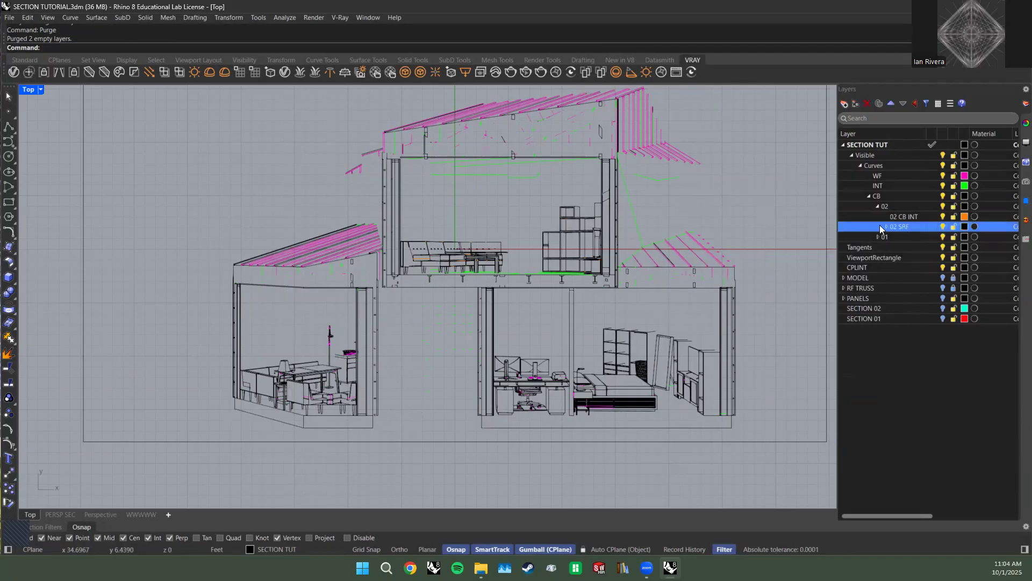
click(959, 262)
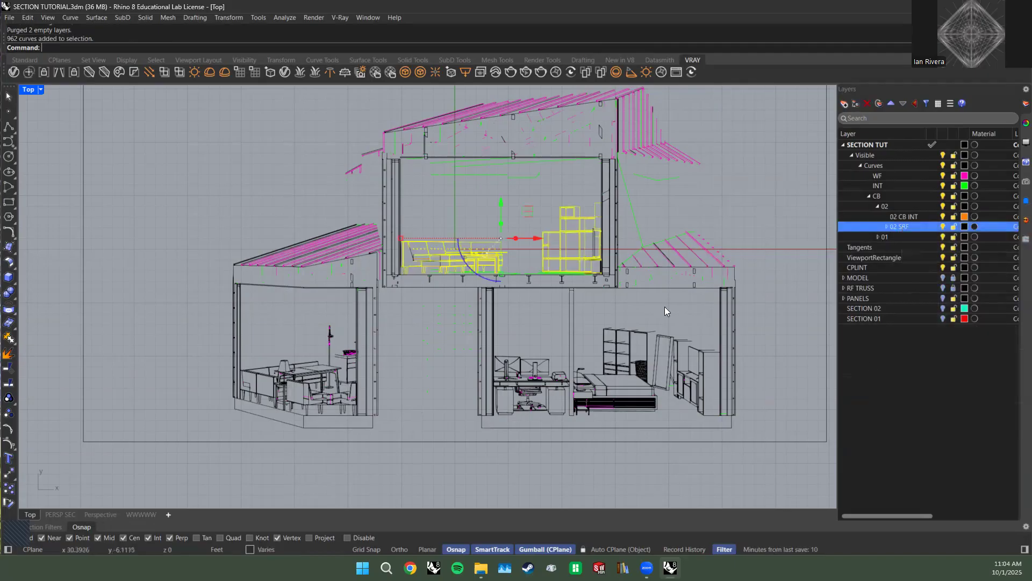
scroll(428, 256, up, 8)
scroll(424, 262, down, 8)
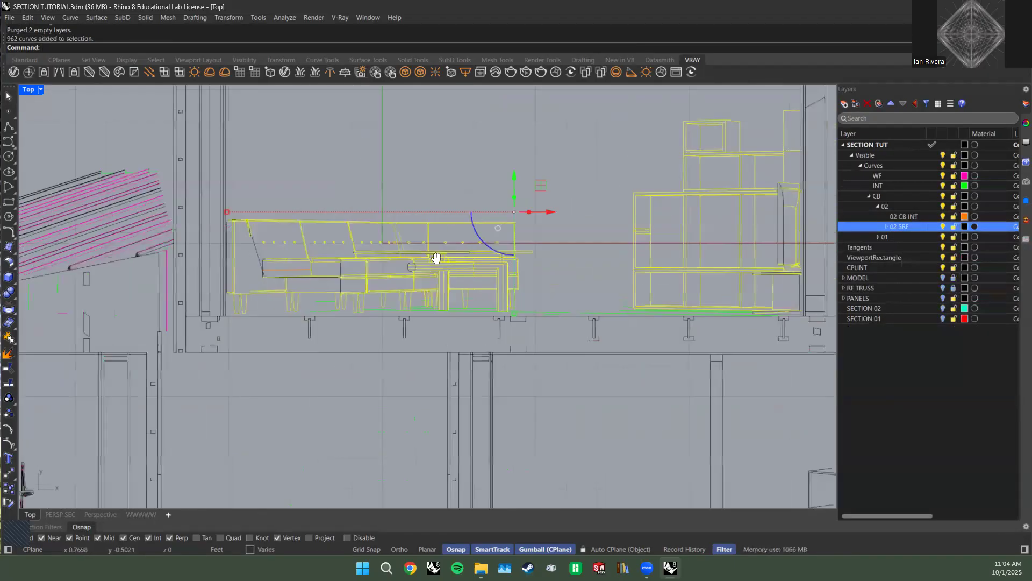
right_click(916, 228)
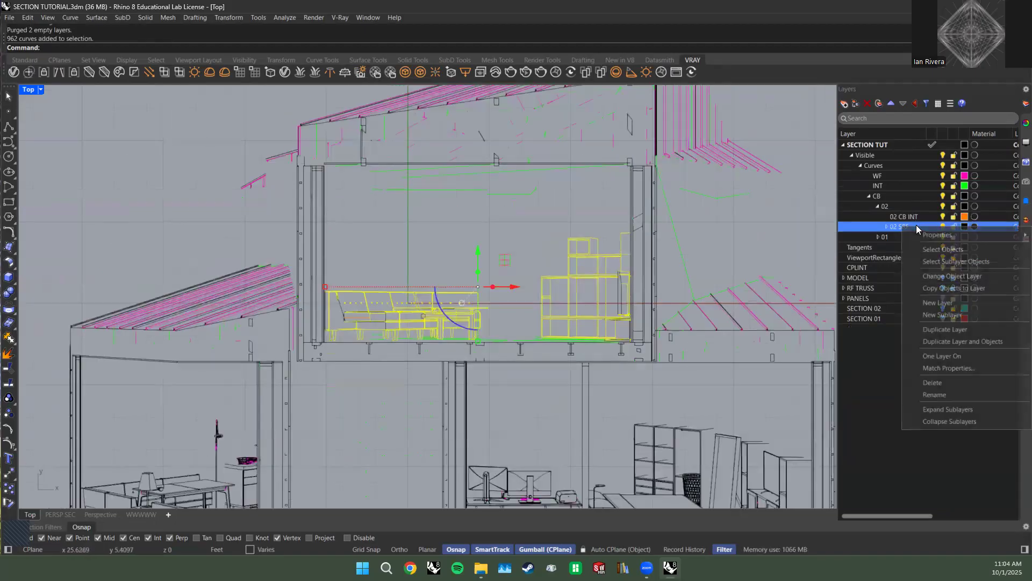
click(951, 275)
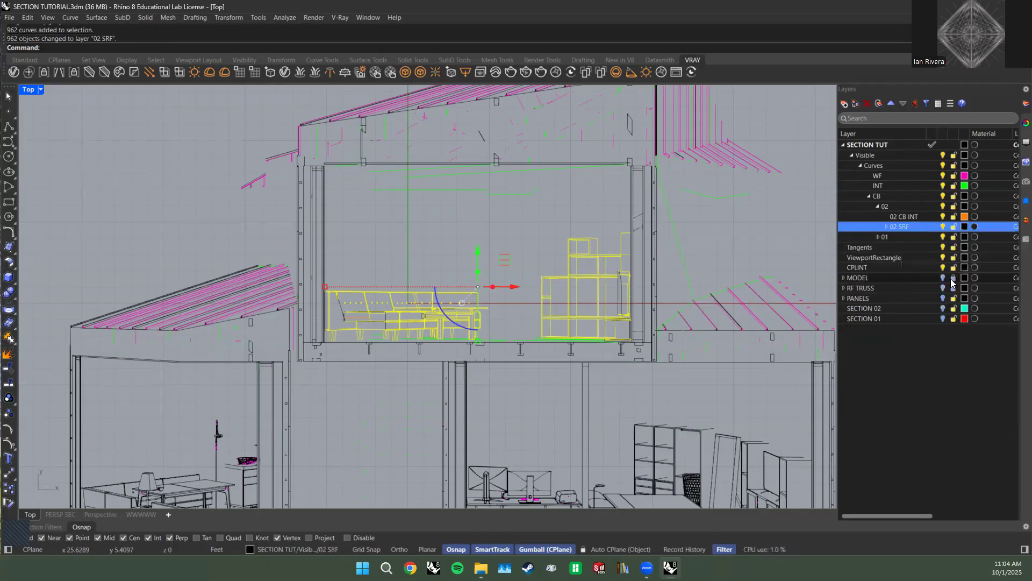
Collapse the 02 SRF layer and purge its emptied sublayers from the document.
click(886, 226)
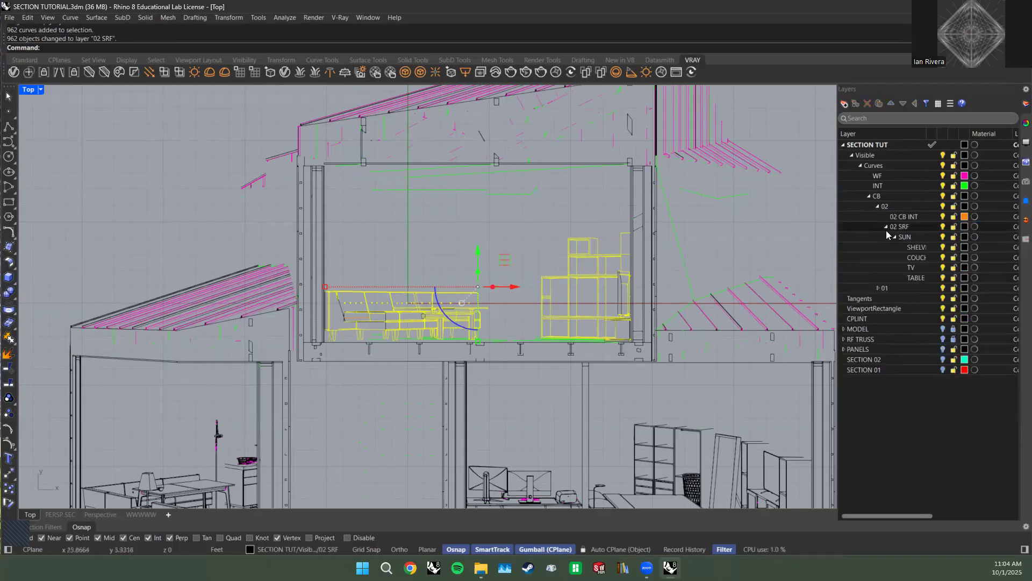
click(898, 238)
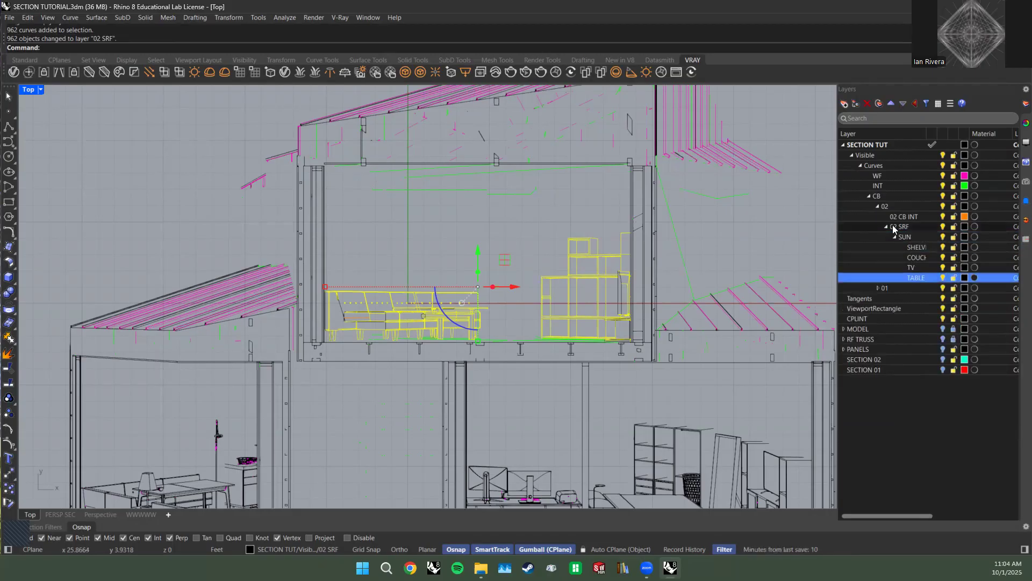
click(886, 226)
click(907, 216)
click(572, 213)
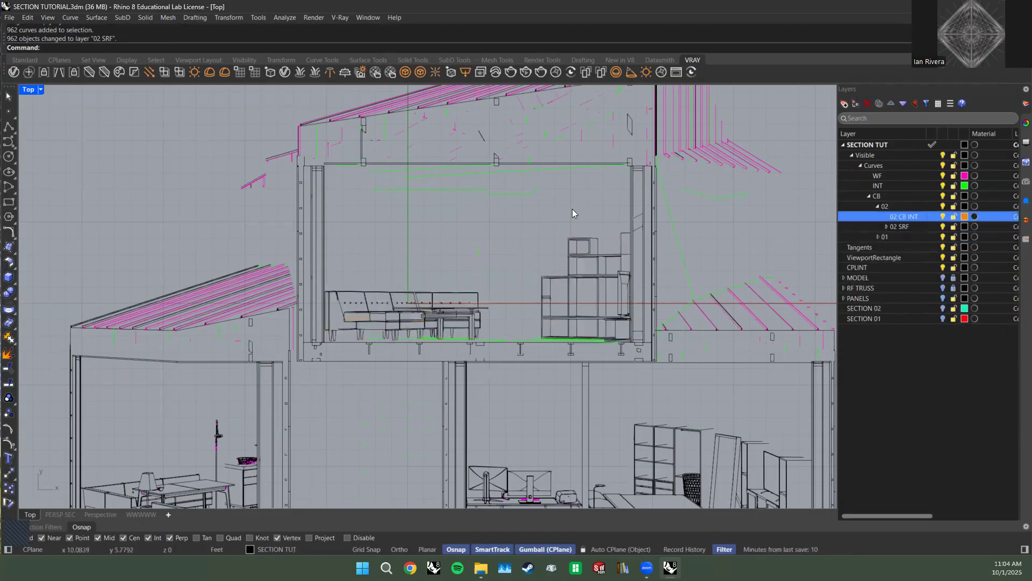
text(Purge)
key(Return)
key(Return)
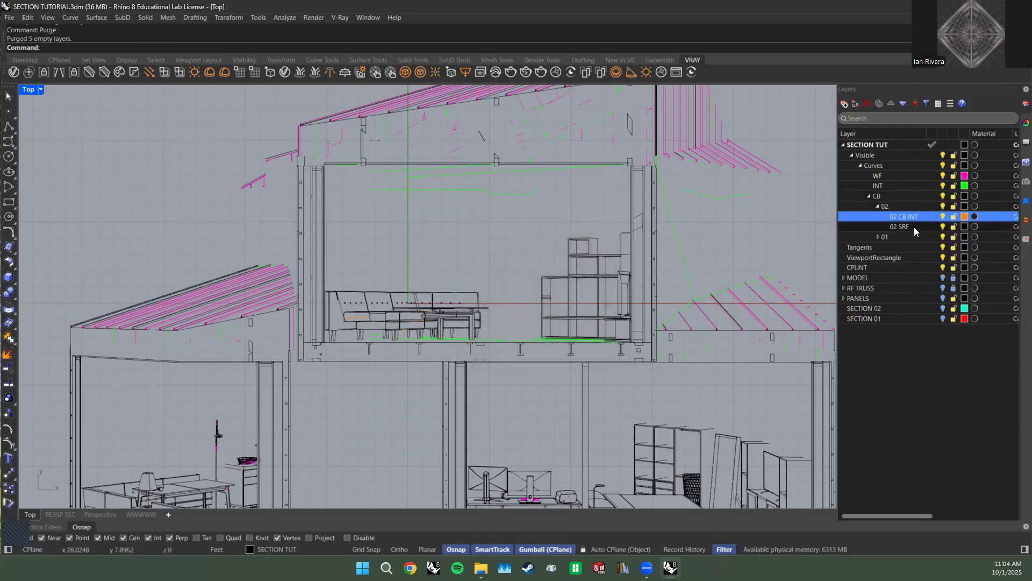
Select the objects on the 02 CB INT and 02 SRF layers and examine the upper-floor furniture linework.
click(901, 226)
shift+click(903, 217)
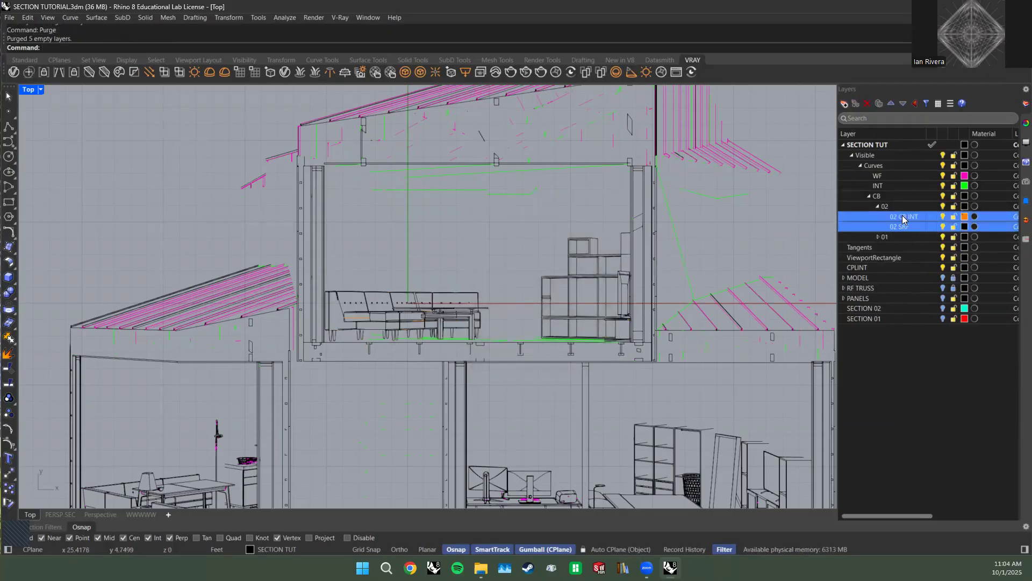
right_click(902, 216)
click(938, 238)
click(901, 338)
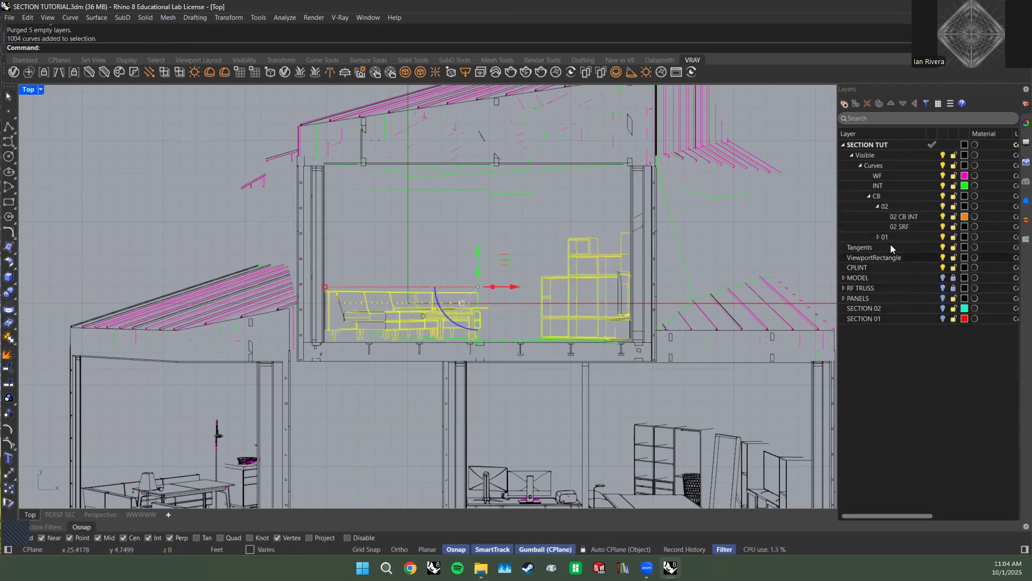
click(559, 250)
scroll(548, 262, up, 10)
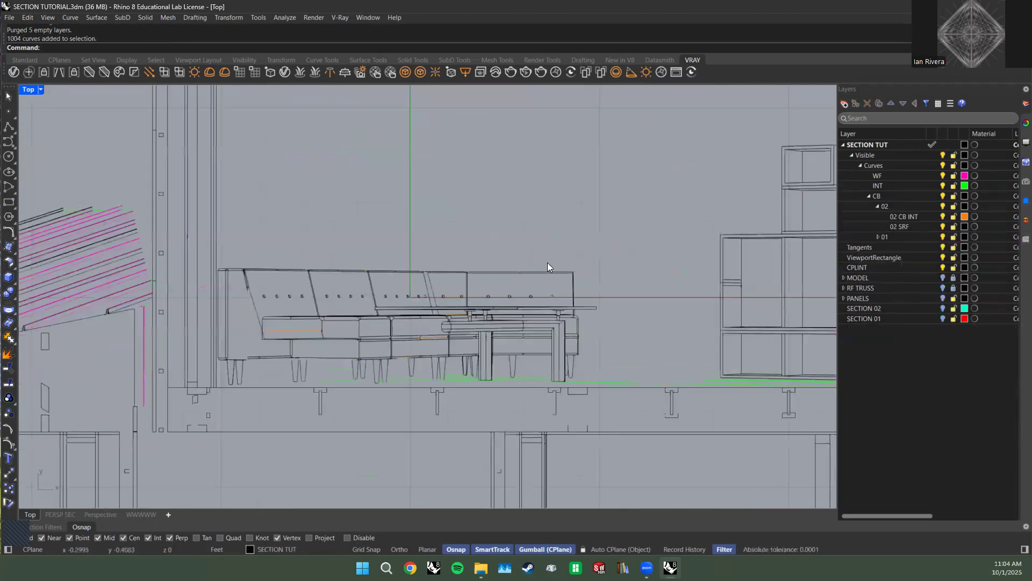
Promote the 02 CB INT and 02 SRF layers out of their parent layers to the top level.
click(947, 215)
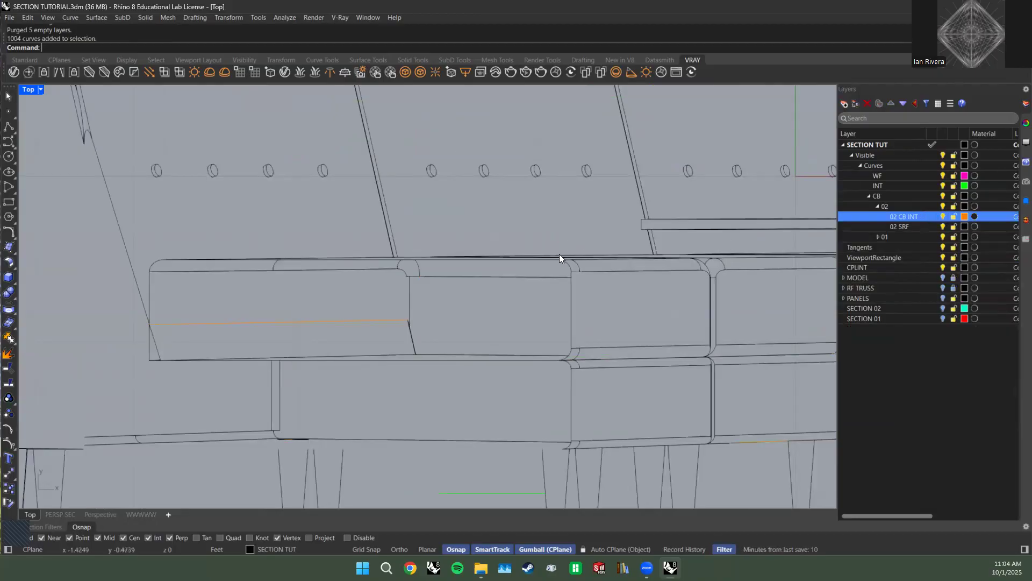
scroll(559, 253, down, 5)
click(909, 226)
scroll(699, 268, up, 5)
scroll(794, 269, down, 5)
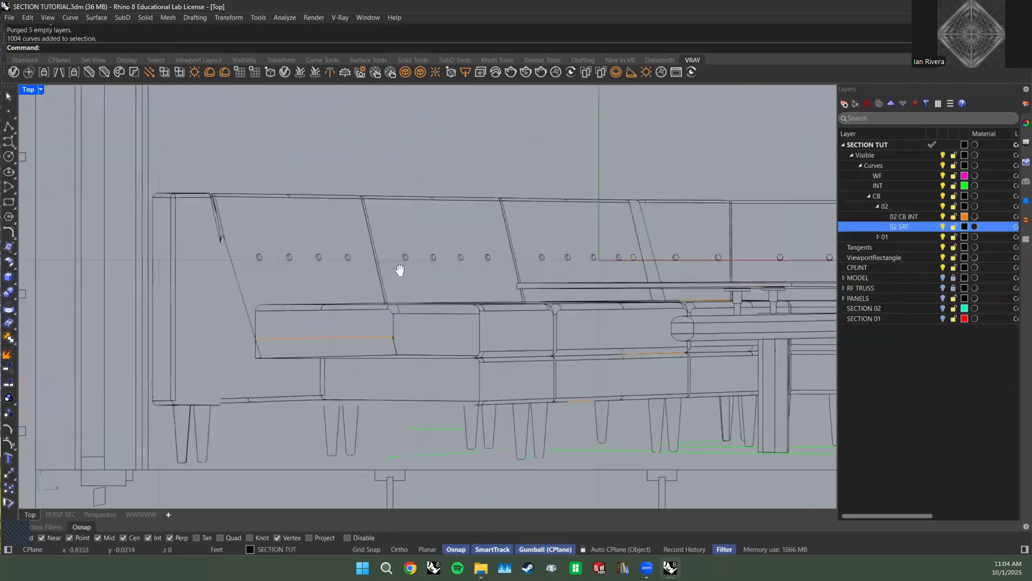
ctrl+click(911, 216)
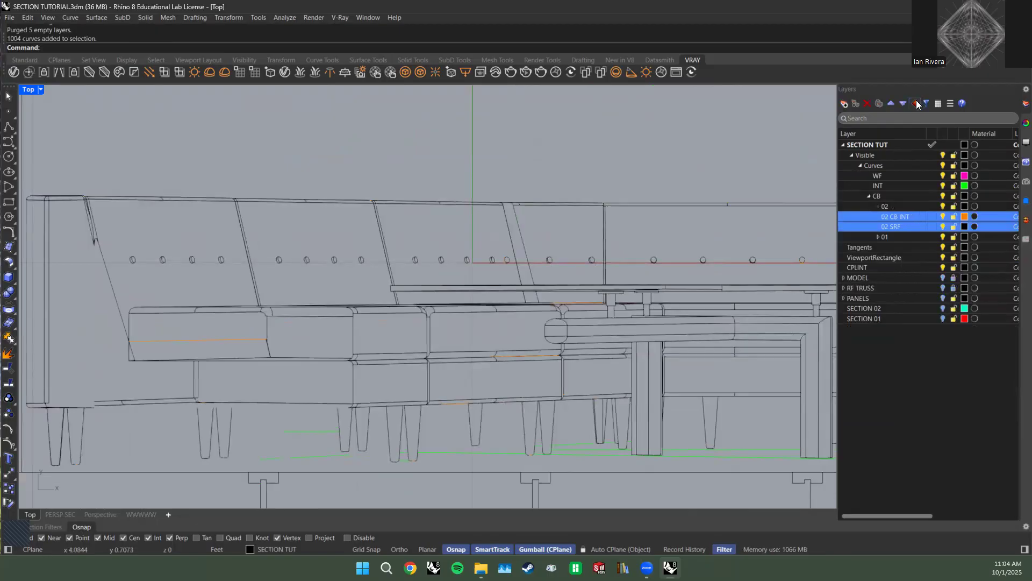
click(906, 106)
click(910, 104)
click(910, 103)
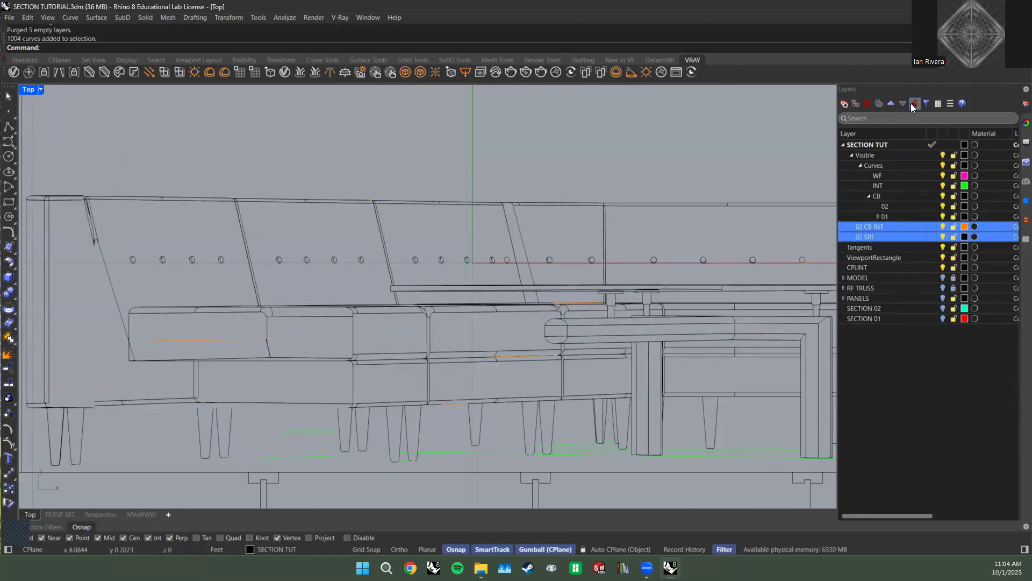
click(914, 104)
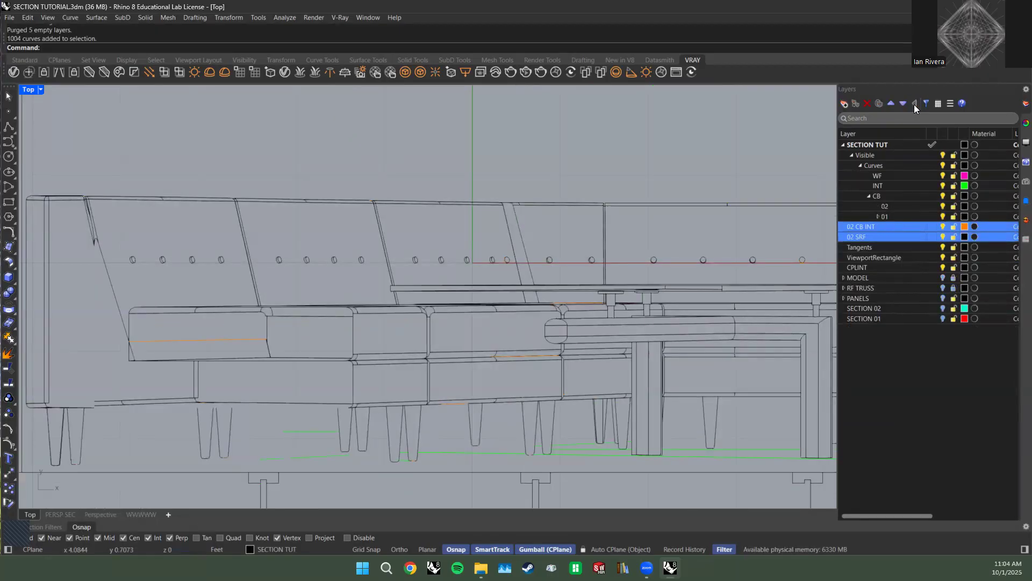
Move all sublayer objects of 01 SRF onto the 01 SRF layer itself.
click(878, 216)
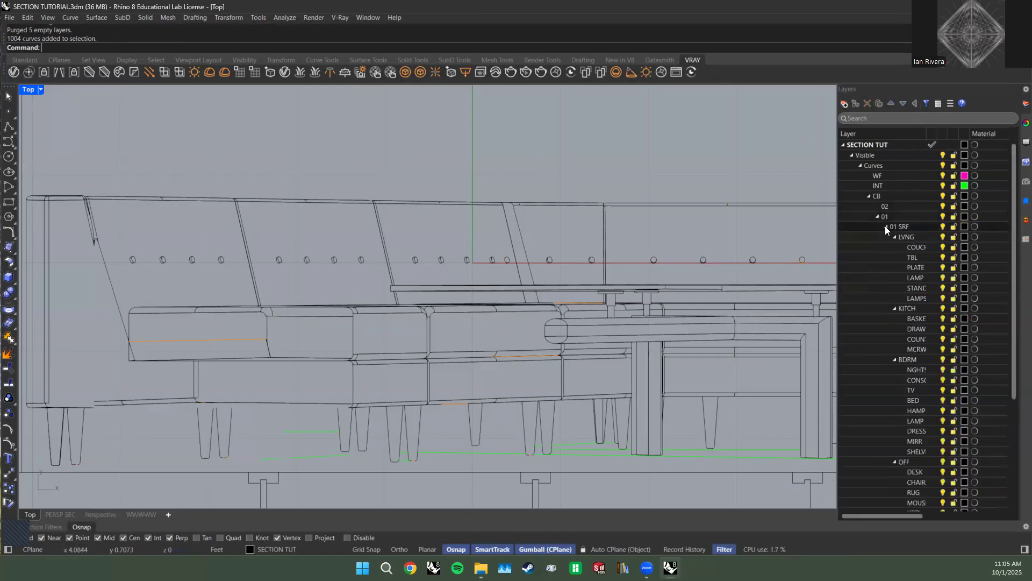
click(885, 226)
click(888, 235)
click(909, 226)
right_click(912, 226)
click(943, 247)
right_click(906, 226)
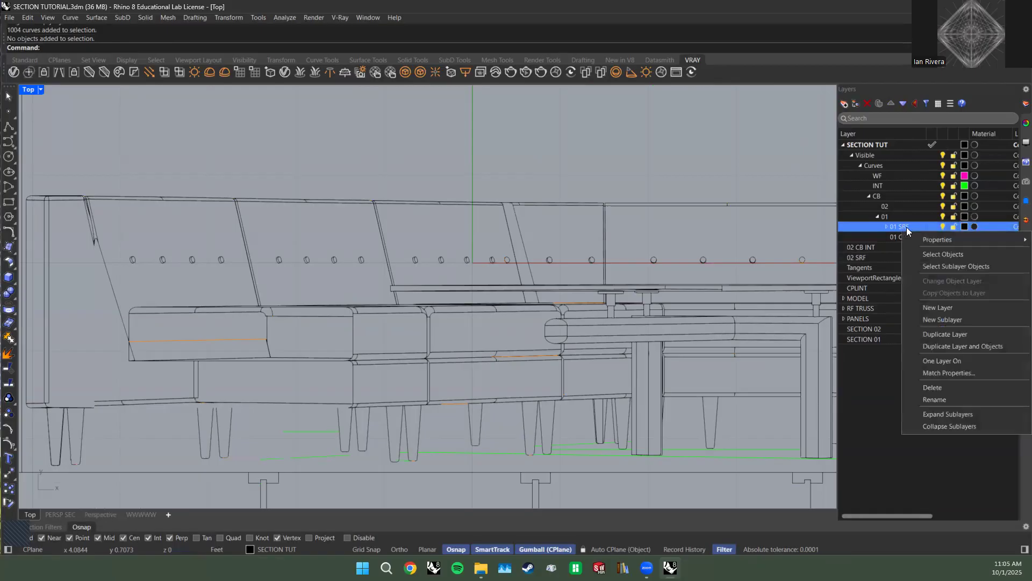
click(936, 266)
text(zs)
key(space)
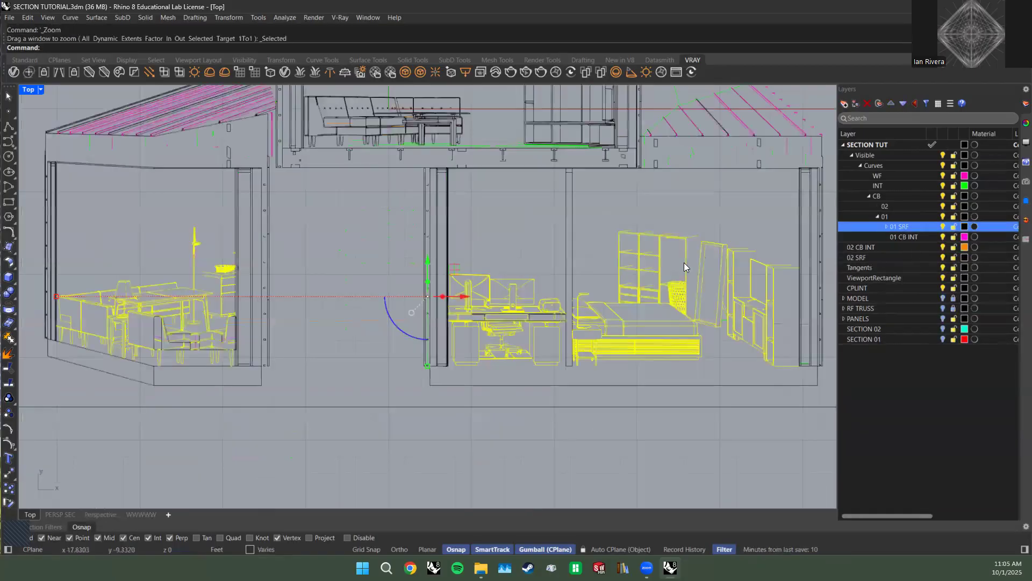
right_click(902, 230)
click(939, 278)
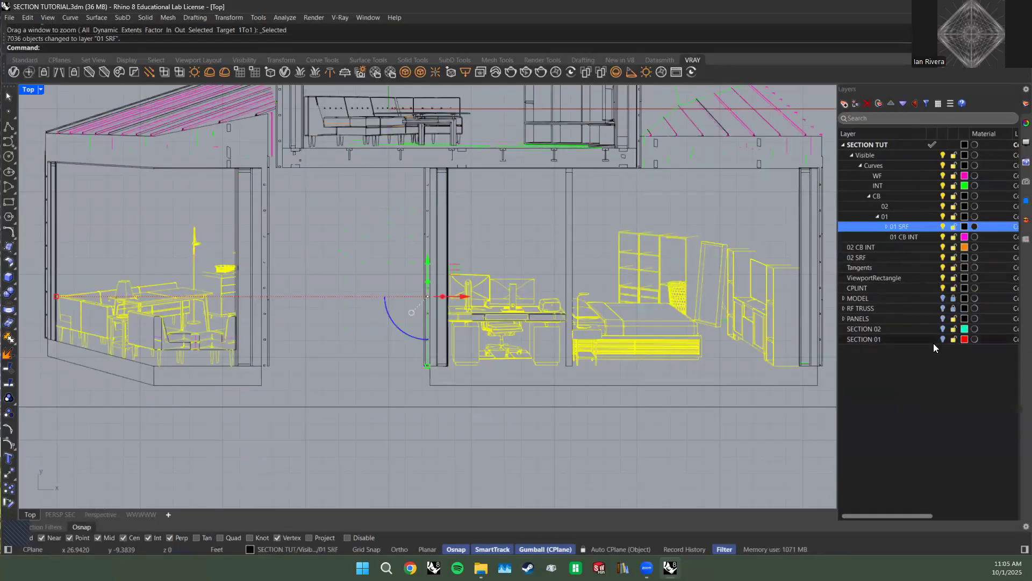
click(914, 396)
key(Escape)
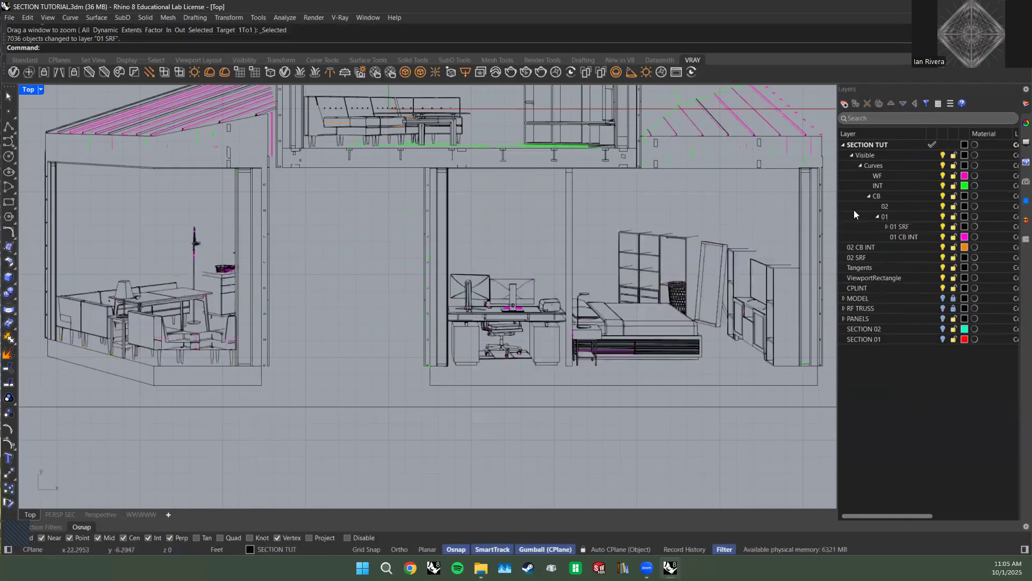
Purge the empty layers left under 01 SRF and the empty 02 layer under CB.
click(908, 237)
right_click(913, 235)
key(Escape)
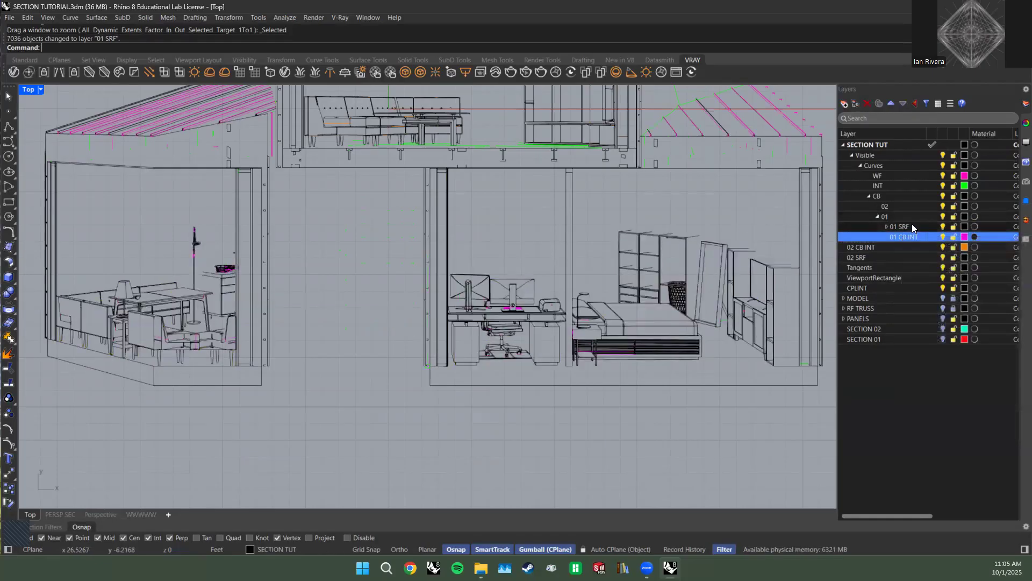
click(911, 226)
text(Purge)
key(Return)
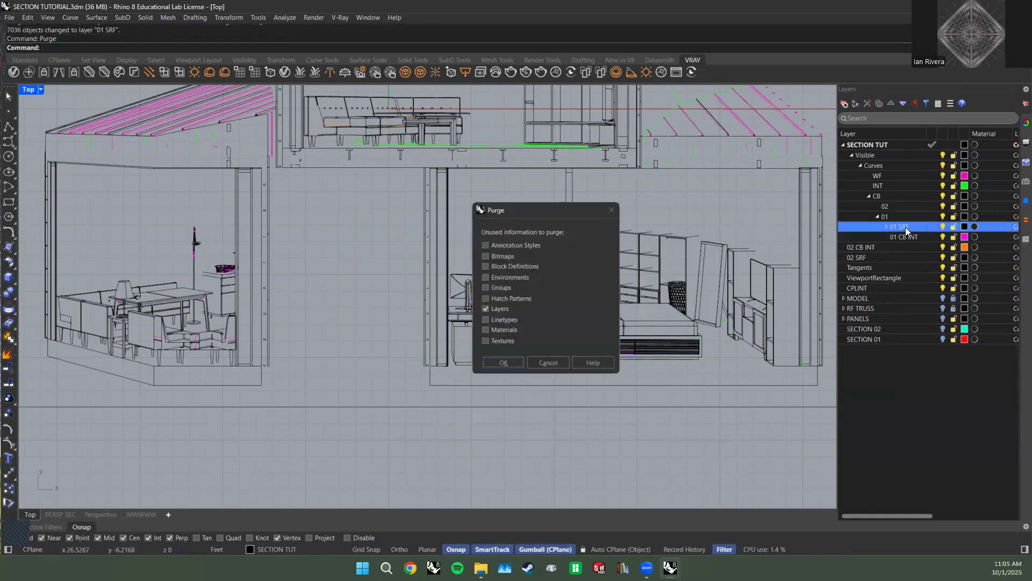
key(Return)
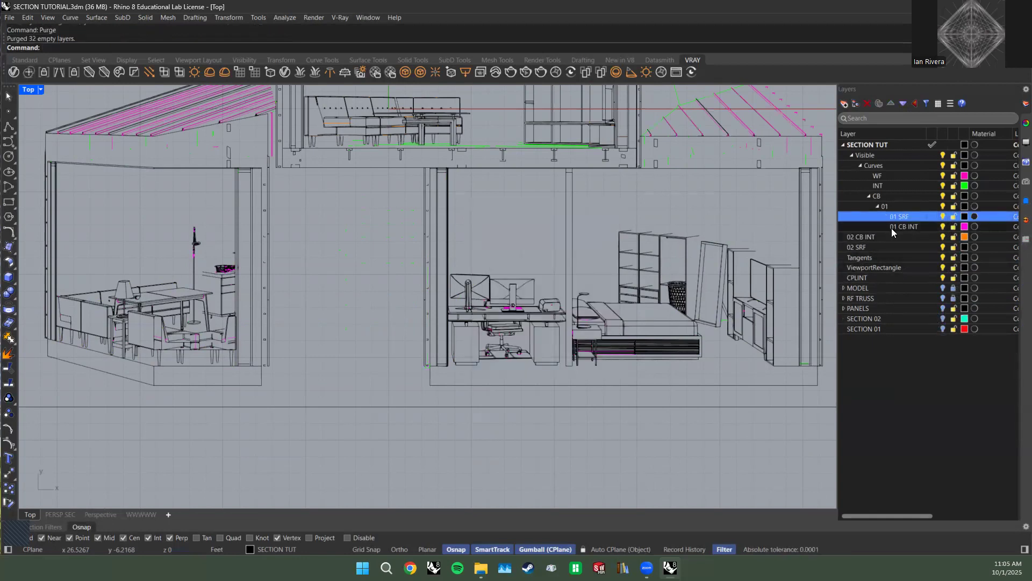
Promote 01 SRF and 01 CB INT to the top level and purge the emptied CB and 01 layers.
ctrl+click(910, 226)
click(913, 104)
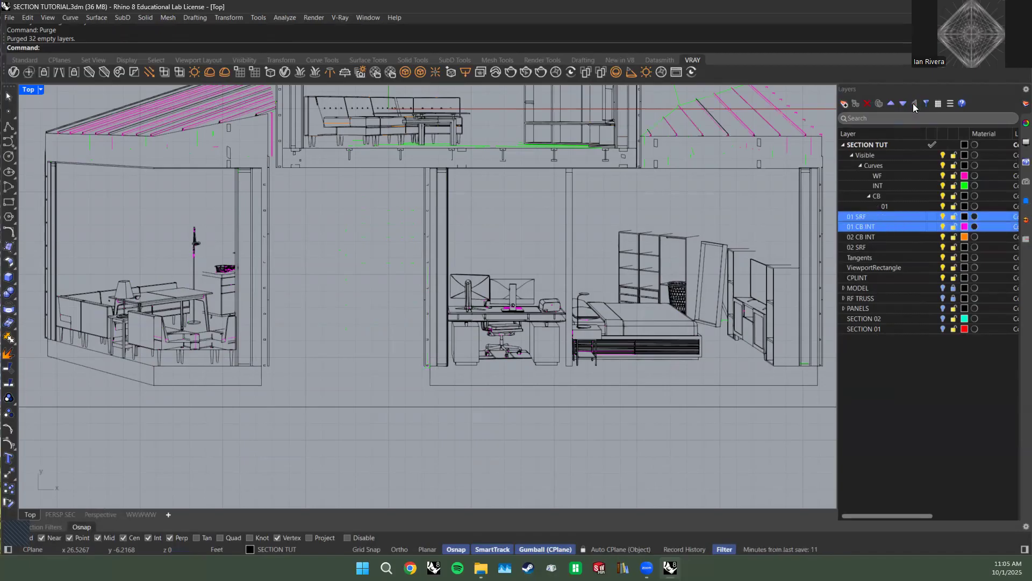
click(895, 196)
text(Purge)
key(Return)
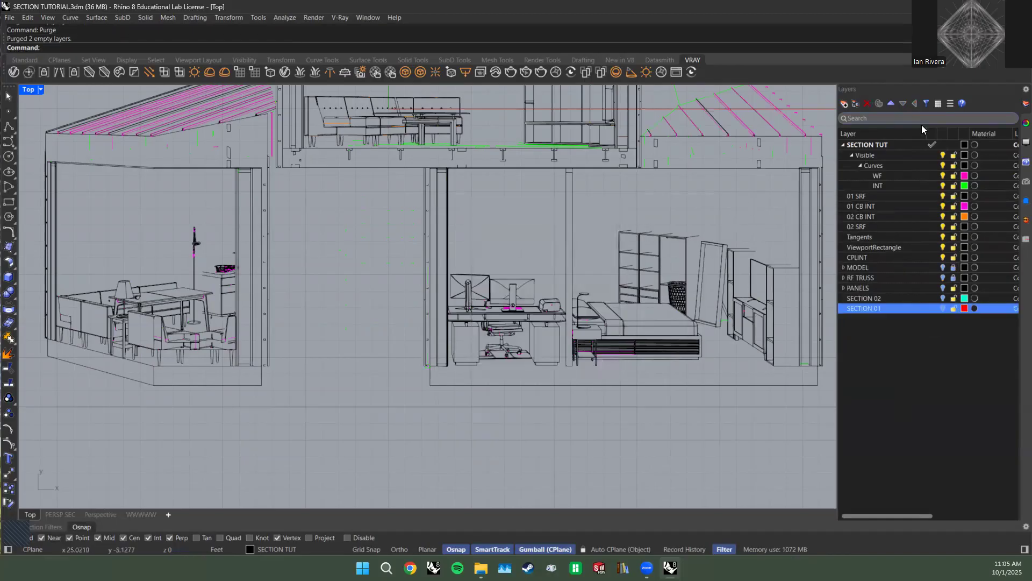
Select the curves on WF and INT to check them, and promote both layers to the top level.
click(902, 186)
ctrl+click(899, 175)
right_click(900, 174)
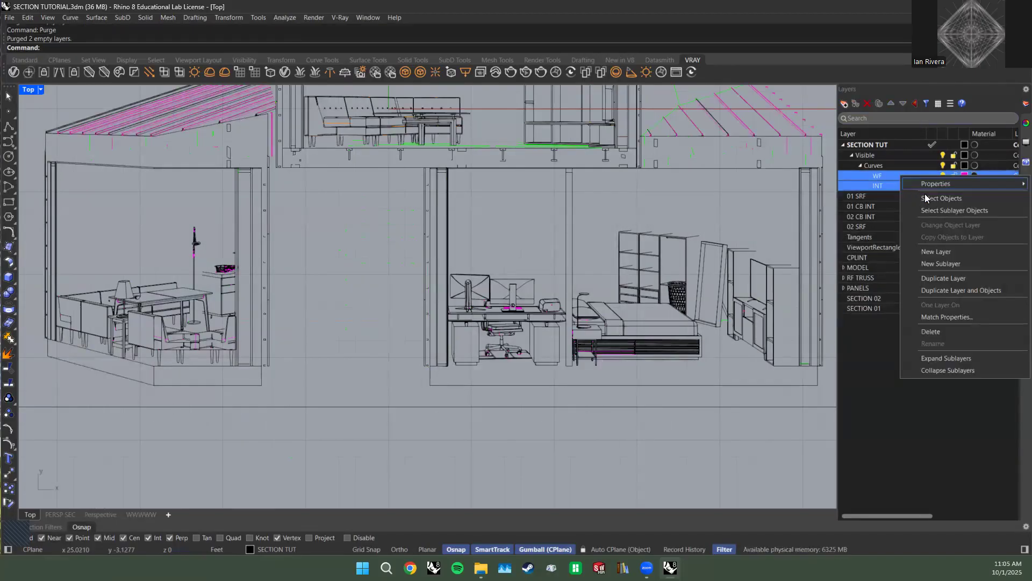
click(914, 199)
scroll(719, 194, down, 4)
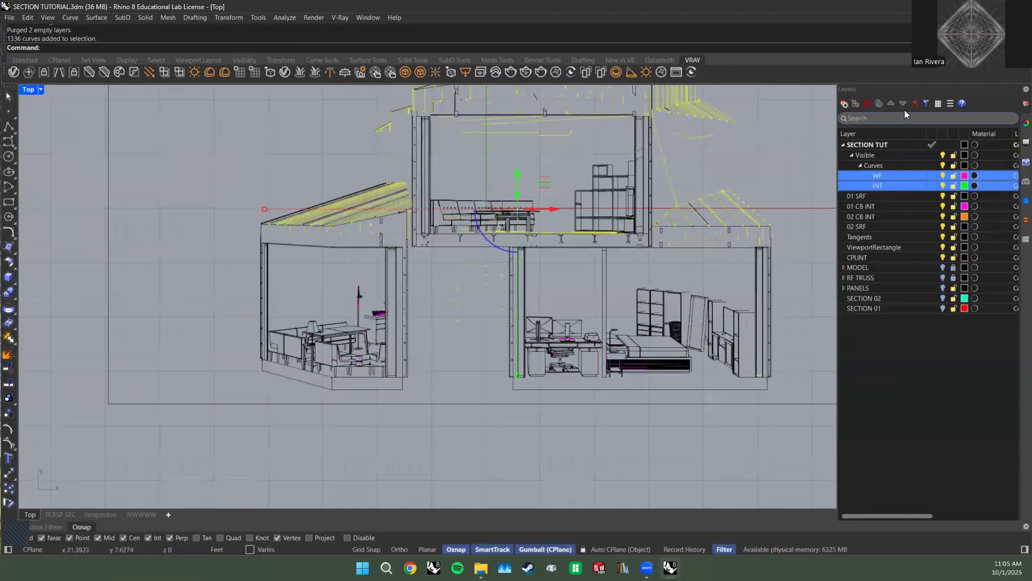
click(911, 103)
click(911, 104)
click(911, 104)
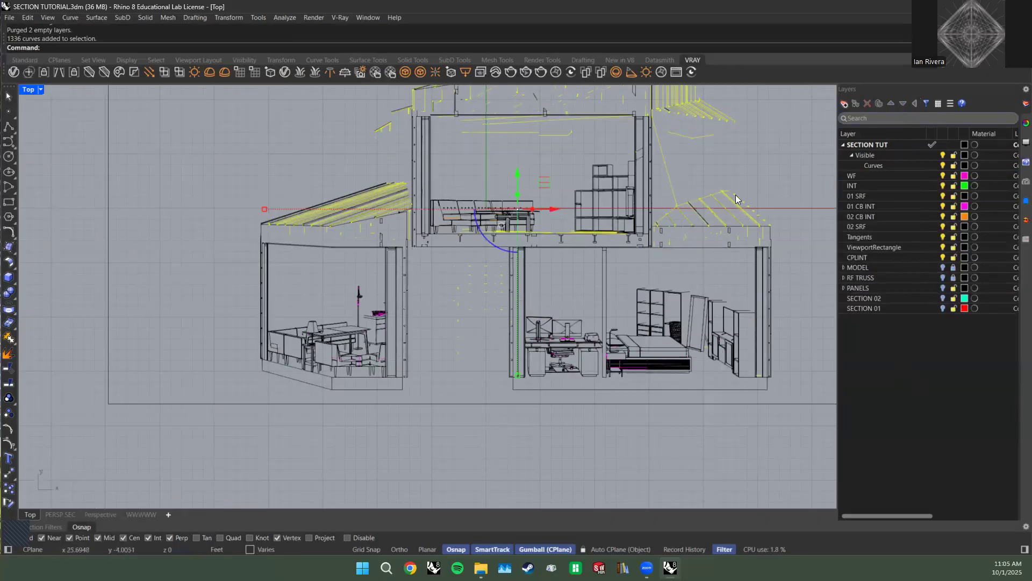
Purge the emptied Visible and Curves layers from the document.
click(740, 156)
text(Purge)
key(Return)
right_drag(697, 215, 645, 257)
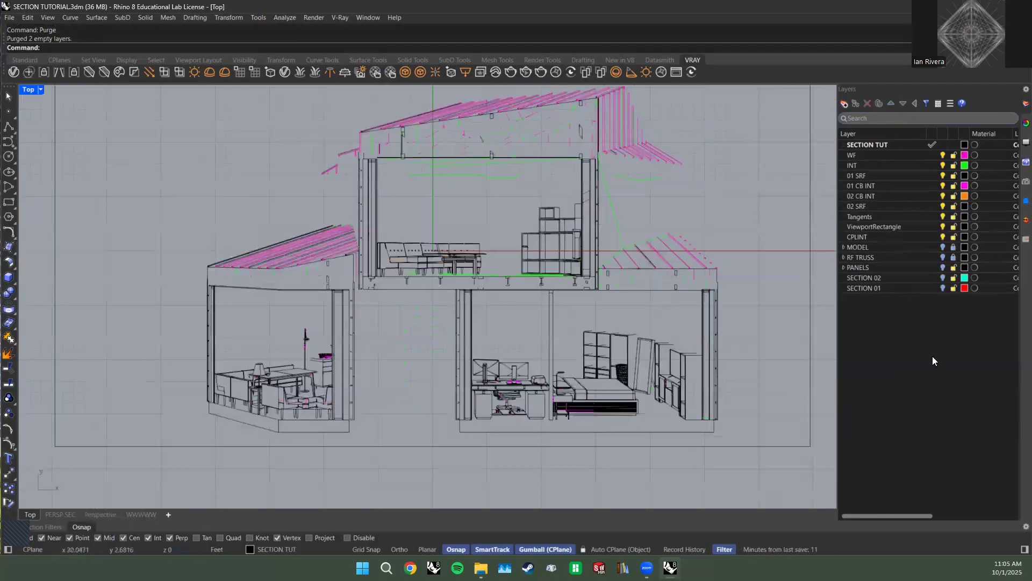
Turn on the MODEL, RF TRUSS, PANELS, SECTION 02 and SECTION 01 layers, and unlock MODEL and RF TRUSS.
click(893, 247)
shift+click(891, 287)
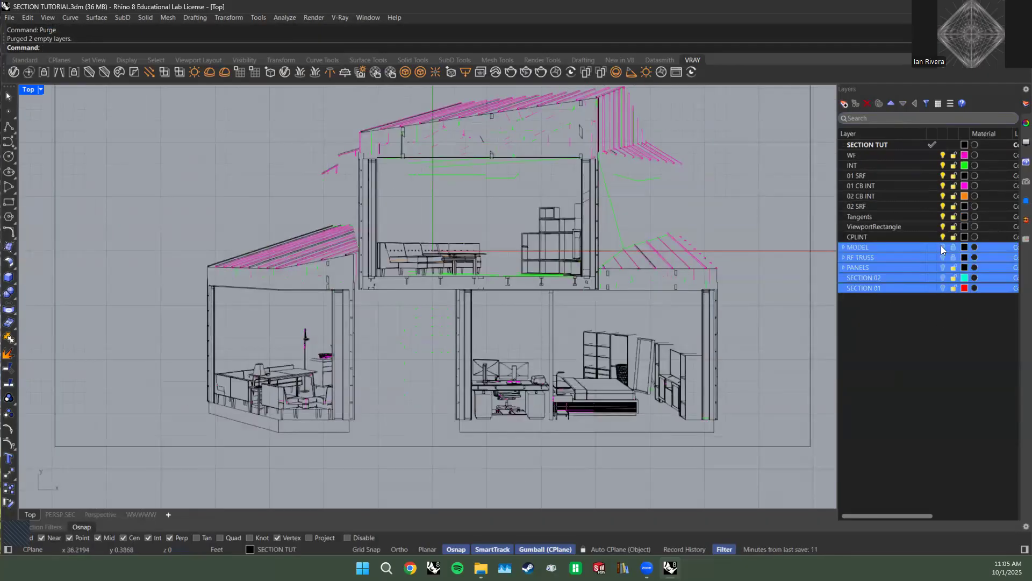
click(940, 246)
click(911, 319)
click(951, 256)
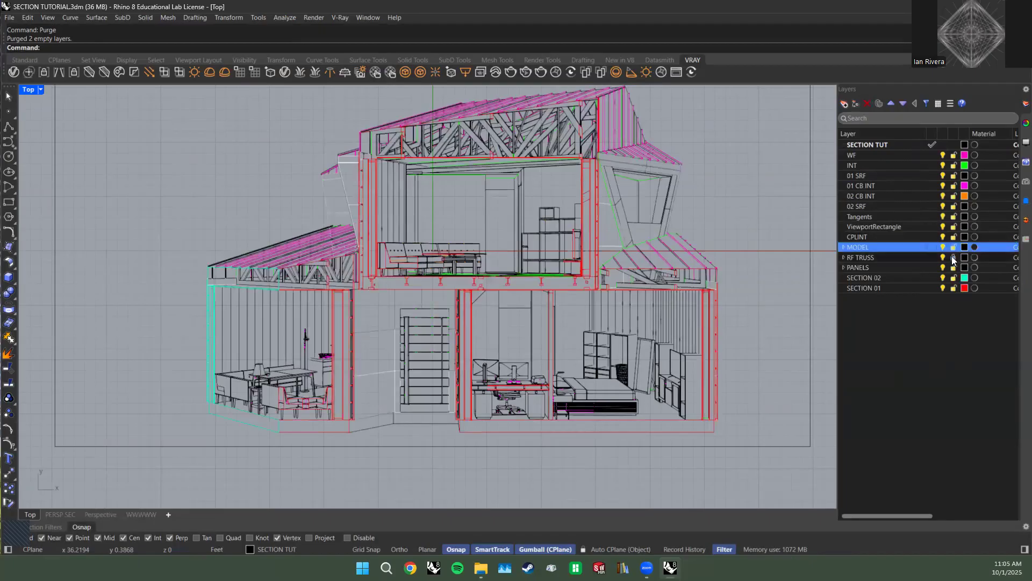
Expand the MODEL layer and collapse its DOOR, WNDW and WLL PRT sublayers.
click(844, 247)
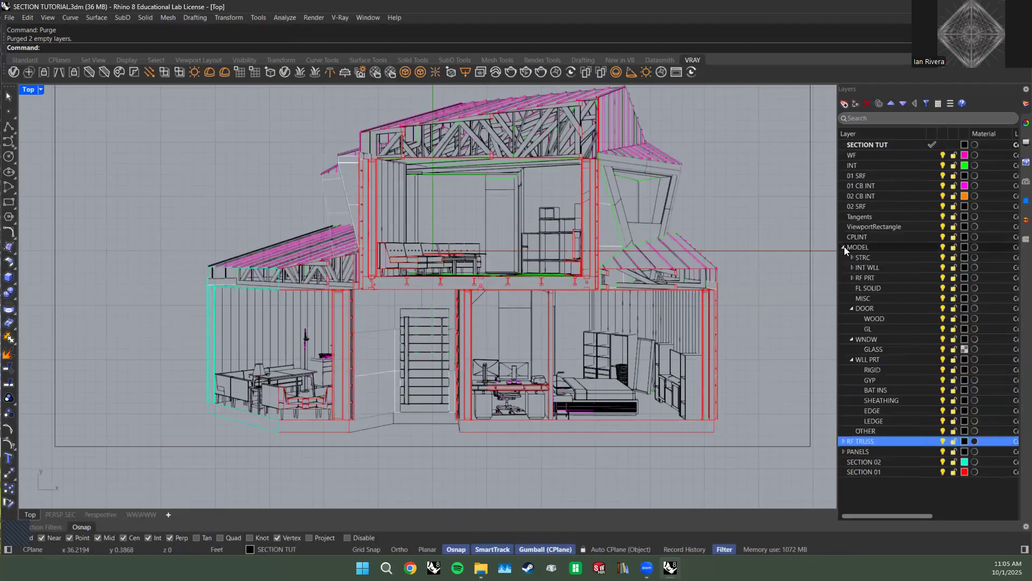
click(851, 308)
click(852, 318)
click(852, 329)
click(899, 385)
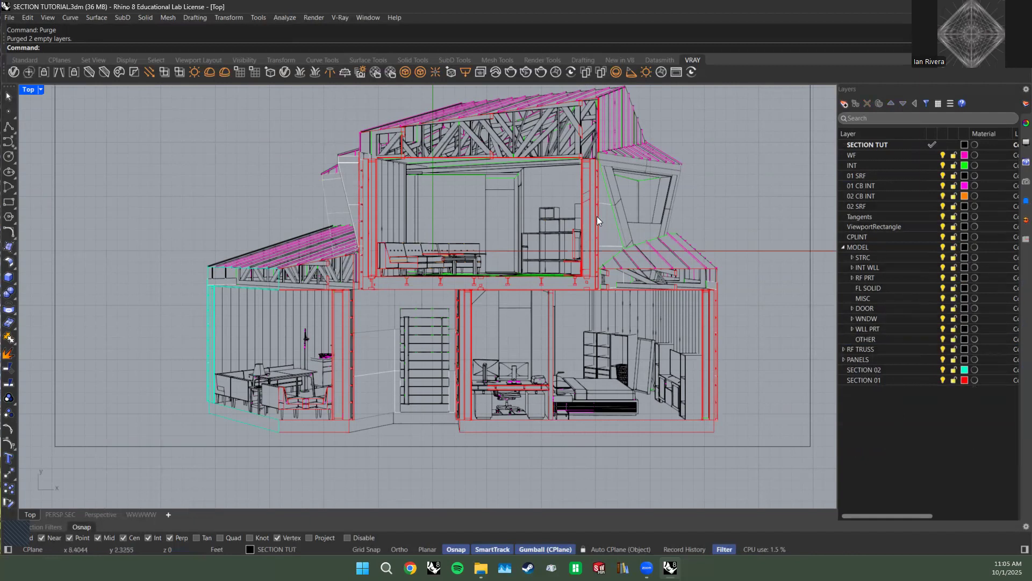
Check the STRC layer for objects and run a purge for any empty layers.
click(889, 259)
right_click(896, 258)
click(922, 280)
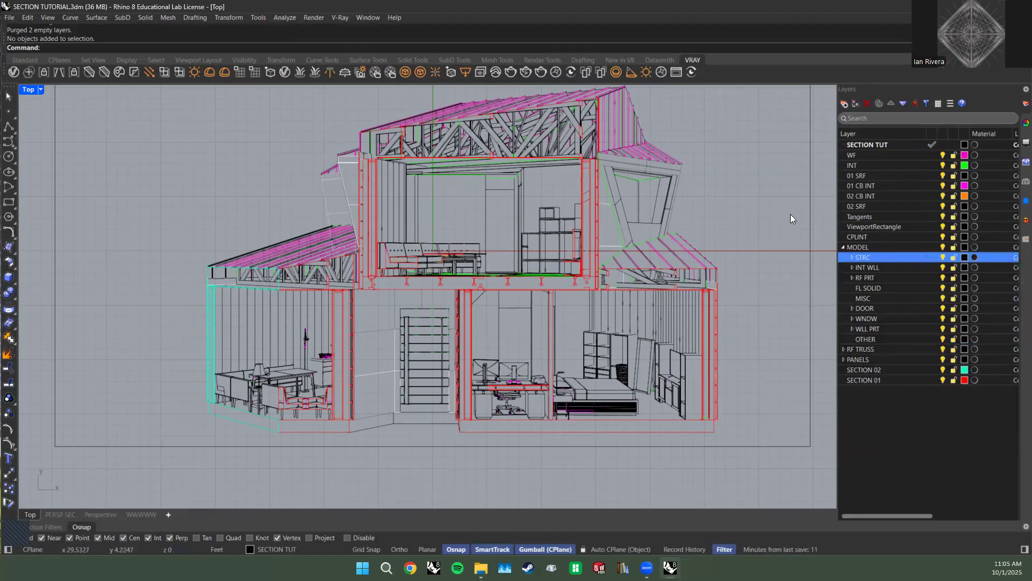
text(urg)
key(Return)
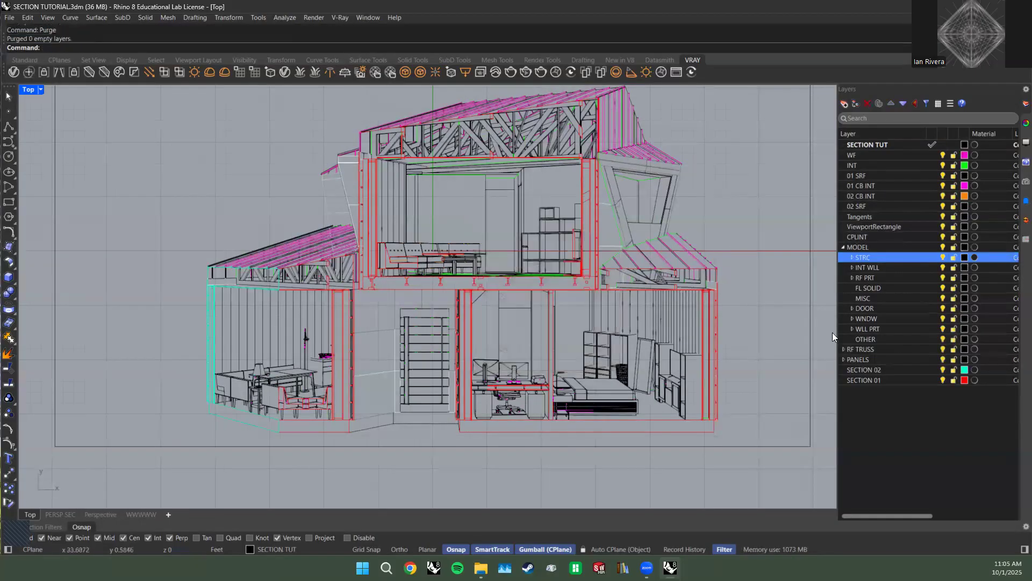
Select the curves on the MODEL layer and all its sublayers and examine them in the section drawing.
click(882, 249)
click(844, 247)
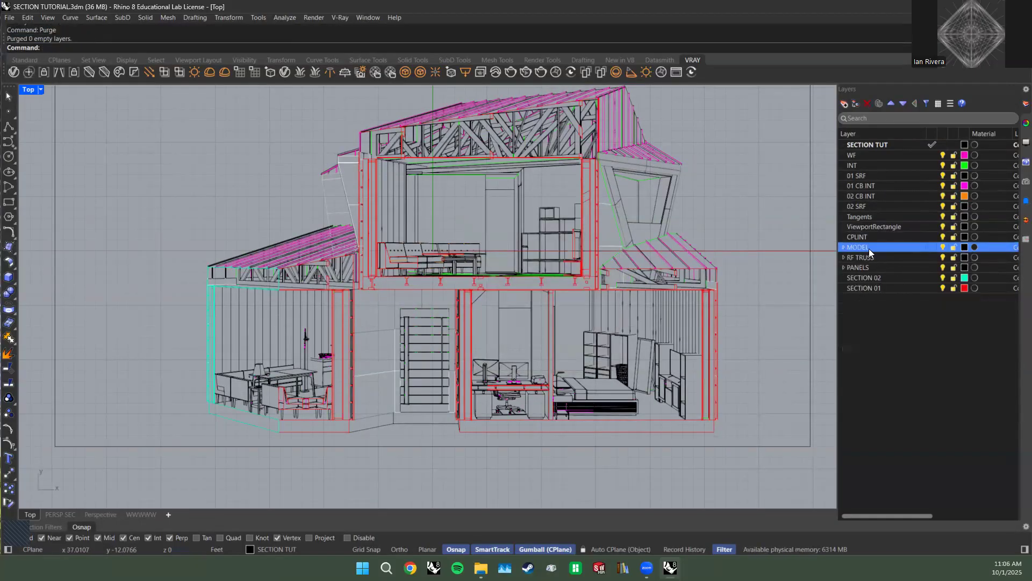
click(843, 247)
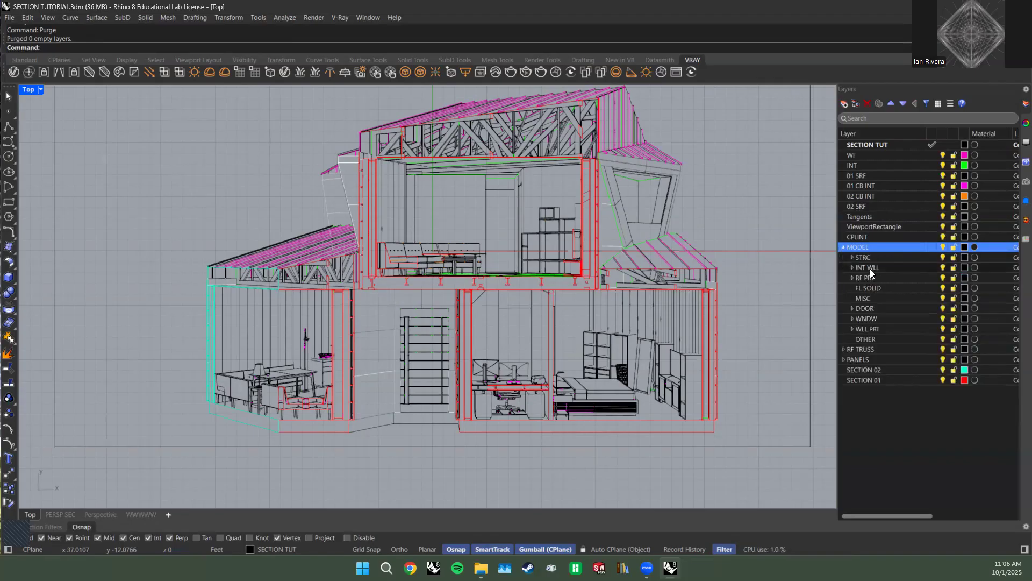
shift+click(874, 337)
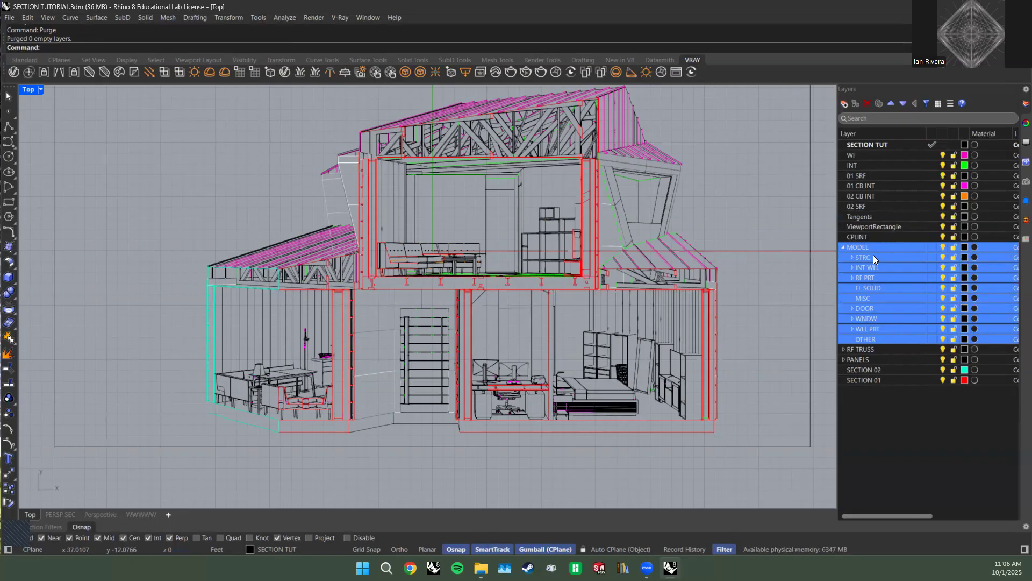
right_click(874, 278)
click(913, 314)
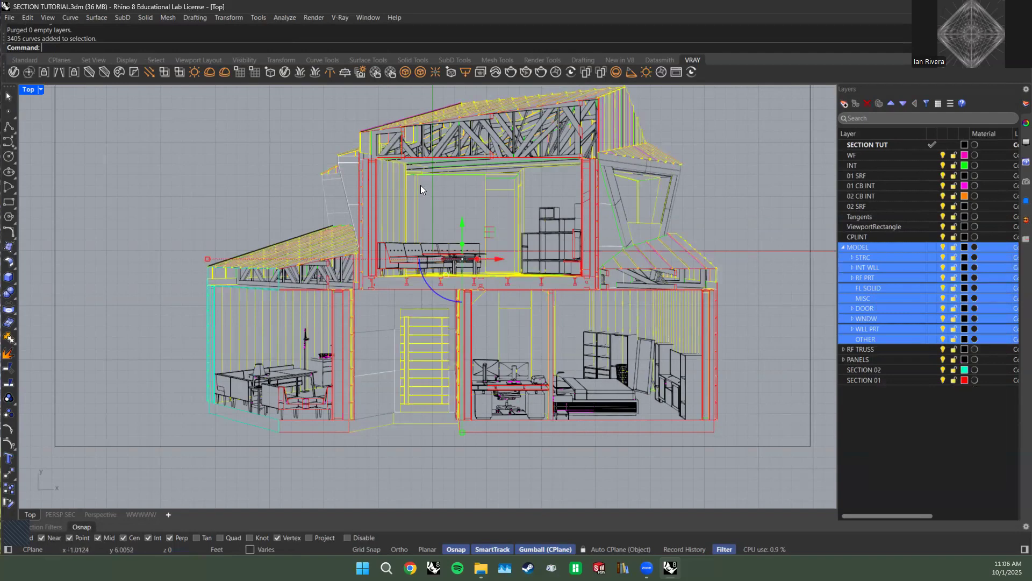
scroll(404, 129, up, 5)
scroll(406, 144, down, 6)
right_drag(473, 228, 457, 270)
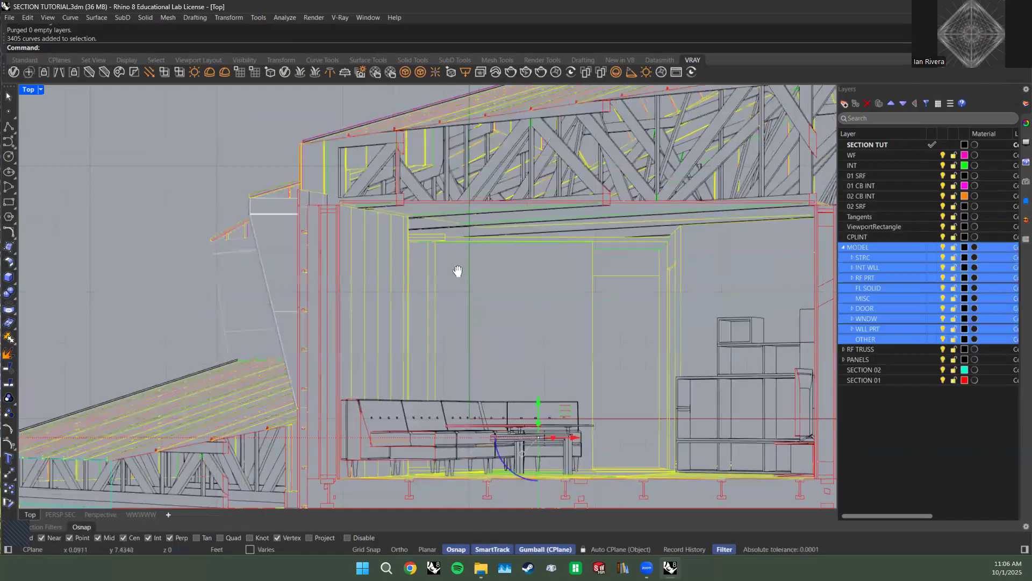
key(Escape)
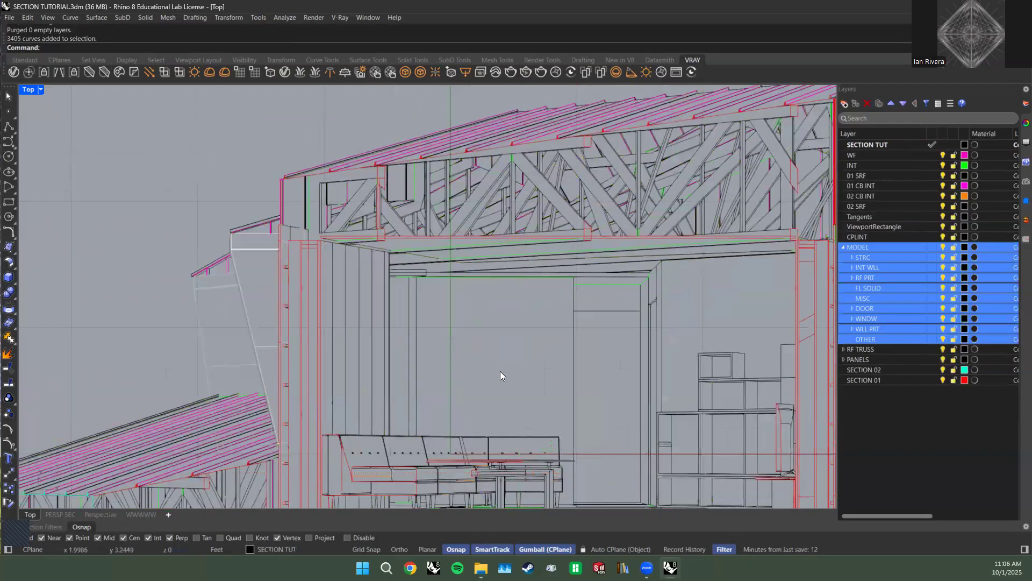
scroll(361, 178, up, 5)
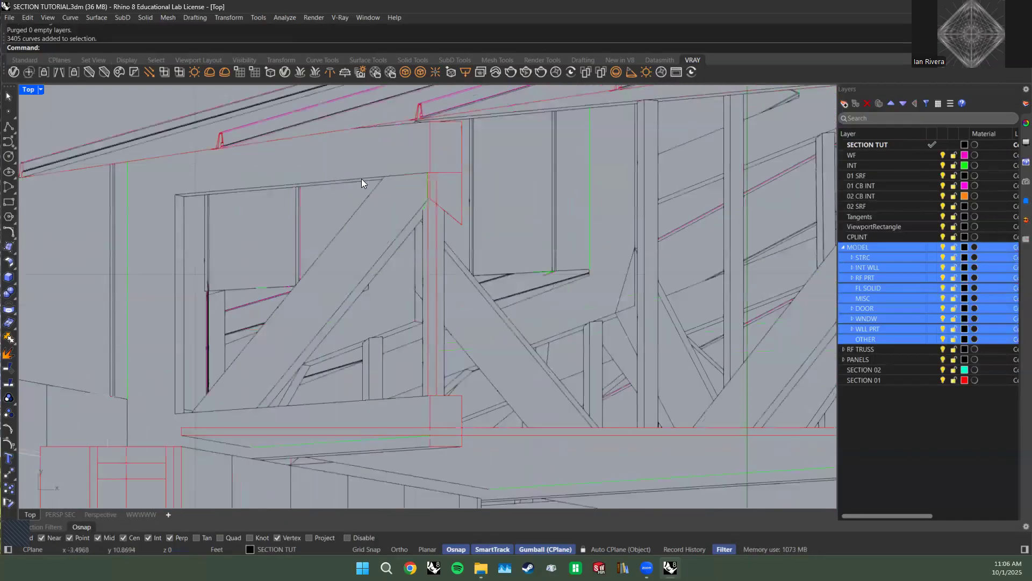
Reselect all curves on MODEL and its sublayers and change their layer to MODEL.
scroll(362, 179, down, 8)
right_click(888, 256)
click(943, 288)
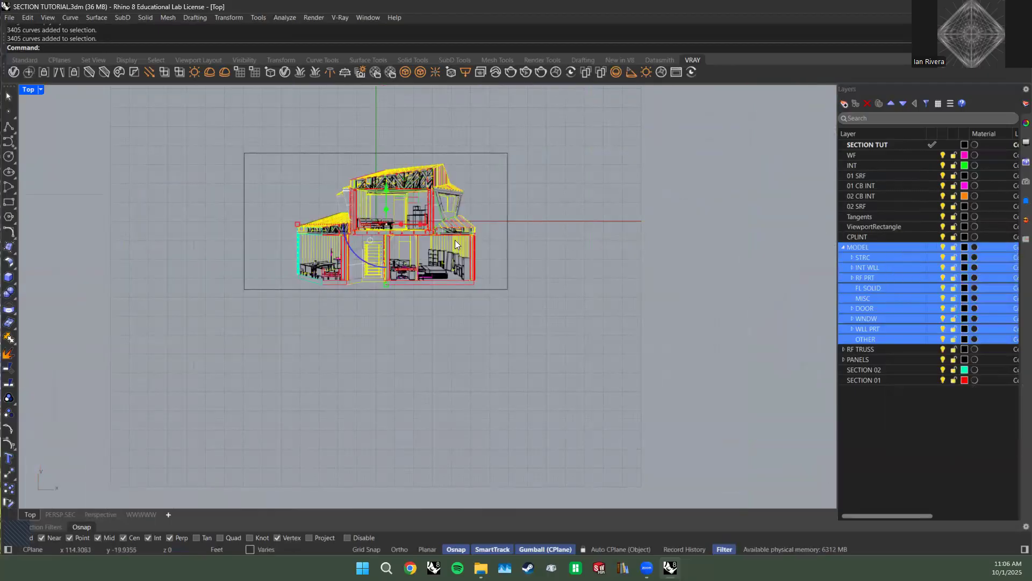
scroll(434, 234, up, 5)
right_drag(434, 235, 537, 267)
right_click(903, 246)
click(868, 249)
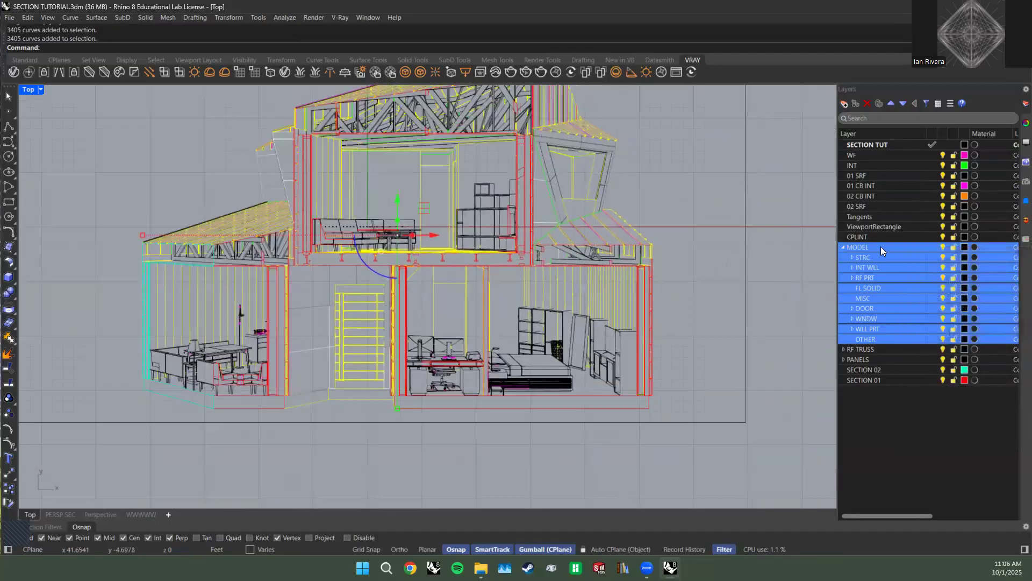
click(883, 299)
click(878, 249)
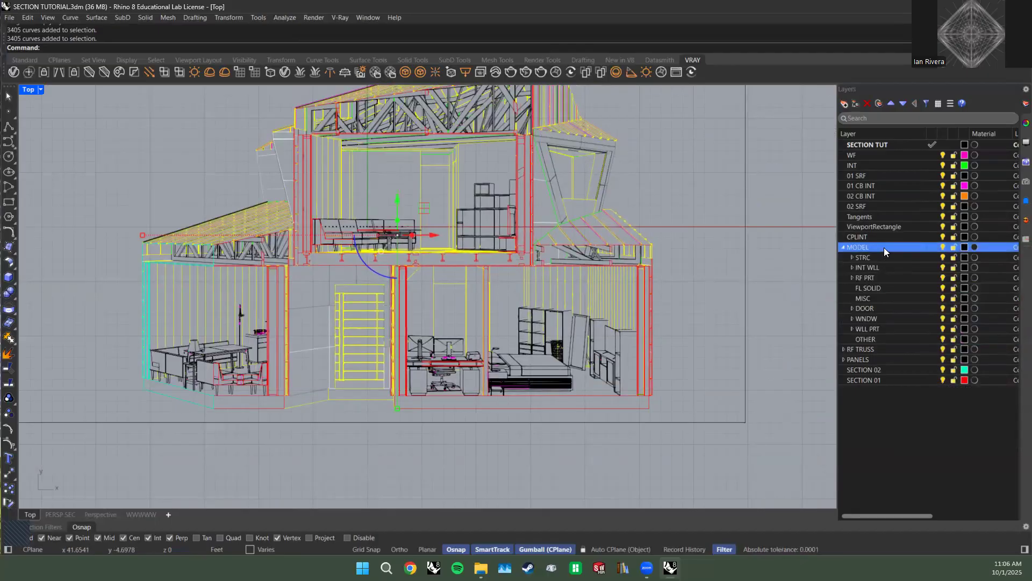
right_click(883, 248)
click(935, 297)
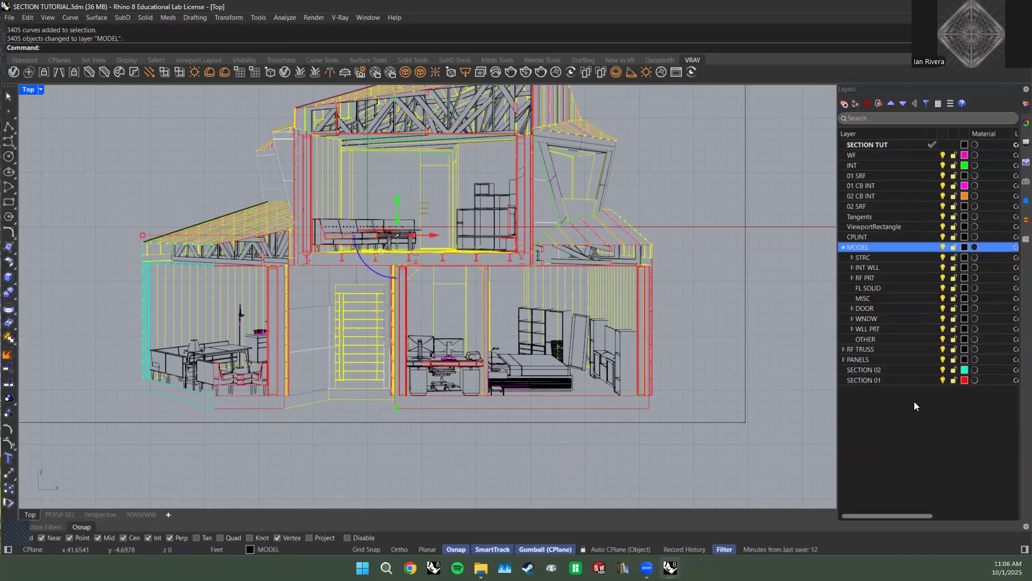
Examine the selected MODEL linework around the roof, trusses and interior of the section.
click(542, 59)
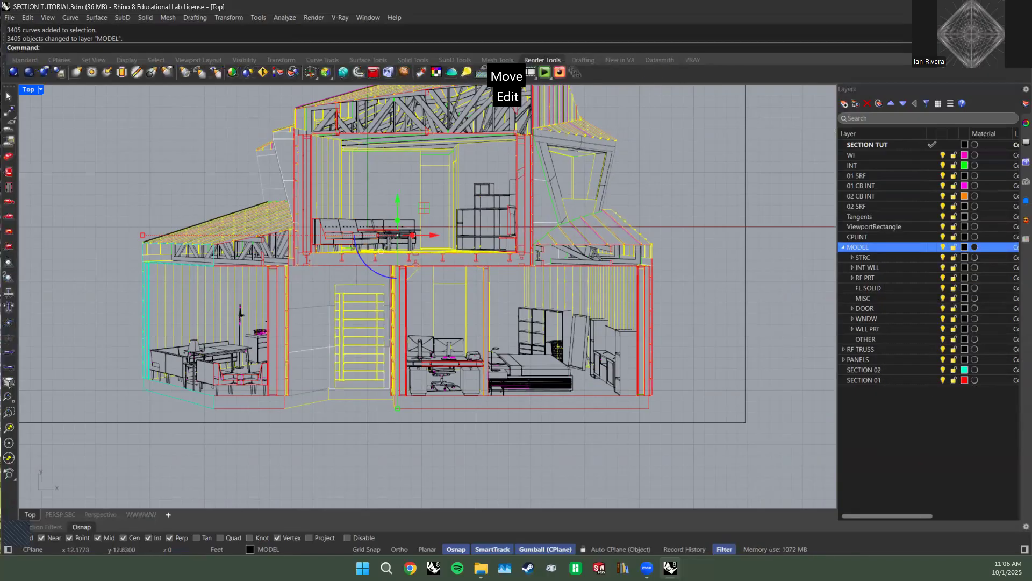
click(692, 61)
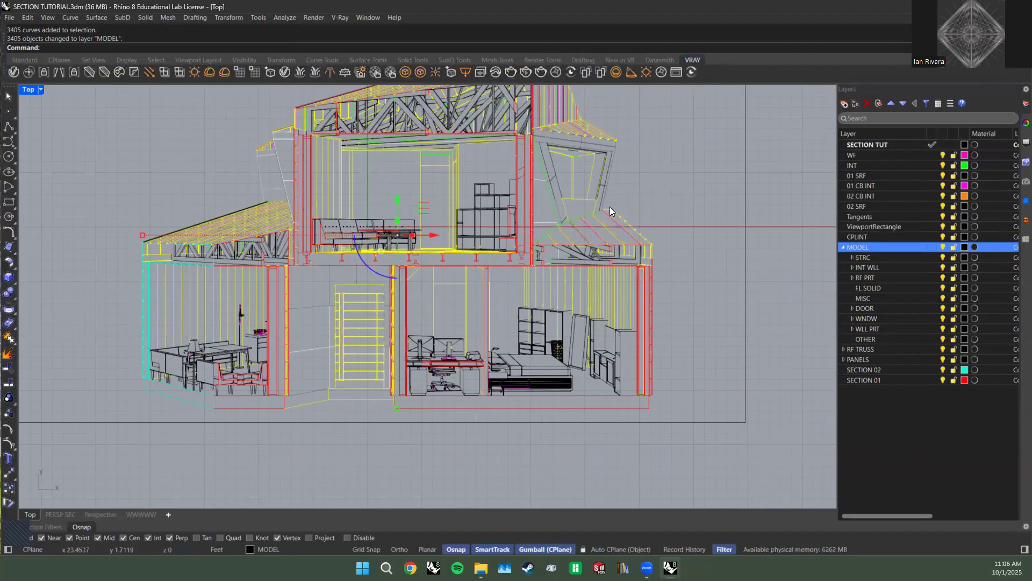
scroll(609, 207, down, 2)
scroll(604, 235, down, 2)
right_drag(603, 234, 604, 264)
scroll(516, 164, up, 10)
right_drag(519, 162, 491, 202)
scroll(562, 231, down, 4)
right_drag(563, 231, 540, 128)
right_drag(671, 311, 678, 286)
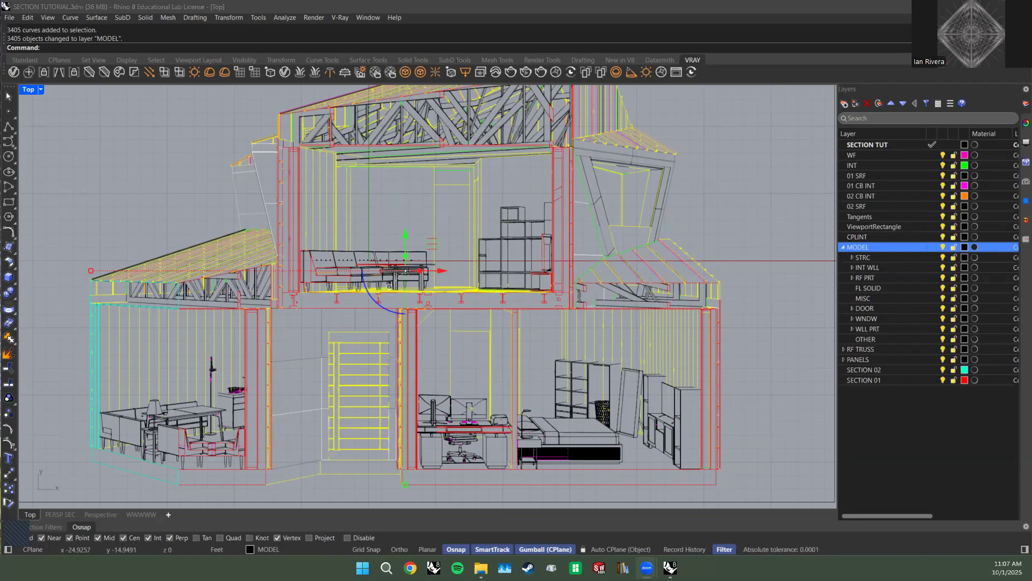
Undo the last layer change of the MODEL curves.
right_click(864, 246)
click(789, 240)
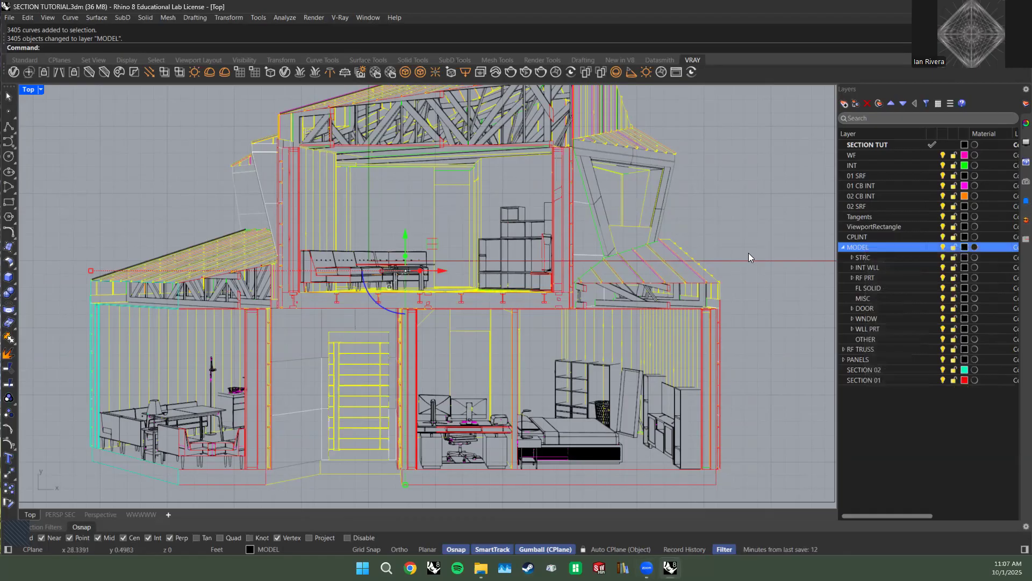
key(ctrl+z)
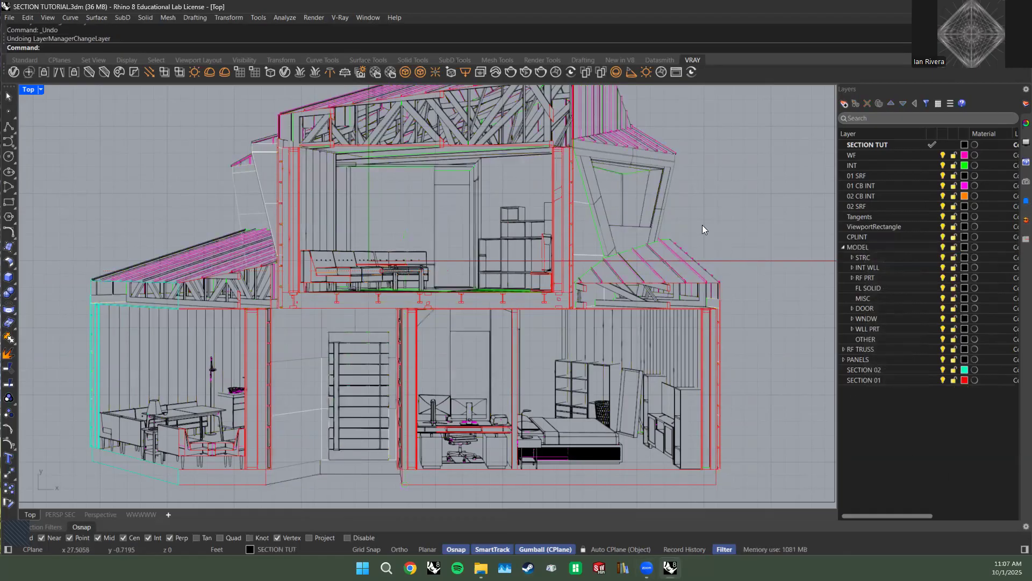
Select the RF PRT sublayer objects and promote RF PRT out of MODEL to the top level.
right_drag(529, 205, 547, 281)
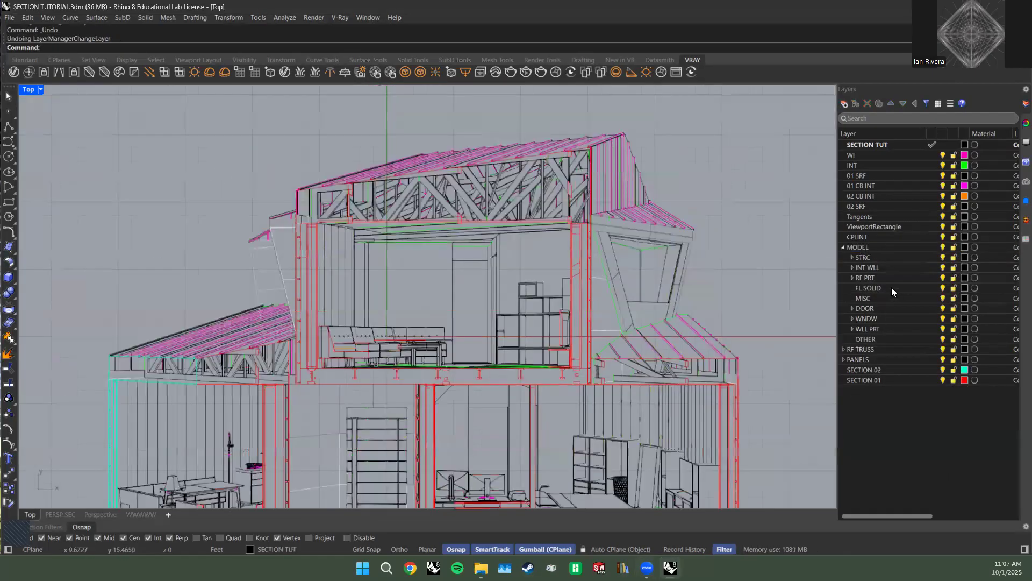
right_click(896, 277)
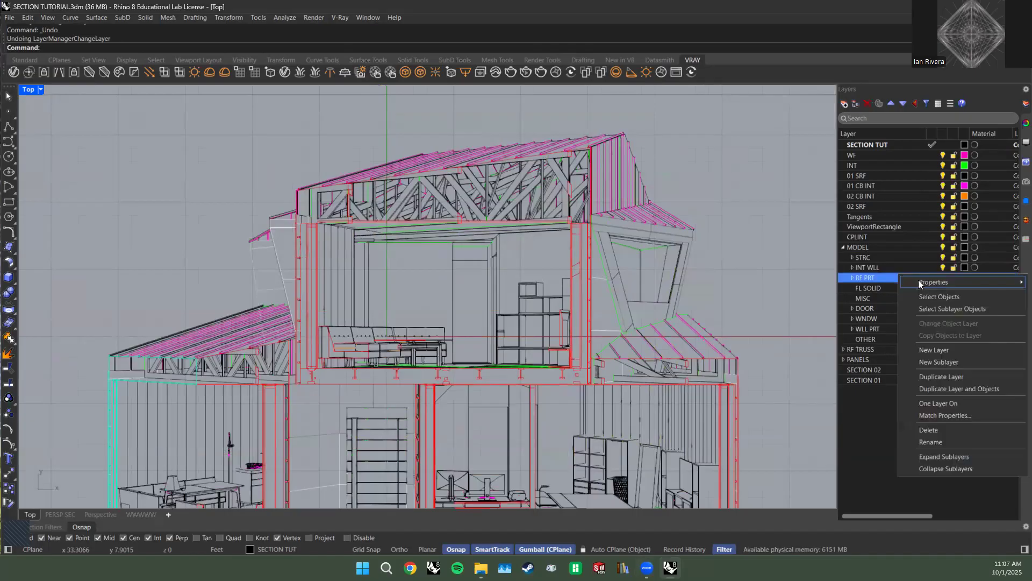
click(935, 309)
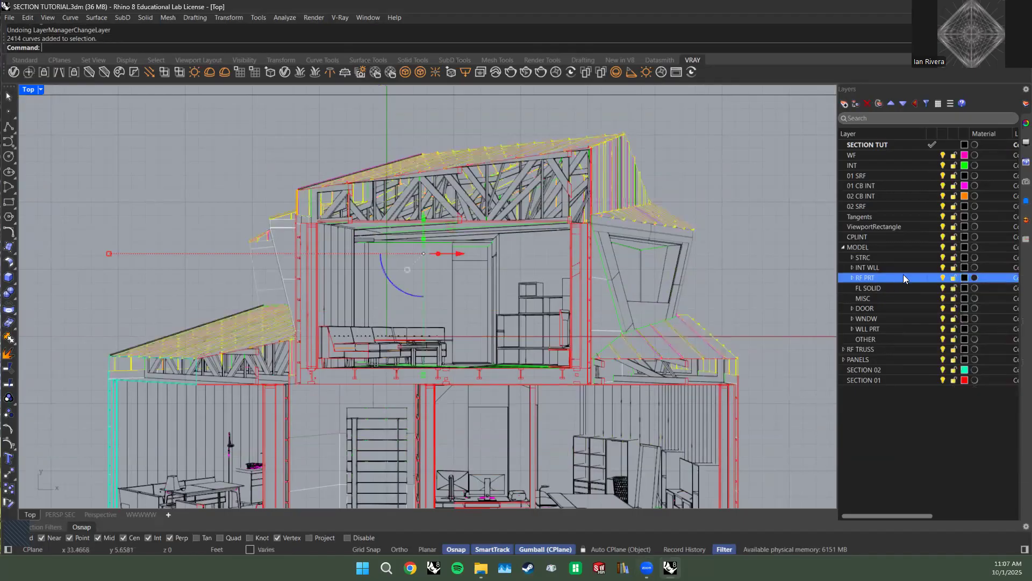
click(913, 105)
click(904, 389)
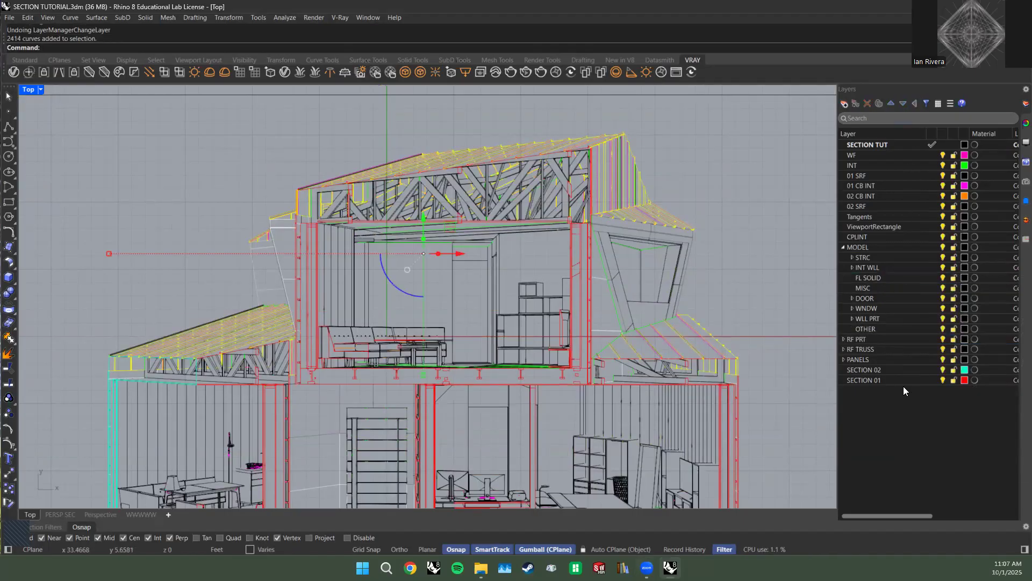
click(807, 306)
Select the curves on the remaining MODEL sublayers, STRC through OTHER, and move them onto the MODEL layer.
click(871, 329)
shift+click(869, 259)
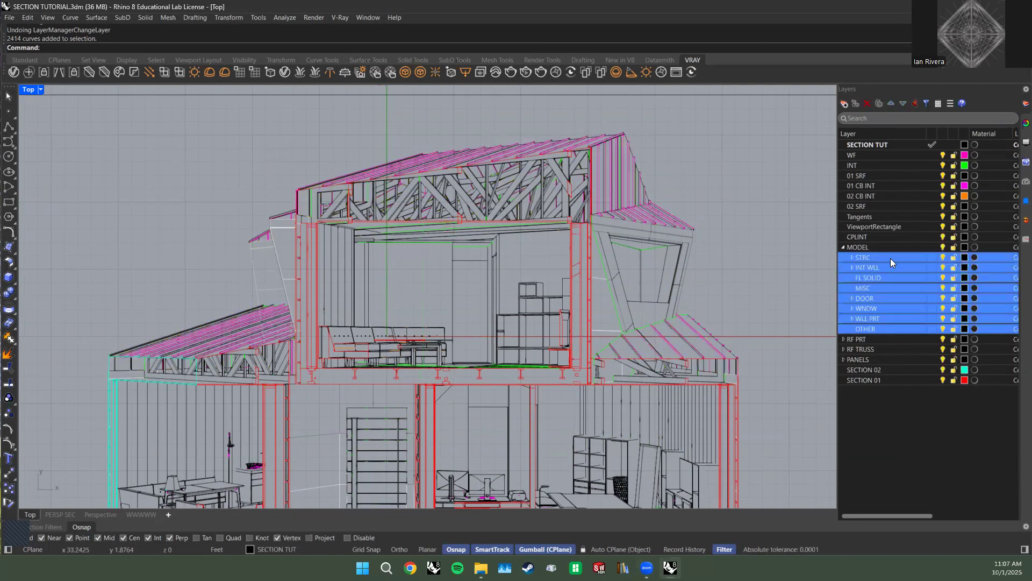
right_click(890, 258)
click(924, 294)
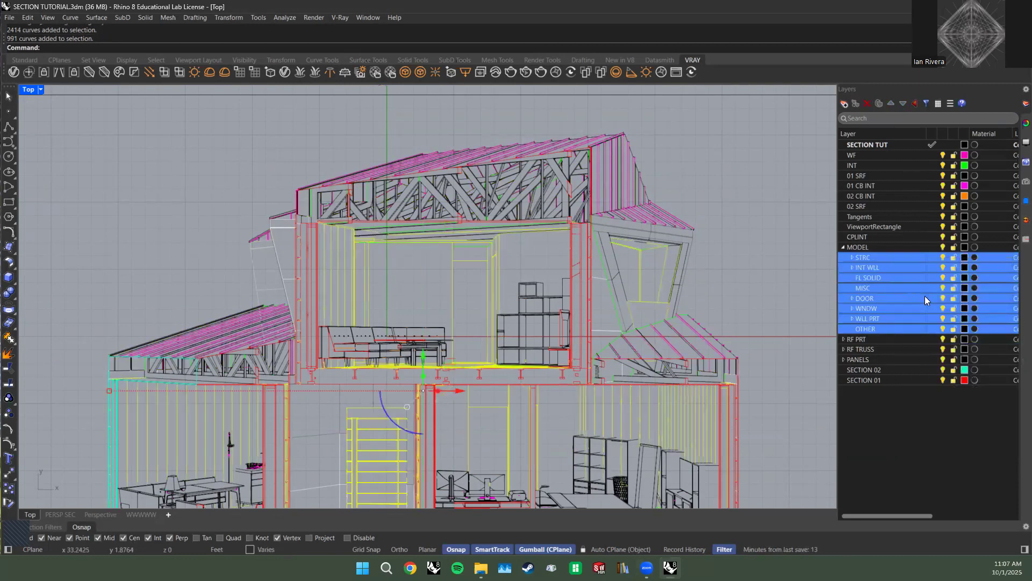
right_click(870, 250)
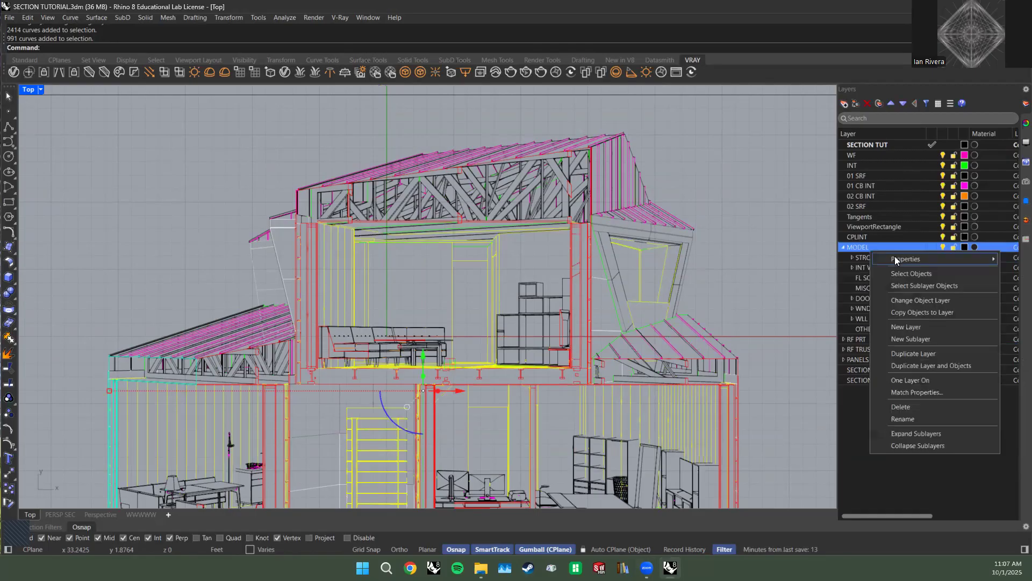
click(913, 301)
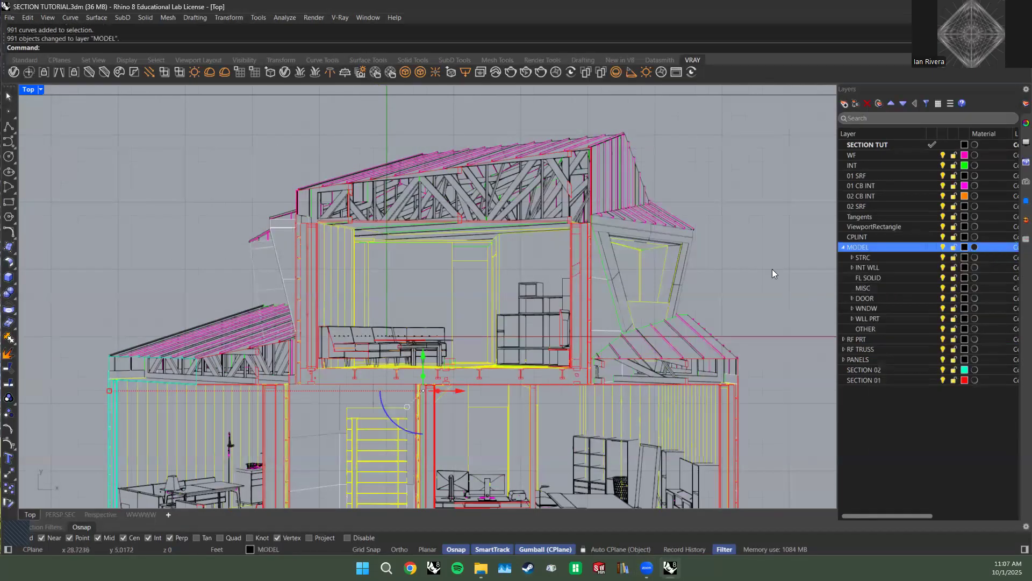
Purge the emptied MODEL sublayers from the document.
click(898, 415)
text(purge)
key(Return)
key(Return)
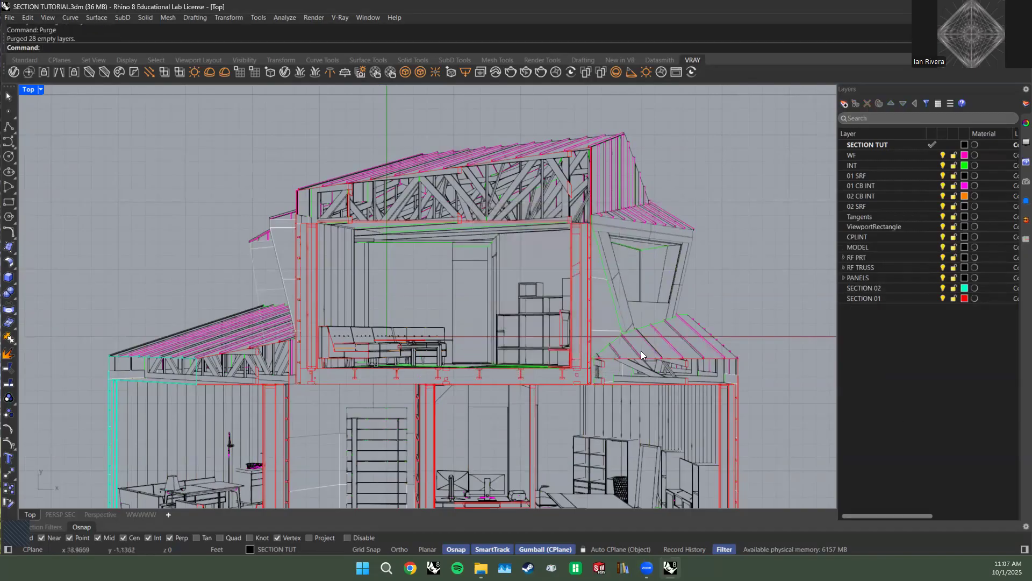
Select the curves on RF PRT's sublayers and move them onto the RF PRT layer itself.
click(892, 258)
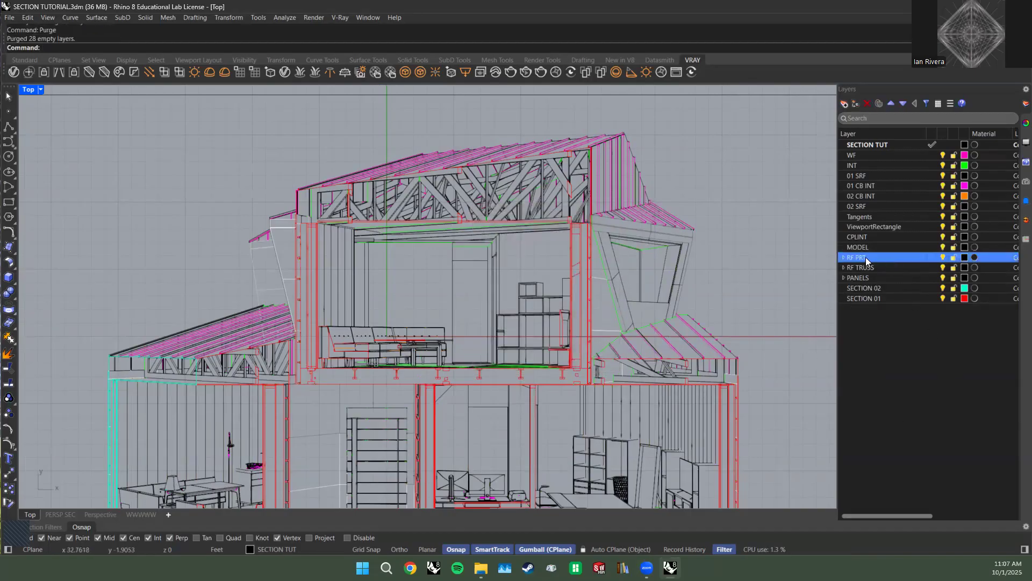
right_click(876, 260)
click(900, 288)
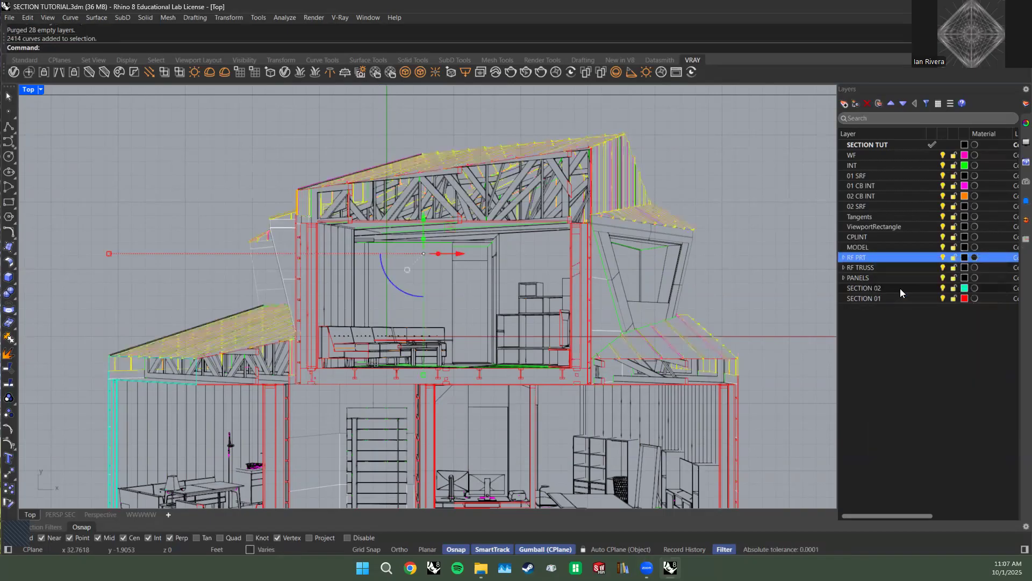
click(844, 257)
click(843, 258)
right_click(875, 260)
click(913, 308)
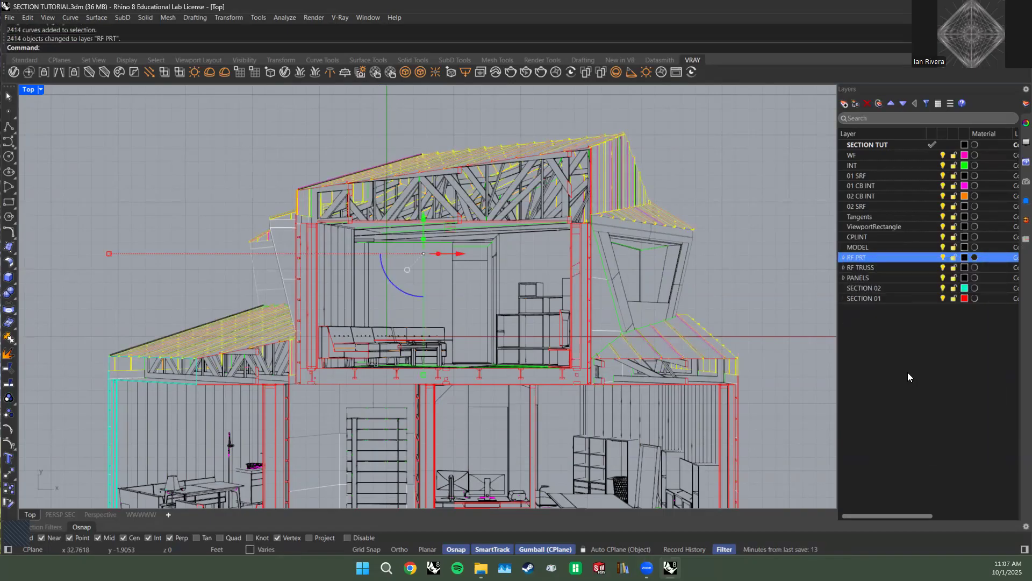
Purge the emptied RF PRT sublayers from the document.
click(772, 261)
text(Purge)
key(Return)
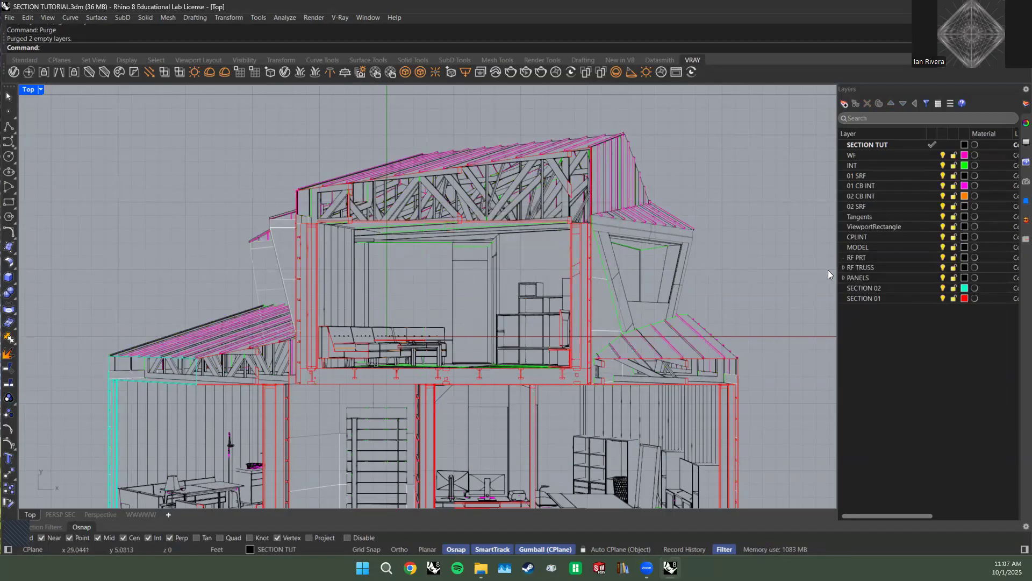
Move all curves from RF TRUSS's sublayers onto the RF TRUSS layer and clear the selection.
click(859, 268)
right_click(859, 270)
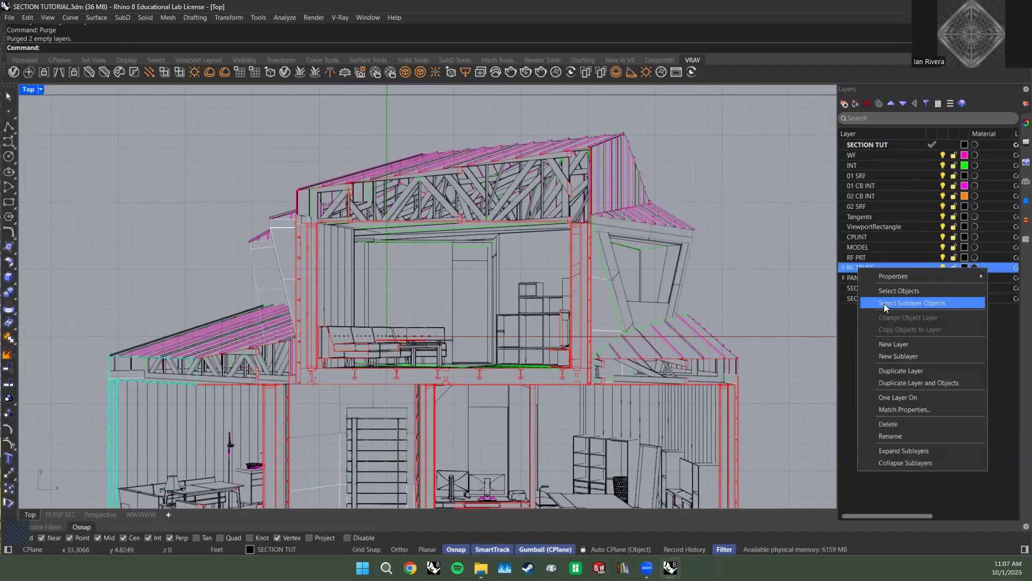
click(887, 304)
right_click(859, 269)
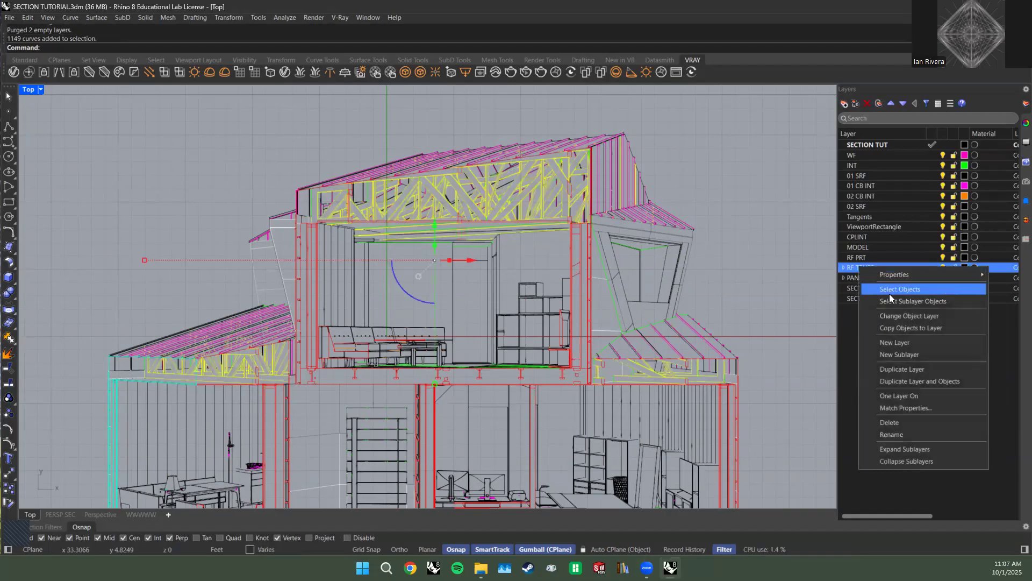
click(886, 312)
key(Escape)
Move all curves from PANELS's sublayers onto the PANELS layer and purge the empty layers.
click(877, 278)
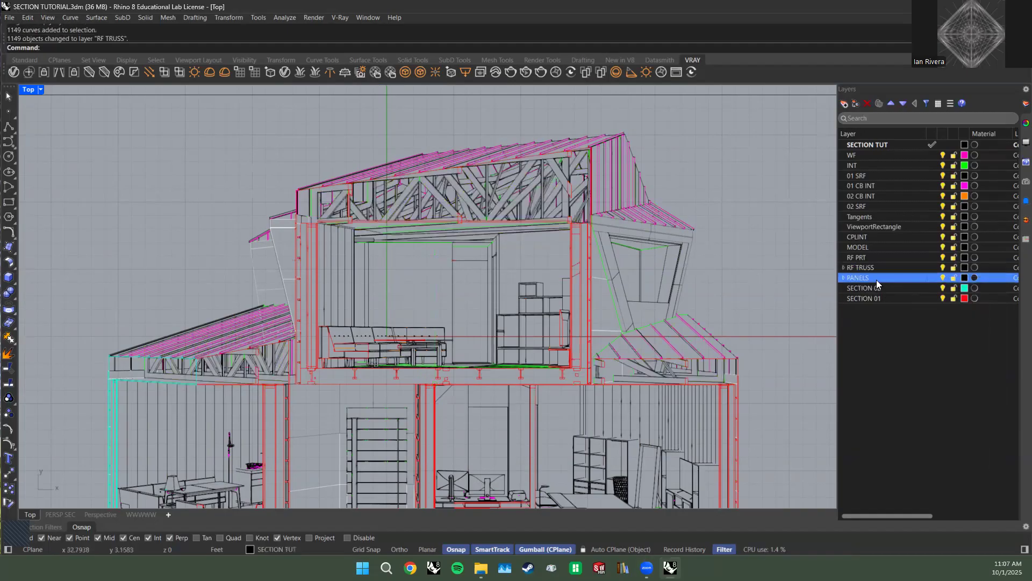
right_click(876, 279)
click(911, 316)
right_click(867, 278)
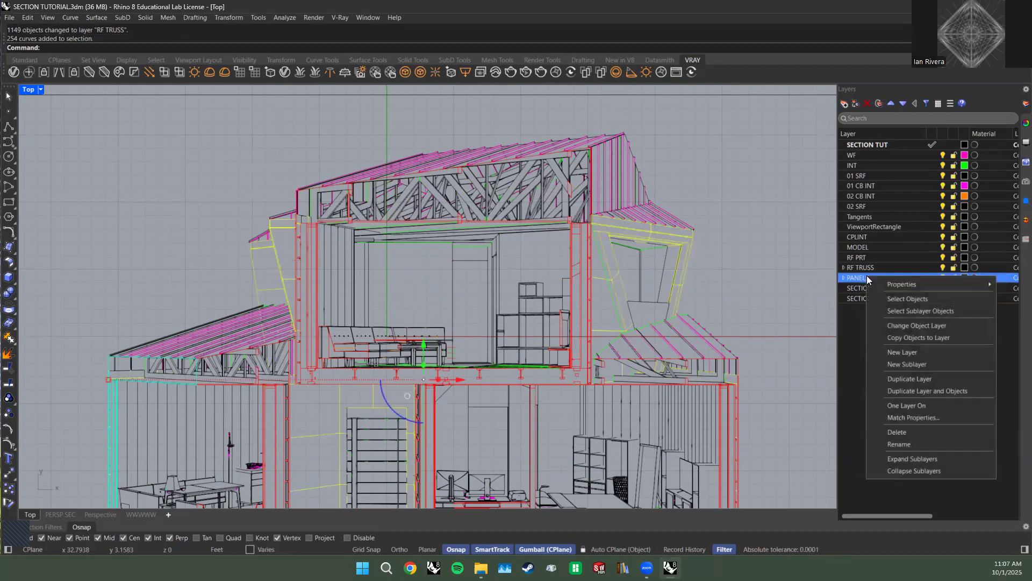
click(901, 325)
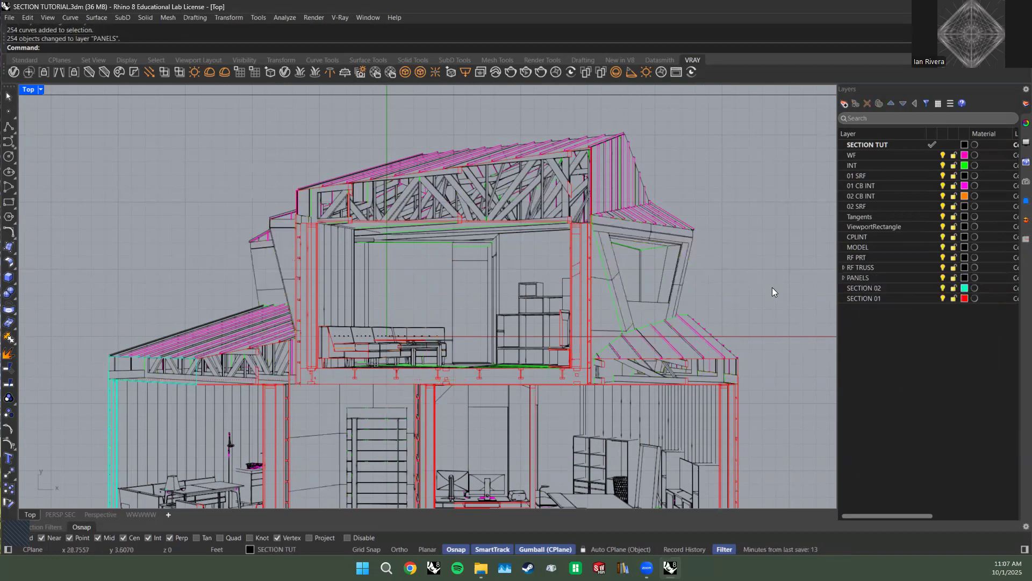
text(Purge)
key(Return)
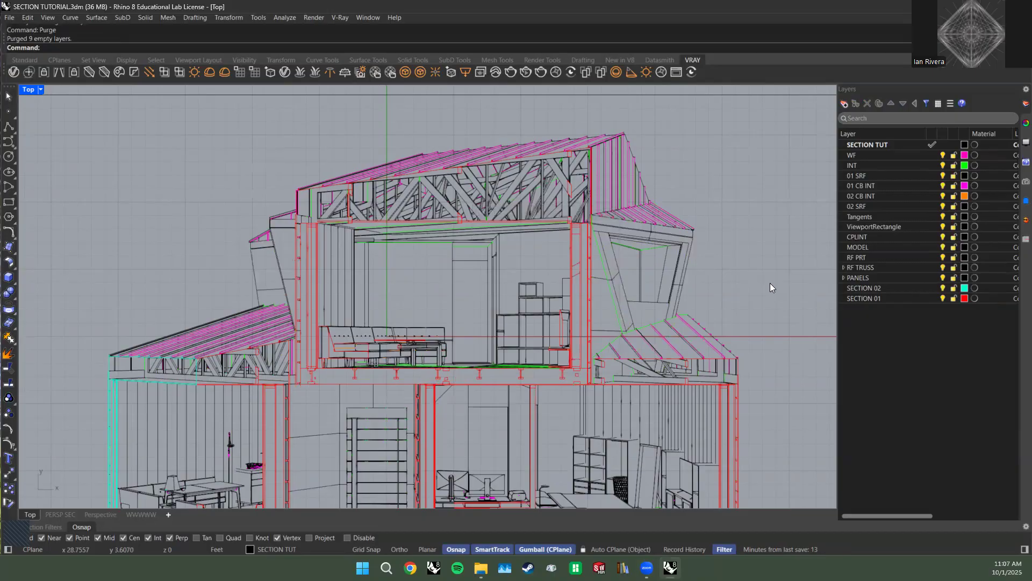
Make WF the current layer, check SECTION TUT for objects, and delete the SECTION TUT layer.
scroll(766, 277, down, 3)
click(917, 145)
double_click(899, 155)
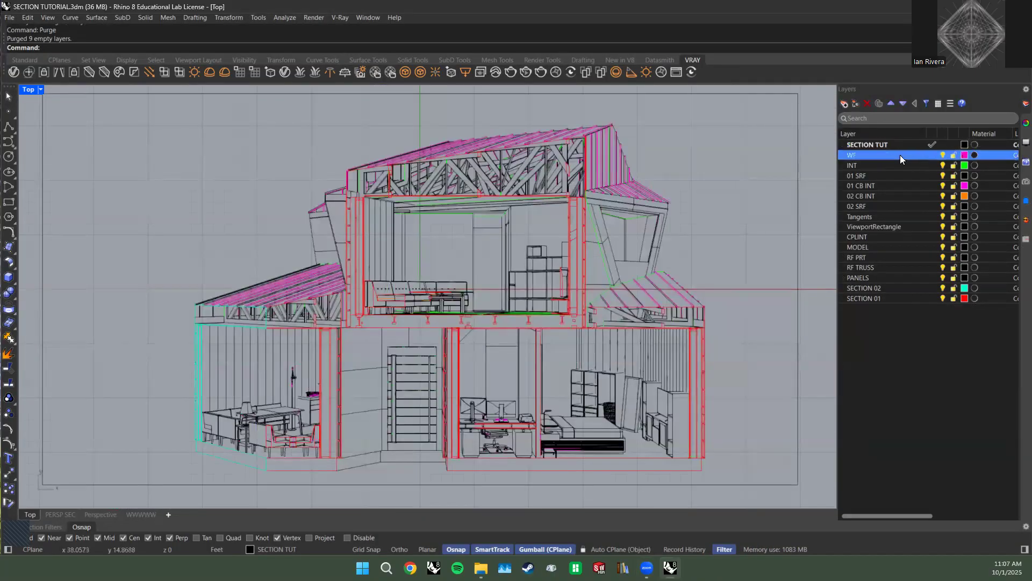
click(938, 146)
right_click(935, 146)
click(940, 170)
scroll(702, 179, down, 4)
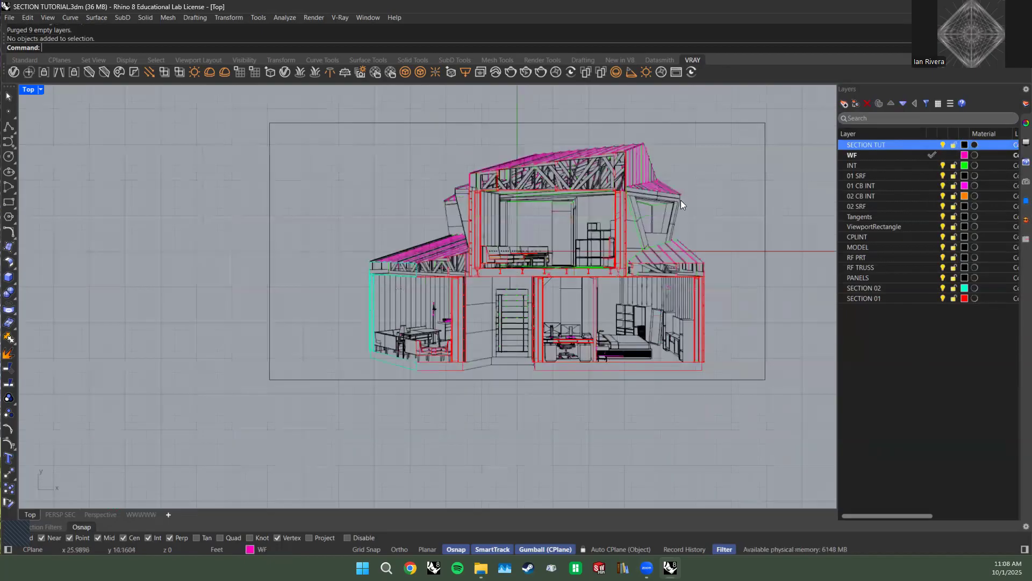
right_drag(681, 200, 662, 219)
click(867, 104)
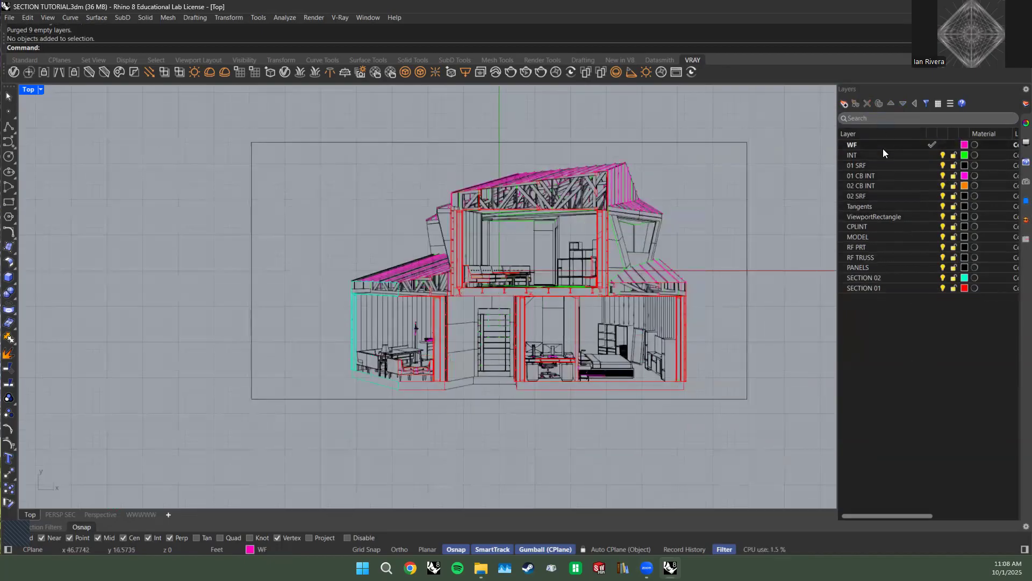
Go through the layer list one by one from INT down to SECTION 01 to review the remaining layers.
click(866, 155)
click(867, 166)
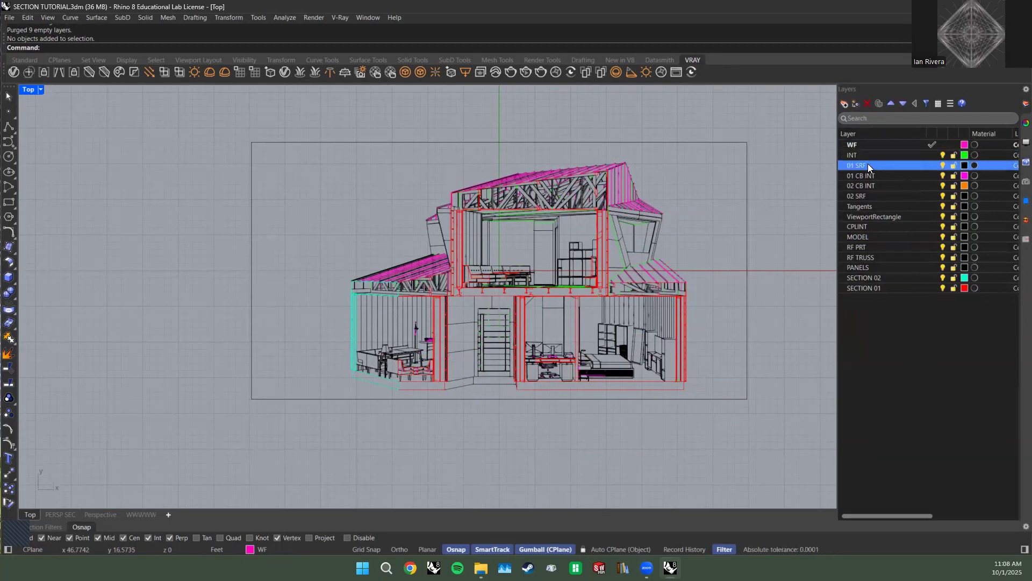
click(868, 176)
click(869, 185)
click(868, 196)
click(869, 206)
click(868, 217)
click(867, 227)
click(867, 235)
click(867, 247)
click(866, 257)
click(866, 267)
click(866, 277)
click(866, 289)
Fit the whole section drawing in the Top view and clear the selection.
scroll(586, 279, up, 2)
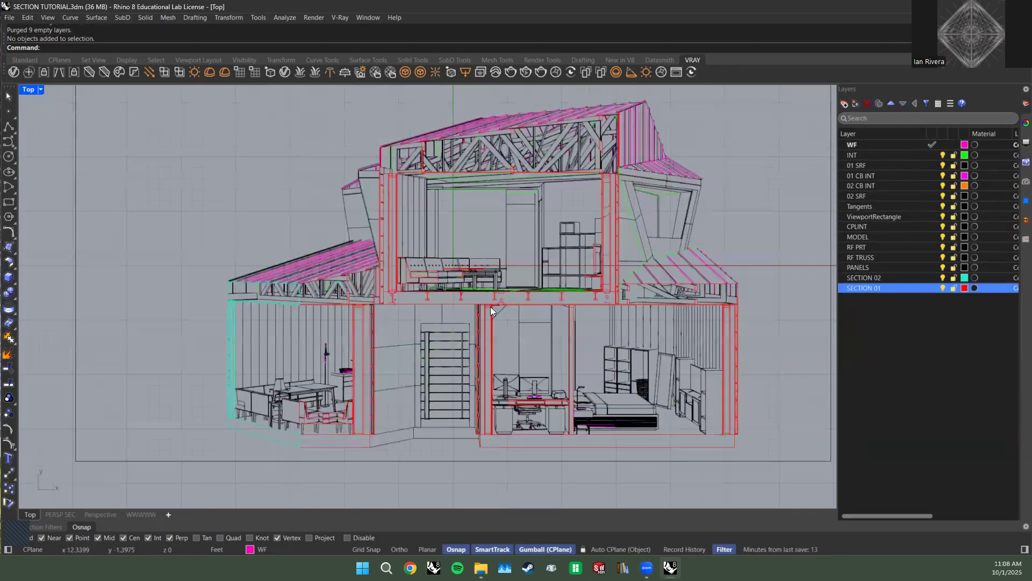
scroll(490, 306, down, 3)
key(ctrl+a)
key(ctrl+alt+shift+e)
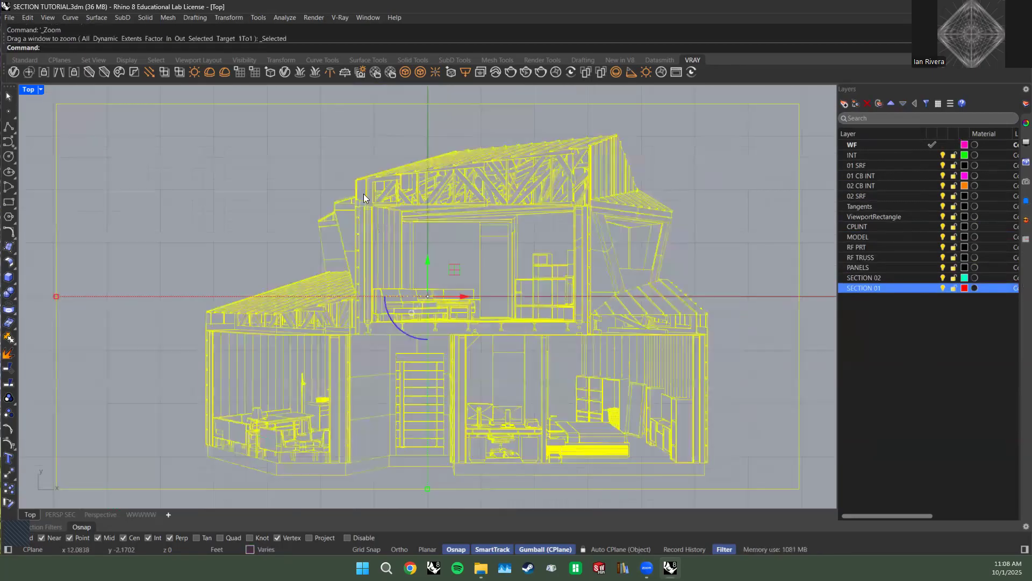
click(250, 216)
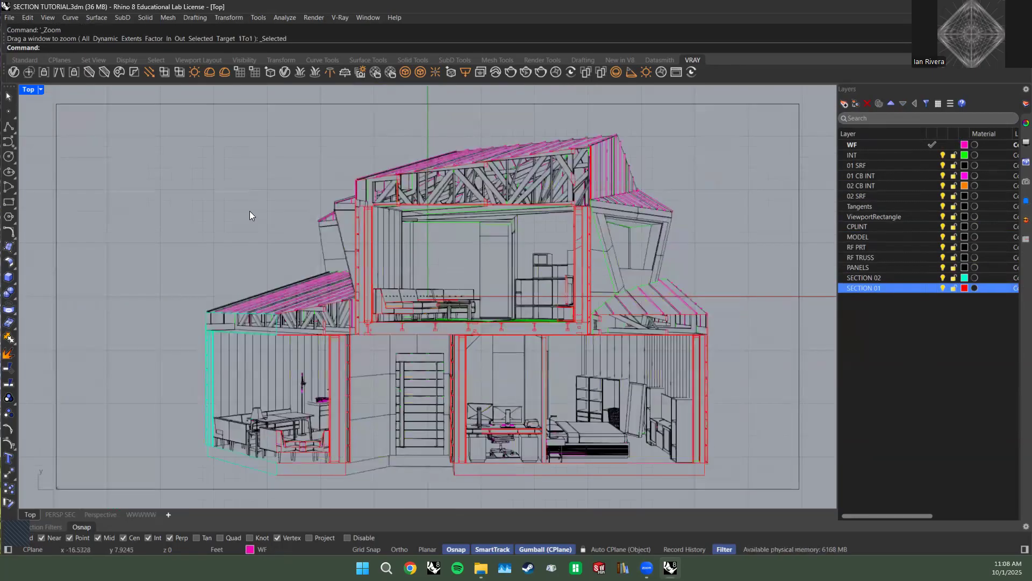
click(886, 165)
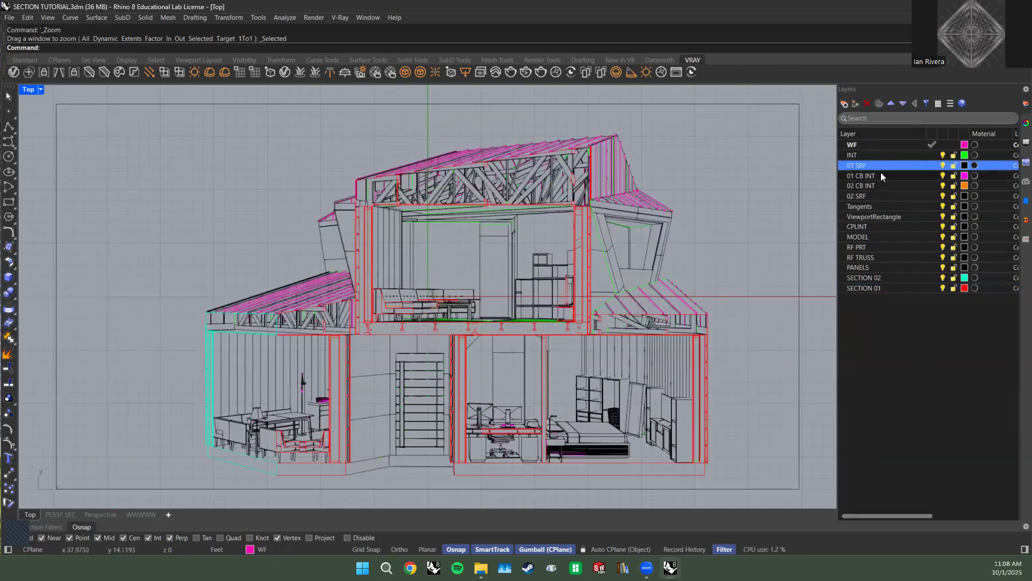
click(903, 289)
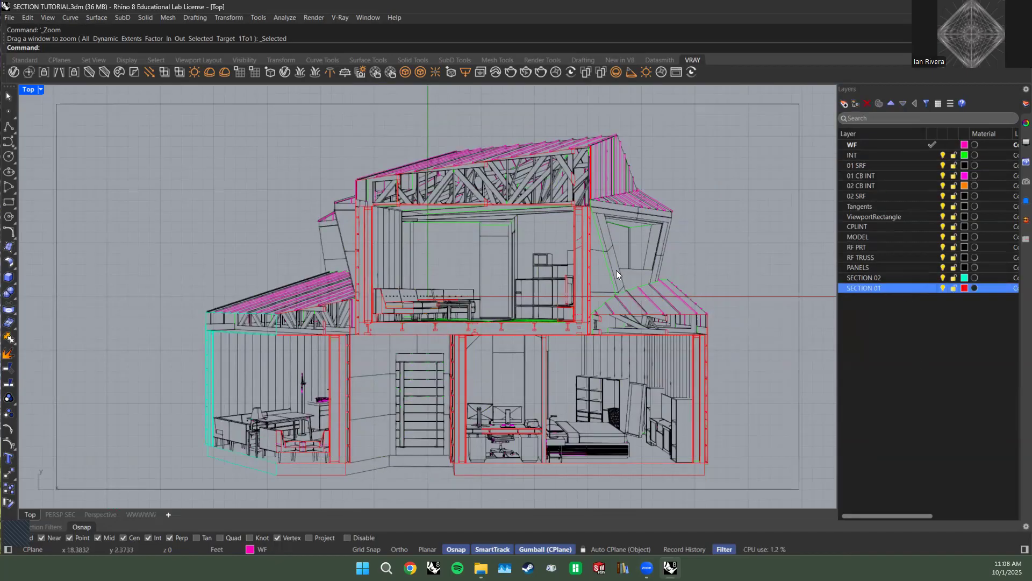
click(894, 311)
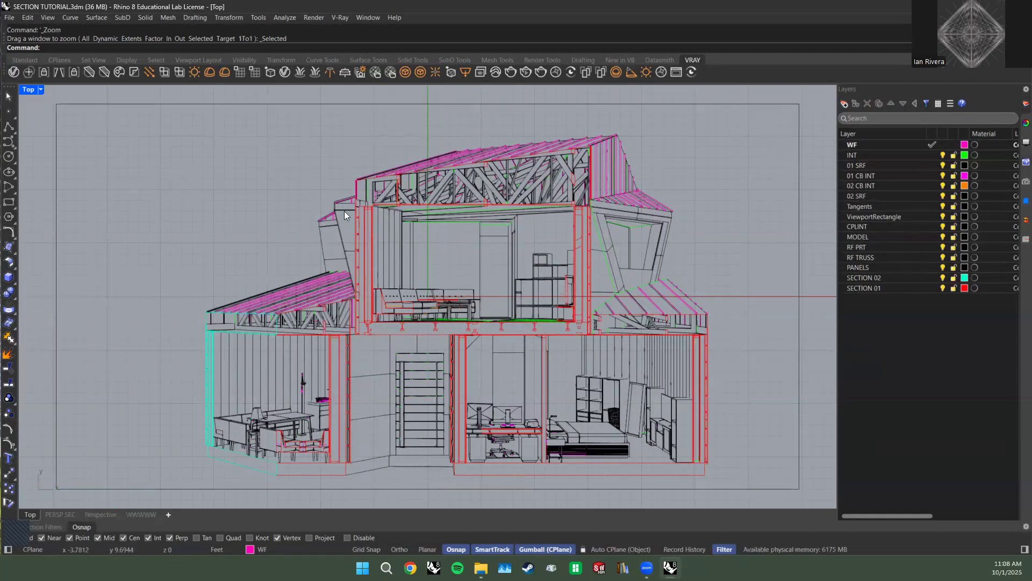
Move the SECTION 02 and SECTION 01 layers together to the head of the layer list.
click(887, 275)
shift+click(889, 289)
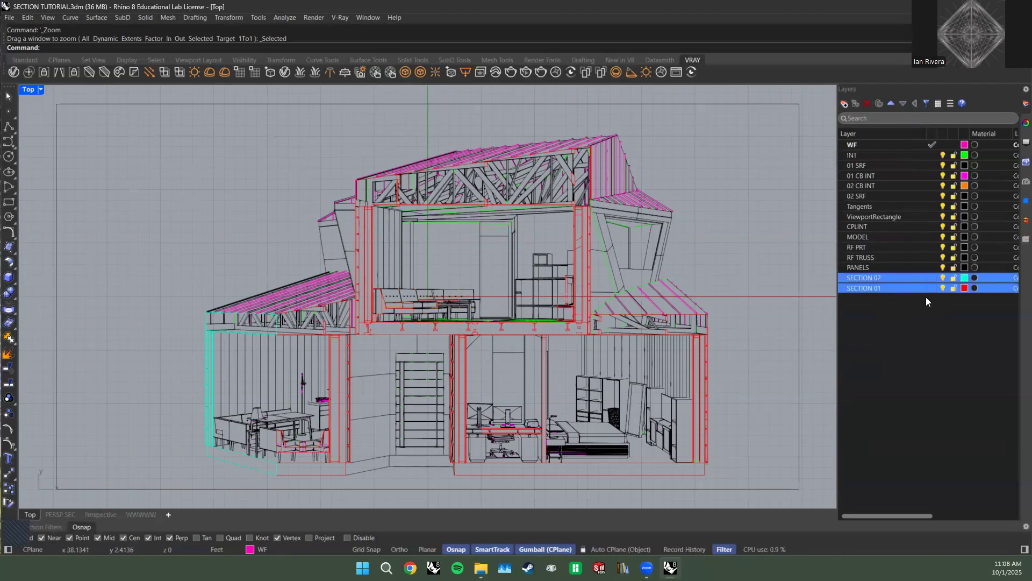
click(902, 299)
click(902, 278)
click(901, 286)
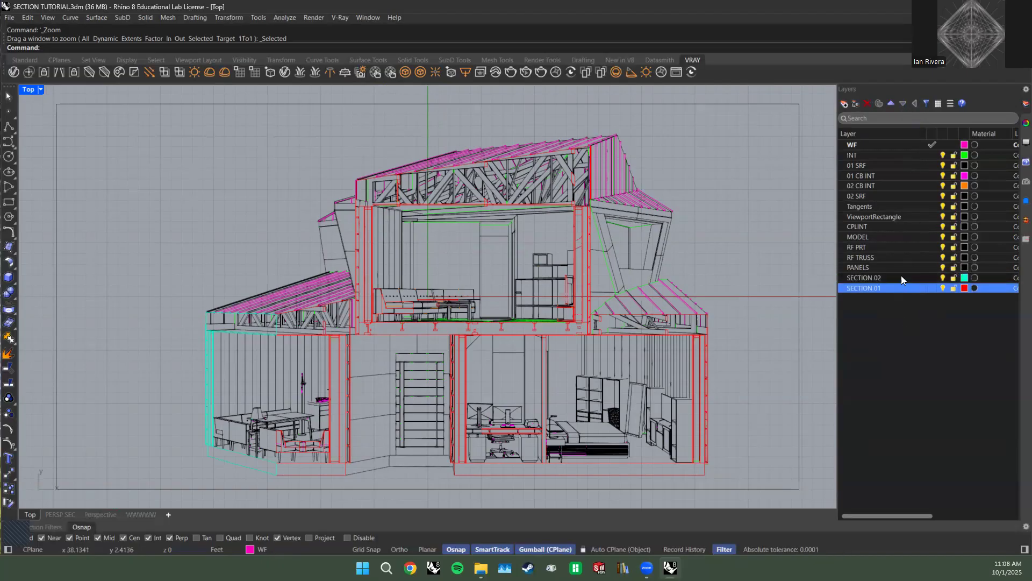
click(901, 278)
shift+click(901, 283)
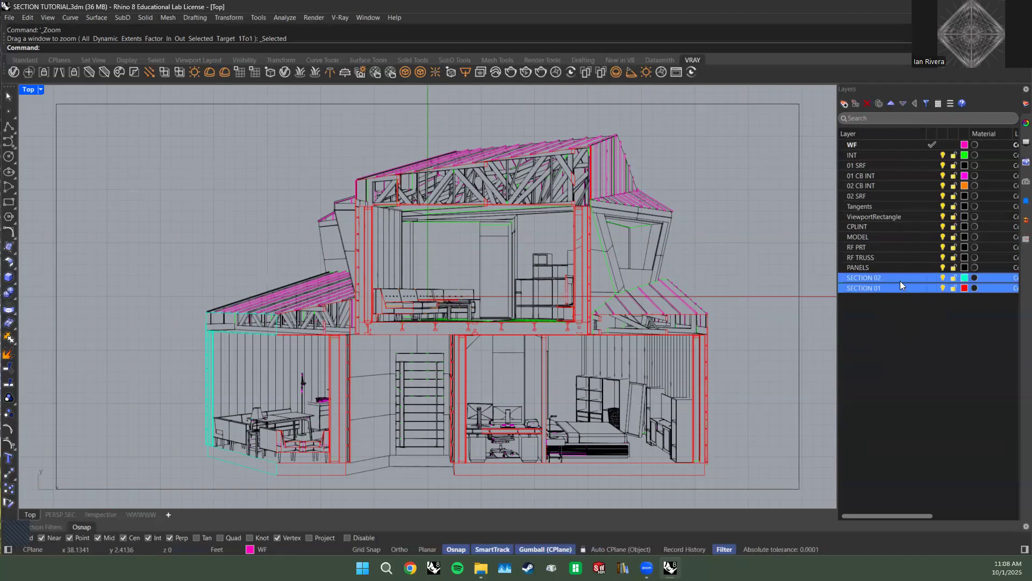
click(892, 103)
click(892, 104)
click(891, 103)
click(891, 103)
click(892, 104)
click(892, 103)
click(892, 103)
click(891, 103)
click(891, 104)
click(891, 104)
click(892, 103)
click(891, 328)
Rename the SECTION 02 layer to 01 SECTION 02 and the SECTION 01 layer to 01 SECTION 01.
double_click(864, 147)
click(848, 144)
text(01)
click(845, 157)
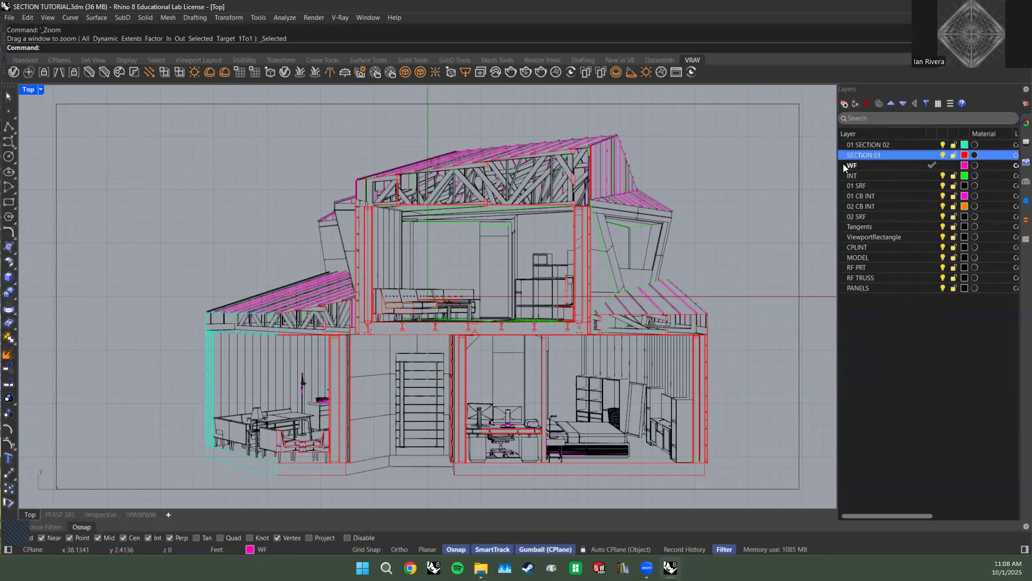
click(847, 156)
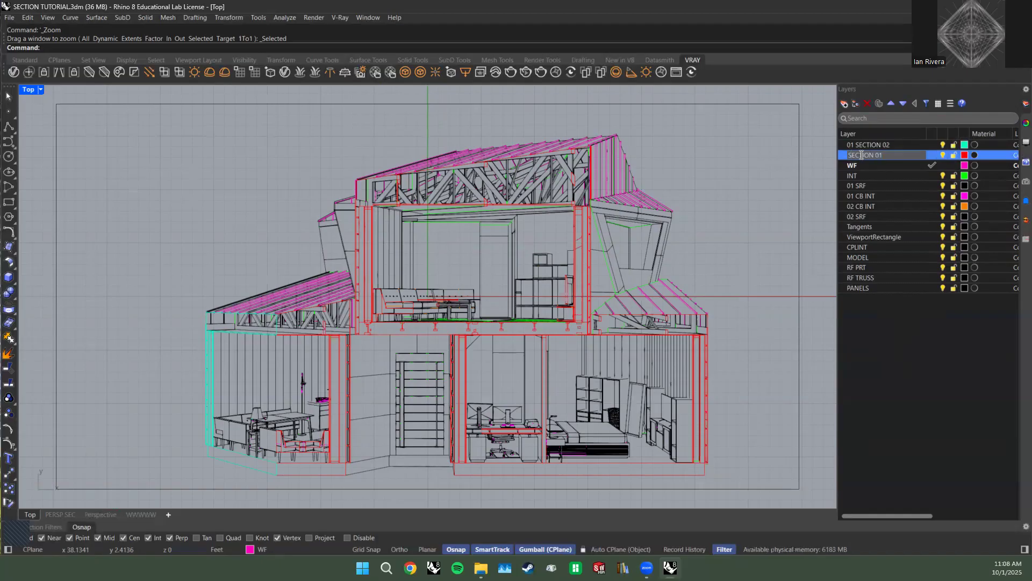
text(01)
click(864, 165)
Select all objects on the 01 SECTION 02 and 01 SECTION 01 layers to check their linework, then deselect them.
click(862, 155)
ctrl+click(864, 145)
right_click(867, 144)
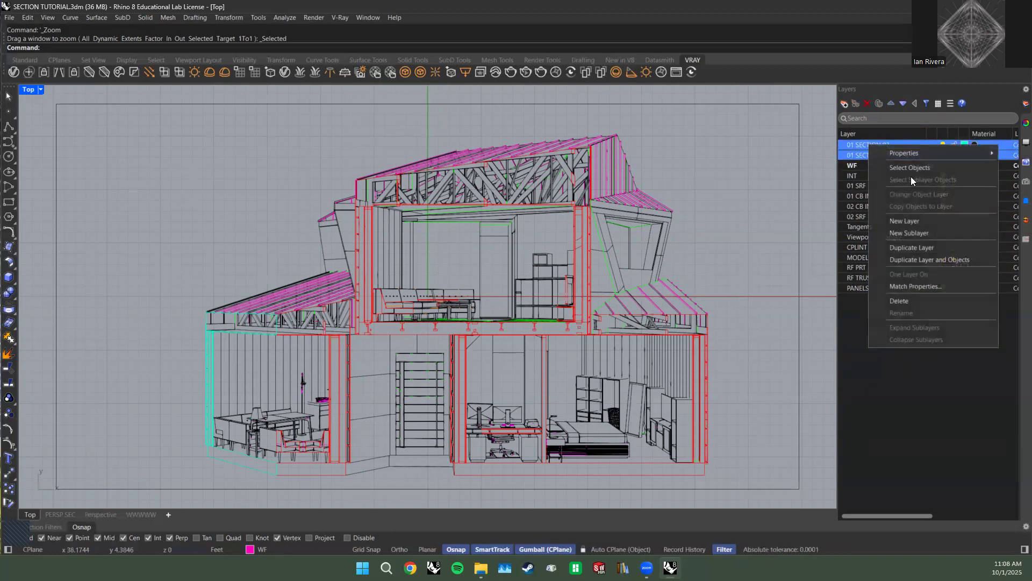
click(907, 167)
click(760, 218)
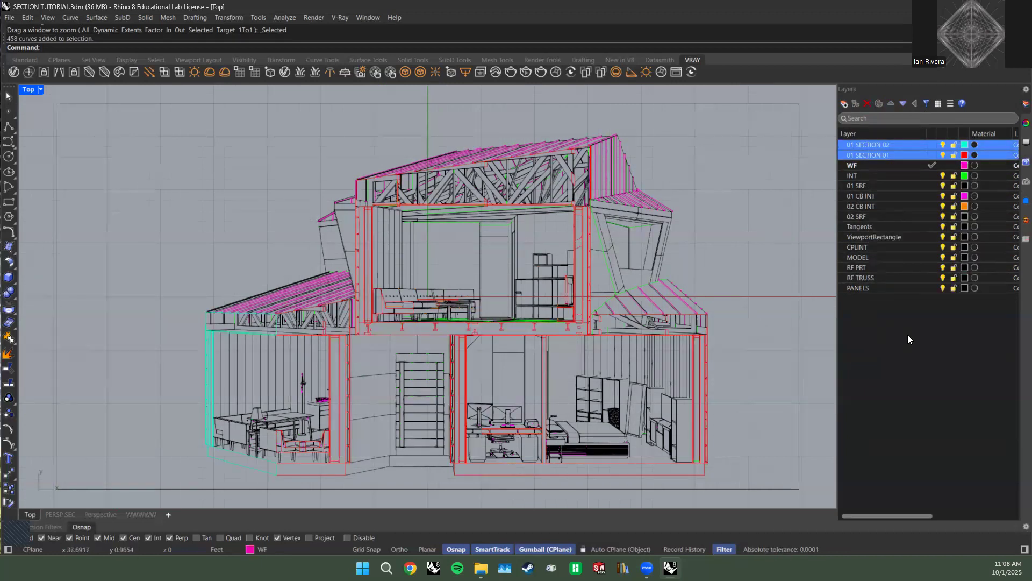
Select the objects on the MODEL layer to examine which linework it holds, then clear the selection.
click(882, 236)
click(881, 249)
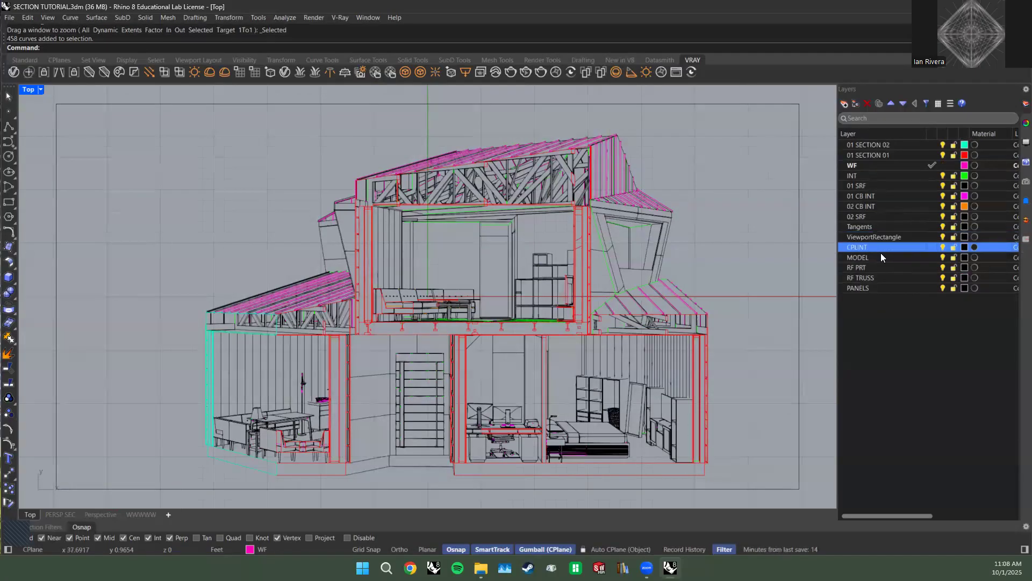
click(880, 256)
right_click(884, 256)
click(921, 279)
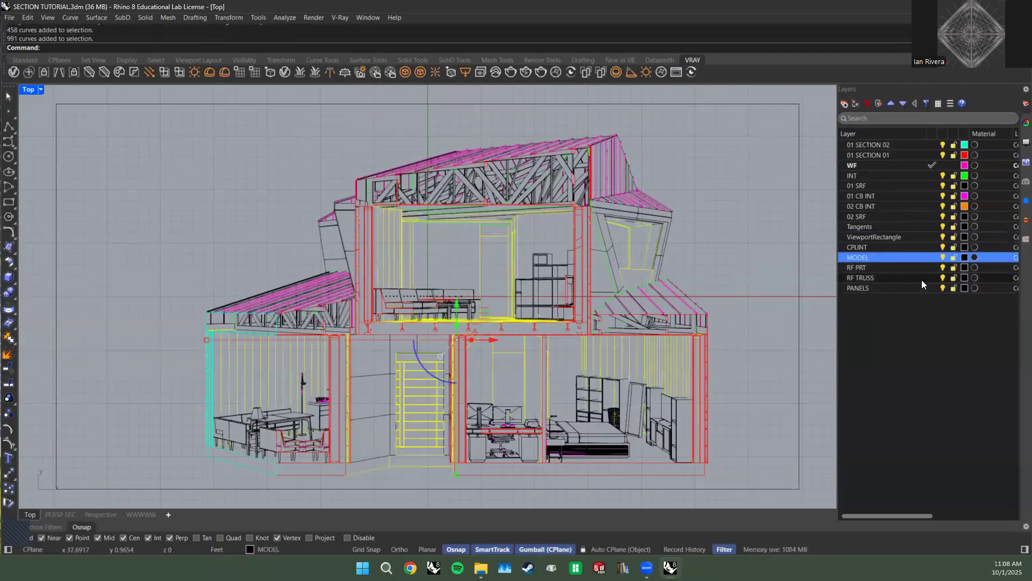
click(764, 256)
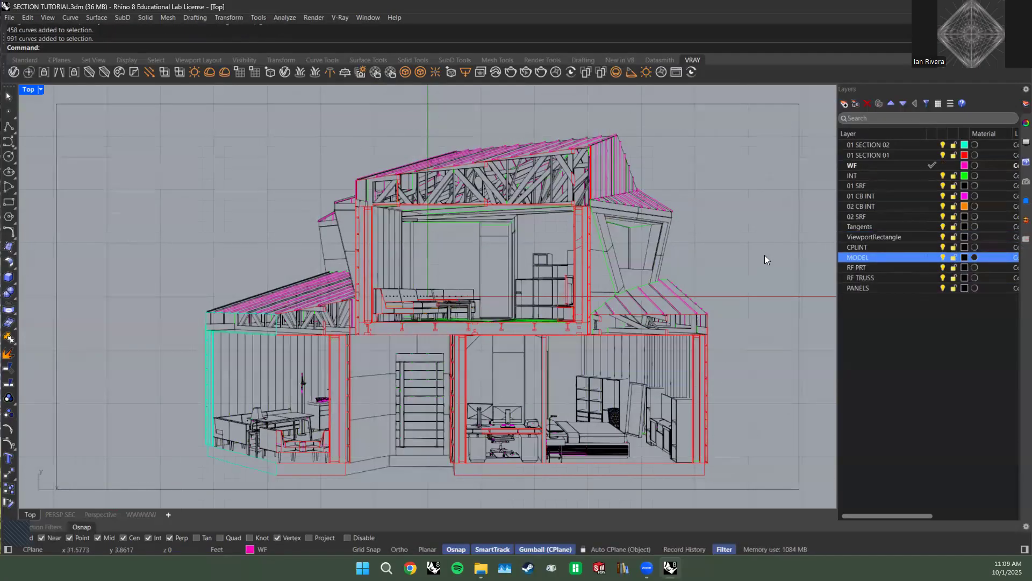
right_click(874, 256)
click(898, 279)
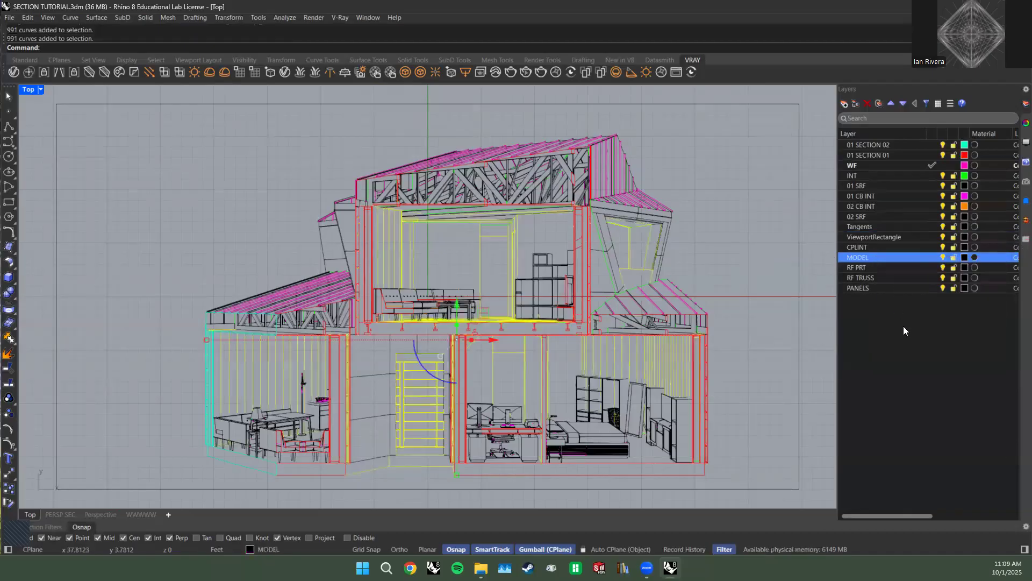
click(746, 280)
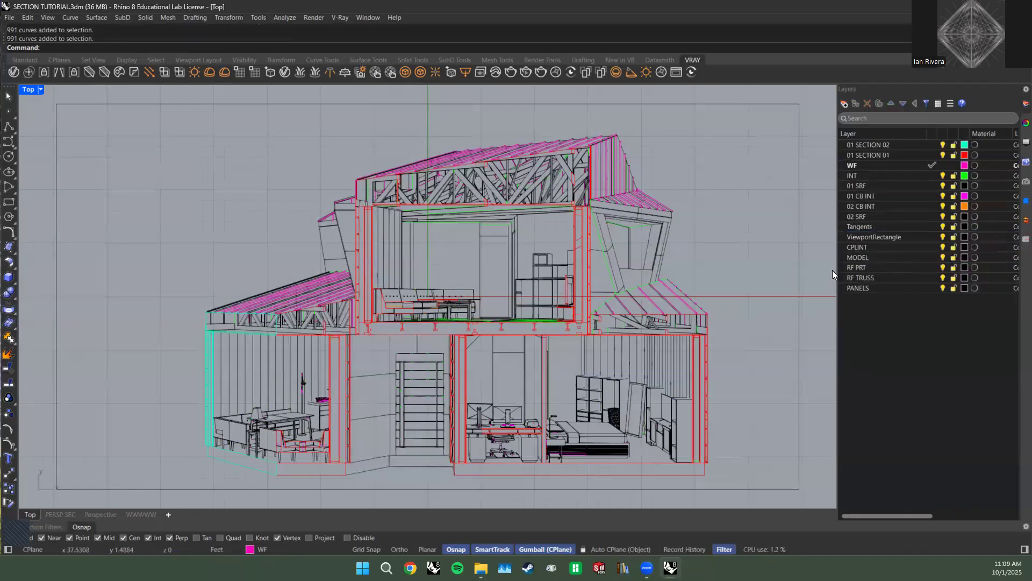
Select the objects on the CPLINT layer to examine its linework, then clear the selection.
click(863, 247)
right_click(871, 246)
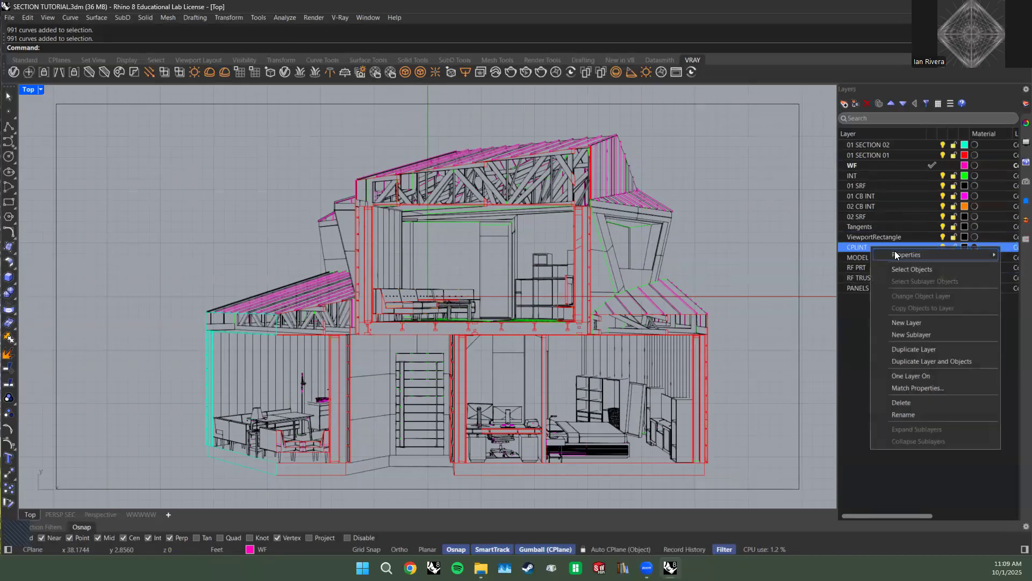
click(903, 266)
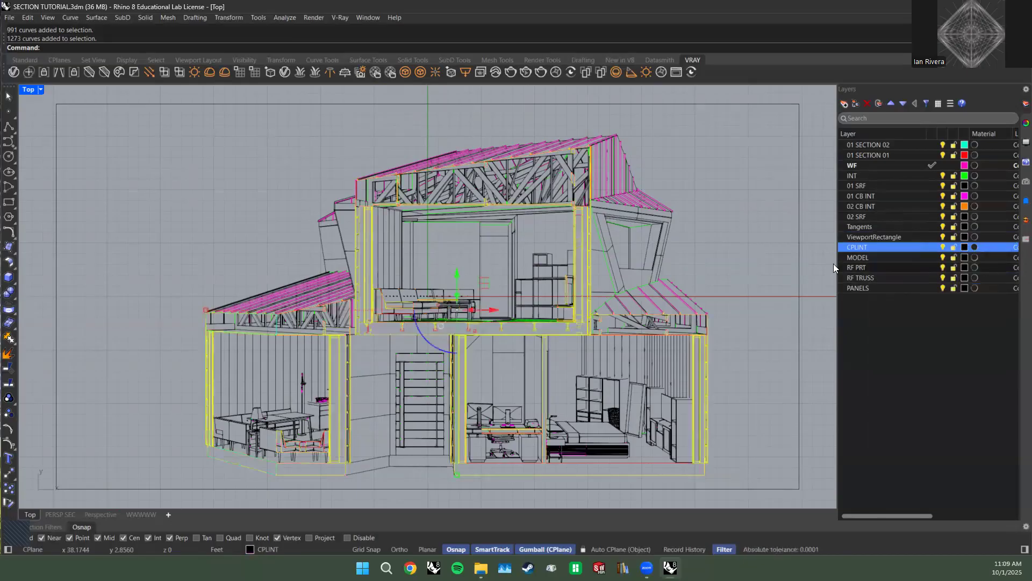
click(777, 224)
Move the CPLINT layer directly below 01 SECTION 01 in the layer order and rename it 02 CPLINT.
click(883, 249)
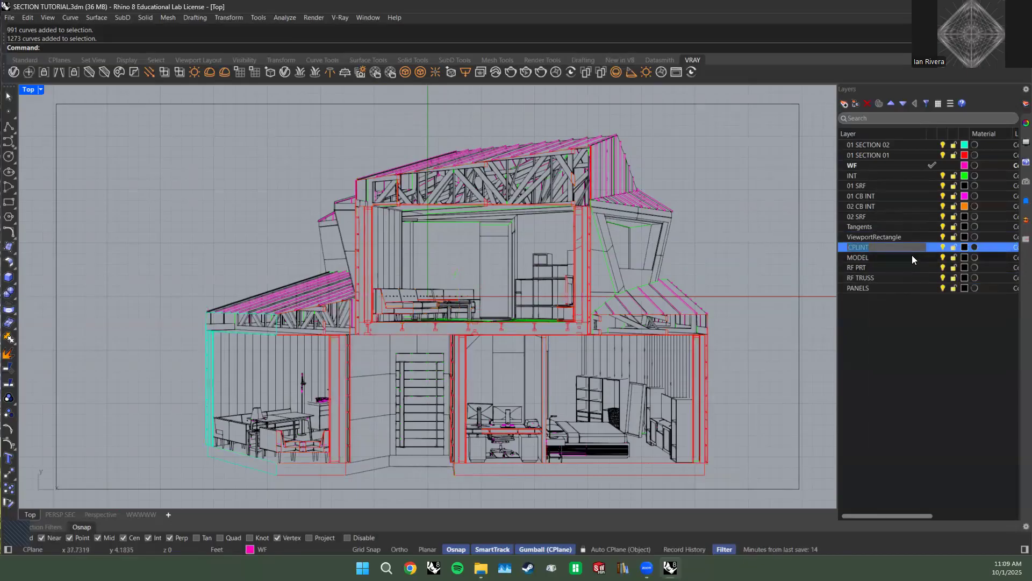
key(Escape)
click(890, 102)
click(888, 102)
click(889, 102)
click(889, 101)
click(889, 102)
click(889, 102)
click(889, 102)
click(889, 102)
double_click(889, 102)
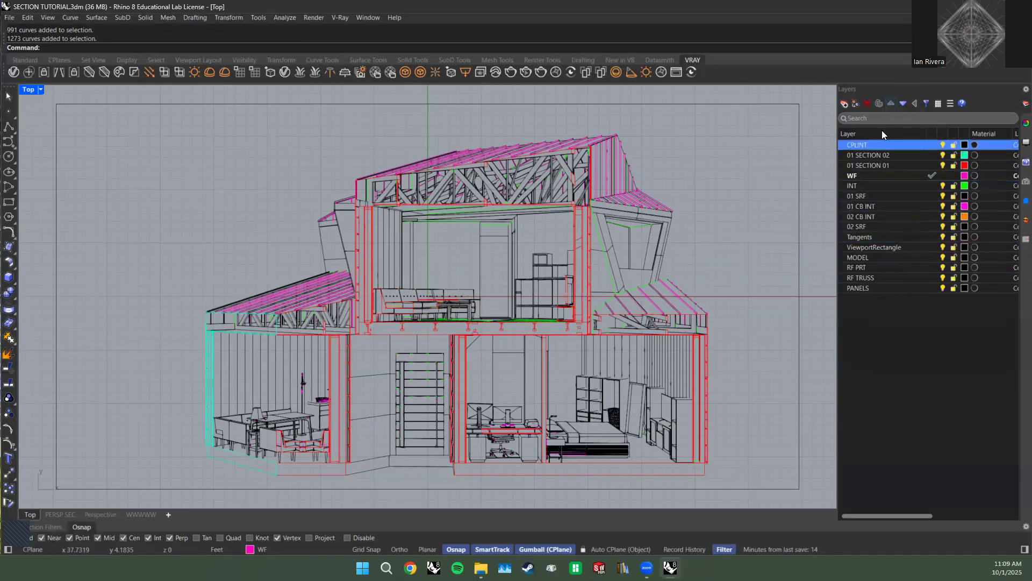
click(903, 103)
click(903, 103)
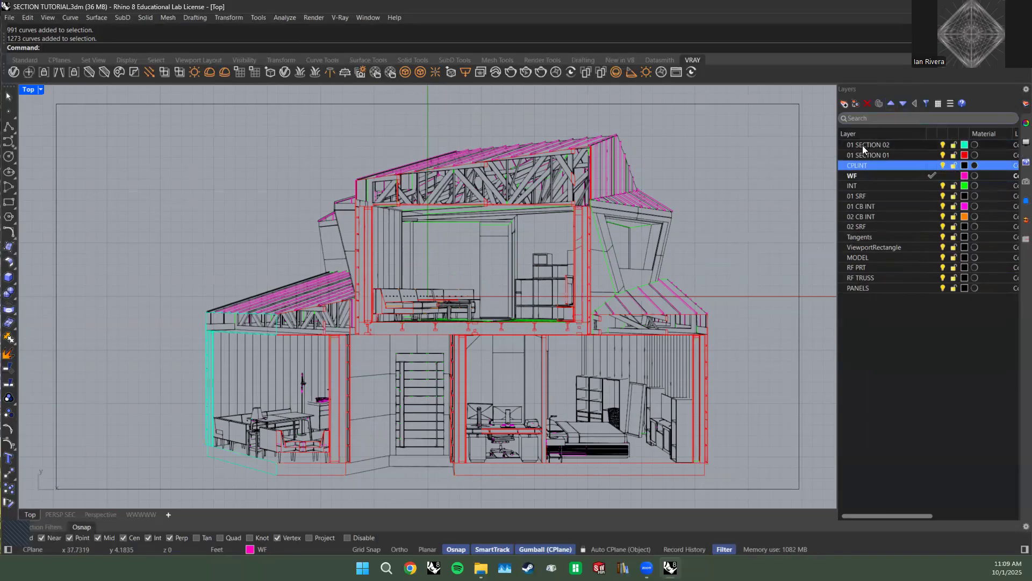
click(849, 168)
click(870, 185)
Select the objects on the PANELS layer to examine its linework, then clear the selection.
click(864, 269)
click(865, 278)
click(866, 288)
right_click(868, 287)
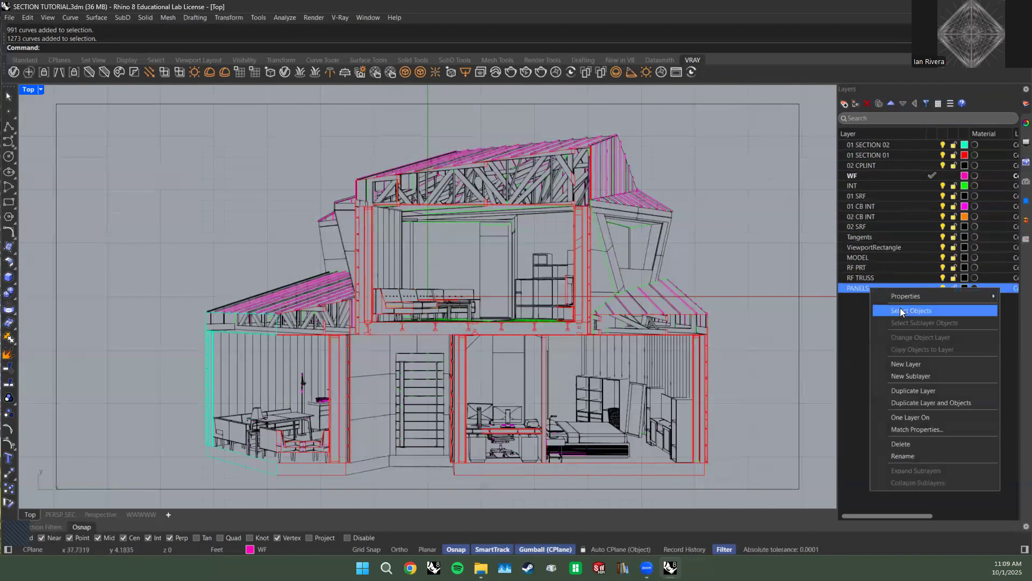
click(900, 307)
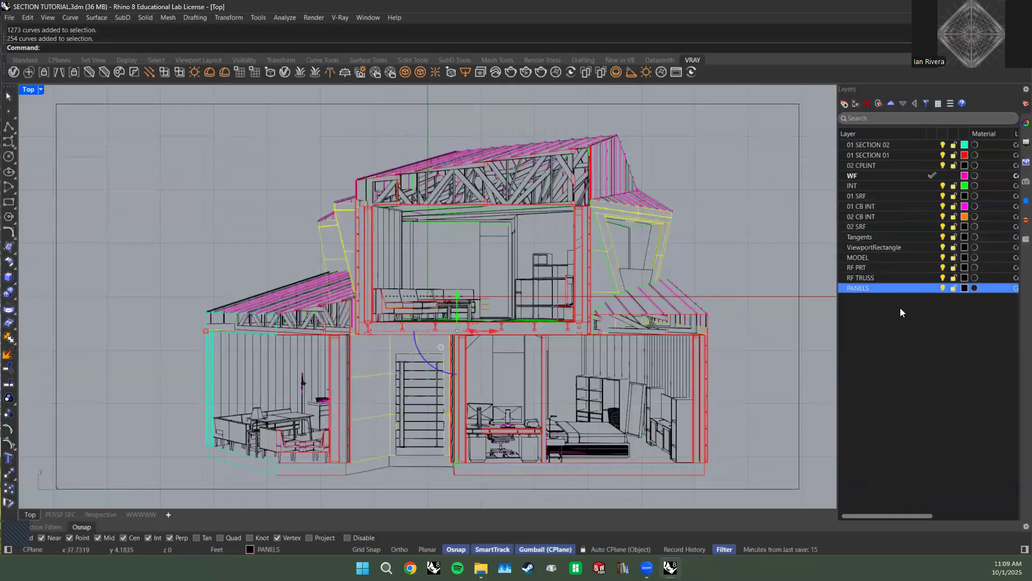
click(694, 223)
Move the ViewportRectangle layer to the end of the layer list, below PANELS.
click(870, 258)
click(872, 248)
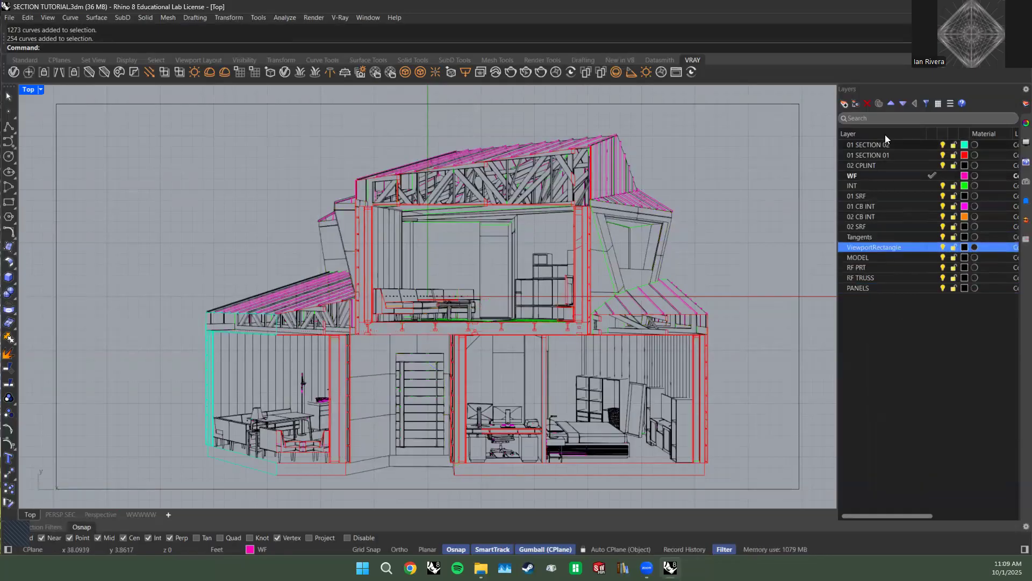
click(901, 103)
click(901, 104)
click(901, 104)
click(901, 104)
Select the objects on the 01 SRF, 01 CB INT, 02 CB INT and 02 SRF layers to examine them, then deselect.
click(881, 196)
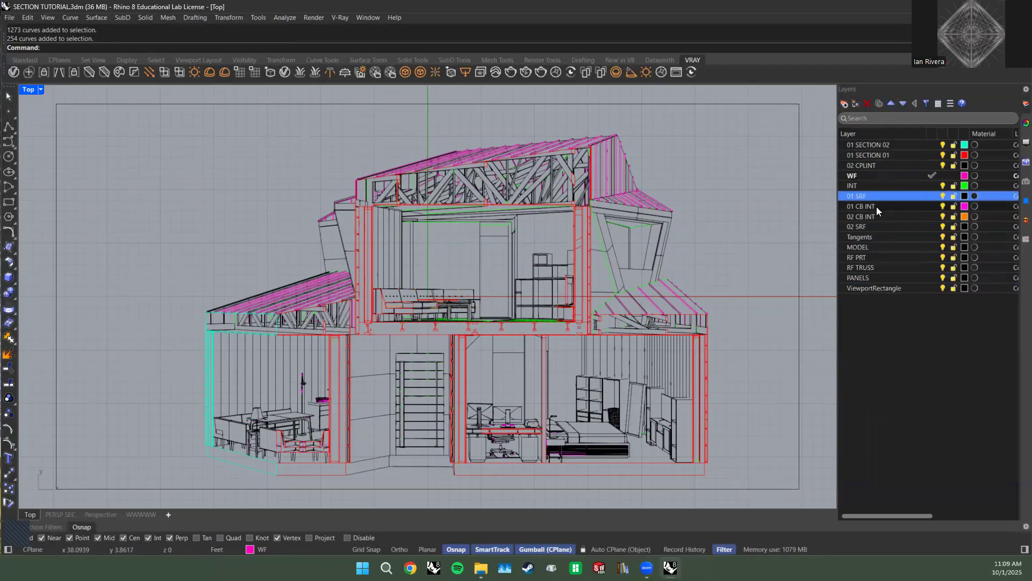
shift+click(884, 216)
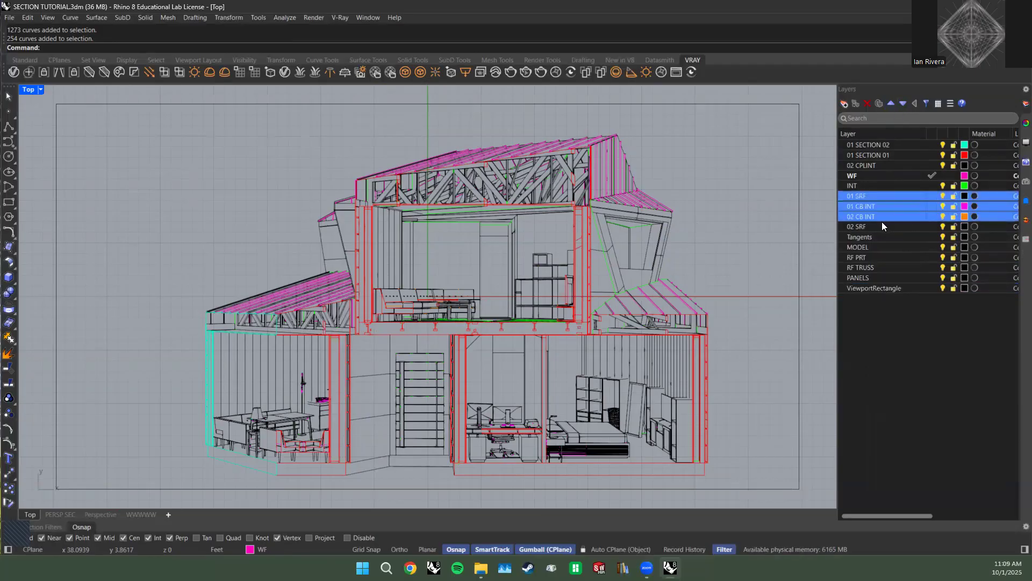
shift+click(884, 226)
right_click(871, 195)
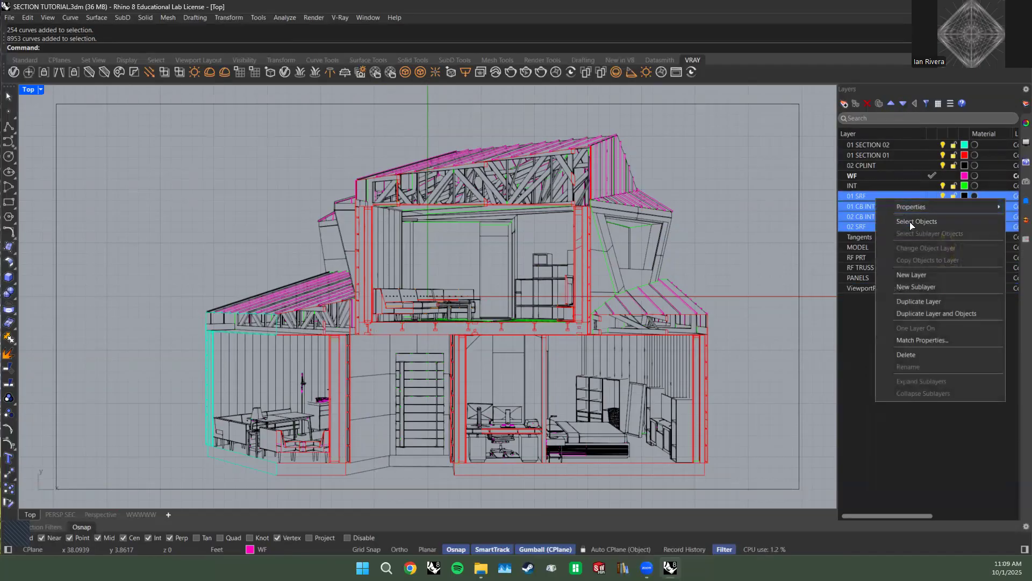
click(910, 222)
click(754, 223)
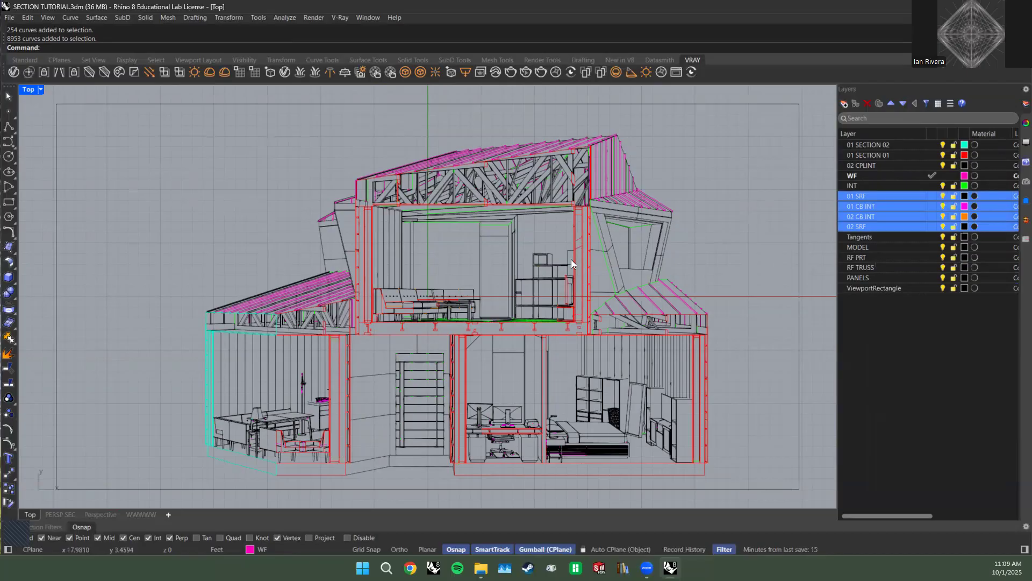
Select the objects on the INT and WF layers to examine their linework, then clear the selection.
click(872, 187)
right_click(880, 187)
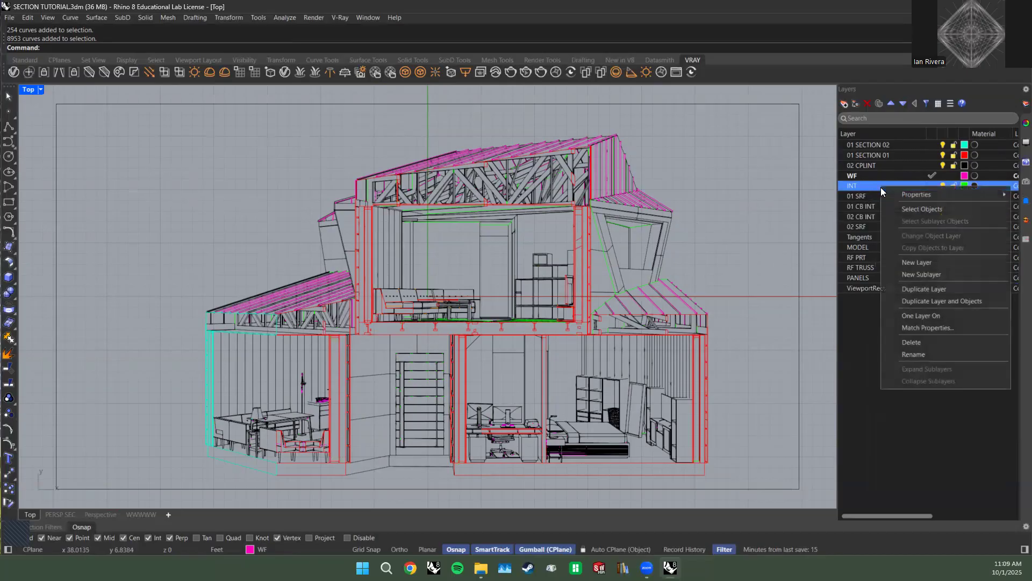
click(916, 210)
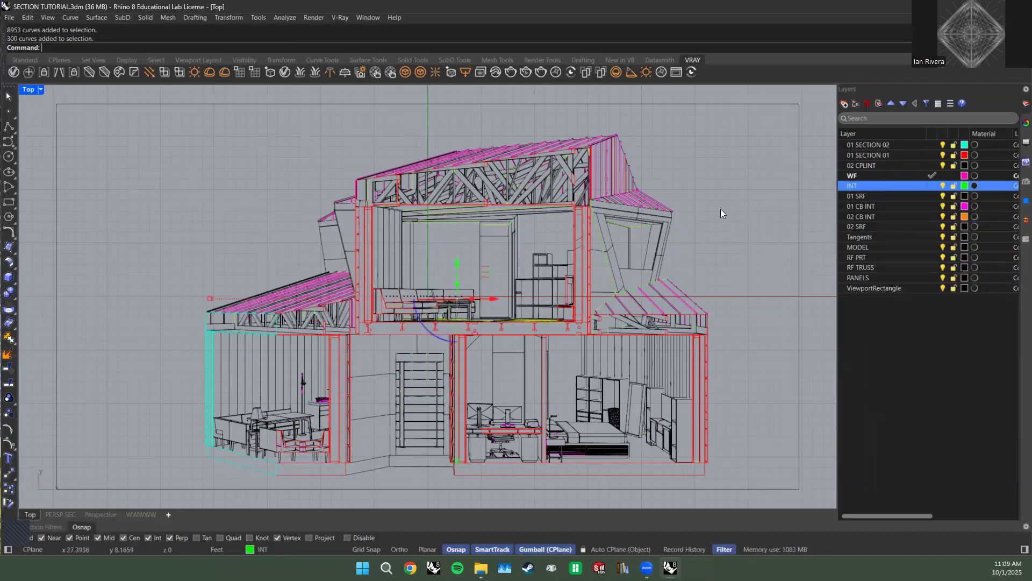
right_click(879, 177)
click(921, 201)
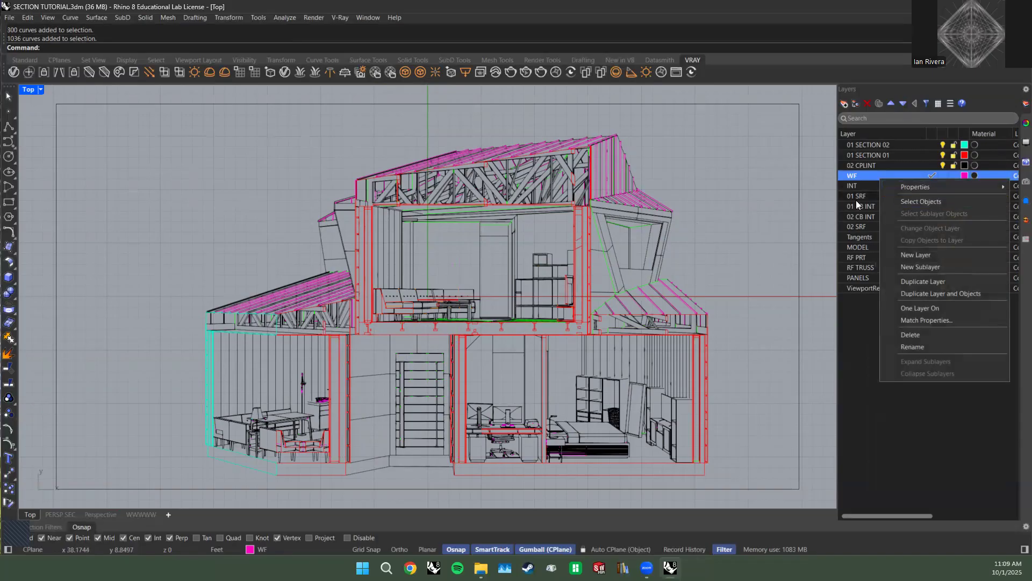
click(745, 182)
Select the objects on the RF PRT layer to examine its roof linework, then deselect.
click(861, 279)
click(864, 268)
click(867, 259)
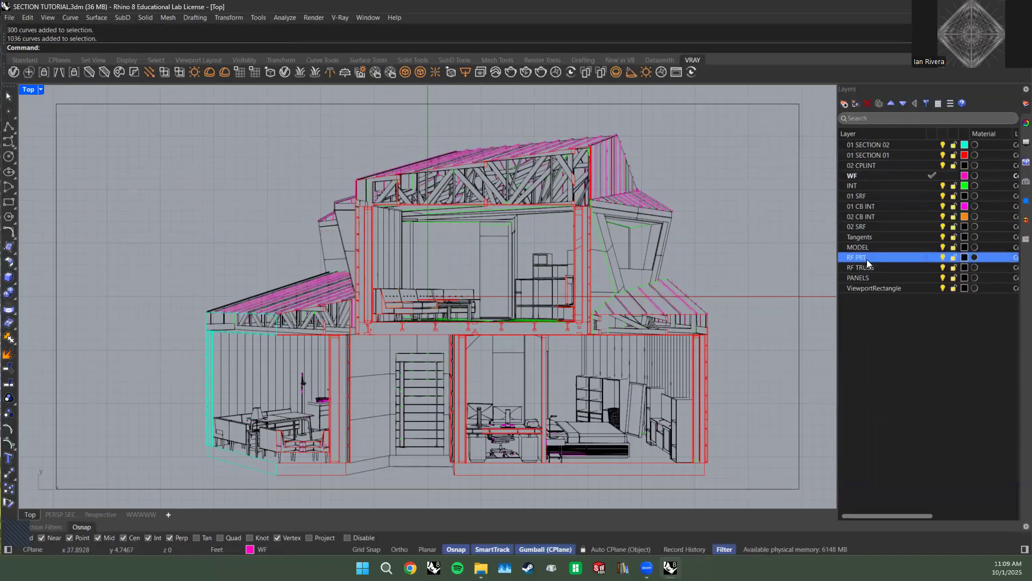
right_click(879, 261)
click(915, 281)
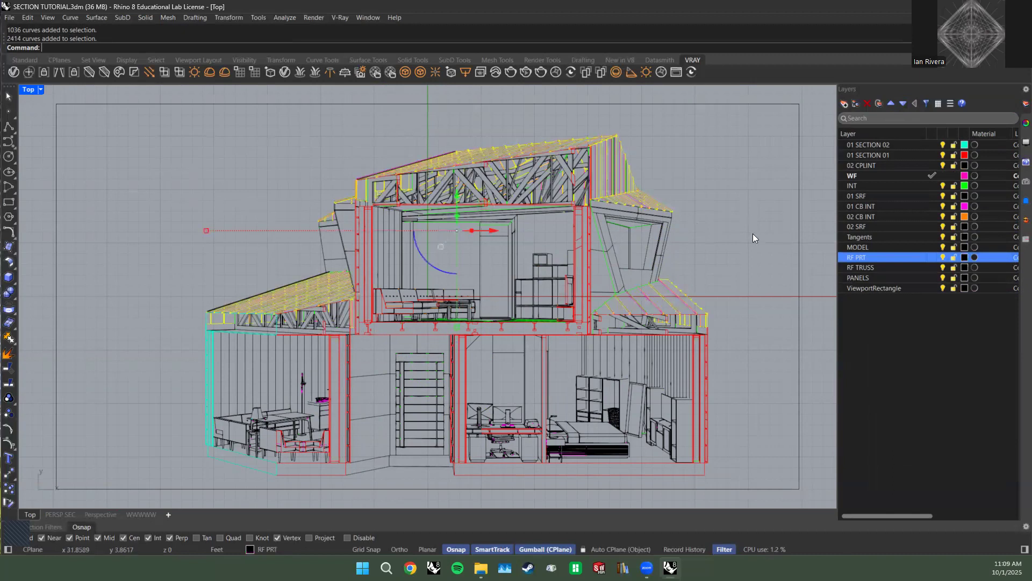
click(741, 192)
Move the RF PRT layer directly below 02 CPLINT in the layer order and rename it 03 RF PRT.
click(873, 265)
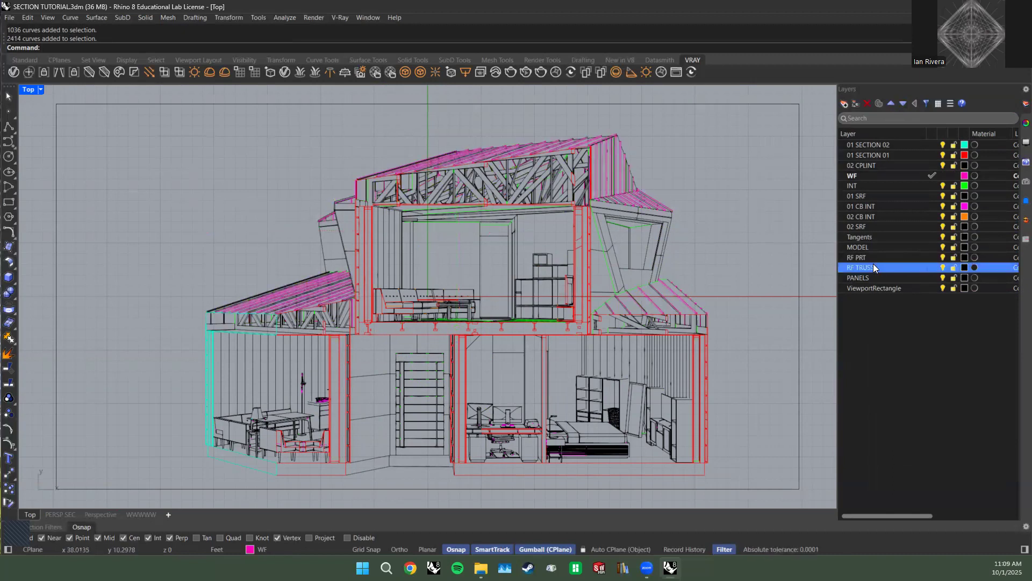
click(874, 260)
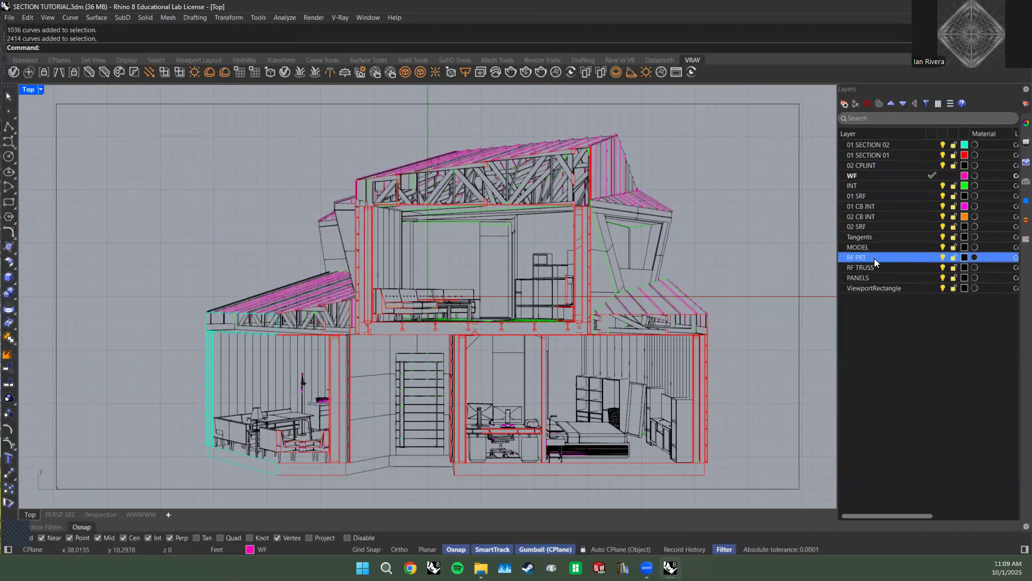
click(890, 104)
click(891, 104)
click(891, 104)
click(890, 105)
click(890, 104)
click(890, 105)
click(891, 105)
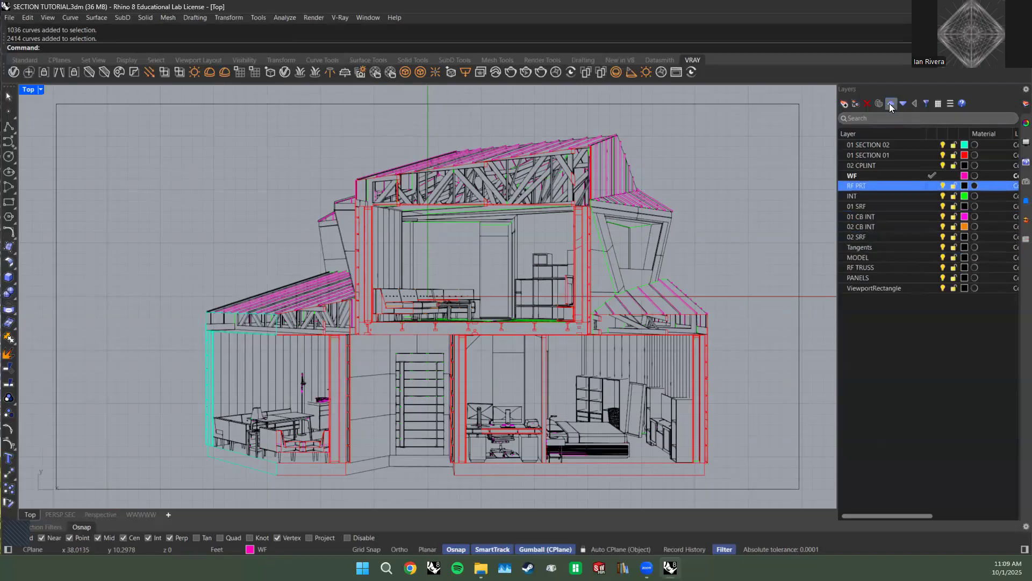
click(890, 105)
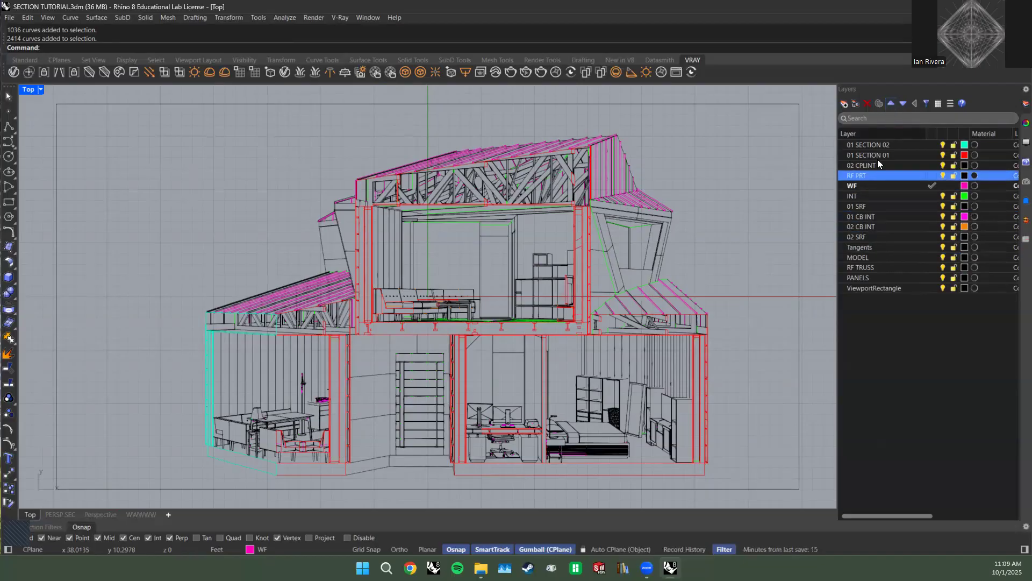
double_click(848, 178)
text(03)
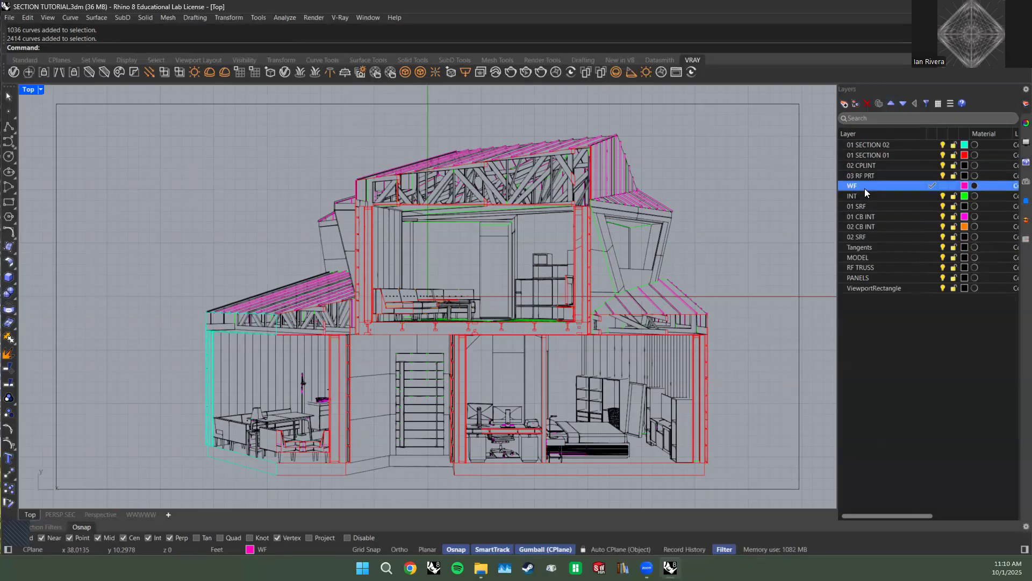
Move the Tangents layer directly below 03 RF PRT and rename it 03 Tangents.
click(871, 236)
click(872, 247)
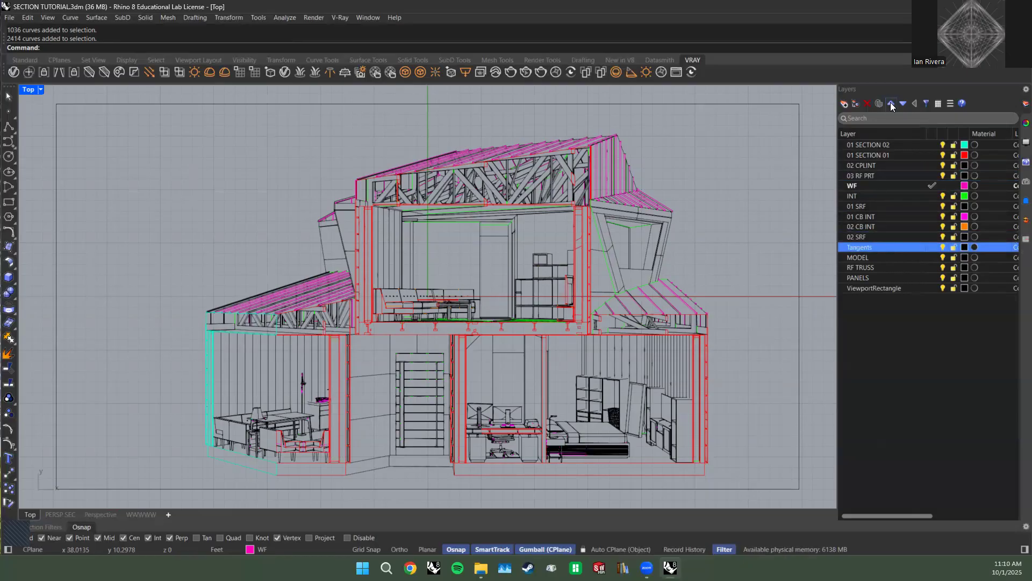
click(890, 103)
click(890, 103)
click(890, 103)
click(890, 103)
click(890, 103)
click(891, 103)
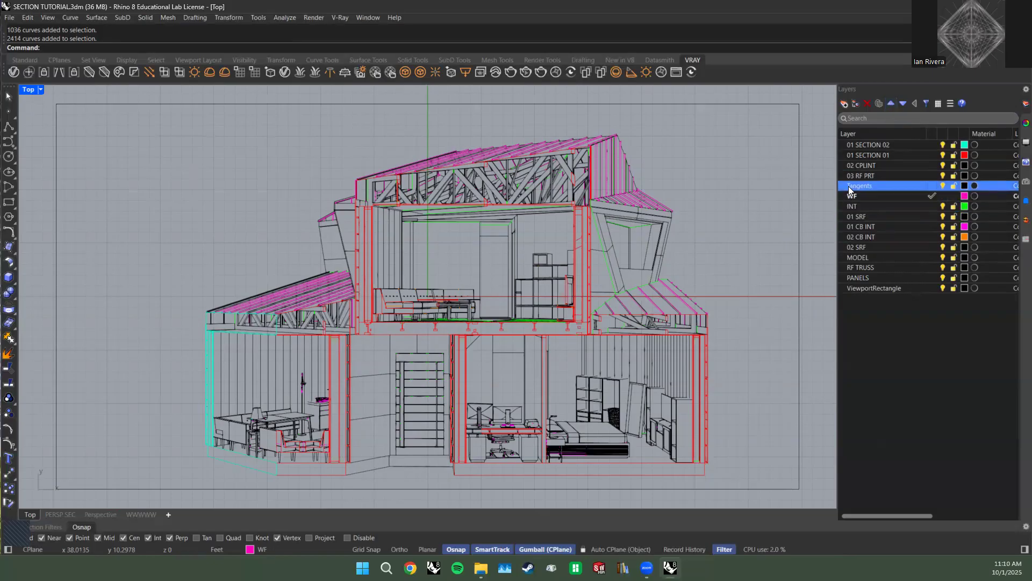
click(849, 186)
text(03)
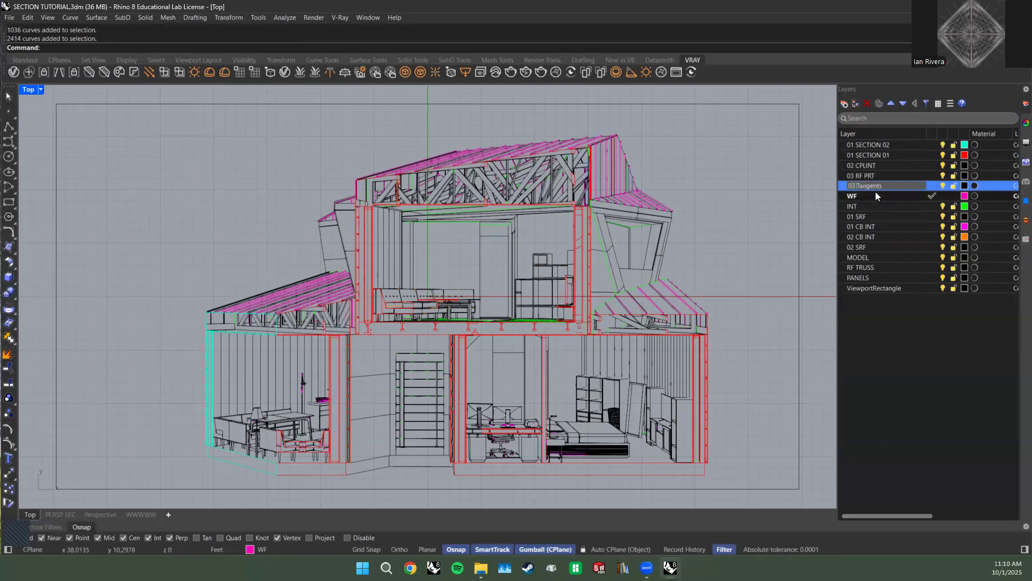
click(875, 192)
Select the objects on the MODEL layer to examine what it contains, then clear the selection.
click(872, 248)
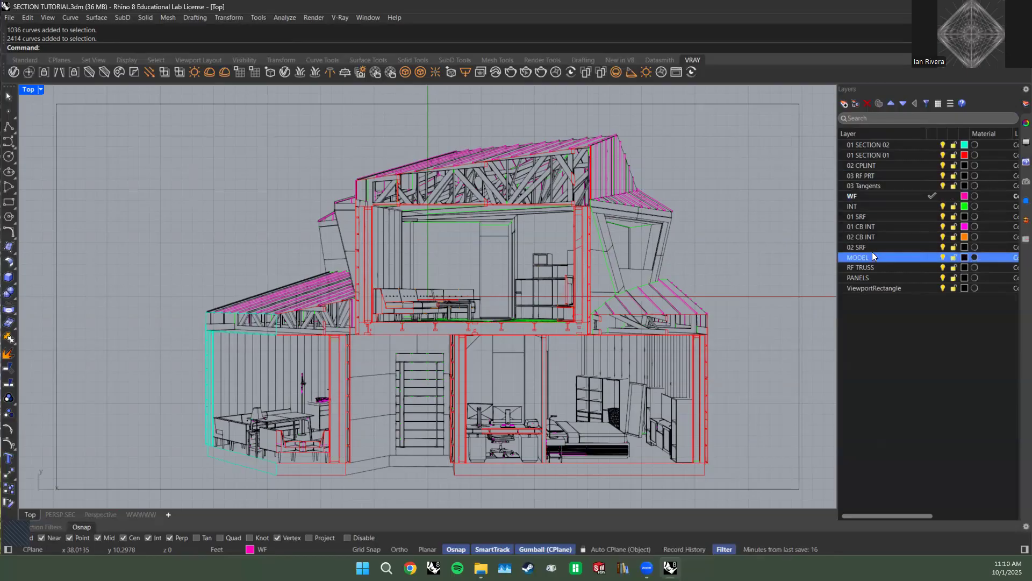
click(871, 257)
right_click(874, 259)
click(902, 281)
key(Escape)
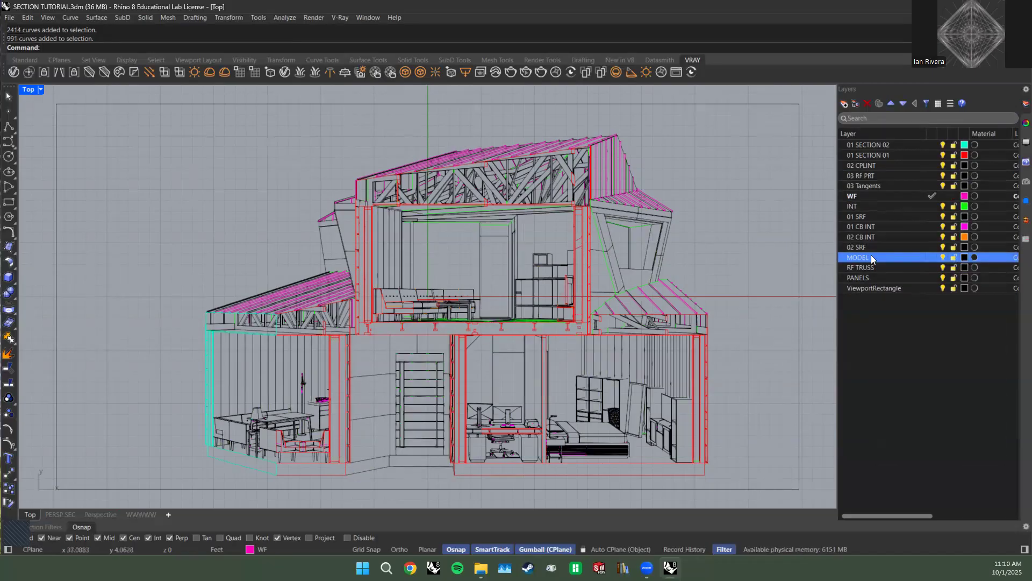
Move the MODEL layer directly below 03 Tangents and rename it 04 MODEL.
click(890, 104)
click(890, 104)
click(890, 104)
click(890, 104)
click(890, 105)
click(890, 106)
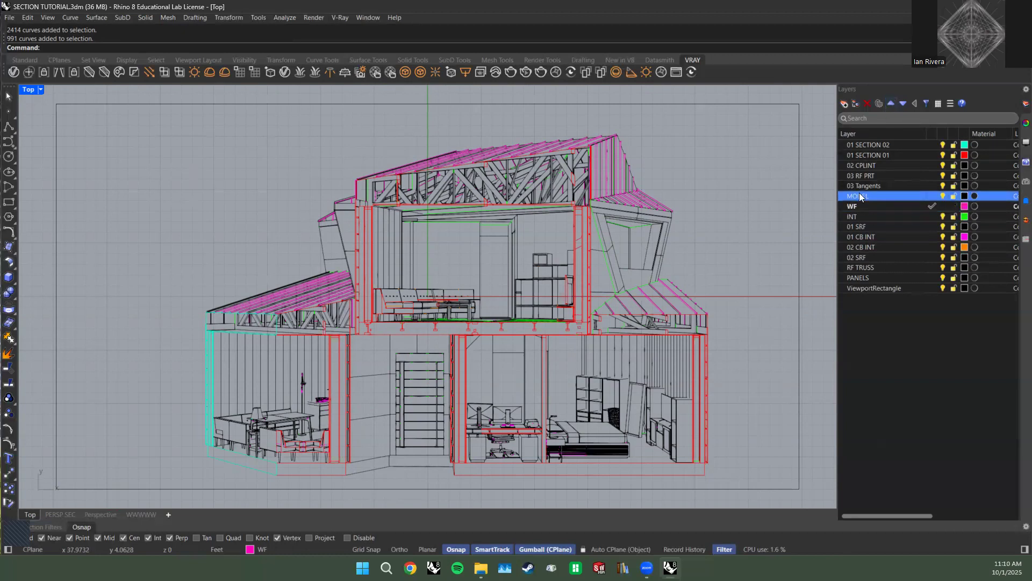
click(850, 197)
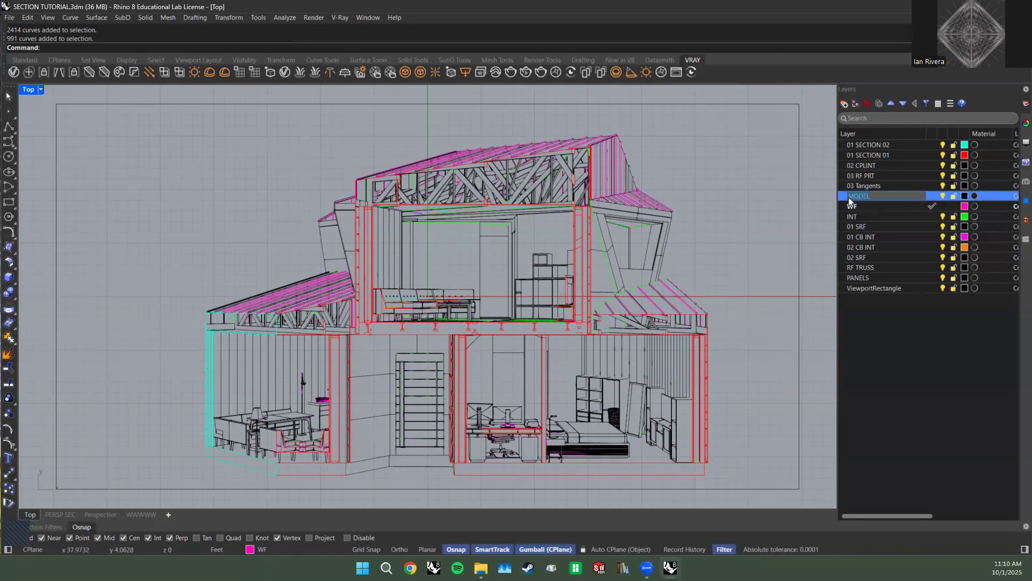
text(04)
Move the RF TRUSS and PANELS layers together to directly below 04 MODEL.
click(868, 256)
click(875, 269)
shift+click(871, 277)
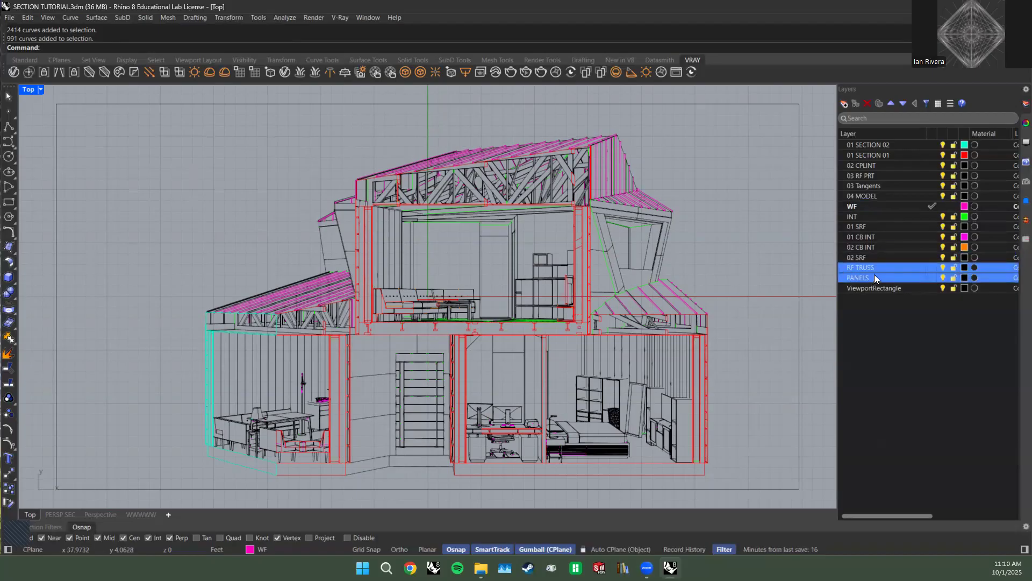
click(892, 104)
click(892, 104)
click(892, 104)
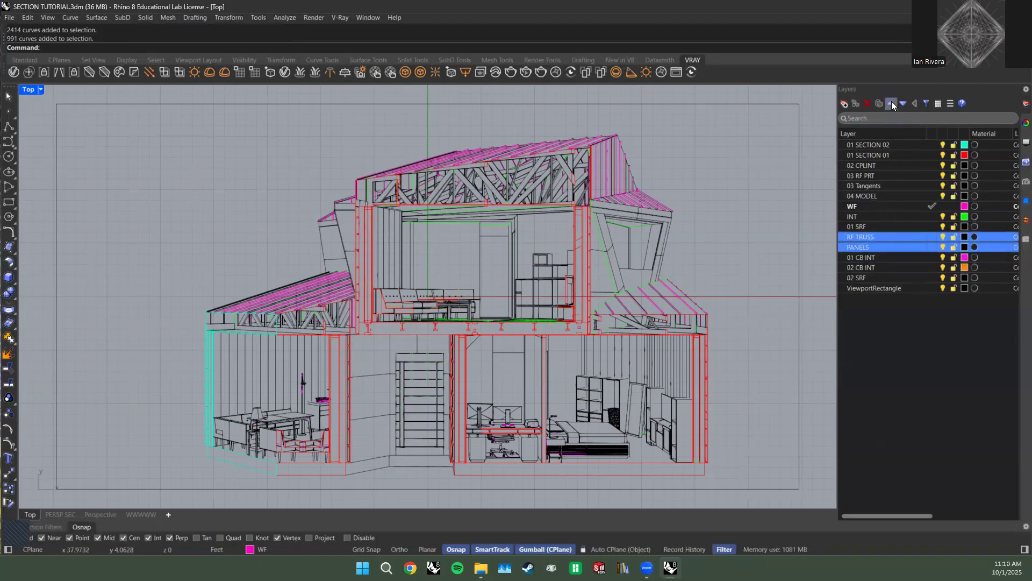
click(892, 104)
click(892, 103)
click(892, 103)
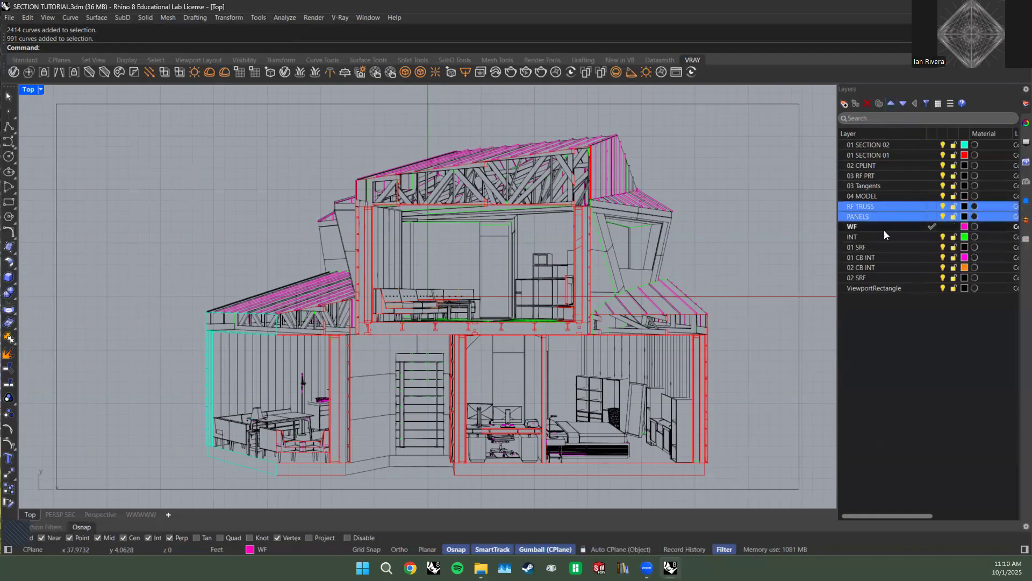
Rename the PANELS layer 04 PANELS.
click(850, 218)
click(850, 218)
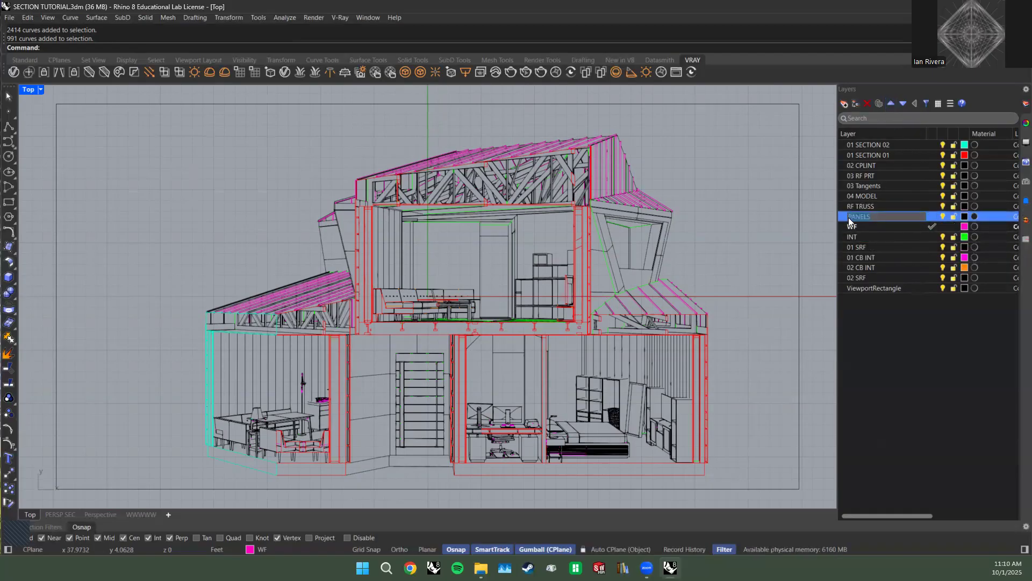
text(04 PANELS)
click(848, 208)
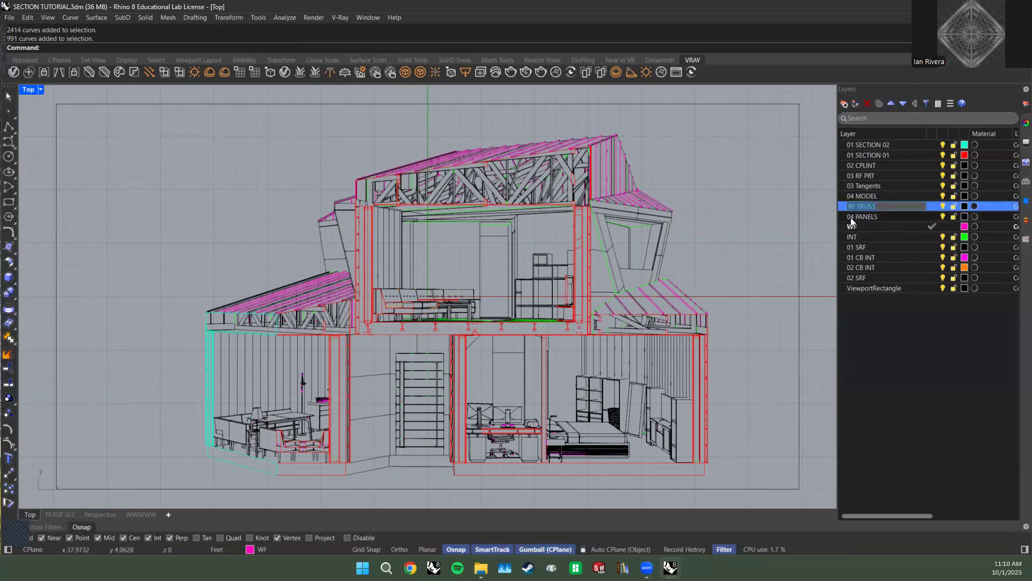
Change the panels layer's name to 05 PANELS and rename the RF TRUSS layer 05 RF TRUSS.
click(854, 219)
click(855, 220)
text(05 PANELS)
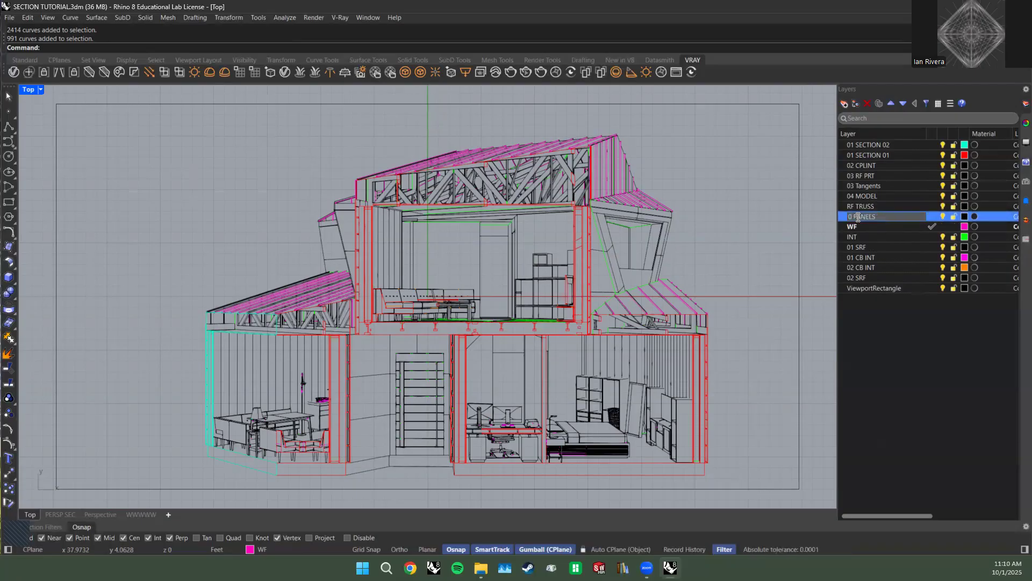
key(Return)
click(850, 207)
click(850, 209)
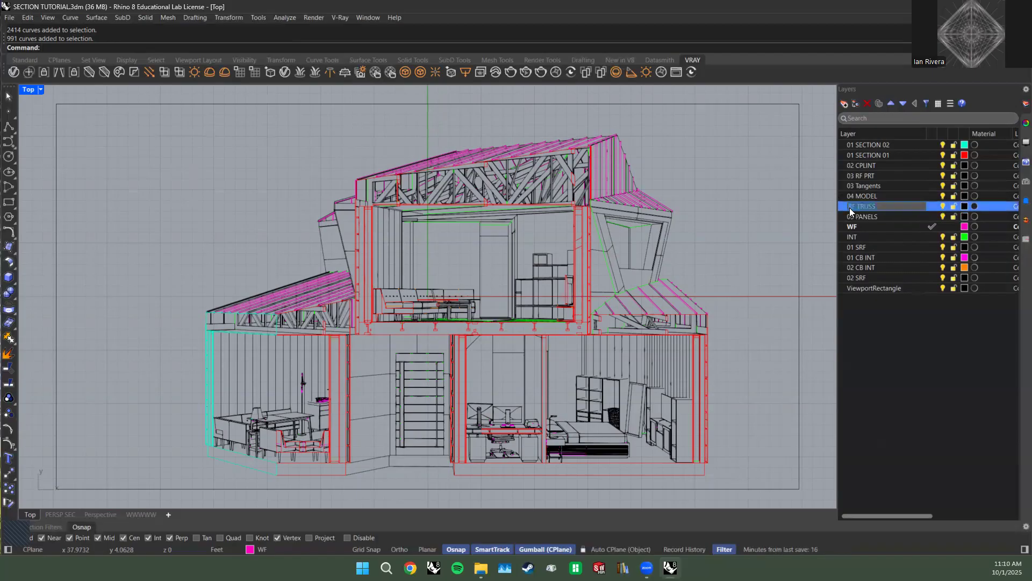
text(05)
click(877, 218)
Rename the WF layer 04.5 WF.
click(877, 228)
shift+click(878, 237)
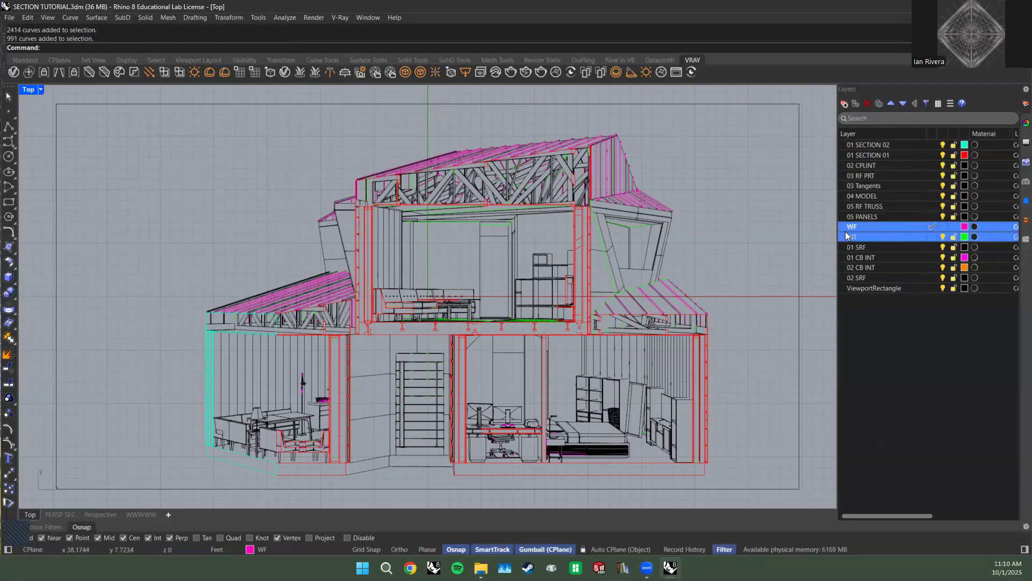
click(873, 266)
click(864, 236)
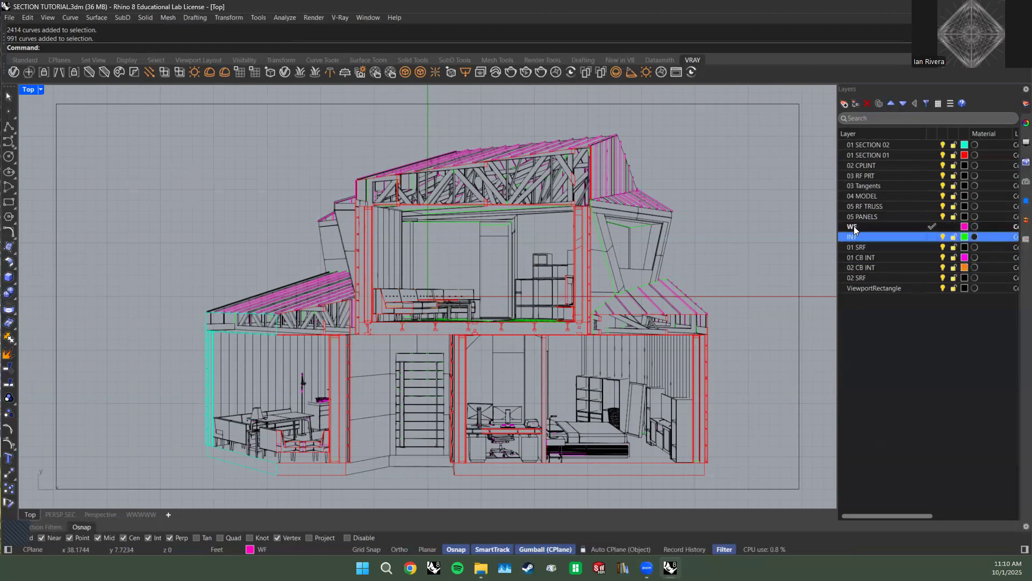
click(853, 228)
click(852, 227)
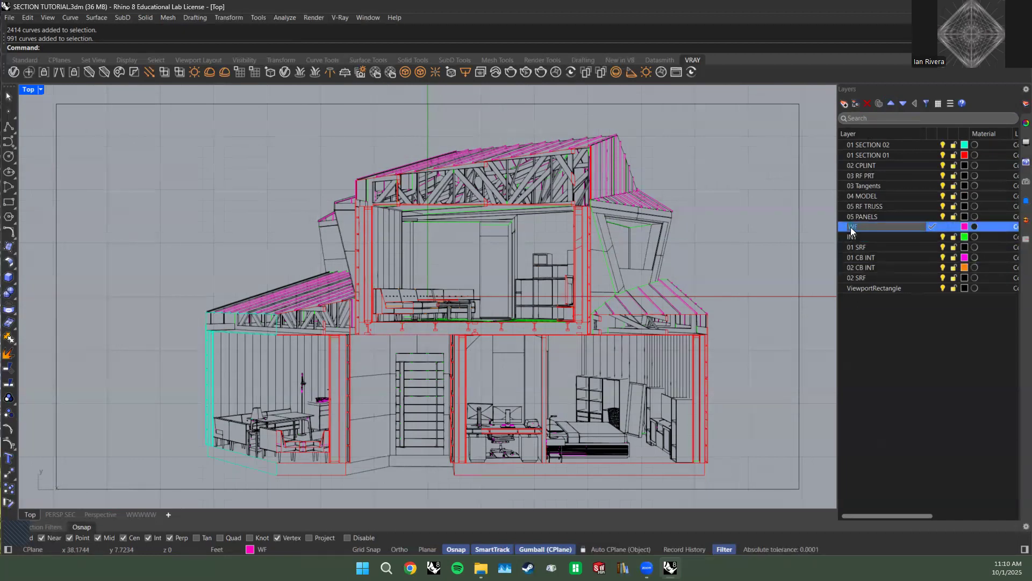
text(W)
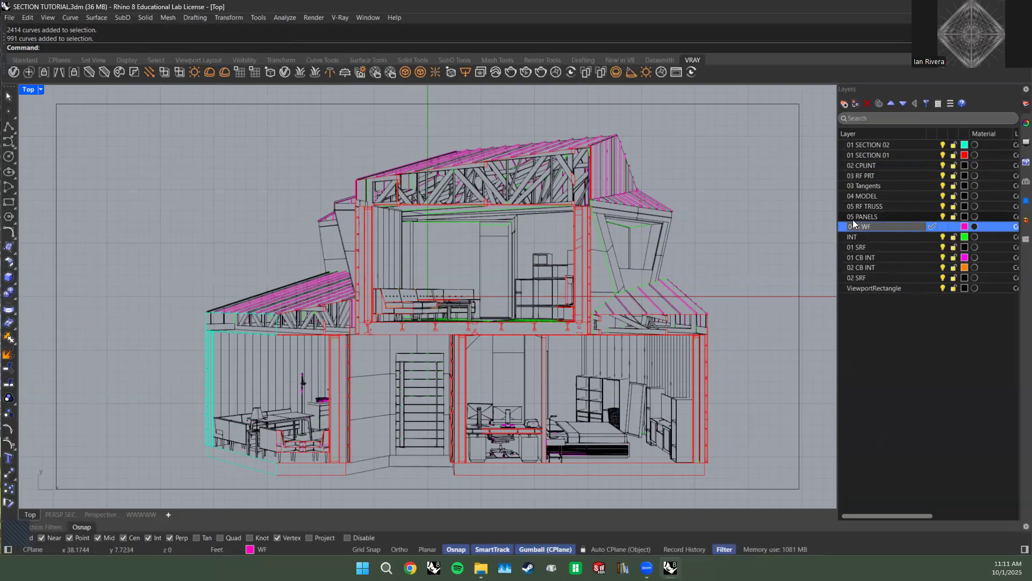
key(Return)
click(865, 214)
click(869, 207)
click(865, 197)
shift+click(860, 206)
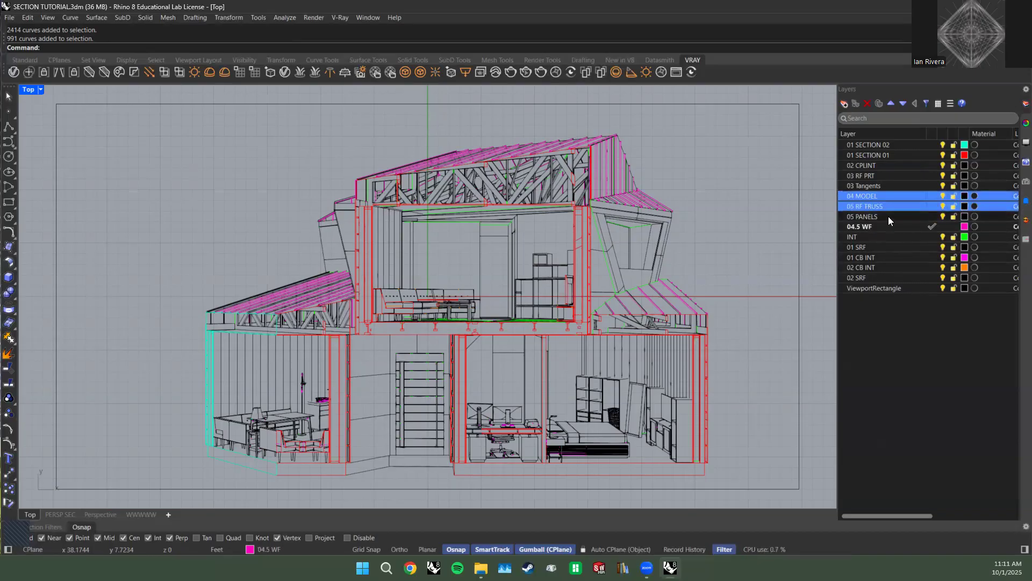
click(882, 197)
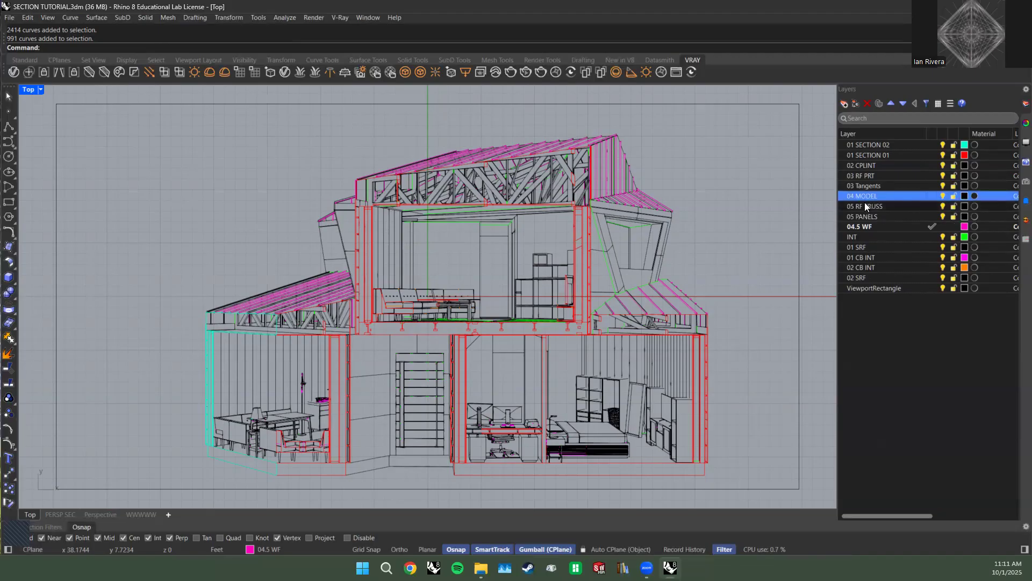
click(864, 204)
click(867, 226)
Rename the INT layer 04.5 INT and move it together with 04.5 WF to directly below 04 MODEL.
double_click(854, 239)
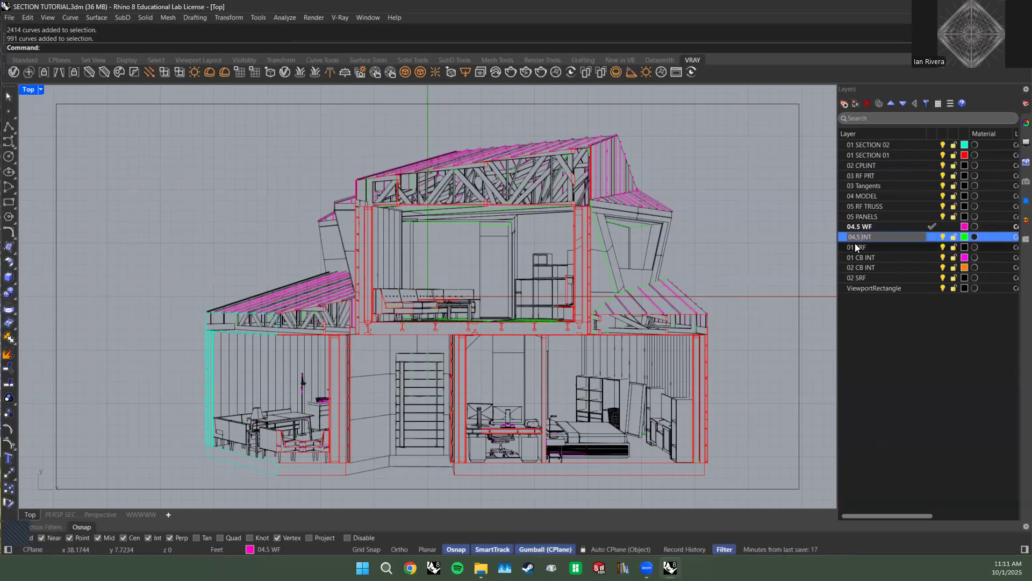
key(Return)
ctrl+click(897, 226)
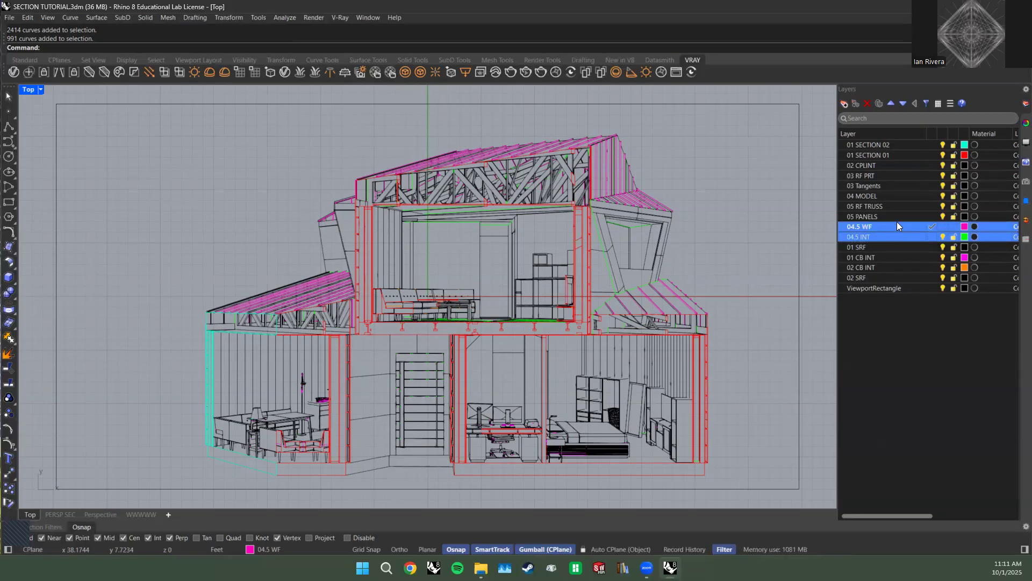
click(890, 104)
click(891, 104)
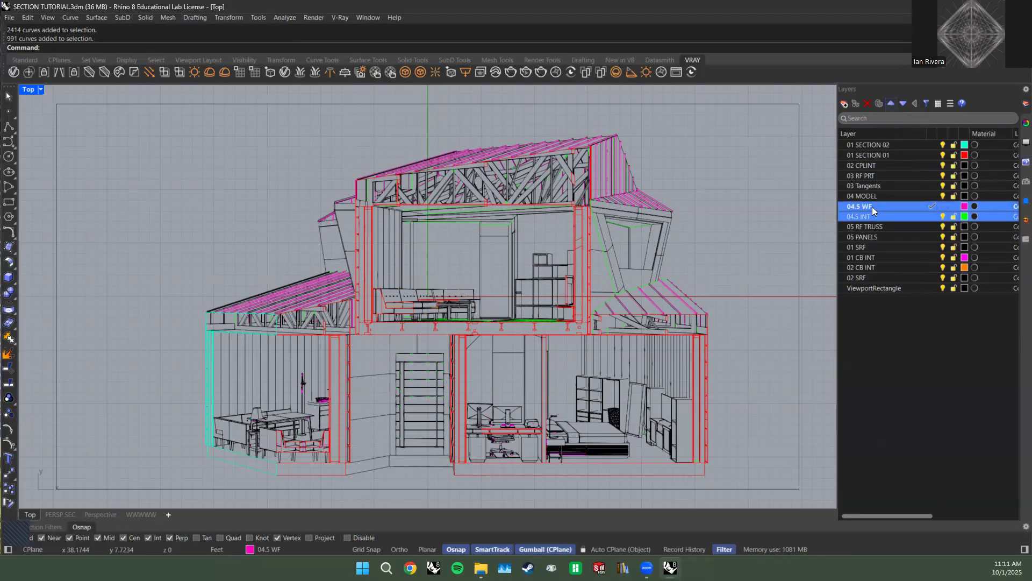
click(862, 198)
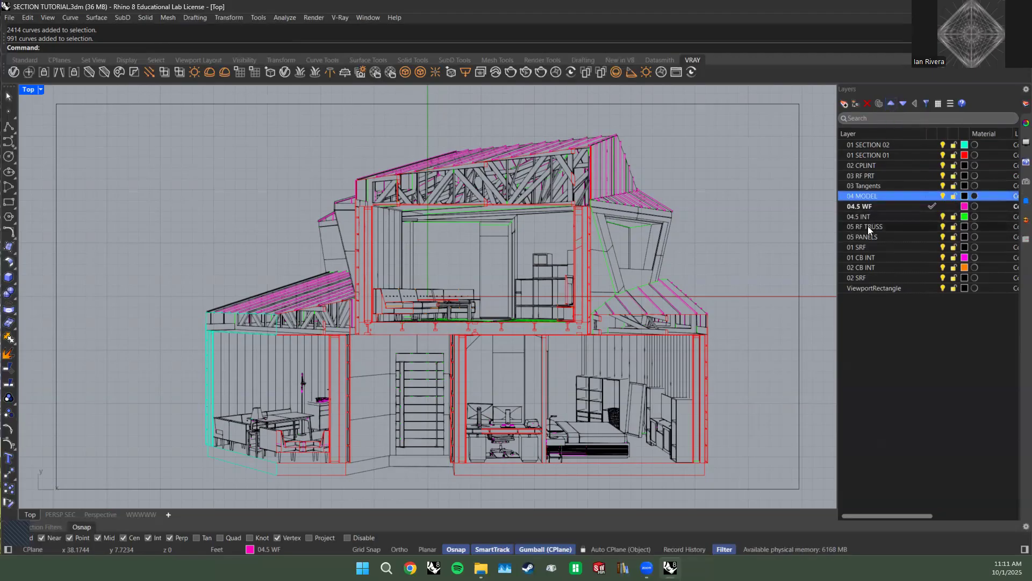
click(867, 247)
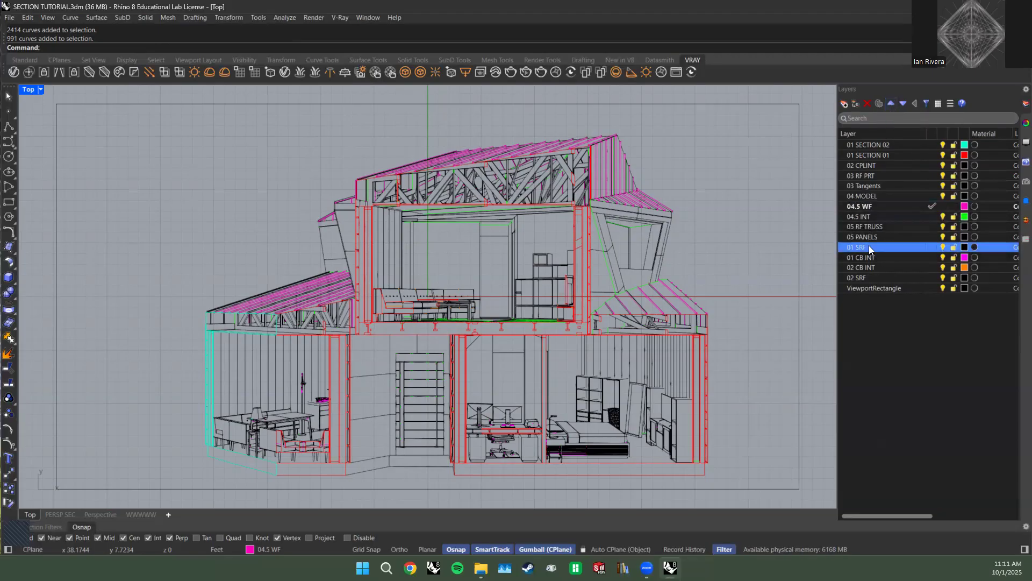
Move the 02 SRF layer directly below 01 SRF and rename the 01 SRF layer 06 SRF.
click(869, 278)
click(891, 103)
click(892, 103)
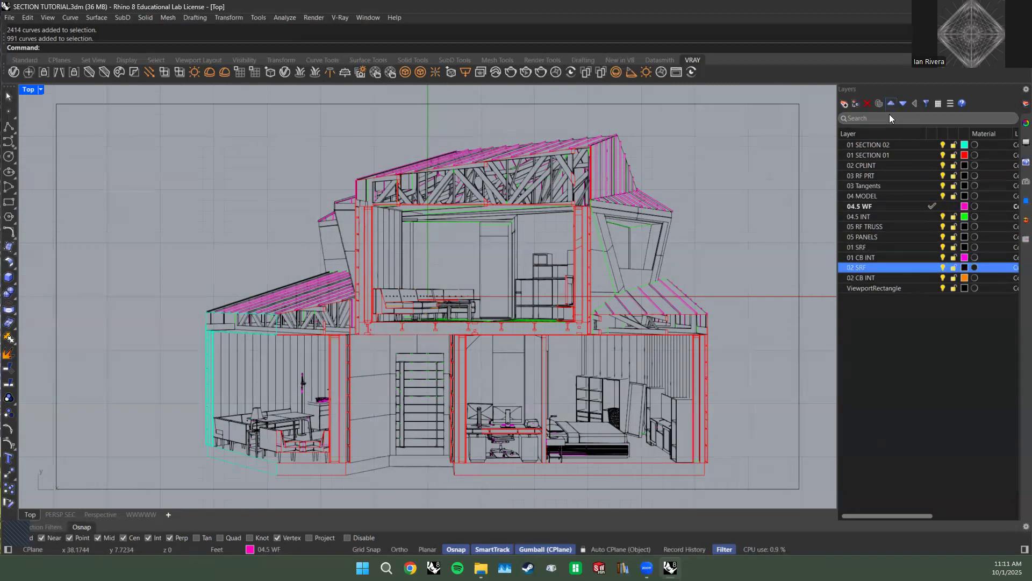
click(875, 267)
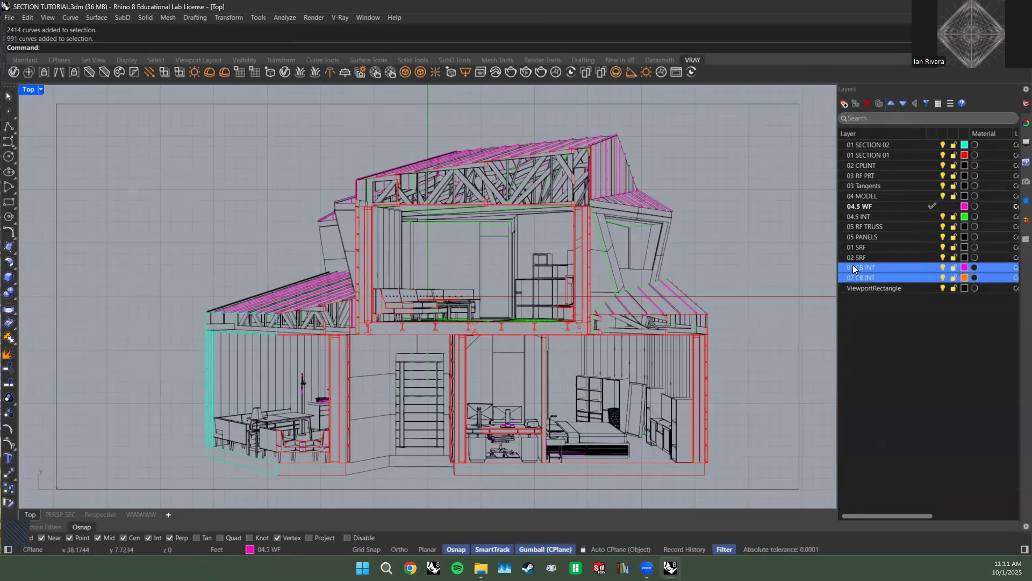
click(849, 248)
click(850, 248)
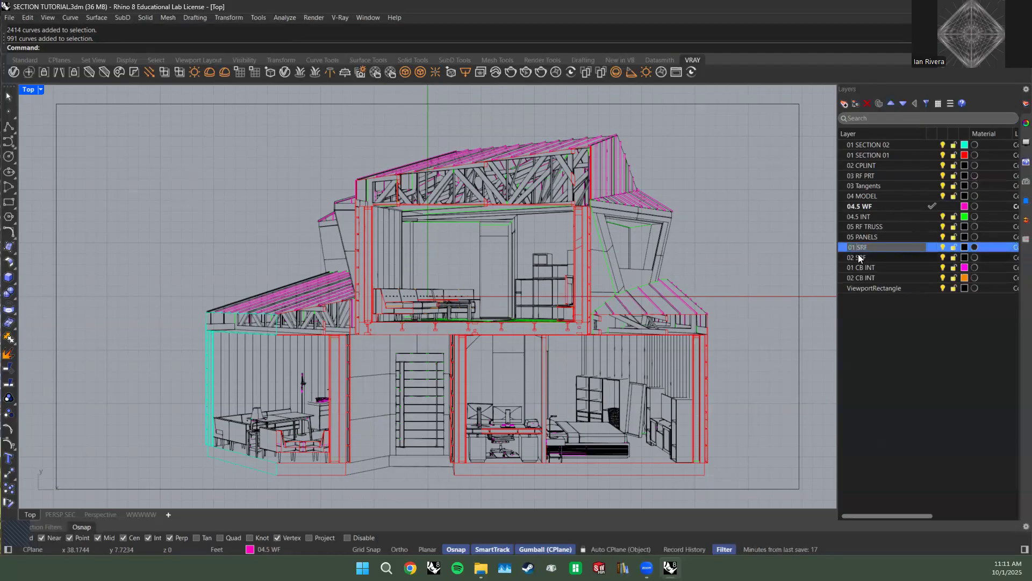
text(6)
Try to rename the 02 SRF layer 06 SRF.
click(853, 258)
click(853, 259)
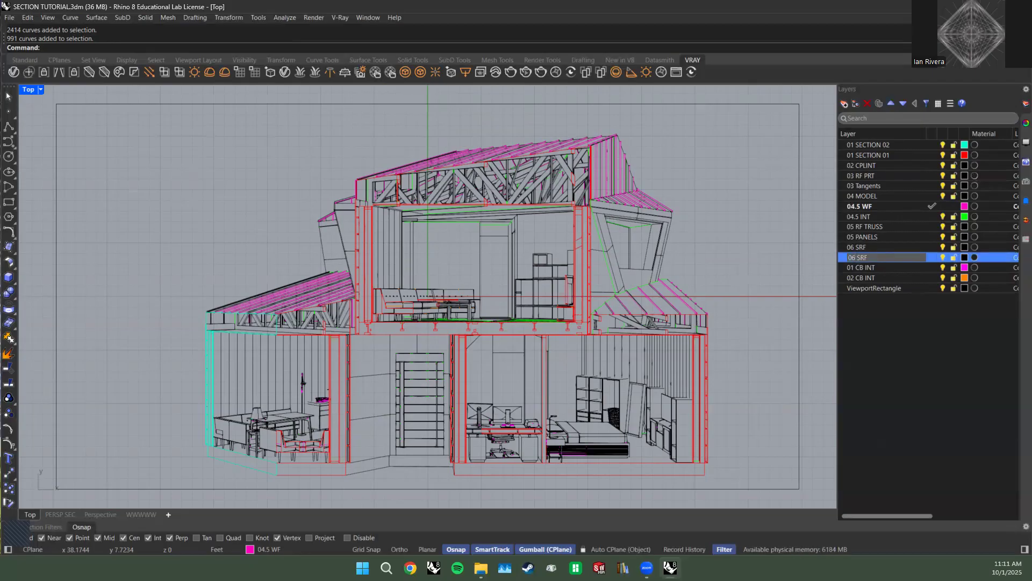
key(Return)
Transfer all objects from the 02 SRF layer to 06 SRF and delete the 02 SRF layer.
click(604, 306)
right_click(867, 253)
click(898, 279)
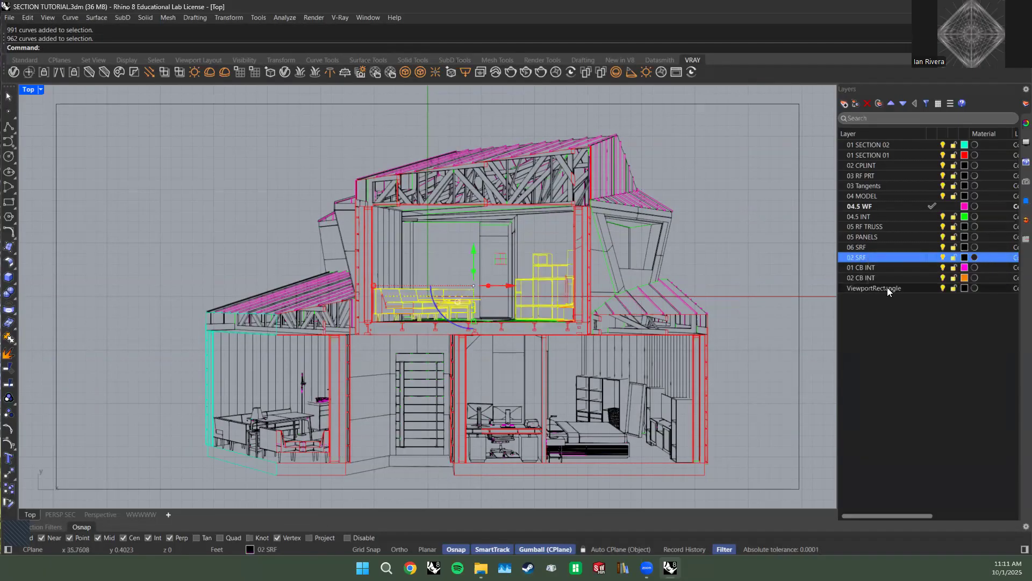
click(760, 260)
right_click(874, 259)
click(901, 282)
click(871, 246)
right_click(871, 248)
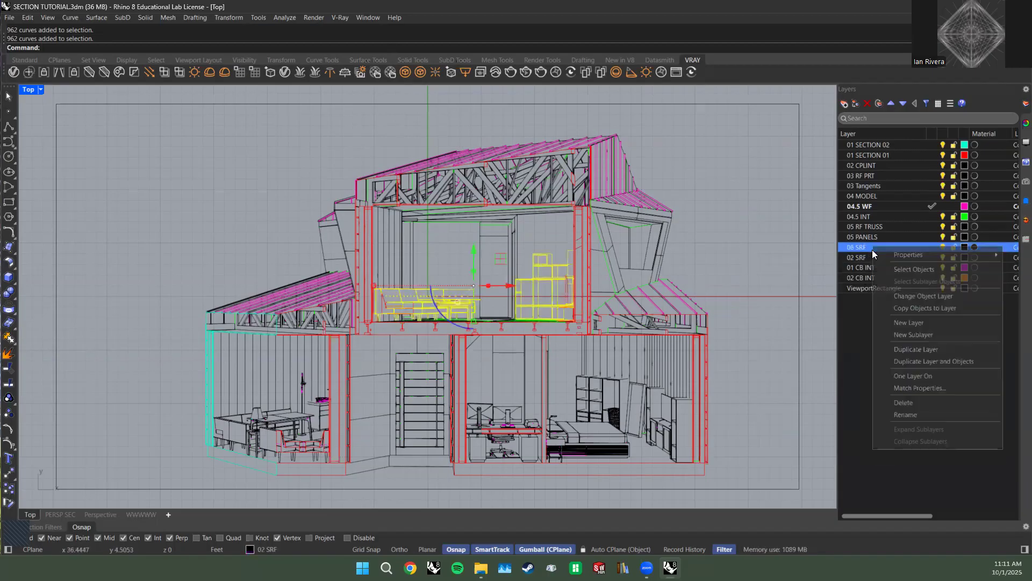
click(897, 296)
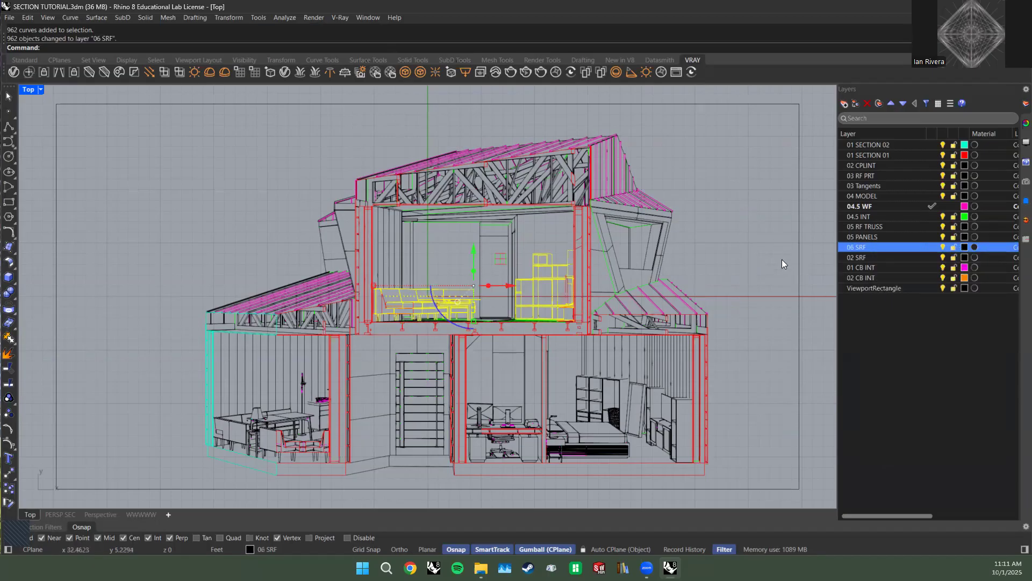
click(882, 258)
click(867, 103)
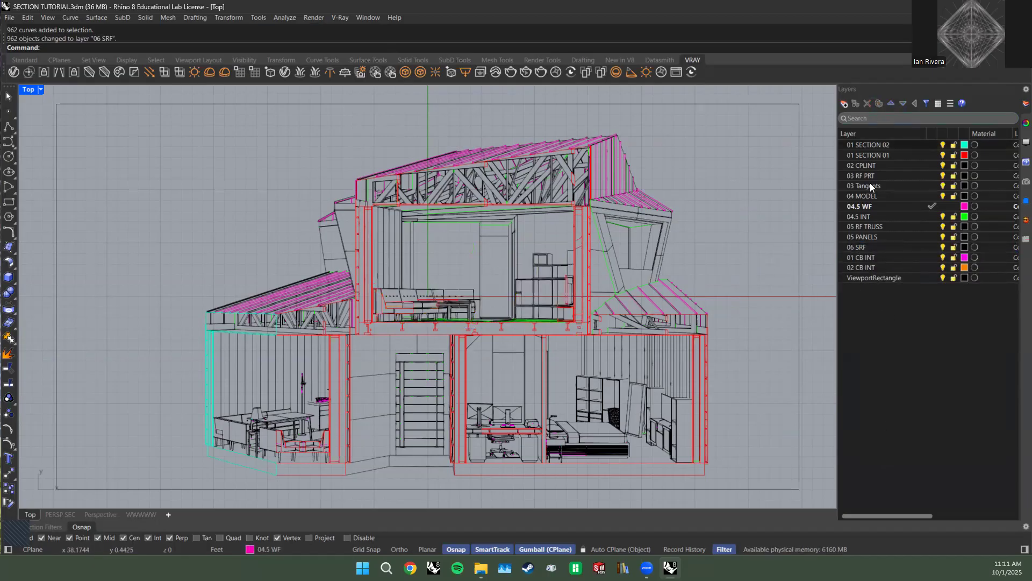
Select all objects on the 06 SRF layer and turn that layer off.
click(862, 246)
right_click(873, 247)
click(903, 266)
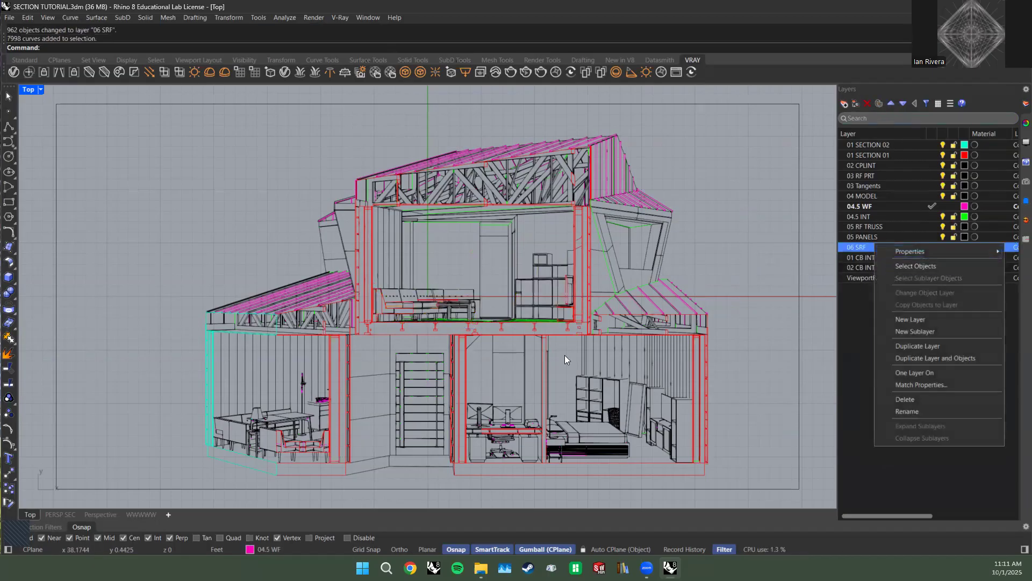
click(943, 246)
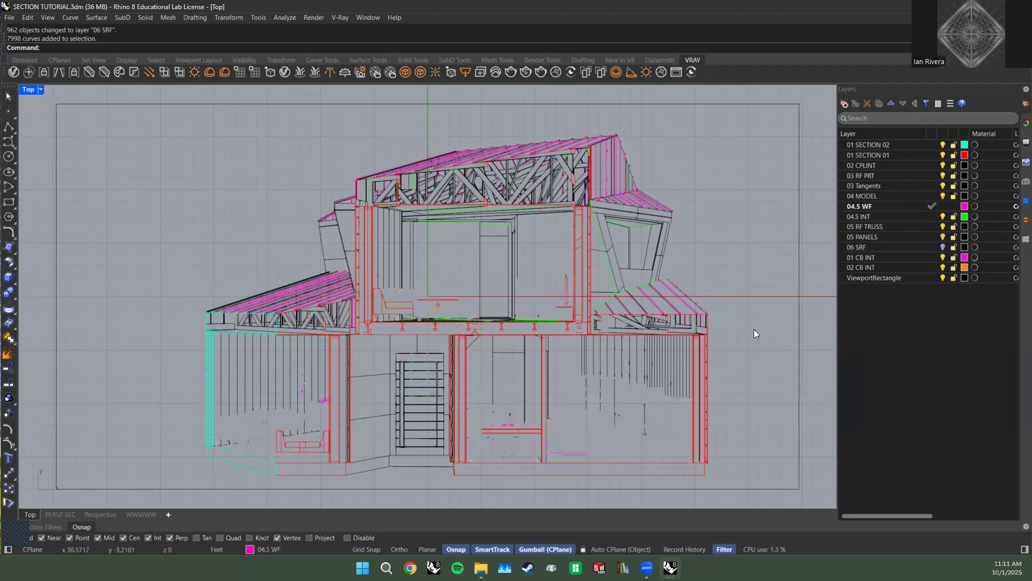
Select the objects on both CB INT layers and put them all on 01 CB INT.
click(917, 257)
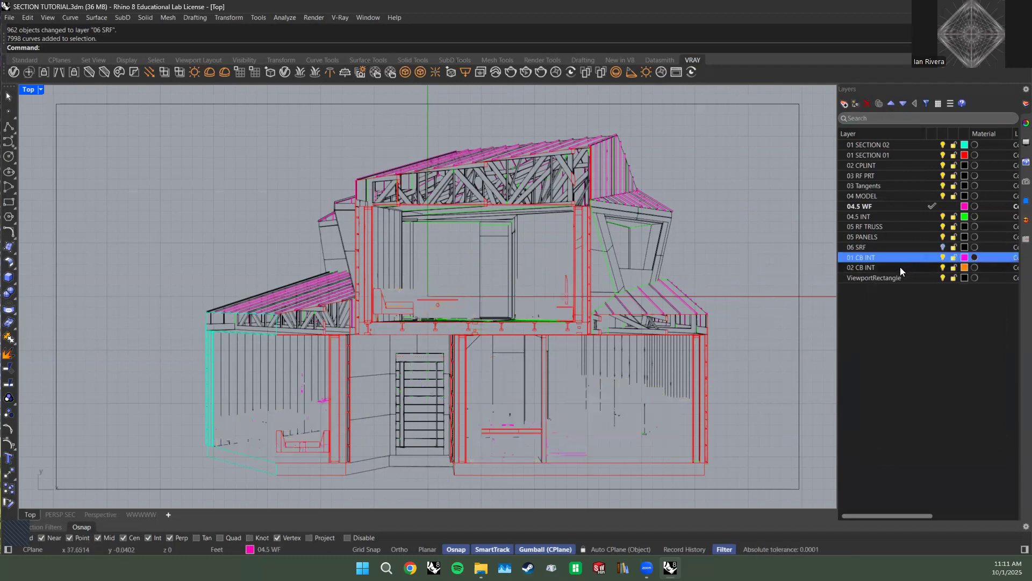
ctrl+click(900, 266)
right_click(899, 267)
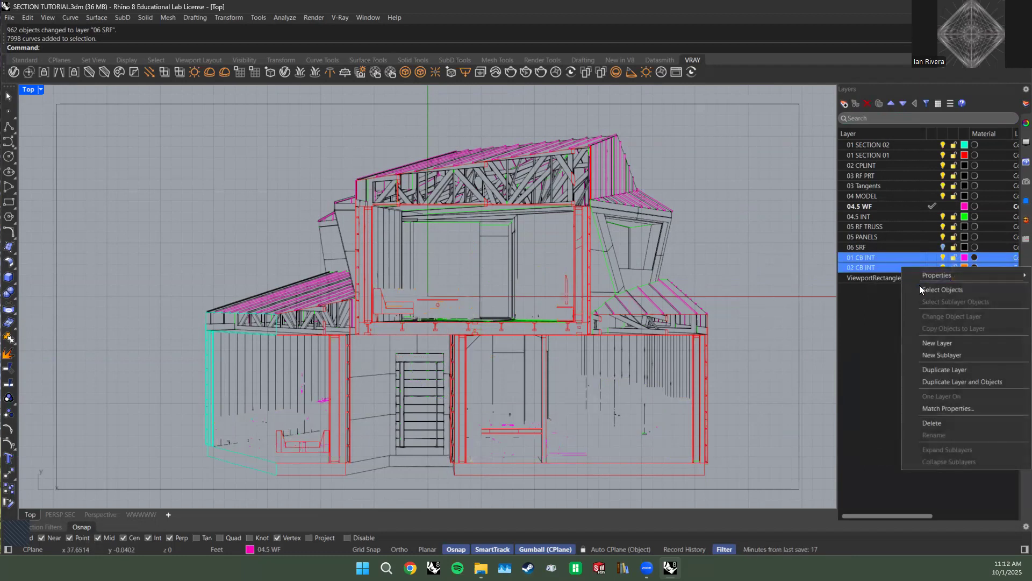
click(882, 313)
click(887, 256)
right_click(887, 256)
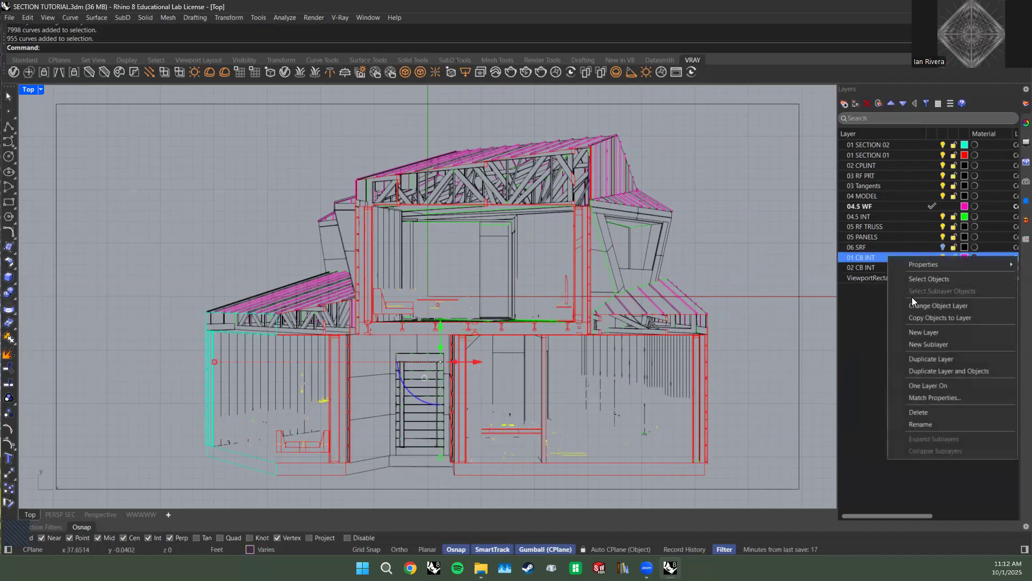
click(924, 305)
Delete the 02 CB INT layer and turn the 06 SRF layer back on.
click(884, 287)
click(886, 267)
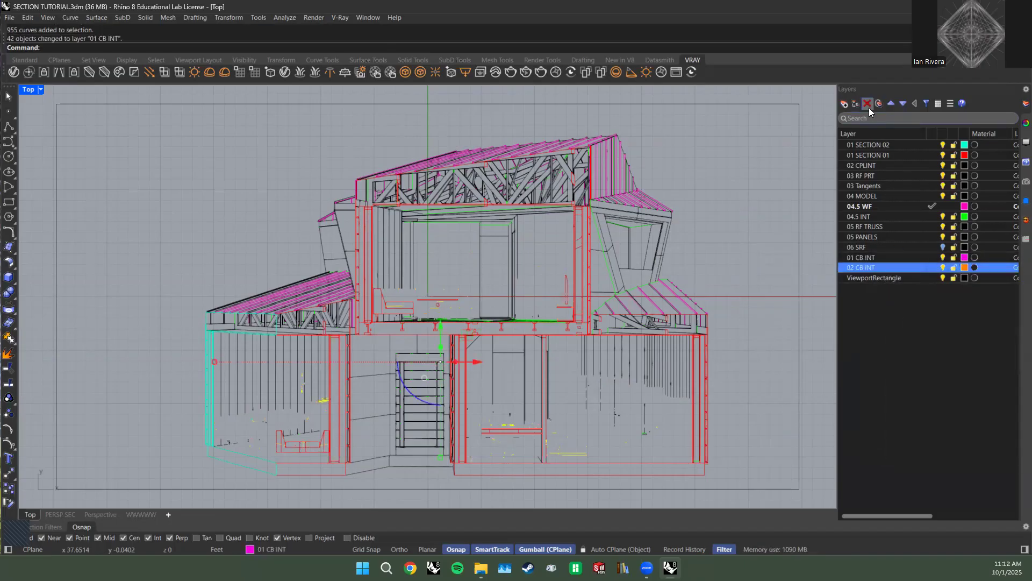
click(869, 105)
click(943, 247)
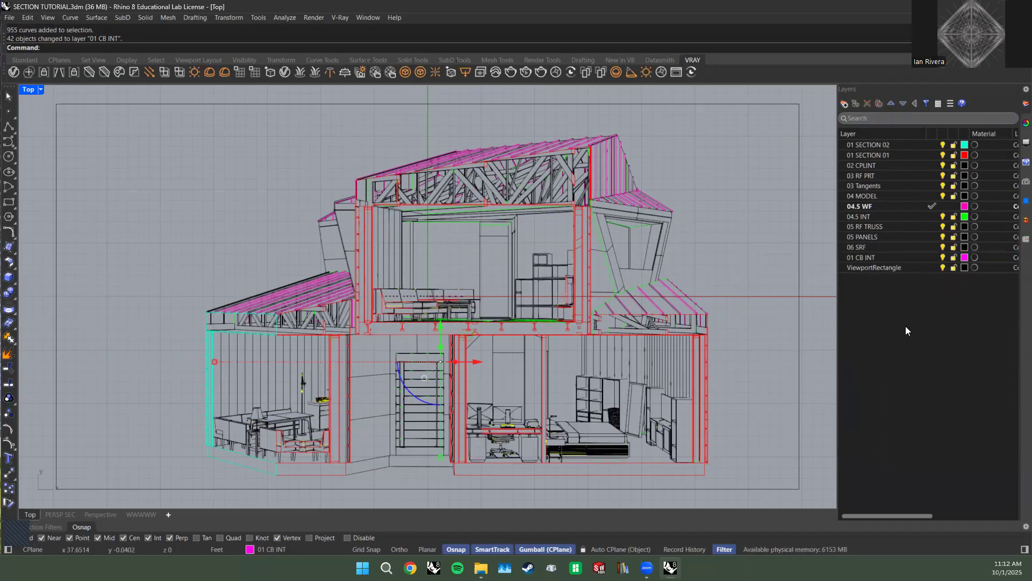
Rename the 01 CB INT layer 06.5 CB INT.
click(854, 258)
click(852, 259)
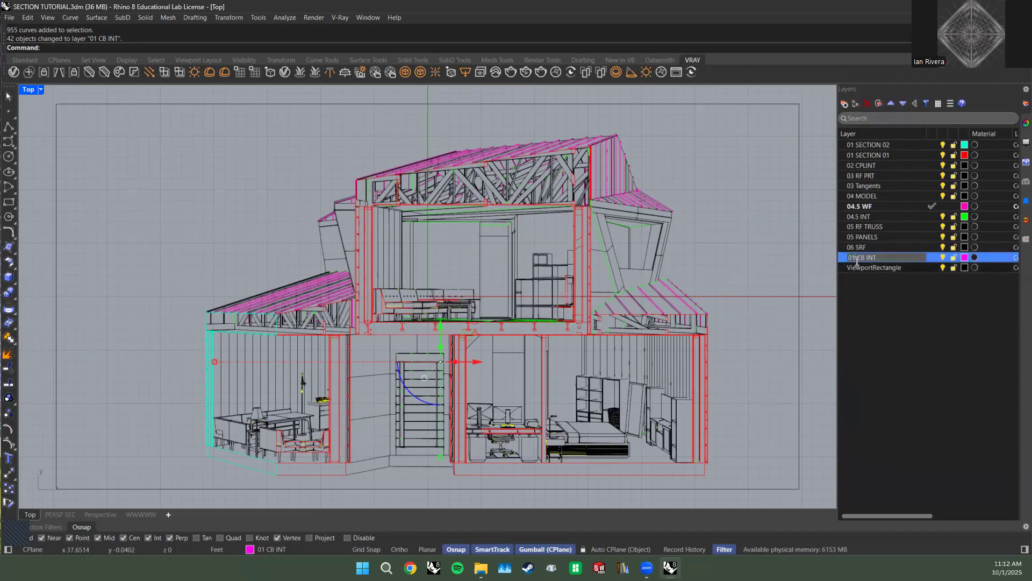
text(06)
text(.55)
key(BackSpace)
key(Return)
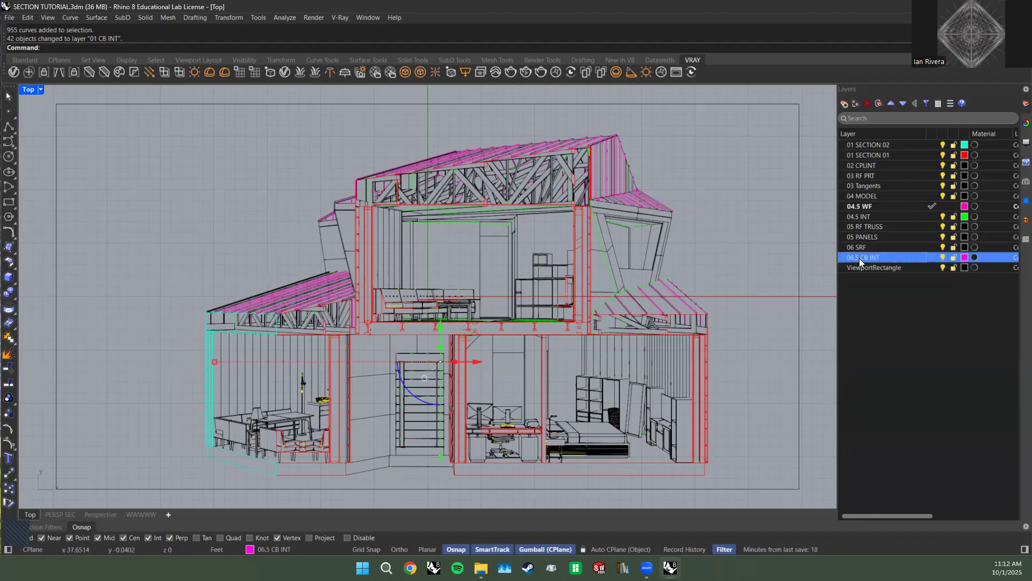
Toggle the ViewportRectangle layer's visibility to check what it contains.
click(886, 268)
click(943, 268)
click(943, 268)
click(943, 268)
click(934, 302)
click(941, 266)
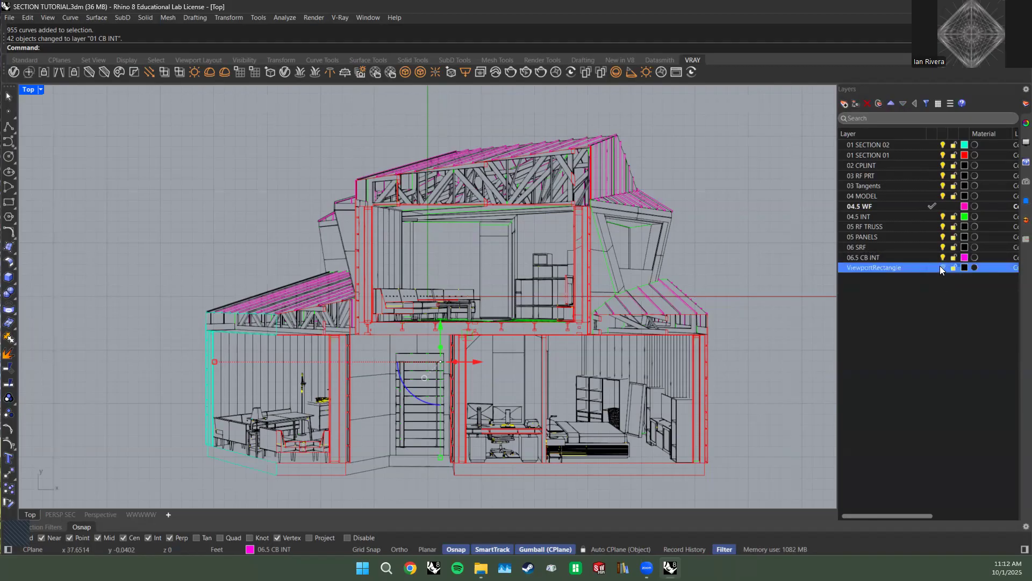
Set the colour of all layers, from 01 SECTION 02 to ViewportRectangle, to black.
click(256, 179)
shift+click(917, 145)
click(965, 145)
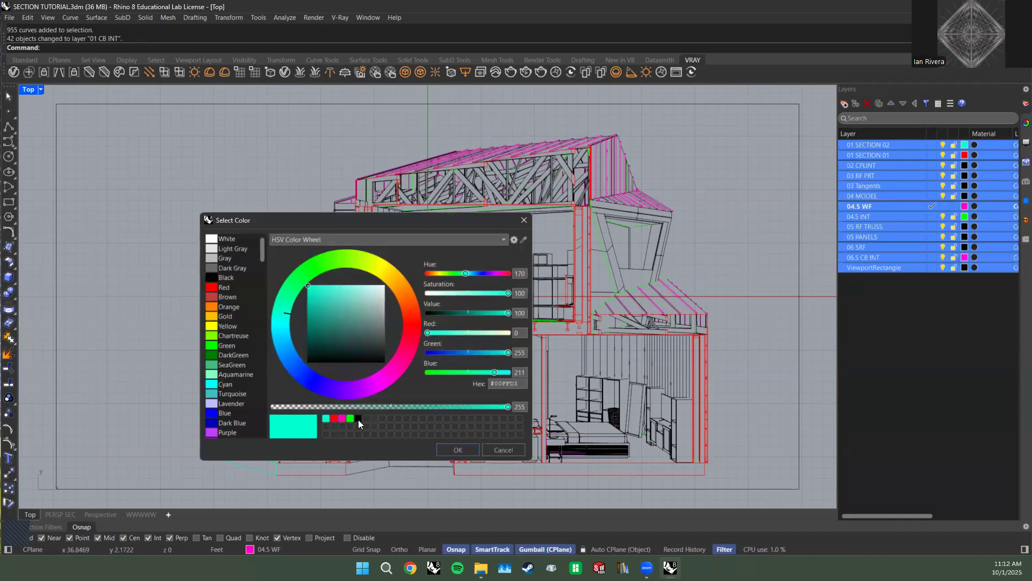
click(358, 419)
click(462, 449)
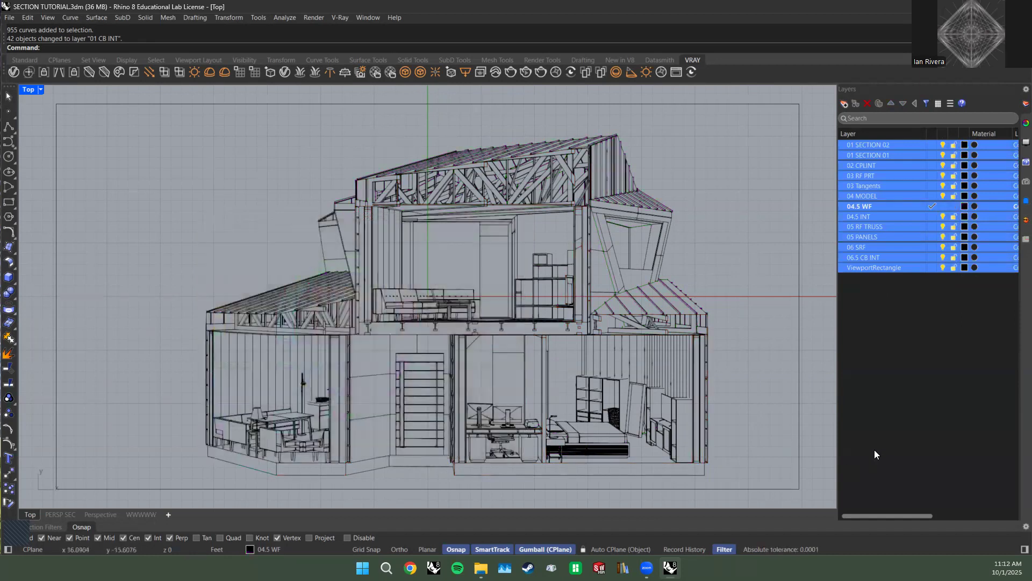
click(874, 449)
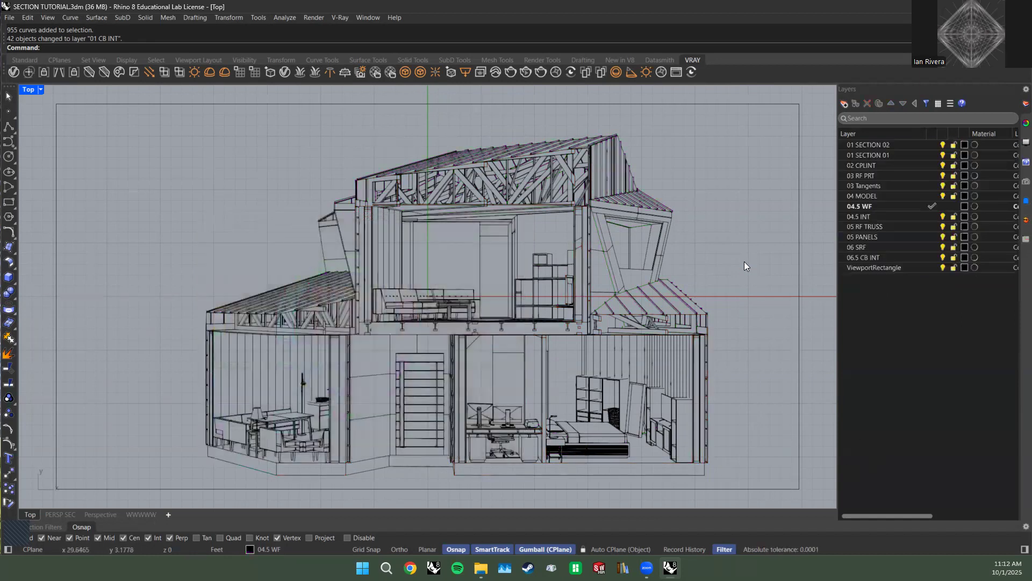
Make the black colour of the 02 CPLINT layer slightly transparent by lowering its alpha.
click(875, 145)
shift+click(879, 153)
click(964, 166)
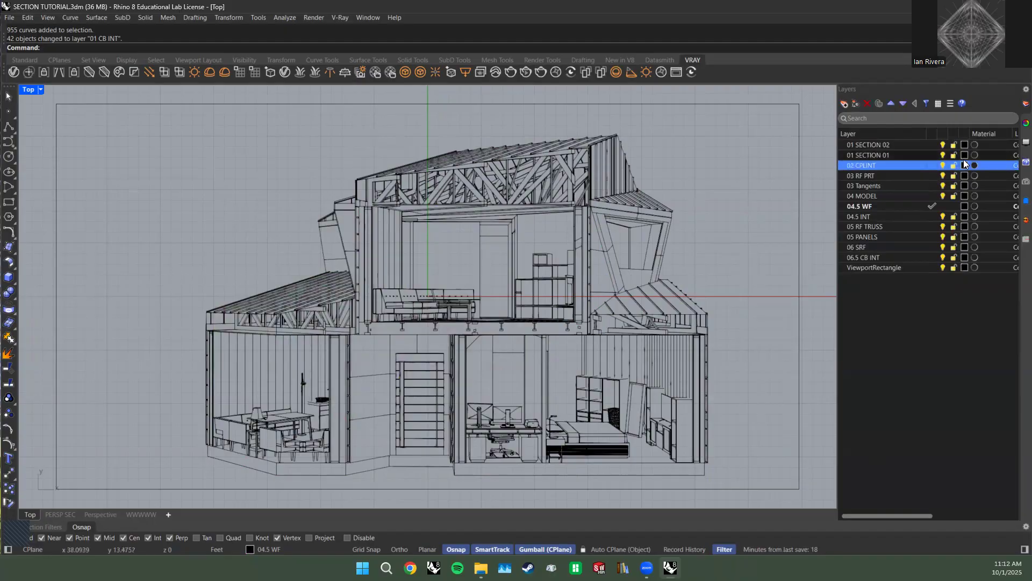
click(475, 407)
click(470, 447)
Lower the colour alpha of the 03 RF PRT and 03 Tangents layers below that of 02 CPLINT.
click(893, 175)
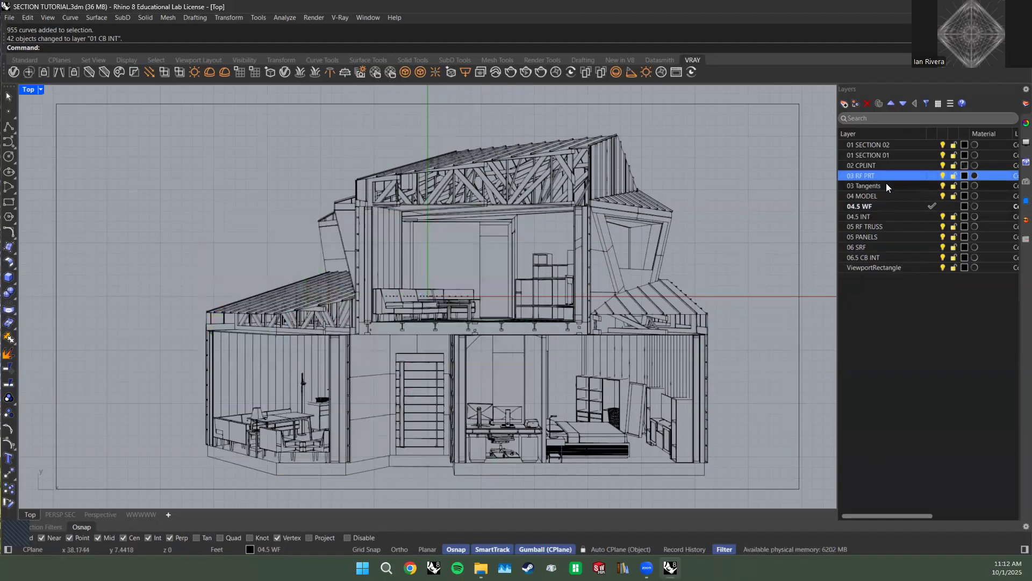
shift+click(886, 185)
click(965, 186)
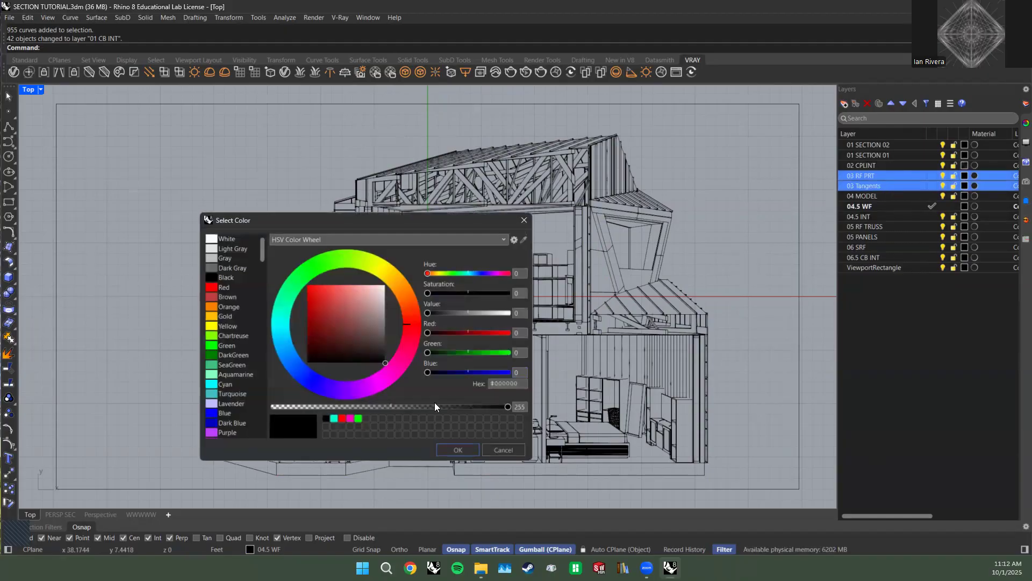
click(413, 406)
click(446, 448)
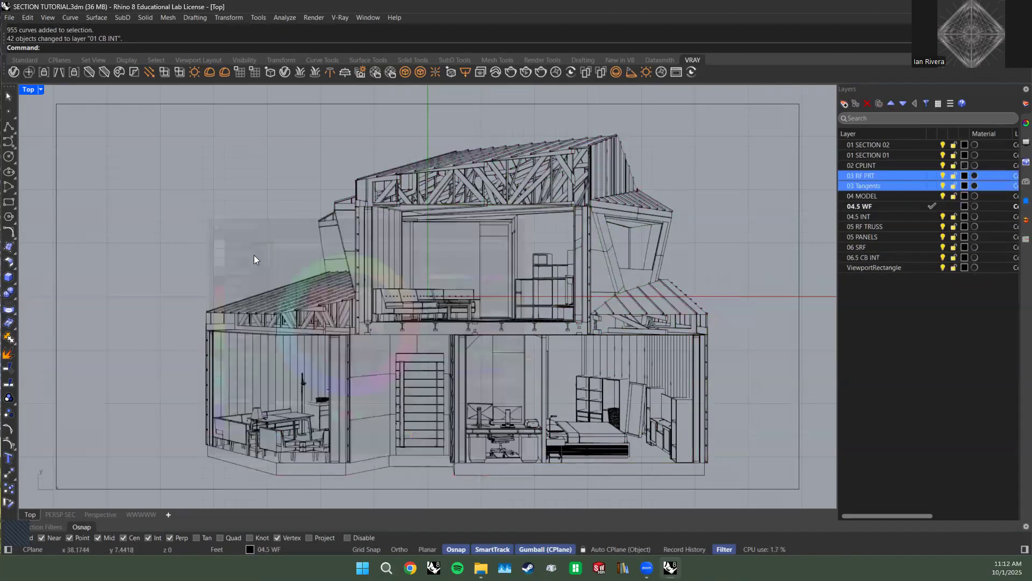
click(842, 275)
Lower the 04 MODEL layer's black colour to an alpha of about 110.
click(904, 196)
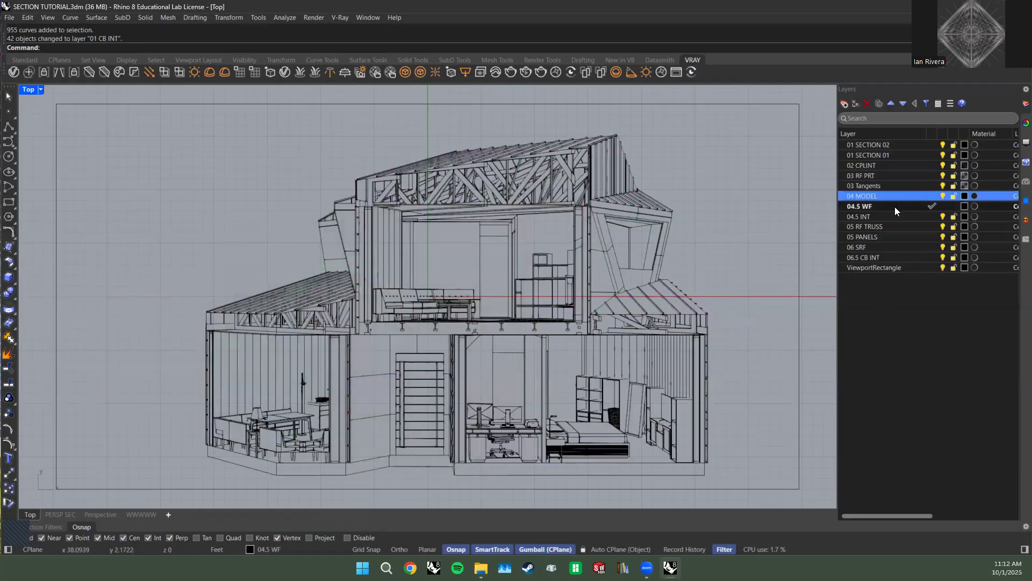
click(965, 197)
click(375, 406)
click(451, 448)
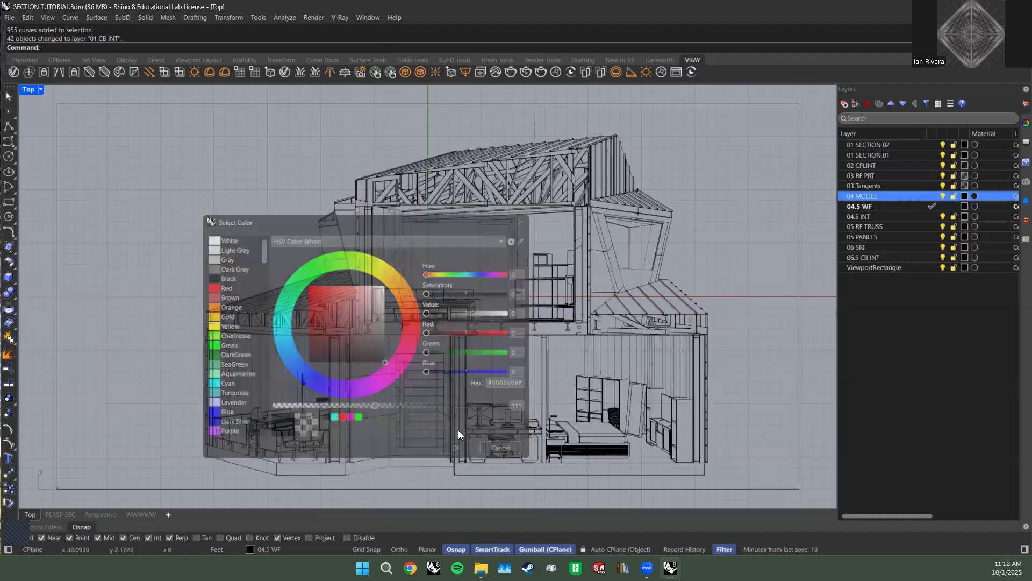
Lower the colour alpha of the 04.5 WF and 04.5 INT layers below that of 04 MODEL.
click(888, 206)
ctrl+click(884, 217)
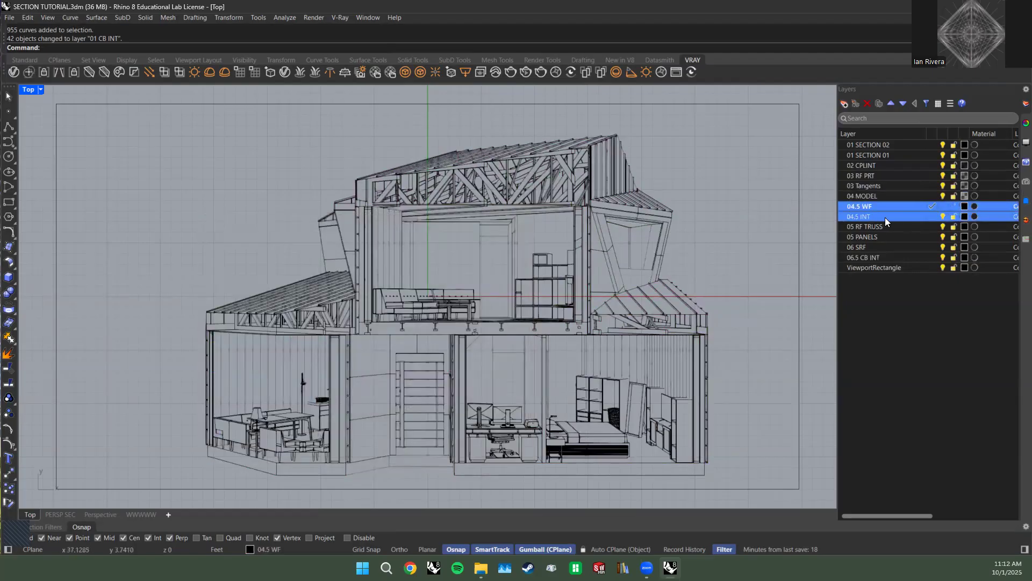
click(962, 216)
click(340, 407)
click(451, 449)
Make the black colour of the 05 RF TRUSS and 05 PANELS layers very faint by reducing its alpha further.
click(876, 228)
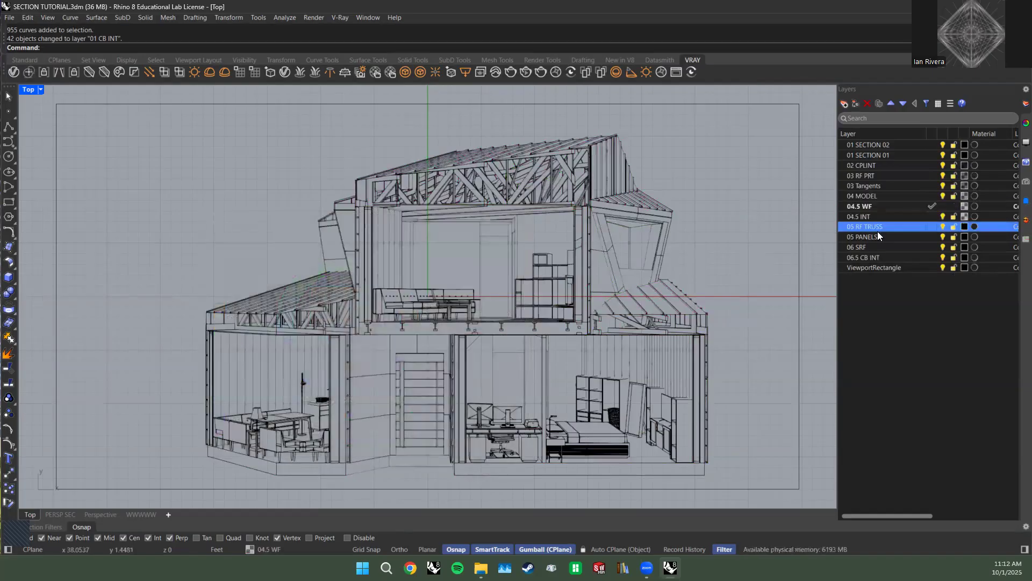
ctrl+click(882, 236)
click(299, 405)
click(457, 450)
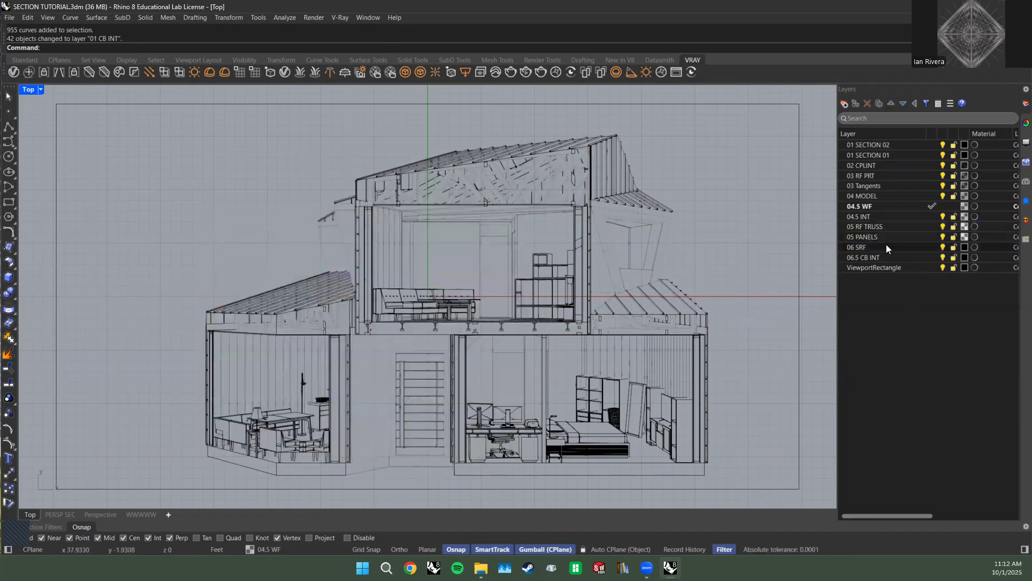
Reduce the colour alpha of the 06 SRF and 06.5 CB INT layers to almost fully transparent.
click(887, 247)
ctrl+click(887, 255)
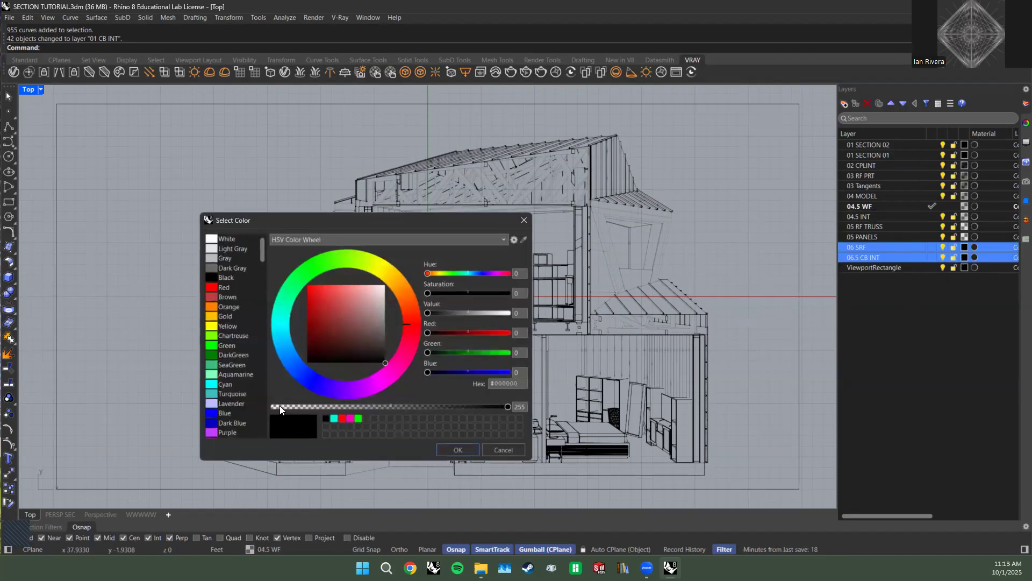
click(440, 451)
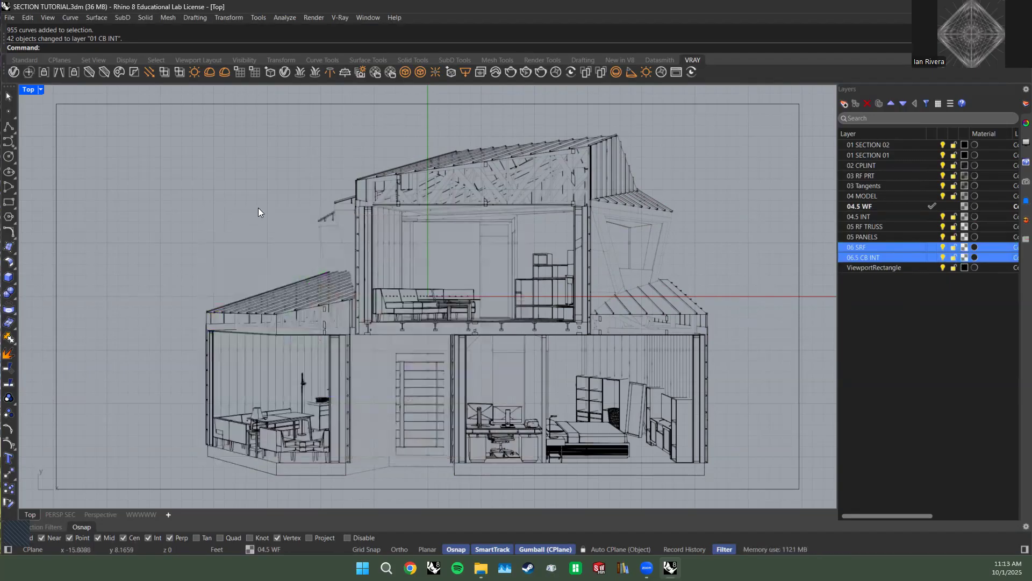
click(926, 386)
Select a curve on the bed and everything on the 06 SRF layer to check which layer holds the furniture.
click(889, 268)
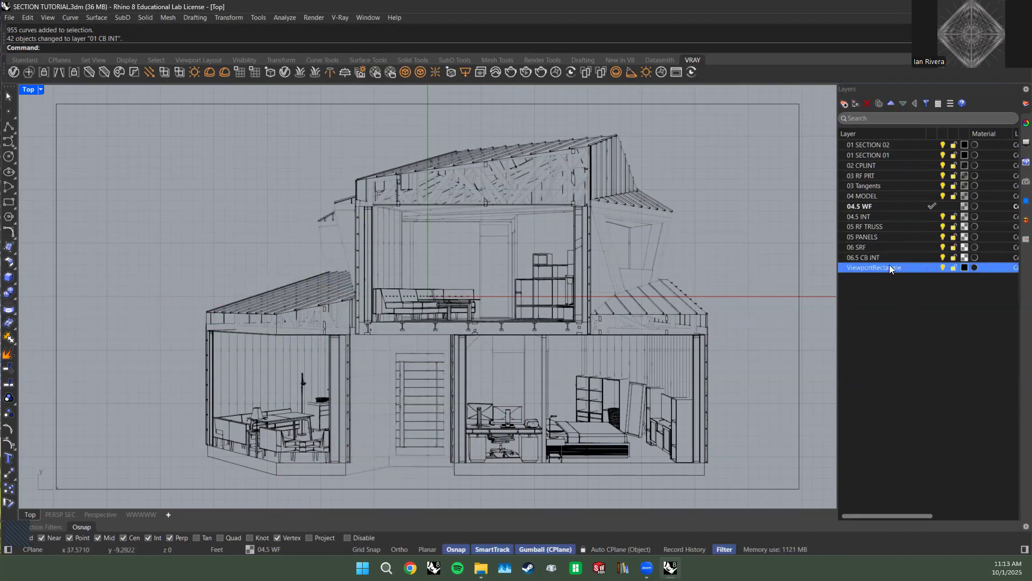
click(887, 247)
click(883, 257)
scroll(585, 440, up, 4)
scroll(581, 381, up, 3)
click(585, 387)
scroll(585, 387, down, 2)
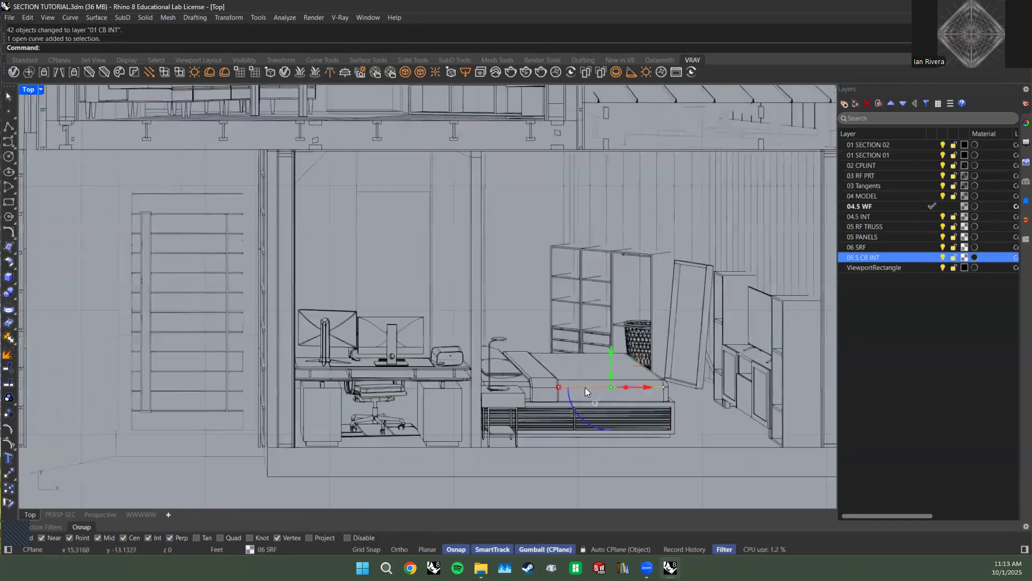
text(SelLayer)
key(Return)
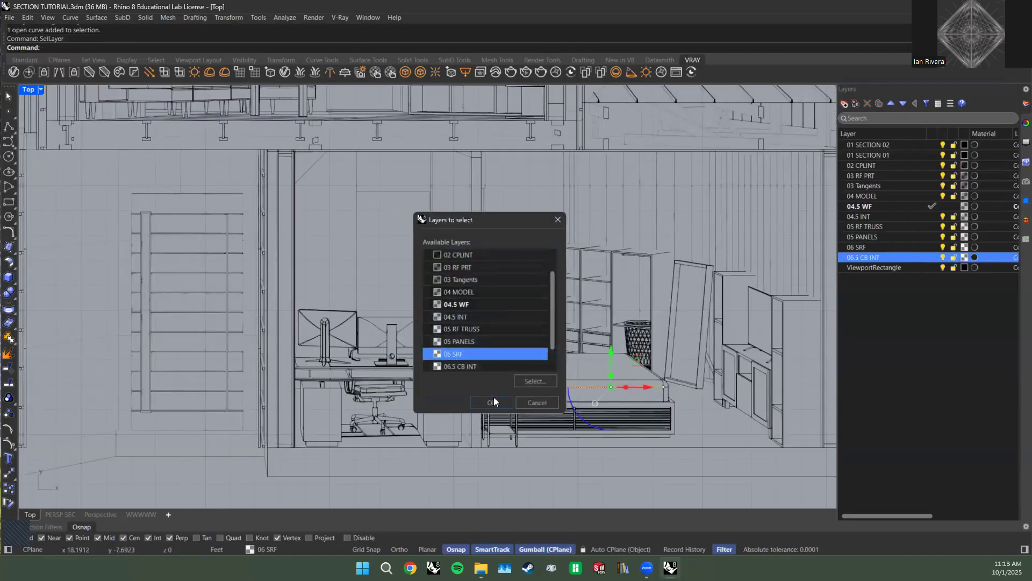
click(492, 401)
key(Escape)
Inspect the faded linework across the rooms and roofs of the section drawing.
scroll(546, 384, down, 2)
scroll(607, 288, down, 2)
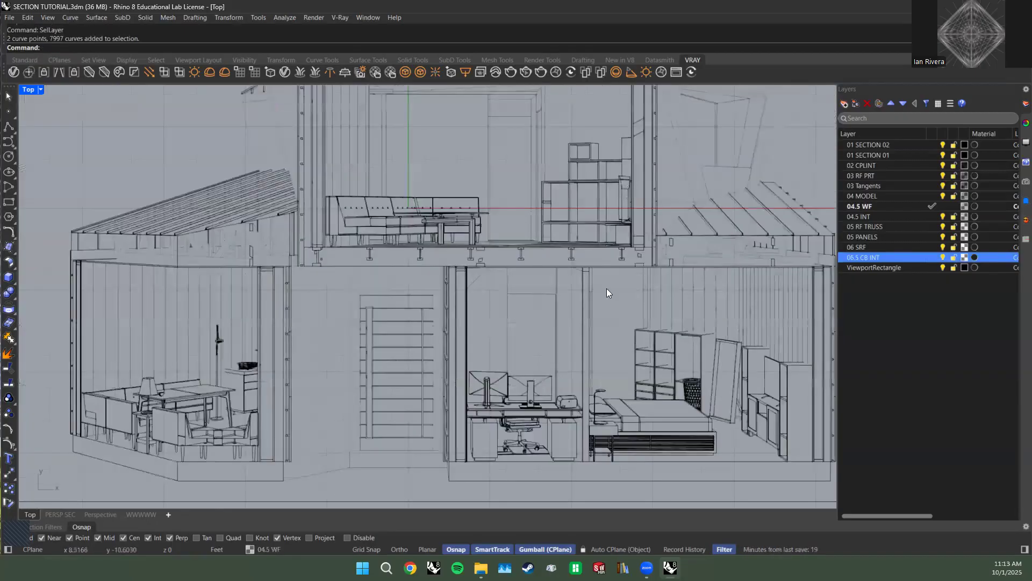
scroll(795, 332, down, 2)
scroll(625, 286, up, 4)
right_drag(624, 286, 679, 250)
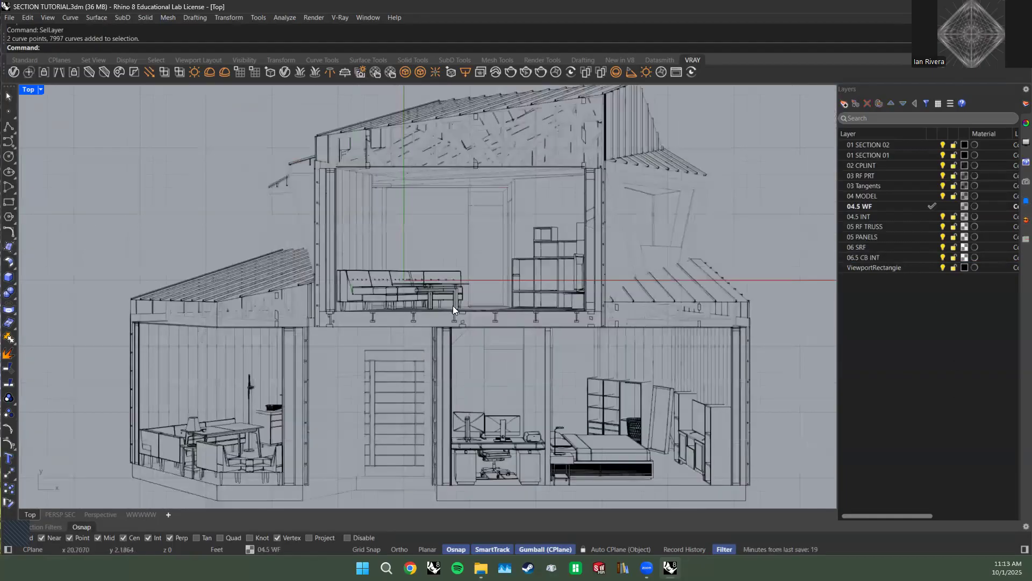
scroll(268, 312, up, 6)
scroll(357, 368, down, 5)
right_drag(305, 259, 332, 282)
scroll(360, 463, down, 5)
right_drag(361, 462, 316, 384)
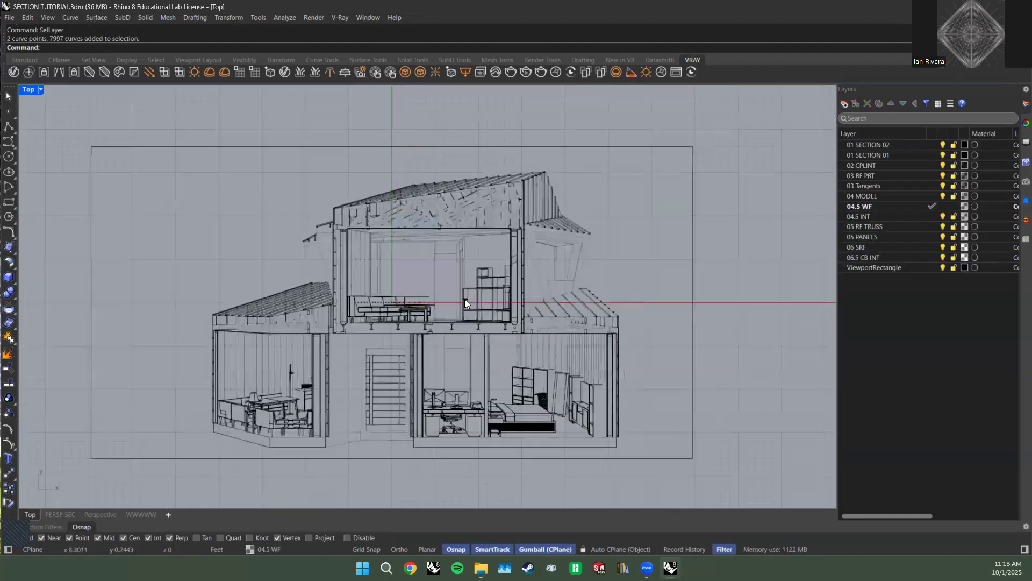
With 06.5 CB INT as the current layer, check what the 06 SRF layer contains and how its colour is set.
click(928, 256)
click(942, 247)
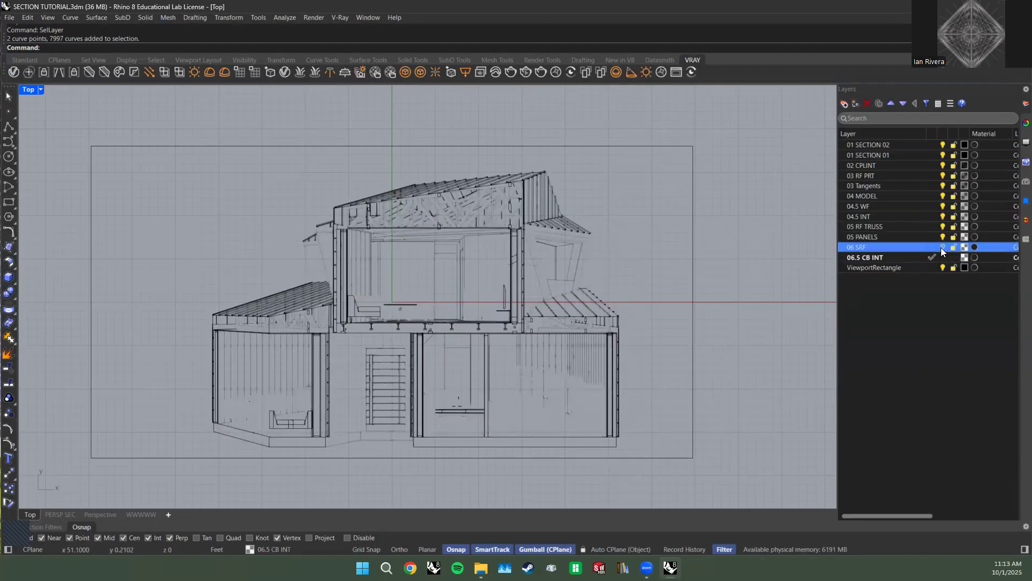
click(942, 248)
click(962, 247)
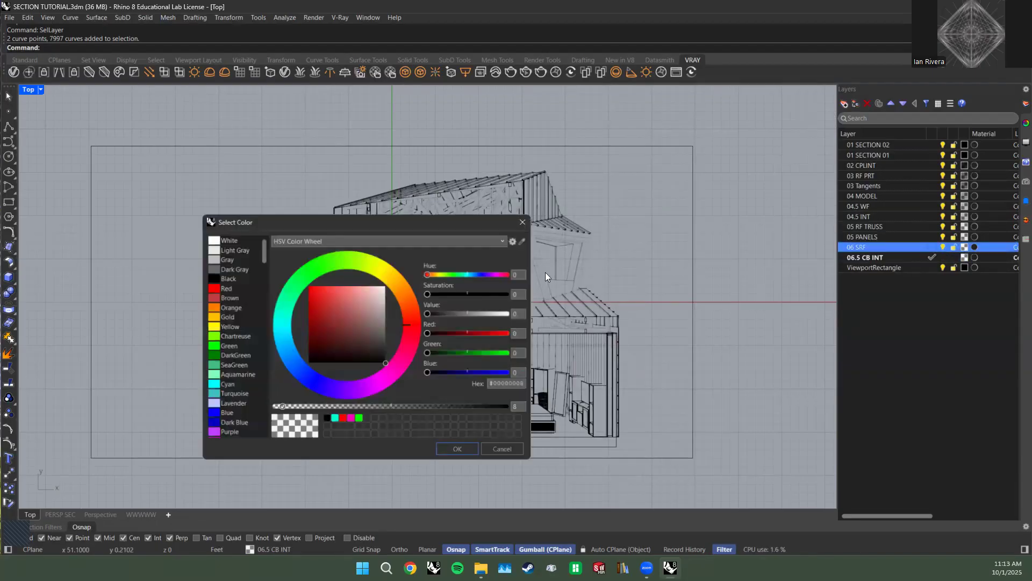
click(498, 450)
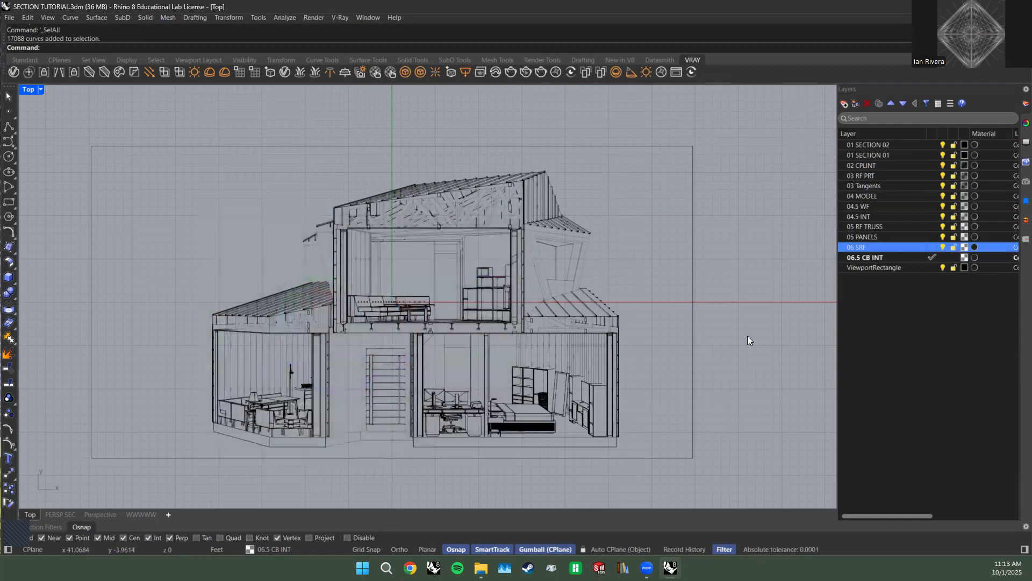
Set the display colour of all curves in the drawing to By Layer.
key(ctrl+a)
click(1026, 122)
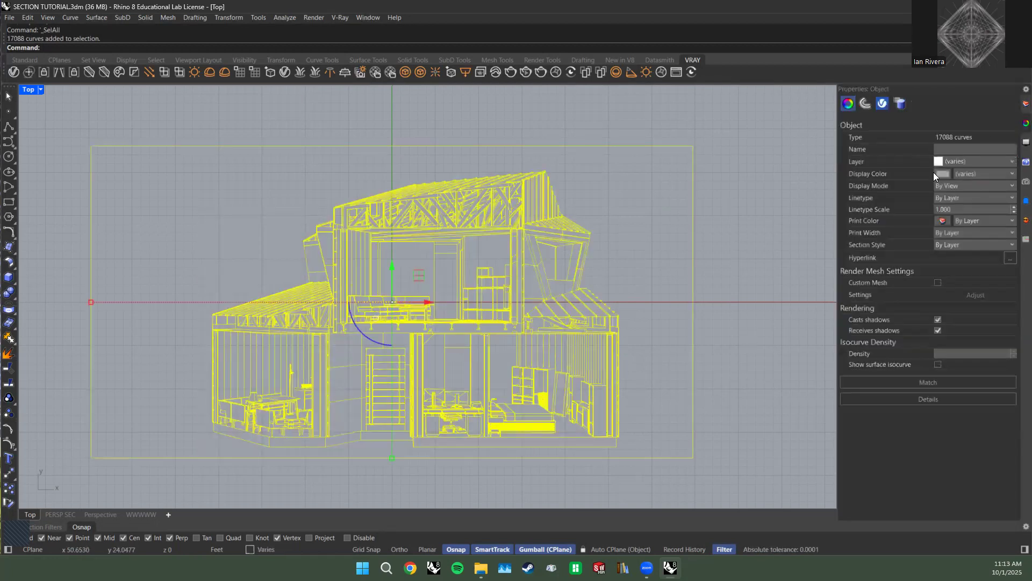
click(978, 161)
click(978, 160)
click(977, 171)
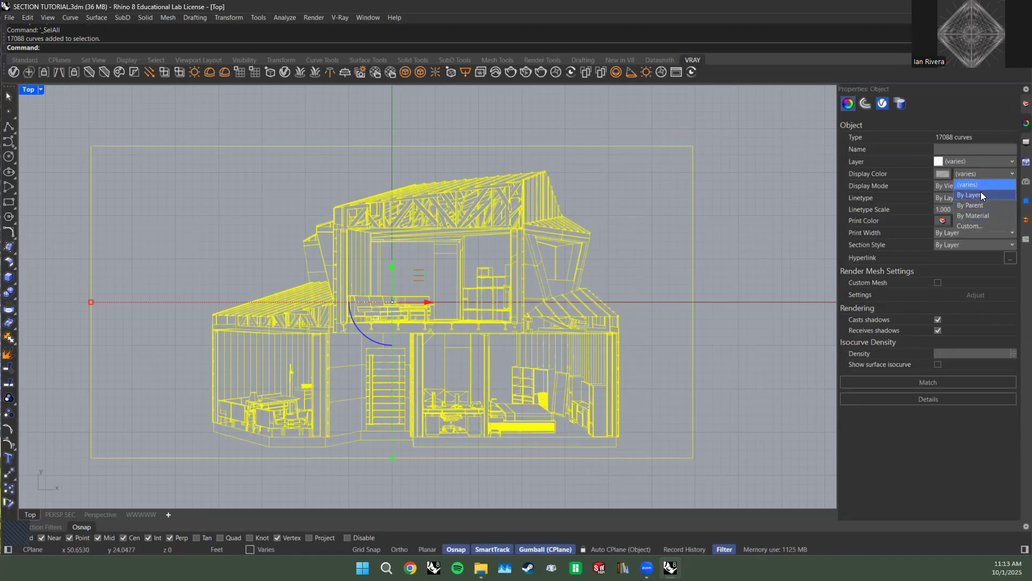
click(980, 194)
click(754, 234)
Examine how the By Layer transparency reads across the interior rooms and the whole section.
scroll(378, 342, up, 14)
scroll(371, 355, down, 12)
right_drag(418, 398, 433, 324)
scroll(500, 347, up, 1)
scroll(531, 394, up, 6)
scroll(467, 339, down, 5)
scroll(606, 306, up, 4)
scroll(581, 352, down, 10)
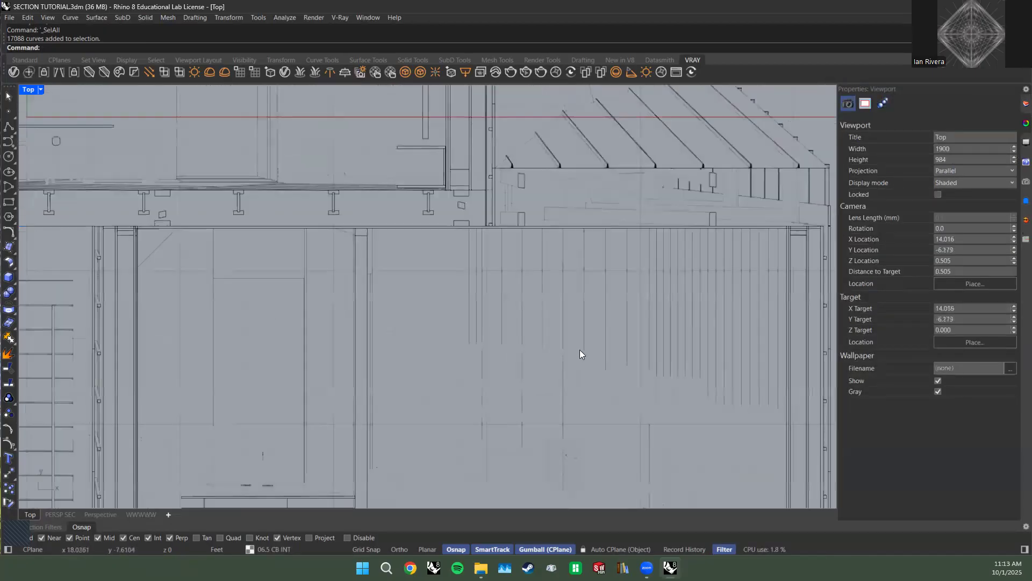
scroll(626, 350, up, 4)
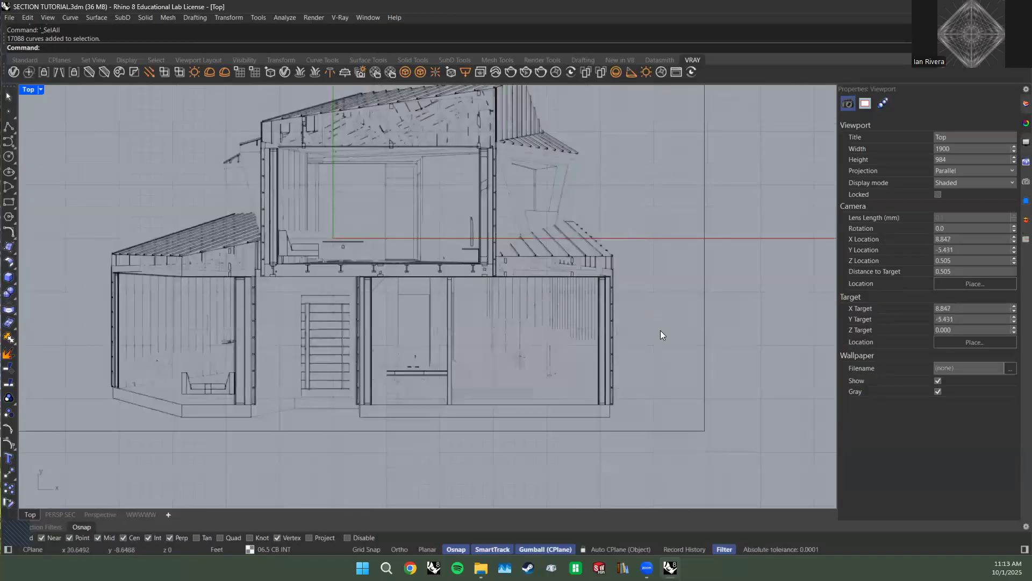
right_drag(232, 344, 358, 385)
scroll(431, 316, down, 5)
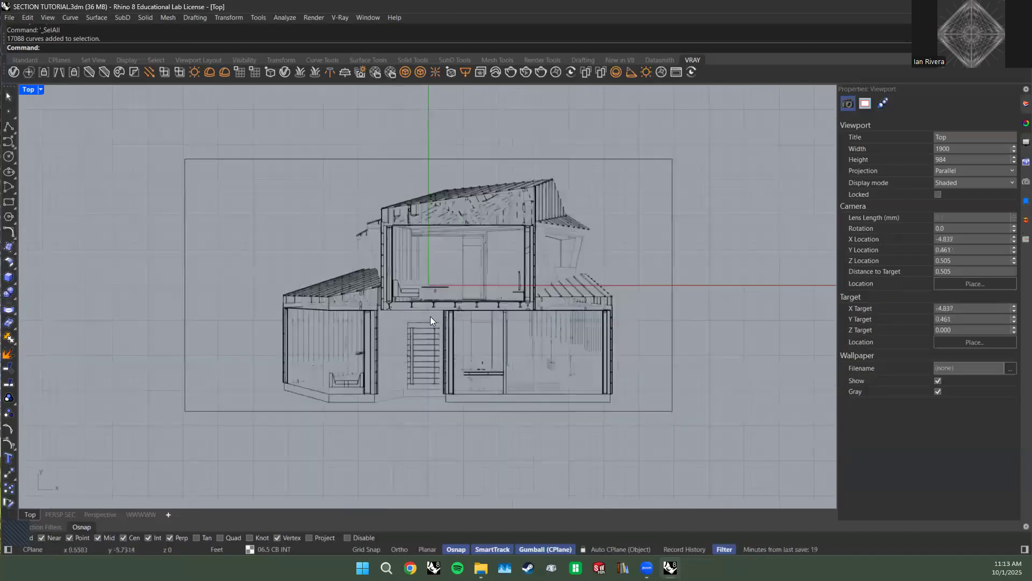
scroll(456, 301, up, 7)
scroll(456, 301, down, 7)
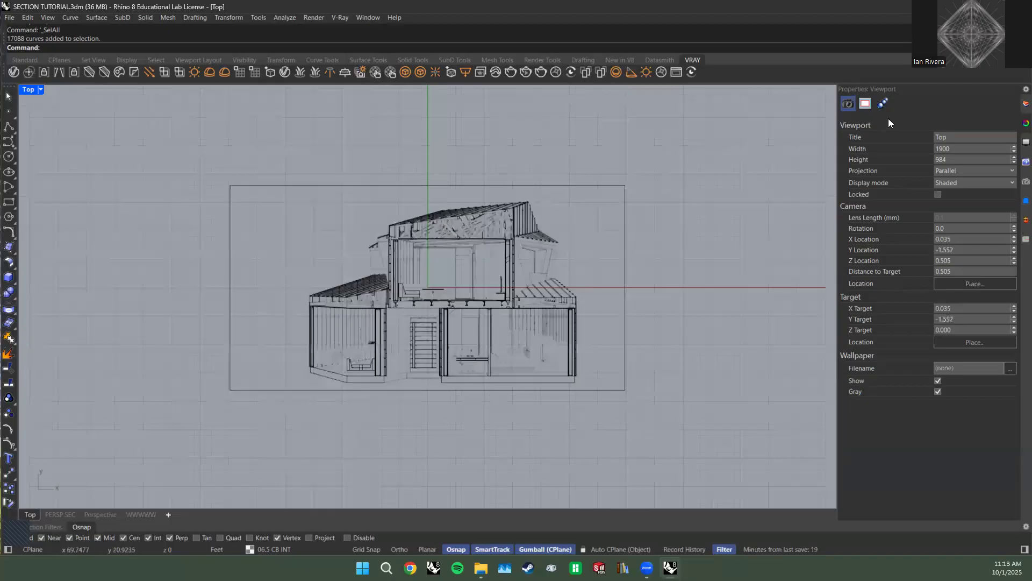
Set all layers from 01 SECTION 02 to 06.5 CB INT to opaque black, #000000 with alpha 255.
click(1024, 123)
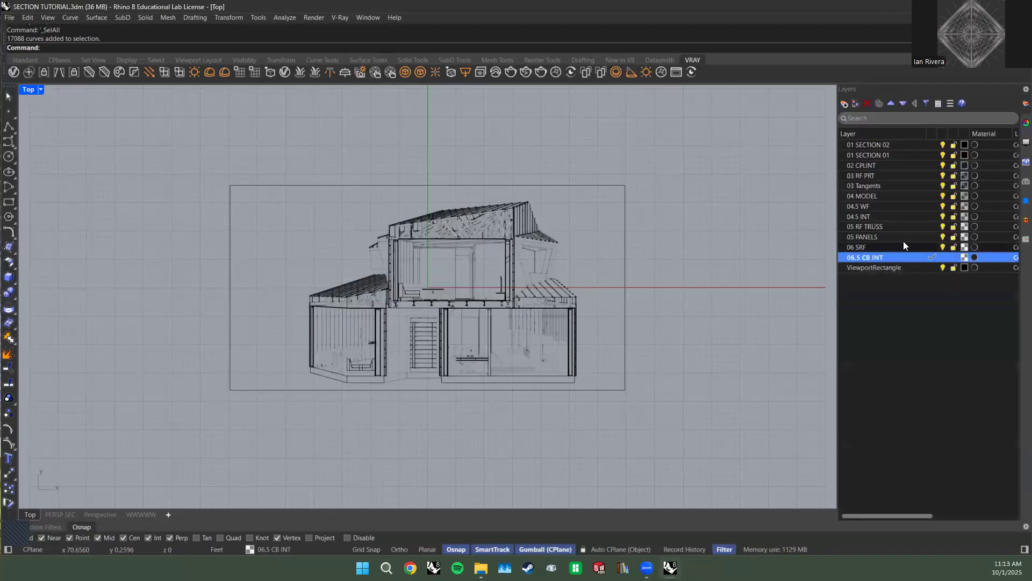
shift+click(901, 147)
click(964, 154)
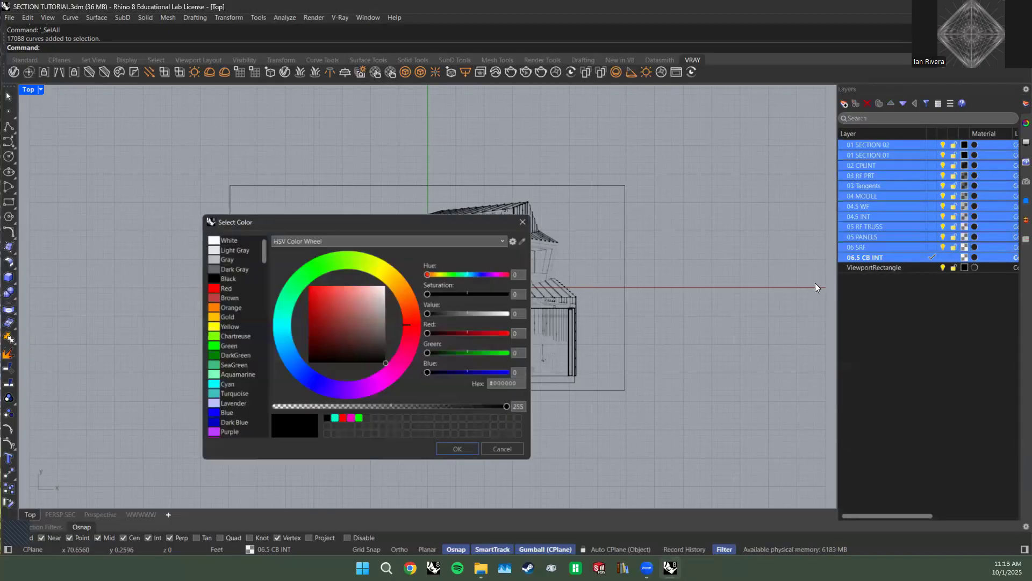
click(458, 450)
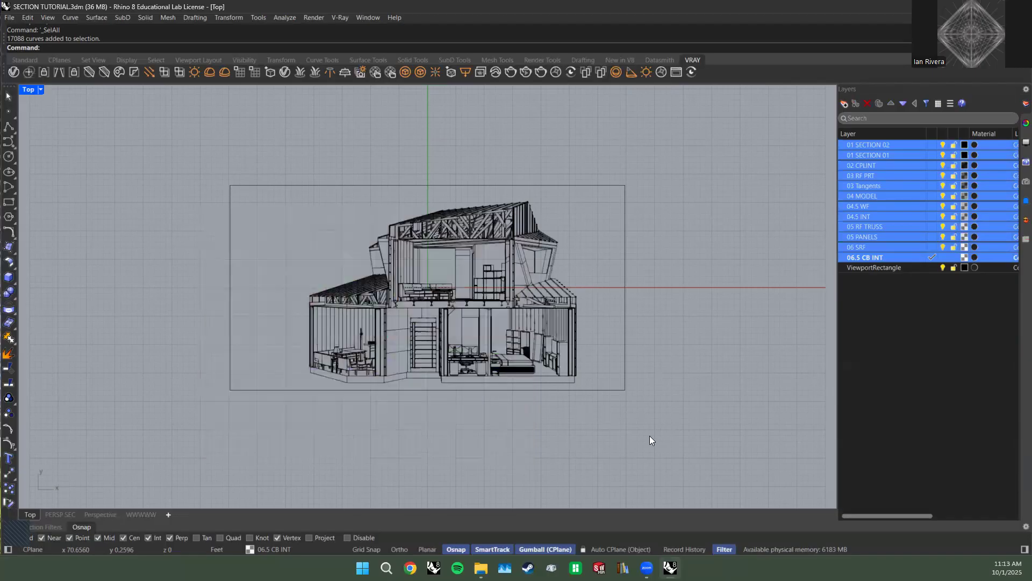
Examine the bedroom shelving and its surroundings for missing or incomplete edges.
scroll(546, 307, up, 8)
scroll(374, 411, up, 8)
right_drag(373, 411, 428, 295)
scroll(418, 352, down, 6)
scroll(432, 328, down, 3)
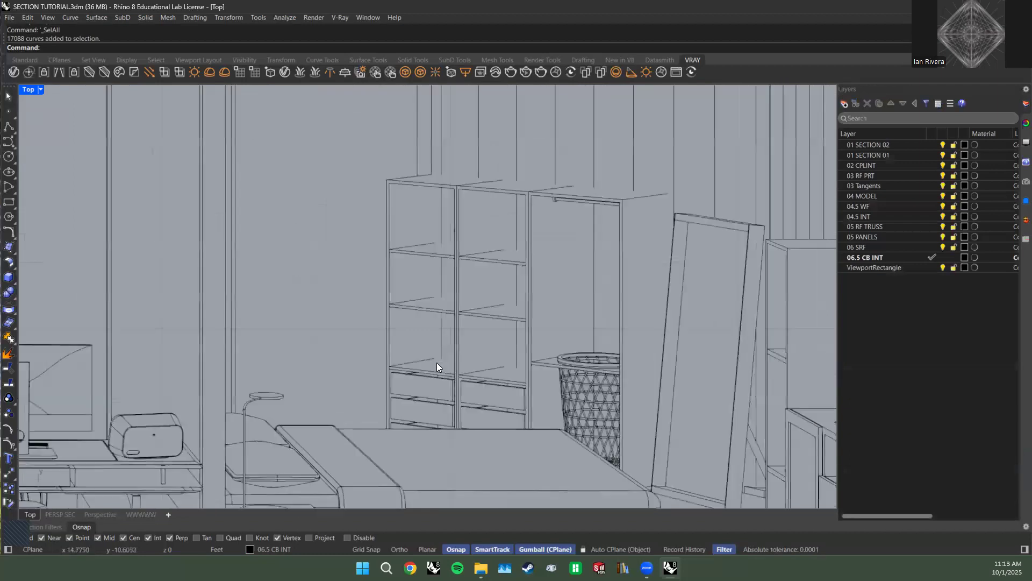
scroll(430, 175, up, 12)
right_drag(434, 183, 422, 283)
scroll(422, 283, down, 9)
scroll(423, 282, down, 2)
scroll(582, 289, down, 4)
scroll(546, 295, down, 6)
scroll(546, 295, up, 8)
Create a layer named 07 EDIT and place ViewportRectangle below it, hidden and locked.
right_click(910, 333)
click(946, 337)
text(0)
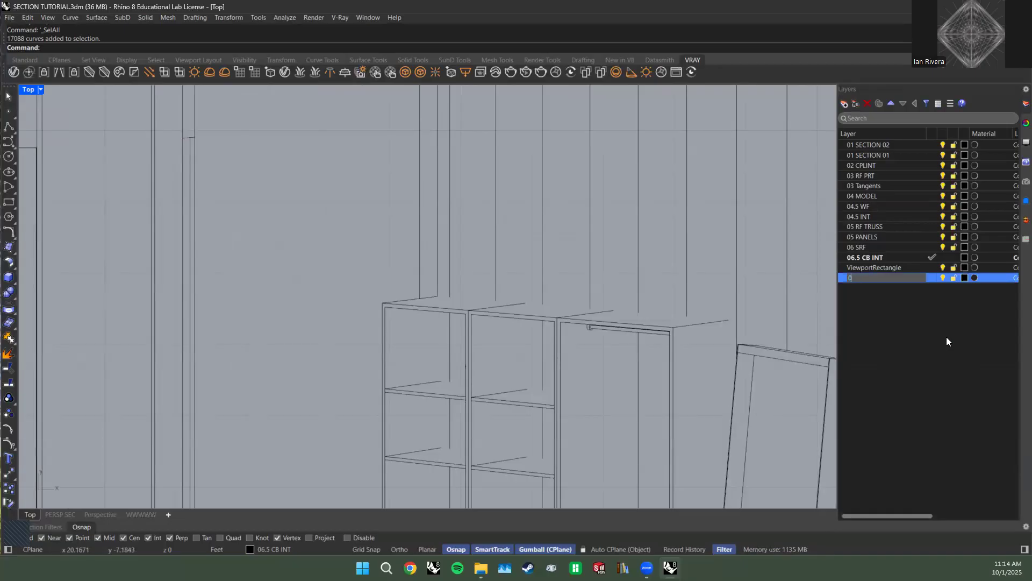
text(7 EDIT)
key(Return)
drag(887, 267, 890, 281)
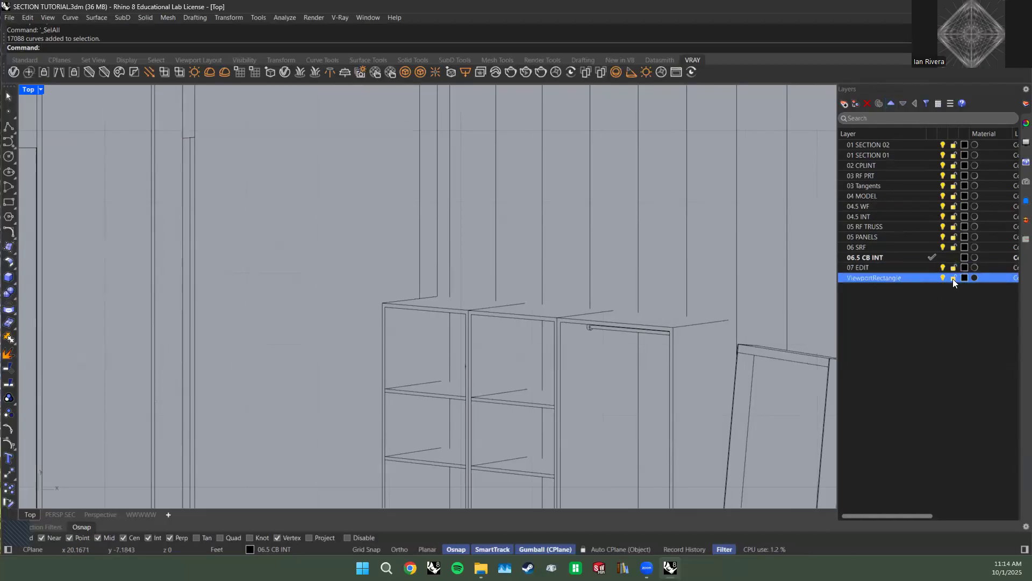
Change the colour of the 07 EDIT layer to red.
click(964, 268)
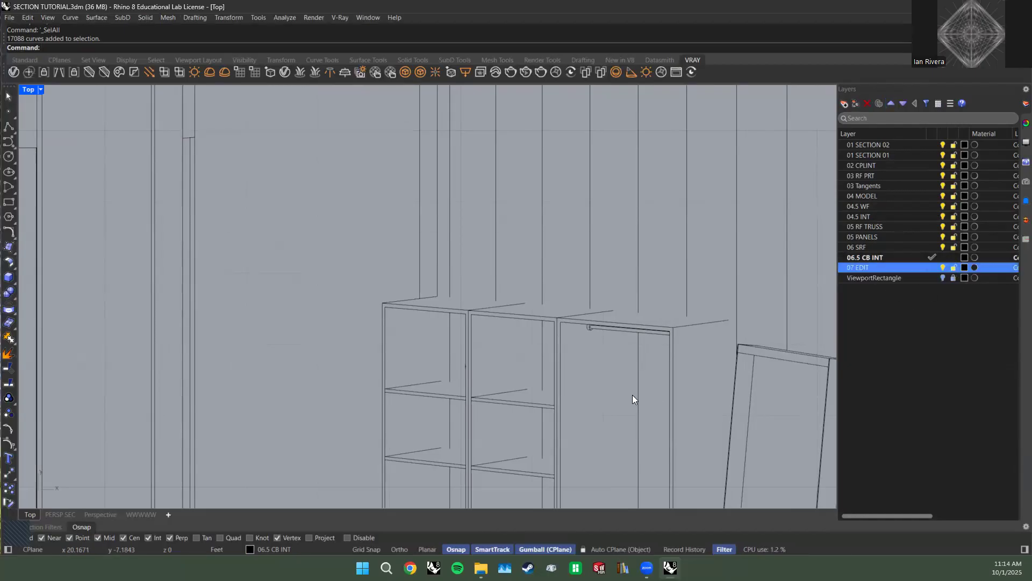
drag(321, 356, 343, 286)
click(457, 449)
Make 07 EDIT current and draw a polyline along the bedroom shelving's back top edge, from its rear left corner across the first bay.
scroll(442, 288, up, 5)
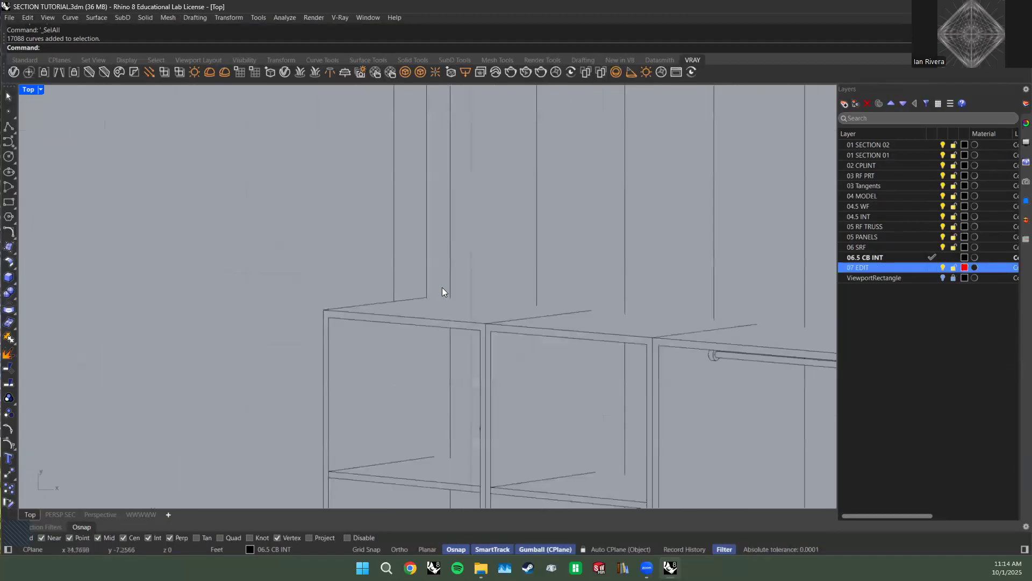
text(Polyline)
key(Return)
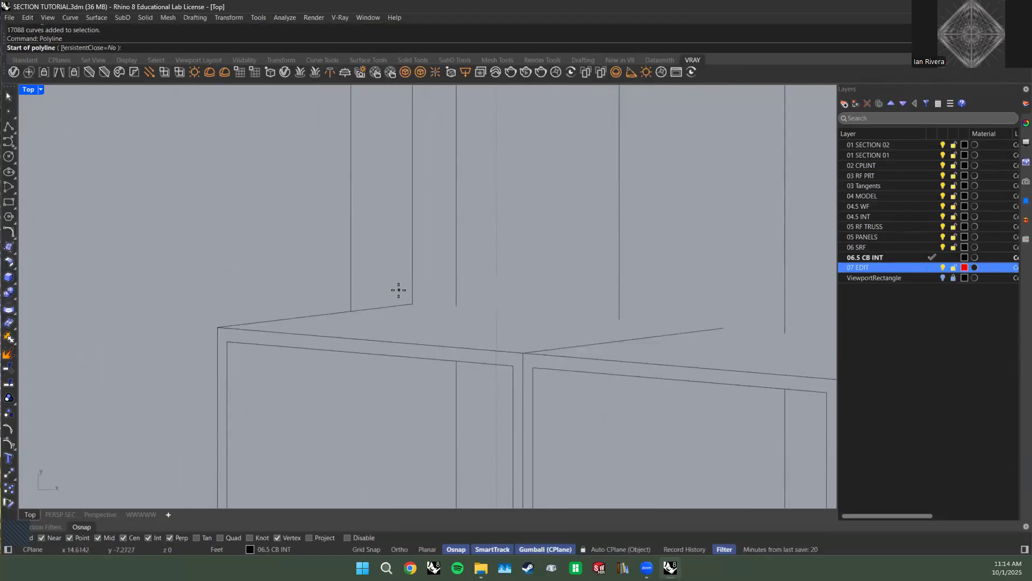
click(413, 303)
click(930, 267)
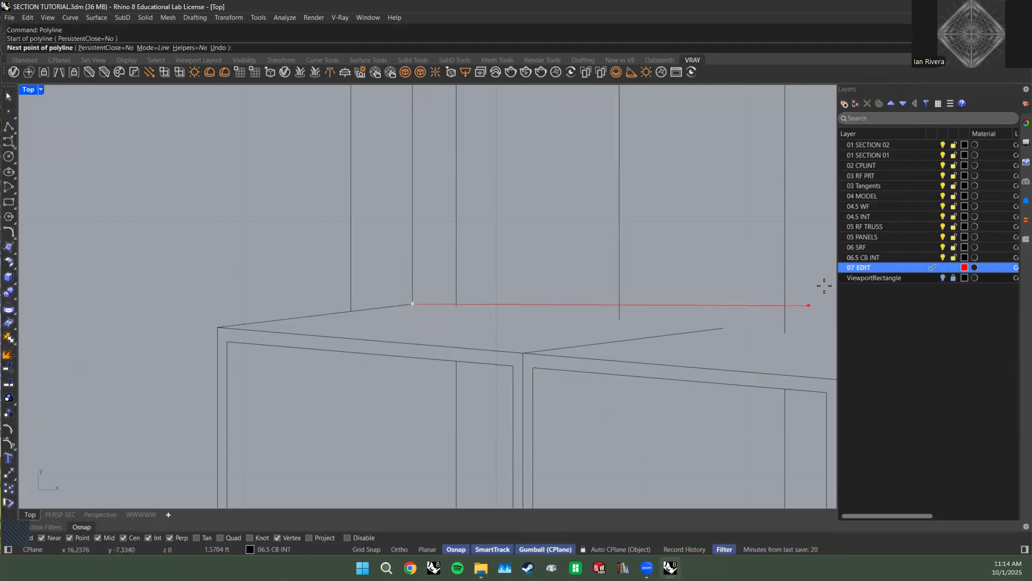
scroll(723, 326, down, 2)
right_drag(797, 327, 679, 325)
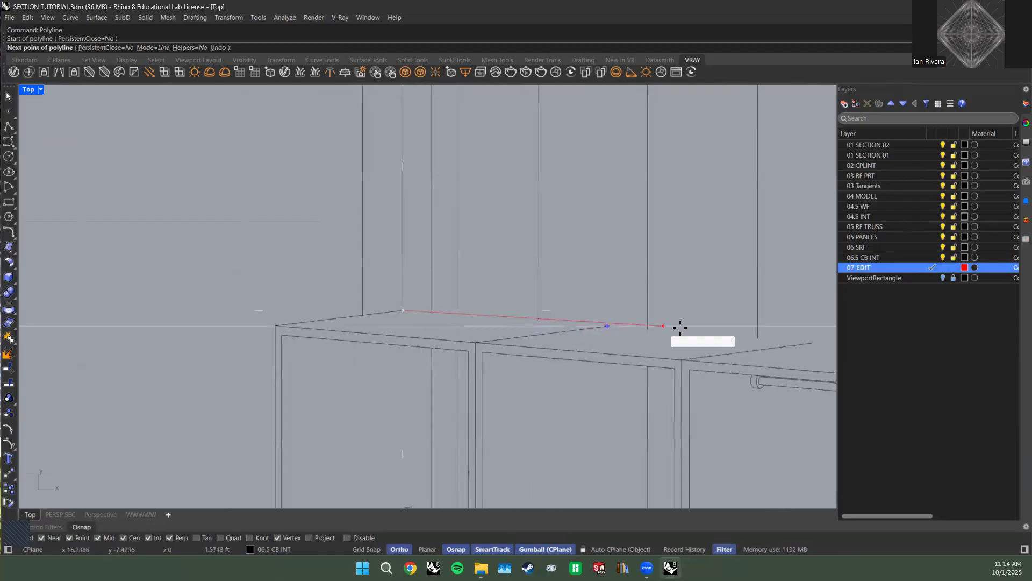
click(598, 325)
scroll(694, 347, down, 3)
key(Return)
Continue the shelving's back top edge with a polyline across the remaining bays to its rear right corner.
key(Return)
click(510, 321)
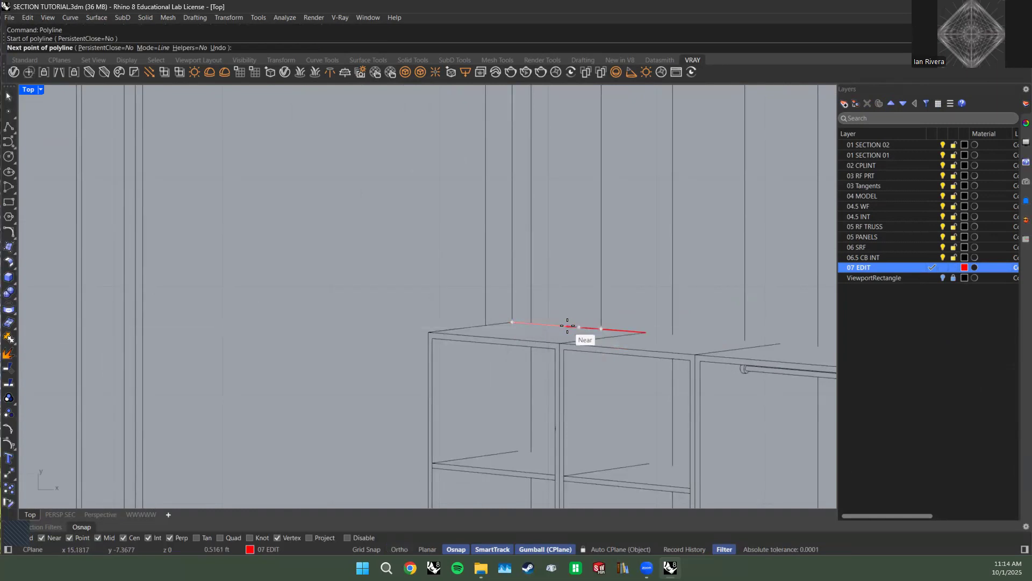
right_drag(726, 346, 473, 307)
click(706, 329)
key(Return)
scroll(699, 328, up, 6)
scroll(461, 311, down, 8)
scroll(427, 299, up, 3)
click(429, 304)
key(Return)
click(480, 308)
right_drag(692, 332, 465, 322)
click(640, 330)
scroll(702, 346, down, 5)
scroll(525, 329, up, 4)
scroll(562, 323, up, 4)
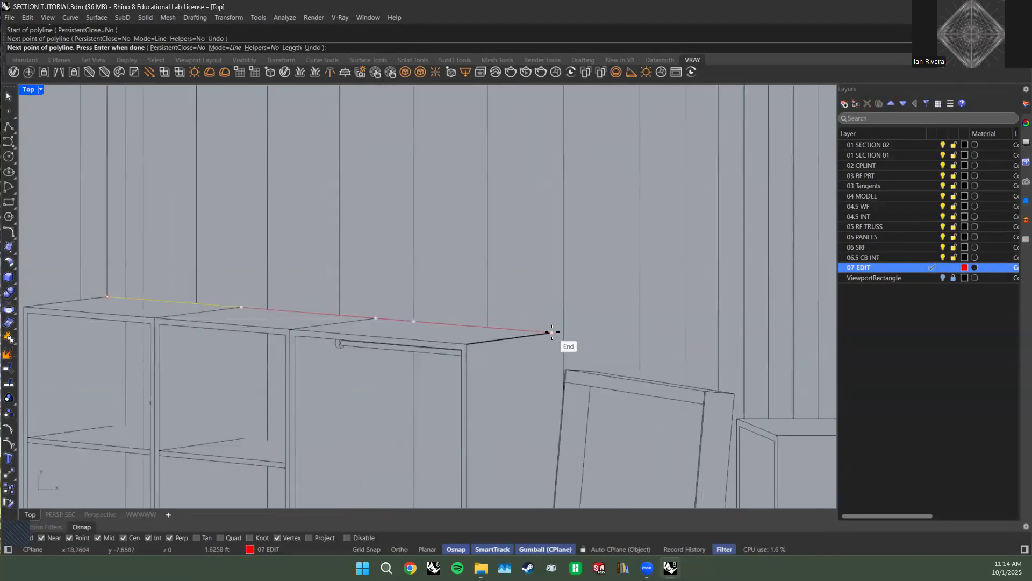
click(551, 325)
Finish the polyline with a vertical segment from the shelving's rear right corner down to the leaning mirror's edge.
scroll(549, 408, down, 4)
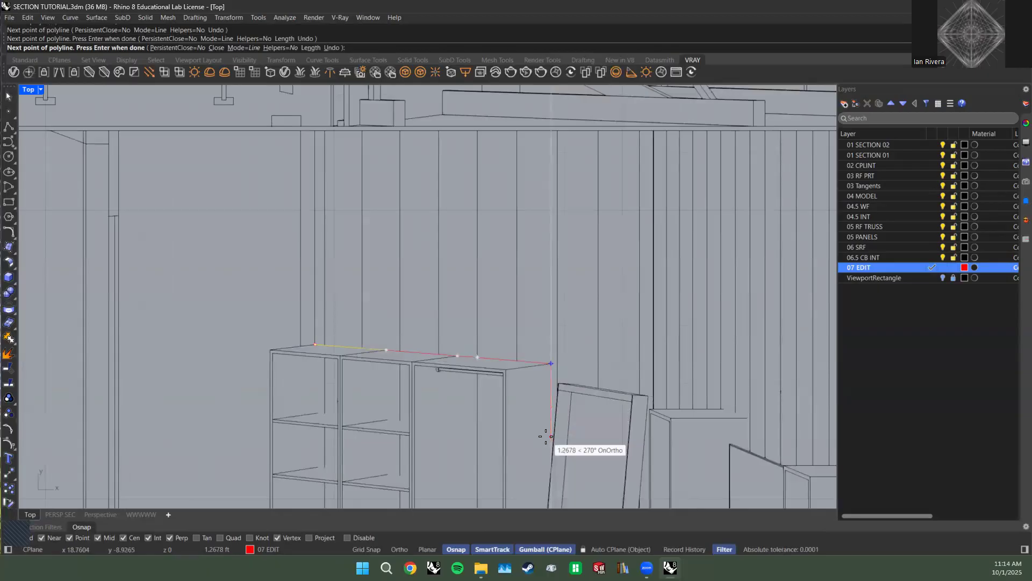
scroll(558, 318, down, 4)
scroll(560, 324, up, 6)
key(F8)
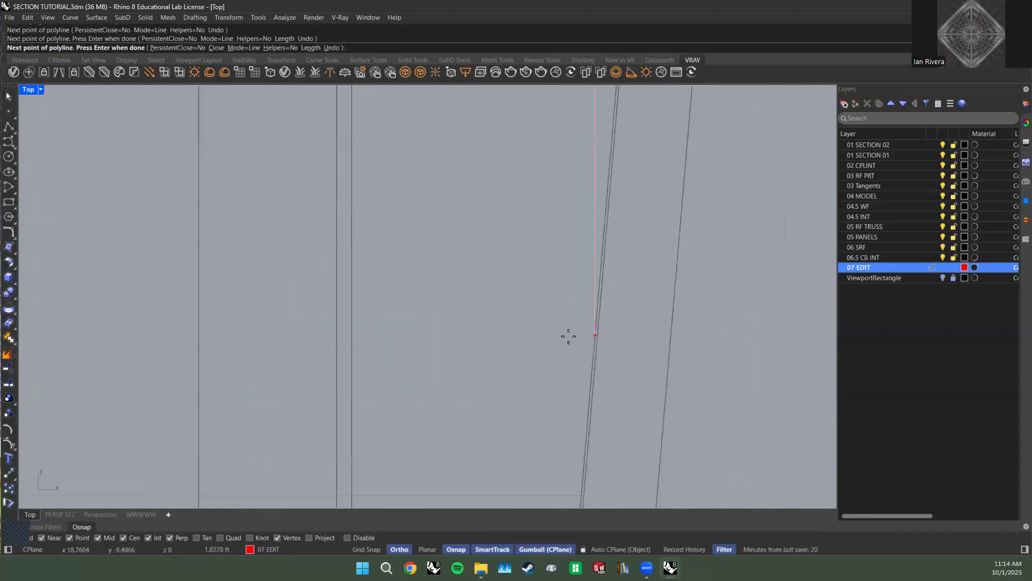
click(595, 328)
key(Return)
Extend the side edge of the shelf in the shelving's left bay to the rear vertical line.
scroll(571, 329, down, 3)
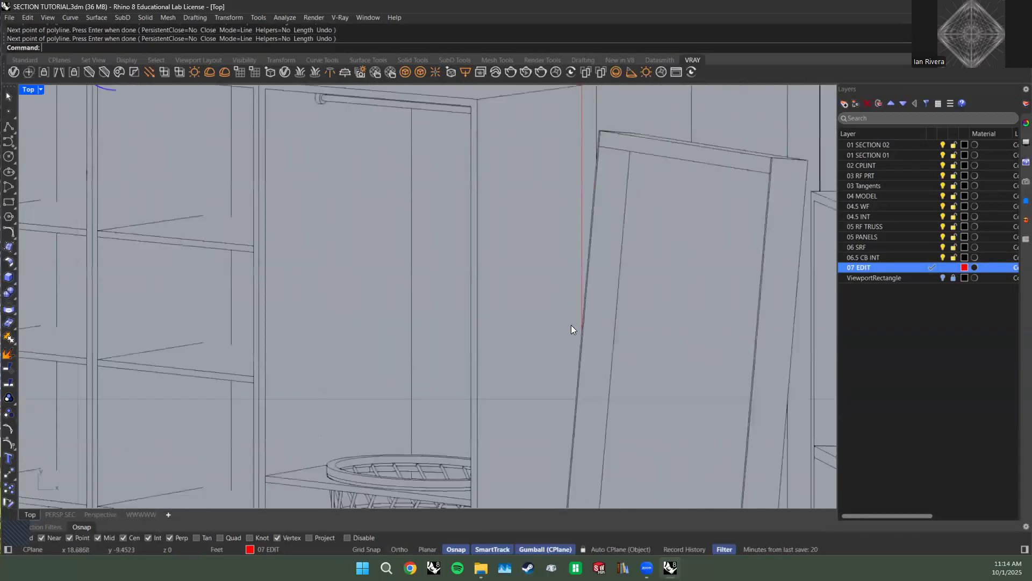
scroll(590, 337, down, 4)
scroll(541, 308, up, 3)
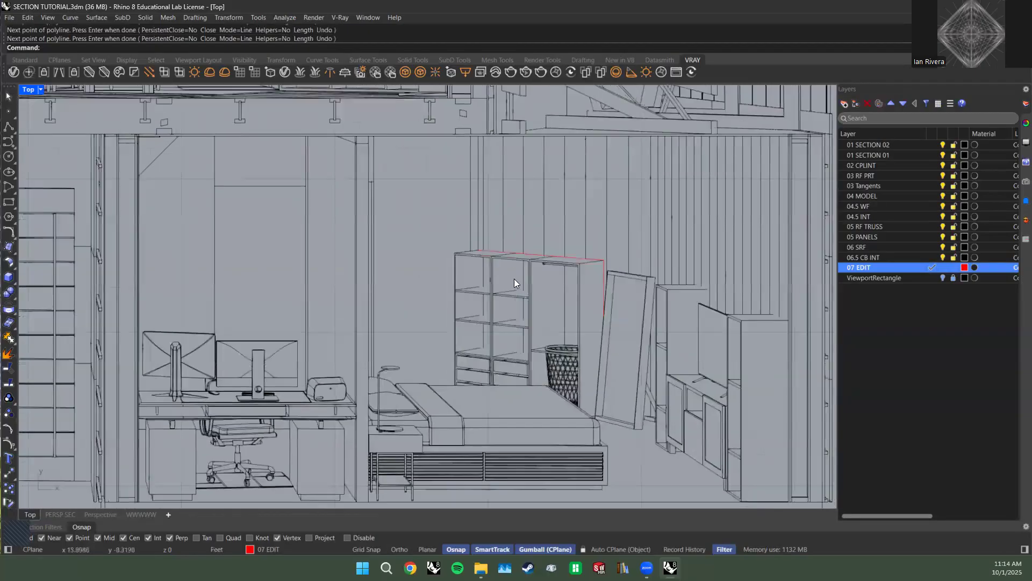
scroll(514, 278, up, 5)
click(285, 315)
text(Extend)
key(Return)
scroll(253, 363, down, 1)
right_drag(266, 365, 349, 293)
key(Return)
key(Escape)
Trim the rear vertical line where it overshoots the left bay's shelf edge.
scroll(390, 297, down, 3)
scroll(425, 285, up, 4)
click(422, 257)
text(trim)
key(Return)
click(422, 261)
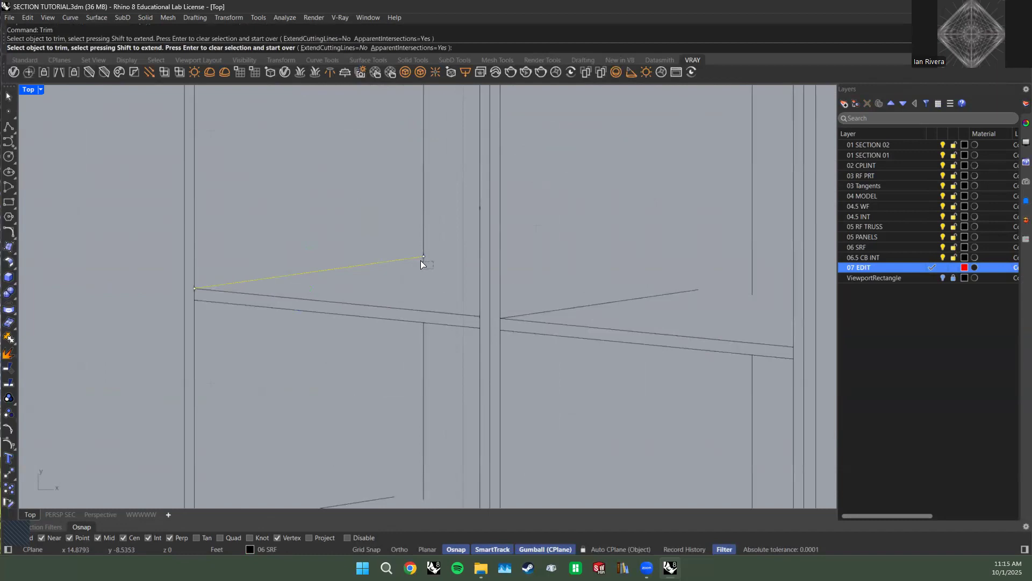
key(Return)
Look over the lower-floor rooms of the section for further linework that needs cleaning up.
scroll(402, 285, down, 3)
scroll(465, 296, down, 5)
scroll(466, 294, up, 2)
scroll(466, 293, down, 2)
scroll(602, 360, down, 3)
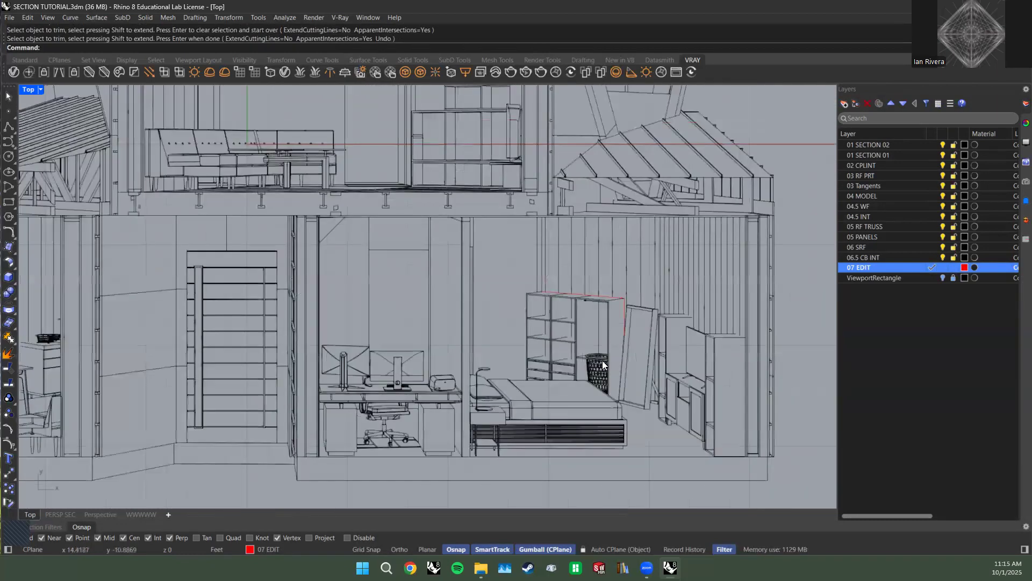
scroll(291, 357, up, 2)
scroll(457, 331, up, 1)
scroll(453, 322, down, 1)
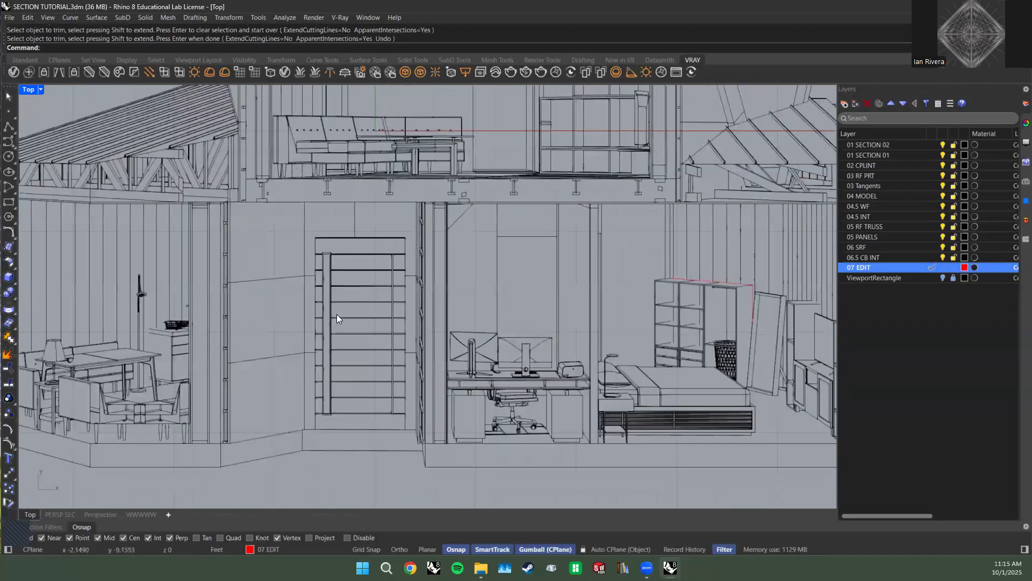
Turn the ViewportRectangle layer on and unlock it.
scroll(336, 314, down, 4)
click(937, 287)
click(943, 278)
click(954, 278)
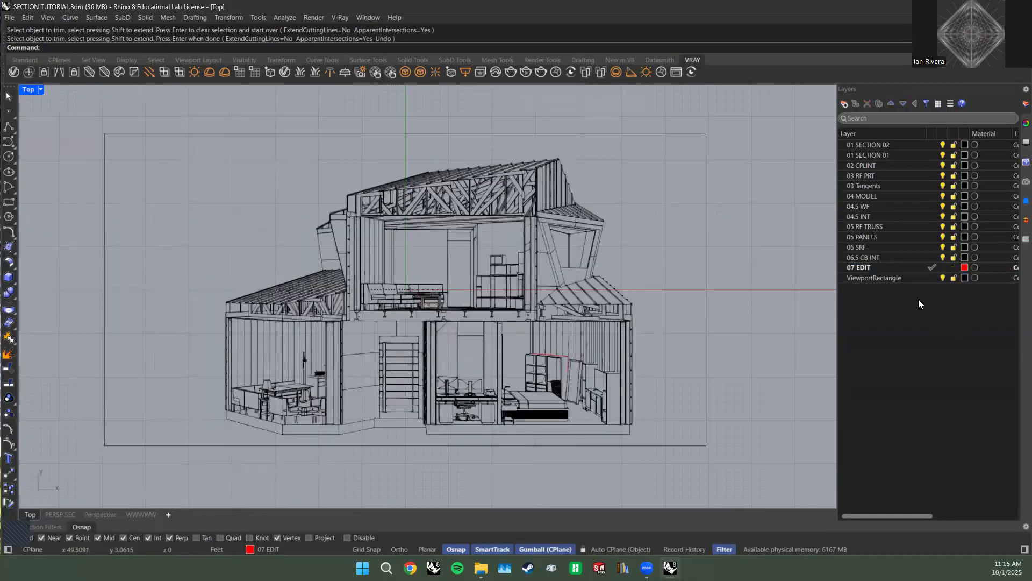
click(869, 144)
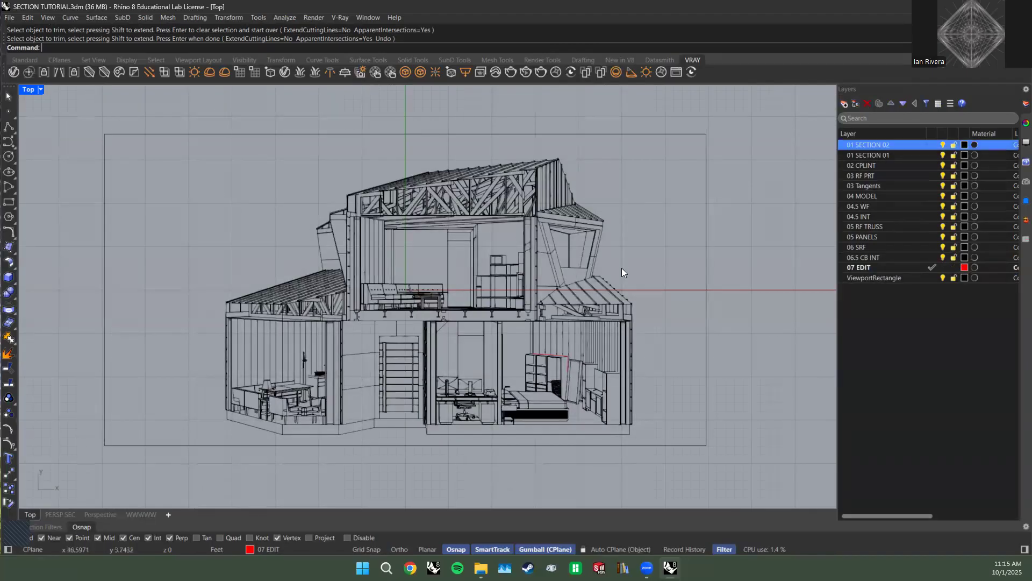
scroll(621, 268, down, 2)
drag(151, 108, 760, 470)
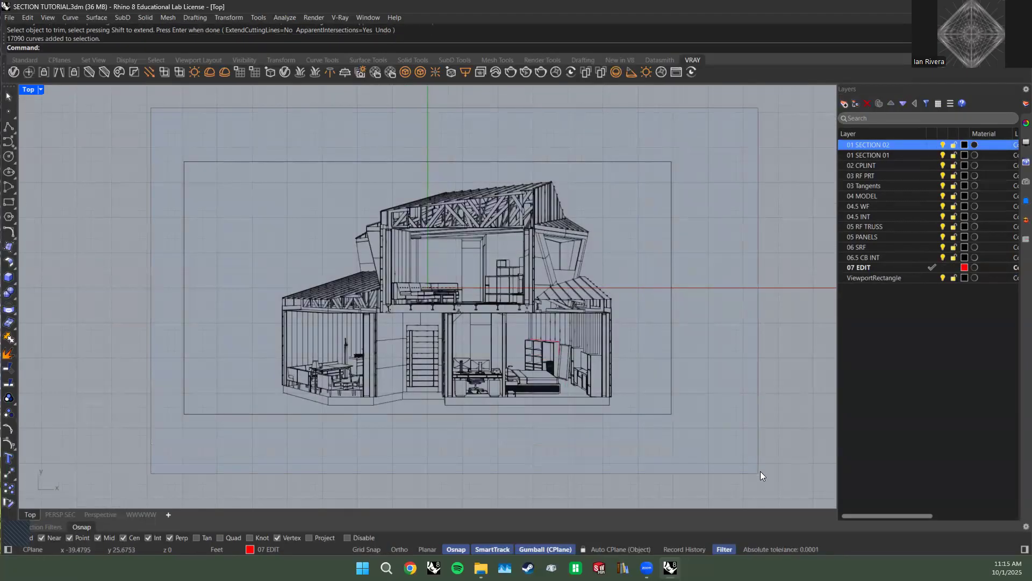
key(Escape)
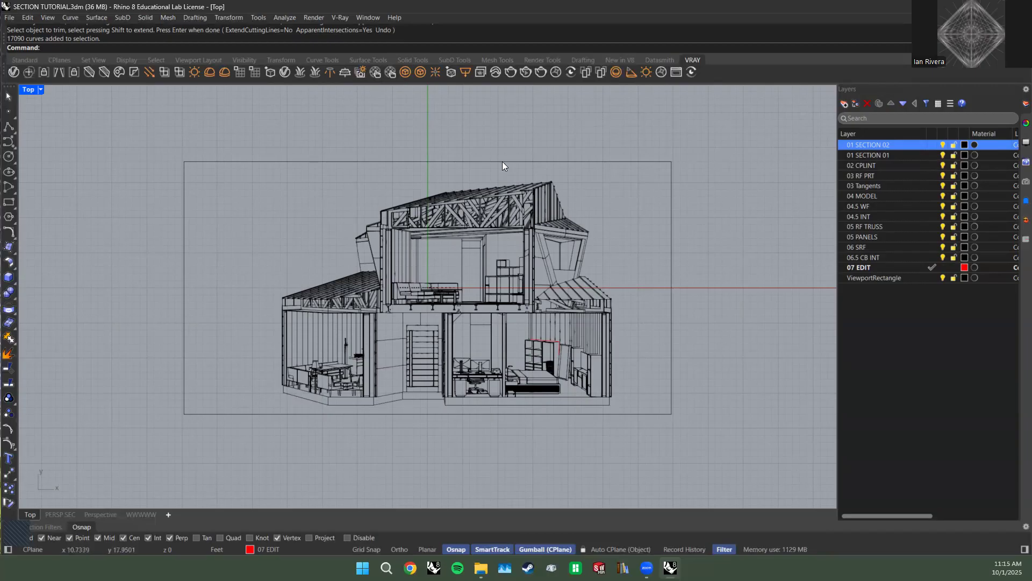
Create a layer named 07 BOOL below 07 EDIT and make it the current layer.
click(886, 267)
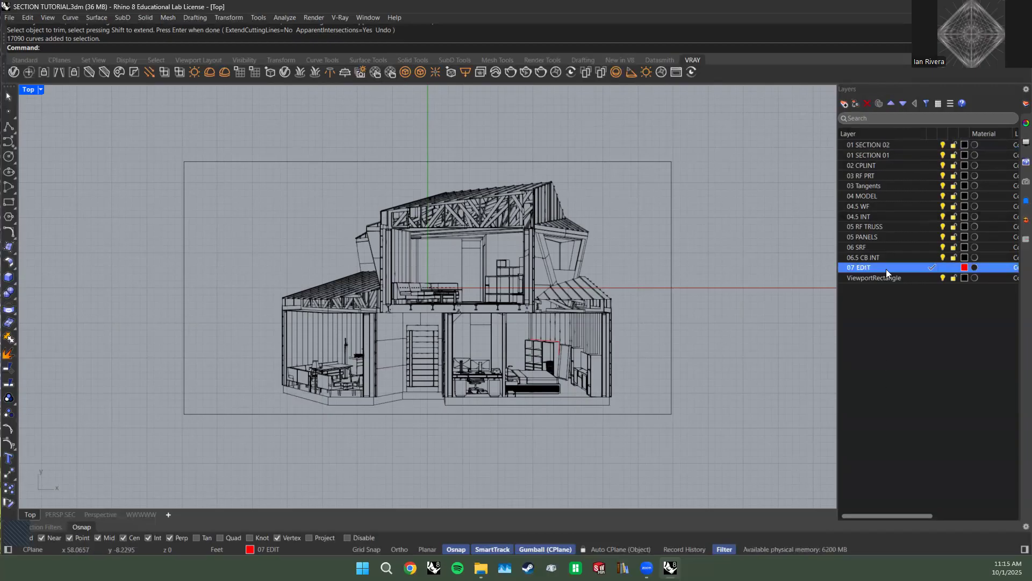
click(853, 103)
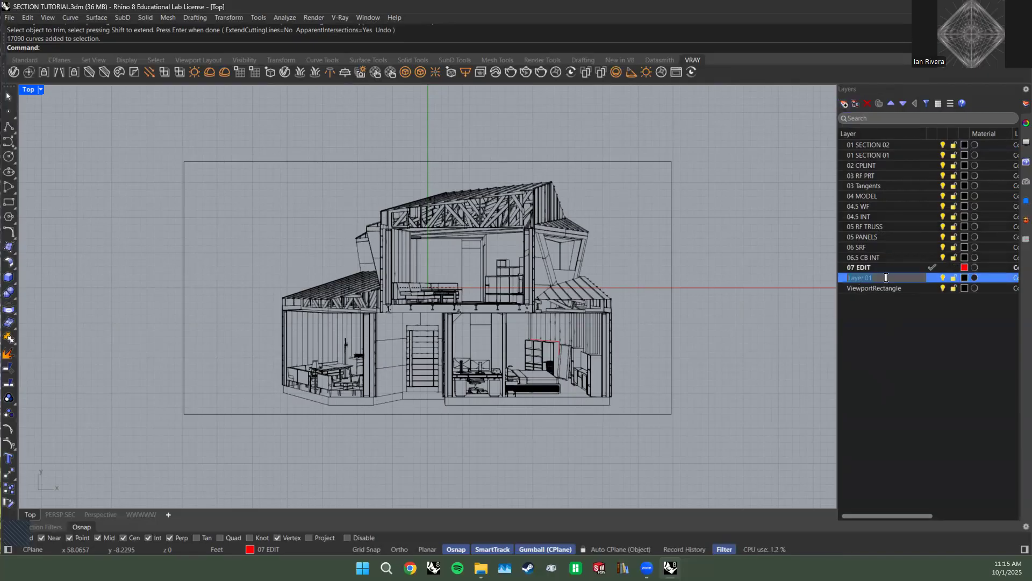
text(07 BOOL)
key(Return)
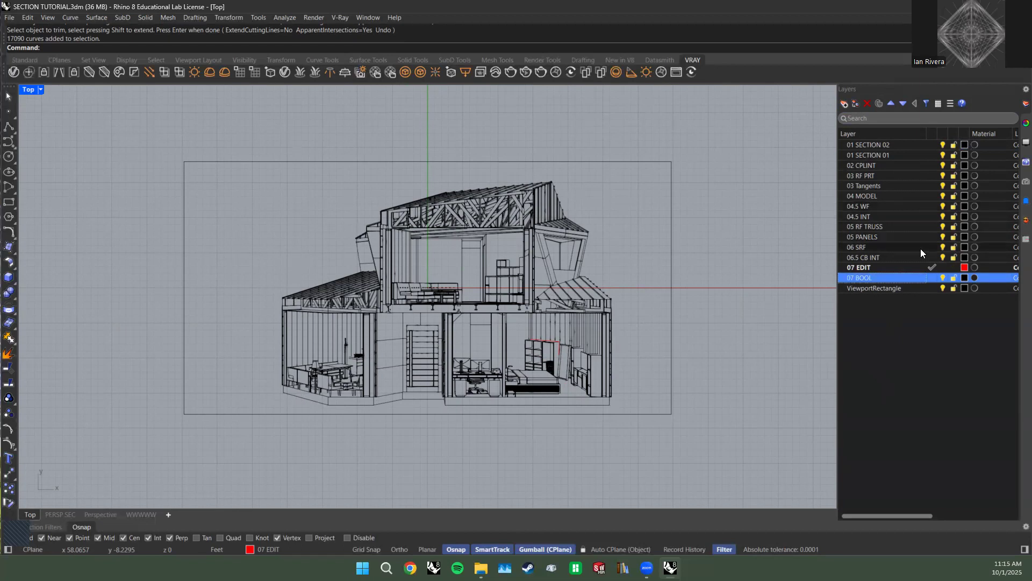
click(933, 277)
Move the objects on 07 EDIT to the 06 SRF layer and delete the 07 EDIT layer.
click(877, 267)
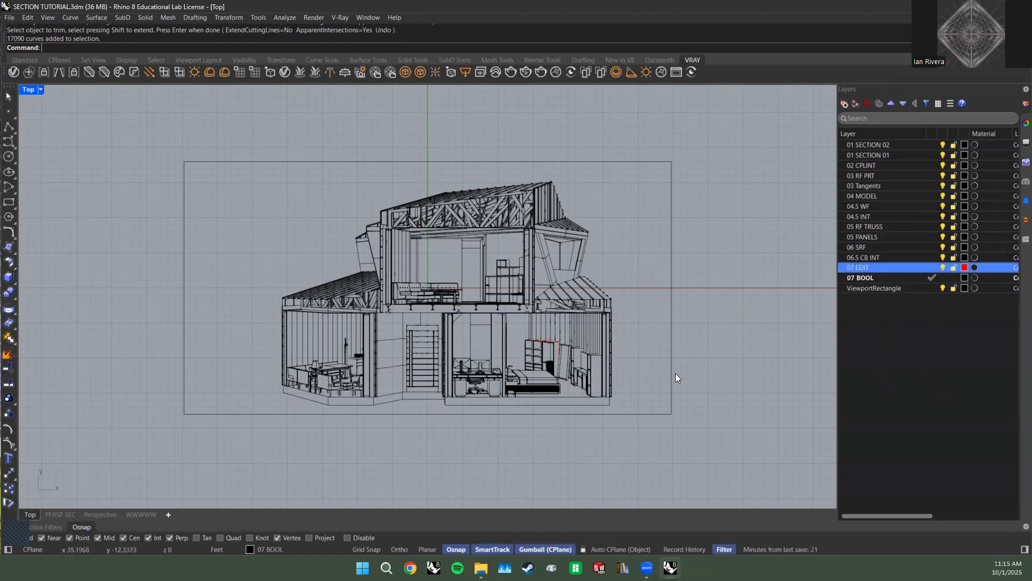
right_click(900, 263)
click(936, 285)
scroll(547, 330, up, 5)
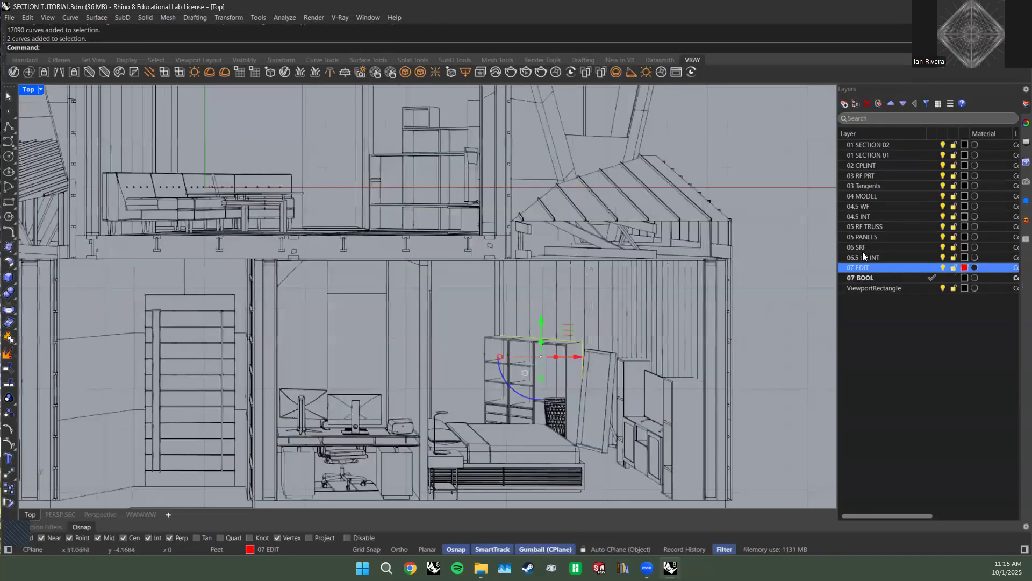
right_click(864, 248)
click(910, 300)
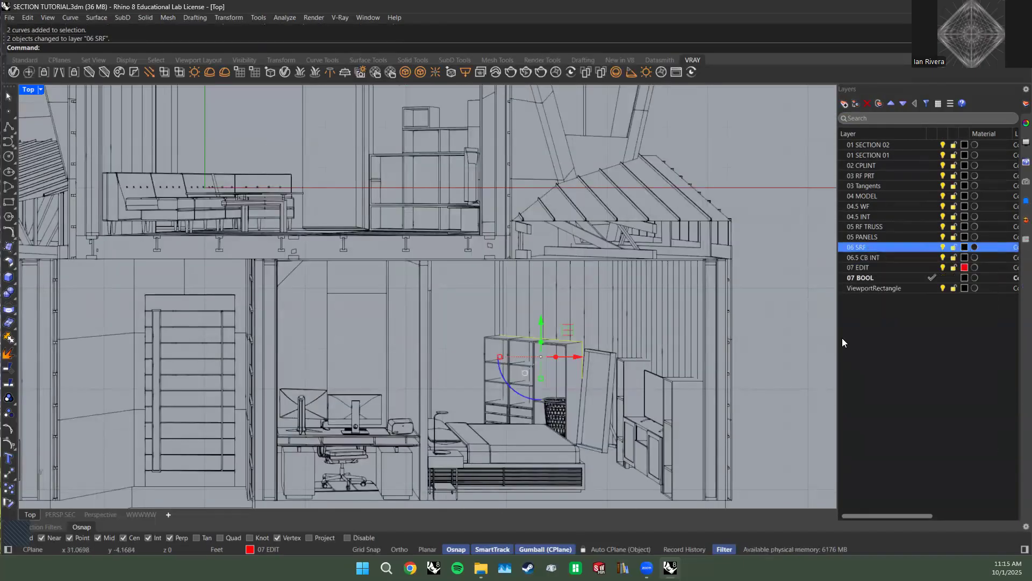
click(901, 265)
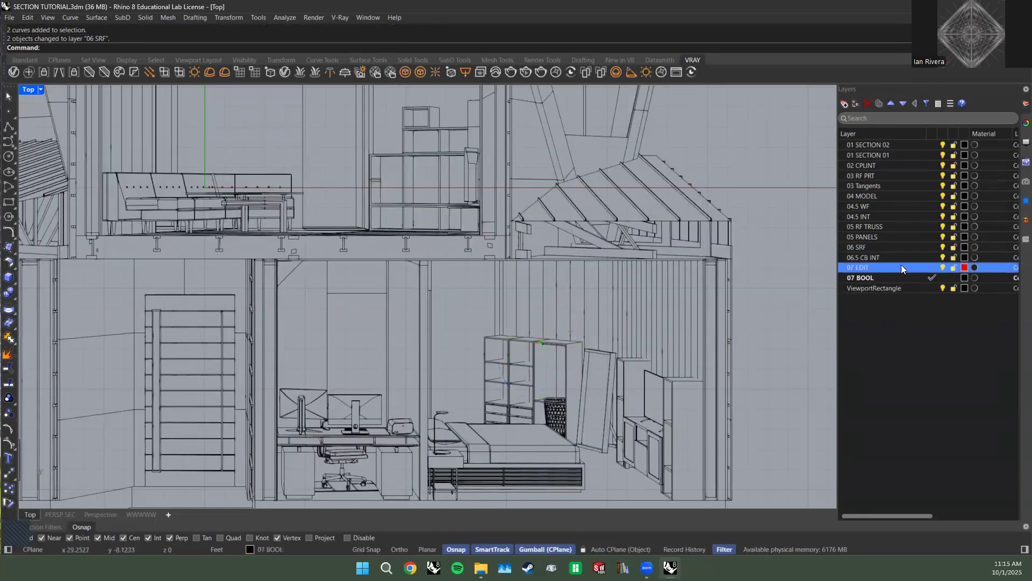
click(867, 102)
Run CurveBoolean on all curves of the section and its frame, keeping the region between the frame and the building silhouette.
scroll(651, 274, down, 6)
scroll(623, 301, up, 3)
scroll(779, 324, down, 2)
drag(769, 461, 176, 134)
scroll(627, 292, up, 2)
scroll(667, 256, down, 2)
right_drag(672, 250, 703, 216)
scroll(527, 179, up, 8)
right_drag(669, 169, 521, 135)
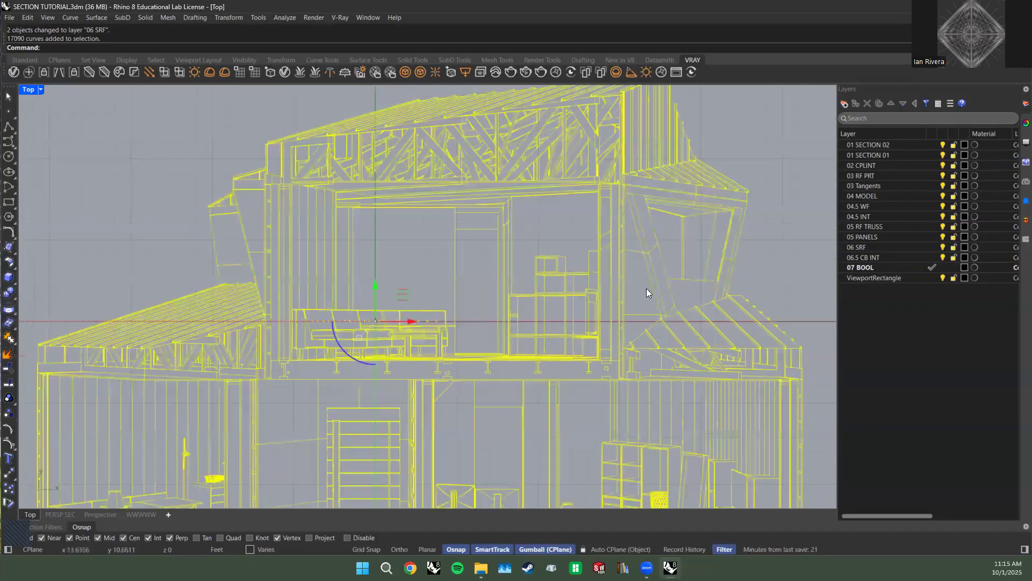
scroll(333, 334, down, 2)
scroll(284, 308, up, 2)
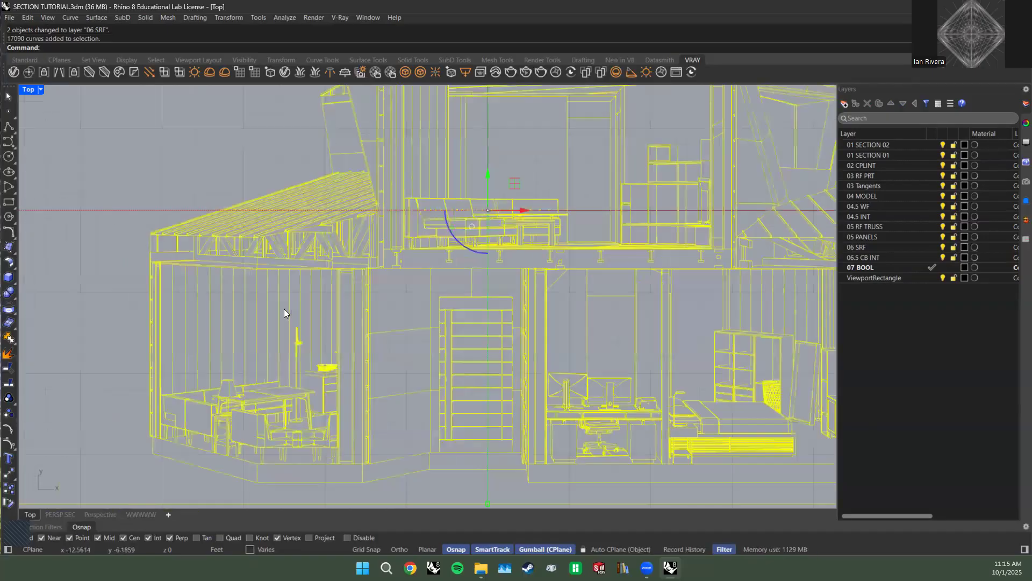
scroll(338, 268, down, 3)
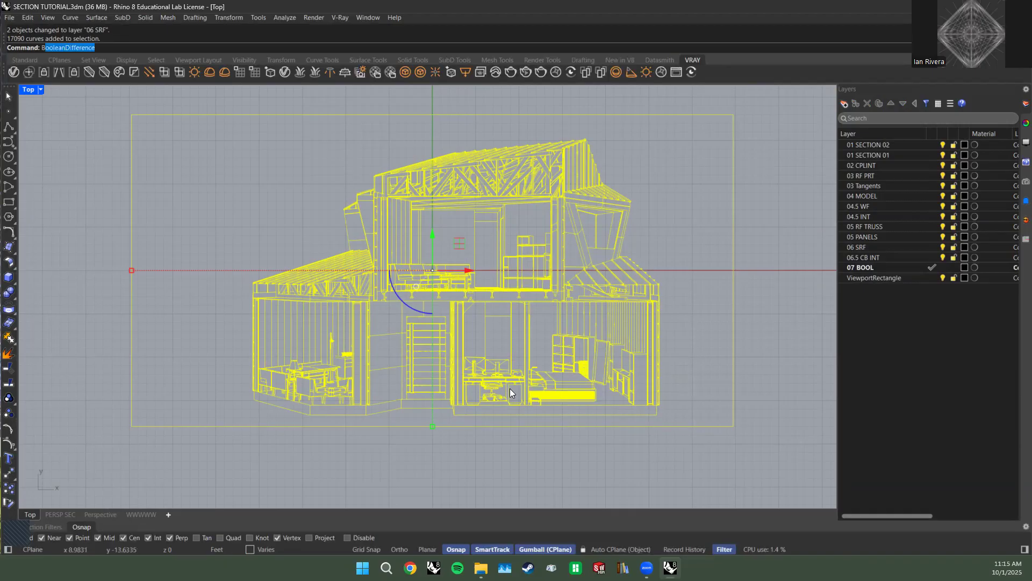
text(CurveBoolean)
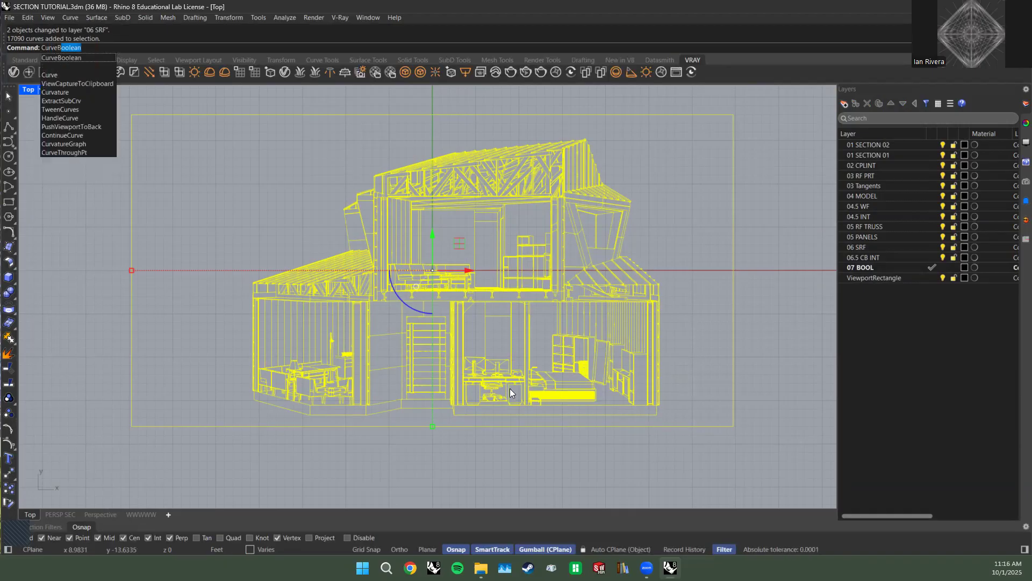
key(Return)
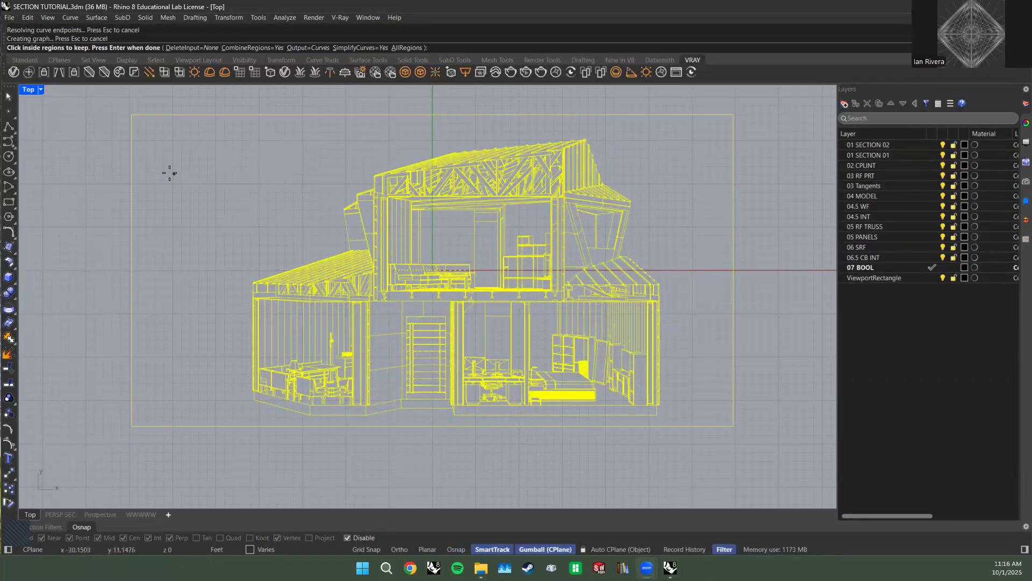
click(255, 150)
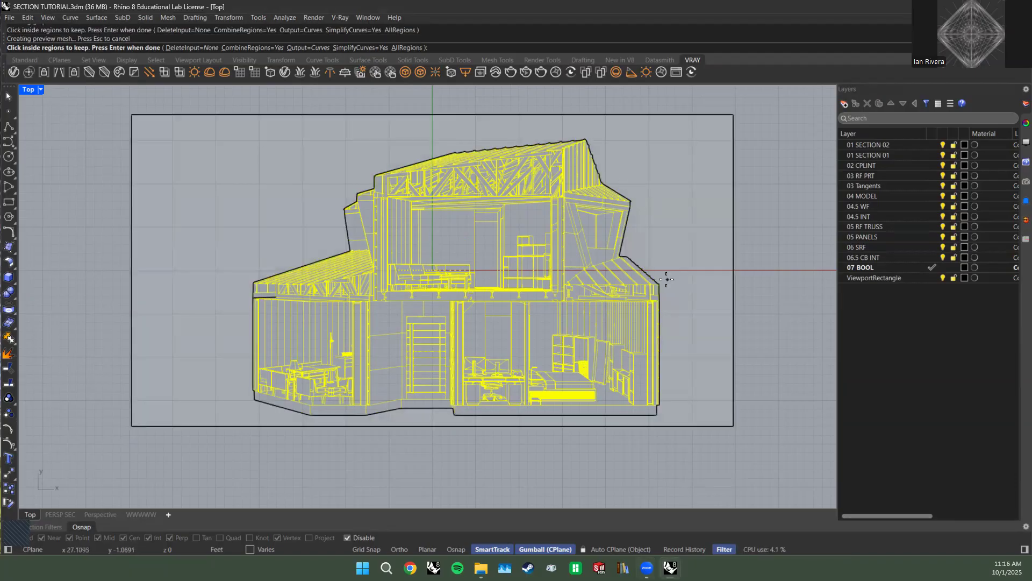
key(Return)
Move the resulting silhouette and frame curves 100 feet straight up, clear of the section drawing.
scroll(393, 240, down, 2)
click(420, 225)
text(100)
key(Return)
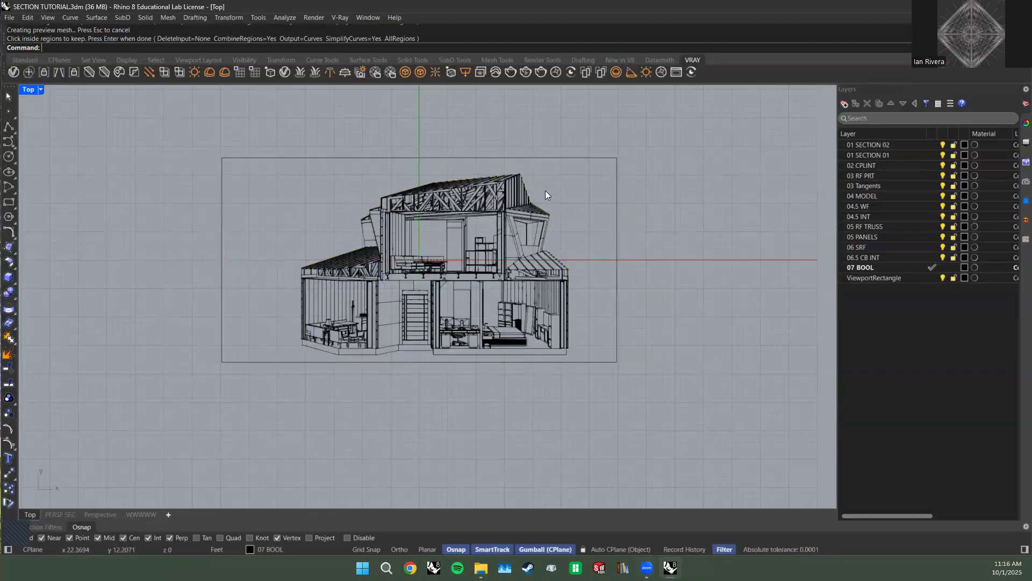
Examine the moved silhouette's roof edges and corners closely for stray linework.
text(zs)
key(Return)
click(686, 174)
scroll(237, 312, up, 8)
scroll(225, 309, down, 4)
scroll(341, 341, up, 6)
scroll(472, 165, down, 5)
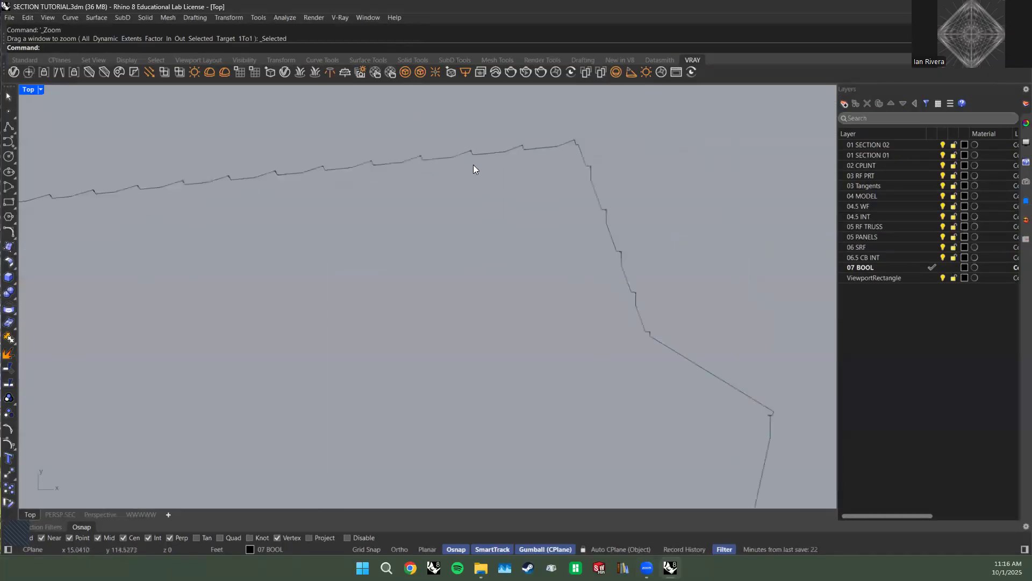
click(508, 144)
scroll(548, 164, down, 6)
scroll(554, 215, up, 5)
key(Escape)
Delete the segments of the thin stray spur on the silhouette's left wall.
scroll(341, 230, up, 8)
ctrl+shift+drag(397, 312, 174, 186)
scroll(236, 206, down, 8)
right_drag(371, 203, 271, 262)
scroll(271, 266, down, 3)
key(Delete)
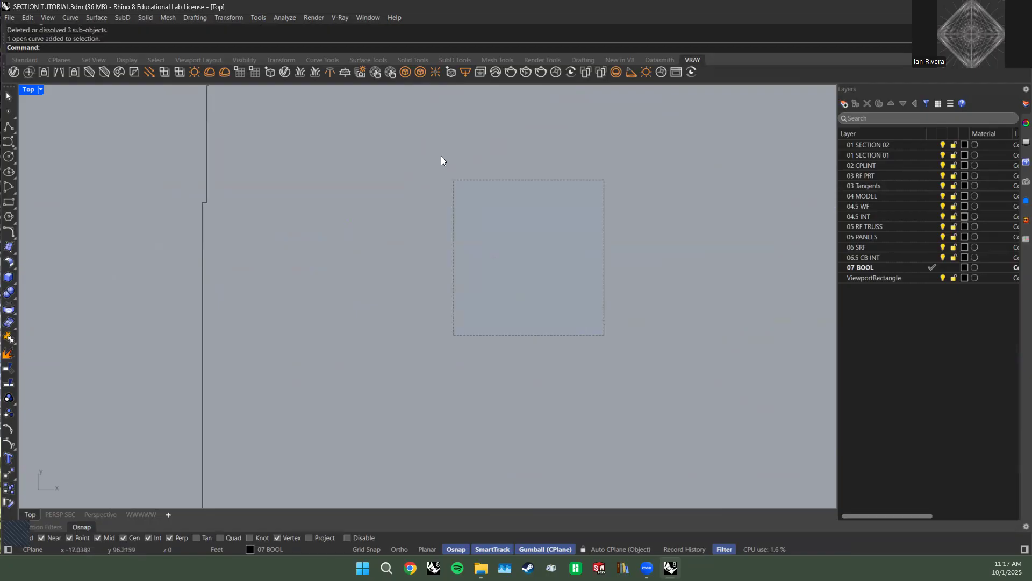
key(Delete)
Locate the gap in the silhouette's left wall where the spur segments were removed.
click(200, 209)
ctrl+shift+drag(169, 247, 254, 301)
key(ctrl+shift+e)
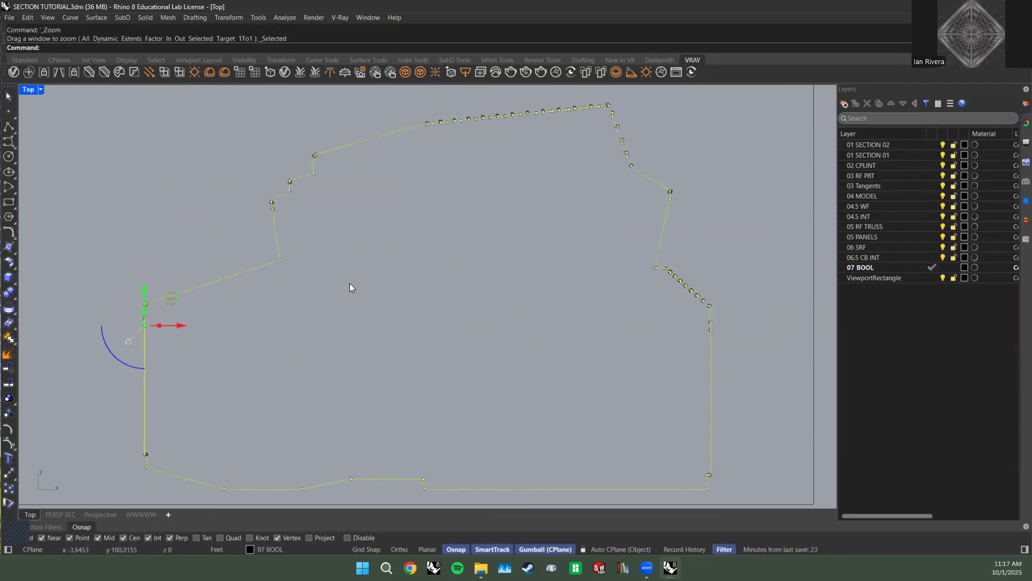
key(Escape)
click(142, 329)
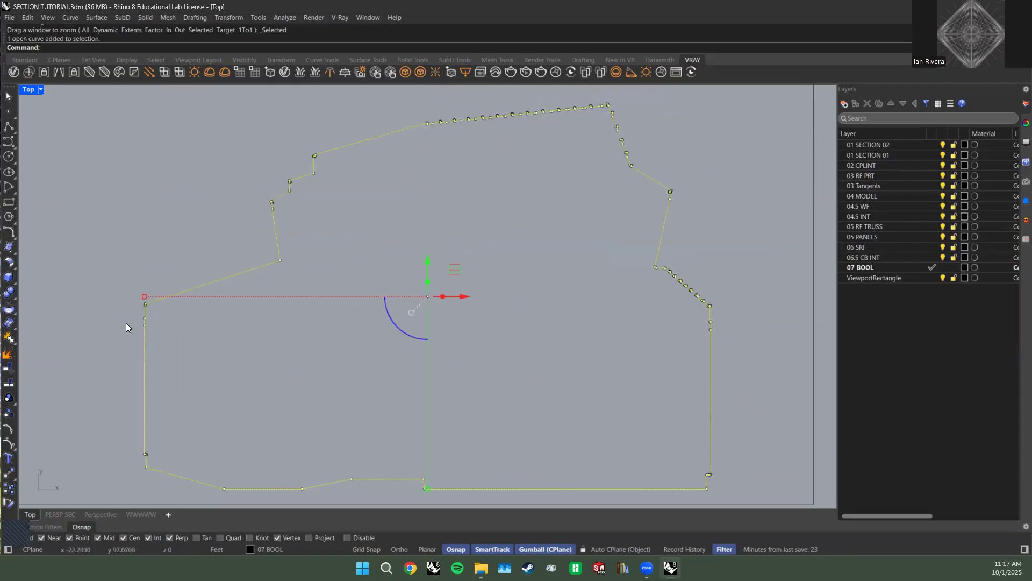
key(Escape)
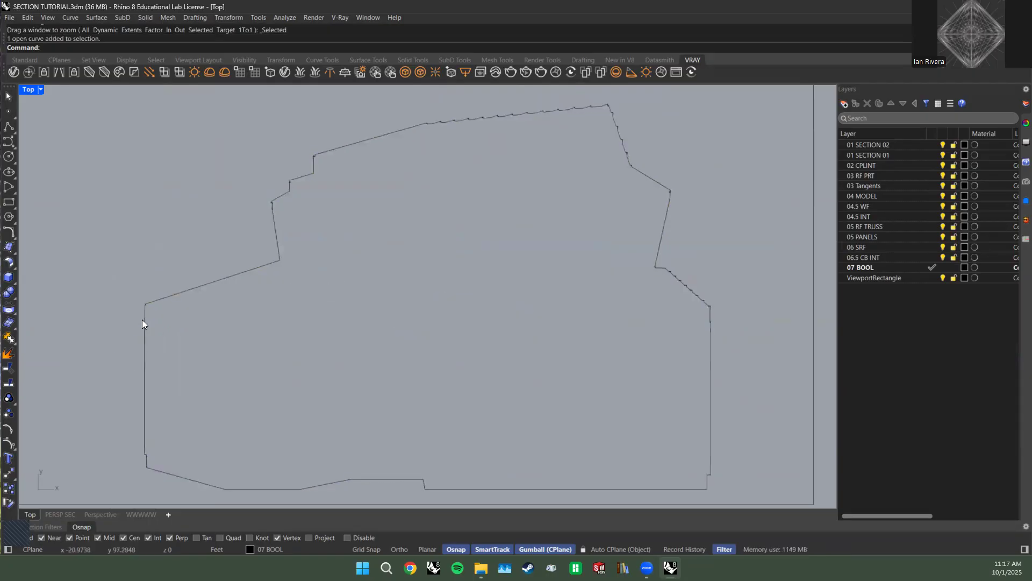
mouse_move(130, 321)
mouse_down()
mouse_move(178, 344)
mouse_move(115, 316)
mouse_up()
text(zs)
key(Return)
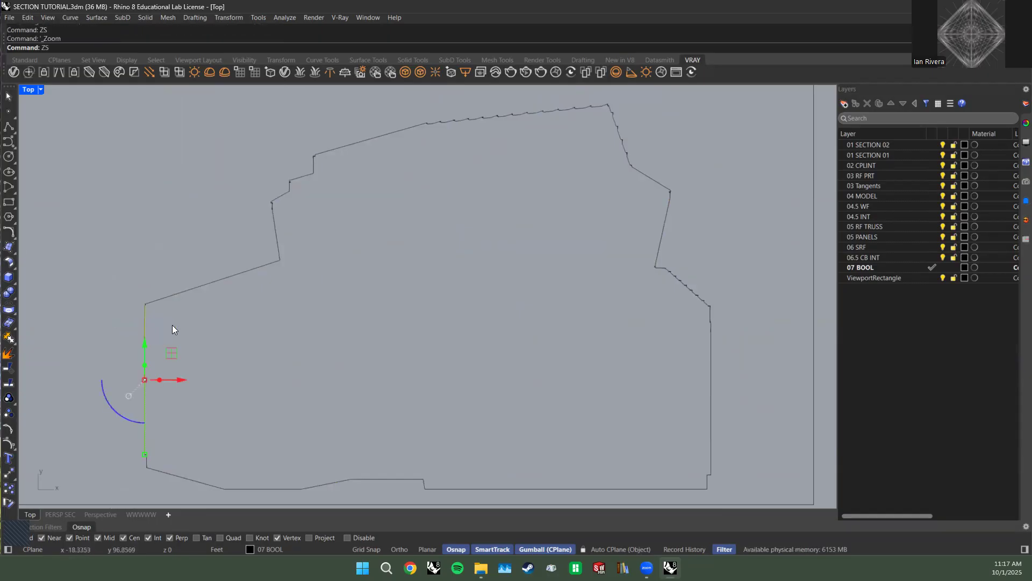
key(Escape)
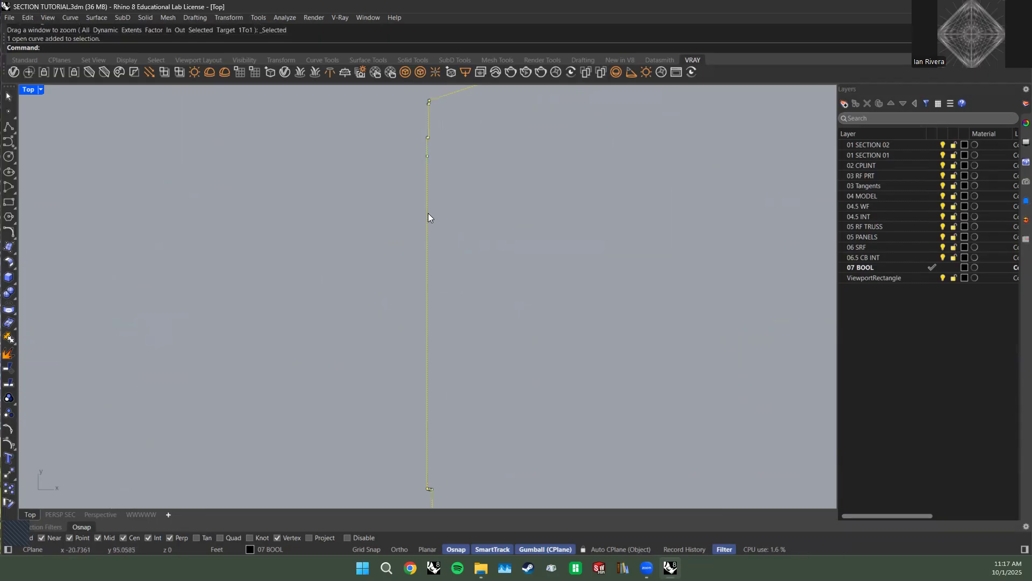
click(429, 226)
scroll(436, 178, up, 2)
click(438, 212)
click(438, 214)
text(zs)
key(Return)
right_drag(527, 219, 343, 311)
key(Escape)
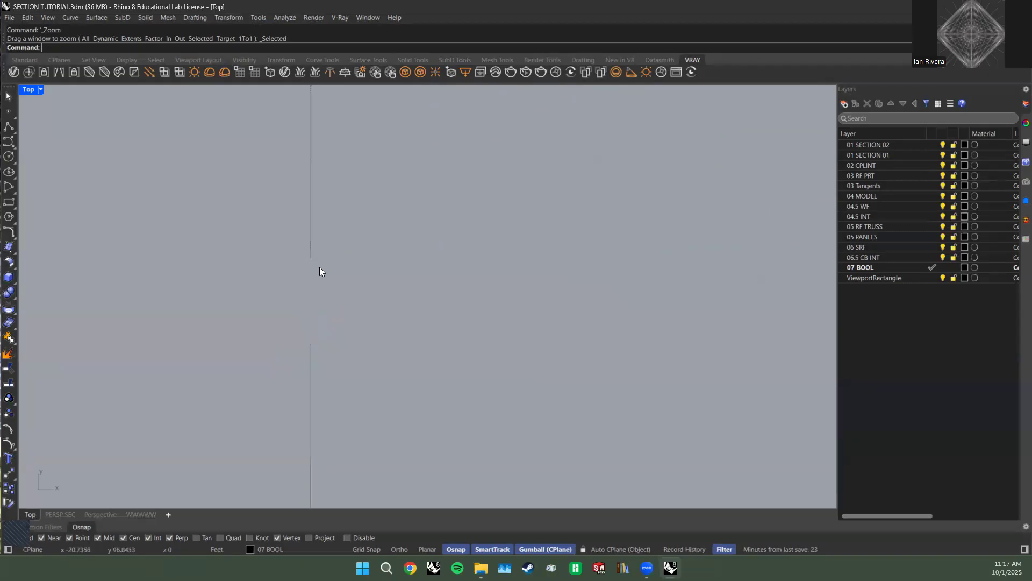
Extend the upper end of the left wall line to the lower segment so the silhouette closes.
click(310, 346)
text(Ext)
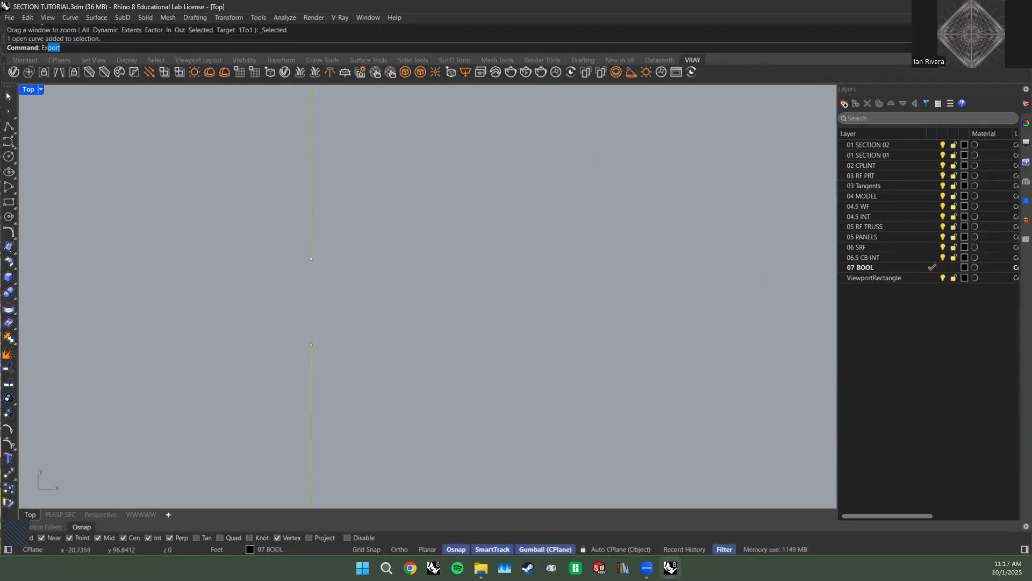
drag(361, 420, 219, 359)
key(BackSpace)
text(tend)
key(Return)
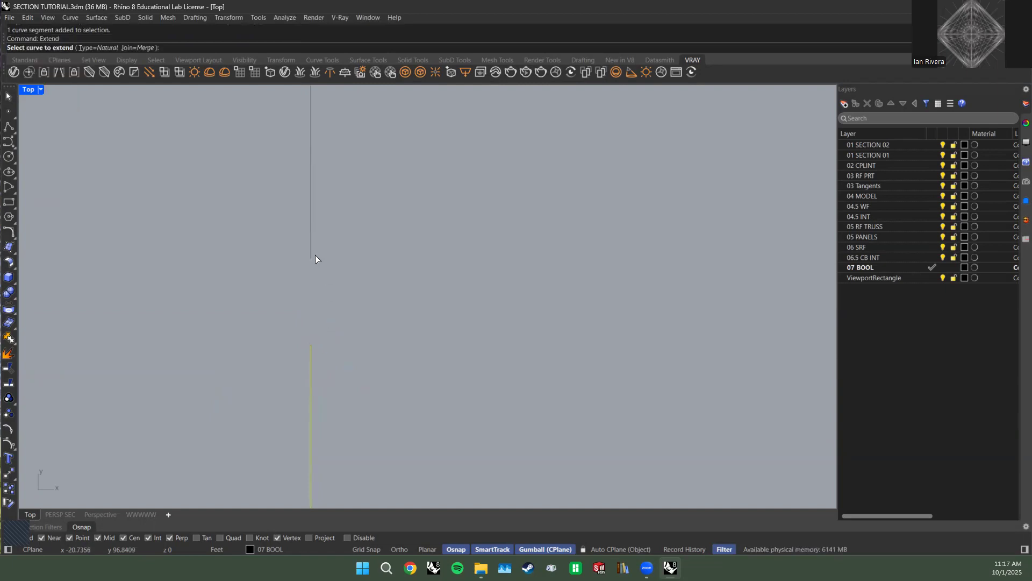
click(311, 259)
key(Return)
click(310, 299)
scroll(324, 301, down, 10)
scroll(318, 331, down, 10)
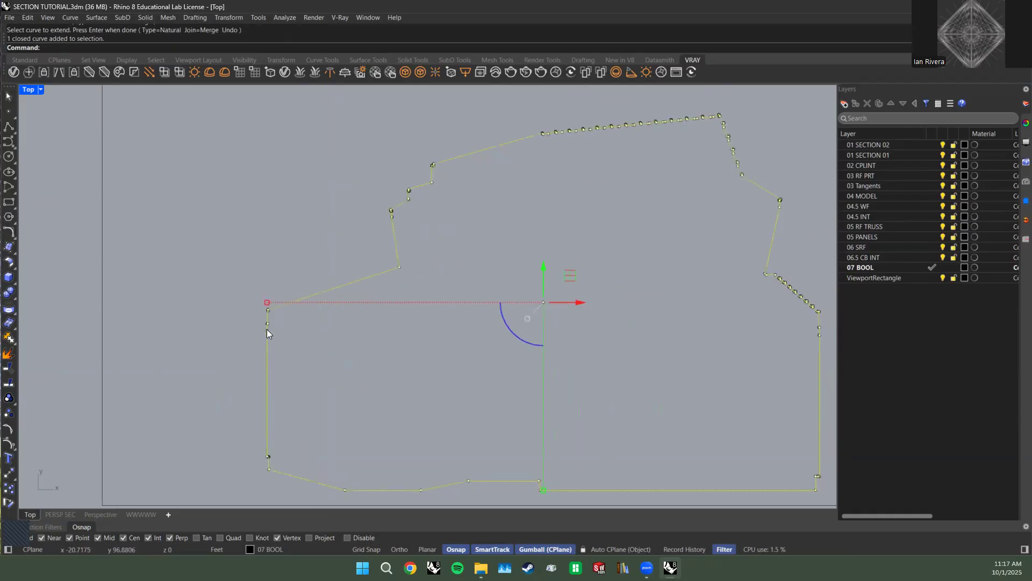
scroll(272, 284, down, 3)
drag(350, 275, 354, 382)
key(ctrl+z)
scroll(254, 304, up, 3)
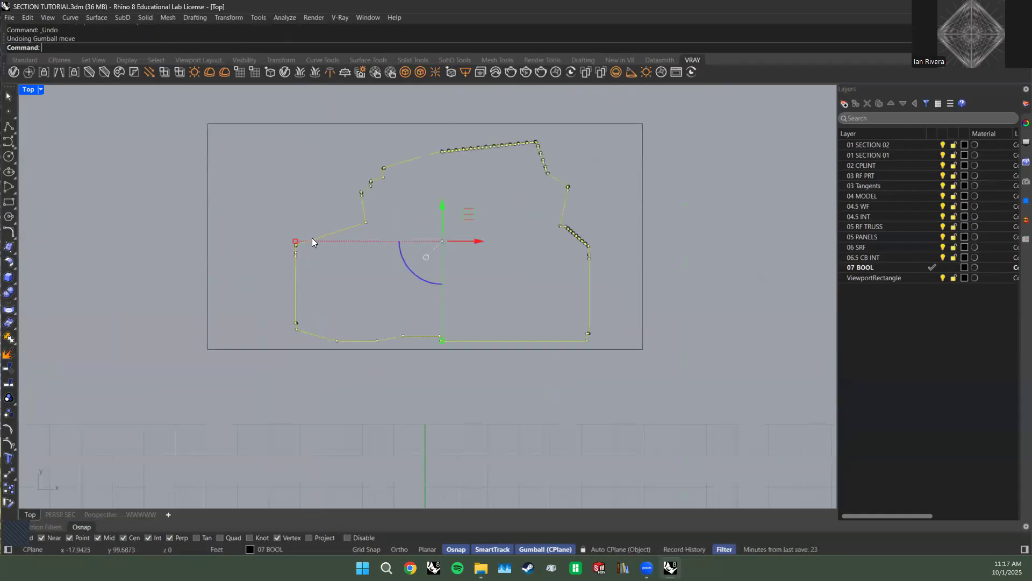
Check whether the silhouette outline and the surrounding frame are closed curves.
click(529, 234)
click(564, 227)
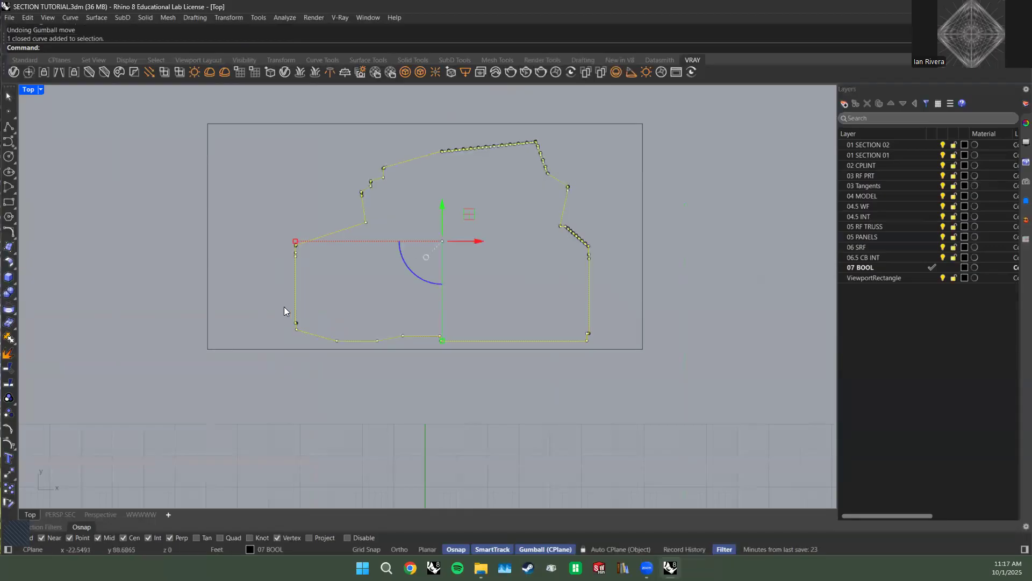
click(343, 307)
scroll(362, 277, down, 6)
mouse_move(363, 276)
right_down()
mouse_move(359, 233)
mouse_move(382, 175)
right_up()
click(365, 206)
scroll(378, 180, up, 3)
click(382, 174)
scroll(424, 212, down, 5)
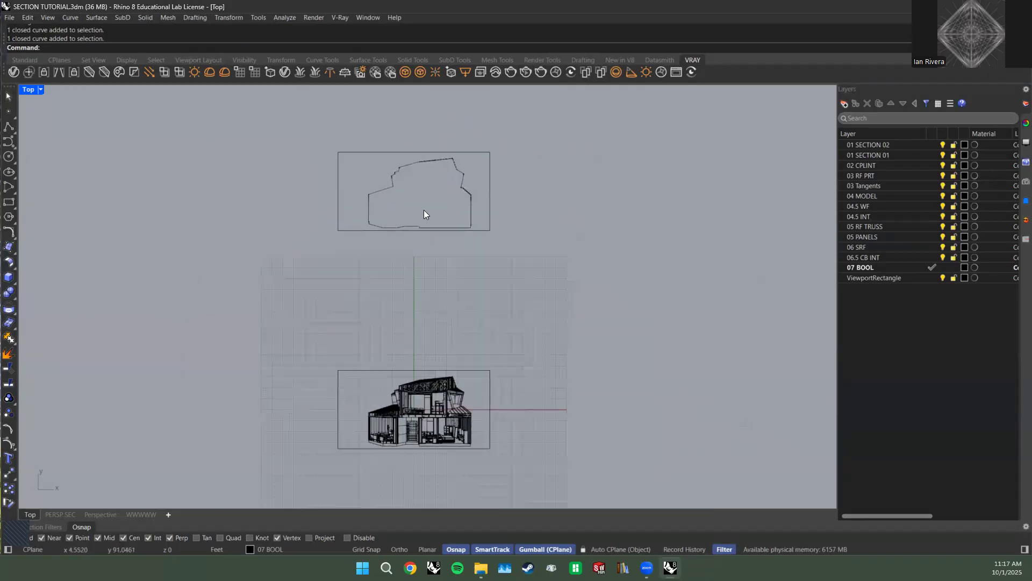
Save the file and run SimplifyCrv twice on all curves in the drawing.
key(ctrl+s)
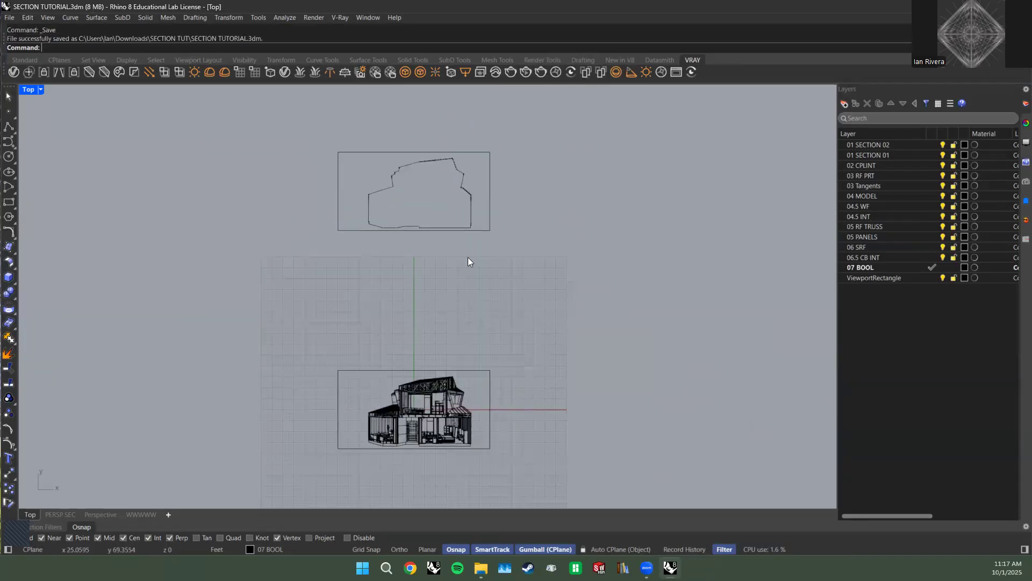
key(ctrl+a)
text(SimplifyCrv)
key(Return)
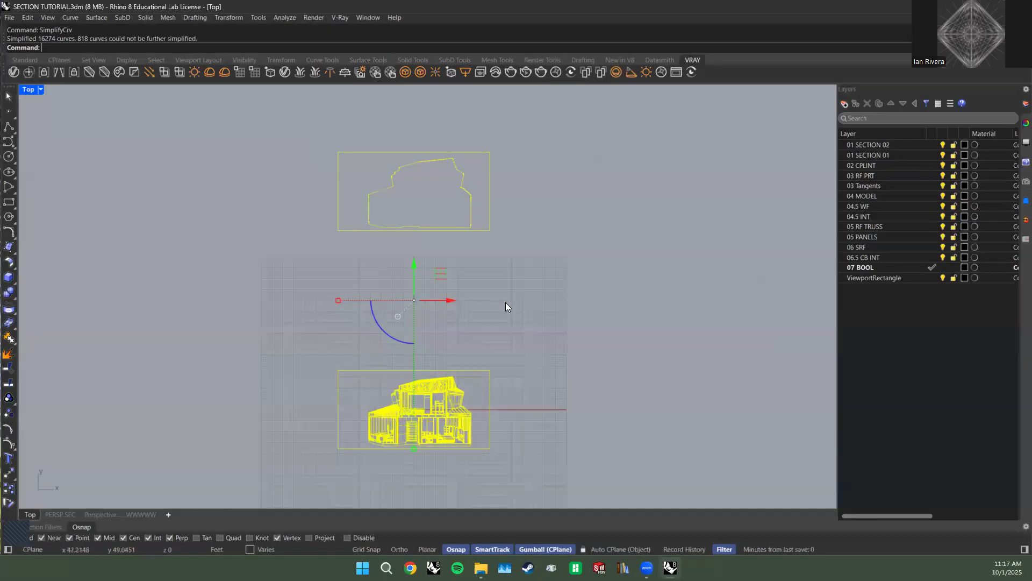
key(Return)
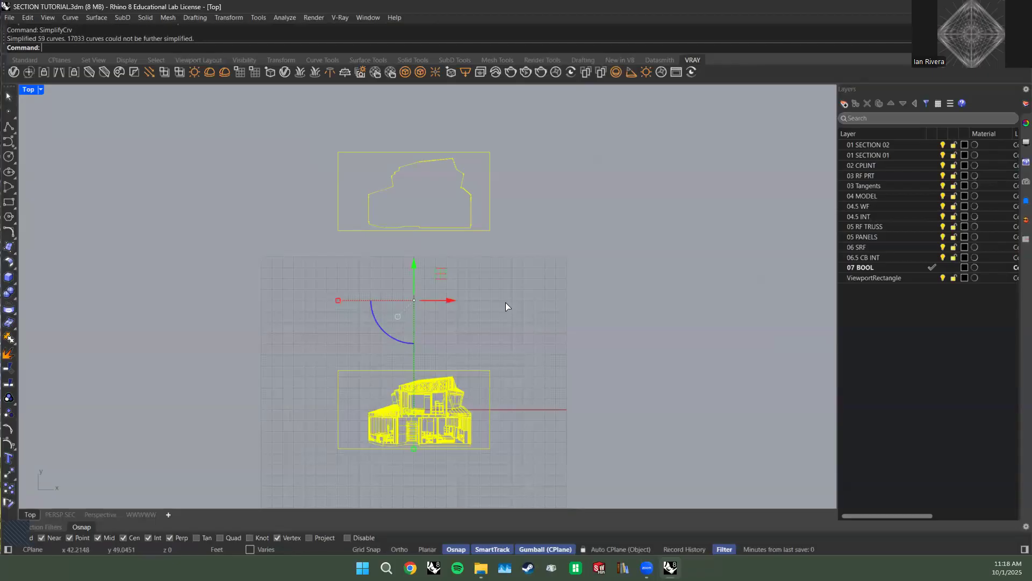
Rerun SimplifyCrv on all curves in the drawing and clear the selection.
key(Return)
key(Return)
key(Return)
key(Return)
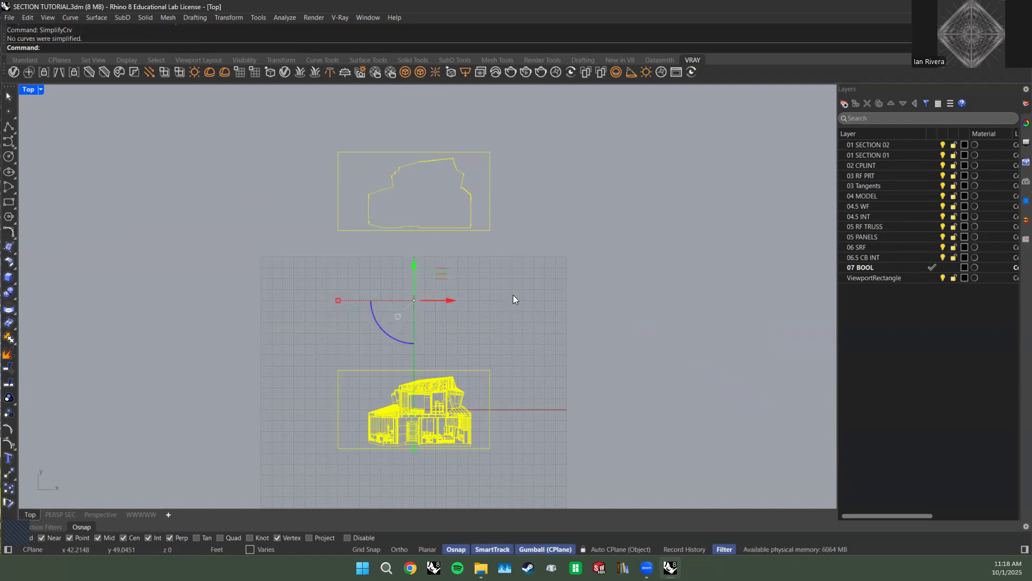
key(Escape)
Examine the section's wall and roof linework around the upper-floor exterior wall after simplification.
scroll(399, 397, up, 3)
scroll(381, 348, up, 6)
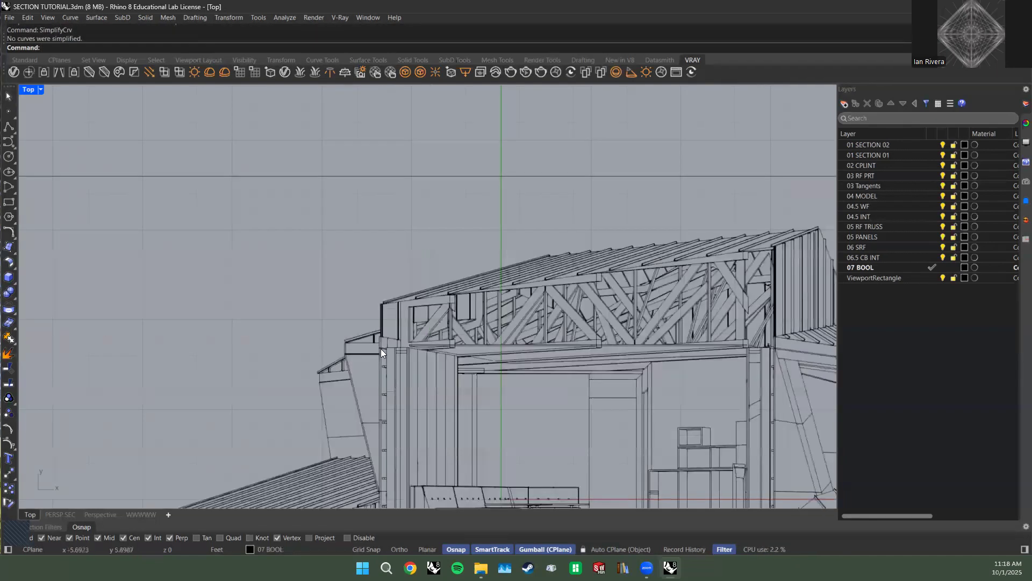
scroll(380, 348, up, 3)
click(390, 374)
click(452, 400)
scroll(452, 400, down, 2)
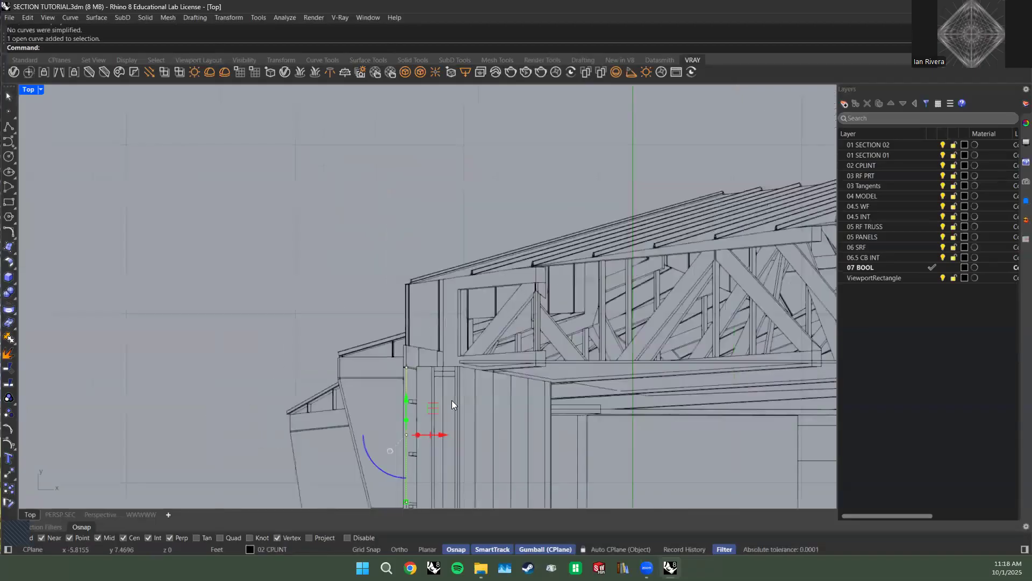
scroll(452, 400, down, 15)
right_drag(451, 400, 445, 297)
scroll(446, 297, up, 9)
key(Escape)
scroll(444, 245, down, 6)
scroll(454, 215, down, 4)
right_drag(457, 207, 451, 266)
Check whether the silhouette outline above the section is a closed curve.
click(447, 222)
scroll(449, 232, up, 5)
scroll(322, 290, up, 5)
scroll(391, 318, down, 15)
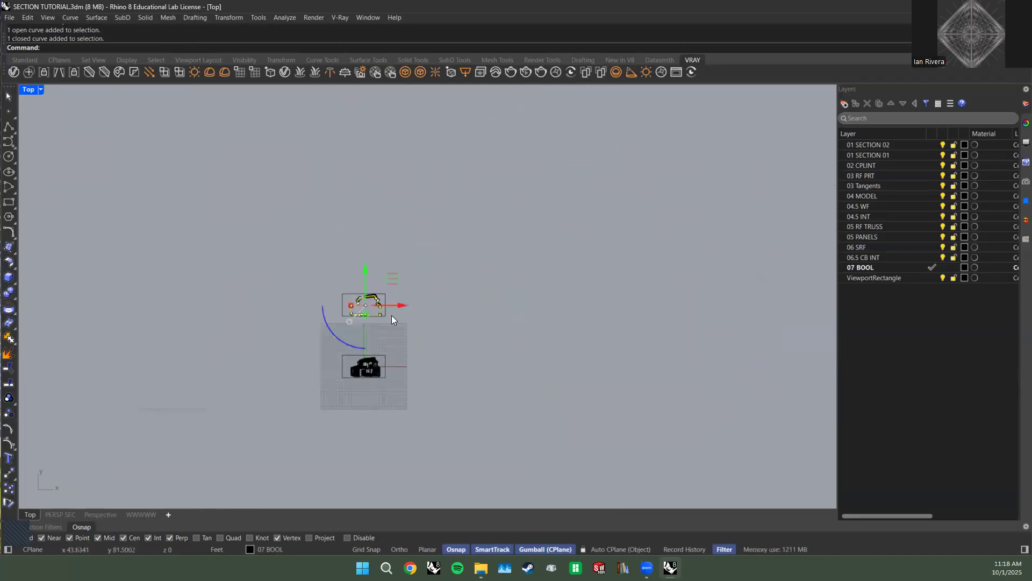
scroll(355, 320, up, 10)
key(Escape)
Examine the section's upper-floor ceiling and roof truss linework for overlapping or stray lines.
scroll(492, 313, down, 5)
scroll(494, 414, up, 10)
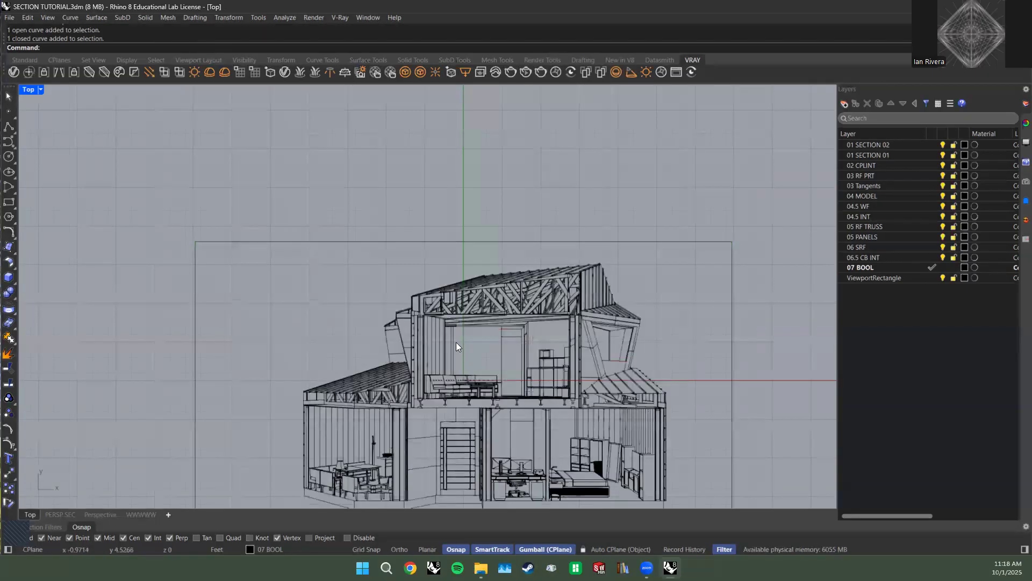
scroll(456, 346, up, 4)
scroll(462, 271, up, 4)
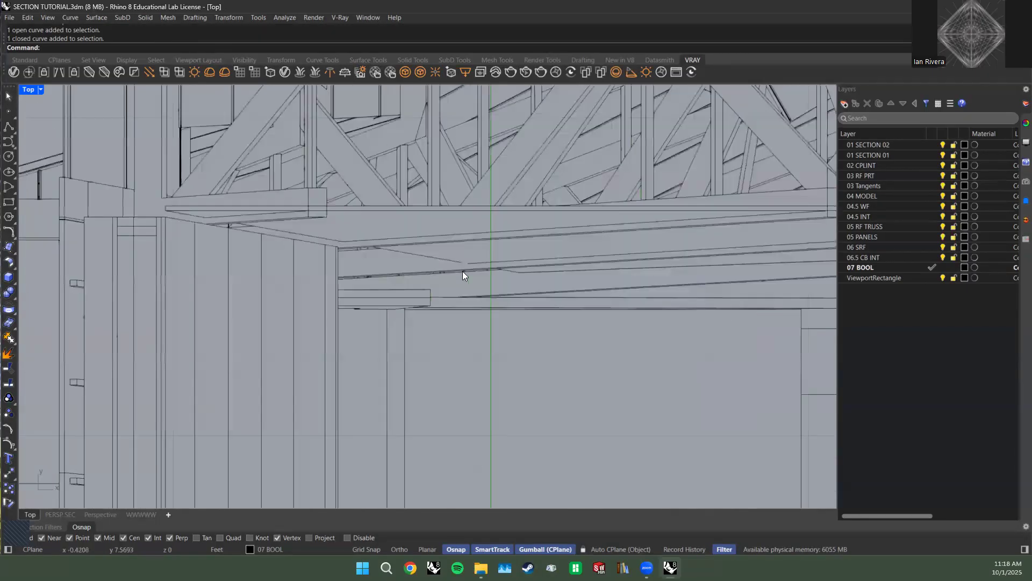
scroll(462, 275, down, 5)
right_drag(462, 275, 381, 280)
scroll(408, 225, down, 3)
scroll(413, 262, down, 2)
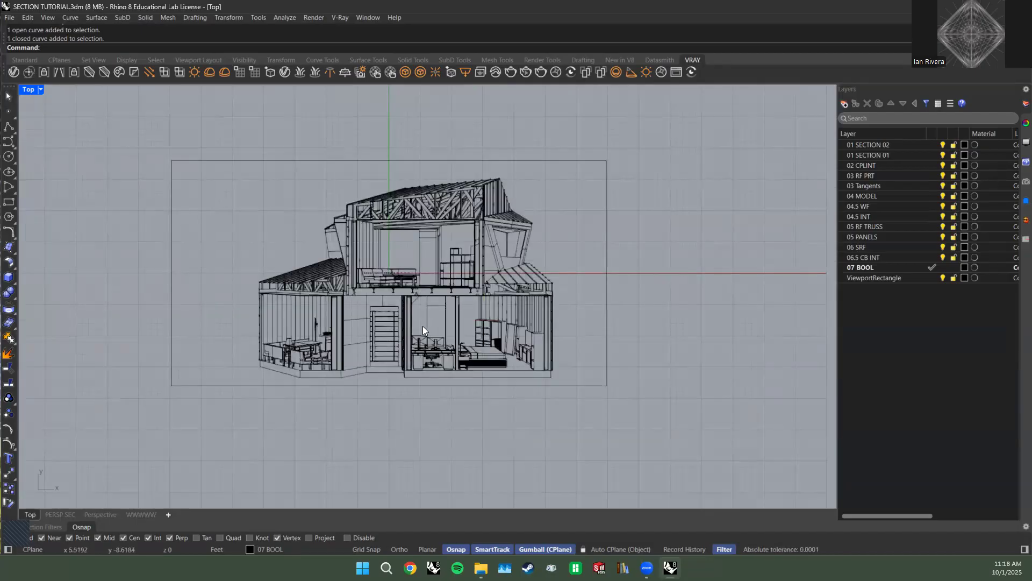
right_drag(442, 298, 451, 348)
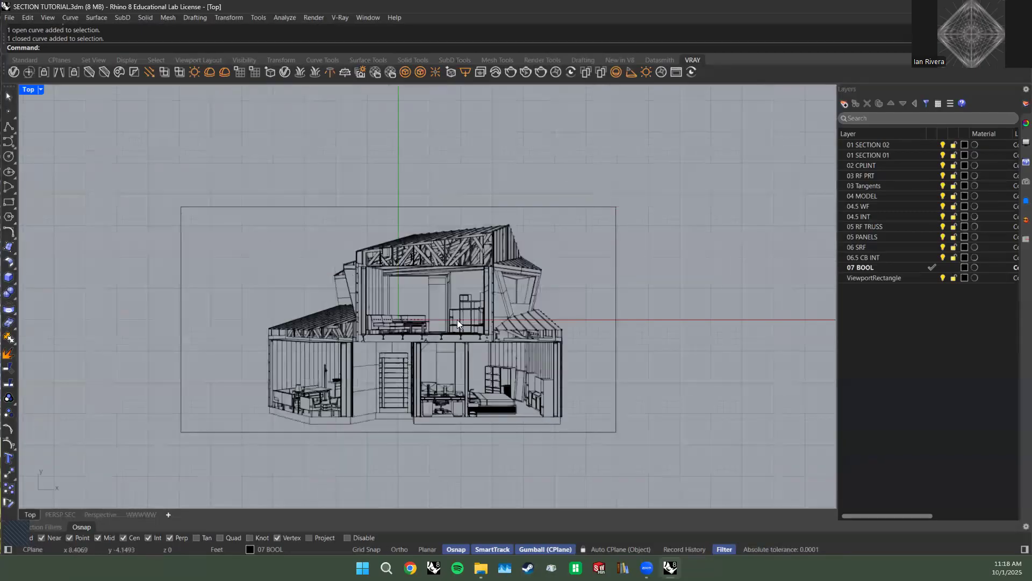
Select all duplicate curves in the section with SelDup and inspect which ones are highlighted.
text(SelDup)
key(Return)
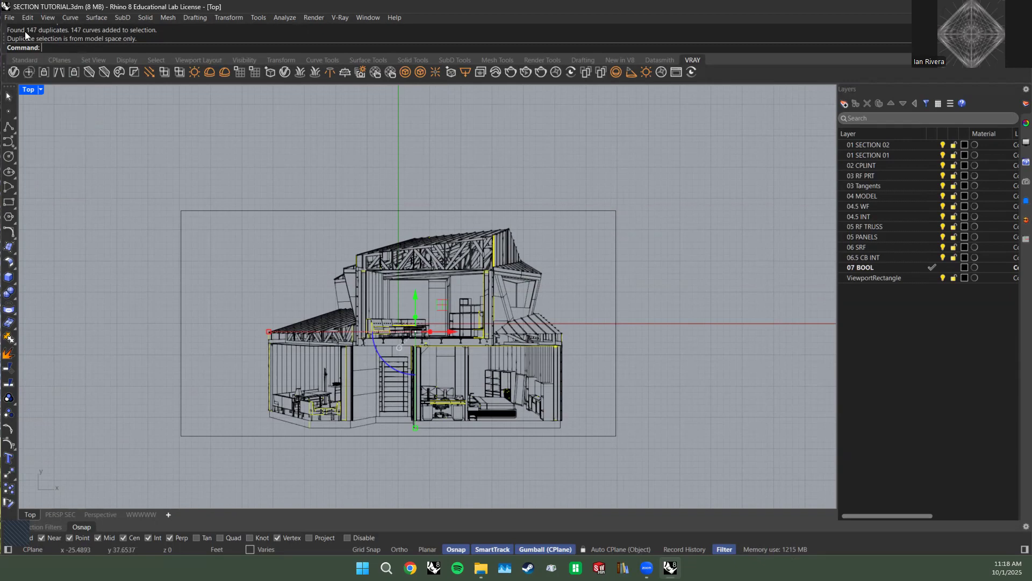
scroll(280, 413, up, 5)
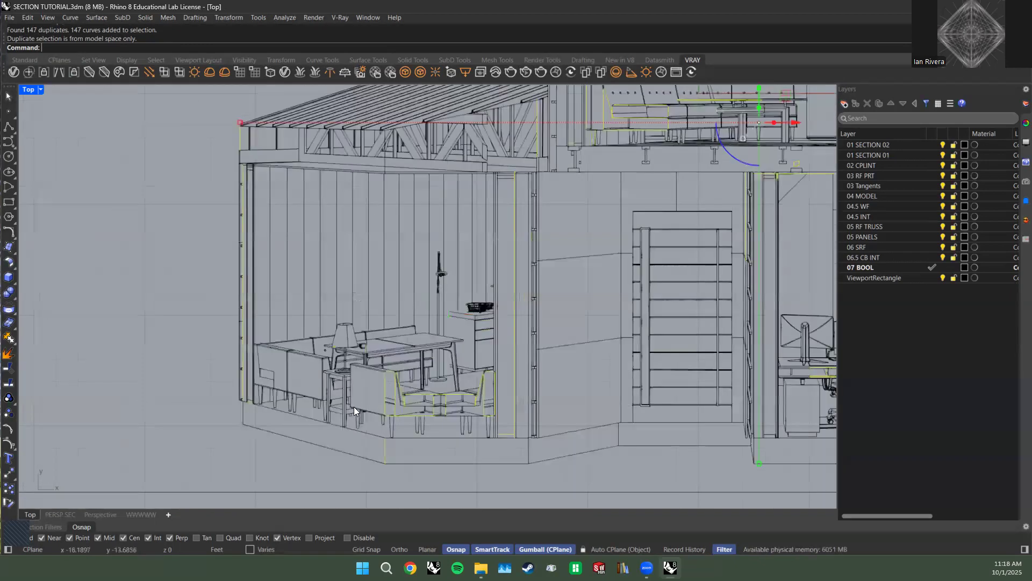
scroll(353, 406, down, 4)
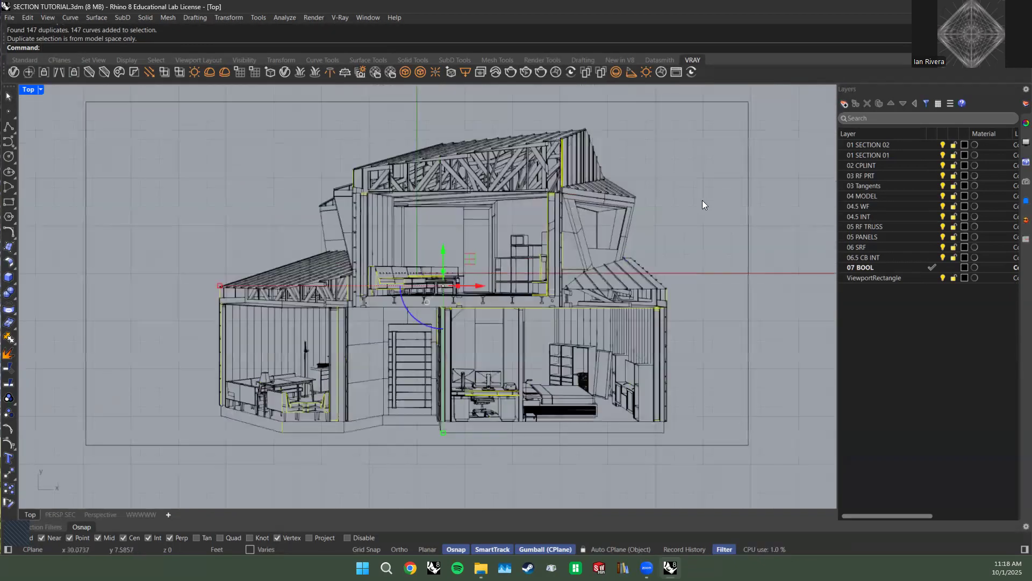
Lock the 02 CPLINT layer while keeping the duplicate curves selected.
click(873, 257)
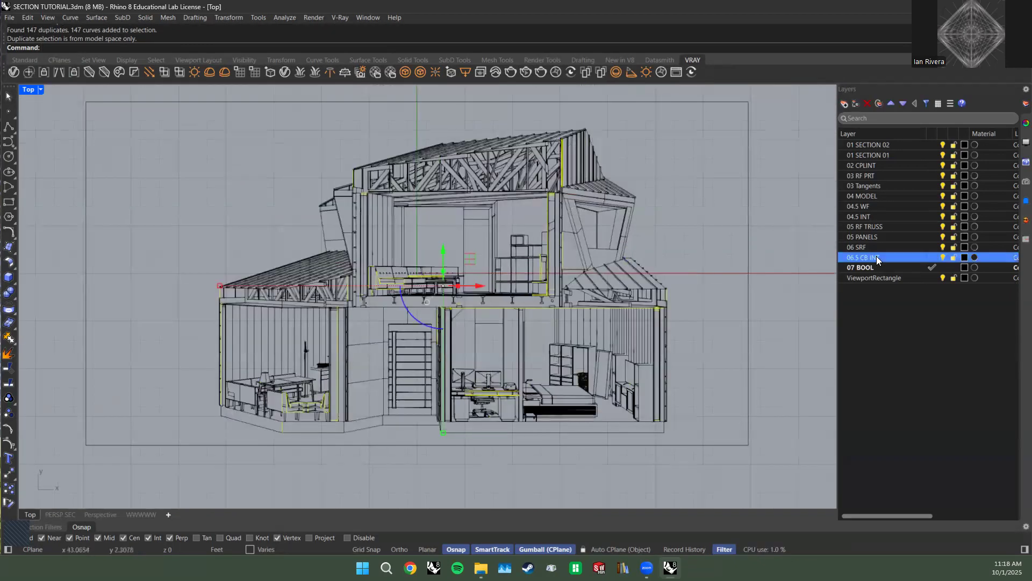
click(874, 165)
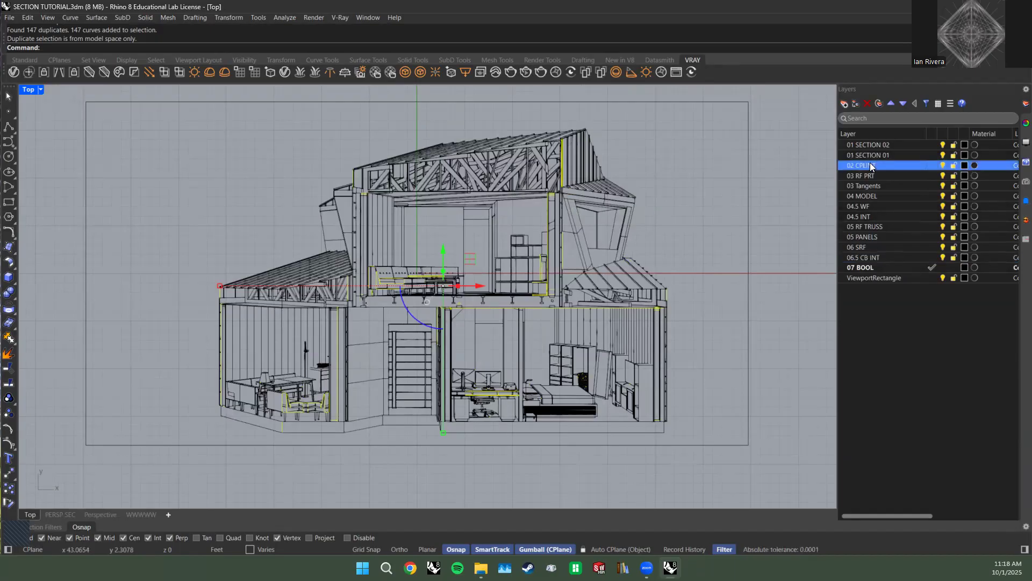
click(952, 166)
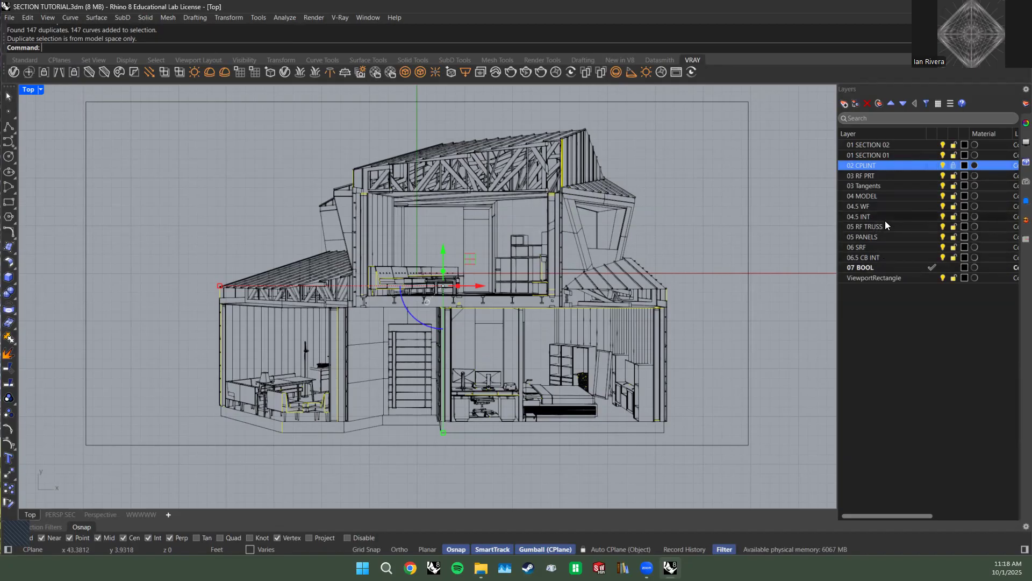
scroll(370, 279, up, 5)
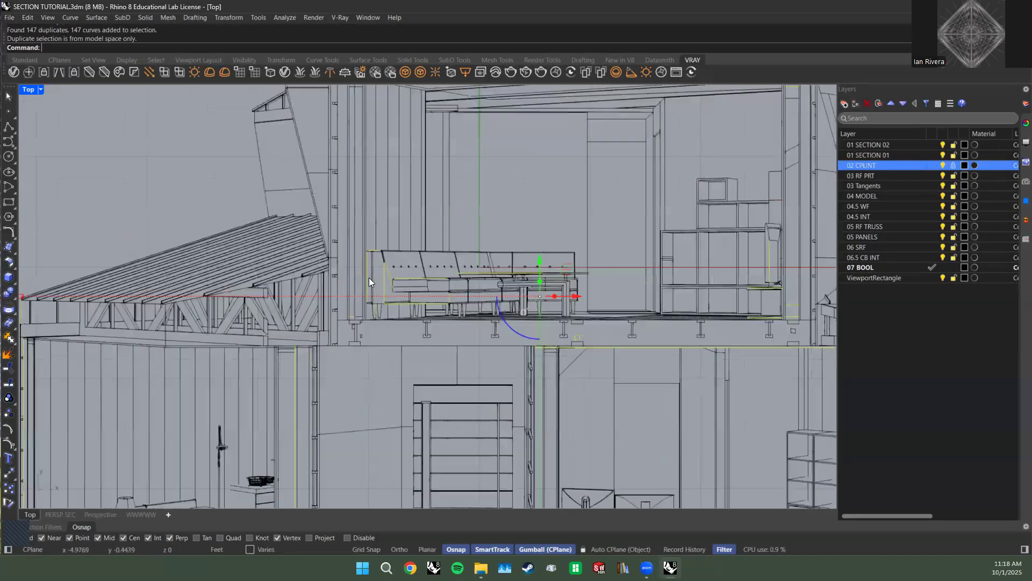
scroll(390, 271, down, 5)
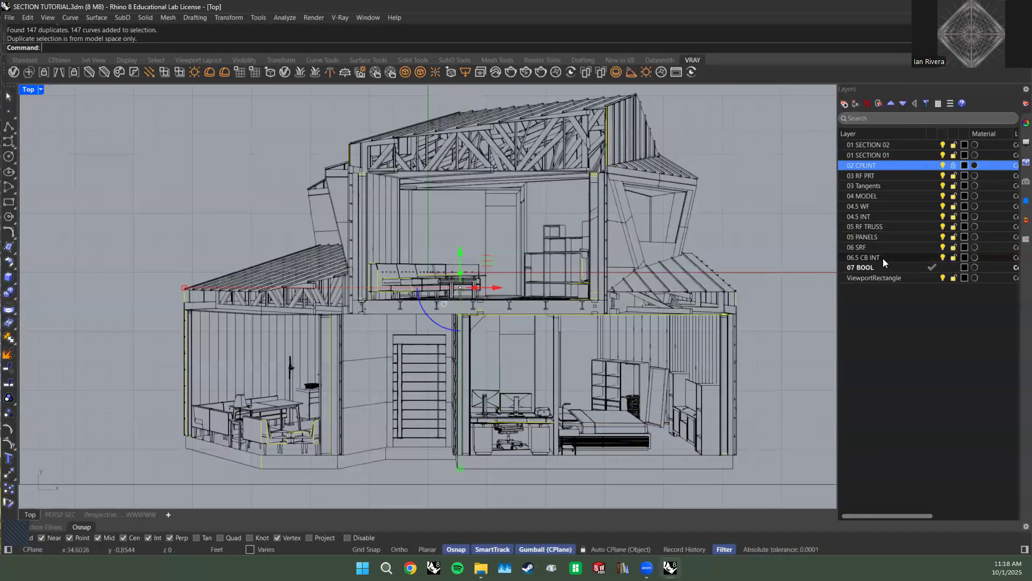
Move the selected duplicate curves -100 feet in Y, away from the section, and zoom to them.
scroll(503, 363, down, 5)
click(485, 299)
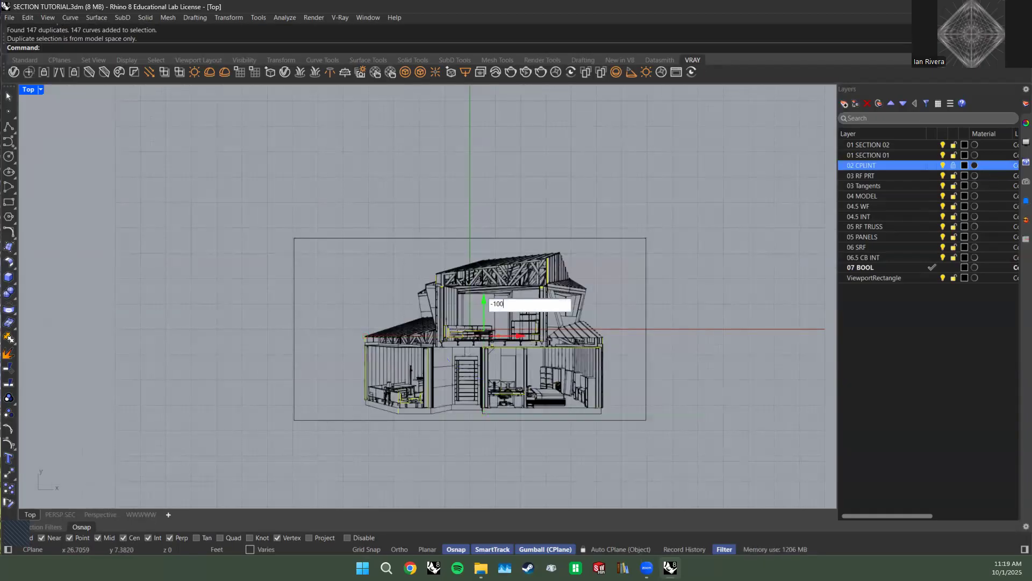
key(Escape)
key(Escape)
text(ZS)
key(Return)
click(512, 398)
click(384, 282)
text(SelLayer)
key(Return)
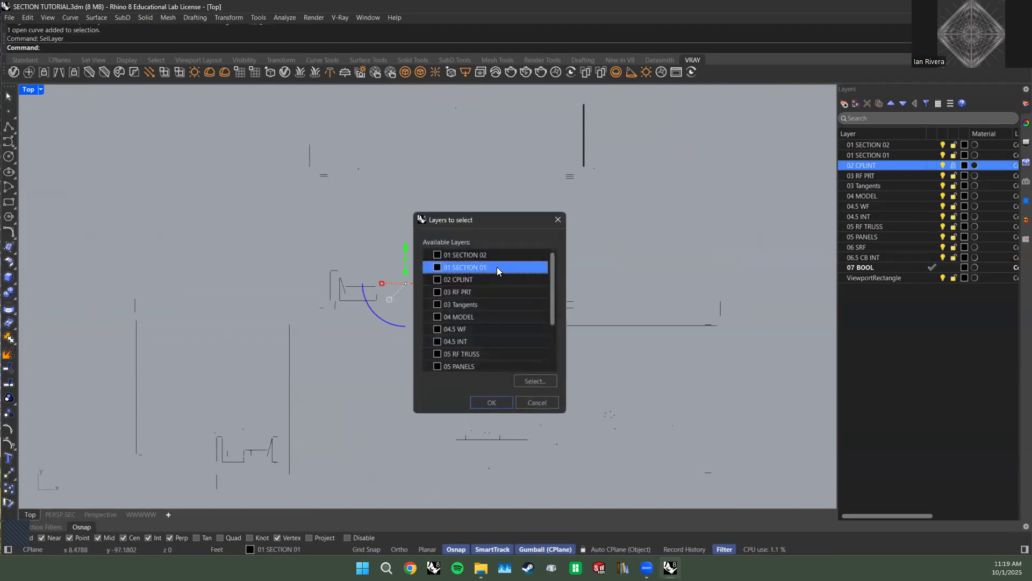
click(527, 401)
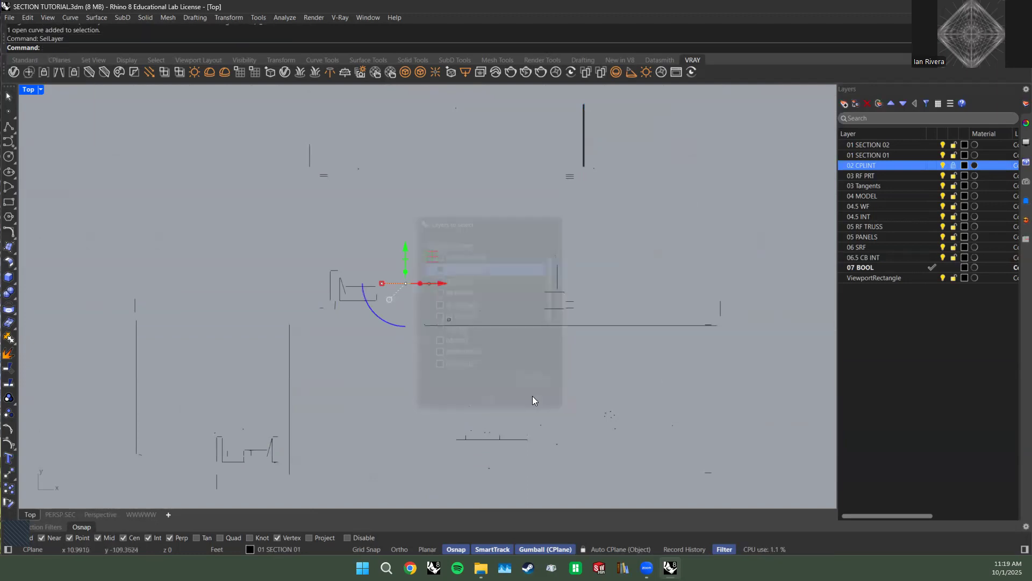
Lock the 01 SECTION 02 and 01 SECTION 01 layers.
click(897, 284)
click(894, 153)
scroll(512, 244, down, 3)
scroll(524, 301, down, 2)
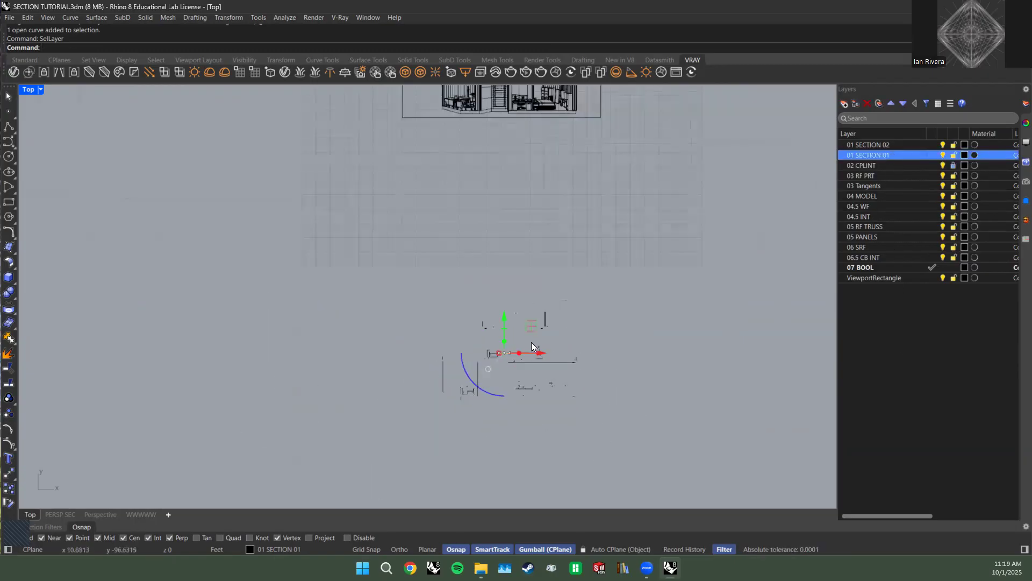
click(953, 155)
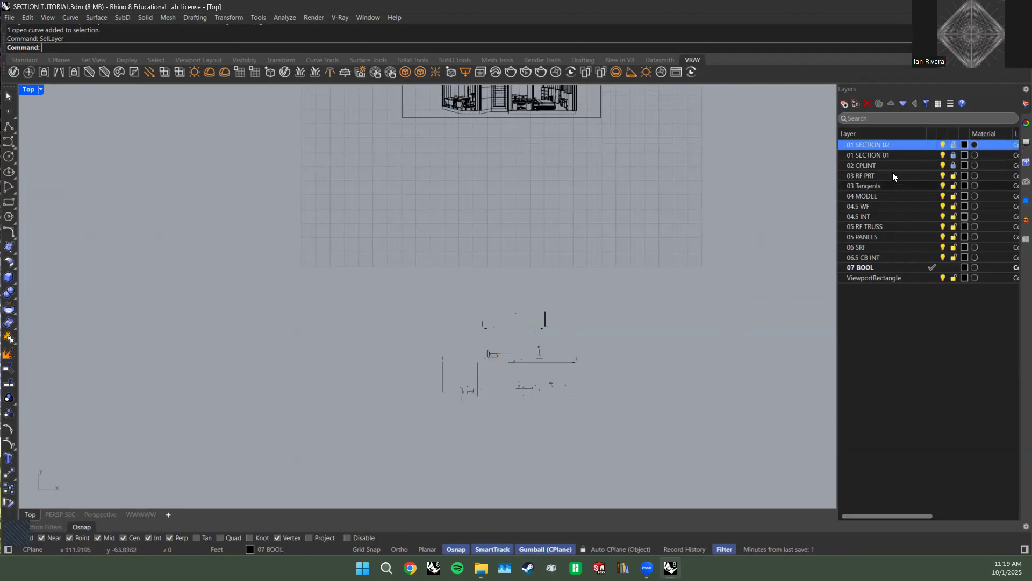
Unlock the two section layers and move the stray curves below the drawing up 100 feet.
click(953, 155)
key(Escape)
drag(630, 446, 319, 228)
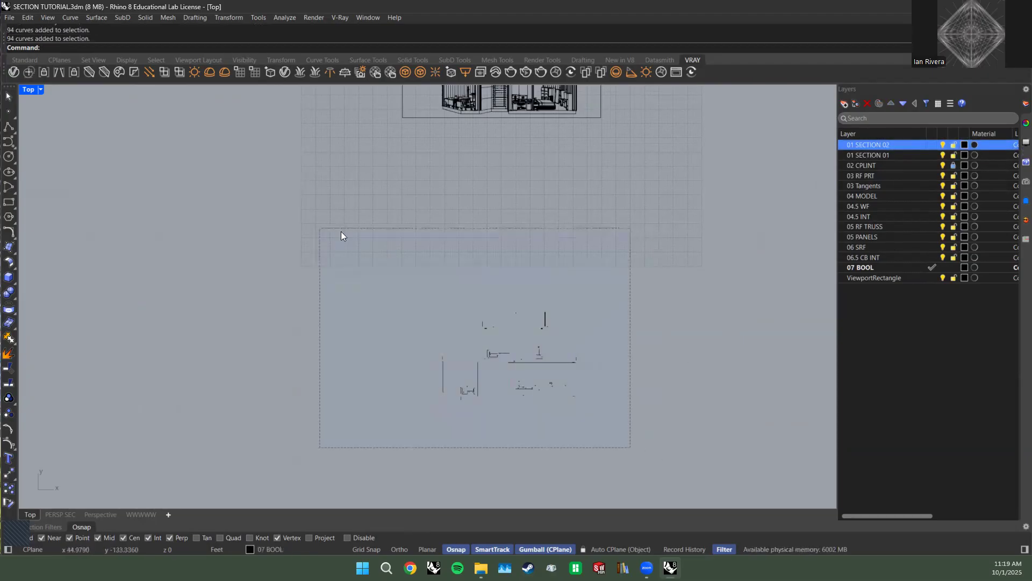
click(511, 323)
text(100)
key(Return)
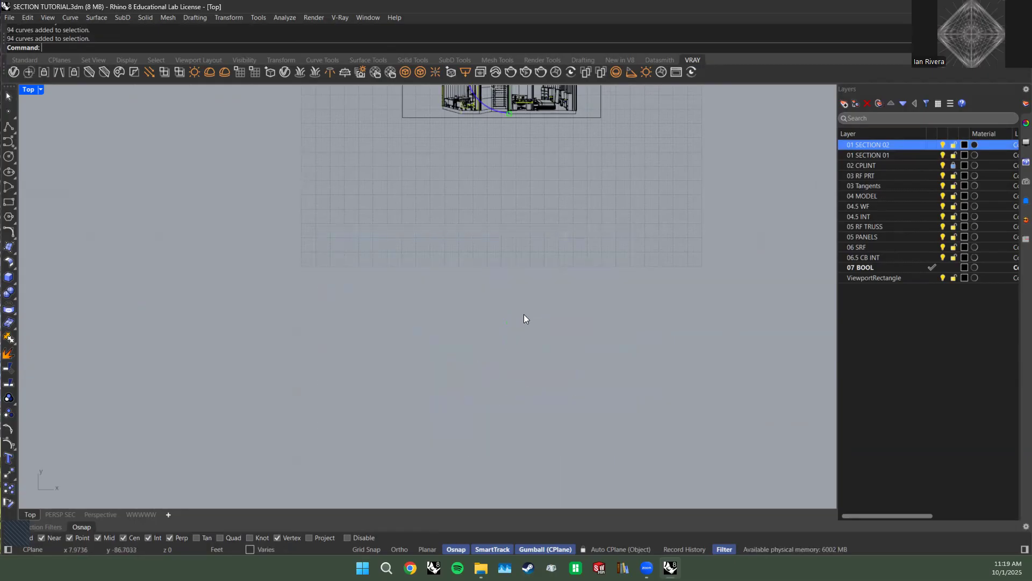
Select the duplicate curves in the drawing with SelDup.
right_drag(513, 214, 517, 344)
text(SelDup)
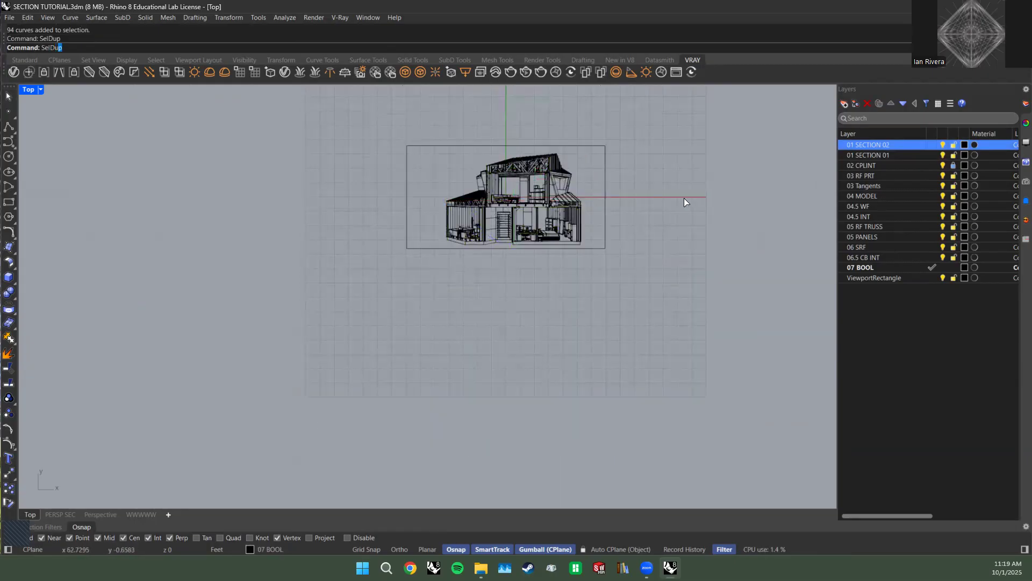
key(Return)
scroll(520, 174, up, 6)
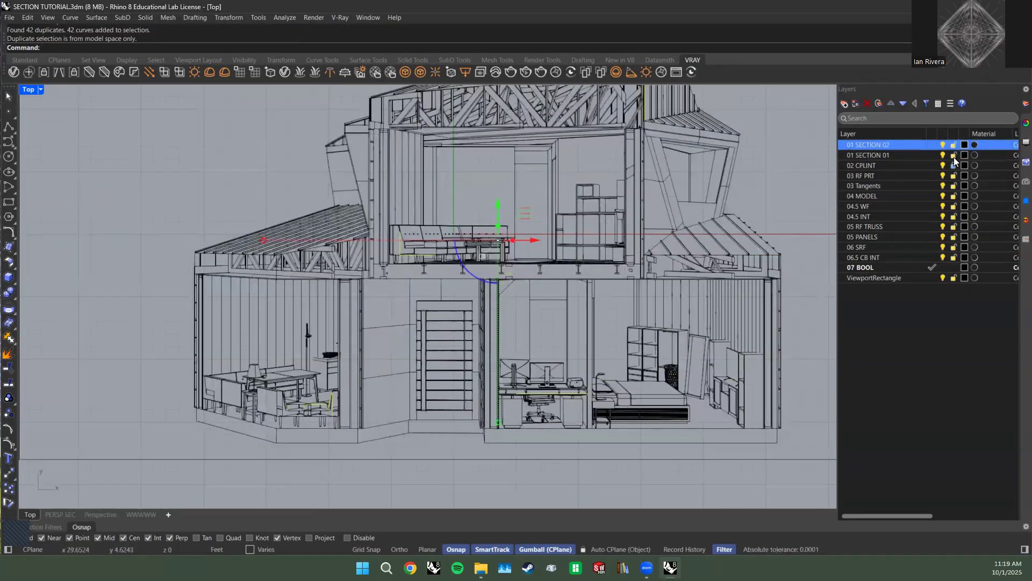
Lock the two section layers, leaving the other duplicates selected, and move those duplicates down 100 feet.
click(954, 157)
scroll(619, 269, down, 6)
click(577, 236)
text(100)
key(Return)
text(zs)
key(Return)
Select a group of the moved duplicate curves and check the SelLayer list for their layers.
click(554, 321)
drag(602, 417, 592, 383)
text(SelLayer)
key(Return)
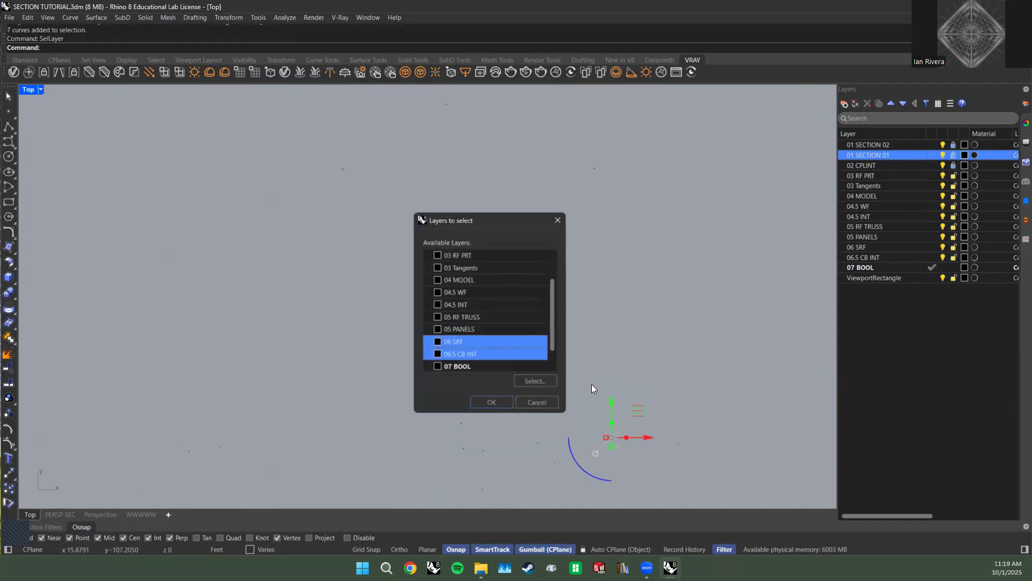
scroll(473, 334, down, 1)
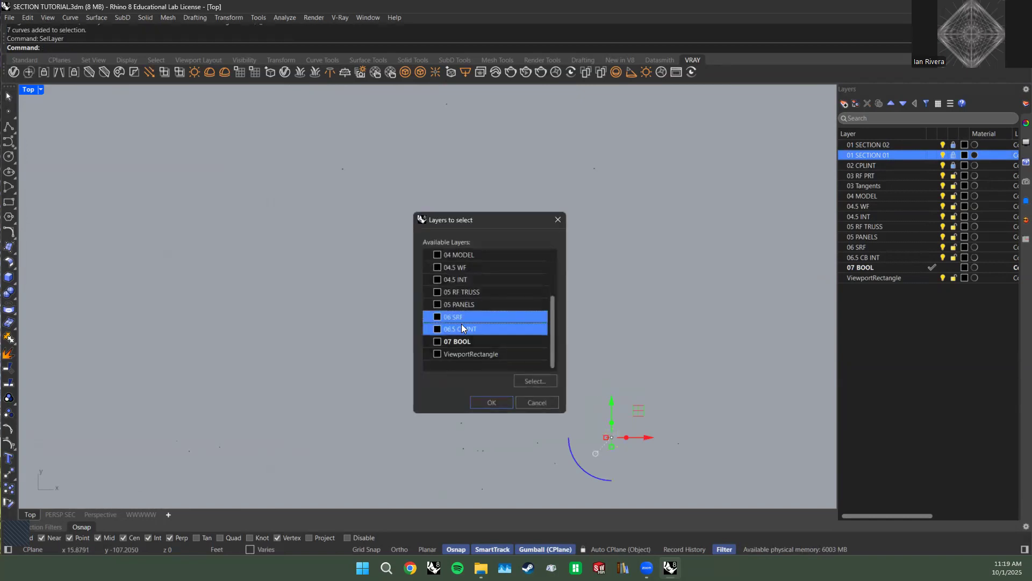
click(528, 400)
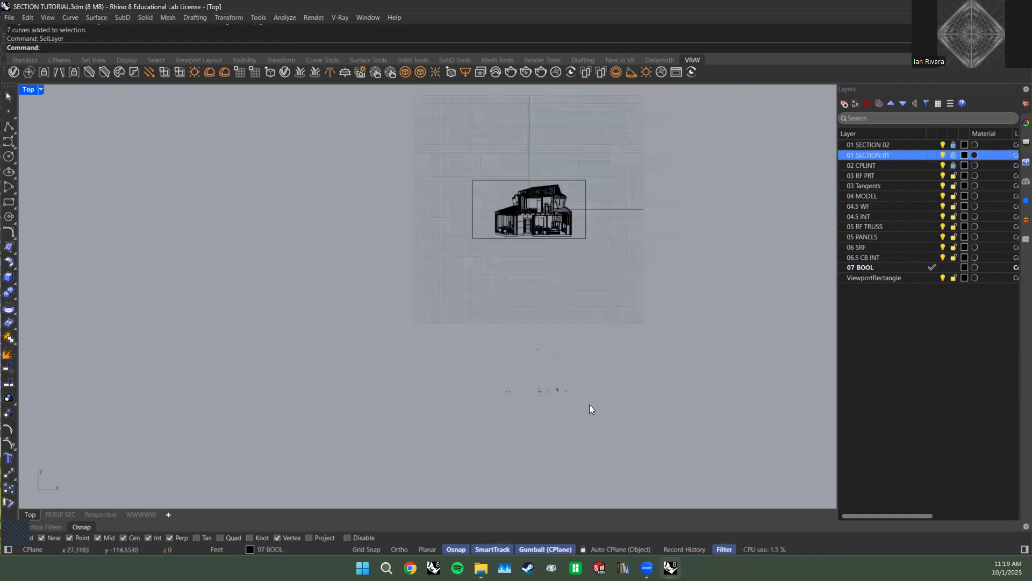
Undo the duplicates' move and unlock the 02 CPLINT, 01 SECTION 01 and 01 SECTION 02 layers.
key(ctrl+z)
key(Escape)
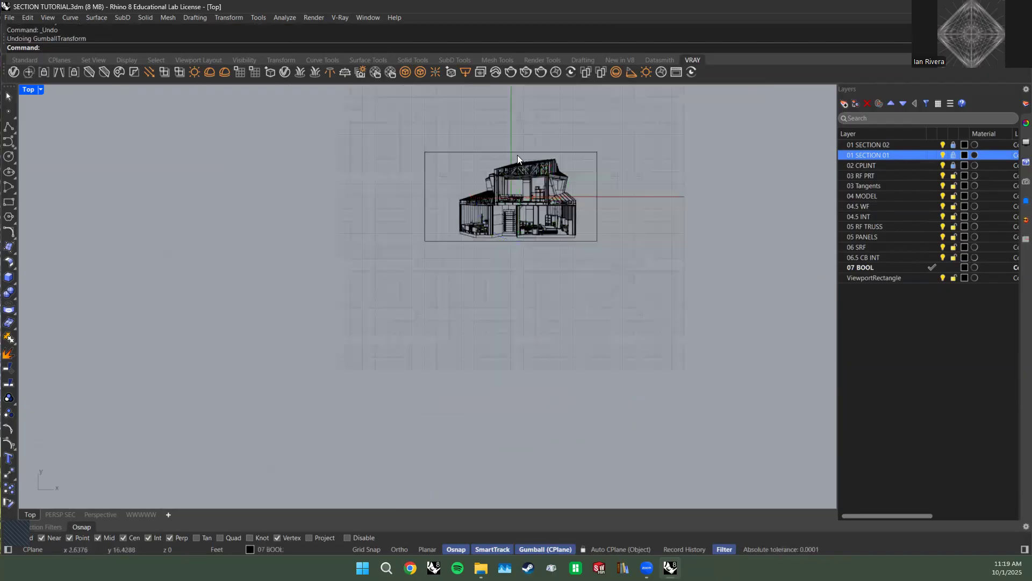
right_drag(517, 155, 535, 226)
click(953, 166)
click(953, 156)
click(953, 144)
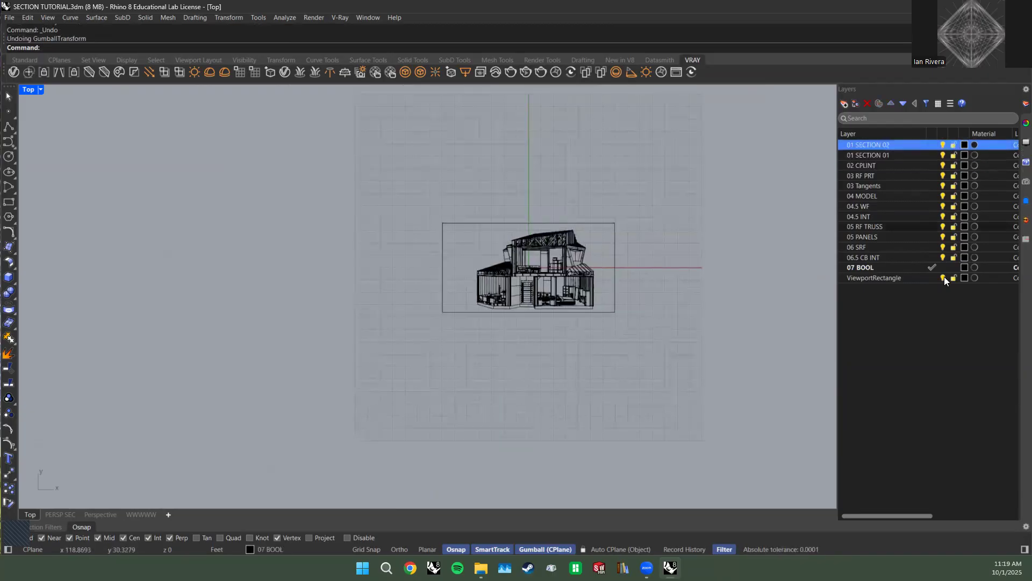
Select the whole framed section drawing and zoom to it to check it.
drag(693, 378, 406, 206)
text(Z)
key(Return)
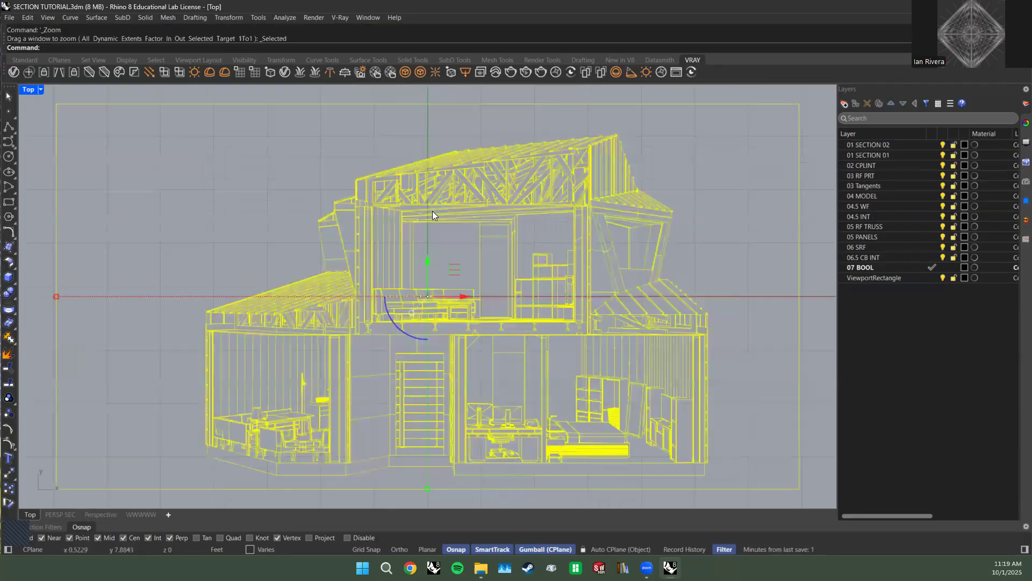
key(Escape)
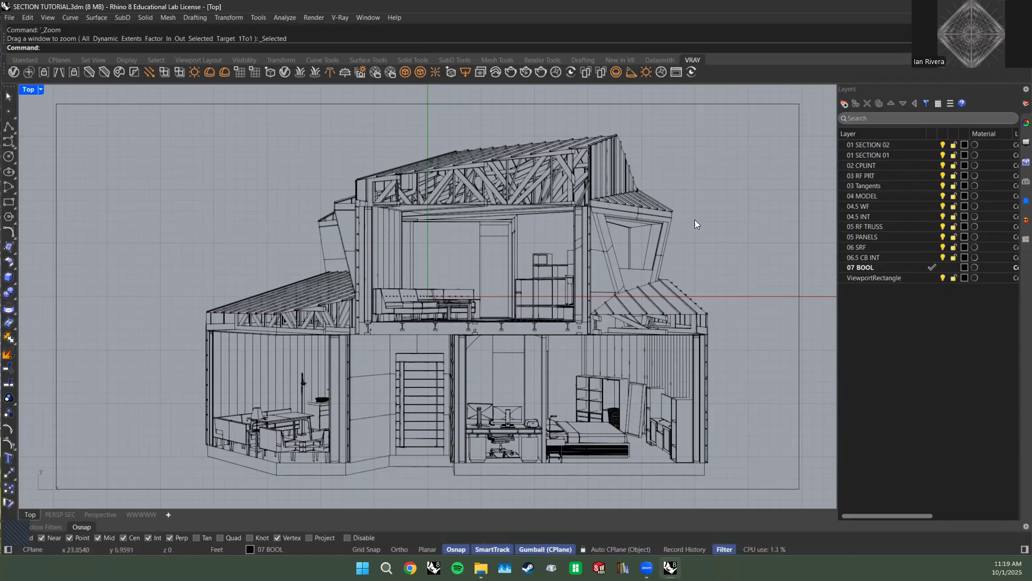
Select all objects on the 01 SECTION 02 and 01 SECTION 01 layers.
click(916, 145)
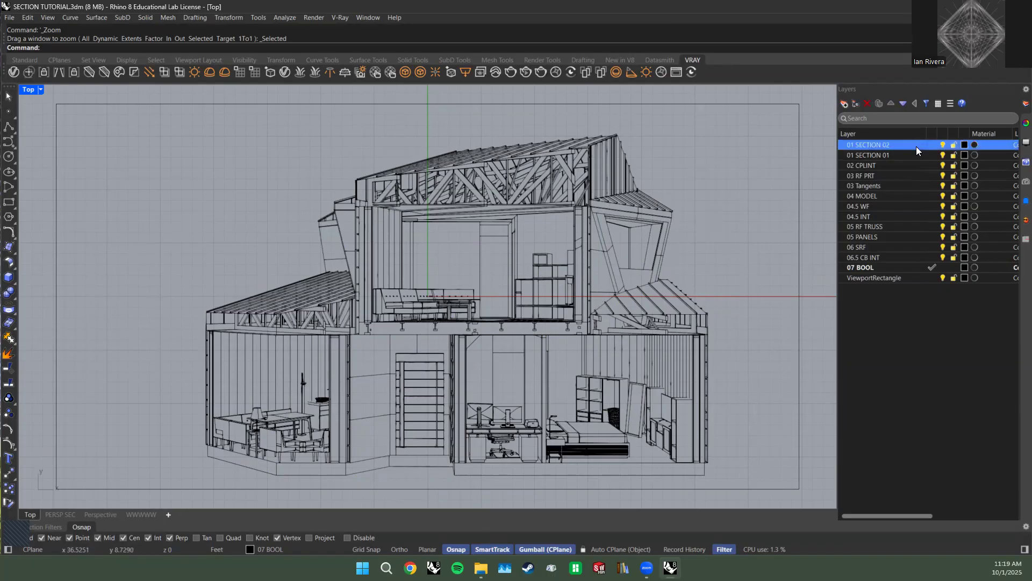
shift+click(903, 154)
right_click(903, 155)
click(926, 181)
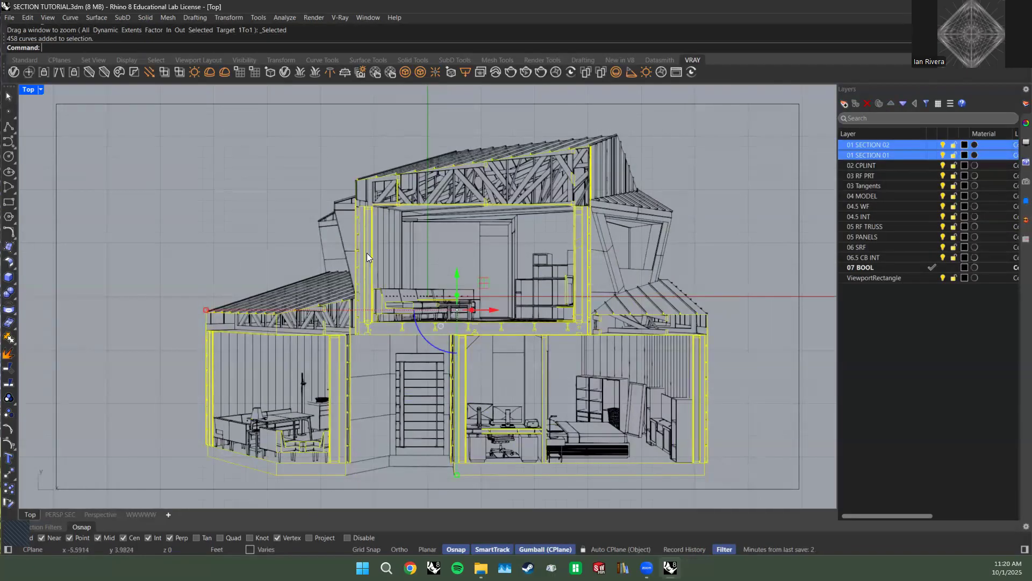
scroll(366, 253, down, 6)
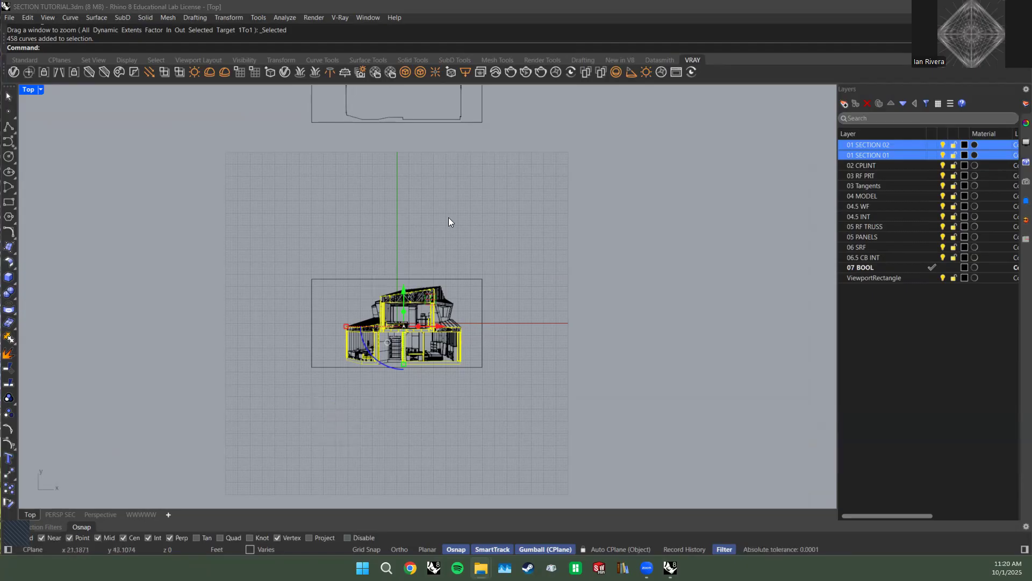
scroll(448, 217, down, 3)
right_drag(456, 214, 470, 316)
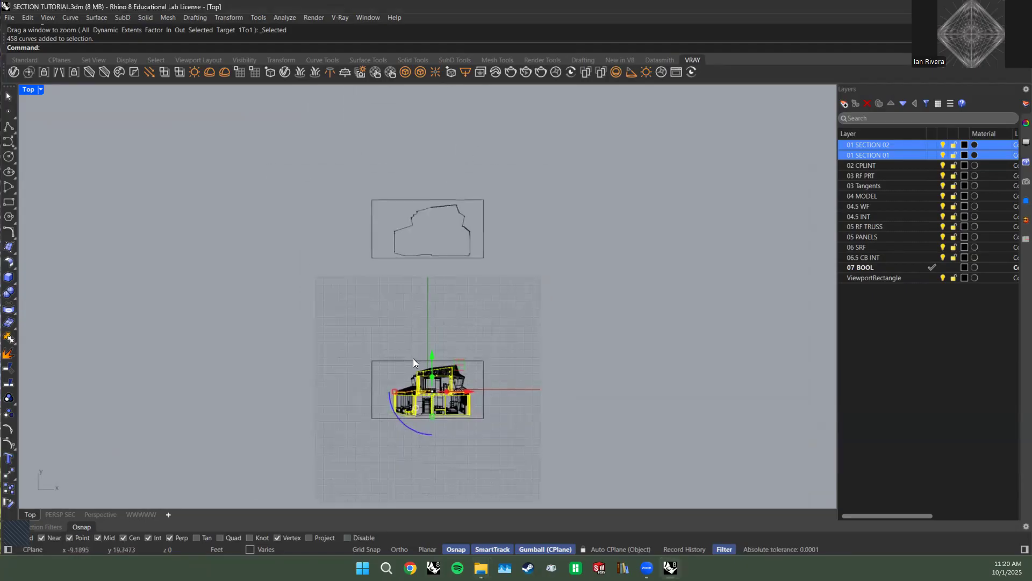
click(431, 358)
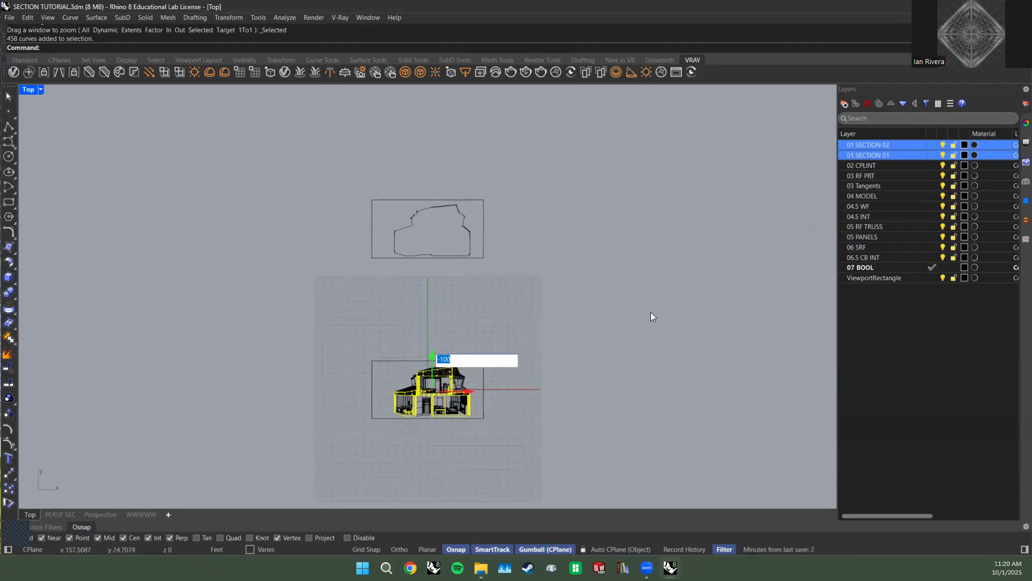
click(435, 300)
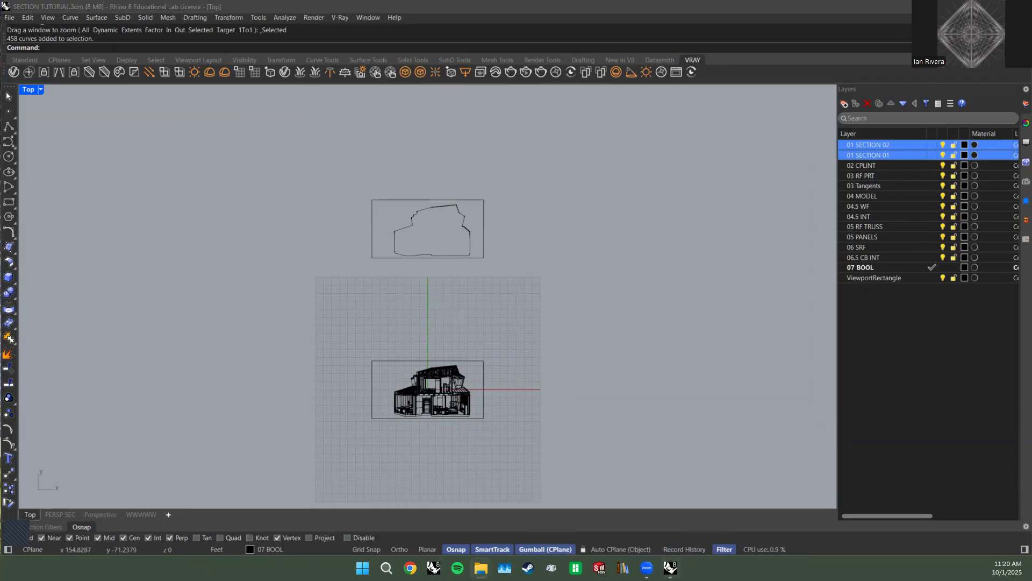
Open SECTION FINAL LW CLEANUP.3dm in another Rhino window and look over the finished hatched section.
click(569, 531)
middle_click(670, 567)
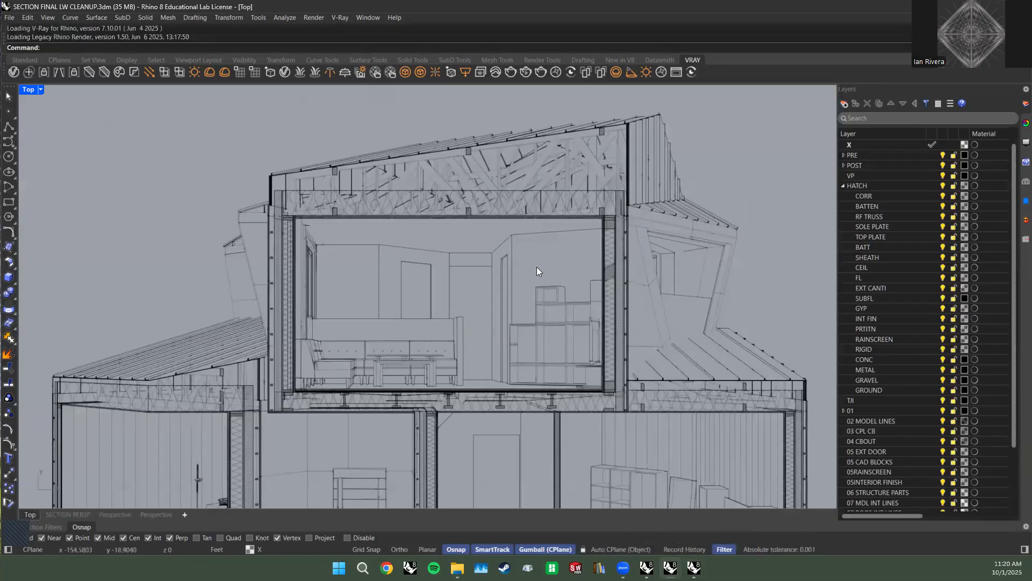
scroll(536, 267, down, 3)
scroll(435, 371, up, 4)
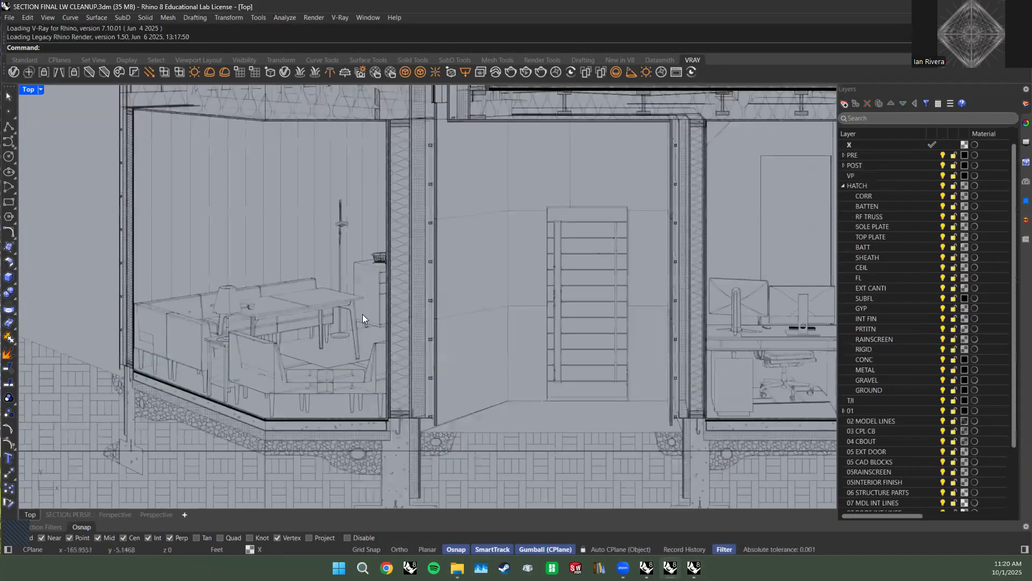
scroll(362, 314, down, 6)
scroll(385, 294, down, 1)
scroll(412, 232, up, 5)
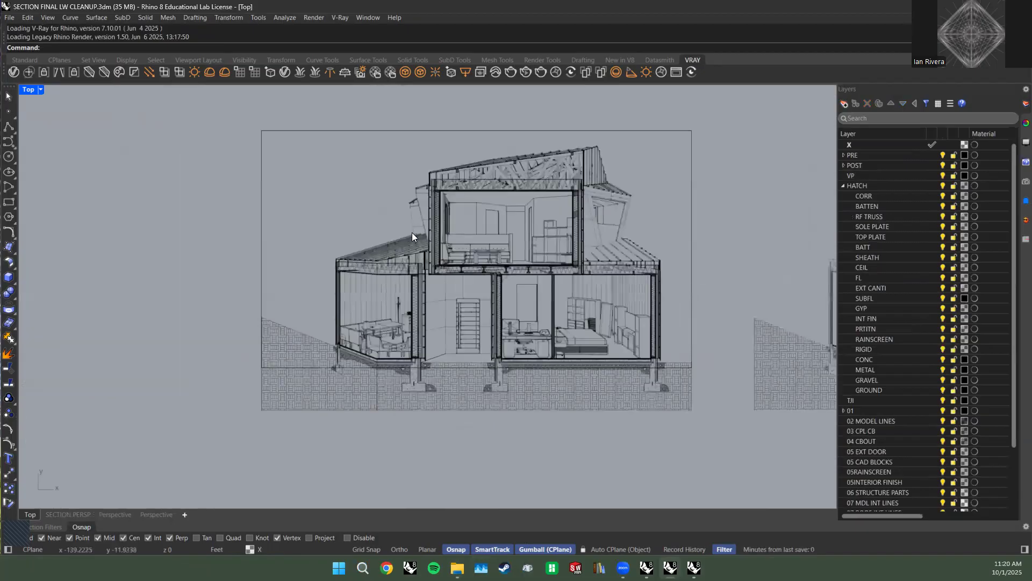
scroll(397, 245, down, 8)
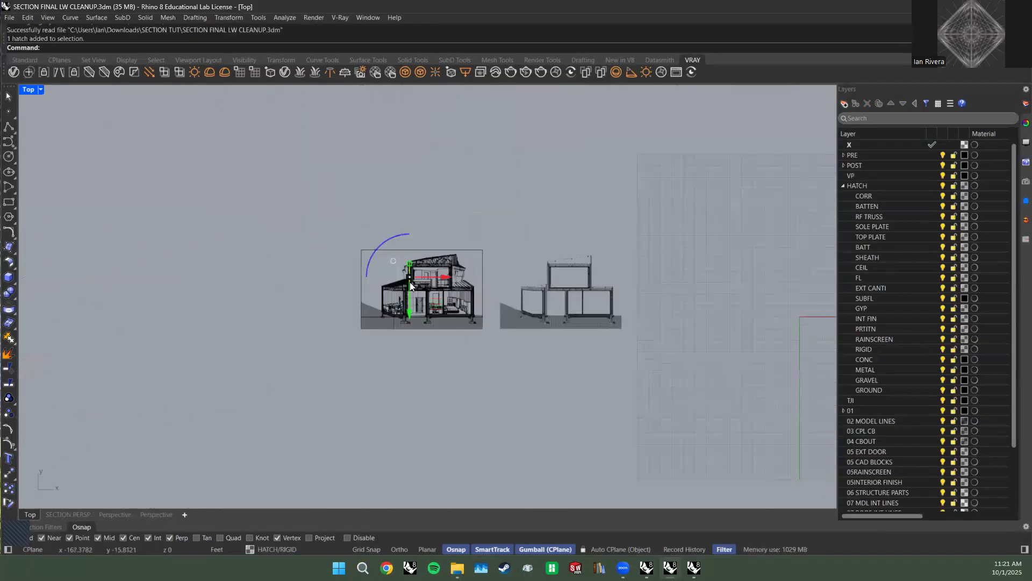
Select the rigid and batt insulation hatches in the upper storey's left wall to inspect them.
scroll(408, 280, up, 5)
click(399, 258)
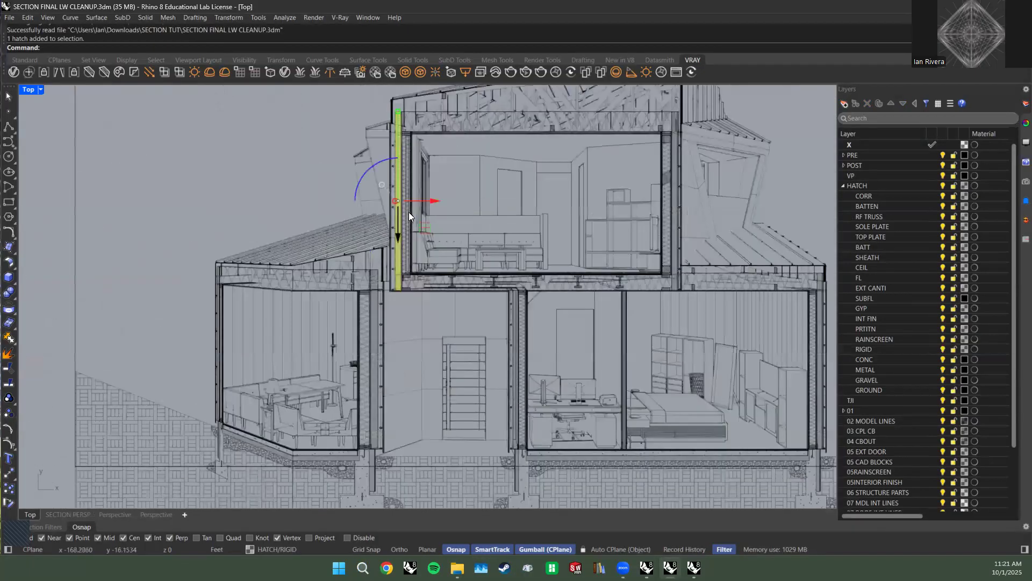
scroll(419, 210, up, 5)
click(446, 214)
click(462, 241)
click(433, 237)
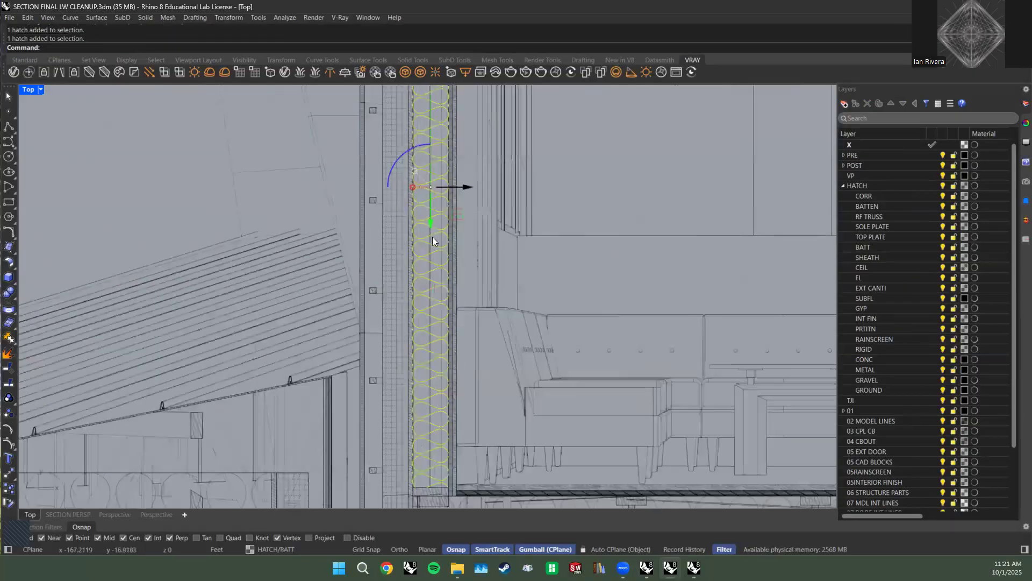
Examine the hatching of the walls, roof and floor assemblies across both storeys of the section.
scroll(434, 237, down, 7)
scroll(435, 167, up, 8)
right_drag(435, 167, 436, 352)
scroll(457, 362, down, 10)
right_drag(530, 380, 451, 240)
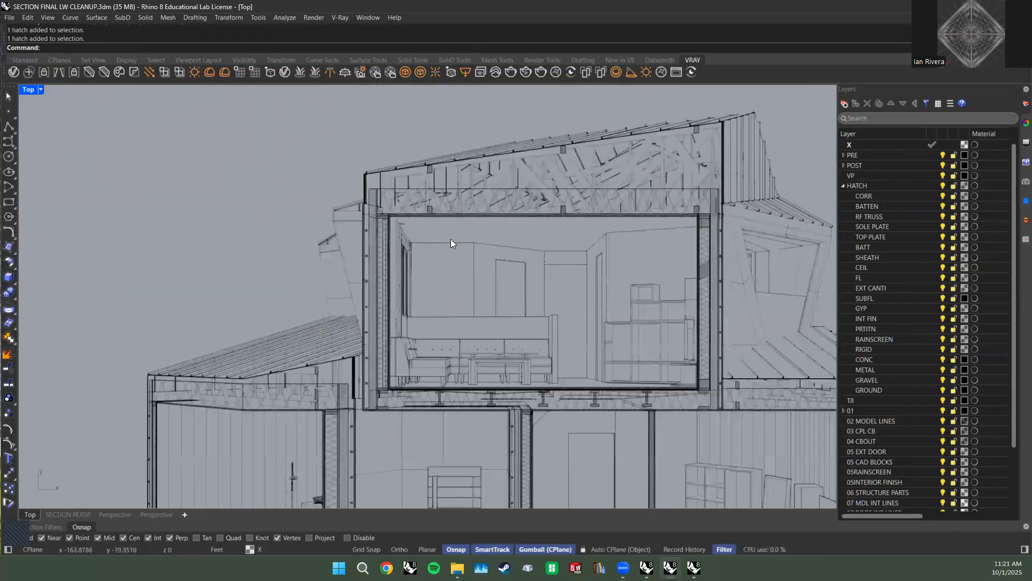
scroll(556, 293, down, 4)
right_drag(520, 435, 473, 334)
scroll(478, 341, up, 14)
right_drag(400, 229, 536, 359)
scroll(537, 354, down, 5)
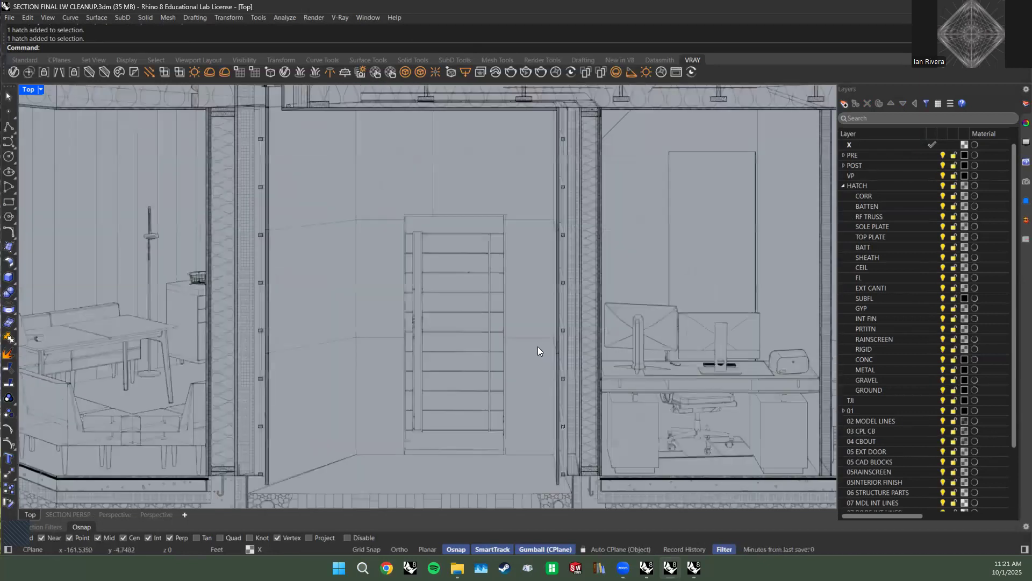
scroll(447, 394, up, 2)
scroll(290, 266, up, 6)
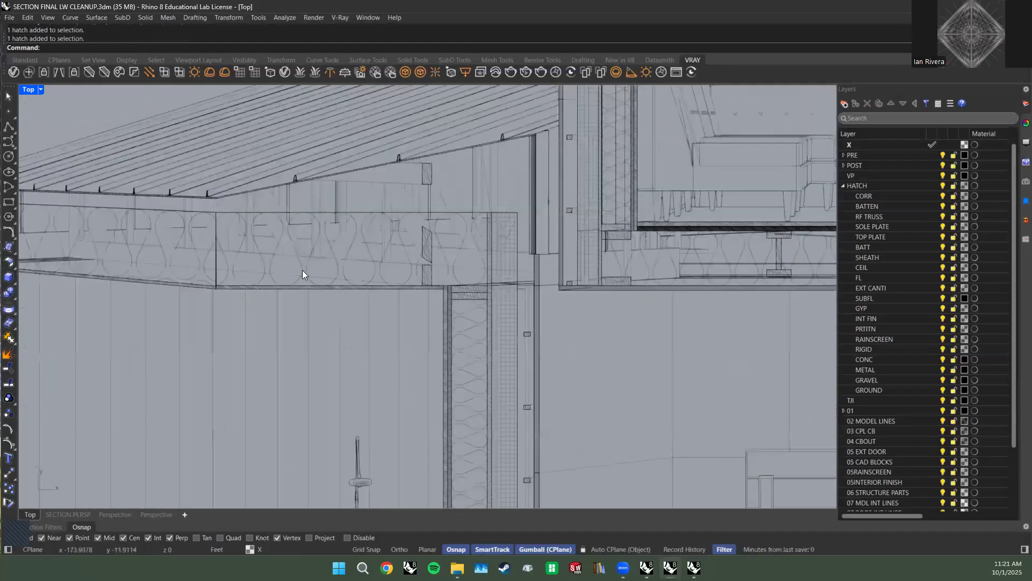
Select the batt insulation hatch in the lower-left roof and compare it with the foundation and ground hatches.
scroll(333, 252, down, 7)
scroll(342, 267, up, 4)
click(335, 263)
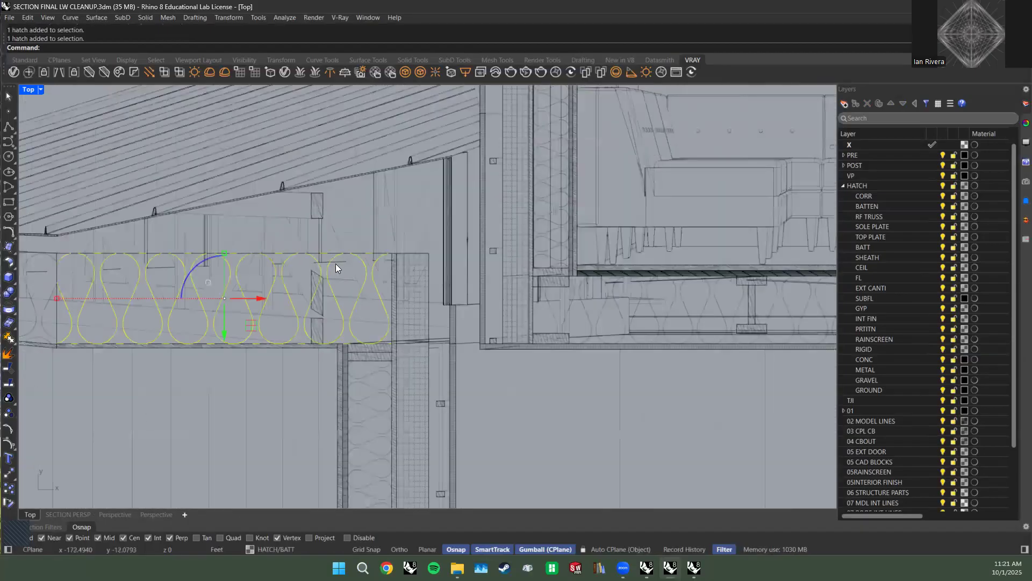
scroll(336, 263, down, 3)
scroll(506, 277, up, 2)
scroll(431, 285, down, 4)
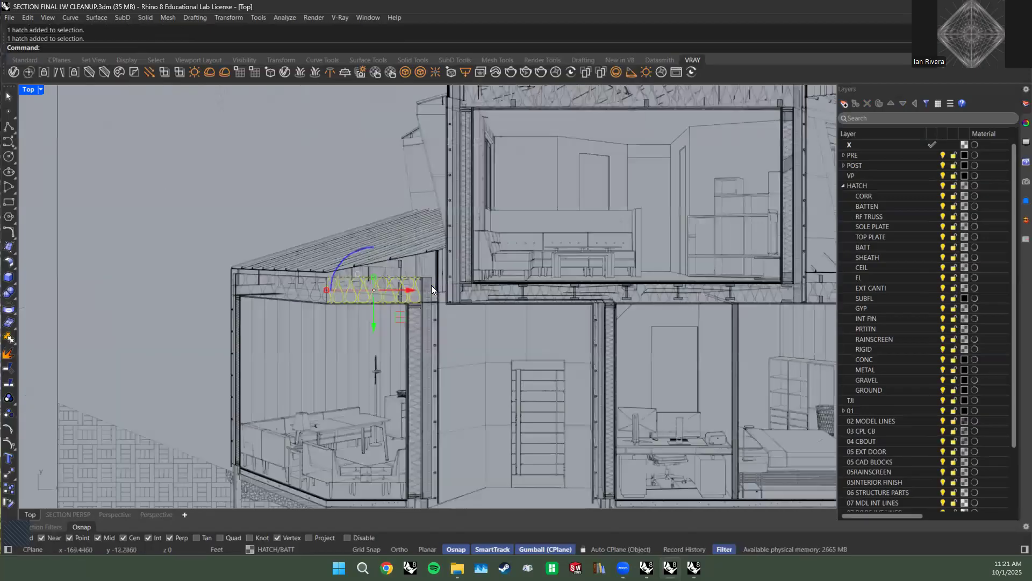
scroll(706, 460, up, 1)
right_drag(705, 456, 582, 301)
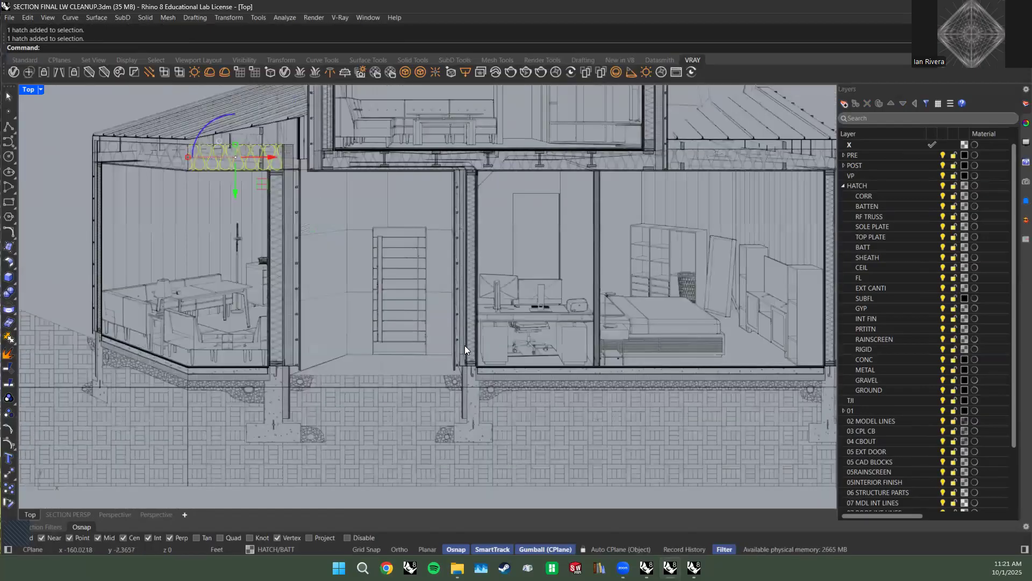
scroll(465, 346, down, 2)
key(Escape)
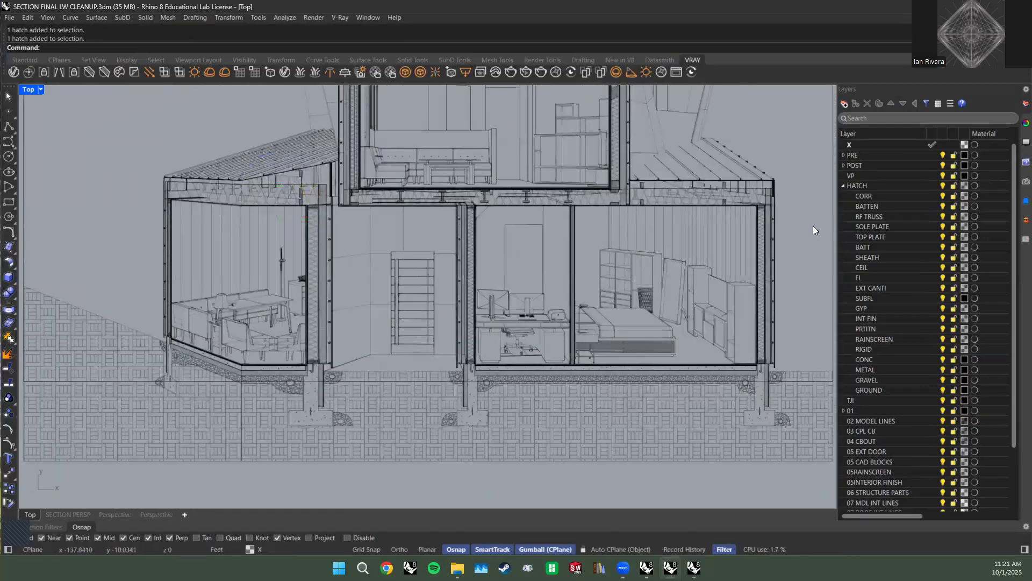
text(hatch)
key(Return)
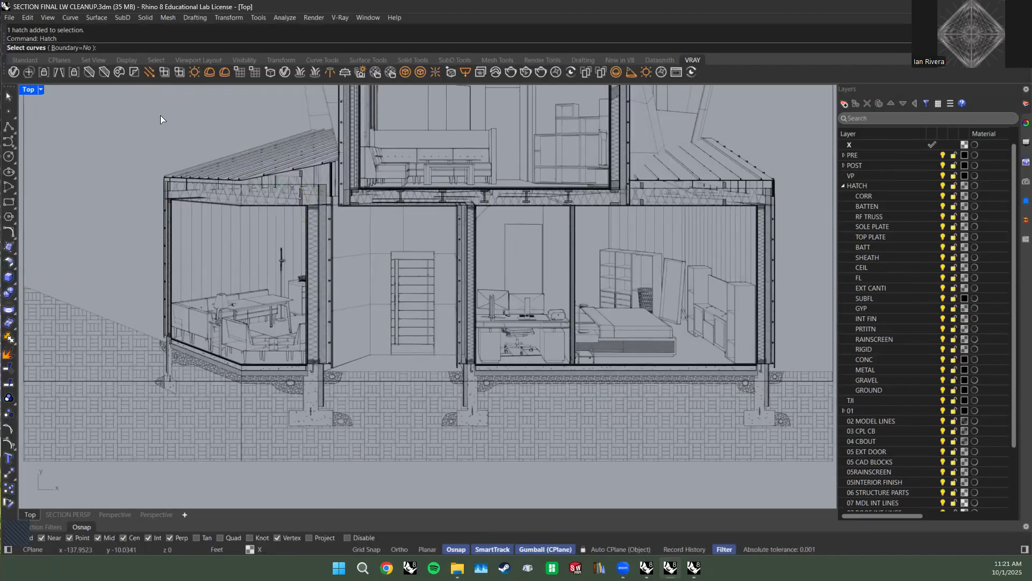
key(Escape)
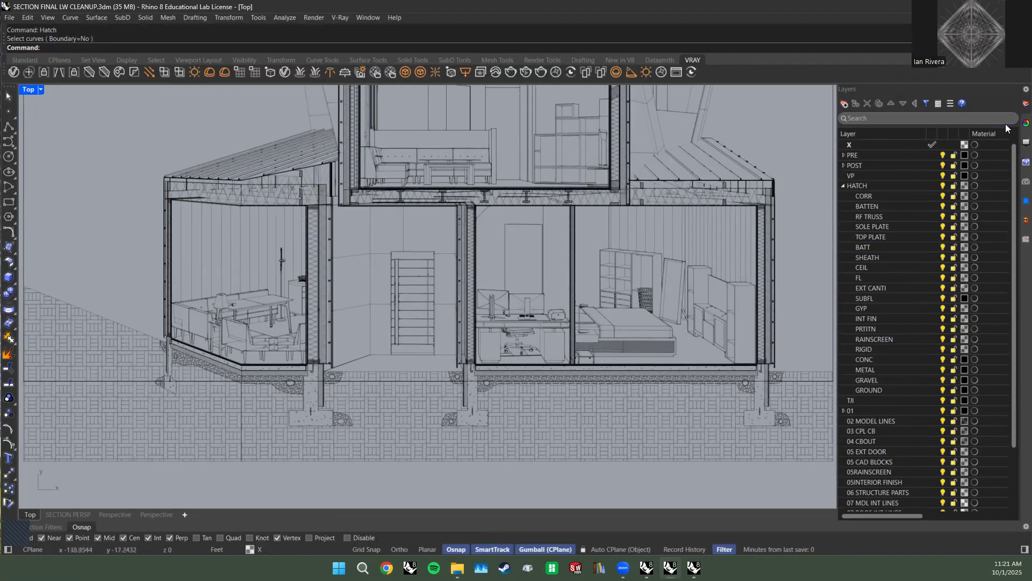
Select the batt insulation hatch in the floor between the two storeys.
scroll(361, 199, up, 3)
click(427, 181)
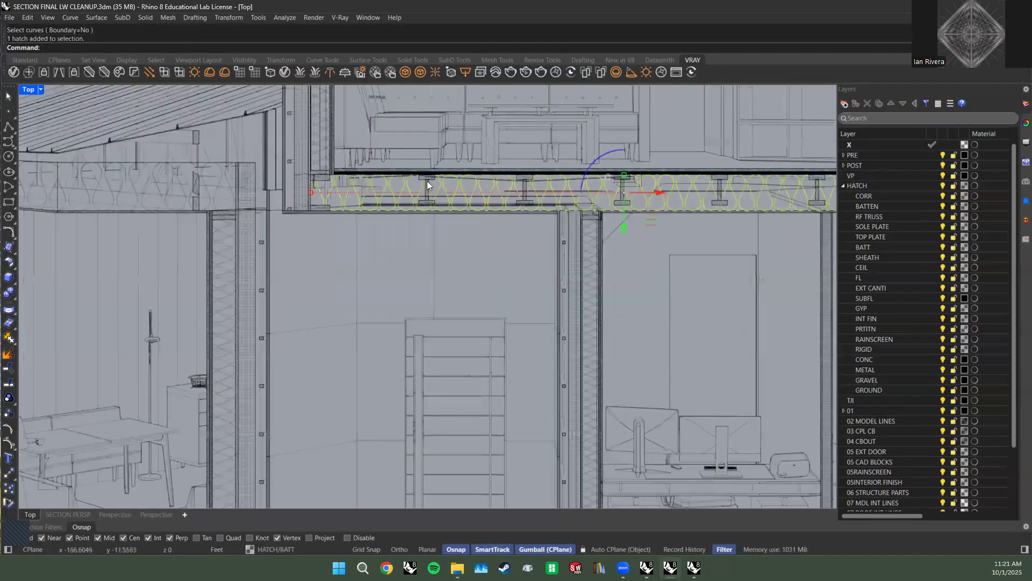
Show the properties of the selected floor batt hatch, and open the document's hatch pattern settings.
click(1026, 123)
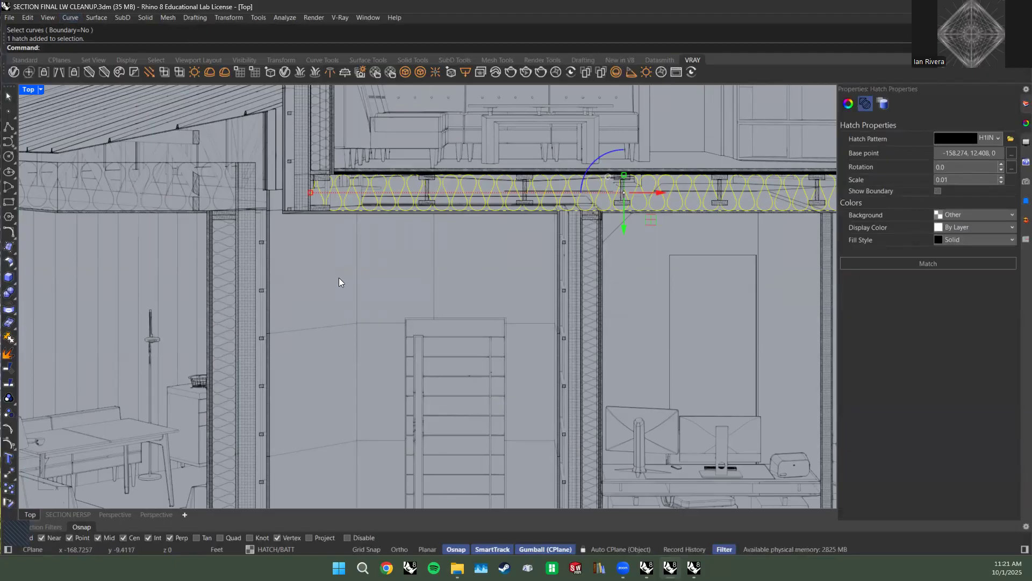
click(371, 273)
text(DocumentProperties)
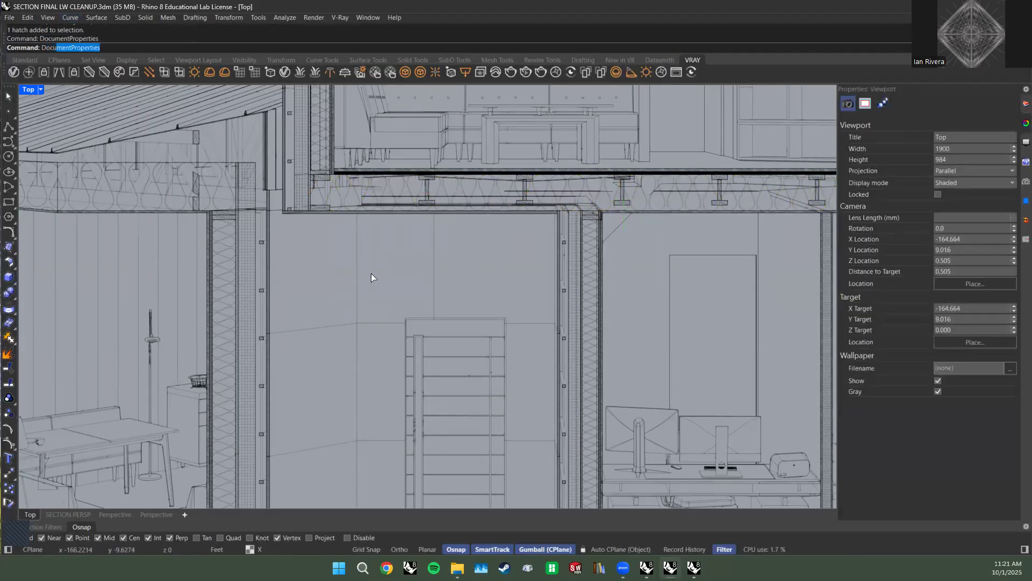
key(Return)
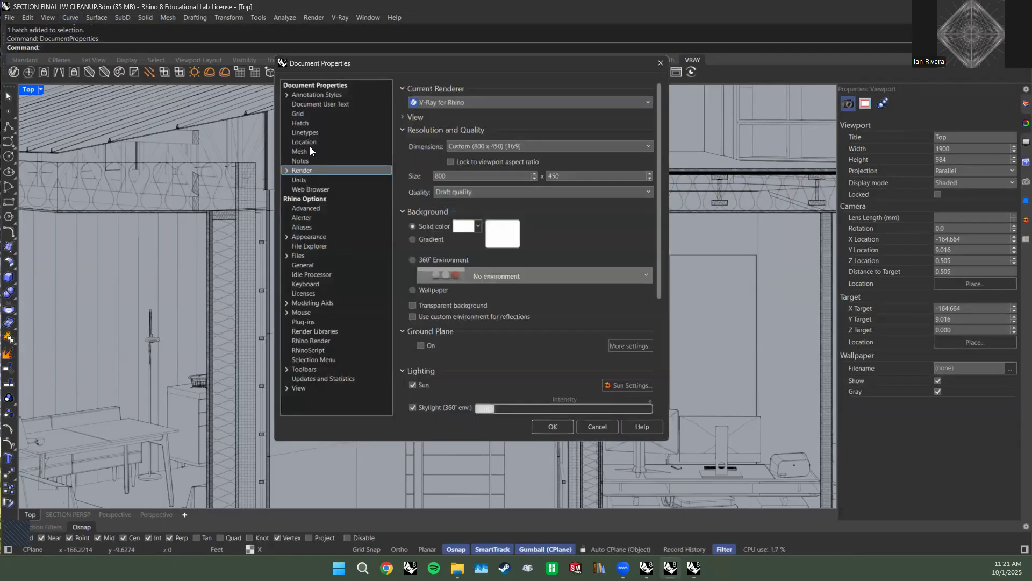
click(300, 123)
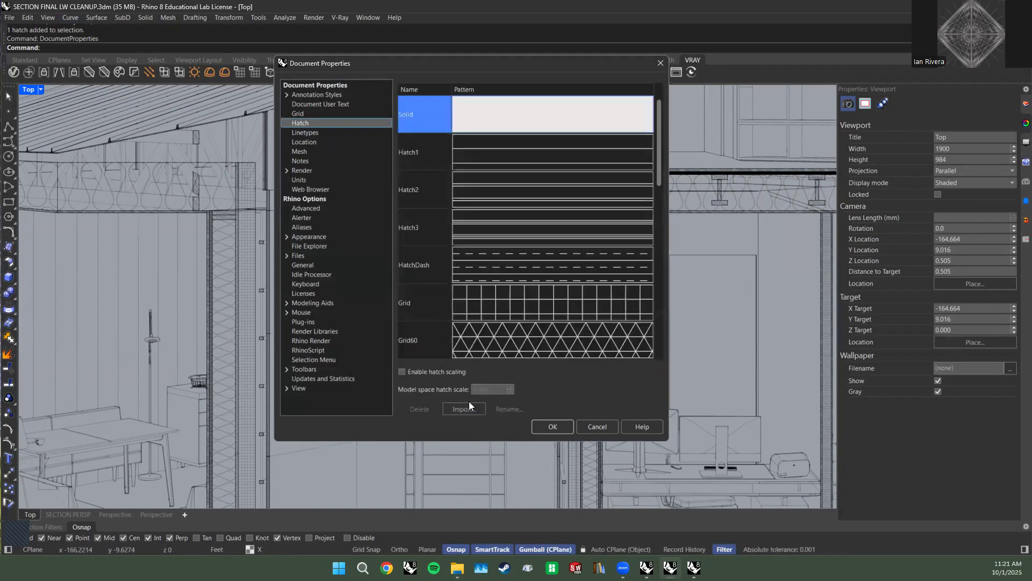
Browse the document's hatch patterns from Solid to H1INSUN1, and close the settings without changes.
scroll(500, 299, down, 5)
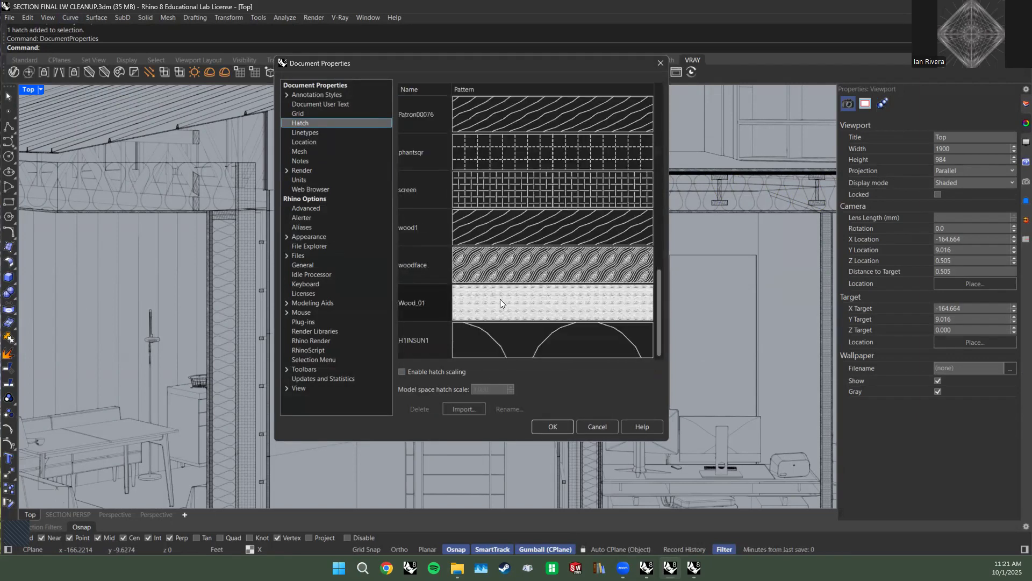
scroll(493, 290, up, 5)
scroll(484, 276, down, 10)
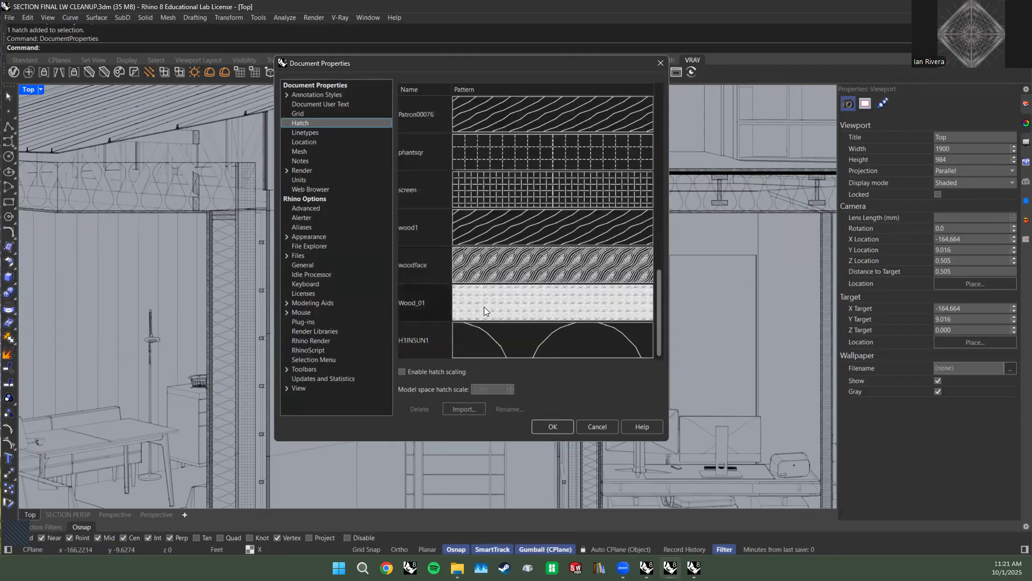
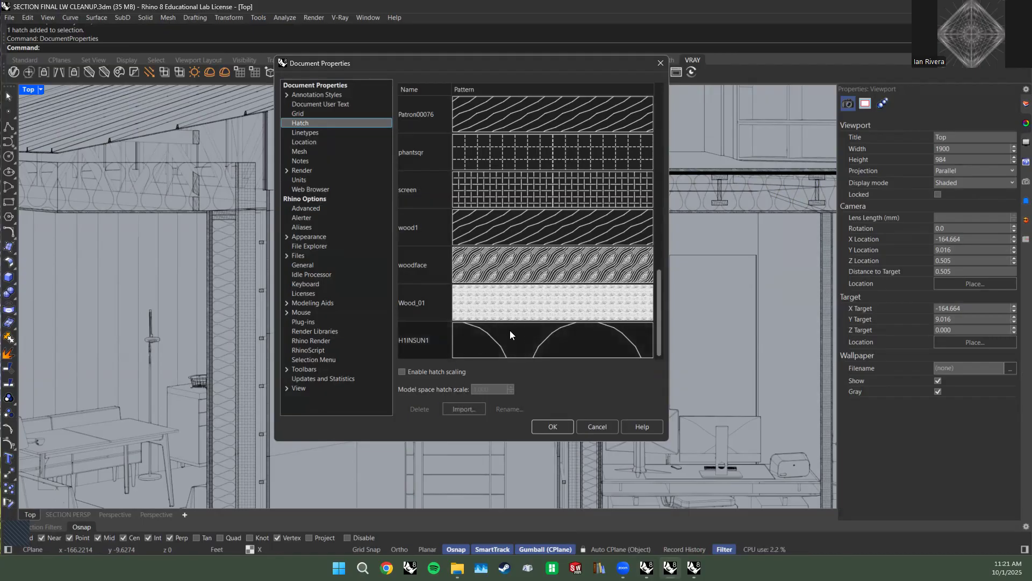
scroll(519, 329, up, 5)
scroll(500, 317, down, 5)
scroll(492, 319, up, 5)
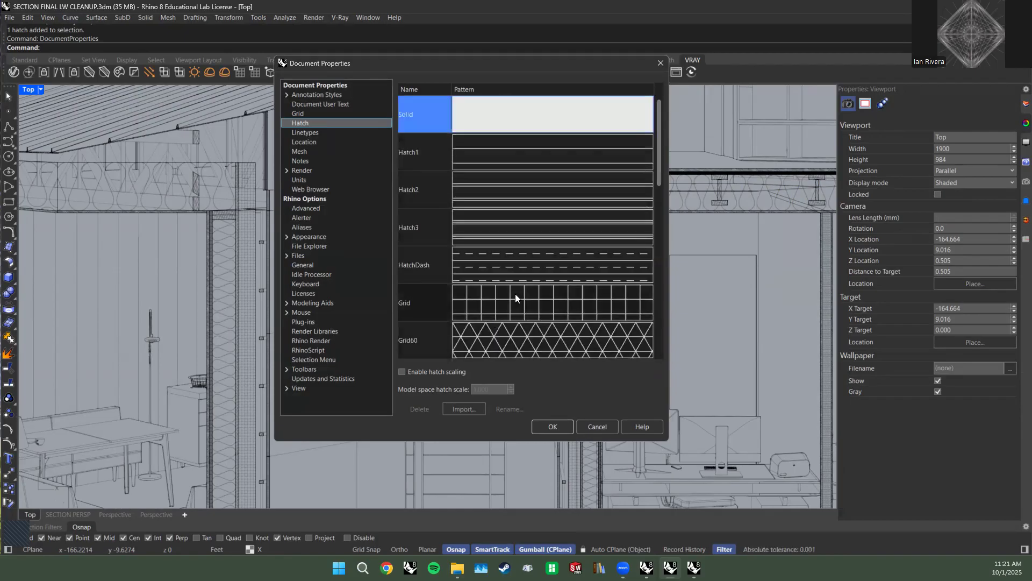
scroll(533, 279, down, 5)
scroll(530, 291, up, 5)
click(596, 429)
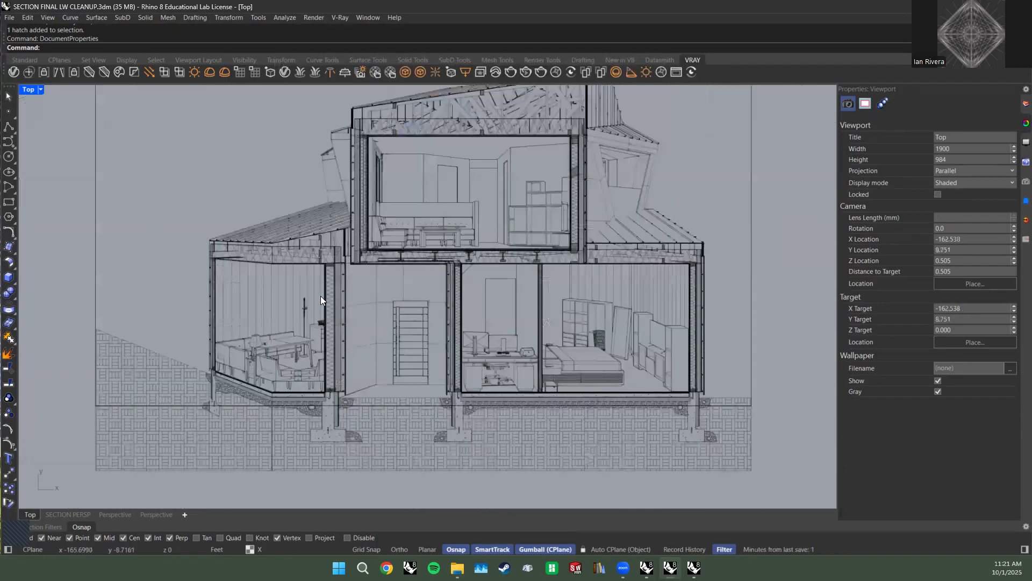
Examine the hatching of the foundations, the upper storey's left wall, the intermediate floor and the upper roof.
scroll(321, 300, up, 10)
scroll(406, 247, down, 2)
scroll(411, 296, up, 2)
scroll(438, 277, down, 6)
scroll(610, 380, up, 8)
scroll(433, 289, down, 8)
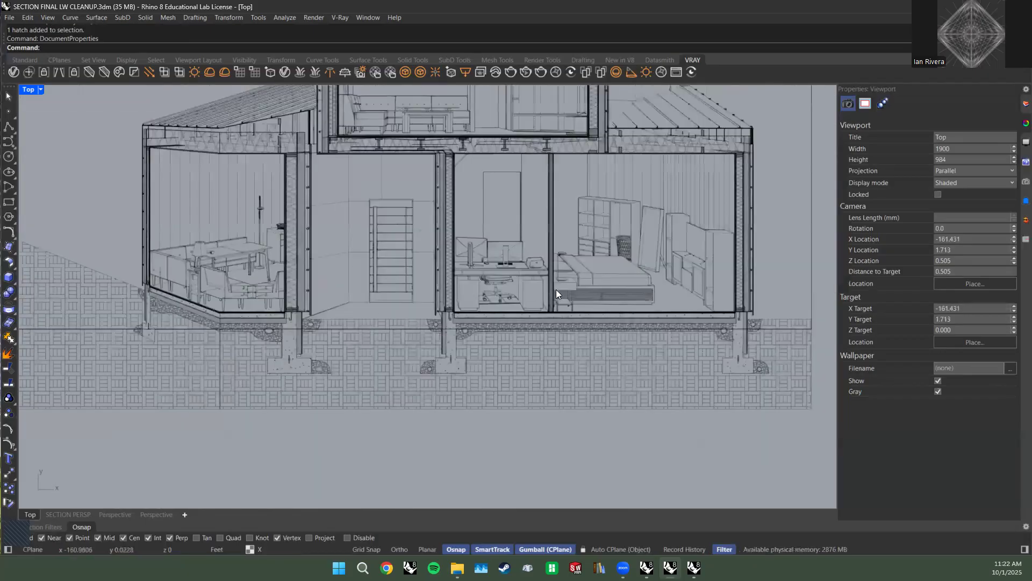
scroll(556, 290, up, 10)
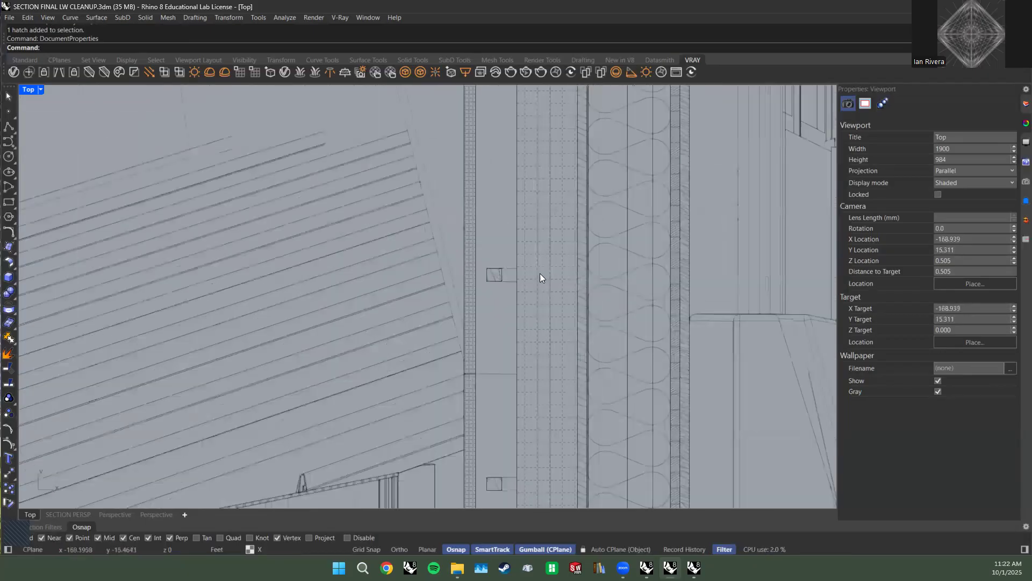
scroll(453, 299, up, 4)
scroll(566, 314, down, 3)
scroll(557, 330, down, 5)
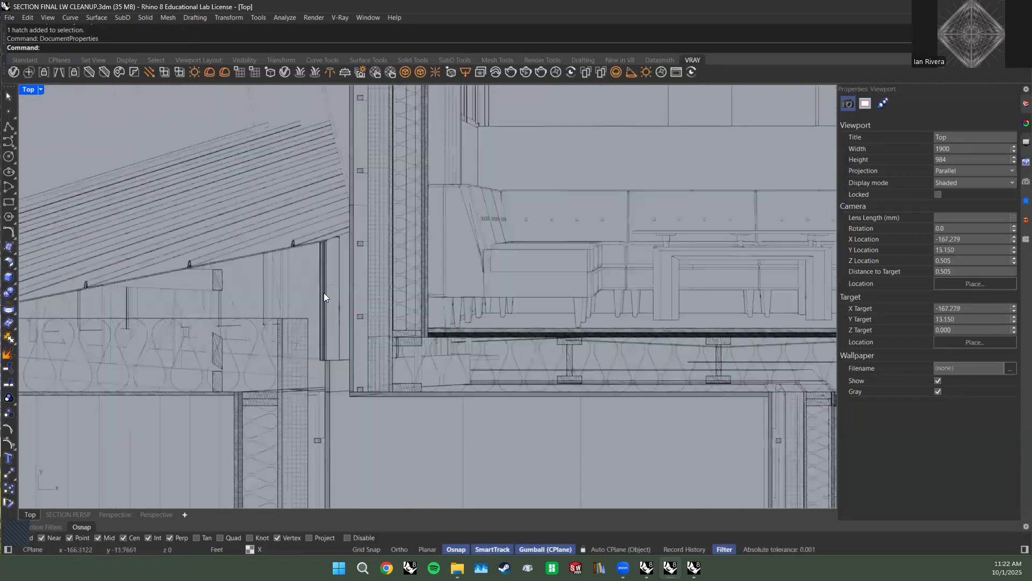
scroll(324, 293, up, 3)
scroll(275, 283, up, 2)
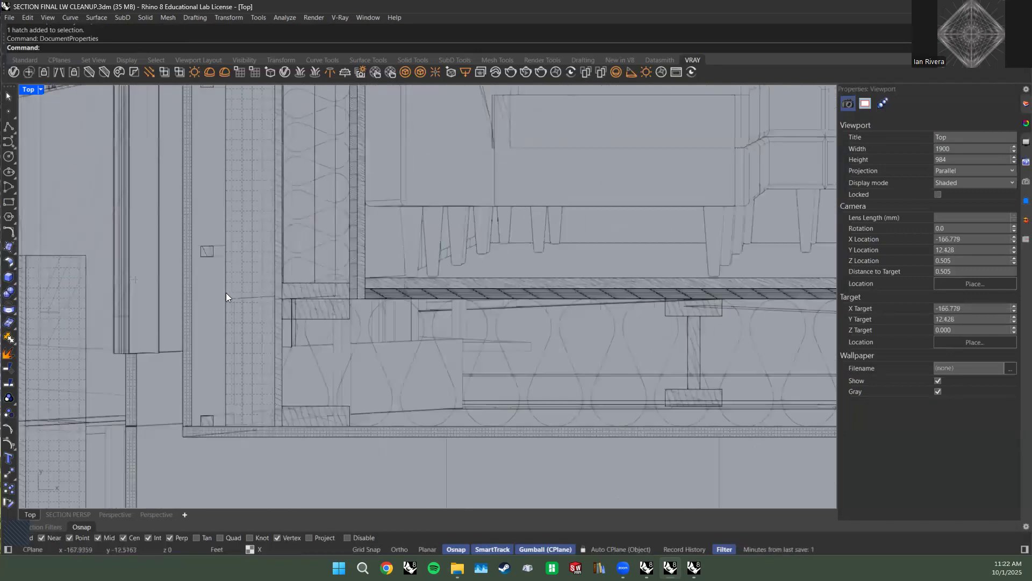
scroll(311, 362, up, 4)
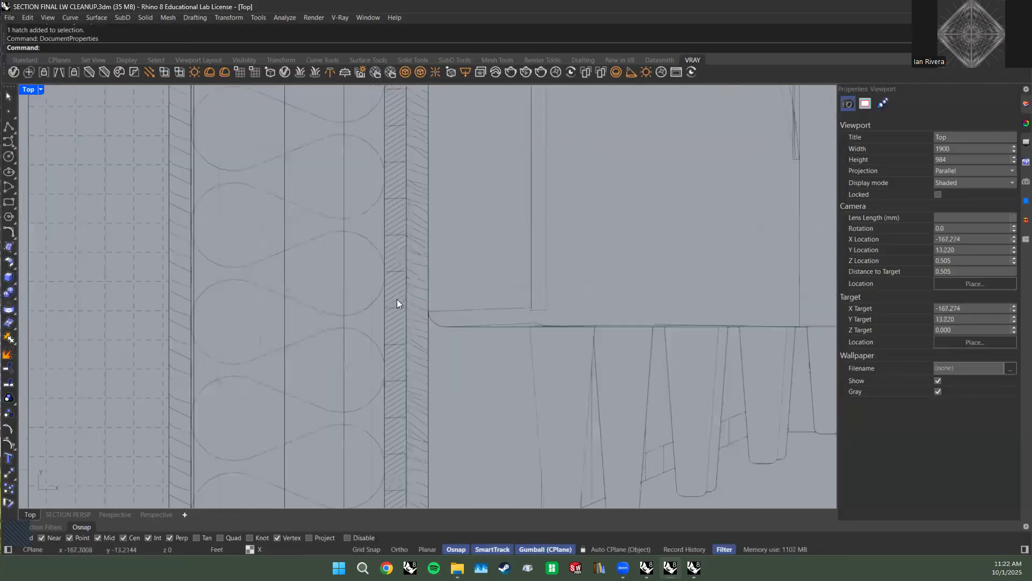
scroll(412, 323, down, 6)
scroll(422, 346, up, 5)
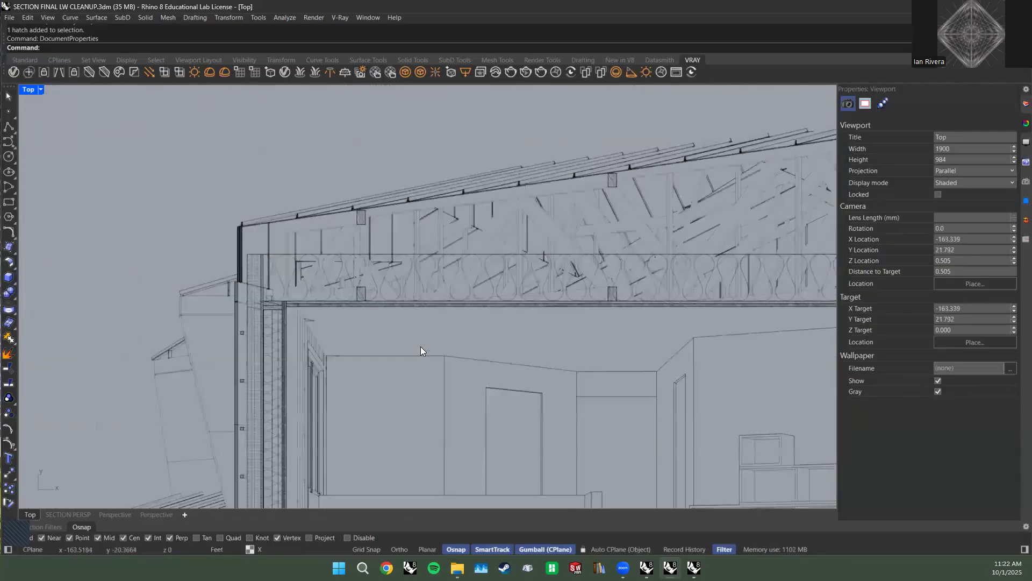
scroll(358, 296, down, 6)
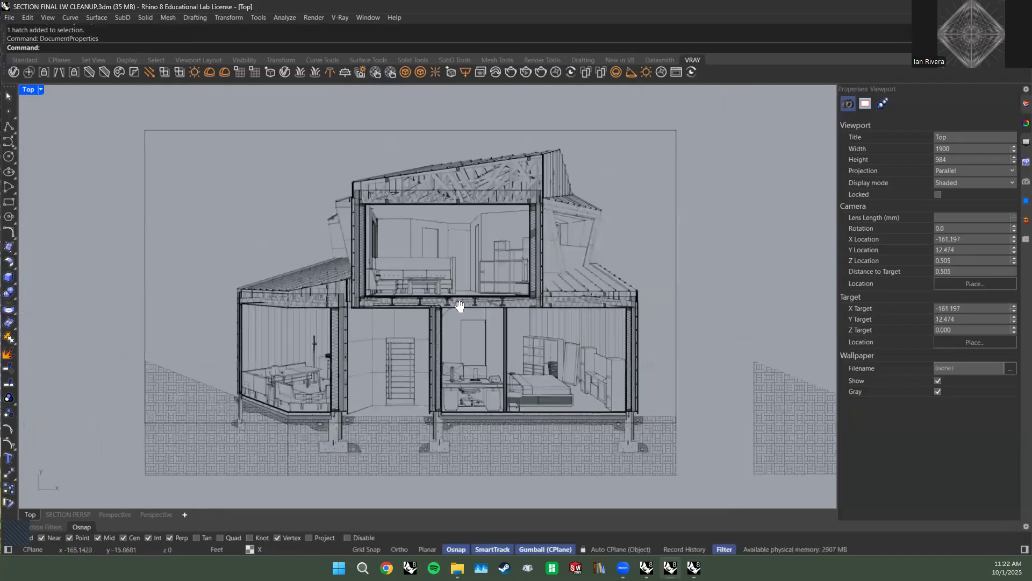
Select all hatches in the file with SelHatch to view them in both sections, and clear the selection.
scroll(459, 306, down, 5)
scroll(455, 306, up, 3)
text(SelHatch)
key(Return)
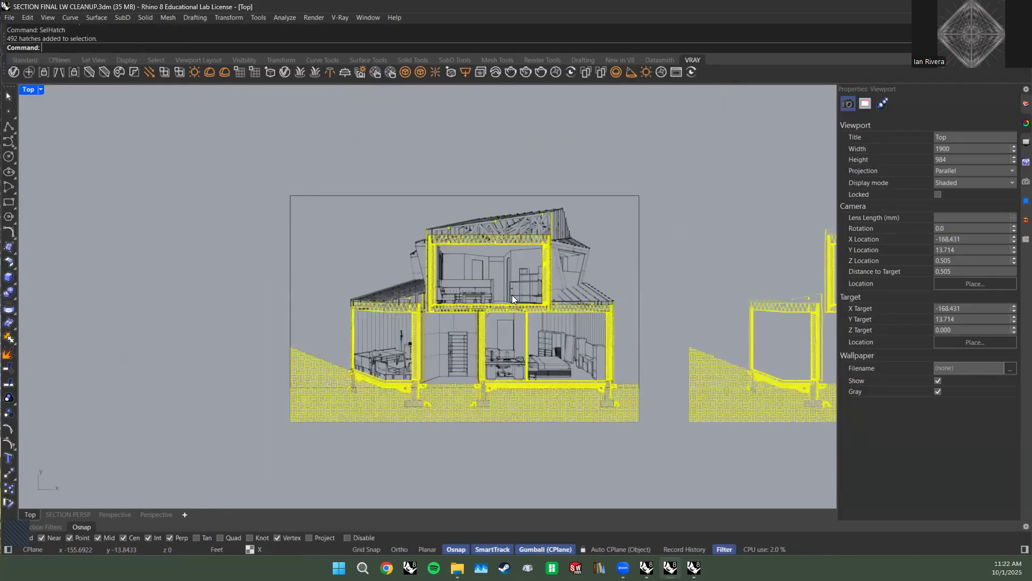
right_drag(688, 232, 588, 237)
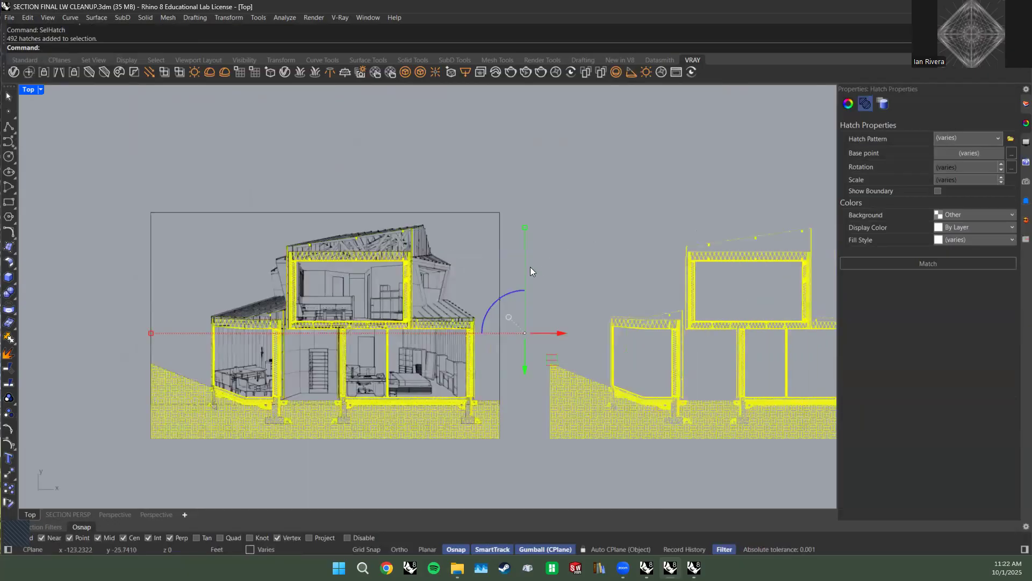
key(Escape)
Select all hatches again with SelHatch, remove one section's hatches from the selection, and clear it.
text(SelHatch)
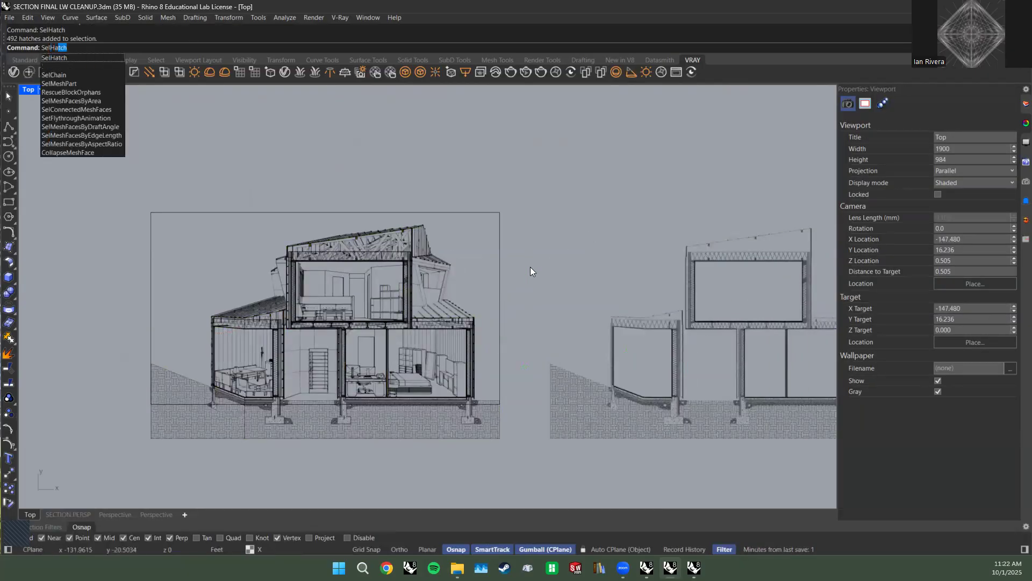
key(Return)
mouse_move(522, 157)
mouse_down()
mouse_move(772, 413)
mouse_move(925, 478)
mouse_move(687, 464)
mouse_move(711, 450)
mouse_up()
ctrl+scroll(713, 472, down, 10)
mouse_move(443, 295)
right_down()
mouse_move(549, 310)
mouse_move(564, 322)
right_up()
key(Escape)
Select every hatch in the separate hatch-only section to view it as a whole, and clear the selection.
scroll(486, 327, up, 10)
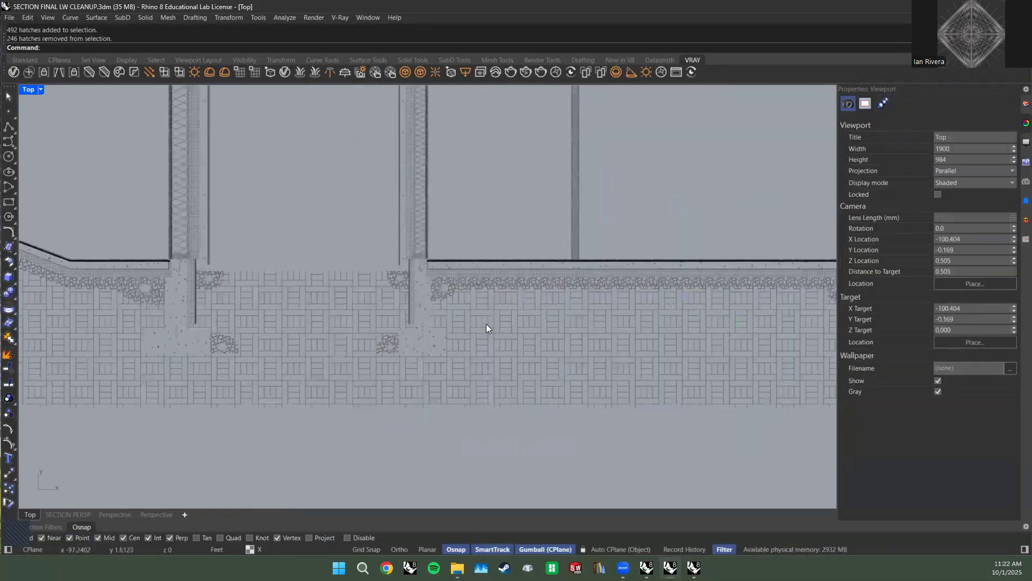
scroll(439, 257, down, 10)
drag(224, 94, 776, 452)
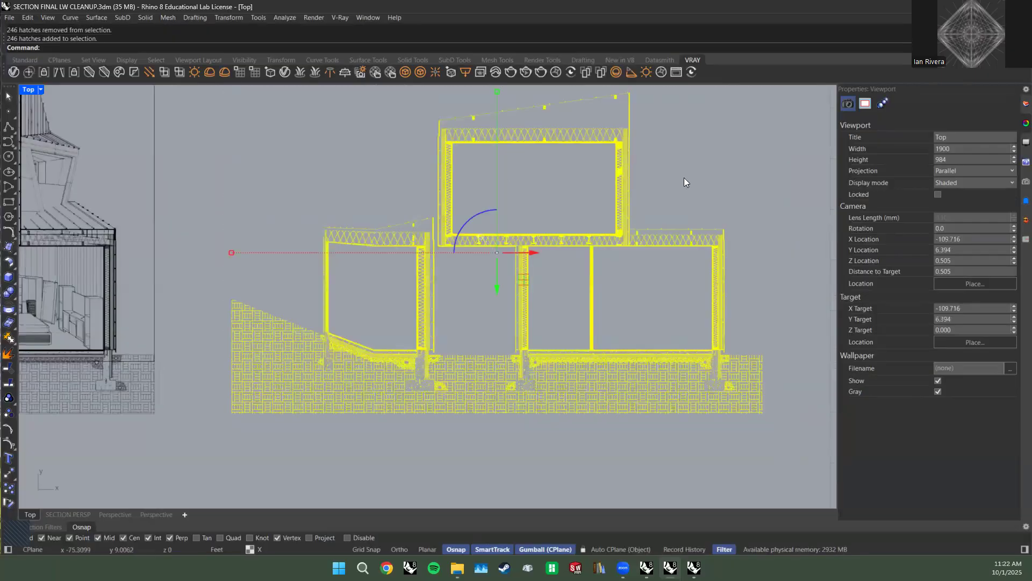
key(Escape)
Examine the upper storey's left wall-to-roof corner in the hatch-only section.
mouse_move(328, 203)
right_down()
mouse_move(346, 238)
mouse_move(347, 291)
right_up()
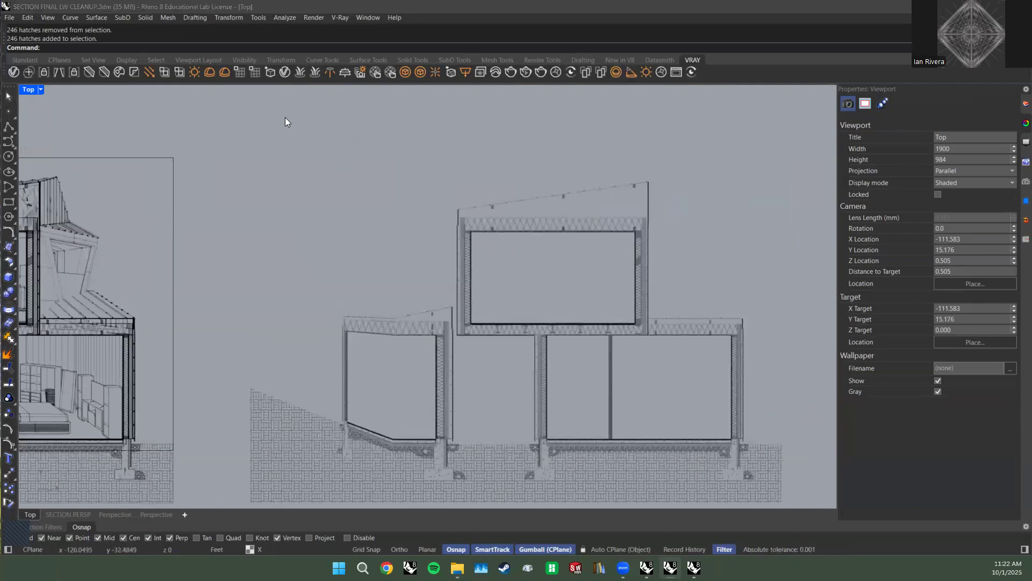
drag(277, 6, 457, 2)
scroll(431, 304, up, 5)
scroll(439, 169, up, 2)
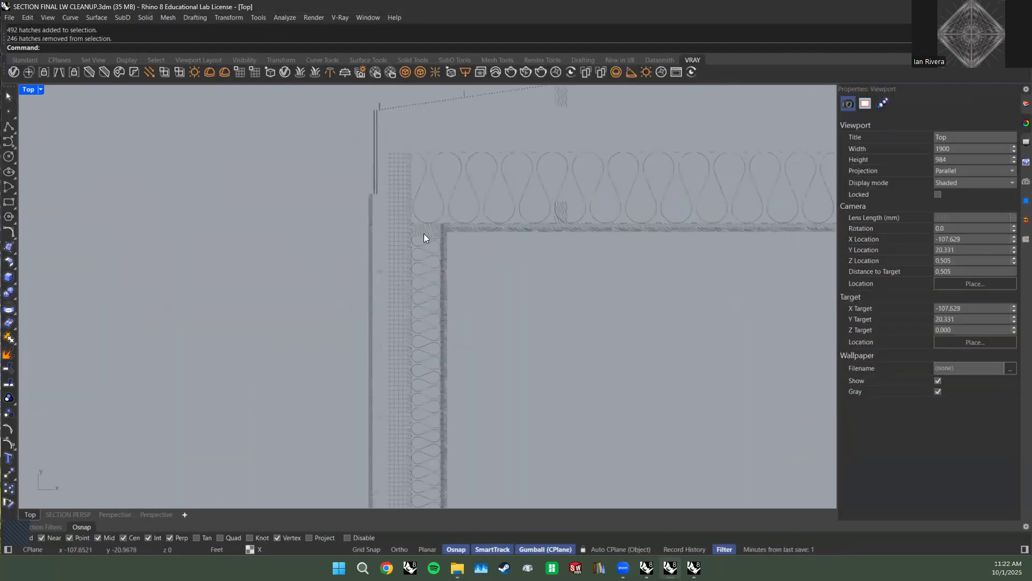
right_drag(421, 219, 431, 311)
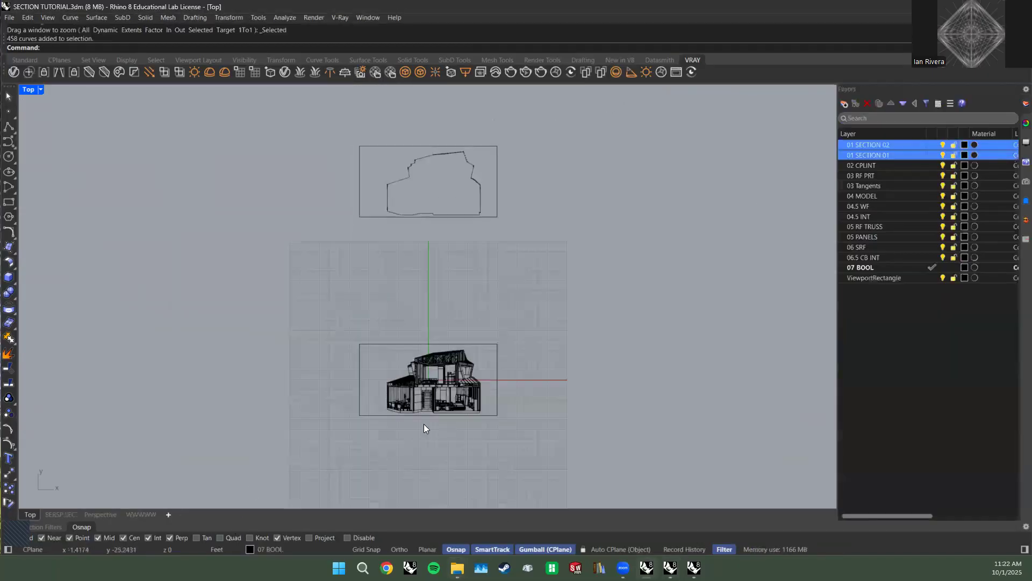
In the SECTION TUTORIAL file, select all objects on the 01 SECTION 02 and 01 SECTION 01 layers.
scroll(423, 424, up, 3)
scroll(430, 377, down, 4)
scroll(481, 347, down, 2)
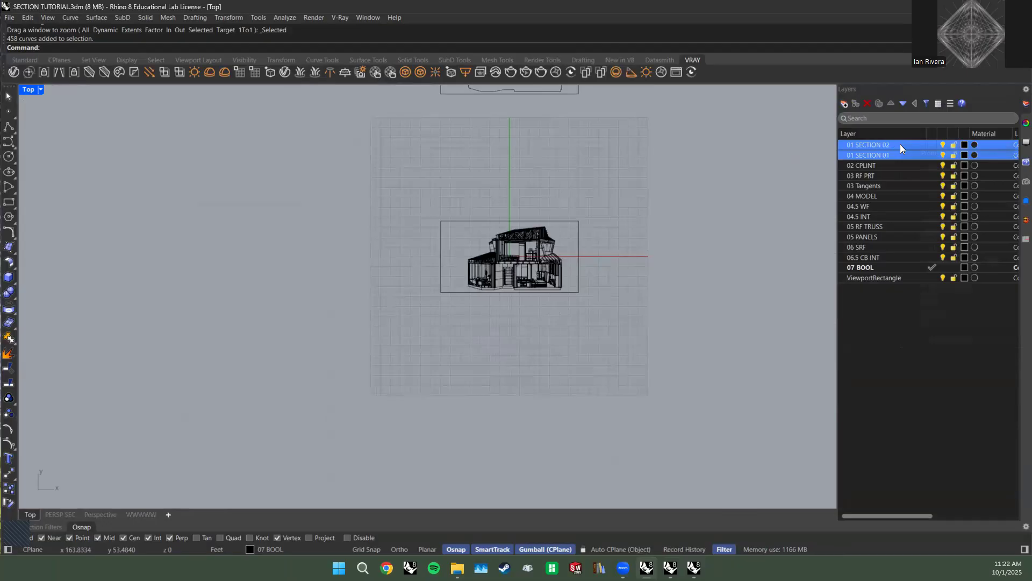
right_click(900, 145)
click(947, 168)
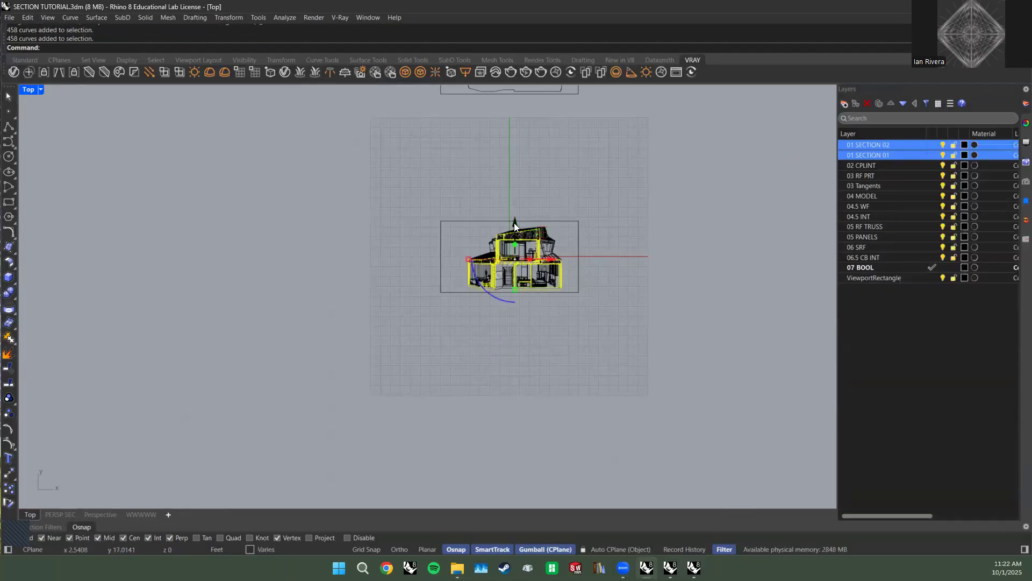
Move the selected section curves by -200 along the Y axis, and zoom to their upper-left wall-to-roof corner.
click(514, 222)
text(-200)
key(Return)
text(zs)
key(Return)
key(Escape)
scroll(317, 170, up, 6)
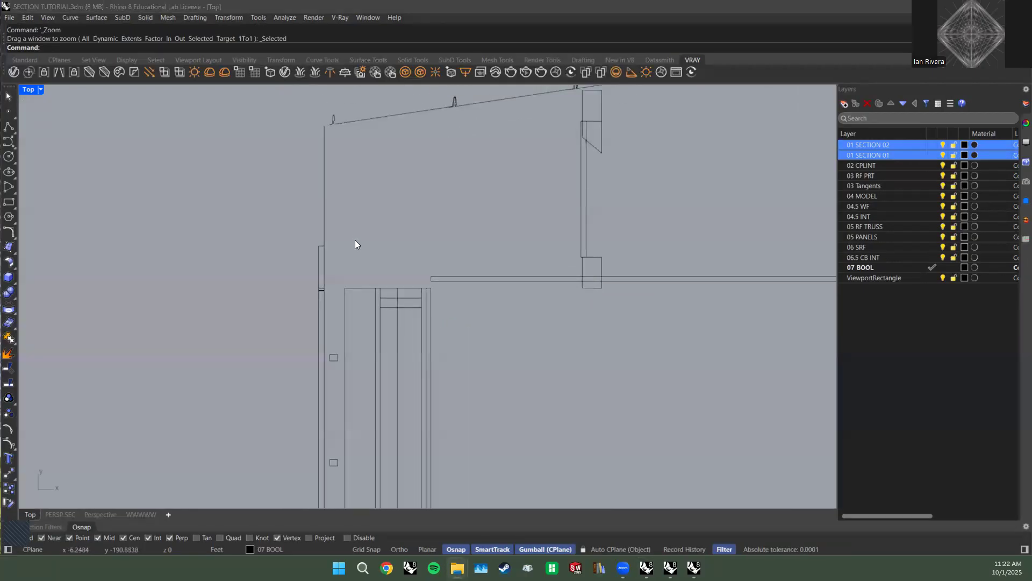
Compare the upper-left wall-to-roof corner in the hatched SECTION FINAL LW CLEANUP file with the unhatched curves in SECTION TUTORIAL.
key(alt+Tab)
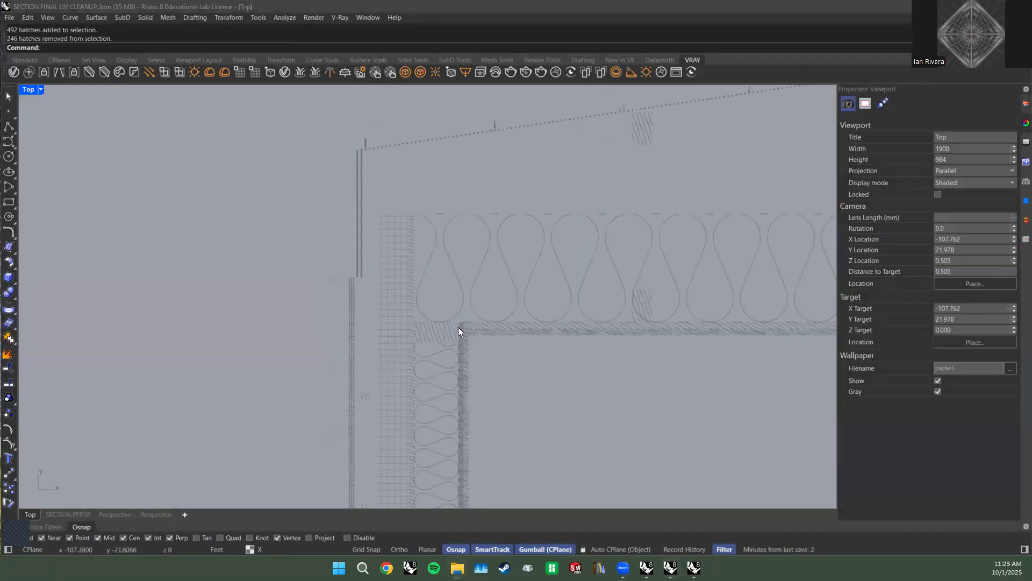
key(alt+Tab)
key(alt+Tab)
key(alt+Tab)
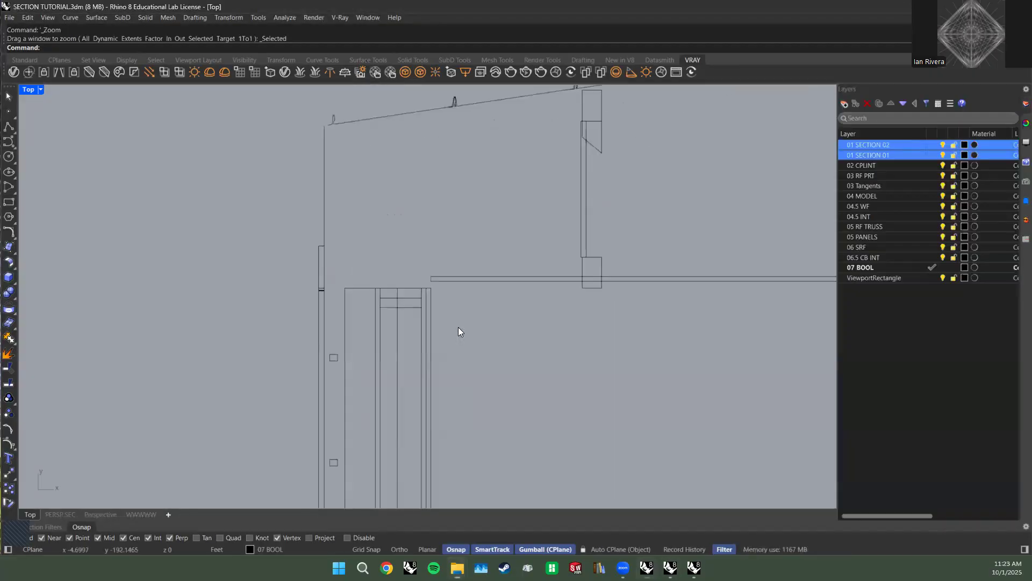
key(alt+Tab)
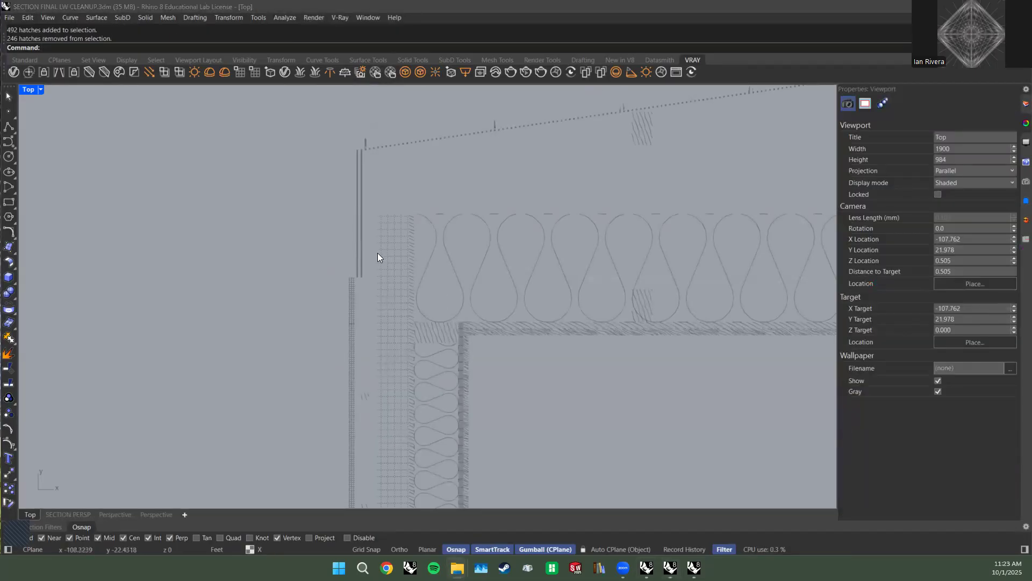
click(381, 272)
click(411, 206)
scroll(406, 234, down, 6)
scroll(406, 234, up, 6)
key(alt+Tab)
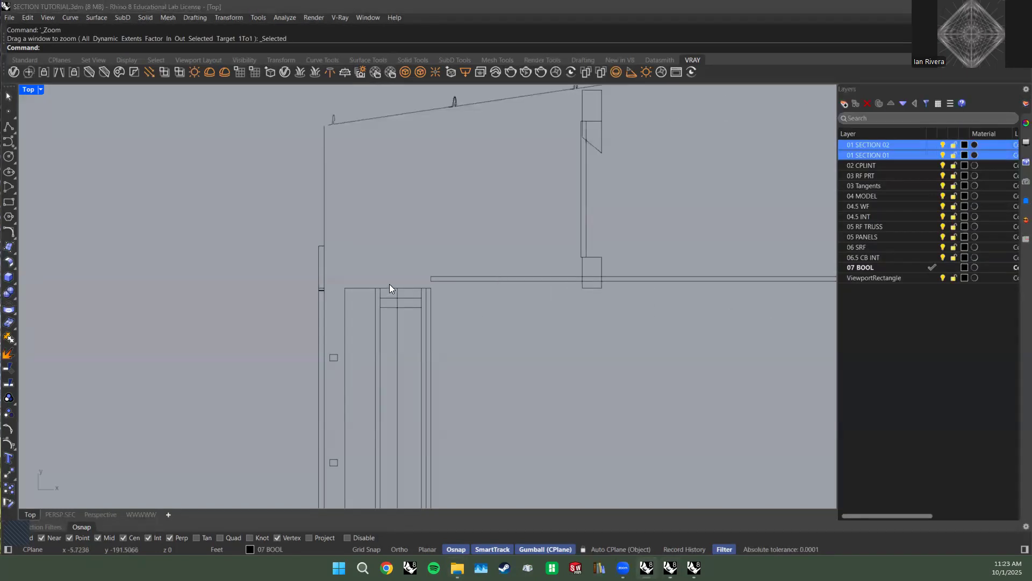
key(alt+Tab)
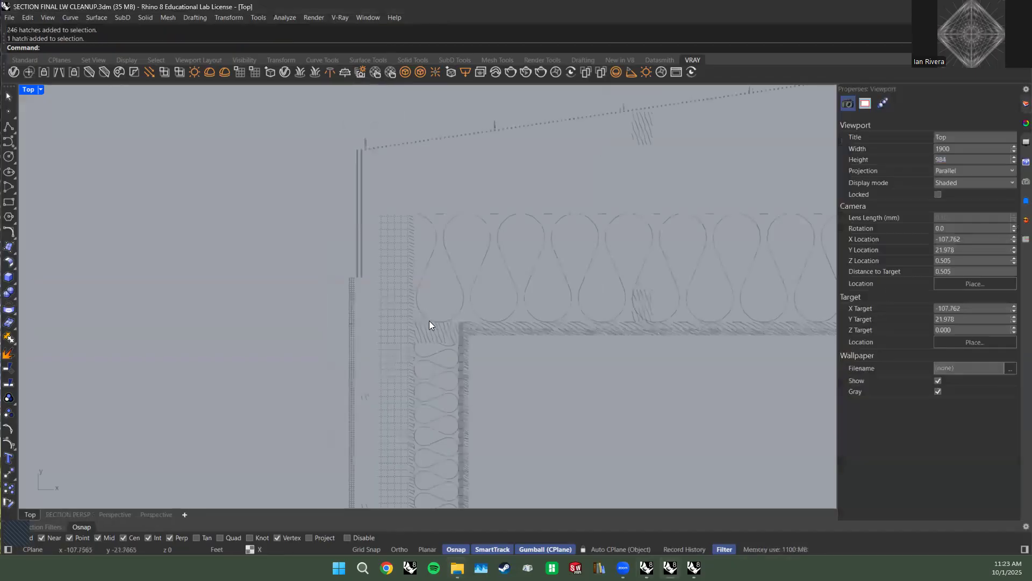
key(alt+Tab)
Examine the SECTION TUTORIAL file's cut curves around the upper storey's walls and roof, checking the curve at the left wall's top.
scroll(427, 312, up, 3)
click(395, 287)
key(Escape)
scroll(396, 272, down, 7)
scroll(413, 269, down, 5)
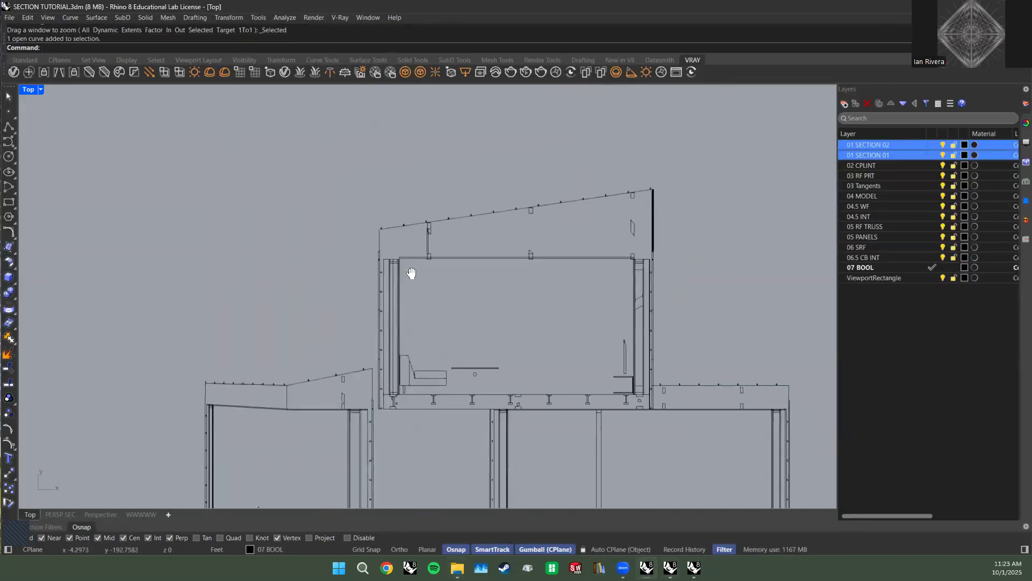
scroll(400, 278, up, 3)
scroll(372, 280, up, 7)
scroll(364, 256, down, 7)
right_drag(376, 245, 380, 207)
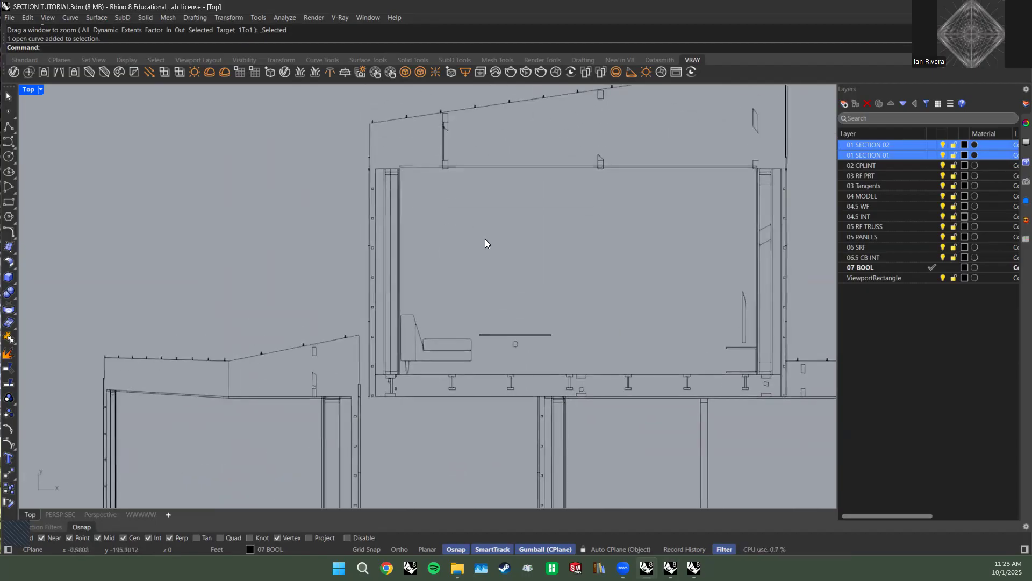
scroll(488, 236, down, 6)
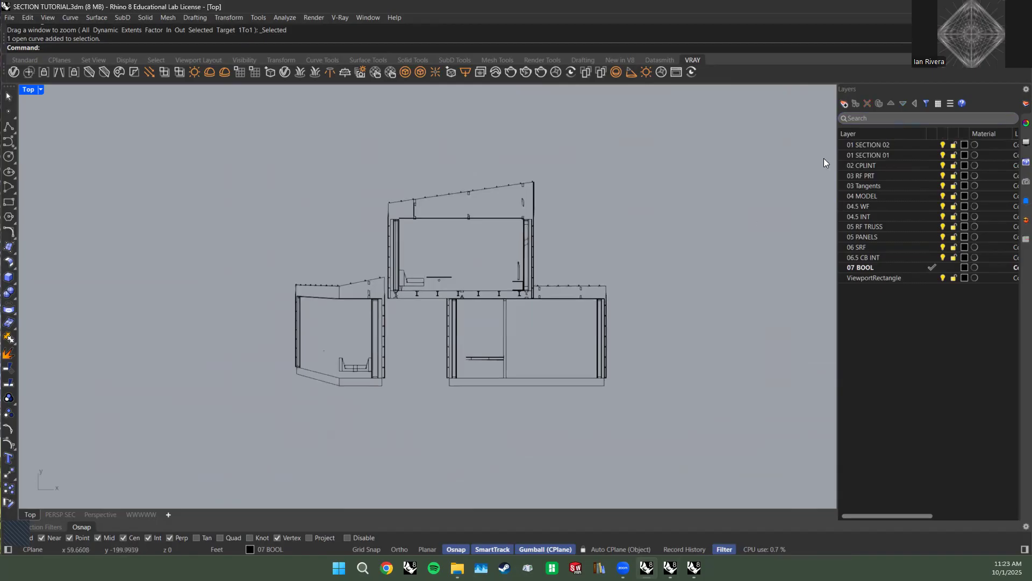
Delete the separate copy of the section cut curves placed below the perspective drawing.
scroll(422, 223, up, 7)
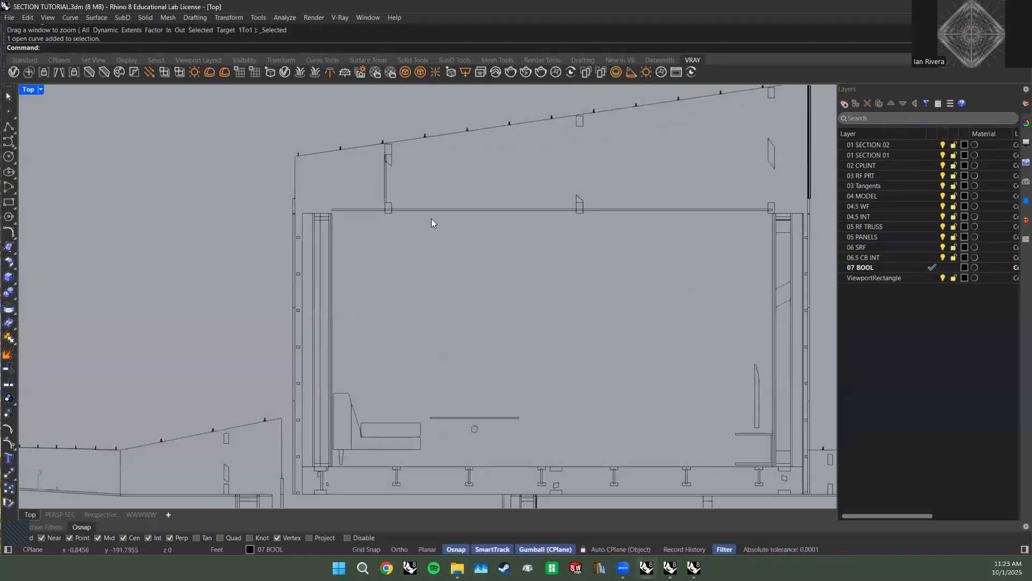
scroll(432, 220, down, 5)
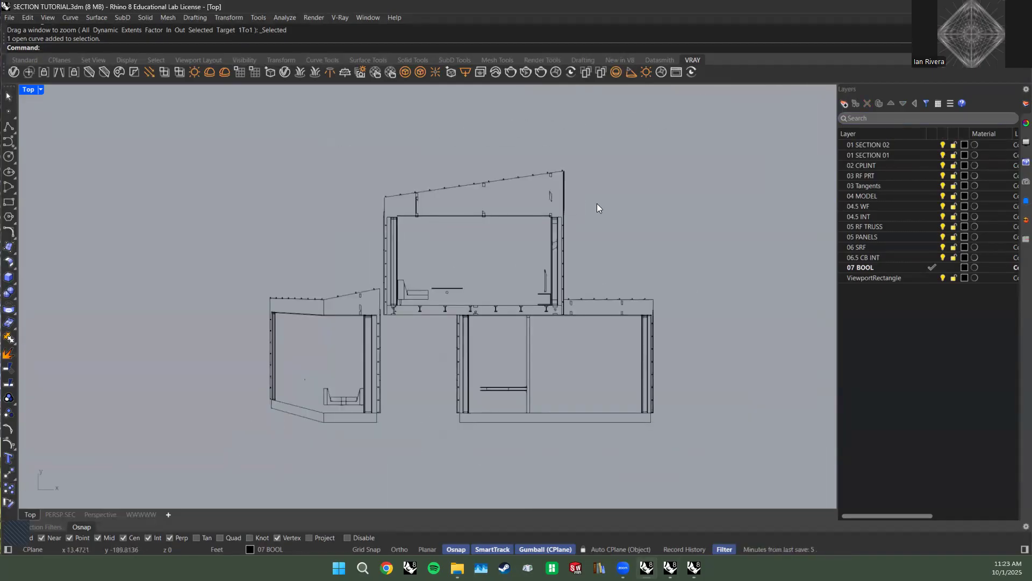
click(899, 145)
shift+click(898, 155)
scroll(519, 298, down, 7)
drag(552, 416, 278, 300)
key(Delete)
Inspect the outline curve left inside the frame above the original perspective section drawing.
right_drag(470, 260, 477, 436)
drag(354, 182, 353, 175)
click(429, 146)
right_drag(443, 87, 432, 129)
scroll(433, 128, up, 4)
click(433, 128)
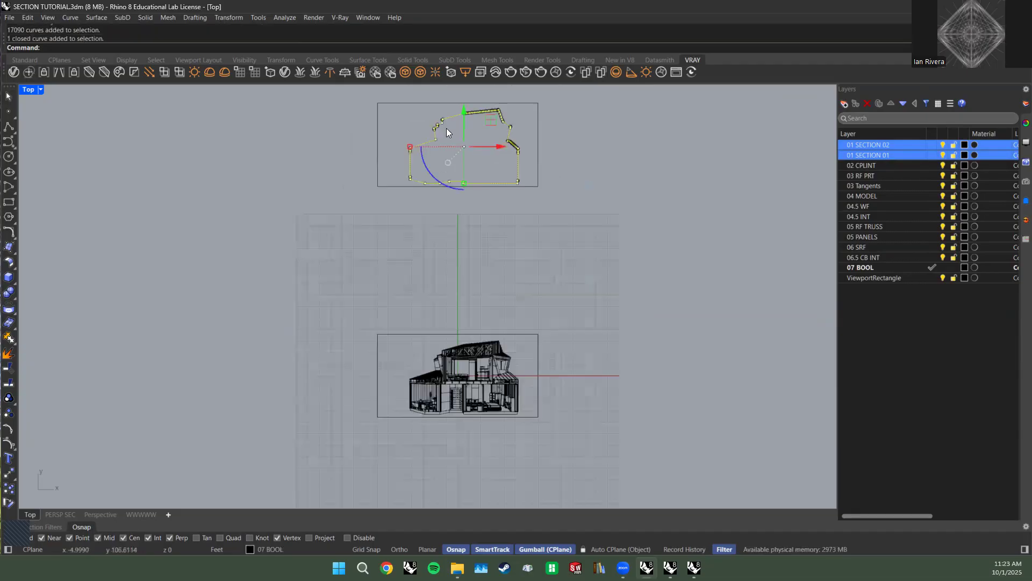
click(452, 237)
right_drag(463, 290, 445, 221)
Zoom to the original perspective section drawing and select all objects on the 01 SECTION 02 and 01 SECTION 01 layers.
drag(571, 397, 254, 208)
text(zs)
key(Return)
click(237, 186)
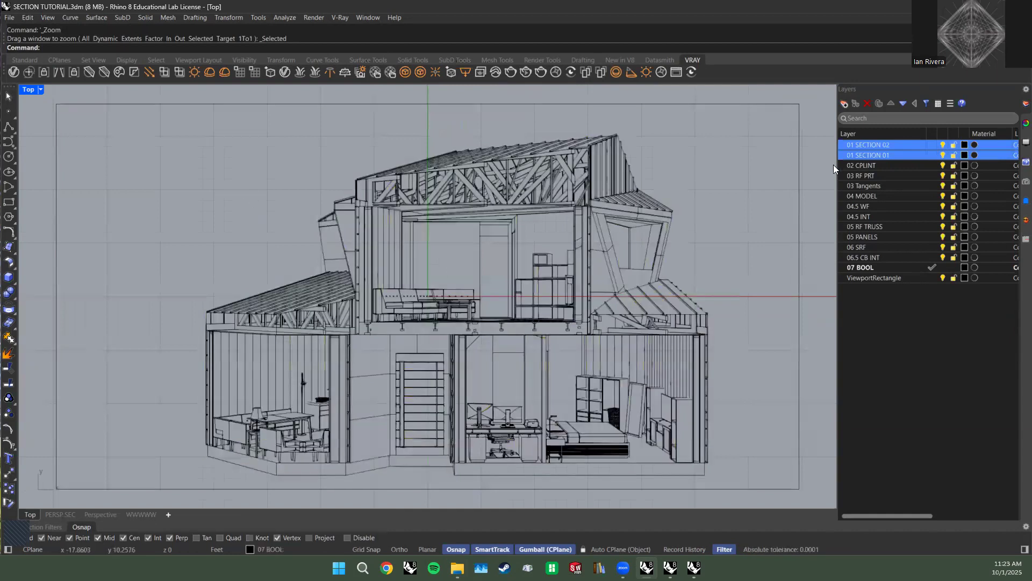
right_click(889, 155)
click(921, 173)
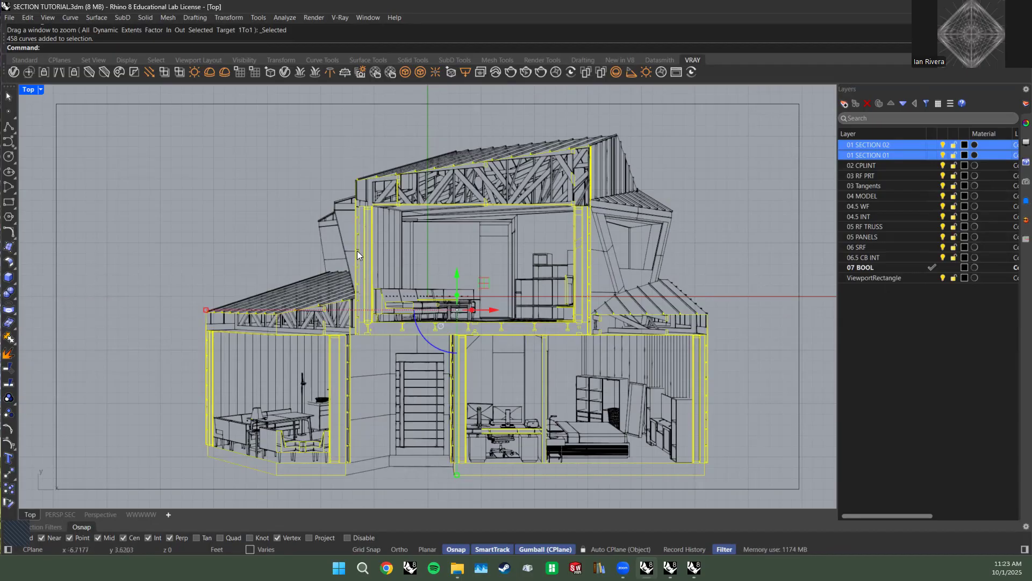
Examine the highlighted cut curves at the upper storey's left wall-to-roof corner.
scroll(377, 238, up, 2)
scroll(411, 143, up, 5)
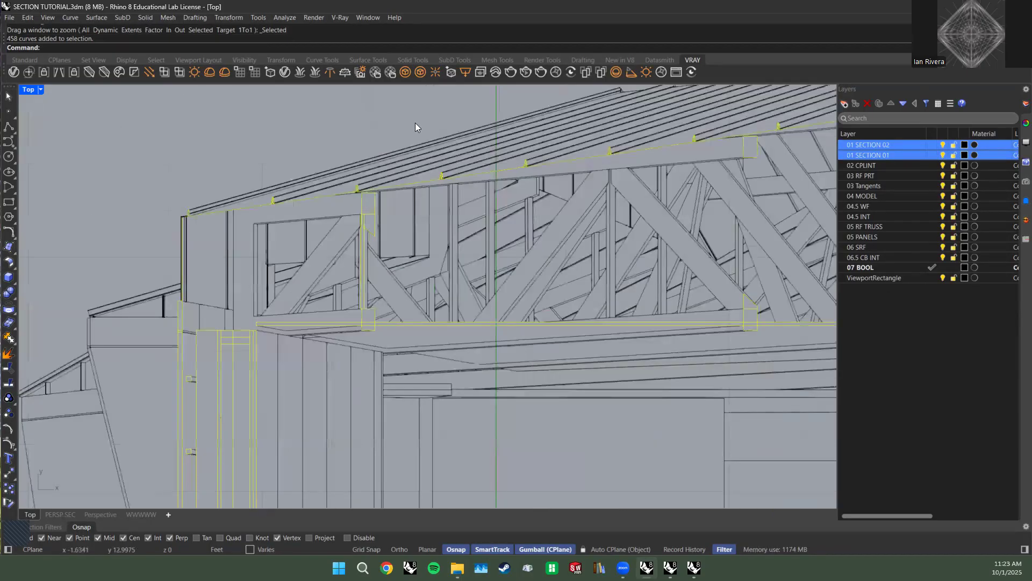
right_drag(370, 229, 412, 137)
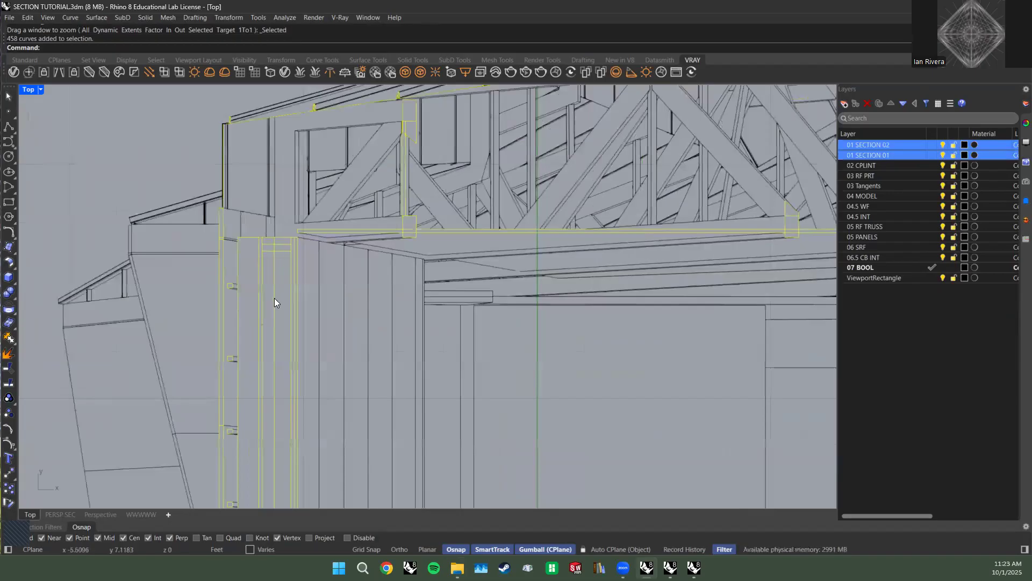
scroll(285, 207, down, 3)
scroll(285, 202, down, 3)
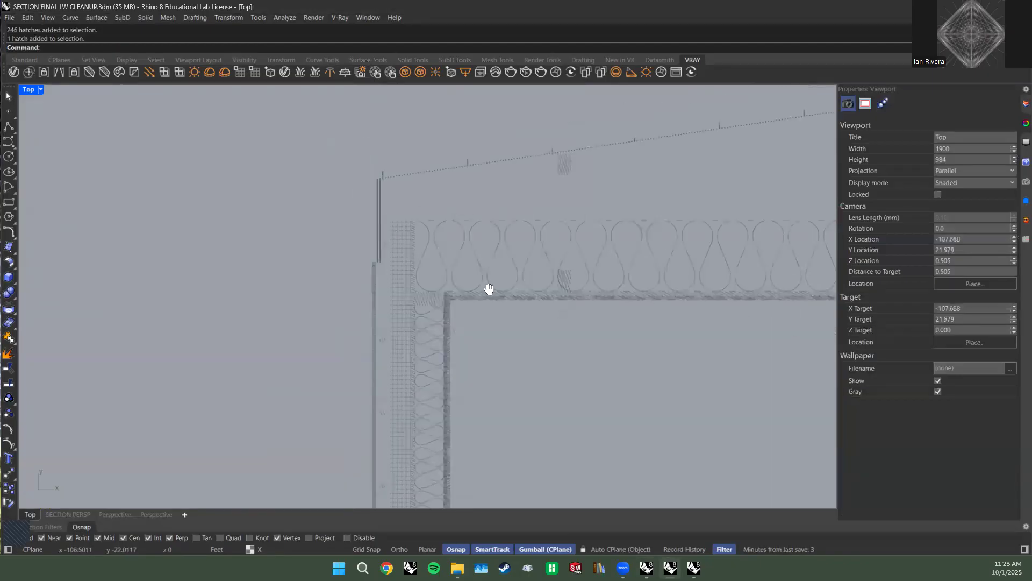
In the SECTION FINAL LW CLEANUP file, highlight all objects on the HATCH sublayers from CORR to GROUND, then clear the selection.
scroll(329, 277, down, 6)
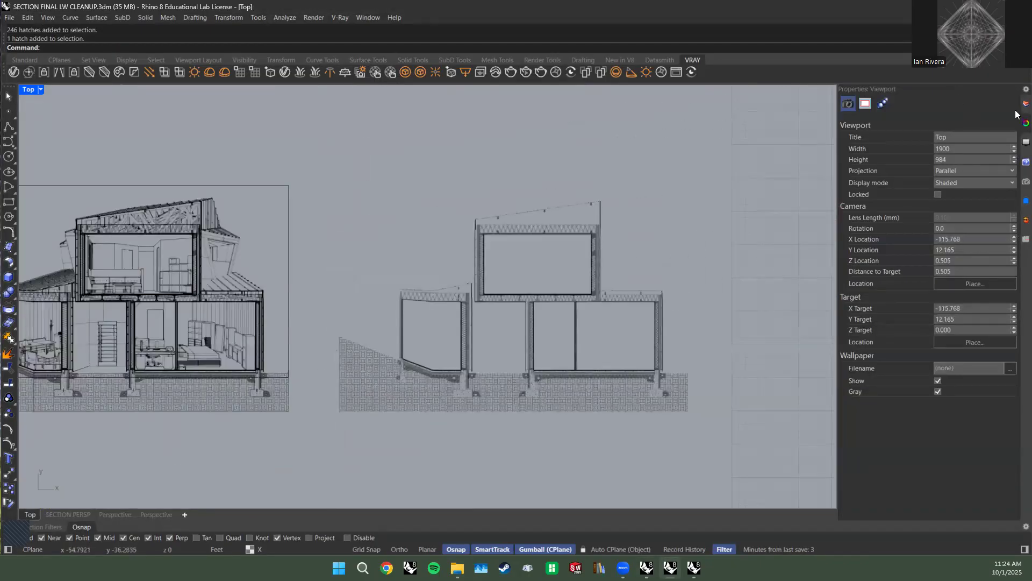
click(1026, 104)
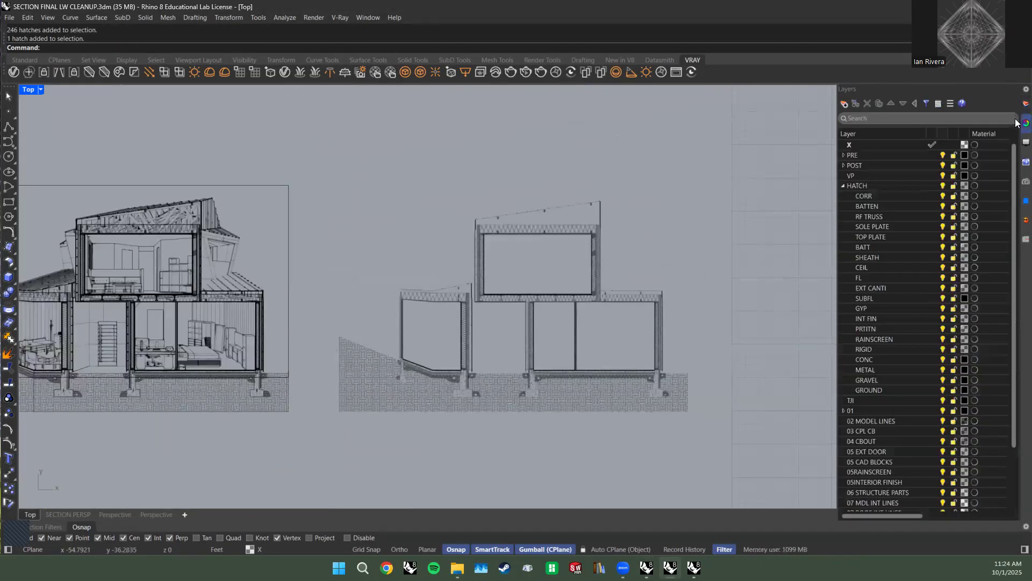
click(866, 196)
shift+click(868, 388)
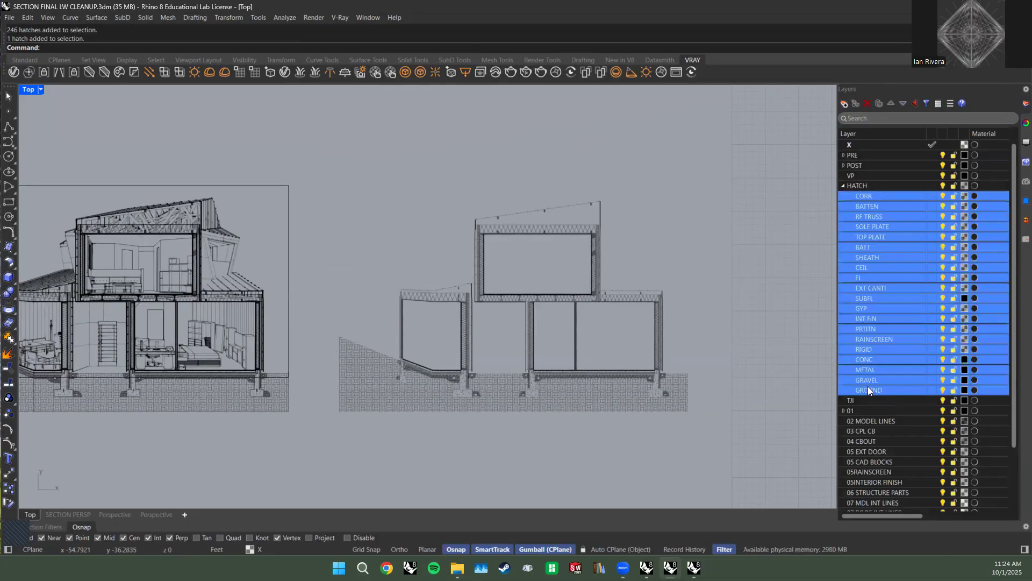
right_click(897, 349)
click(904, 386)
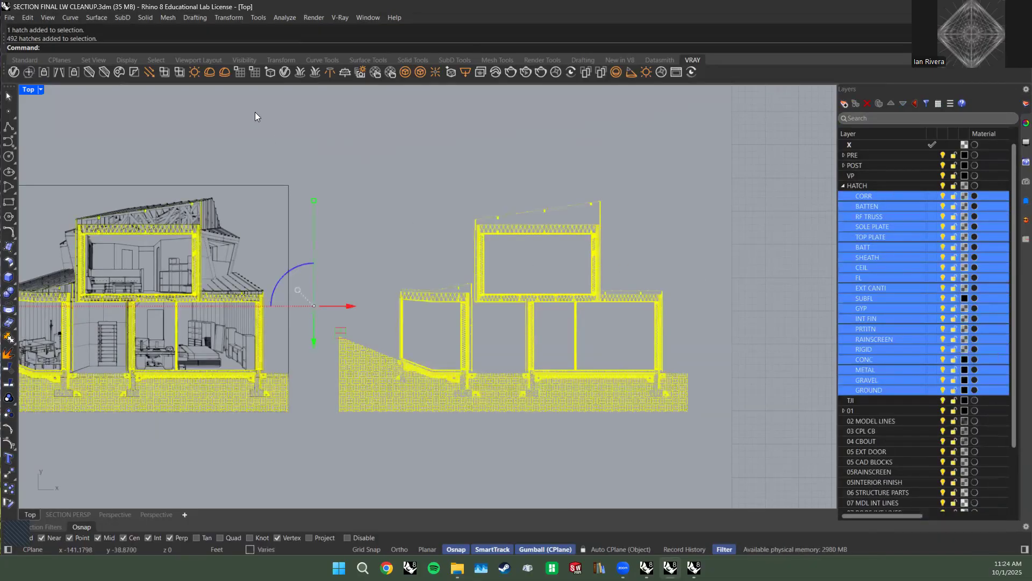
key(Escape)
Examine the wall, ceiling and roof insulation hatches at the upper storey's left corner of the perspective section.
scroll(243, 282, up, 10)
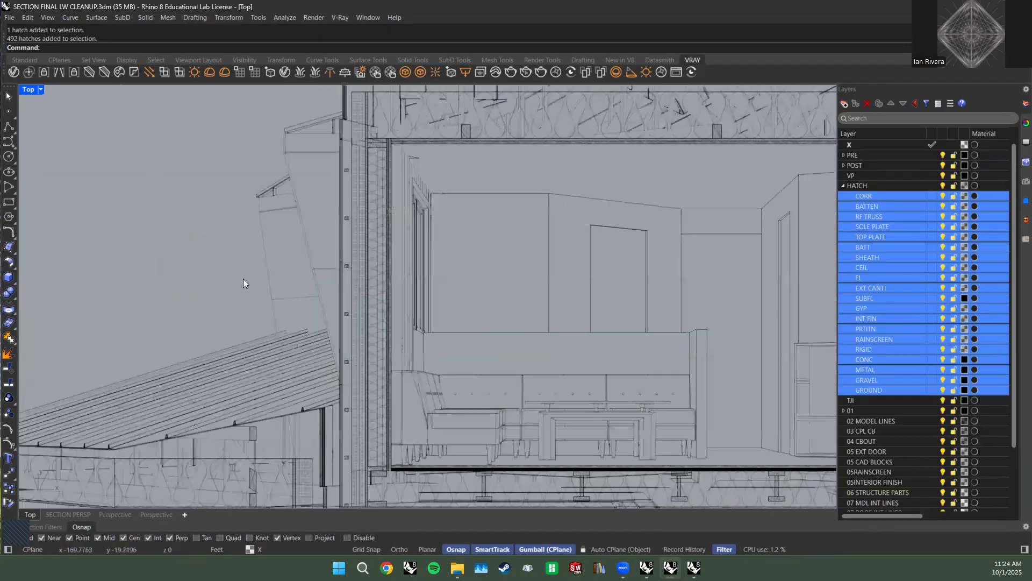
scroll(243, 283, down, 2)
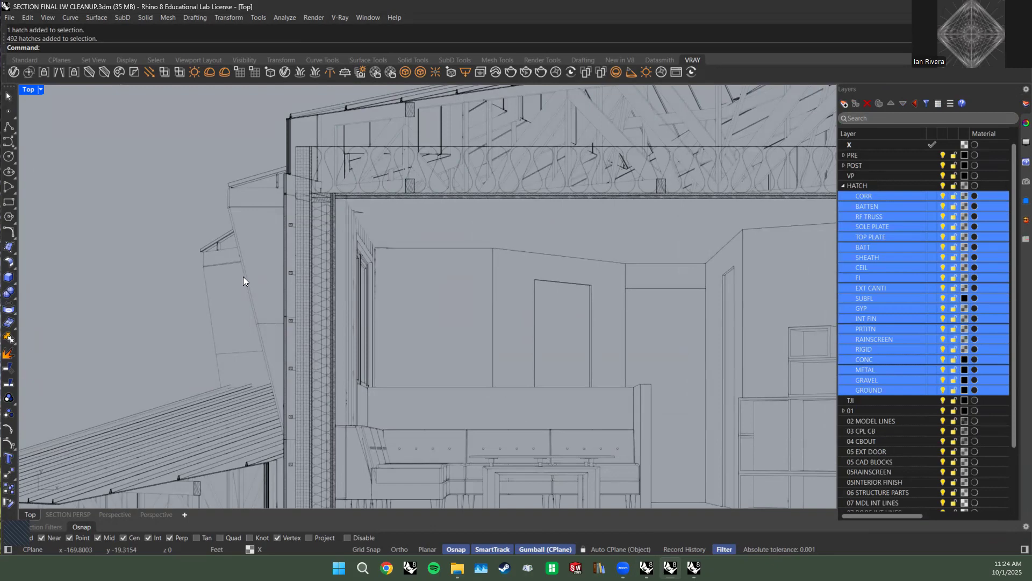
scroll(351, 199, up, 8)
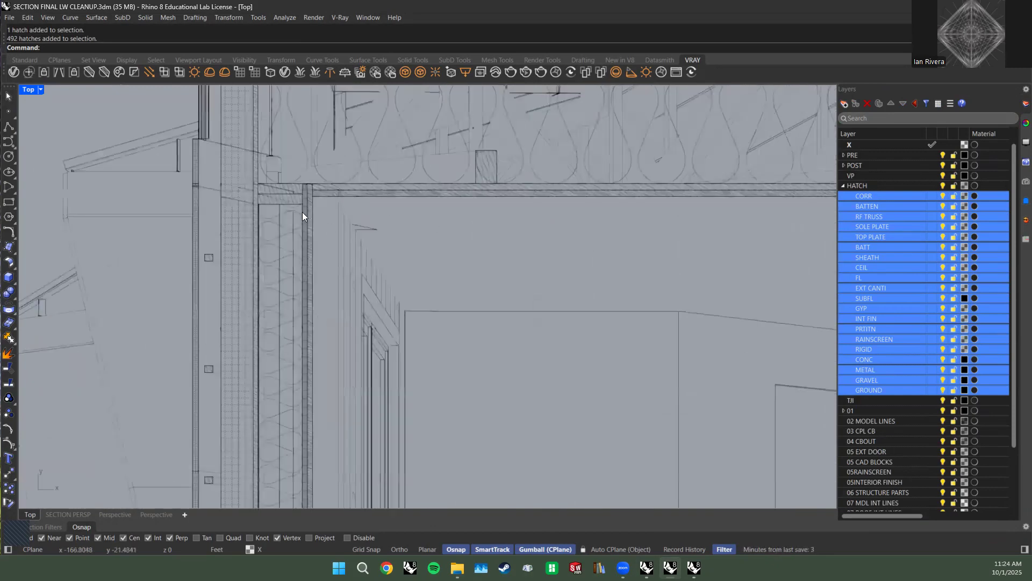
scroll(240, 173, up, 8)
right_drag(240, 173, 416, 289)
scroll(234, 208, down, 10)
scroll(277, 219, up, 12)
scroll(514, 259, down, 3)
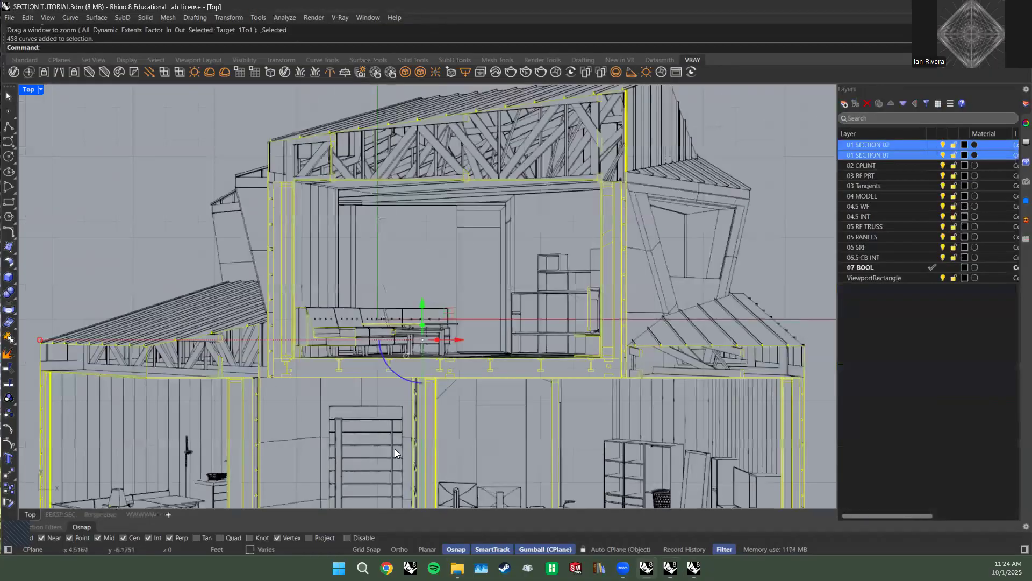
In the SECTION TUTORIAL file, add the rectangular frame to the section curve selection, copy everything to about Y 100, and zoom to it.
scroll(351, 219, down, 12)
right_drag(283, 251, 374, 293)
shift+click(378, 224)
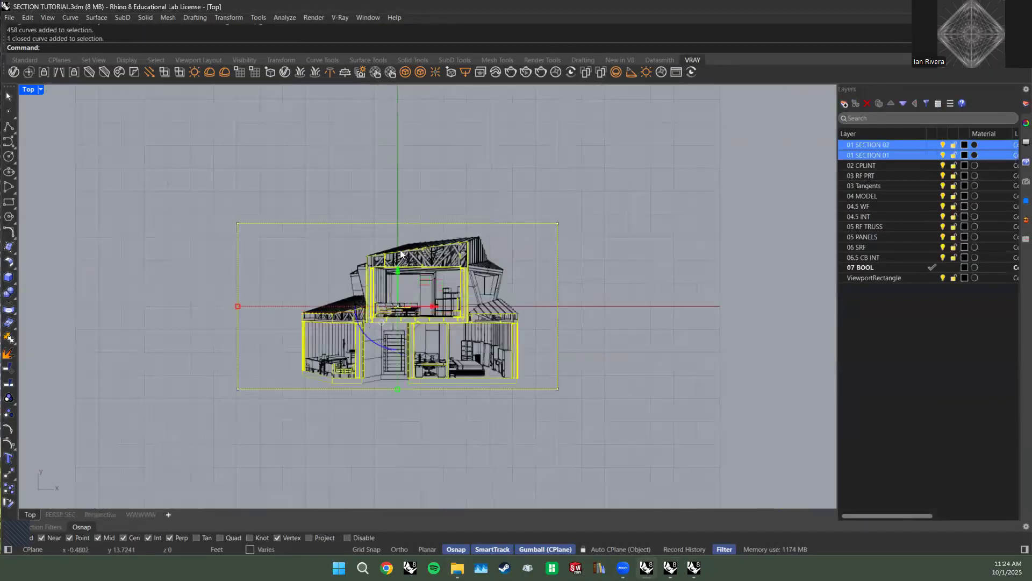
click(397, 269)
key(Return)
text(zs)
key(Return)
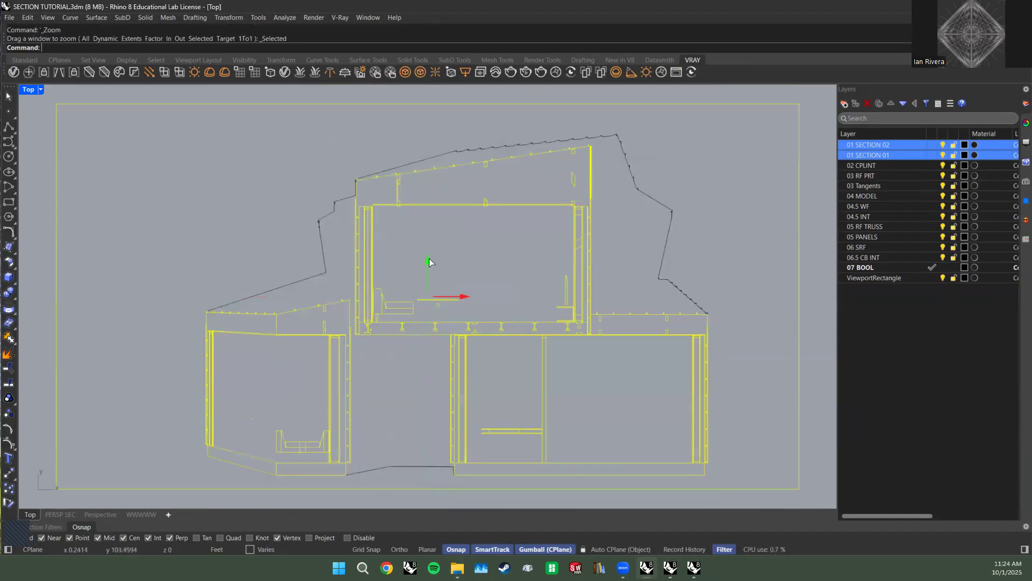
Move the copied section curves and frame further along the Y axis to about Y 200, and zoom to them.
click(429, 259)
key(Return)
scroll(432, 258, down, 20)
scroll(425, 303, up, 12)
drag(517, 291, 324, 183)
text(zs)
key(Return)
click(391, 265)
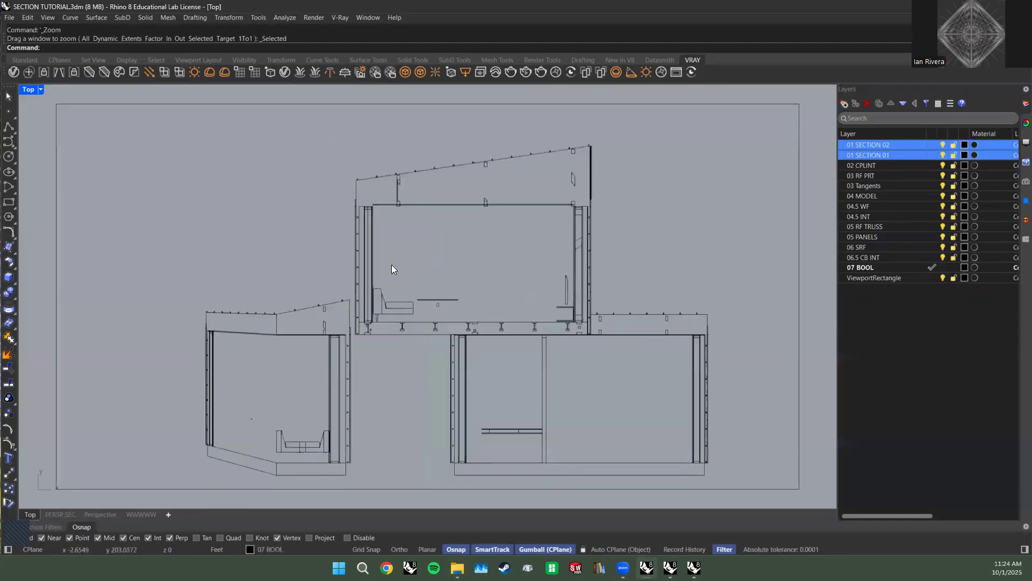
Isolate the copied section curves and their frame from the rest of the drawing, and clear the layer selection.
scroll(382, 249, down, 8)
scroll(415, 220, up, 4)
drag(510, 270, 246, 117)
text(Isolate)
key(Return)
click(208, 183)
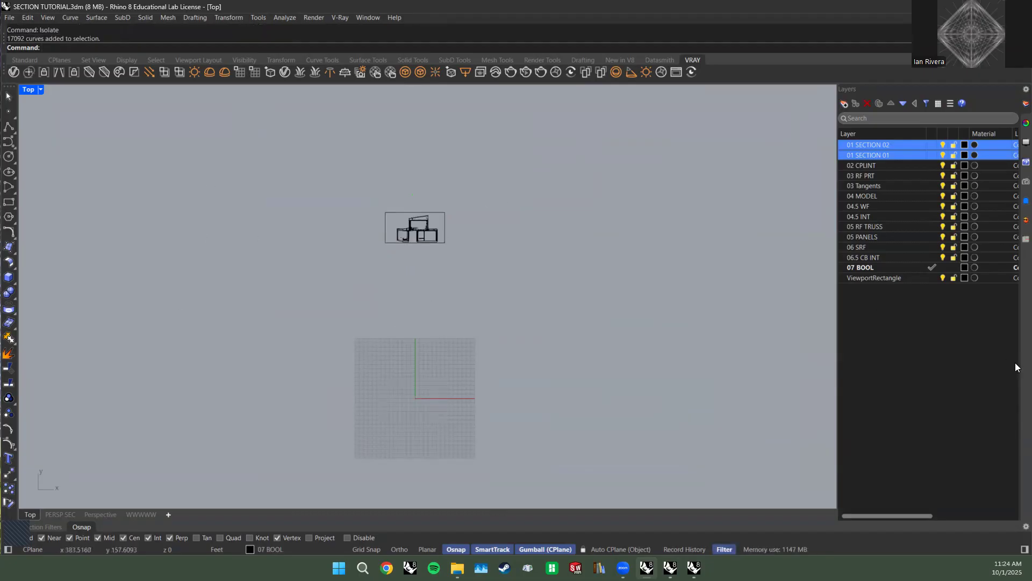
click(961, 382)
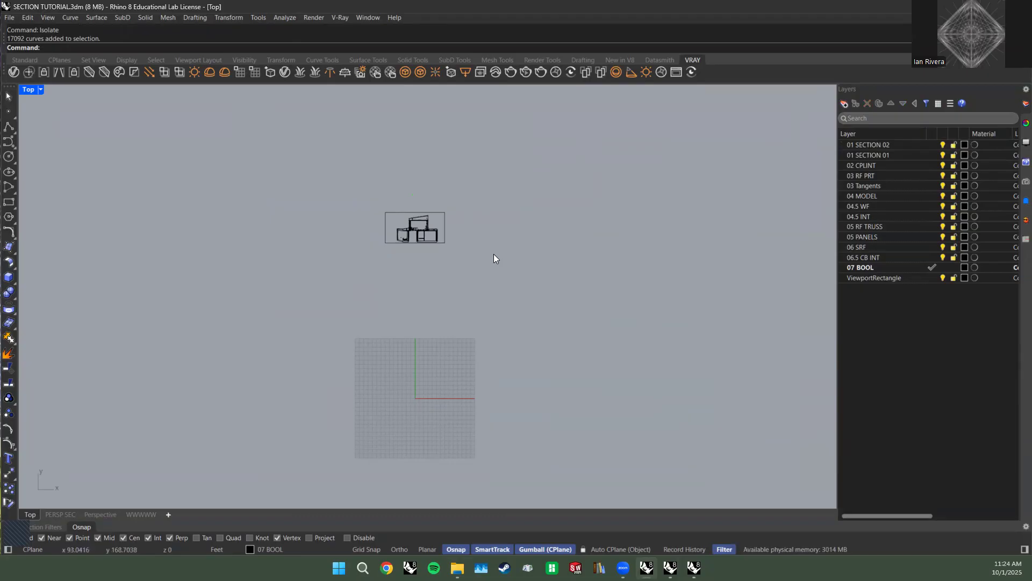
Examine the isolated cut curves, focusing on the upper storey's left wall, roof line and truss members.
scroll(414, 224, up, 8)
click(410, 223)
click(535, 288)
scroll(409, 236, up, 15)
right_drag(384, 262, 473, 379)
scroll(411, 286, up, 8)
scroll(470, 371, down, 8)
right_drag(450, 316, 444, 272)
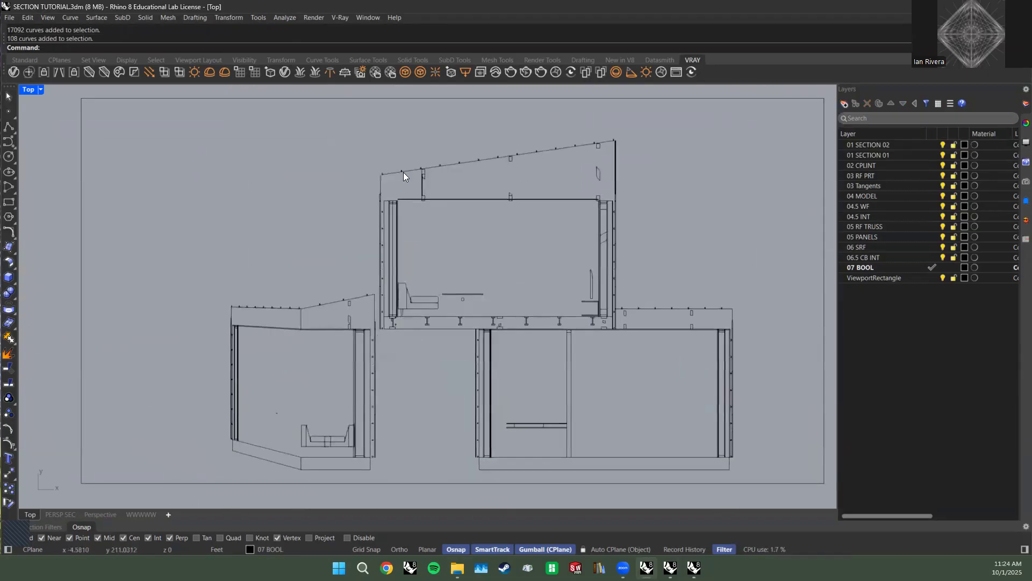
scroll(394, 201, up, 10)
right_drag(394, 202, 358, 255)
scroll(358, 256, down, 4)
scroll(423, 199, up, 12)
scroll(417, 200, down, 8)
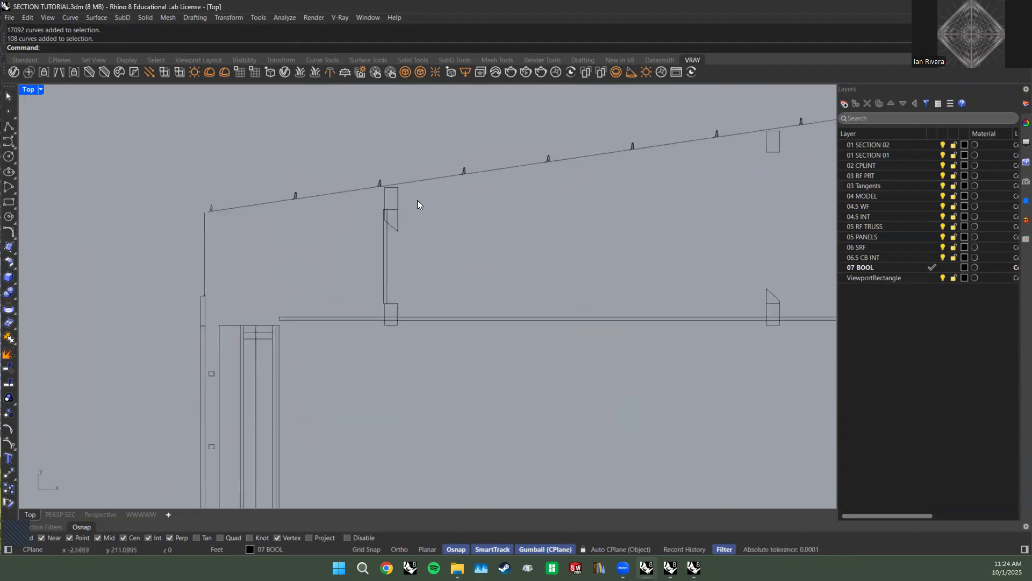
Examine the isolated cut curves of the lower storey's walls, floors and roof.
right_drag(428, 222, 395, 185)
scroll(396, 185, down, 4)
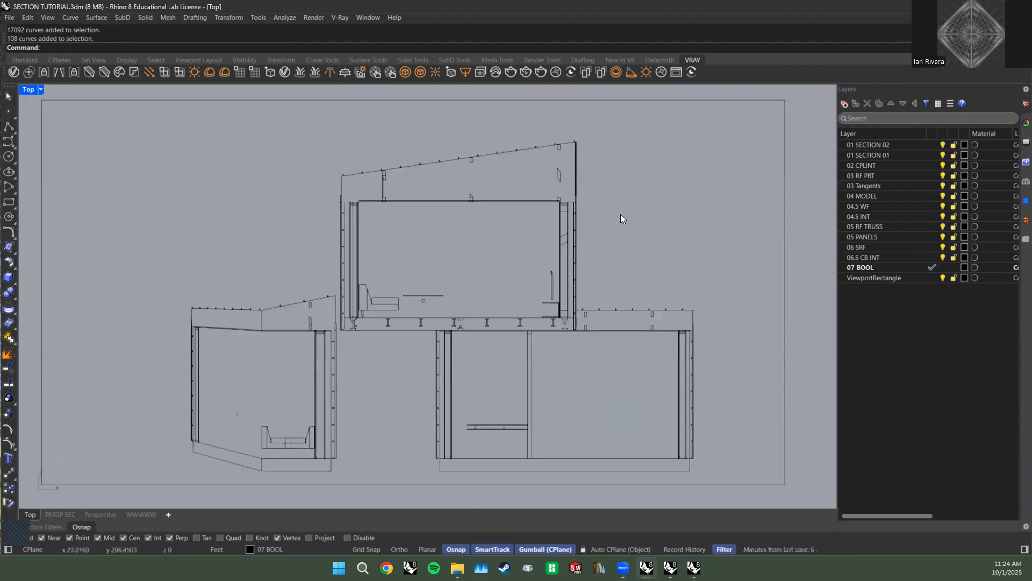
scroll(333, 380, up, 4)
right_drag(334, 380, 352, 310)
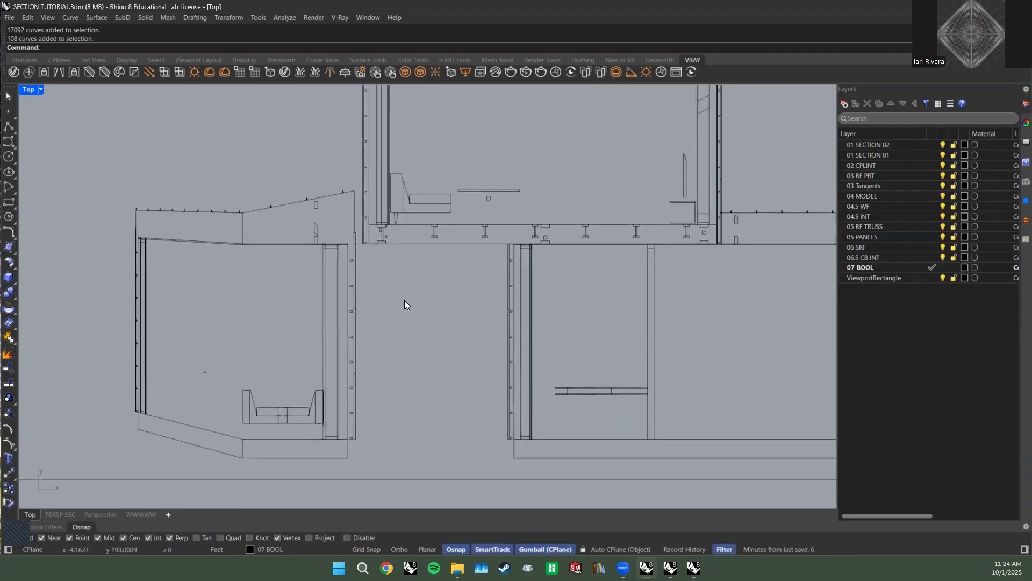
scroll(404, 304, down, 6)
Bring back the hidden objects with Unisolate and review the original perspective section drawing.
text(n)
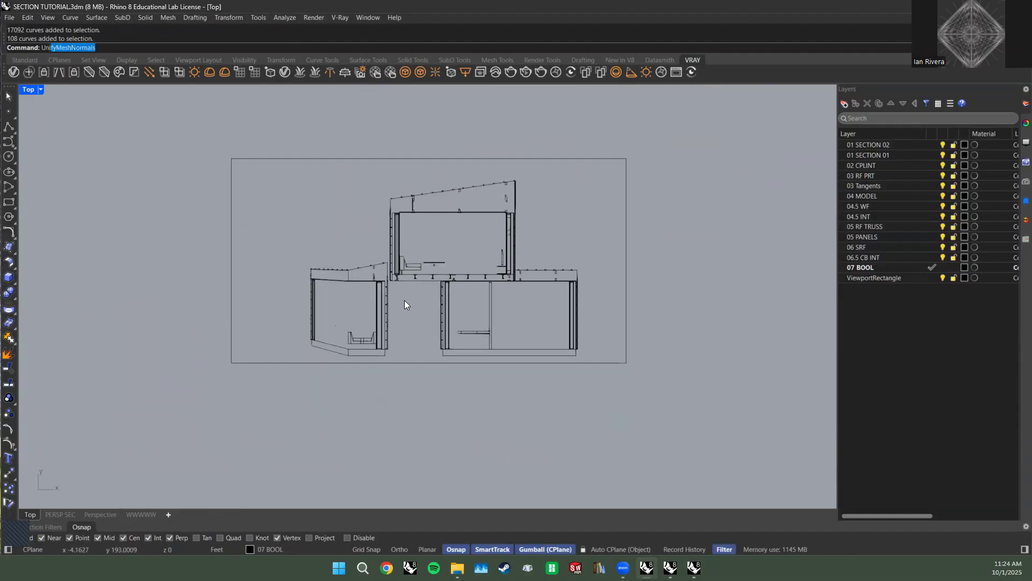
text(isolate)
key(Return)
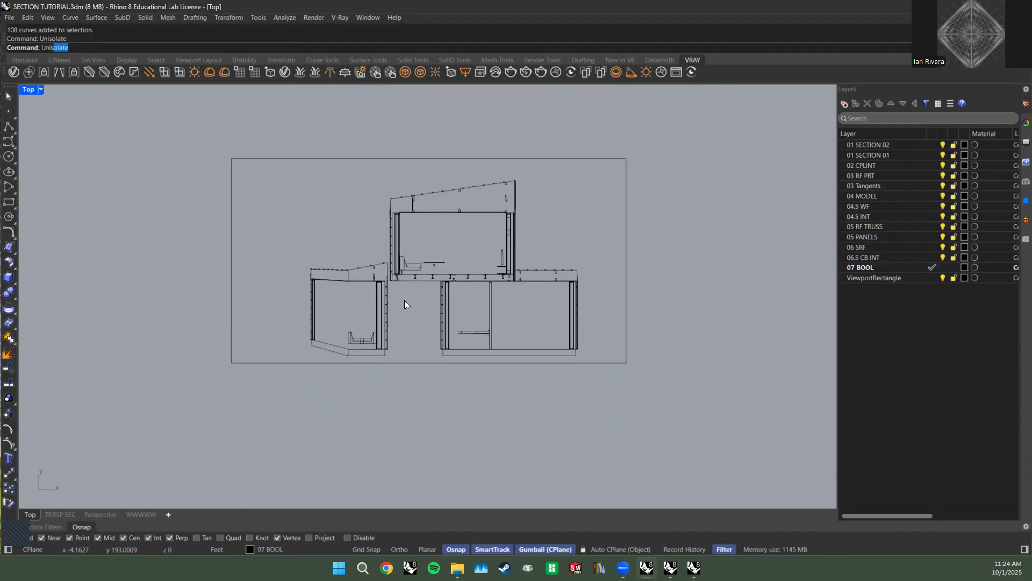
scroll(562, 454, down, 5)
scroll(516, 410, down, 2)
scroll(516, 214, up, 2)
scroll(547, 293, down, 4)
scroll(519, 216, up, 6)
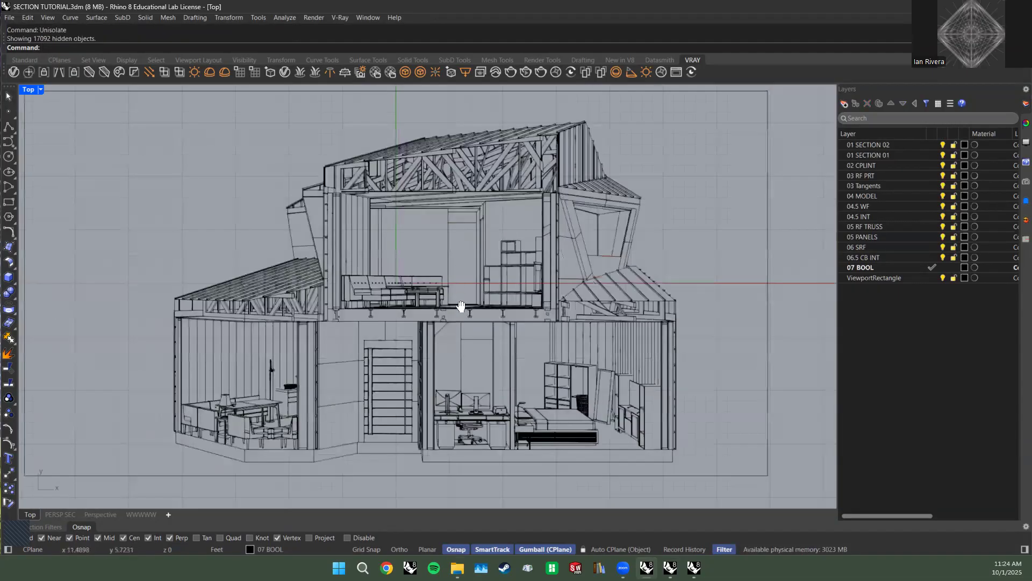
scroll(342, 370, up, 4)
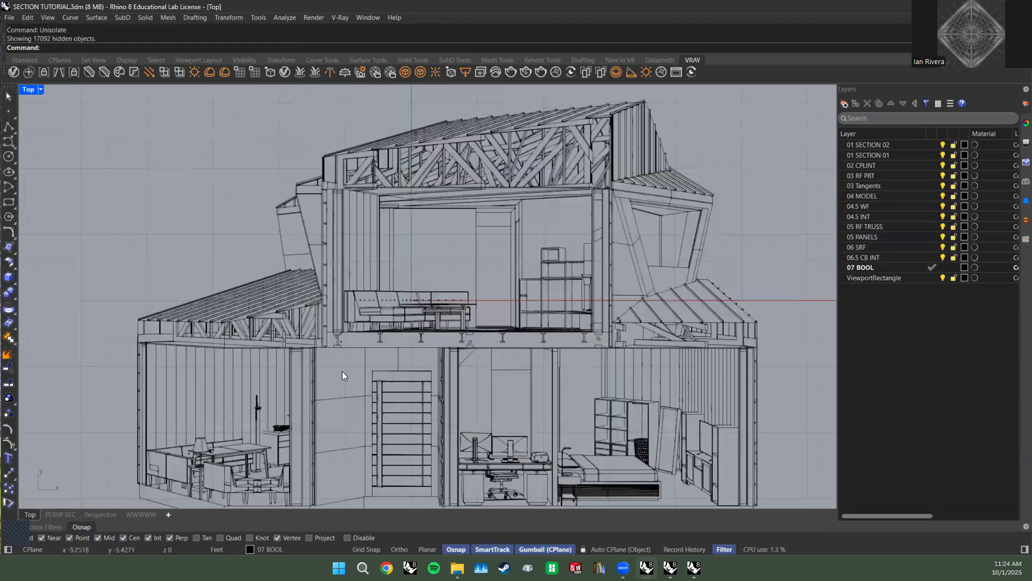
scroll(348, 347, down, 2)
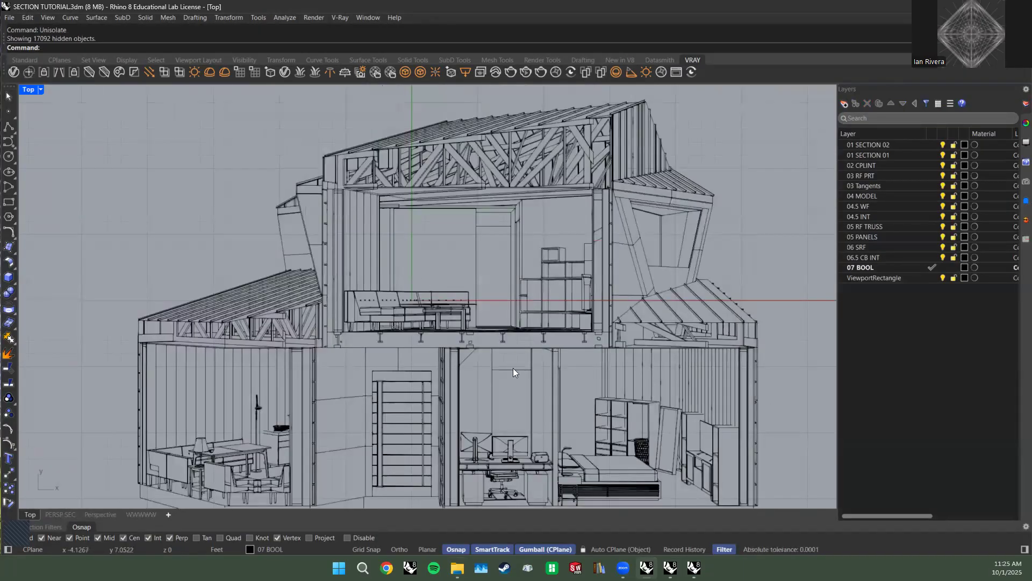
Examine the copied cut curves at the lower roof's wall junction and the upper roof truss, checking the overlapping angled truss member.
mouse_move(694, 567)
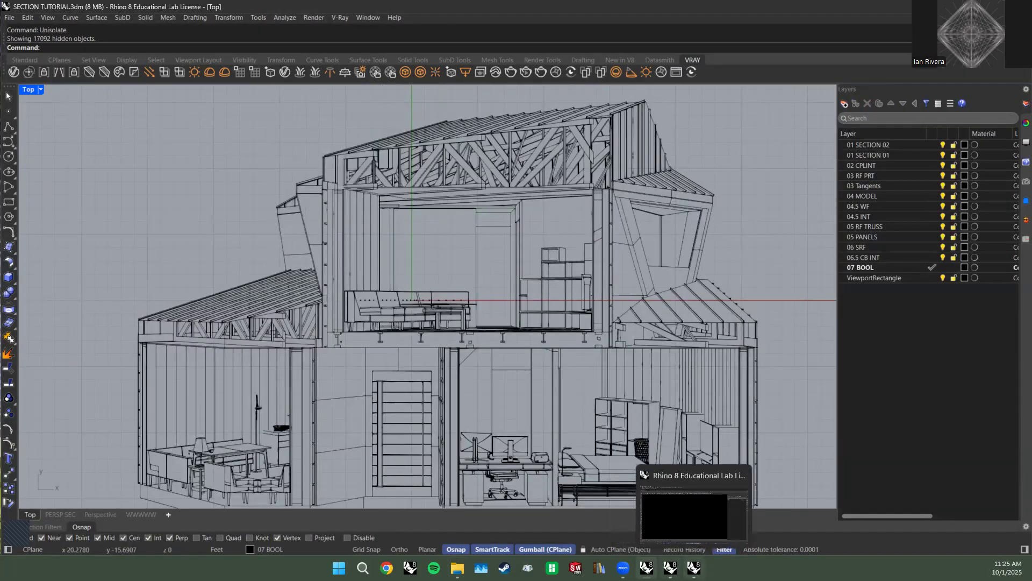
scroll(255, 294, down, 4)
scroll(377, 253, up, 6)
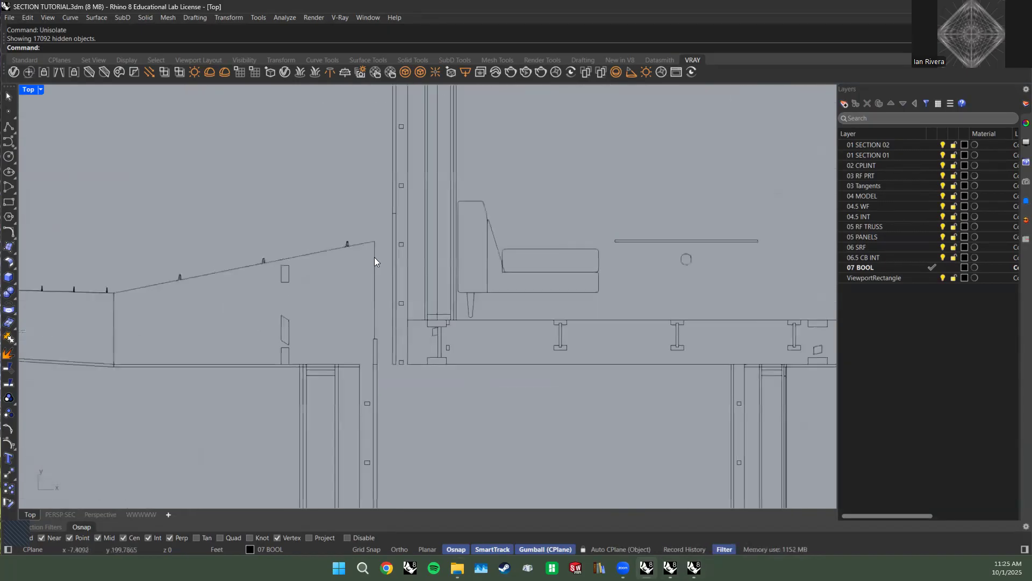
scroll(388, 209, up, 4)
scroll(365, 429, down, 3)
right_drag(370, 306, 398, 282)
scroll(484, 237, up, 3)
scroll(531, 208, up, 4)
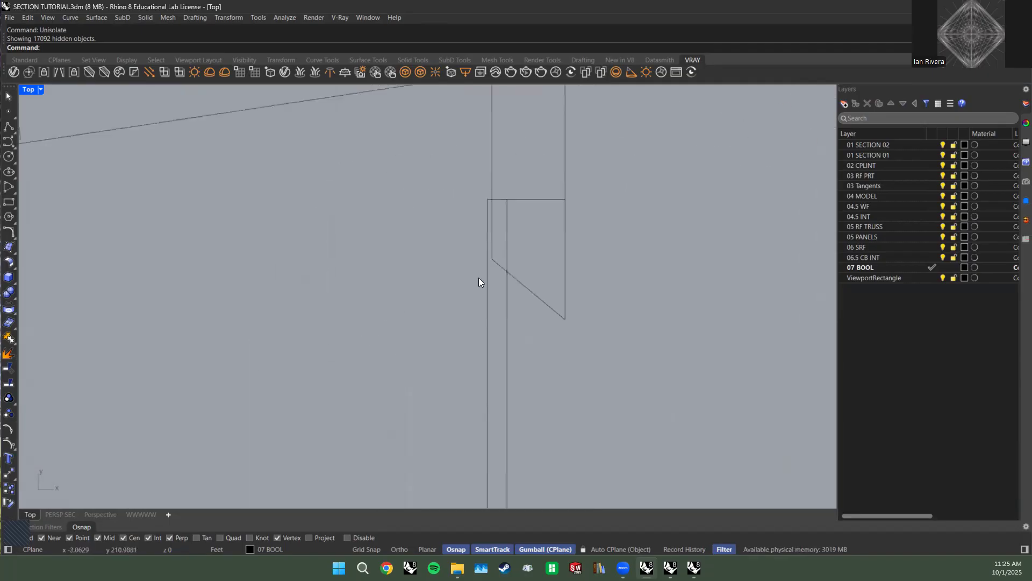
click(546, 306)
scroll(593, 259, down, 2)
key(Escape)
Select all objects on the 01 SECTION 01 layer.
right_click(903, 155)
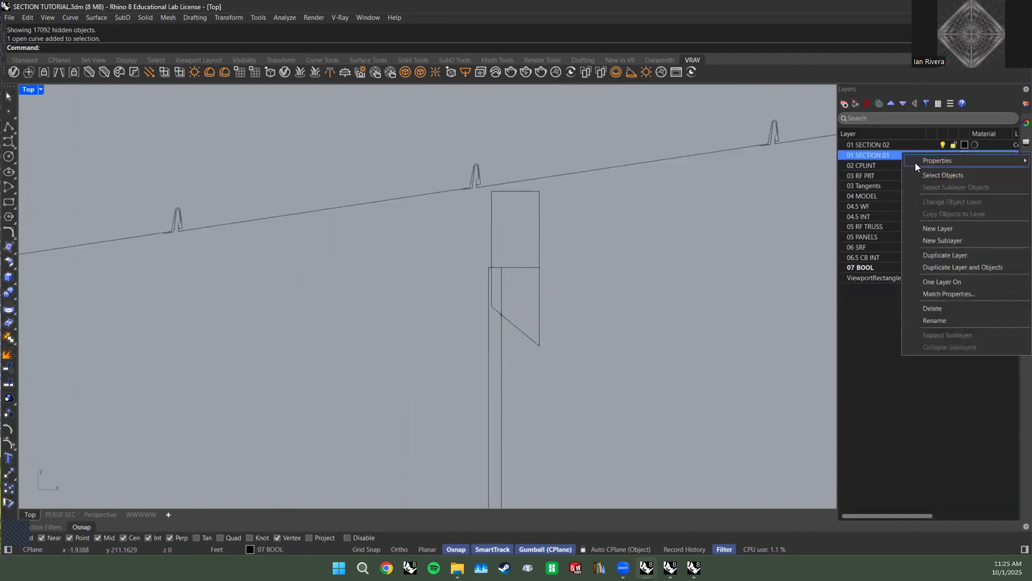
click(943, 175)
scroll(533, 304, up, 4)
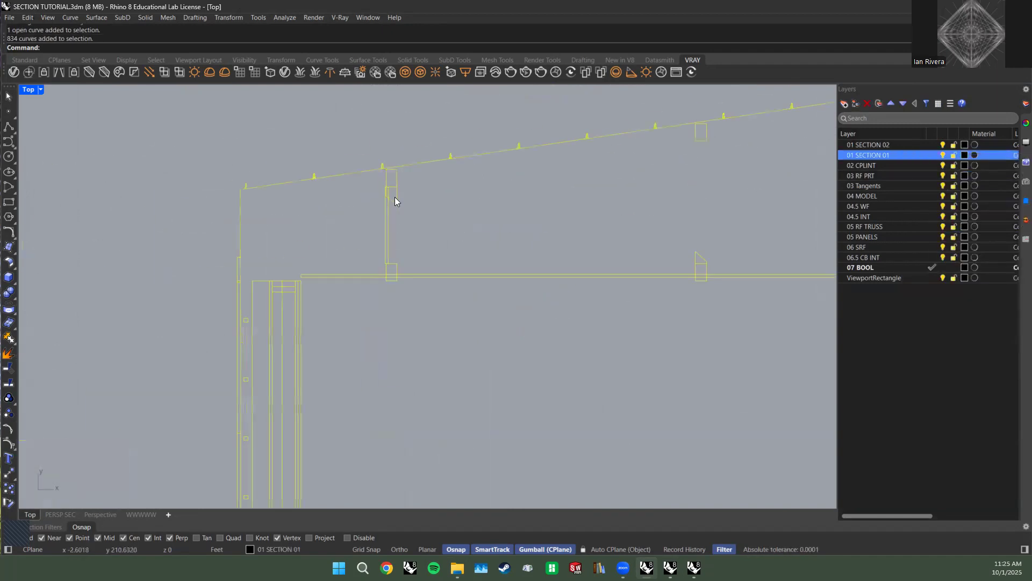
Clear the selection and examine the section's cut curves, including the standing seam beside the lower roof's kink.
scroll(462, 142, down, 2)
key(Escape)
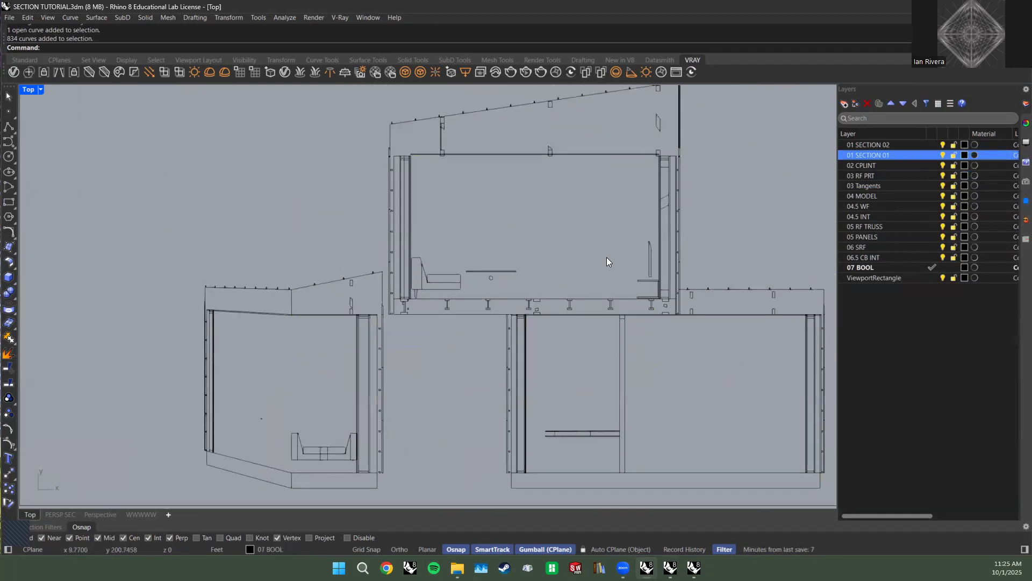
scroll(333, 276, up, 5)
scroll(542, 249, down, 6)
scroll(352, 275, up, 6)
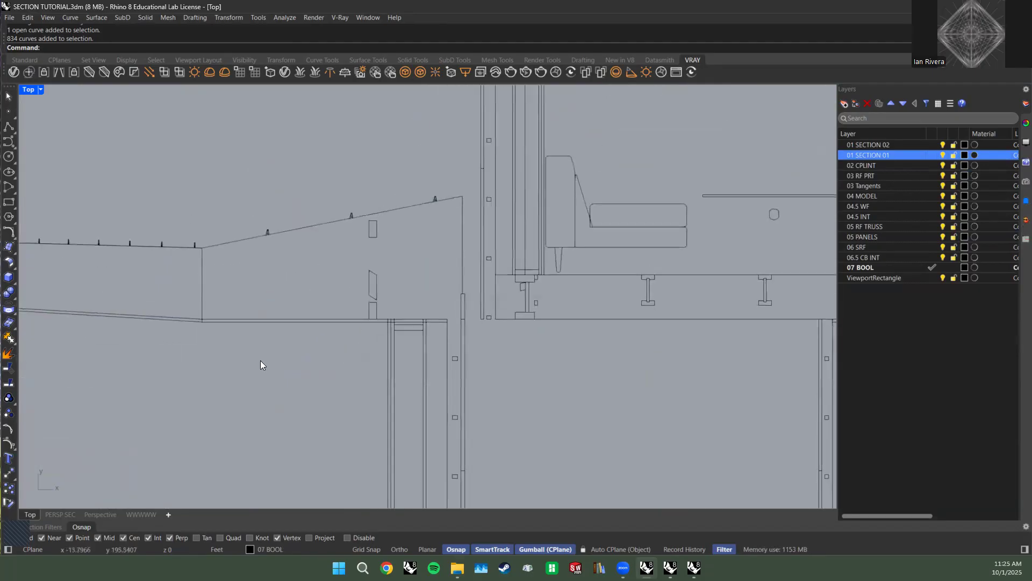
scroll(169, 264, up, 8)
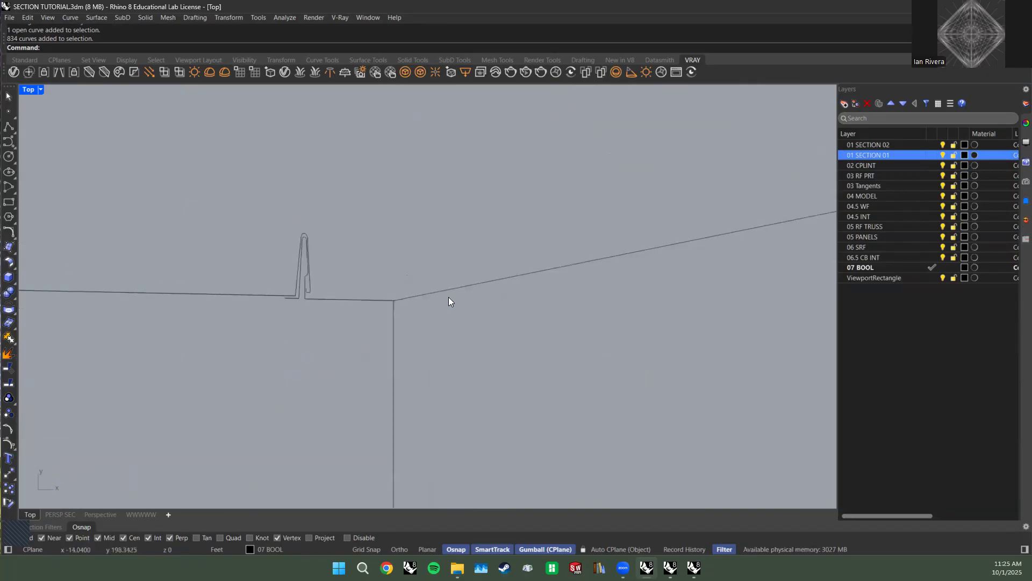
scroll(257, 314, down, 10)
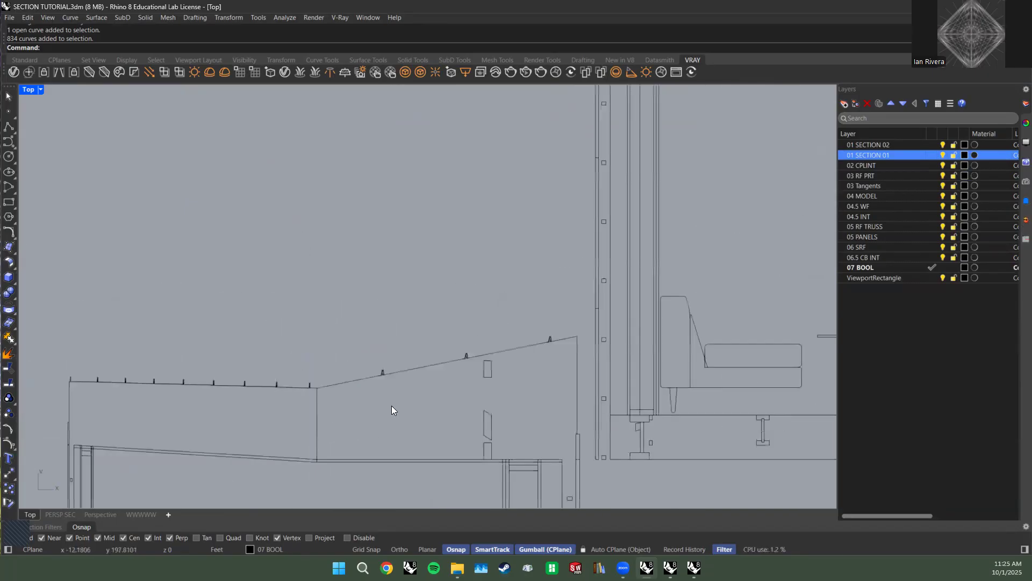
scroll(419, 312, down, 3)
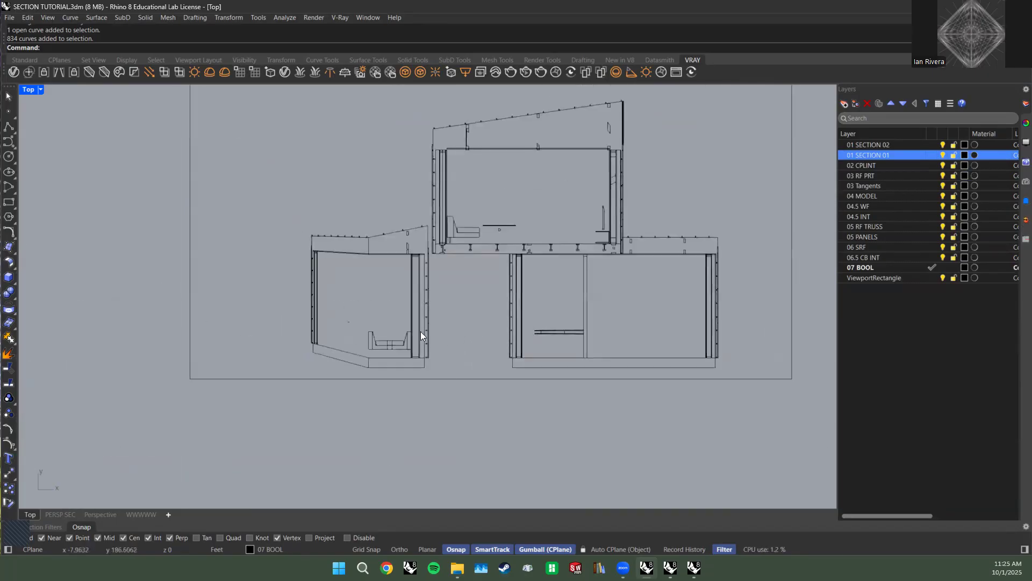
scroll(399, 295, down, 4)
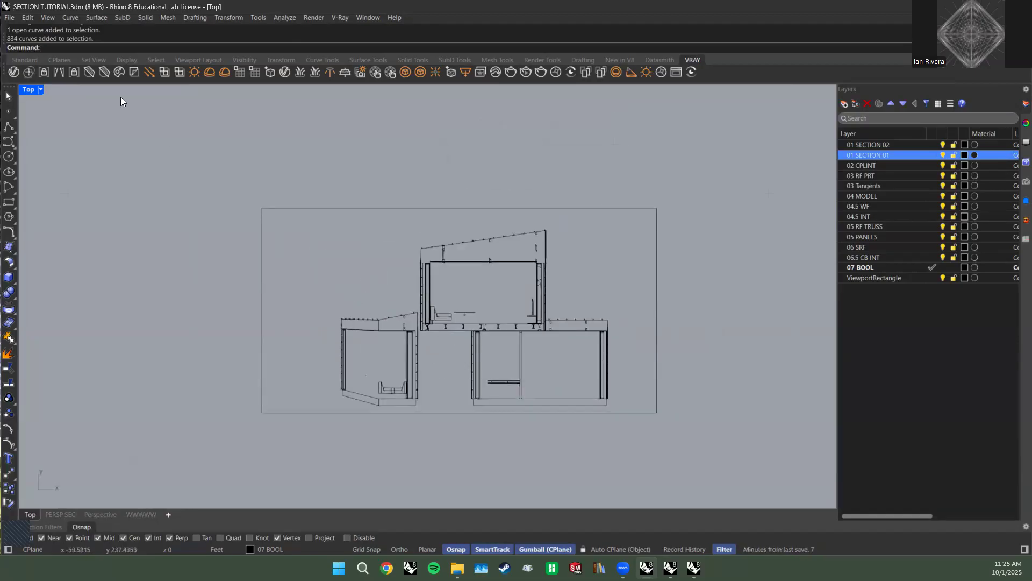
Examine the framed section drawing as a whole and the separate silhouette outline placed below it.
click(261, 209)
click(347, 241)
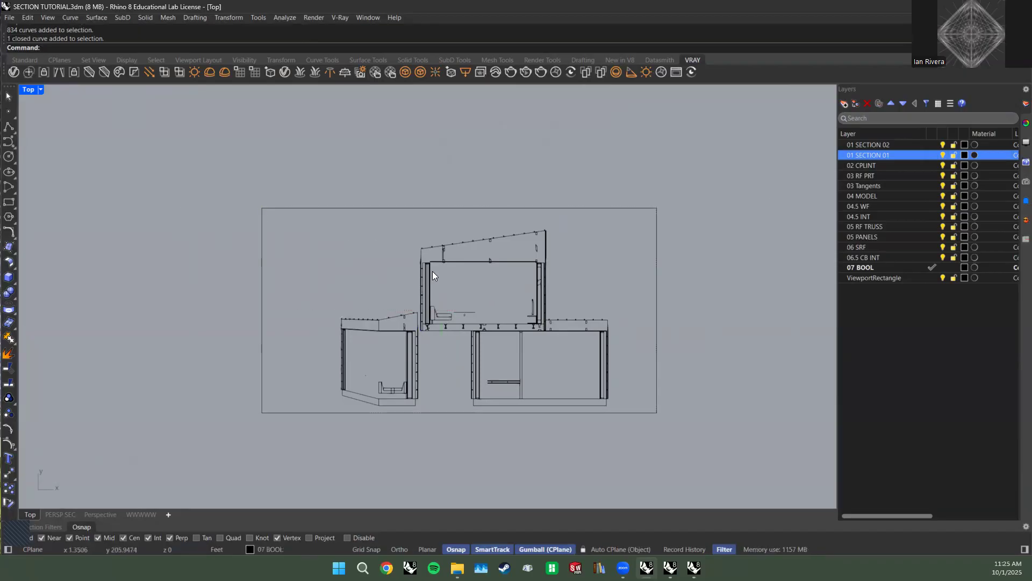
mouse_move(457, 567)
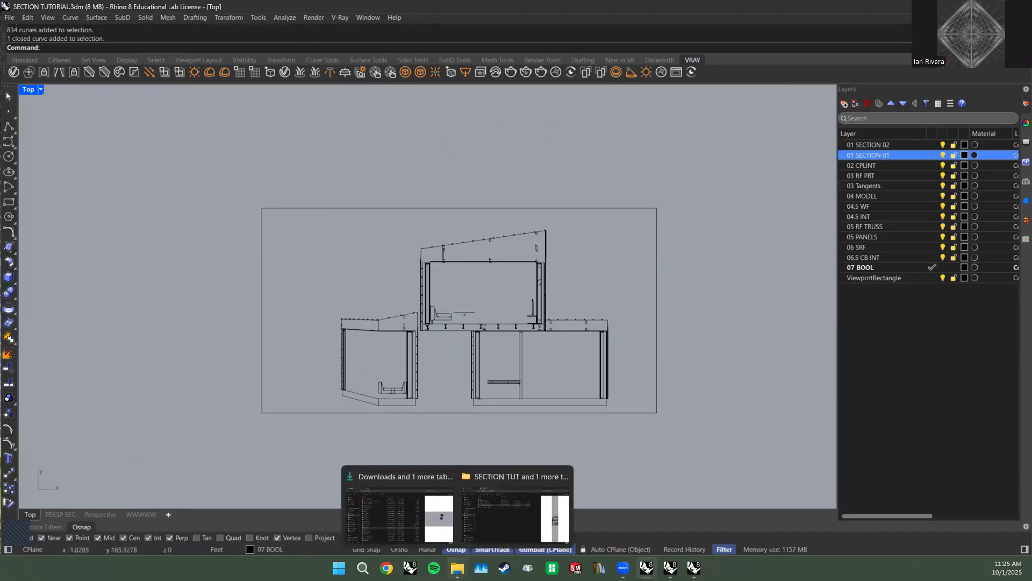
scroll(692, 394, down, 5)
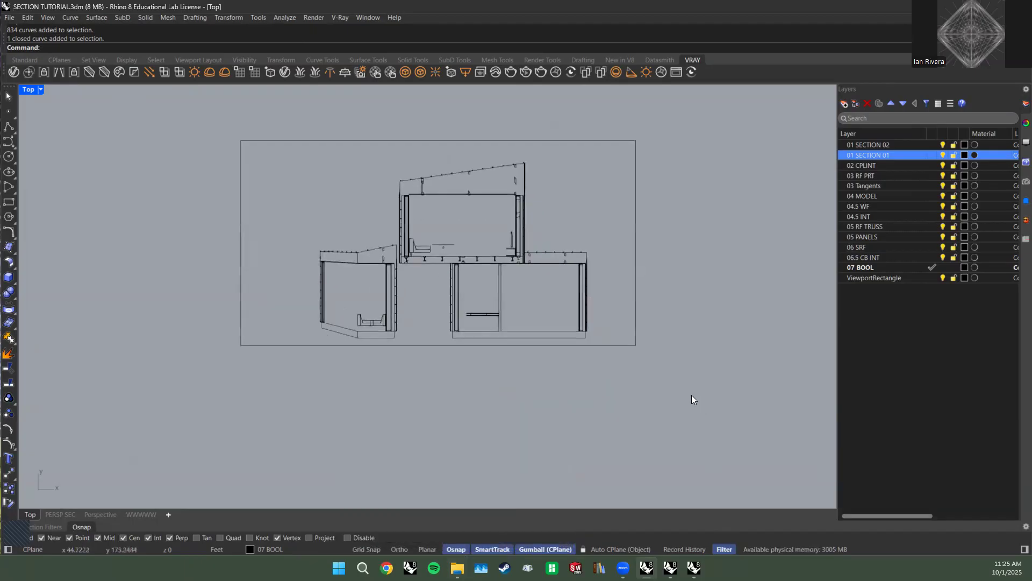
right_drag(539, 405, 473, 419)
scroll(490, 332, up, 8)
scroll(475, 371, down, 8)
right_drag(436, 90, 422, 248)
scroll(423, 242, up, 16)
right_drag(507, 333, 395, 224)
scroll(395, 226, down, 6)
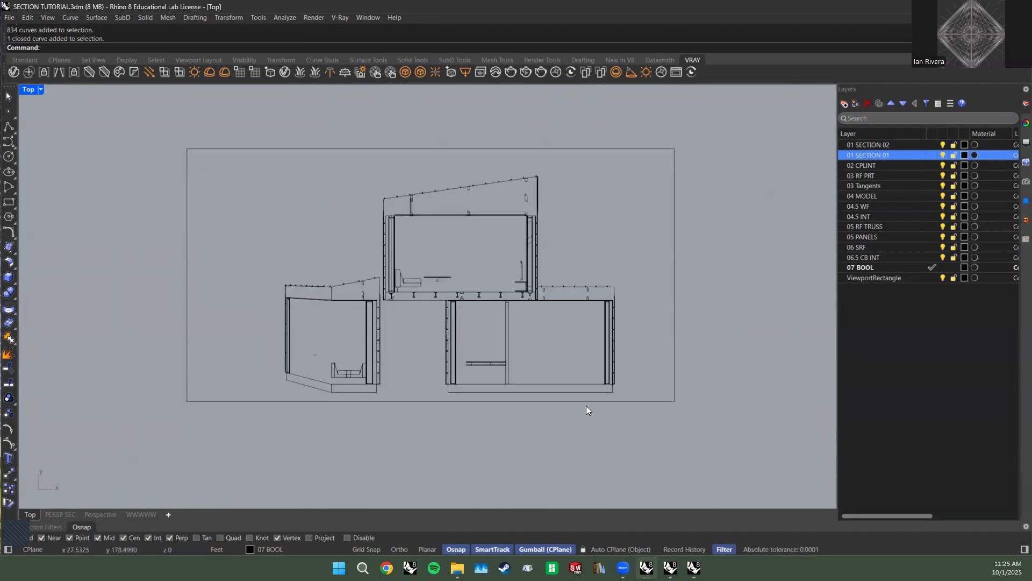
scroll(586, 405, down, 5)
right_drag(586, 406, 574, 201)
click(543, 407)
click(549, 333)
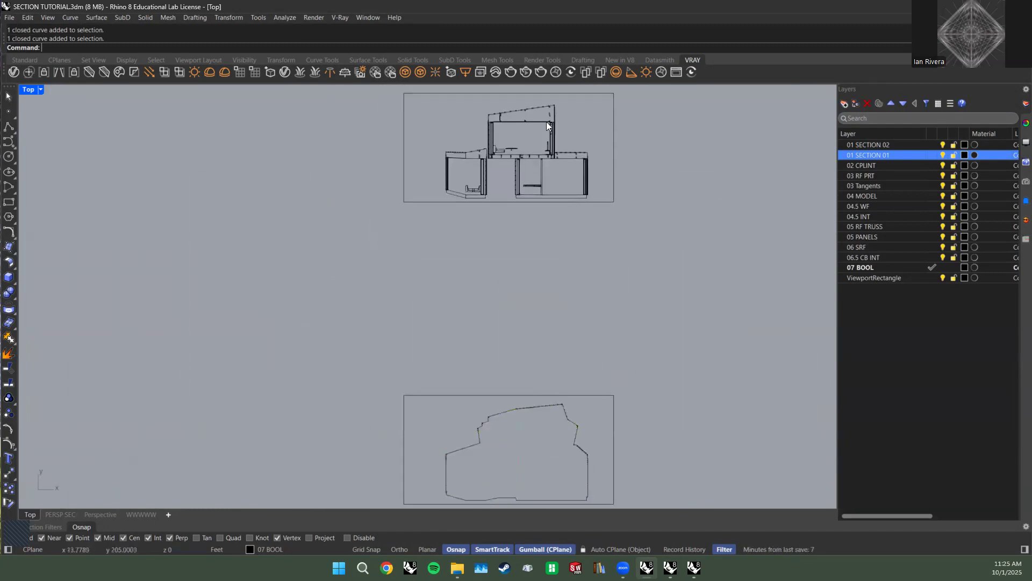
Extend the open hook end of the lower roof's first interlocking standing seam to the adjoining panel curve.
right_drag(468, 144, 420, 260)
scroll(407, 262, up, 20)
scroll(378, 297, up, 12)
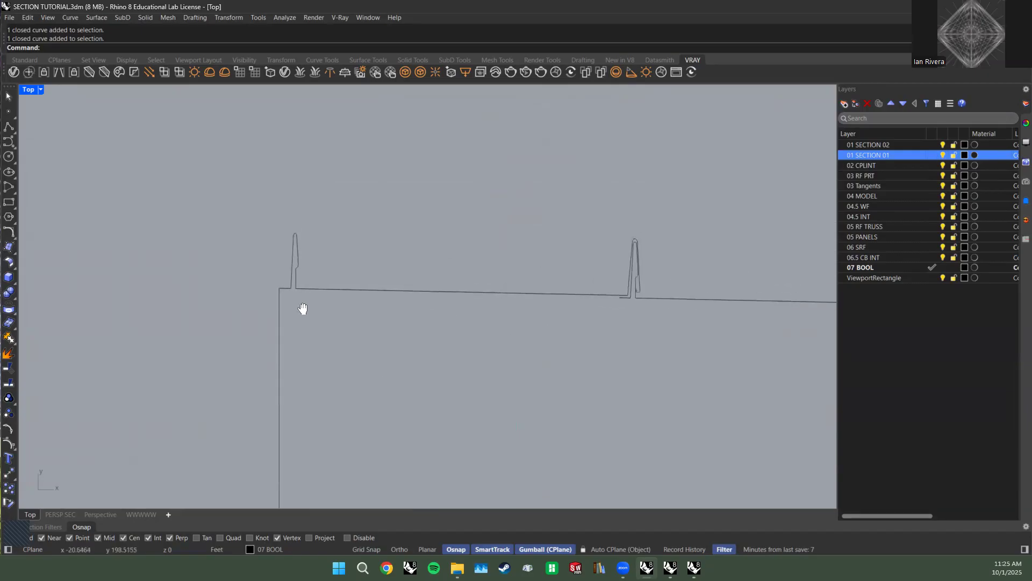
scroll(597, 309, up, 8)
scroll(597, 309, up, 6)
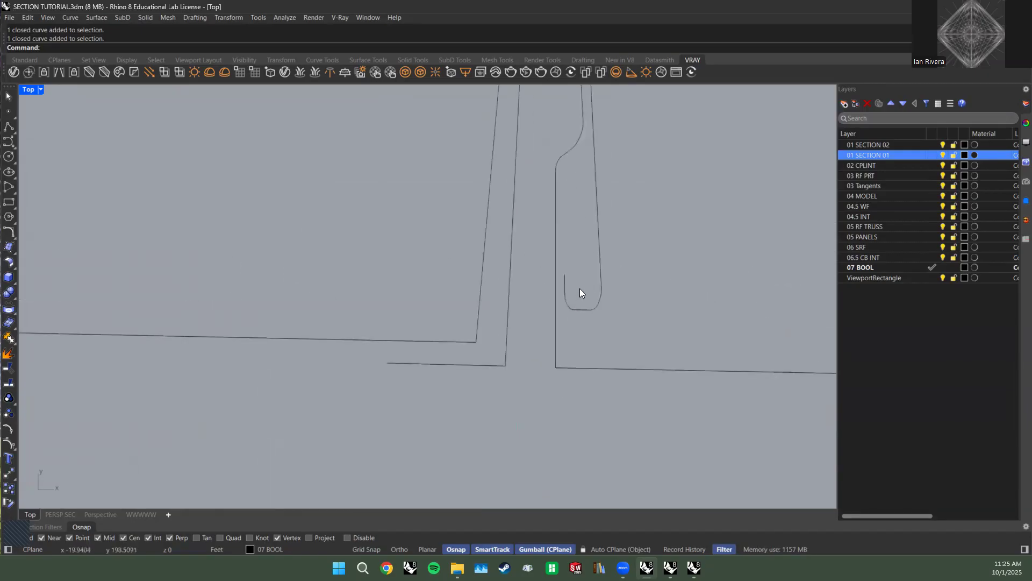
click(559, 194)
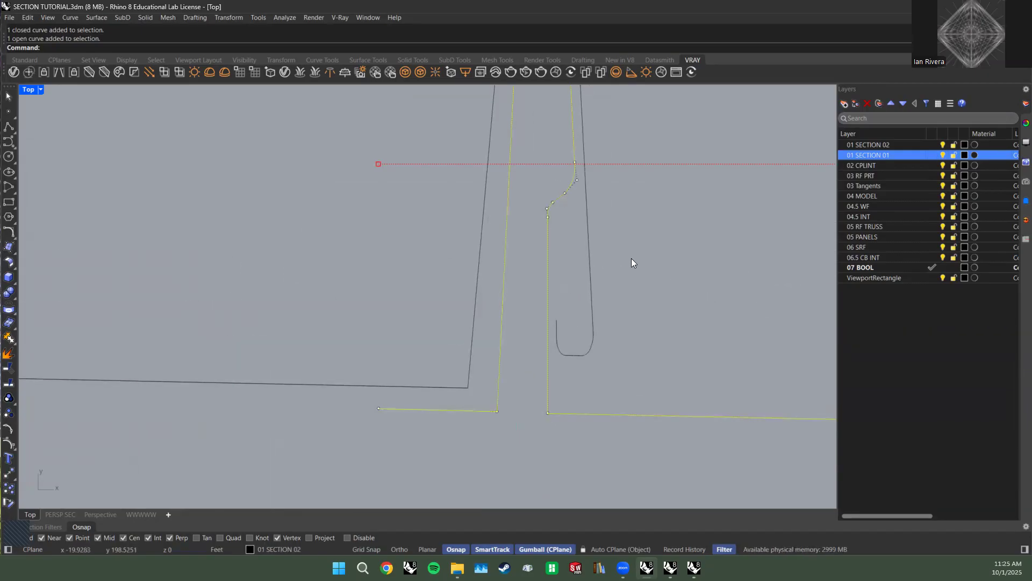
text(Extend)
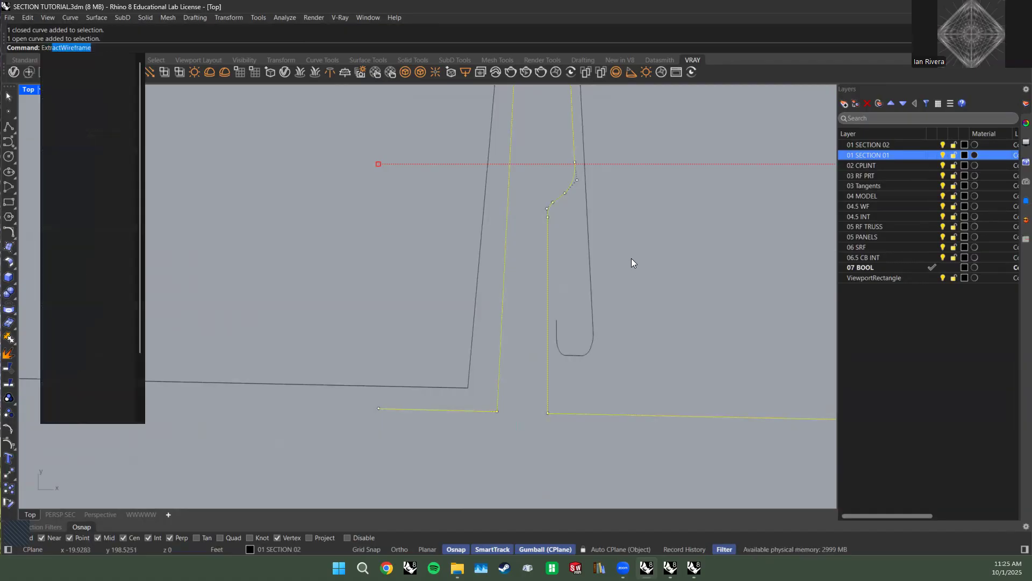
key(Return)
click(557, 325)
key(Return)
scroll(606, 282, down, 7)
Extend the open hook end of the lower roof's second interlocking seam to the adjoining panel curve.
right_drag(606, 282, 135, 272)
scroll(134, 272, down, 12)
scroll(484, 276, up, 14)
click(367, 226)
key(Return)
click(370, 289)
key(Return)
click(455, 273)
Close the gap at the lower roof's third interlocking seam by extending its hook to the adjoining panel curve.
scroll(454, 273, down, 9)
right_drag(350, 267, 346, 237)
scroll(345, 237, down, 5)
scroll(527, 256, up, 14)
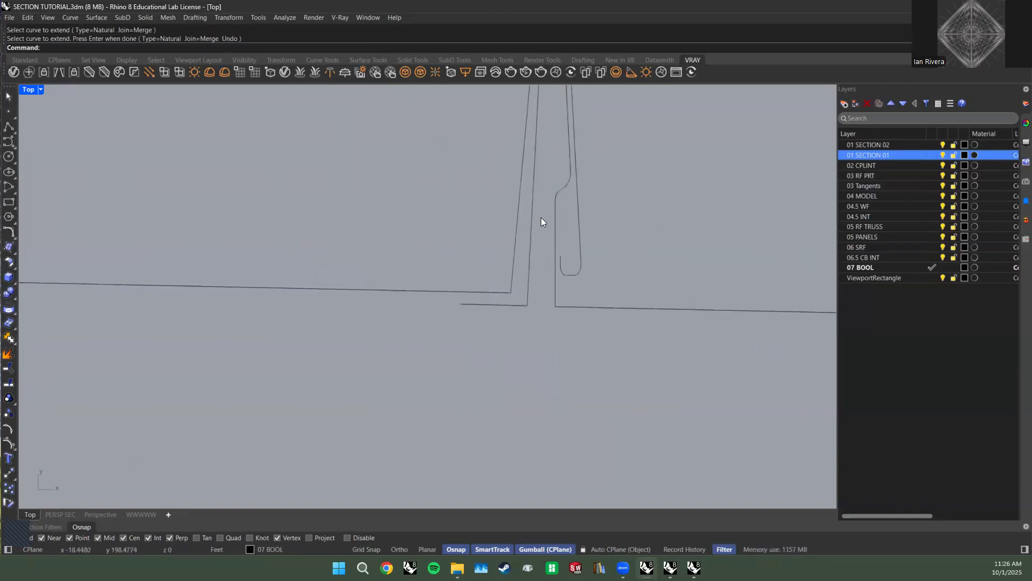
click(556, 221)
scroll(625, 245, down, 5)
scroll(626, 245, down, 3)
Extend the hook end of the lower roof's fourth interlocking seam until it meets the adjoining panel curve.
right_drag(625, 245, 407, 257)
scroll(407, 257, up, 6)
click(543, 272)
scroll(497, 266, up, 20)
click(516, 256)
key(space)
click(518, 269)
key(space)
click(579, 257)
Extend the hook ends of the lower roof's fifth and sixth interlocking seams to their adjoining panel curves.
scroll(578, 257, down, 20)
right_drag(579, 257, 536, 270)
scroll(537, 271, up, 15)
scroll(501, 264, up, 2)
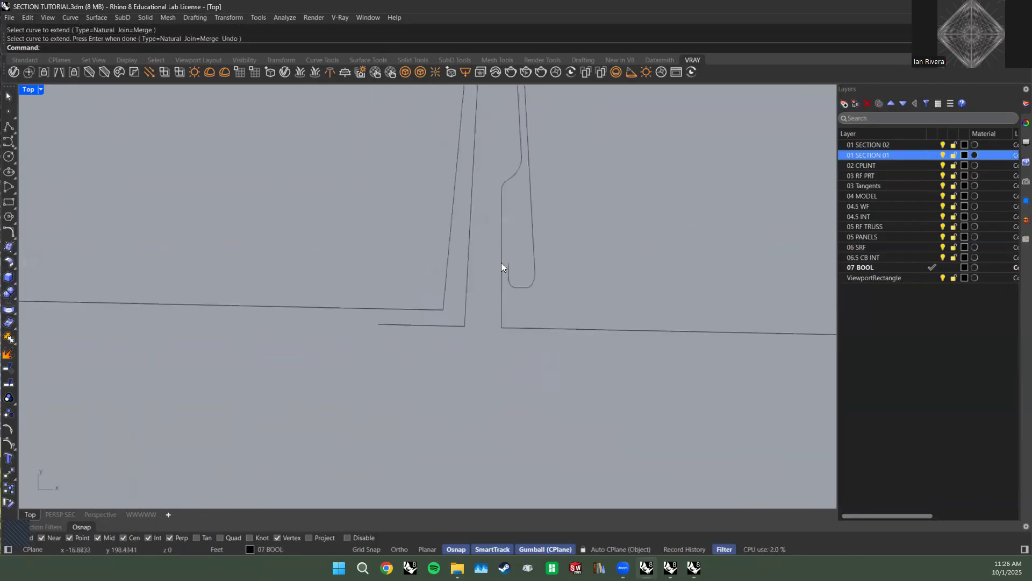
drag(179, 119, 175, 118)
scroll(515, 267, up, 4)
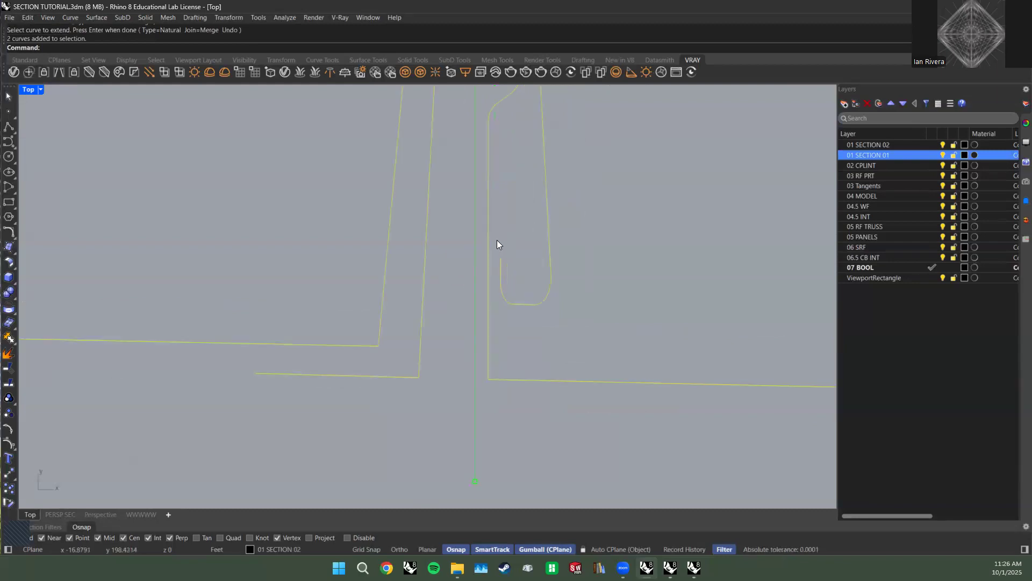
scroll(597, 336, down, 15)
right_drag(599, 342, 530, 386)
scroll(534, 365, up, 4)
click(589, 349)
scroll(544, 348, up, 14)
click(576, 298)
scroll(577, 310, up, 6)
key(space)
click(567, 309)
Extend the hook end of the lower roof's seventh interlocking seam to the adjoining panel curve, undoing a wrong attempt.
right_drag(568, 307, 193, 305)
scroll(584, 285, down, 8)
right_drag(584, 285, 396, 267)
scroll(511, 290, up, 16)
click(499, 206)
key(ctrl+z)
key(space)
click(493, 276)
key(space)
click(503, 336)
key(space)
Extend the hook end of the seam just before the lower roof's kink to the adjoining panel curve.
scroll(640, 234, down, 16)
right_drag(641, 234, 396, 267)
scroll(640, 233, up, 7)
scroll(640, 231, up, 12)
key(space)
click(609, 191)
key(space)
click(611, 279)
right_drag(705, 259, 281, 269)
key(space)
click(456, 256)
Extend the hook end of the first standing seam on the lower roof's rising slope to the adjoining panel curve.
scroll(456, 256, down, 5)
scroll(281, 269, down, 17)
right_drag(608, 238, 464, 265)
scroll(463, 264, up, 10)
scroll(464, 264, up, 5)
click(427, 300)
key(space)
click(558, 237)
Extend the hook end of the second seam on the lower roof's rising slope to the adjoining panel curve.
scroll(456, 296, down, 17)
scroll(531, 280, up, 10)
scroll(546, 297, up, 7)
click(468, 319)
key(space)
click(476, 339)
key(space)
click(576, 308)
Extend the remaining open hook ends near the high end of the lower roof's slope to their adjoining panel curves.
scroll(573, 307, down, 17)
right_drag(505, 310, 355, 326)
scroll(688, 229, up, 5)
scroll(518, 287, up, 4)
scroll(435, 331, up, 3)
click(419, 392)
key(space)
click(419, 393)
key(space)
scroll(512, 347, down, 4)
right_drag(73, 472, 271, 393)
click(264, 421)
key(space)
click(271, 432)
key(space)
Extend the hook end of the upper roof's first interlocking seam, near its low end, to the adjoining panel curve.
scroll(411, 376, down, 2)
right_drag(422, 365, 429, 415)
scroll(462, 388, down, 10)
scroll(559, 146, up, 3)
right_drag(560, 146, 510, 323)
scroll(466, 275, up, 5)
right_drag(466, 276, 444, 312)
scroll(446, 306, down, 2)
scroll(377, 306, up, 12)
scroll(357, 285, down, 6)
scroll(357, 285, down, 6)
right_drag(371, 234, 385, 411)
scroll(375, 198, up, 15)
right_drag(375, 199, 347, 244)
click(346, 249)
key(space)
click(381, 232)
key(space)
Extend the hook end of the upper roof's second interlocking seam to the adjoining panel curve.
scroll(448, 204, down, 15)
right_drag(448, 204, 366, 273)
scroll(417, 262, up, 7)
scroll(392, 338, up, 7)
scroll(422, 240, up, 8)
click(405, 237)
key(space)
click(406, 258)
key(space)
scroll(519, 258, down, 6)
right_drag(520, 263, 554, 259)
scroll(554, 259, down, 10)
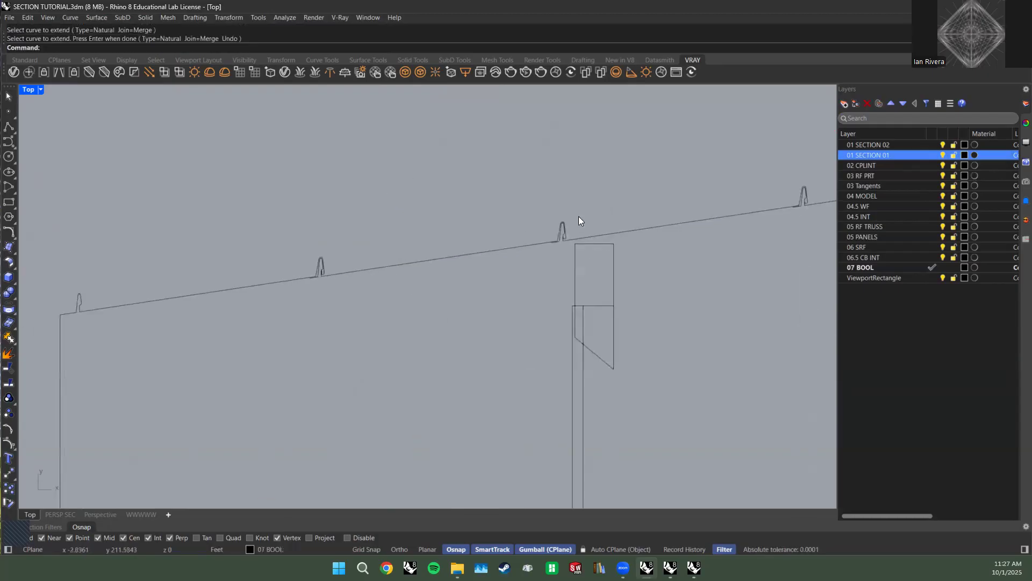
scroll(475, 177, down, 5)
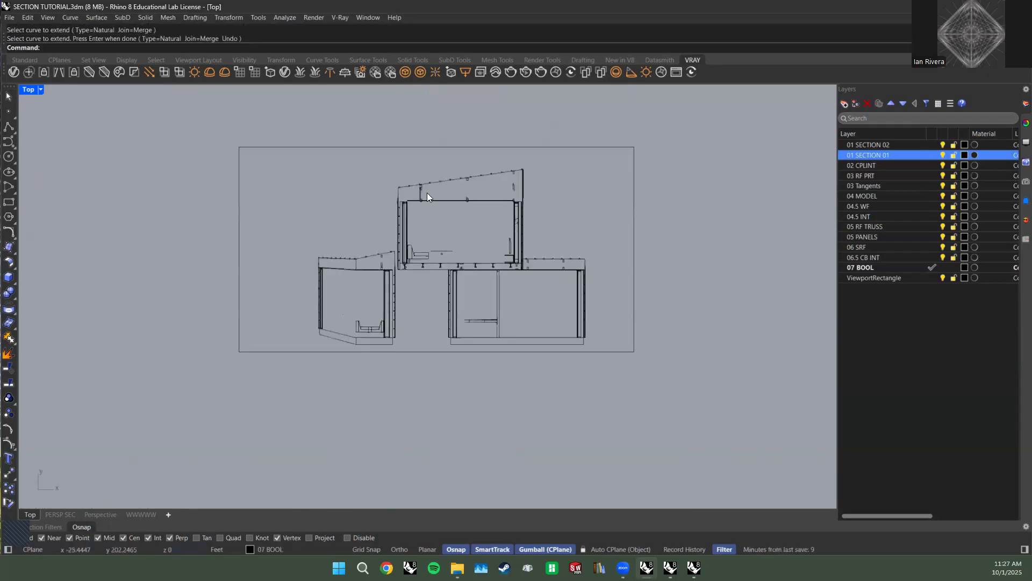
scroll(324, 259, up, 10)
drag(219, 208, 546, 507)
right_drag(577, 411, 501, 283)
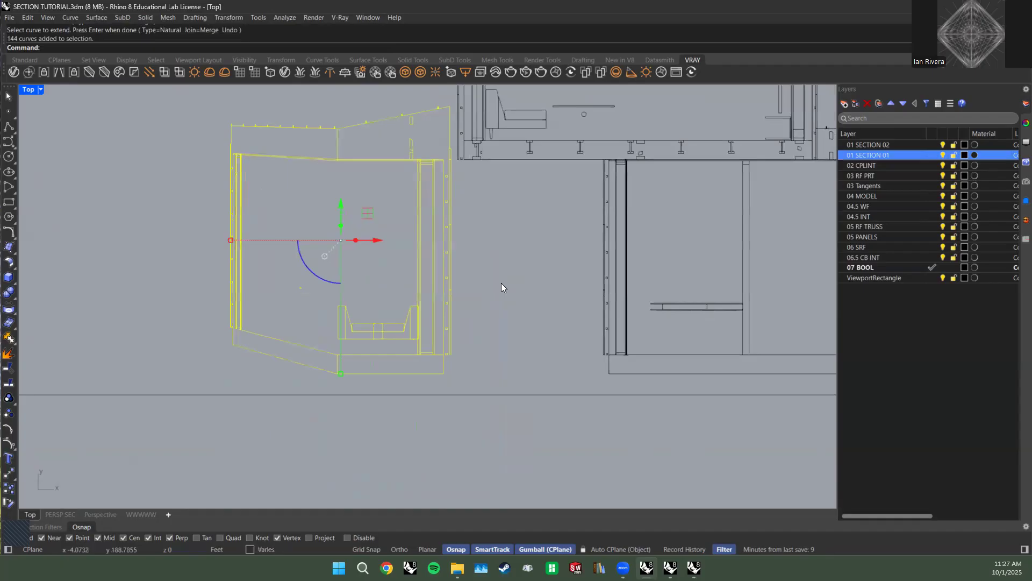
key(Escape)
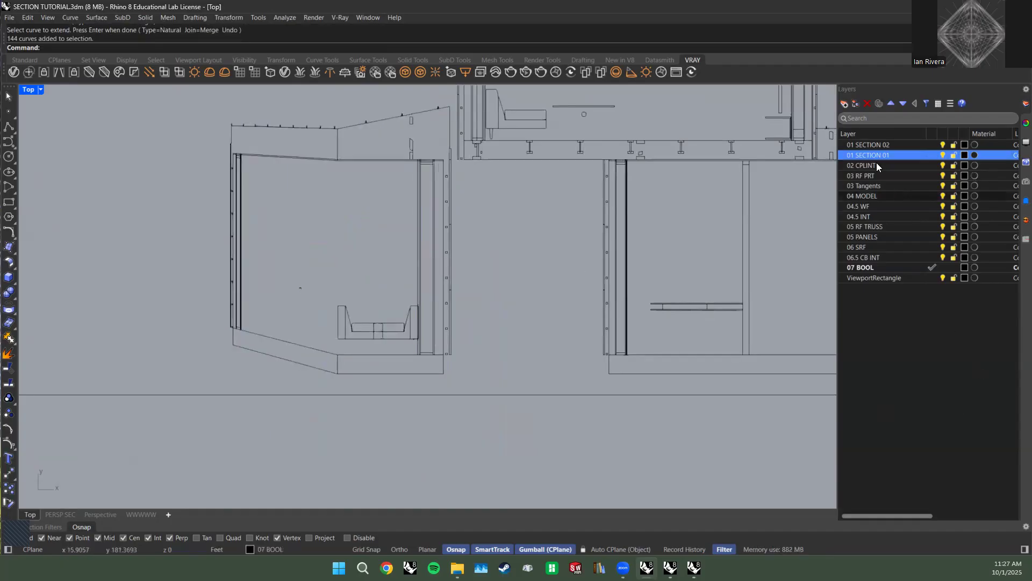
Create a new layer named HATCH, move it to the start of the layer list and make it the current layer.
click(845, 103)
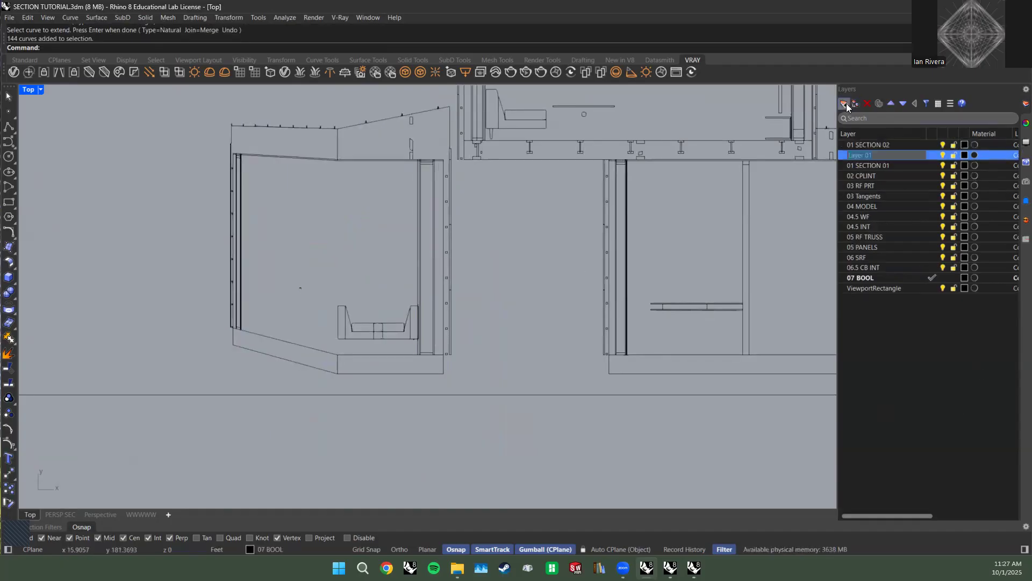
key(Return)
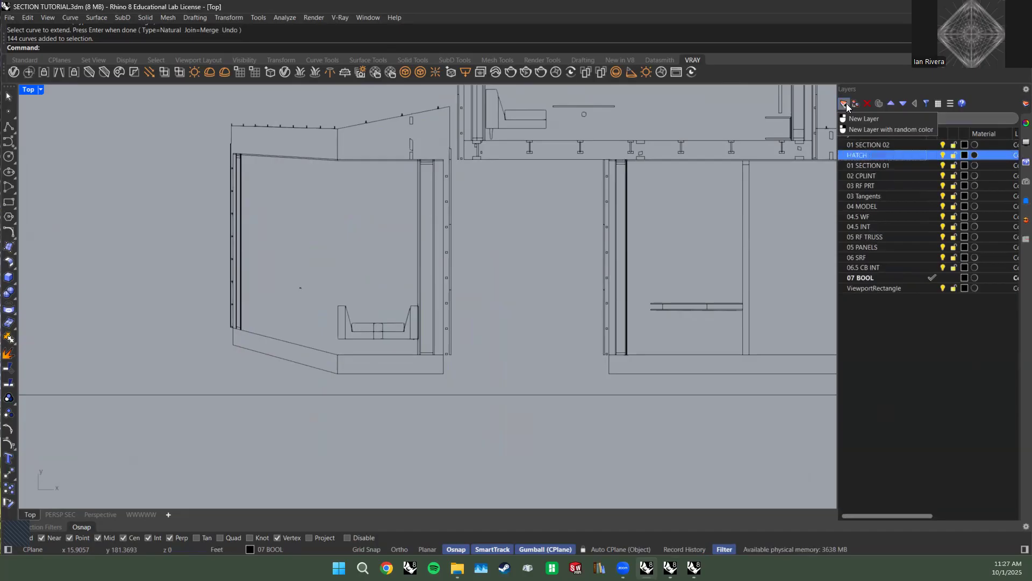
click(891, 103)
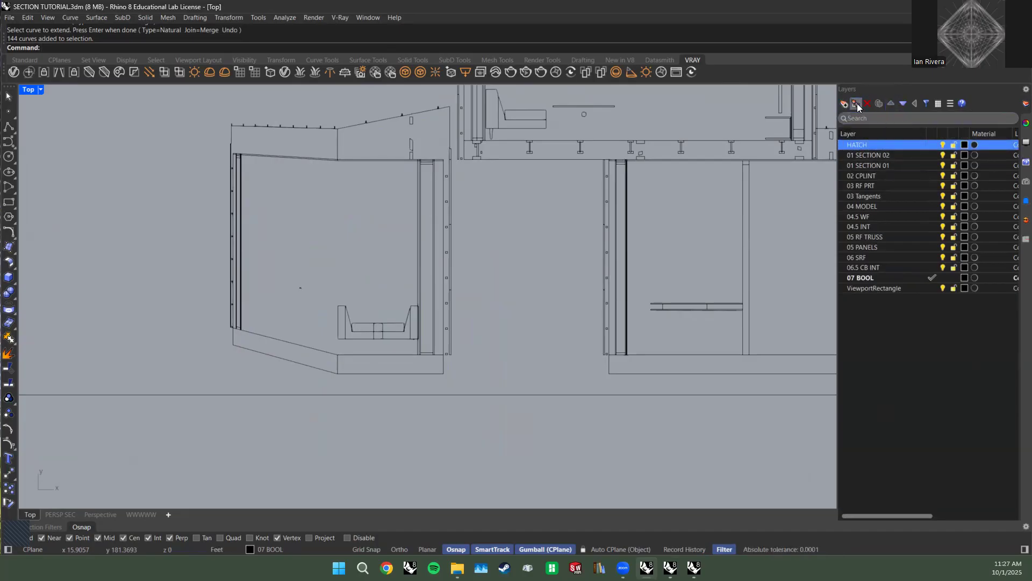
scroll(375, 303, down, 3)
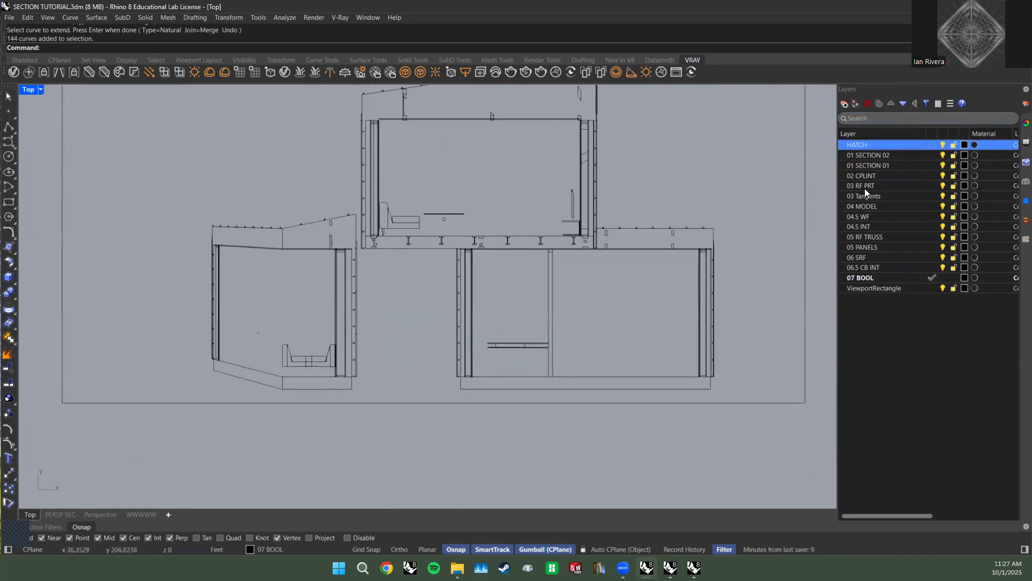
click(935, 147)
Try to hatch all curves of the section drawing together with its surrounding frame.
scroll(522, 253, down, 3)
mouse_move(759, 439)
mouse_down()
mouse_move(376, 325)
mouse_move(86, 87)
mouse_up()
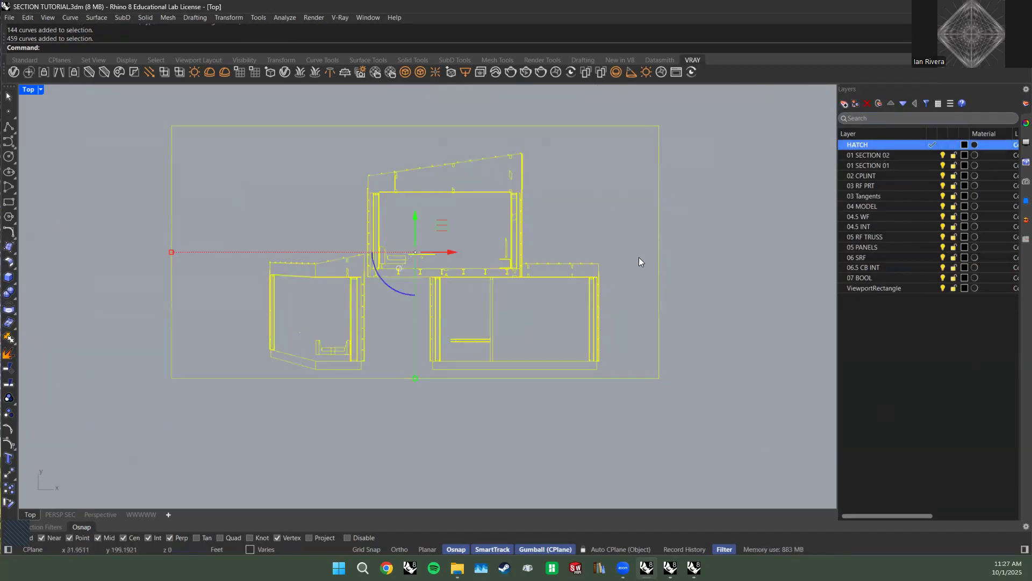
text(hatch)
key(Return)
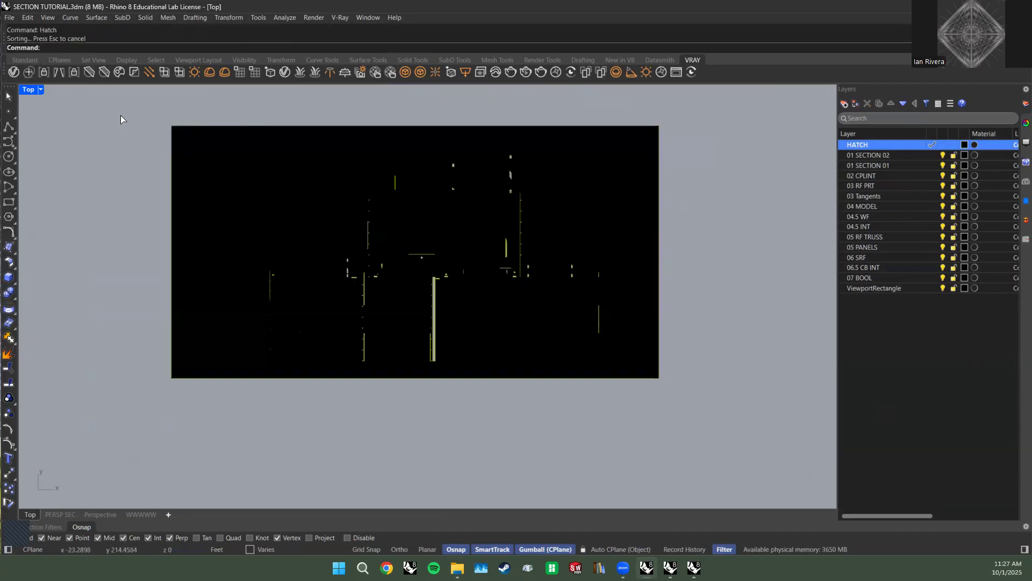
key(Escape)
Start a Hatch with Boundary=Yes on the section curves inside the frame, using CombineRegions=No and AllRegions.
text(Hatch)
key(Return)
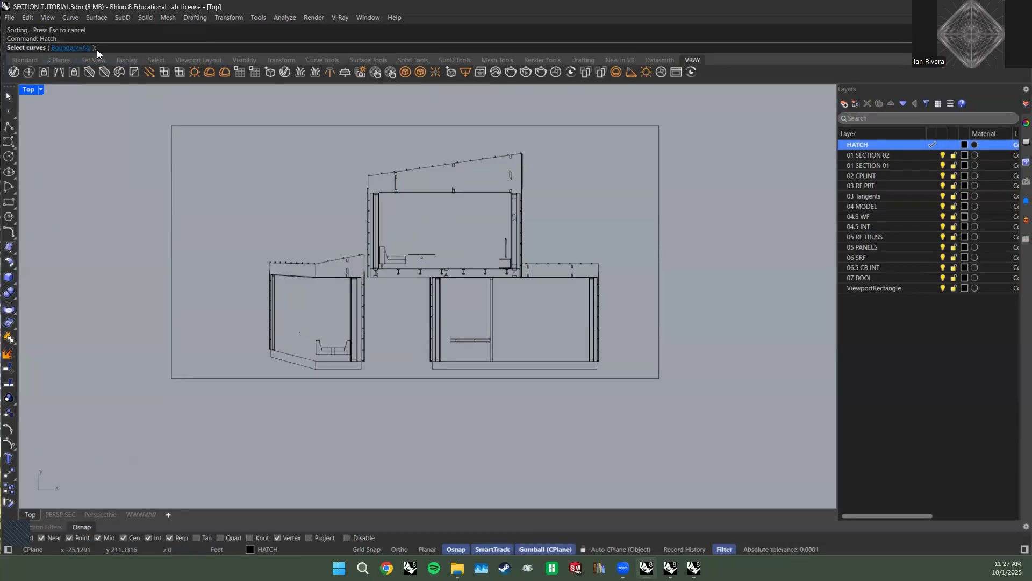
click(79, 50)
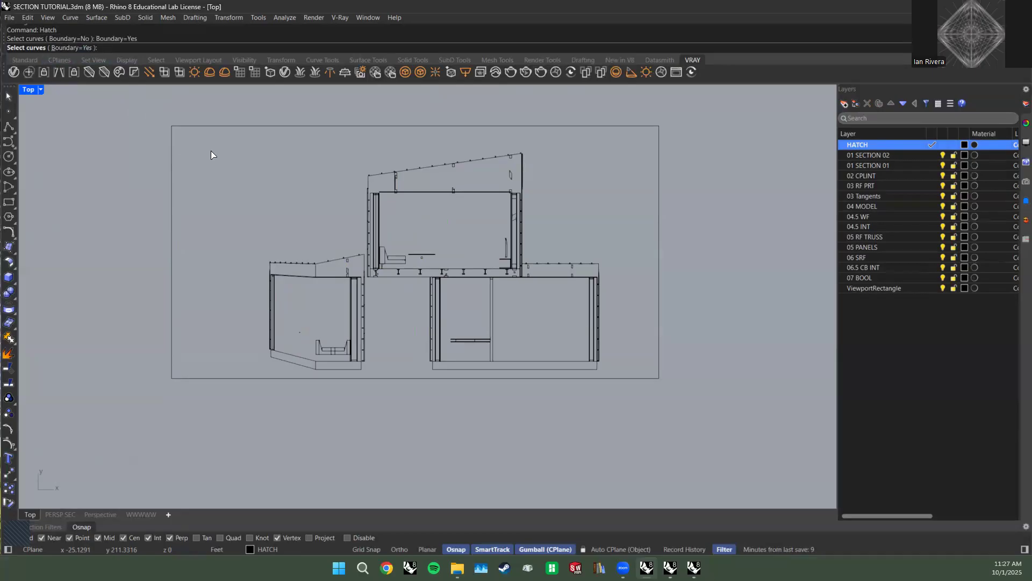
mouse_move(200, 137)
mouse_down()
mouse_move(543, 371)
mouse_move(634, 379)
mouse_move(620, 397)
mouse_up()
key(Return)
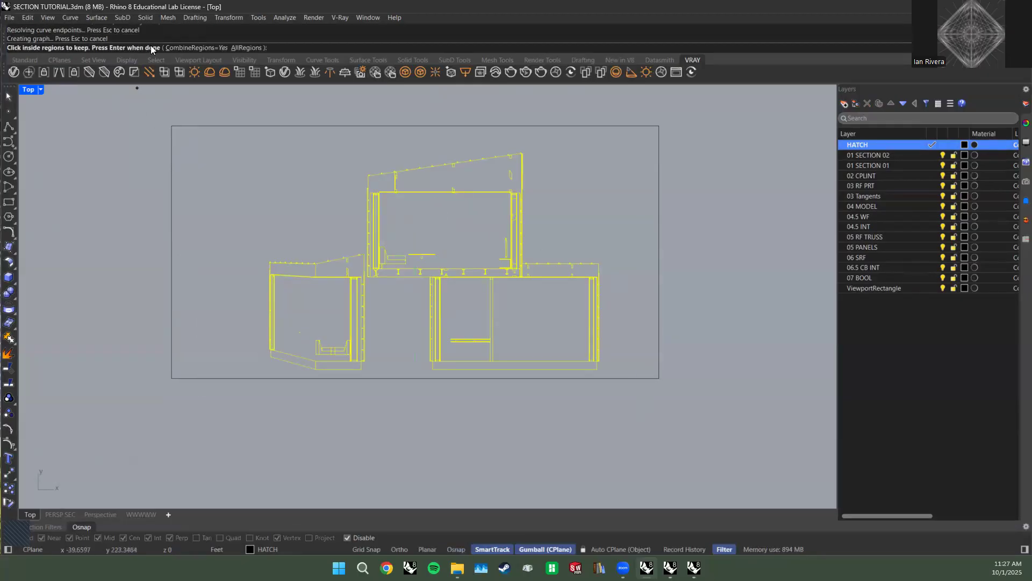
click(222, 48)
click(239, 51)
Pick the room interiors of the lower modules in the region selection and try to finish the hatch.
scroll(450, 426, up, 8)
scroll(322, 285, down, 5)
scroll(357, 281, up, 4)
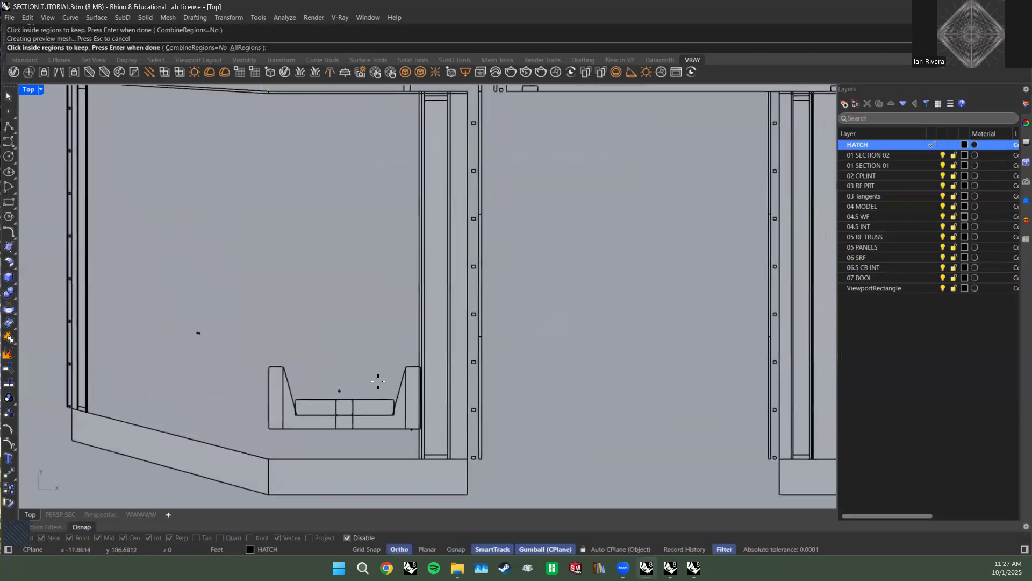
shift+right_drag(378, 381, 259, 375)
scroll(259, 376, down, 8)
click(345, 345)
click(618, 325)
click(509, 308)
shift+right_drag(581, 364, 526, 331)
shift+right_drag(560, 224, 562, 383)
scroll(564, 385, down, 3)
key(Return)
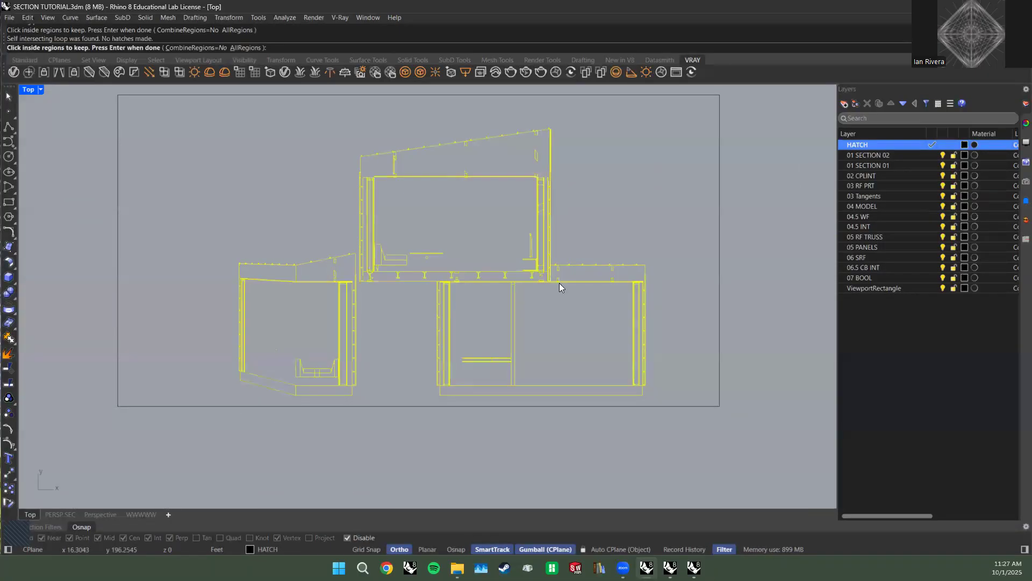
Read the Hatch command's message in the command history.
scroll(347, 290, up, 4)
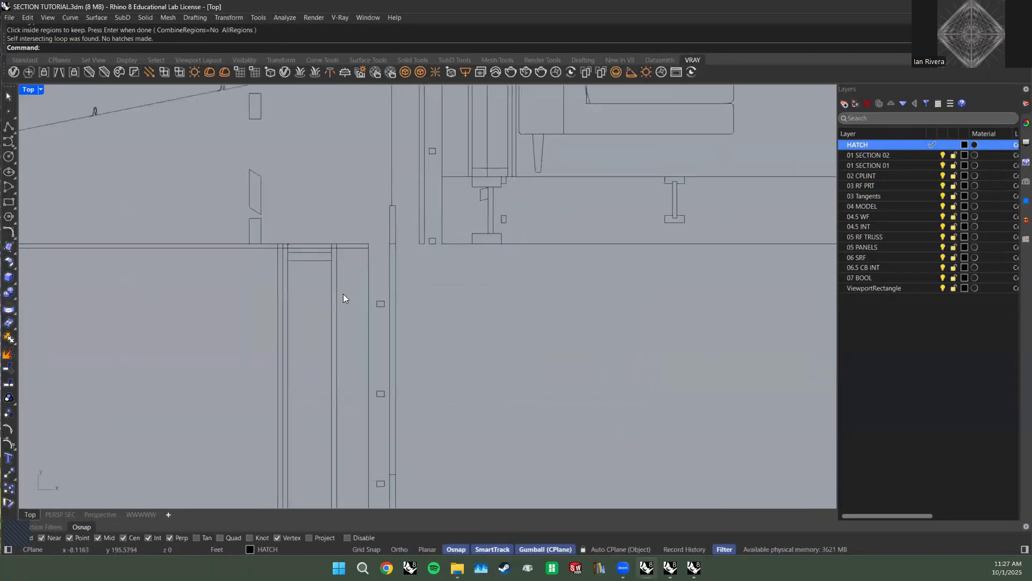
scroll(344, 295, down, 1)
drag(87, 39, 185, 44)
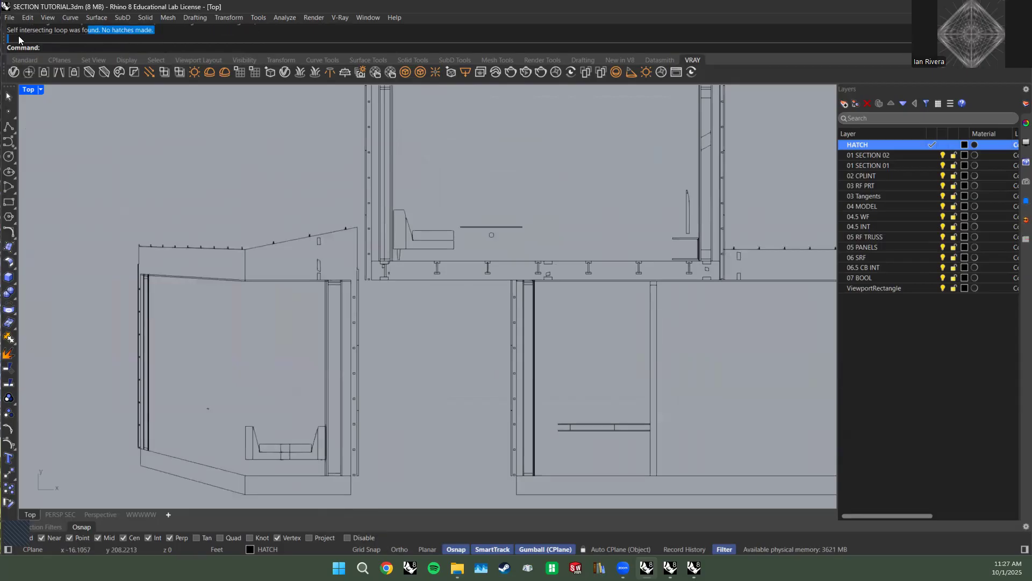
drag(18, 36, 32, 28)
scroll(356, 275, down, 5)
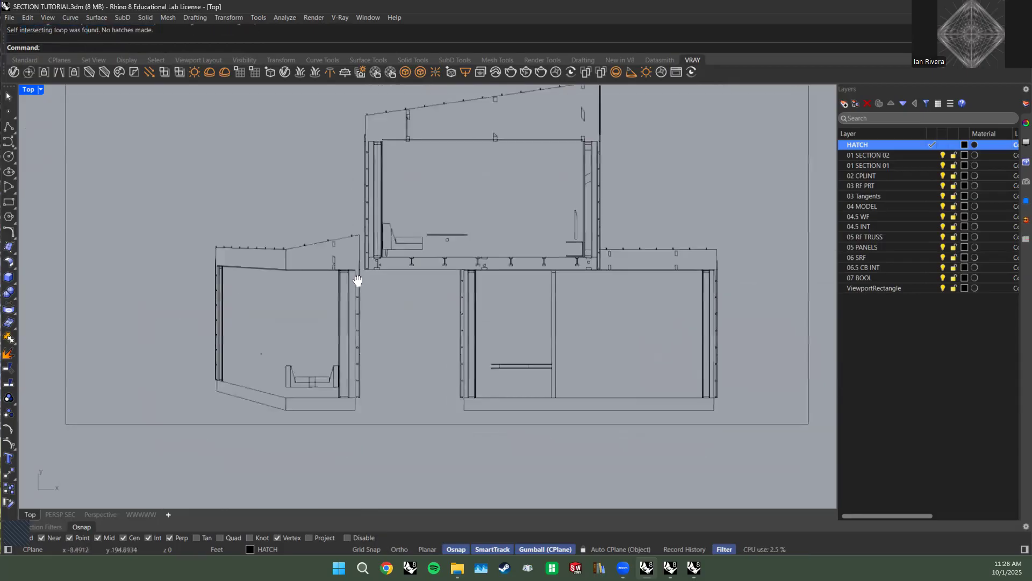
scroll(390, 301, down, 3)
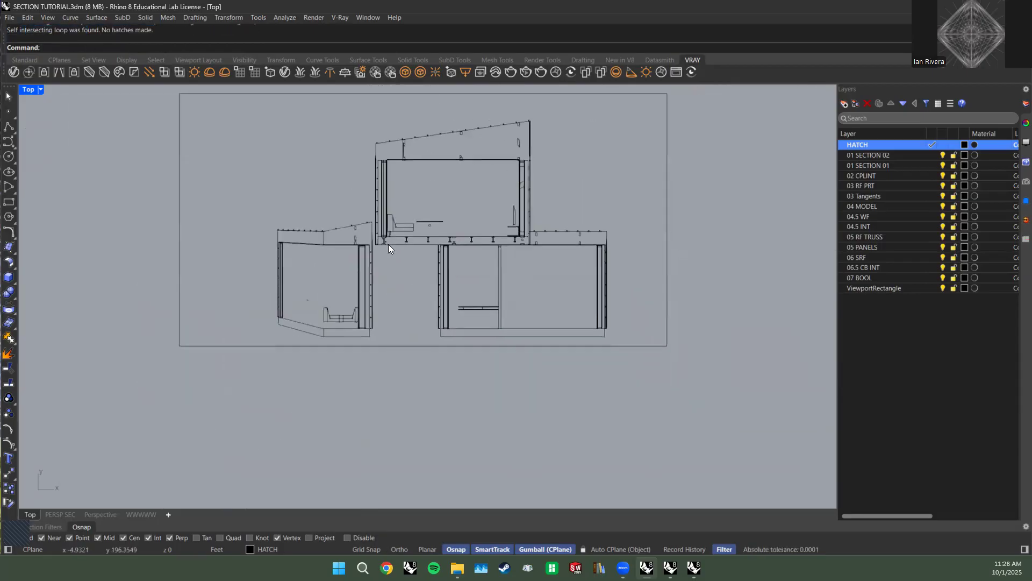
Try to locate the section's self-intersecting curves with SelSelfIntersectingCrv, dropping those in the other drawings from the selection.
key(Return)
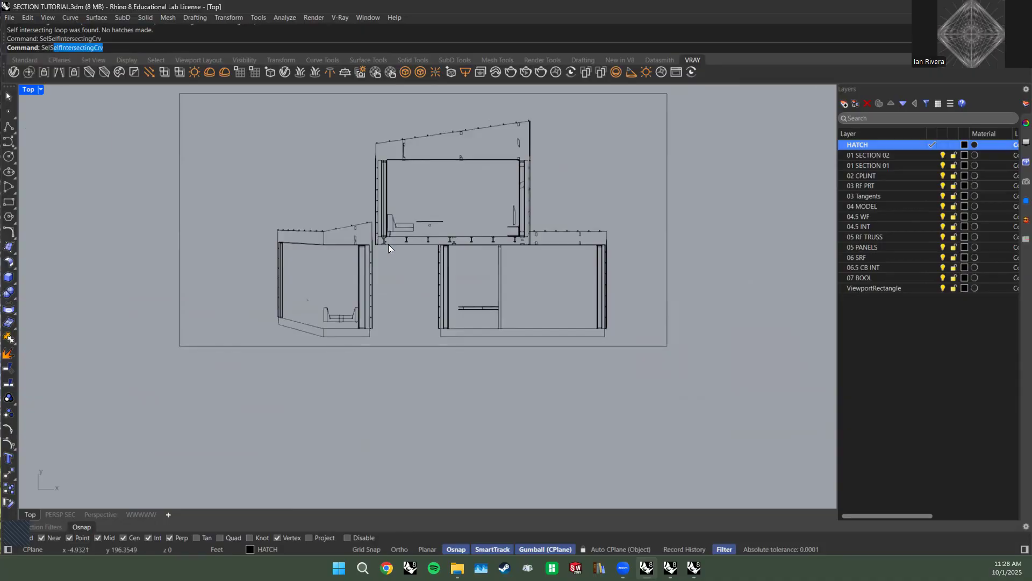
scroll(453, 267, up, 3)
scroll(440, 214, up, 3)
scroll(405, 207, down, 8)
ctrl+drag(345, 280, 460, 414)
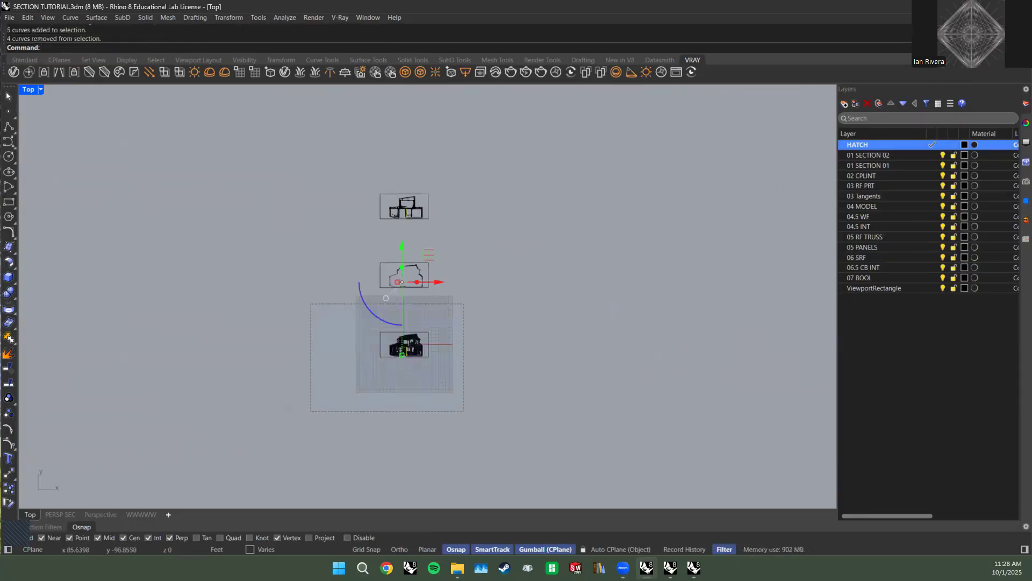
scroll(396, 190, up, 5)
scroll(452, 282, up, 4)
scroll(434, 255, down, 5)
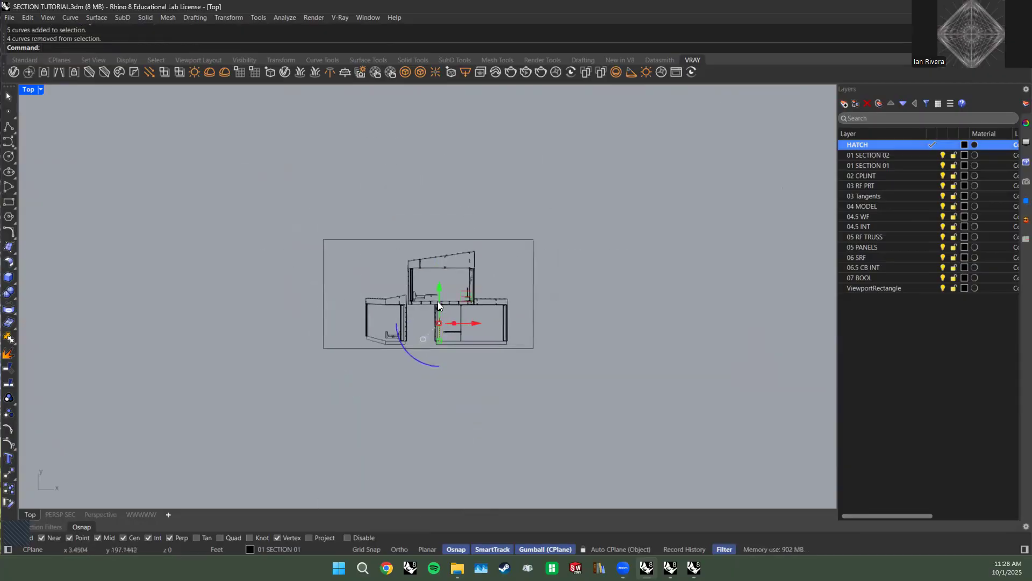
scroll(438, 301, up, 5)
key(Escape)
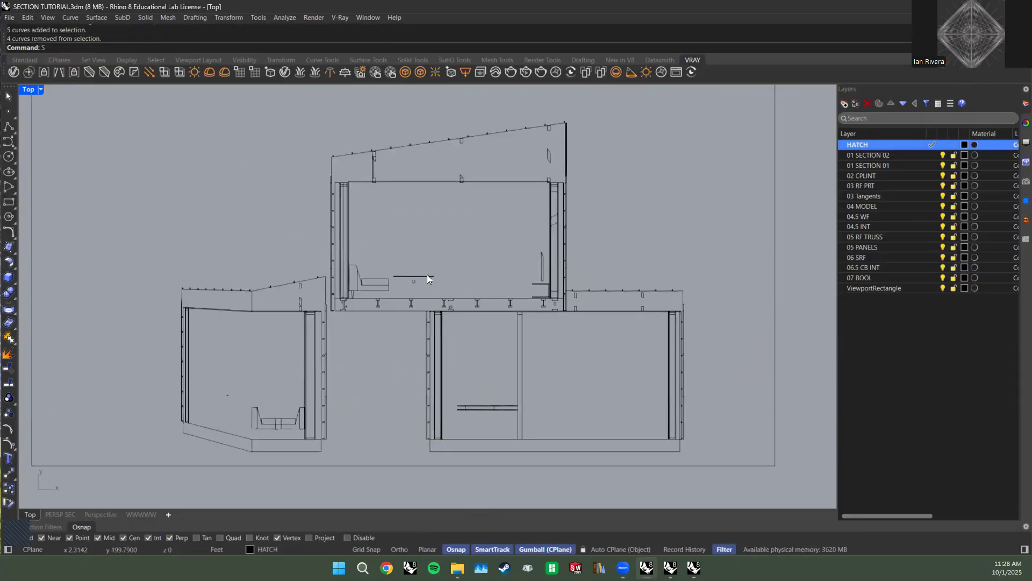
Run SelSelfIntersectingCrv again and keep only the curve in the section drawing selected.
text(lSel)
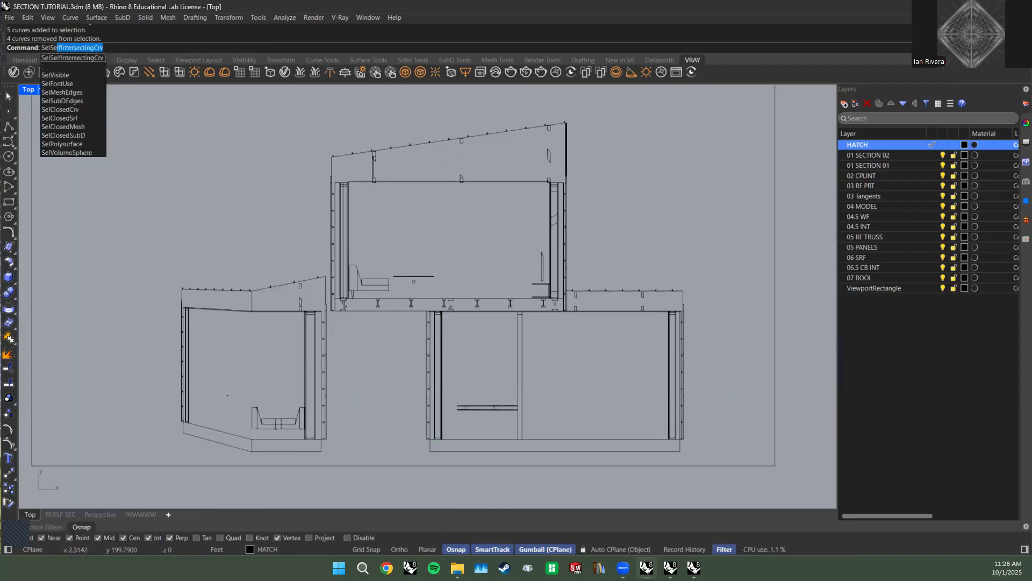
text(fInt)
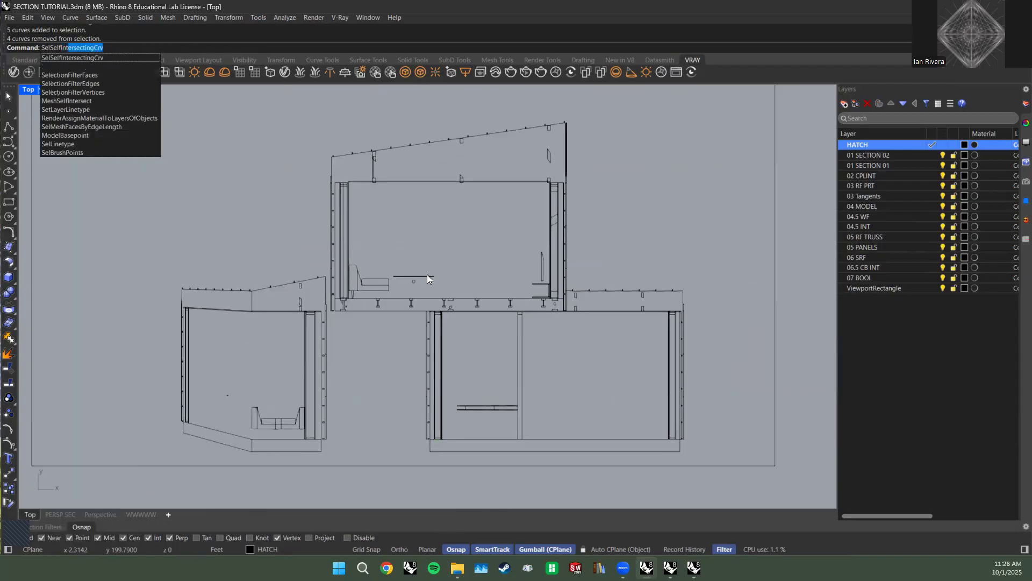
key(Return)
scroll(418, 268, down, 5)
right_drag(439, 327, 457, 161)
mouse_move(331, 254)
mouse_down()
mouse_move(552, 492)
mouse_move(535, 509)
mouse_move(531, 469)
mouse_up()
scroll(515, 275, up, 5)
right_drag(364, 184, 433, 248)
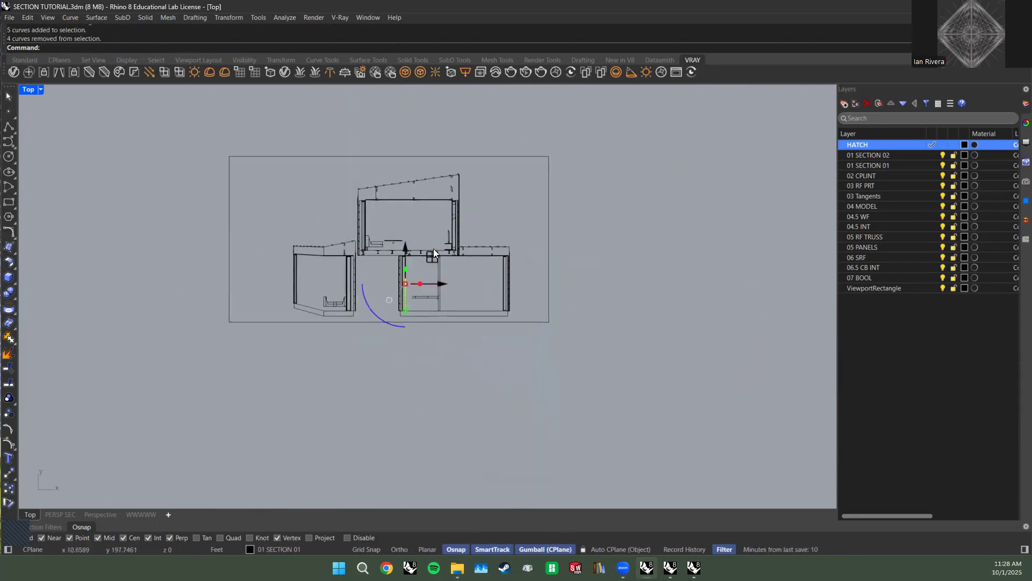
Move the selected self-intersecting curve straight up, clear of the section drawing.
click(404, 246)
key(Escape)
click(406, 246)
key(Escape)
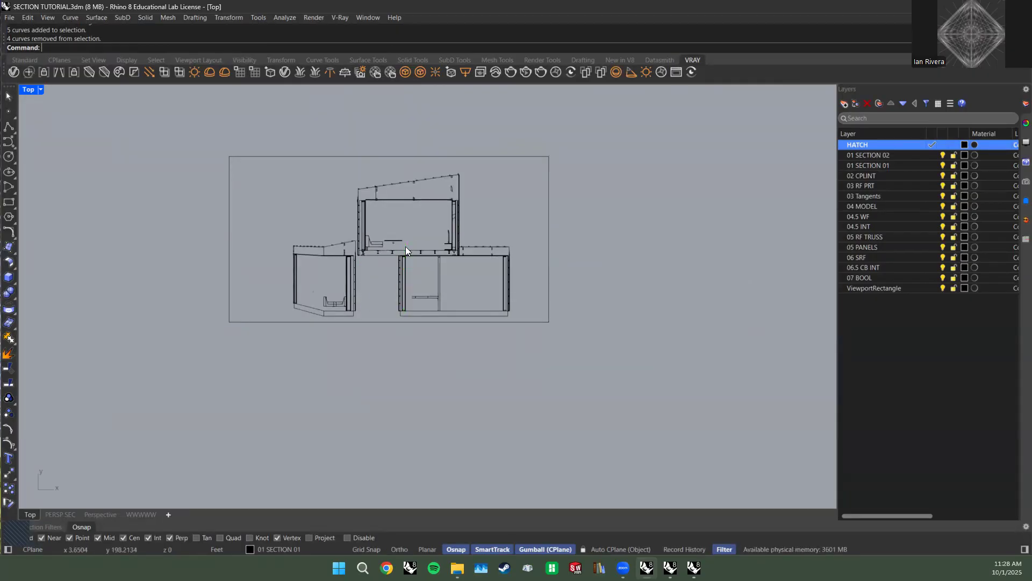
key(Escape)
Examine the moved thin curve along its length and at its ends.
click(428, 113)
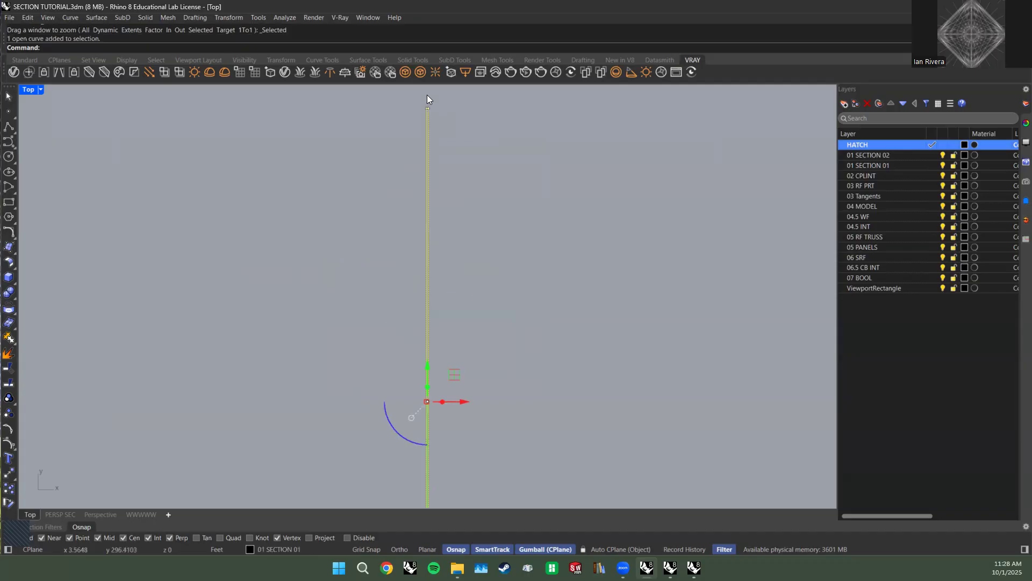
scroll(444, 167, down, 5)
scroll(443, 298, up, 8)
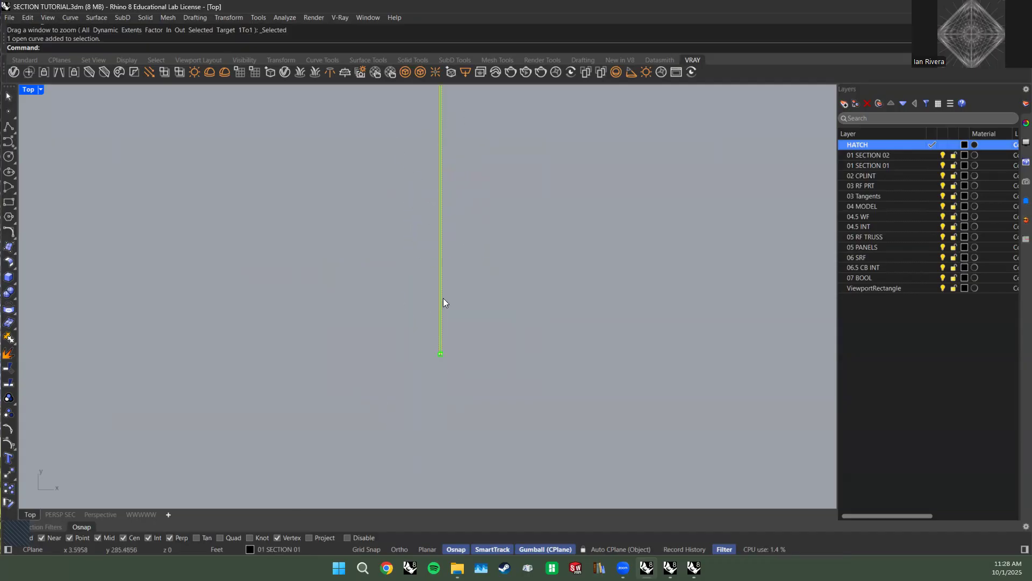
scroll(444, 349, up, 5)
scroll(421, 276, down, 3)
key(Escape)
scroll(422, 268, down, 5)
right_drag(435, 304, 439, 458)
scroll(450, 361, down, 9)
right_drag(456, 364, 459, 419)
scroll(453, 333, down, 4)
right_drag(453, 333, 441, 398)
scroll(445, 177, down, 4)
right_drag(445, 175, 456, 420)
Draw a replacement rectangle over the moved thin strip, from its upper corner to the opposite corner at its lower end.
scroll(446, 287, up, 10)
right_drag(435, 195, 445, 226)
scroll(443, 195, up, 7)
text(Rectangle)
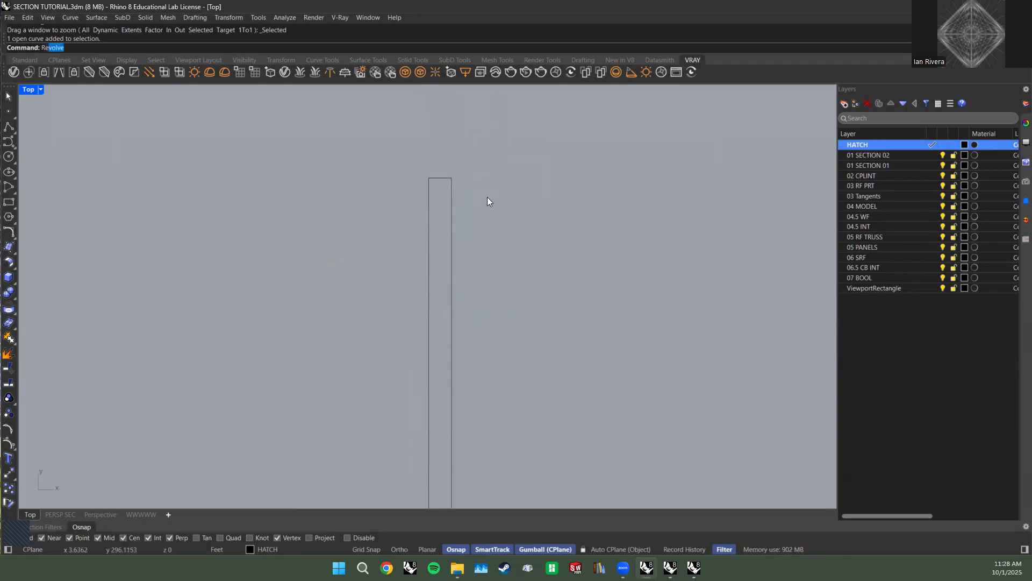
key(Return)
click(427, 177)
scroll(581, 338, down, 3)
right_drag(565, 347, 488, 184)
scroll(537, 311, down, 8)
right_drag(546, 345, 547, 203)
scroll(514, 237, up, 5)
scroll(526, 338, up, 8)
click(421, 293)
Select the new rectangle with SelLast and move it by -50 feet along the vertical axis, away from the faulty curve.
scroll(483, 295, down, 10)
right_drag(483, 296, 460, 298)
scroll(459, 298, up, 7)
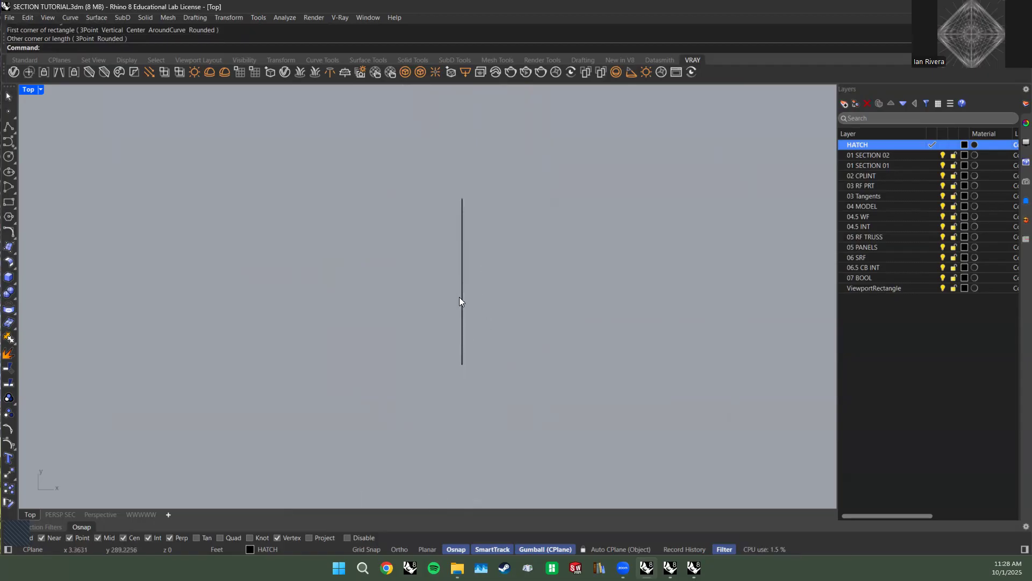
text(SelLast)
key(Return)
right_drag(461, 295, 453, 196)
click(453, 162)
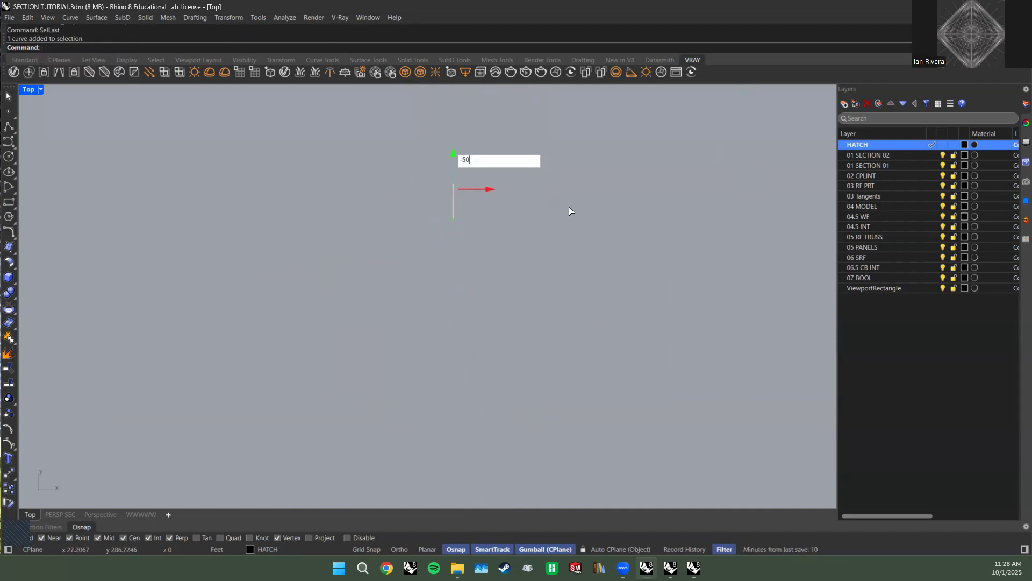
key(Return)
Match the new rectangle's layer to that of the original strip curve.
key(Escape)
drag(535, 456, 346, 396)
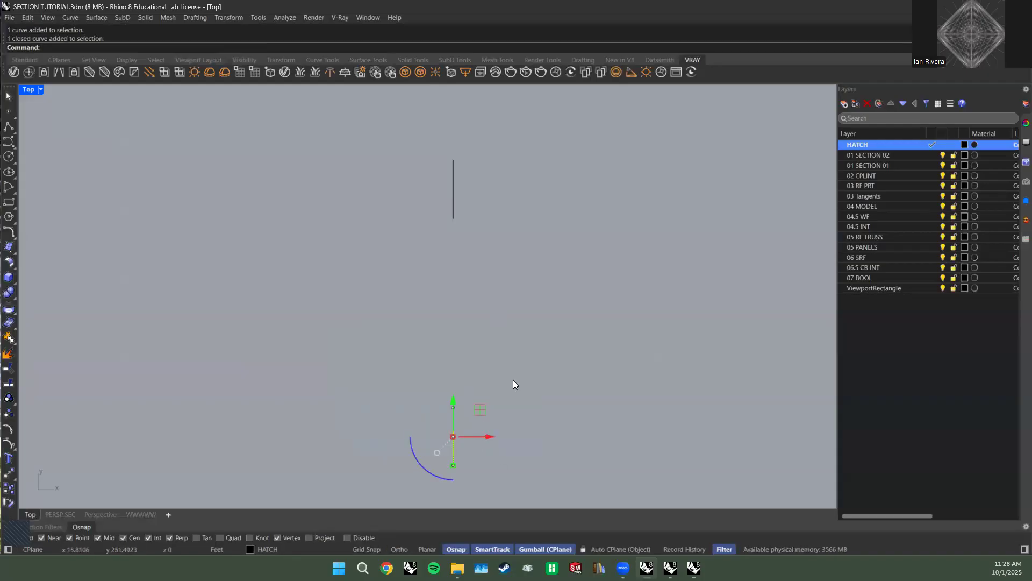
text(MatchLayer)
key(Return)
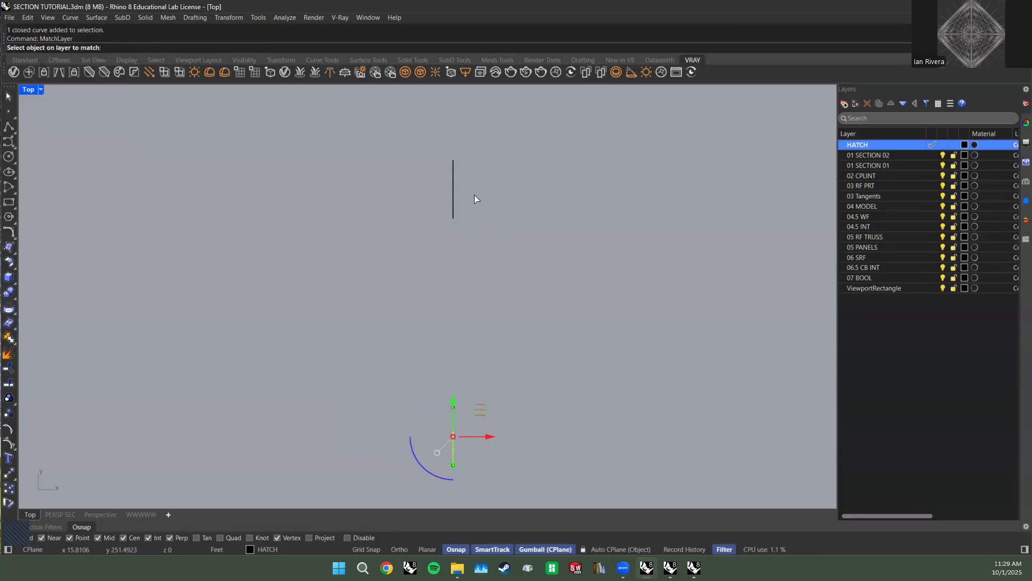
click(452, 186)
key(Escape)
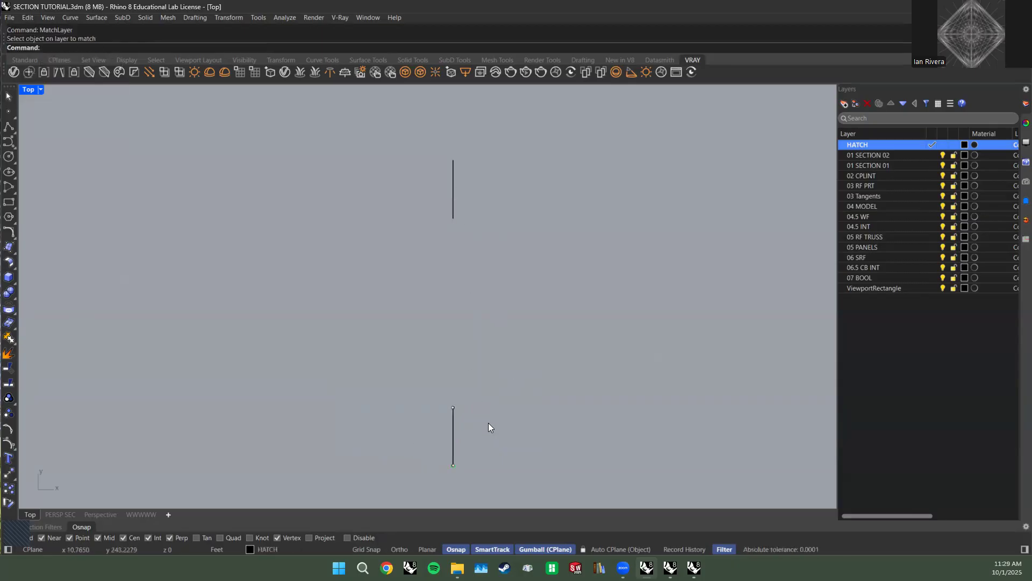
Move the new rectangle down into the strip's place in the lower module's wall and zoom to it.
right_drag(478, 423, 479, 238)
drag(523, 276, 354, 171)
click(456, 216)
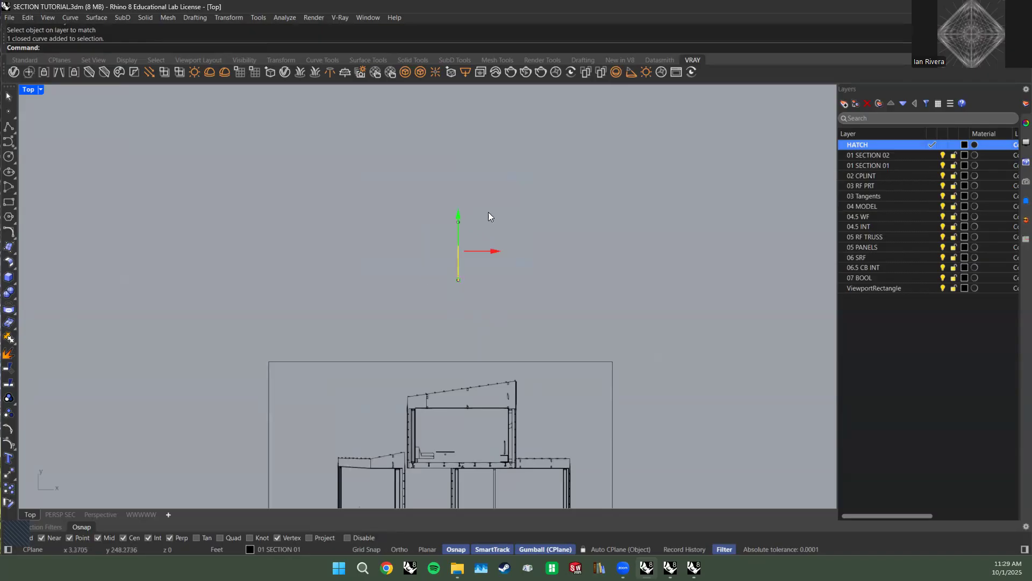
key(Return)
text(zs)
key(Return)
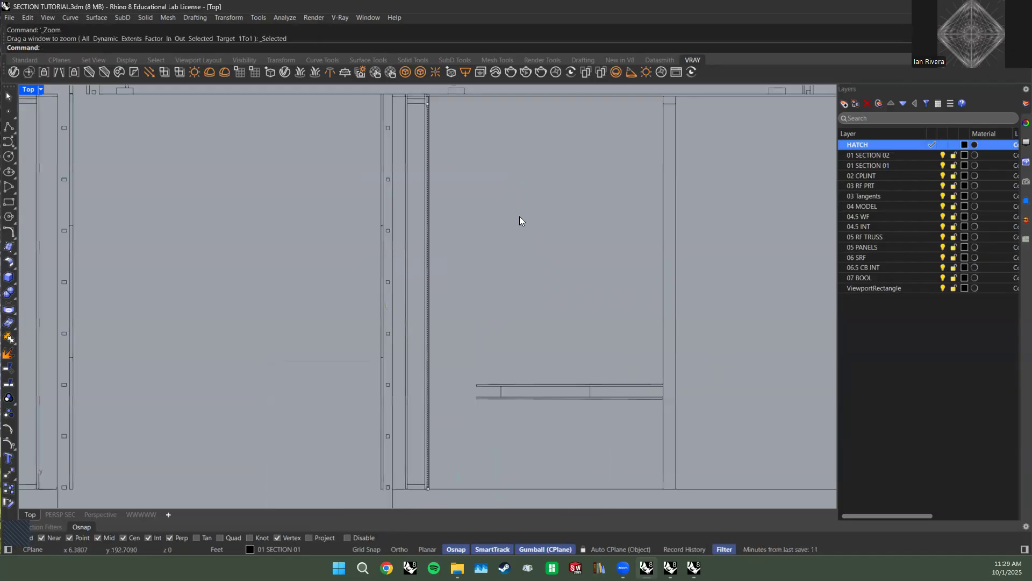
Try to boundary-hatch all regions of the section curves with CombineRegions off, excluding the room interiors of the two lower modules.
scroll(447, 200, down, 8)
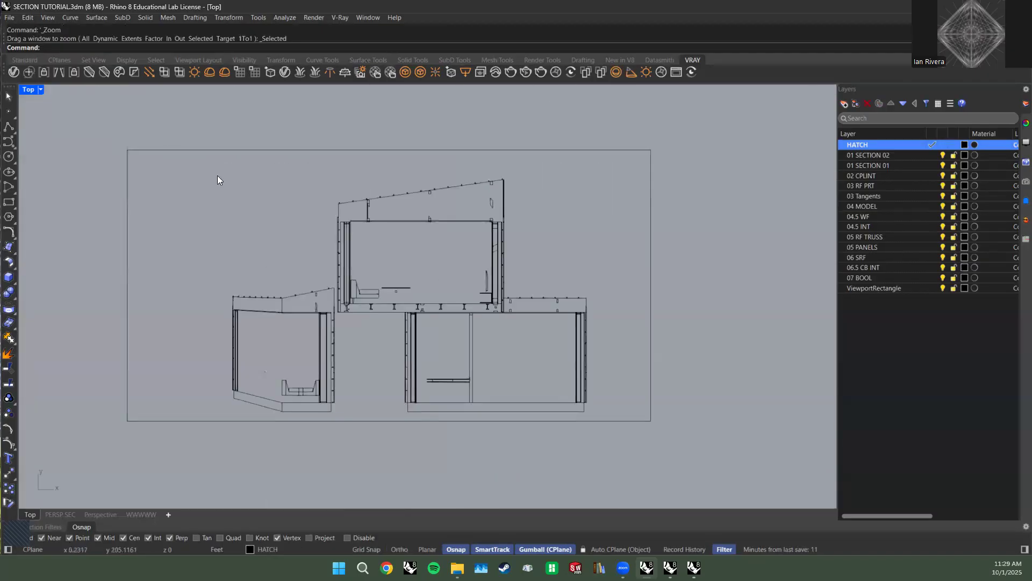
mouse_move(152, 121)
mouse_down()
mouse_move(599, 465)
mouse_move(612, 453)
mouse_up()
text(CurveBoolean)
key(Return)
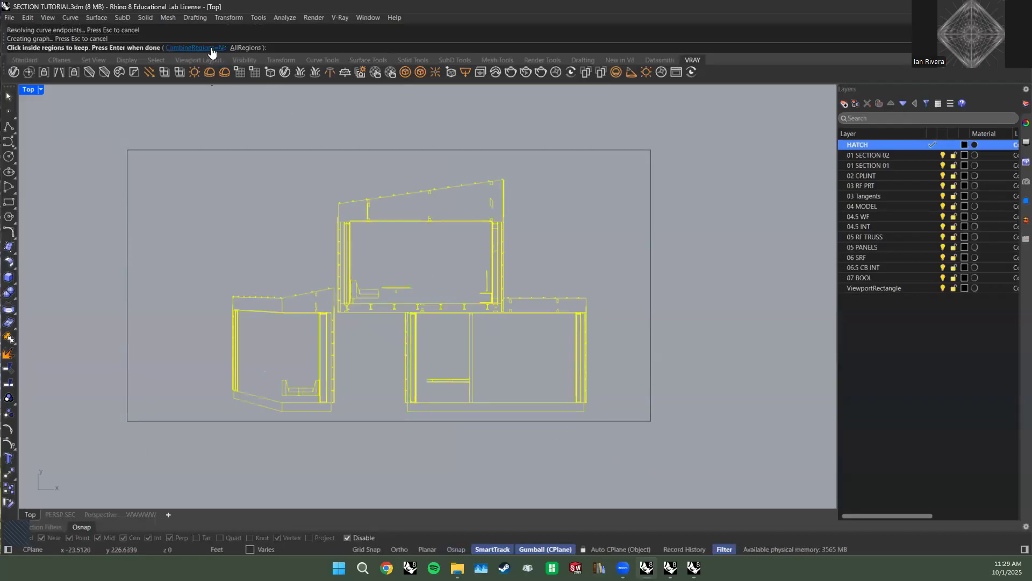
click(246, 47)
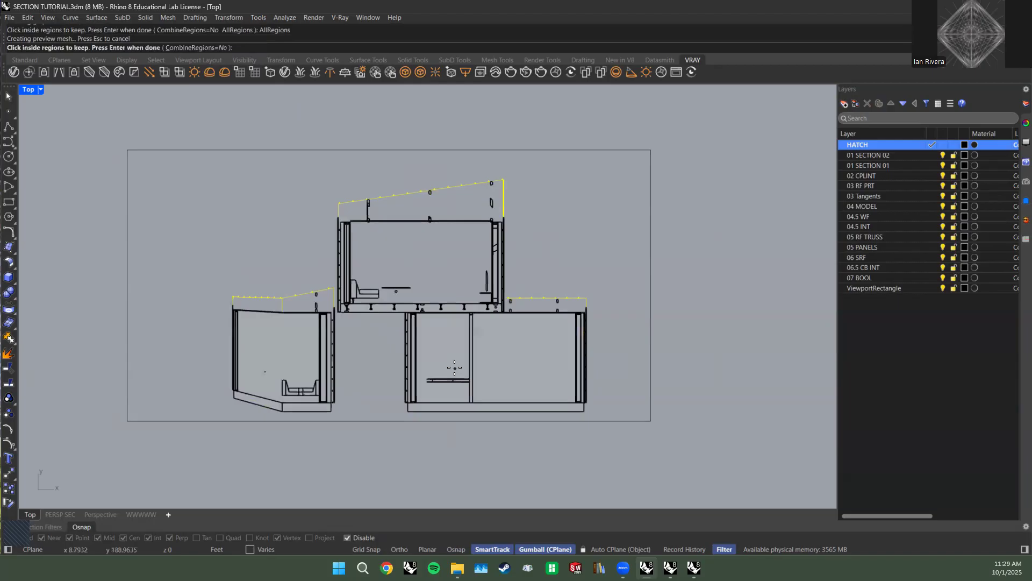
click(440, 342)
click(289, 340)
key(Return)
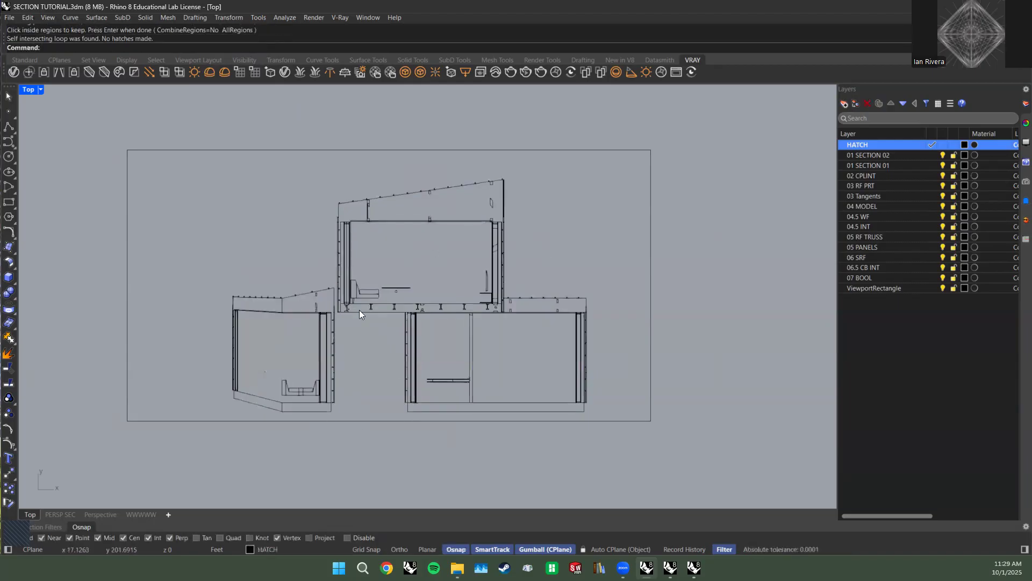
Delete the faulty strip curve that was moved away from the section.
scroll(209, 228, up, 4)
right_drag(208, 228, 171, 163)
scroll(243, 279, down, 8)
right_drag(252, 284, 311, 438)
scroll(321, 439, down, 11)
scroll(354, 391, down, 4)
scroll(364, 375, up, 8)
drag(343, 312, 279, 187)
key(Delete)
Search the whole drawing for self-intersecting curves with SelSelfIntersectingCrv and look over the stacked drawings.
text(SelSelfIntersectingCrv)
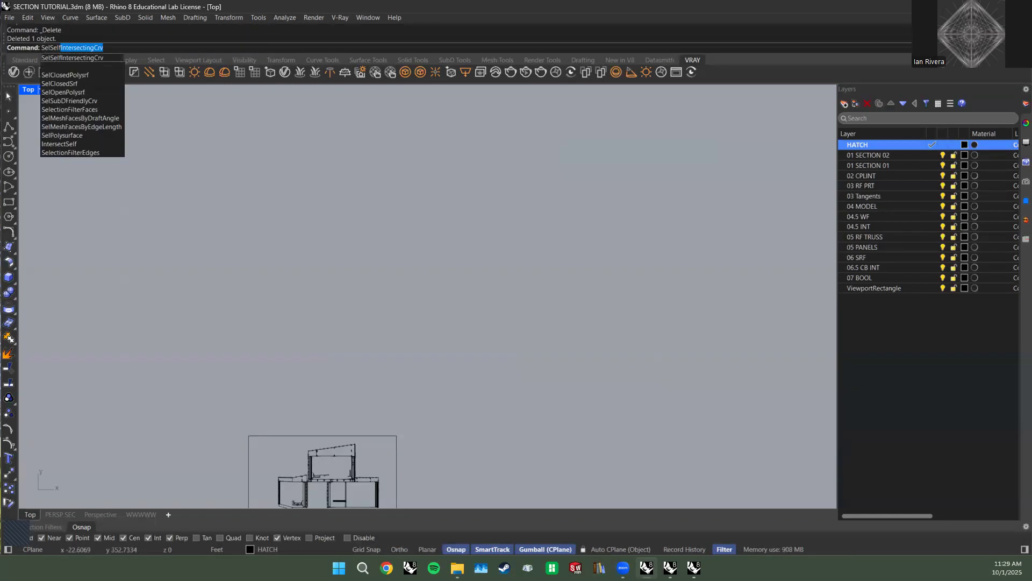
key(Return)
right_drag(387, 455, 411, 389)
scroll(387, 355, up, 10)
scroll(381, 355, down, 4)
scroll(380, 356, down, 15)
right_drag(392, 403, 405, 352)
Isolate the uppermost framed section drawing and zoom to all of its curves.
ctrl+drag(450, 383, 384, 342)
drag(371, 276, 436, 329)
text(is)
key(Return)
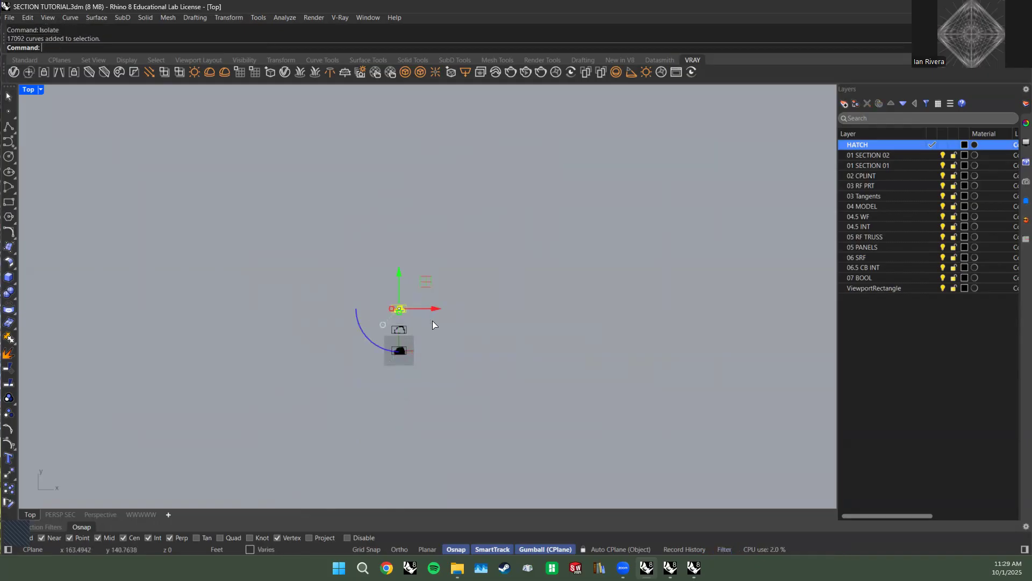
key(Escape)
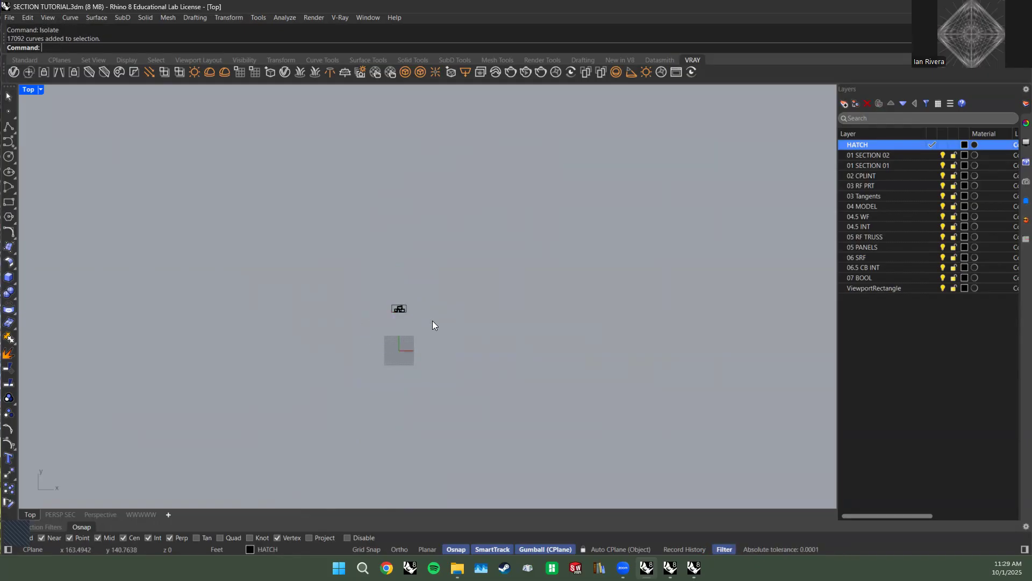
key(ctrl+a)
text(zs)
key(Return)
Check the isolated section for self-intersecting curves with SelSelfIntersectingCrv.
click(494, 227)
text(SelS)
key(Return)
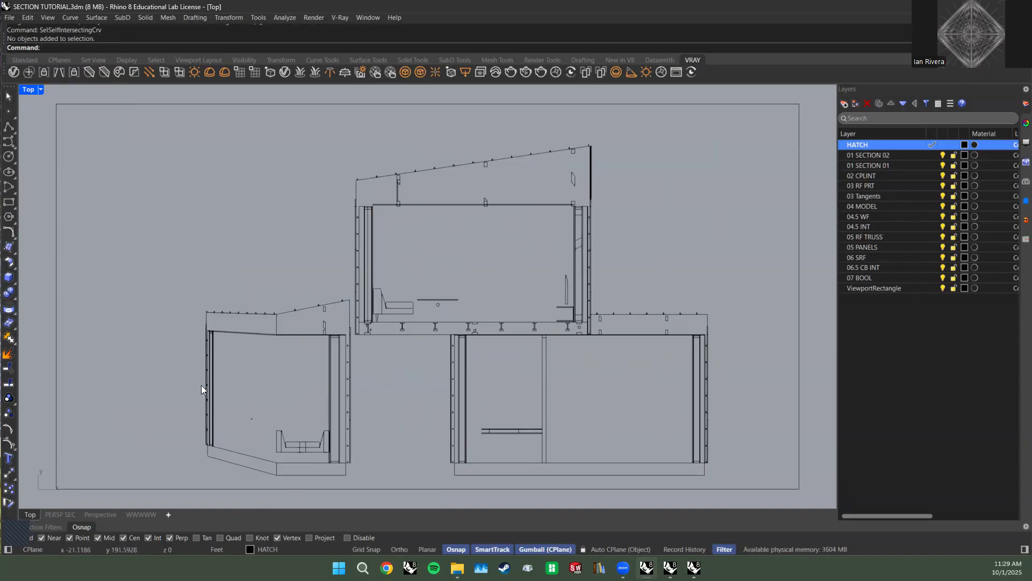
scroll(376, 411, down, 3)
right_drag(369, 416, 435, 345)
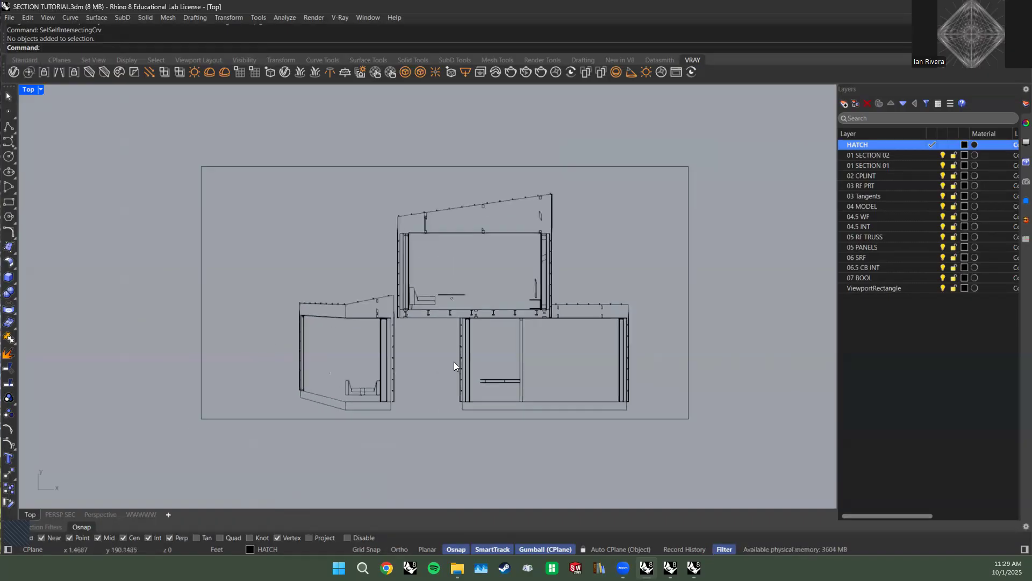
scroll(409, 371, up, 2)
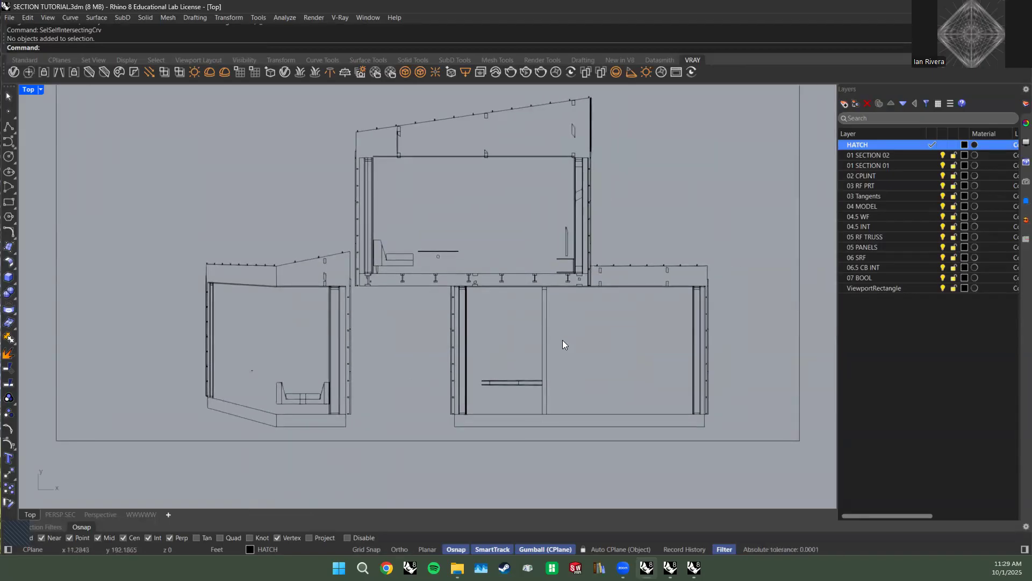
right_drag(575, 348, 574, 361)
Create a new layer named SECTION HATCHES and make it the current layer.
click(922, 375)
right_click(914, 370)
click(916, 374)
text(SEC)
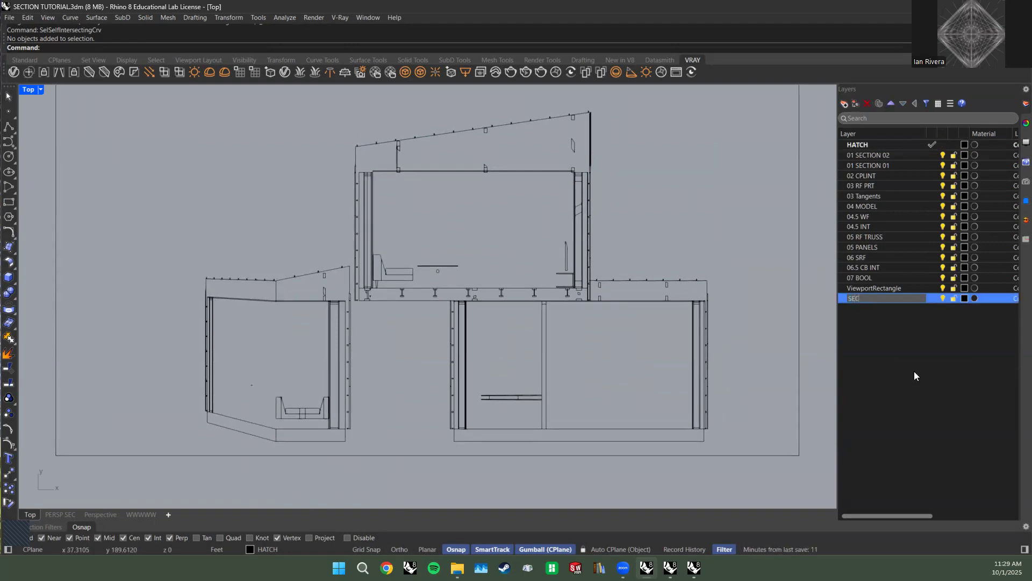
text(TION HATCHES)
key(Return)
click(931, 298)
scroll(710, 382, down, 3)
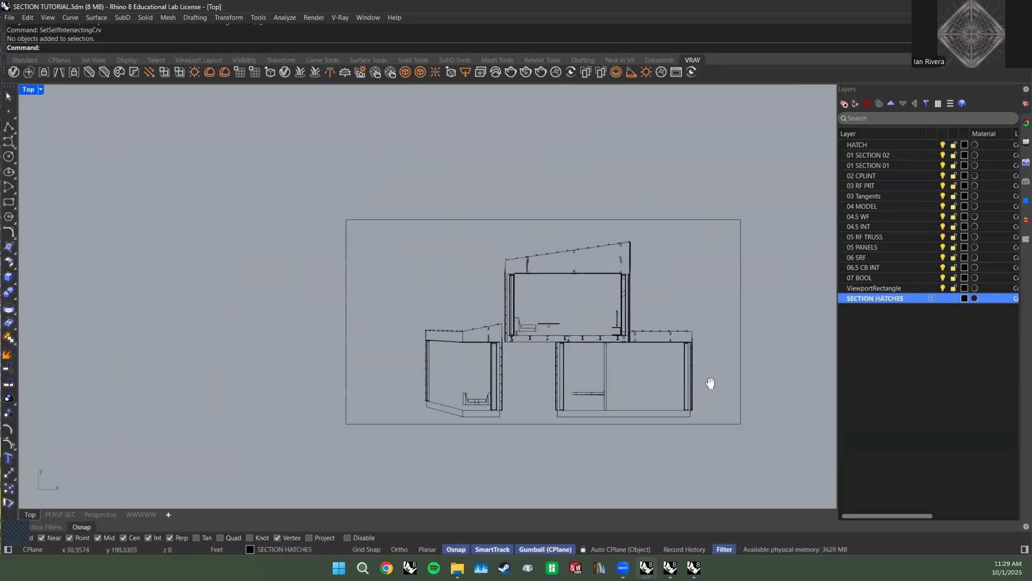
click(726, 353)
key(Escape)
scroll(667, 334, up, 4)
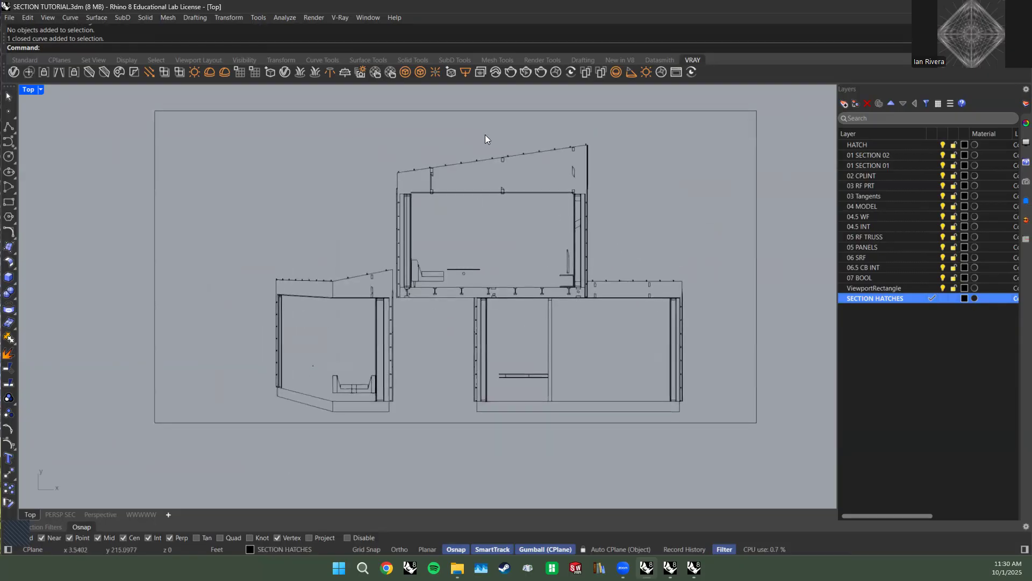
mouse_move(240, 94)
mouse_down()
mouse_move(620, 418)
mouse_move(690, 457)
mouse_up()
key(Escape)
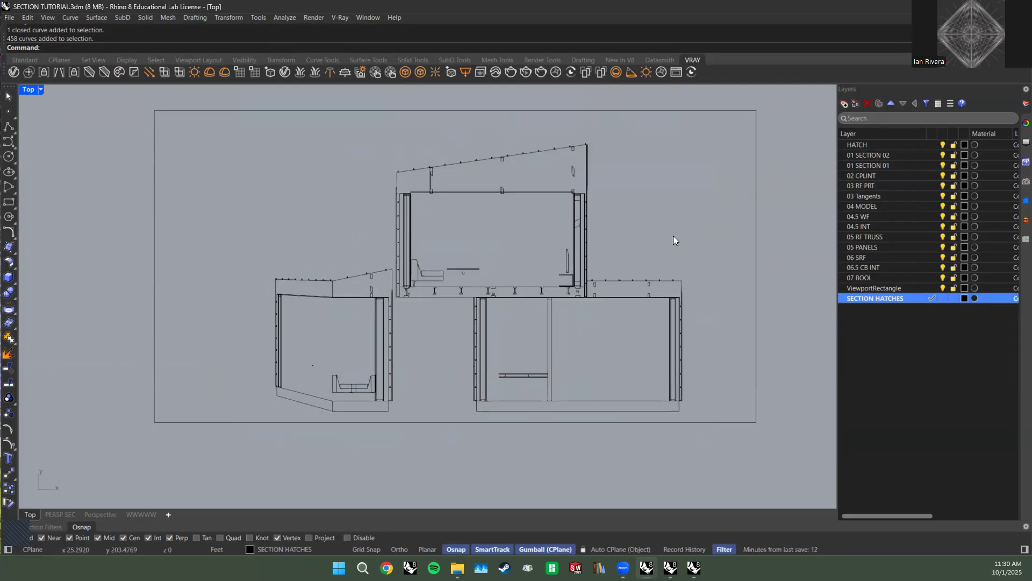
Start CurveBoolean on the section curves inside the frame with CombineRegions set to No.
text(CurveBoolean)
key(Return)
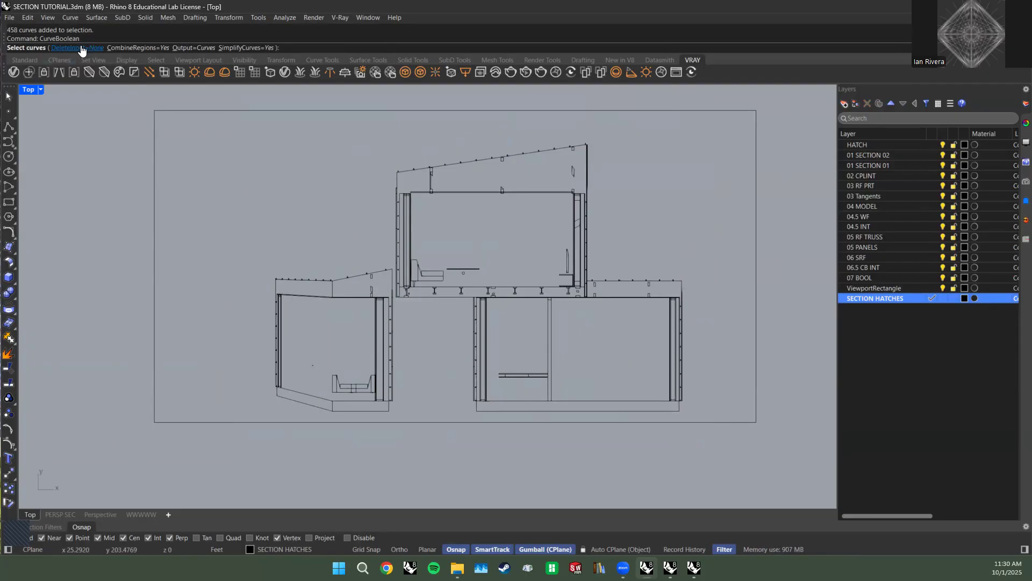
click(137, 47)
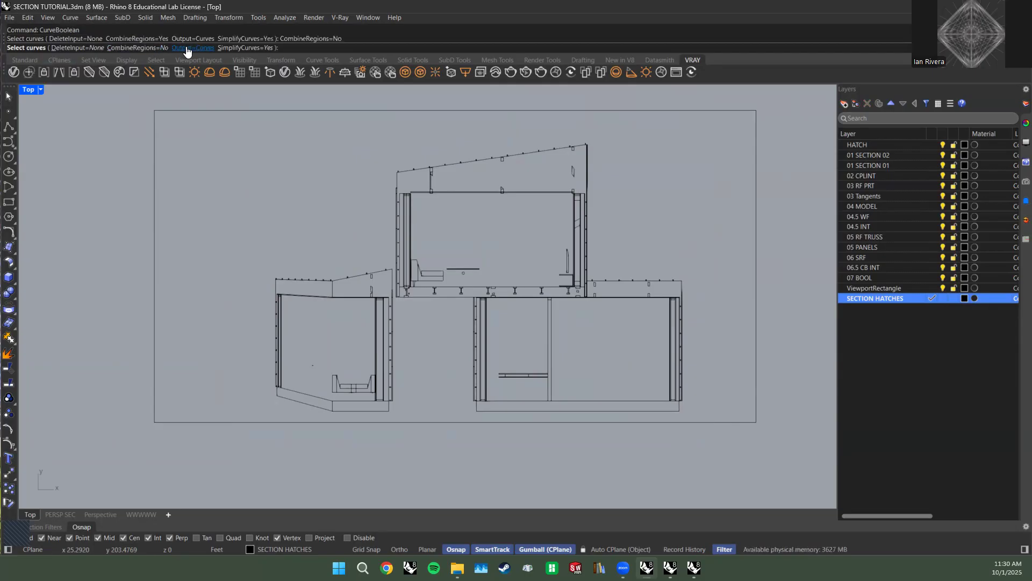
scroll(315, 265, down, 3)
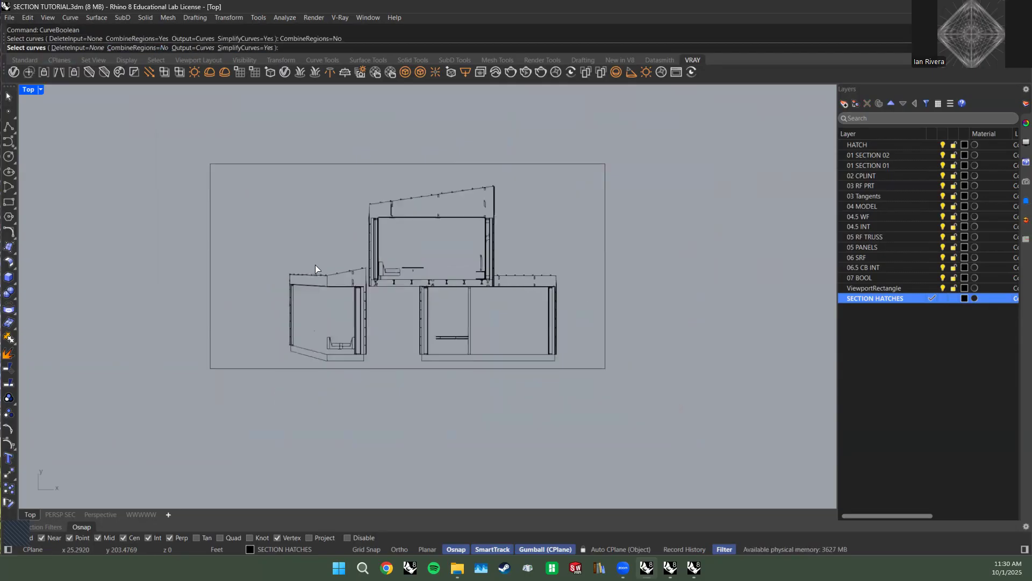
mouse_move(251, 114)
mouse_down()
mouse_move(541, 391)
mouse_move(566, 398)
mouse_up()
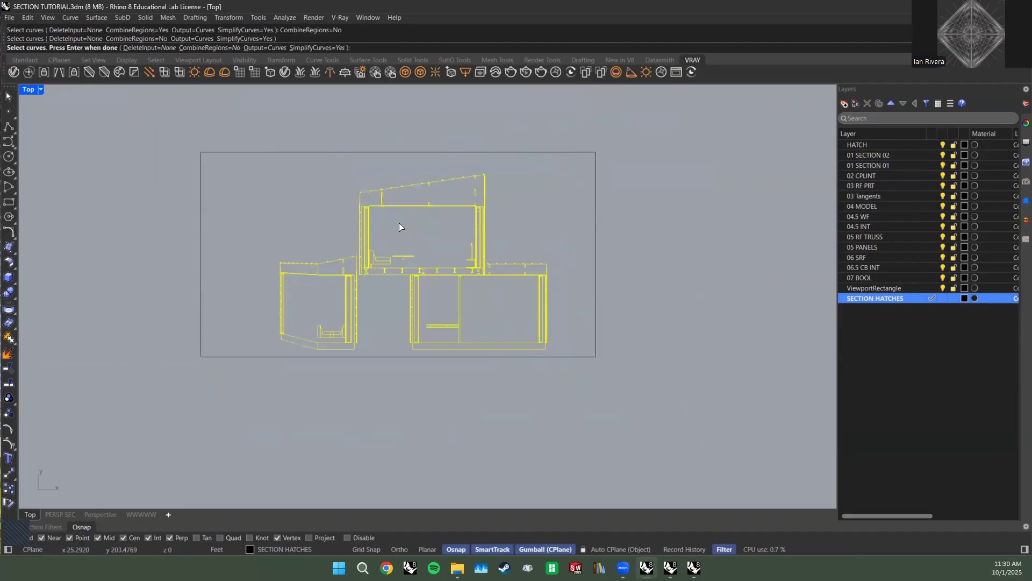
key(Return)
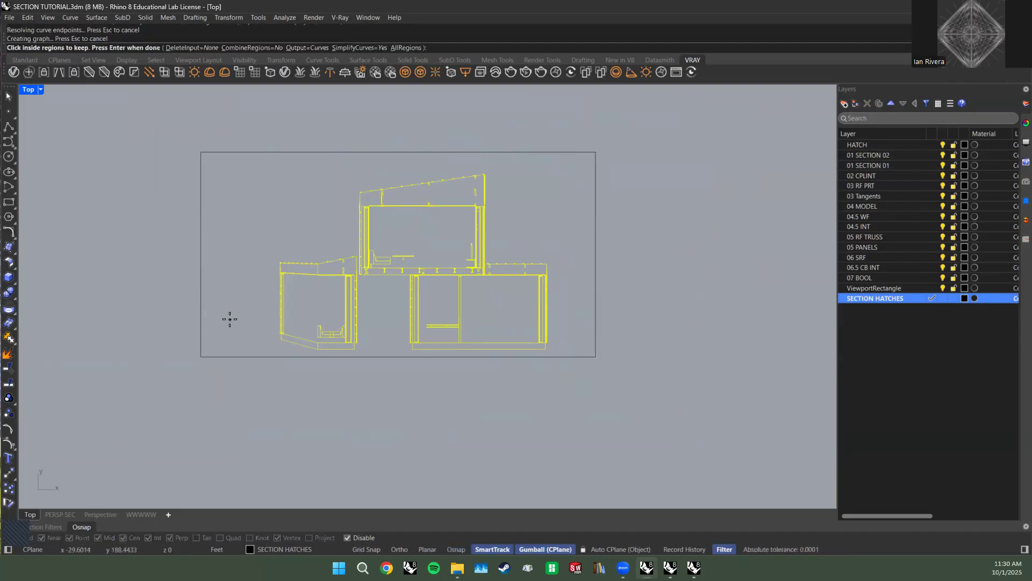
Generate closed outlines from all regions of the section, excluding the large room interiors from the picked regions.
click(405, 49)
scroll(274, 274, up, 3)
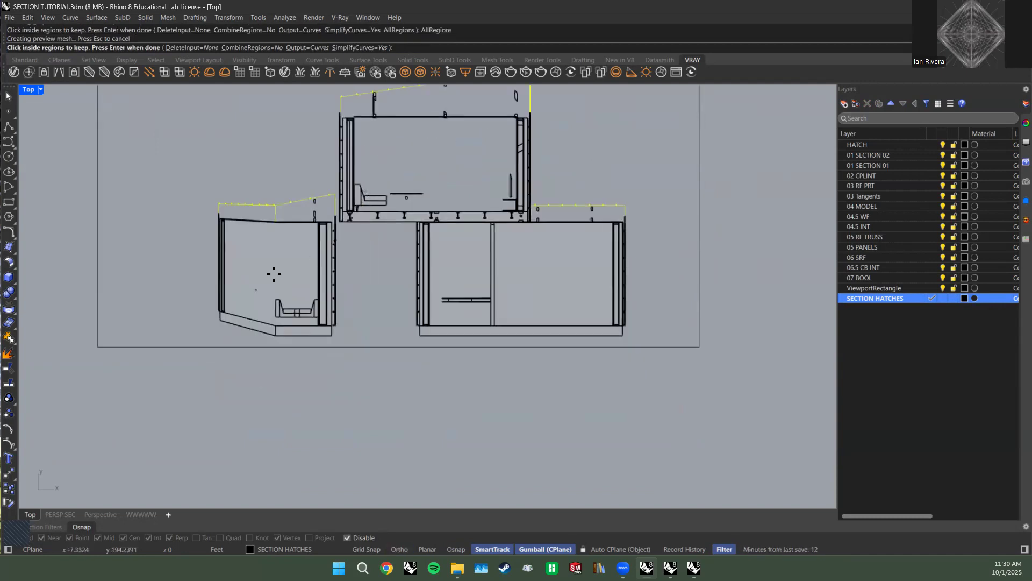
scroll(274, 273, up, 5)
click(290, 240)
right_drag(367, 333, 280, 337)
click(611, 221)
right_drag(675, 270, 327, 301)
click(530, 286)
scroll(475, 320, down, 6)
shift+right_drag(458, 319, 538, 304)
scroll(475, 217, up, 6)
shift+right_drag(476, 217, 550, 339)
shift+right_drag(383, 321, 398, 169)
scroll(454, 214, down, 6)
key(Return)
Move the generated outline curves straight down, clear of the framed section.
scroll(392, 217, down, 2)
click(437, 130)
key(Return)
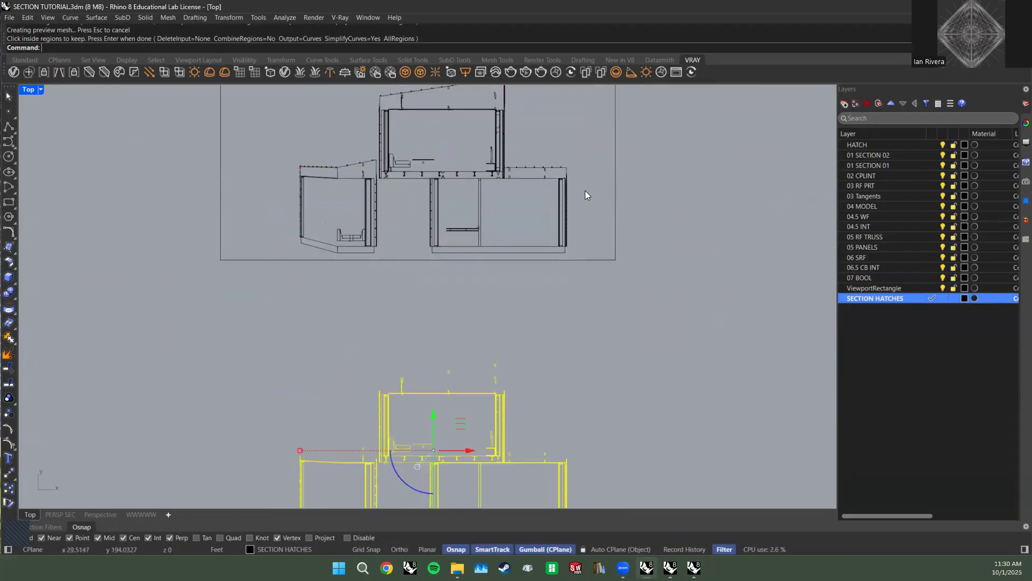
Inspect the moved outlines at the left module's upper corner, selecting the thin outer wall strip and a ceiling piece.
click(548, 312)
scroll(466, 408, up, 4)
scroll(372, 385, up, 8)
right_drag(372, 385, 477, 264)
scroll(416, 278, up, 11)
right_drag(410, 279, 345, 331)
scroll(416, 285, down, 8)
scroll(434, 323, up, 5)
scroll(433, 323, down, 8)
right_drag(434, 323, 426, 265)
scroll(428, 269, down, 8)
scroll(428, 269, up, 7)
scroll(316, 249, up, 8)
scroll(316, 249, up, 3)
click(240, 192)
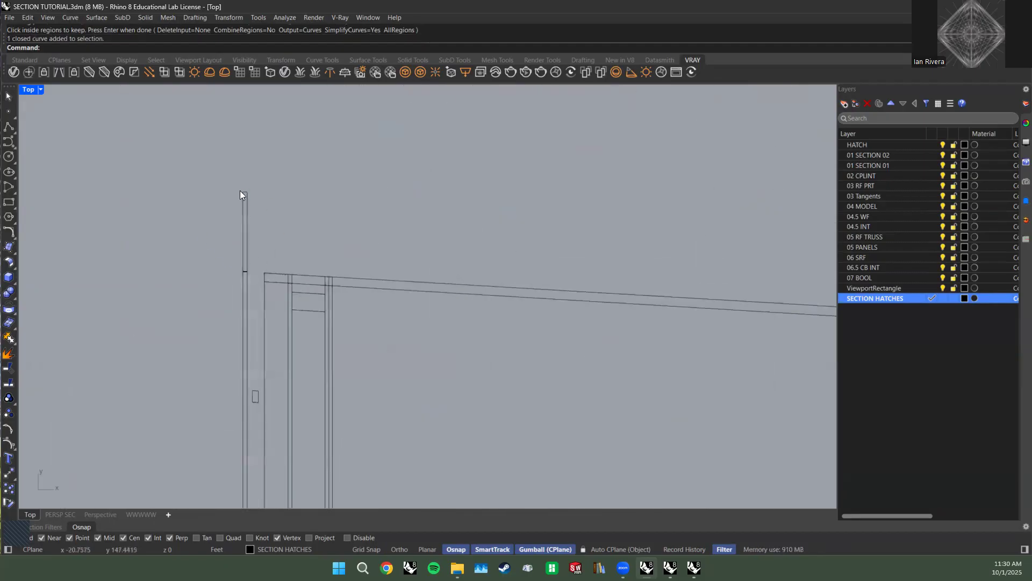
click(305, 277)
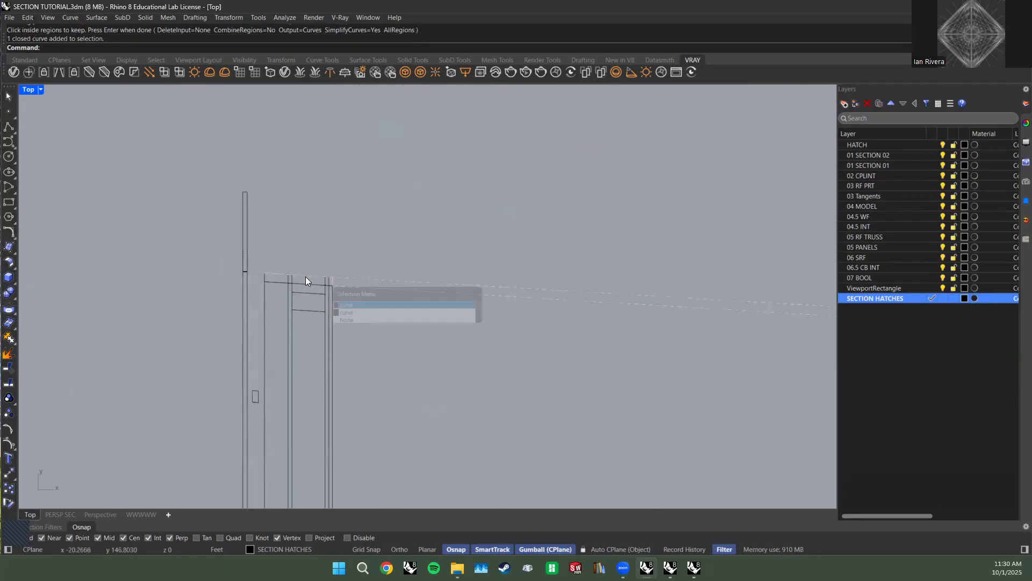
click(344, 313)
Examine the remaining outlines along the left module's ceiling and walls, selecting another piece to check its extent.
scroll(329, 285, down, 4)
right_drag(282, 275, 214, 278)
scroll(232, 282, up, 10)
scroll(441, 285, up, 5)
scroll(450, 285, down, 20)
right_drag(450, 285, 424, 307)
scroll(505, 250, up, 6)
click(512, 242)
right_drag(527, 261, 391, 273)
scroll(391, 273, down, 8)
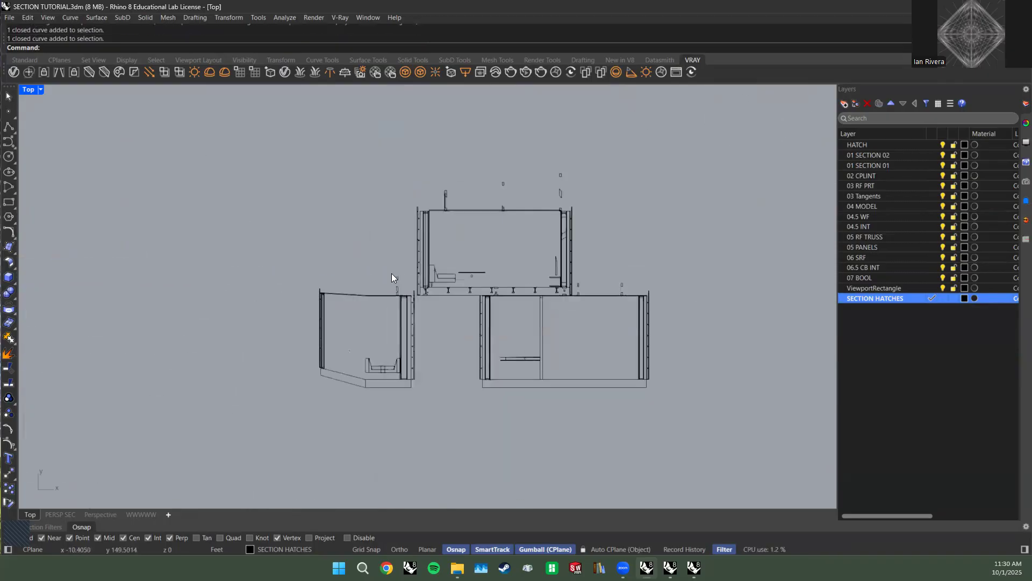
Check the generated outlines for self-intersecting curves with SelSelfIntersectingCrv.
text(SelSelfIntersectingCrv)
key(Return)
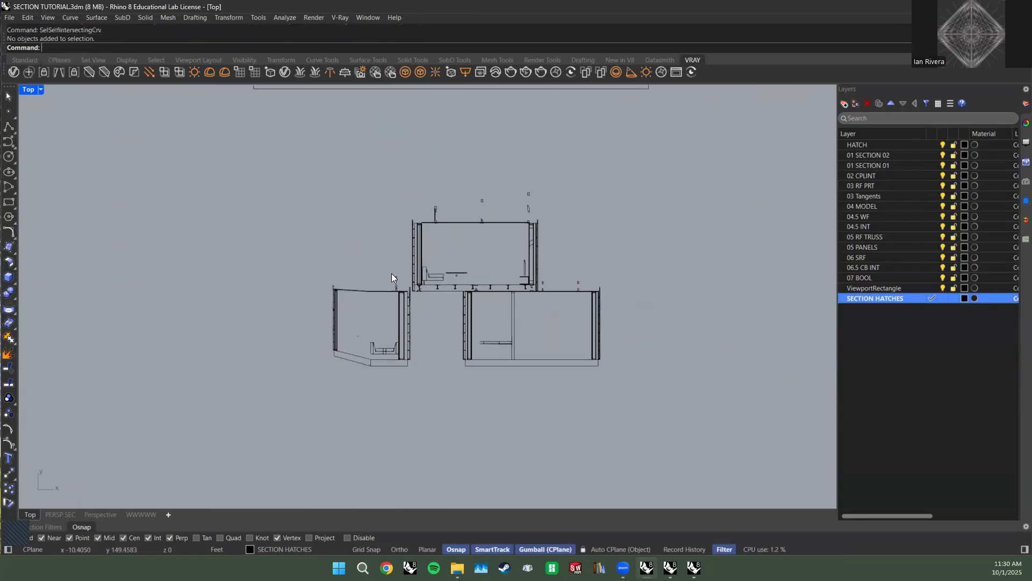
scroll(366, 274, up, 4)
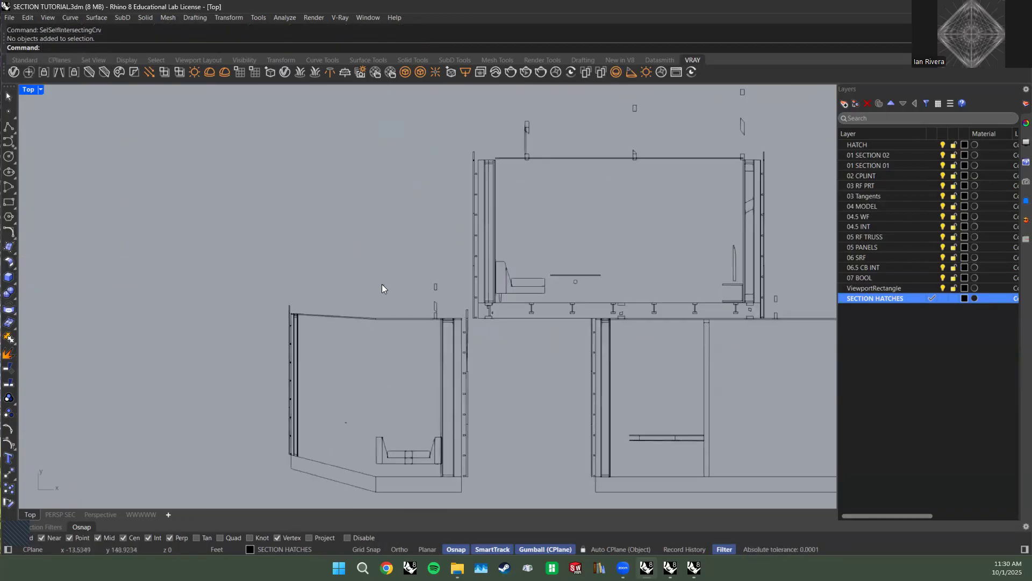
scroll(382, 285, down, 10)
right_drag(382, 306, 364, 344)
right_drag(411, 222, 402, 250)
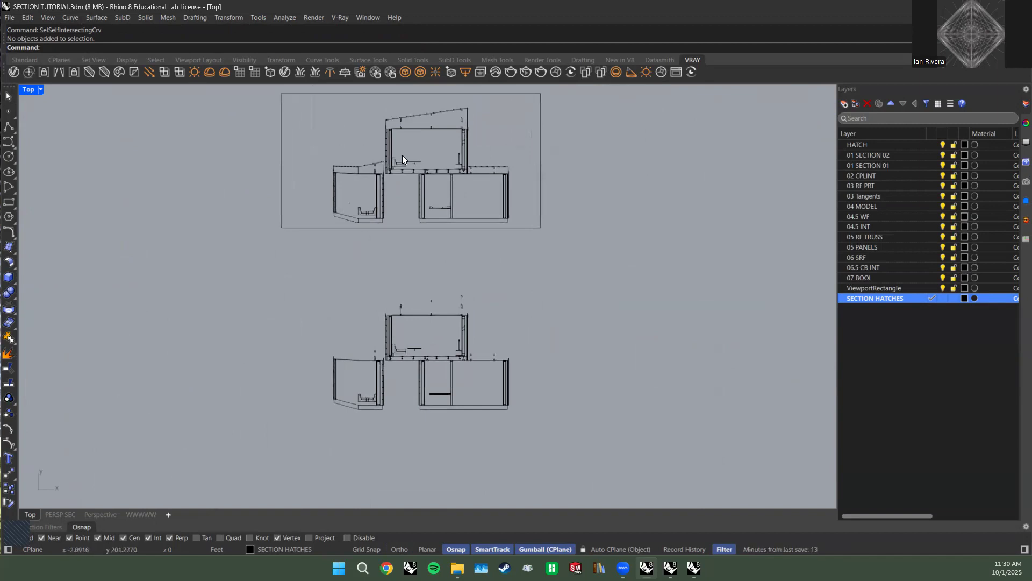
Inspect a curve of the original framed section for comparison with the generated outlines below it.
scroll(402, 157, up, 8)
scroll(395, 259, down, 5)
scroll(222, 220, up, 10)
click(226, 237)
scroll(244, 241, down, 10)
right_drag(407, 430, 317, 275)
scroll(319, 278, down, 5)
scroll(454, 418, down, 6)
right_drag(485, 501, 444, 361)
scroll(338, 348, up, 10)
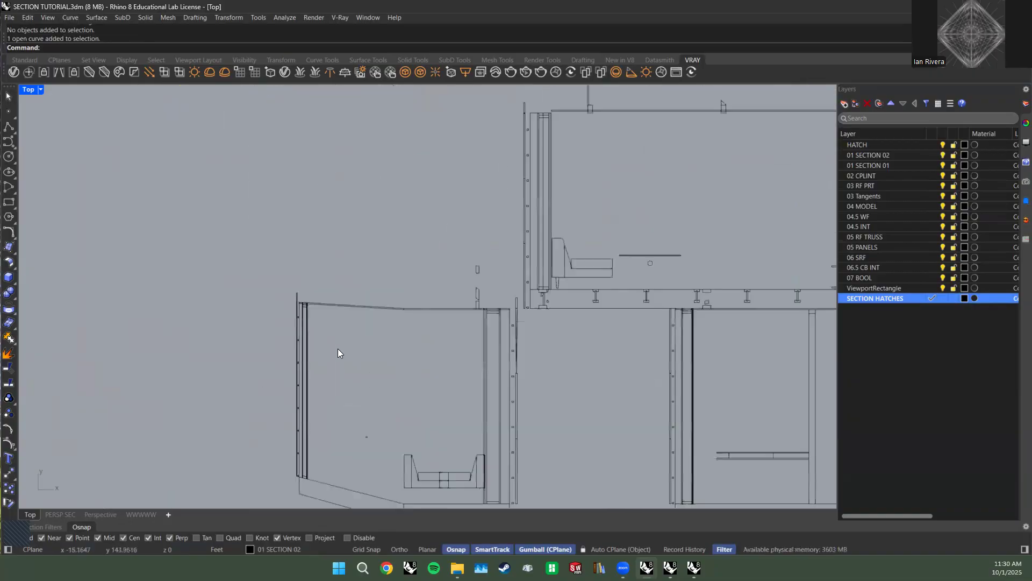
Examine the separate wall and ceiling outline pieces where they meet at the left module's upper corner.
click(291, 313)
scroll(255, 310, up, 5)
click(256, 307)
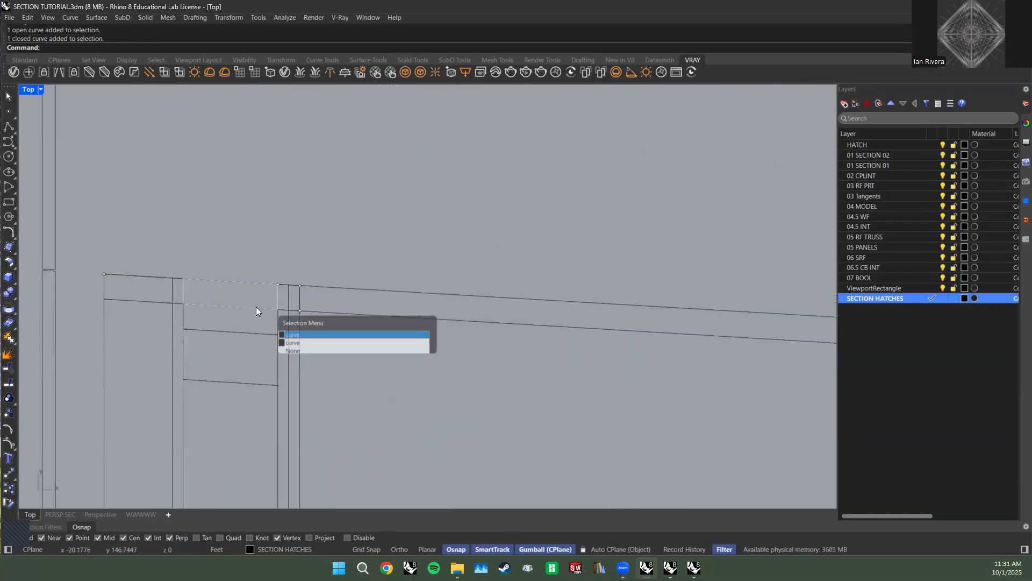
click(161, 304)
click(161, 303)
click(347, 288)
click(346, 289)
scroll(299, 294, up, 10)
scroll(321, 233, down, 6)
scroll(509, 222, down, 3)
scroll(257, 238, down, 6)
Select all the generated outlines below the framed section and make HATCH the current layer.
drag(619, 505, 152, 239)
click(950, 342)
click(891, 299)
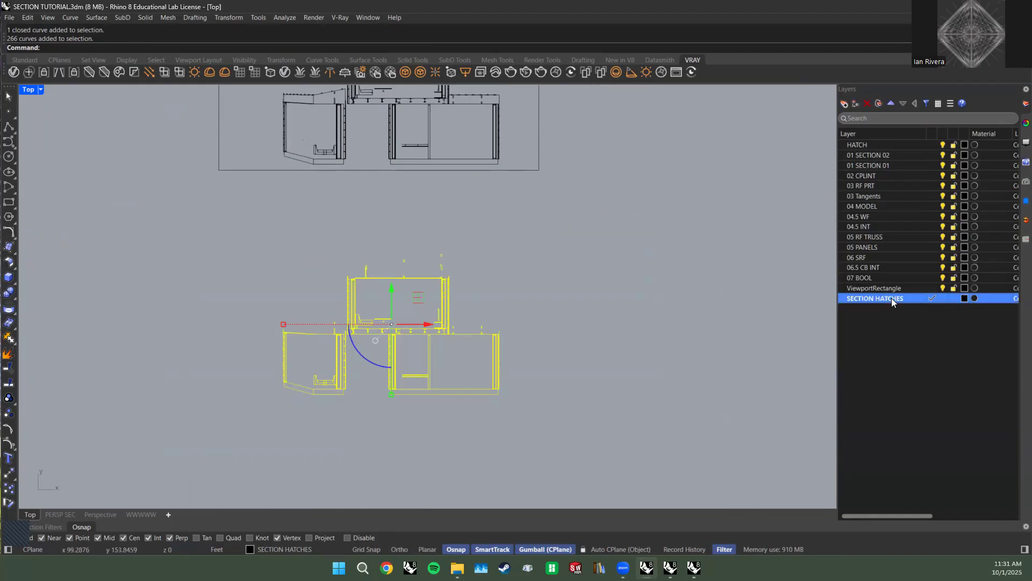
click(889, 144)
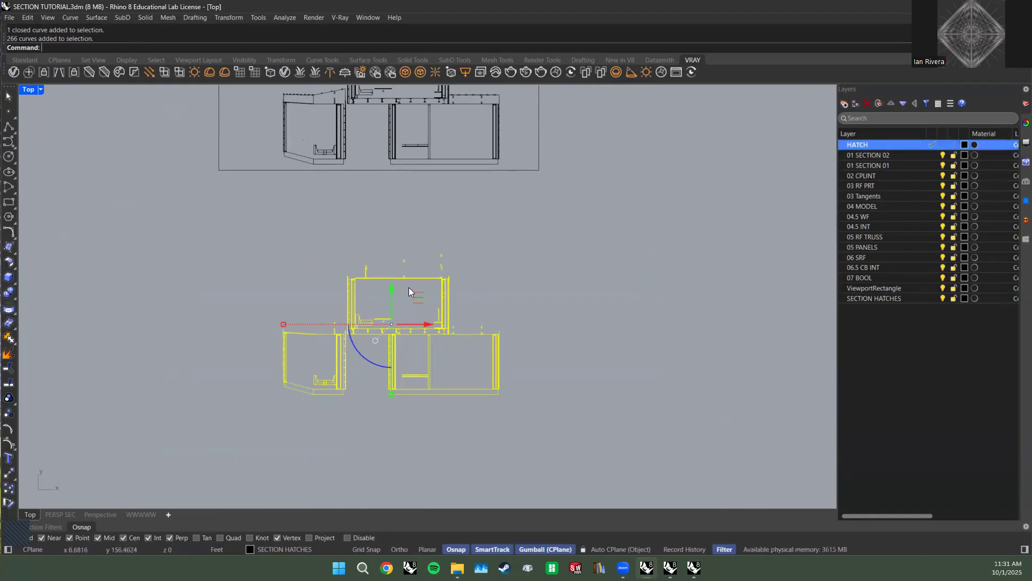
Run Hatch on the selected outlines using all enclosed regions and leaving out the open room interiors.
text(cb)
key(Return)
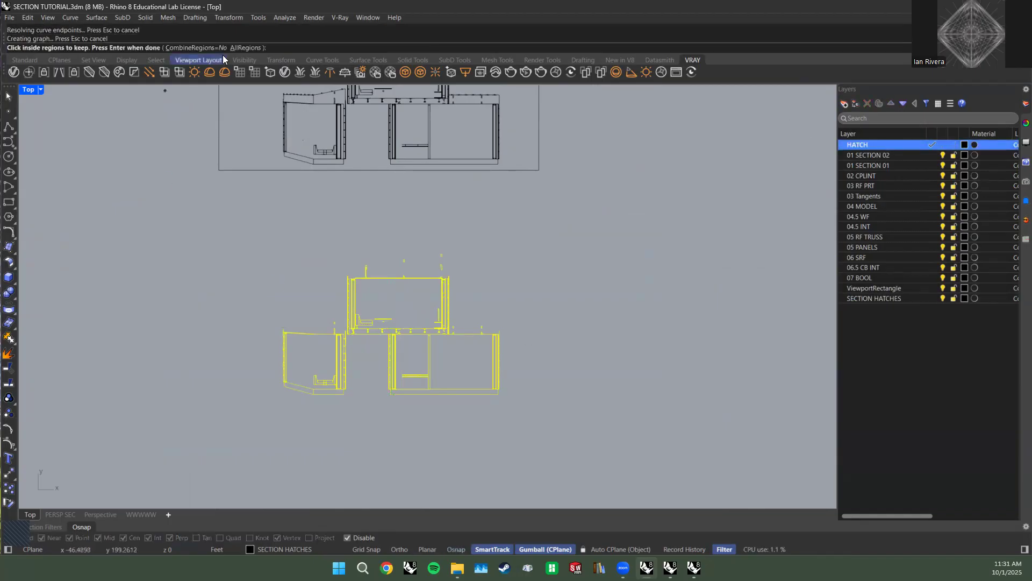
click(240, 46)
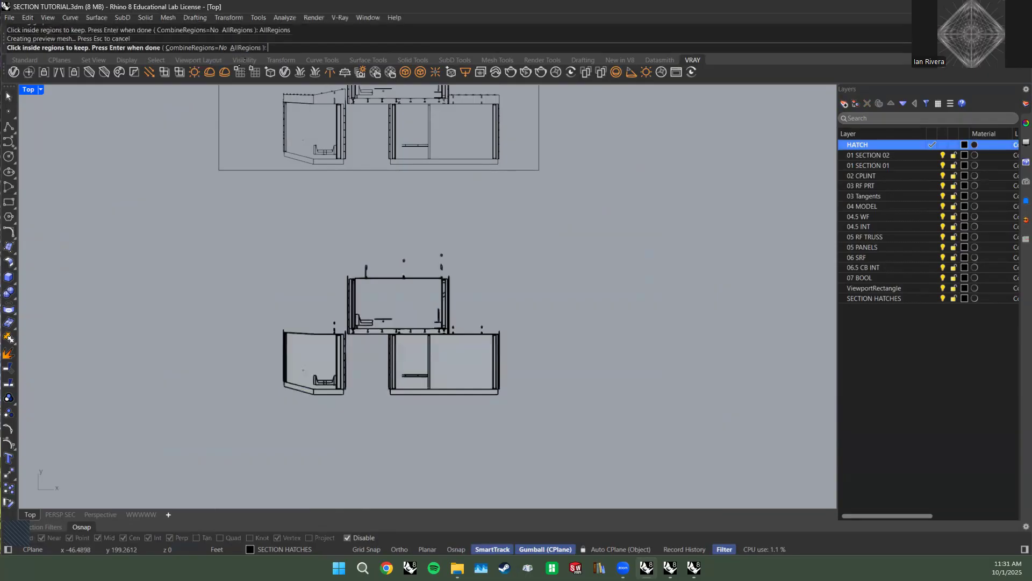
scroll(481, 365, up, 3)
click(473, 366)
right_drag(353, 362, 616, 374)
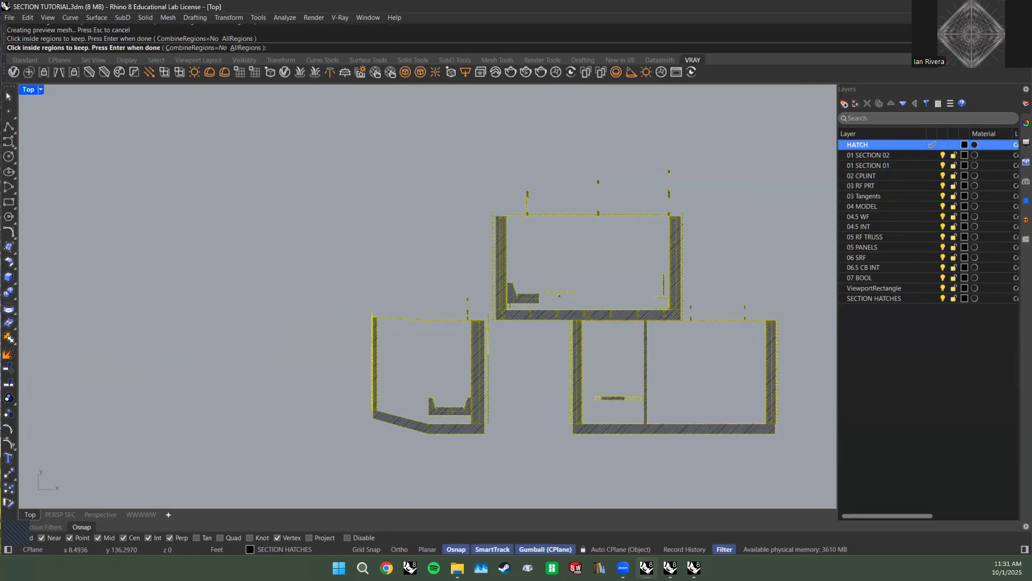
key(Return)
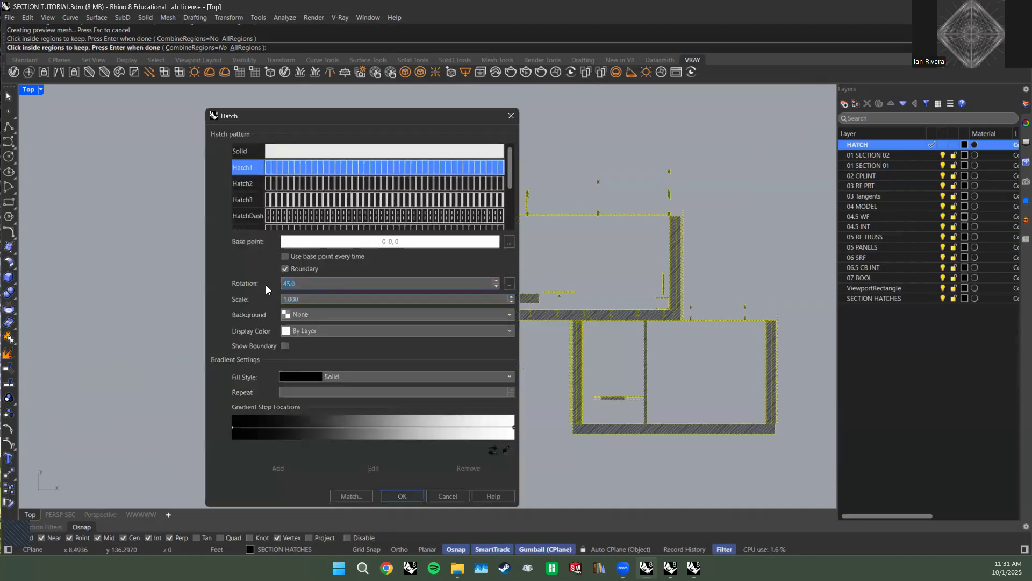
Set the scale of the Hatch1 pattern to 1.25.
scroll(659, 285, up, 5)
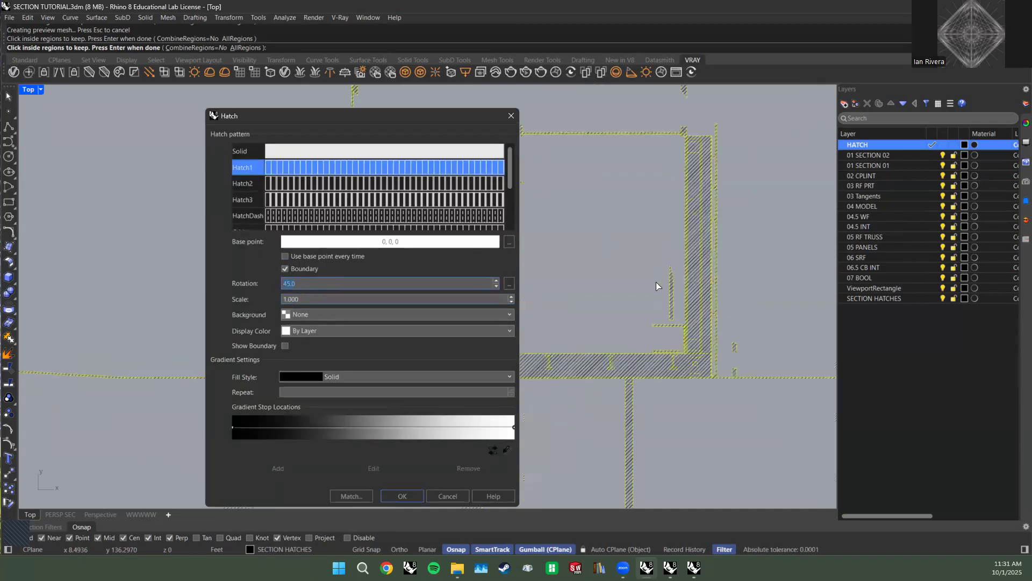
text(2)
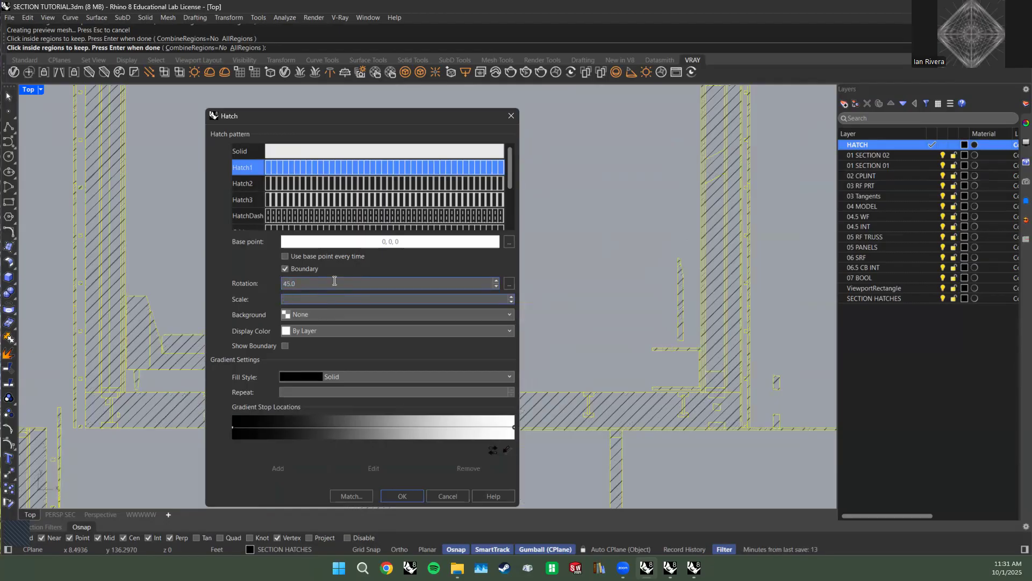
text(5)
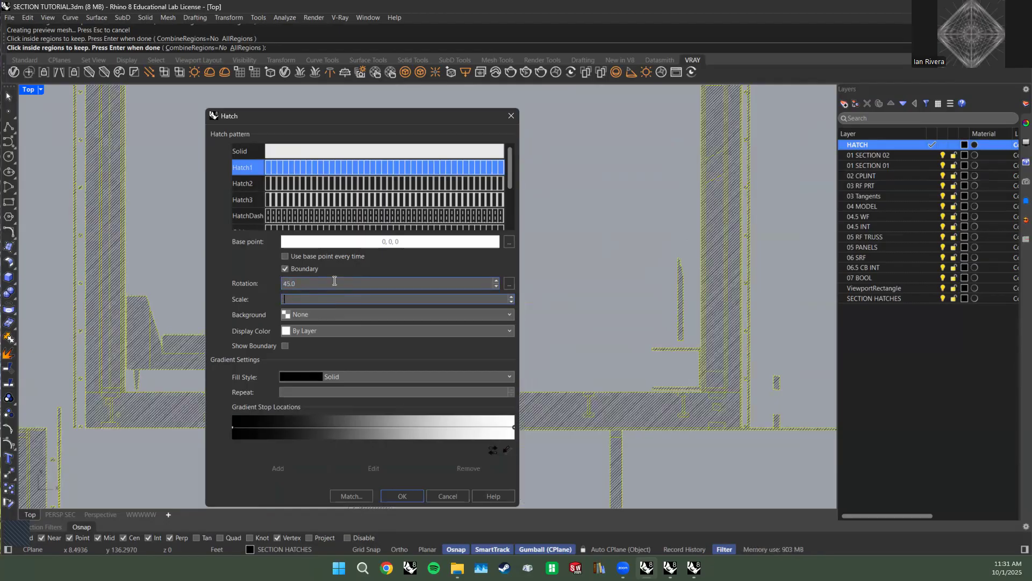
text(1.25)
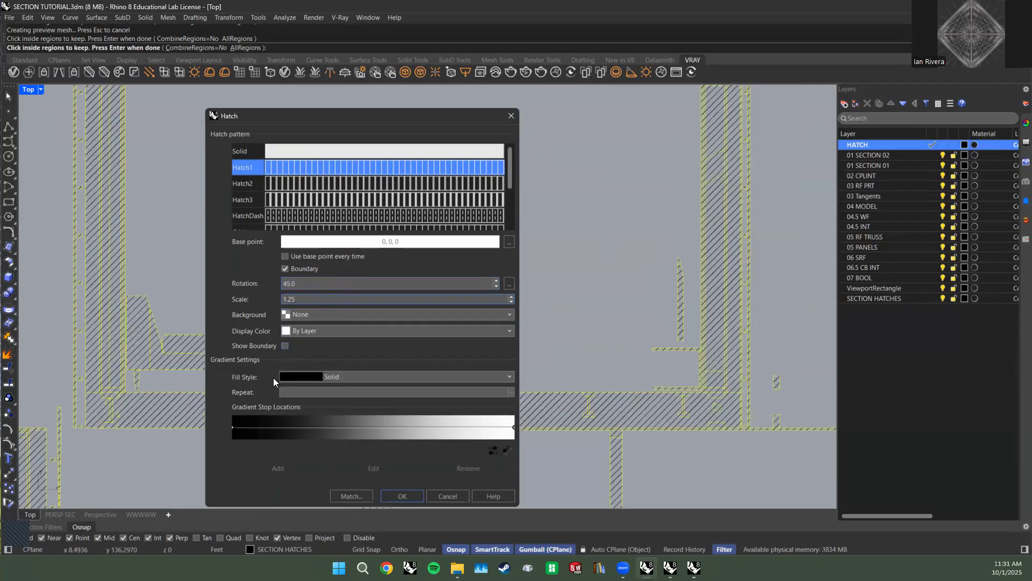
Preview the Plus, Hatch3 and Hatch2 patterns and apply the hatch with the Hatch1 pattern.
scroll(286, 190, down, 2)
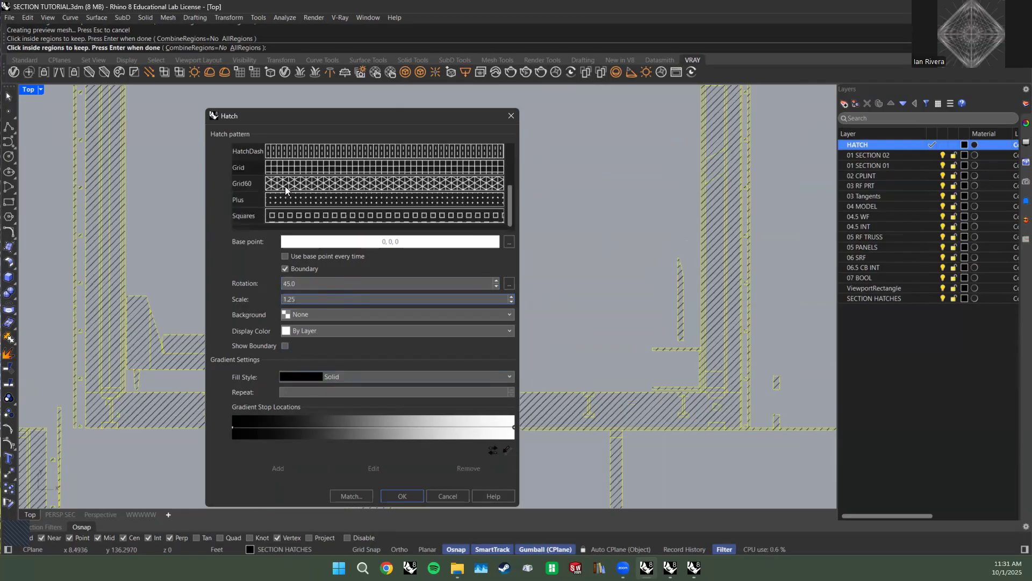
click(286, 201)
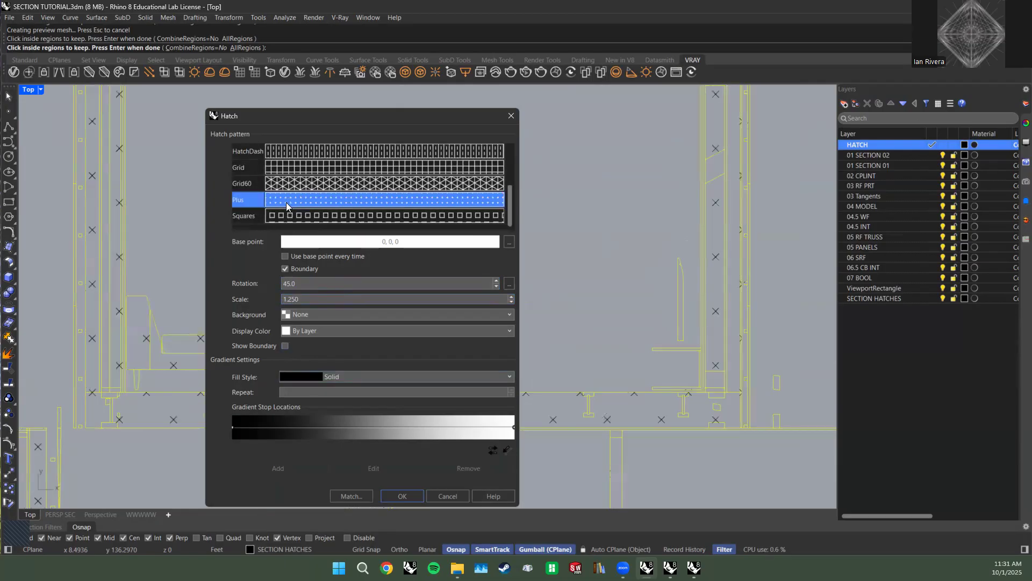
scroll(286, 202, up, 2)
click(286, 202)
click(295, 182)
click(299, 168)
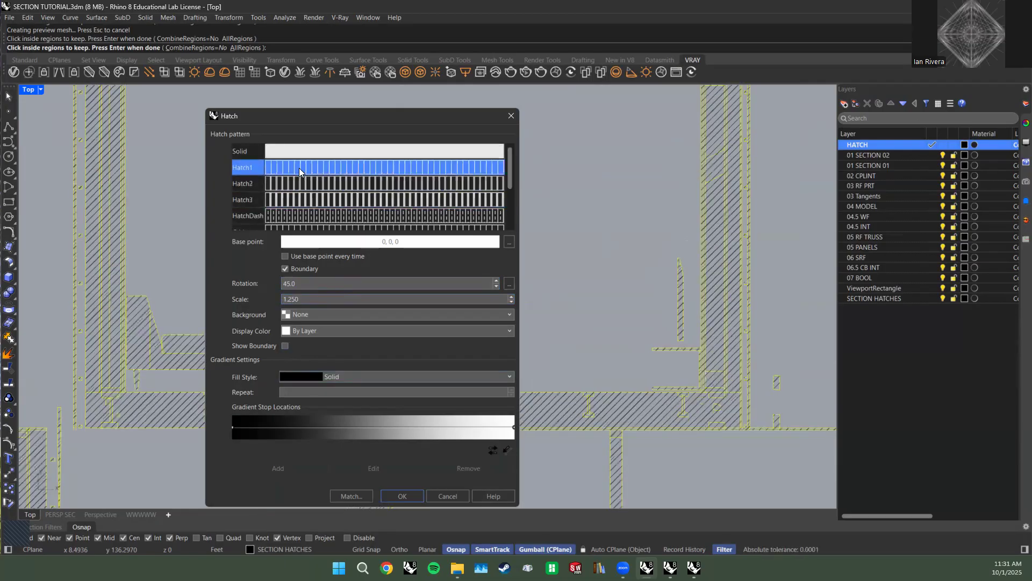
scroll(300, 187, down, 2)
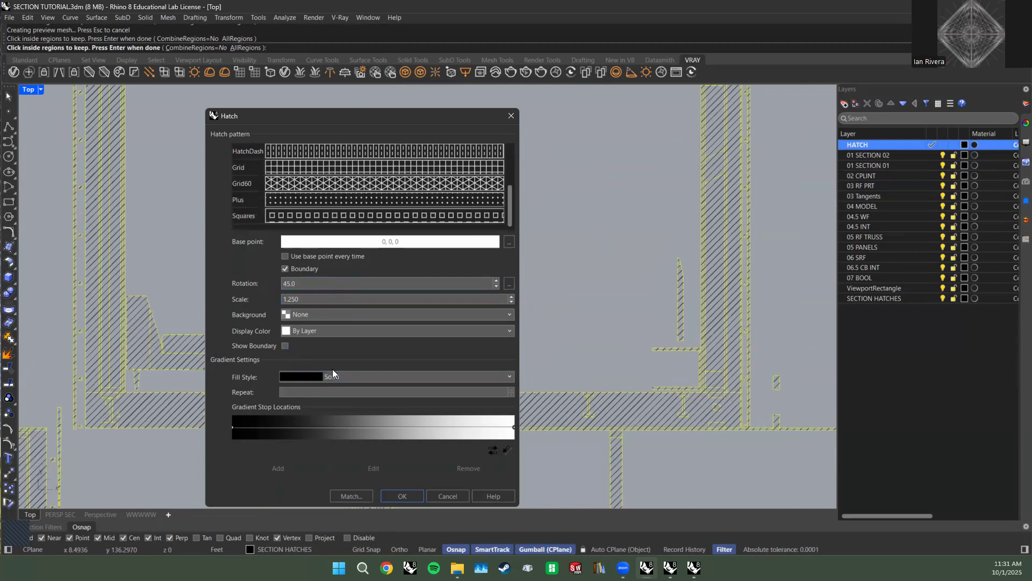
click(400, 495)
Inspect the upper module's floor slab hatch and the hatch and outline of one of its I-beams.
scroll(350, 258, down, 5)
scroll(274, 369, up, 6)
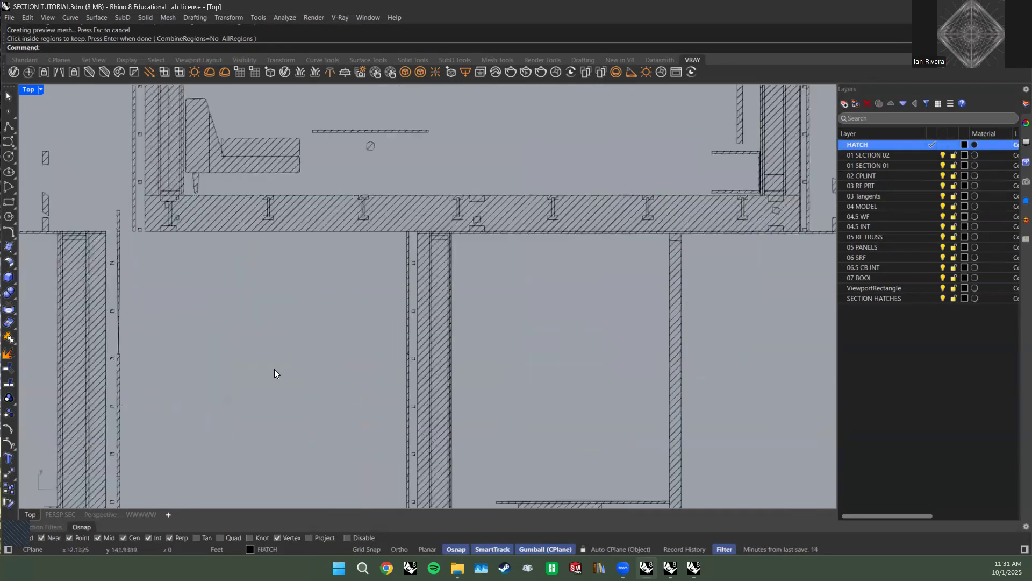
scroll(327, 348, down, 4)
click(313, 396)
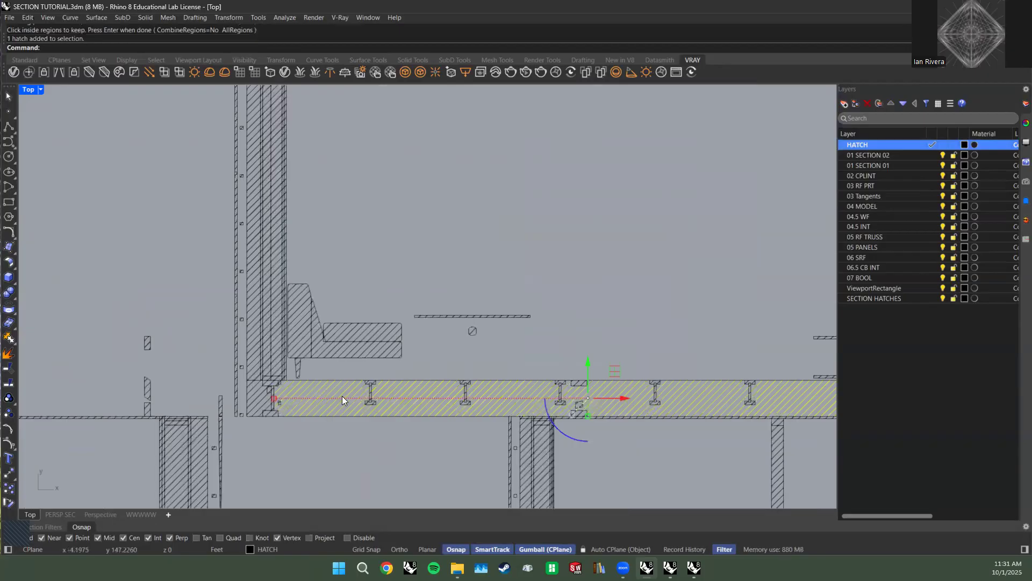
scroll(341, 350, up, 3)
scroll(371, 301, up, 5)
click(377, 332)
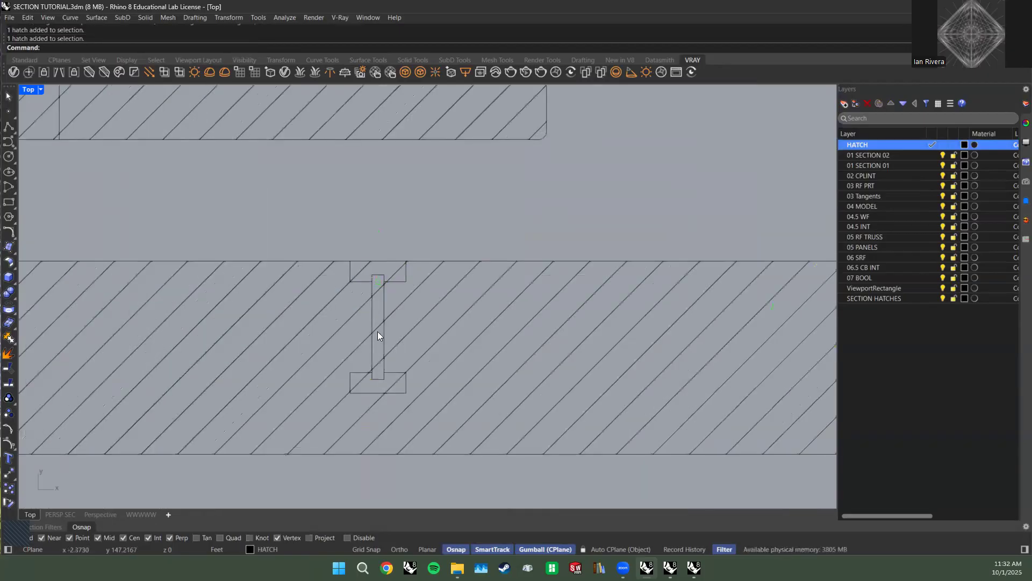
click(351, 379)
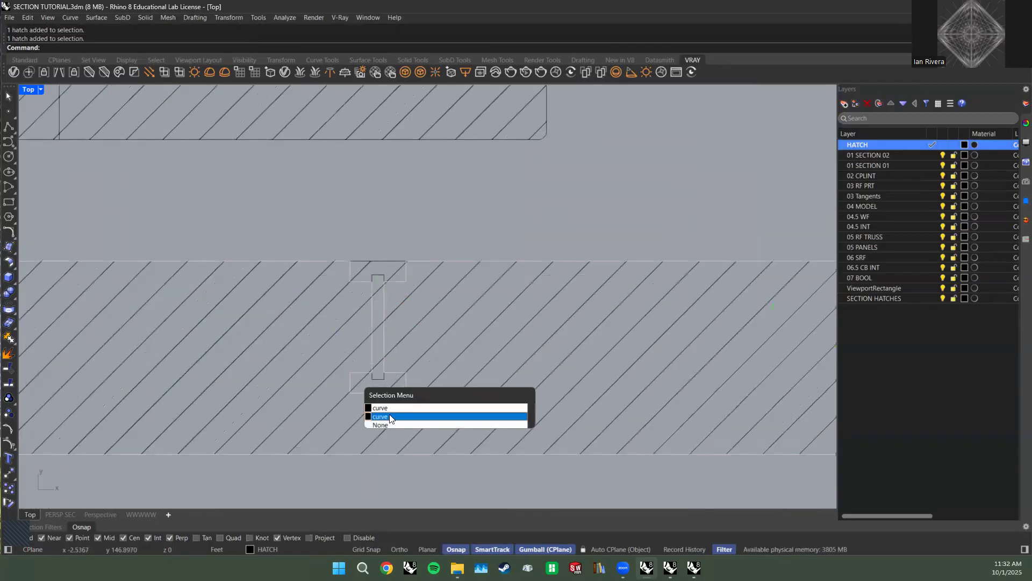
click(360, 380)
Examine the hatching around the other beams along the upper module's floor.
scroll(477, 302, down, 4)
right_drag(477, 301, 226, 314)
scroll(488, 365, up, 3)
click(488, 364)
scroll(491, 362, down, 5)
scroll(645, 350, down, 1)
right_drag(645, 349, 500, 334)
scroll(506, 334, up, 5)
click(574, 249)
scroll(574, 250, down, 8)
right_drag(567, 302, 431, 366)
scroll(464, 348, down, 12)
right_drag(425, 217, 347, 291)
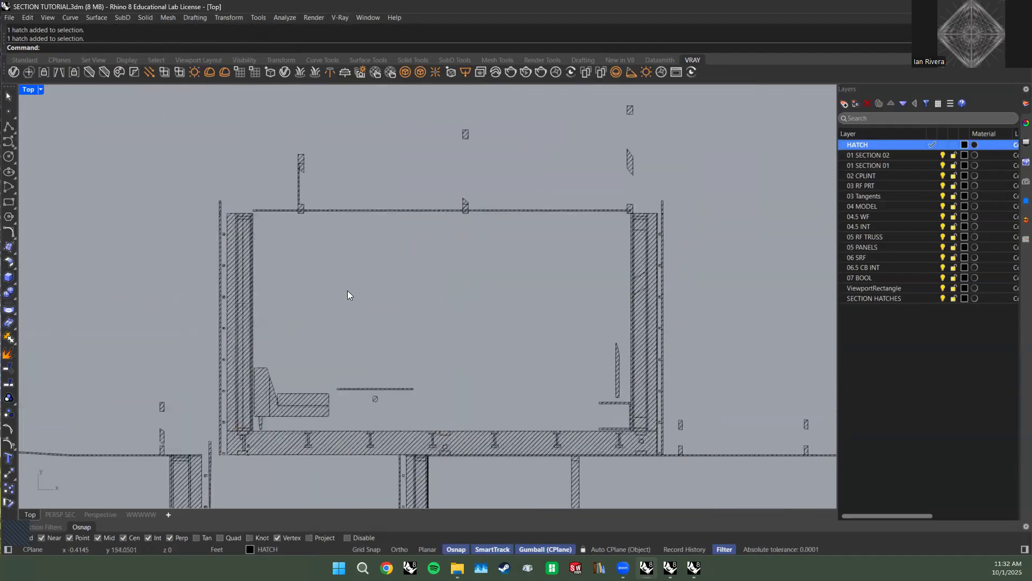
Check the hatching at the upper module's roof line and in the walls and floors of the lower modules.
scroll(512, 215, down, 6)
scroll(549, 200, up, 10)
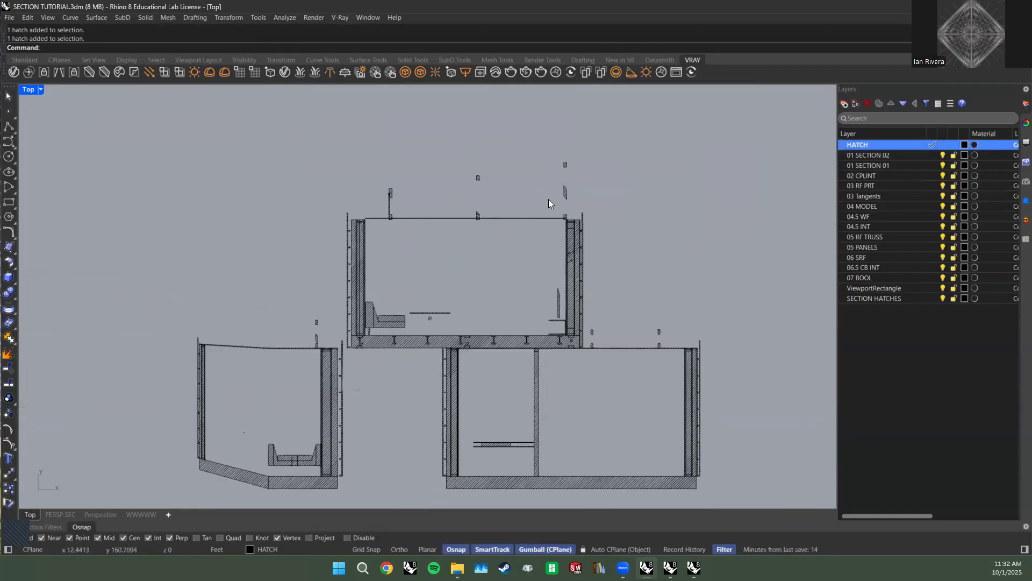
scroll(446, 298, down, 4)
scroll(232, 281, up, 12)
scroll(231, 284, down, 12)
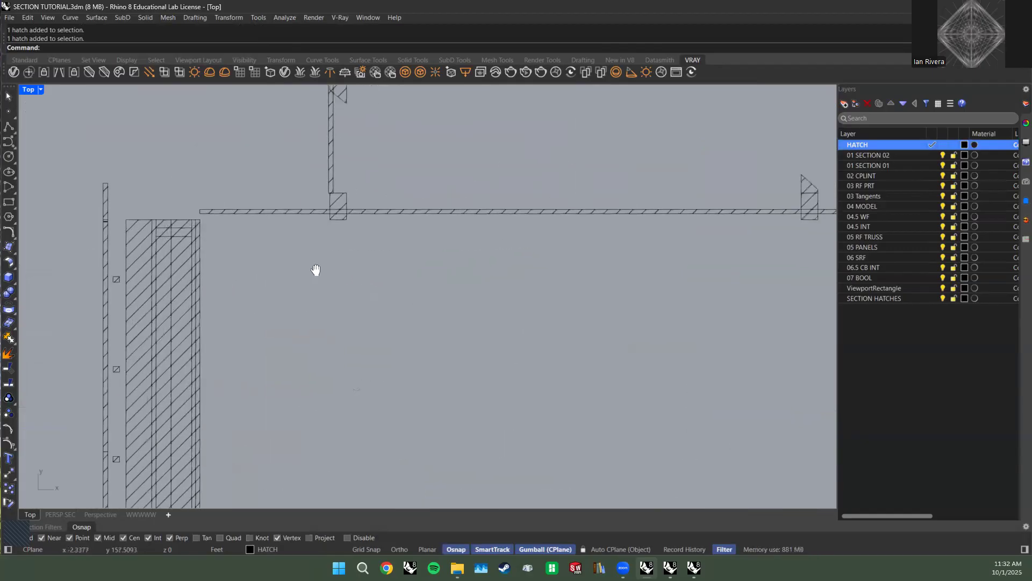
mouse_move(311, 274)
right_down()
mouse_move(339, 229)
mouse_move(350, 118)
right_up()
scroll(304, 328, up, 8)
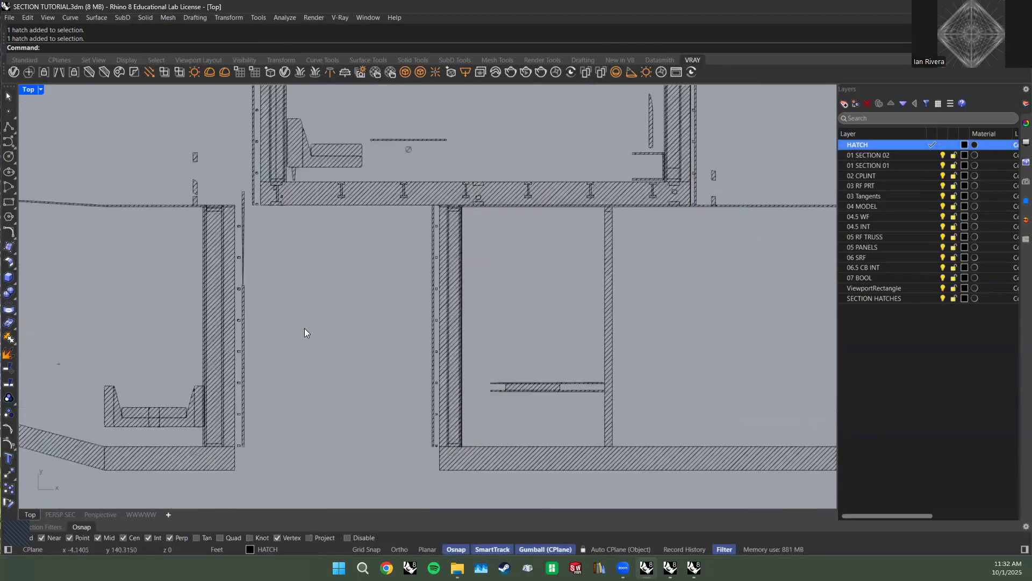
scroll(627, 203, up, 4)
right_click(902, 165)
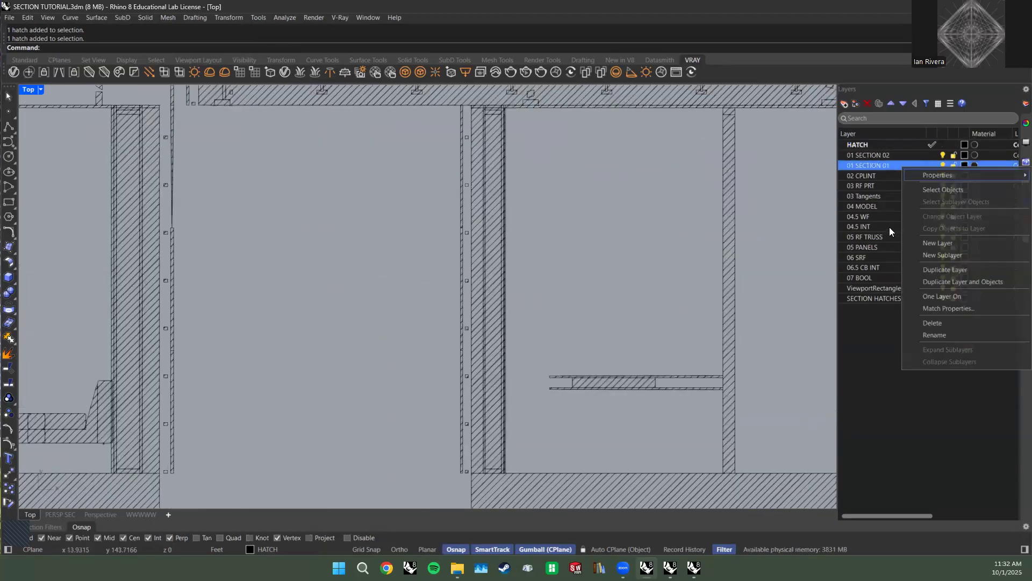
click(877, 362)
scroll(601, 290, down, 10)
scroll(489, 345, up, 8)
scroll(388, 239, down, 4)
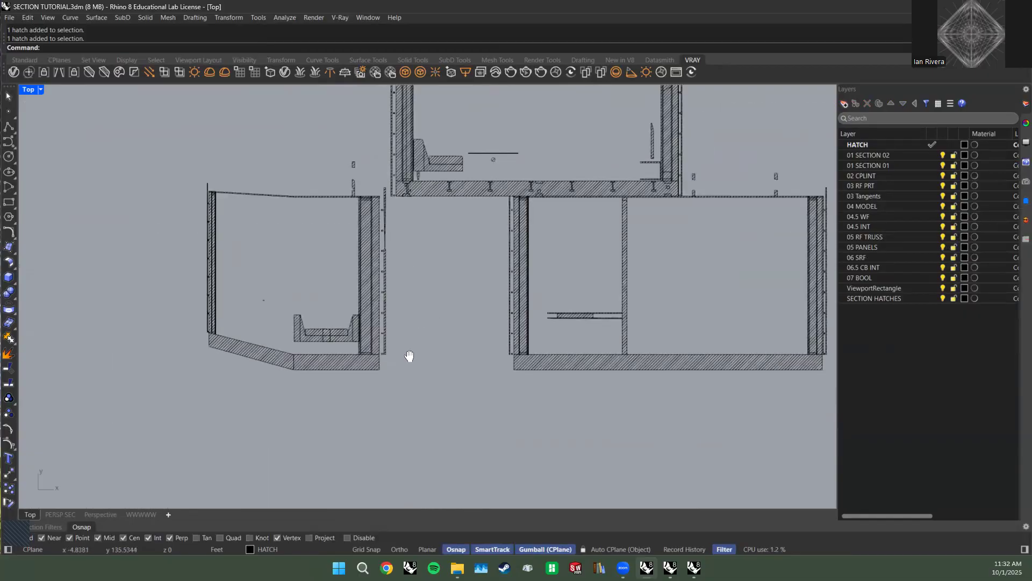
right_drag(410, 356, 378, 396)
right_drag(439, 198, 395, 273)
scroll(396, 273, up, 4)
scroll(464, 197, down, 6)
scroll(483, 208, down, 2)
scroll(415, 337, down, 4)
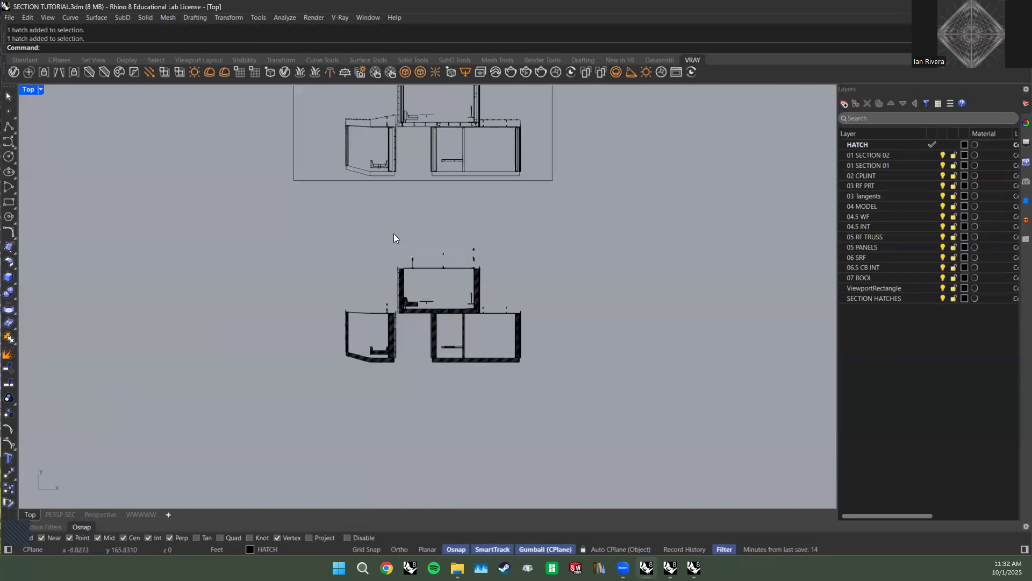
scroll(389, 349, up, 5)
scroll(402, 368, down, 4)
right_drag(402, 367, 408, 254)
scroll(419, 340, up, 6)
scroll(464, 288, down, 8)
scroll(514, 287, up, 4)
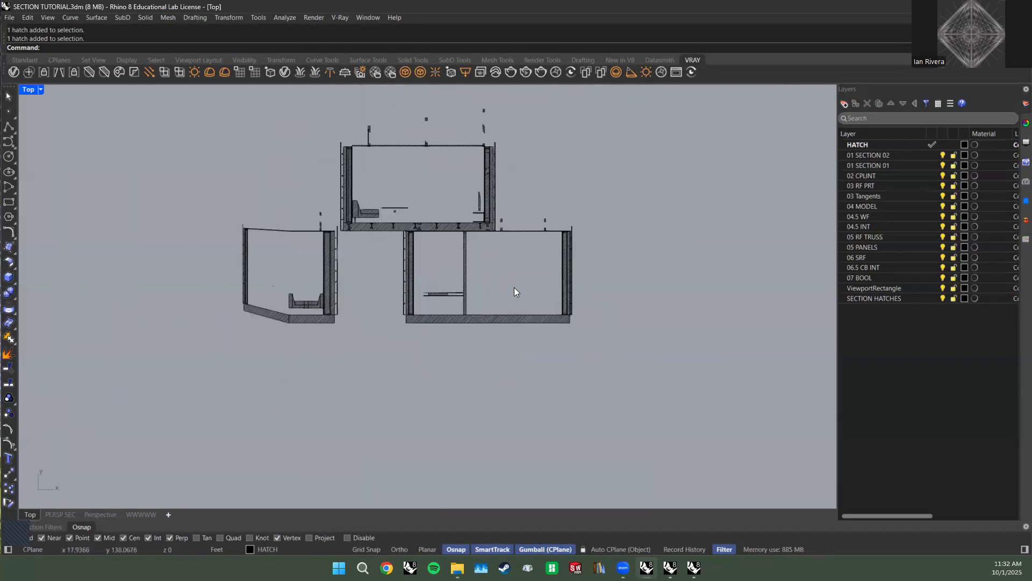
right_click(903, 299)
click(936, 322)
scroll(613, 368, down, 5)
right_drag(613, 368, 604, 443)
scroll(515, 151, up, 8)
scroll(698, 343, down, 6)
right_drag(682, 313, 569, 150)
right_drag(510, 235, 504, 289)
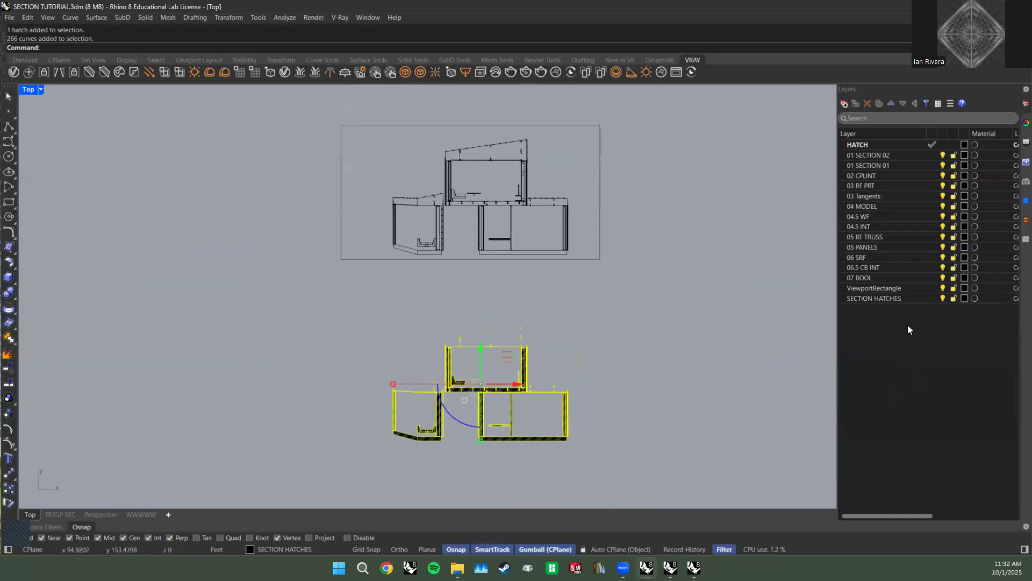
right_click(877, 146)
key(Escape)
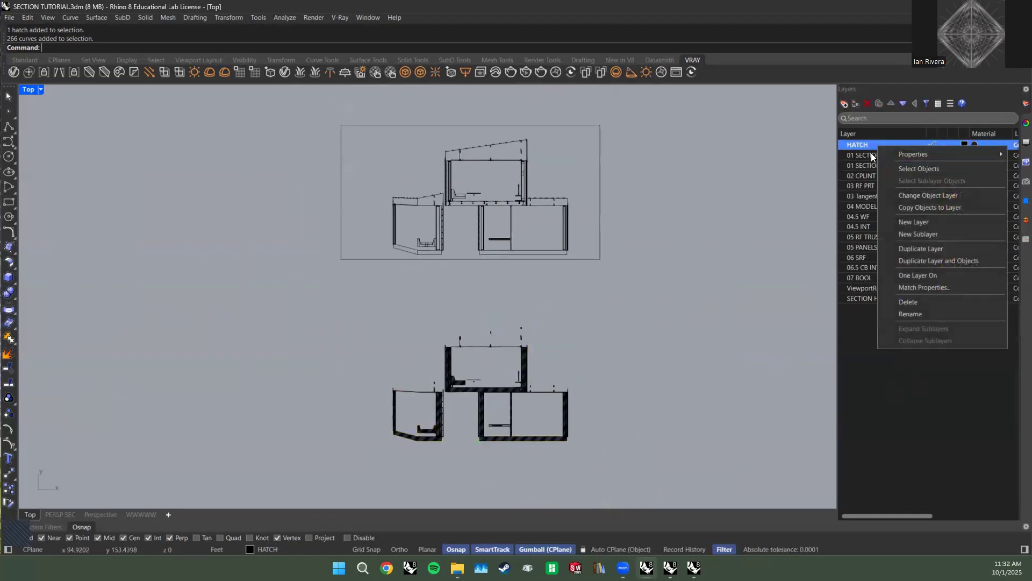
Select all objects on the 01 SECTION 02 and 01 SECTION 01 layers.
click(871, 154)
shift+click(869, 166)
right_click(876, 165)
click(909, 186)
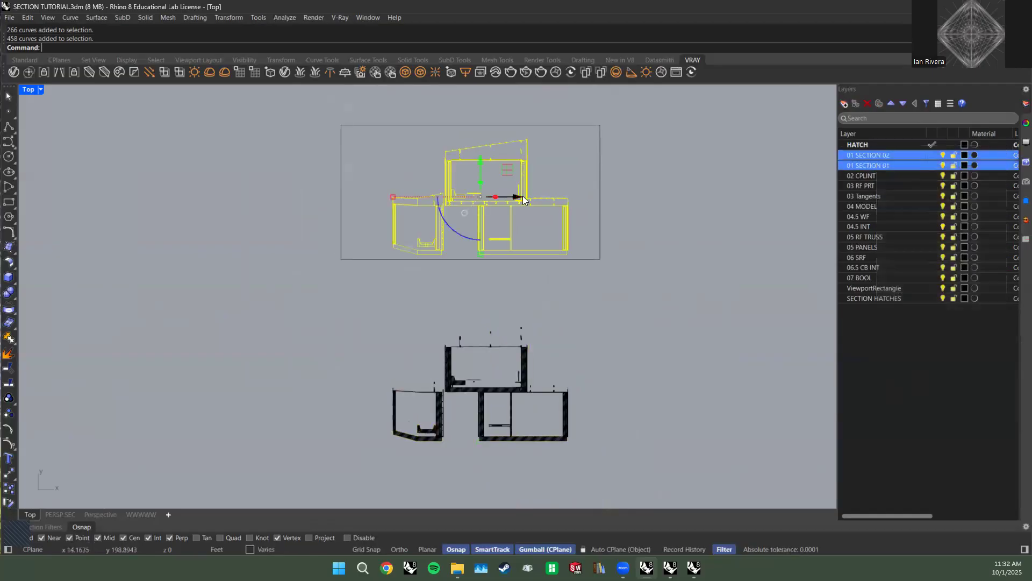
Remove the roof curves above the lower left module, including the small roof pieces, from the selection.
scroll(502, 174, down, 5)
scroll(509, 164, up, 15)
right_drag(448, 239, 474, 137)
right_drag(381, 344, 403, 183)
scroll(401, 195, down, 6)
right_drag(354, 396, 395, 292)
scroll(374, 400, up, 12)
right_drag(433, 261, 433, 361)
scroll(434, 360, down, 8)
right_drag(444, 180, 444, 400)
scroll(354, 335, up, 18)
right_drag(343, 148, 346, 319)
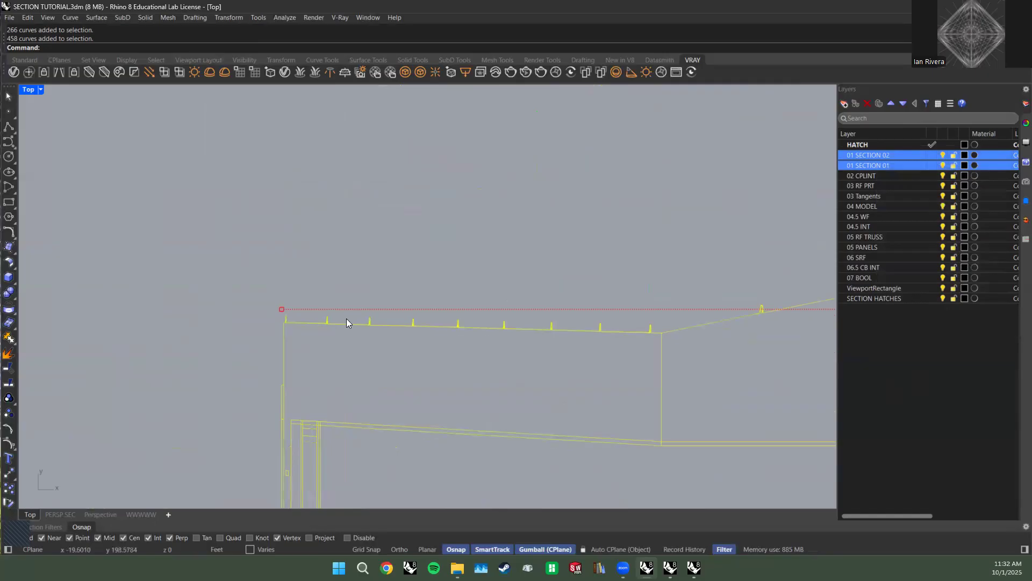
ctrl+drag(688, 347, 277, 271)
right_drag(571, 302, 524, 299)
ctrl+drag(673, 272, 633, 200)
ctrl+click(698, 258)
ctrl+drag(460, 348, 390, 218)
scroll(443, 249, down, 10)
Remove the sloped roof curves and small roof pieces along the upper module from the selection.
right_drag(544, 183, 403, 436)
scroll(412, 275, up, 8)
ctrl+drag(476, 320, 327, 206)
right_drag(579, 242, 409, 324)
ctrl+drag(569, 369, 441, 250)
scroll(672, 311, down, 8)
right_drag(676, 312, 488, 322)
scroll(489, 323, up, 8)
ctrl+drag(509, 345, 380, 257)
right_drag(575, 333, 341, 340)
ctrl+drag(548, 317, 358, 221)
right_drag(593, 268, 378, 291)
ctrl+drag(442, 302, 292, 199)
Remove the remaining roof curves and vertical edge at the high end of the upper module's roof from the selection.
scroll(481, 255, up, 4)
scroll(486, 261, up, 10)
ctrl+drag(727, 281, 662, 198)
scroll(662, 198, down, 6)
right_drag(662, 198, 602, 209)
scroll(602, 209, down, 10)
scroll(633, 217, down, 15)
scroll(647, 266, up, 3)
scroll(627, 280, up, 12)
scroll(619, 233, up, 4)
scroll(622, 234, down, 12)
right_drag(623, 234, 640, 357)
right_drag(629, 155, 608, 317)
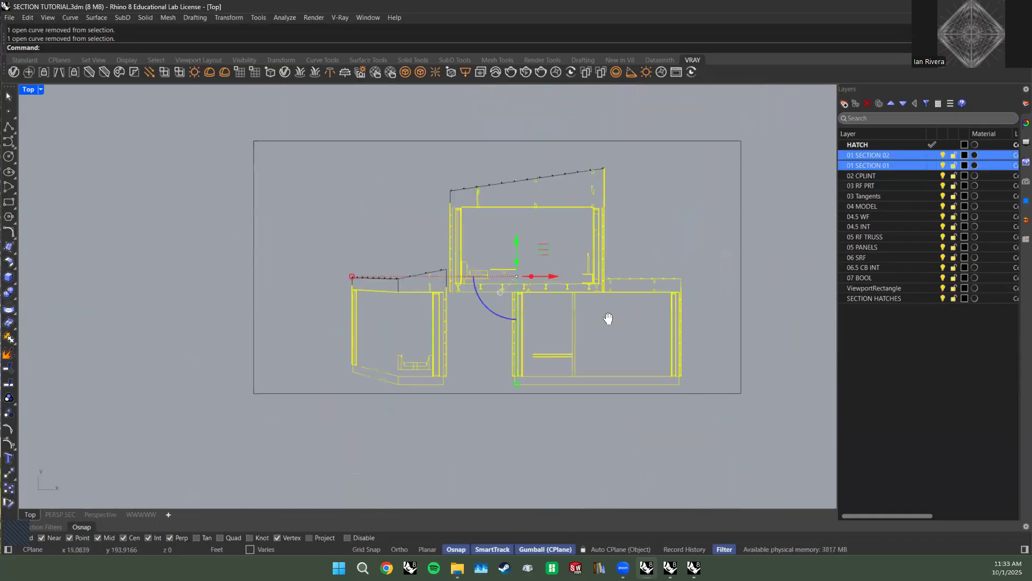
scroll(600, 186, up, 6)
ctrl+drag(635, 187, 601, 171)
Remove the flat roof curves and small roof pieces above the lower right module from the selection.
scroll(328, 234, up, 6)
scroll(311, 231, down, 10)
right_drag(375, 303, 407, 217)
right_drag(484, 430, 498, 223)
right_drag(569, 430, 557, 314)
right_drag(562, 150, 531, 373)
right_drag(528, 154, 497, 292)
scroll(494, 292, up, 14)
ctrl+drag(583, 334, 492, 240)
scroll(379, 278, up, 6)
ctrl+drag(448, 316, 392, 226)
scroll(391, 226, down, 8)
right_drag(391, 226, 260, 249)
ctrl+drag(588, 302, 563, 264)
right_drag(564, 265, 410, 271)
ctrl+drag(492, 304, 470, 258)
scroll(469, 258, down, 4)
right_drag(470, 258, 461, 281)
scroll(704, 319, up, 6)
ctrl+drag(706, 318, 457, 207)
ctrl+drag(789, 326, 640, 195)
Hide the still-selected section curves inside the frame.
scroll(638, 210, down, 20)
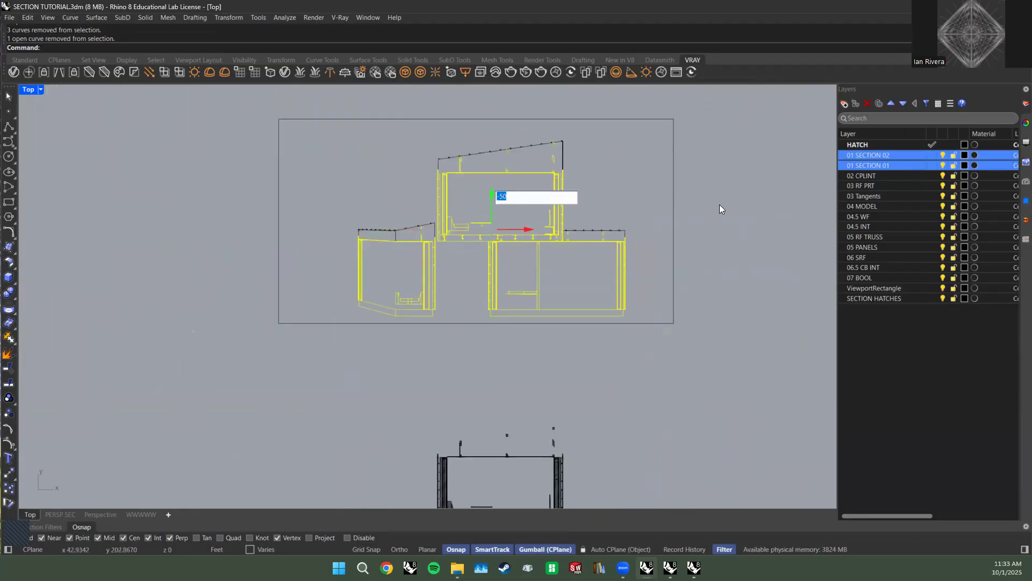
key(ctrl+h)
scroll(660, 258, down, 3)
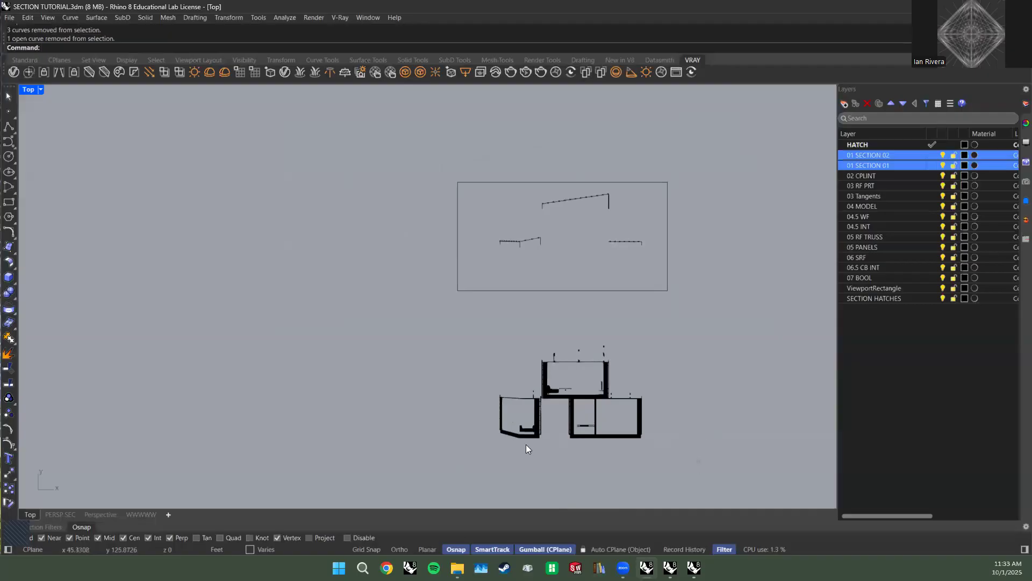
Move the whole hatched section with its outlines up 50 feet into the frame.
drag(698, 460, 381, 303)
click(550, 347)
mouse_move(438, 327)
mouse_down()
mouse_move(659, 436)
mouse_move(699, 468)
mouse_up()
click(572, 354)
key(BackSpace)
text(50)
key(Return)
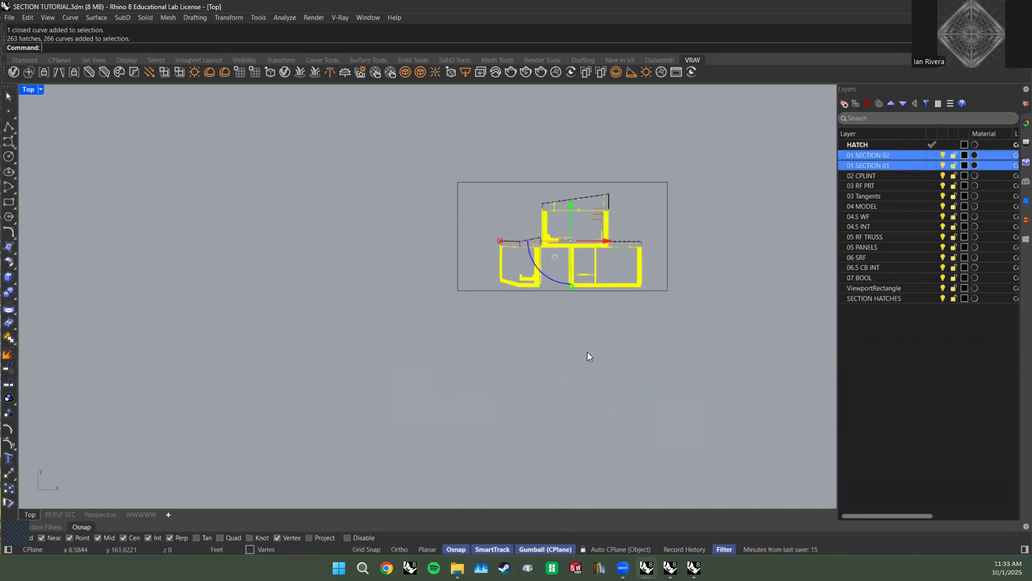
text(zs)
key(space)
click(394, 224)
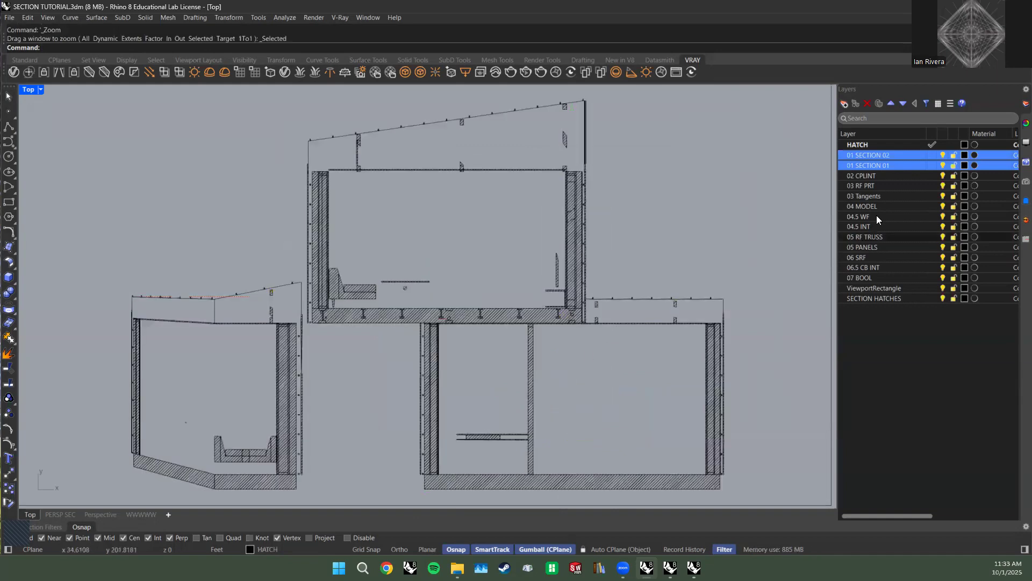
Select the objects on the SECTION HATCHES layer and those on the HATCH layer to check what each holds.
click(895, 297)
right_click(895, 297)
click(924, 318)
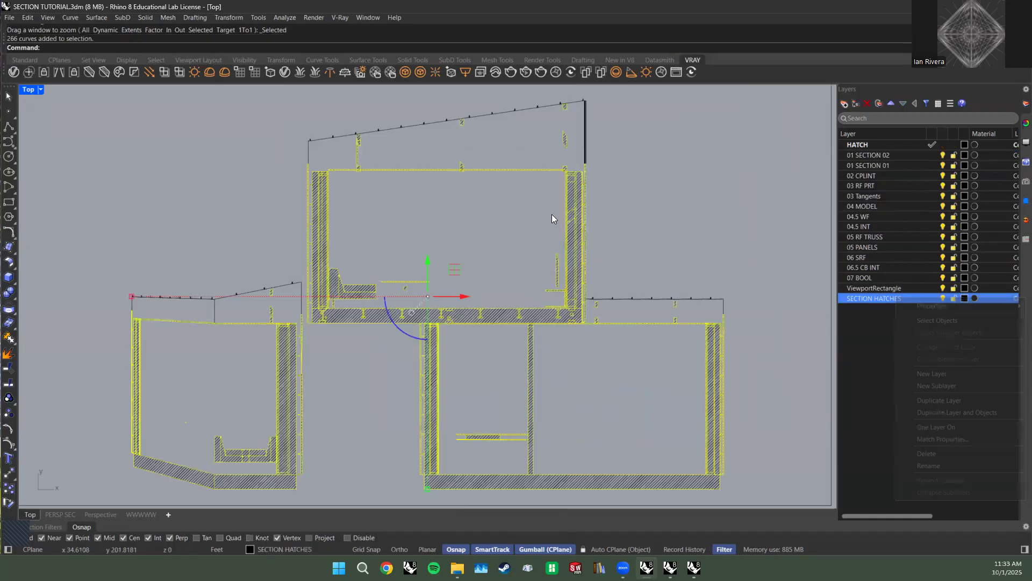
click(381, 212)
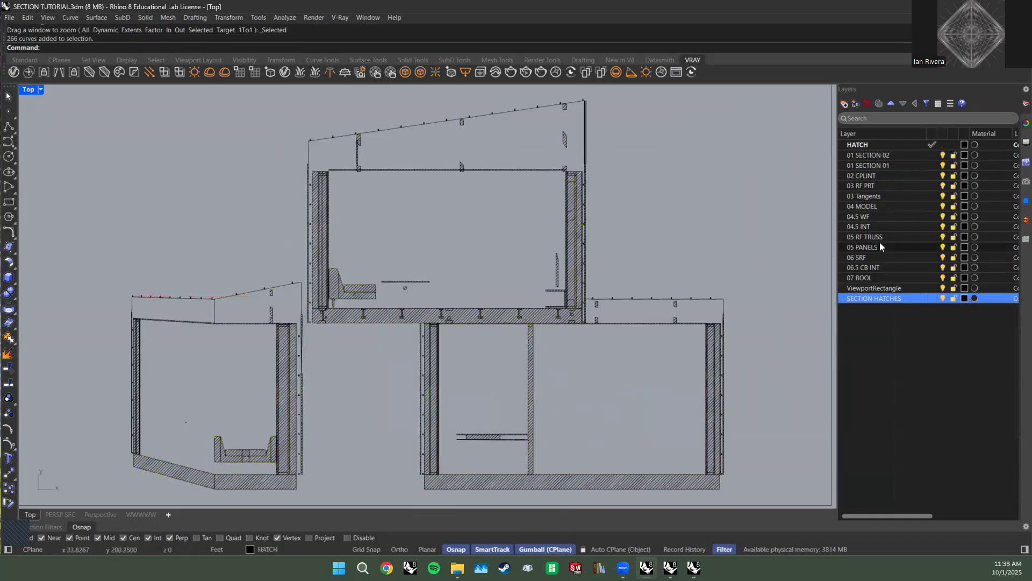
right_click(885, 144)
click(920, 166)
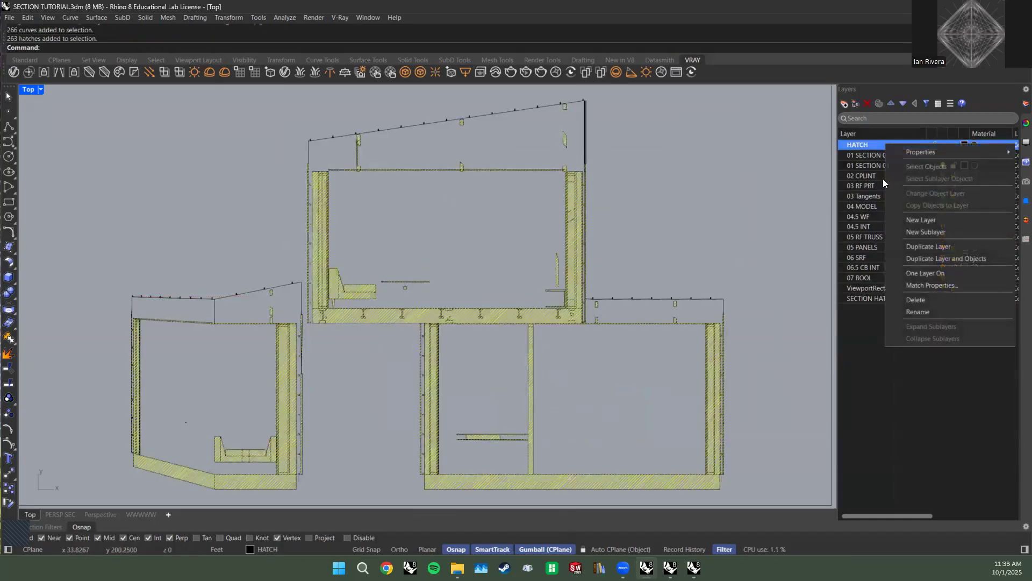
click(687, 177)
Rename the SECTION HATCHES layer as BOOL HATCHES.
click(894, 298)
click(877, 297)
text(BOOL)
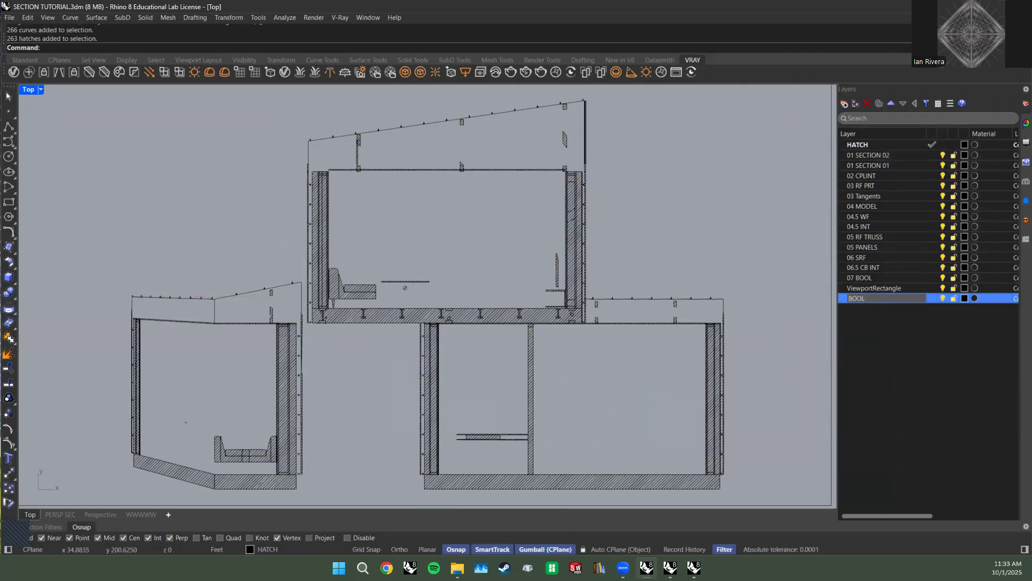
text( HATCHES)
key(Return)
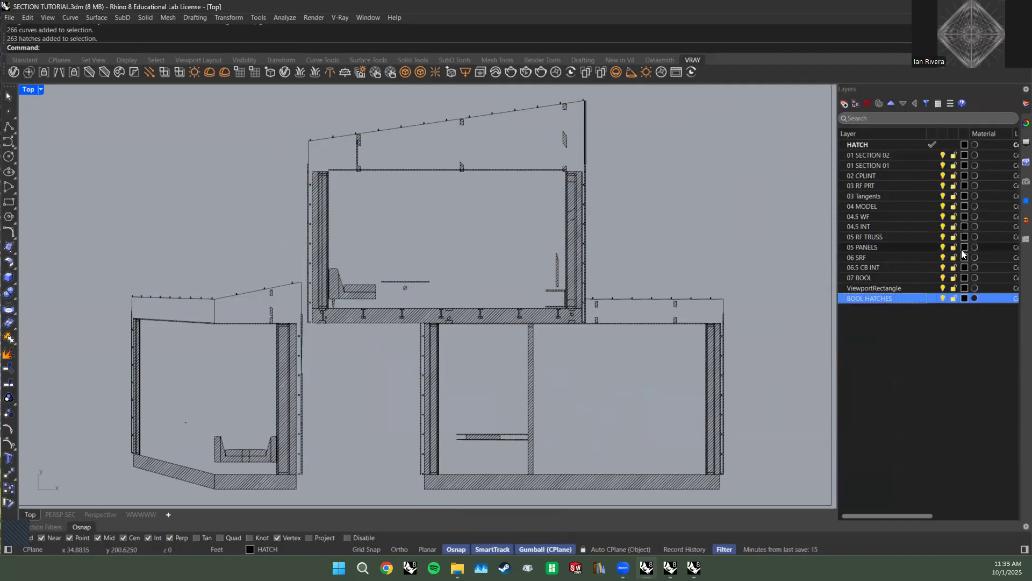
Move the BOOL HATCHES layer up to the first place in the layer list, above HATCH.
click(890, 105)
click(891, 104)
click(891, 104)
click(890, 105)
click(891, 104)
click(890, 105)
click(891, 105)
click(890, 105)
click(890, 105)
click(891, 104)
click(890, 104)
click(890, 105)
click(890, 105)
click(891, 105)
click(891, 104)
Copy the curves on the 01 SECTION 02 and 01 SECTION 01 layers to the BOOL HATCHES layer.
click(890, 164)
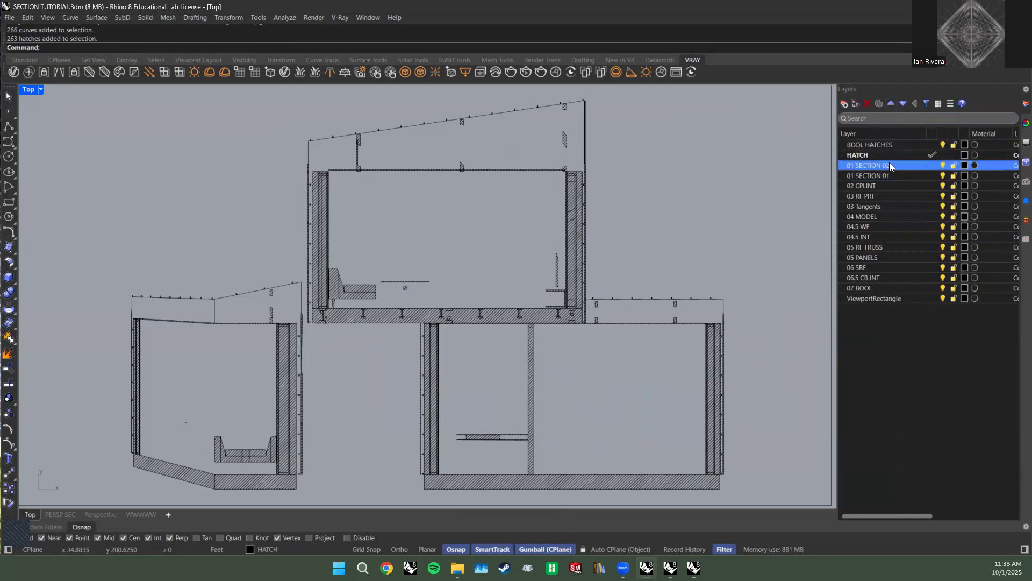
shift+click(893, 175)
right_click(893, 175)
click(925, 198)
right_click(899, 145)
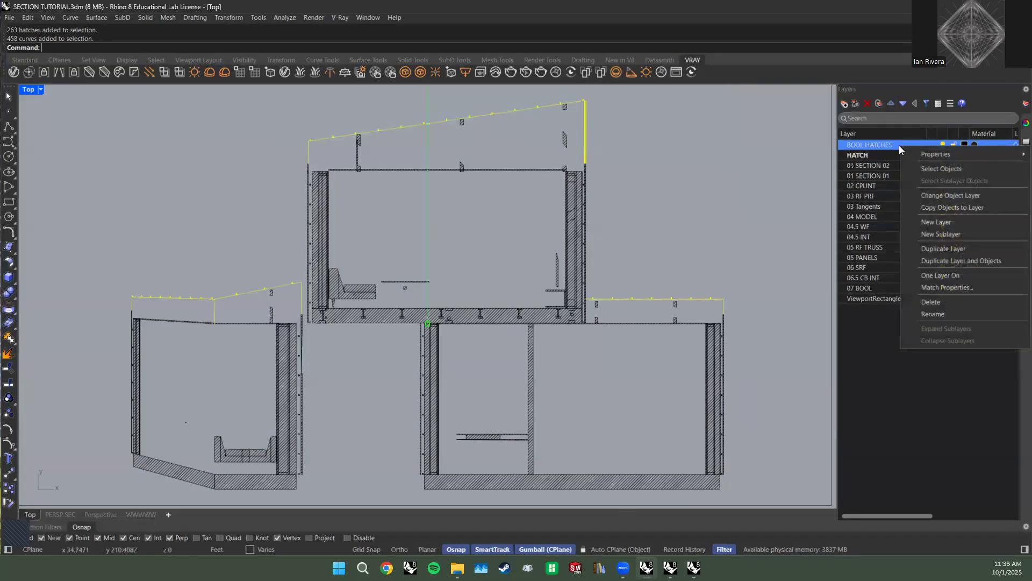
click(945, 207)
Turn off the 01 SECTION 02 and 01 SECTION 01 layers.
click(902, 157)
click(935, 166)
shift+click(932, 174)
click(943, 175)
click(947, 322)
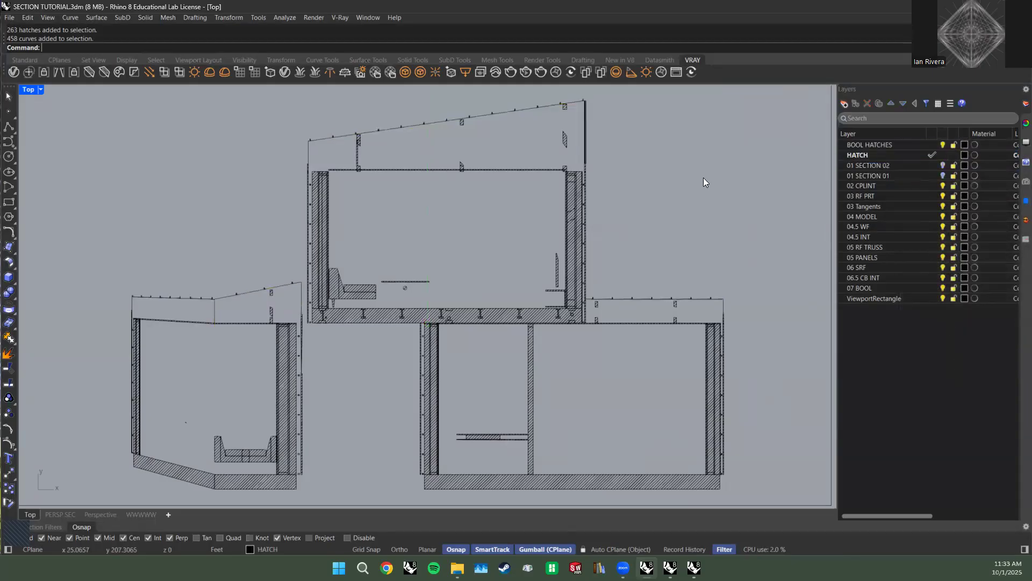
Unisolate the objects to bring back the perspective linework and the silhouette outline with their frames.
text(Uni)
key(Return)
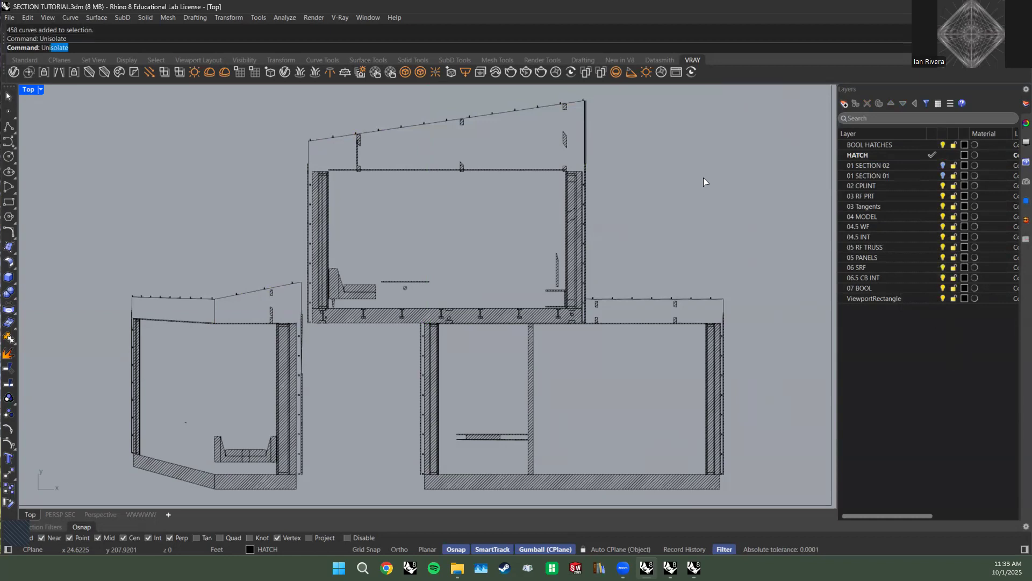
scroll(501, 279, down, 5)
scroll(428, 413, up, 5)
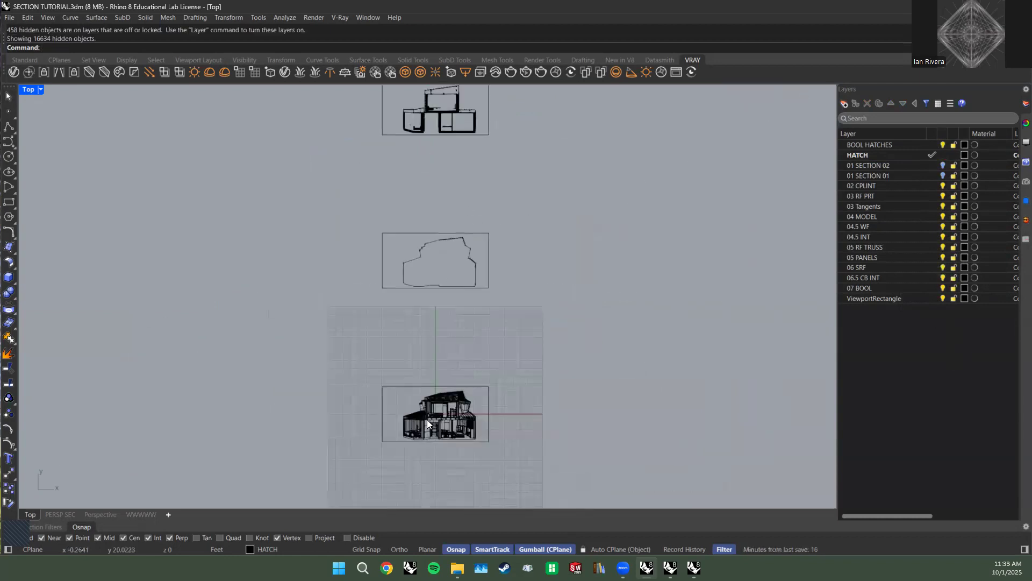
scroll(428, 413, down, 6)
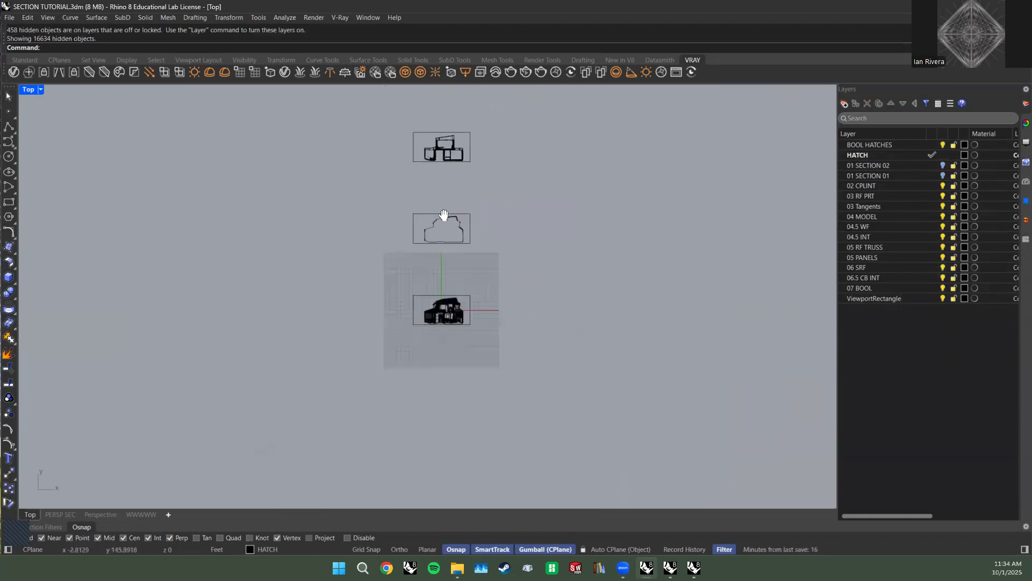
scroll(450, 423, up, 15)
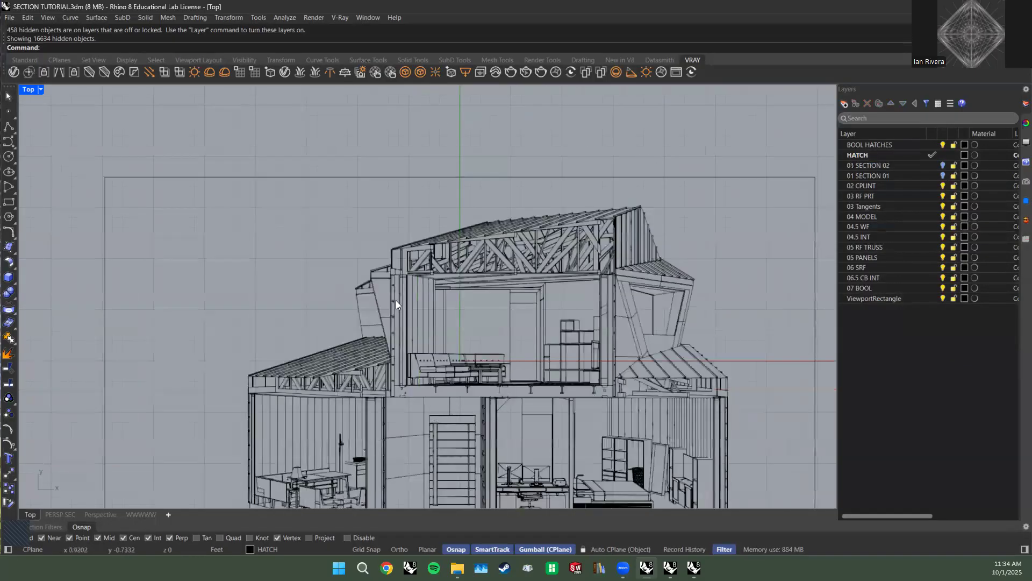
Toggle the visibility of the 02 CPLINT layer off and on to check its linework.
click(887, 174)
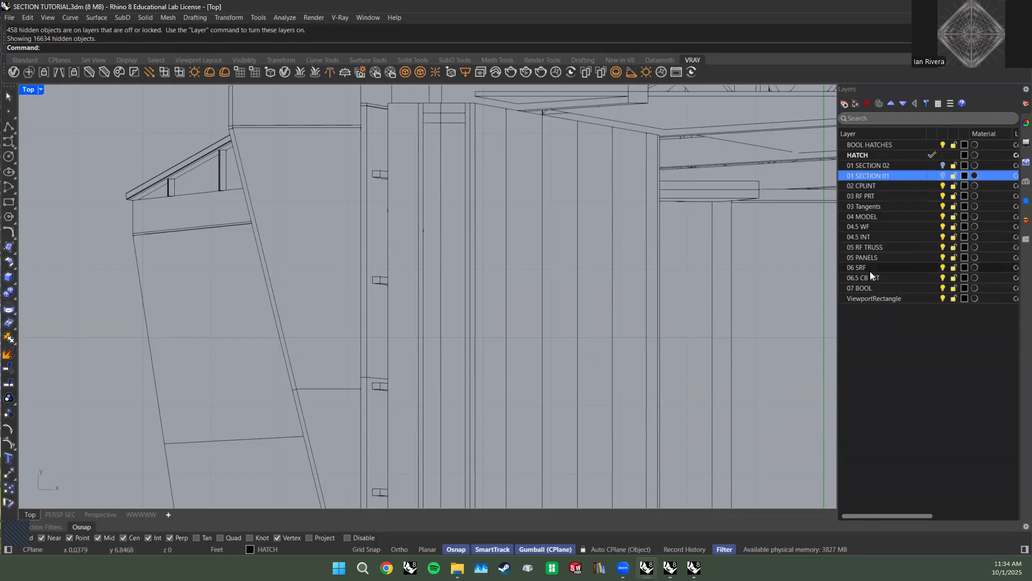
click(867, 186)
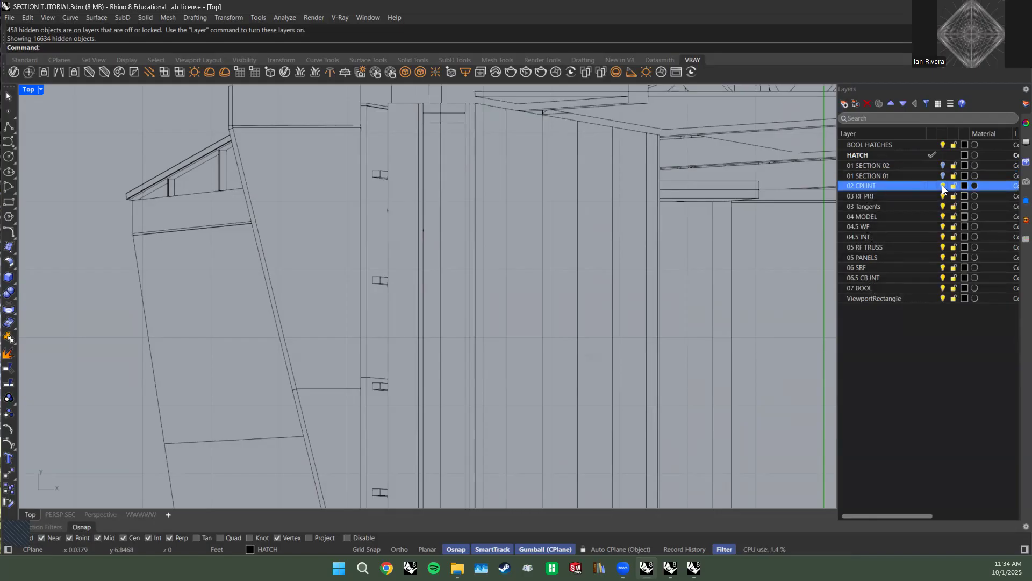
click(944, 186)
click(944, 186)
scroll(327, 218, down, 9)
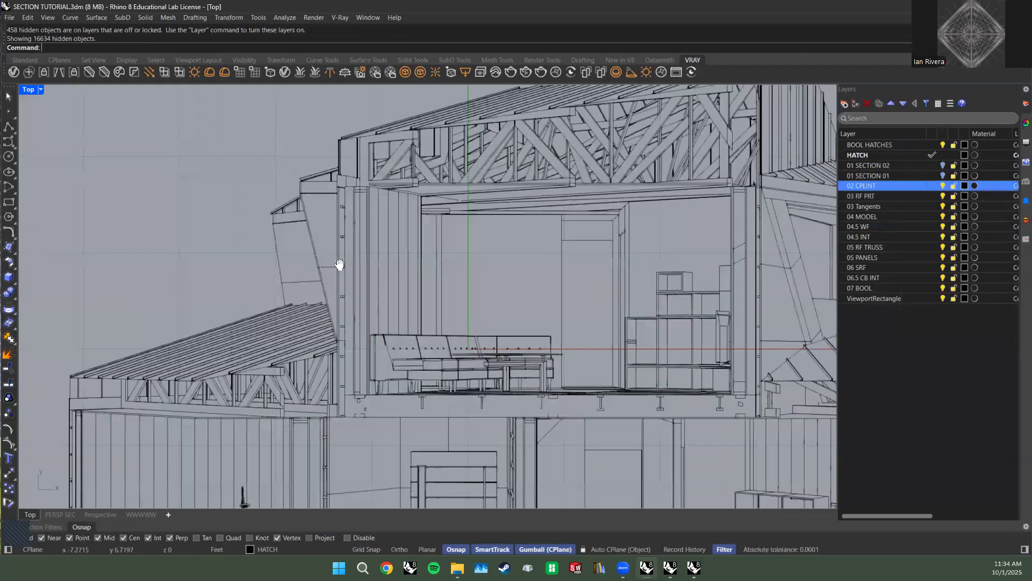
Move the hatched section together with its frame down 200 feet onto the perspective section linework.
scroll(365, 357, down, 15)
drag(499, 212, 242, 92)
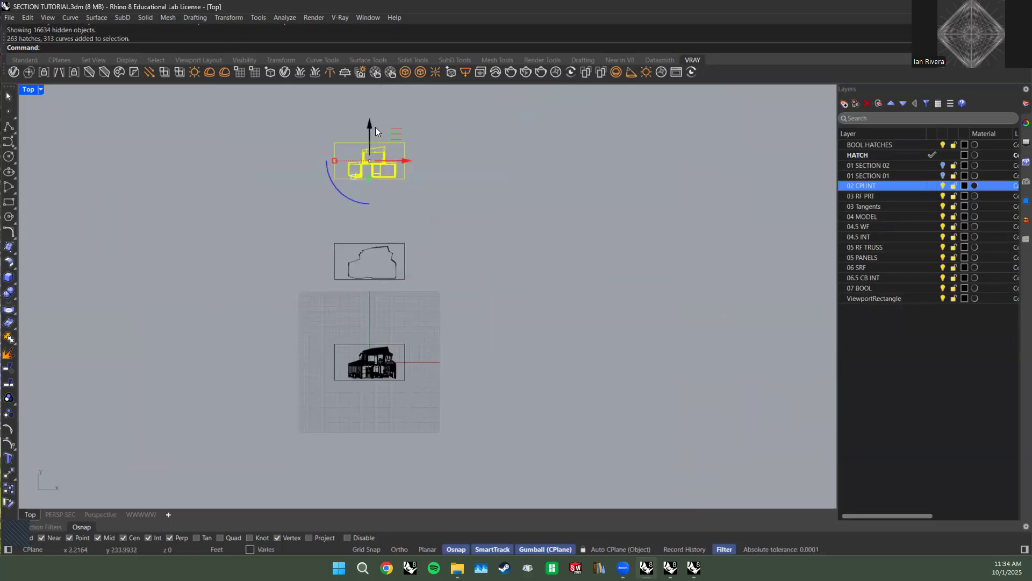
click(371, 125)
text(-200)
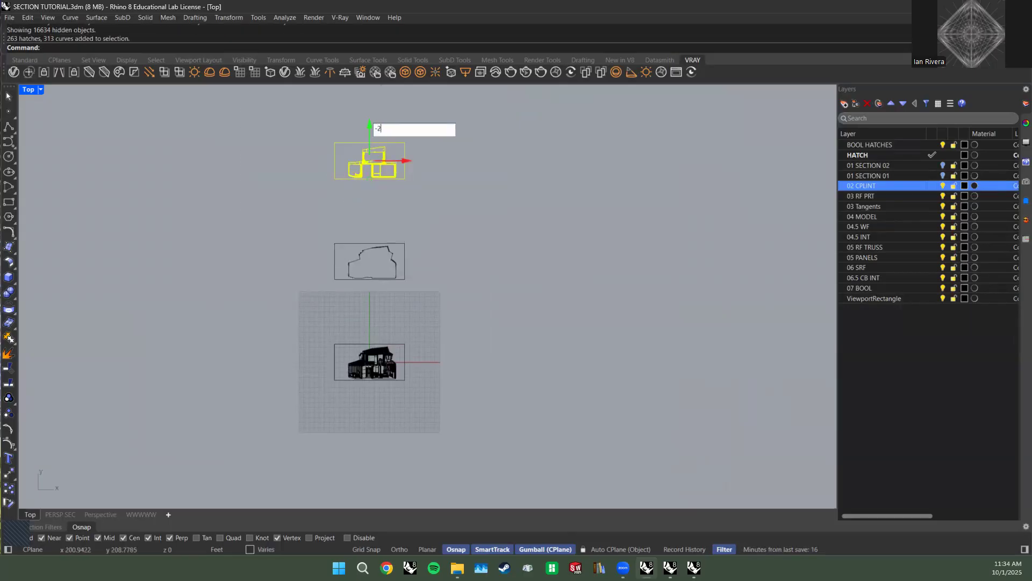
key(Return)
scroll(363, 385, up, 15)
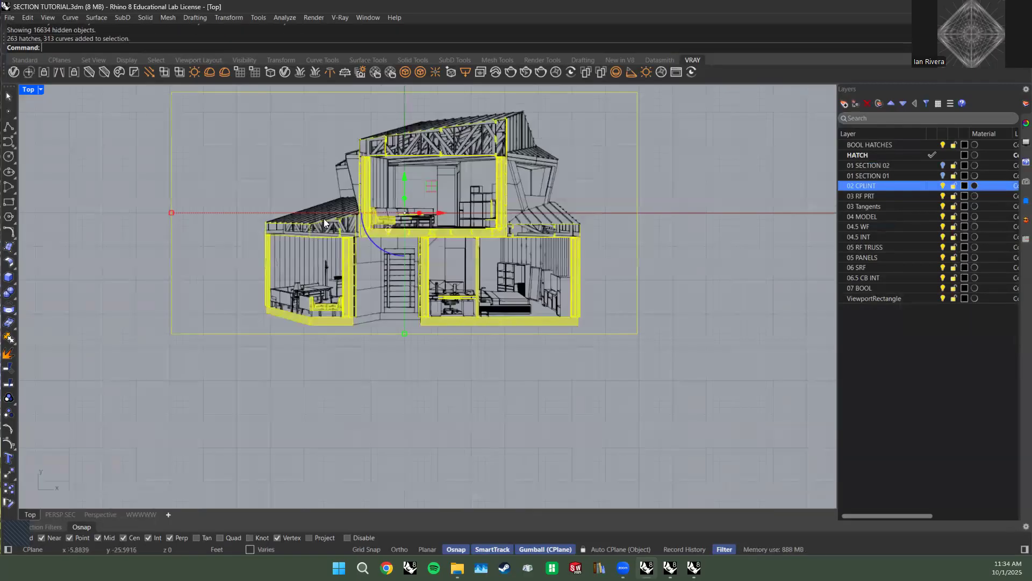
key(Escape)
Examine how the hatches align with the walls, floors, furniture and roof trusses of the perspective linework.
scroll(326, 242, up, 3)
scroll(332, 221, down, 6)
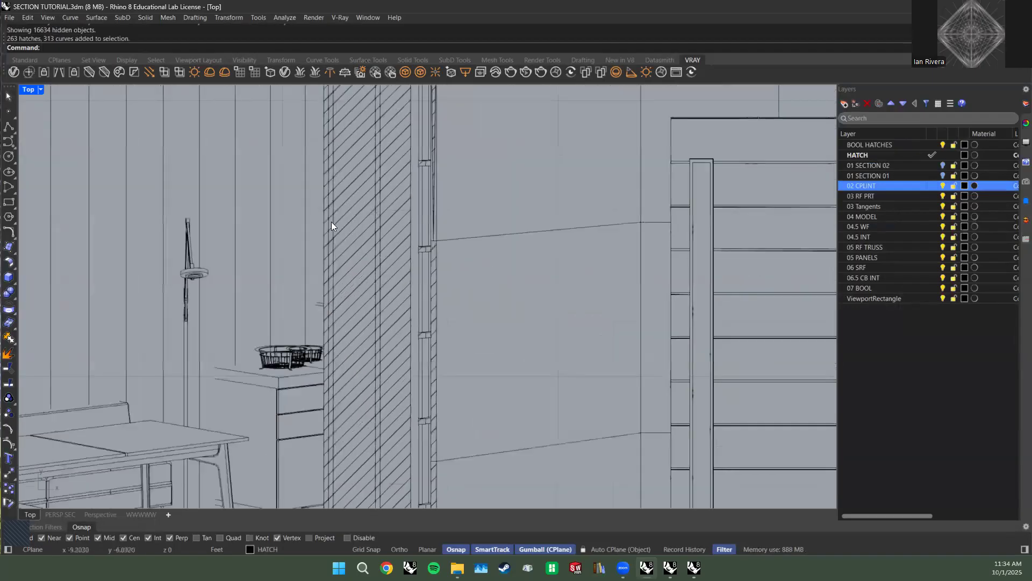
right_drag(336, 210, 335, 294)
scroll(335, 293, up, 6)
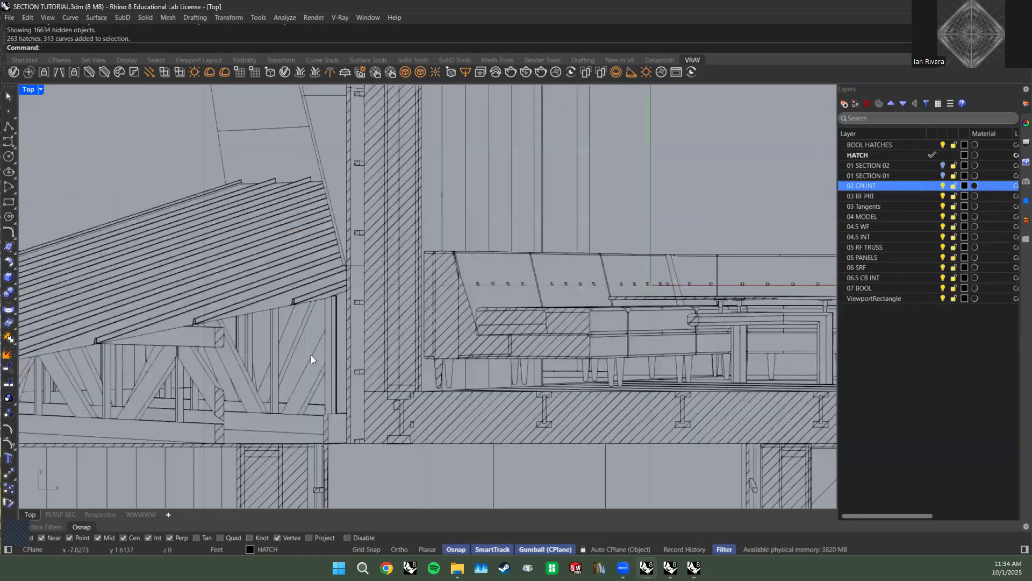
scroll(311, 354, down, 6)
scroll(413, 250, up, 5)
scroll(406, 283, down, 3)
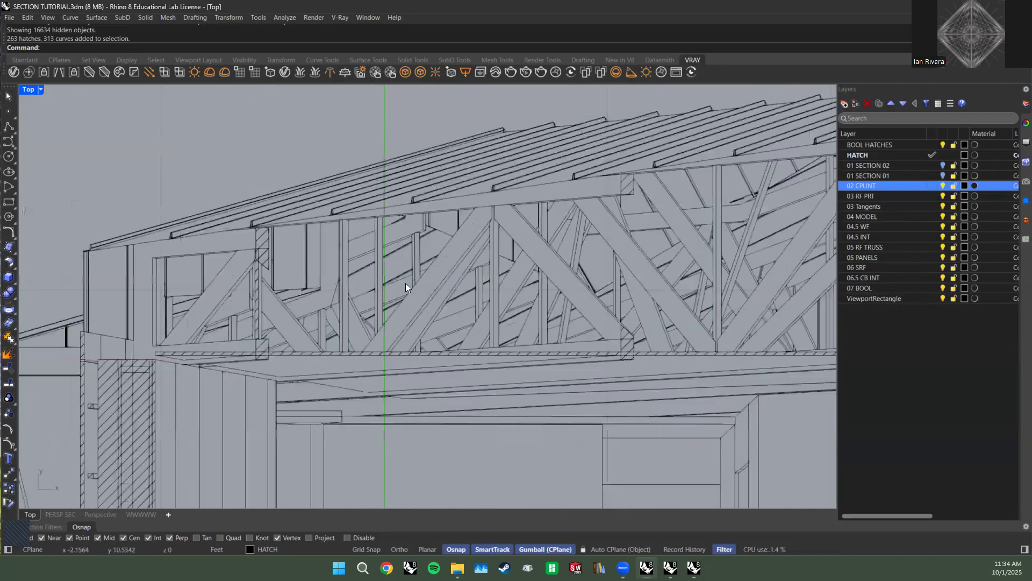
scroll(484, 285, up, 2)
scroll(491, 275, up, 2)
click(490, 276)
scroll(493, 317, down, 2)
scroll(284, 287, up, 4)
scroll(284, 288, down, 4)
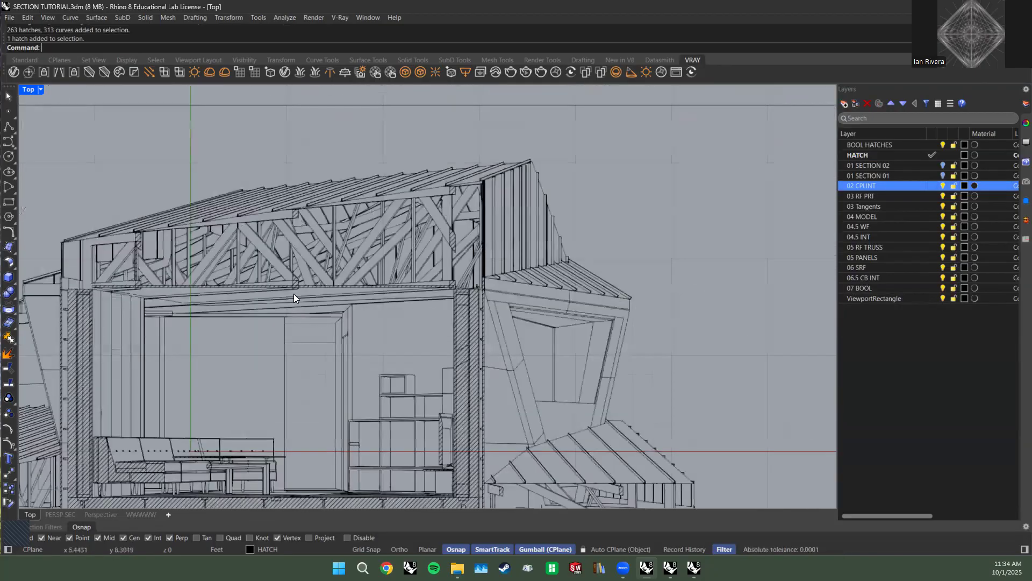
scroll(633, 279, up, 3)
click(639, 280)
scroll(639, 280, down, 2)
Move the silhouette outline and its frame down 100 feet onto the perspective section linework.
scroll(552, 255, down, 15)
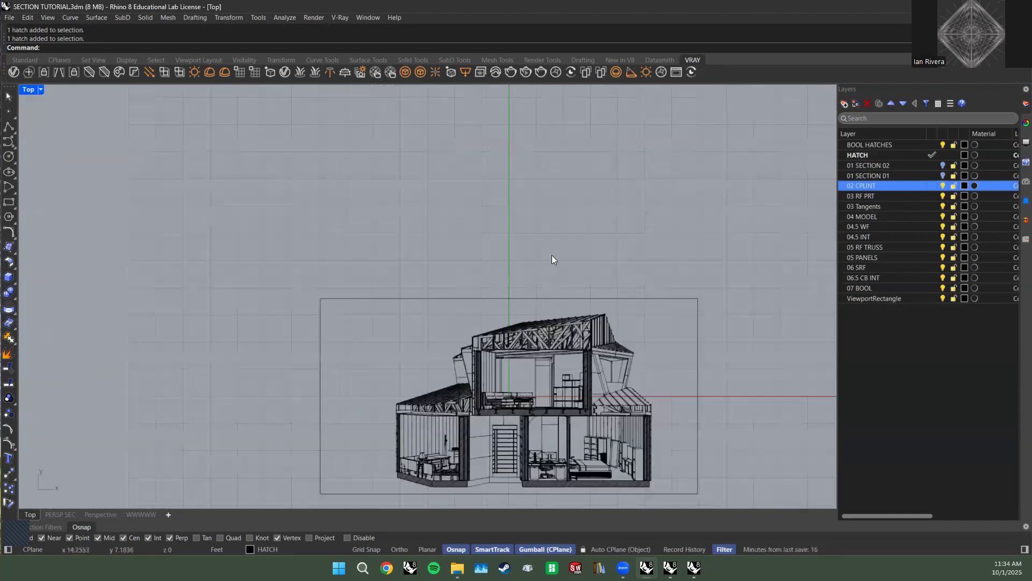
drag(666, 221, 366, 98)
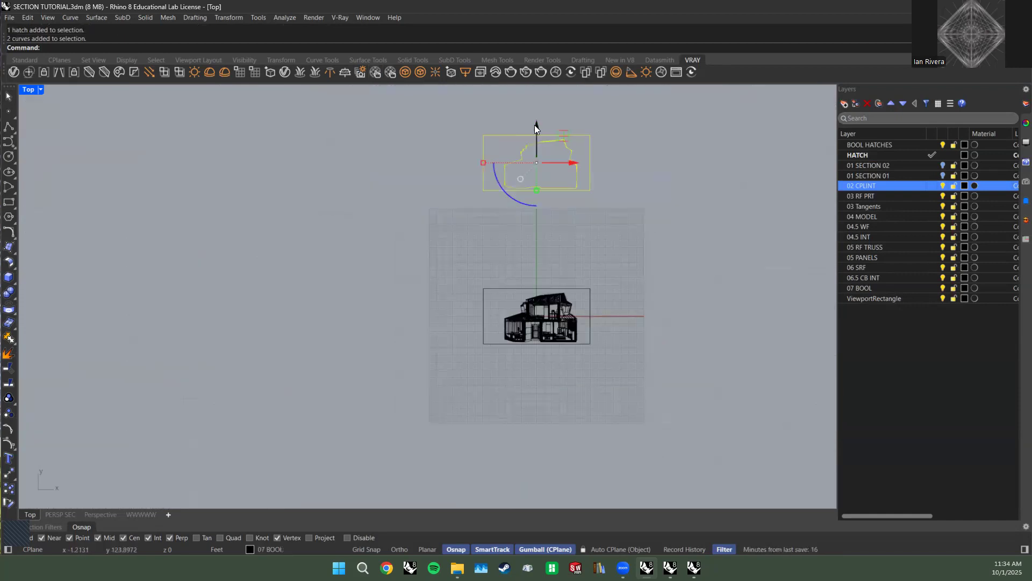
click(536, 127)
text(-100)
key(Return)
text(ZS)
key(Return)
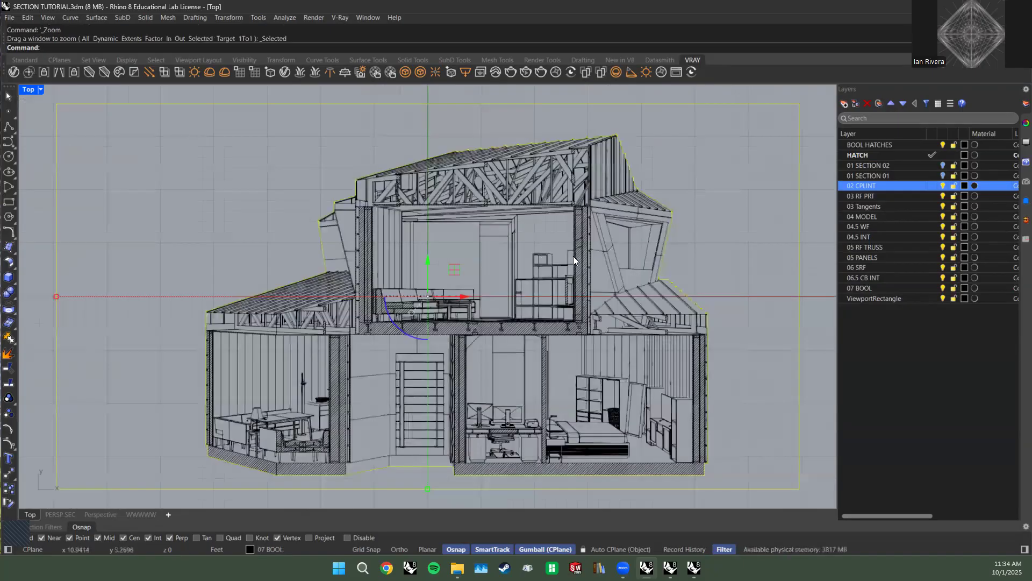
click(706, 232)
Select the objects on the 07 BOOL layer to check what it contains.
right_click(907, 286)
click(944, 307)
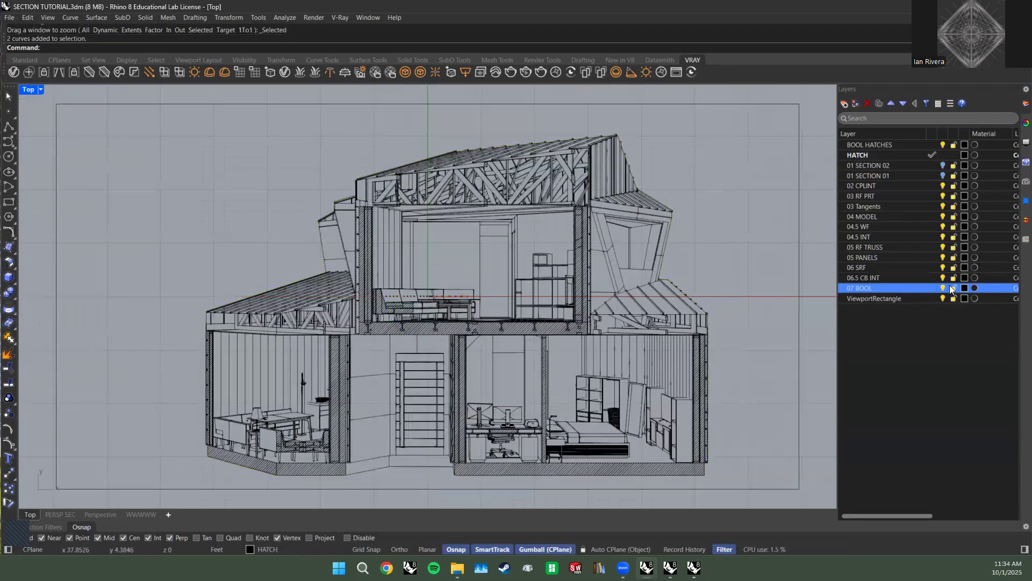
click(917, 279)
Move the 01 SECTION 02 and 01 SECTION 01 layers down to the end of the layer list, below ViewportRectangle.
click(894, 167)
shift+click(904, 176)
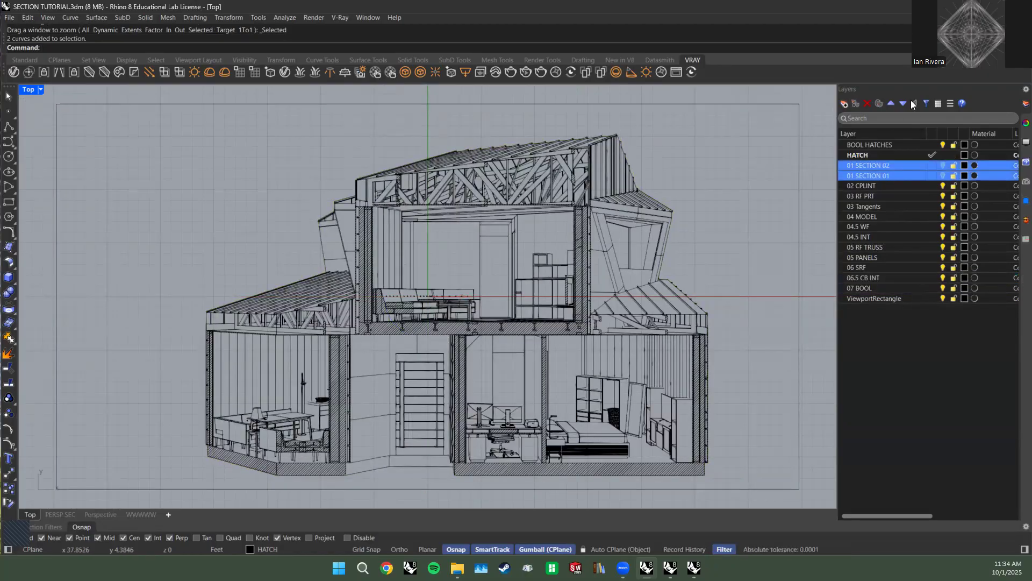
click(904, 102)
click(904, 103)
click(905, 103)
click(904, 102)
click(904, 103)
click(904, 103)
click(903, 103)
click(902, 102)
click(902, 102)
click(902, 102)
click(902, 103)
click(902, 102)
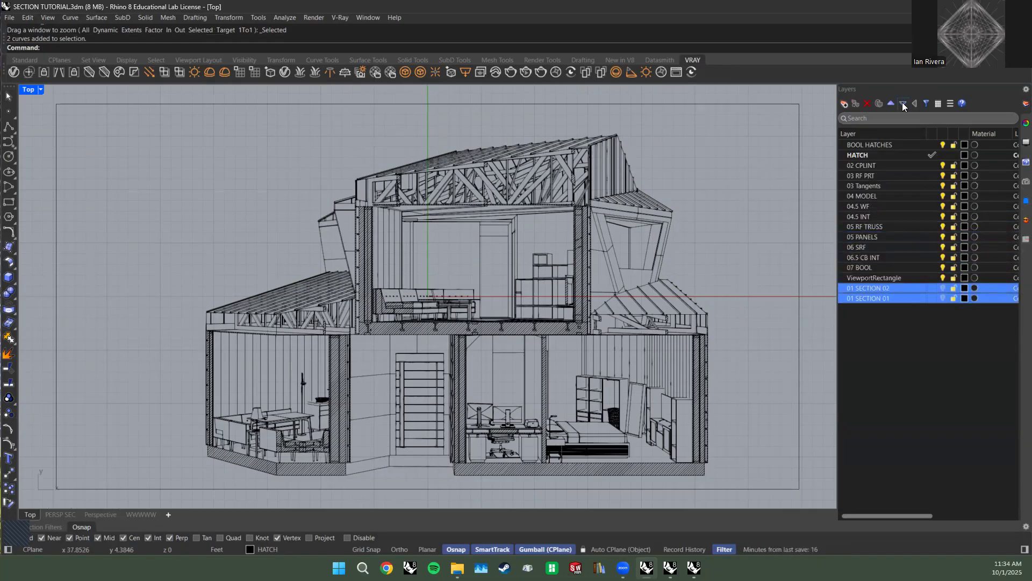
Select the objects on the ViewportRectangle layer and zoom to them.
right_click(901, 278)
click(923, 296)
key(ctrl+shift+e)
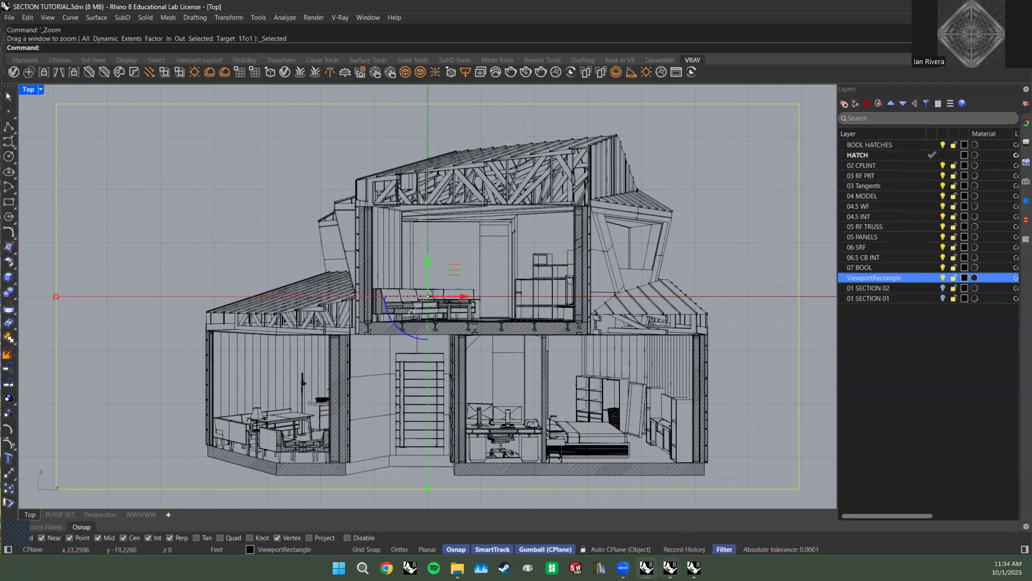
Switch to the Rhino window with MODEL ALONE 10.1.25.3dm and close the extra empty Rhino window.
mouse_move(693, 567)
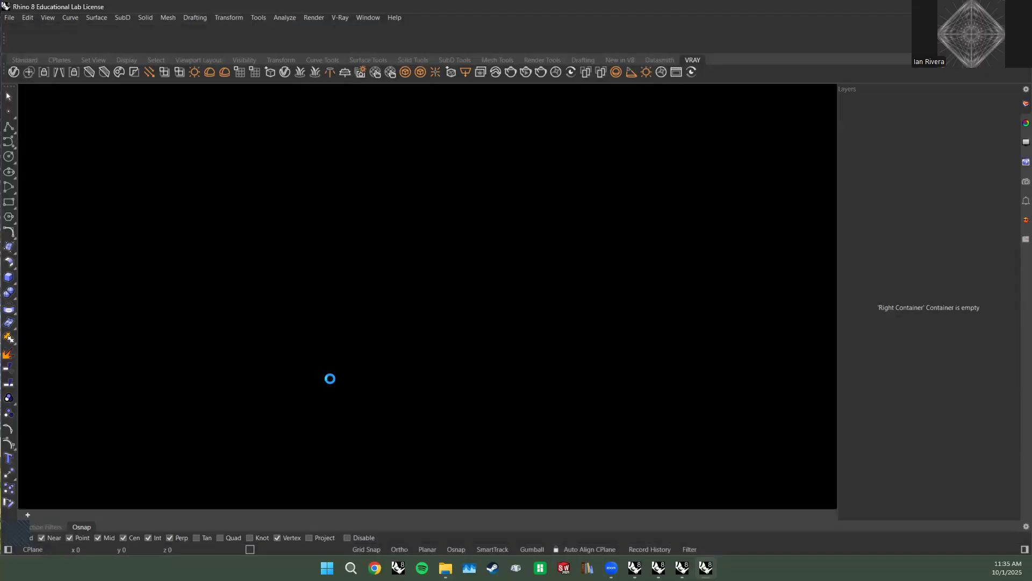
click(512, 333)
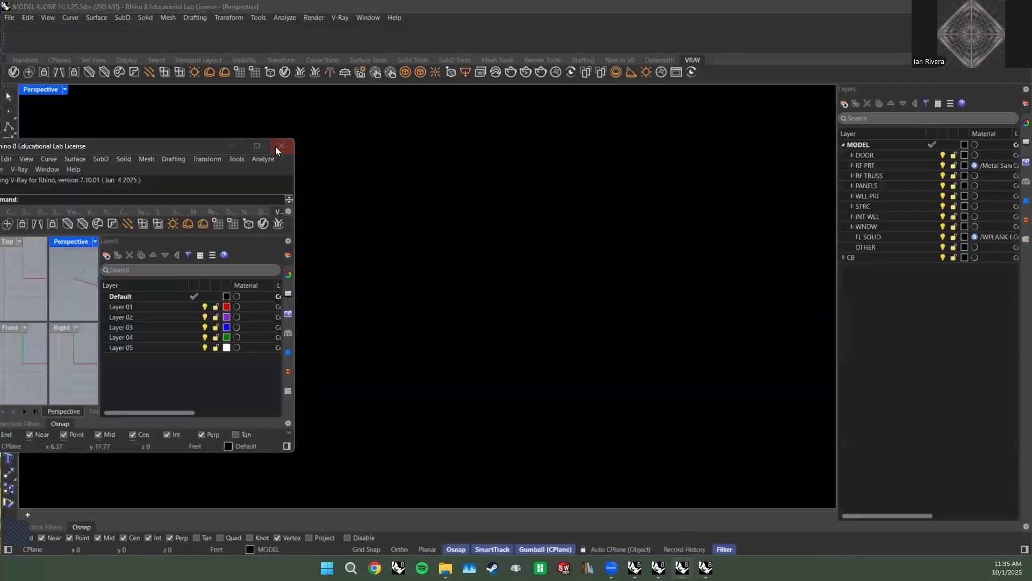
click(277, 150)
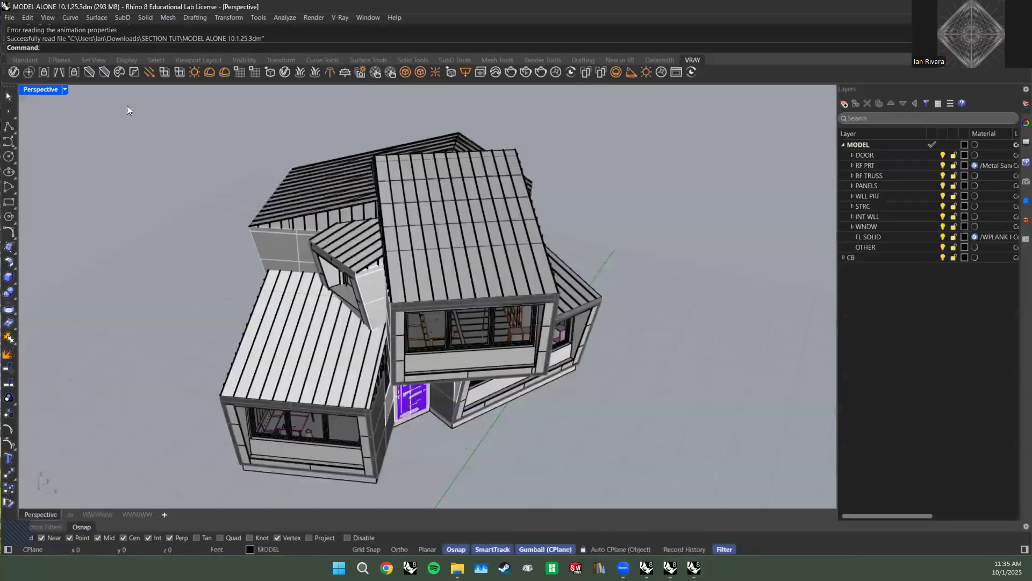
Inspect the house model's four viewports and the available preset views, and clear the frame selection in SECTION TUTORIAL.3dm.
right_drag(127, 110, 223, 216)
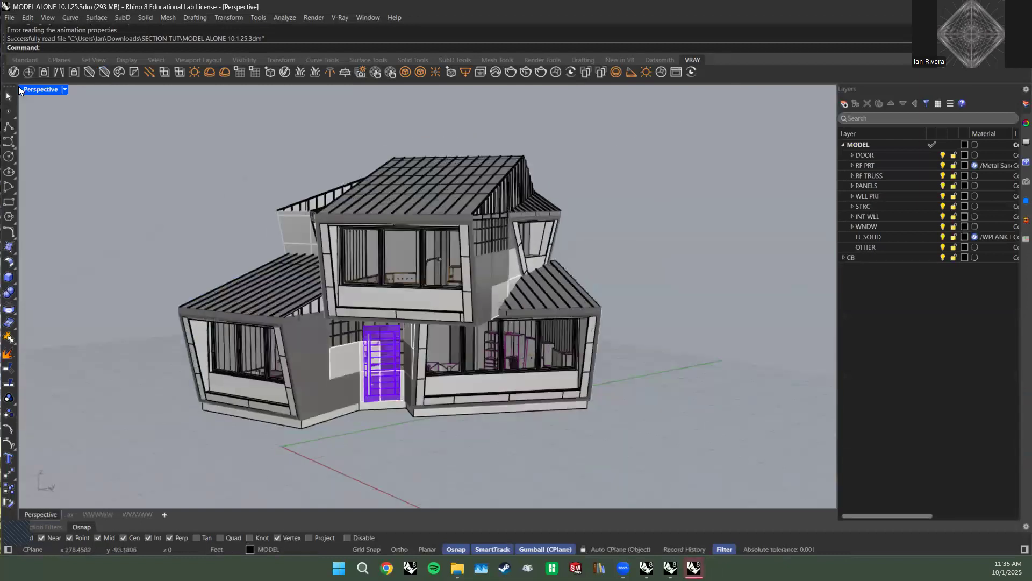
double_click(33, 90)
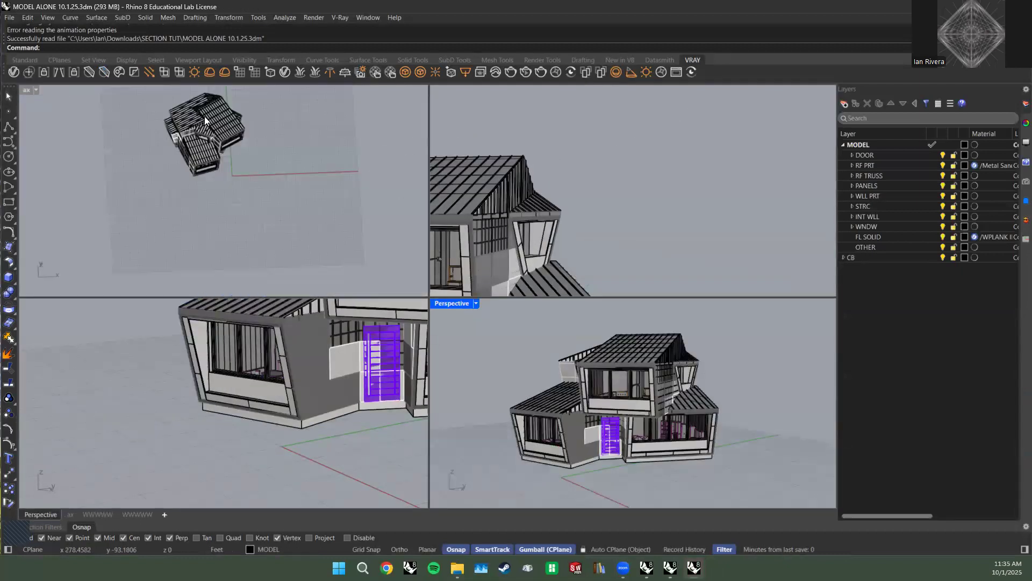
click(477, 303)
mouse_move(523, 395)
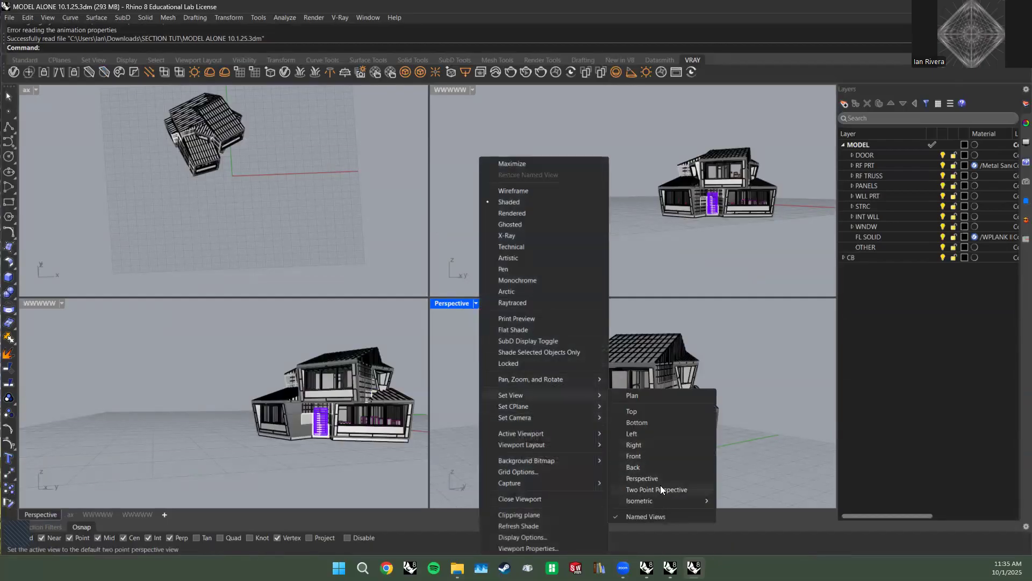
click(556, 118)
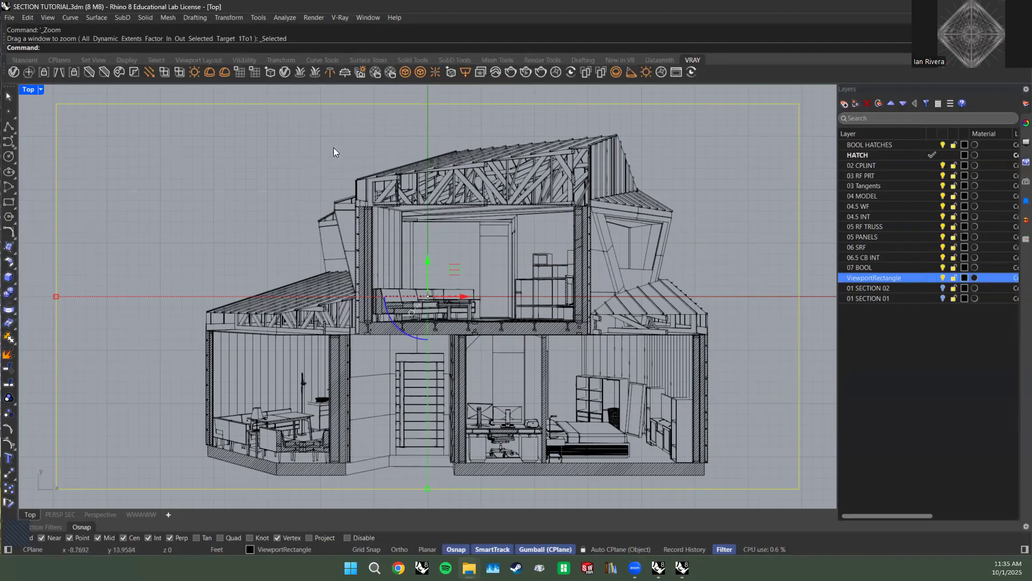
key(Escape)
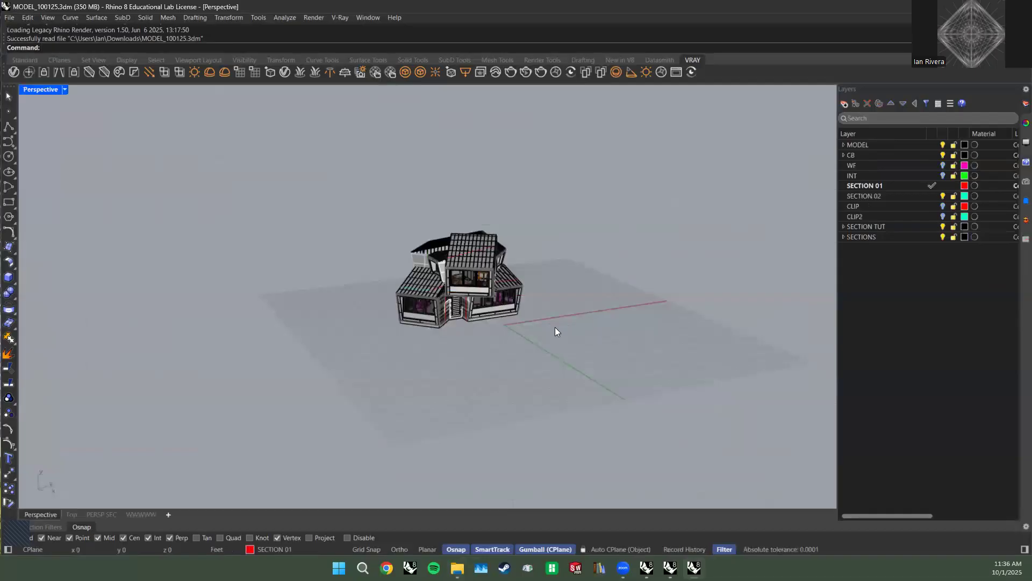
Maximize the PERSP SEC view in MODEL_100125.3dm.
right_drag(555, 327, 205, 215)
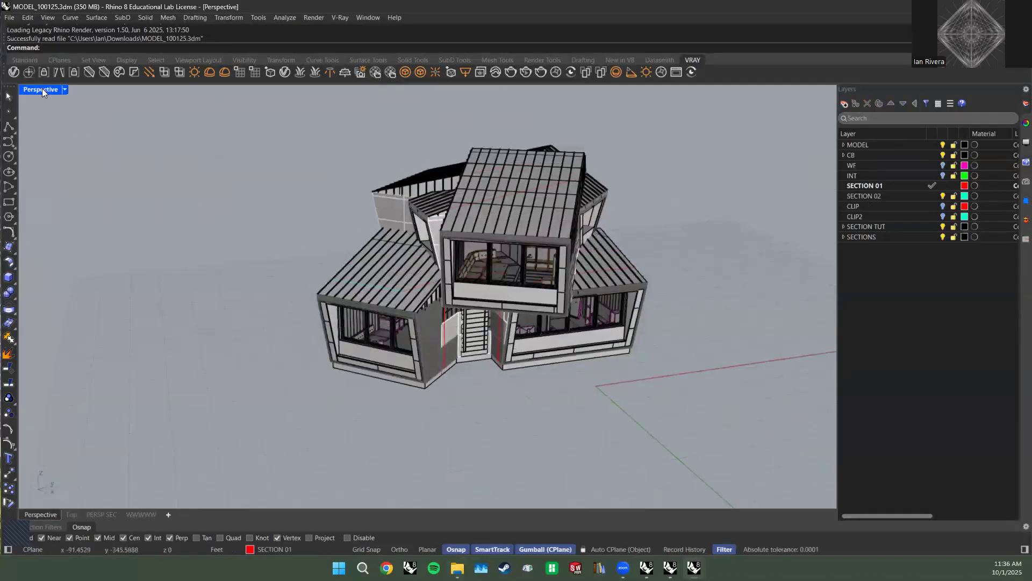
double_click(41, 90)
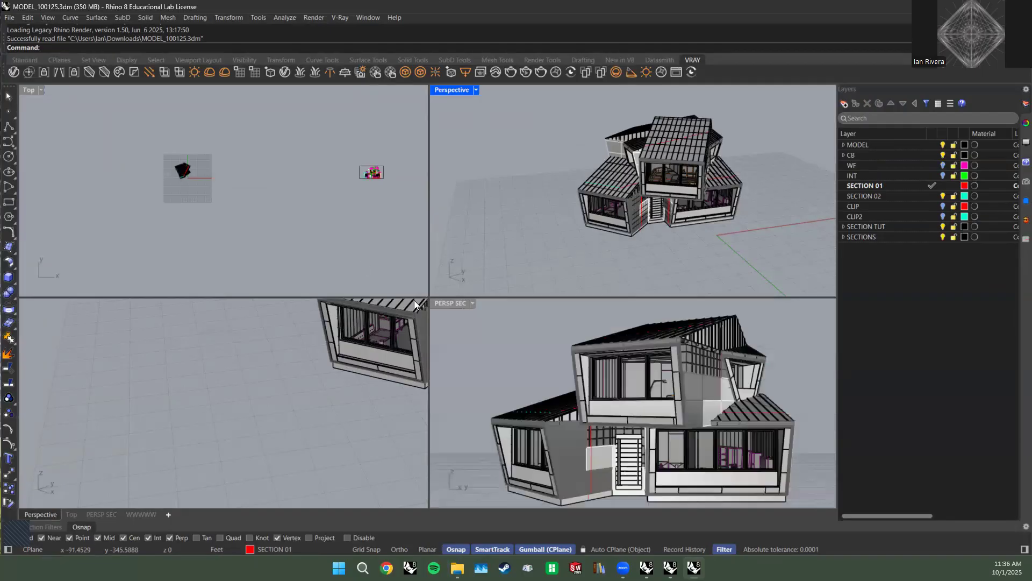
double_click(441, 302)
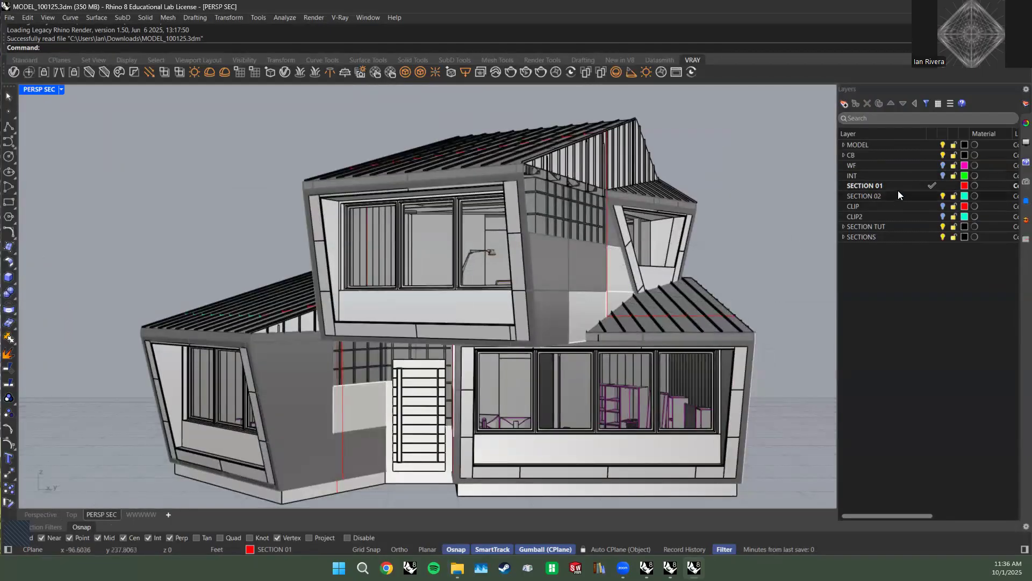
Turn on the CLIP and CLIP2 layers.
click(902, 208)
shift+click(928, 213)
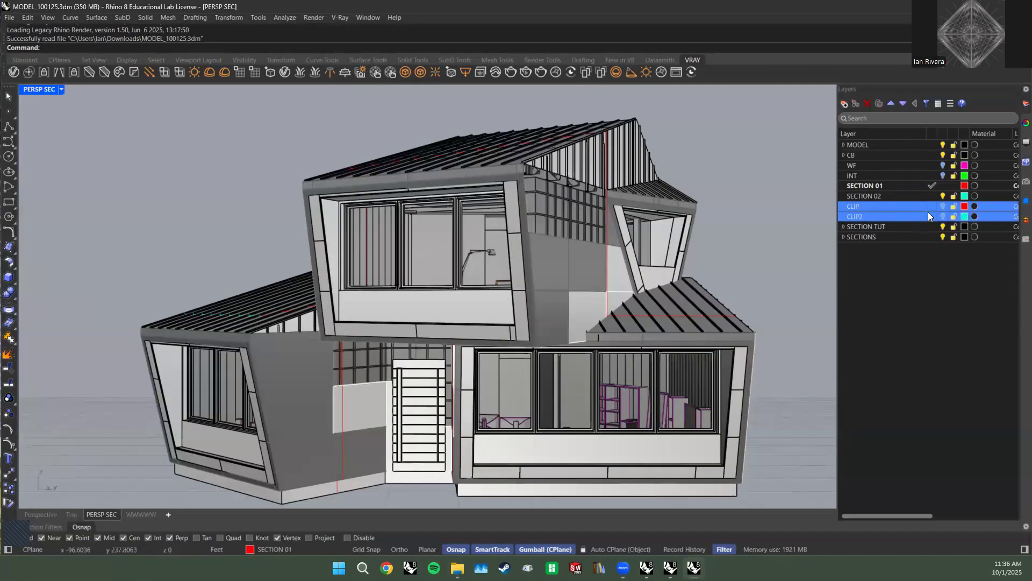
click(942, 206)
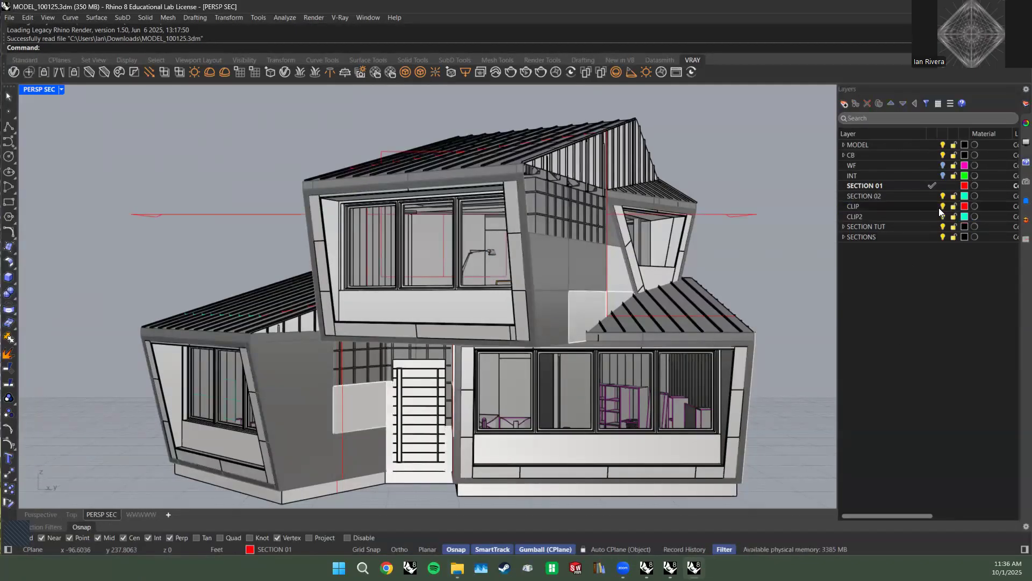
Select only the two clipping planes and enable them both for the PERSP SEC view.
click(1024, 141)
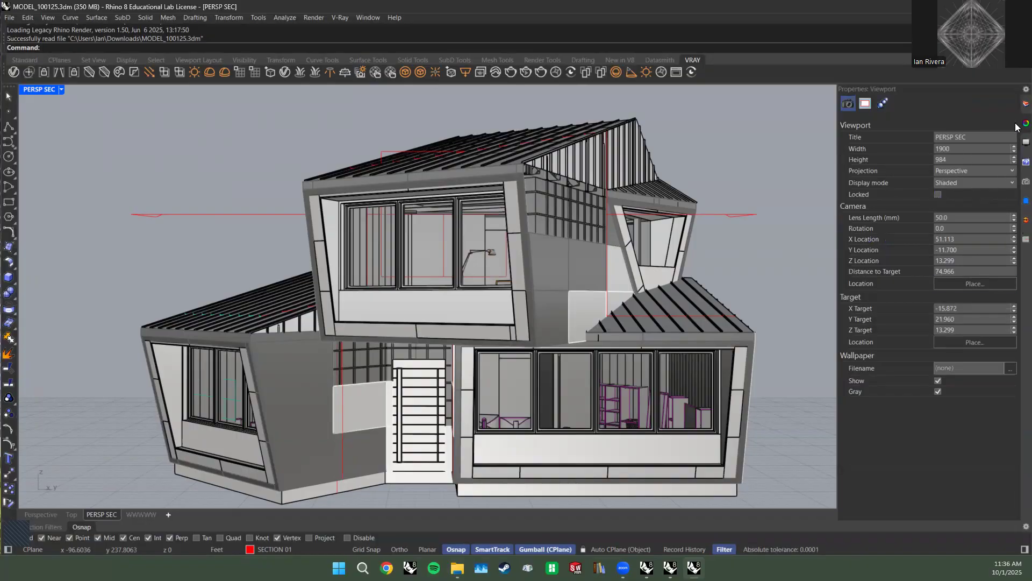
click(745, 214)
shift+click(226, 400)
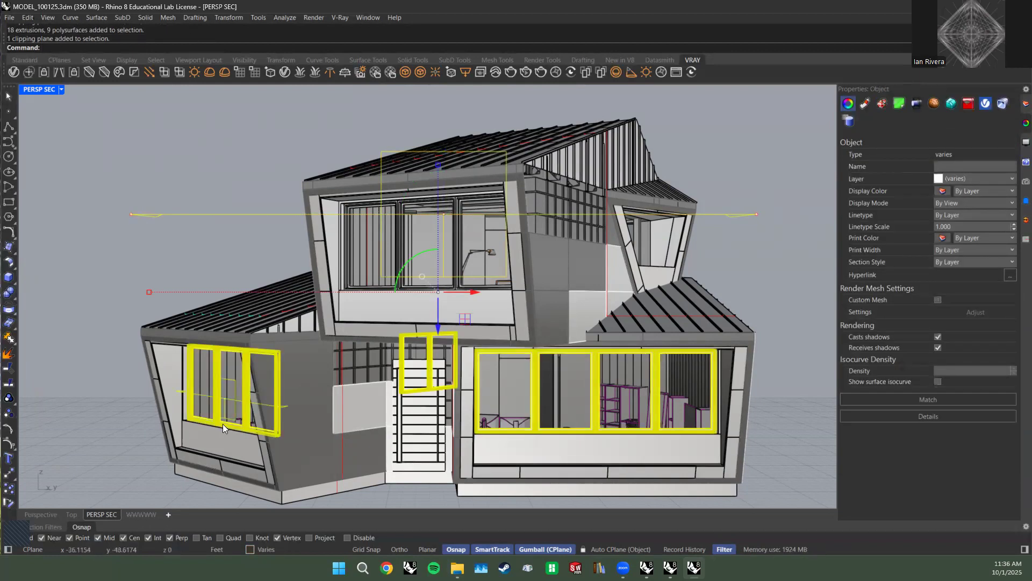
ctrl+click(208, 371)
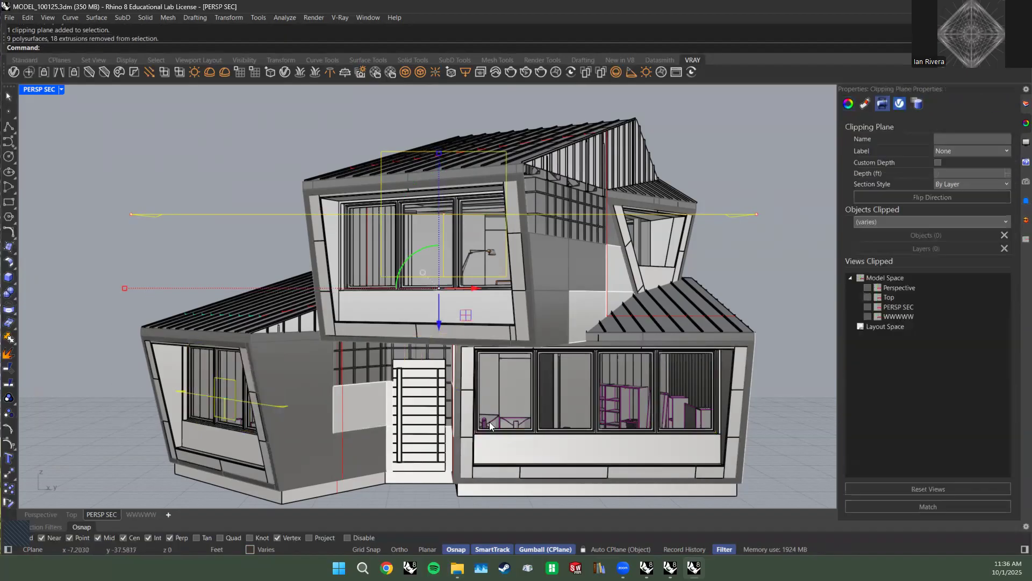
click(866, 307)
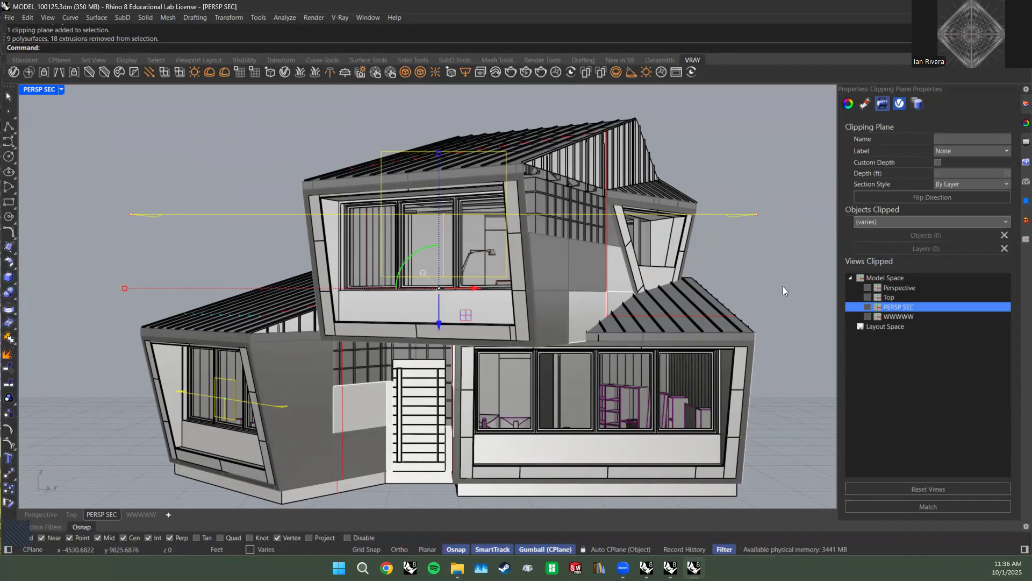
click(747, 416)
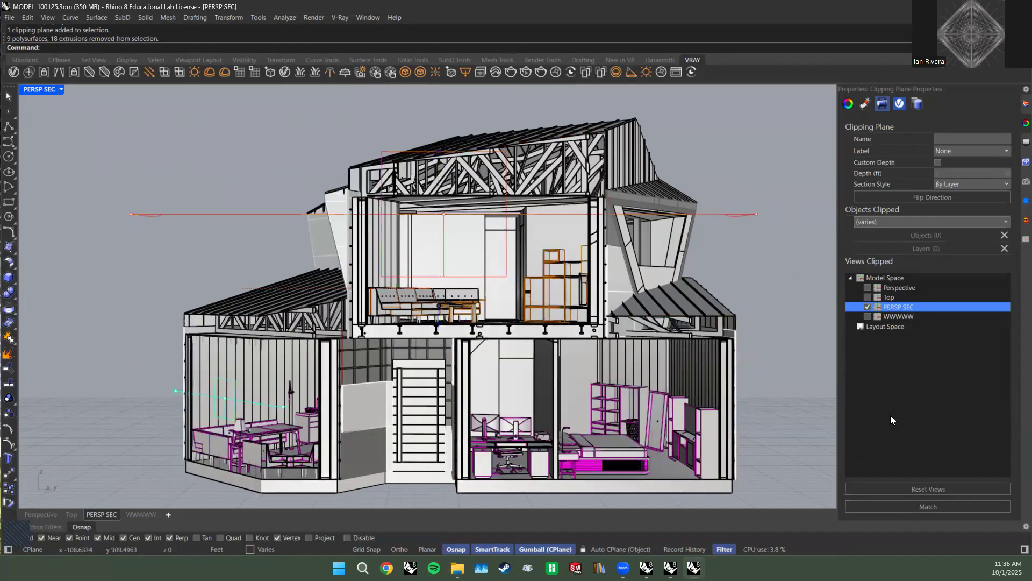
Change the document's current renderer to Rhino Render.
click(314, 18)
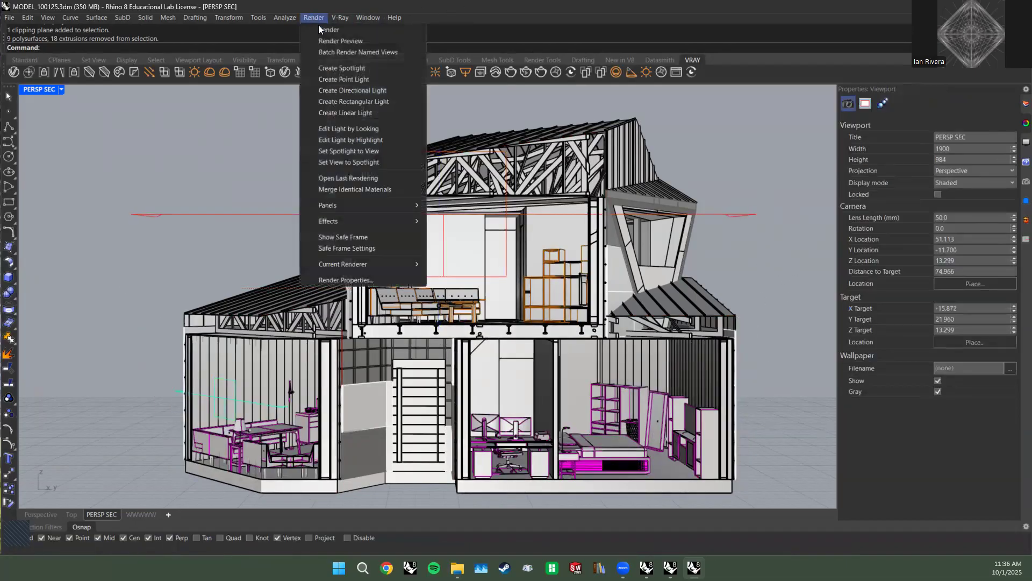
click(340, 280)
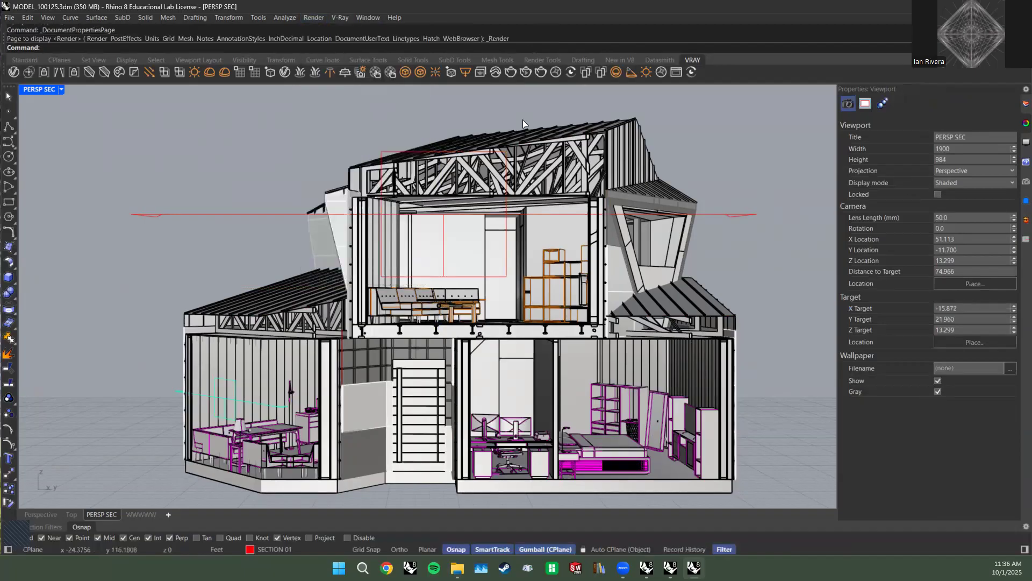
click(425, 103)
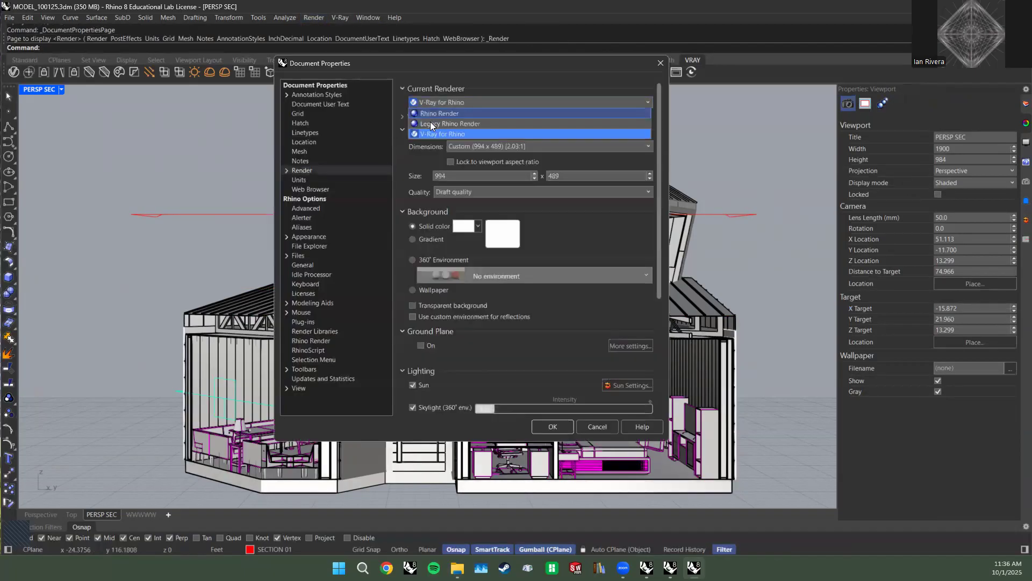
click(433, 114)
click(553, 426)
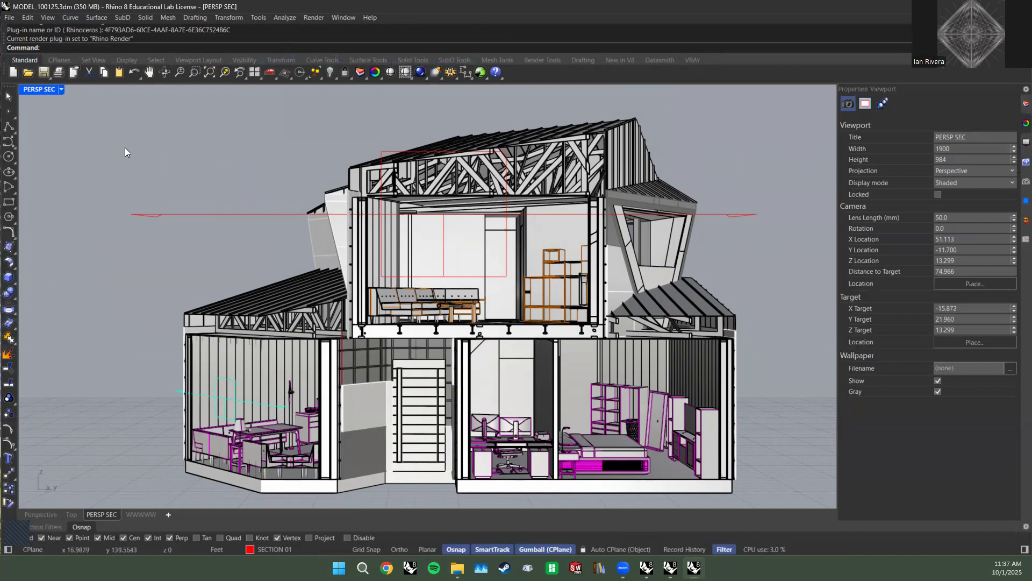
Close the SECTION FINAL LW CLEANUP.3dm window and return to MODEL_100125.3dm.
key(alt+Tab)
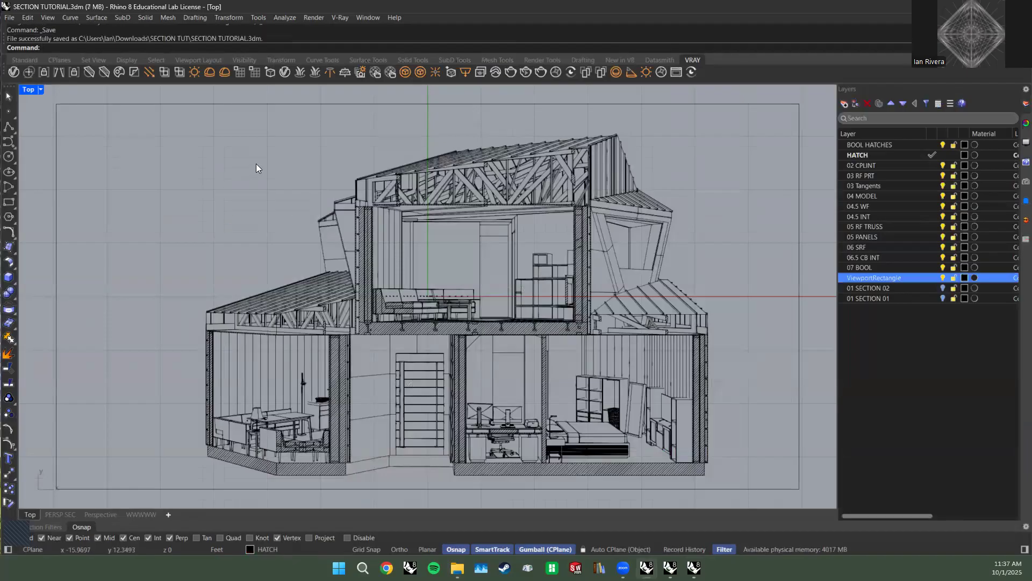
key(alt+Tab)
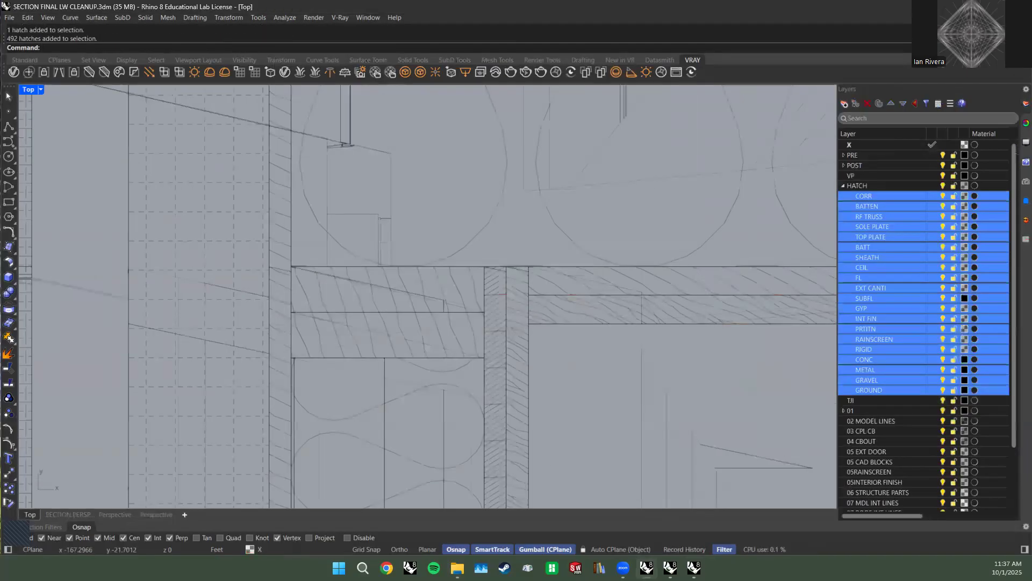
key(alt+F4)
click(539, 307)
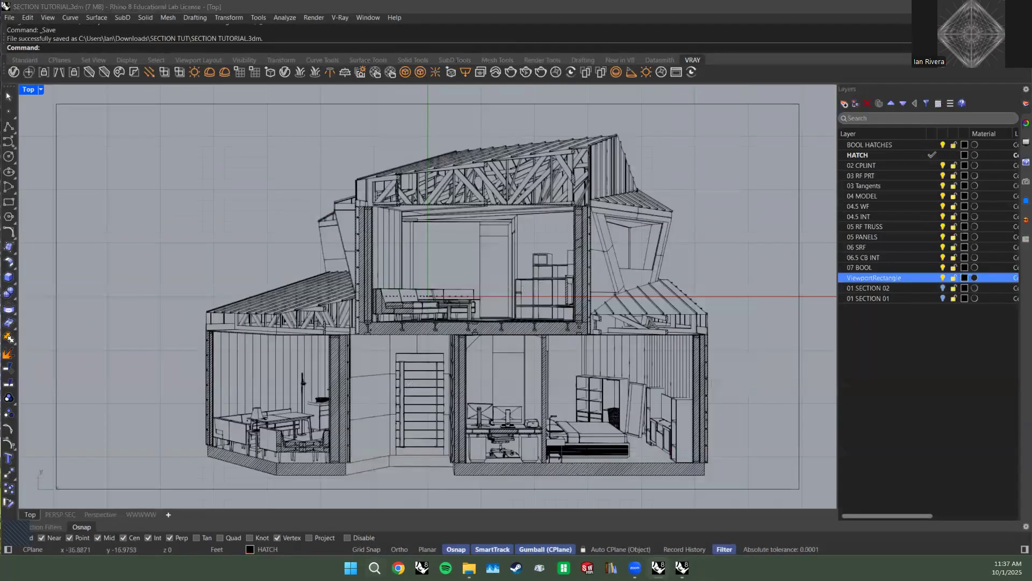
key(alt+Tab)
Run a Render Preview of the PERSP SEC view and maximize the render window.
click(313, 17)
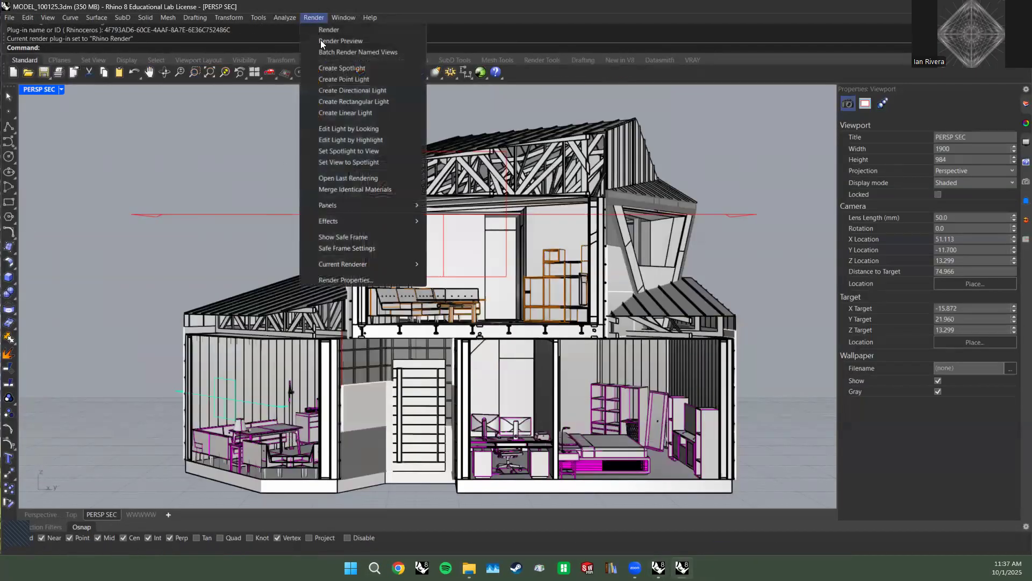
click(338, 40)
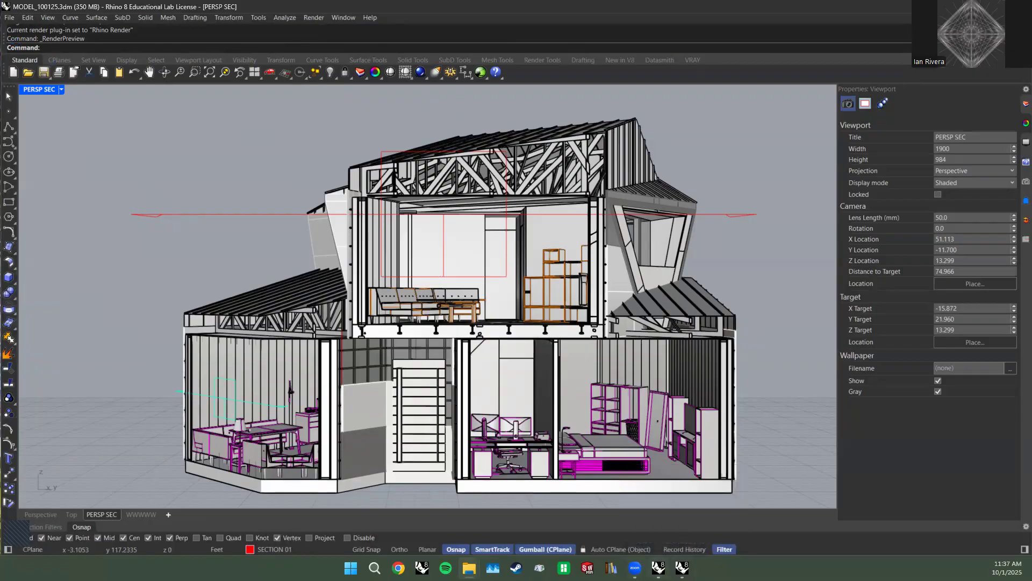
mouse_move(659, 567)
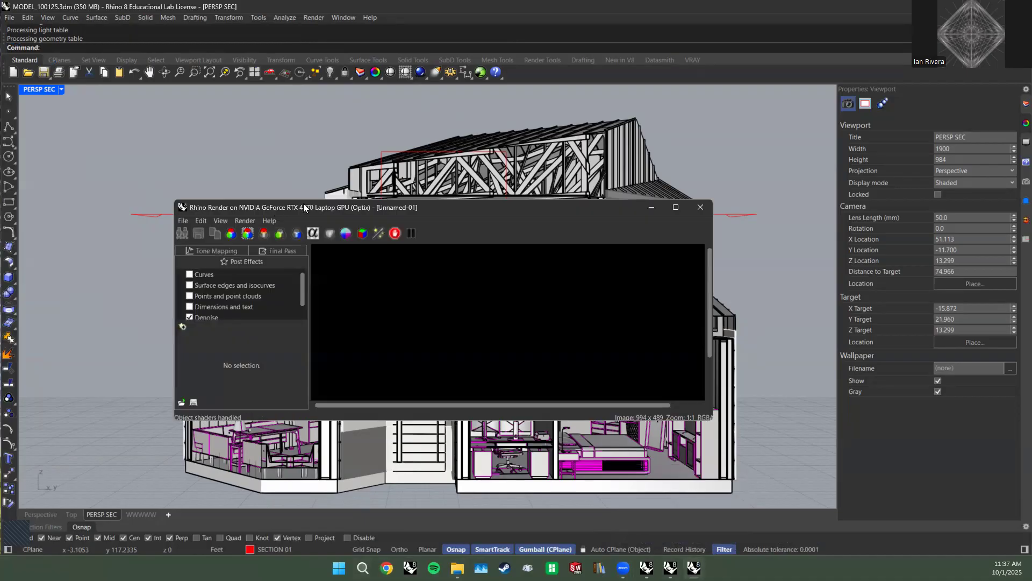
double_click(304, 205)
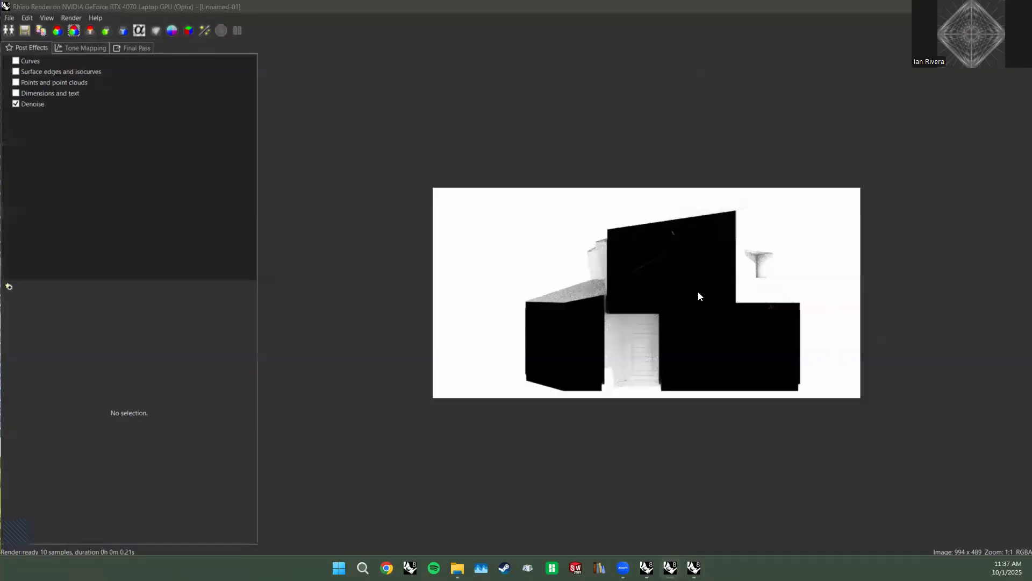
Zoom in on the rendered section and turn off the Denoise post effect.
scroll(698, 292, up, 1)
scroll(672, 249, down, 1)
scroll(666, 260, up, 1)
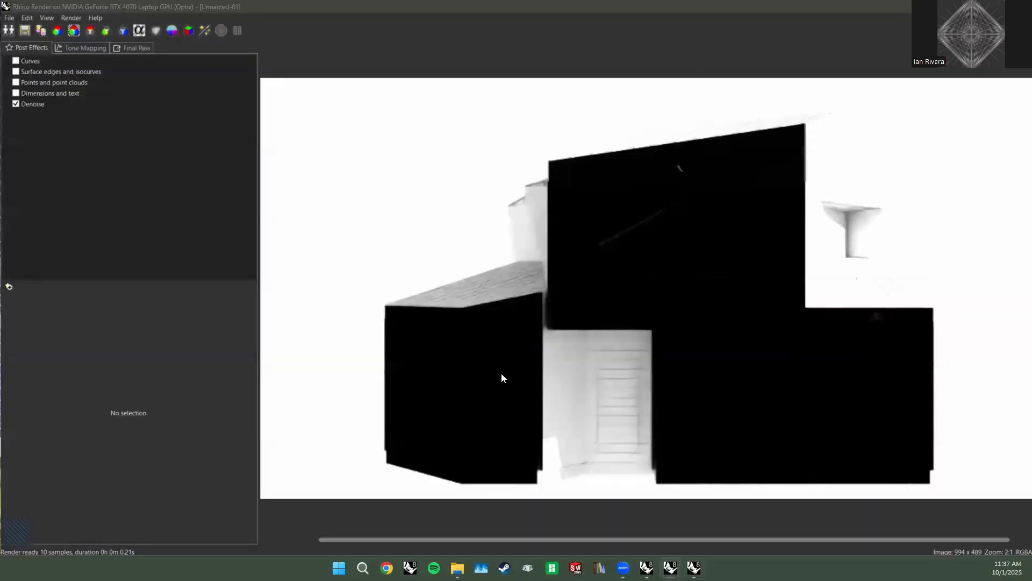
click(16, 104)
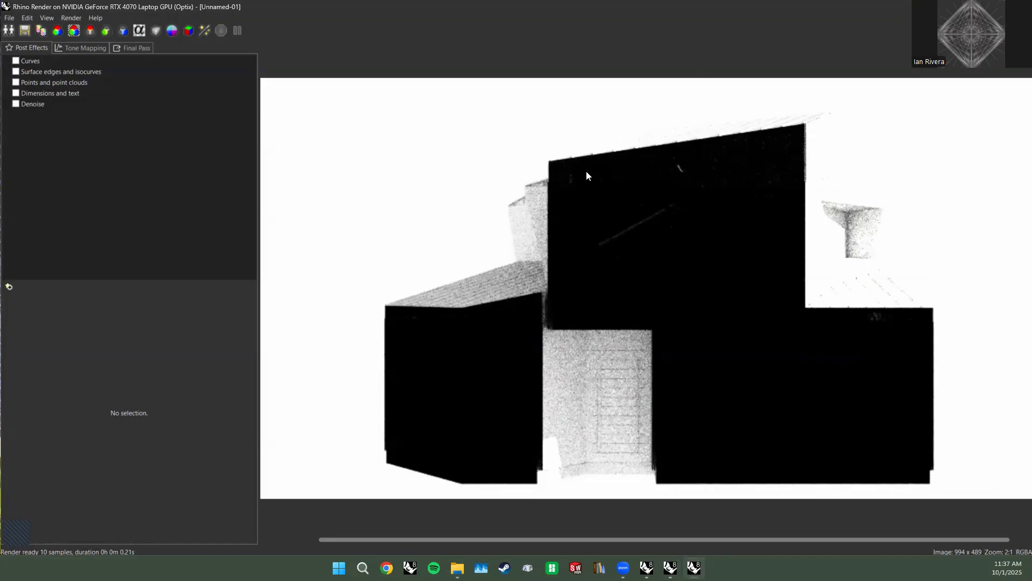
click(671, 22)
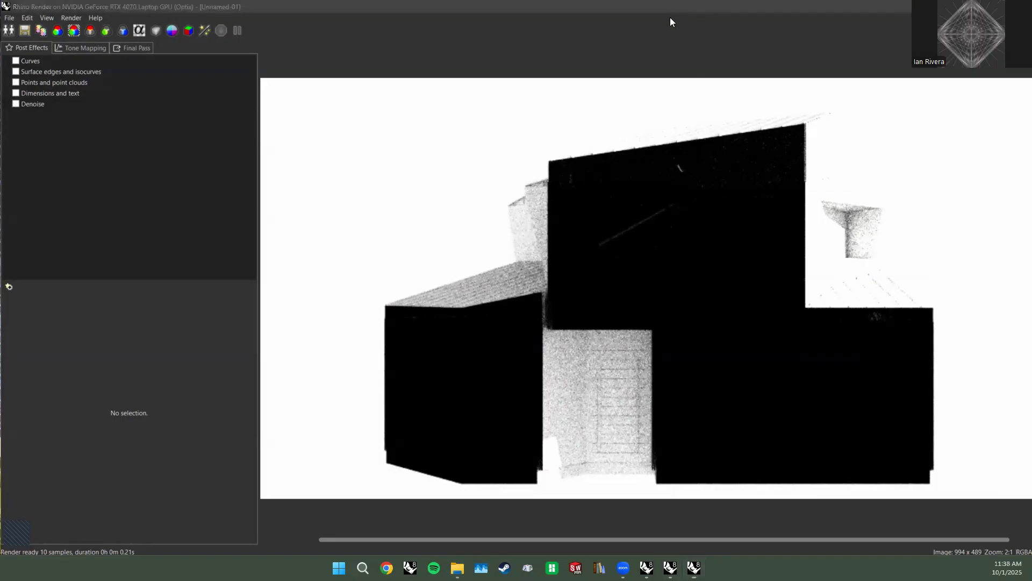
Restore the render window to a smaller size, move it clear of the model, and select both clipping planes to check their clipped views.
double_click(178, 9)
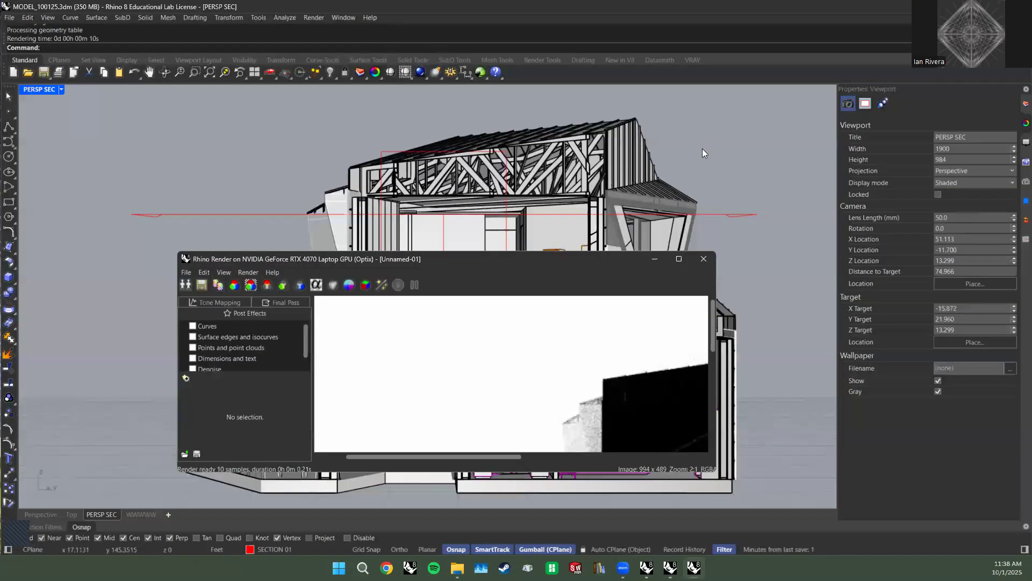
click(751, 215)
drag(557, 259, 592, 454)
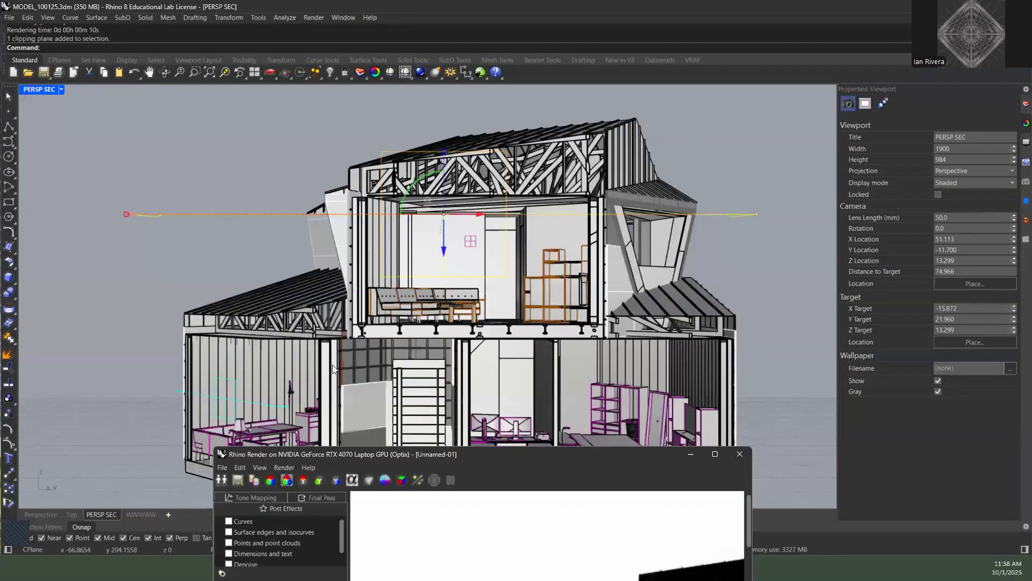
shift+click(175, 391)
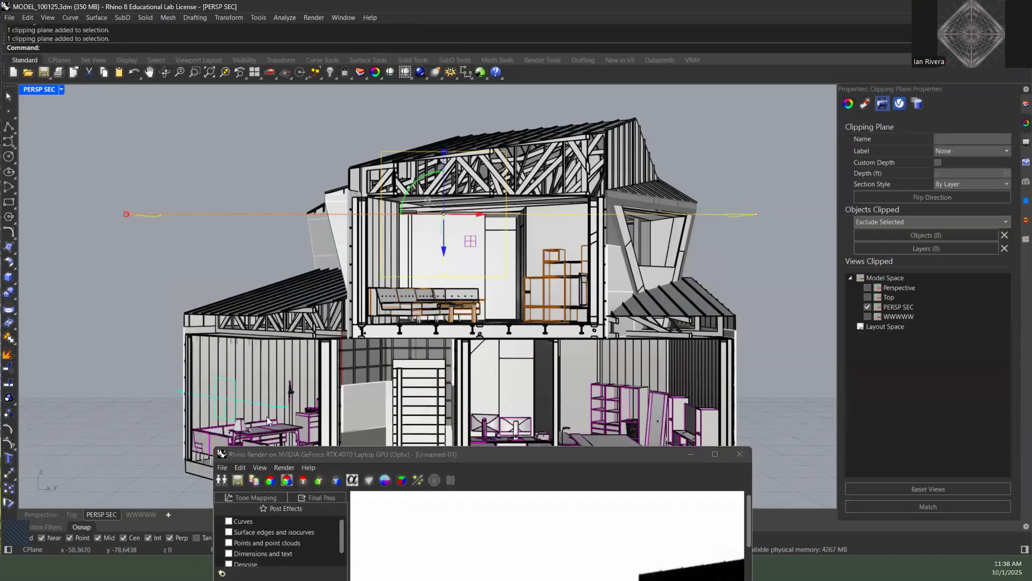
Set the PERSP SEC view's display mode to Rendered and clear the clipping plane selection.
click(61, 89)
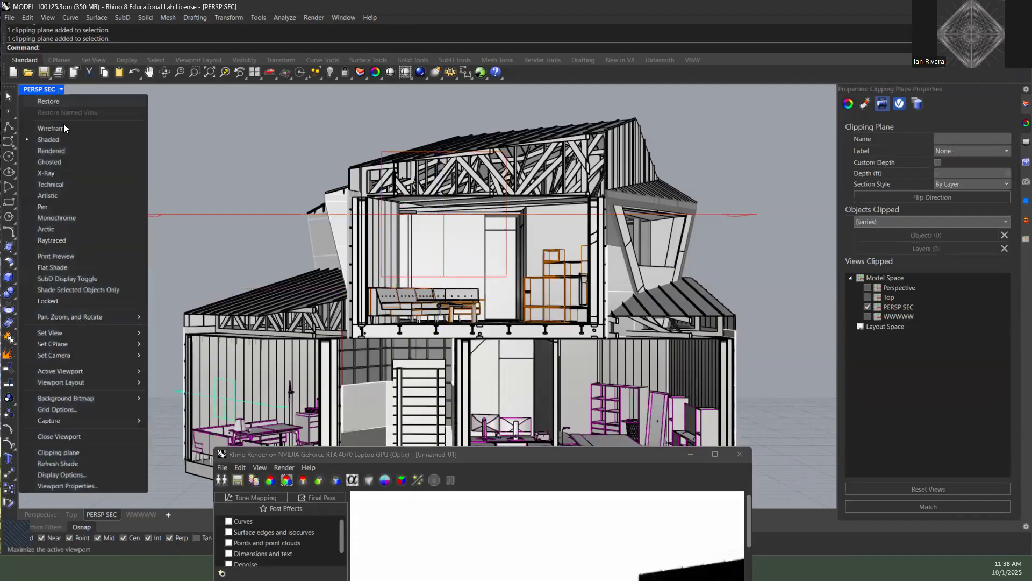
click(52, 151)
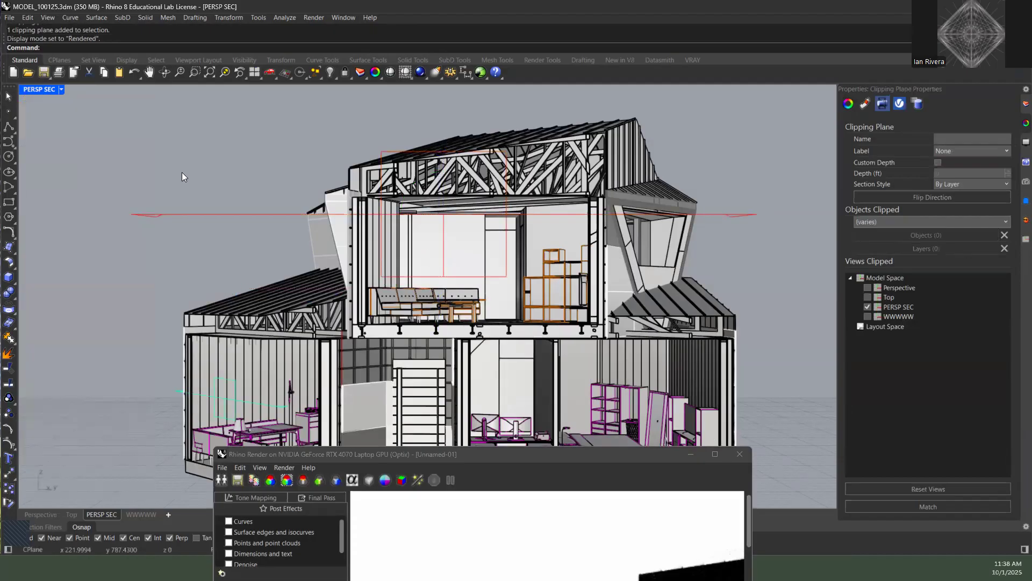
key(Escape)
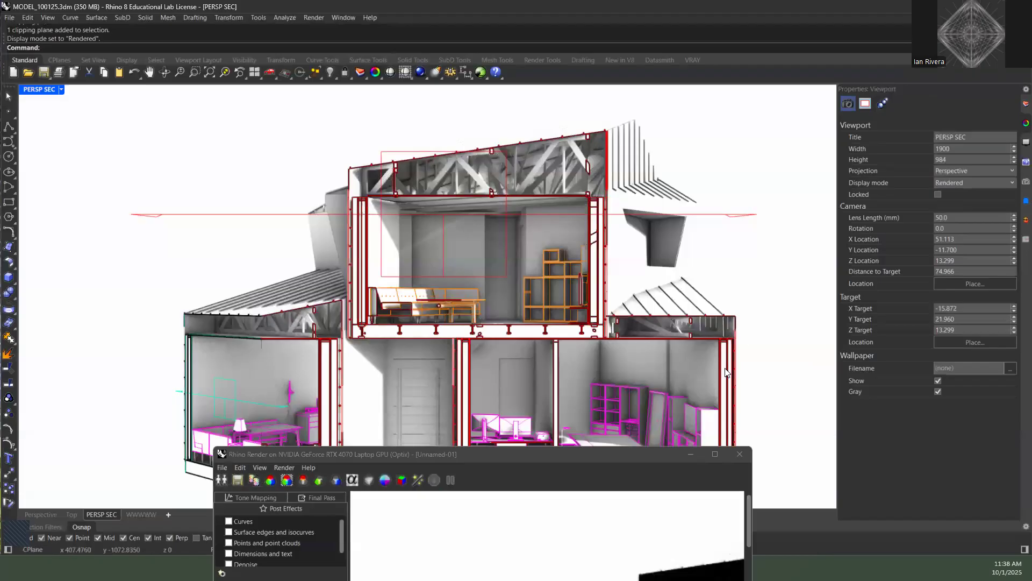
Move the render window off the model and close it without saving the post effects to the document.
drag(638, 450, 404, 286)
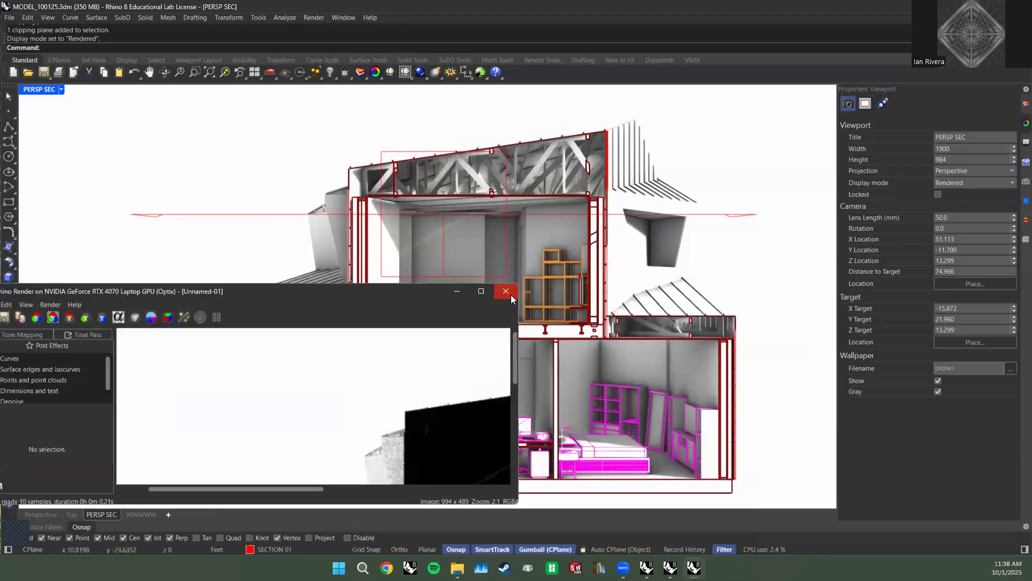
click(504, 292)
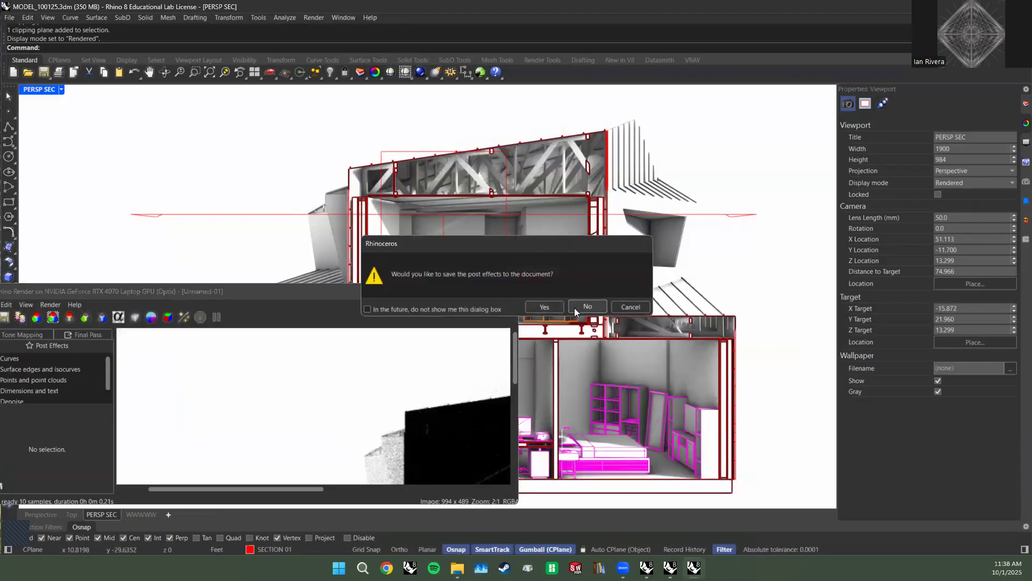
click(596, 305)
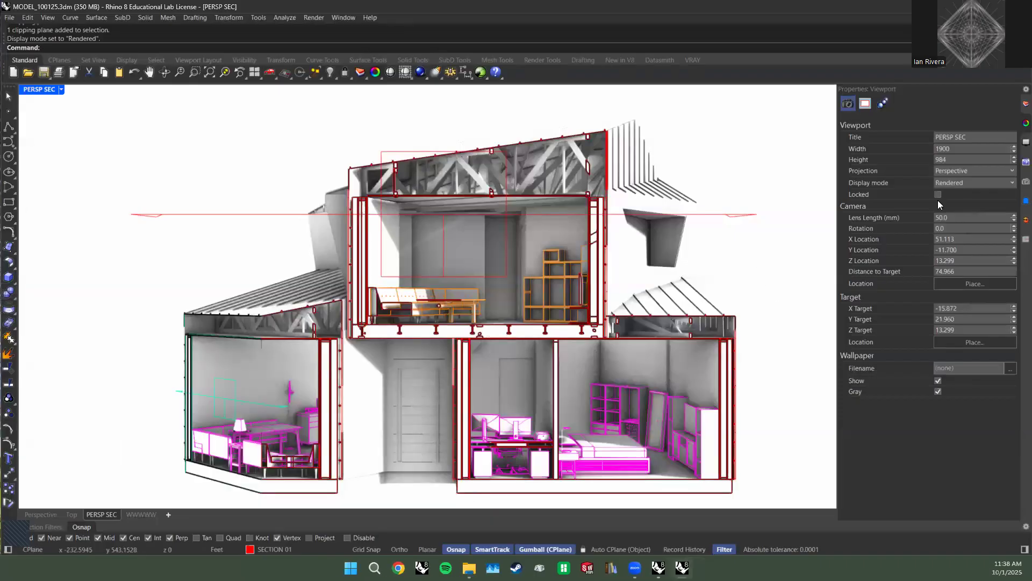
Select all objects on the CLIP and CLIP2 layers and examine which views both clipping planes clip.
click(1018, 106)
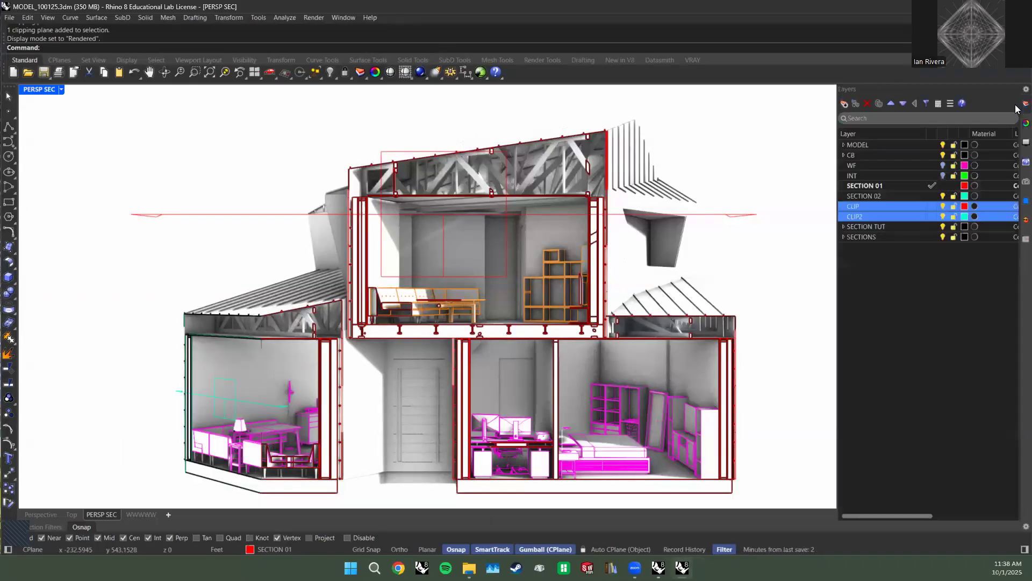
right_click(910, 209)
click(925, 231)
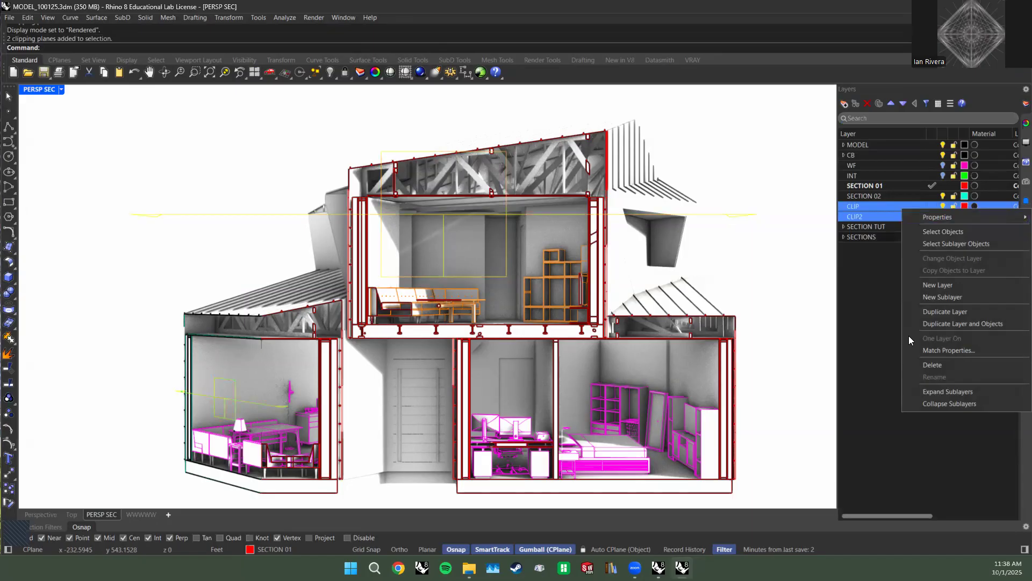
click(893, 271)
click(1025, 103)
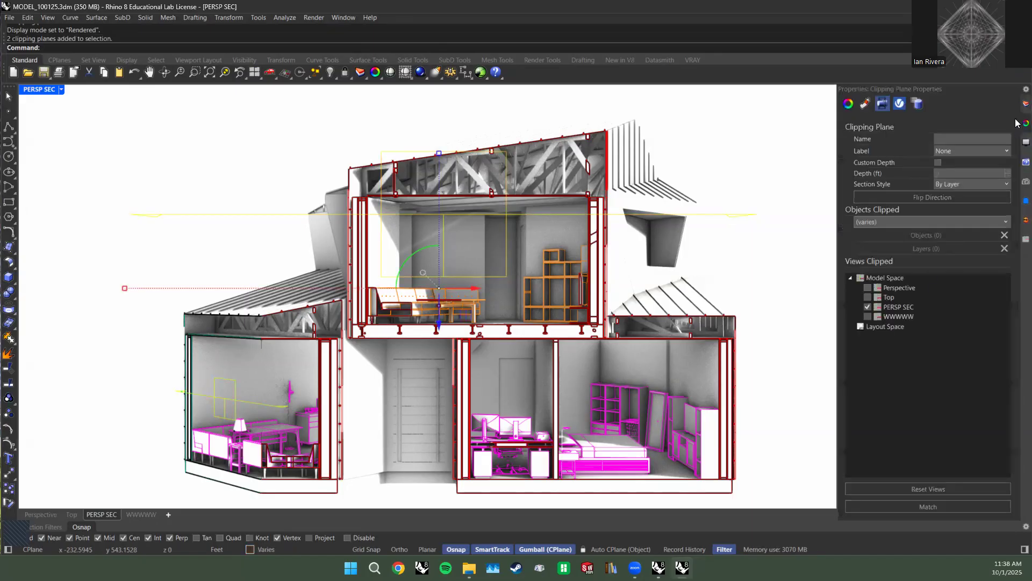
Bring up the document's render settings and enable Transparent background.
click(62, 89)
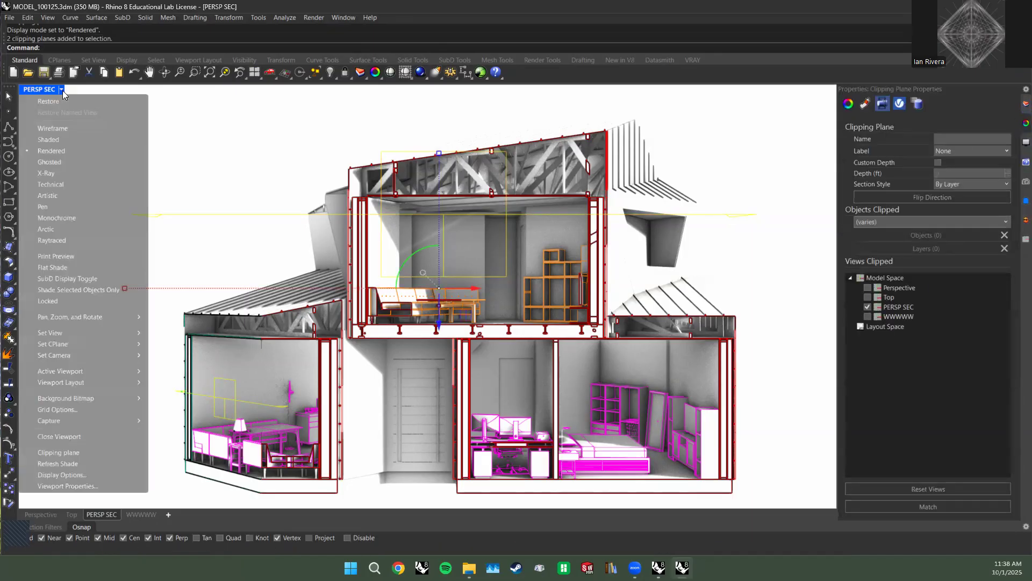
click(314, 17)
click(369, 280)
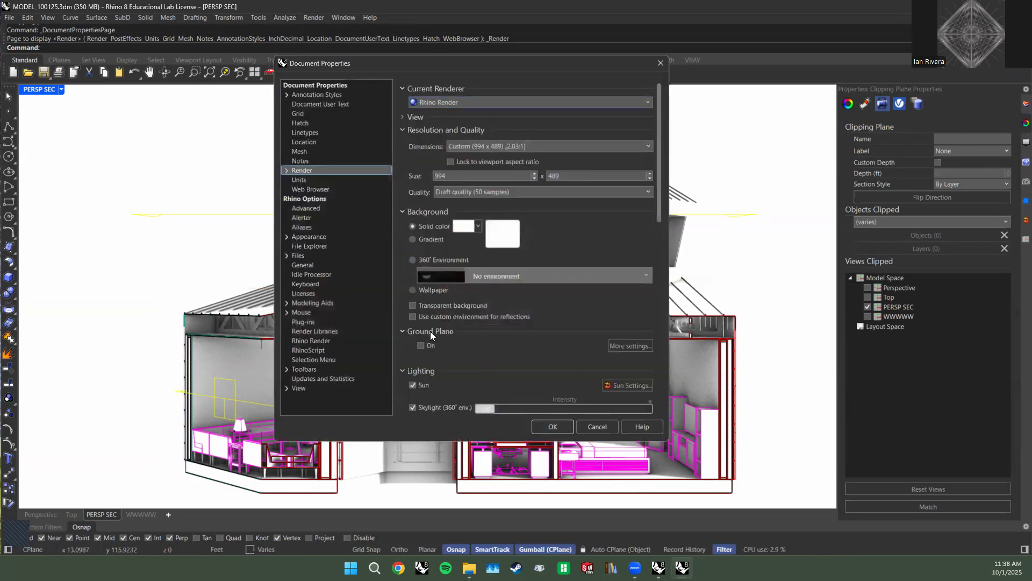
scroll(430, 332, down, 2)
click(460, 256)
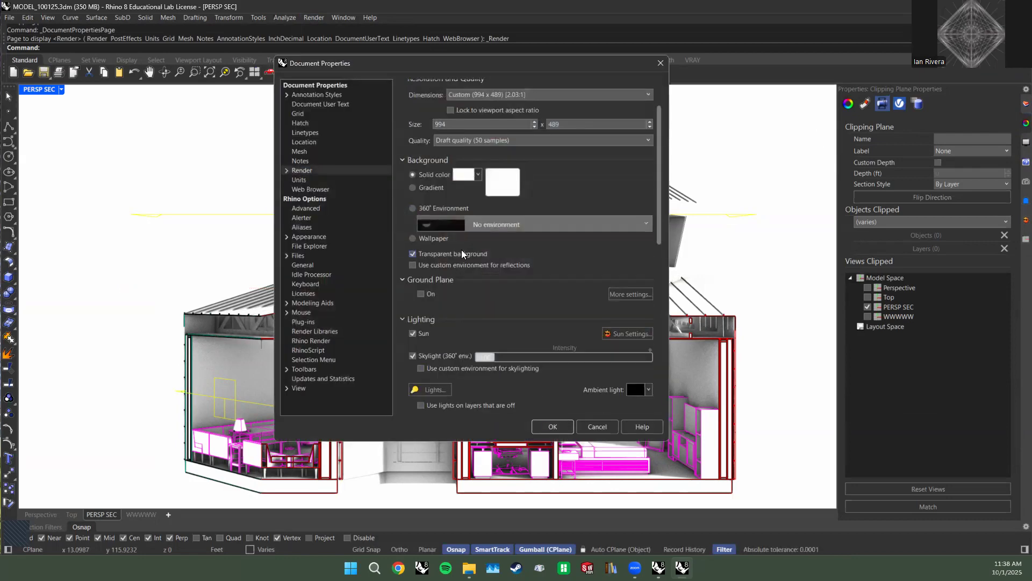
scroll(467, 281, down, 1)
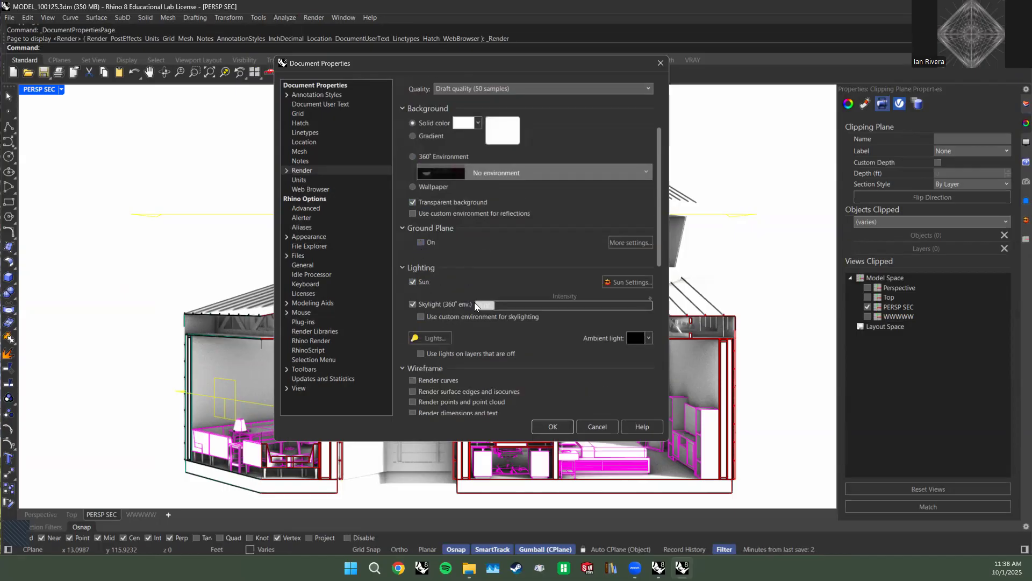
Set Texture Bake Quality to High in the Rhino Render advanced settings.
scroll(433, 319, down, 3)
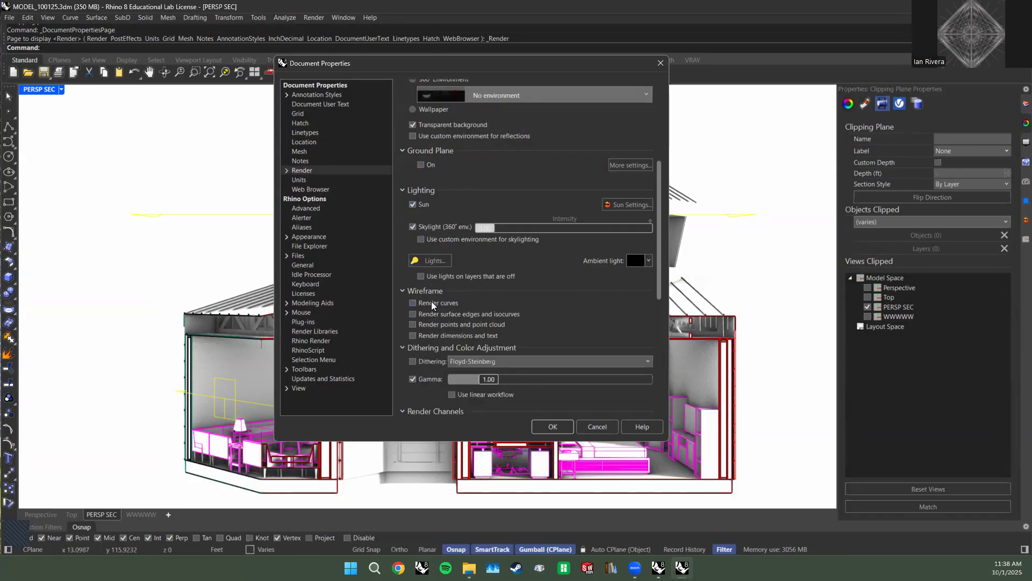
scroll(461, 350, down, 2)
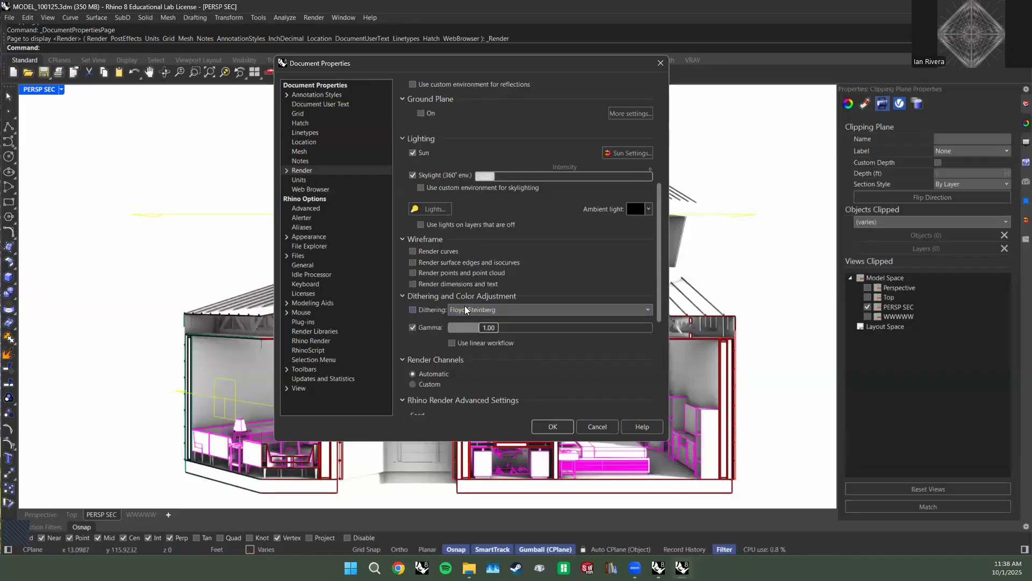
scroll(446, 350, down, 3)
scroll(456, 316, down, 3)
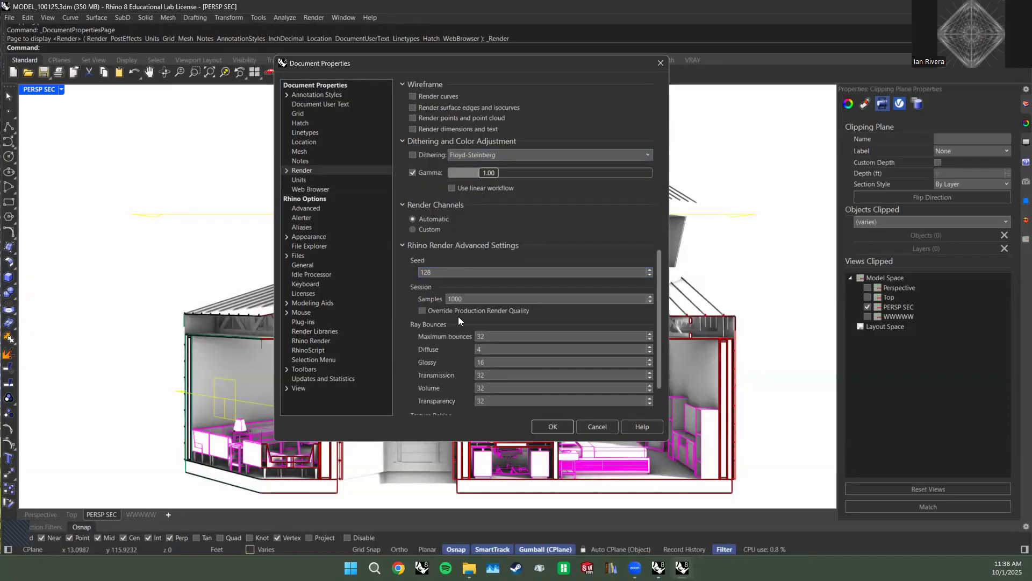
scroll(500, 290, down, 2)
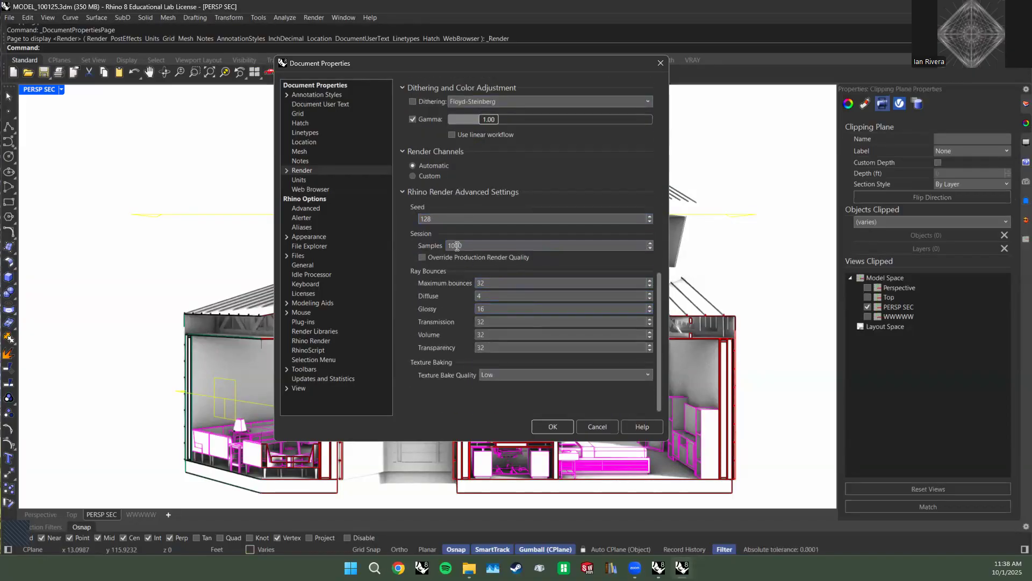
click(482, 375)
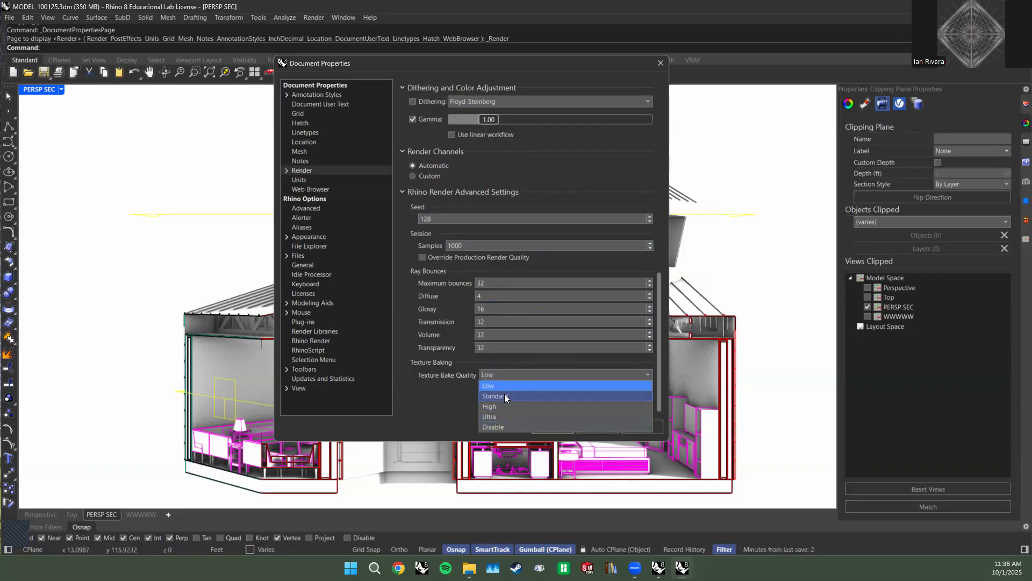
click(492, 404)
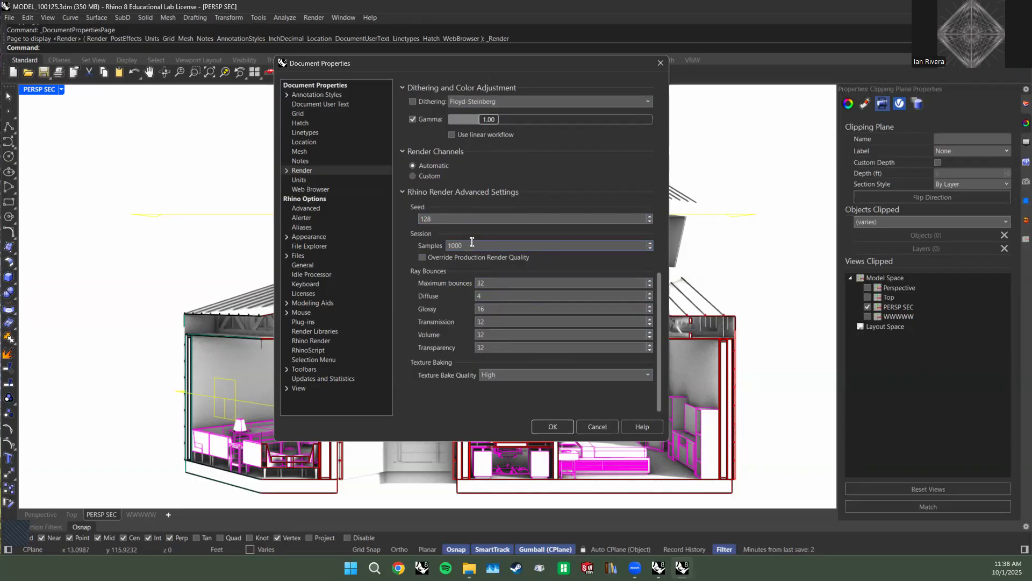
Set the render dimensions to Viewport 1900 x 984 and the quality to Final quality (1500 samples).
scroll(417, 330, up, 10)
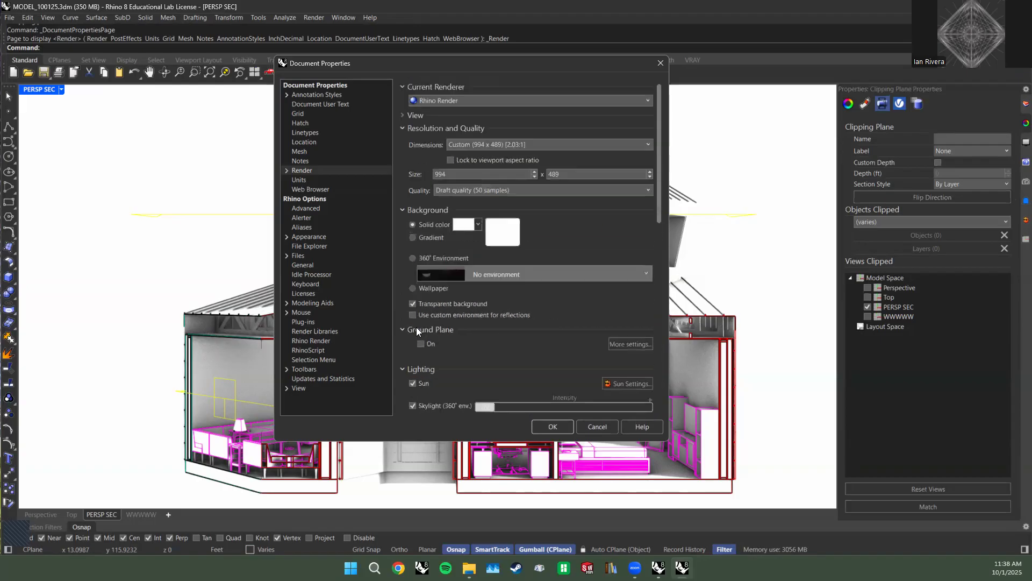
click(482, 143)
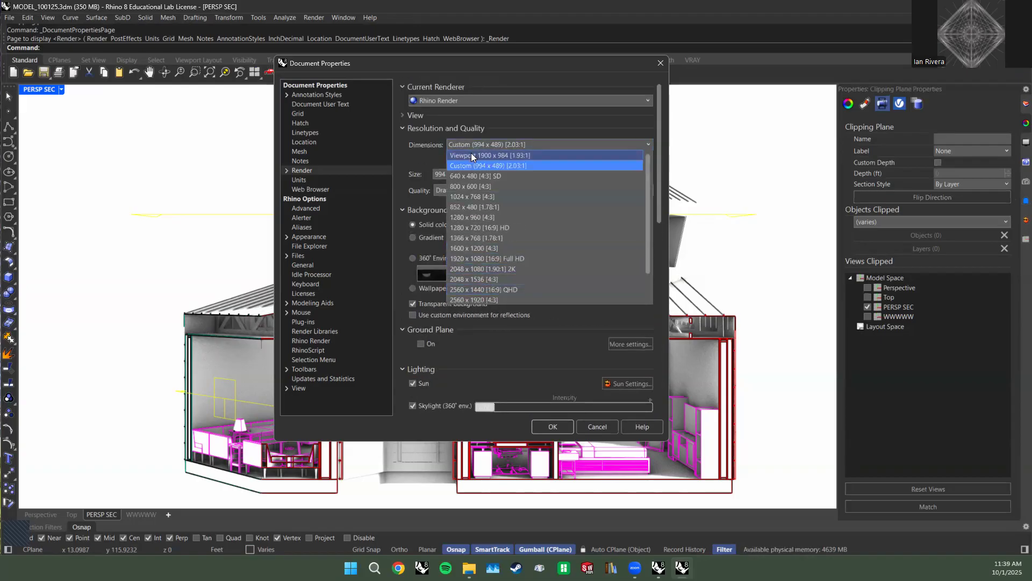
click(471, 155)
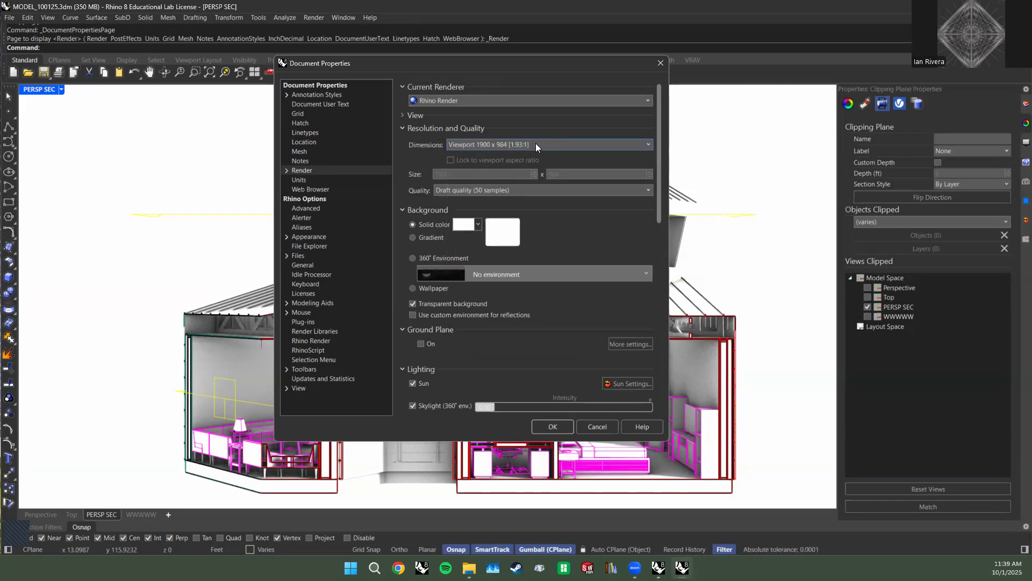
click(475, 191)
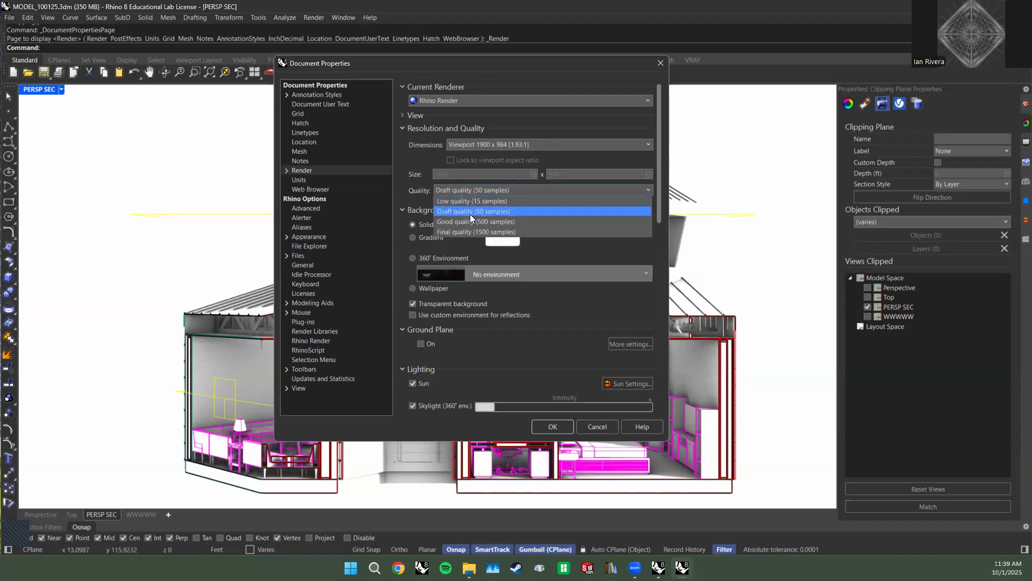
click(473, 231)
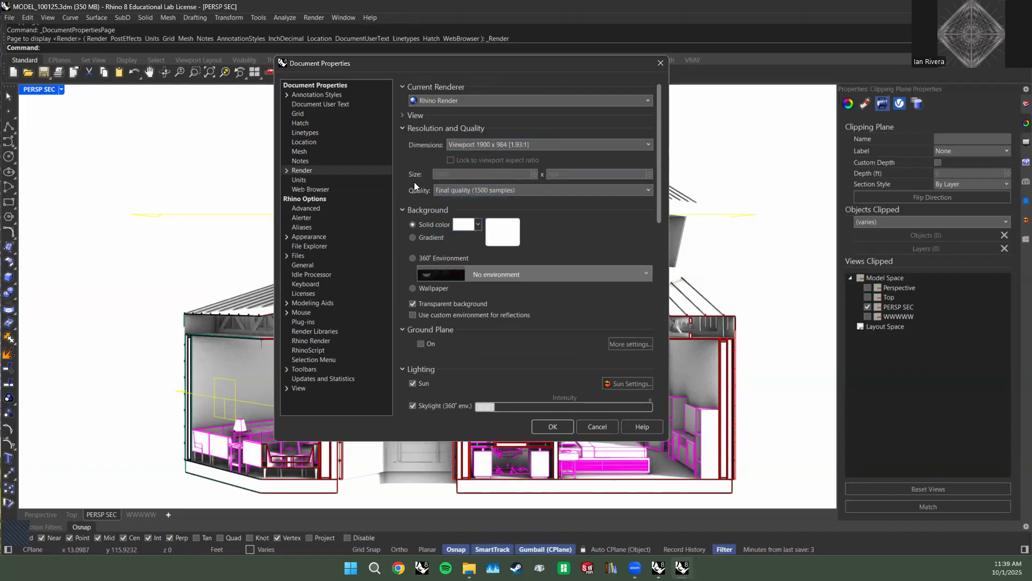
click(498, 190)
click(481, 222)
click(480, 192)
click(479, 230)
Try the 360° Environment background with No environment, and return the background to Solid color.
click(434, 256)
click(520, 263)
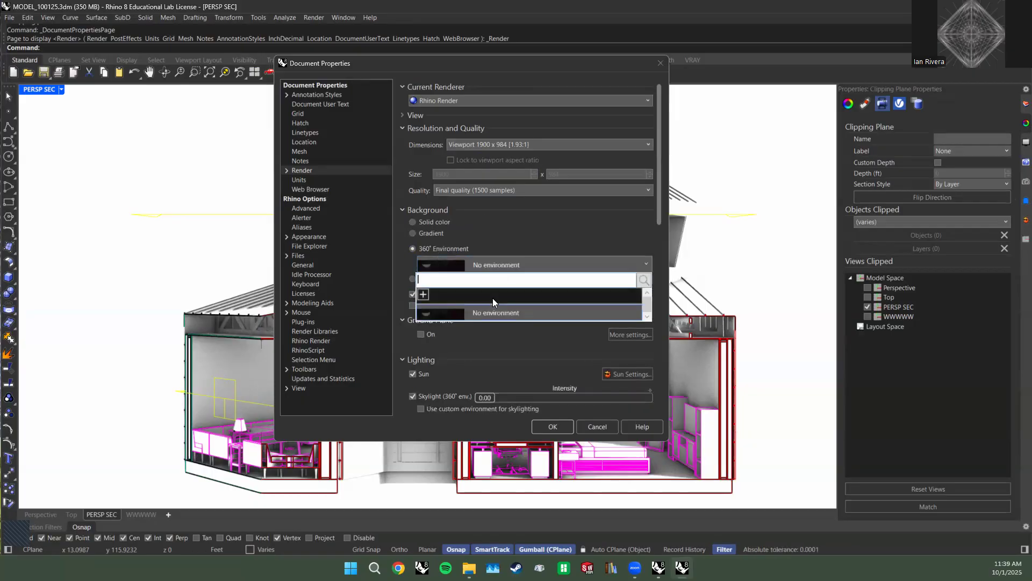
click(508, 307)
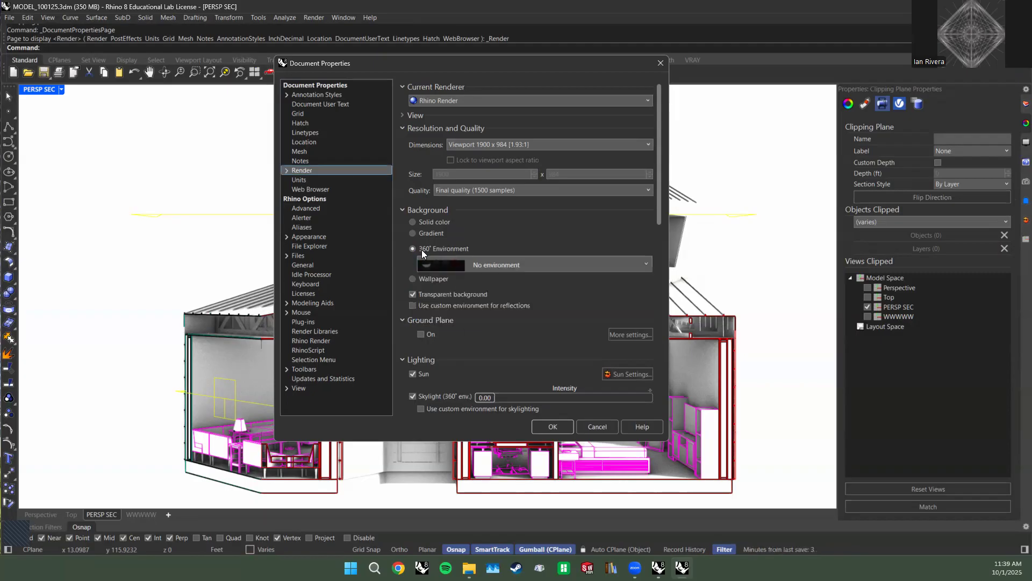
click(413, 225)
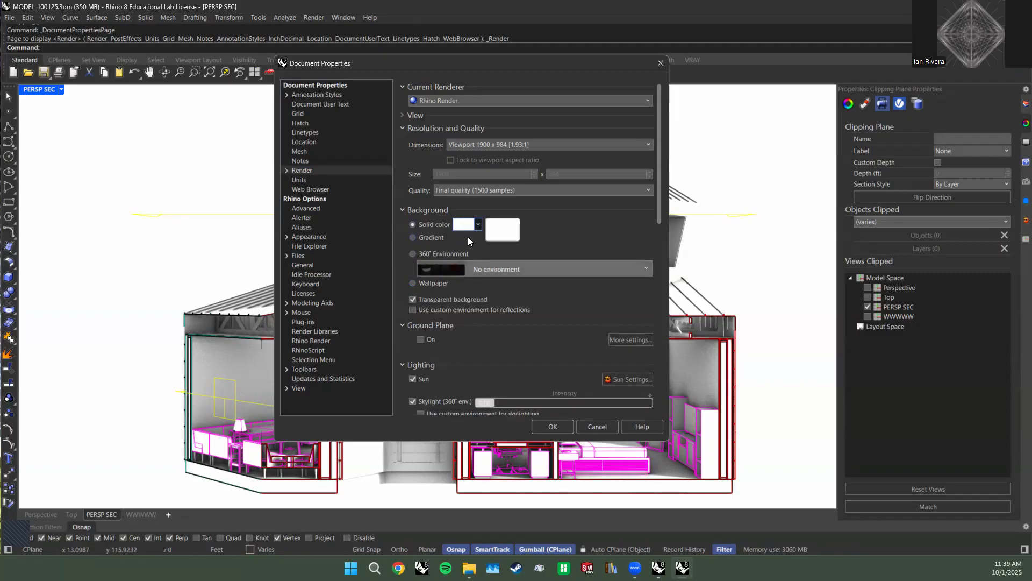
Review the ground plane, lighting and wireframe options and apply the render settings.
scroll(437, 311, down, 2)
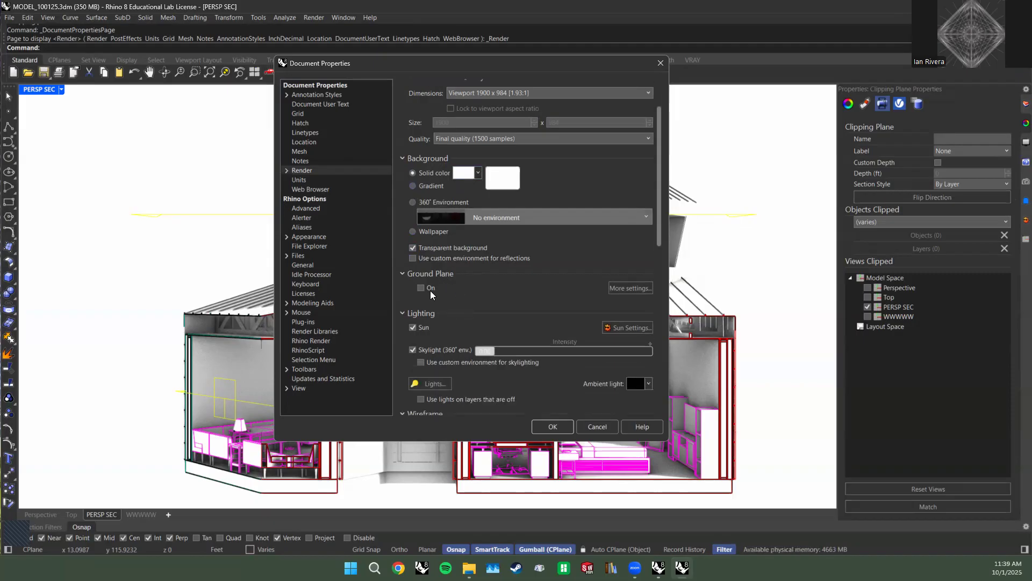
scroll(423, 293, down, 1)
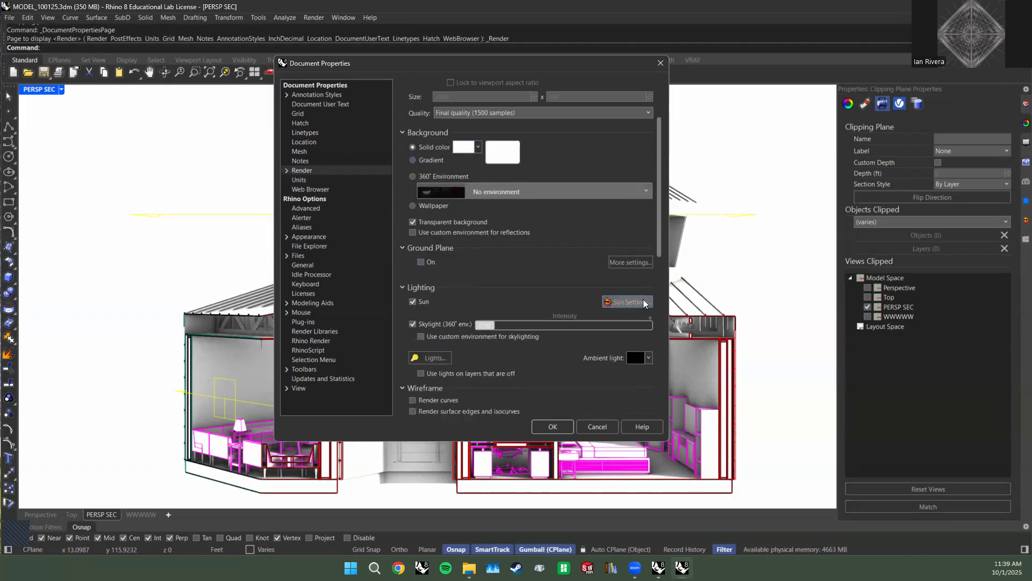
scroll(514, 383, down, 3)
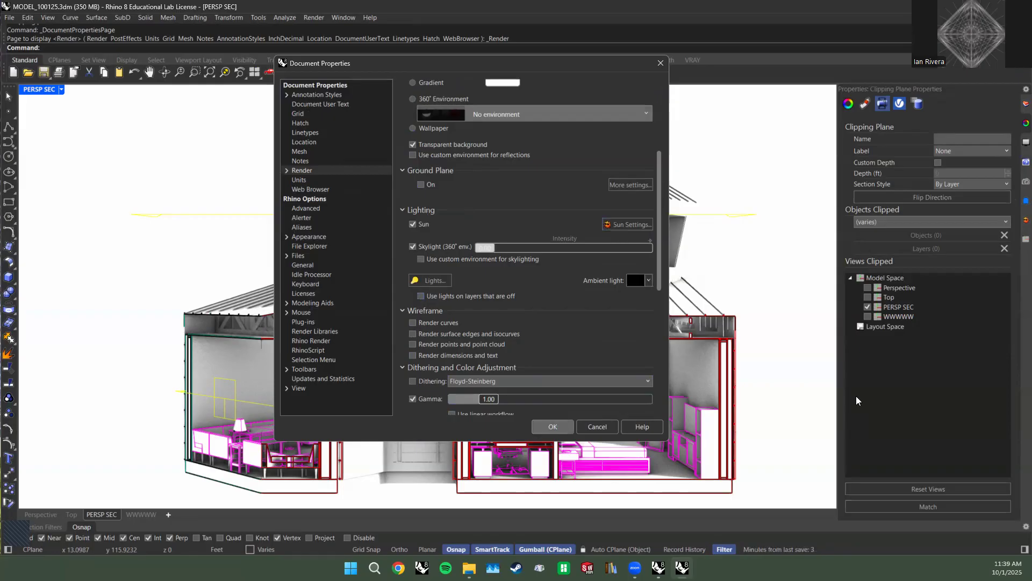
click(554, 427)
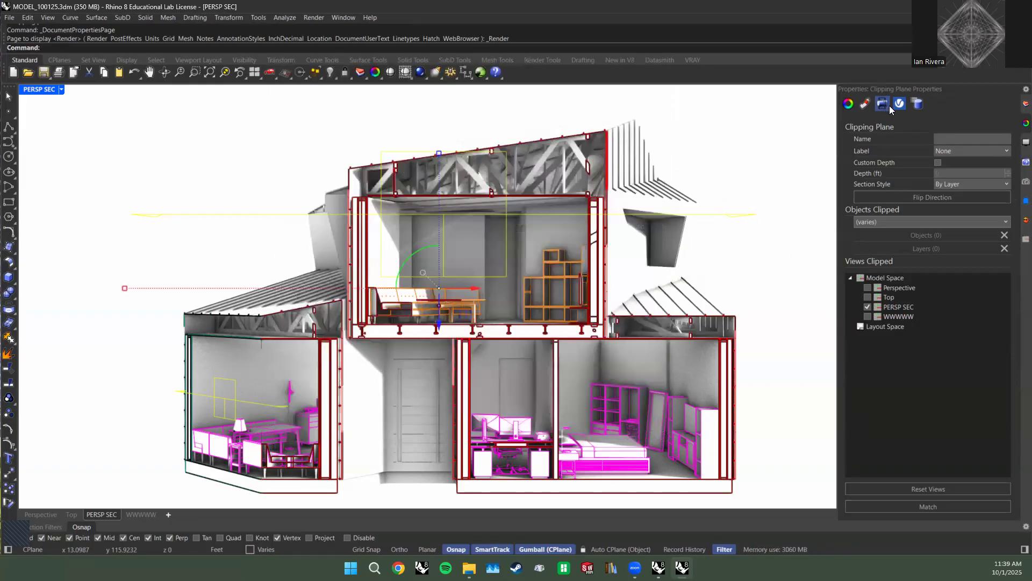
Check the clipping planes' object properties and the projecting window box beside the upper floor, leaving nothing selected.
click(848, 104)
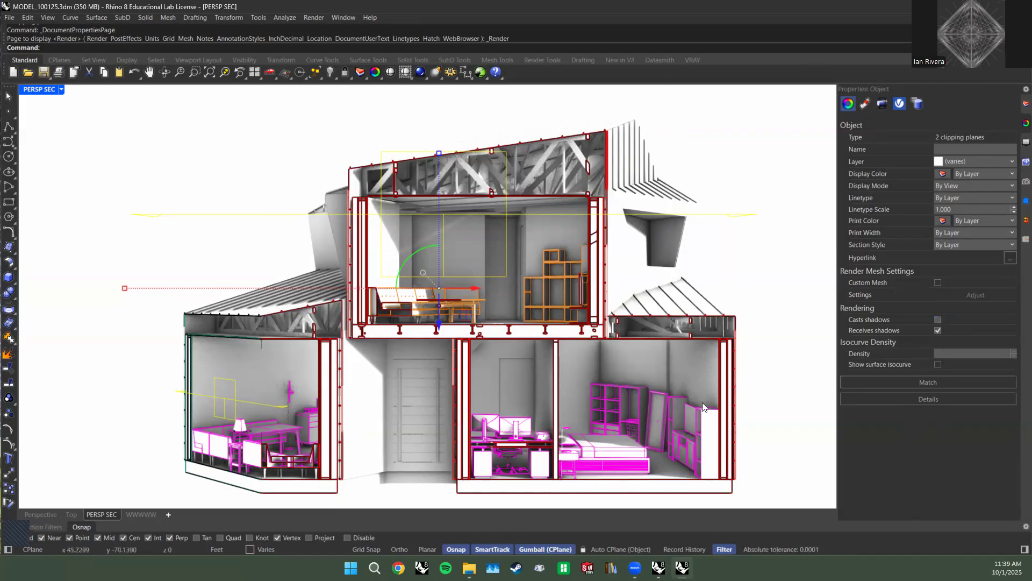
click(224, 155)
click(641, 246)
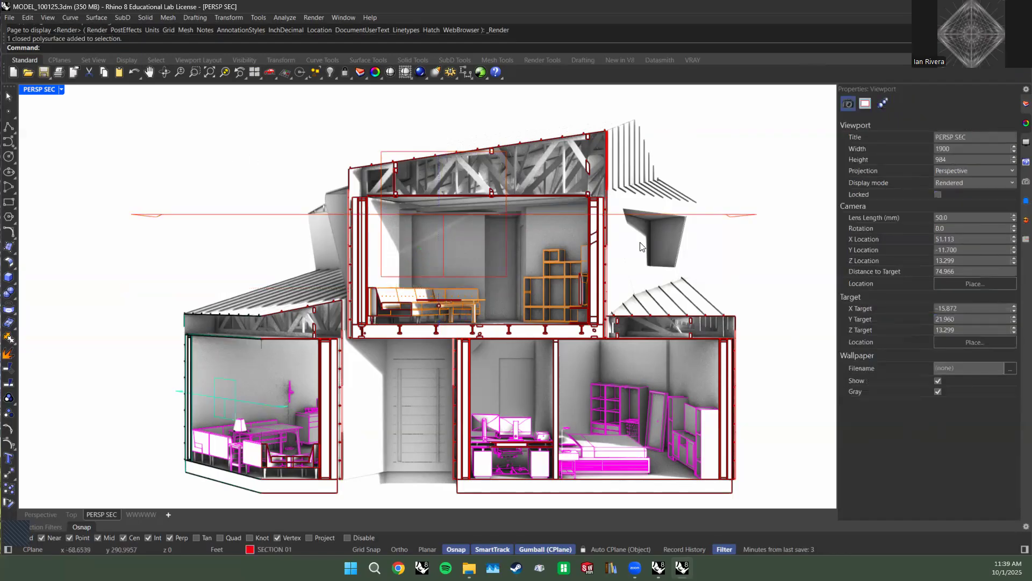
click(640, 247)
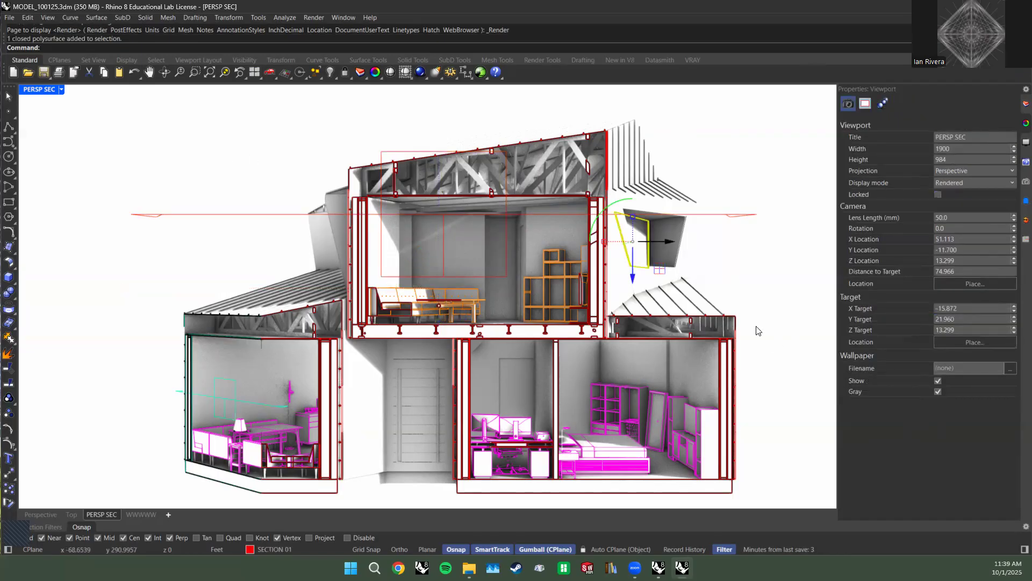
click(781, 218)
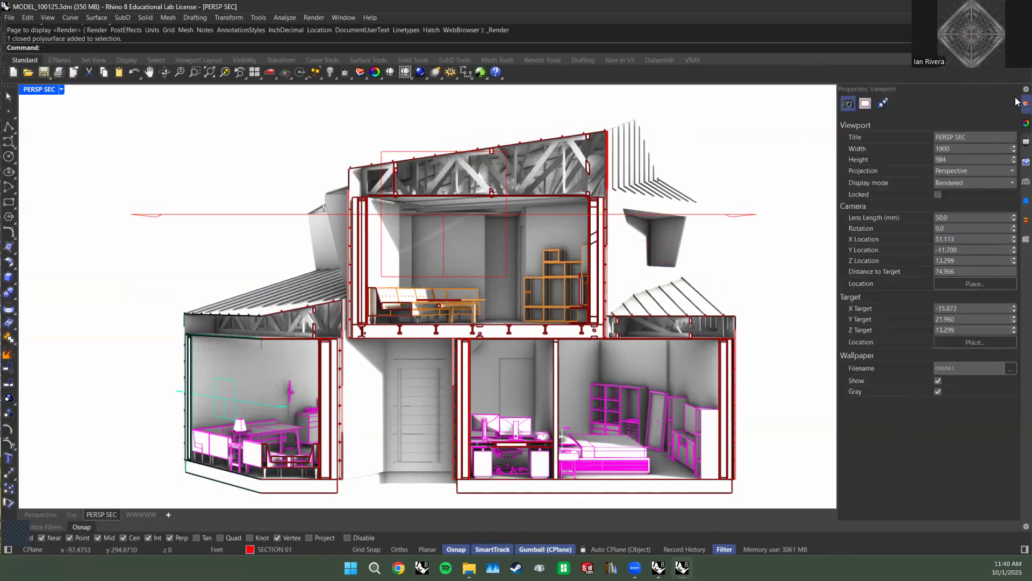
Turn off the GLASS sublayer of WNDW inside the MODEL layer.
click(1016, 106)
click(868, 145)
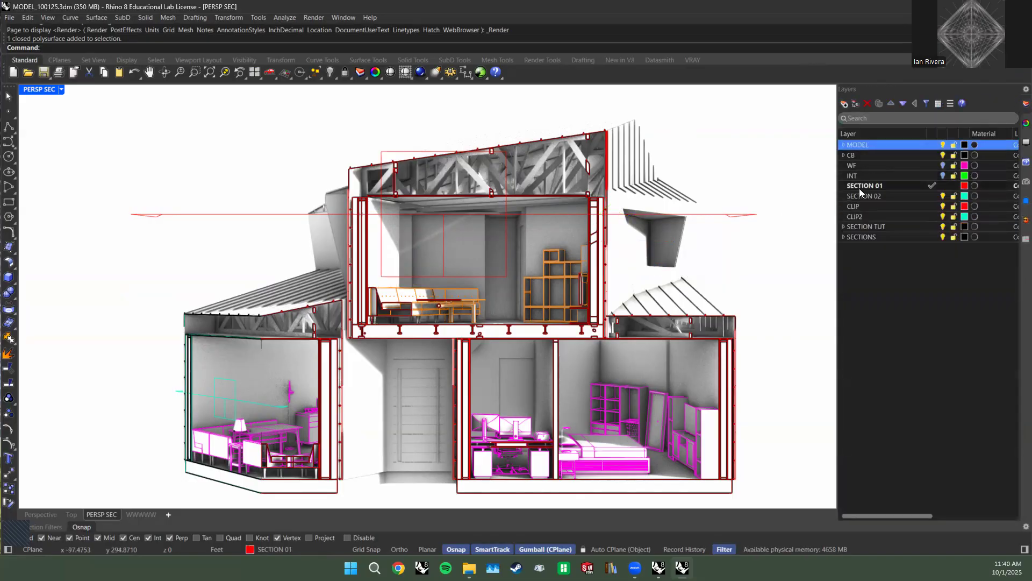
click(842, 145)
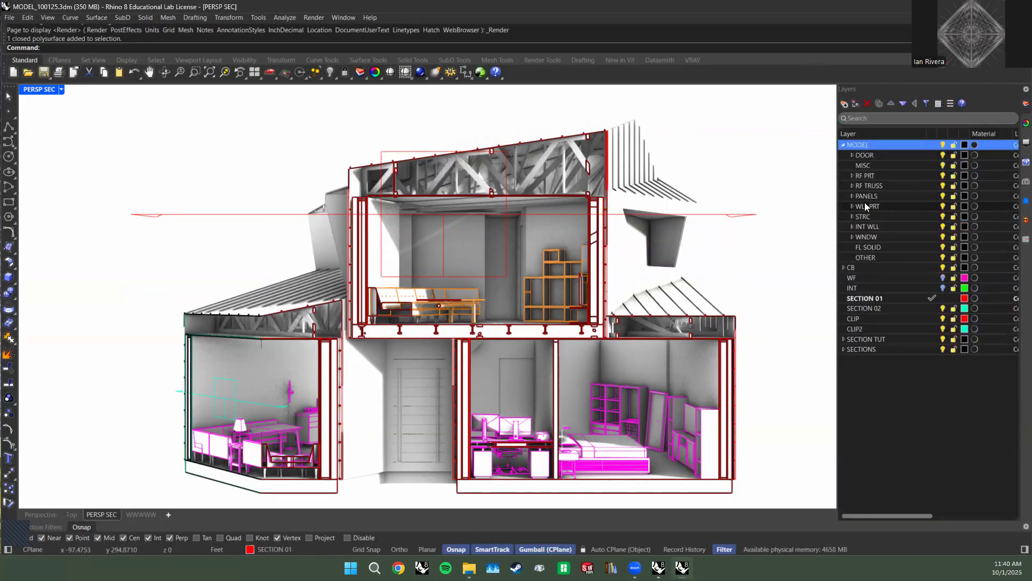
click(865, 237)
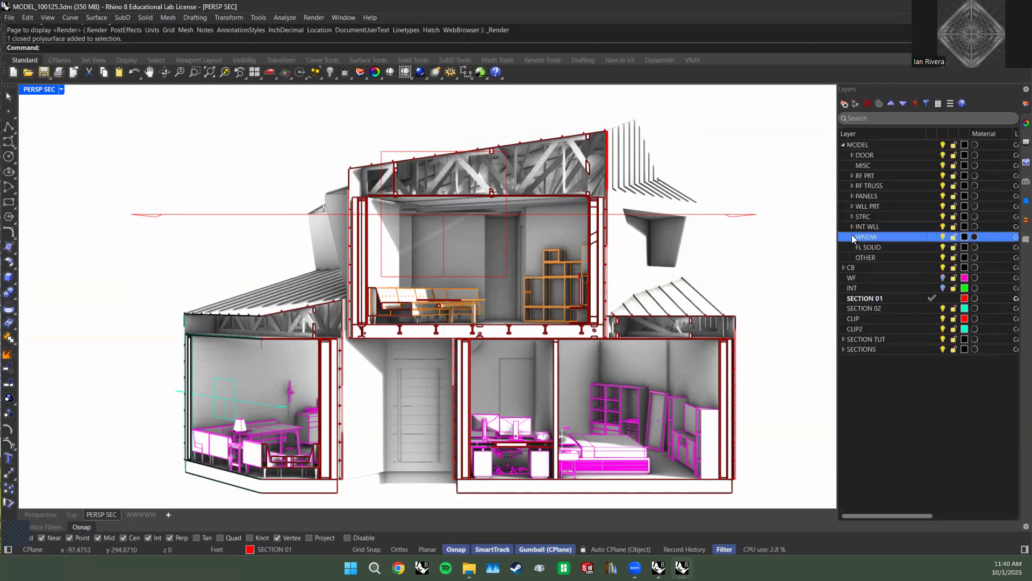
click(852, 236)
click(895, 256)
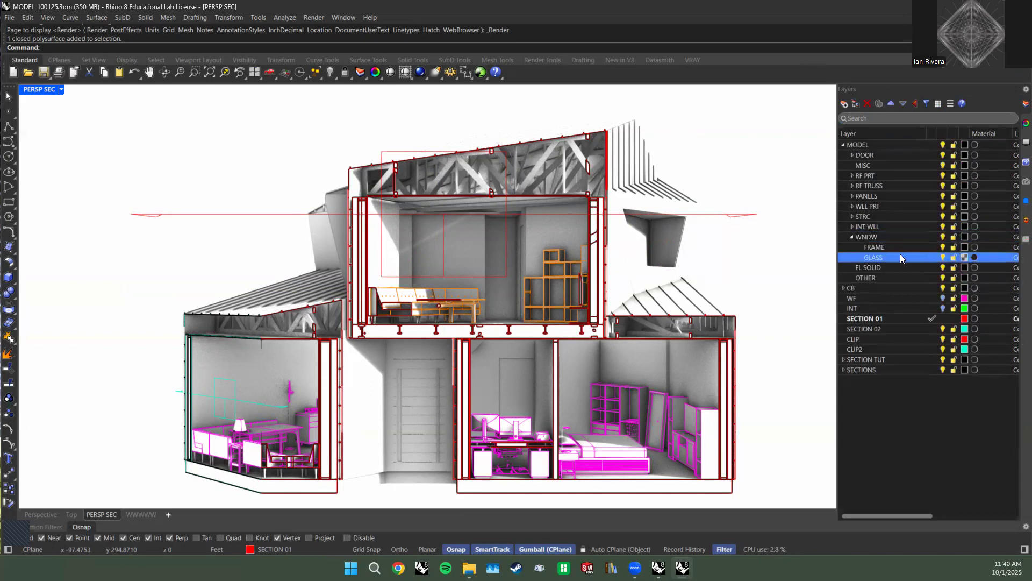
click(942, 257)
click(906, 465)
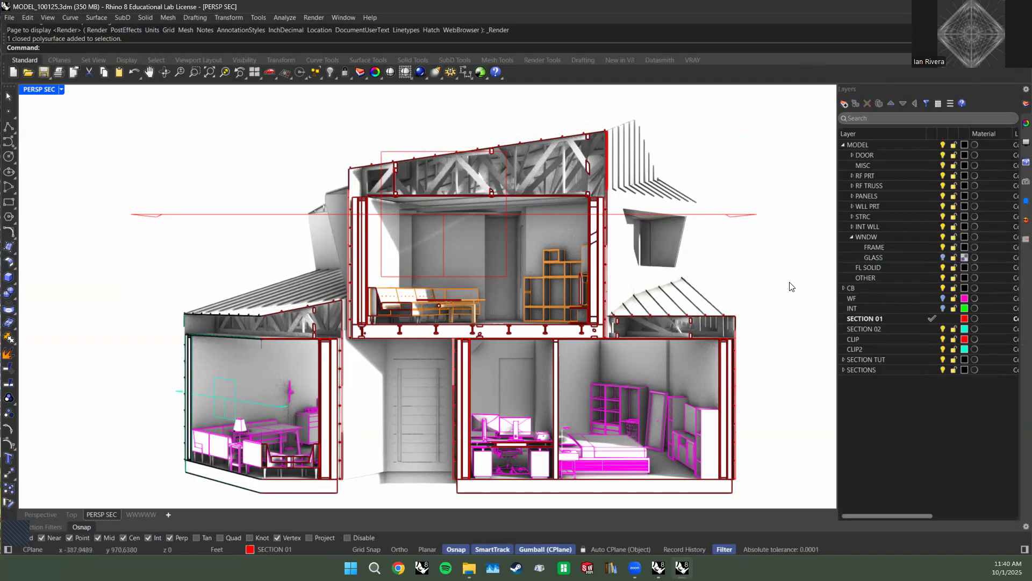
Clear the selection, run a test render of the PERSP SEC view, and maximize the render window.
key(ctrl+a)
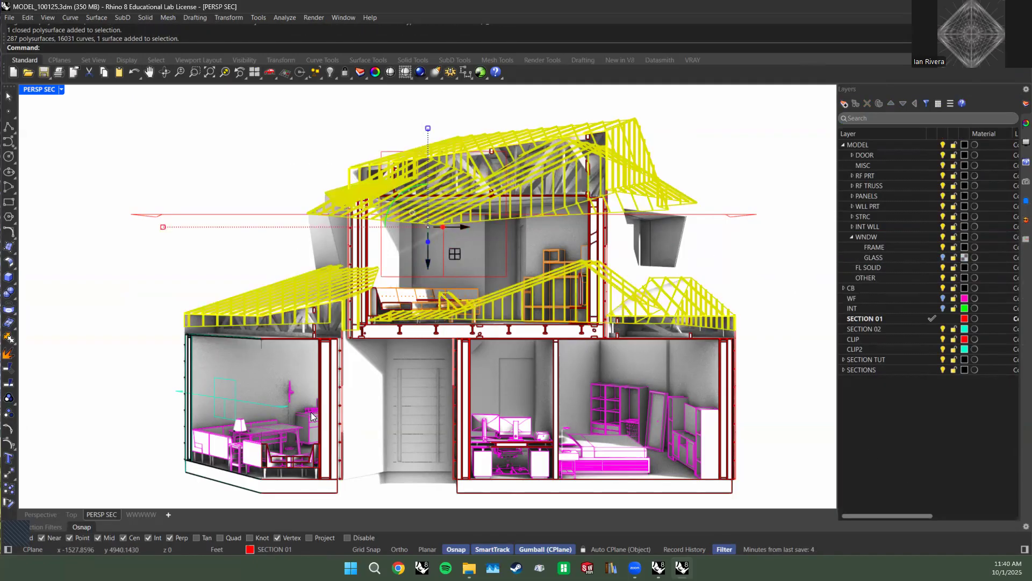
key(Escape)
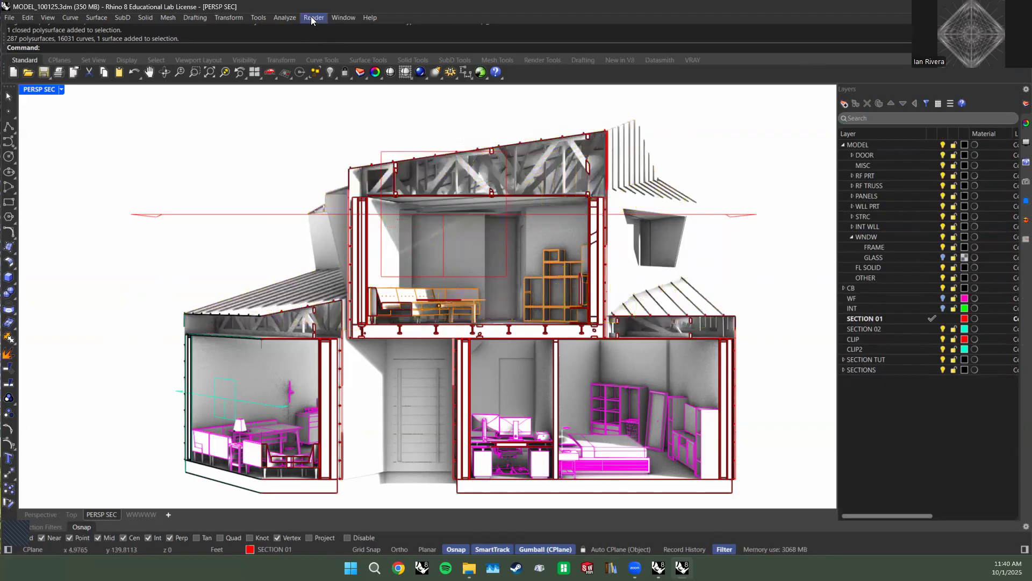
click(314, 17)
click(347, 39)
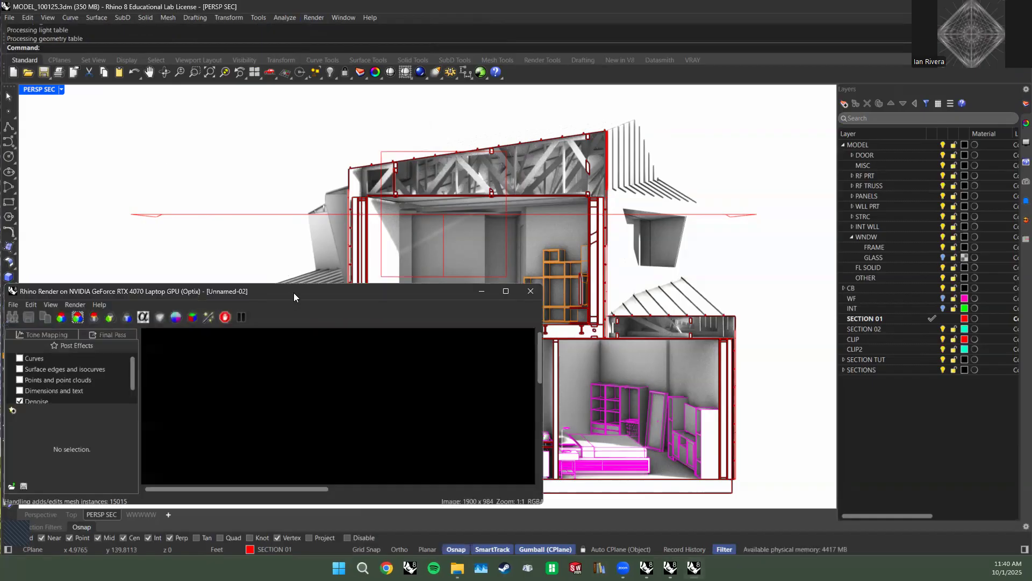
drag(294, 292, 492, 197)
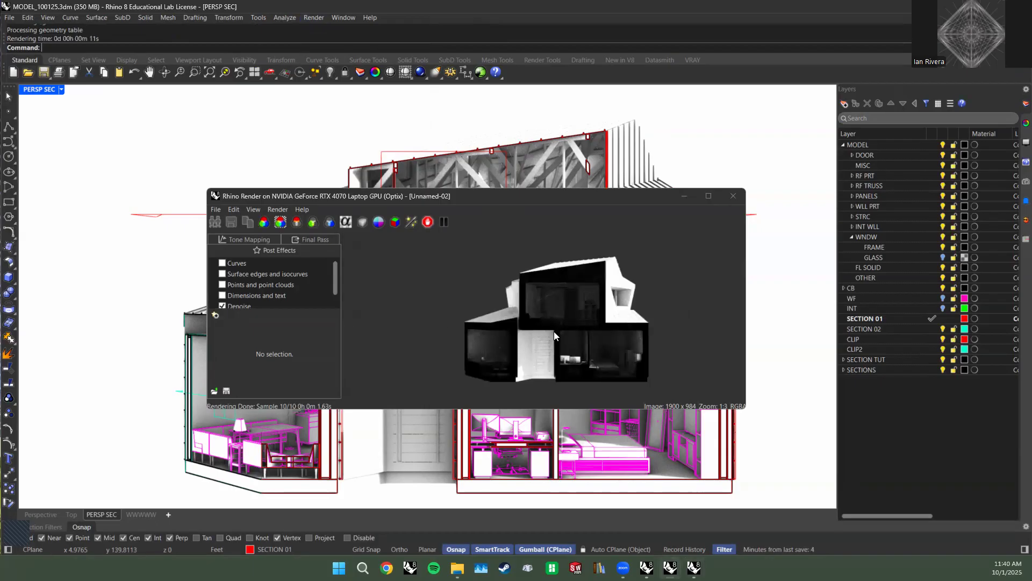
double_click(573, 197)
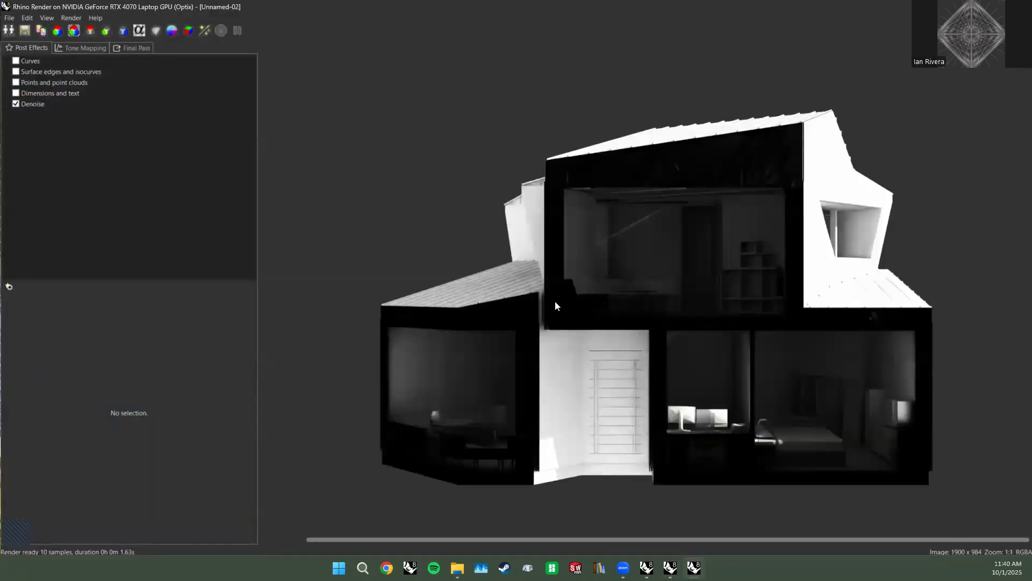
Turn off Denoise on the render and look through its tone mapping and final pass settings.
click(16, 104)
scroll(608, 207, up, 3)
scroll(608, 206, down, 3)
click(105, 48)
click(35, 47)
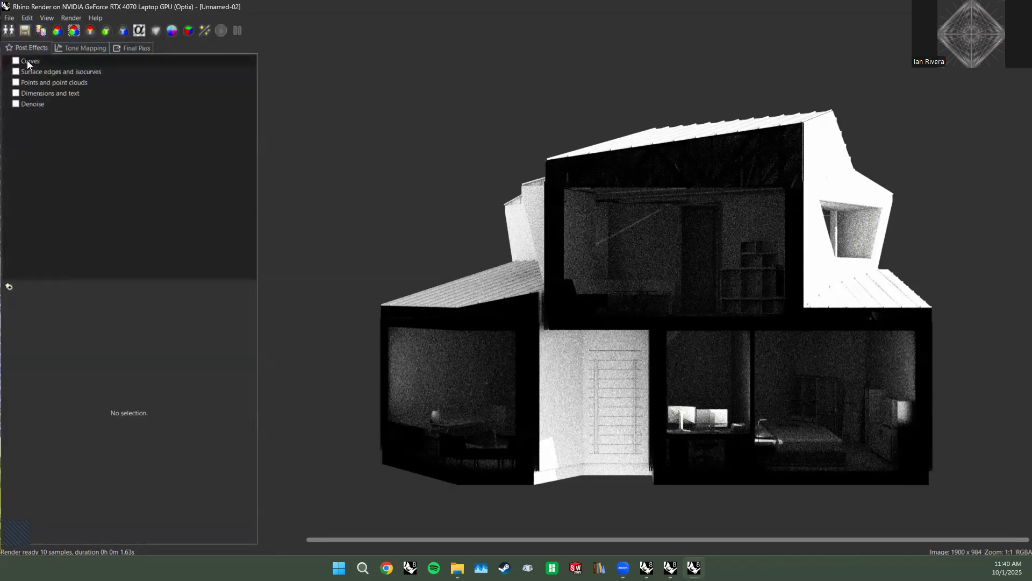
click(88, 47)
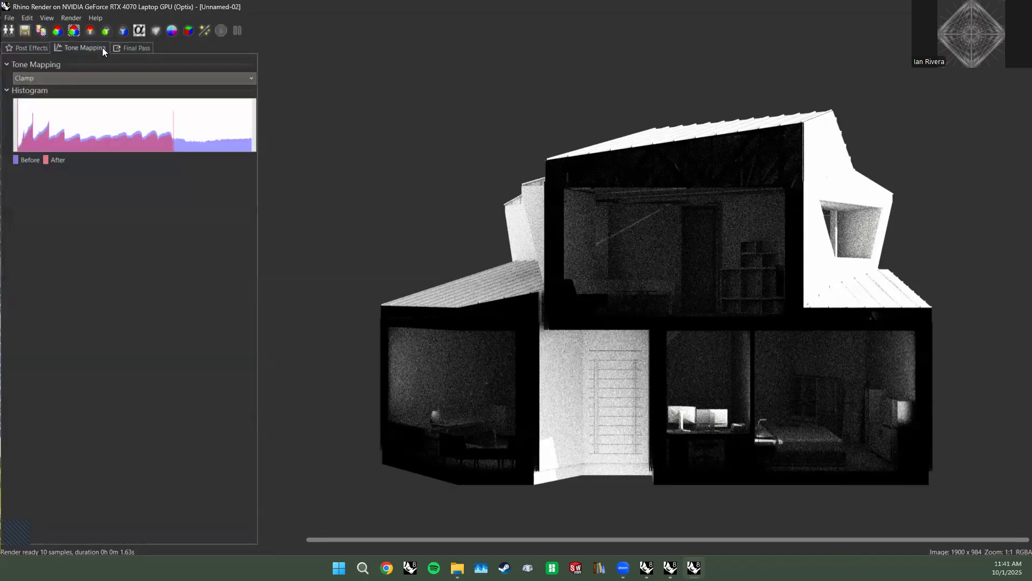
click(125, 47)
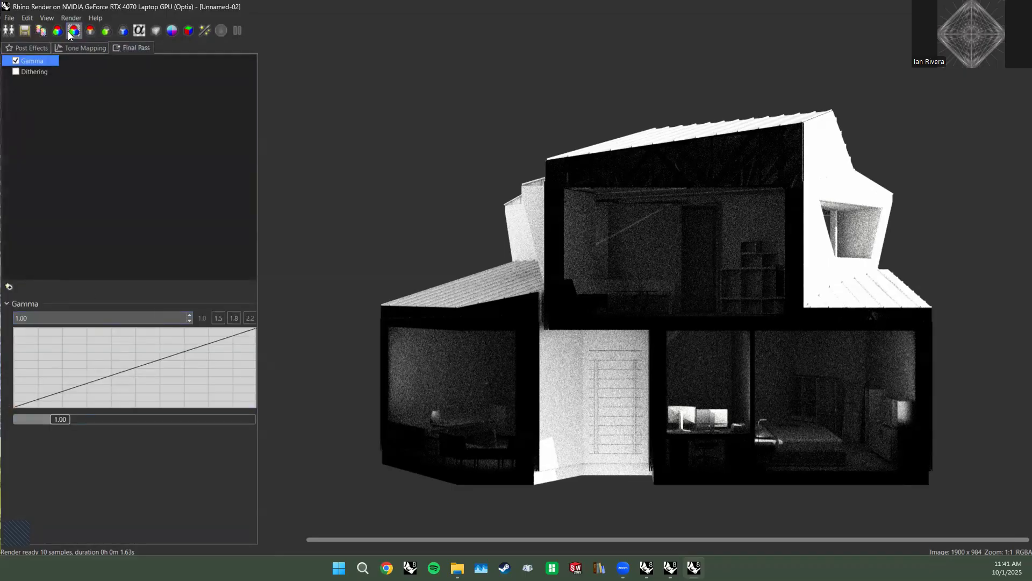
click(81, 48)
click(131, 47)
Try a Brightness/Contrast final-pass effect with brightness 0.21 on the render and remove it.
click(9, 287)
click(39, 307)
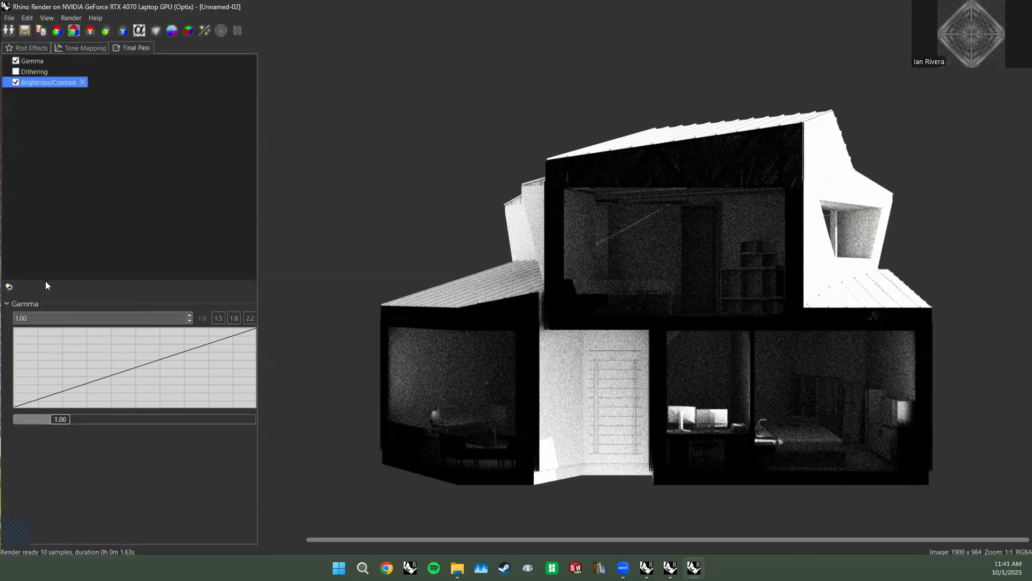
drag(89, 321, 119, 331)
double_click(147, 320)
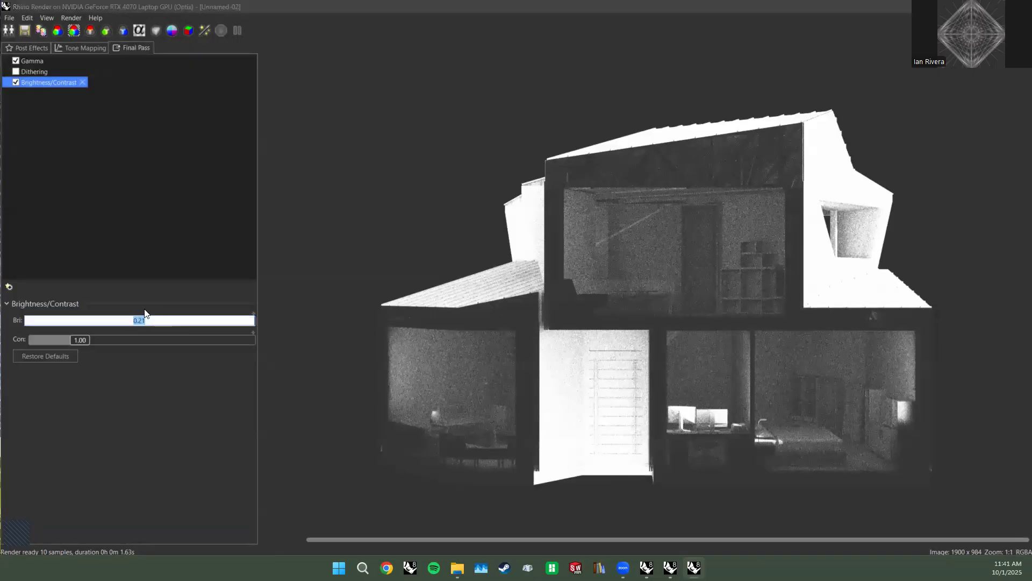
click(57, 135)
click(17, 82)
click(83, 82)
click(48, 61)
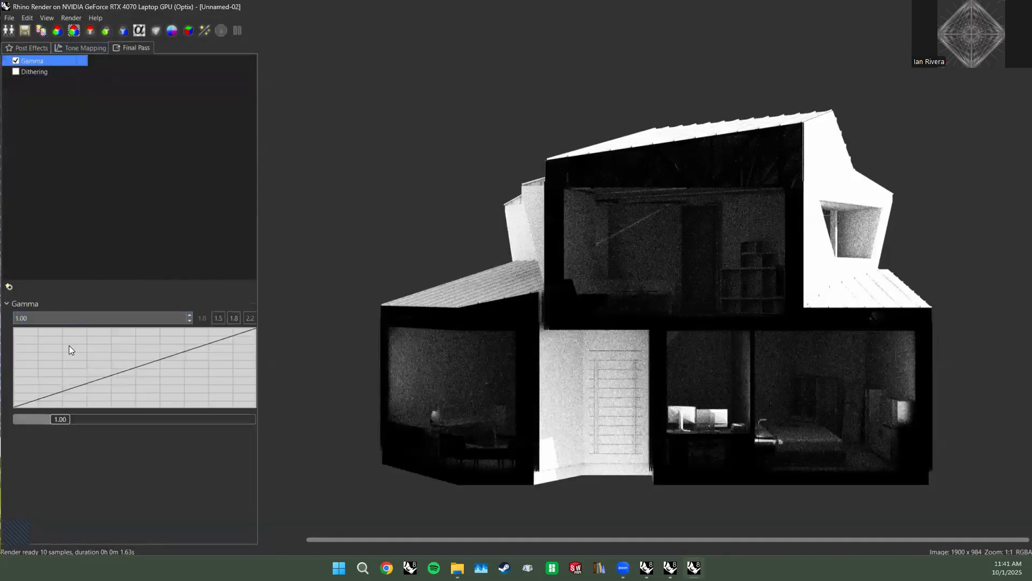
Try the Brightness/Contrast effect again, enabling it and varying the contrast from 0.73 to 1.84.
click(8, 286)
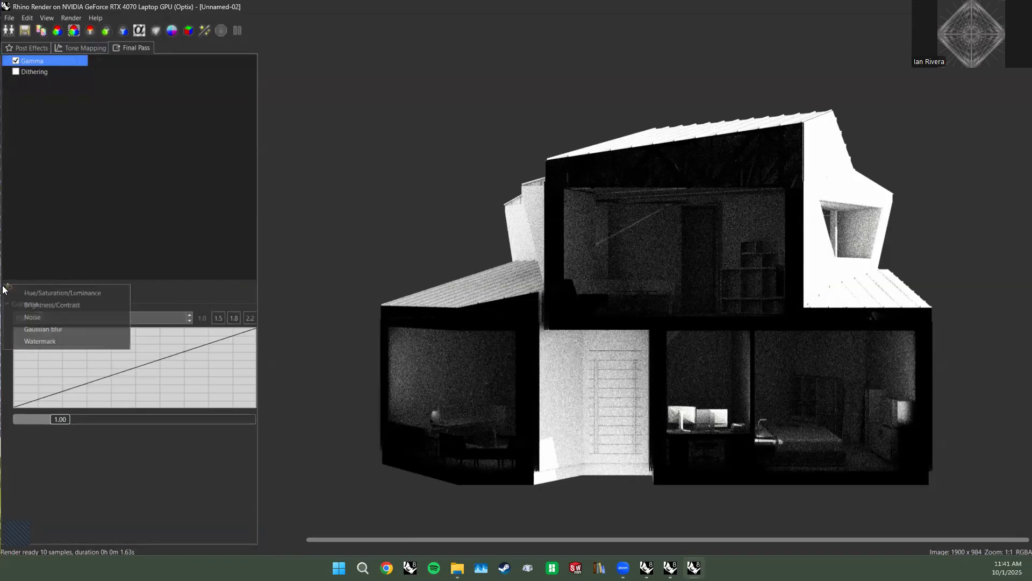
click(60, 231)
click(9, 286)
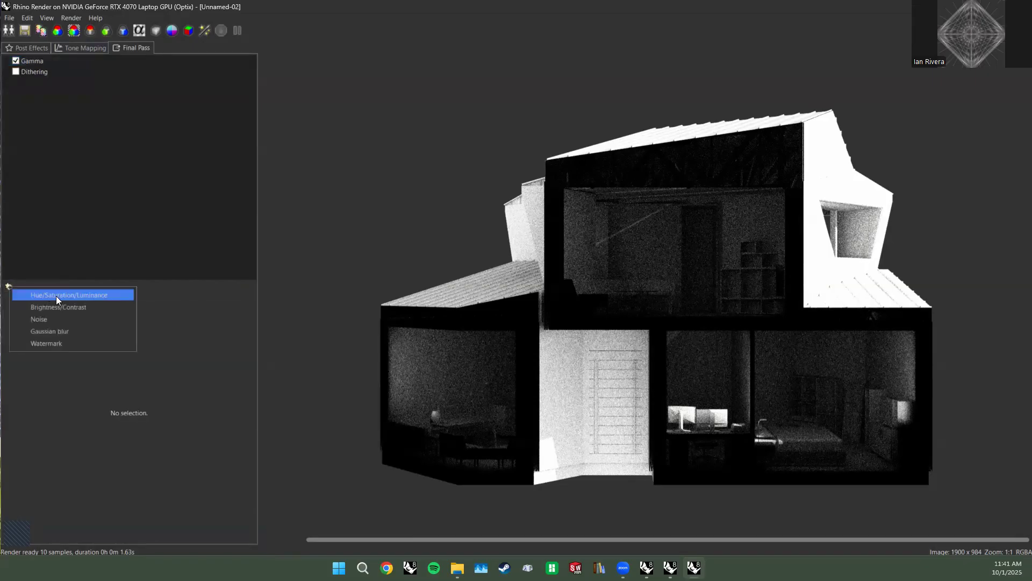
click(56, 307)
drag(81, 348, 159, 351)
click(75, 348)
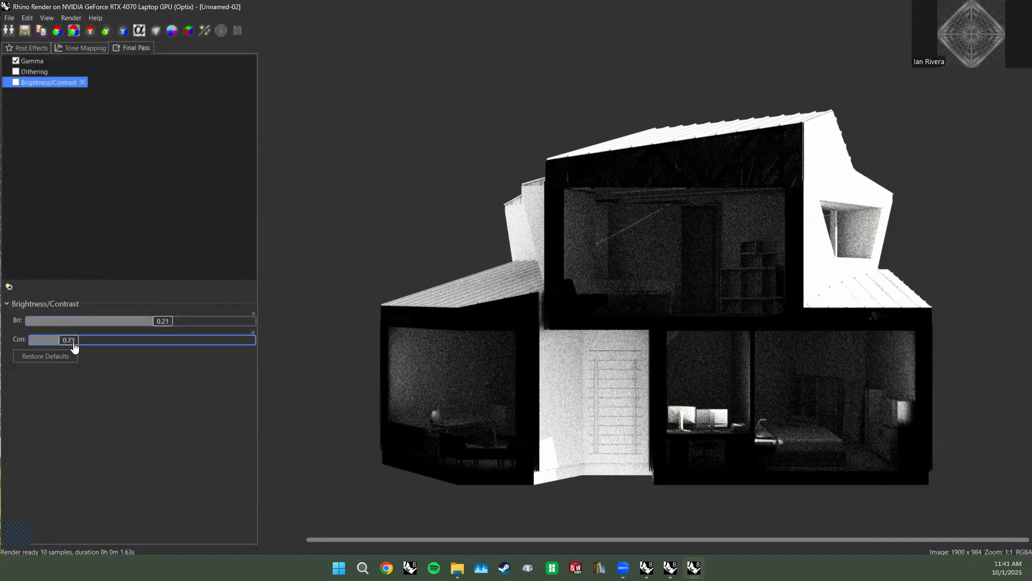
click(15, 82)
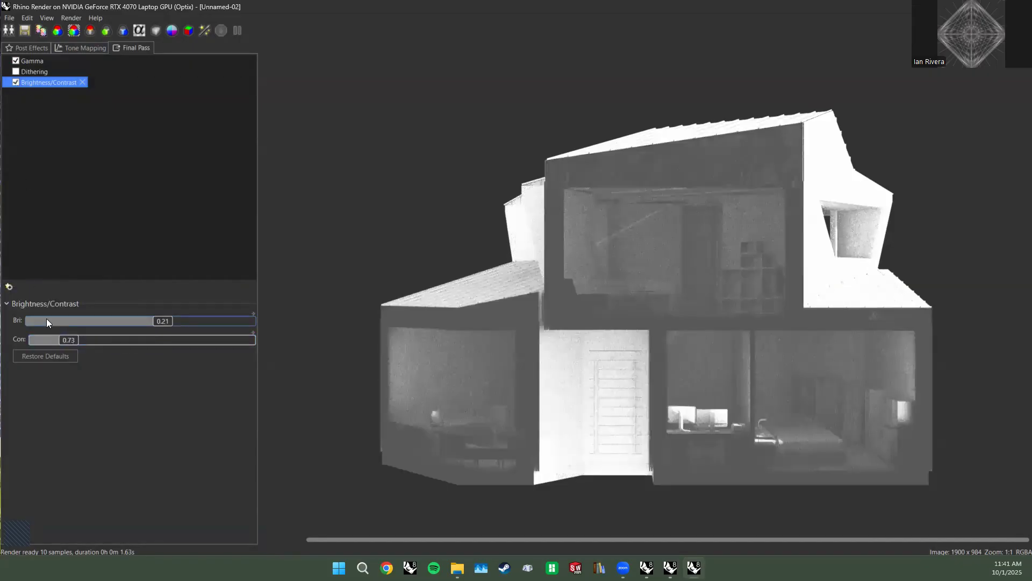
drag(67, 345, 110, 349)
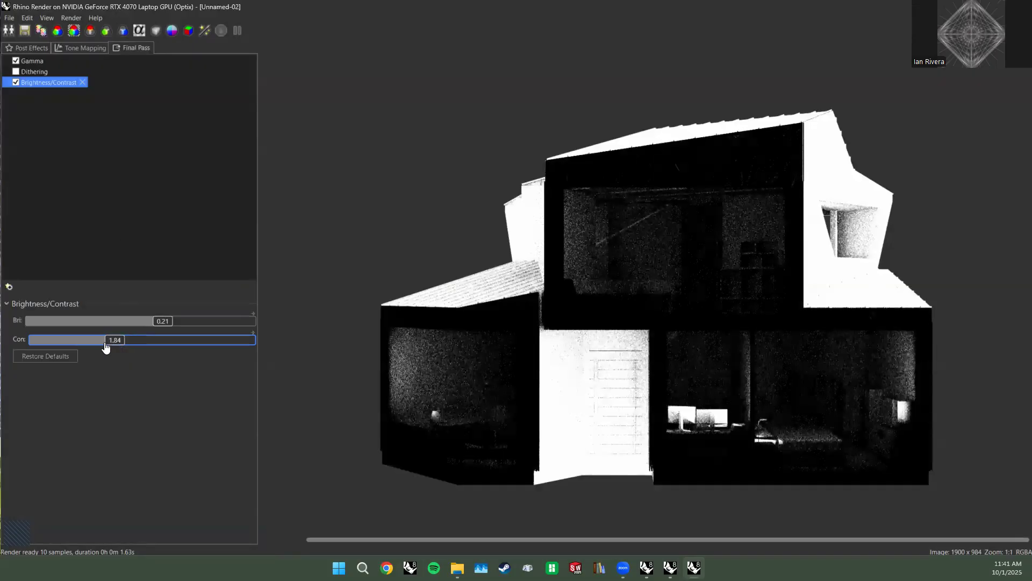
Try Black/White point, Filmic and False color tone mapping on the render, and return it to Clamp.
click(68, 48)
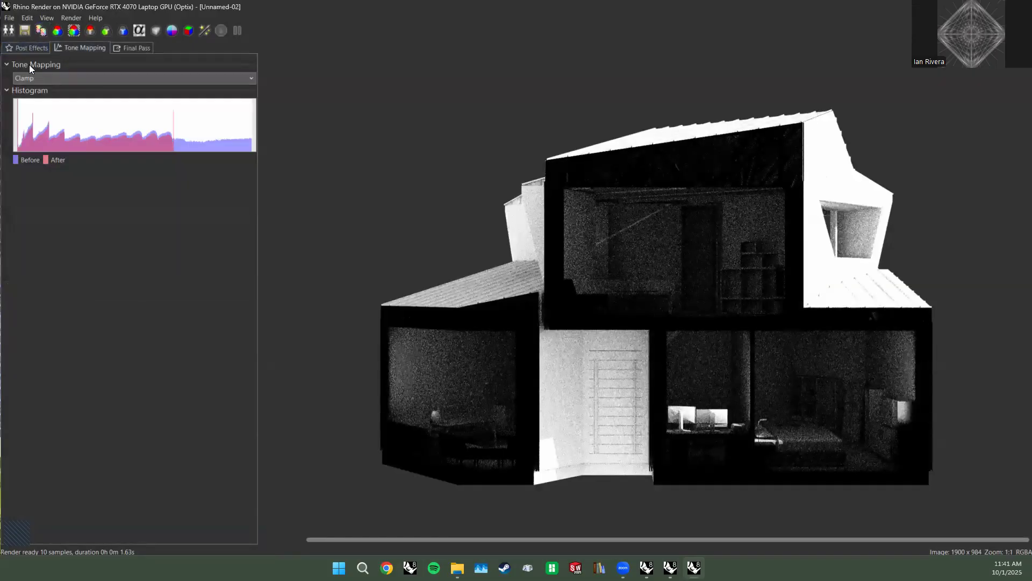
click(33, 78)
click(38, 98)
click(46, 79)
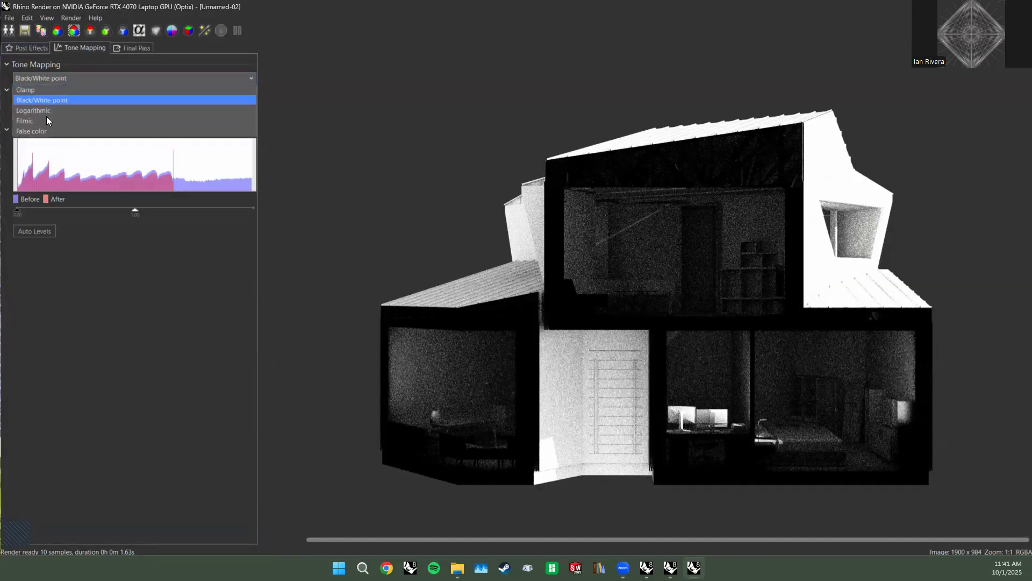
click(46, 120)
click(51, 79)
click(49, 130)
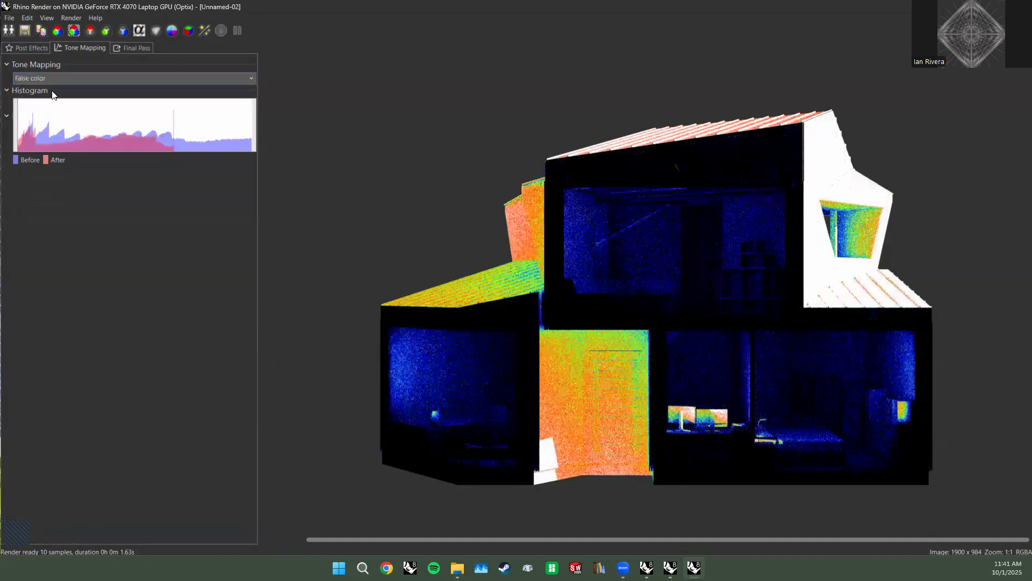
click(54, 78)
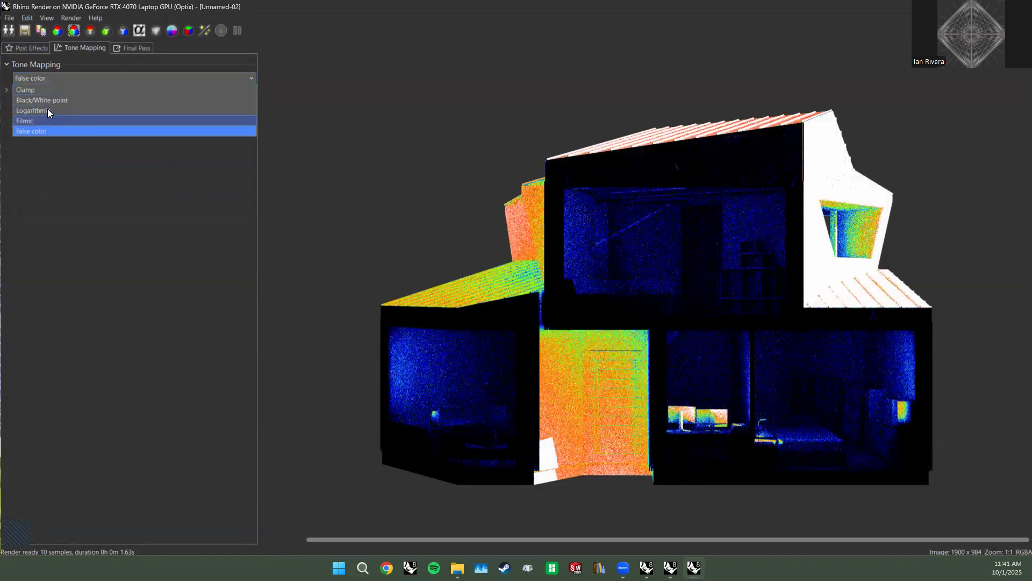
click(48, 119)
click(55, 79)
click(56, 92)
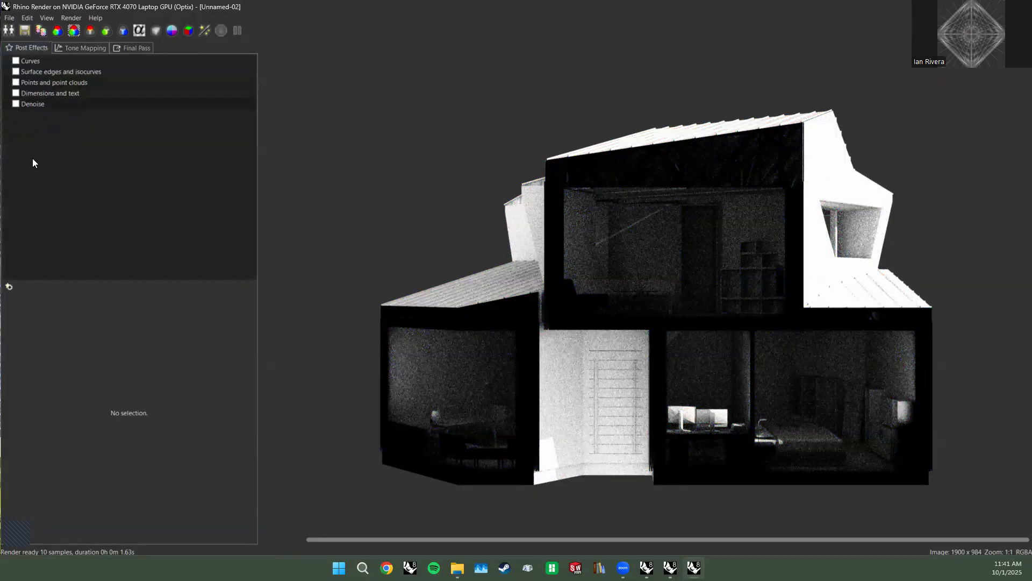
Try a Multiplier post effect on the render with its amount set to 1.05.
click(12, 288)
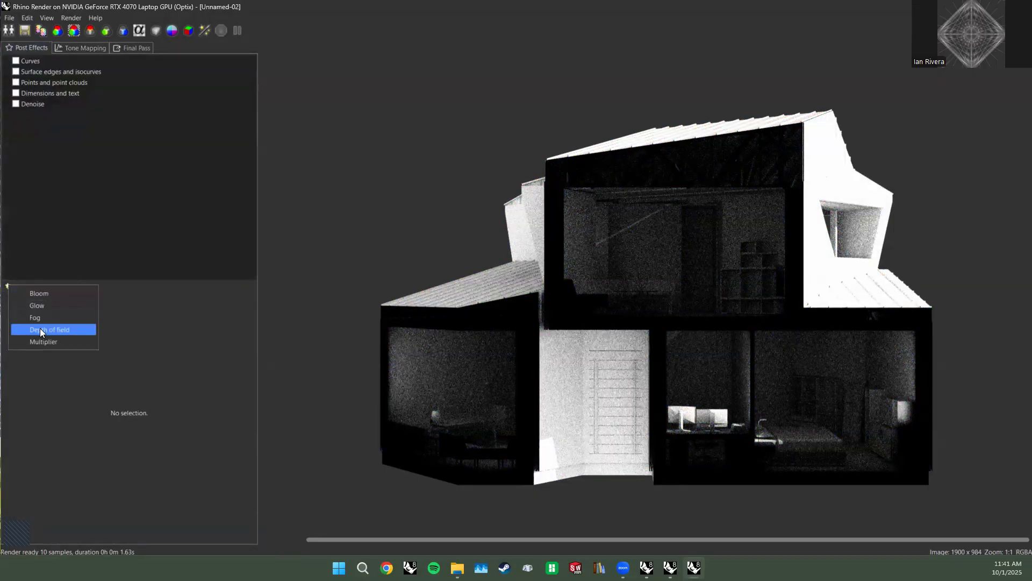
click(33, 340)
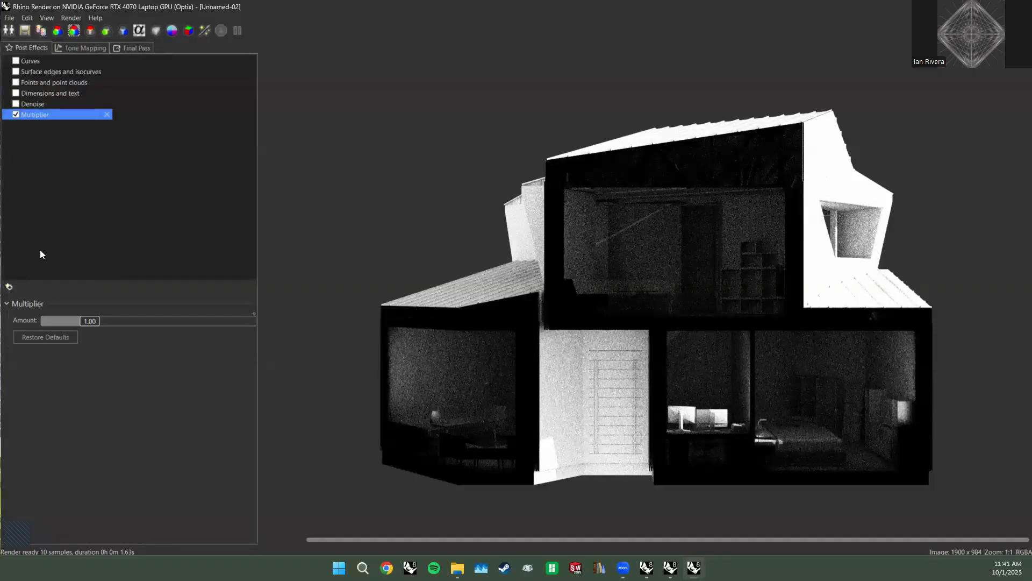
mouse_move(91, 320)
mouse_down()
mouse_move(113, 327)
mouse_move(83, 329)
mouse_move(91, 329)
mouse_up()
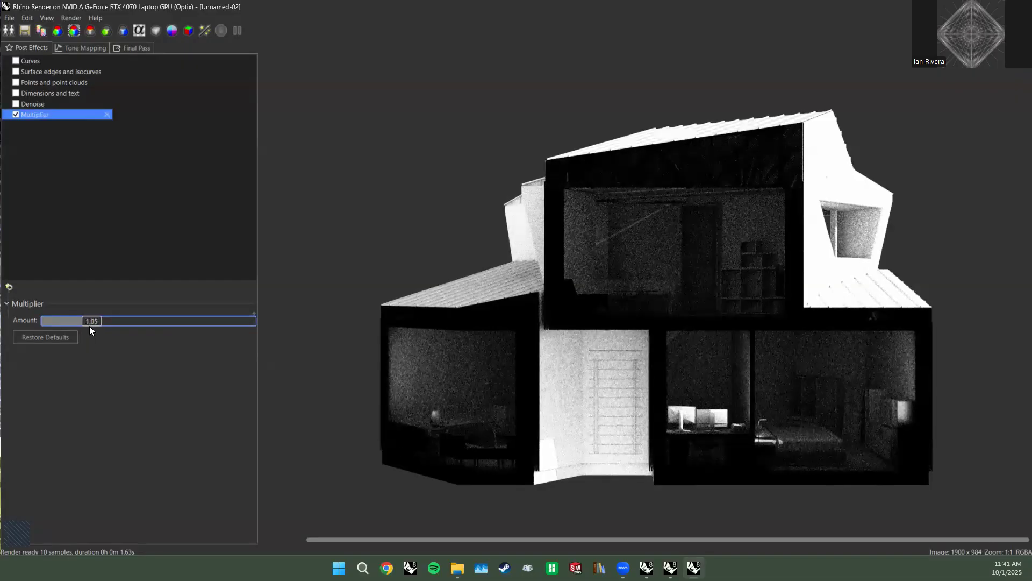
click(102, 64)
Inspect the render's individual colour and alpha channels and return to the full RGBA display.
click(106, 30)
click(139, 31)
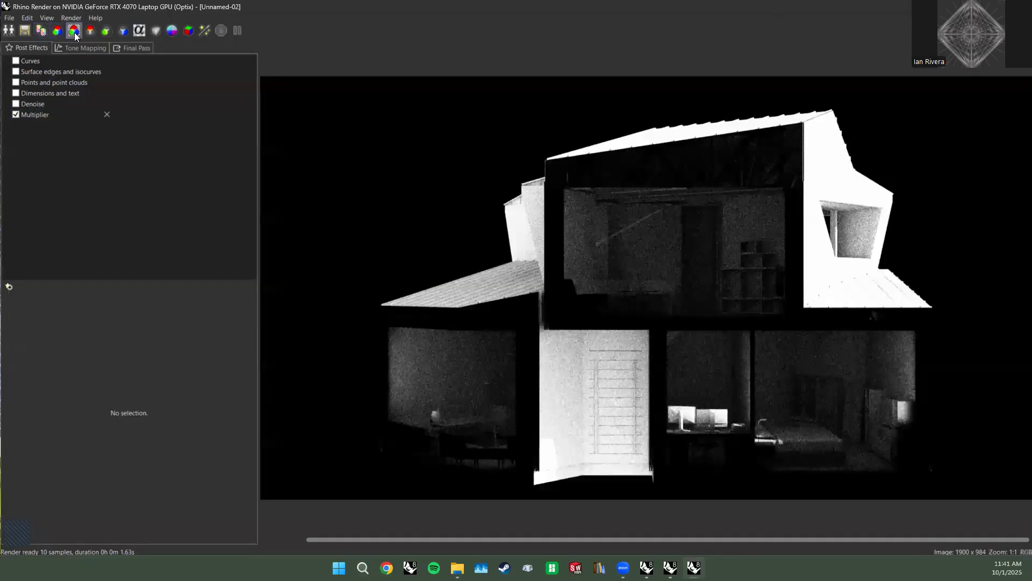
click(74, 31)
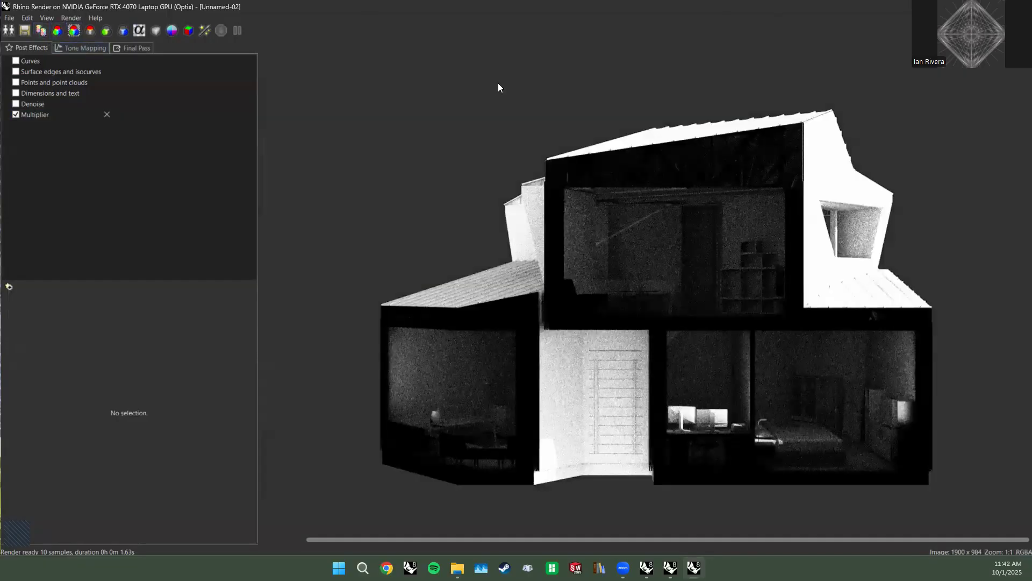
Close the render window without saving its post effects to the document.
click(830, 2)
click(309, 9)
click(1020, 6)
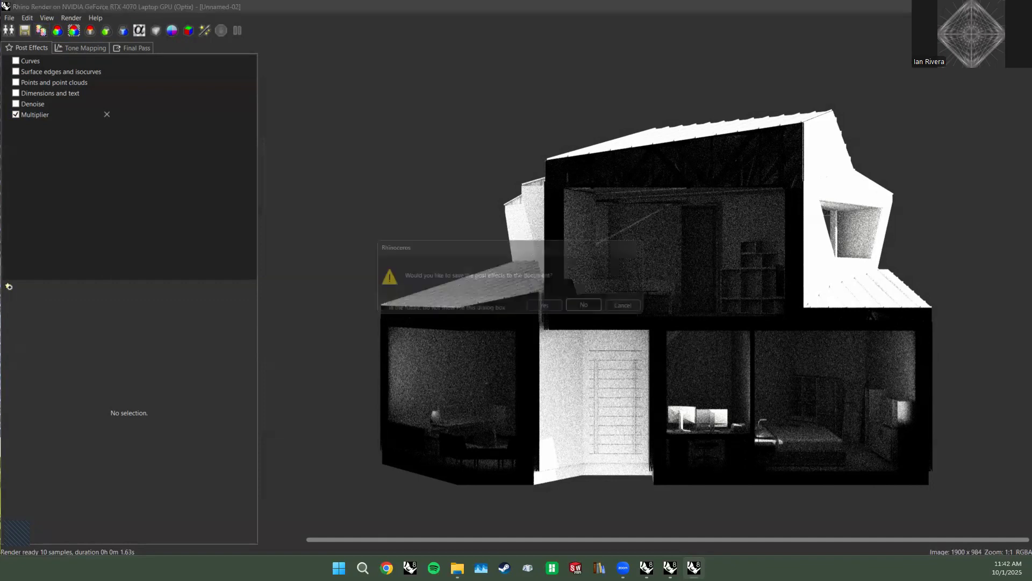
click(587, 307)
Check the clipped views and other clipping settings of the long upper-floor clipping plane, leaving nothing selected.
click(705, 215)
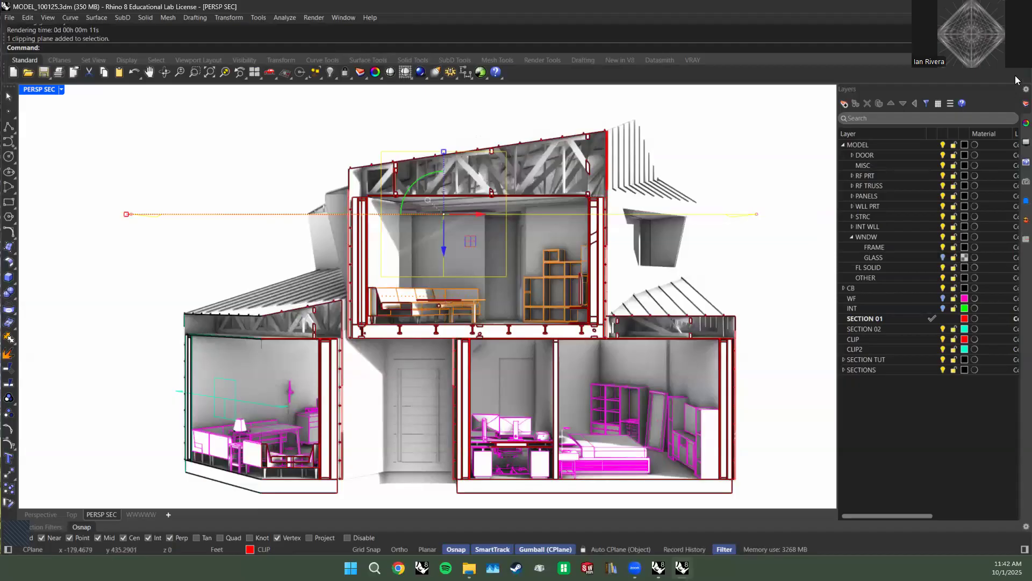
click(1018, 143)
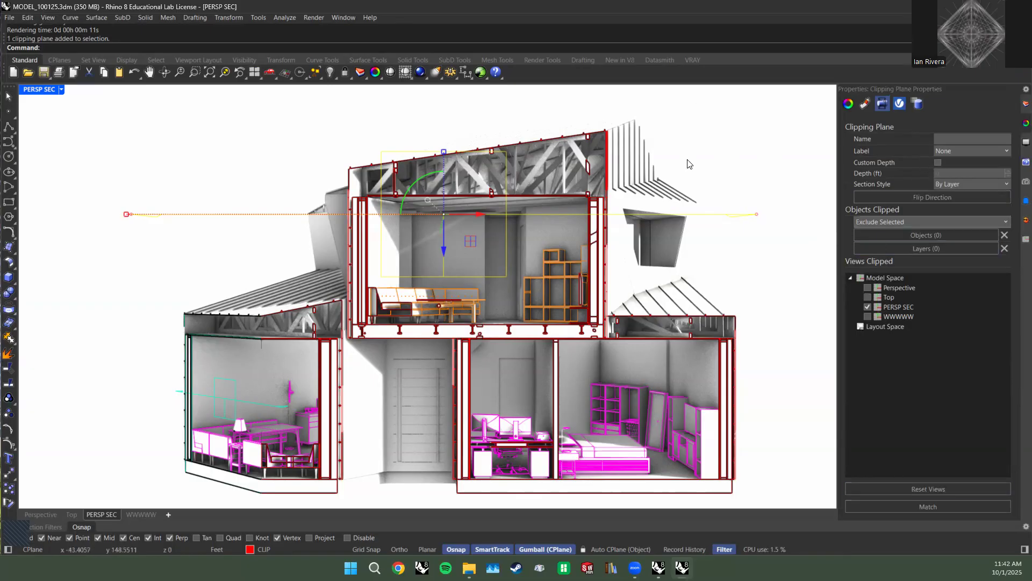
click(397, 129)
Start a render preview of the PERSP SEC view with the RenderPreview command.
text(Redo)
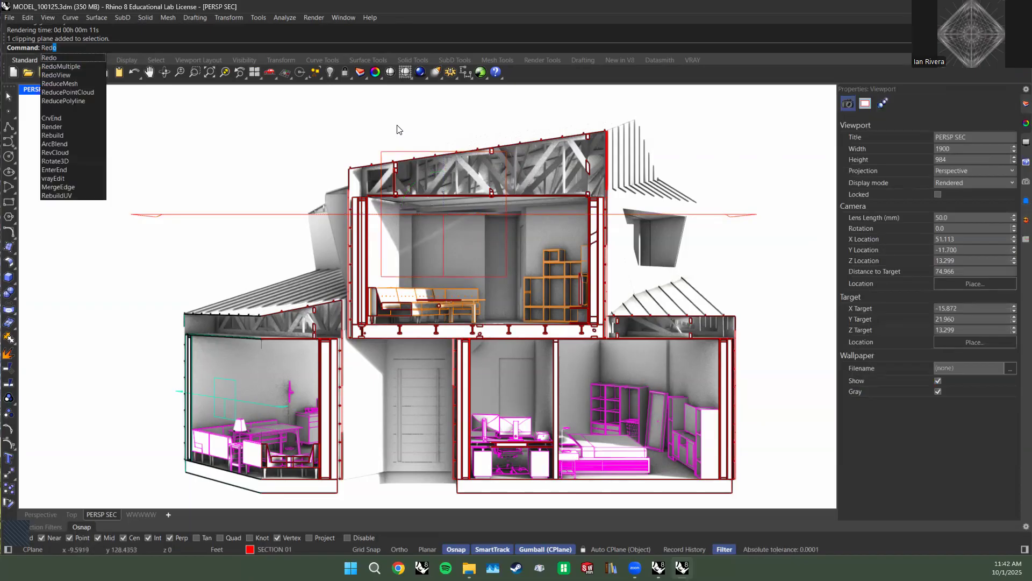
key(BackSpace)
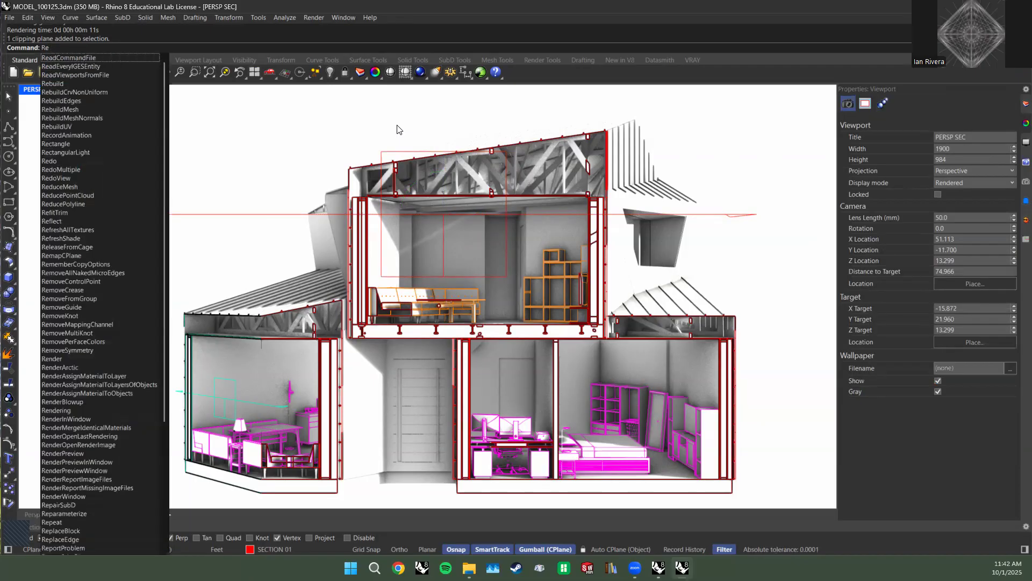
text(nder)
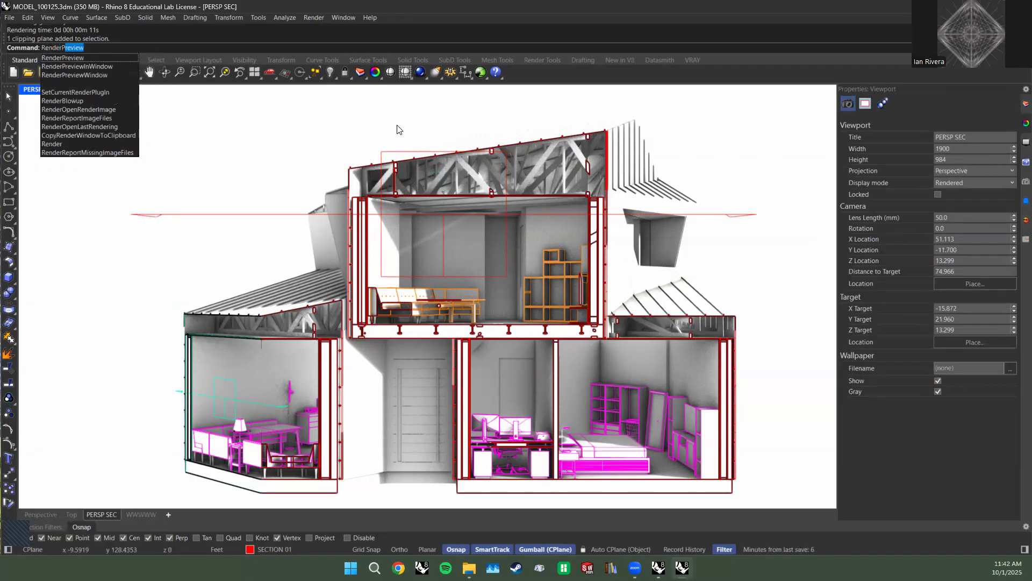
Open the document's render properties and check the post effects settings.
text(ProPER)
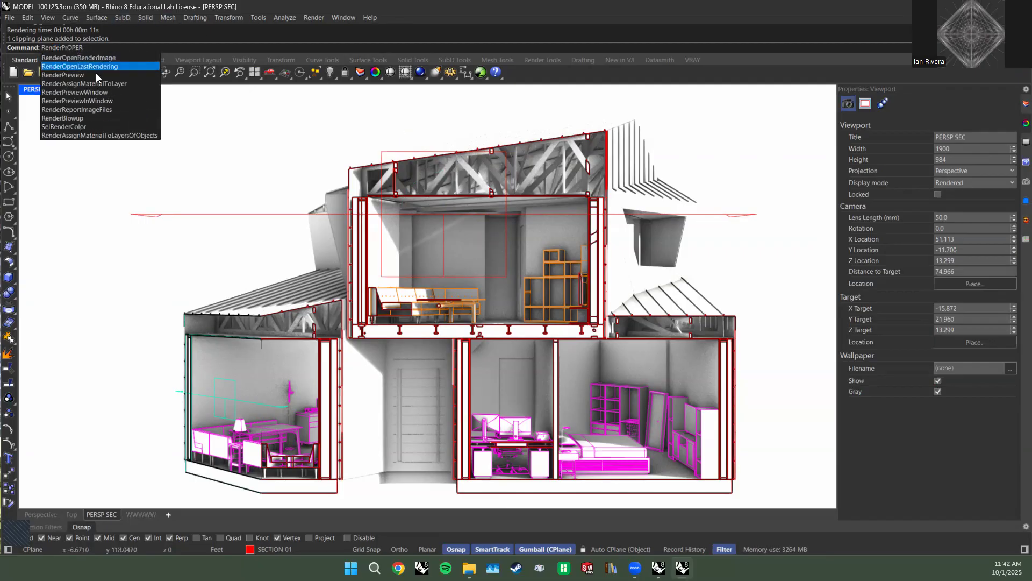
key(Escape)
click(326, 16)
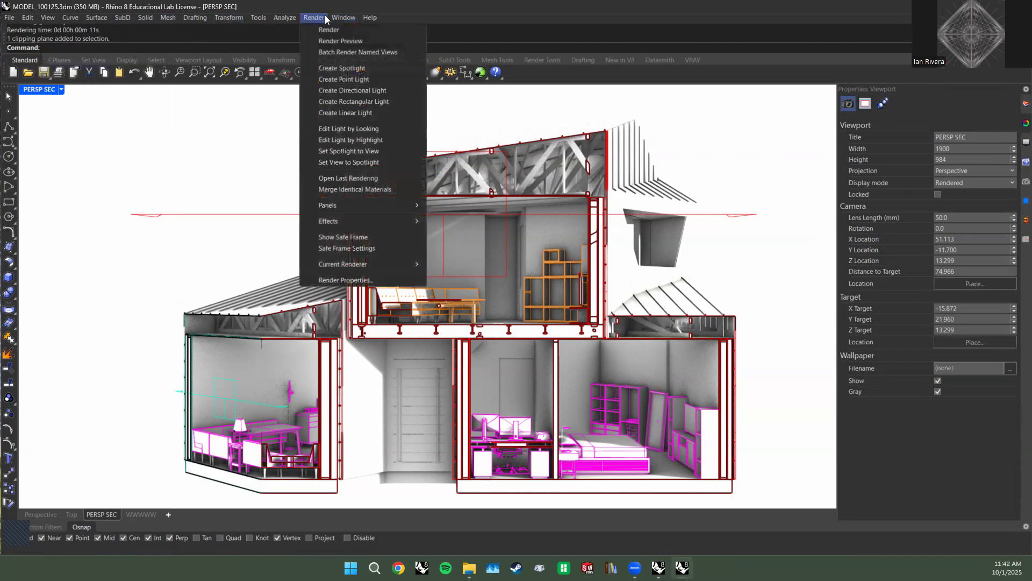
click(346, 280)
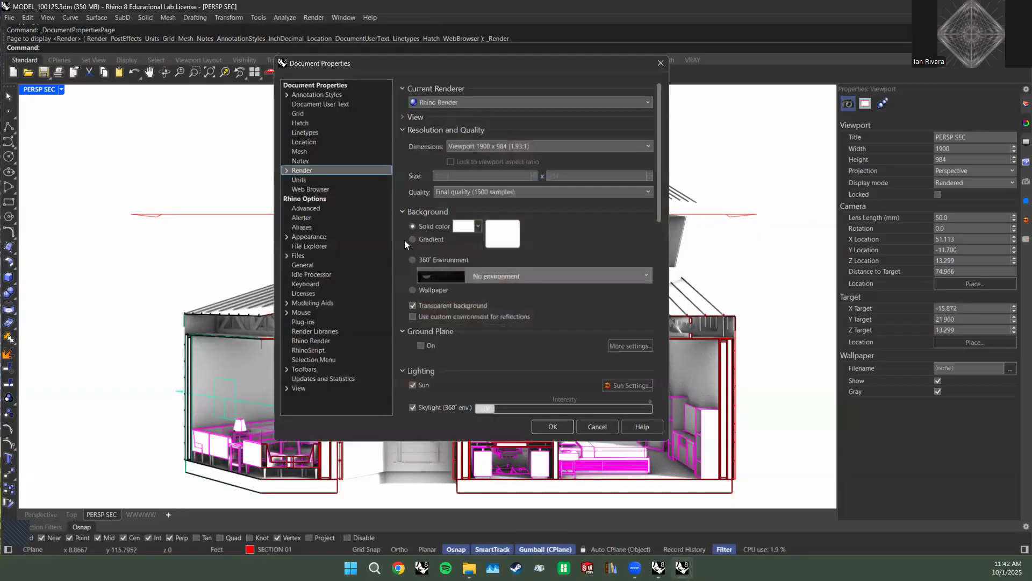
scroll(461, 350, down, 5)
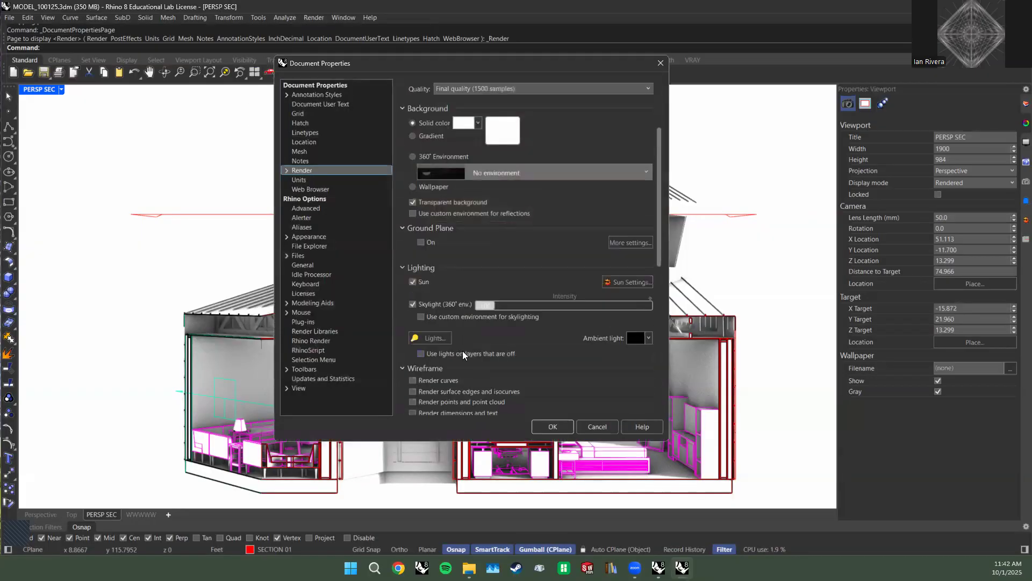
click(286, 170)
click(316, 180)
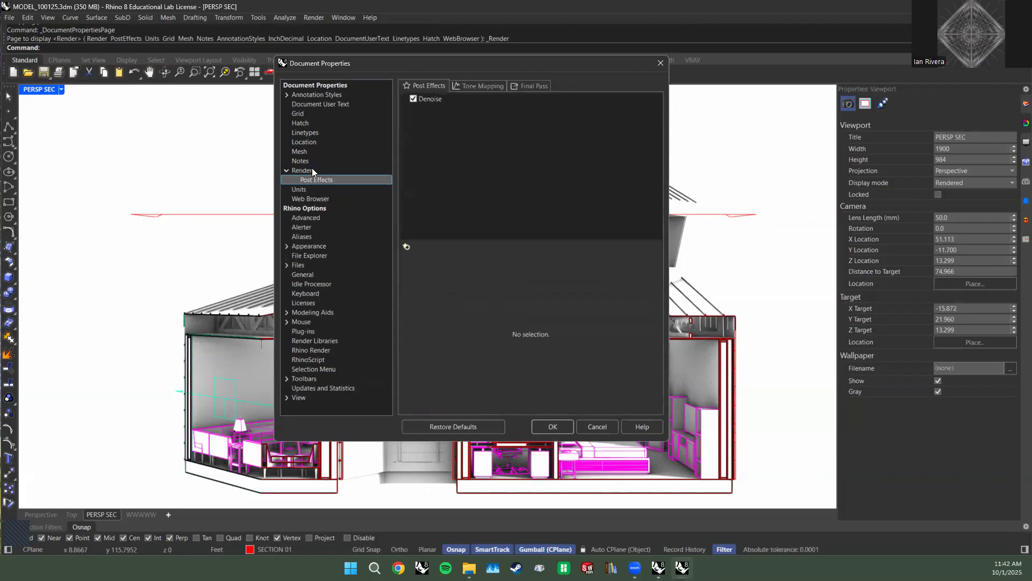
click(312, 170)
scroll(492, 178, up, 5)
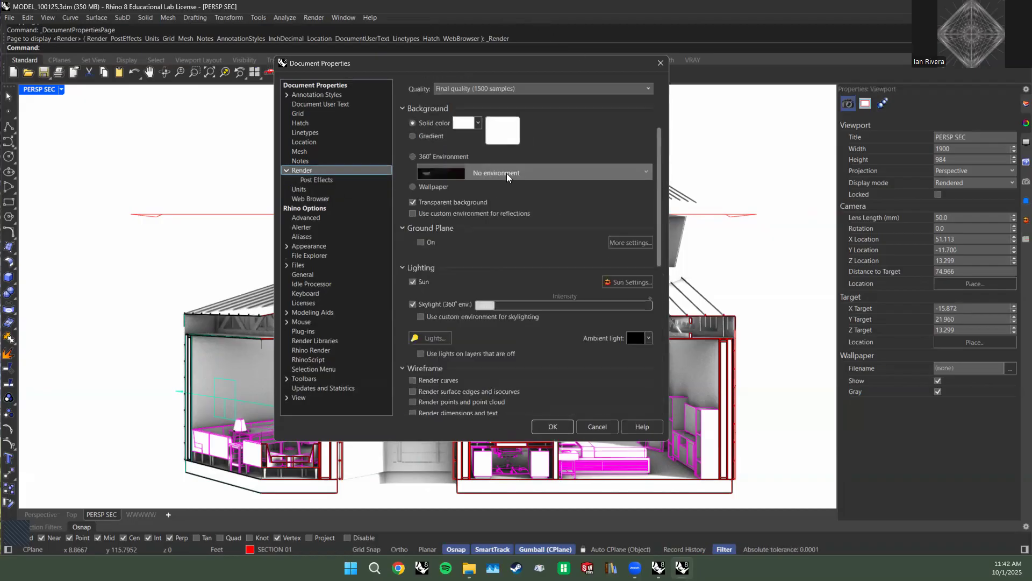
Examine the render settings from background and lighting through wireframe, dithering, render channels and advanced ray bounce options.
scroll(538, 234, down, 6)
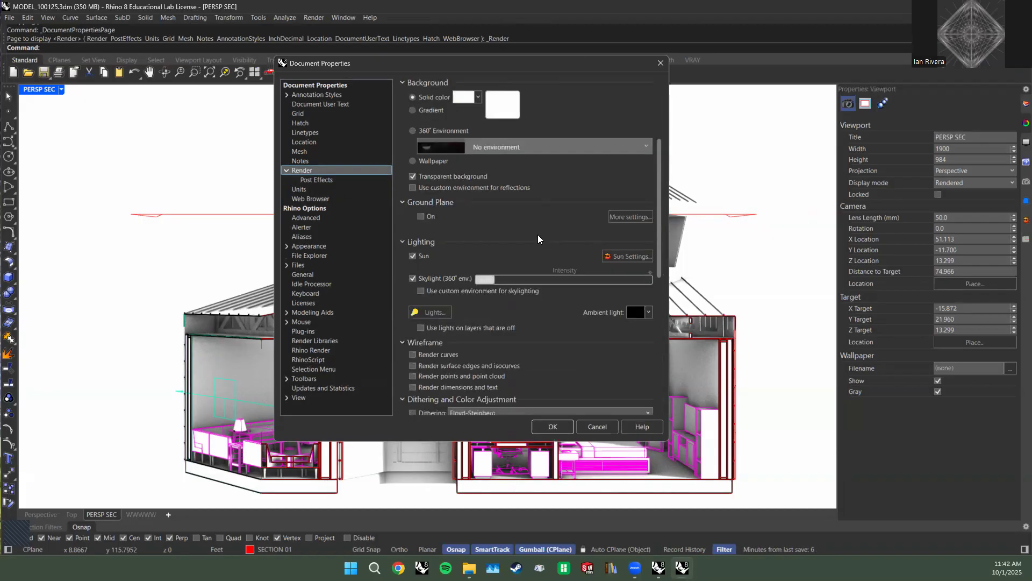
scroll(547, 215, down, 4)
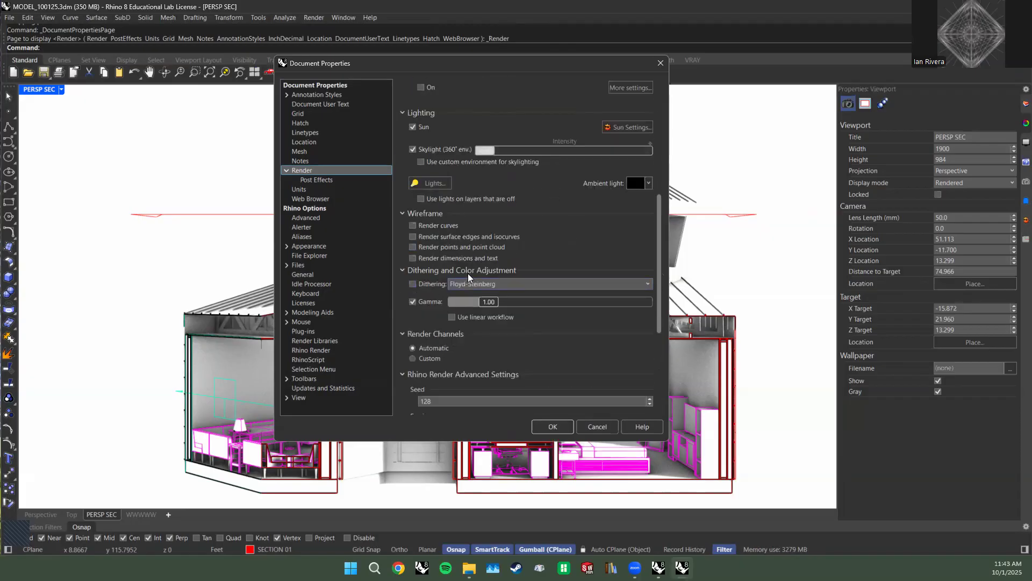
scroll(451, 262, down, 7)
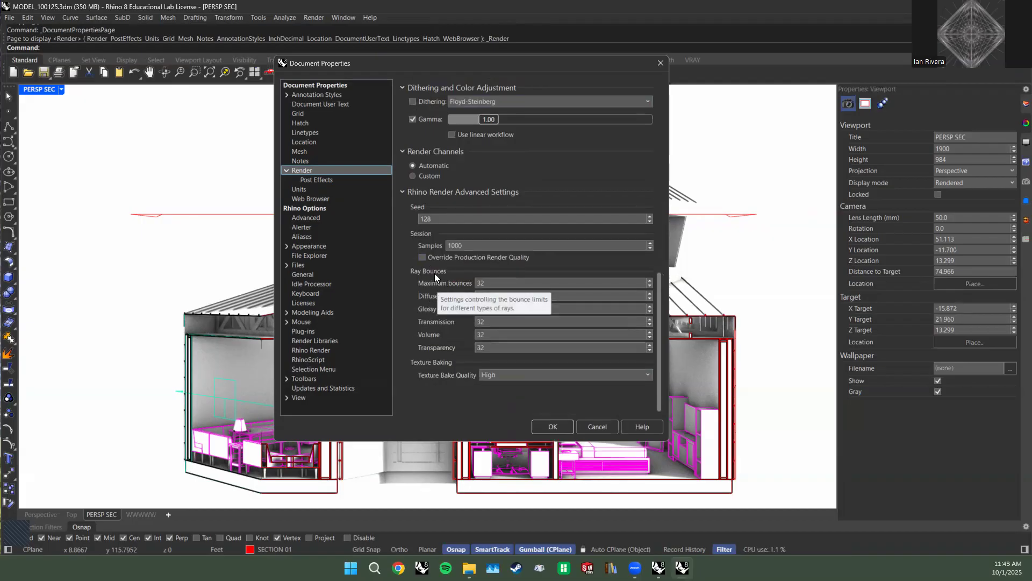
scroll(445, 364, up, 7)
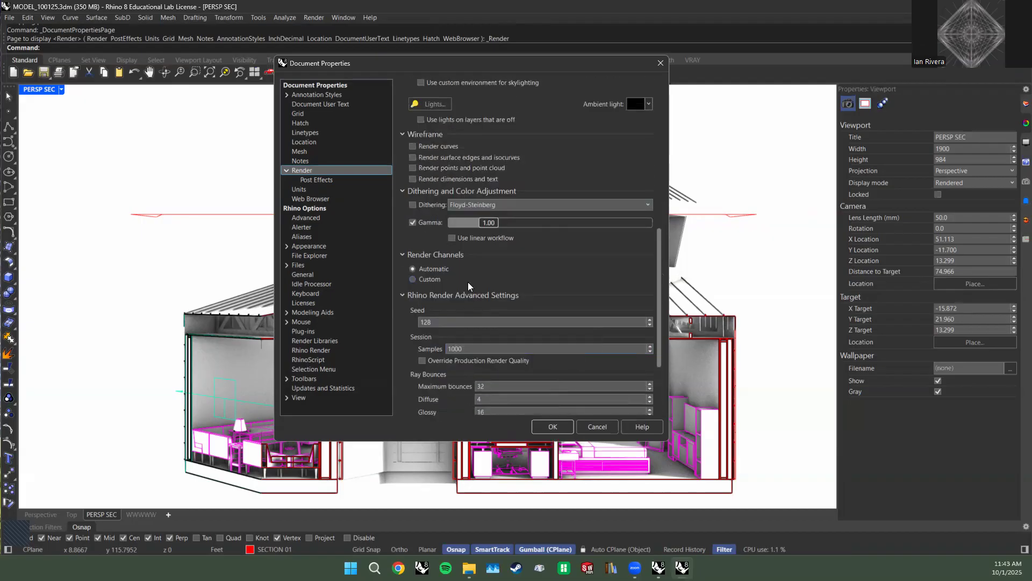
scroll(490, 226, up, 8)
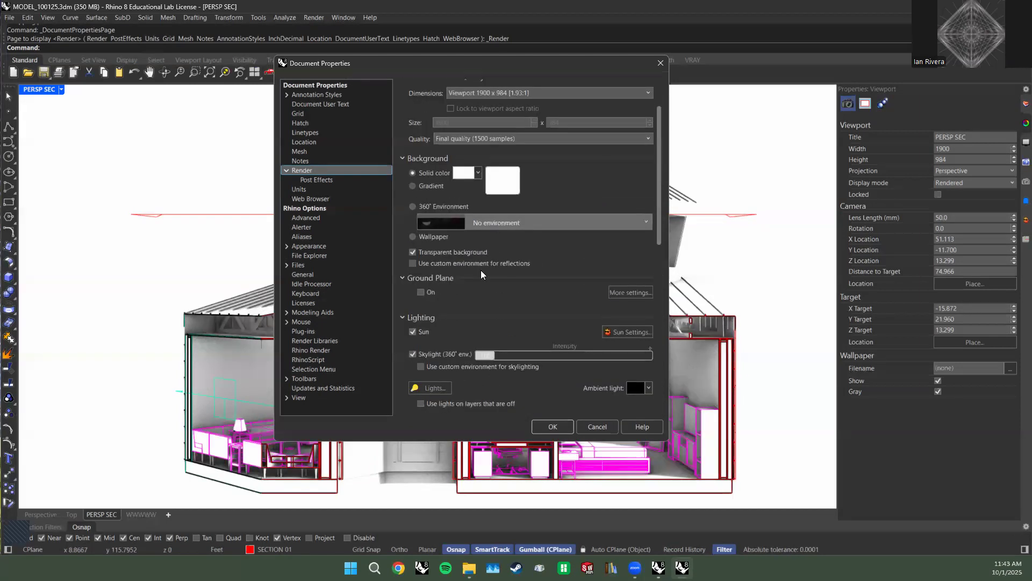
scroll(429, 194, up, 2)
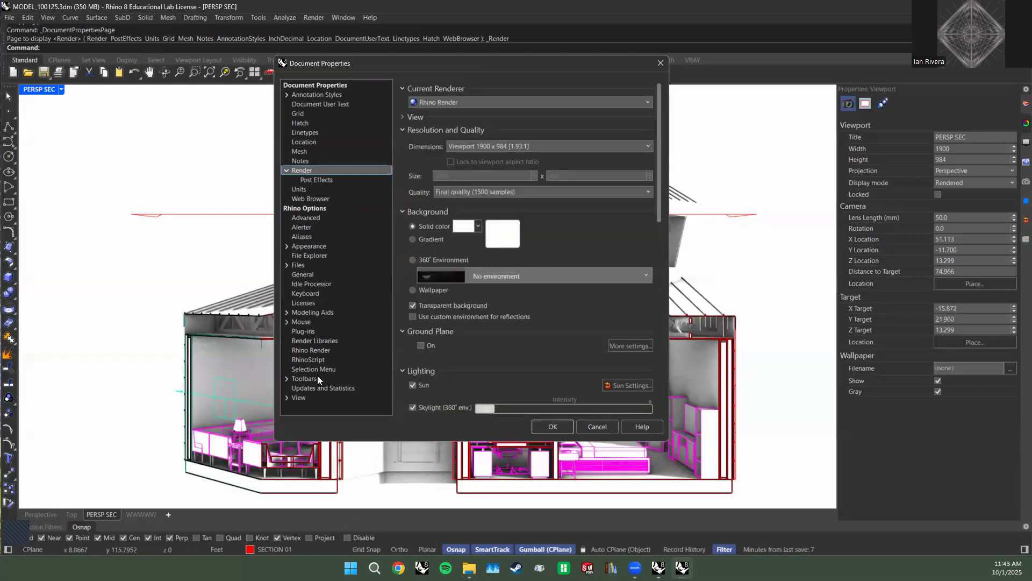
Look through the list of available display modes, including Artistic and Pen, and leave the document properties without saving.
click(286, 398)
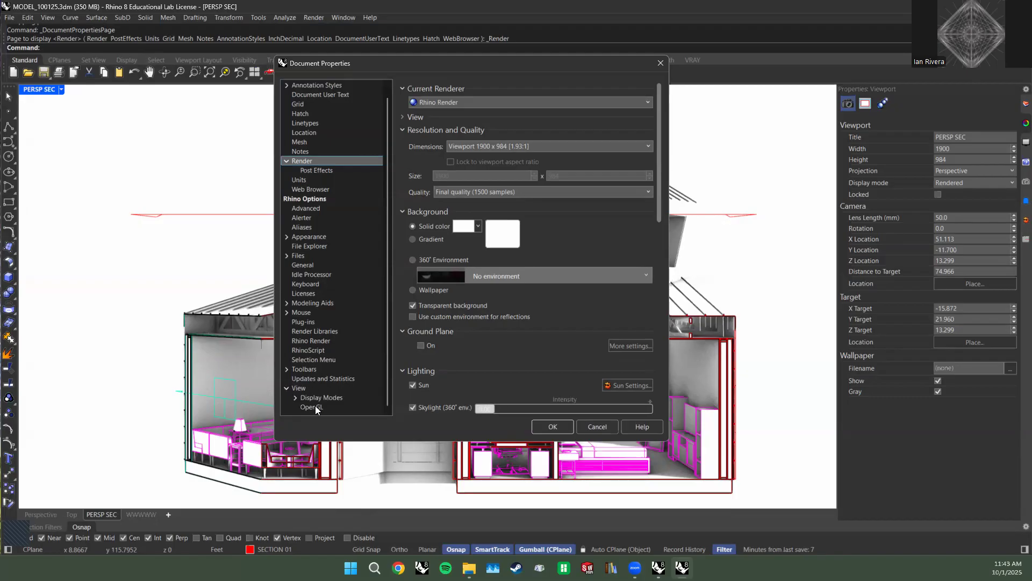
click(319, 398)
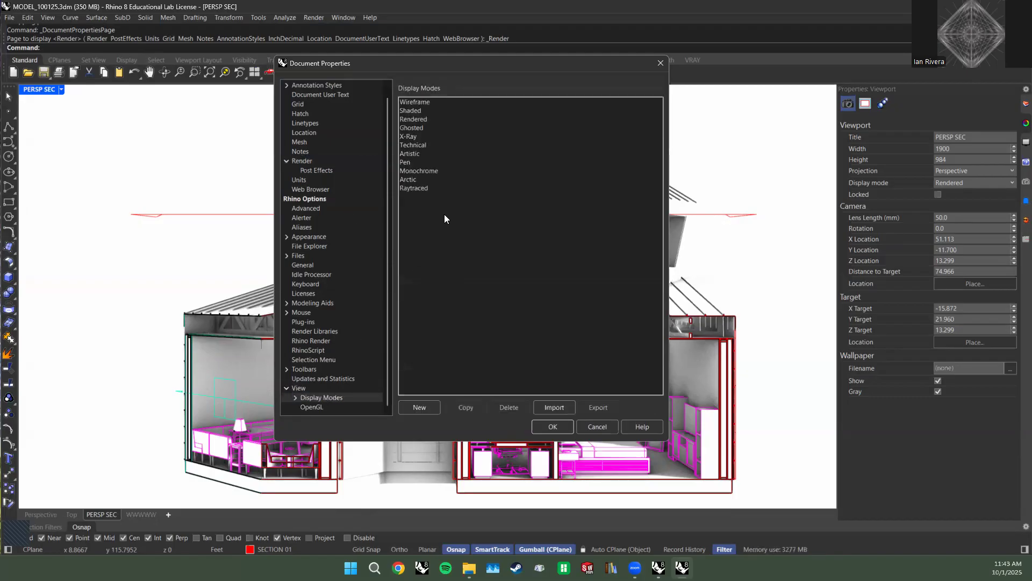
click(403, 188)
click(413, 161)
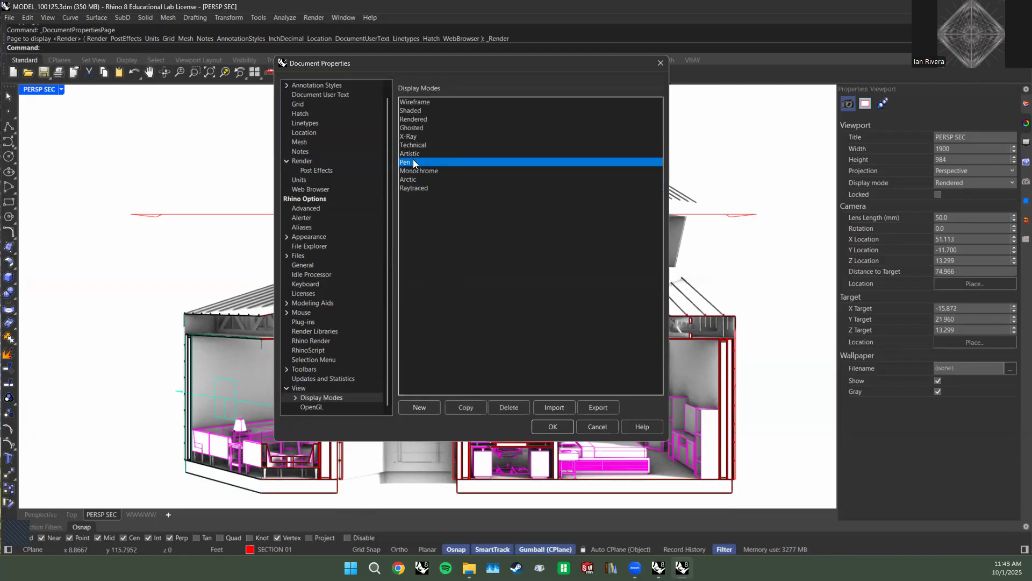
click(414, 153)
click(414, 162)
click(593, 426)
Try the Pen display mode on the PERSP SEC viewport and switch it back to Rendered.
click(61, 89)
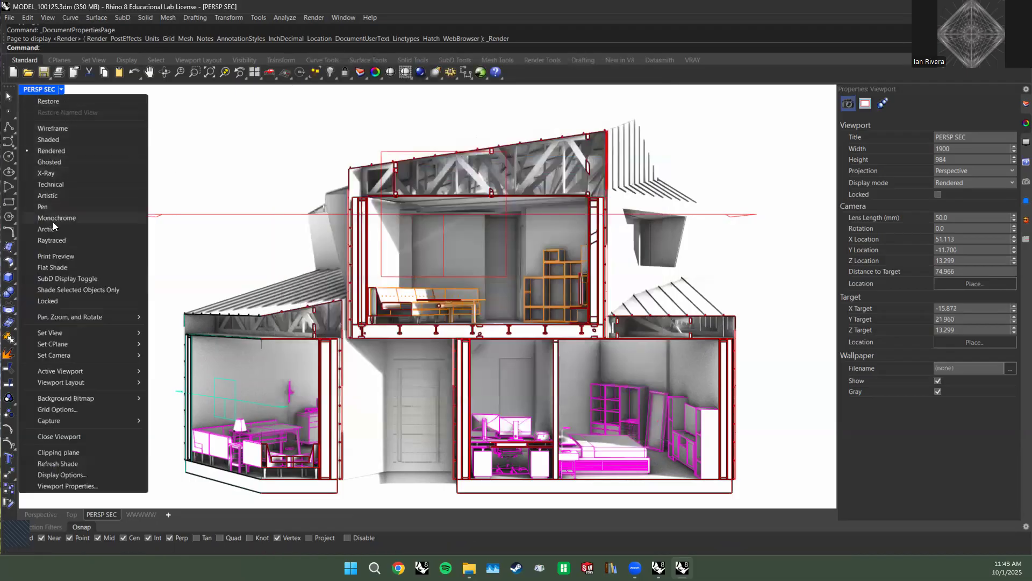
click(56, 206)
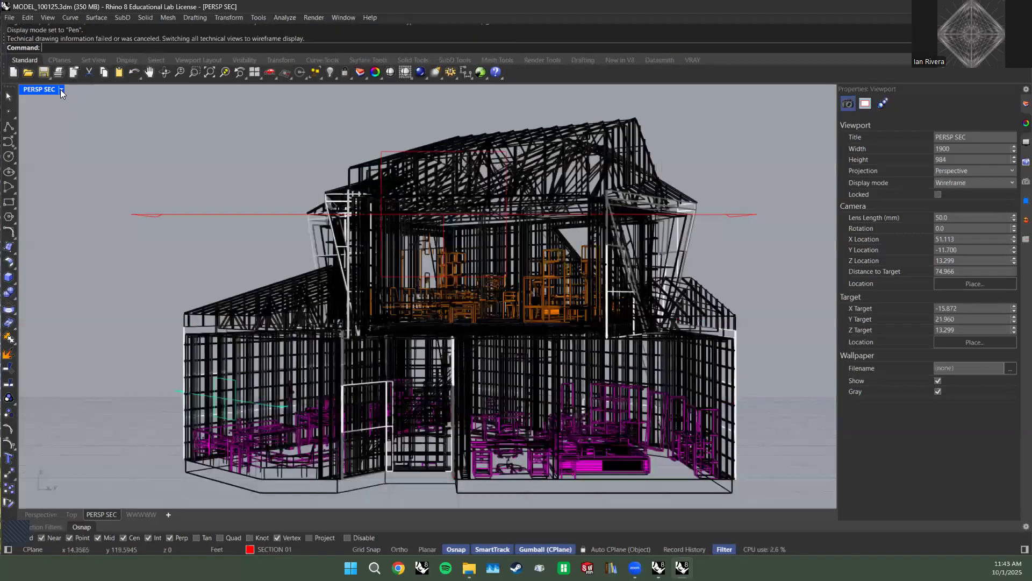
click(60, 90)
click(55, 150)
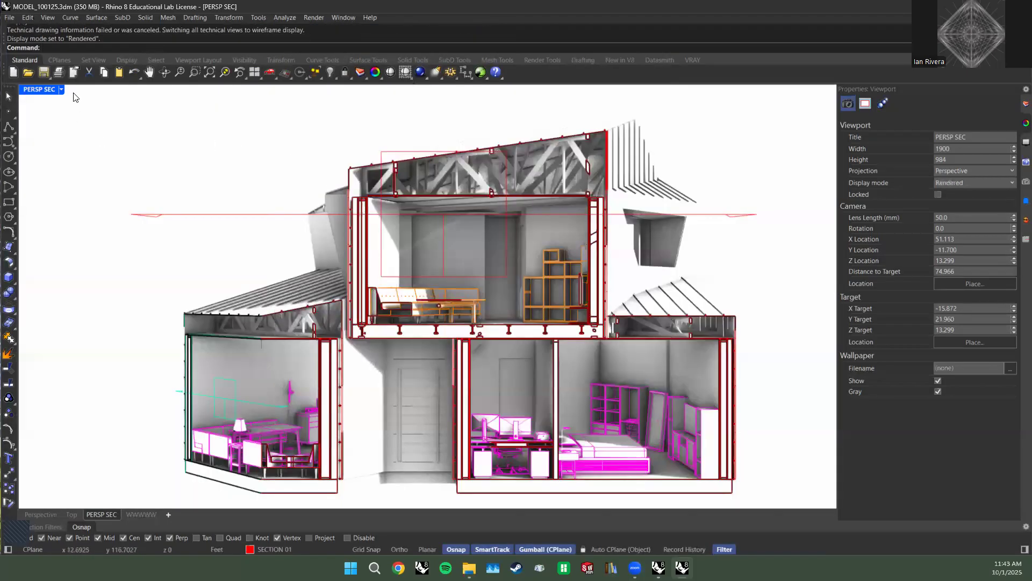
click(60, 90)
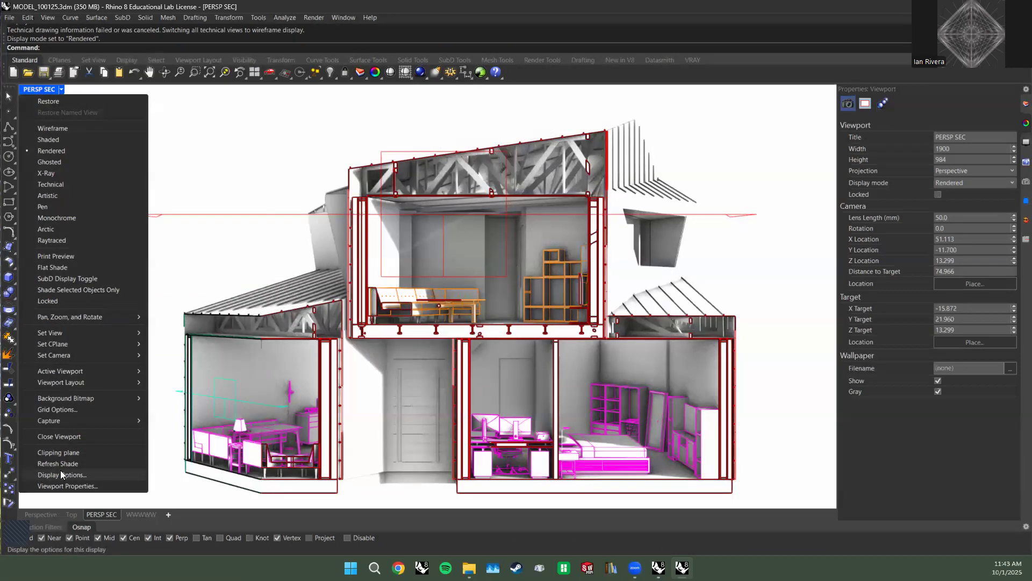
click(60, 475)
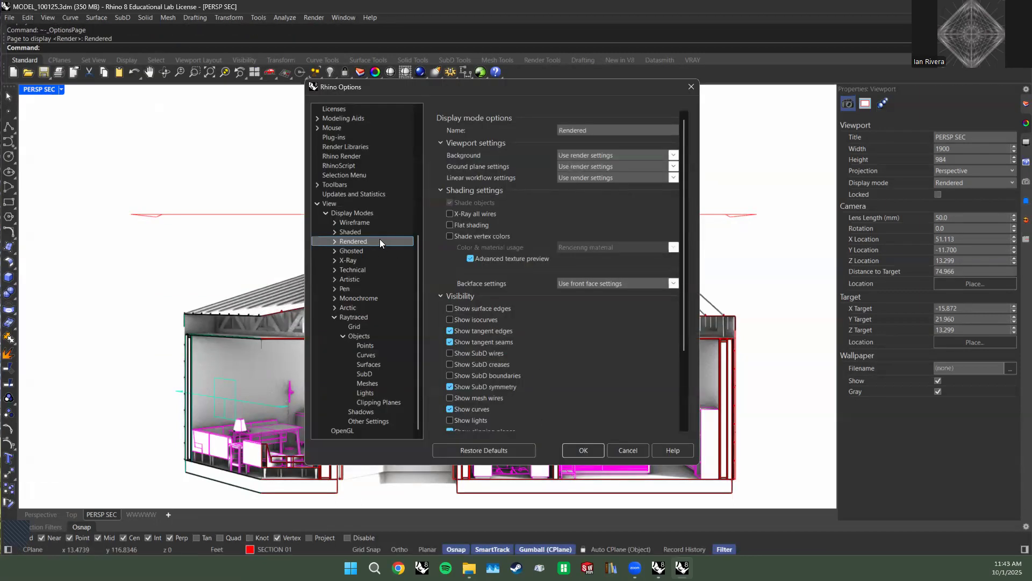
click(354, 214)
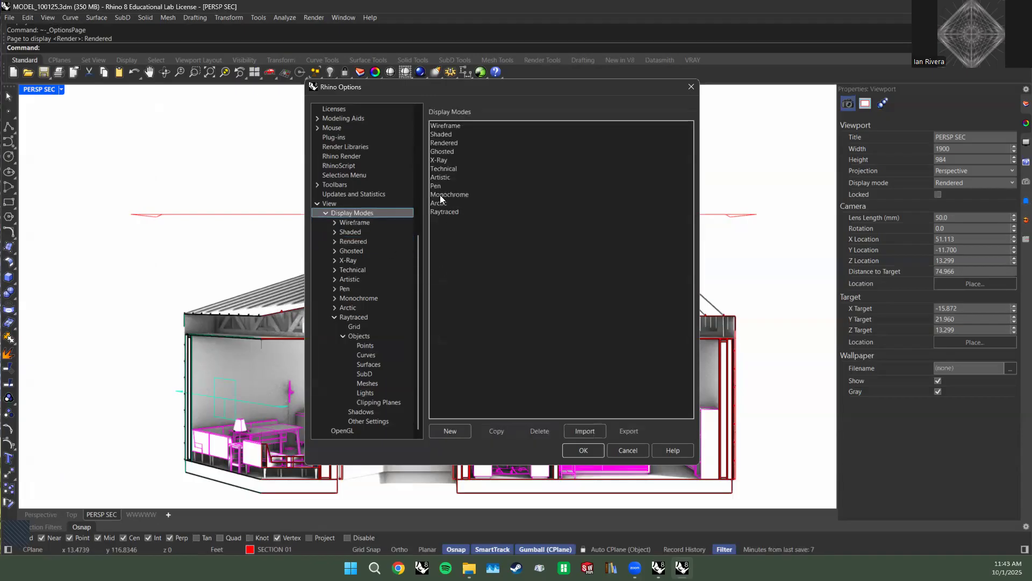
click(444, 143)
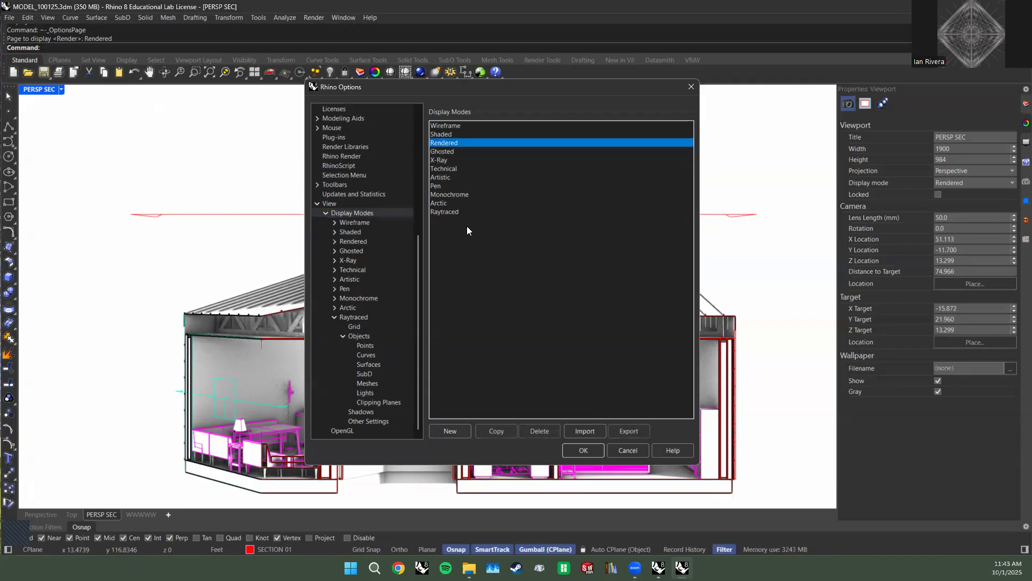
click(629, 450)
Preview the PERSP SEC viewport in Raytraced display mode and return it to Rendered.
click(61, 89)
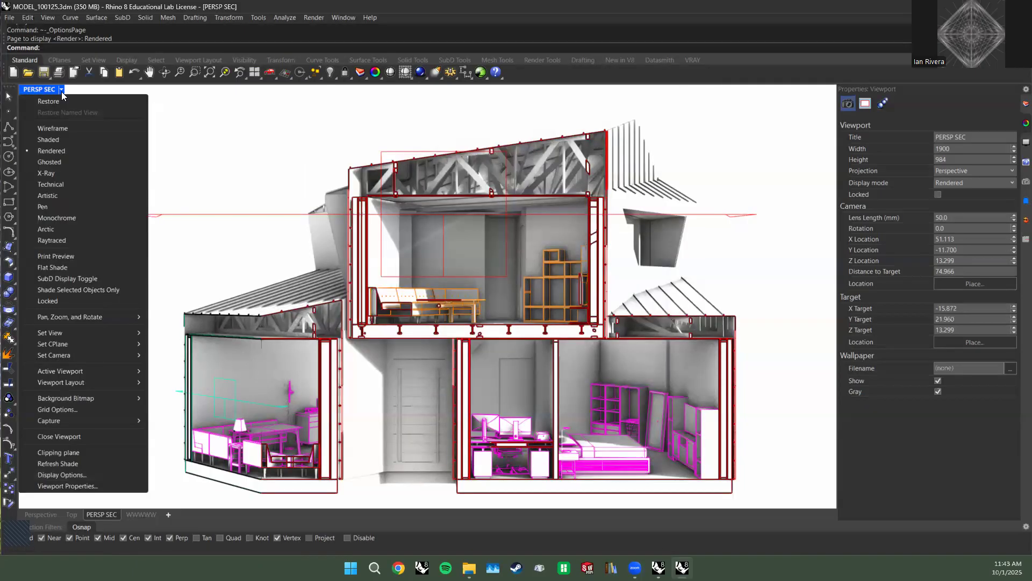
click(59, 230)
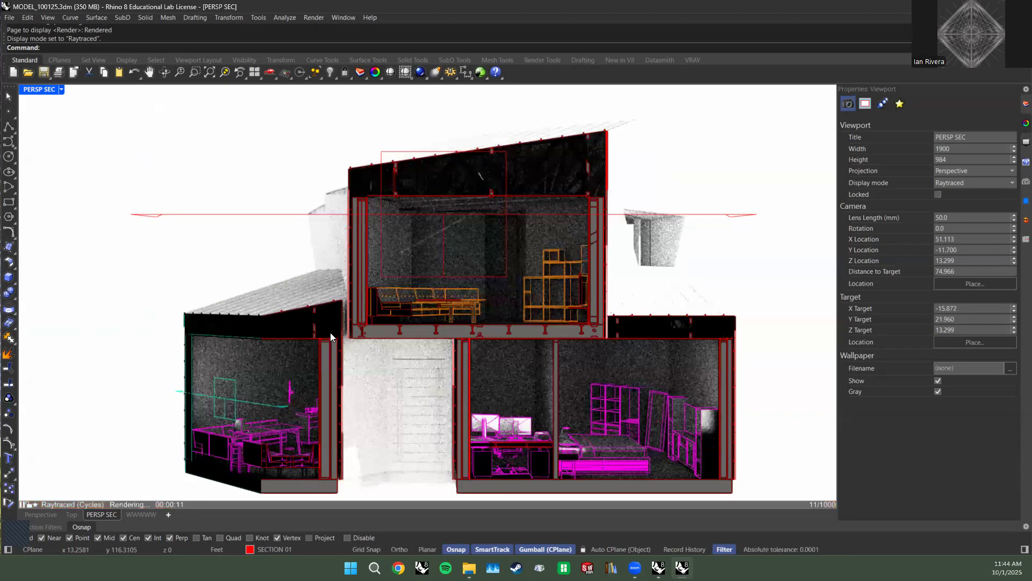
click(62, 90)
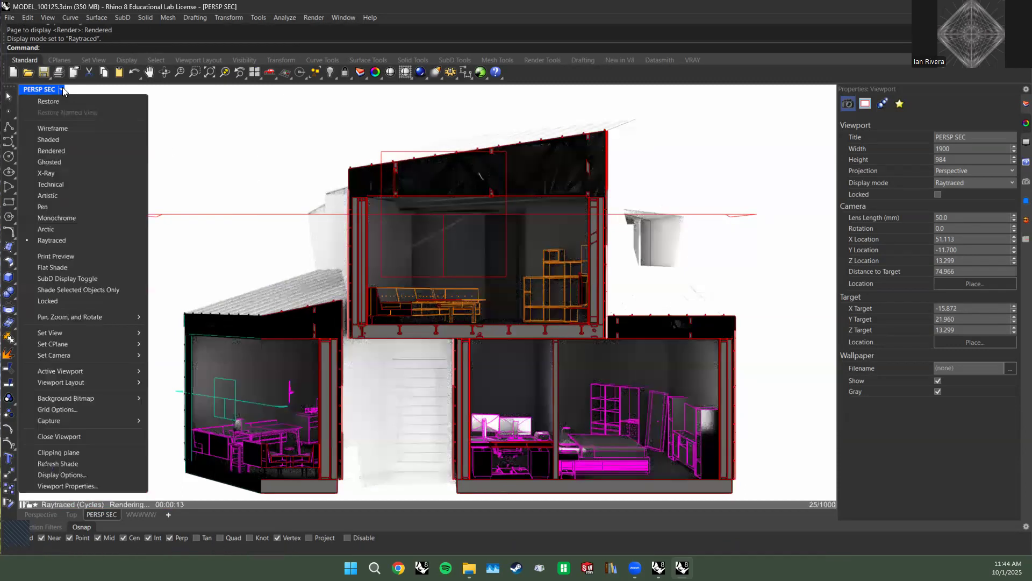
click(60, 151)
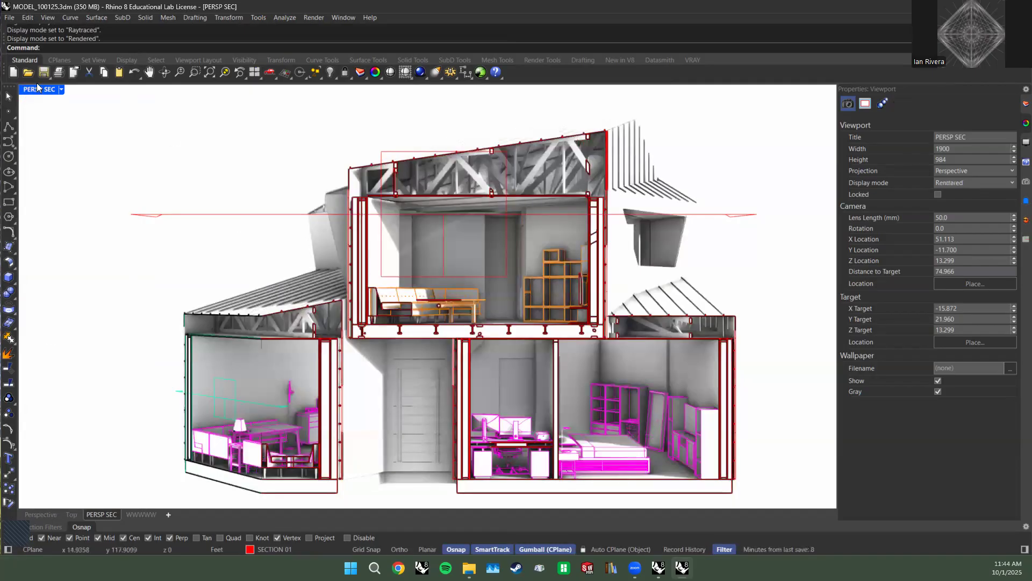
Duplicate the Rendered display mode in the viewport's display options.
click(61, 89)
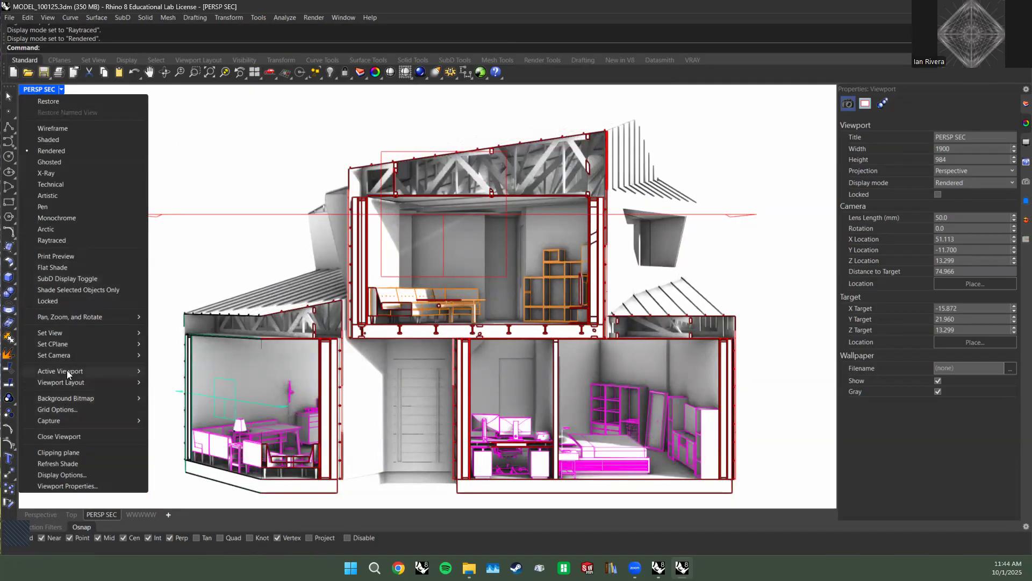
click(58, 475)
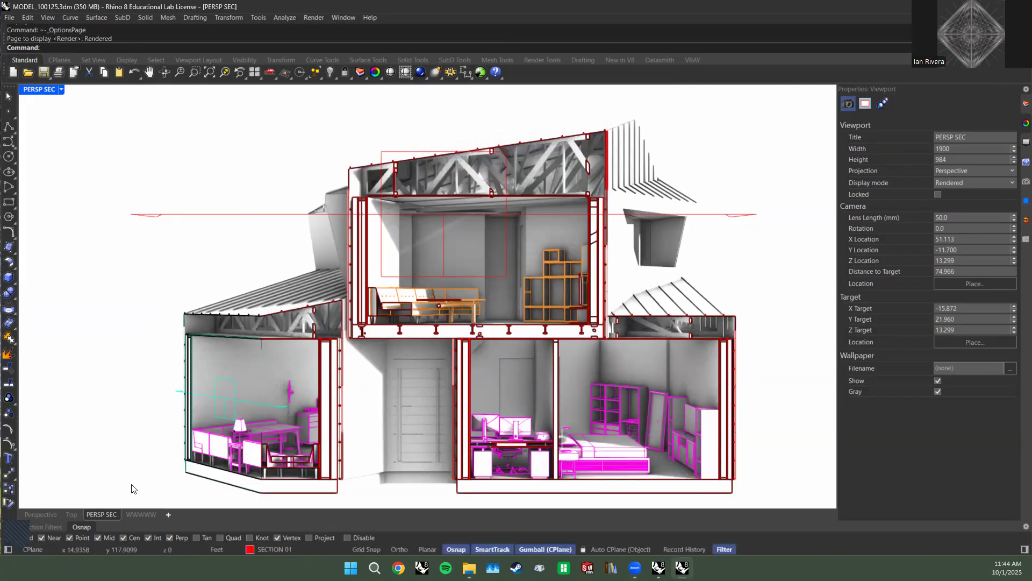
click(360, 213)
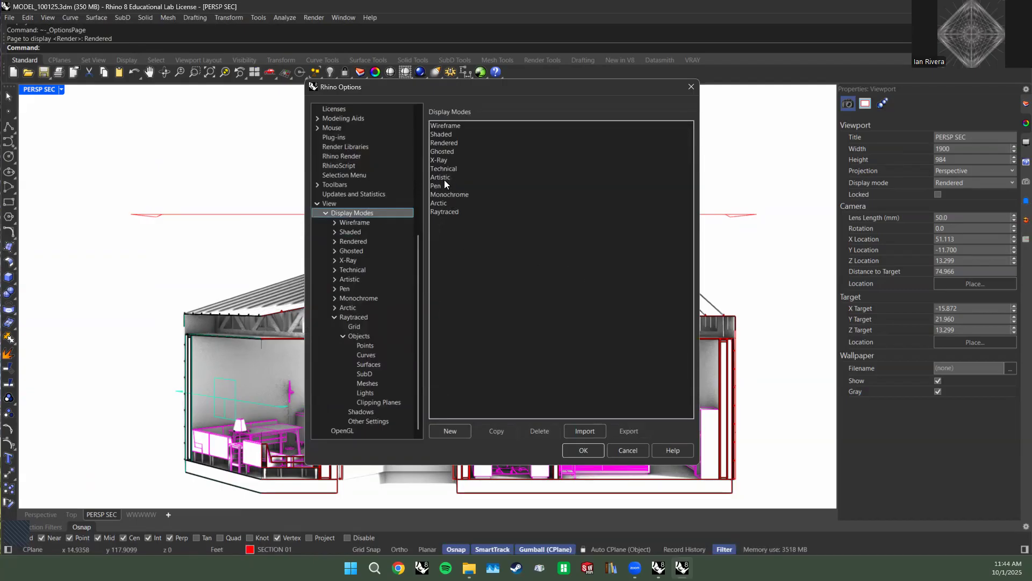
click(444, 142)
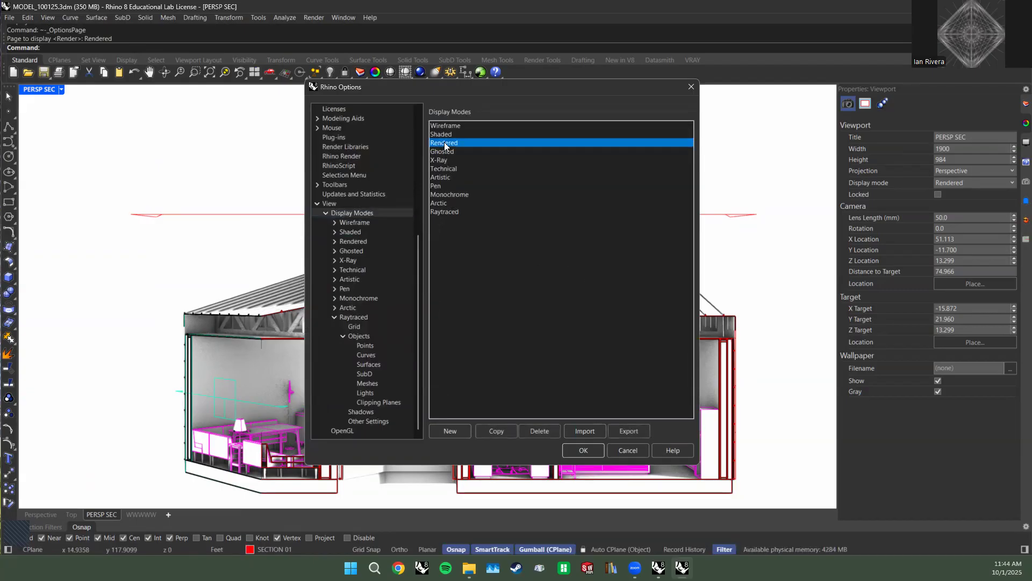
click(496, 431)
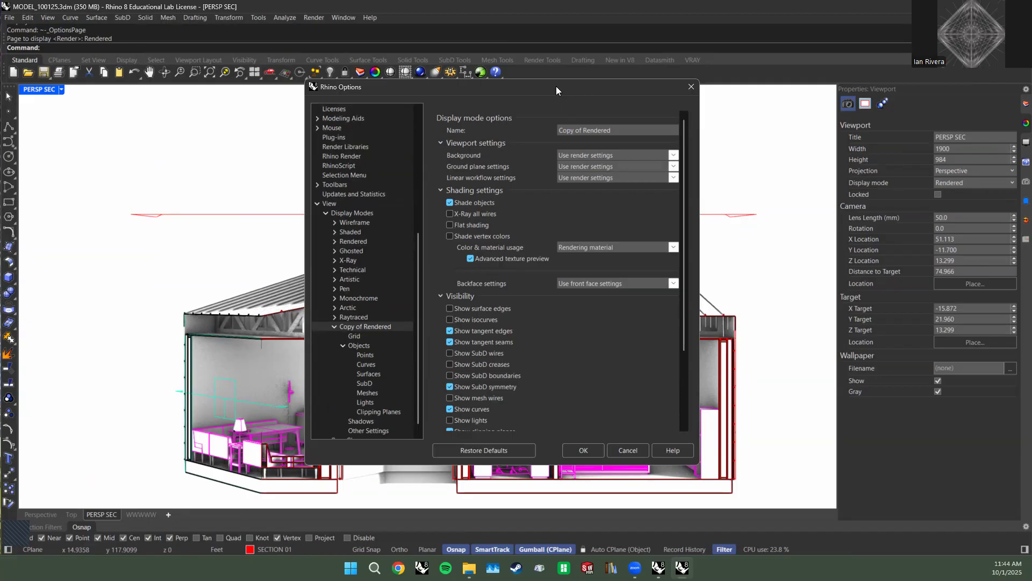
Hide tangent edges, tangent seams, SubD symmetry, curves, clipping planes, text, annotations, points and pointclouds in the copied Rendered display mode.
drag(557, 91, 229, 81)
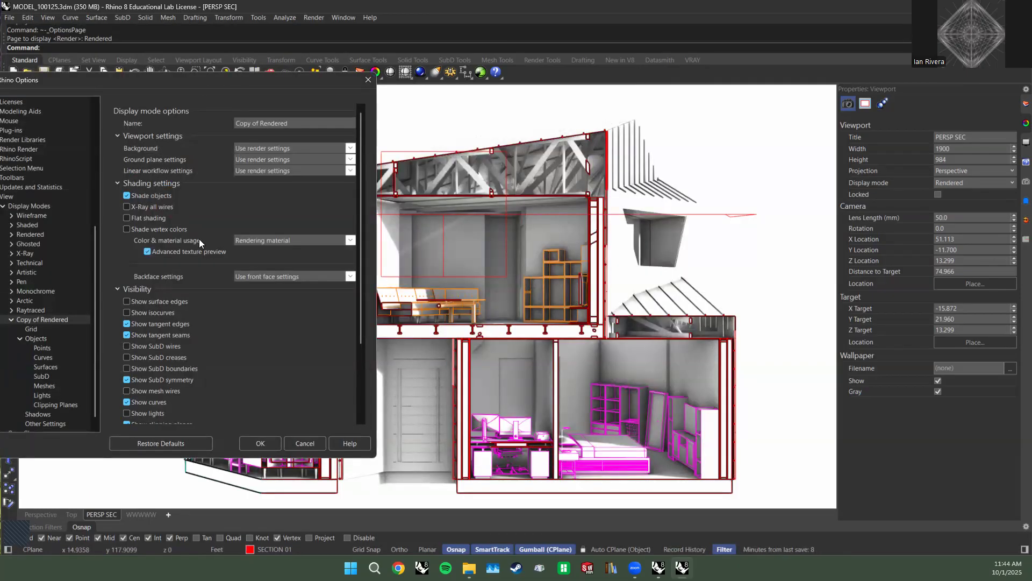
scroll(201, 249, down, 2)
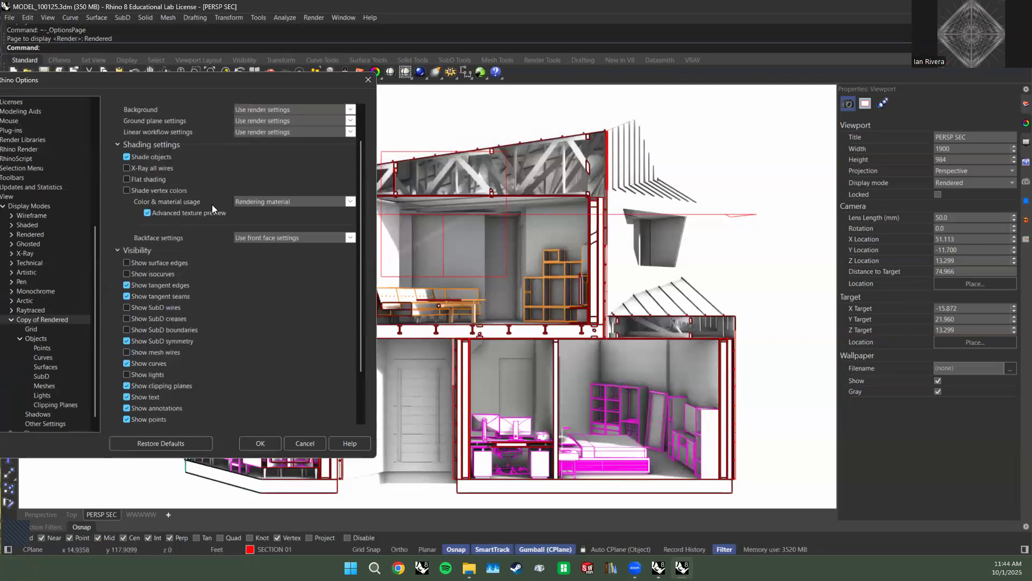
scroll(186, 244, down, 3)
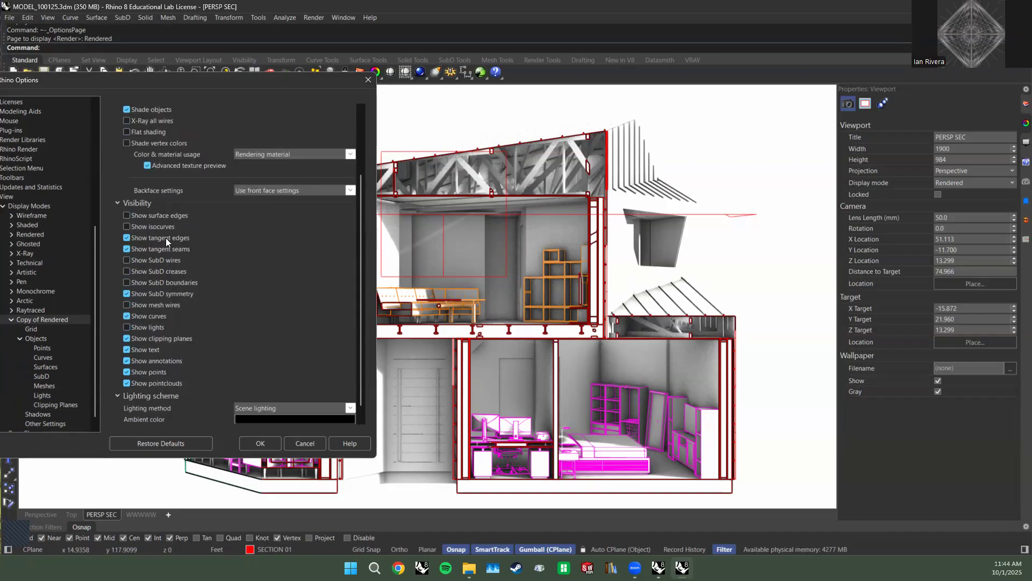
click(166, 238)
click(145, 293)
click(147, 315)
click(147, 339)
click(148, 350)
click(147, 360)
click(146, 372)
click(146, 382)
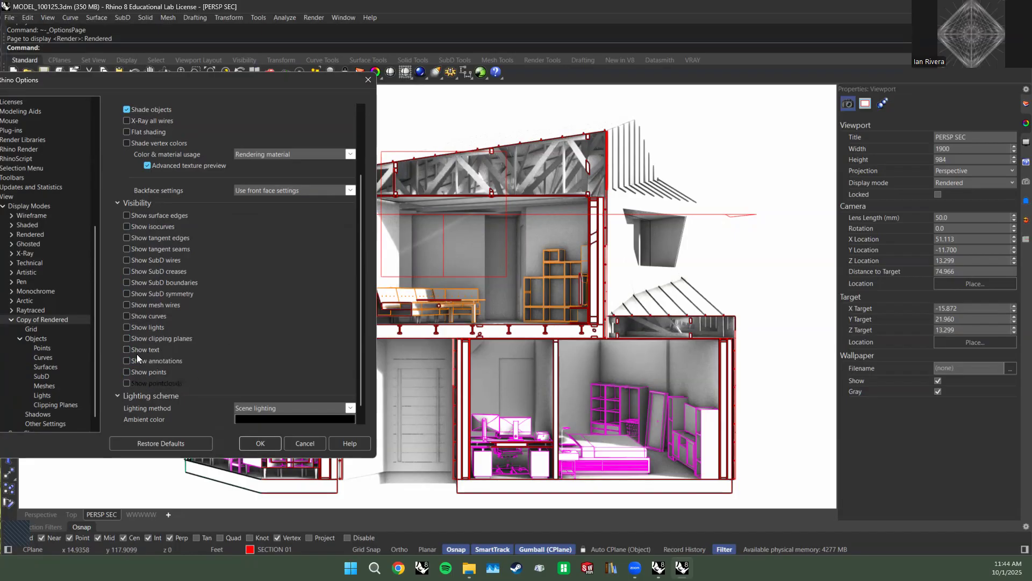
Accept the edited display mode options and set the PERSP SEC viewport to the Copy of Rendered display mode.
drag(263, 80, 387, 110)
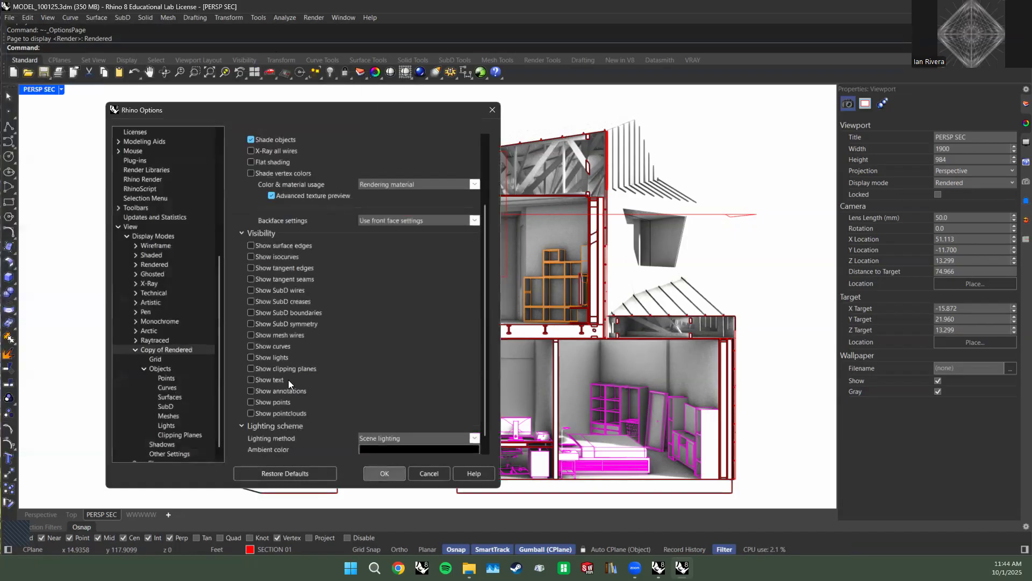
click(382, 472)
click(61, 90)
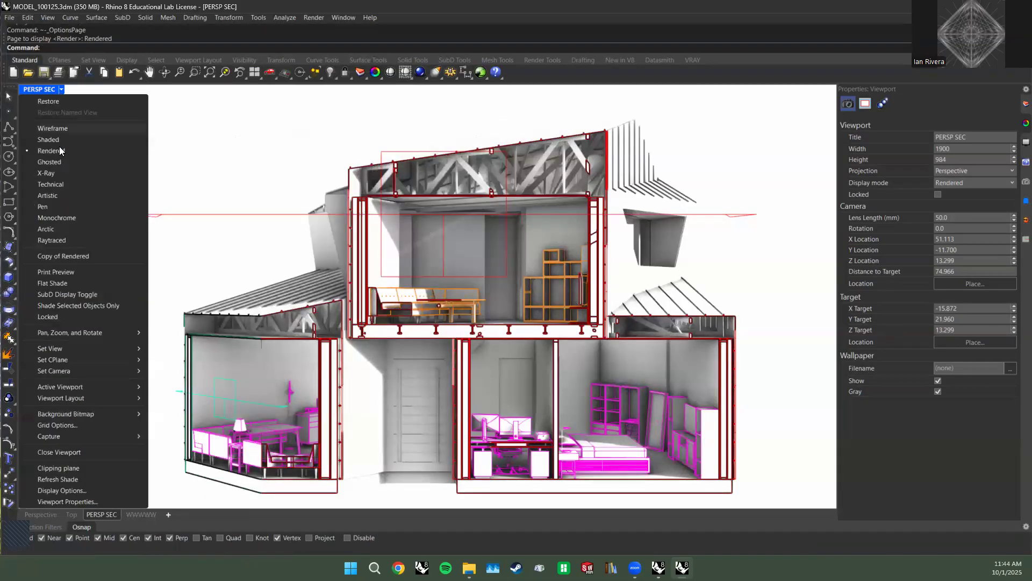
click(77, 257)
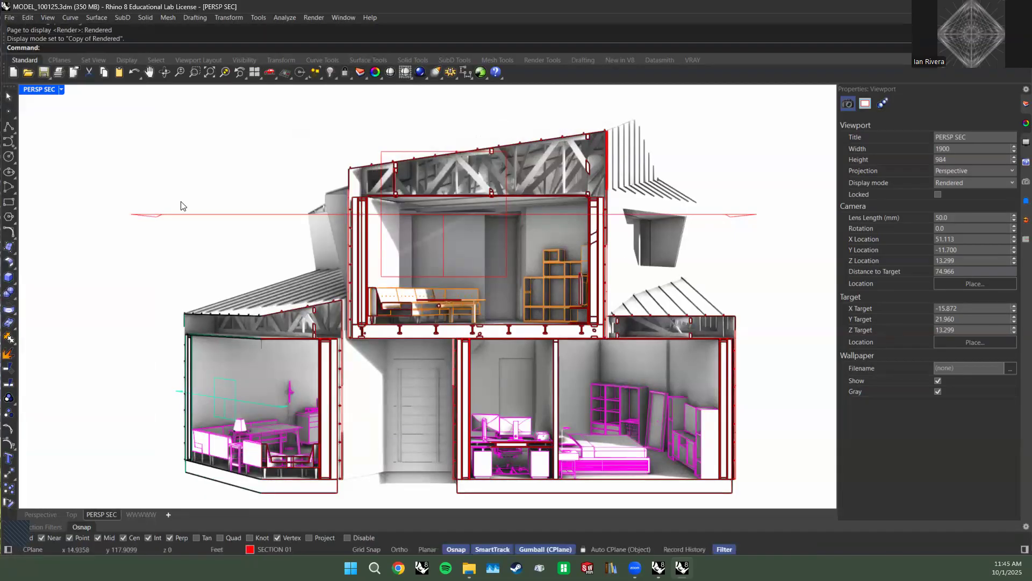
Open the display options for Copy of Rendered and resize the dialog to show more of its visibility and lighting settings.
click(61, 90)
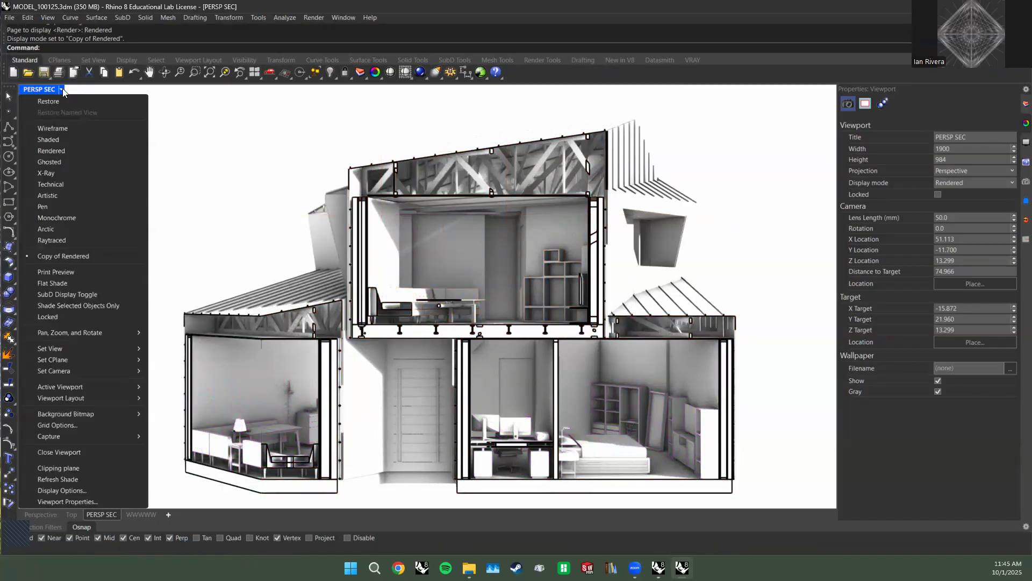
click(62, 490)
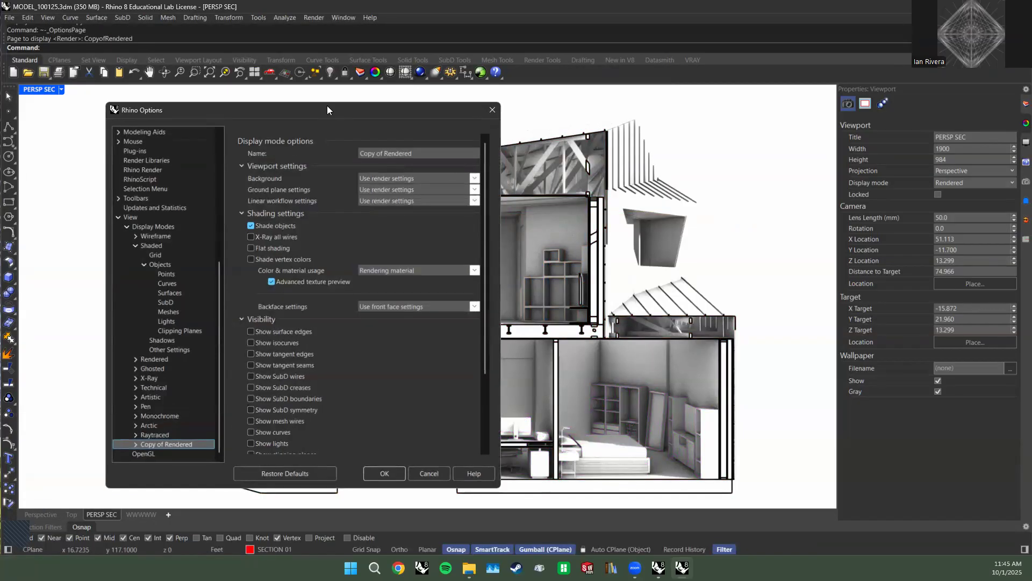
drag(327, 112, 177, 91)
scroll(133, 356, down, 5)
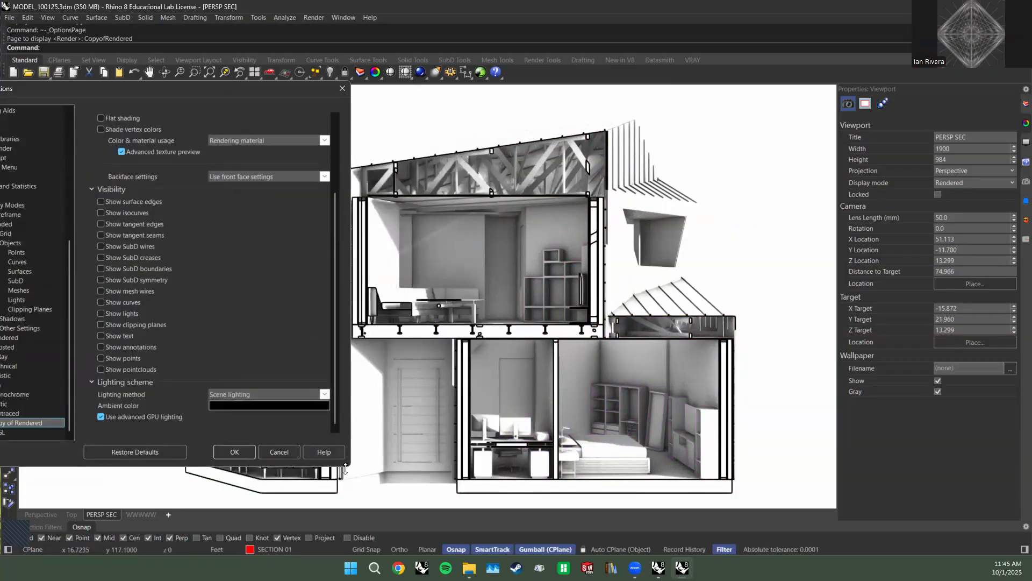
drag(347, 467, 309, 501)
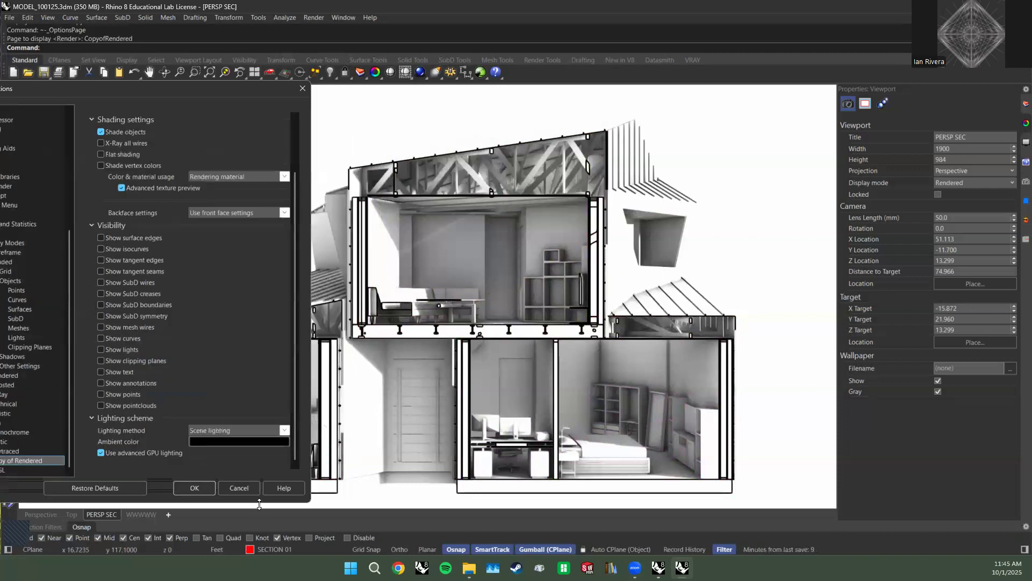
drag(250, 98, 320, 97)
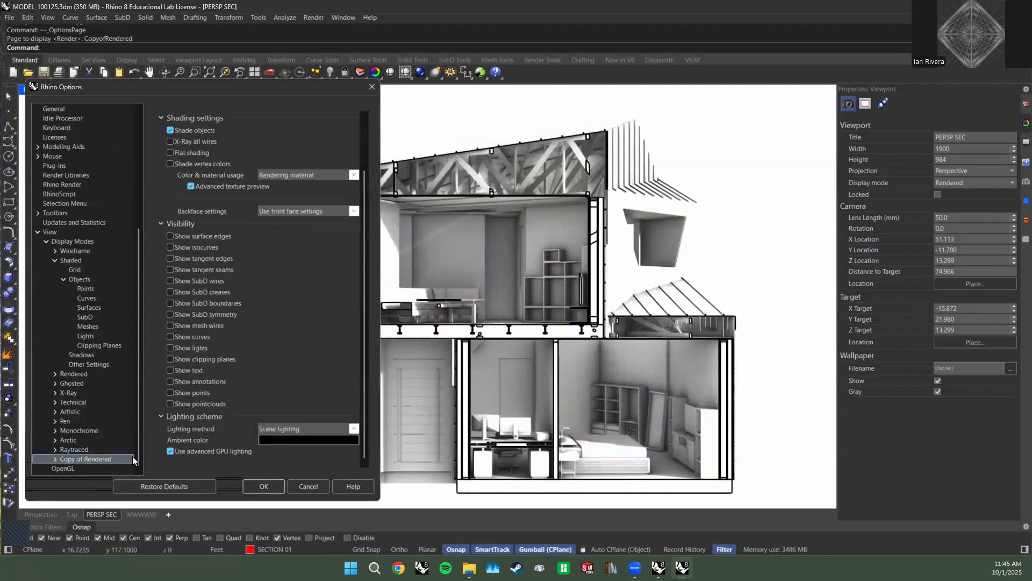
Examine the grid, objects, shadows, other and general settings of the Copy of Rendered display mode.
click(55, 460)
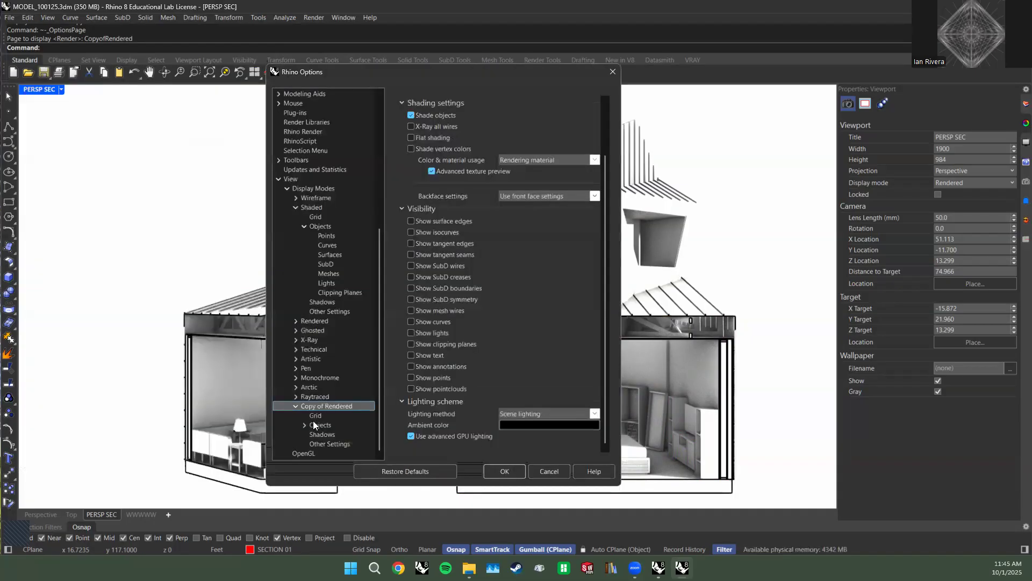
click(315, 415)
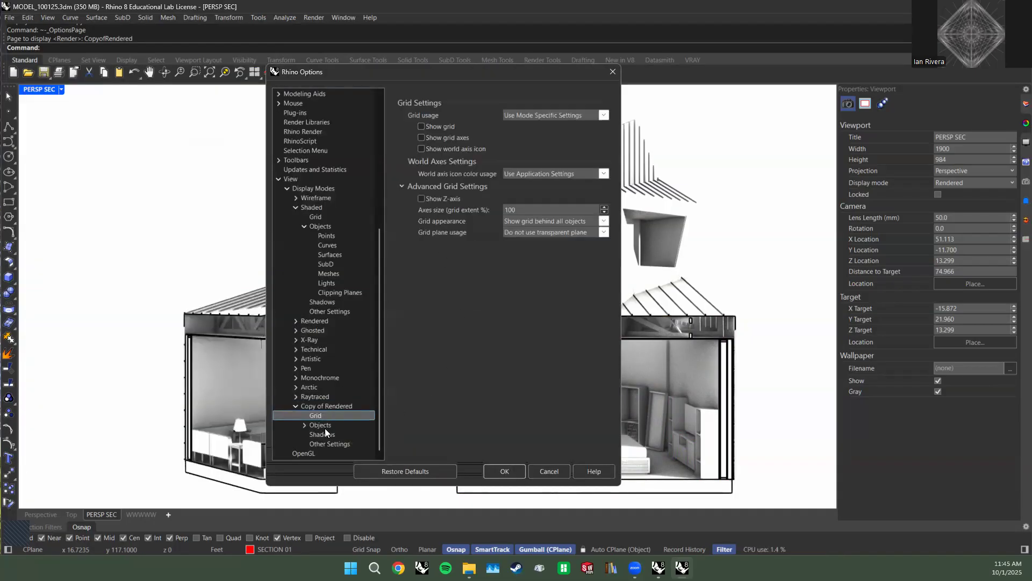
click(321, 426)
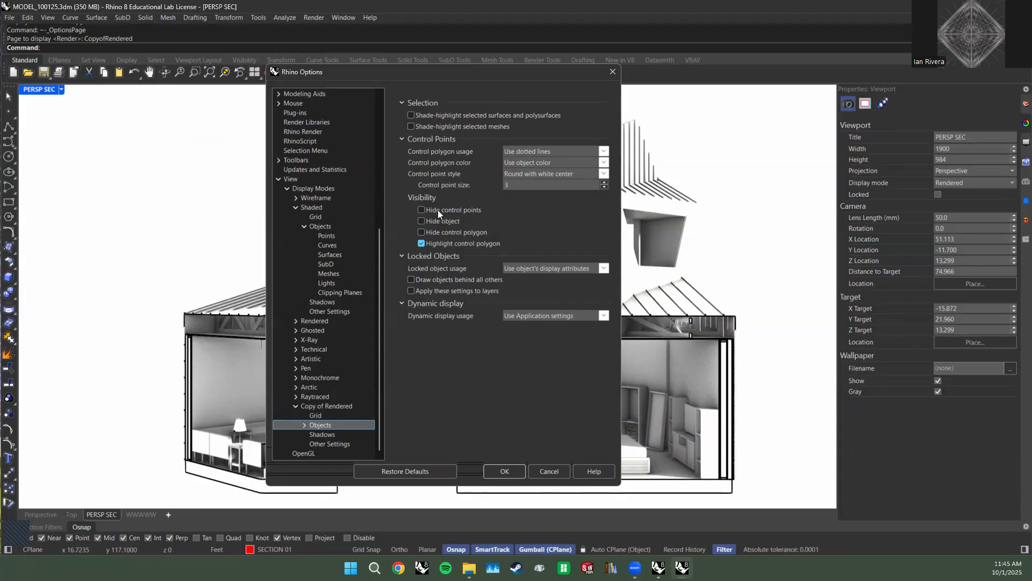
click(317, 436)
click(320, 443)
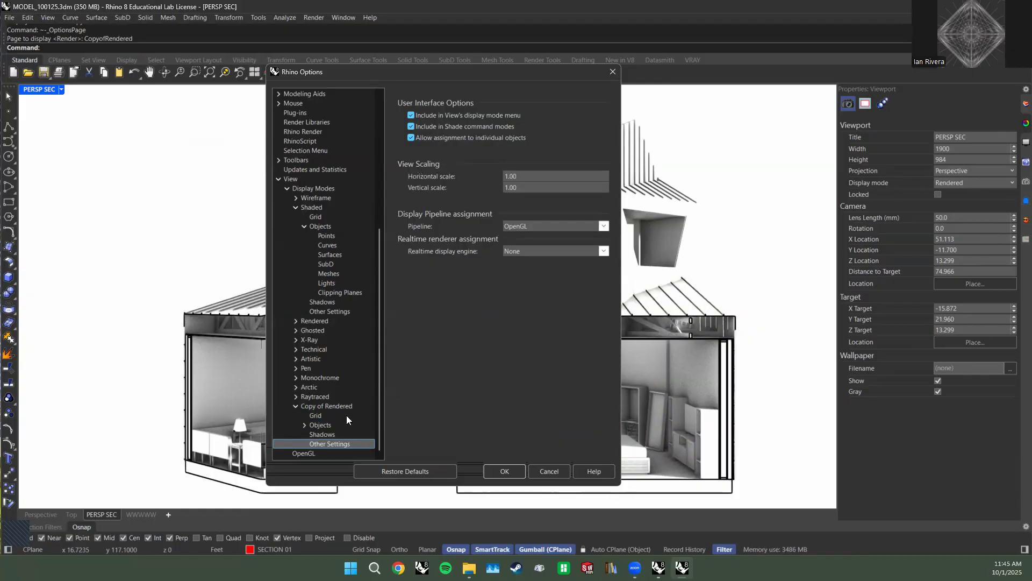
click(318, 432)
click(318, 425)
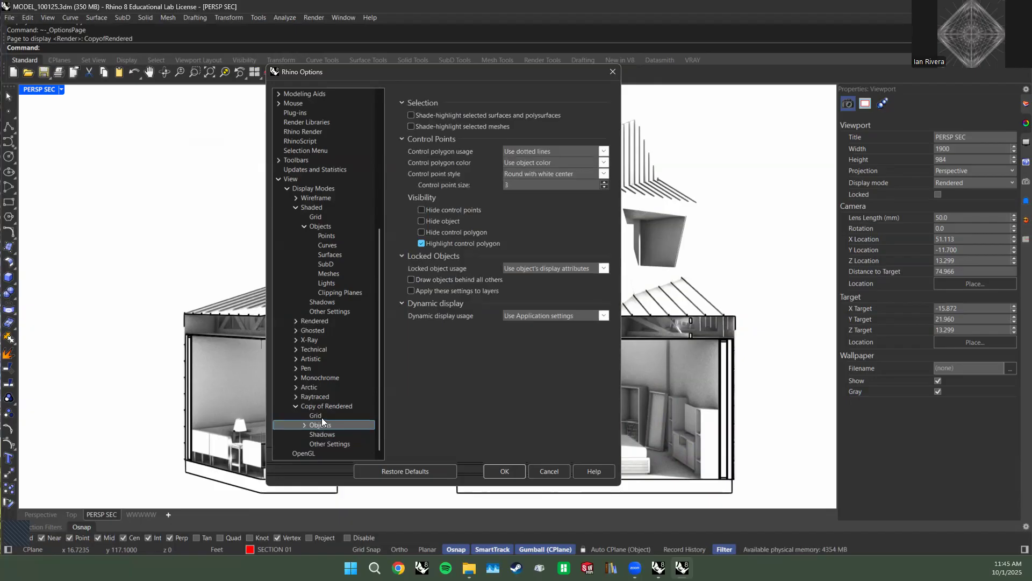
click(322, 416)
click(322, 408)
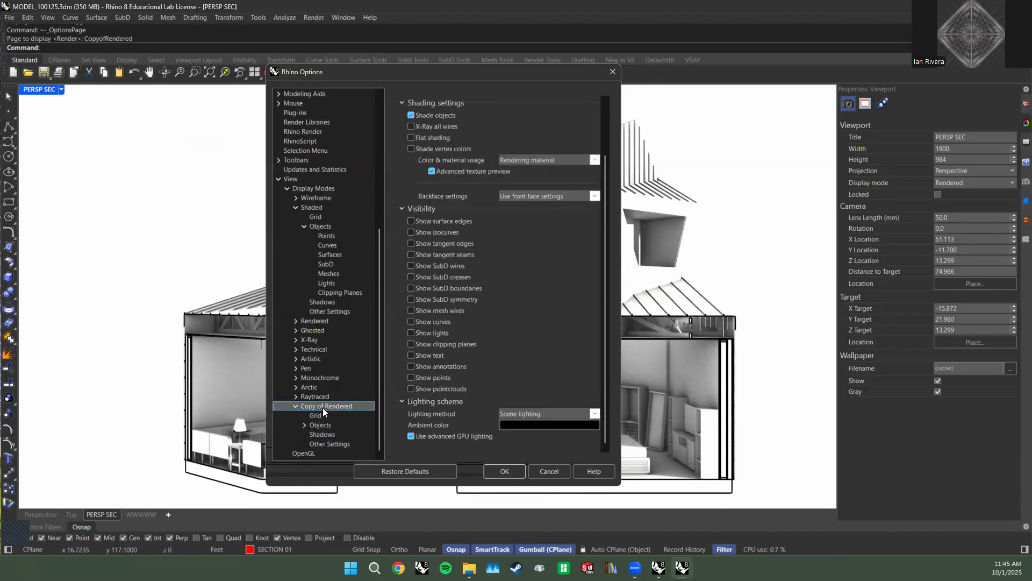
scroll(425, 419, up, 3)
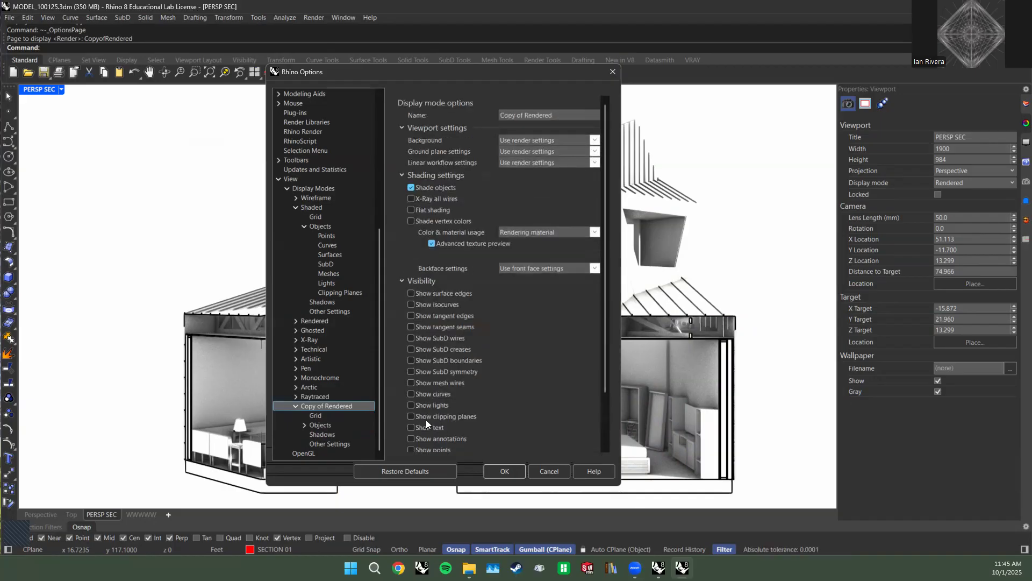
scroll(399, 297, down, 3)
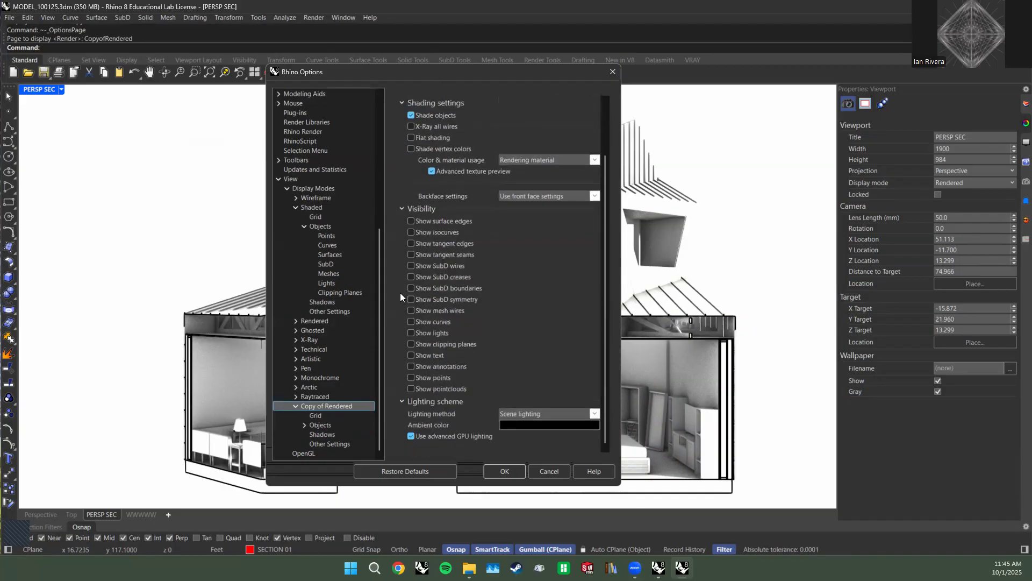
Turn off clip selection highlight, section styles and edges in the clipping plane settings of Copy of Rendered, keeping fills on.
click(314, 424)
click(304, 425)
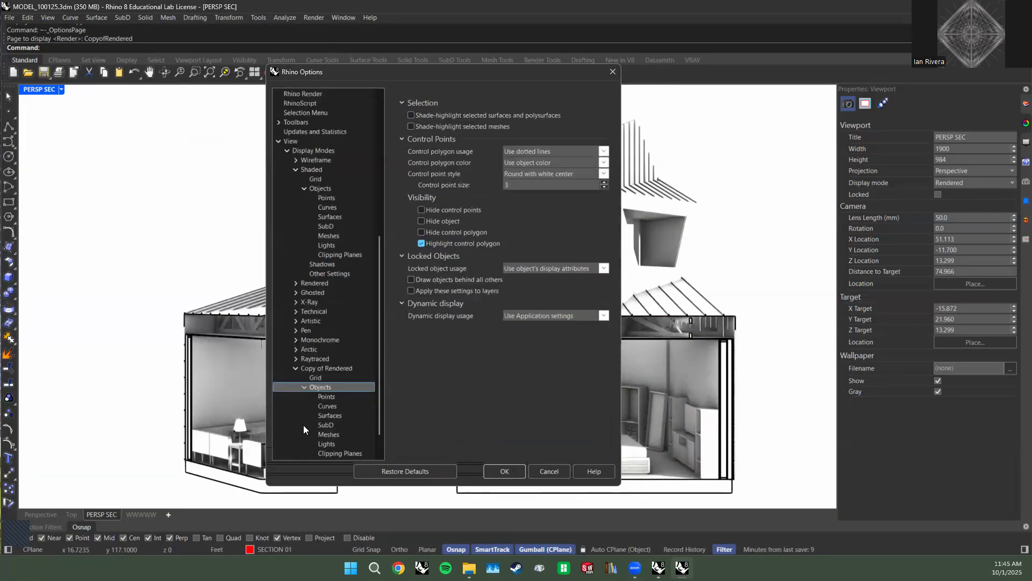
click(328, 425)
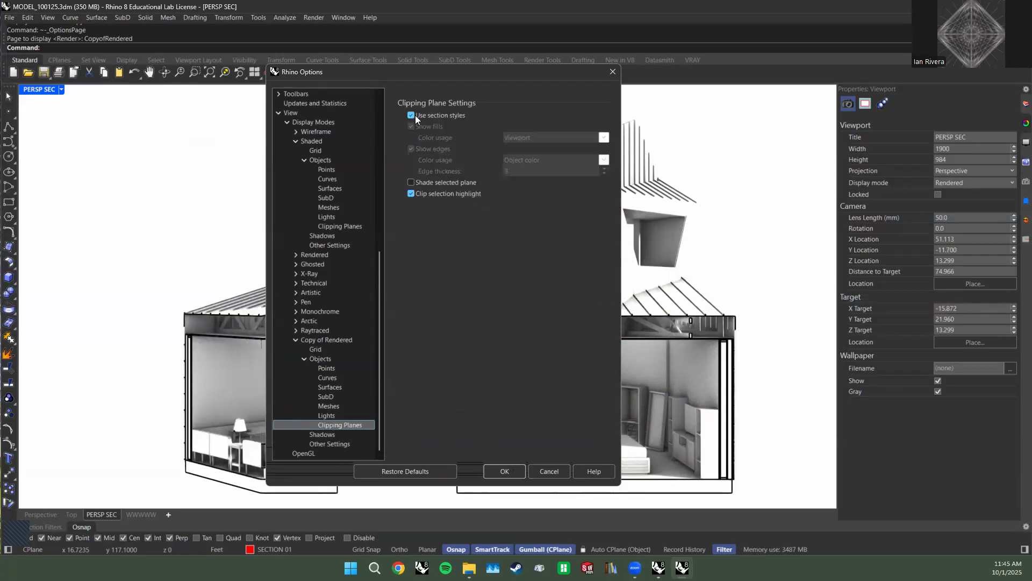
click(413, 195)
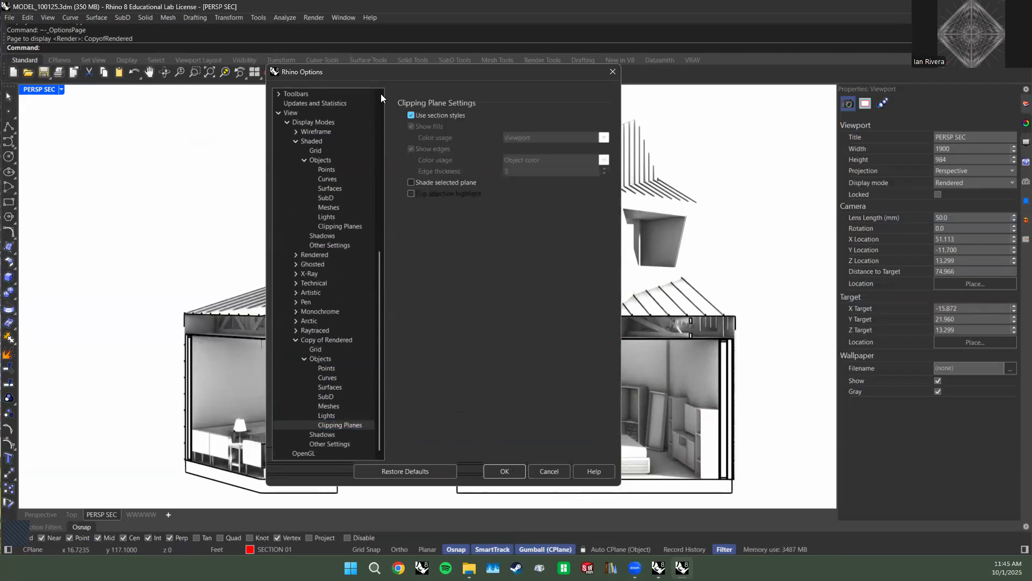
drag(383, 73, 626, 105)
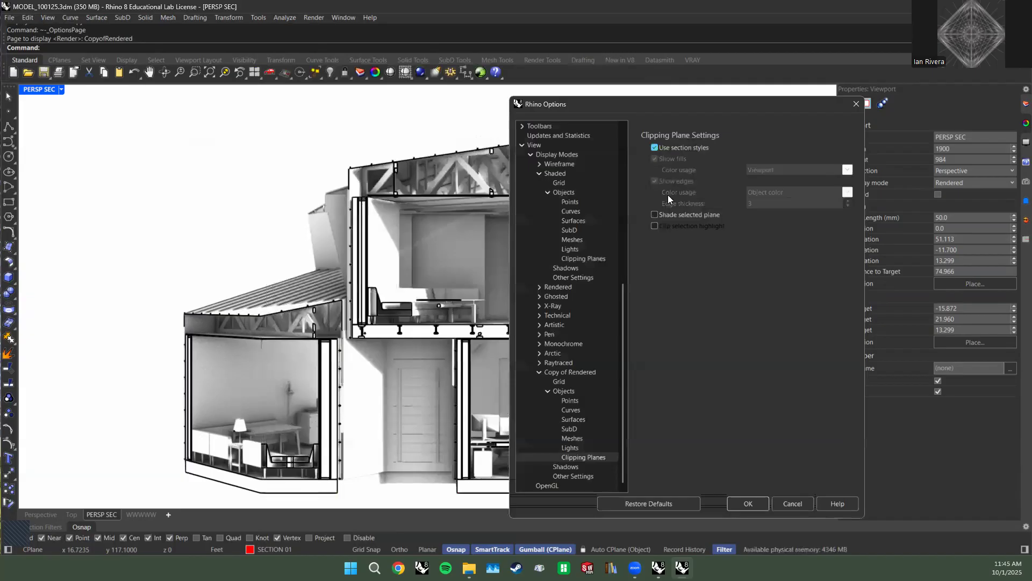
click(654, 147)
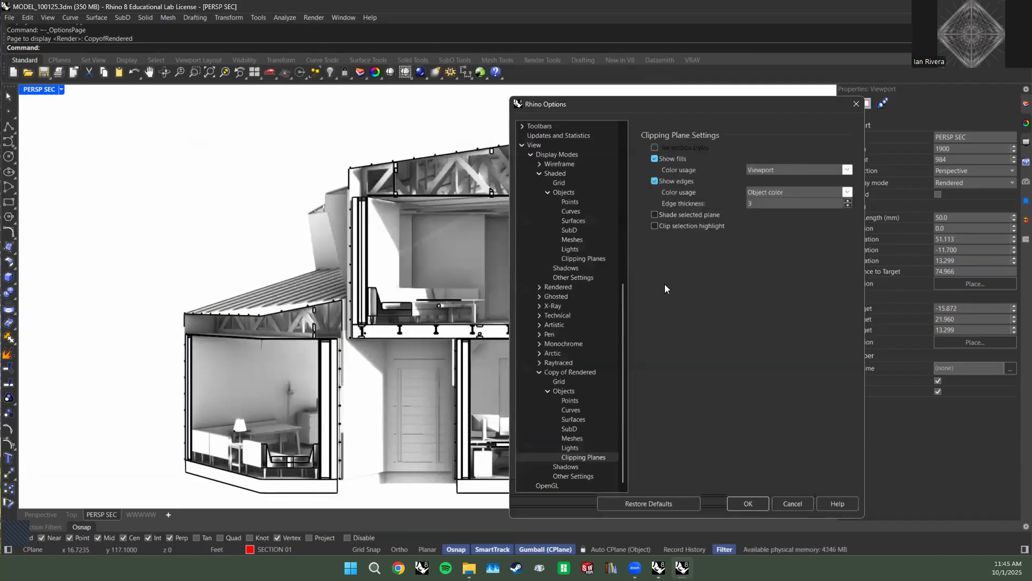
click(654, 181)
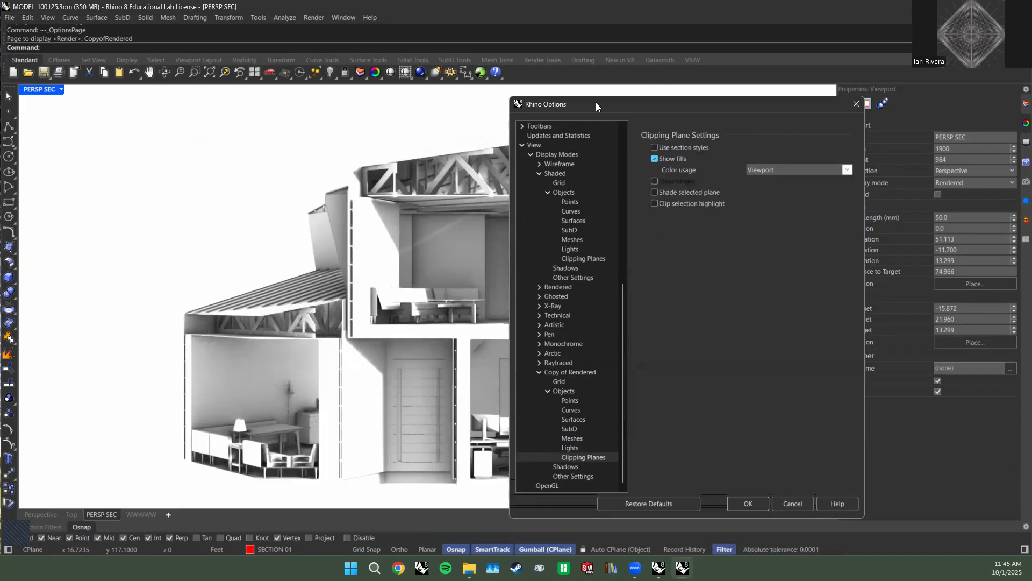
drag(595, 104, 695, 125)
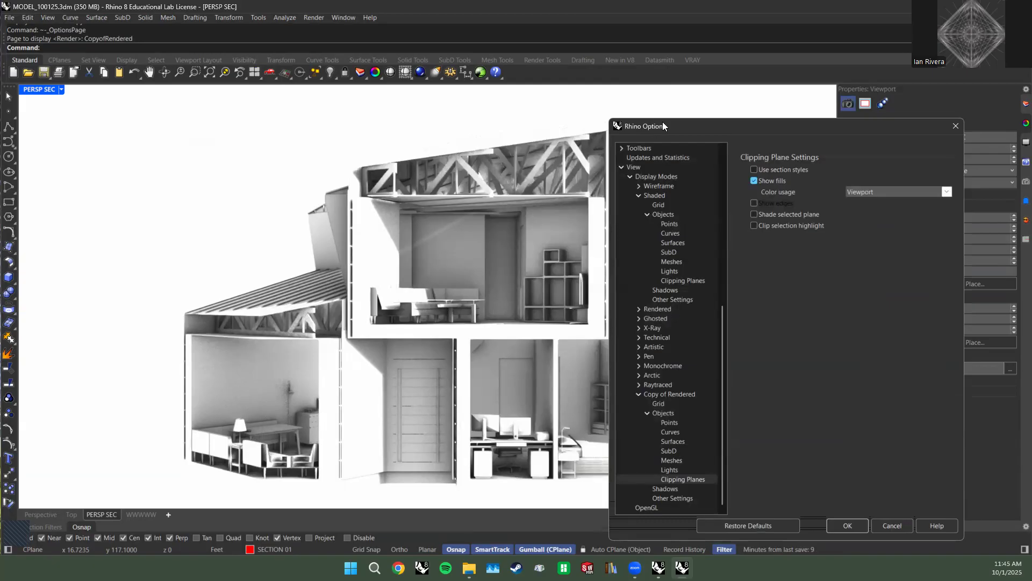
drag(662, 123, 658, 89)
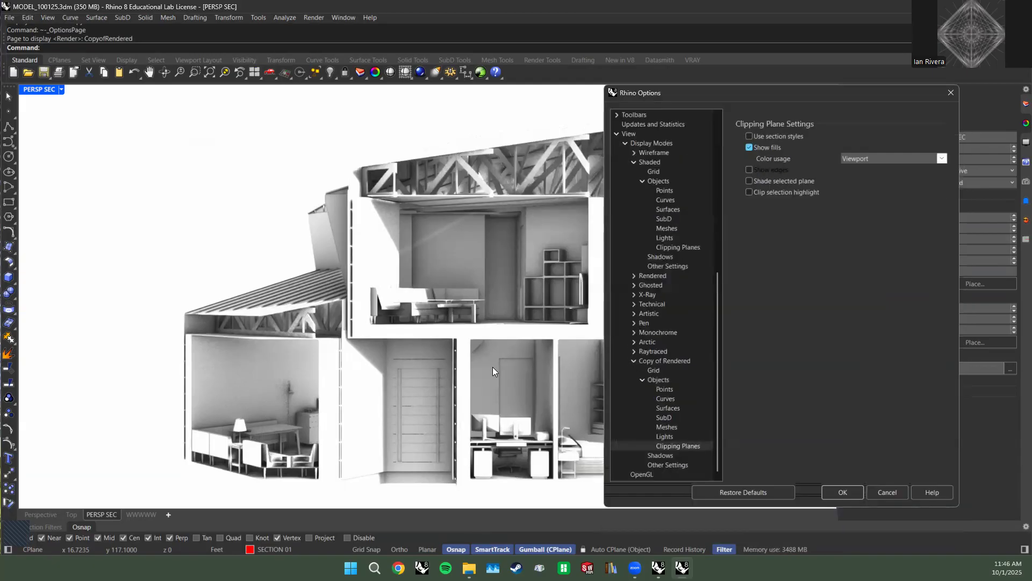
In Copy of Rendered's shadow settings, set shadow size slightly above the middle, skylight shadow quality to Highest and soft edge quality to None/Faster.
click(673, 453)
drag(767, 97, 765, 90)
drag(784, 131, 850, 131)
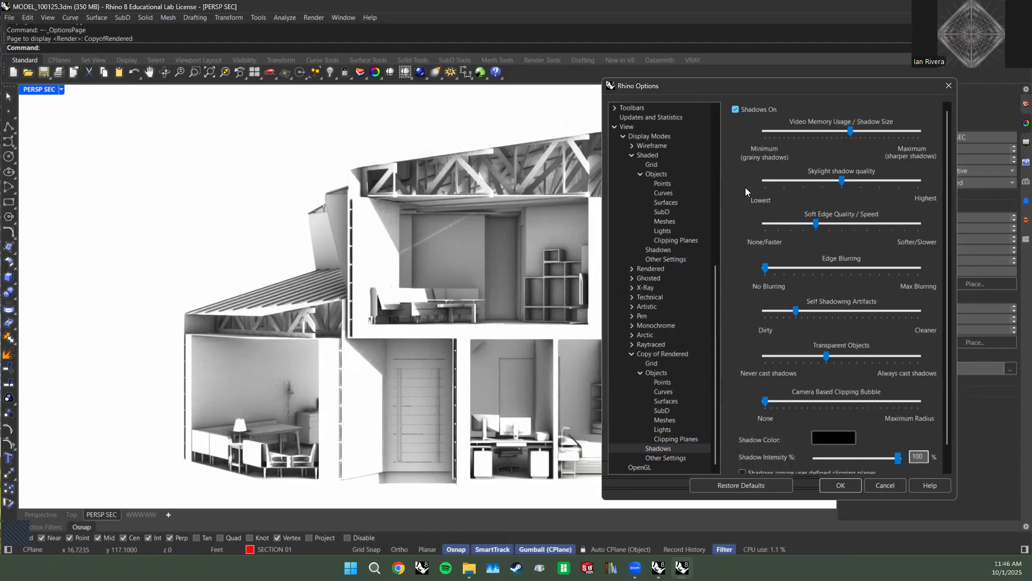
drag(843, 181, 981, 183)
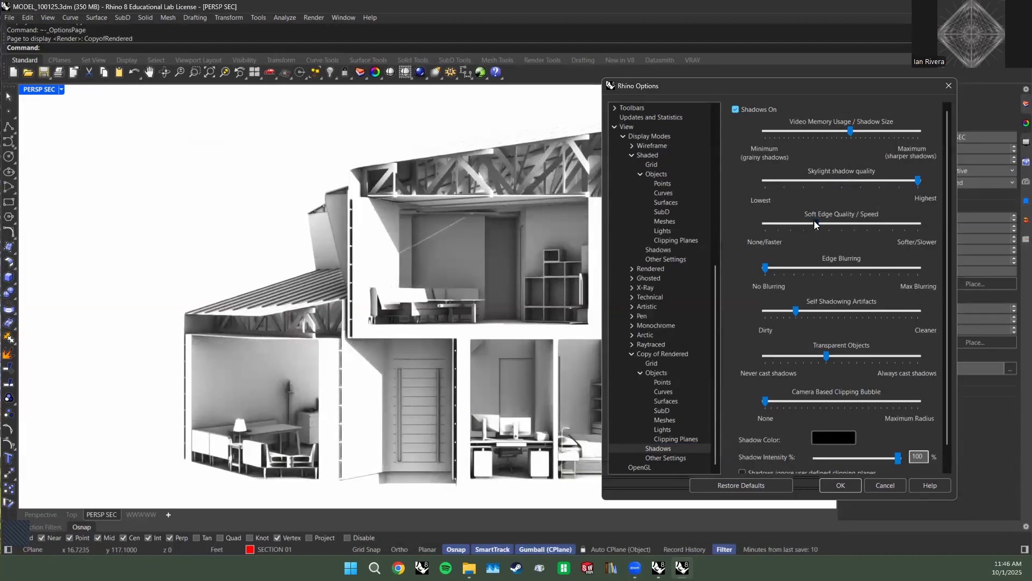
drag(814, 223, 749, 227)
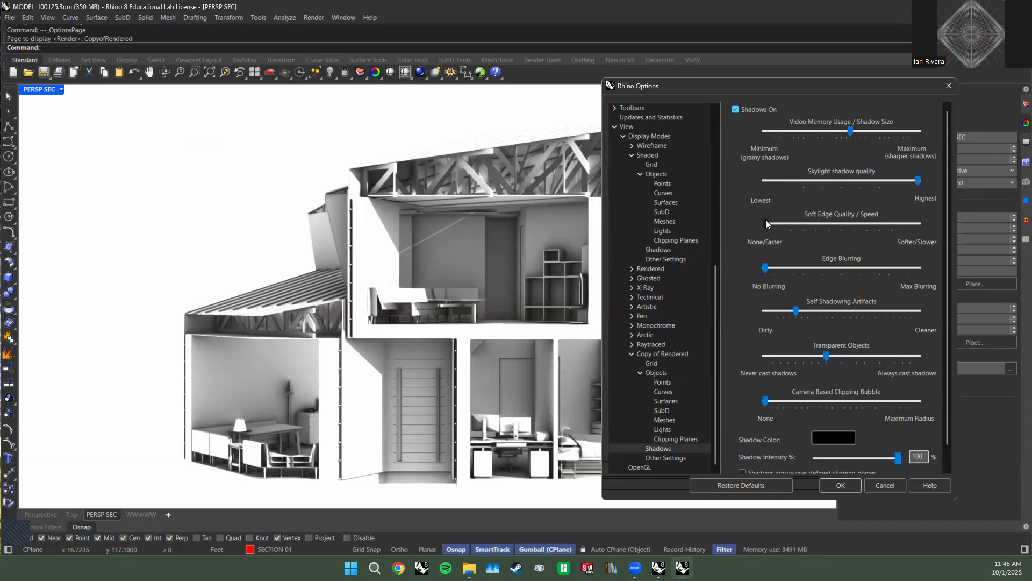
drag(947, 231, 947, 231)
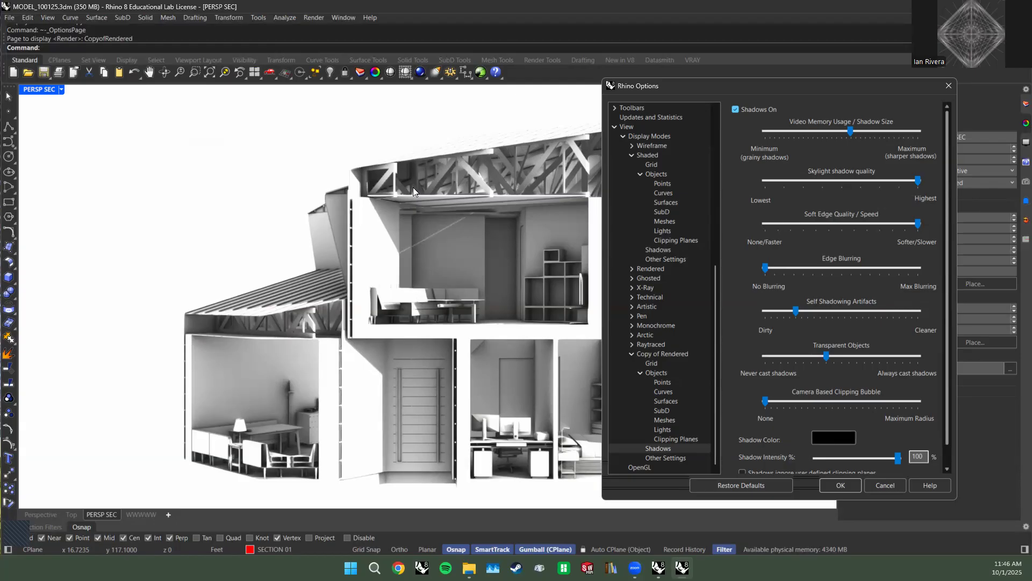
click(816, 222)
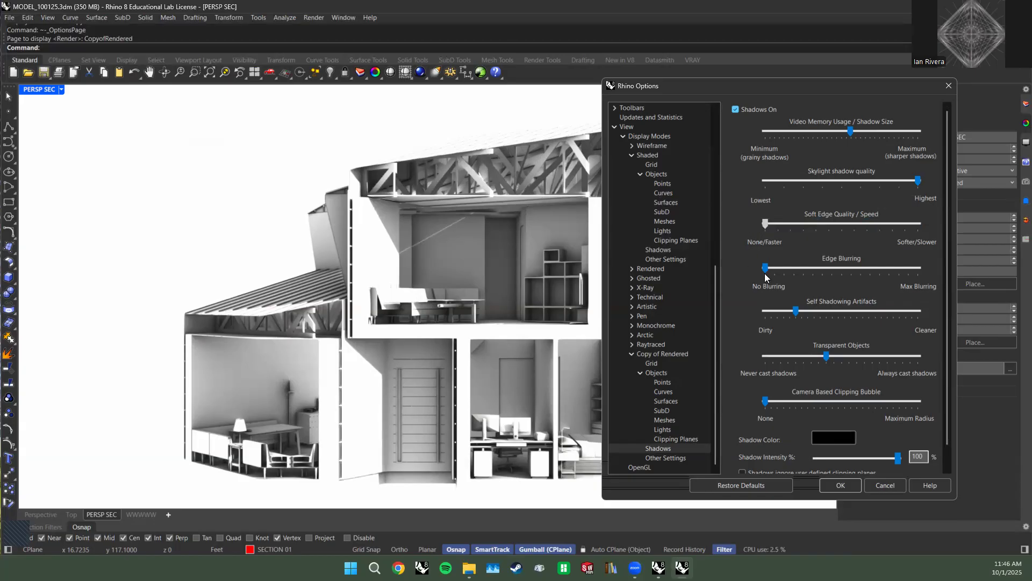
Try more edge blurring, return it to No Blurring, and set self shadowing artifacts to Cleaner.
click(802, 271)
drag(801, 269, 730, 267)
scroll(765, 329, down, 1)
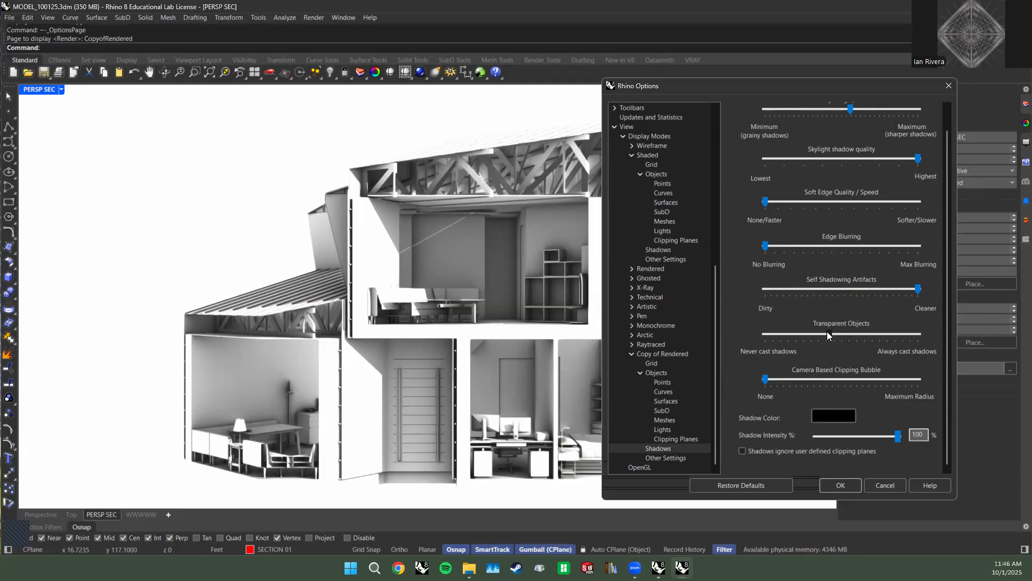
Set transparent objects to never cast shadows, and try making shadows ignore user defined clipping planes before turning that option back off.
drag(828, 333, 730, 342)
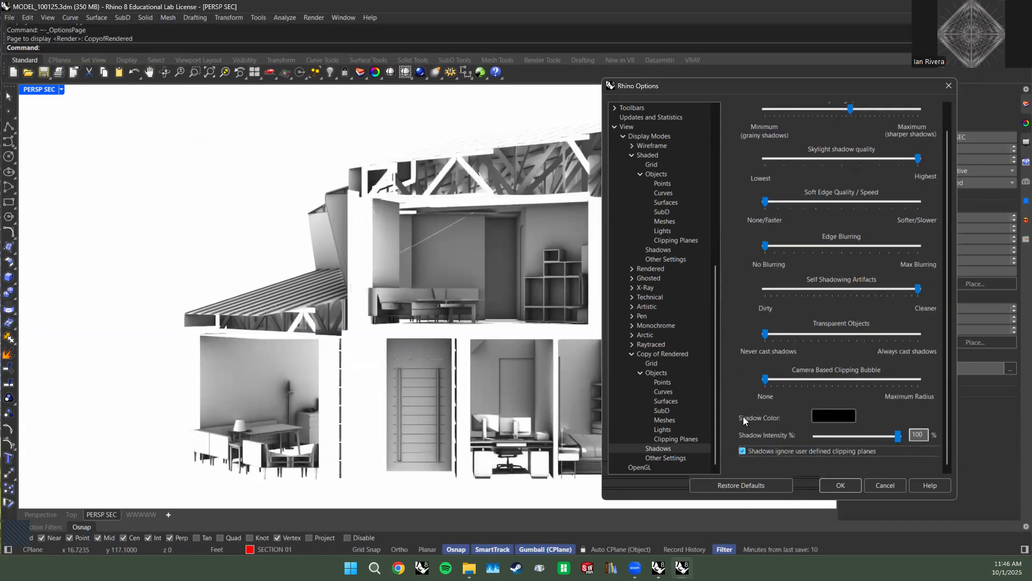
click(742, 452)
click(741, 461)
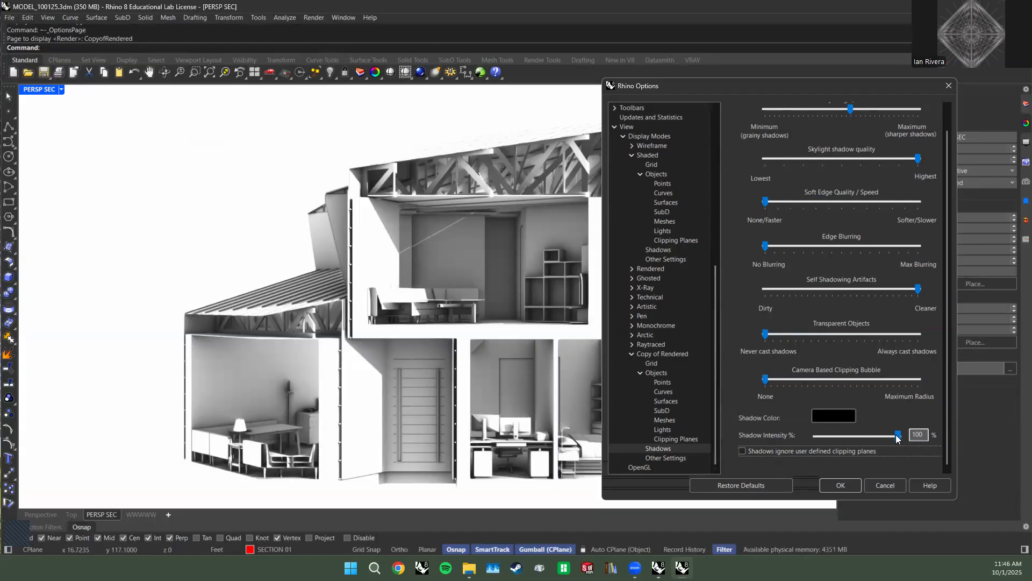
Review the other settings of Copy of Rendered and accept all the display mode changes.
click(680, 458)
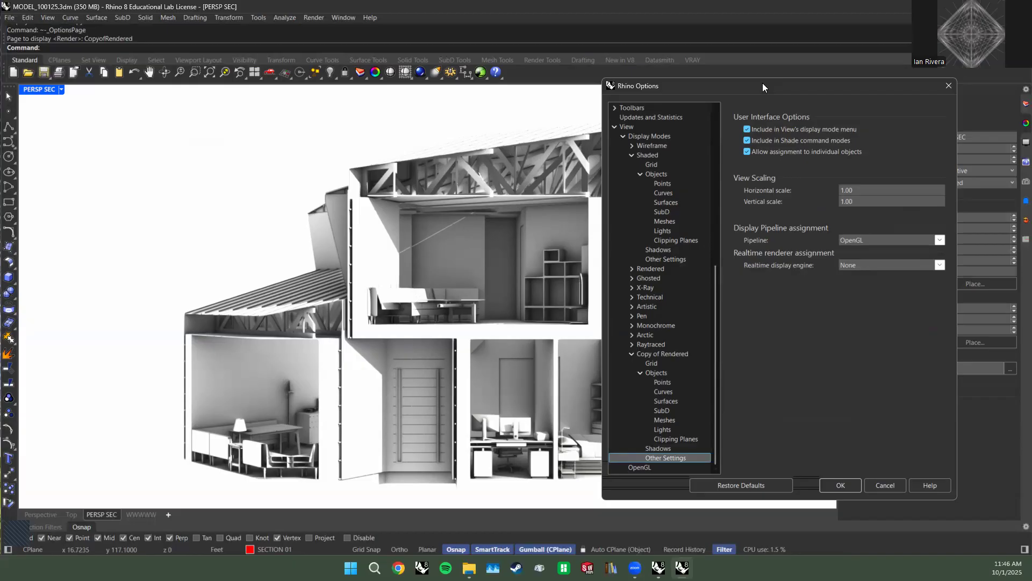
drag(765, 82, 774, 81)
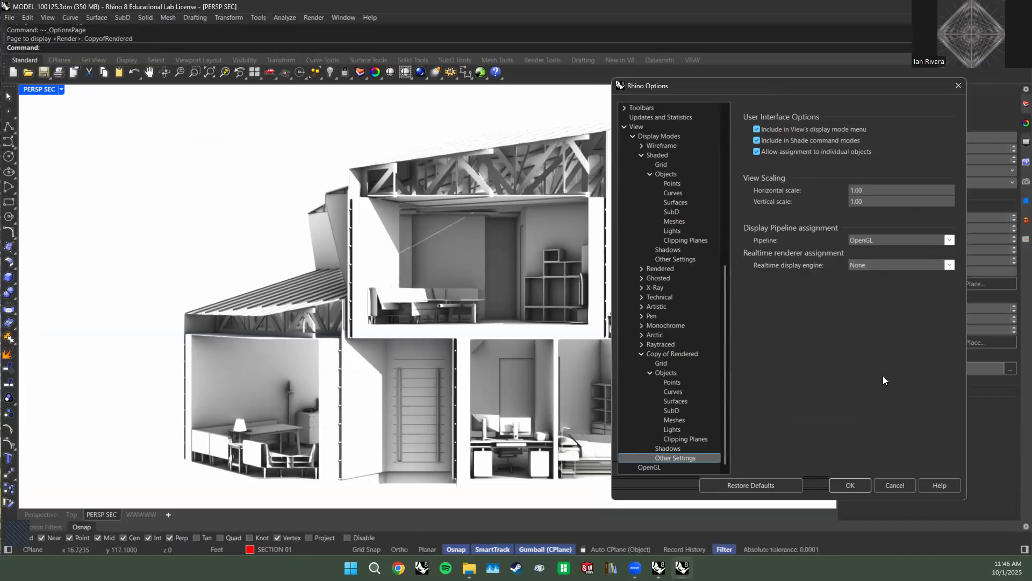
click(856, 486)
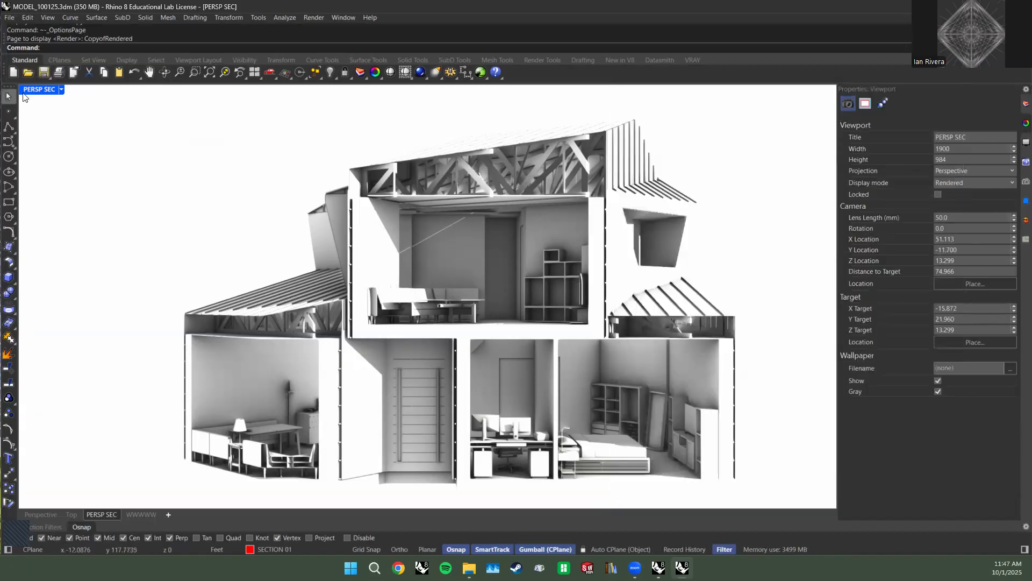
Set the background of the Copy of Rendered display mode to Transparent.
click(59, 88)
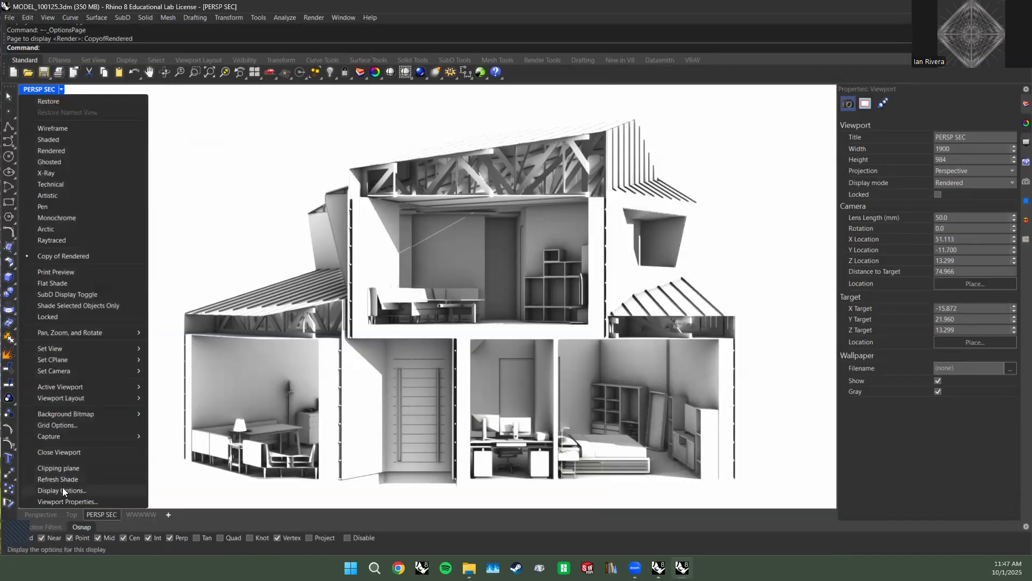
click(63, 490)
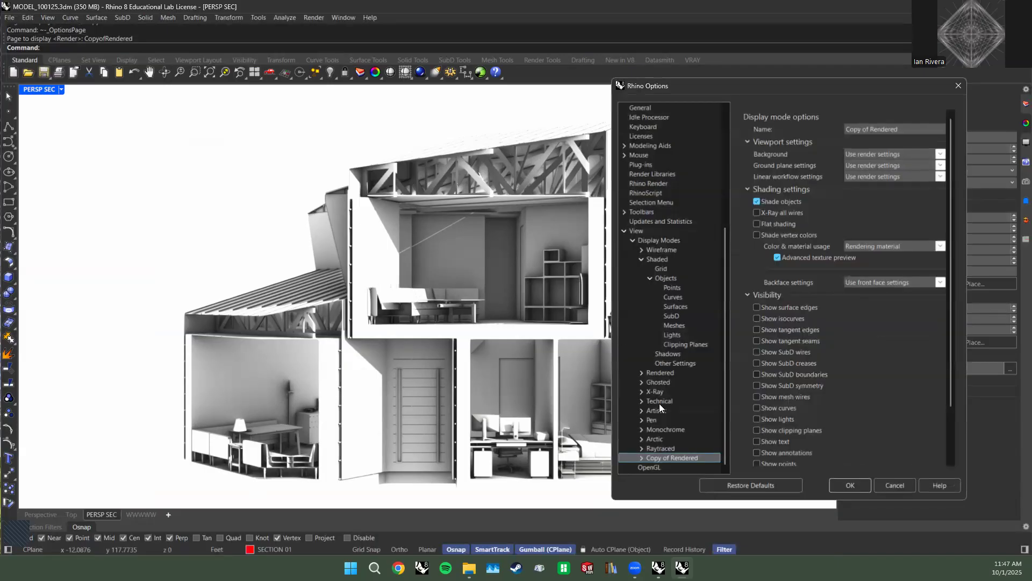
click(922, 155)
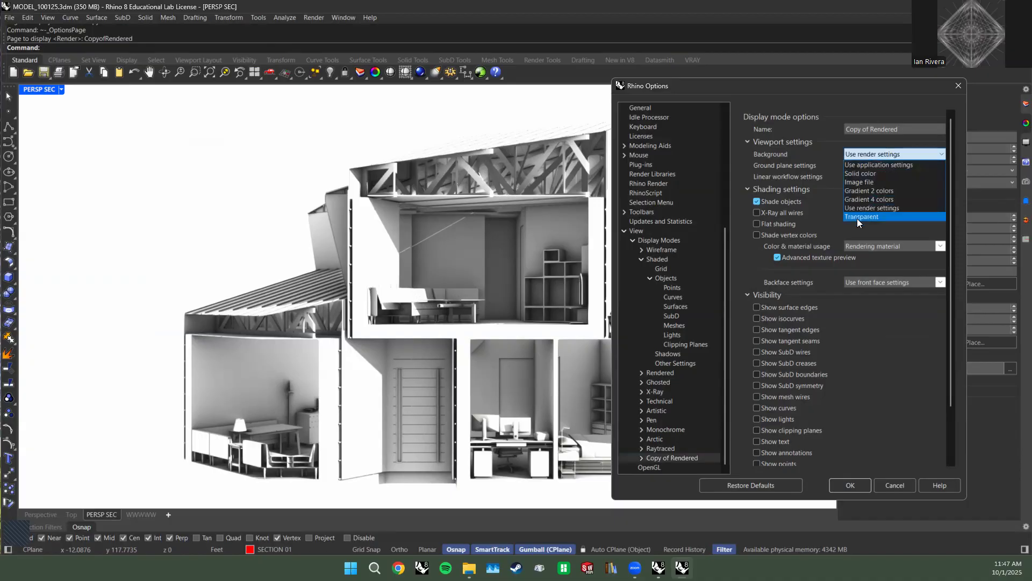
click(857, 217)
Make Copy of Rendered's ground plane settings Custom, turn off shadow only and automatic altitude, and accept the display mode changes.
click(914, 165)
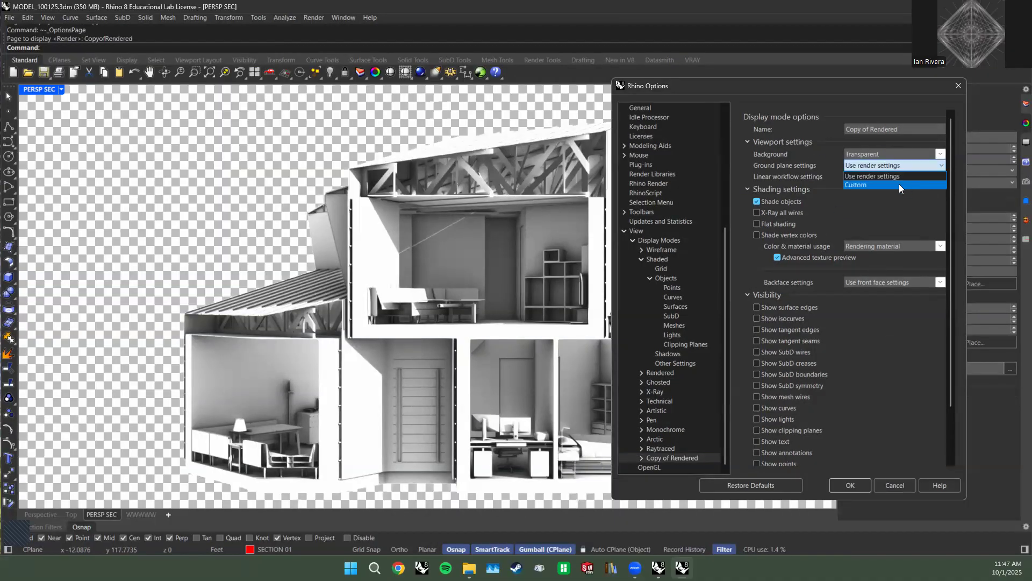
click(876, 184)
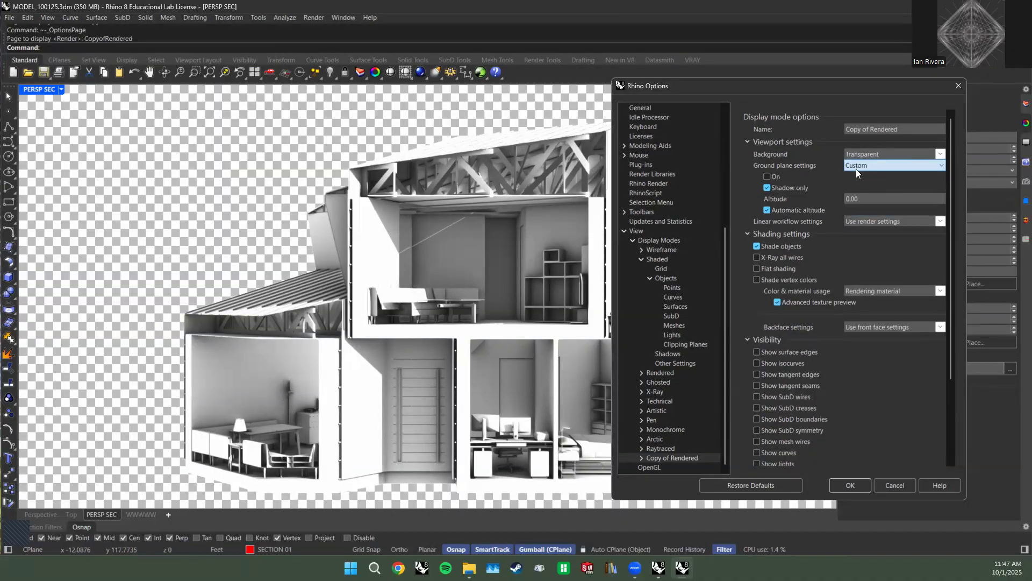
click(767, 188)
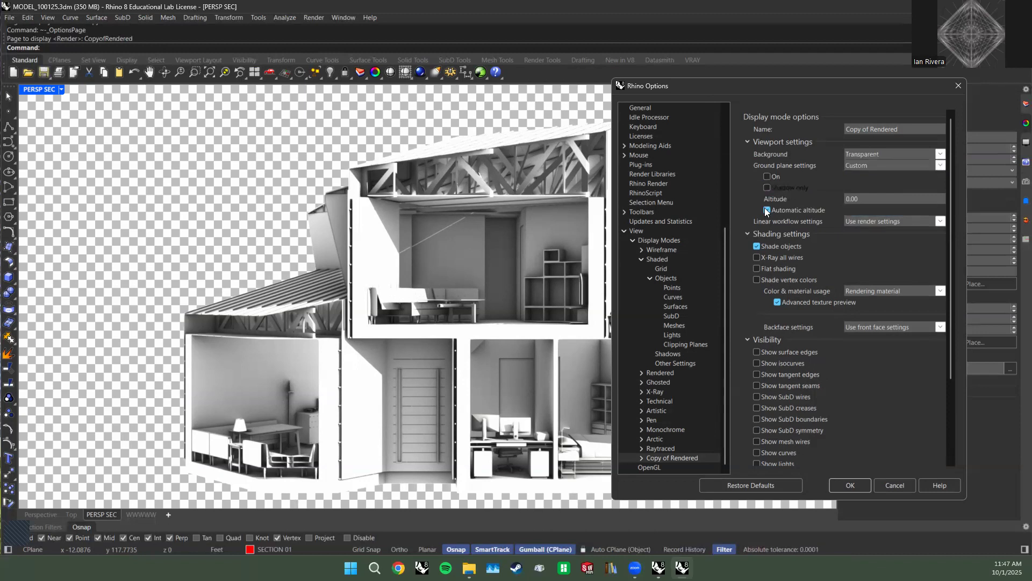
click(767, 210)
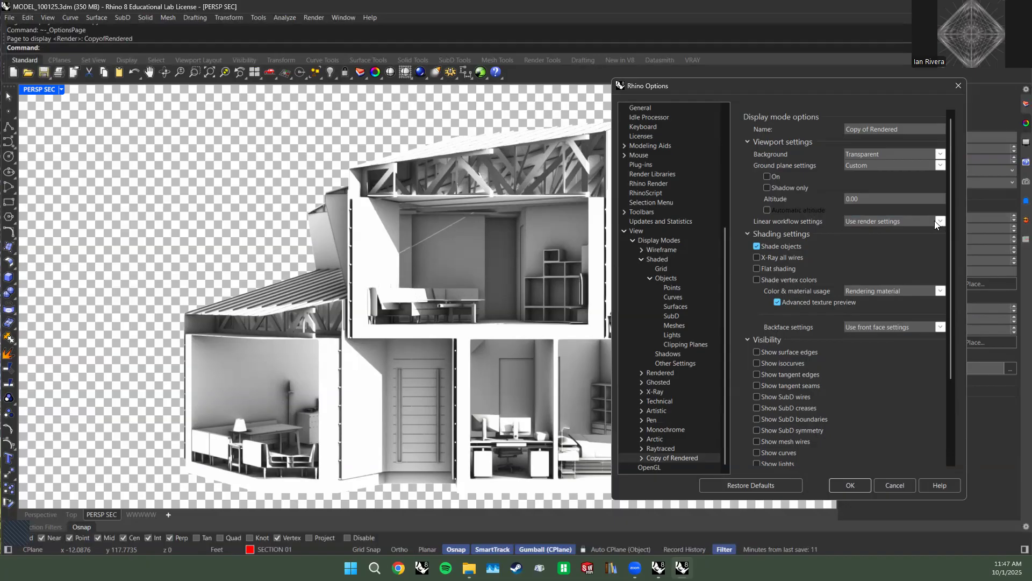
scroll(767, 261, down, 1)
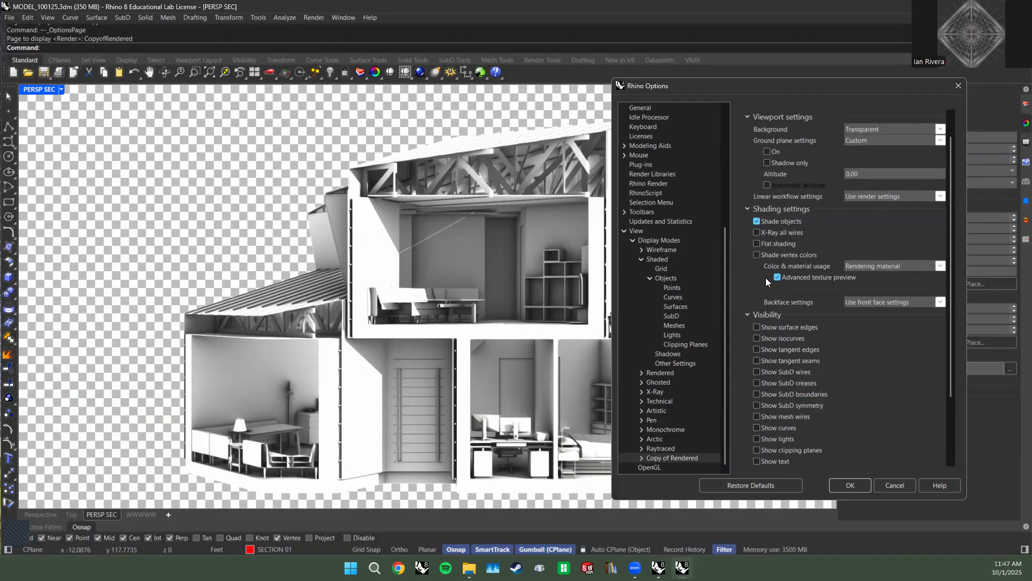
scroll(767, 280, down, 2)
click(851, 485)
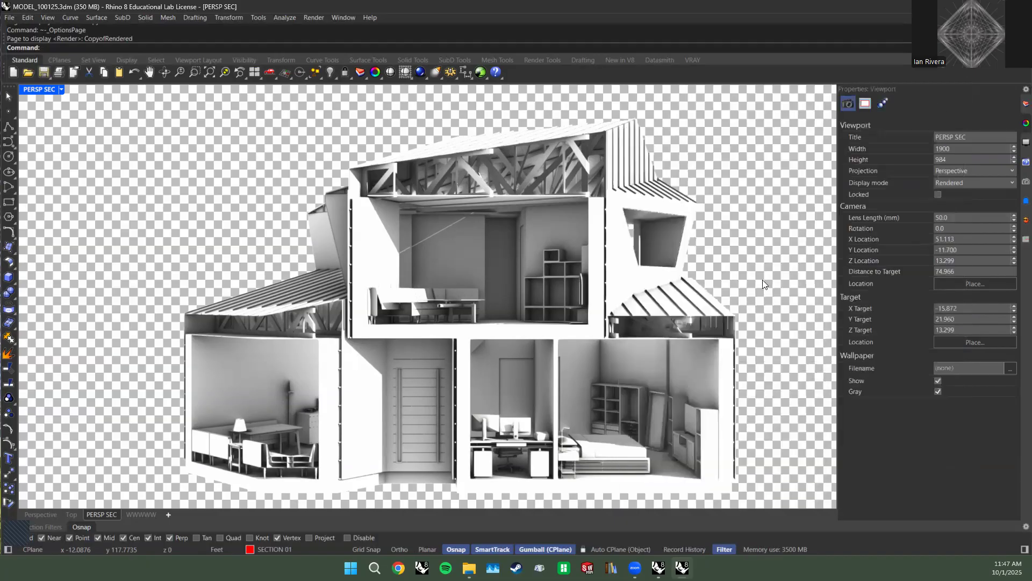
Bring up the sun settings, examine the document's render background, lighting and sun options, and leave those document properties unchanged.
click(1025, 220)
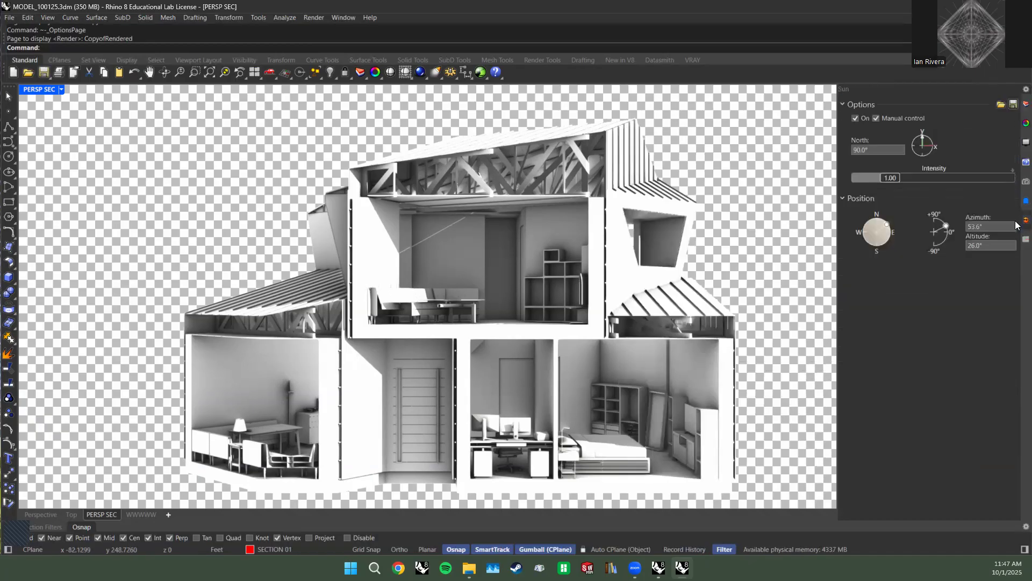
click(314, 17)
click(393, 278)
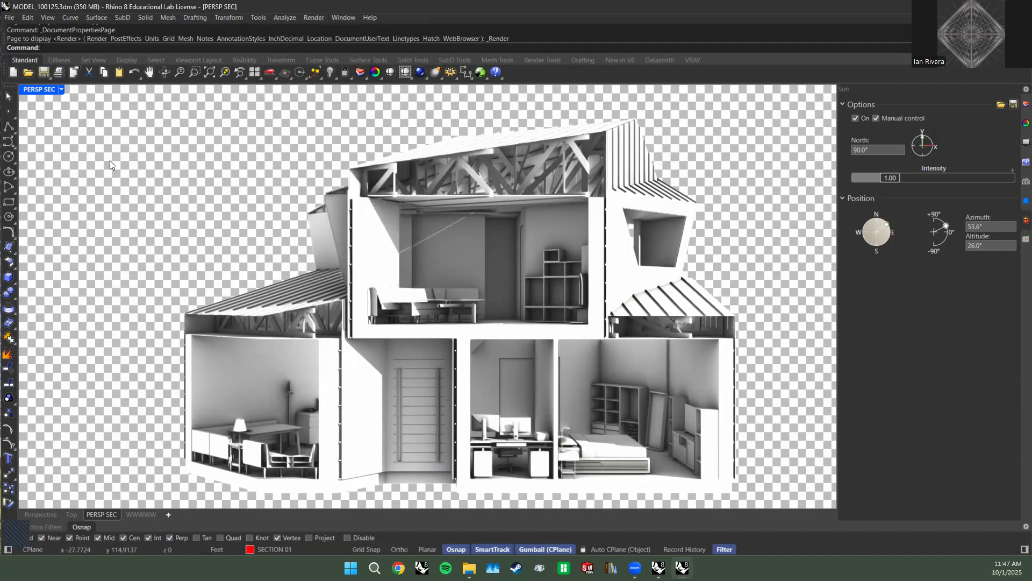
scroll(609, 383, down, 1)
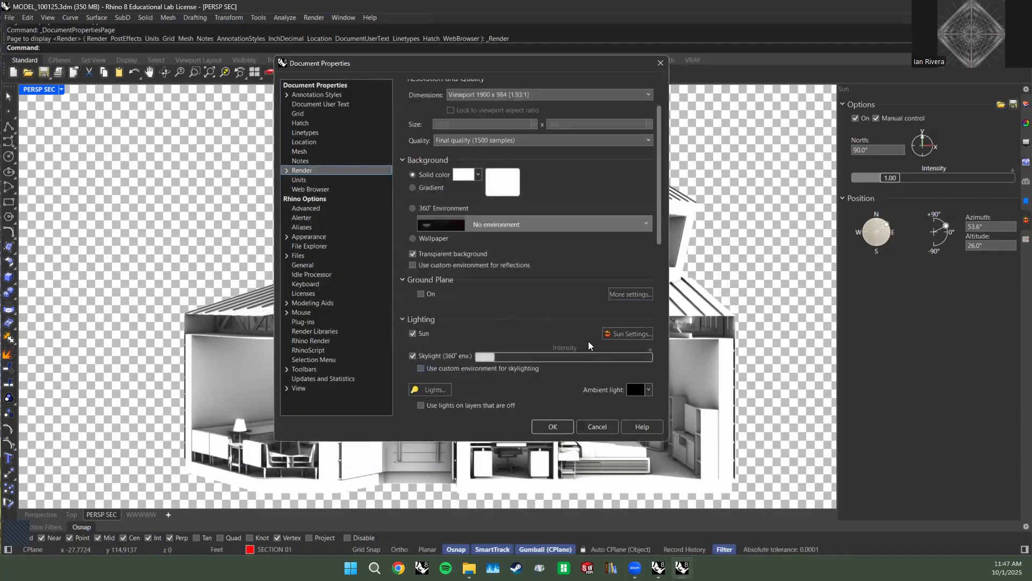
click(627, 333)
drag(553, 133, 832, 183)
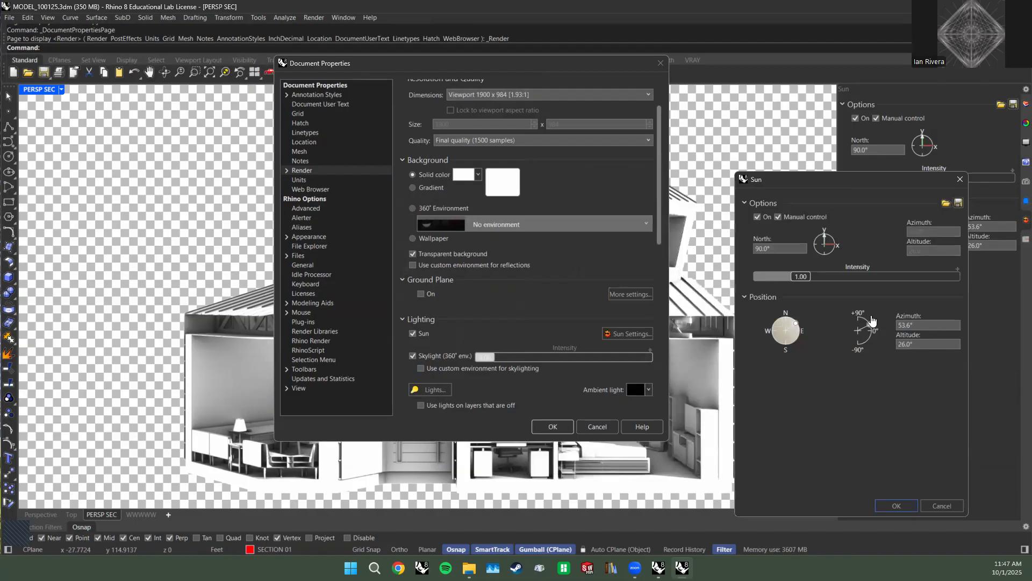
click(941, 506)
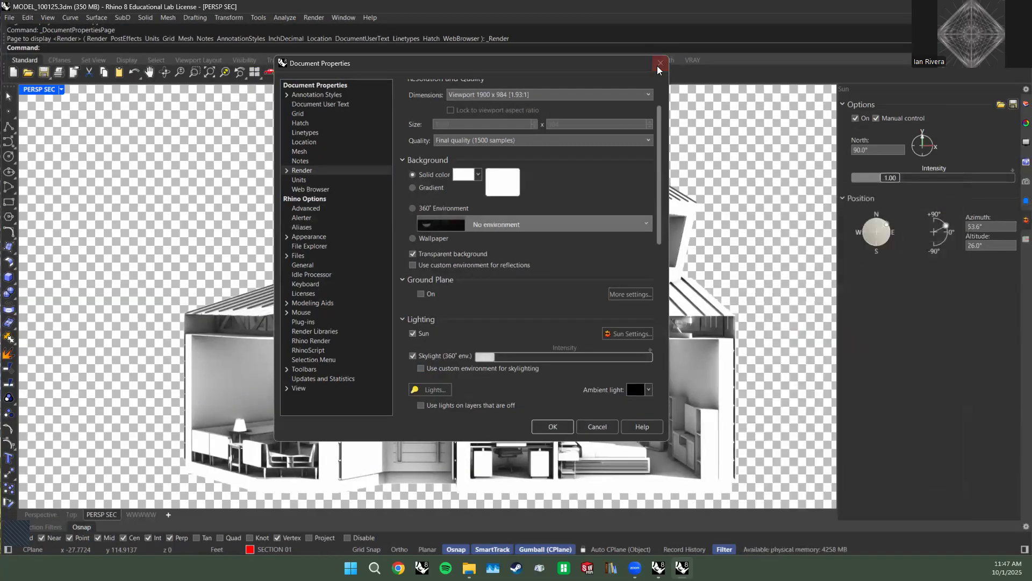
click(660, 62)
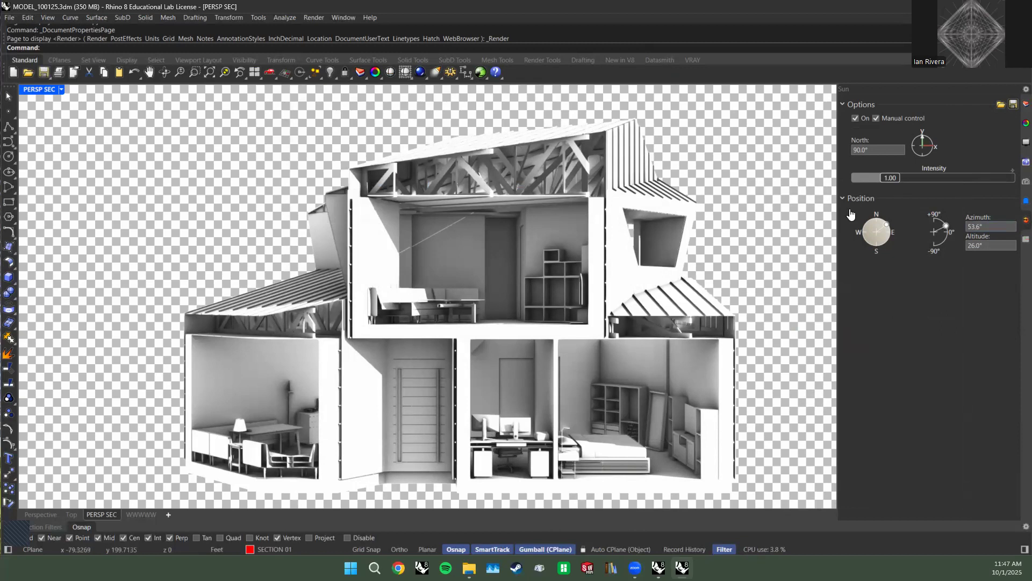
Turn off manual sun control and set the sun to July 20, 2025 at about 2:33 PM.
click(877, 118)
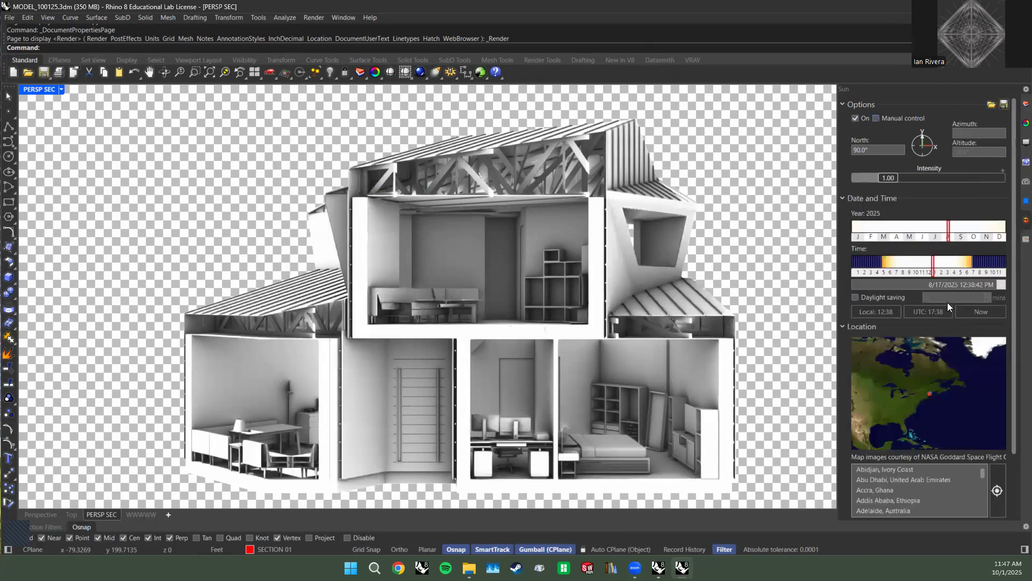
scroll(895, 354, down, 2)
scroll(897, 274, up, 2)
drag(927, 271, 944, 270)
mouse_move(925, 227)
mouse_down()
mouse_move(906, 227)
mouse_move(936, 233)
mouse_up()
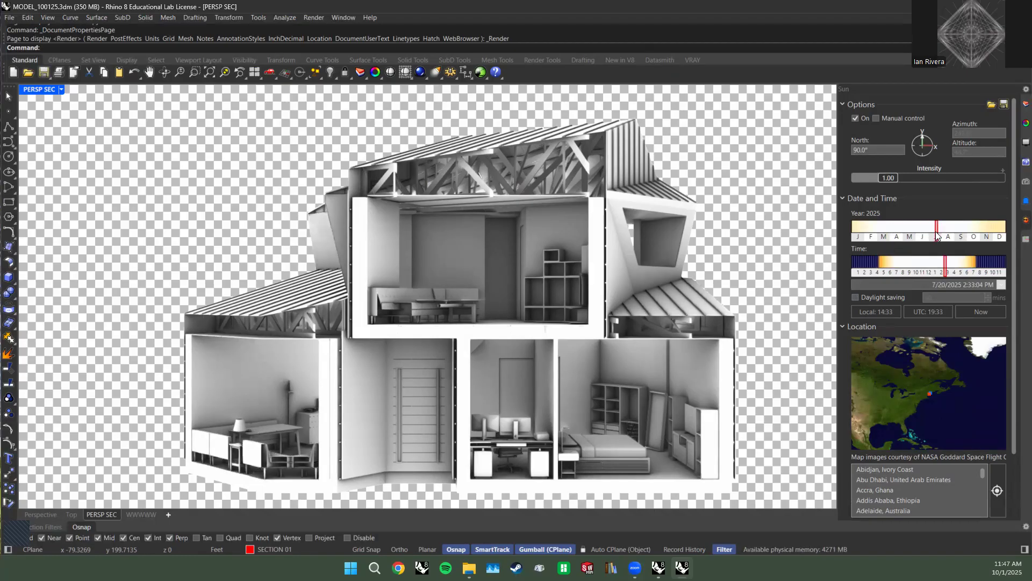
Try a sun date of February 18, 2025 with times from about 10:55 AM to 2:29 PM.
click(871, 235)
click(922, 262)
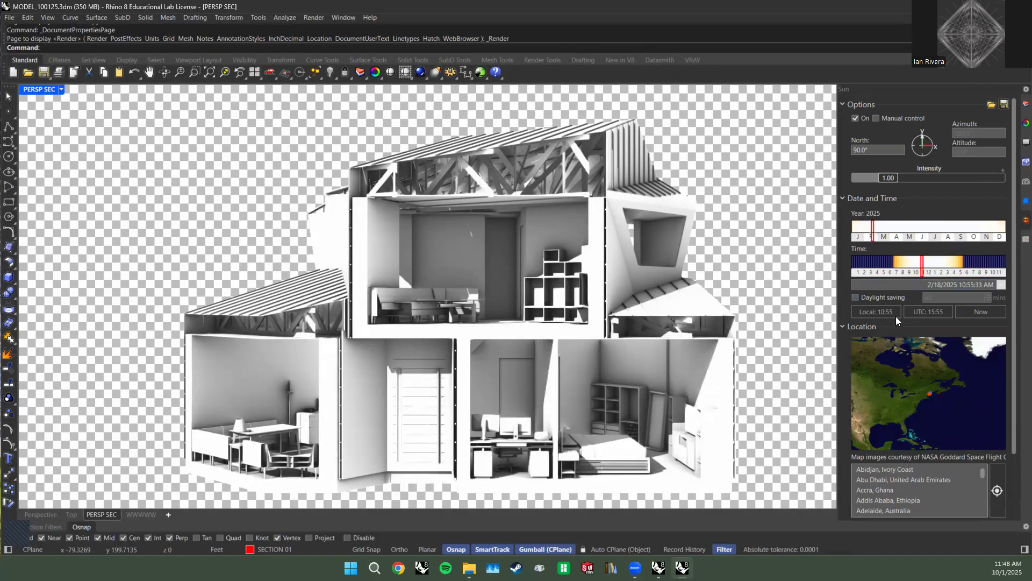
click(924, 268)
click(930, 269)
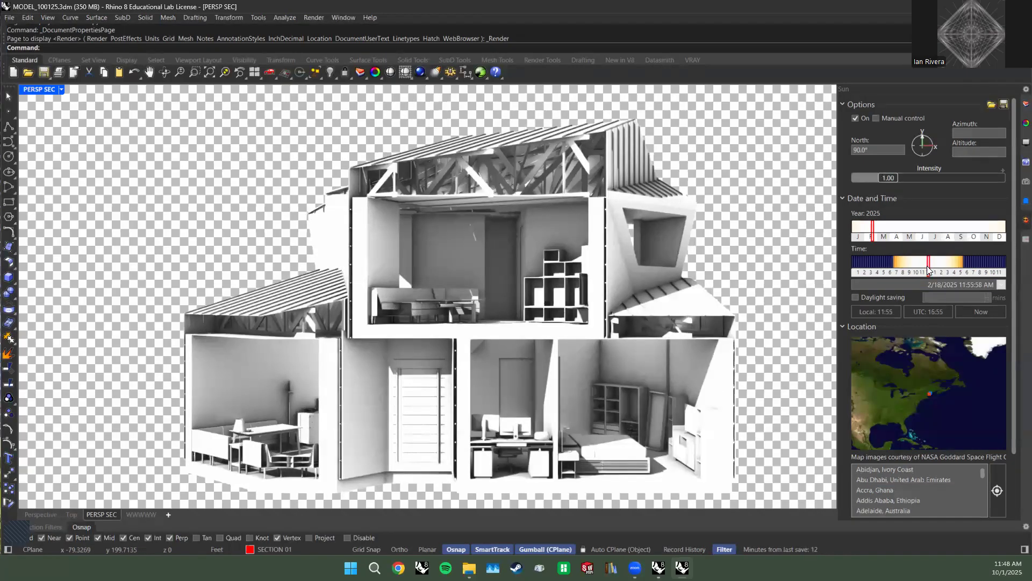
drag(930, 269, 944, 271)
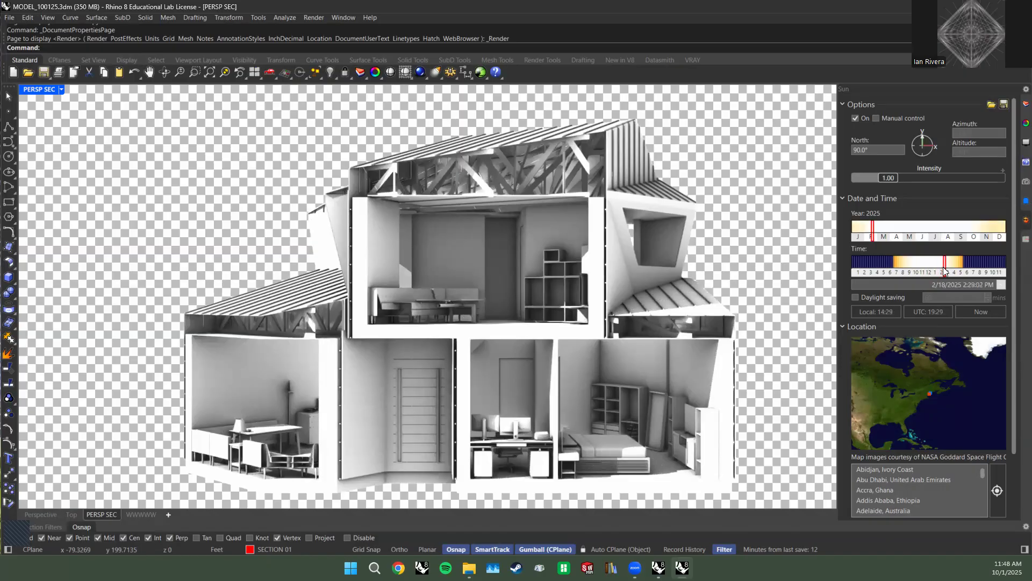
Try February 18 sun times between about 7:58 and 10:43 AM, ending at about 9:02 AM.
click(903, 269)
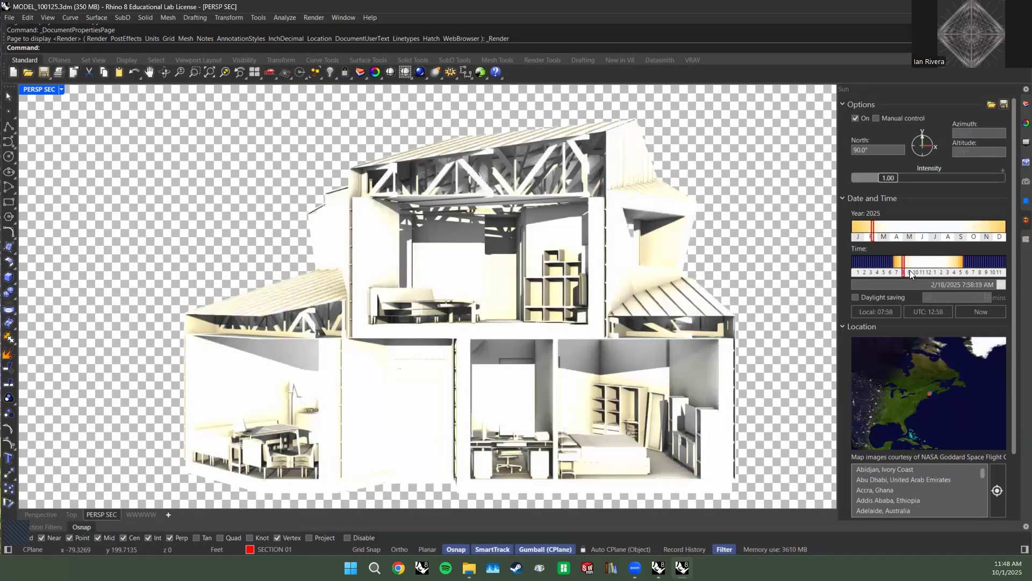
click(909, 270)
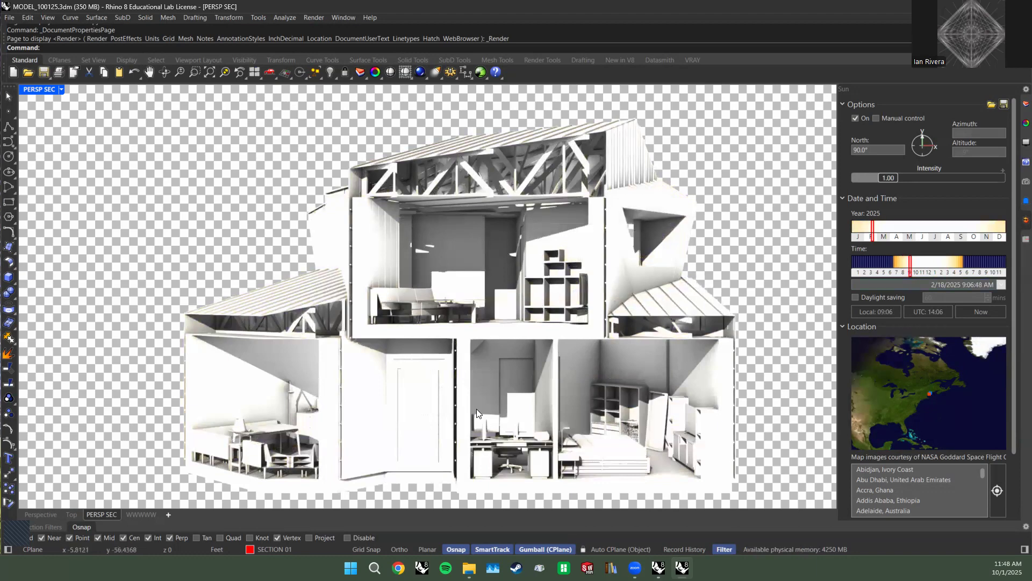
click(921, 267)
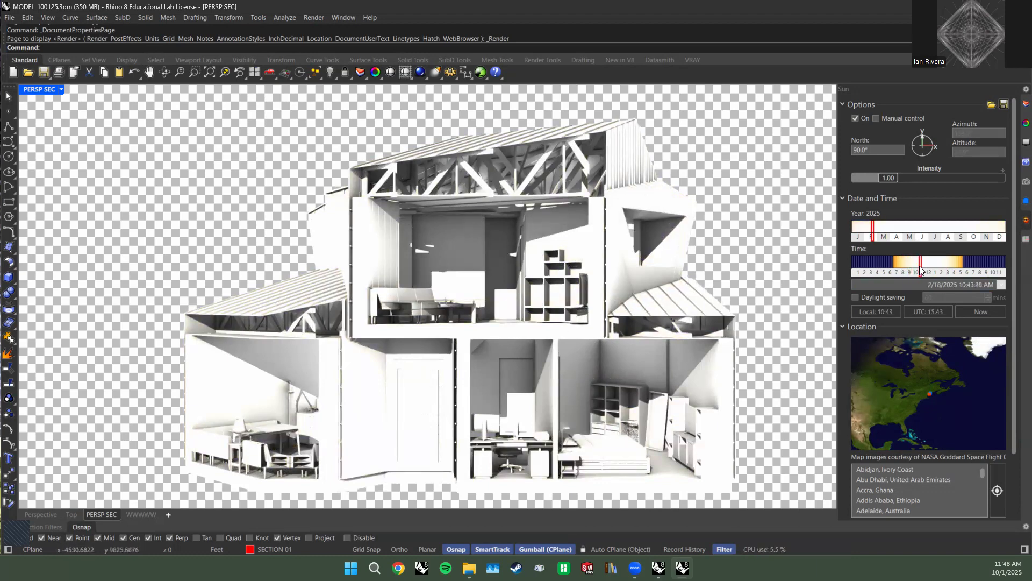
click(910, 271)
click(905, 269)
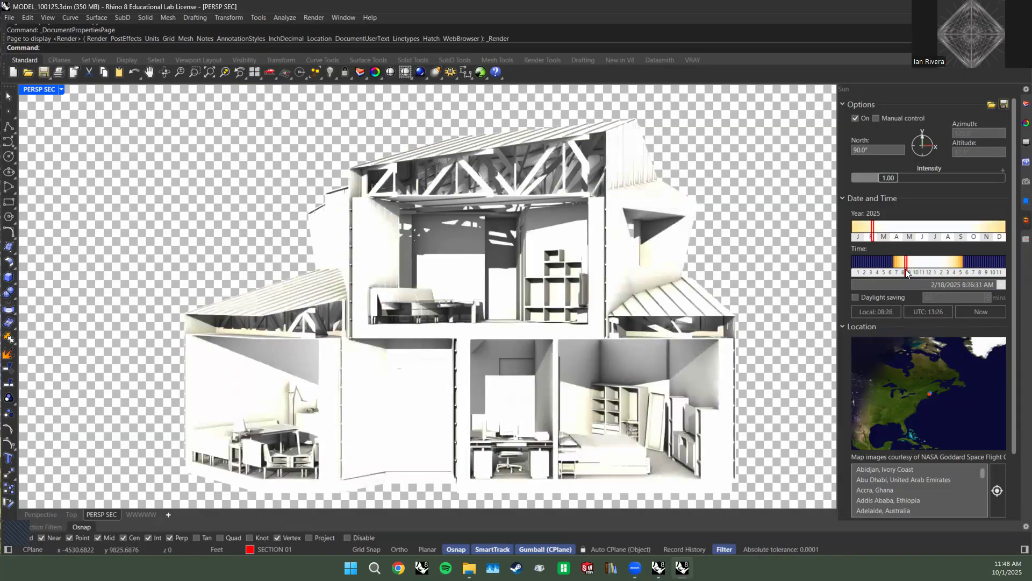
click(910, 270)
Try other sun dates at the same morning time, including April 16, August 6 and September 27, 2025.
click(884, 236)
click(895, 235)
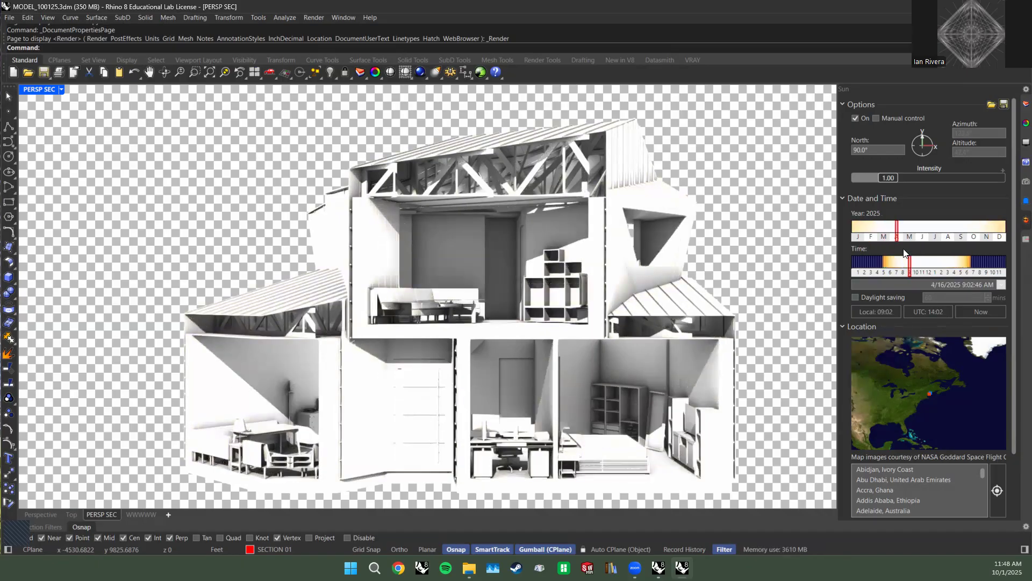
click(916, 236)
click(943, 234)
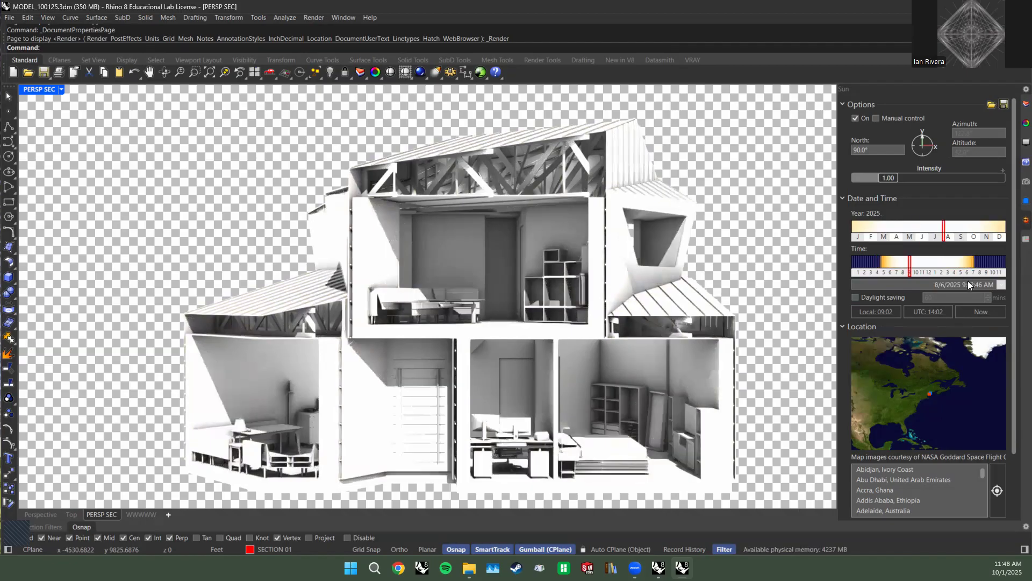
click(966, 235)
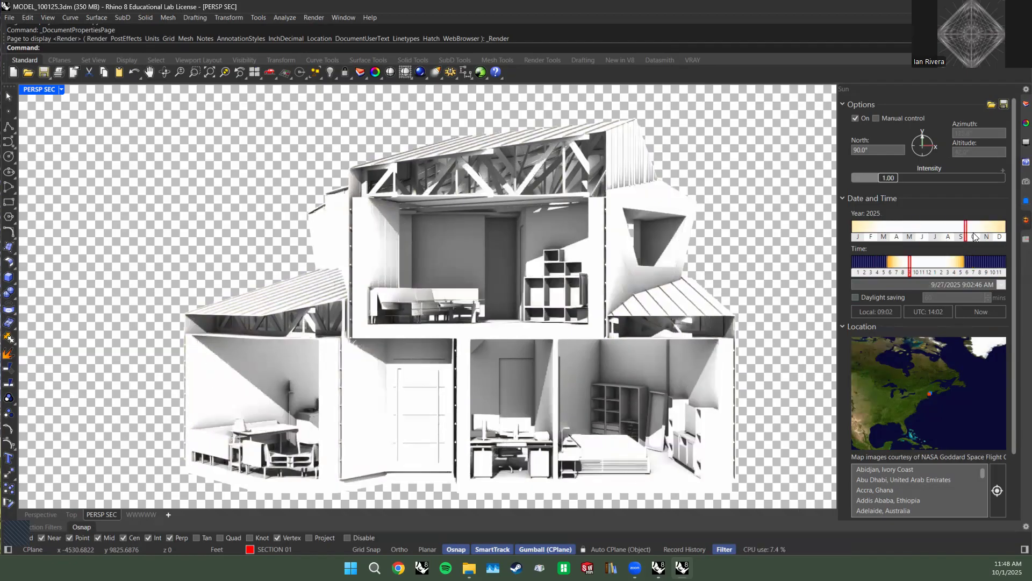
Move the sun date to December 30, 2025 and set the time to about 10:39 AM.
click(982, 235)
click(999, 234)
drag(1001, 235, 1011, 235)
click(918, 272)
click(912, 271)
click(919, 270)
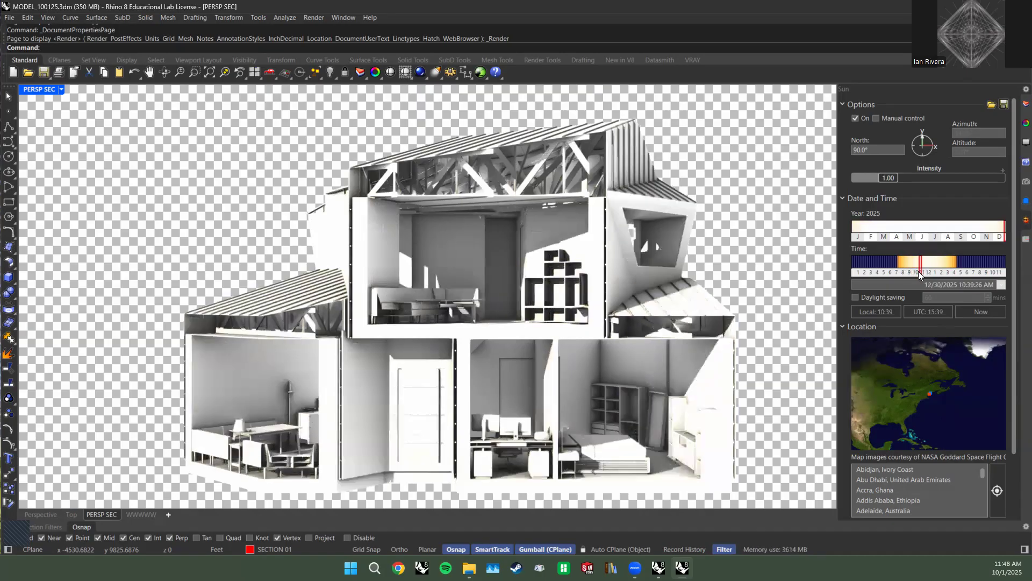
Compare December 30 sun times between morning and about 1:08 PM, and settle on about 8:46 AM.
click(916, 271)
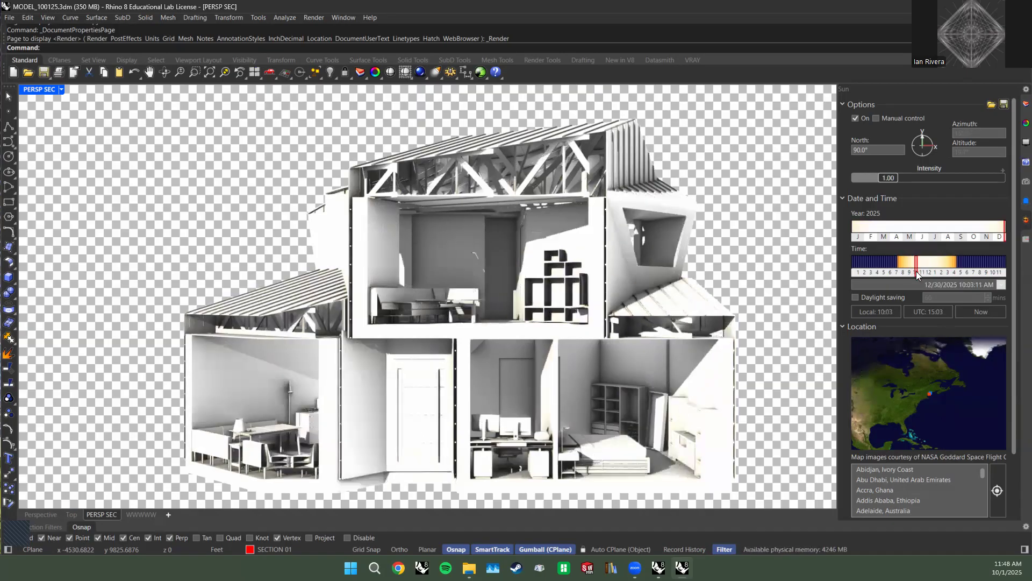
click(928, 266)
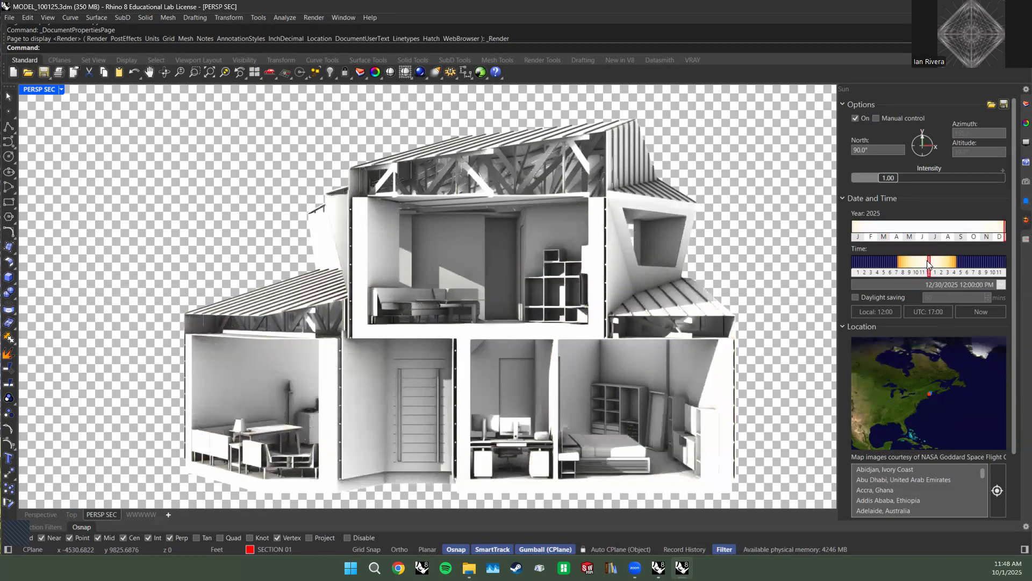
click(936, 274)
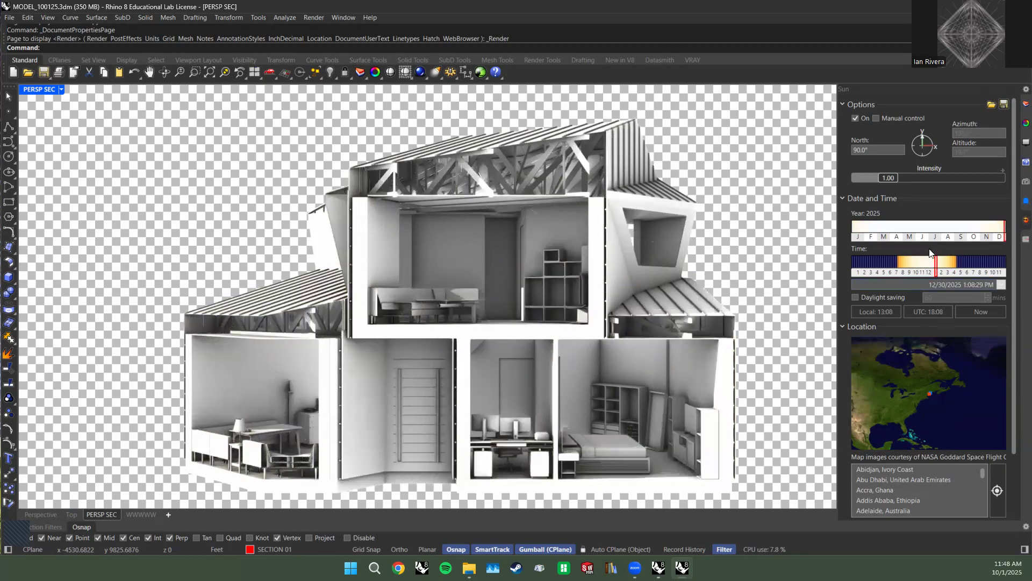
click(921, 270)
click(915, 270)
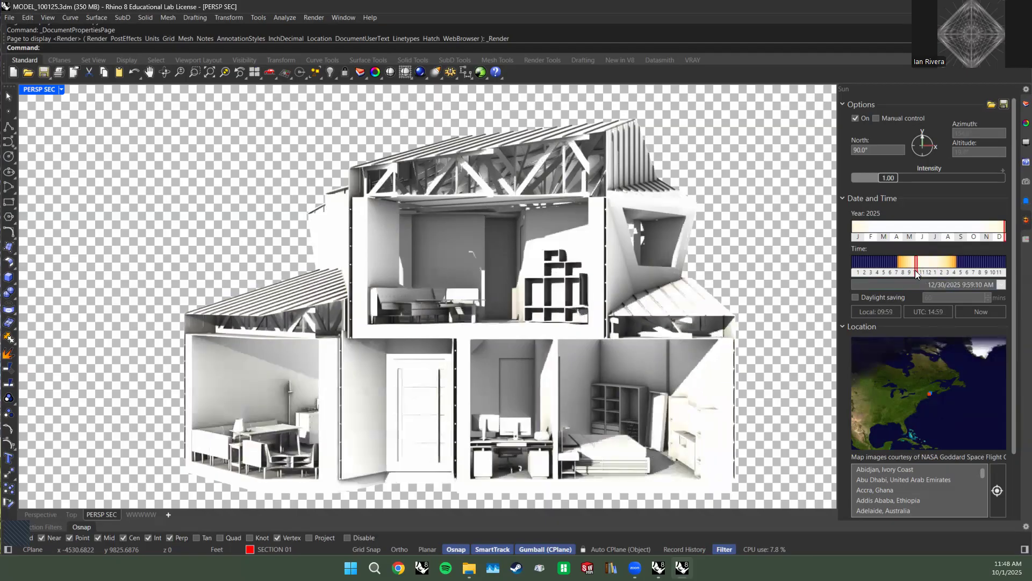
click(908, 269)
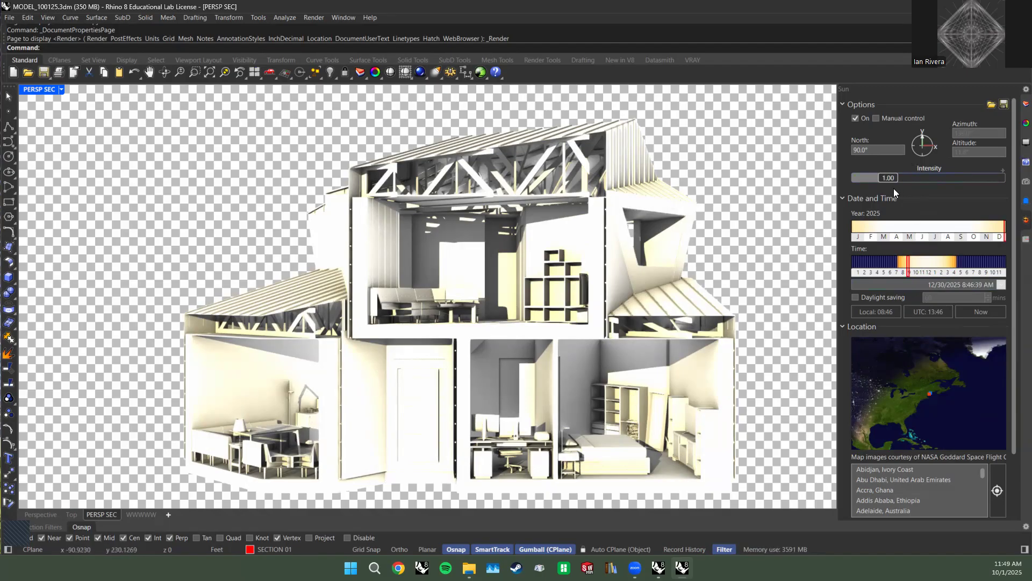
Try a sun intensity of 0.81 and restore it to 1.
drag(889, 178, 891, 180)
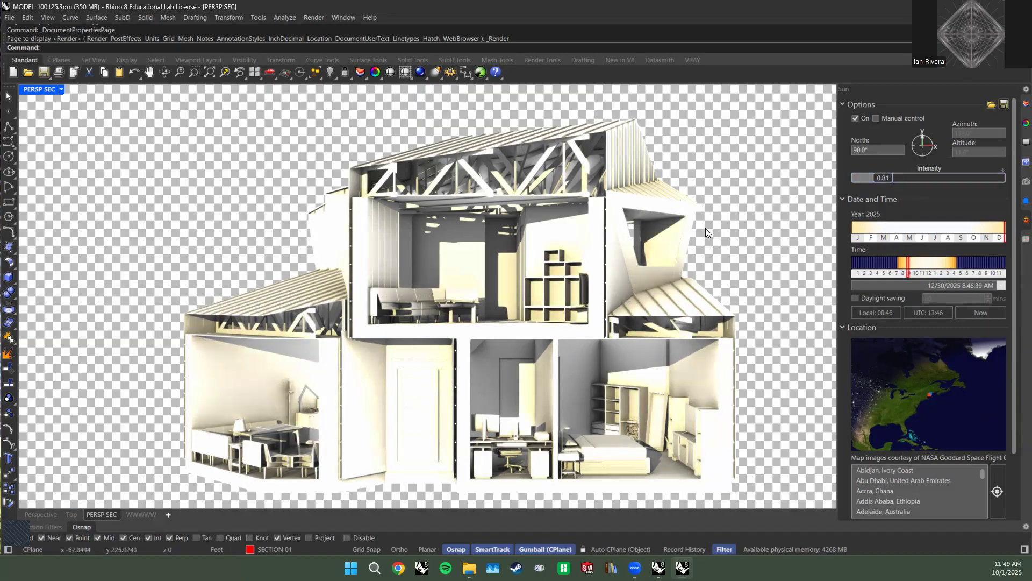
click(898, 178)
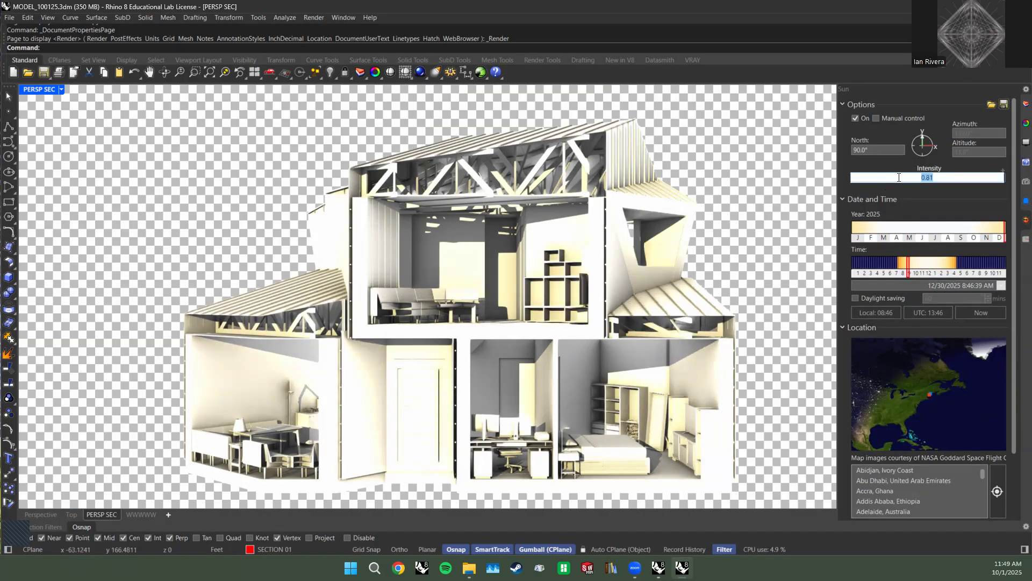
text(1)
key(Return)
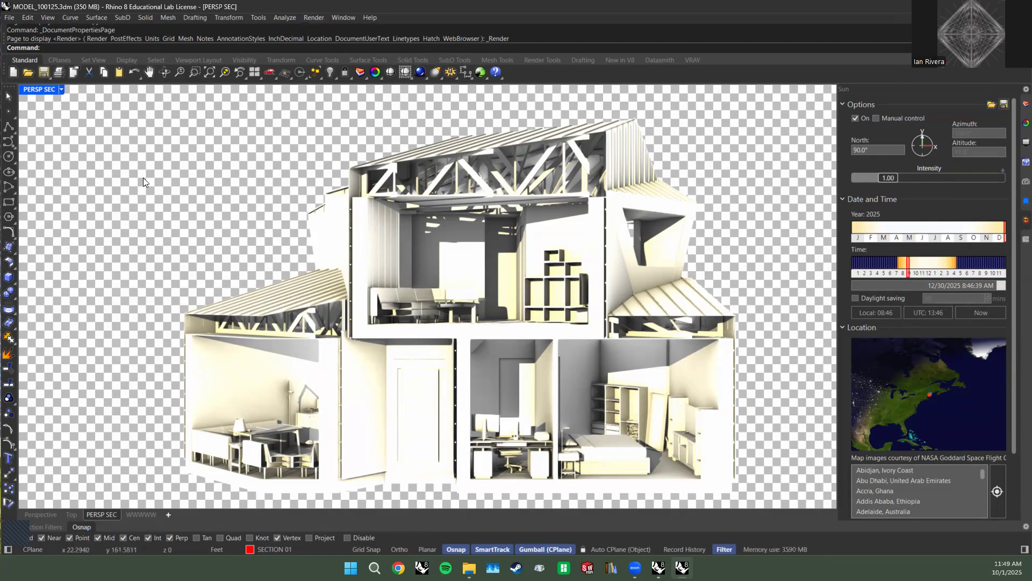
Open the light settings of the Copy of Rendered display mode and try drawing lights using light color.
click(61, 89)
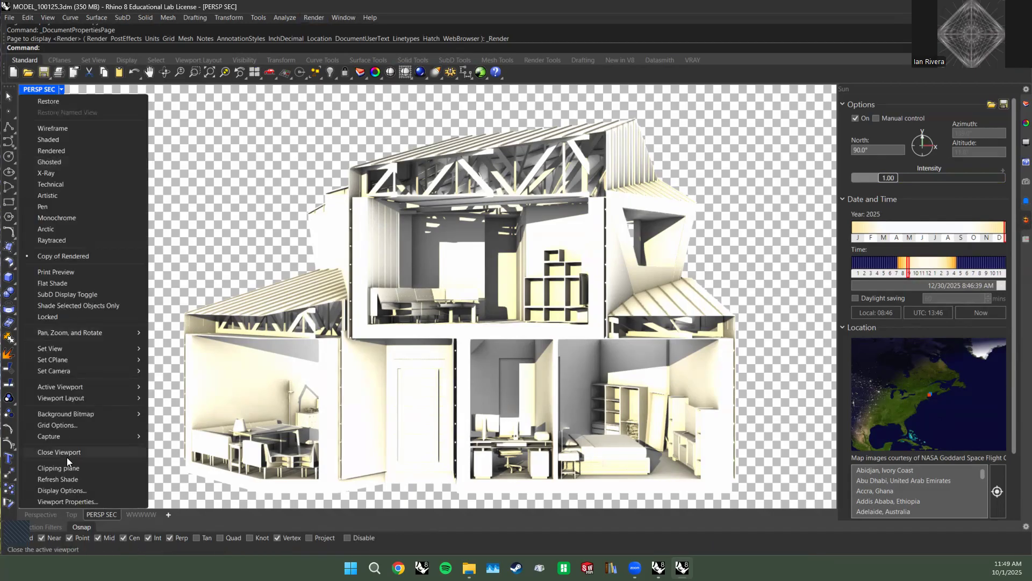
click(62, 490)
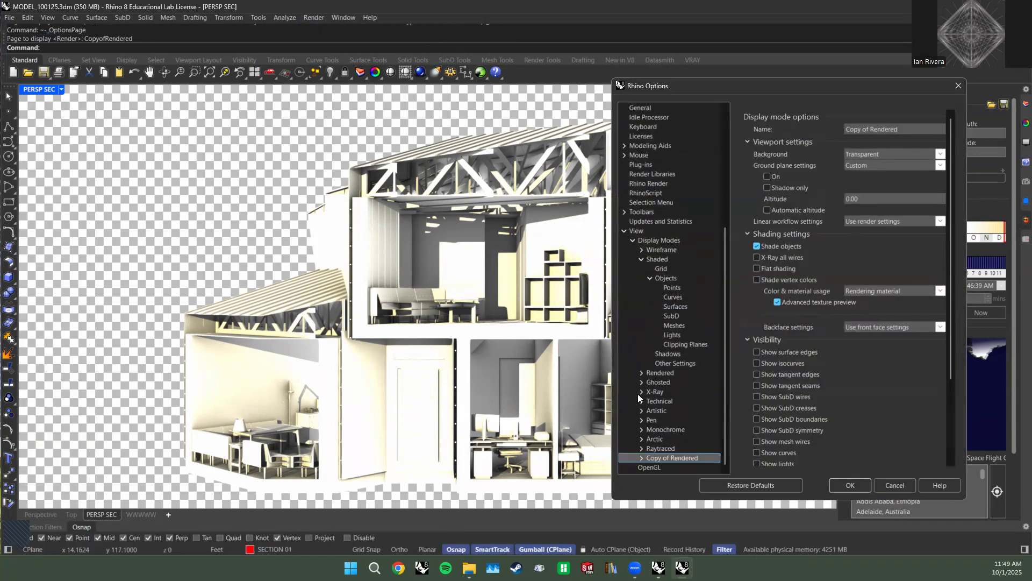
double_click(652, 458)
double_click(661, 438)
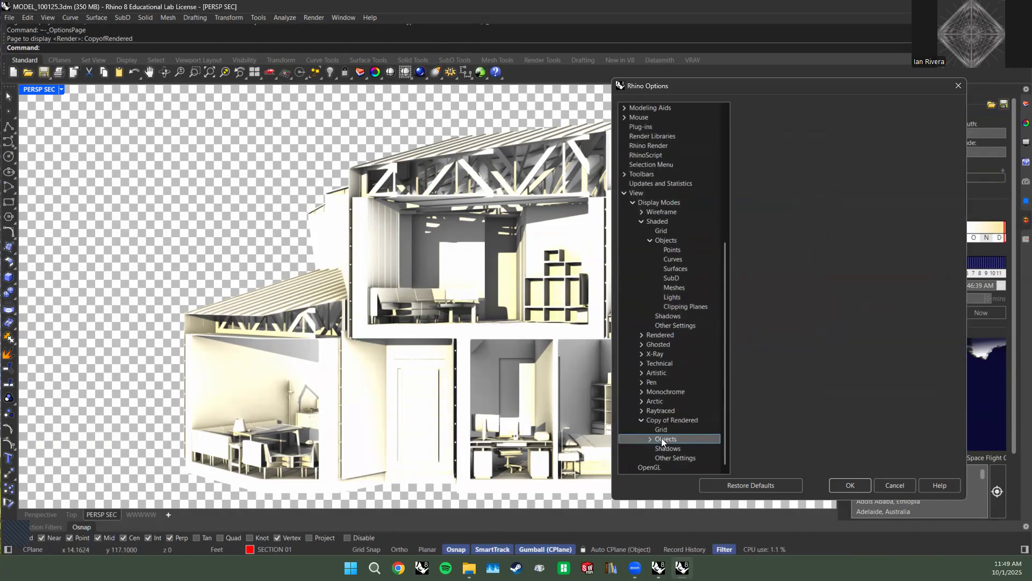
scroll(651, 438, down, 1)
click(673, 429)
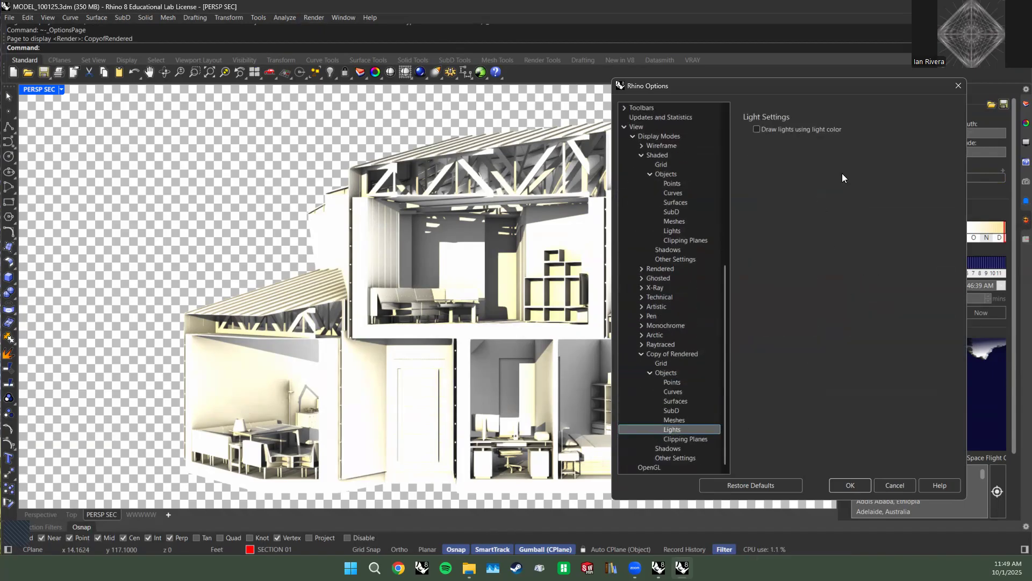
click(793, 127)
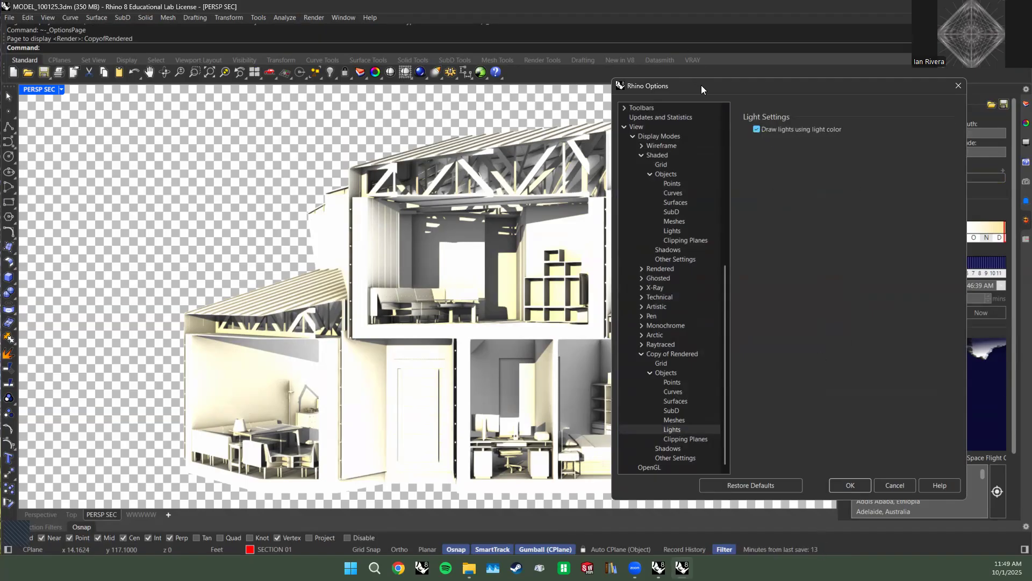
drag(701, 85, 733, 88)
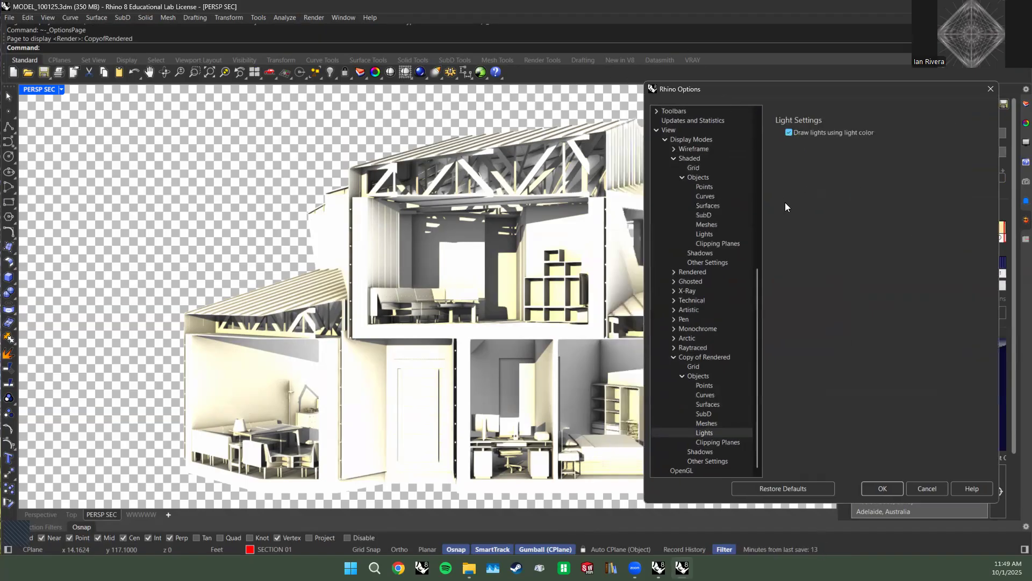
click(804, 133)
Examine the Copy of Rendered mode's mesh, SubD, surface, curve, point, clipping plane, object and grid settings.
click(706, 424)
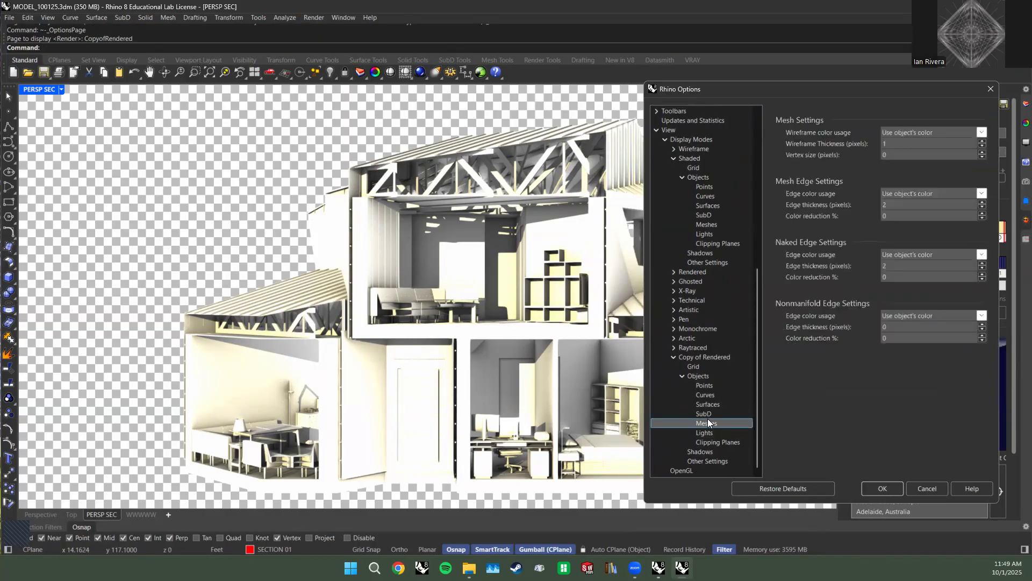
click(707, 416)
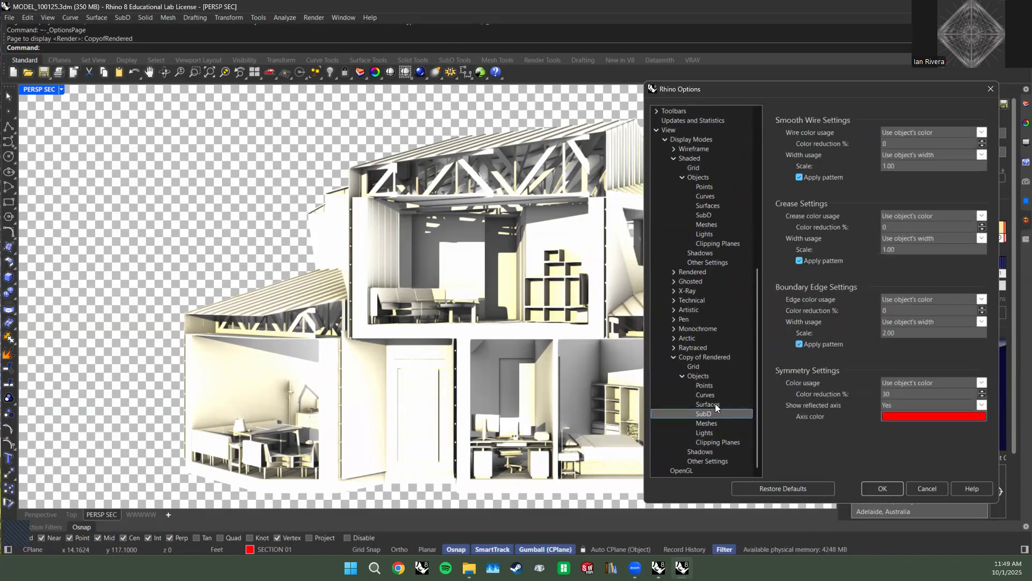
click(716, 403)
click(716, 395)
click(713, 385)
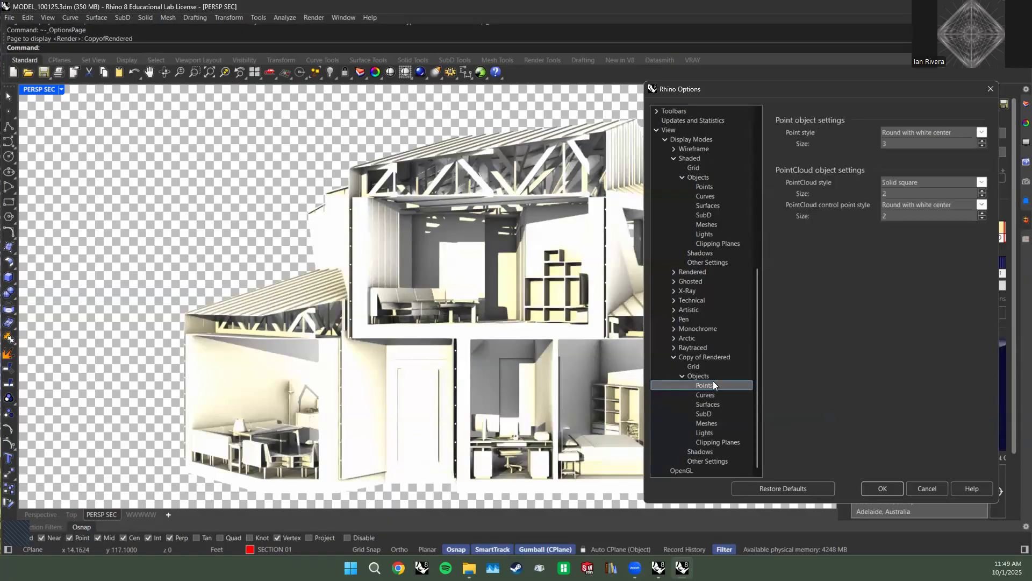
click(708, 441)
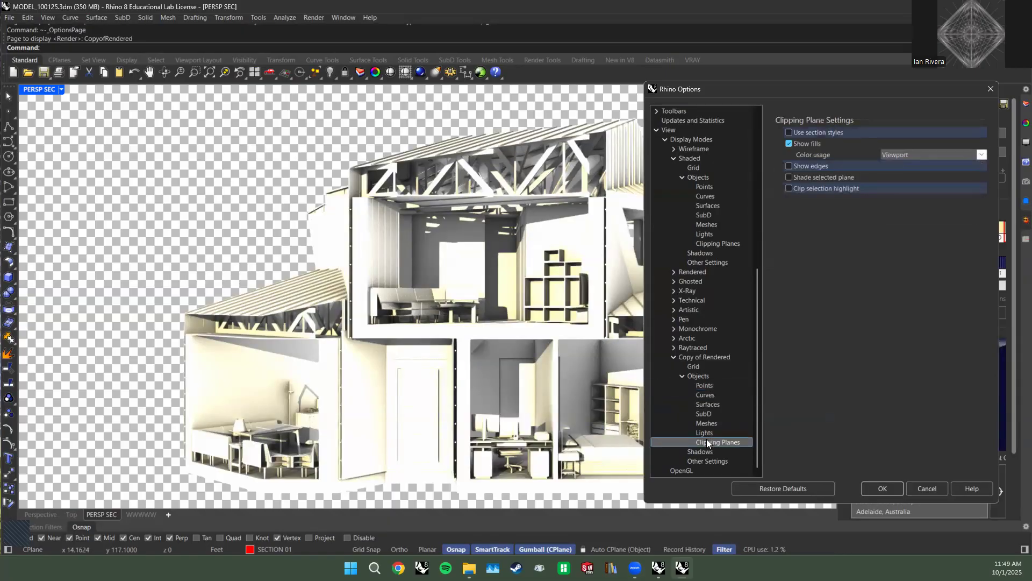
click(709, 431)
click(709, 426)
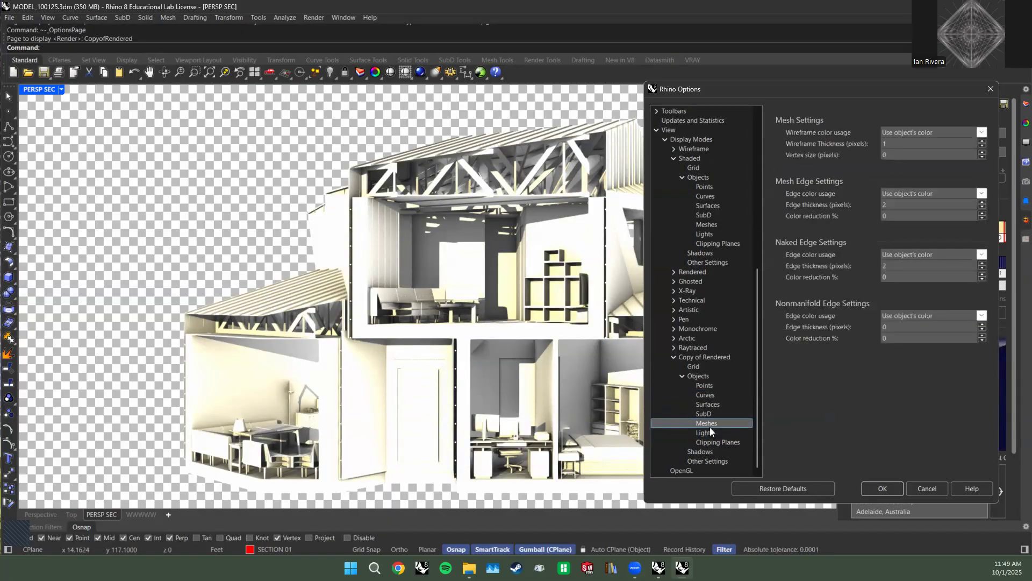
click(699, 376)
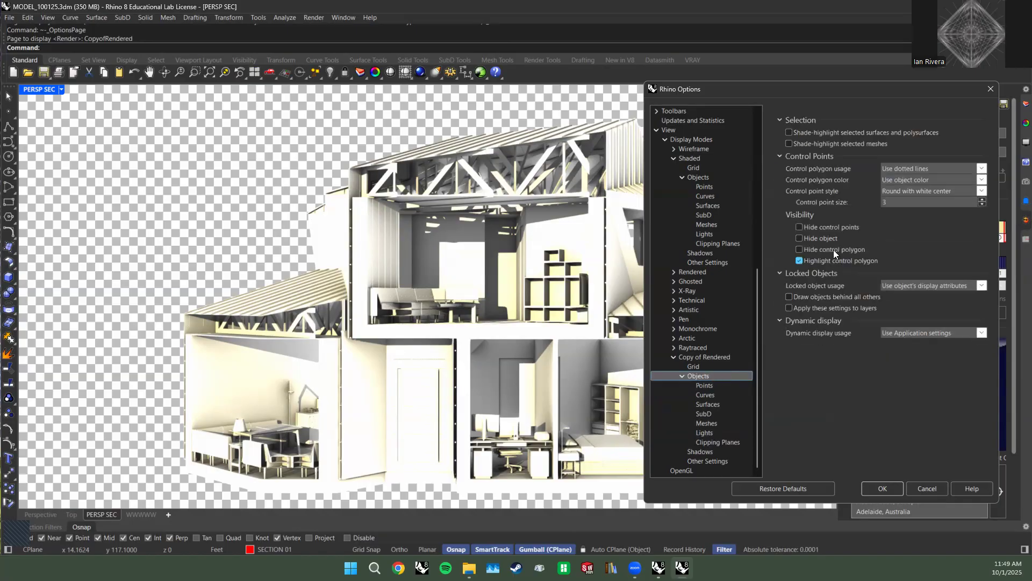
click(721, 366)
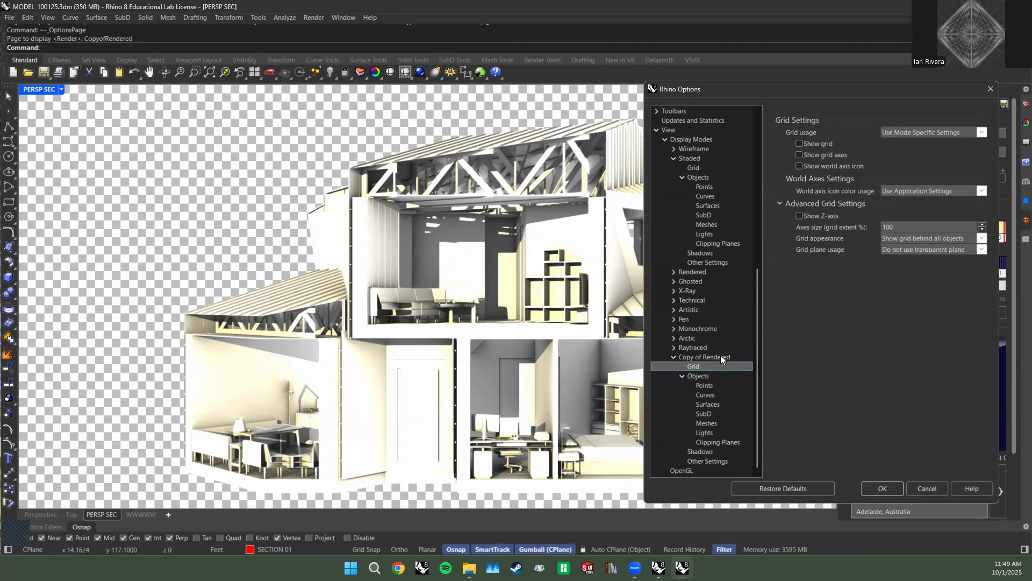
Review the Copy of Rendered mode's main shading, visibility and lighting scheme settings and close the options.
click(721, 357)
scroll(826, 362, down, 2)
scroll(844, 366, down, 2)
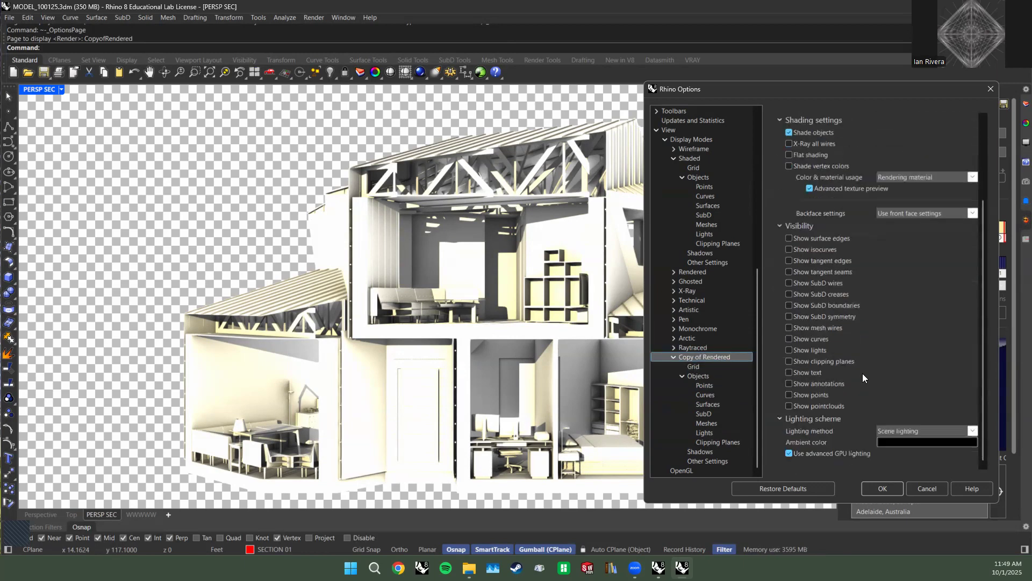
scroll(858, 404, up, 2)
scroll(859, 417, down, 2)
click(882, 488)
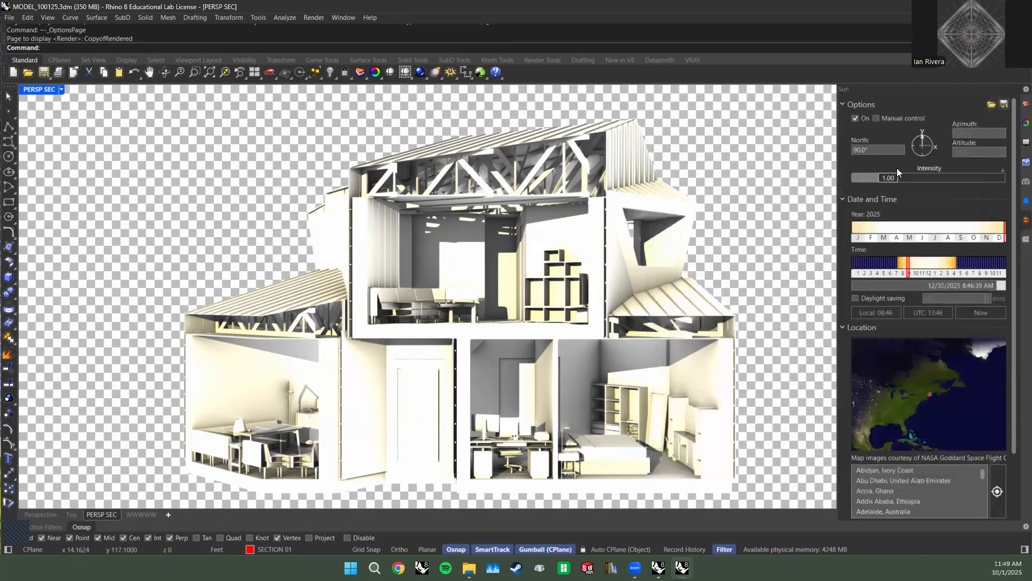
Set the sun time to about 9:39 AM and try dates including November 1, July 15 and September 30, 2025.
scroll(874, 359, down, 1)
scroll(881, 351, down, 1)
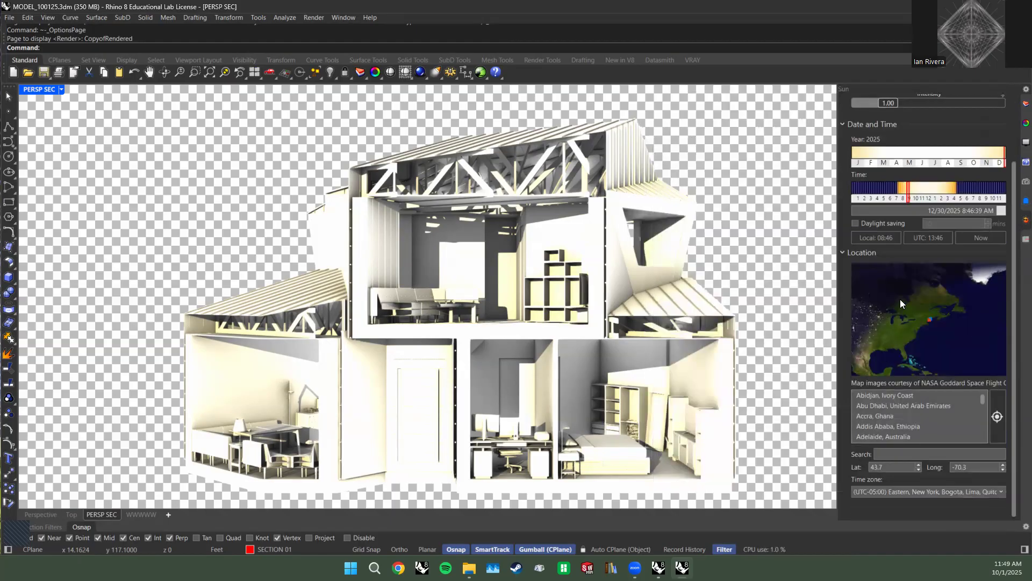
scroll(900, 299, up, 2)
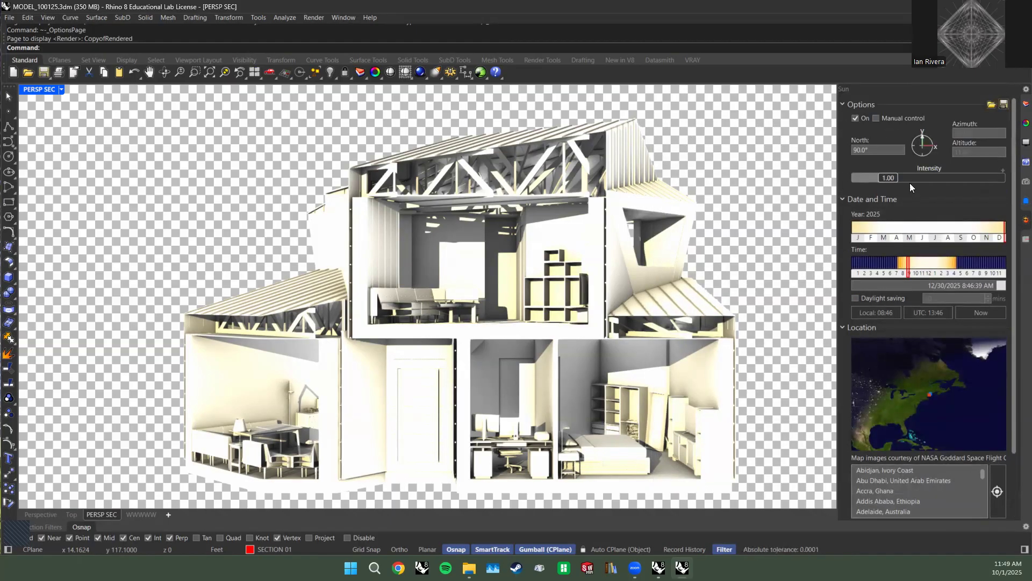
drag(909, 273, 913, 273)
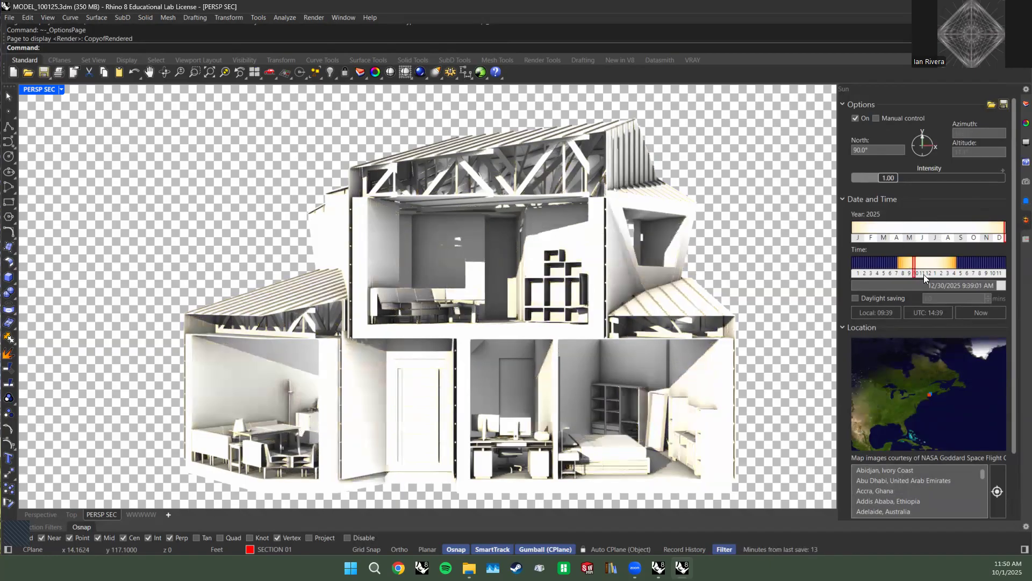
click(981, 237)
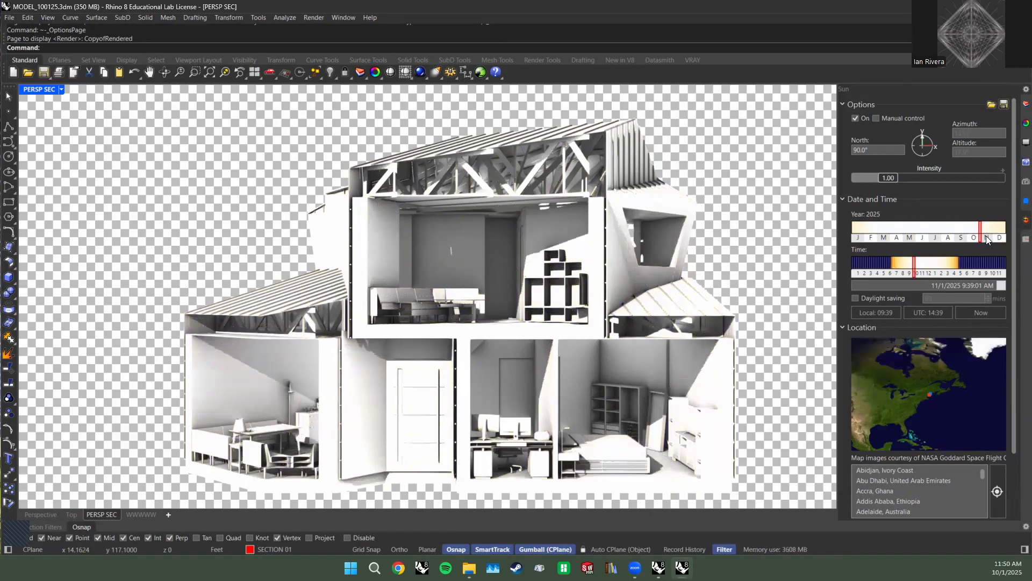
click(986, 235)
drag(954, 236, 947, 235)
click(934, 235)
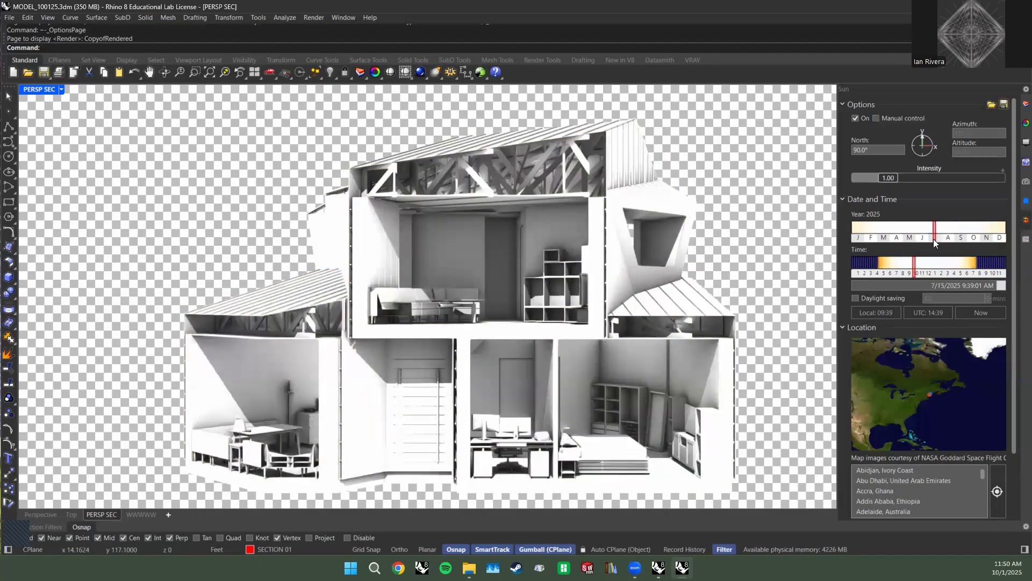
click(967, 235)
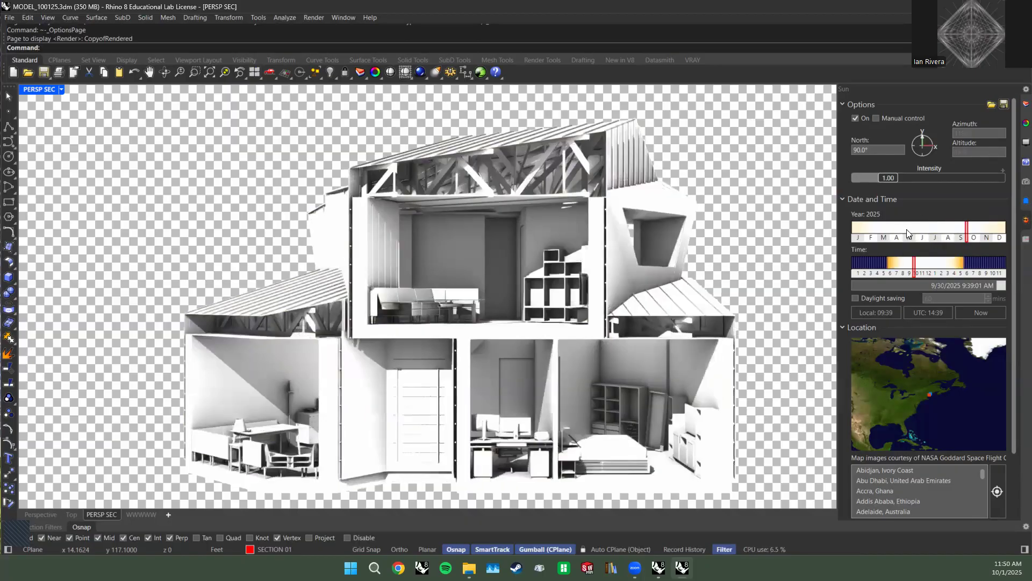
Set the sun date to December 15, 2025 and compare times between about 9:22 AM and 12:20 PM.
click(998, 236)
click(926, 261)
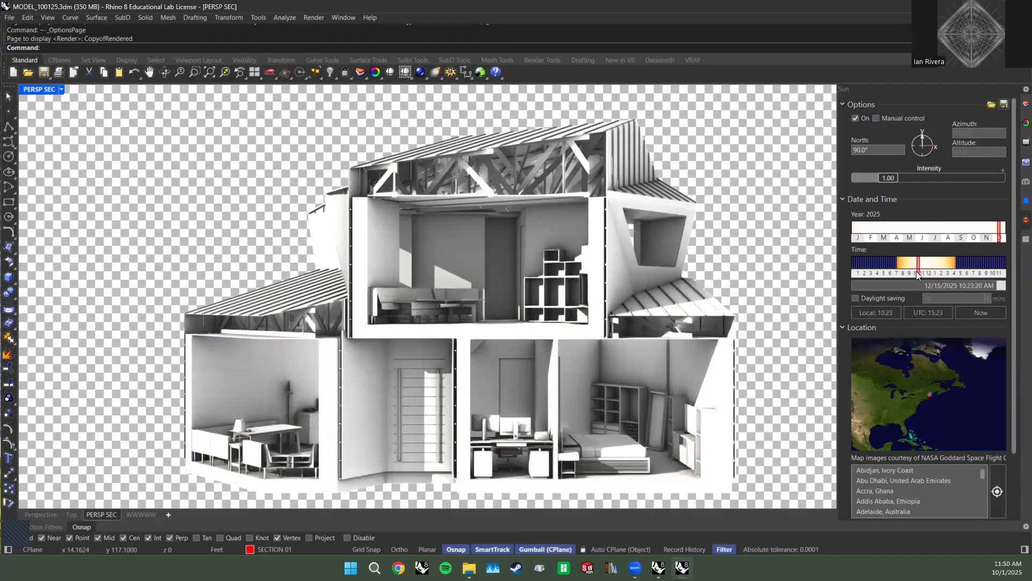
click(941, 272)
click(929, 270)
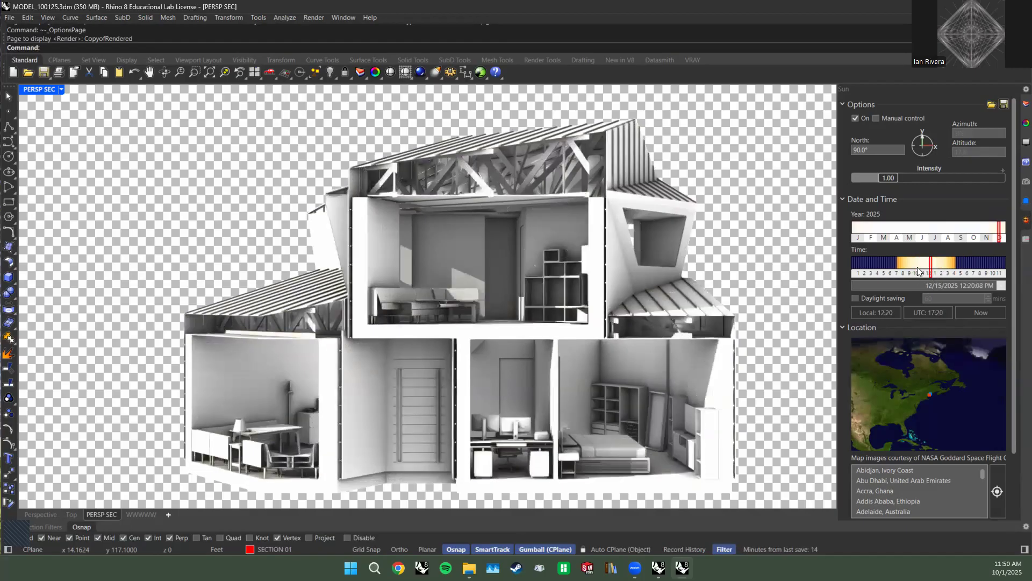
click(919, 267)
click(914, 270)
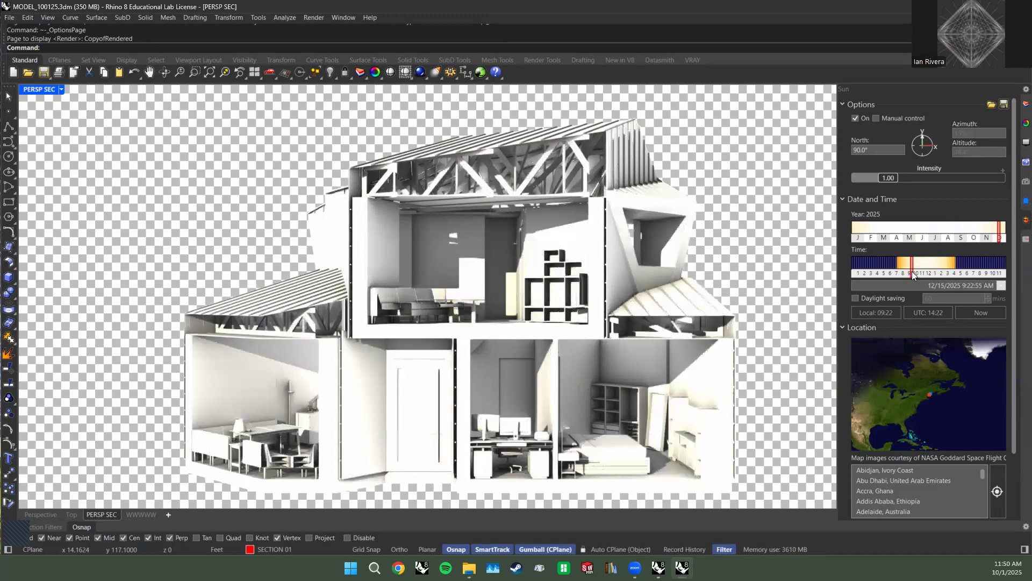
Try sun dates August 31 and June 9, 2025, comparing about 9:55 AM and 4:25 PM on June 9.
click(944, 232)
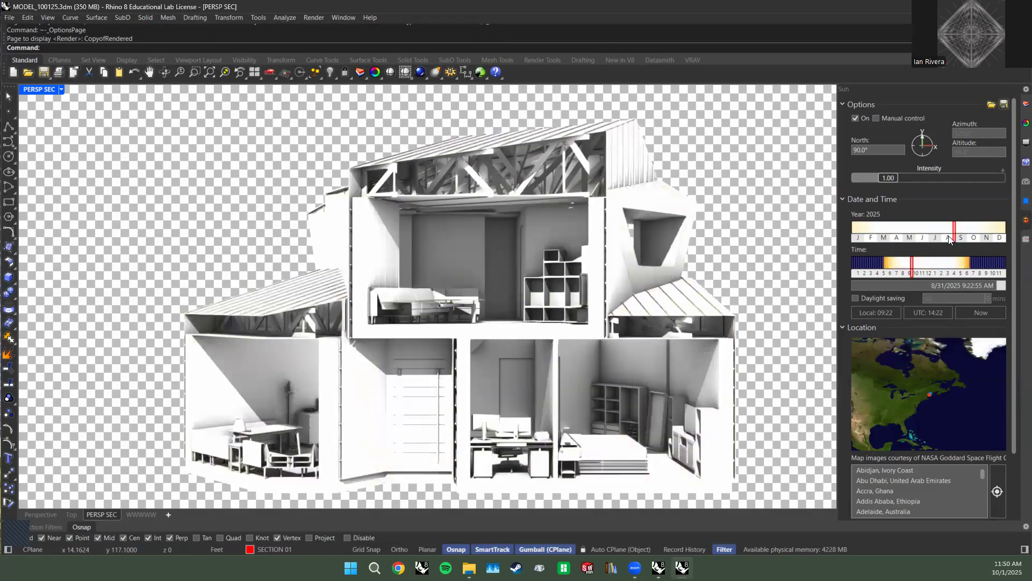
click(918, 232)
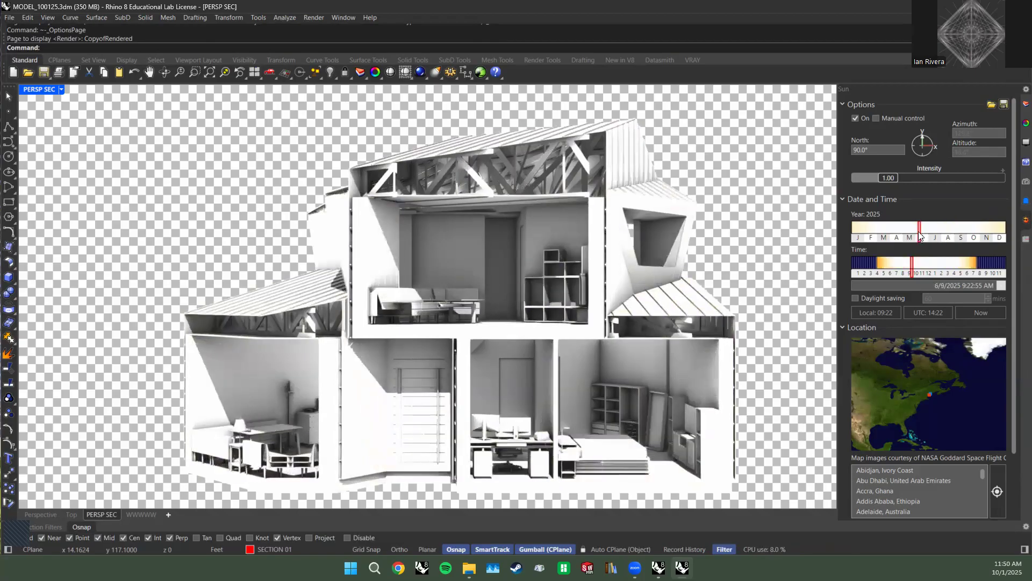
click(930, 270)
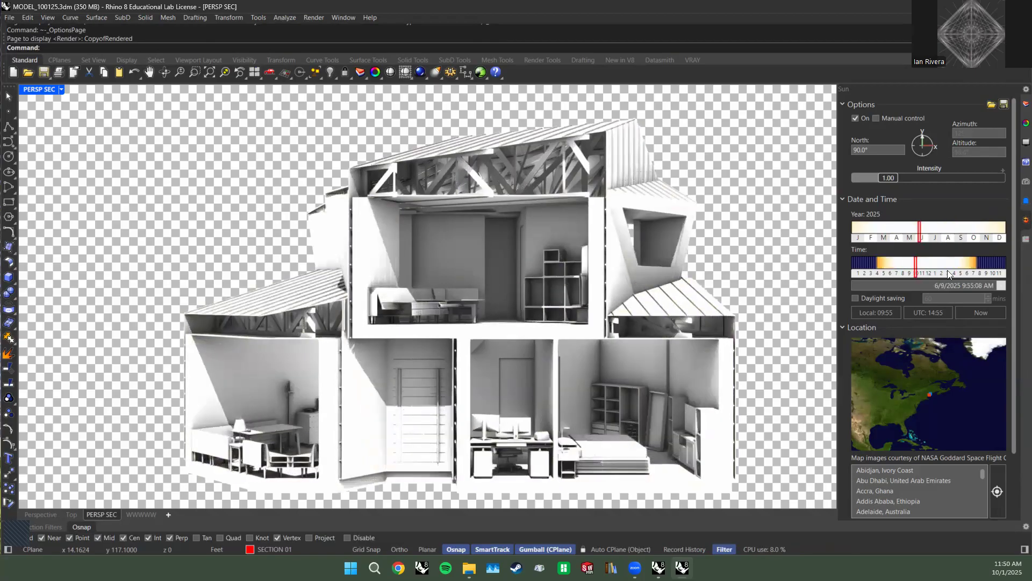
click(956, 269)
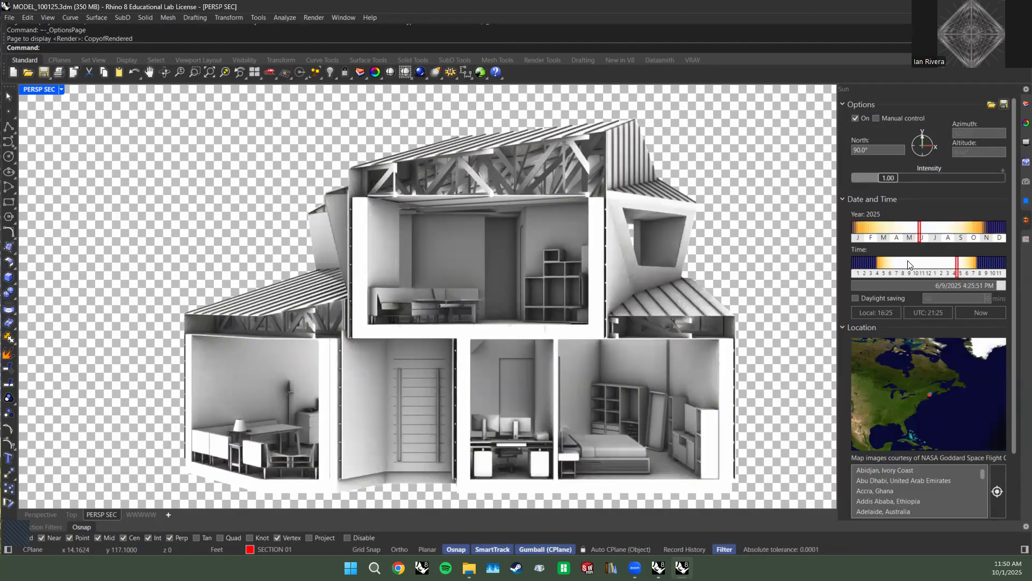
Try early June 9 sun times of about 6:49 and 6:17 AM, and settle on July 16, 2025 at about 6:41 AM.
click(895, 267)
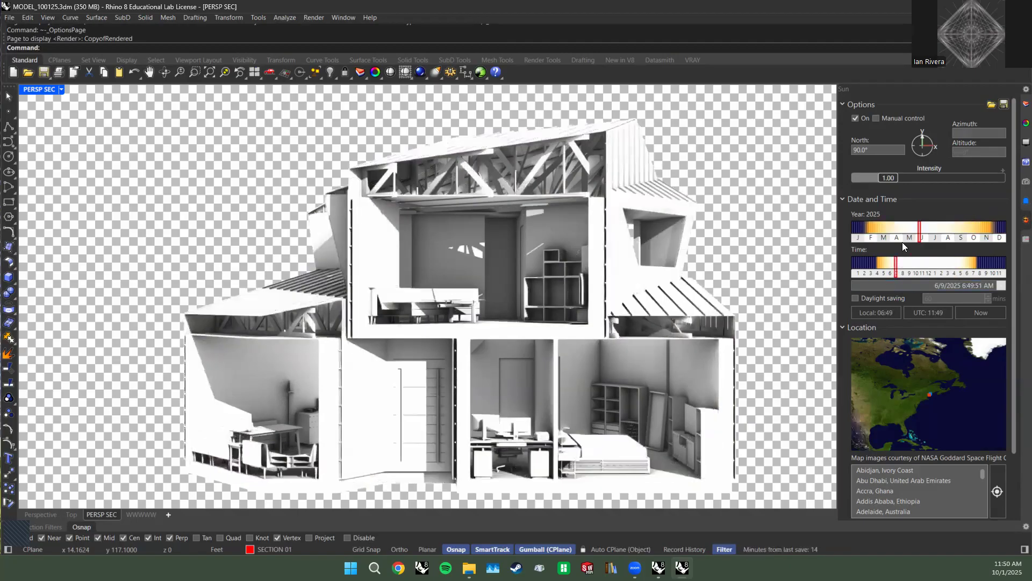
click(892, 273)
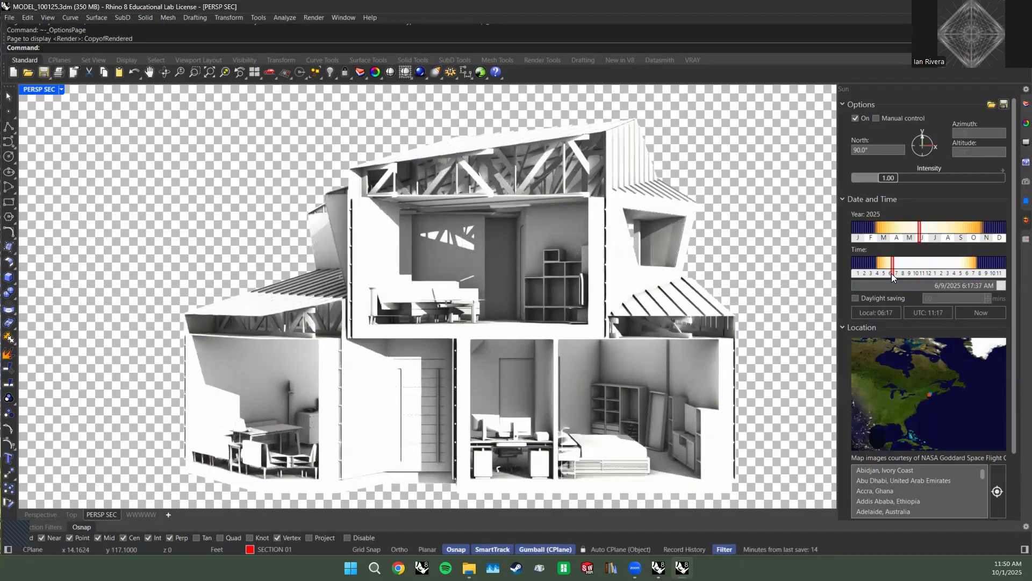
drag(921, 236, 939, 239)
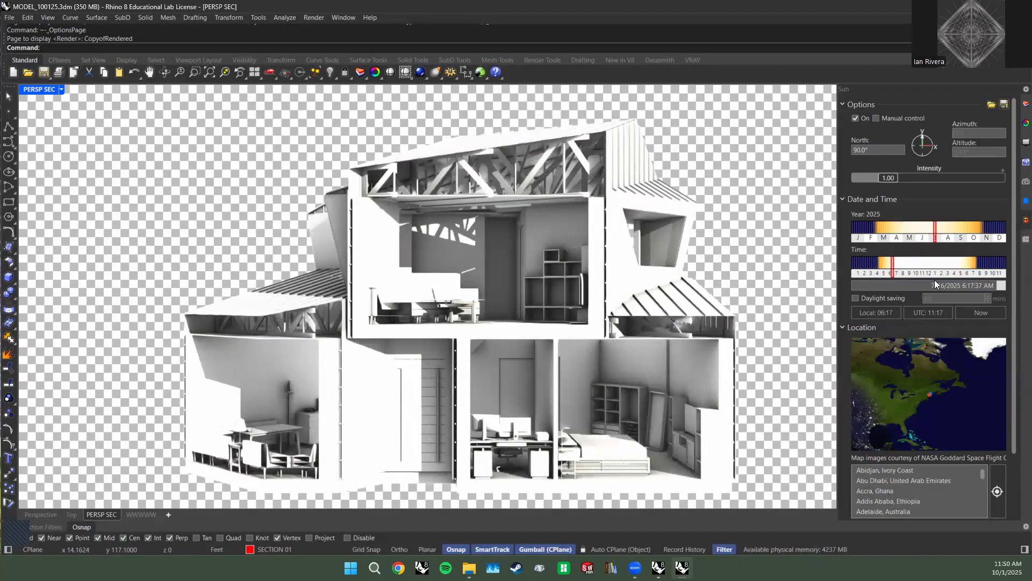
click(895, 273)
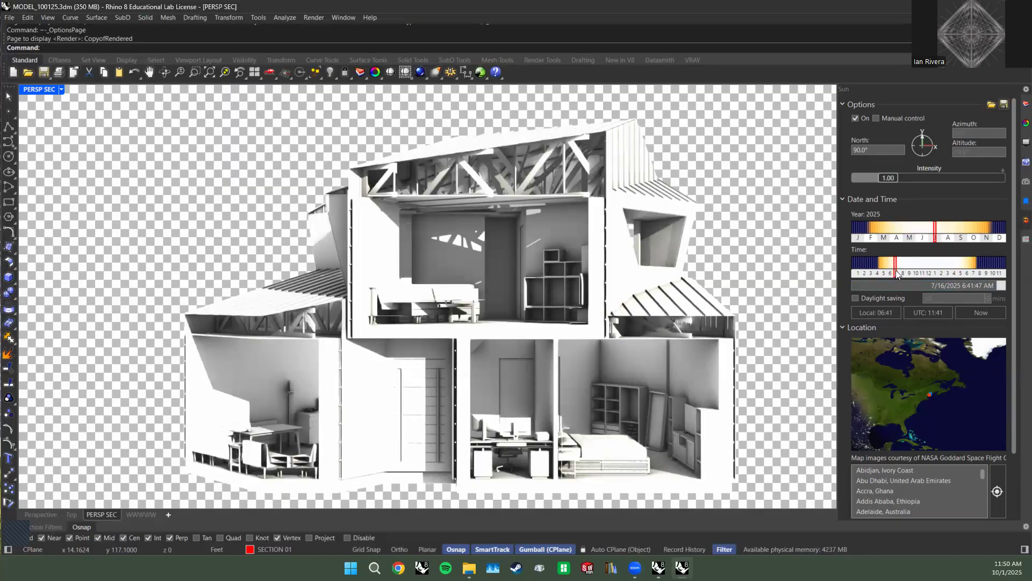
Set the sun time to about 8:14 AM and compare August and September dates, settling on September 20, 2025.
click(905, 273)
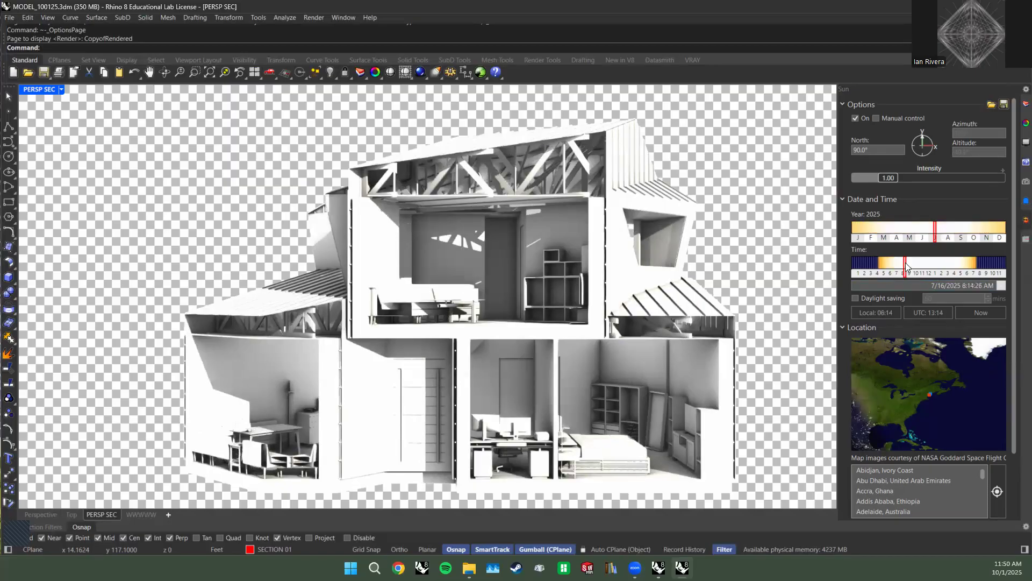
click(945, 240)
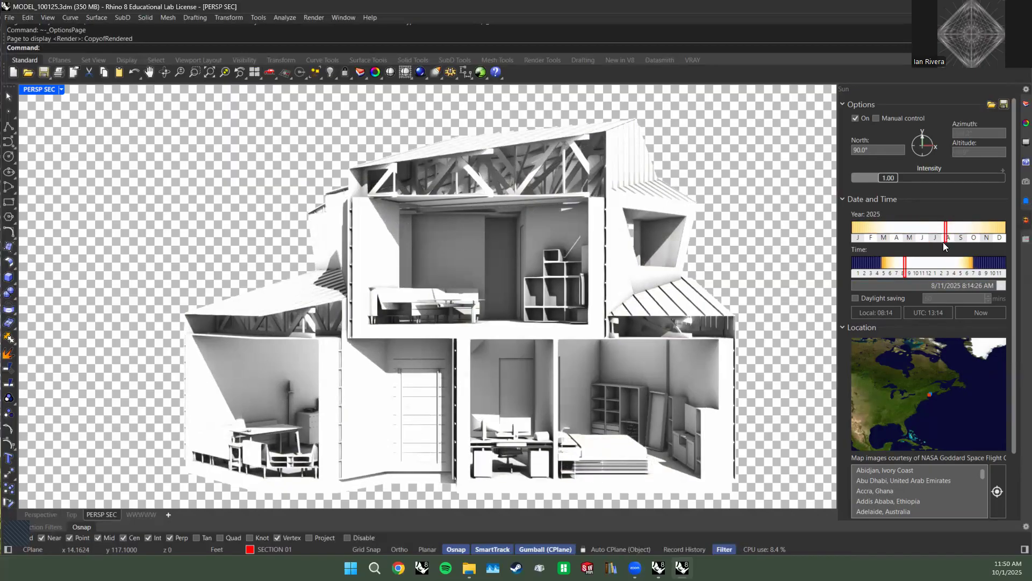
click(963, 237)
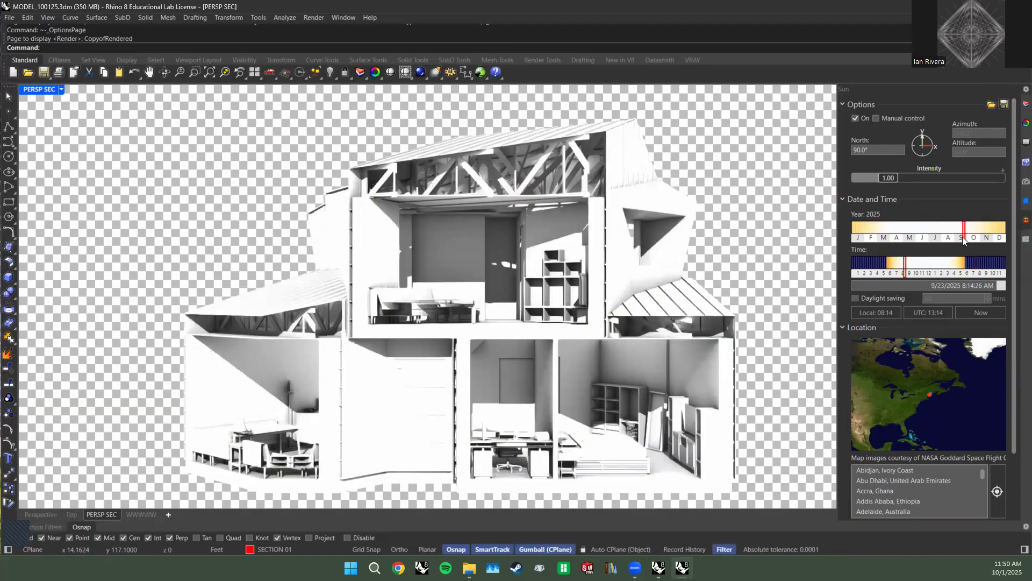
click(960, 238)
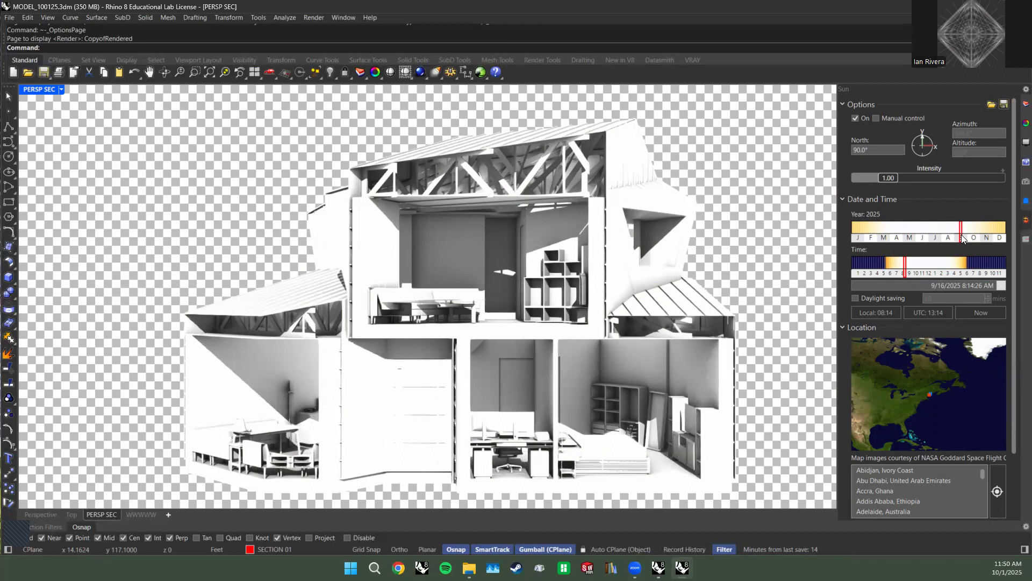
click(961, 236)
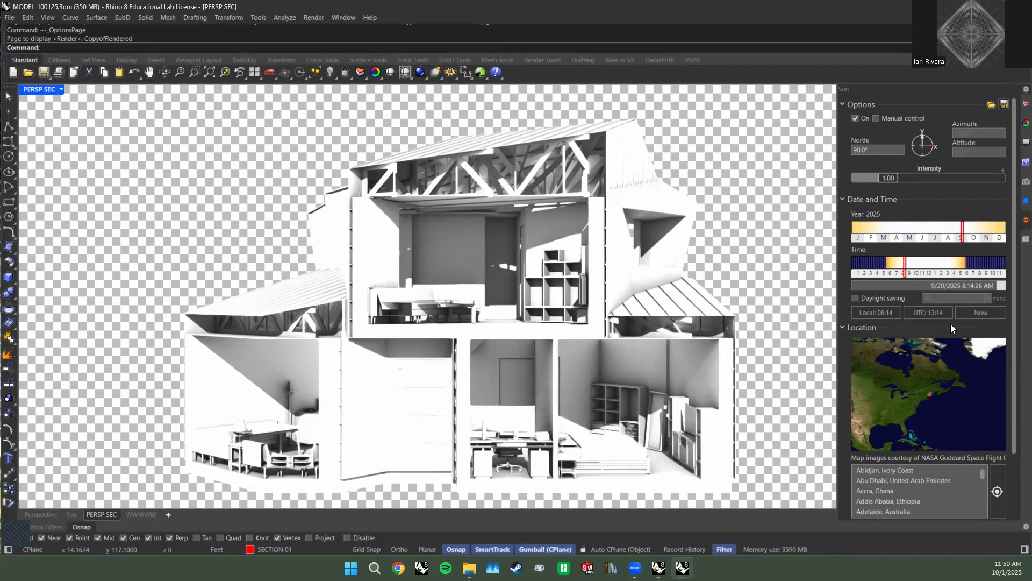
Reduce the sun intensity to 0.29.
drag(882, 182, 875, 184)
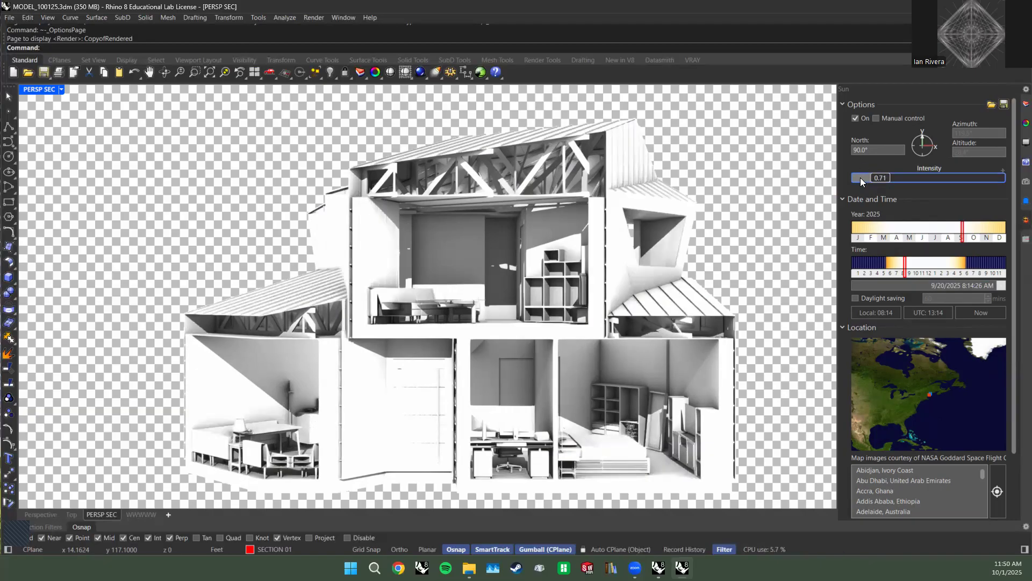
drag(877, 180, 876, 180)
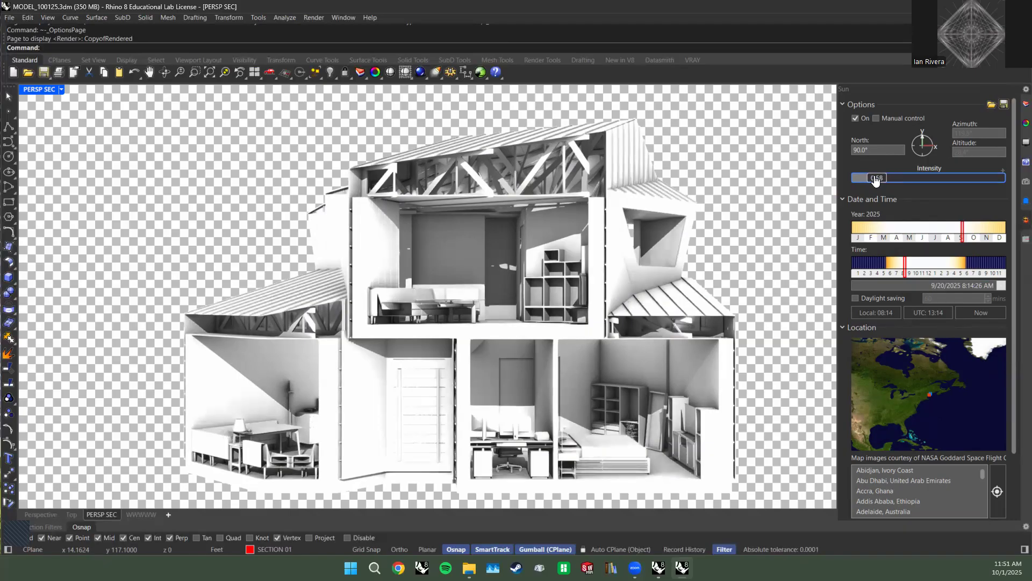
drag(877, 181, 859, 180)
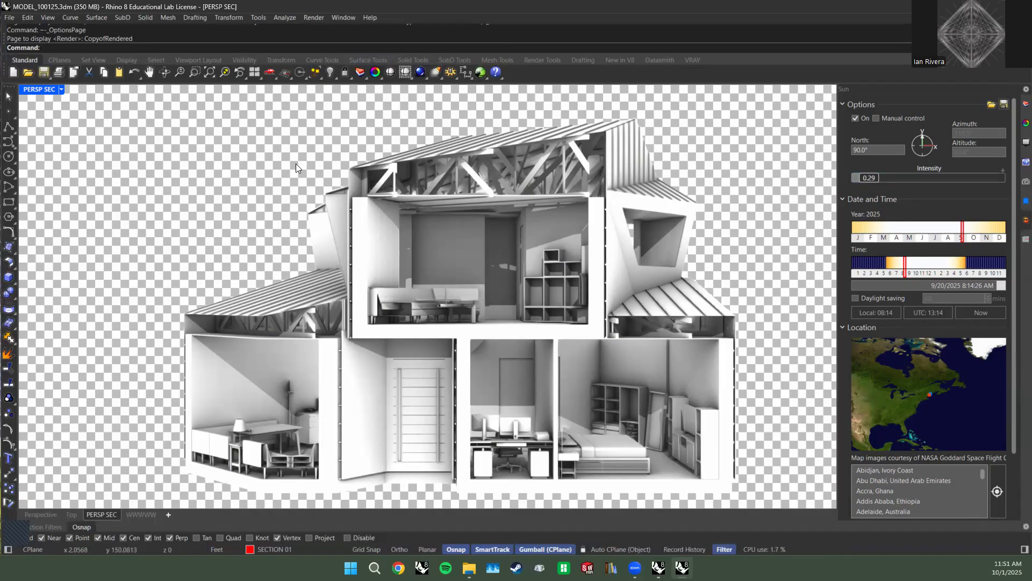
Run ViewCaptureToFile for the PERSP SEC view at viewport resolution and accept the capture settings.
text(View)
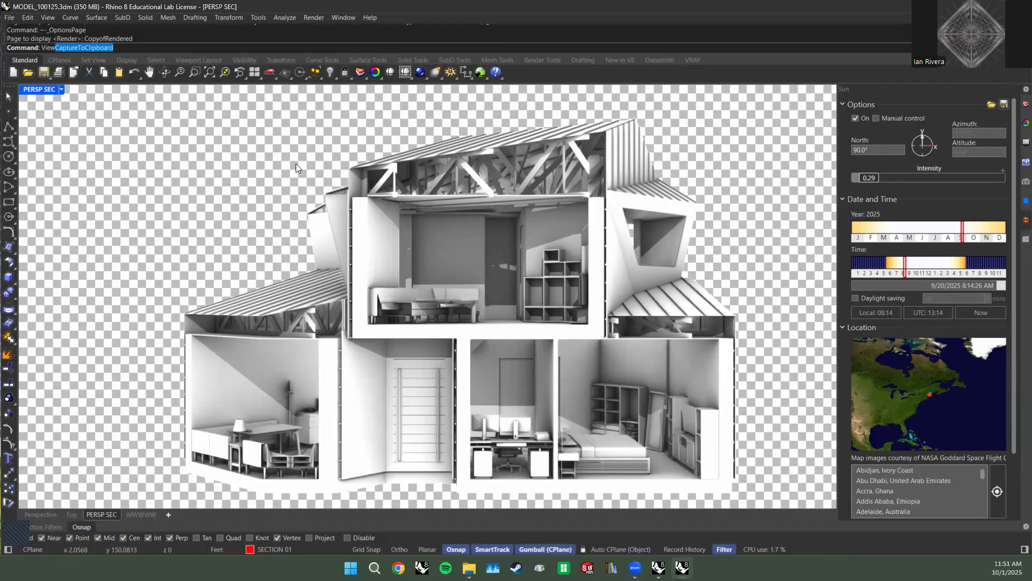
text(Capture)
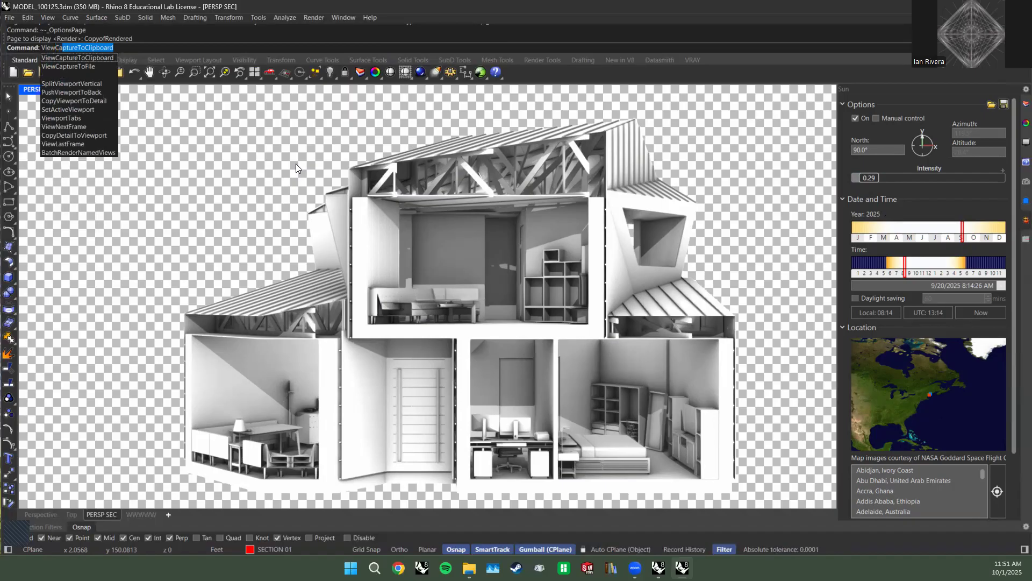
text(ToFile)
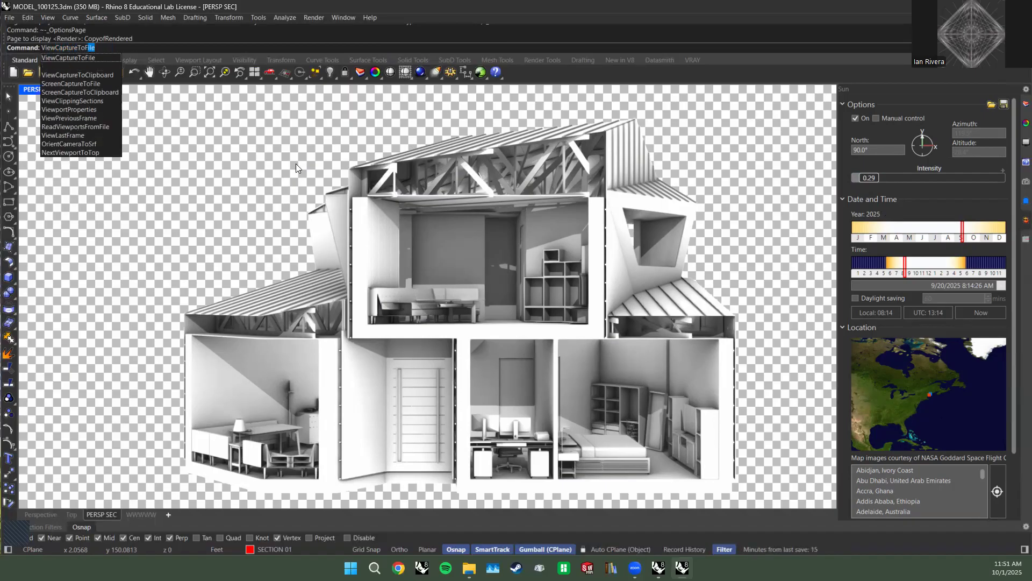
key(Return)
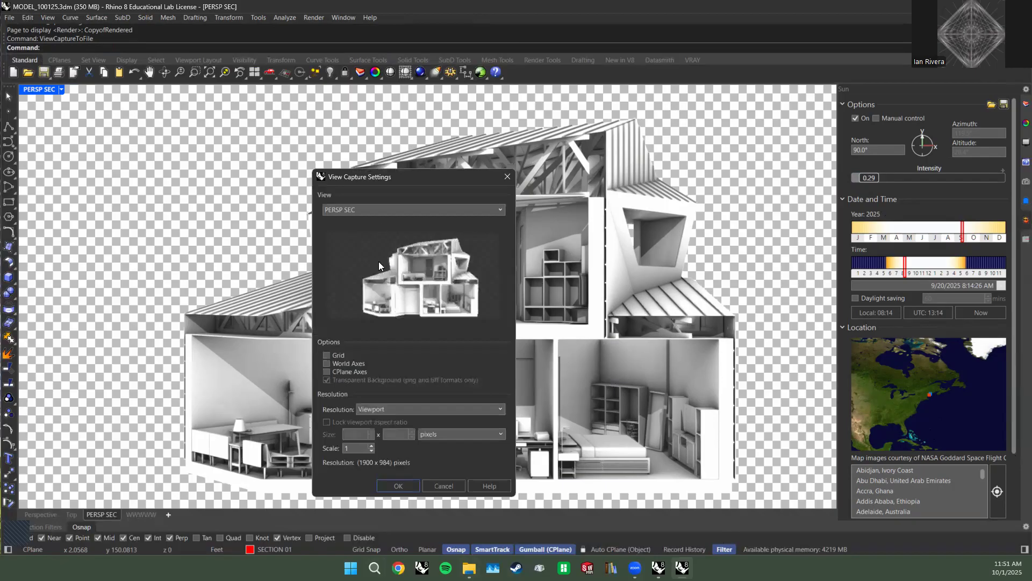
drag(363, 176, 153, 112)
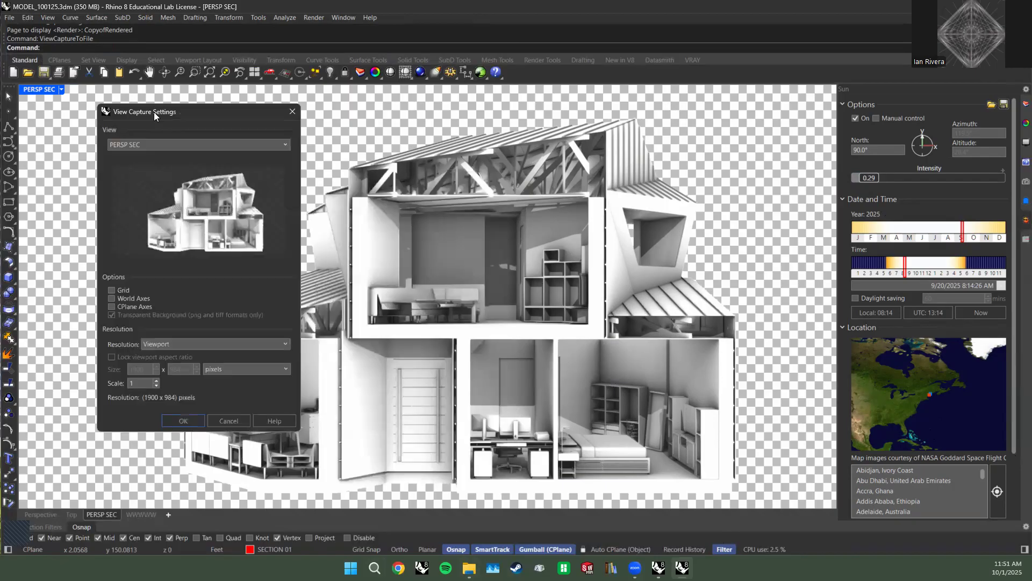
click(156, 344)
click(160, 353)
click(185, 421)
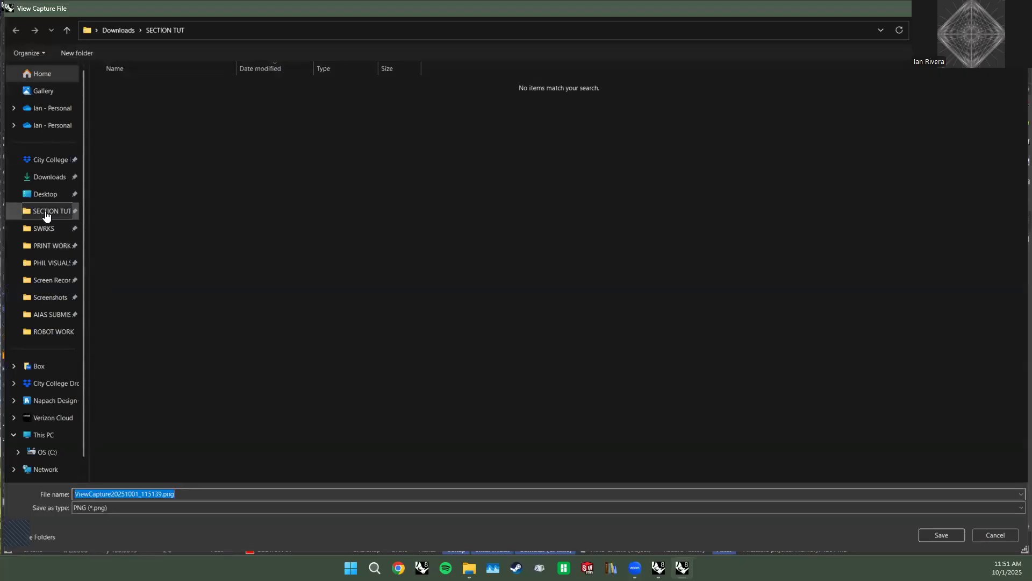
Save the view capture as a PNG in the SECTION TUT folder, and save the model file.
click(75, 212)
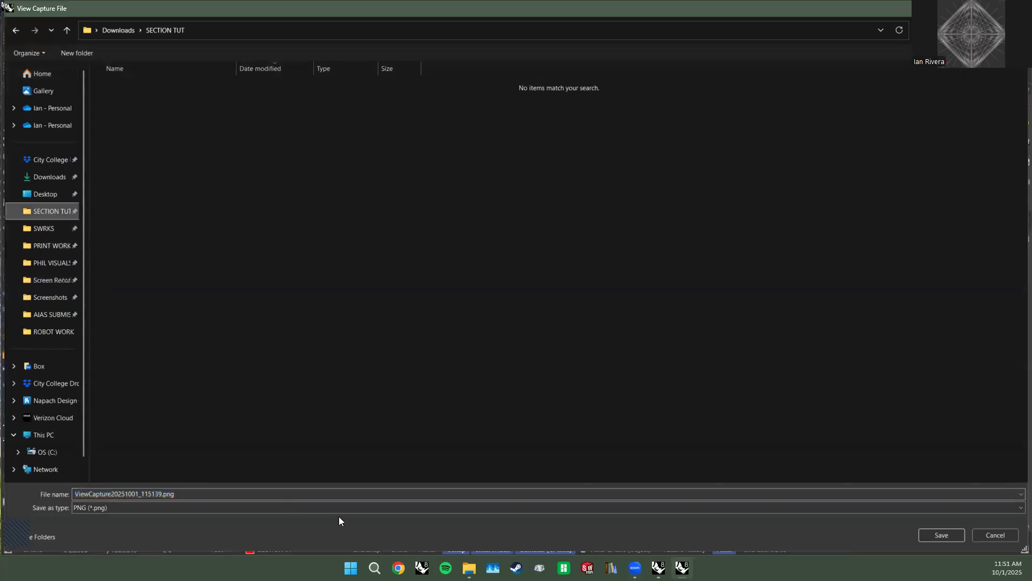
click(954, 534)
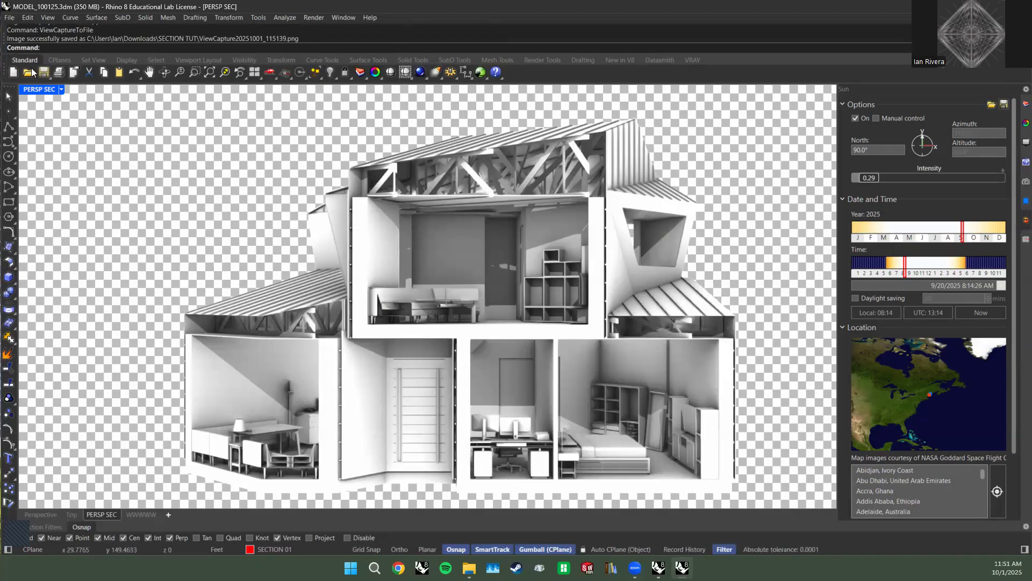
key(ctrl+s)
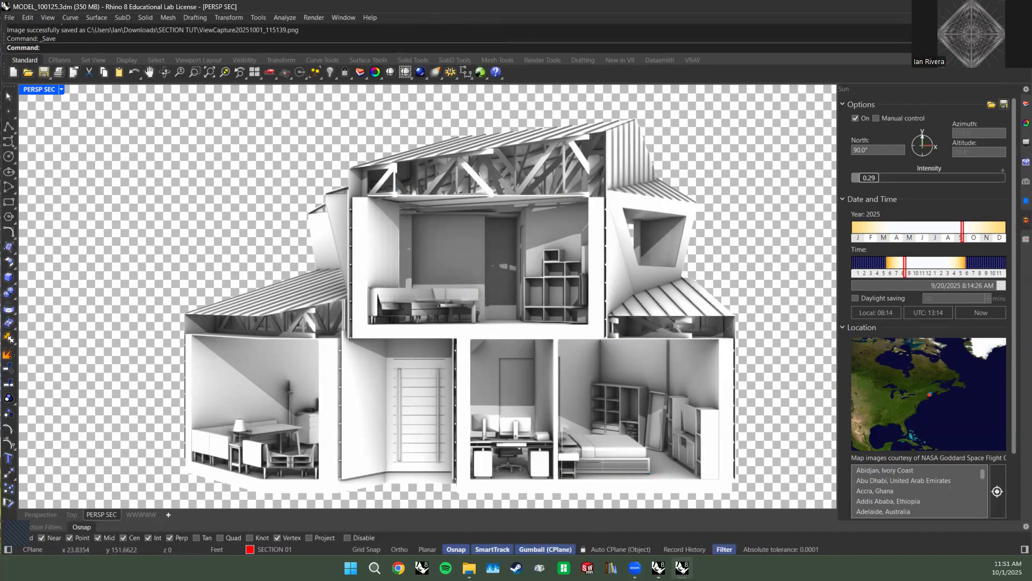
Switch to the SECTION TUTORIAL.3dm file and select the entire section drawing, including its hatches and viewport rectangle.
key(alt+Tab)
scroll(732, 218, down, 3)
scroll(649, 253, up, 5)
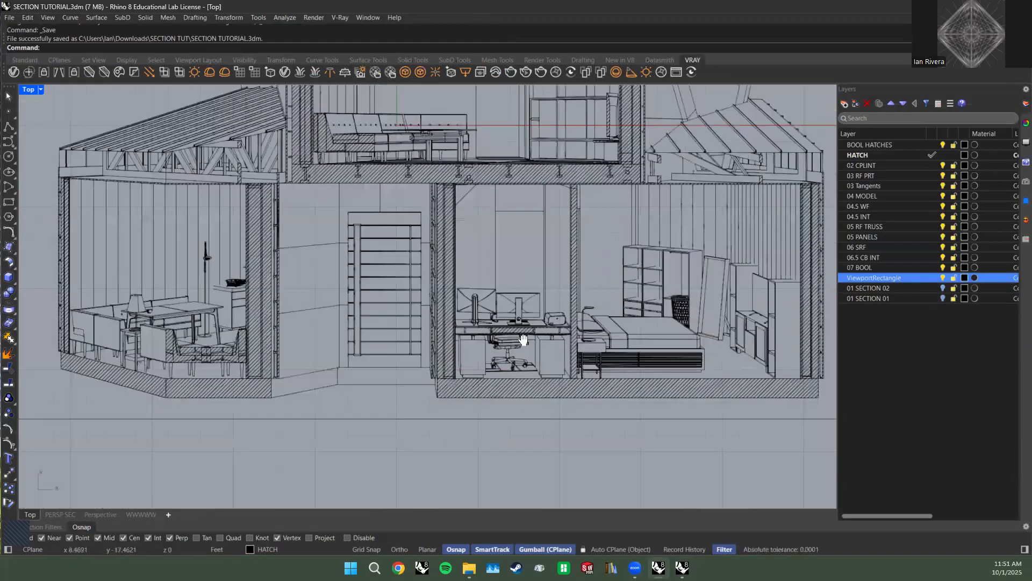
scroll(513, 427, down, 5)
click(936, 399)
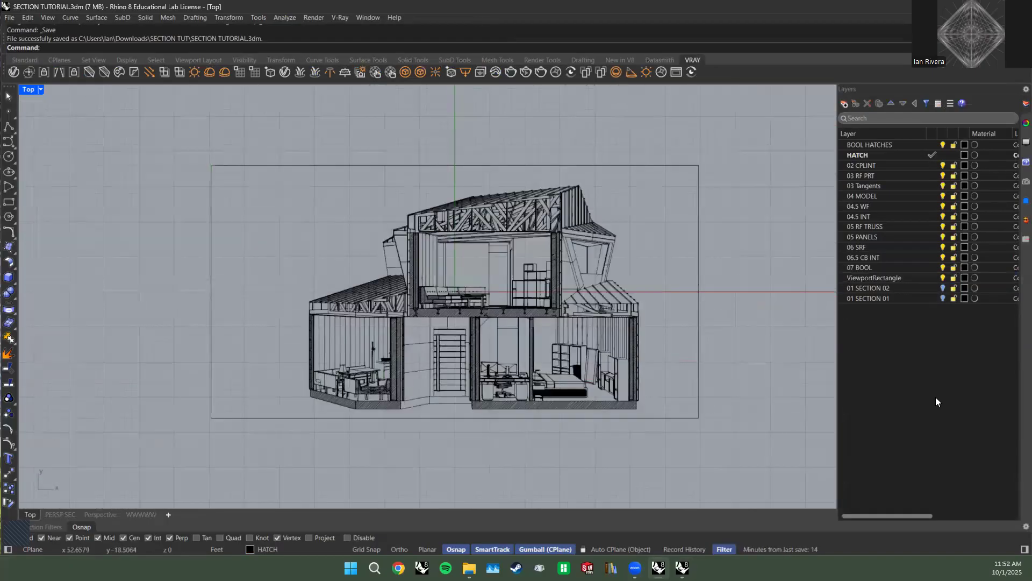
click(886, 298)
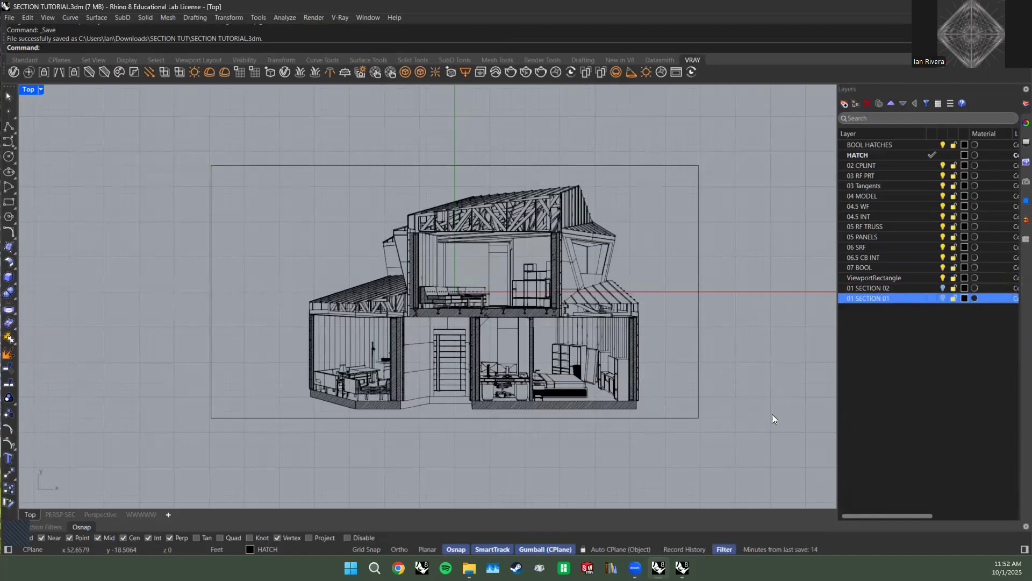
click(866, 403)
drag(778, 466, 168, 100)
right_drag(146, 138, 148, 172)
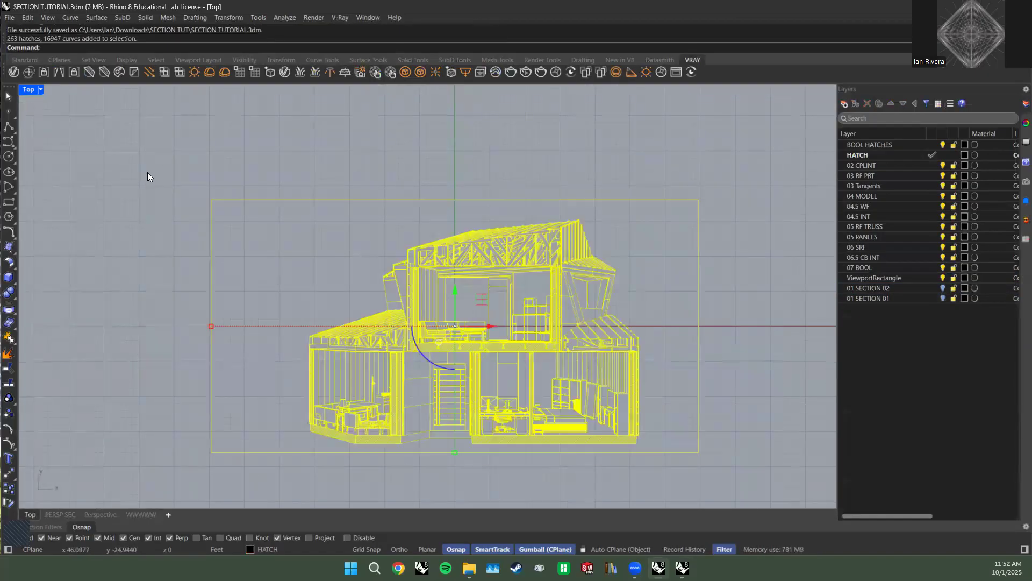
Export the selected section linework as an AutoCAD Drawing (.dwg) named SECTION TUT in the SECTION TUT folder.
text(E)
text(xport)
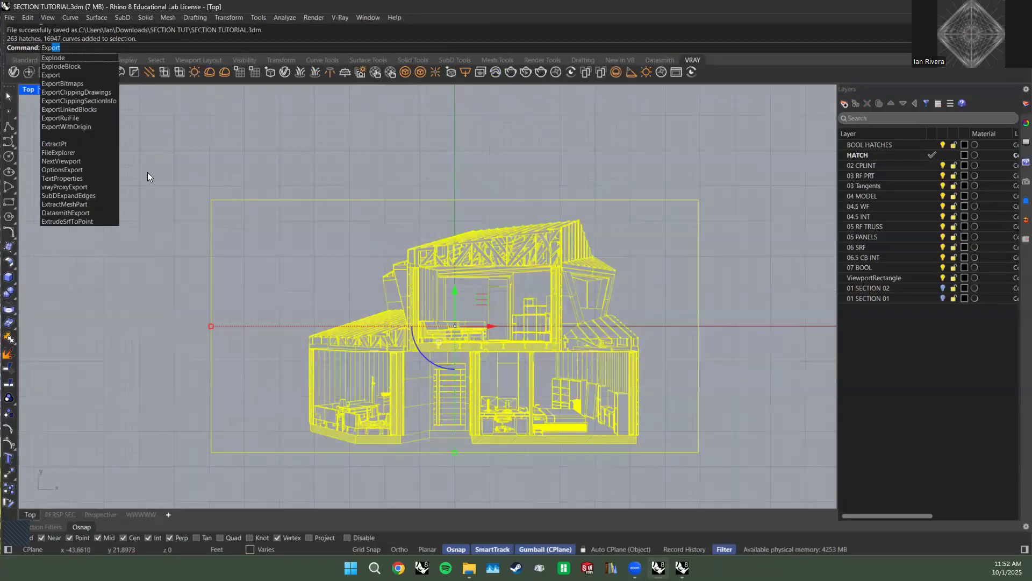
key(Return)
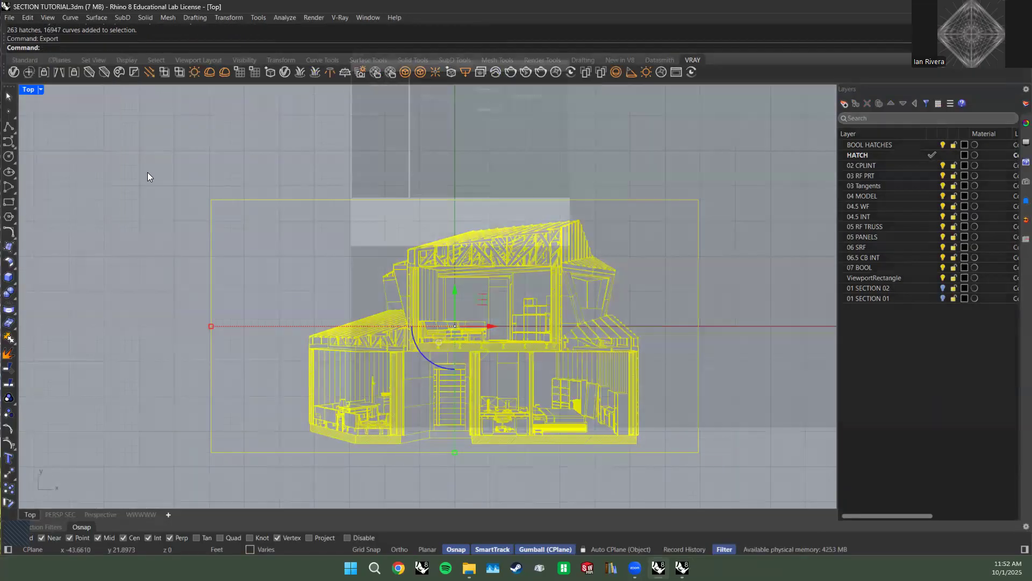
click(92, 445)
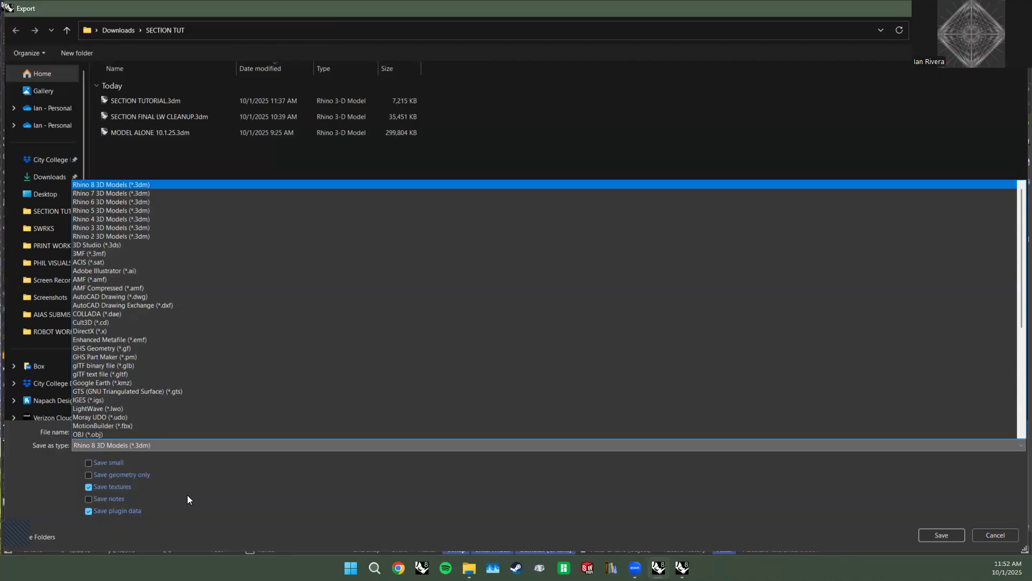
scroll(178, 389, down, 5)
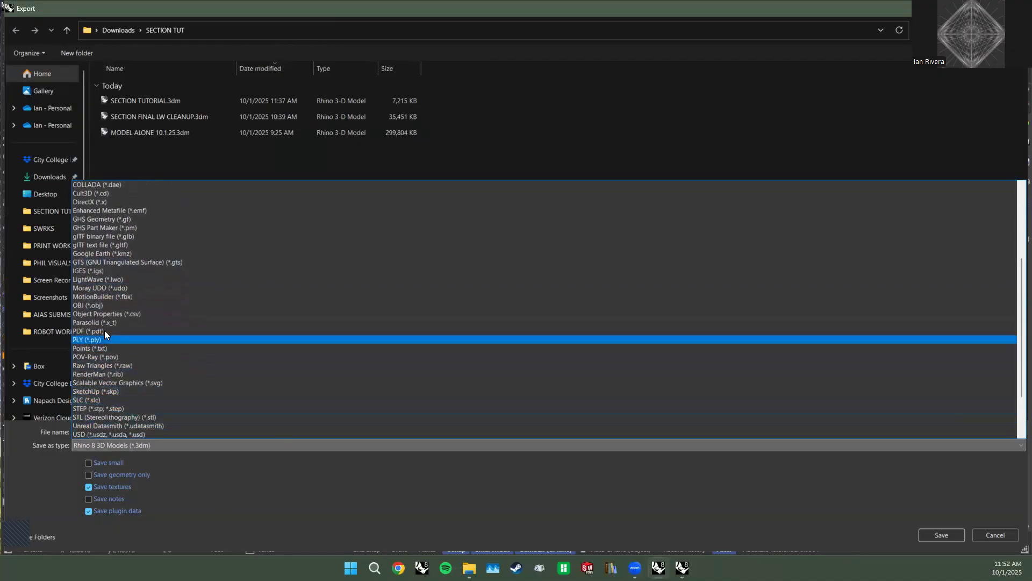
scroll(102, 339, down, 3)
scroll(92, 401, up, 7)
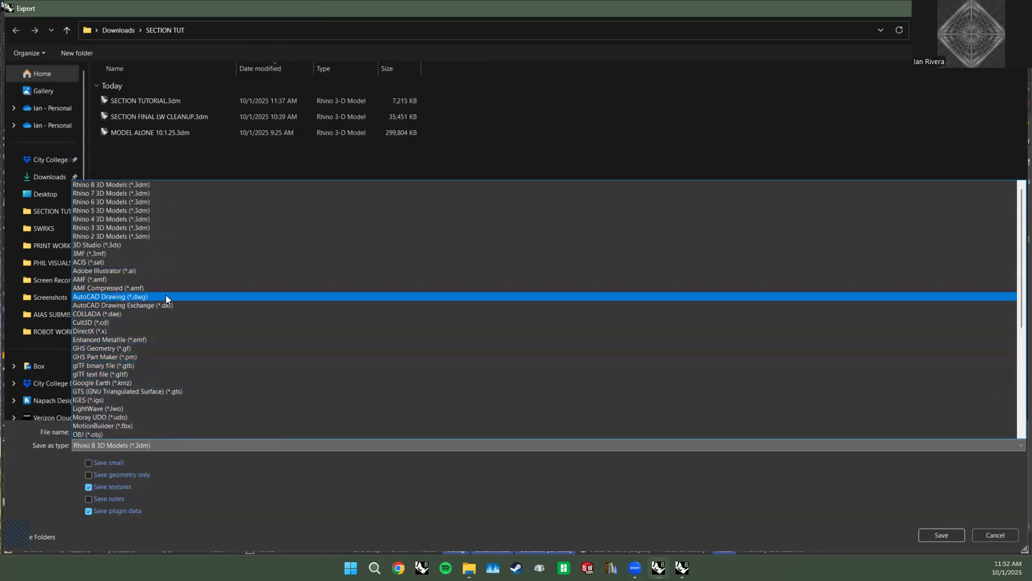
click(117, 296)
click(117, 430)
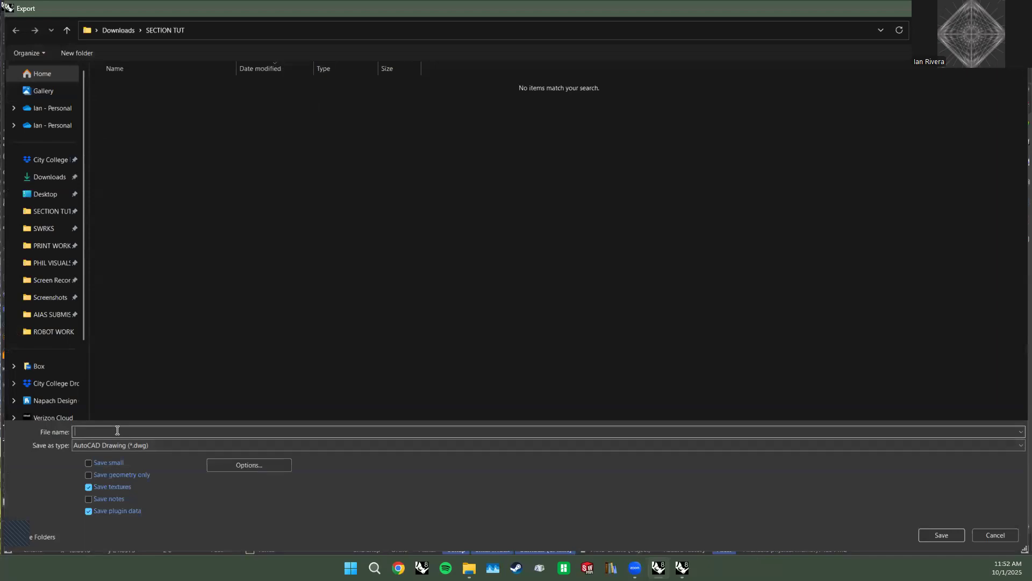
text(SECTION TUT)
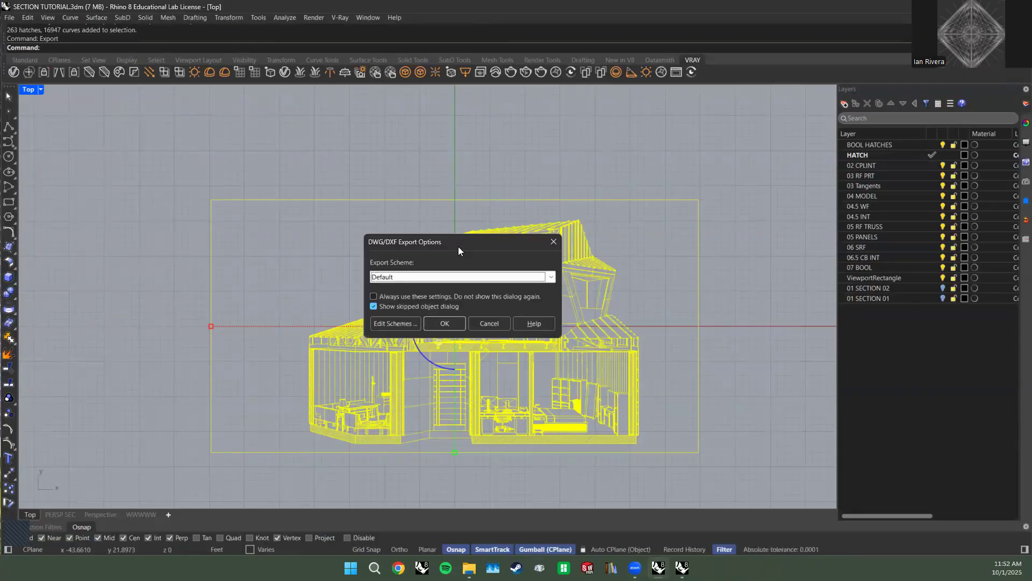
Keep the Default export scheme in the DWG export options and complete the export.
click(388, 277)
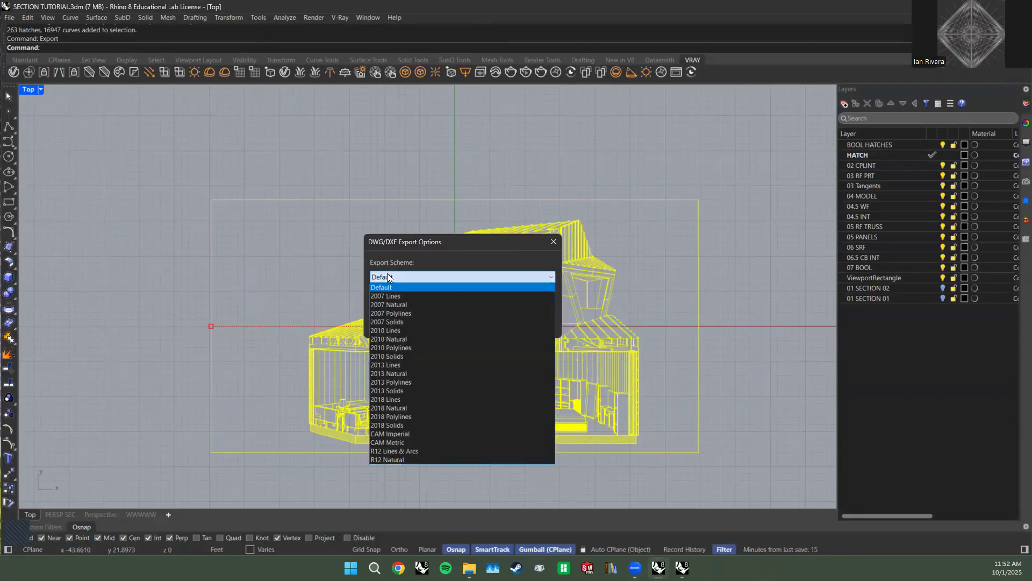
click(379, 282)
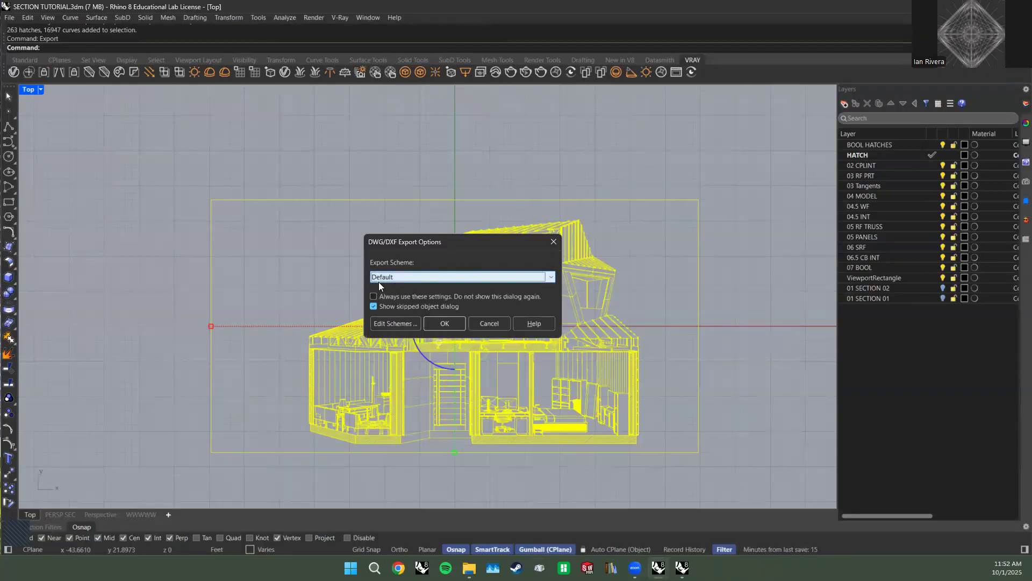
click(443, 323)
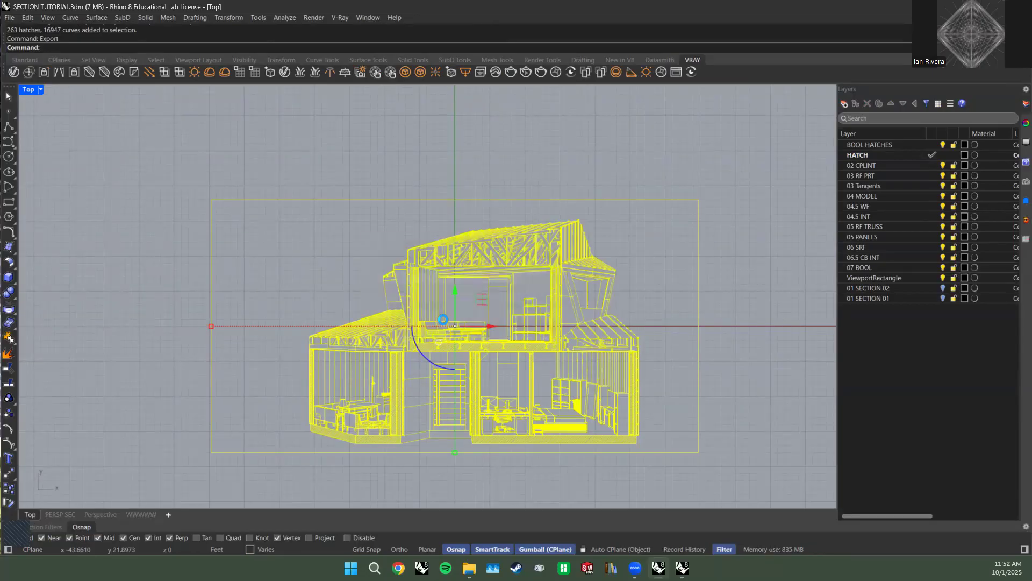
Deselect the drawing and examine the section's hatches up close, selecting a hatch in the upper-floor wall.
click(331, 242)
scroll(390, 451, up, 10)
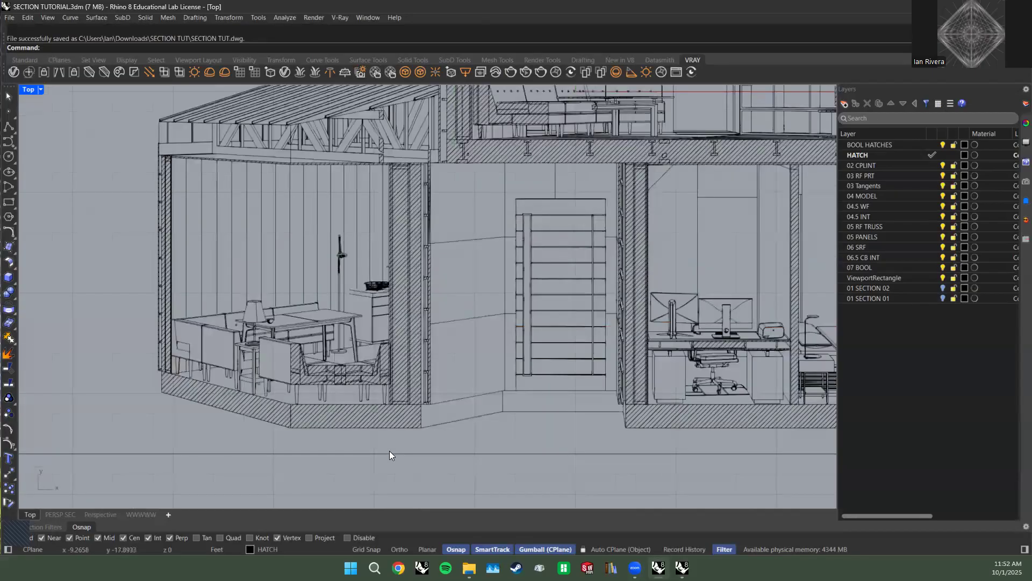
click(511, 404)
scroll(509, 399, down, 6)
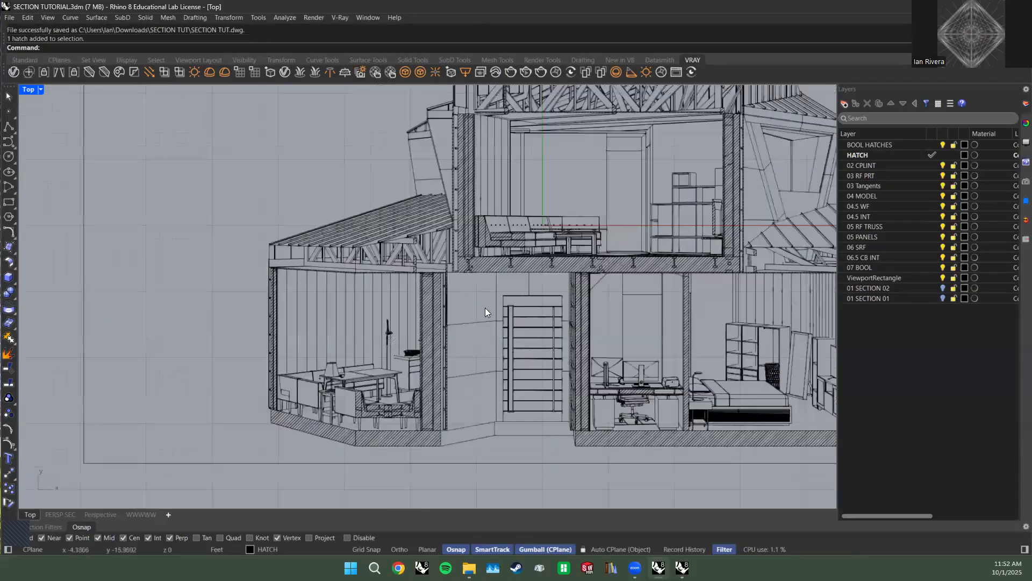
scroll(476, 217, up, 5)
scroll(431, 158, down, 4)
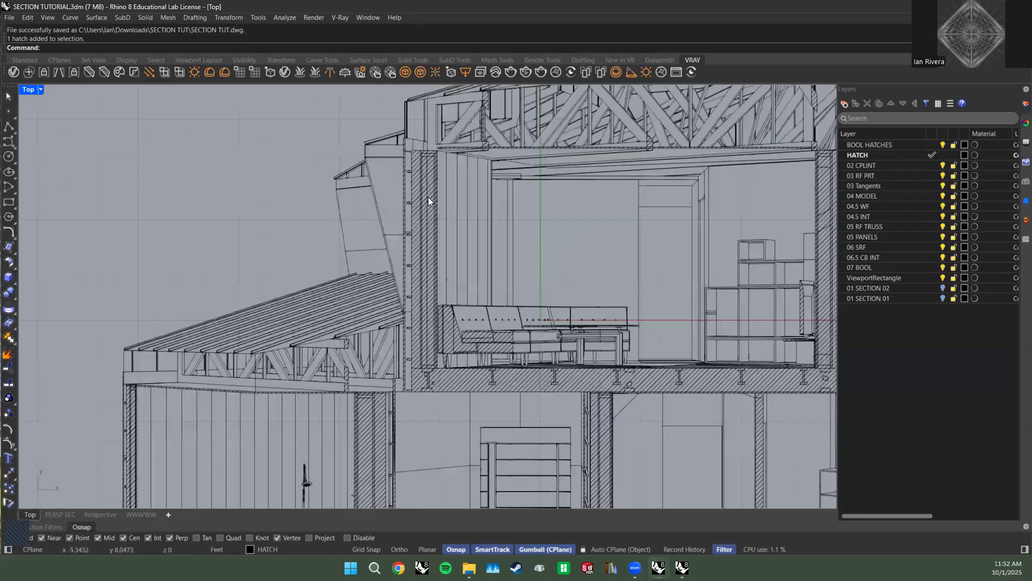
scroll(428, 197, up, 7)
click(428, 179)
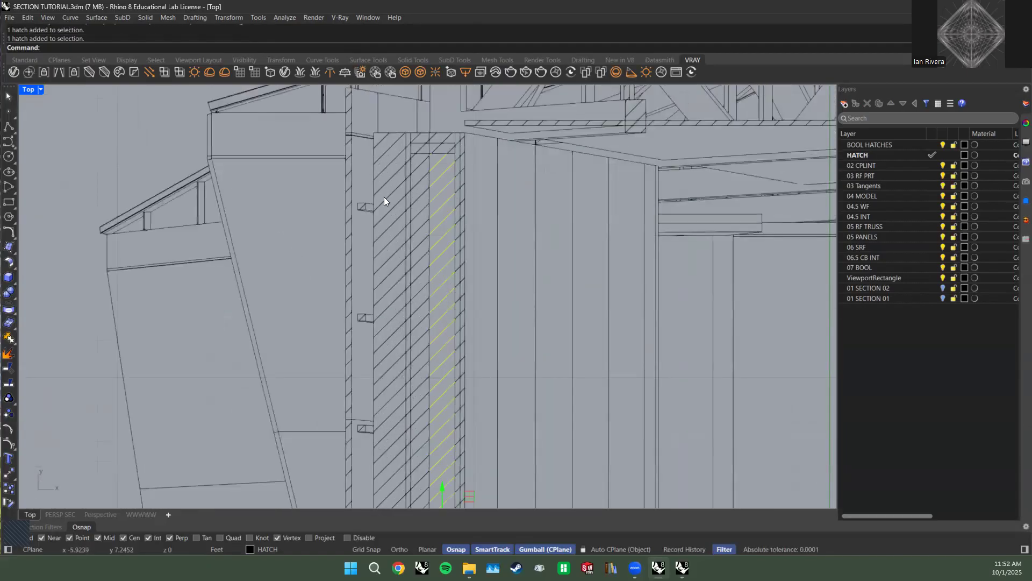
scroll(413, 177, up, 10)
scroll(409, 183, down, 8)
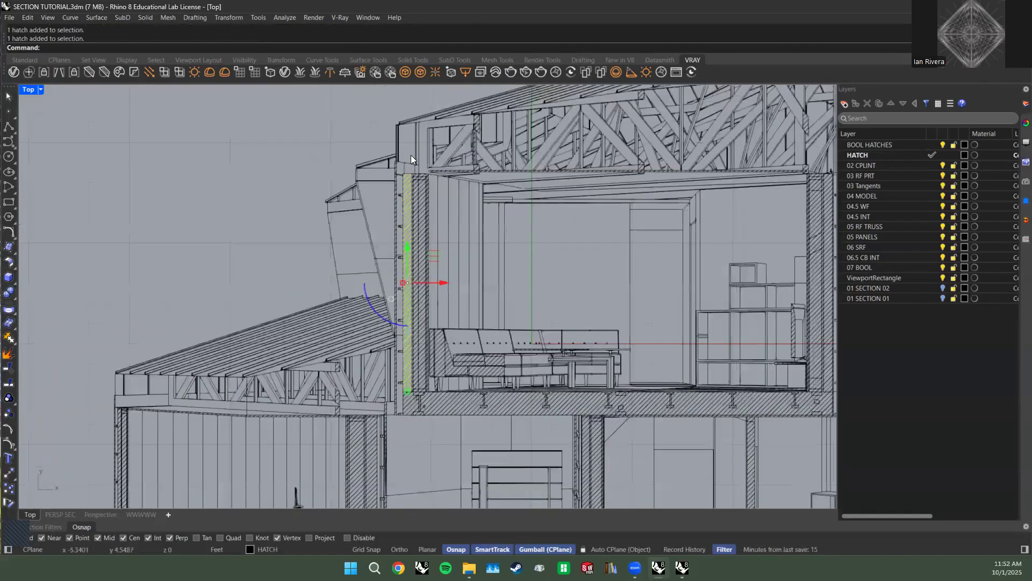
scroll(410, 155, up, 10)
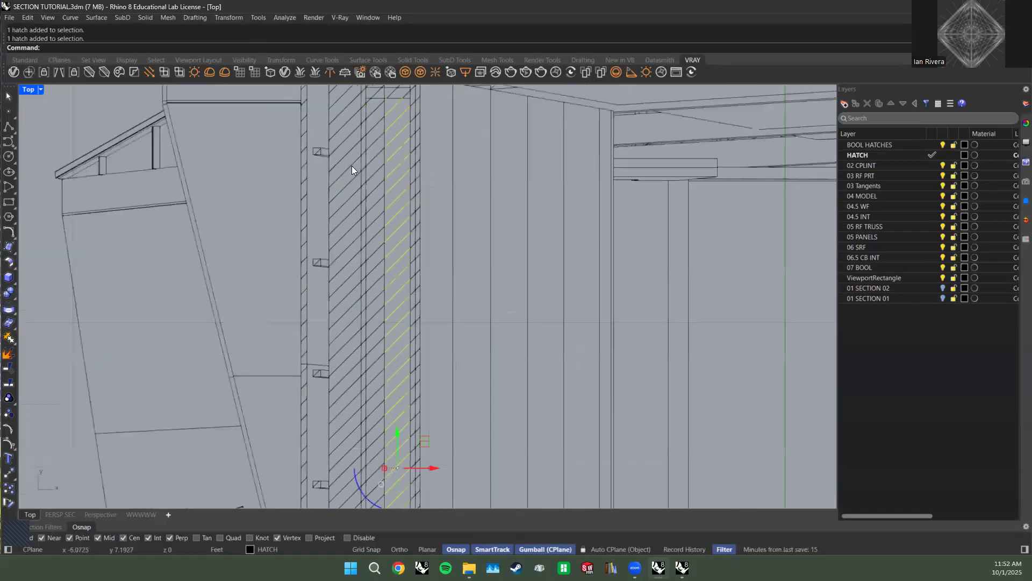
scroll(352, 165, down, 15)
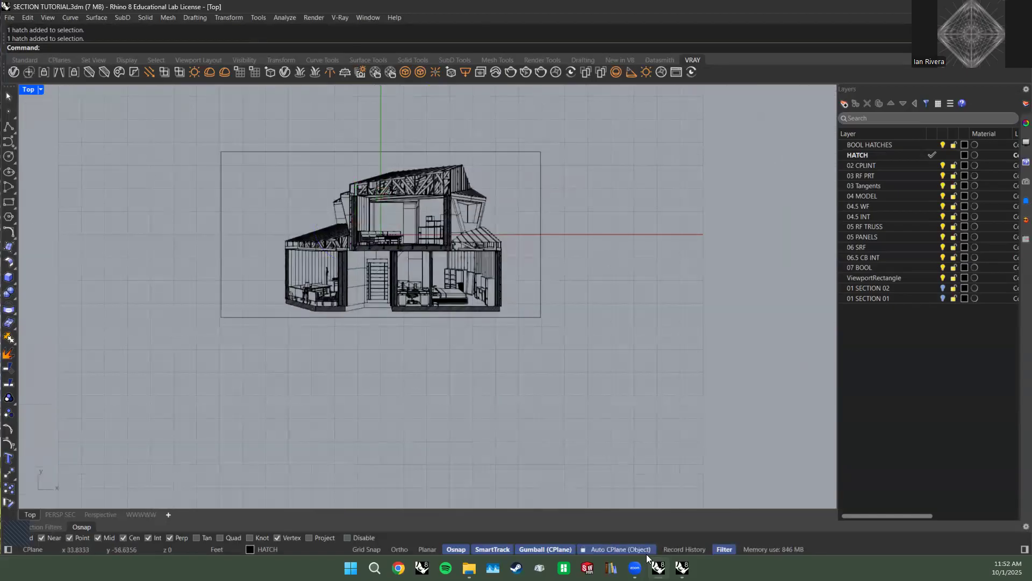
Switch to the SECTION TUT folder in File Explorer and check the exported SECTION TUT.dwg and the view capture PNG.
click(468, 567)
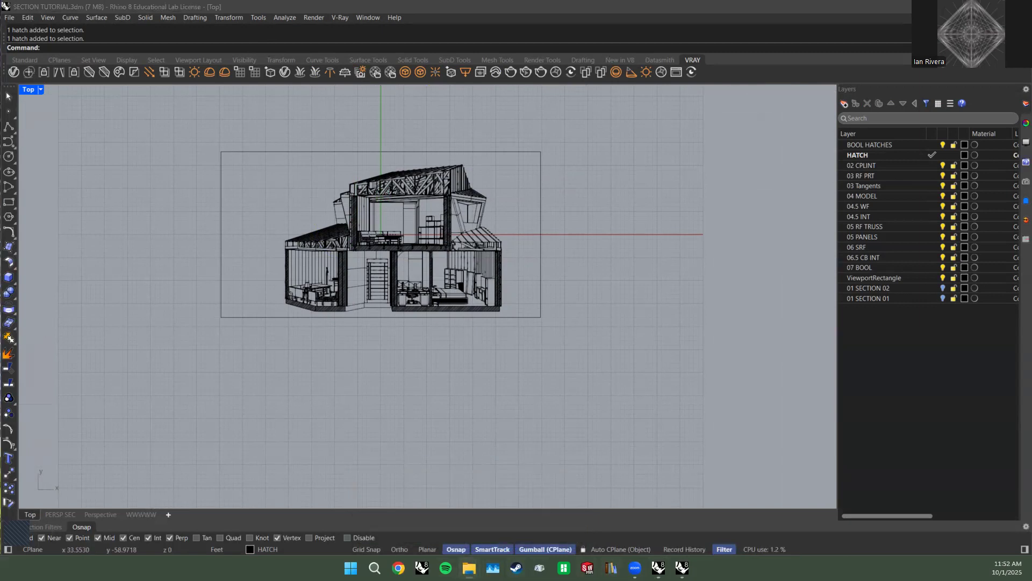
drag(1031, 152, 538, 153)
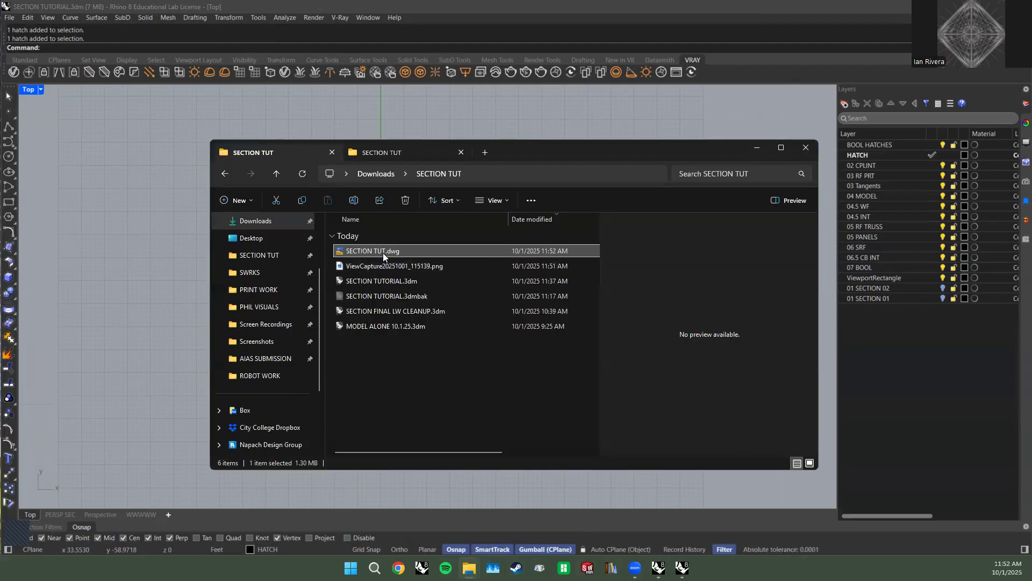
click(380, 269)
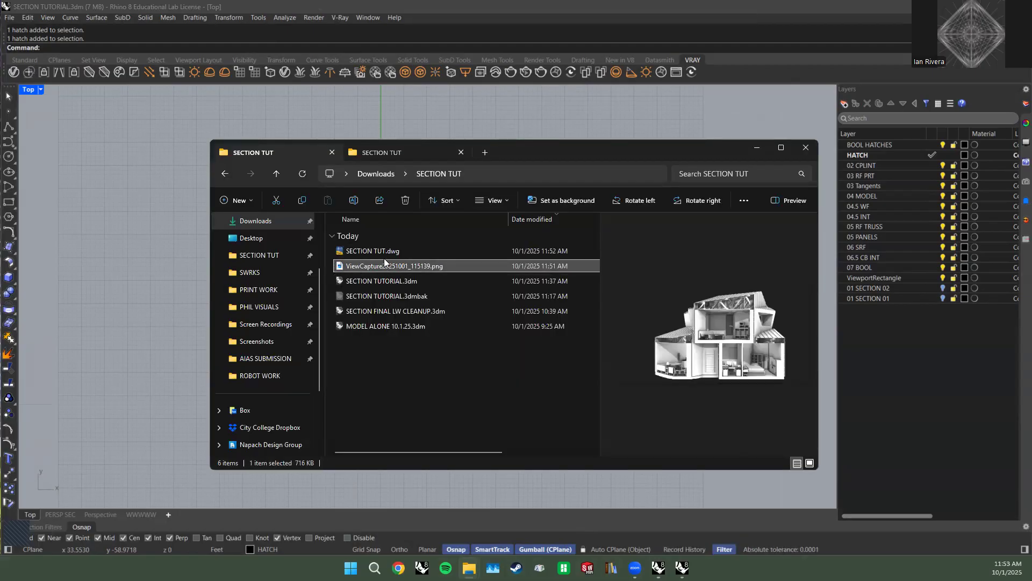
click(383, 255)
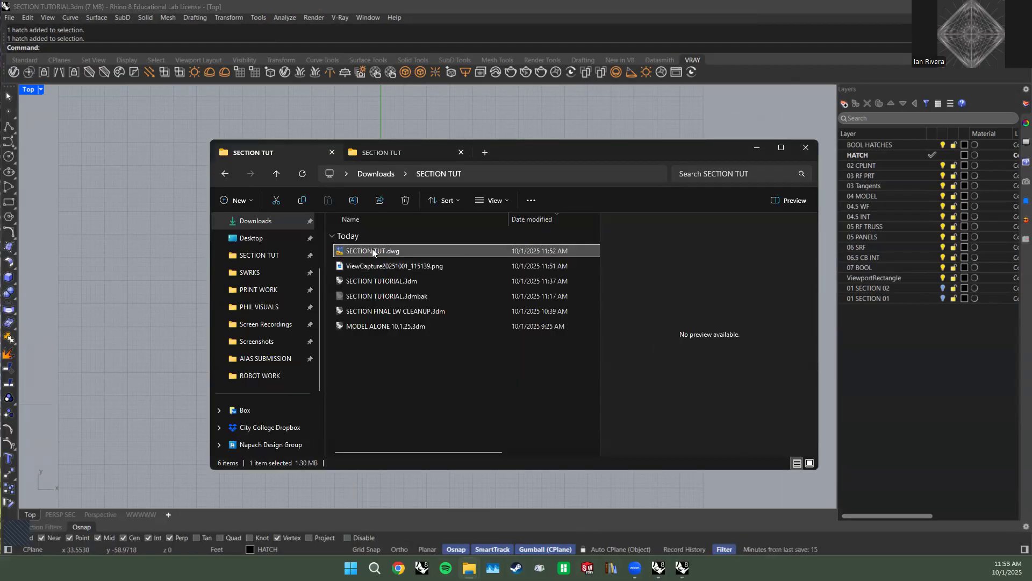
Open SECTION TUT.dwg with Adobe Illustrator 2025 and move the folder window out of the way.
right_click(372, 251)
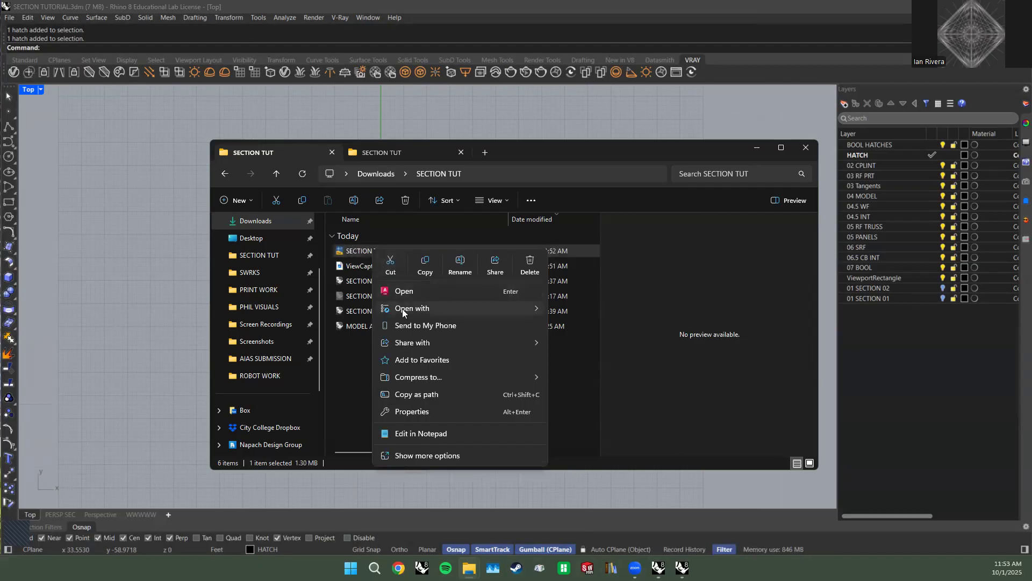
mouse_move(409, 309)
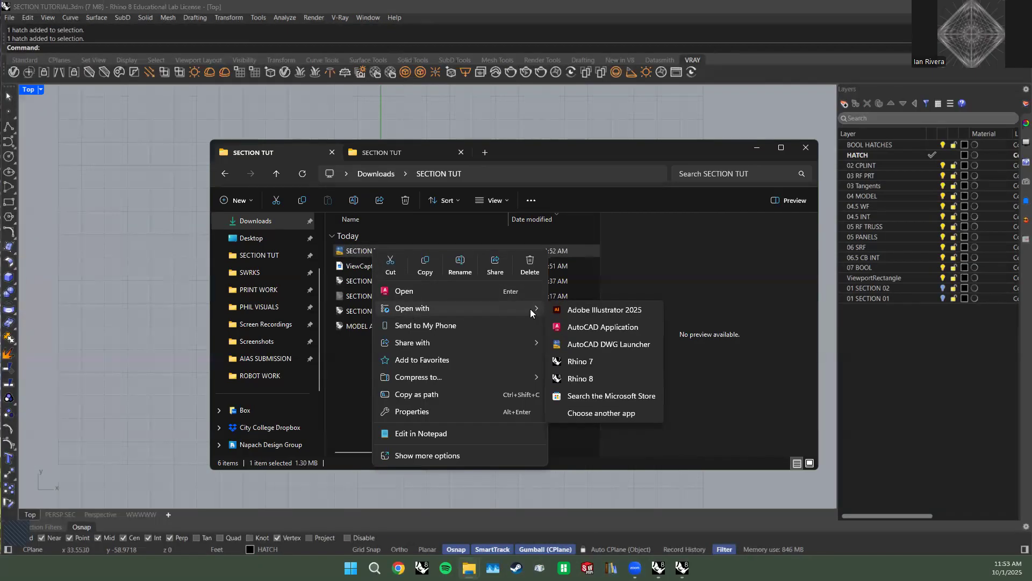
click(580, 310)
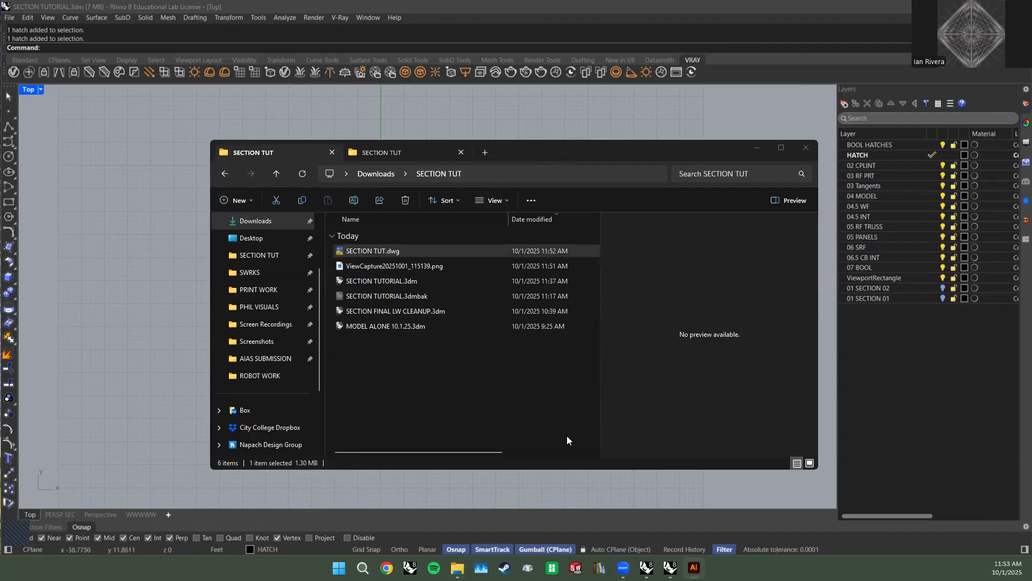
click(587, 157)
drag(587, 156, 512, 191)
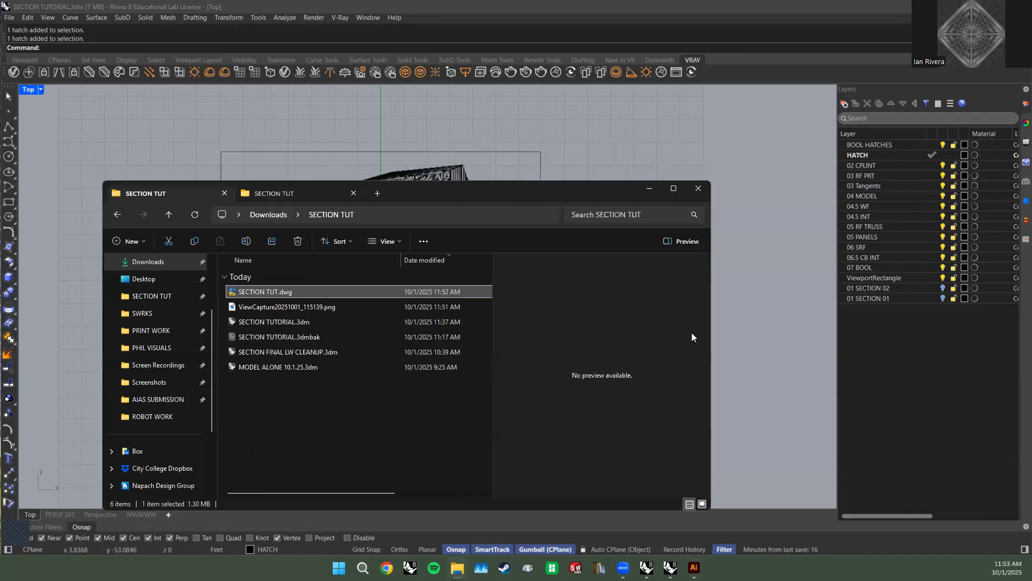
click(693, 567)
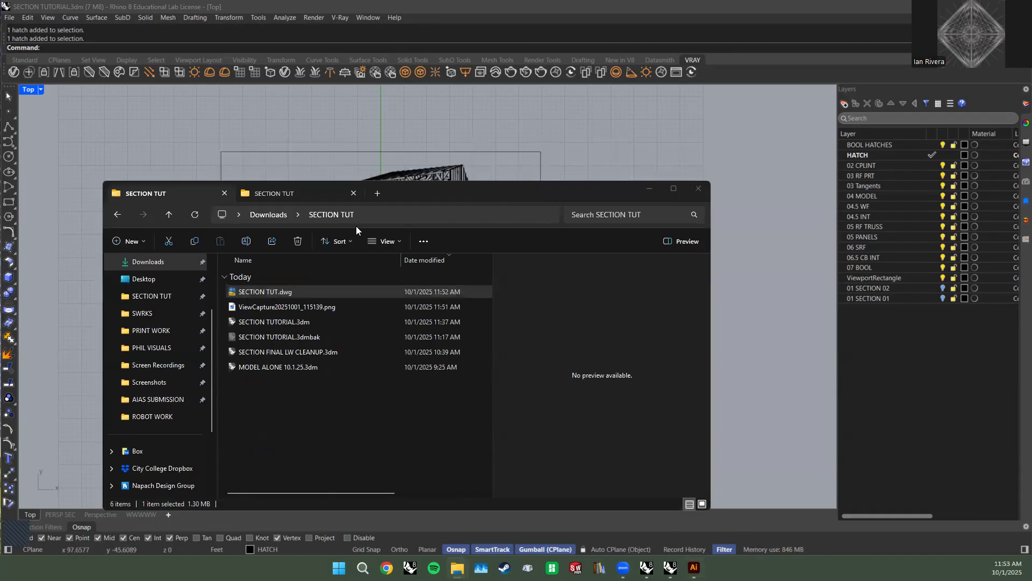
drag(436, 191, 433, 313)
click(643, 314)
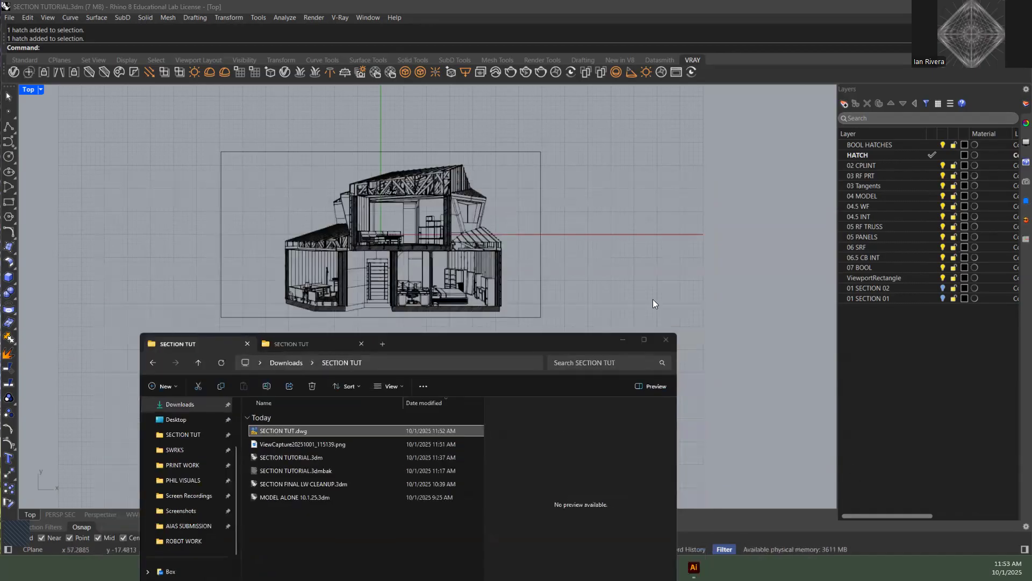
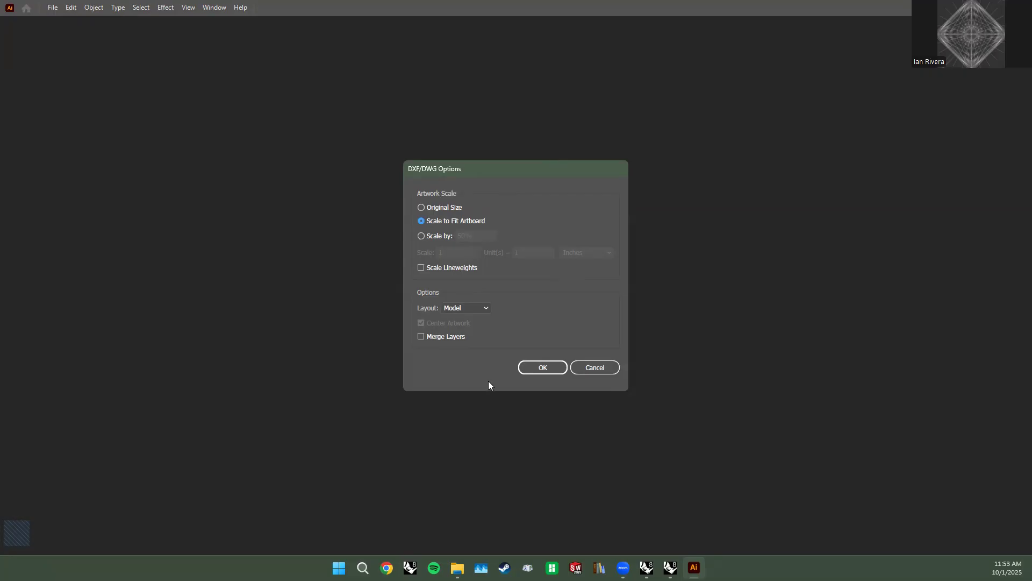
Switch back to the section drawing in Rhino and examine its overall extent within the viewport rectangle.
key(alt+Tab)
key(alt+Tab)
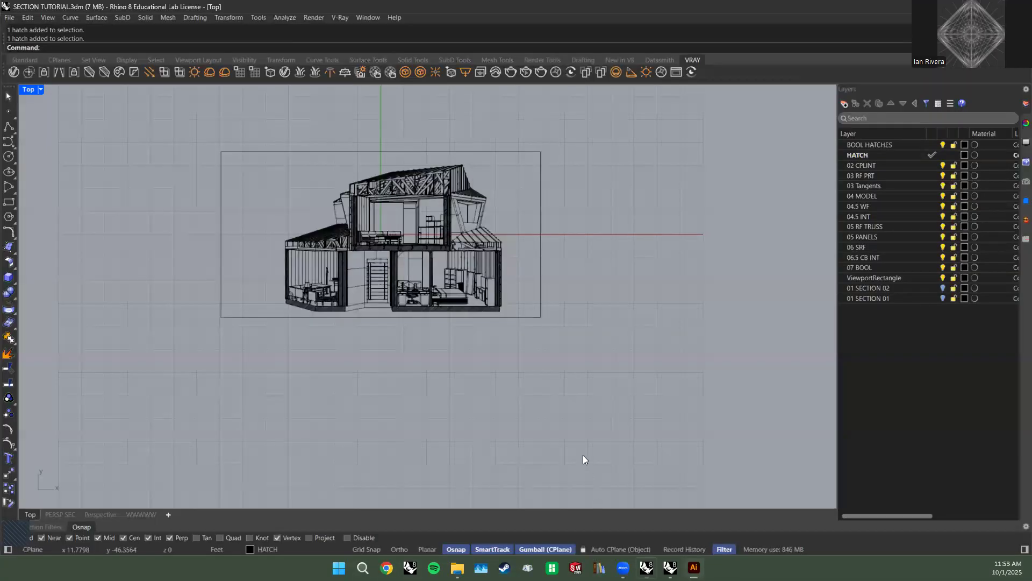
mouse_move(386, 249)
right_down()
mouse_move(485, 359)
mouse_move(446, 248)
right_up()
scroll(485, 359, up, 4)
scroll(485, 359, down, 4)
scroll(446, 267, up, 8)
scroll(452, 349, down, 8)
right_drag(454, 362, 457, 292)
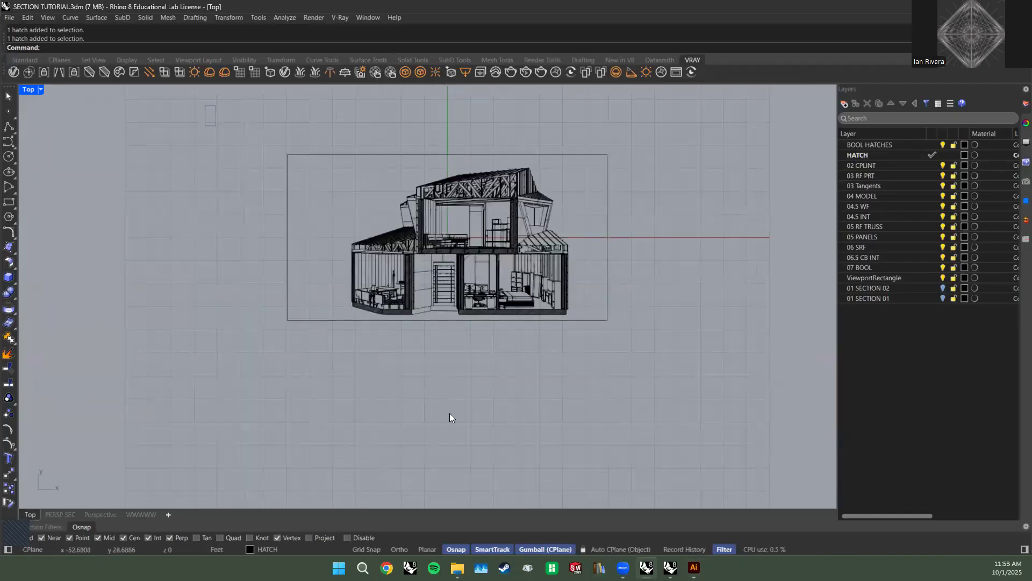
key(ctrl+a)
key(Escape)
scroll(372, 182, up, 4)
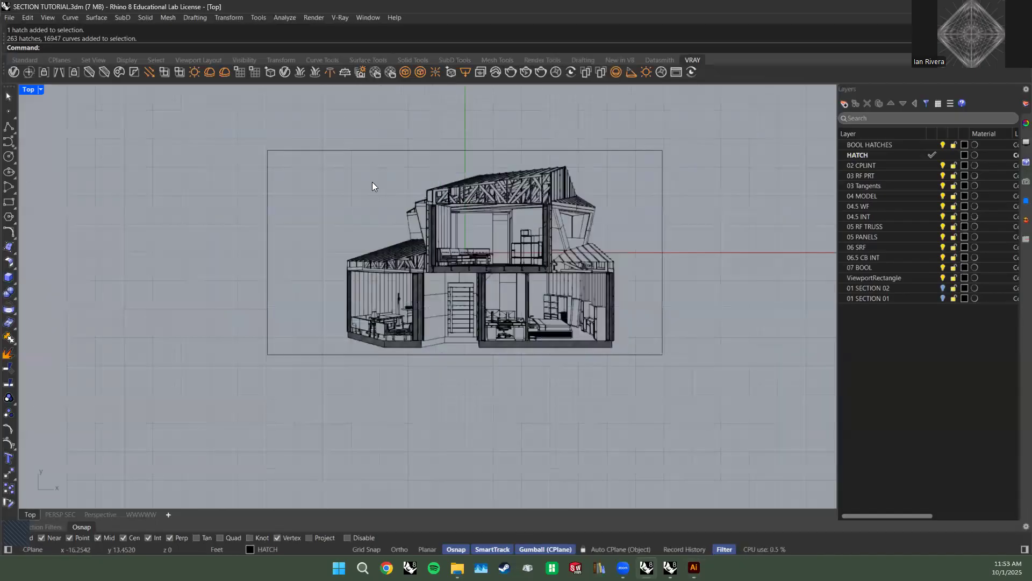
mouse_move(368, 214)
right_down()
mouse_move(318, 231)
mouse_move(318, 203)
right_up()
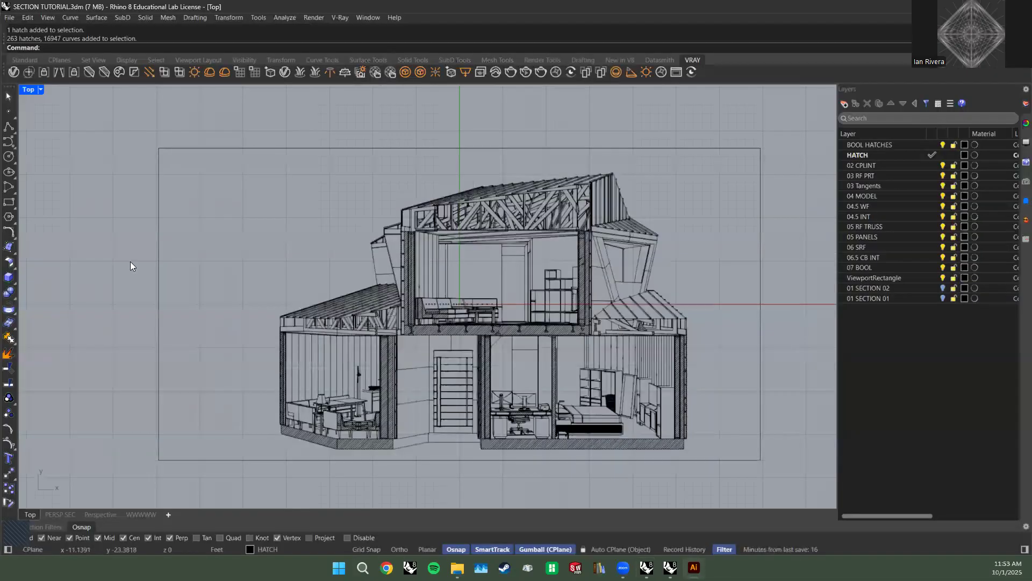
scroll(290, 214, down, 5)
Switch to Google Chrome and search the web for CAD scale factors.
click(386, 567)
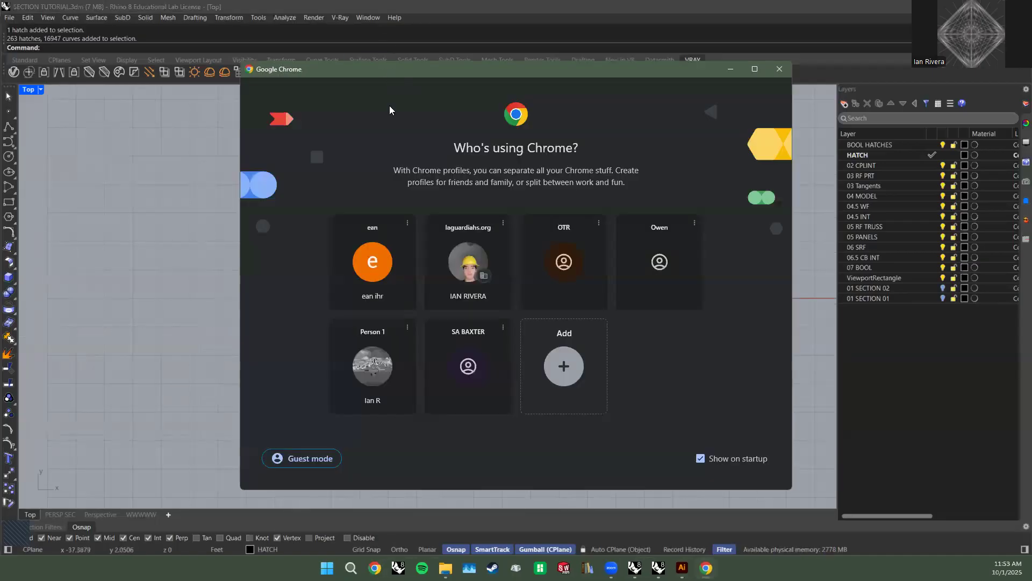
click(372, 366)
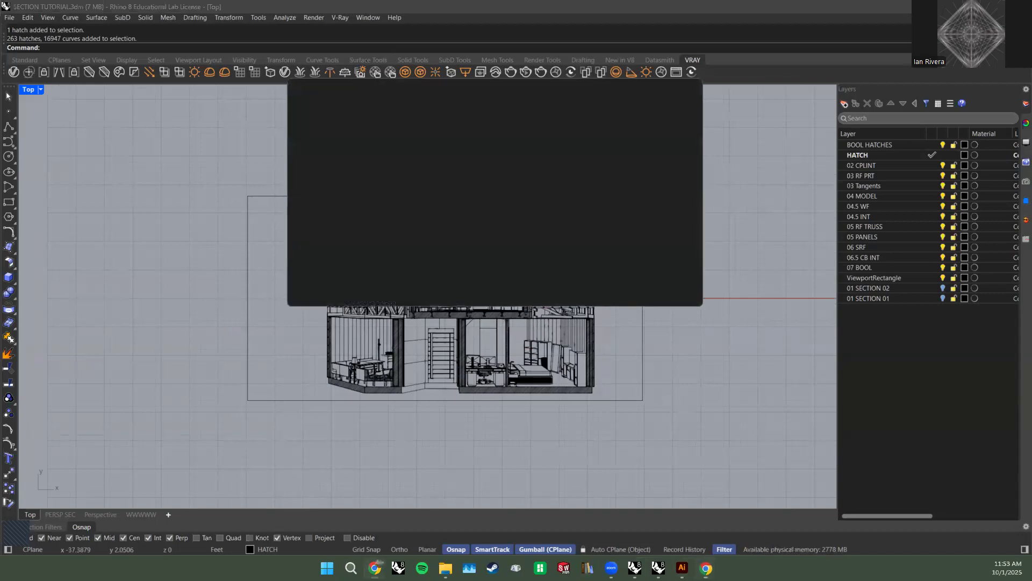
drag(506, 85, 440, 135)
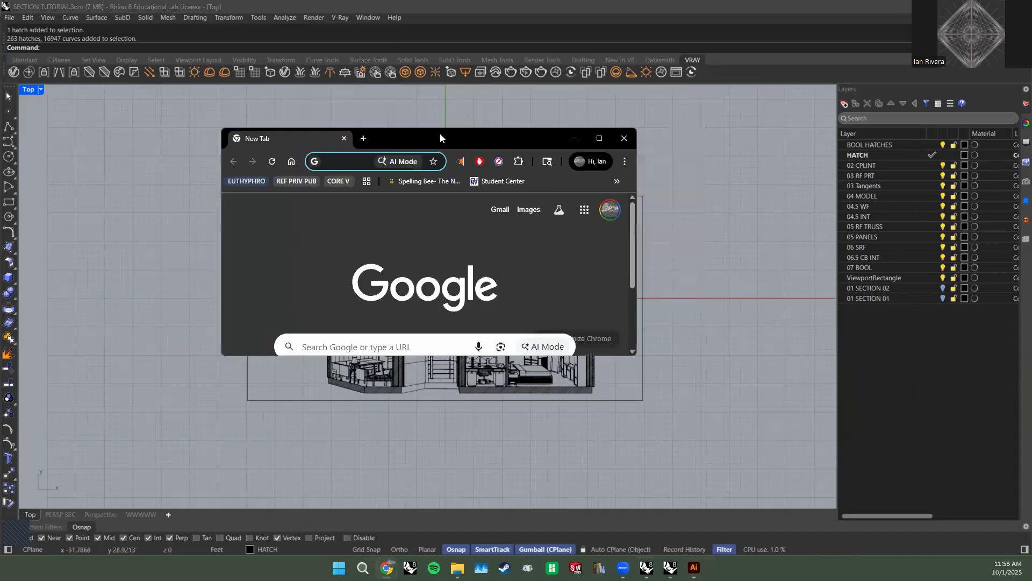
text(CAD SC)
key(Return)
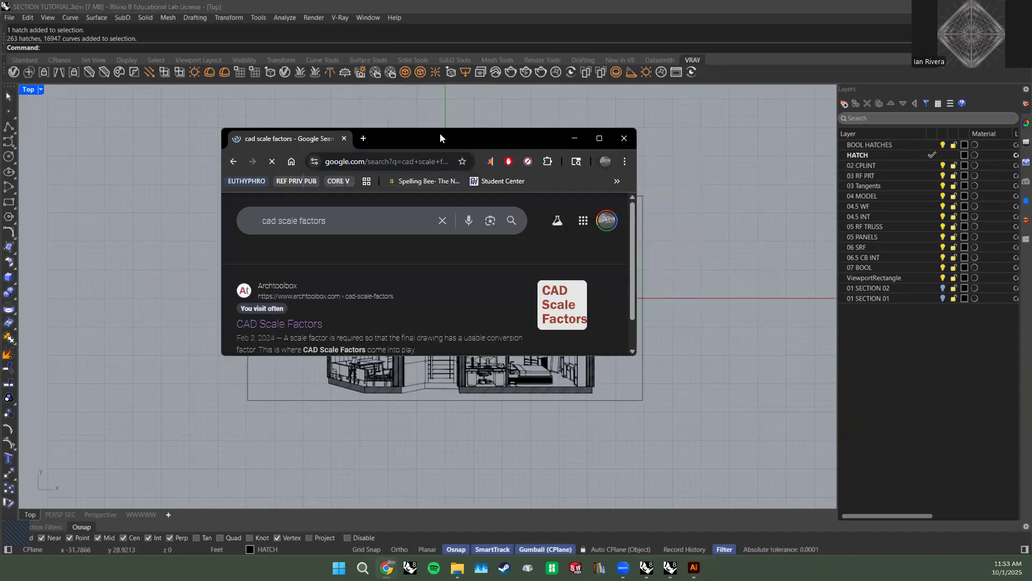
Open Archtoolbox's CAD Scale Factors page and look up the viewport scale for the 1/2" = 1'-0" architectural scale.
click(291, 323)
double_click(534, 134)
scroll(319, 419, down, 5)
scroll(319, 419, down, 5)
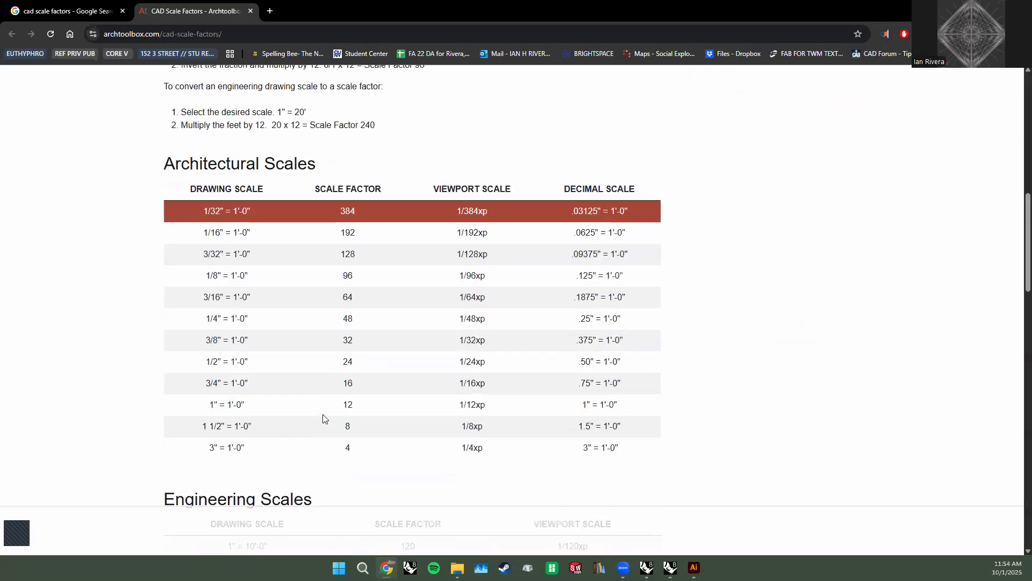
drag(206, 361, 440, 362)
right_click(519, 367)
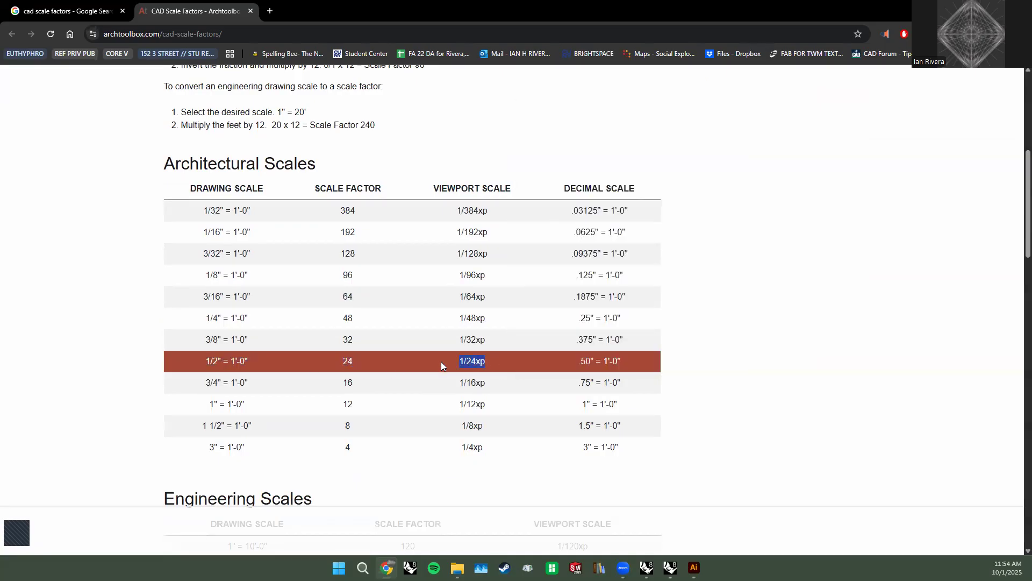
Return to Rhino and try to scale the entire section drawing by 1/24 and copy it with the gumball.
key(alt+Tab)
mouse_move(754, 491)
mouse_down()
mouse_move(182, 192)
mouse_move(141, 157)
mouse_up()
text(S)
key(Return)
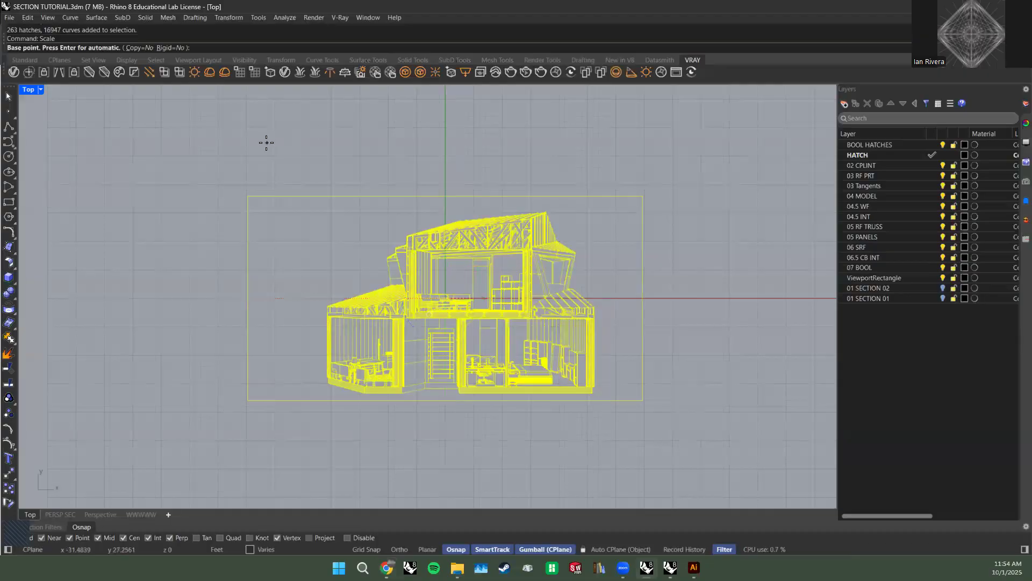
key(Return)
text(1/24)
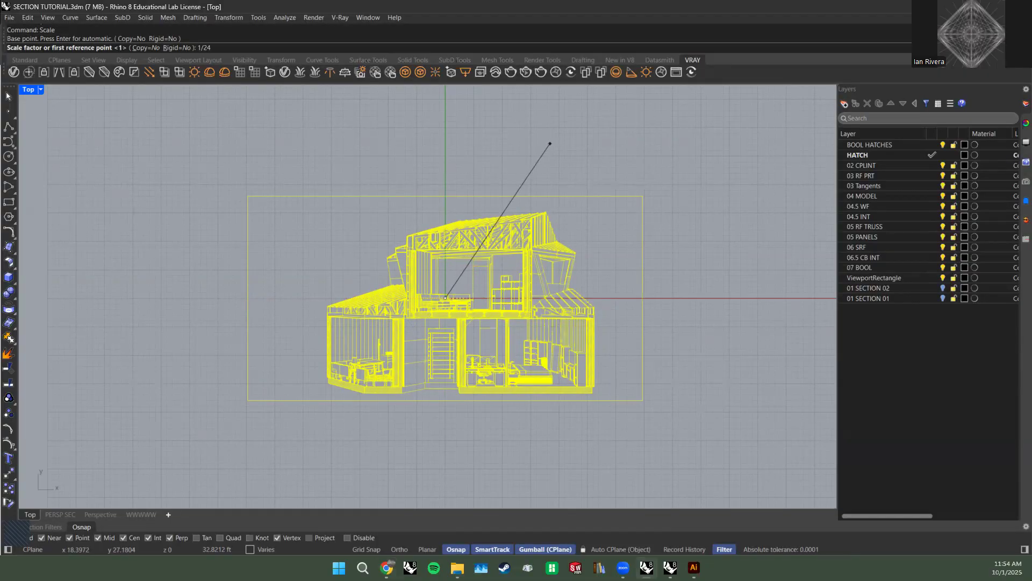
key(Return)
alt+click(597, 269)
key(Return)
key(ctrl+z)
Copy only the viewport rectangle around the section by -100 feet along the X axis.
click(533, 243)
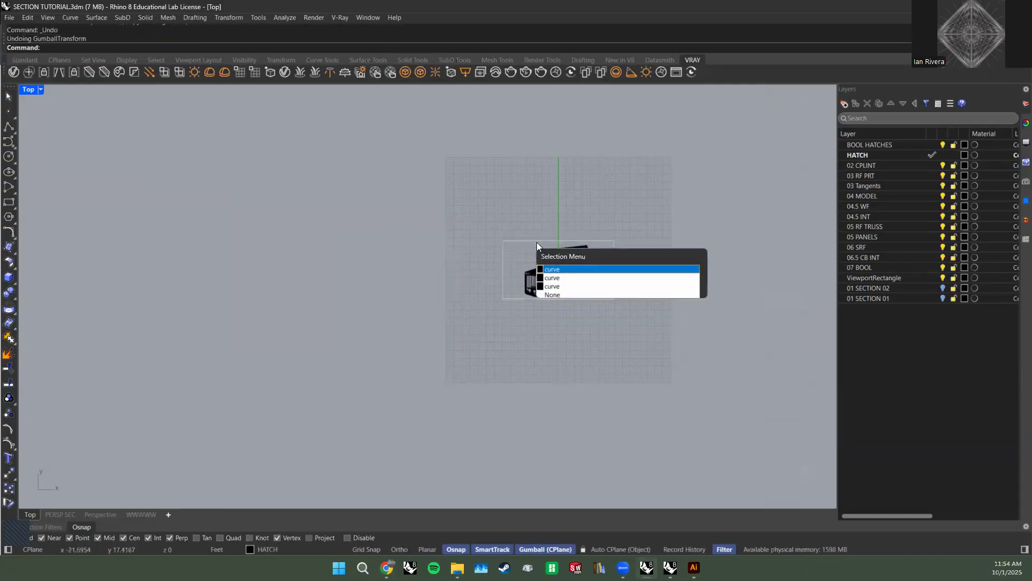
click(556, 277)
scroll(549, 260, up, 3)
click(607, 281)
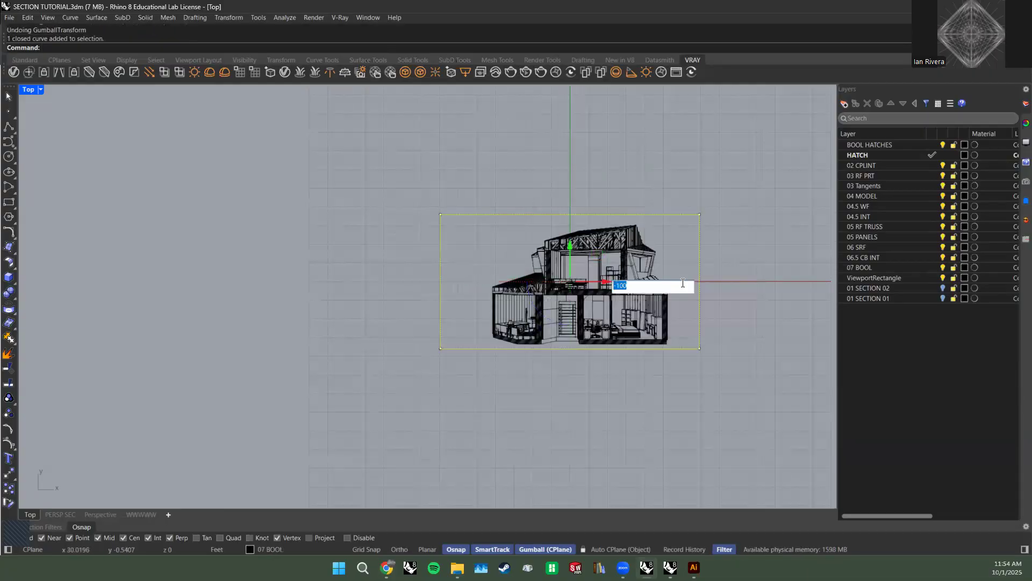
key(Return)
click(201, 185)
Scale the copied viewport rectangle about its automatic base point by a factor of 1/24.
right_drag(417, 216, 639, 207)
drag(570, 450, 263, 109)
text(Scale)
key(Return)
key(Return)
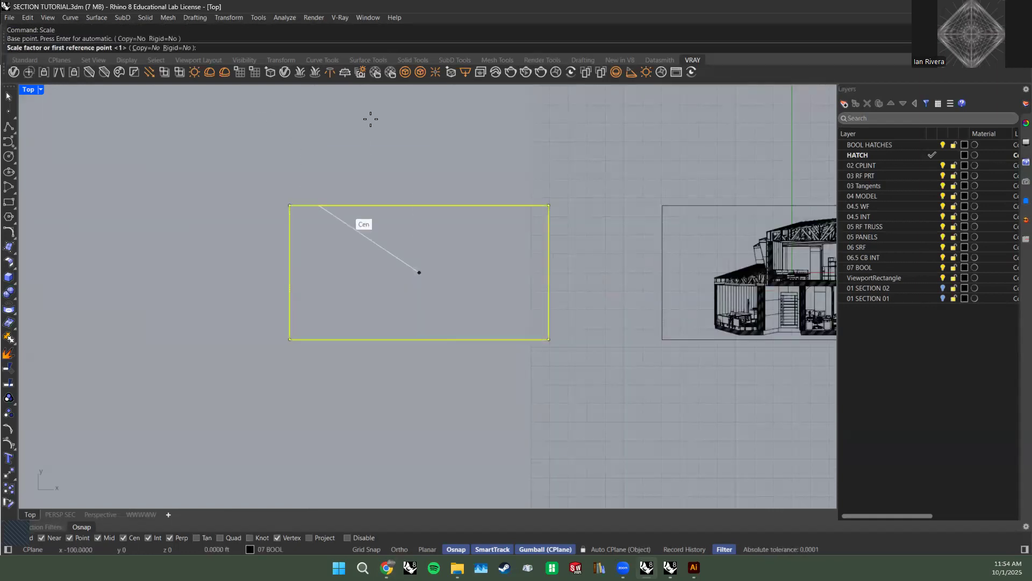
text(1/24)
key(Return)
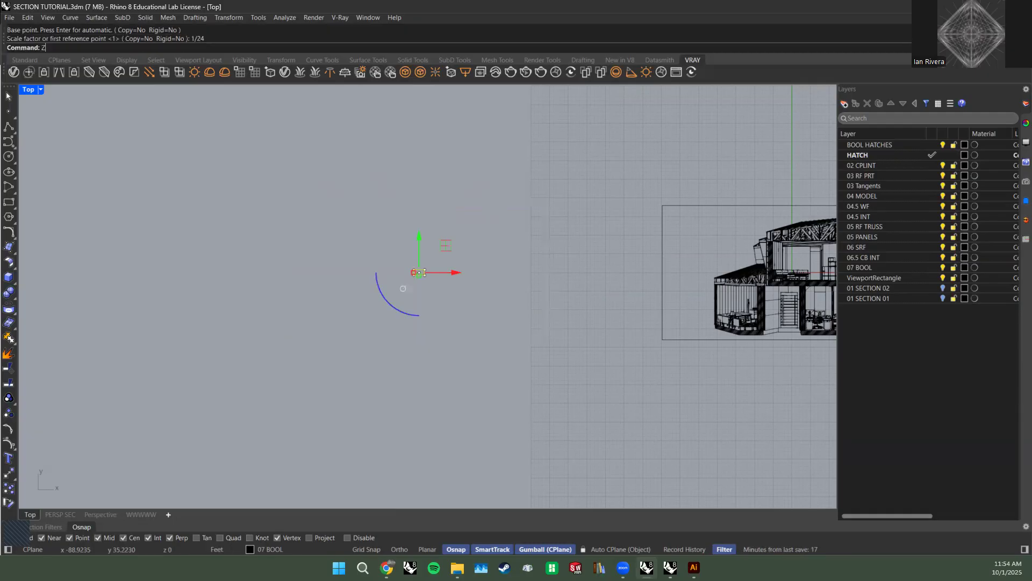
Zoom to the scaled rectangle and measure its height along one side with the Distance command.
text(zs)
key(Return)
text(DisableClippingPlane)
key(Return)
text(distance)
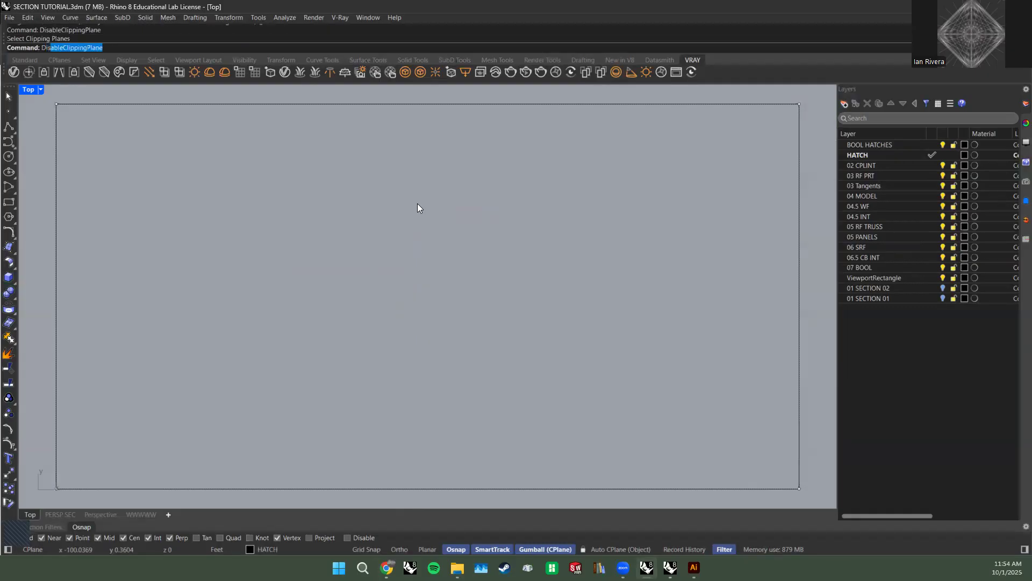
key(Return)
scroll(357, 244, down, 3)
click(160, 152)
click(161, 406)
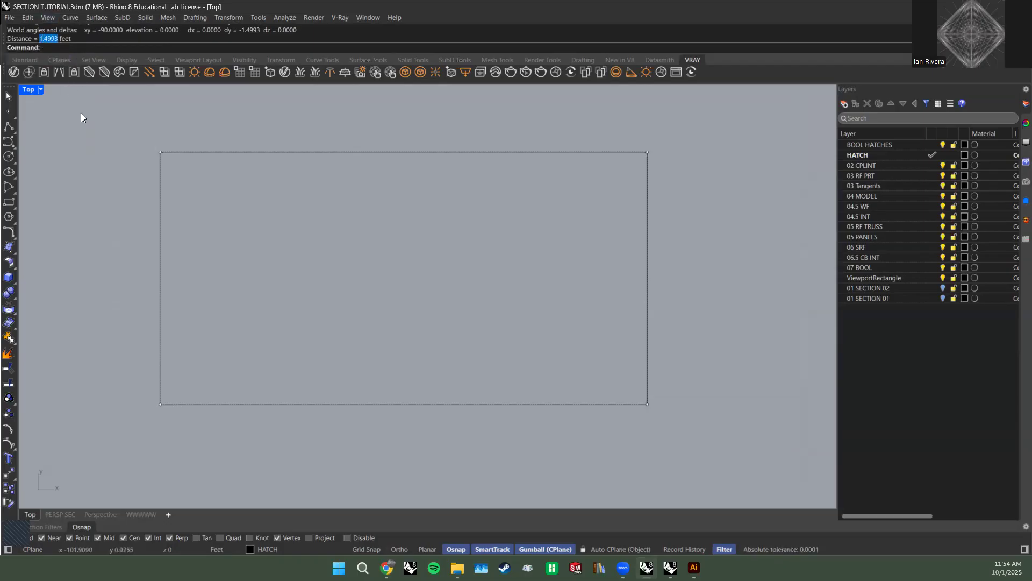
click(128, 127)
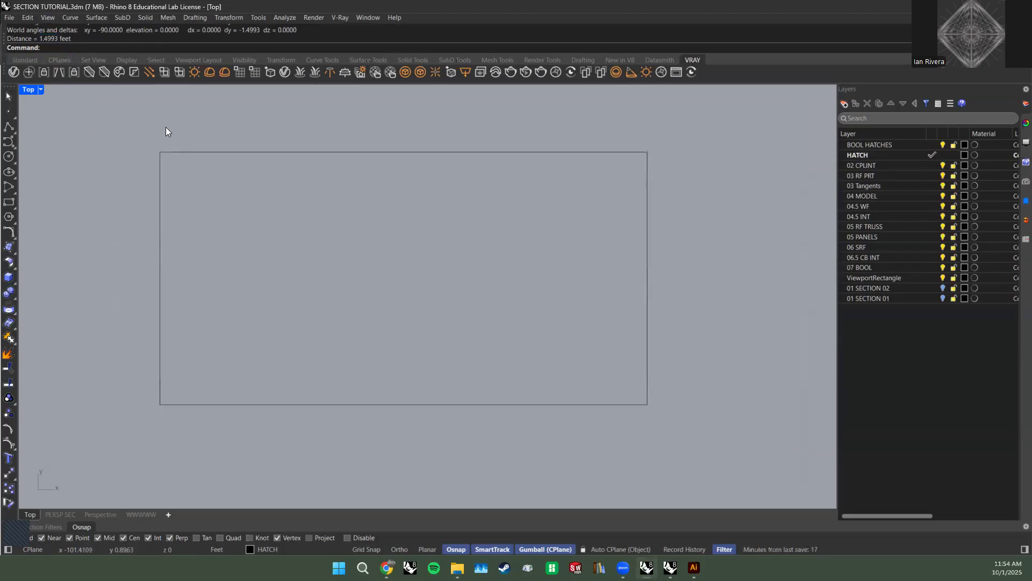
Measure the scaled rectangle's width along its top edge with the Distance command.
text(Distance)
key(Return)
click(161, 153)
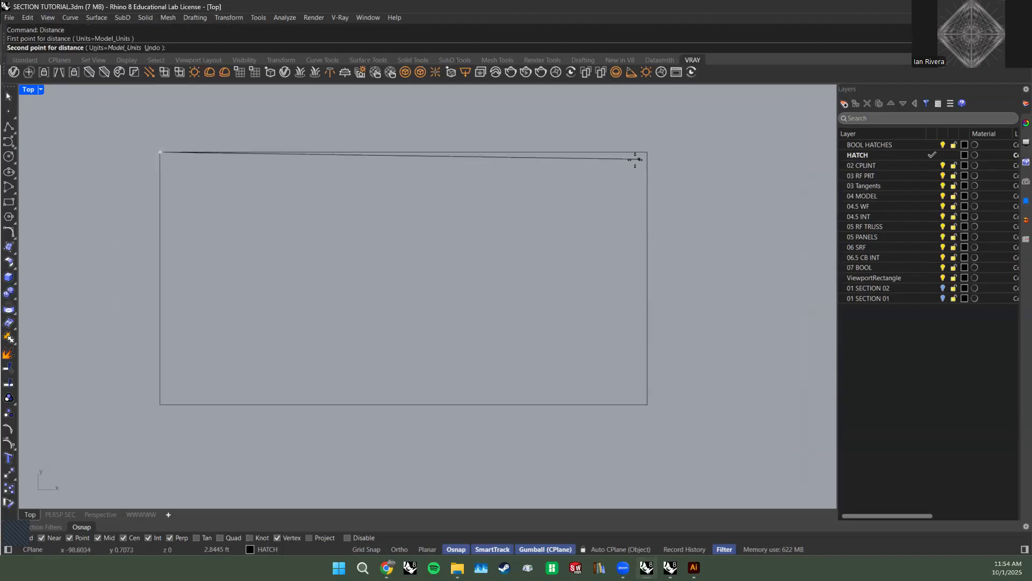
click(648, 152)
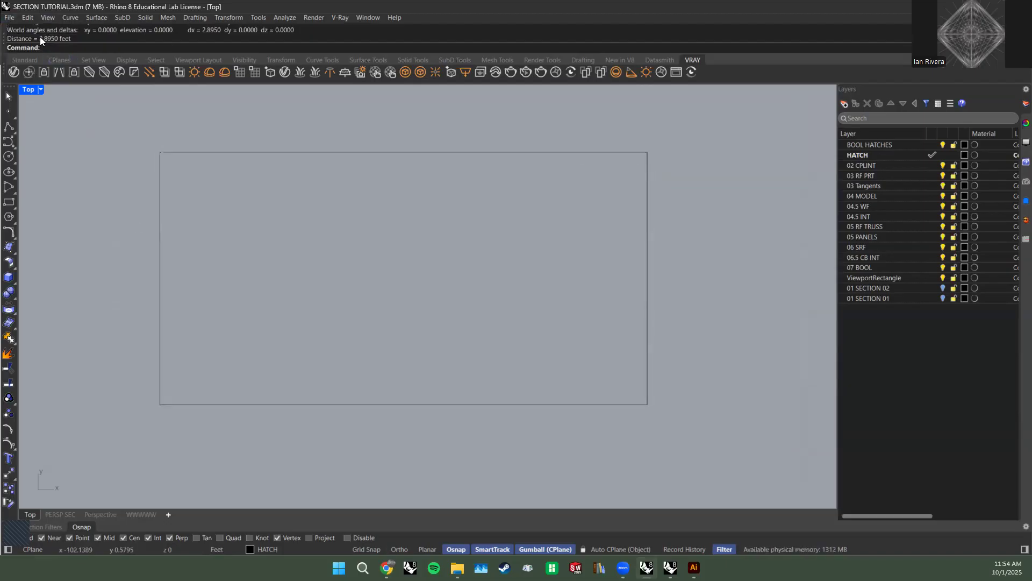
Check the 1/2" = 1'-0" row of the architectural scales table in the browser and close the CAD Scale Factors page.
click(113, 125)
scroll(346, 279, down, 2)
right_drag(346, 279, 395, 288)
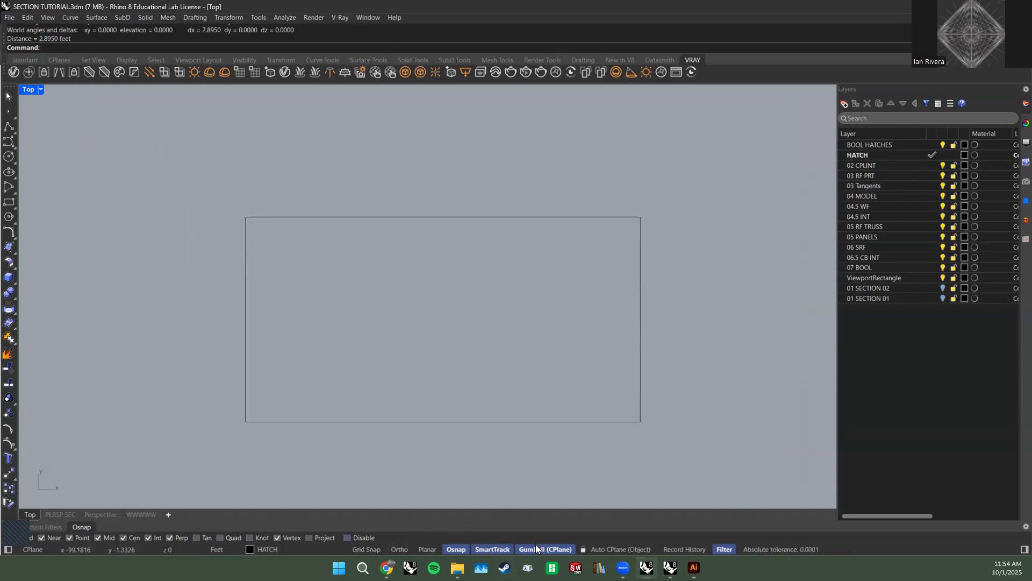
key(alt+Tab)
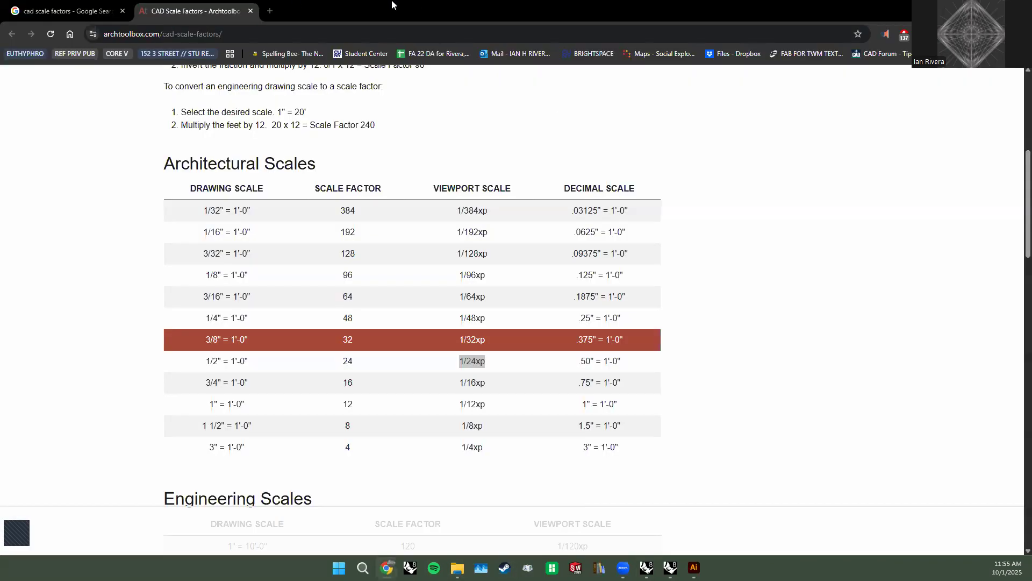
double_click(599, 21)
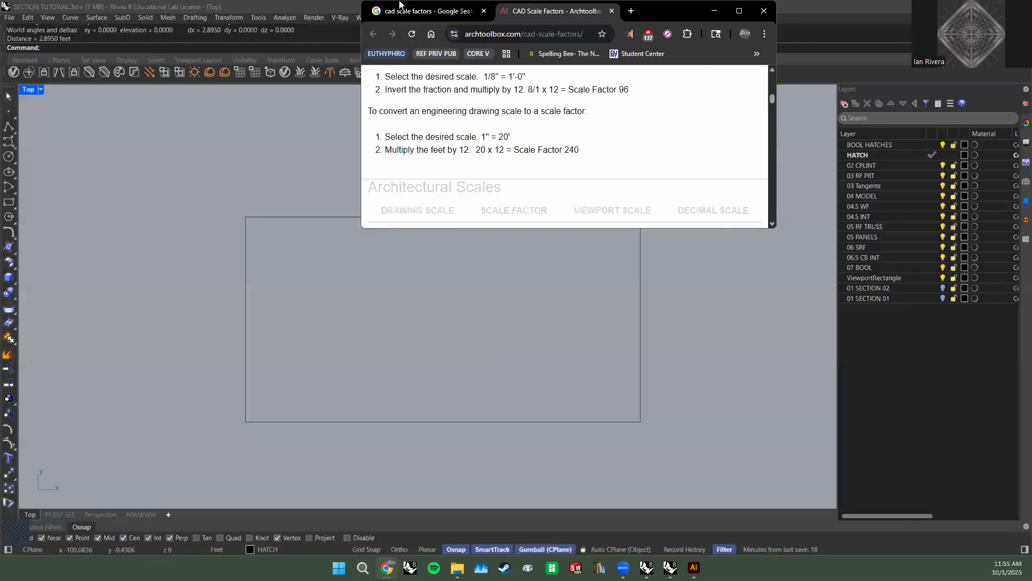
click(610, 11)
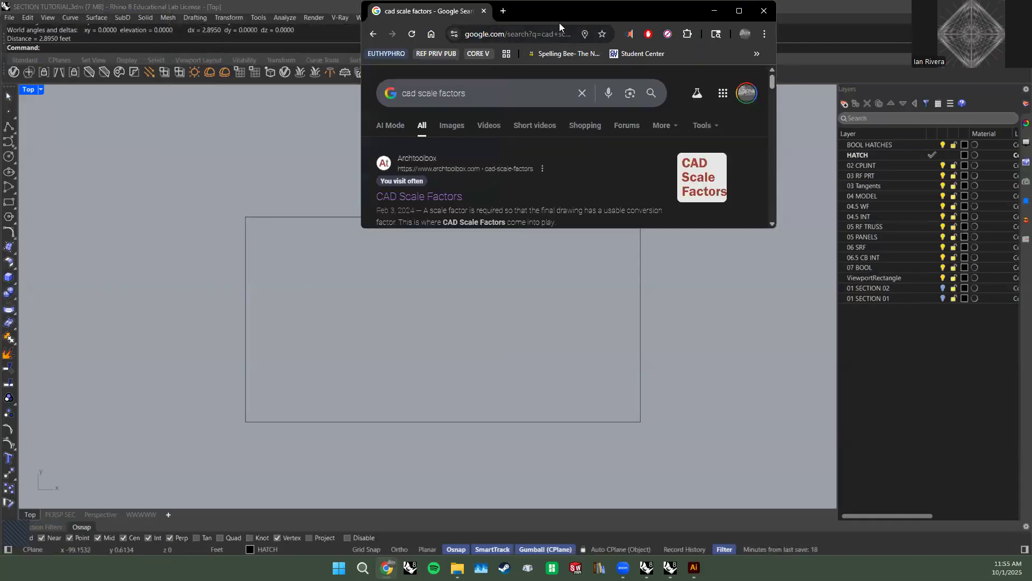
drag(559, 22, 559, 0)
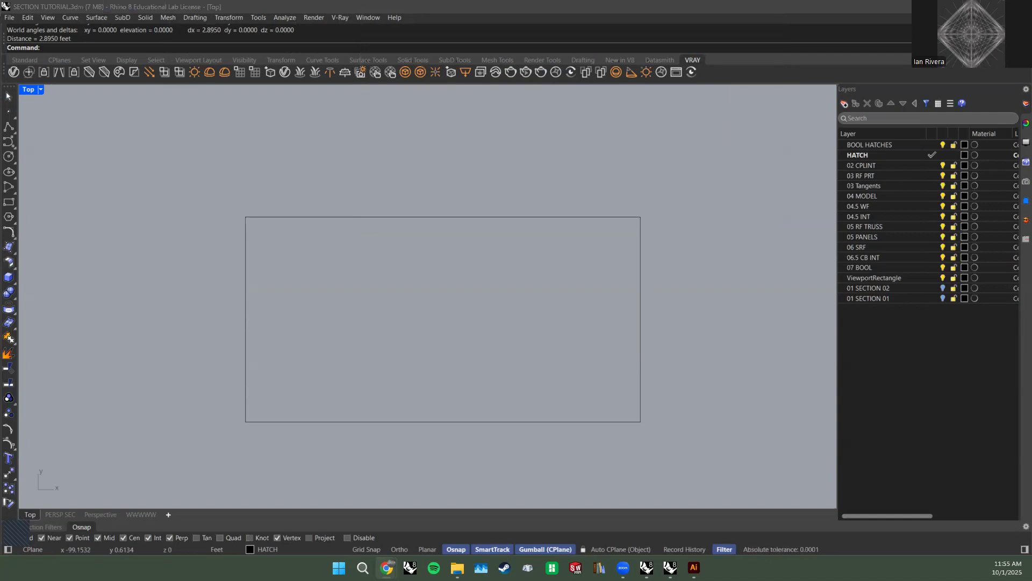
Switch to Illustrator and import SECTION TUT.dwg with the artwork scaled to fit the artboard and the Model layout.
click(359, 159)
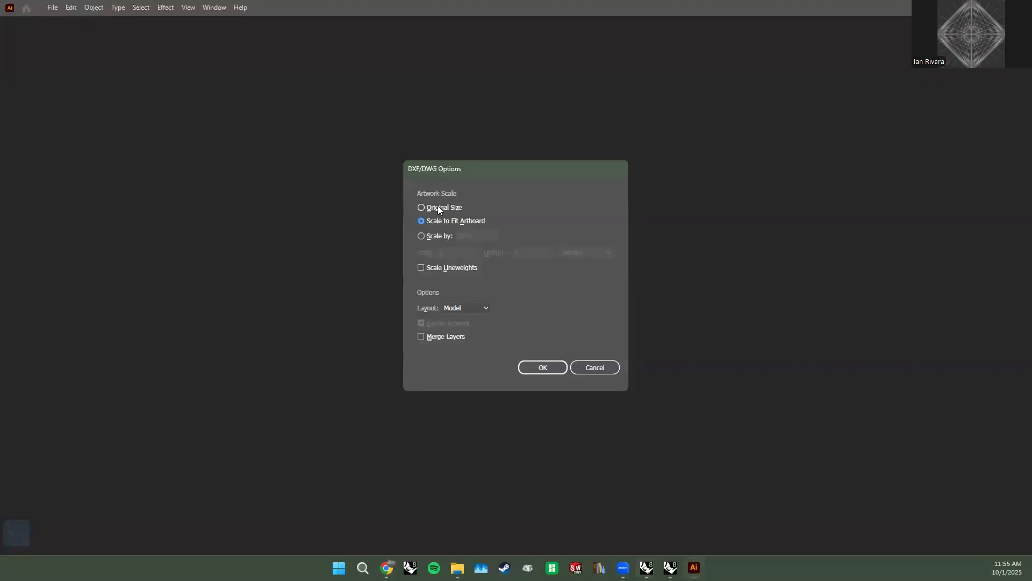
click(542, 367)
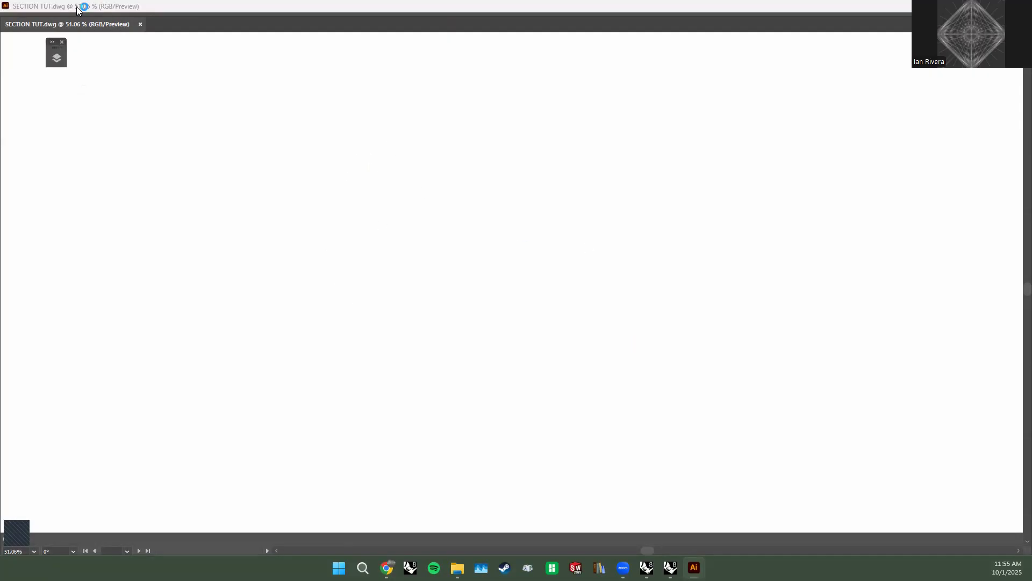
key(alt+Tab)
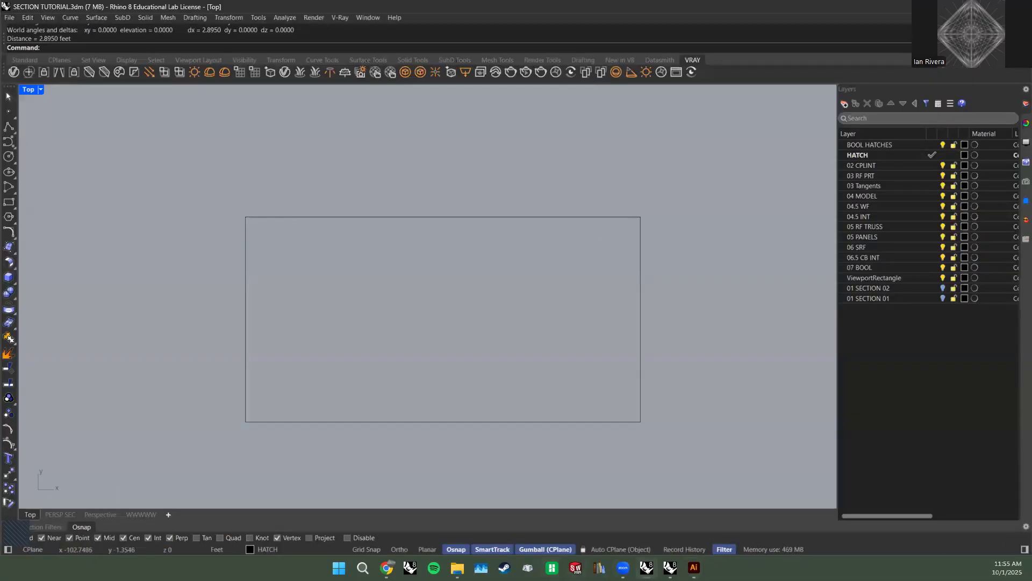
key(alt+Tab)
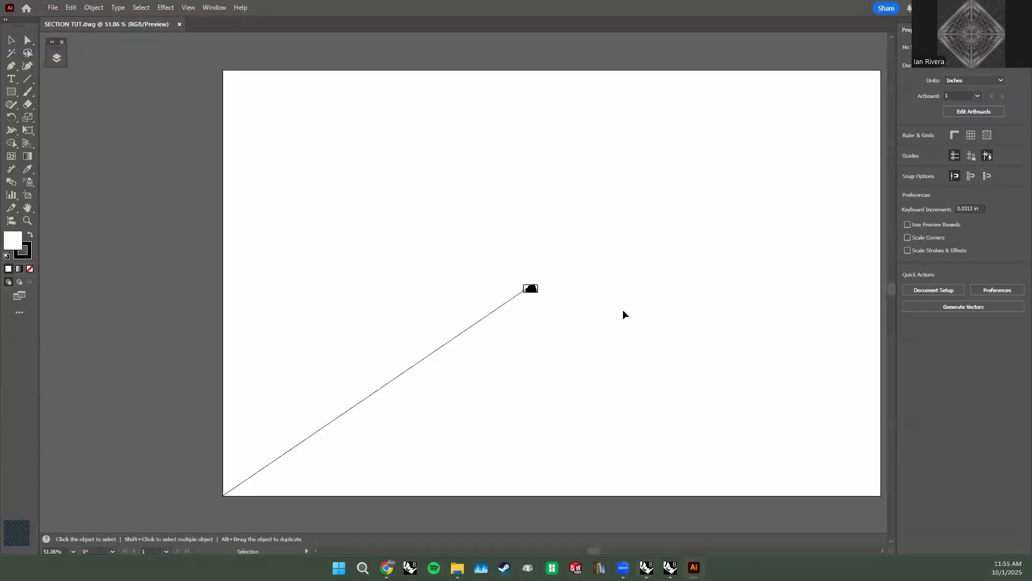
Delete the stray diagonal line running from the artboard's lower corner to the section drawing.
alt+scroll(510, 288, up, 10)
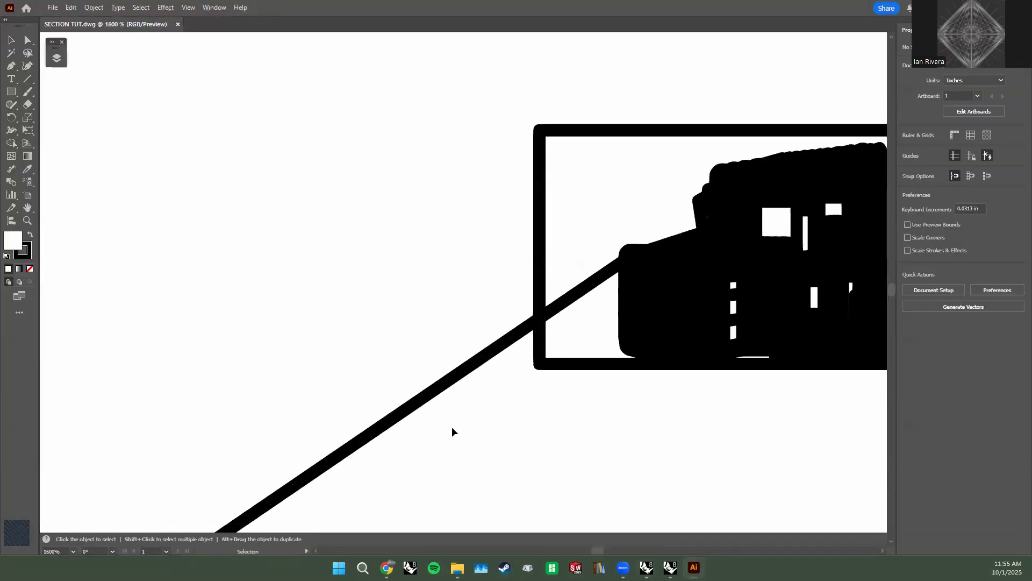
alt+scroll(329, 227, down, 3)
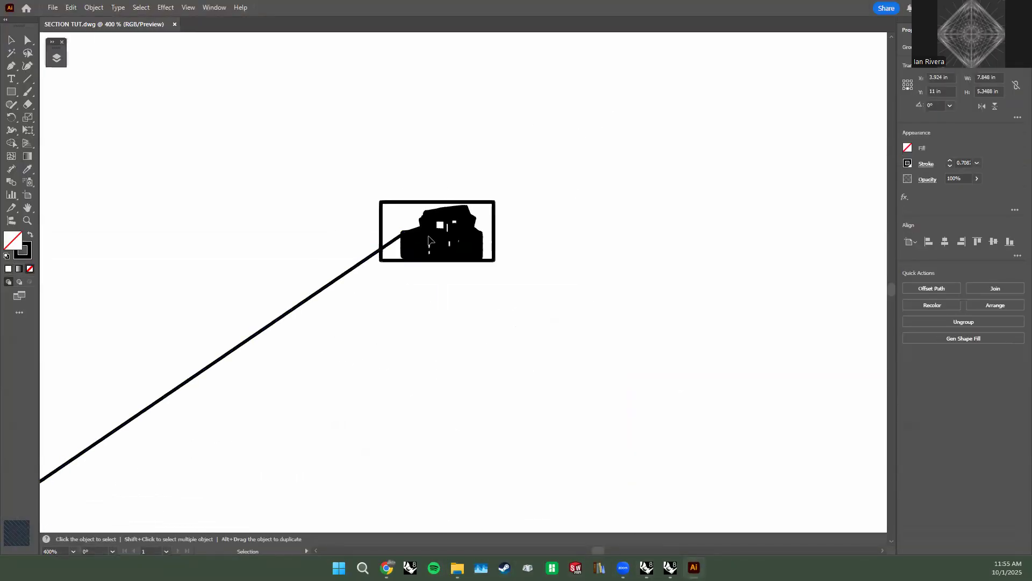
alt+scroll(387, 189, down, 1)
shift+scroll(615, 178, left, 3)
alt+scroll(627, 214, down, 1)
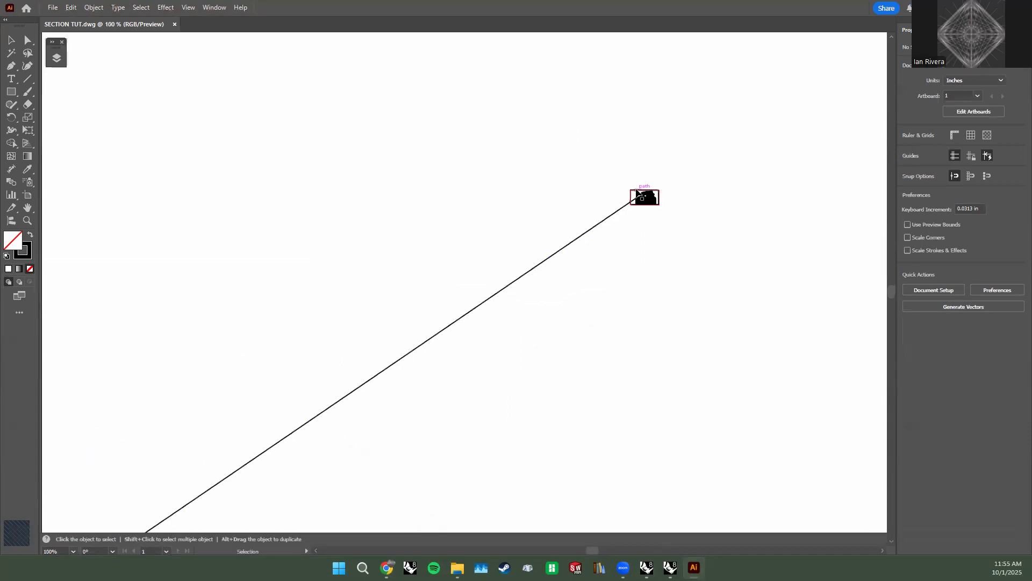
alt+scroll(598, 249, down, 2)
alt+scroll(598, 249, down, 1)
drag(525, 337, 463, 205)
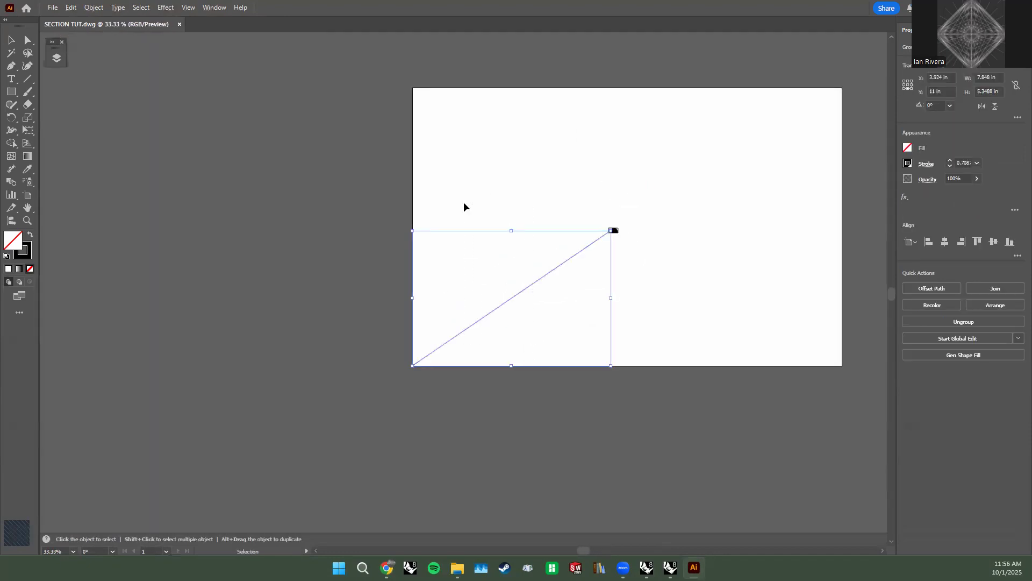
key(Delete)
alt+scroll(630, 228, up, 7)
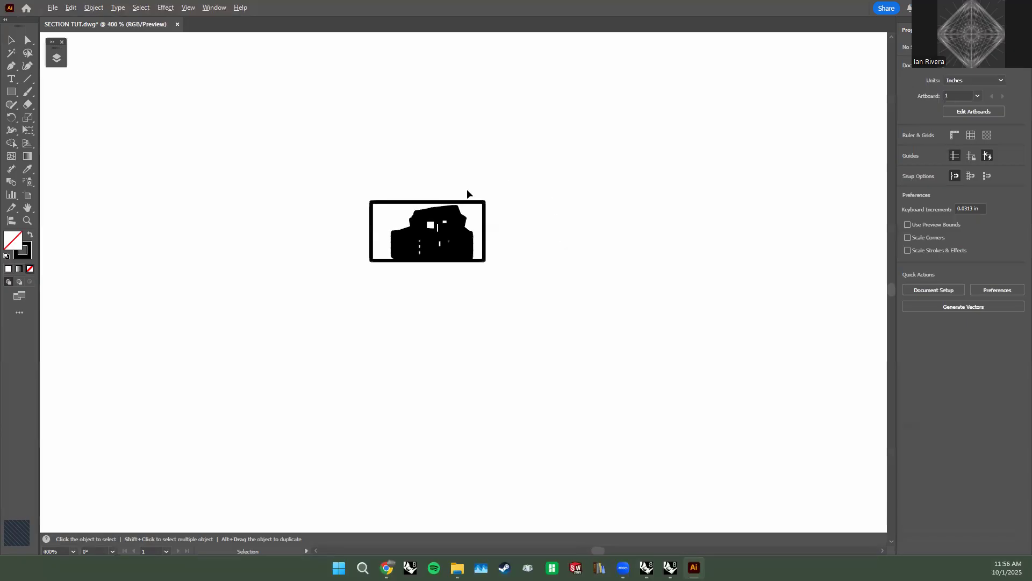
Select all the section artwork together with its surrounding frame rectangle.
key(ctrl+z)
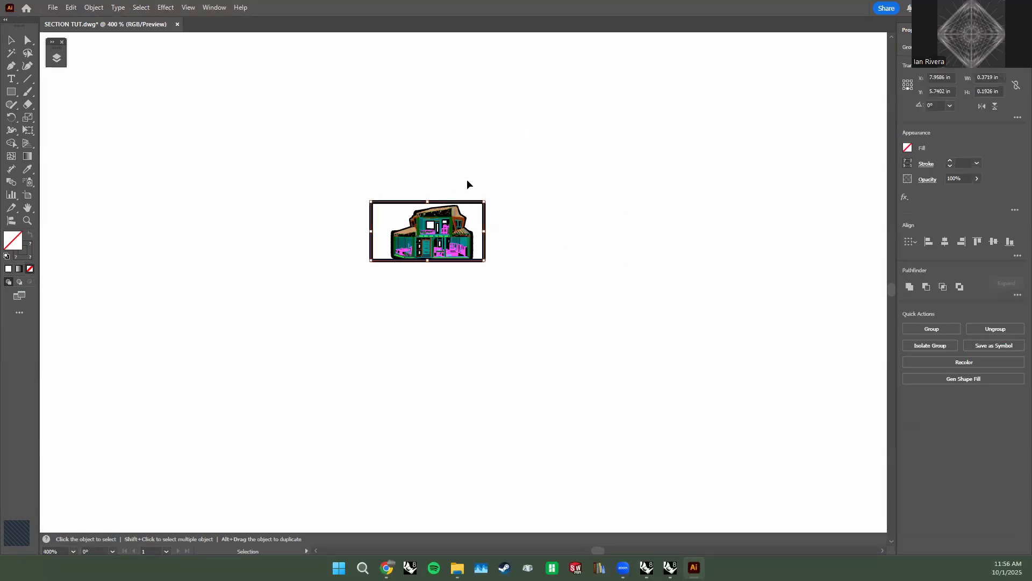
key(ctrl+equal)
key(ctrl+equal)
key(ctrl+equal)
key(ctrl+equal)
drag(793, 204, 897, 201)
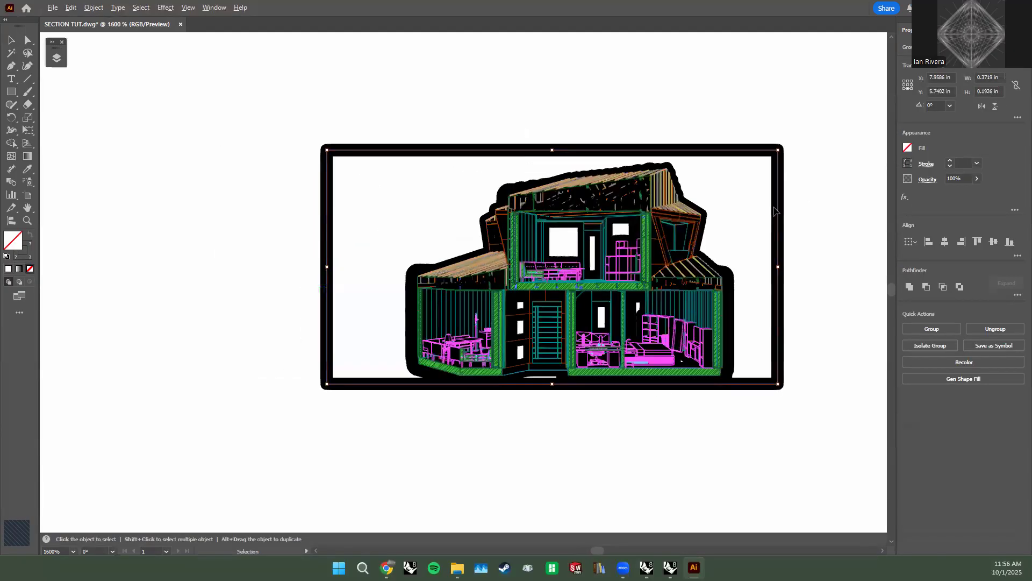
Switch to Rhino and compare the scaled-down rectangle with the full-size viewport rectangle around the section.
key(alt+Tab)
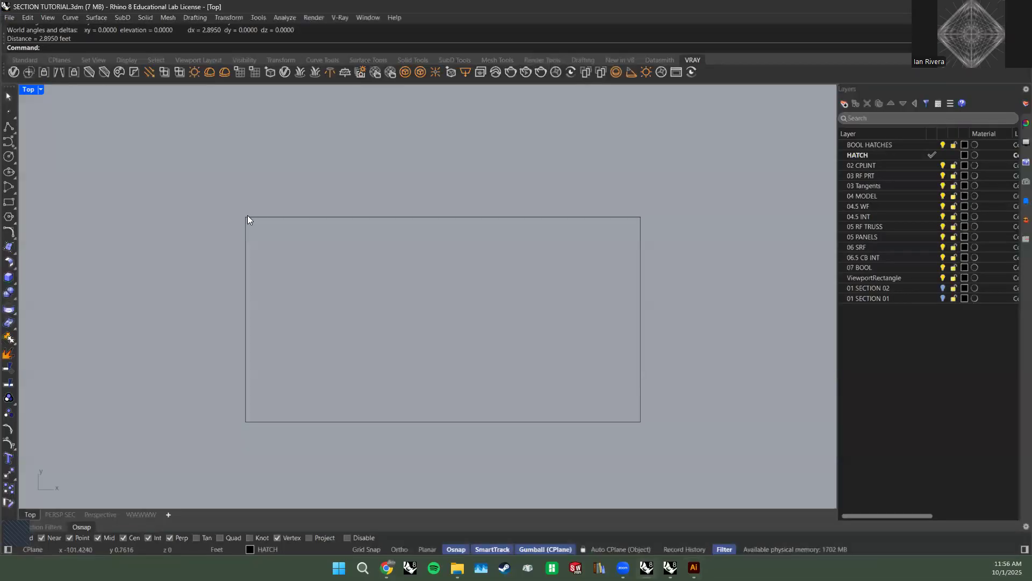
scroll(613, 217, down, 10)
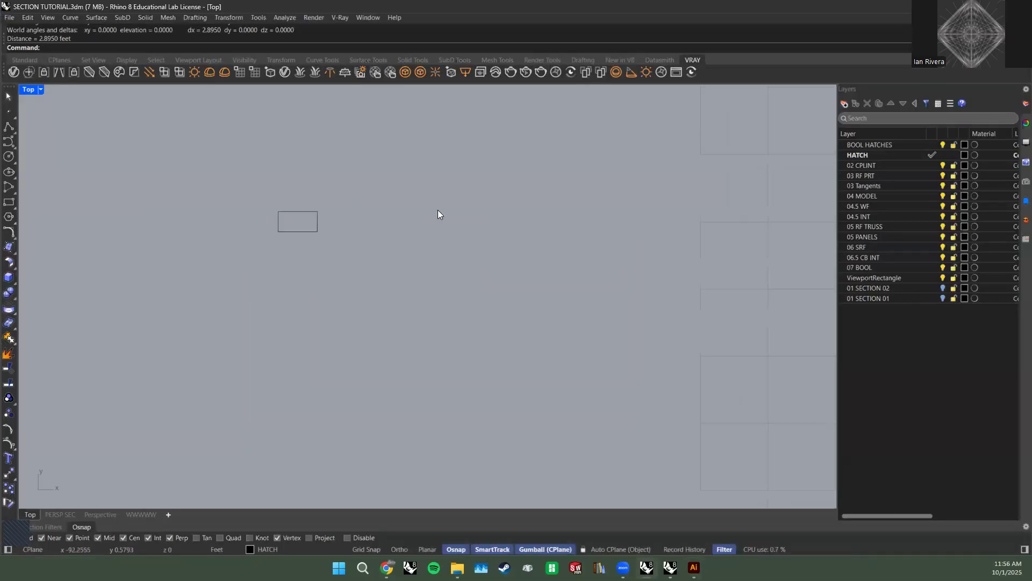
right_drag(698, 222, 584, 232)
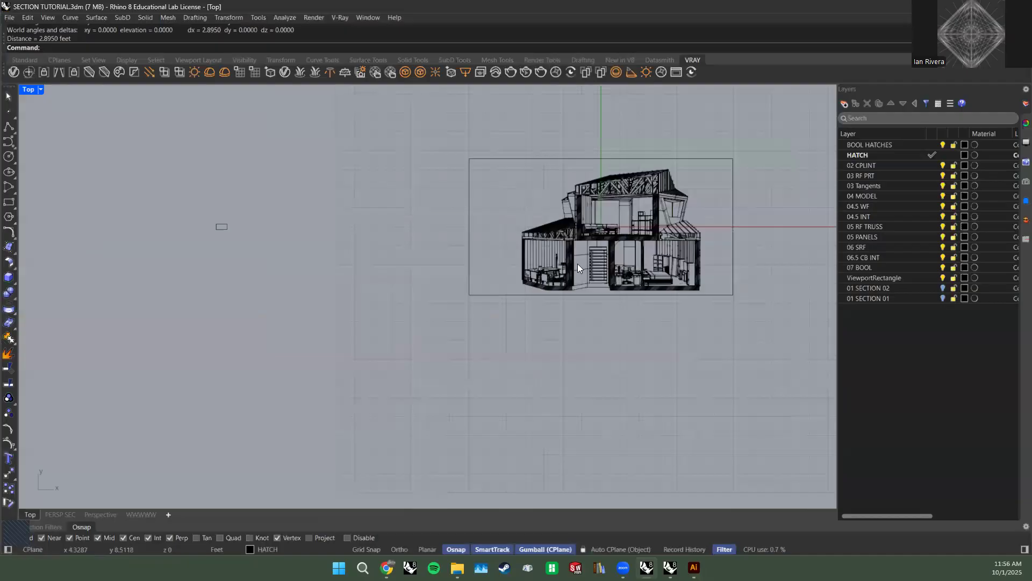
scroll(484, 164, up, 2)
right_drag(722, 139, 597, 149)
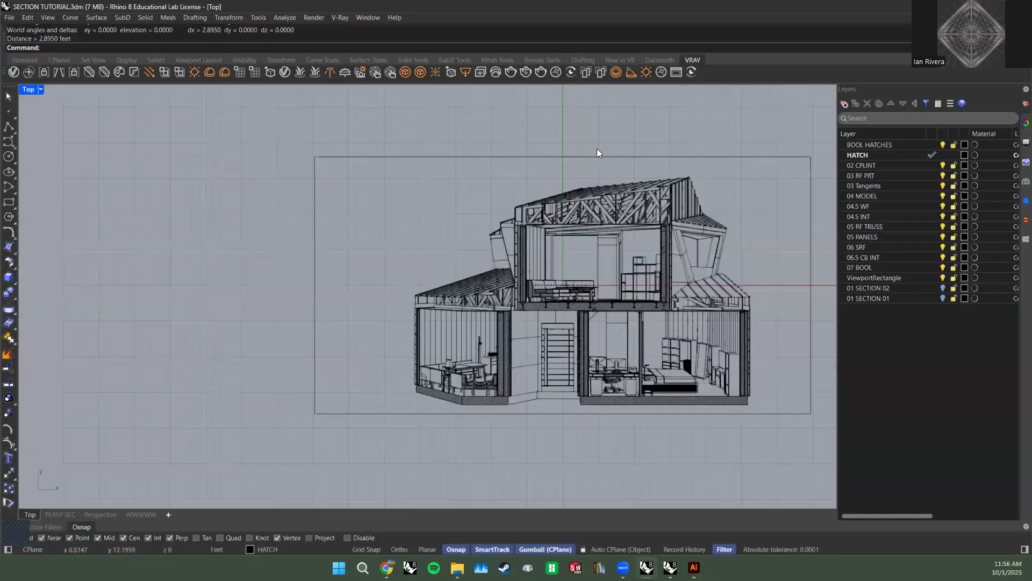
right_drag(815, 157, 643, 167)
scroll(643, 166, down, 4)
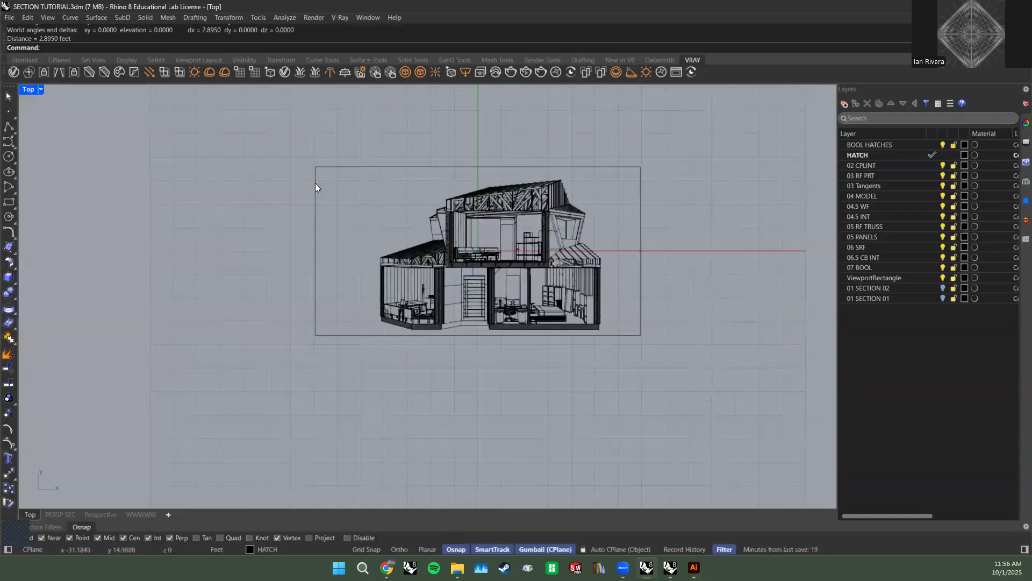
Return to Illustrator and resize the selected section artwork proportionally to a width of 34.74 in.
key(alt+Tab)
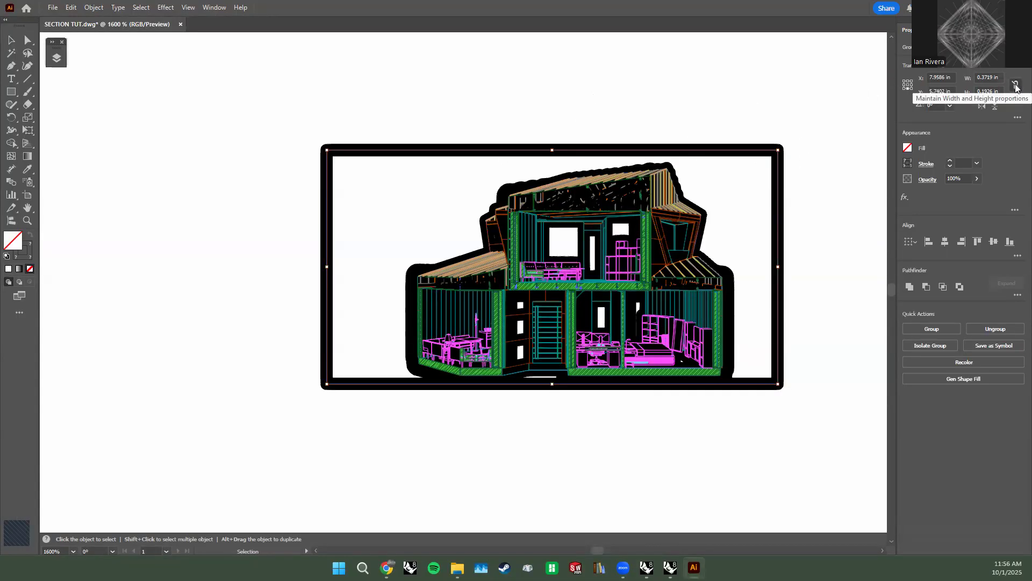
click(994, 76)
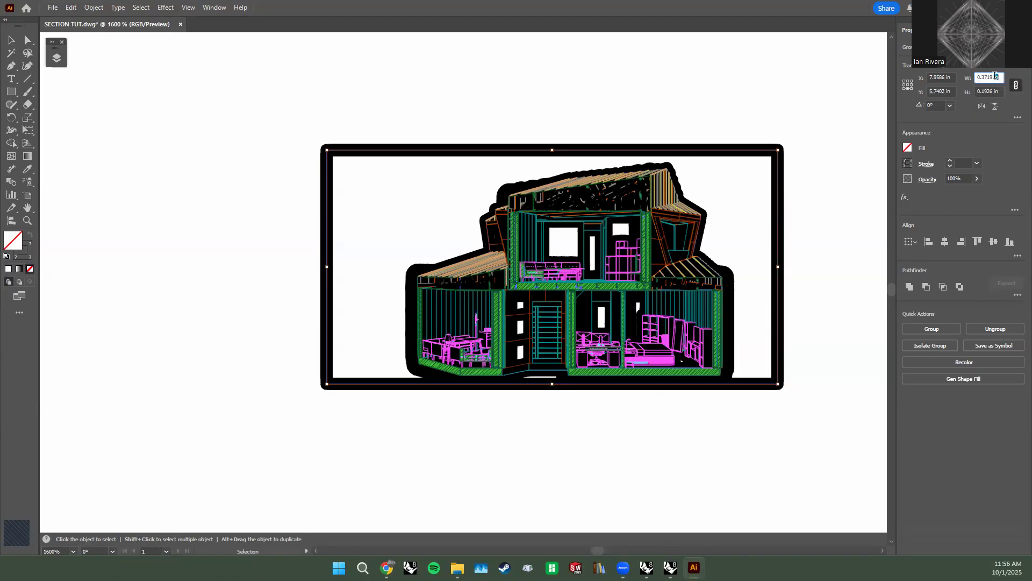
text(34.74)
key(Return)
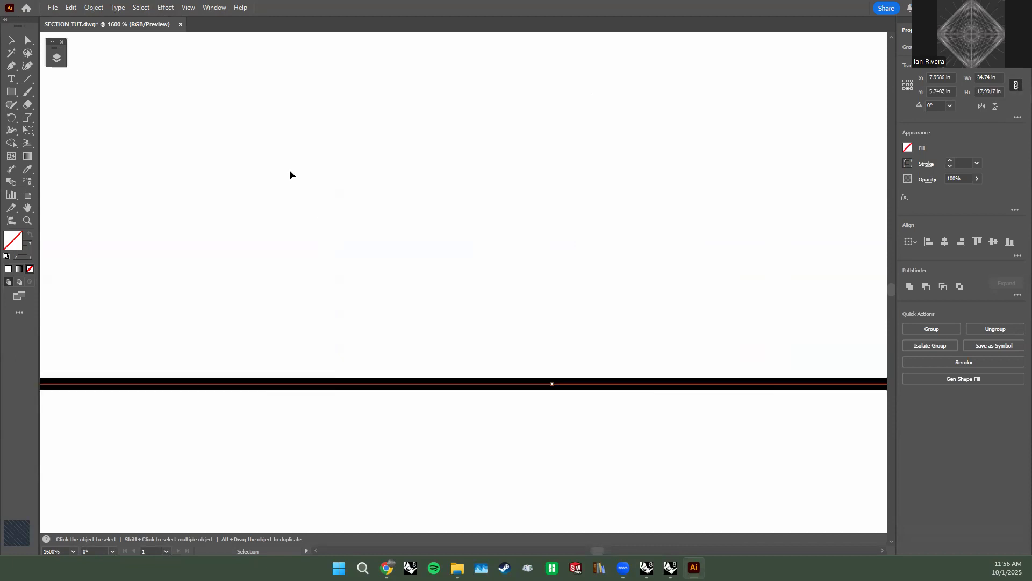
key(ctrl+0)
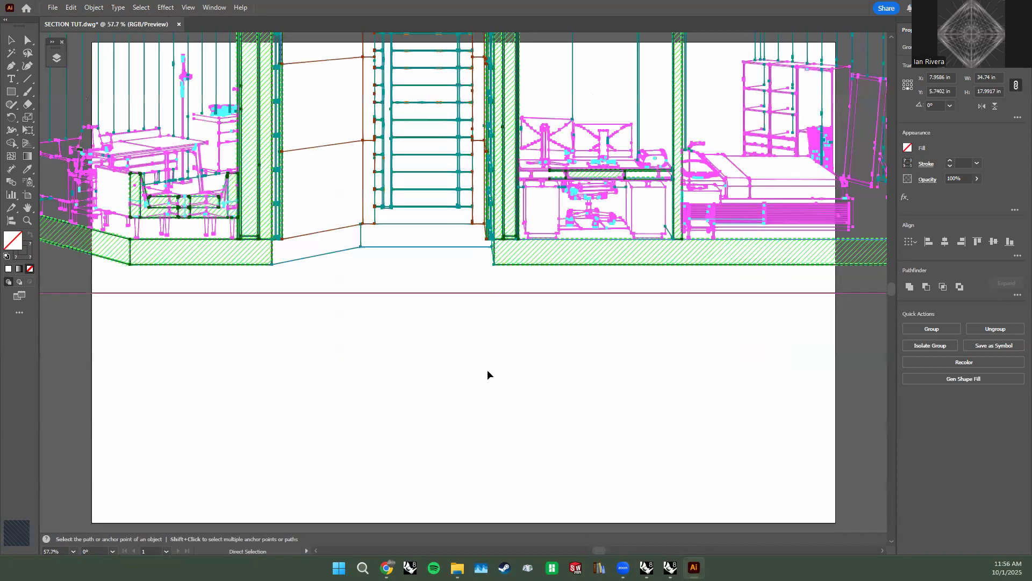
scroll(490, 368, up, 3)
alt+scroll(506, 361, down, 3)
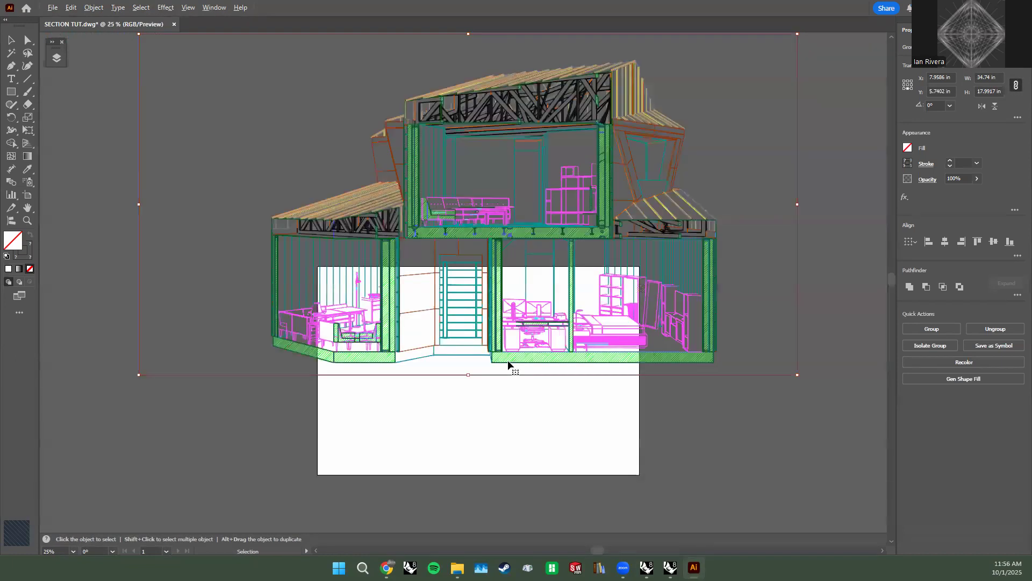
click(700, 444)
Turn off moving artwork with the artboard and shift the Tabloid artboard clear of the section drawing.
alt+scroll(699, 443, down, 1)
click(973, 111)
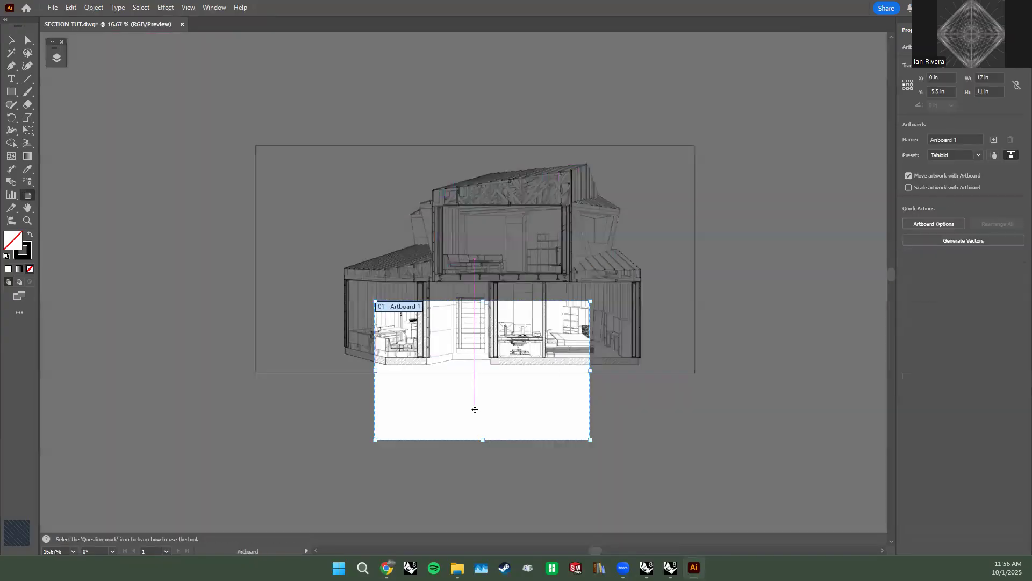
click(909, 175)
drag(556, 396, 169, 240)
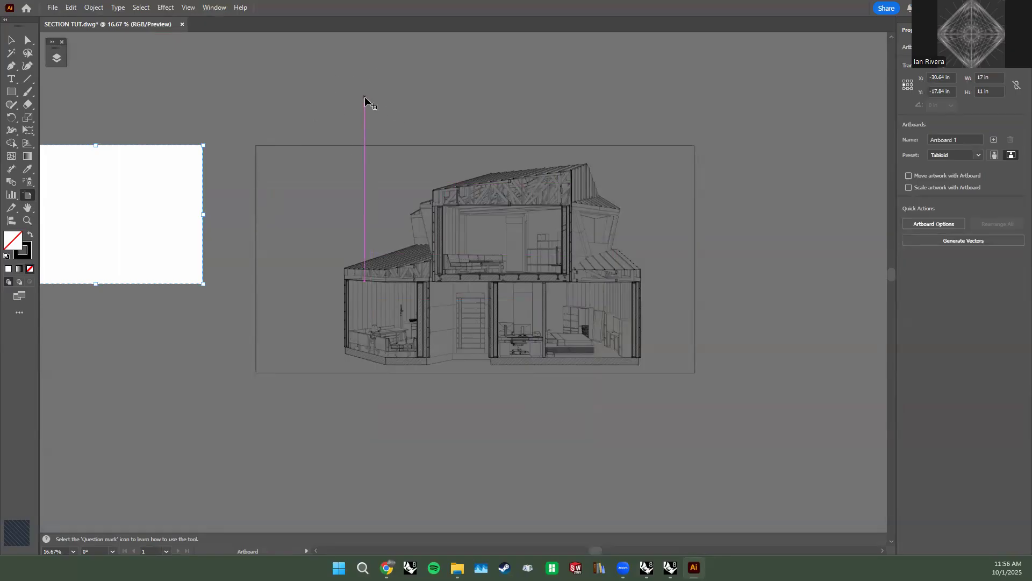
Create a new artboard fitted to the section's frame rectangle and delete the old Tabloid artboard.
click(312, 149)
key(v)
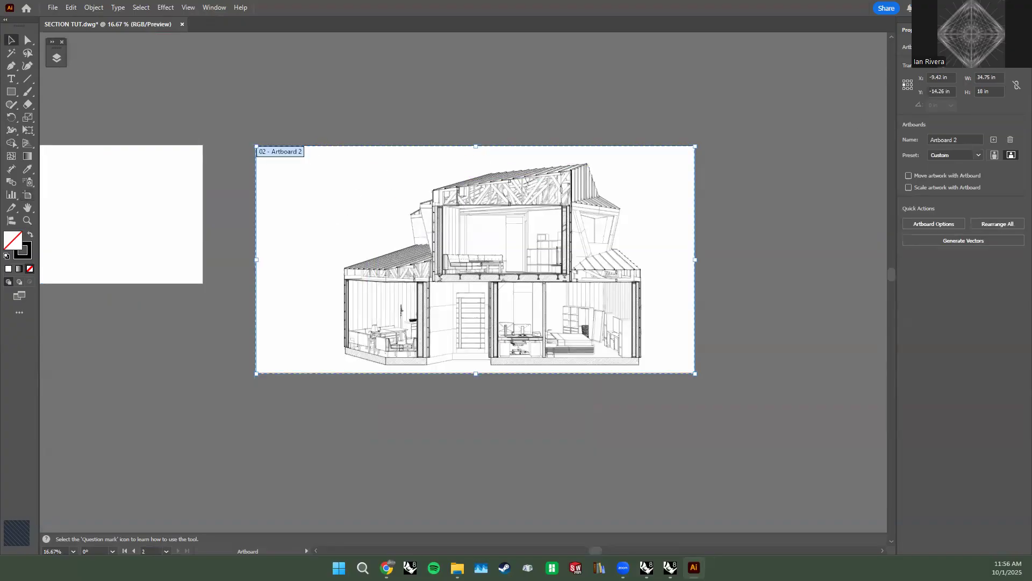
key(shift+o)
click(189, 217)
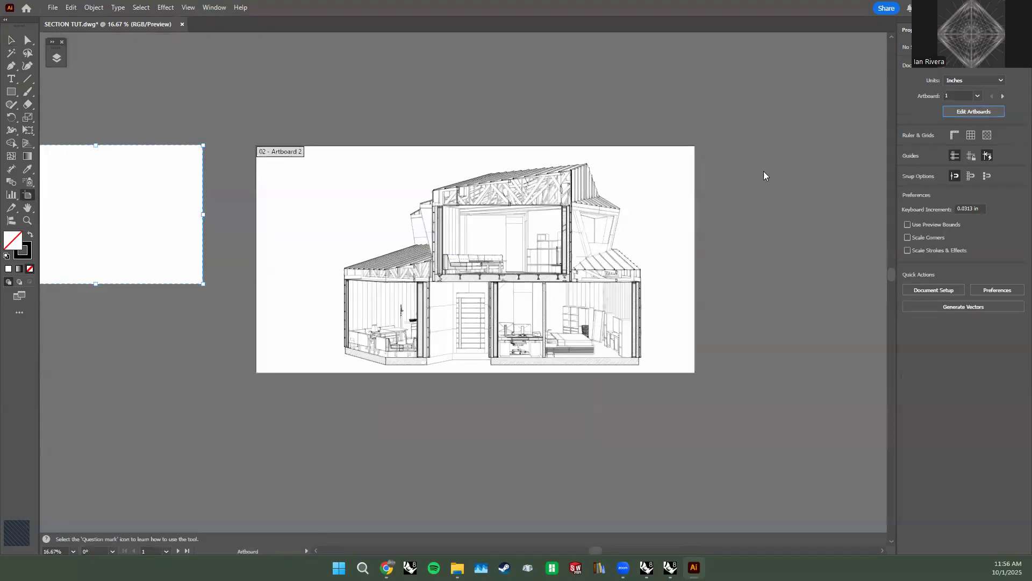
key(Delete)
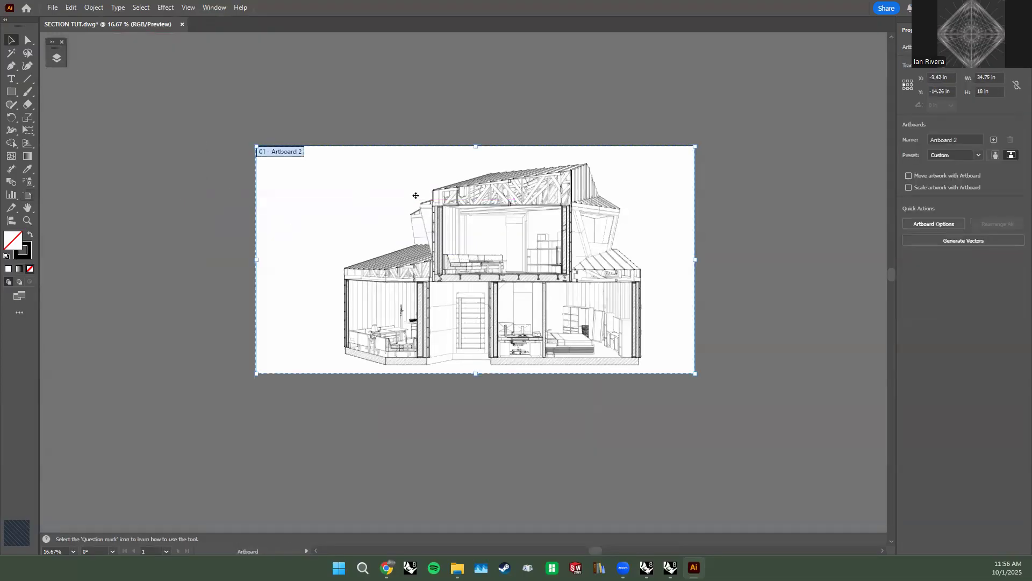
key(v)
Show the layer list and move the 02 CPLINT layer to the top of the stack.
key(ctrl+0)
alt+scroll(422, 295, up, 2)
middle_drag(592, 233, 394, 302)
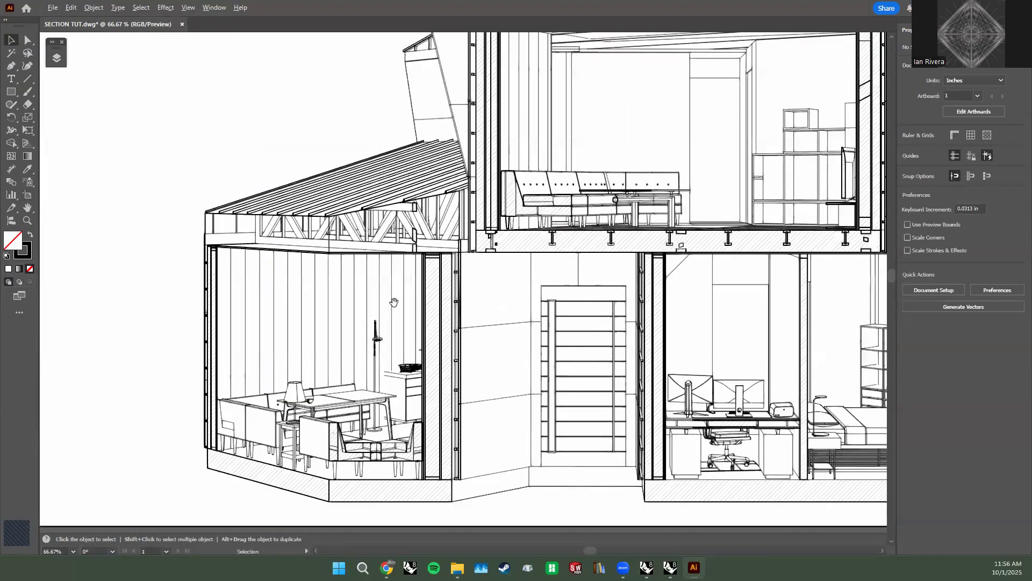
alt+scroll(414, 298, down, 1)
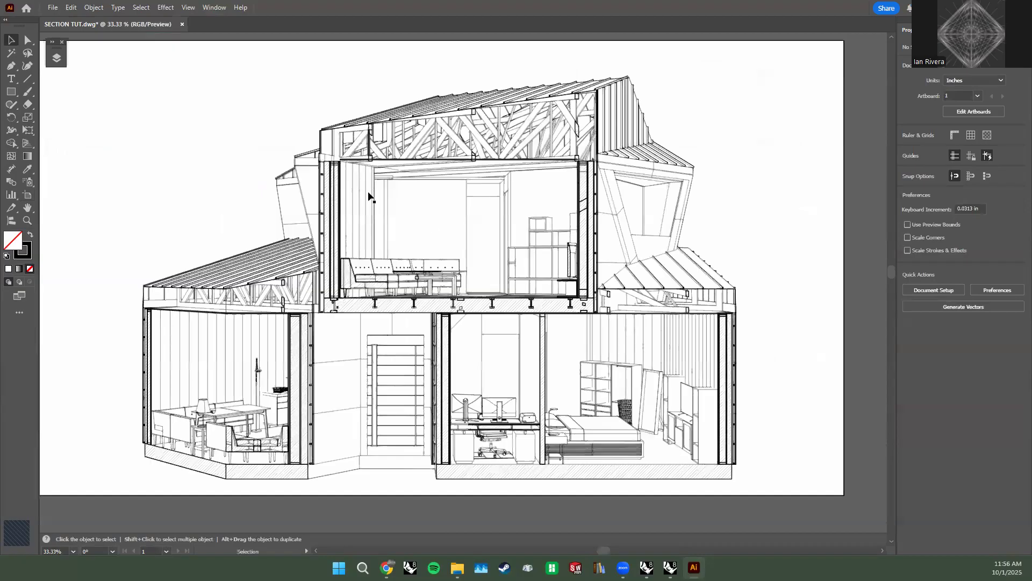
click(56, 57)
click(136, 236)
click(144, 118)
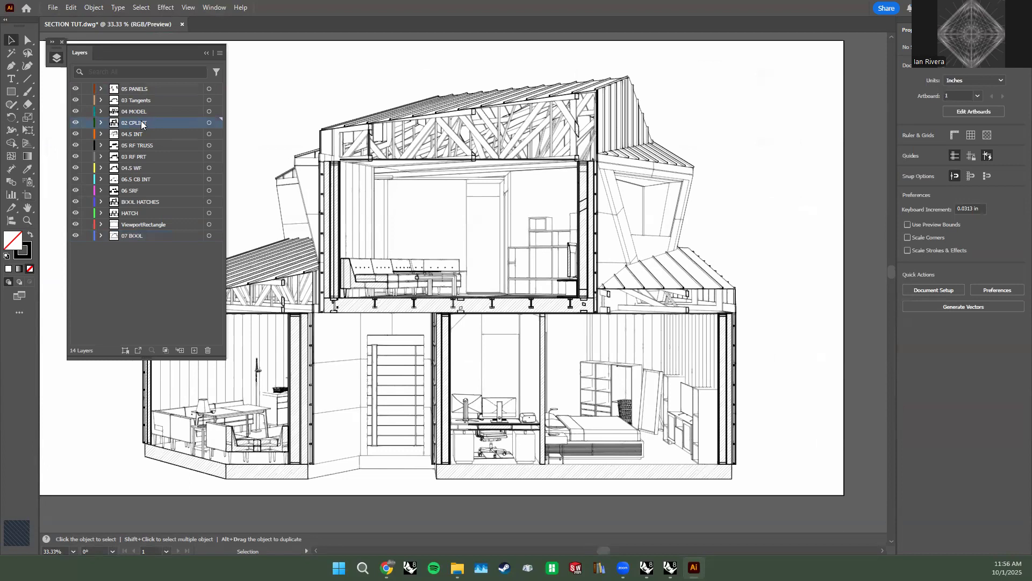
drag(145, 127, 147, 87)
Select the BOOL HATCHES and HATCH layers and move them above 02 CPLINT at the top of the stack.
click(132, 156)
click(141, 202)
shift+click(142, 213)
drag(142, 211, 122, 83)
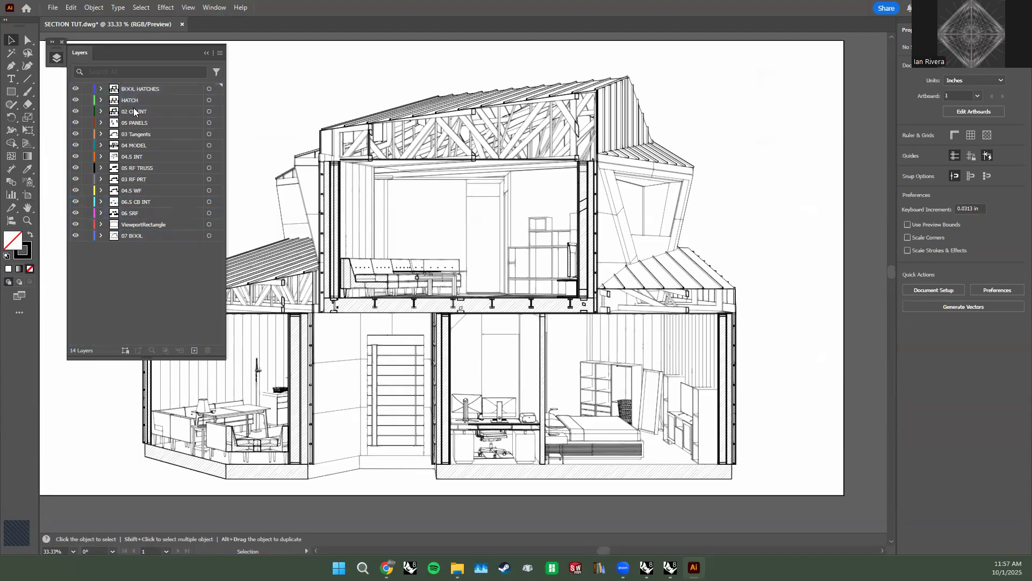
Move the 05 PANELS layer down the stack so it sits between 04.5 INT and 05 RF TRUSS.
mouse_move(136, 134)
mouse_down()
mouse_move(164, 137)
mouse_move(155, 118)
mouse_move(138, 160)
mouse_move(144, 140)
mouse_up()
click(138, 144)
click(134, 168)
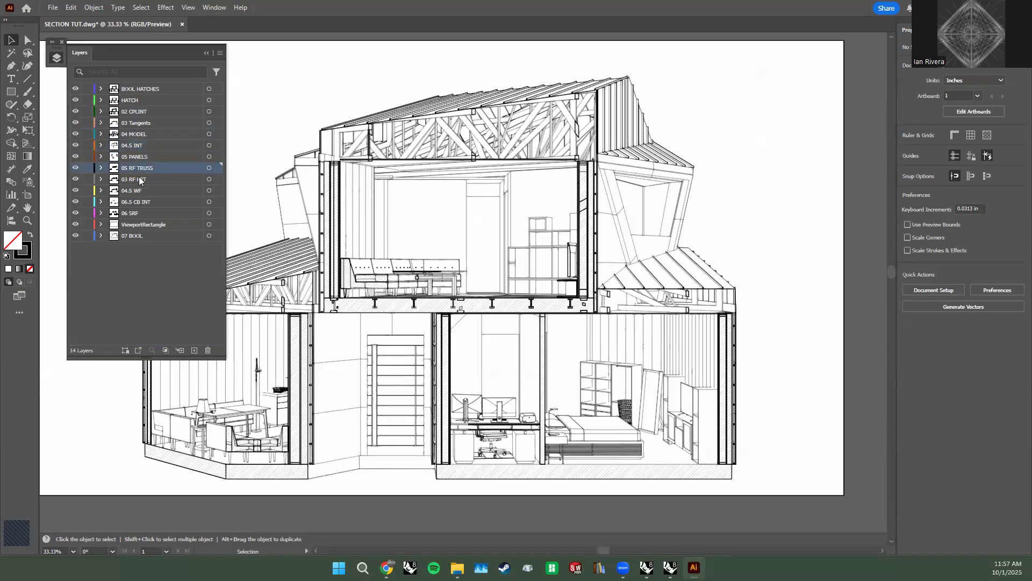
Move the 03 RF PRT layer directly below 03 Tangents and the 04.5 WF layer directly below 04.5 INT.
click(134, 183)
drag(134, 183, 138, 135)
click(139, 192)
drag(140, 192, 146, 163)
click(139, 190)
Move the 07 BOOL layer to the top of the stack and rename it 00.
drag(139, 223, 139, 240)
double_click(139, 224)
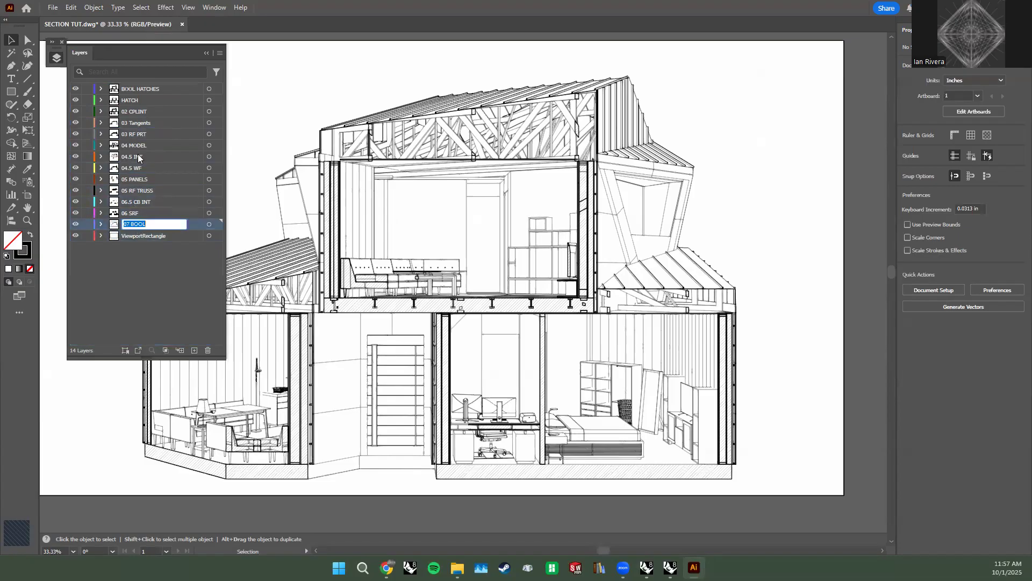
mouse_move(198, 226)
mouse_down()
mouse_move(167, 118)
mouse_move(168, 85)
mouse_move(145, 96)
mouse_up()
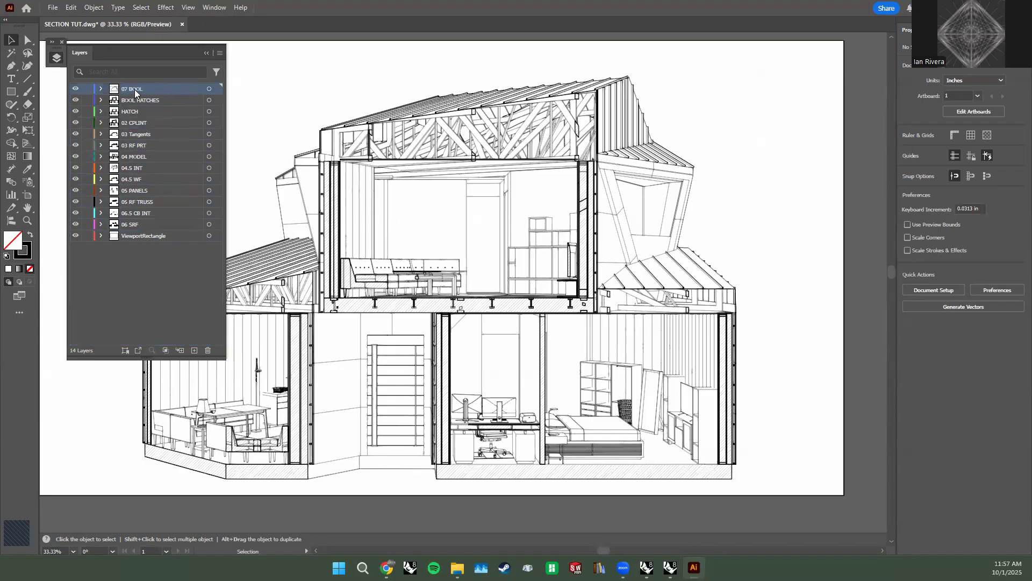
double_click(136, 88)
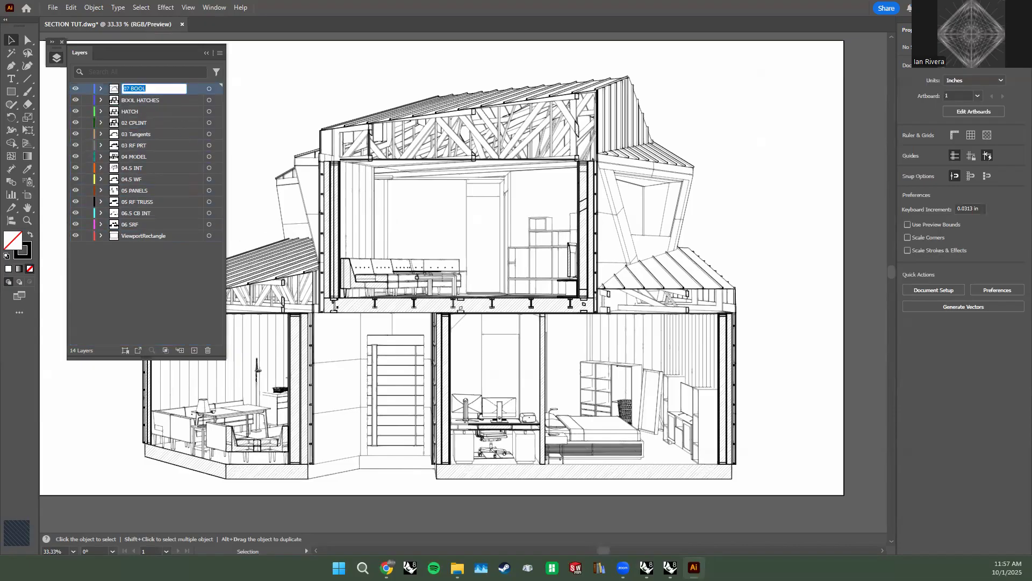
text(00)
key(Return)
Rename the BOOL HATCHES layer as 01 CLIP.
double_click(141, 99)
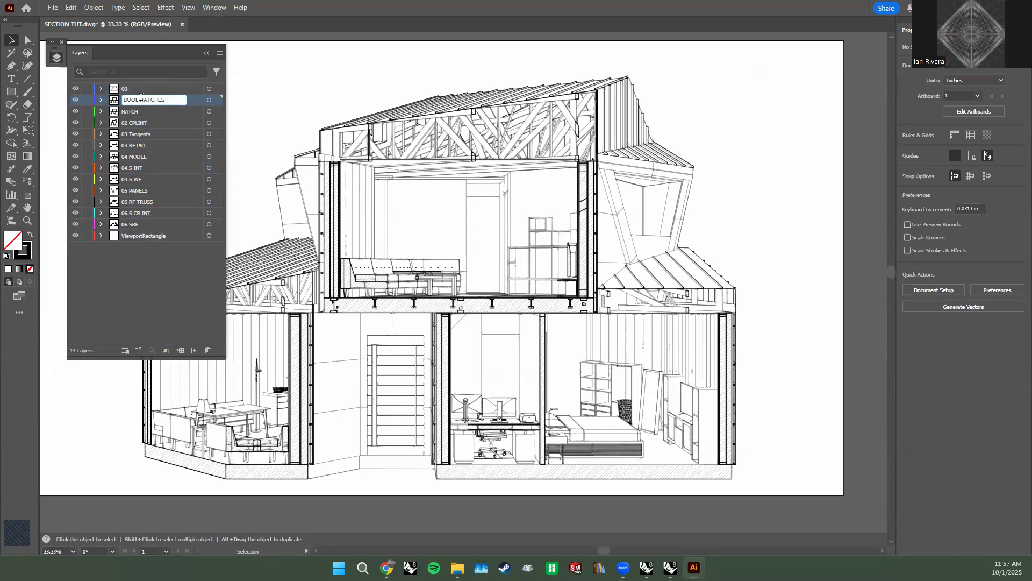
text(002)
key(Return)
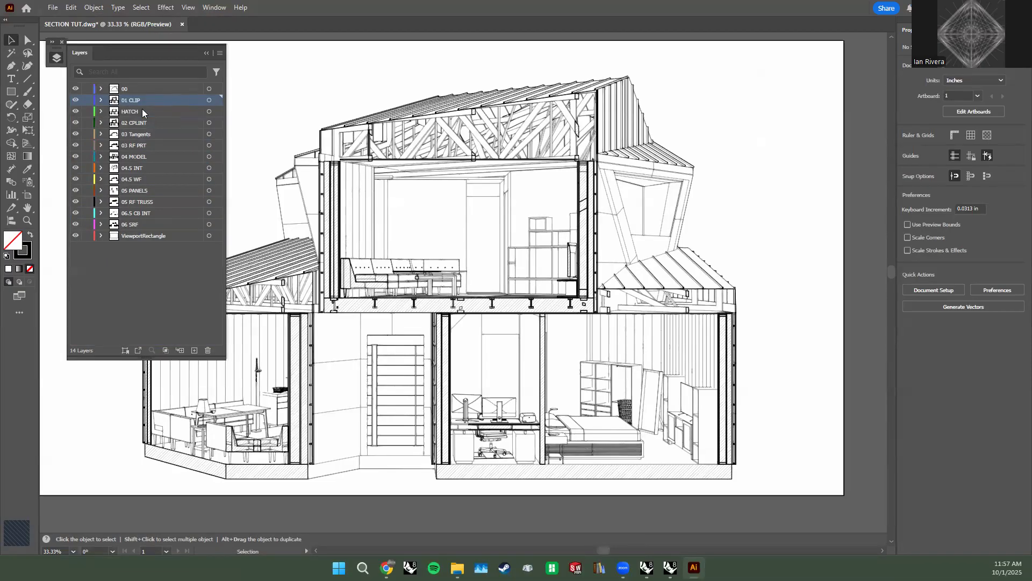
click(143, 112)
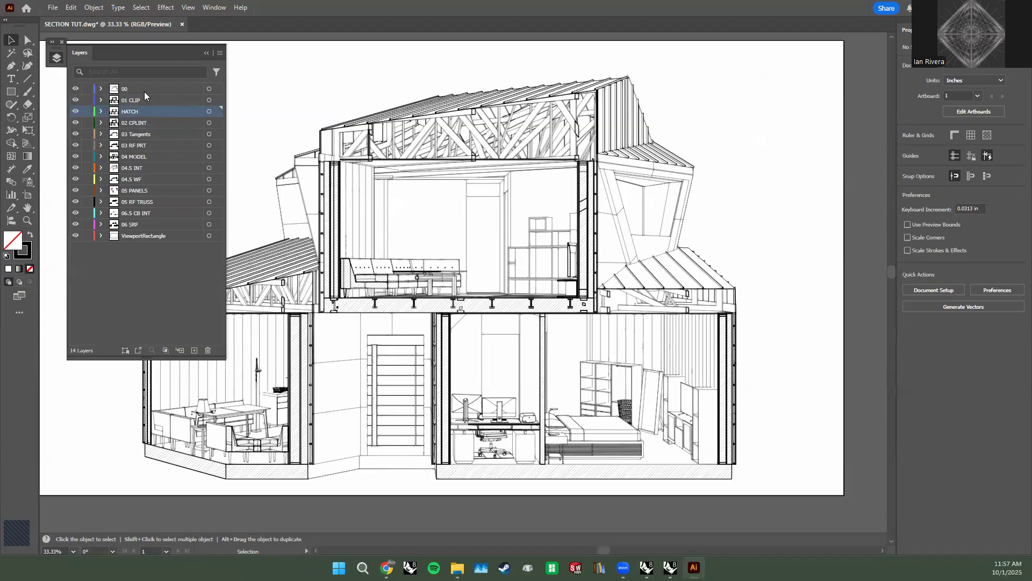
click(155, 328)
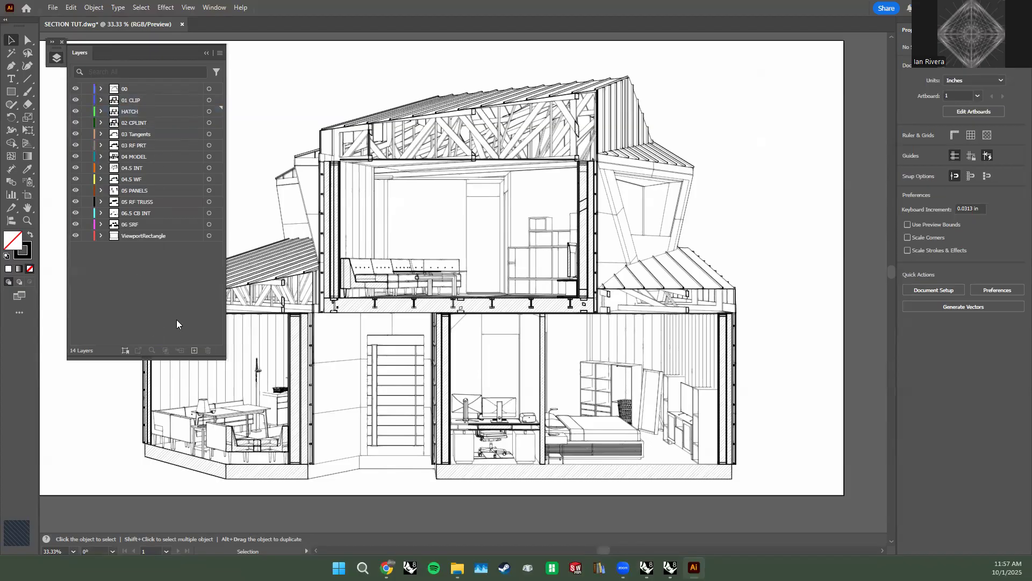
Try to set the stroke weight of all the section artwork, hatches included, to 0.25 pt.
click(161, 89)
key(a)
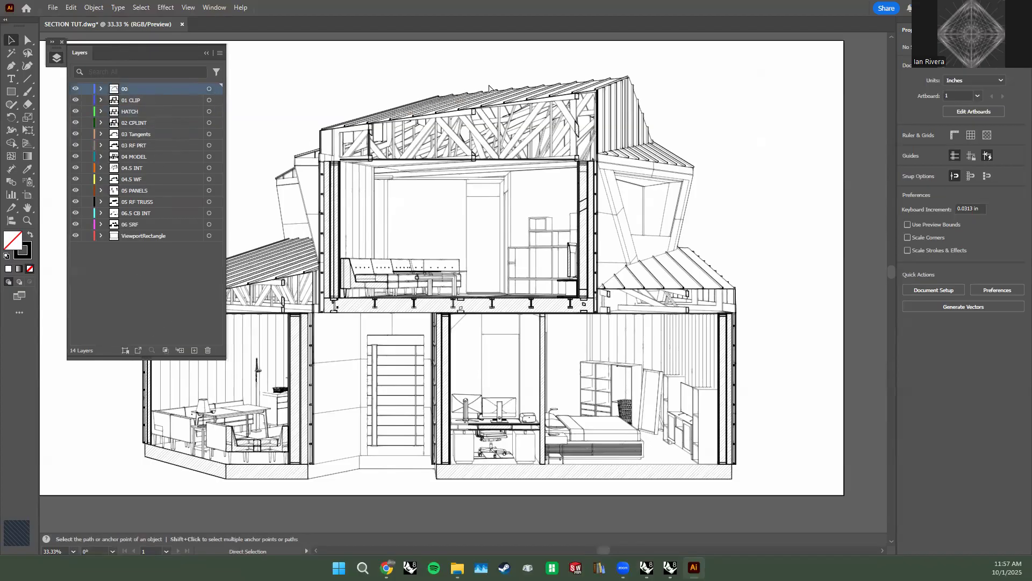
key(ctrl+a)
key(v)
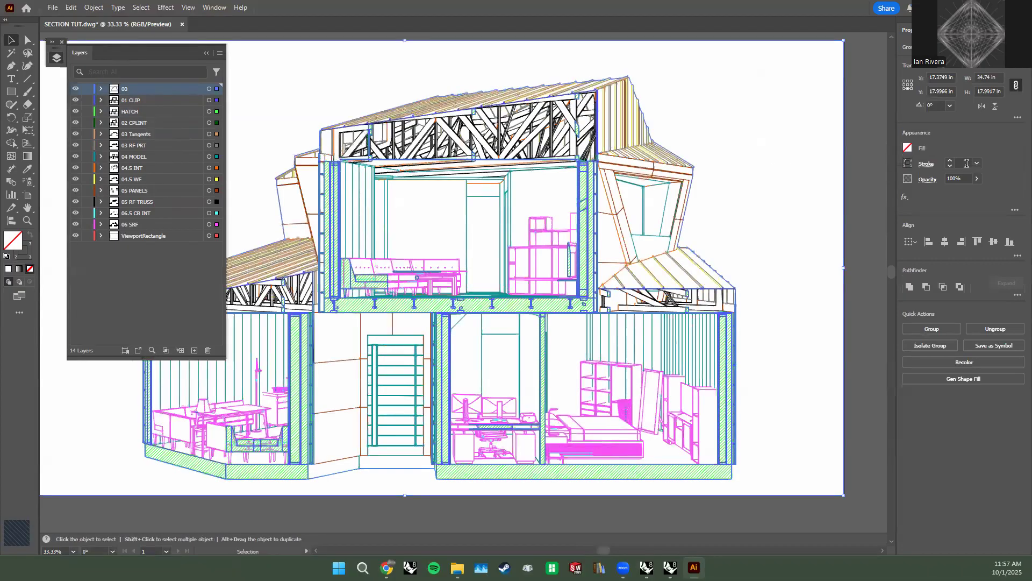
click(962, 163)
text(.25)
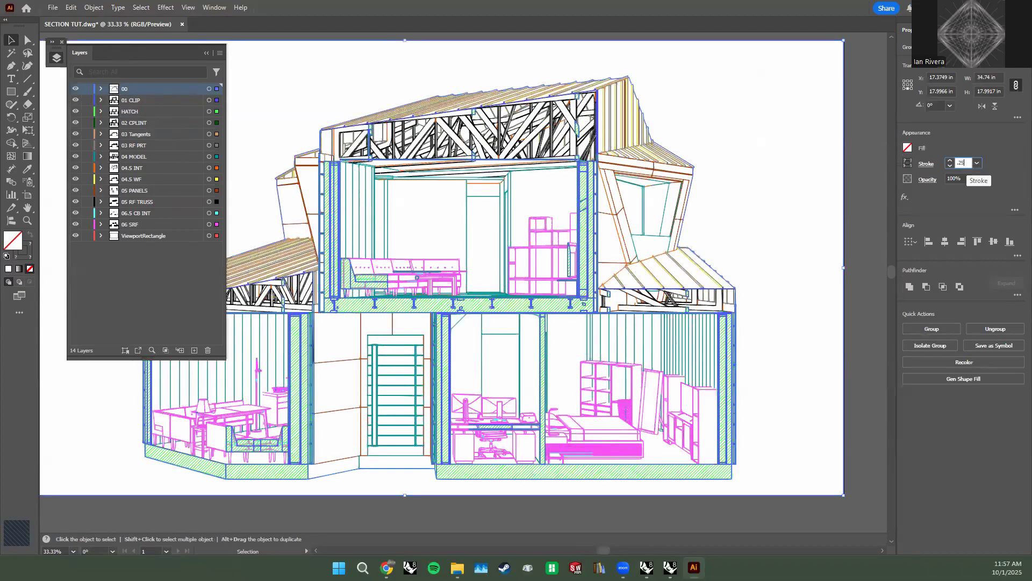
key(Return)
key(a)
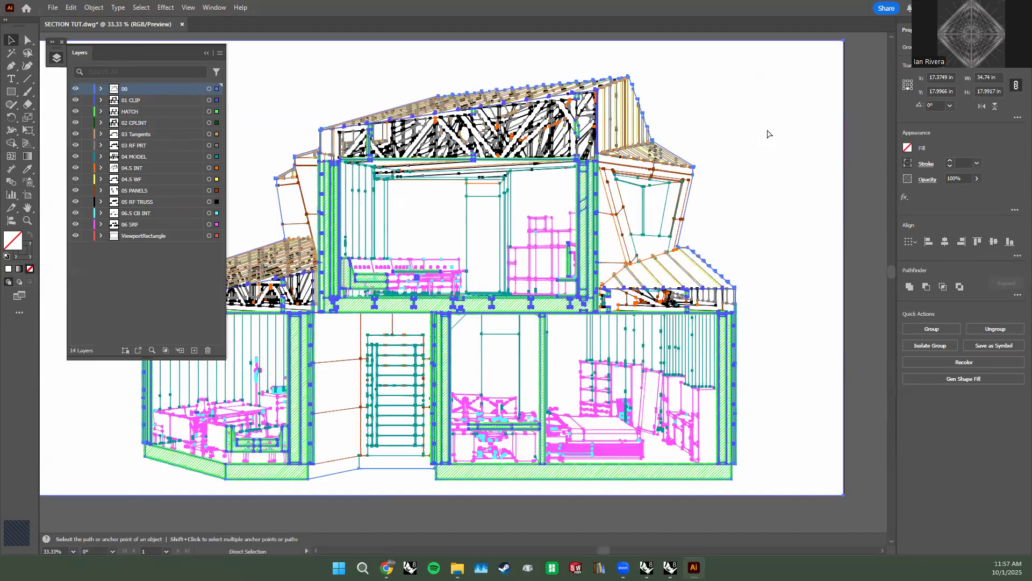
key(ctrl+shift+a)
Lock the HATCH layer and set a 0.25 pt stroke weight on all the remaining artwork.
click(205, 110)
click(87, 112)
key(ctrl+a)
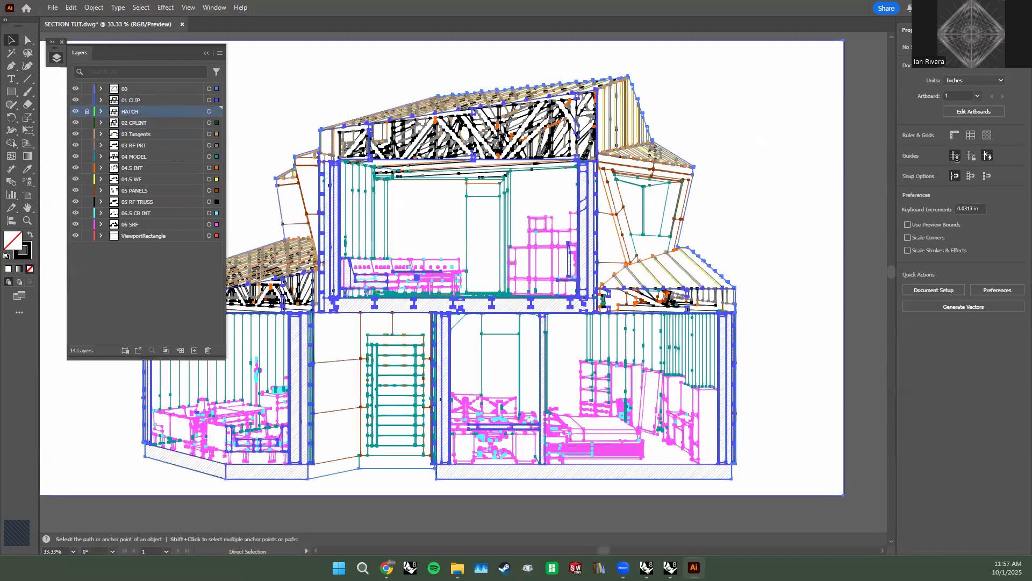
click(959, 161)
text(.2)
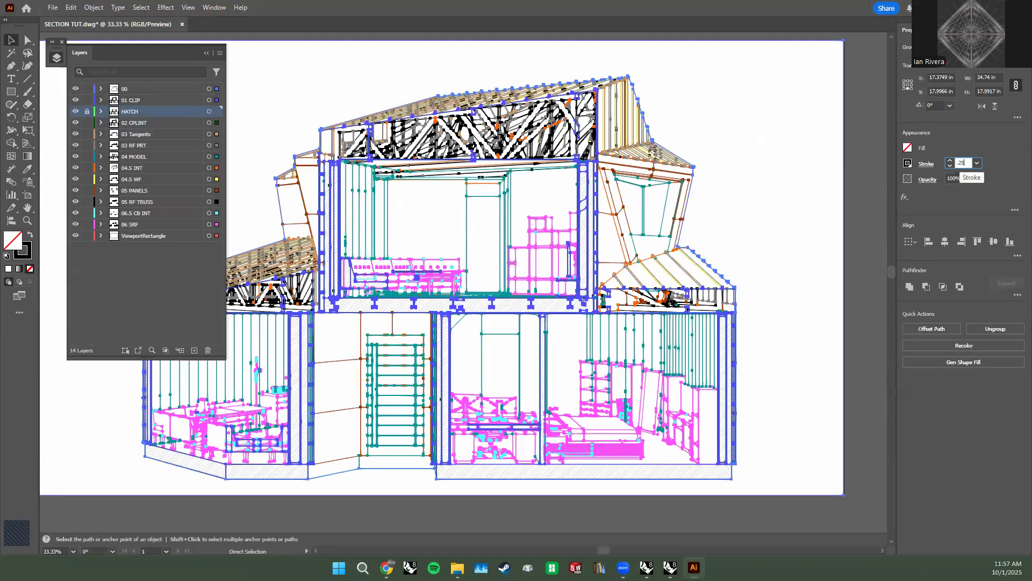
text(5)
key(Return)
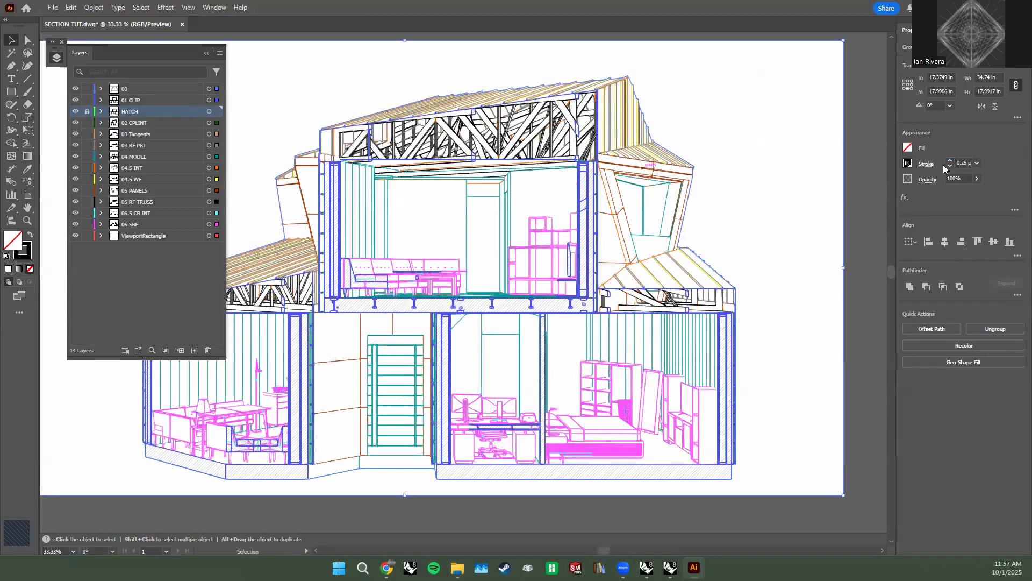
click(811, 157)
Unlock the HATCH layer, select all its artwork and set a new stroke weight for the hatch lines.
alt+scroll(613, 108, up, 2)
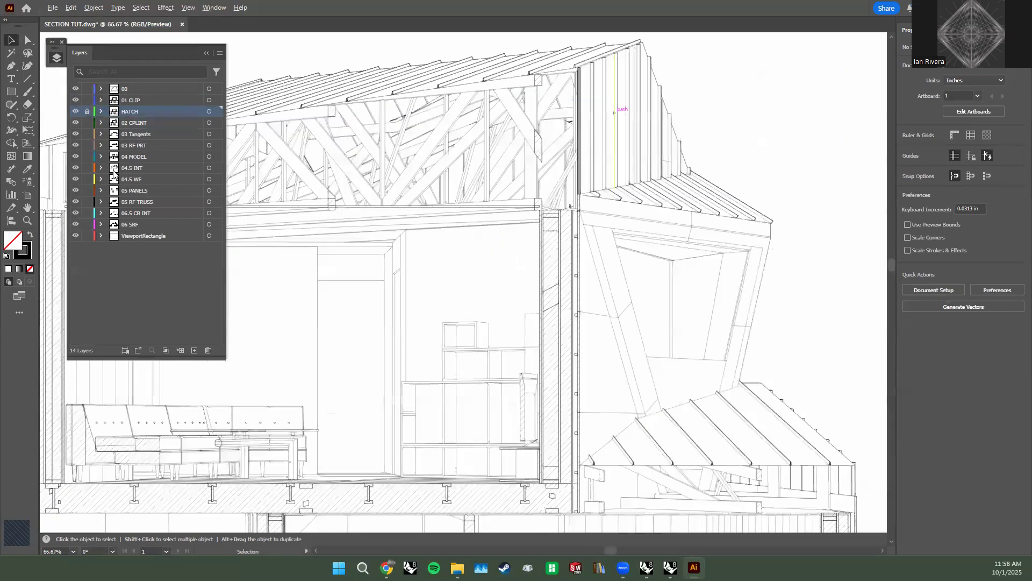
click(213, 109)
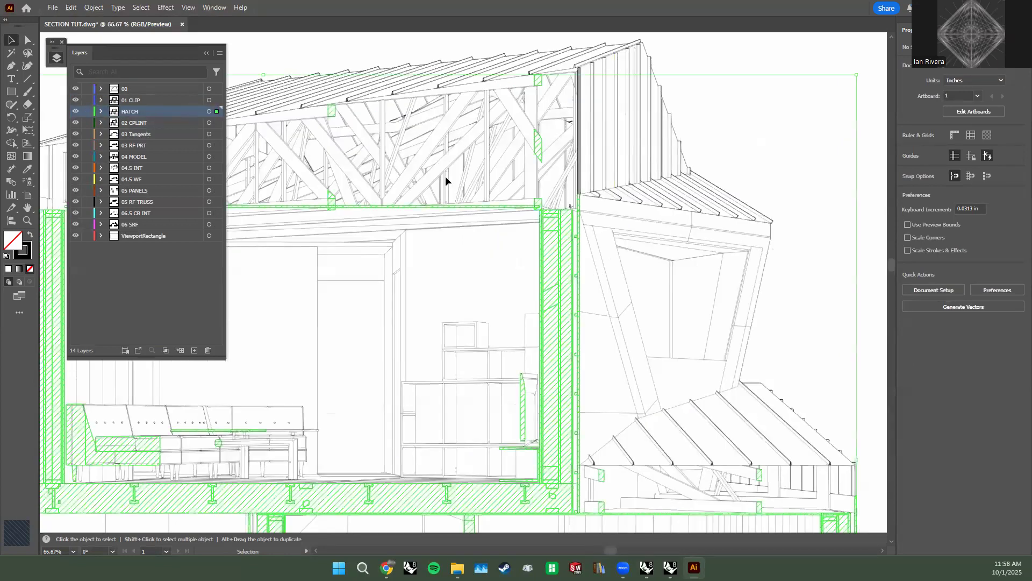
click(962, 162)
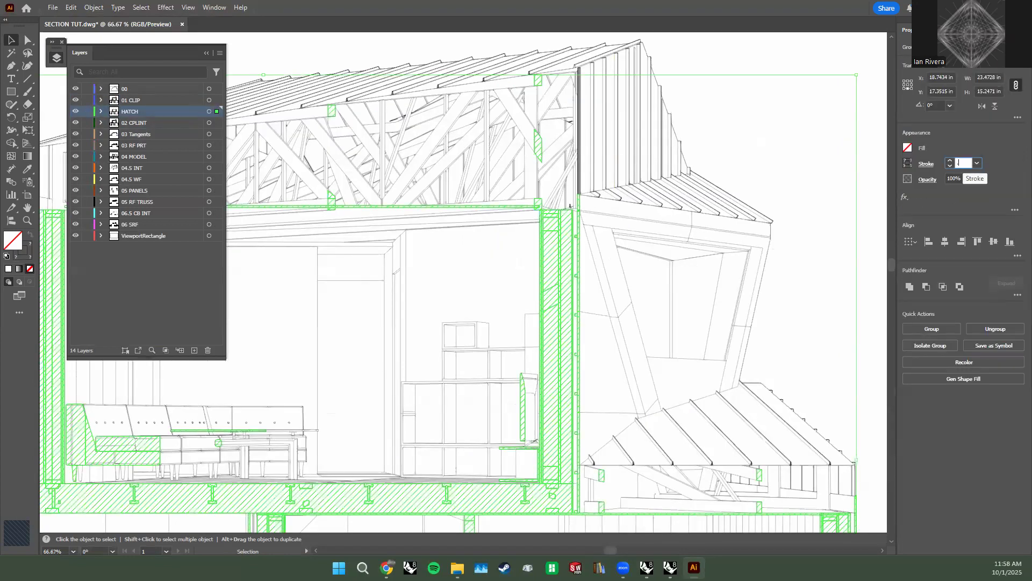
key(Return)
click(791, 150)
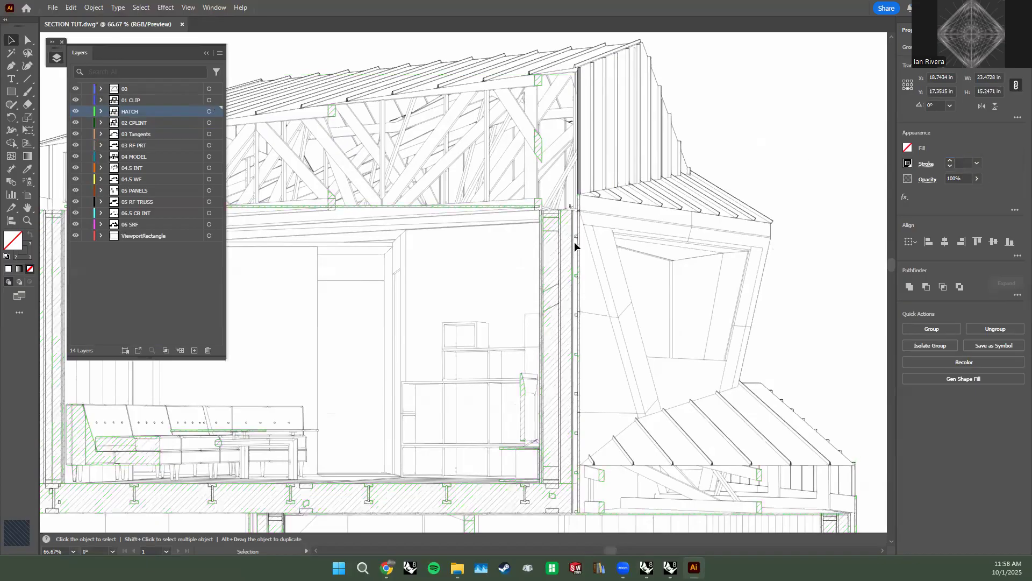
alt+scroll(574, 240, up, 2)
alt+scroll(537, 292, down, 5)
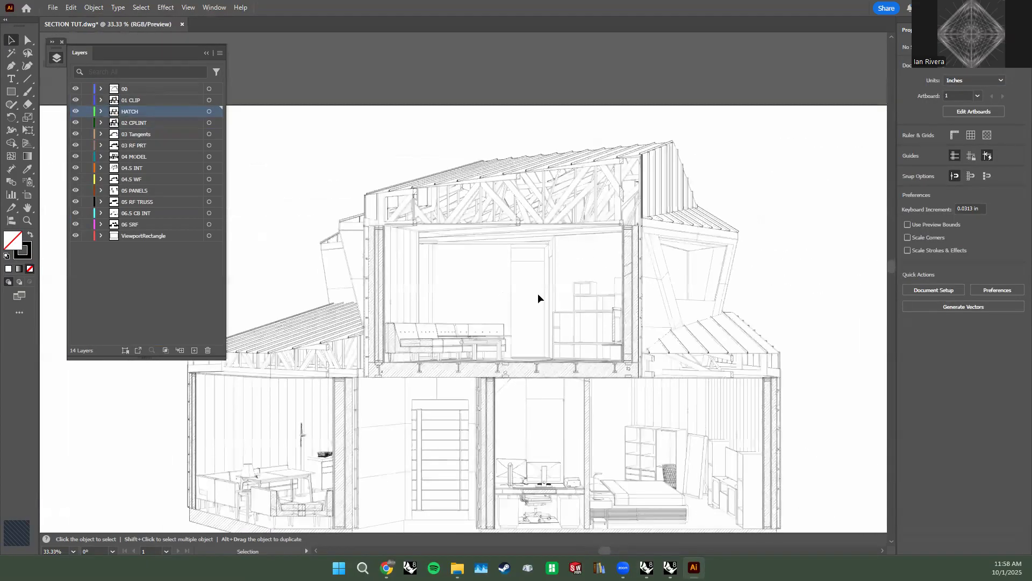
middle_drag(575, 316, 518, 242)
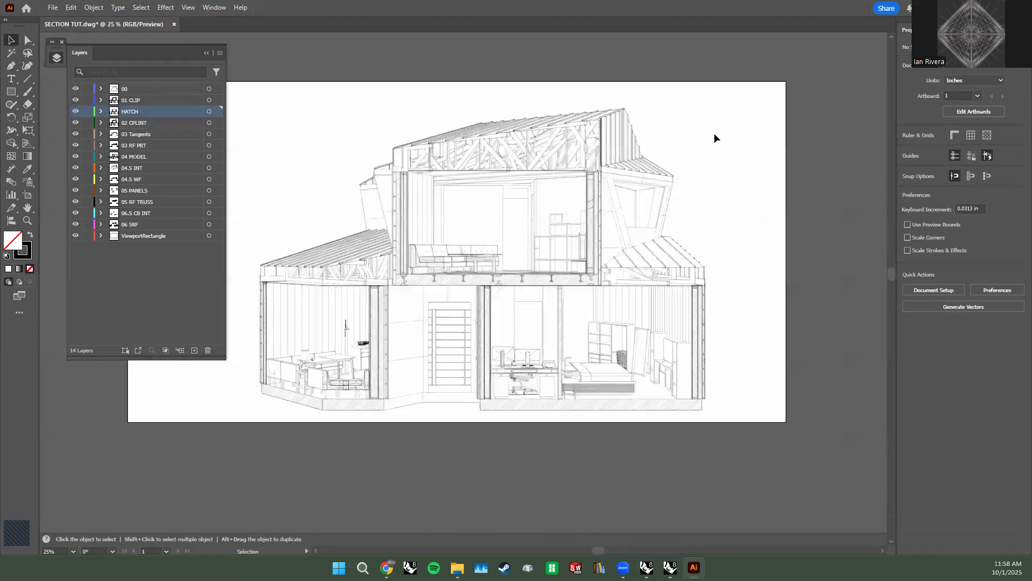
Shrink the floating layer list and select the artwork on layer 00 to check what it contains.
click(168, 292)
drag(211, 359, 218, 338)
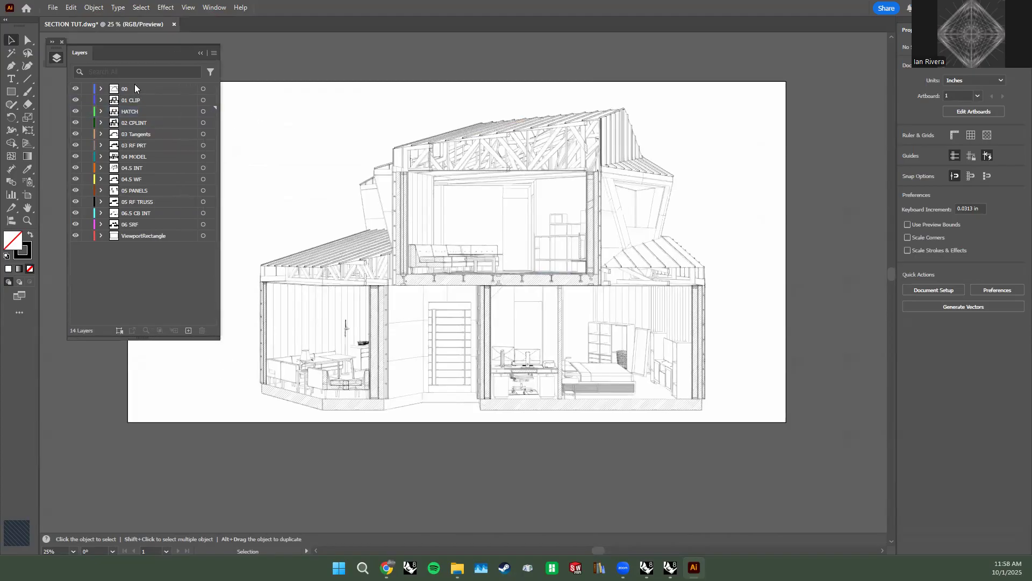
click(211, 88)
click(484, 102)
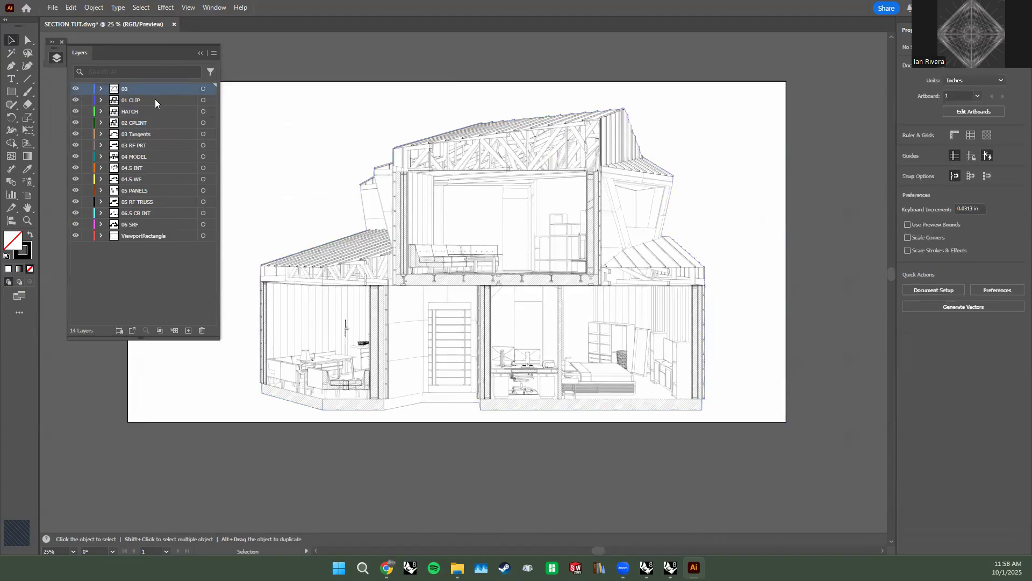
click(147, 235)
scroll(372, 62, up, 1)
key(ctrl+a)
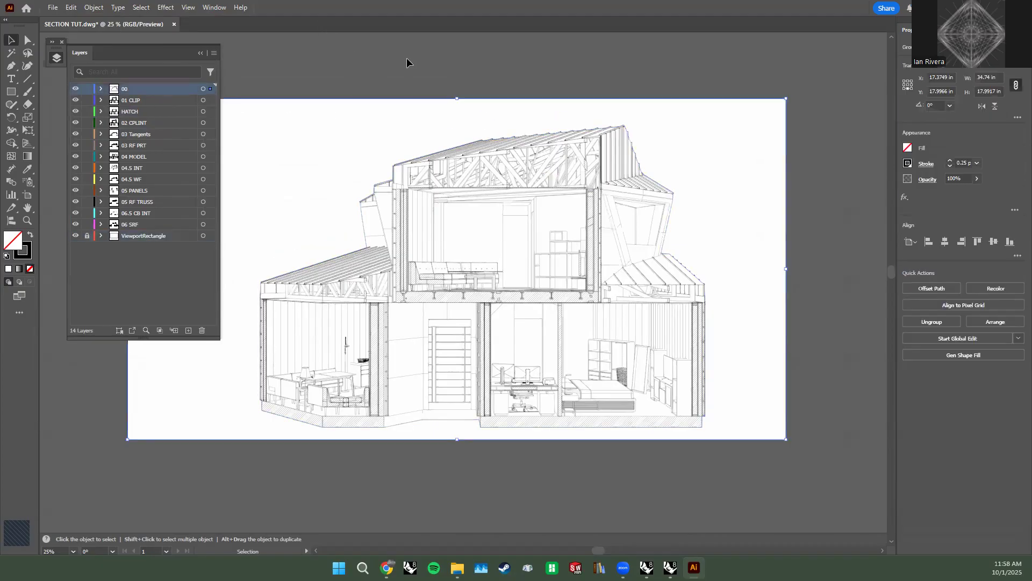
click(406, 57)
click(87, 235)
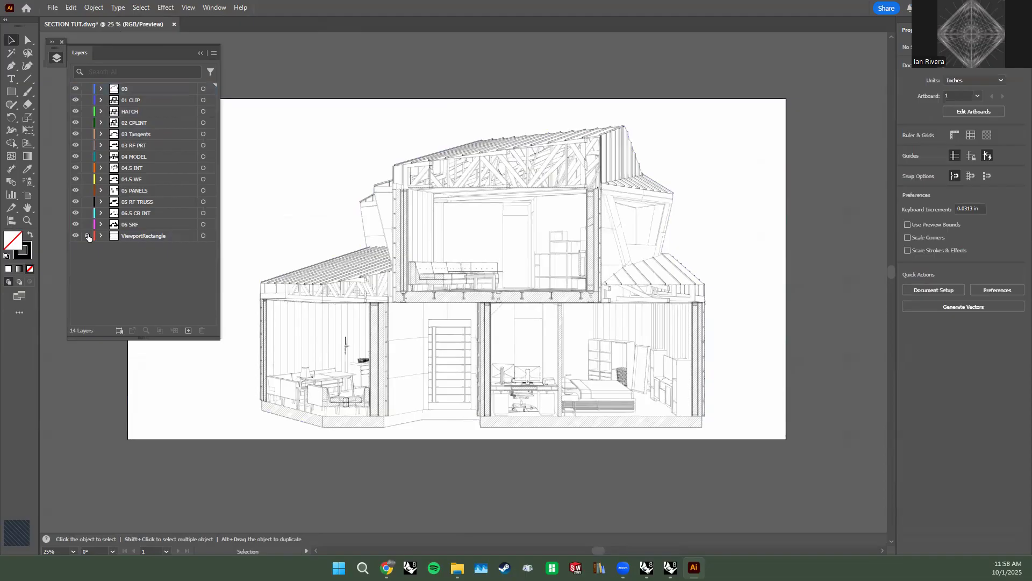
Add a new layer at the bottom of the stack and place ViewCapture20251001_115139.png from the SECTION TUT folder on it.
click(188, 330)
drag(142, 91, 152, 247)
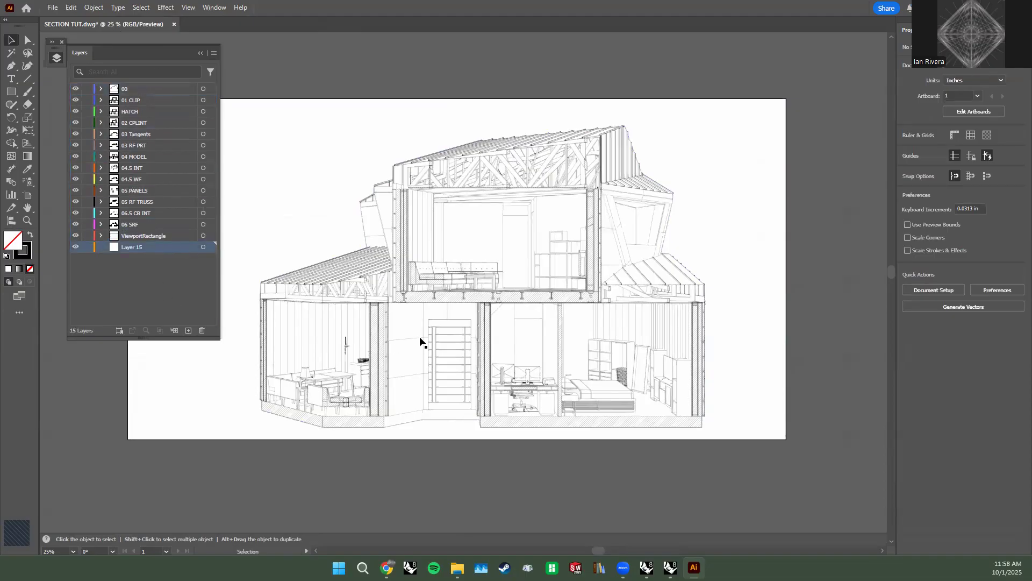
key(alt+Tab)
click(462, 430)
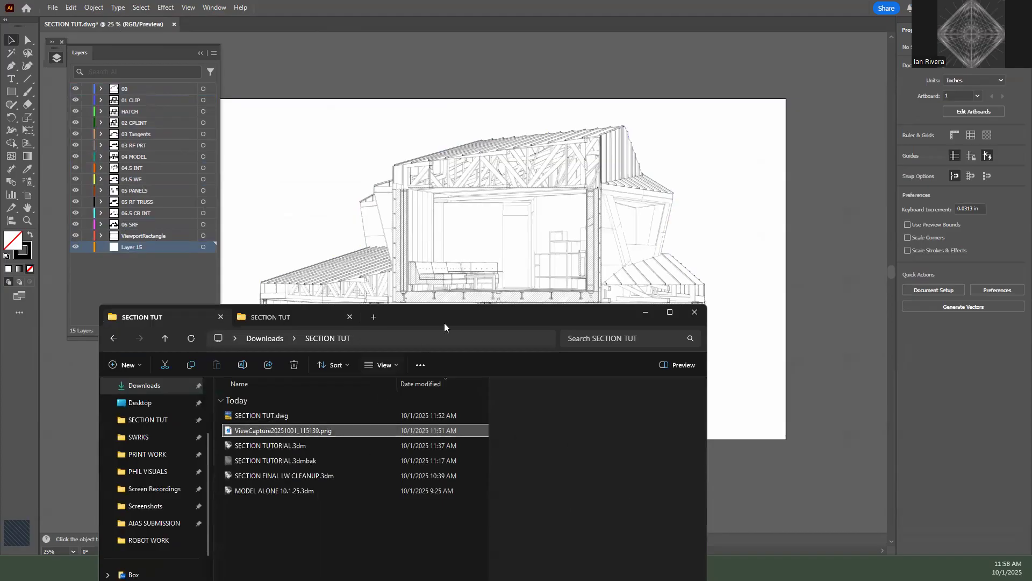
drag(452, 312, 377, 203)
drag(274, 321, 332, 158)
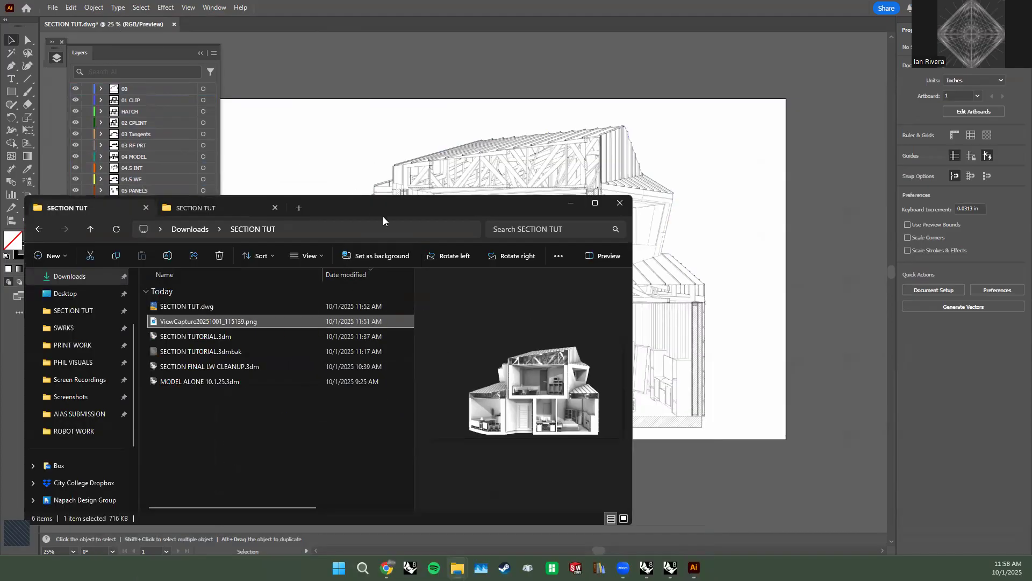
click(571, 202)
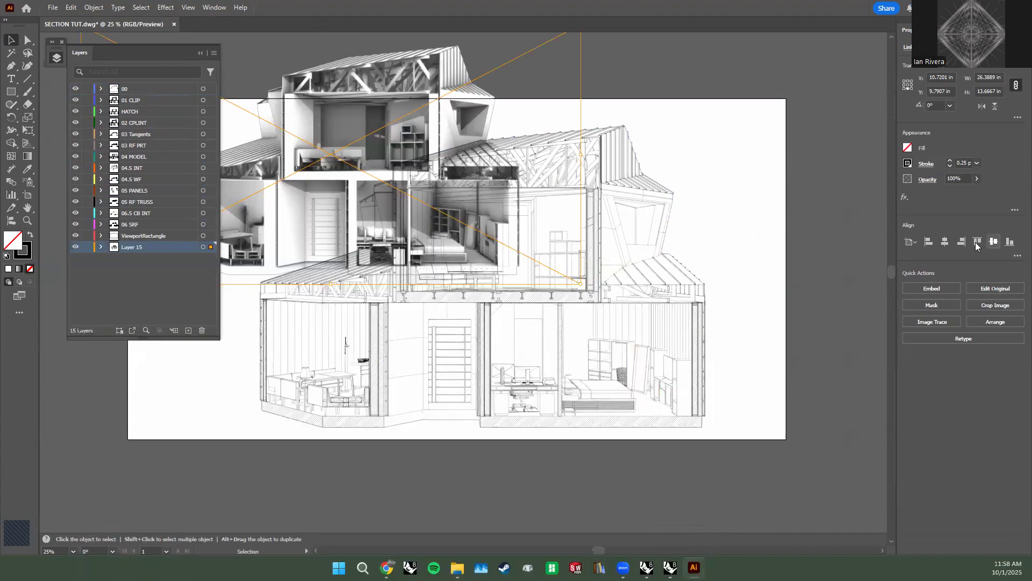
Scale the placed view capture proportionally to 34.74 in wide and centre it horizontally and vertically on the artboard.
click(993, 240)
click(945, 242)
click(994, 75)
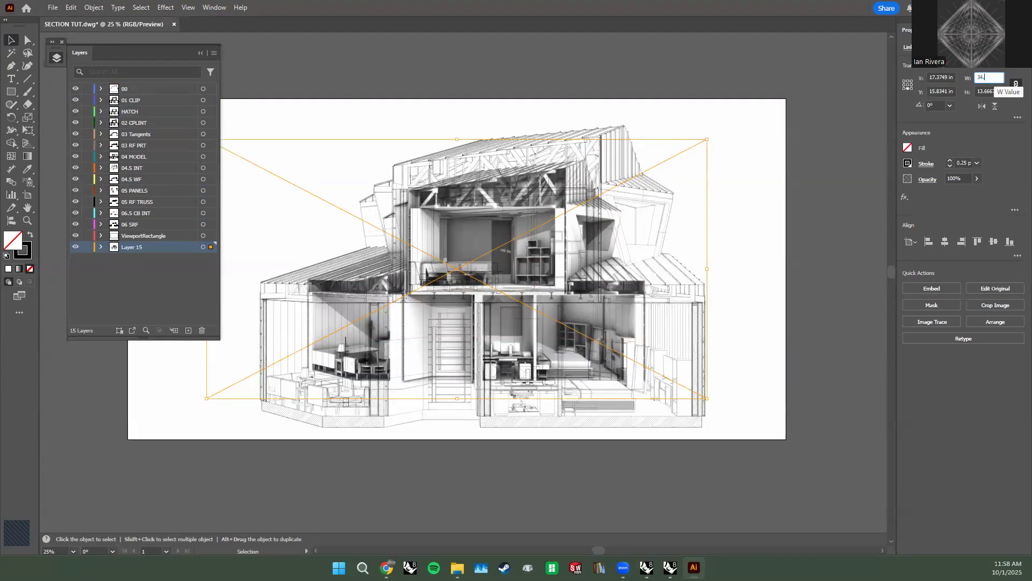
text(4)
key(Return)
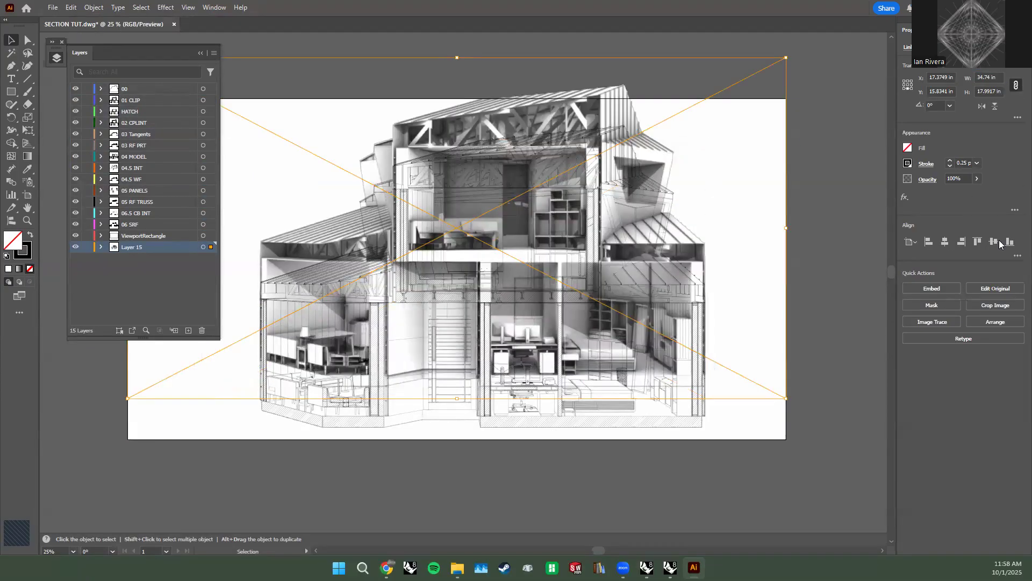
click(996, 241)
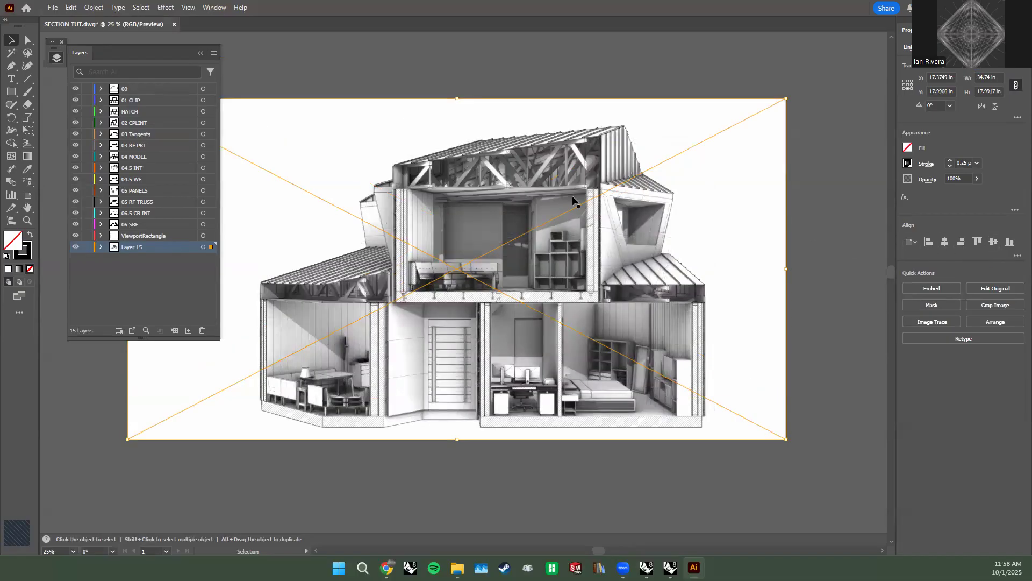
Inspect closely how the view capture lines up with the section linework around the roof overhang and wall.
alt+scroll(390, 178, up, 2)
alt+scroll(334, 228, up, 5)
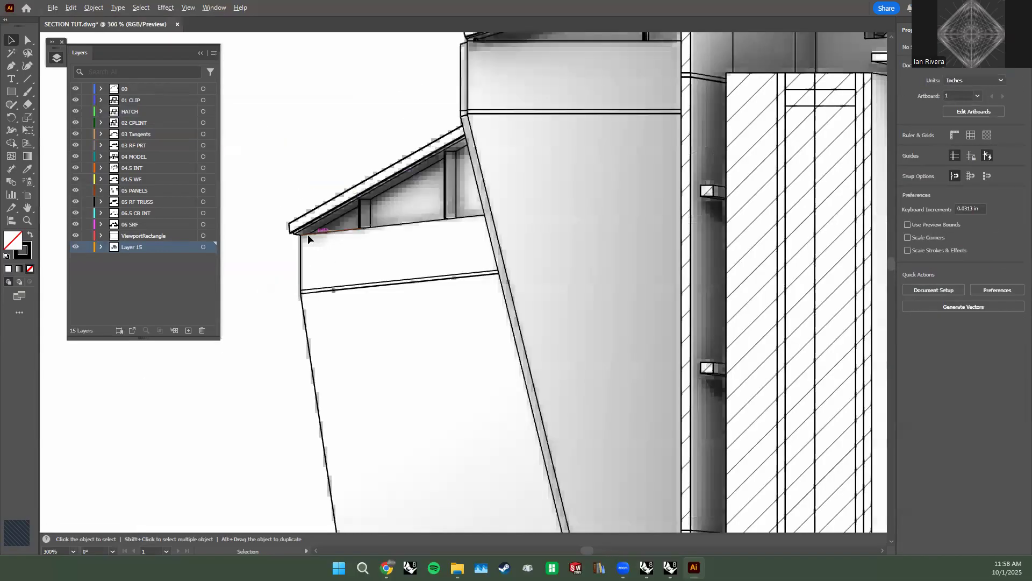
alt+scroll(308, 234, down, 3)
alt+scroll(553, 295, down, 4)
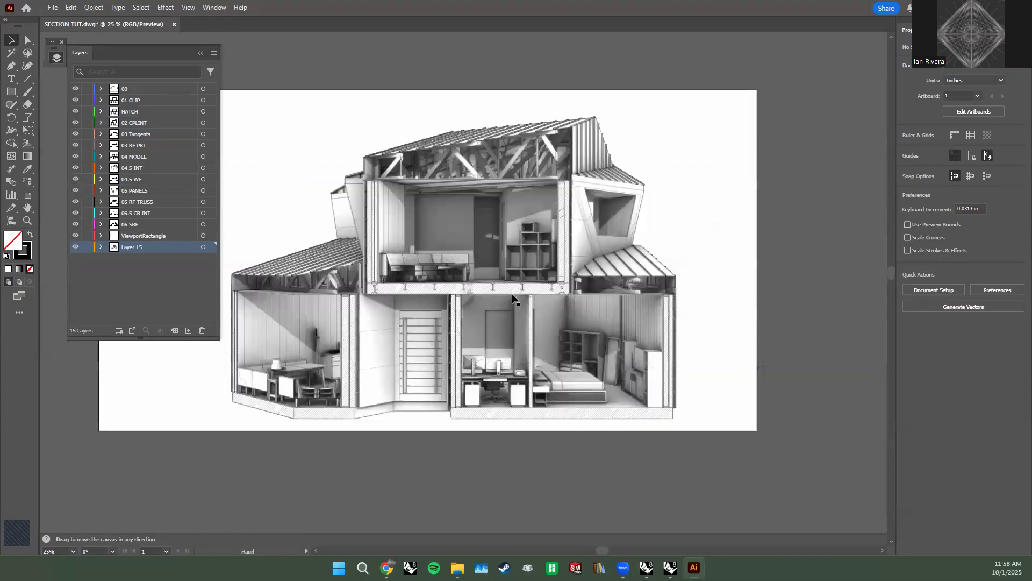
alt+scroll(514, 298, up, 1)
click(204, 247)
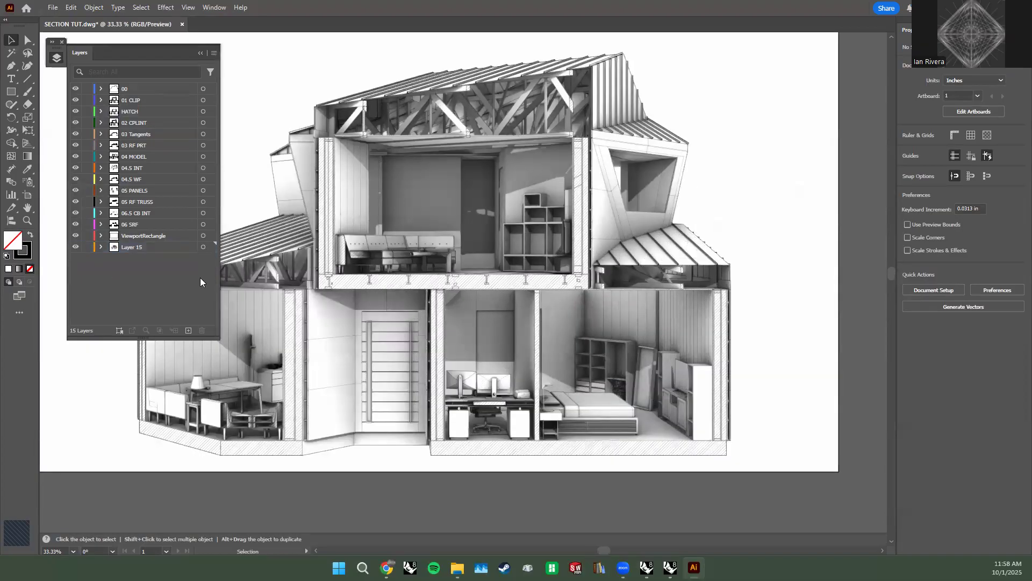
Add an empty layer above Layer 15, hide and lock Layer 15, and make the new layer active.
click(187, 331)
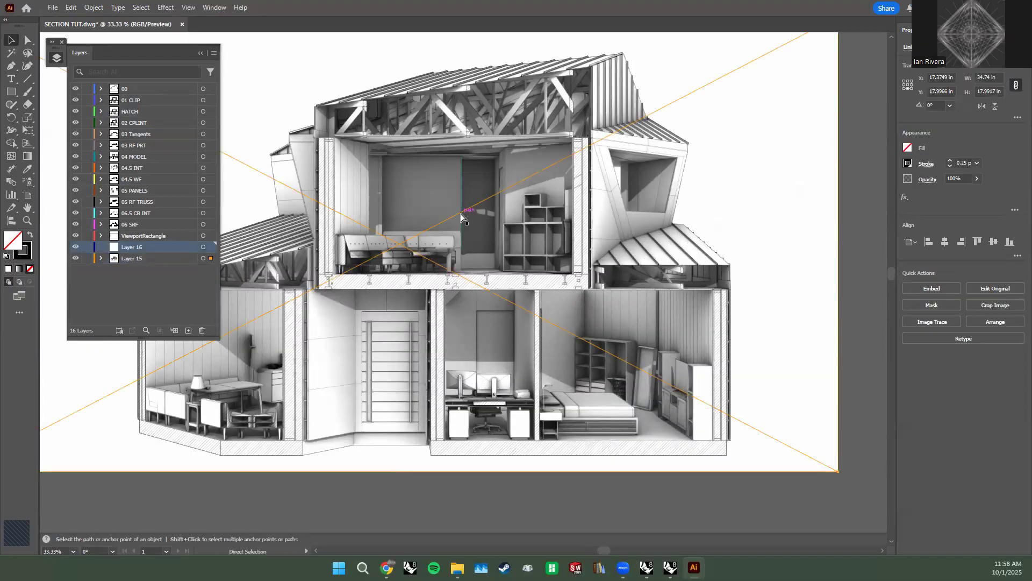
click(145, 278)
click(149, 259)
click(78, 259)
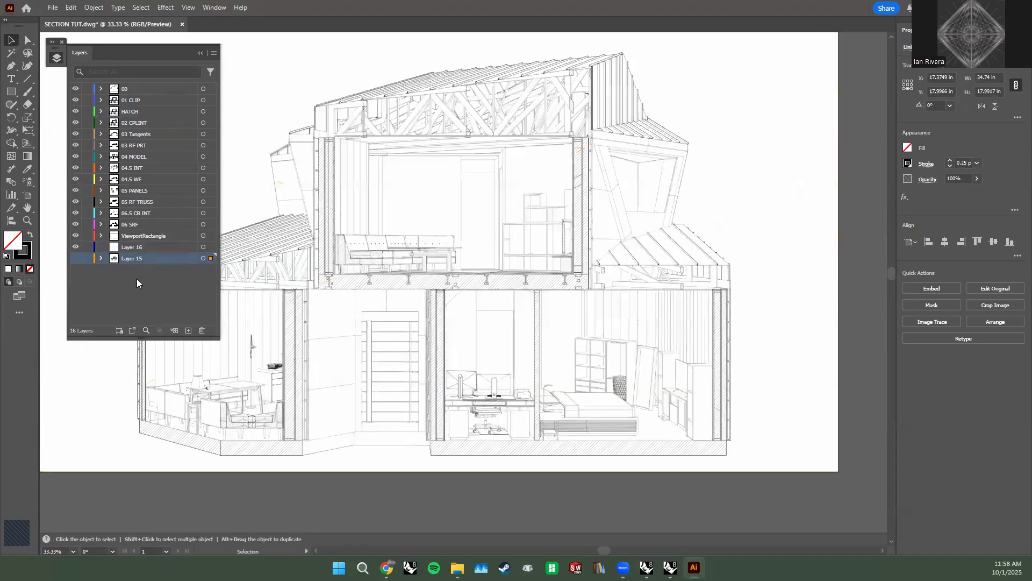
click(87, 259)
click(148, 247)
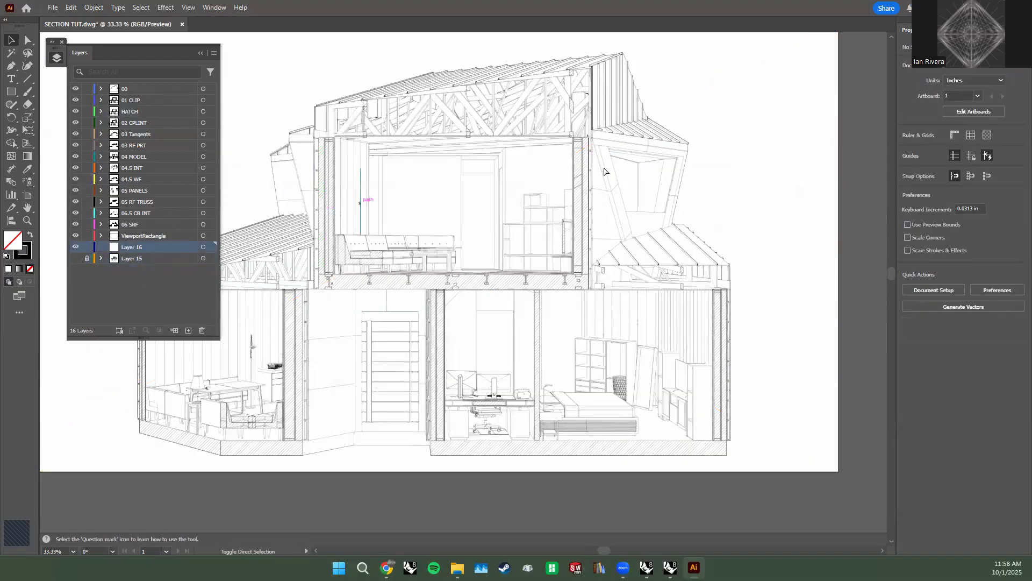
Paste a copy of the view capture in place on Layer 16.
key(ctrl+f)
key(ctrl+minus)
drag(362, 123, 448, 170)
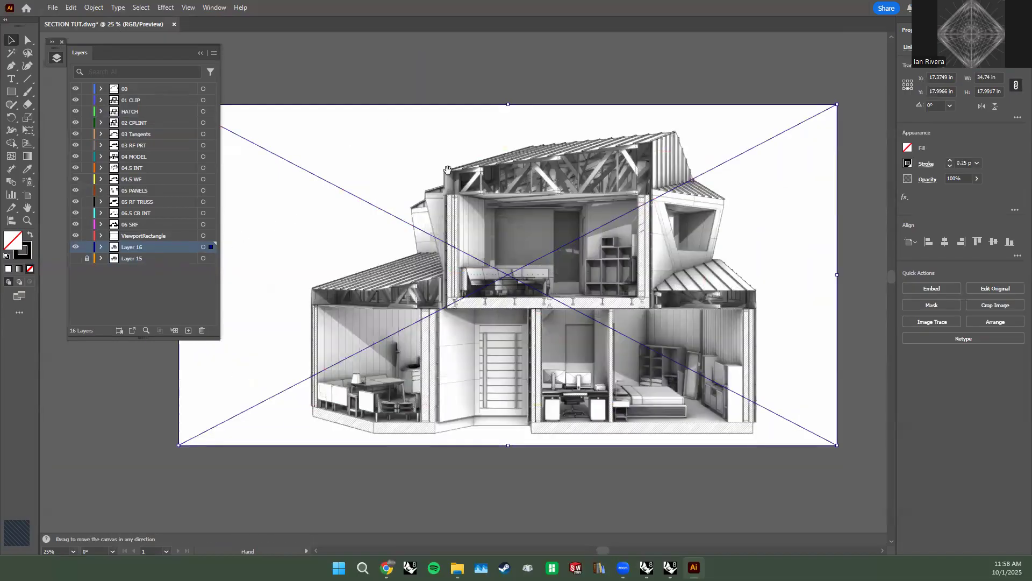
drag(721, 284, 709, 292)
click(715, 93)
alt+scroll(646, 201, up, 1)
alt+scroll(645, 183, up, 1)
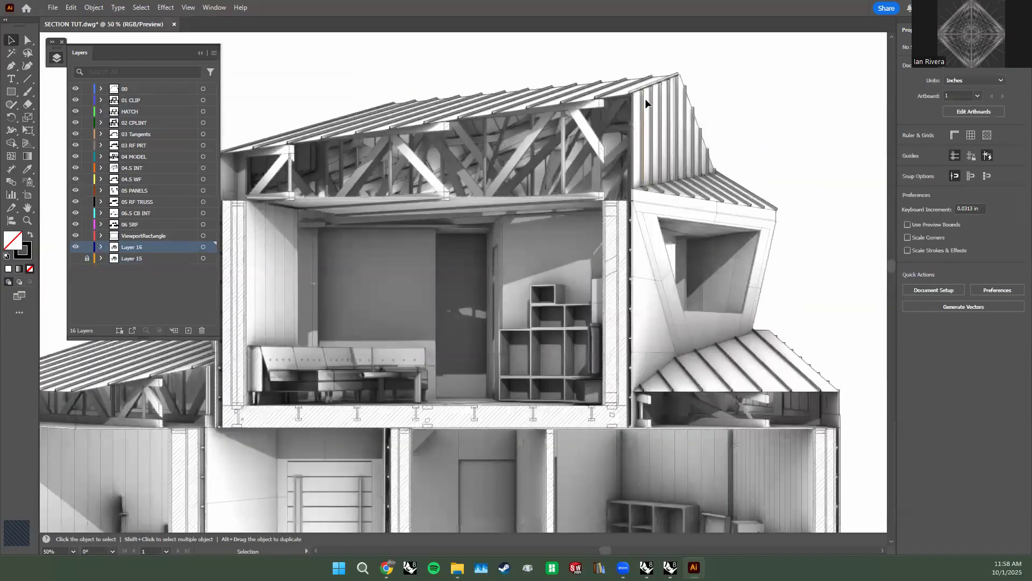
Lock every layer from ViewportRectangle up to 00 so only the copied view capture can be edited.
alt+scroll(648, 137, down, 1)
click(679, 64)
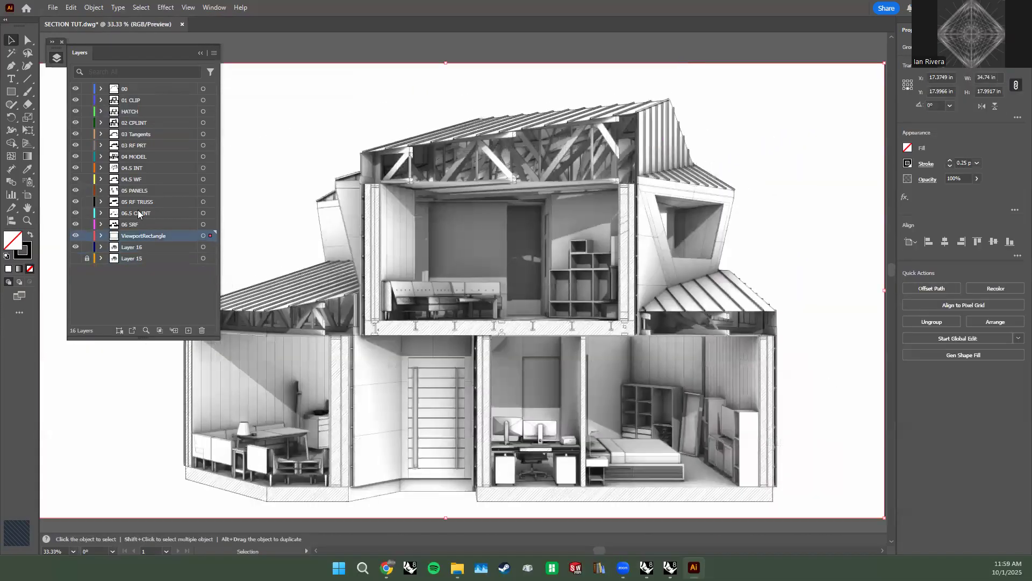
drag(88, 239, 87, 89)
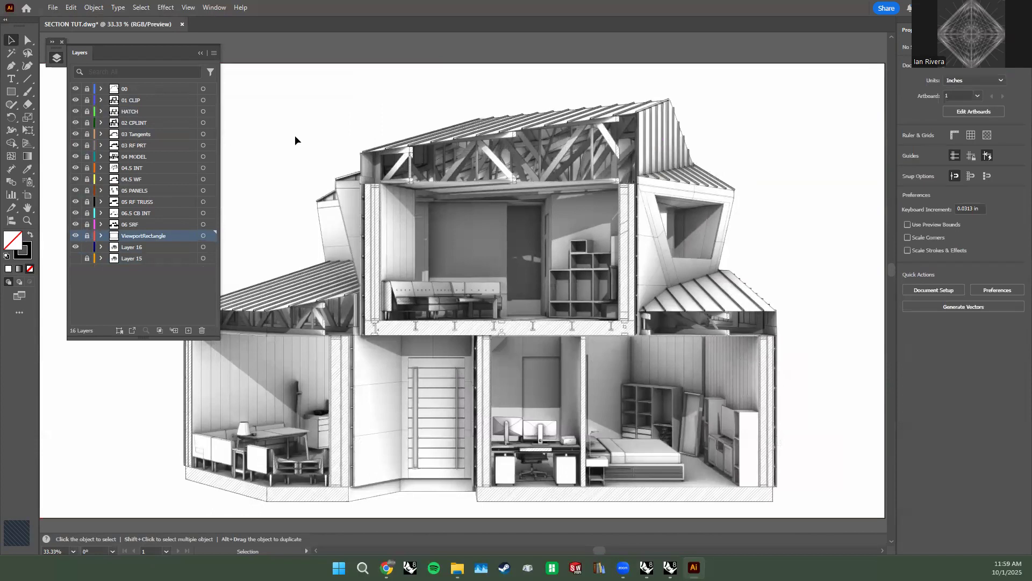
Apply an Image Trace with the High Fidelity Photo preset to the copied view capture.
alt+scroll(410, 159, down, 1)
click(743, 217)
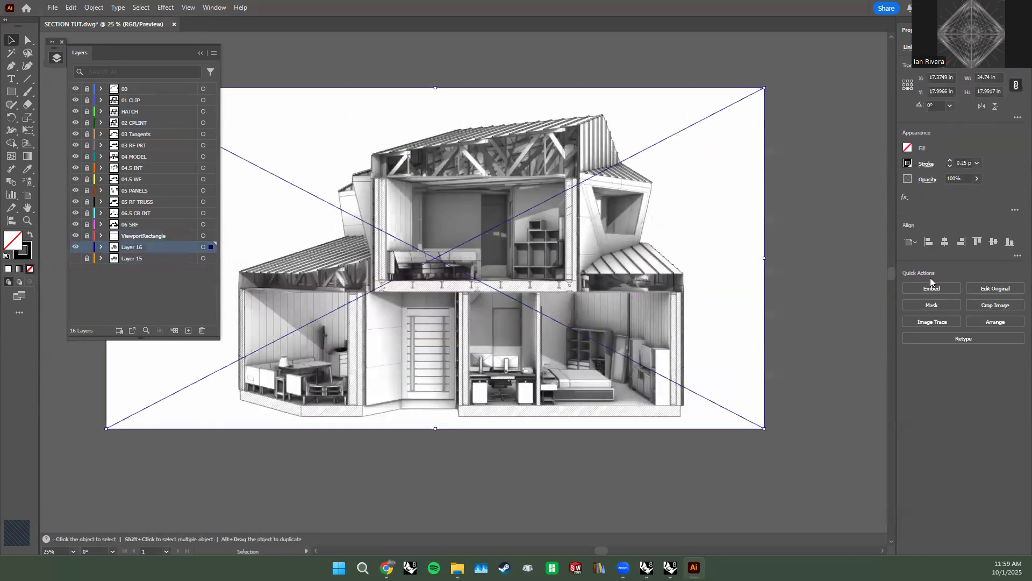
click(931, 320)
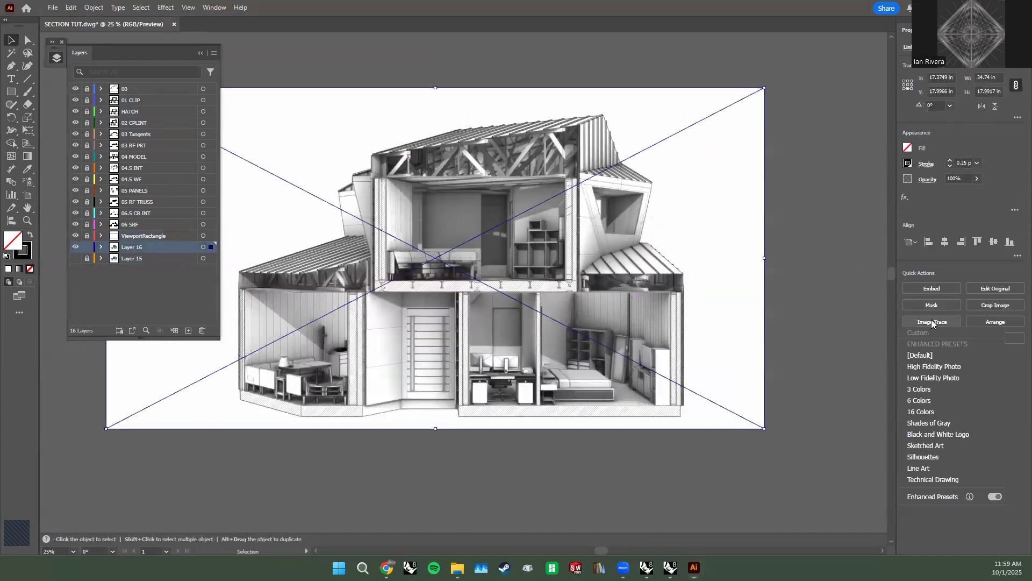
click(934, 368)
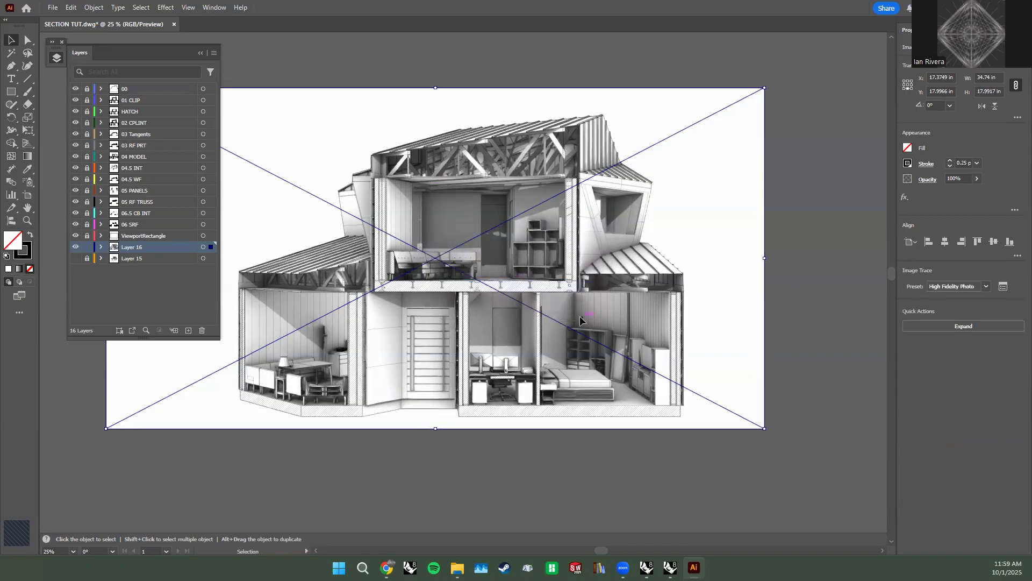
alt+scroll(405, 202, up, 4)
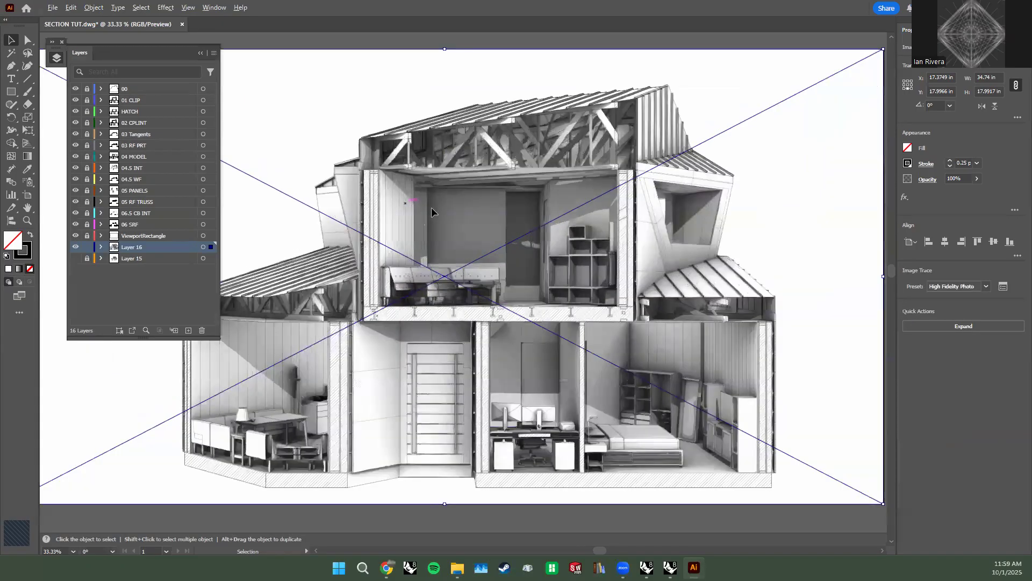
alt+scroll(532, 243, down, 4)
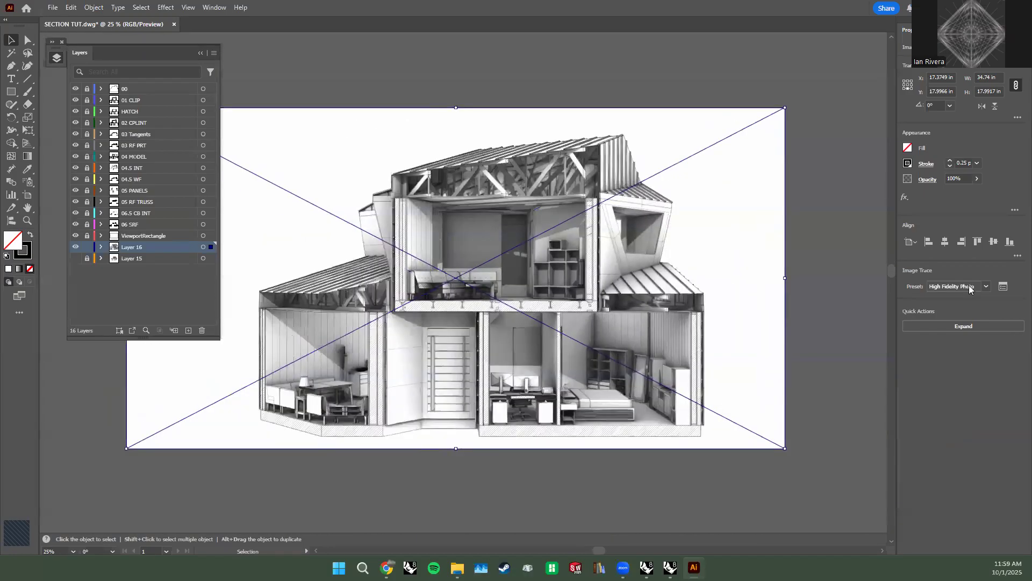
Change the image trace's colour mode to Grayscale and close its settings.
click(1003, 286)
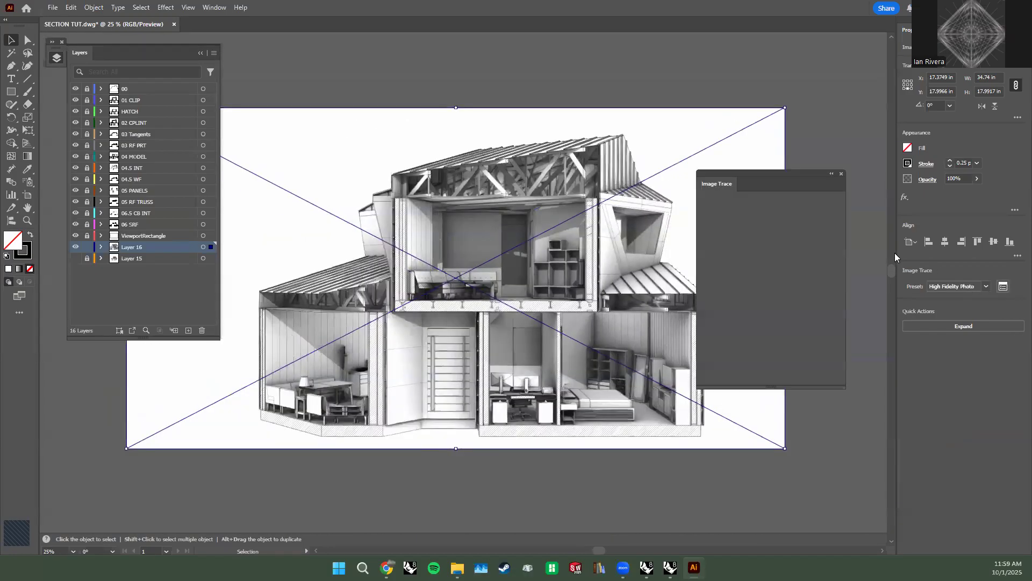
click(755, 253)
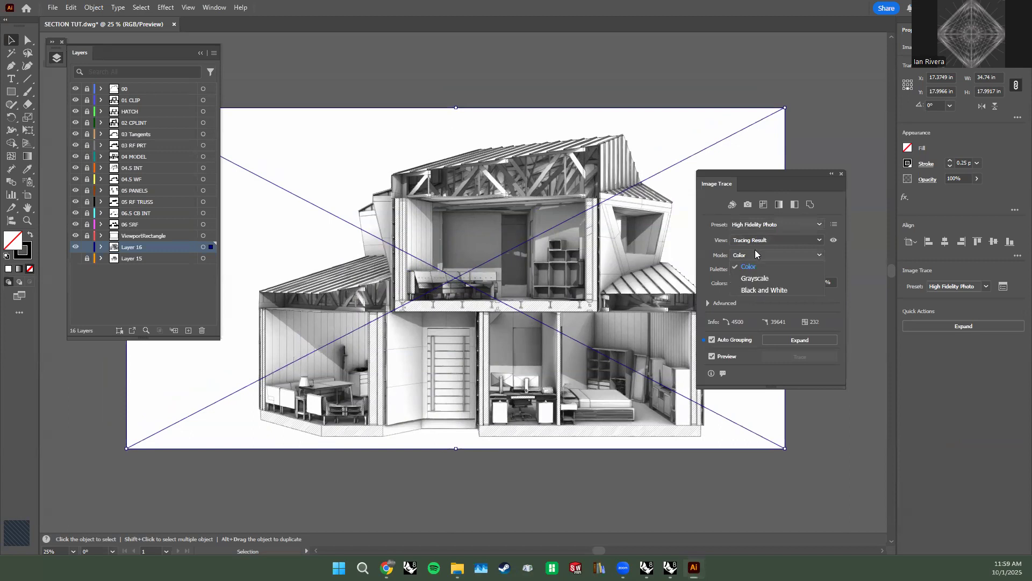
click(756, 278)
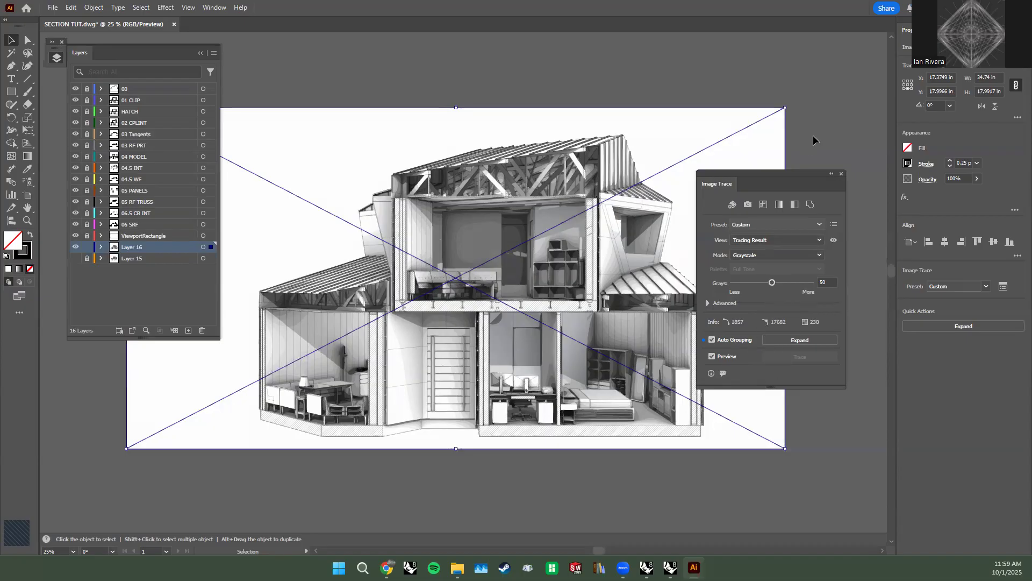
click(838, 175)
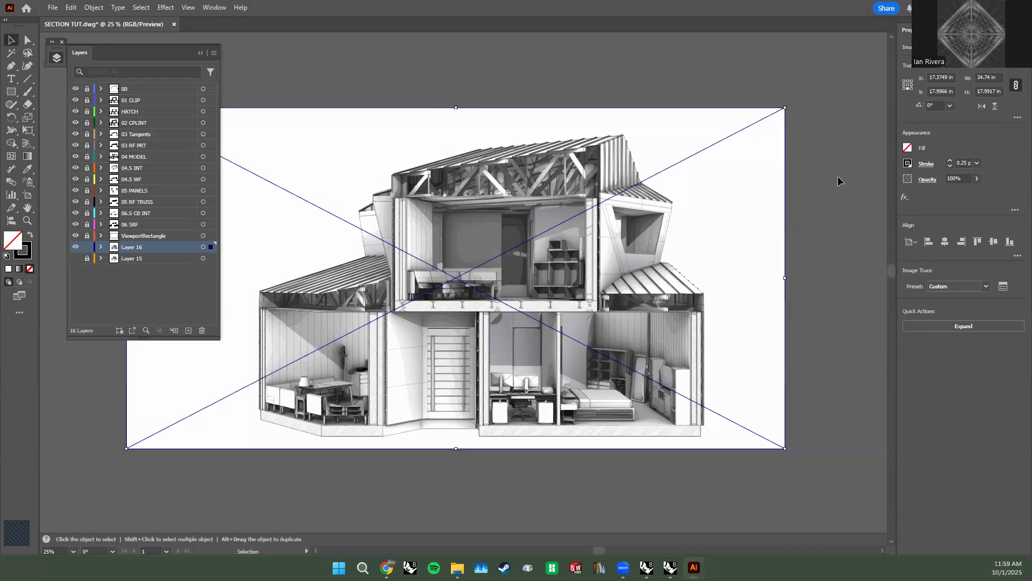
Try opacities of 20%, 30% and 40% on the traced view capture, comparing it with the linework.
click(955, 178)
text(20)
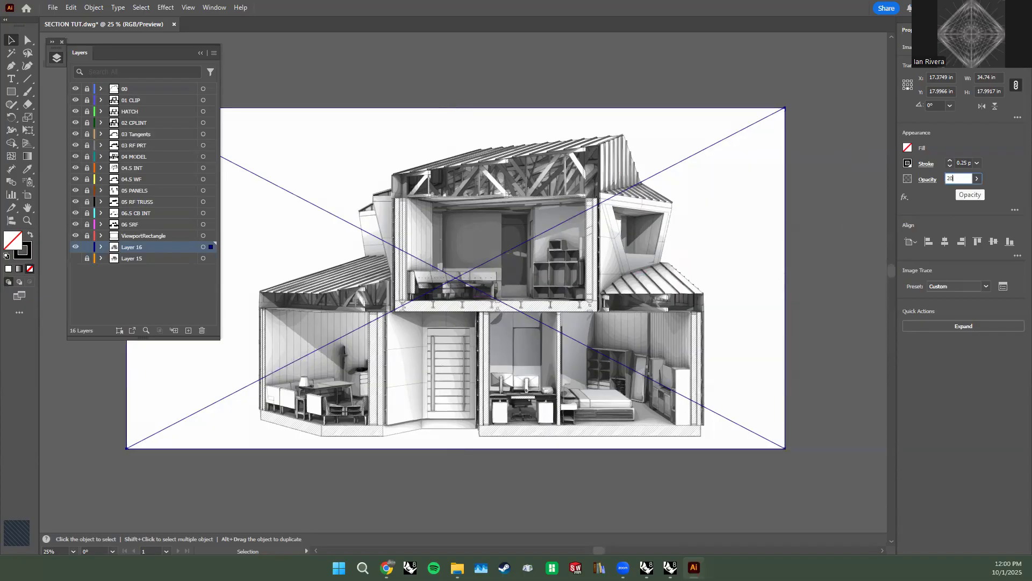
key(Return)
click(965, 178)
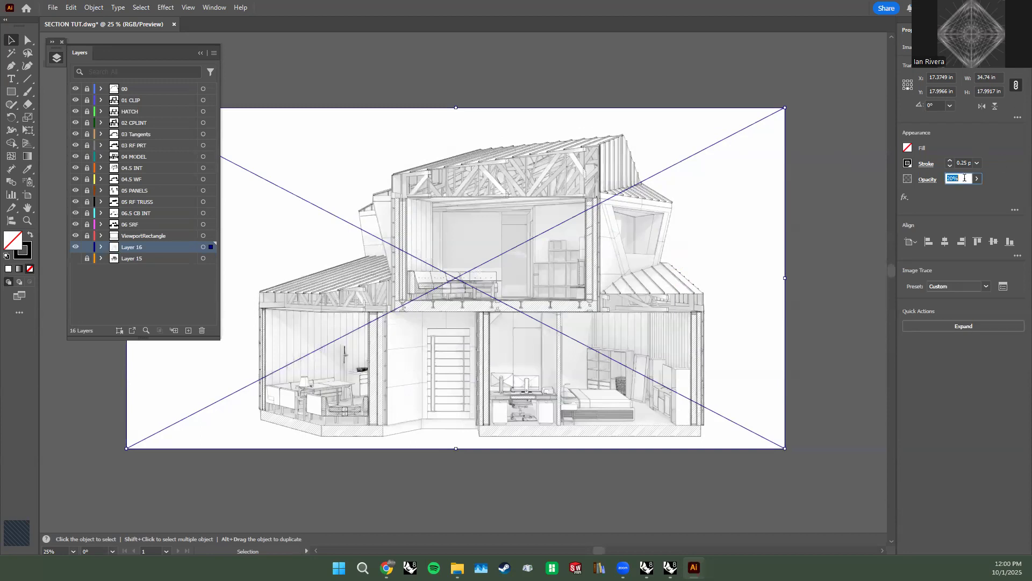
text(30)
key(Return)
click(965, 178)
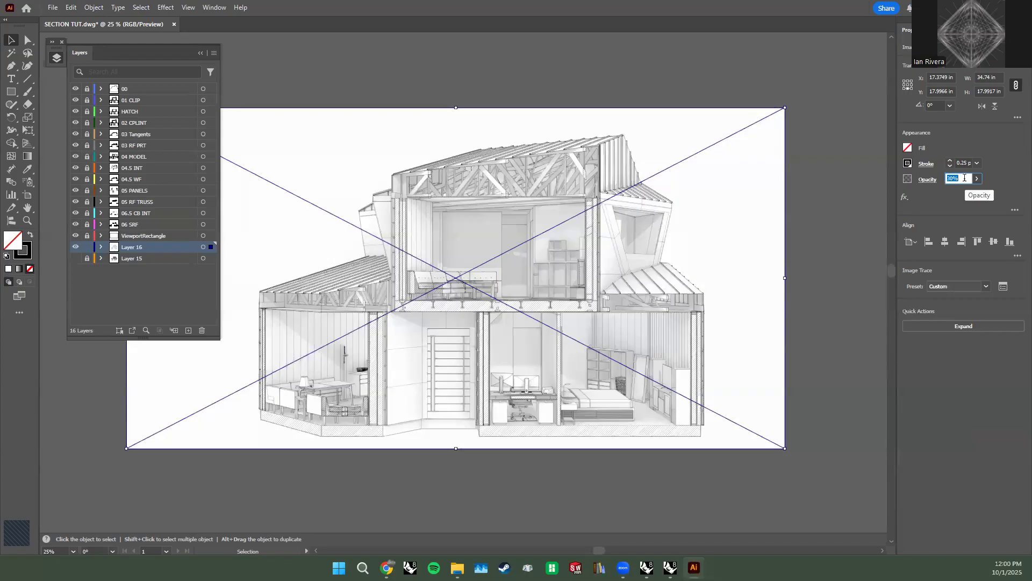
text(40)
key(Return)
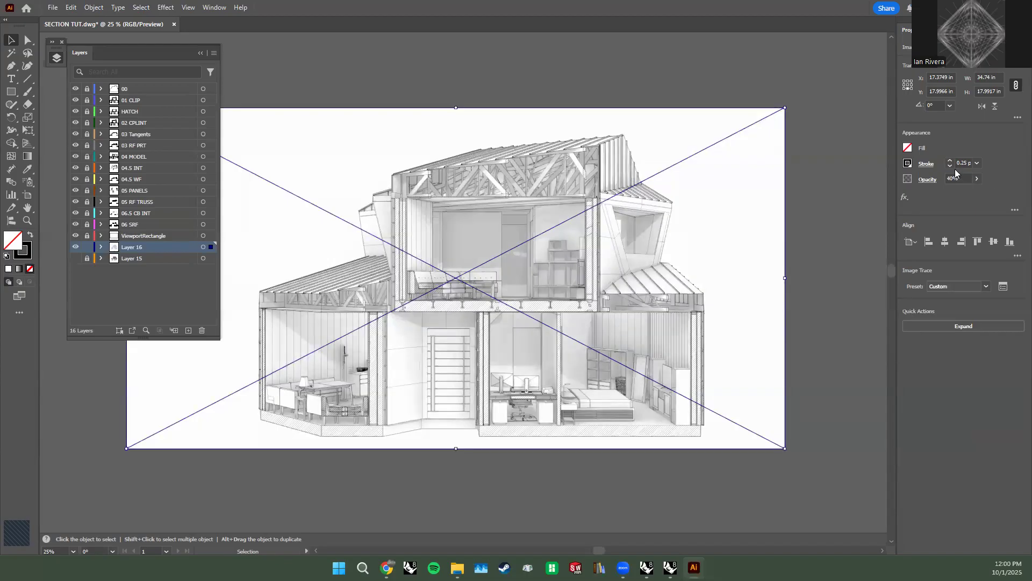
click(845, 260)
alt+scroll(393, 398, up, 2)
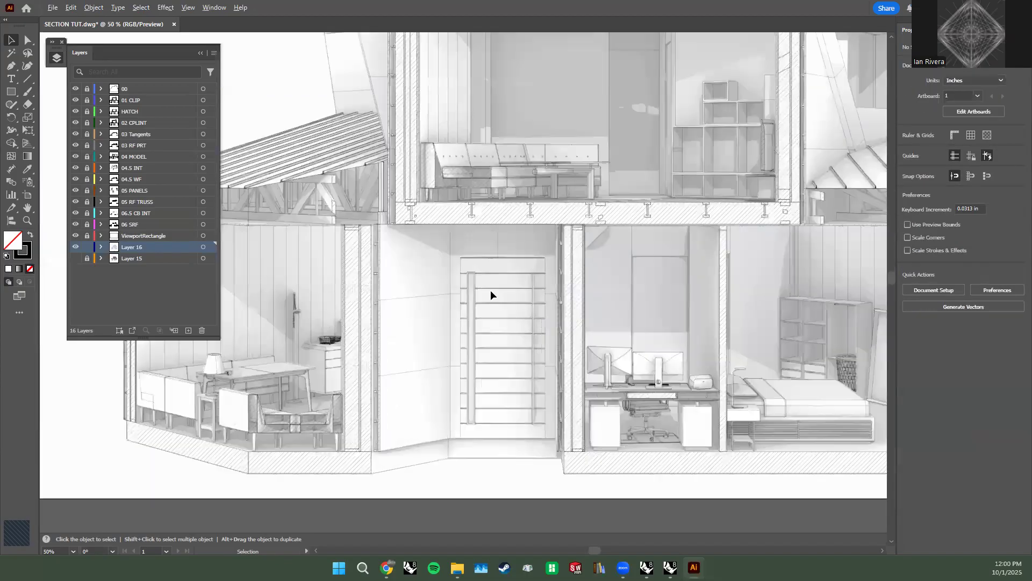
alt+scroll(490, 408, down, 1)
Set the opacity of the traced view capture on Layer 16 to 35% and deselect it.
click(211, 247)
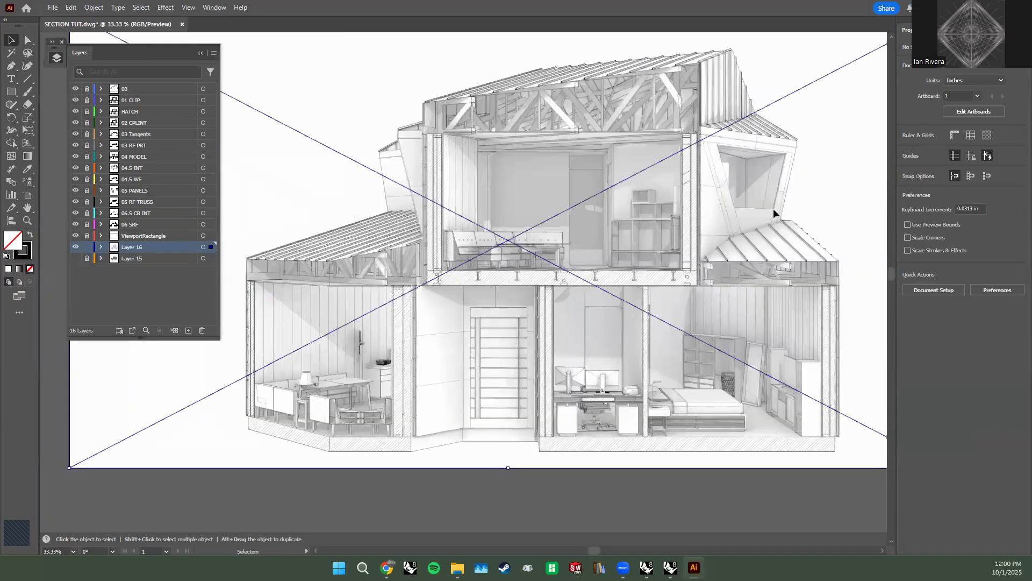
click(950, 179)
text(35)
key(Return)
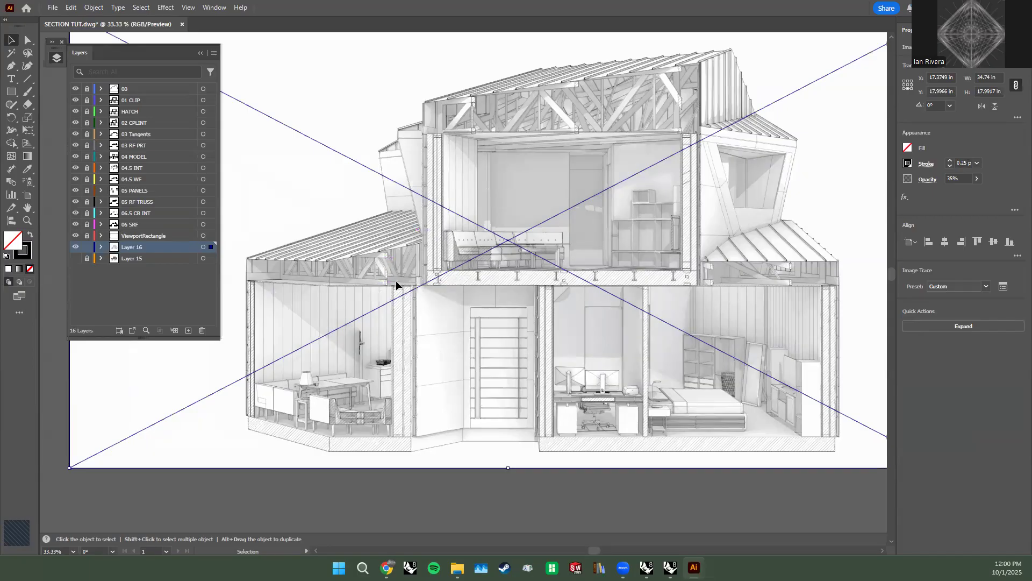
alt+scroll(569, 191, down, 1)
click(610, 444)
Lock Layer 16 and unlock all the linework layers from ViewportRectangle up to 00.
alt+scroll(726, 264, up, 1)
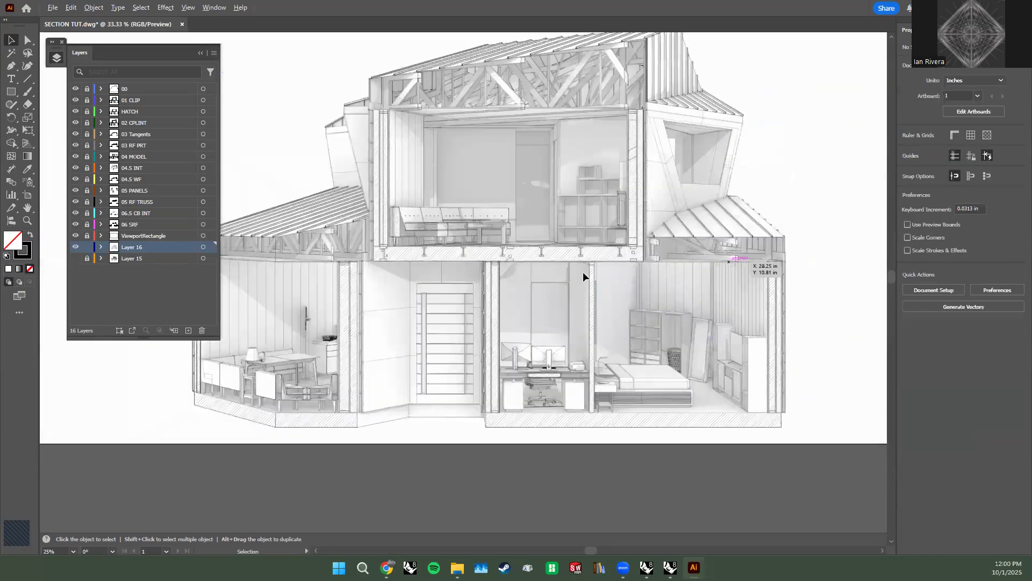
scroll(559, 264, up, 1)
alt+scroll(446, 201, up, 1)
alt+scroll(447, 201, down, 2)
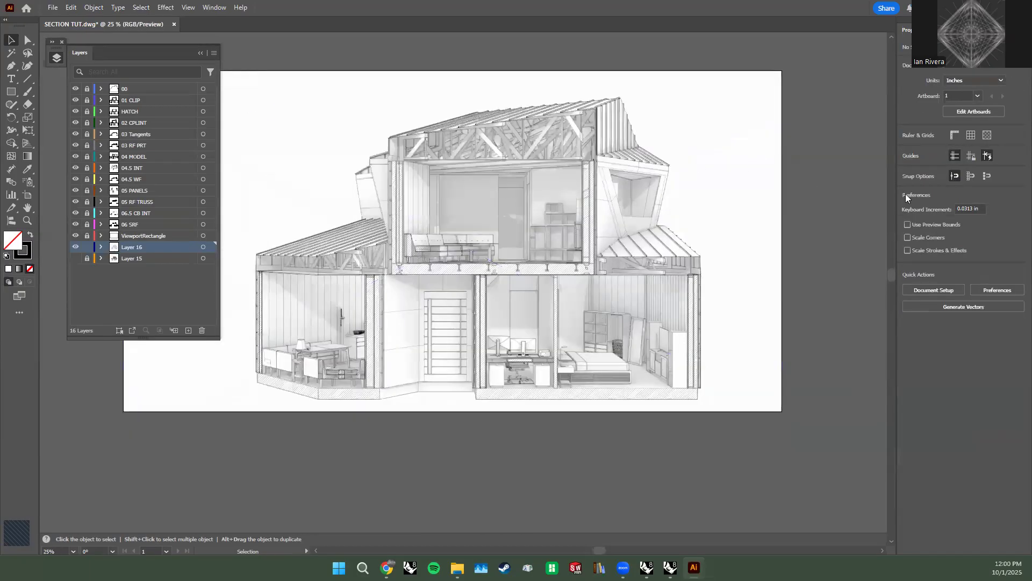
click(87, 247)
drag(87, 235, 89, 68)
Set the stroke weight of all linework on layer 00 to 1 pt and deselect it.
click(203, 89)
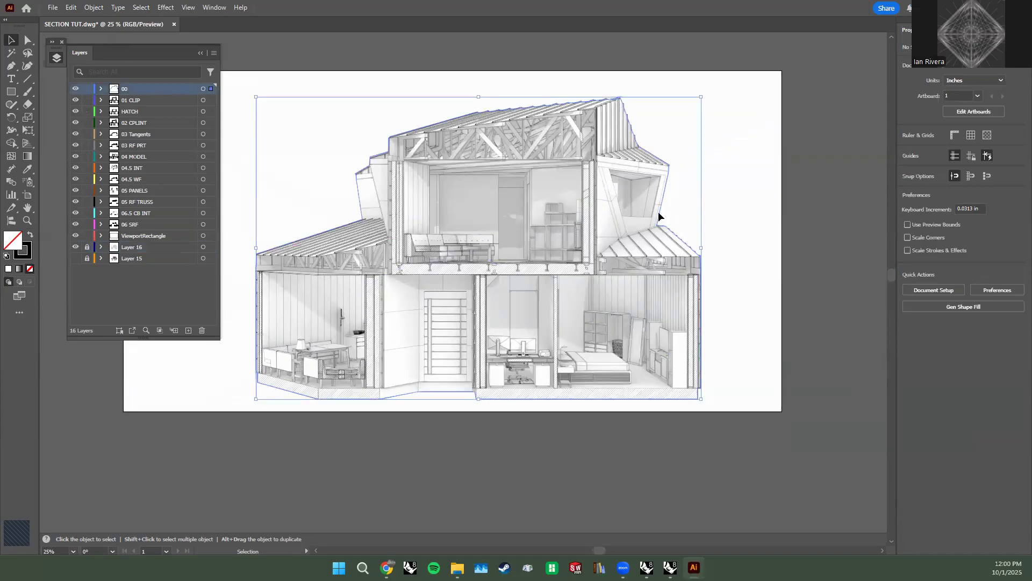
click(963, 163)
text(1)
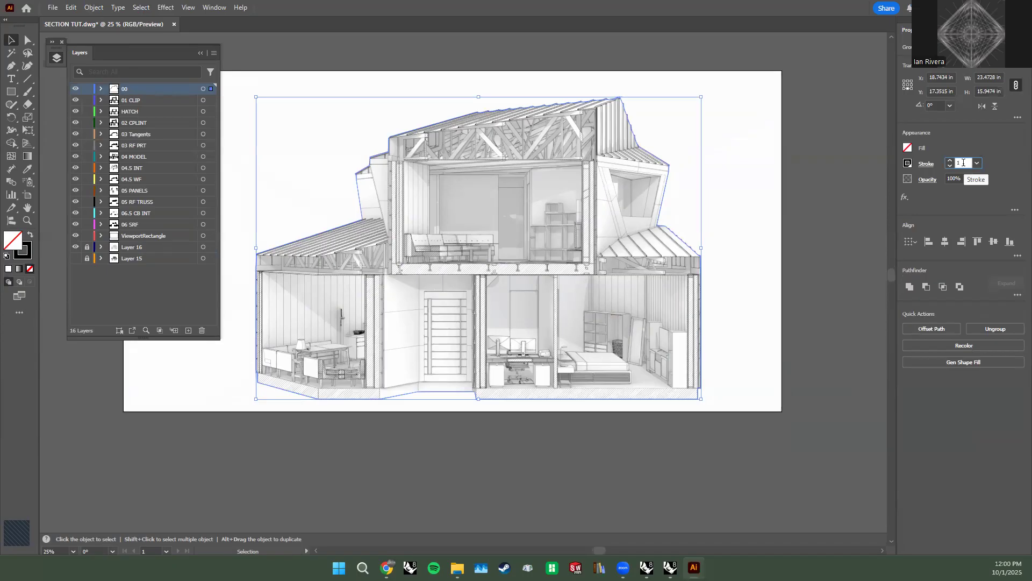
key(Return)
click(832, 160)
Set the stroke weight of all linework on layer 01 CLIP to 0.25 pt.
click(177, 102)
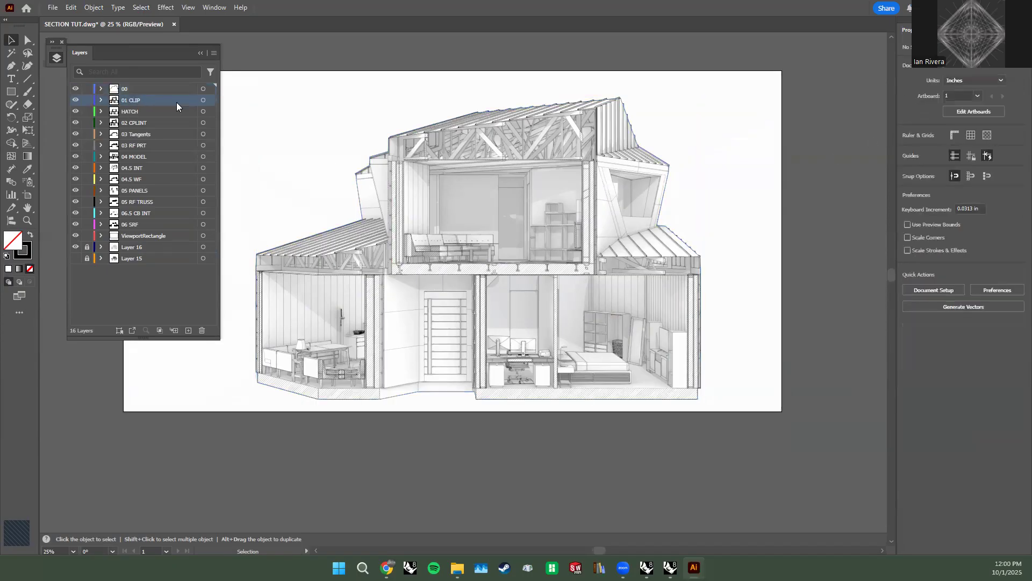
click(204, 100)
click(963, 163)
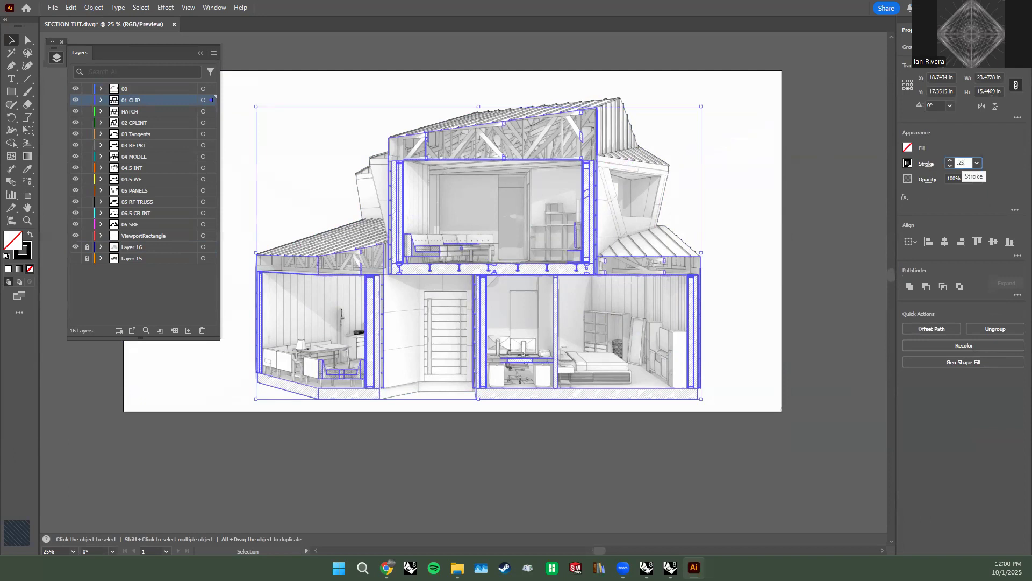
Set the stroke weight of all artwork on the HATCH layer to 0.125 pt and deselect it.
click(171, 110)
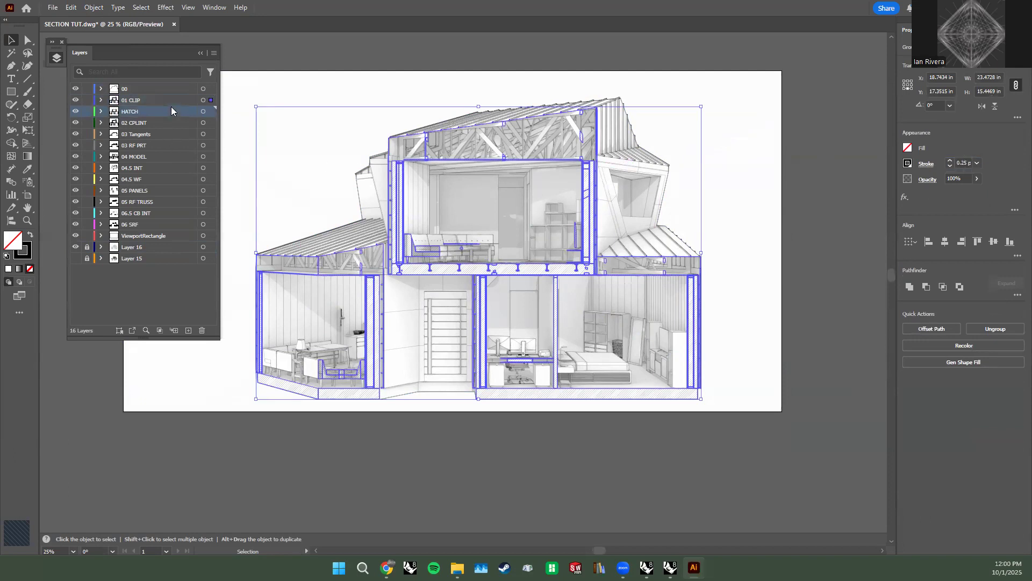
click(203, 111)
click(961, 163)
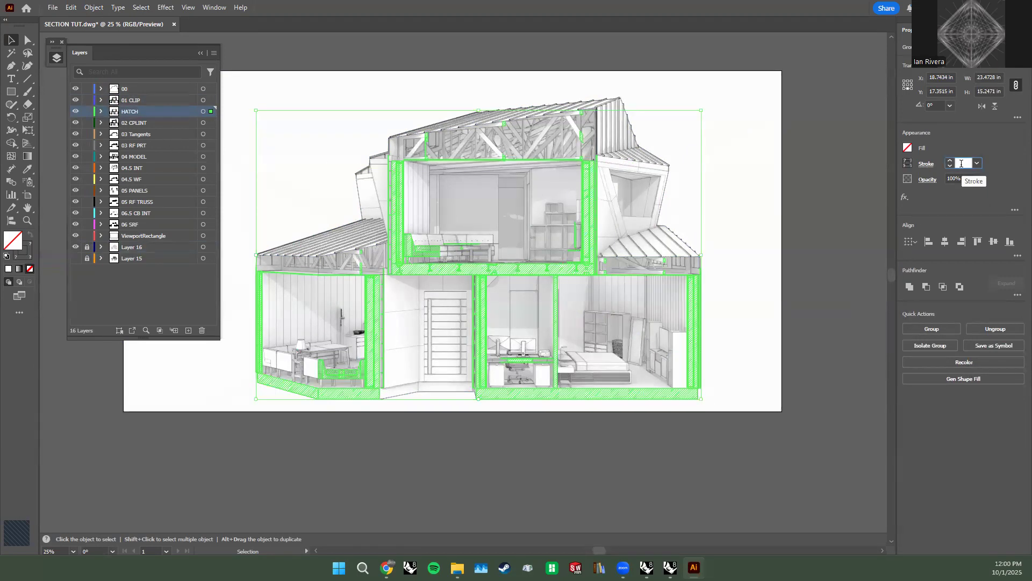
text(.125)
key(Return)
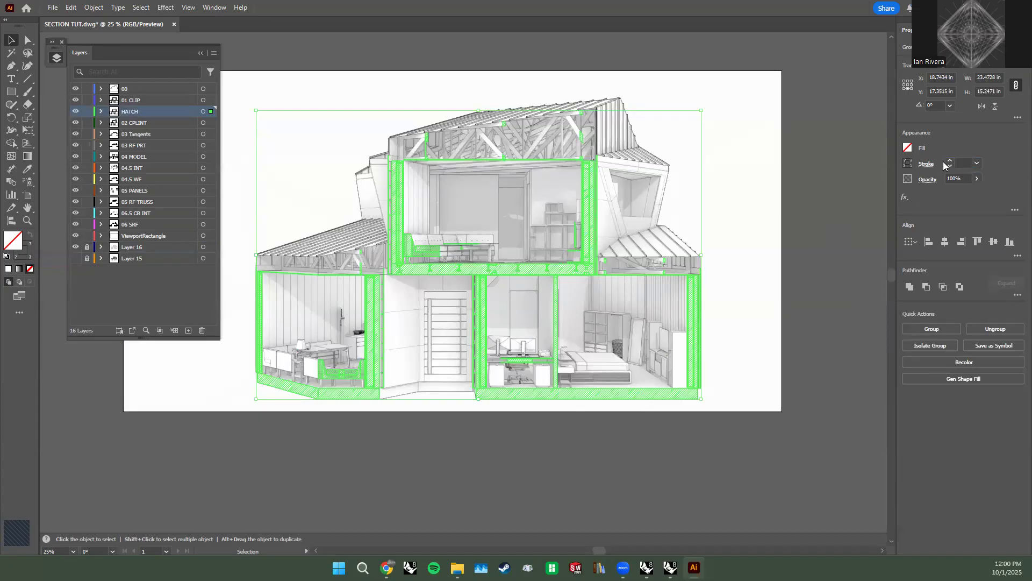
click(349, 131)
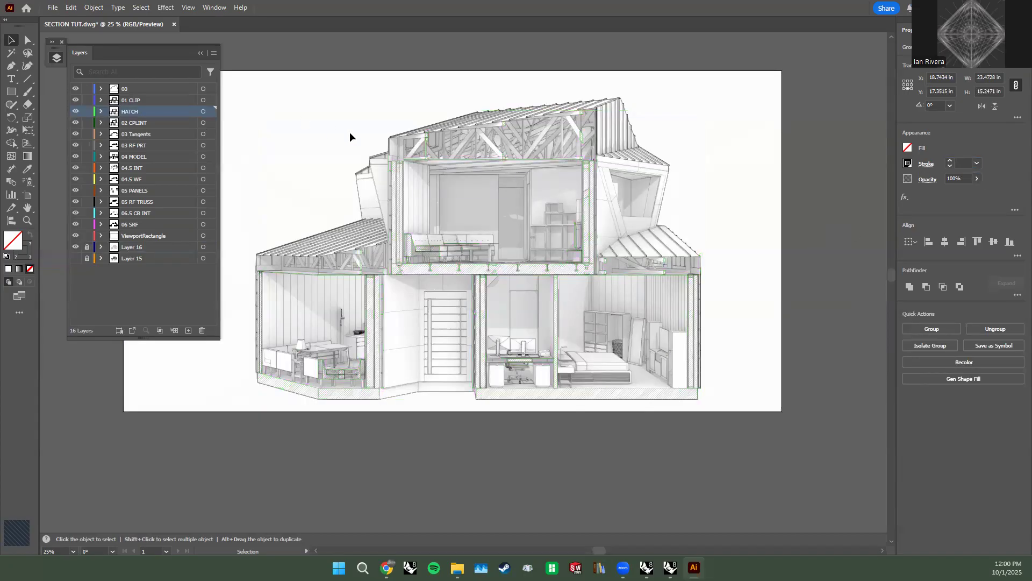
Select all linework on layer 02 CPLINT, open its stroke weight for editing, and hide the layer.
click(134, 123)
click(209, 121)
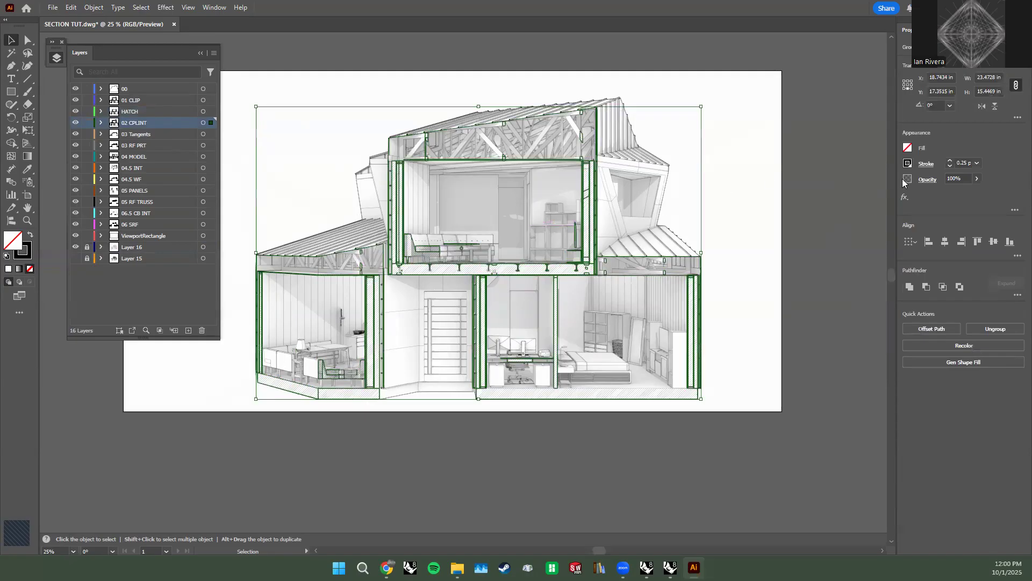
click(961, 159)
click(374, 130)
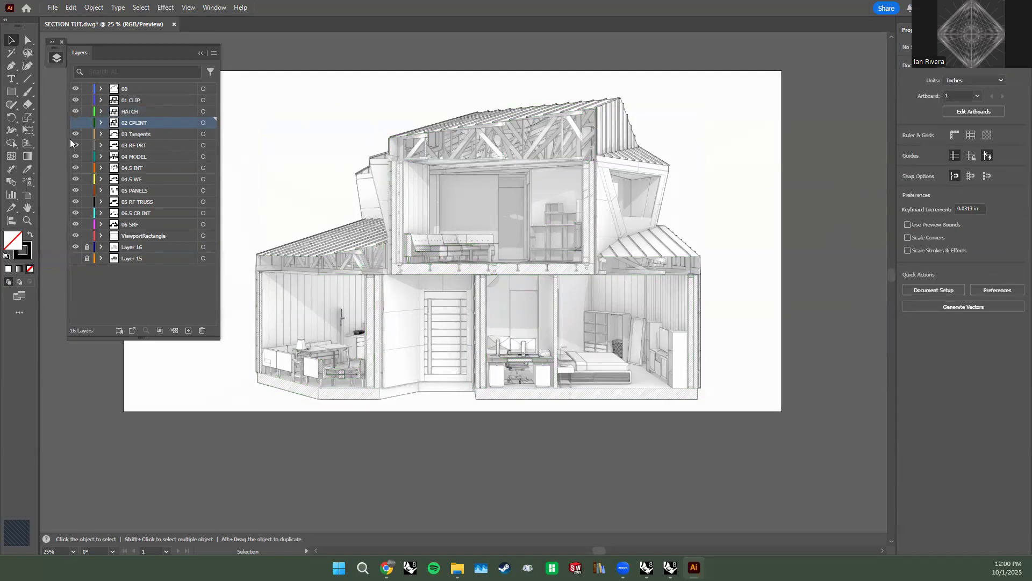
Show layer 02 CPLINT again and move it above the HATCH layer.
alt+scroll(387, 158, up, 3)
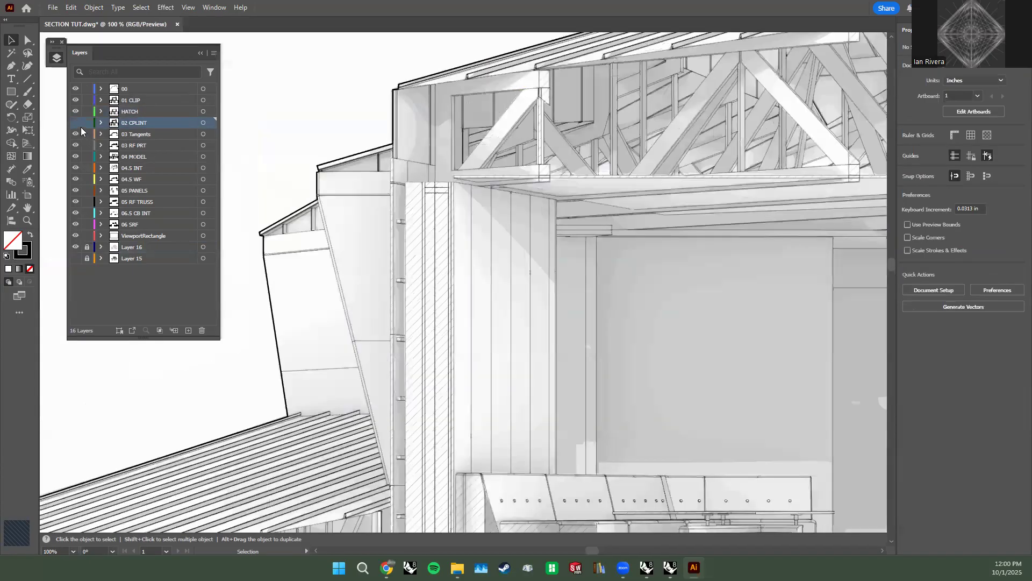
drag(141, 125, 144, 110)
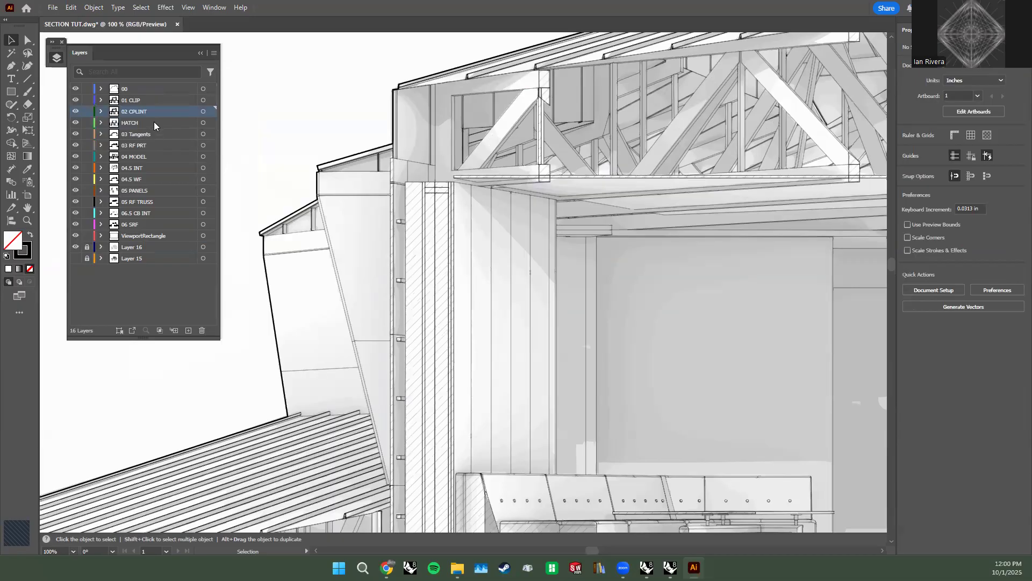
click(140, 134)
click(141, 146)
Examine which section linework belongs to layers 01 CLIP and 02 CPLINT by selecting their artwork, and deselect it.
alt+scroll(464, 188, down, 4)
alt+scroll(321, 292, up, 3)
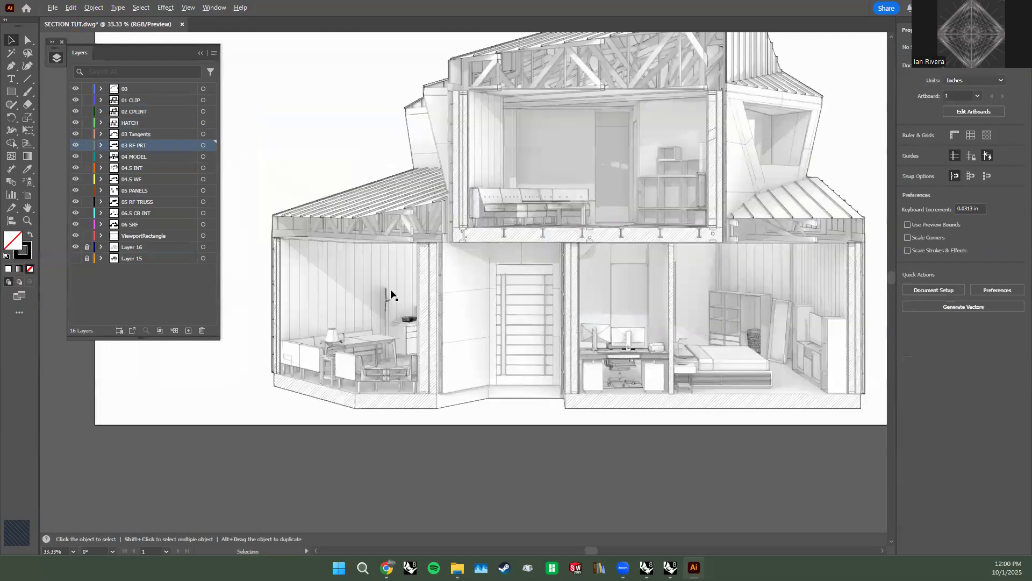
alt+scroll(506, 183, down, 1)
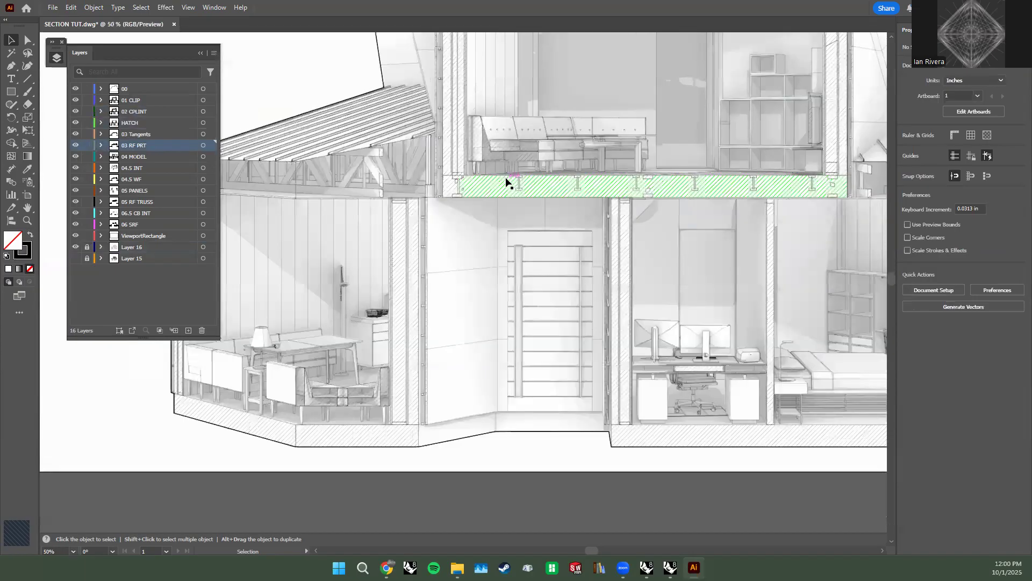
alt+scroll(401, 338, down, 1)
alt+scroll(258, 276, up, 2)
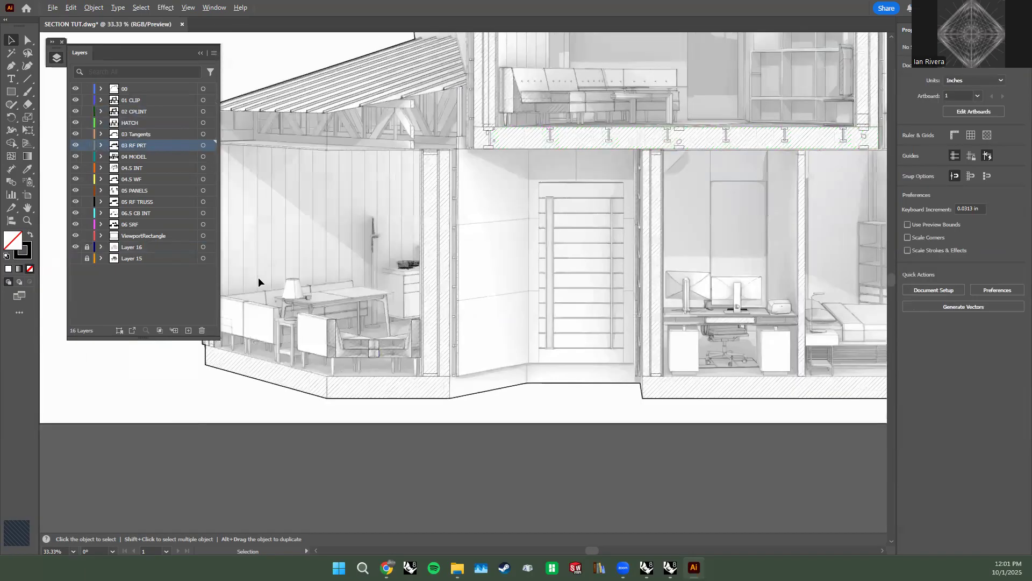
alt+scroll(145, 109, up, 1)
click(146, 111)
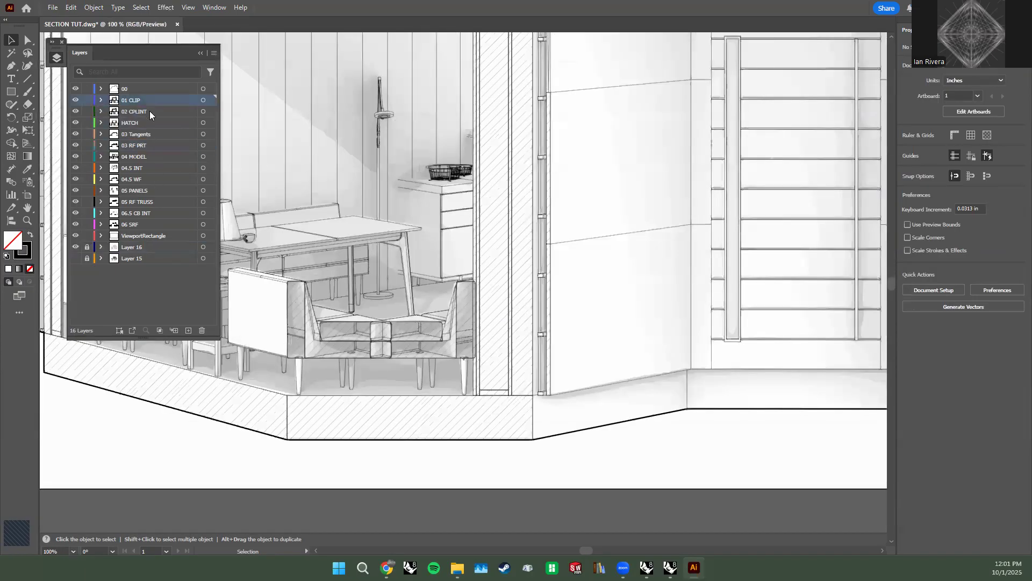
click(214, 112)
alt+scroll(276, 156, down, 3)
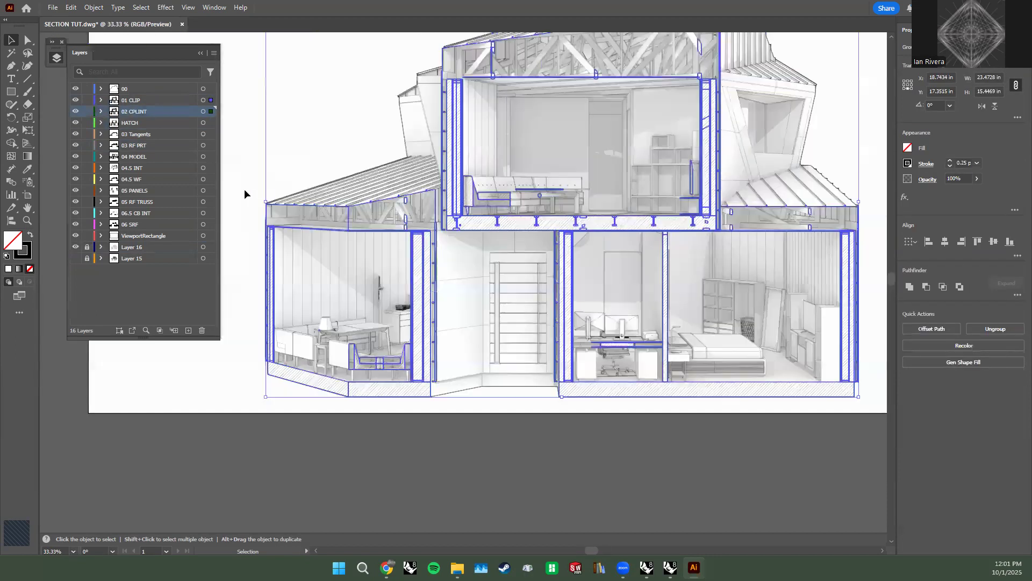
key(a)
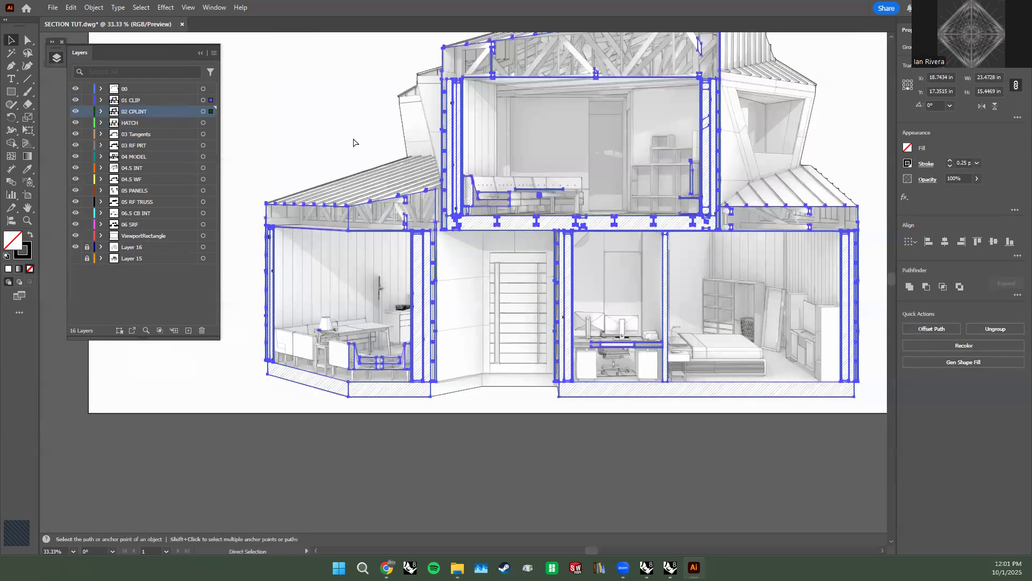
key(v)
click(308, 110)
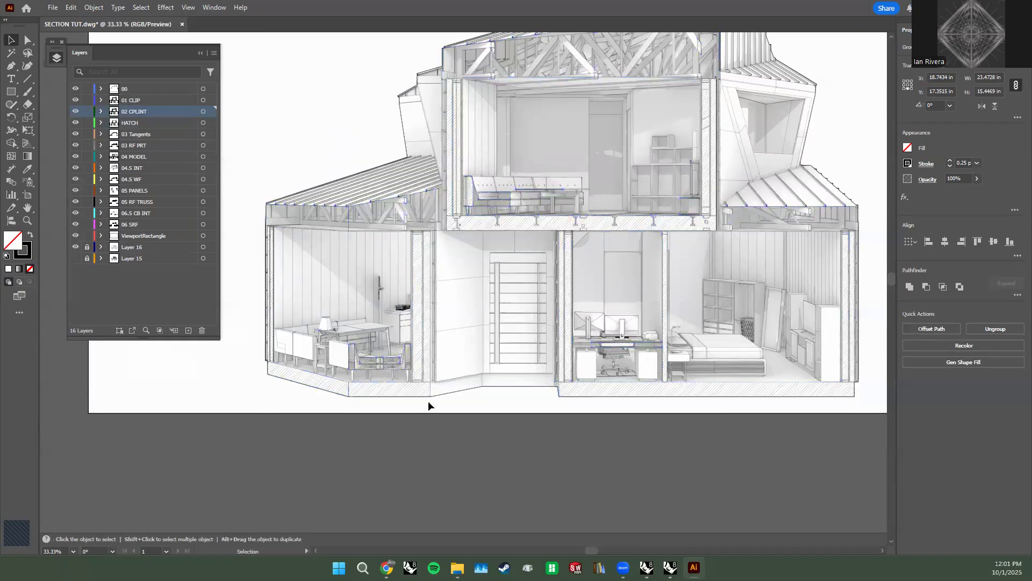
Select all artwork on layers 01 CLIP and 02 CPLINT and create a new layer between 00 and 01 CLIP.
alt+scroll(426, 404, up, 2)
alt+scroll(365, 254, up, 3)
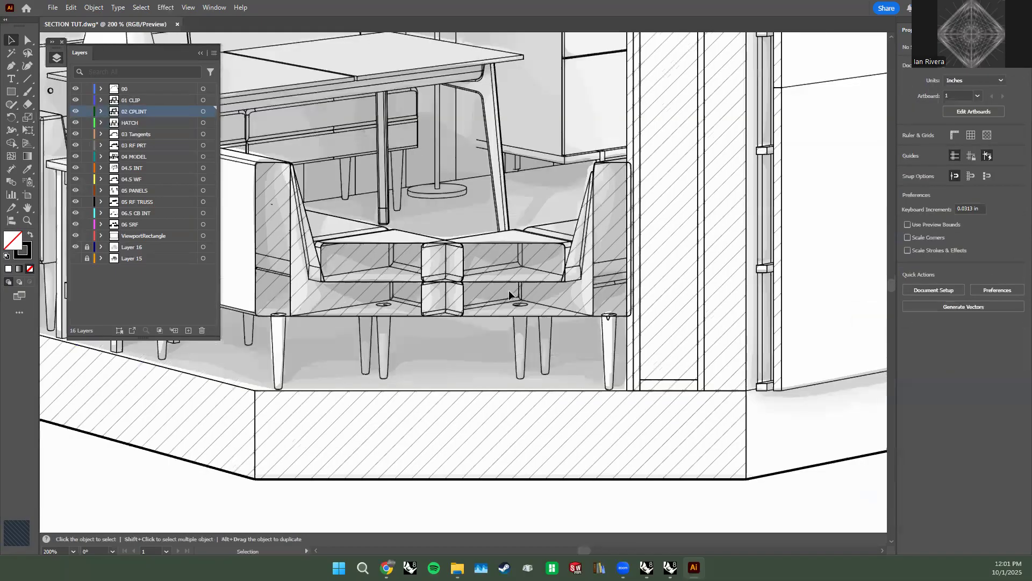
alt+scroll(543, 285, down, 1)
middle_drag(548, 293, 314, 366)
alt+scroll(314, 365, down, 1)
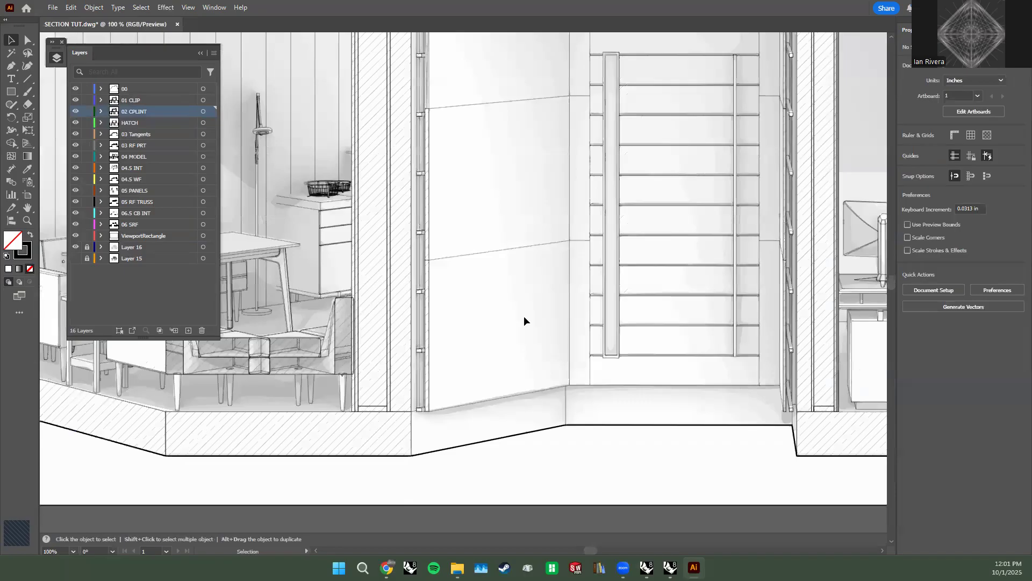
alt+scroll(407, 290, down, 1)
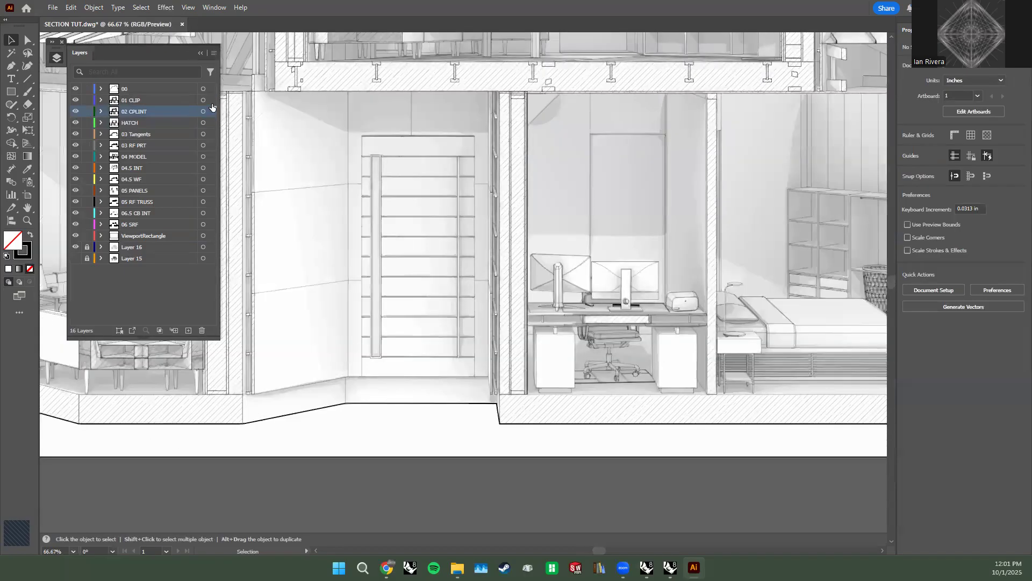
click(212, 102)
shift+click(213, 112)
middle_drag(503, 155, 582, 170)
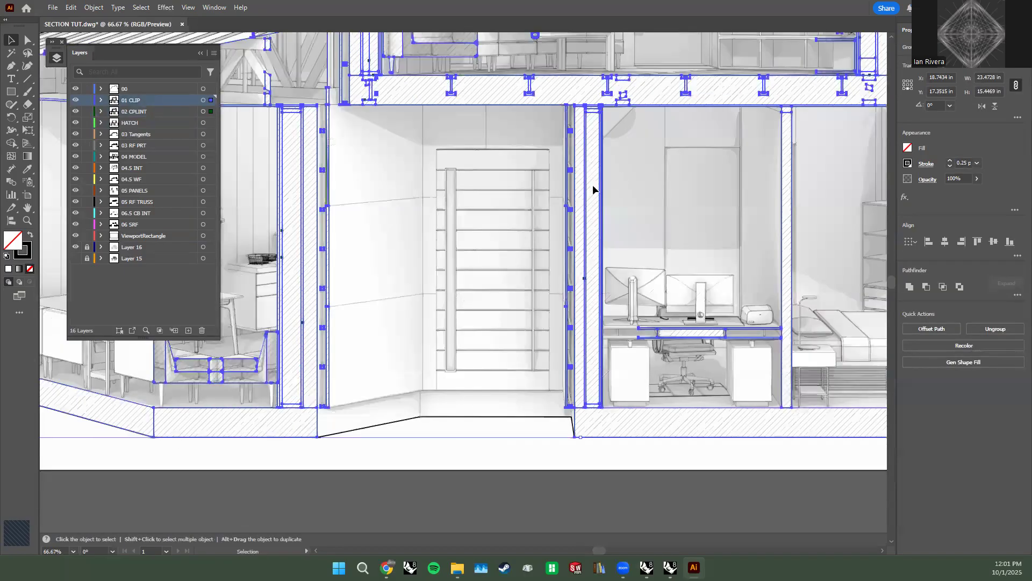
alt+scroll(512, 248, down, 1)
key(a)
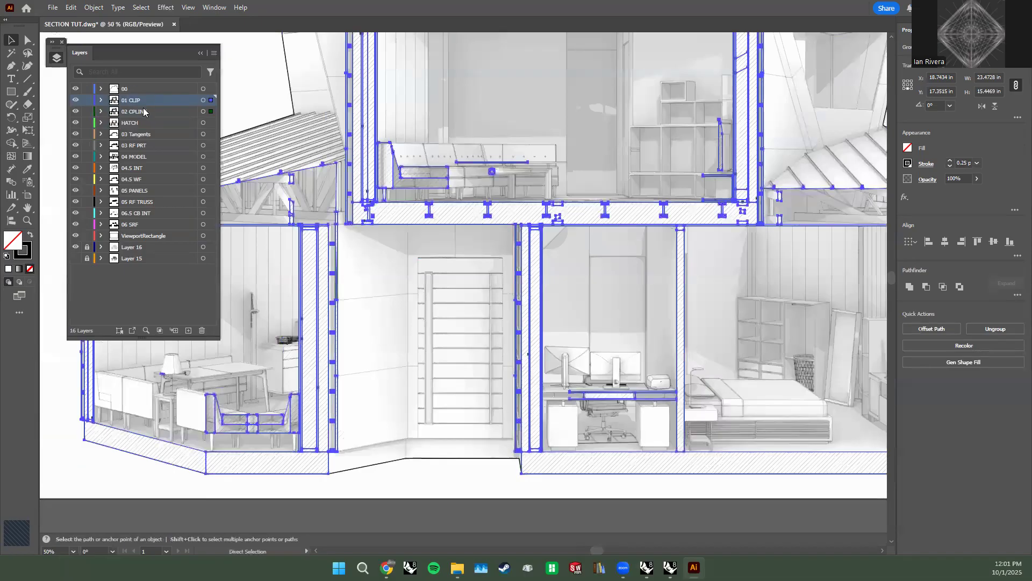
key(v)
click(188, 330)
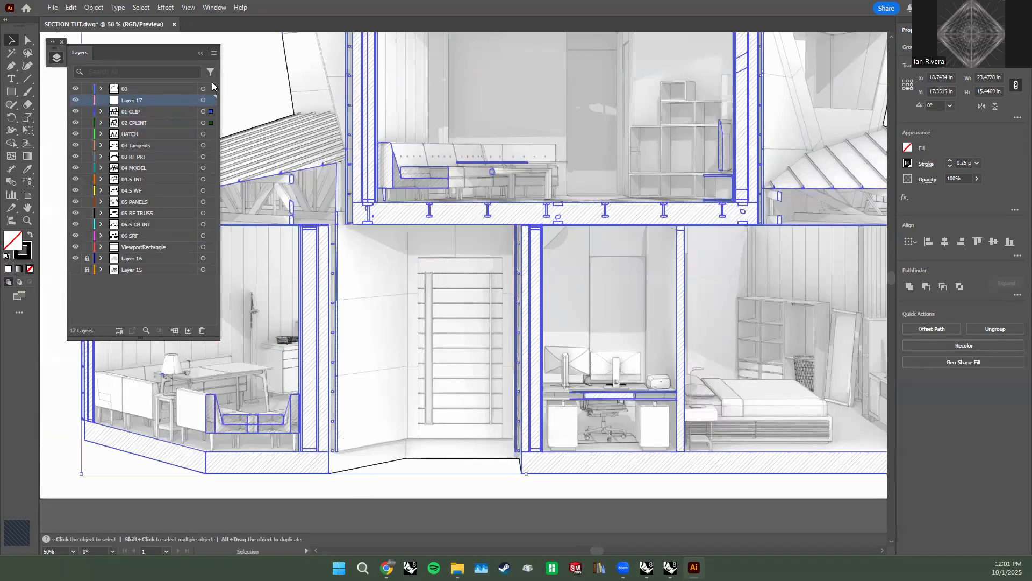
Copy the selected cut linework onto the new layer and convert the copy to a Live Paint group.
key(ctrl+shift+a)
key(a)
click(380, 176)
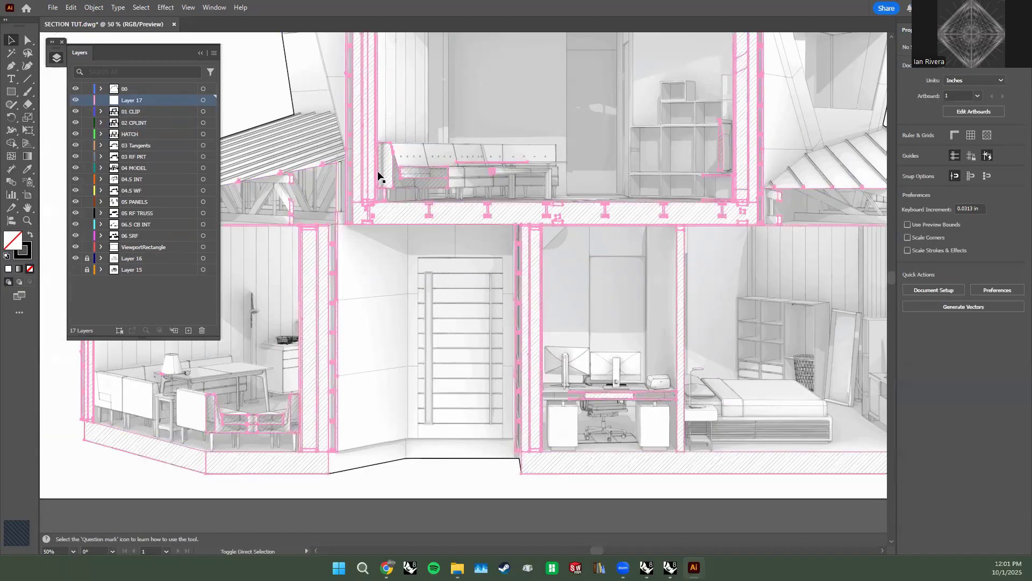
key(ctrl+minus)
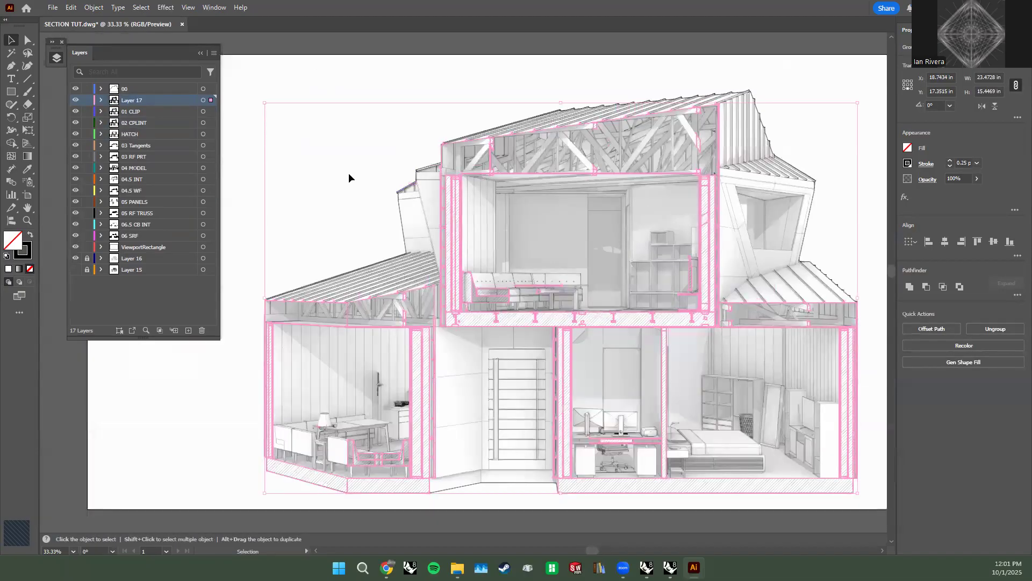
key(a)
key(alt)
key(v)
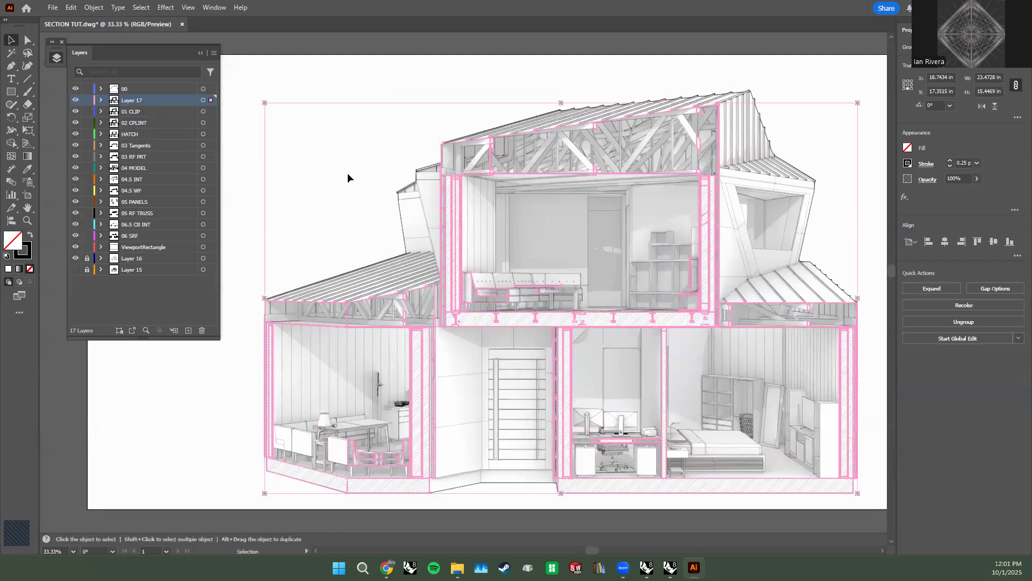
alt+scroll(359, 216, up, 2)
alt+scroll(341, 192, up, 1)
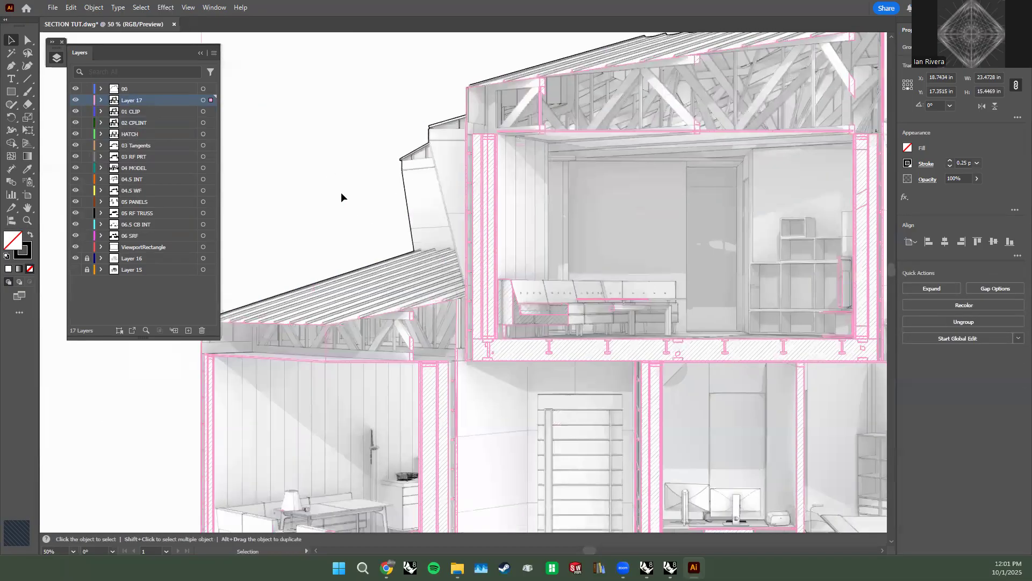
Fill the enclosed faces of the Live Paint group with white using the Live Paint Bucket.
key(k)
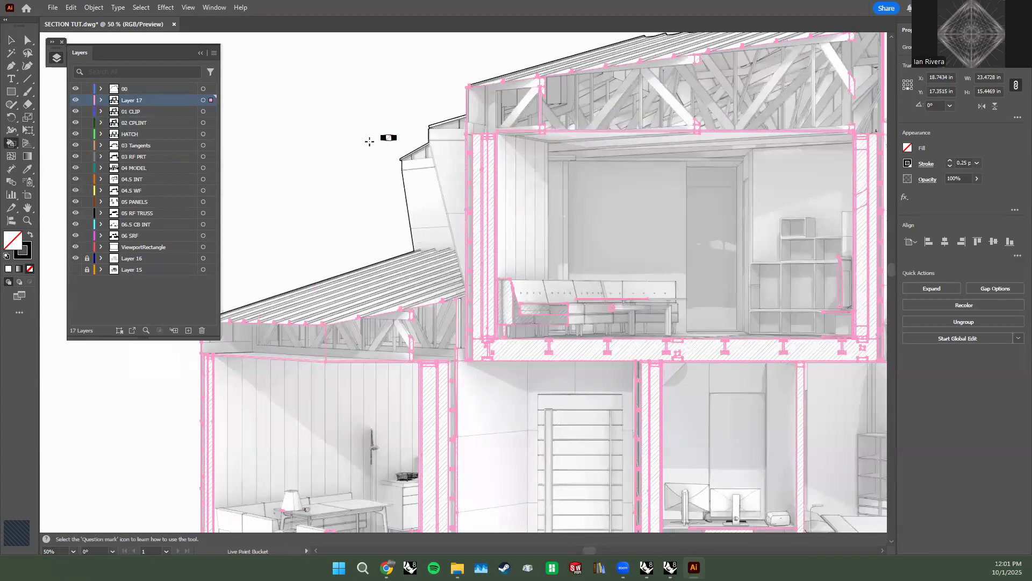
key(shift+x)
click(484, 168)
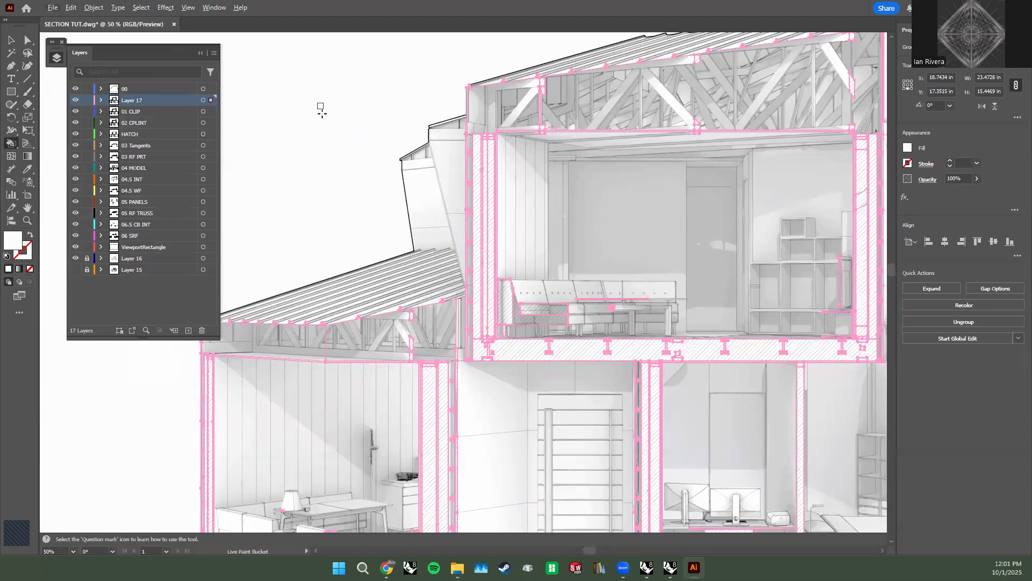
click(909, 150)
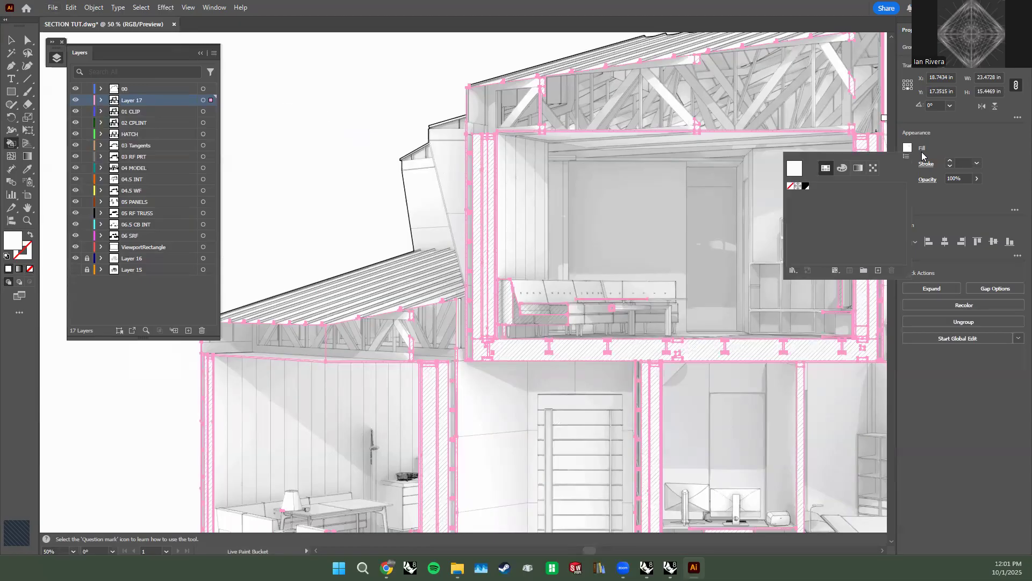
click(475, 143)
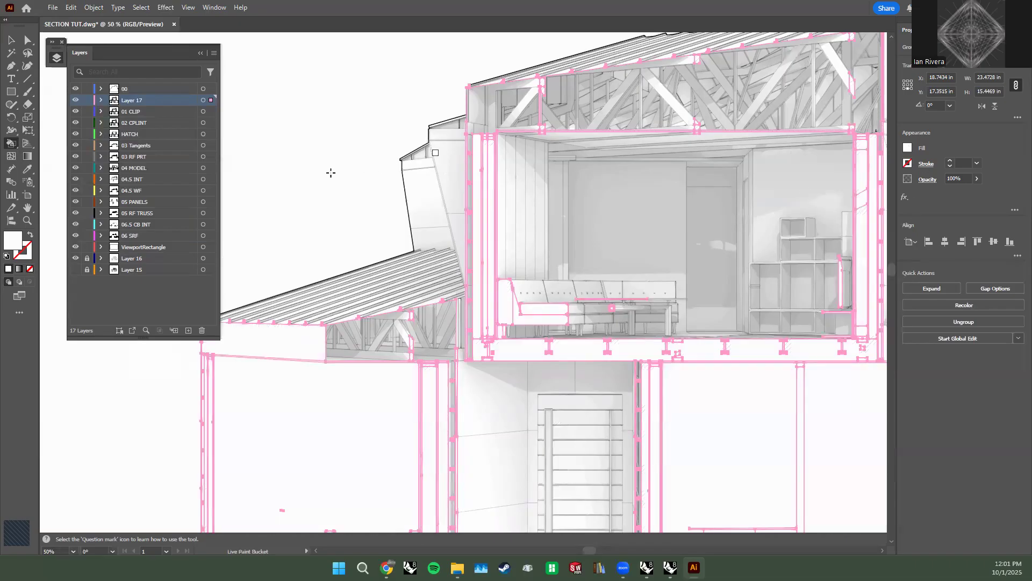
alt+scroll(321, 166, down, 2)
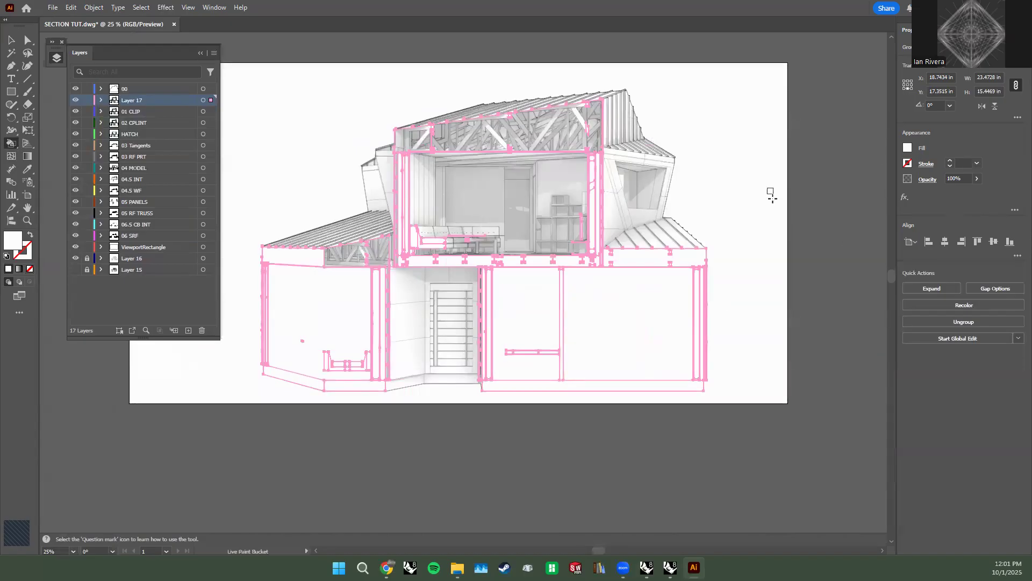
Set the Live Paint fill to None and clear the ground-floor room openings and the left lower roof truss bay.
key(v)
click(754, 215)
key(k)
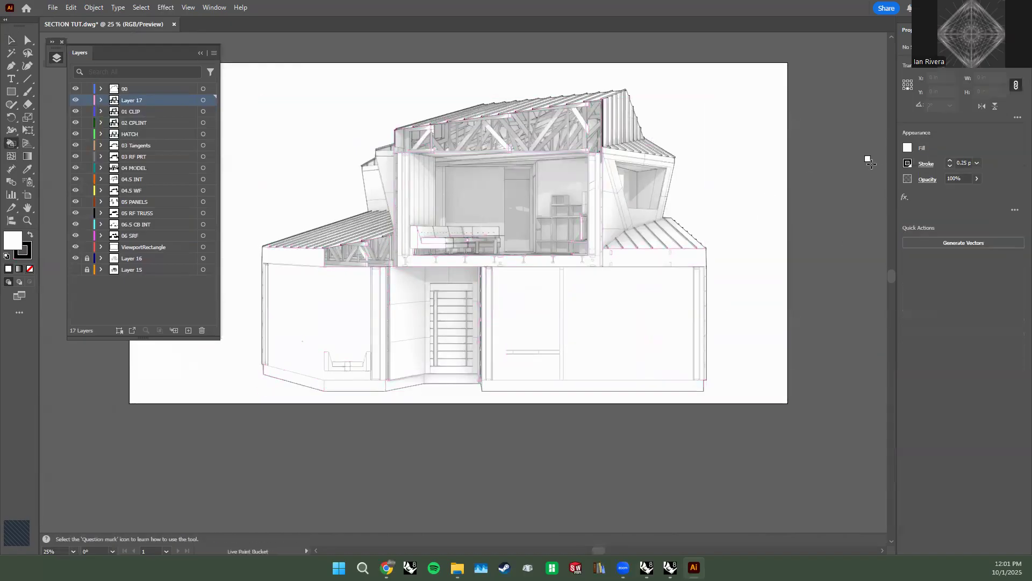
click(907, 147)
click(791, 186)
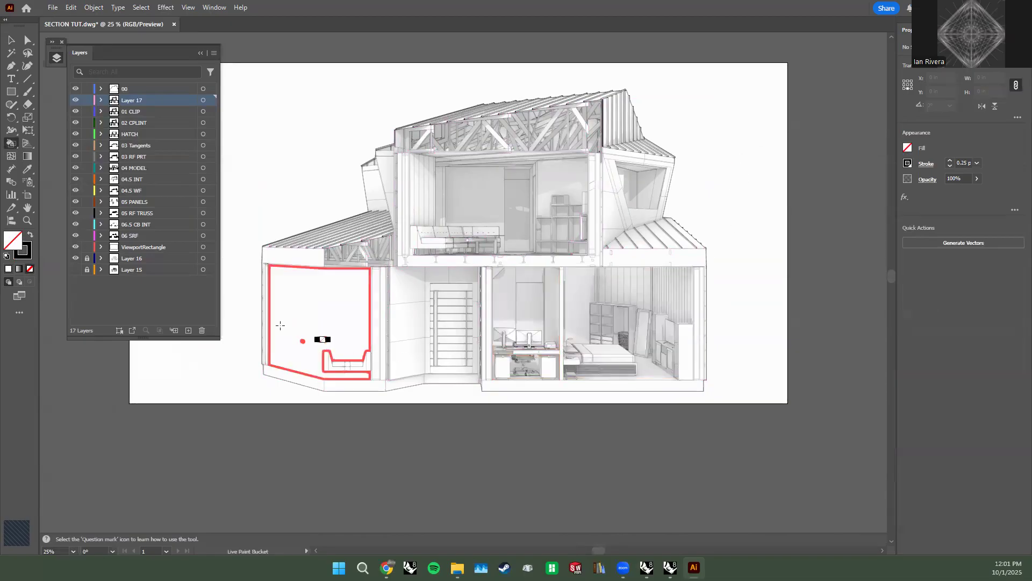
alt+scroll(368, 302, up, 2)
alt+scroll(422, 200, down, 1)
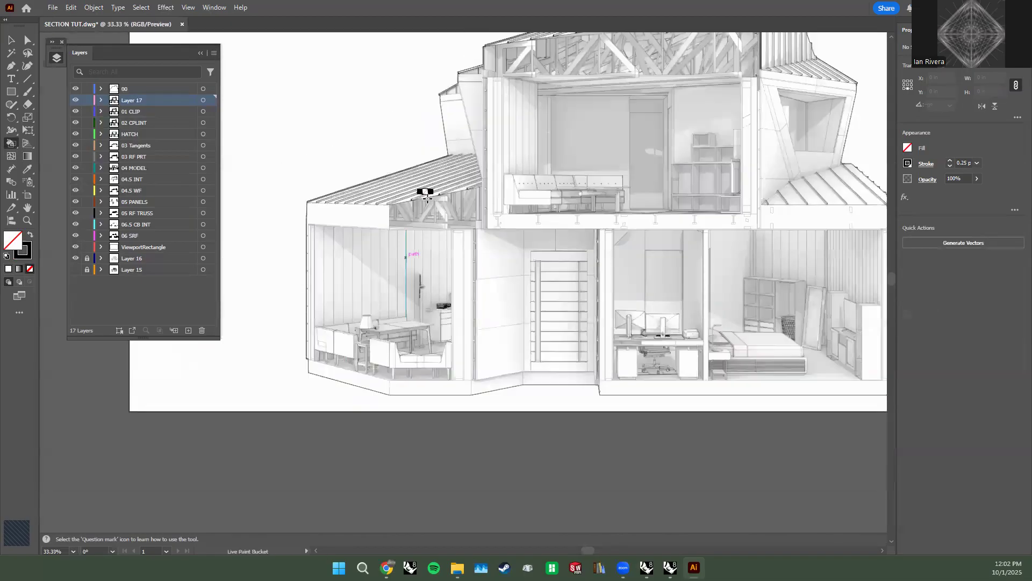
alt+scroll(464, 281, up, 1)
alt+scroll(464, 281, up, 1)
alt+scroll(465, 282, down, 2)
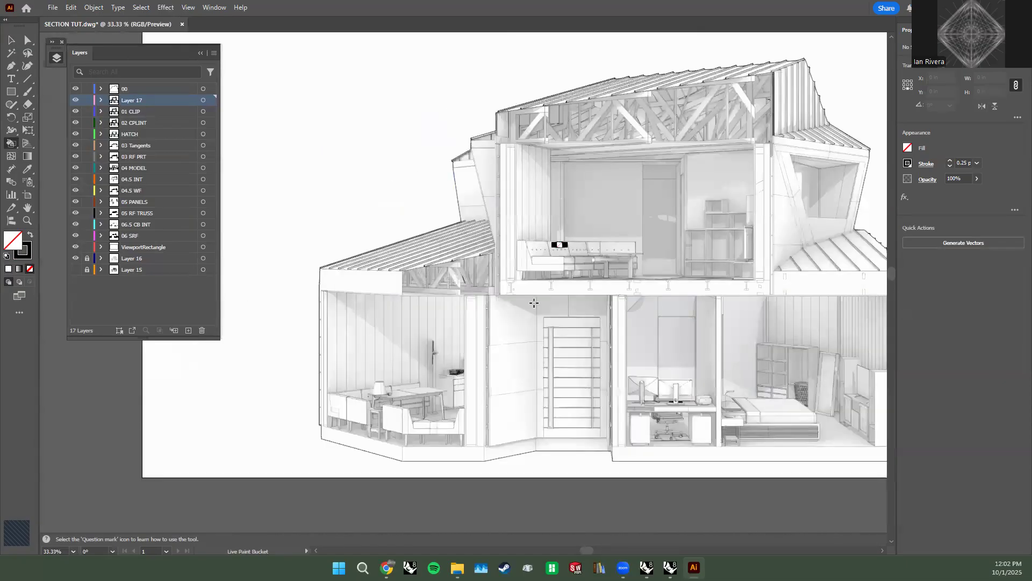
alt+scroll(376, 301, up, 1)
alt+scroll(352, 308, up, 2)
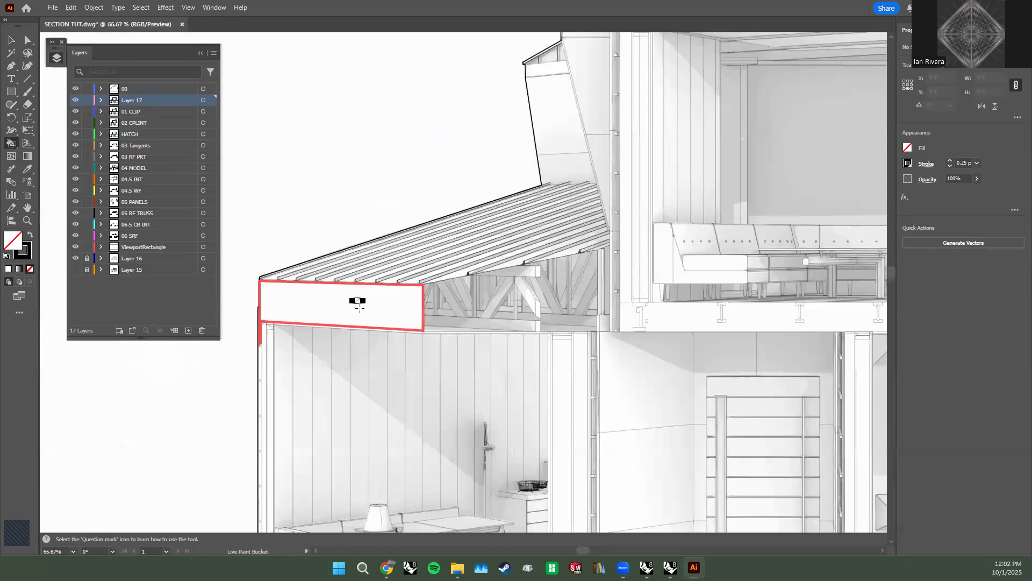
alt+scroll(394, 331, down, 3)
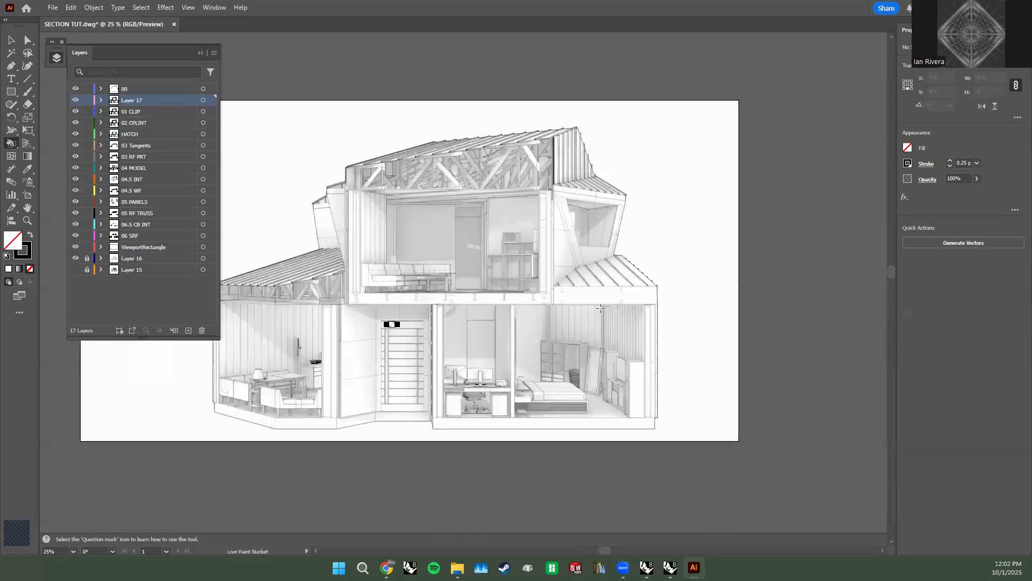
Move Layer 17 with the Live Paint group directly below the HATCH layer.
key(v)
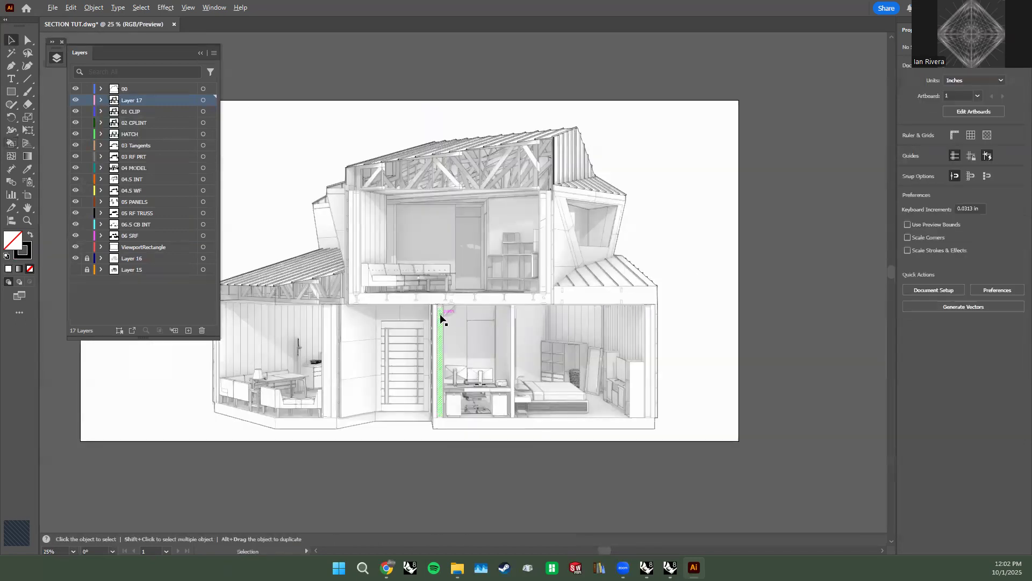
alt+scroll(397, 260, up, 4)
alt+scroll(339, 265, up, 1)
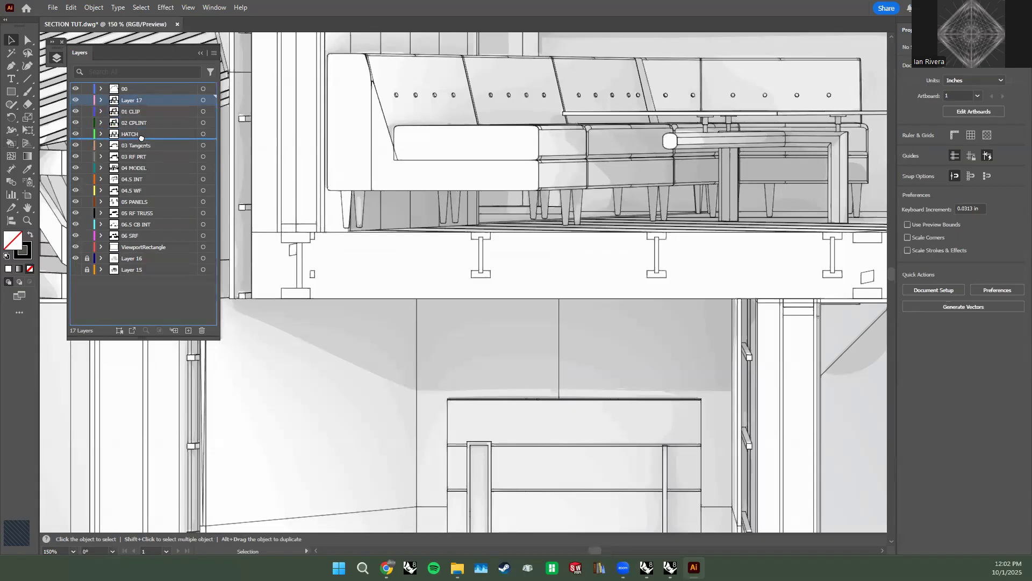
alt+scroll(372, 215, down, 1)
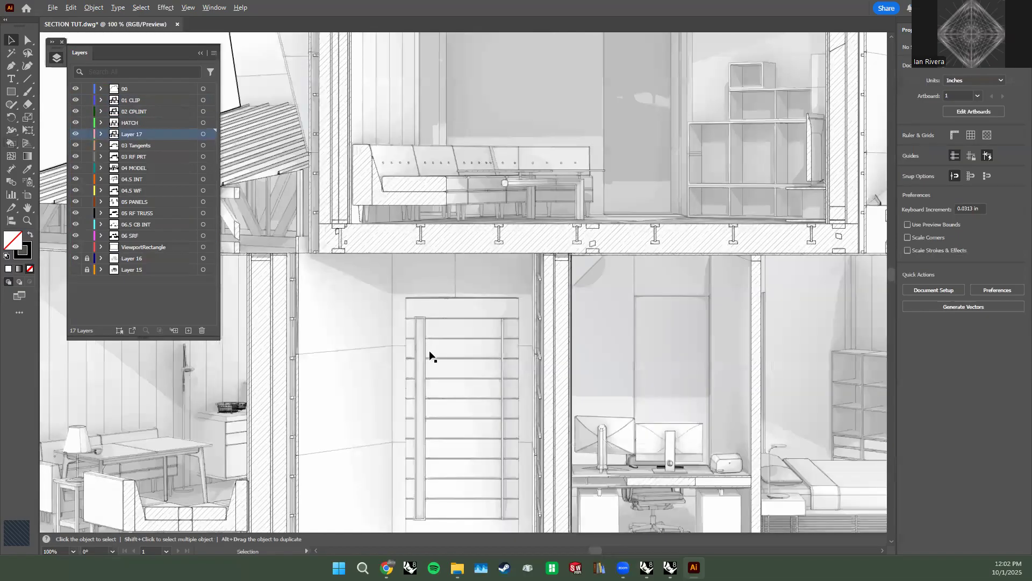
Select the Live Paint group on Layer 17 and set its fill to a light gray of 5% K.
alt+scroll(430, 355, down, 3)
click(213, 134)
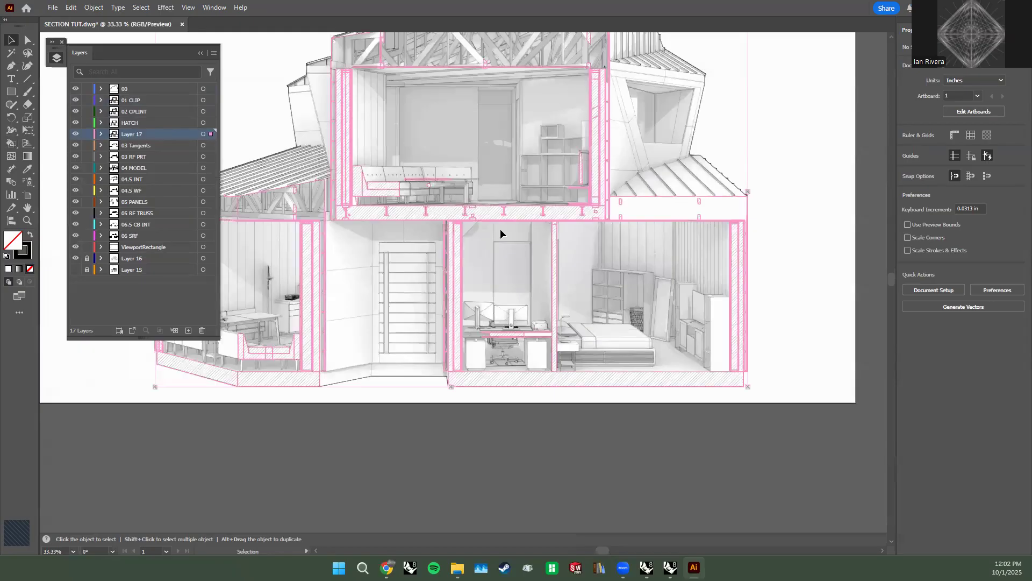
click(908, 148)
click(872, 169)
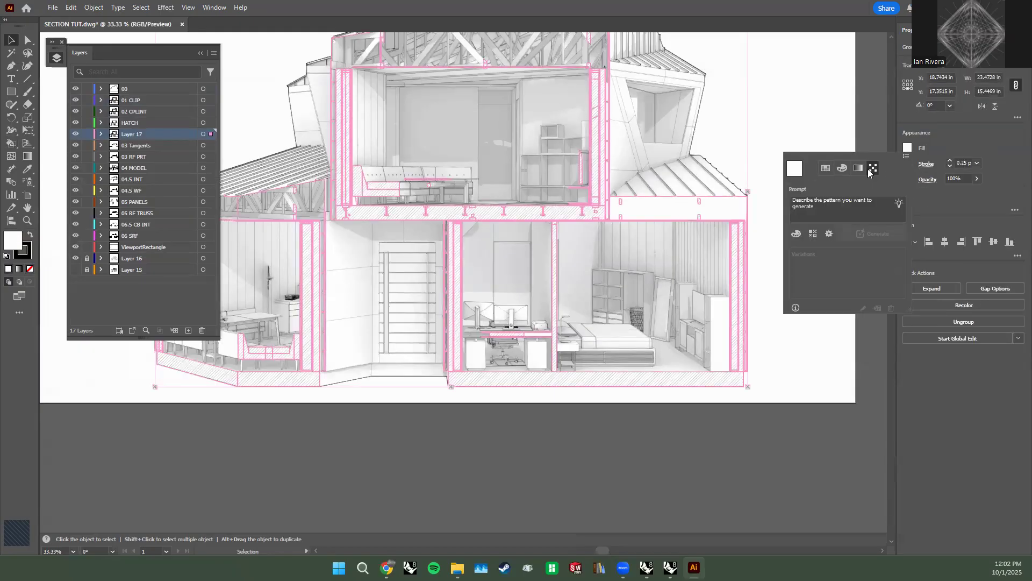
click(859, 169)
click(845, 169)
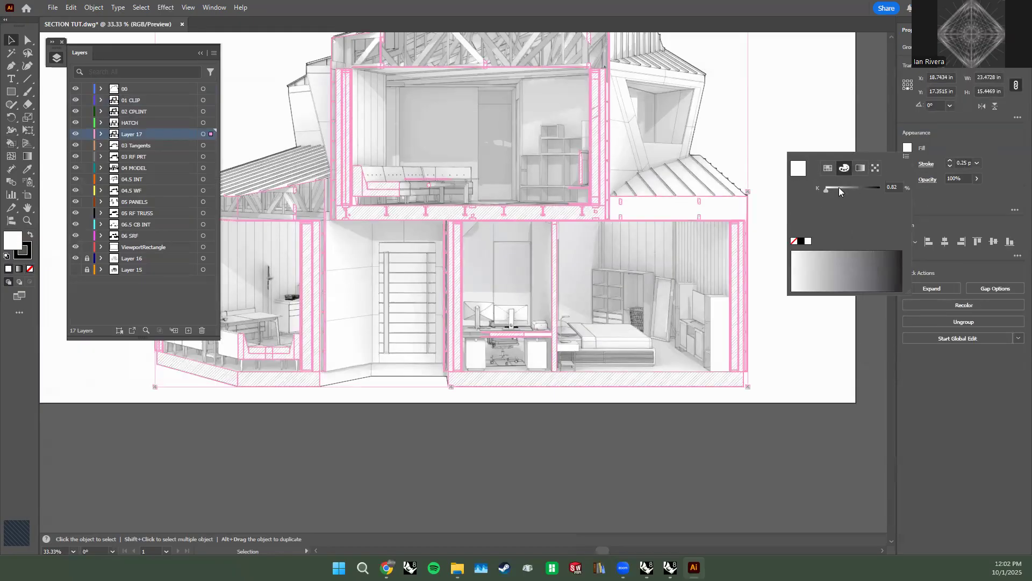
click(835, 188)
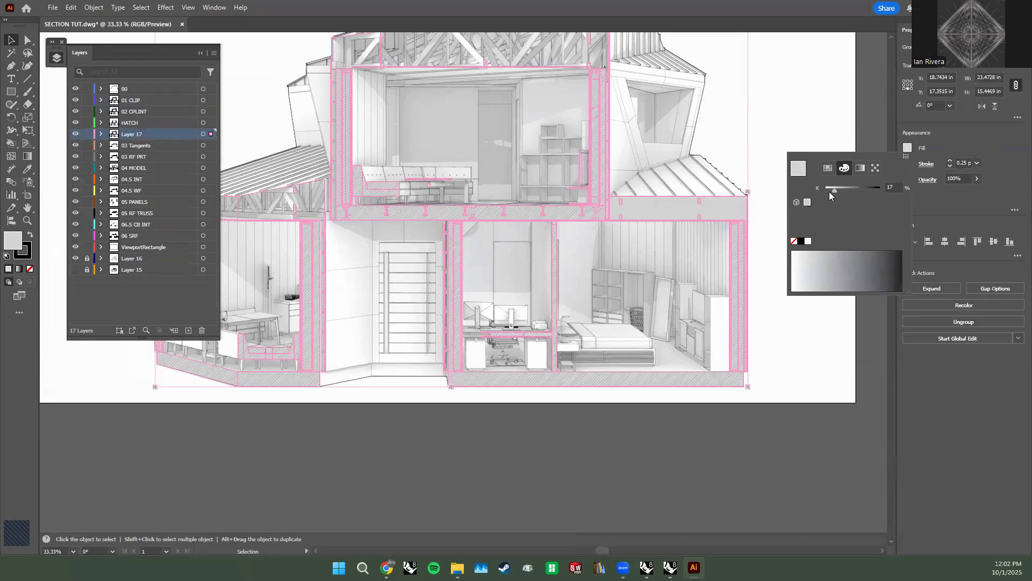
click(827, 188)
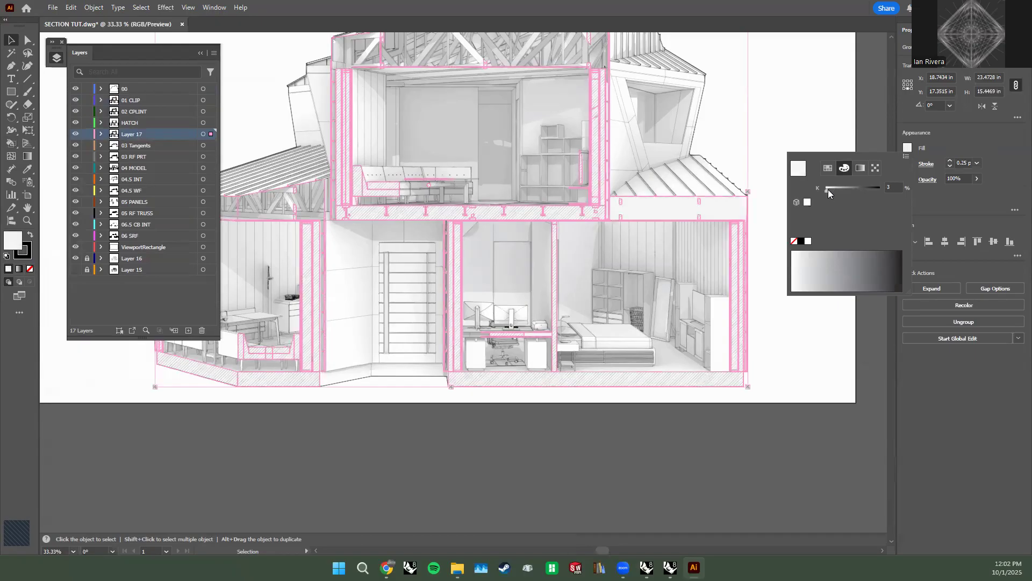
click(888, 185)
text(5)
key(Return)
click(792, 198)
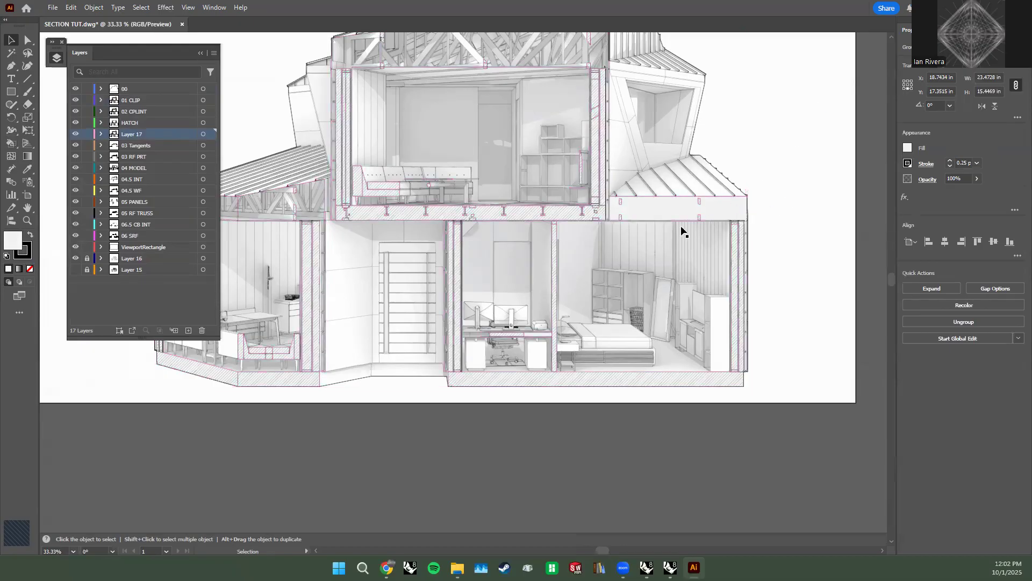
Clear the fill of the right lower roof truss bay to None with the Live Paint Bucket.
alt+scroll(556, 233, up, 2)
alt+scroll(514, 312, up, 2)
alt+scroll(469, 247, up, 1)
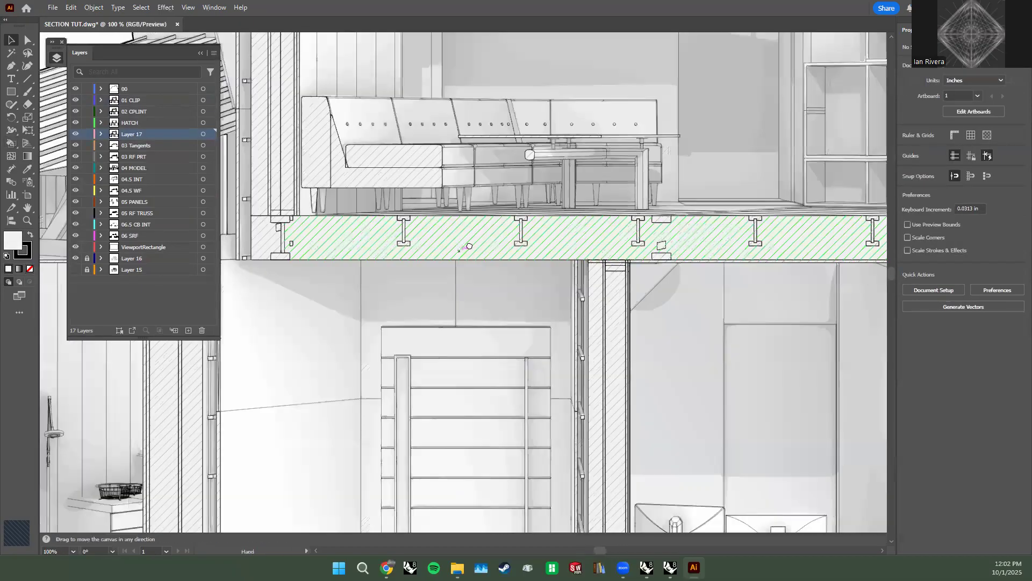
alt+scroll(525, 244, down, 2)
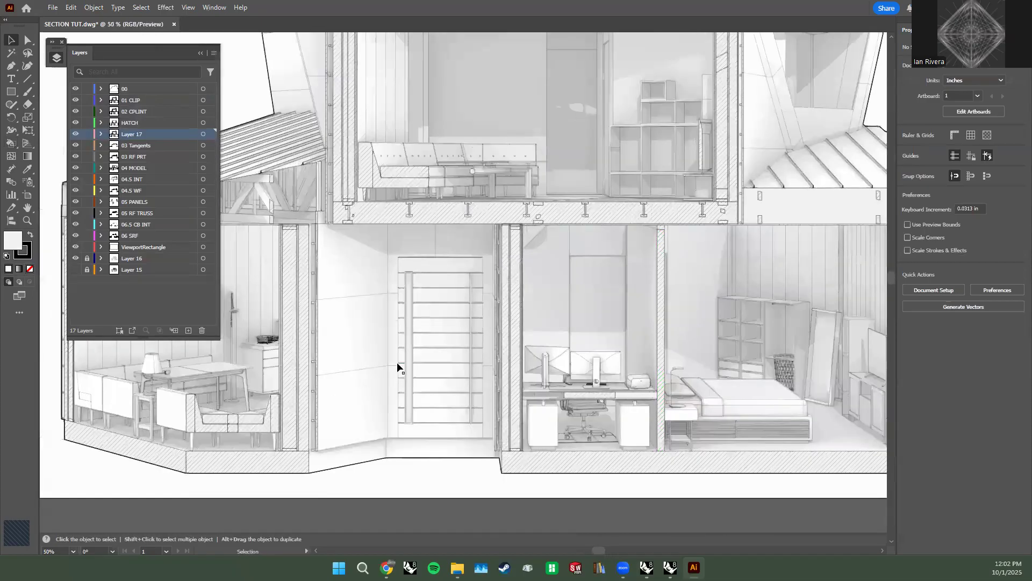
alt+scroll(408, 301, down, 1)
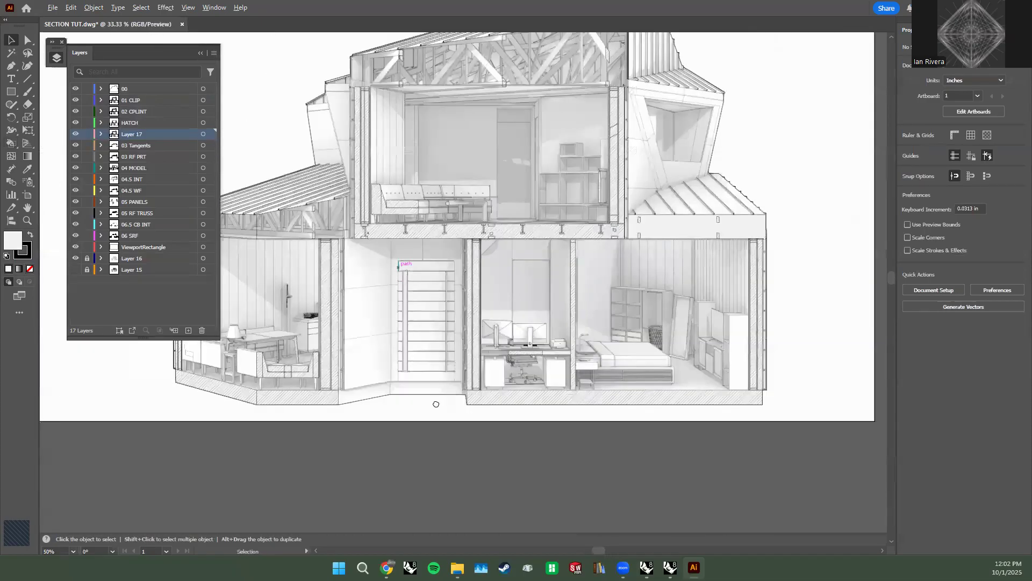
alt+scroll(507, 374, up, 1)
key(ctrl+0)
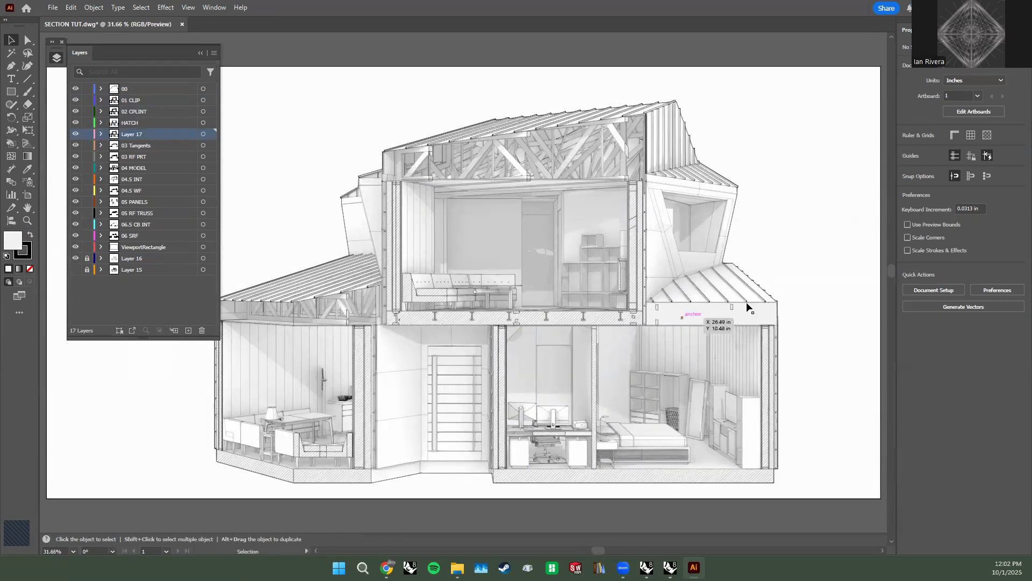
key(k)
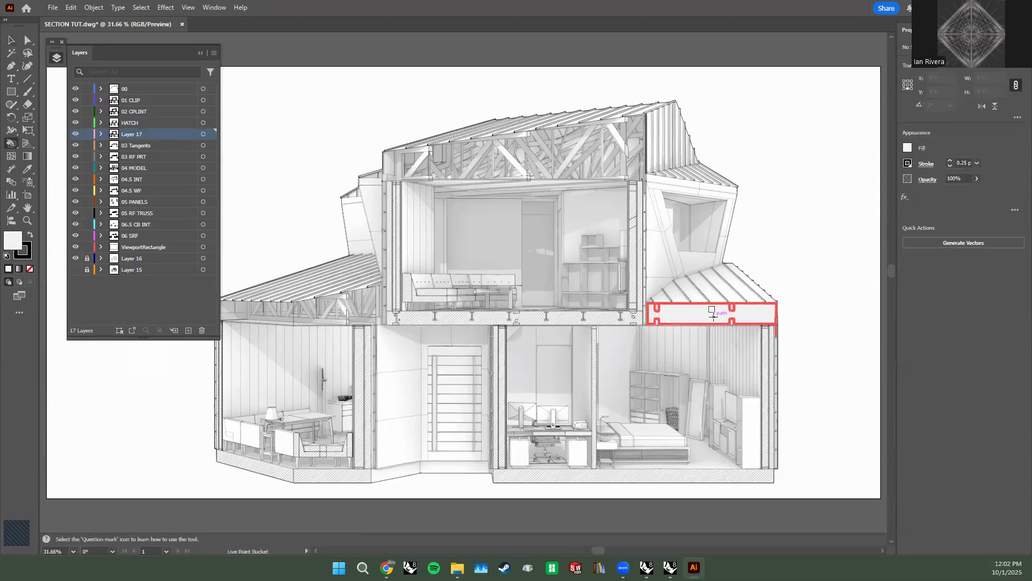
click(908, 148)
click(797, 167)
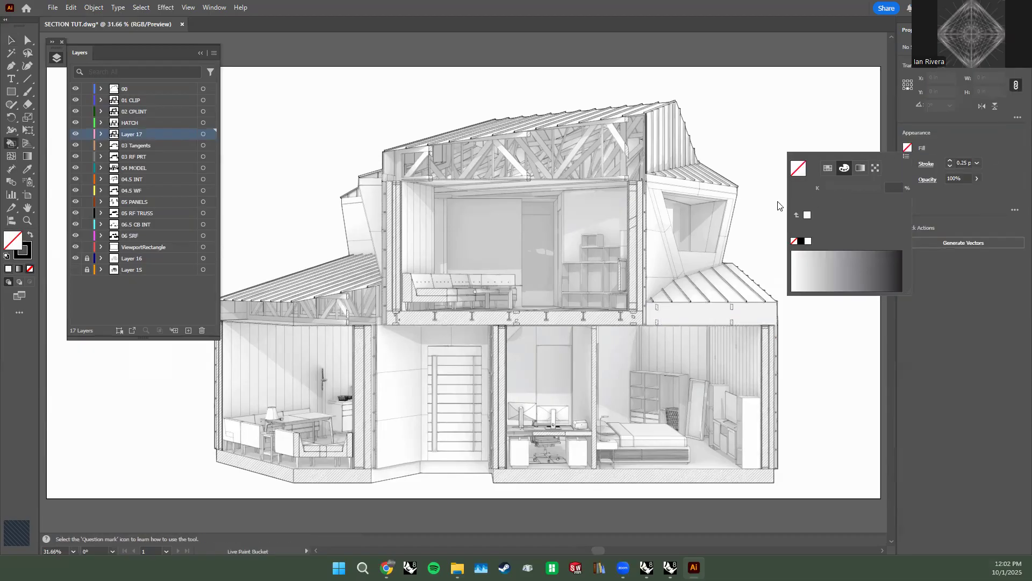
click(741, 319)
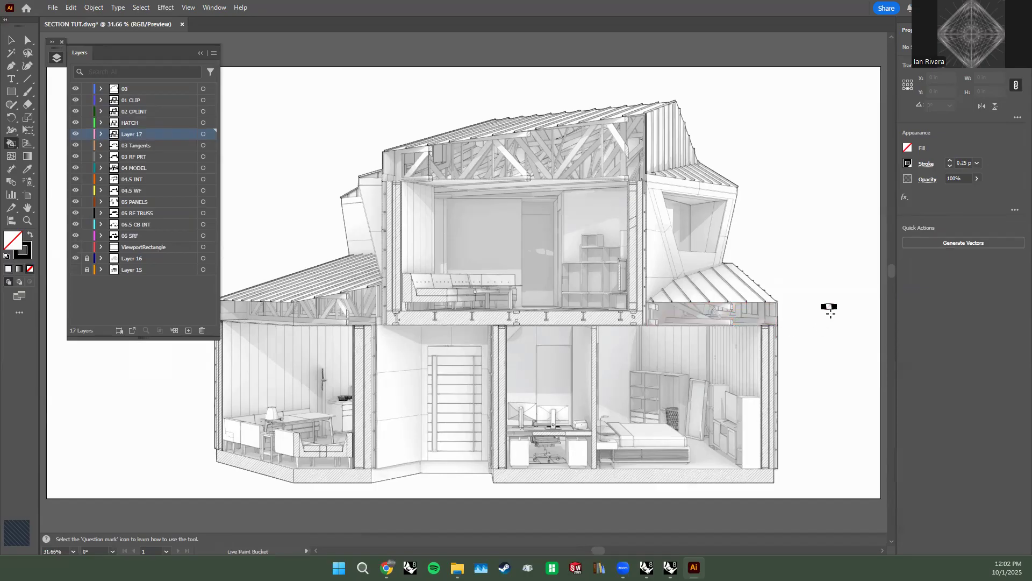
key(v)
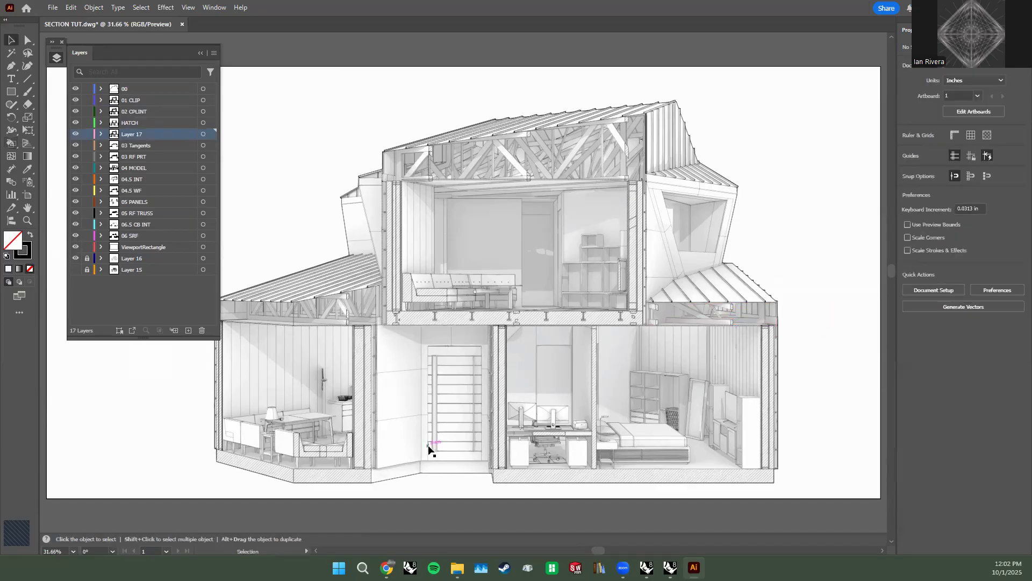